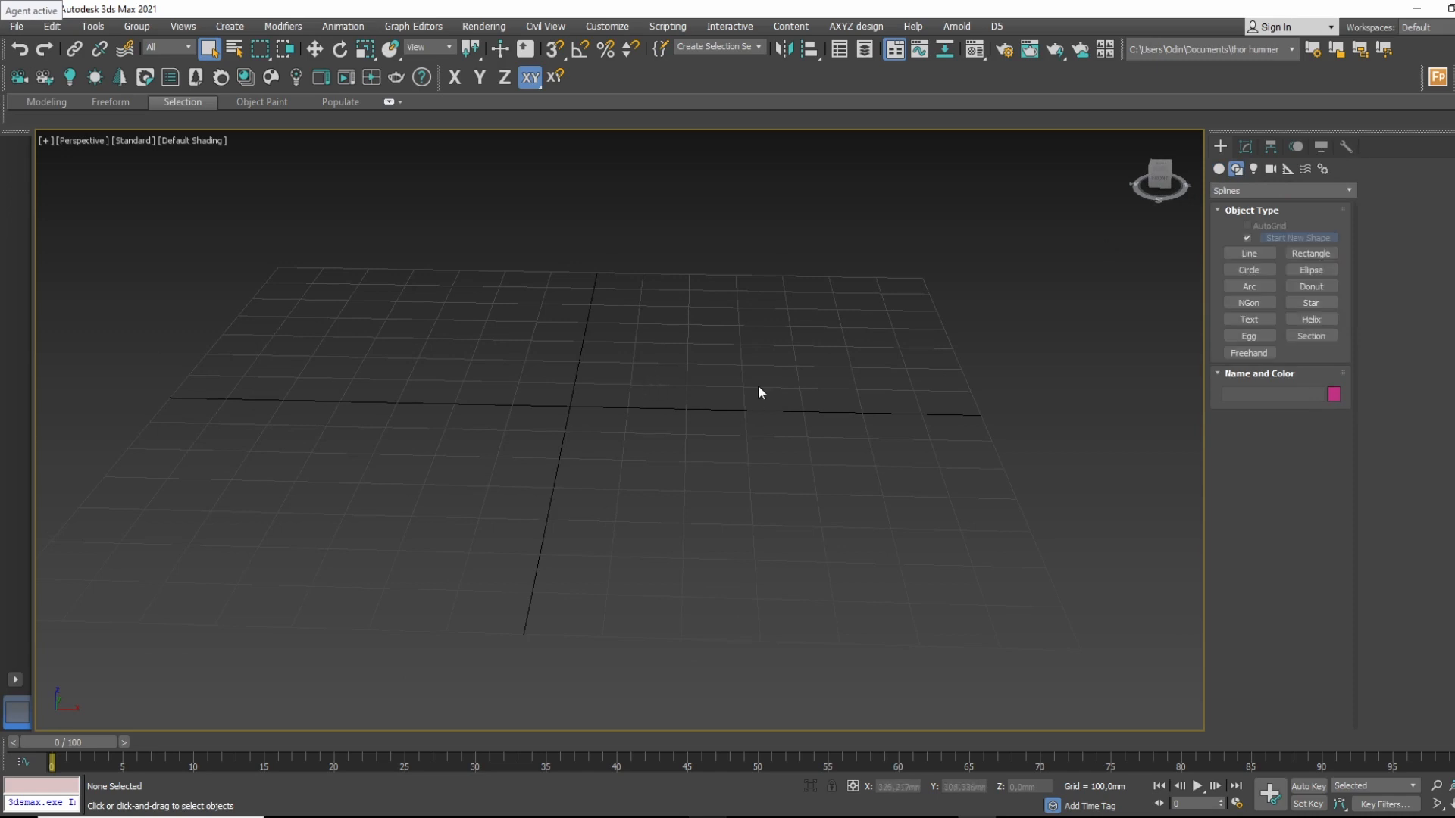
Draw a wide rectangle spline around the grid origin in the Top view.
key(t)
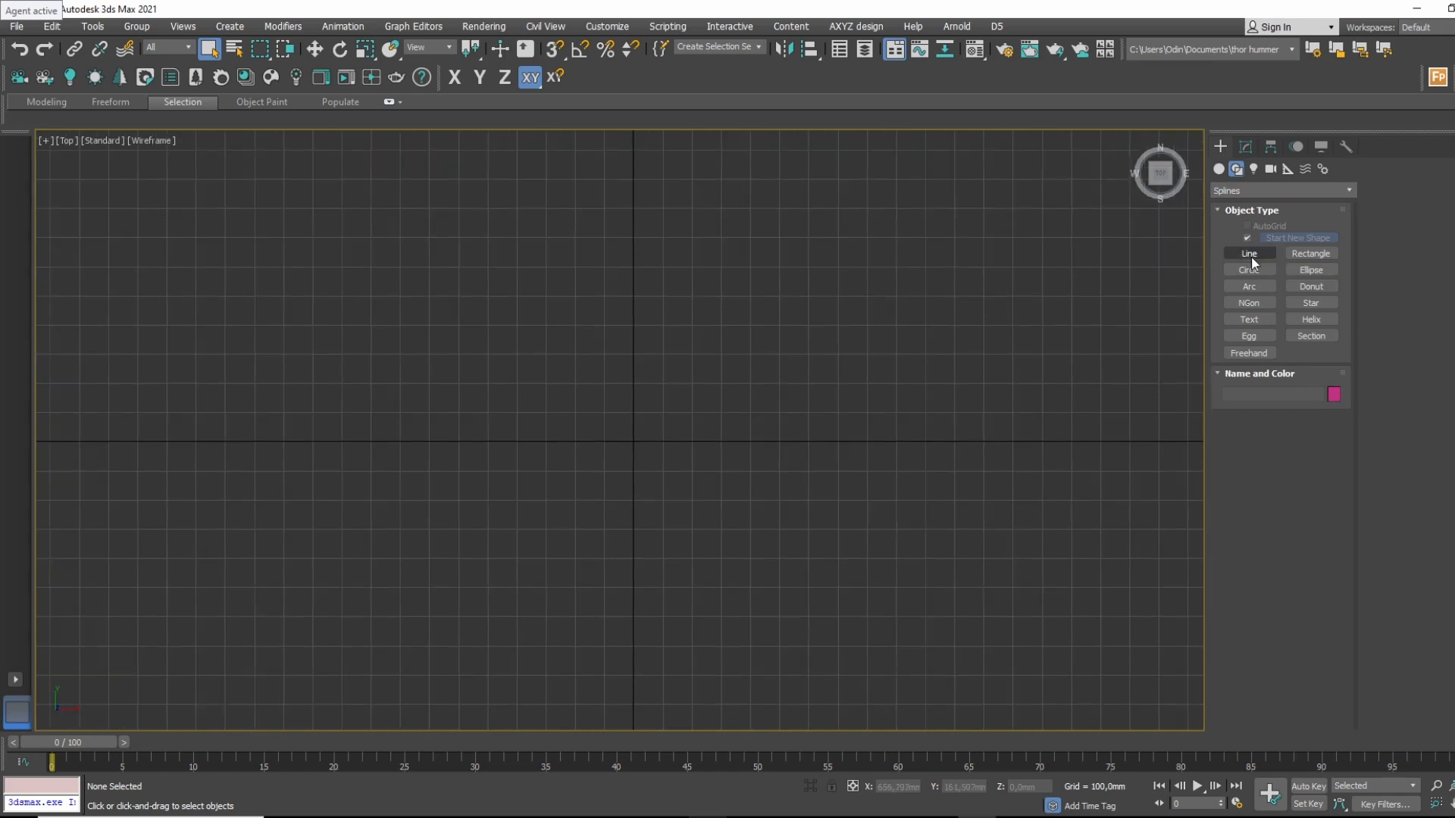
click(1234, 187)
click(1235, 205)
click(1306, 253)
middle_drag(818, 500, 792, 455)
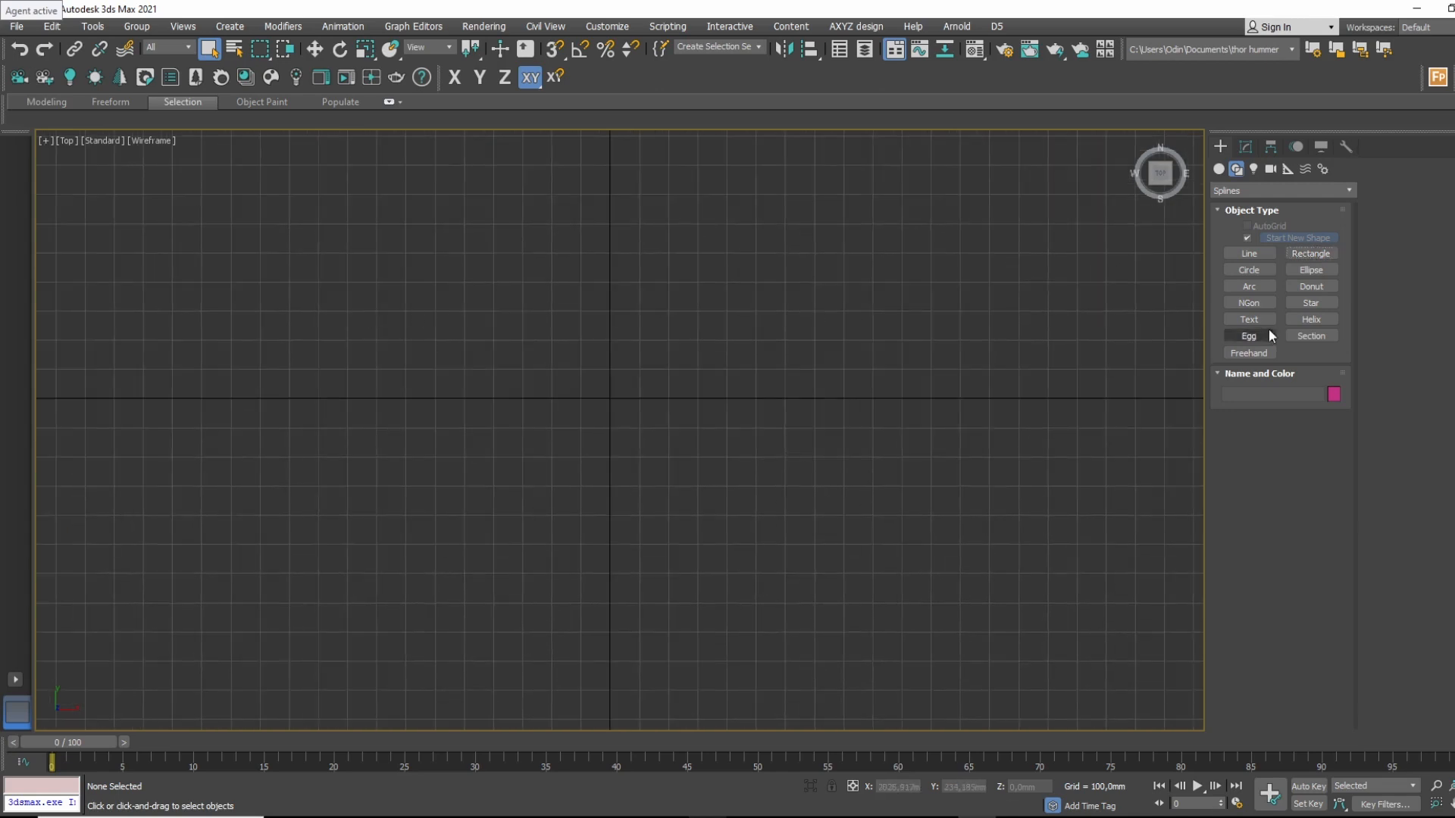
click(1311, 253)
drag(471, 310, 837, 506)
right_click(840, 471)
middle_drag(849, 384, 874, 407)
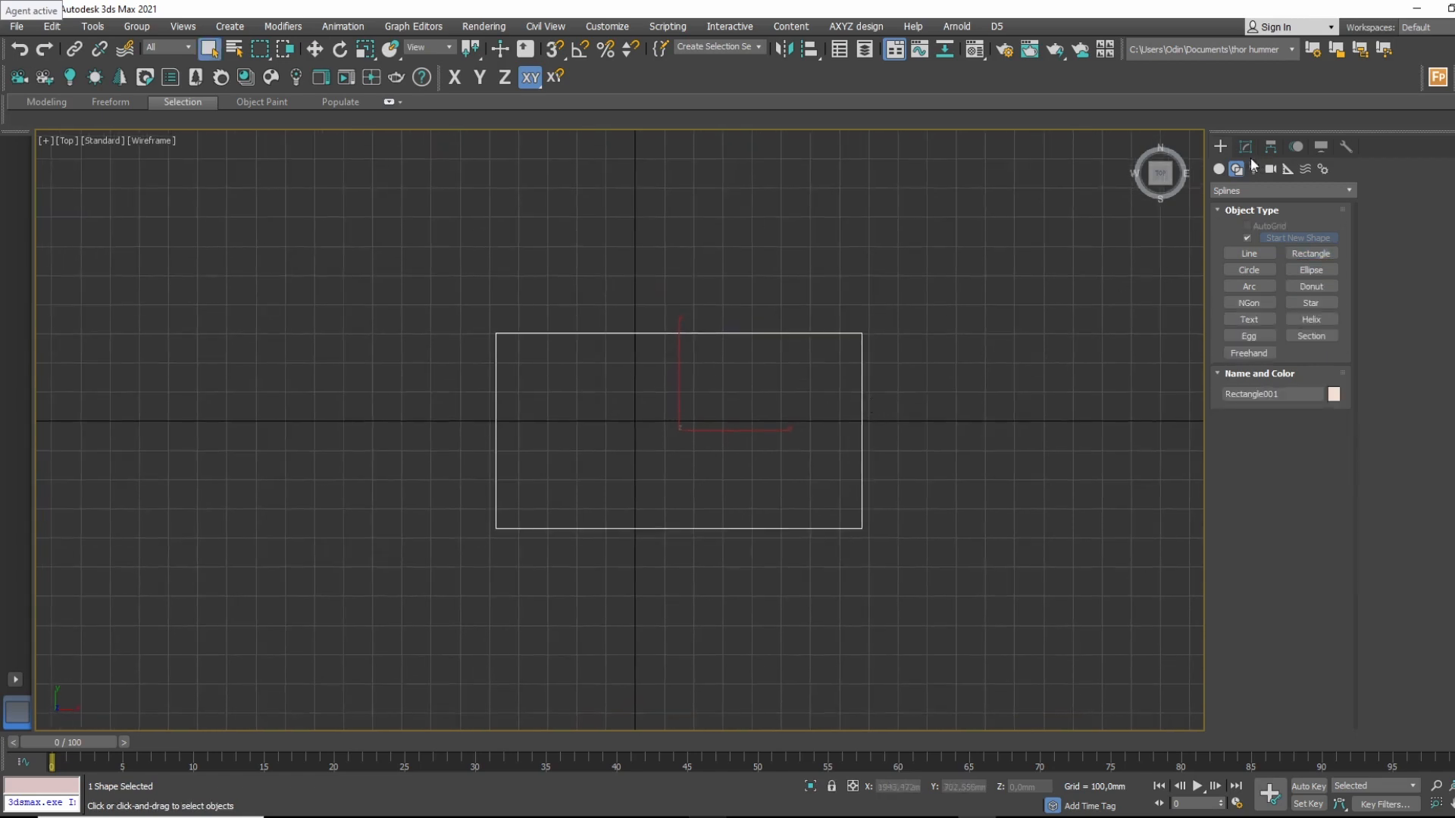
Apply an Extrude modifier to the rectangle and raise its amount to 445 mm in the Perspective view.
click(1246, 149)
click(1289, 191)
scroll(1287, 680, down, 5)
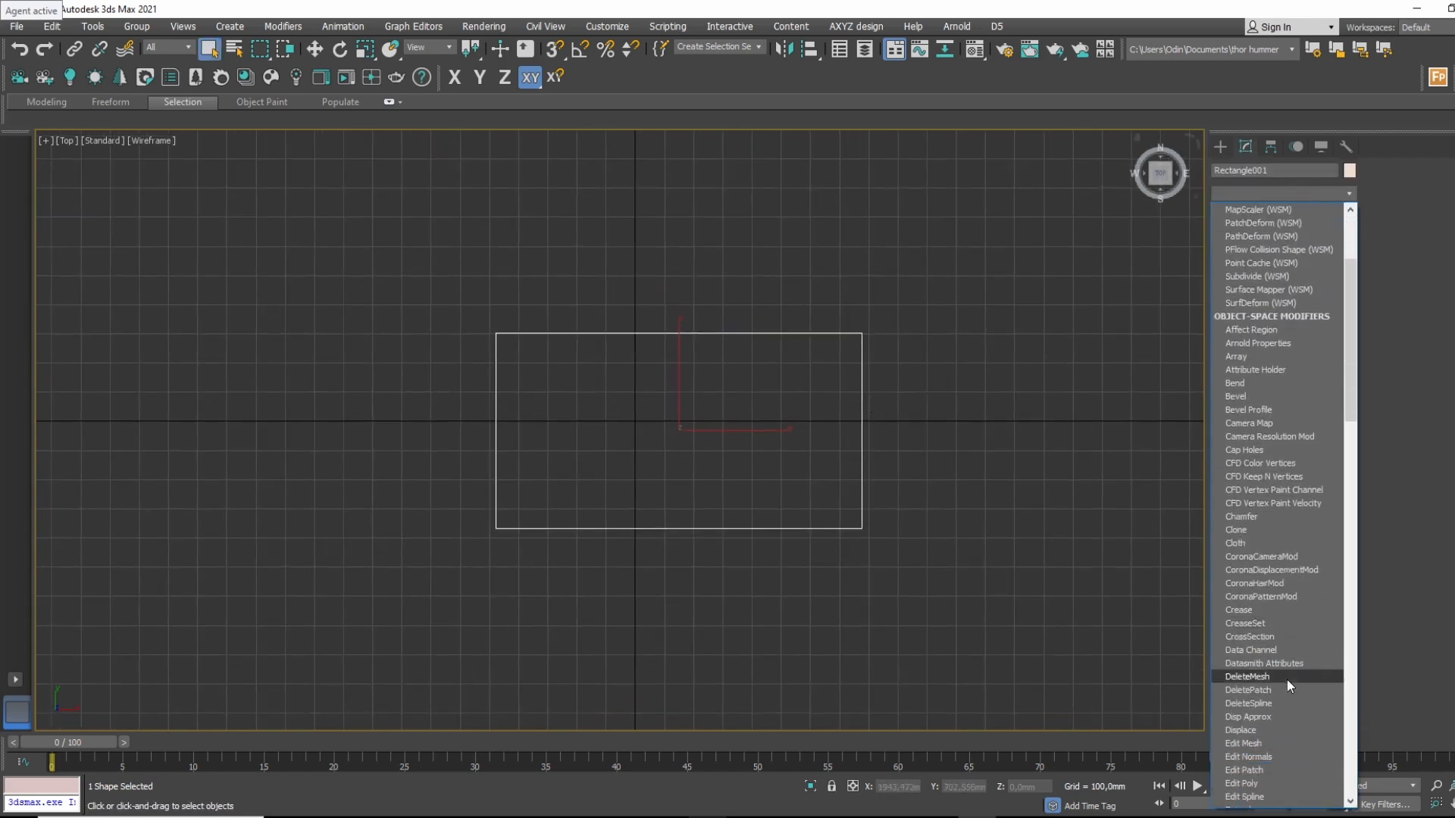
scroll(1275, 706, down, 3)
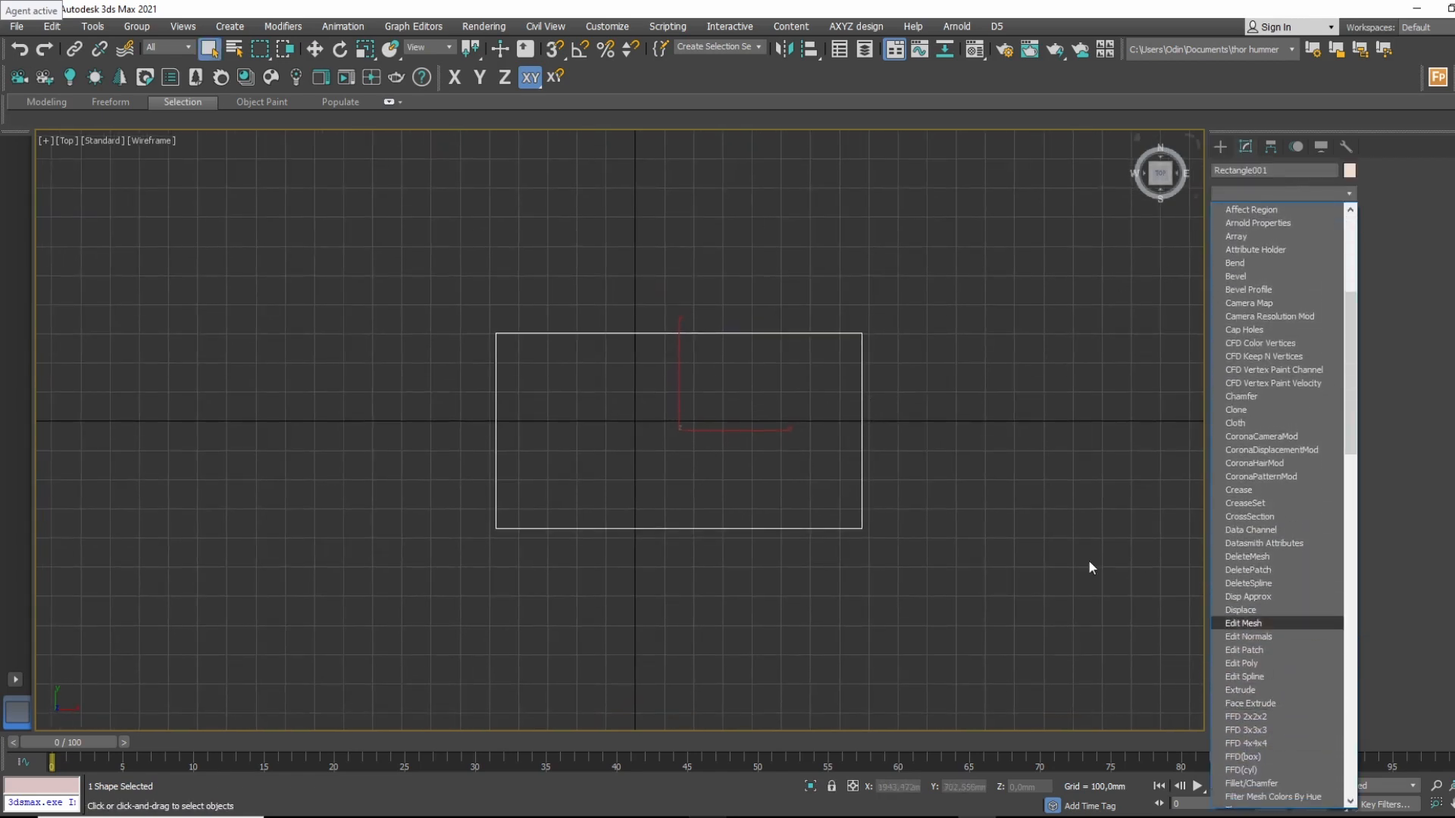
click(1273, 691)
mouse_move(796, 326)
alt+middle_down()
mouse_move(842, 302)
mouse_move(821, 260)
alt+middle_up()
key(p)
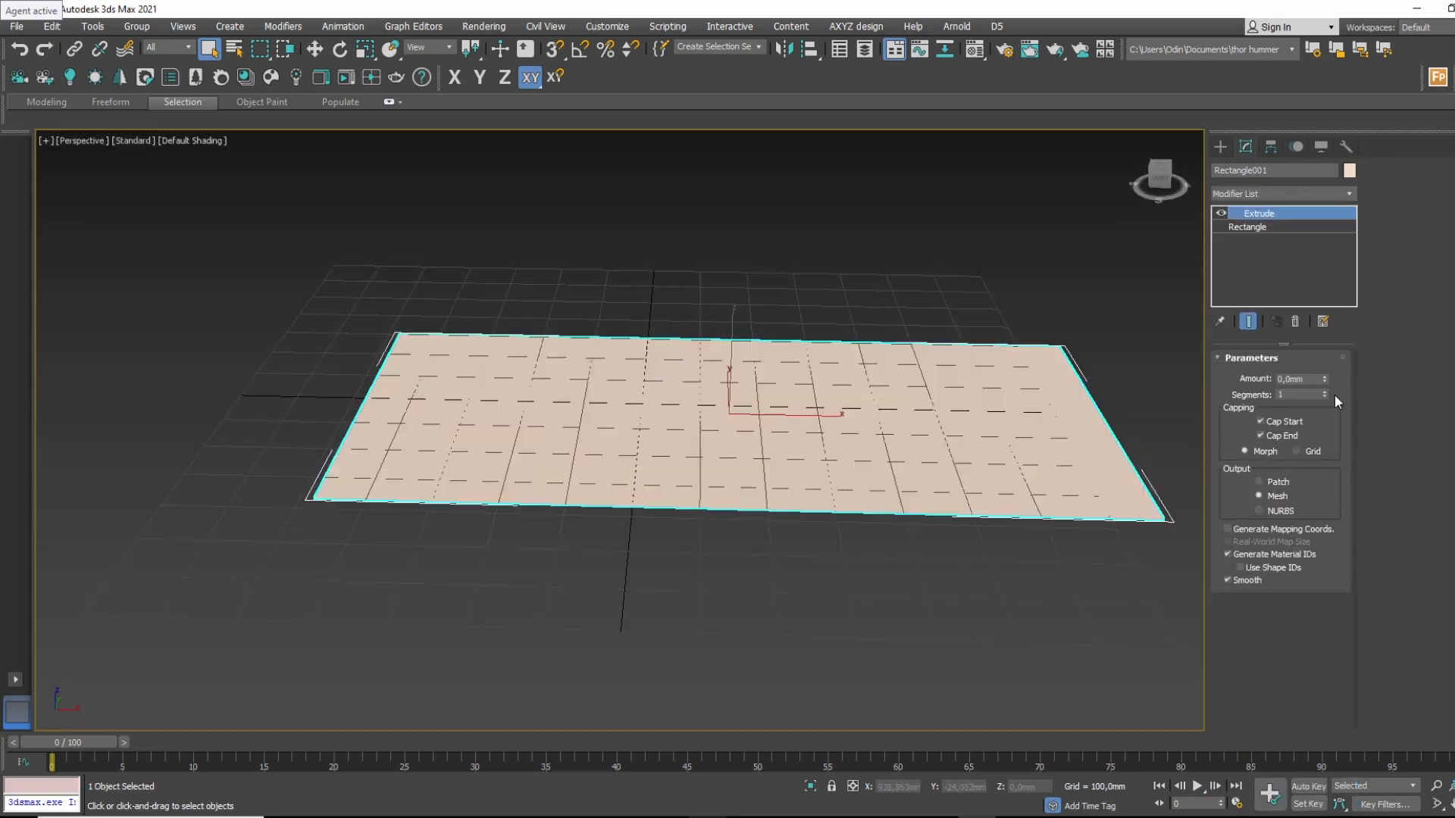
drag(1324, 378, 1322, 309)
middle_drag(845, 330, 1045, 364)
scroll(789, 447, down, 2)
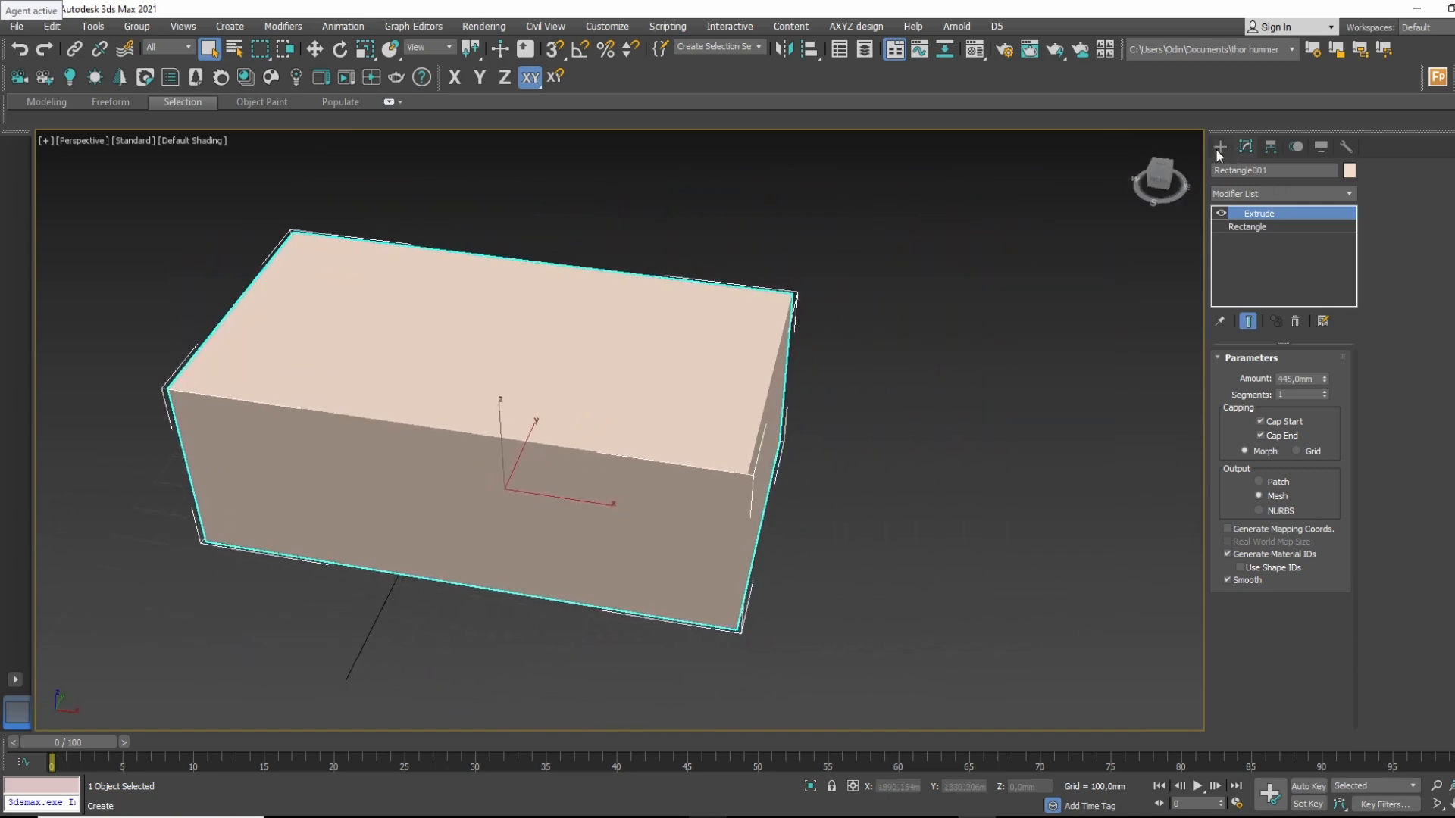
Return to the Top view and turn off the display of the box's Extrude modifier.
key(t)
key(z)
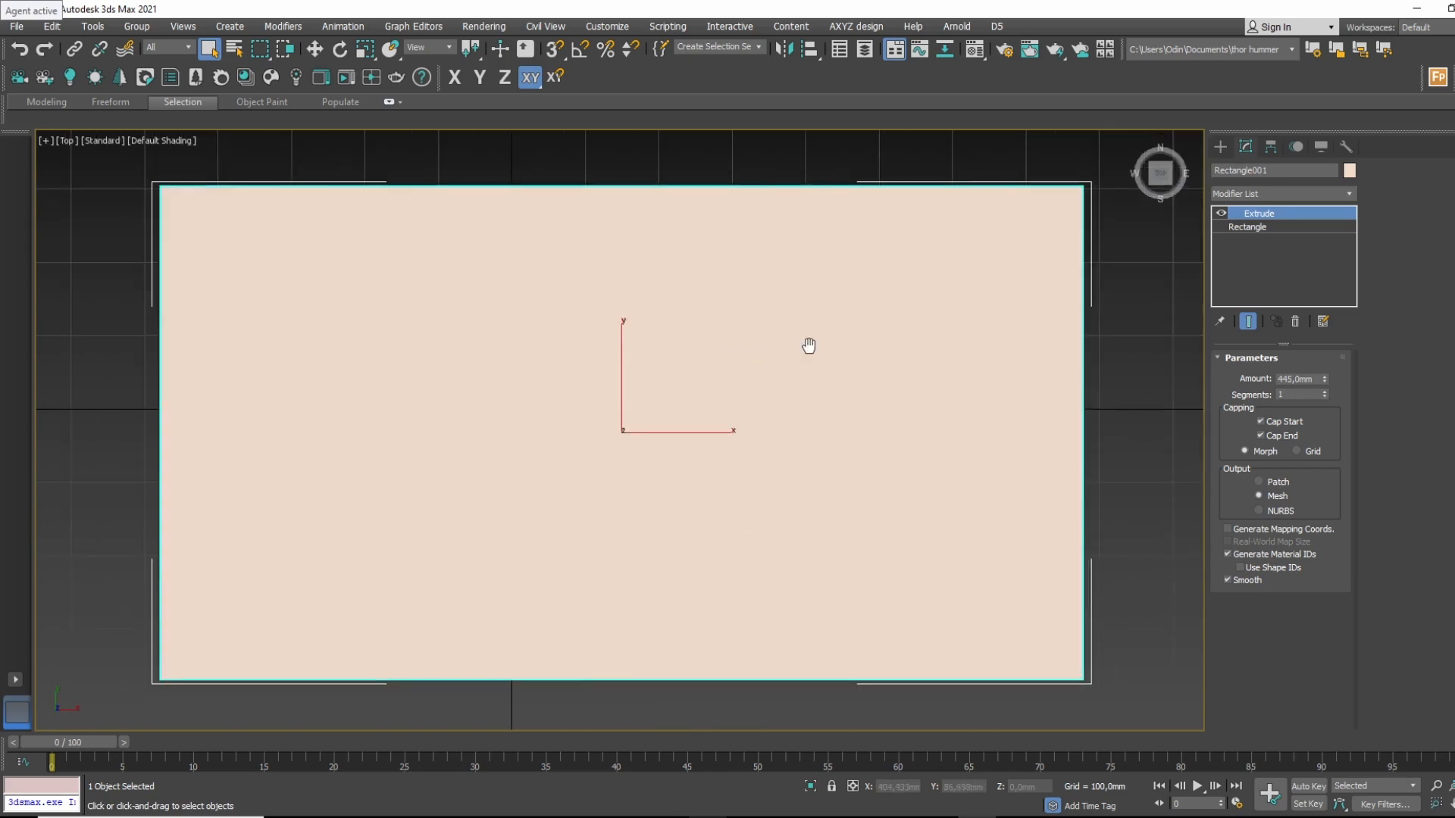
middle_drag(808, 346, 784, 368)
click(1221, 213)
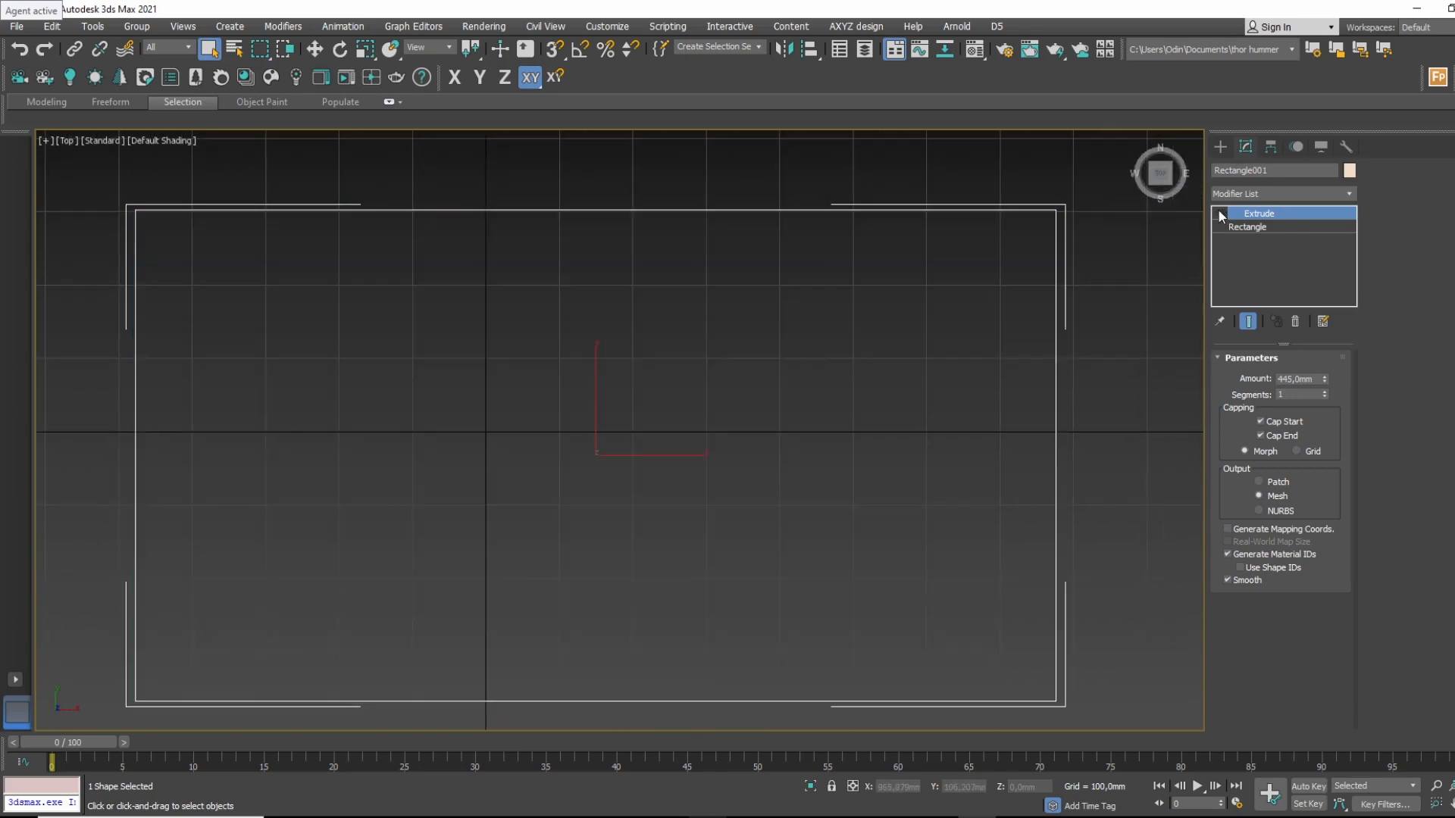
middle_drag(1007, 310, 802, 332)
scroll(985, 284, down, 3)
right_click(1047, 269)
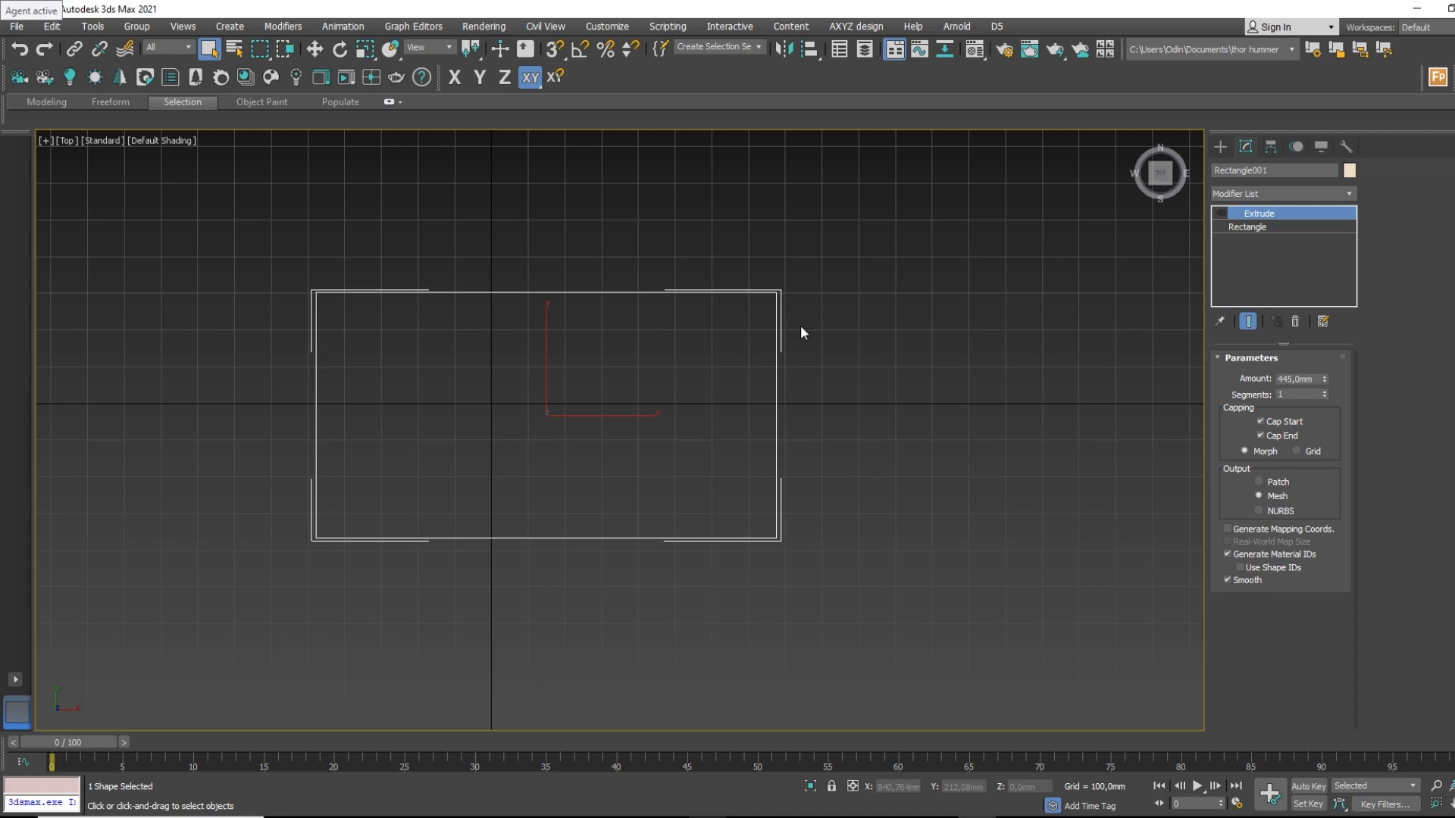
Draw a closed L-shaped line beside the rectangle with a curved inner corner, ends about 75 mm wide and a top edge about 734 mm long.
click(1219, 147)
click(1248, 253)
middle_drag(1065, 402, 548, 422)
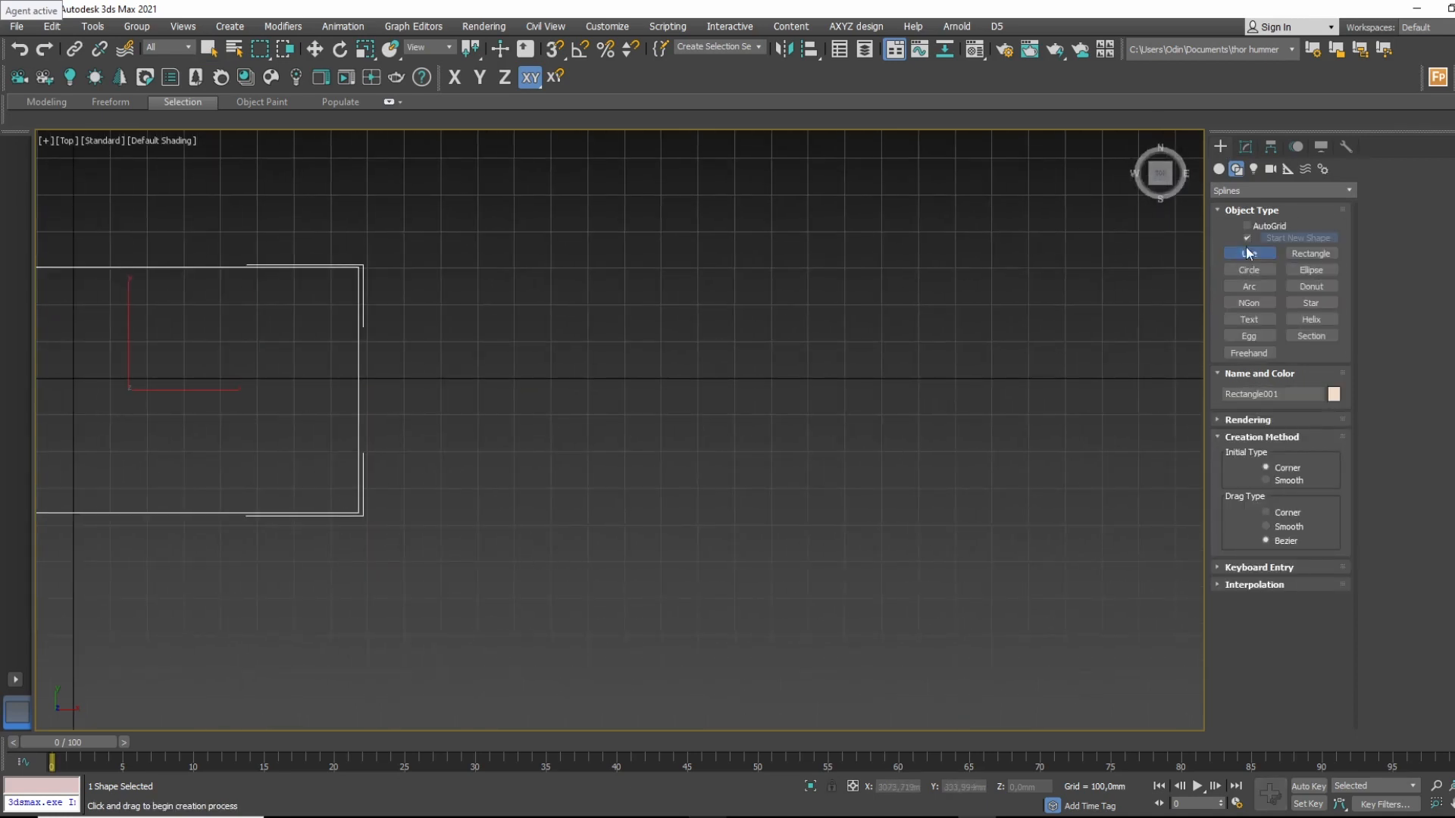
click(529, 562)
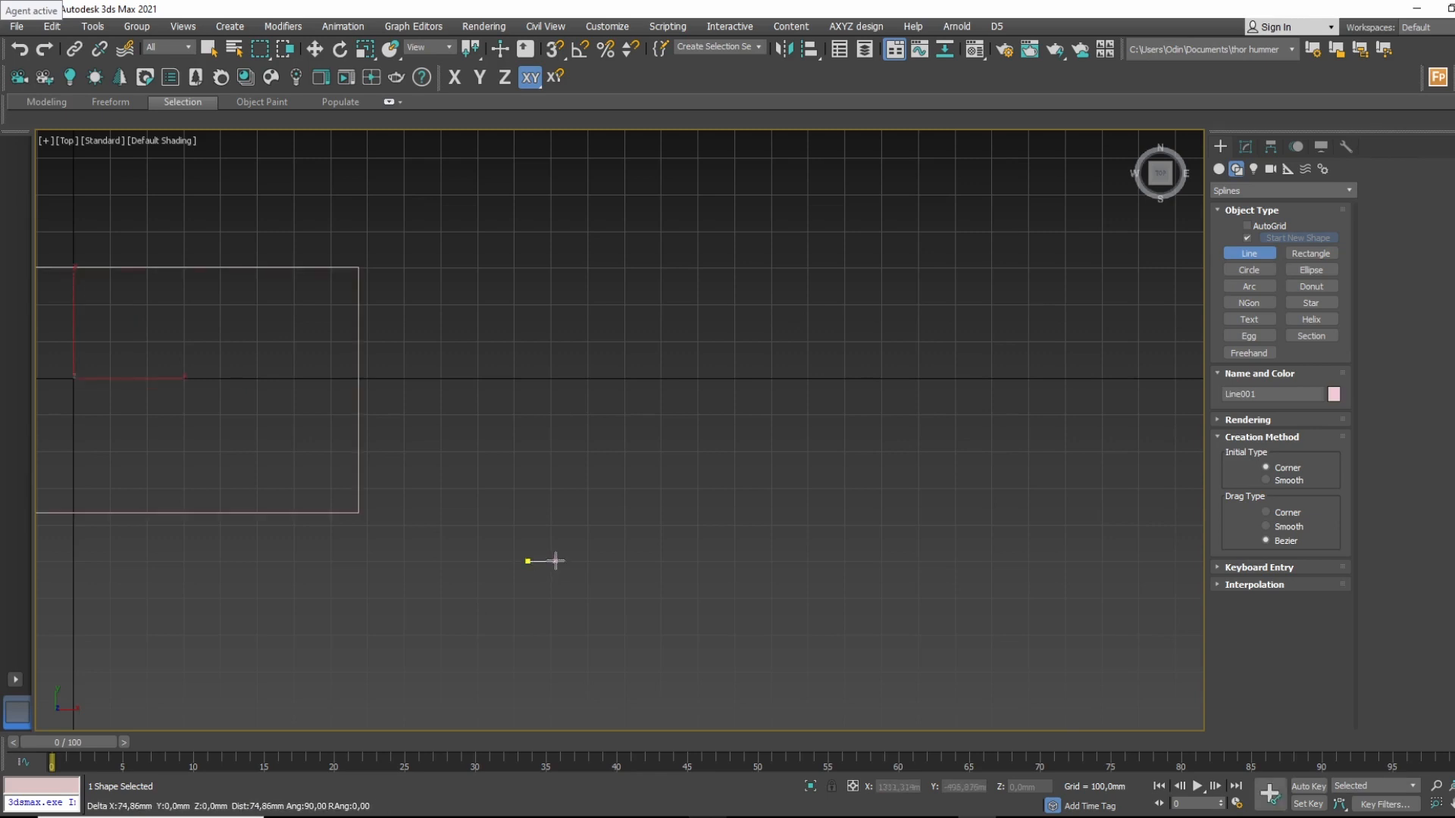
click(556, 561)
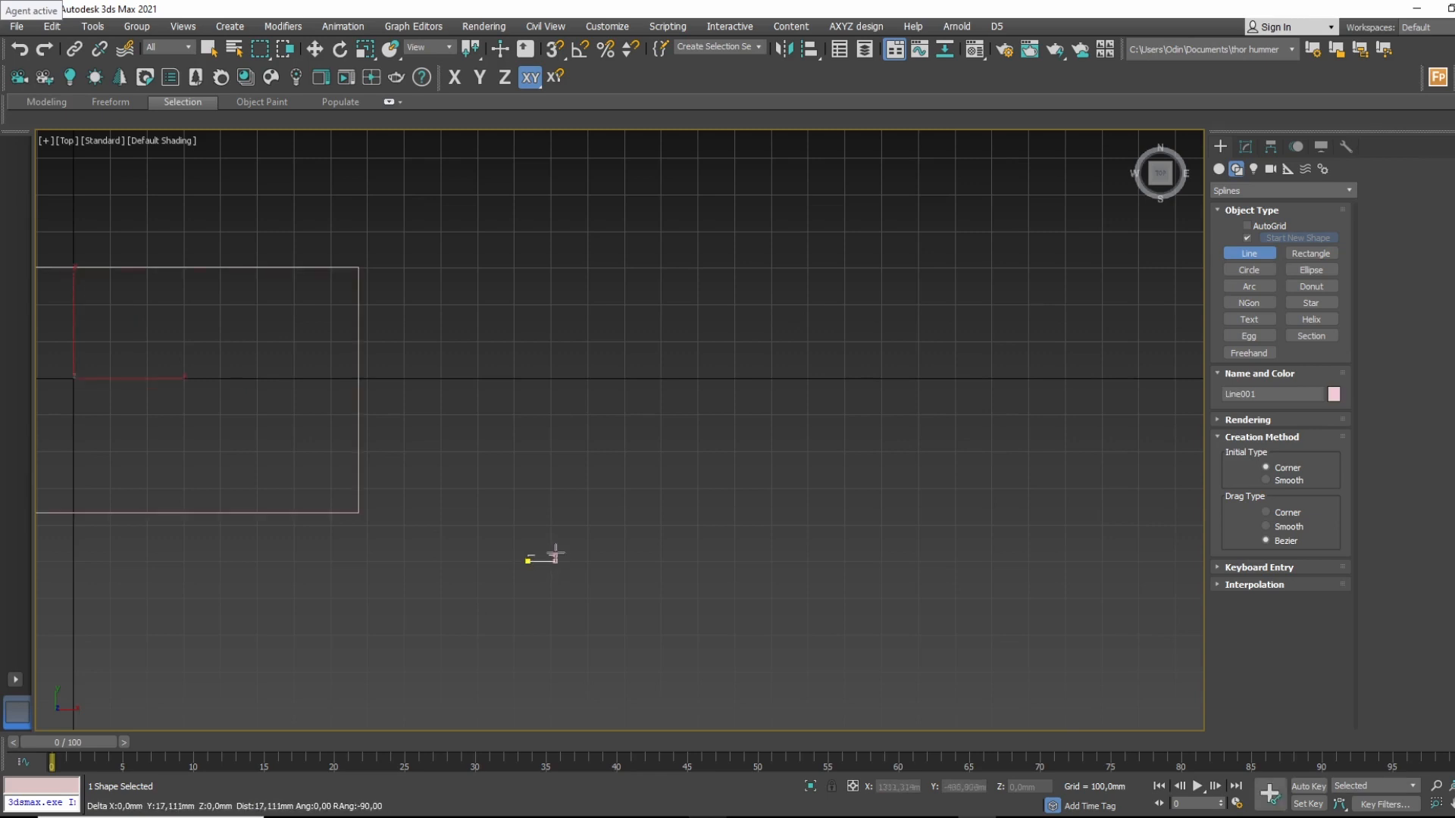
click(556, 373)
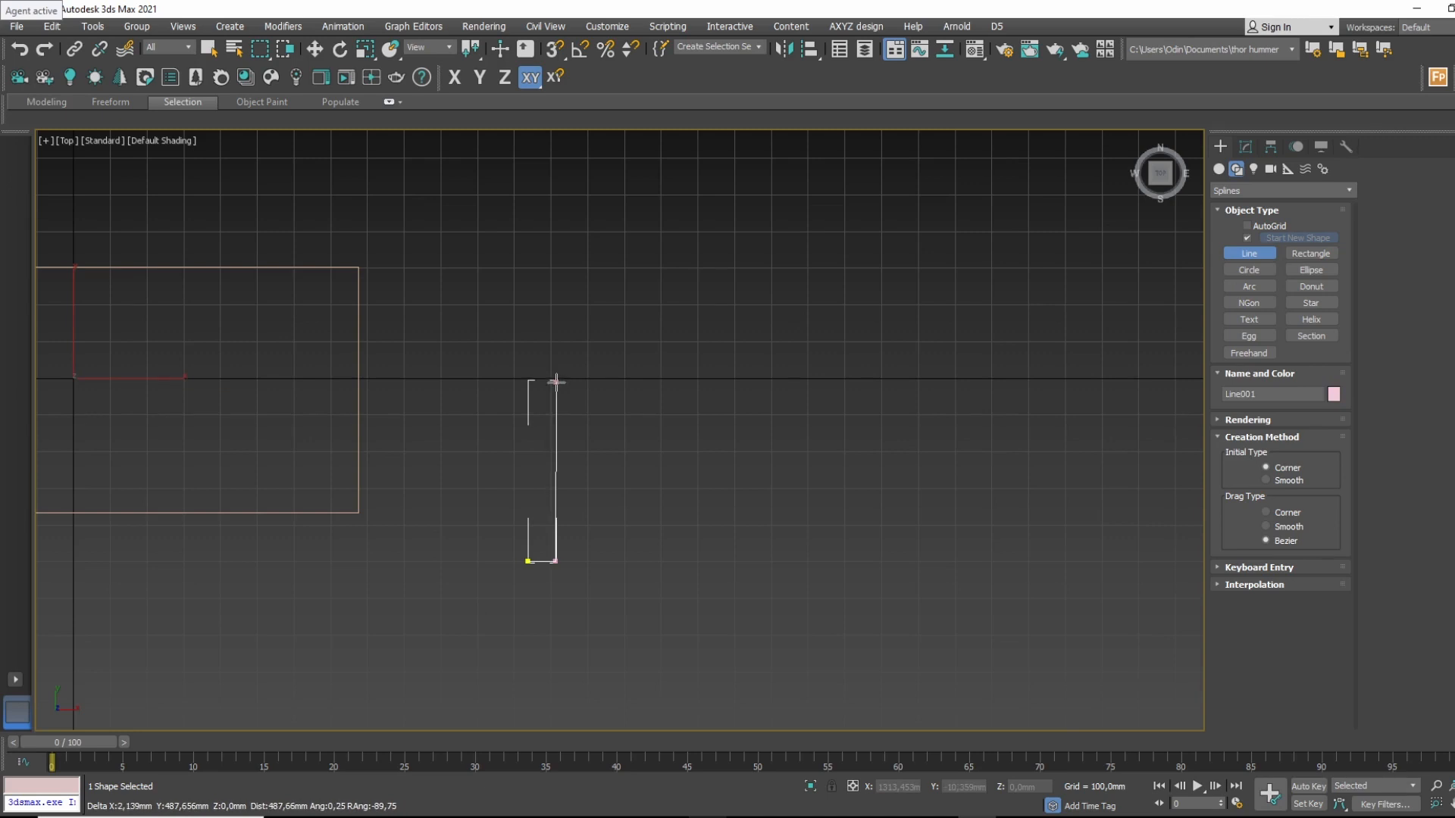
drag(643, 291, 710, 281)
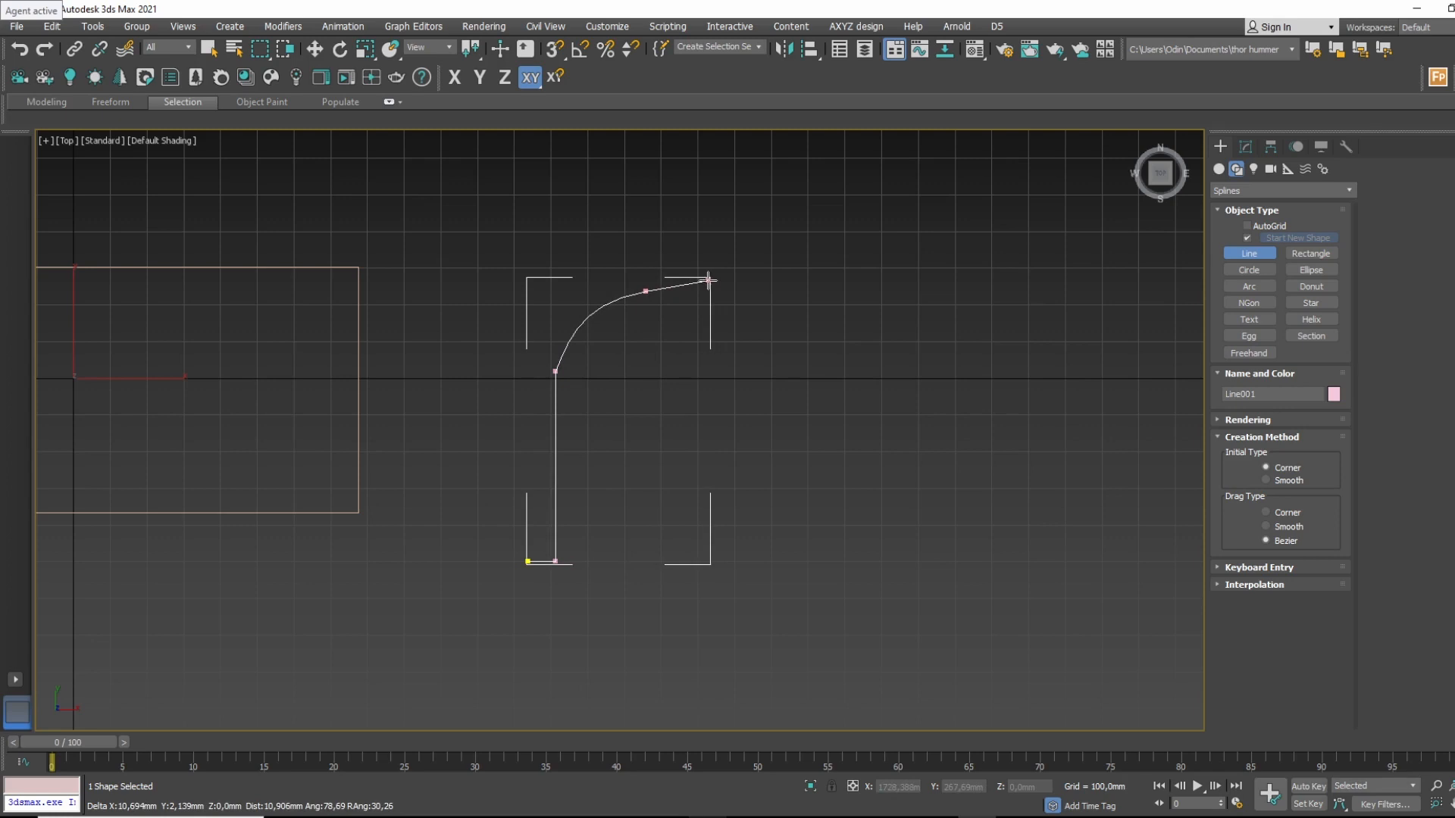
click(791, 281)
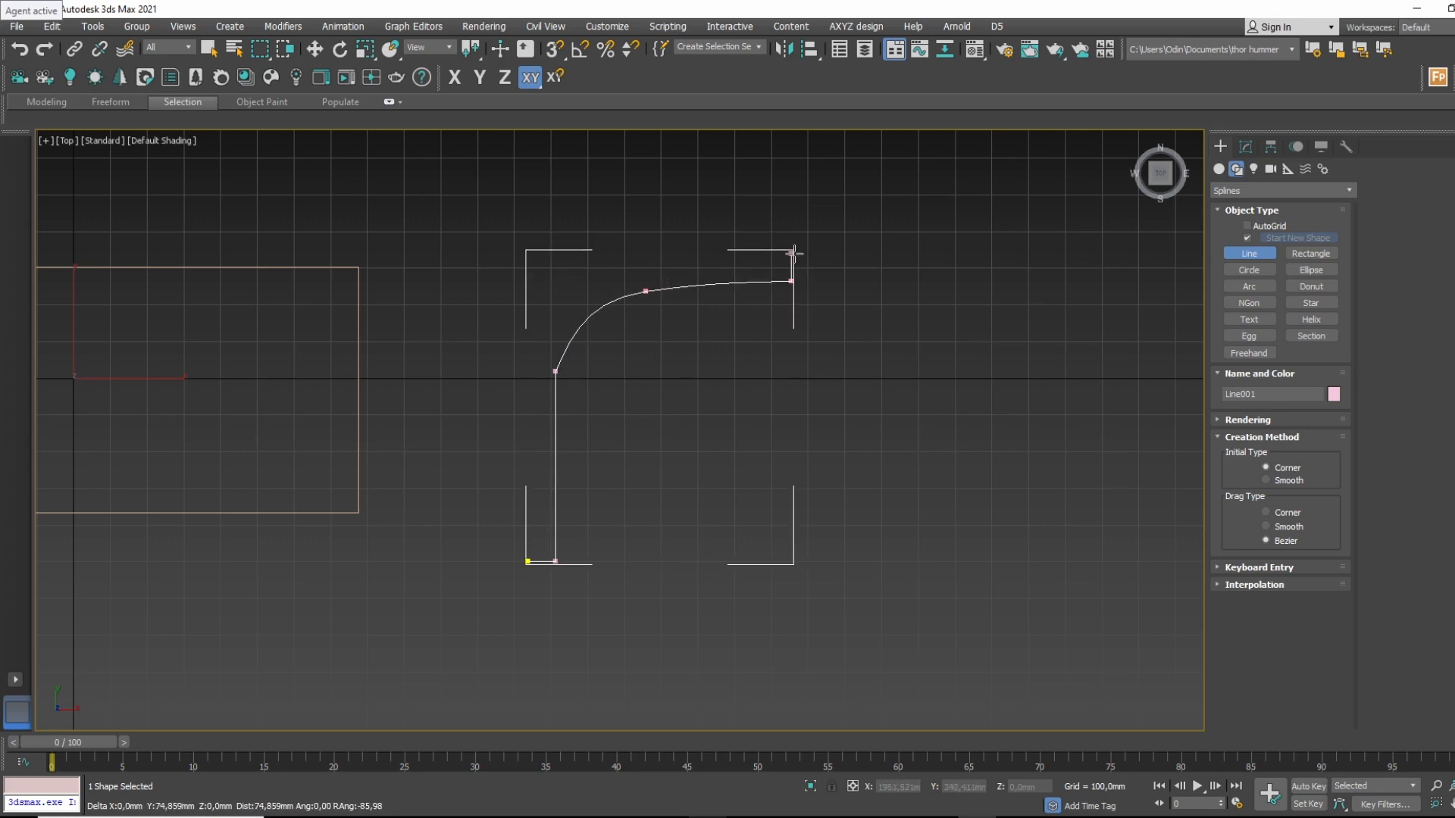
click(791, 255)
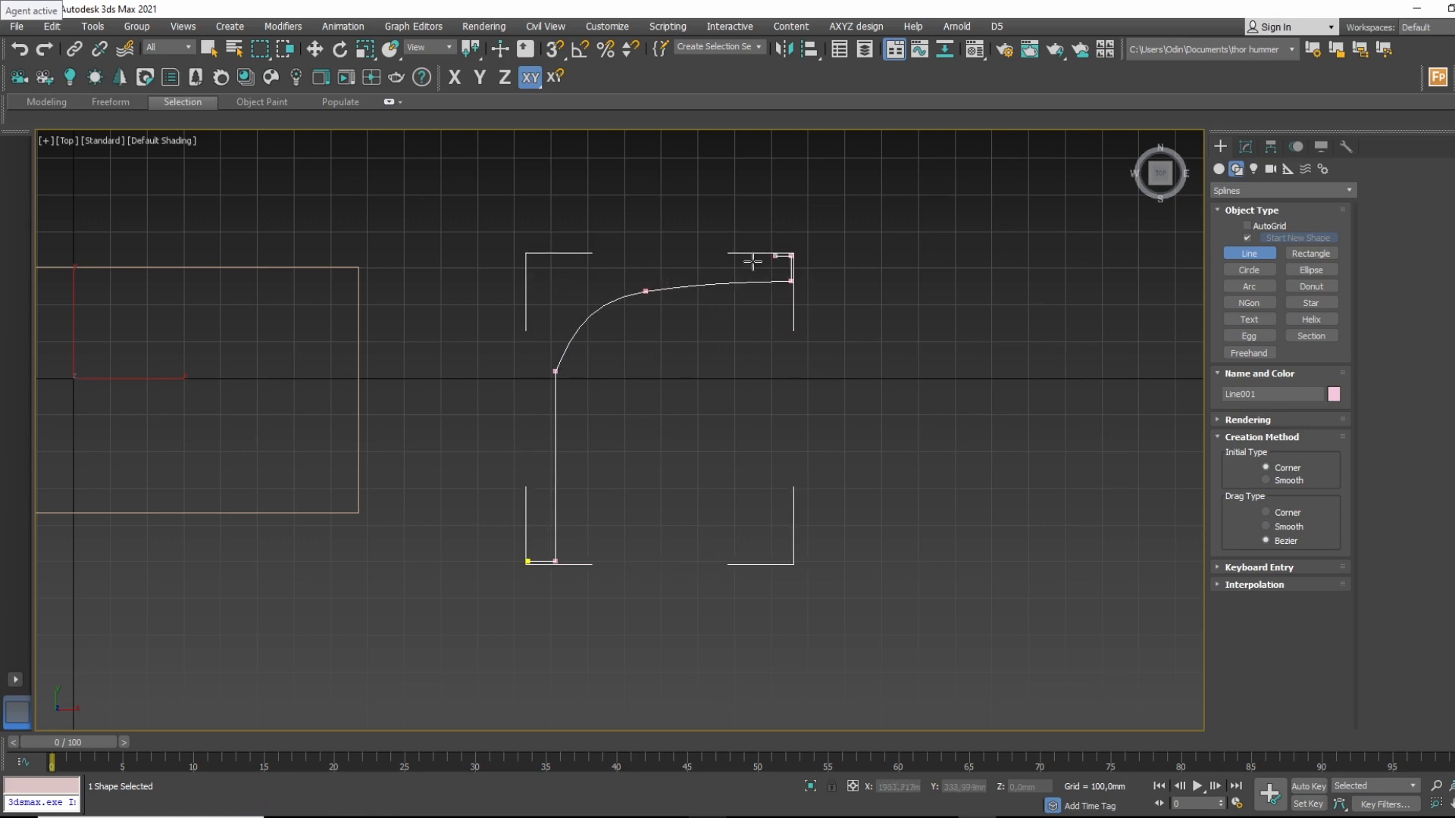
click(521, 255)
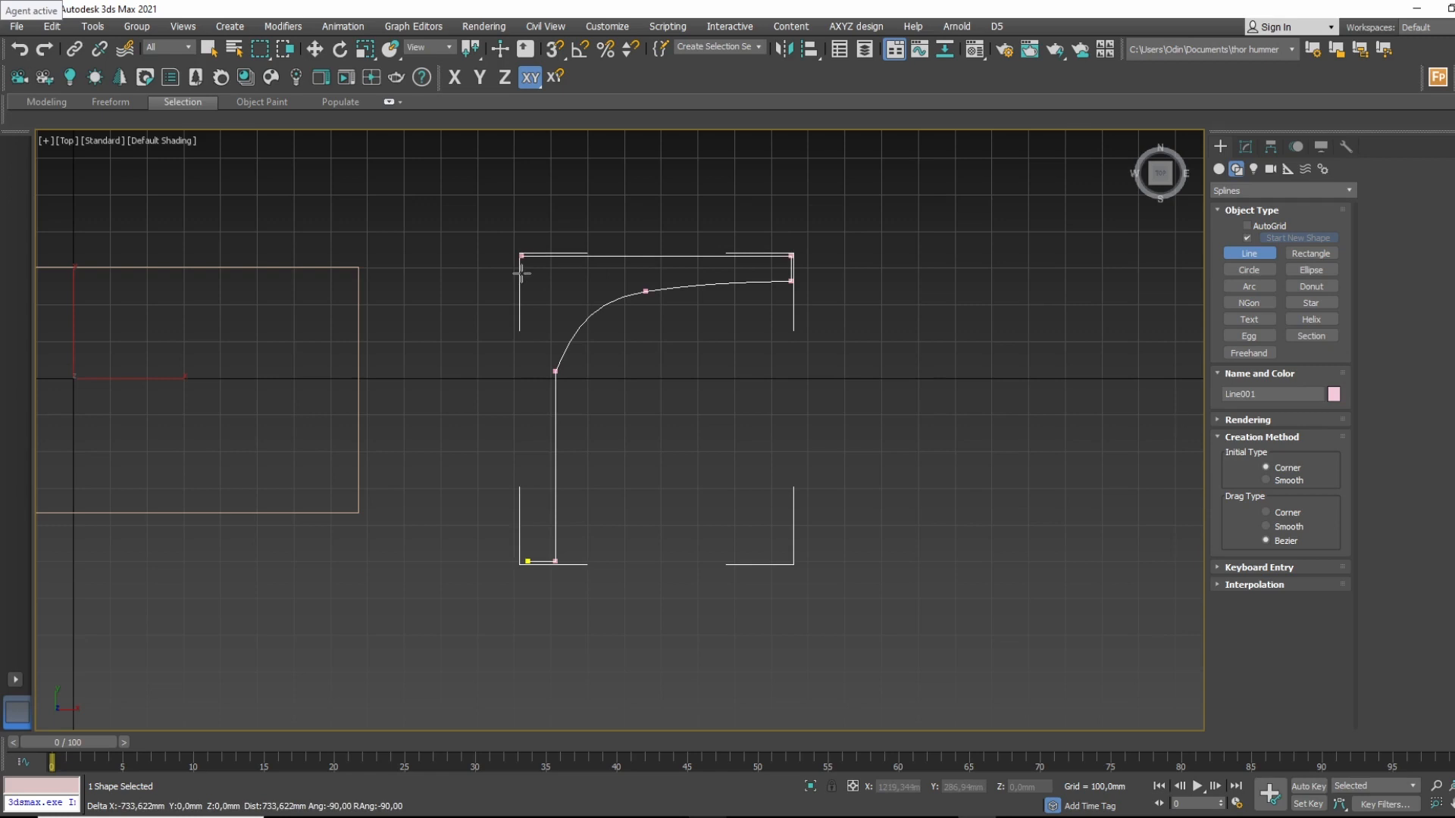
click(527, 563)
click(732, 430)
right_click(948, 269)
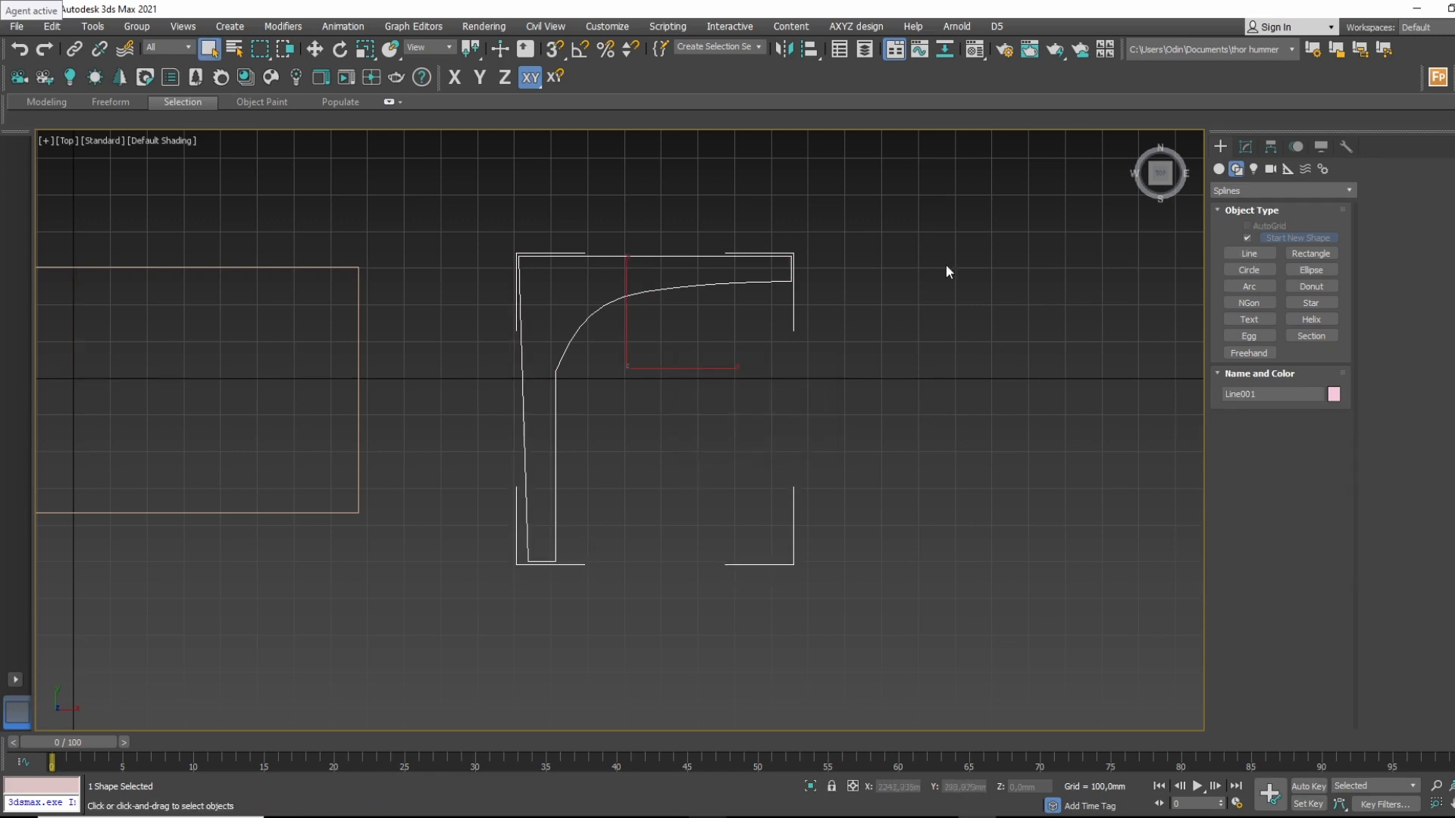
Edit the profile's vertices and move its upper-left corner along X to line up above the lower-left corner.
click(1245, 146)
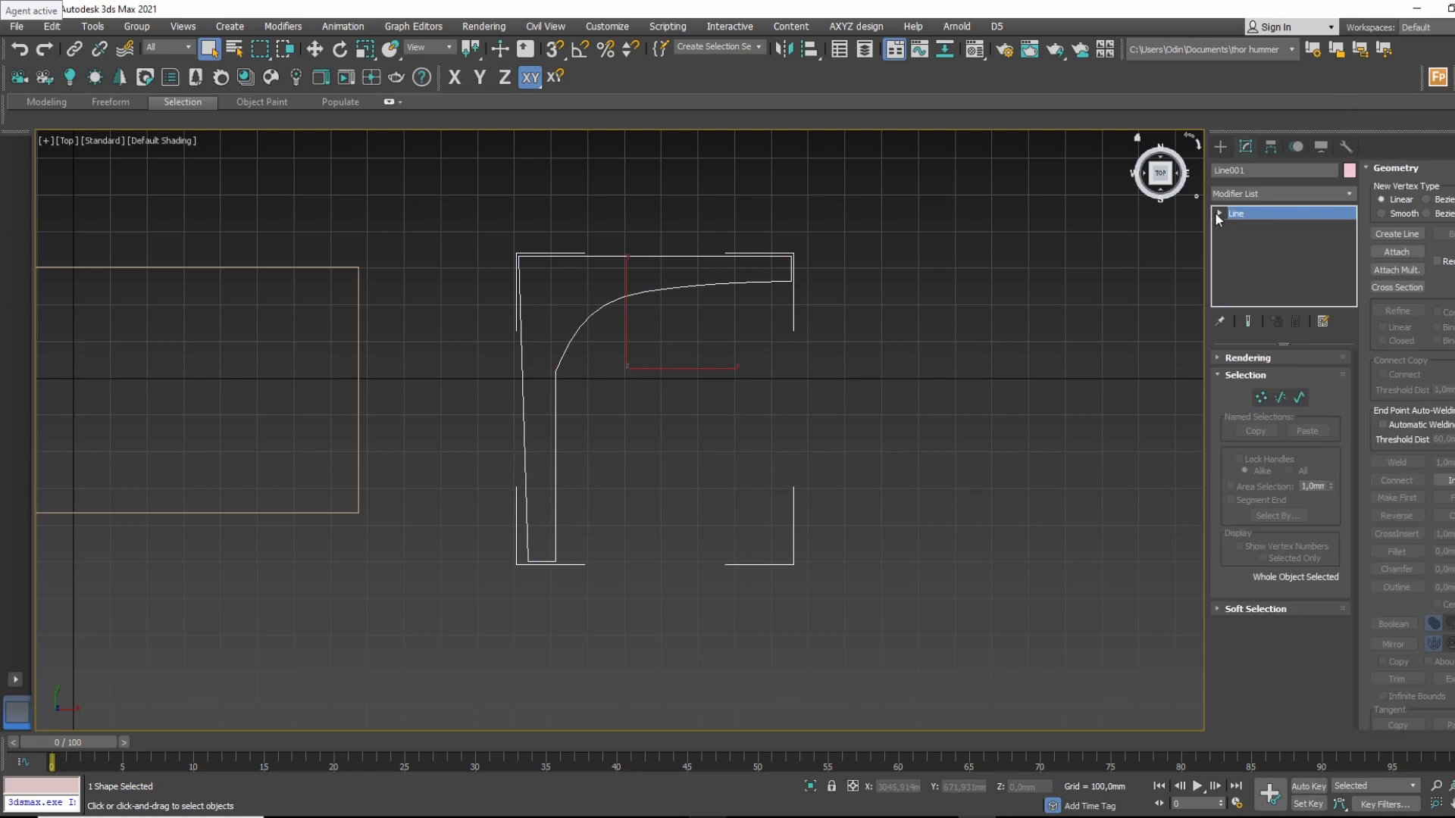
click(1242, 226)
scroll(613, 265, up, 5)
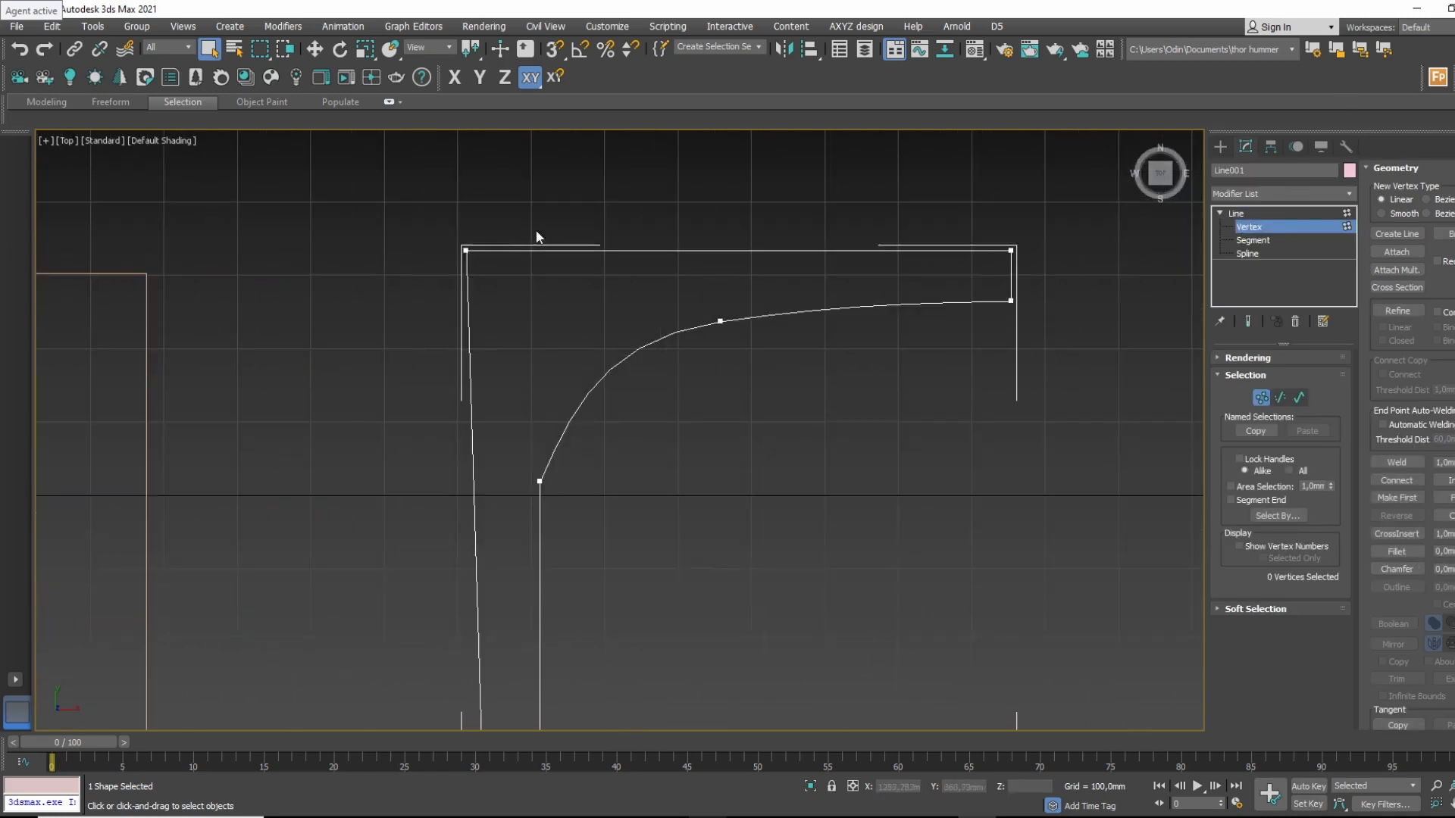
click(1258, 240)
click(1275, 250)
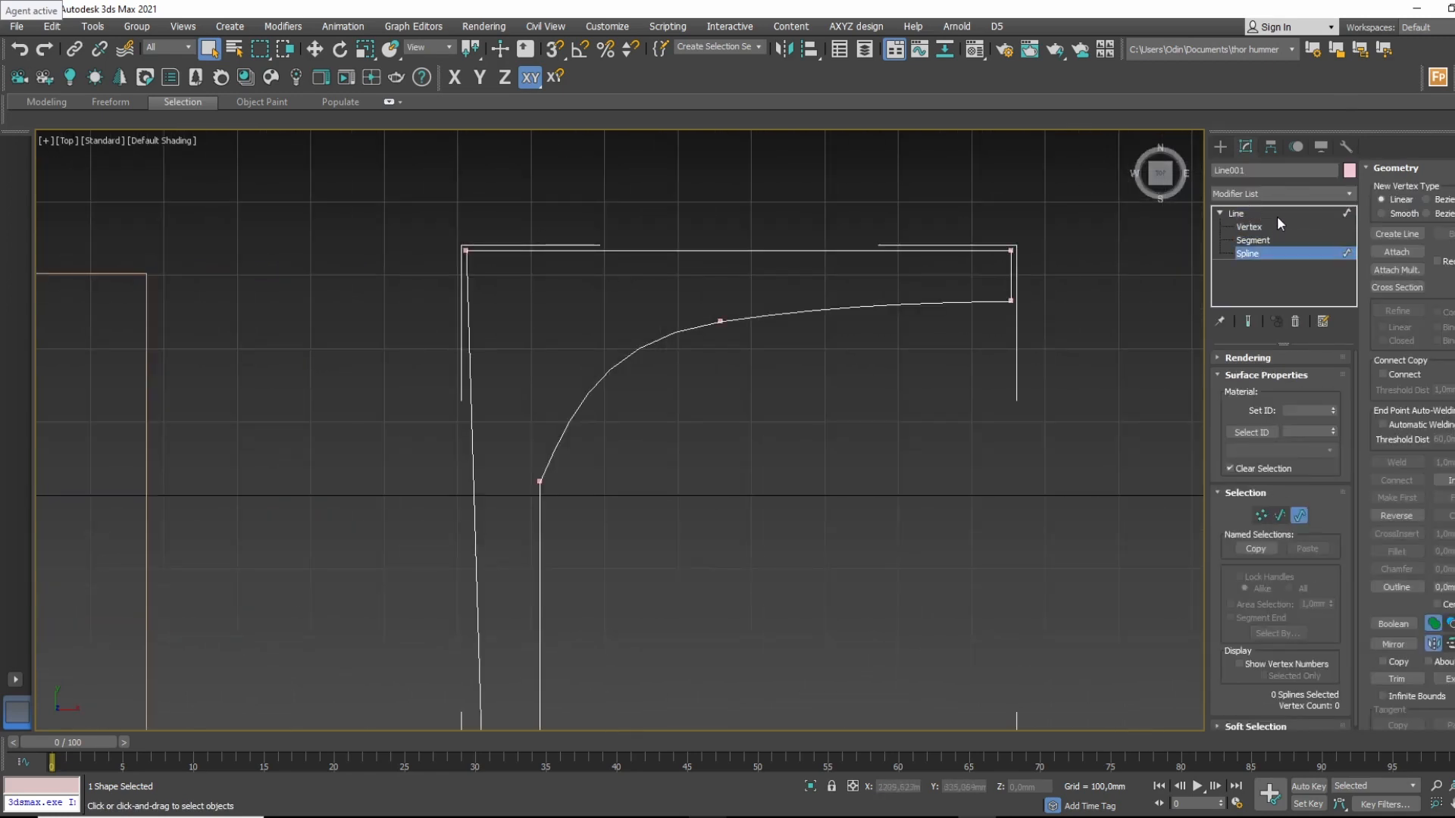
click(1275, 216)
click(1259, 227)
click(466, 250)
scroll(469, 228, down, 3)
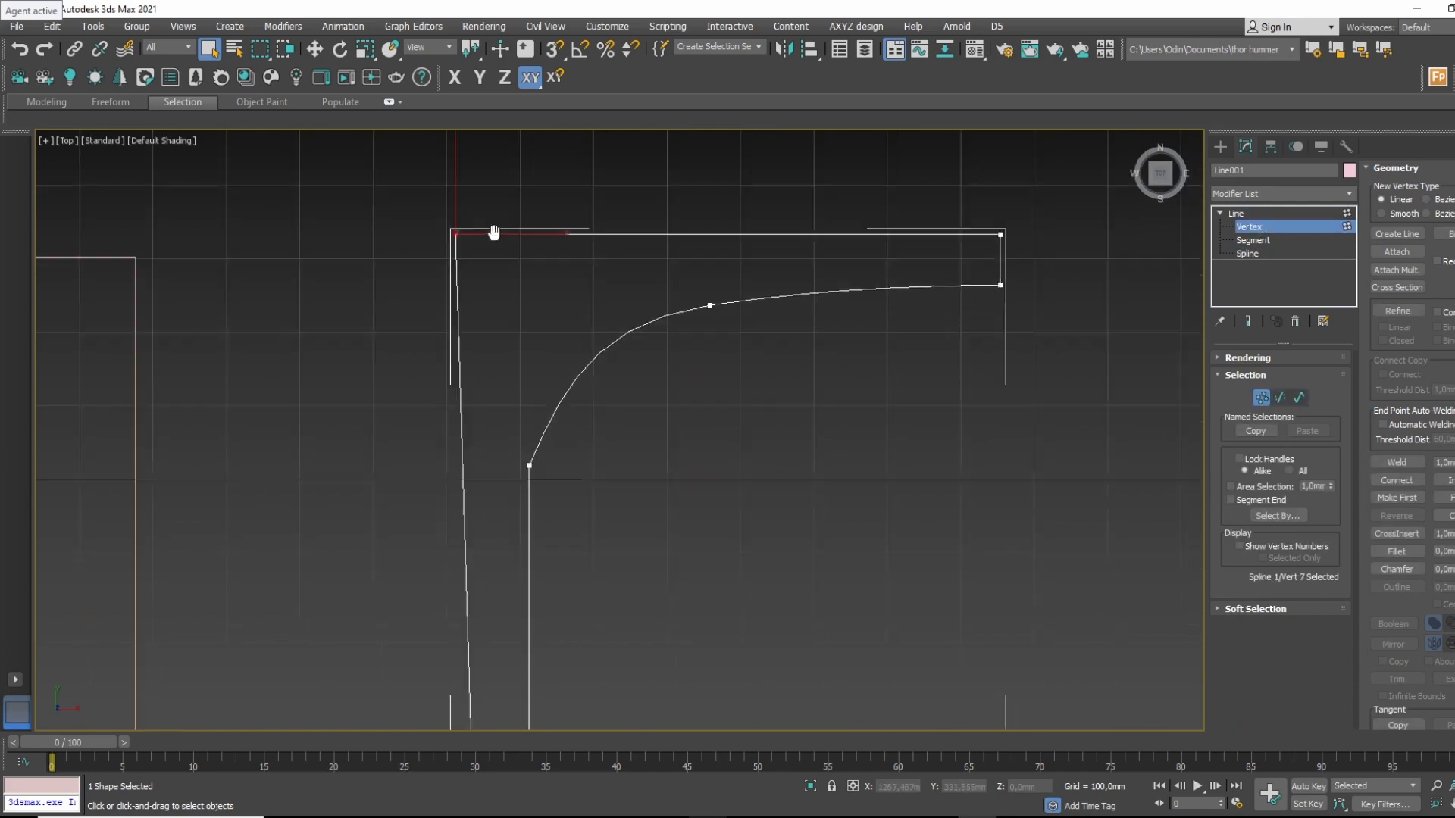
key(w)
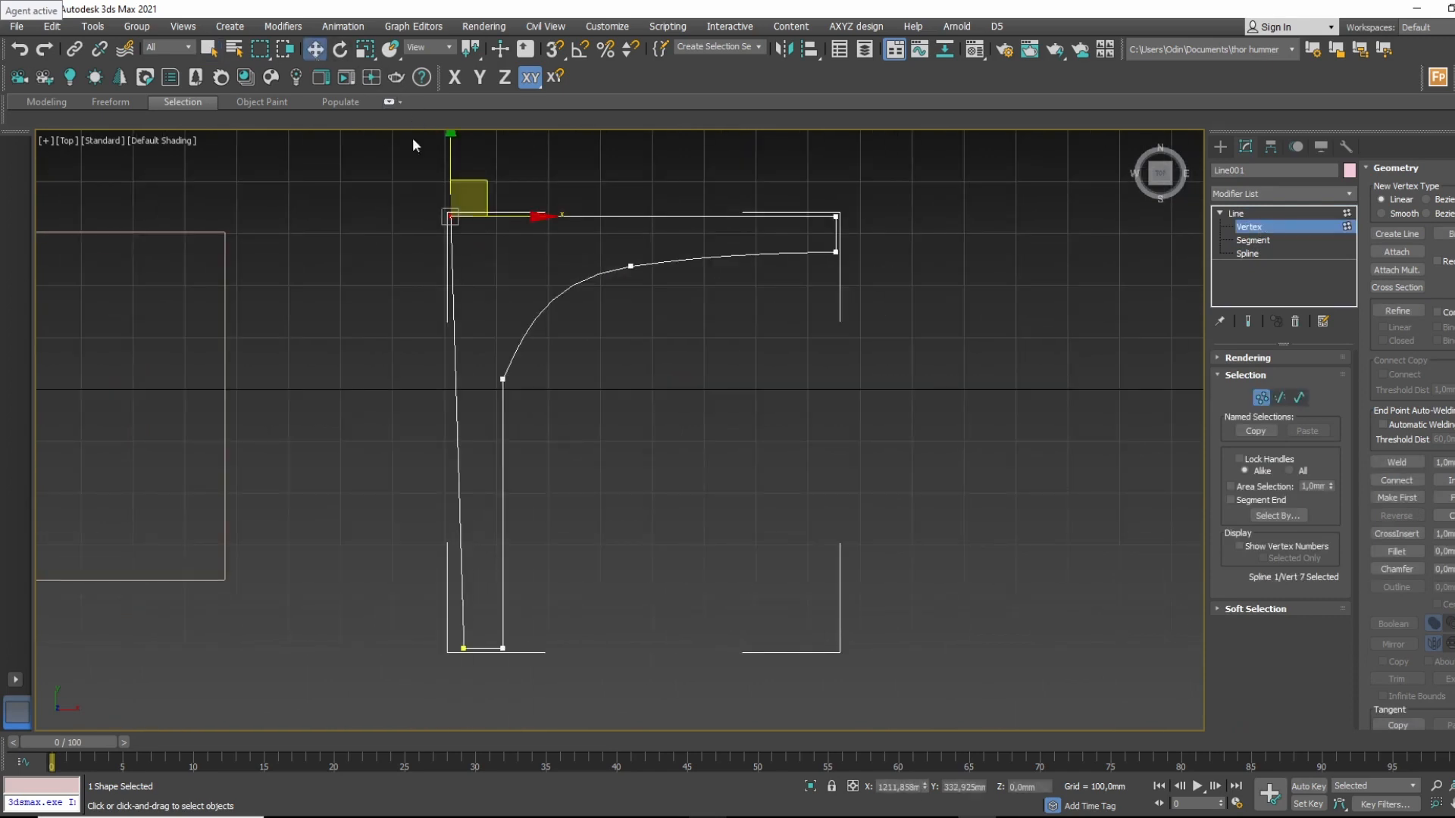
drag(509, 217, 523, 218)
Convert the vertex at the lower end of the inner curve to Bezier Corner and adjust its upper handle to round the curve's start.
drag(486, 434, 607, 350)
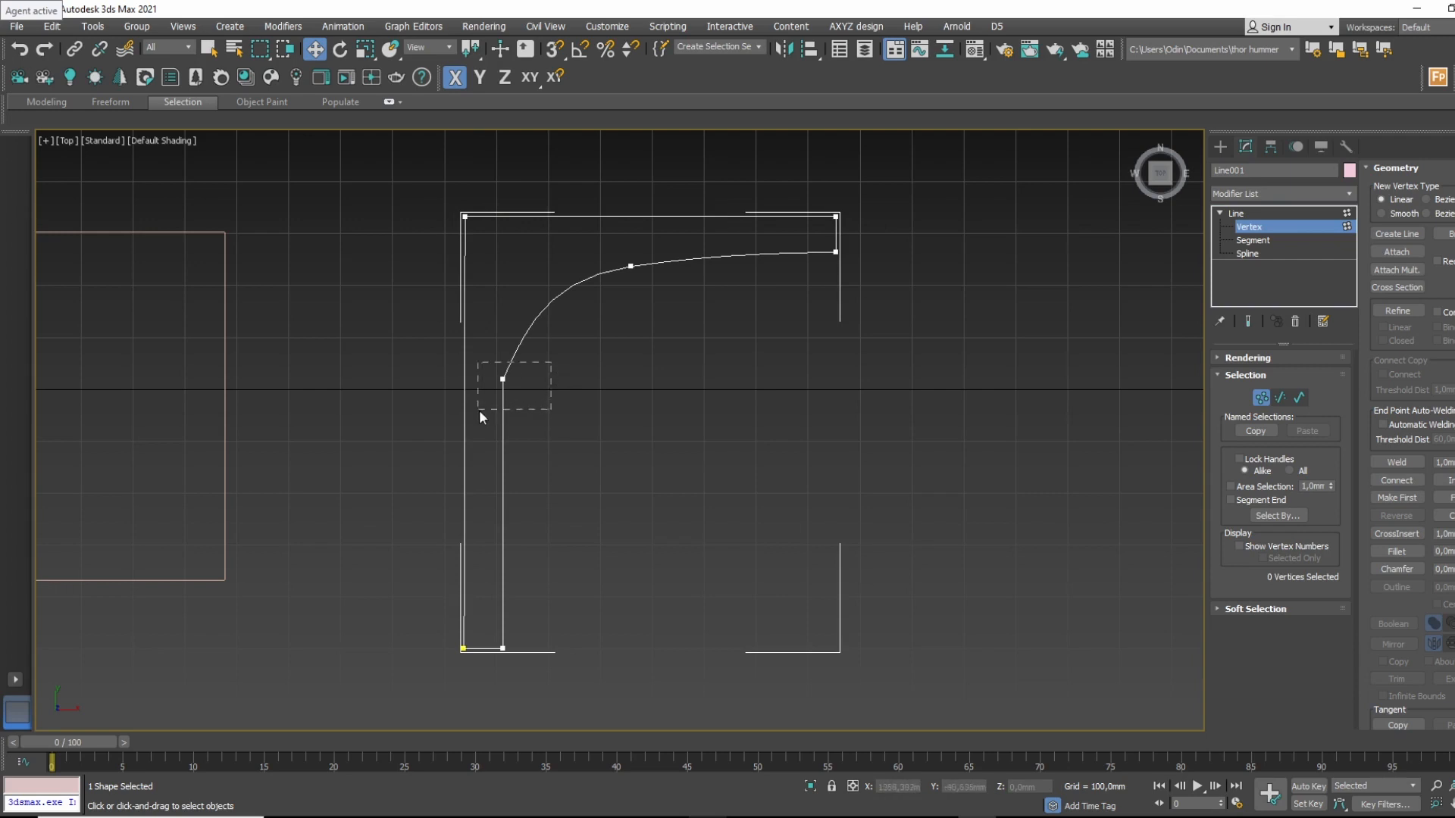
drag(479, 412, 479, 390)
scroll(479, 389, up, 3)
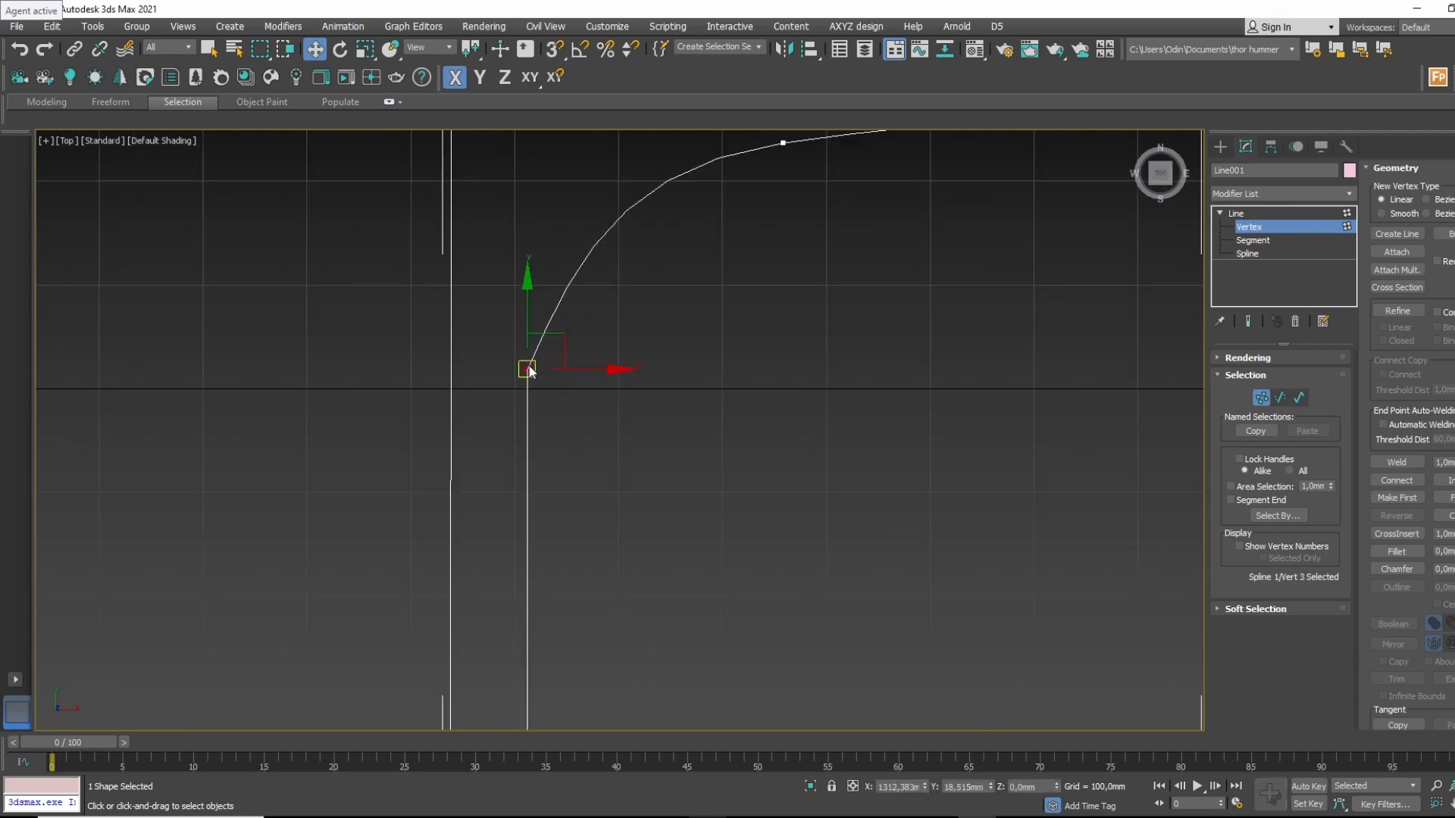
right_click(529, 372)
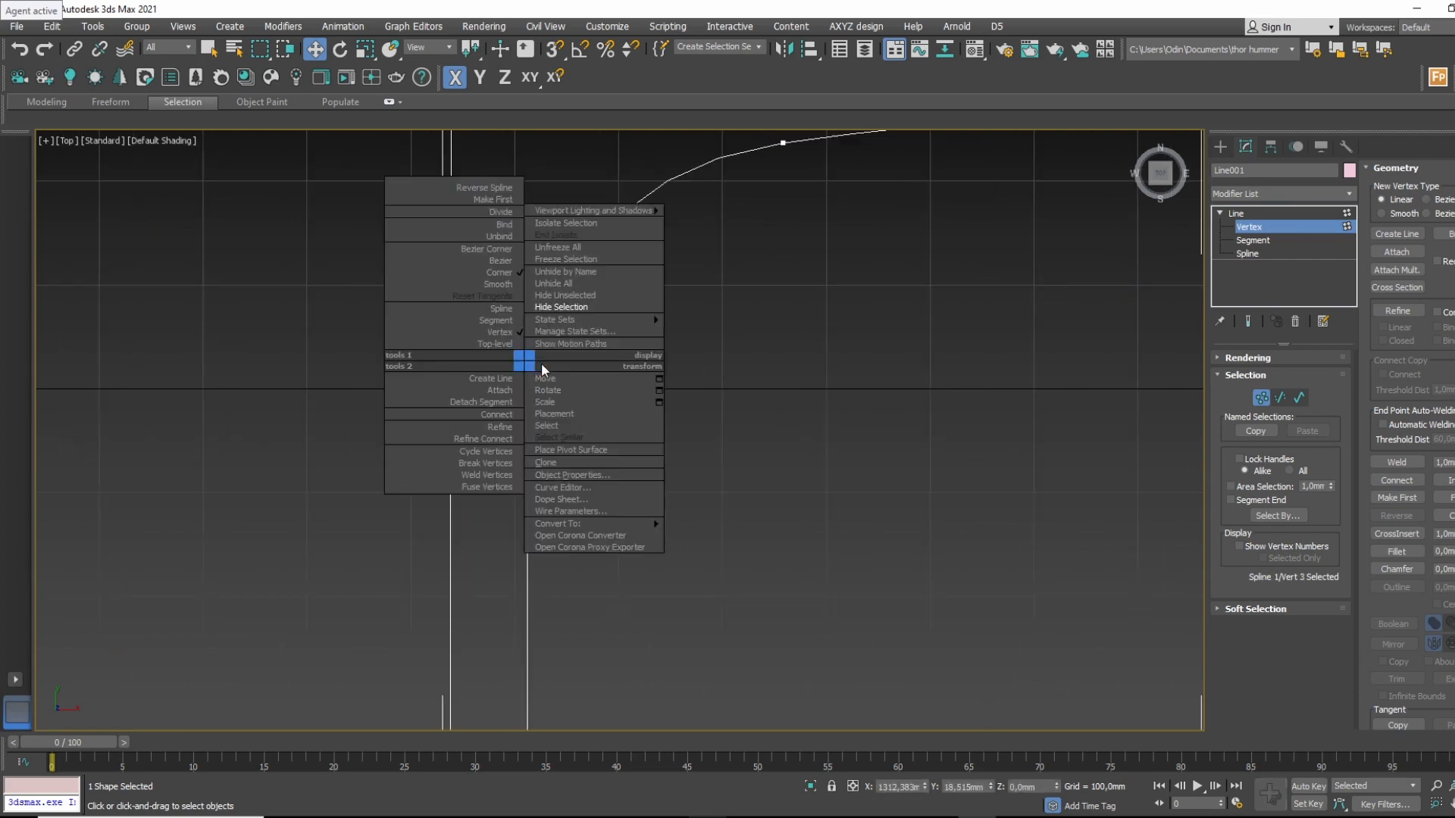
click(508, 248)
drag(571, 265, 520, 224)
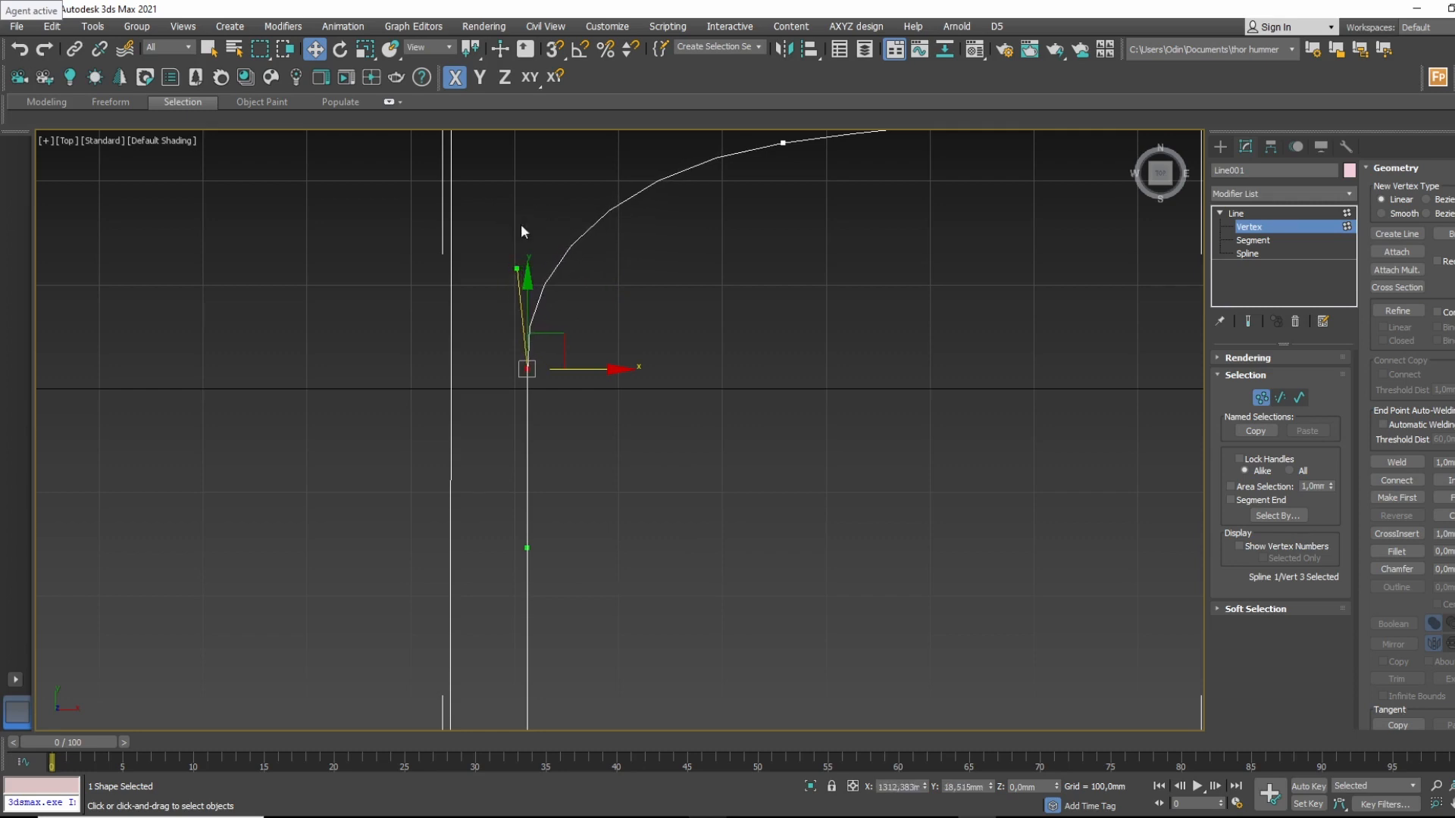
middle_drag(556, 321, 497, 309)
click(606, 391)
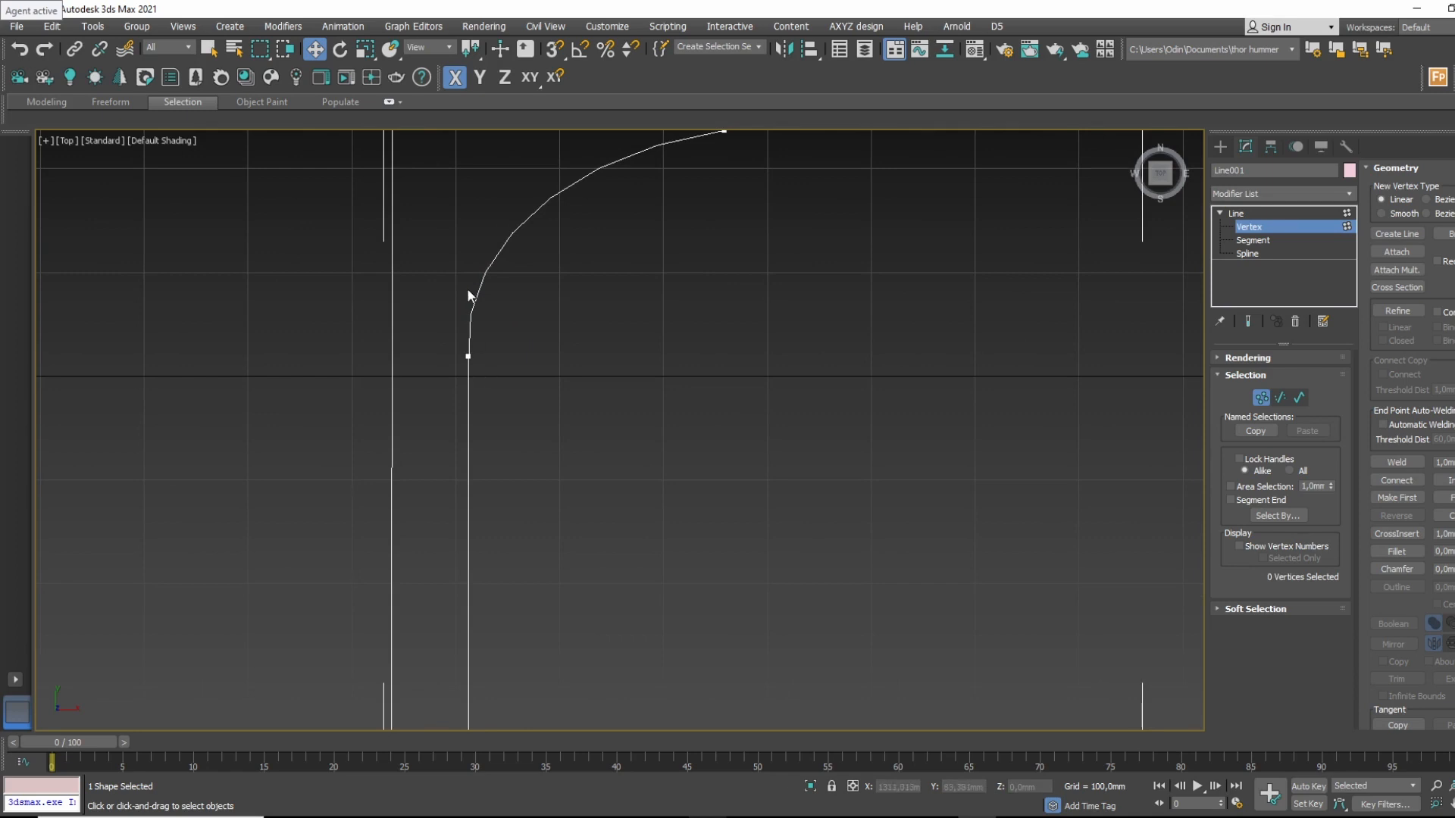
Try the Bezier vertex type with all of the profile's vertices selected, and undo the conversion.
click(469, 355)
right_click(469, 352)
click(452, 249)
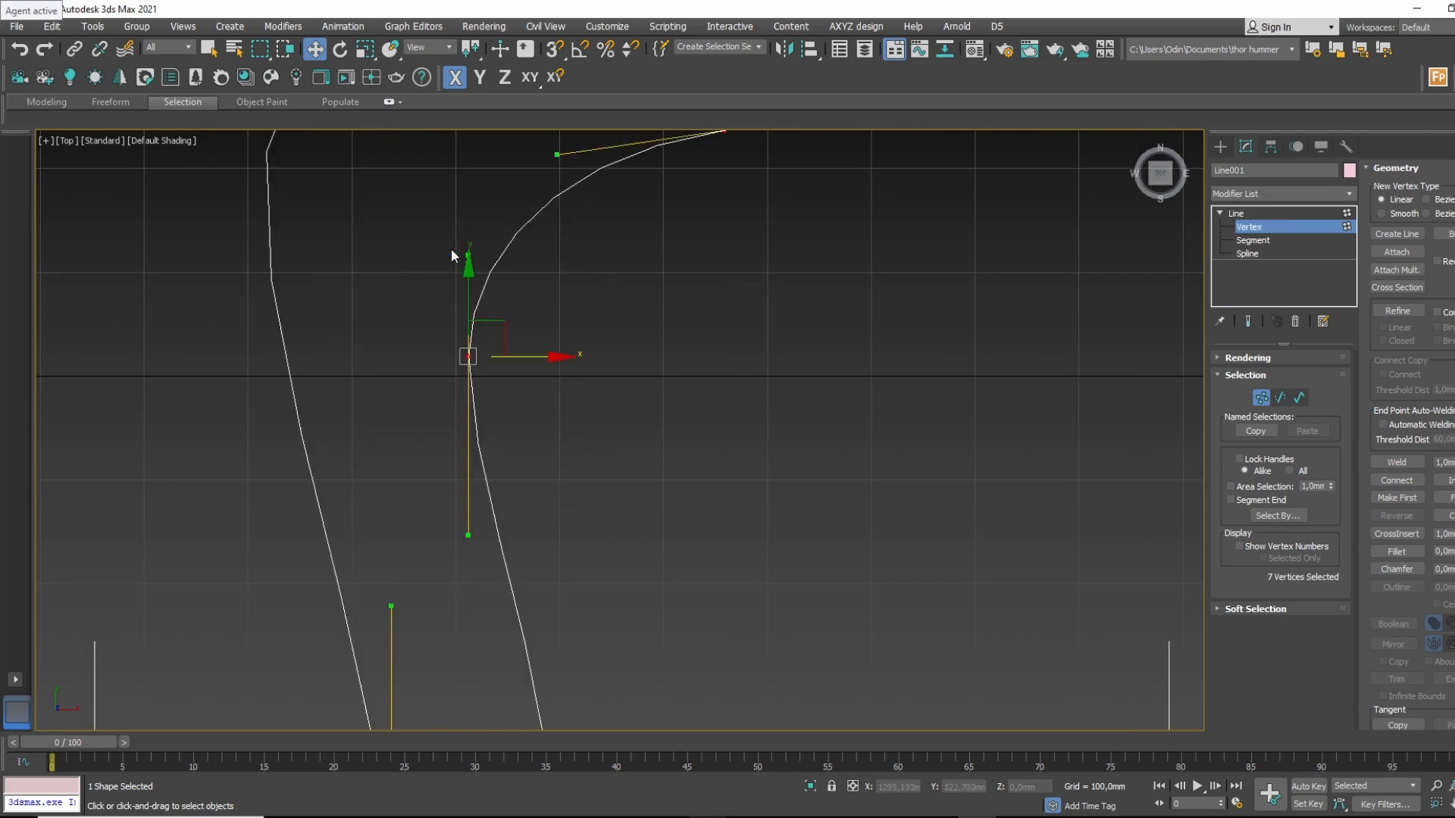
scroll(485, 381, down, 5)
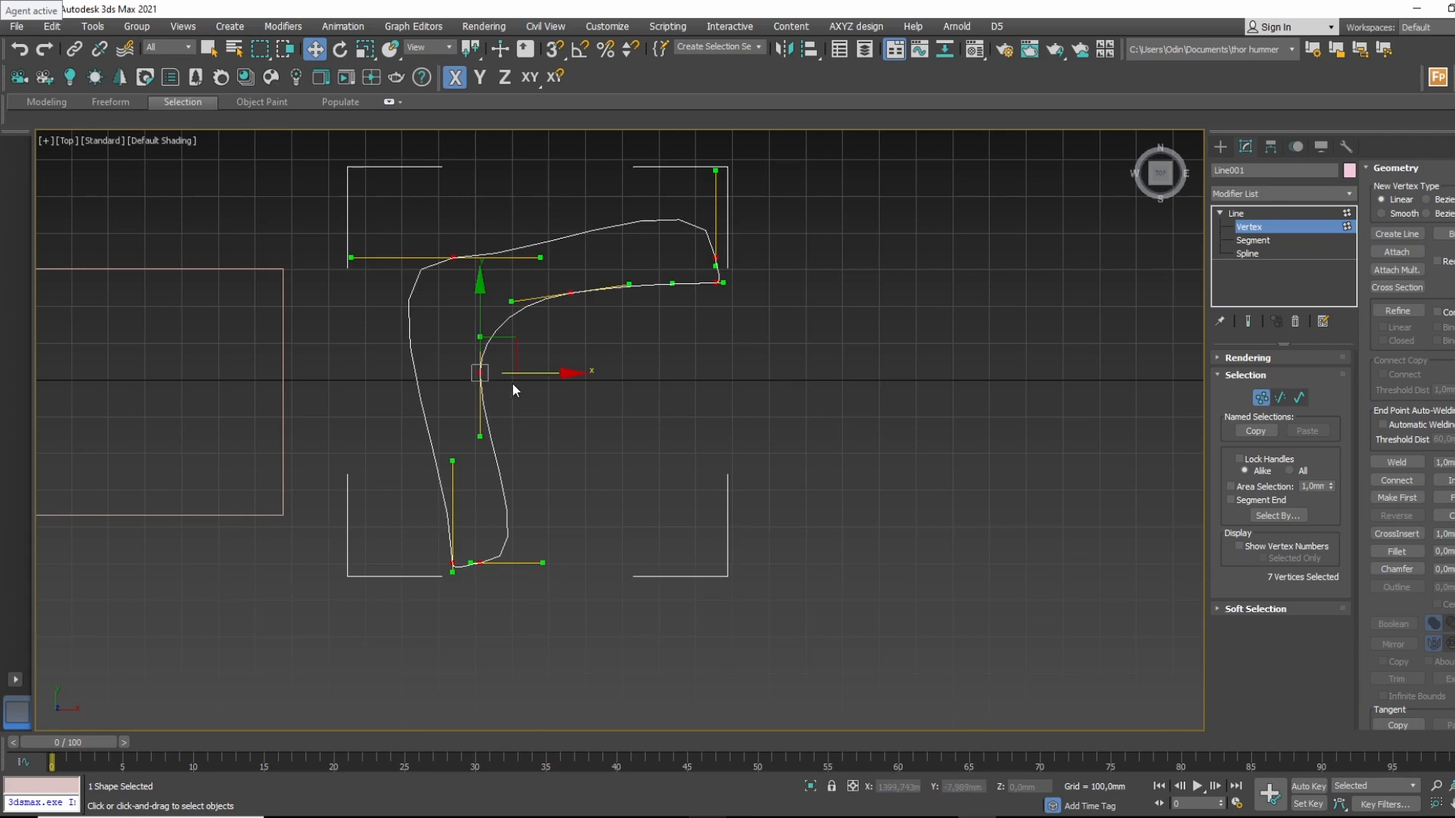
key(ctrl+z)
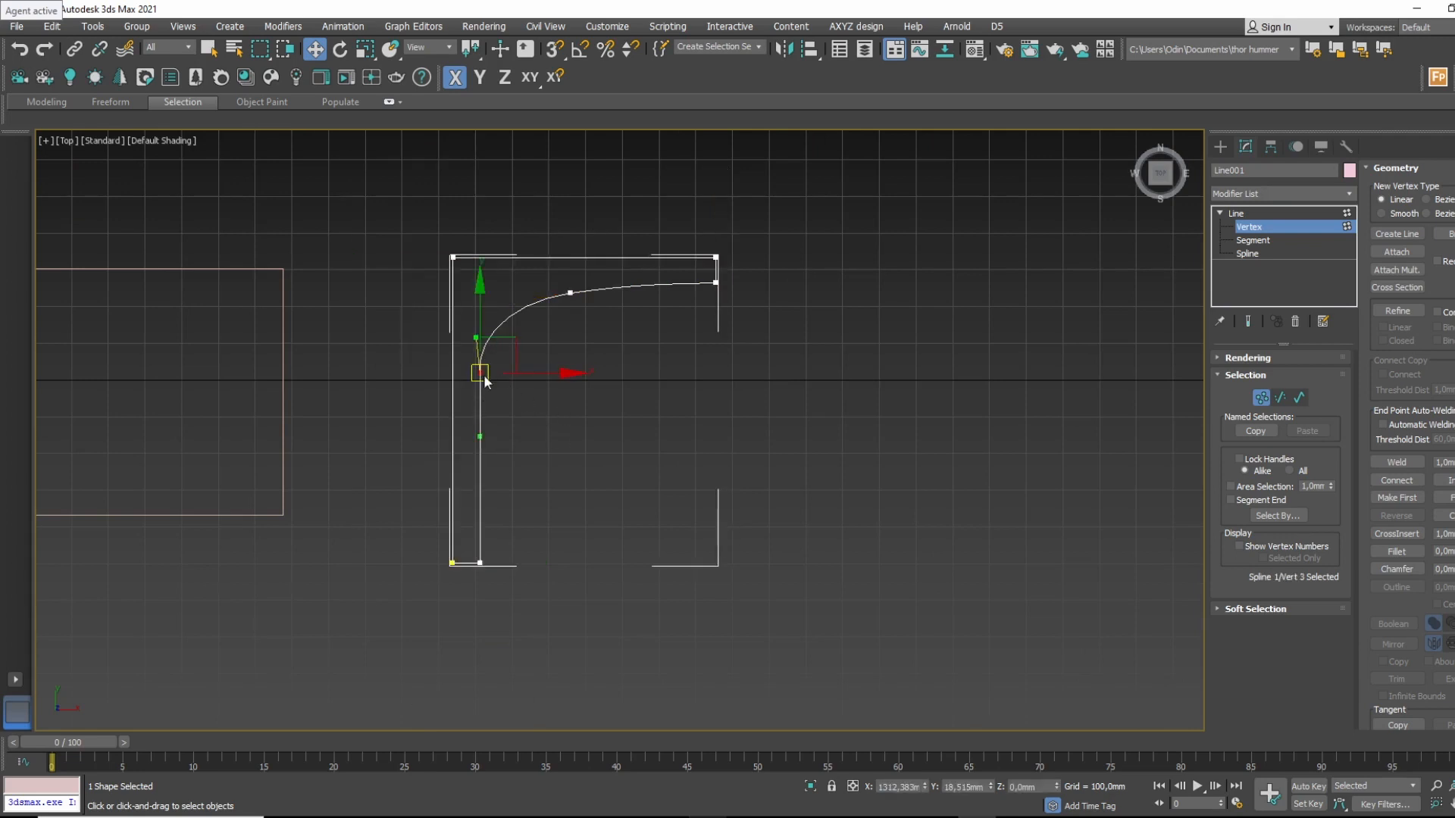
Convert only the vertex at the lower end of the inner curve to Bezier, with its handles aligned vertically.
right_click(480, 372)
click(463, 298)
scroll(464, 326, up, 4)
click(508, 338)
click(501, 354)
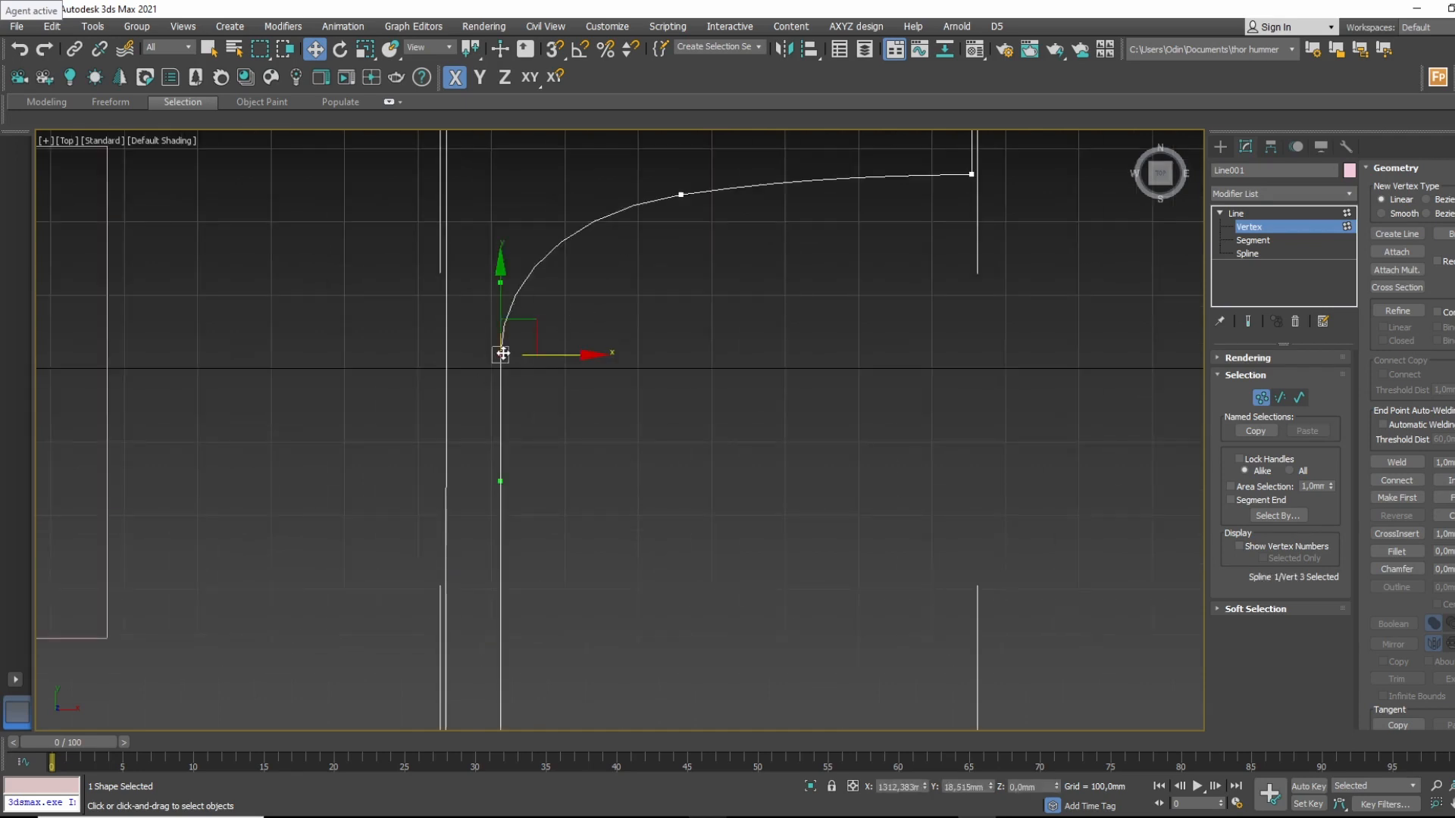
Try tilting the lower Bezier handle of the inner-curve vertex along X, and undo the adjustment.
drag(501, 481, 487, 441)
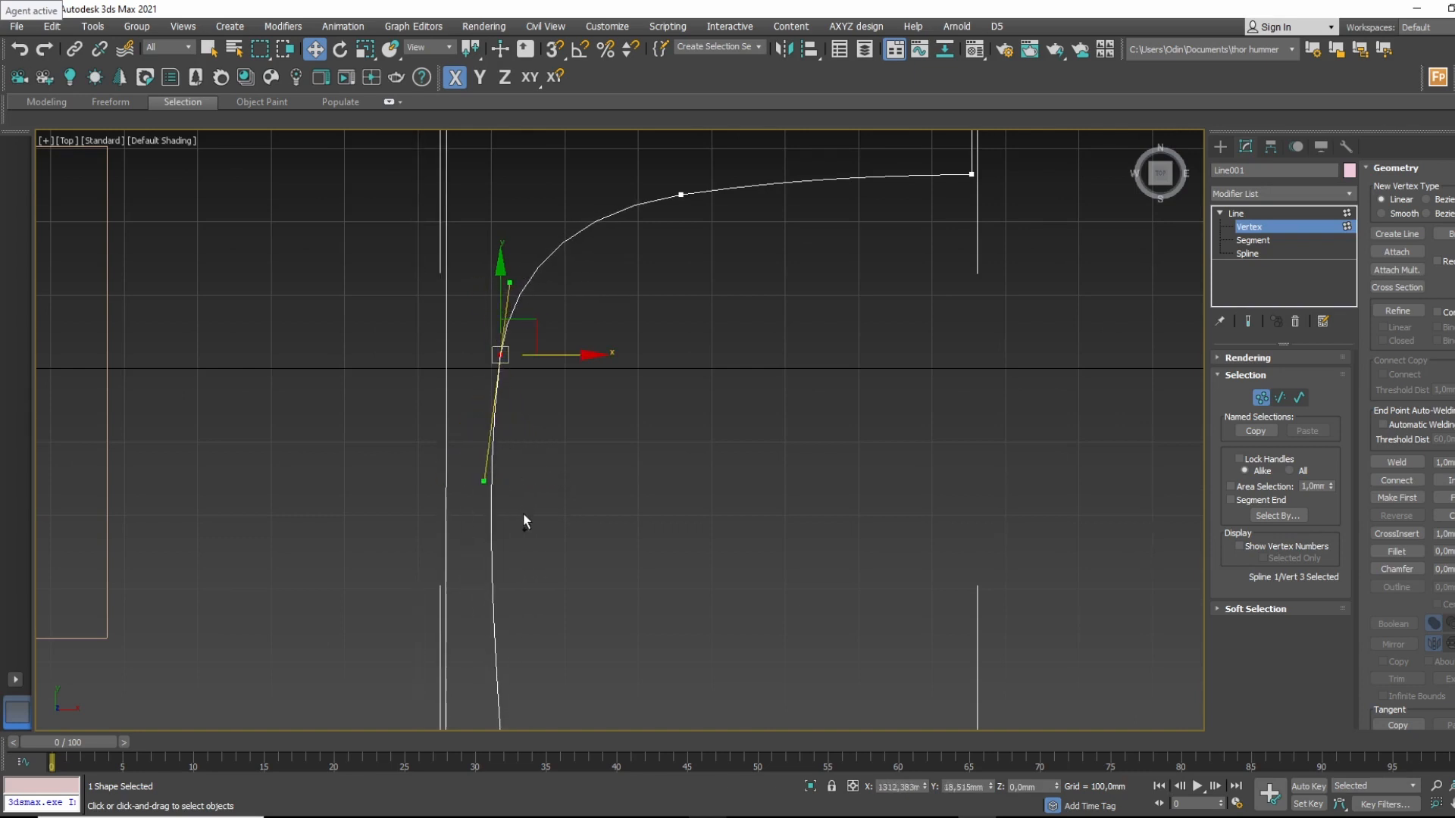
key(ctrl+z)
key(ctrl+z)
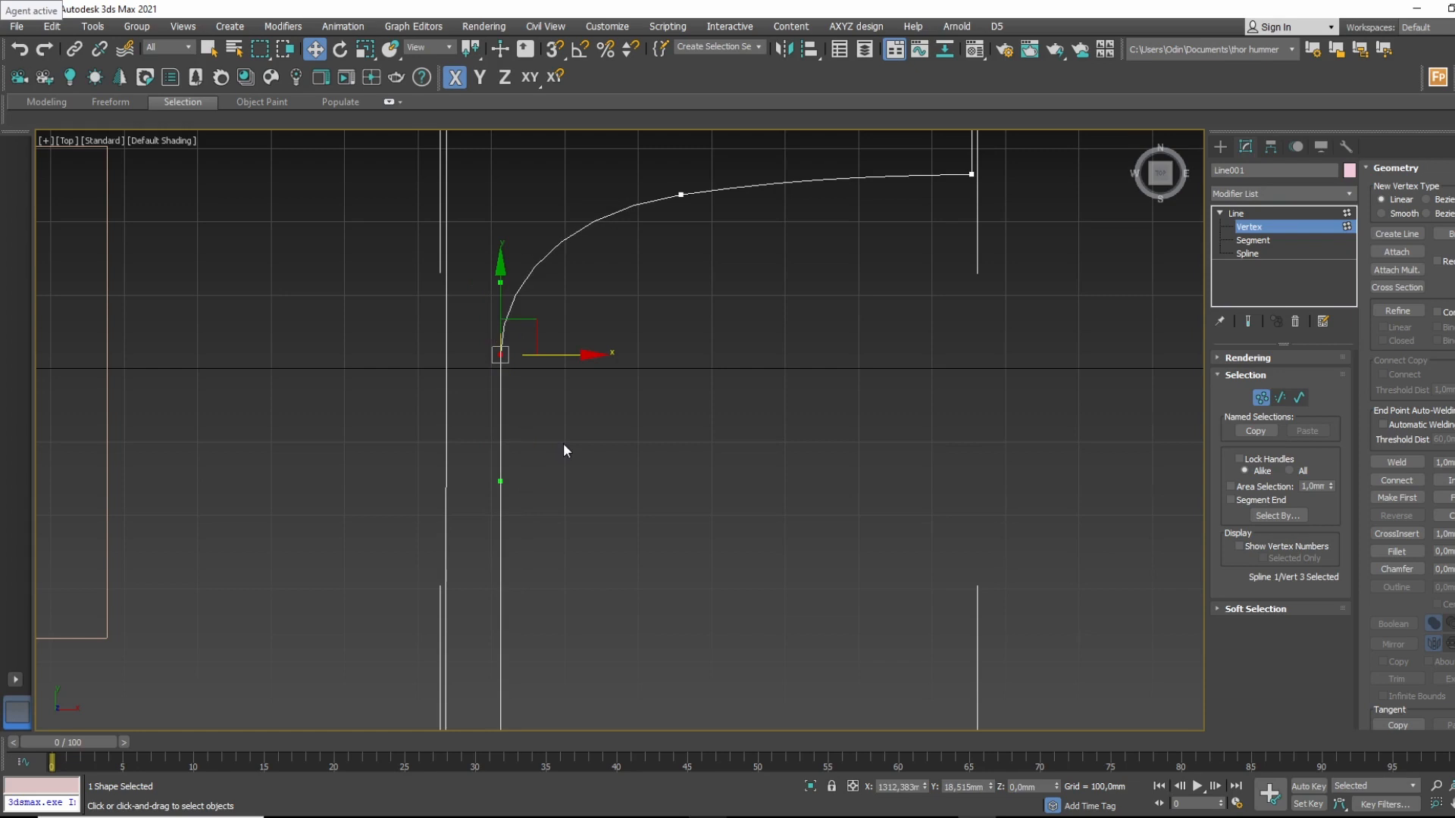
Convert the vertices at both ends of the inner curve to Corner so that the profile has straight segments.
right_click(504, 337)
click(489, 250)
click(540, 342)
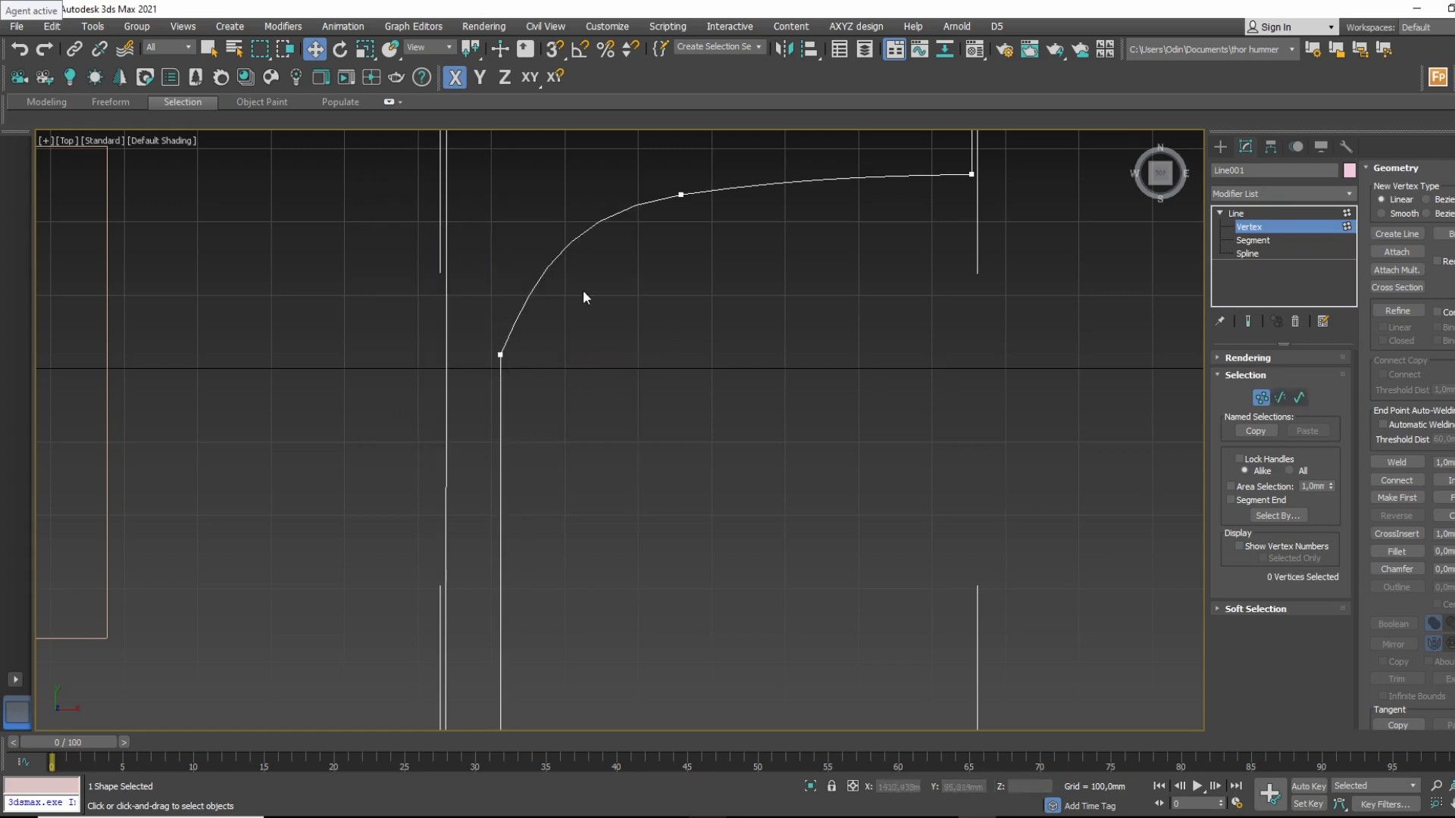
click(682, 198)
right_click(683, 203)
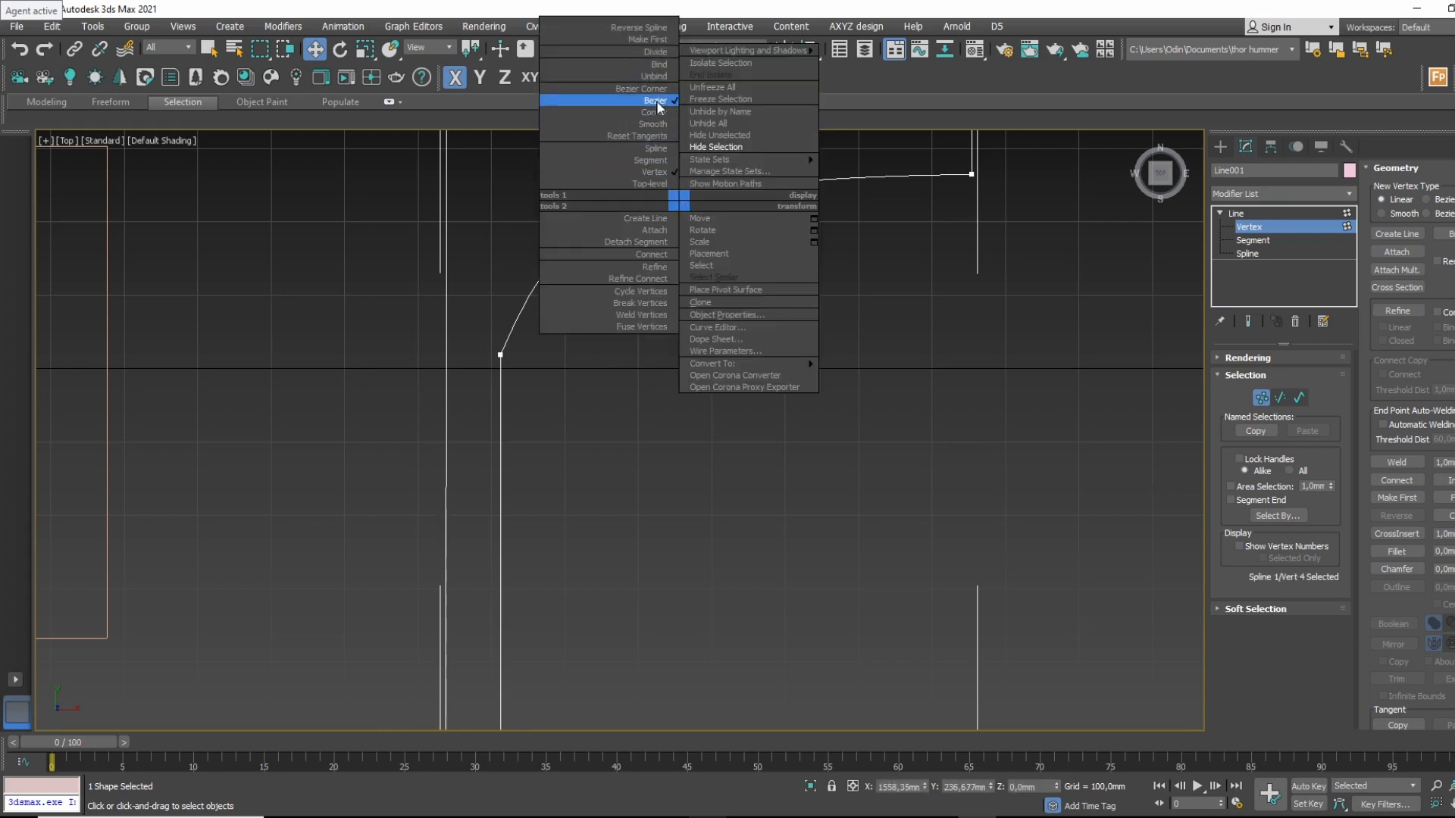
click(653, 112)
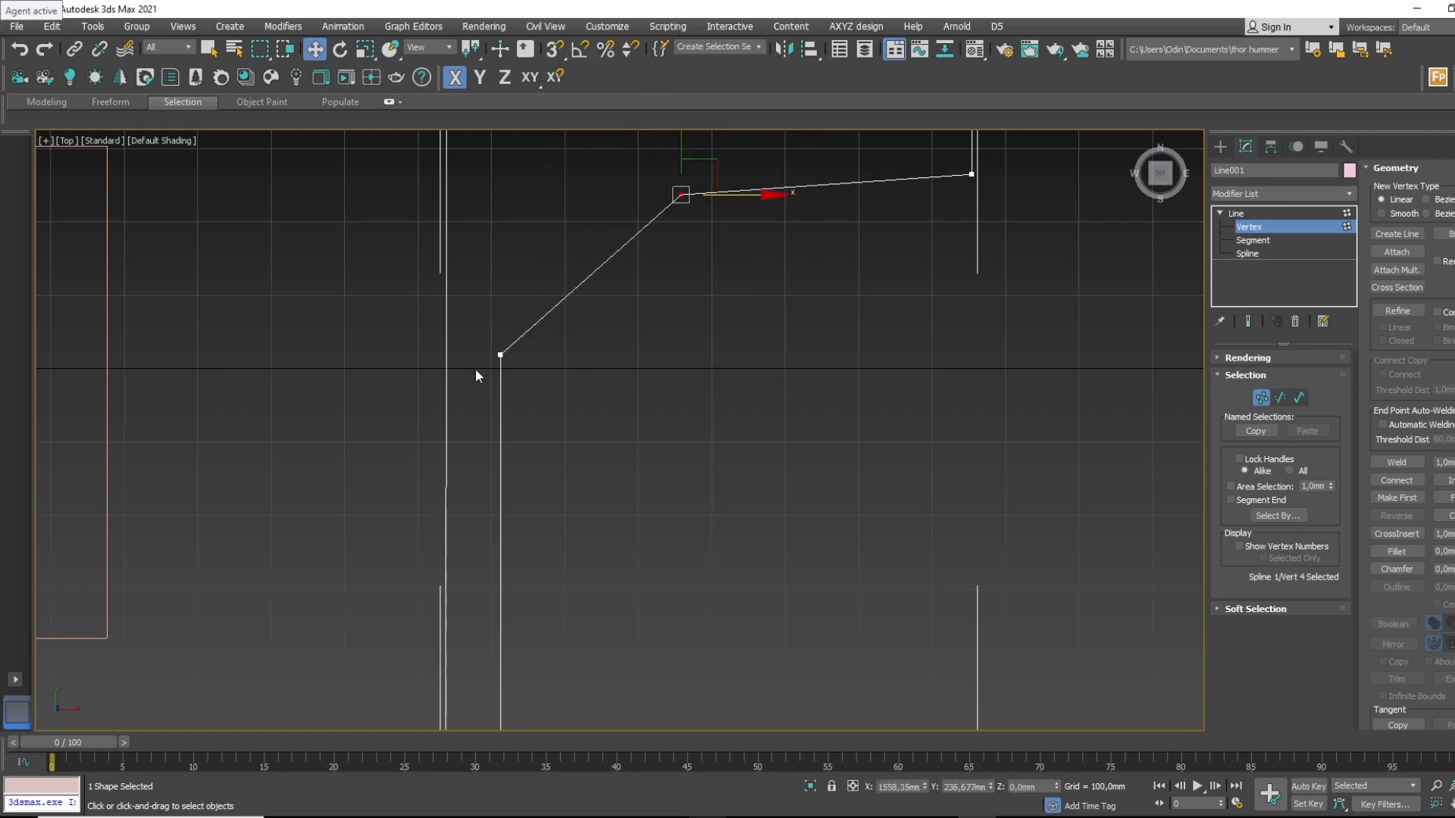
Examine the profile's outer vertices, selecting the pair at the end of the horizontal arm and the pair along the long outer edge.
middle_drag(688, 229, 670, 275)
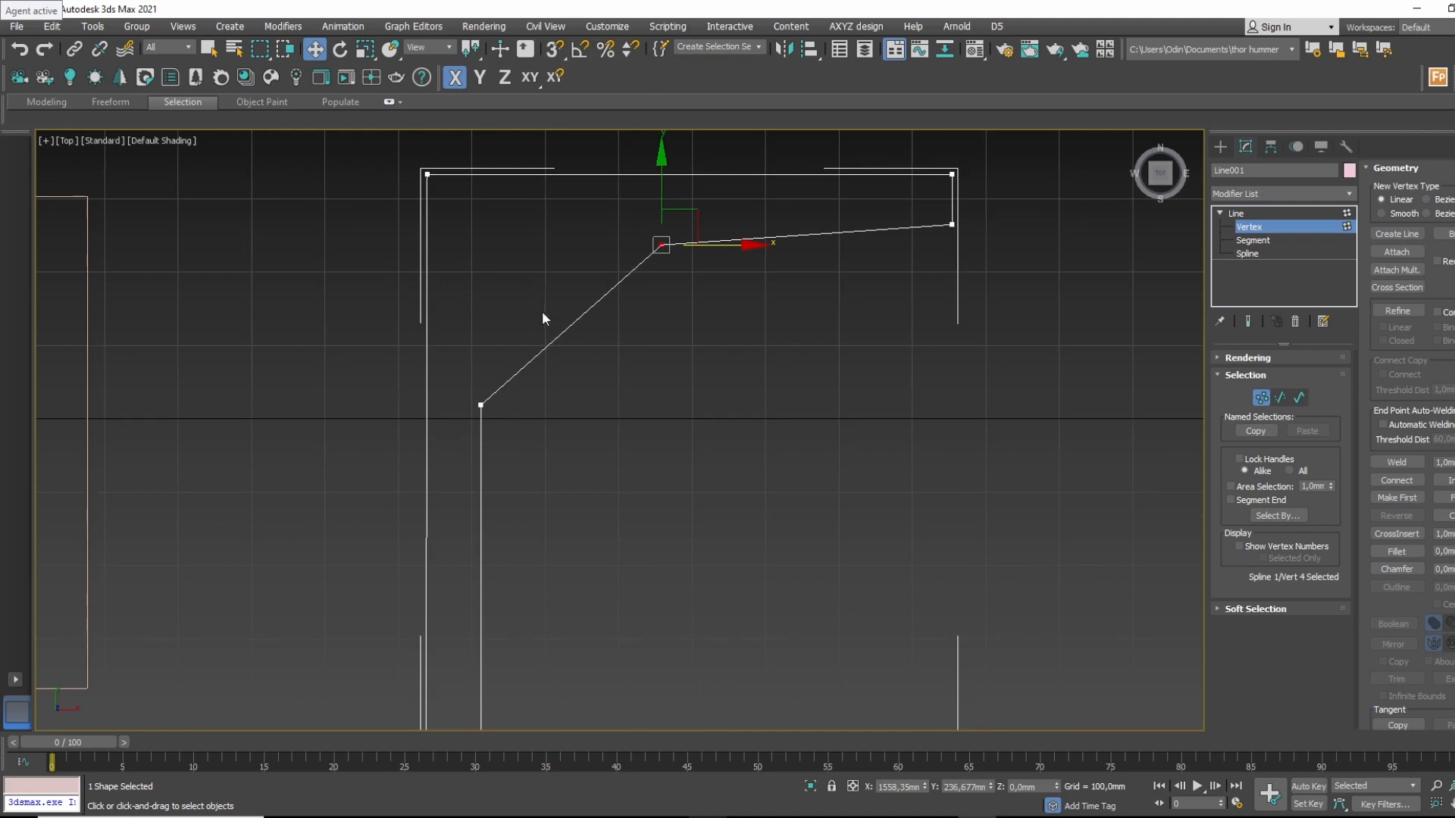
middle_drag(408, 482, 383, 334)
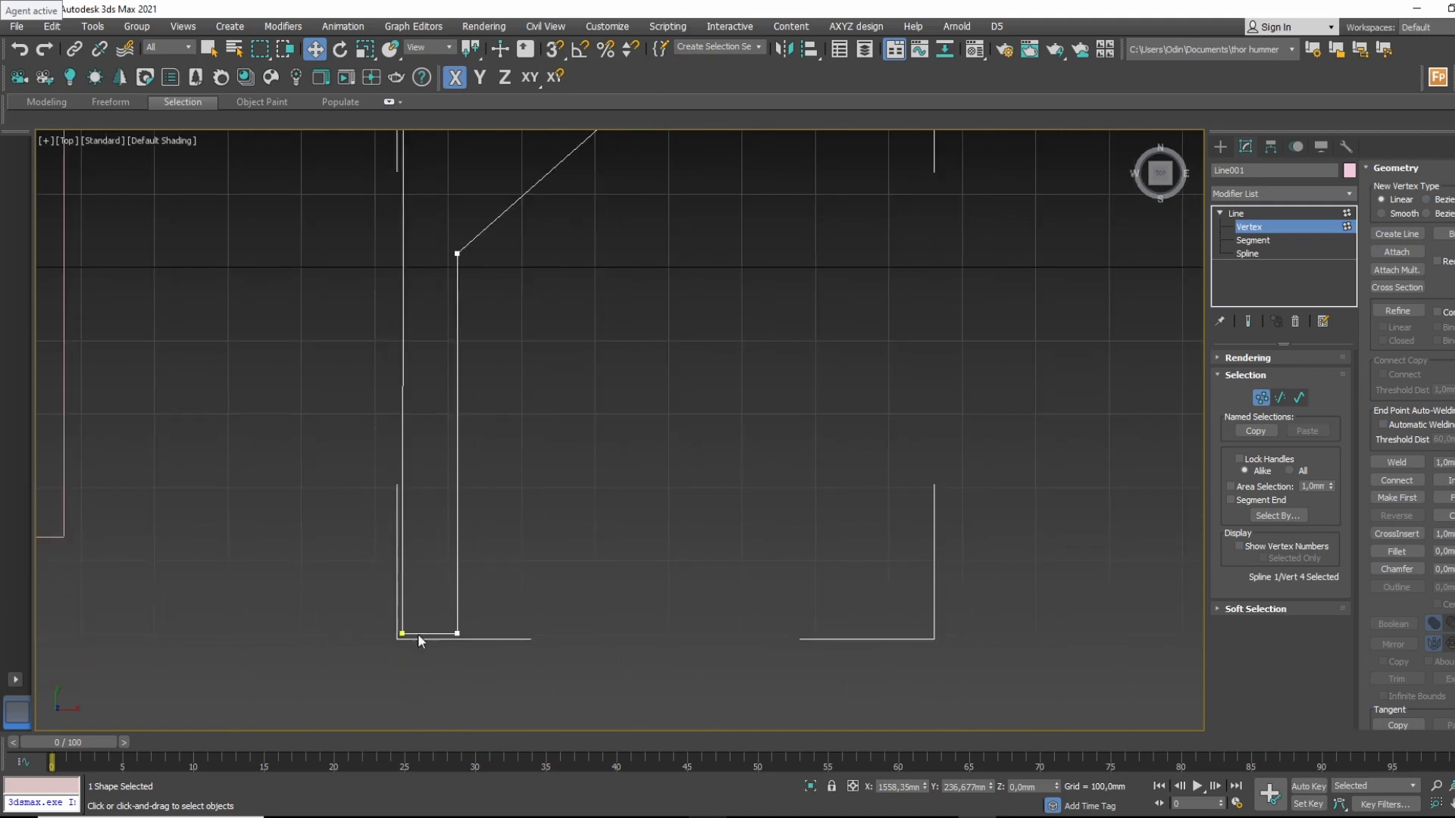
middle_drag(456, 609, 431, 637)
scroll(425, 653, down, 2)
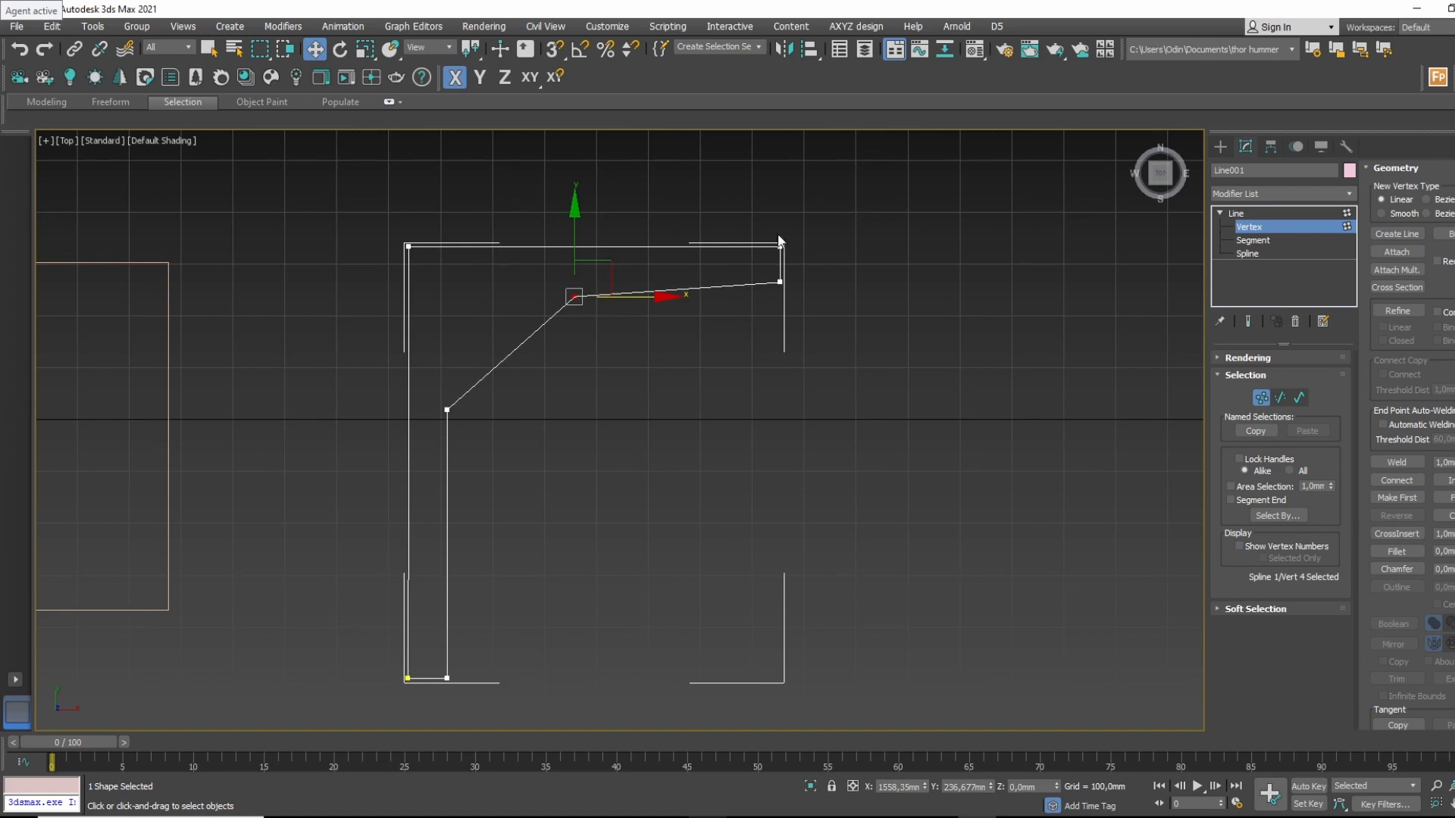
drag(775, 284, 774, 285)
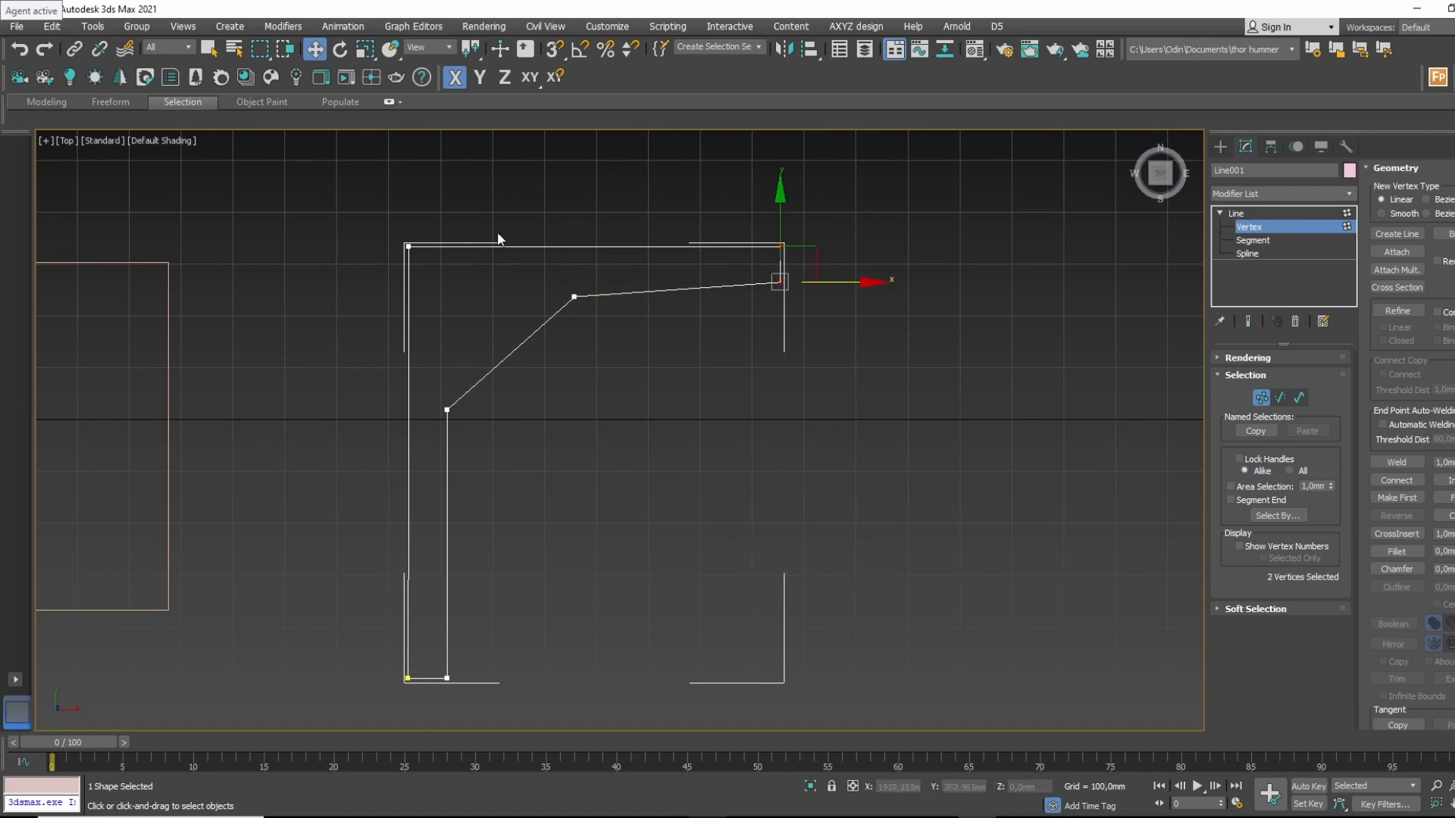
click(433, 215)
drag(419, 215, 382, 717)
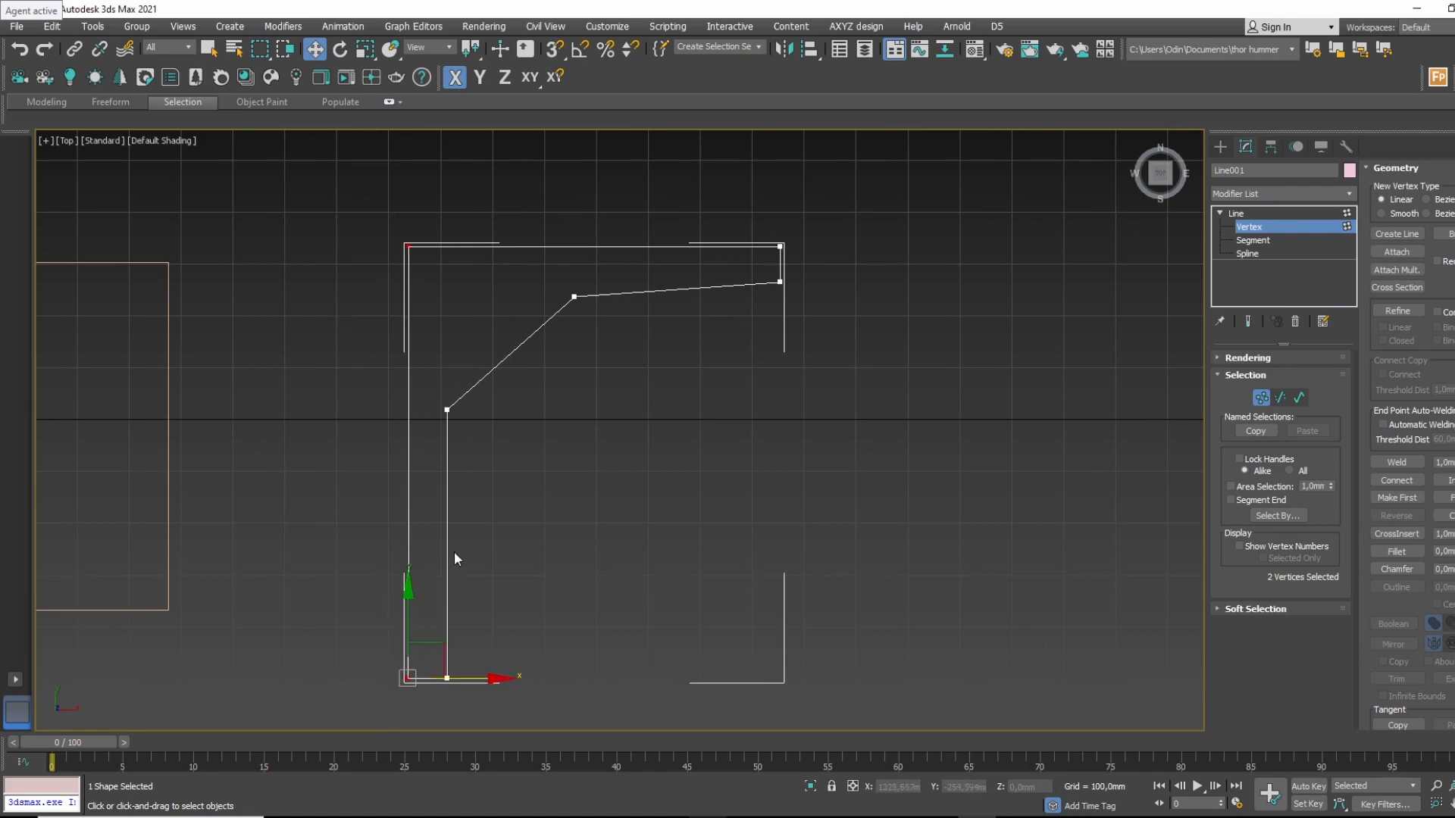
Convert the vertex at the lower end of the inner curve to Bezier Corner and set its upper handle nearly vertical above it.
drag(427, 463, 429, 464)
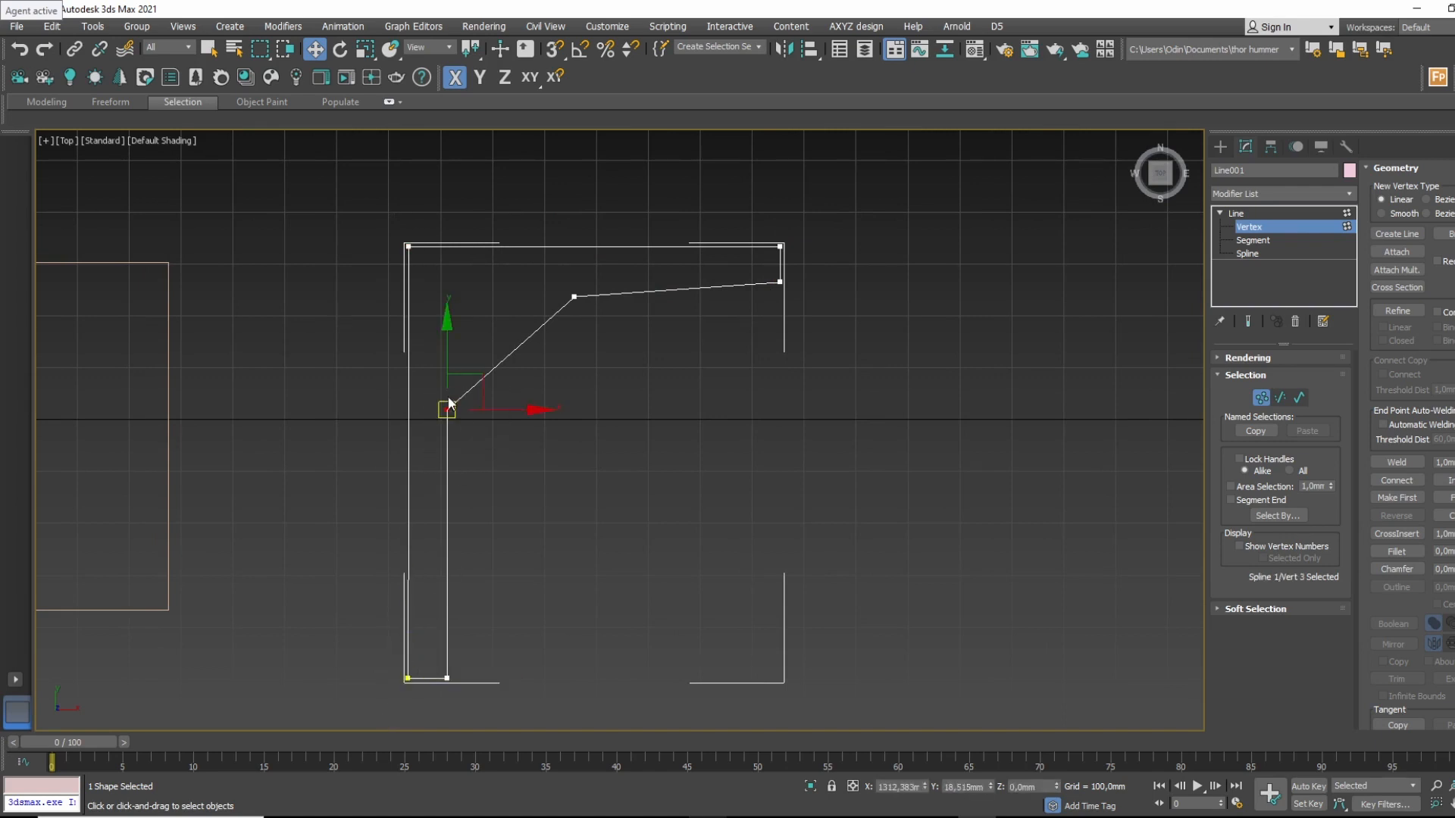
right_click(437, 392)
click(420, 290)
scroll(452, 381, up, 4)
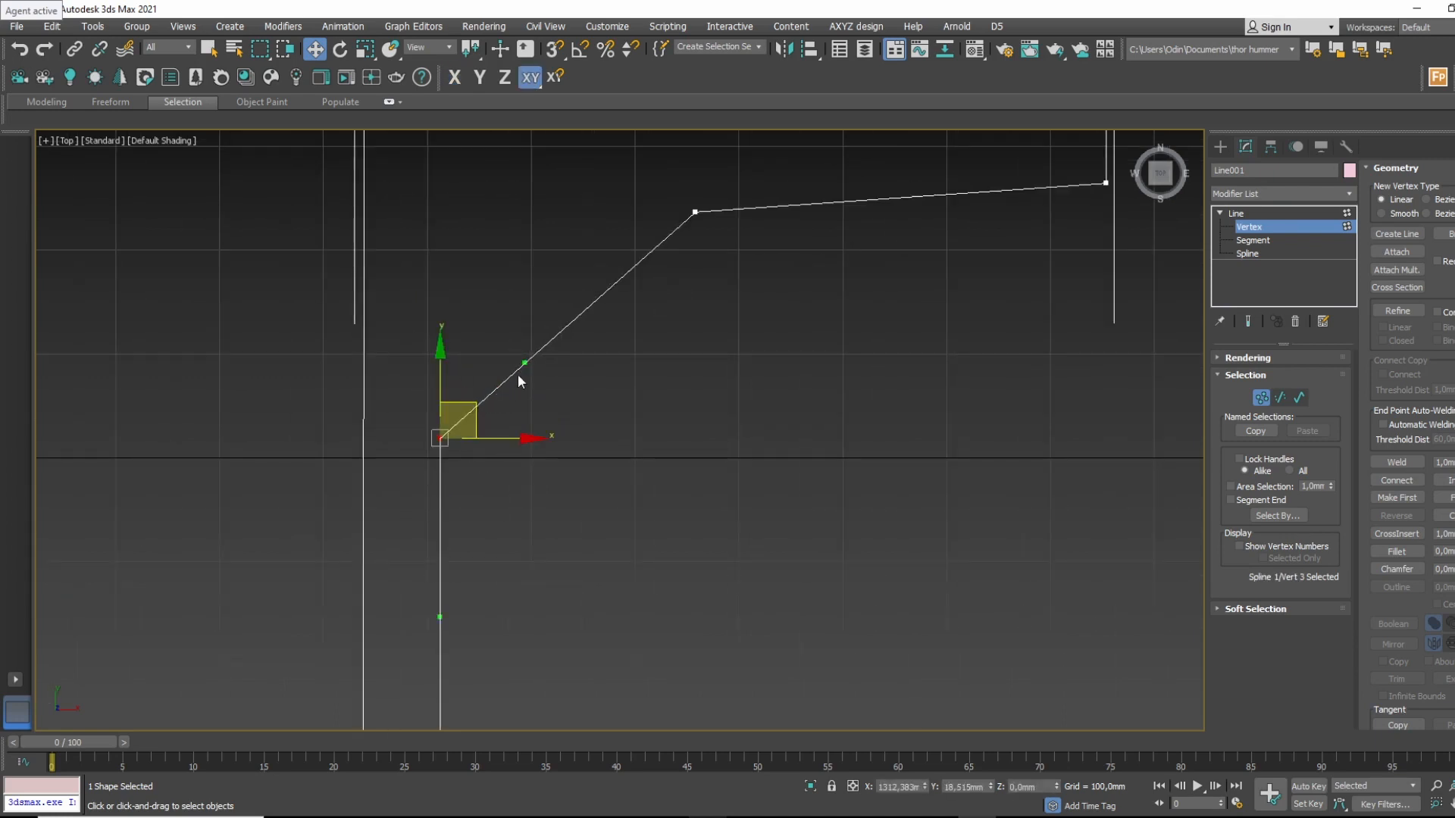
drag(522, 366, 442, 338)
Convert the inner curve's upper vertex to Smooth and move it to about X 1569 mm, Y 227 mm.
click(694, 214)
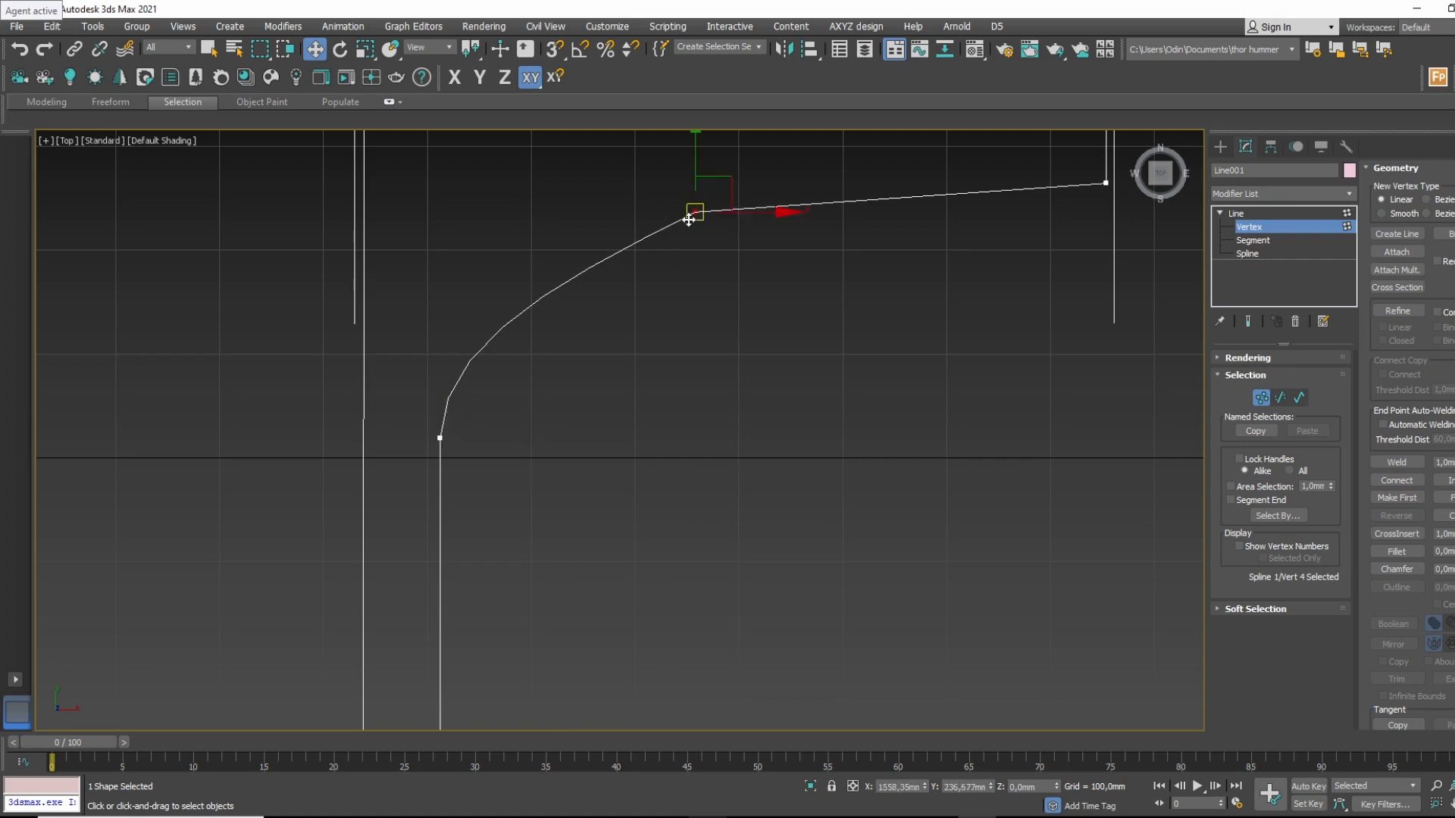
right_click(699, 202)
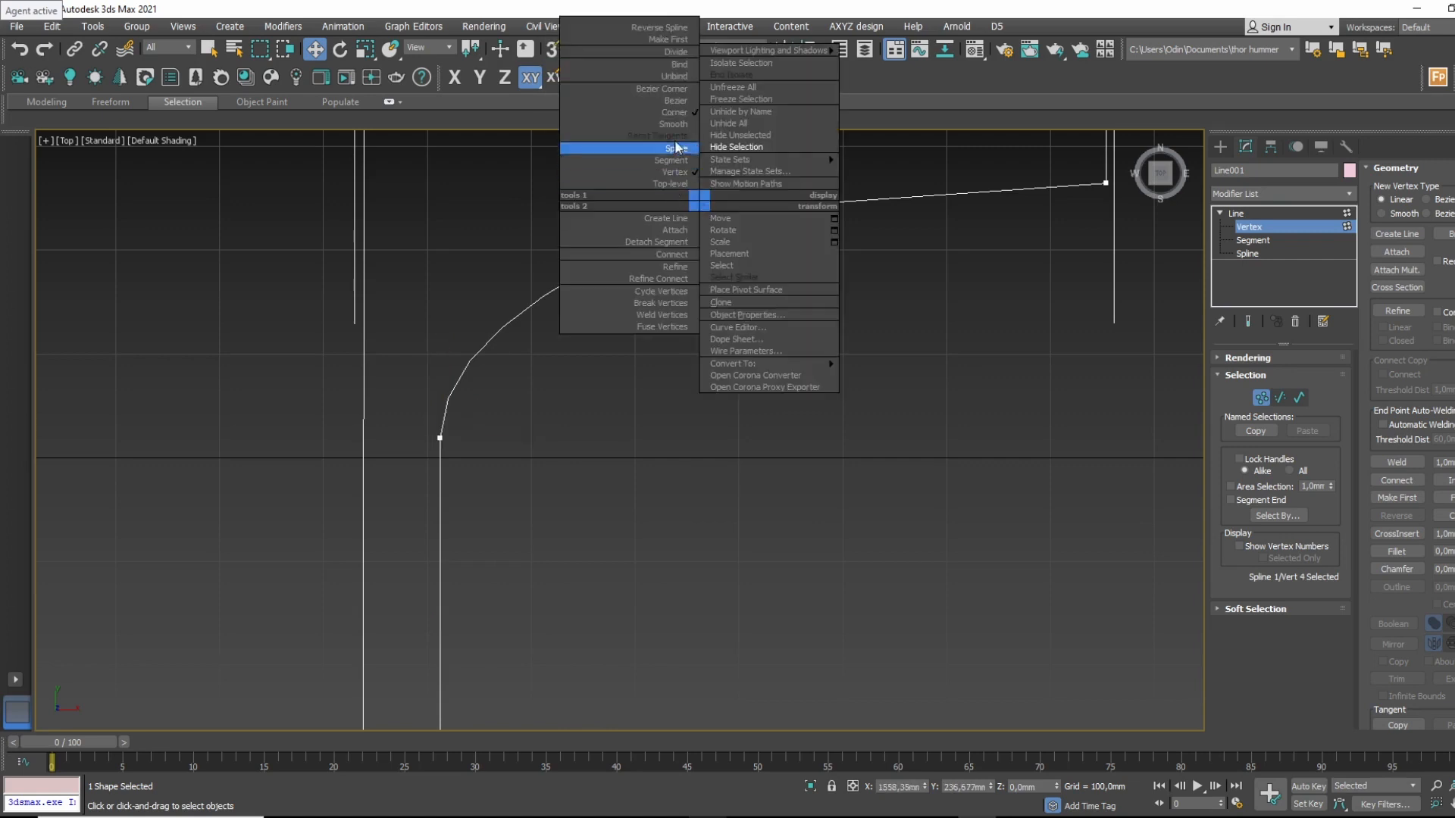
click(679, 124)
middle_drag(795, 236, 667, 347)
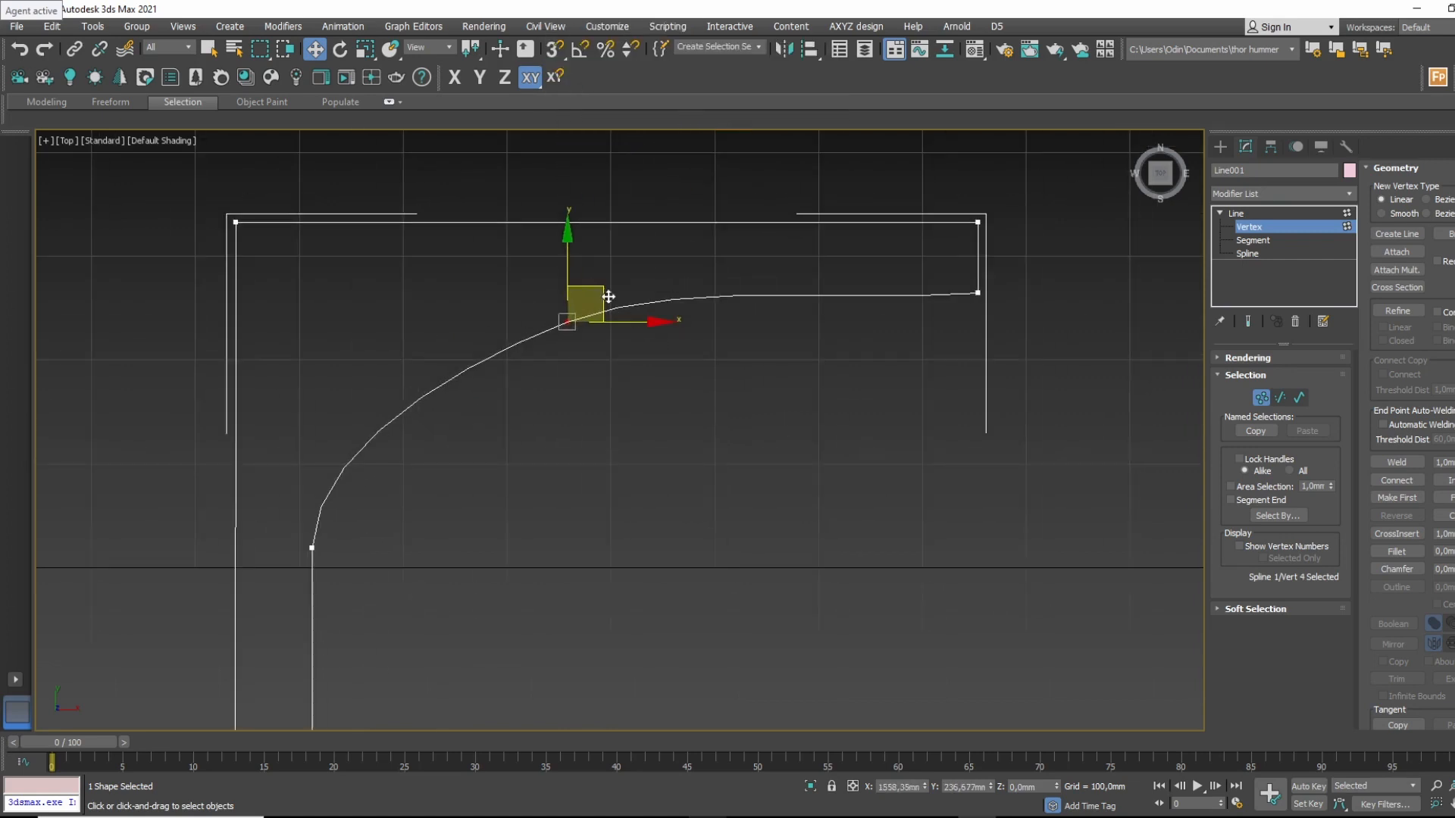
drag(605, 296, 623, 307)
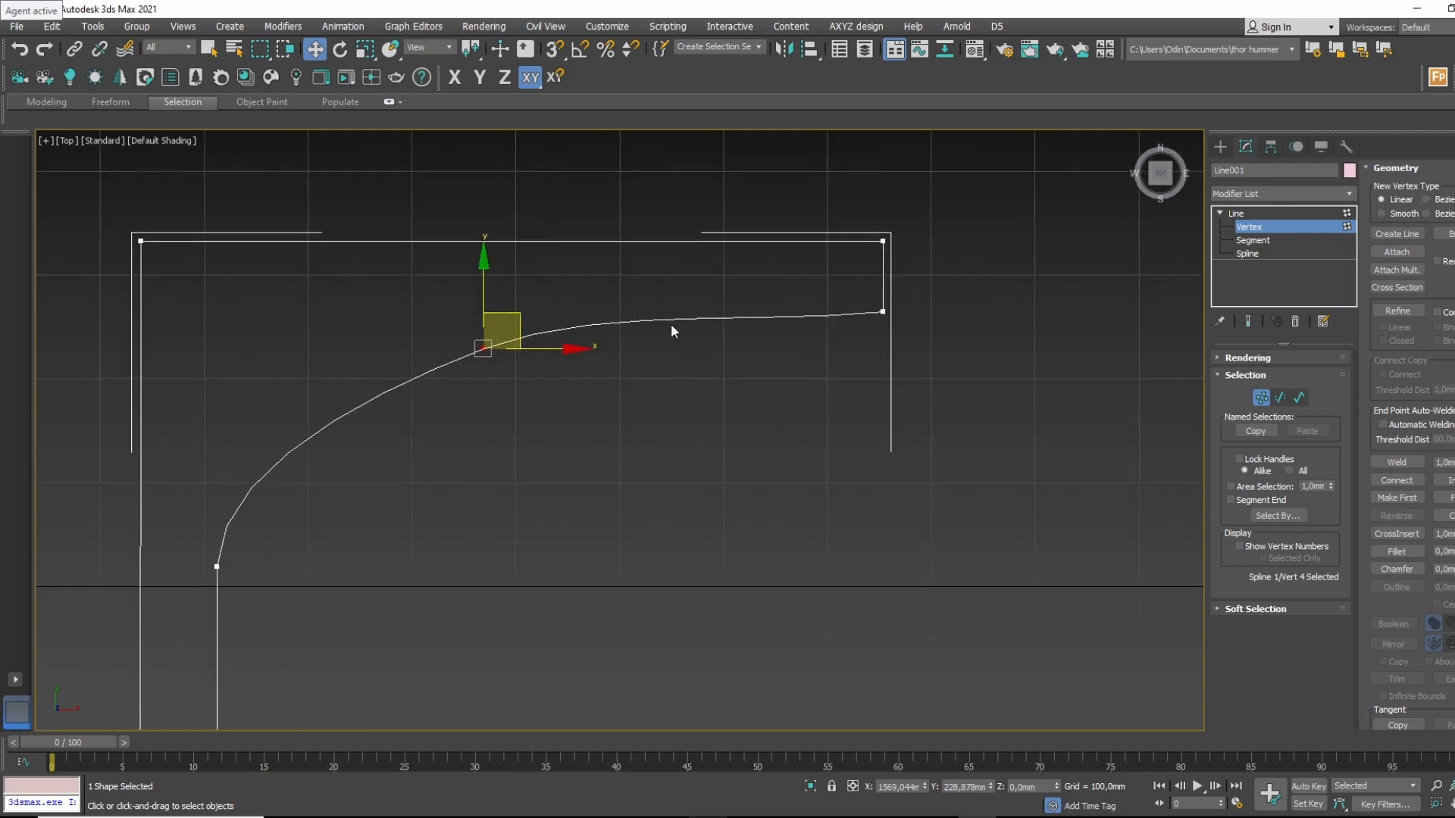
scroll(670, 324, down, 3)
mouse_move(574, 277)
mouse_down()
mouse_move(574, 260)
mouse_move(573, 278)
mouse_up()
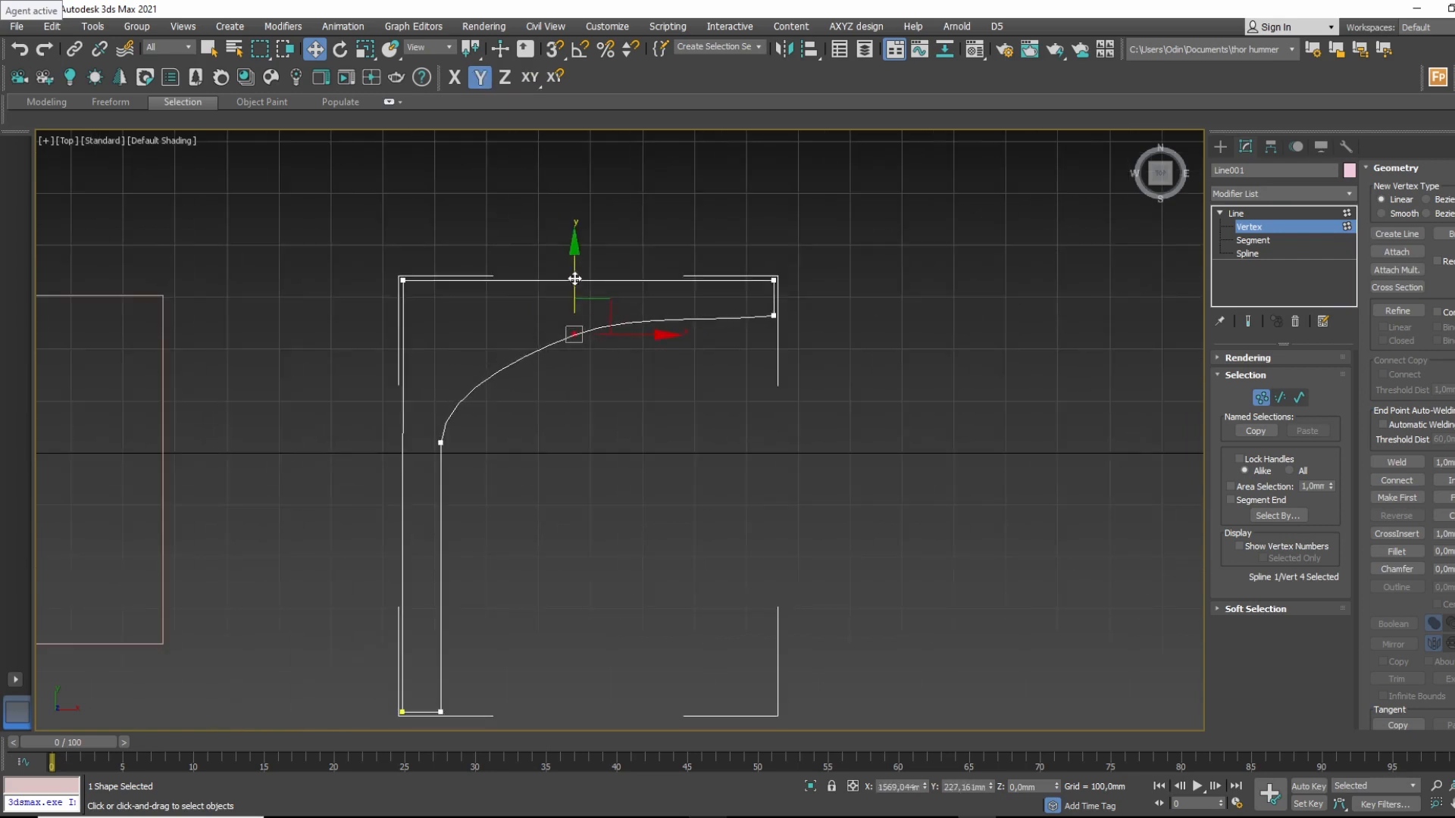
Leave vertex editing and extrude the whole L-shaped profile by 50 mm.
middle_drag(688, 379, 737, 308)
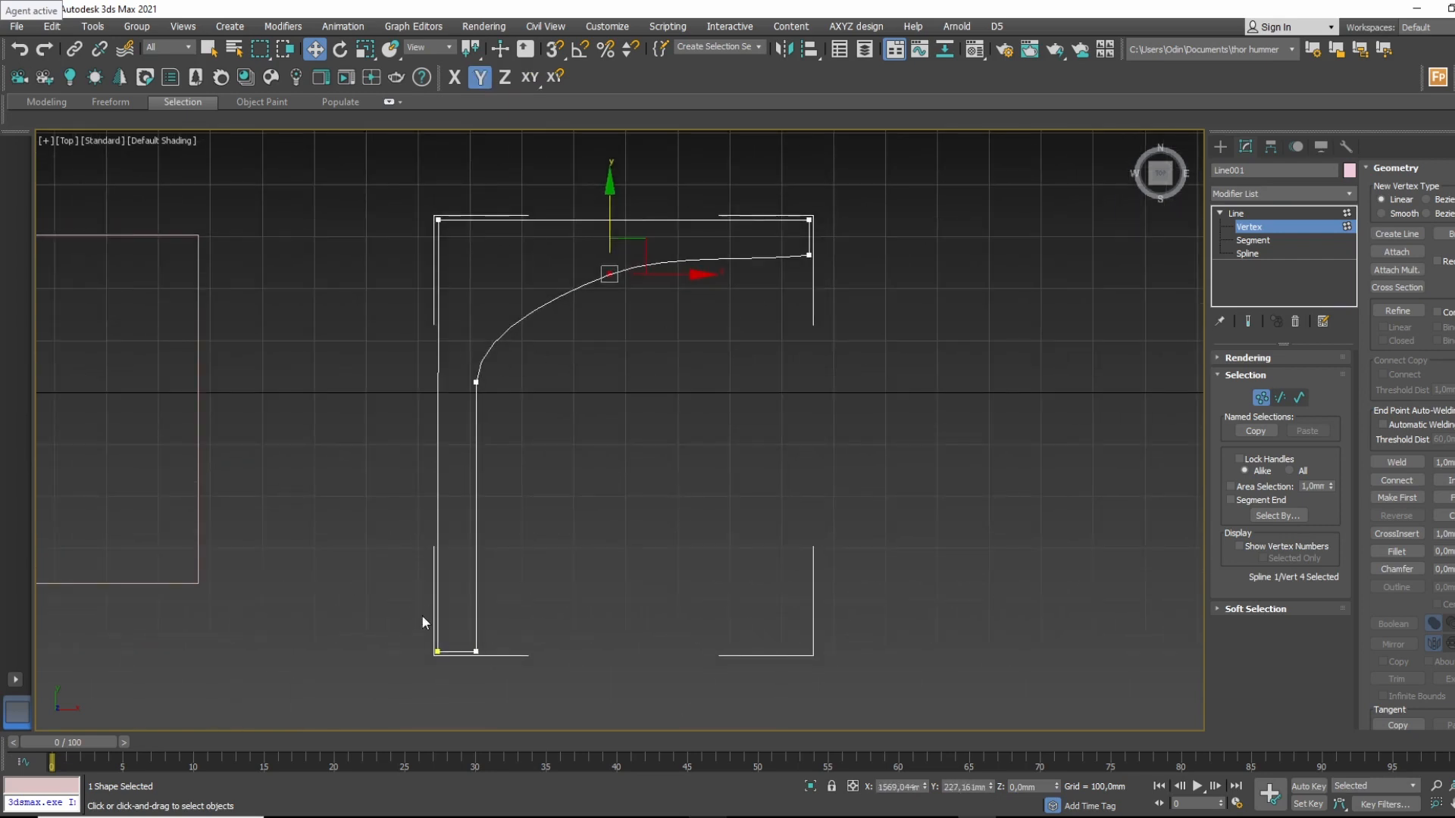
drag(429, 671, 487, 653)
click(1276, 213)
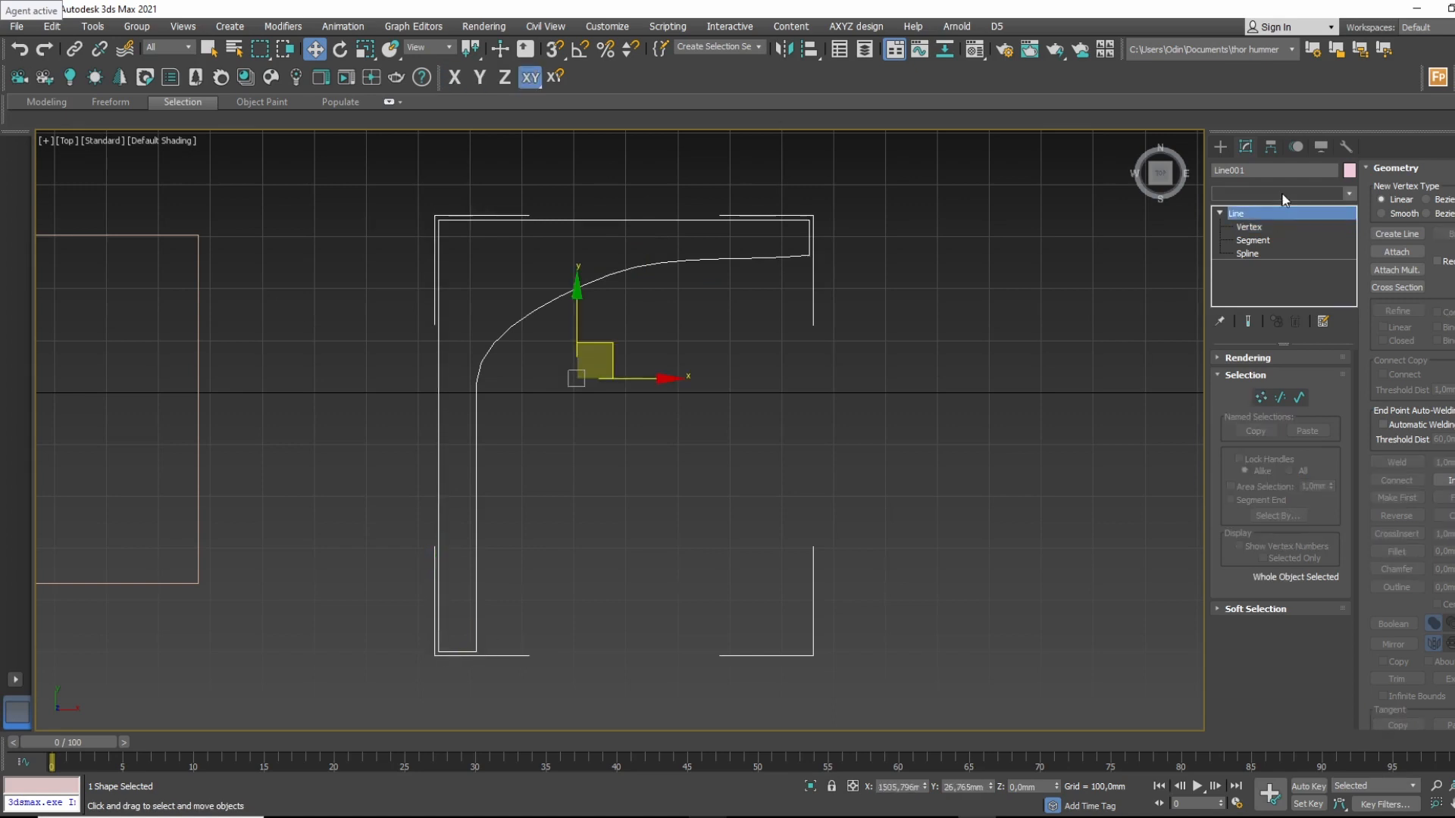
click(1280, 193)
scroll(1324, 685, down, 2)
scroll(1311, 701, down, 2)
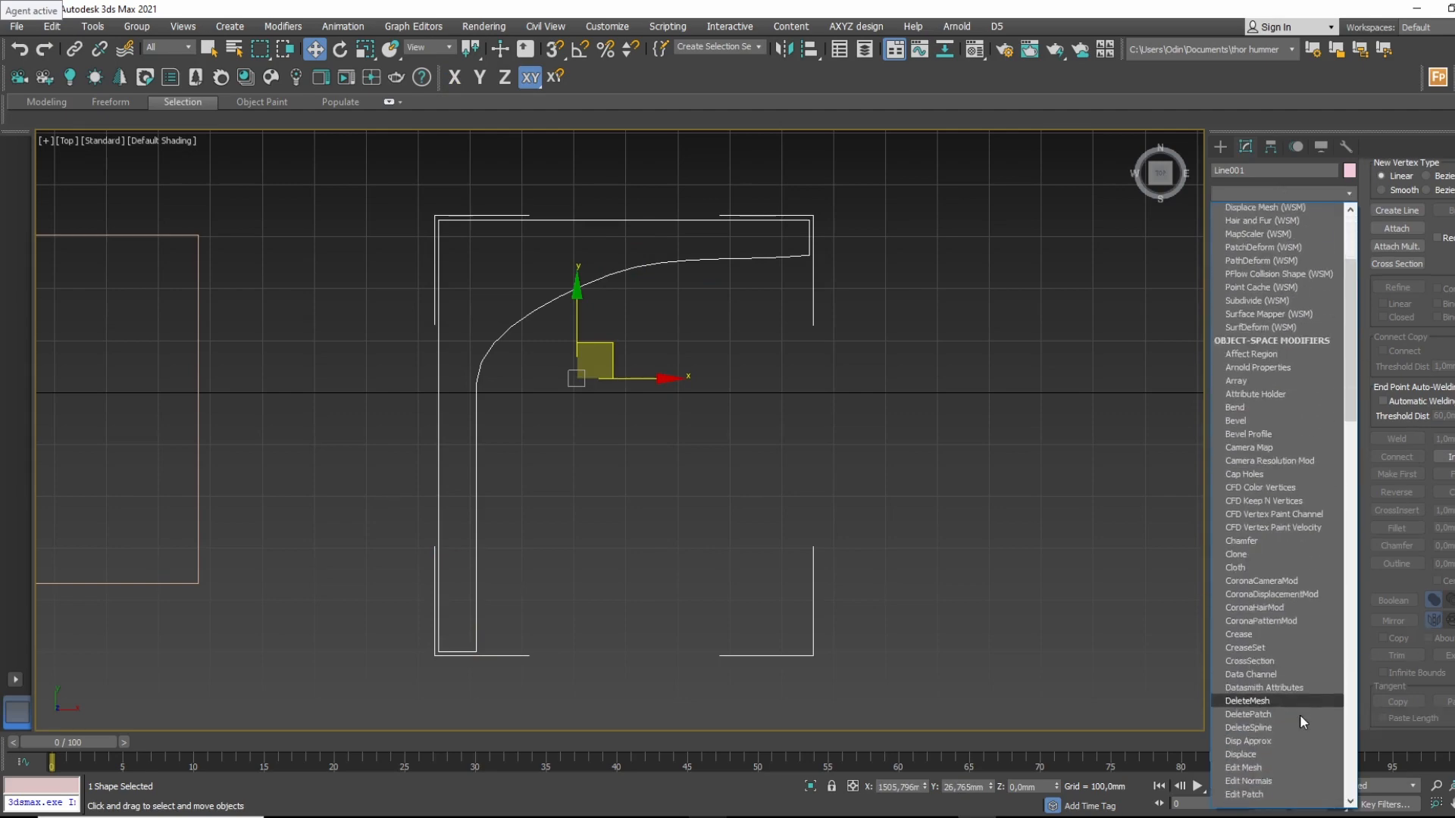
scroll(1247, 750, down, 3)
click(1262, 729)
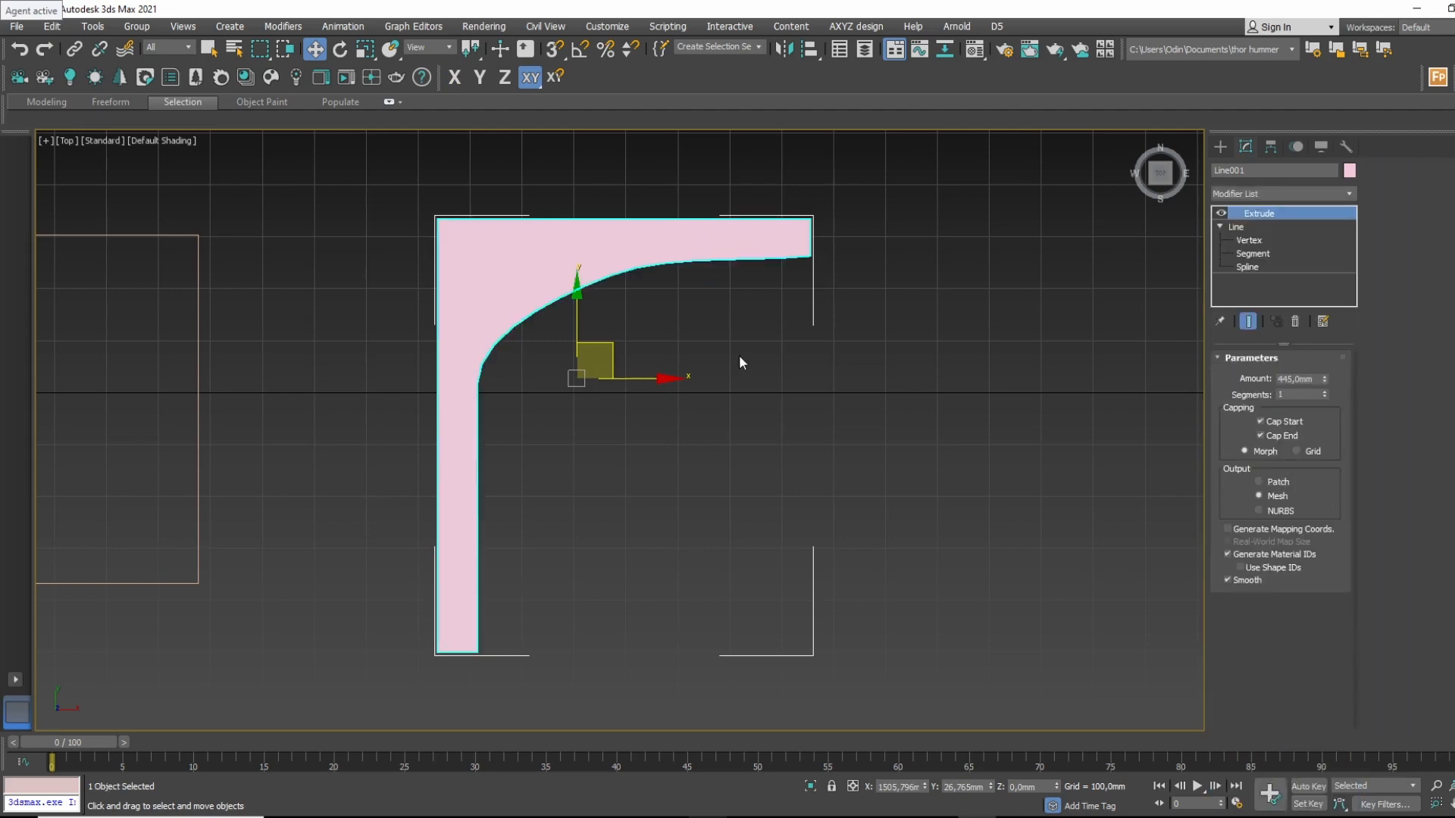
alt+middle_drag(738, 354, 1045, 361)
drag(1325, 380, 1322, 436)
alt+middle_drag(772, 442, 730, 435)
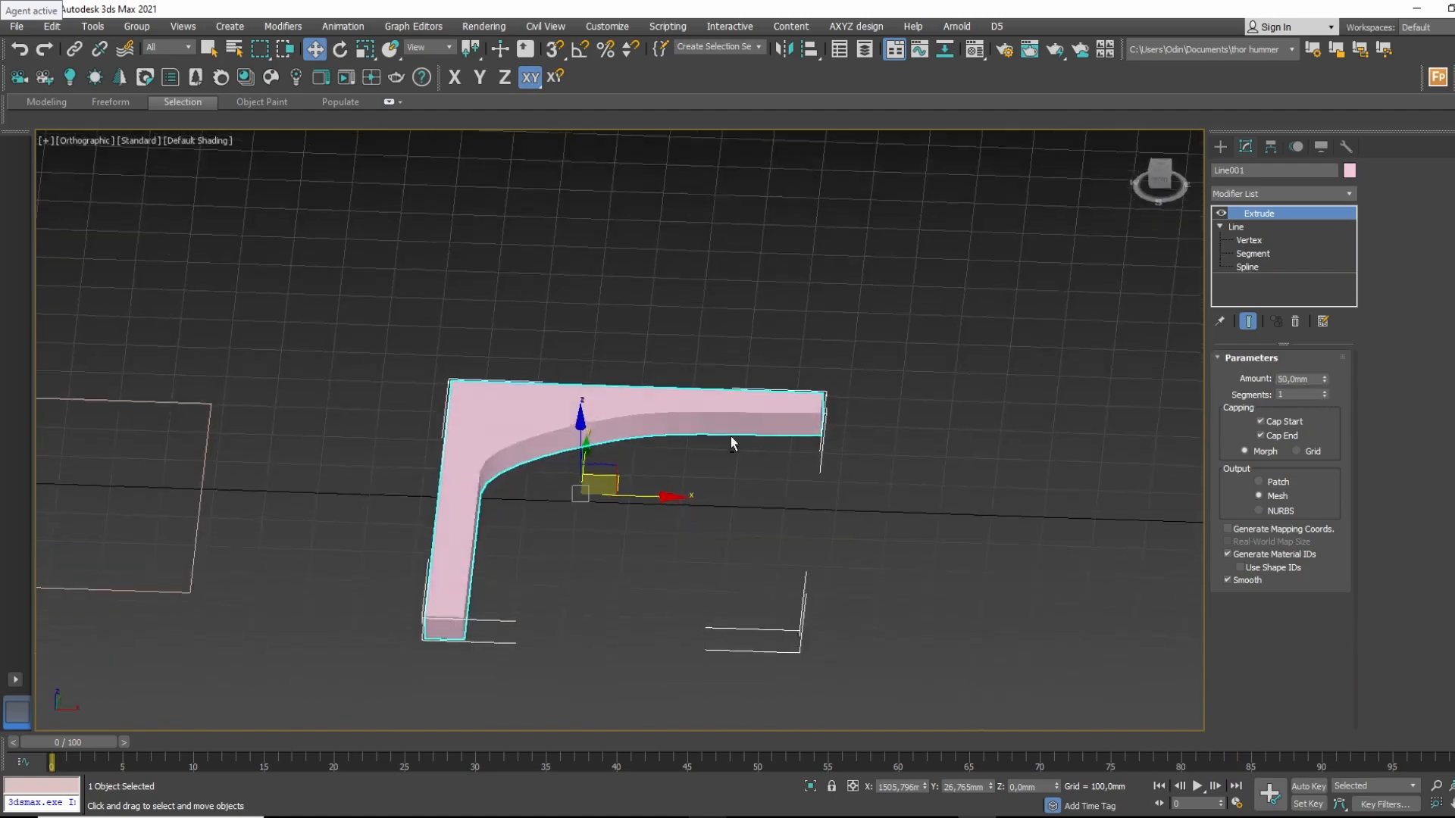
Clone the extruded bracket straight up along Z by about 693 mm and show both brackets in perspective.
shift+drag(584, 427, 584, 131)
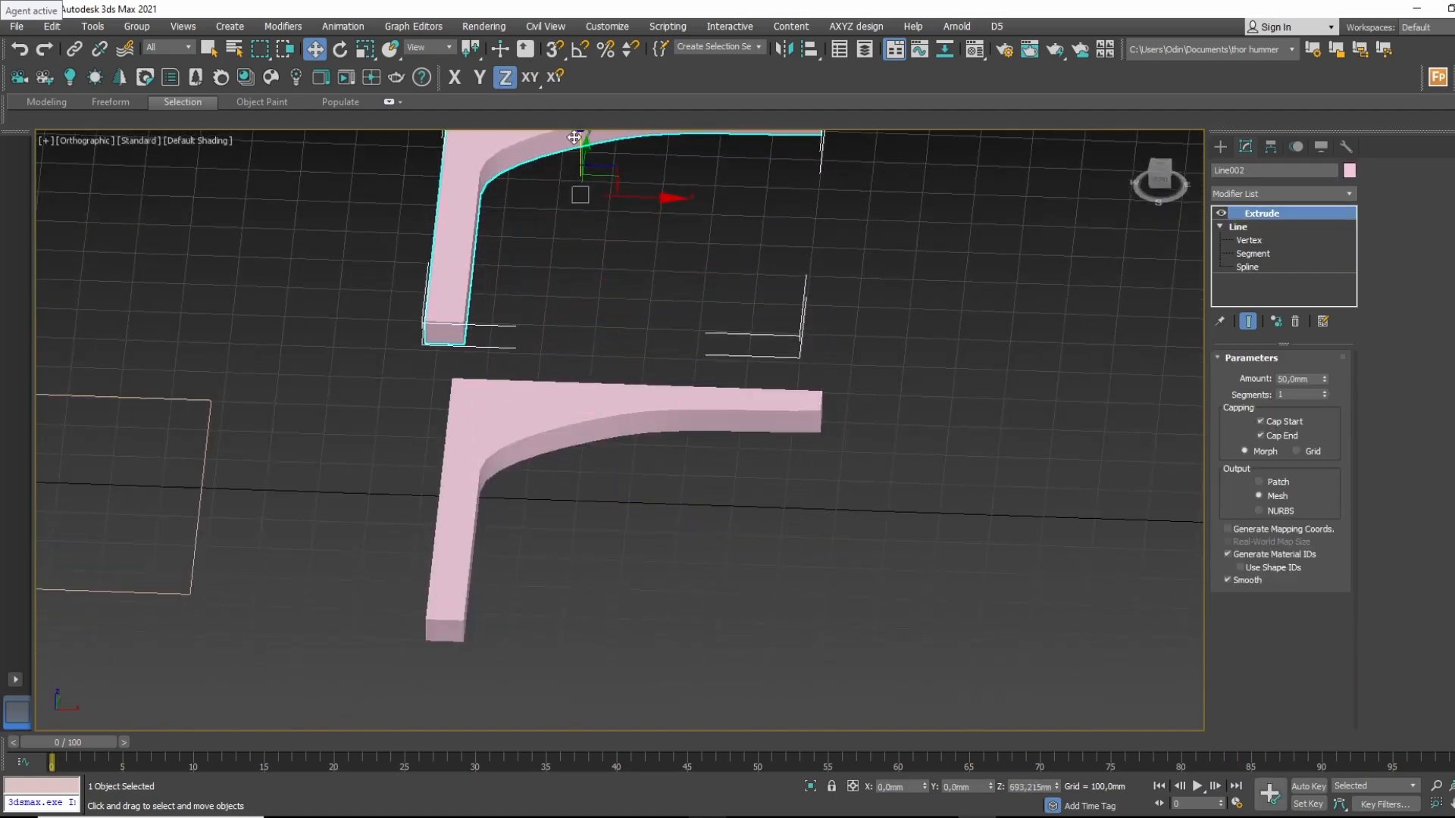
click(782, 477)
alt+middle_drag(694, 288, 684, 479)
key(p)
scroll(836, 504, down, 5)
alt+middle_drag(836, 504, 885, 464)
scroll(879, 464, up, 3)
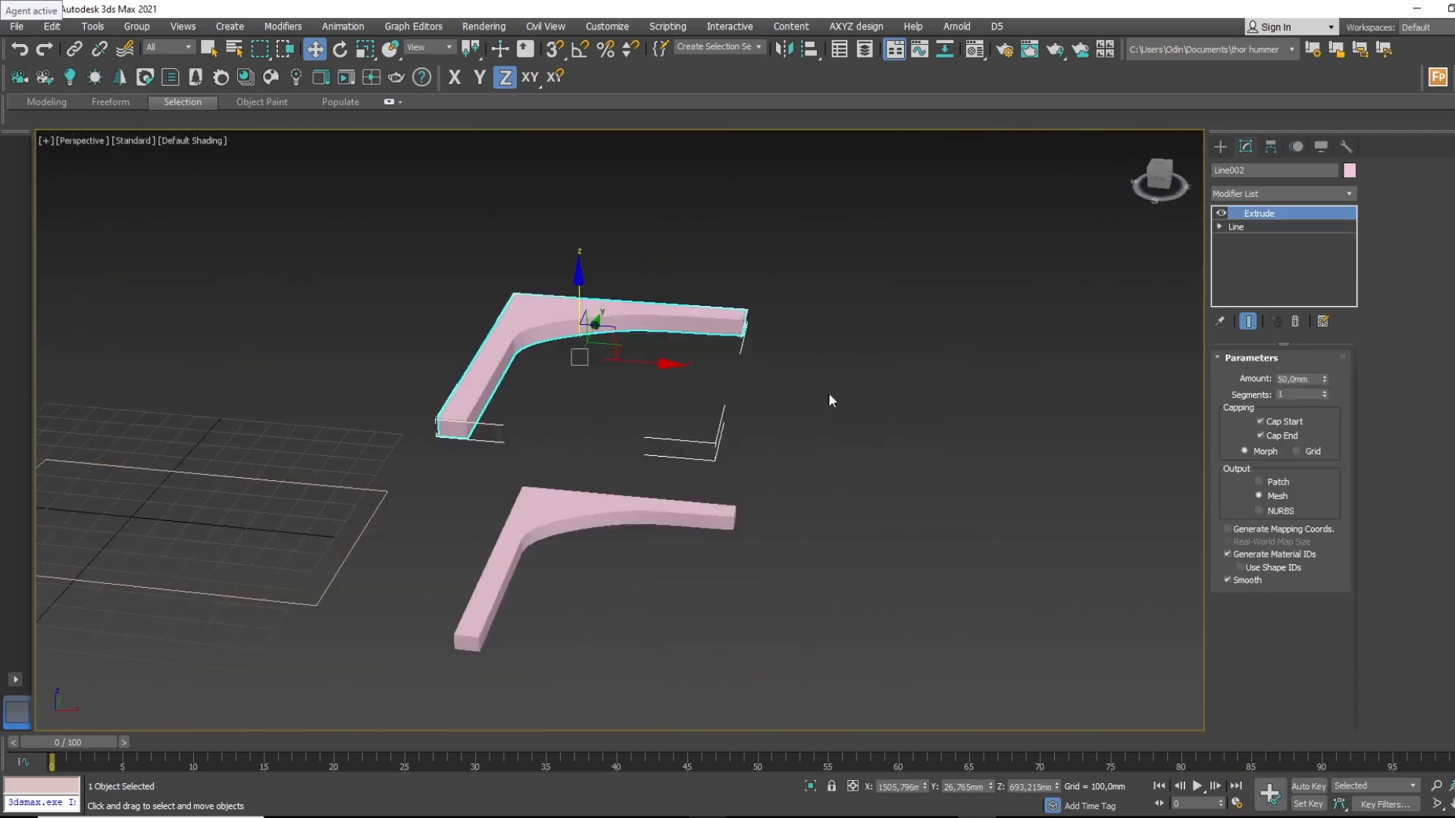
In the top wireframe view, draw a rectangle over the end of the bracket's horizontal arm, starting at its outer corner.
click(1220, 145)
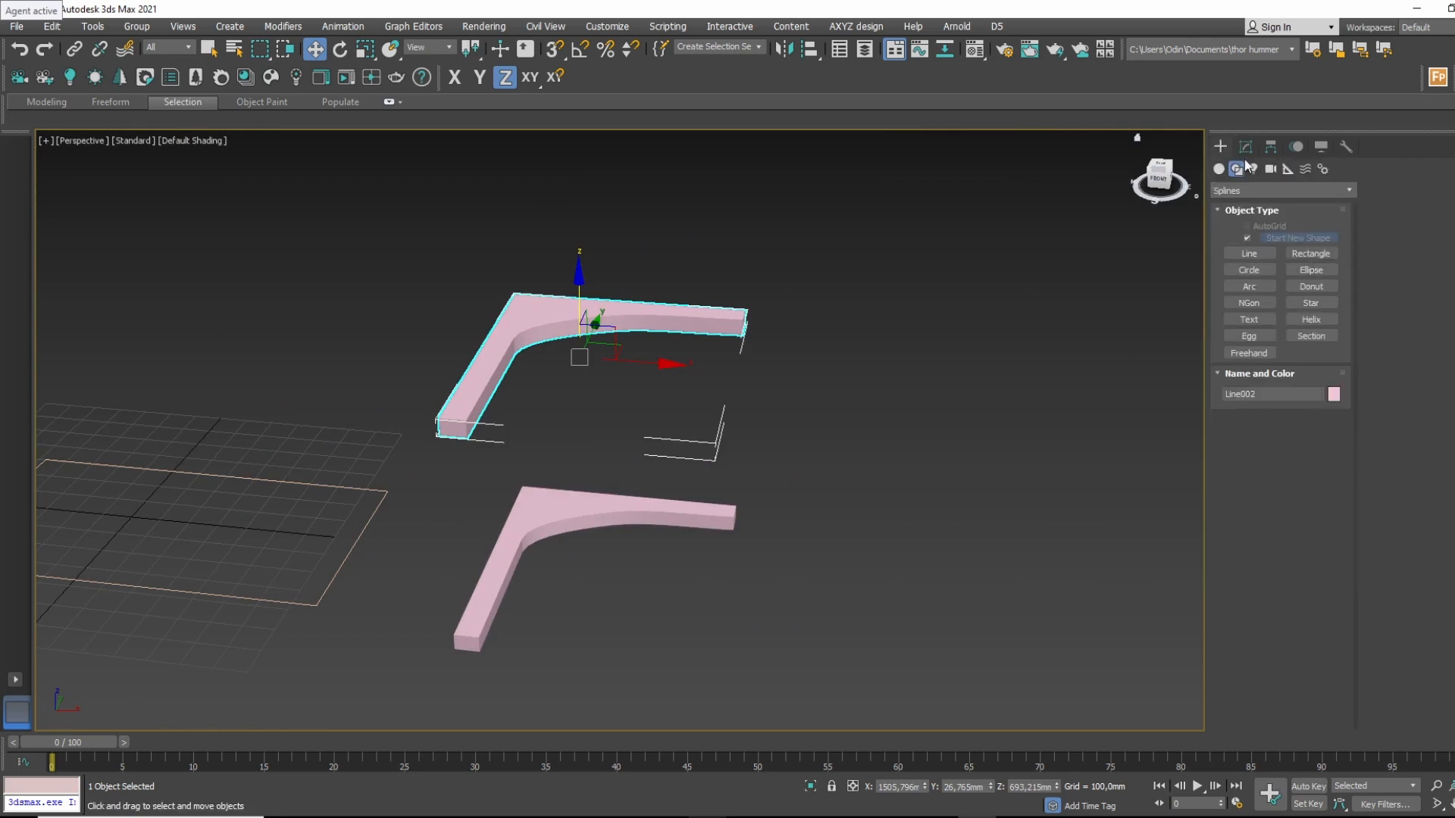
middle_drag(783, 368, 804, 398)
key(t)
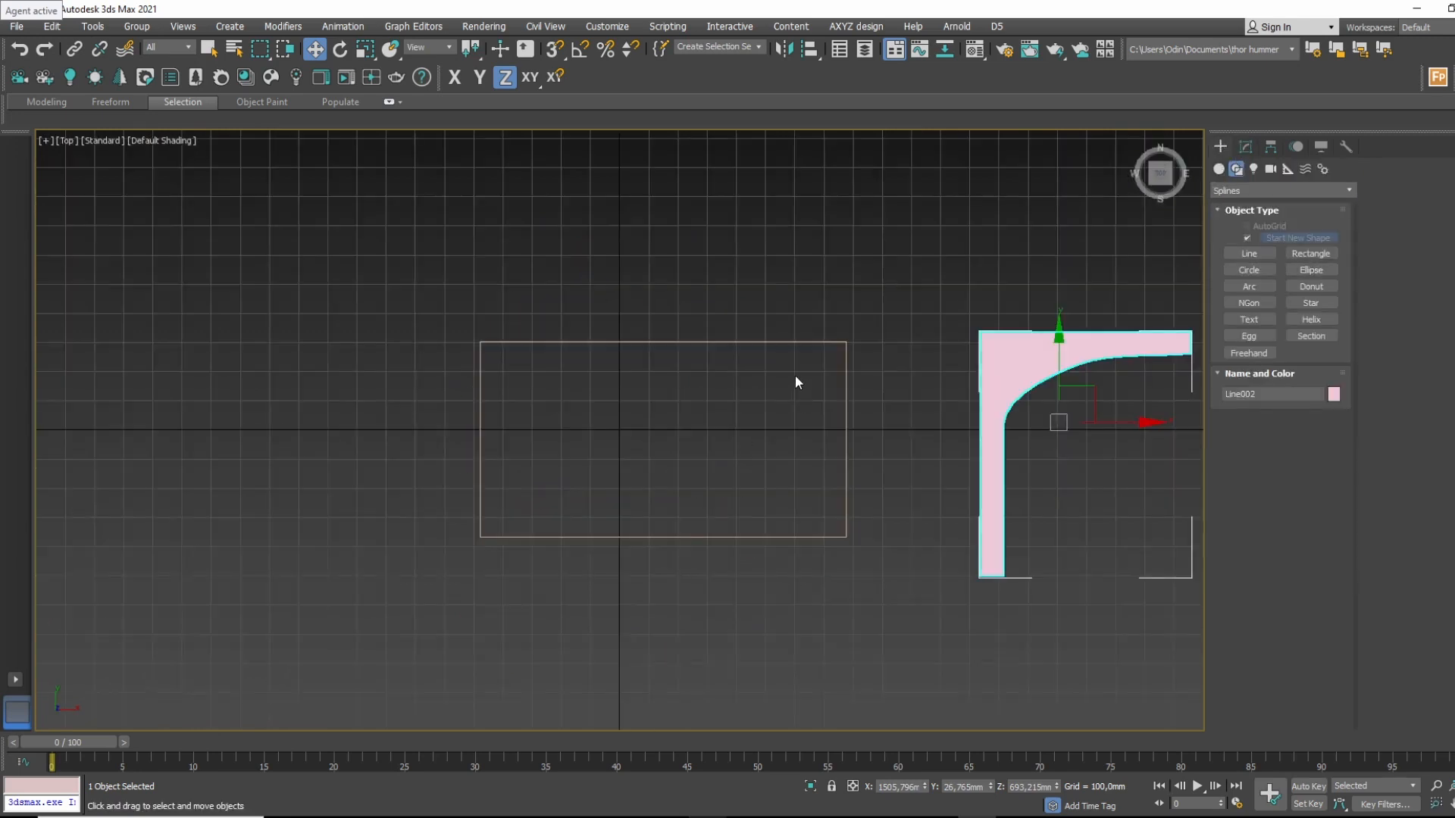
scroll(1189, 426, up, 3)
middle_drag(1194, 427, 740, 429)
scroll(674, 248, up, 3)
key(F3)
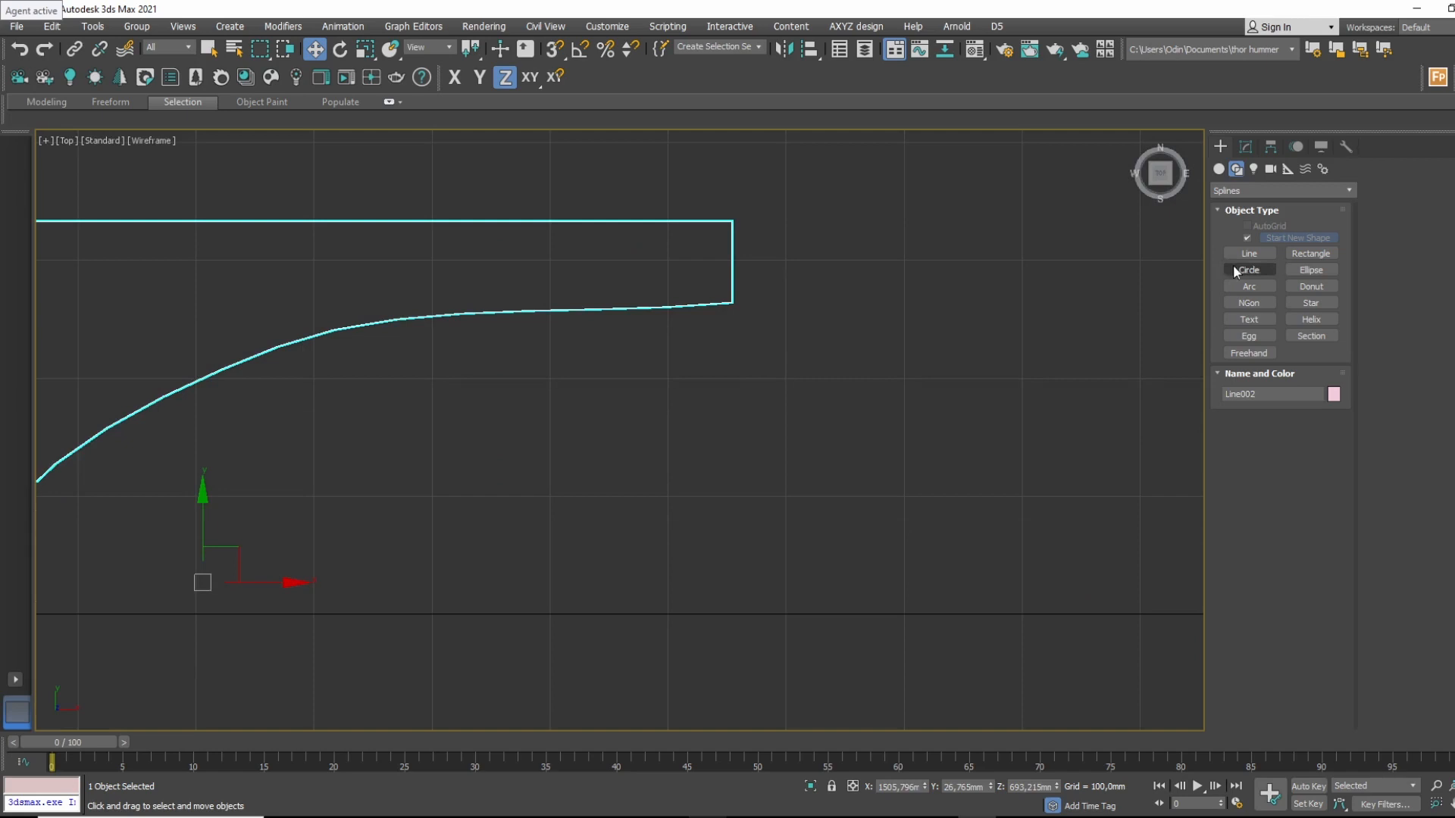
click(1323, 254)
scroll(715, 240, up, 5)
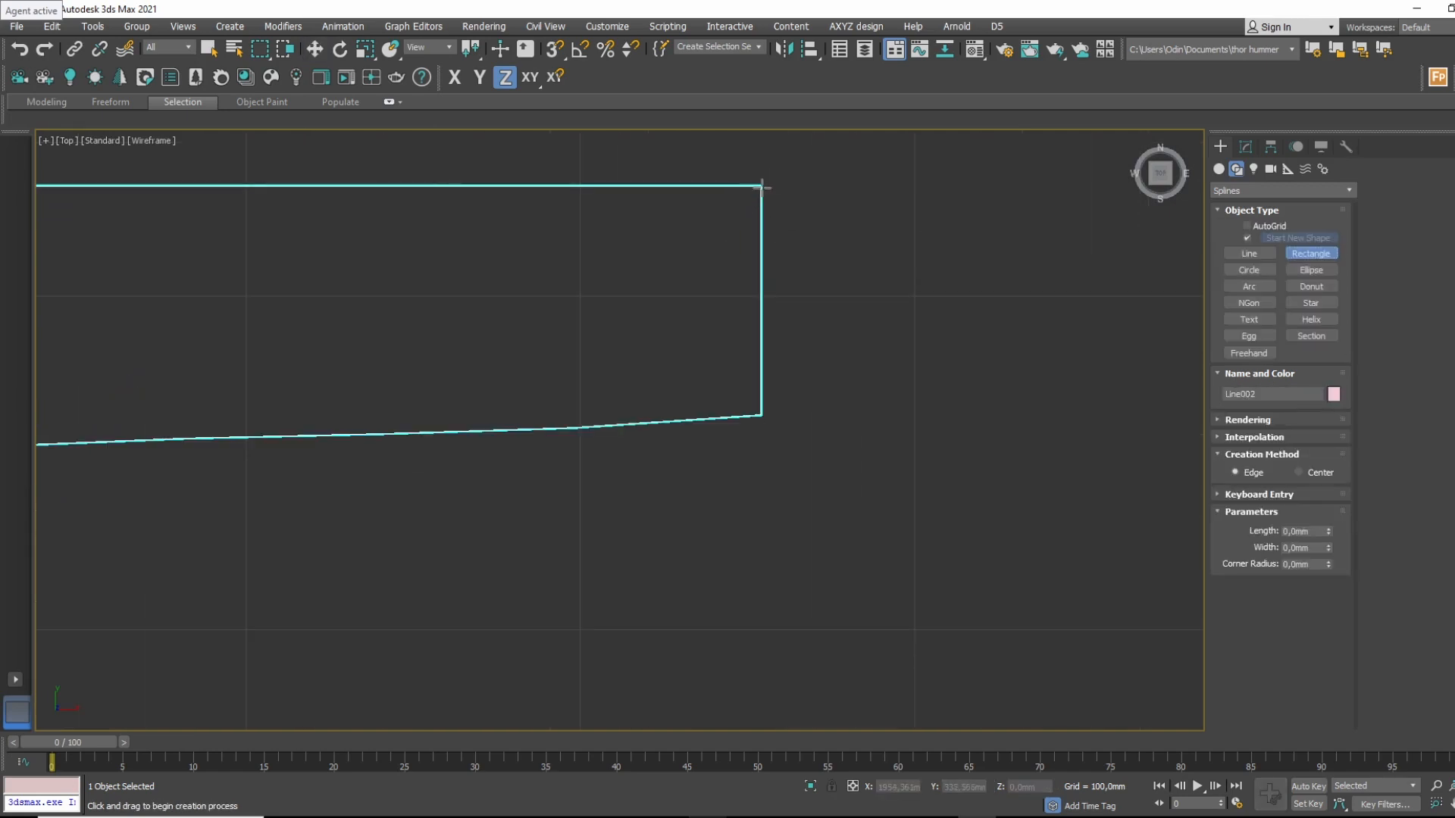
drag(761, 185, 517, 414)
key(w)
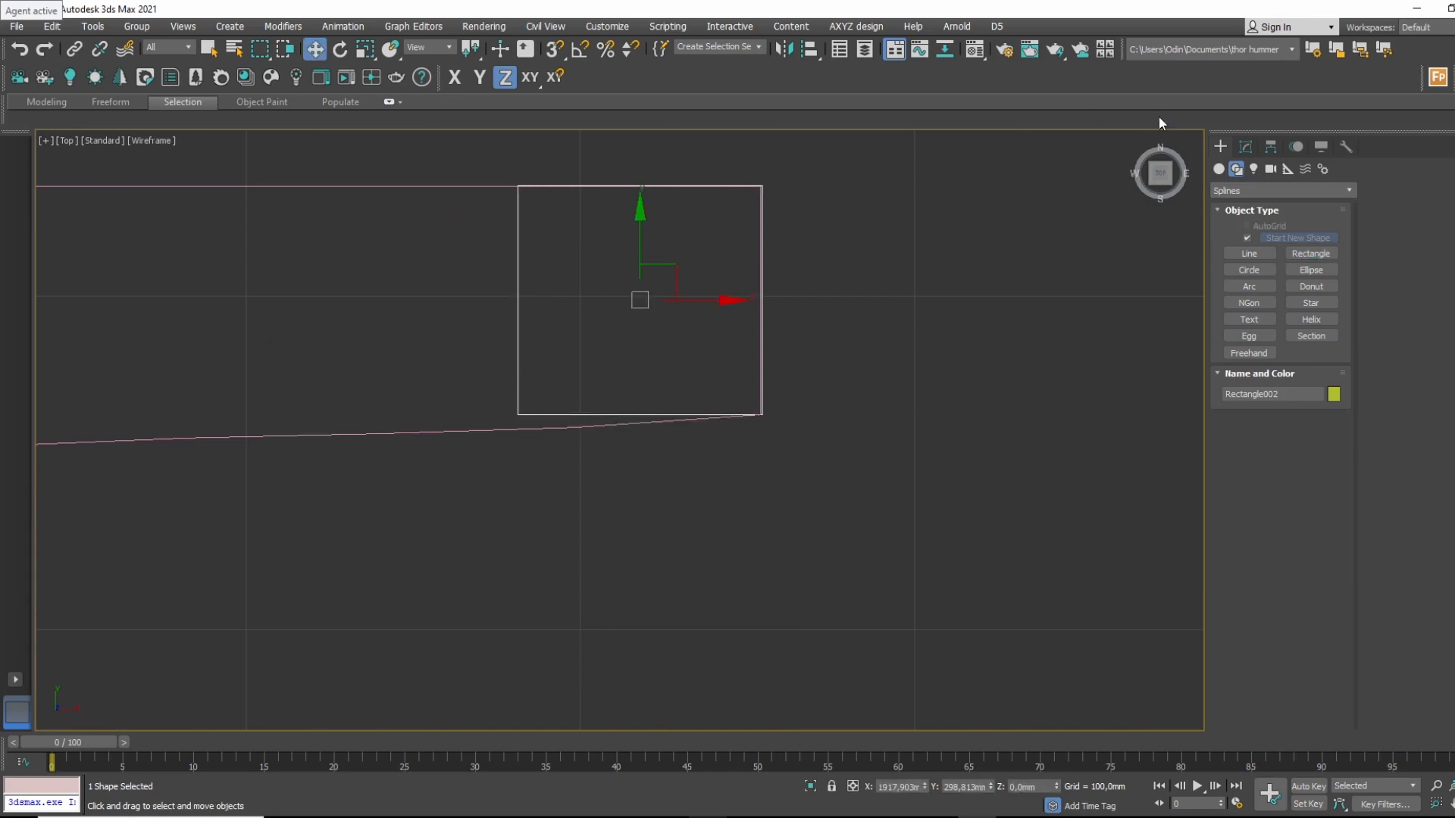
Add Edit Spline to the rectangle and lower its inner bottom vertex along Y onto the bracket's curved edge.
click(1244, 146)
click(1281, 194)
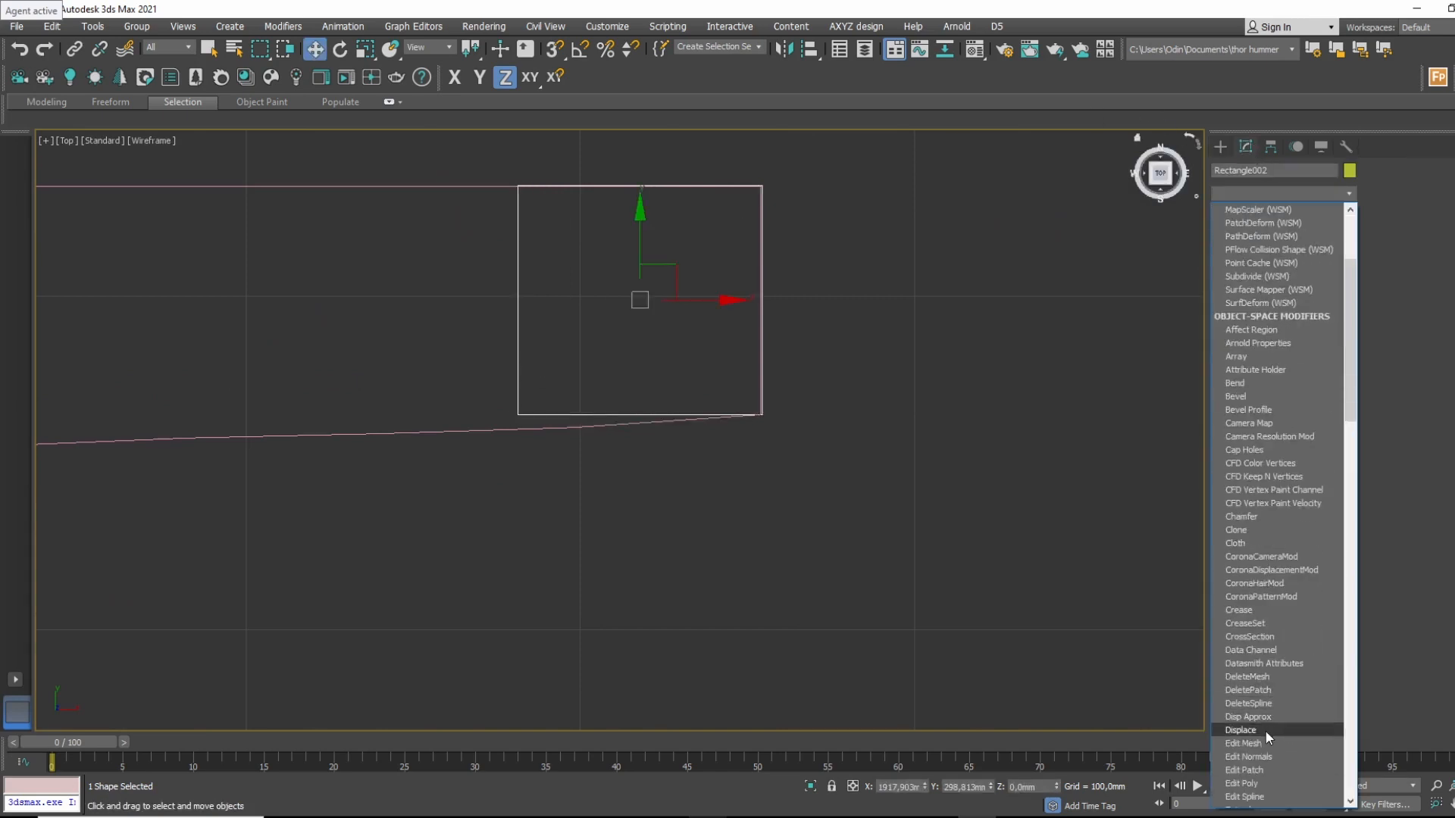
scroll(1265, 731, down, 4)
click(1264, 717)
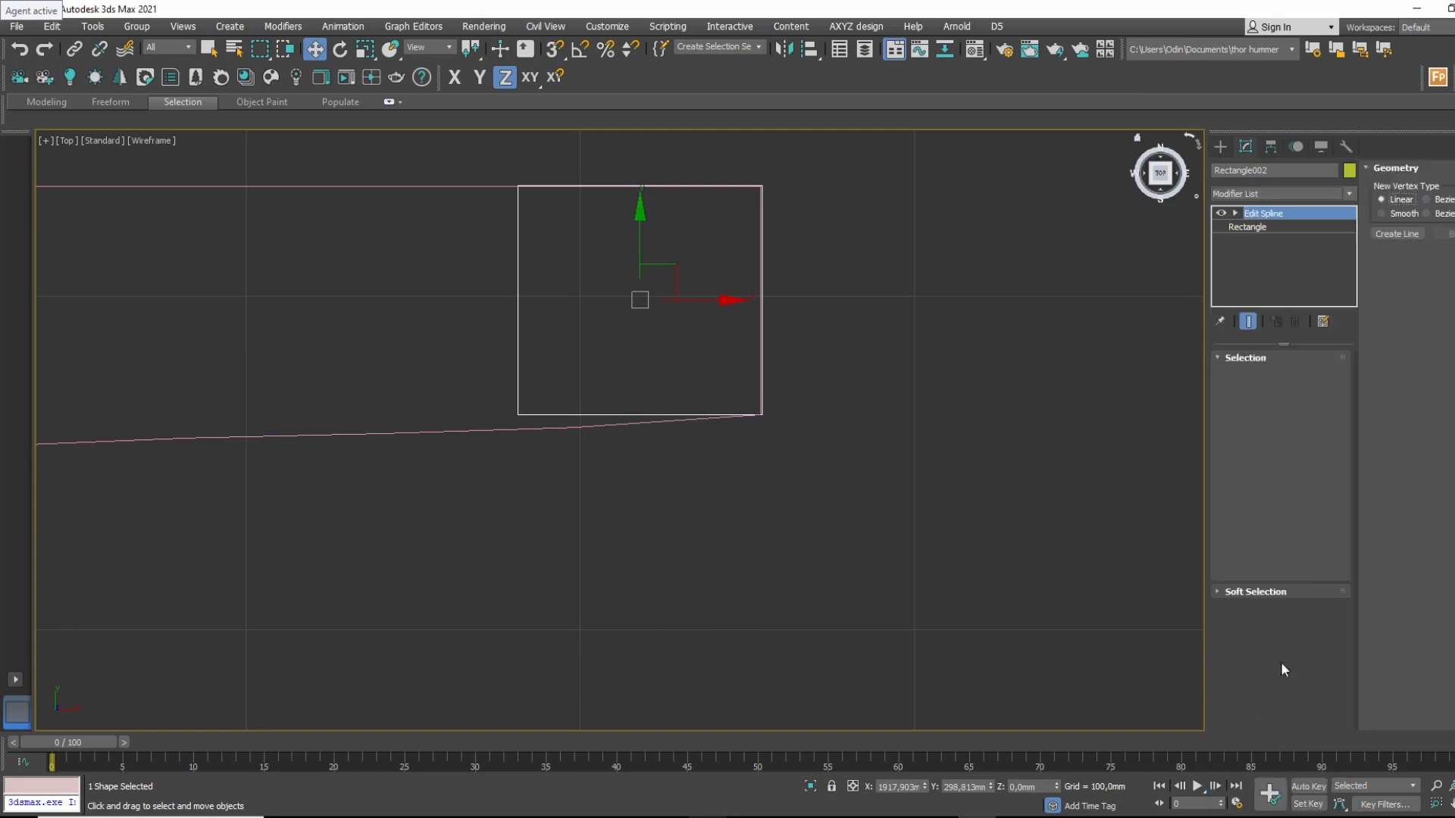
click(1236, 214)
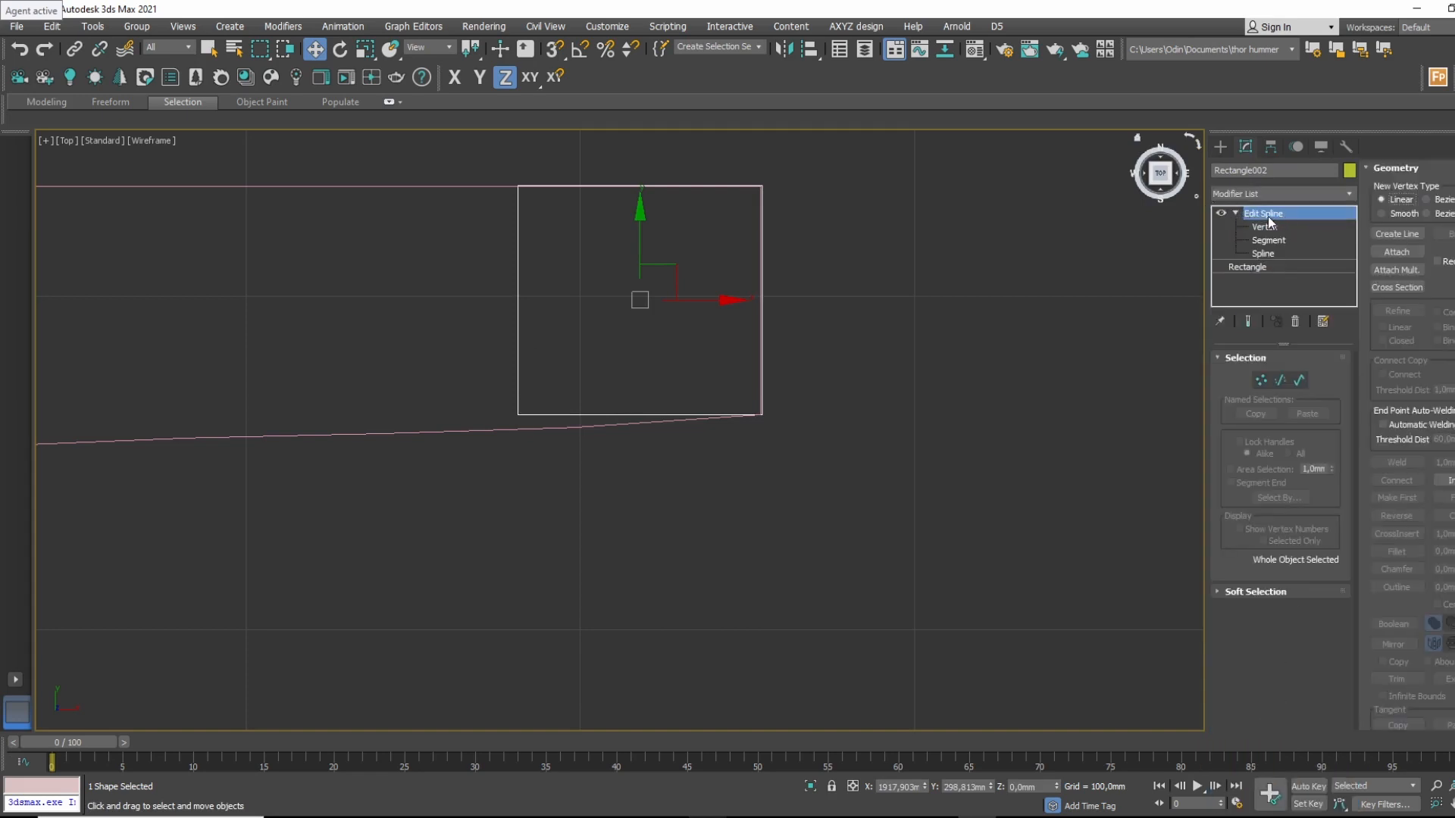
click(1264, 227)
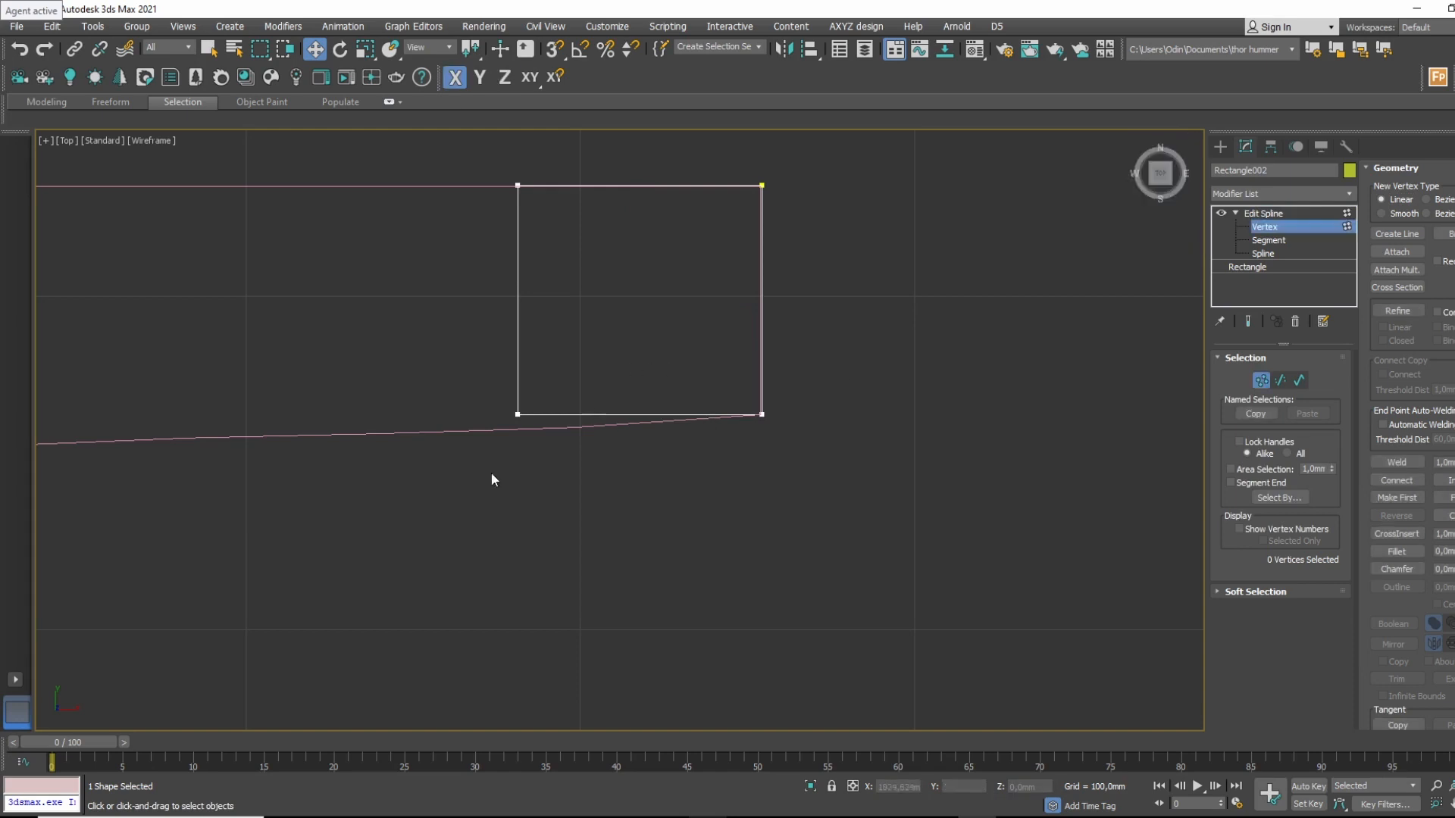
click(518, 414)
drag(517, 358, 551, 376)
click(1303, 214)
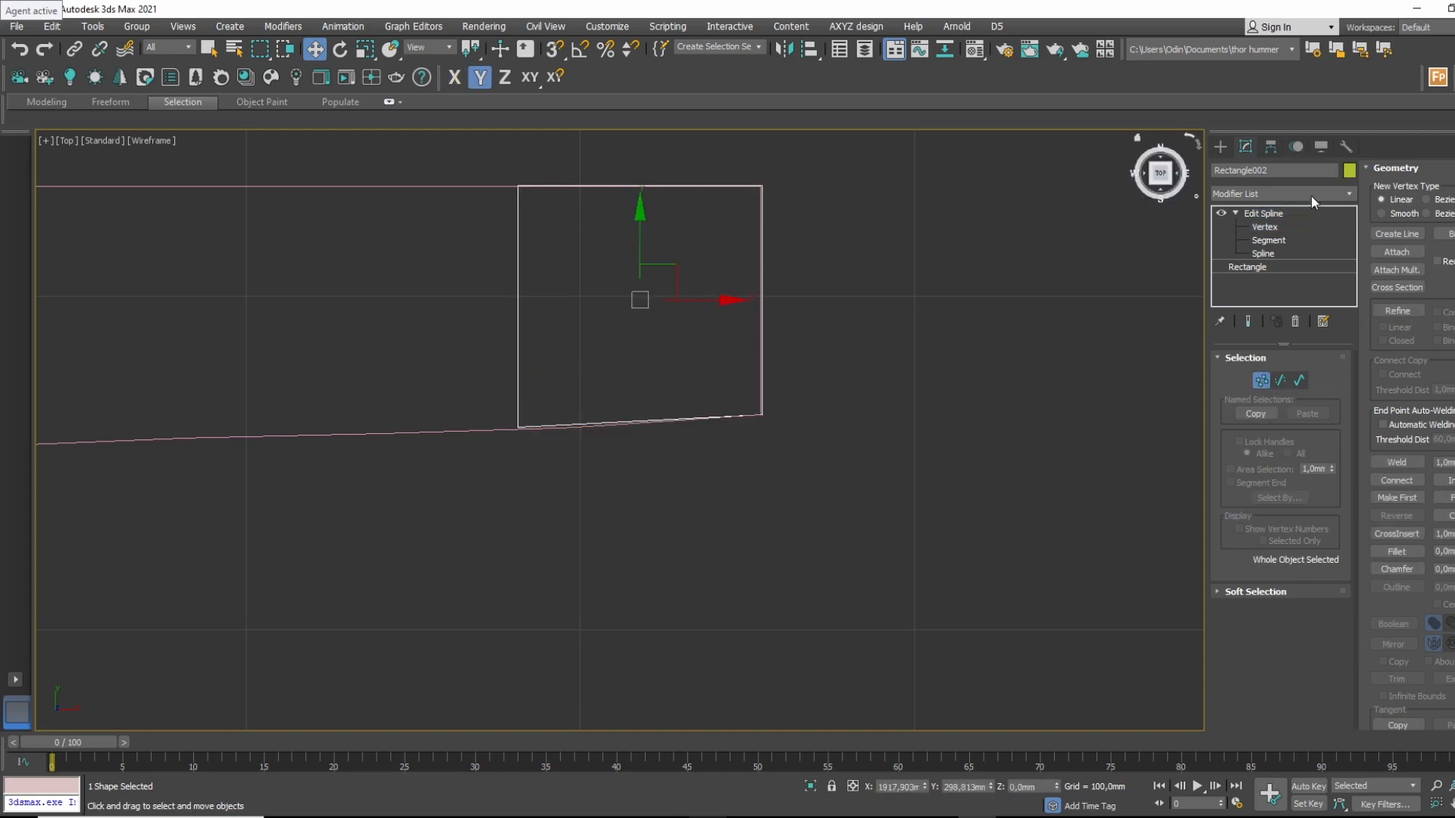
Extrude the rectangle by 760 mm into a post and raise it to about Z 52 mm, on top of the lower bracket.
click(1320, 193)
text(ex)
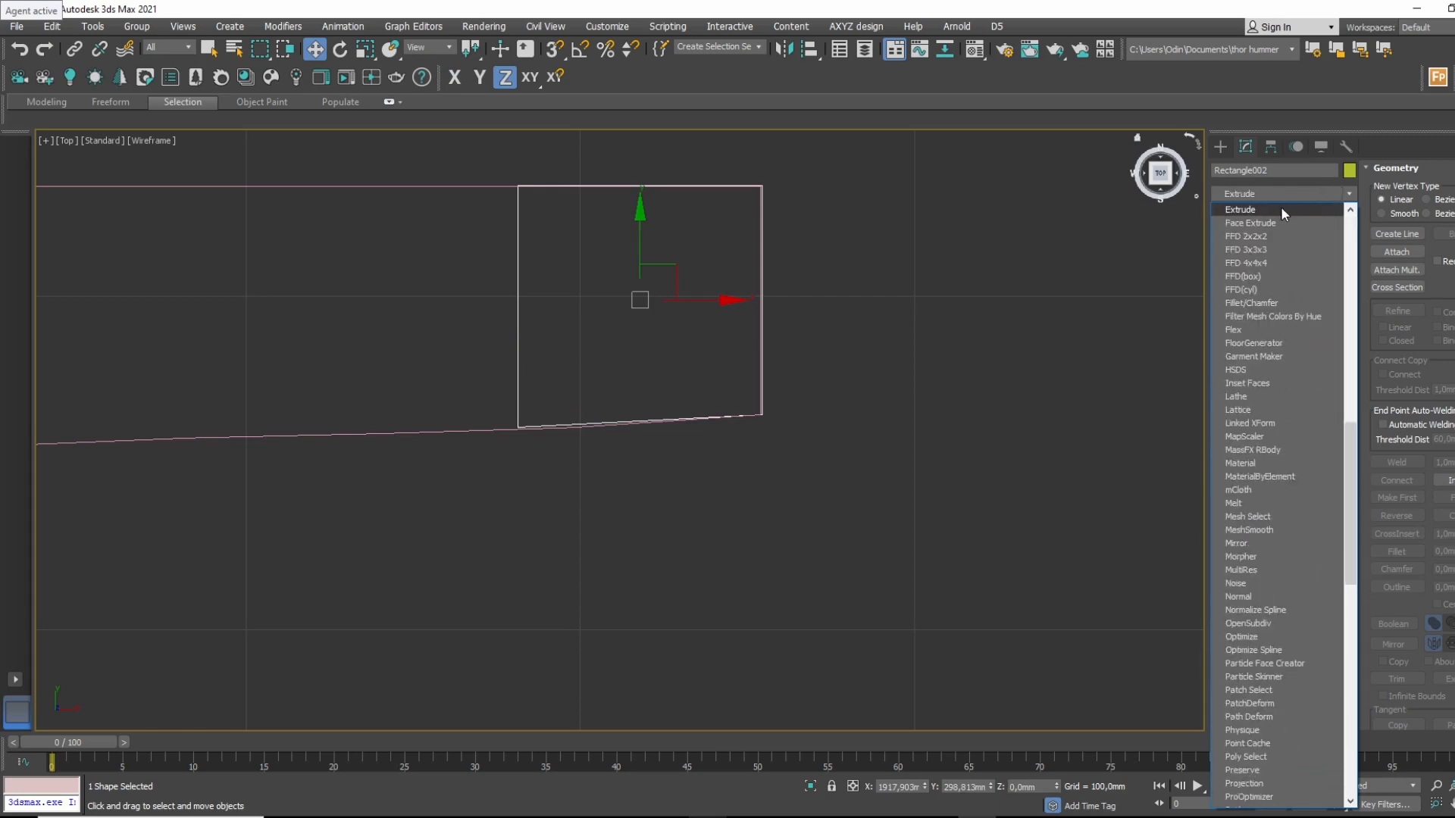
click(1282, 210)
scroll(810, 331, down, 5)
key(F3)
mouse_move(812, 330)
alt+middle_down()
mouse_move(876, 316)
mouse_move(820, 339)
alt+middle_up()
scroll(820, 340, down, 5)
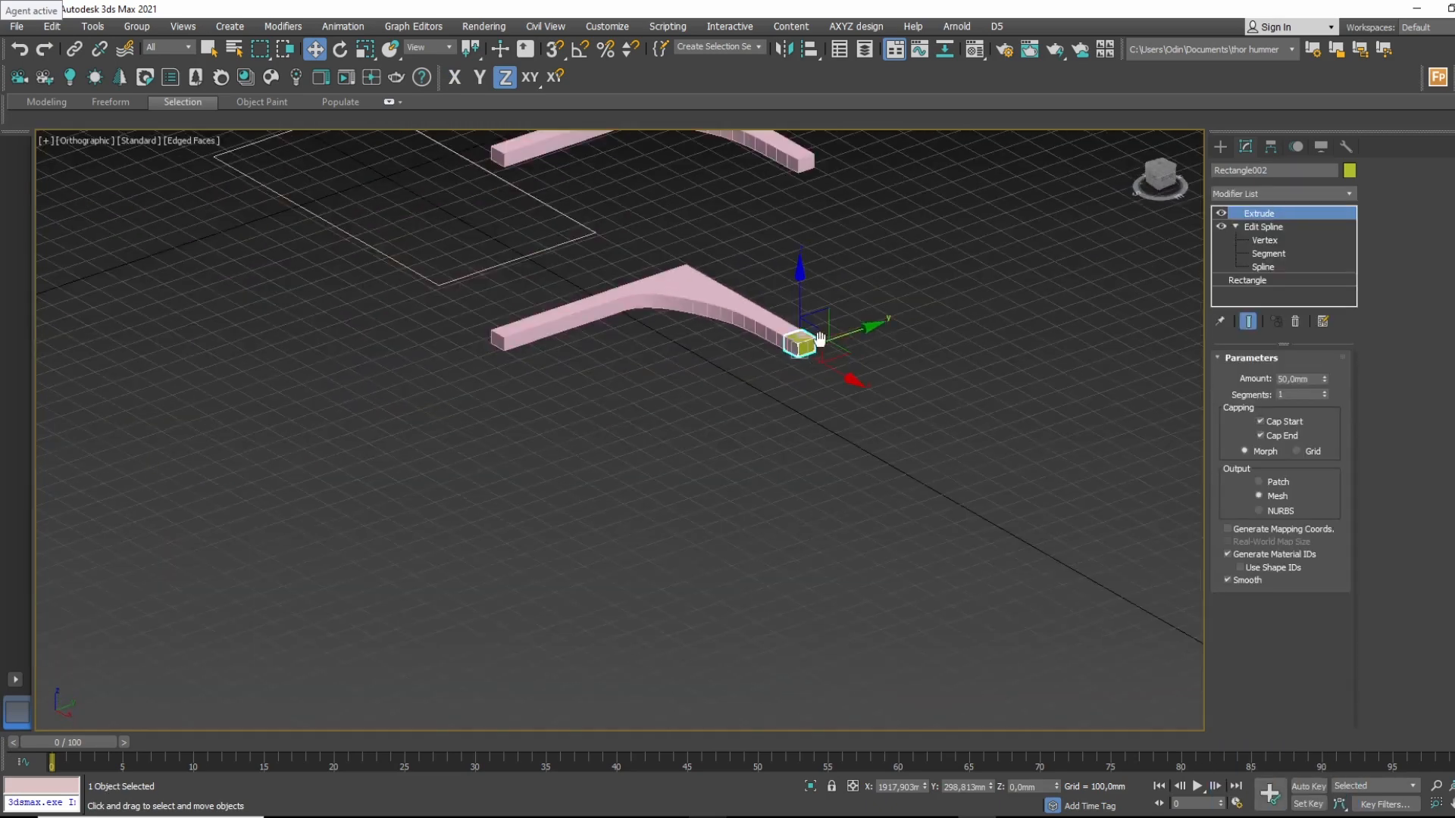
scroll(820, 338, up, 4)
drag(714, 474, 721, 438)
drag(1324, 379, 1321, 294)
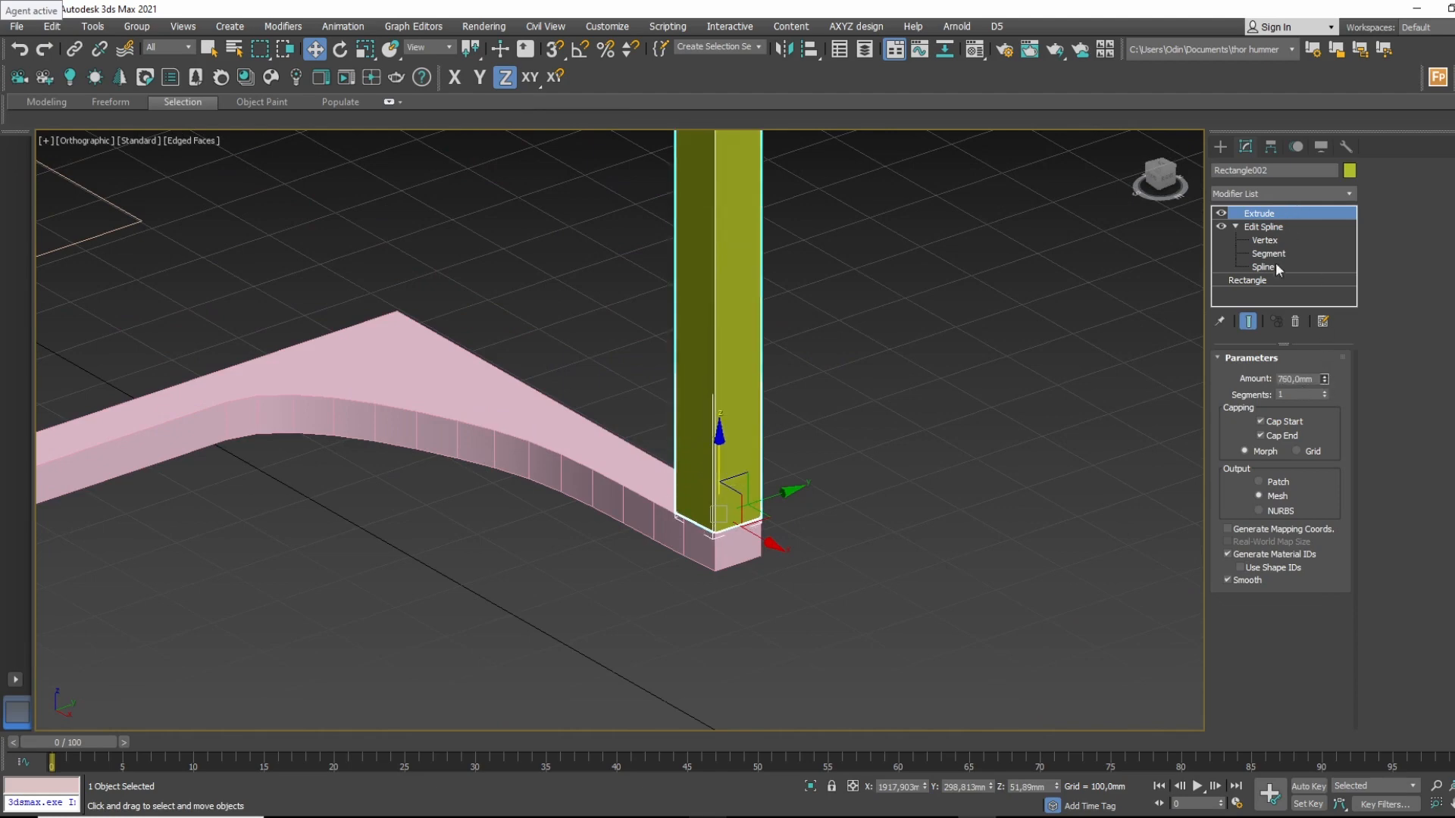
Shorten the post's extrusion to 640 mm so its top meets the underside of the upper bracket.
middle_drag(765, 262, 769, 362)
scroll(739, 452, down, 3)
scroll(807, 363, up, 2)
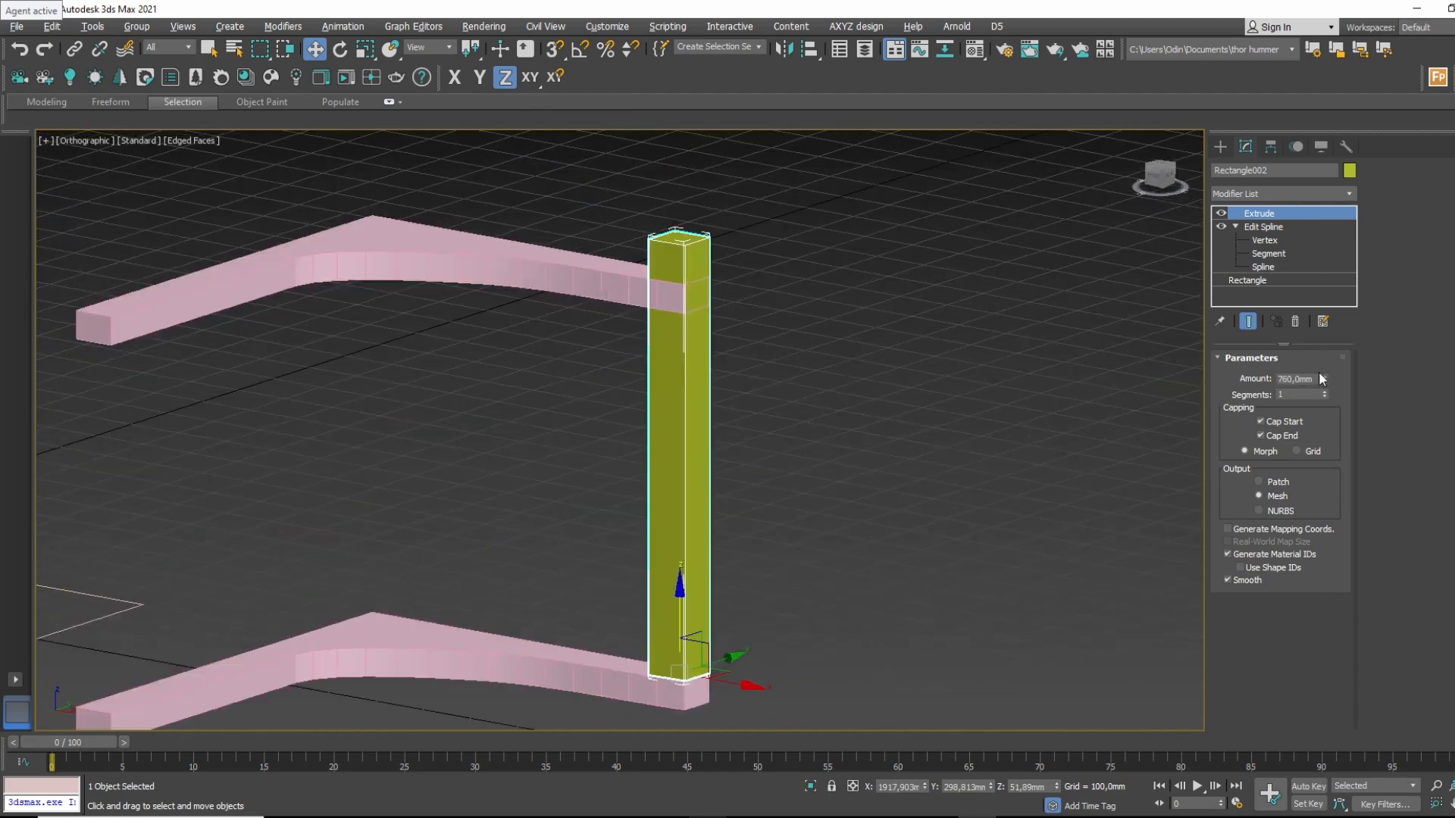
drag(1325, 379, 1355, 471)
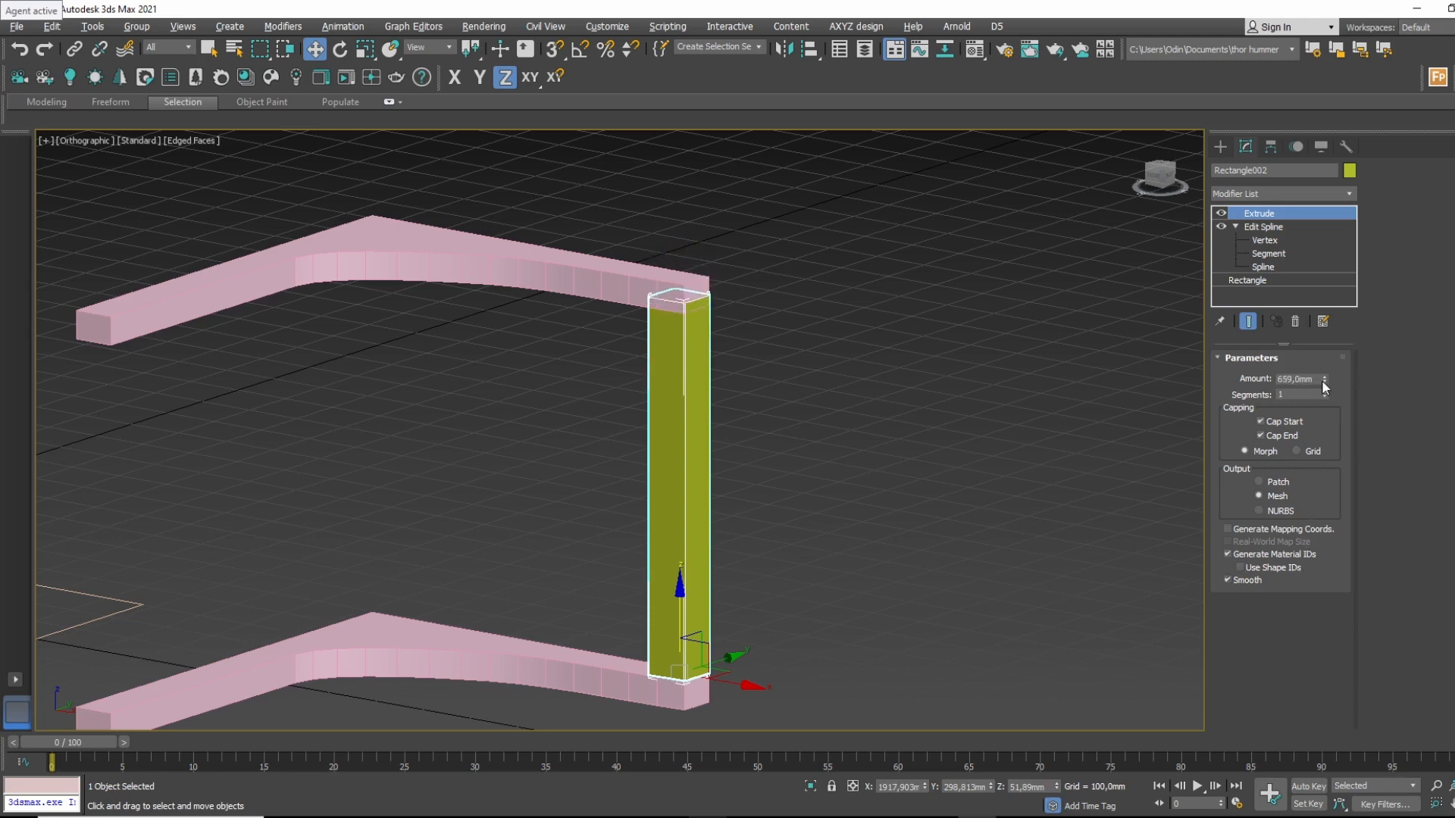
mouse_move(1325, 381)
mouse_down()
mouse_move(1326, 417)
mouse_move(1341, 409)
mouse_move(1338, 372)
mouse_up()
key(ctrl+z)
In the top view, draw a long narrow rectangle from the arm end's outer corner, post-wide and reaching almost to the other arm's end.
alt+middle_drag(821, 343, 763, 376)
scroll(767, 461, down, 3)
key(t)
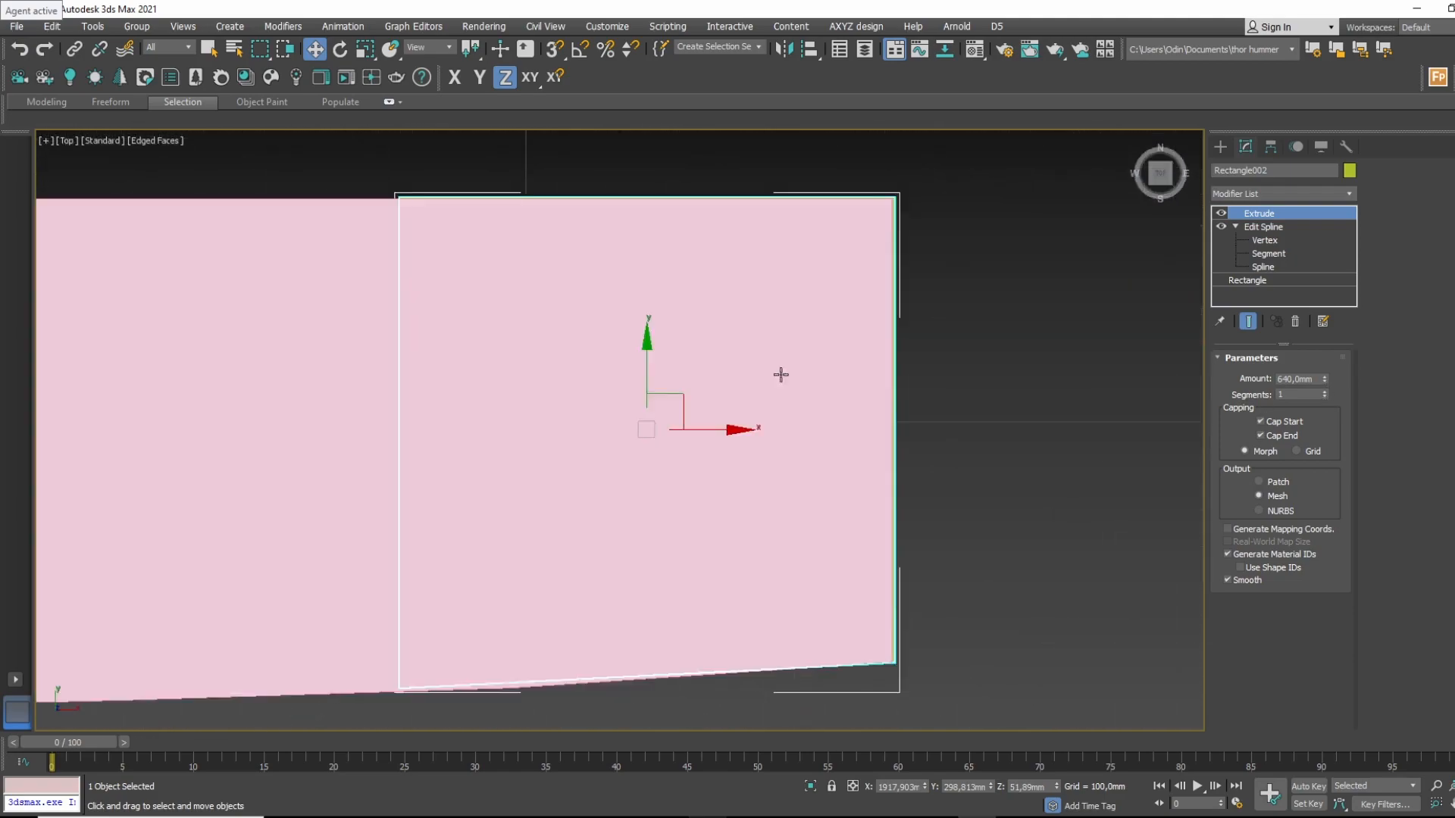
scroll(780, 373, down, 6)
scroll(1164, 241, down, 2)
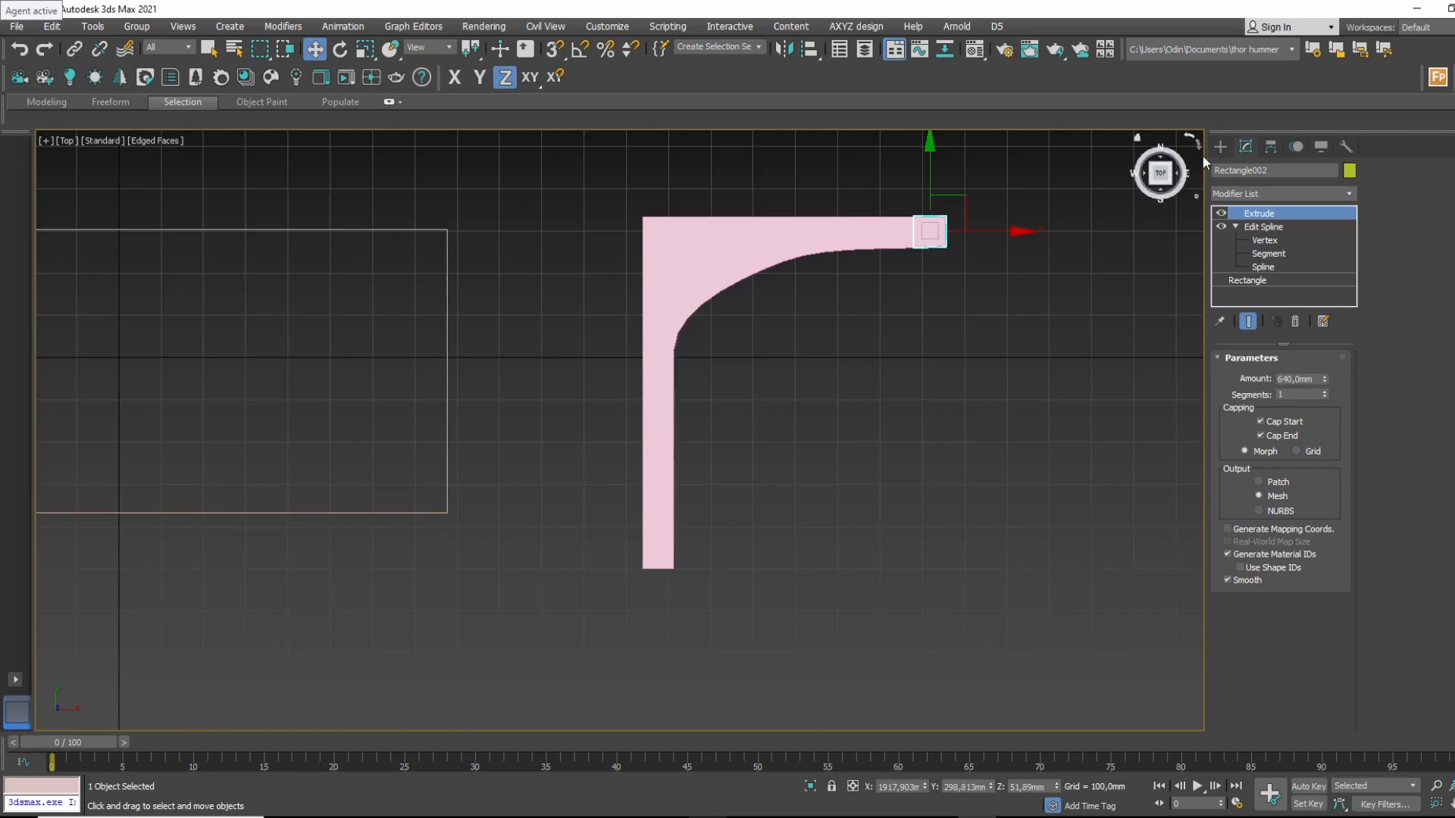
click(1219, 146)
scroll(1111, 198, down, 2)
middle_drag(1111, 197, 811, 350)
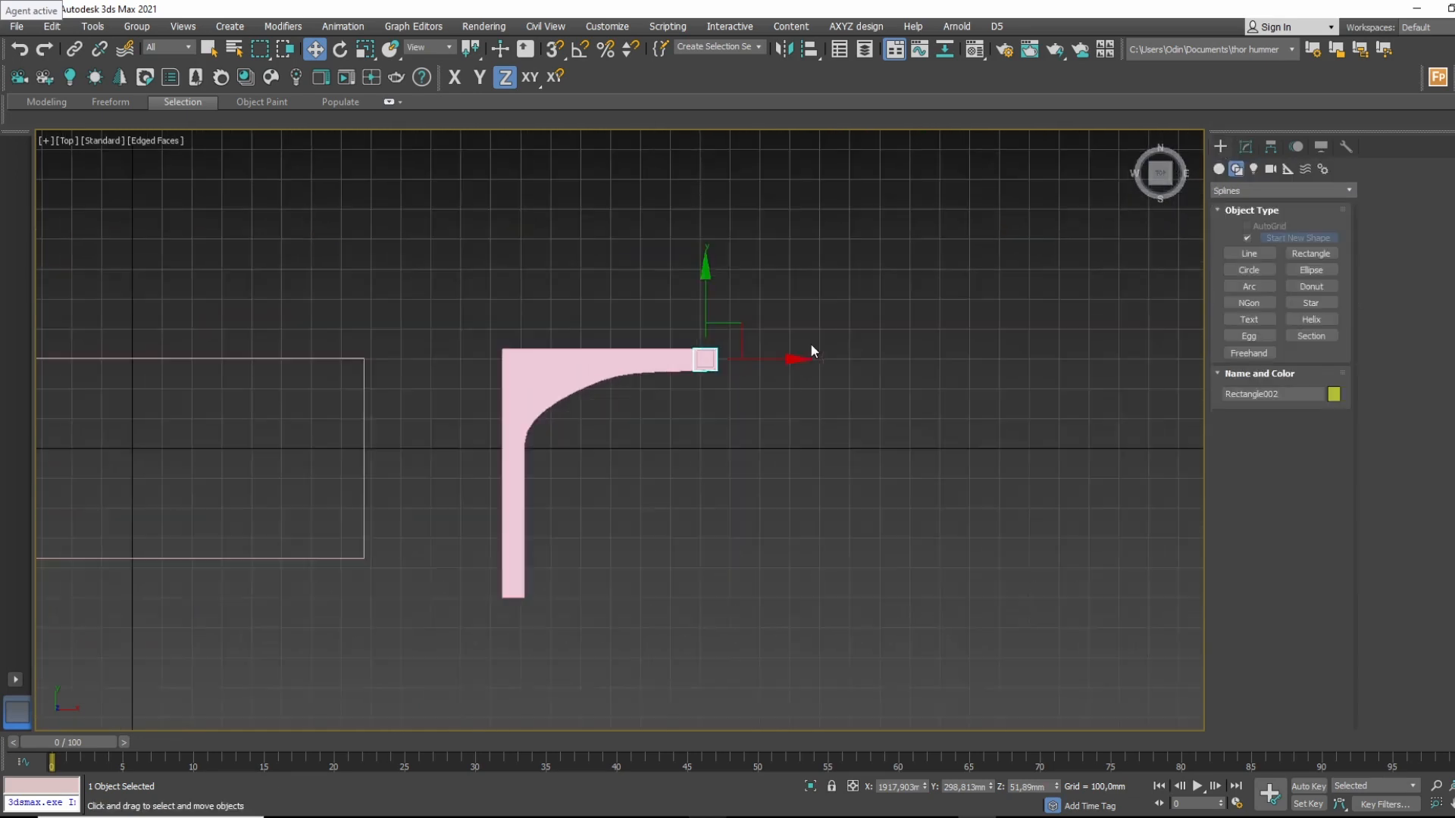
click(1249, 253)
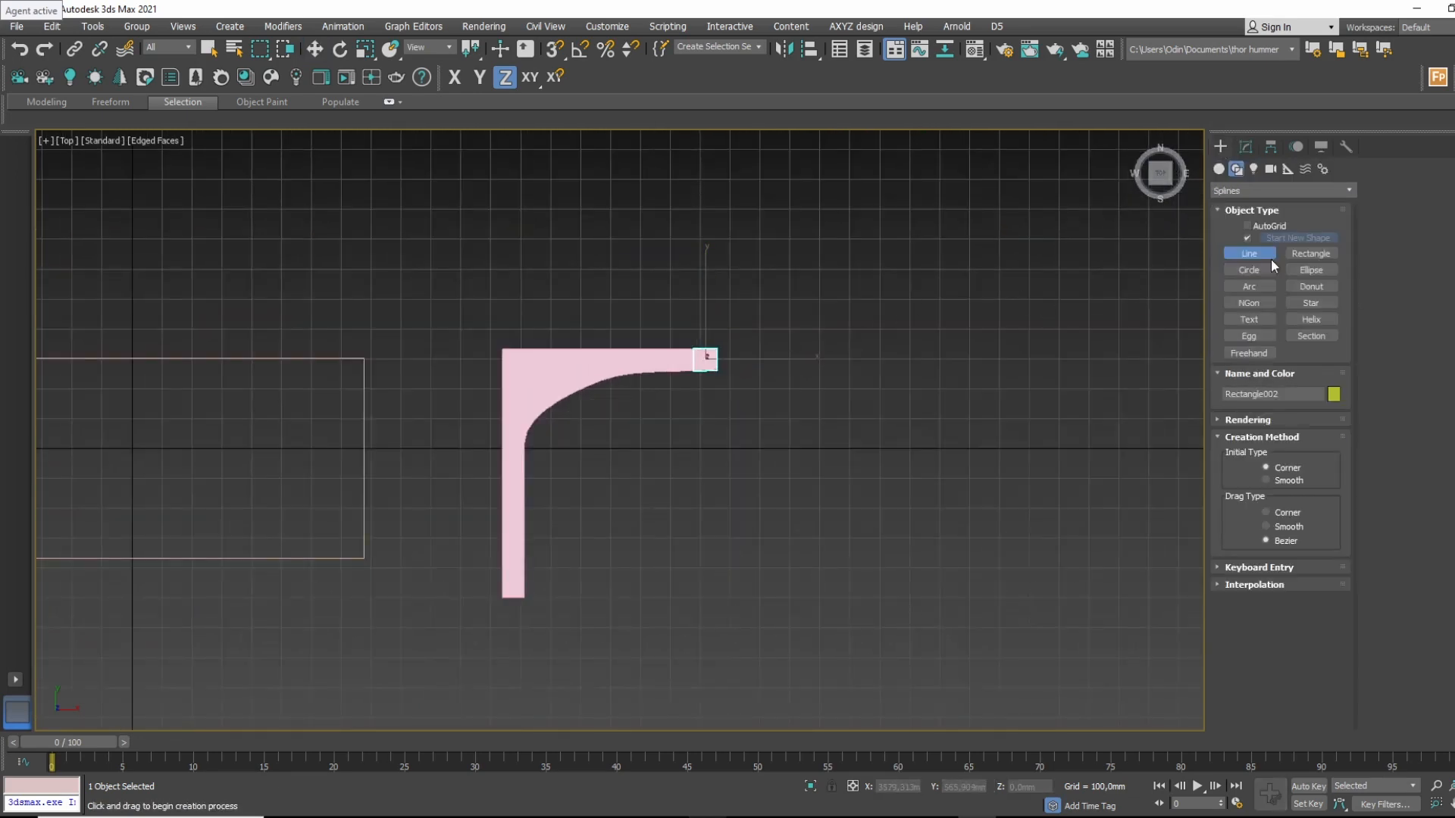
click(1305, 253)
scroll(709, 382, up, 2)
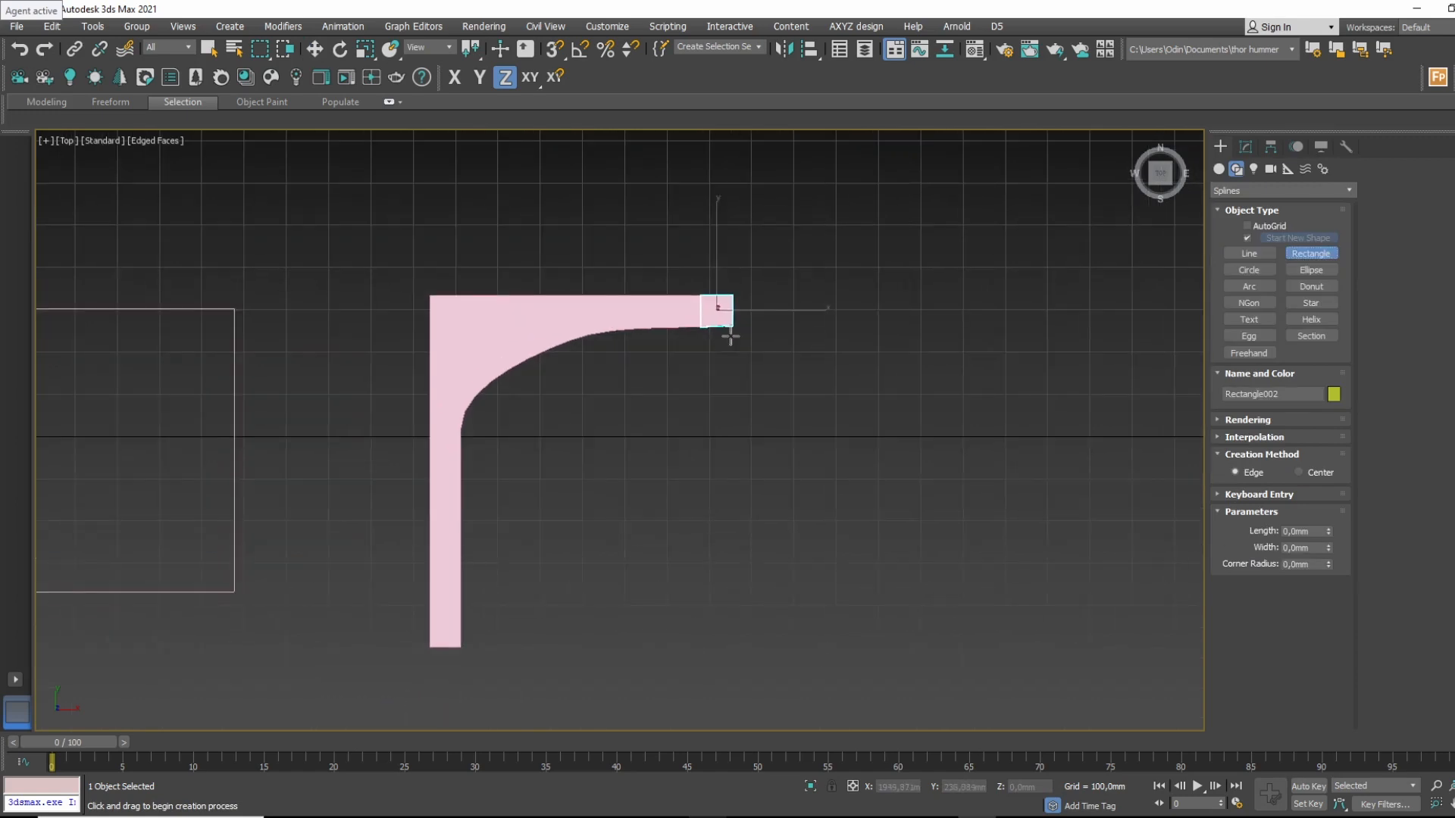
drag(733, 326, 702, 638)
key(w)
Add an Extrude modifier to the new rectangle with an amount of 50 mm to make a straight bar.
alt+middle_drag(827, 426, 815, 342)
click(1247, 146)
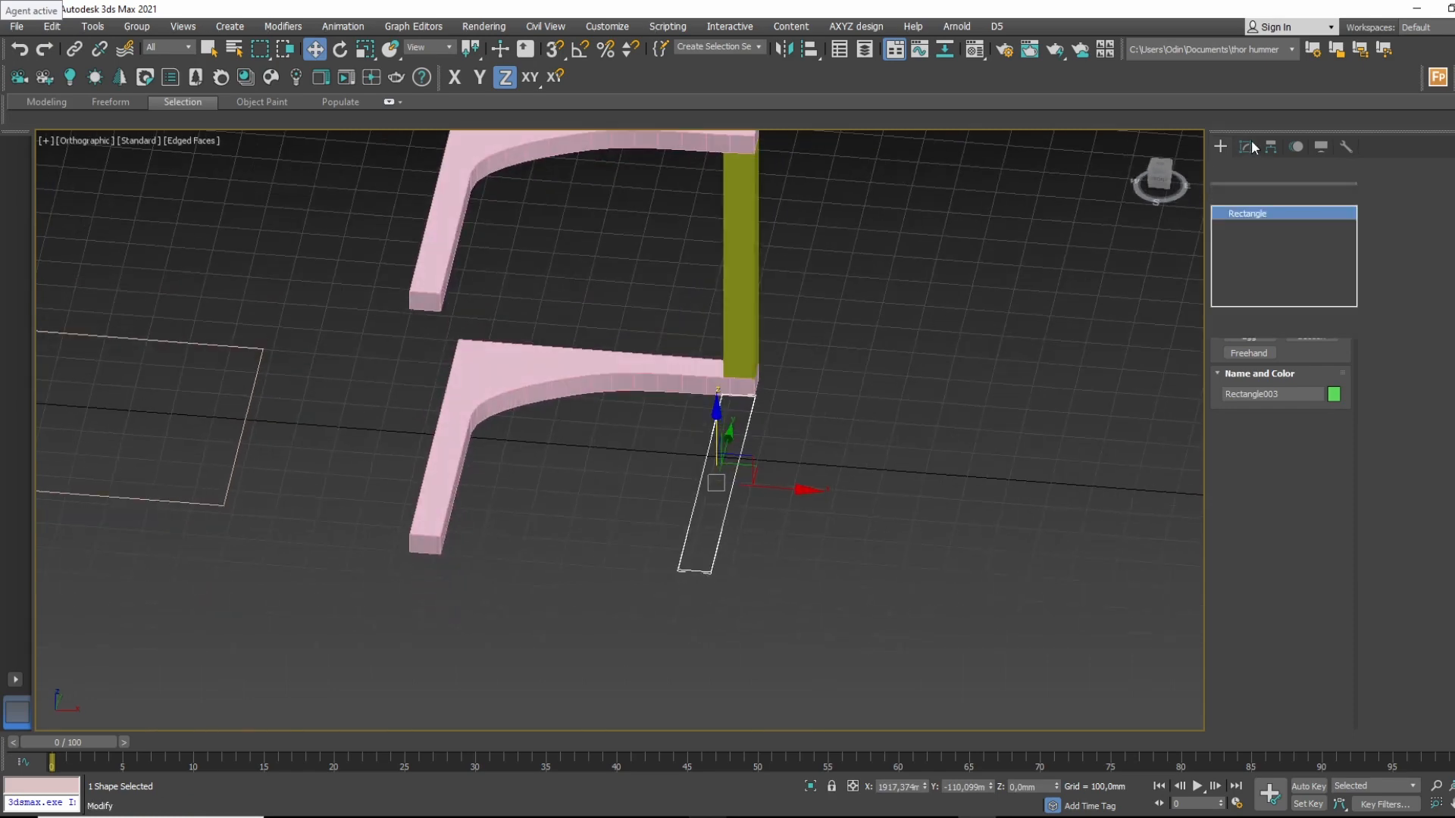
click(1337, 196)
text(ex)
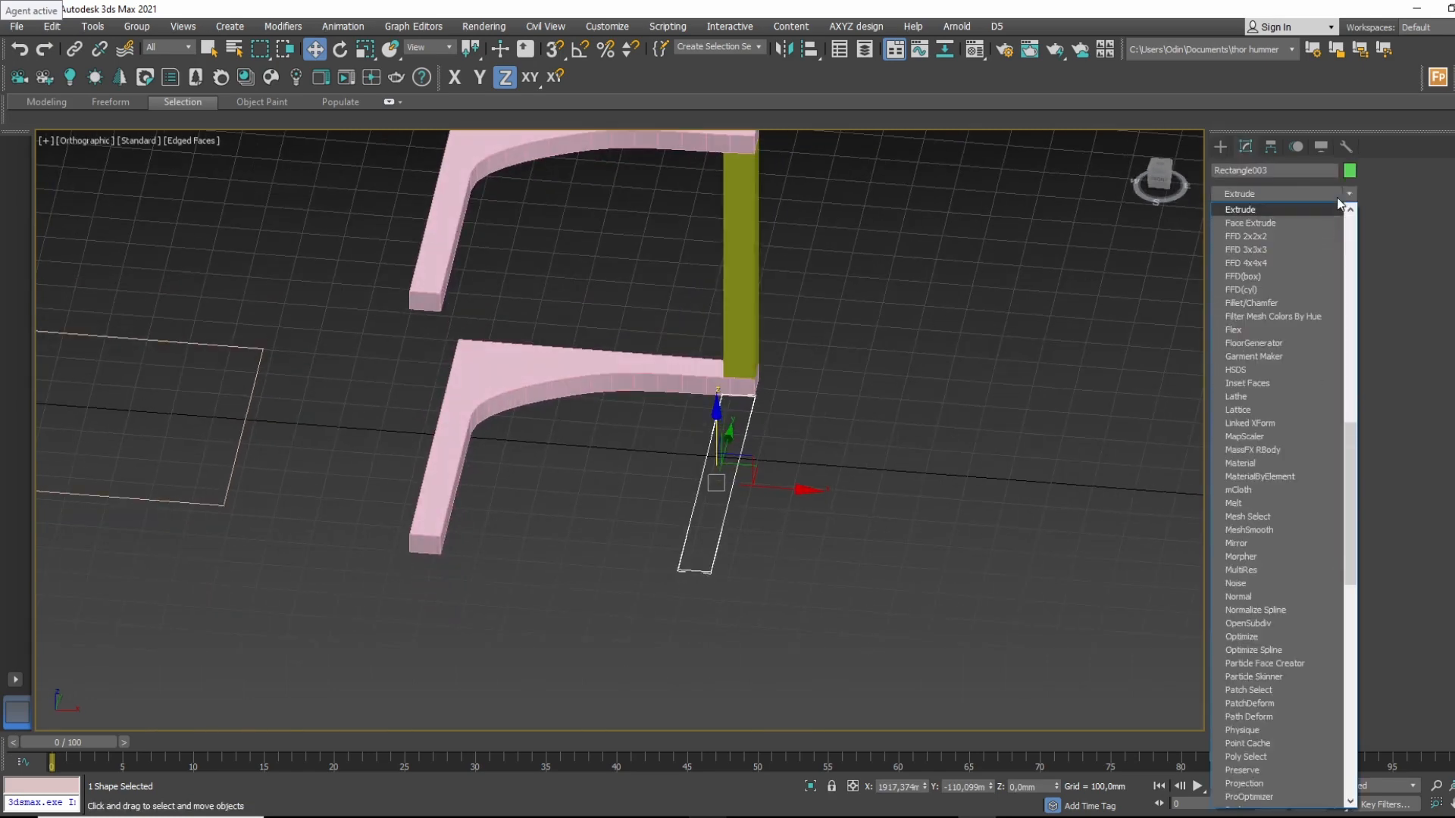
key(Return)
drag(1325, 379, 1377, 471)
middle_drag(911, 435, 1261, 412)
key(p)
key(z)
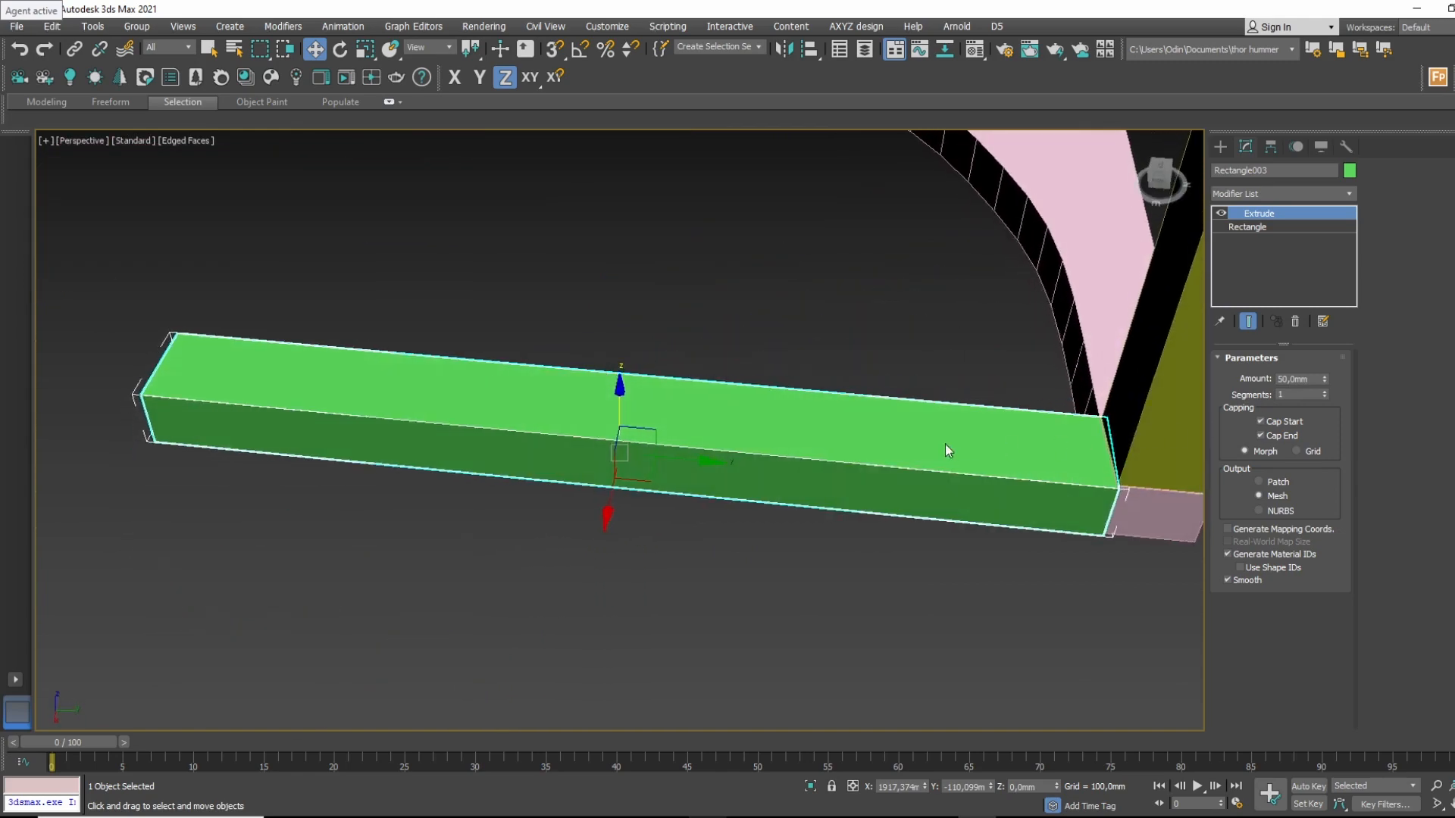
Clone the extruded bar straight up along Z to about 691 mm, level with the upper bracket.
middle_drag(944, 444, 985, 372)
middle_drag(409, 424, 617, 498)
scroll(620, 385, down, 5)
shift+drag(525, 534, 520, 269)
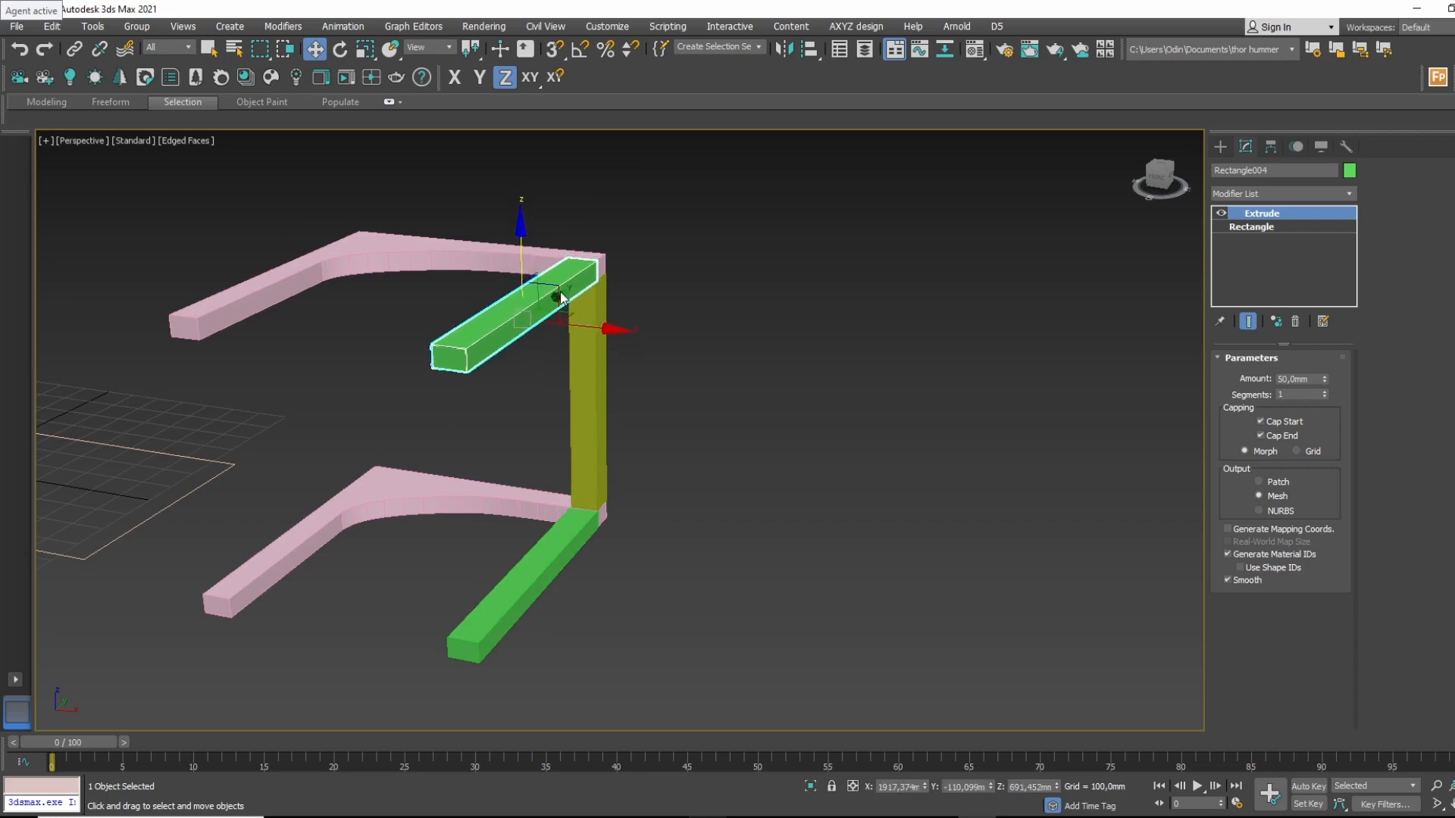
click(753, 482)
alt+middle_drag(643, 303, 588, 241)
scroll(545, 347, up, 5)
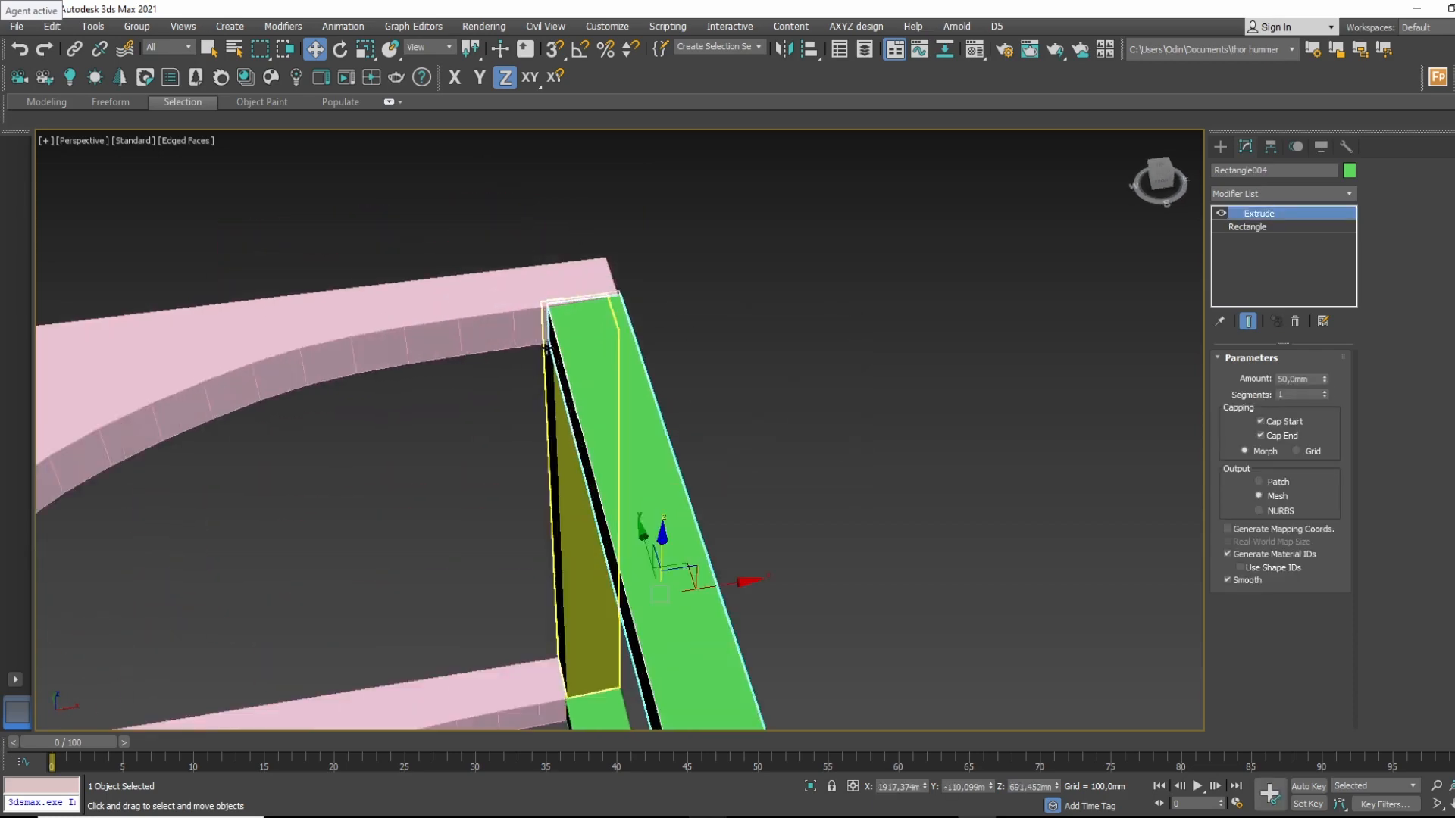
alt+middle_drag(546, 347, 547, 362)
middle_drag(710, 306, 714, 361)
key(t)
middle_drag(742, 256, 688, 387)
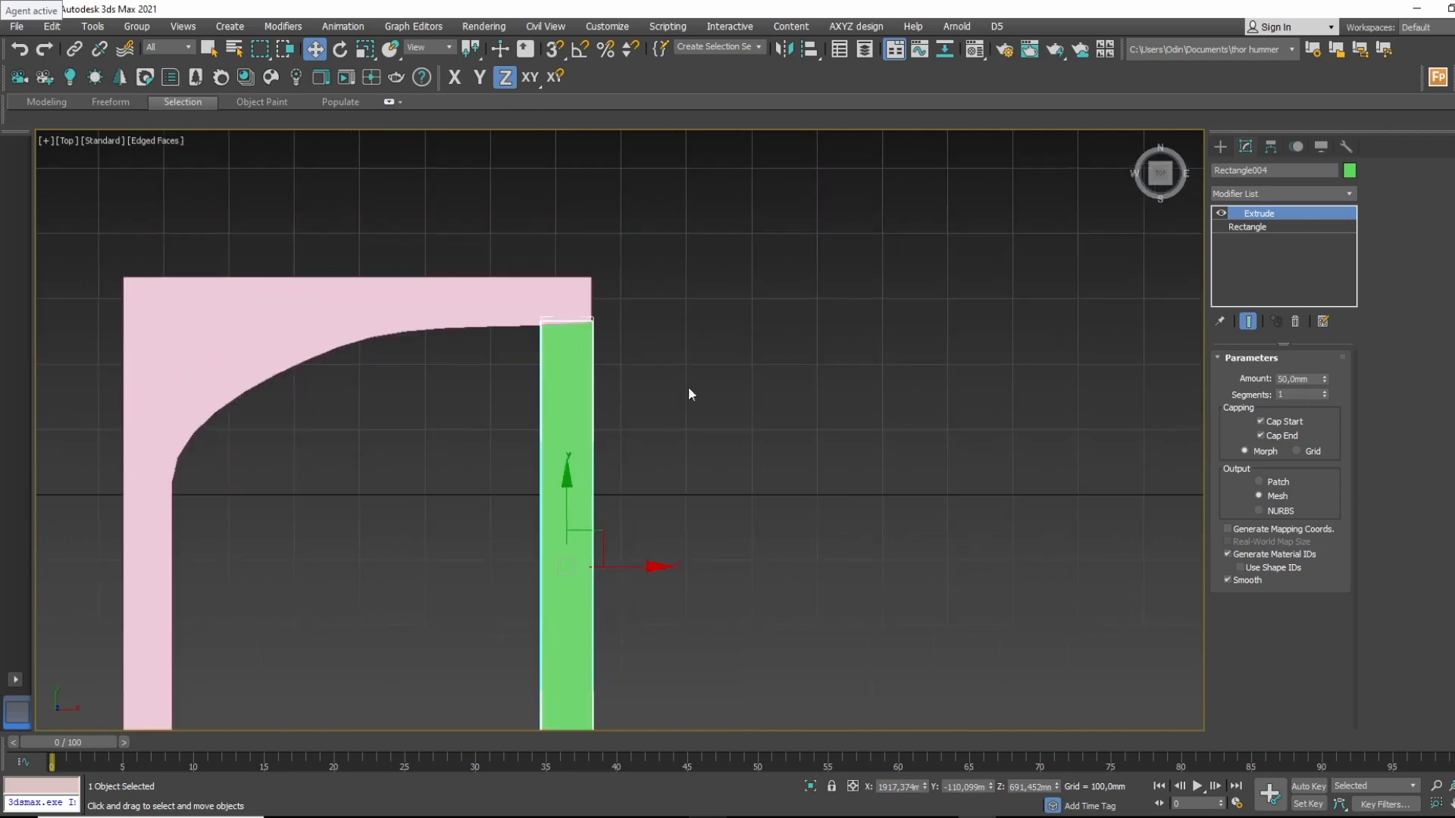
scroll(688, 388, up, 6)
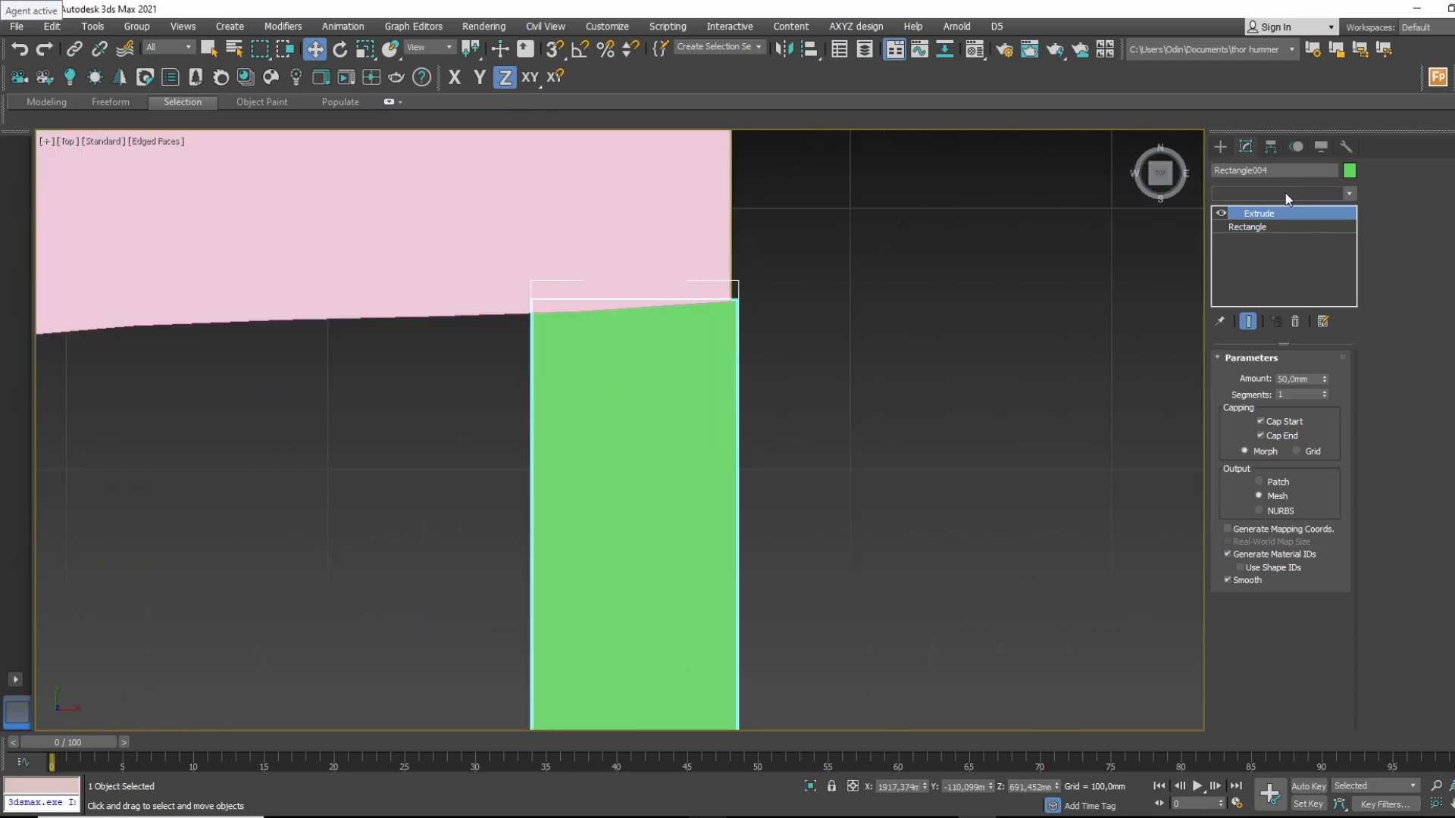
click(1285, 193)
click(1285, 193)
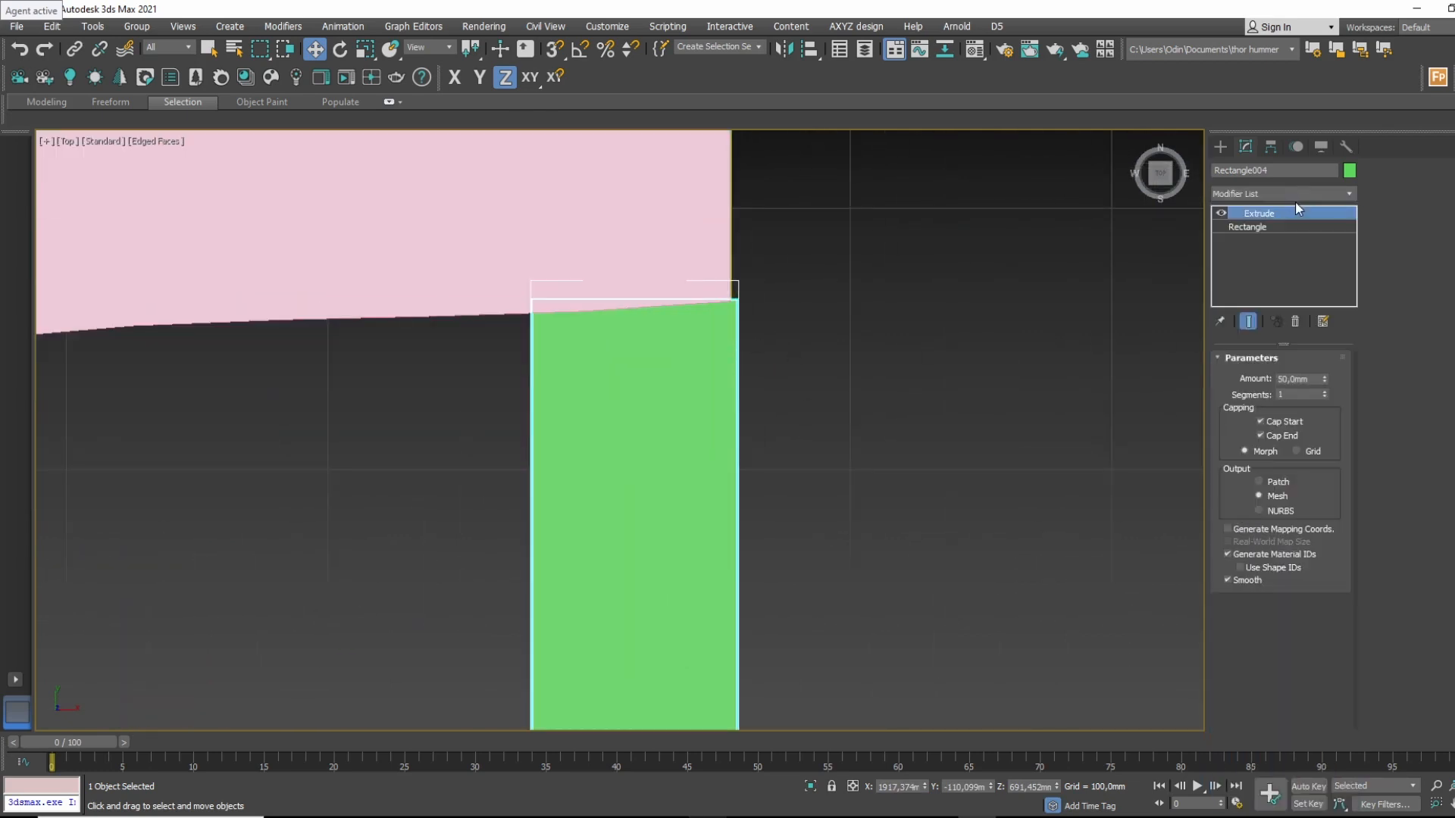
click(1338, 193)
click(863, 440)
click(801, 374)
drag(799, 373, 705, 461)
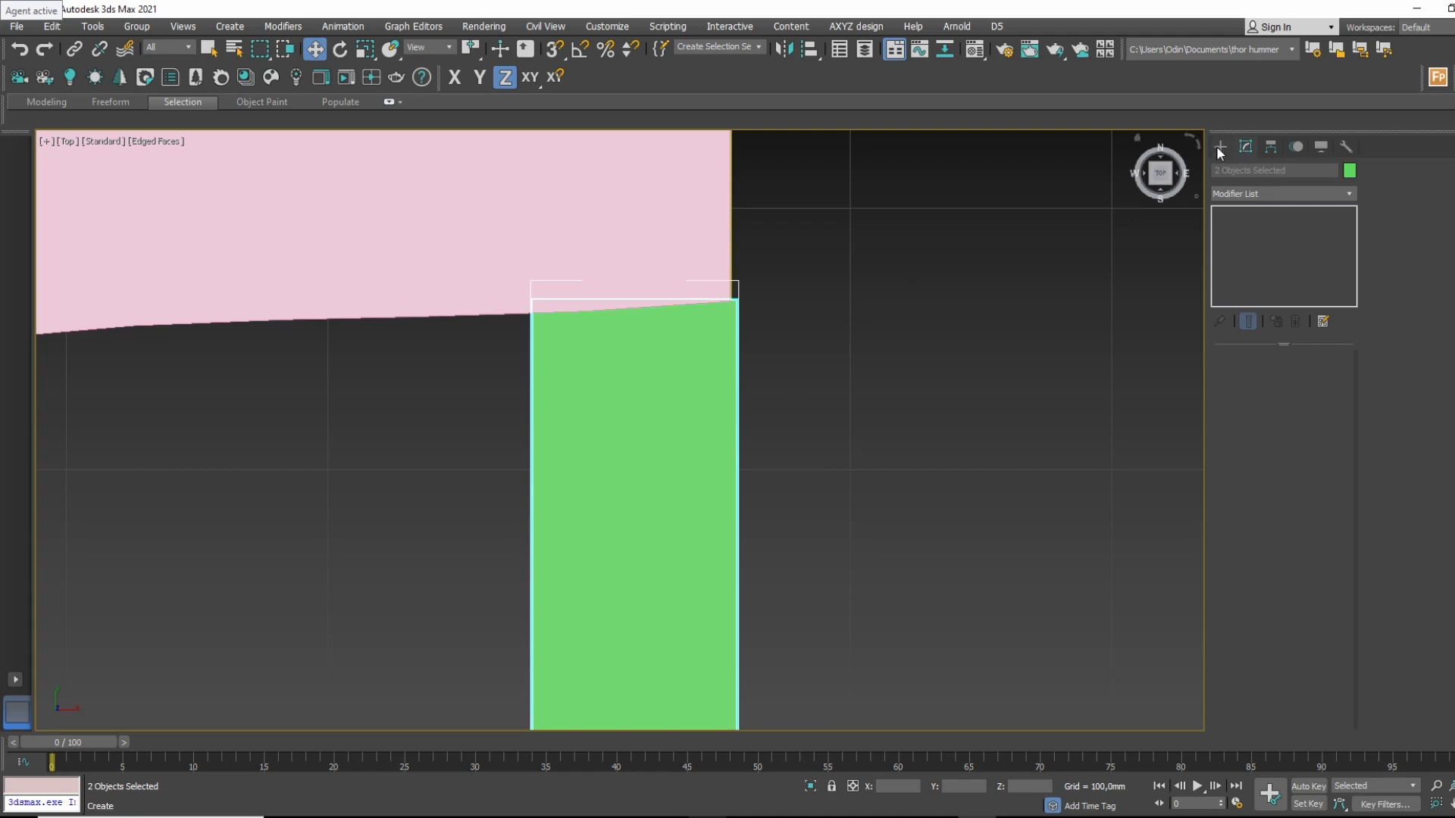
click(884, 277)
click(639, 413)
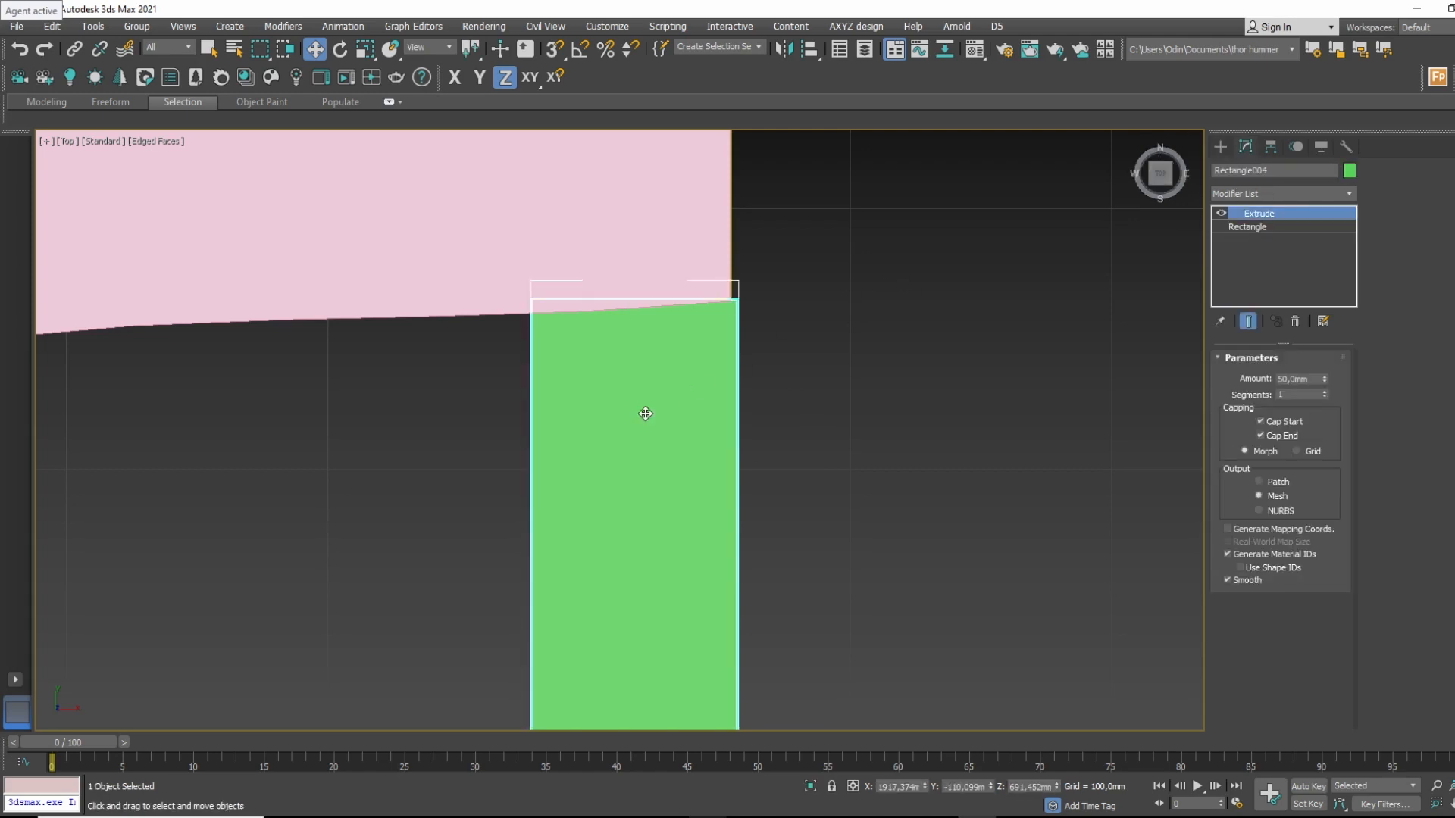
Add an Edit Poly modifier to the upper bar and expand its sub-object levels.
click(1308, 193)
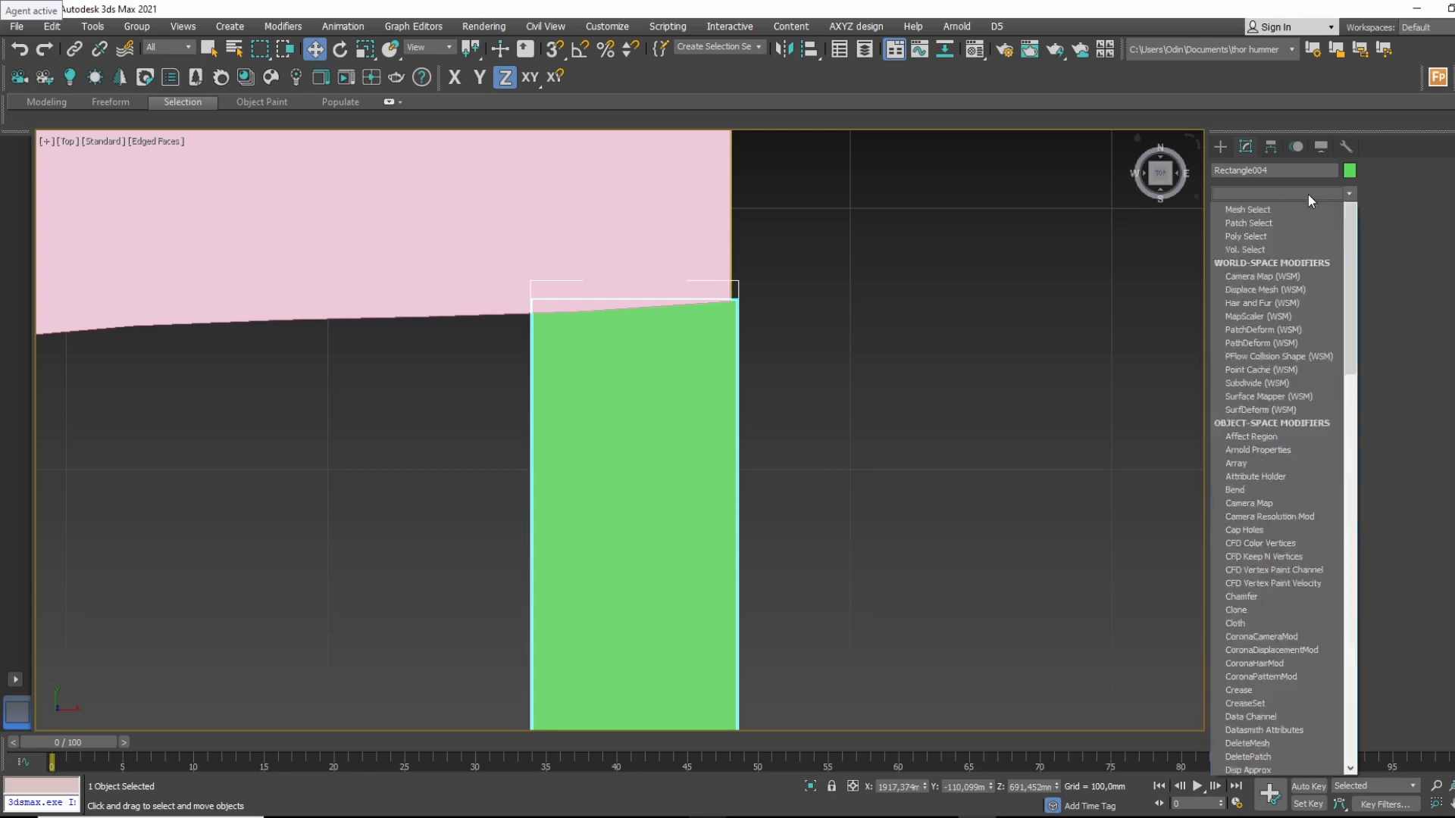
scroll(1276, 710, down, 5)
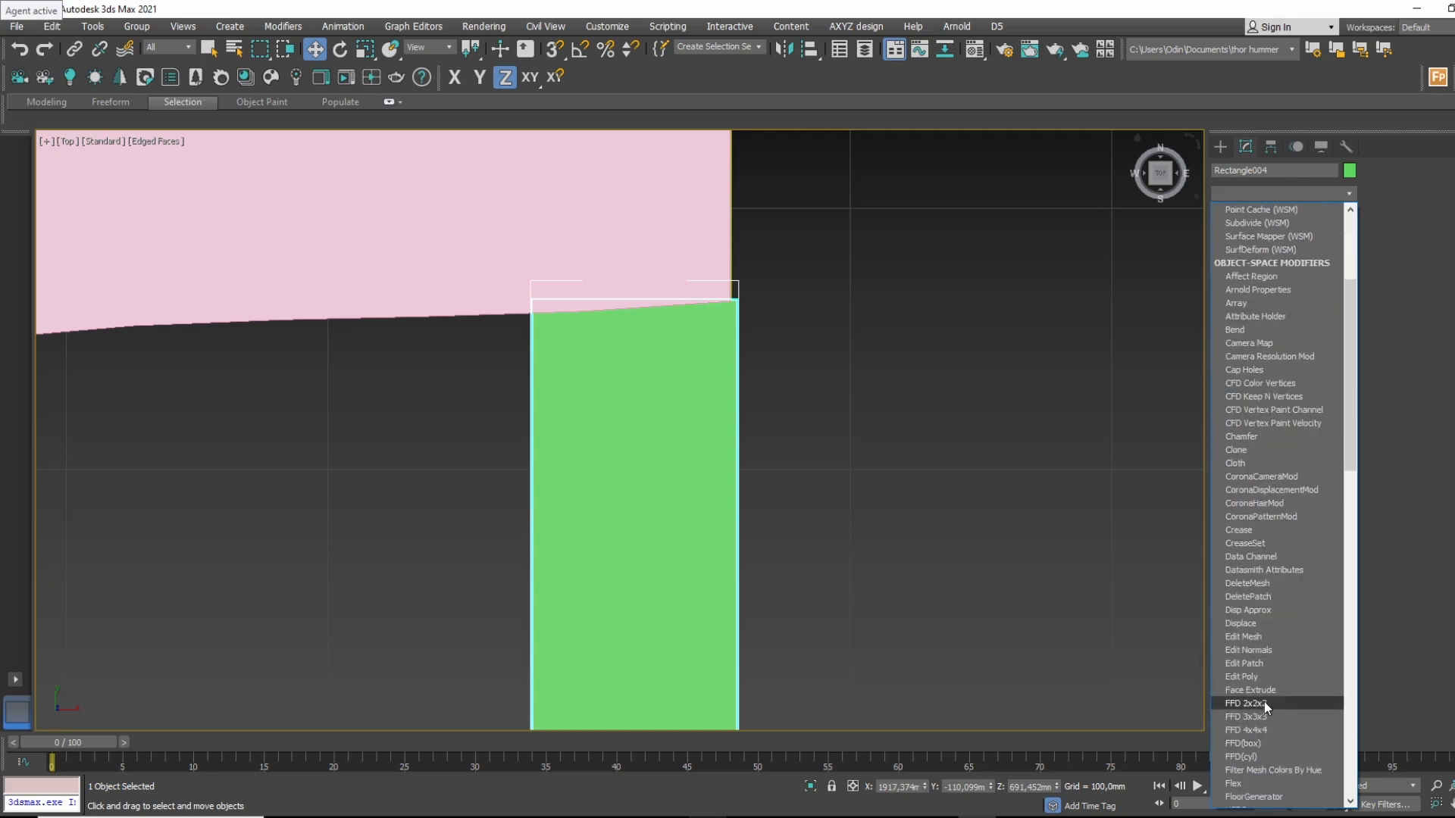
click(1272, 679)
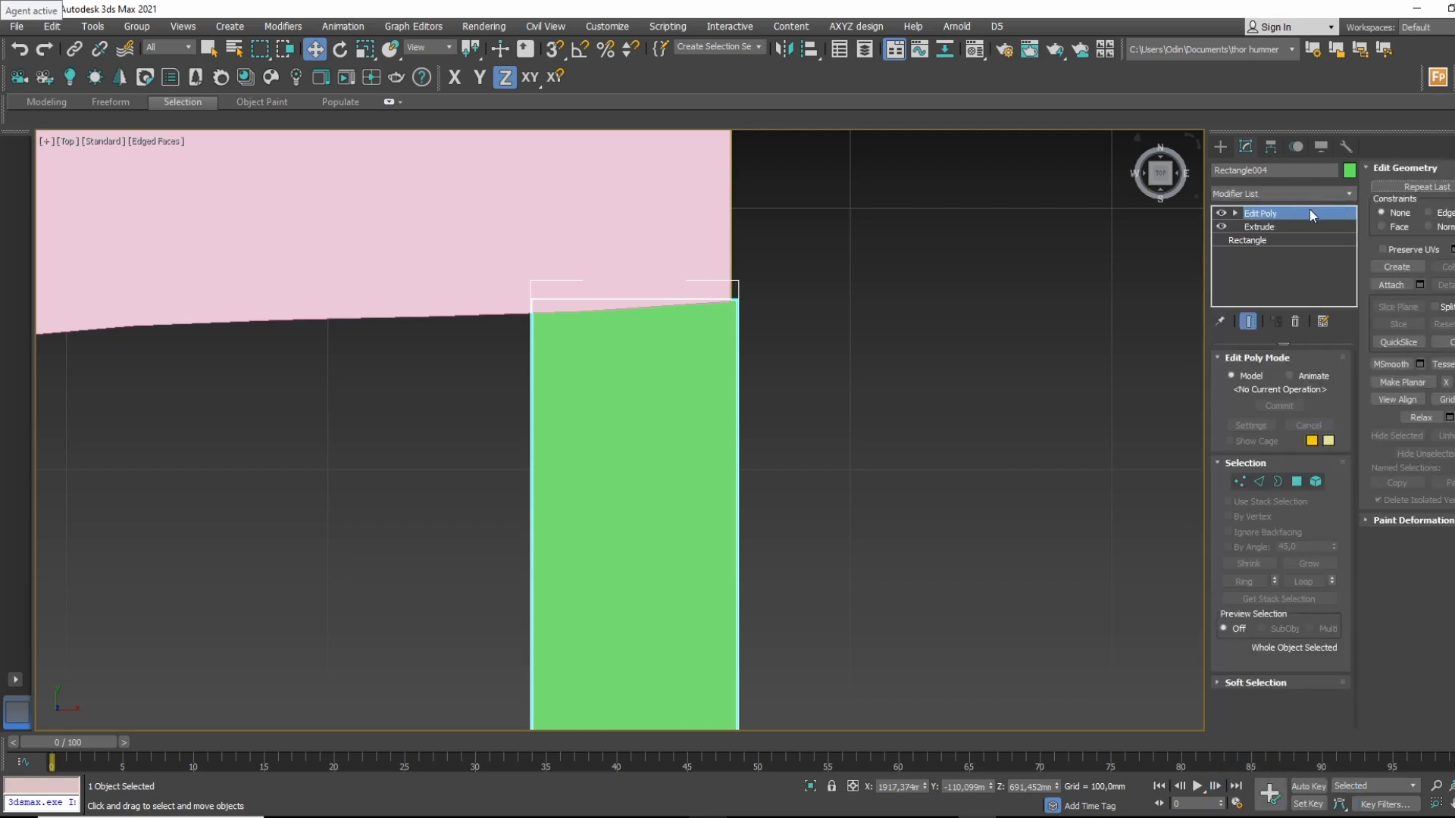
click(1235, 214)
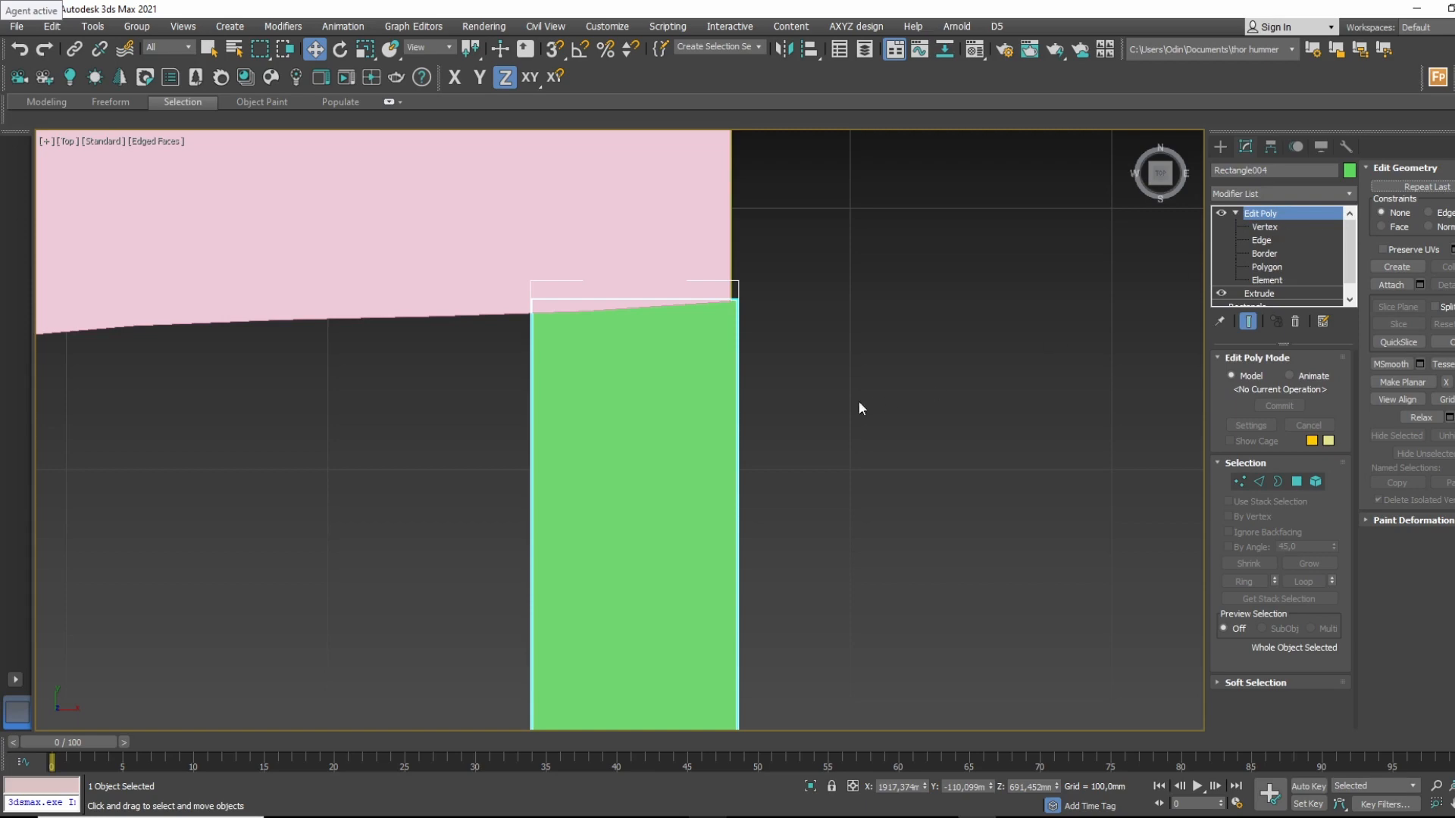
At vertex level, try raising one top corner vertex at the upper bar's free end along Z, and undo the move.
scroll(882, 405, down, 5)
mouse_move(858, 403)
middle_down()
mouse_move(881, 406)
mouse_move(844, 380)
middle_up()
middle_drag(1008, 502, 934, 385)
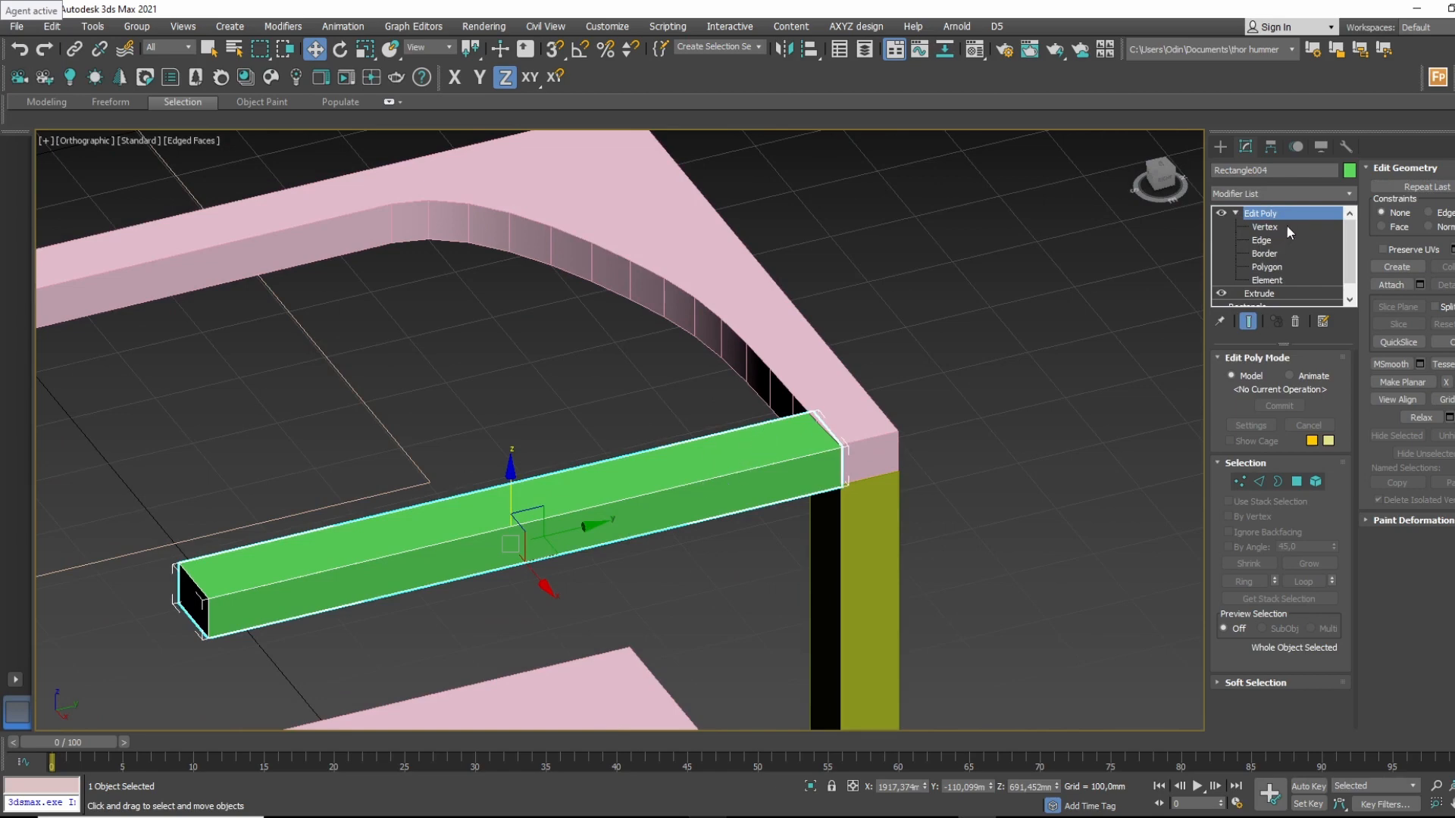
click(1264, 227)
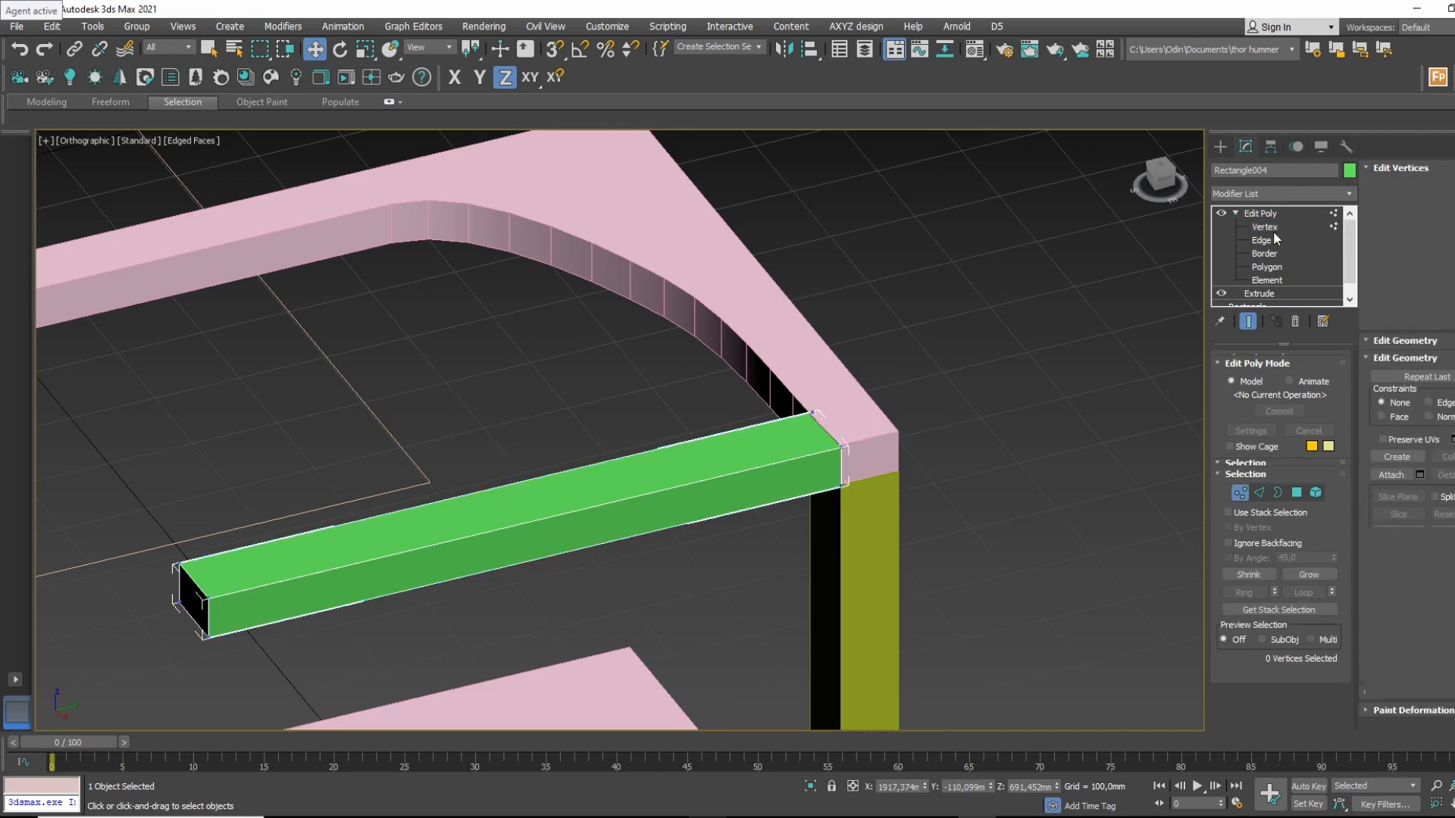
click(229, 599)
drag(211, 548, 212, 520)
key(ctrl+z)
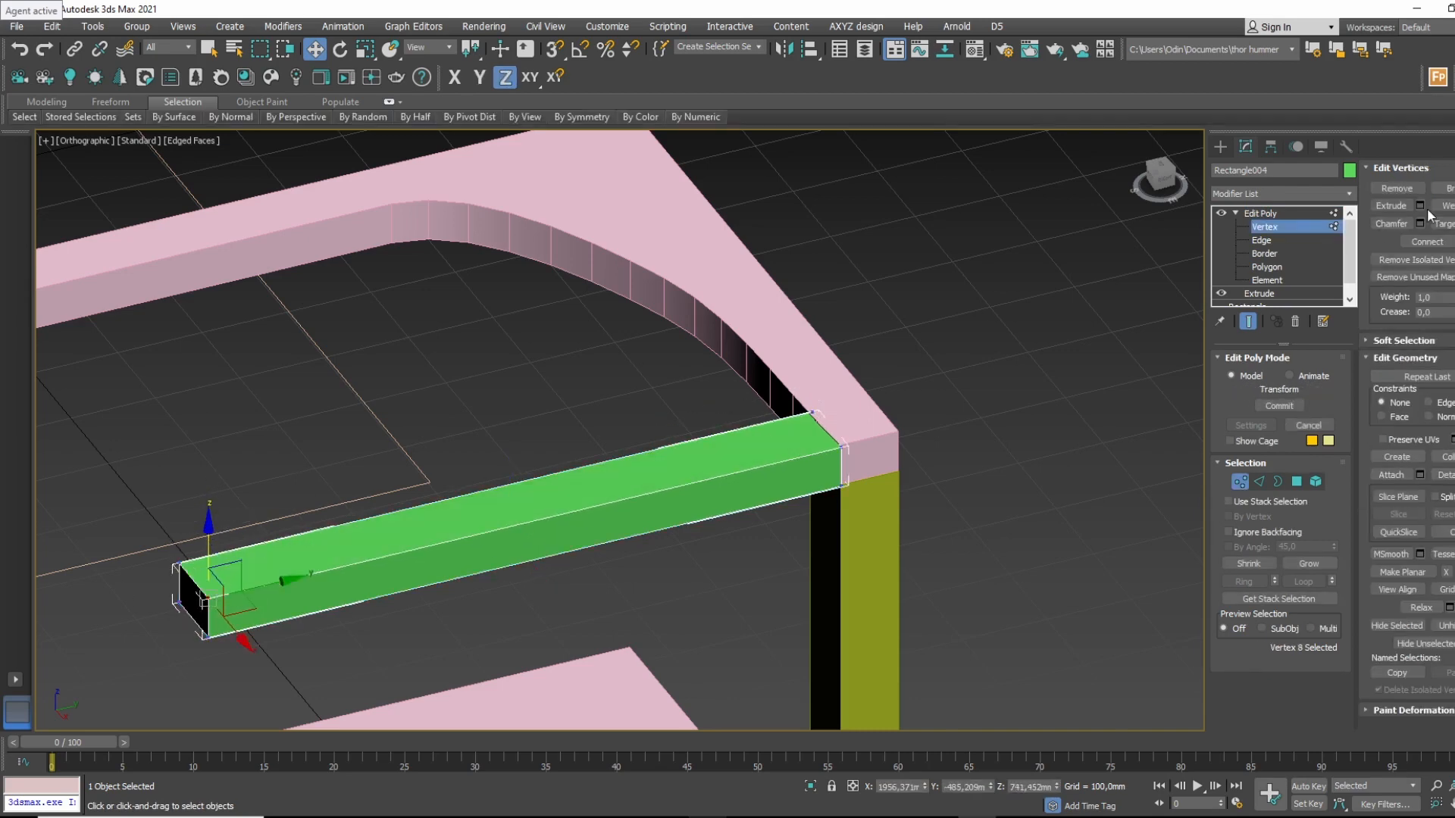
Examine the edge, border, polygon and element levels by selecting the upper bar's long edge, top face and whole element.
click(1313, 241)
click(502, 526)
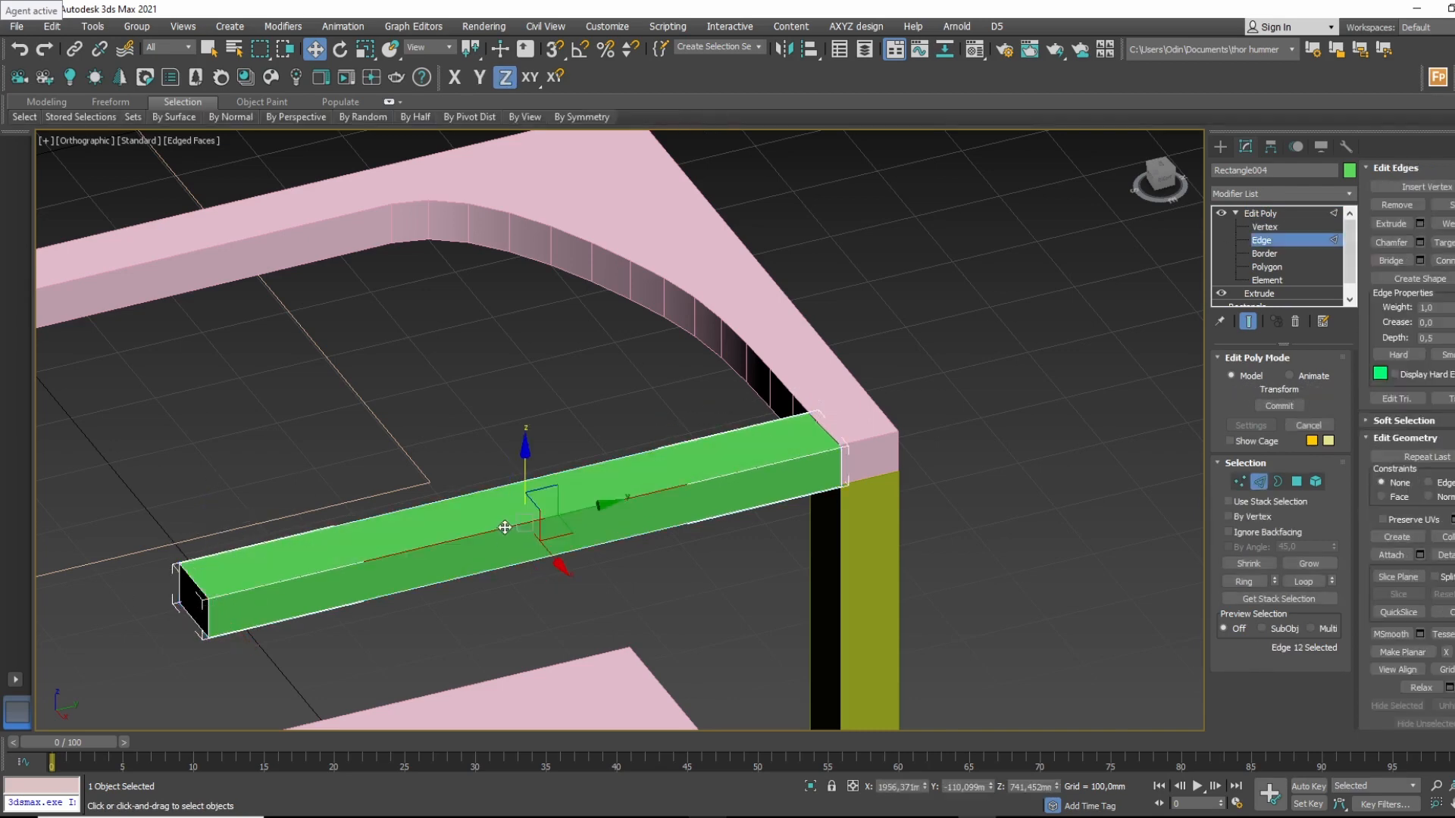
click(1277, 255)
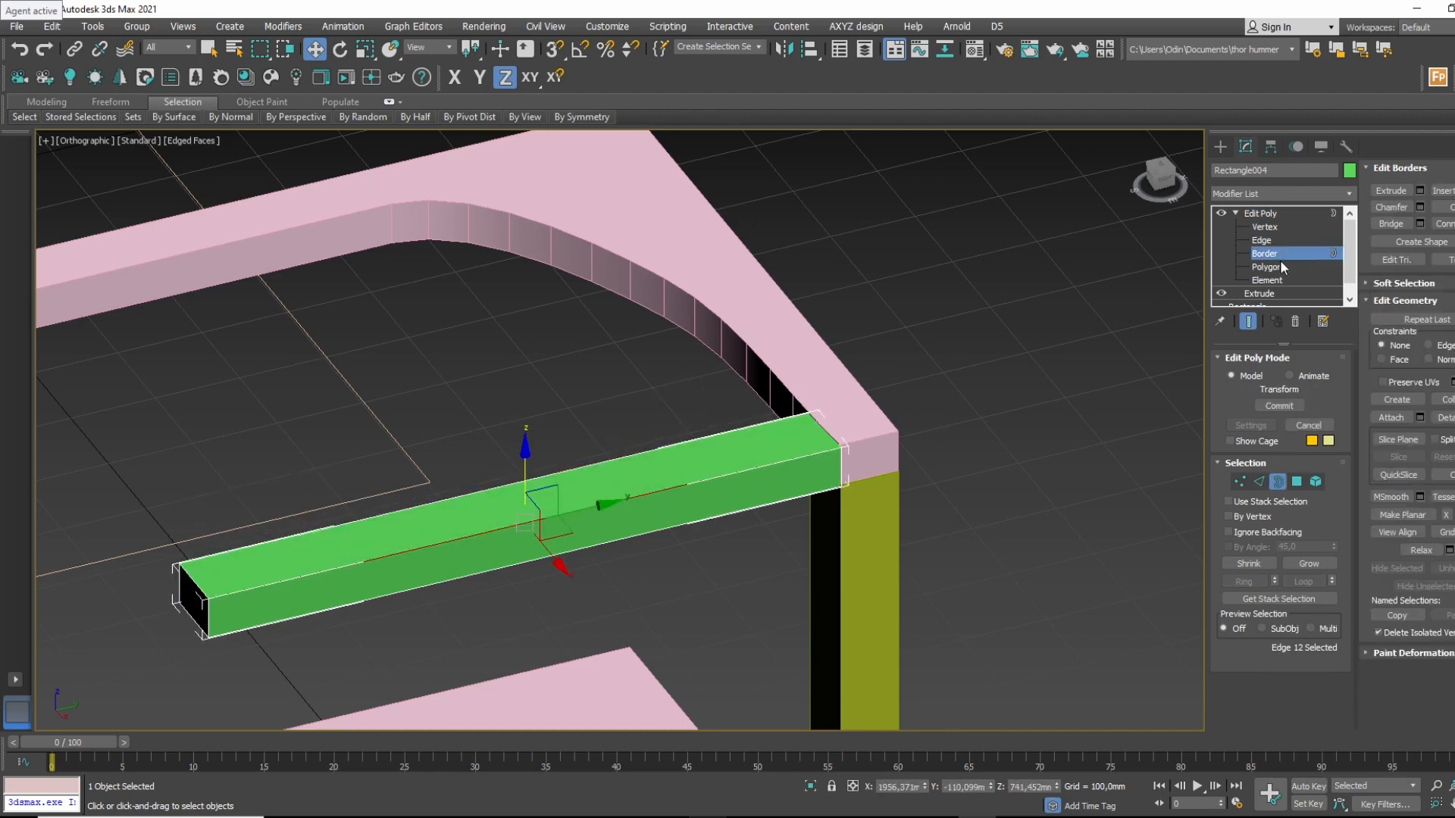
click(1275, 268)
click(620, 477)
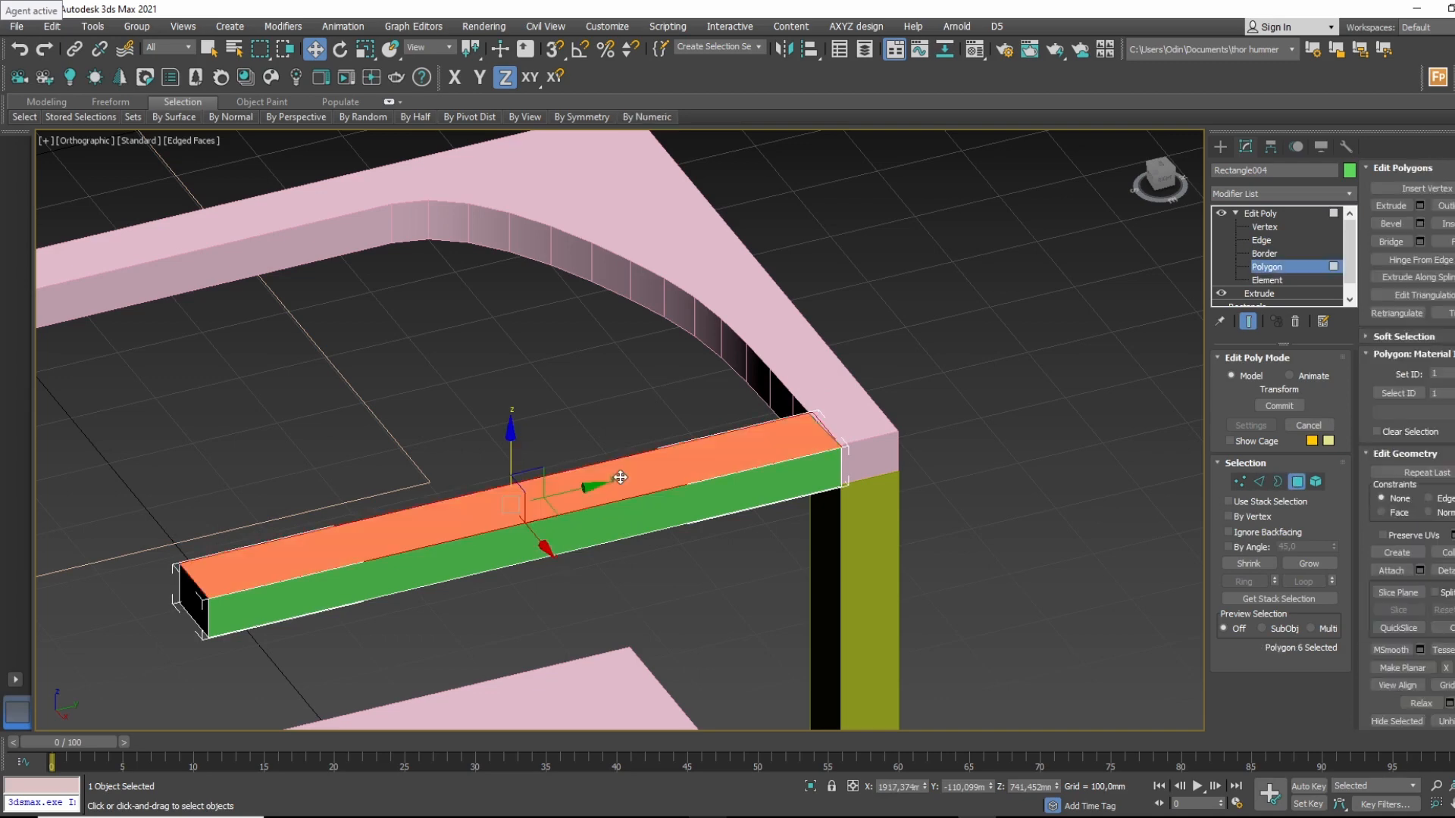
click(1307, 282)
click(707, 504)
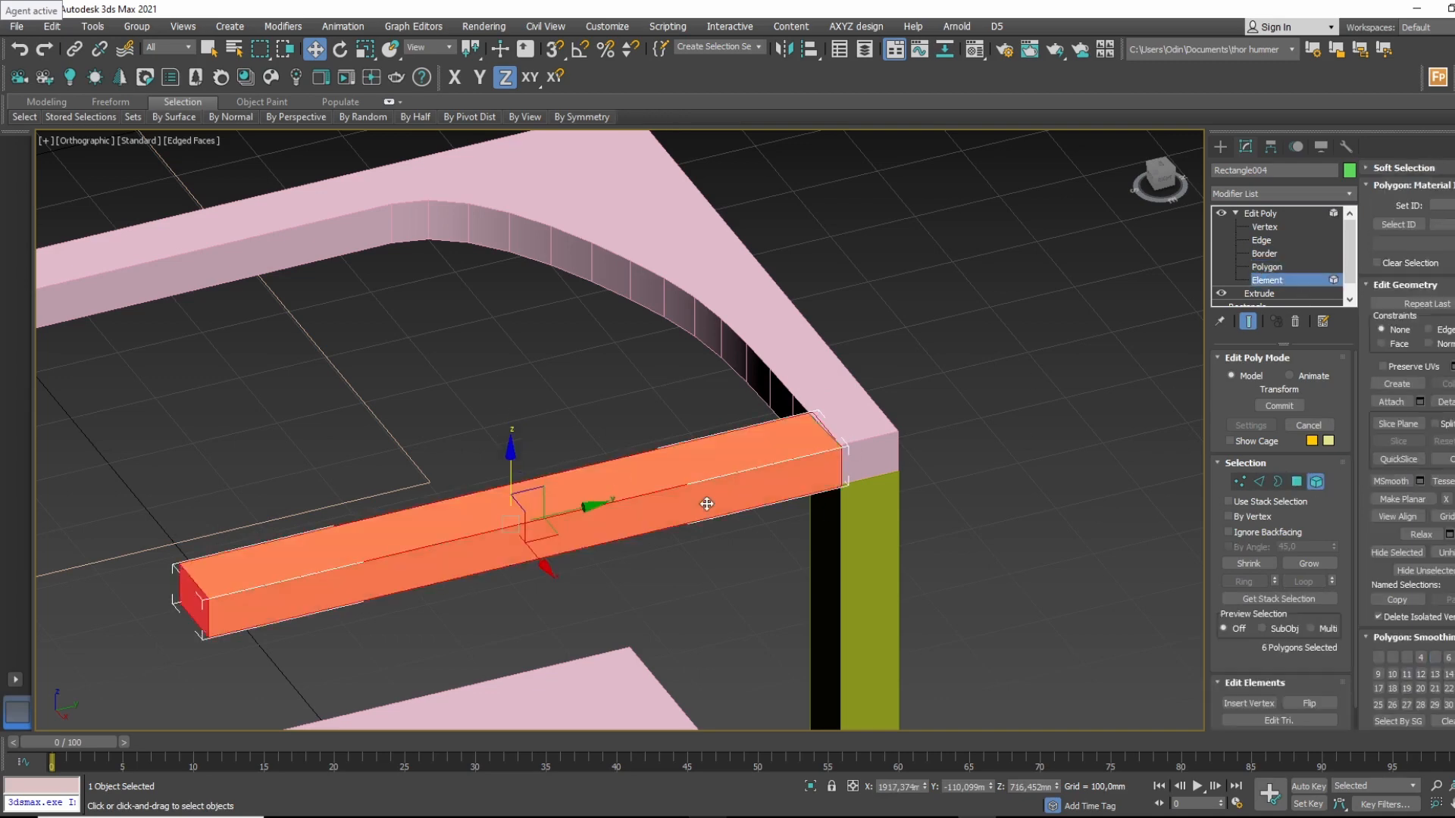
In the top view, move the two vertices at the bar's outer corner along Y to the bracket's outer edge, forming a diagonal end.
key(t)
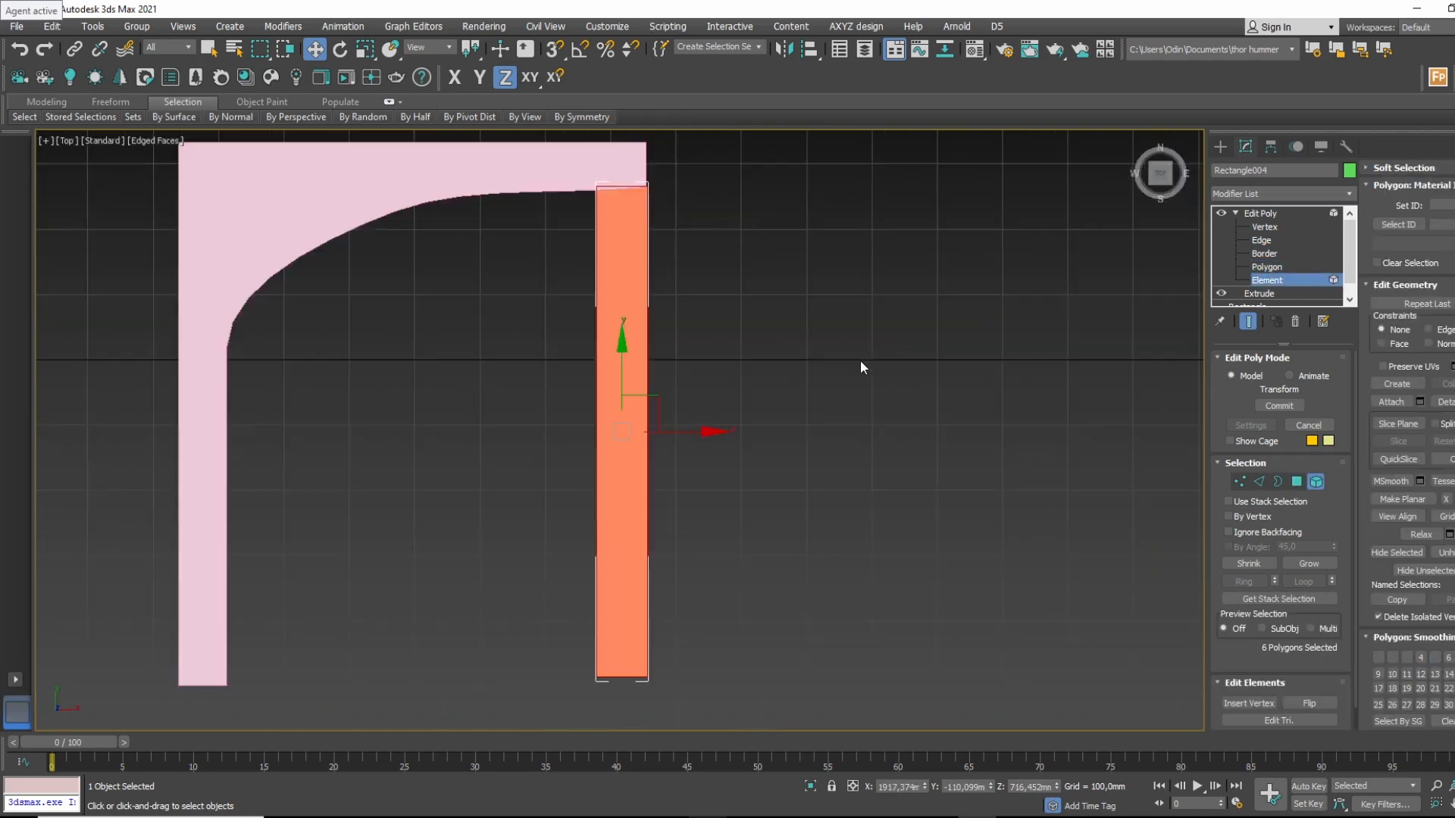
scroll(674, 256, up, 3)
click(1307, 229)
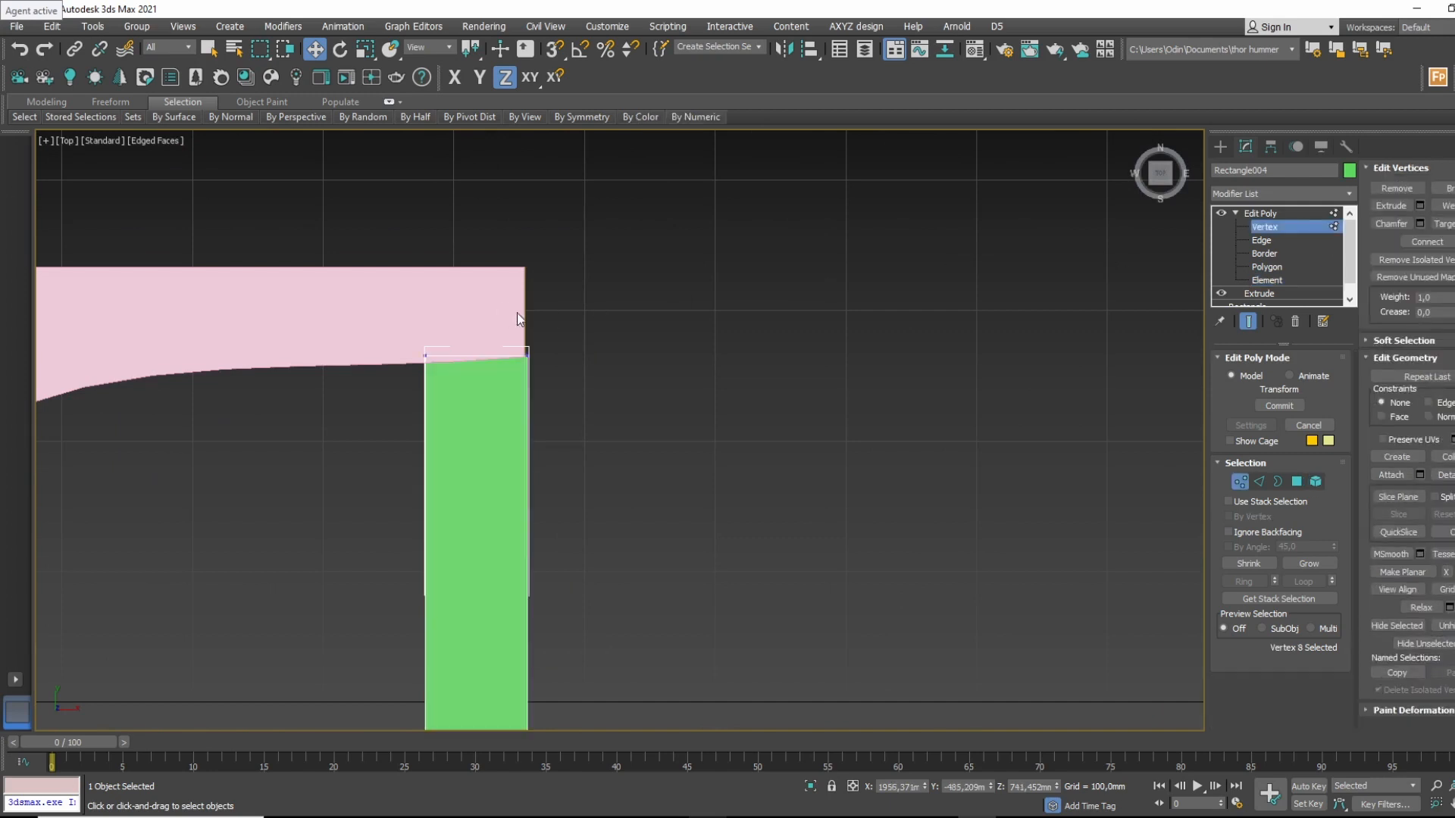
drag(485, 415, 531, 257)
scroll(532, 258, up, 5)
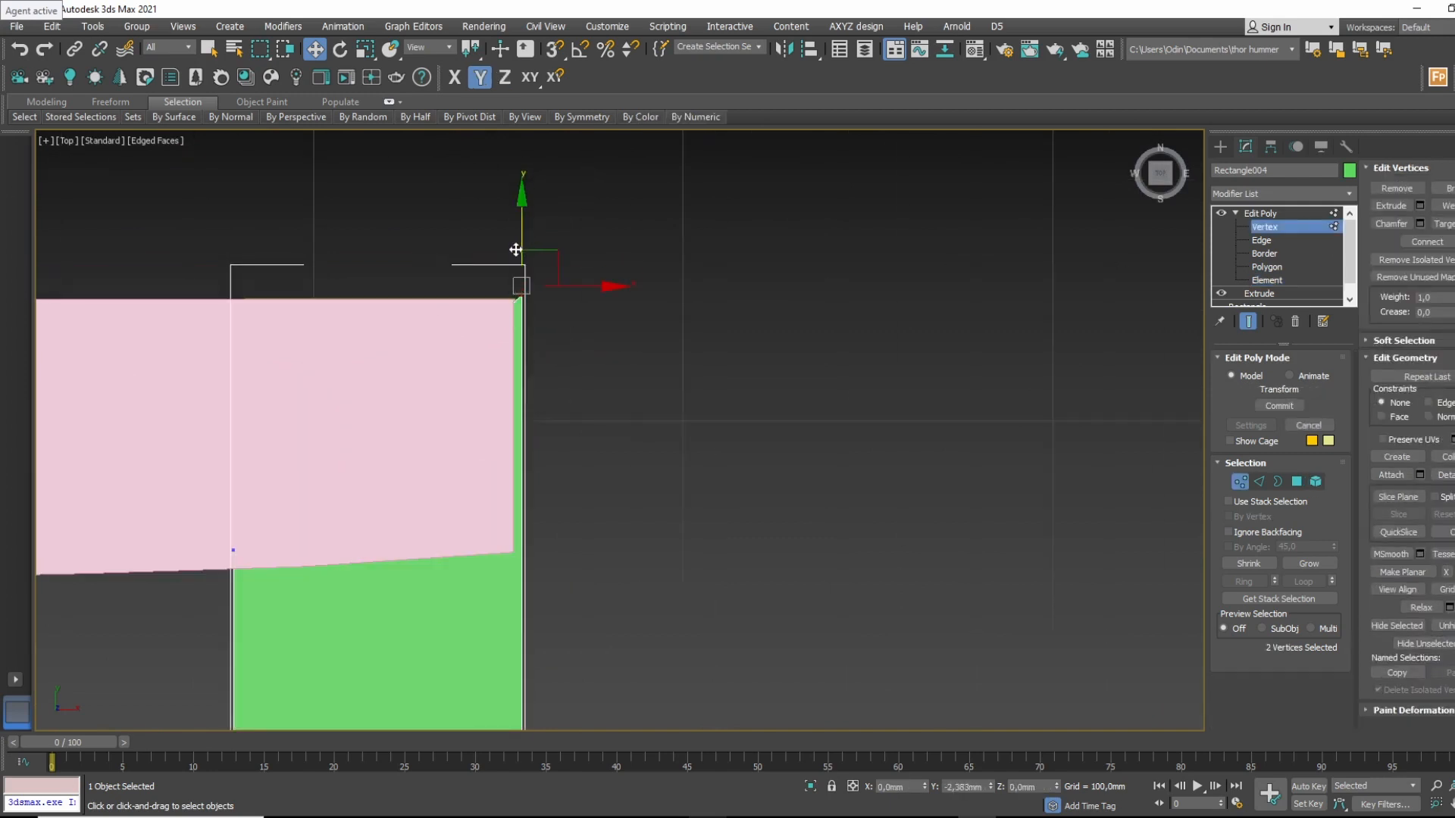
middle_drag(596, 418, 692, 347)
click(1306, 215)
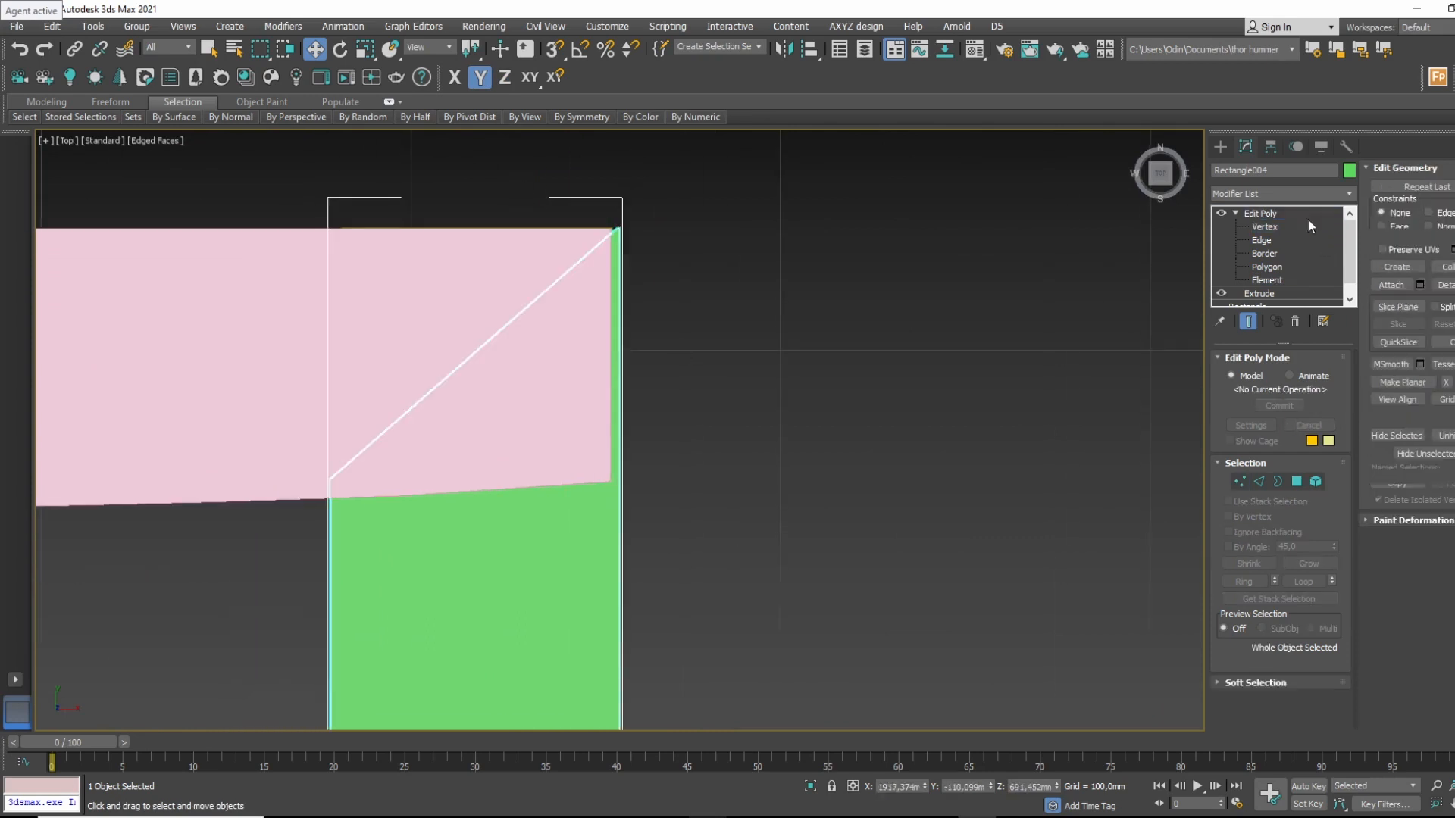
Select both bars and offset them slightly along X with Move Transform Type-In until they sit flush with the bracket's end.
scroll(612, 413, down, 5)
drag(700, 546, 402, 630)
scroll(662, 383, up, 5)
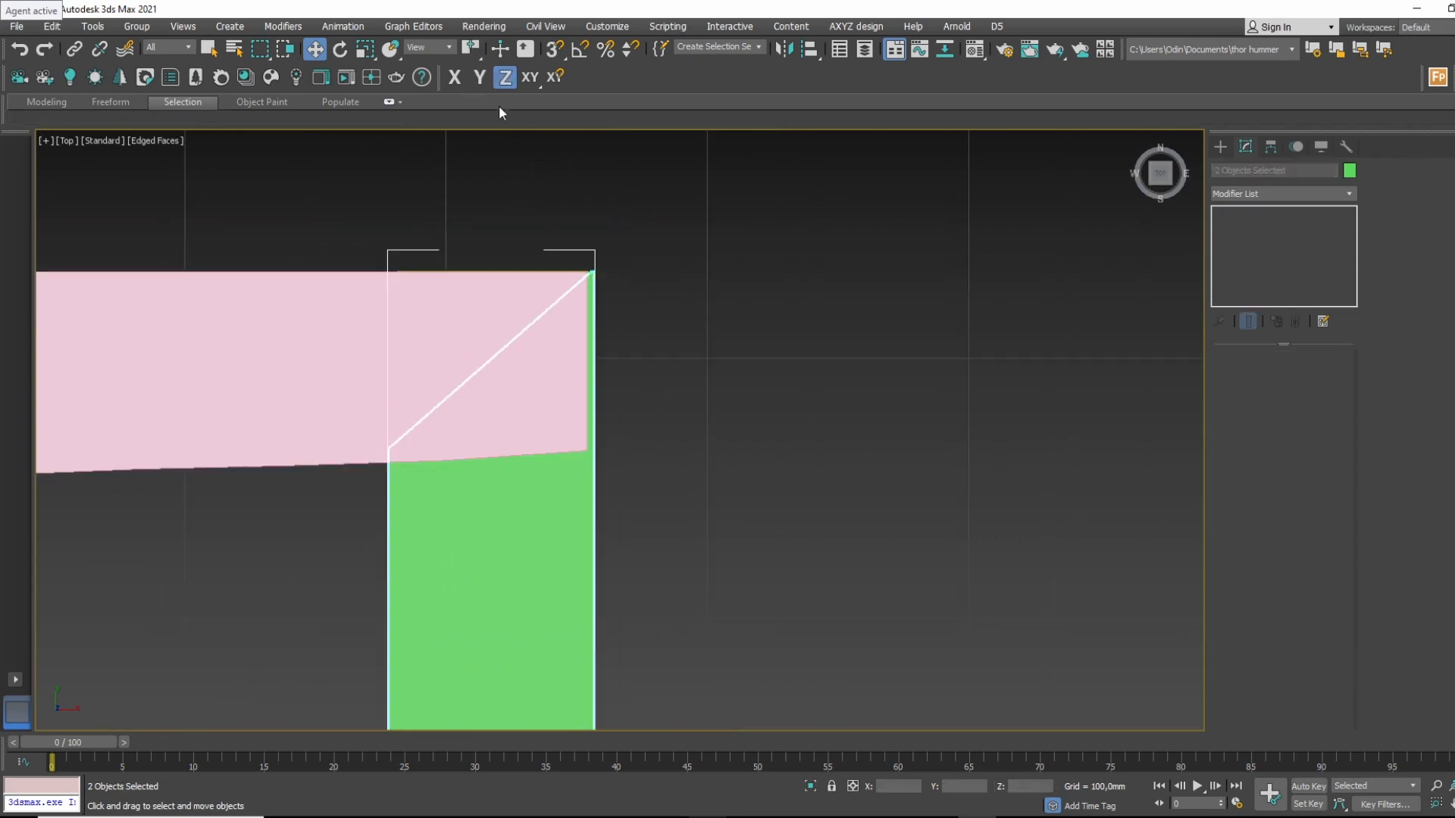
right_click(316, 50)
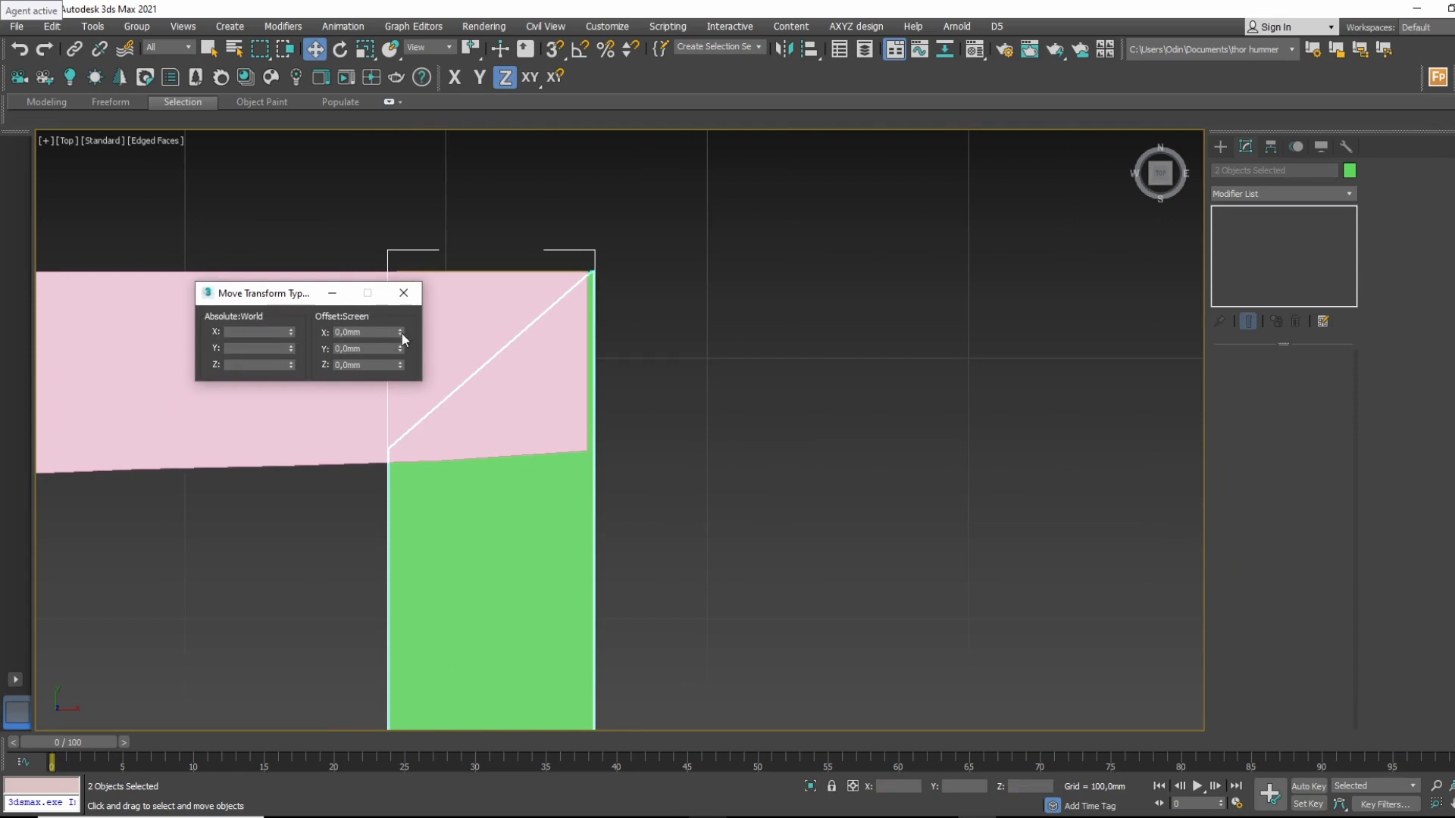
drag(401, 334, 464, 396)
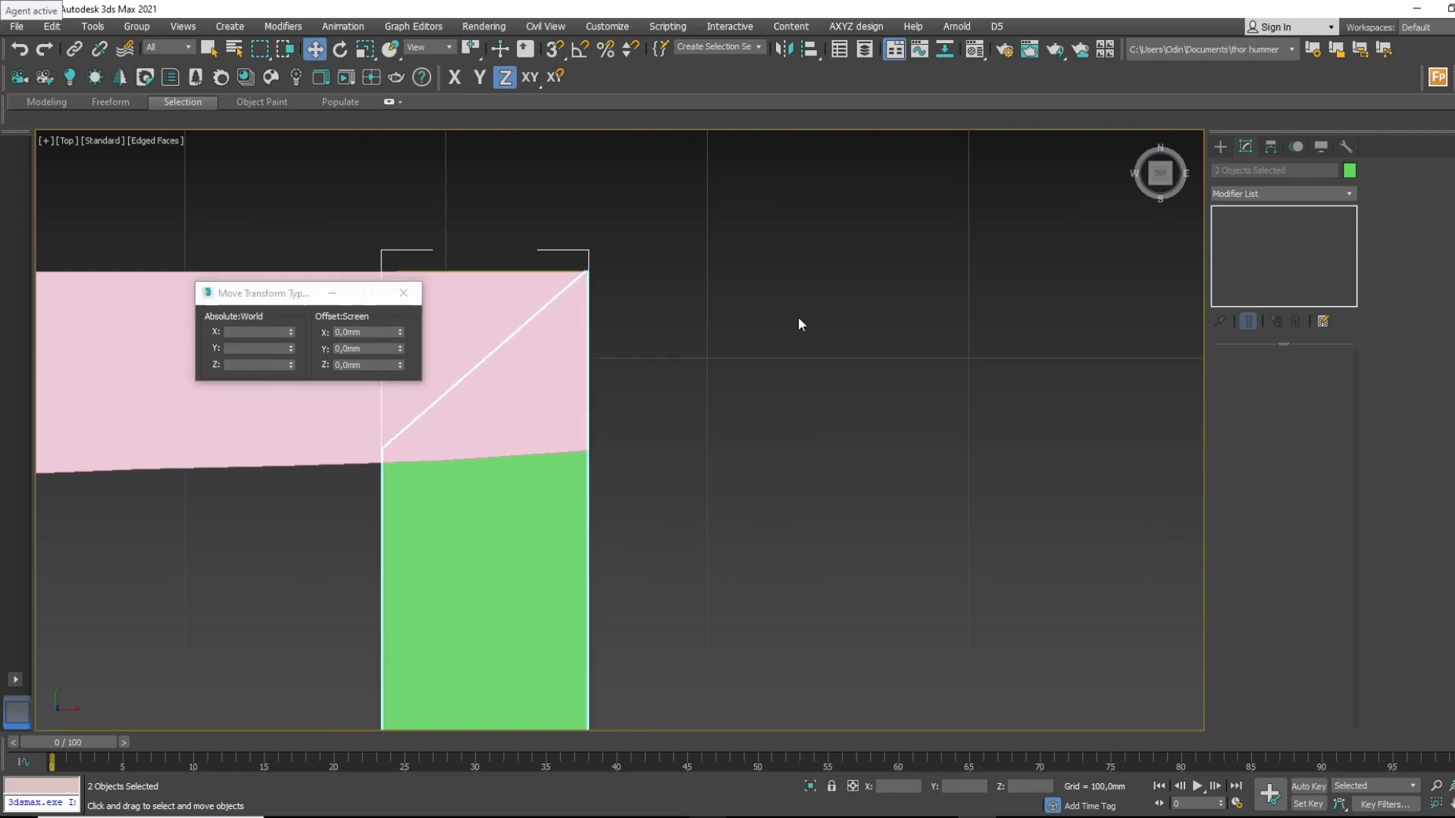
Add an Edit Poly modifier to the upper curved bracket and enter its vertex level.
click(797, 317)
middle_drag(598, 392, 771, 357)
click(726, 346)
click(1286, 193)
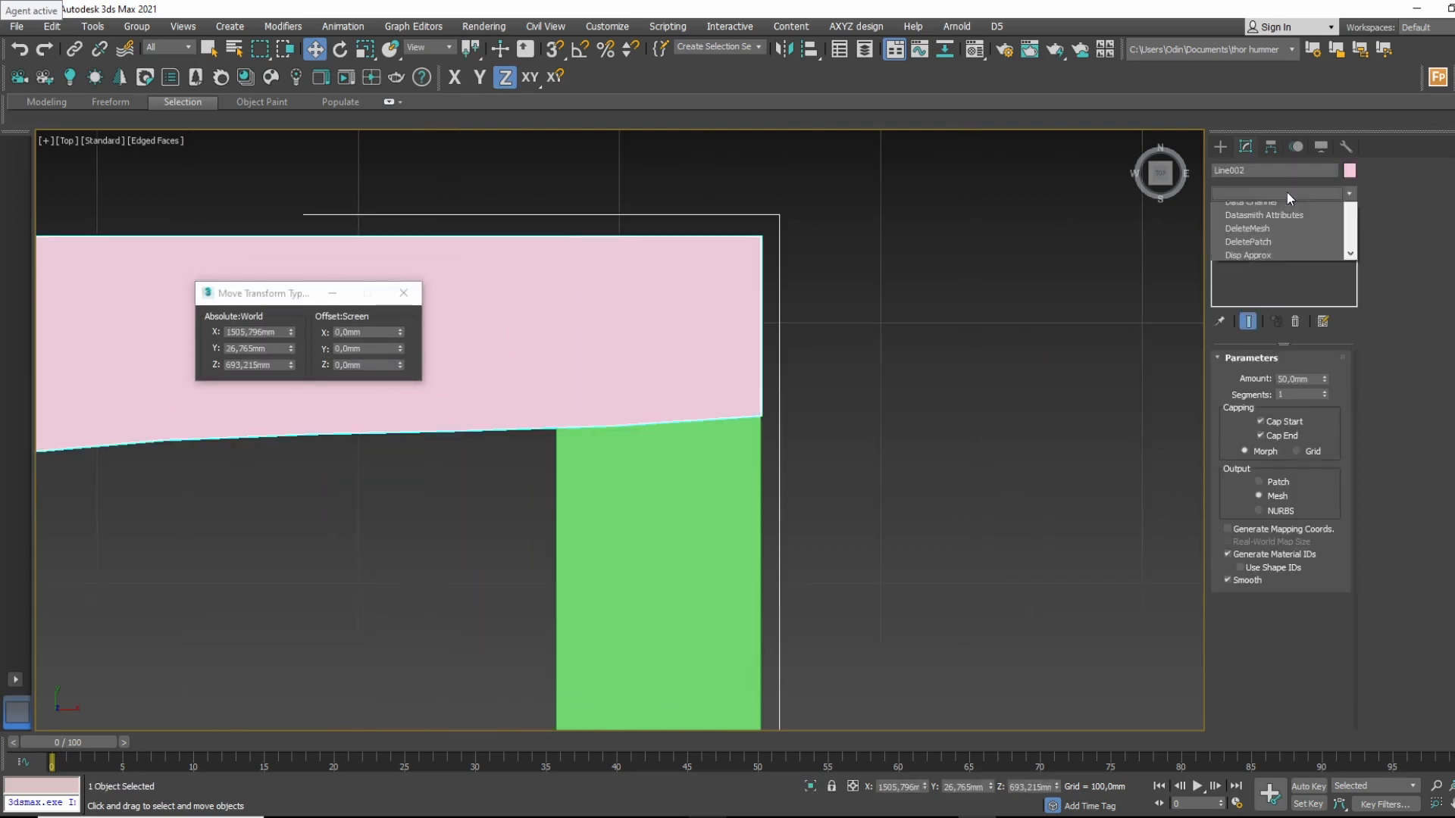
click(1285, 195)
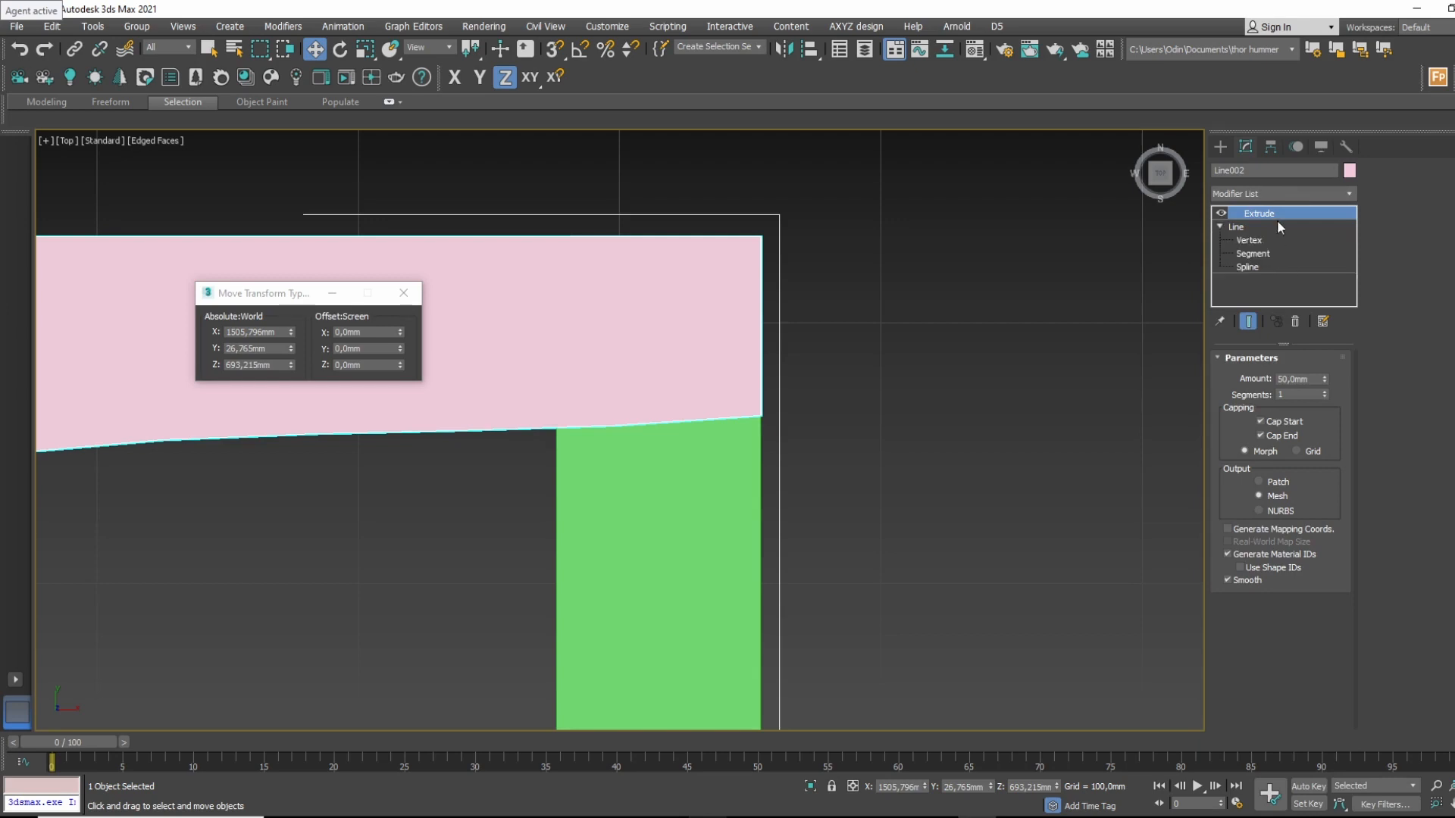
click(1292, 196)
scroll(1227, 607, down, 5)
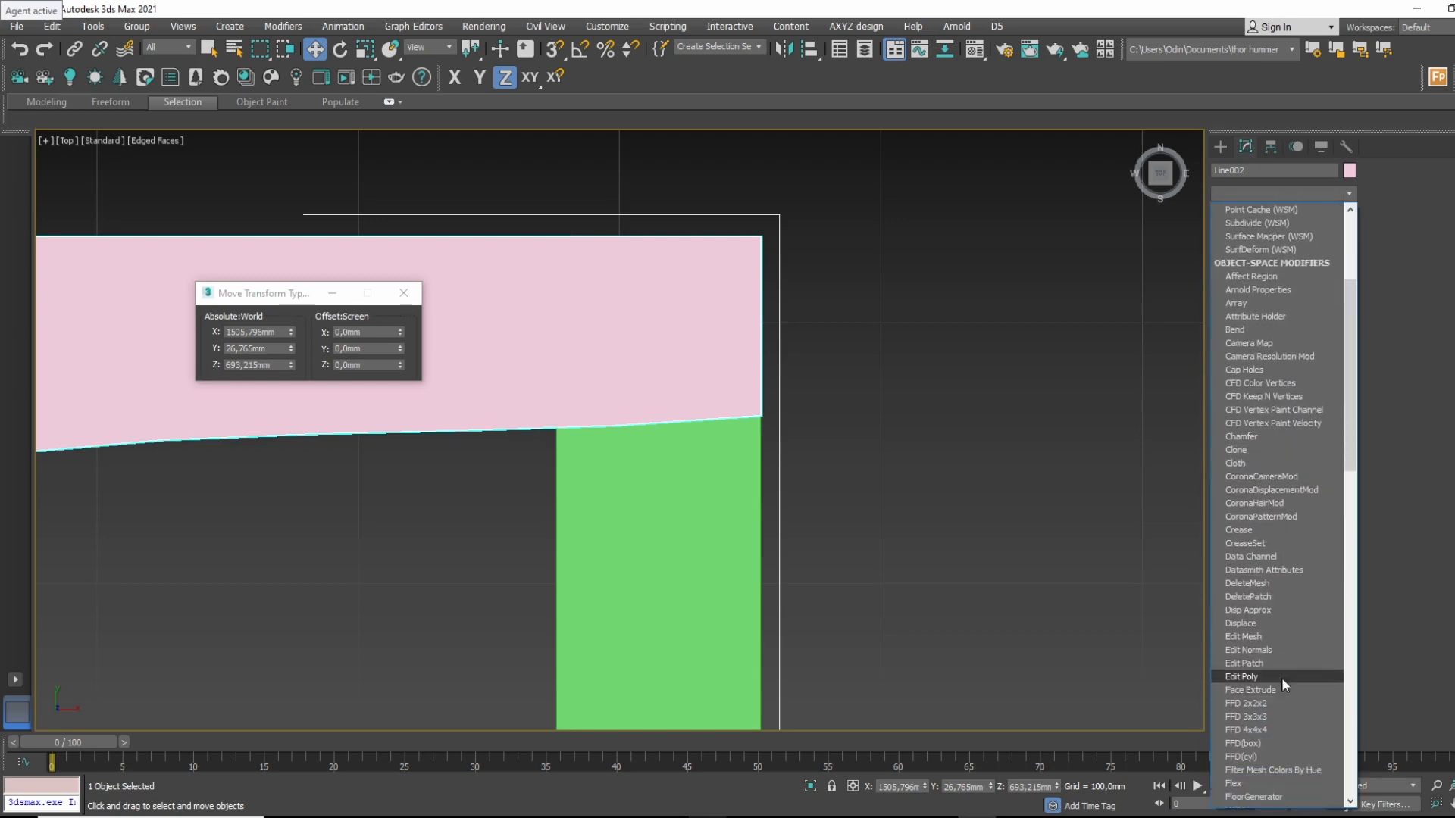
click(1280, 677)
click(1236, 214)
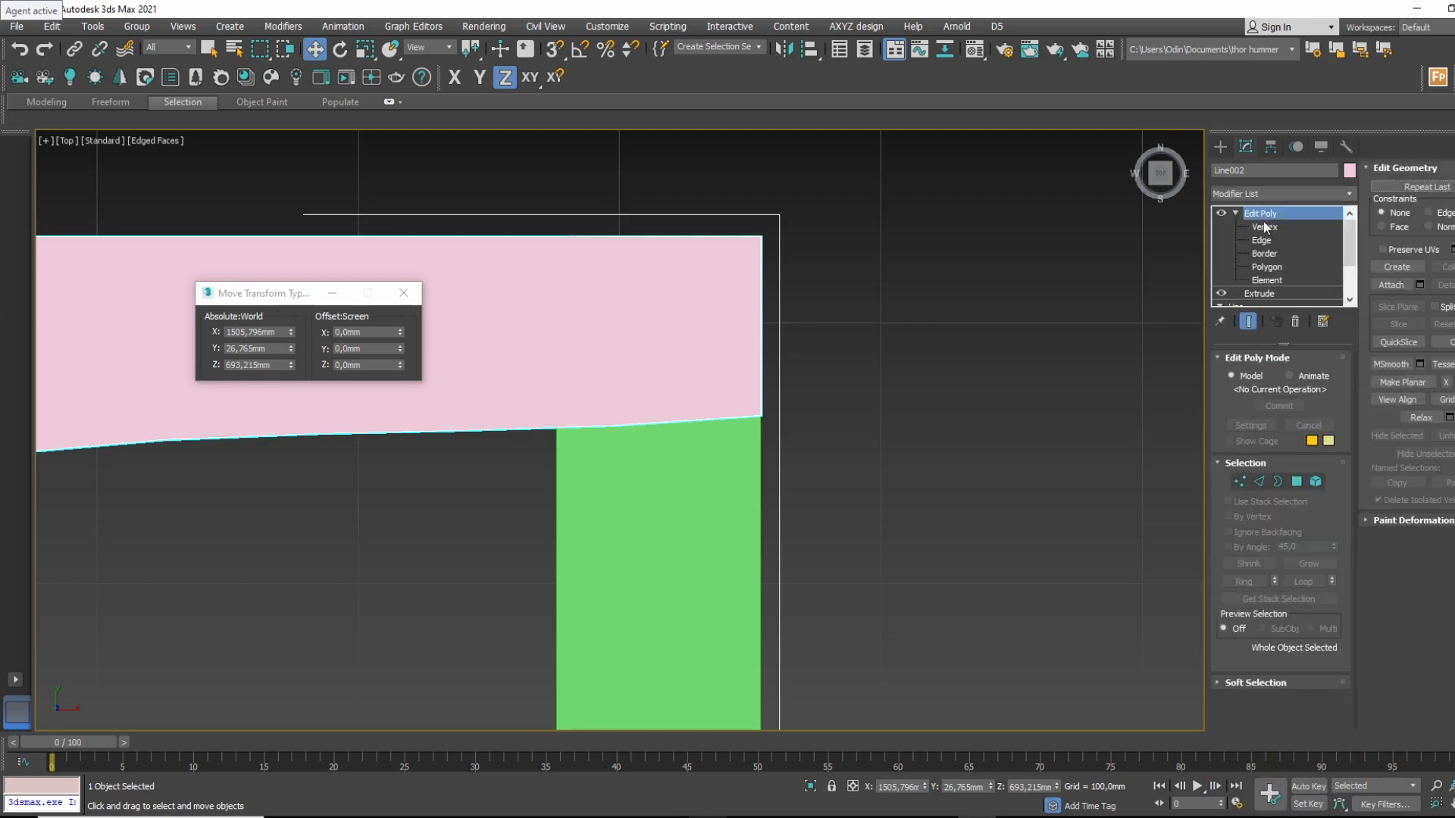
click(1275, 226)
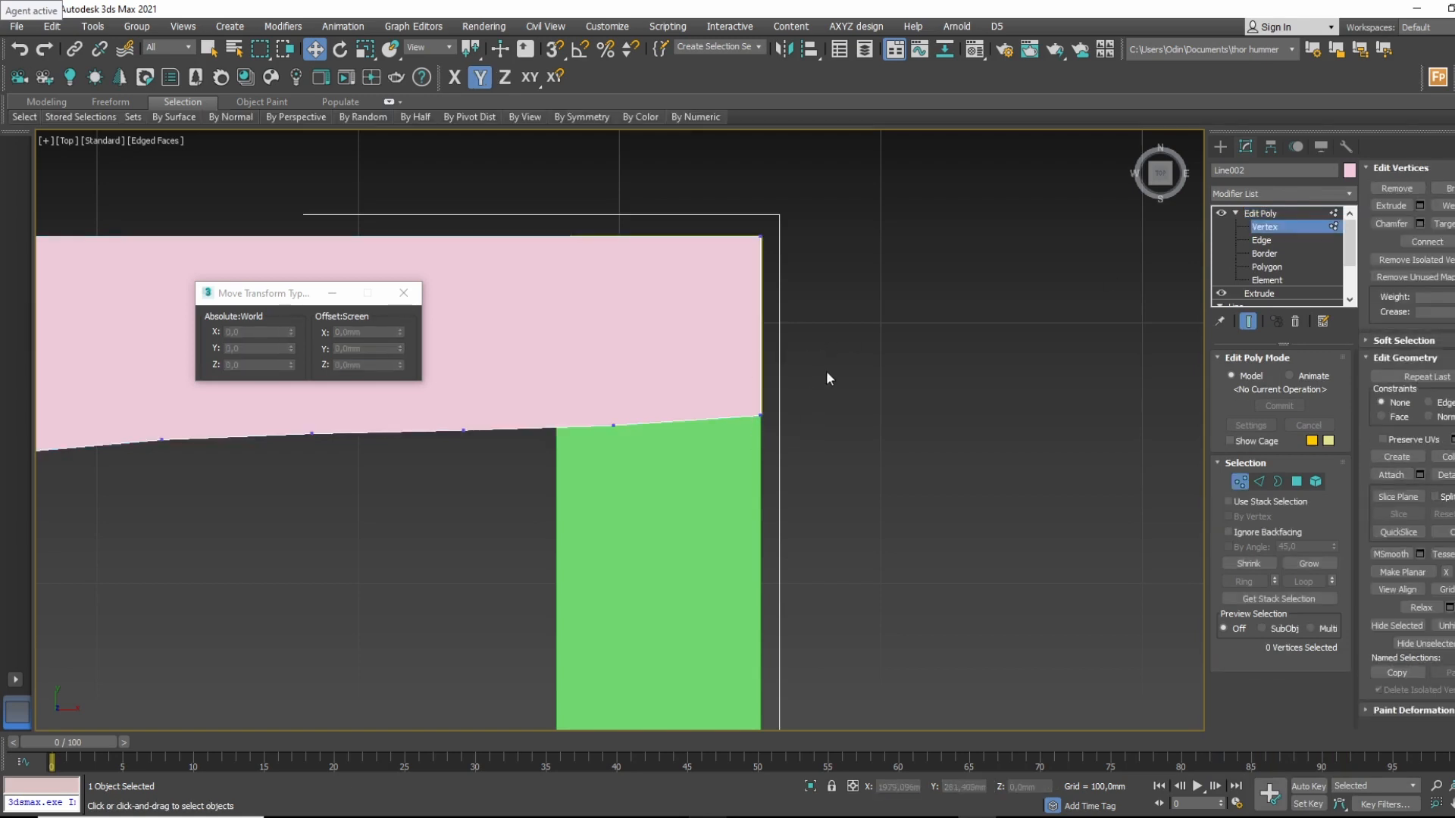
Mitre the bracket's end by moving its two inner corner vertices along Y to the outer corner and the adjacent pair along X to the bar's inner edge.
drag(828, 376, 730, 470)
drag(763, 363, 785, 189)
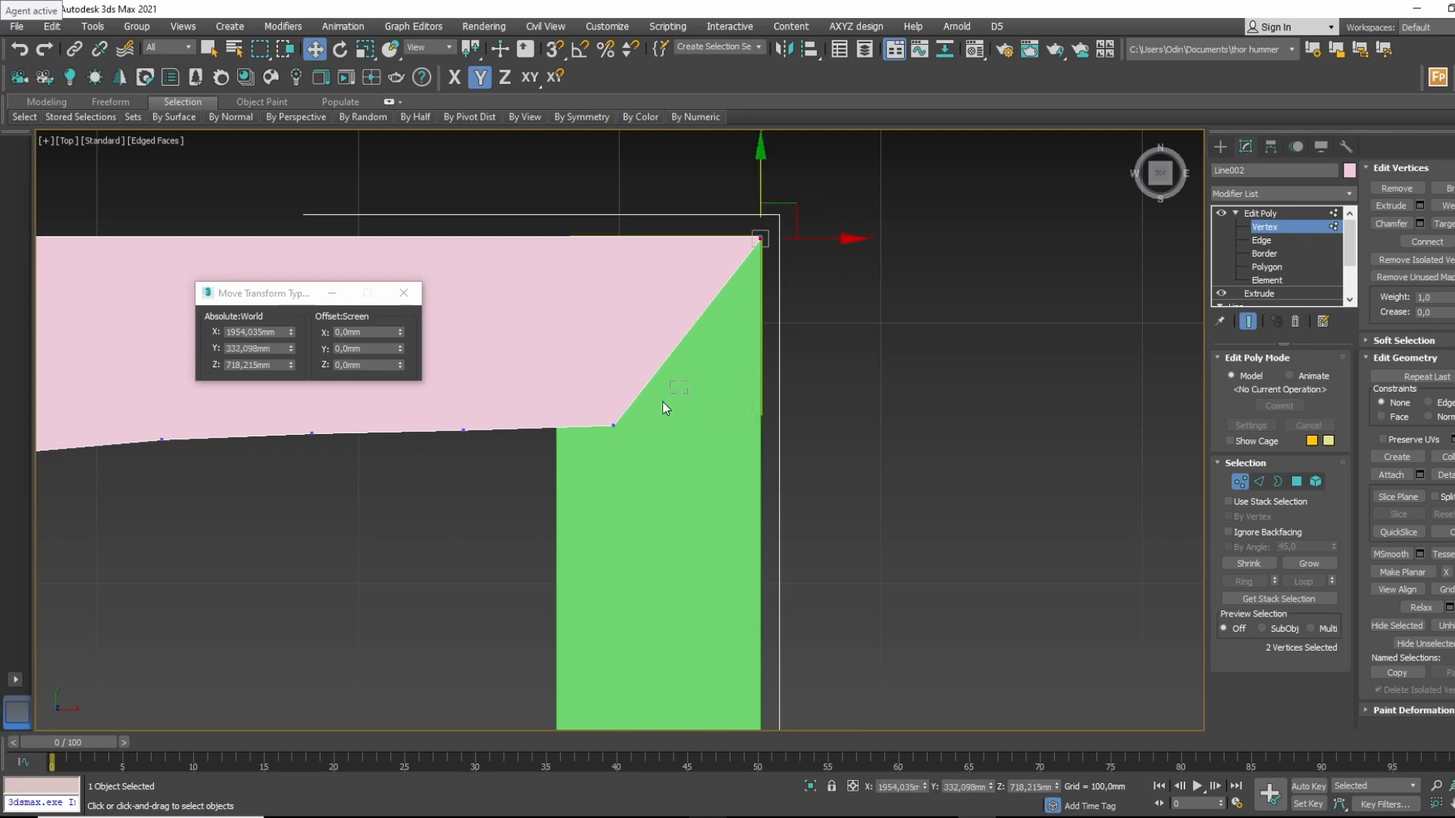
drag(662, 401, 595, 435)
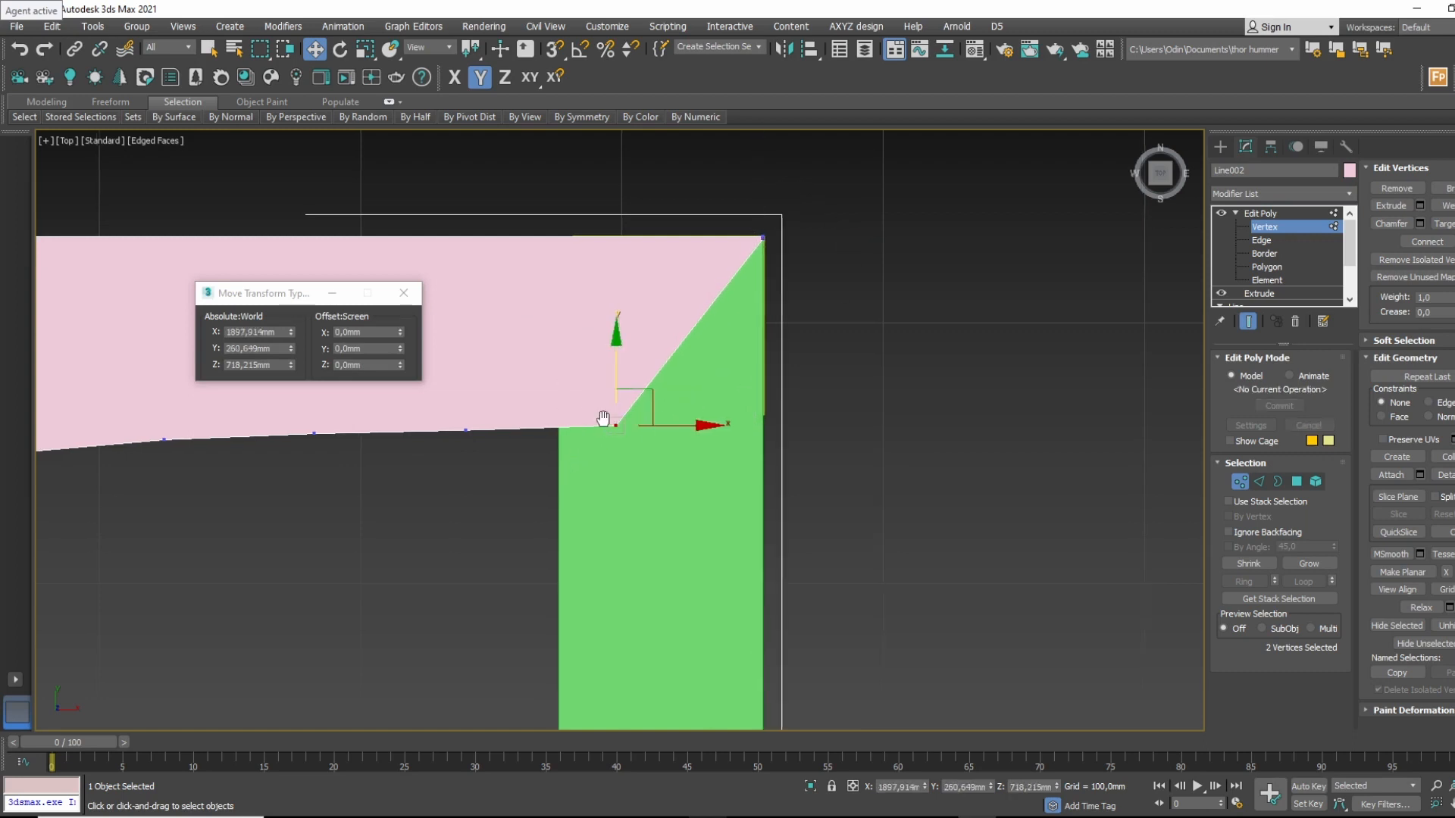
middle_drag(653, 425, 854, 407)
drag(832, 413, 770, 427)
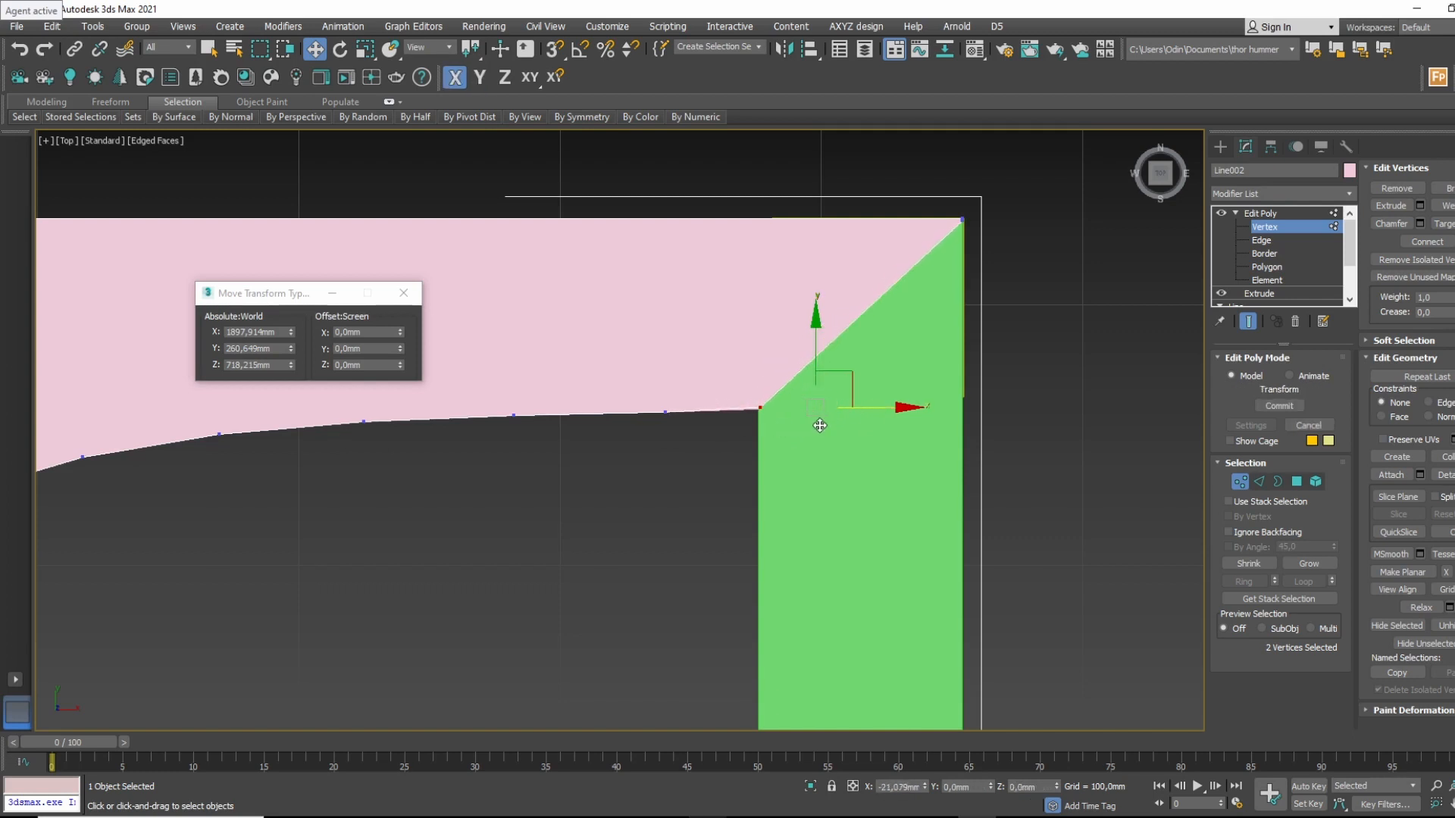
middle_drag(716, 407, 876, 375)
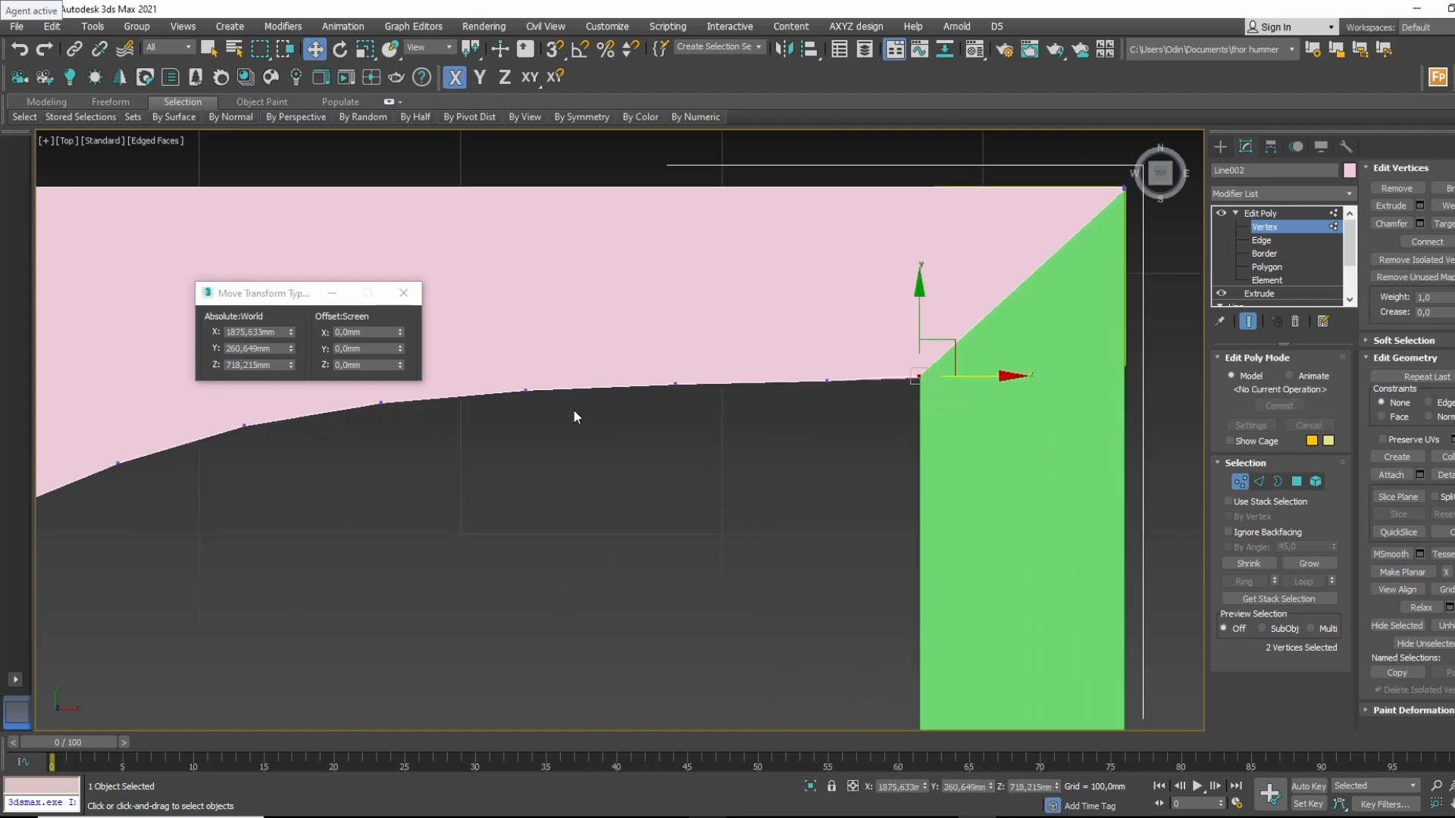
middle_drag(493, 416, 469, 438)
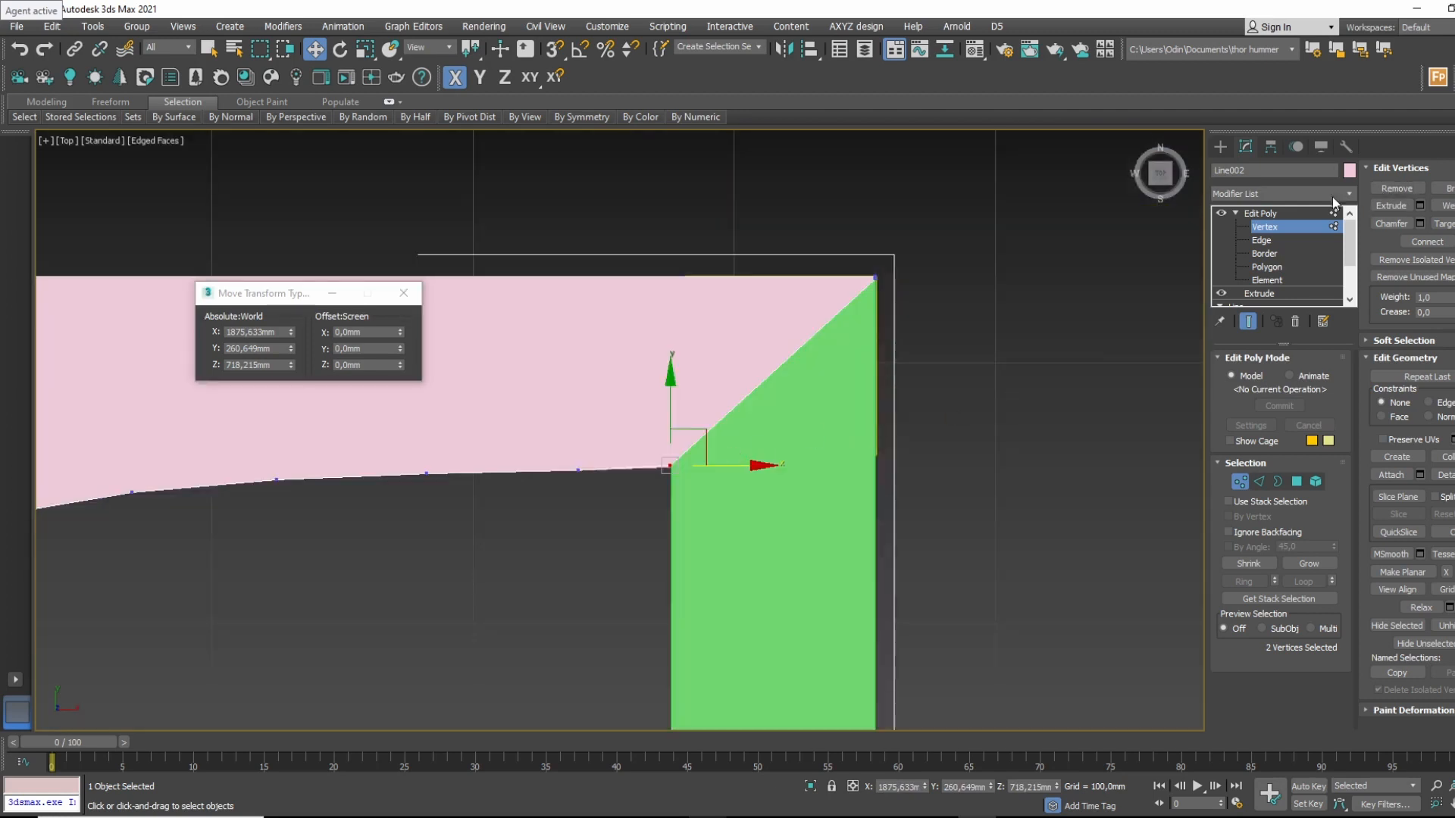
At vertex level, move the upper green bar's two inner mitre vertices slightly along Y to meet the bracket's diagonal end.
click(1307, 216)
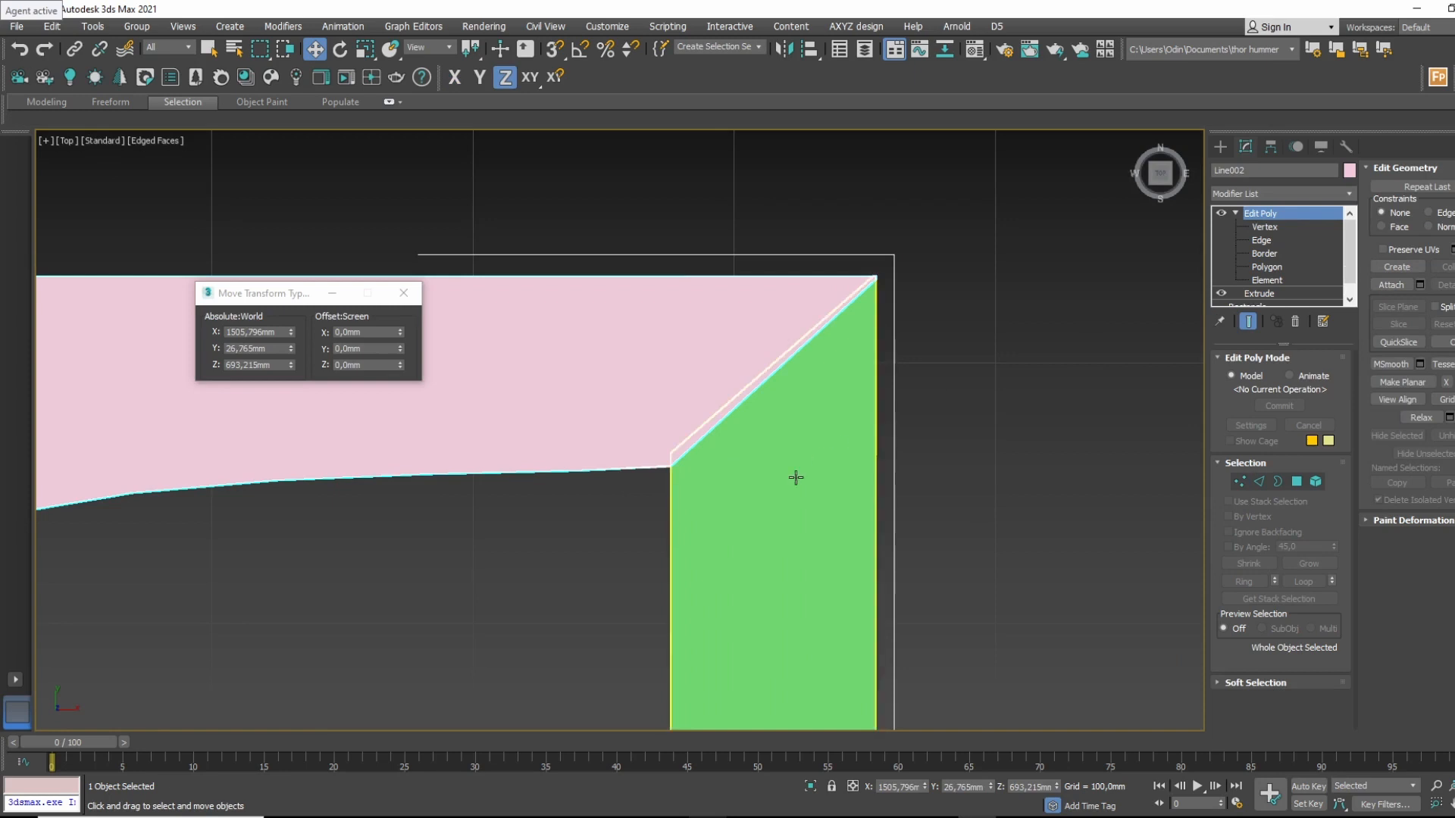
click(1292, 229)
drag(701, 431, 660, 466)
scroll(661, 465, up, 3)
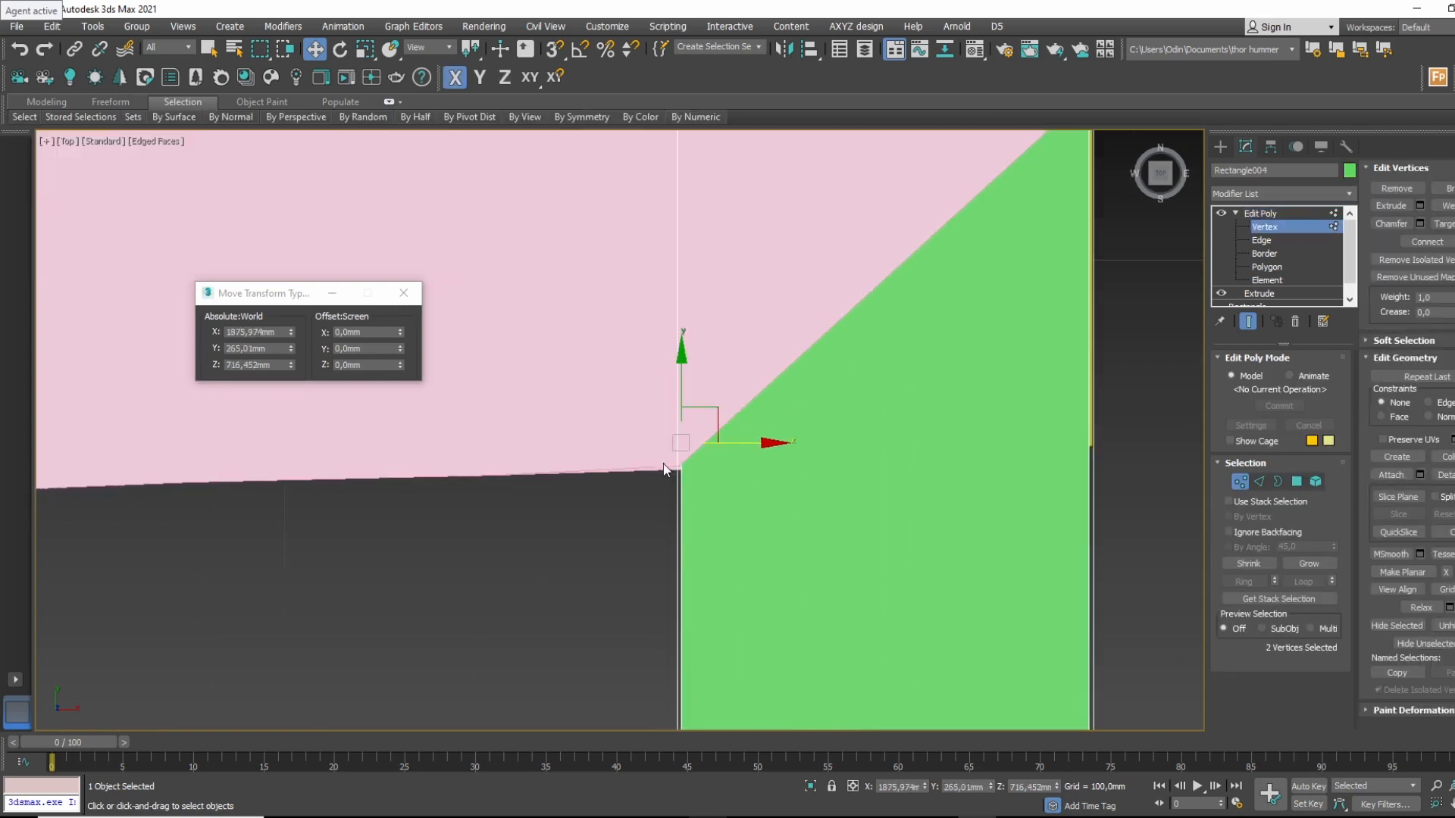
drag(679, 399, 672, 415)
click(1282, 227)
click(1287, 226)
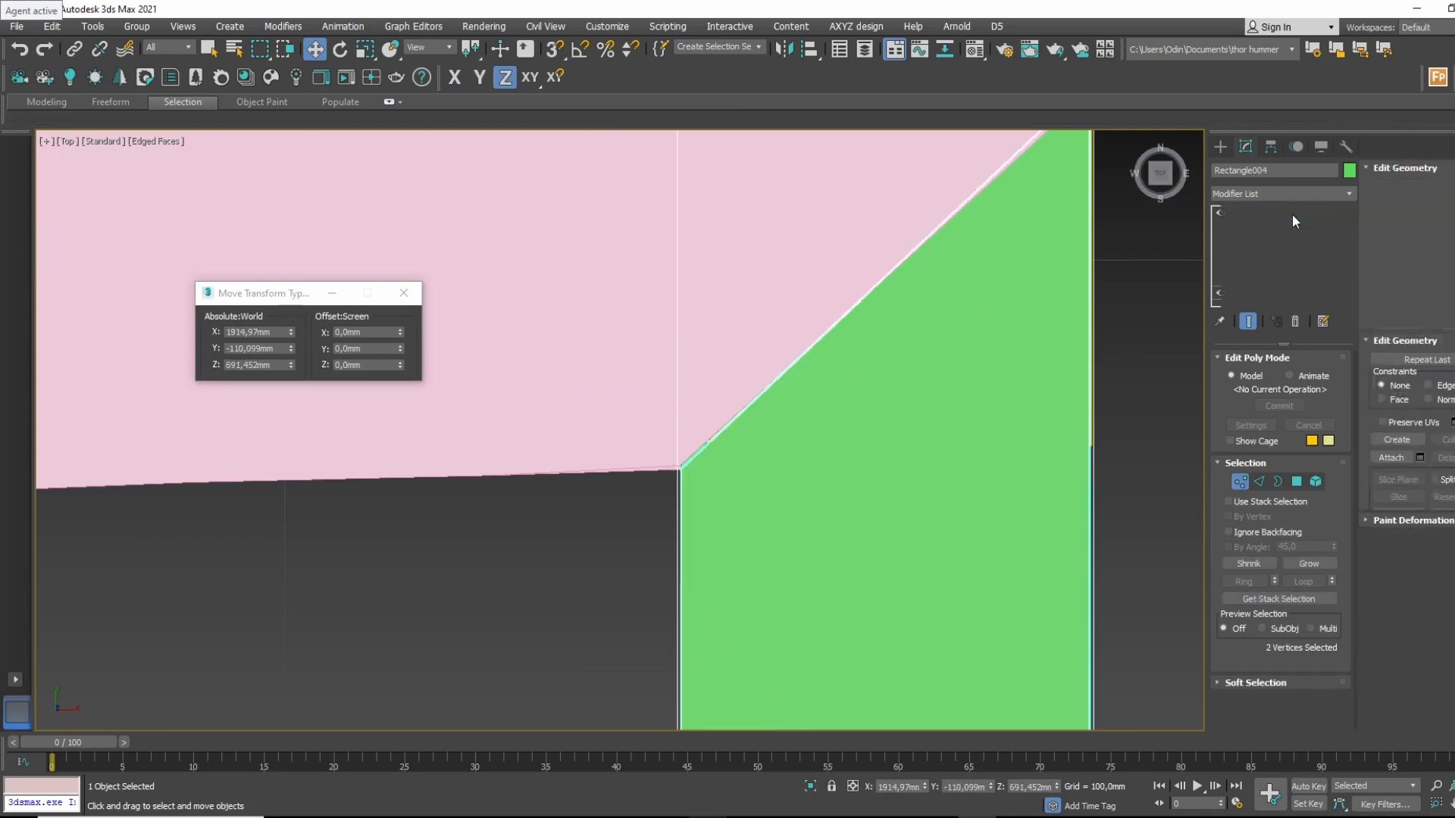
click(1333, 215)
Delete the old lower curved bracket, which has no mitred end.
scroll(762, 352, down, 7)
alt+middle_drag(829, 387, 736, 334)
middle_drag(939, 504, 912, 470)
click(735, 468)
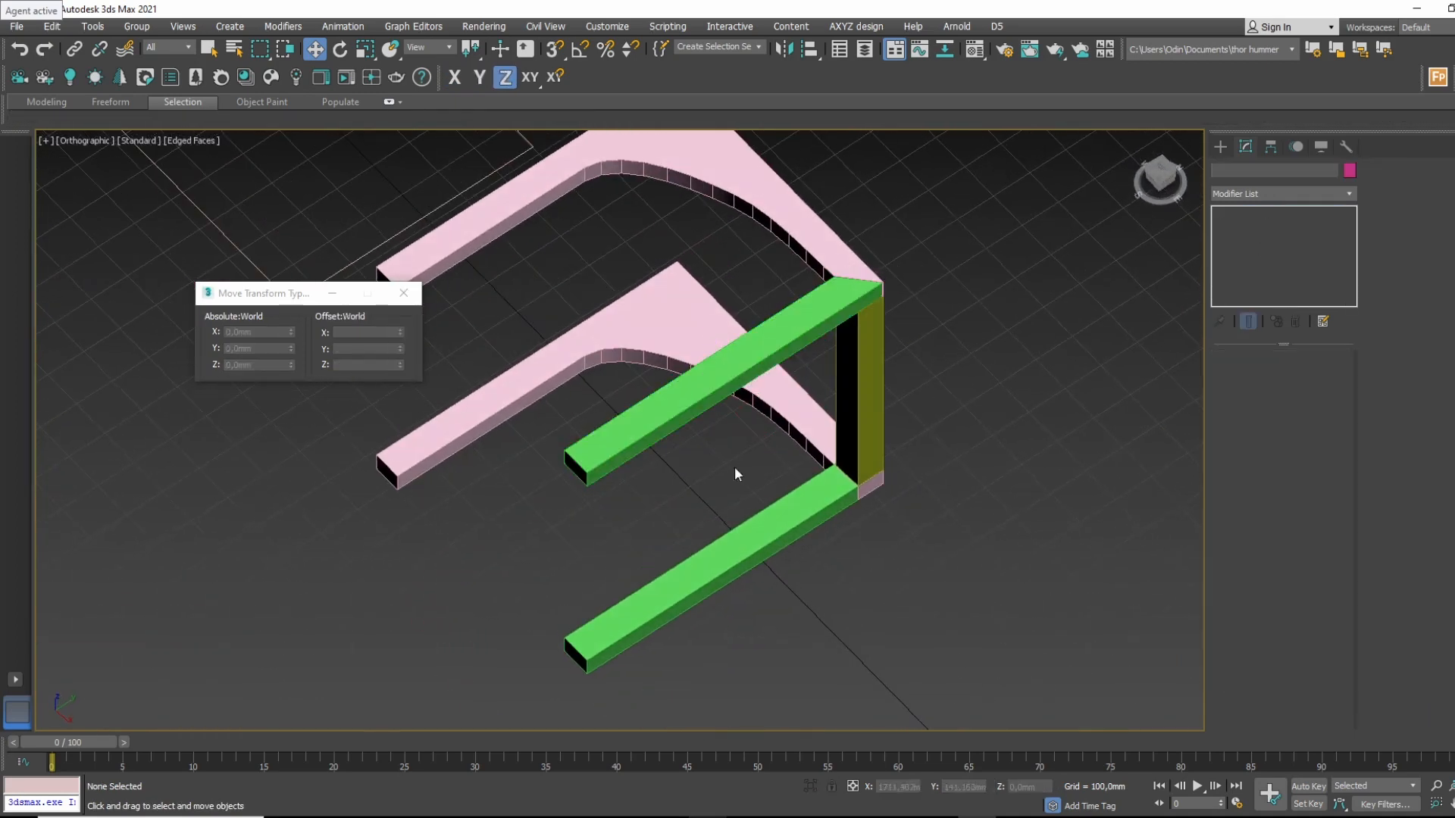
click(763, 548)
click(792, 443)
key(Delete)
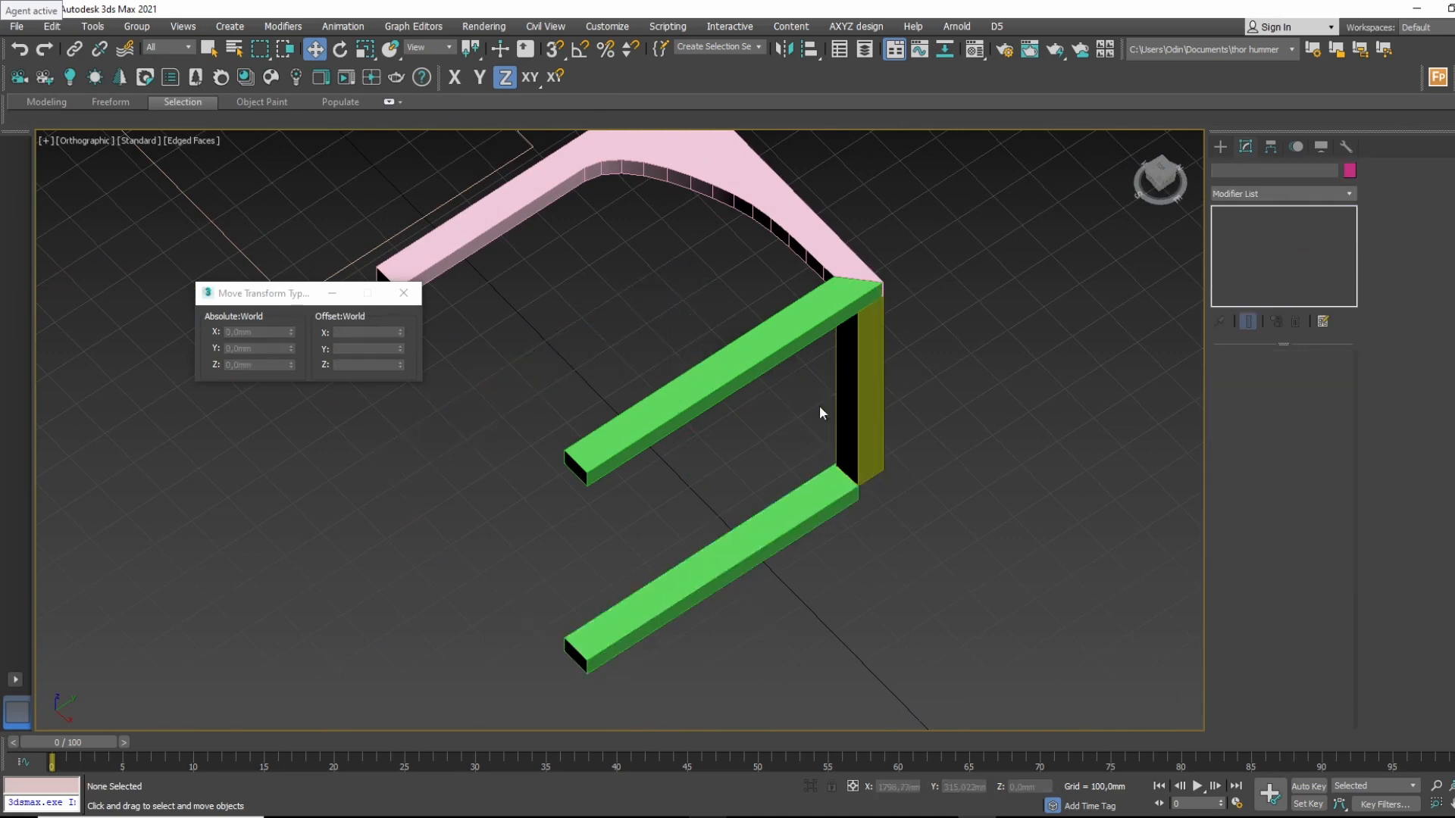
Clone the upper bracket down along Z to the foot of the post as one instance.
middle_drag(797, 257, 798, 306)
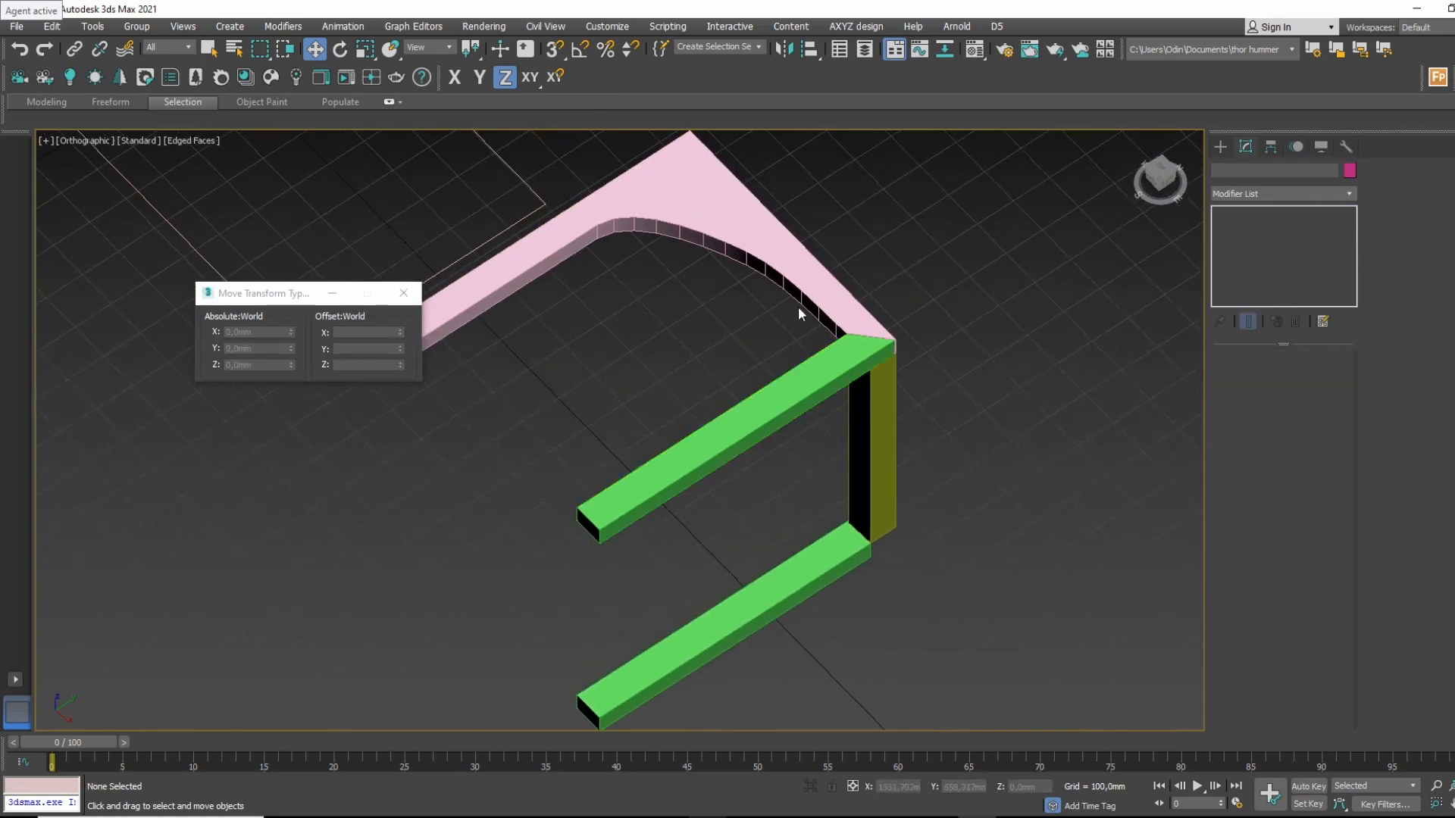
alt+middle_drag(826, 365, 813, 267)
click(737, 184)
middle_drag(725, 347, 724, 454)
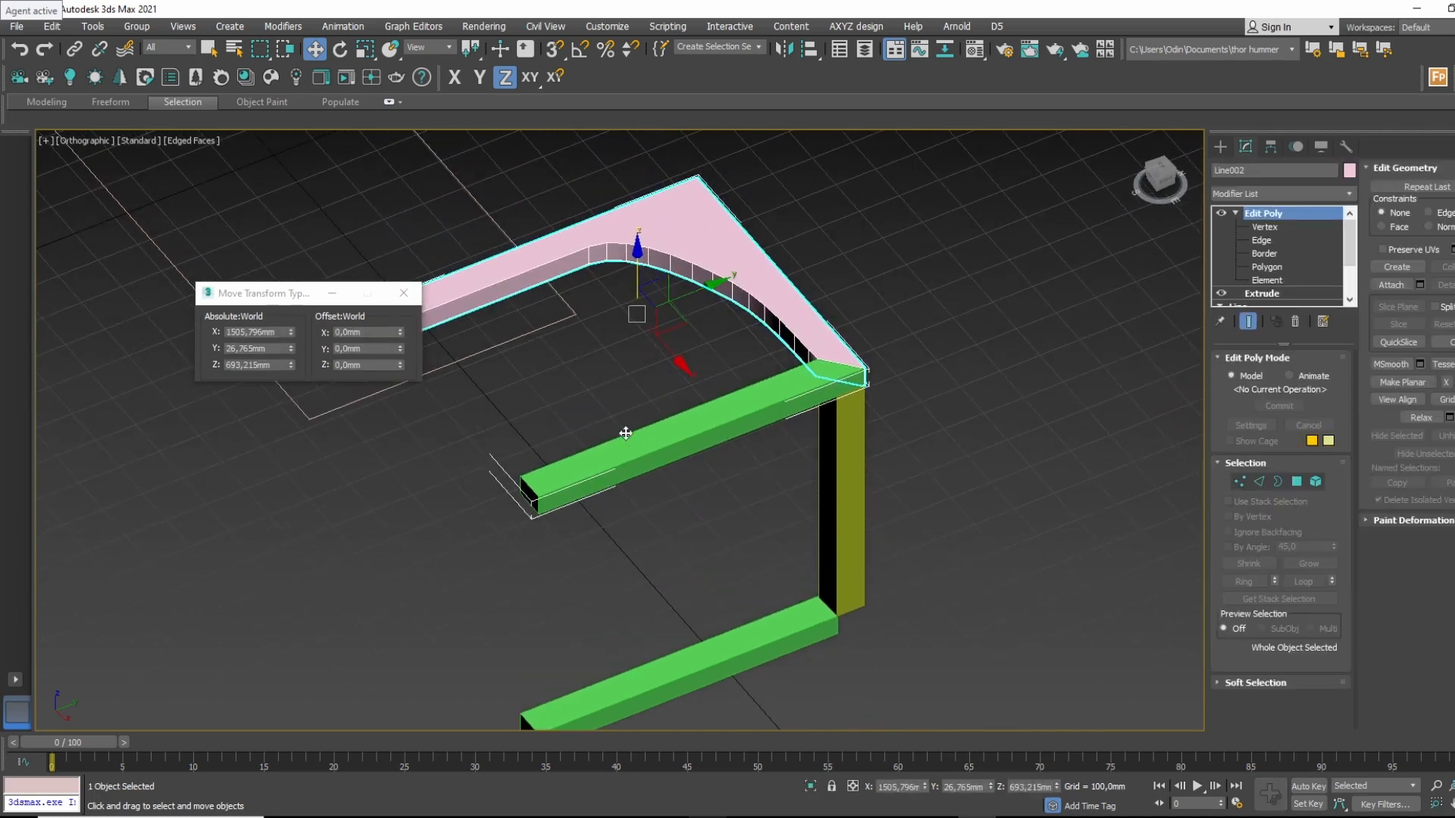
mouse_move(637, 281)
shift+mouse_down()
mouse_move(641, 471)
mouse_move(637, 503)
mouse_move(612, 521)
shift+mouse_up()
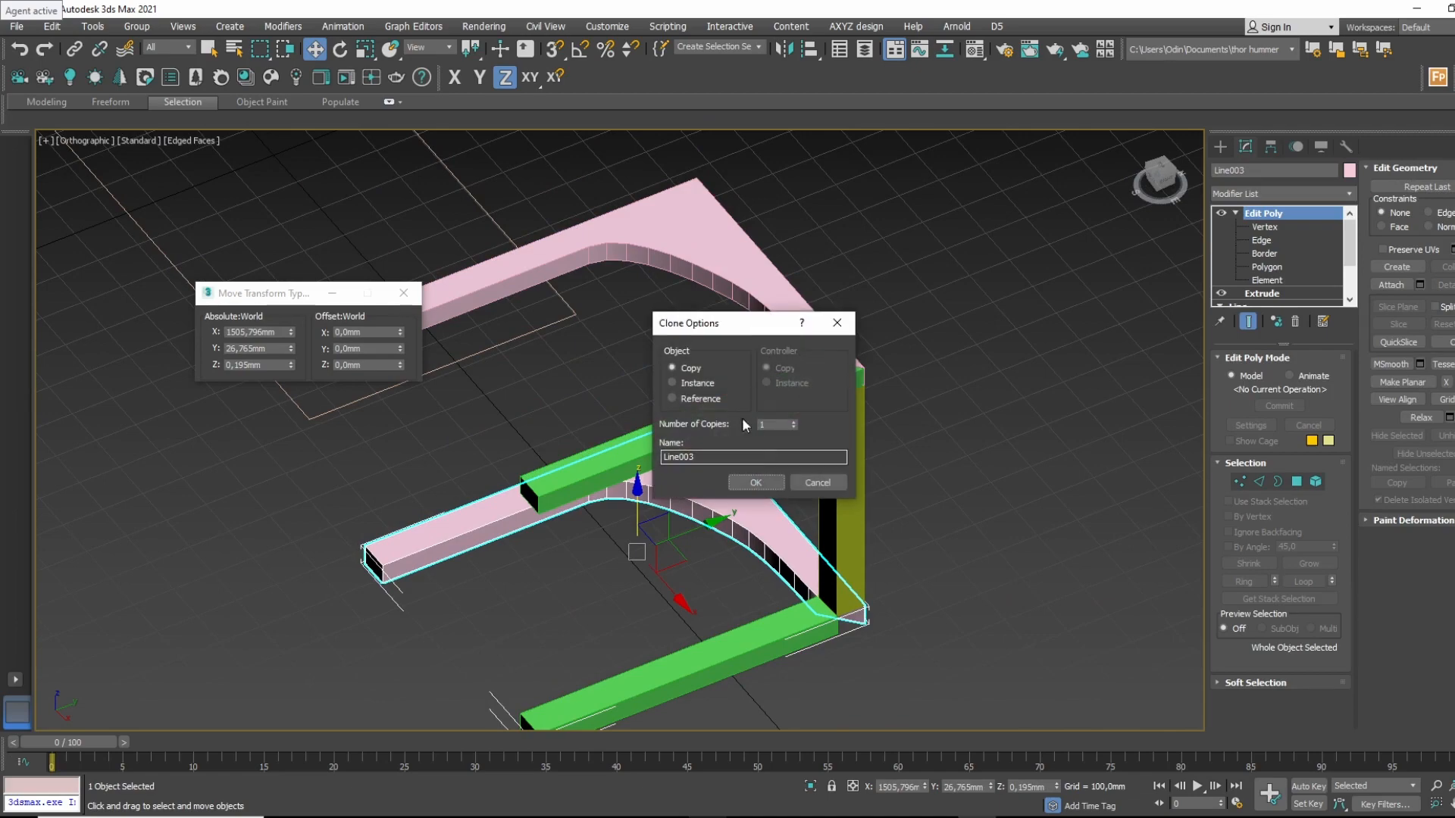
click(703, 384)
click(770, 484)
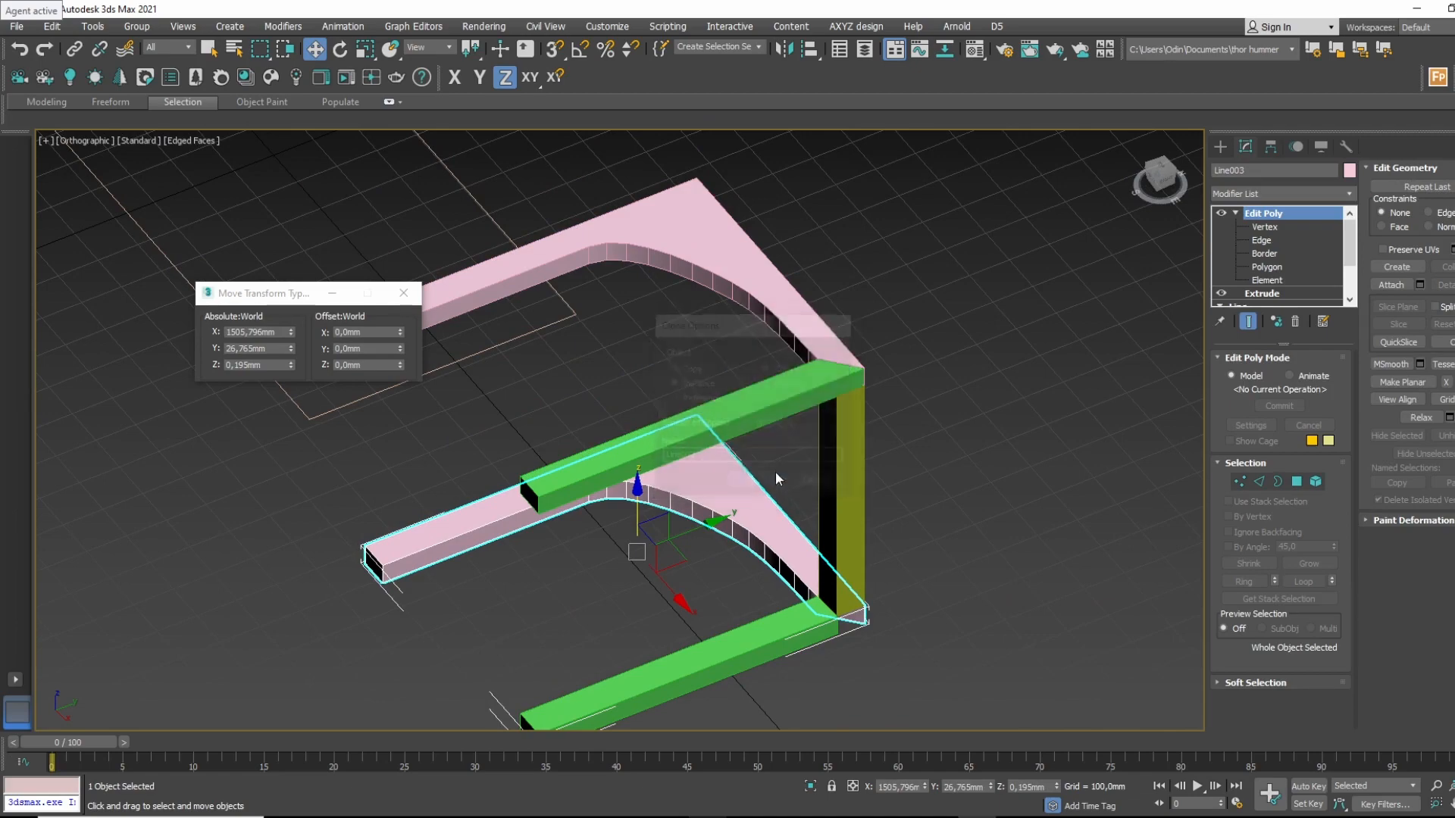
Try moving the four vertices at the upper bracket's free end along Y to test the instanced copy.
alt+middle_drag(715, 347, 794, 265)
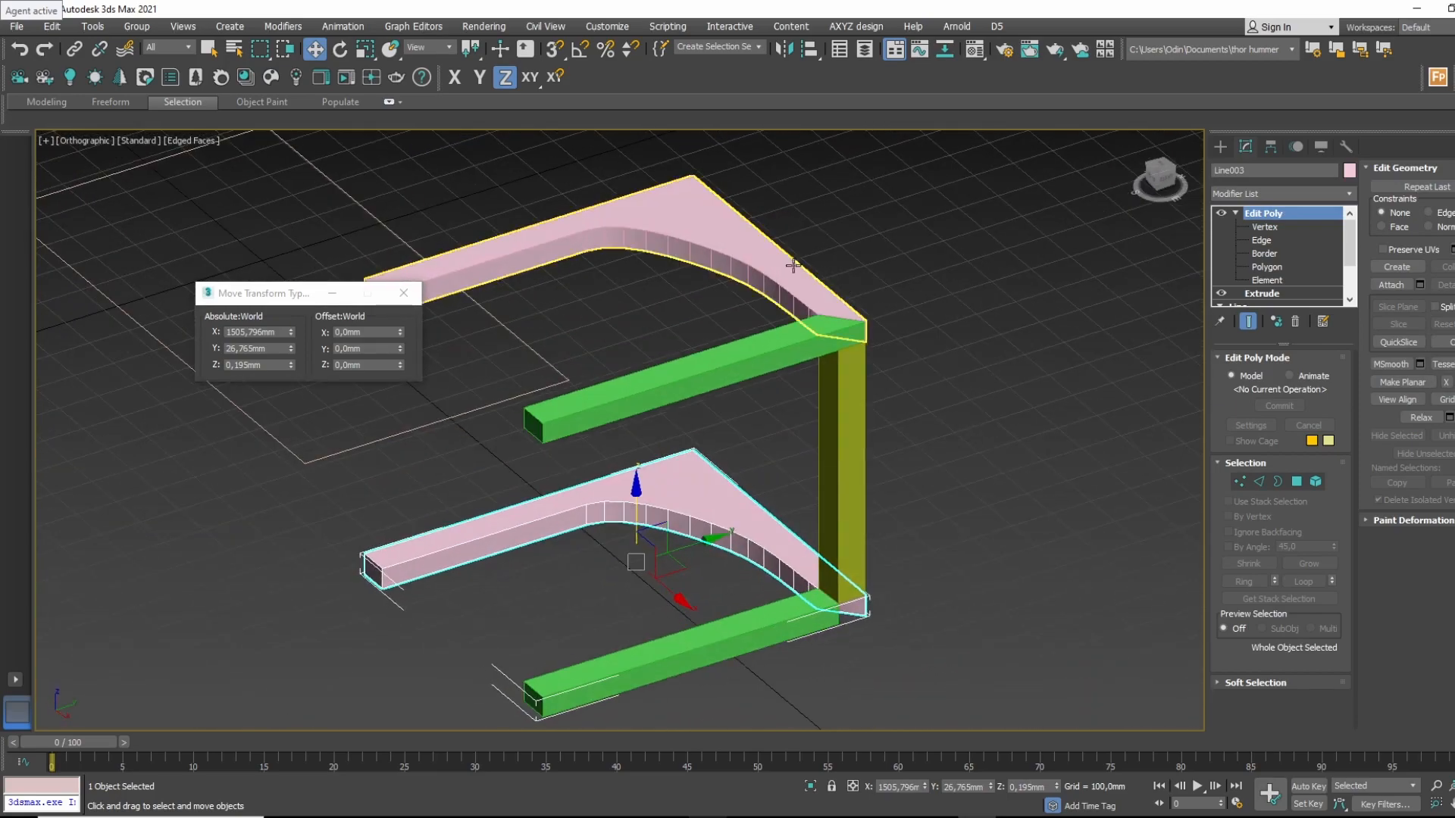
middle_drag(535, 273, 627, 263)
click(1303, 229)
drag(539, 208, 425, 326)
drag(586, 249, 801, 460)
click(1294, 217)
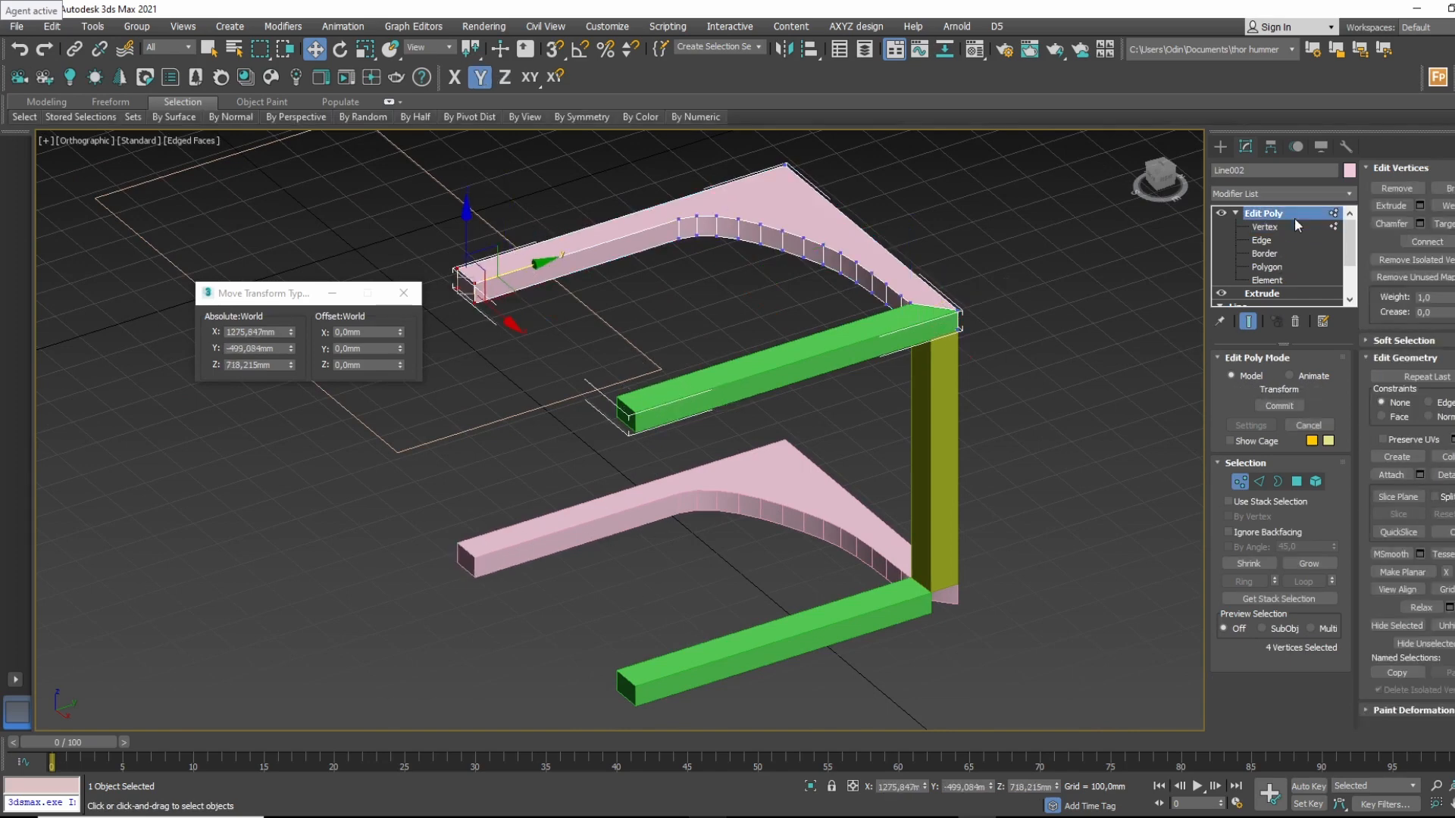
Delete the lower green bar and clone the mitred upper bar down along Z to the foot of the post.
click(857, 601)
key(Delete)
click(841, 339)
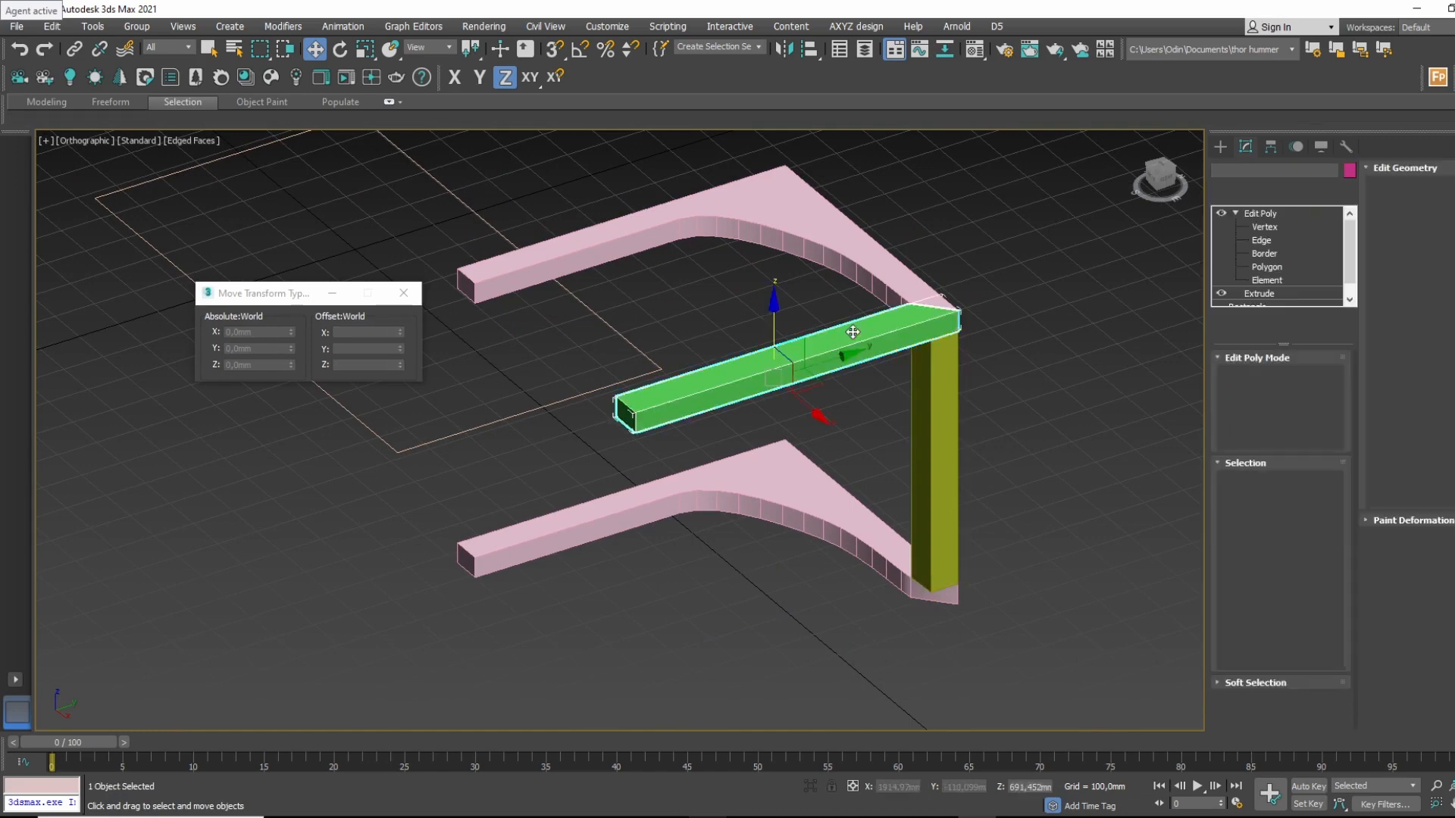
mouse_move(769, 318)
shift+mouse_down()
mouse_move(788, 520)
mouse_move(762, 592)
shift+mouse_up()
click(757, 482)
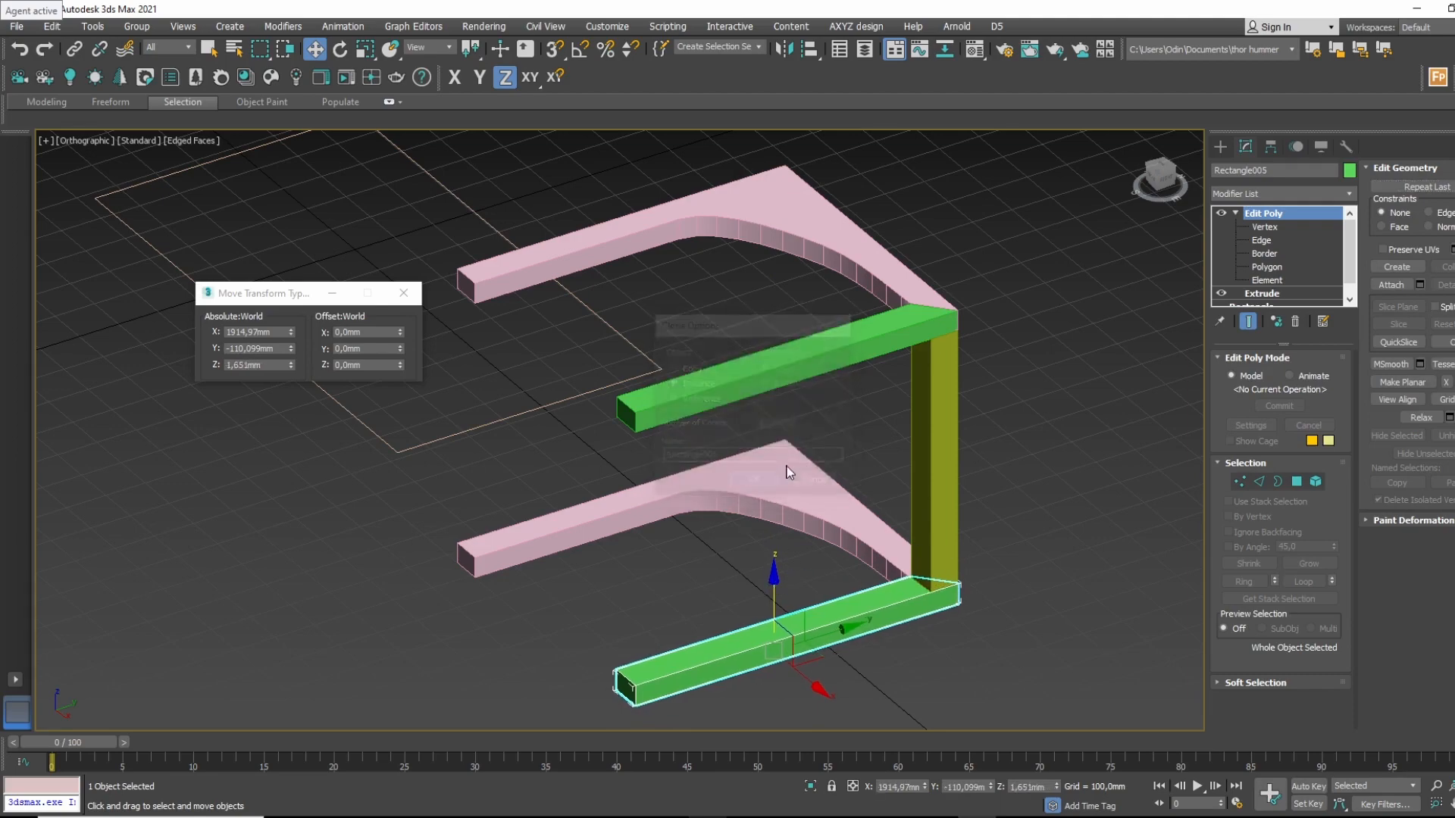
In the top view, draw a closed, slanted four-point line tapering away from the mitred corner as the backrest profile.
alt+middle_drag(795, 448, 723, 567)
key(t)
key(z)
scroll(735, 510, down, 3)
middle_drag(636, 352, 688, 401)
scroll(688, 403, up, 4)
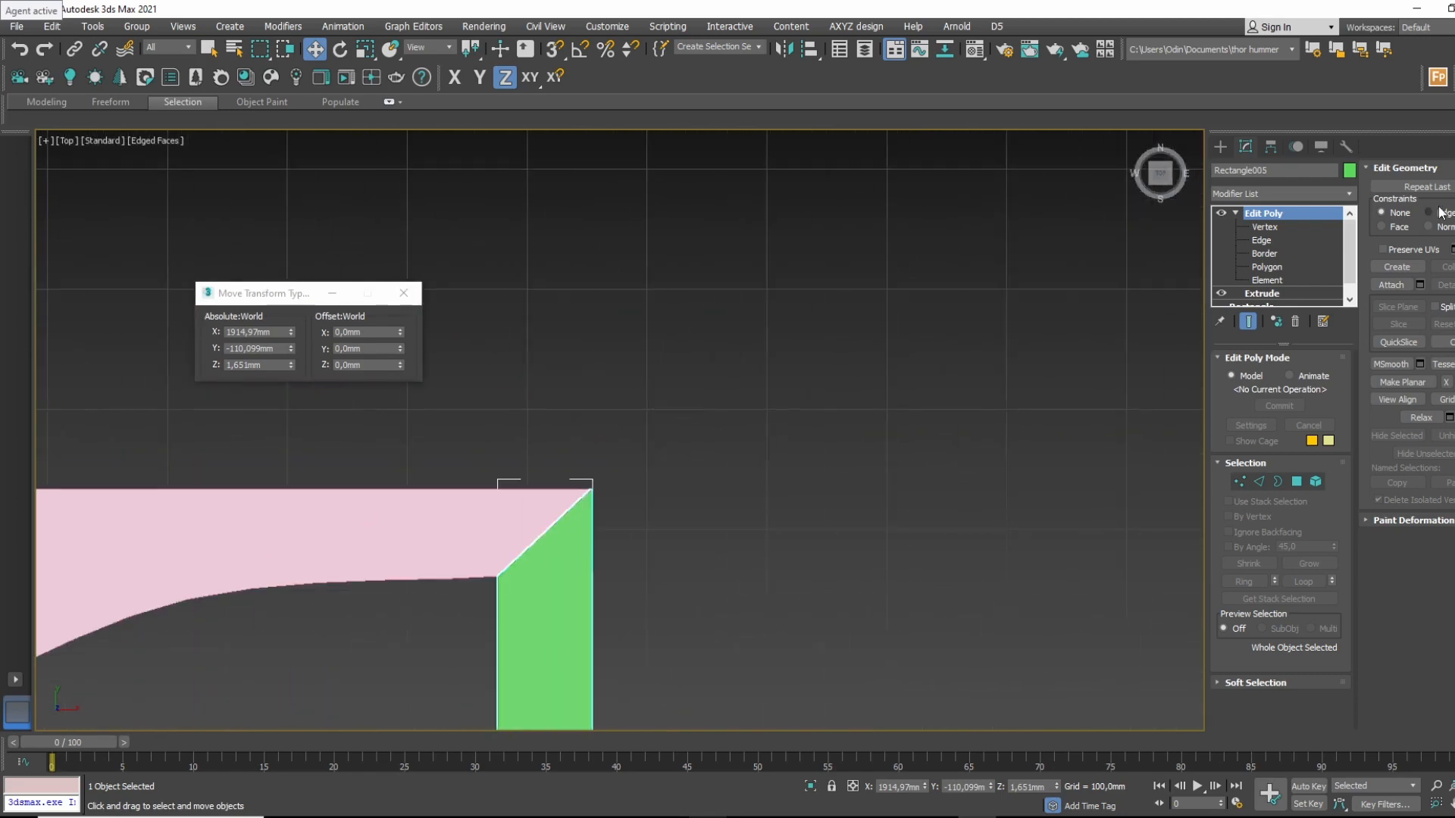
click(1220, 146)
scroll(1044, 383, down, 3)
click(1249, 253)
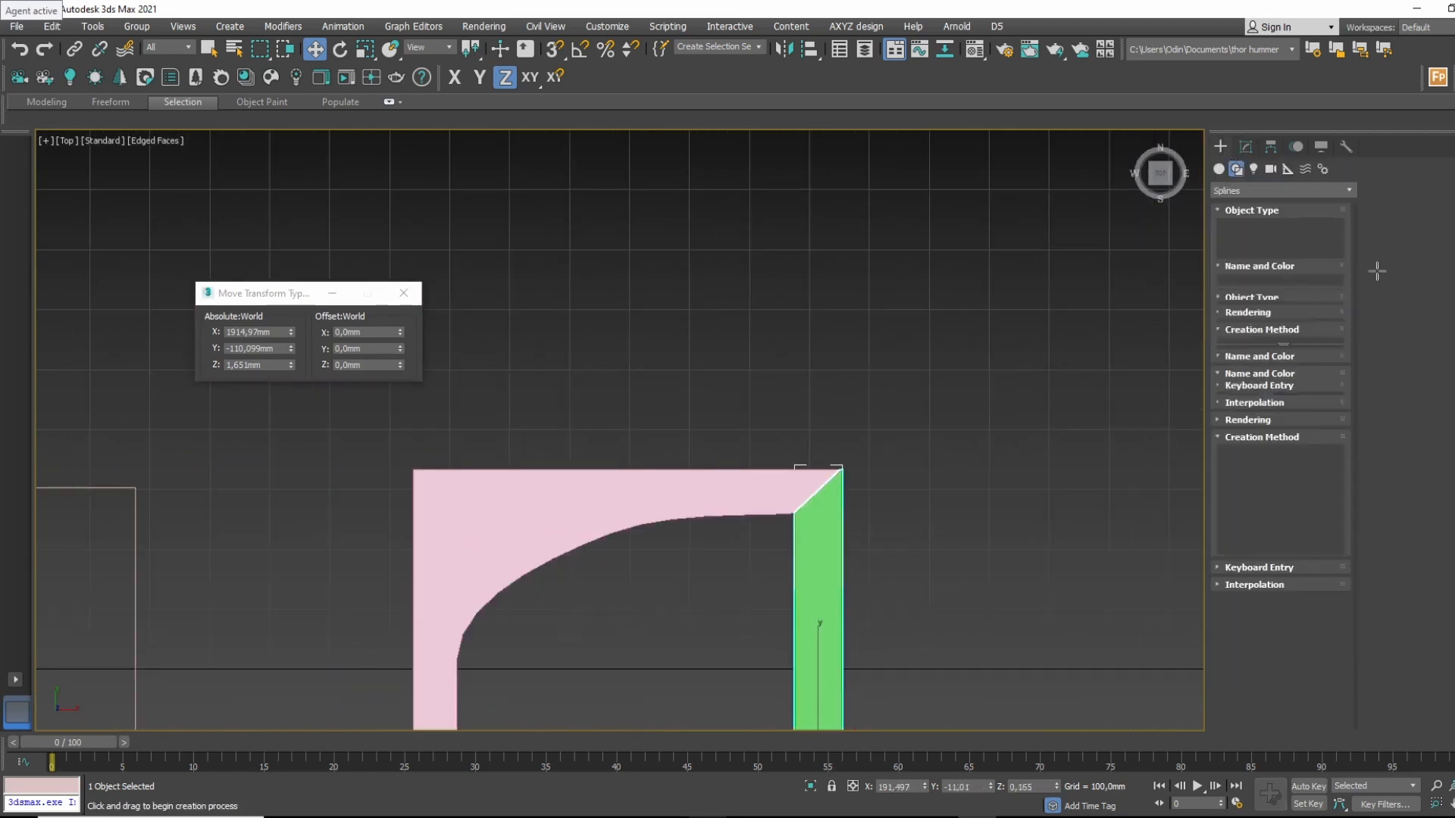
middle_drag(839, 468, 752, 553)
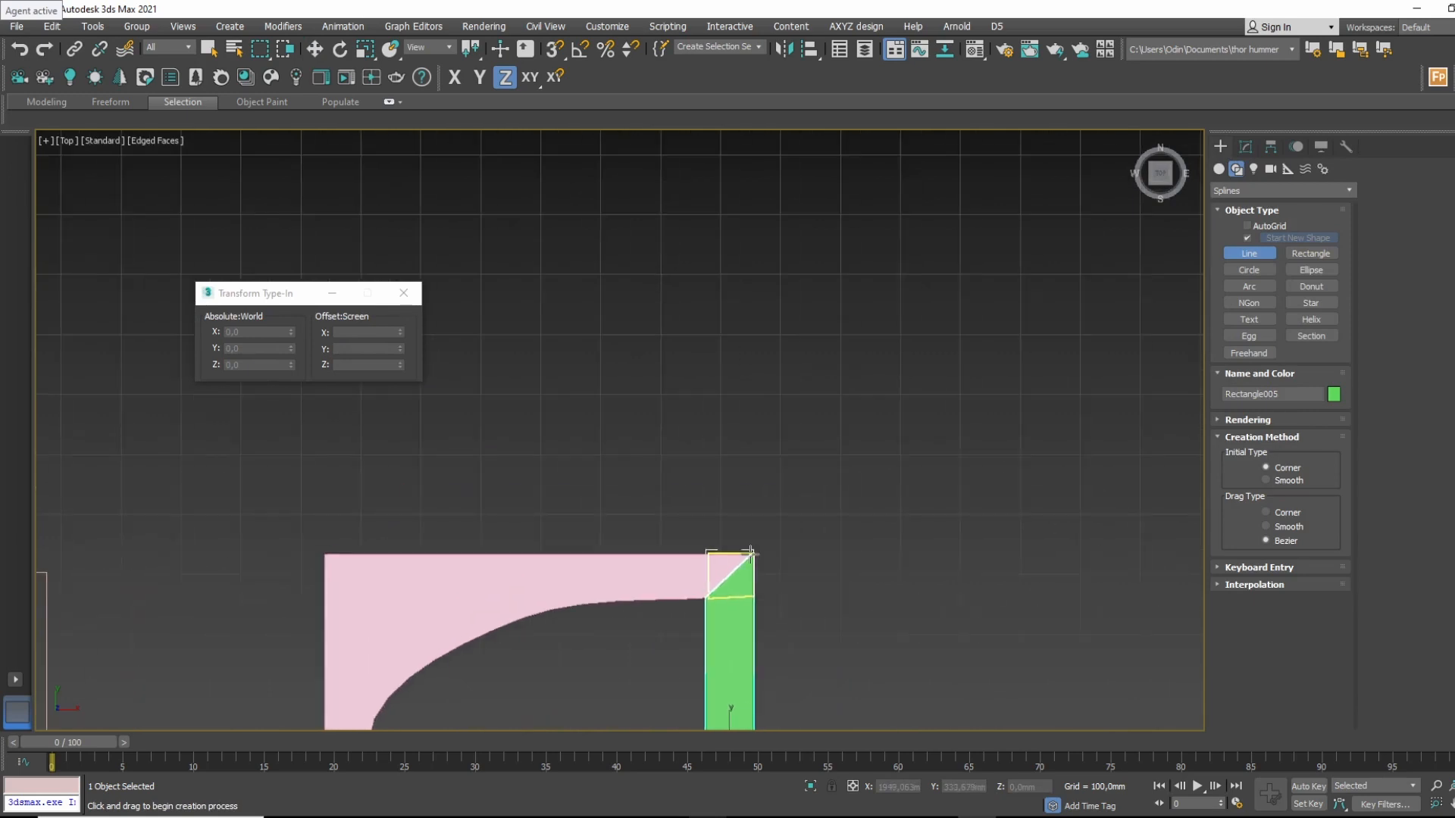
click(752, 555)
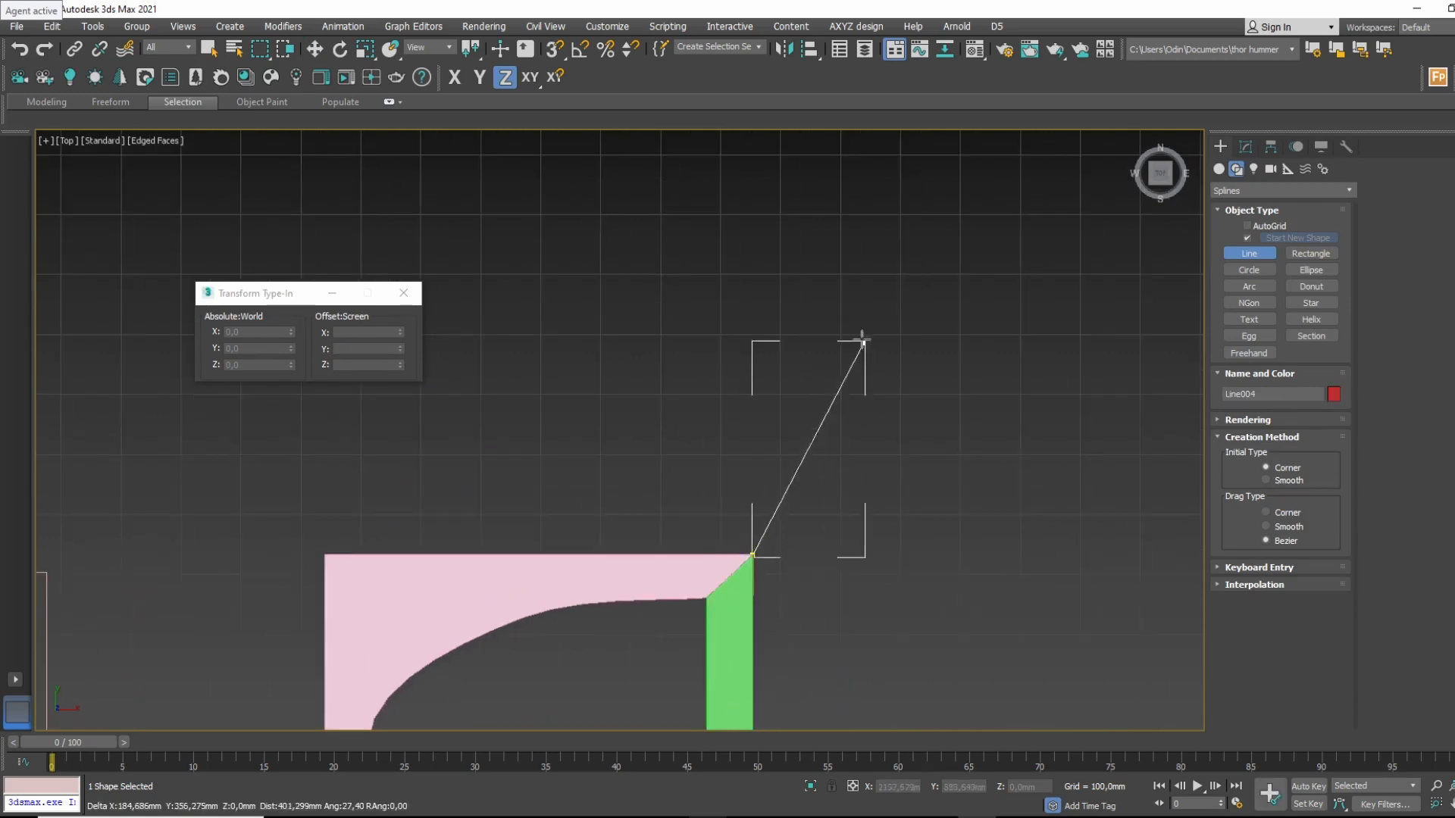
middle_drag(828, 204, 844, 212)
click(848, 212)
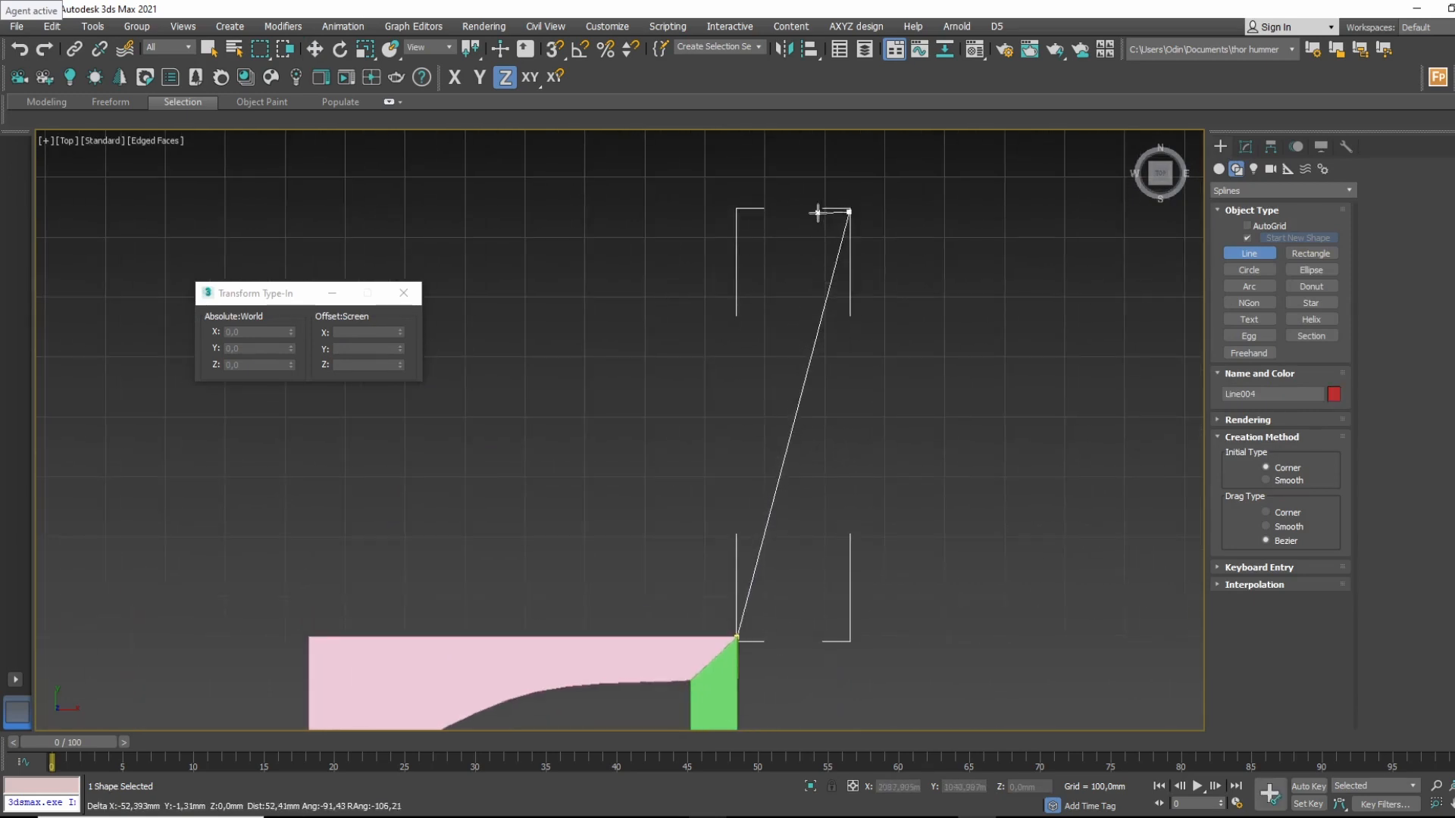
click(818, 211)
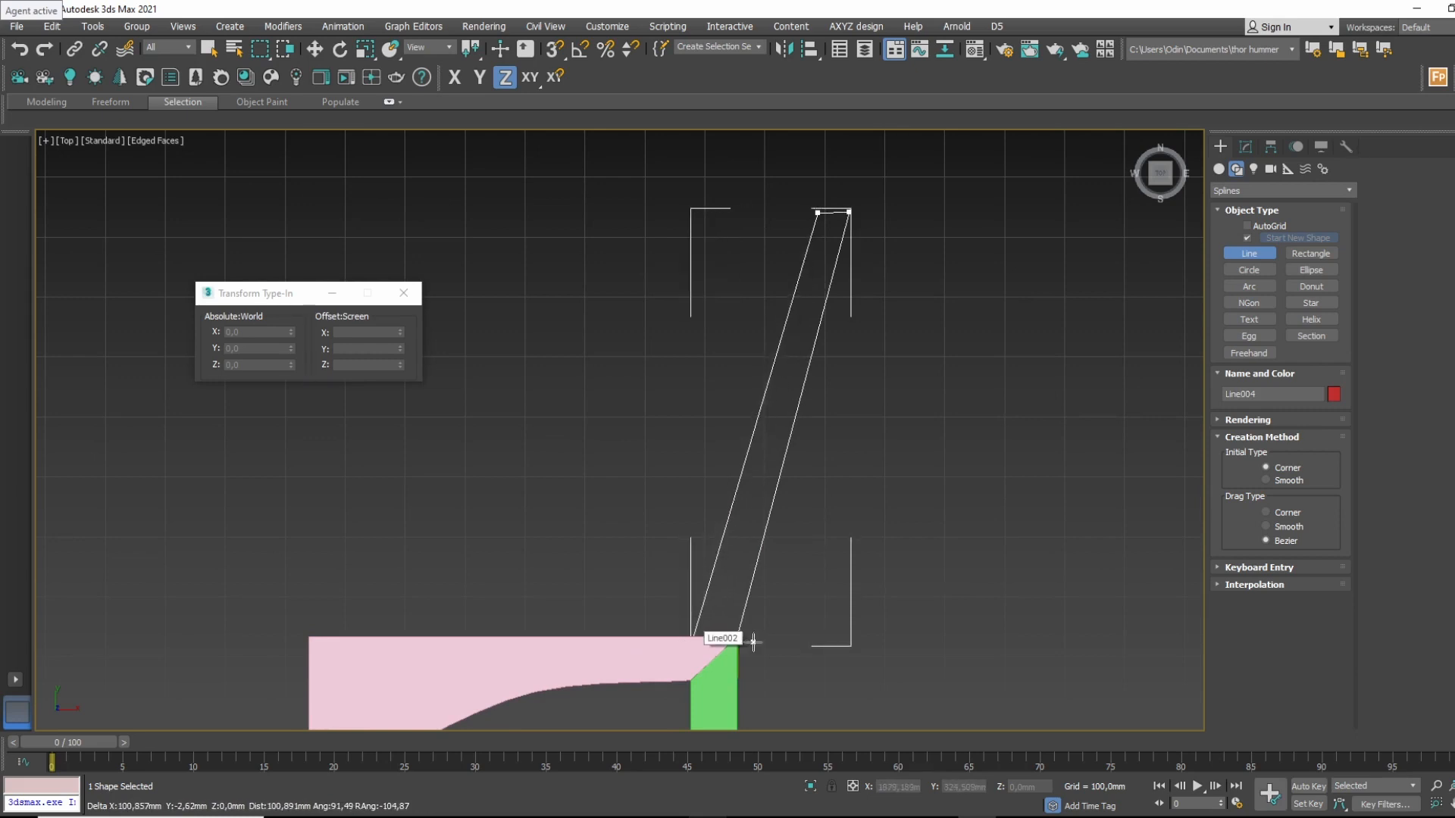
click(692, 638)
click(750, 428)
key(w)
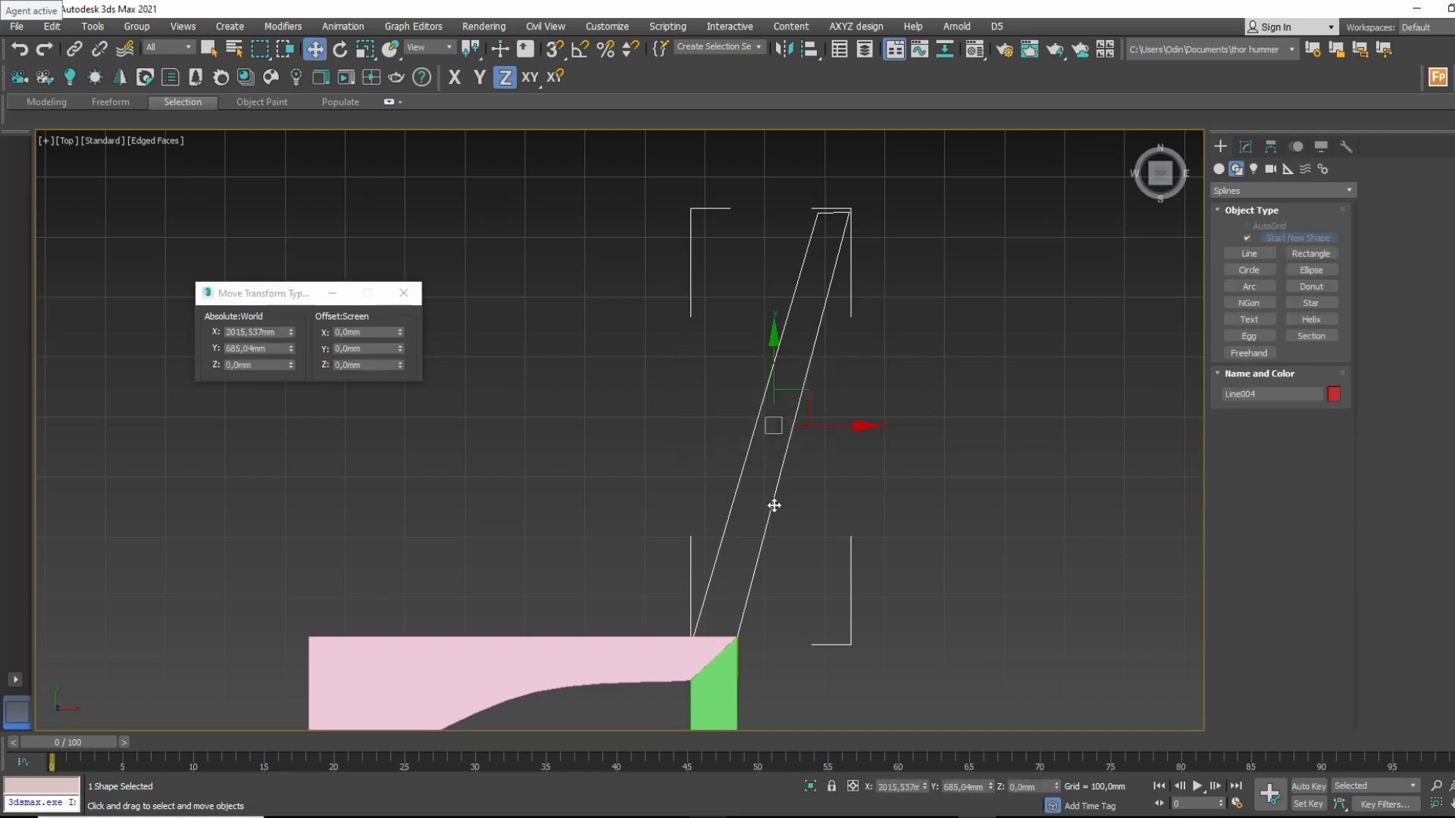
Apply Extrude to the slanted profile and increase its amount to span the distance between both brackets.
scroll(773, 503, down, 5)
alt+middle_drag(768, 500, 889, 364)
scroll(890, 363, up, 4)
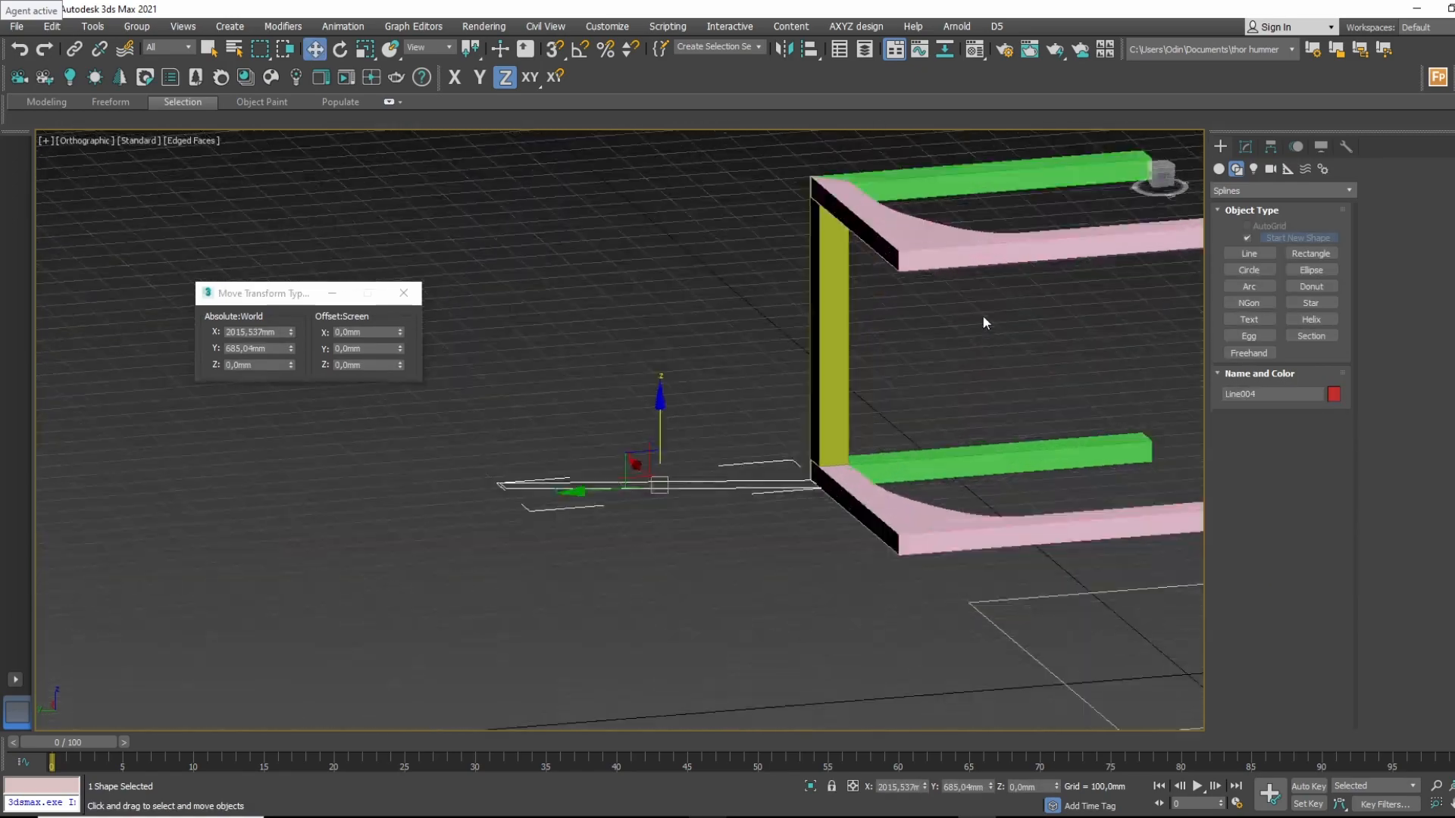
click(1245, 146)
click(1309, 194)
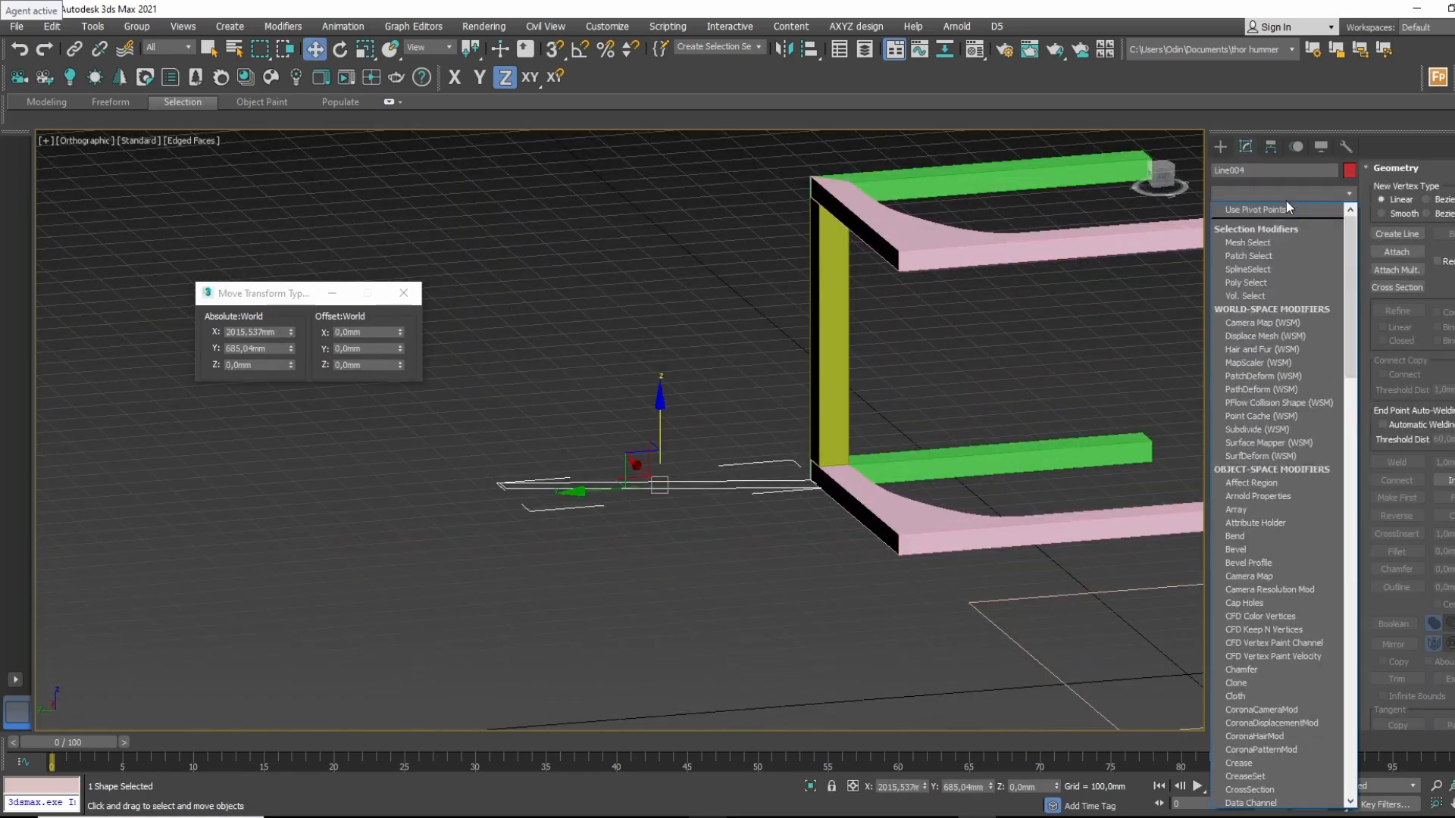
text(ex)
click(1286, 204)
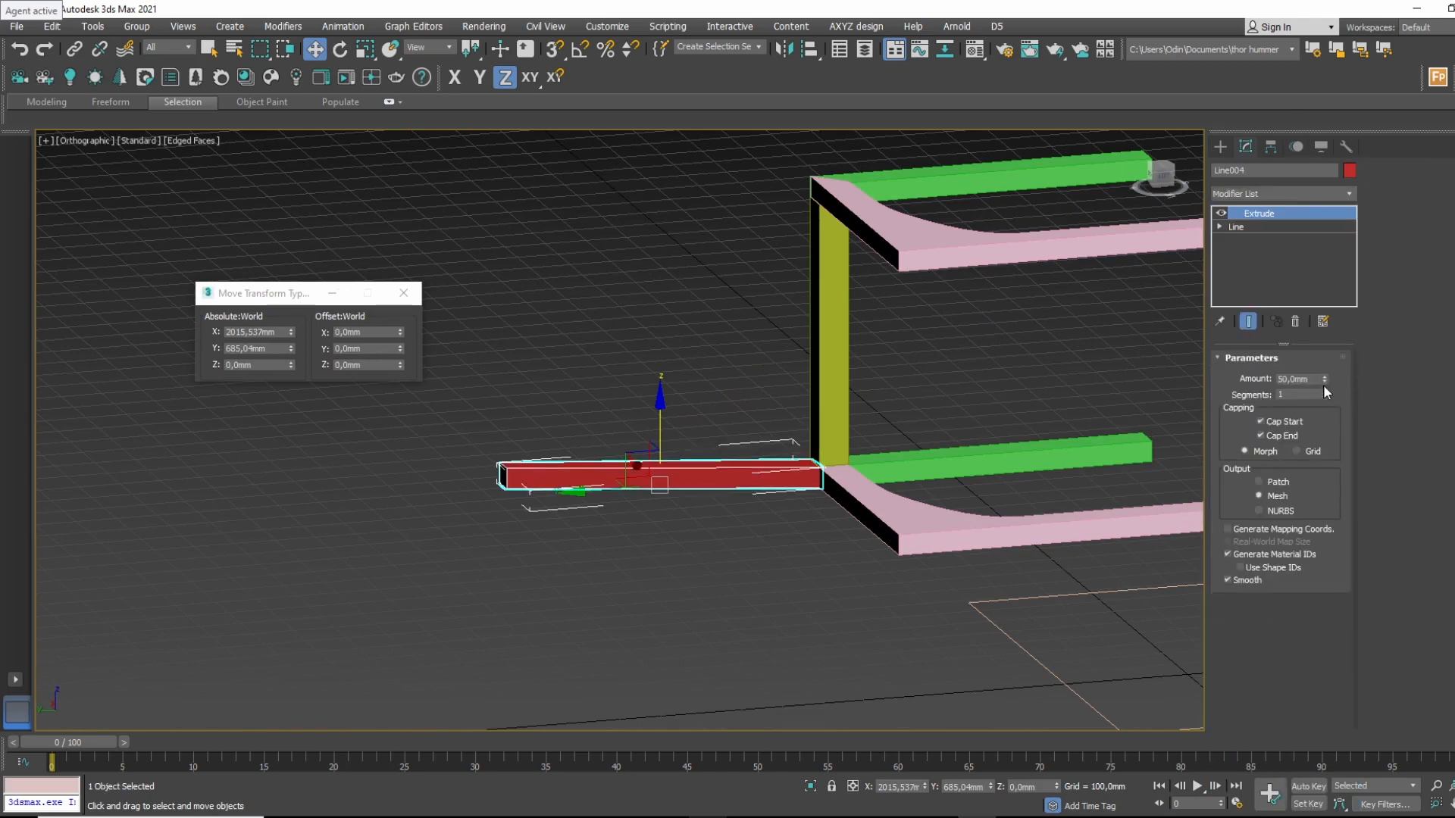
drag(1324, 379, 1375, 276)
Select all six chair parts and rotate them about X to stand the chair upright on its legs.
alt+middle_drag(1124, 335, 962, 385)
middle_drag(963, 384, 874, 476)
scroll(992, 436, down, 4)
drag(589, 674, 587, 676)
middle_drag(683, 394, 694, 334)
click(342, 53)
middle_drag(597, 280, 596, 354)
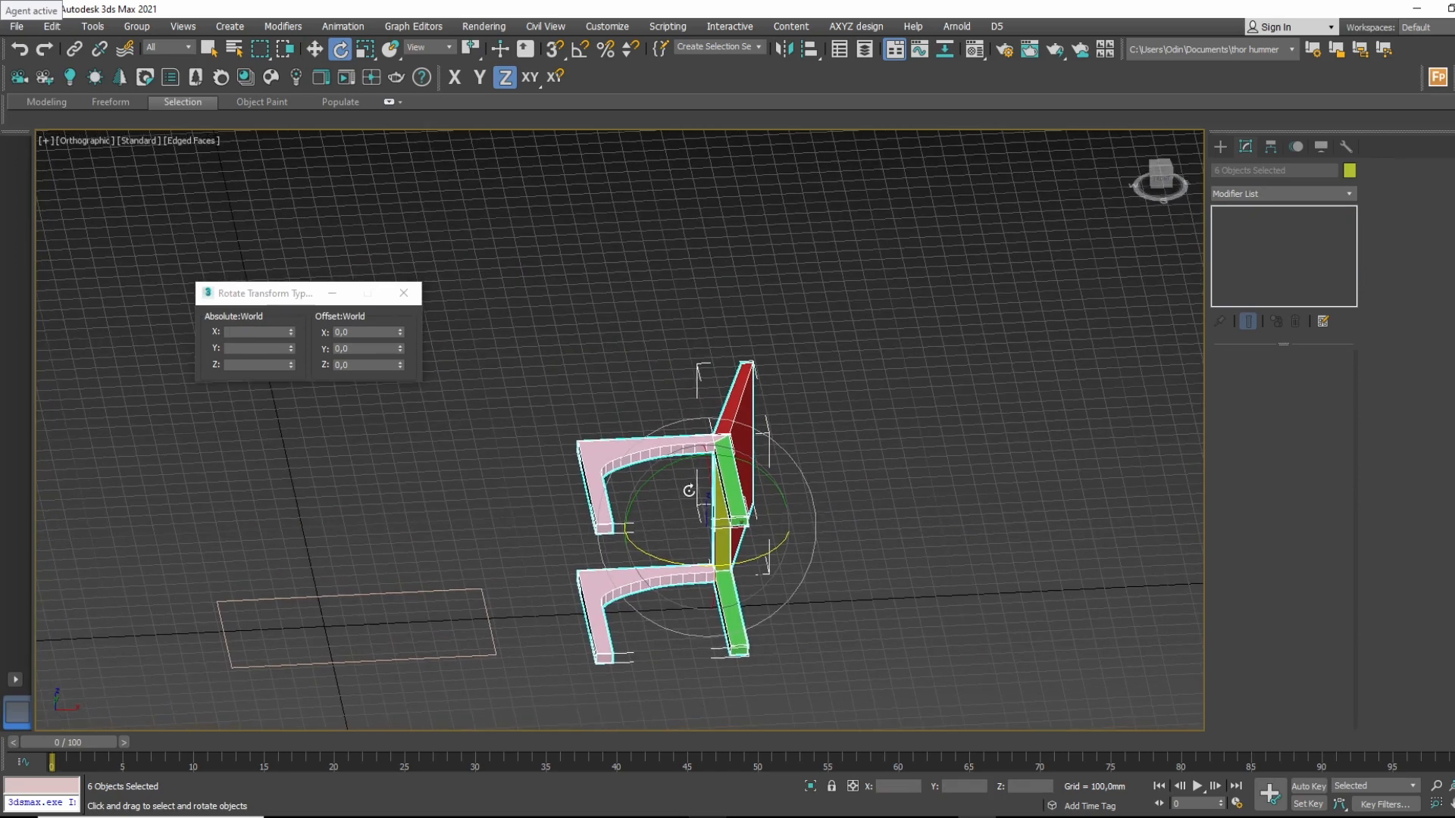
drag(710, 482, 716, 495)
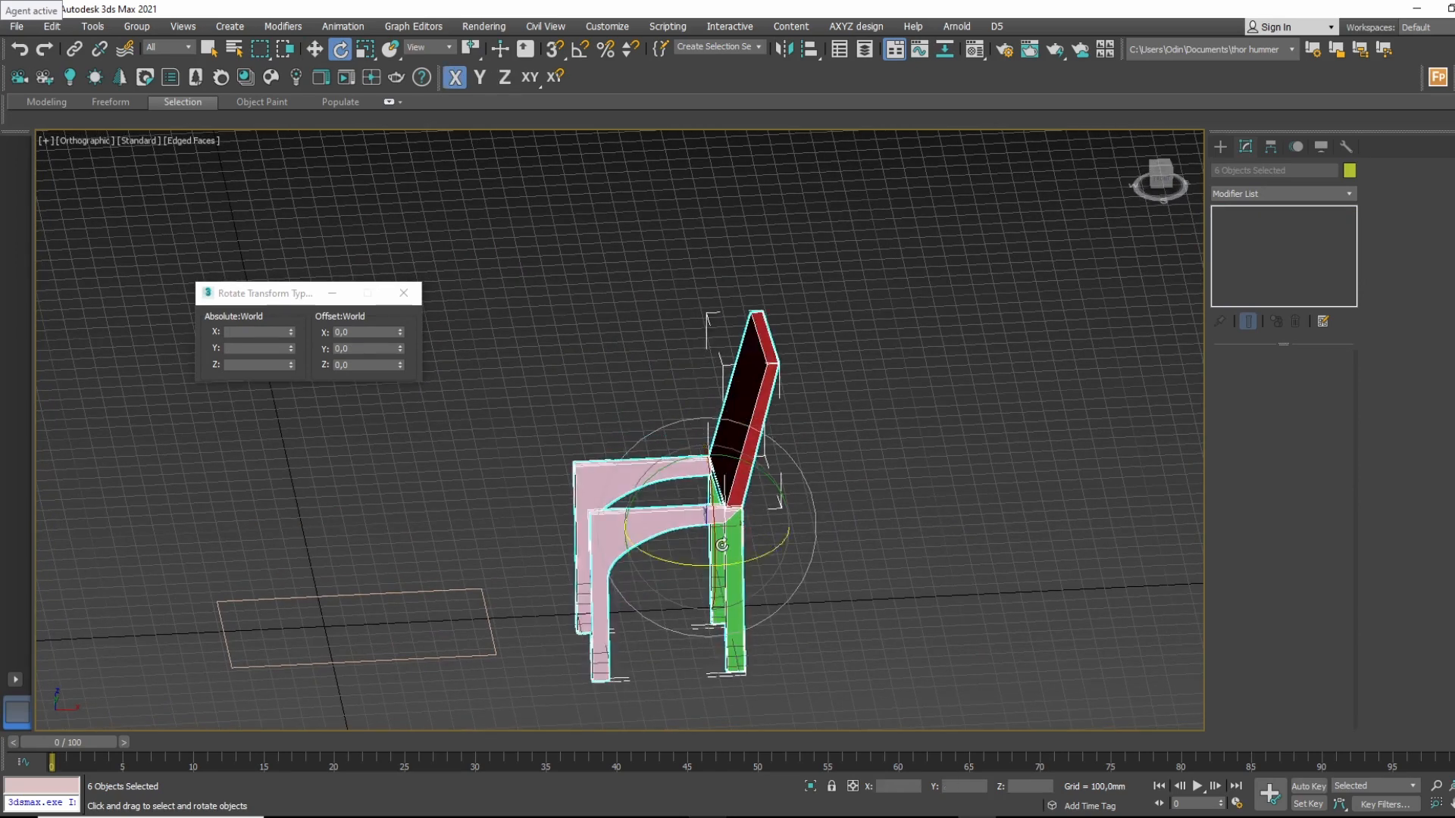
Undo the last rotation, rotate the six selected chair parts about X again to stand the chair on its legs, and deselect them.
key(ctrl+z)
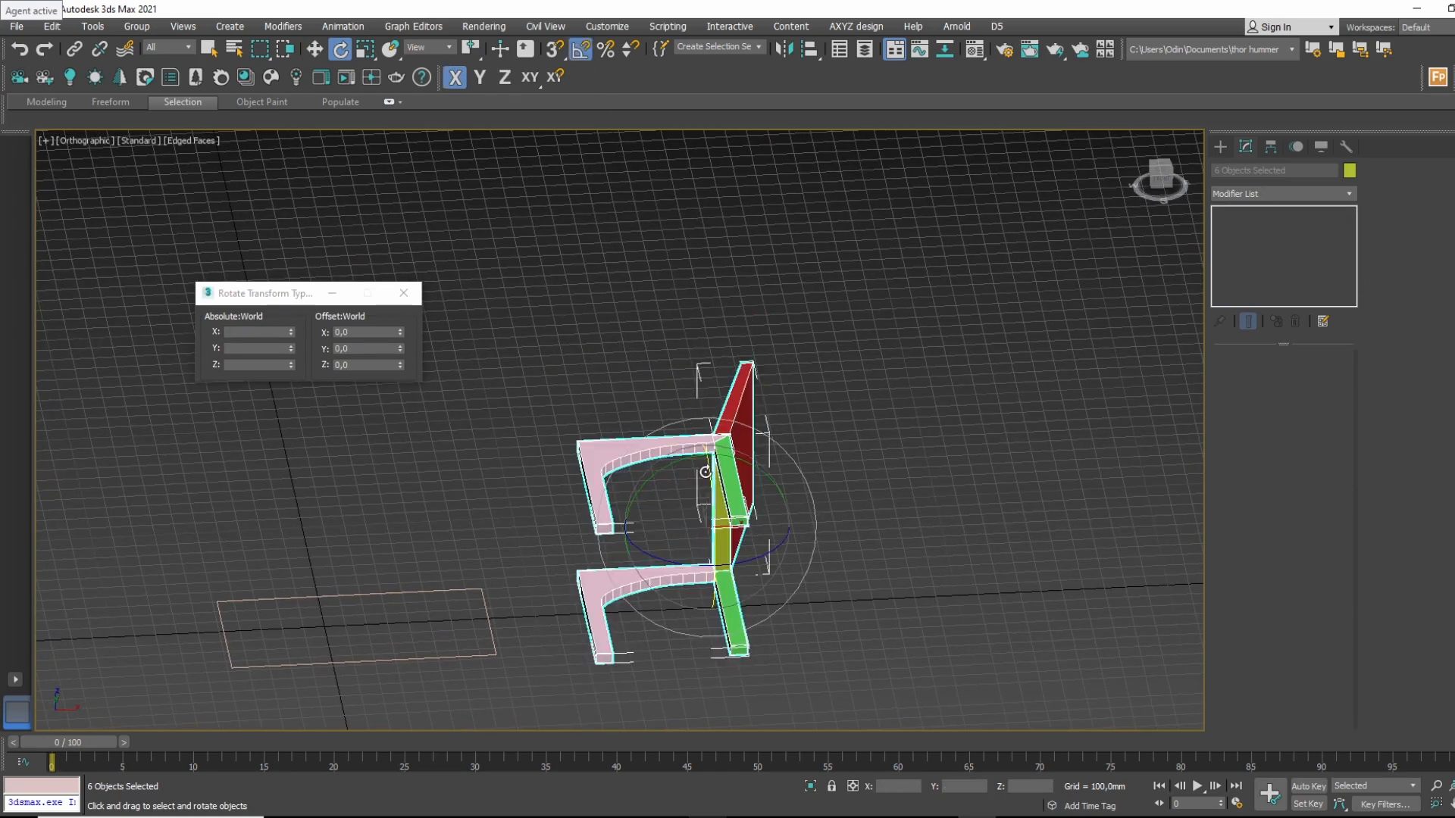
drag(705, 472, 738, 541)
key(t)
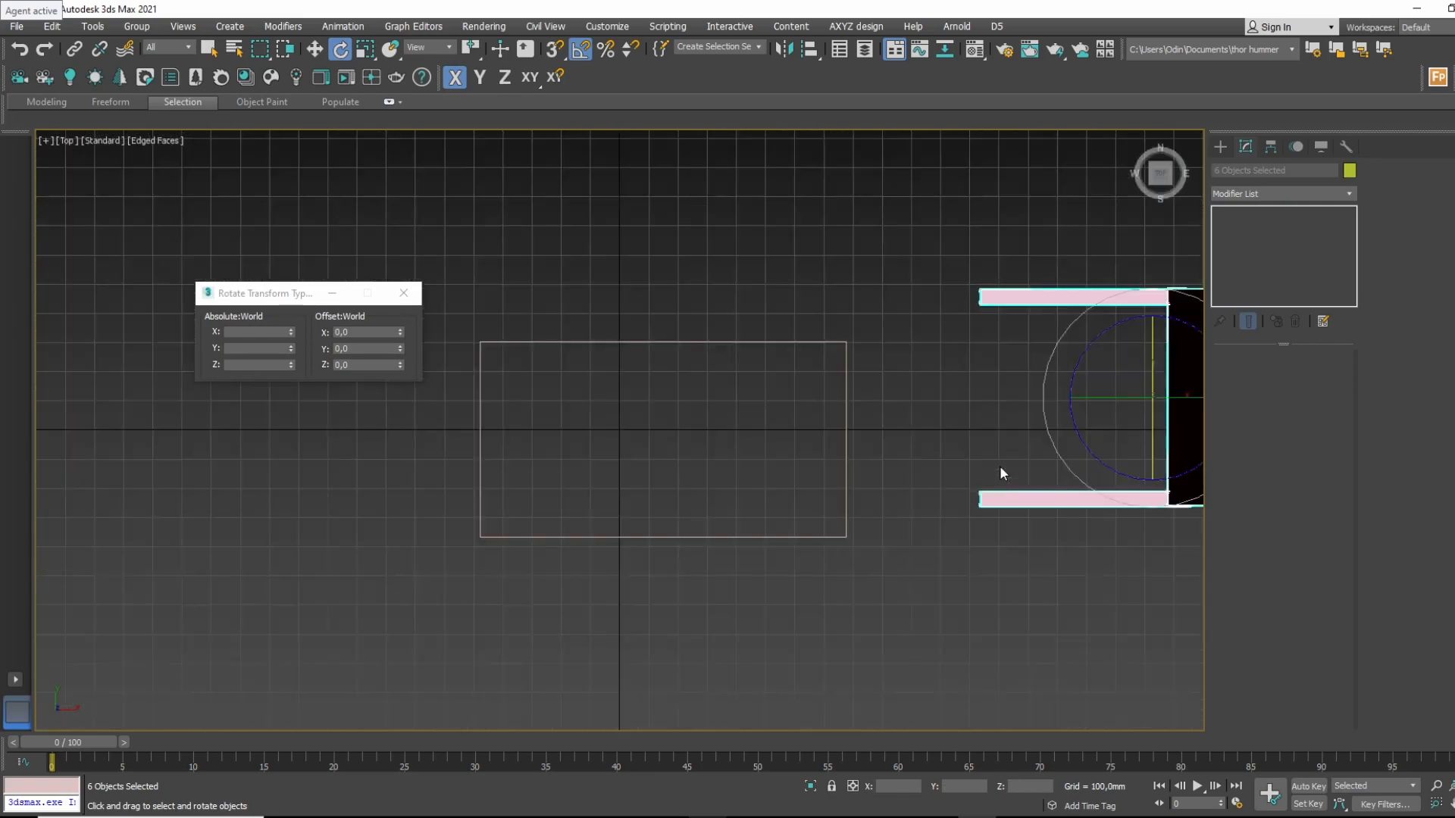
middle_drag(998, 465, 586, 502)
click(590, 503)
alt+middle_drag(726, 385, 876, 368)
middle_drag(876, 368, 897, 428)
click(897, 428)
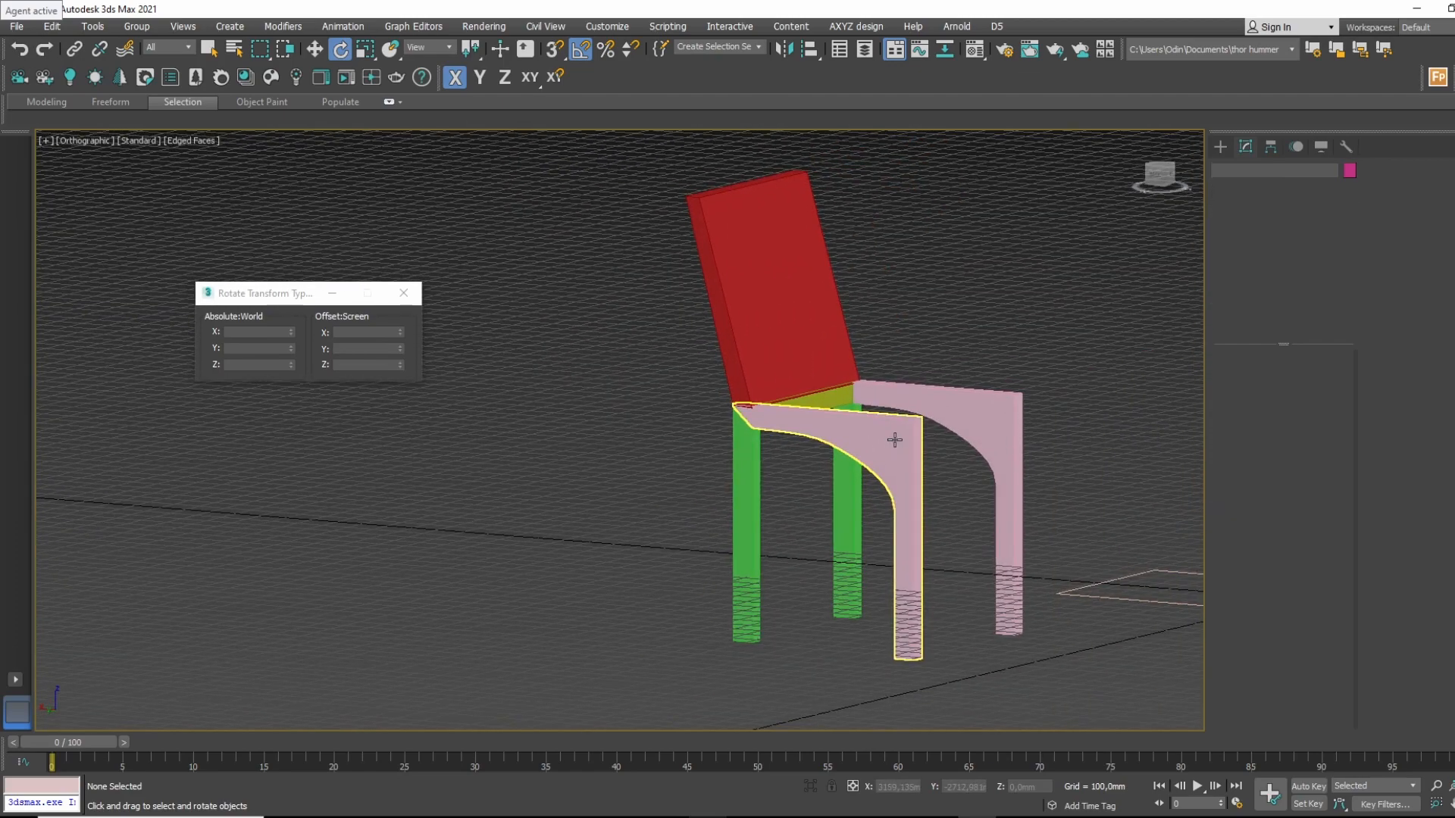
Clone the yellow connecting bar under the backrest along X to the front ends of the curved brackets.
key(p)
middle_drag(959, 507, 584, 425)
alt+middle_drag(672, 413, 649, 365)
click(688, 429)
click(319, 48)
alt+middle_drag(459, 284, 553, 334)
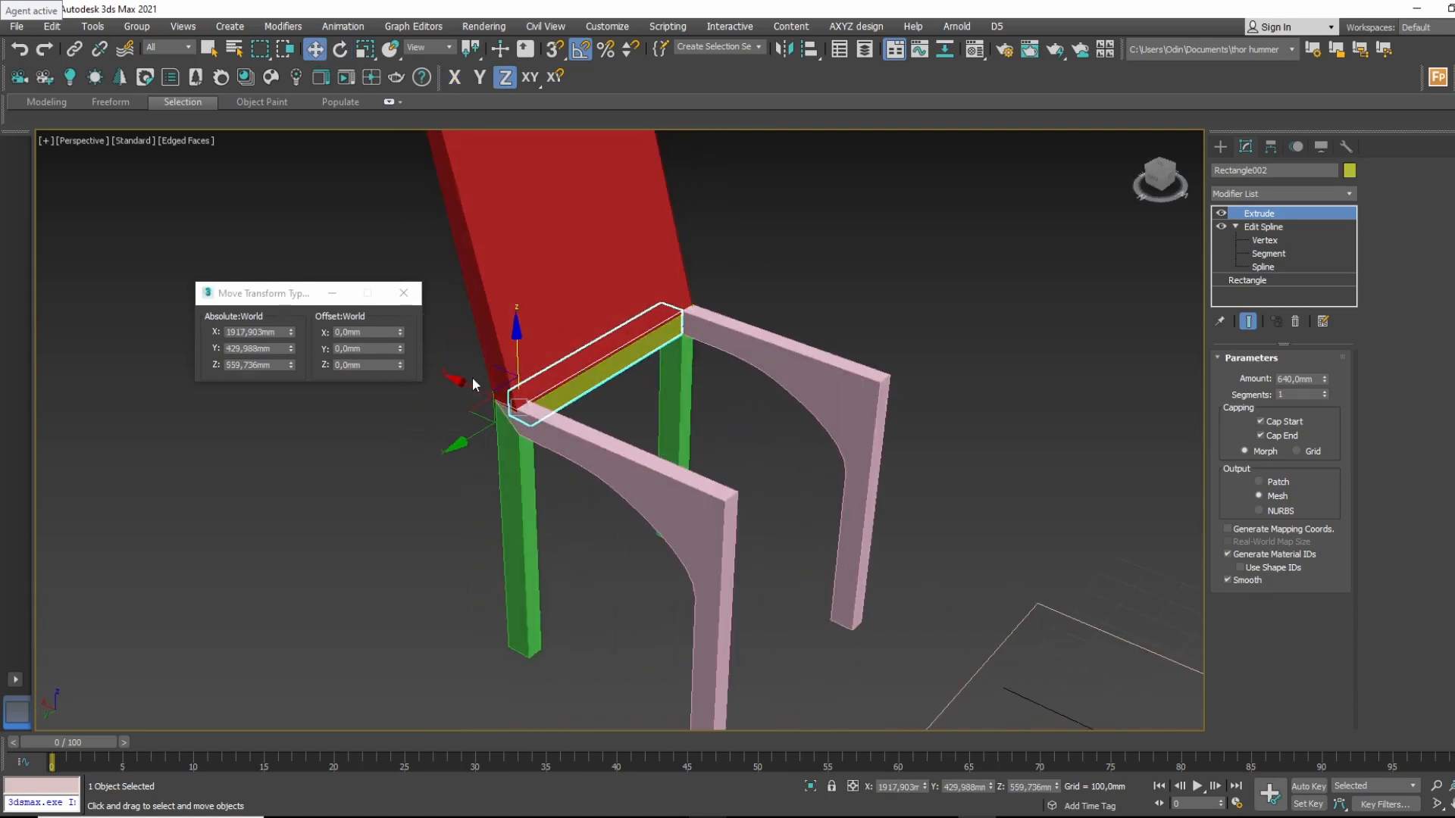
shift+drag(475, 385, 682, 470)
click(782, 480)
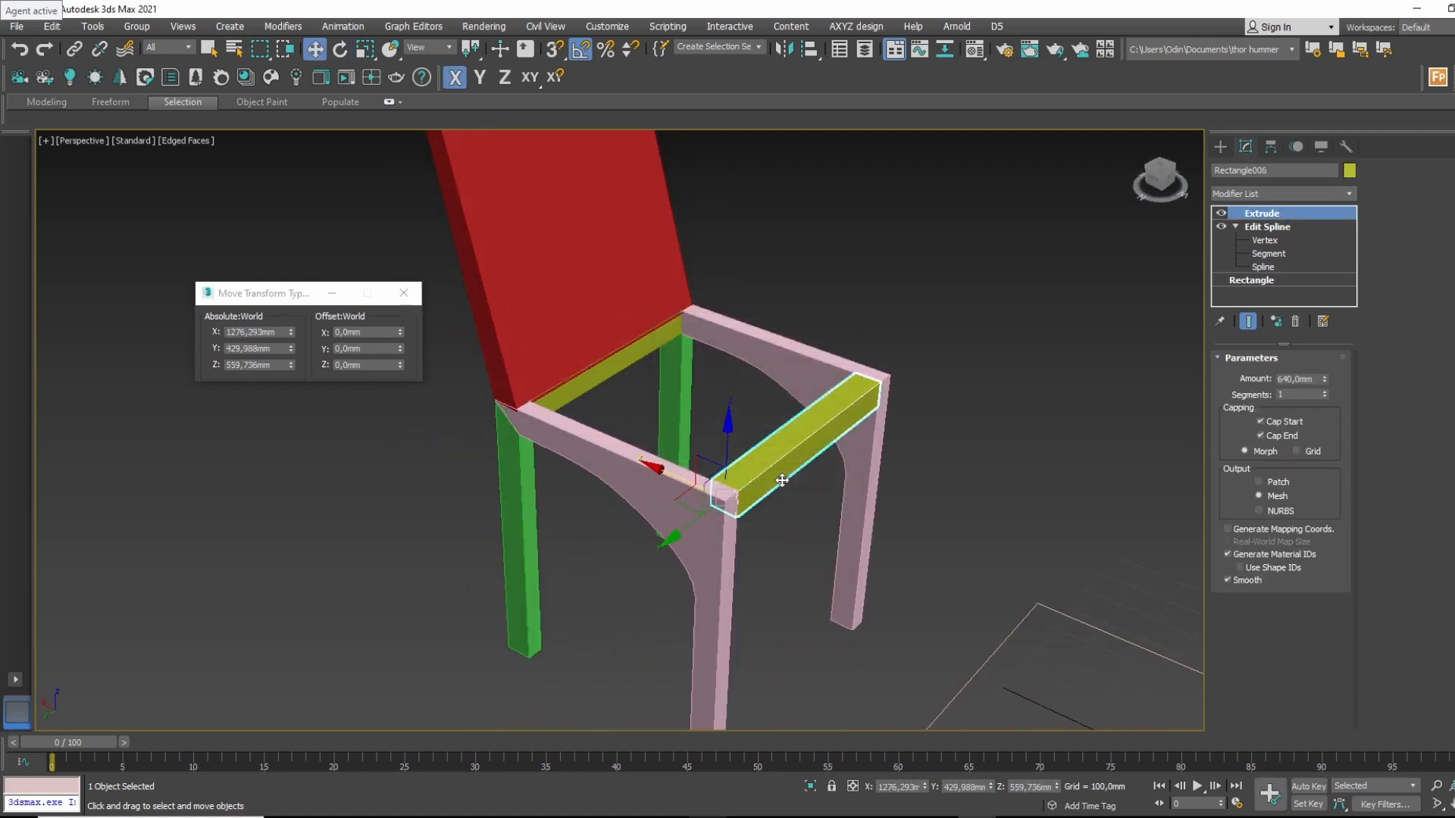
mouse_move(781, 478)
alt+middle_down()
mouse_move(818, 407)
mouse_move(894, 428)
alt+middle_up()
click(891, 344)
alt+middle_drag(891, 349, 712, 461)
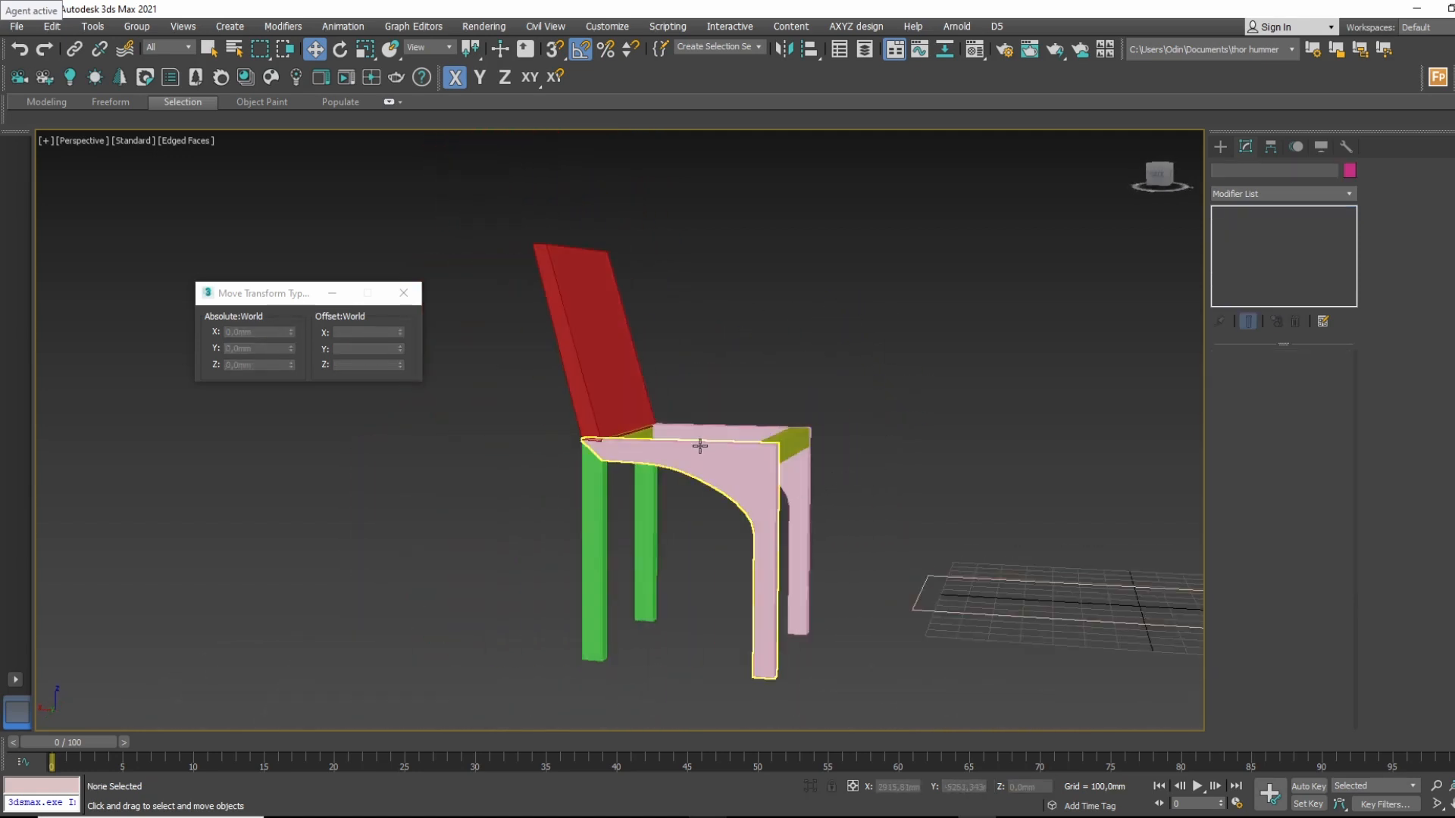
In the front view, turn off Edit Poly and Extrude on the curved bracket Line003 and go down to its Line level.
click(699, 445)
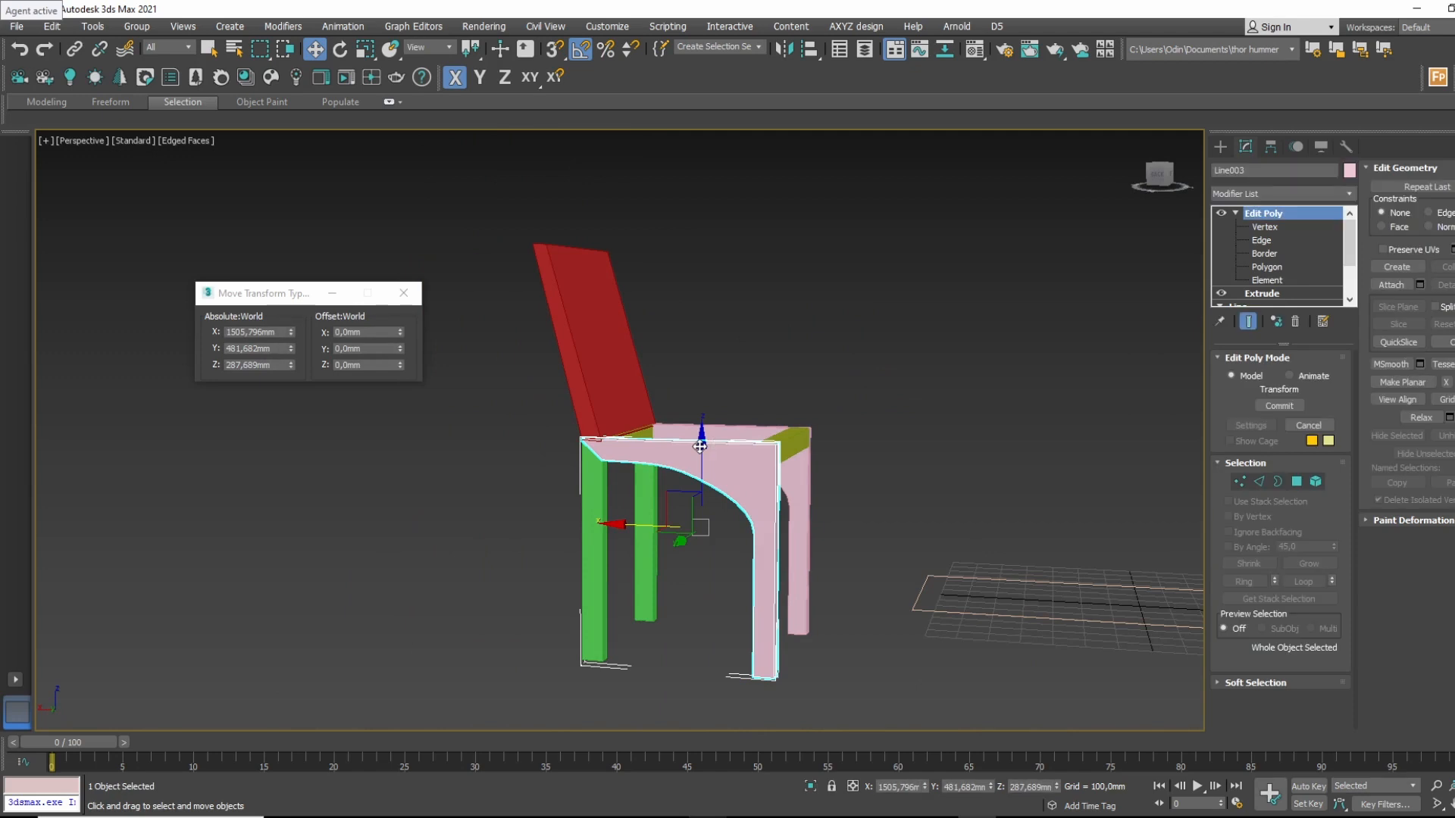
key(f)
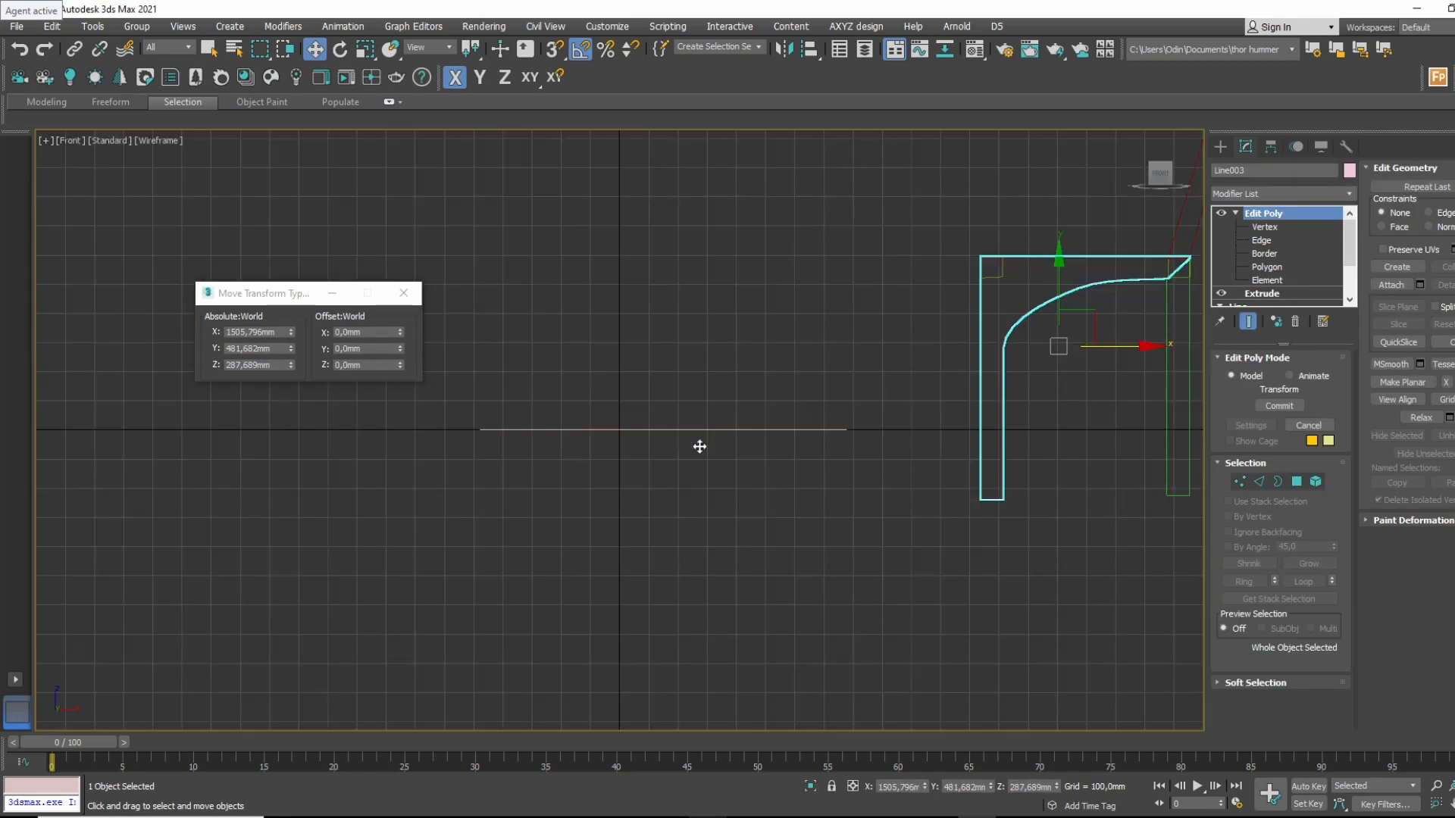
middle_drag(906, 292, 733, 323)
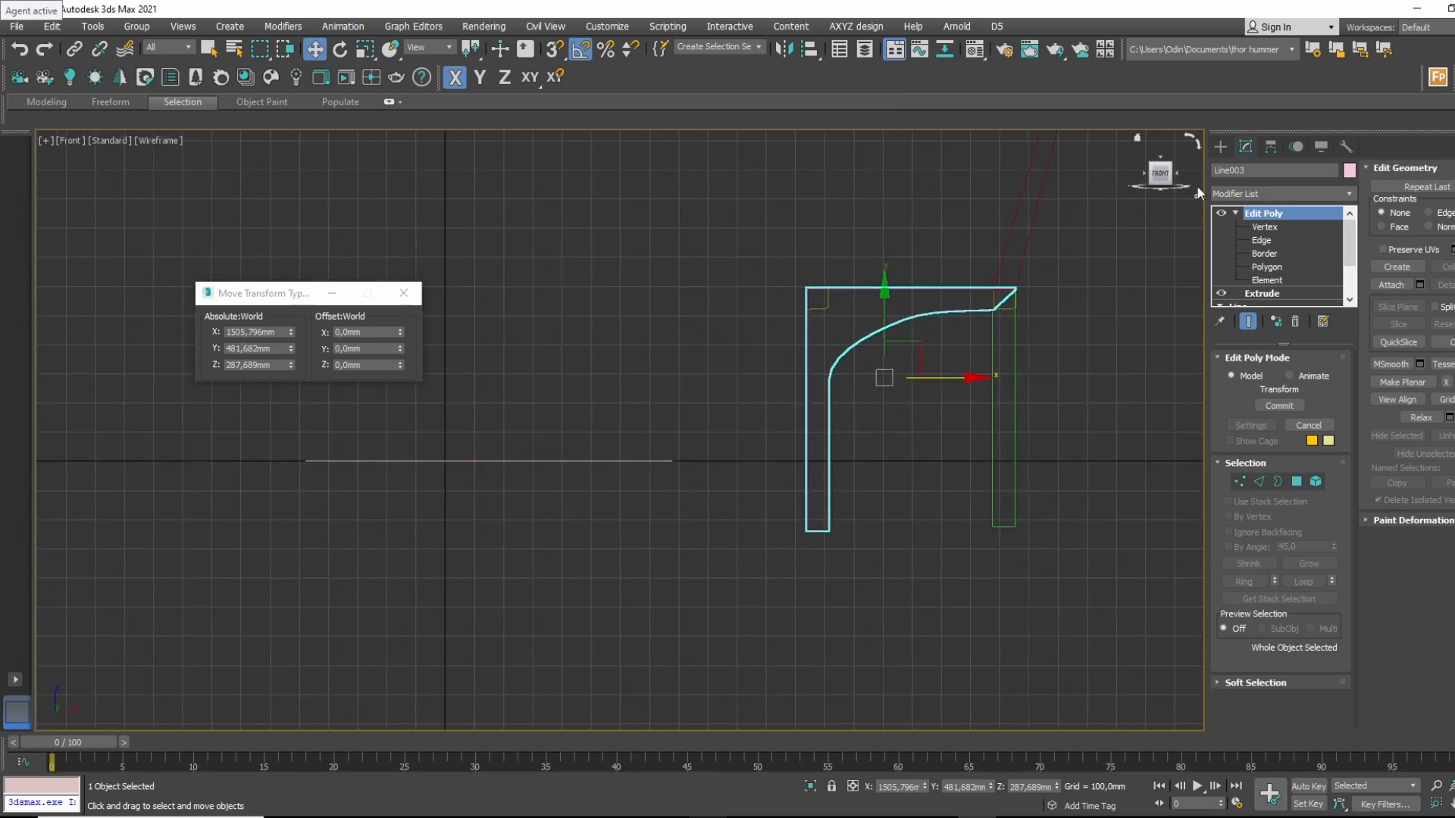
click(1236, 214)
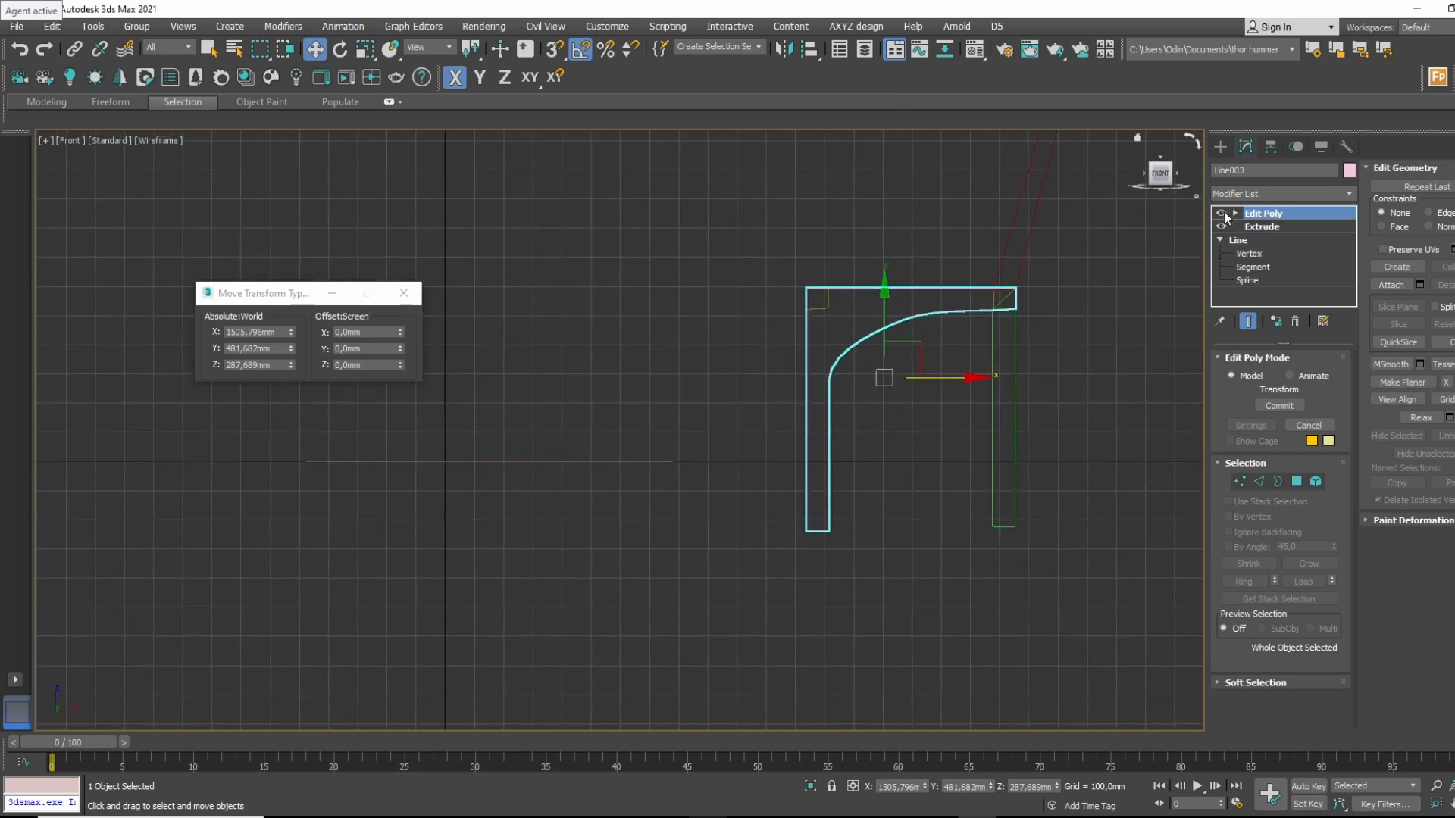
click(1237, 239)
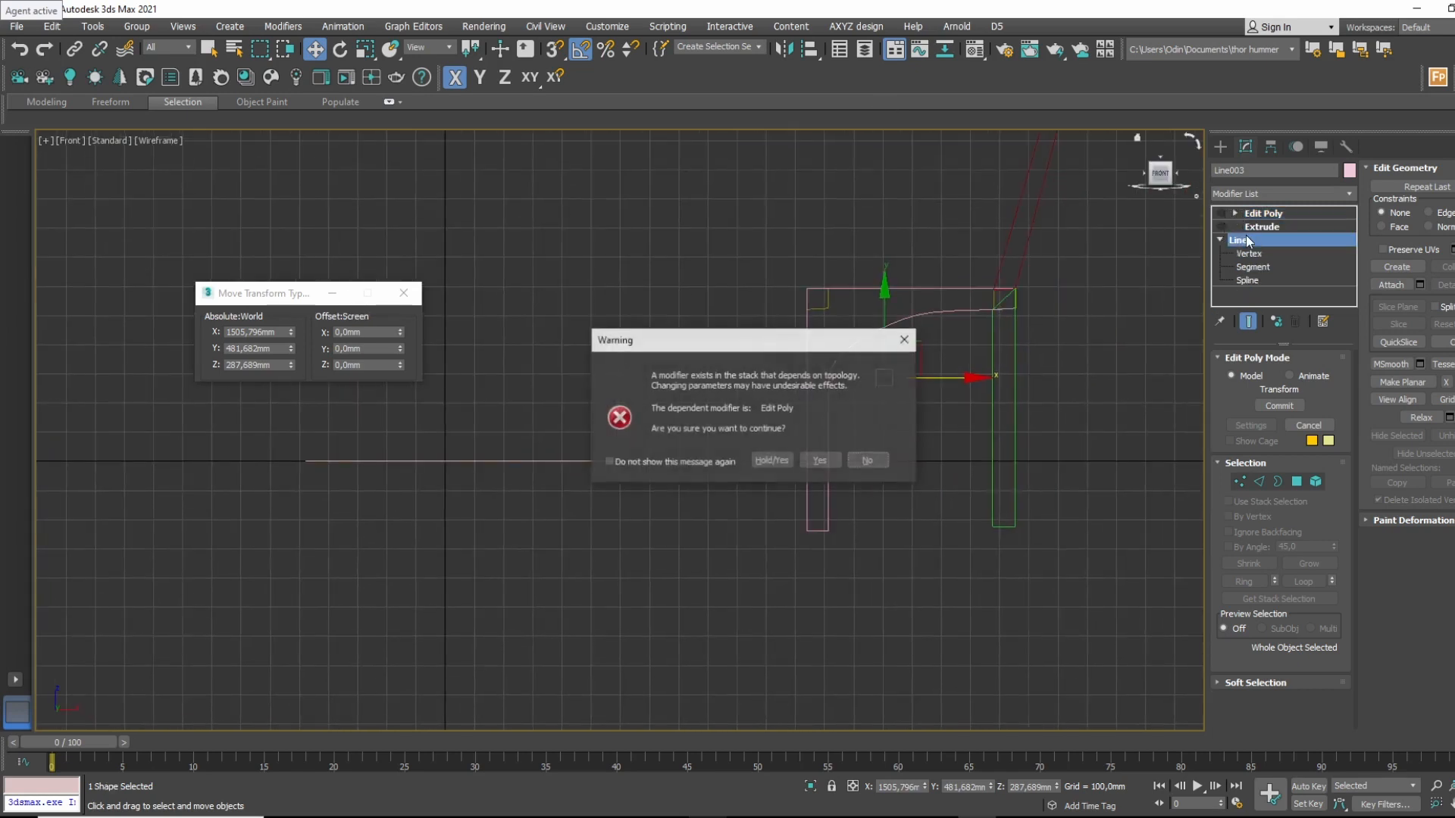
click(820, 462)
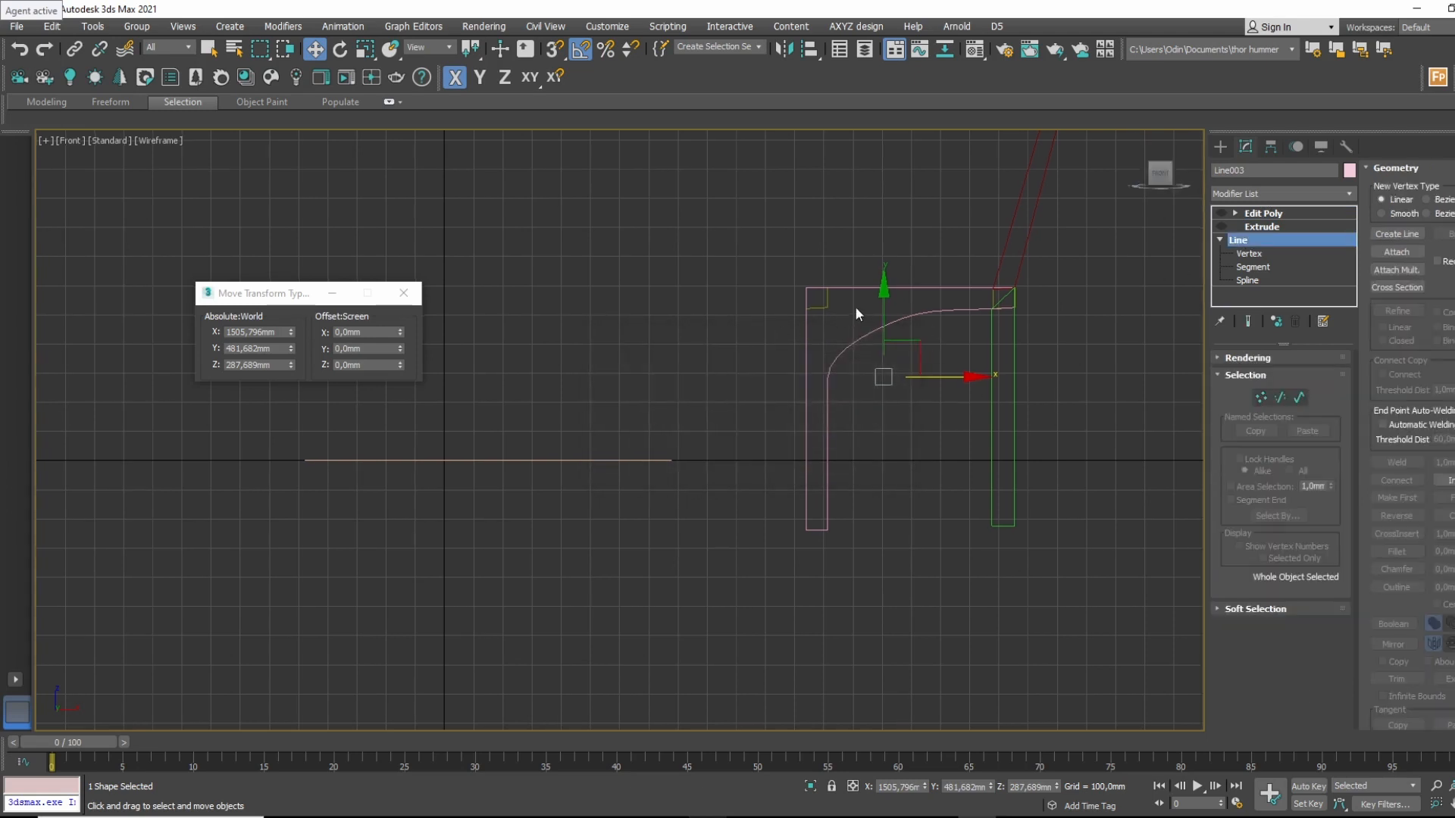
scroll(855, 306, up, 4)
middle_drag(1044, 519, 743, 497)
scroll(1015, 373, down, 3)
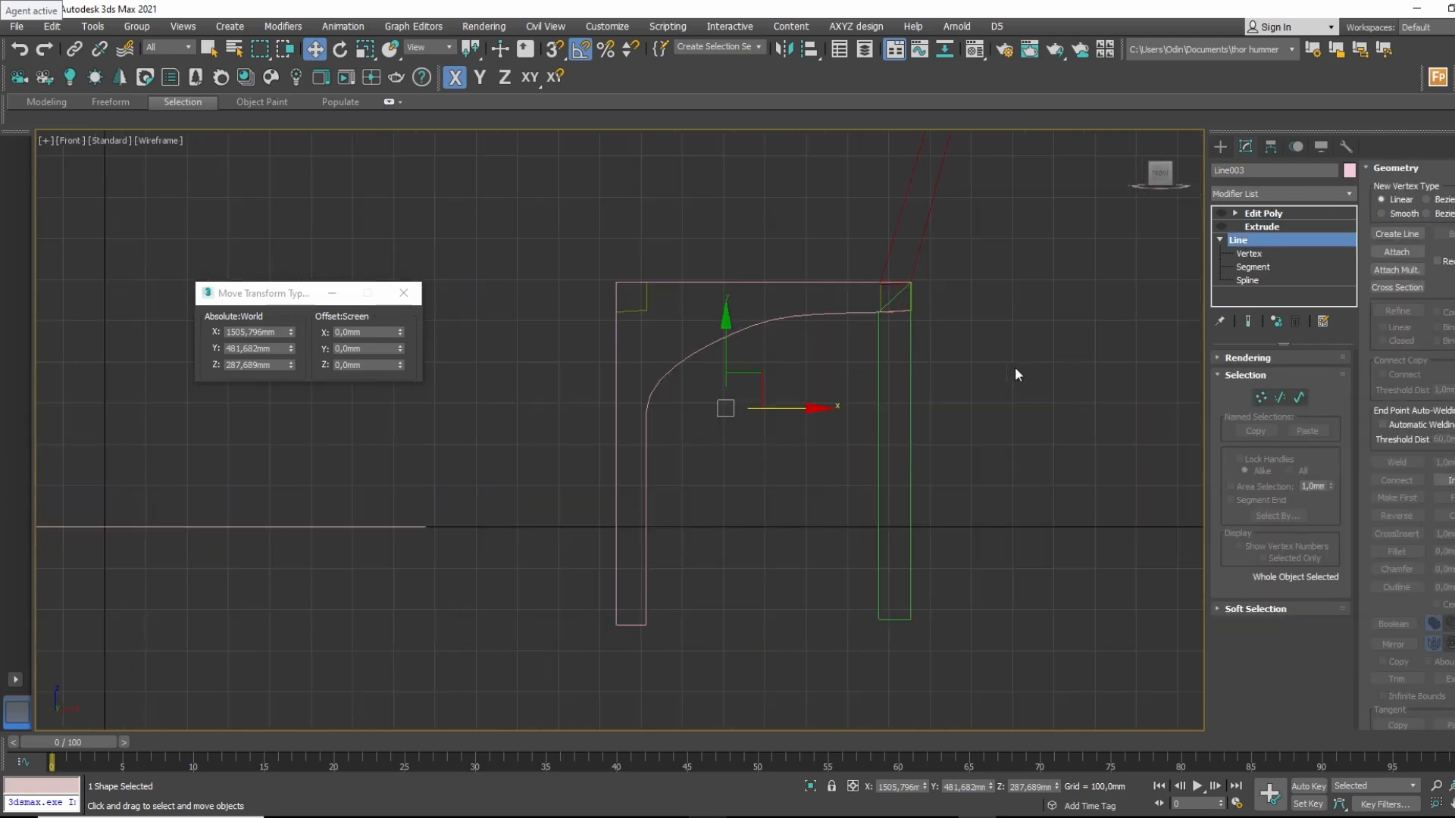
Draw a circle with a radius of about 30 mm inside the bracket outline near its front upper corner.
click(1220, 147)
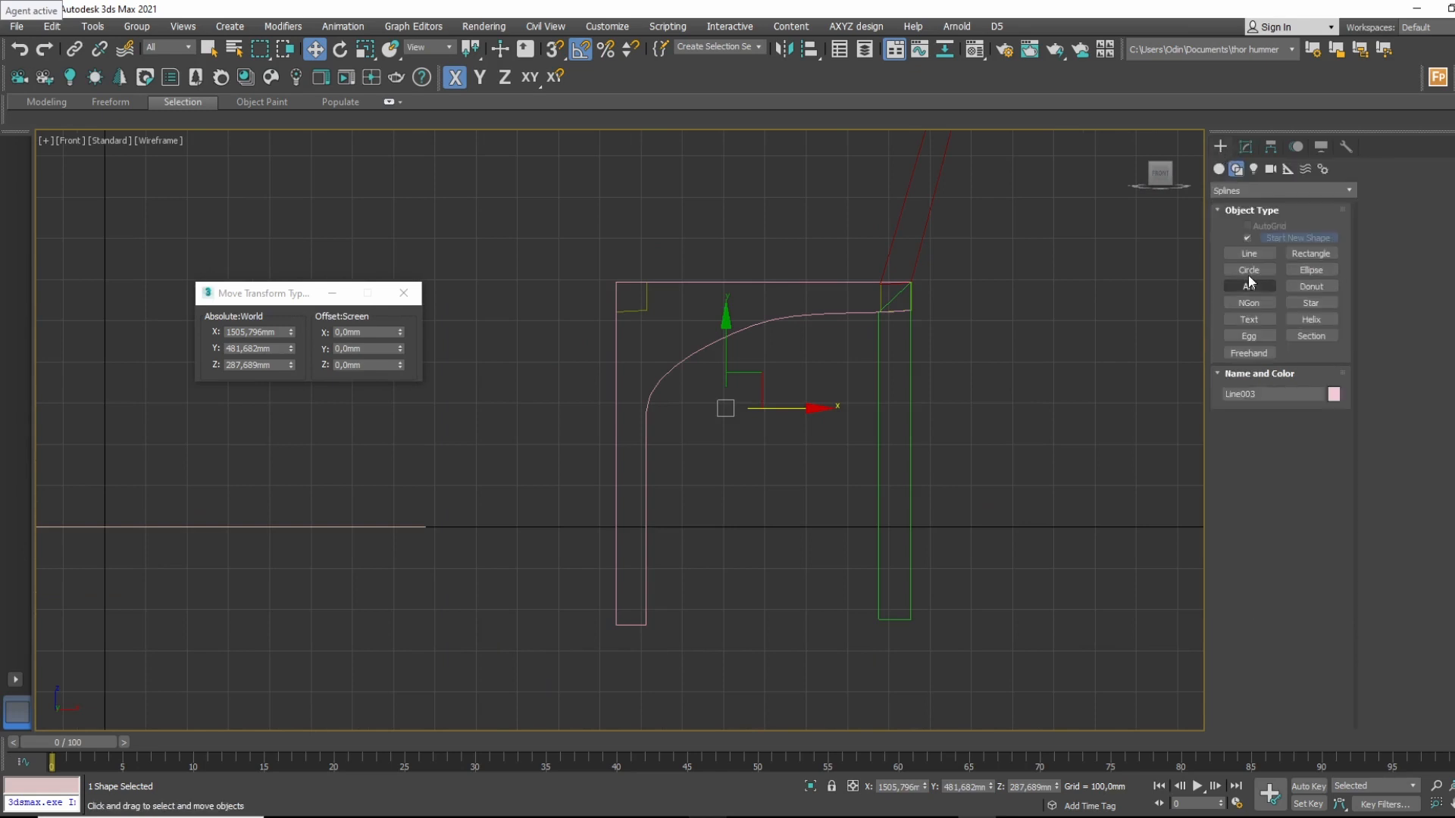
click(1261, 252)
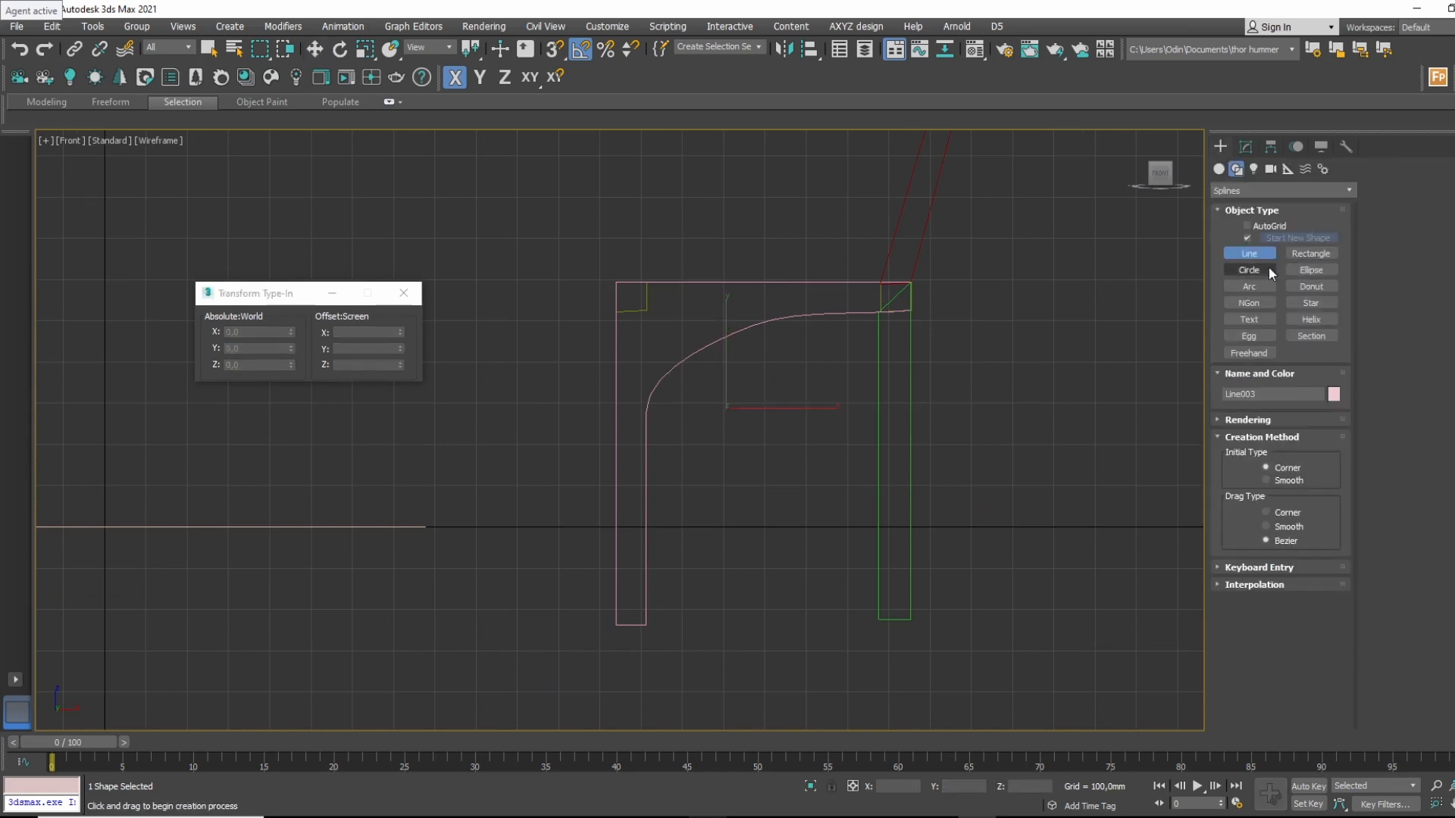
drag(668, 319, 668, 306)
key(w)
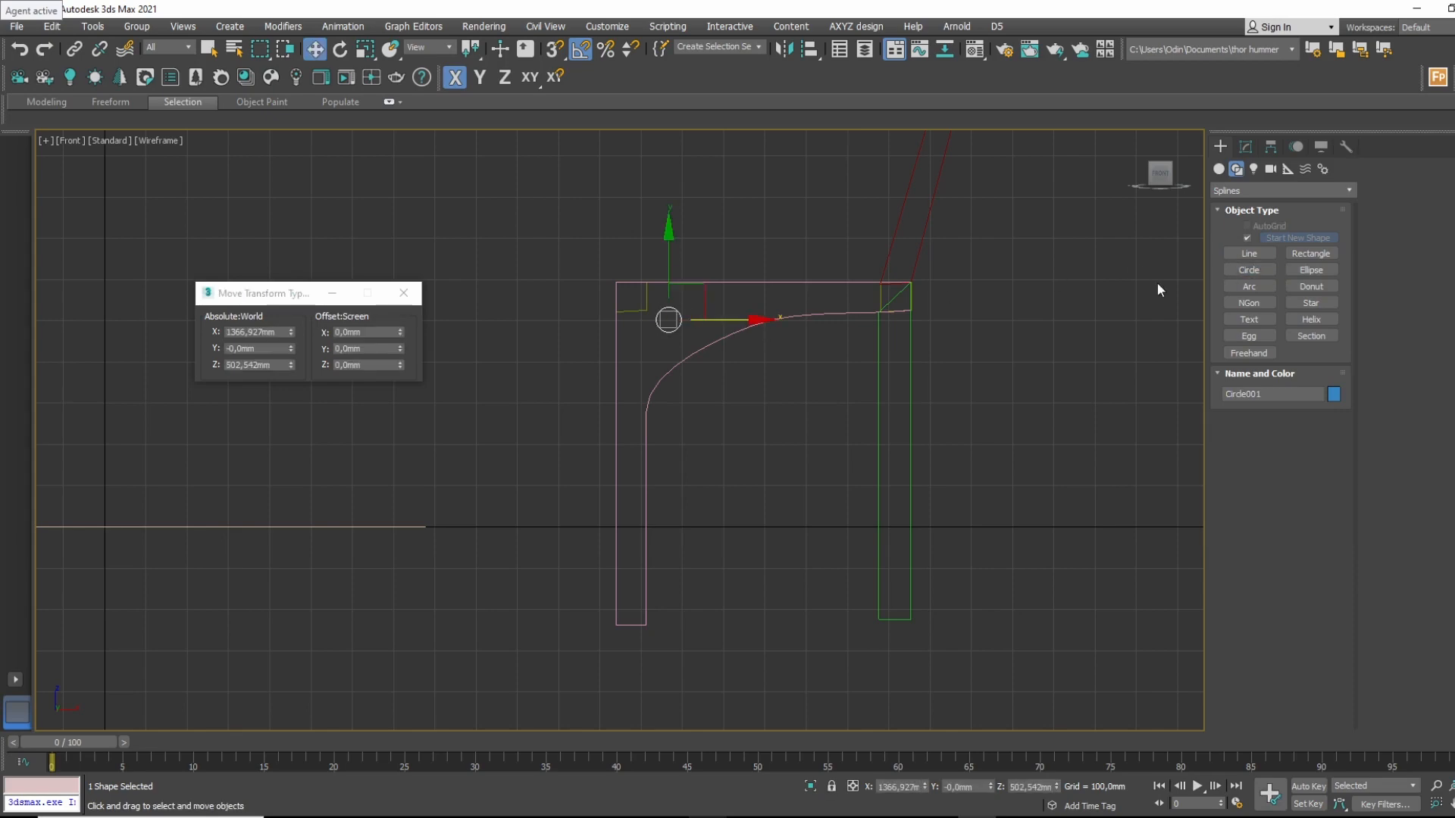
Align the circle to the bracket outline Line002 in Y Position only, center to center.
middle_drag(814, 315, 816, 182)
middle_drag(743, 315, 739, 379)
click(810, 325)
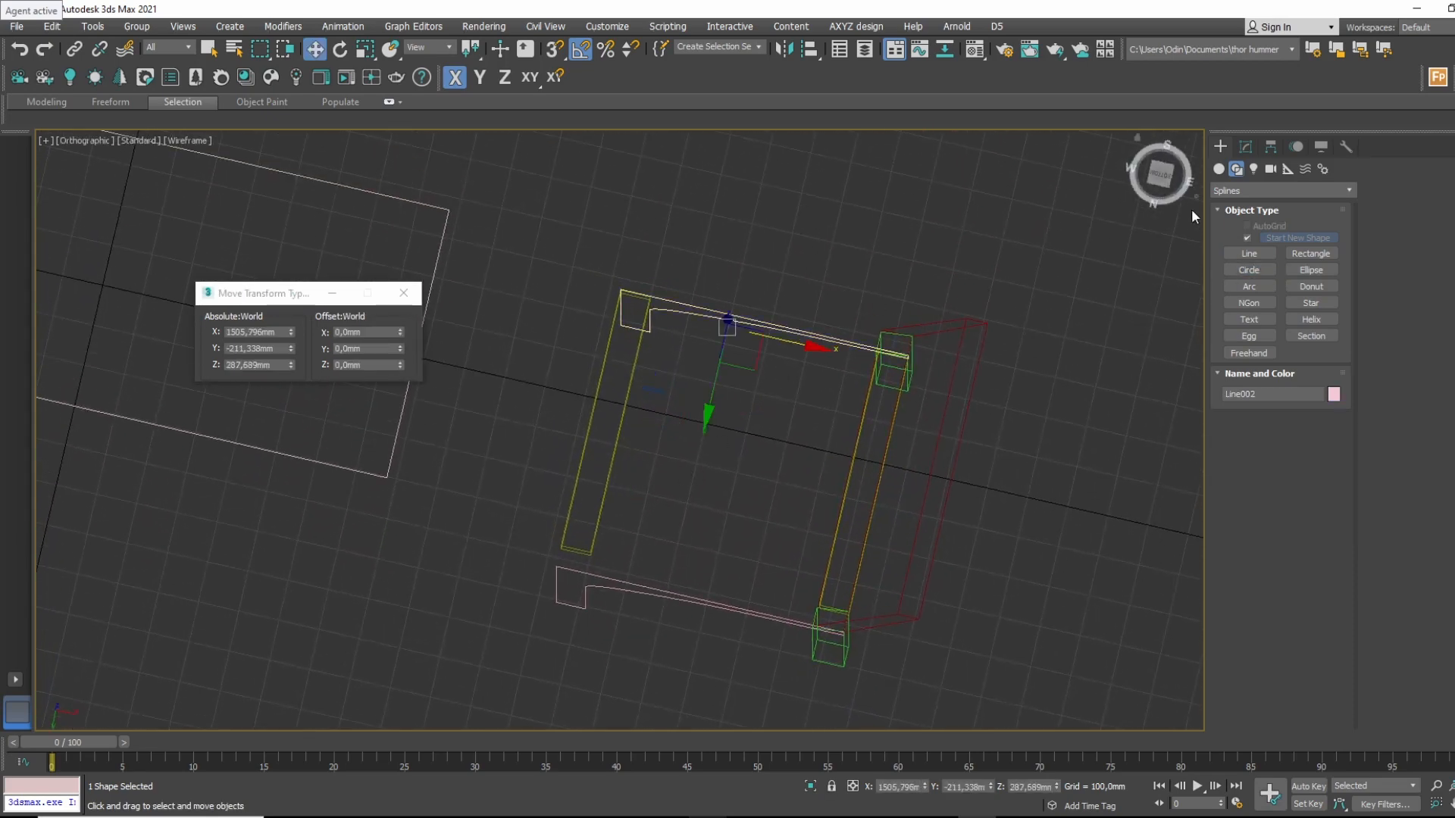
click(1245, 149)
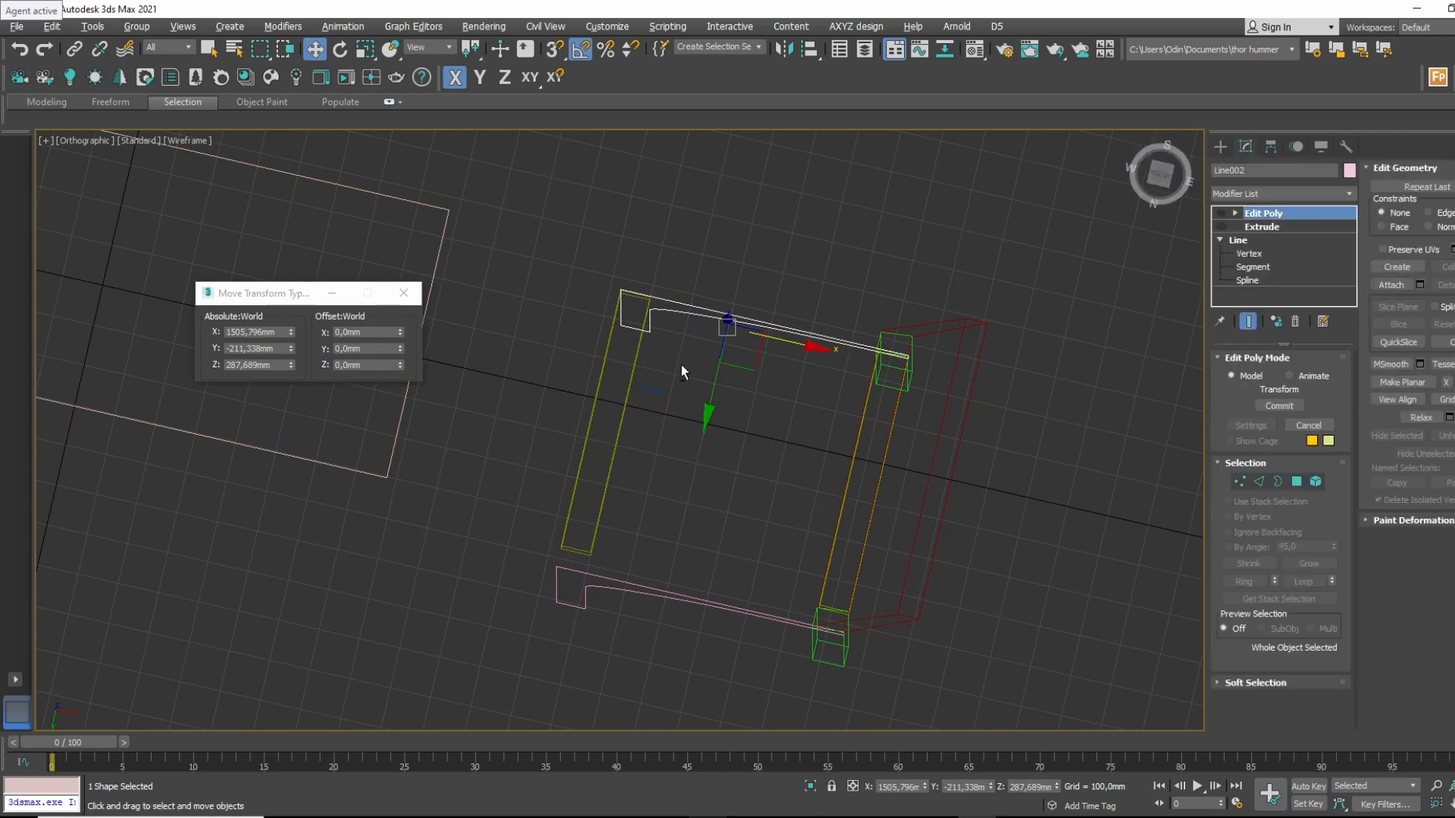
alt+middle_drag(681, 365, 657, 429)
click(656, 441)
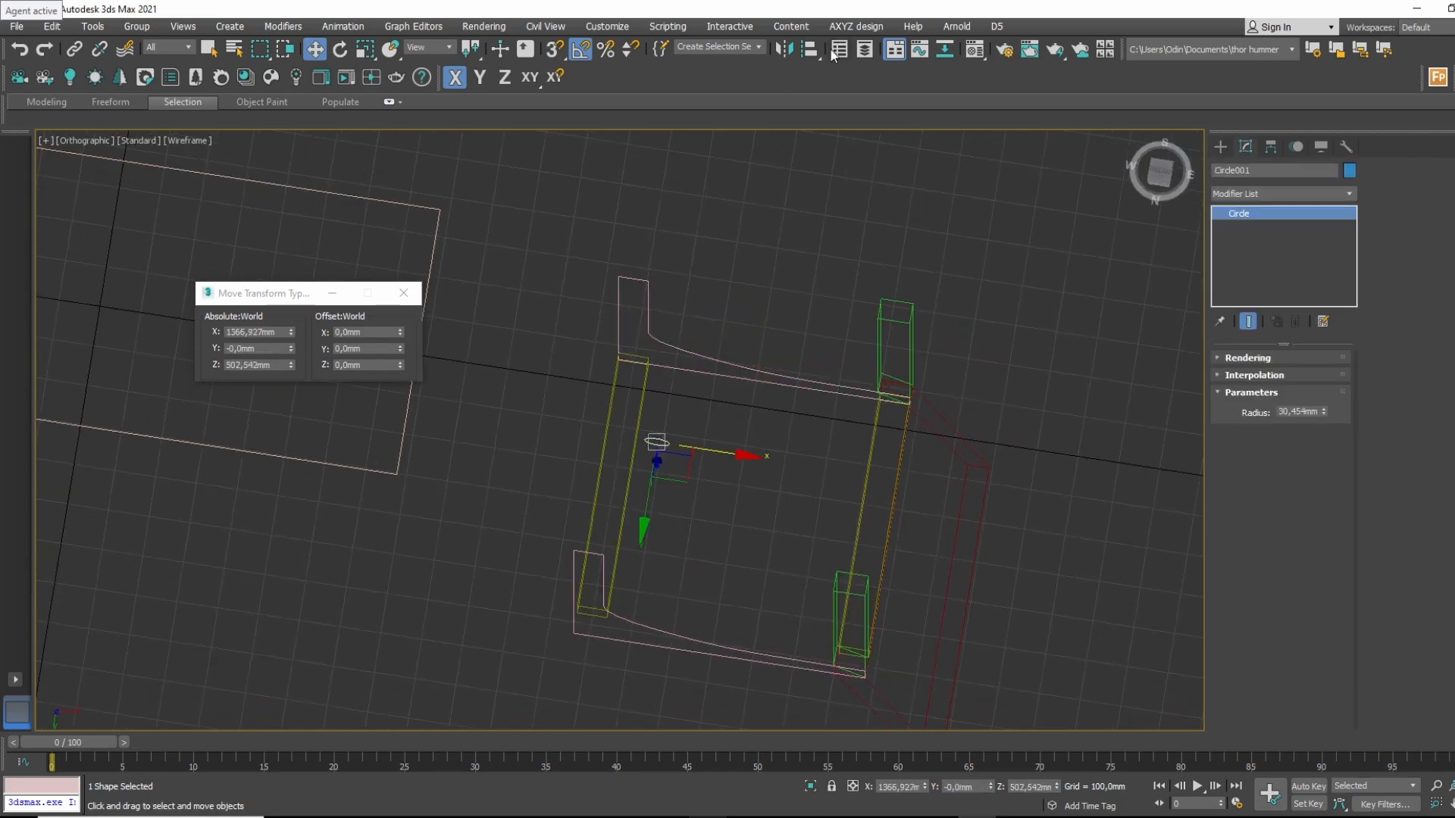
alt+middle_drag(720, 233, 711, 287)
click(810, 50)
mouse_move(763, 364)
alt+middle_down()
mouse_move(738, 413)
mouse_move(738, 378)
alt+middle_up()
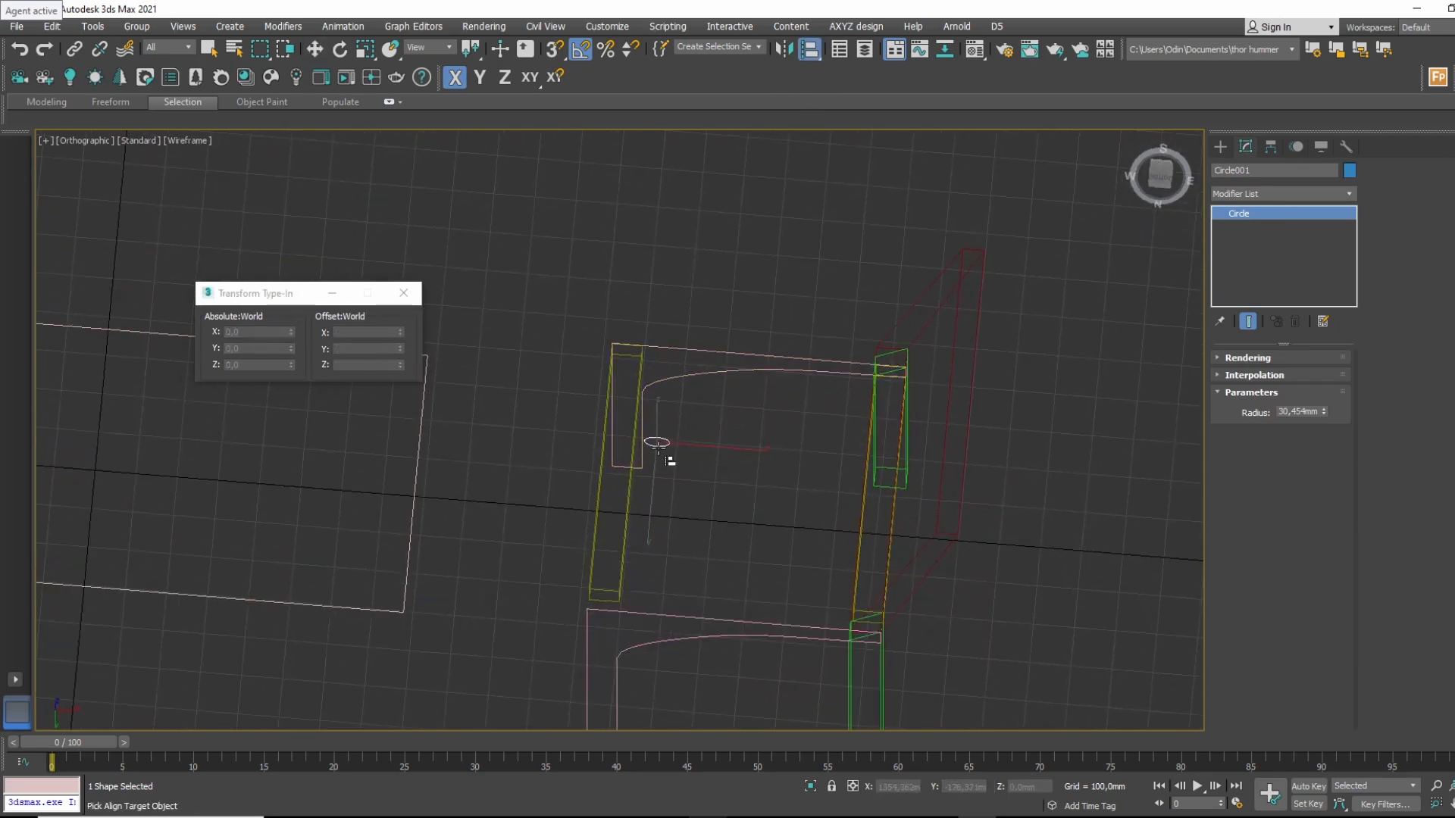
click(696, 376)
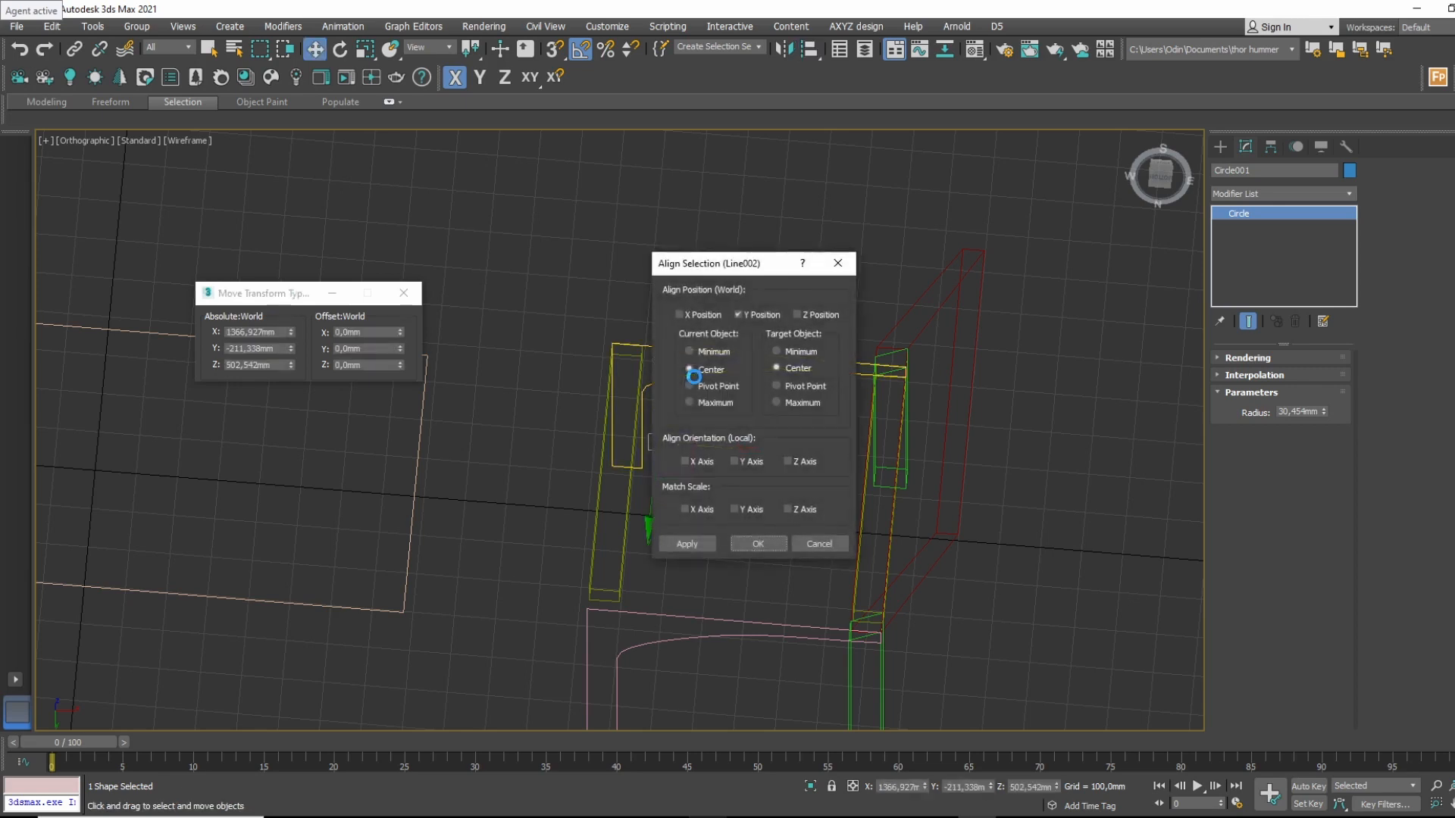
drag(736, 265, 1026, 218)
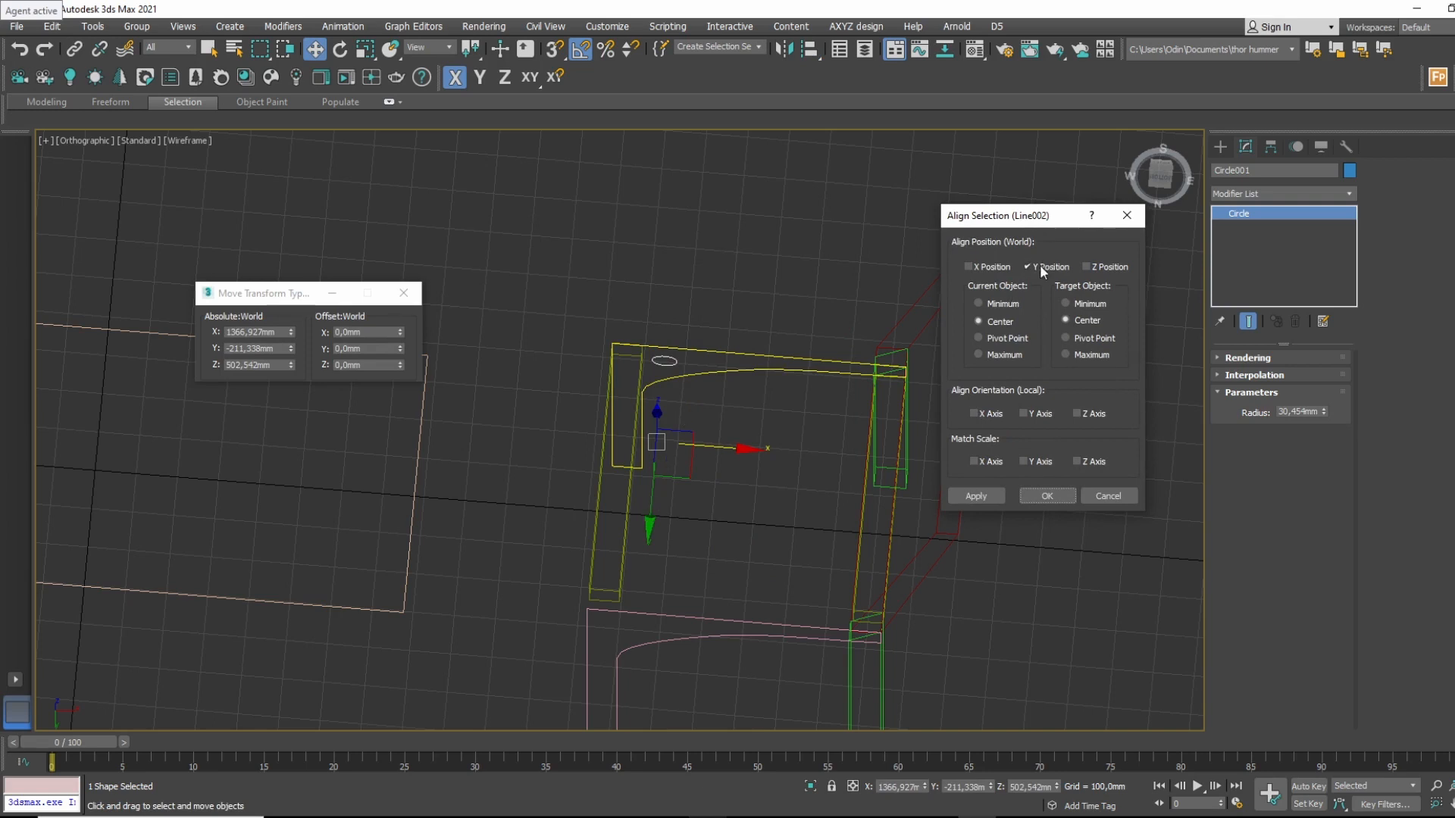
click(1062, 501)
Attach the circle to the base line of bracket Line002 as a hole outline.
middle_drag(653, 274, 638, 306)
alt+middle_drag(724, 356, 725, 367)
drag(793, 335, 764, 426)
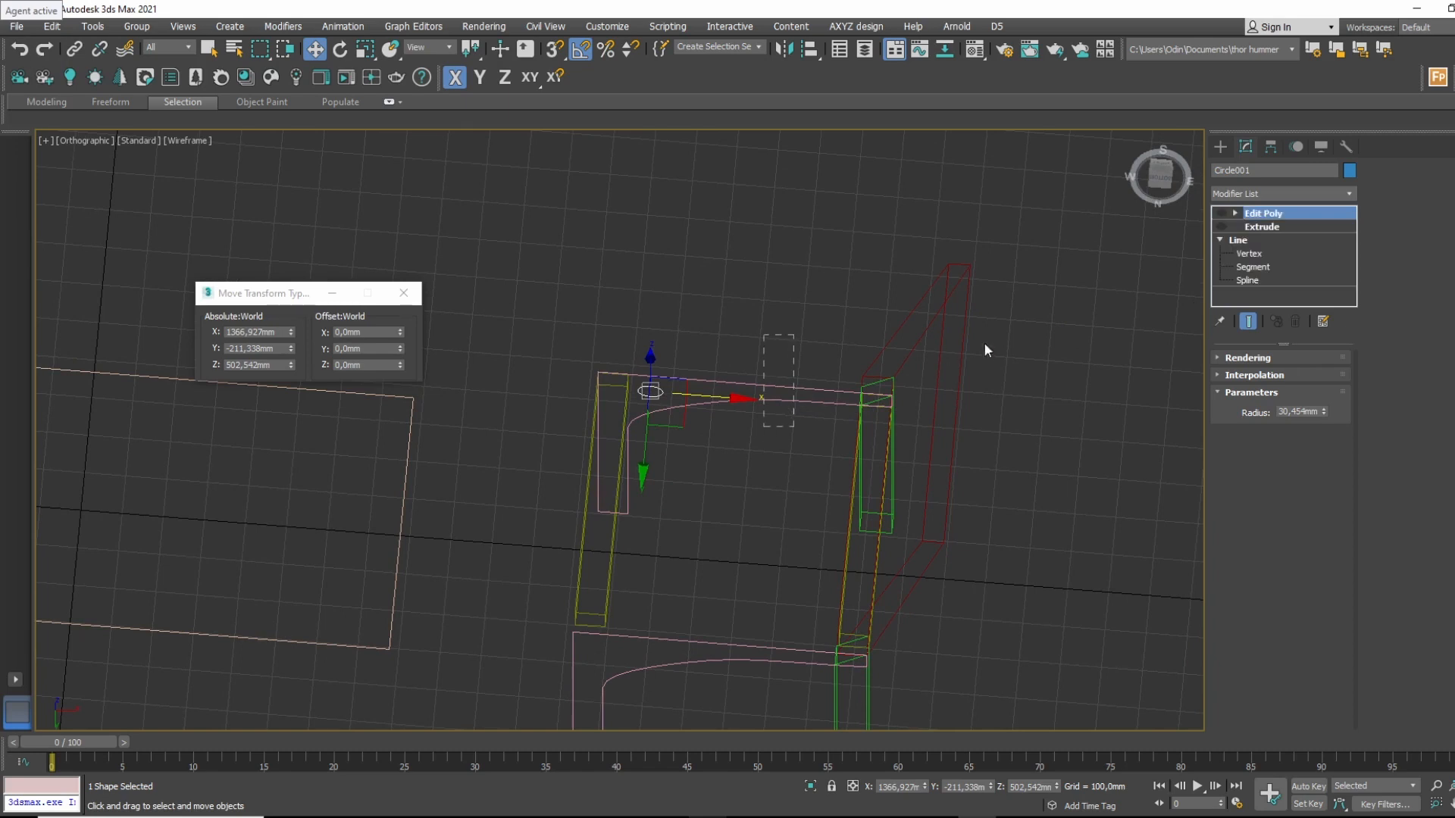
click(1253, 238)
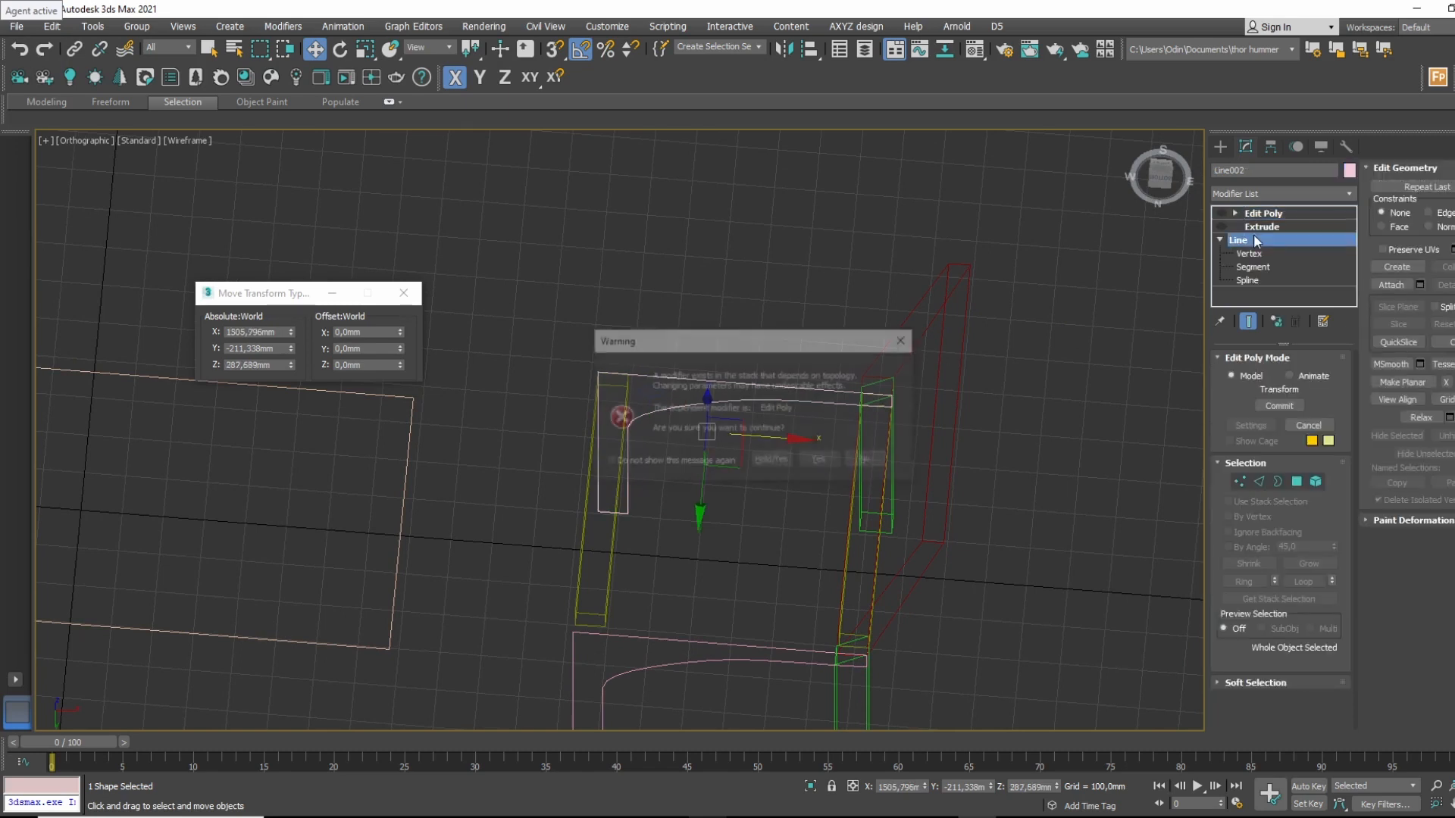
click(820, 460)
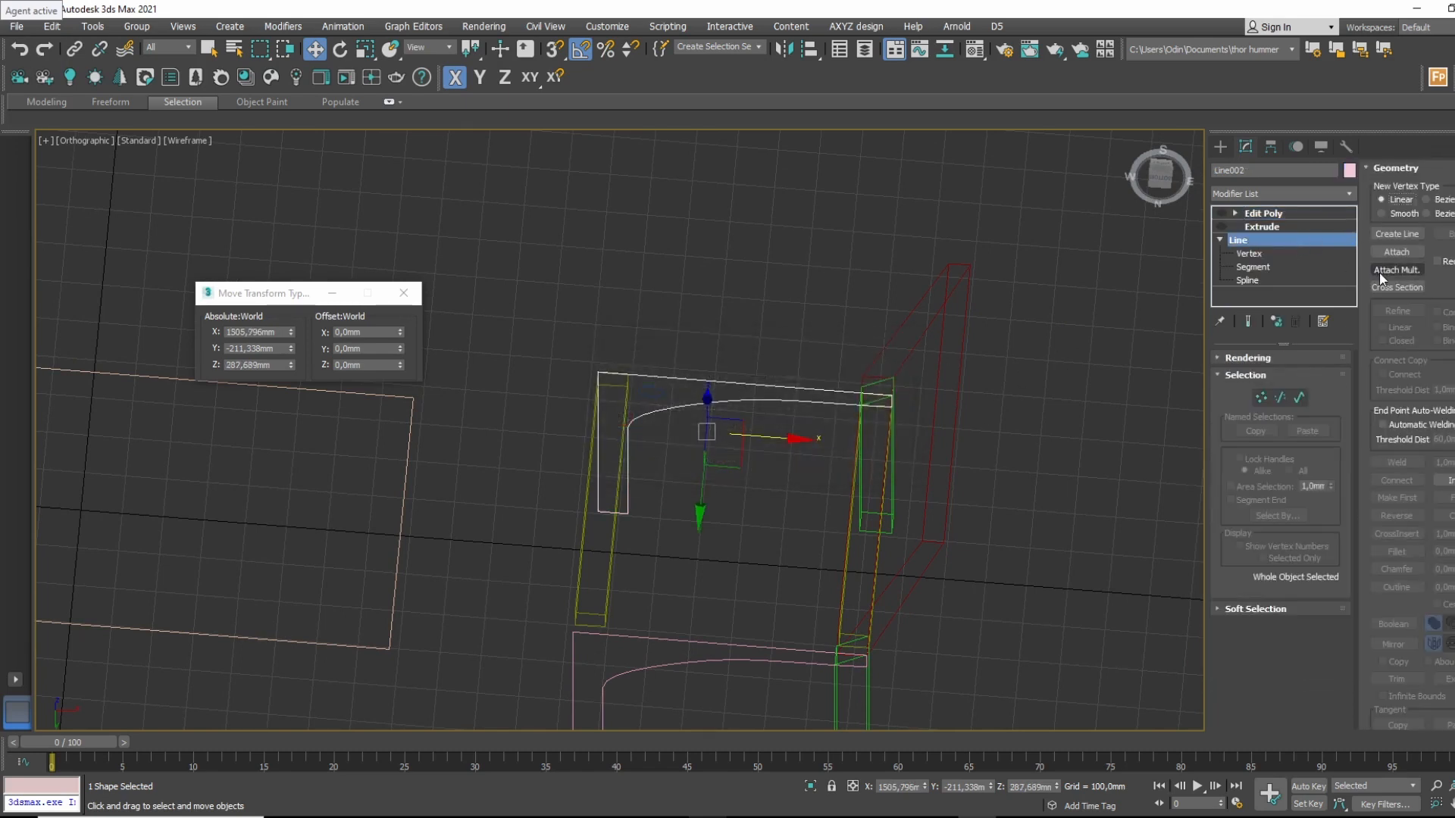
click(1396, 253)
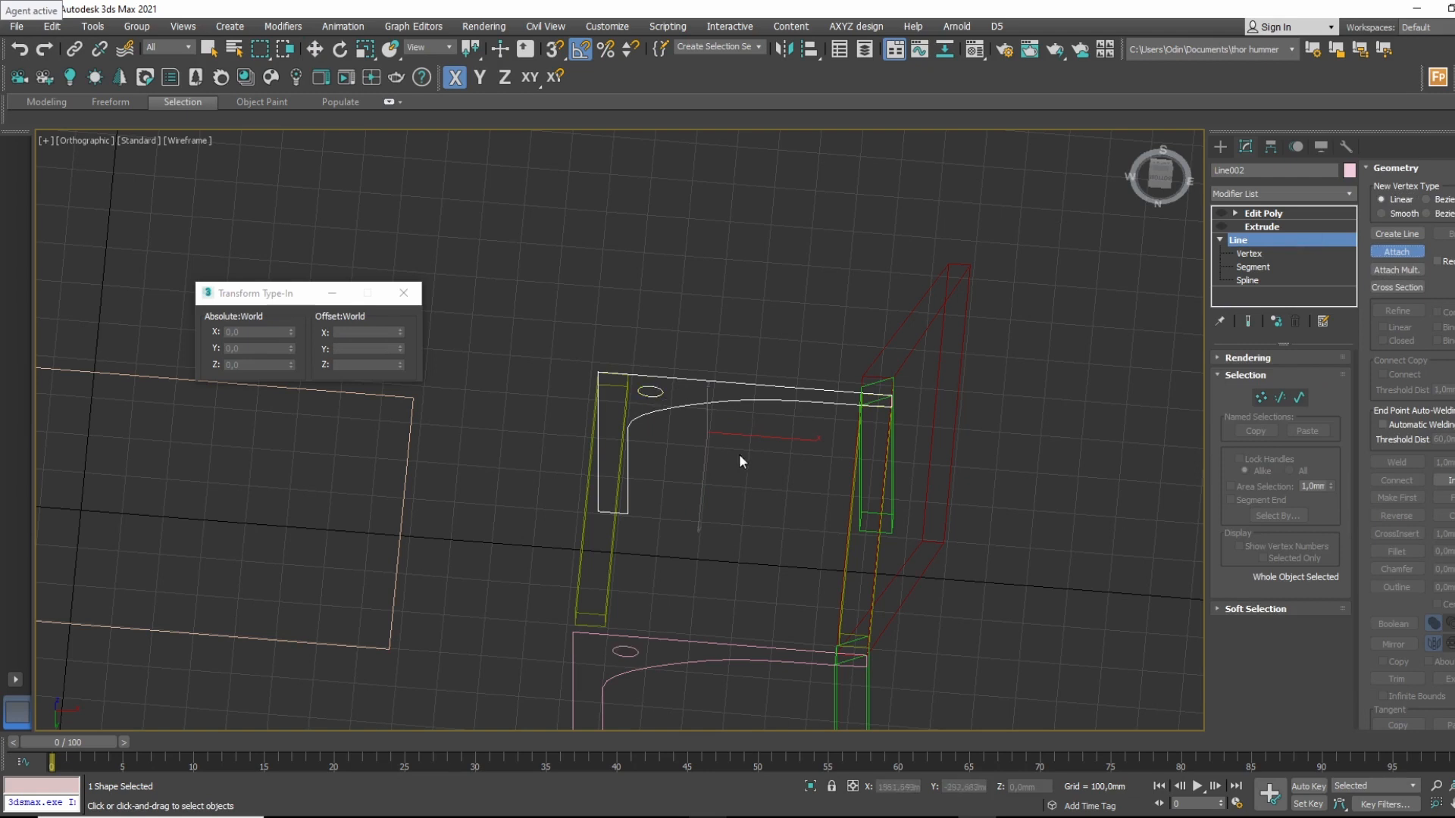
middle_drag(674, 443, 680, 371)
key(w)
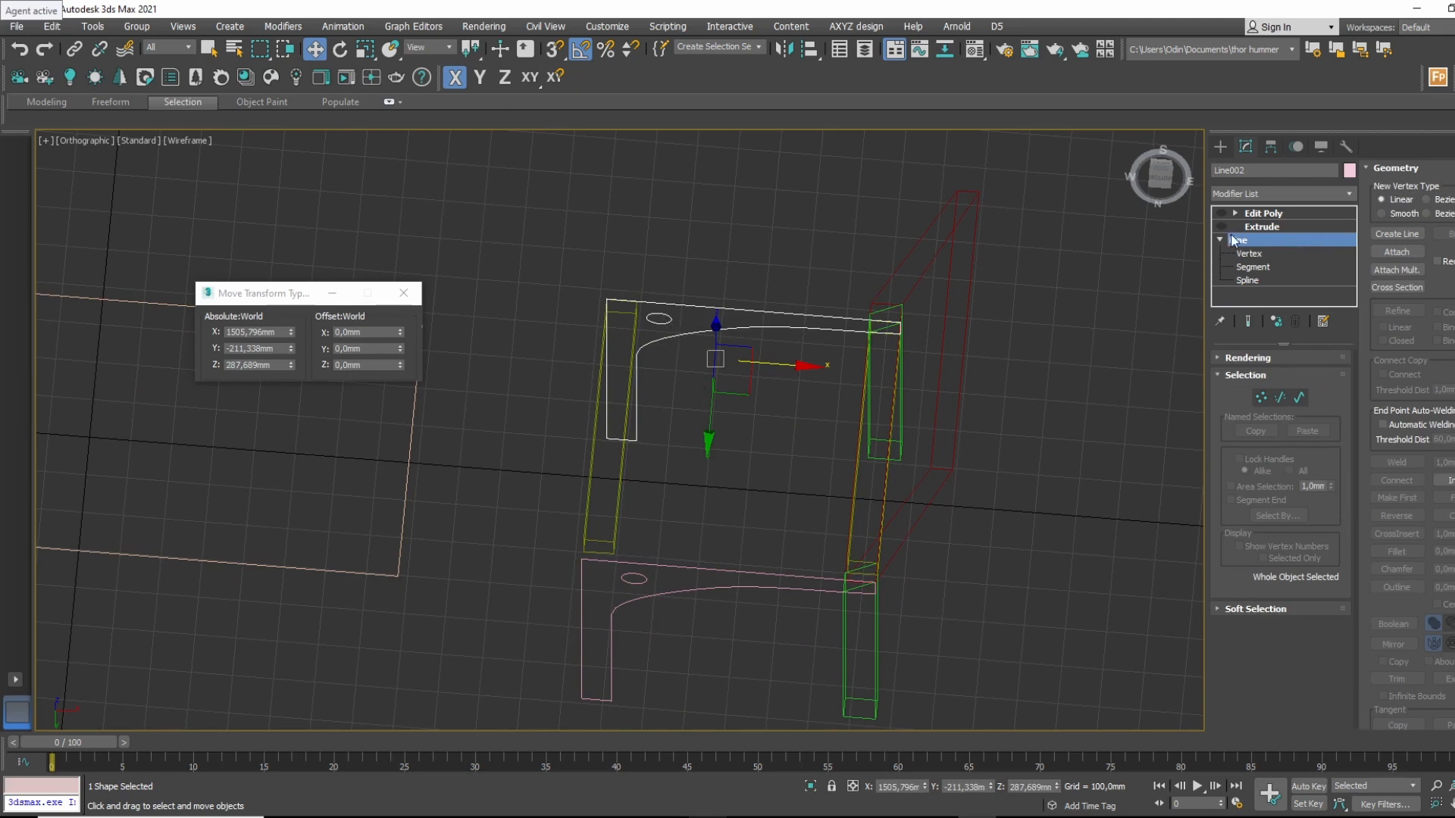
Turn the brackets' Extrude modifier back on and display the chair shaded in perspective.
click(1228, 228)
click(832, 459)
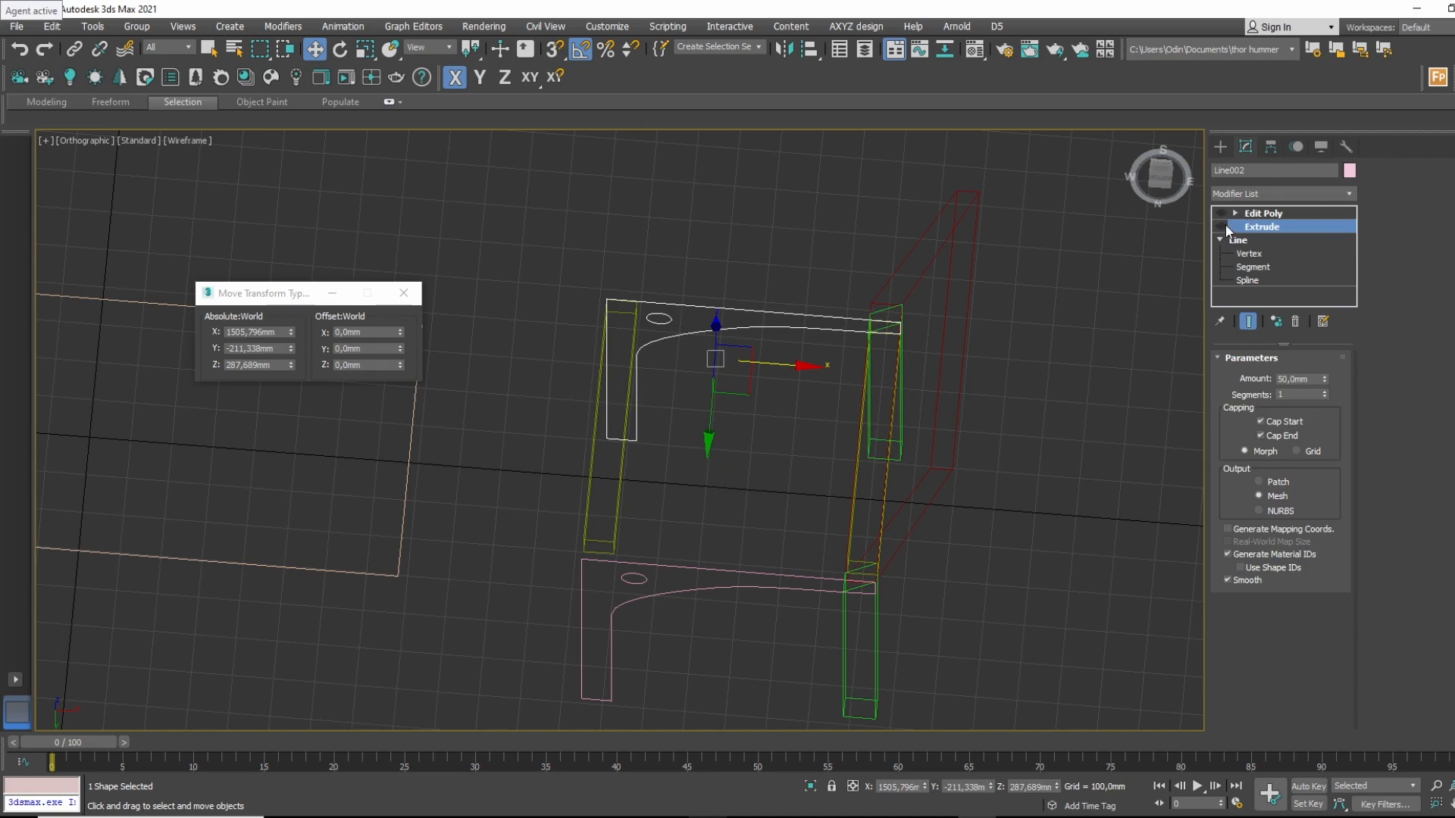
click(1220, 226)
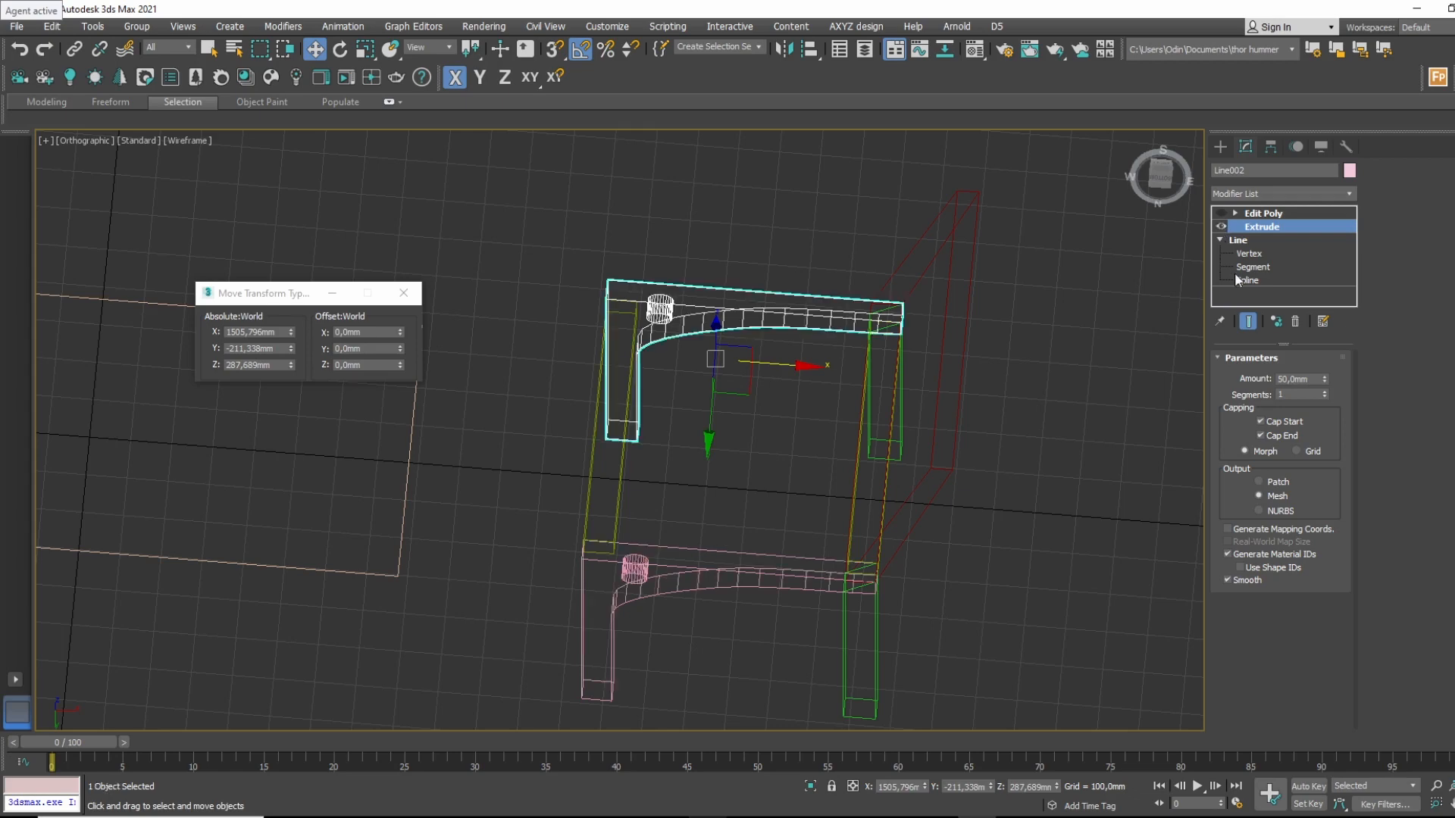
mouse_move(742, 353)
alt+middle_down()
mouse_move(740, 397)
mouse_move(749, 258)
mouse_move(747, 285)
mouse_move(803, 321)
alt+middle_up()
key(F3)
key(p)
middle_drag(715, 433, 718, 451)
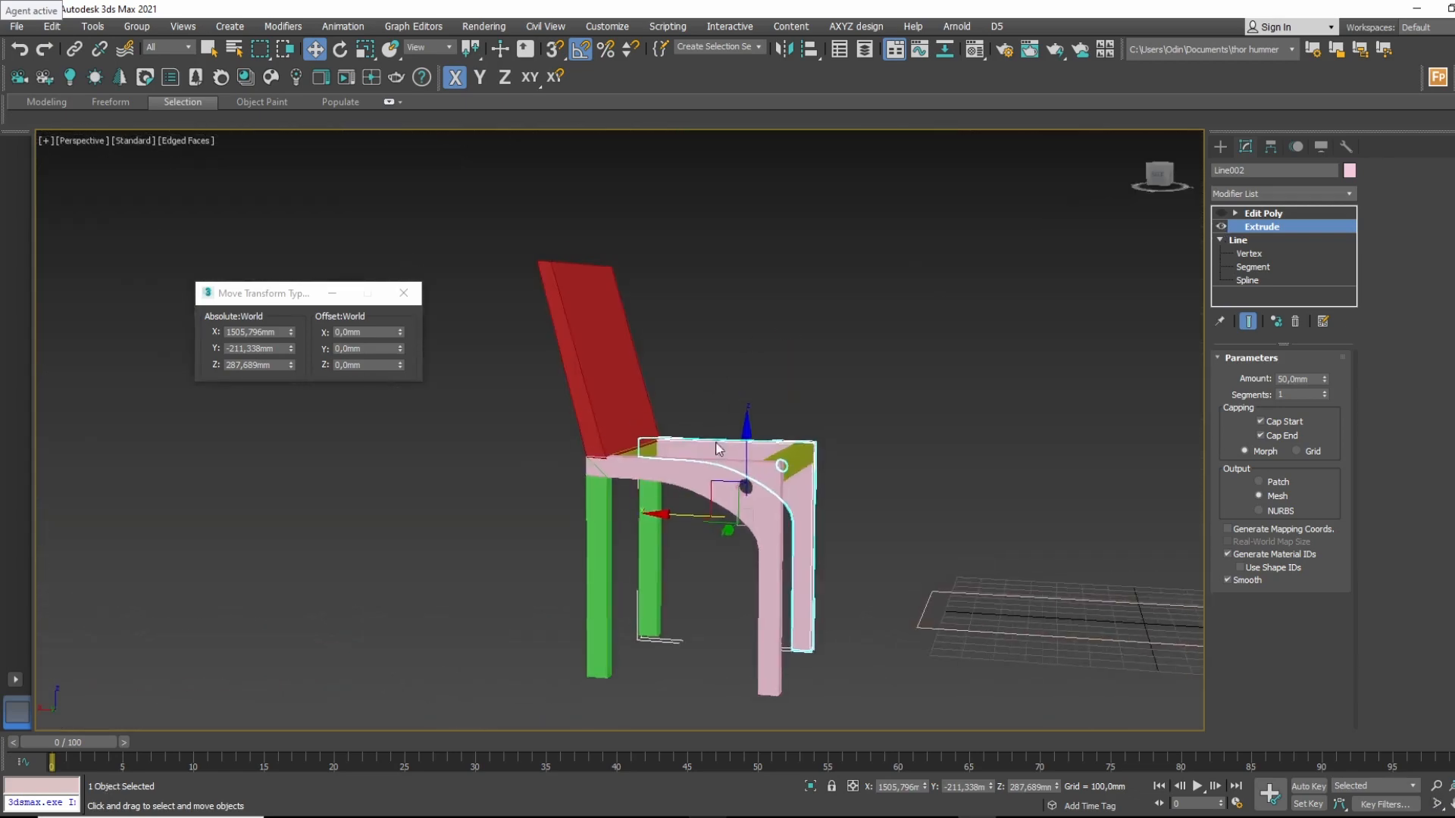
Turn the Edit Poly modifier back on for bracket Line003 to restore the mitred ends, and deselect it.
scroll(731, 457, up, 5)
alt+middle_drag(766, 556, 809, 476)
middle_drag(551, 487, 576, 482)
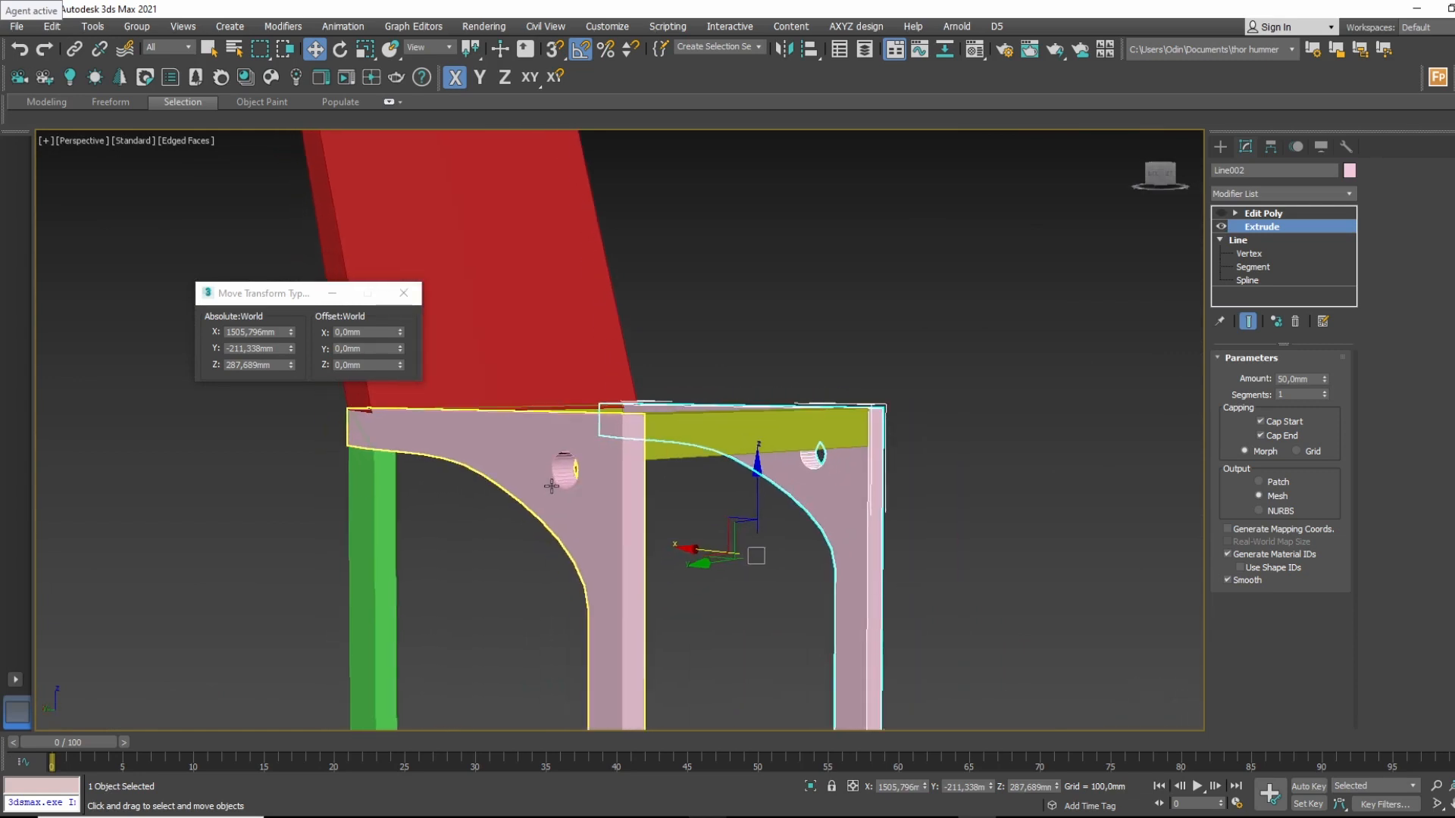
alt+middle_drag(488, 520, 716, 474)
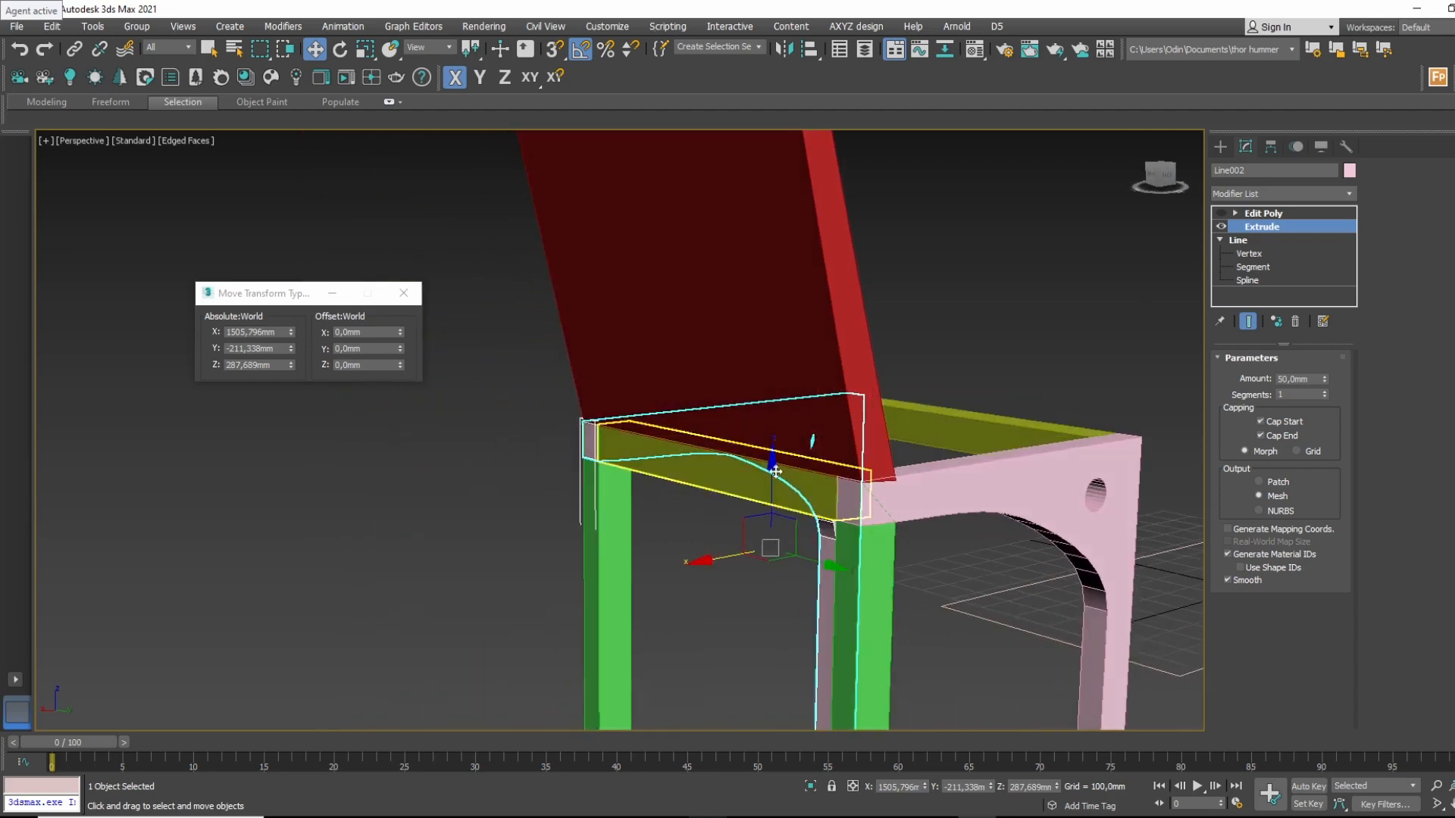
click(929, 492)
alt+middle_drag(980, 488, 877, 540)
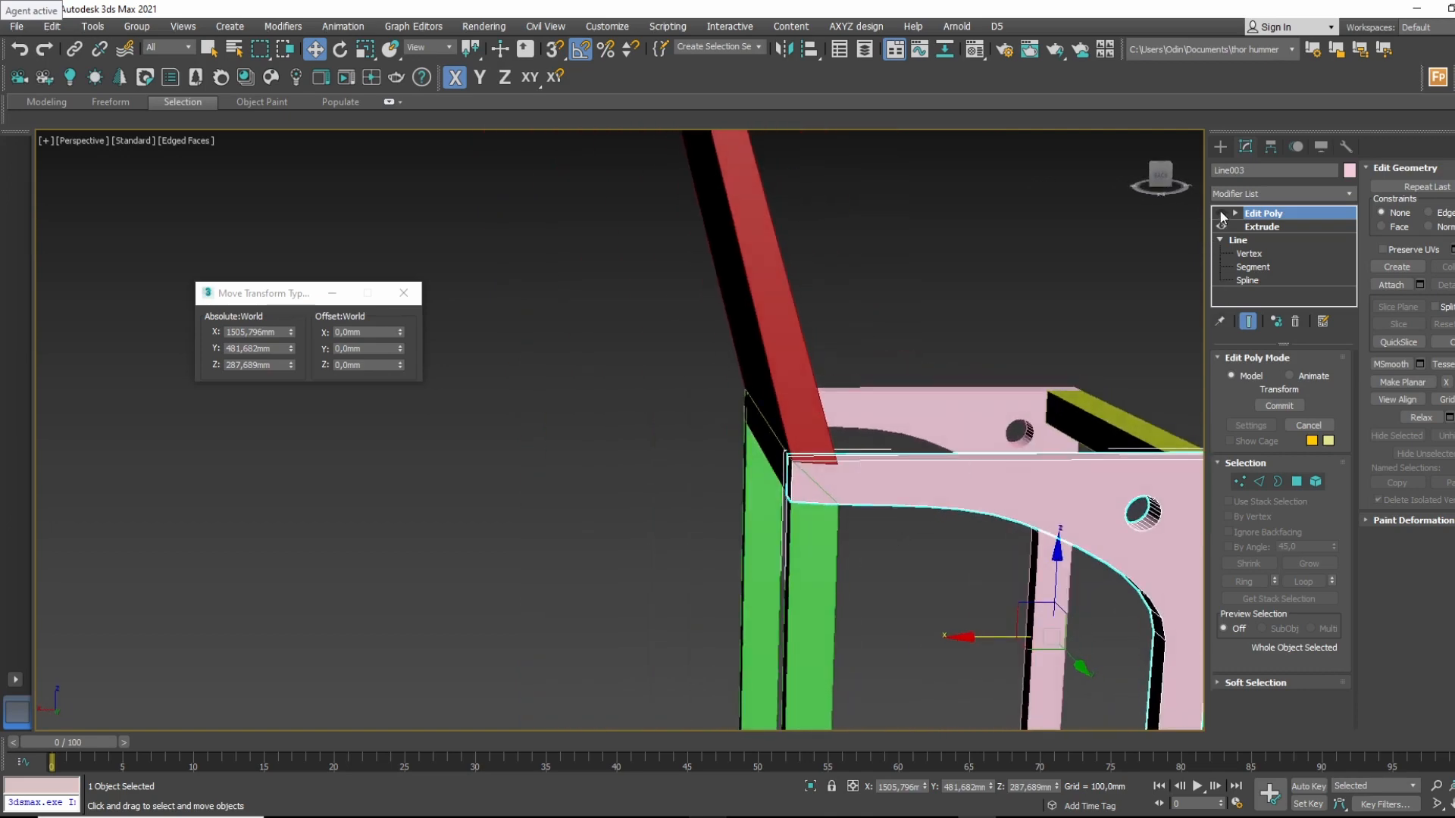
click(1221, 216)
middle_drag(903, 465, 505, 371)
alt+middle_drag(1146, 238, 615, 343)
scroll(639, 407, down, 4)
middle_drag(639, 409, 654, 362)
click(751, 503)
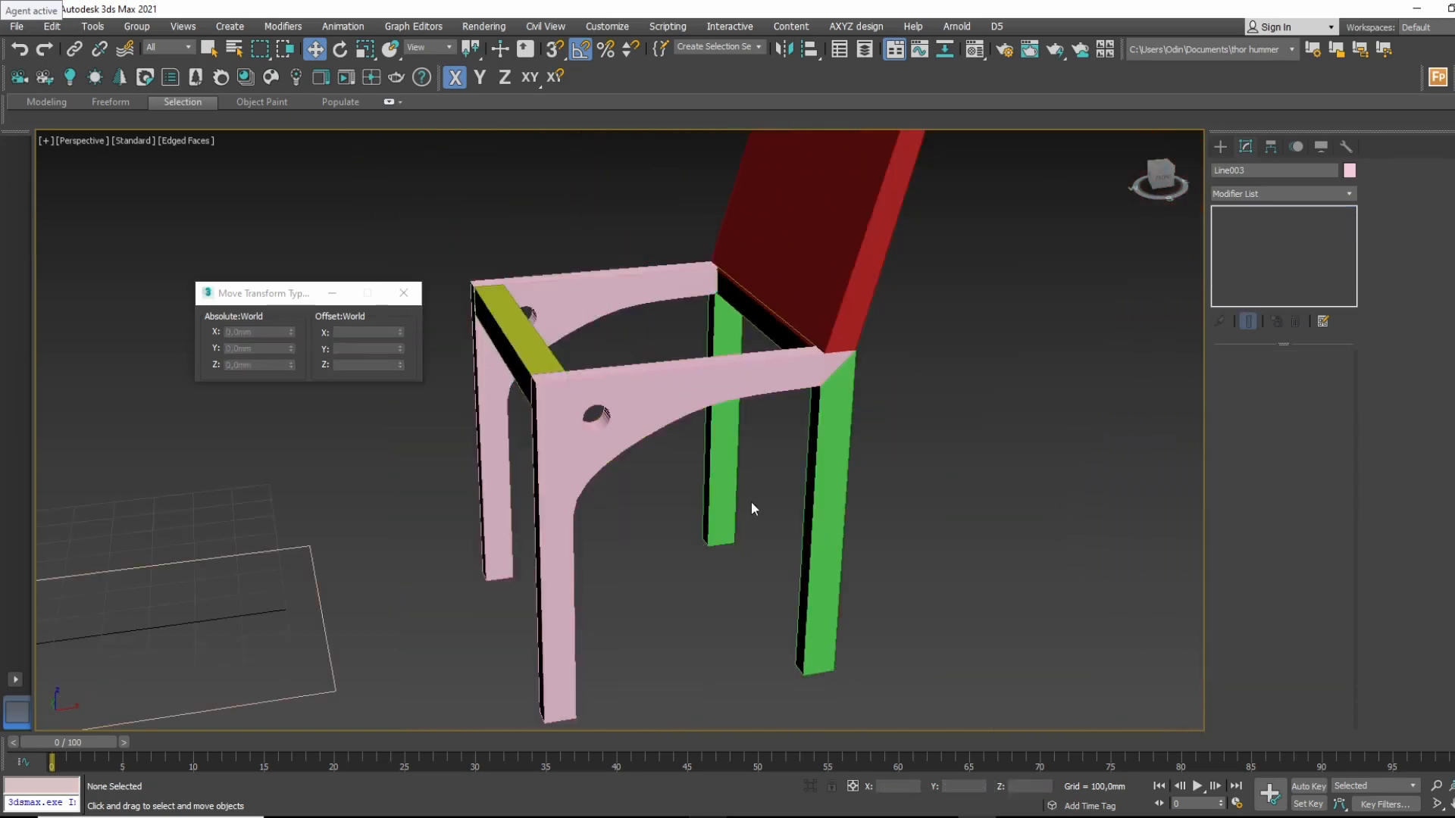
alt+middle_drag(909, 500, 747, 481)
middle_drag(446, 288, 889, 361)
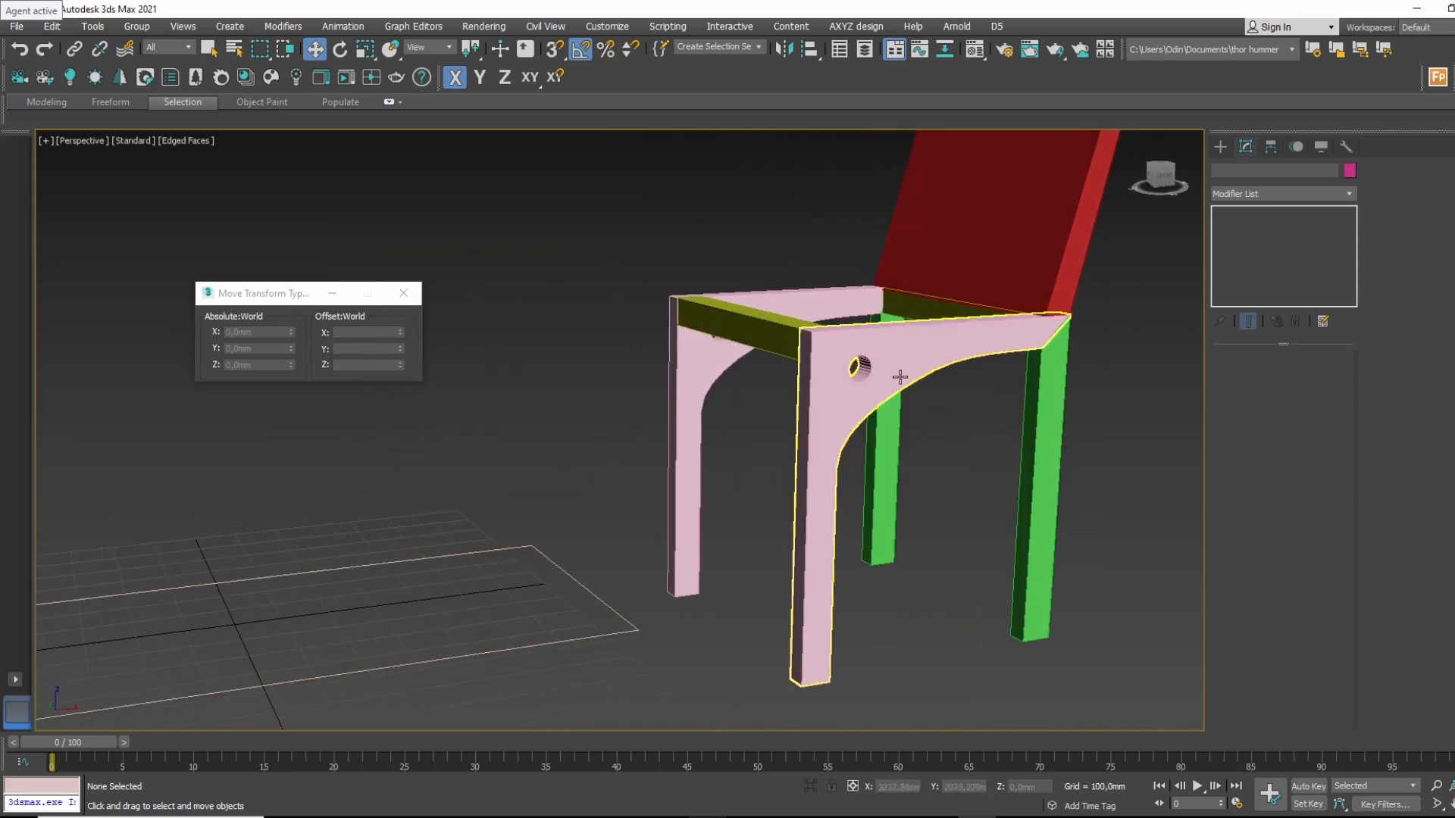
Add a Chamfer modifier above Edit Poly on the holed bracket Line002 and set its amount to 3,62 mm.
click(917, 353)
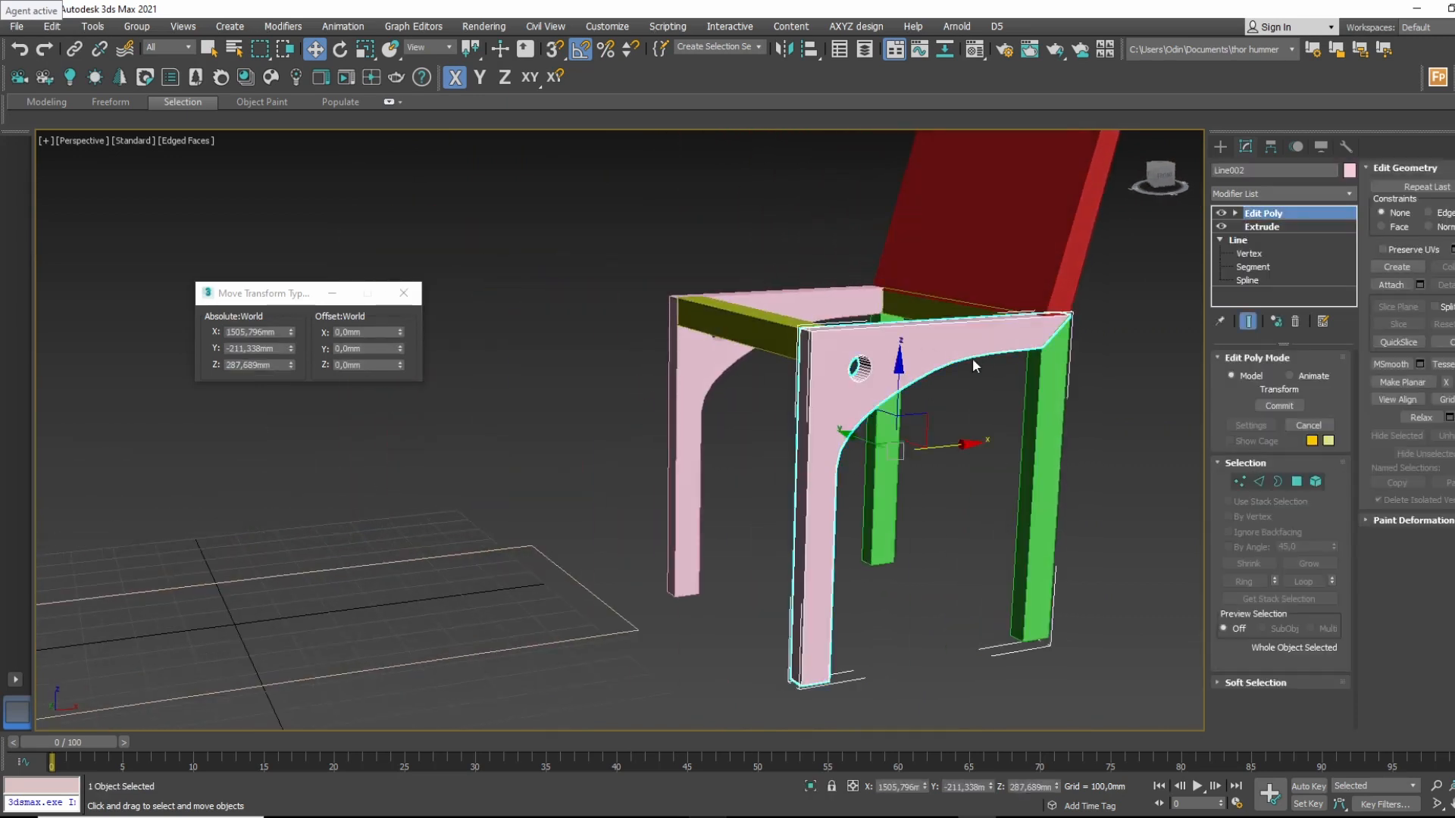
middle_drag(1017, 361, 940, 424)
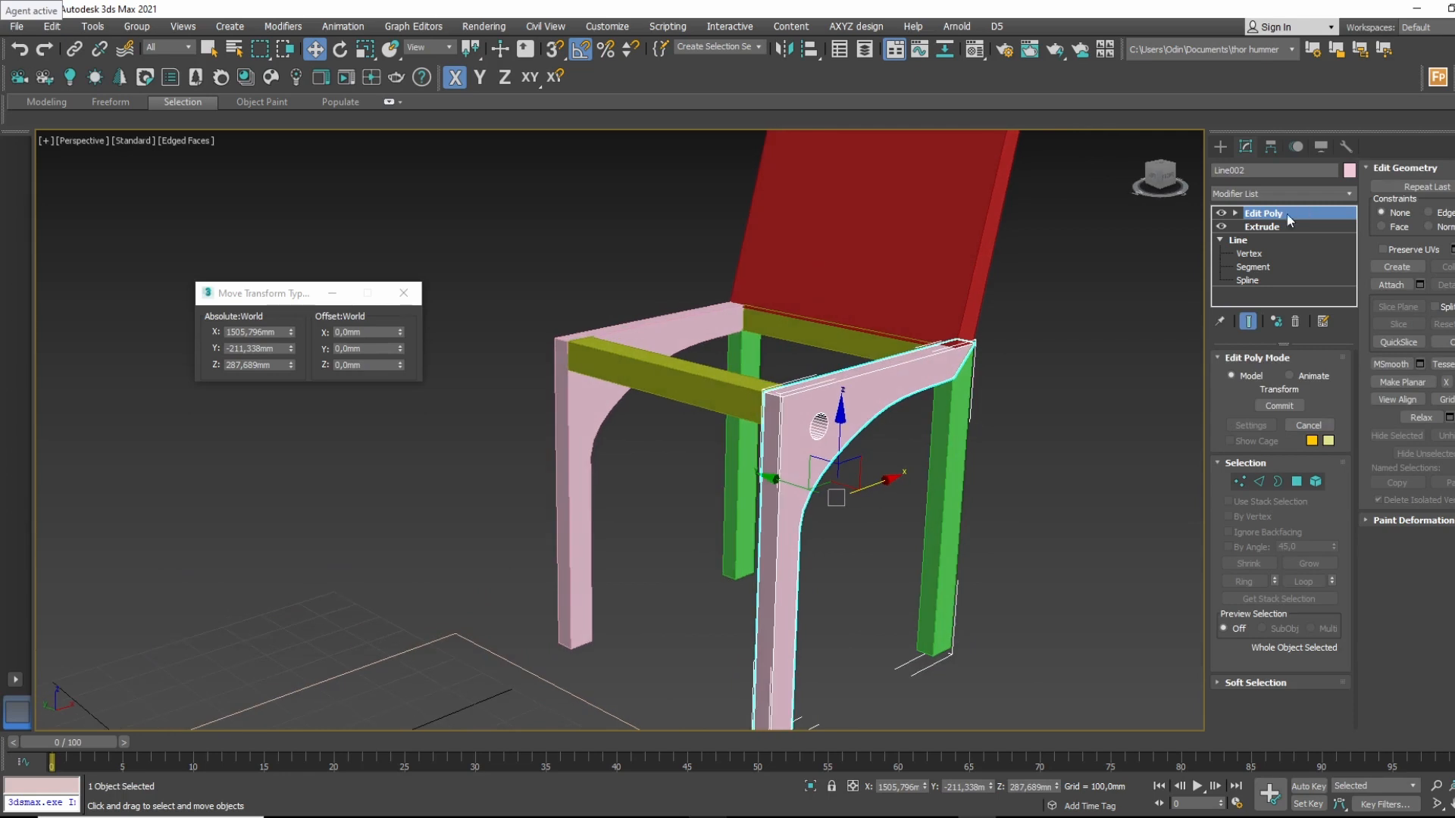
click(1285, 194)
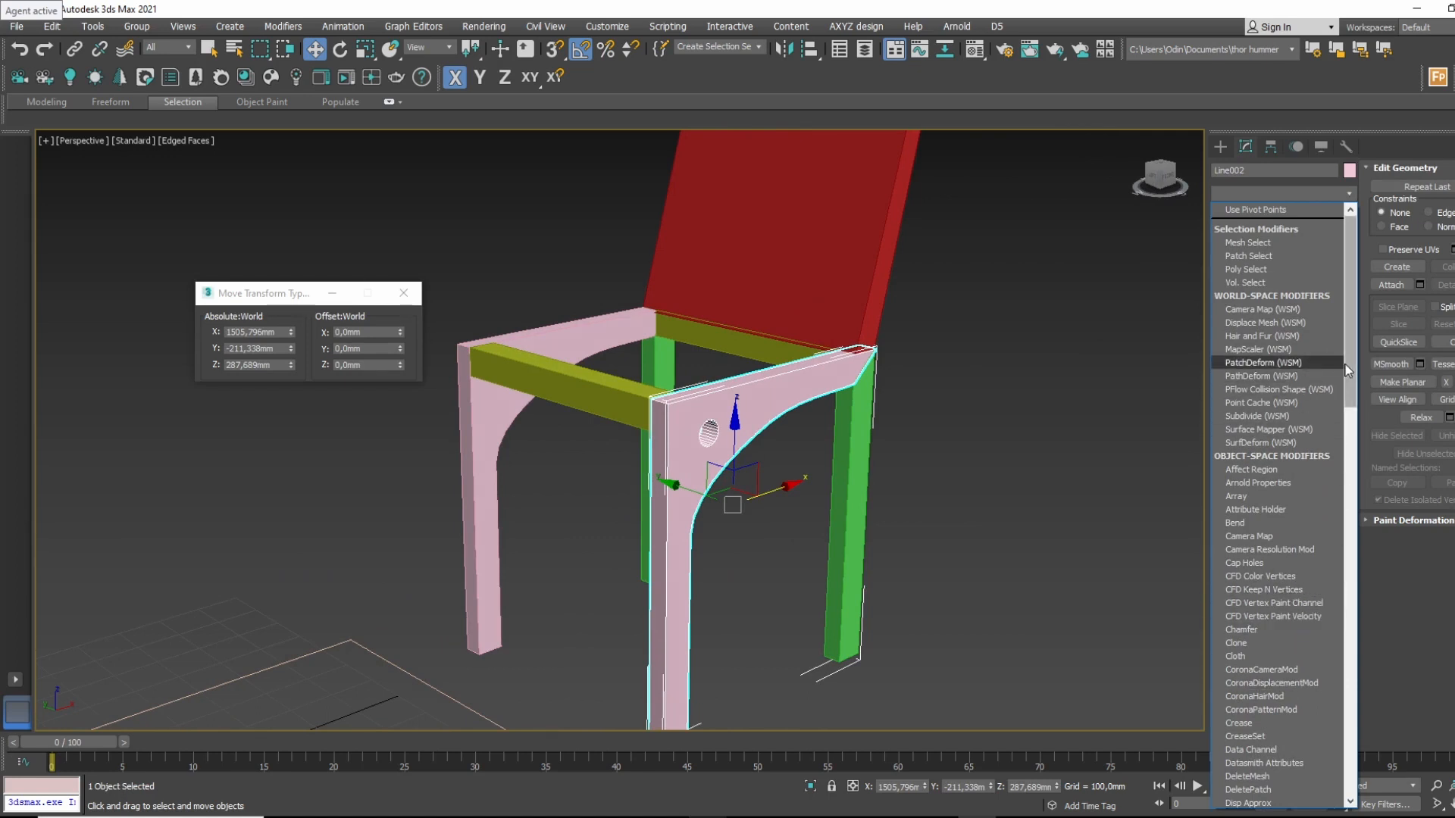
drag(1347, 370, 1350, 407)
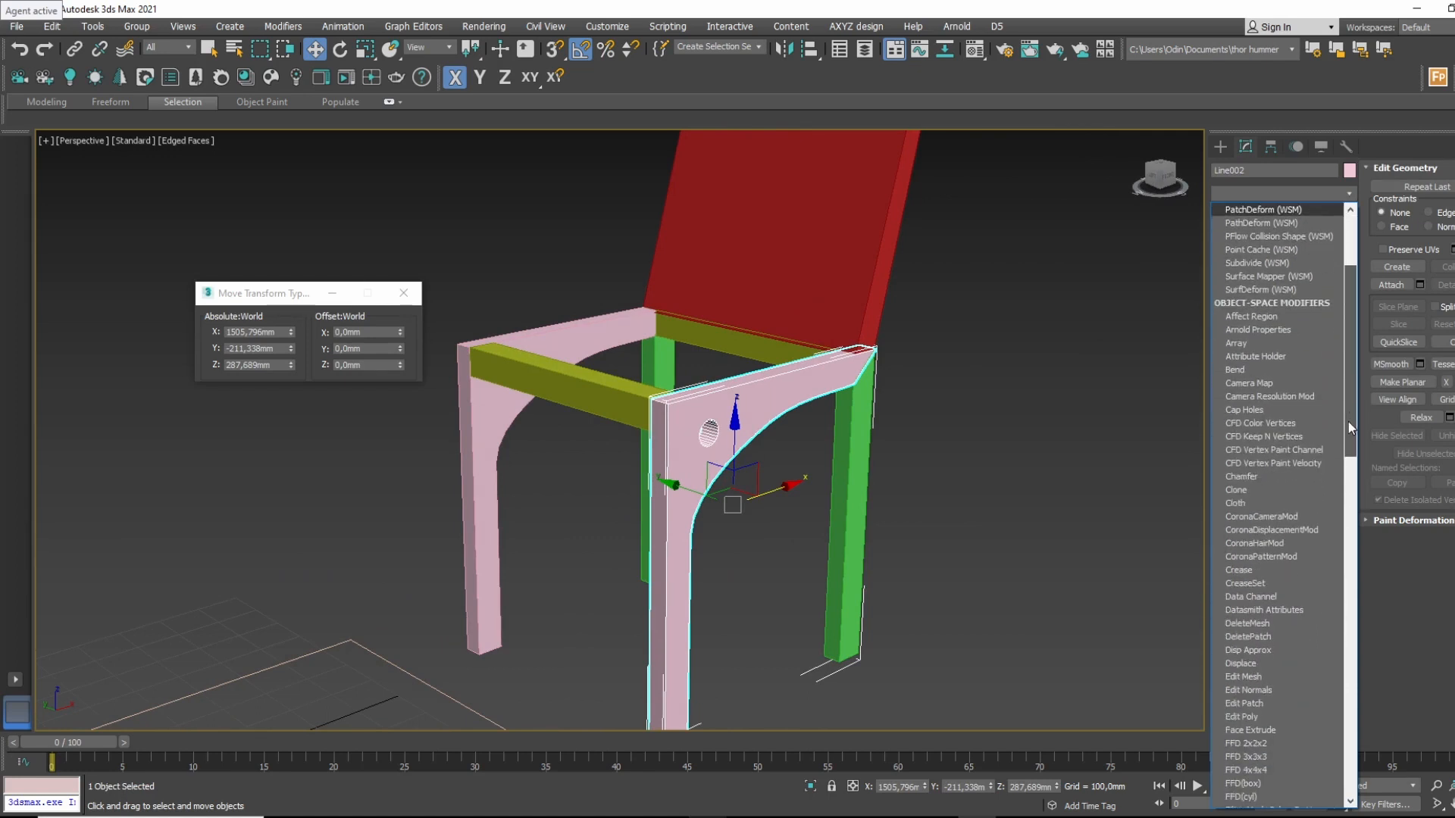
click(1279, 476)
scroll(702, 389, up, 3)
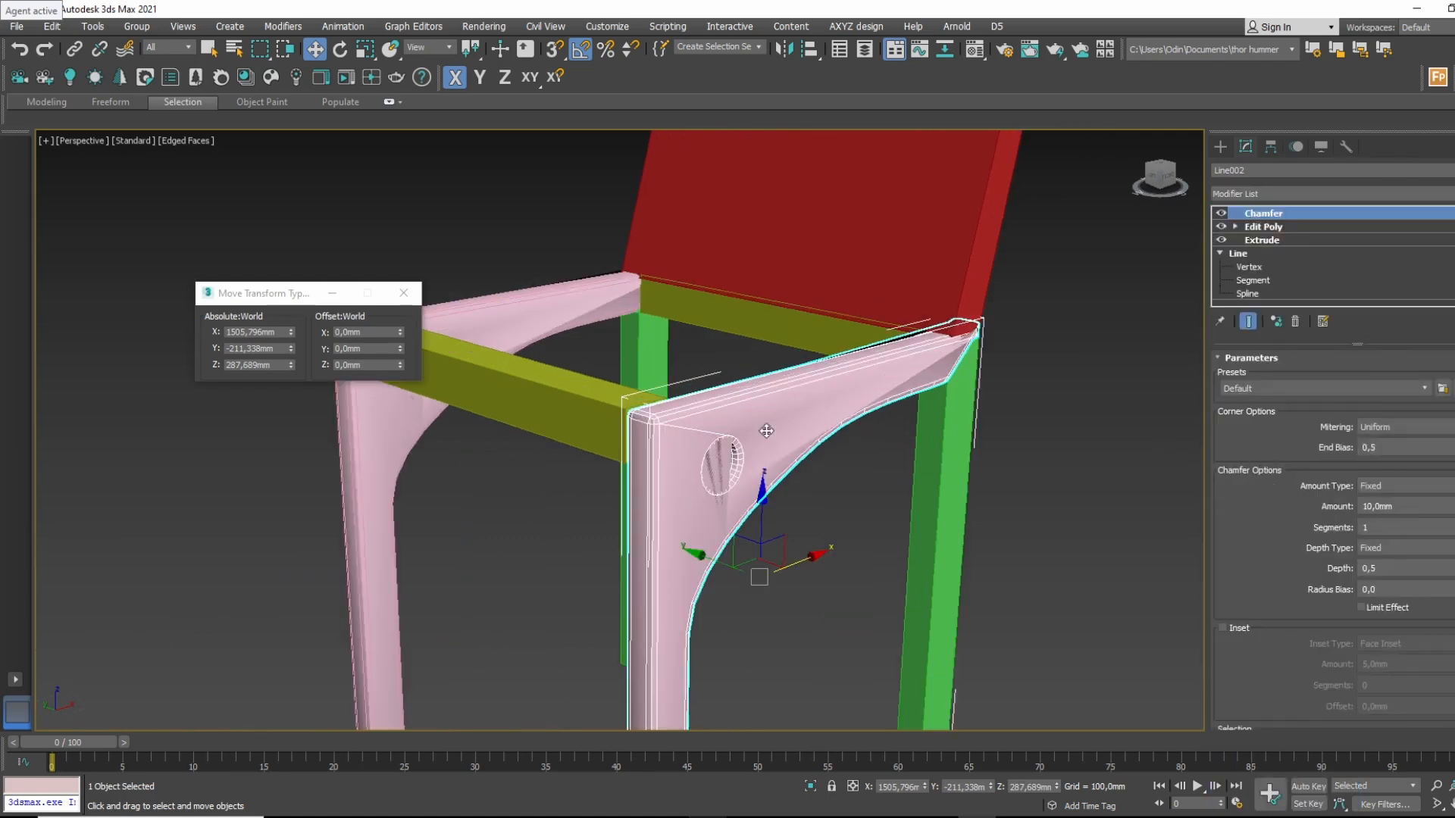
drag(1453, 507, 1452, 555)
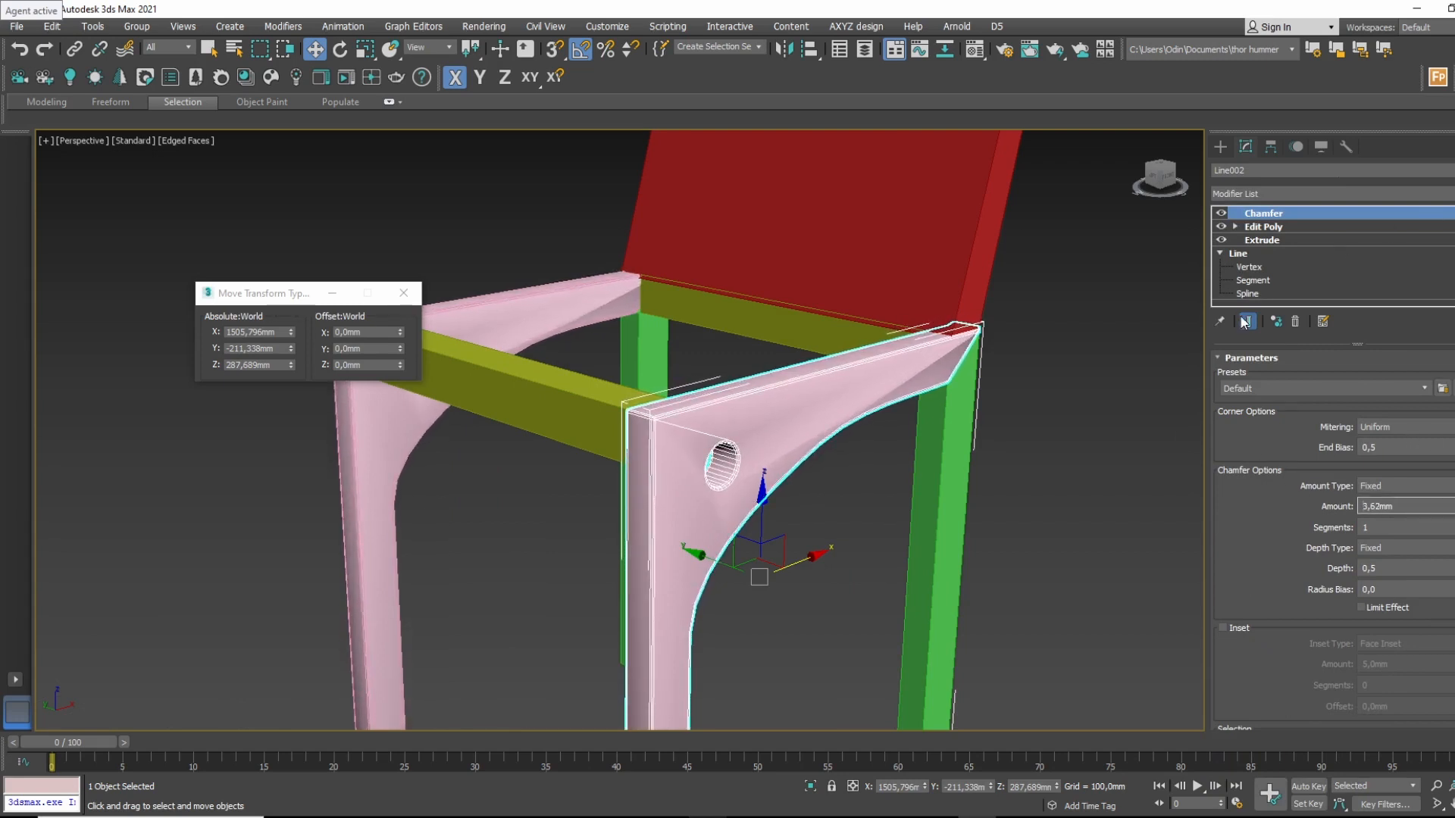
Set the Chamfer modifier's smoothing output to Smooth Chamfers Only.
middle_drag(1129, 438, 1068, 370)
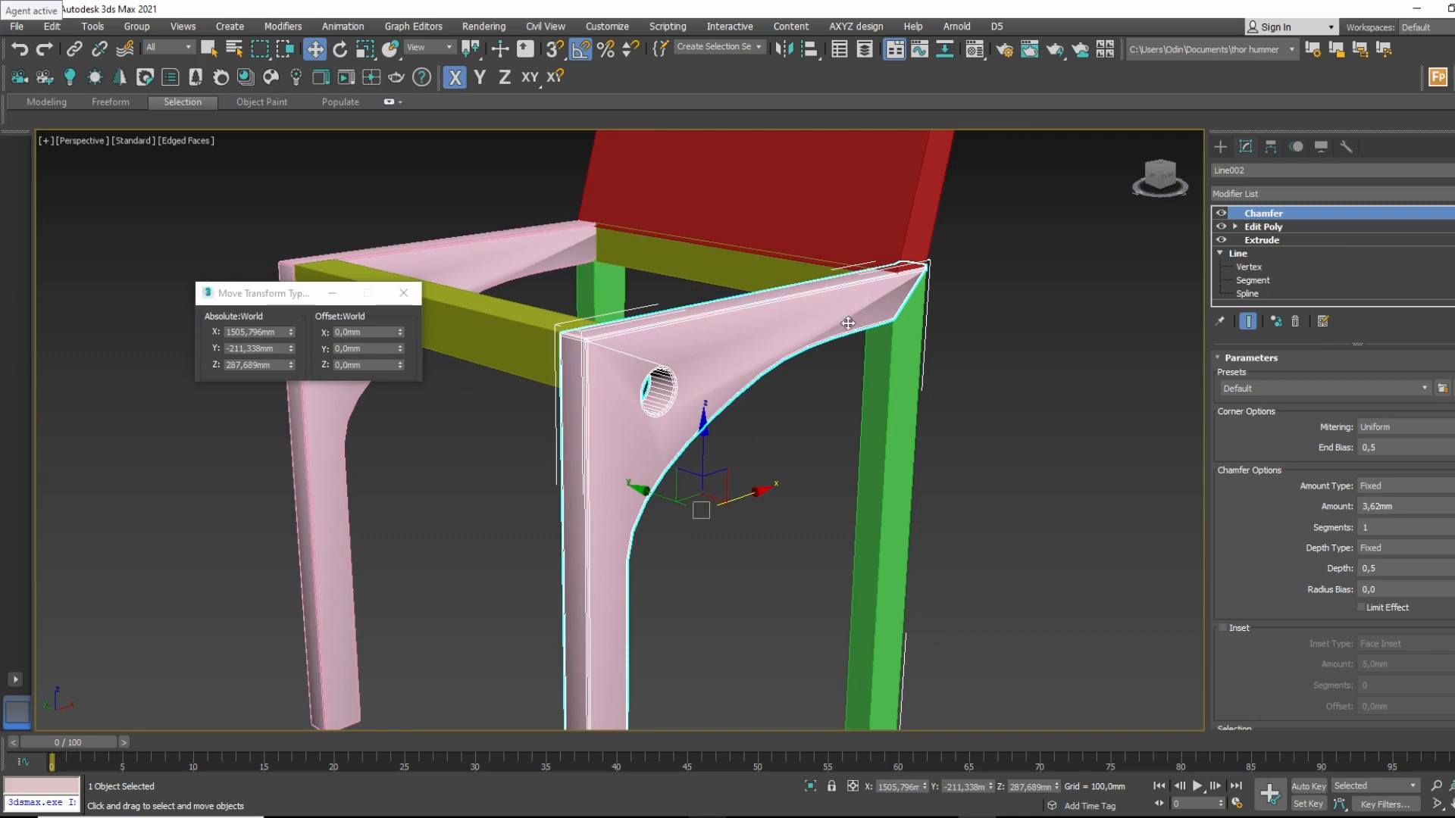
mouse_move(885, 321)
alt+middle_down()
mouse_move(854, 367)
mouse_move(900, 327)
alt+middle_up()
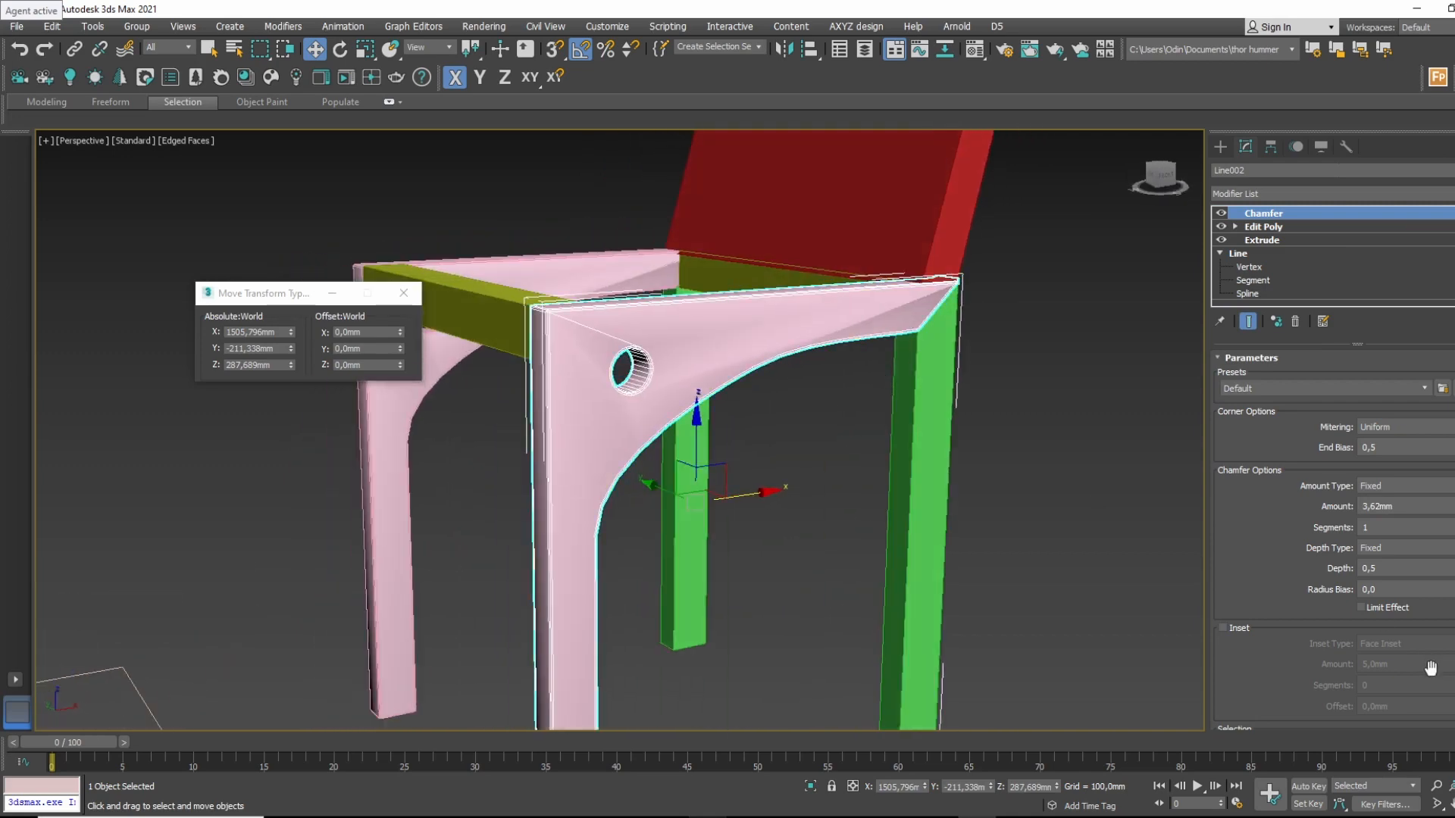
drag(1314, 588, 1296, 205)
click(1379, 643)
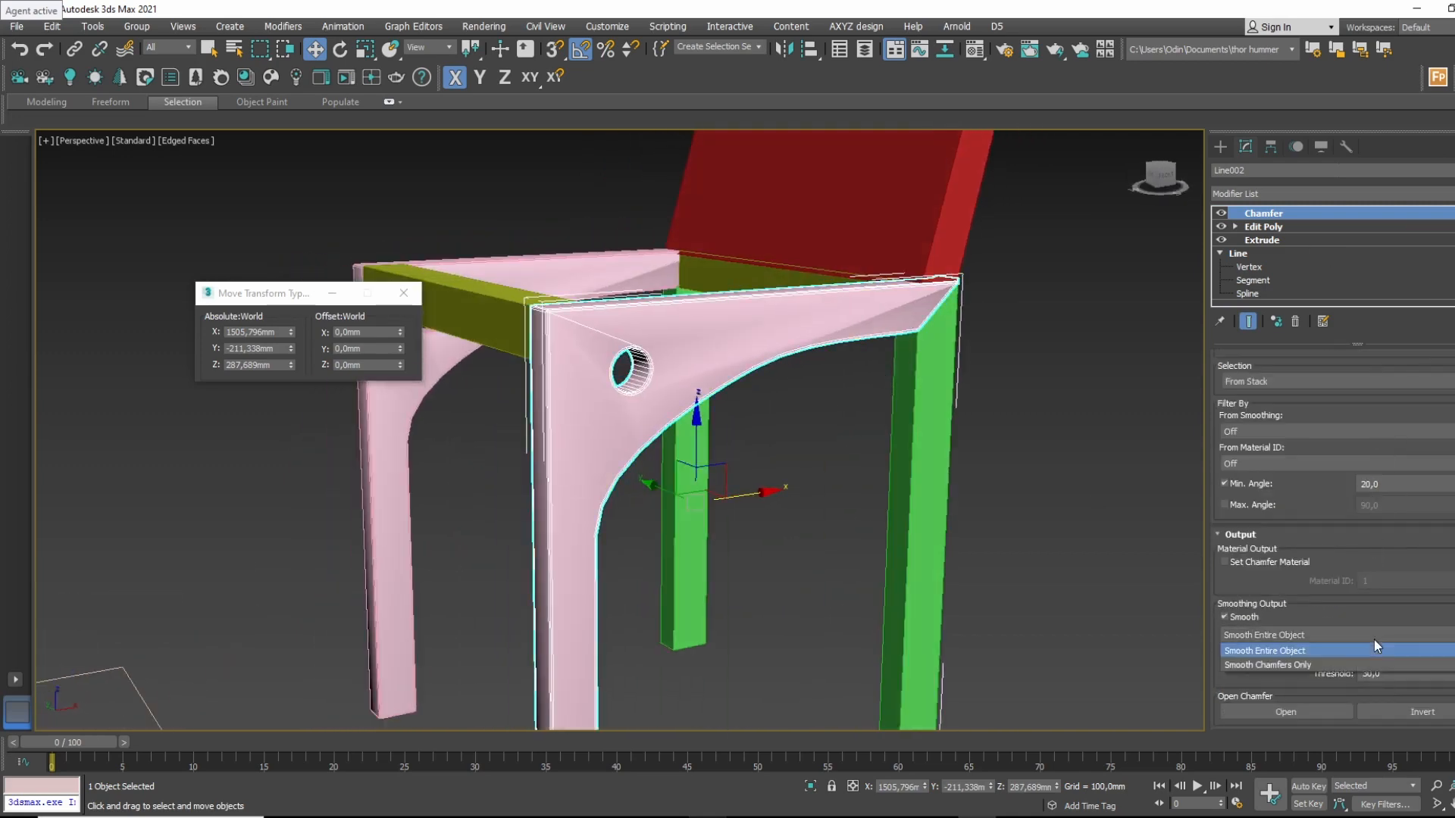
click(1342, 660)
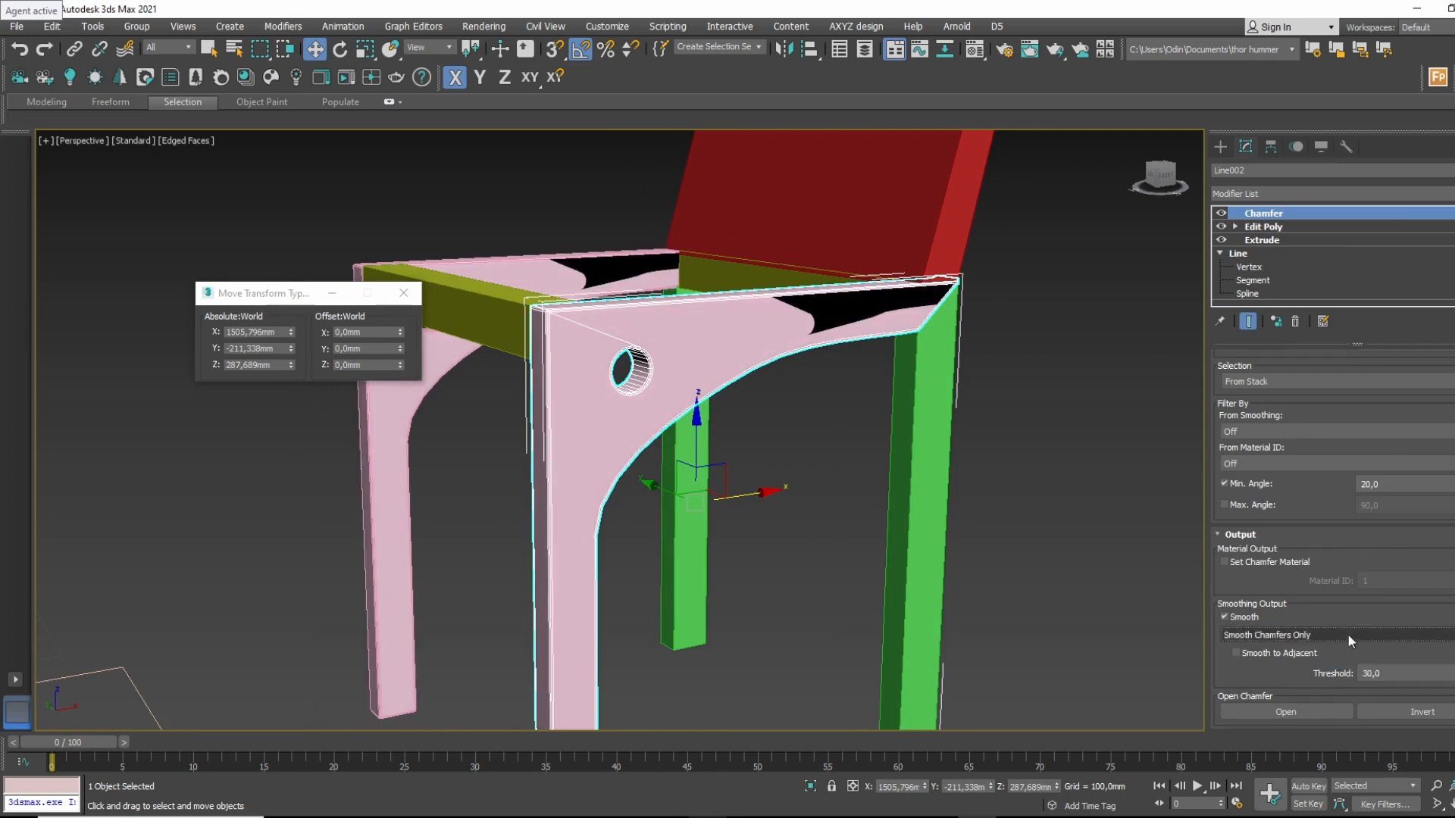
Set the chamfer amount to 5,5 mm with 4 segments and display the chair without edged faces.
drag(1337, 451, 1331, 788)
alt+drag(1453, 480, 1444, 350)
click(1453, 498)
click(1453, 498)
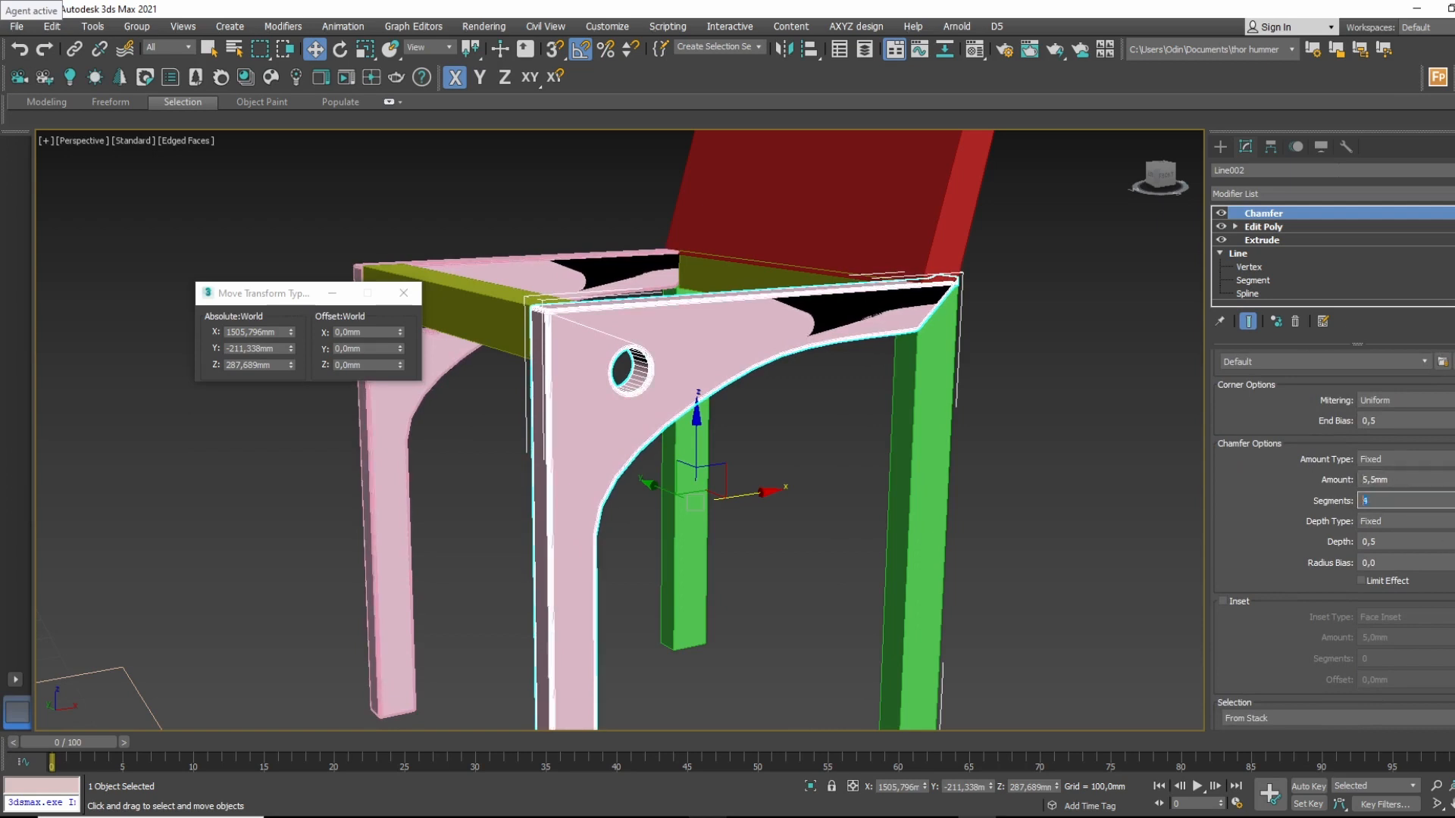
alt+middle_drag(879, 314, 940, 440)
click(1052, 353)
click(803, 334)
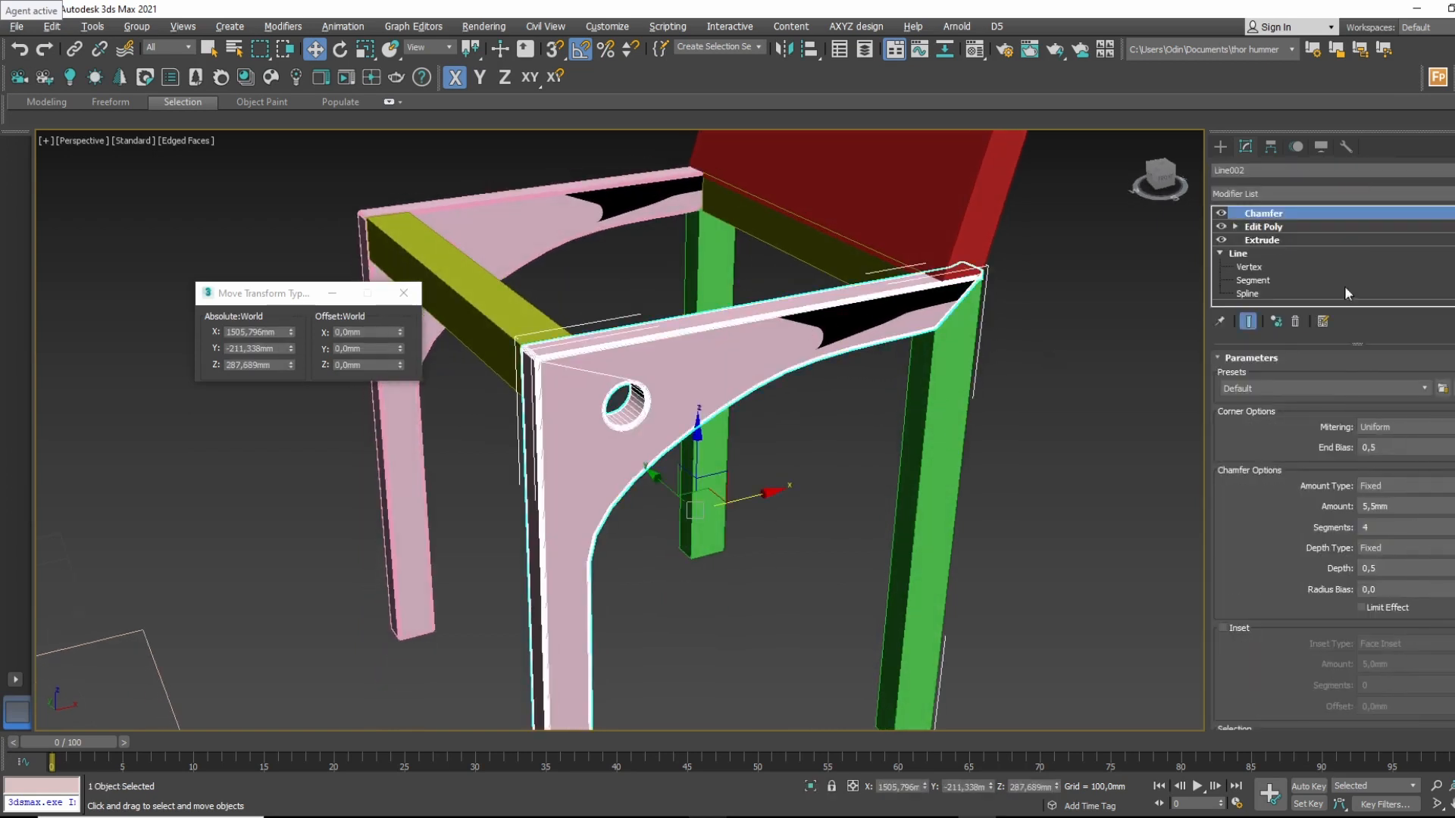
key(F4)
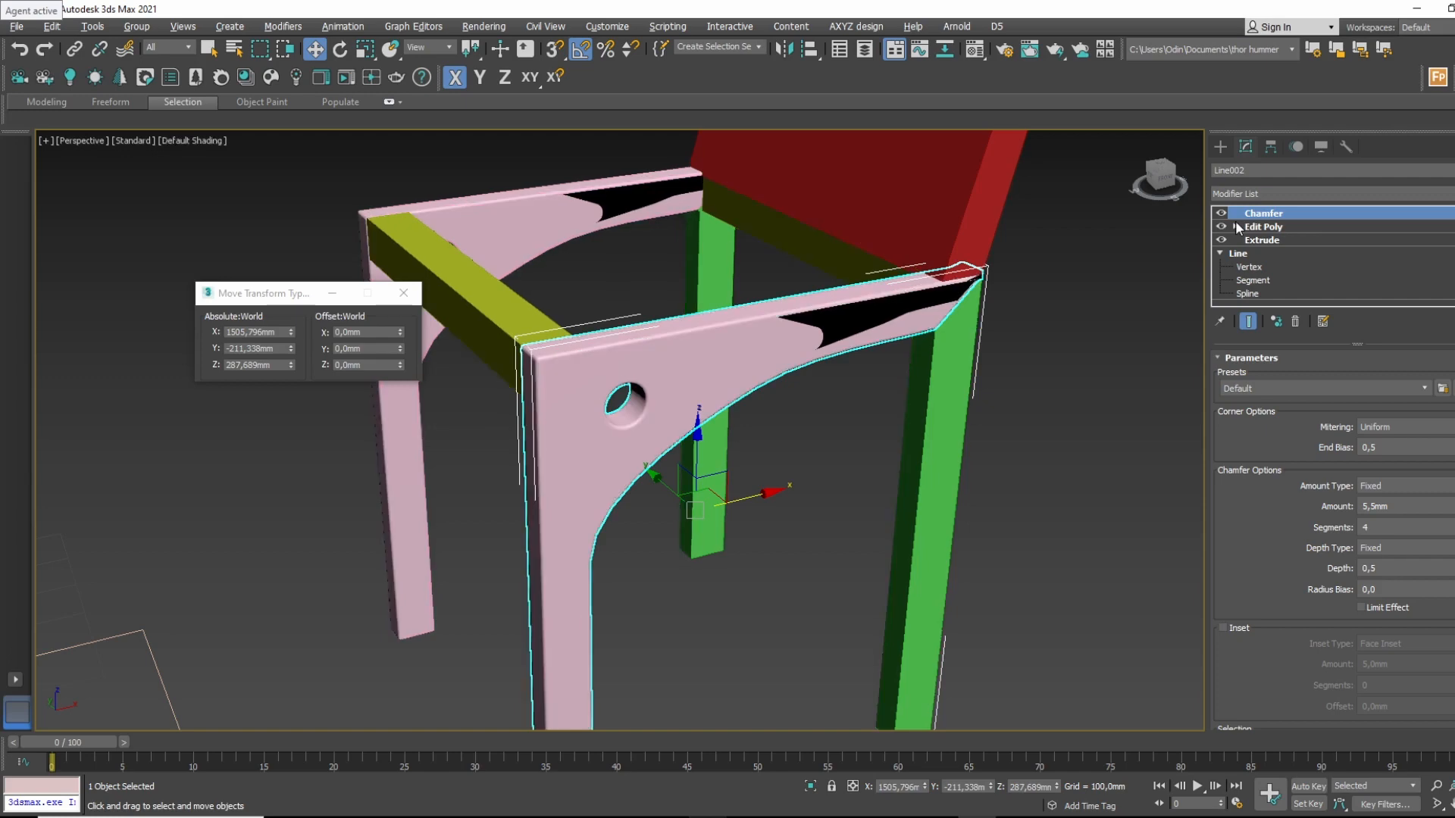
Activate Cut in bracket Line002's Edit Poly modifier and compare the bracket with the stack's end result shown and hidden.
mouse_move(758, 409)
alt+middle_down()
mouse_move(948, 384)
mouse_move(727, 385)
alt+middle_up()
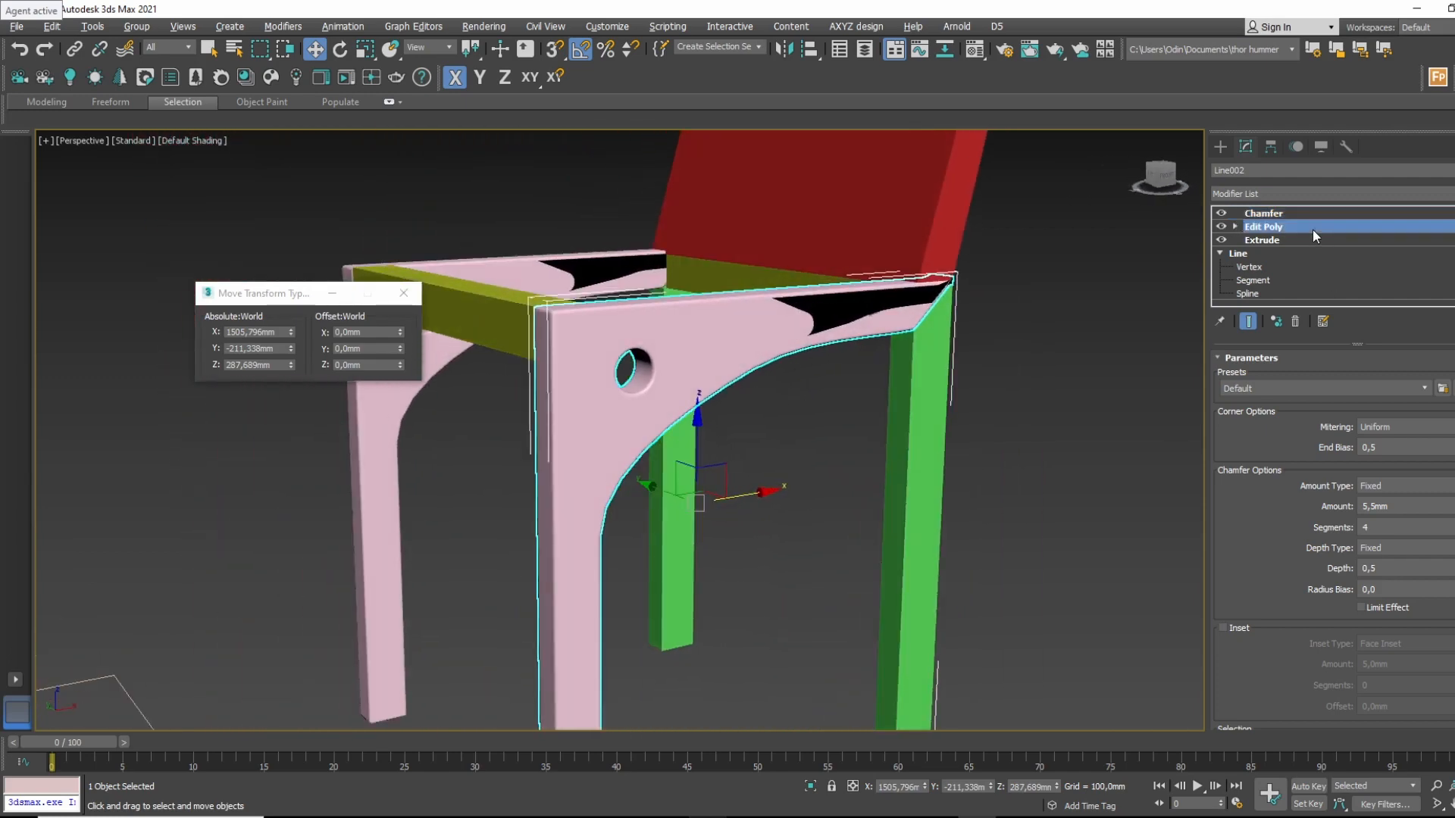
click(1244, 226)
click(1443, 344)
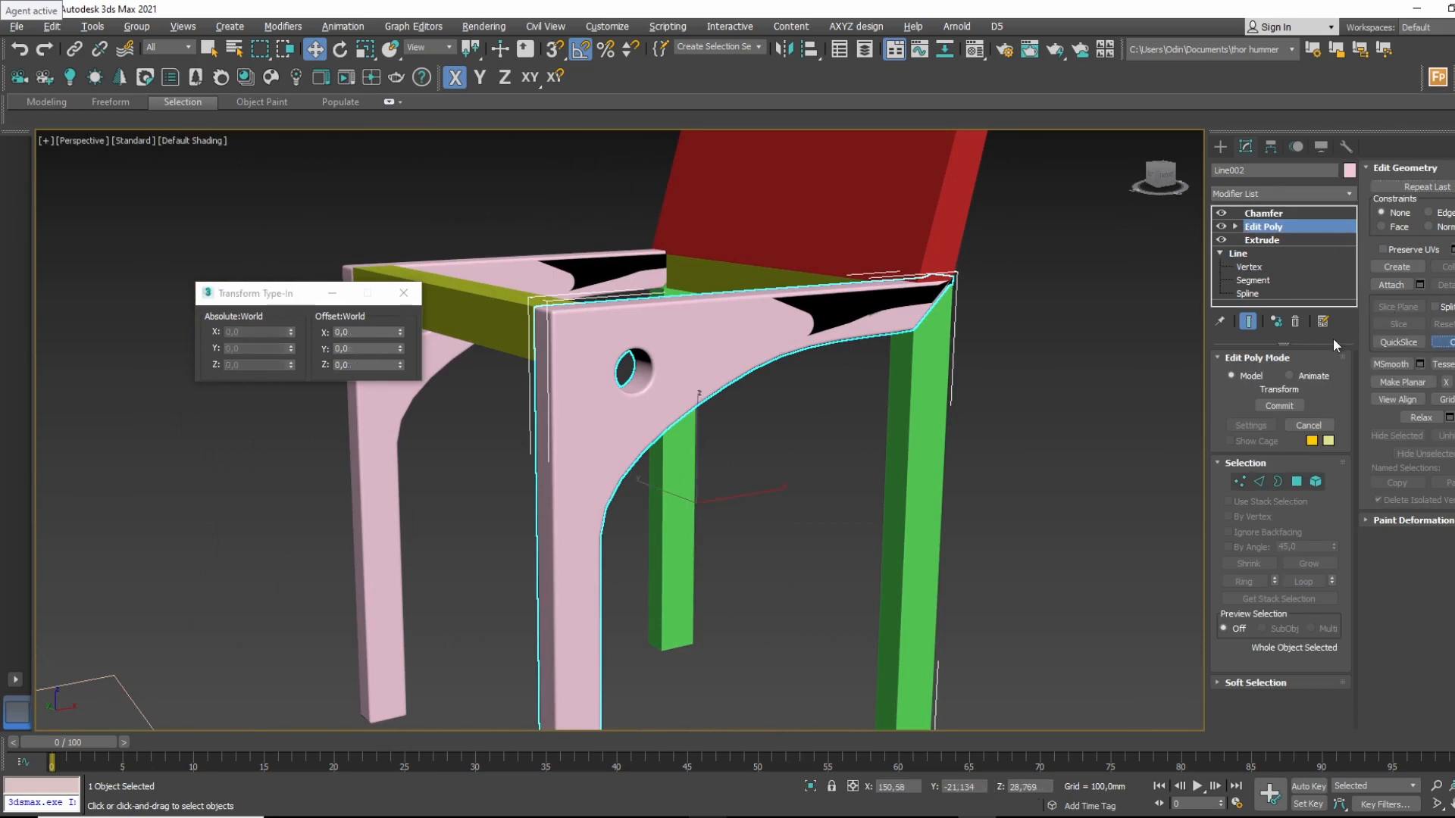
alt+middle_drag(885, 313, 816, 303)
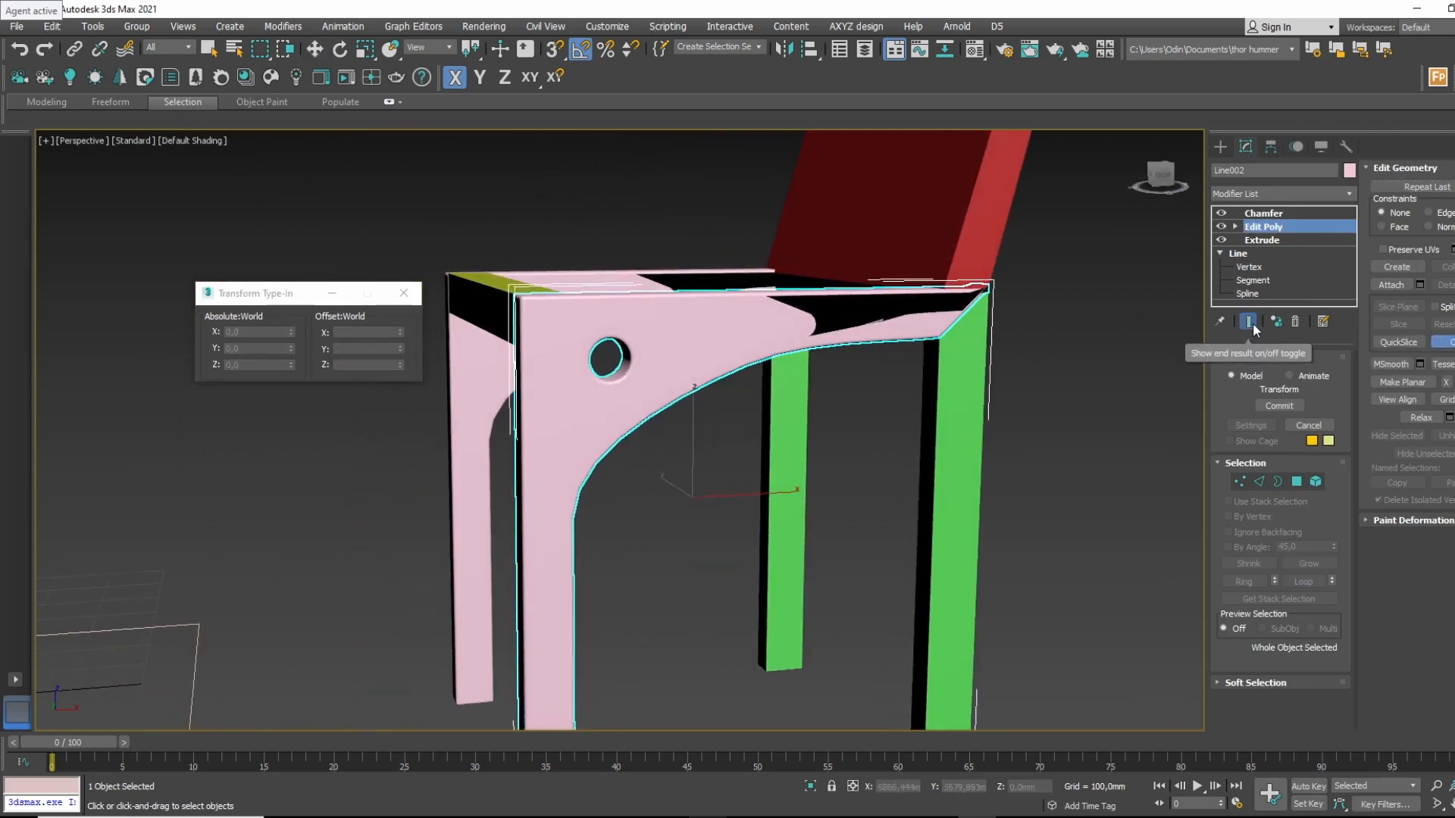
click(1248, 323)
alt+middle_drag(1171, 335, 1137, 333)
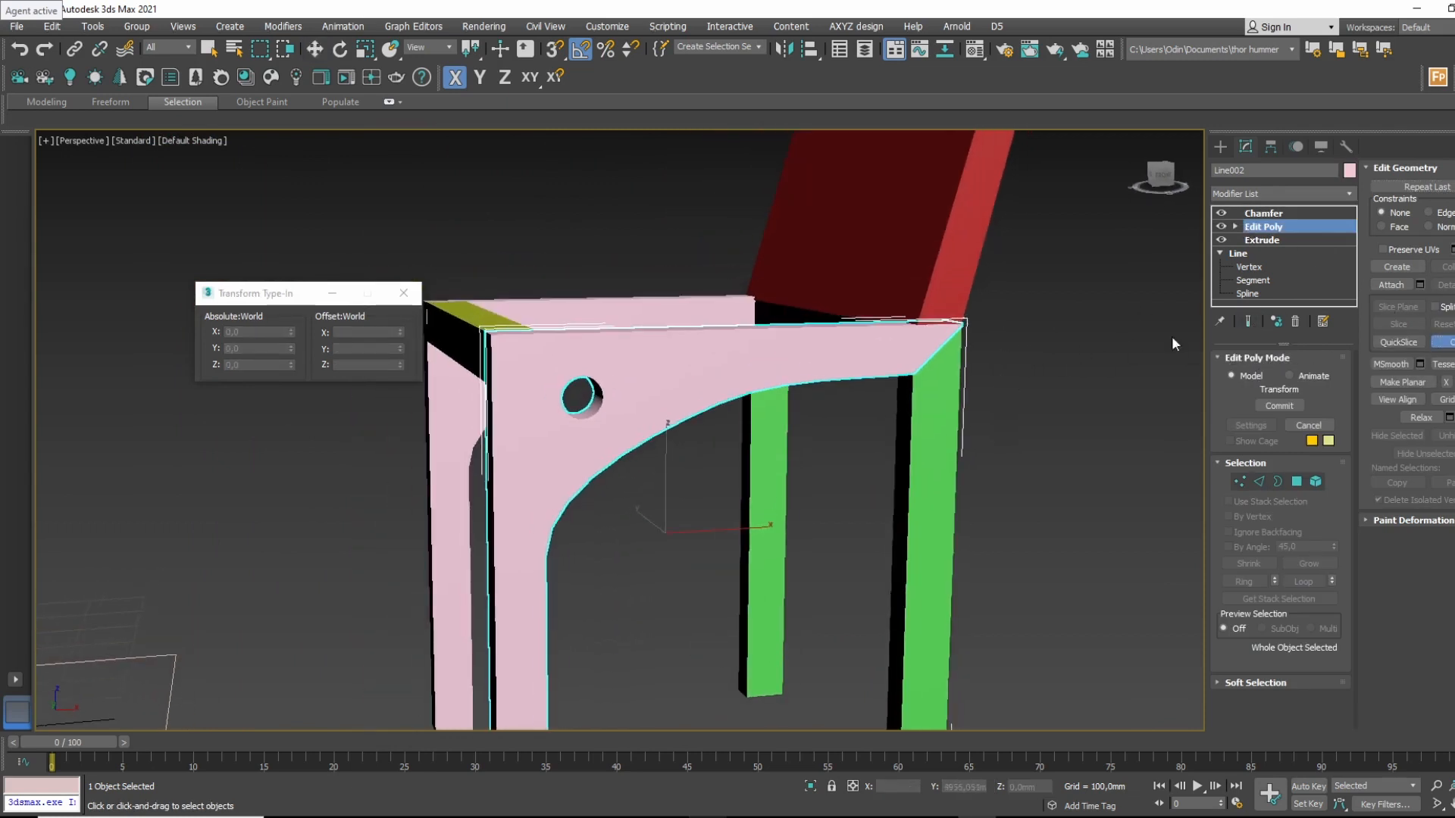
click(1250, 321)
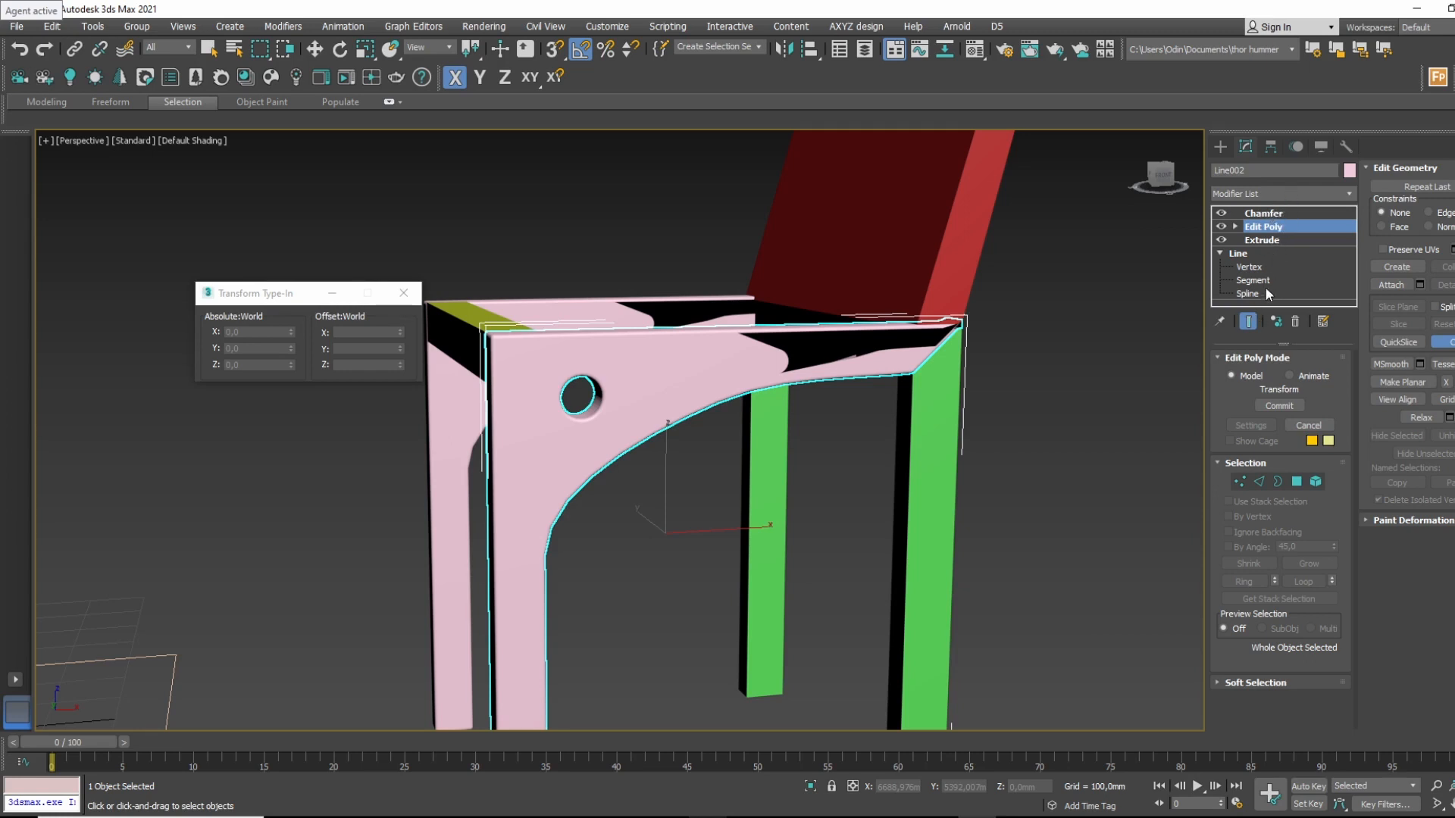
click(1250, 322)
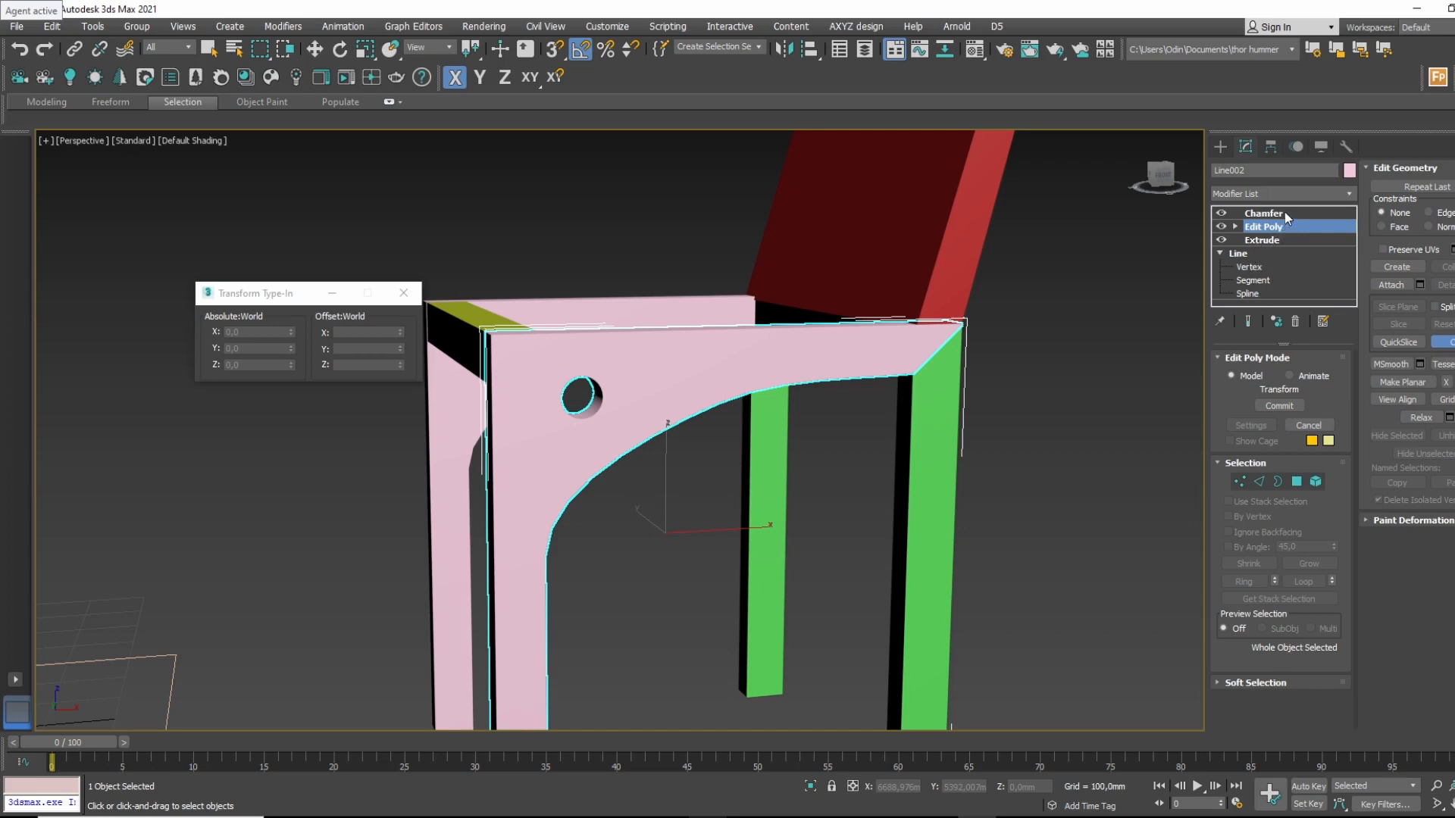
click(1251, 317)
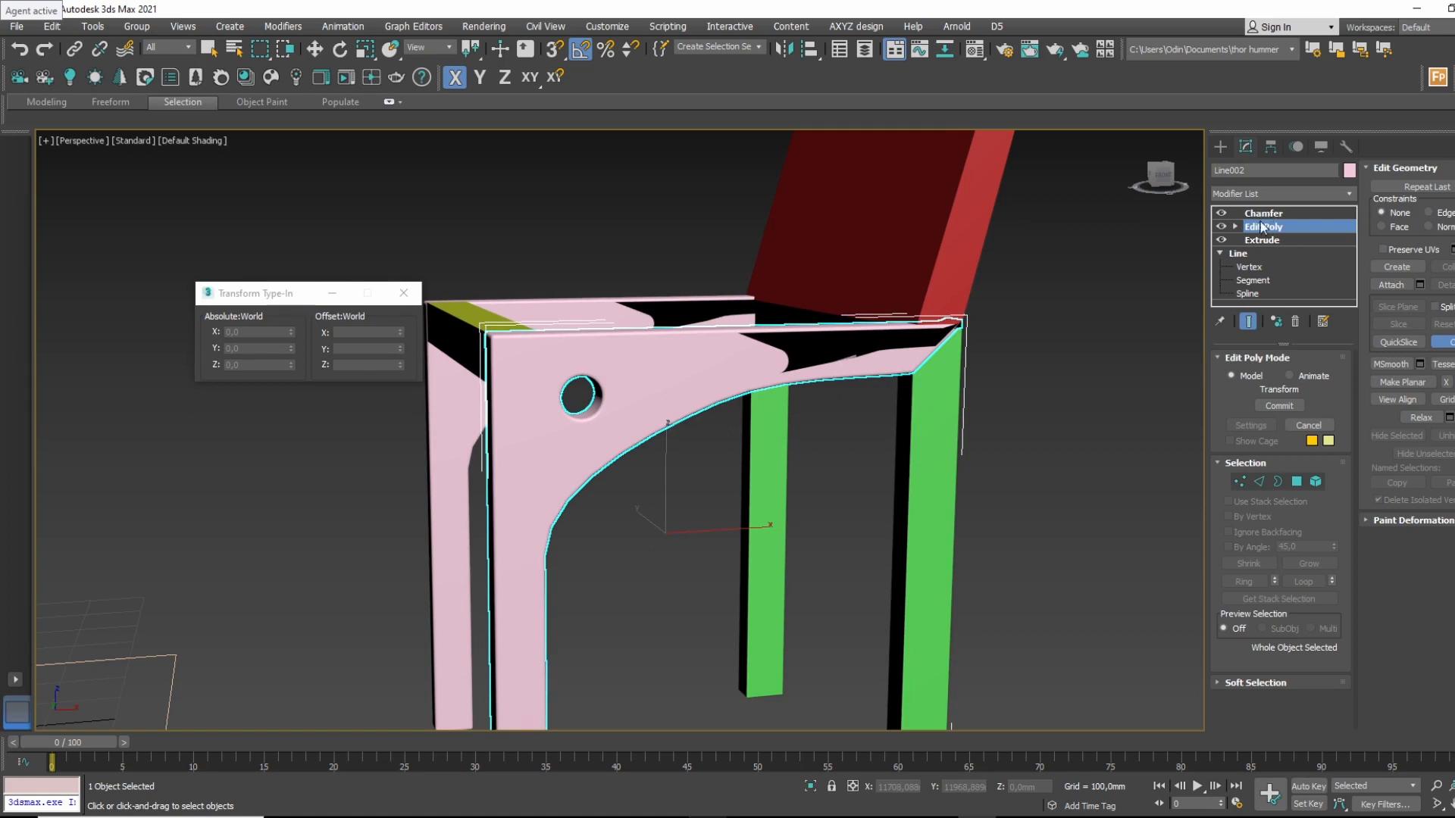
Turn off the bracket's Chamfer modifier and display the mitred end of its upper arm in wireframe.
scroll(834, 344, up, 6)
middle_drag(1043, 328, 894, 288)
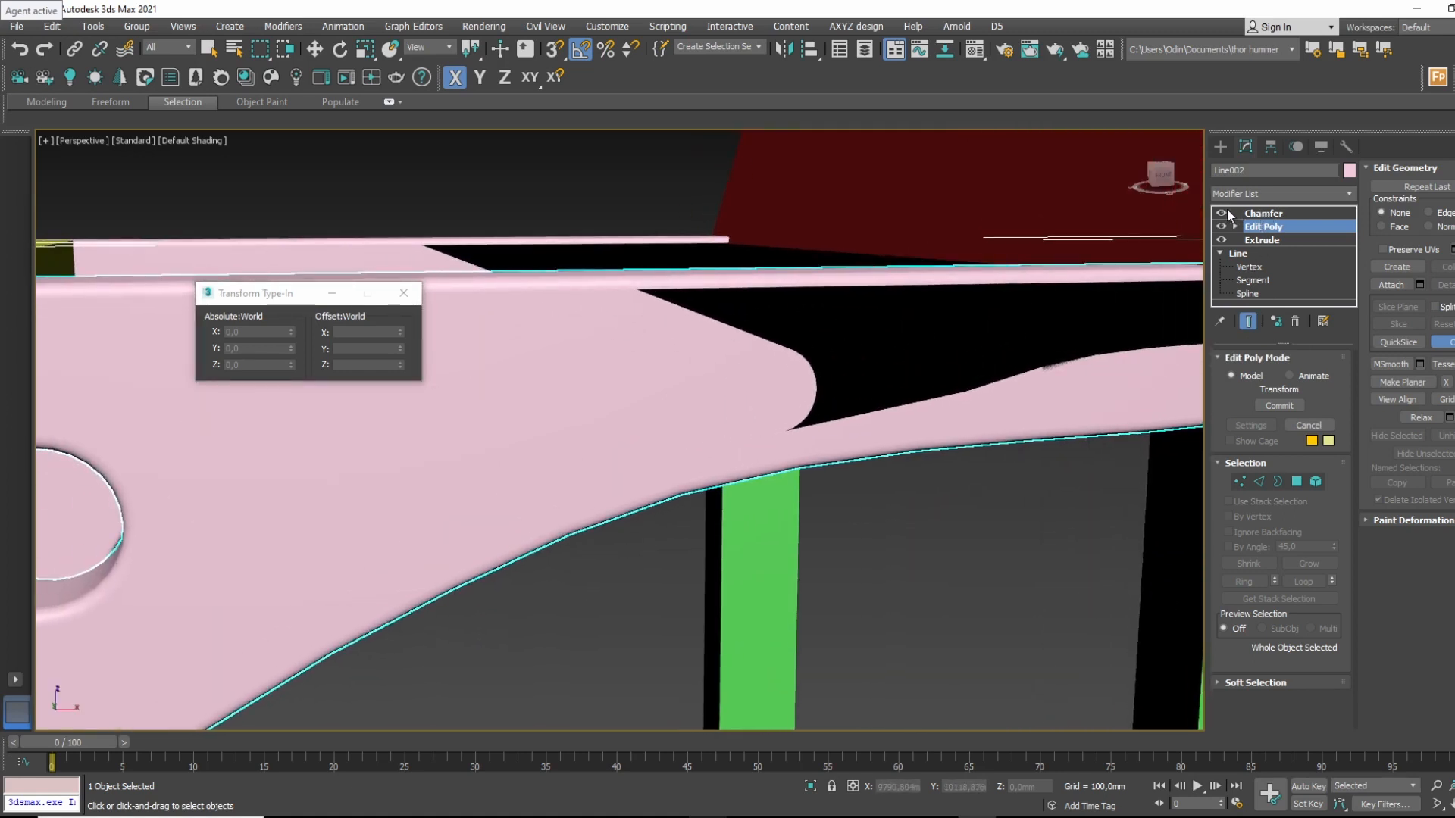
click(1222, 213)
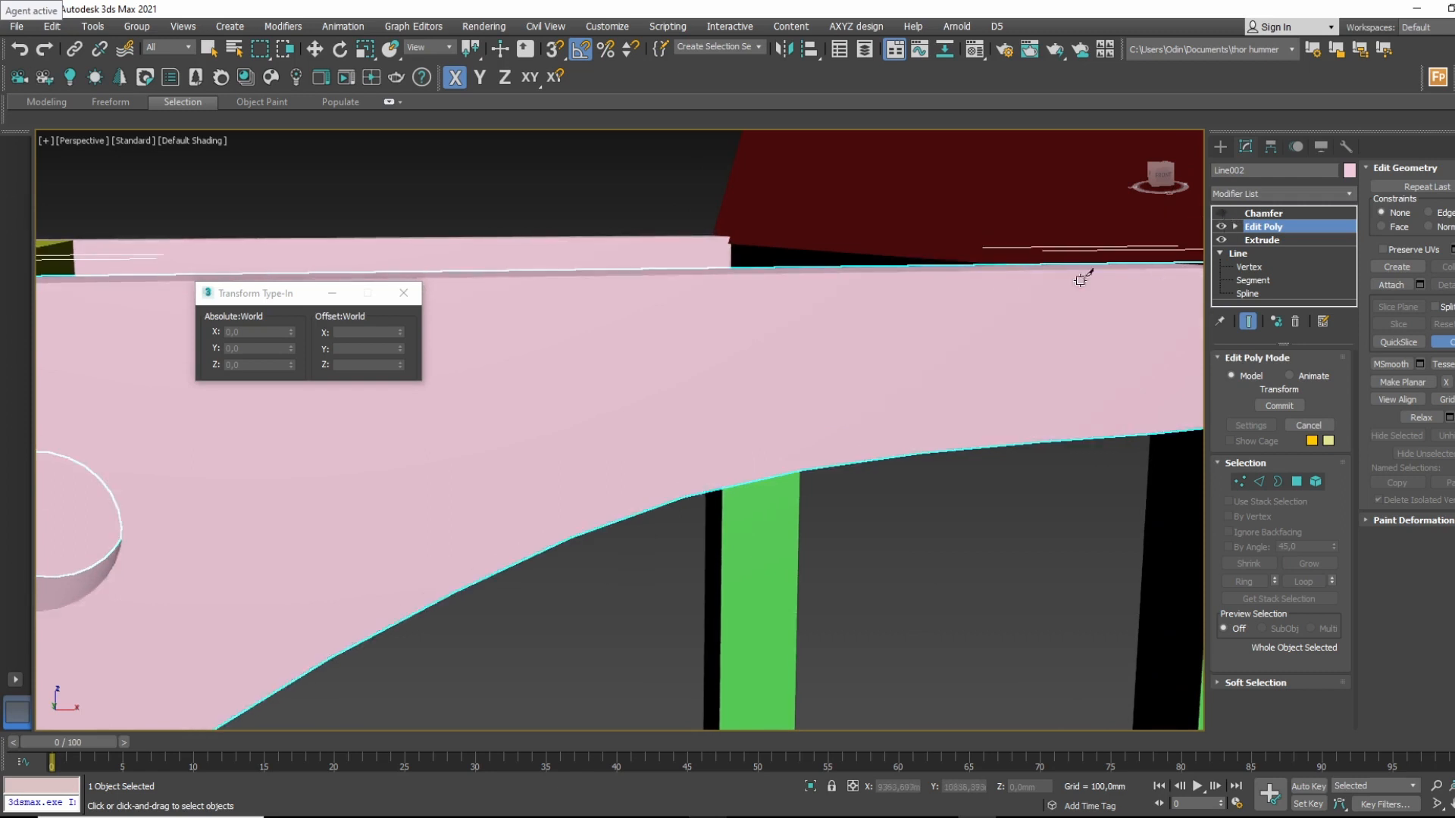
click(209, 144)
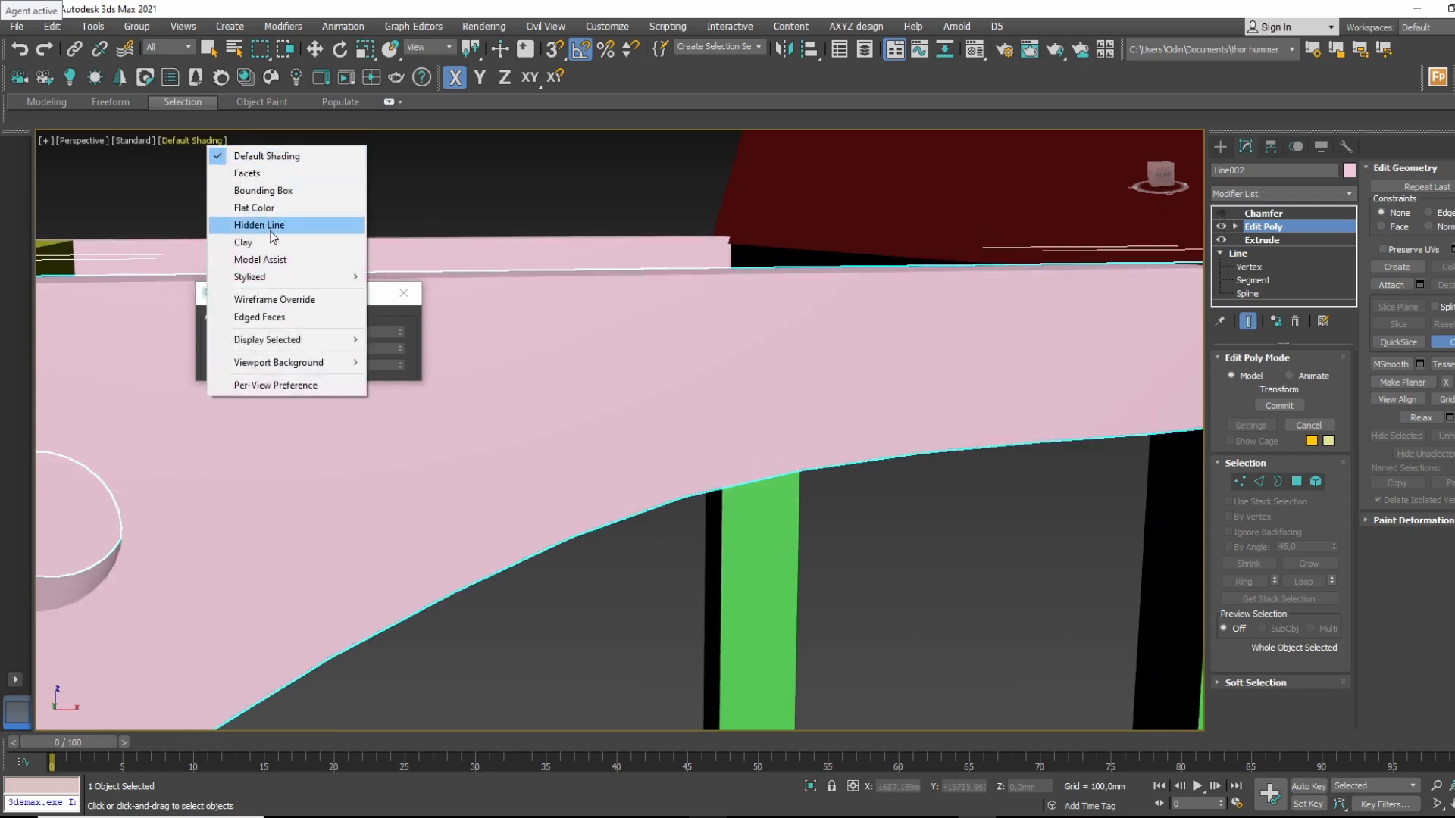
click(116, 140)
click(464, 182)
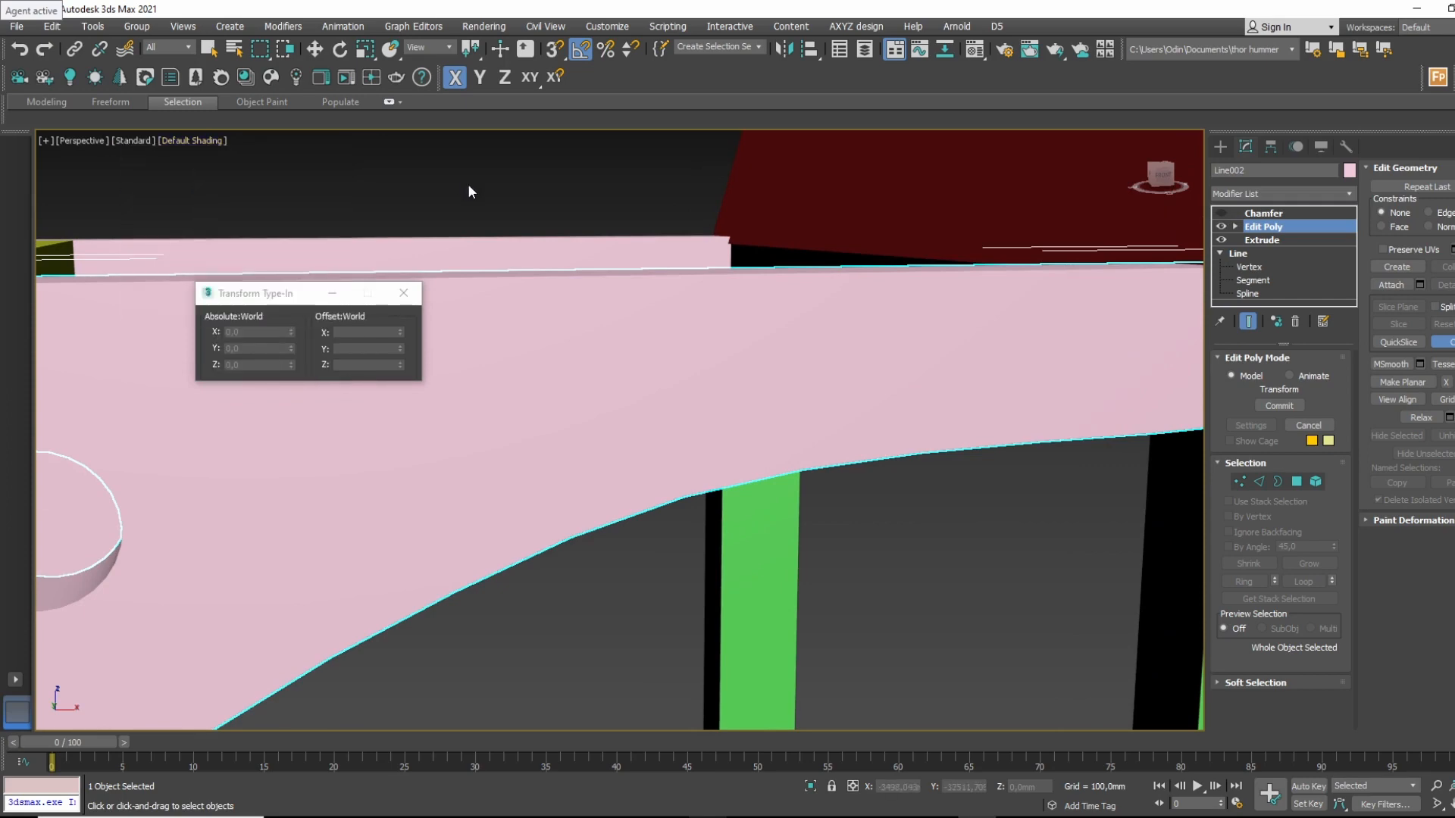
key(F3)
key(F3)
key(F4)
middle_drag(915, 296, 805, 377)
key(F3)
alt+middle_drag(805, 378, 705, 317)
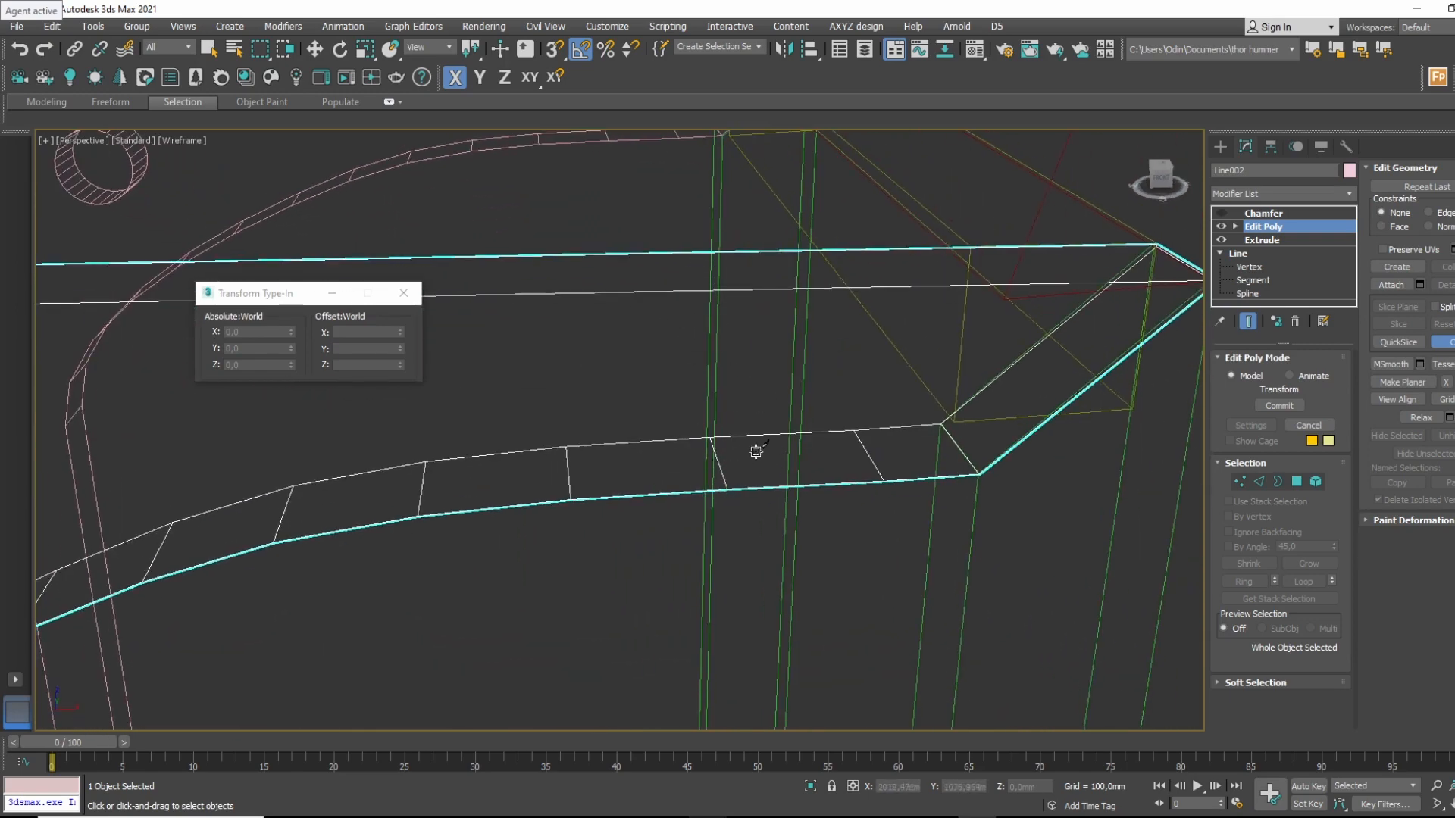
Cut an edge from a vertex on the bracket's lower curve near the mitre up to the top edge and across the top face.
click(728, 487)
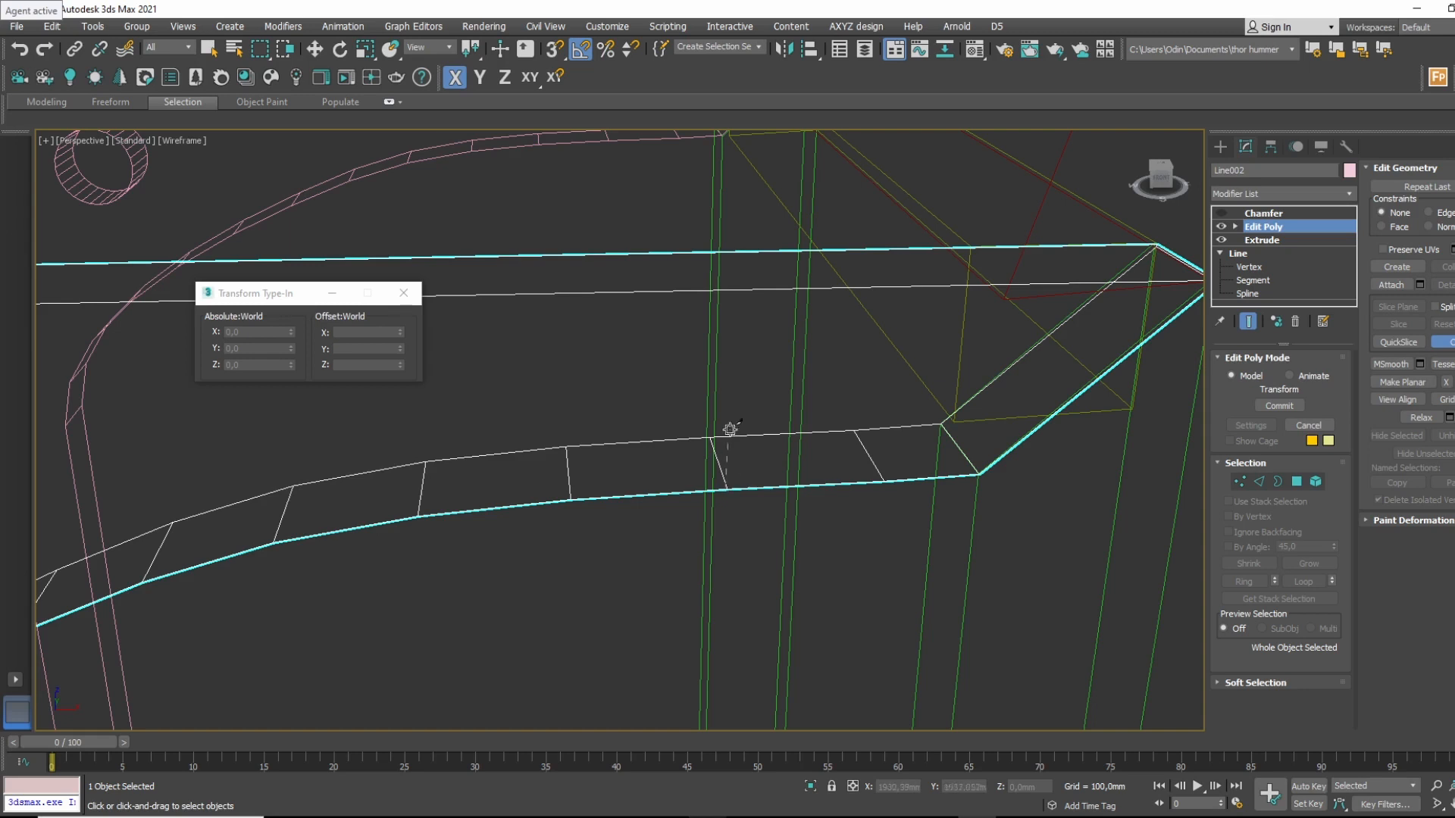
click(732, 286)
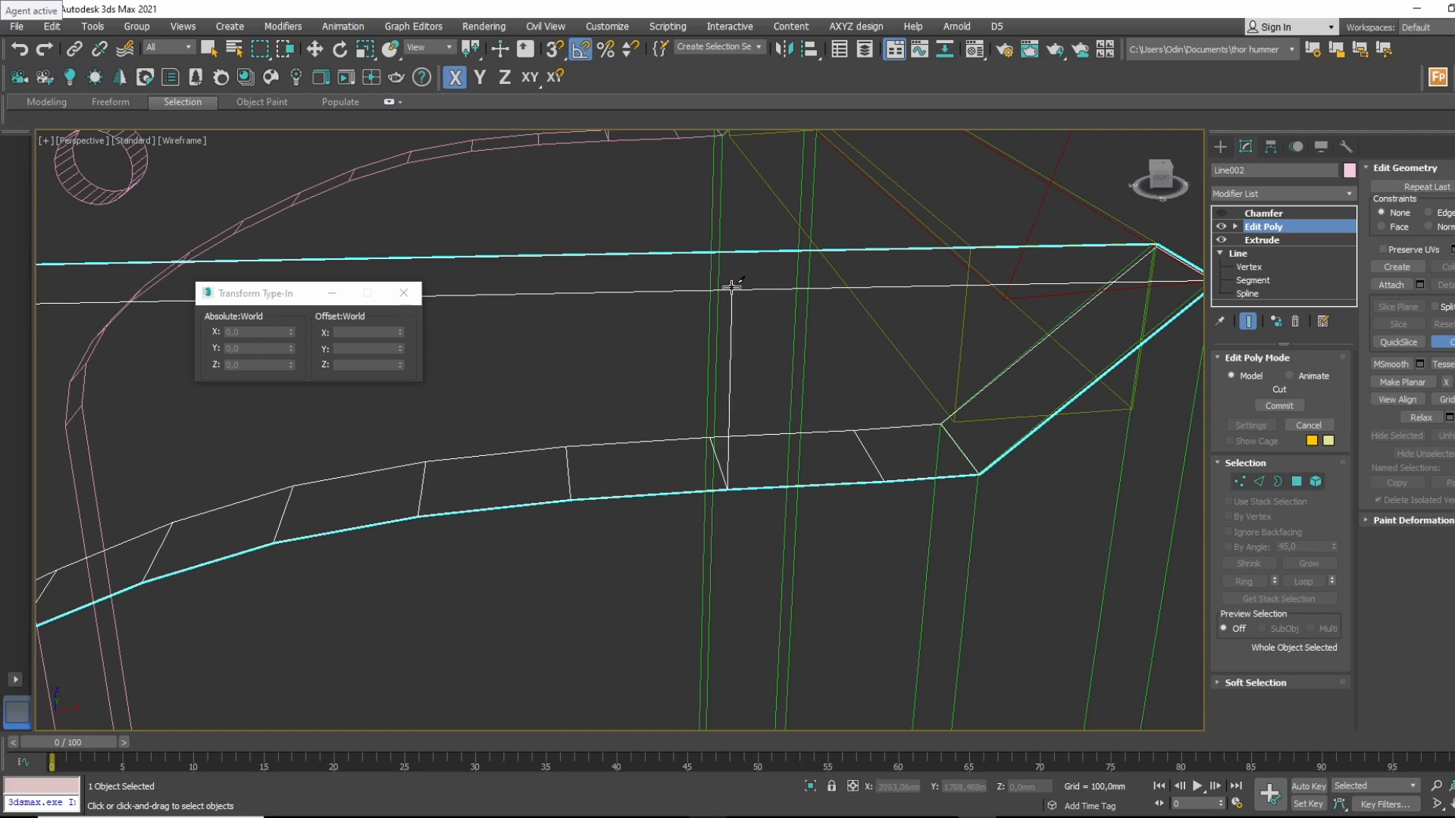
click(709, 254)
Cut a second edge from the next curve vertex towards the mitre up to the top edge, undoing and redoing its misplaced end.
click(884, 482)
click(892, 291)
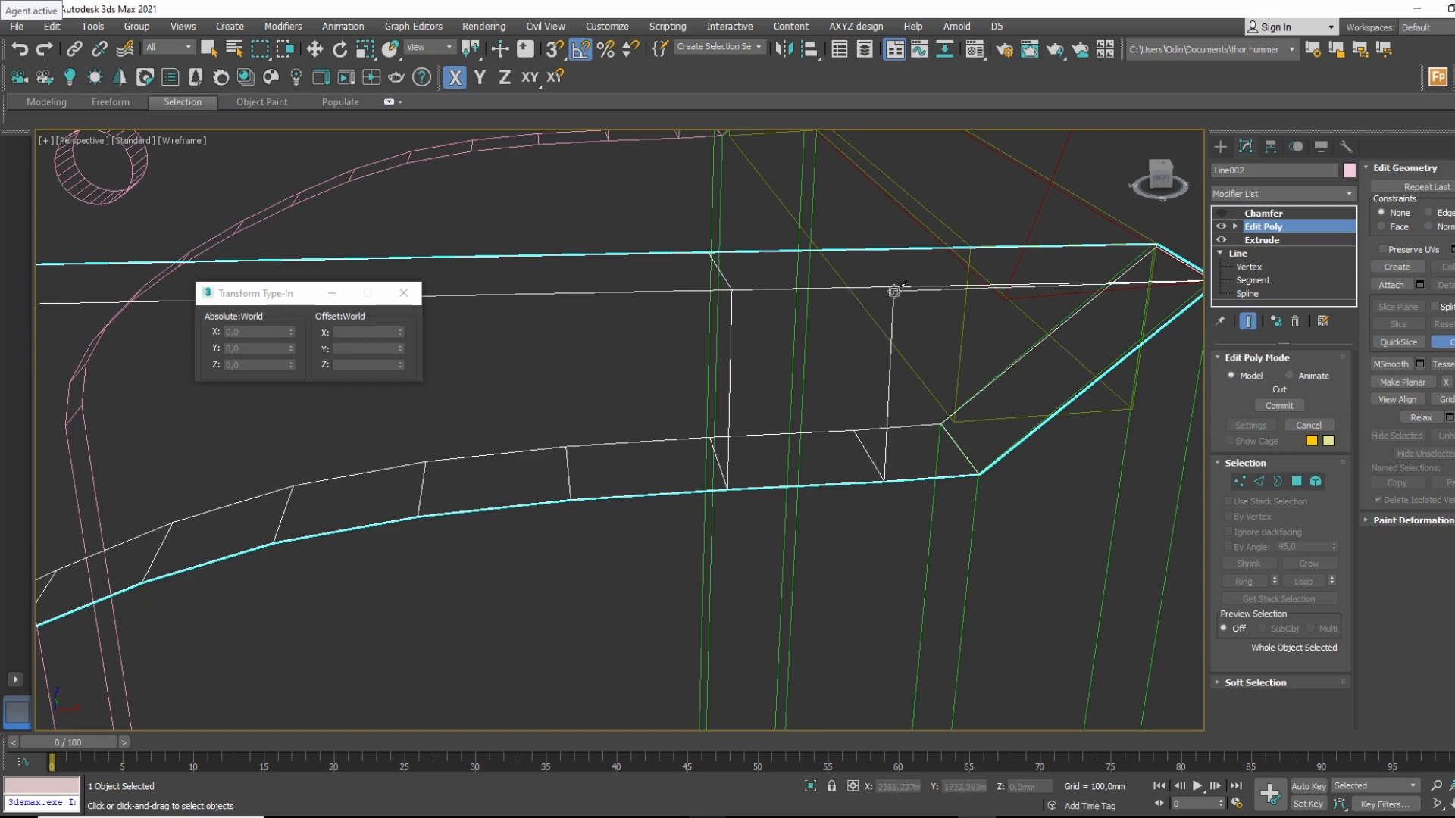
right_click(871, 250)
key(ctrl+z)
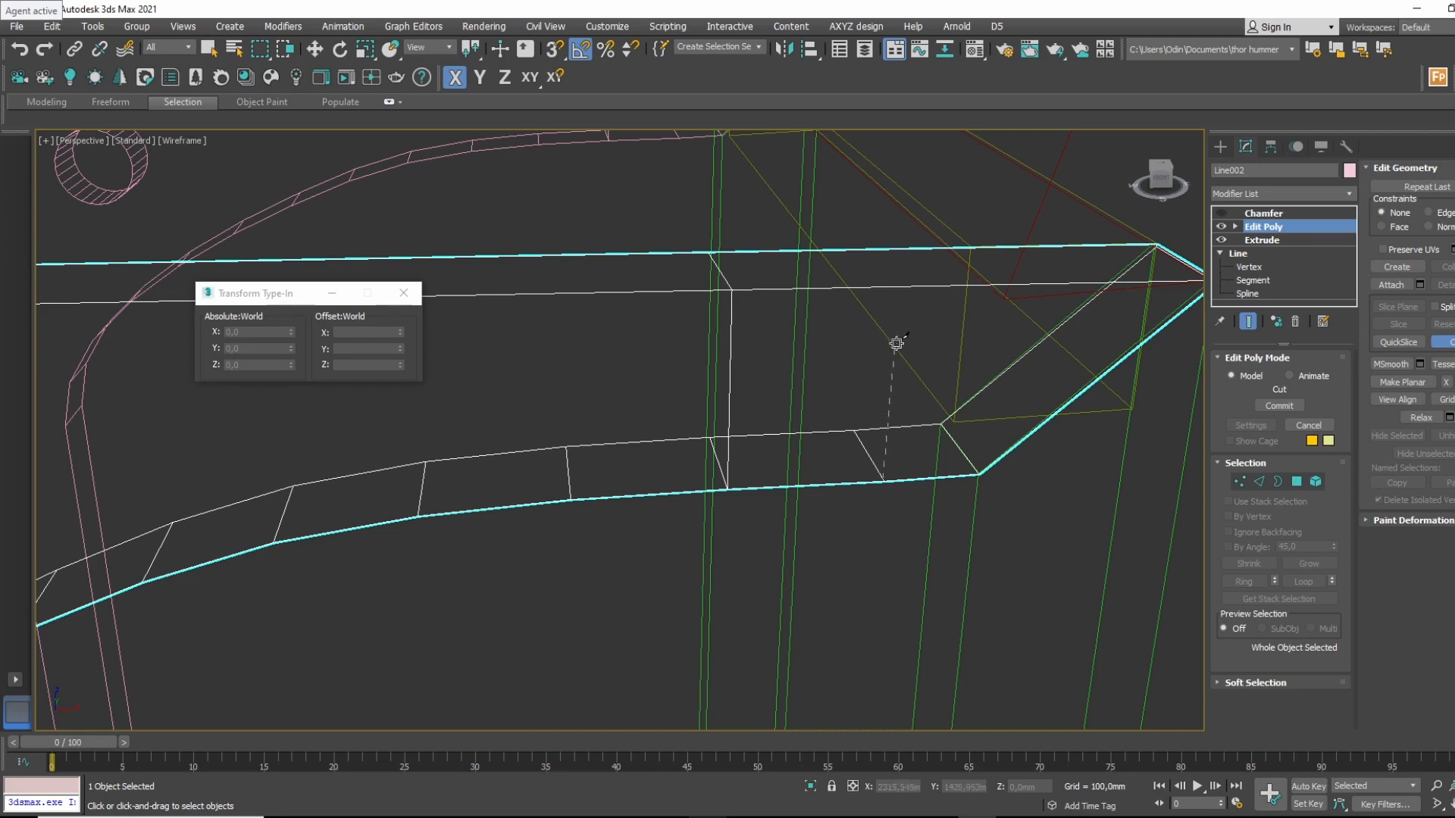
click(897, 341)
click(891, 286)
right_click(860, 252)
Turn the Chamfer modifier back on, inspect the mitred end in shaded view, and leave the Cut tool.
click(1220, 215)
key(F3)
middle_drag(985, 355, 793, 370)
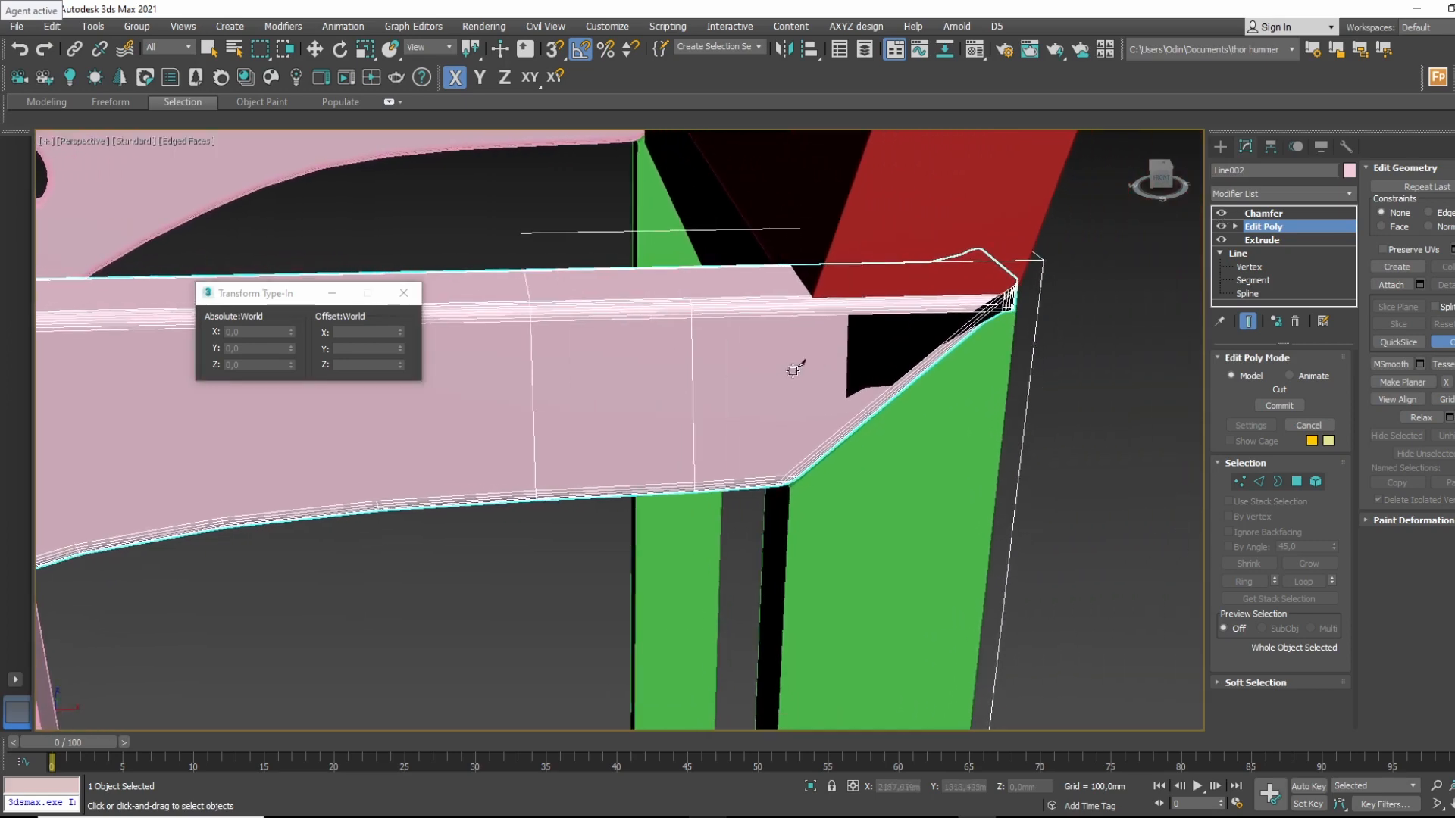
scroll(978, 292, up, 2)
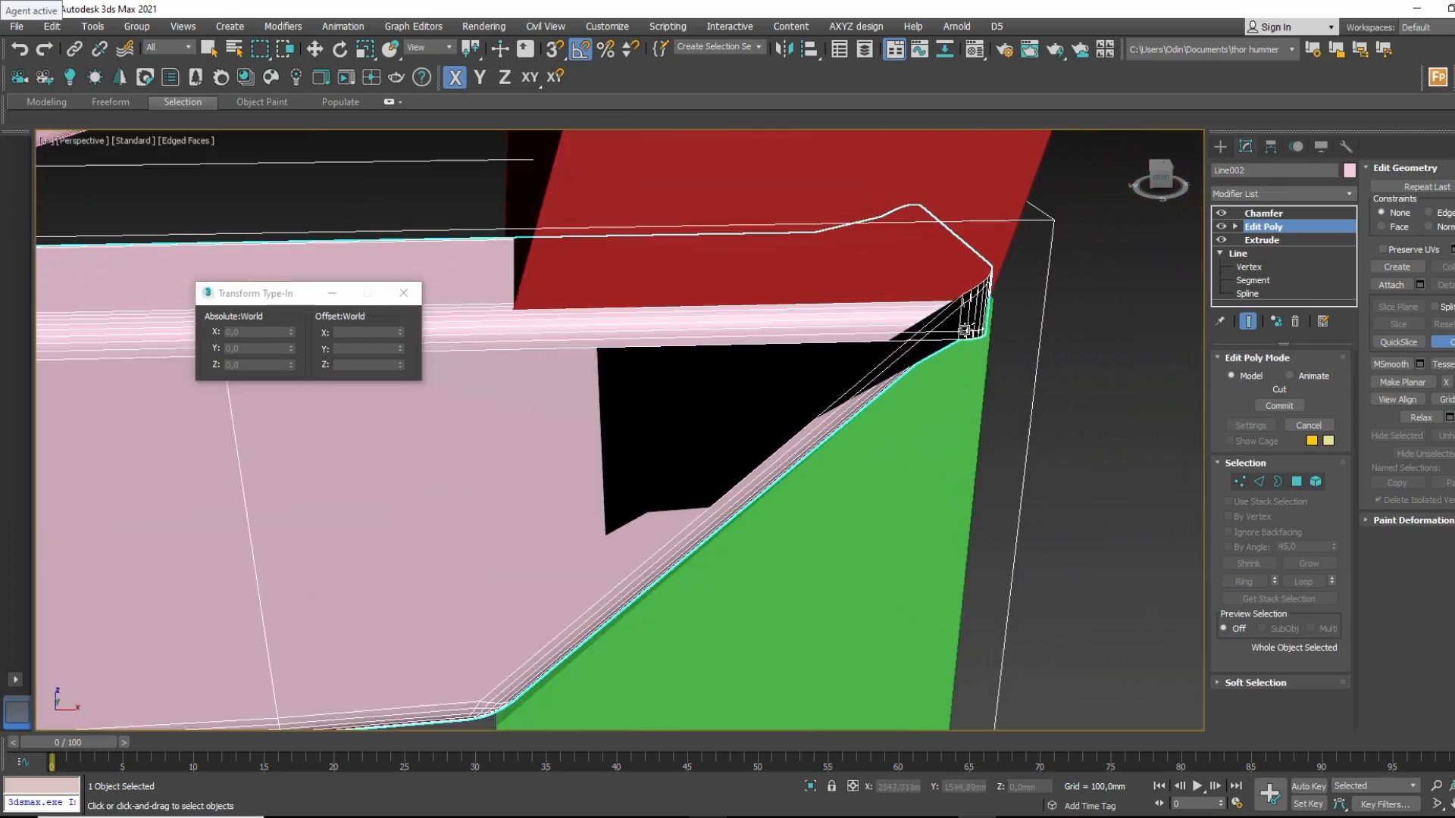
key(w)
Reduce the Chamfer modifier's amount to 0,5 mm, hide the edged faces and deselect the bracket.
click(1269, 215)
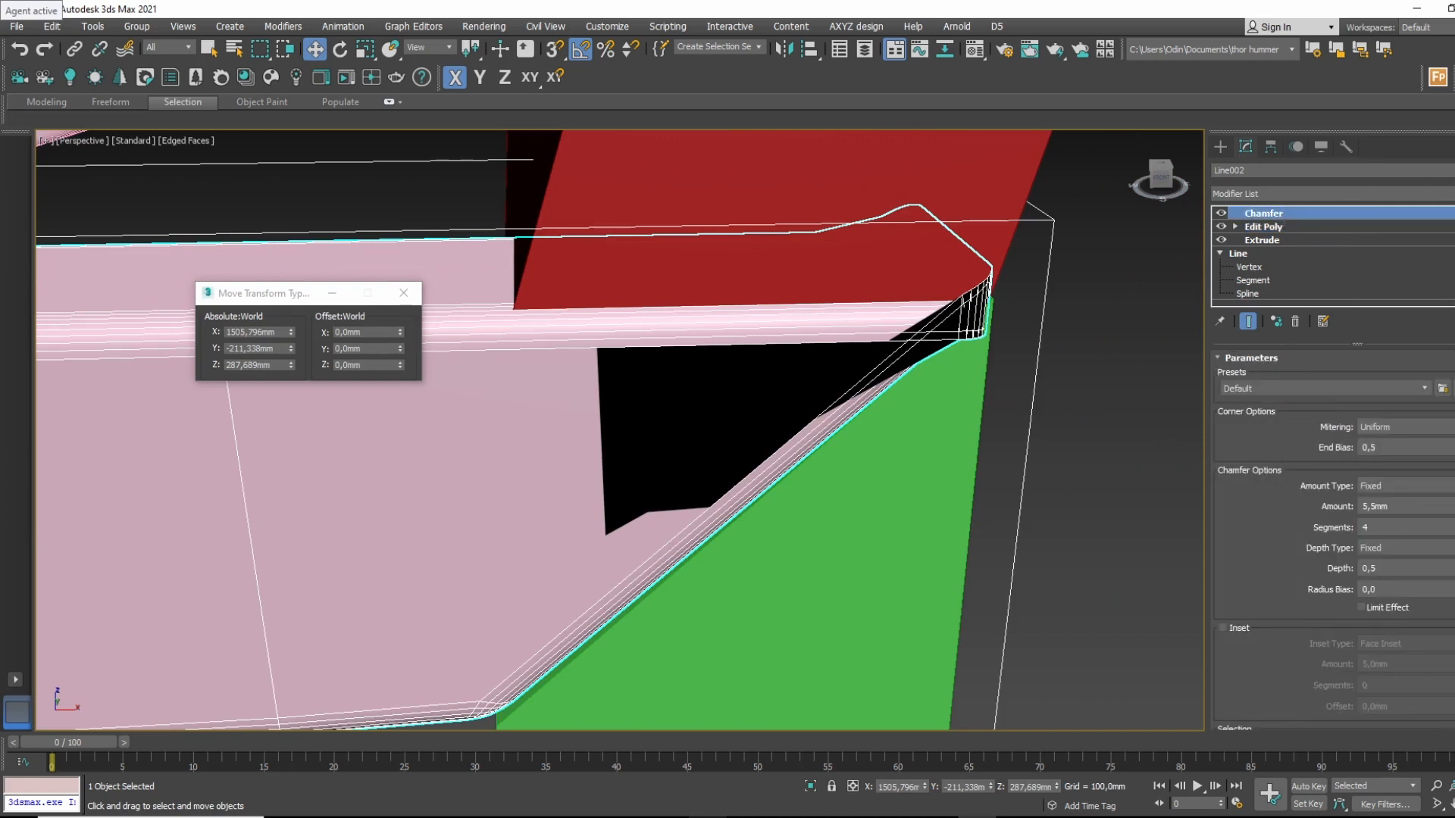
mouse_move(1454, 509)
mouse_down()
mouse_move(1453, 550)
mouse_move(1454, 494)
mouse_move(1454, 510)
mouse_up()
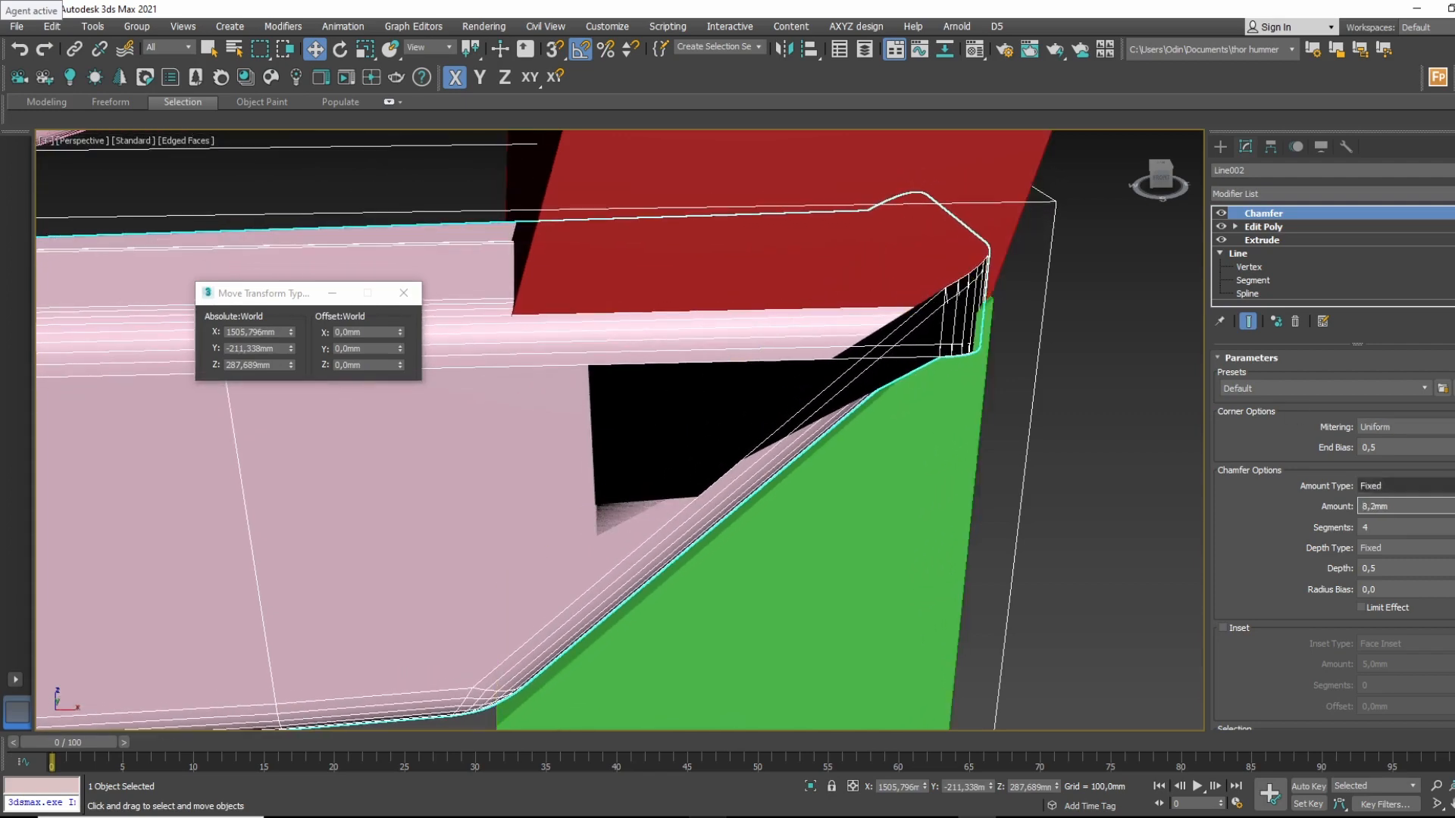
drag(1453, 510, 1453, 542)
middle_drag(822, 402, 1000, 387)
scroll(1000, 387, down, 5)
key(F4)
alt+middle_drag(918, 327, 950, 318)
scroll(834, 333, down, 5)
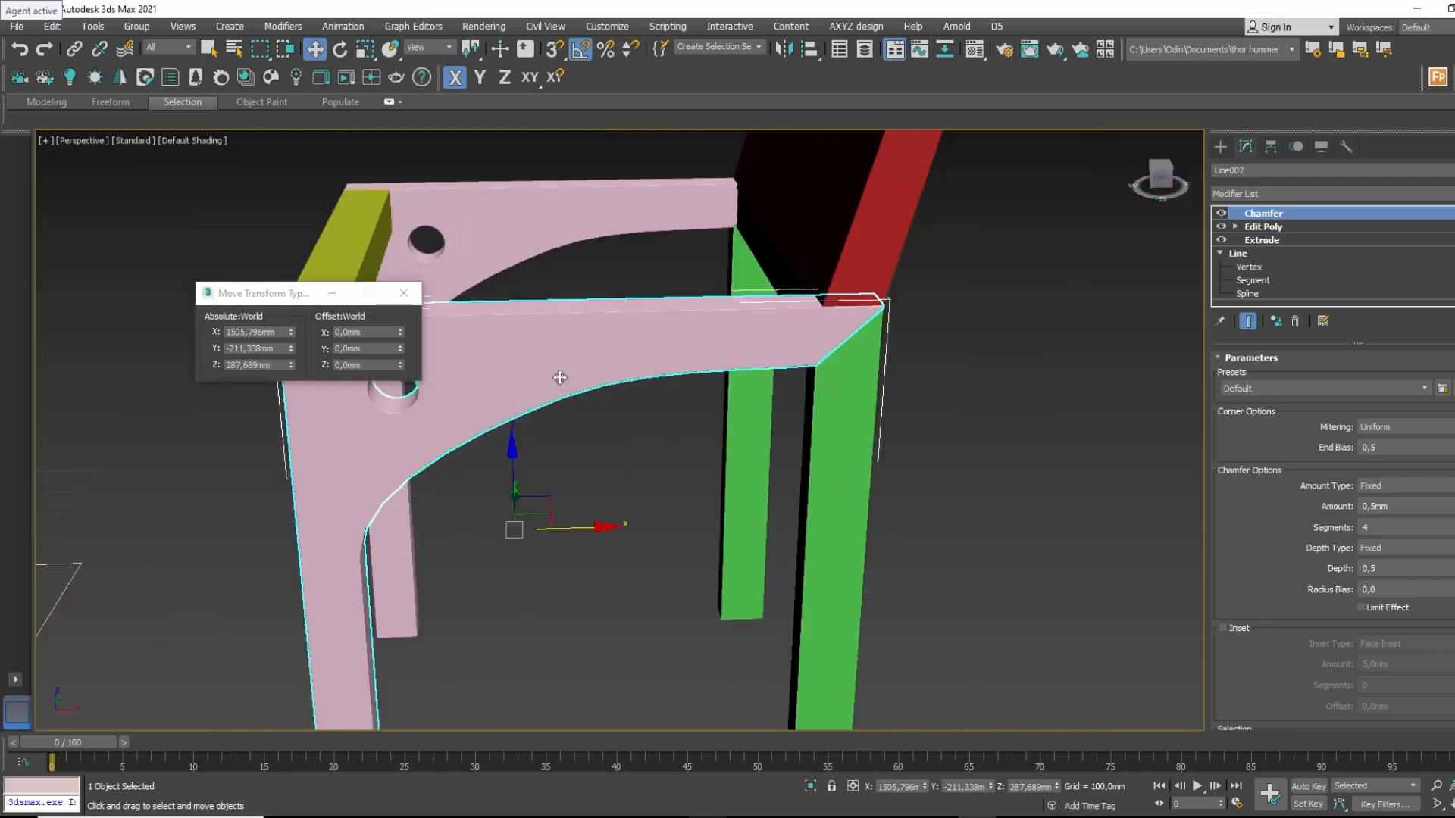
alt+middle_drag(559, 377, 652, 390)
click(870, 345)
alt+middle_drag(712, 332, 740, 311)
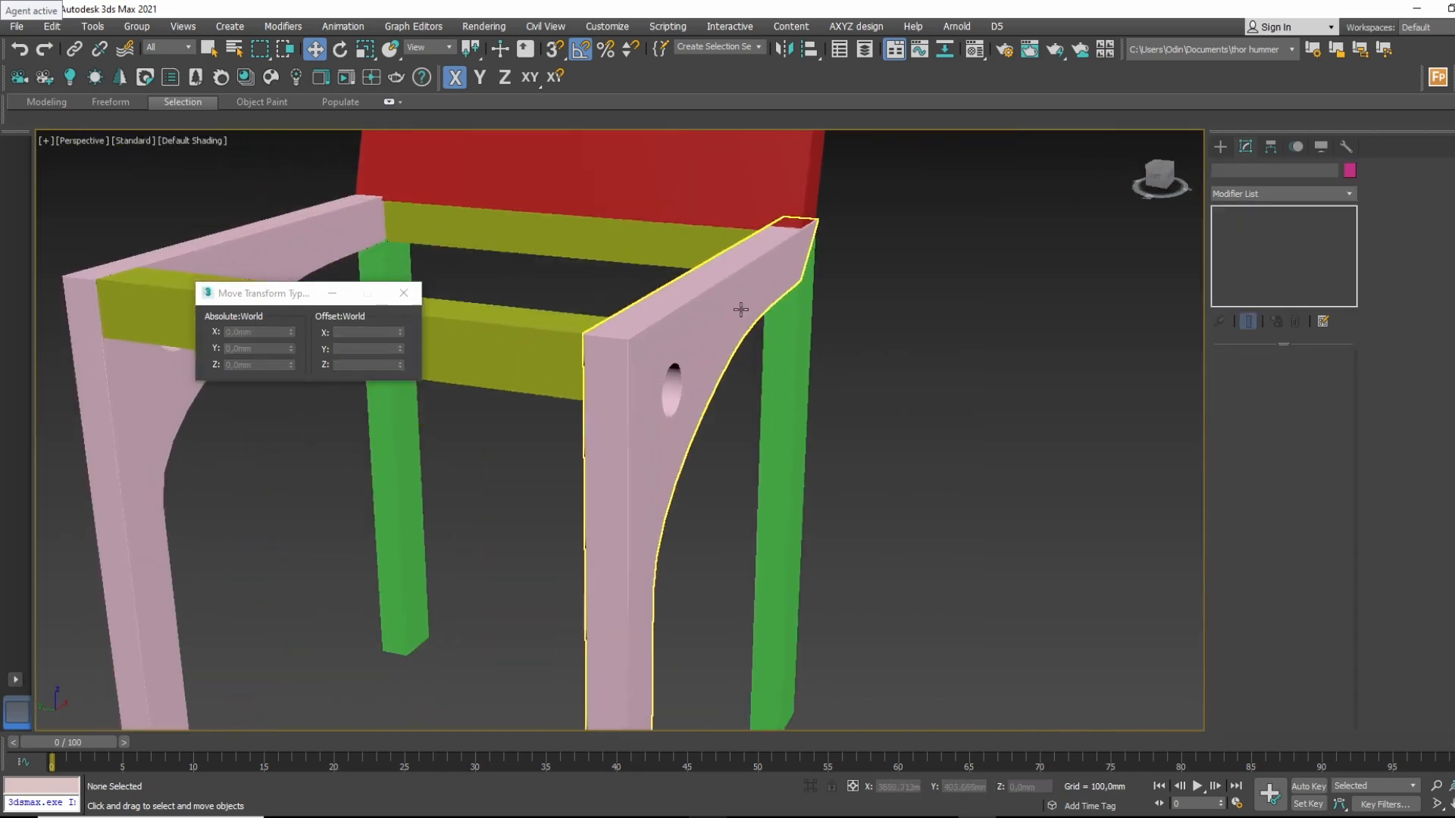
Select the curved bracket and examine its chamfered mitre where it meets the back leg and backrest.
scroll(740, 312, up, 4)
alt+middle_drag(833, 282, 765, 261)
middle_drag(841, 262, 796, 297)
scroll(796, 297, up, 4)
scroll(705, 305, down, 6)
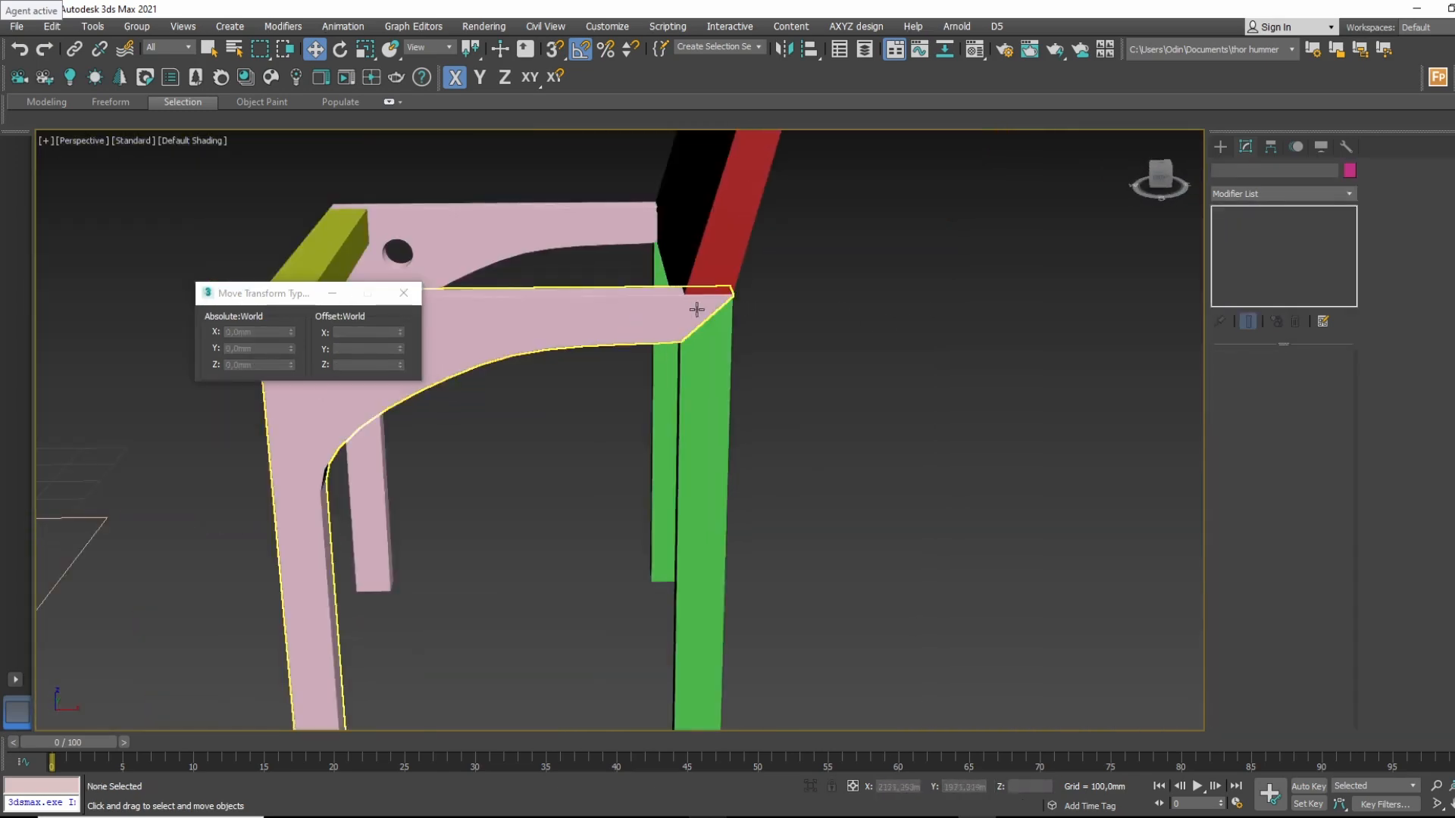
click(695, 308)
scroll(712, 300, up, 4)
scroll(802, 285, down, 6)
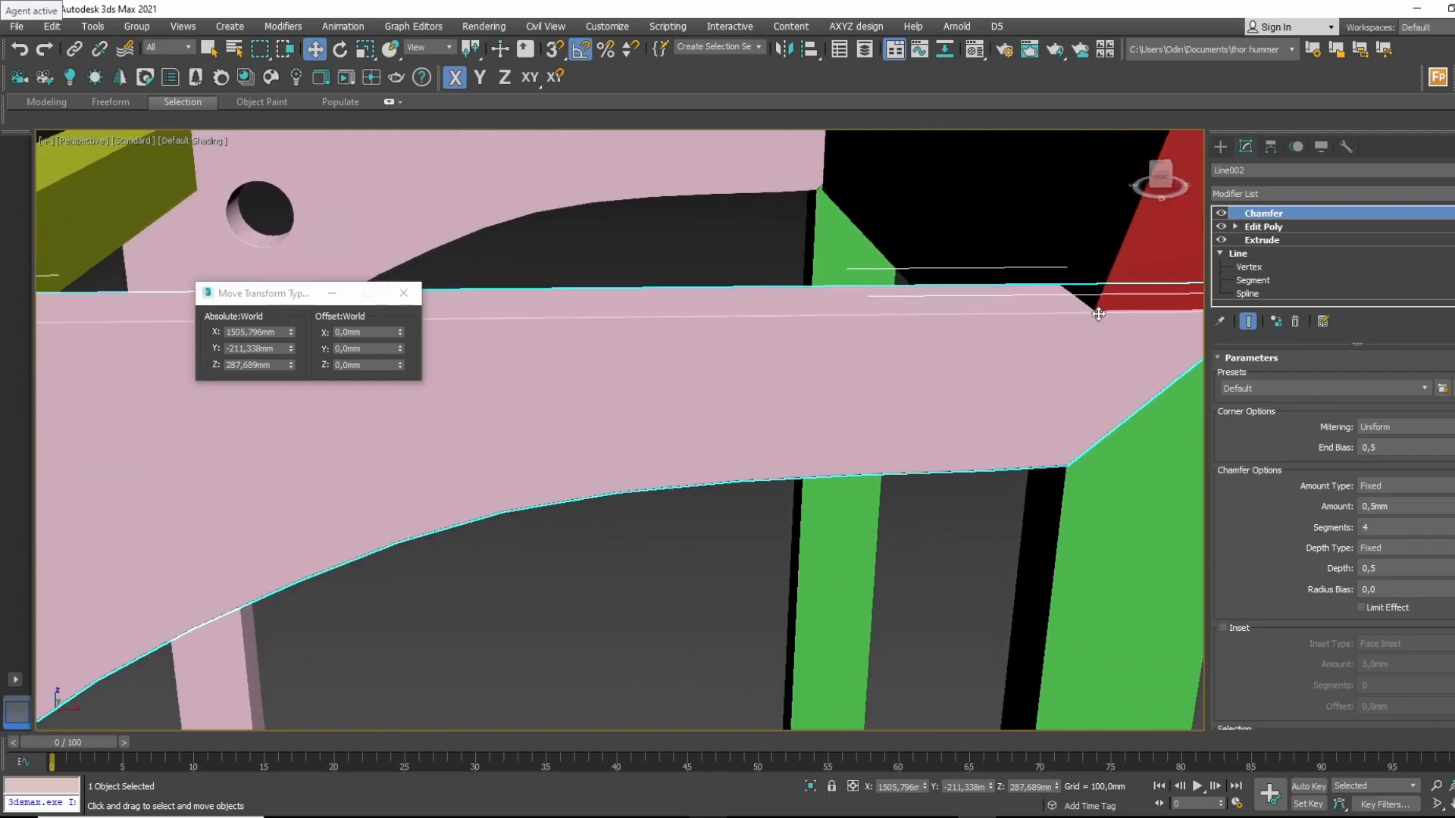
scroll(956, 267, up, 5)
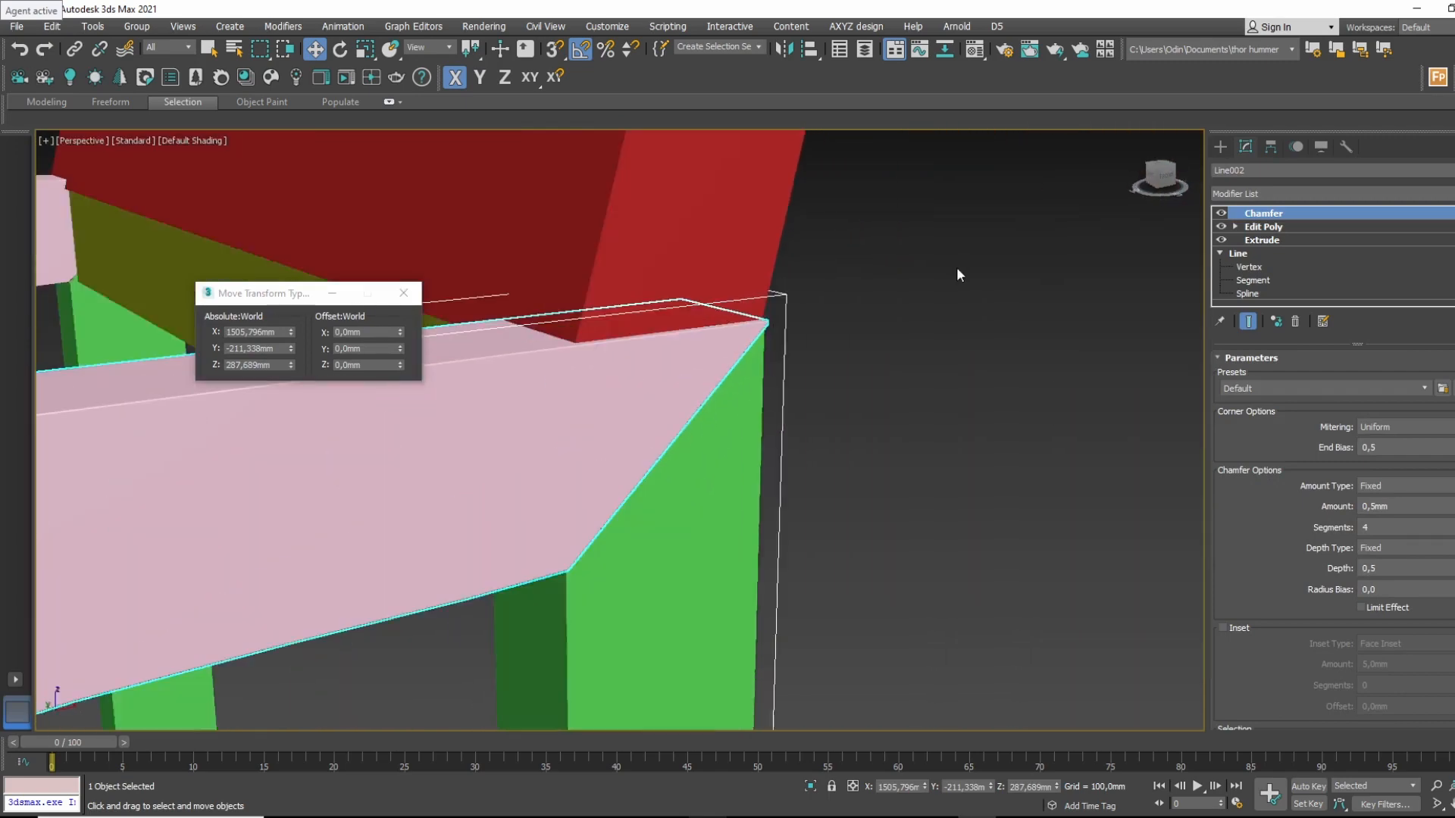
scroll(720, 394, down, 6)
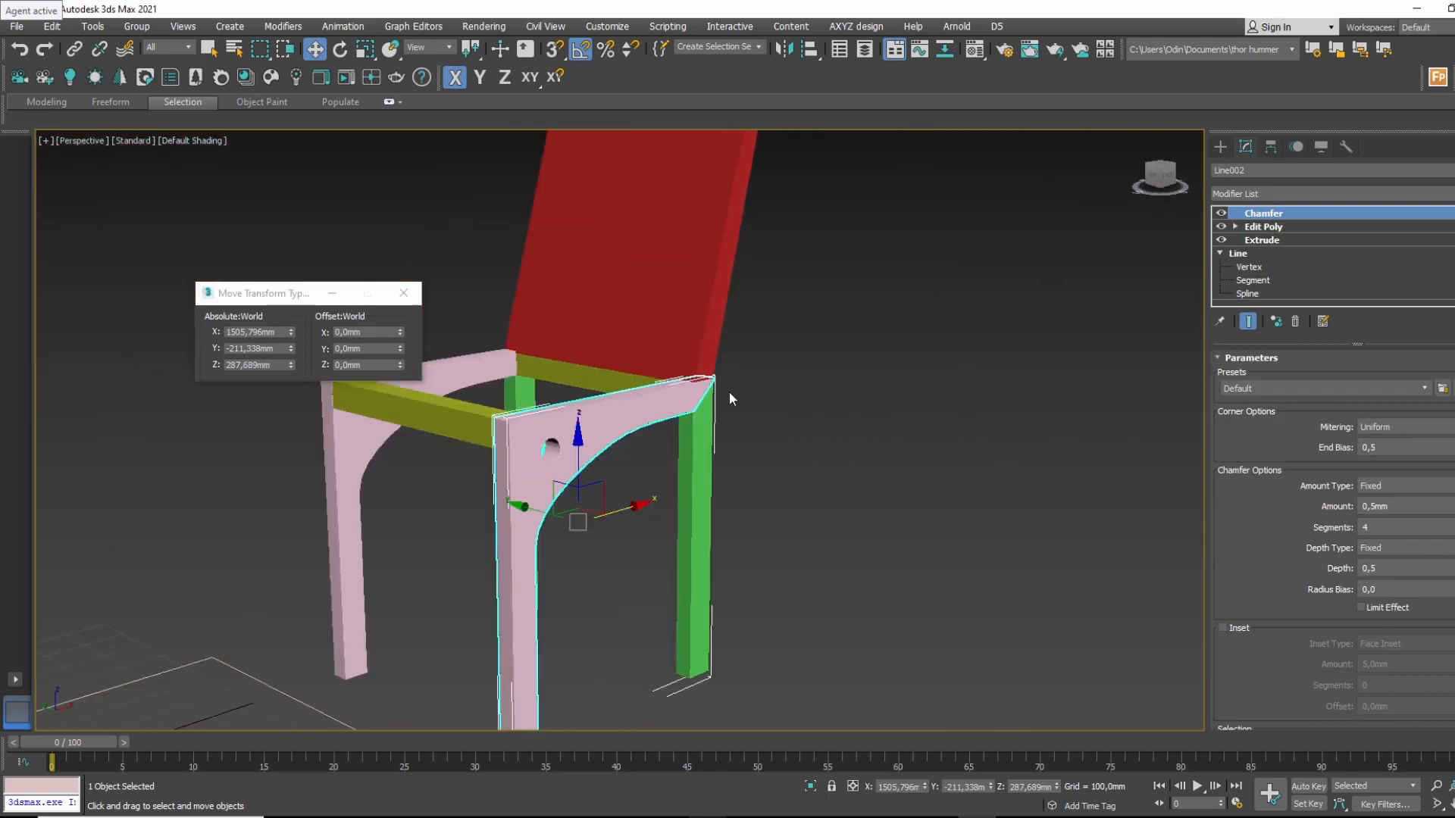
scroll(723, 411, up, 3)
alt+middle_drag(682, 427, 741, 445)
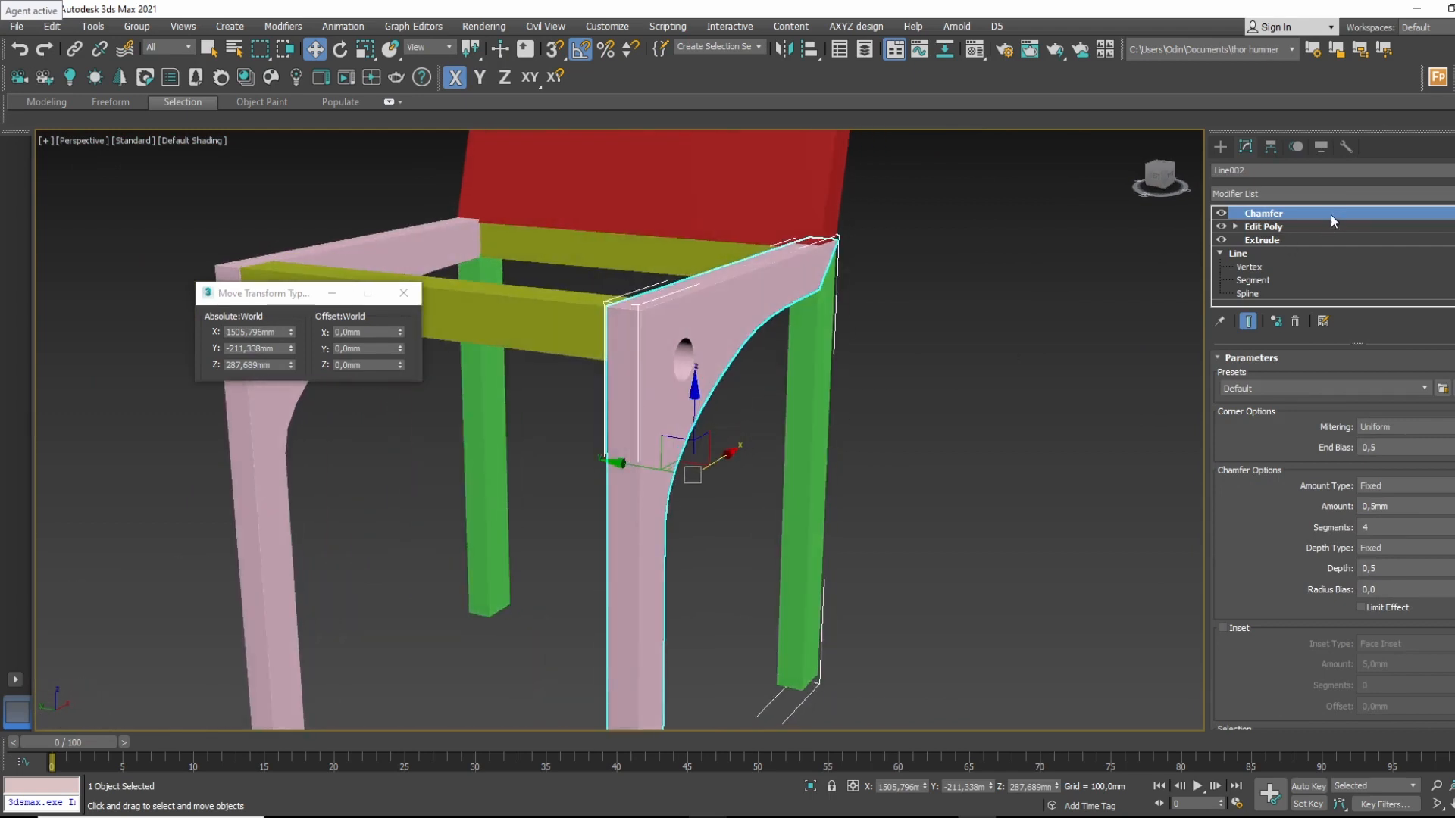
Copy the bracket's Chamfer modifier, paste it onto the front seat bar and raise its amount to about 5,29 mm.
click(1333, 214)
click(1307, 225)
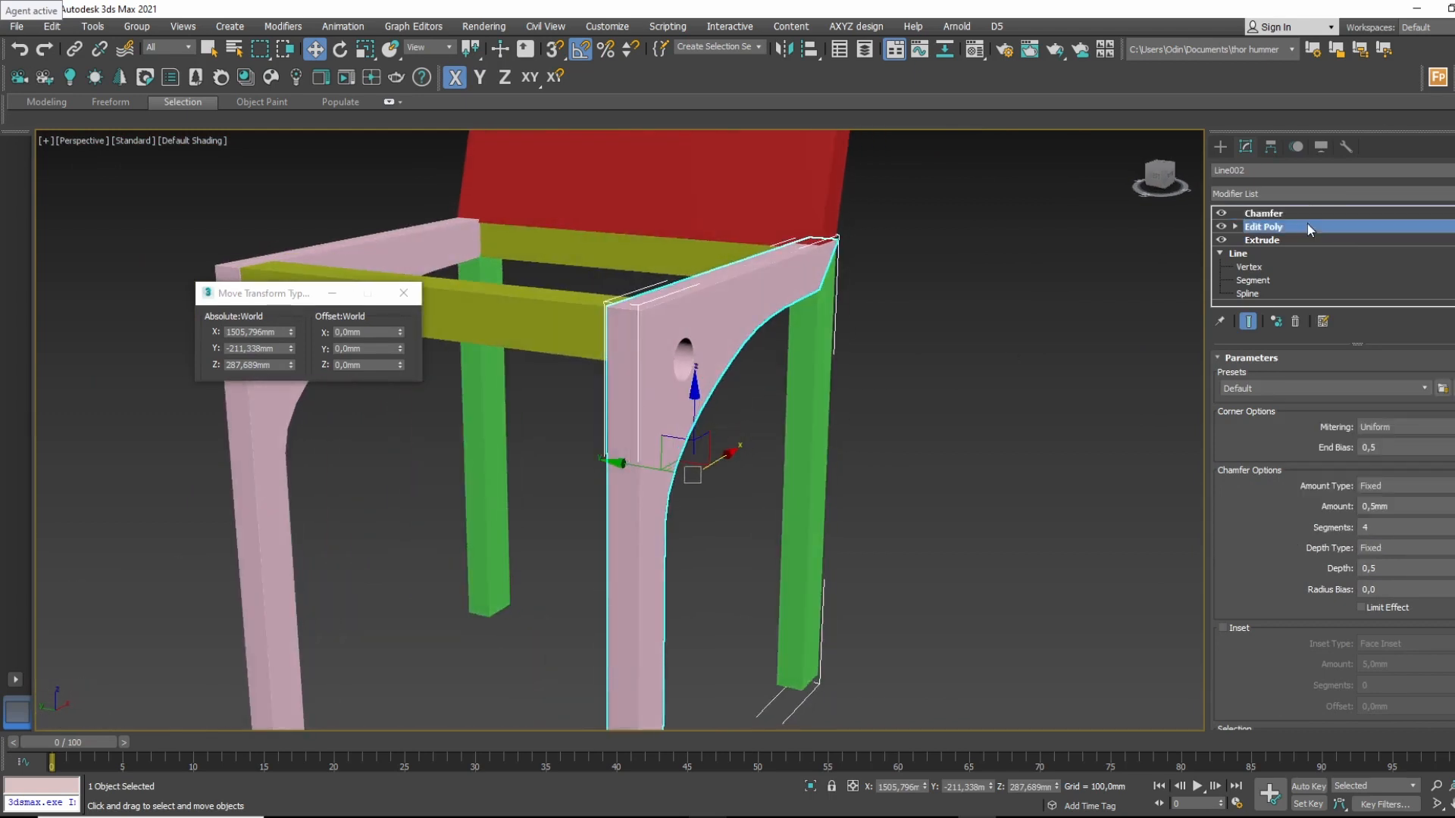
click(1298, 213)
right_click(1296, 214)
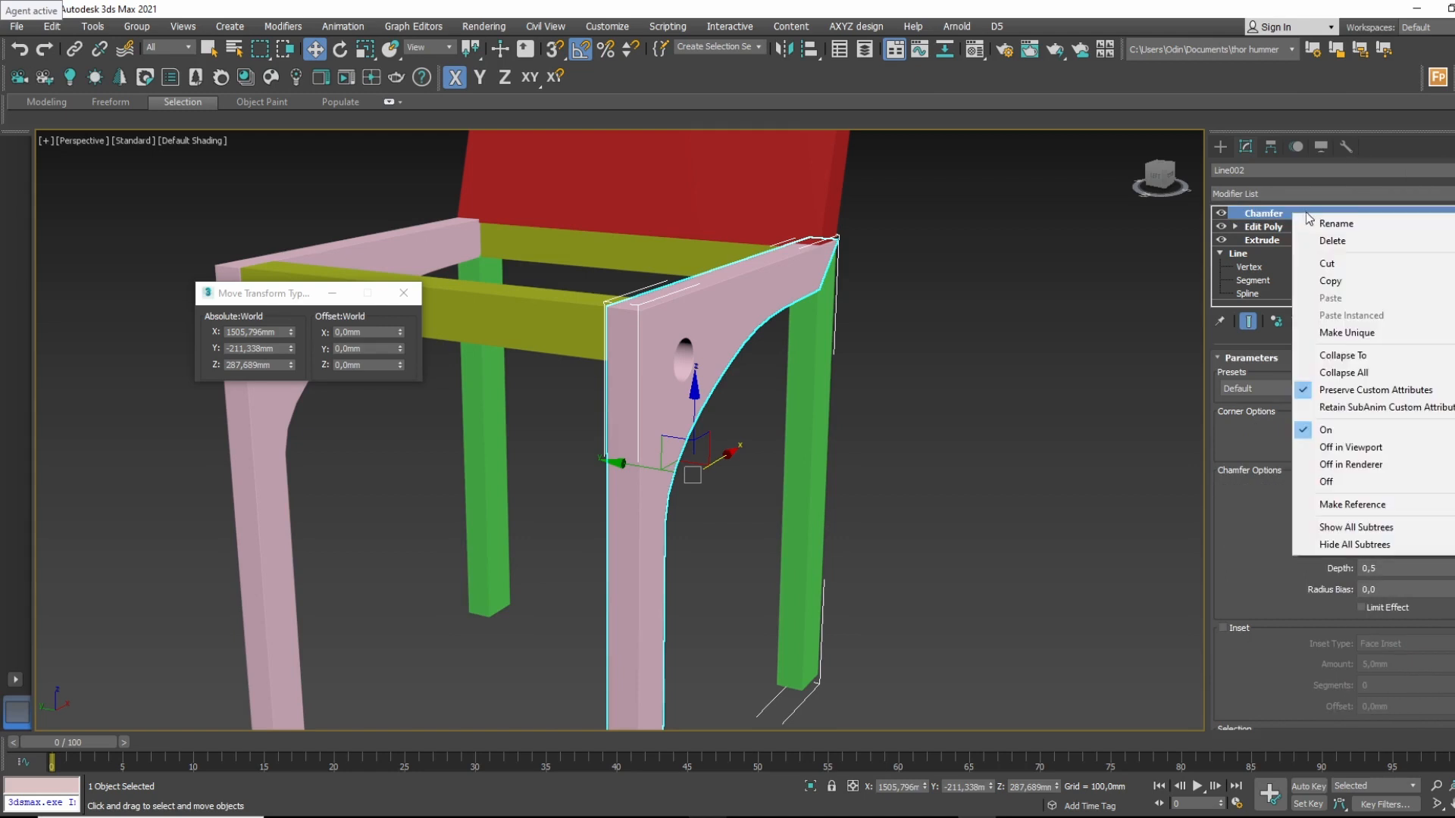
click(1326, 280)
click(578, 329)
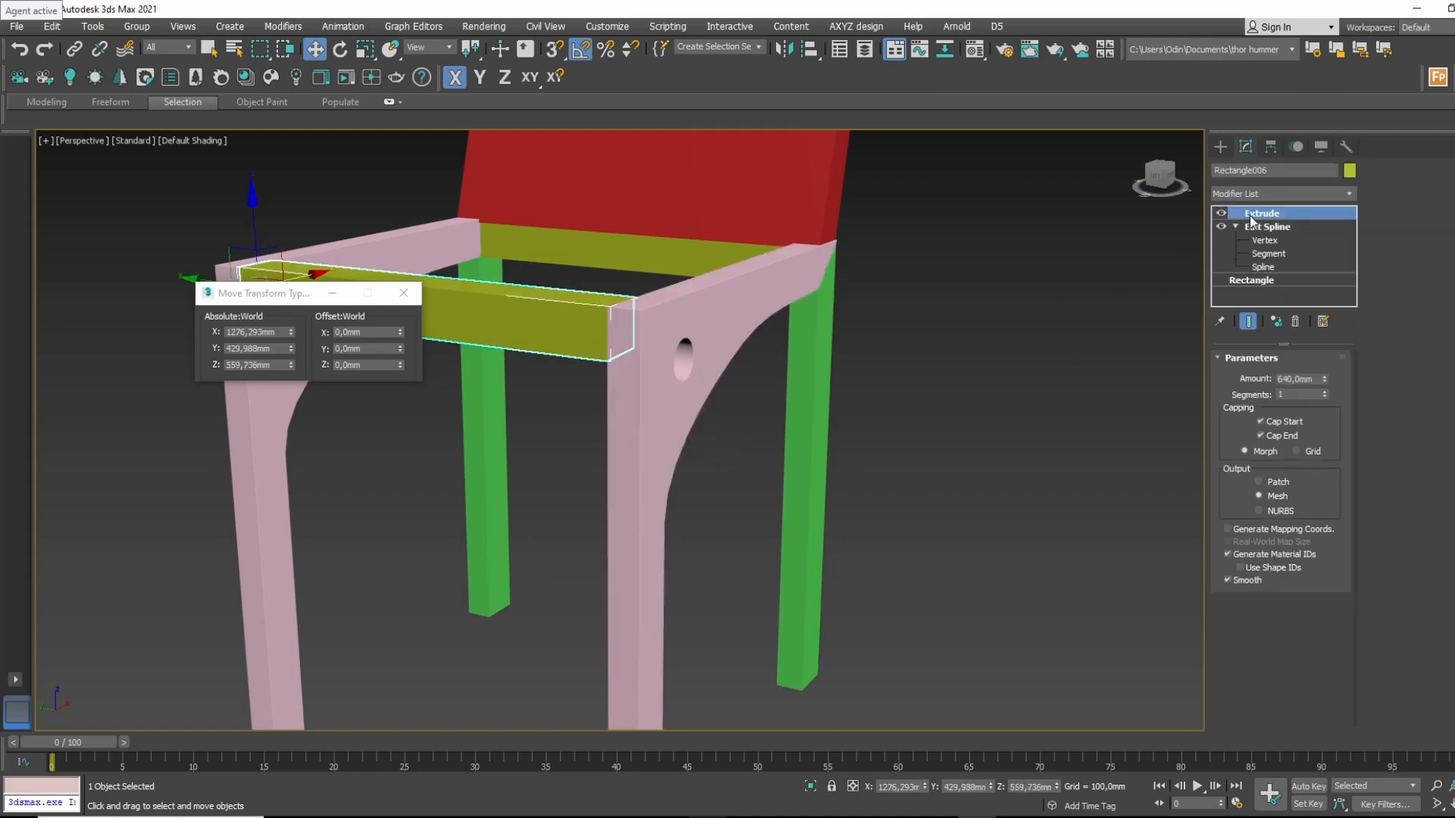
right_click(1258, 215)
click(1292, 299)
middle_drag(631, 332, 860, 354)
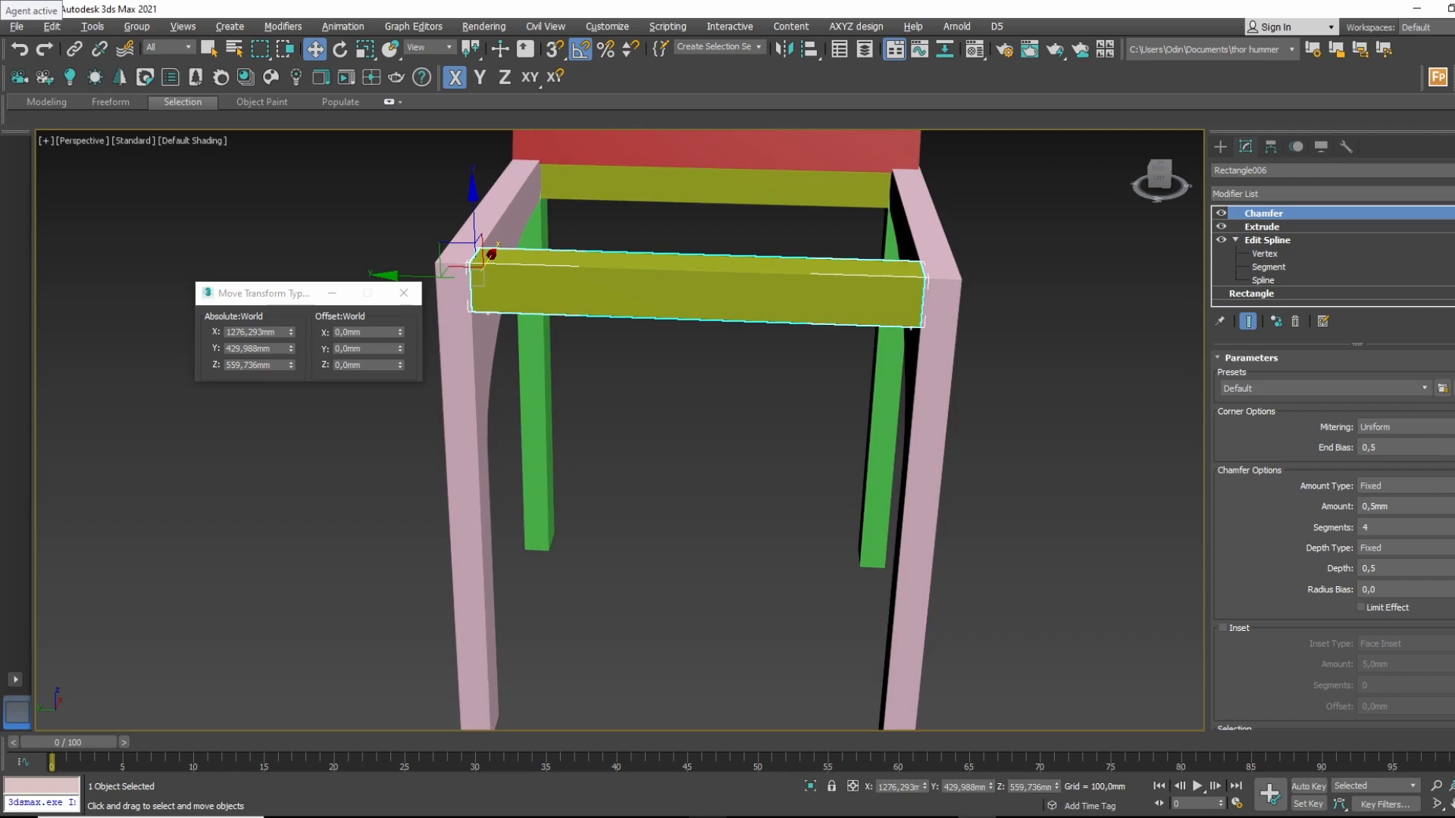
drag(1453, 508, 1364, 153)
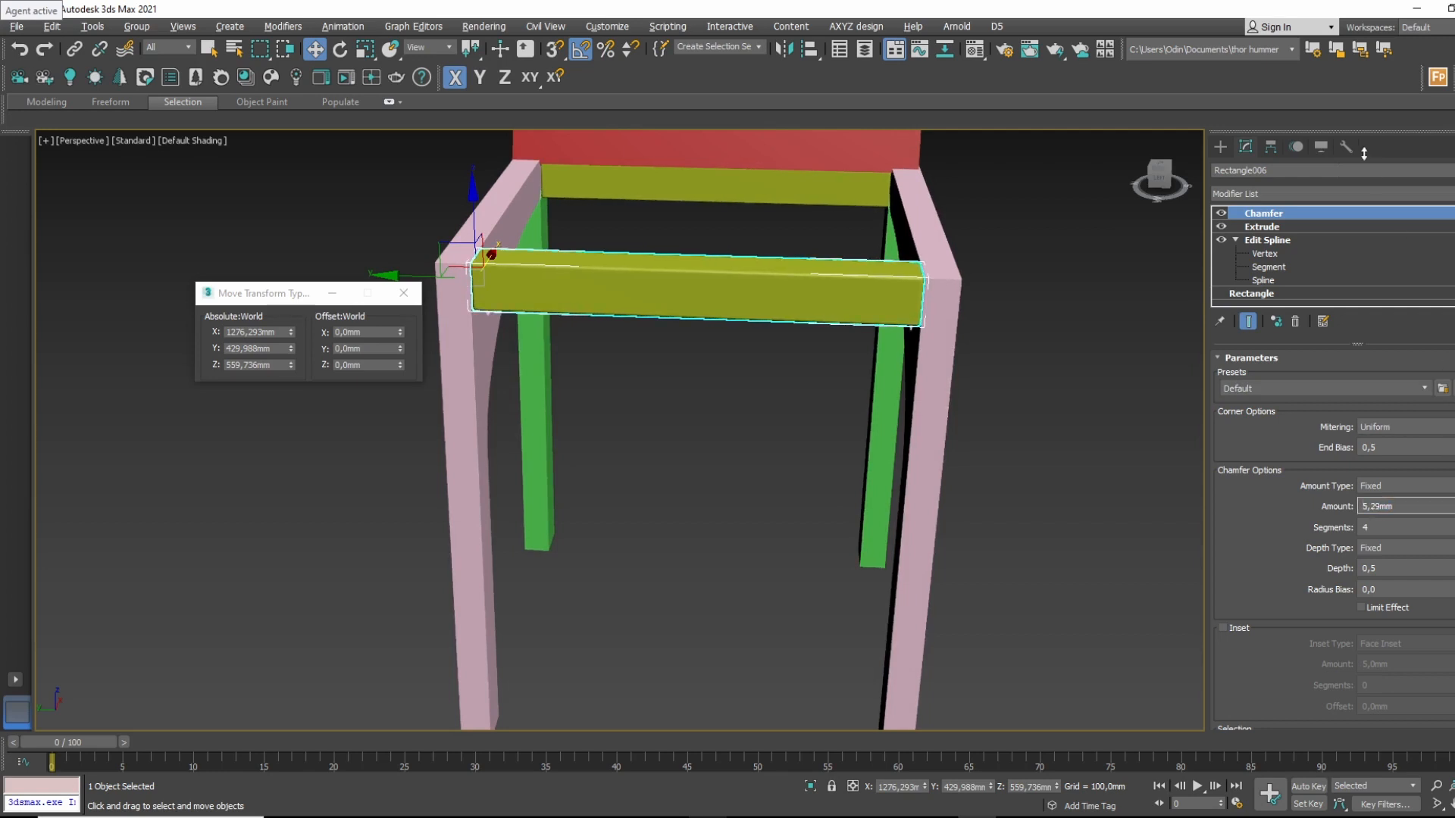
click(1121, 280)
Paste the copied Chamfer modifier onto the red backrest and raise its amount to 8,47 mm.
alt+middle_drag(899, 315, 1010, 302)
middle_drag(758, 220, 952, 293)
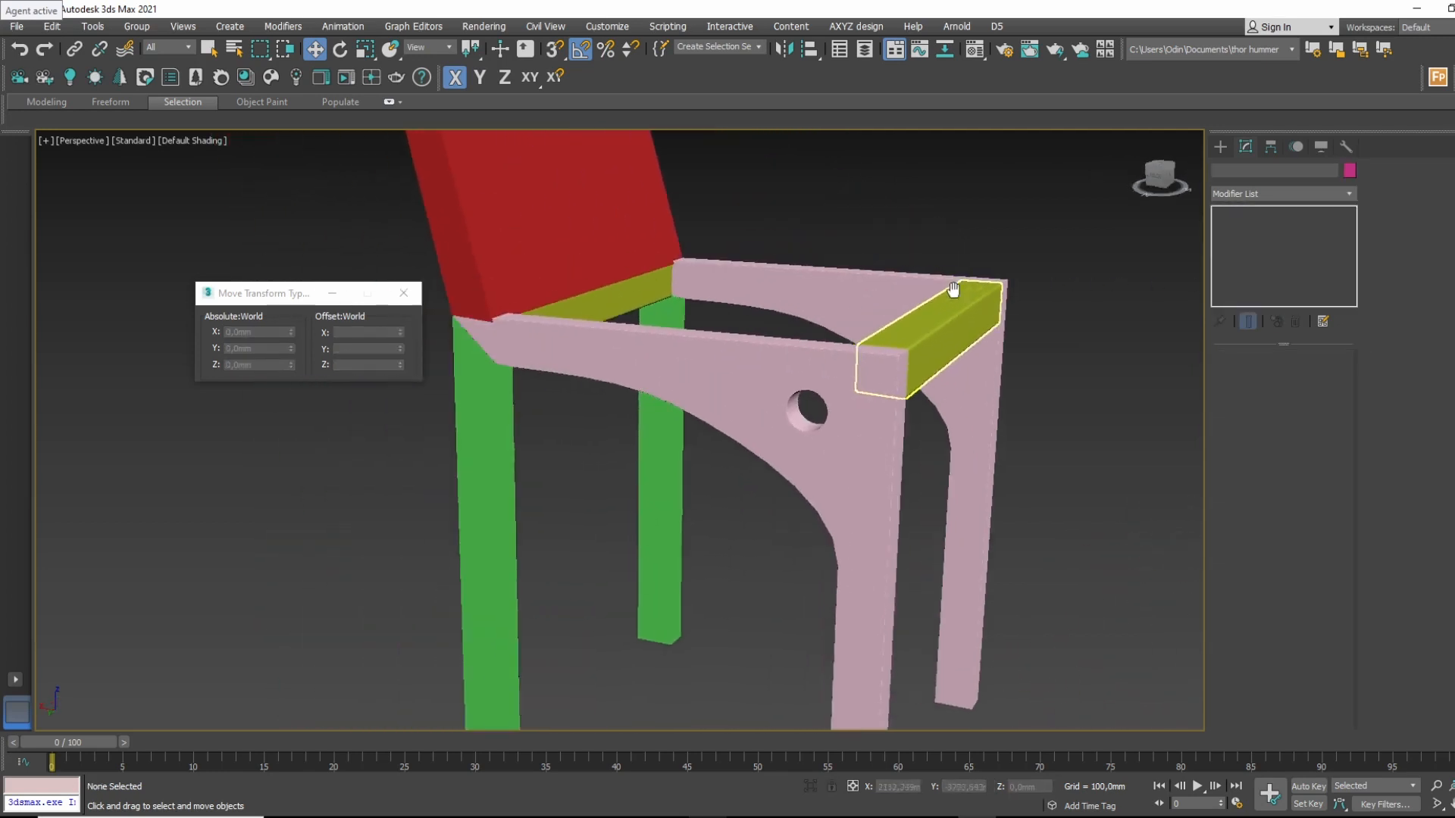
middle_drag(574, 254, 635, 307)
click(636, 307)
right_click(1305, 212)
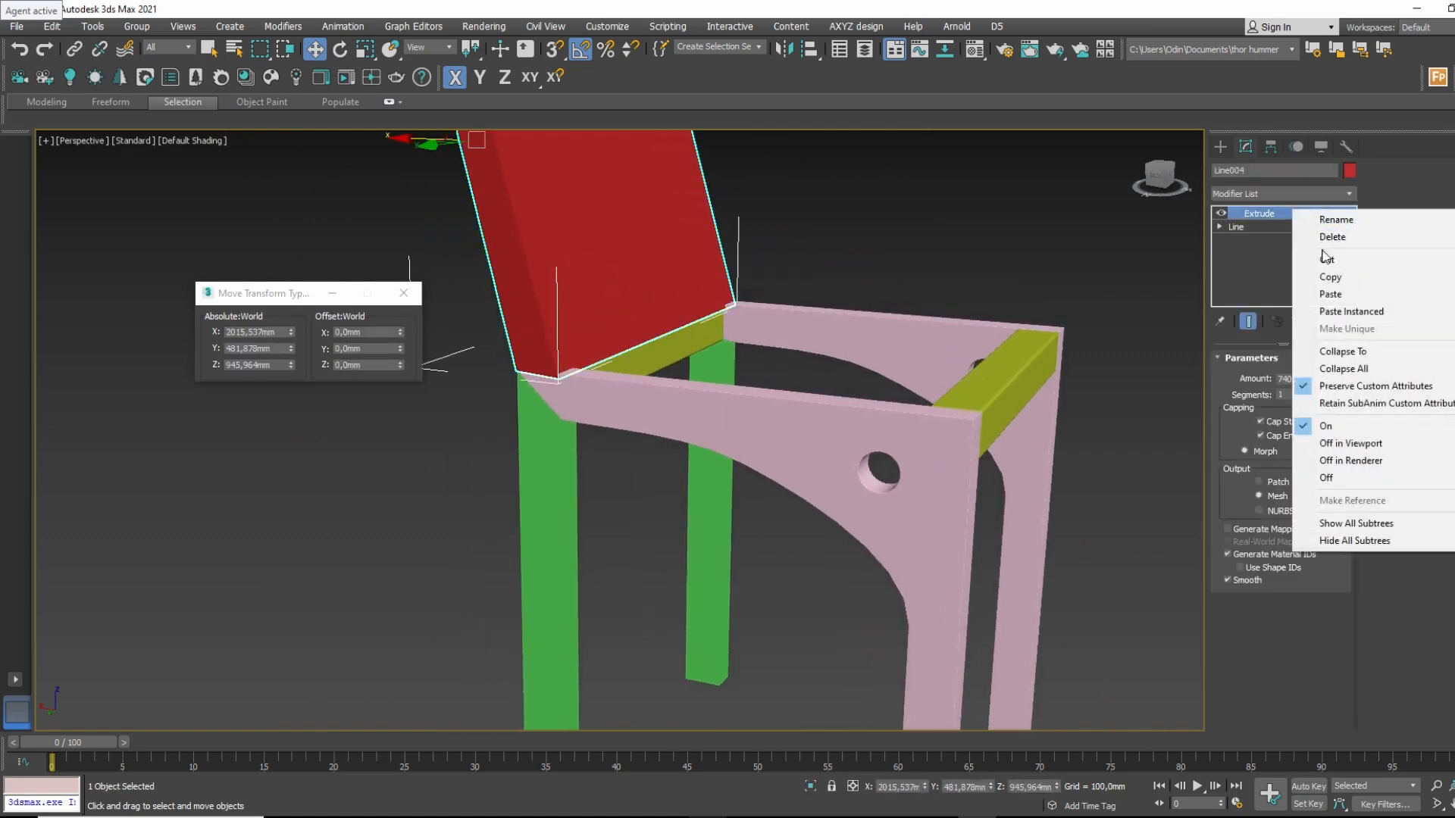
click(1357, 295)
mouse_move(773, 326)
alt+middle_down()
mouse_move(728, 356)
mouse_move(769, 350)
alt+middle_up()
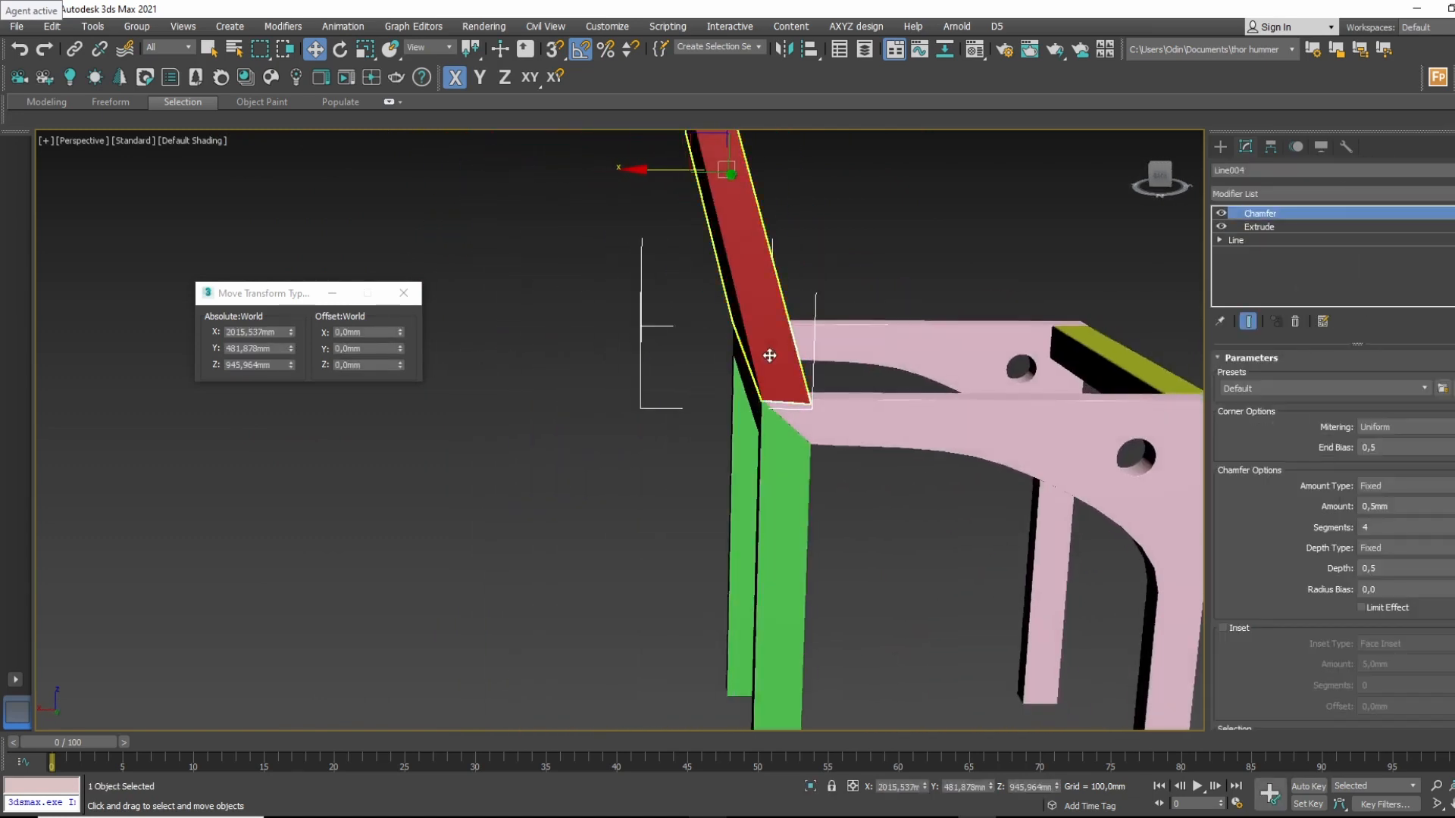
scroll(889, 357, up, 1)
drag(1453, 506, 1202, 759)
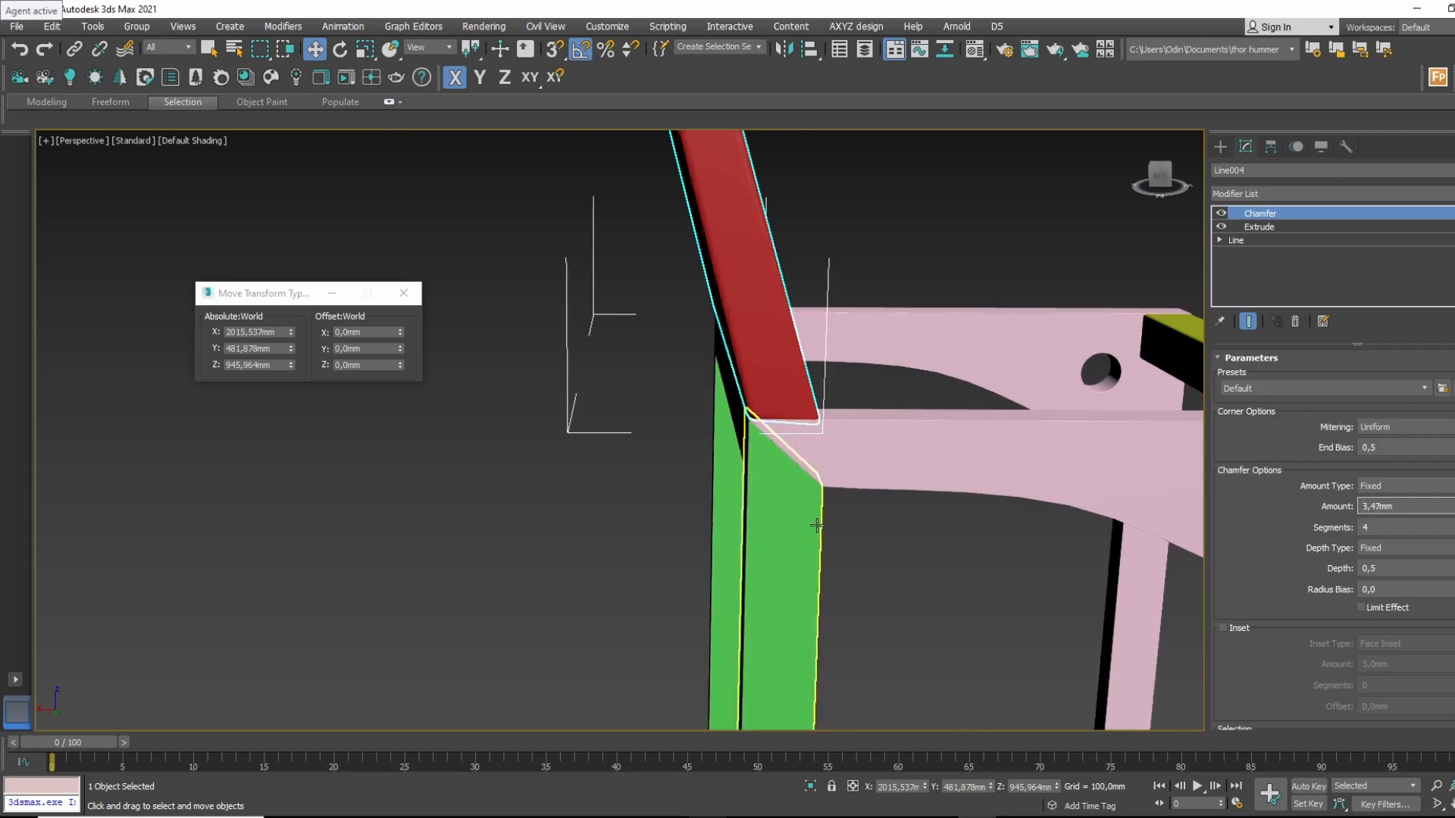
Paste the copied Chamfer modifier onto the green back leg, set its amount to about 3,54 mm and deselect it.
alt+middle_drag(816, 523, 615, 517)
scroll(732, 428, down, 5)
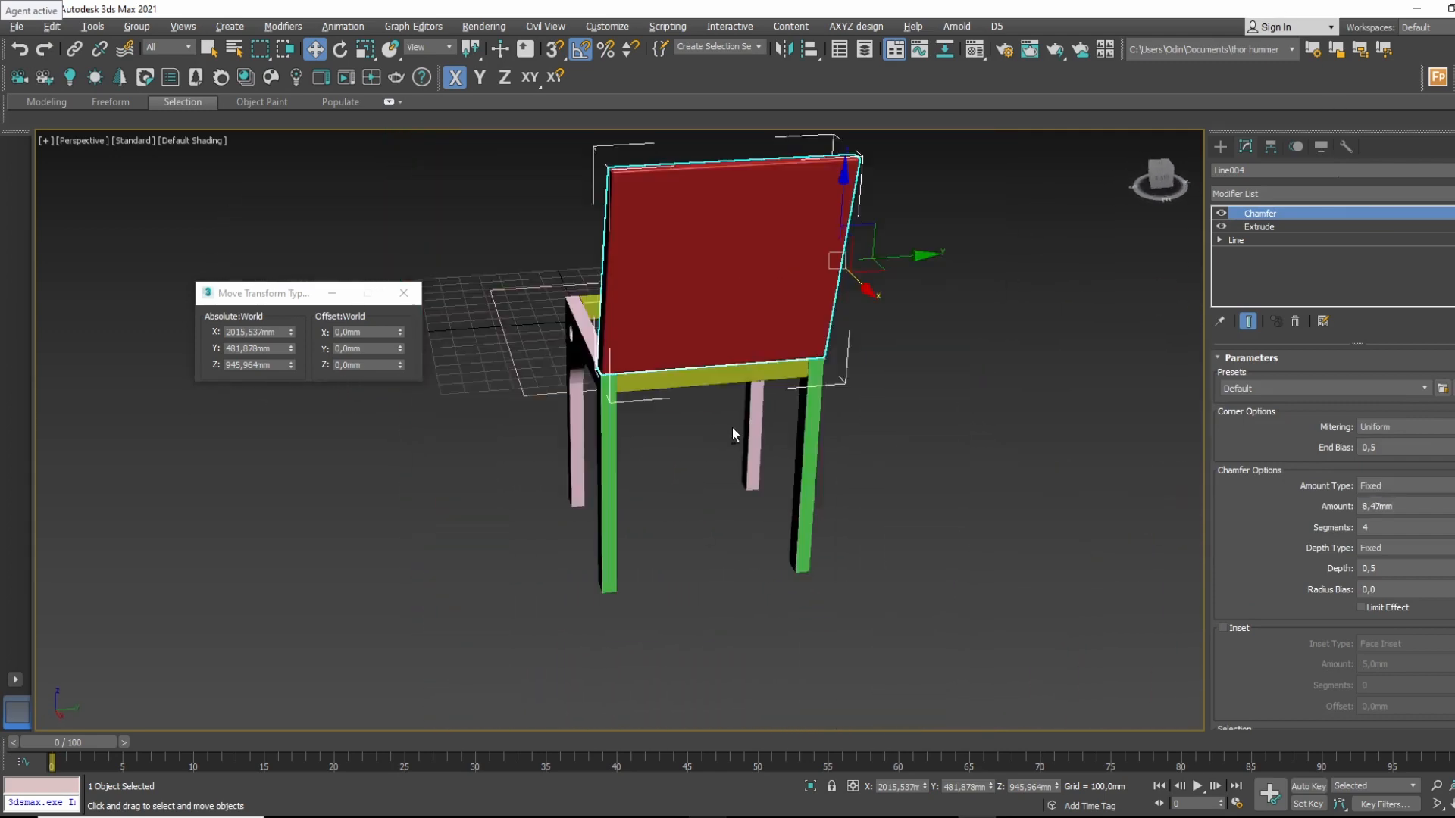
alt+middle_drag(732, 427, 833, 426)
scroll(662, 452, up, 5)
scroll(732, 428, up, 3)
click(732, 428)
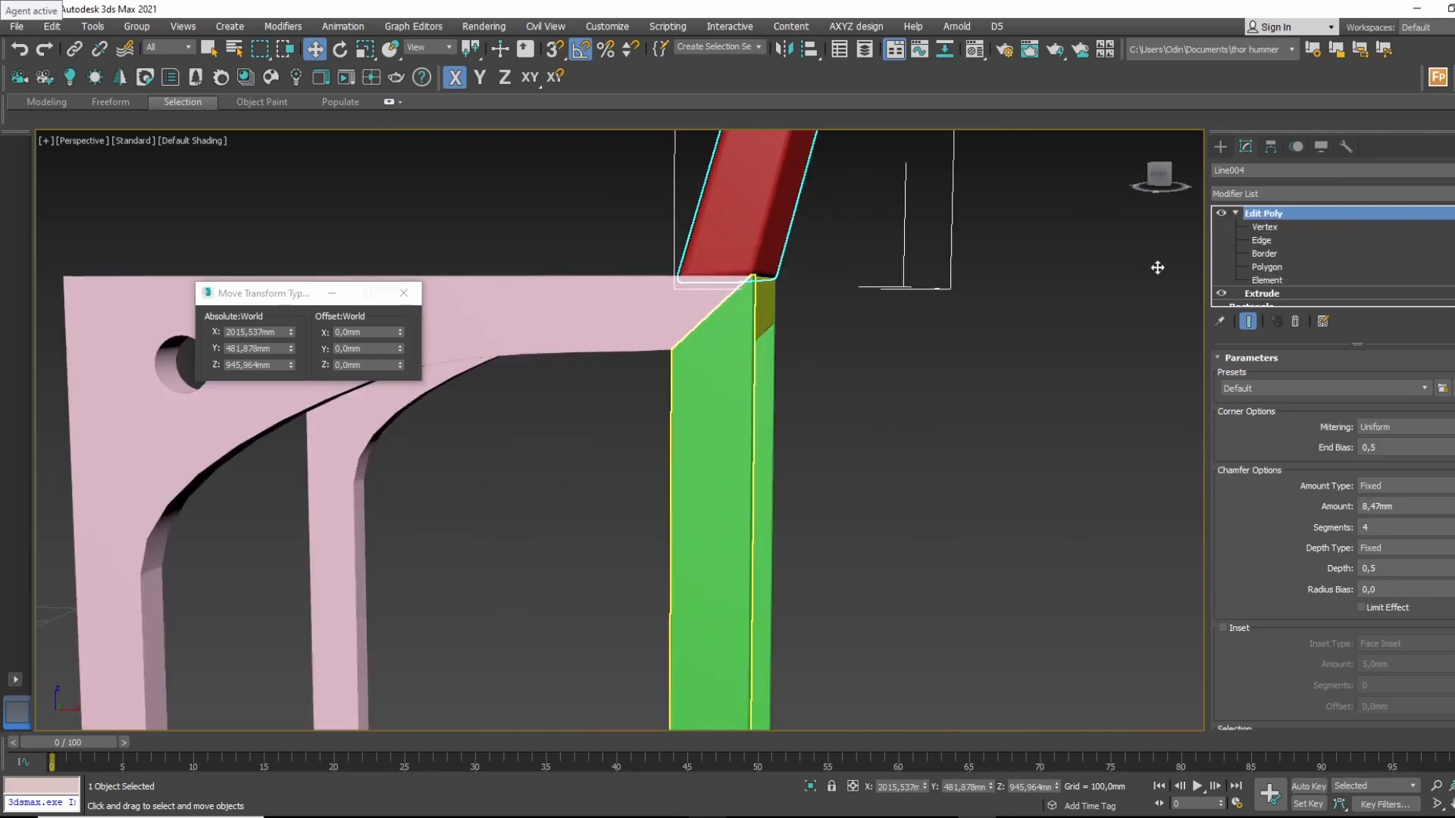
right_click(1293, 214)
click(1332, 298)
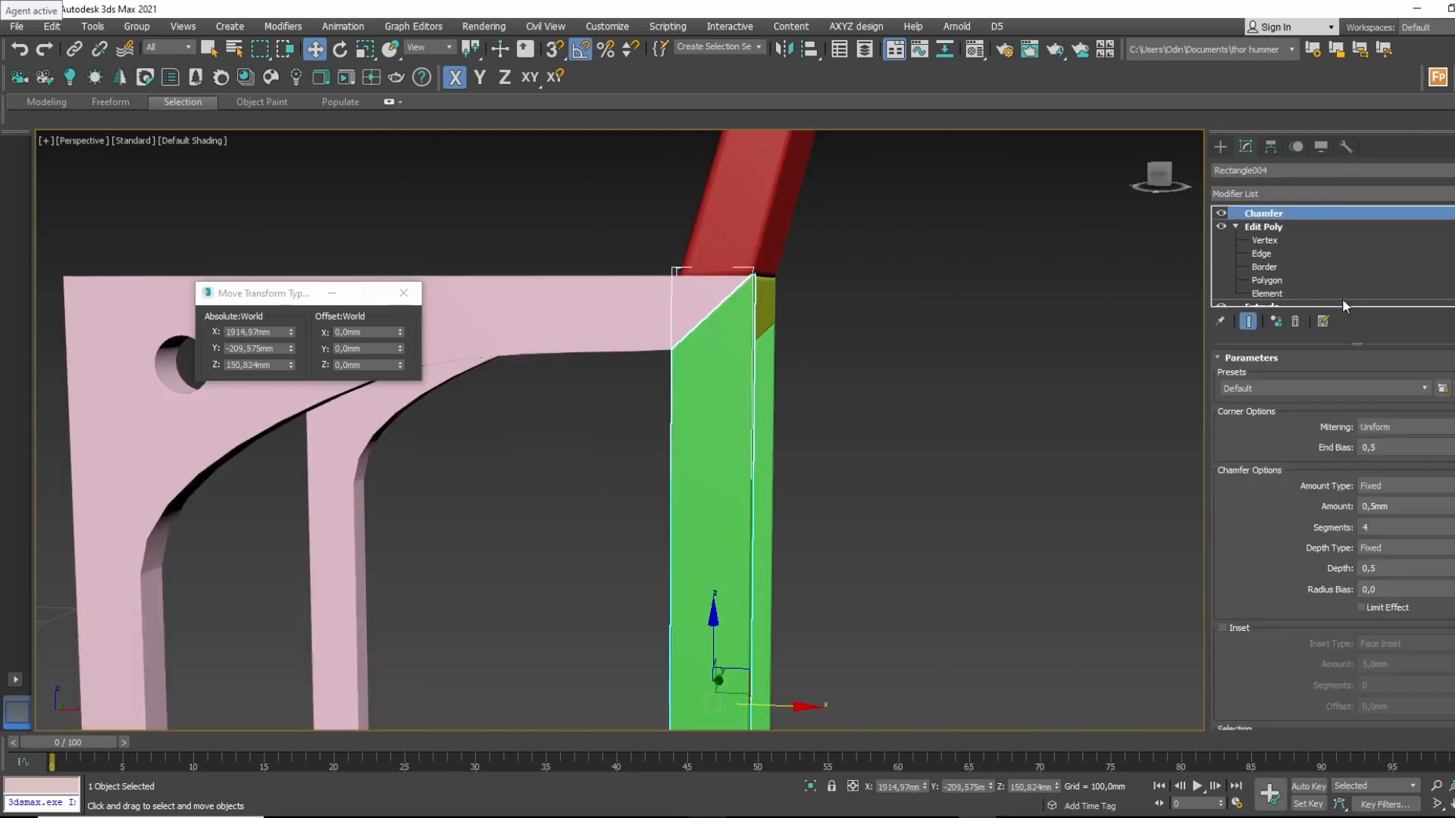
drag(1453, 506, 1435, 280)
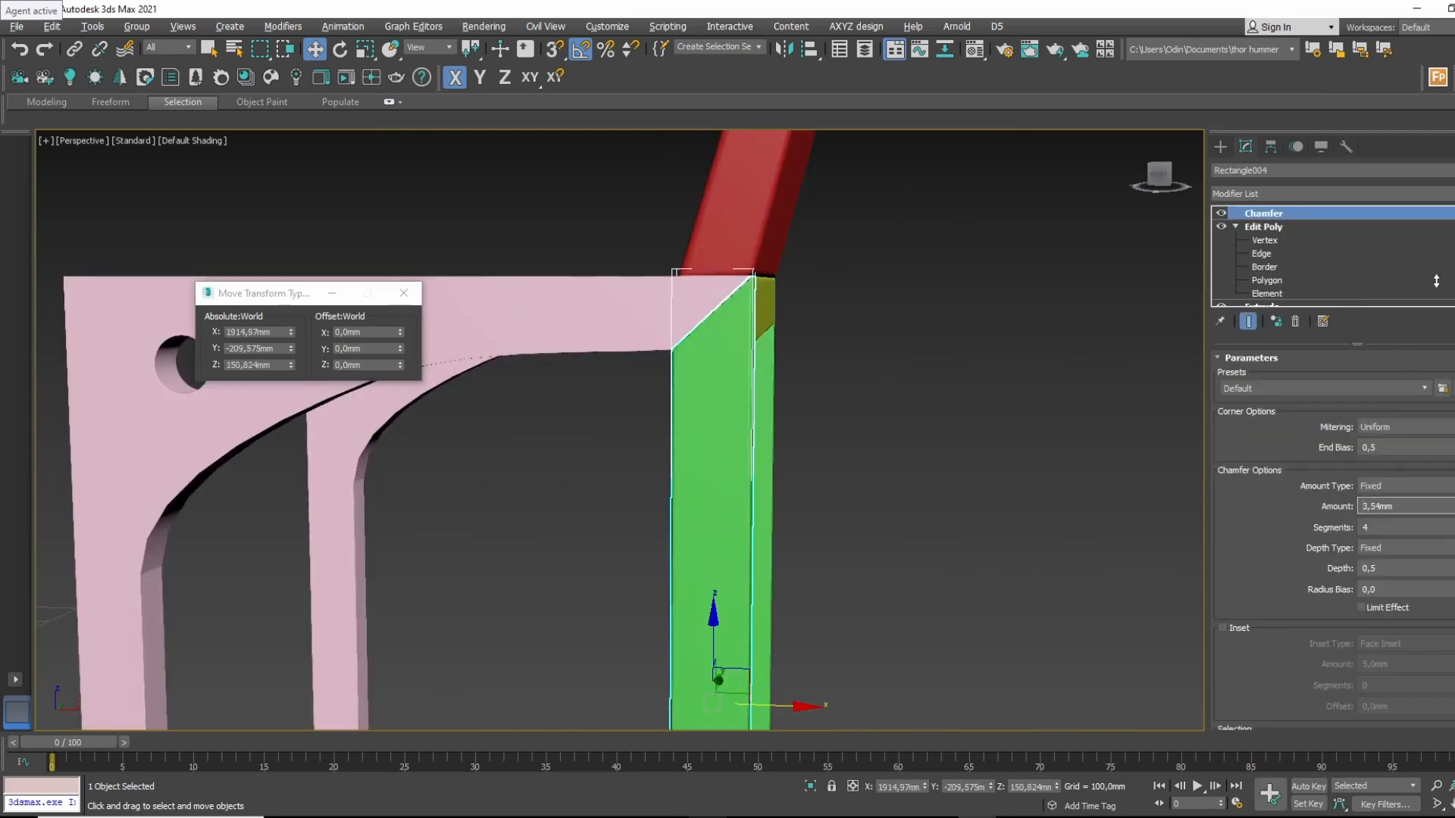
click(851, 416)
Create a seat box about 745 mm long, 668 mm wide and 83 mm high over the chair frame in the Top view.
alt+middle_drag(852, 415, 1091, 397)
scroll(1013, 321, down, 5)
scroll(719, 179, up, 5)
middle_drag(879, 230, 853, 417)
scroll(852, 417, down, 4)
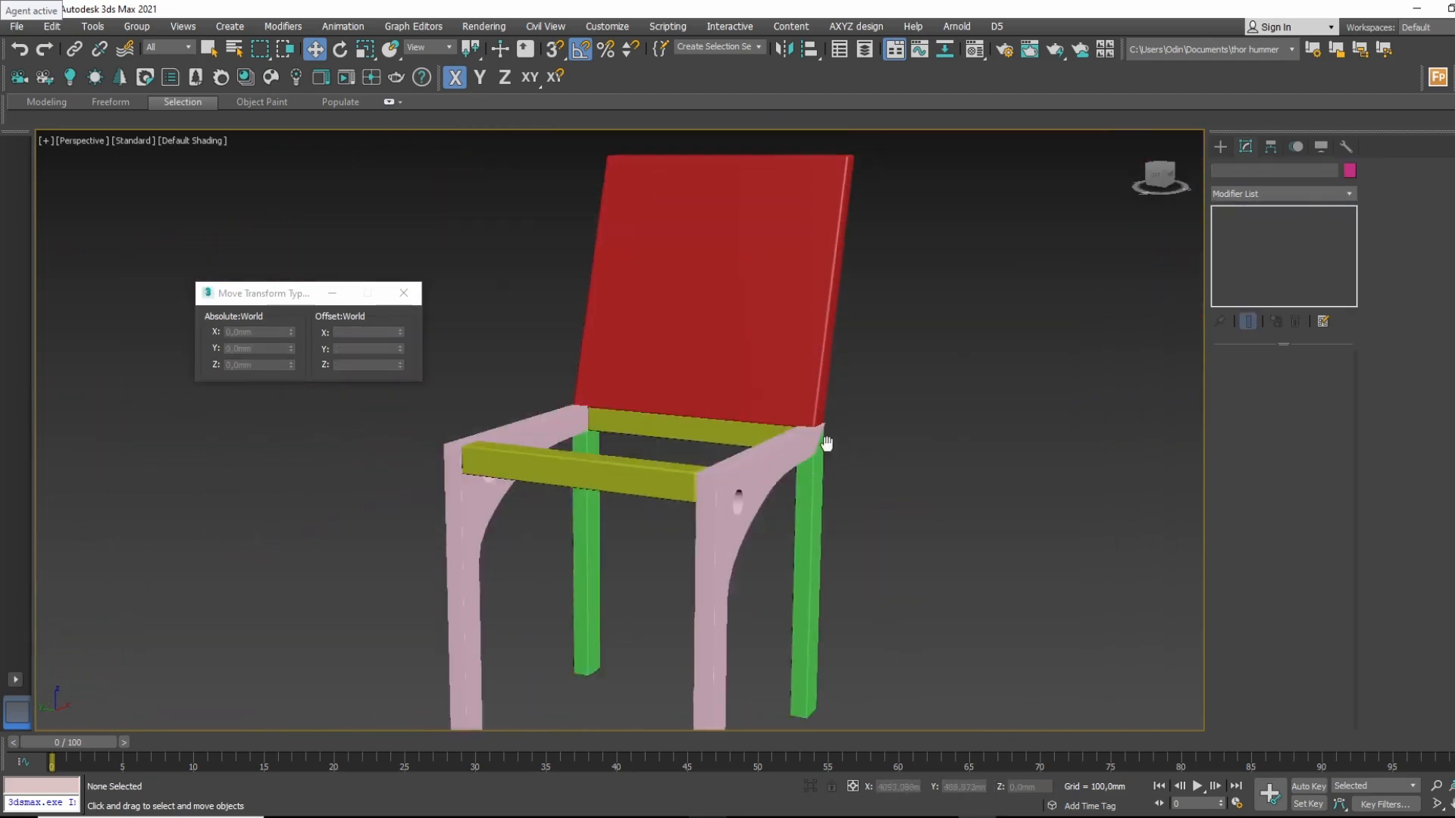
middle_drag(771, 523, 814, 426)
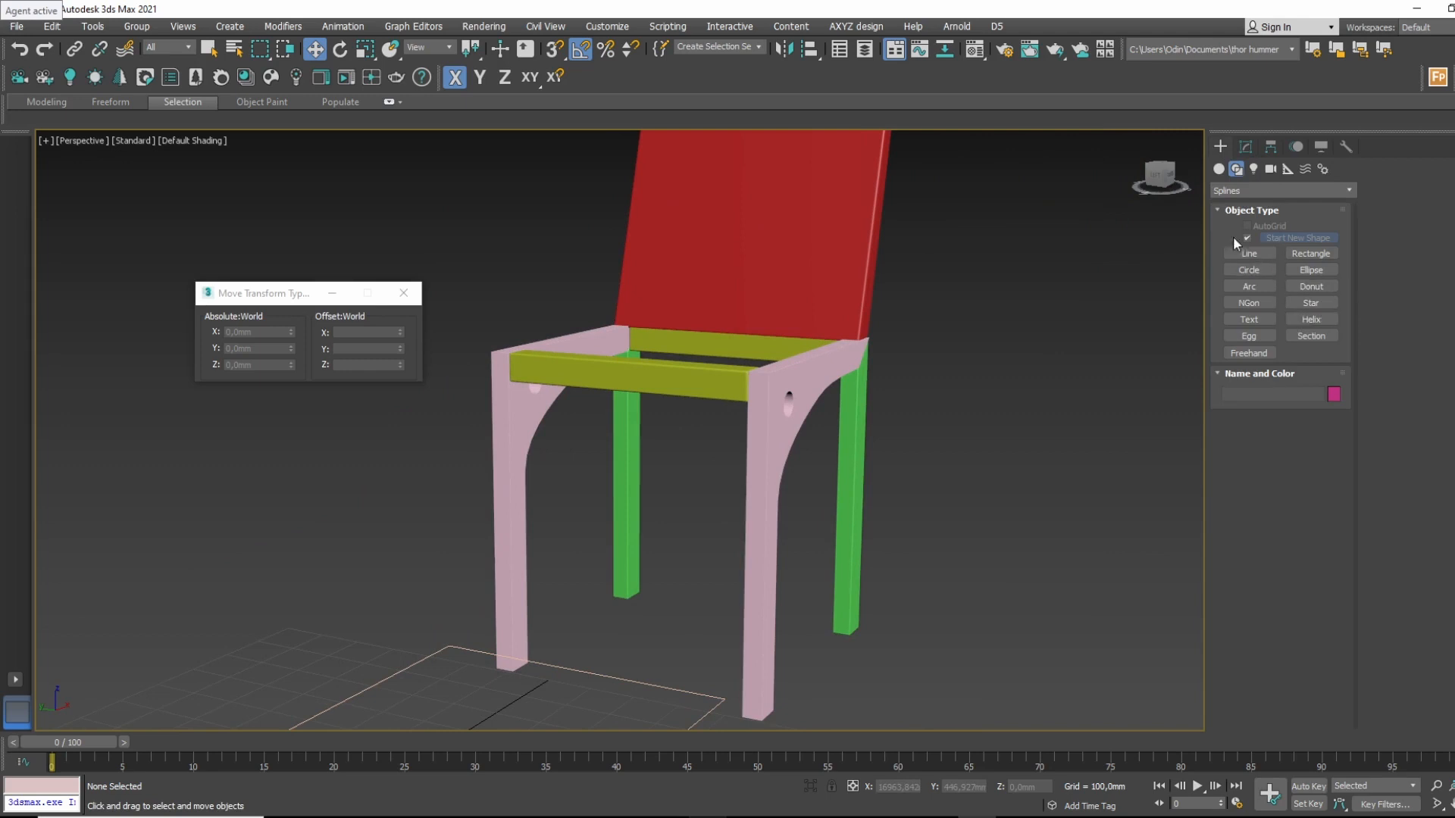
click(1218, 170)
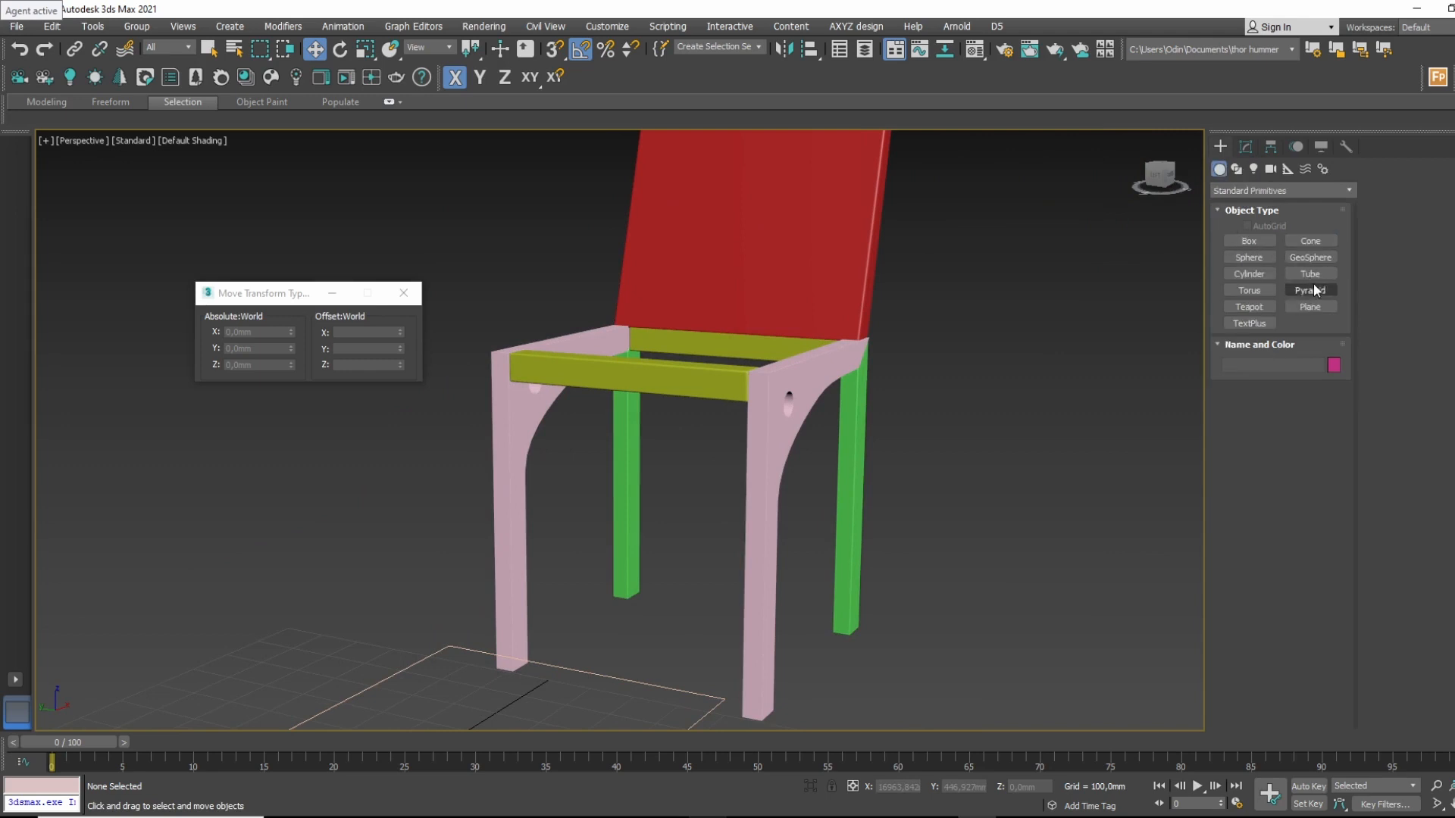
click(1254, 242)
alt+middle_drag(570, 377, 653, 406)
middle_drag(572, 350, 714, 500)
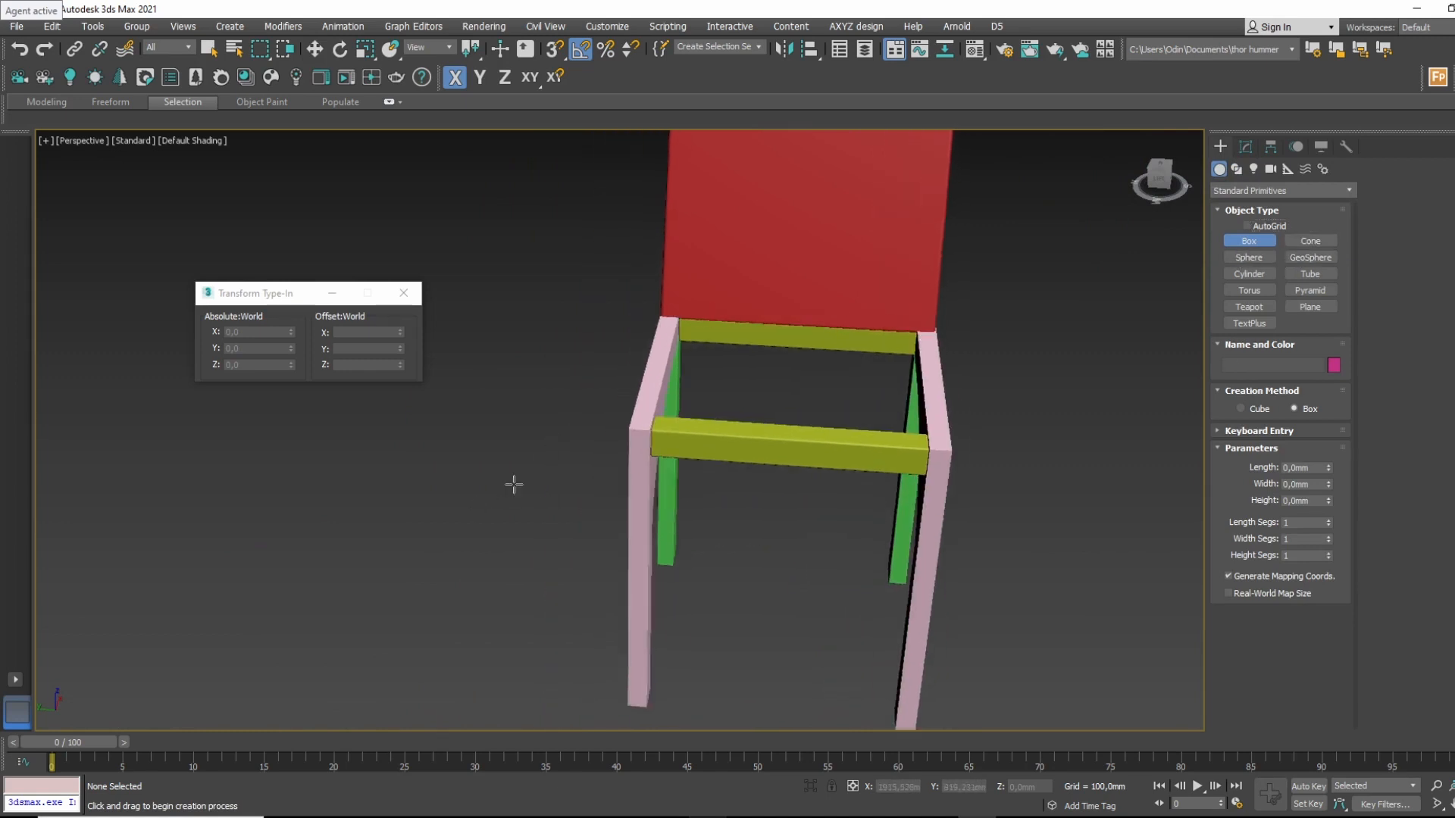
key(t)
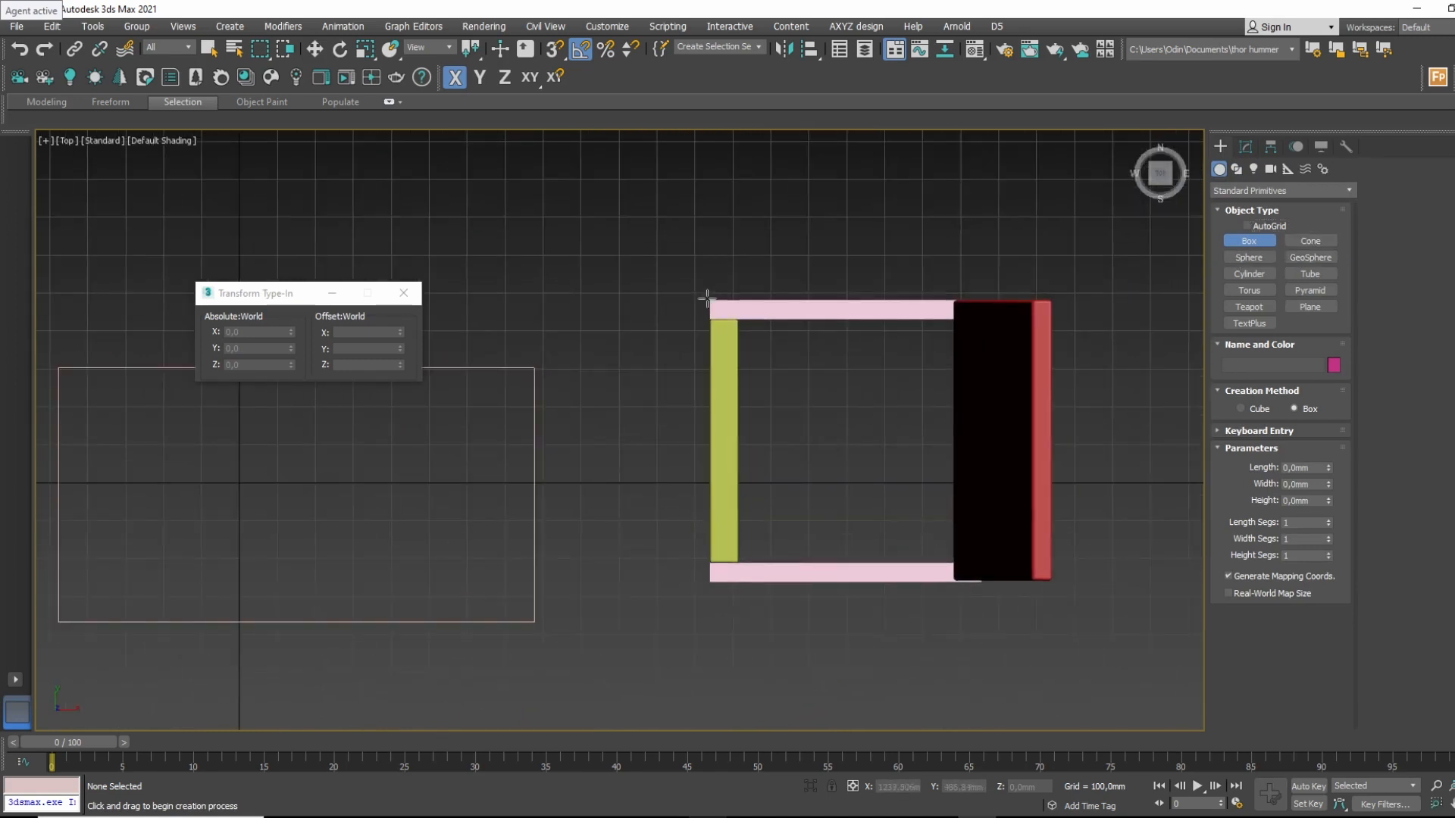
drag(699, 299, 955, 583)
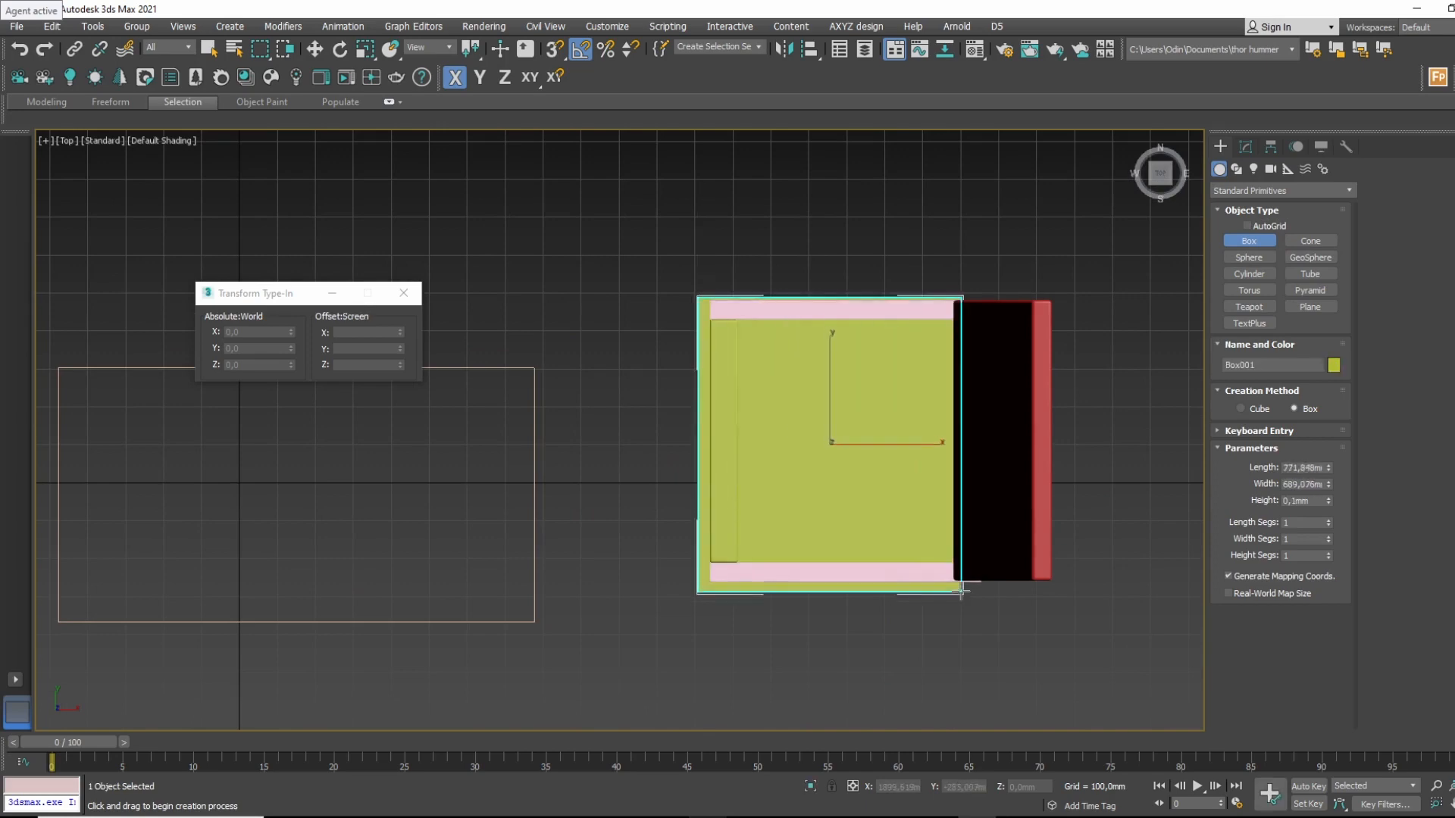
click(962, 546)
key(w)
Raise the seat box along Z to about 592,6 mm so it rests on top of the chair frame.
alt+middle_drag(965, 545, 871, 424)
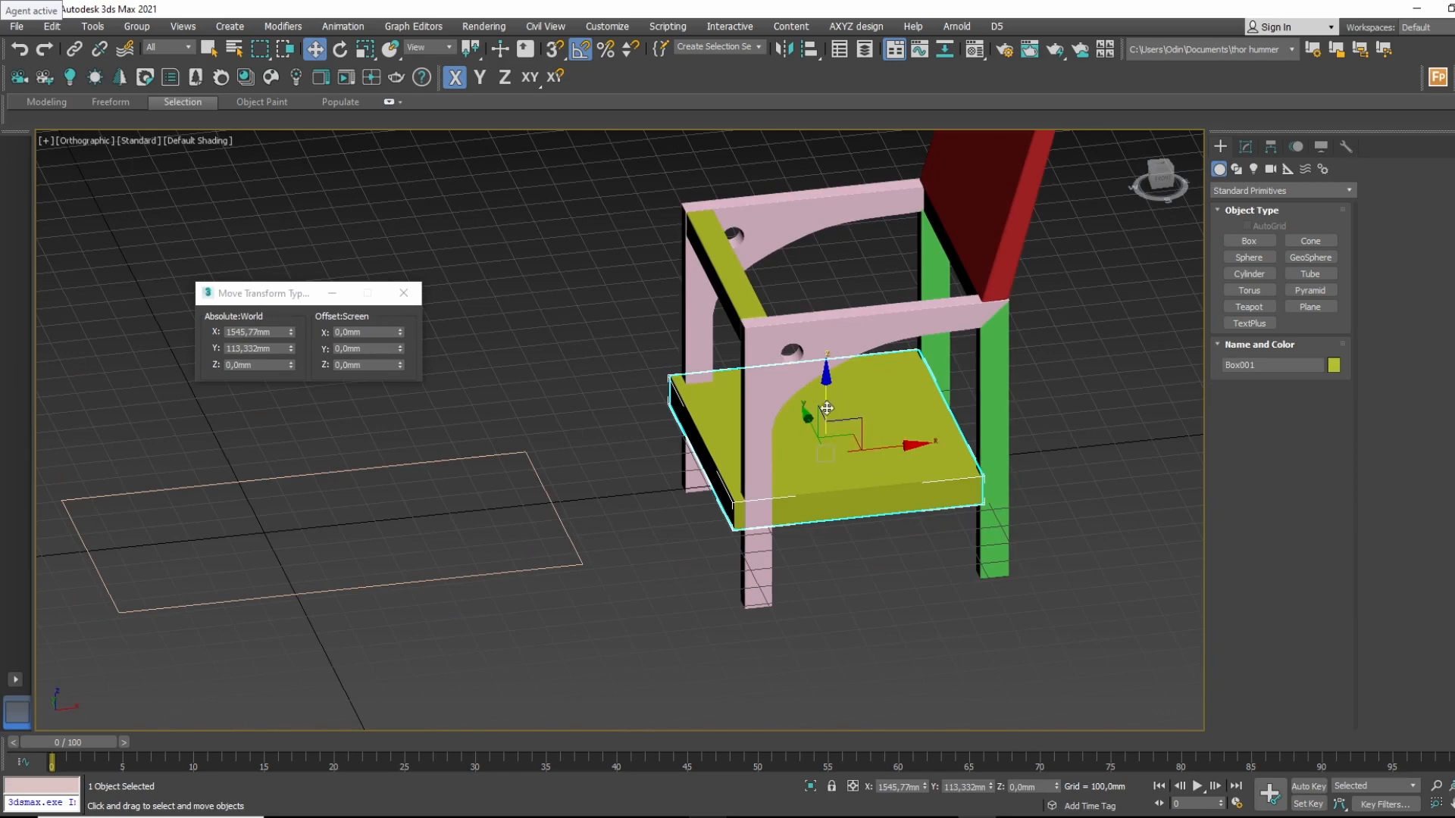
drag(827, 402, 871, 198)
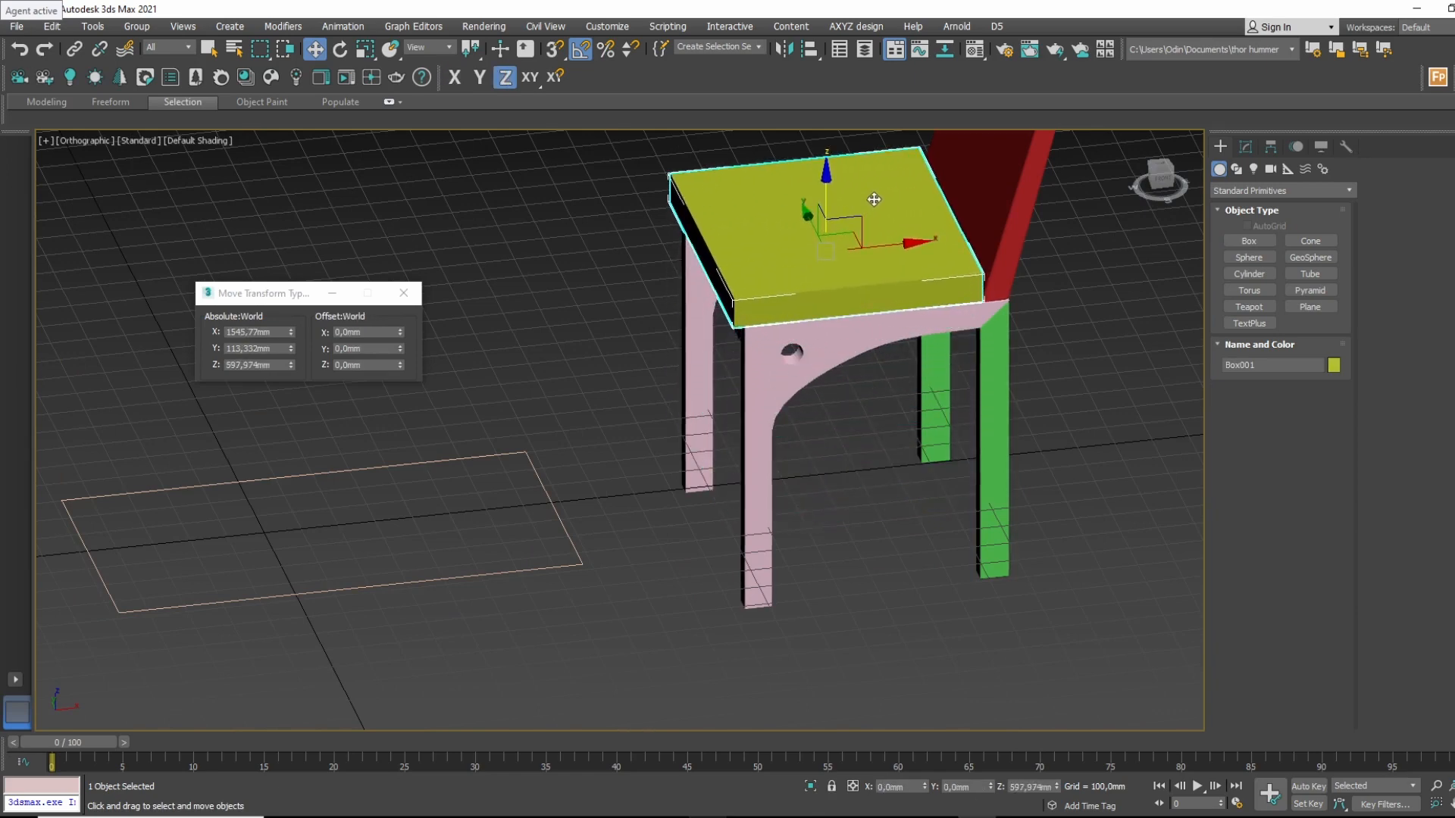
scroll(870, 366, up, 3)
alt+middle_drag(899, 372, 834, 379)
drag(704, 271, 704, 276)
alt+middle_drag(839, 420, 935, 315)
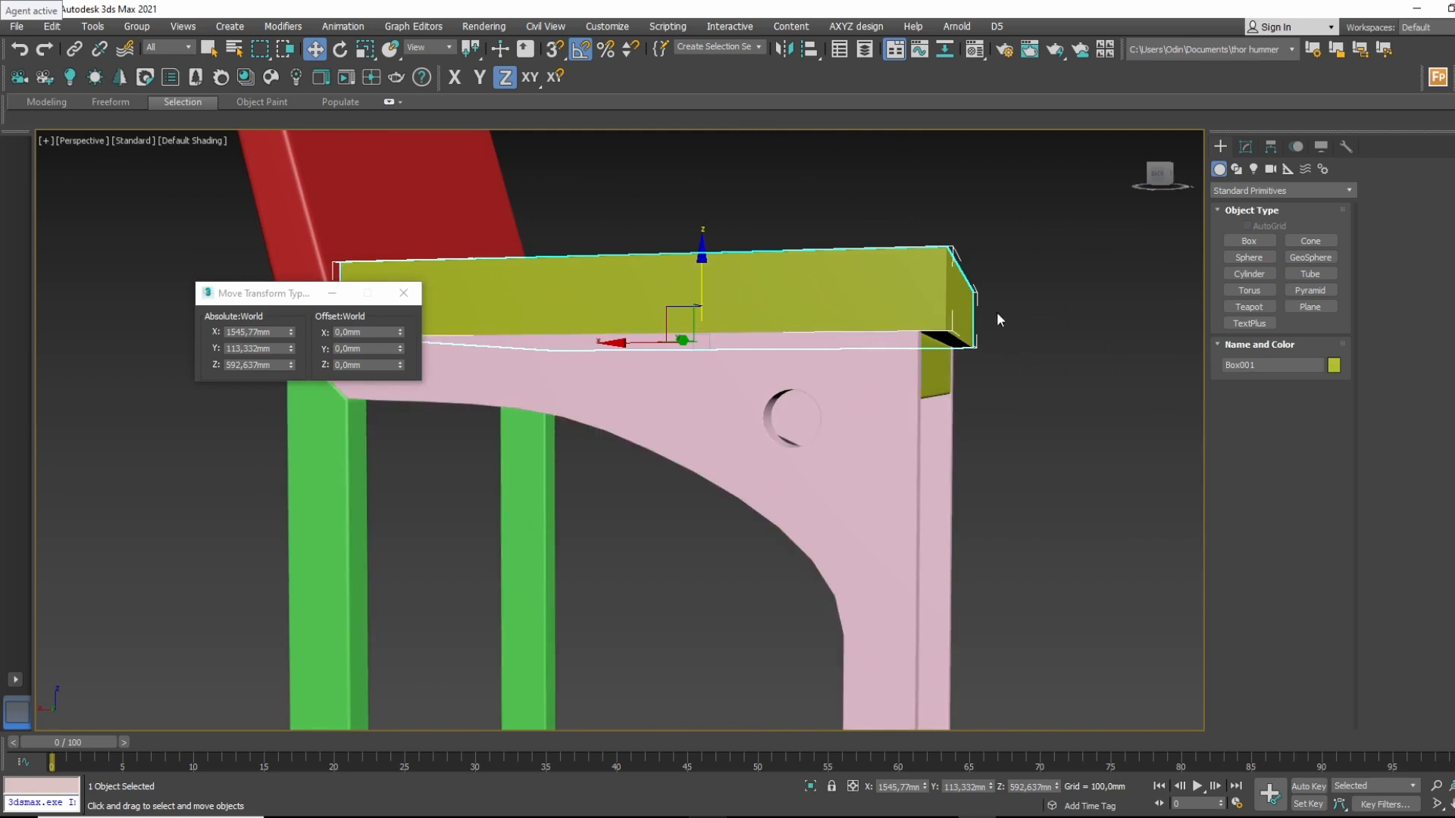
Add an Edit Poly modifier to the seat box and check its base Box parameters.
click(1245, 146)
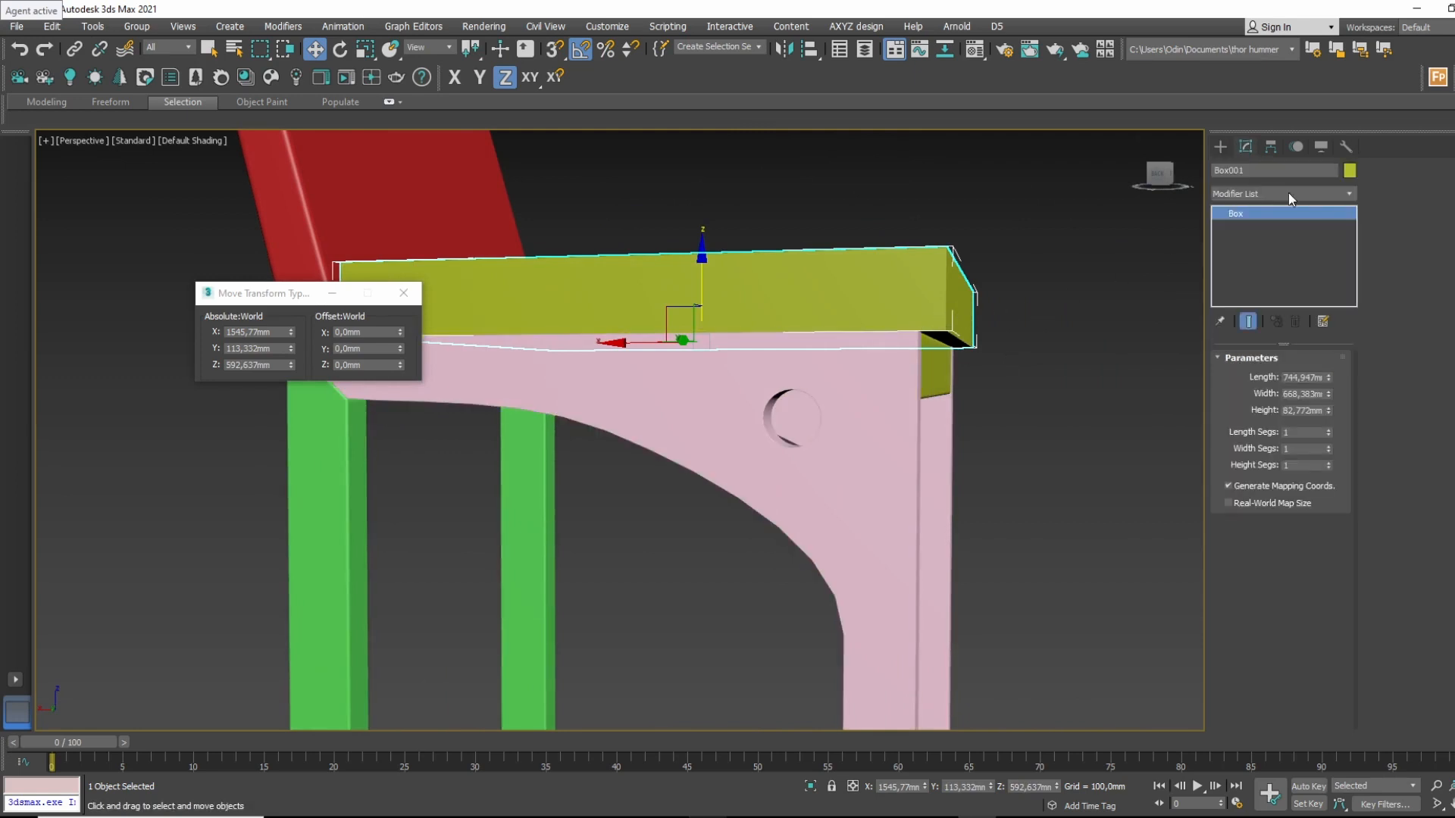
click(1327, 191)
click(1268, 756)
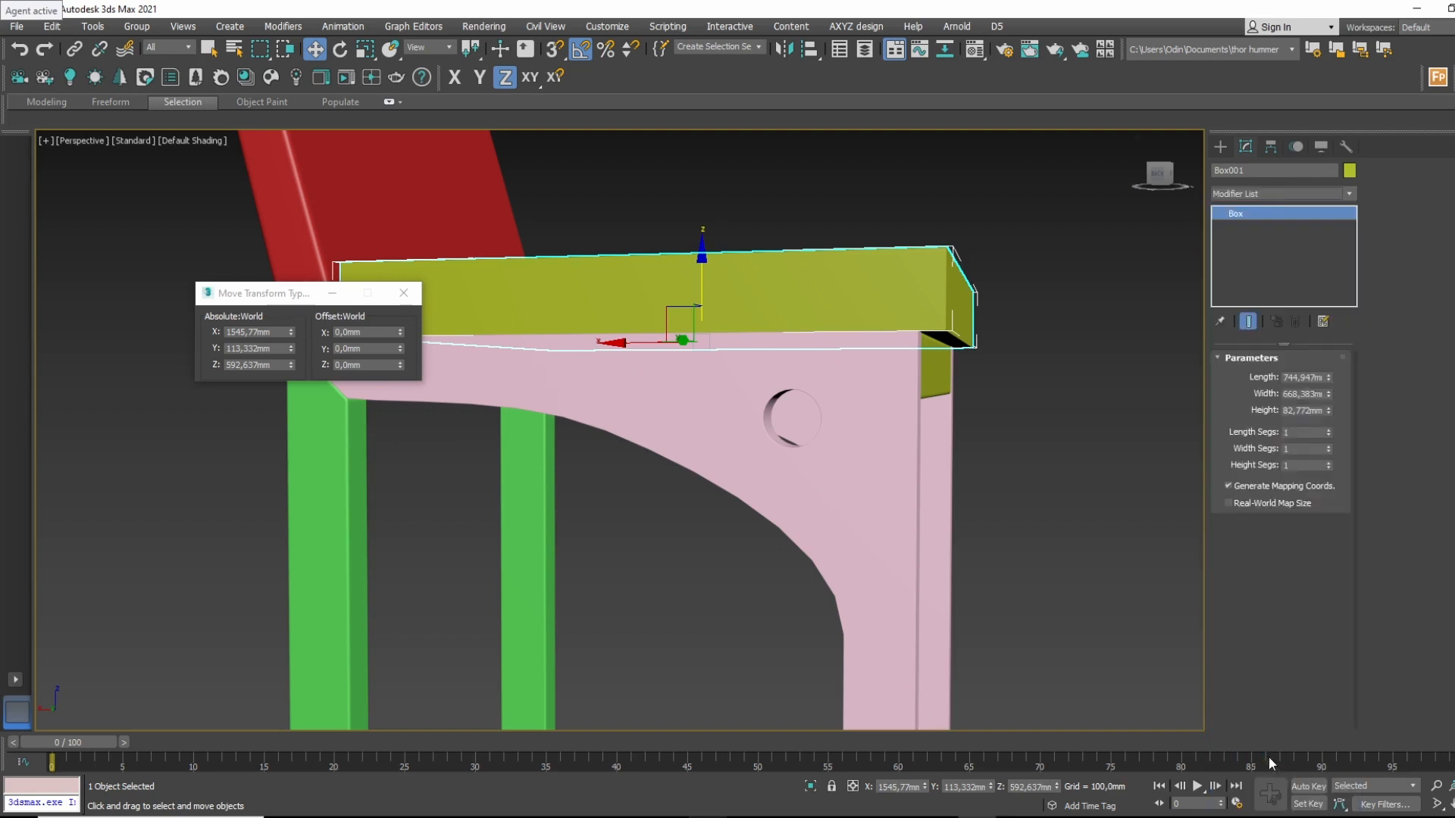
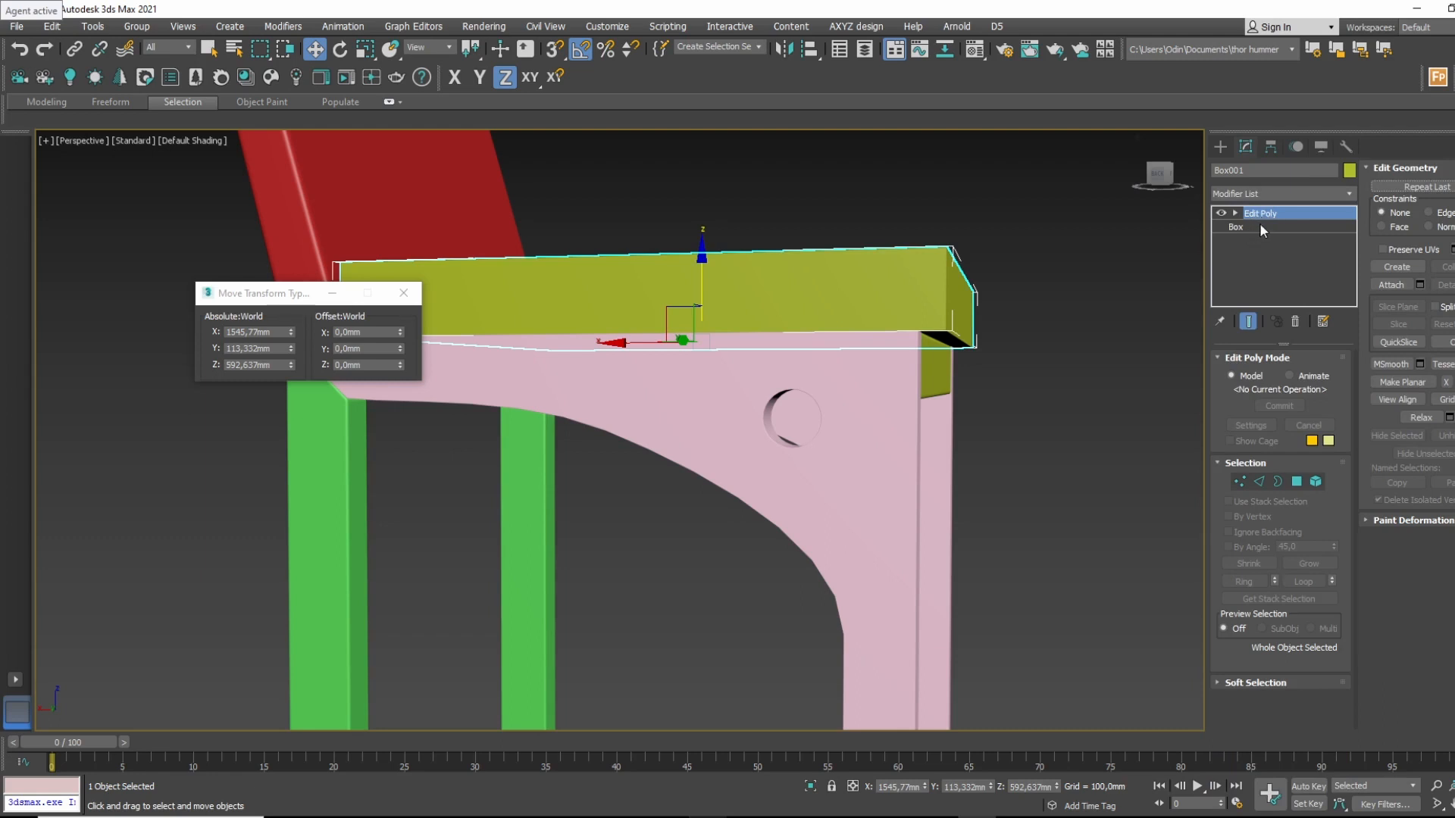
click(1251, 229)
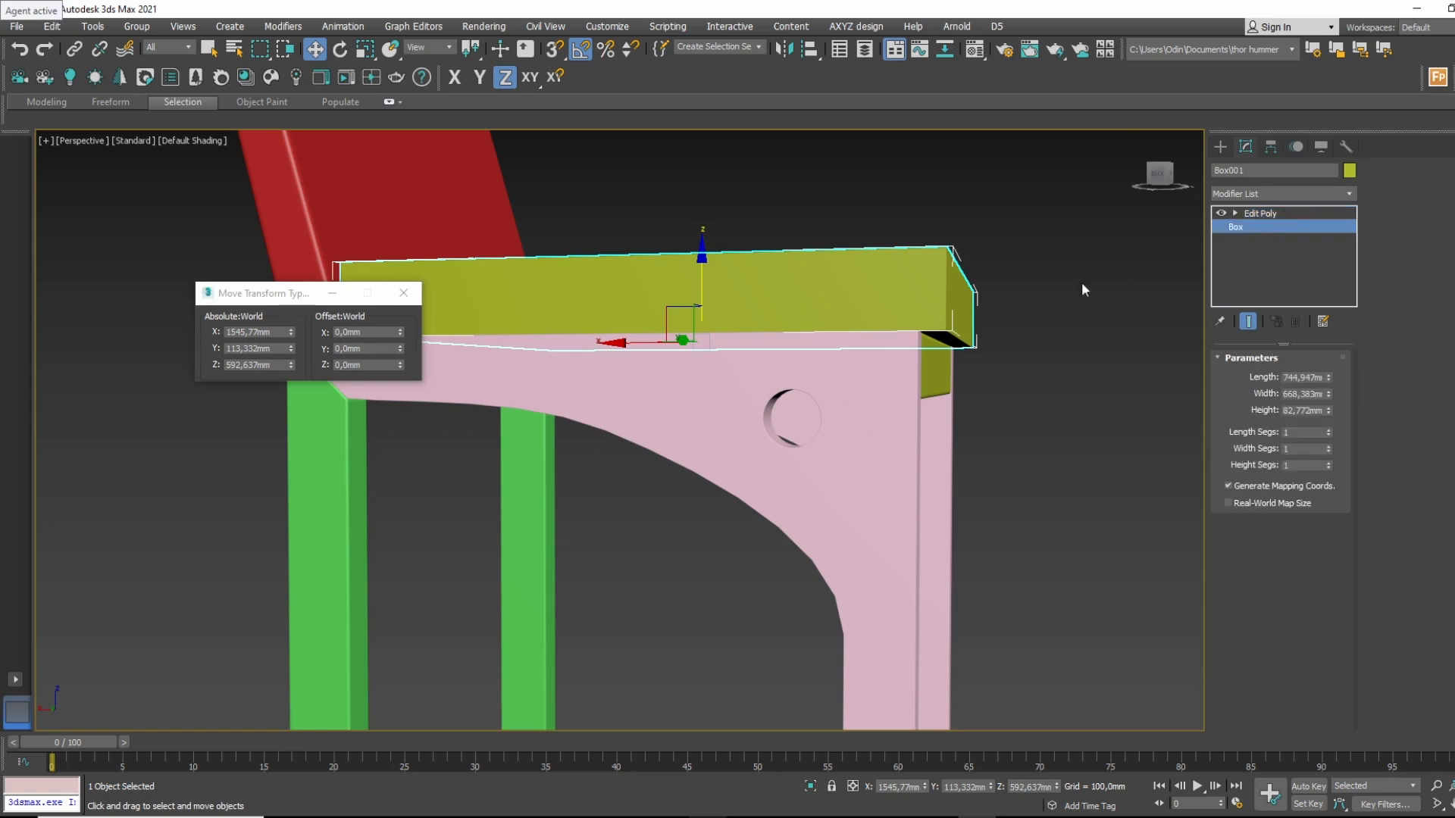
alt+middle_drag(974, 269, 932, 292)
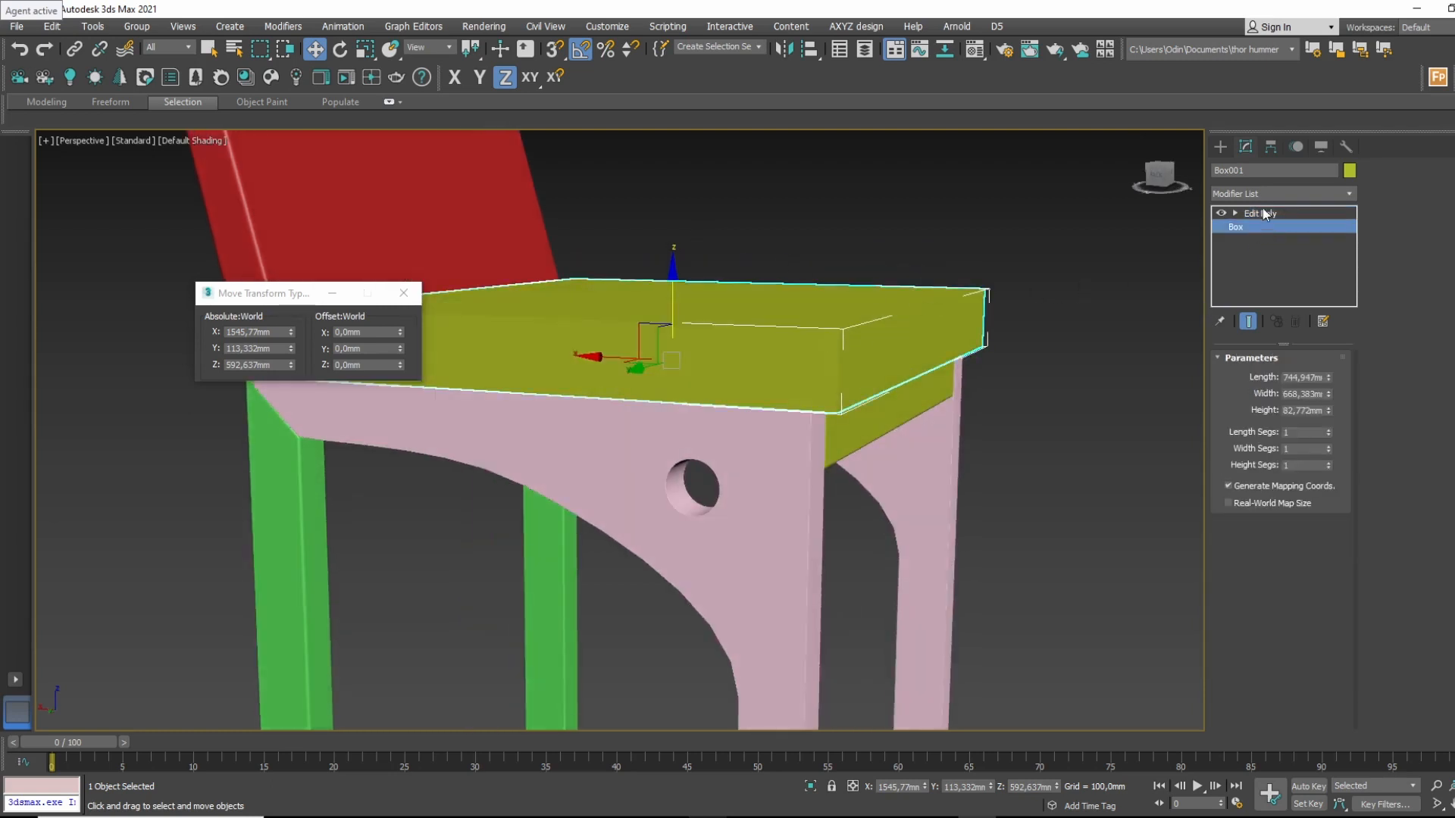
Move the seat box's front corner vertices slightly back along X to line up with the front of the chair frame.
click(1254, 213)
click(1235, 213)
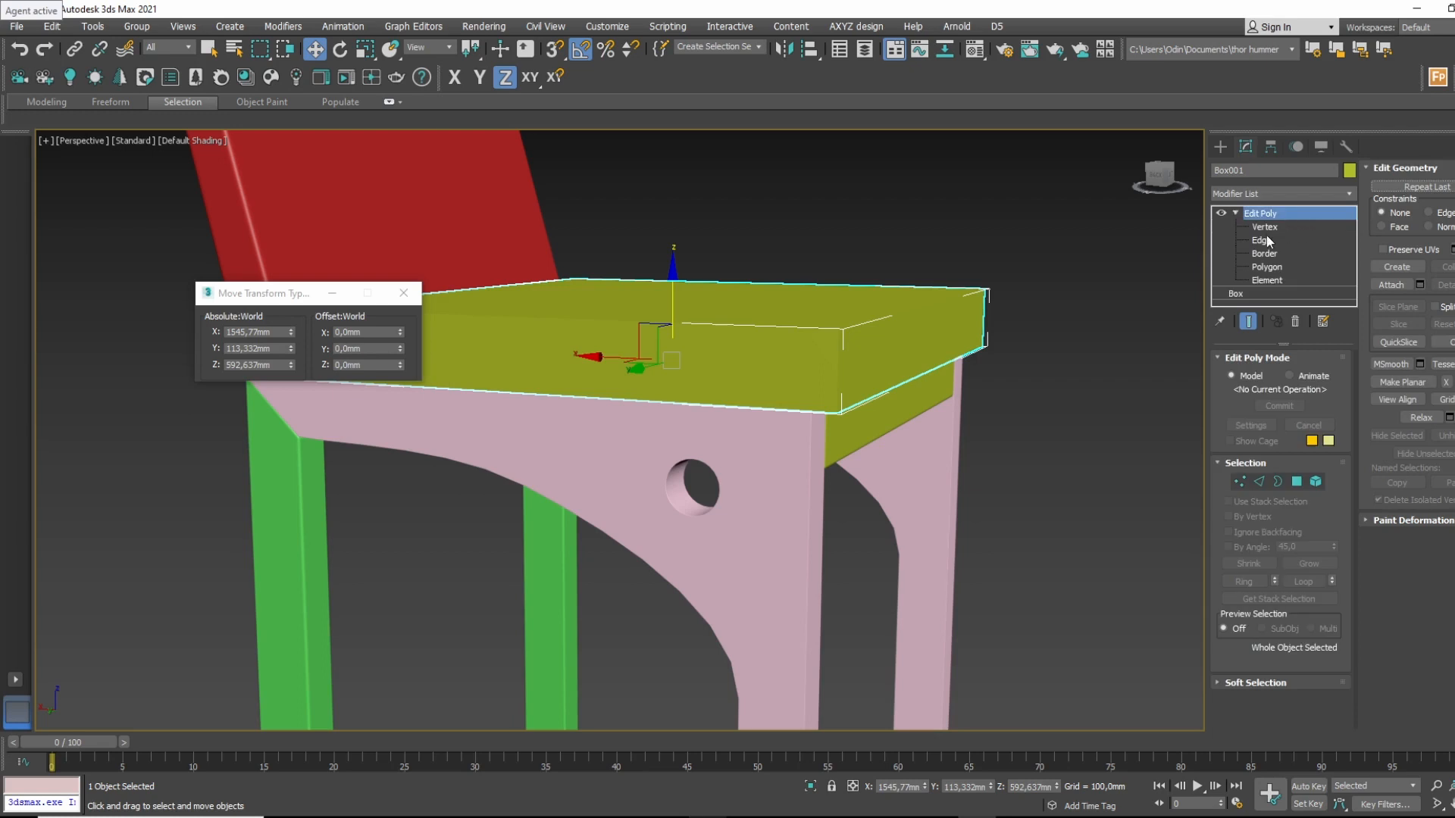
click(1283, 226)
alt+middle_drag(853, 375, 1066, 209)
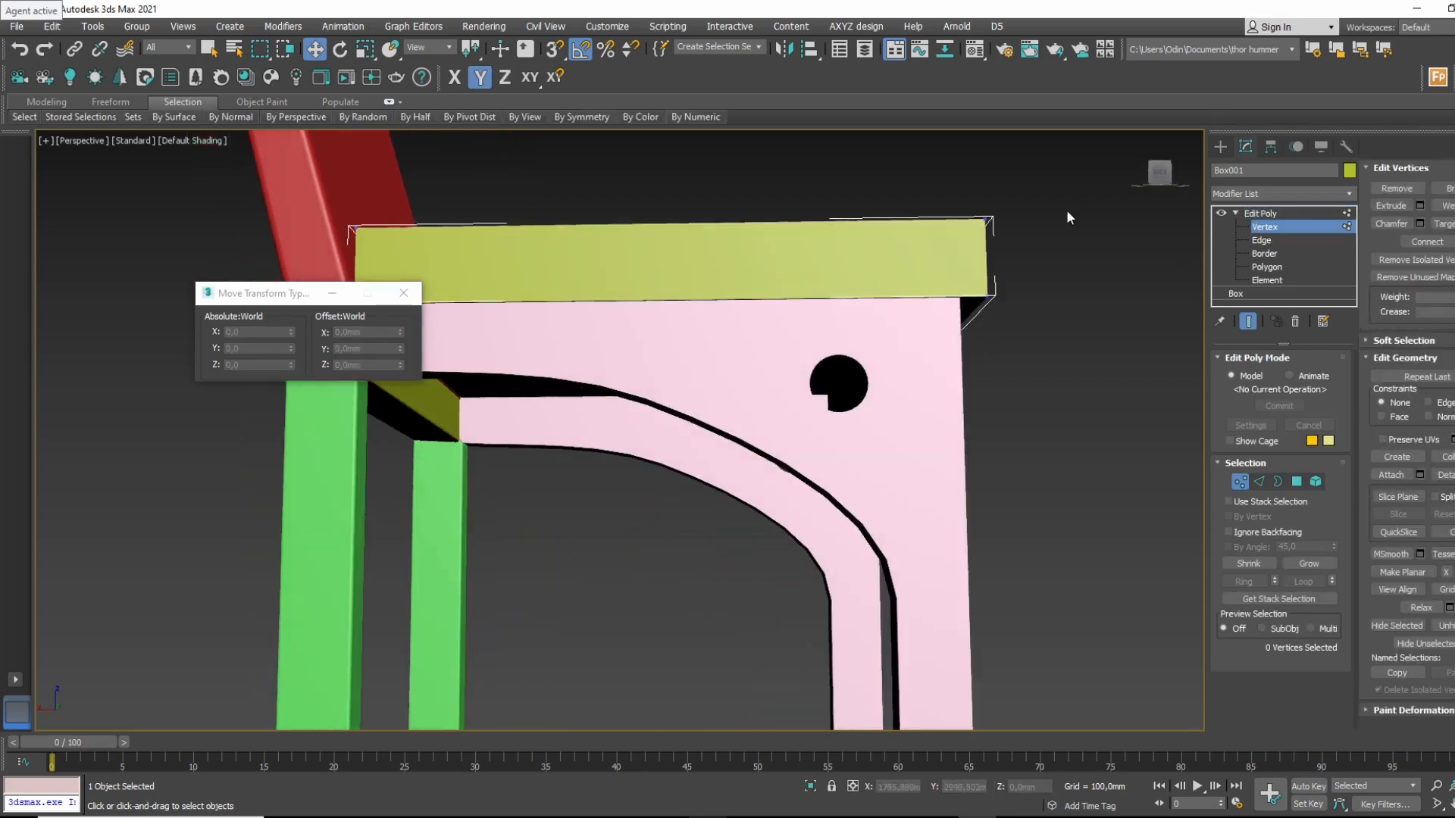
drag(1069, 198, 839, 432)
alt+middle_drag(838, 432, 946, 348)
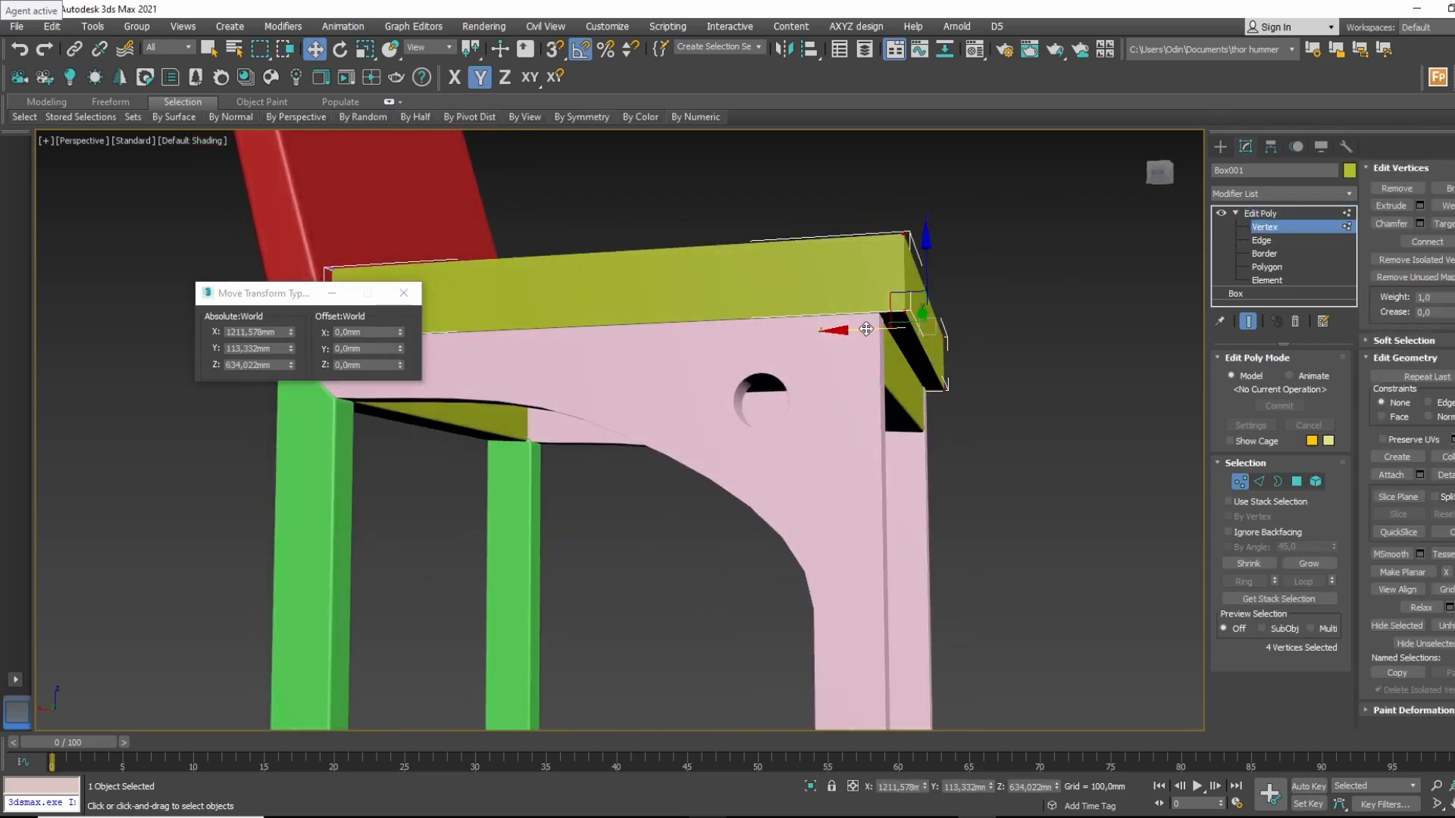
drag(866, 329, 854, 329)
Adjust the corner vertices on both sides of the seat along Y so they line up with the outer faces of the legs.
alt+middle_drag(1084, 326, 625, 332)
drag(663, 252, 537, 413)
drag(563, 338, 550, 338)
middle_drag(799, 329, 456, 350)
drag(749, 266, 893, 417)
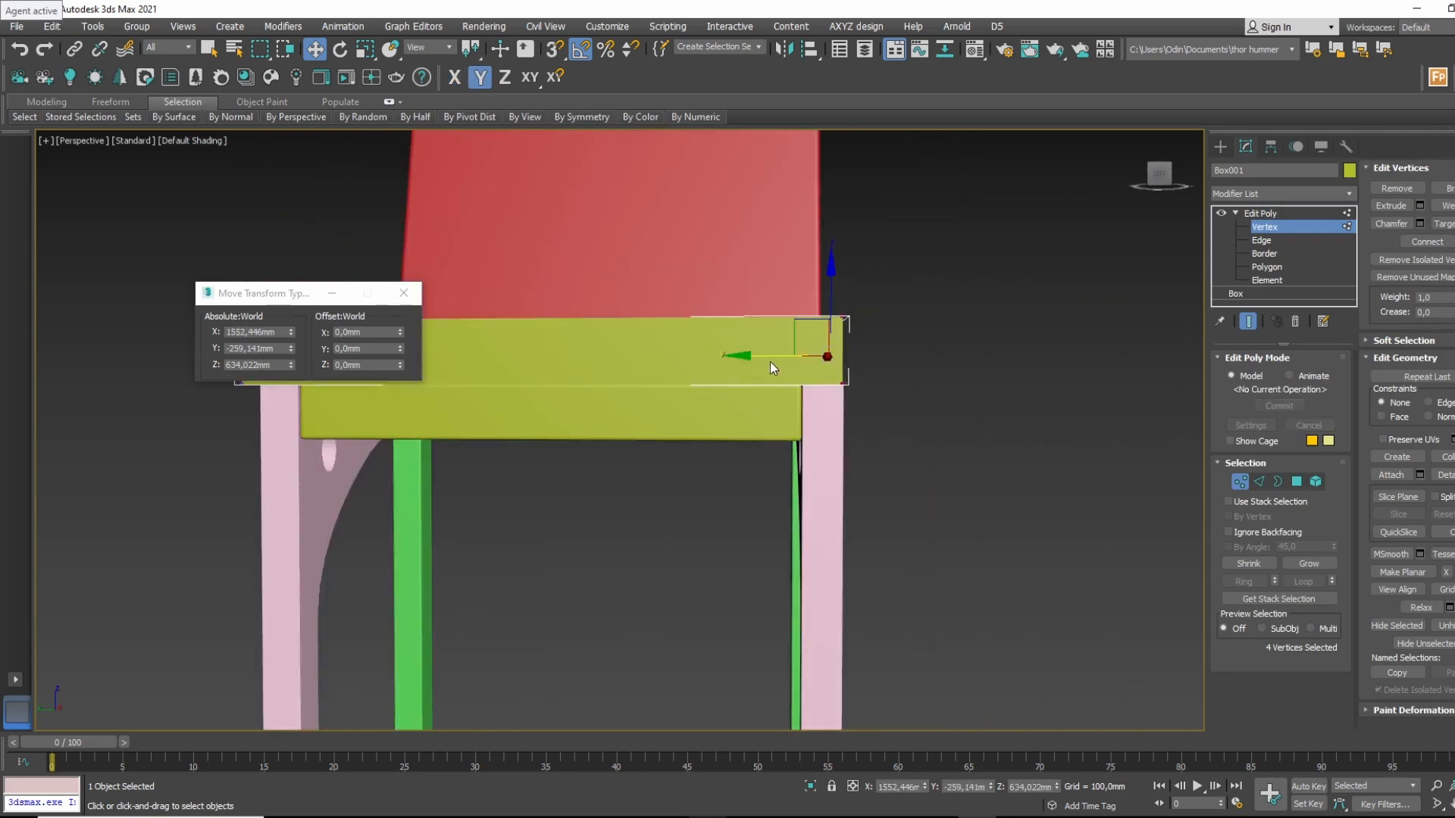
drag(770, 362, 861, 360)
Show edged faces and move the seat's two upper rear vertices along X to about 1904 mm, following the sloping backrest.
alt+middle_drag(861, 361, 772, 432)
key(F4)
middle_drag(960, 421, 808, 443)
drag(921, 403, 862, 433)
scroll(868, 426, up, 2)
drag(946, 420, 971, 410)
alt+middle_drag(563, 404, 823, 429)
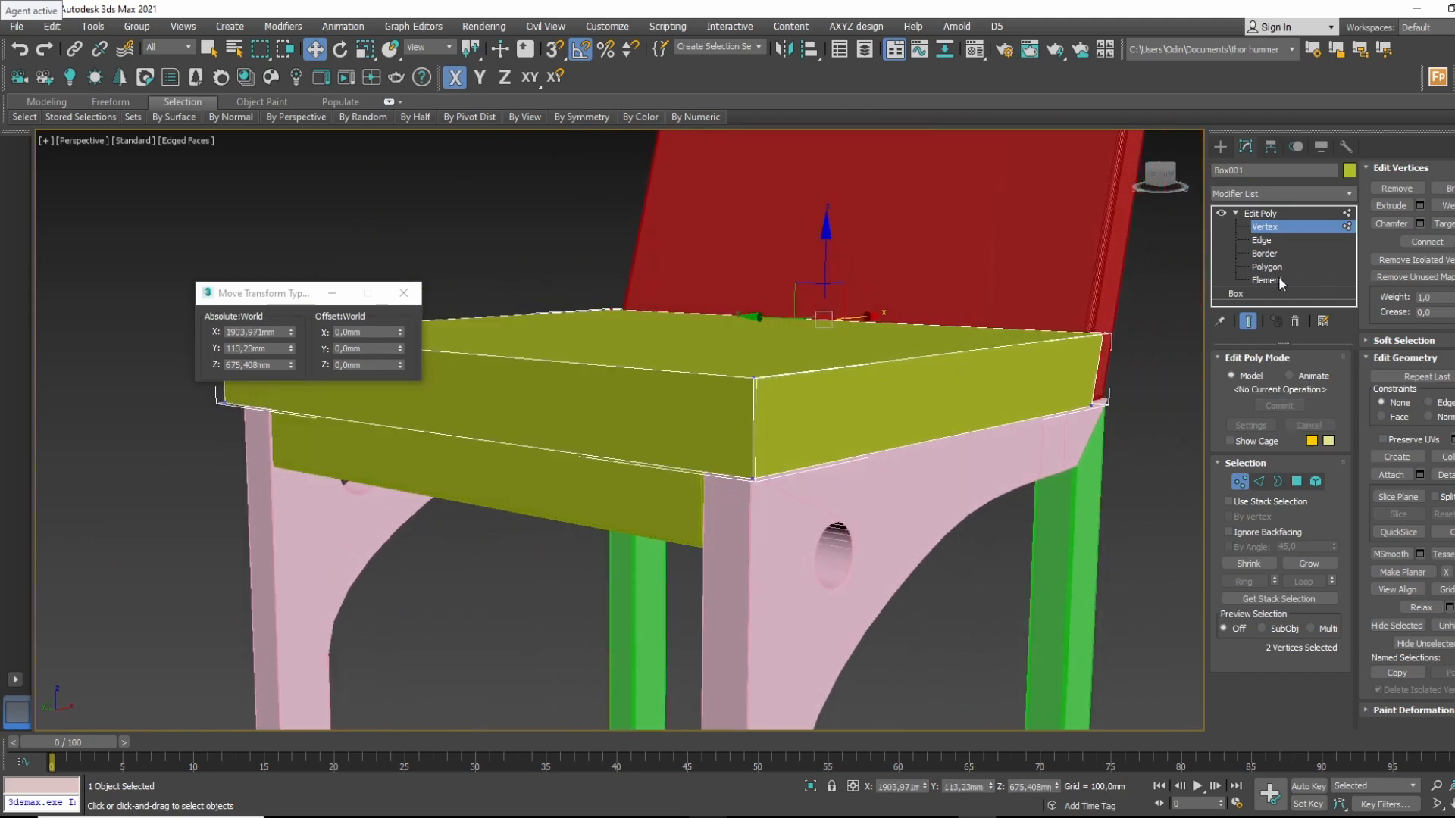
Move the seat's upper front edge inward along X to slope the front face.
click(1288, 240)
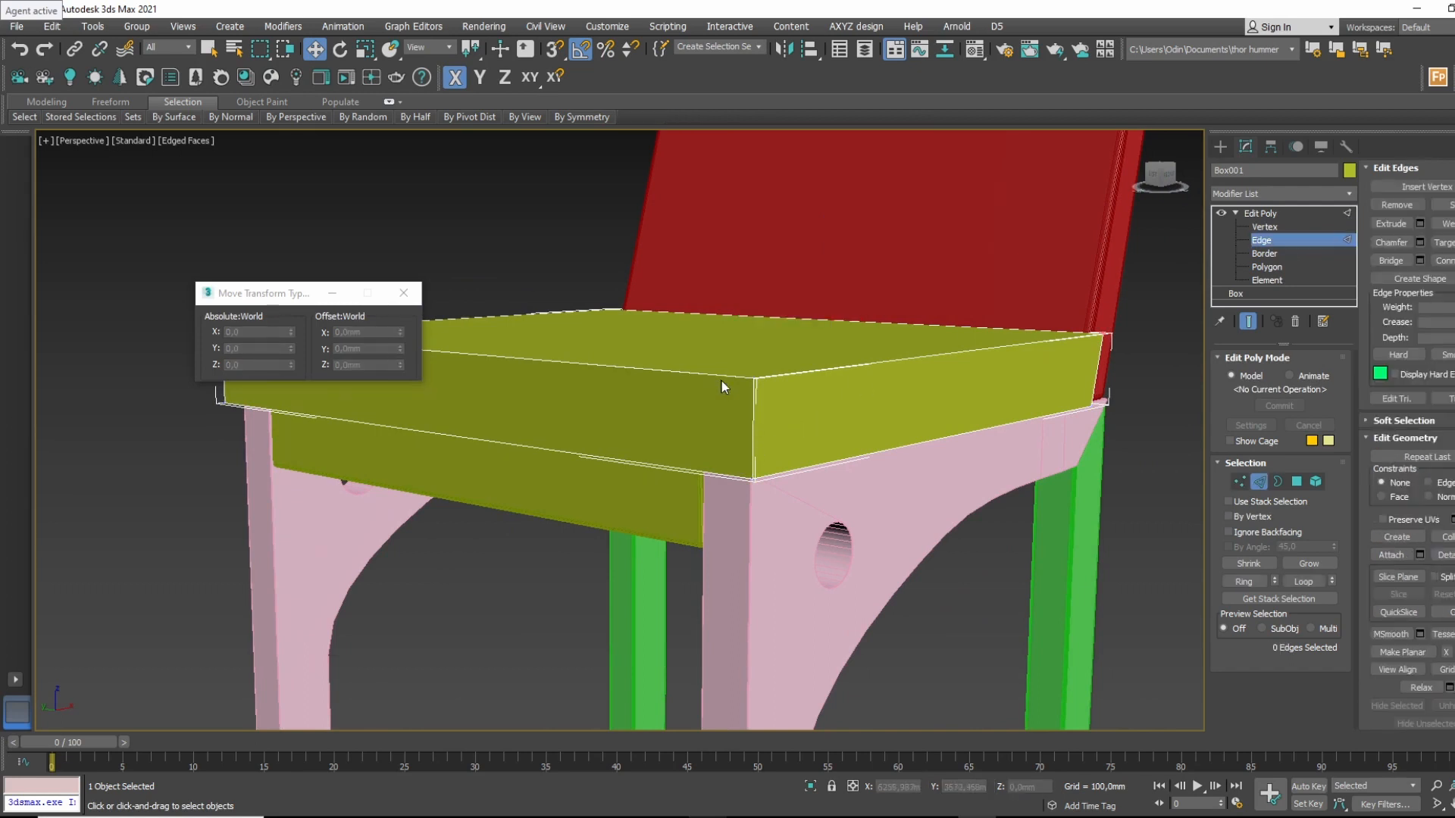
click(685, 371)
alt+middle_drag(685, 369, 526, 356)
drag(555, 355, 598, 345)
Move the seat's two upper side edges inward along Y to slope both side faces.
alt+middle_drag(617, 354, 965, 366)
click(964, 360)
drag(977, 339, 927, 346)
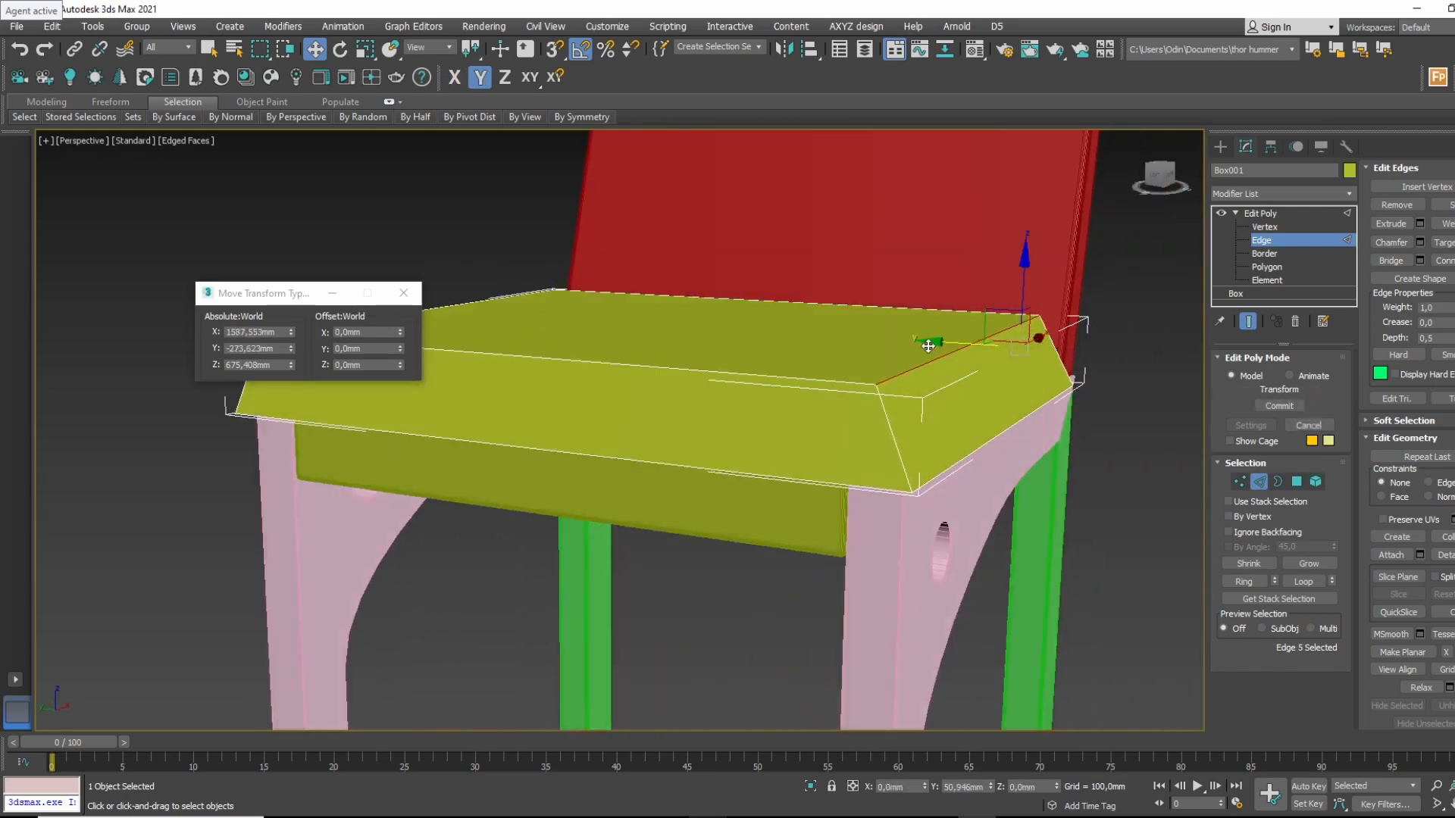
alt+middle_drag(872, 350, 566, 395)
drag(528, 390, 571, 389)
alt+middle_drag(571, 389, 746, 379)
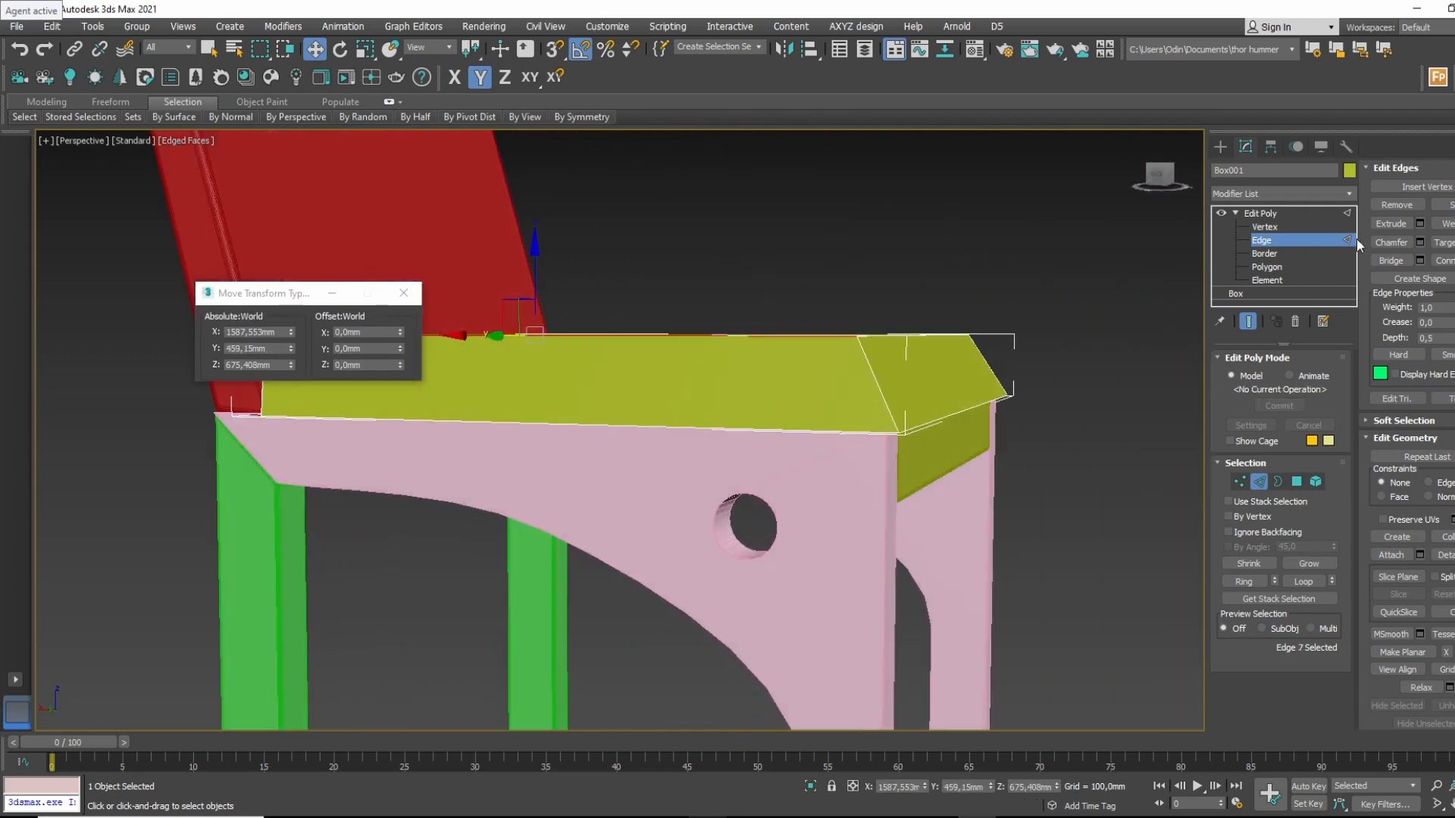
Select the ring of four slanted corner edges on the seat and connect them with a new edge loop at mid-height.
click(885, 392)
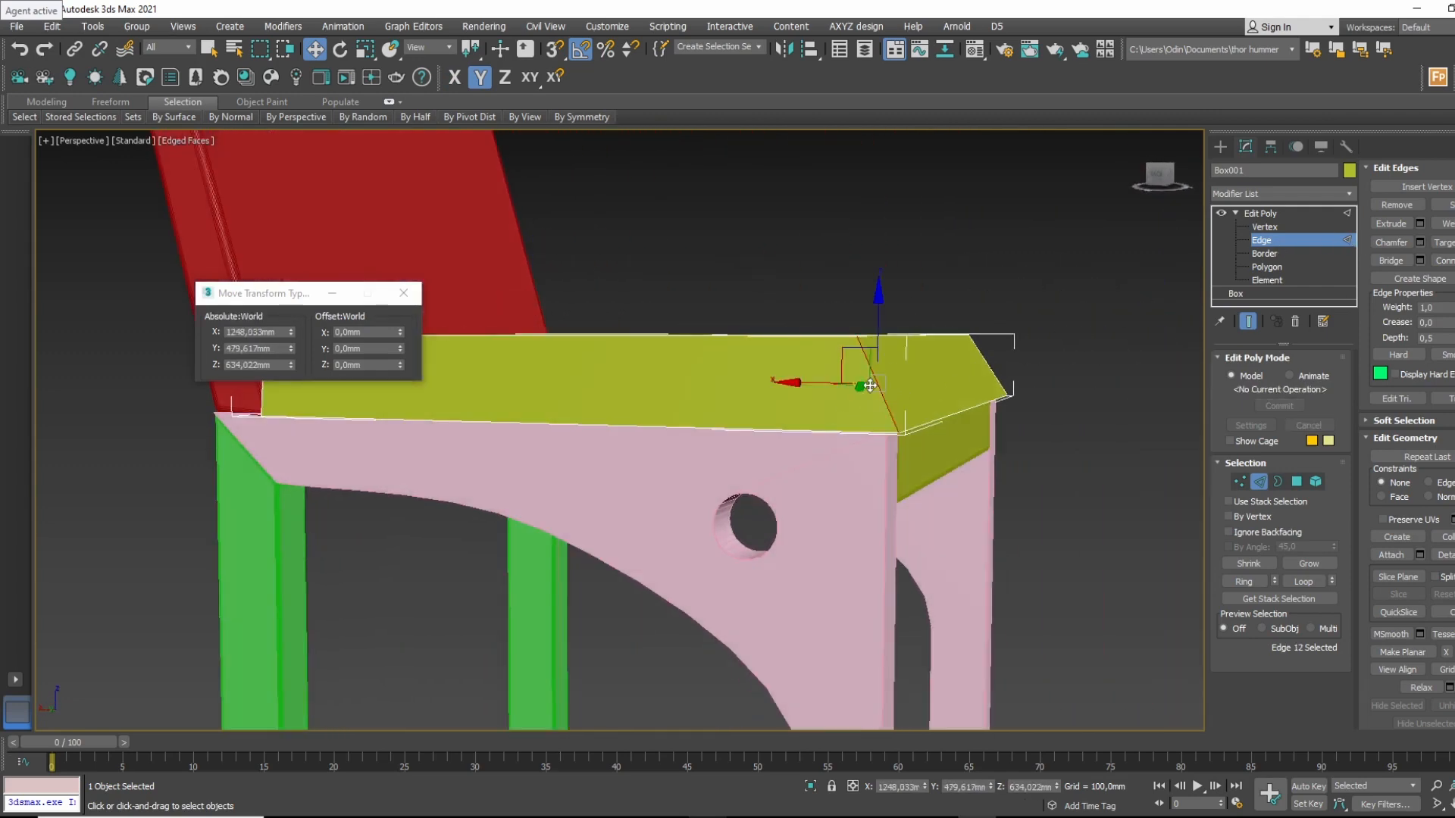
click(1244, 581)
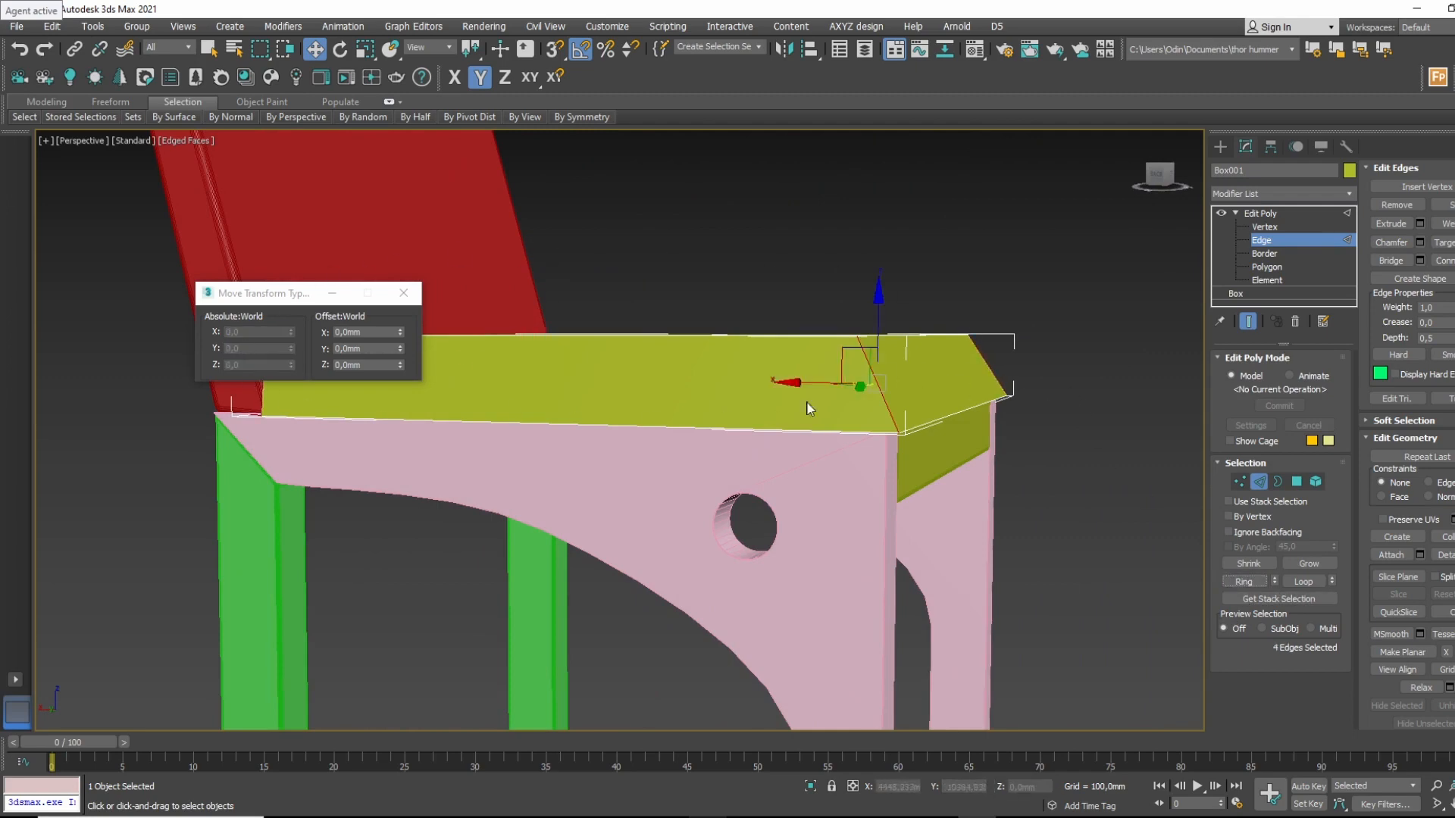
alt+middle_drag(844, 443, 598, 455)
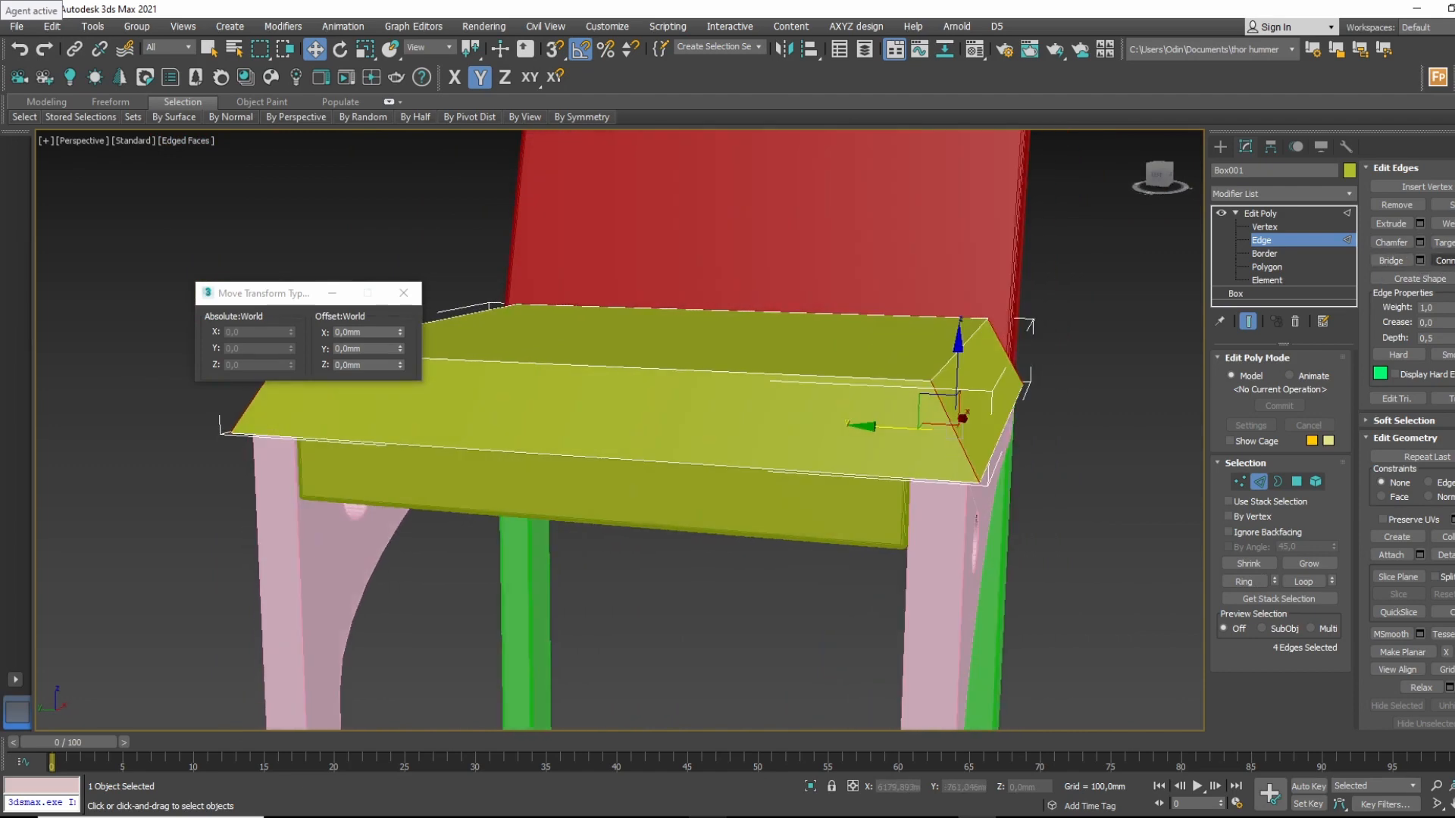
click(1446, 261)
Move the seat's front mid-height edge outward along X to about 1233,3 mm to round the front profile.
alt+middle_drag(735, 409, 907, 401)
click(956, 378)
click(933, 379)
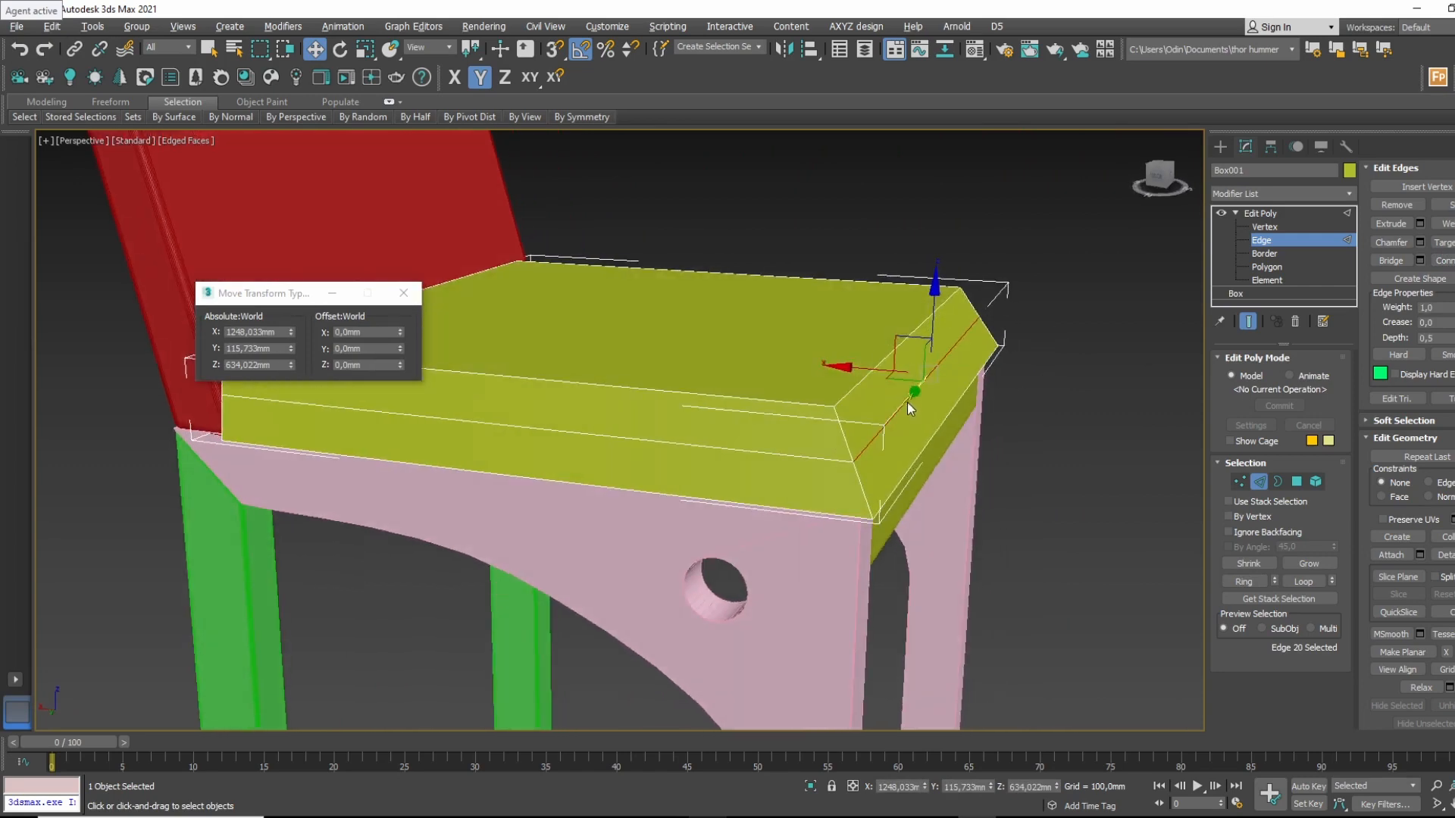
drag(868, 370, 883, 370)
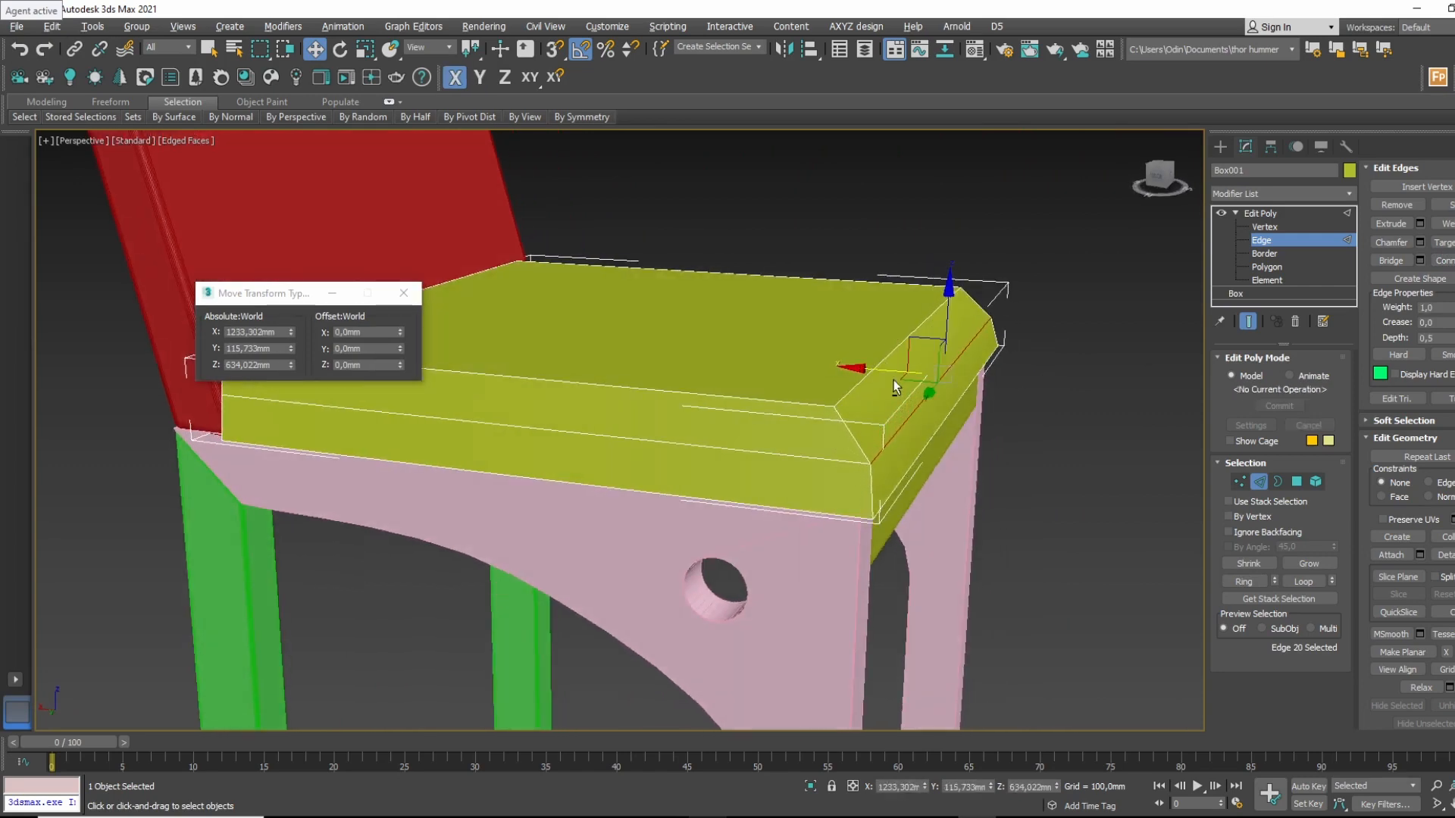
Move the seat's two mid-height side edges outward along Y to about 493,4 mm and -269,8 mm, and leave edge editing.
alt+middle_drag(894, 380, 627, 352)
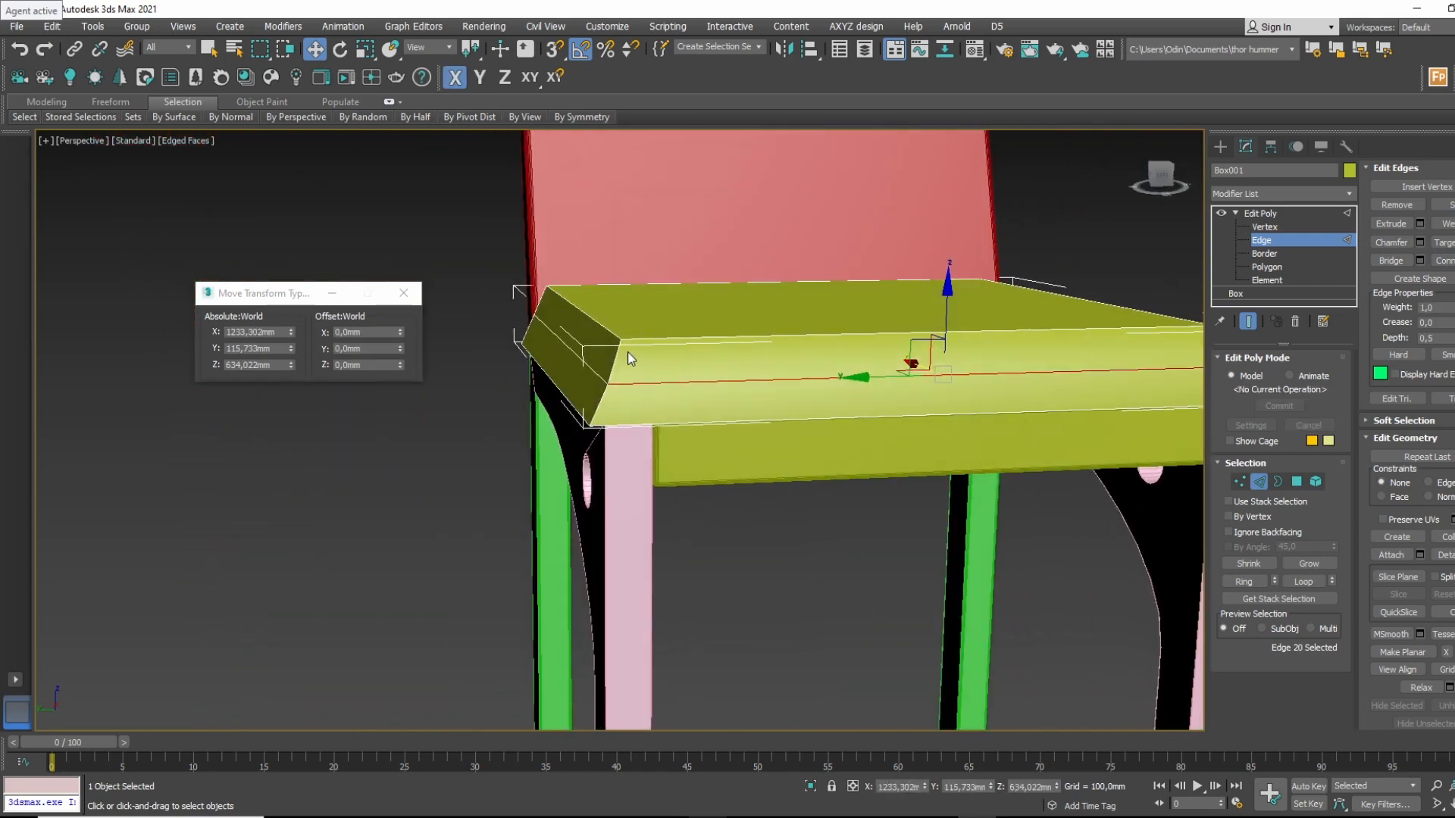
click(582, 356)
drag(504, 347, 493, 347)
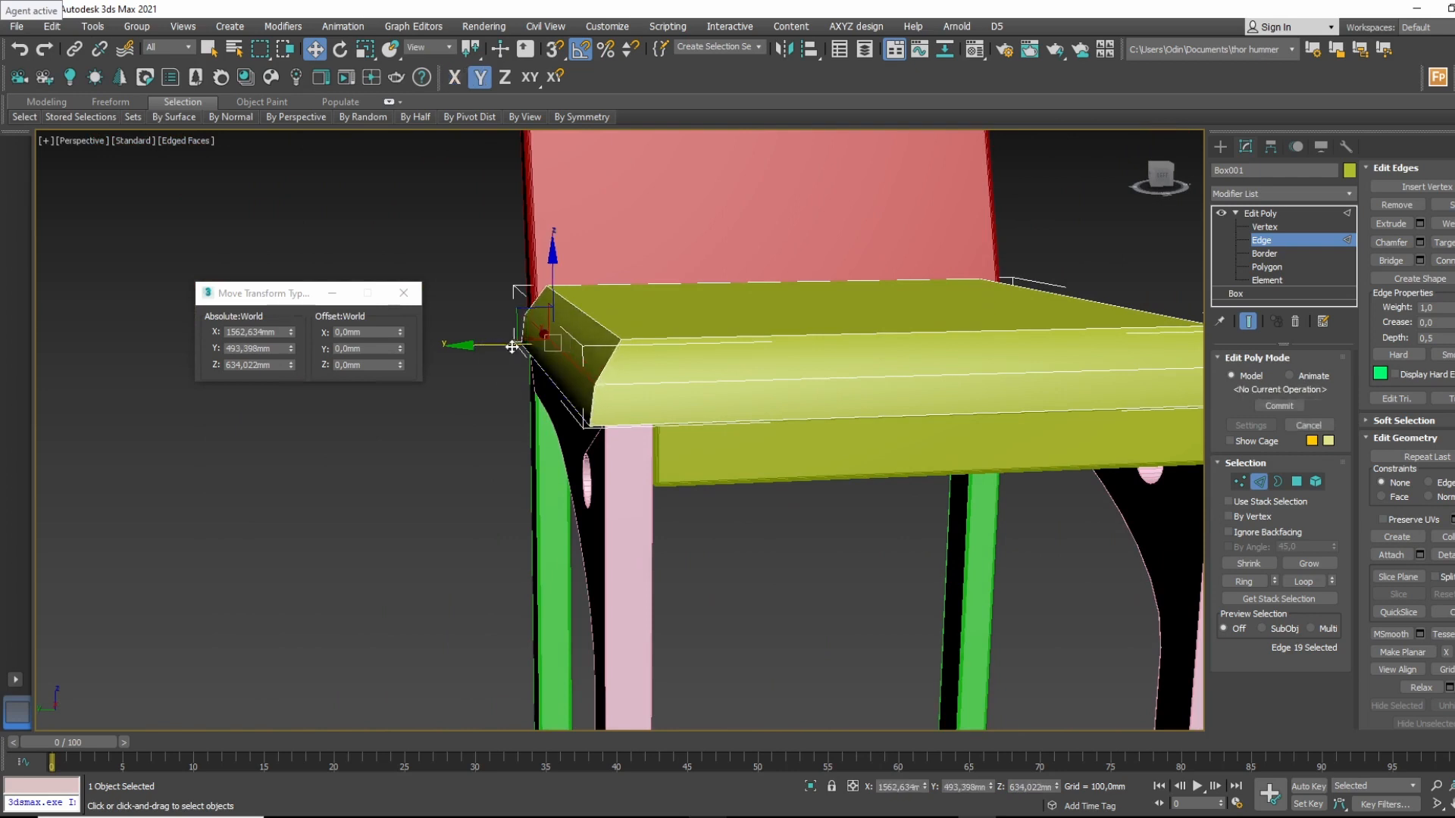
mouse_move(493, 347)
alt+middle_down()
mouse_move(636, 364)
mouse_move(582, 381)
mouse_move(553, 361)
mouse_move(479, 365)
alt+middle_up()
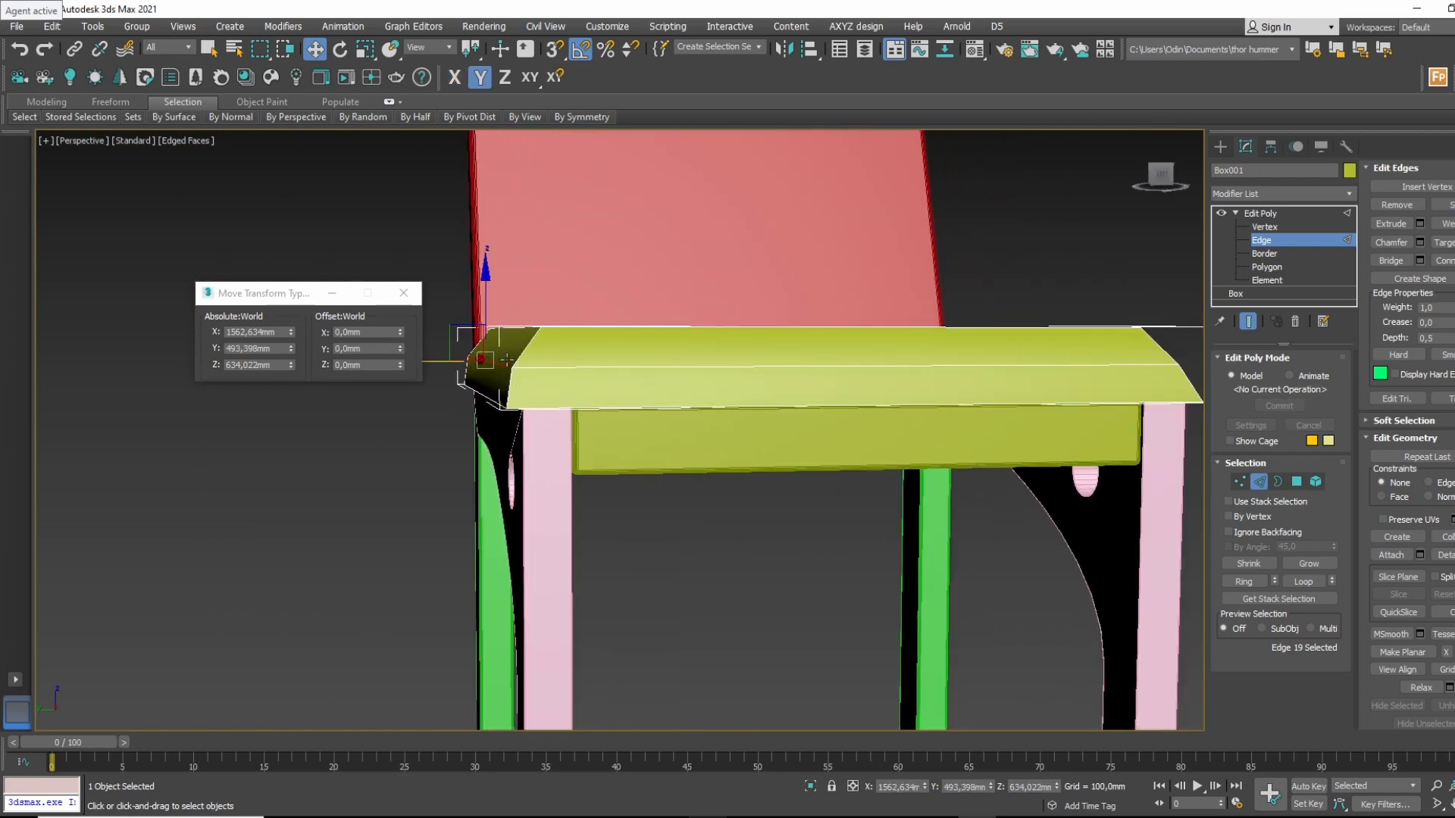
alt+middle_drag(712, 345, 923, 406)
click(913, 401)
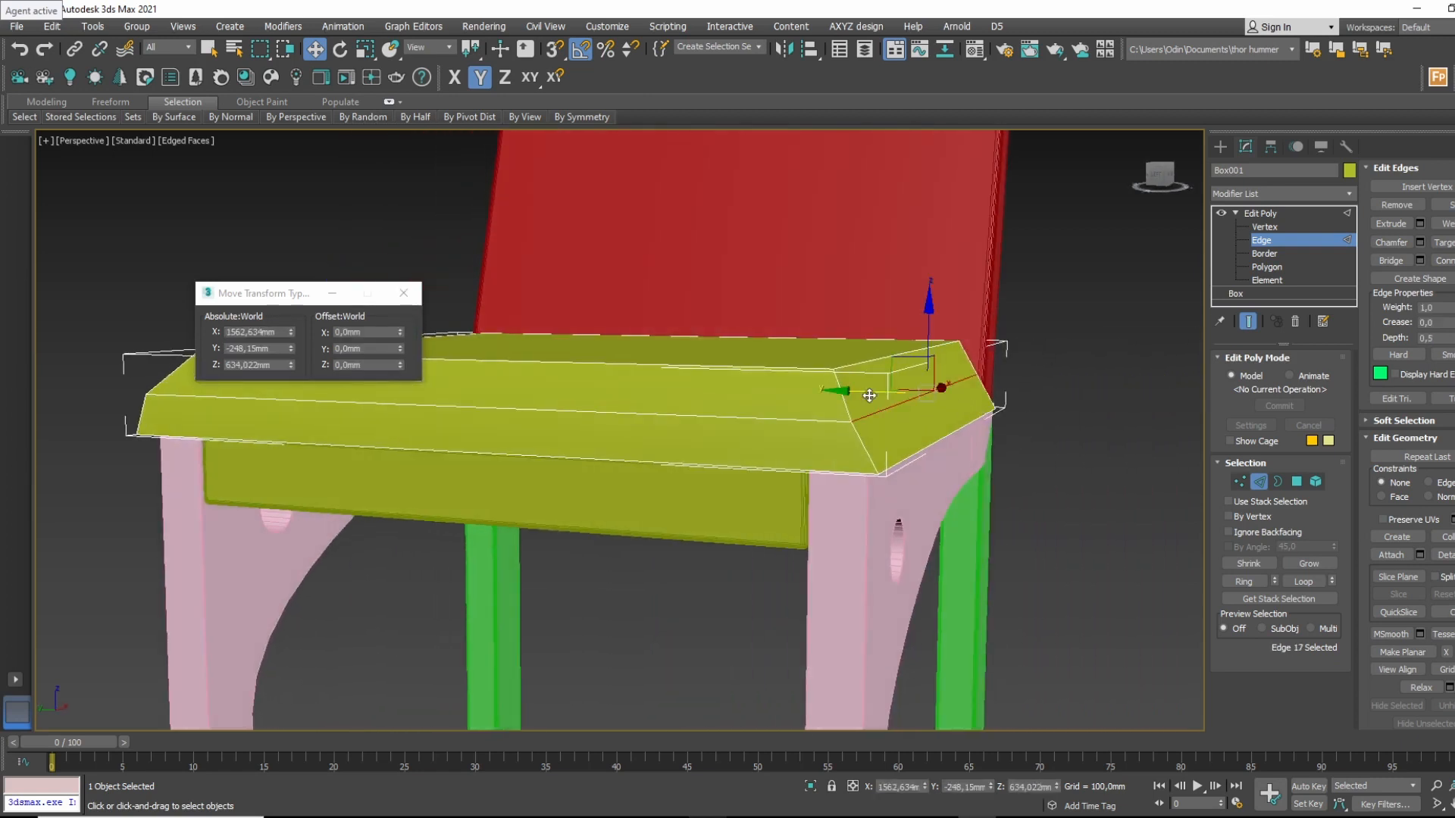
drag(860, 395, 881, 392)
alt+middle_drag(477, 400, 796, 464)
scroll(750, 409, down, 5)
click(1346, 240)
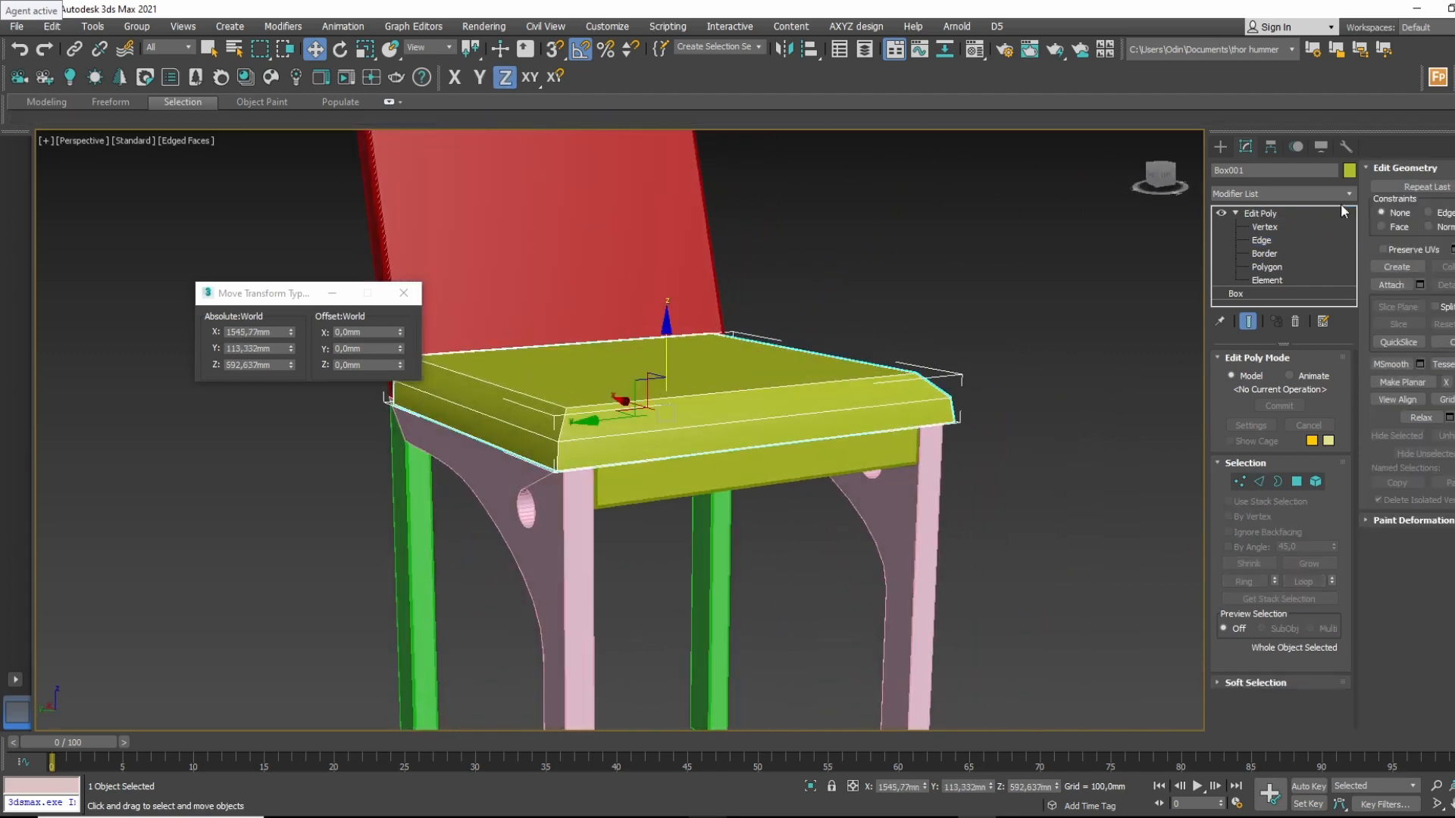
Add a TurboSmooth modifier with 3 iterations to the seat and turn off edged faces.
click(1343, 194)
text(tu)
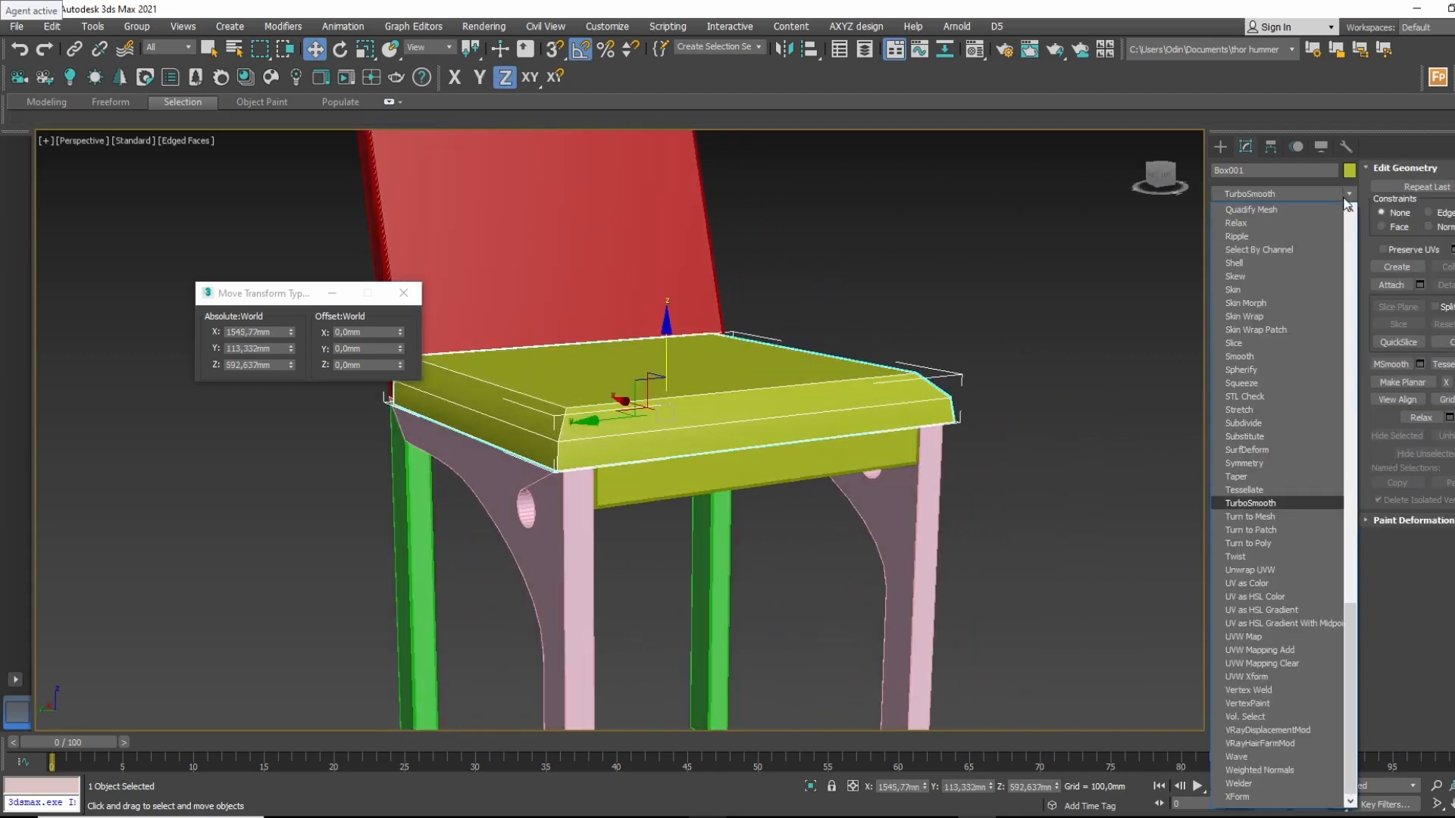
key(Return)
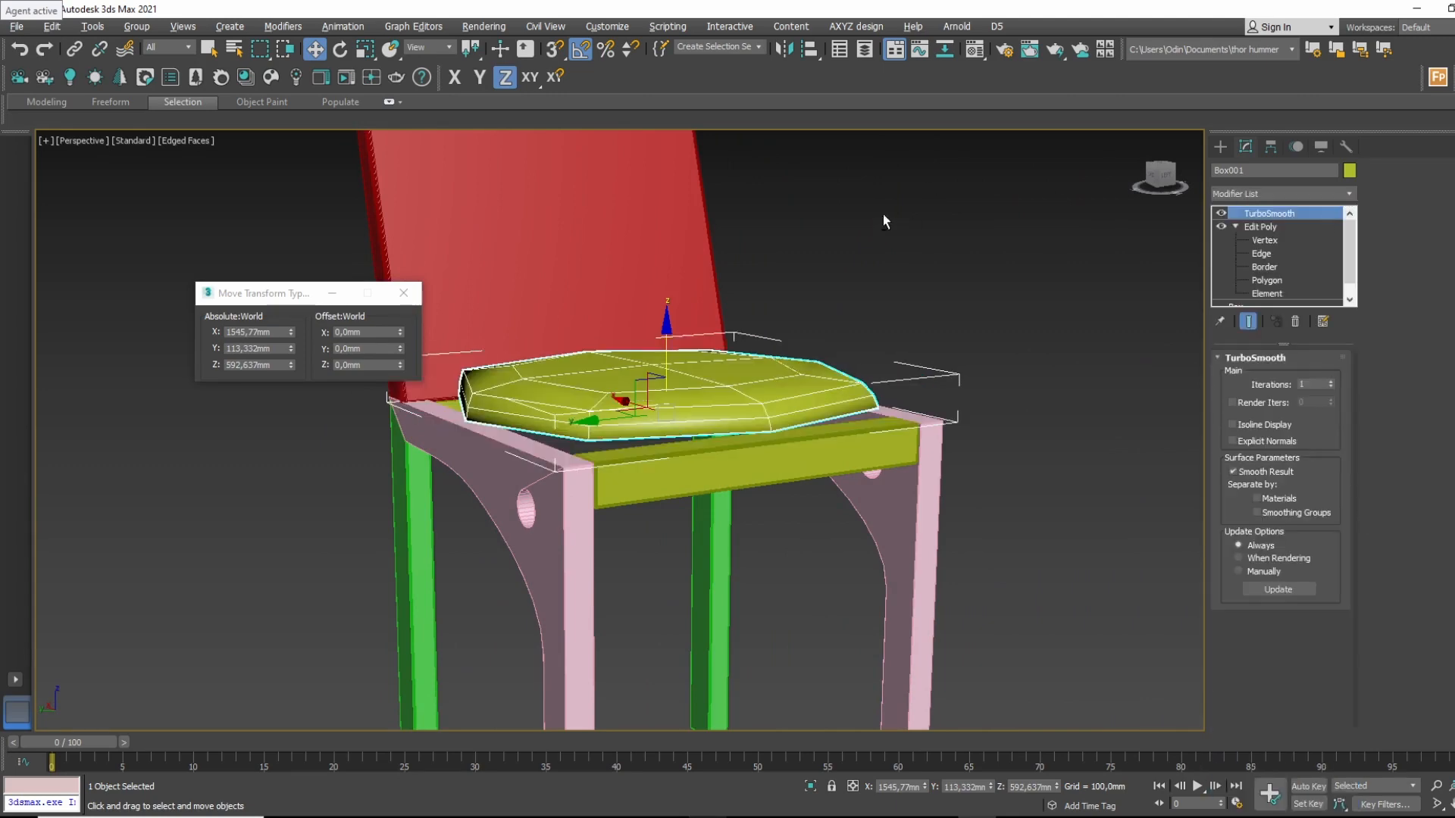
alt+middle_drag(884, 214, 879, 341)
click(1331, 382)
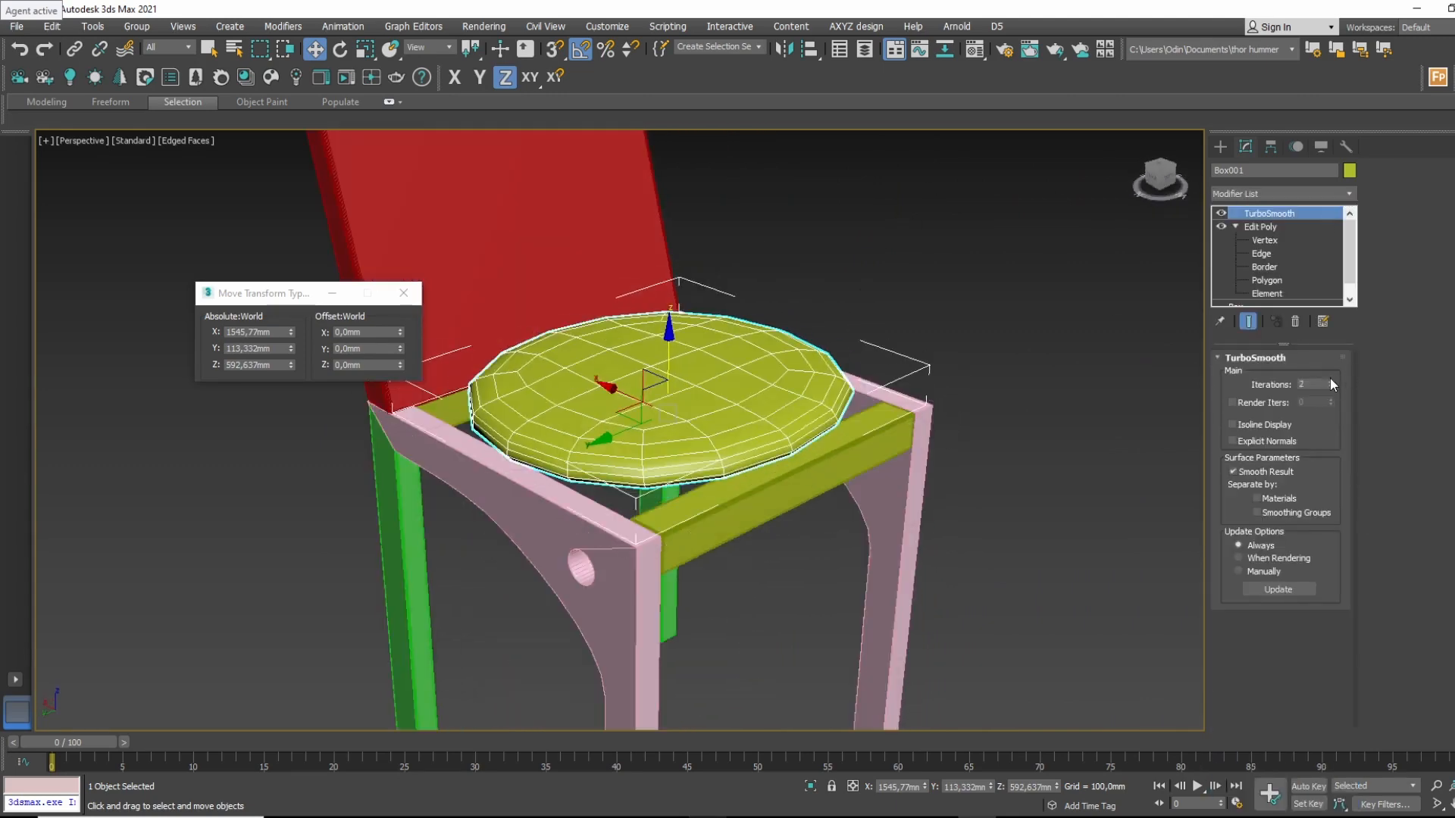
click(1331, 382)
key(F4)
scroll(773, 424, up, 2)
alt+middle_drag(773, 424, 789, 372)
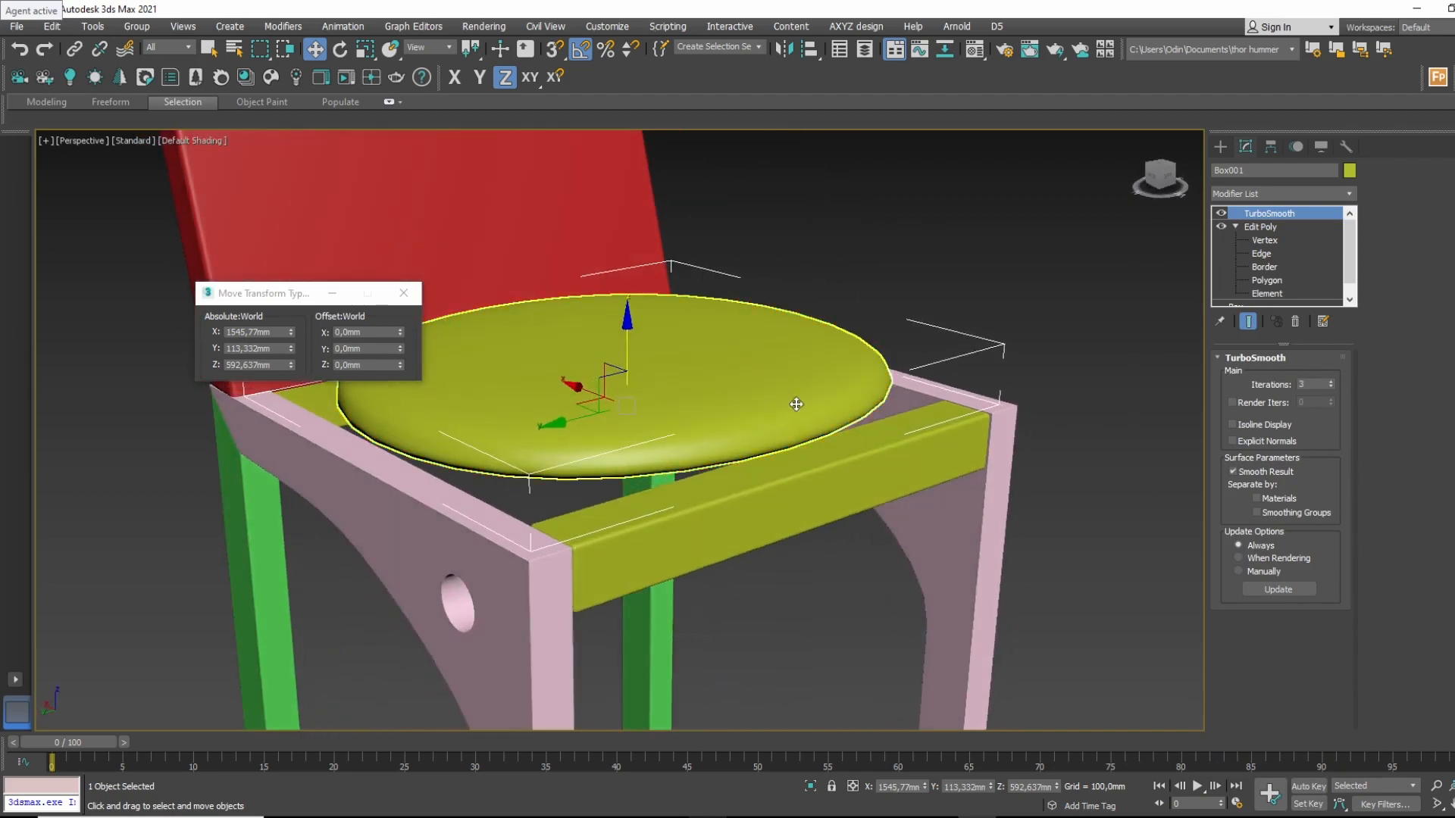
Disable the TurboSmooth effect on the seat and show edged faces to inspect the unsmoothed edges.
click(1222, 215)
alt+middle_drag(816, 455, 831, 412)
key(F4)
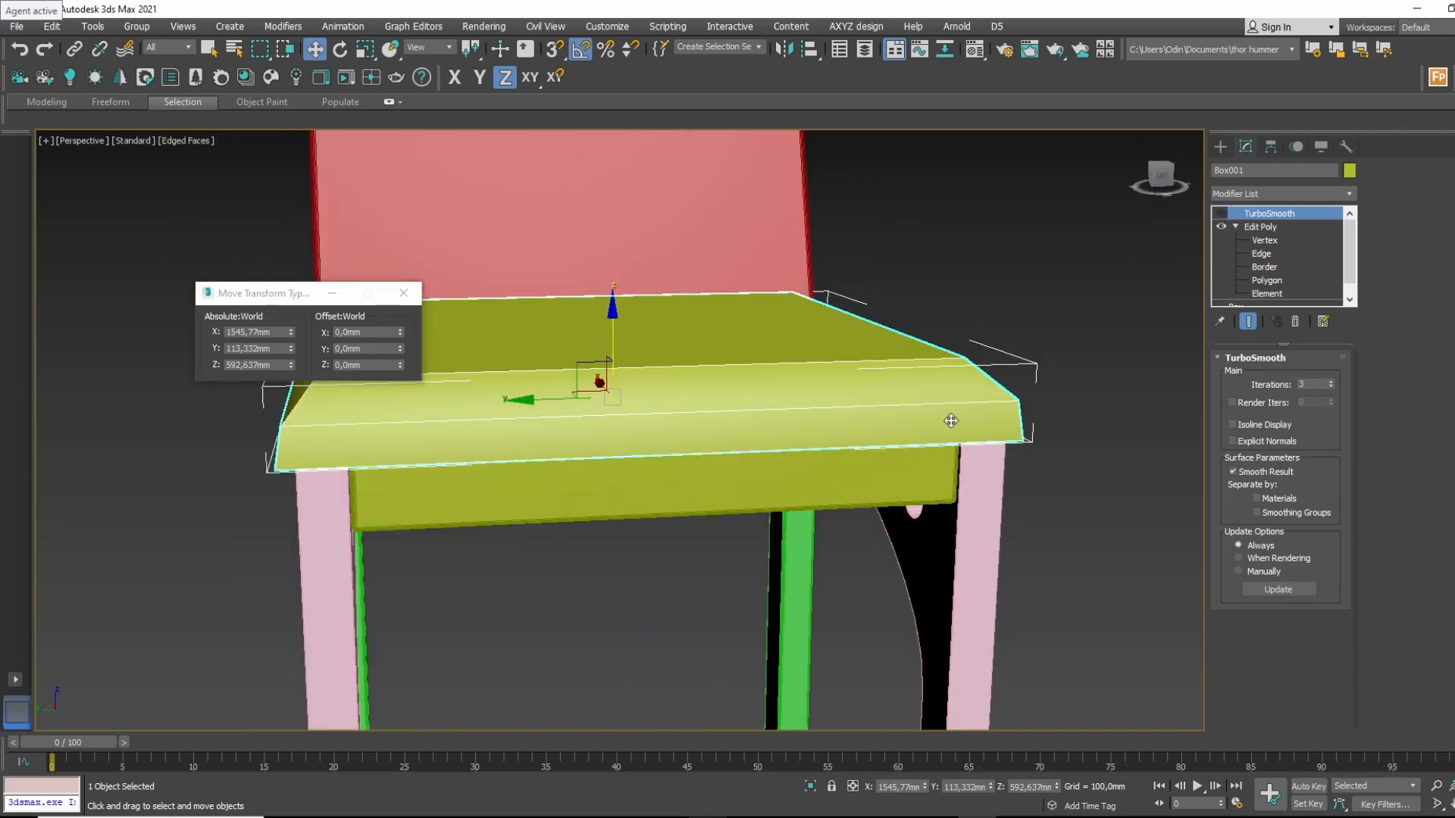
alt+middle_drag(948, 416, 974, 441)
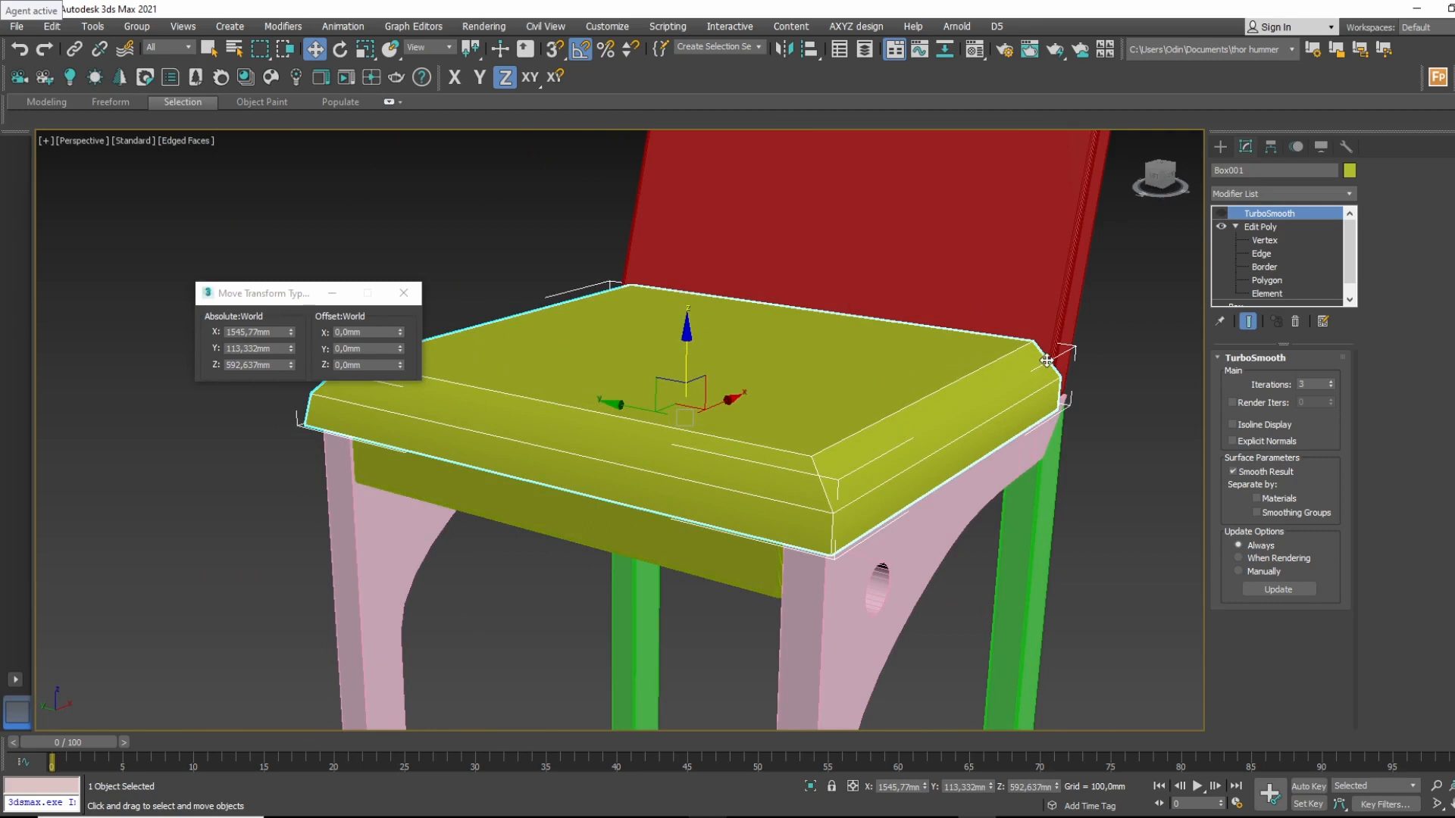
alt+middle_drag(1046, 361, 1051, 388)
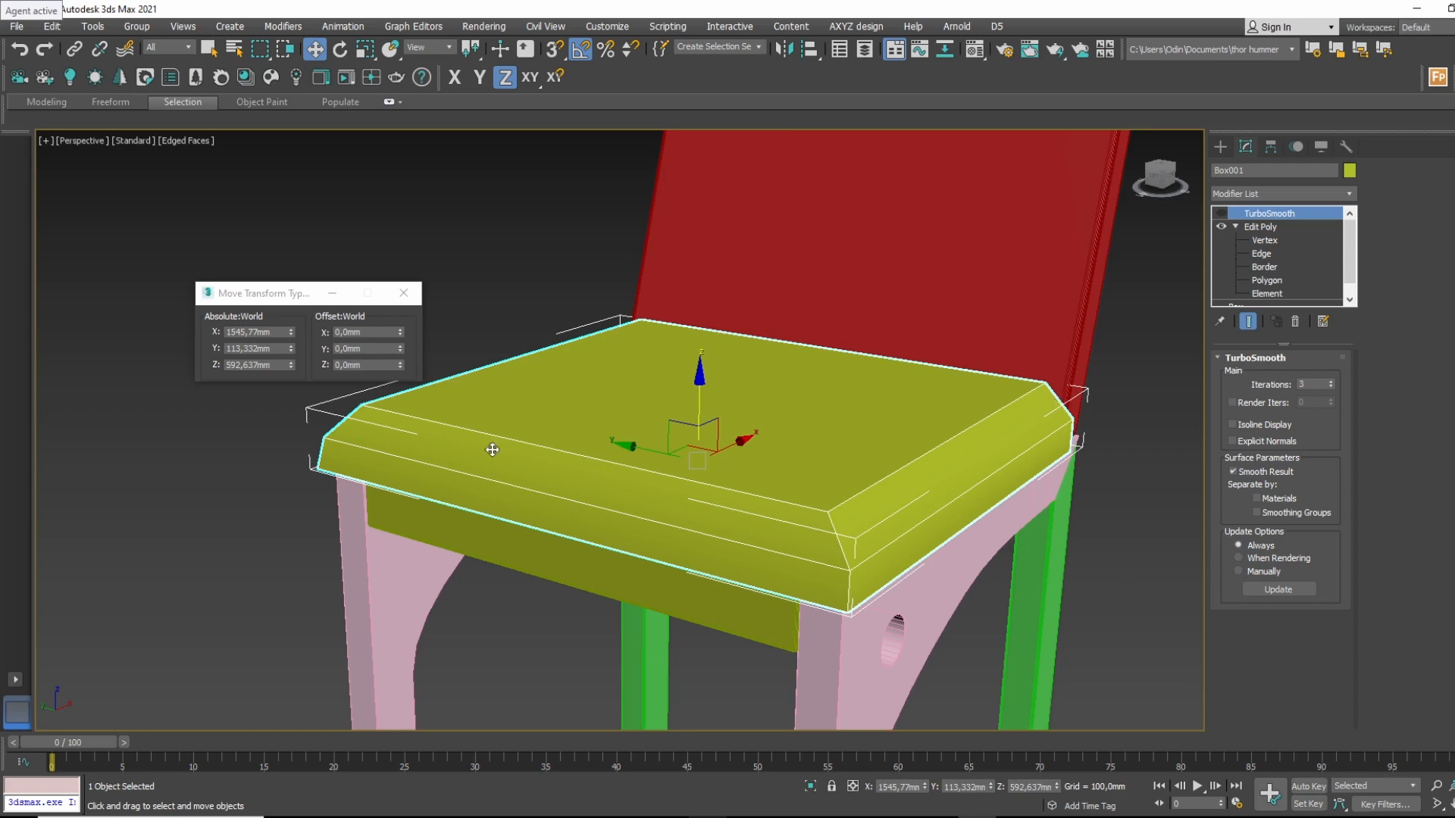
Toggle TurboSmooth on and off to compare the seat's smoothed shape with its base edges.
click(1221, 213)
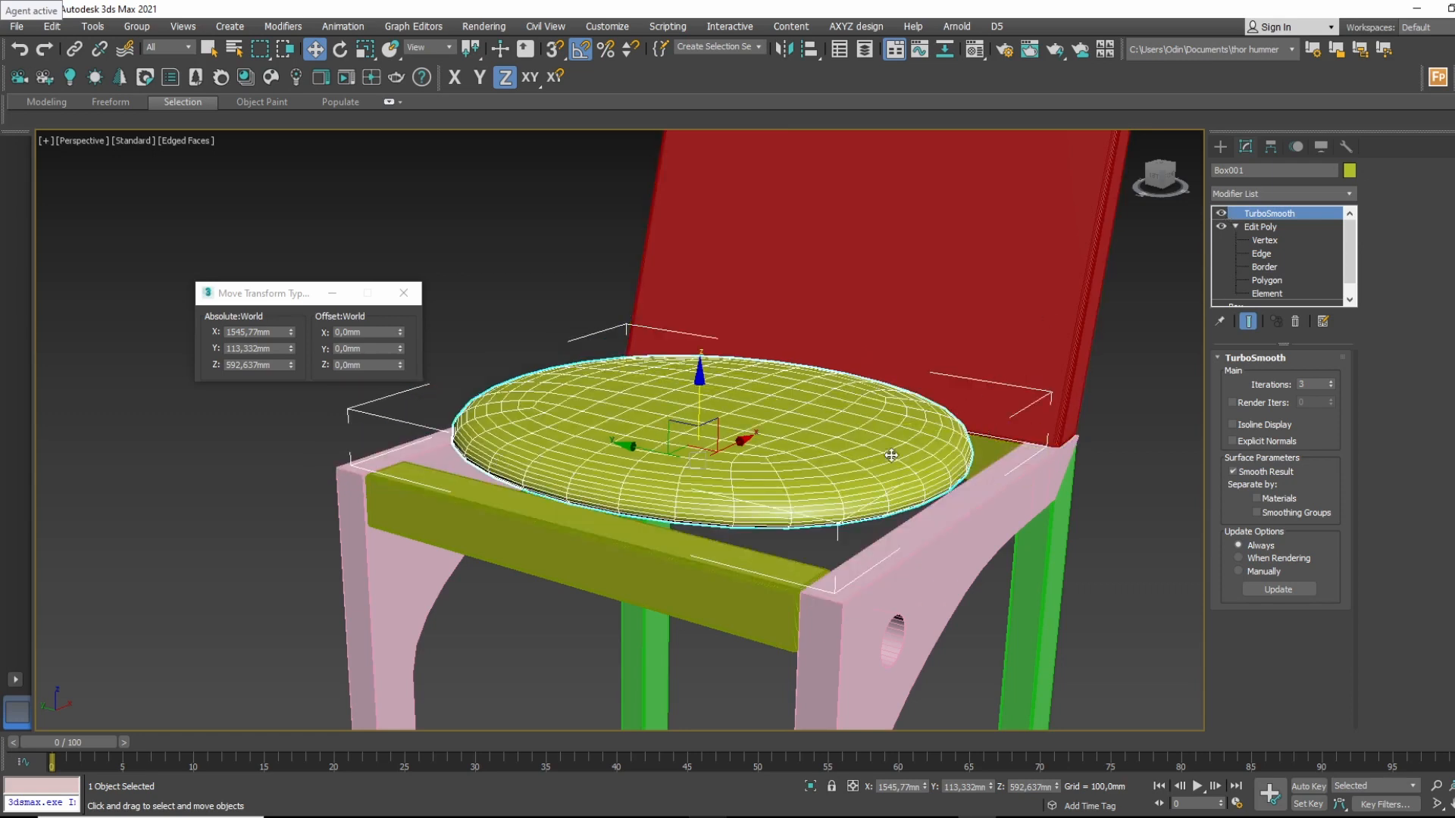
click(1222, 214)
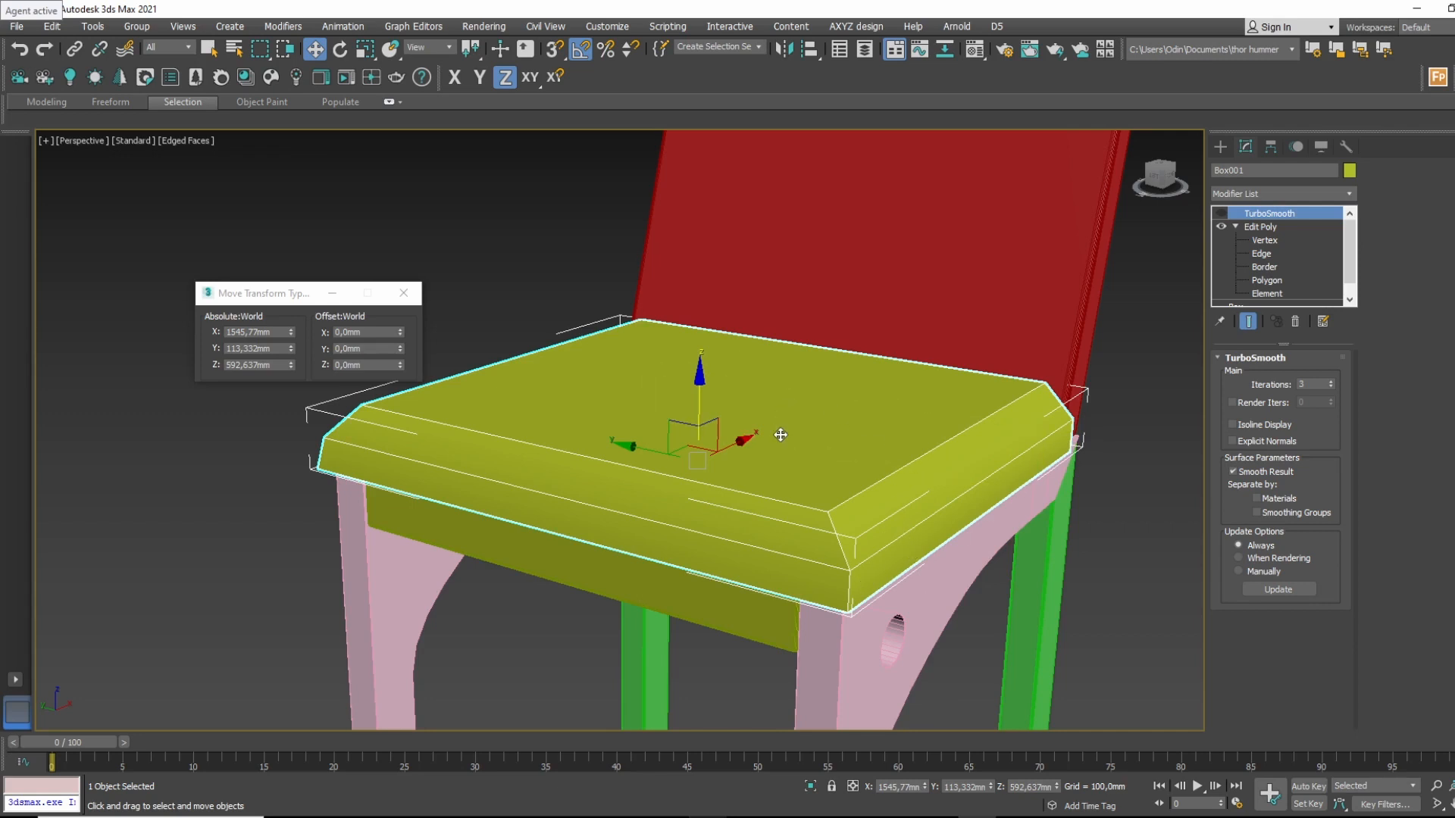
alt+middle_drag(888, 550, 922, 493)
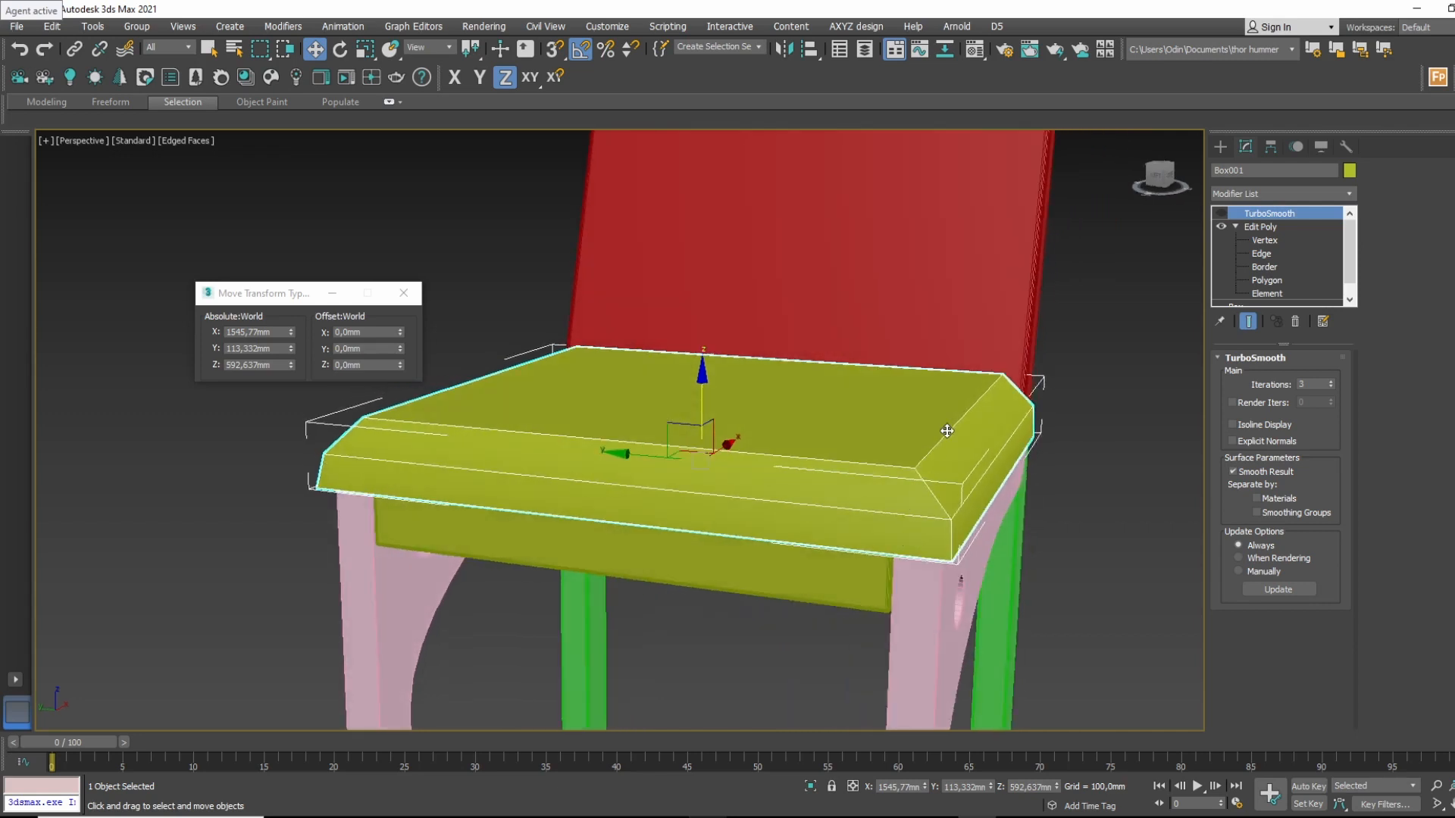
click(1221, 213)
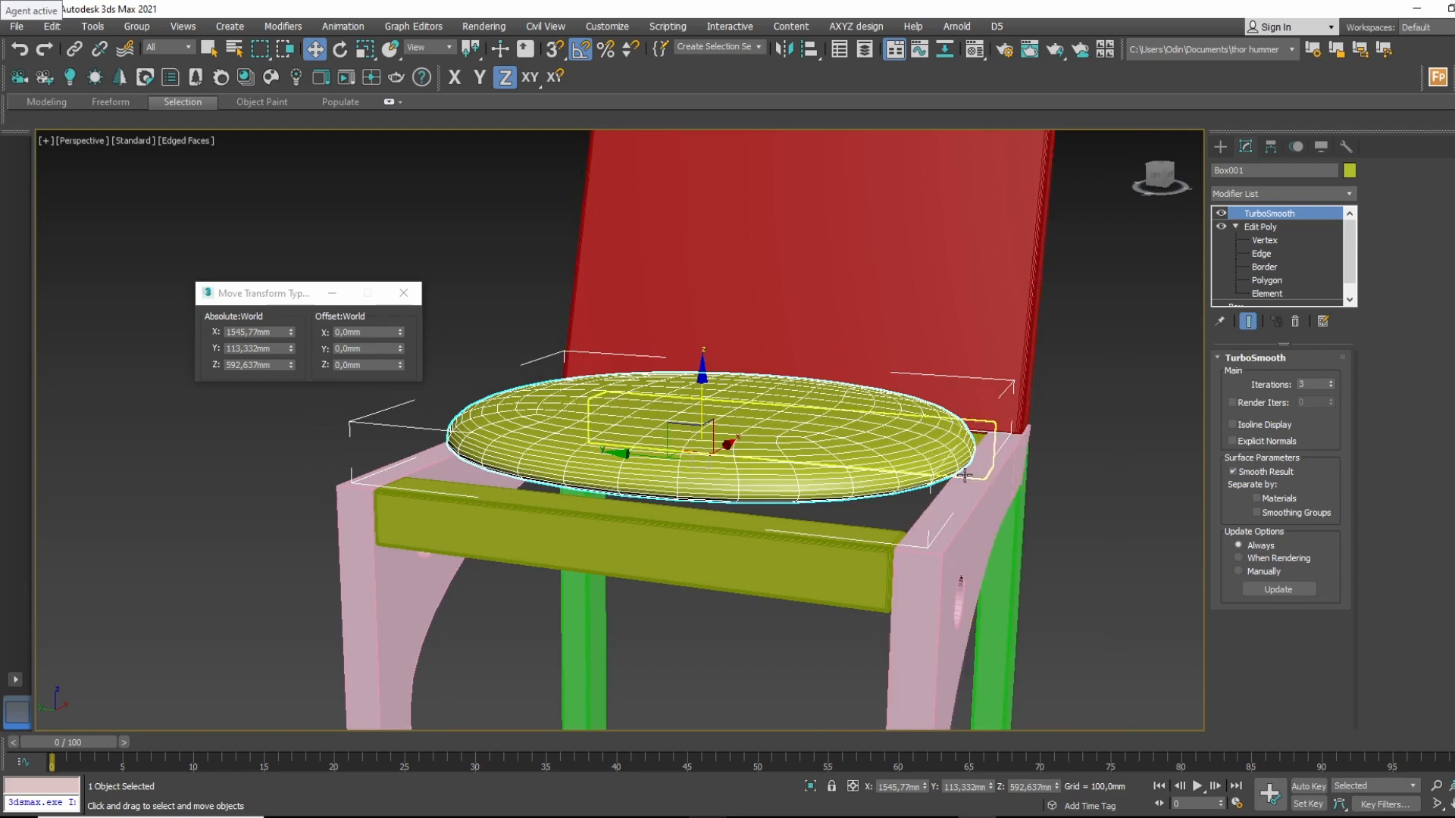
click(1220, 214)
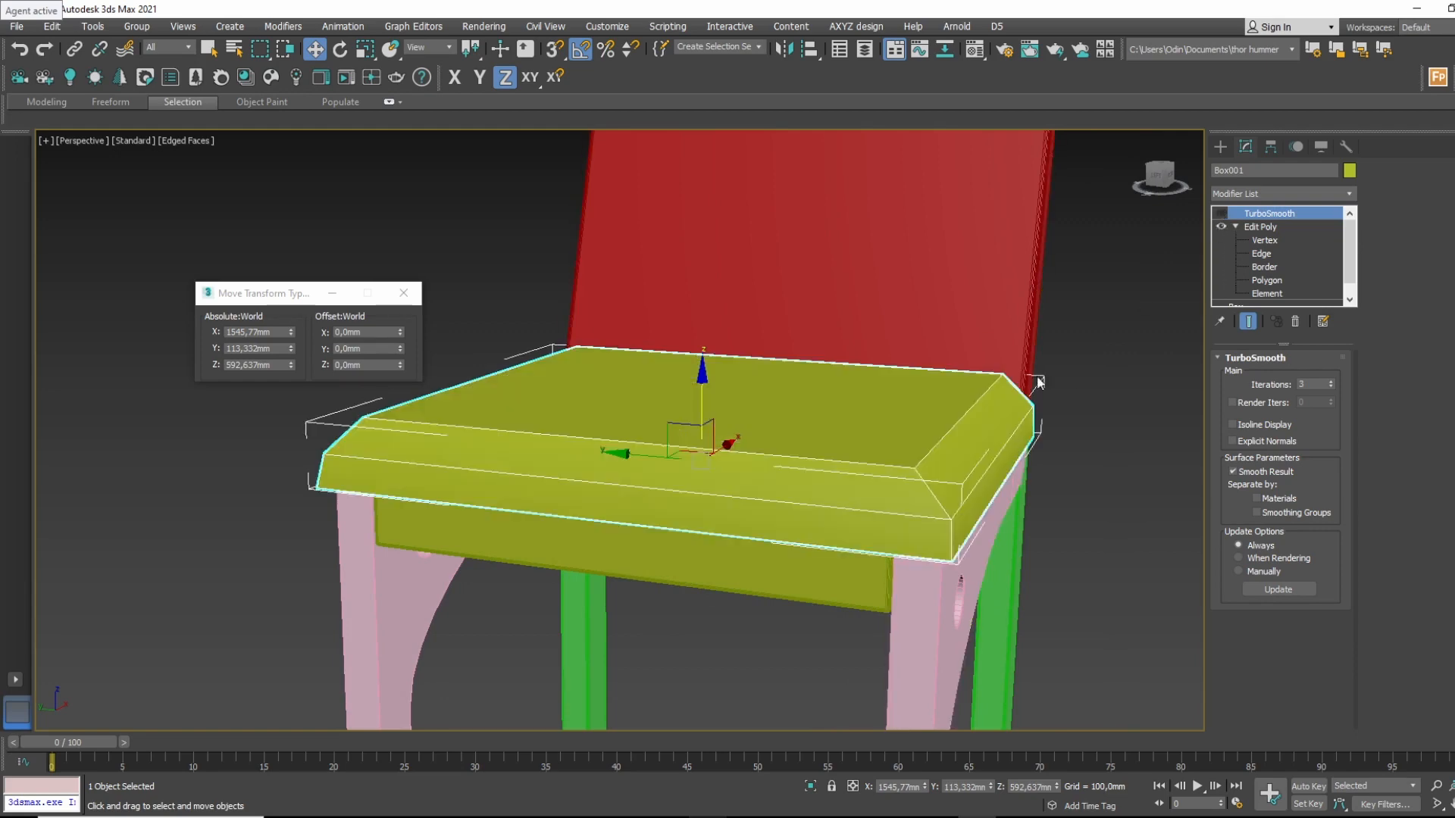
Connect the seat's six edges running from side to side with 2 segments and a pinch of 93.
alt+middle_drag(1036, 381, 1253, 268)
click(1262, 255)
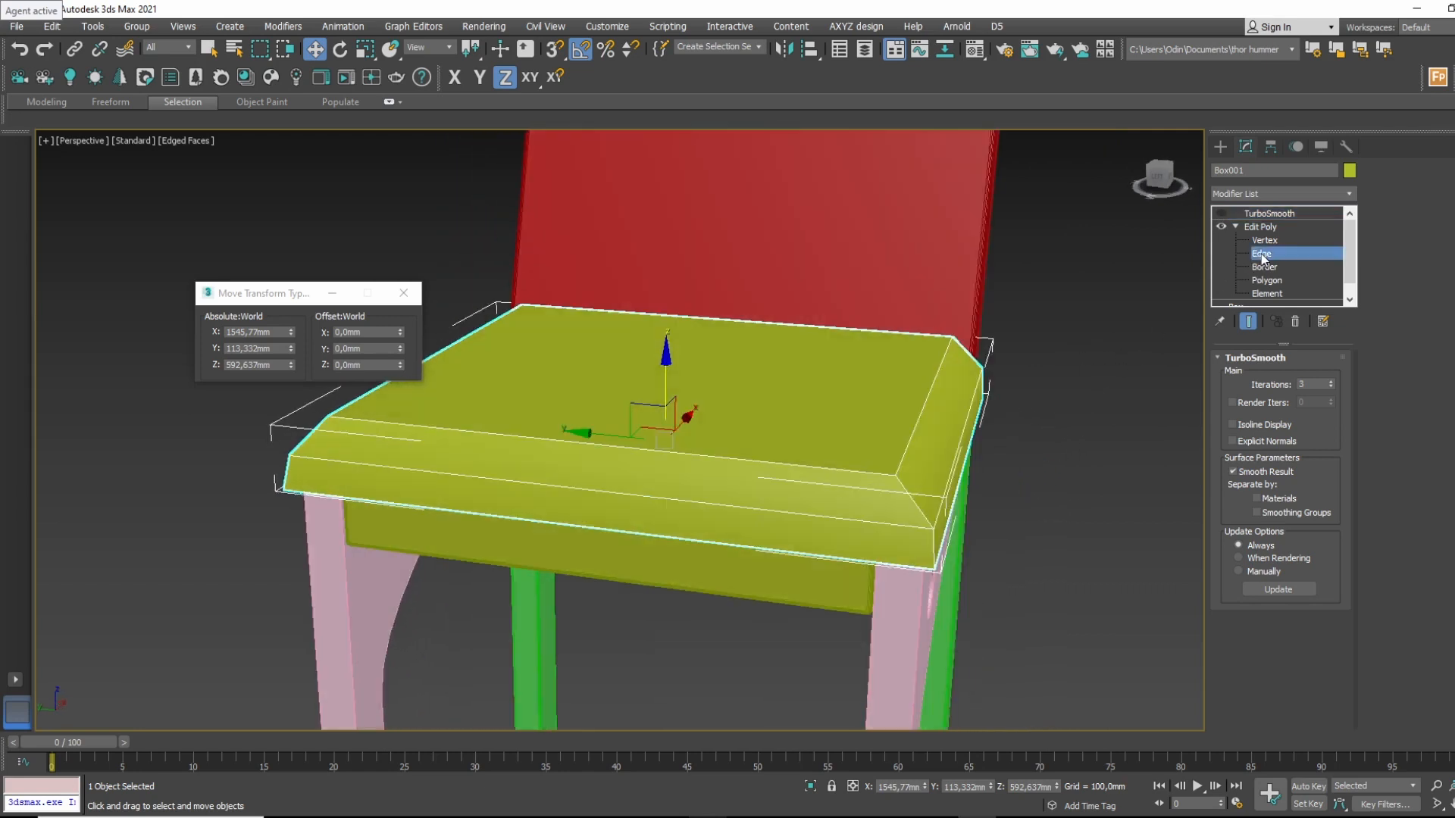
alt+middle_drag(848, 451, 817, 329)
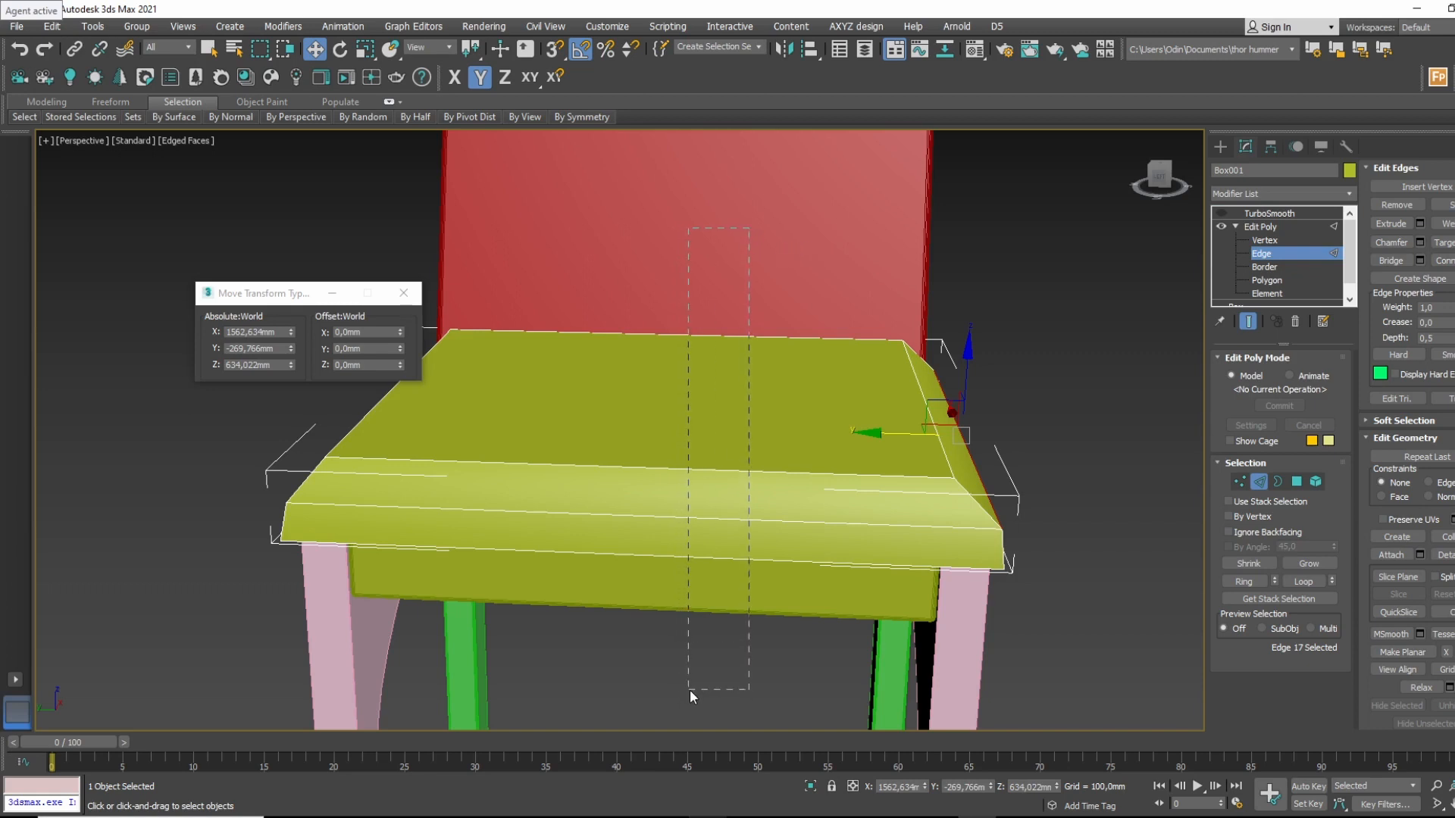
drag(689, 690, 689, 689)
click(788, 225)
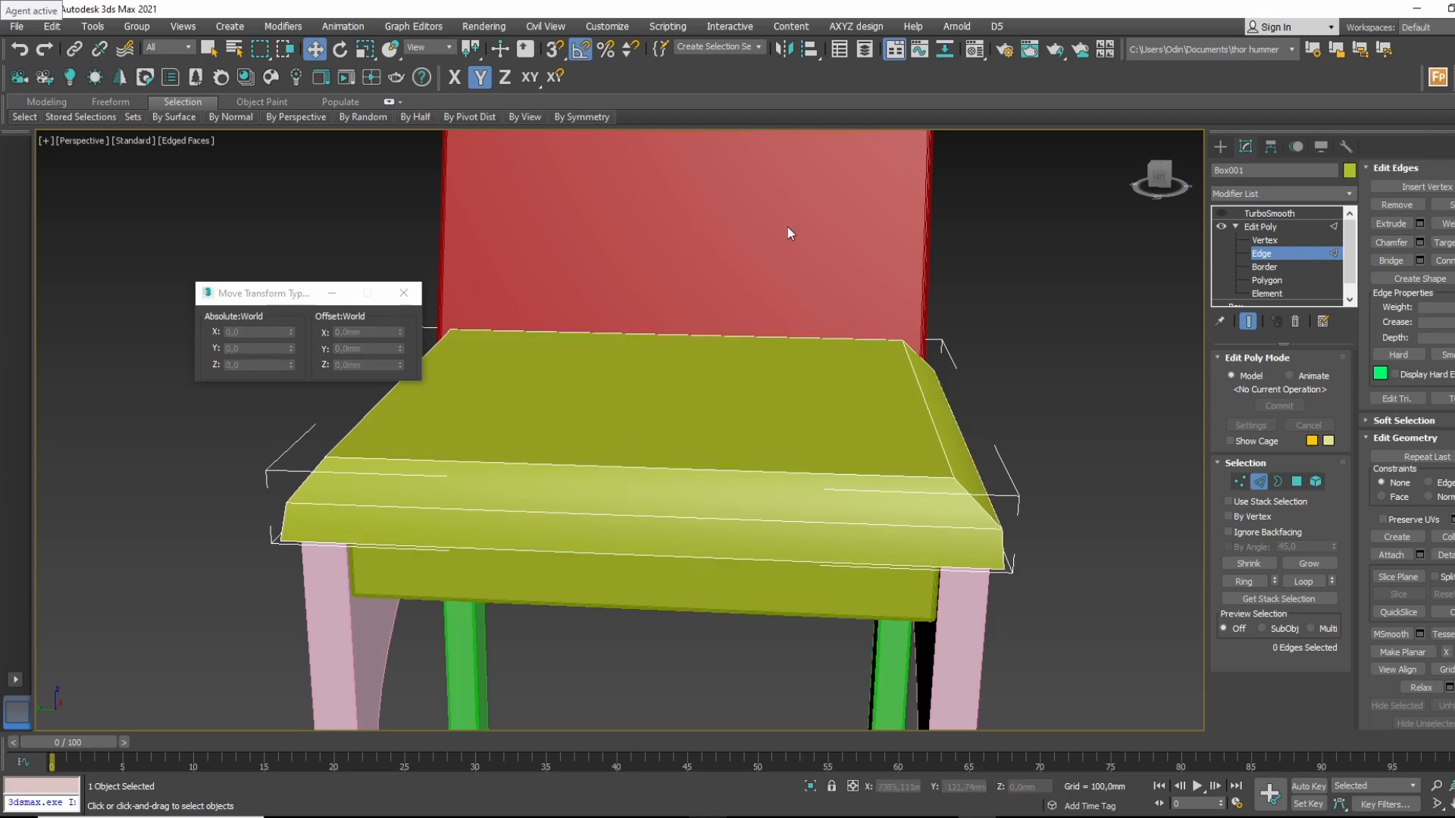
drag(633, 670, 626, 662)
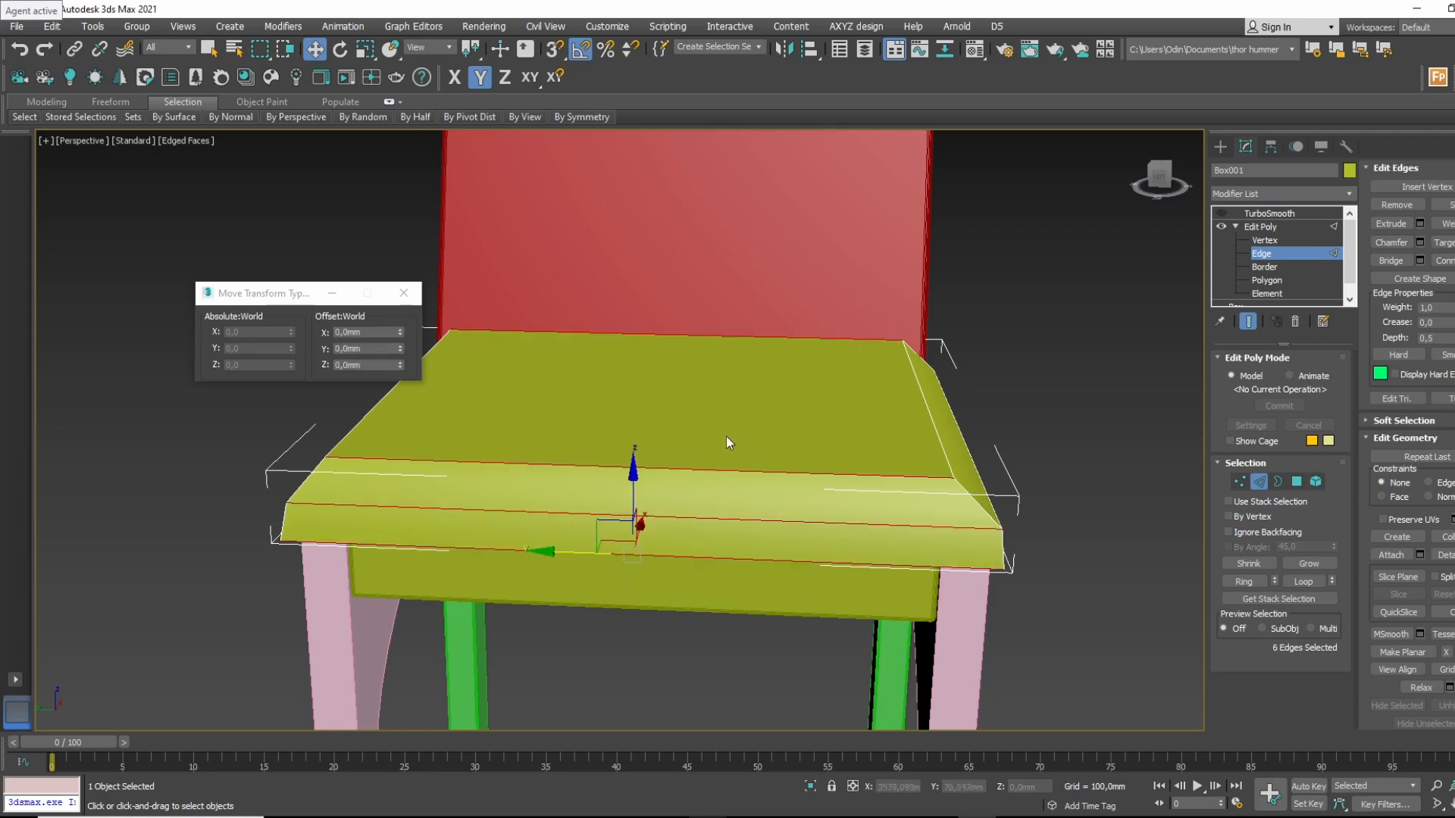
right_click(767, 344)
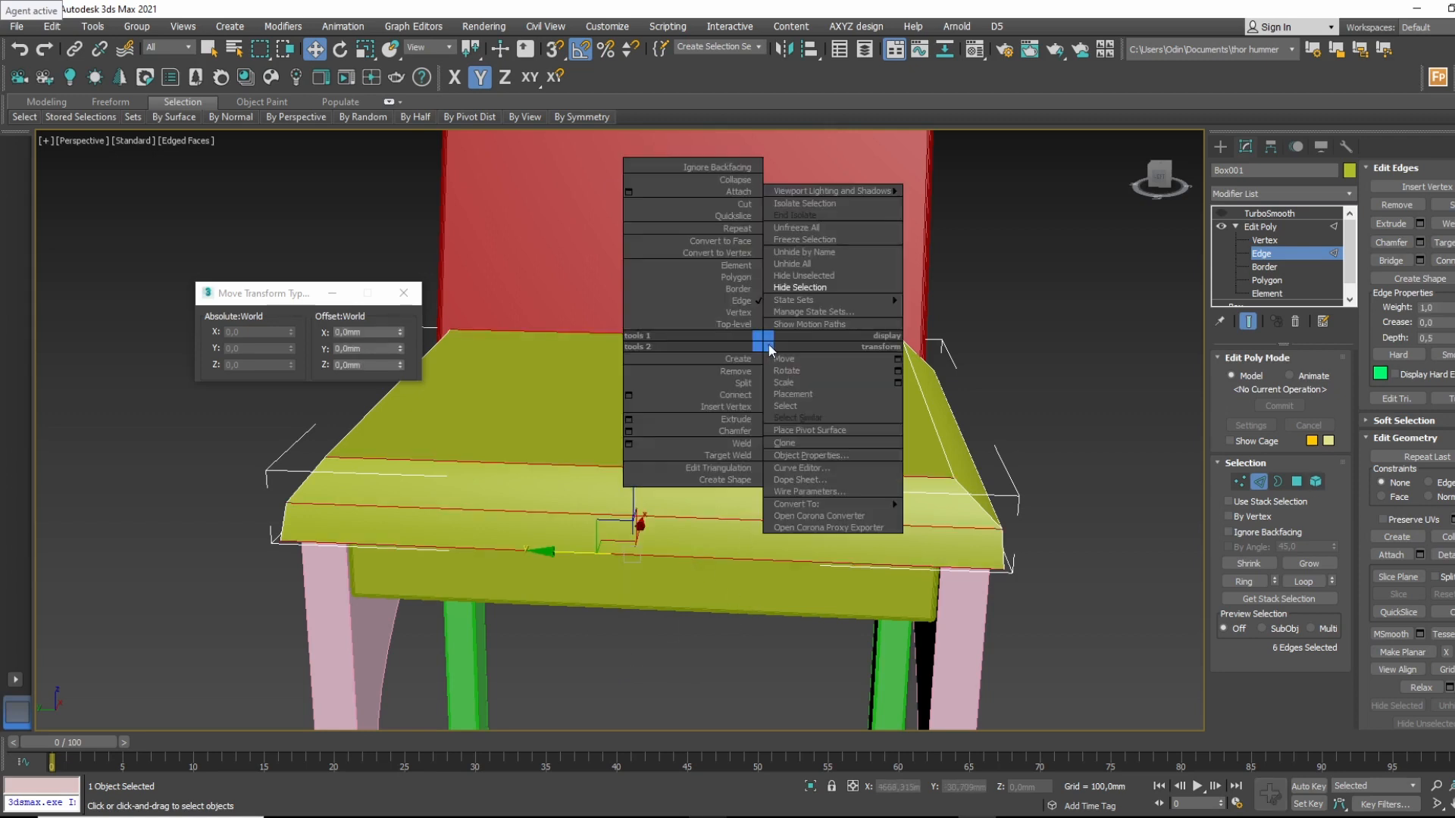
click(632, 392)
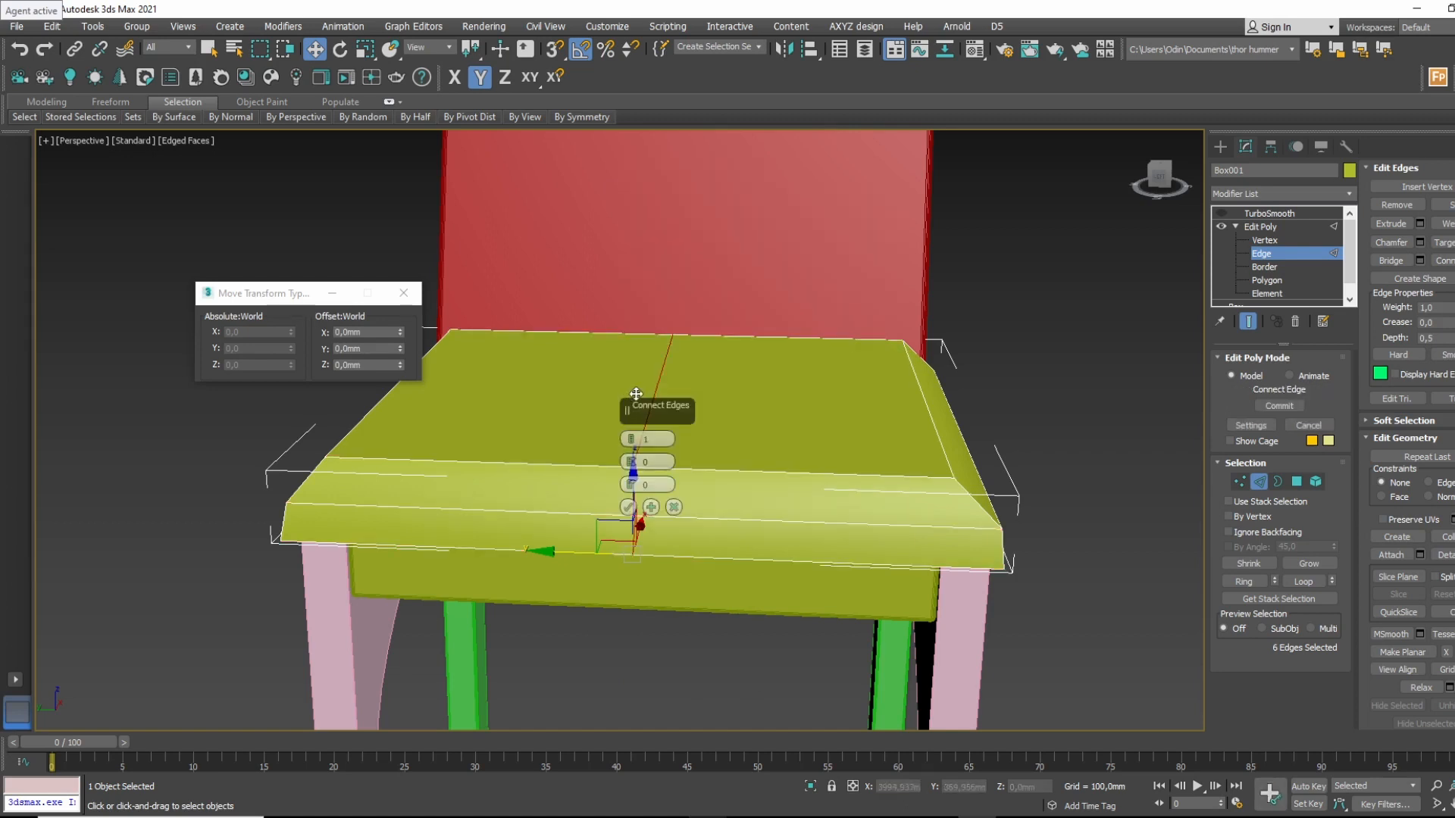
click(633, 438)
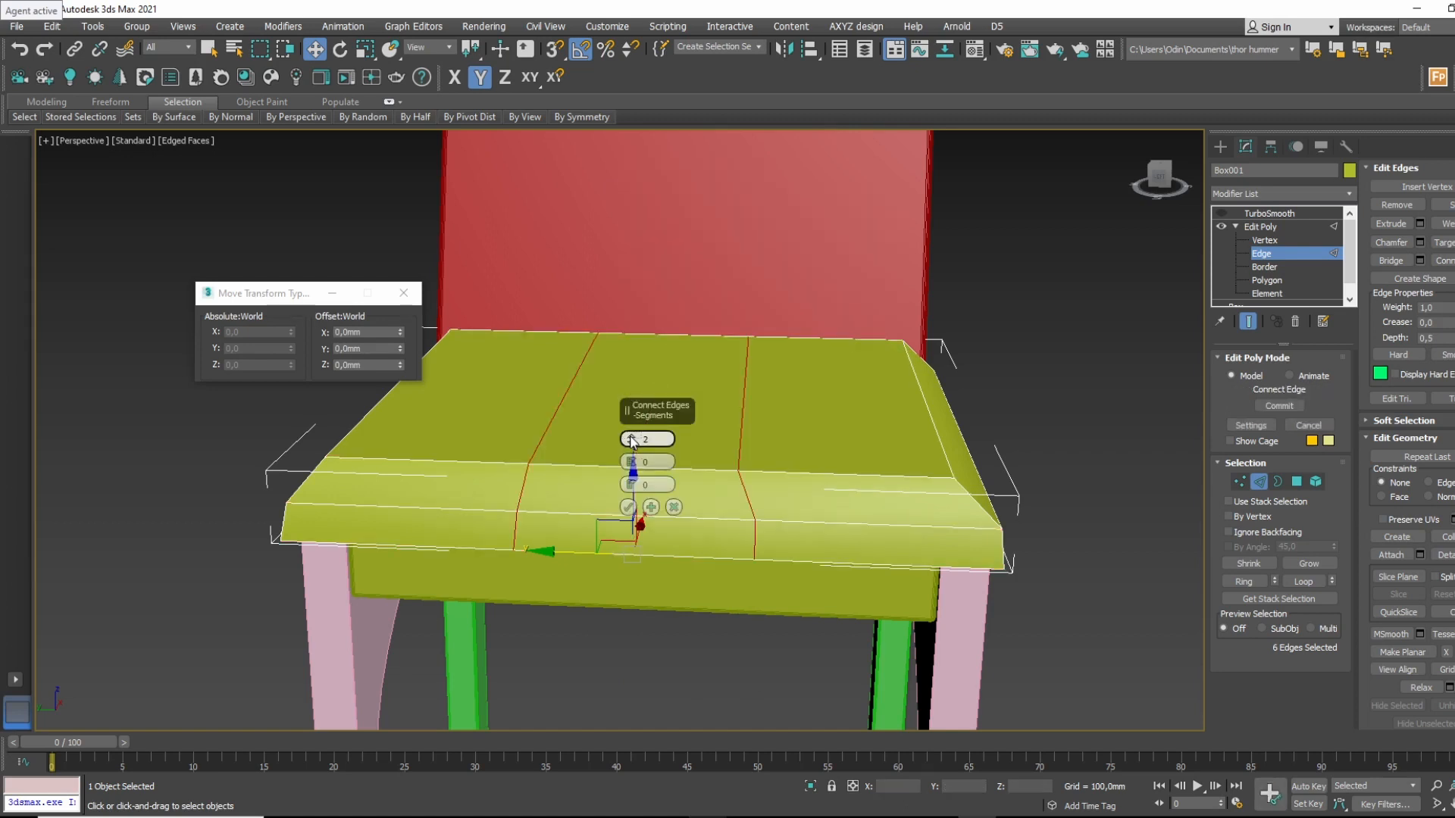
drag(633, 464, 739, 161)
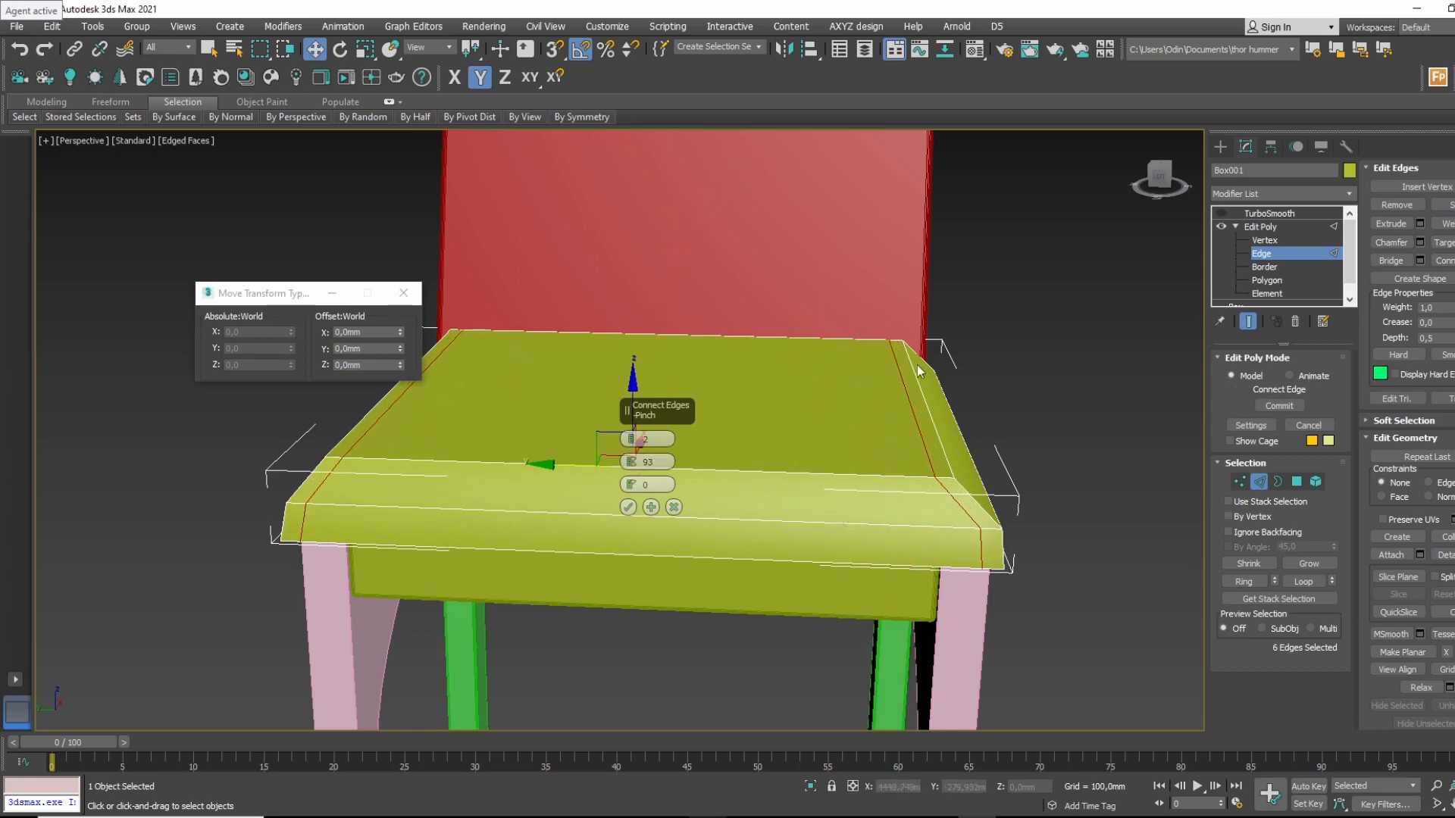
Enable TurboSmooth to preview the seat, fine-tune the pinch of the new edges, and accept the connection.
click(1222, 212)
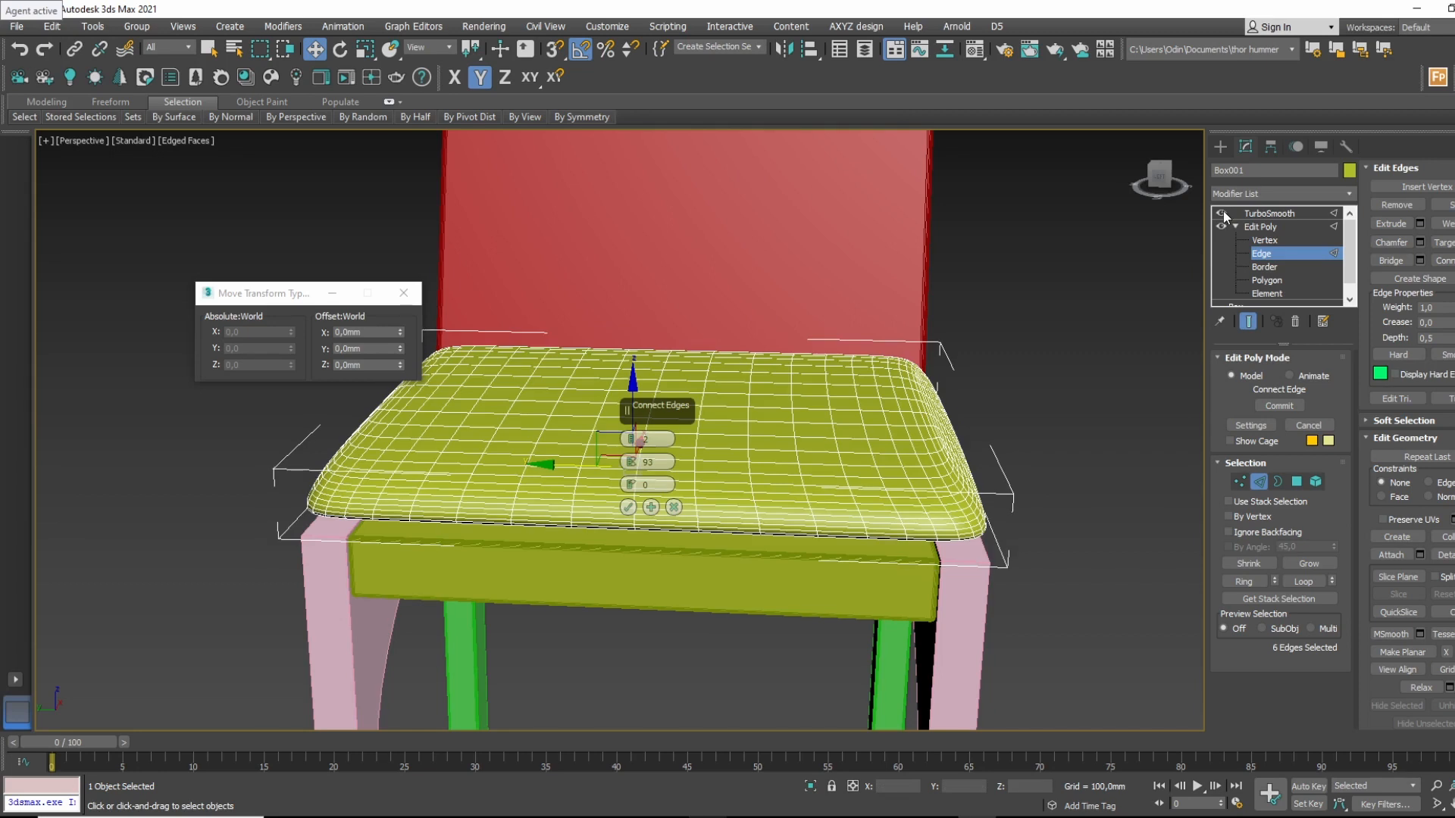
key(F4)
alt+middle_drag(1011, 466, 794, 494)
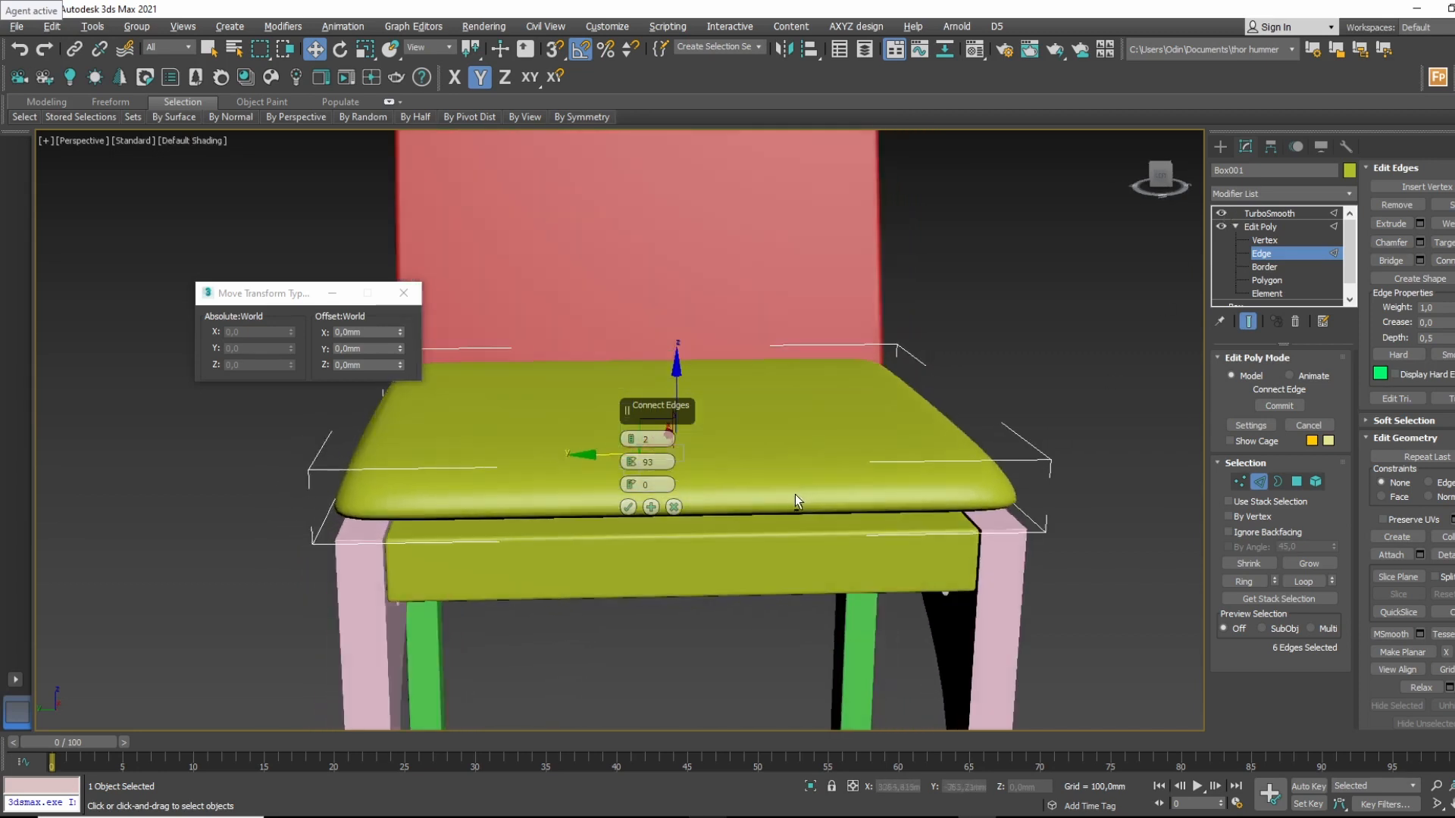
drag(630, 463, 657, 452)
key(F4)
alt+middle_drag(1053, 496, 721, 492)
click(628, 506)
Hide the smoothed end result and connect the seat's ten front-to-back edges with 2 segments and a pinch of 94.
click(1248, 322)
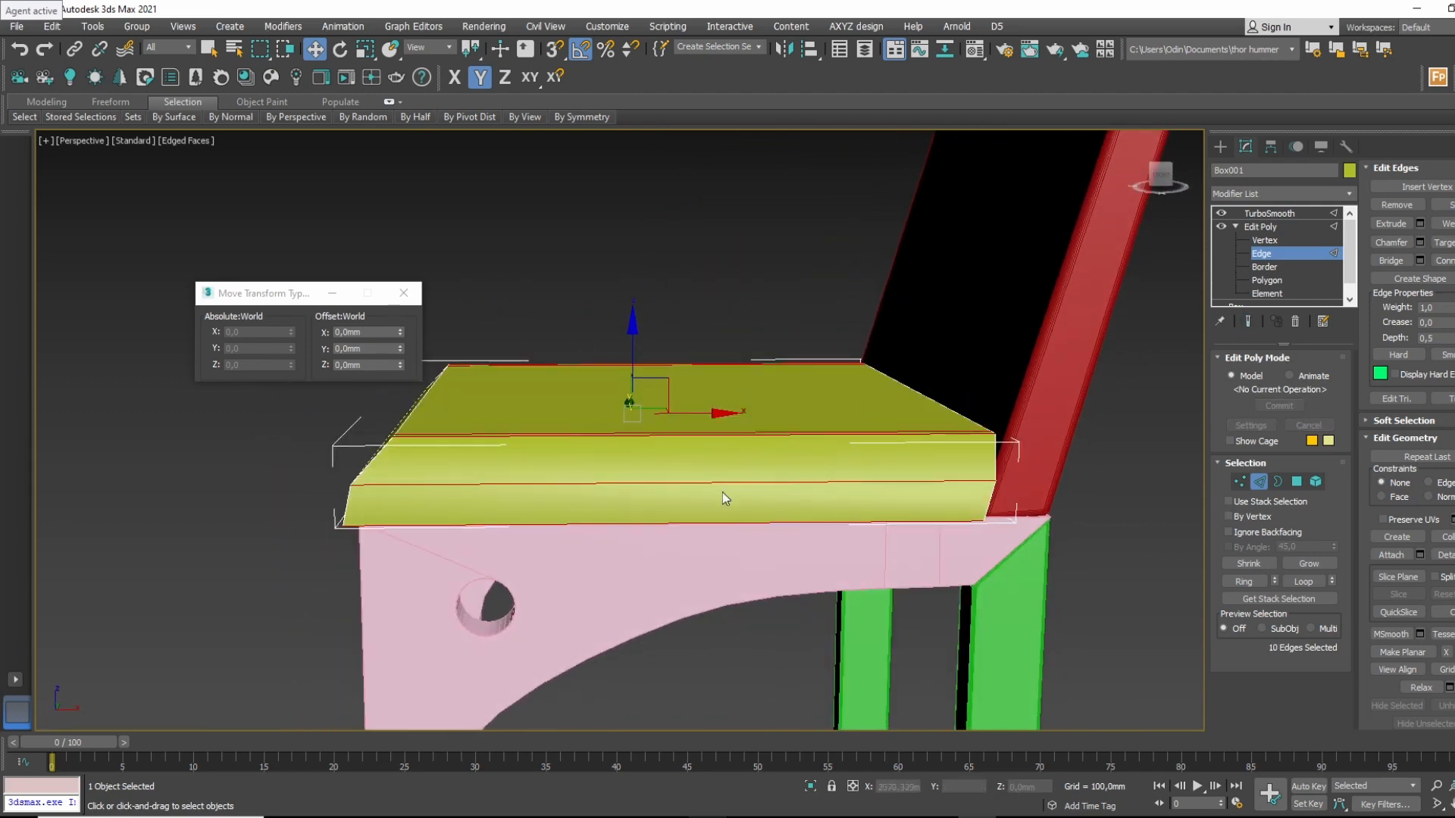
right_click(732, 383)
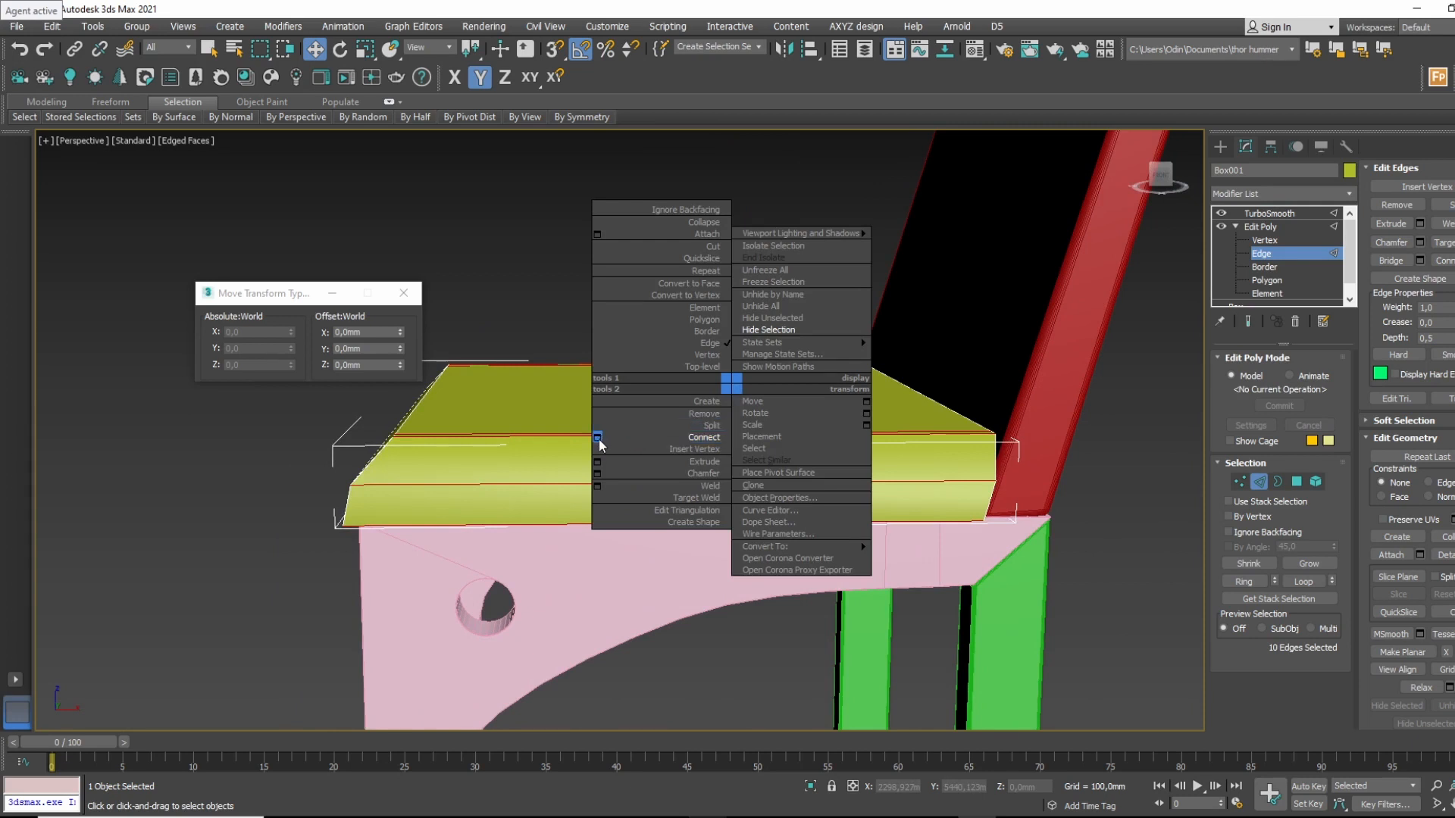
click(597, 438)
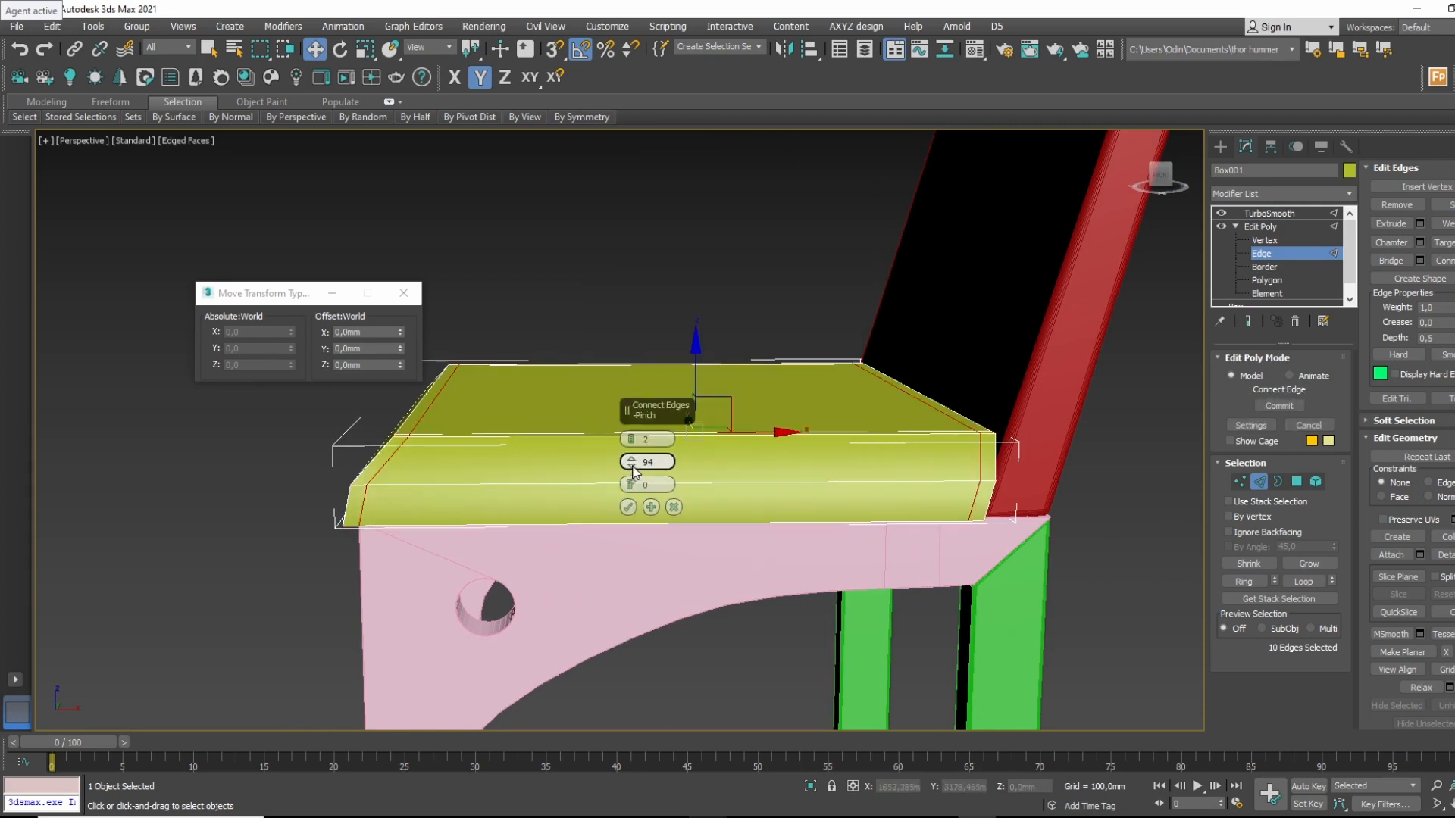
click(628, 506)
Return to the seat's TurboSmooth level and turn off edged faces to inspect the smoothed corners.
alt+middle_drag(695, 480, 872, 455)
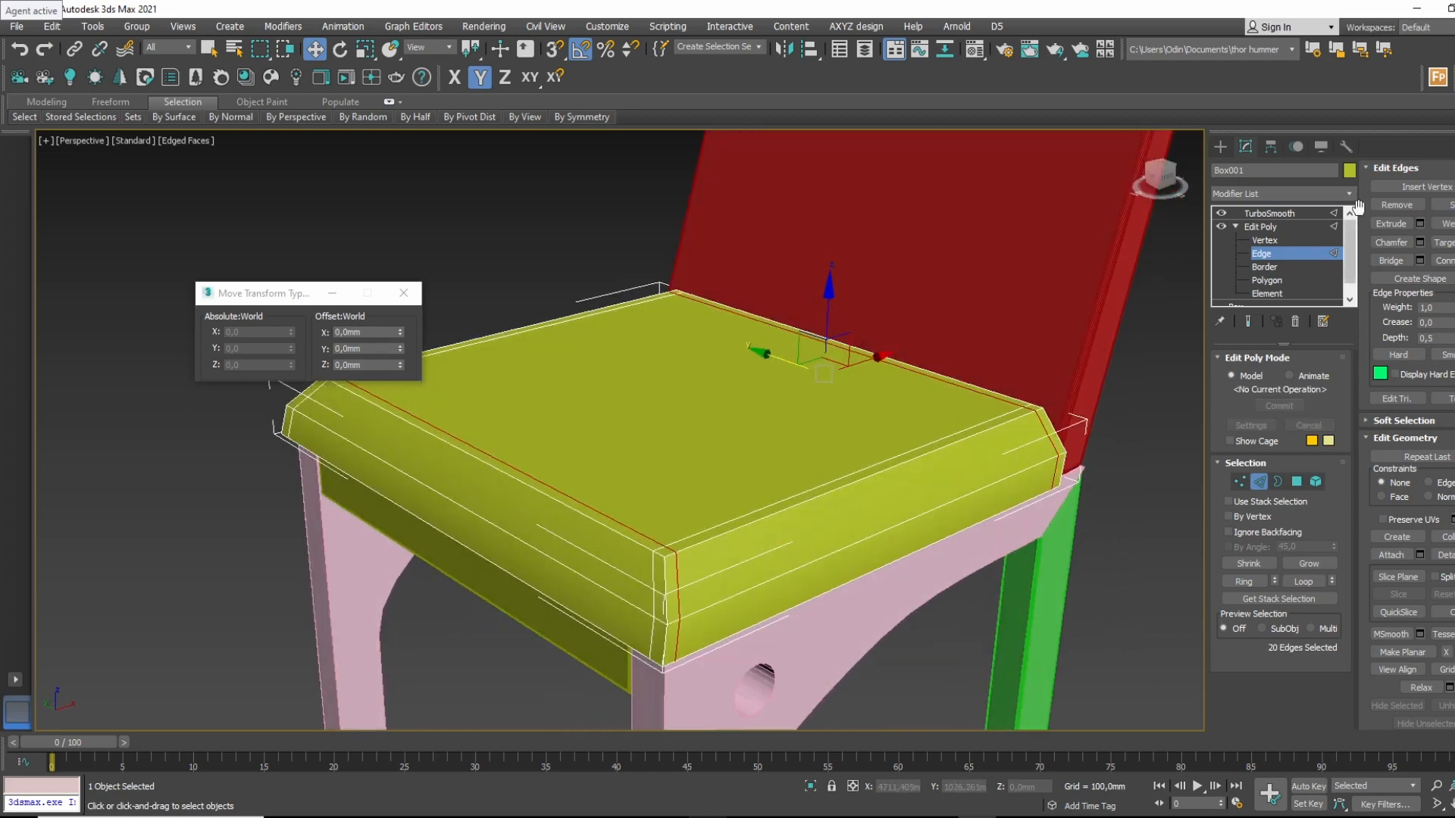
click(1315, 225)
click(1318, 214)
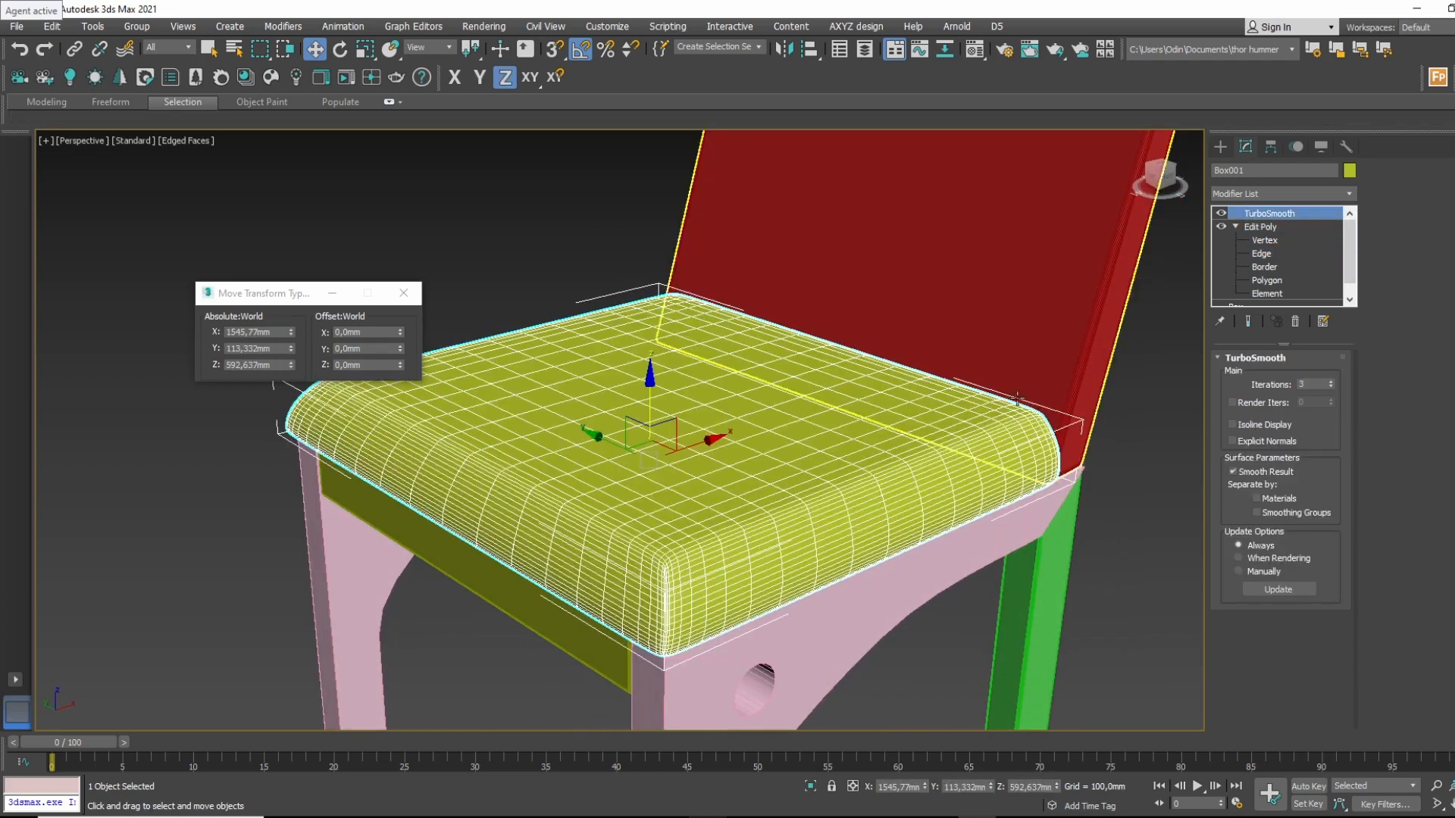
key(F4)
mouse_move(1016, 399)
alt+middle_down()
mouse_move(1027, 458)
mouse_move(1049, 480)
mouse_move(995, 478)
mouse_move(1011, 498)
mouse_move(516, 539)
alt+middle_up()
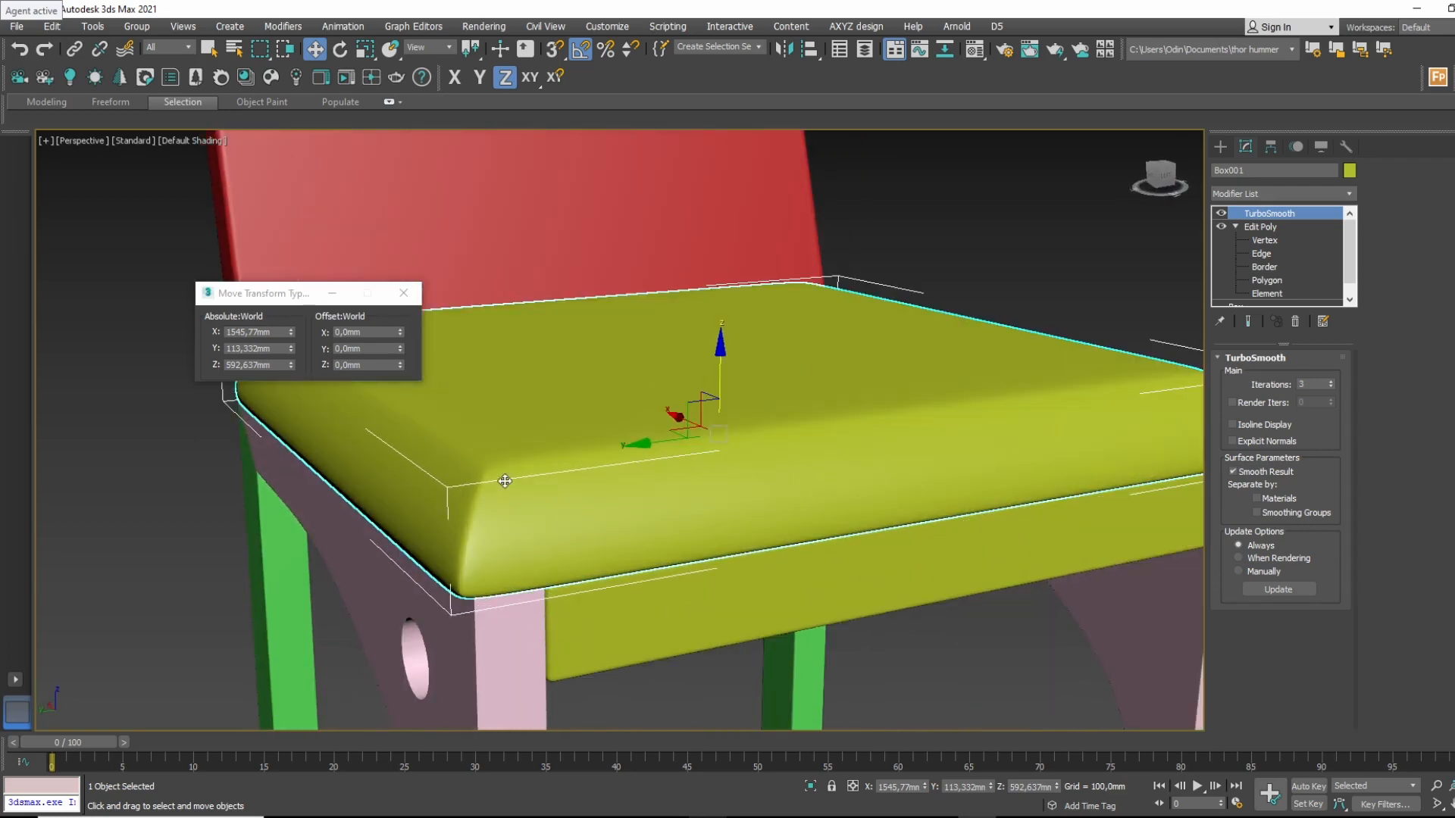
alt+middle_drag(504, 481, 485, 443)
Select the edge loop beside the seat's side edge and move it inward along Y to about 440,4 mm.
click(1262, 253)
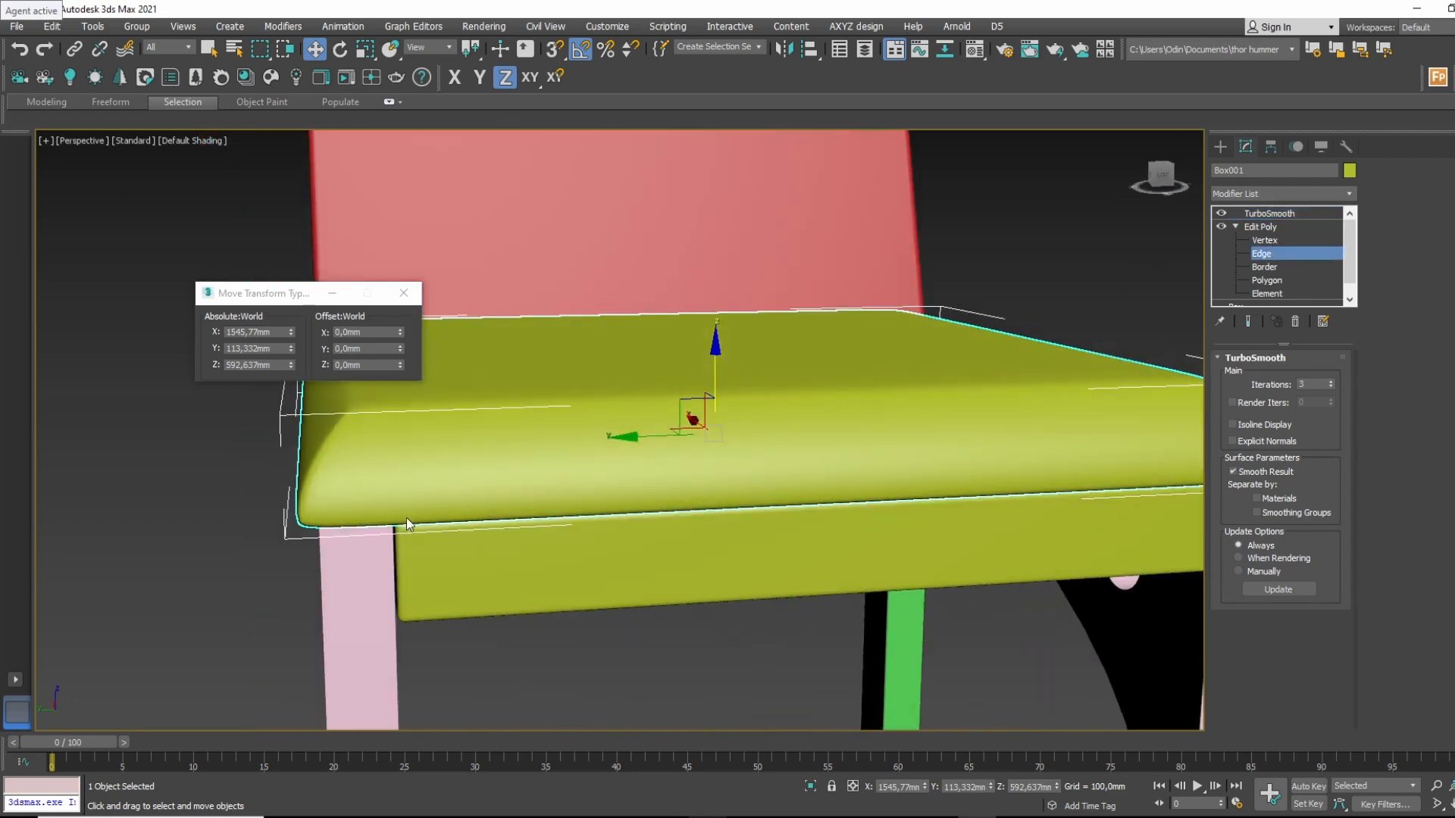
alt+middle_drag(452, 512, 447, 463)
key(F4)
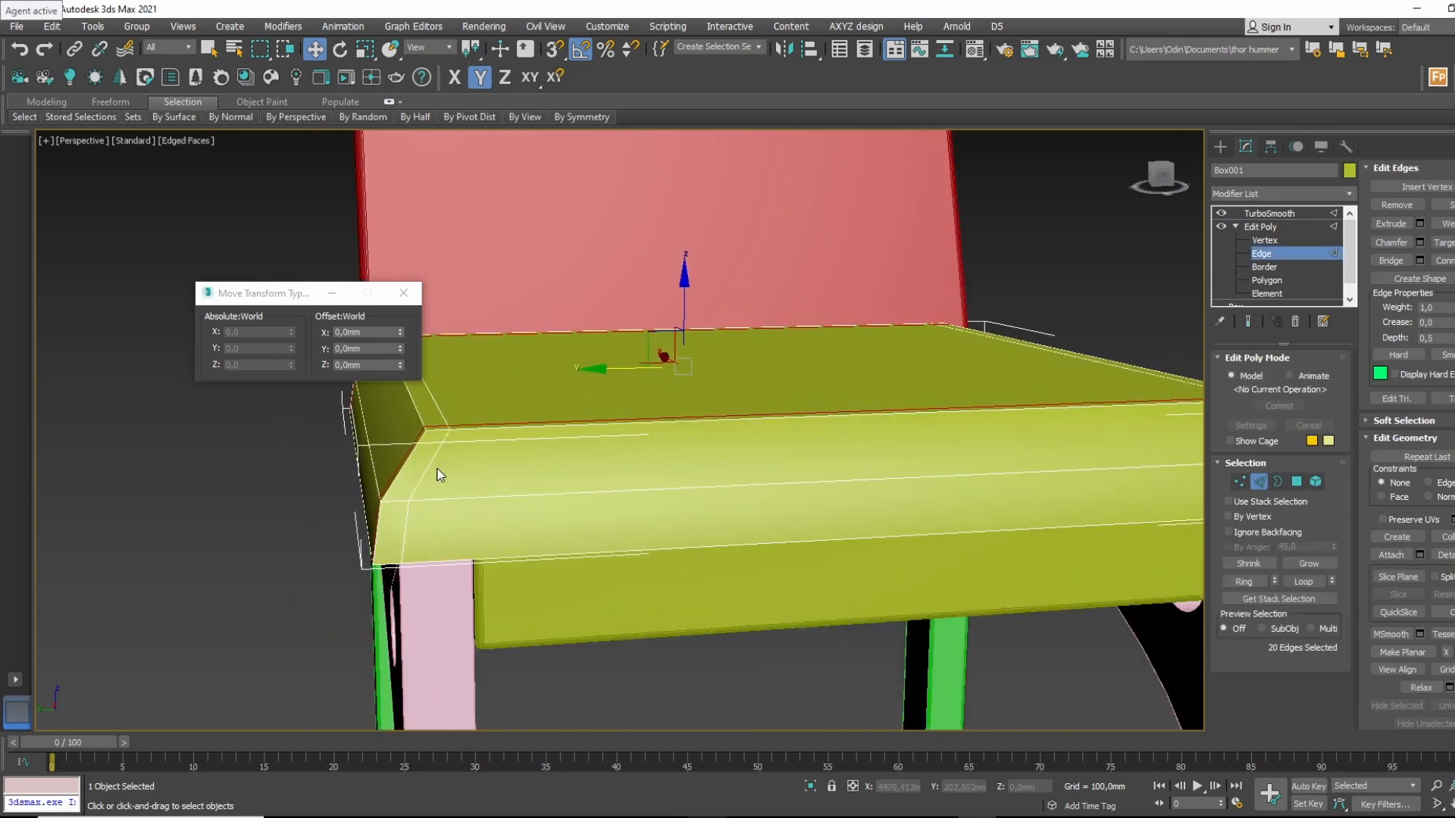
click(431, 475)
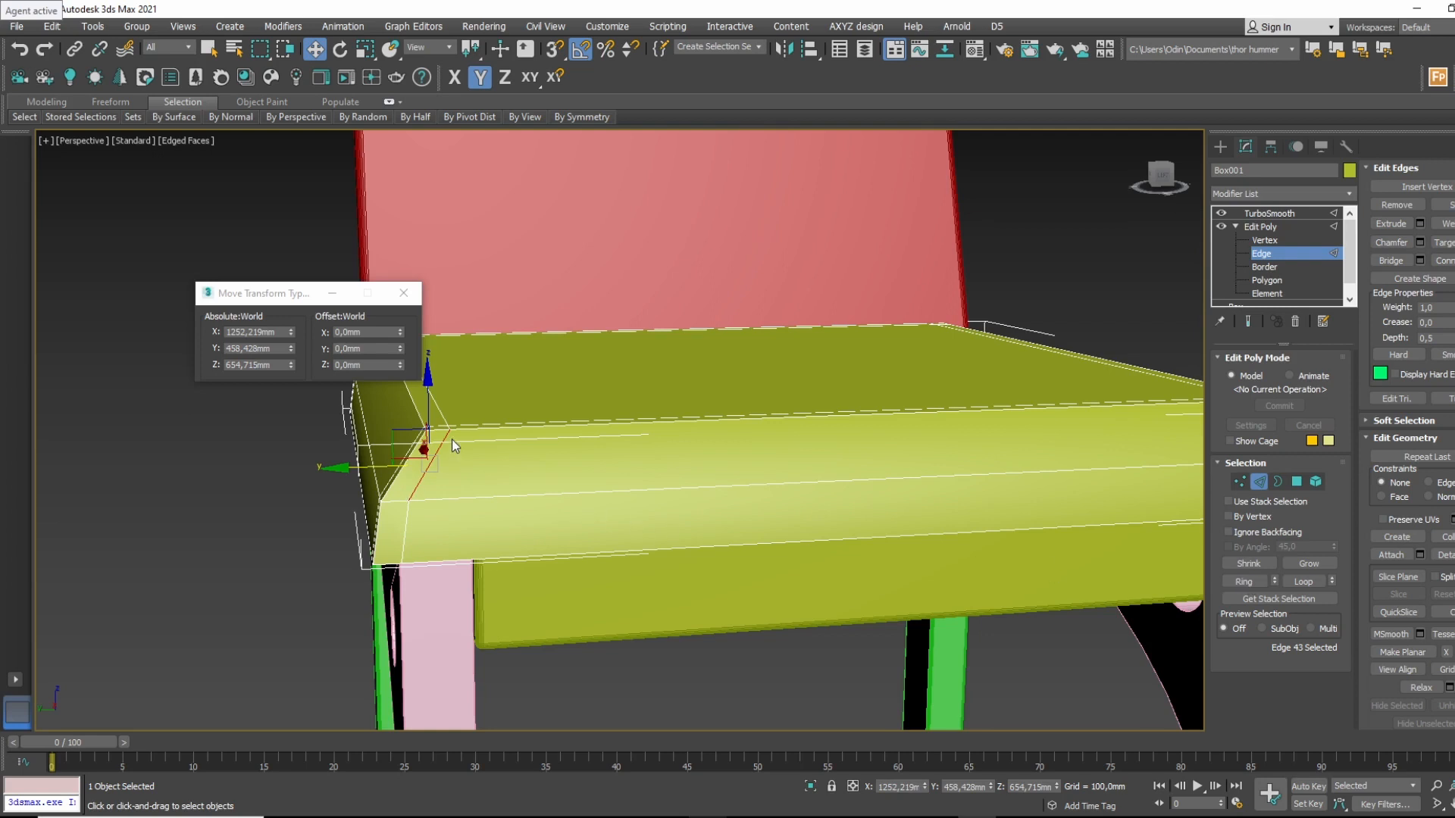
click(1303, 582)
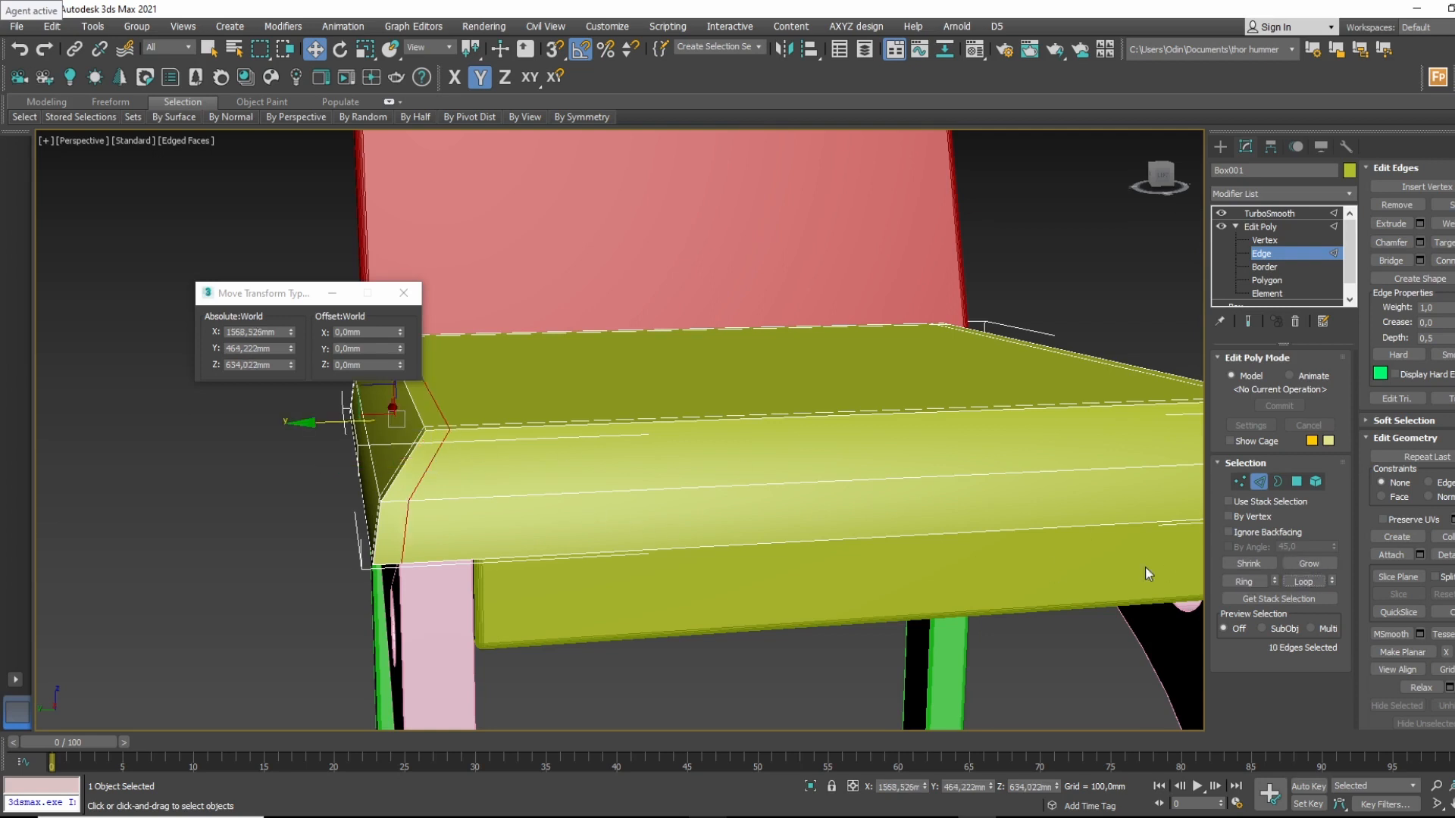
middle_drag(512, 507, 585, 516)
drag(391, 439, 411, 431)
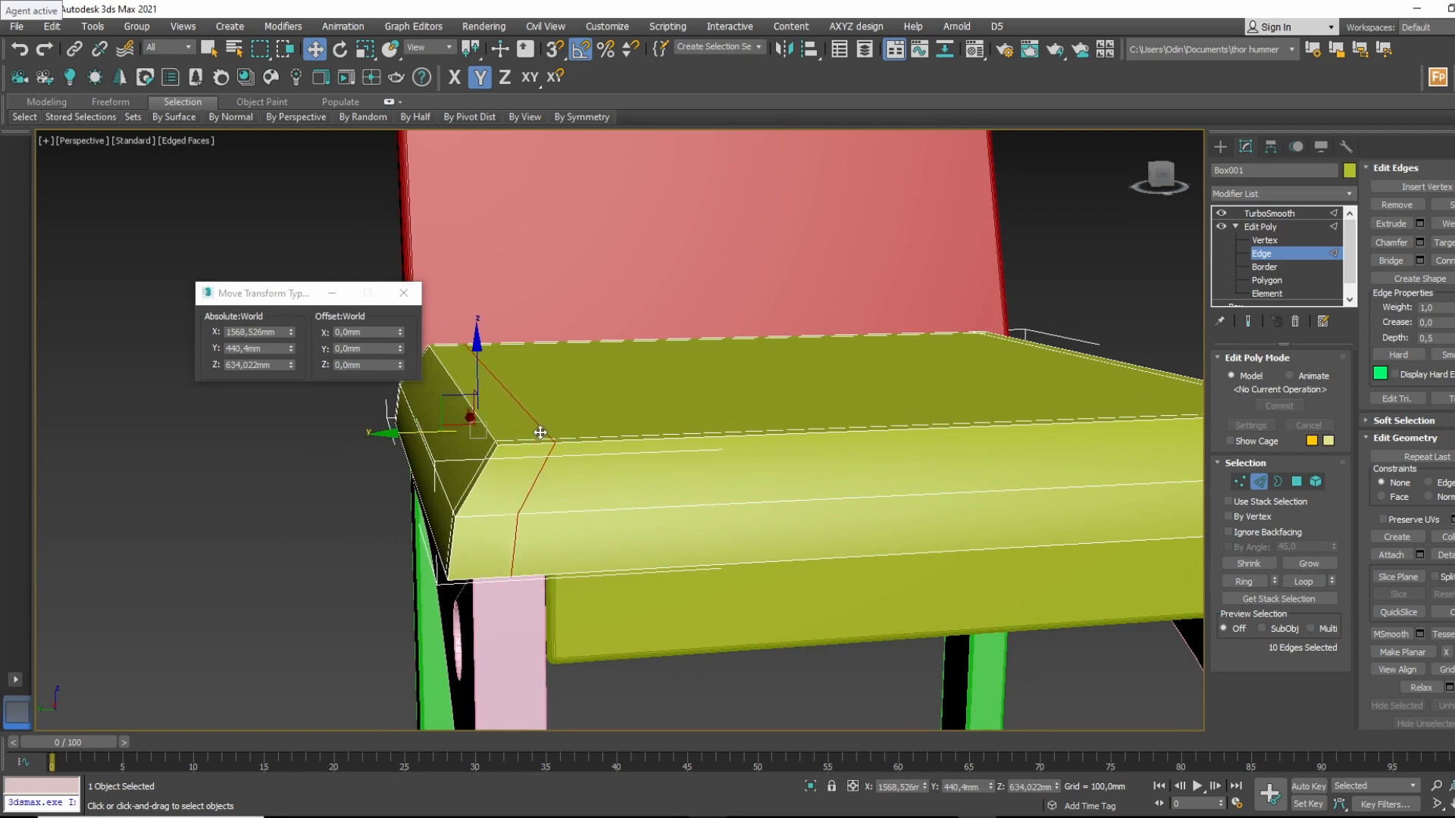
Select the edge loop nearest the seat's front and move it along X away from the front edge.
alt+middle_drag(543, 432, 658, 438)
click(784, 469)
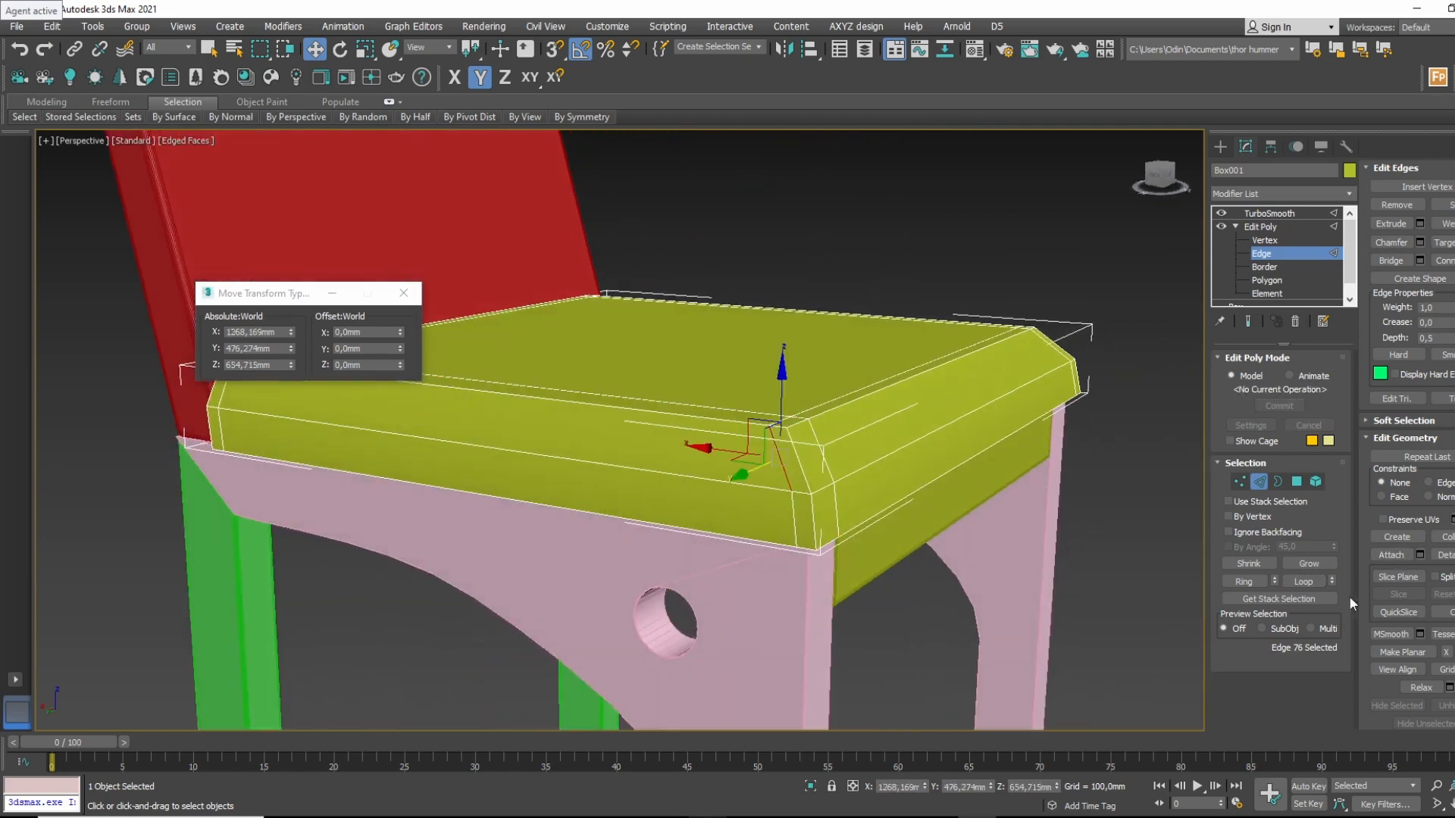
click(1302, 582)
drag(874, 401, 845, 399)
Leave edge editing and view the TurboSmooth result on the seat without edged faces.
click(1263, 226)
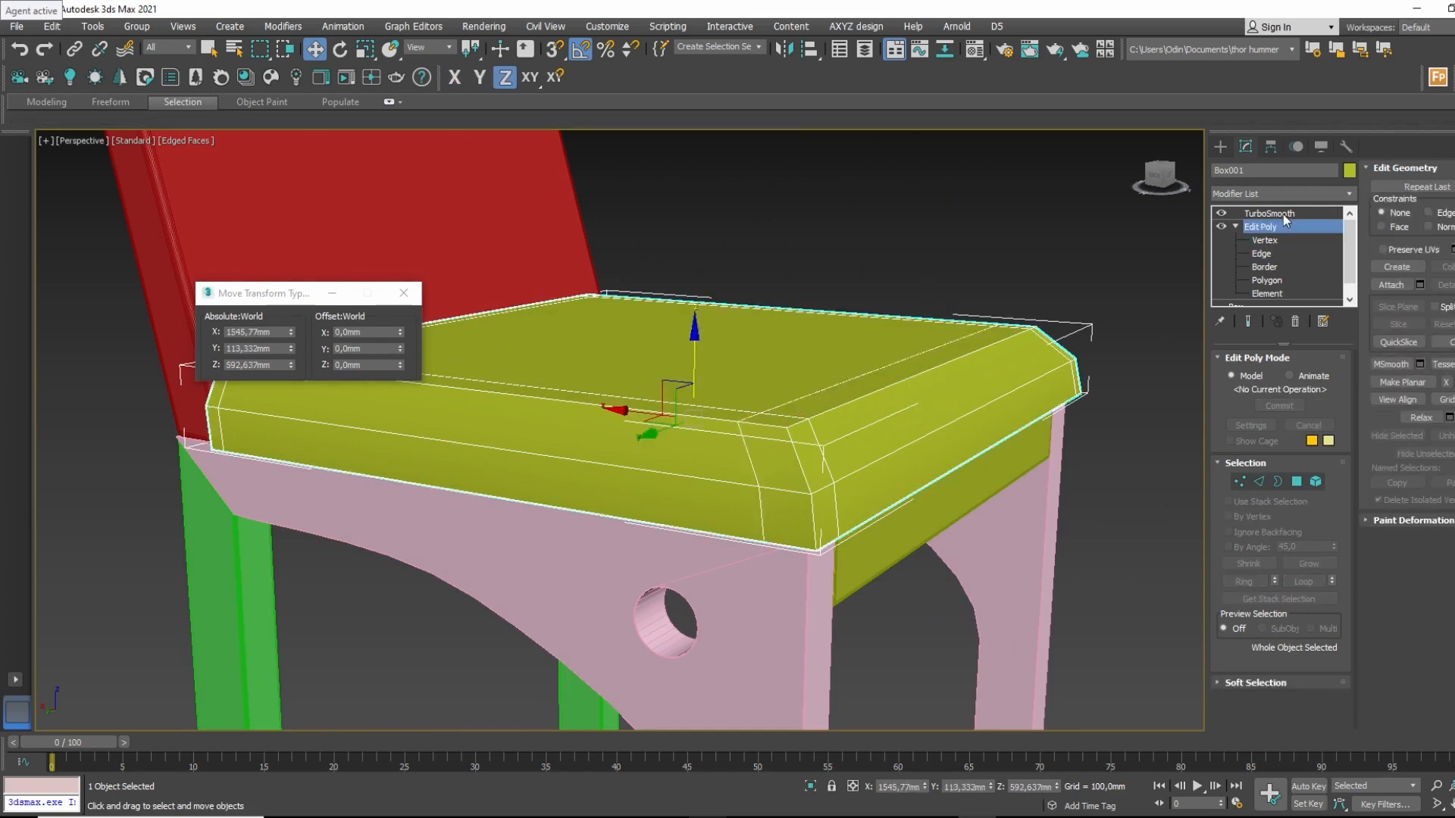
click(1288, 212)
key(F4)
alt+middle_drag(1076, 388, 988, 412)
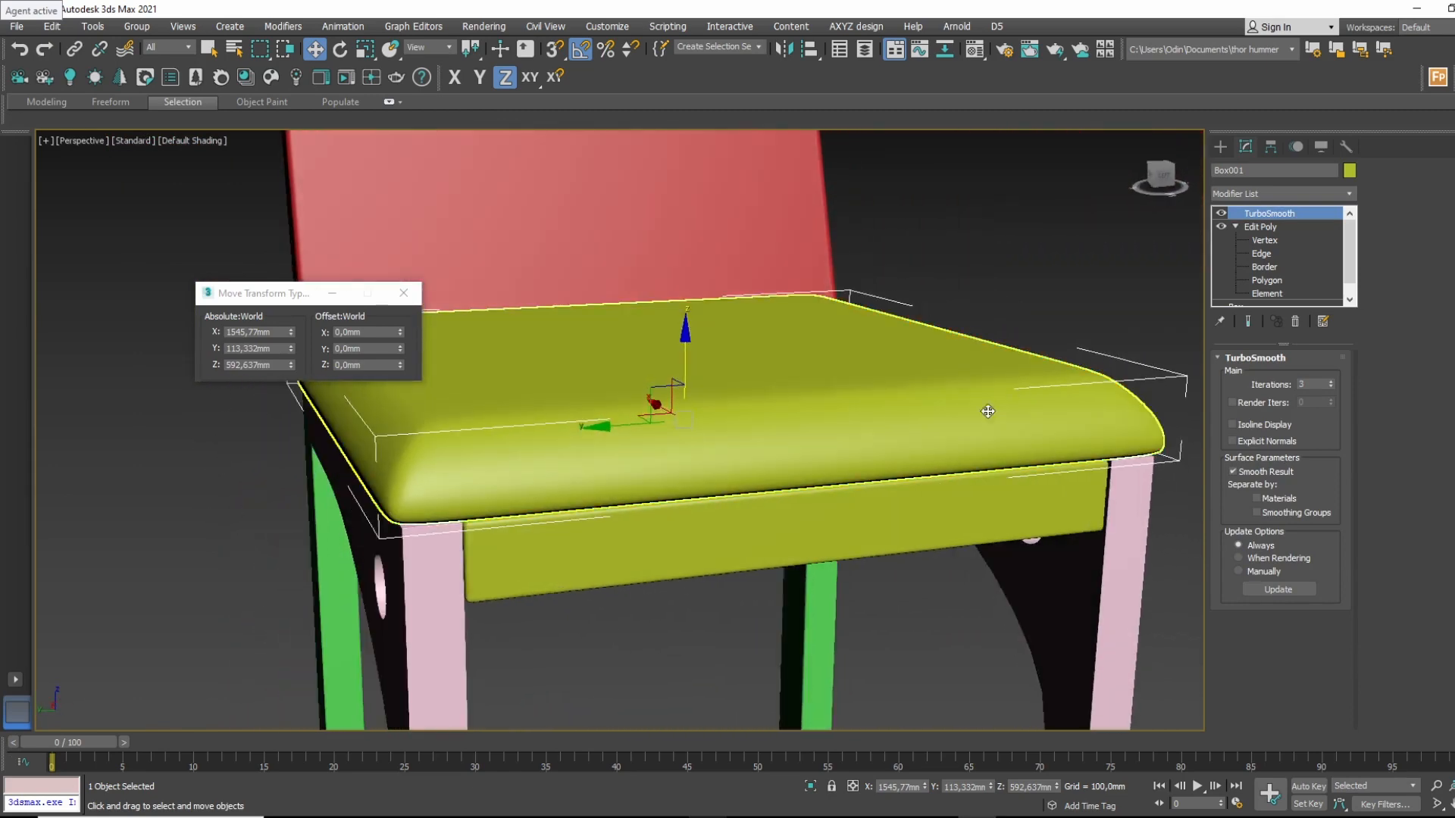
Select the large top polygon of the seat and raise it along Z to about 687,9 mm.
click(1265, 279)
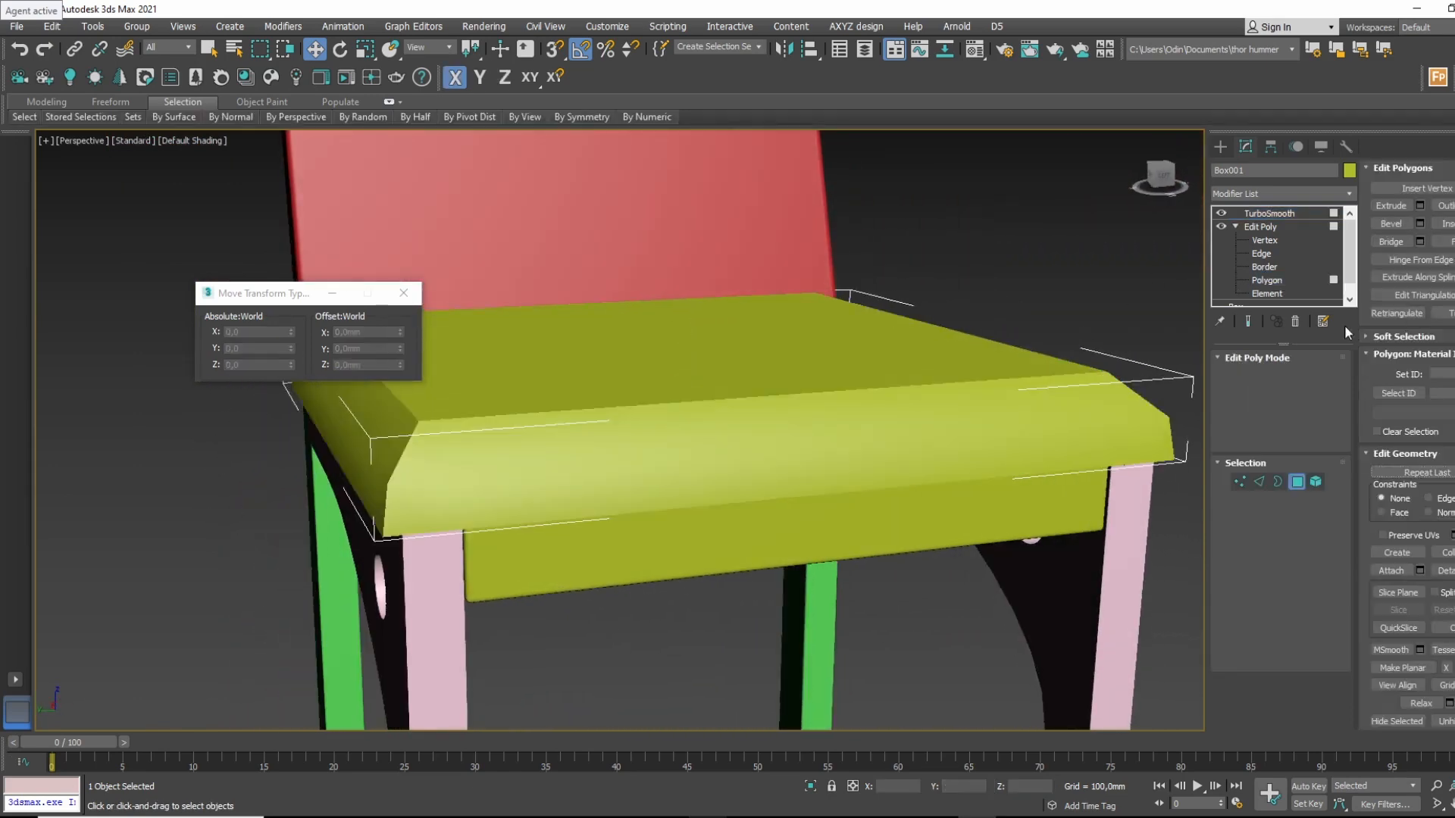
alt+middle_drag(926, 363, 758, 422)
click(760, 427)
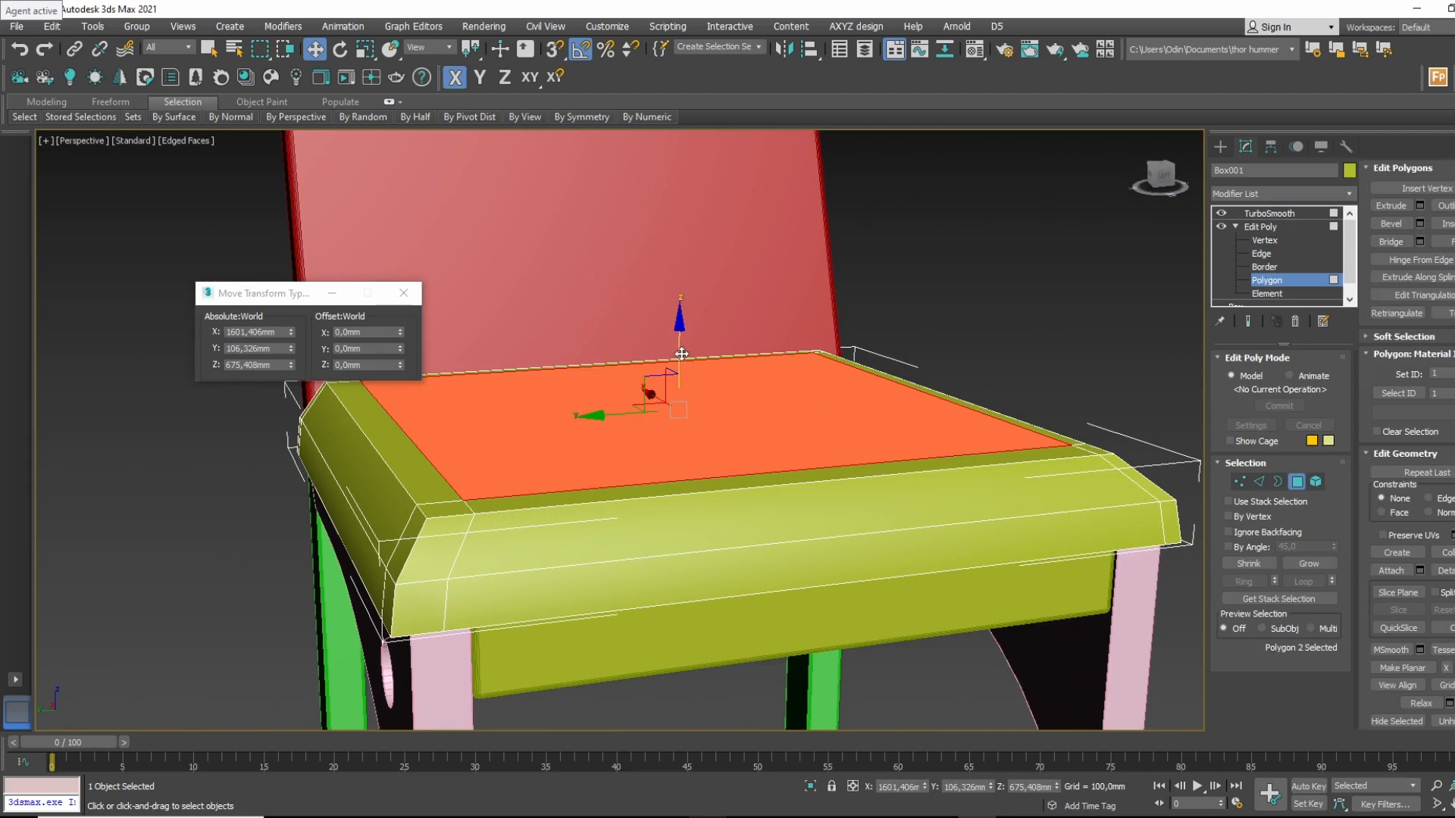
drag(679, 357, 683, 337)
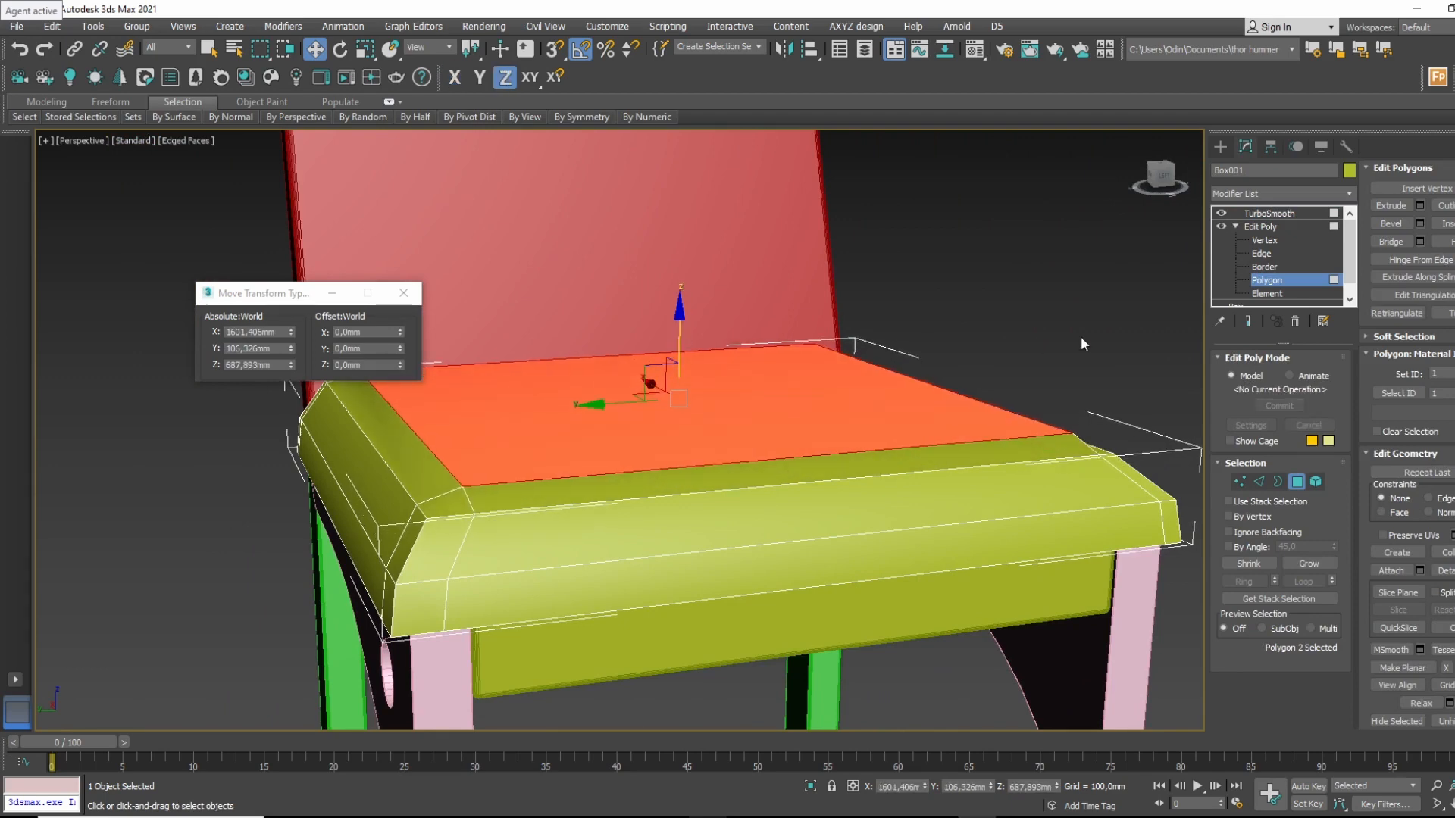
alt+middle_drag(1081, 335, 955, 395)
Leave polygon editing, return to TurboSmooth without edged faces, deselect the seat, and examine the cushion on the whole chair.
click(1275, 222)
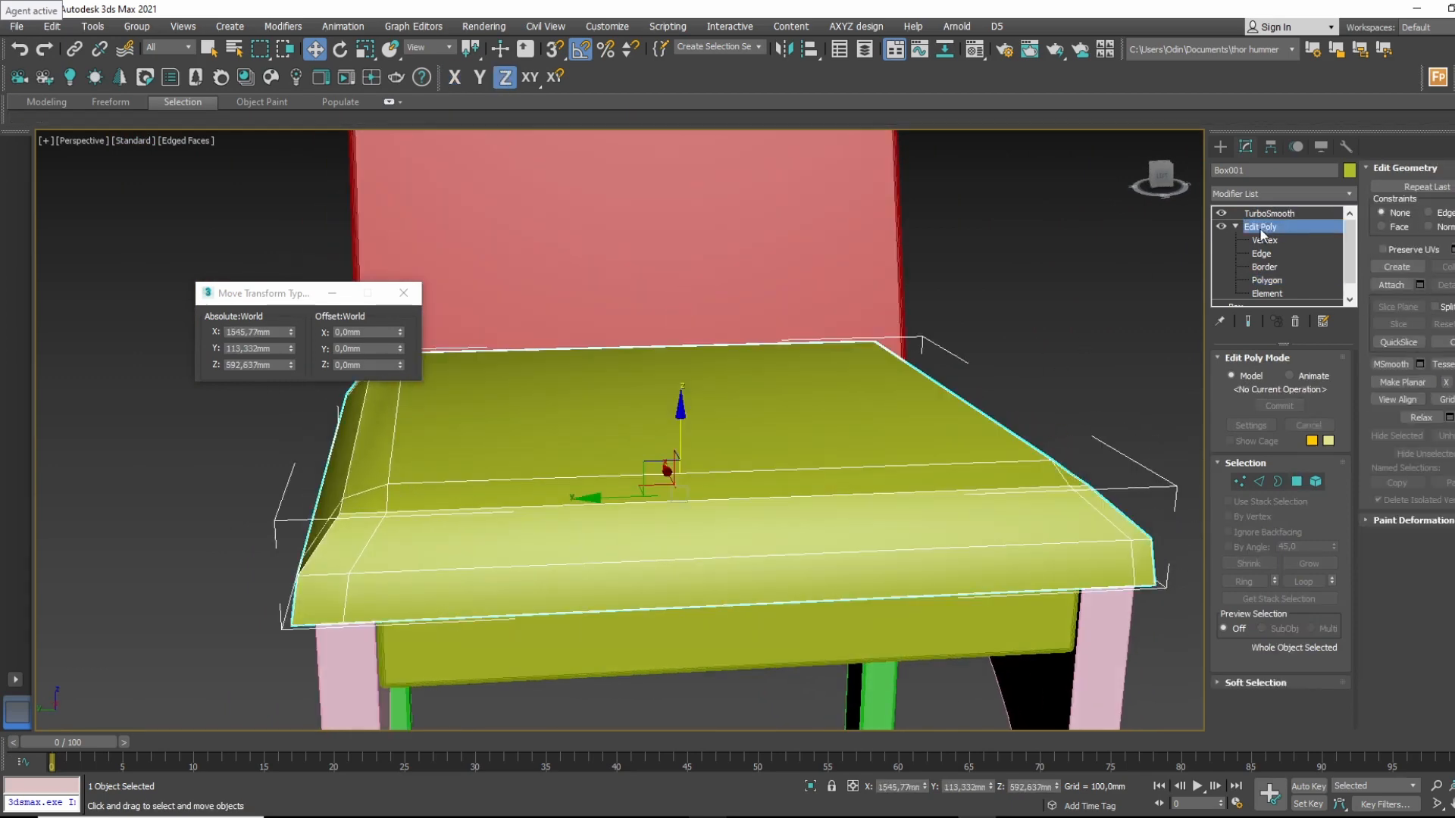
click(1304, 211)
key(F4)
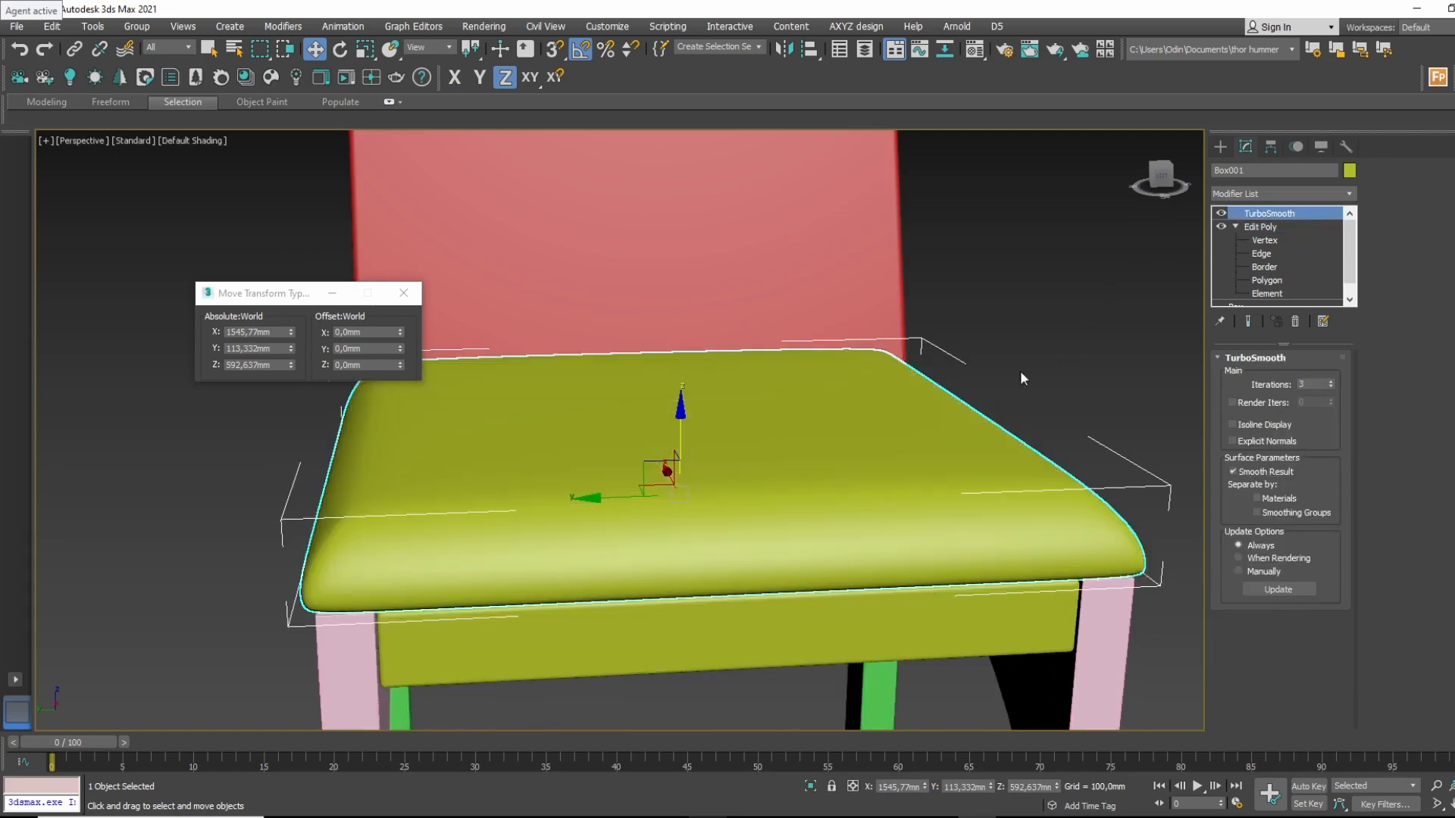
mouse_move(1020, 371)
alt+middle_down()
mouse_move(965, 394)
mouse_move(1069, 416)
mouse_move(862, 443)
mouse_move(922, 458)
mouse_move(1008, 446)
alt+middle_up()
scroll(922, 459, down, 6)
click(1038, 386)
scroll(928, 493, up, 3)
alt+middle_drag(875, 520, 763, 508)
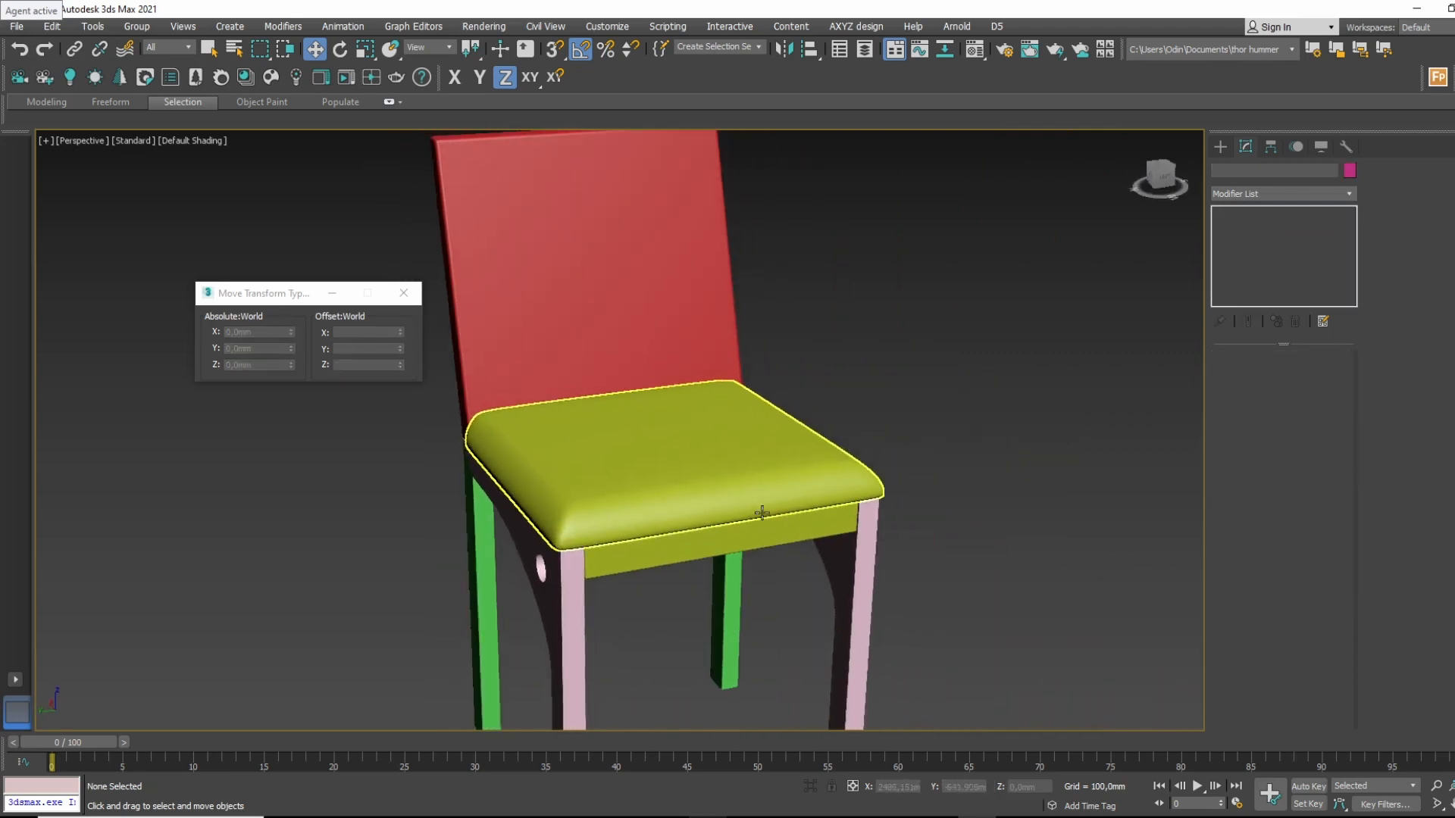
scroll(763, 506, down, 4)
scroll(758, 485, up, 5)
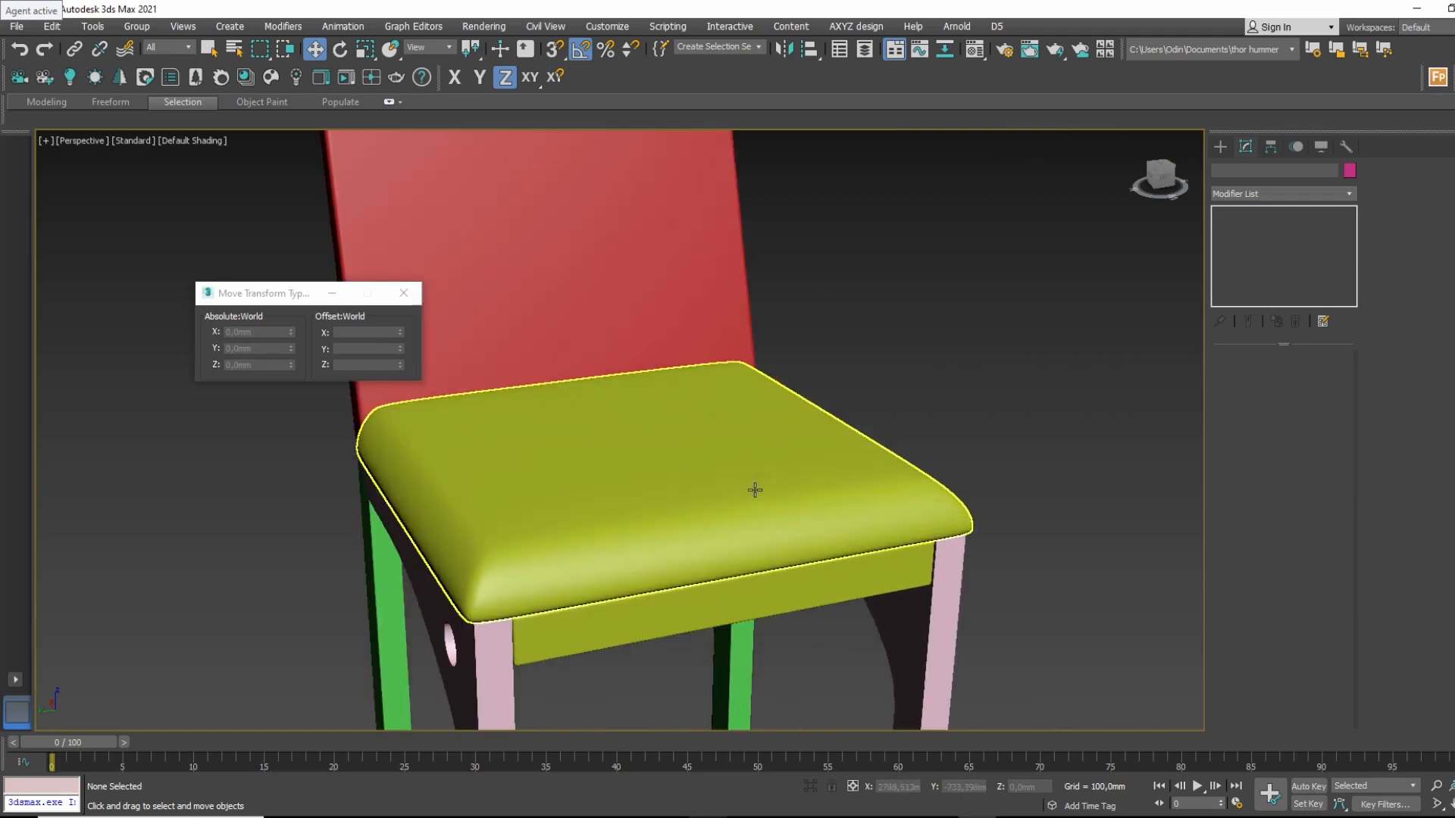
Reselect the seat and show edged faces to inspect the cushion's lower corner above the front leg.
click(772, 508)
alt+middle_drag(844, 542, 666, 476)
scroll(557, 491, up, 3)
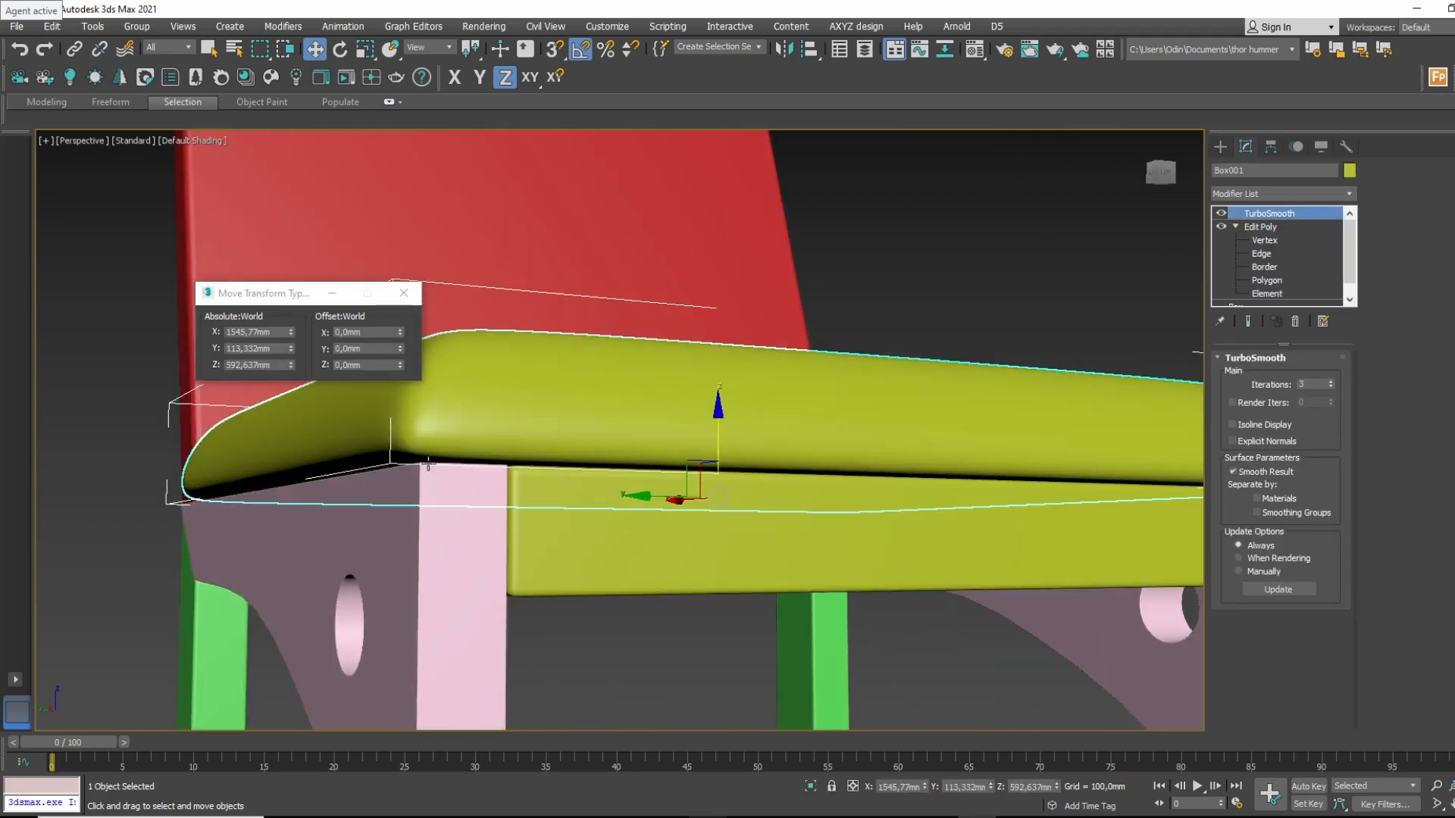
key(F4)
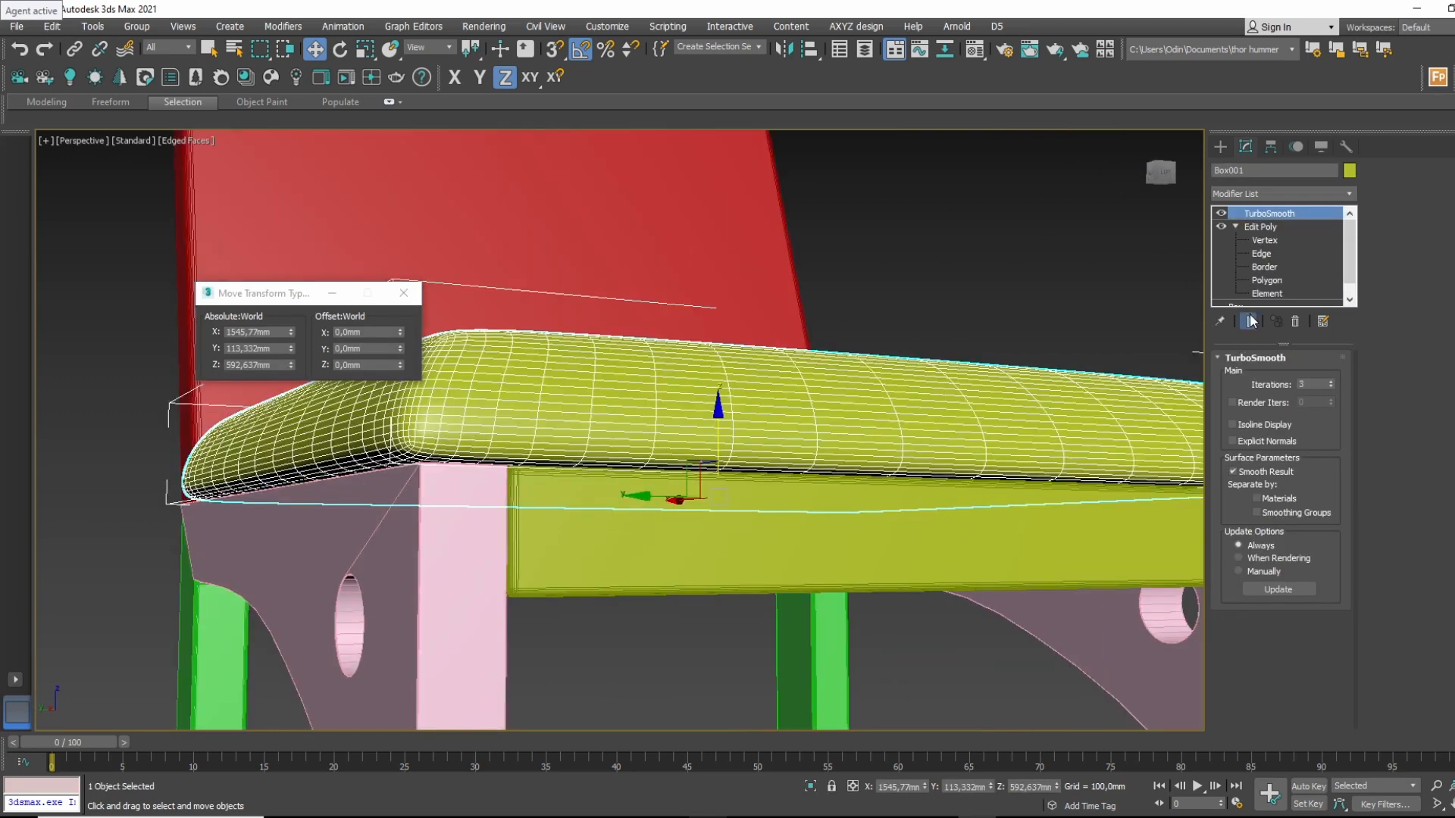
alt+middle_drag(616, 494, 1152, 280)
Hide the seat's TurboSmooth and select the ring of short vertical edges around the cushion's lower band in Edit Poly.
click(1220, 213)
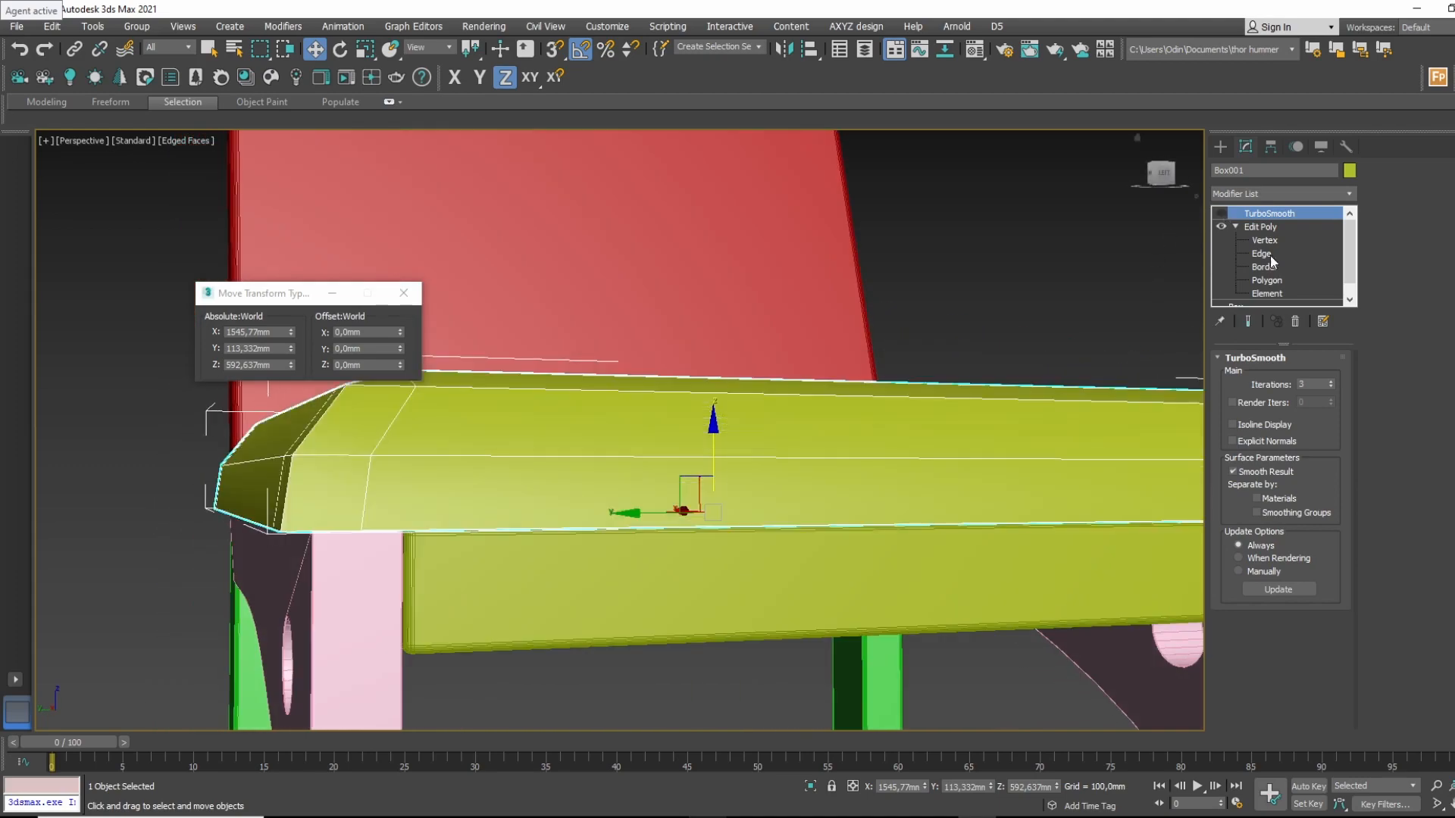
click(1262, 254)
click(367, 496)
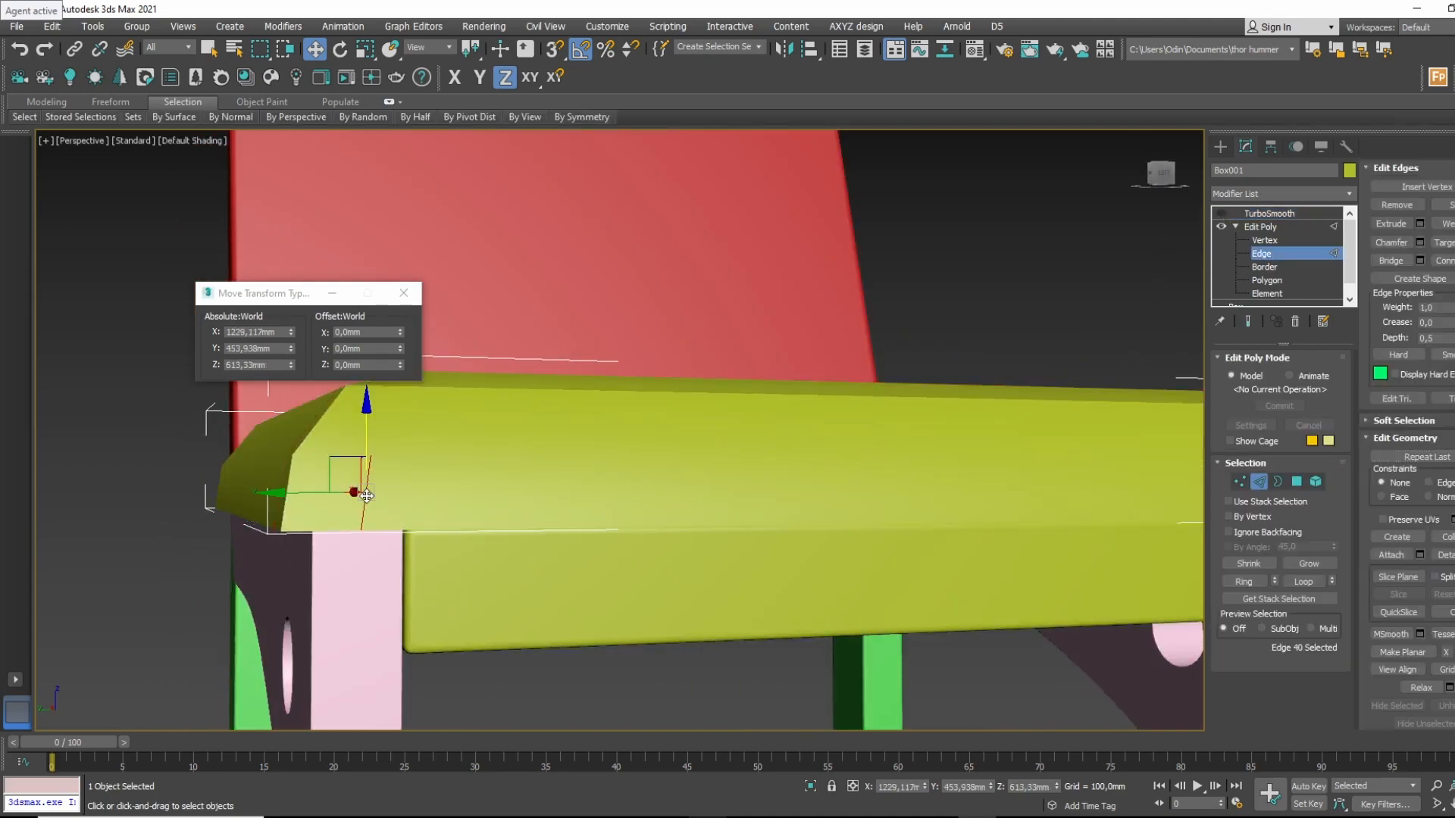
alt+middle_drag(390, 507, 545, 510)
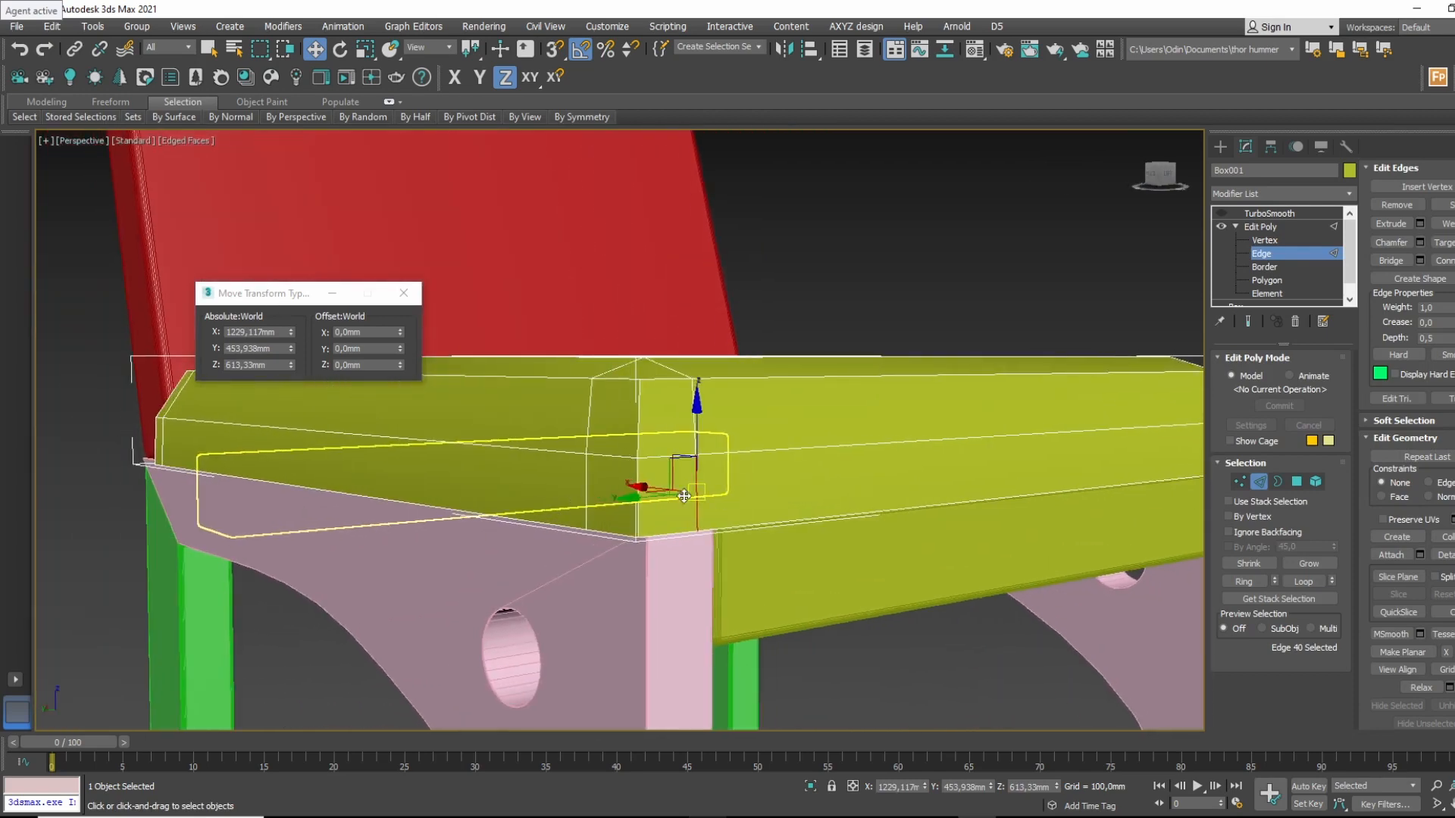
alt+middle_drag(345, 453, 418, 475)
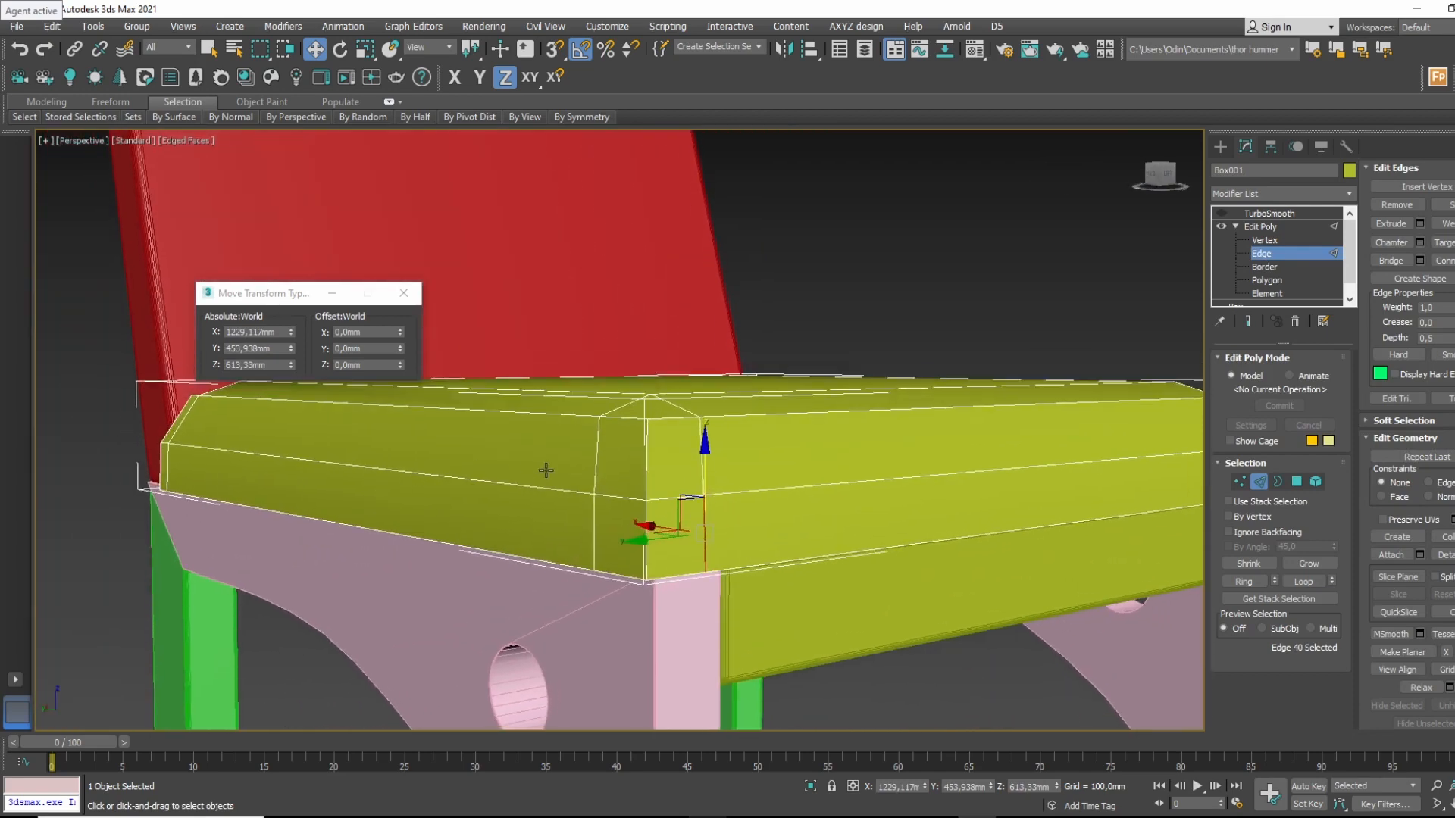
key(F4)
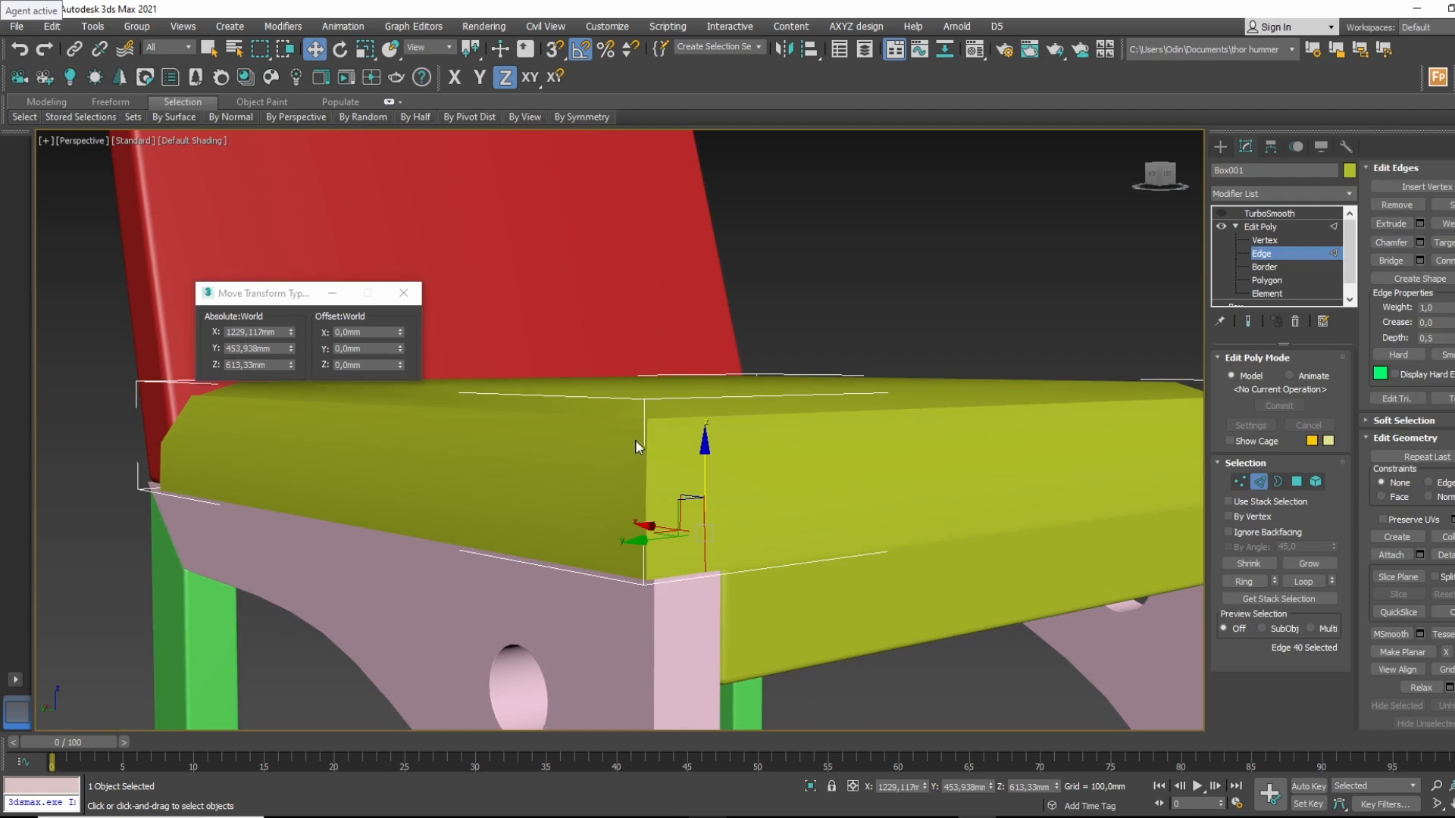
key(F4)
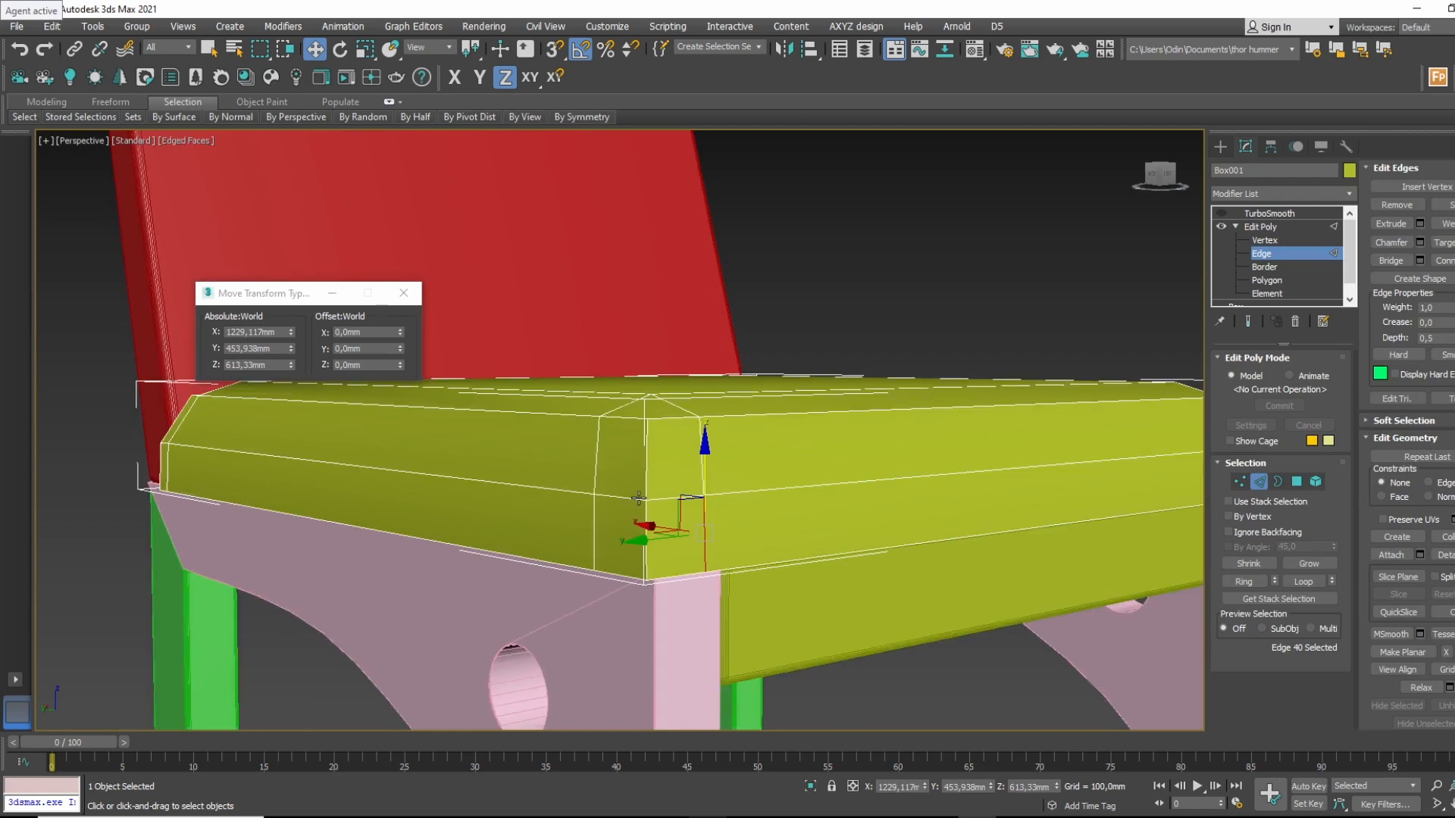
key(F3)
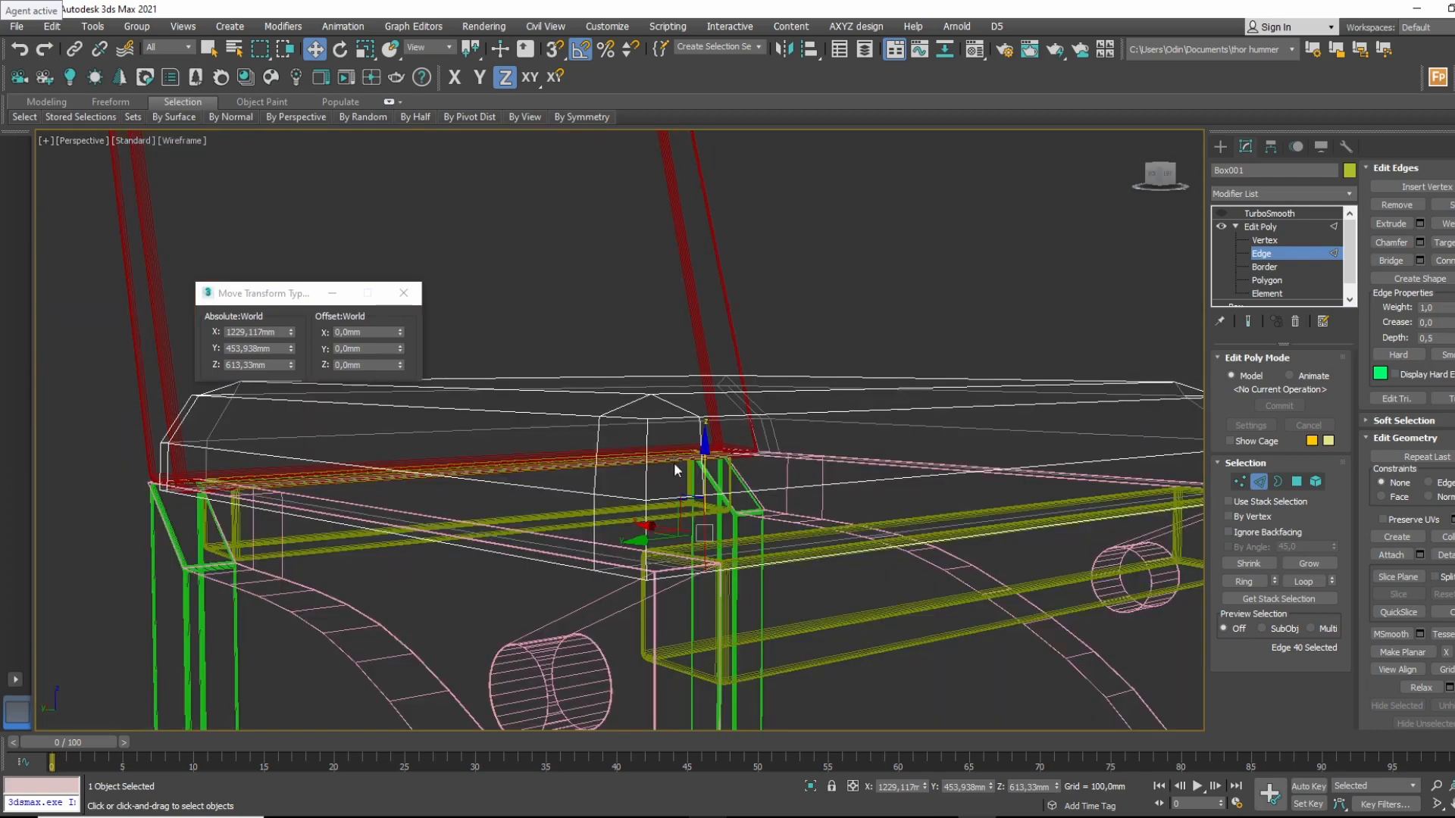
key(F3)
alt+middle_drag(660, 480, 712, 479)
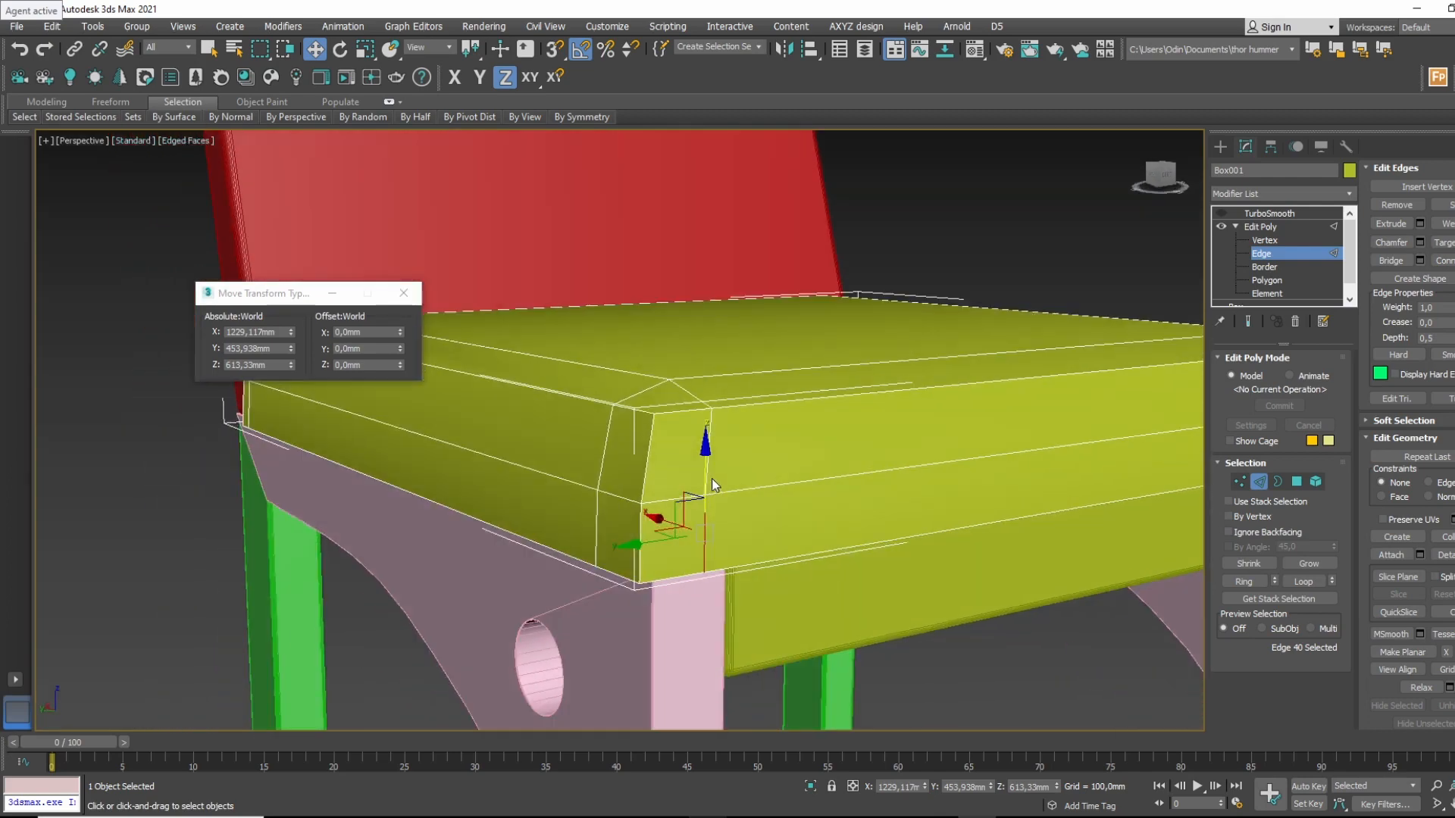
click(1246, 579)
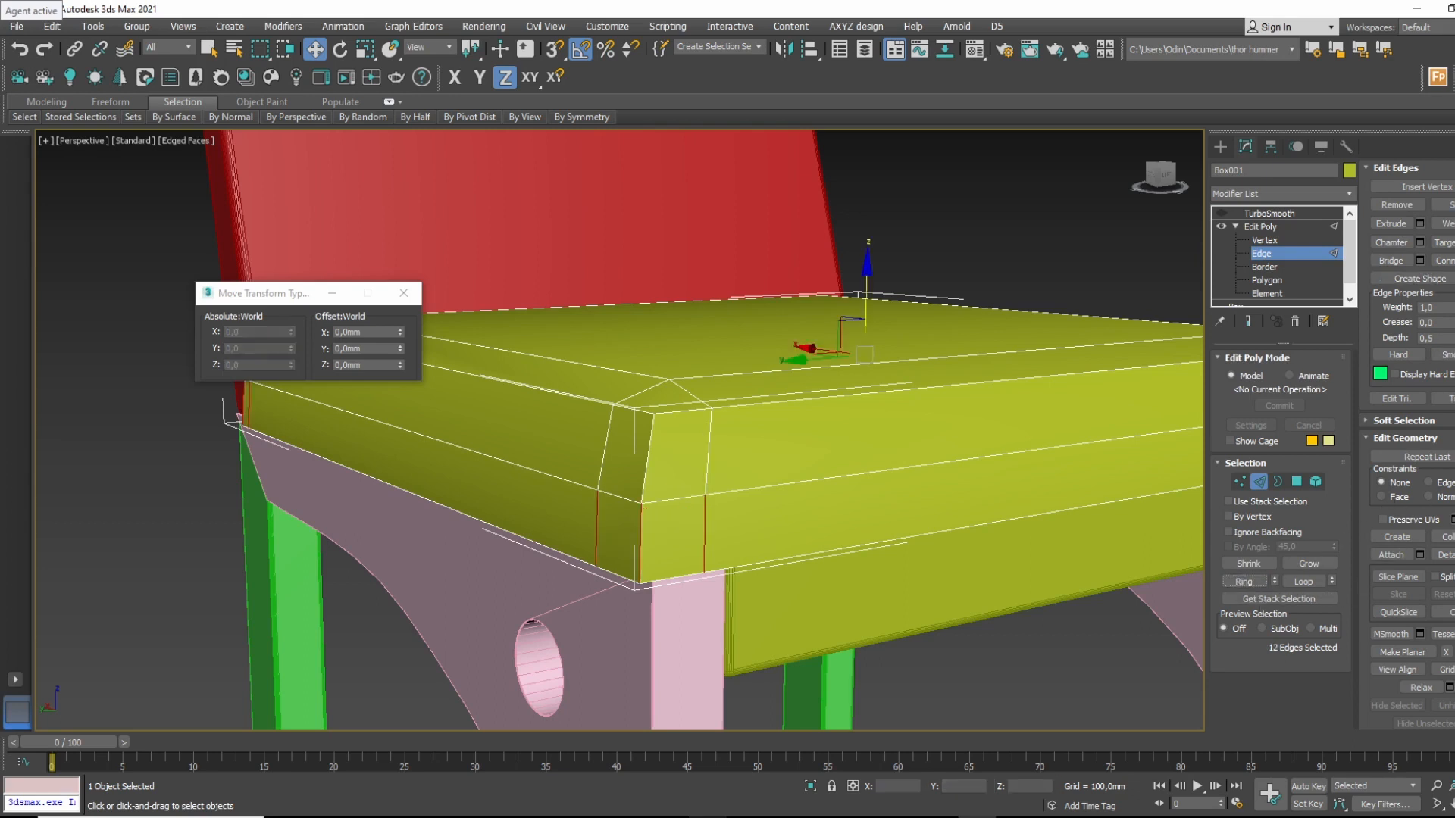
Connect the selected edges with 1 segment, pinch 0 and slide -76 to add a support loop near the cushion's bottom.
key(ctrl+shift+e)
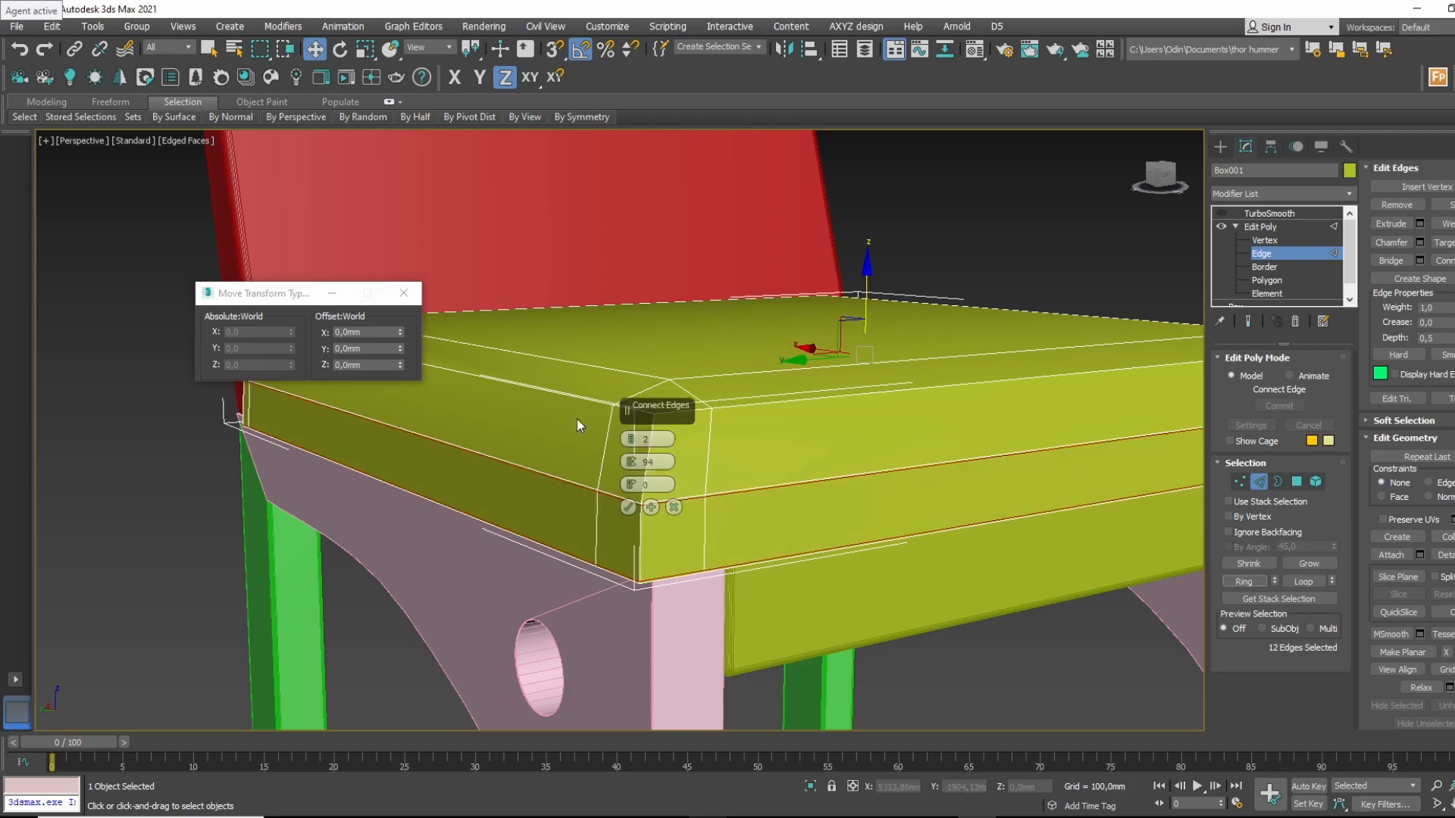
click(634, 444)
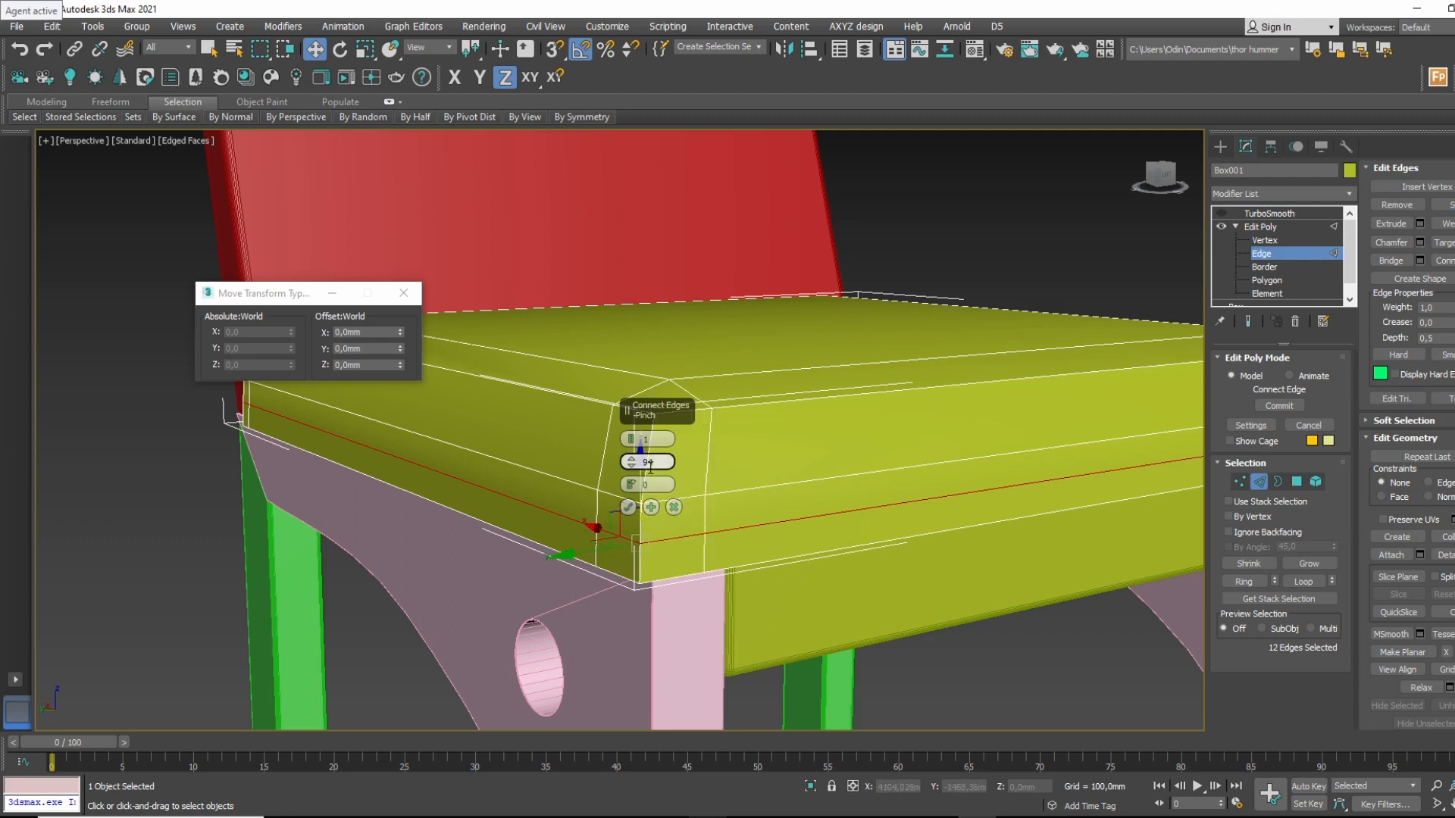
drag(634, 467, 634, 472)
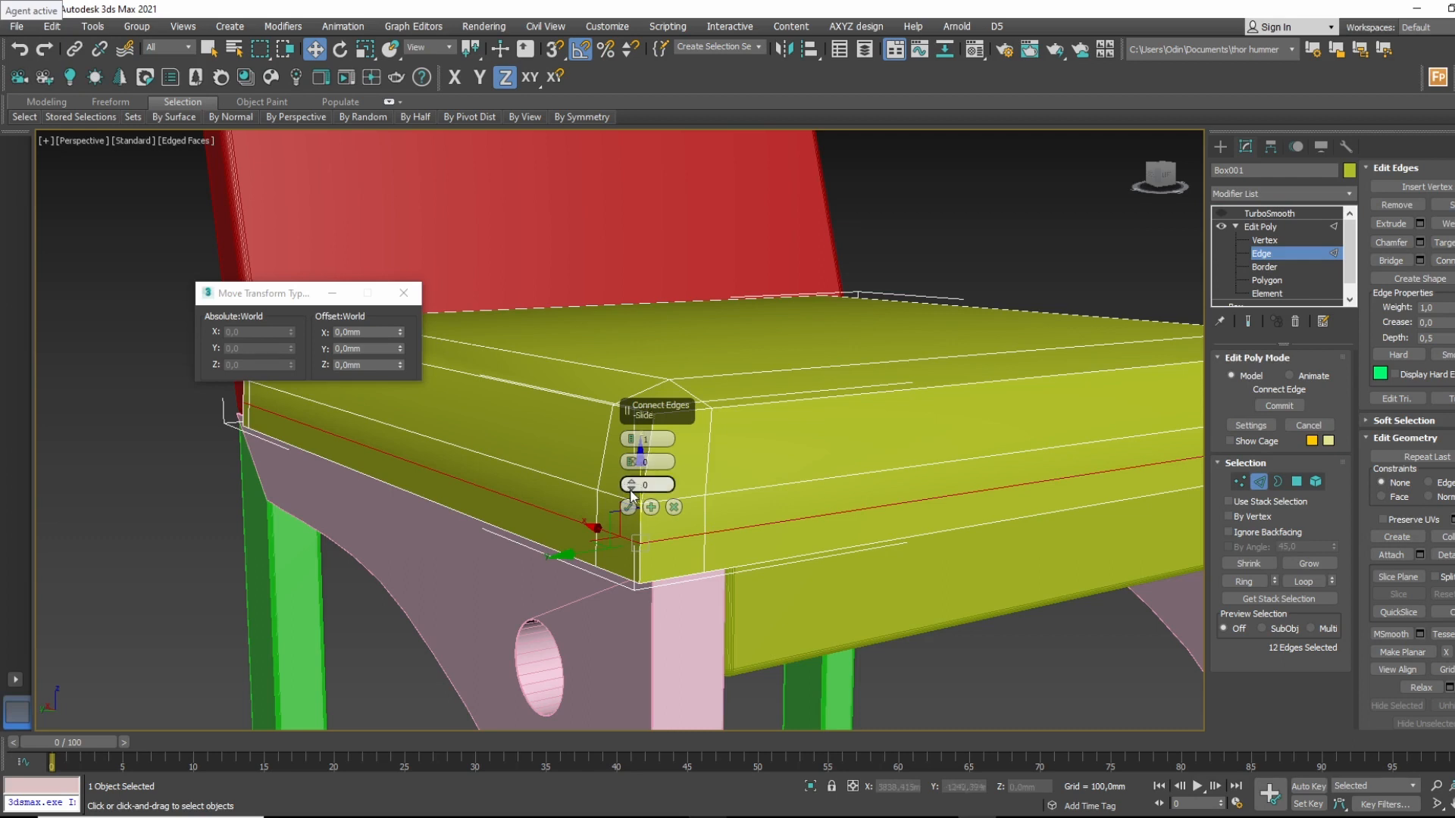
drag(631, 485, 644, 734)
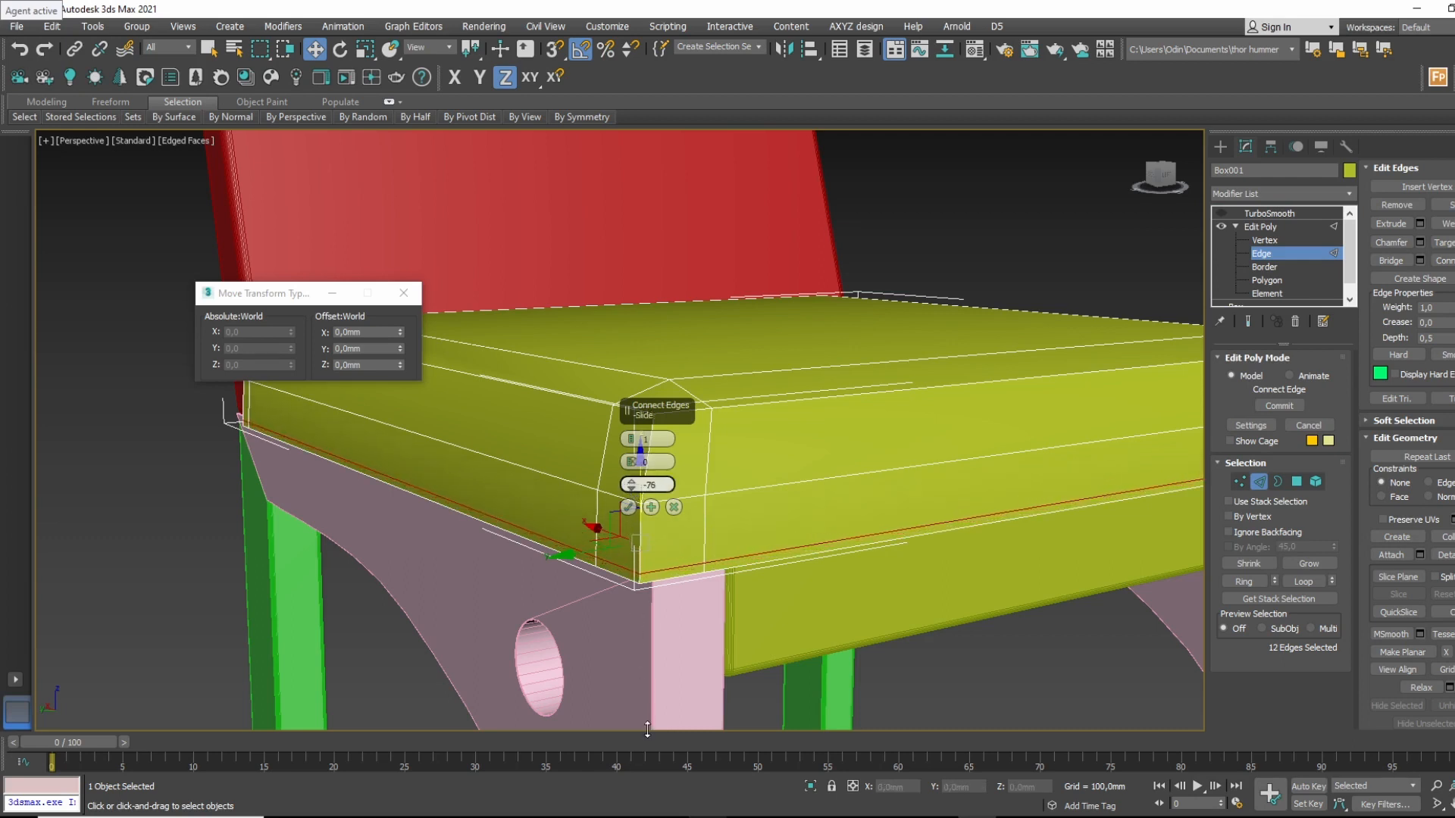
click(628, 507)
Leave edge editing, turn the seat's TurboSmooth back on and deselect the seat.
click(1260, 227)
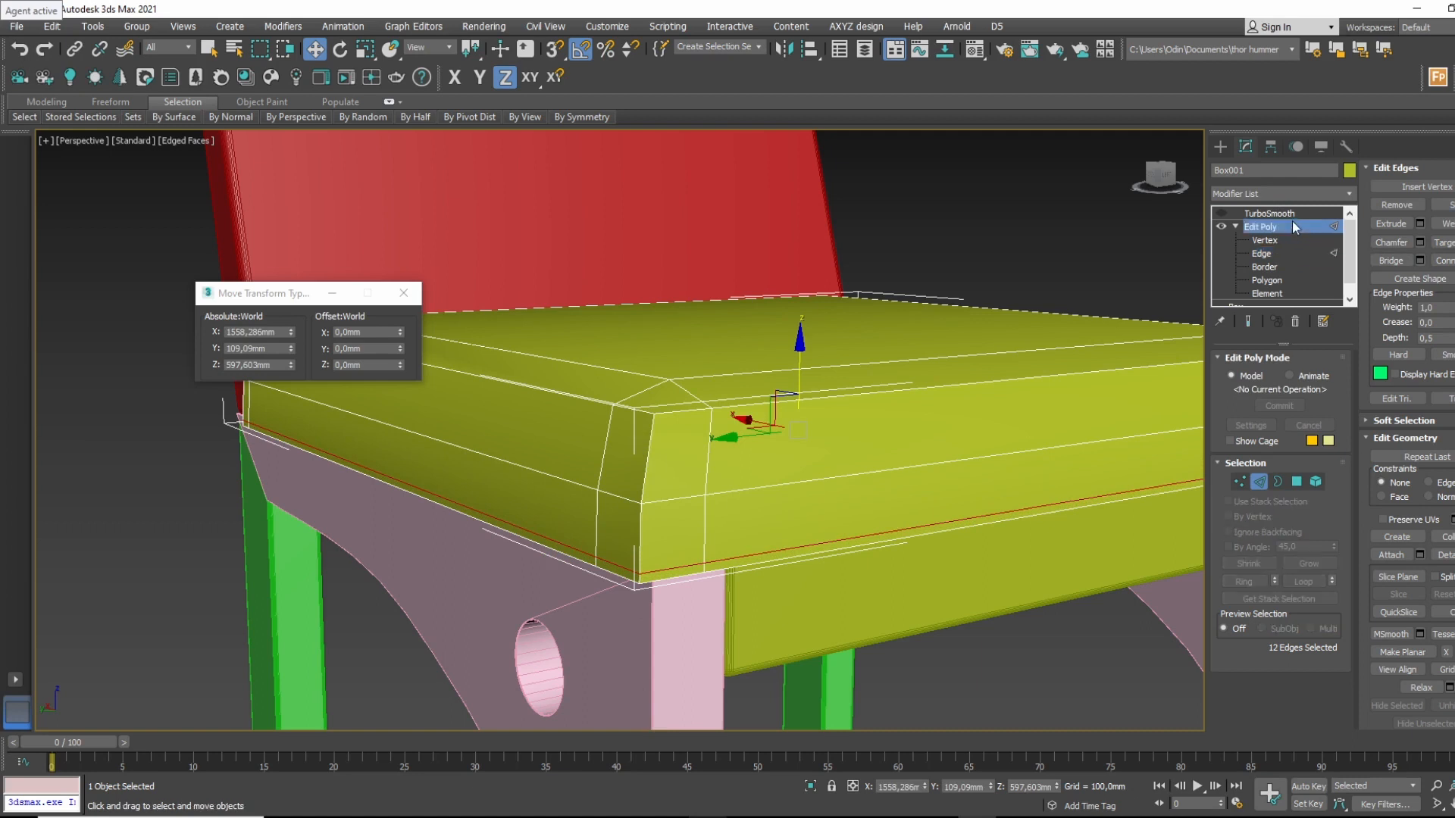
click(1221, 212)
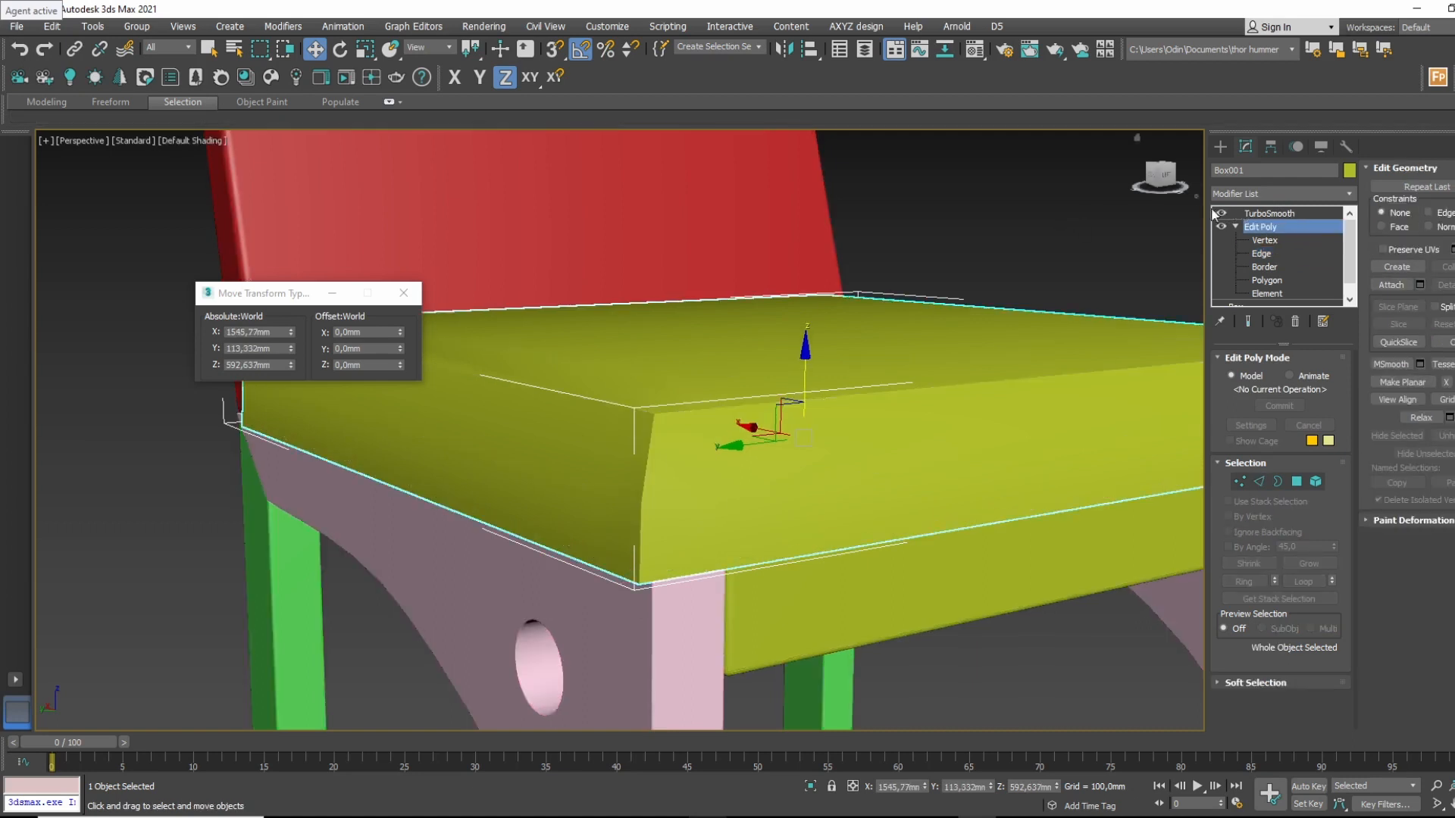
click(1273, 214)
click(1089, 229)
Examine the smoothed cushion's lower corner up close, and how the seat looks on the whole chair.
alt+middle_drag(794, 556, 771, 500)
alt+middle_drag(495, 417, 685, 386)
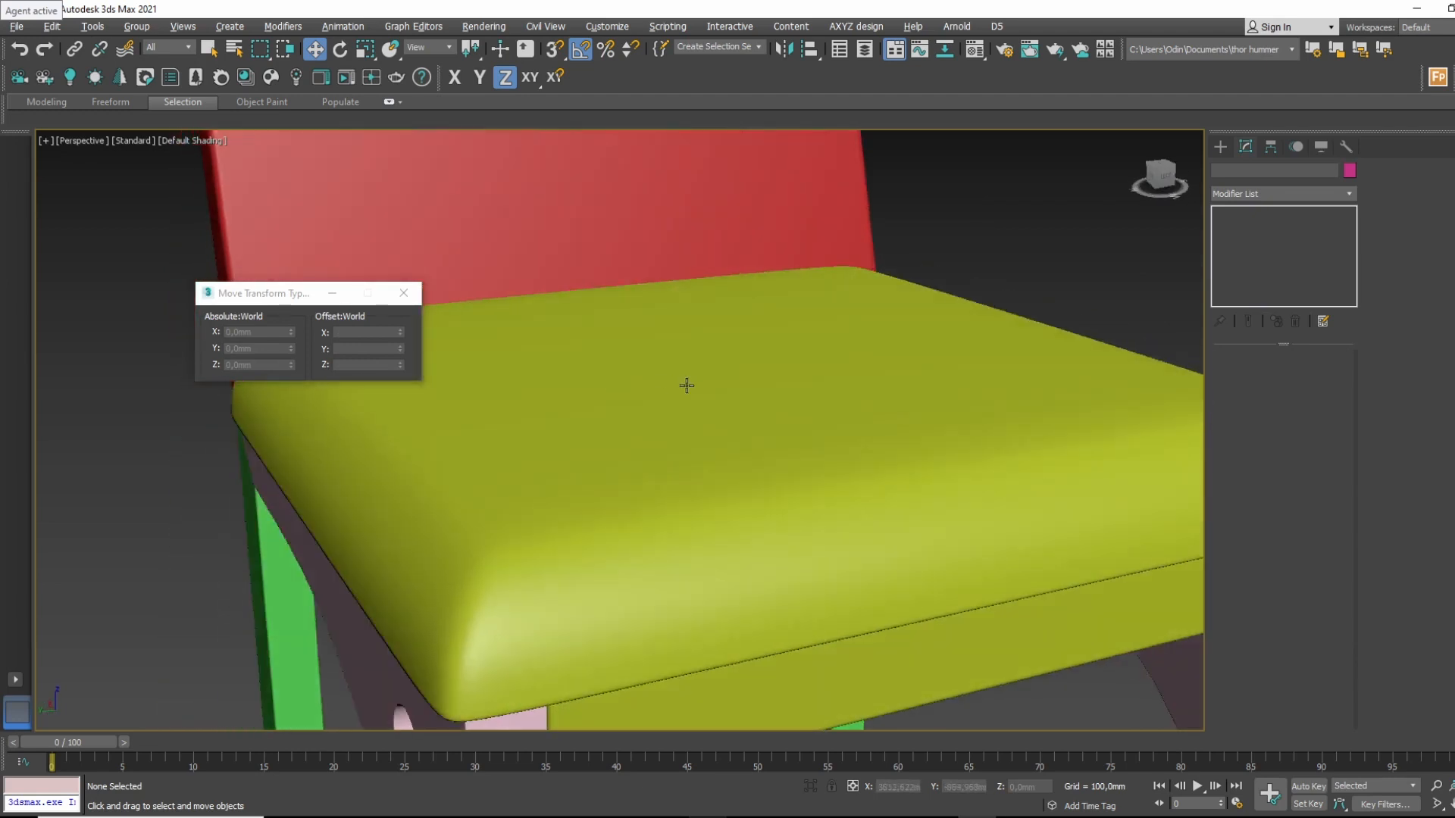
scroll(685, 386, down, 5)
mouse_move(738, 457)
alt+middle_down()
mouse_move(720, 474)
mouse_move(935, 453)
mouse_move(831, 463)
mouse_move(915, 466)
mouse_move(815, 435)
mouse_move(728, 462)
alt+middle_up()
scroll(720, 474, down, 3)
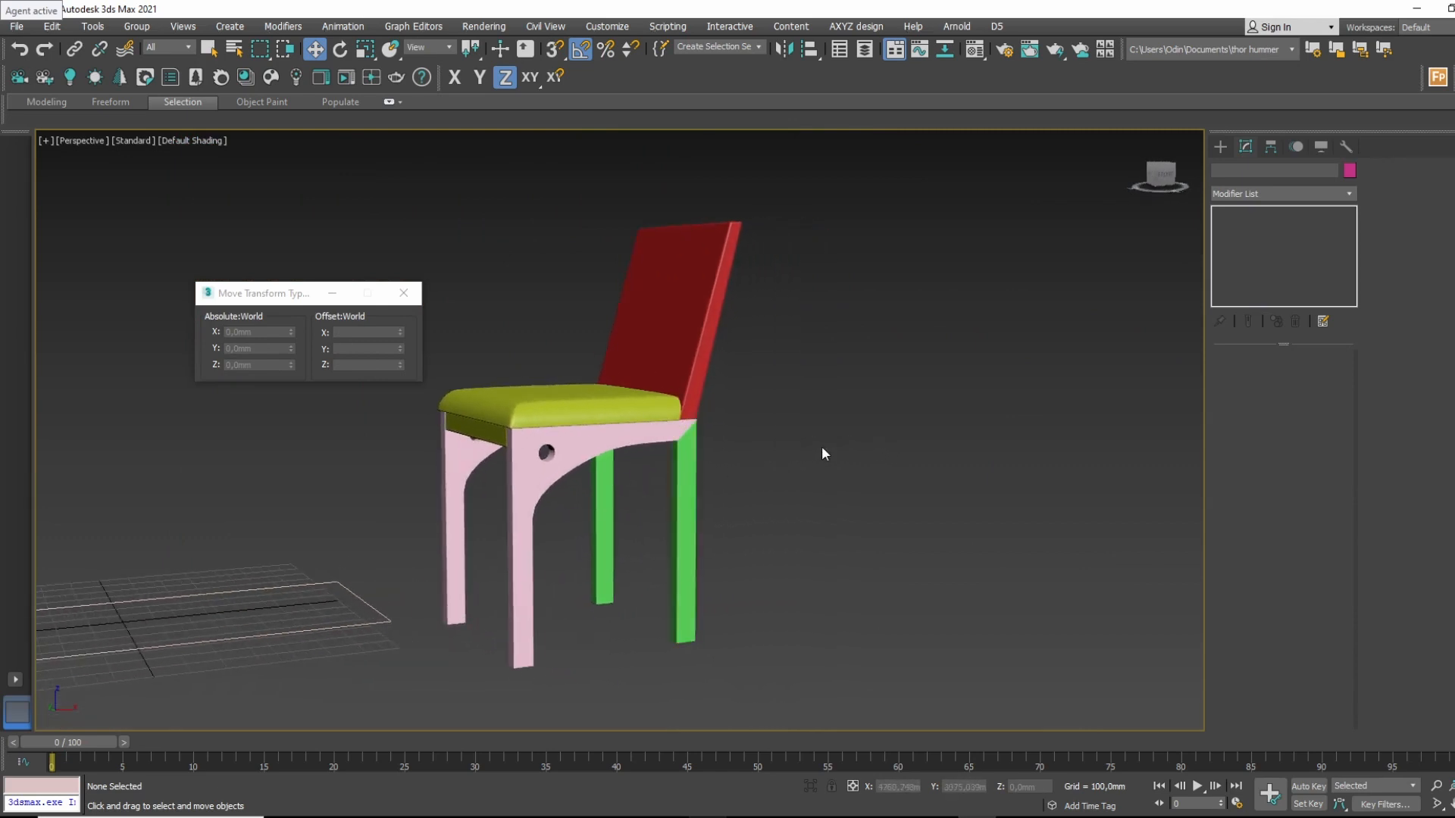
middle_drag(822, 447, 846, 445)
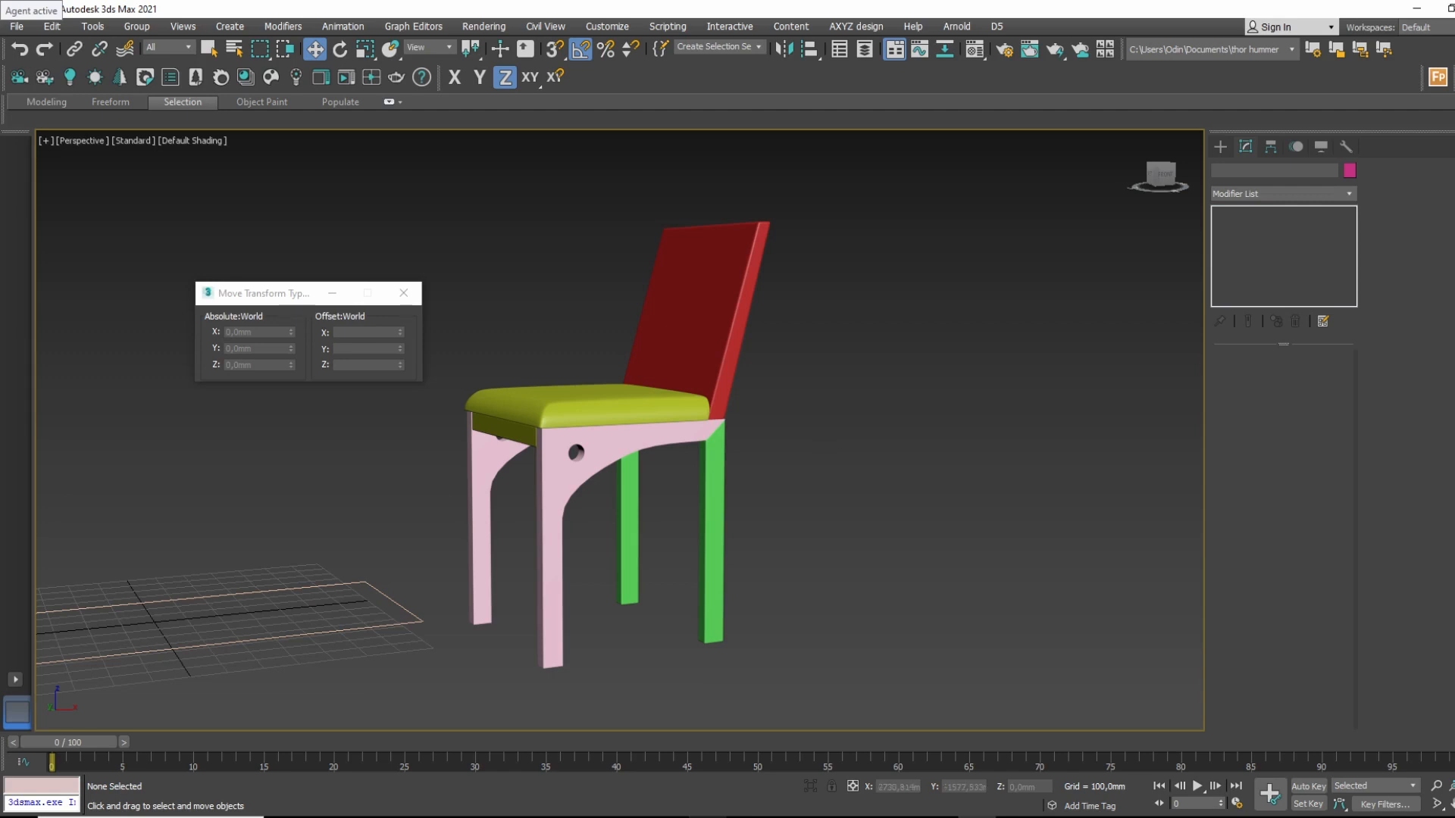
middle_drag(754, 389, 805, 434)
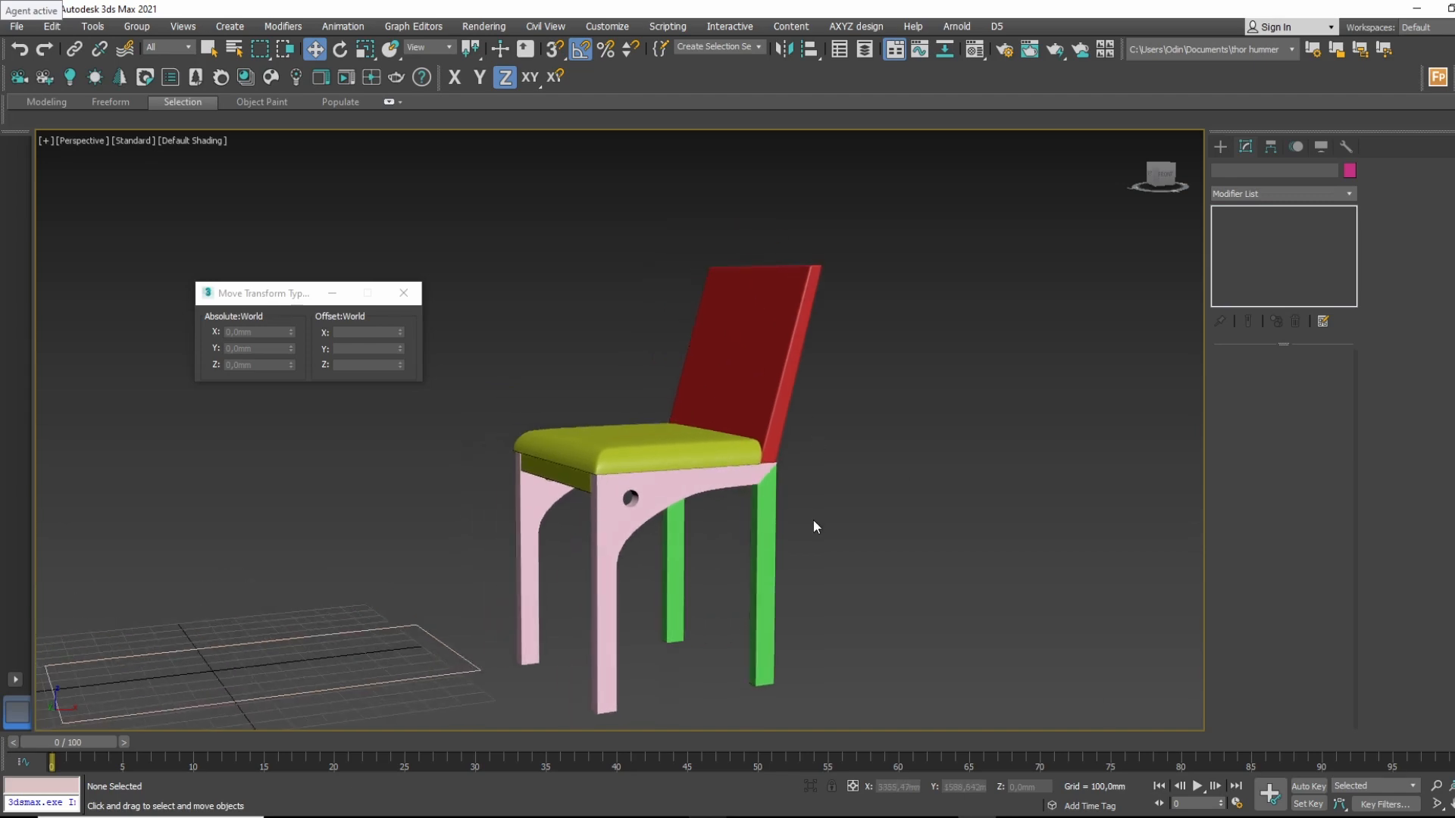
middle_drag(825, 524, 707, 485)
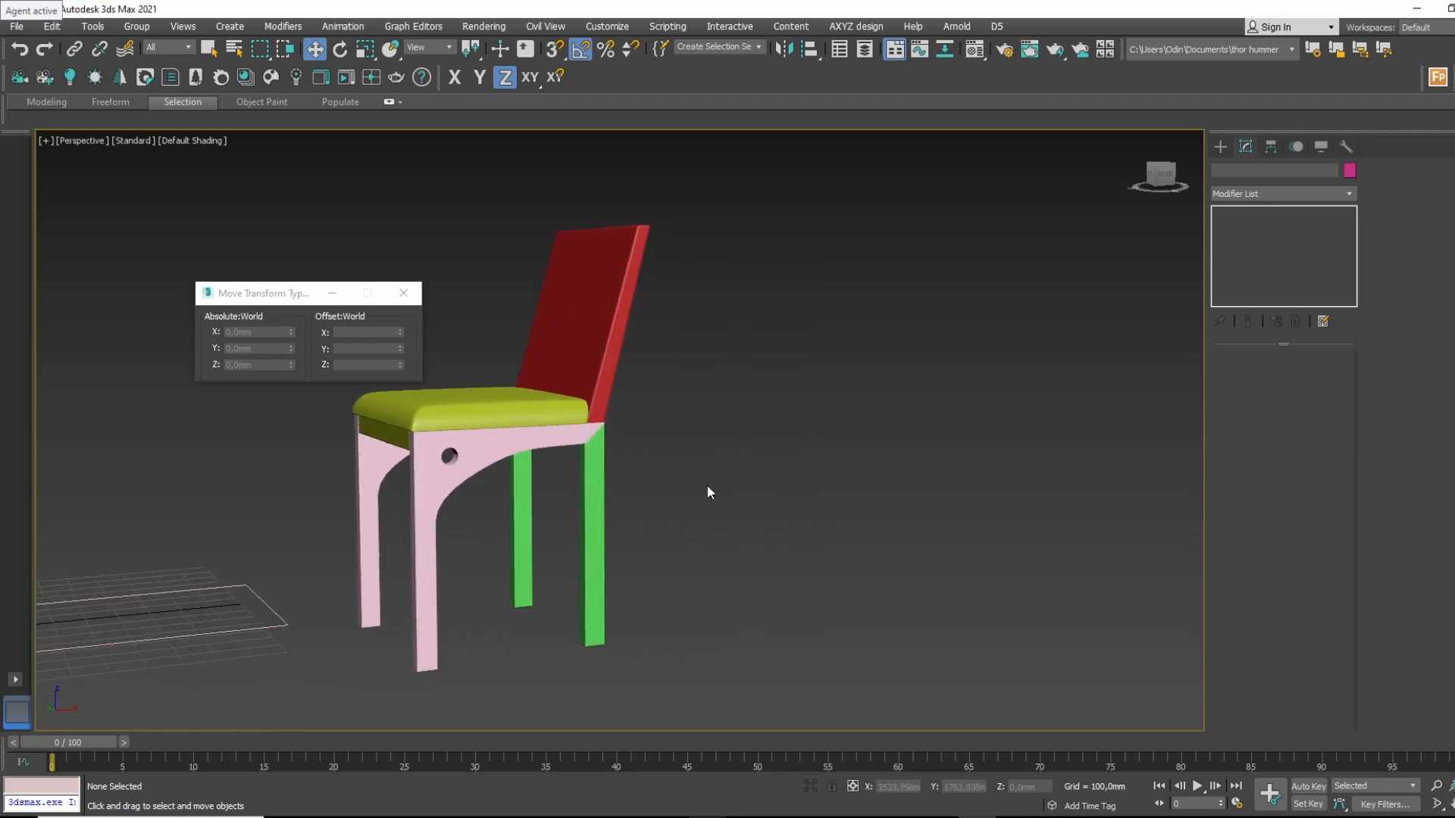
In the Front view, draw a rectangle spline beside the chair, centred at about X 4692 mm, Z 404 mm.
key(f)
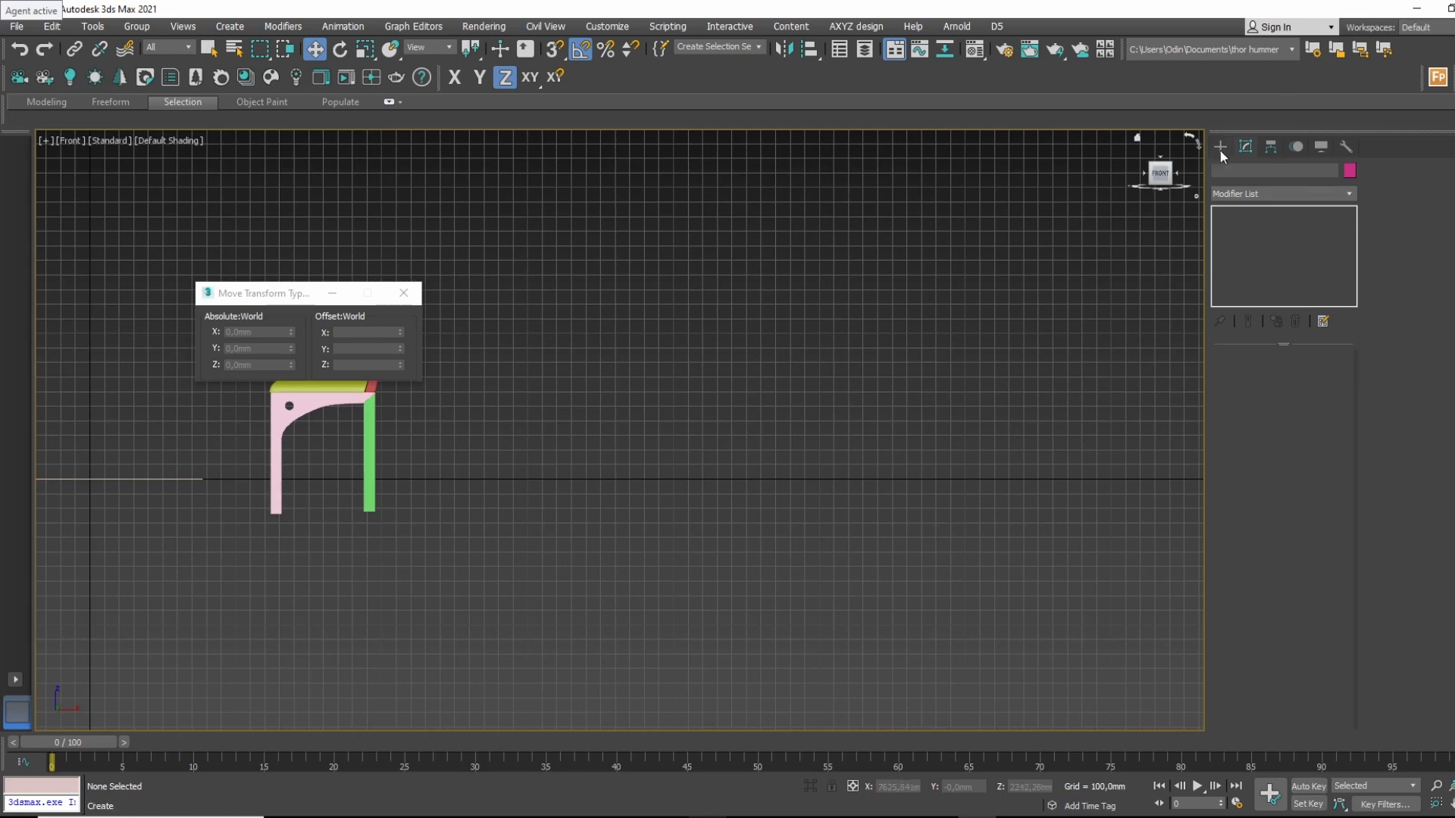
click(1220, 147)
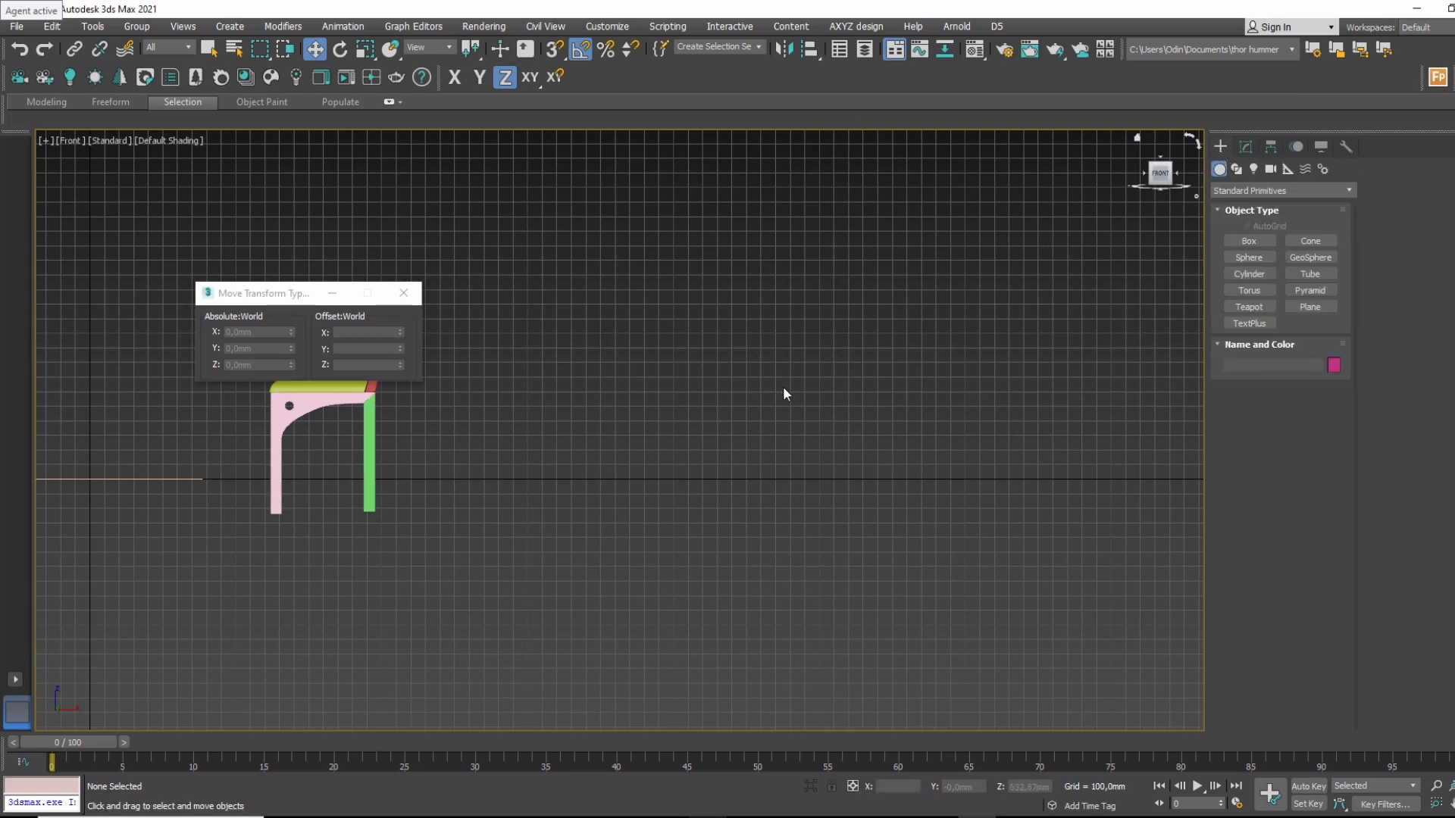
click(1237, 169)
click(1326, 253)
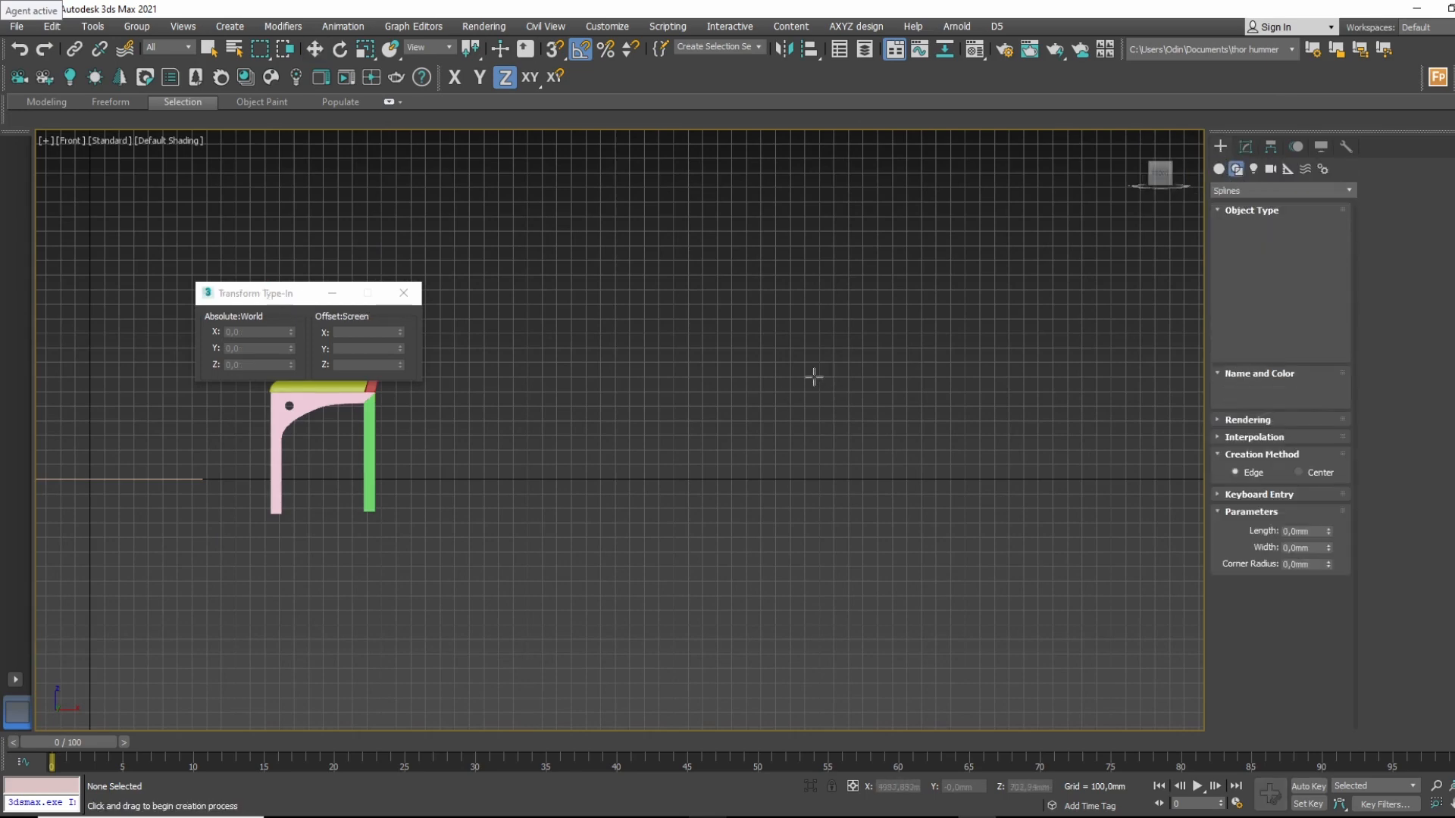
scroll(780, 388, up, 3)
drag(627, 350, 817, 563)
key(w)
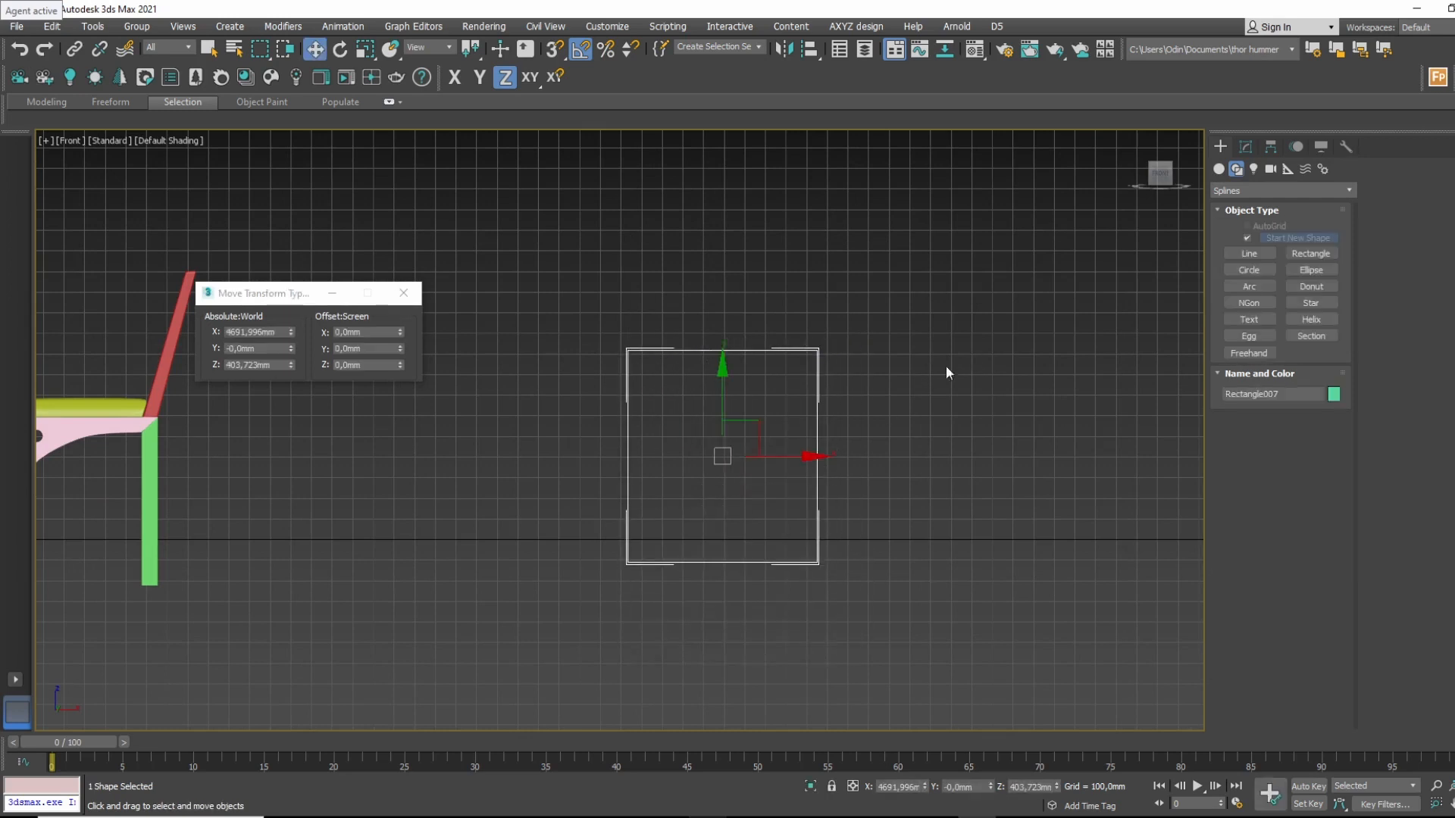
Turn on 3D snapping and draw an arc of about 459 mm radius bulging upward between the rectangle's two upper corners.
scroll(902, 371, up, 3)
click(1267, 287)
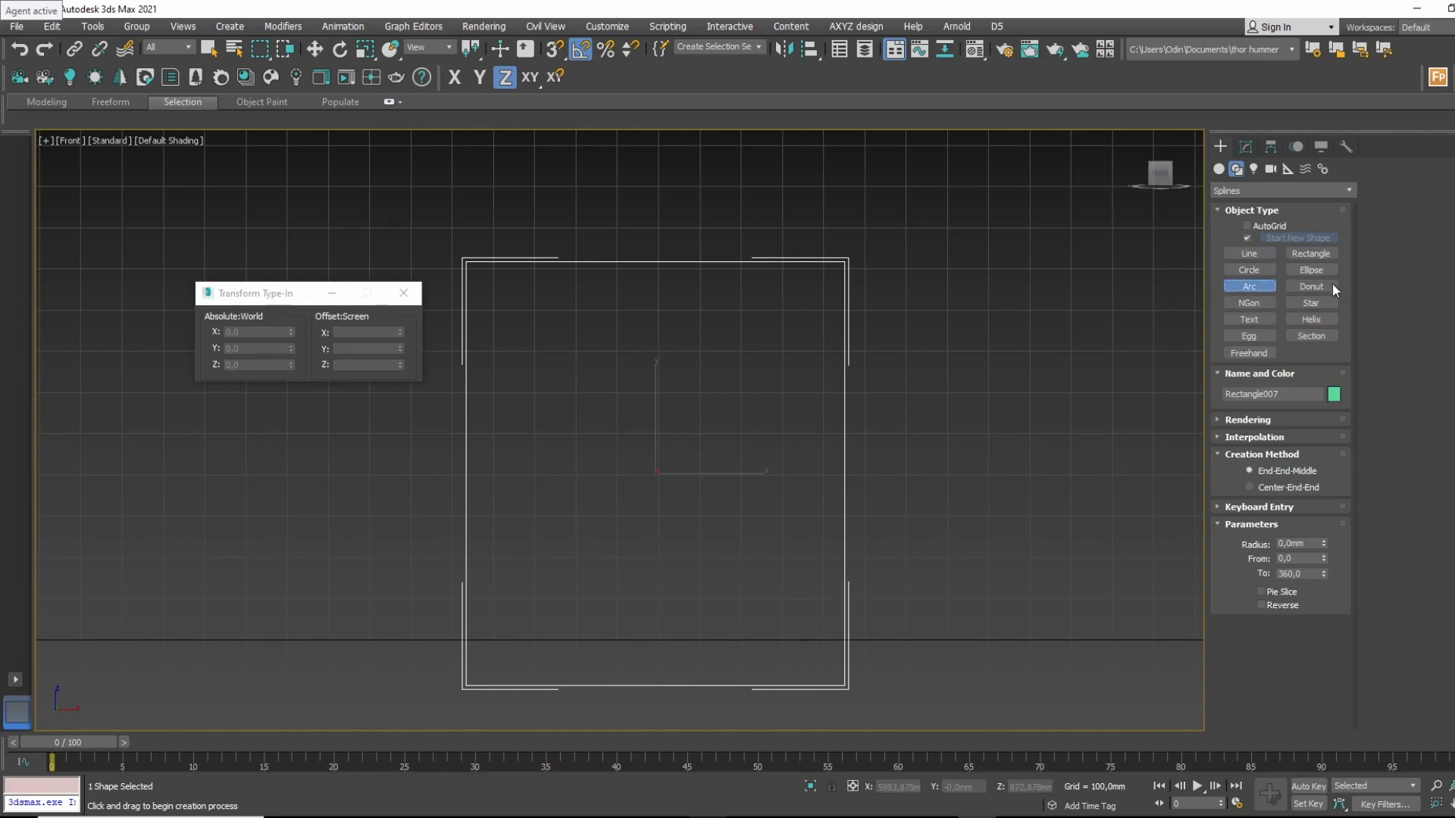
middle_drag(578, 248, 646, 332)
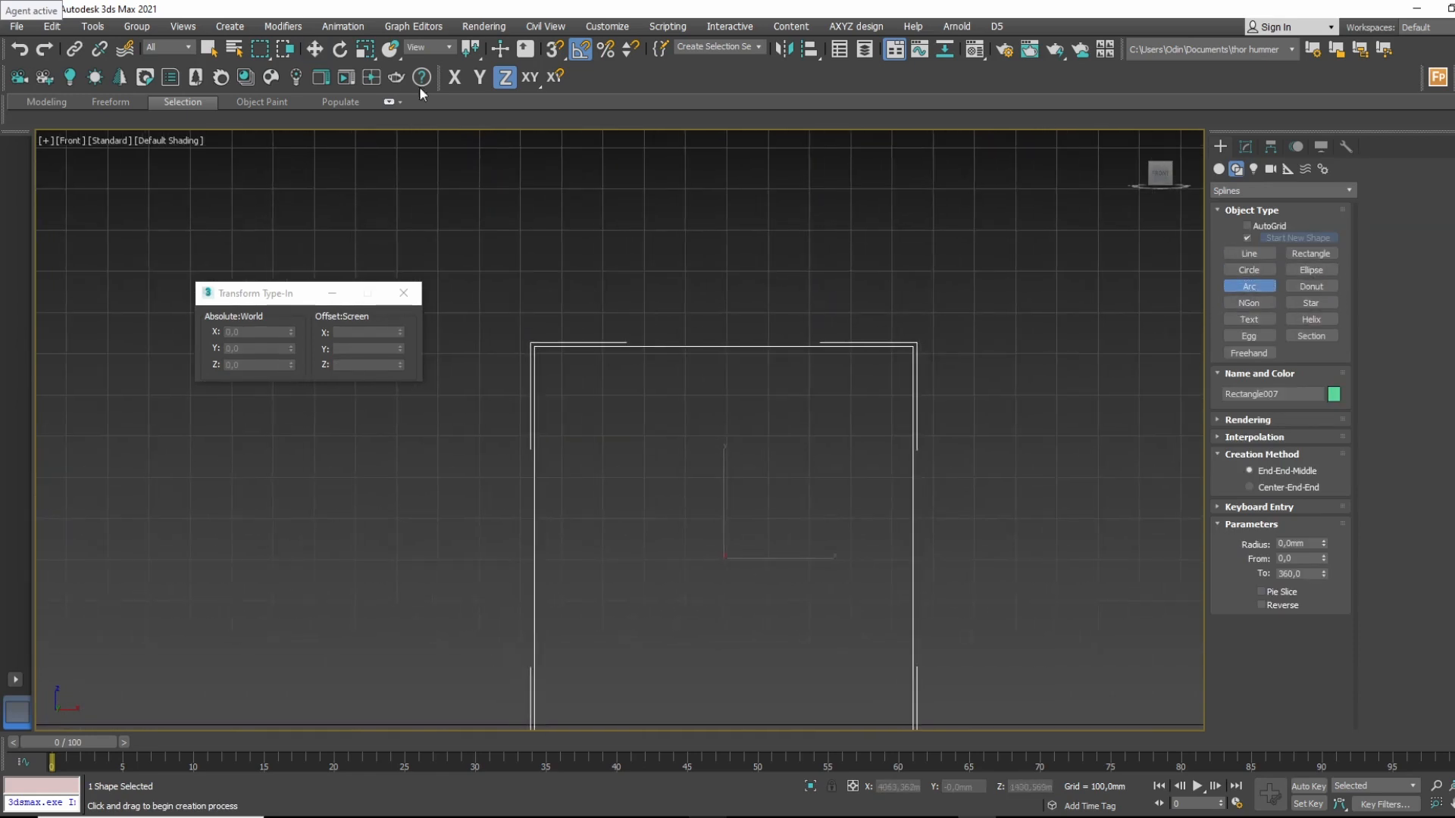
click(551, 51)
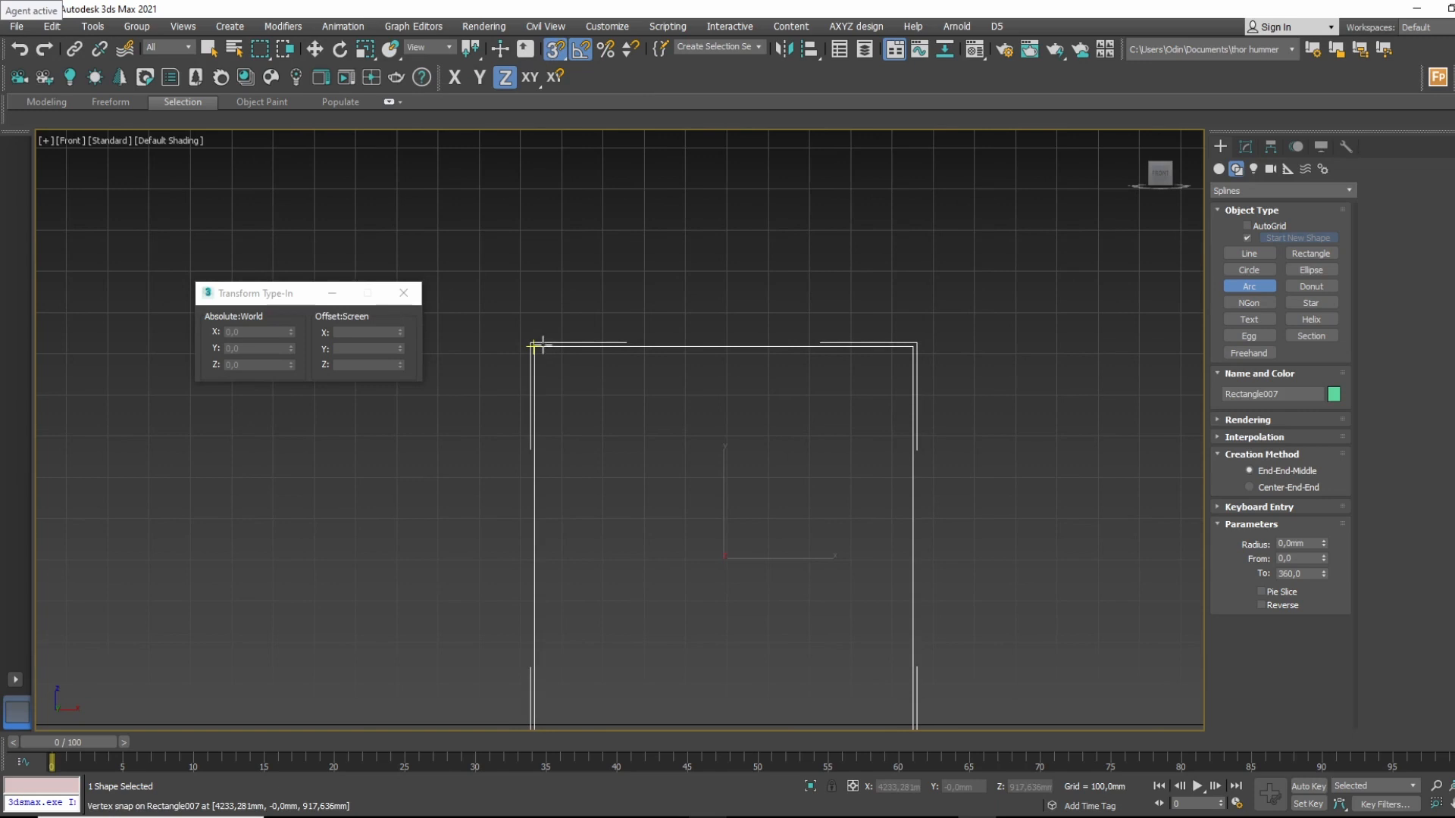
drag(535, 345, 910, 355)
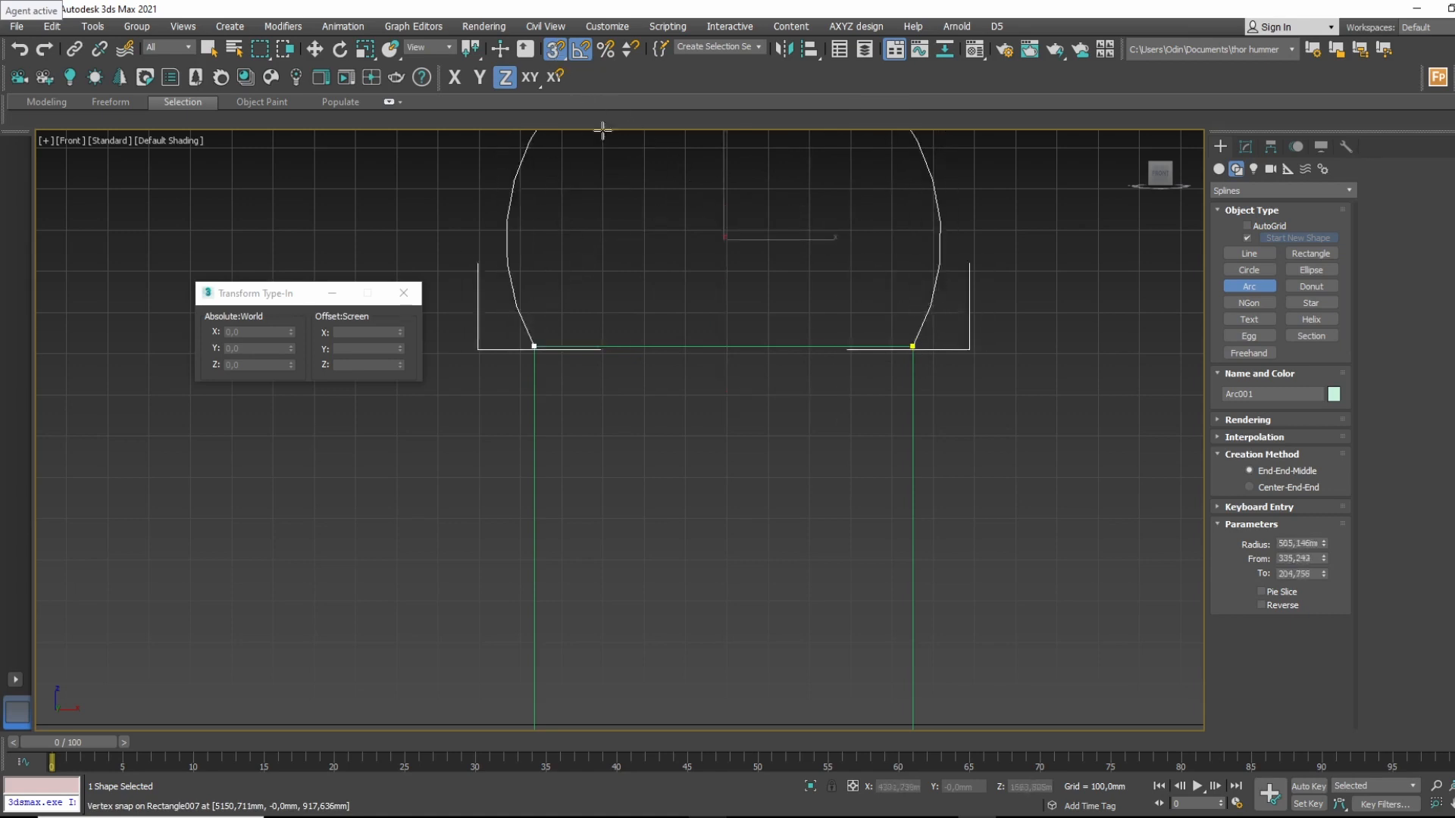
click(641, 178)
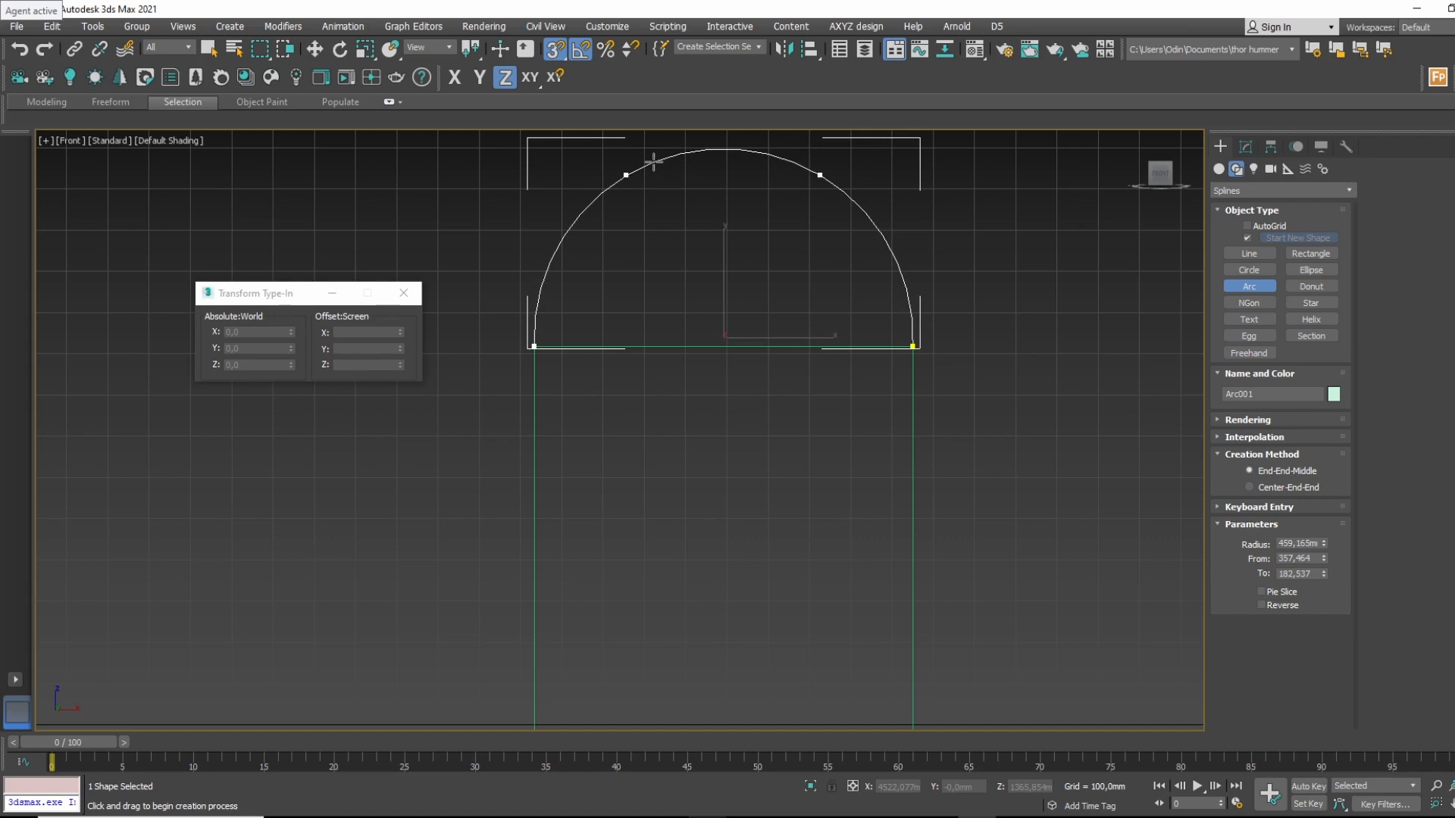
key(w)
middle_drag(1014, 377, 934, 311)
scroll(918, 315, down, 2)
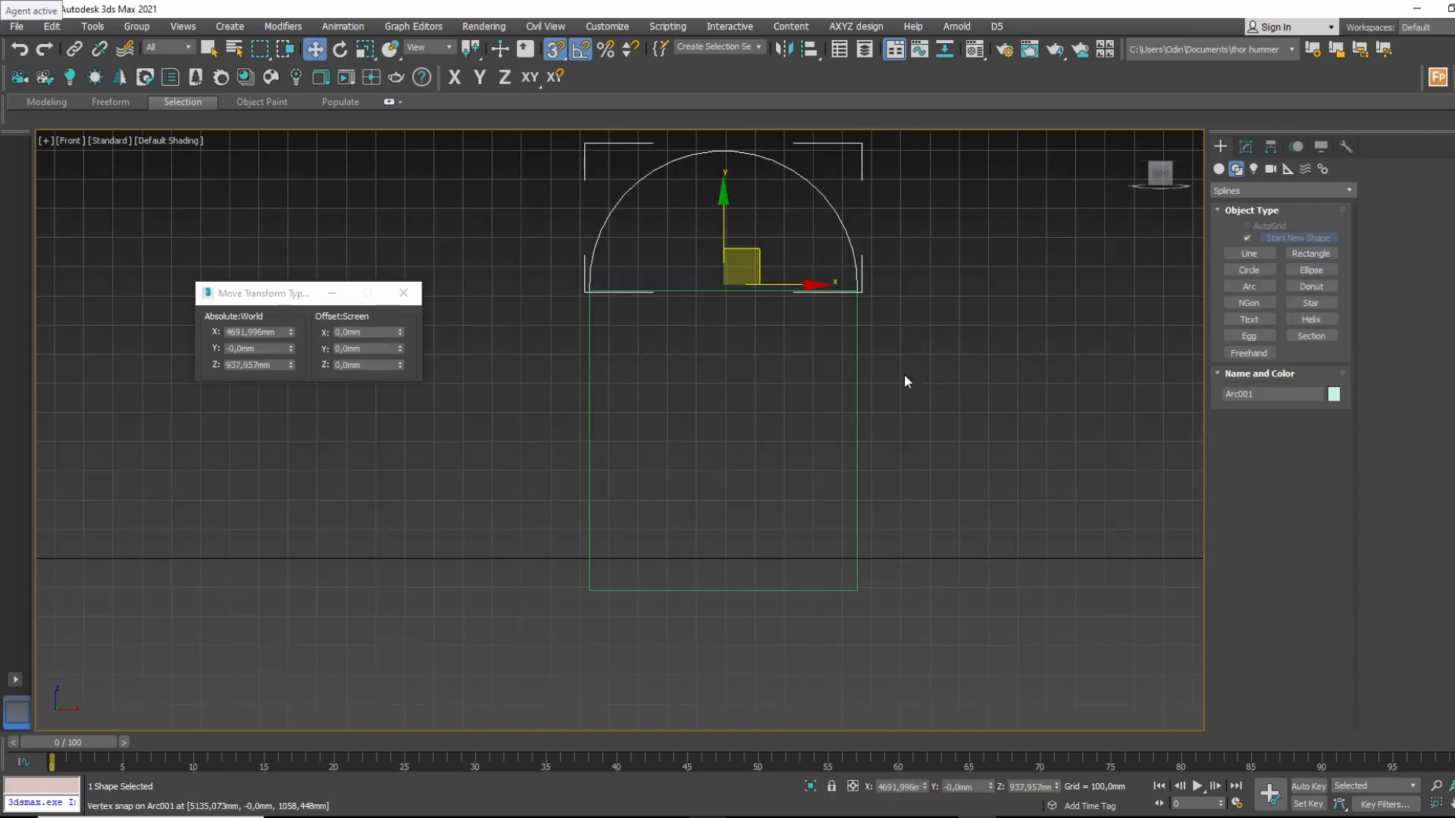
Add an Edit Spline modifier to the rectangle below the arc.
click(857, 425)
click(1245, 146)
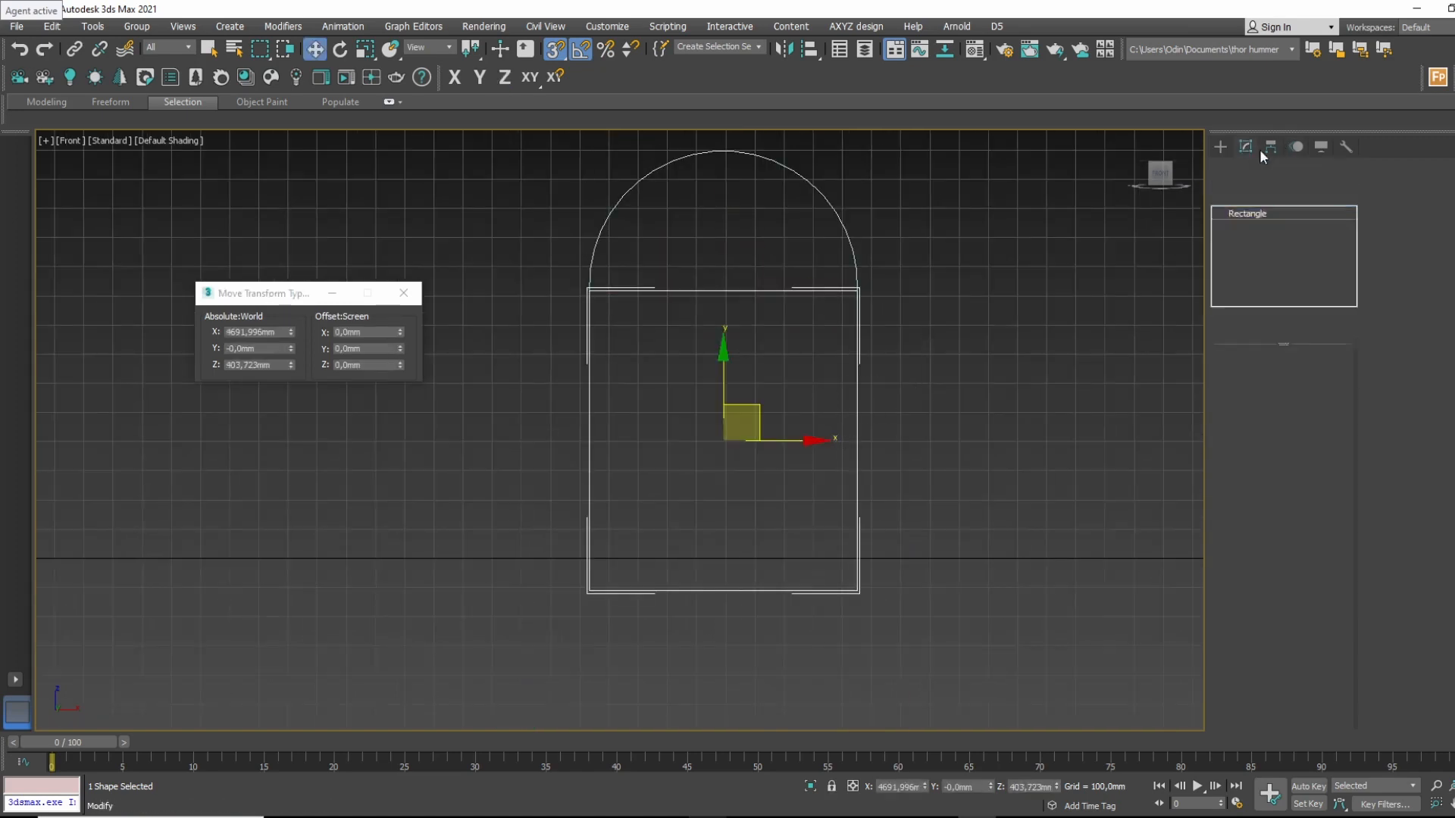
click(1276, 191)
scroll(1279, 720, down, 3)
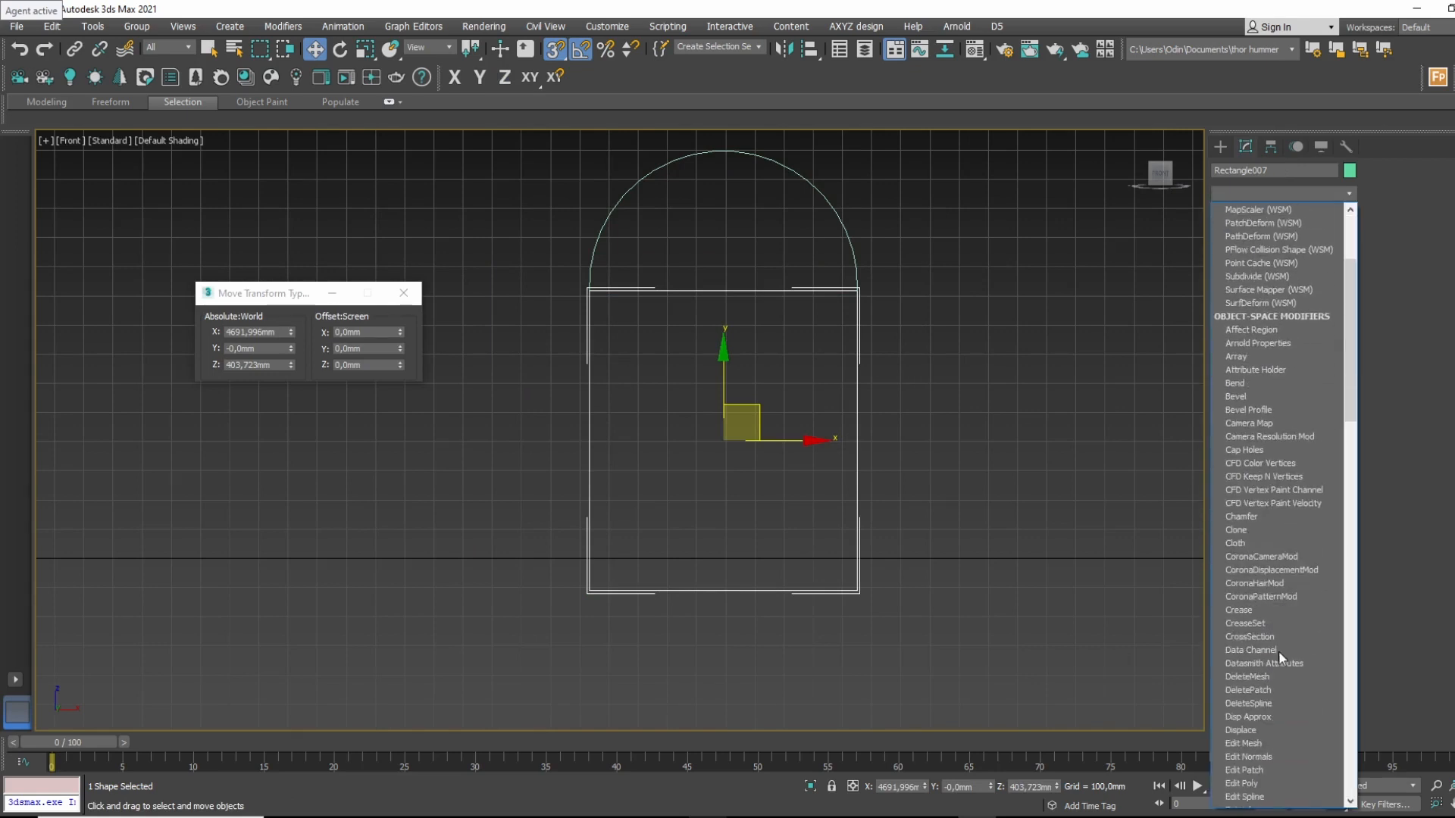
scroll(1284, 709, down, 2)
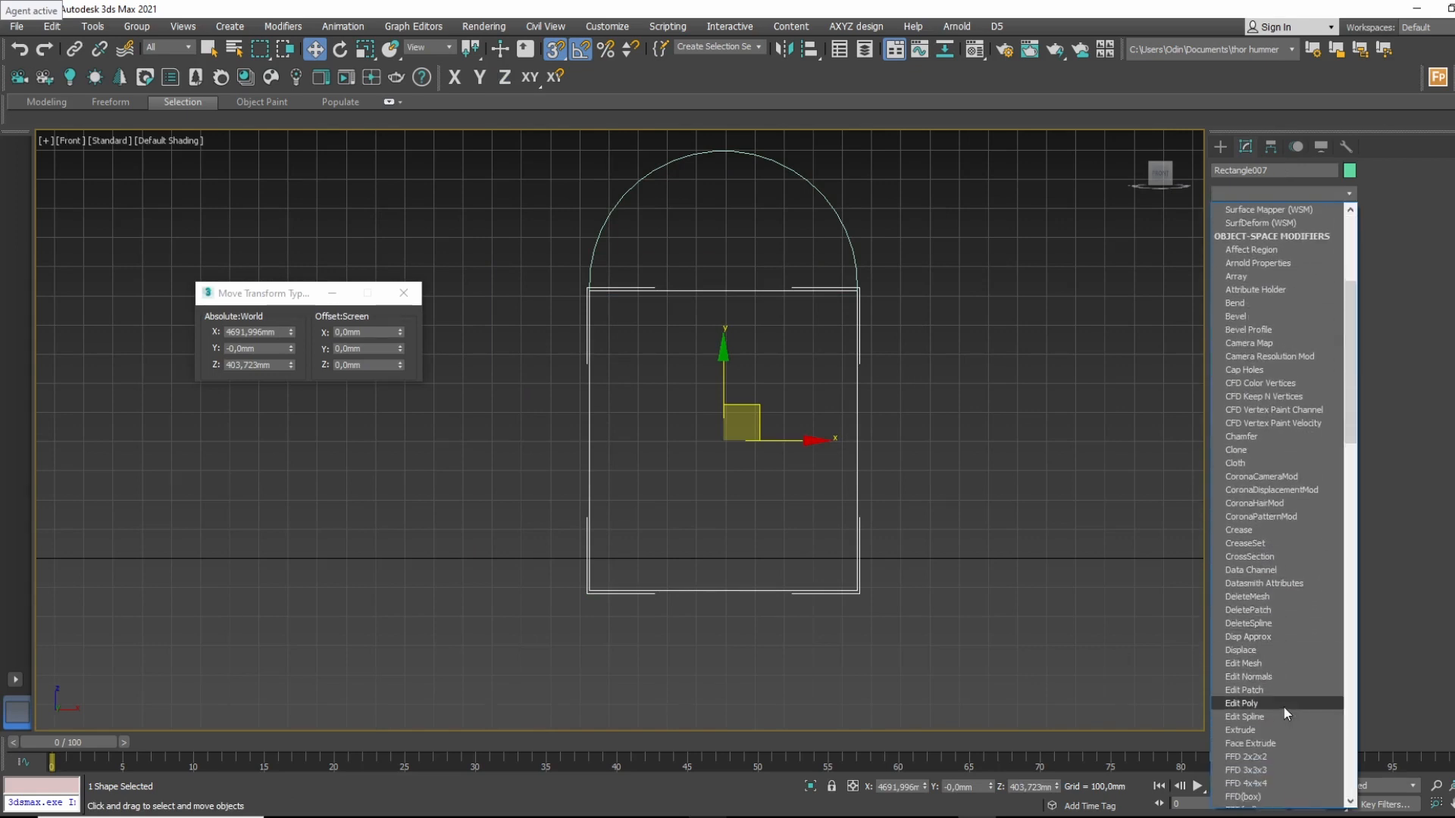
click(1266, 716)
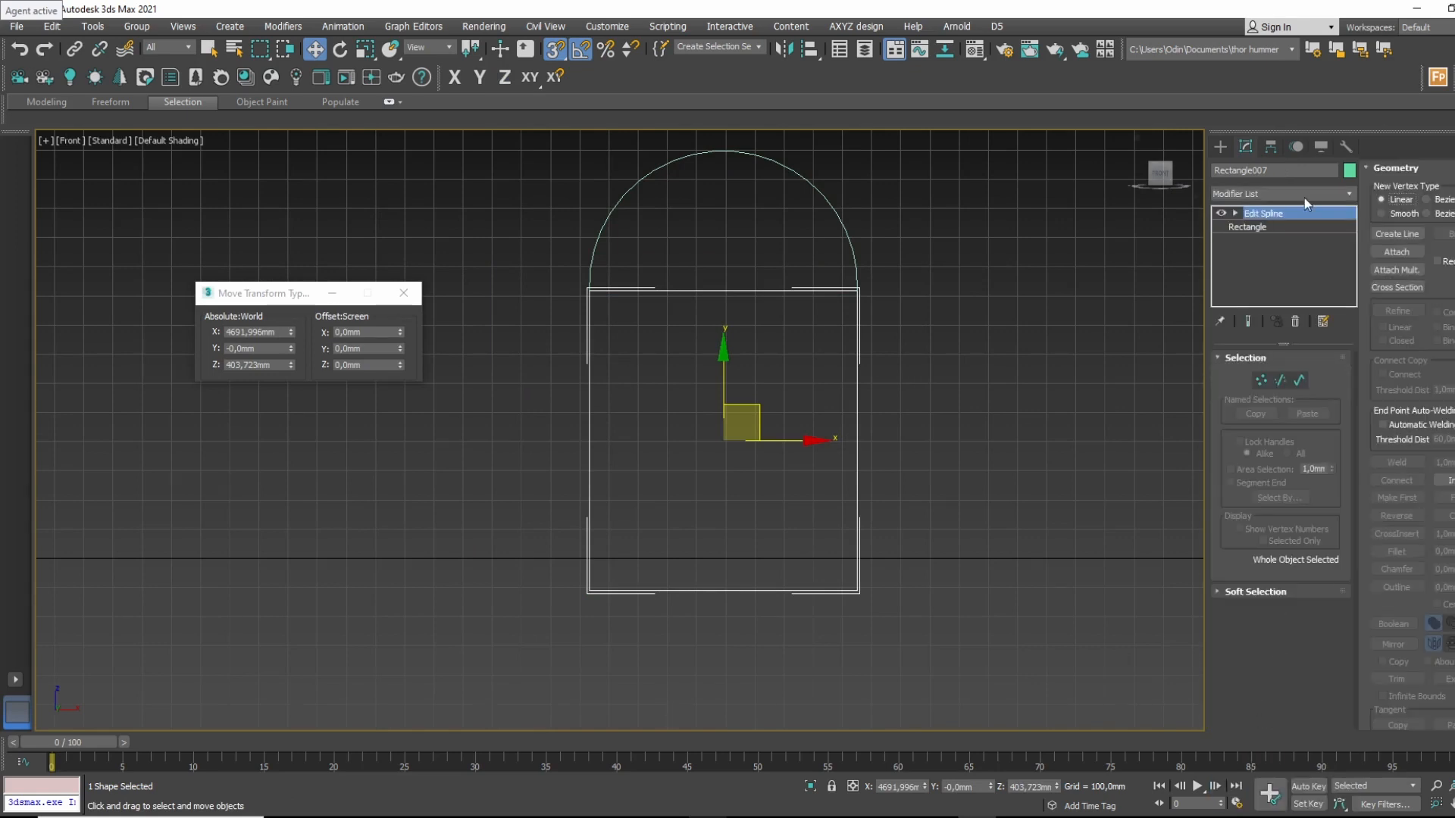
Attach the arc to the rectangle so both belong to one editable shape.
click(1396, 251)
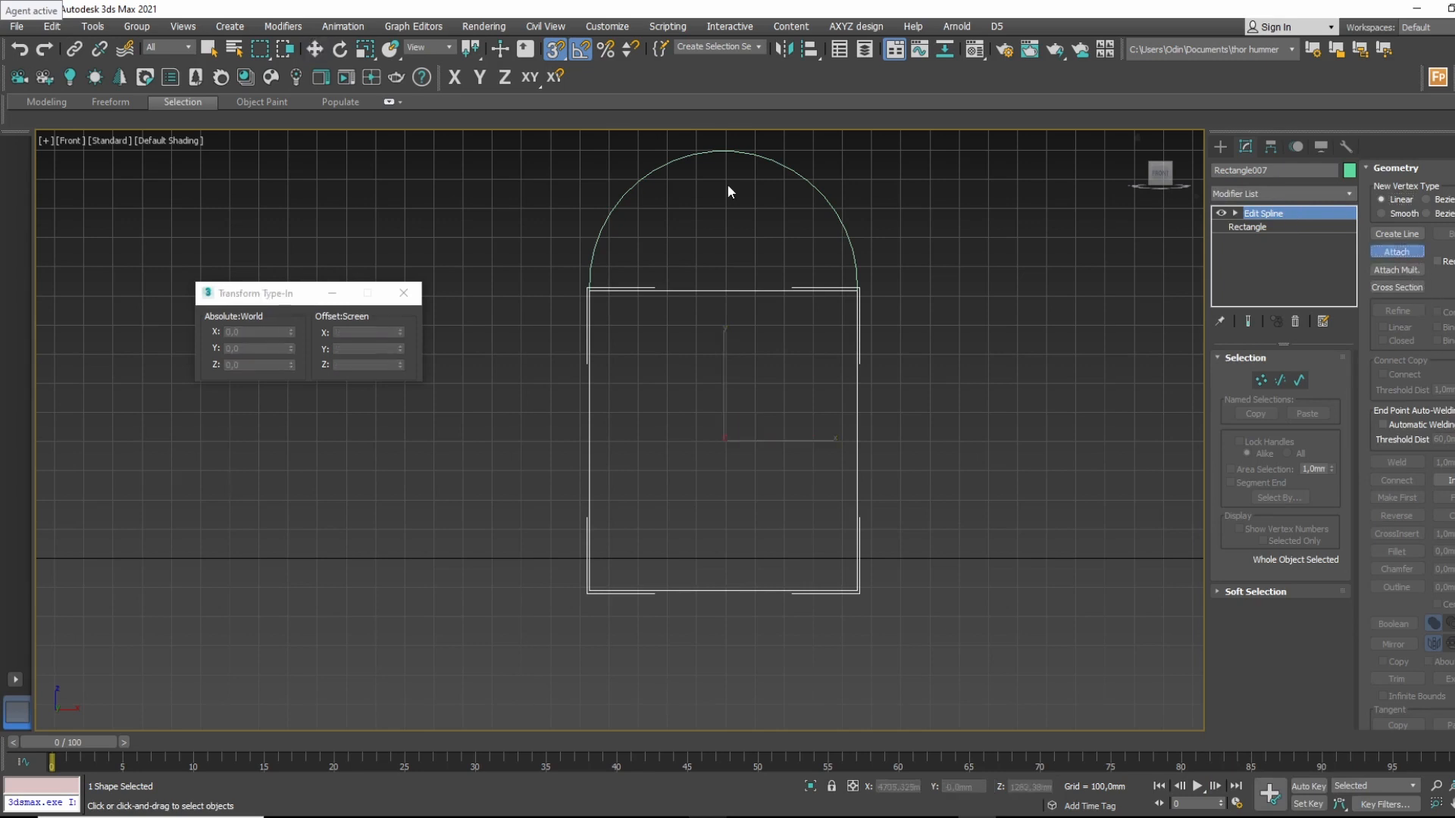
click(817, 181)
right_click(920, 257)
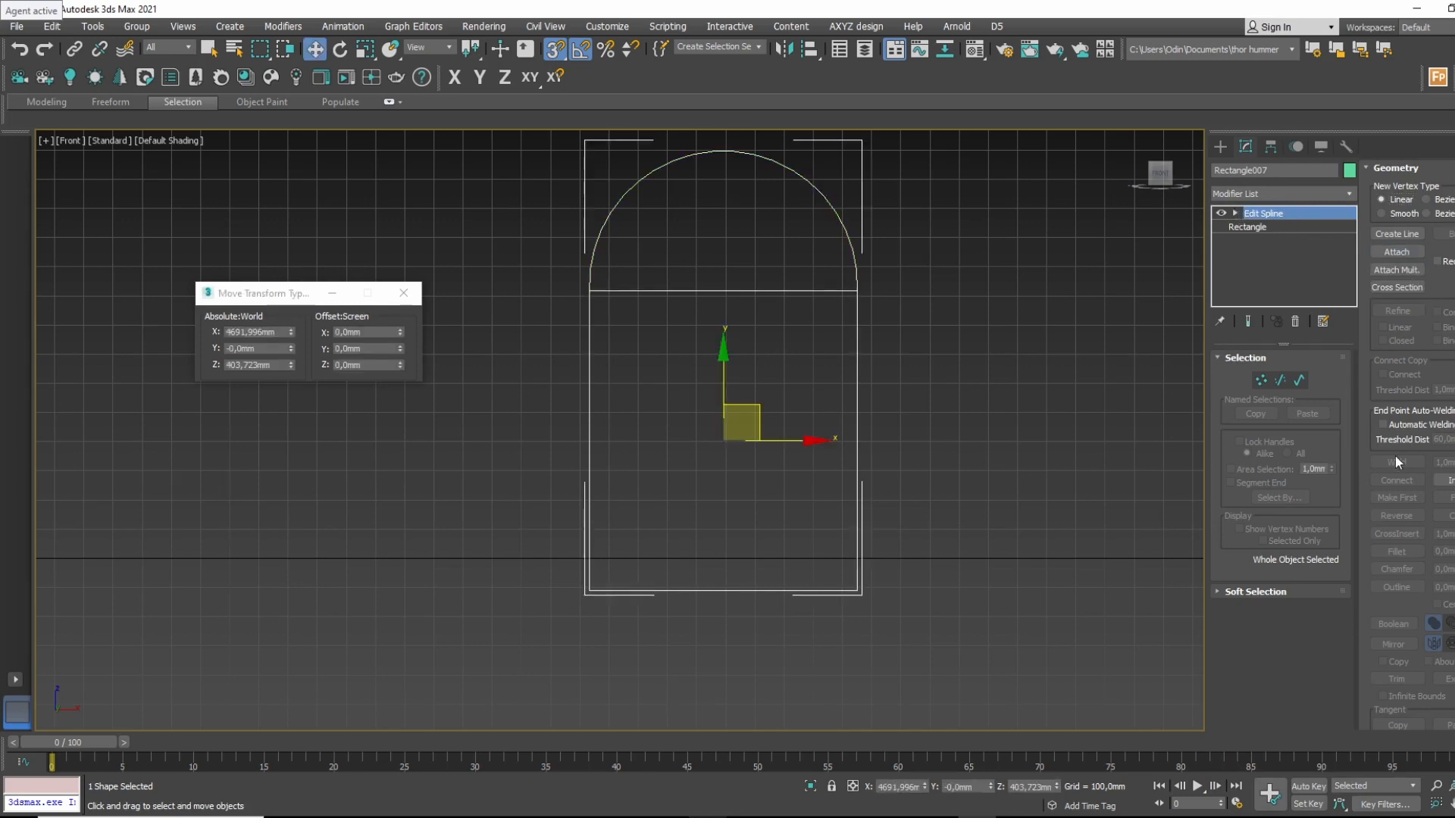
Delete the rectangle's upper segment beneath the arc and switch to vertex editing.
click(1236, 212)
click(1268, 240)
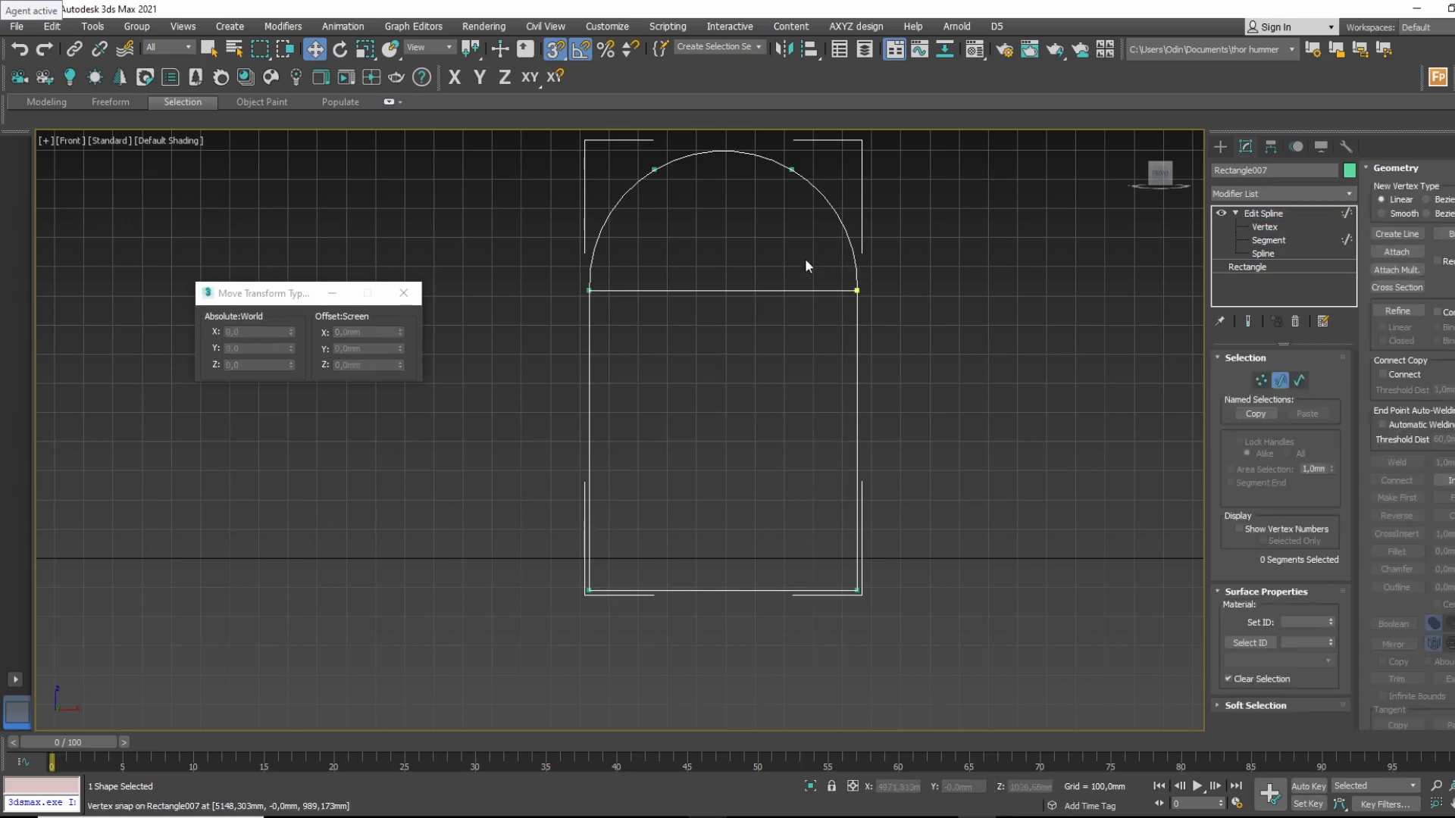
click(781, 294)
key(Delete)
middle_drag(987, 353, 958, 365)
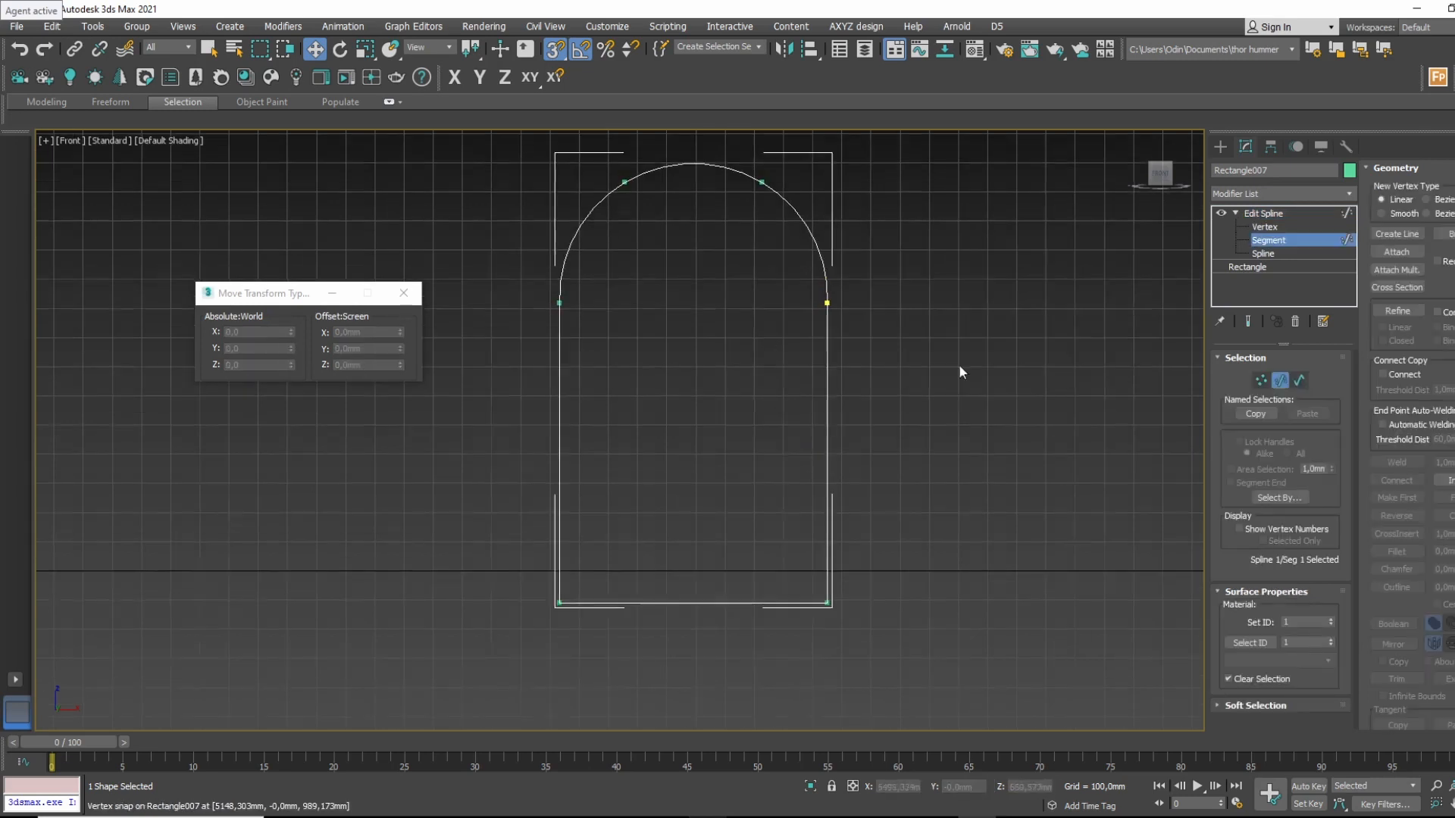
click(1287, 227)
Pull the arc's left end vertex away from the rectangle's corner to test the joint, and undo the move.
drag(966, 252, 702, 294)
scroll(571, 282, up, 4)
click(558, 335)
click(876, 471)
middle_drag(555, 293, 639, 384)
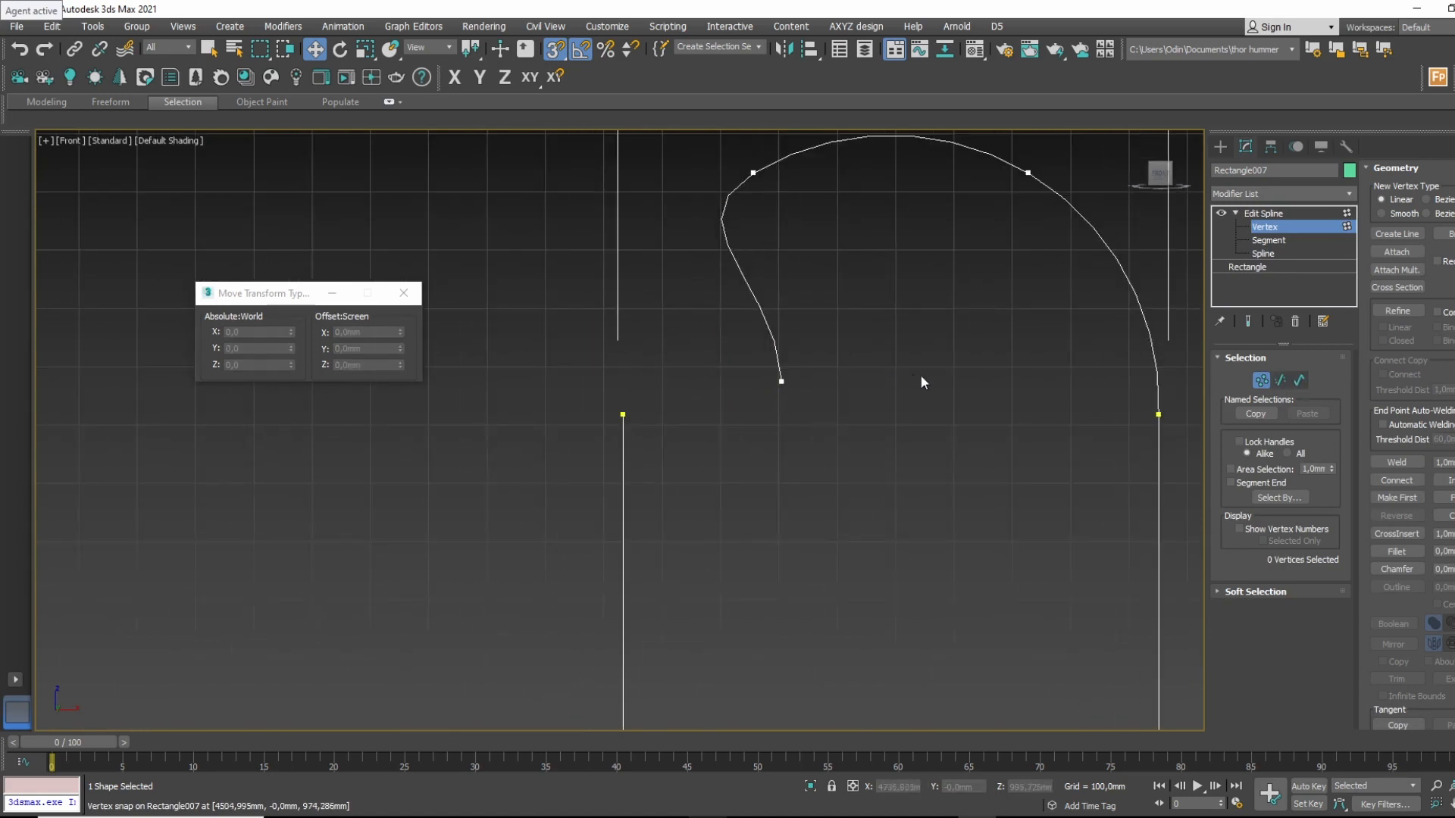
key(ctrl+z)
key(ctrl+z)
Weld the coincident vertices at both joints where the arc meets the straight sides.
click(1160, 414)
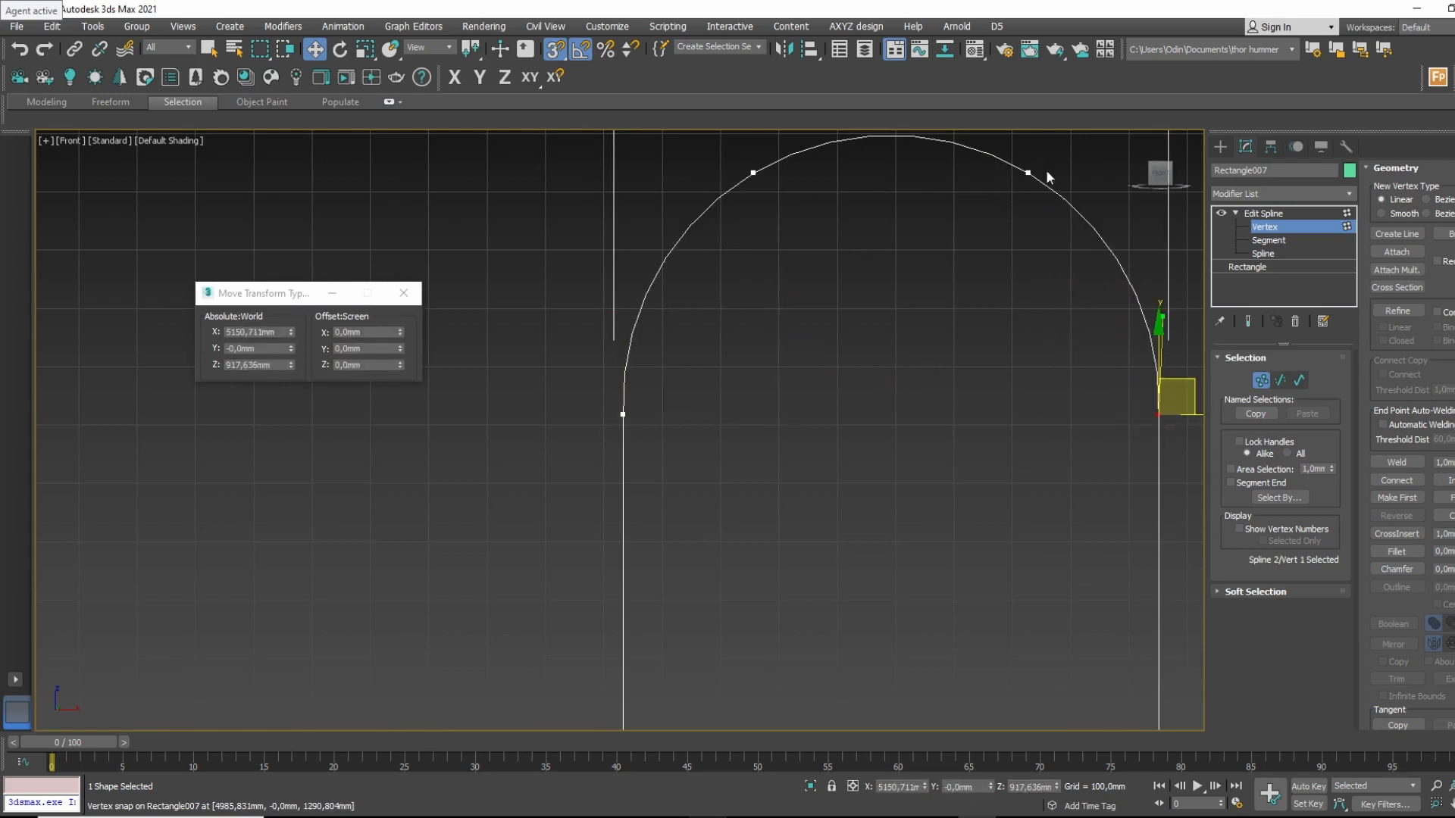
ctrl+drag(1035, 305, 455, 461)
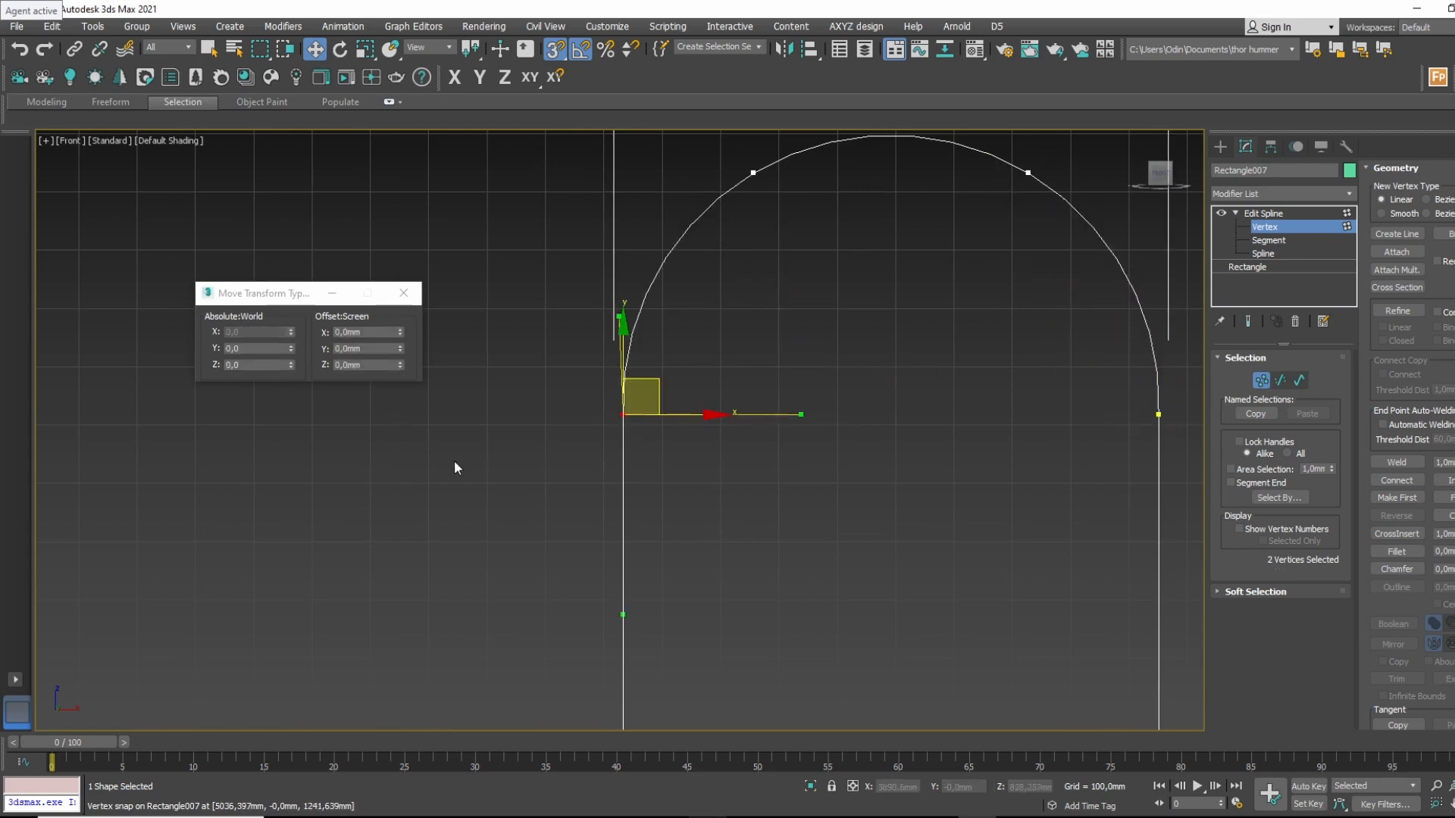
click(1395, 462)
middle_drag(1044, 379, 848, 371)
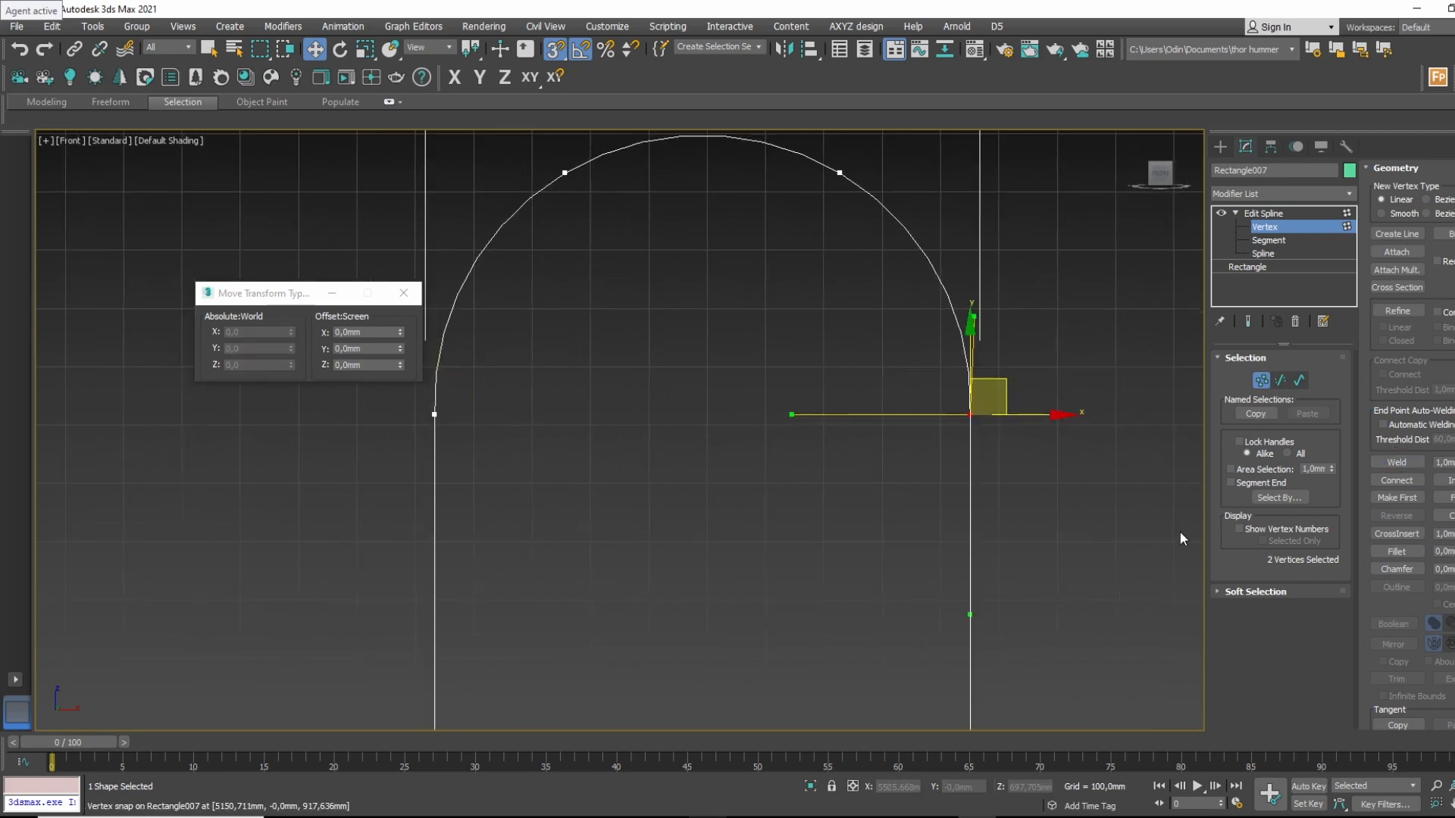
click(1410, 462)
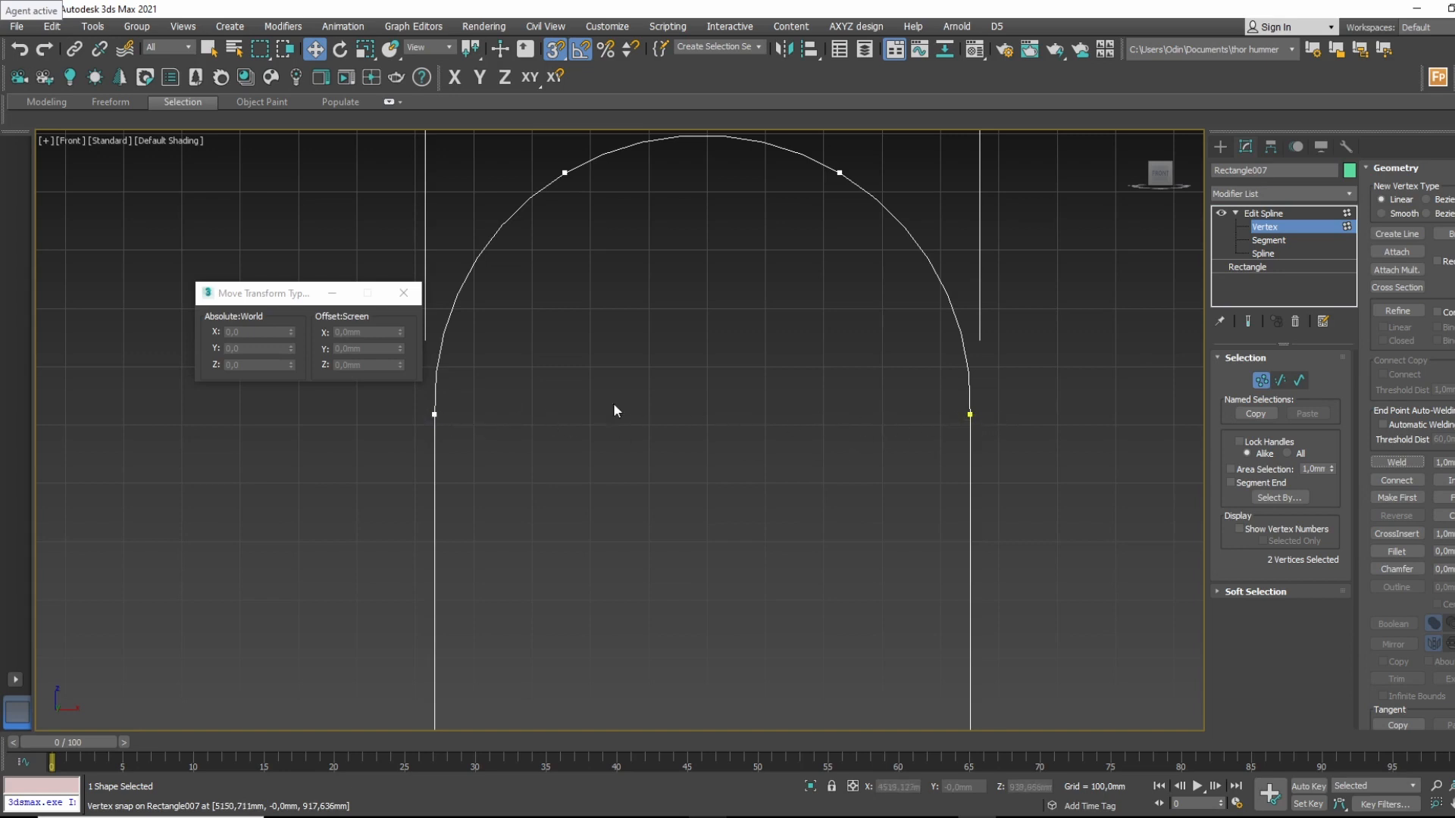
middle_drag(681, 422, 699, 373)
scroll(699, 377, down, 3)
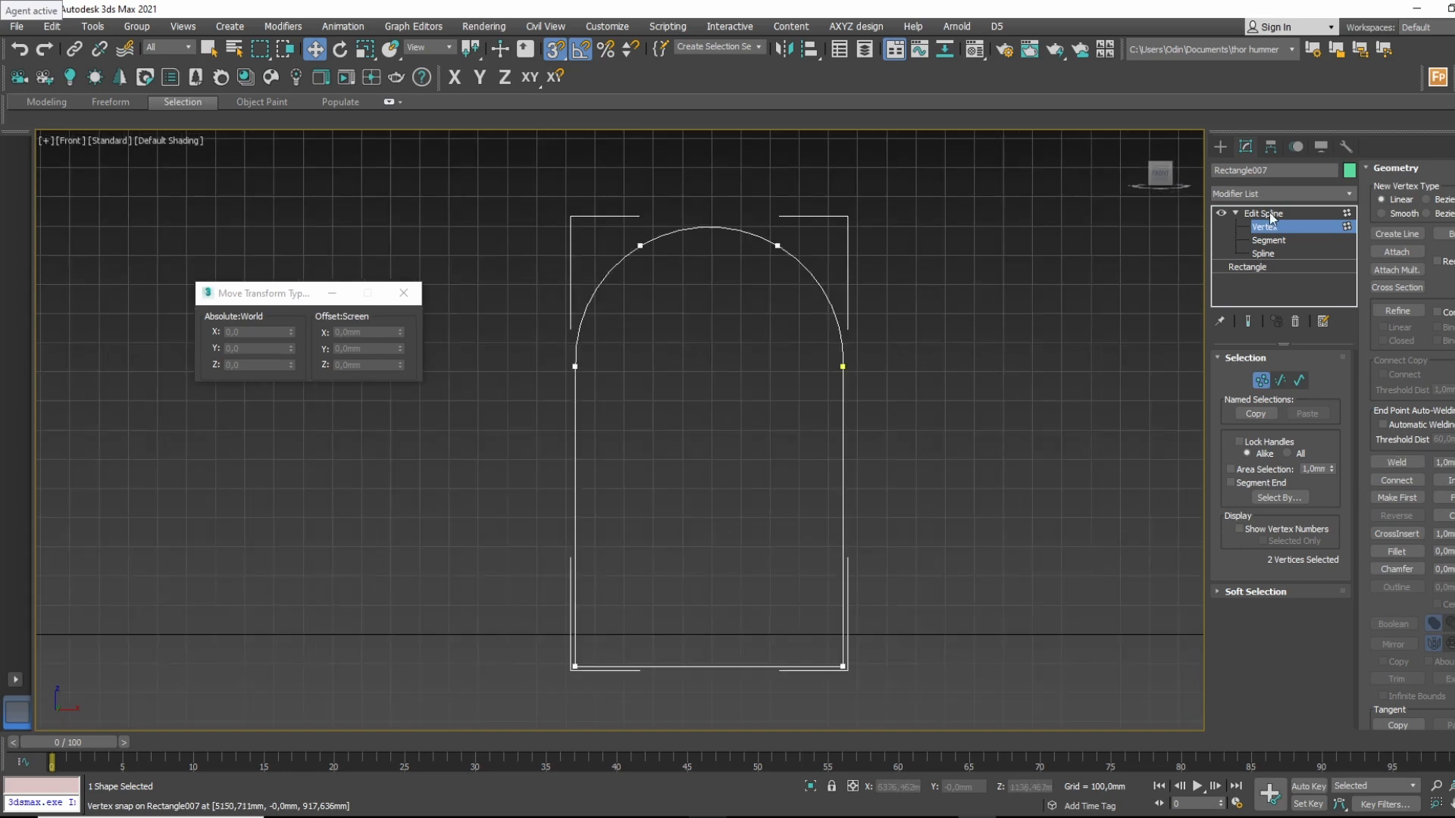
Leave vertex editing and extrude the closed arched outline by 70 mm.
click(1310, 213)
click(1311, 194)
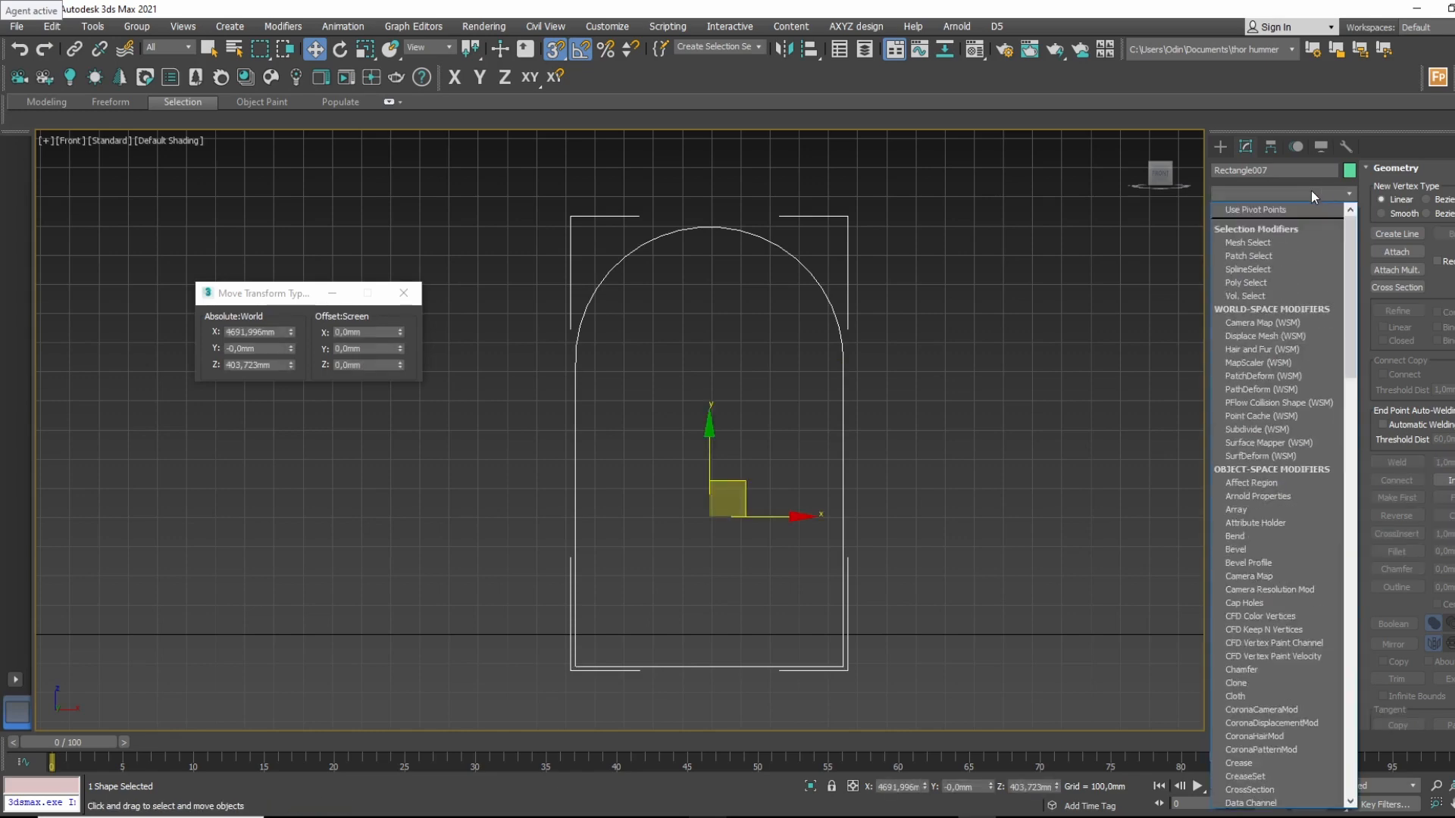
text(ex)
key(Return)
alt+middle_drag(623, 638, 701, 542)
drag(1325, 380, 1291, 487)
key(f)
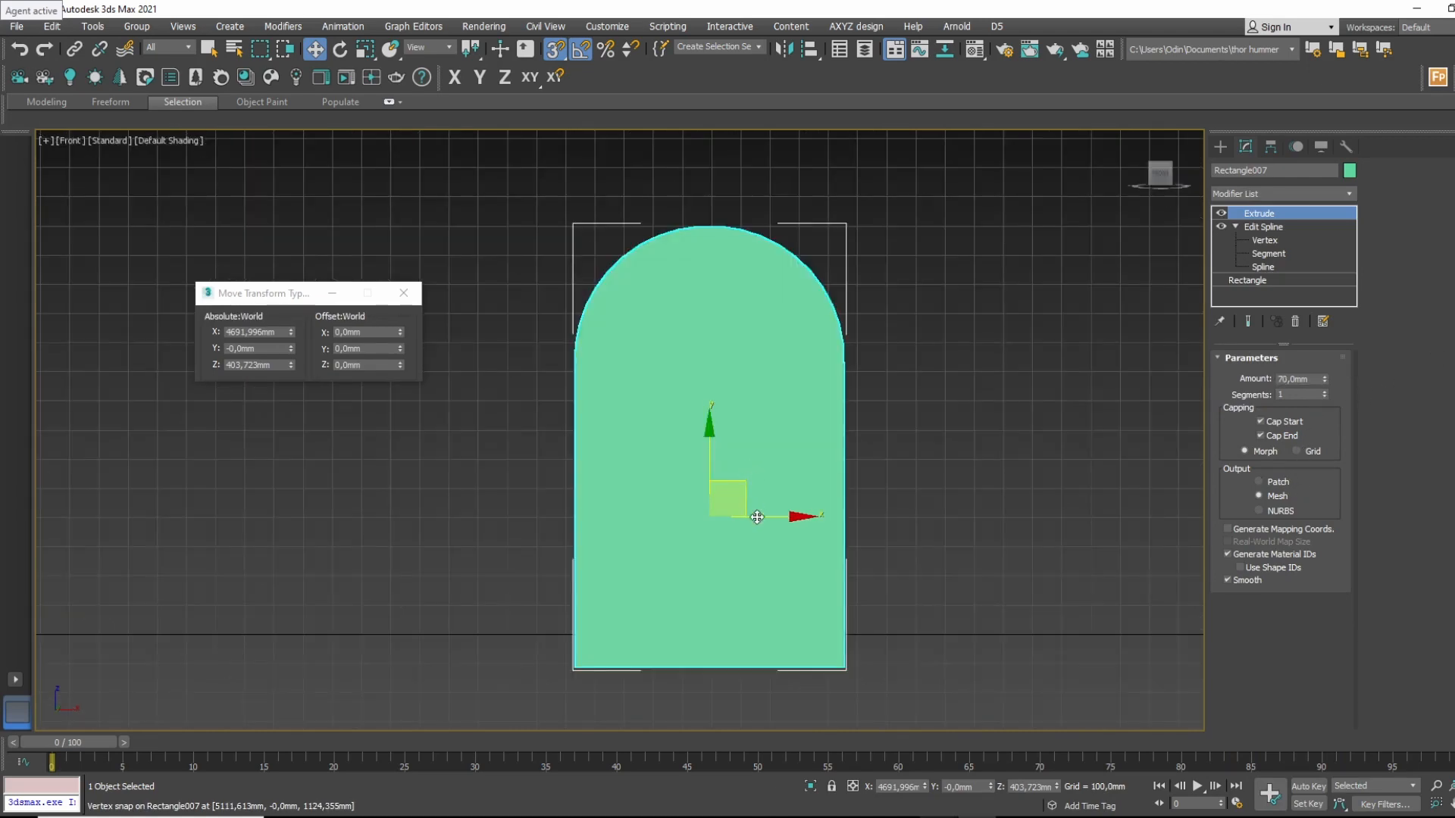
Outline the arched spline slightly inward beneath the Extrude modifier, and check the resulting extruded frame in shaded display.
key(F3)
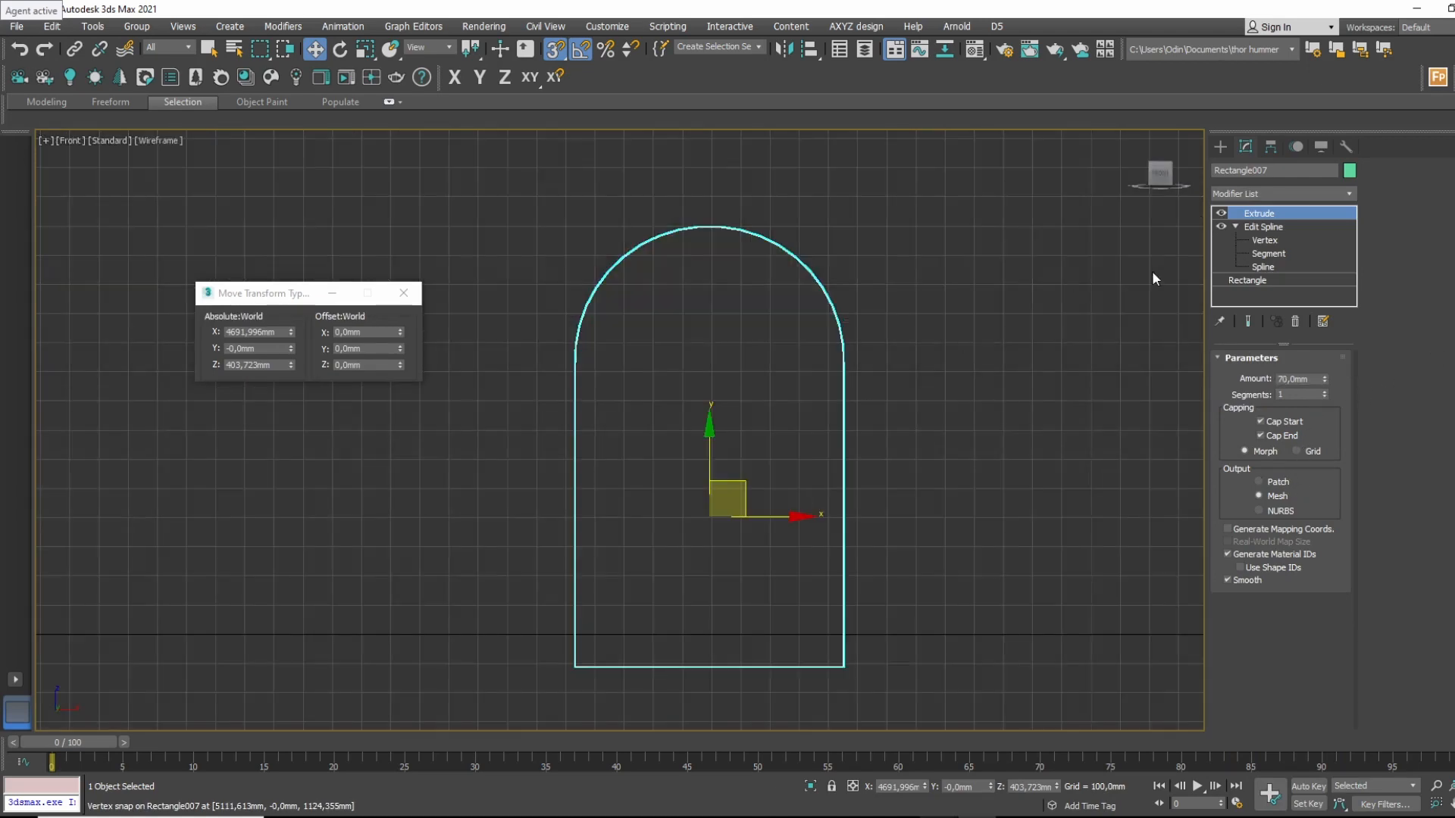
click(1293, 226)
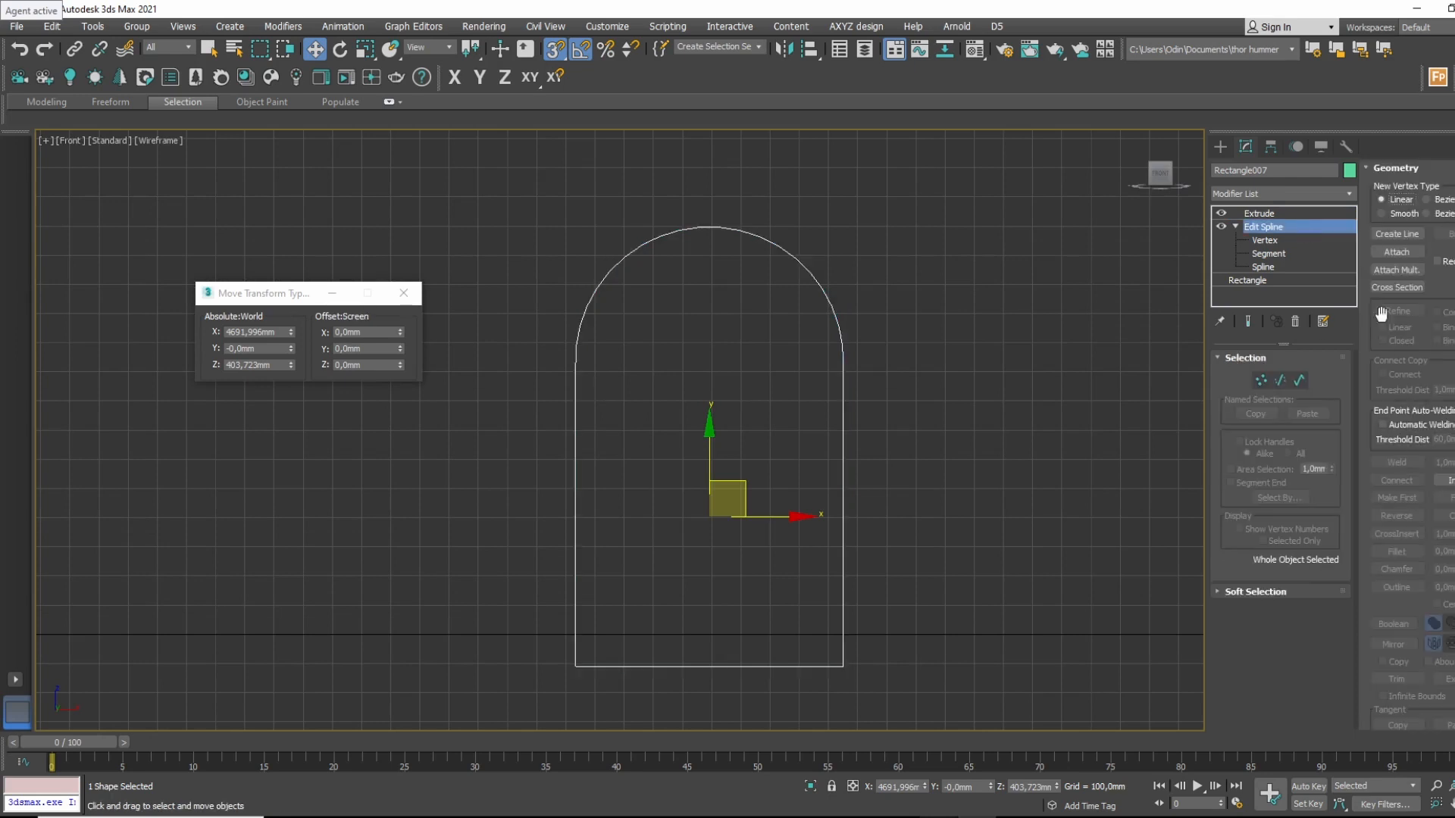
click(1264, 266)
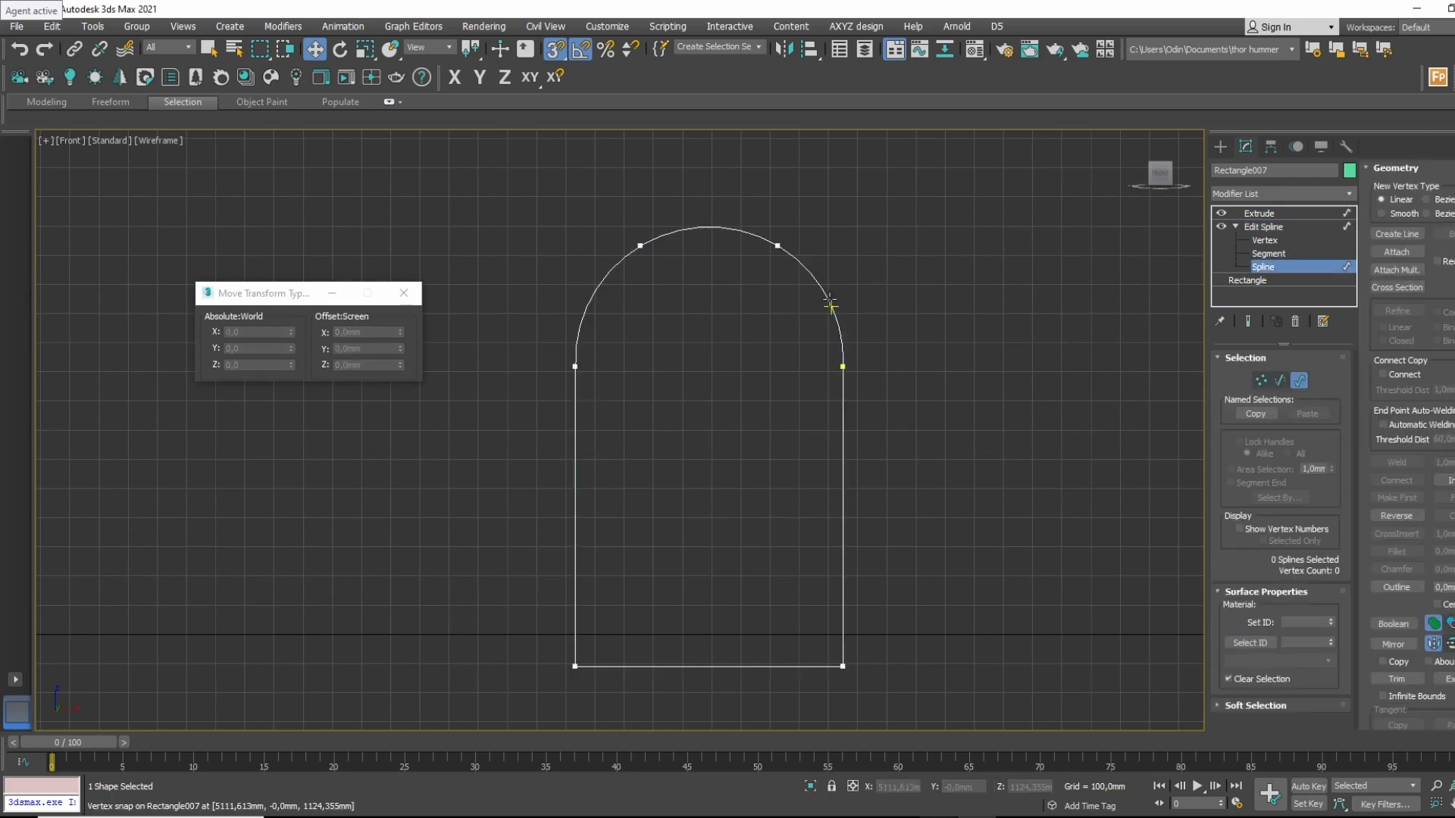
click(843, 304)
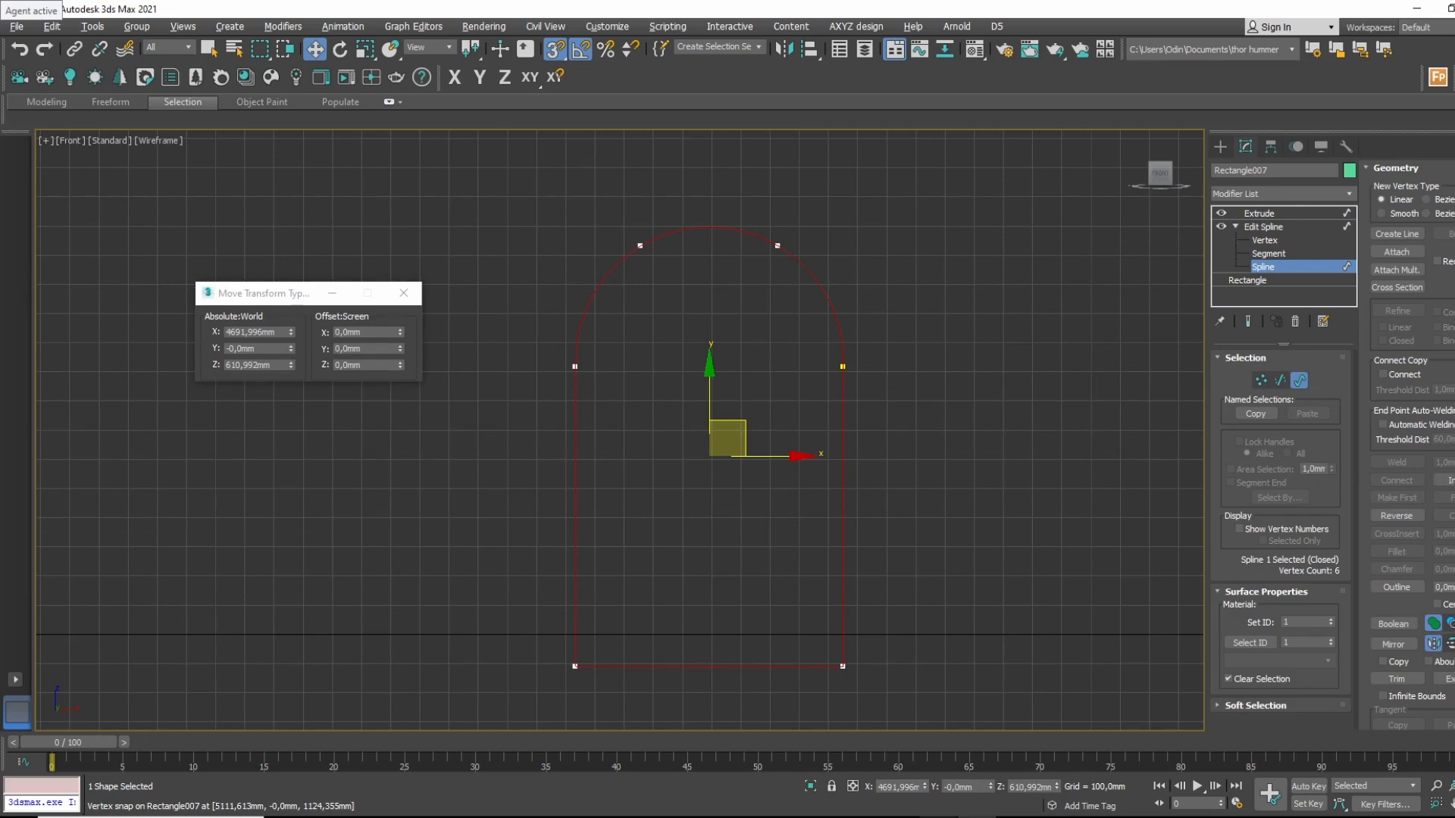
drag(1454, 589, 1454, 605)
click(1283, 224)
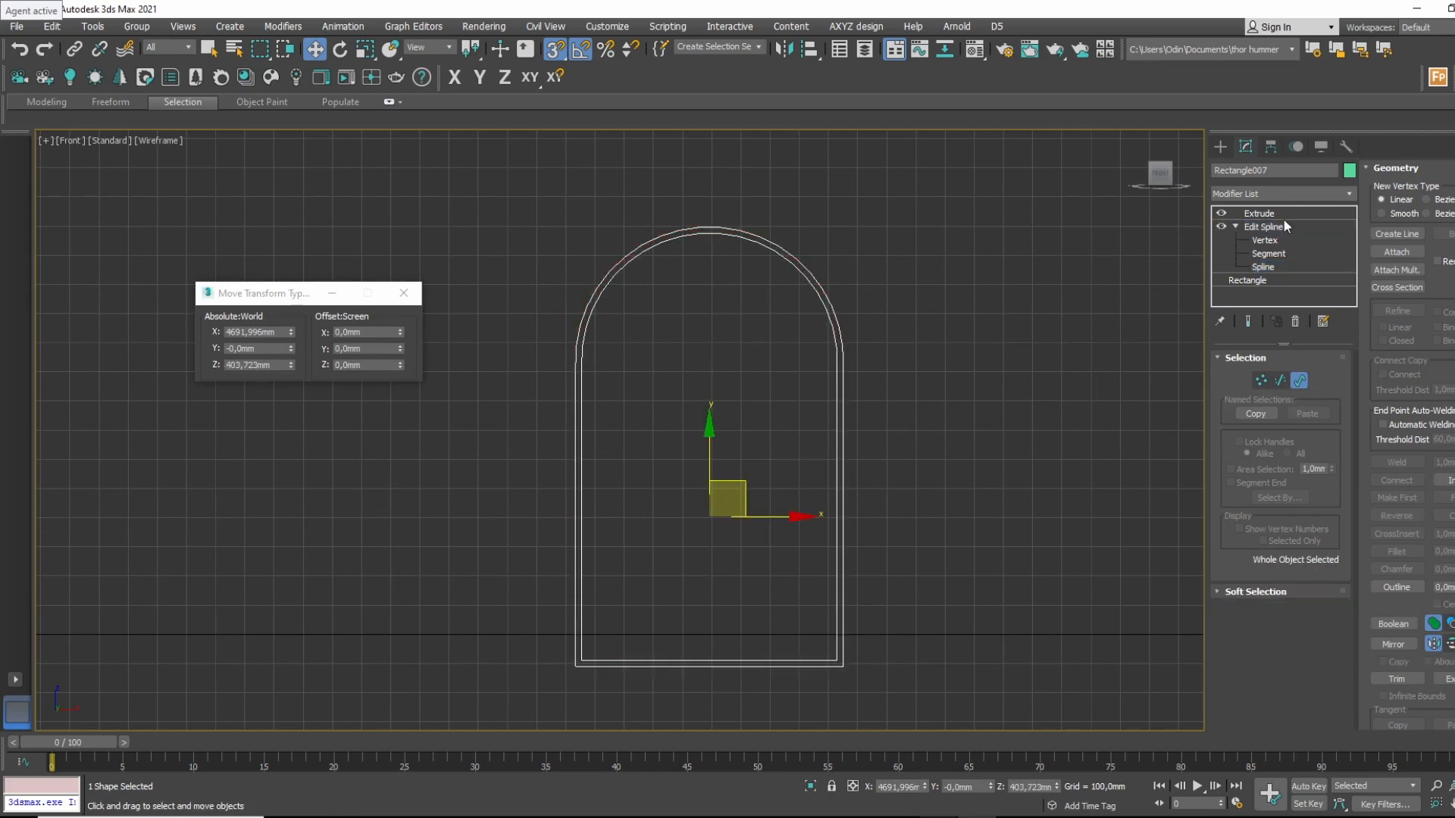
click(1290, 213)
key(F3)
alt+middle_drag(870, 424, 893, 359)
key(f)
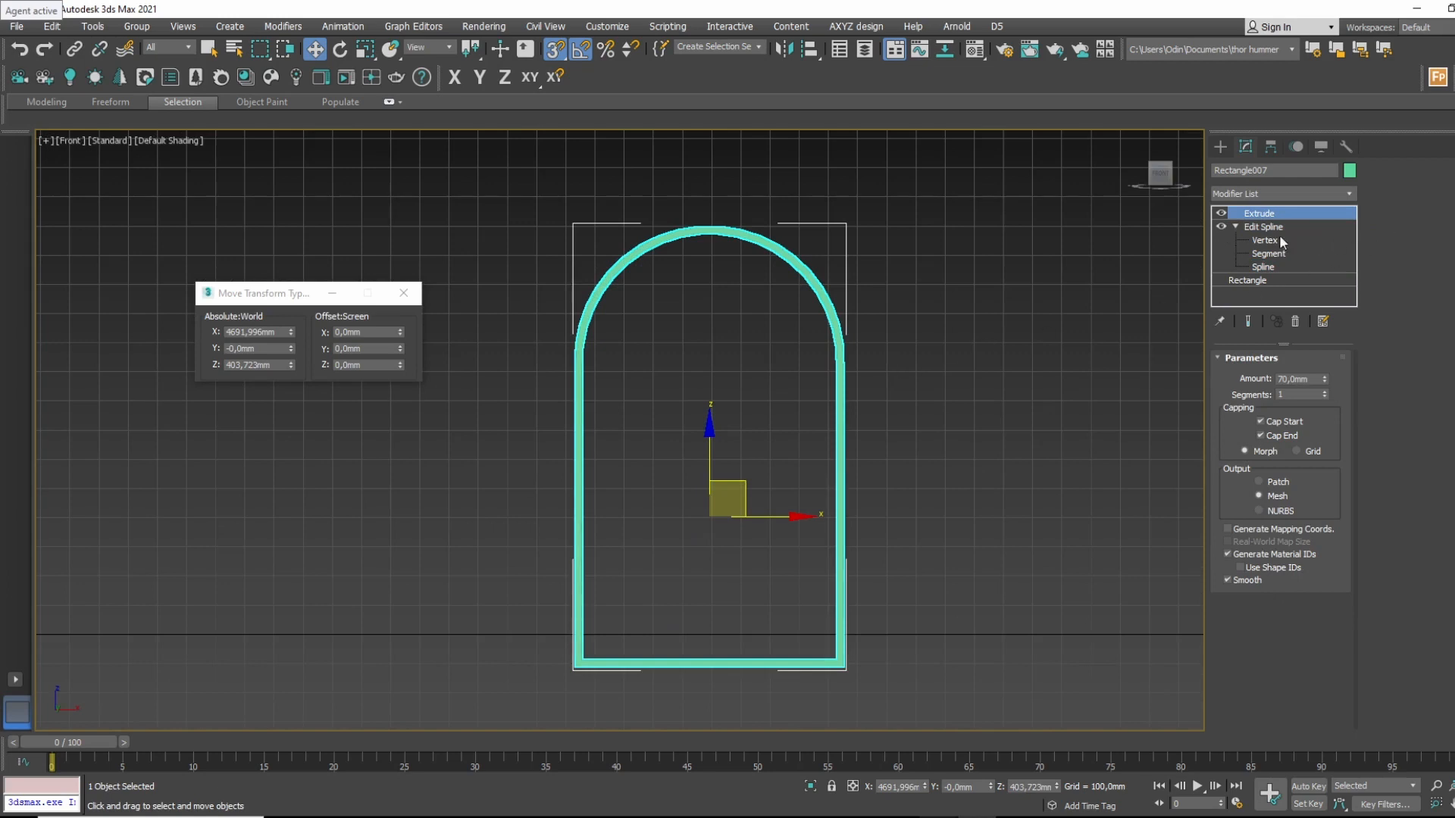
click(1261, 266)
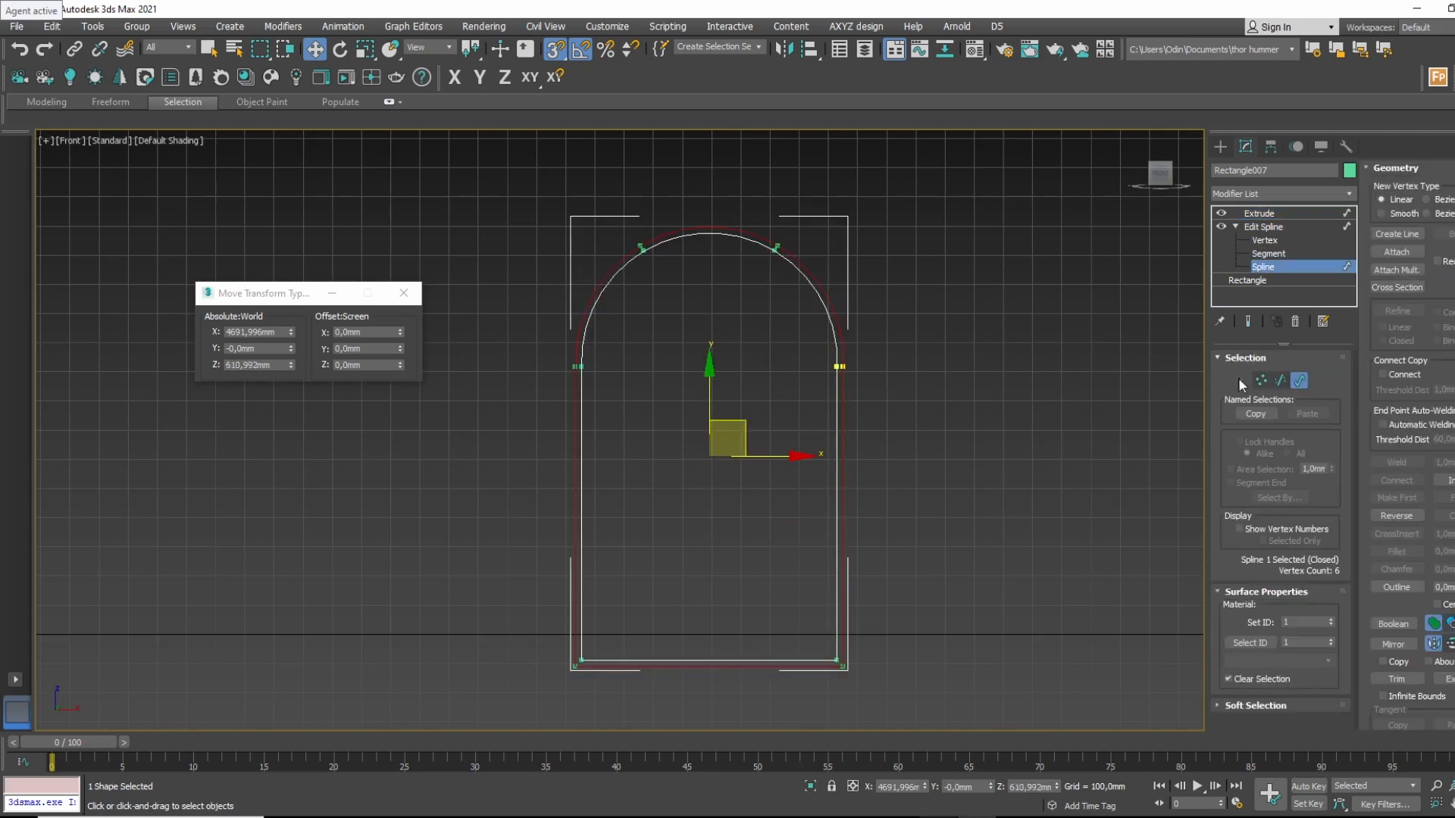
drag(1385, 609, 1398, 481)
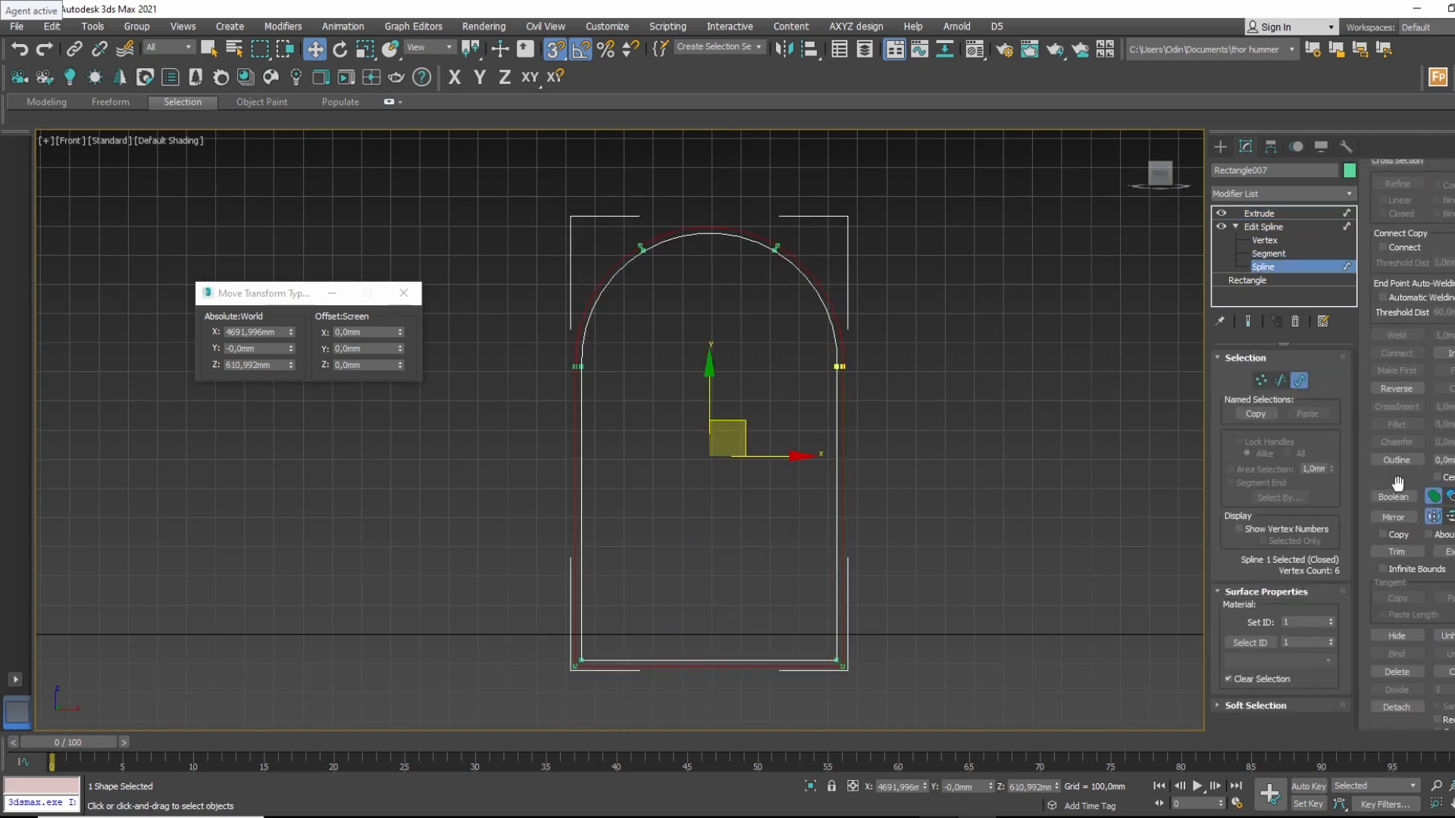
middle_drag(973, 433, 940, 415)
click(1279, 226)
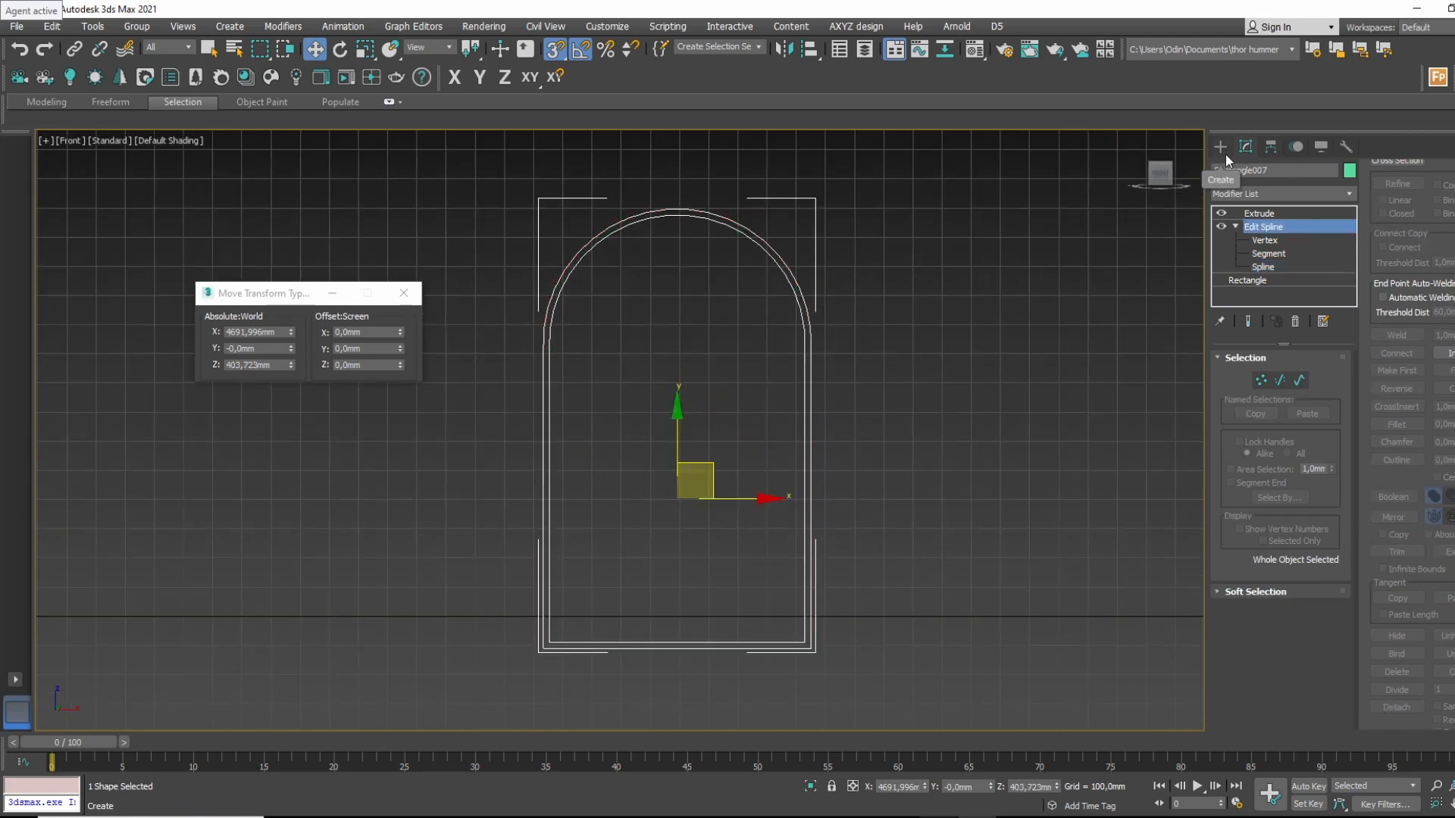
Draw a wide rectangle spline across the lower half of the arched frame, about 156 mm long and 1548 mm wide.
click(1225, 153)
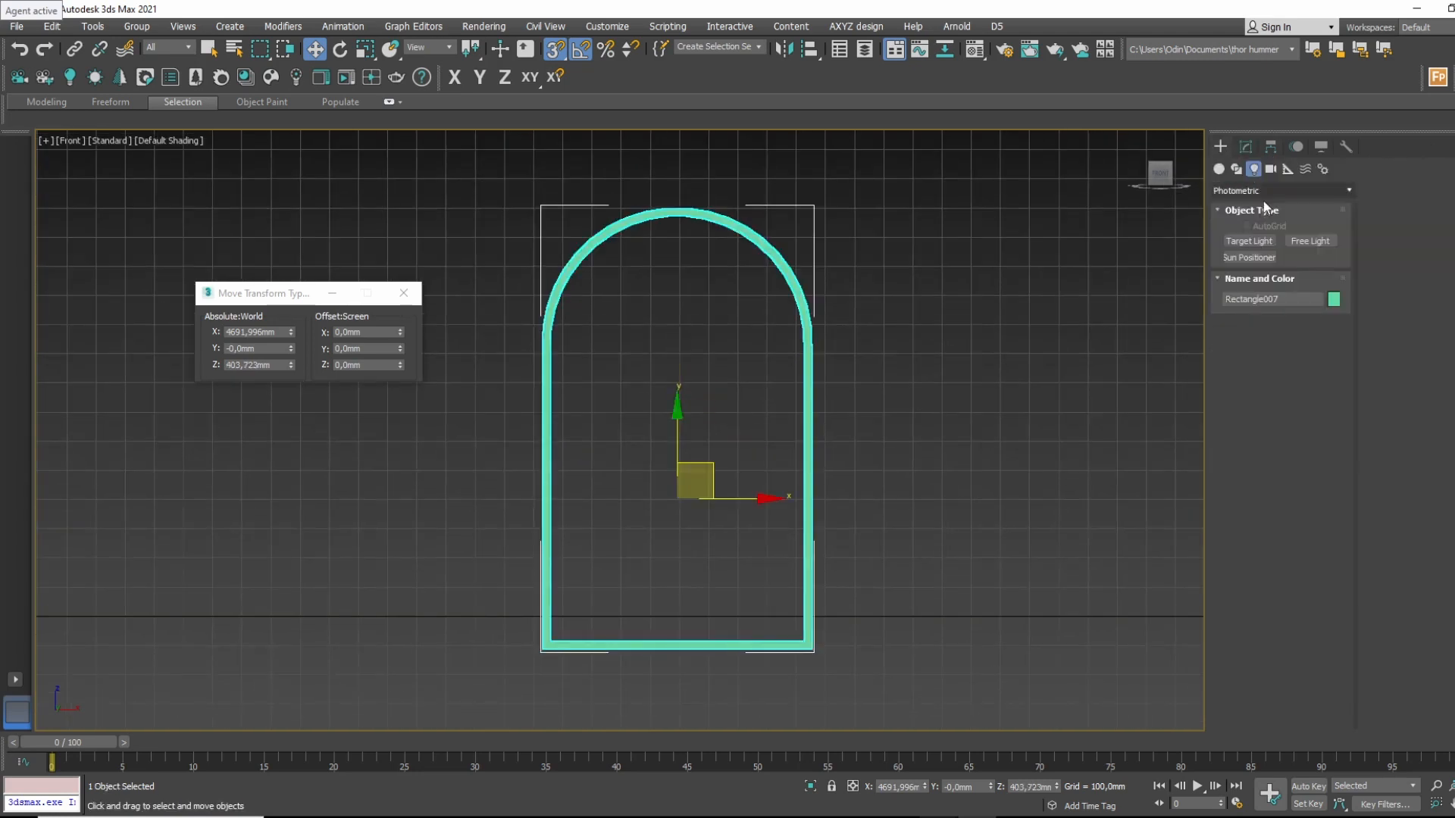
click(1237, 169)
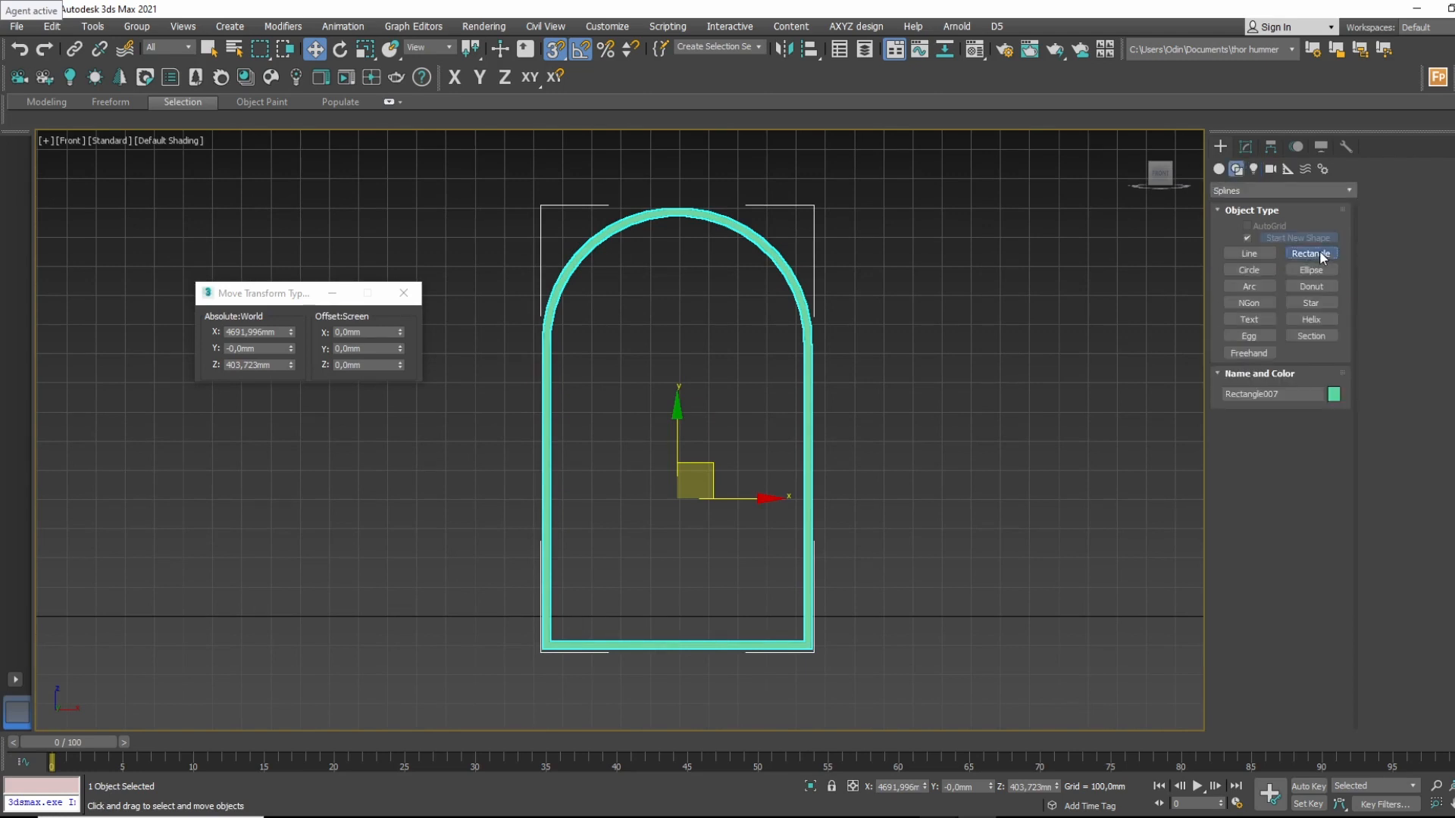
click(1319, 251)
drag(455, 467, 912, 513)
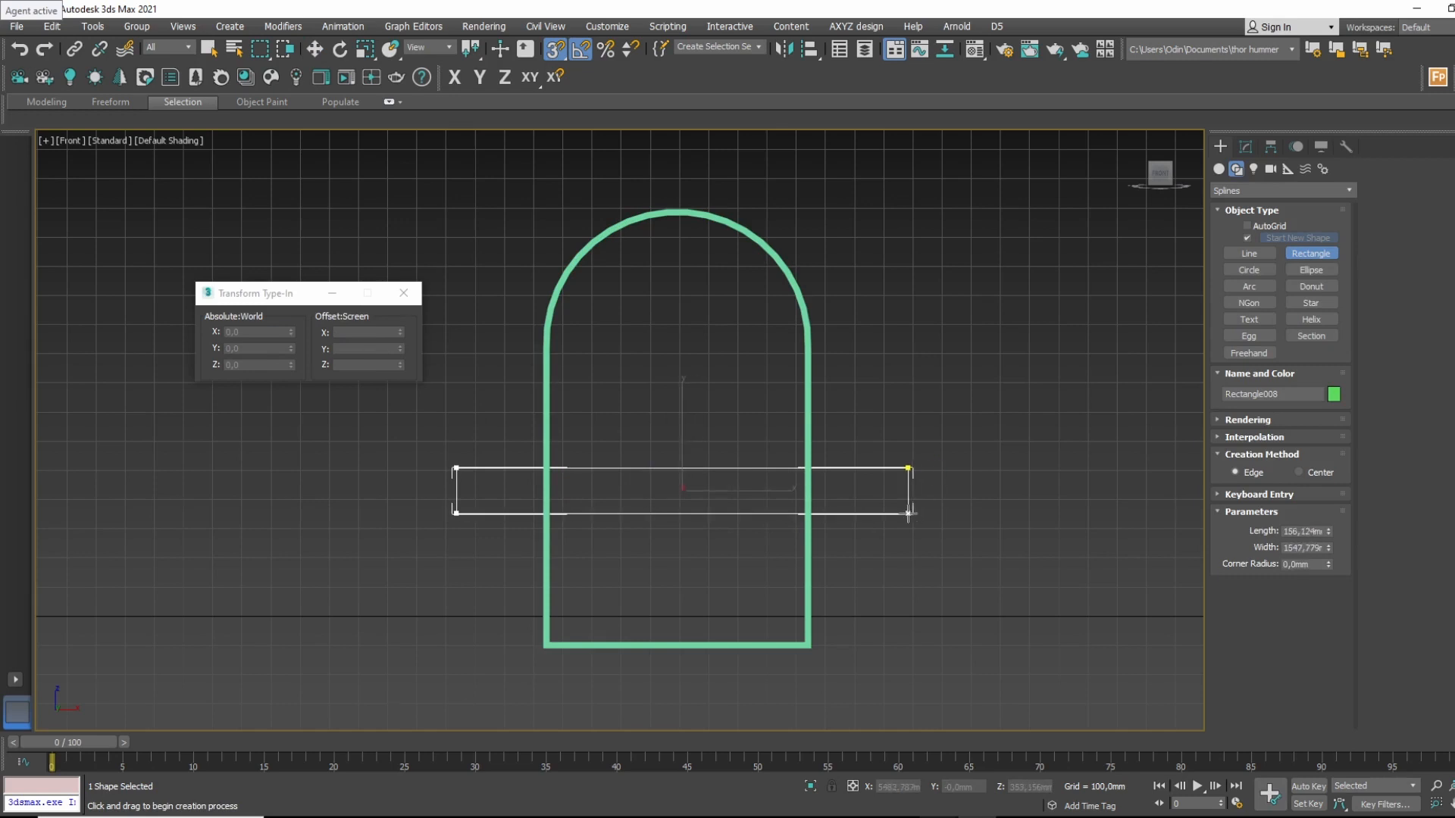
key(w)
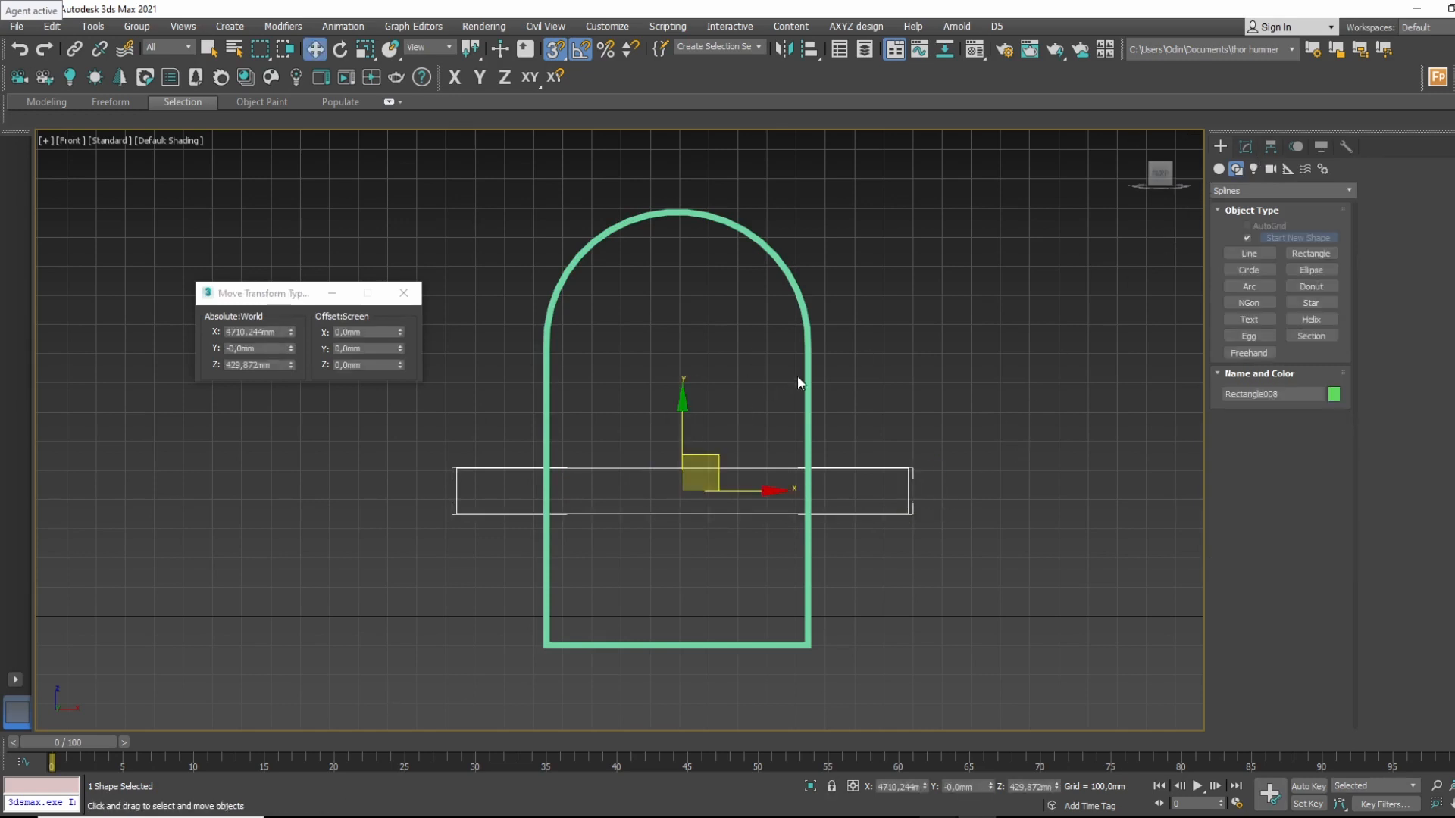
Attach the wide crossing rectangle to the arched frame's Edit Spline shape.
click(808, 349)
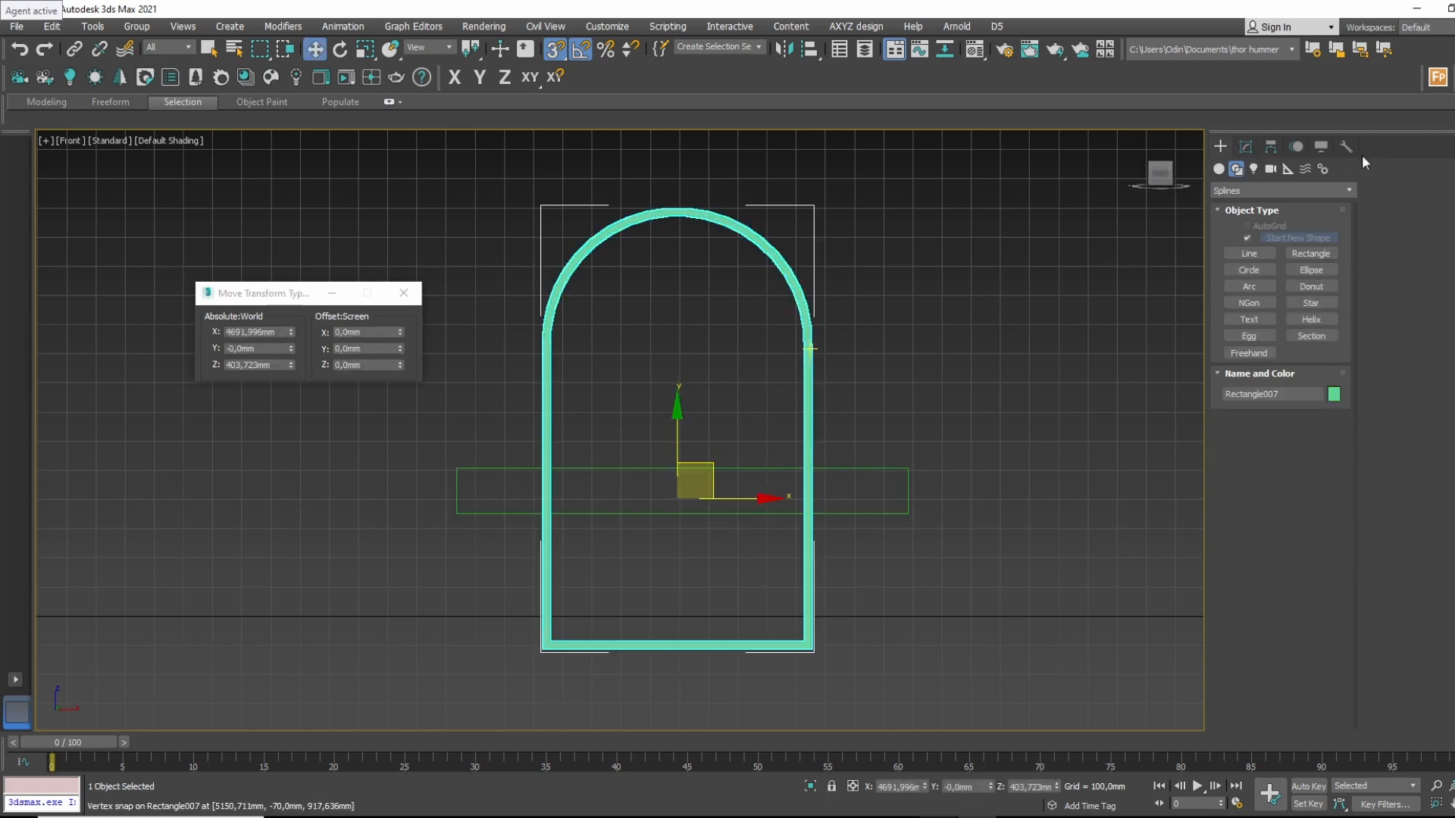
click(1248, 151)
click(1278, 225)
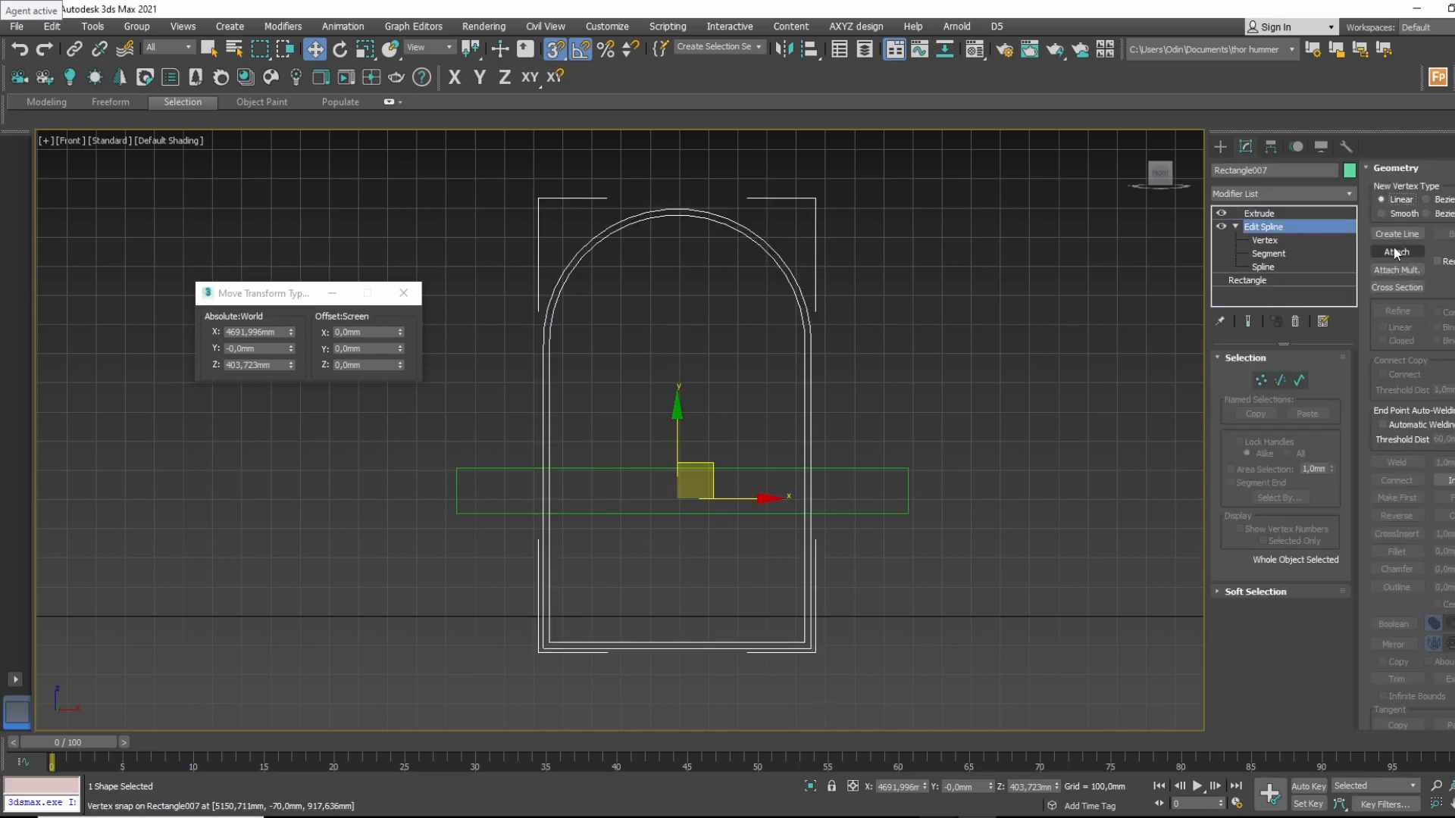
click(1394, 251)
click(843, 467)
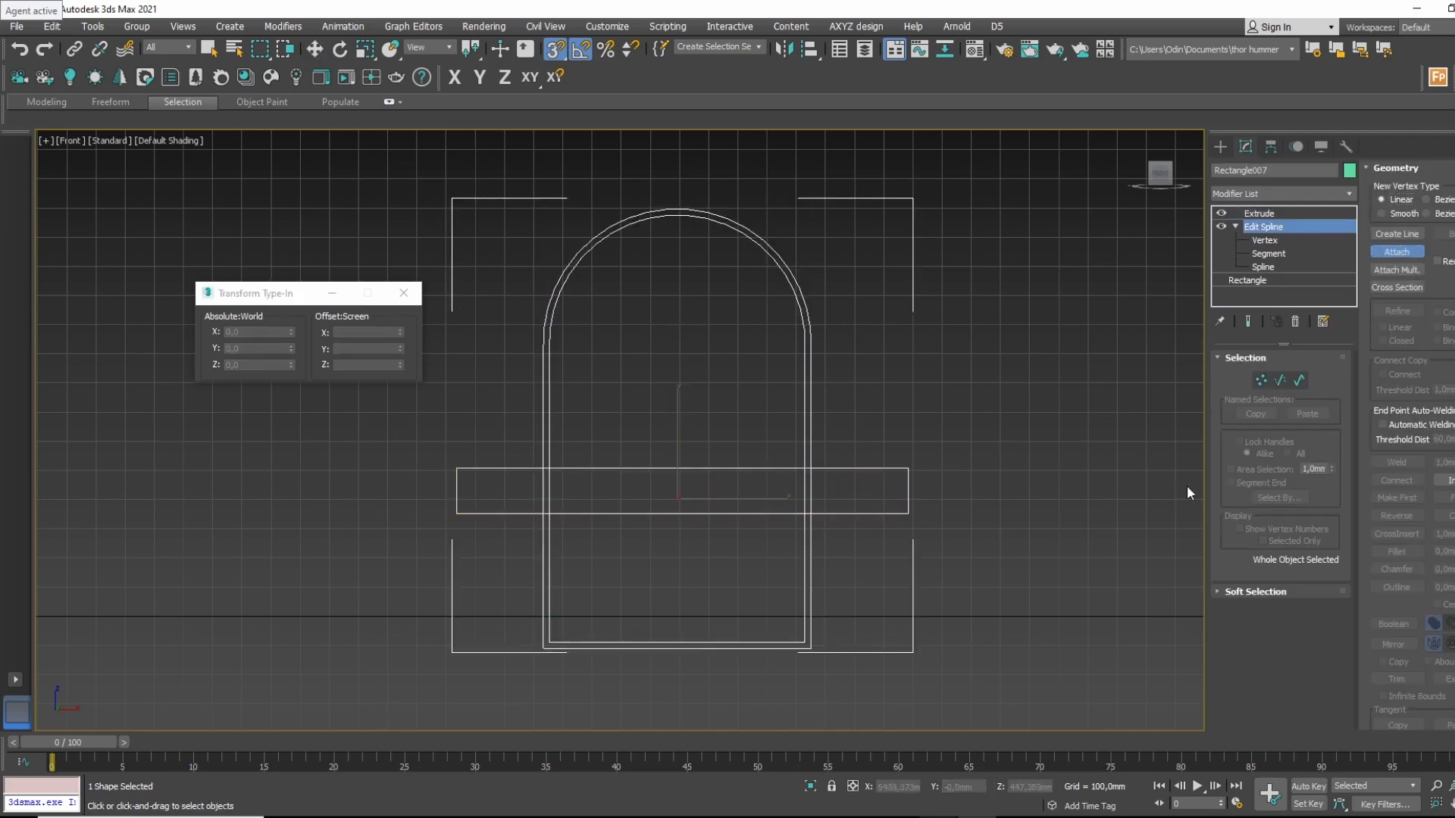
key(w)
Trim the spline portions where the wide rectangle and the arched frame's double-line posts overlap, leaving one open arm on each side.
scroll(649, 507, up, 2)
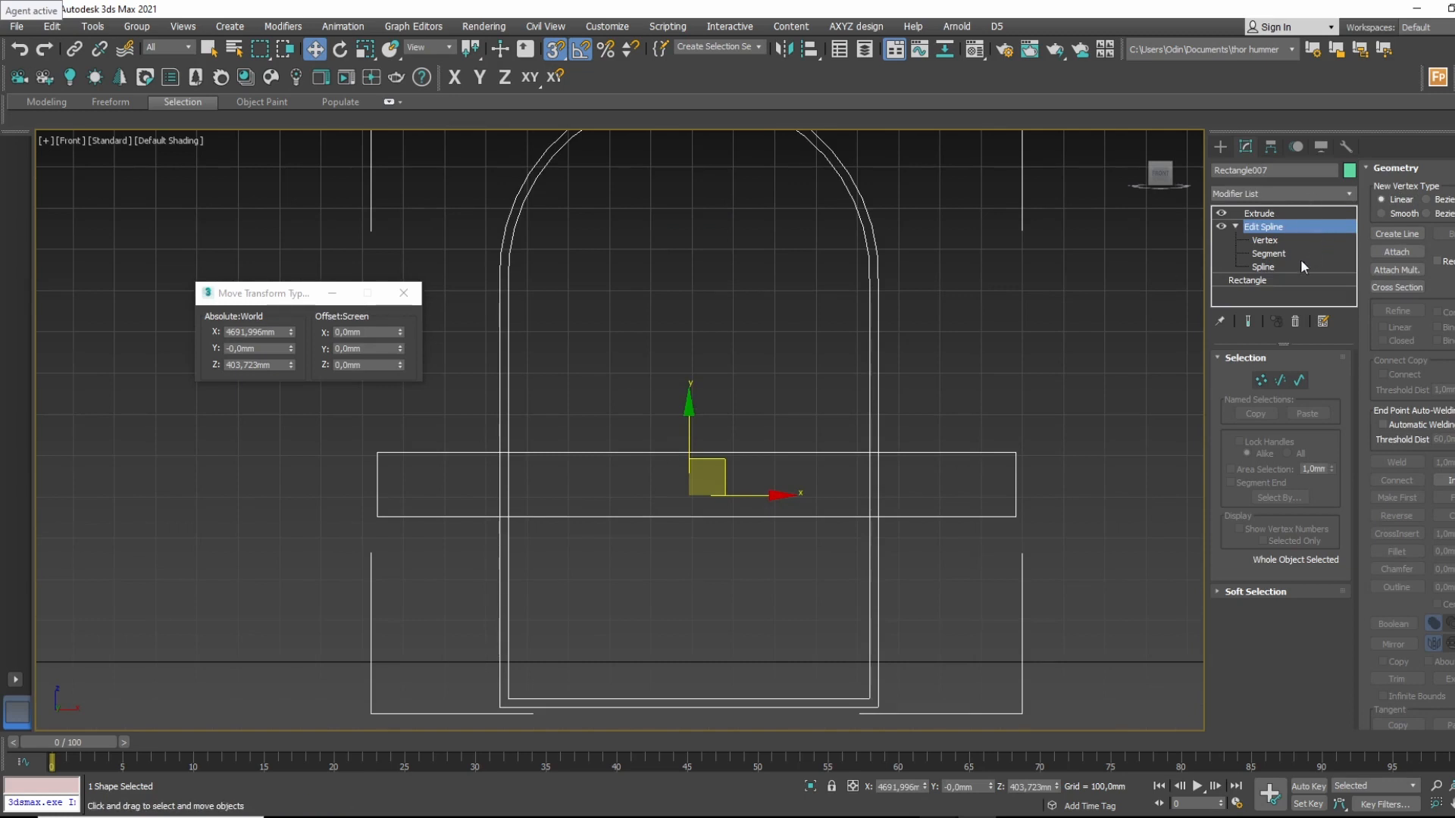
drag(1376, 428, 1367, 203)
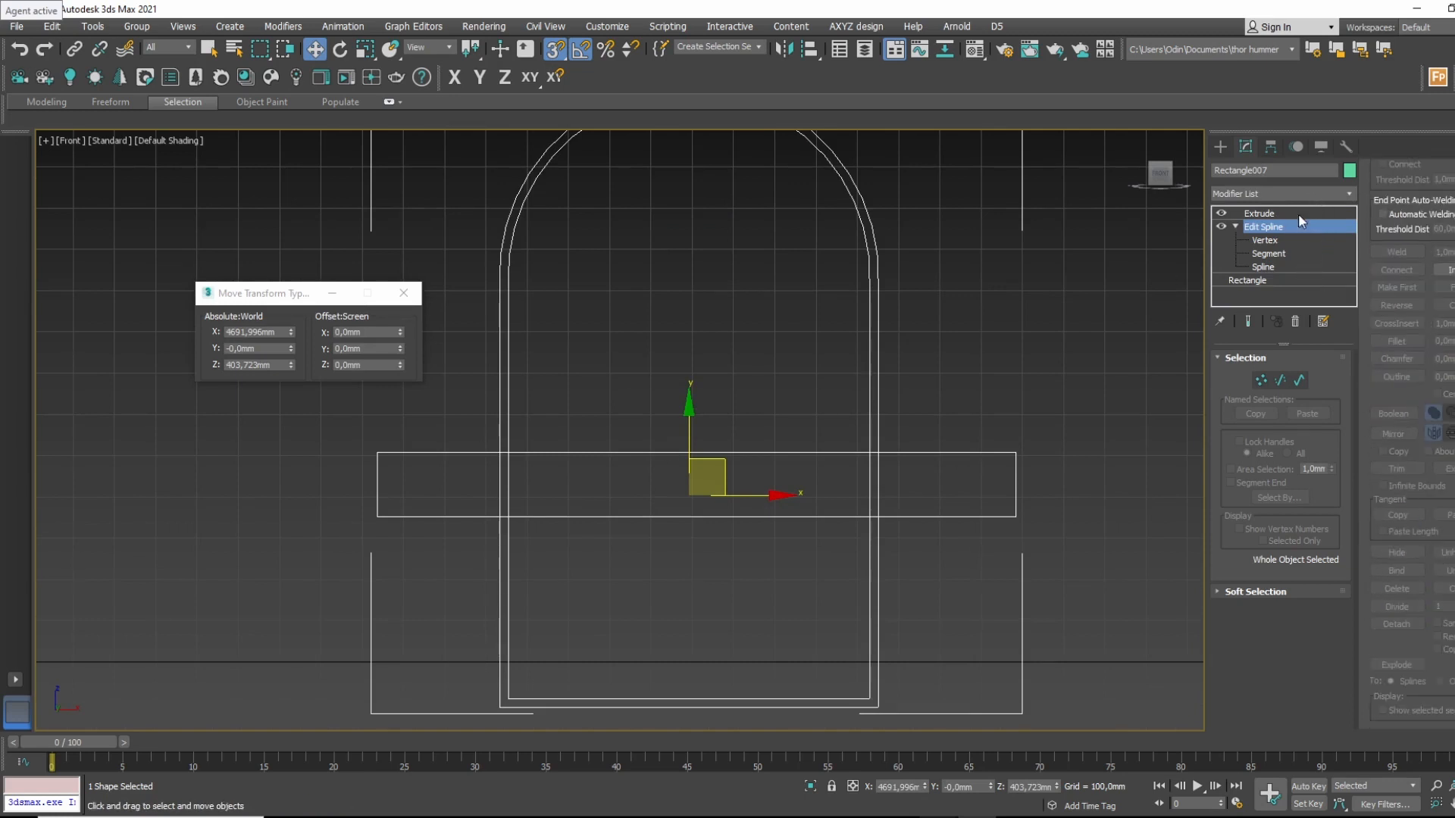
click(1263, 266)
click(849, 442)
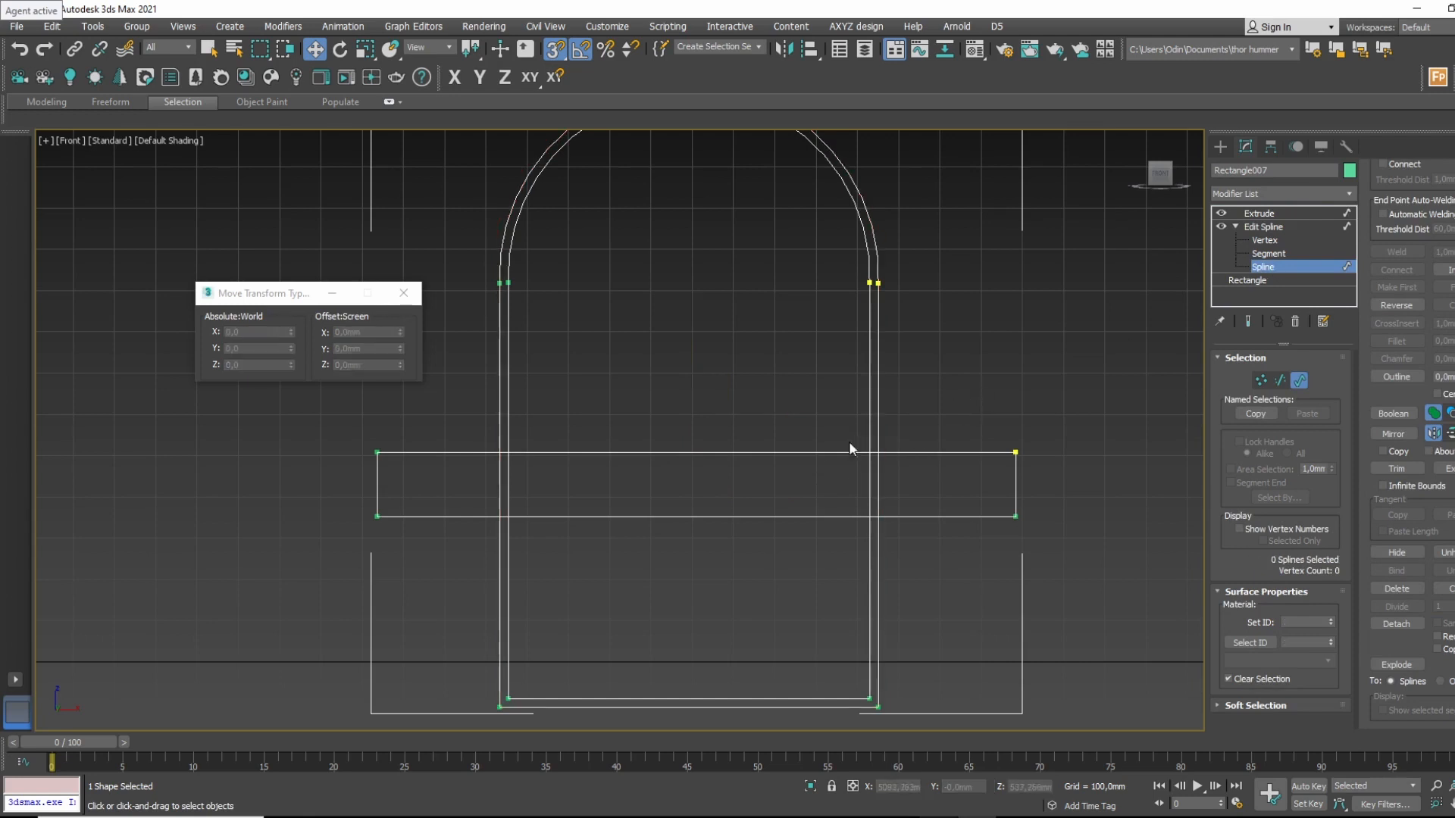
drag(1424, 336, 1426, 340)
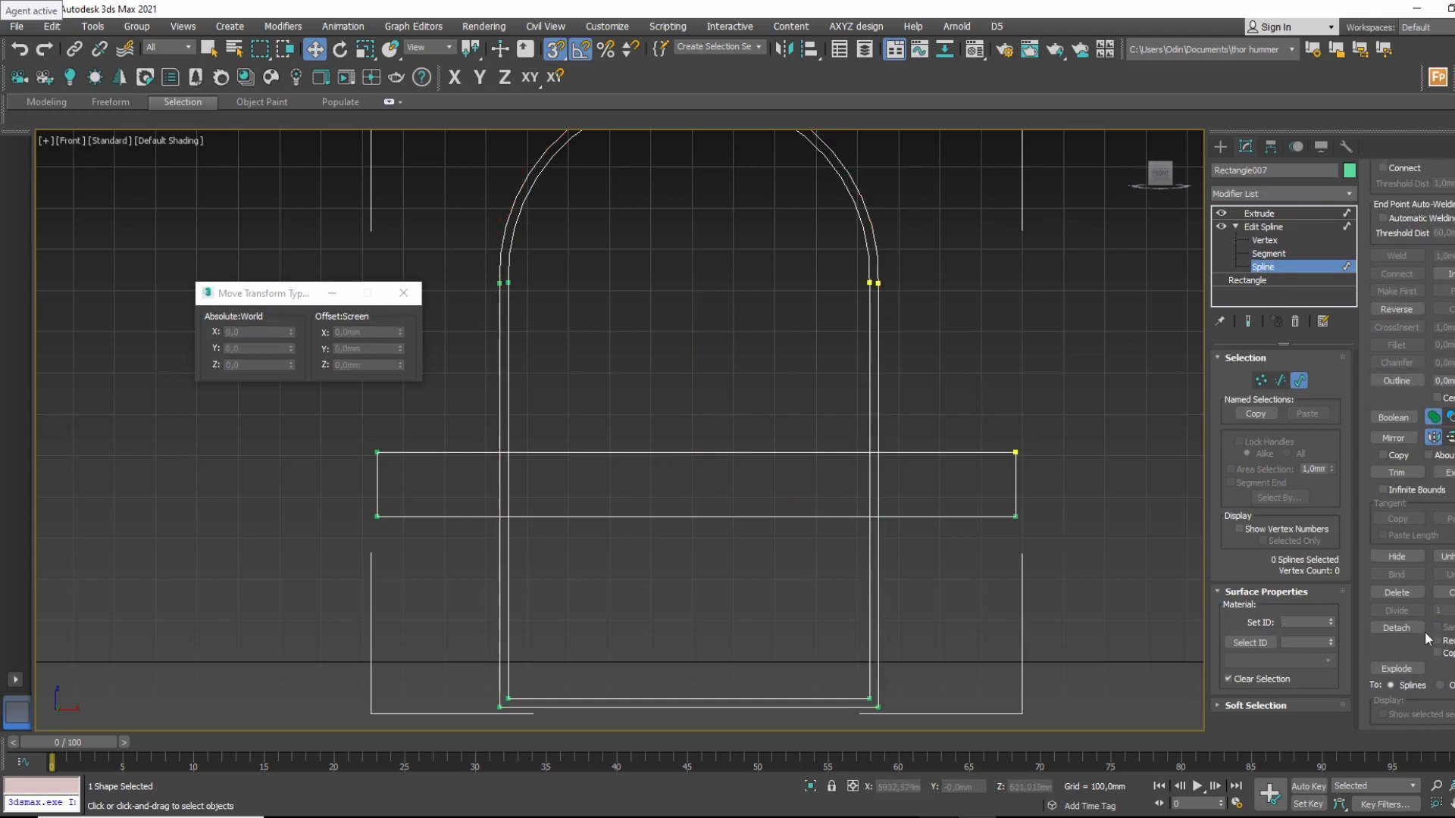
click(1404, 472)
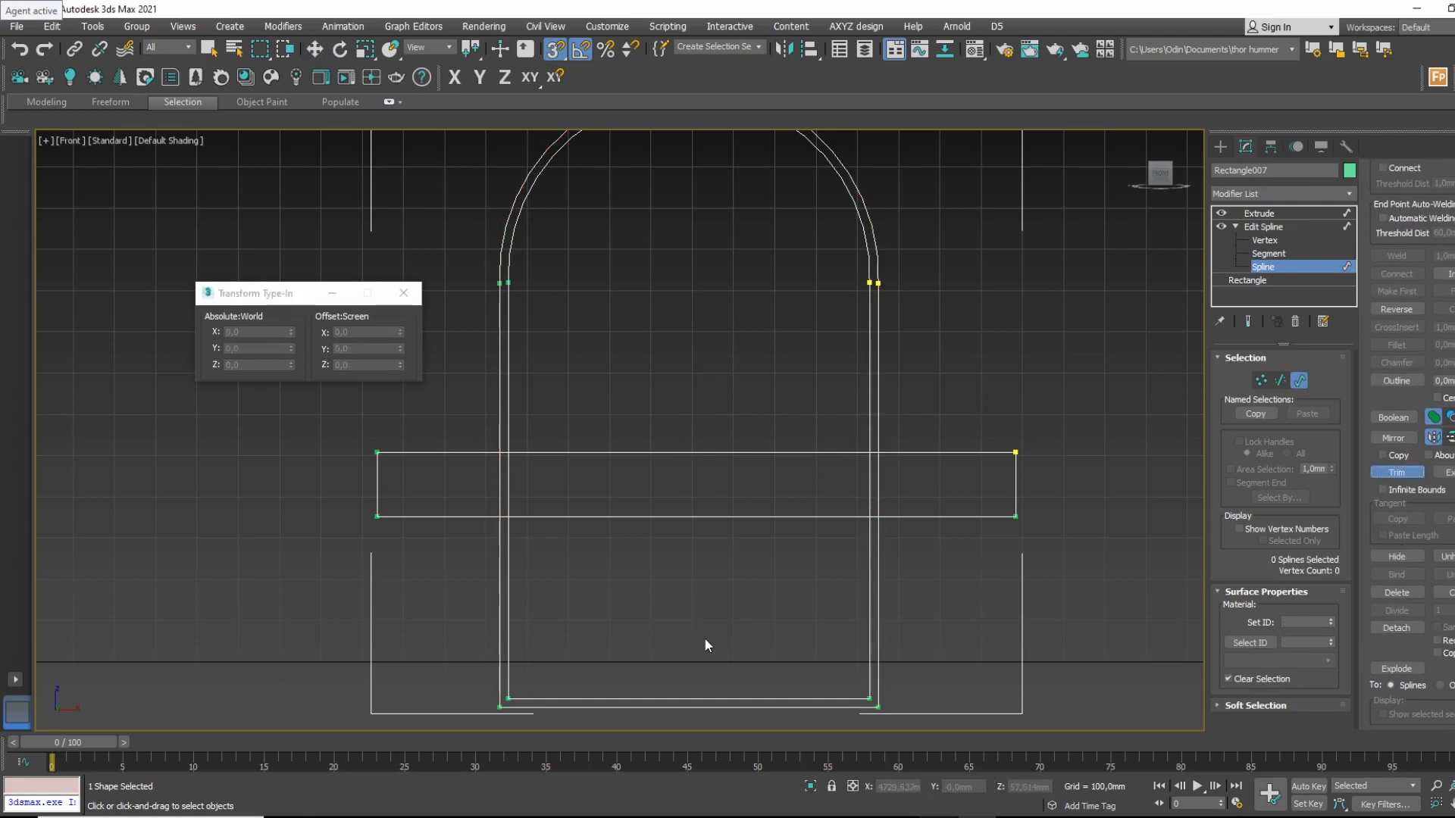
click(852, 452)
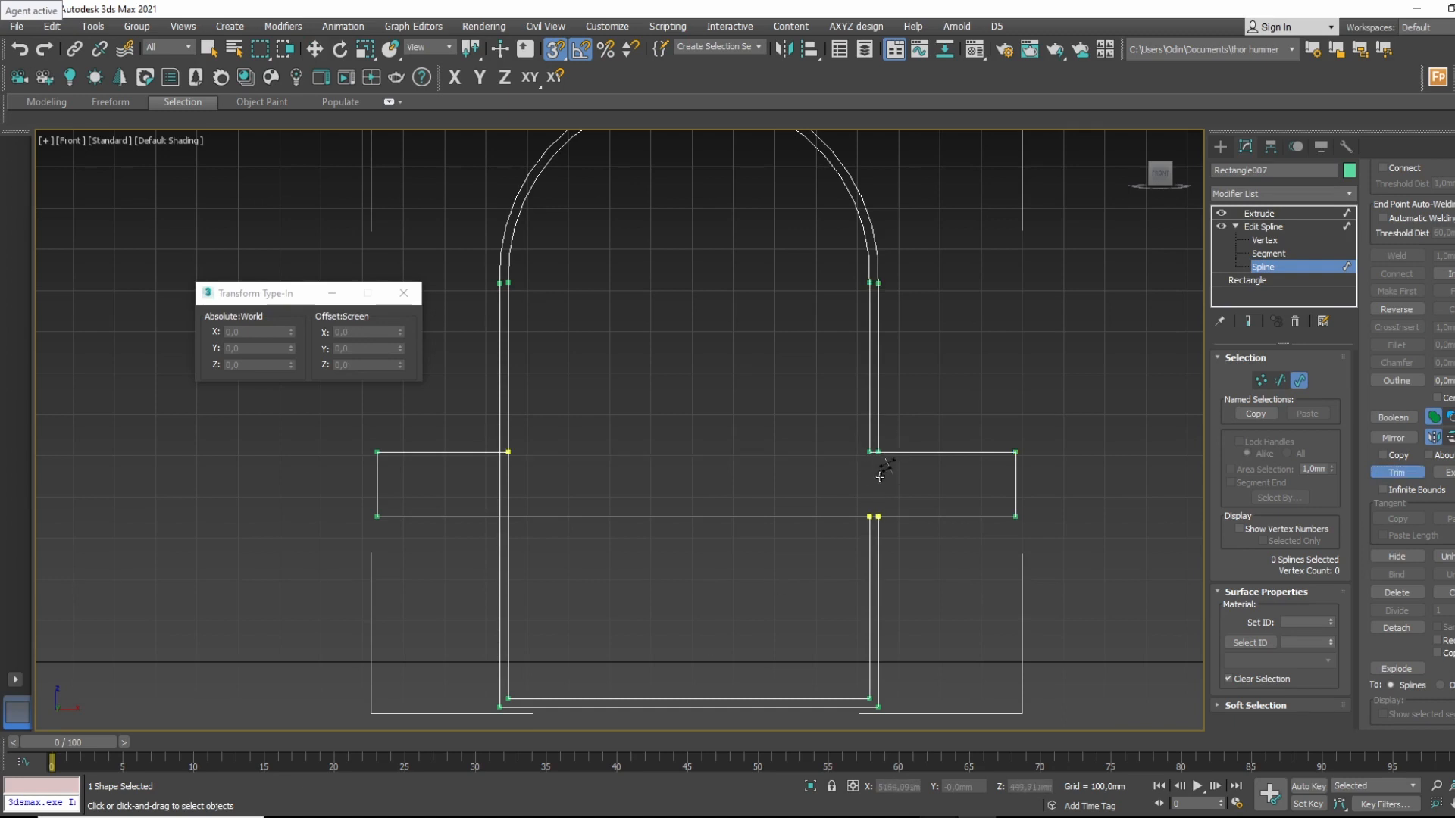
click(825, 516)
click(500, 475)
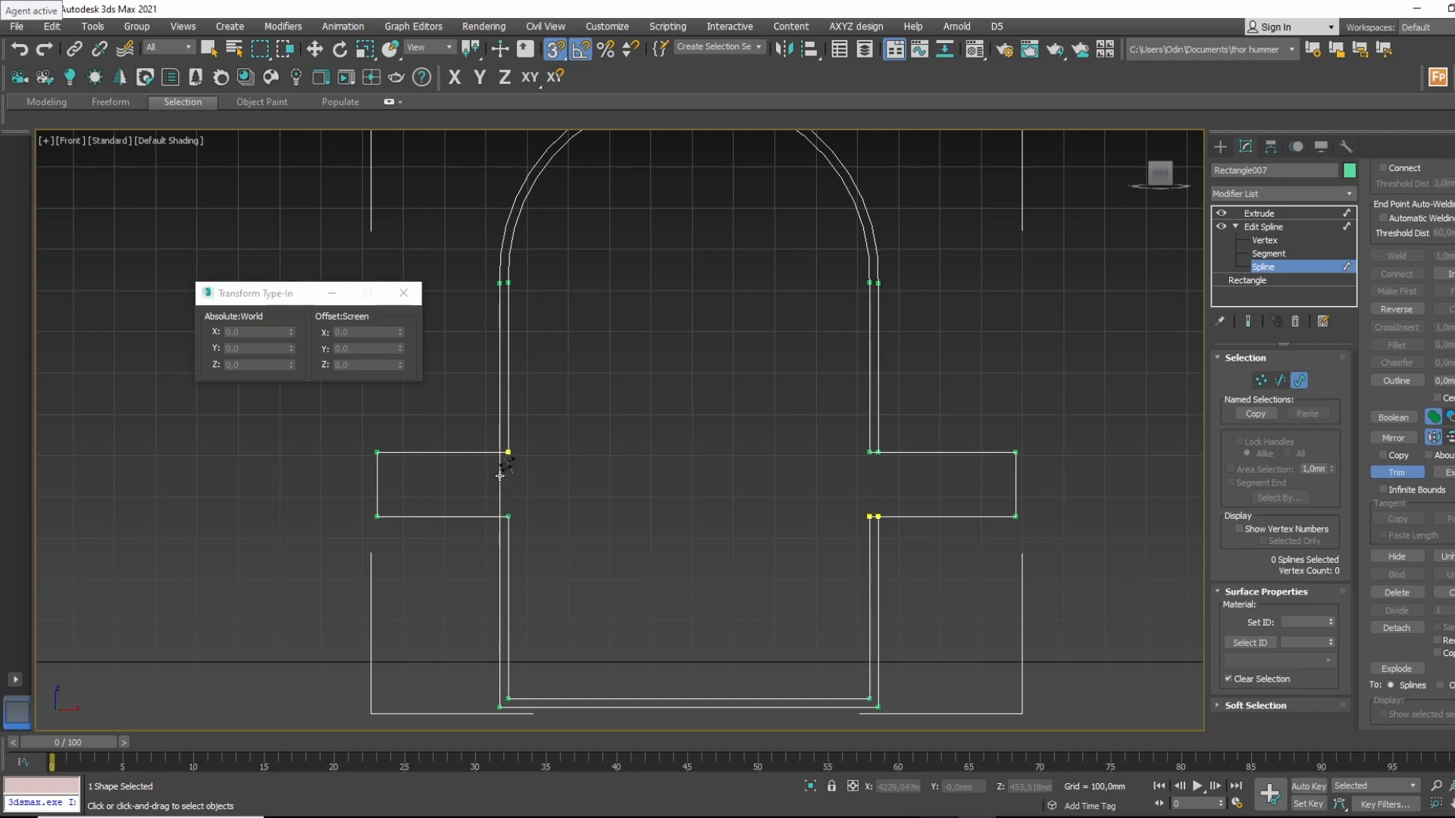
click(505, 485)
key(w)
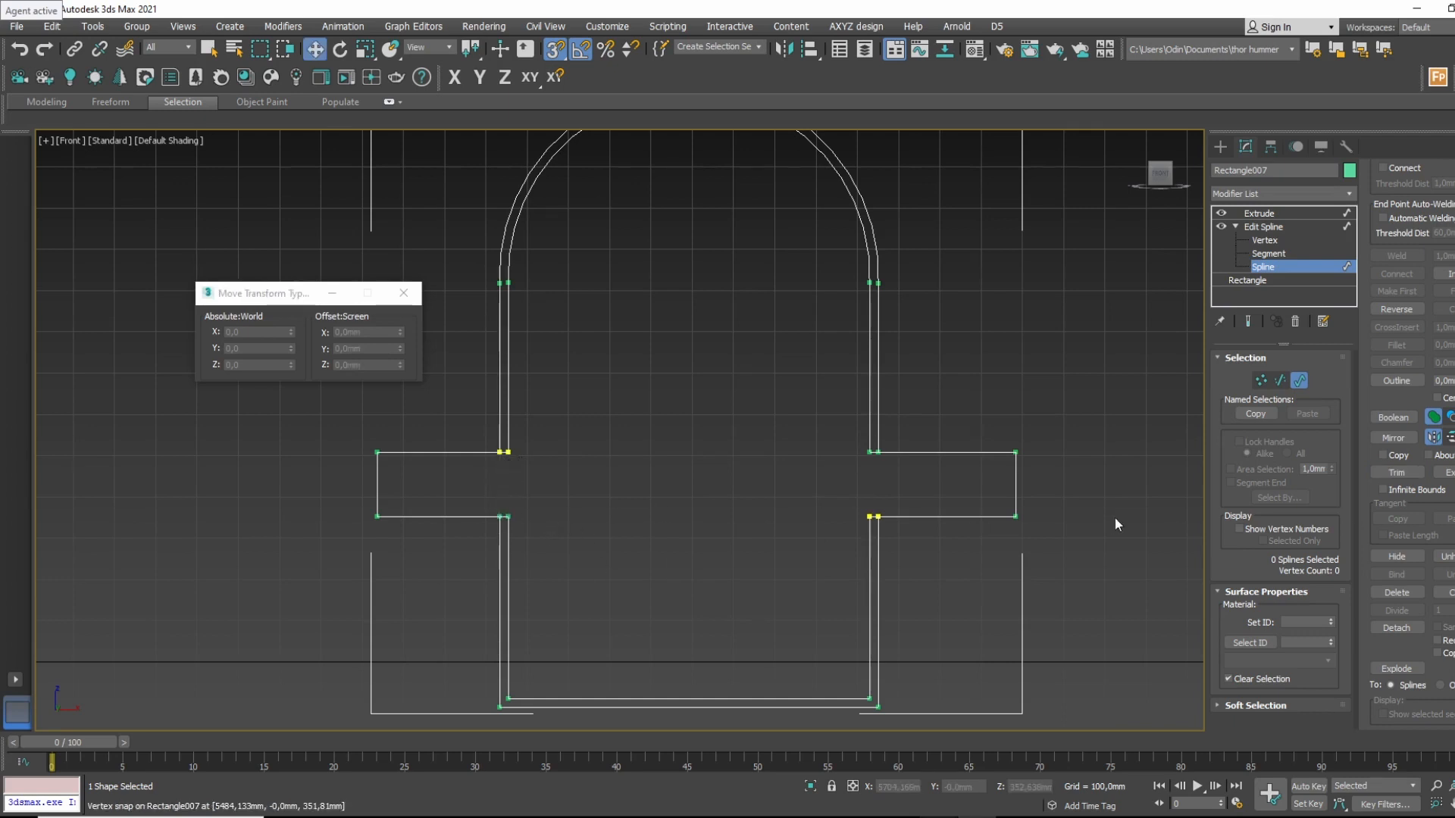
Trim the leftover stub between the two post lines at the upper left arm junction.
scroll(878, 455, up, 5)
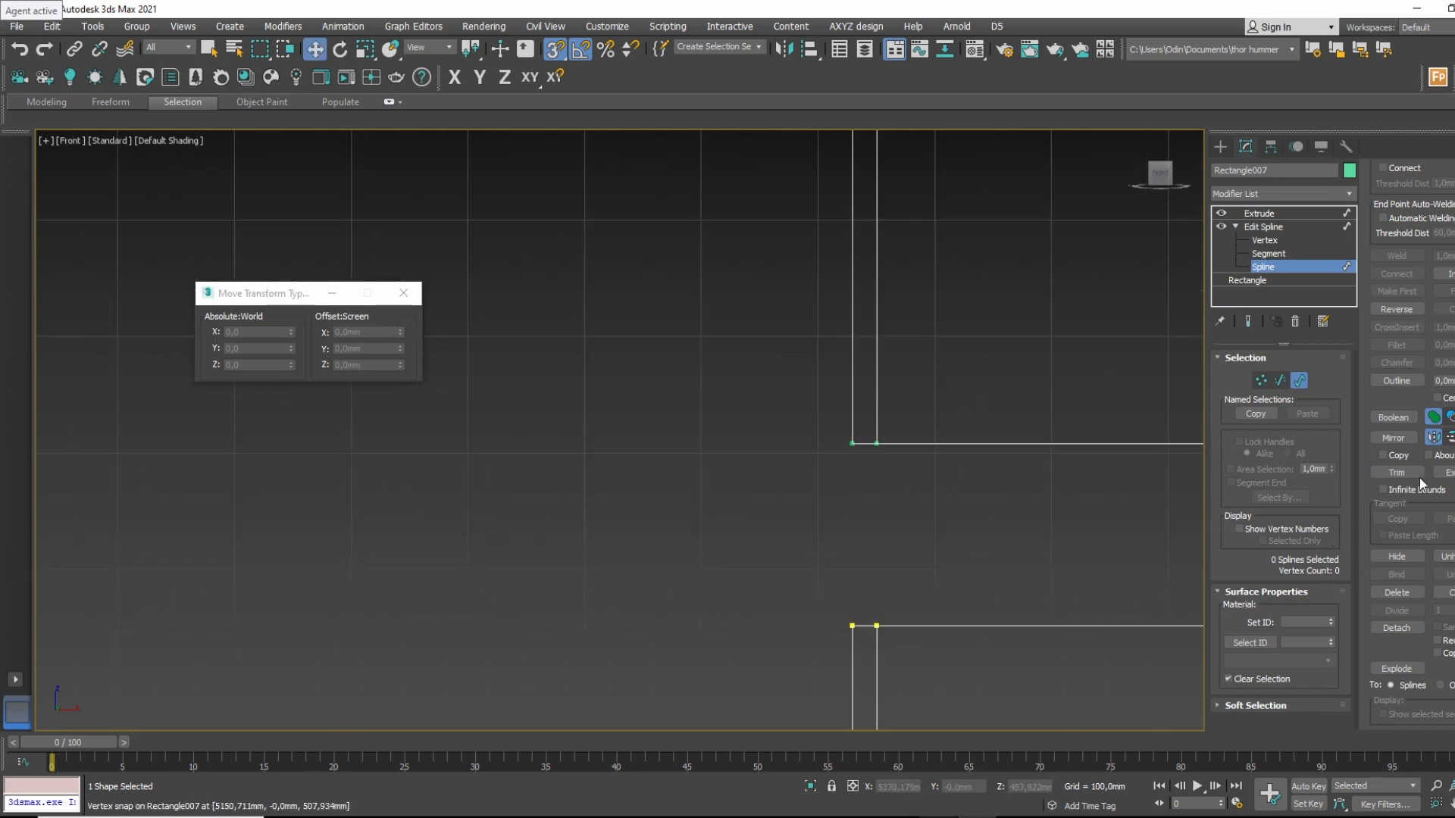
click(1396, 472)
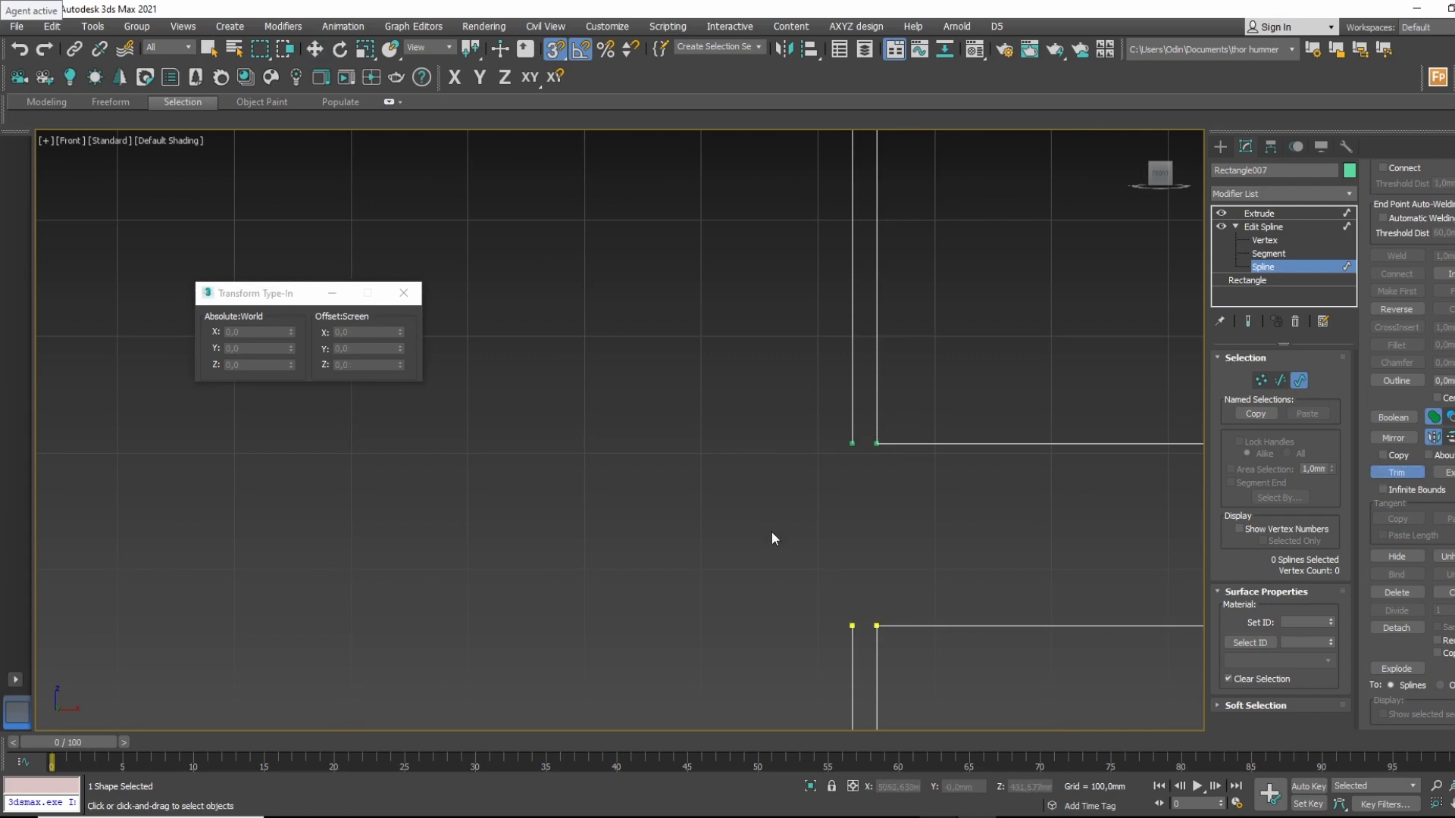
scroll(772, 530, down, 4)
scroll(741, 480, up, 4)
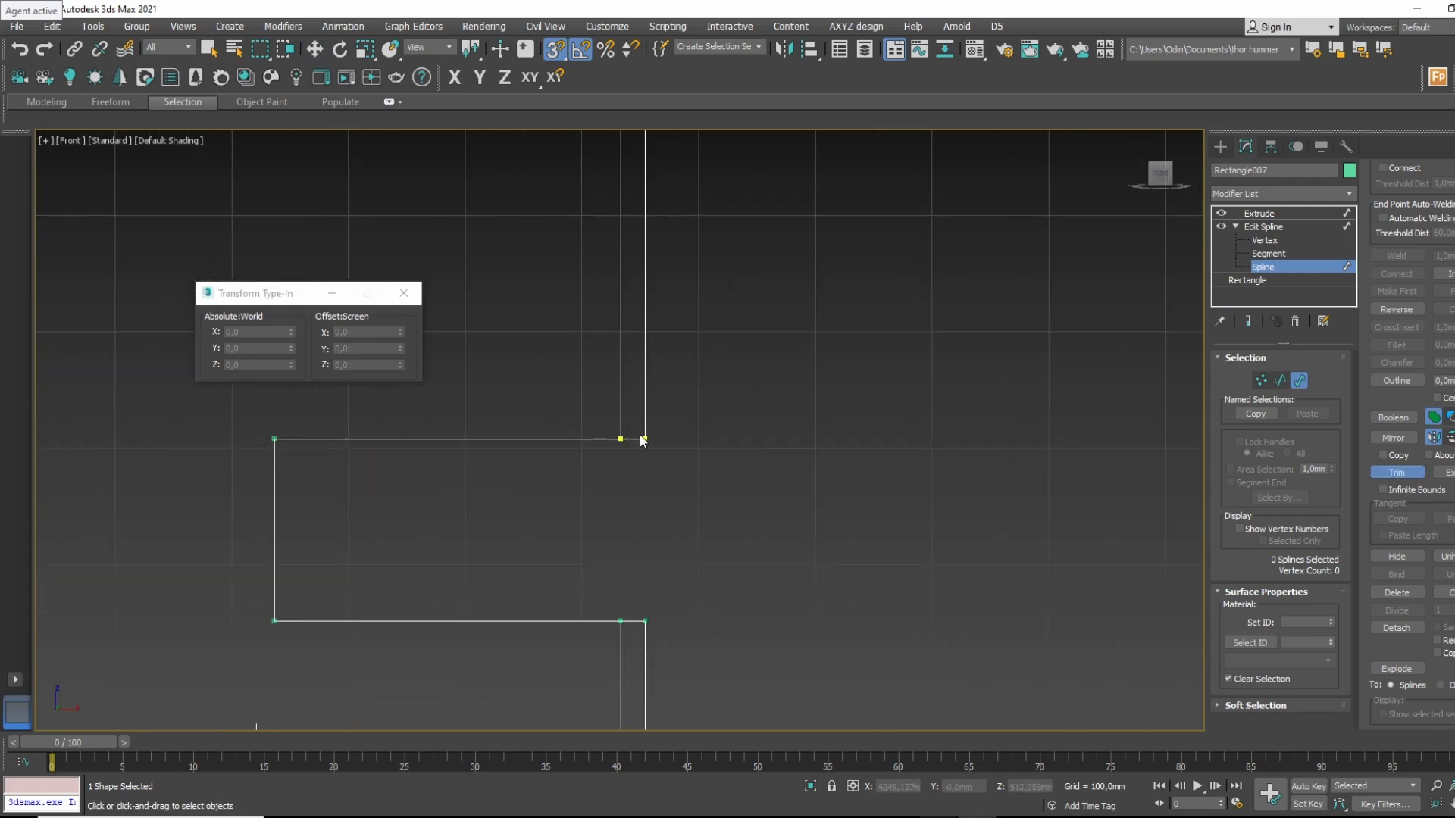
click(638, 439)
key(w)
click(1313, 253)
drag(539, 380, 79, 705)
scroll(575, 507, down, 3)
ctrl+drag(1088, 407, 1213, 621)
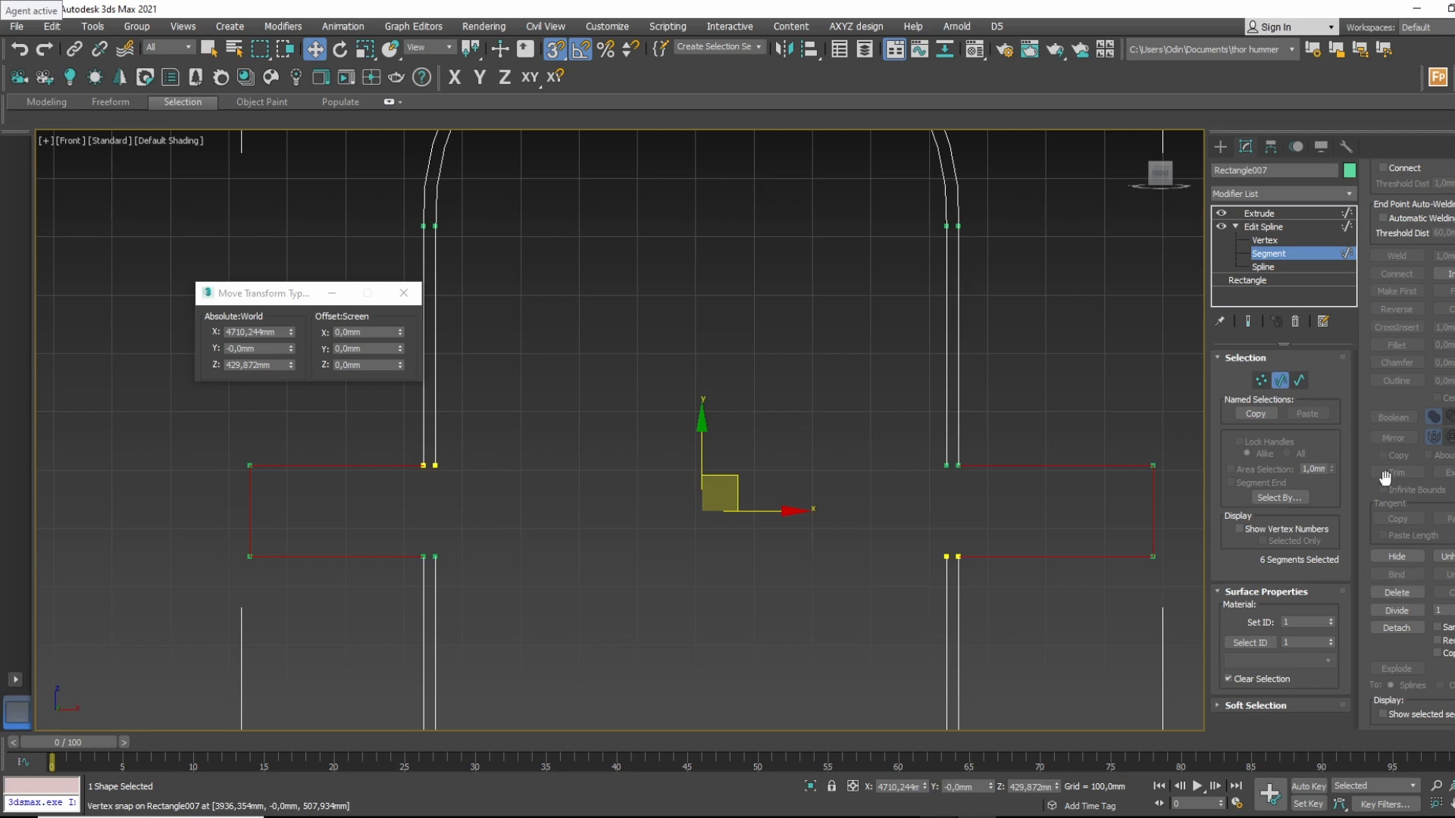
scroll(1384, 398, up, 5)
scroll(1356, 567, down, 5)
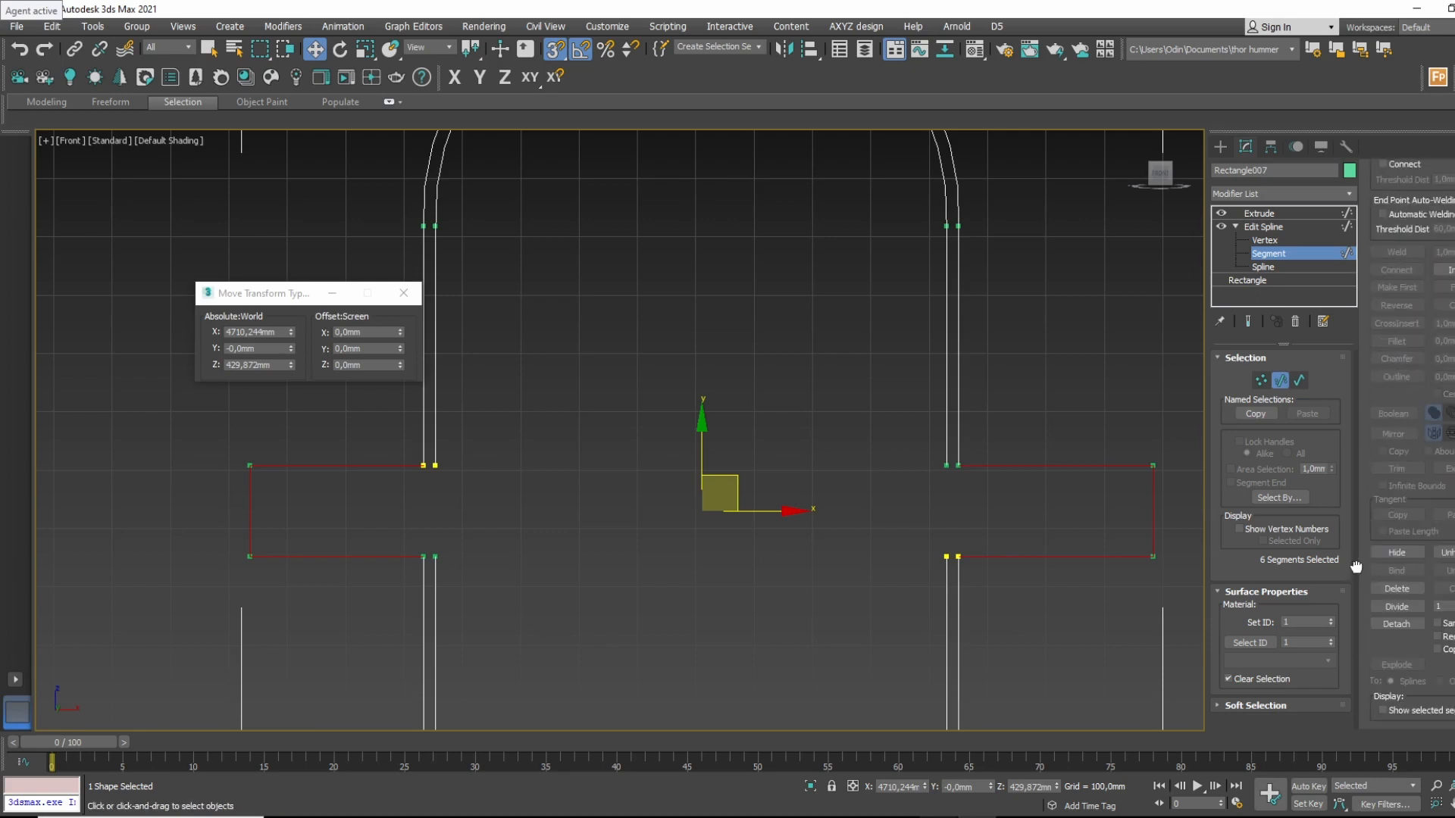
Select the two side arm splines and outline them inward by 20 mm.
click(1303, 267)
drag(1159, 390, 1106, 638)
drag(389, 435, 358, 535)
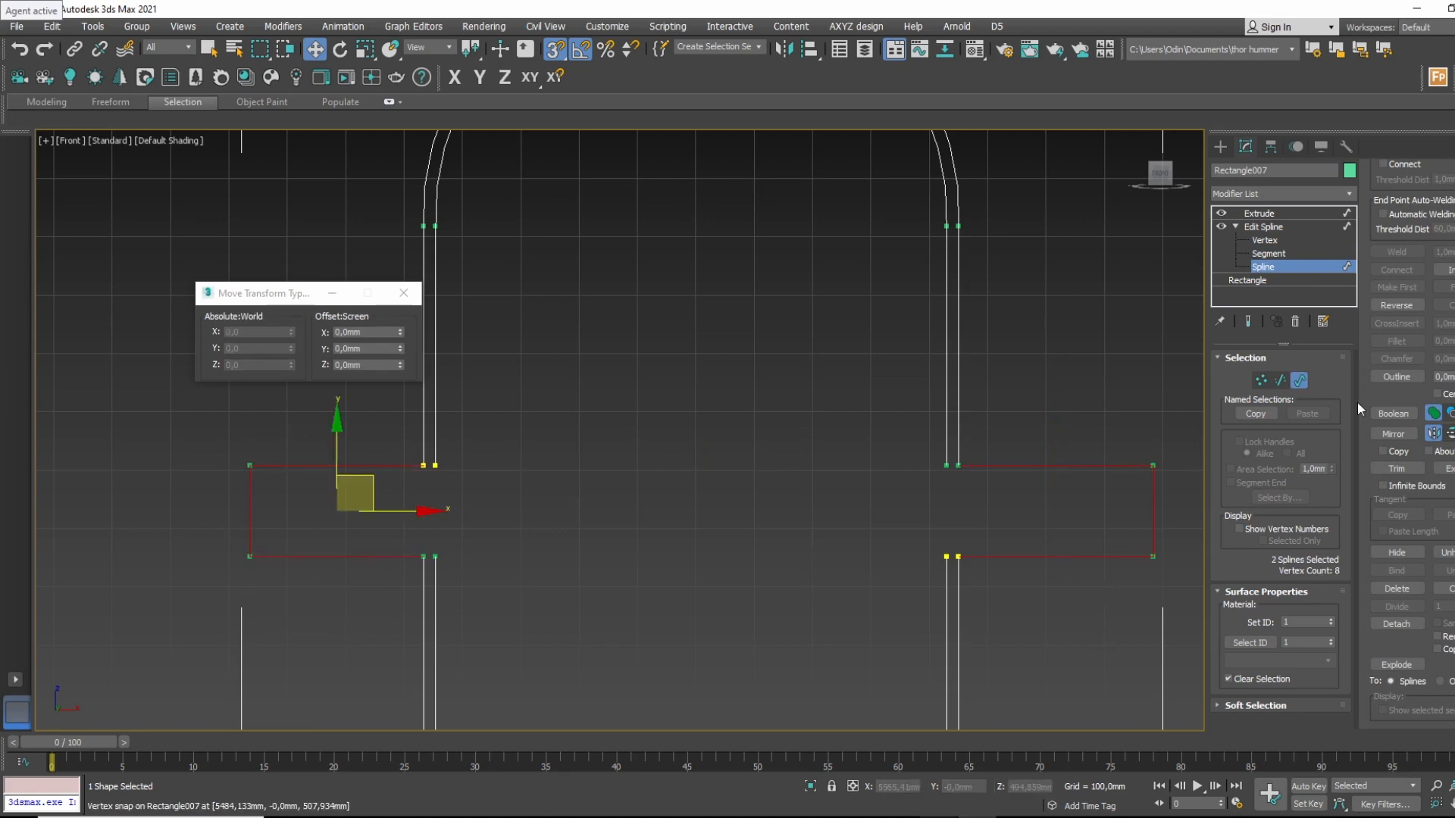
mouse_move(1454, 377)
mouse_down()
mouse_move(1454, 389)
mouse_move(1454, 363)
mouse_up()
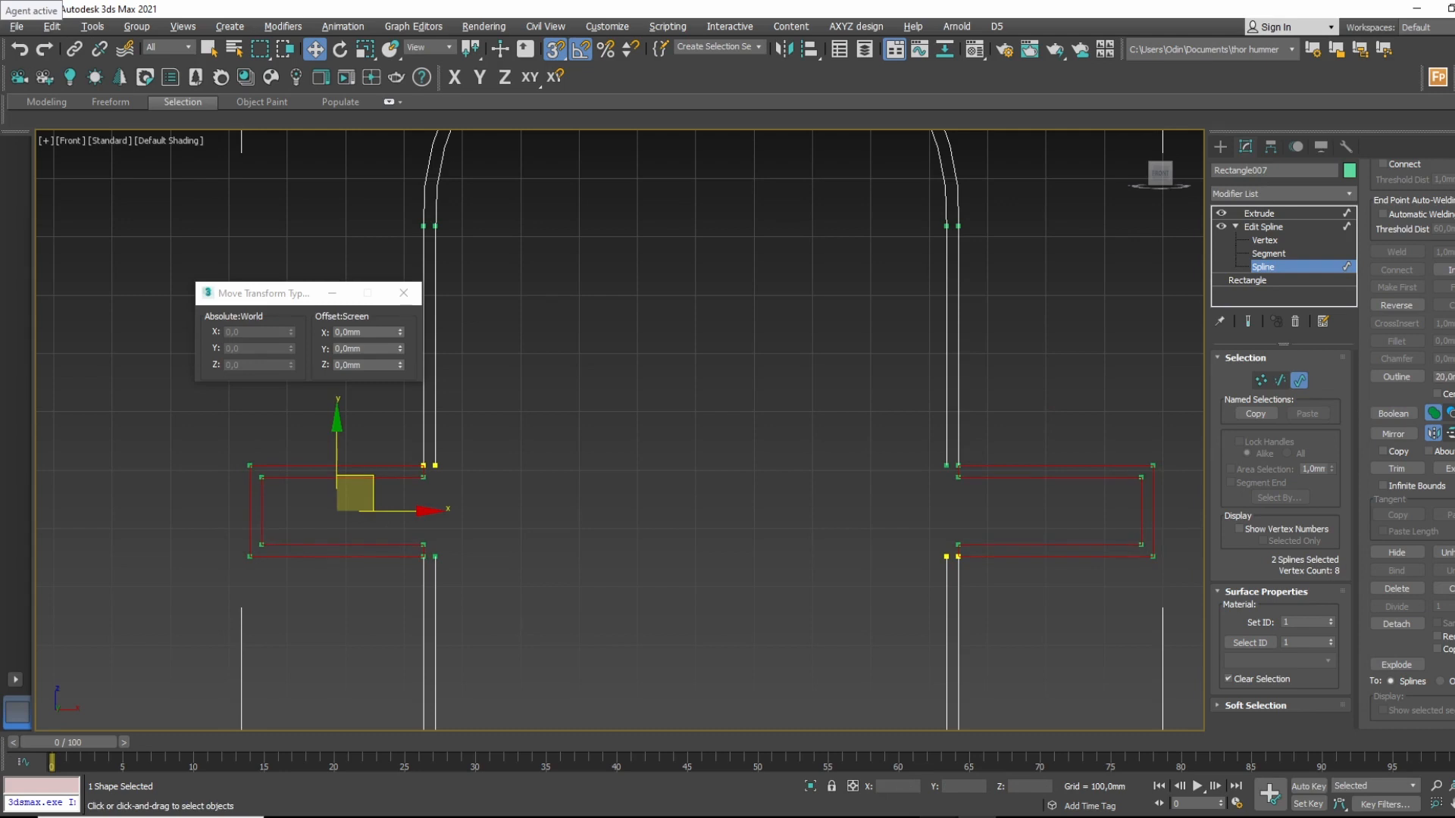
Delete the two short segments that close the right arm's outline at the frame post.
scroll(920, 439, up, 4)
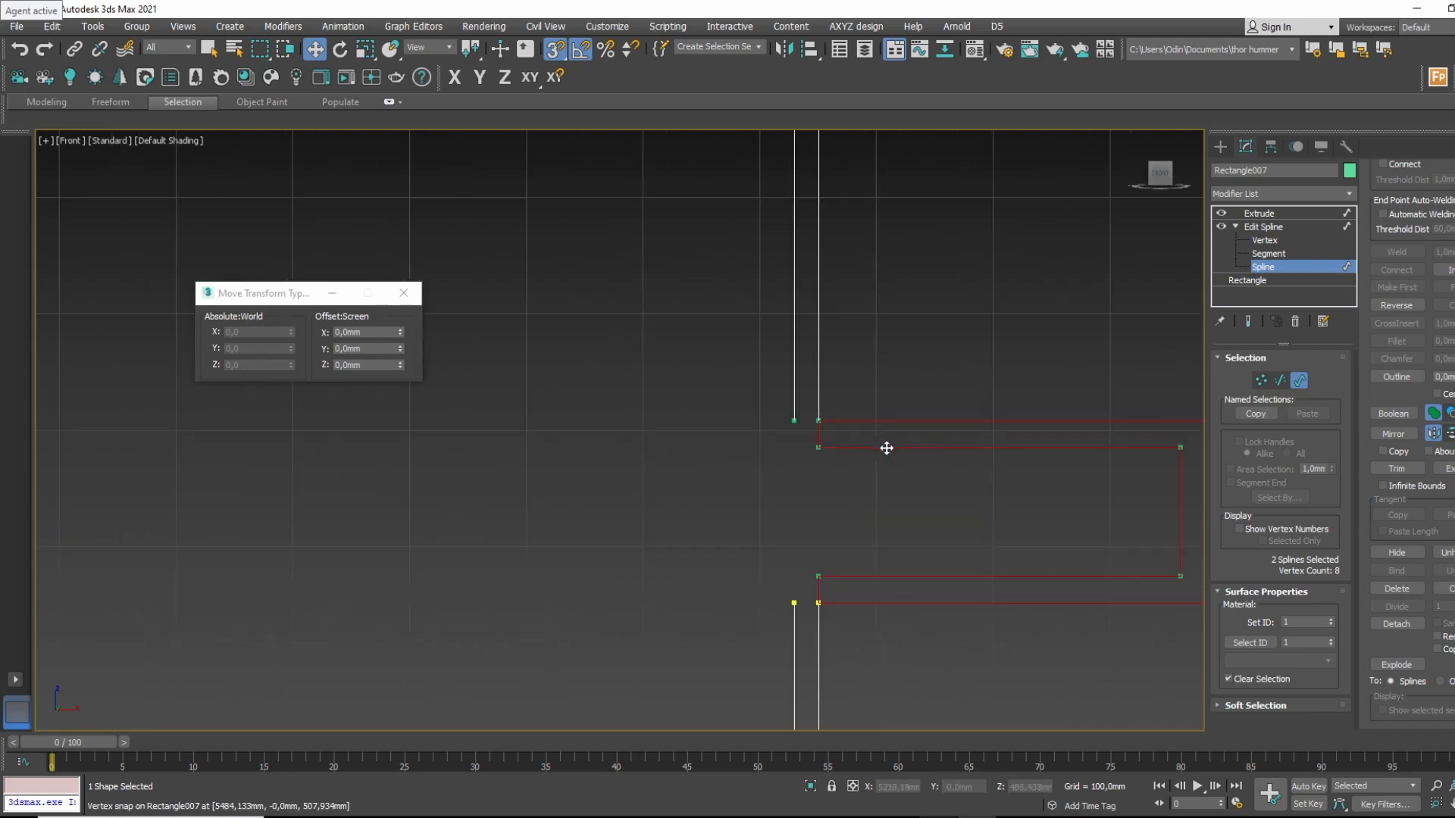
click(807, 453)
click(1268, 253)
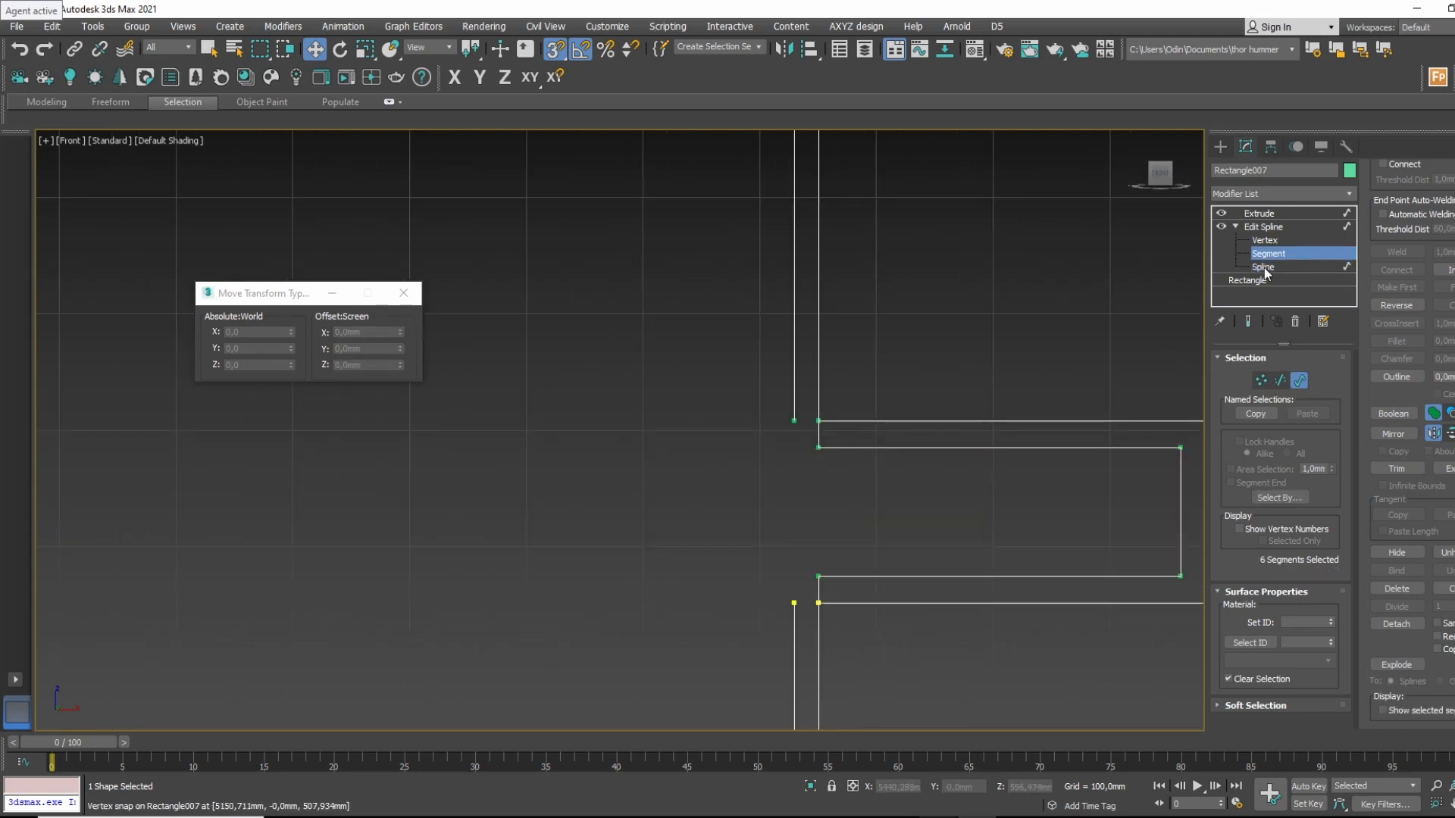
click(816, 438)
click(819, 436)
ctrl+click(817, 593)
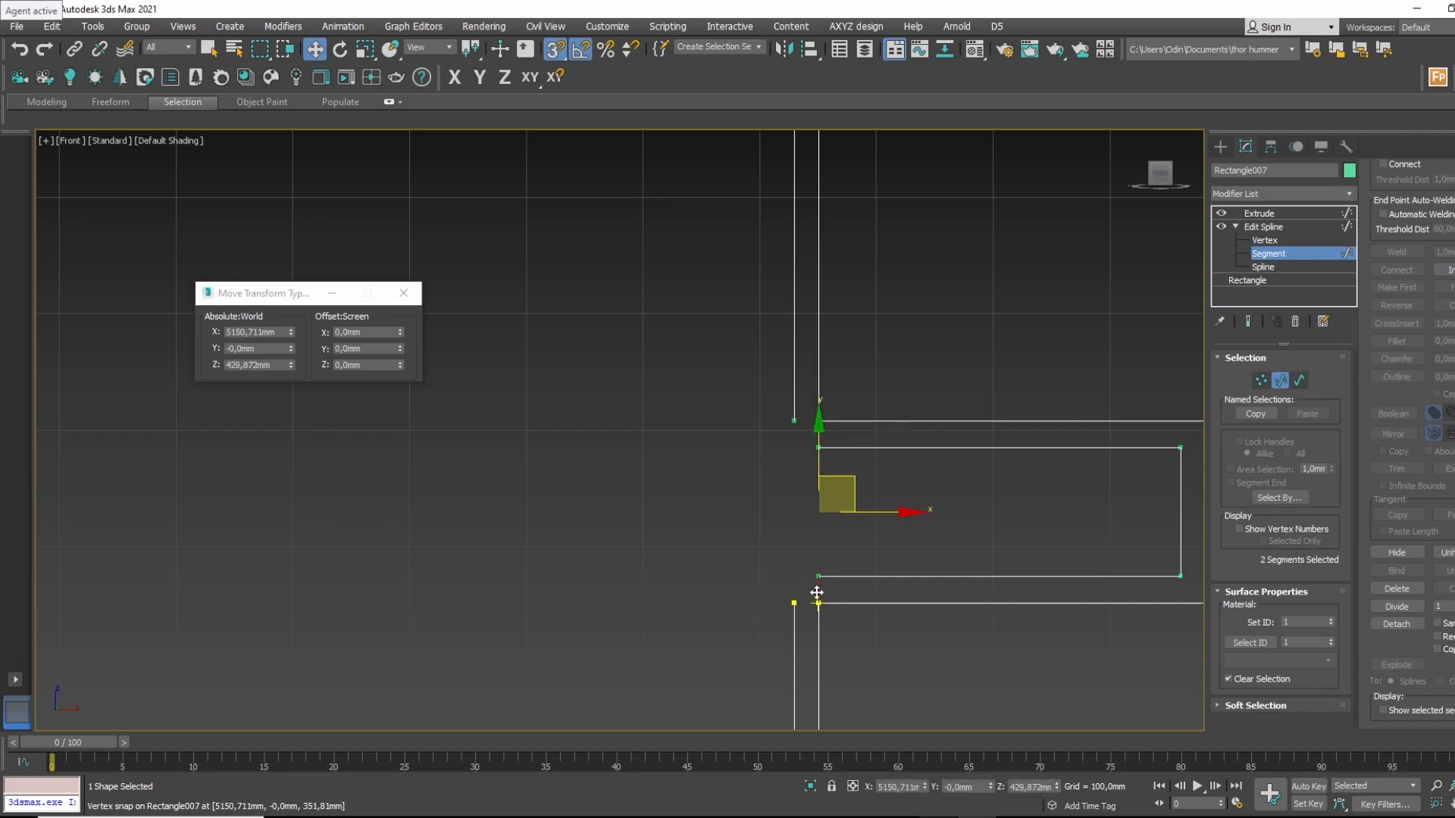
key(Delete)
Move the right arm's two inner end vertices horizontally to the post's inner line with snapping turned off.
click(1282, 239)
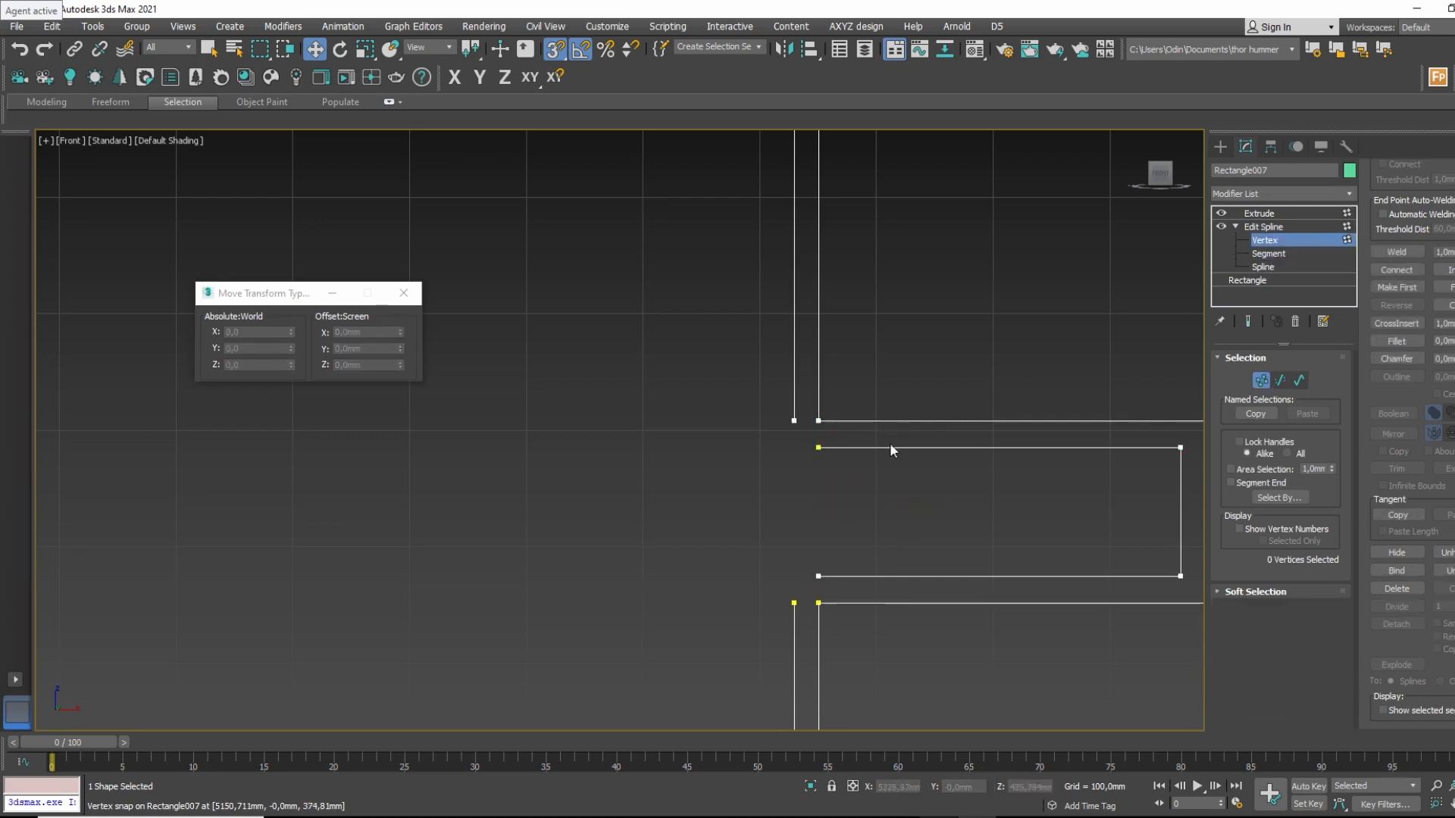
drag(852, 436, 800, 464)
ctrl+drag(840, 569, 791, 595)
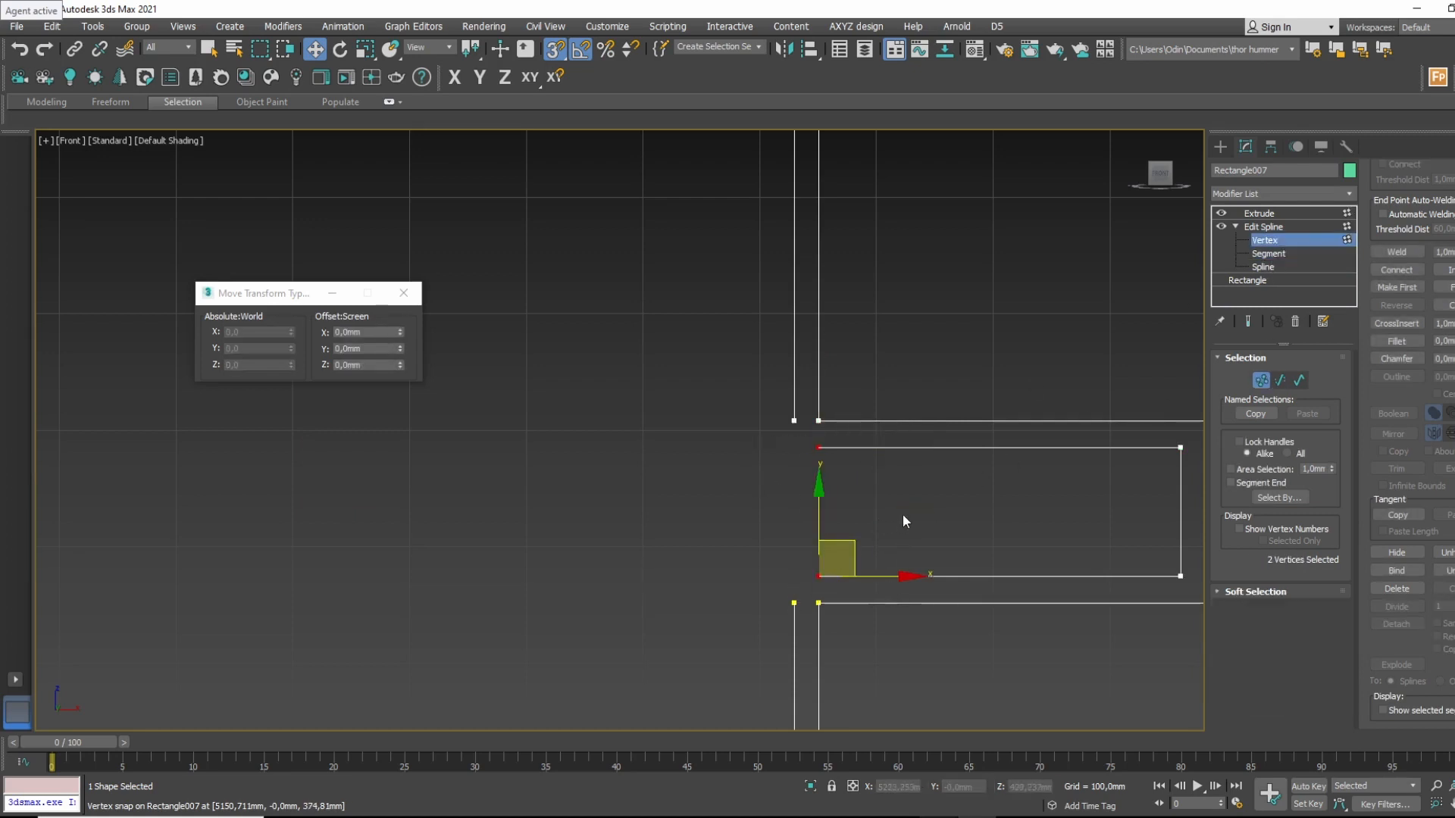
drag(853, 549, 796, 578)
ctrl+drag(854, 438, 800, 462)
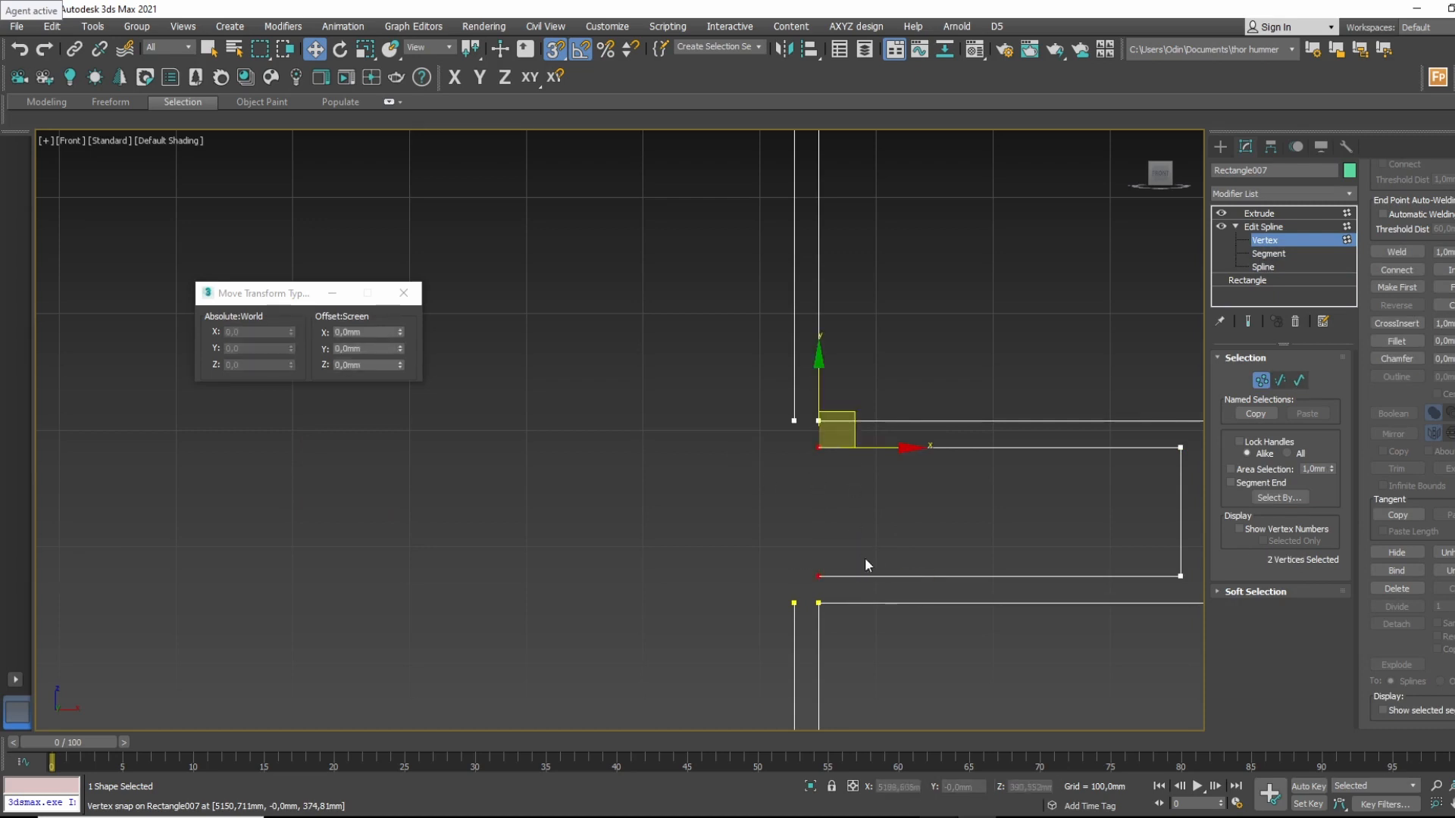
drag(890, 457, 784, 453)
key(ctrl+z)
click(558, 51)
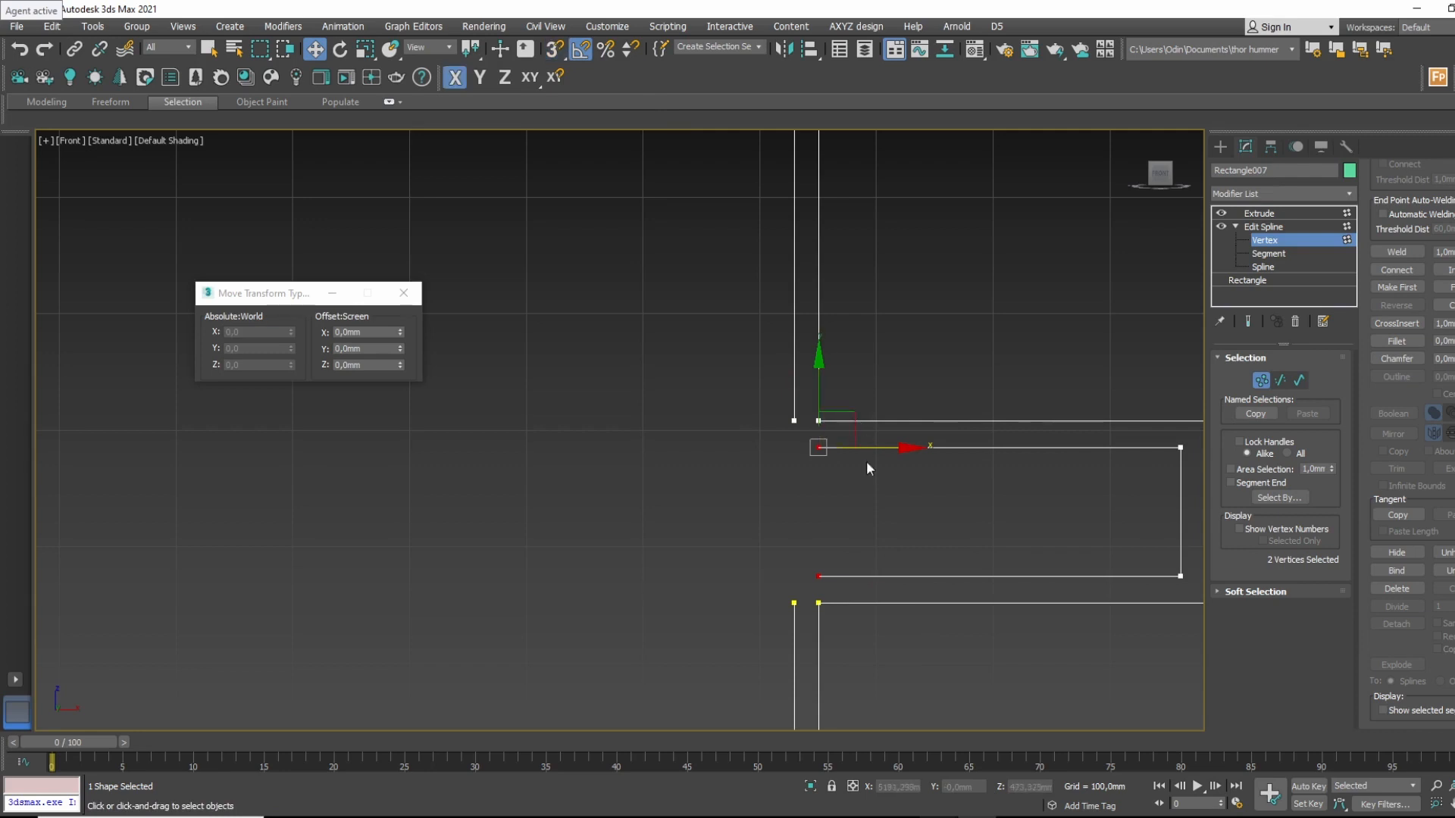
drag(879, 447, 854, 448)
Shift the two inner end vertices back between the post's two lines and turn snapping on again.
scroll(834, 464, up, 5)
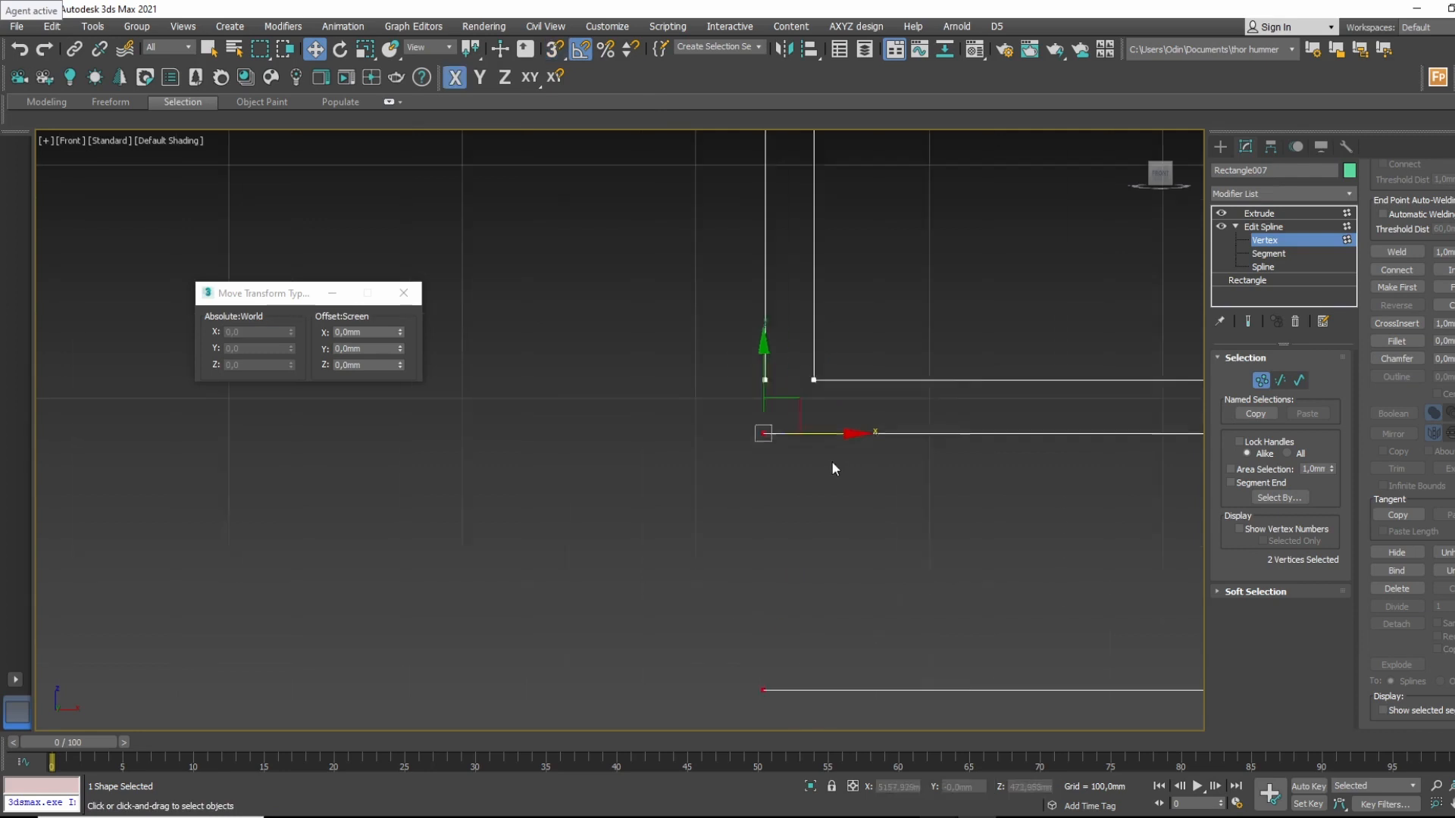
middle_drag(793, 423, 741, 259)
drag(748, 236, 856, 237)
click(556, 53)
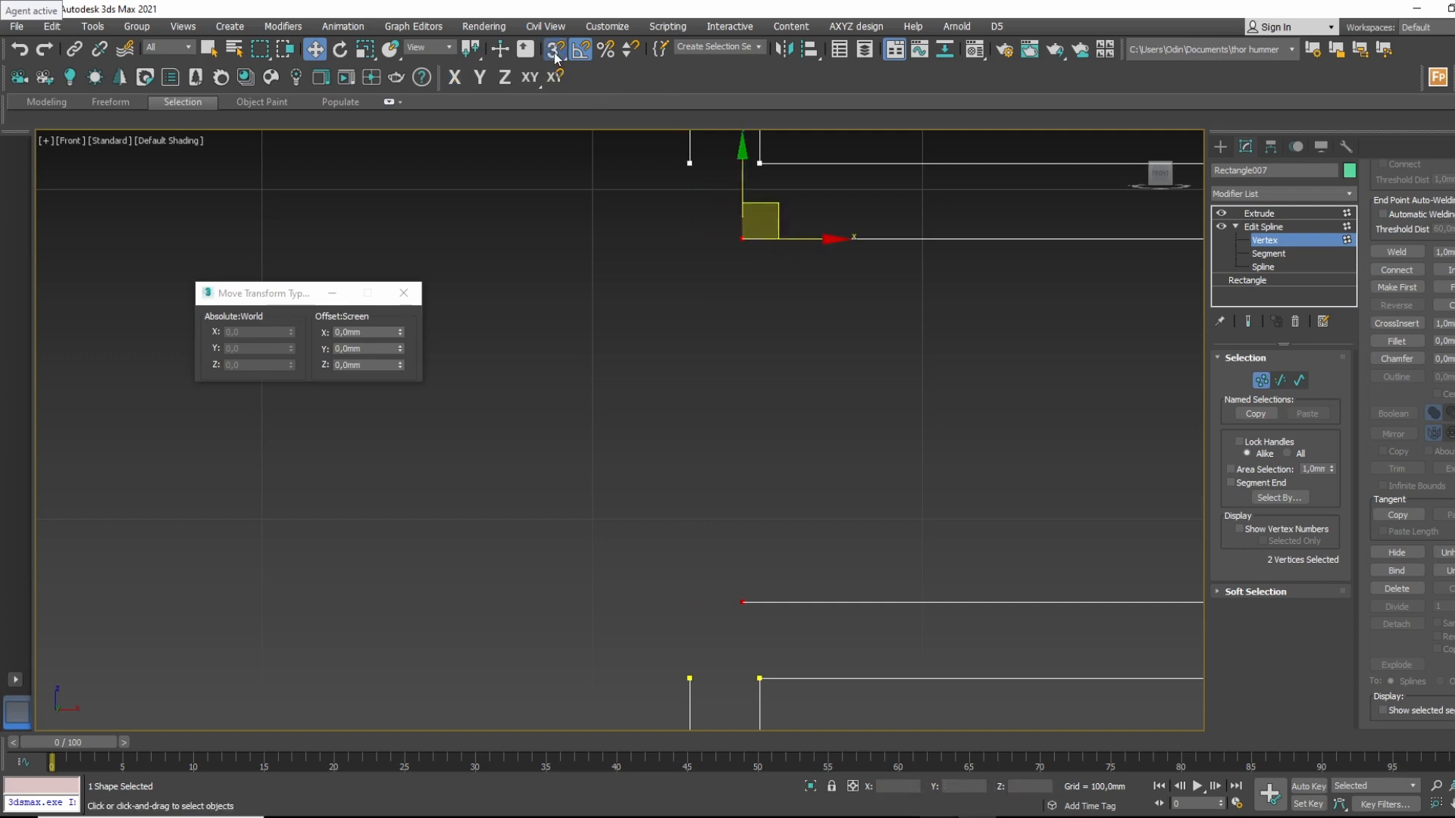
Enable axis constraints for snapping and try to move the two inner end vertices toward the post's inner line.
middle_drag(661, 133, 665, 278)
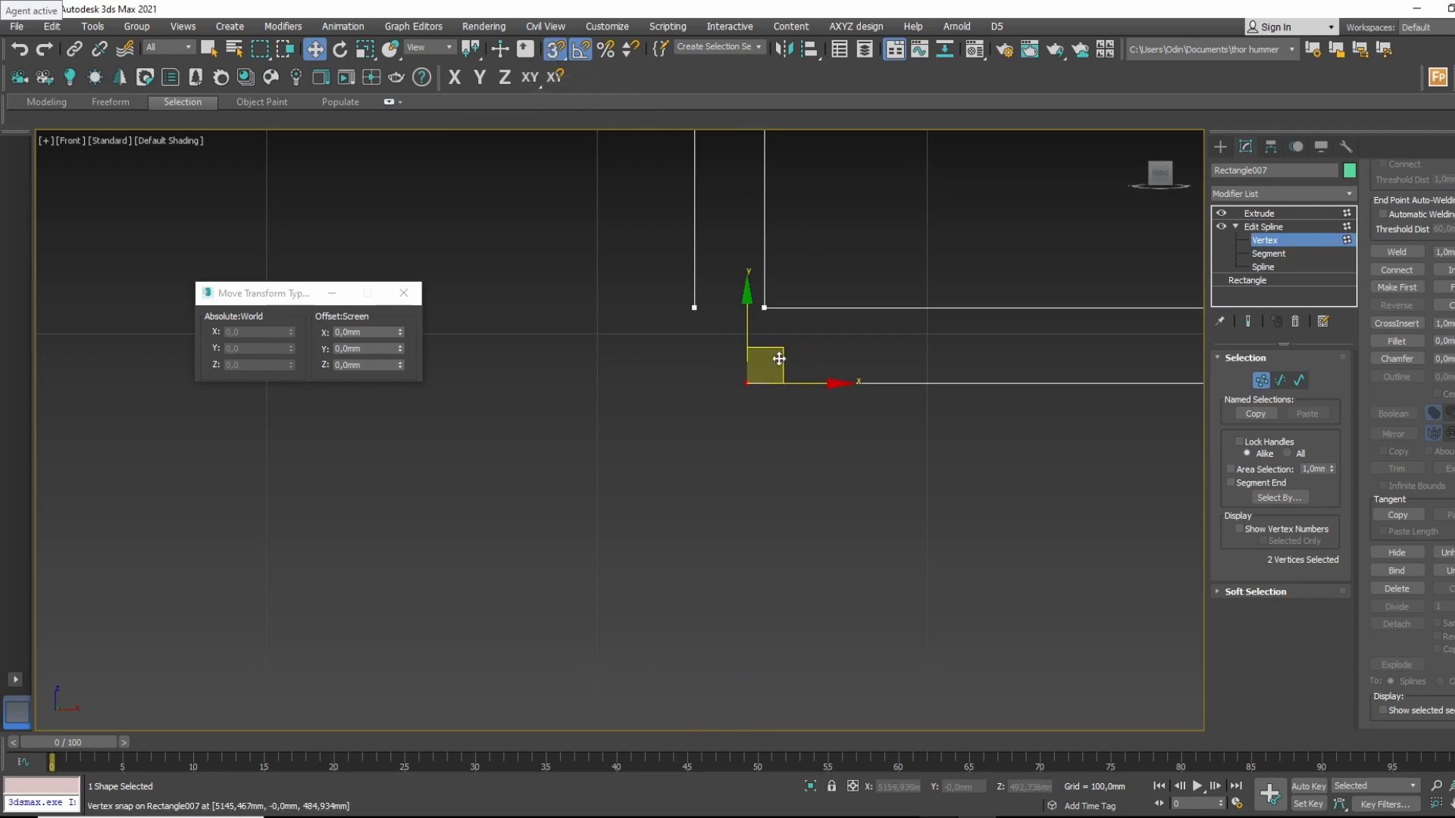
drag(779, 358, 773, 416)
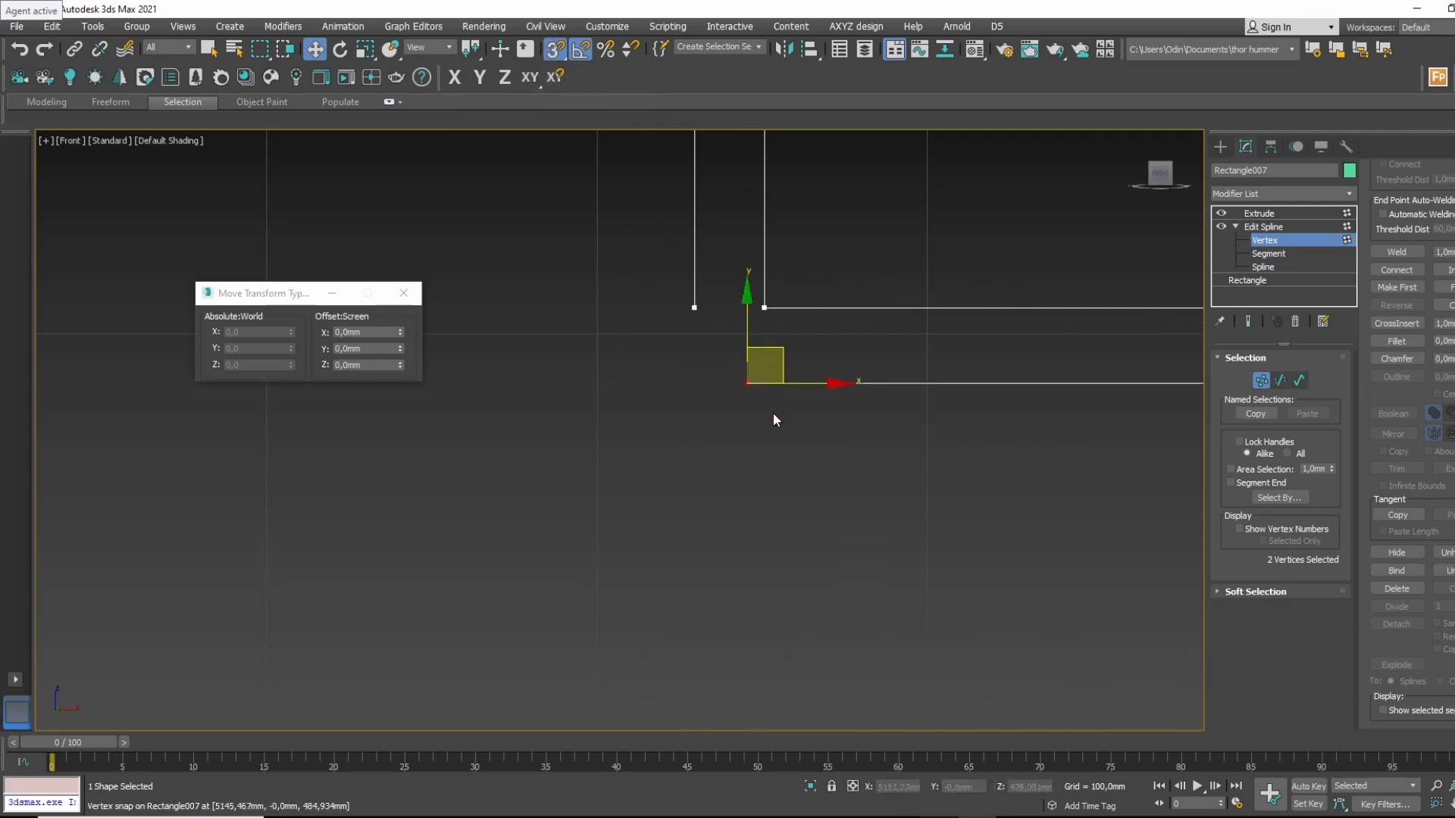
click(556, 78)
drag(773, 355, 708, 365)
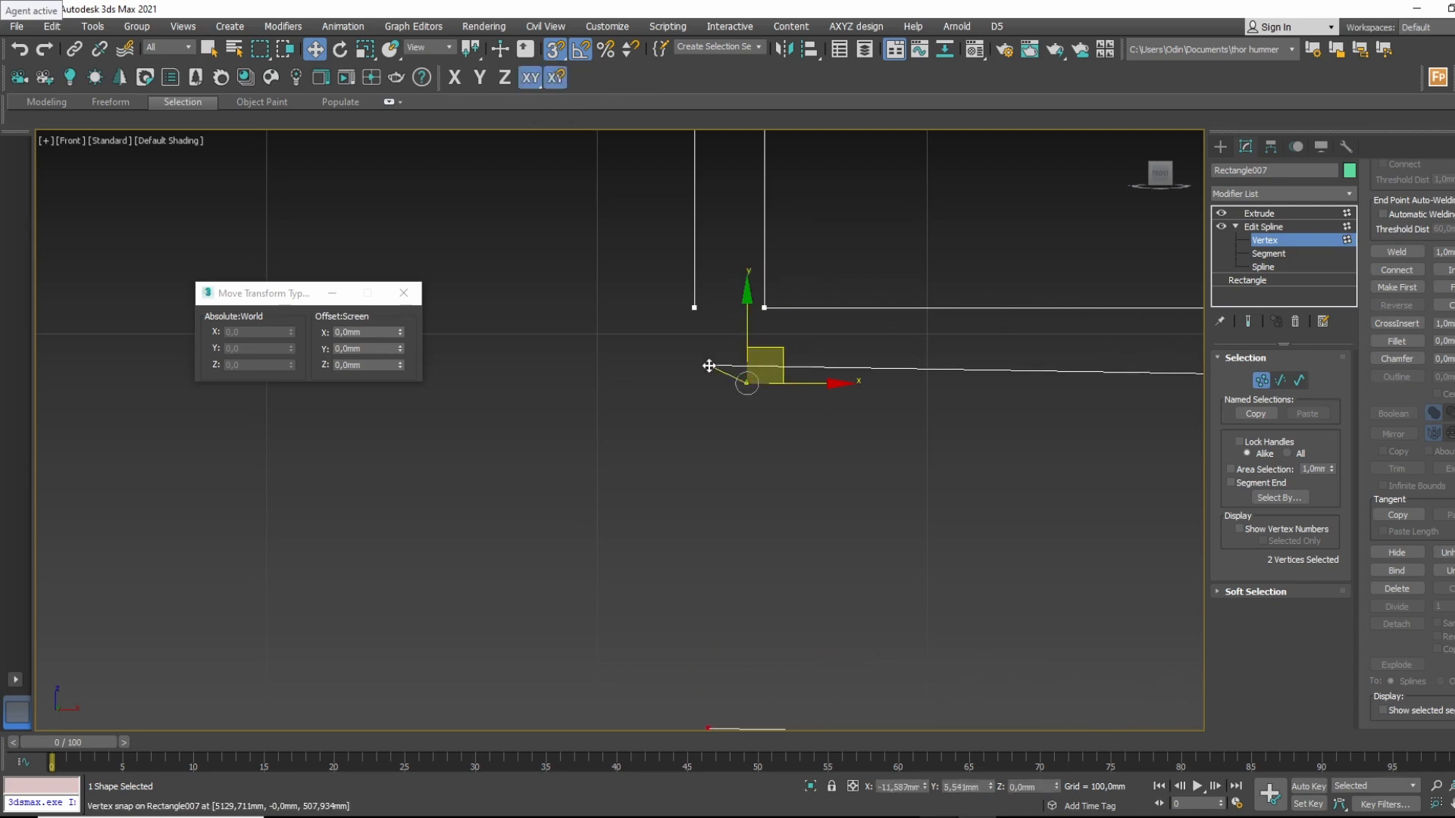
key(ctrl+z)
Constrain movement to the X axis and try to snap the right arm's upper inner end vertex to the post.
click(481, 79)
click(457, 79)
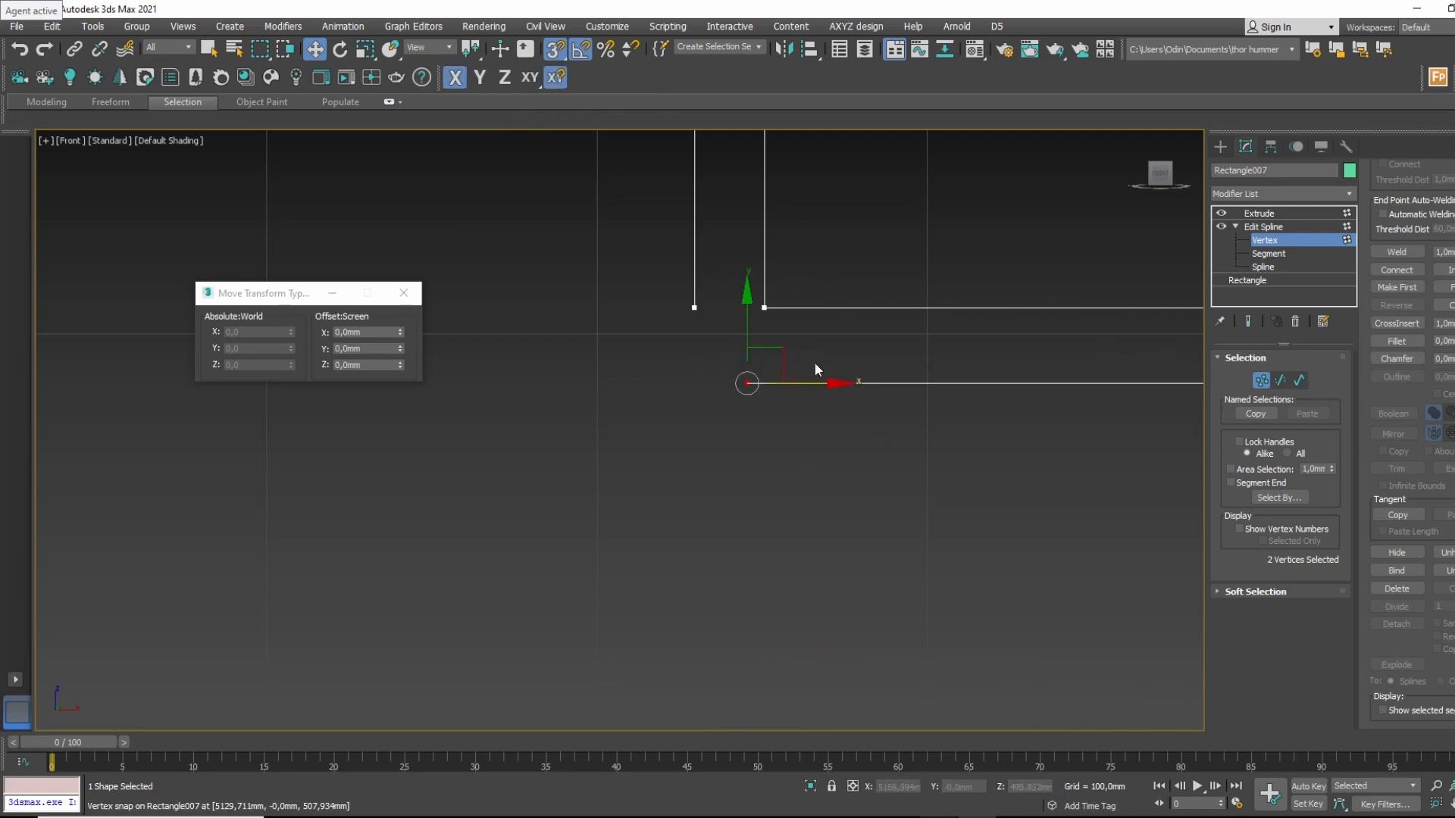
click(777, 353)
drag(774, 353, 735, 404)
scroll(758, 402, down, 3)
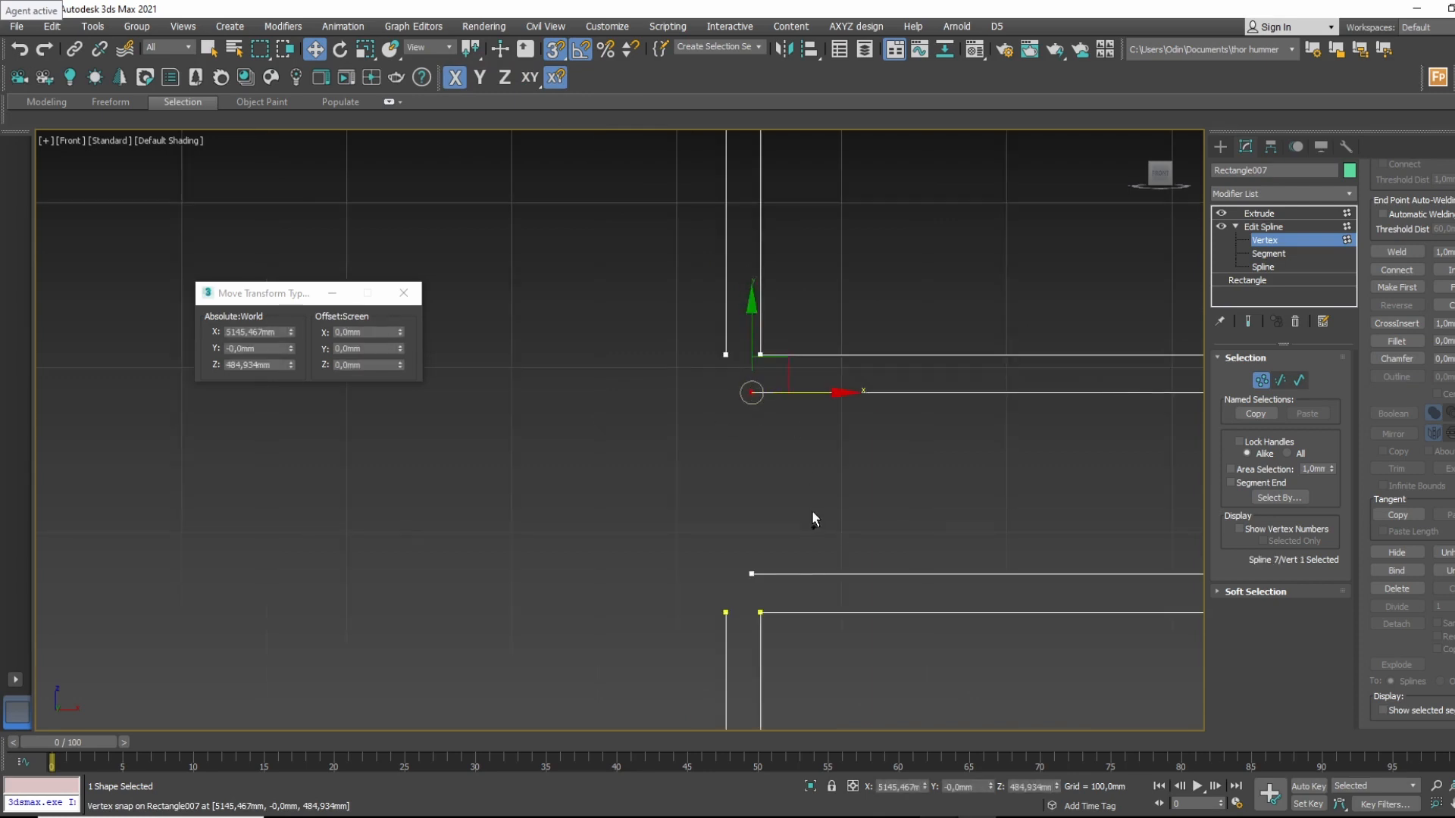
Try to snap the right arm's lower inner end vertex toward the post, undo the move, and keep both inner end vertices selected.
drag(799, 535, 742, 609)
mouse_move(773, 553)
mouse_down()
mouse_move(780, 510)
mouse_move(747, 542)
mouse_up()
key(ctrl+z)
scroll(788, 426, up, 2)
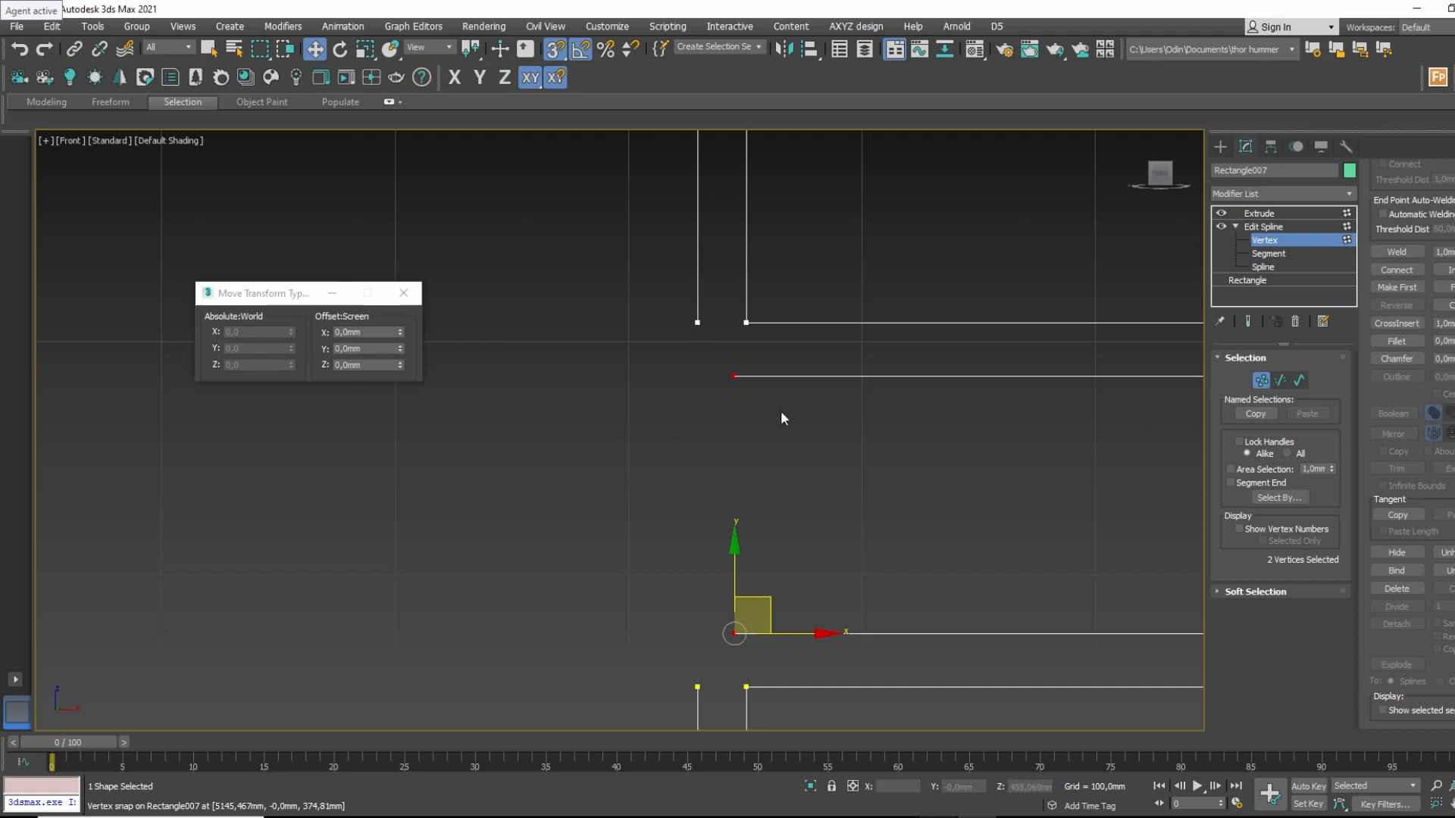
Move the right arm's two inner end vertices along X to snap in line with the arch's inner vertical line.
click(455, 78)
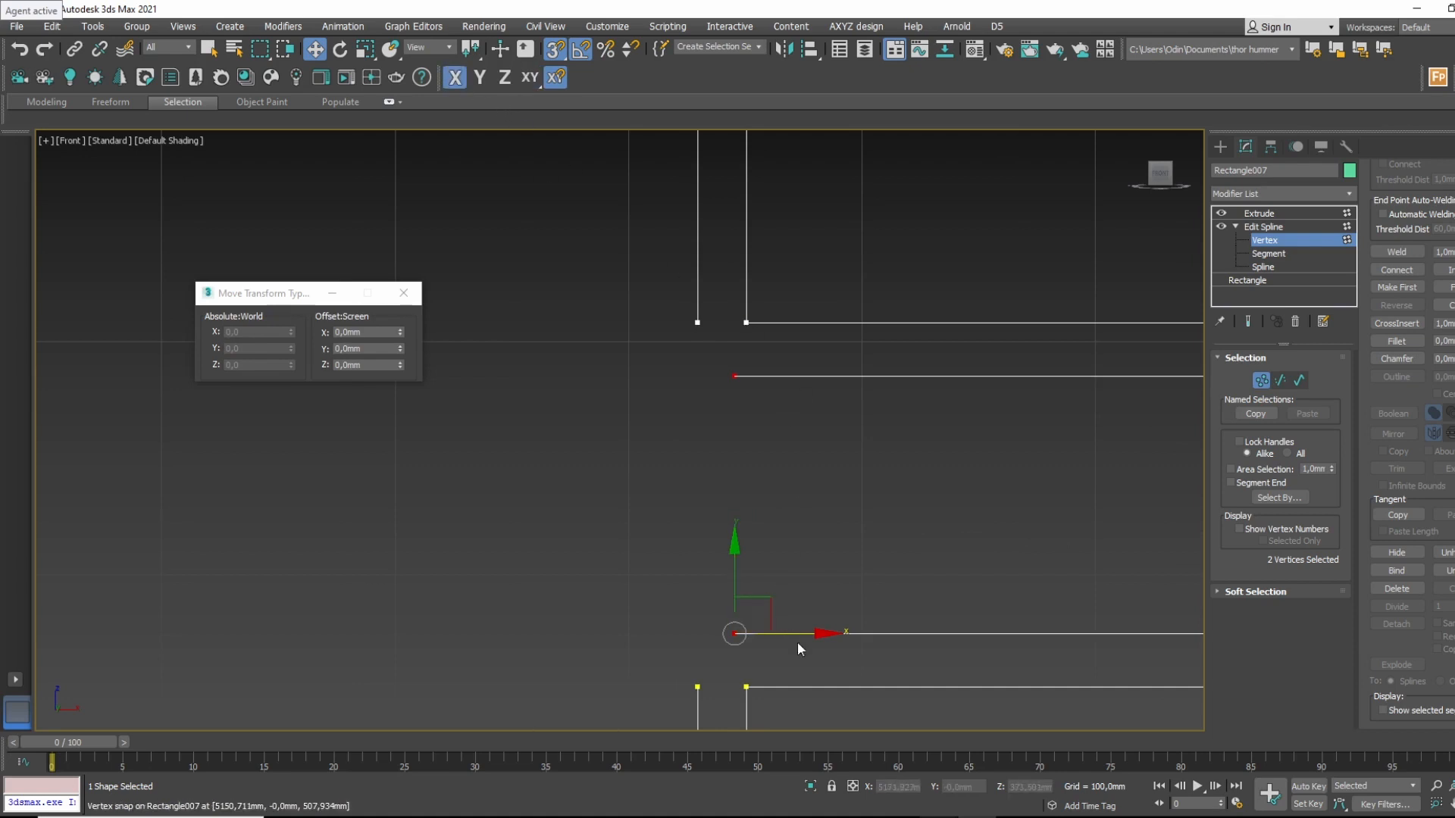
drag(811, 631, 701, 324)
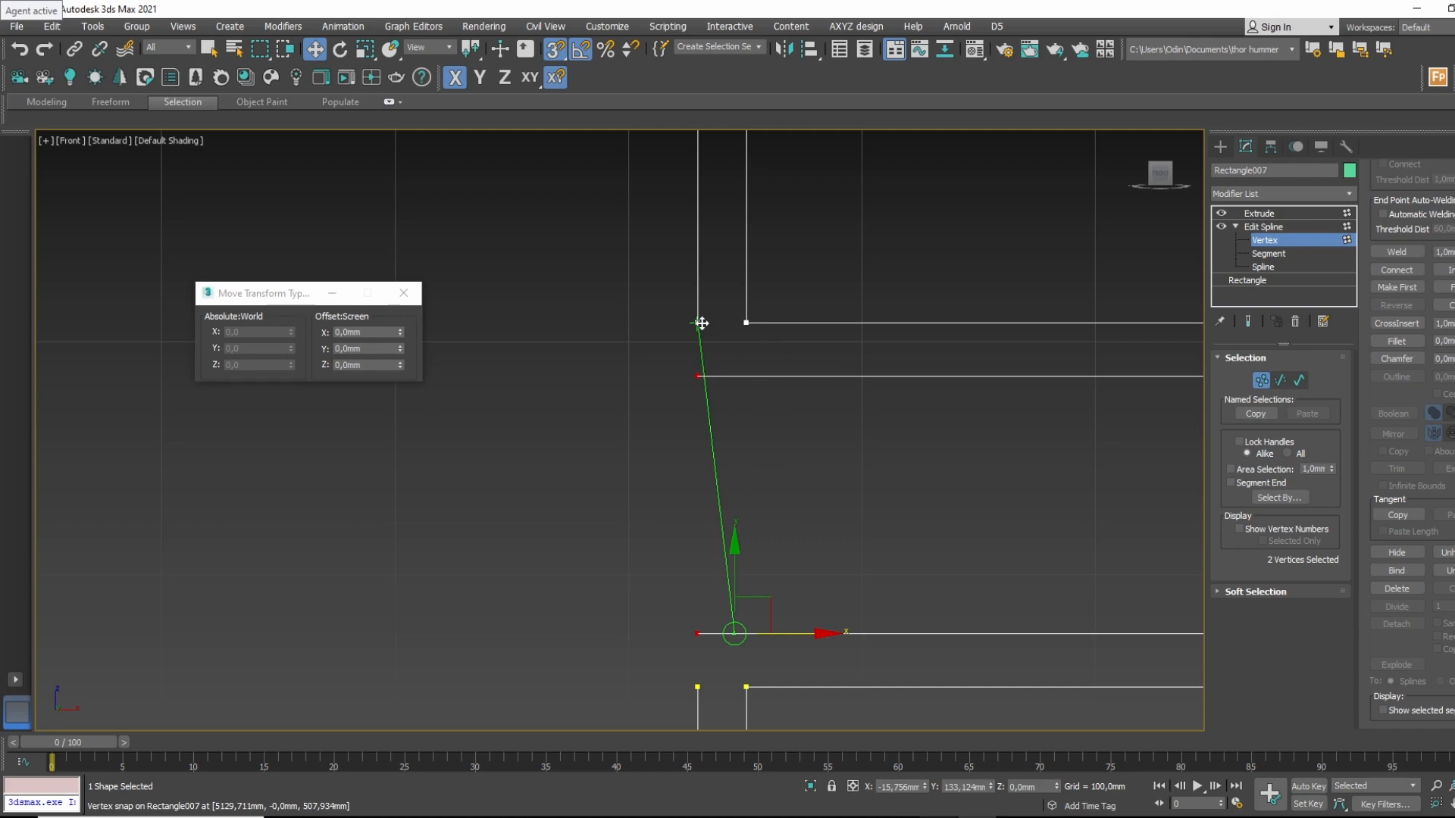
drag(702, 324, 701, 324)
click(827, 410)
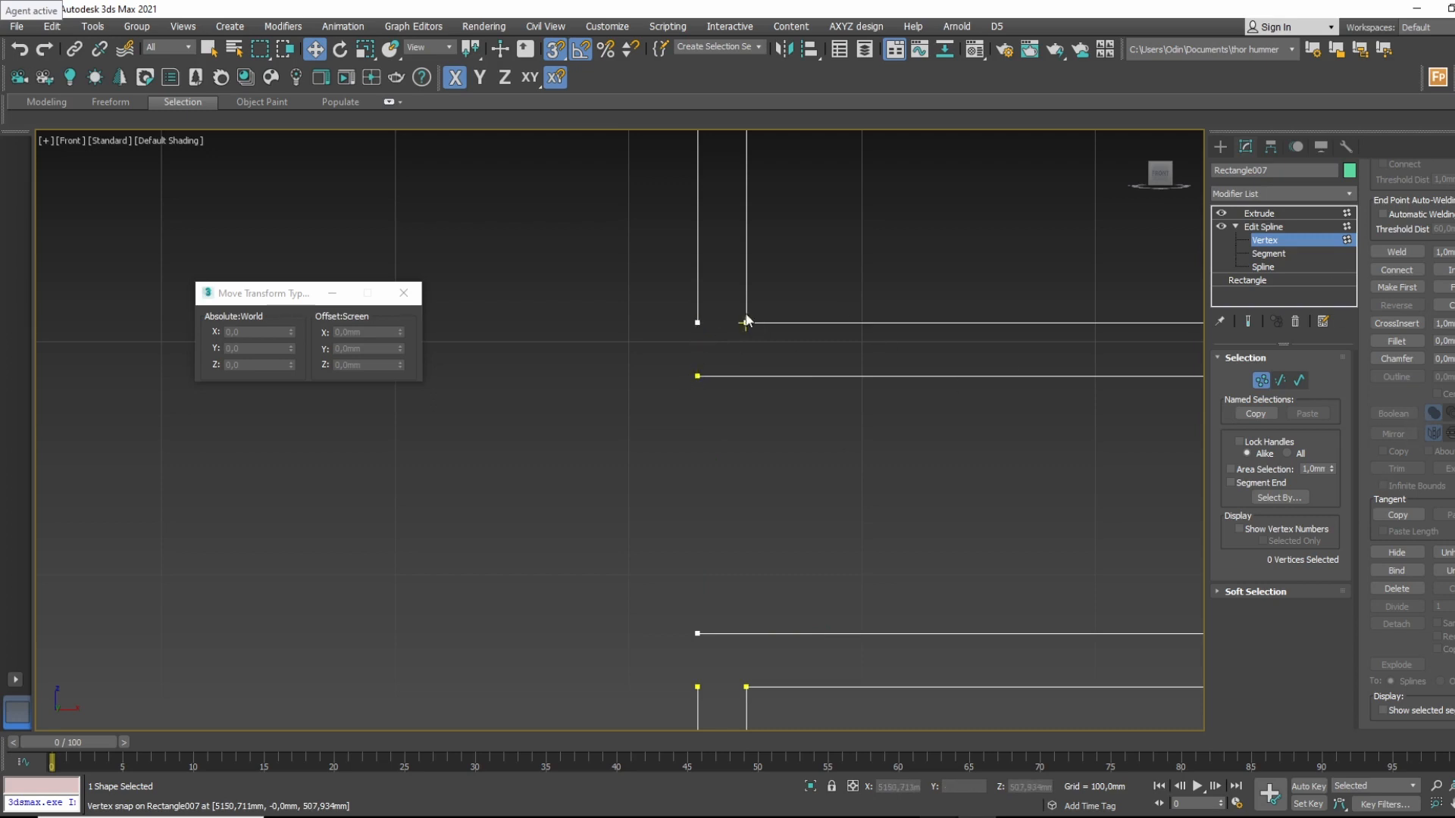
Snap the inner outline's open ends vertically onto the right arm's inner end vertices and weld the overlapping pairs.
click(698, 322)
drag(693, 317, 697, 374)
middle_drag(738, 513, 732, 407)
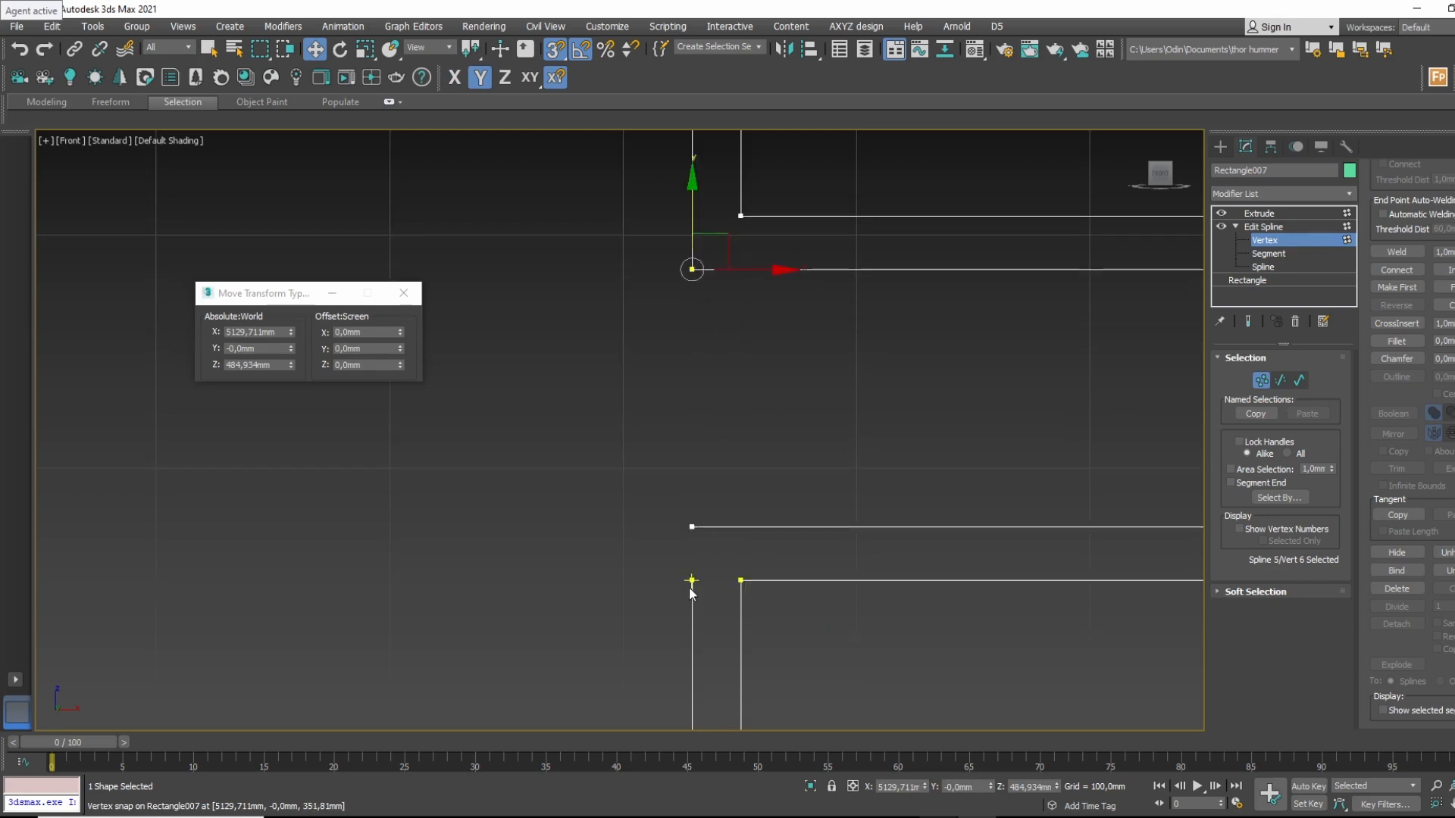
drag(691, 581, 692, 527)
drag(719, 238, 632, 523)
click(1397, 251)
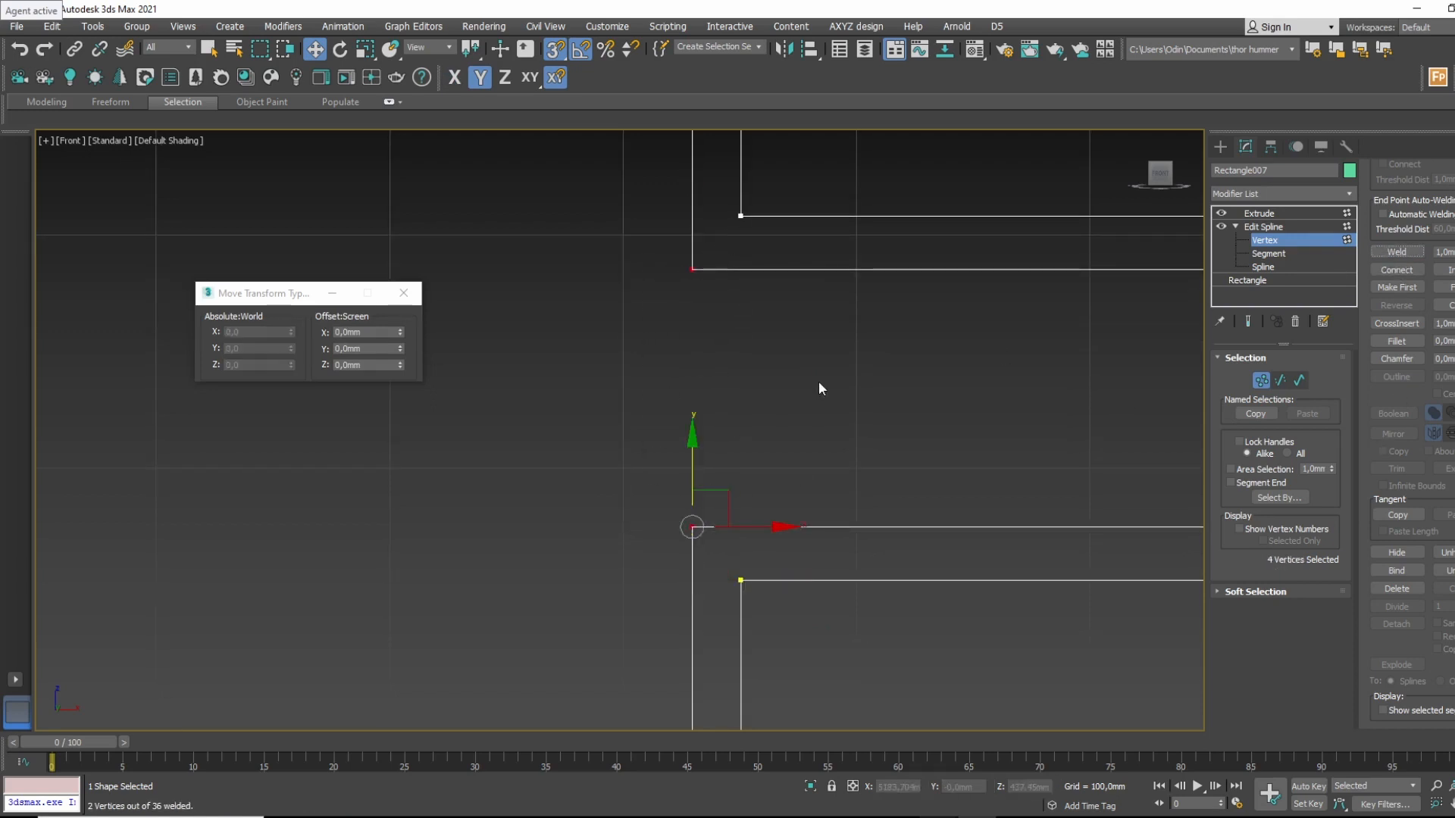
click(822, 389)
Delete the two short vertical segments joining the left arm's inner and outer lines.
scroll(829, 389, down, 3)
middle_drag(664, 398, 993, 448)
scroll(994, 448, down, 2)
scroll(601, 430, up, 3)
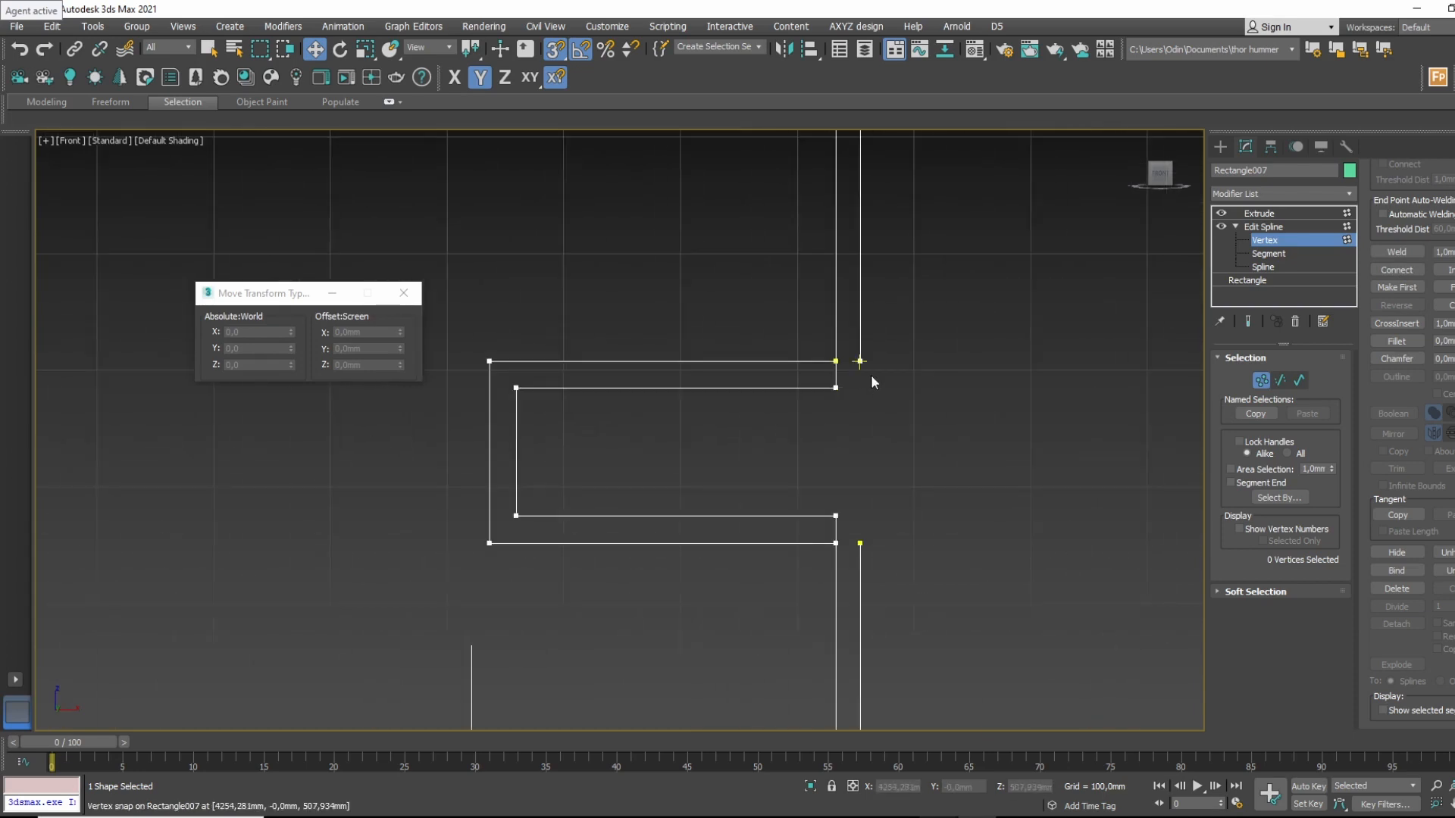
scroll(843, 377, up, 2)
click(1267, 253)
click(832, 379)
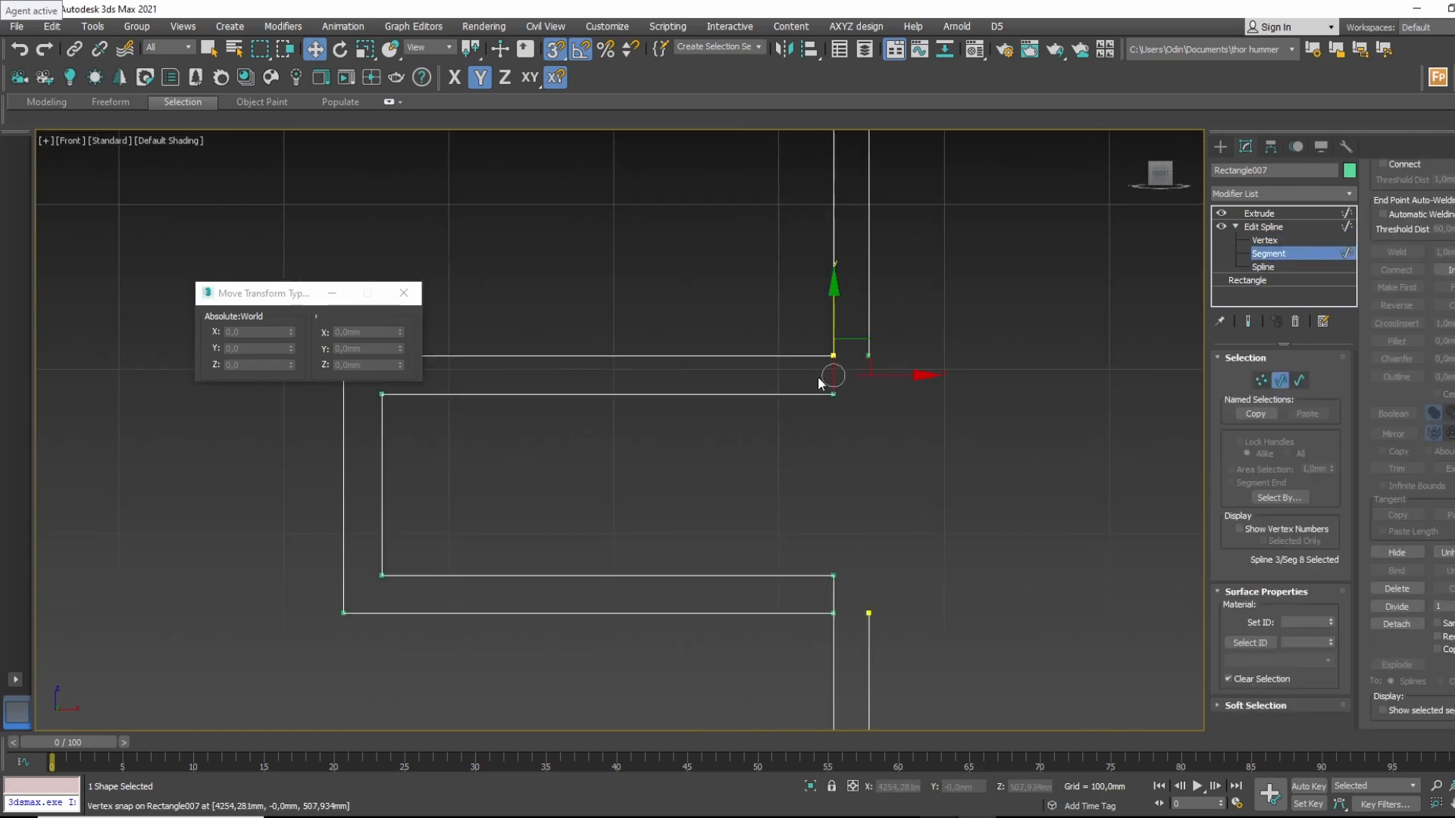
ctrl+click(835, 596)
key(Delete)
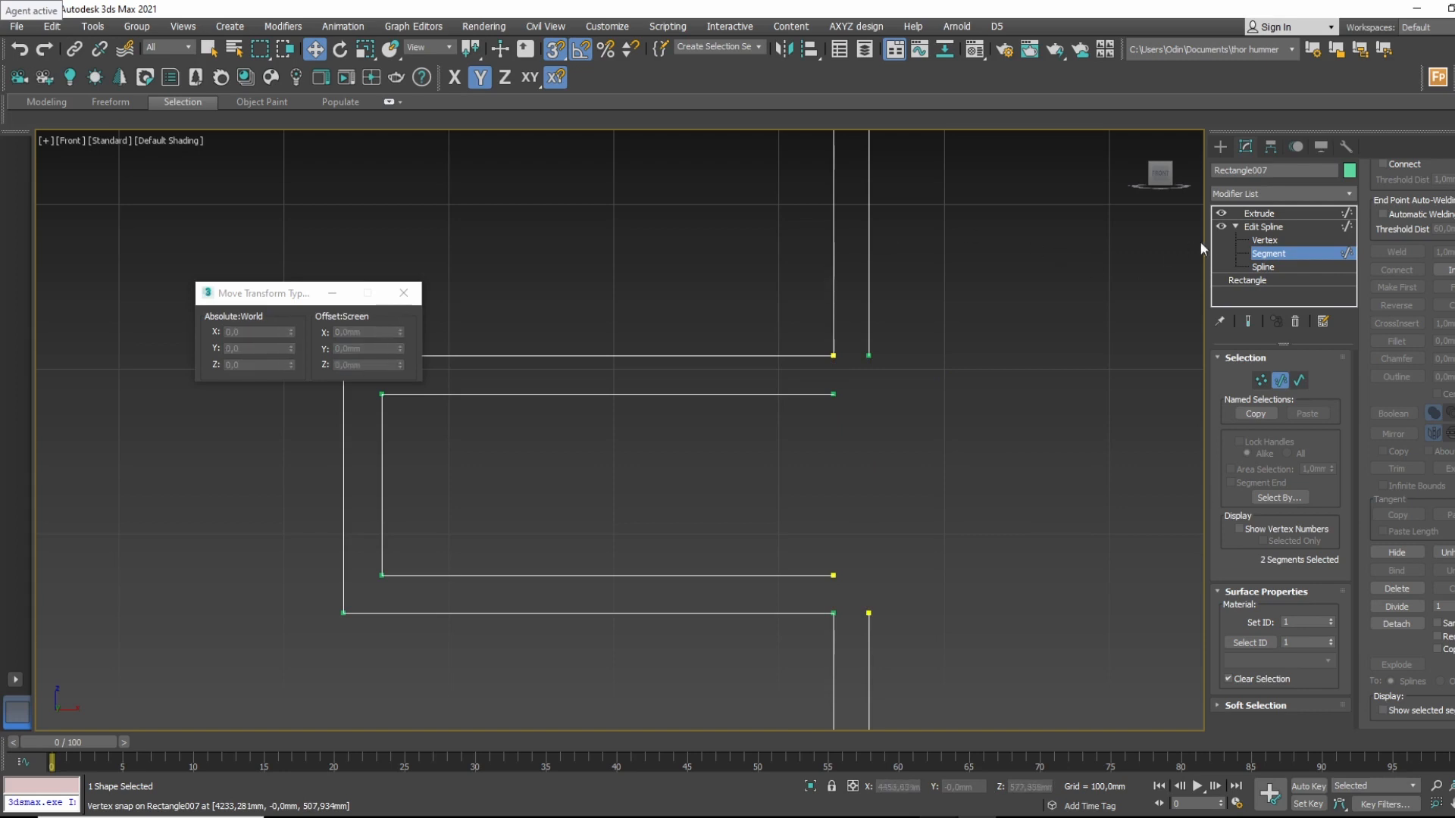
Move the left arm's two inner end vertices along X to snap in line with the arch's inner vertical line.
click(1263, 240)
drag(839, 383, 805, 601)
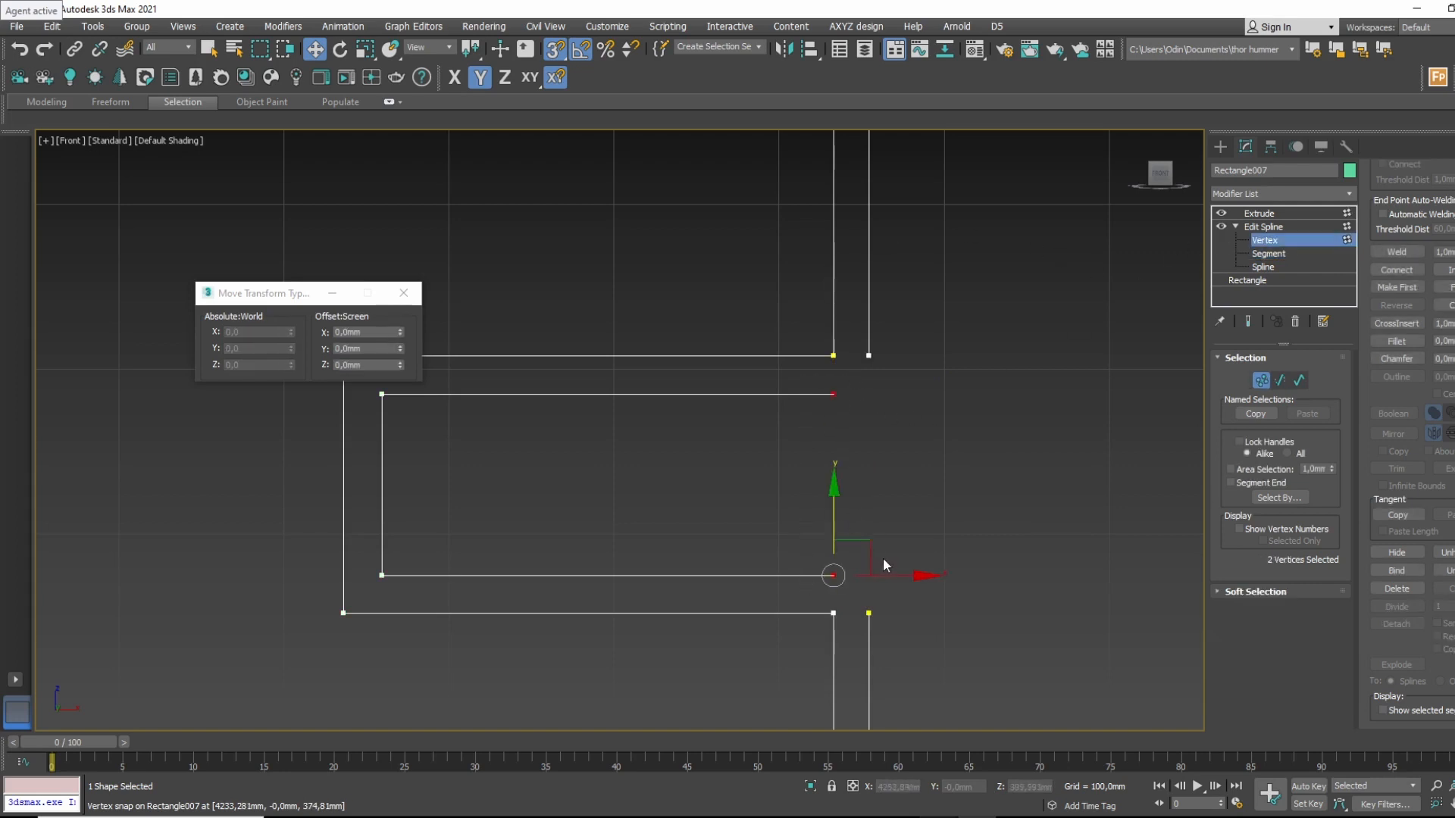
drag(893, 576, 868, 355)
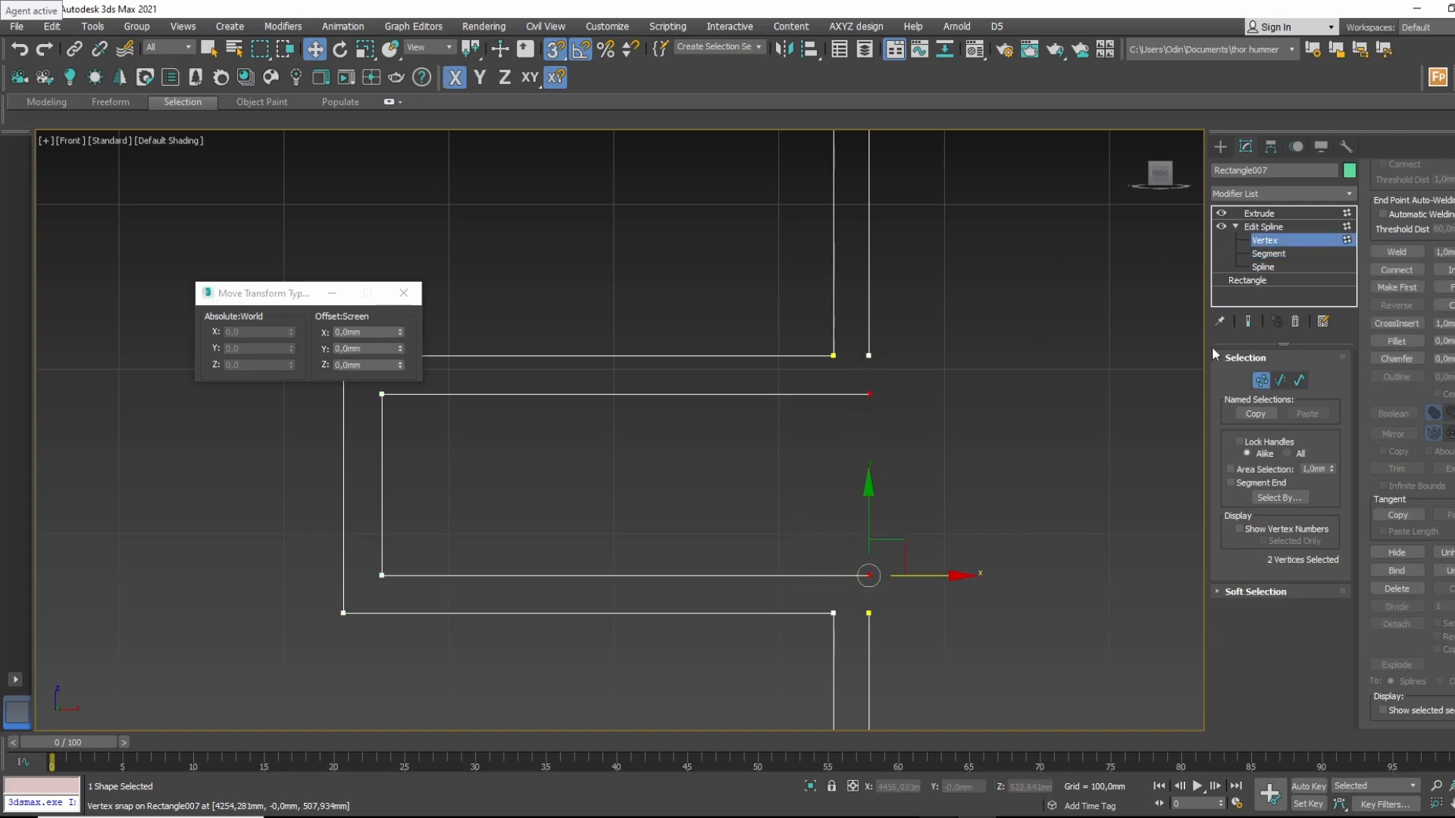
Snap the inner outline's open ends vertically onto the left arm's upper and lower inner end vertices.
middle_drag(950, 341, 818, 315)
click(736, 329)
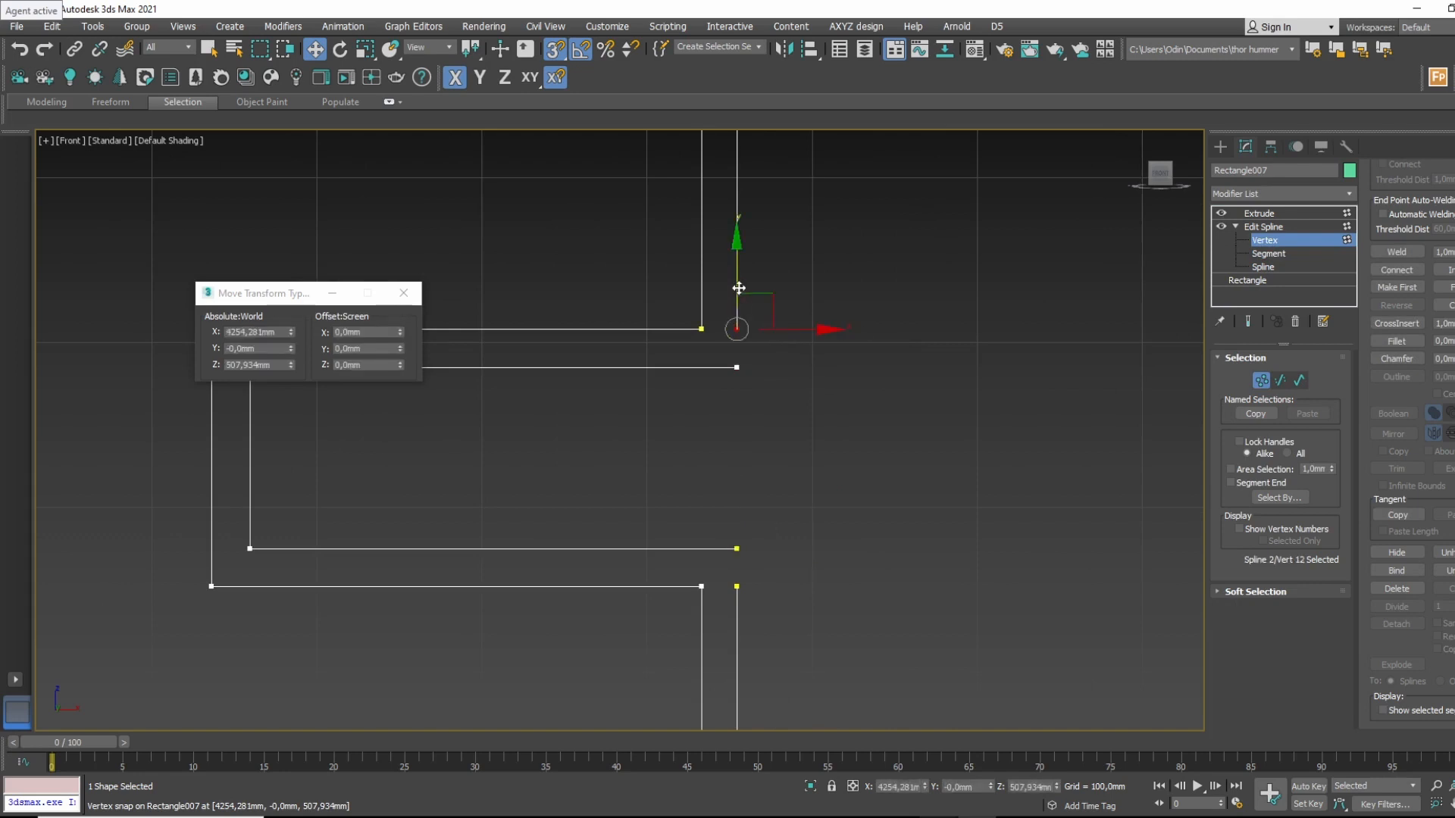
key(F6)
drag(725, 343, 733, 370)
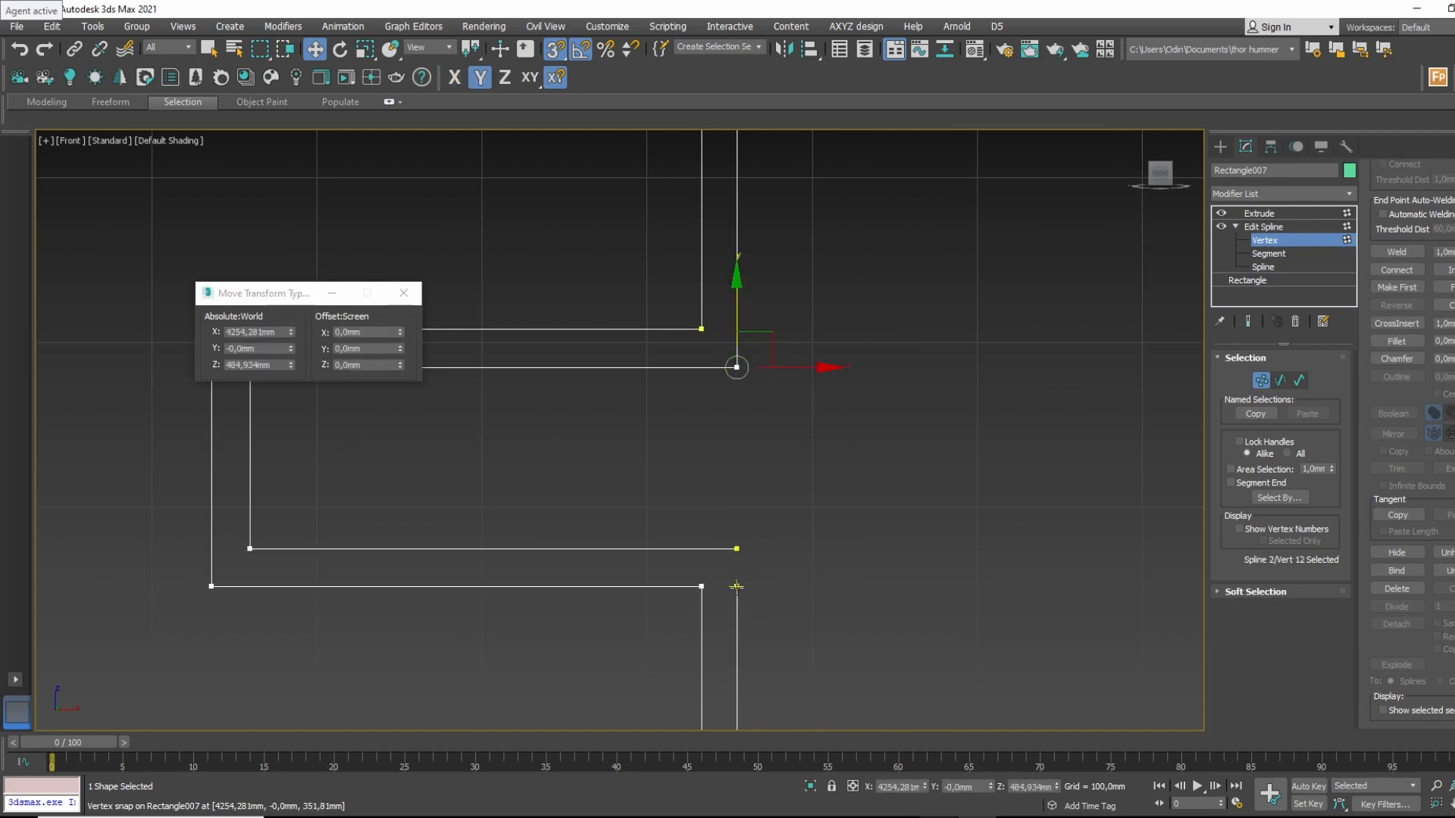
drag(737, 586, 746, 546)
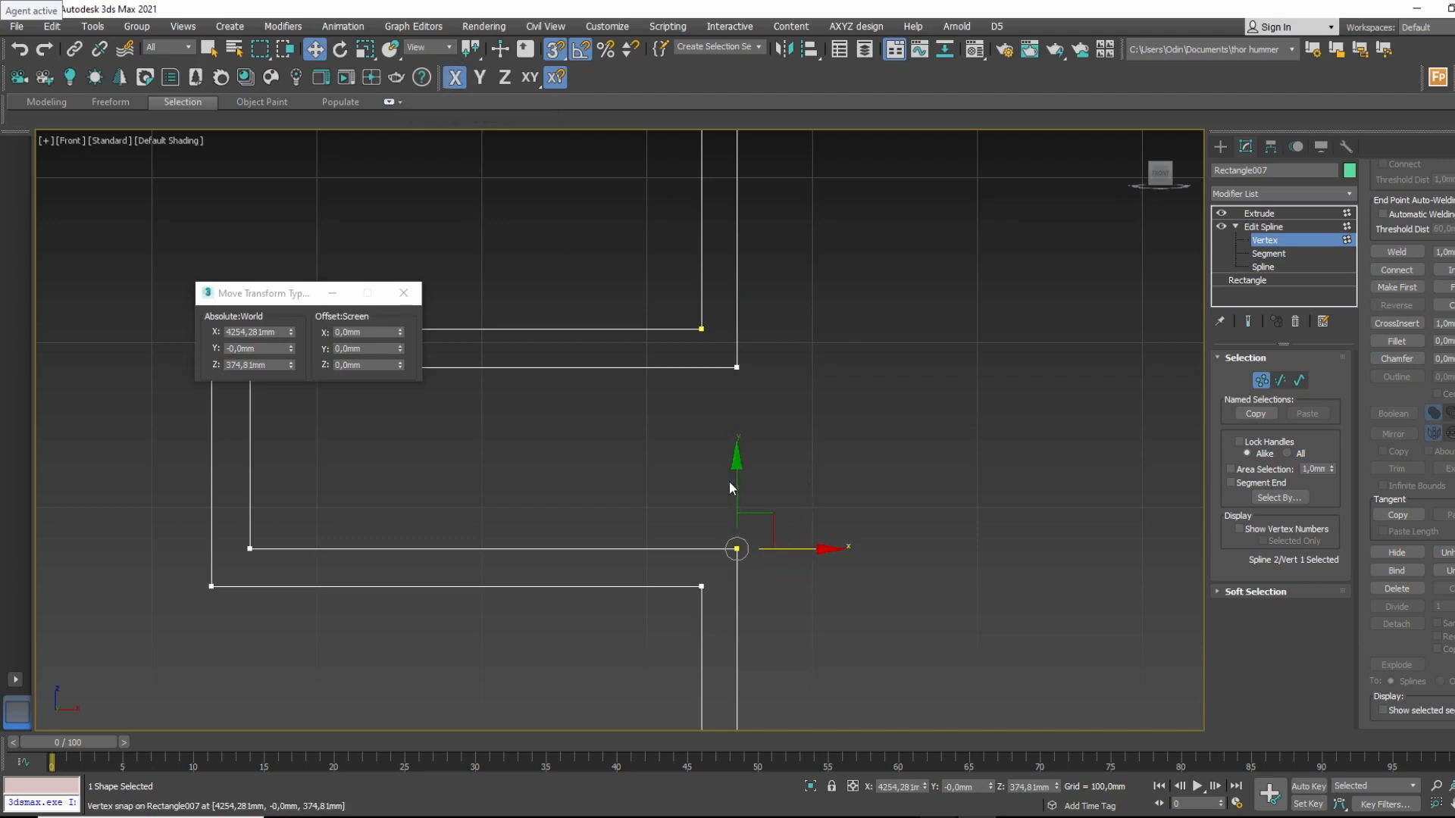
Weld the overlapping vertices at the left arm's inner corners and return to the Extrude modifier.
scroll(821, 464, down, 3)
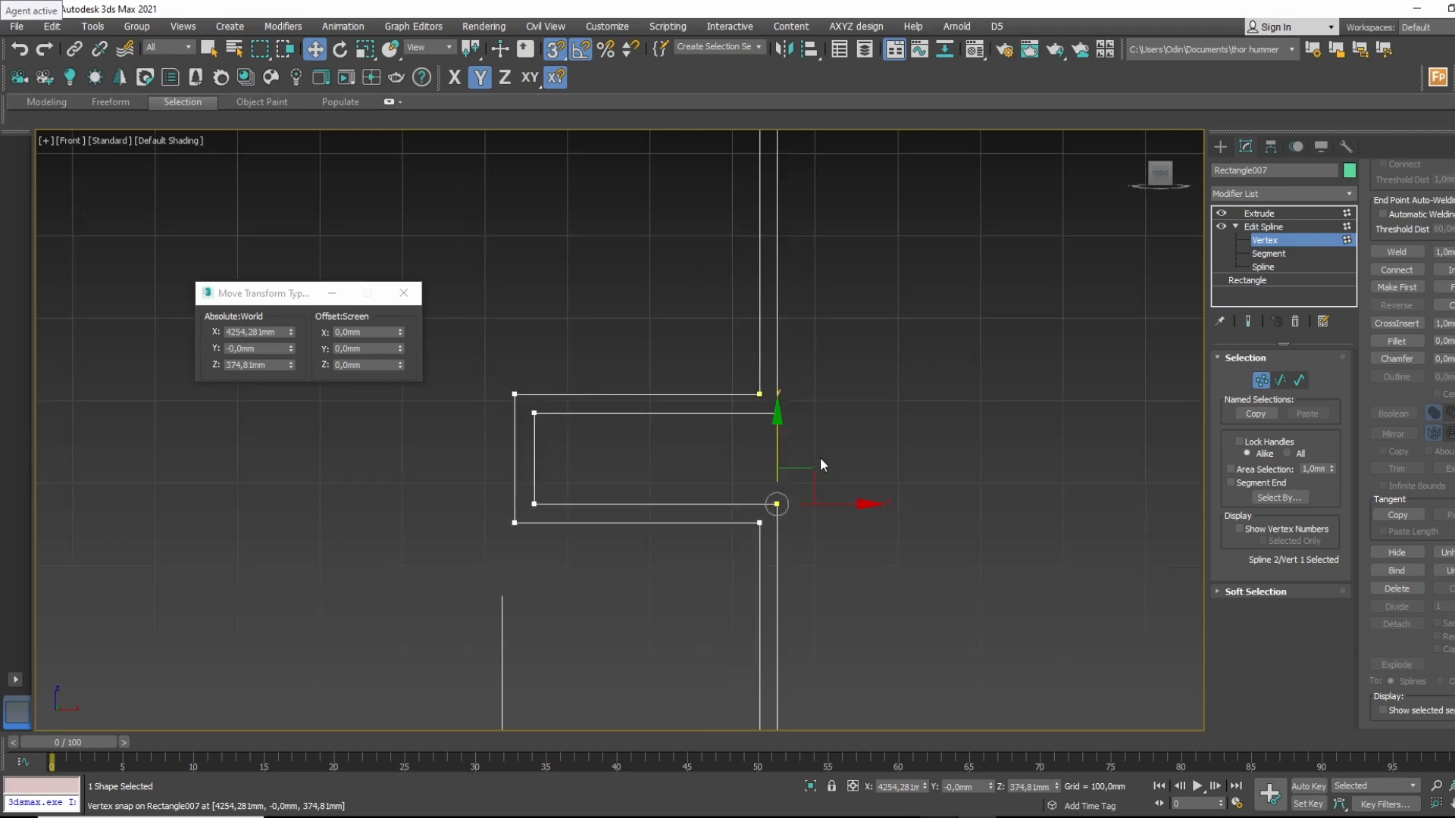
middle_drag(1030, 426, 861, 450)
scroll(871, 436, down, 1)
scroll(720, 432, up, 3)
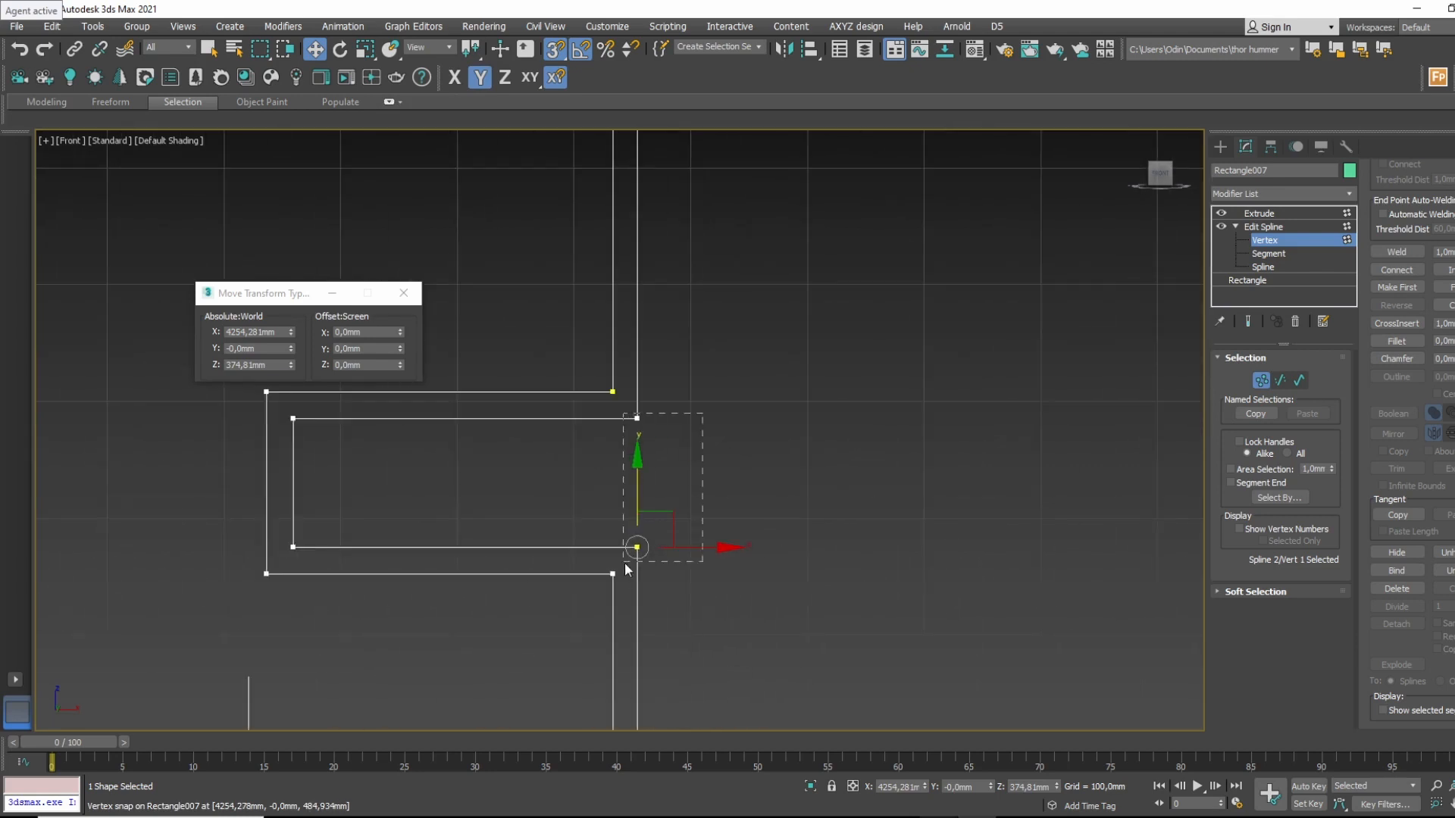
click(1279, 222)
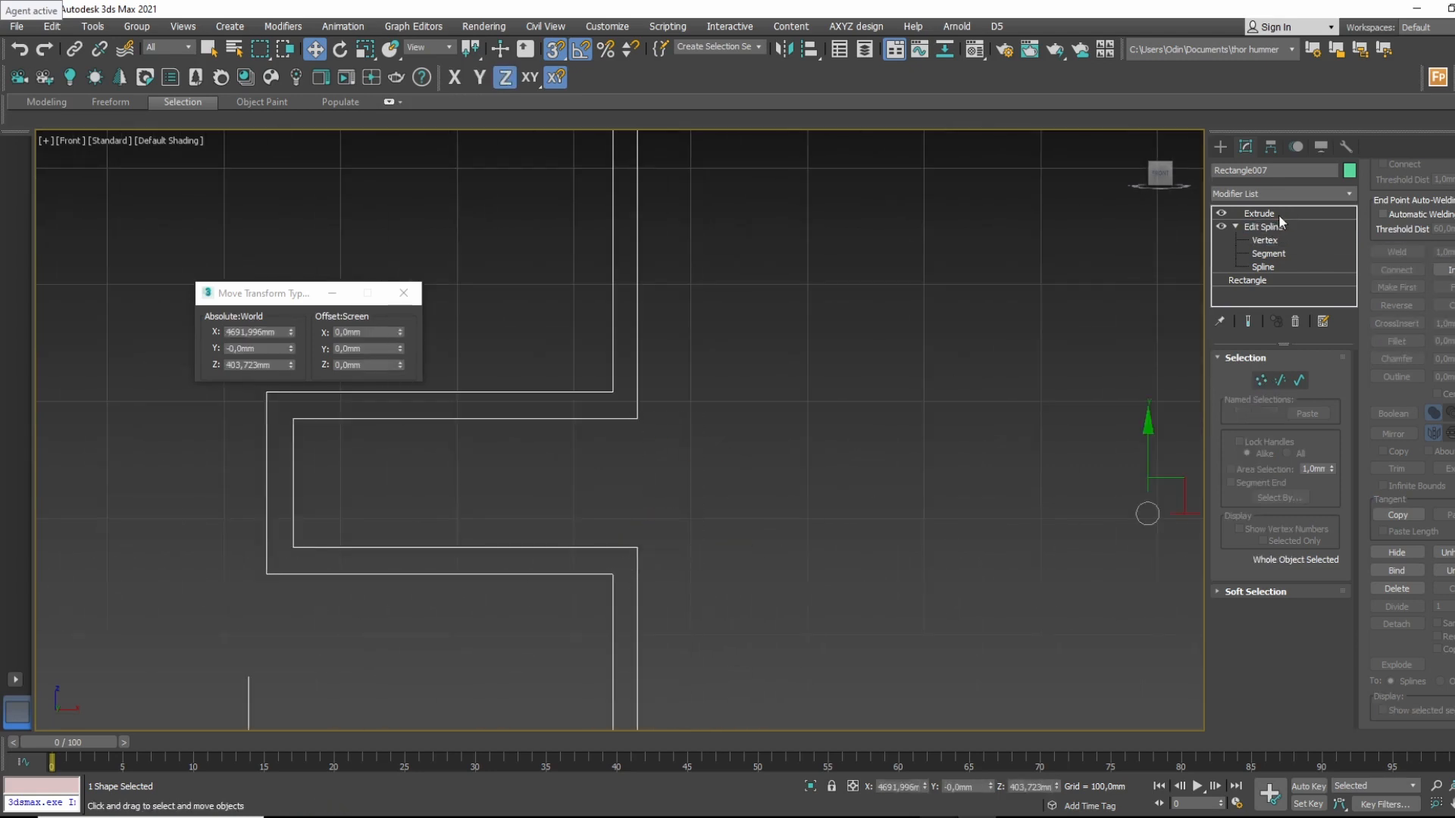
click(1254, 214)
Inspect the extruded shape and its outline in the front view and from an angled view.
middle_drag(910, 338, 747, 366)
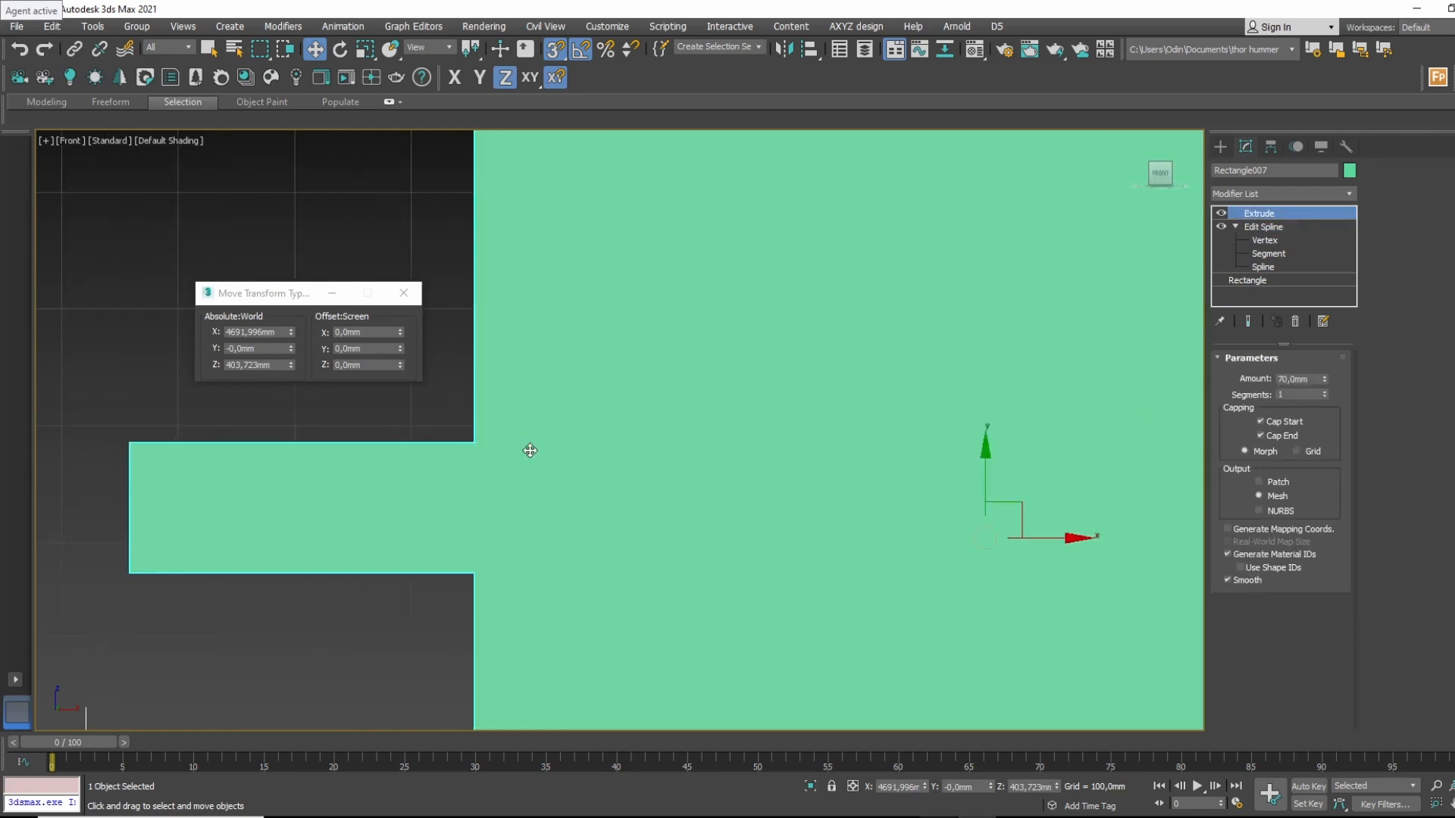
scroll(530, 448, down, 3)
click(1329, 240)
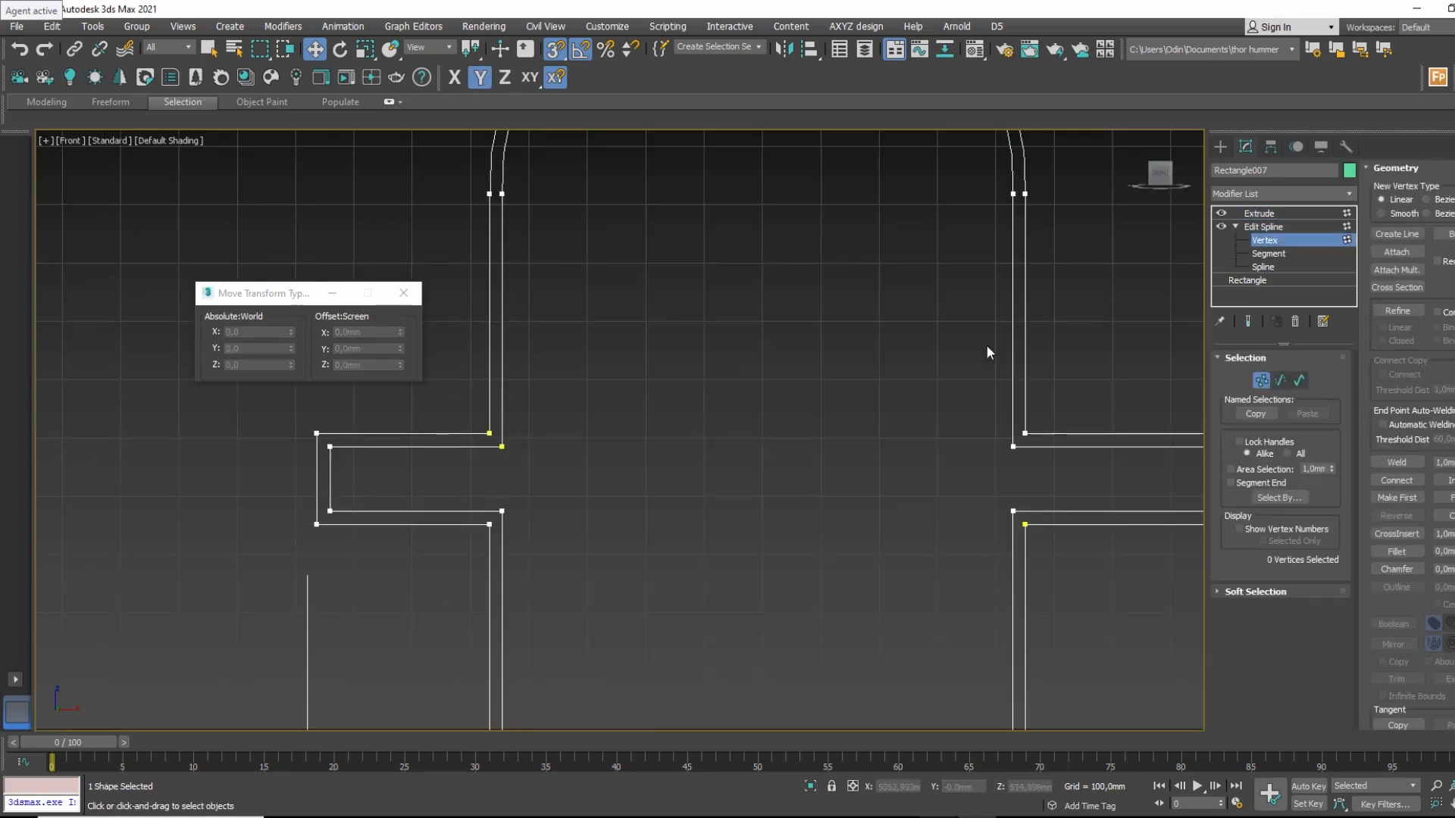
middle_drag(986, 344, 1087, 327)
click(1298, 216)
middle_drag(938, 283, 696, 309)
key(F3)
scroll(841, 491, down, 2)
key(F3)
mouse_move(819, 421)
alt+middle_down()
mouse_move(957, 411)
mouse_move(939, 417)
mouse_move(979, 507)
mouse_move(950, 495)
alt+middle_up()
scroll(684, 328, up, 2)
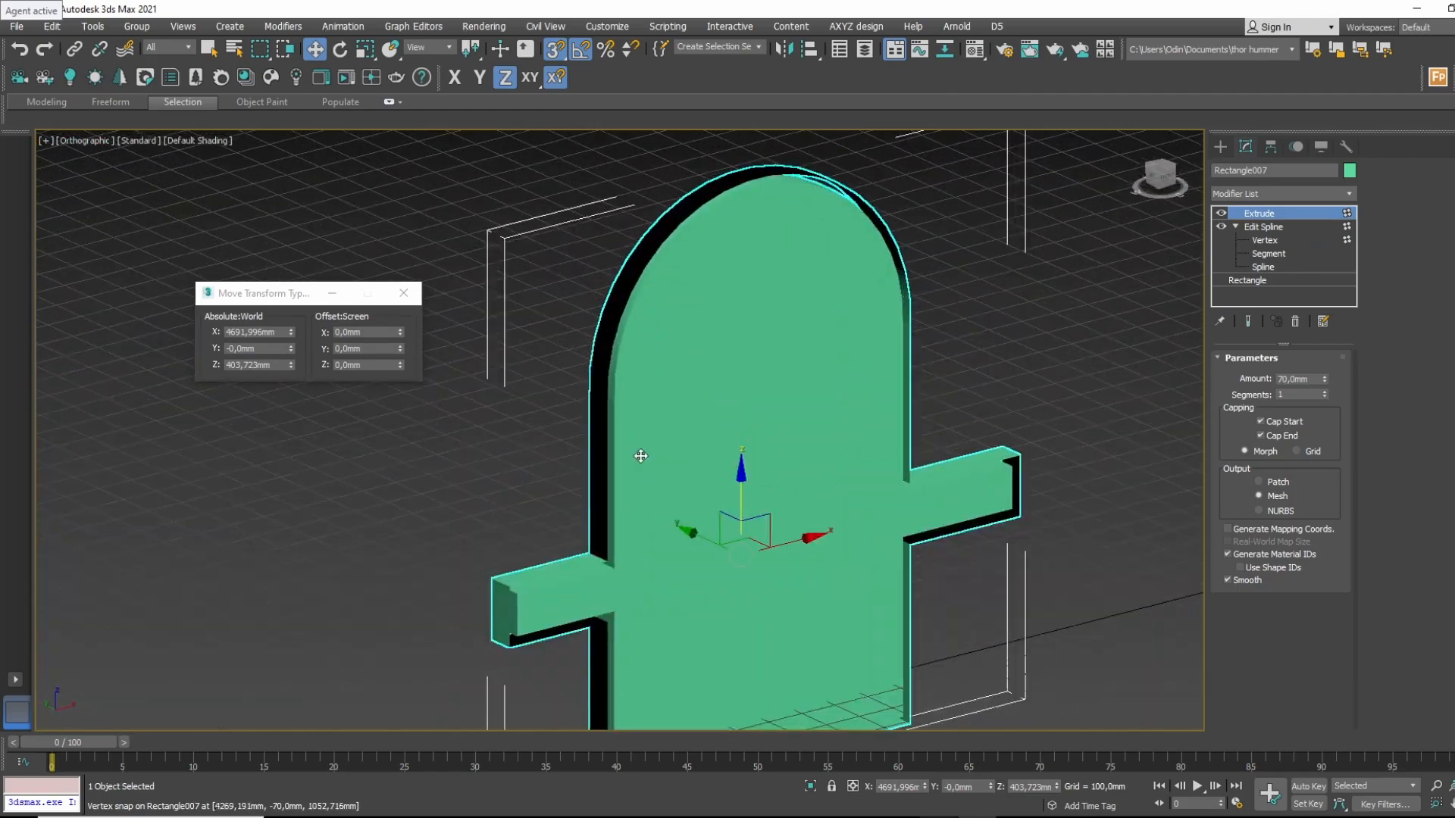
Examine the profile's vertices from the top and front views, focusing on the arm corners, for unjoined outlines.
click(1264, 240)
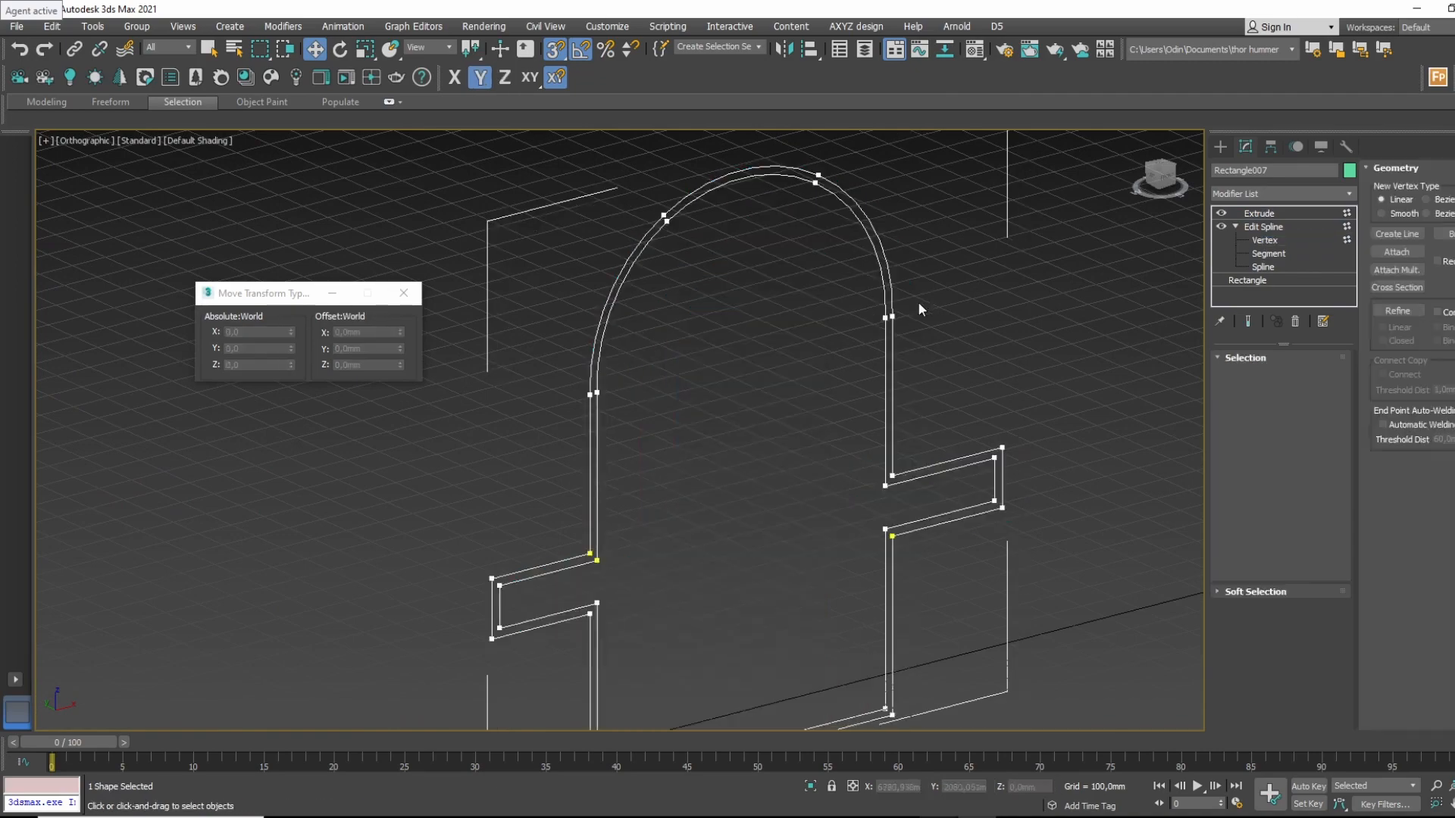
key(t)
key(z)
scroll(834, 371, down, 3)
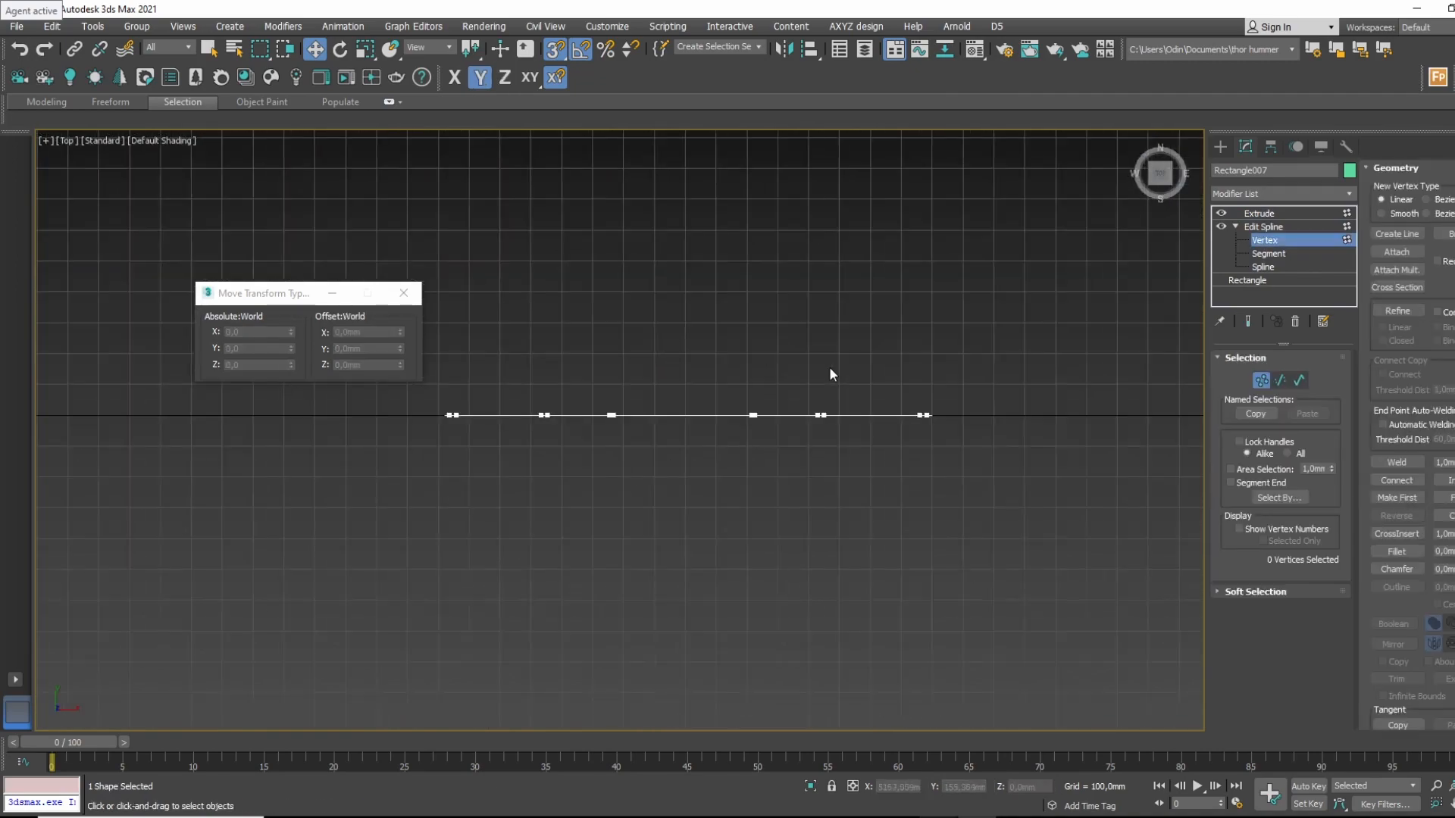
scroll(840, 375, down, 6)
key(f)
scroll(758, 410, up, 8)
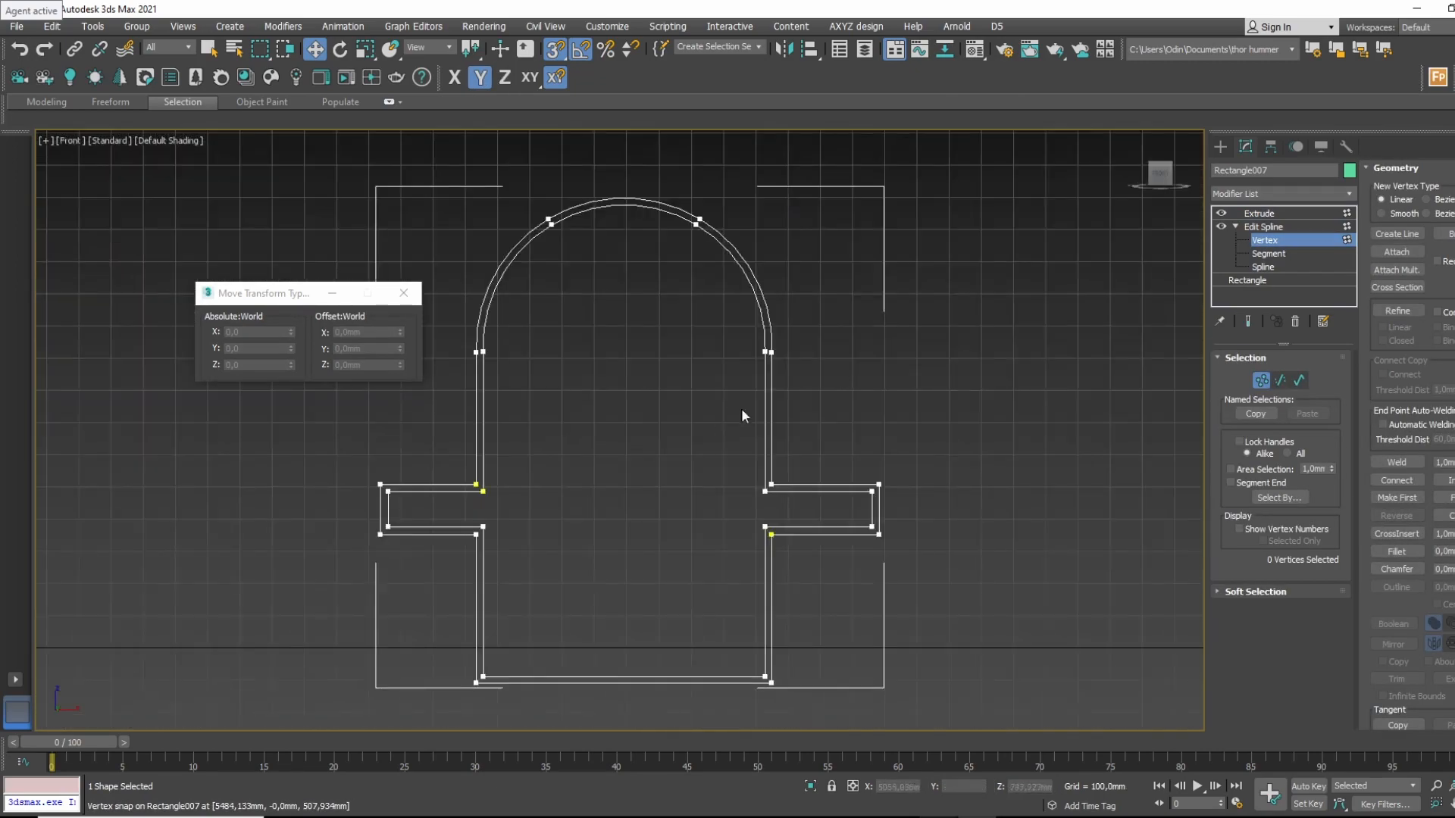
scroll(833, 427, up, 2)
middle_drag(823, 353, 919, 491)
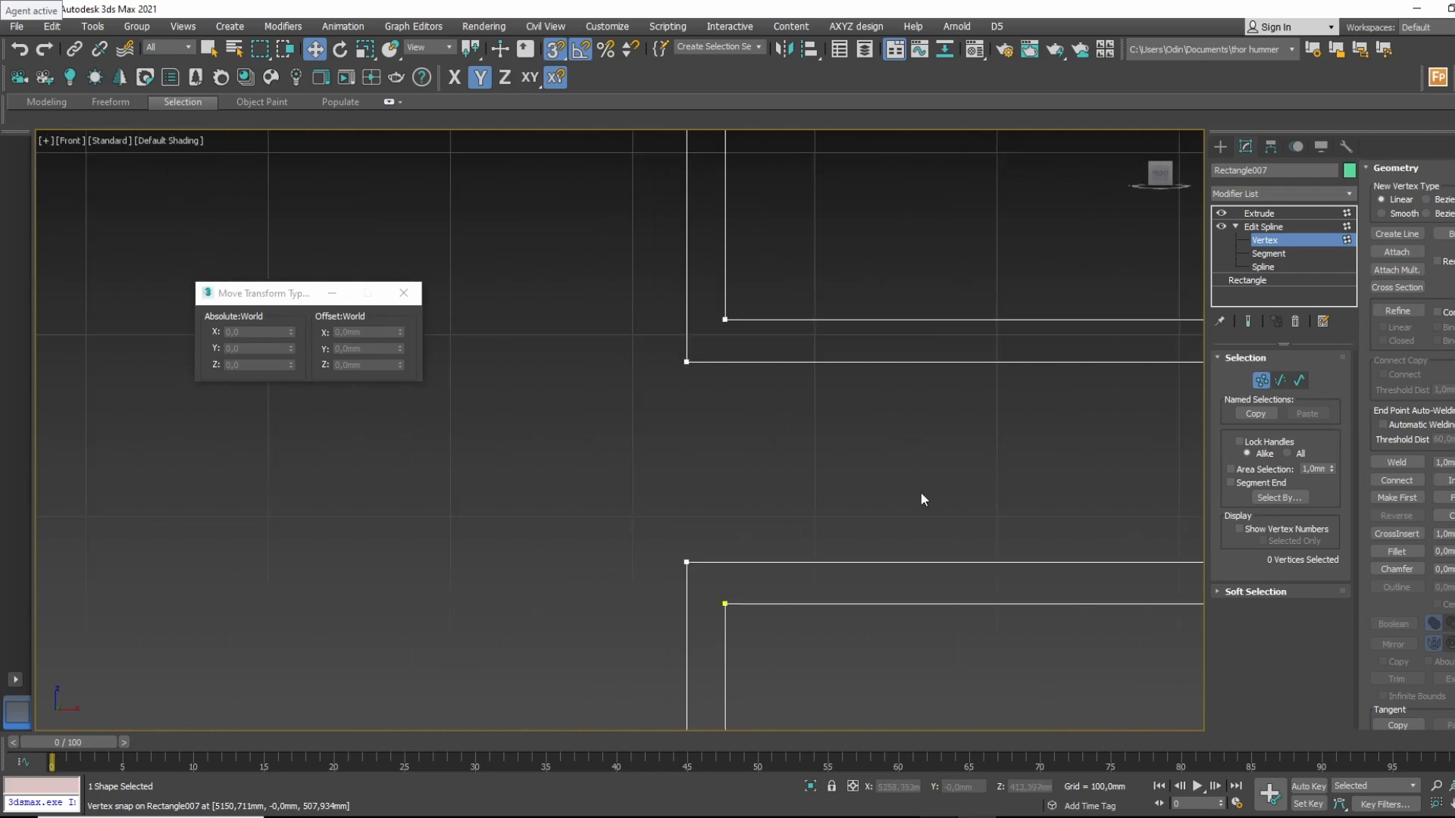
scroll(918, 491, down, 3)
middle_drag(638, 501, 788, 520)
scroll(743, 424, down, 4)
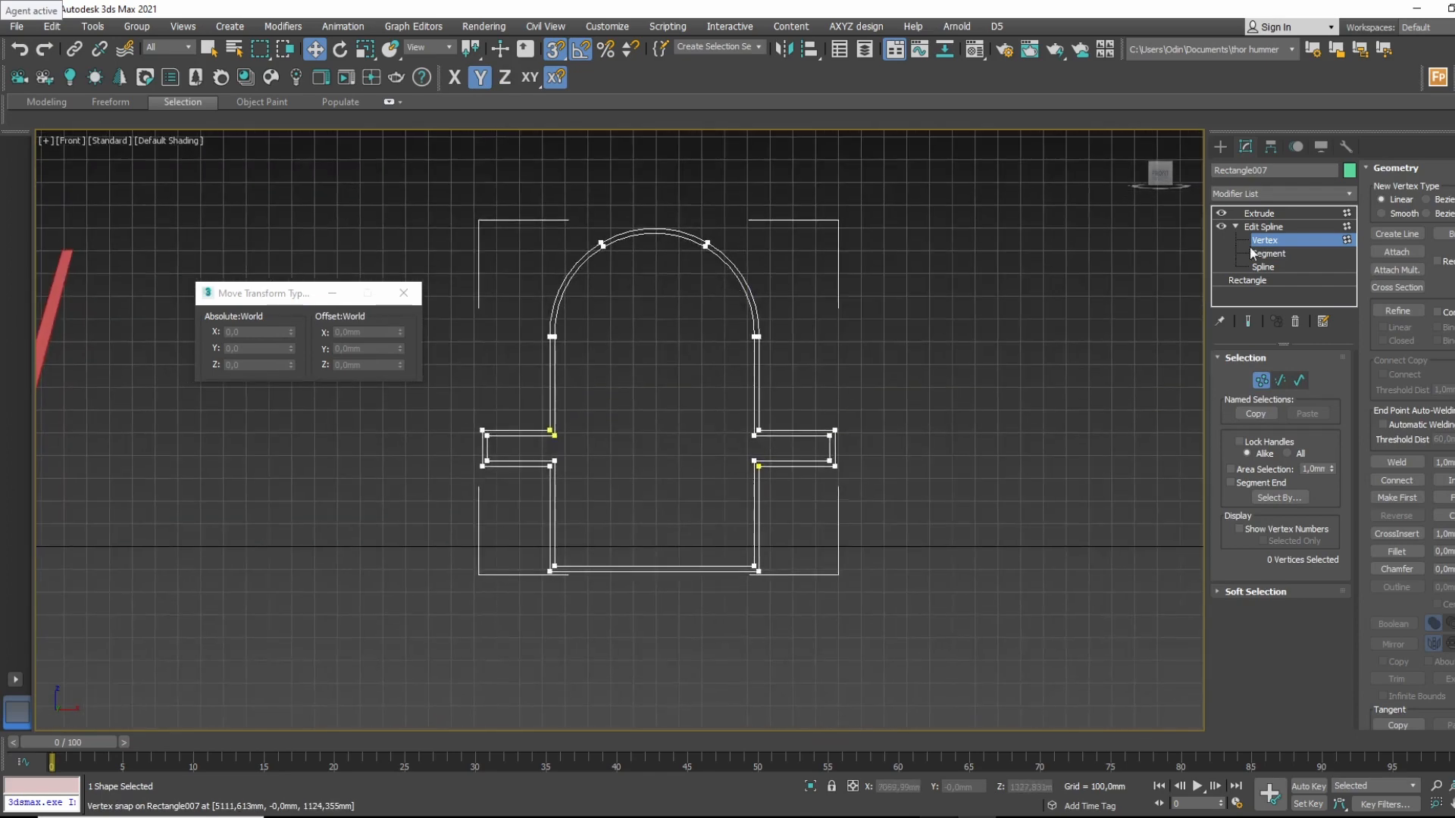
Select the arch's outer spline, test the right arm's upper outer corner by moving its vertex upward, and undo the move.
click(1263, 267)
click(757, 318)
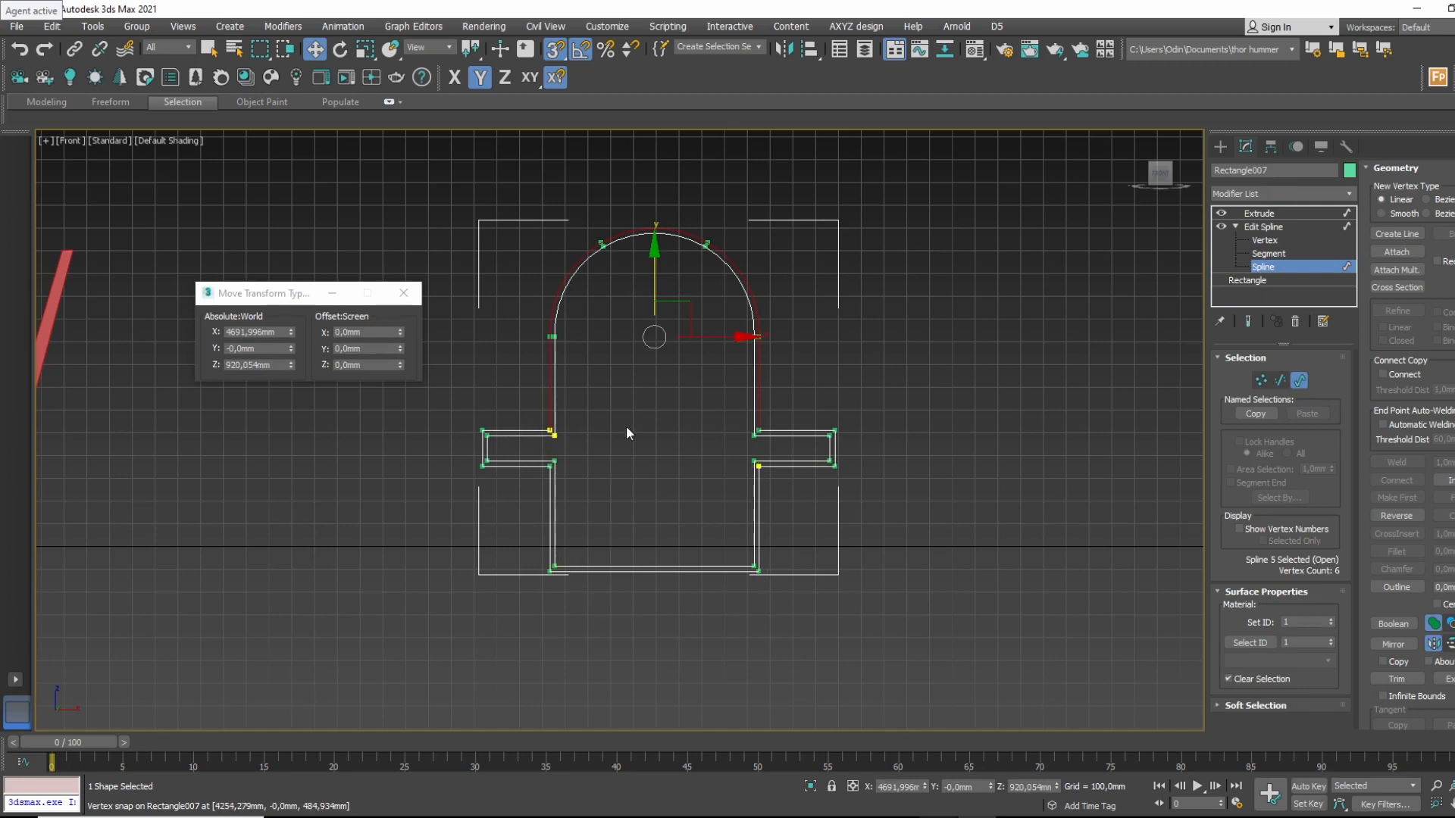
scroll(756, 428, up, 5)
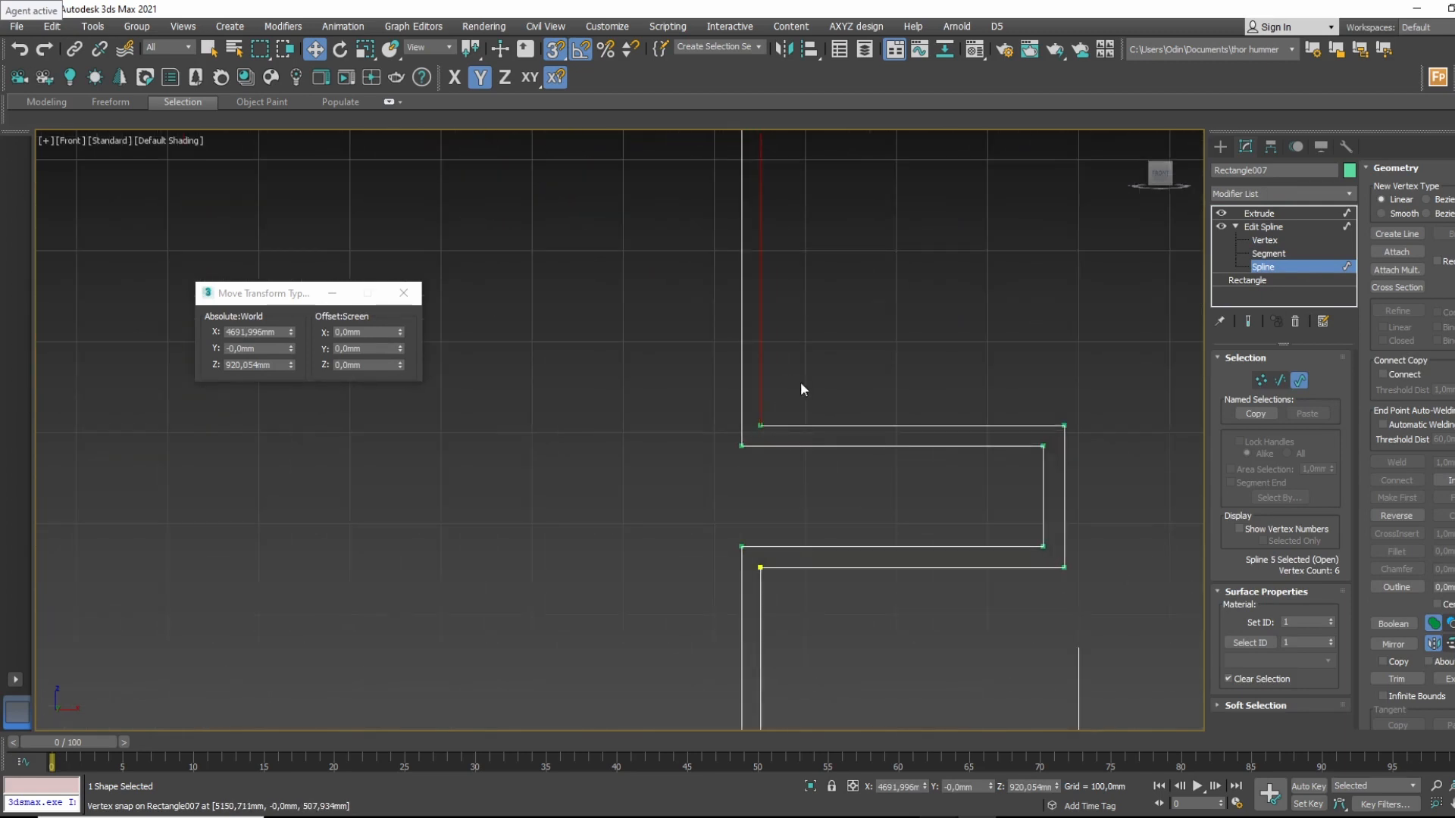
click(1279, 241)
click(760, 425)
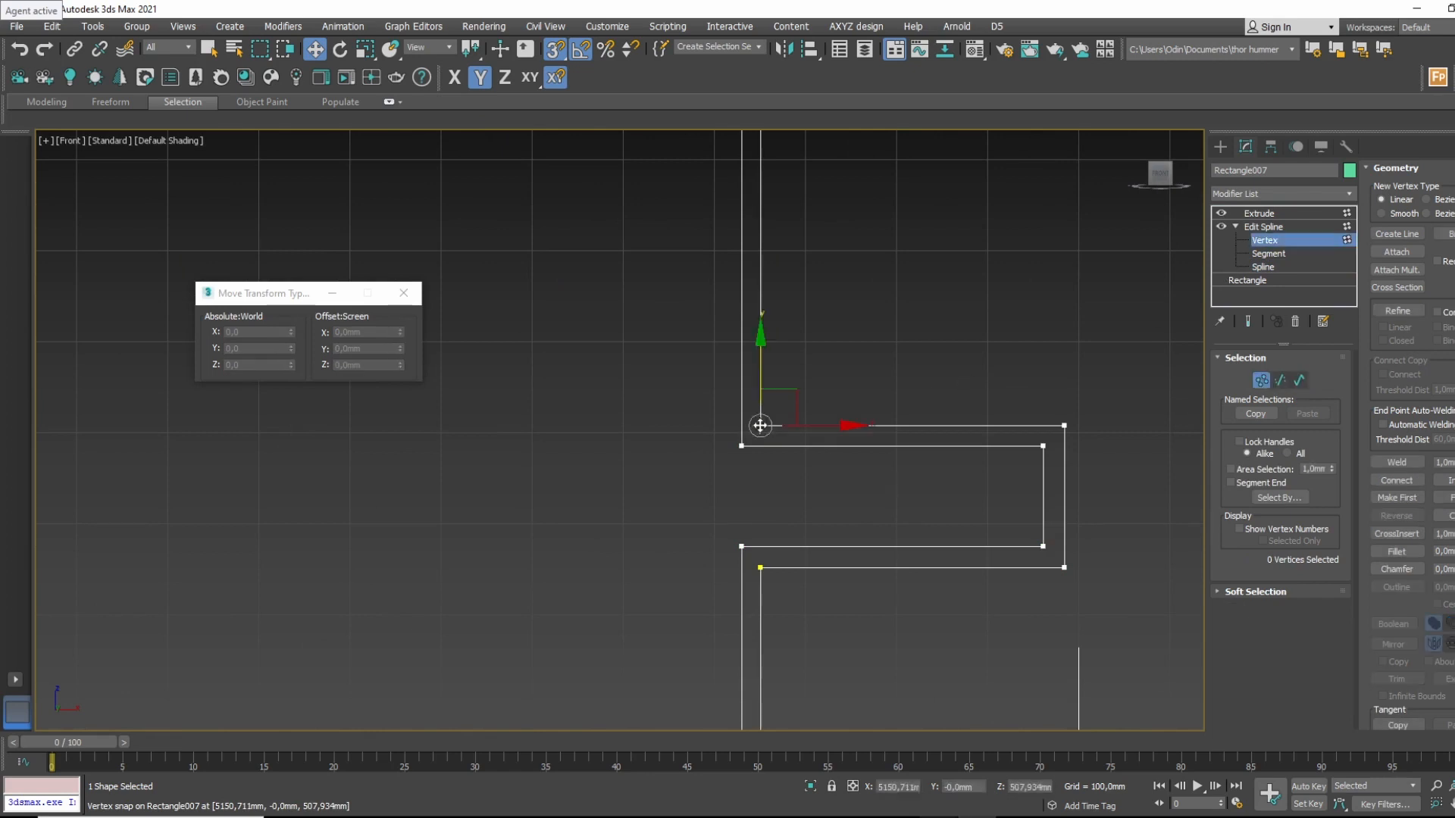
drag(791, 333, 792, 331)
click(915, 350)
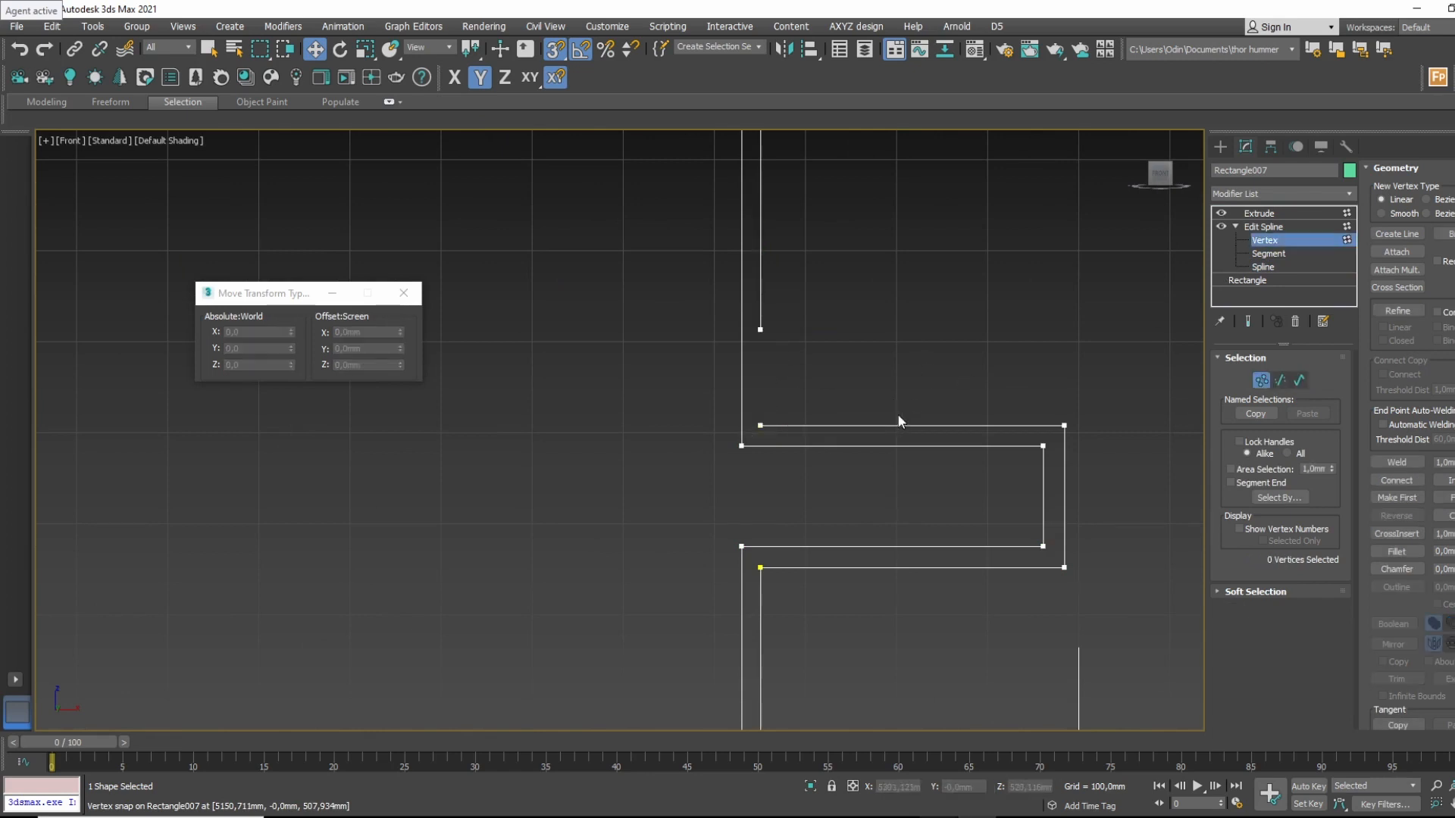
key(ctrl+z)
middle_drag(425, 464, 1046, 441)
key(ctrl+z)
Test the left arm's upper and lower outer corners by moving their vertices vertically, and undo the moves.
click(549, 401)
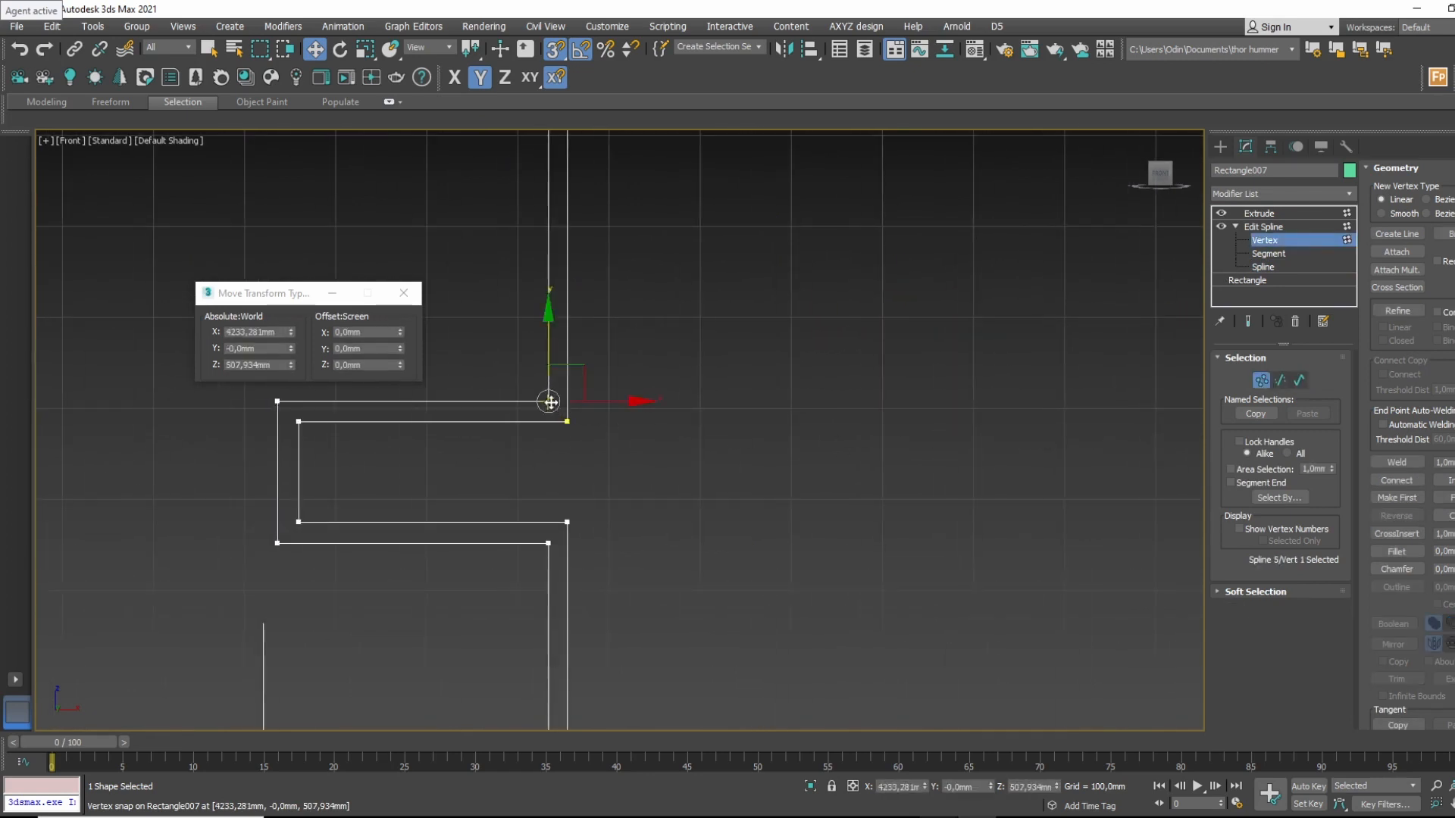
drag(549, 402, 548, 314)
click(548, 543)
drag(548, 544, 476, 626)
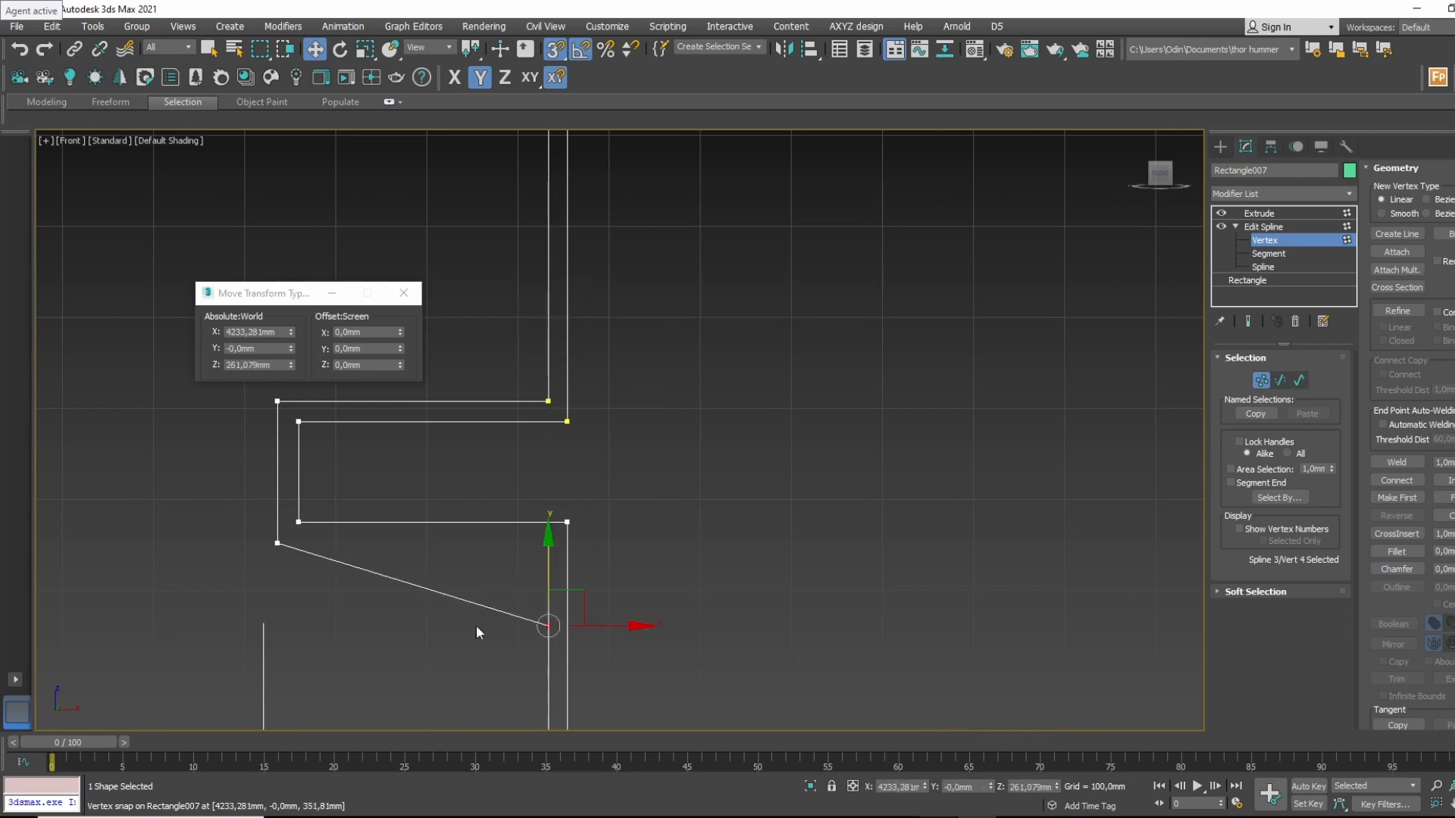
key(ctrl+z)
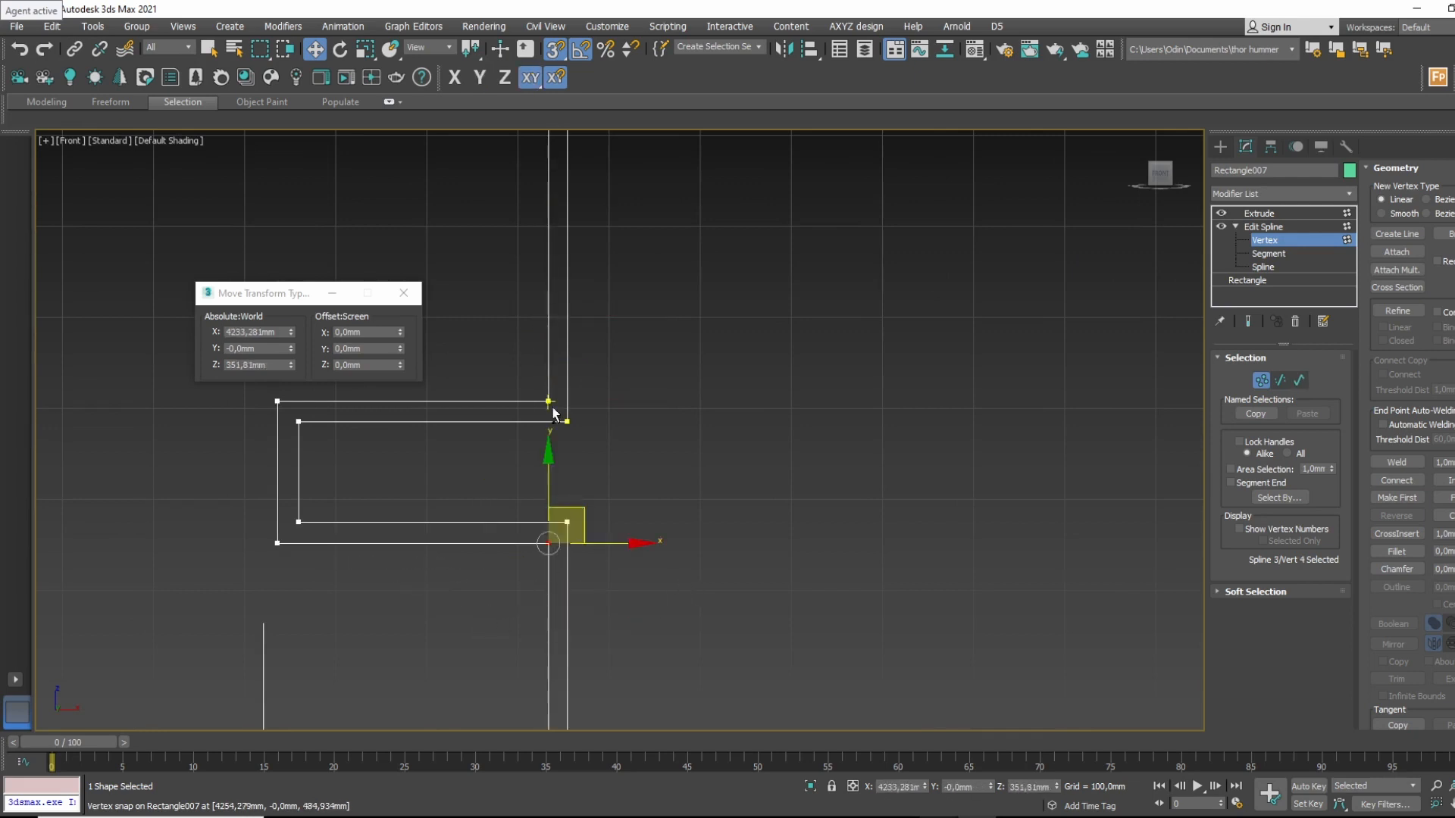
Weld the overlapping vertices at the four outer corners of both arms and return to the Extrude modifier.
click(549, 404)
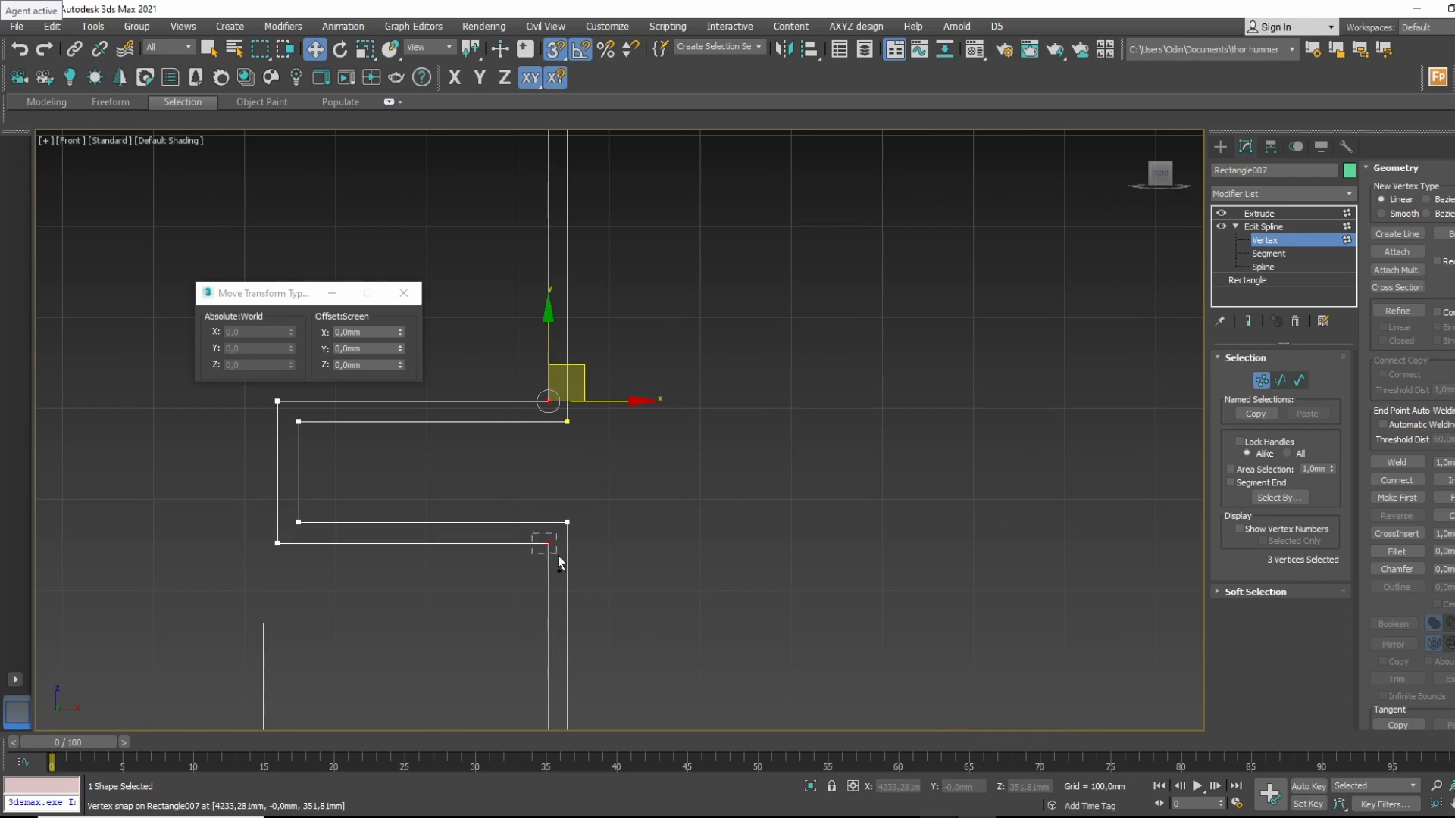
ctrl+drag(558, 556, 558, 557)
middle_drag(985, 496, 449, 502)
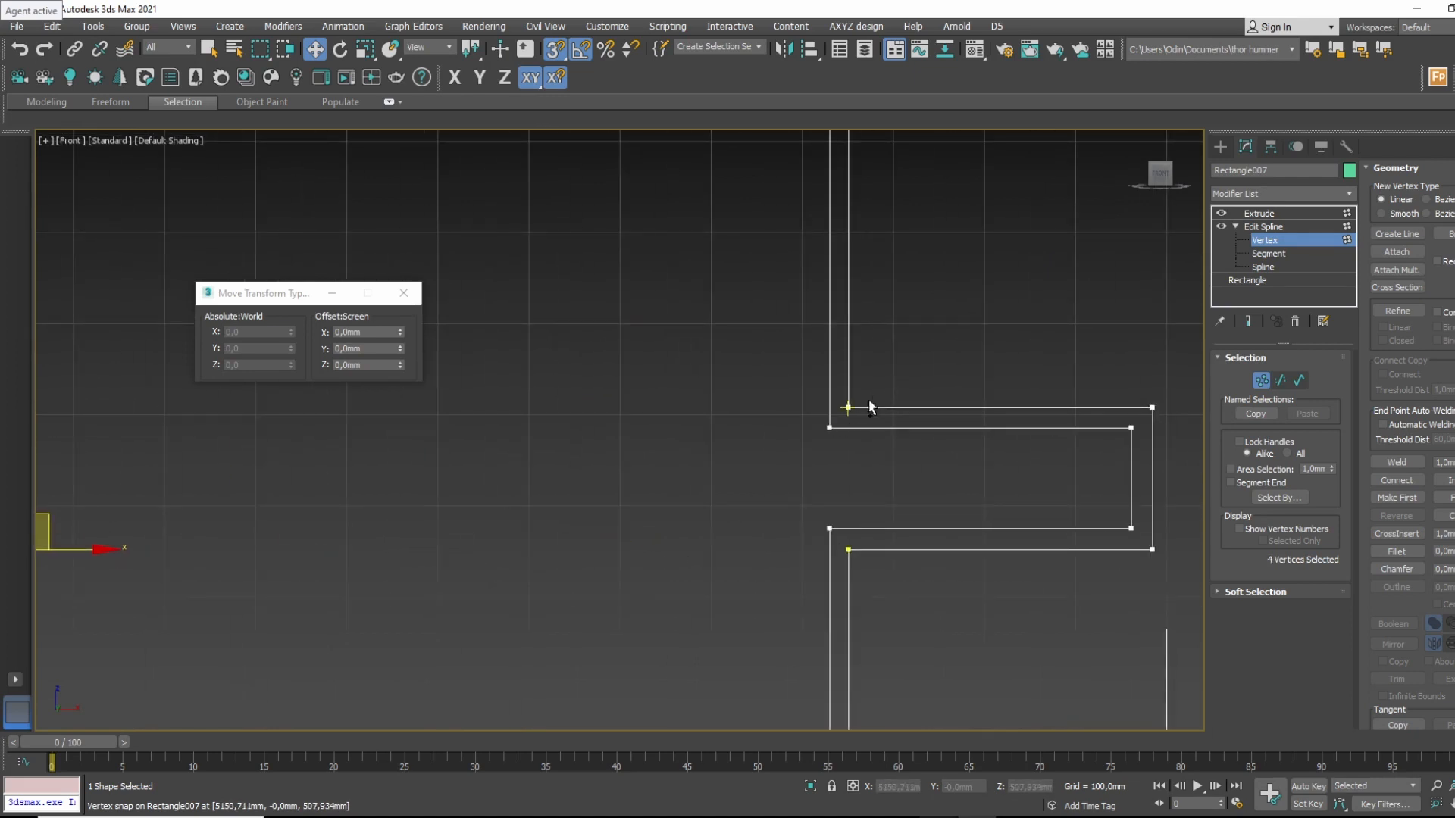
ctrl+drag(844, 421, 845, 422)
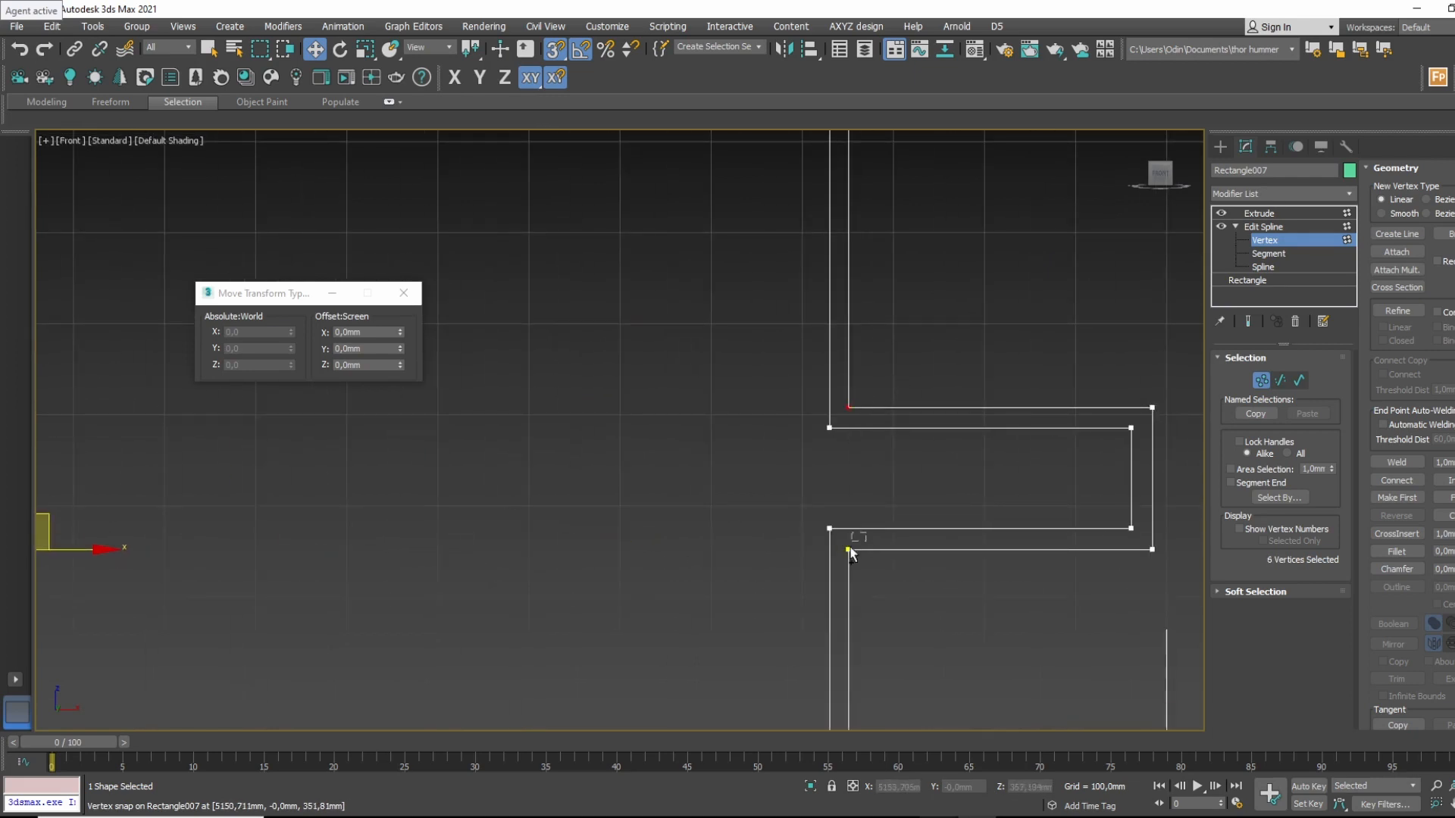
click(1403, 460)
click(1276, 216)
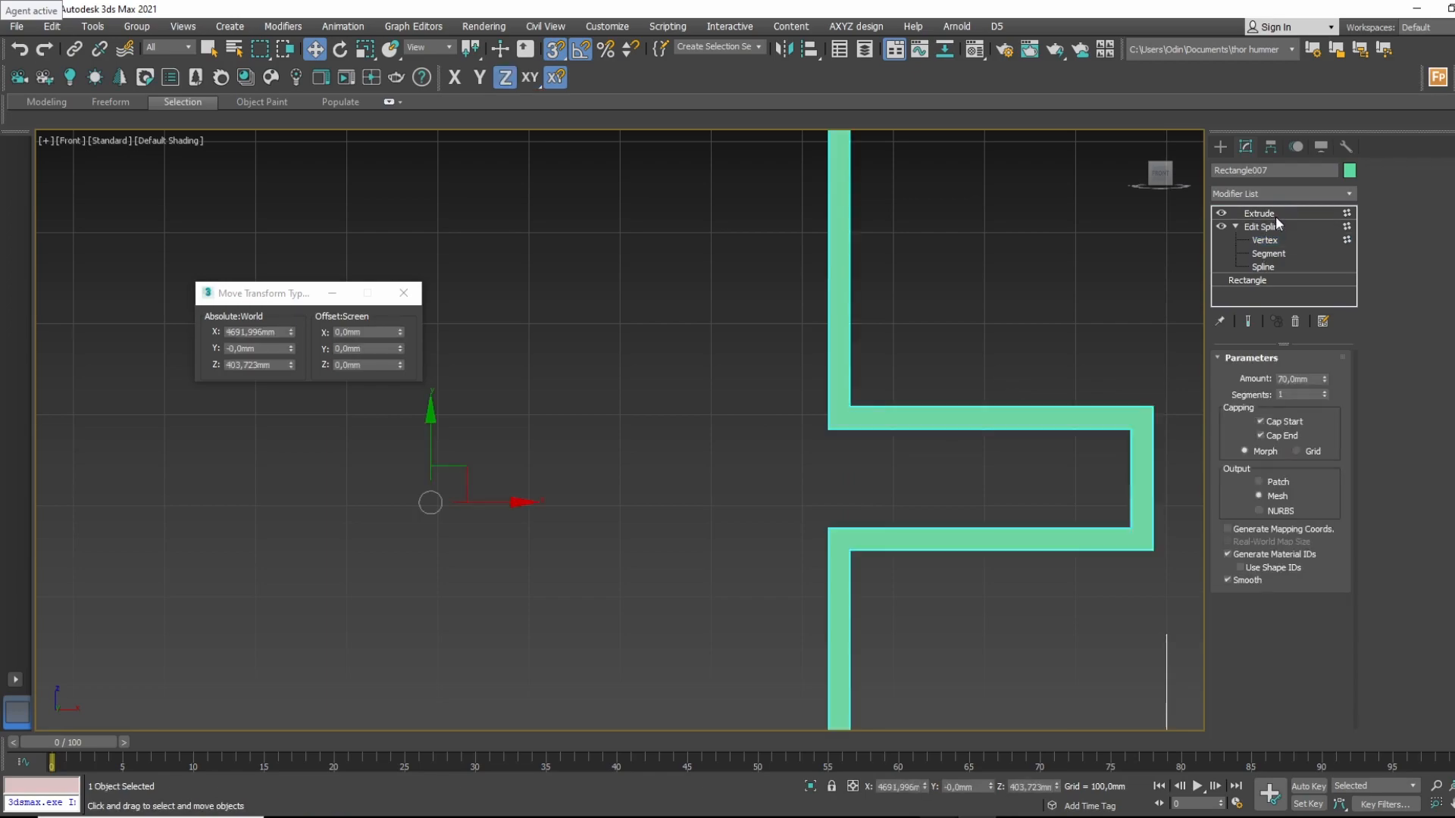
Examine the extruded hollow arch frame in perspective, top and front views.
alt+middle_drag(1069, 430, 942, 536)
scroll(973, 446, up, 4)
key(p)
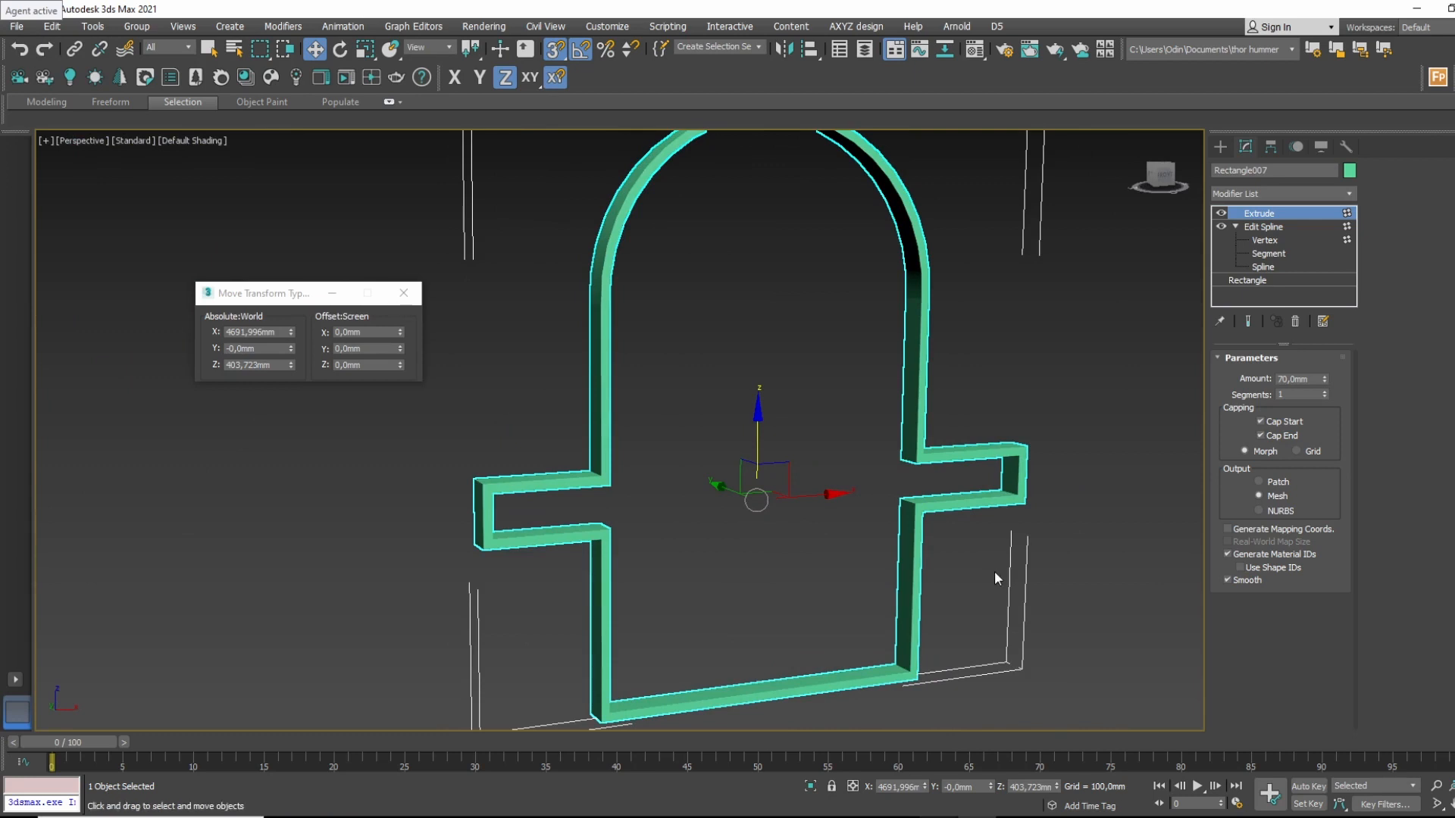
alt+middle_drag(784, 553, 1069, 461)
key(t)
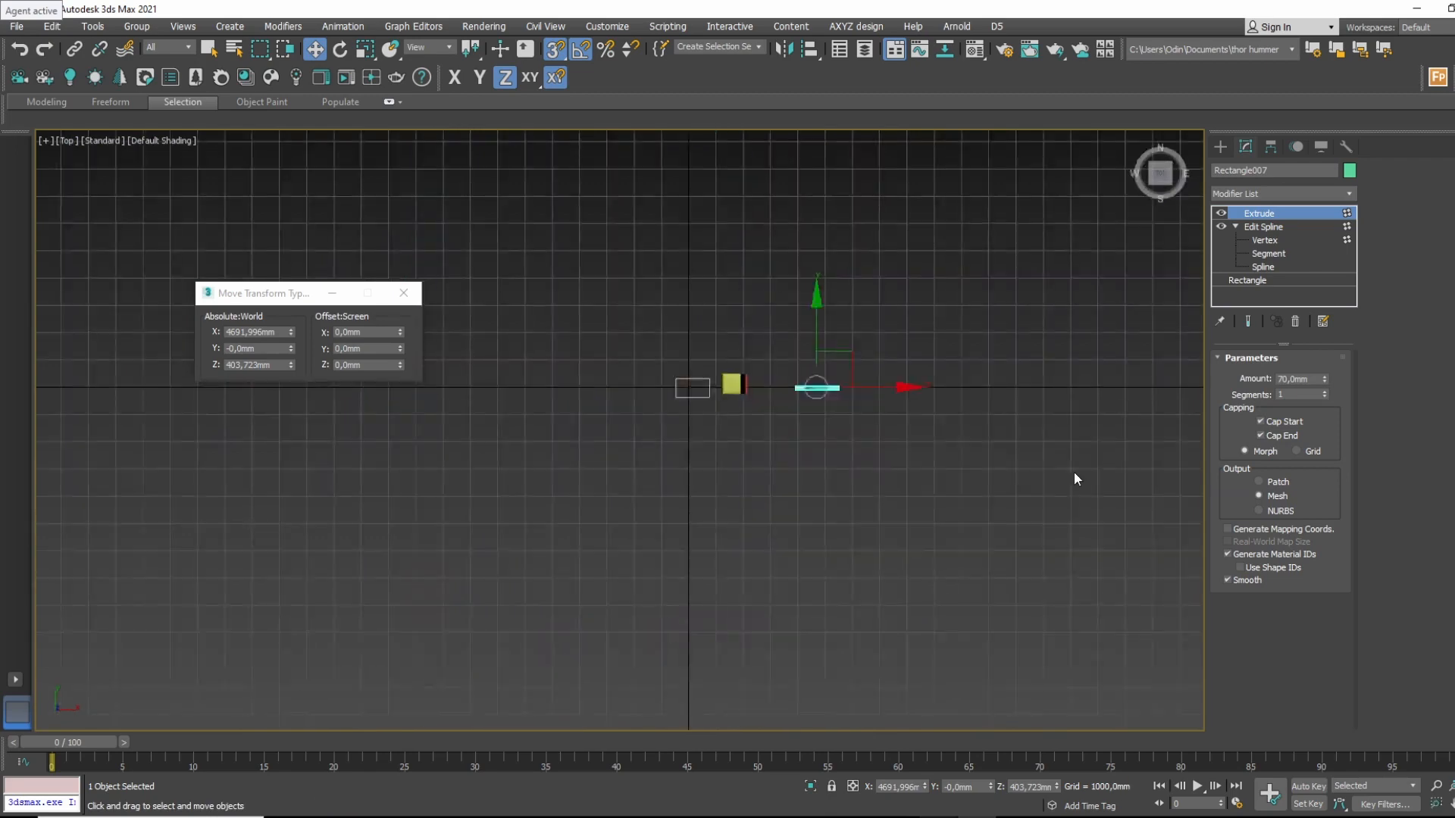
key(z)
middle_drag(845, 432, 856, 373)
key(f)
scroll(845, 364, down, 4)
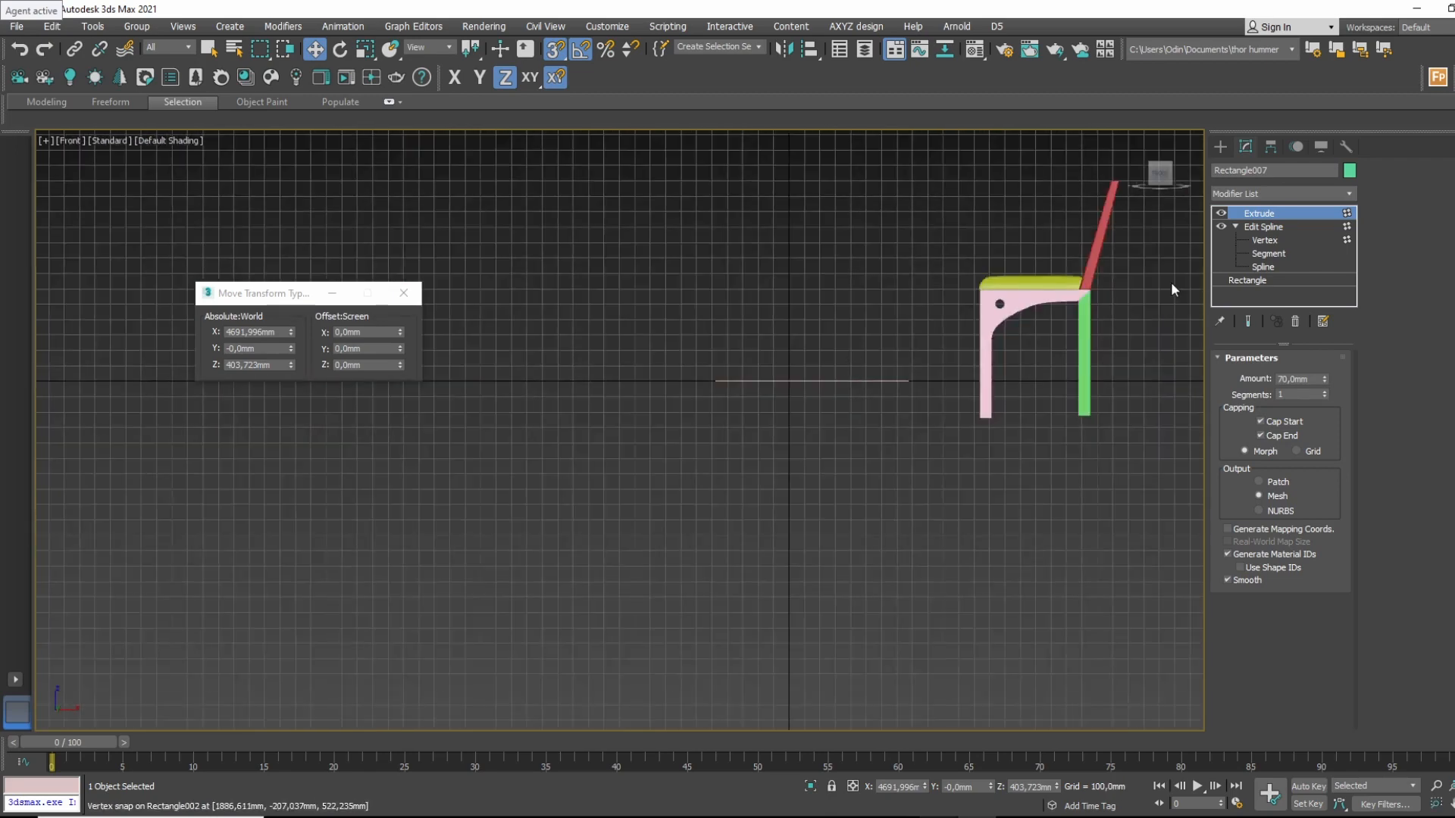
scroll(1172, 292, down, 3)
middle_drag(1172, 341, 910, 436)
scroll(909, 436, up, 3)
scroll(945, 356, up, 3)
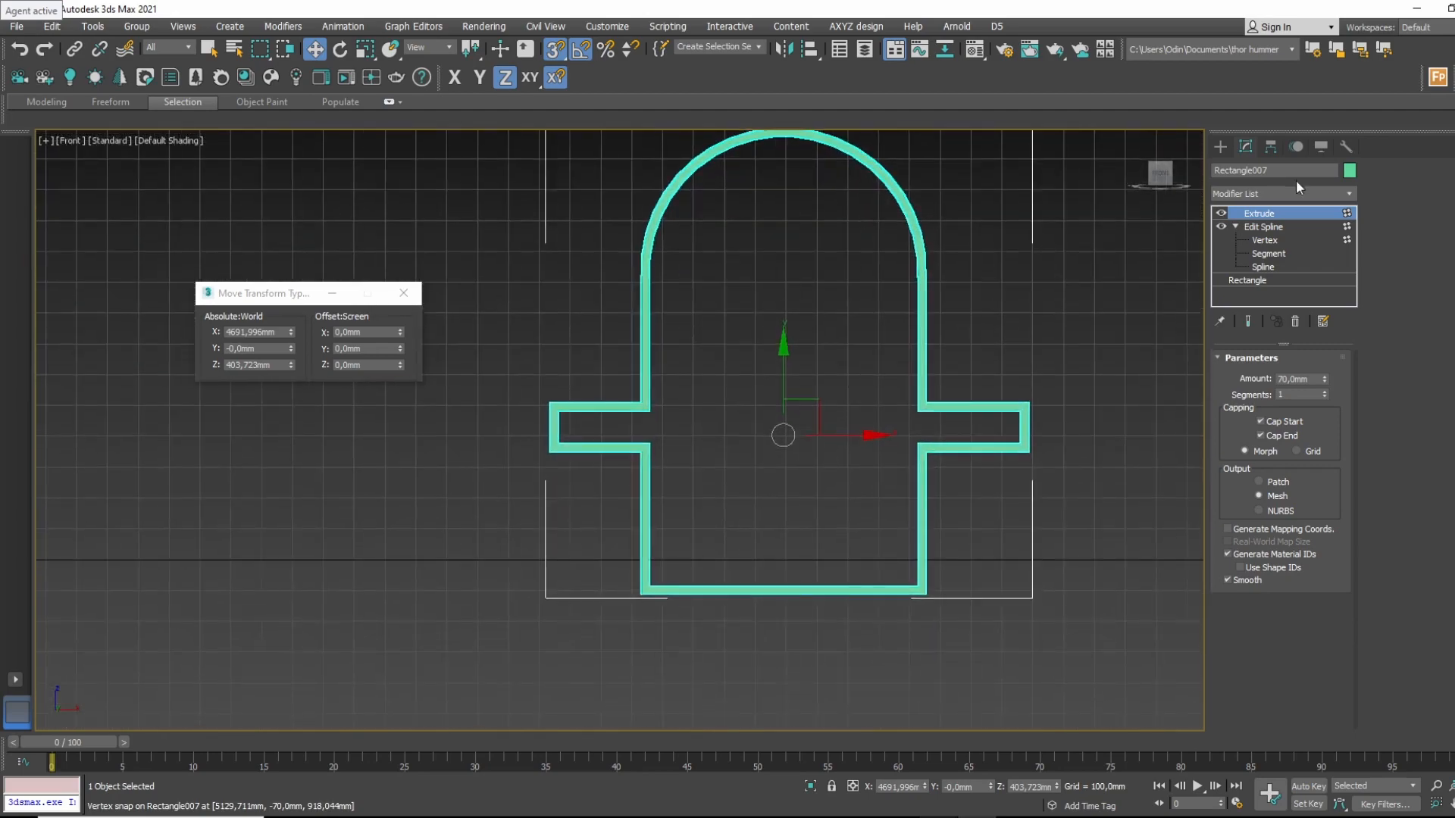
Draw a circle with a radius of about 130 mm at the centre of the arch frame, level with its arms.
click(1219, 145)
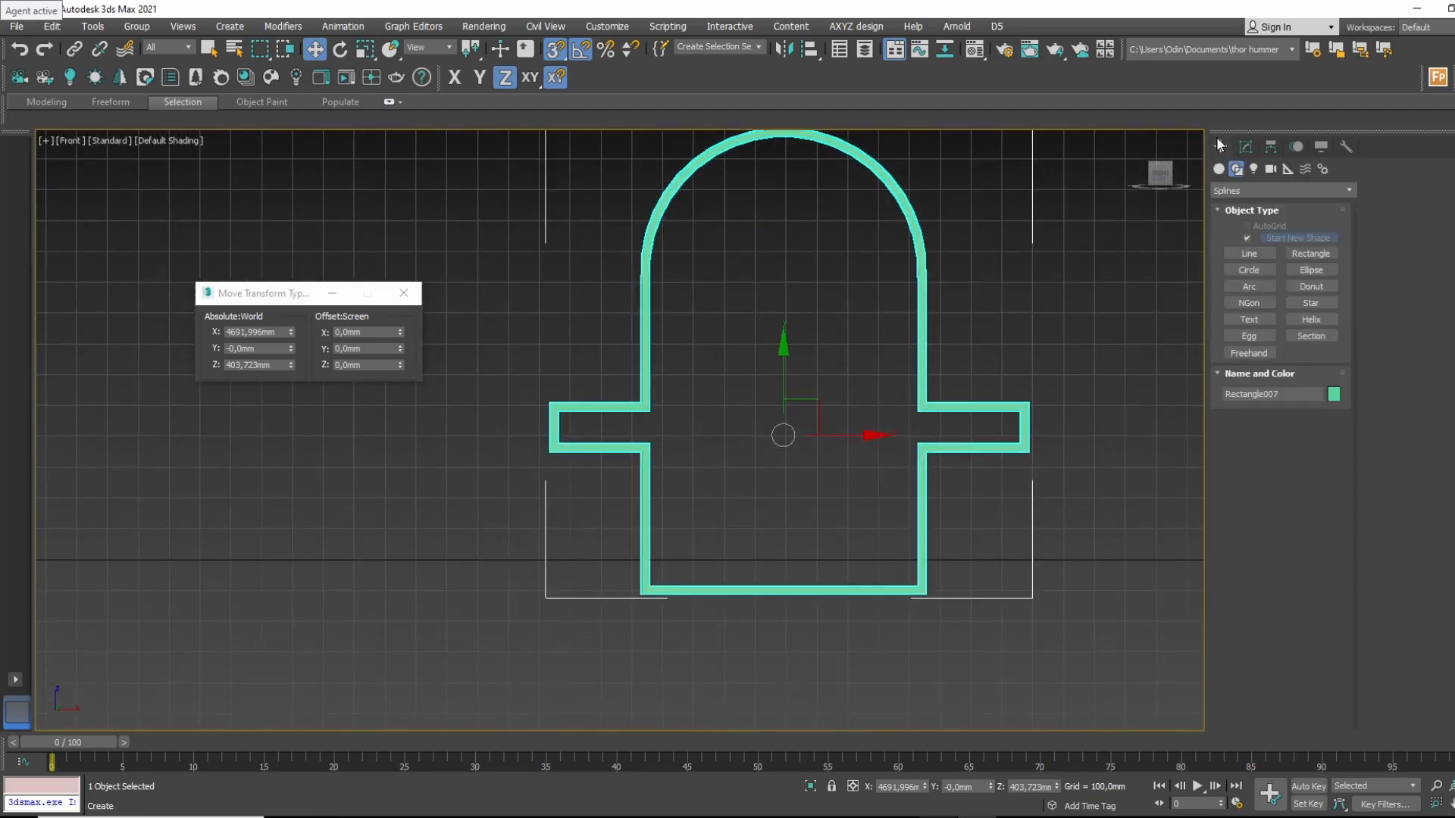
click(1250, 269)
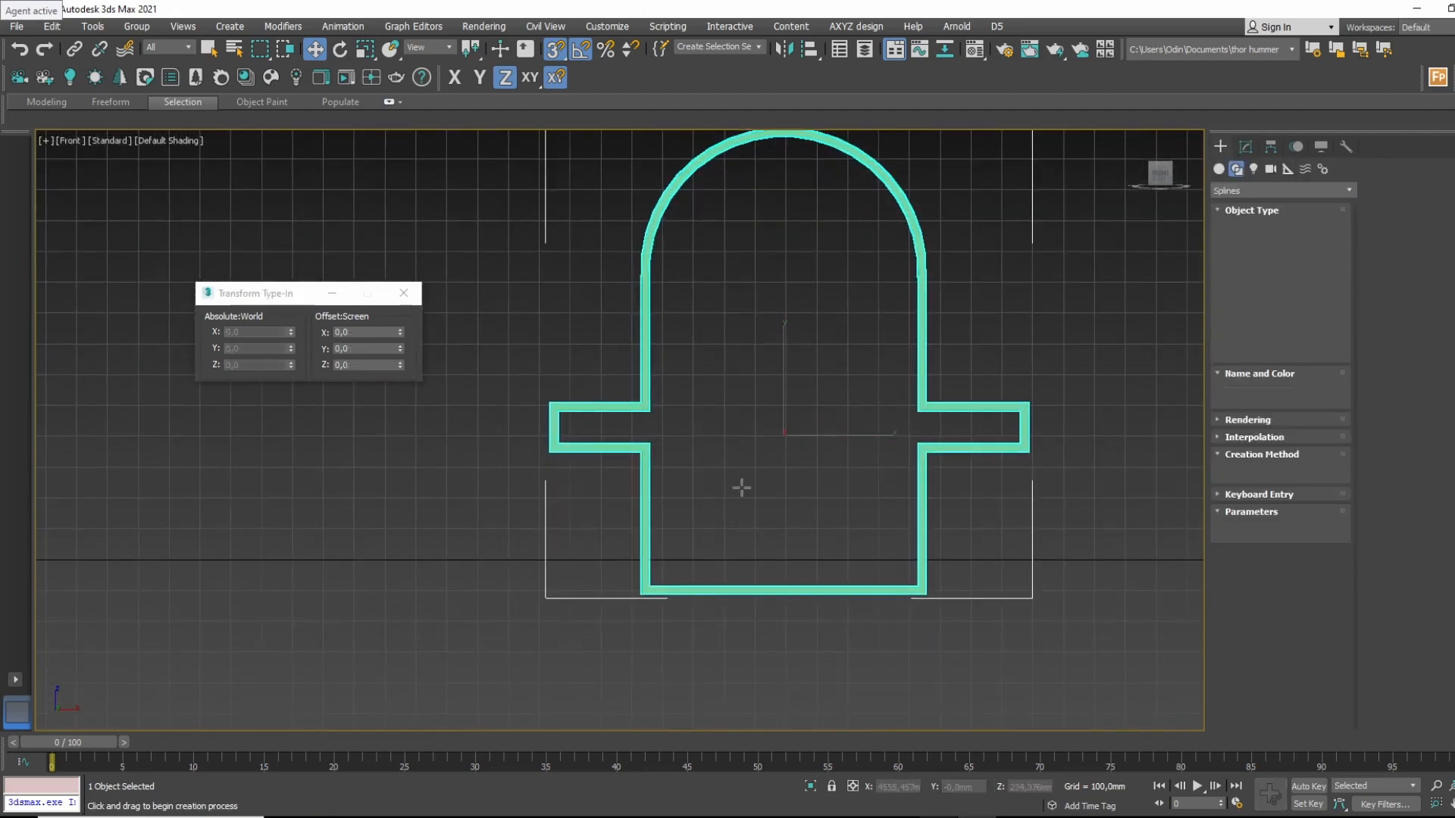
drag(783, 425, 773, 386)
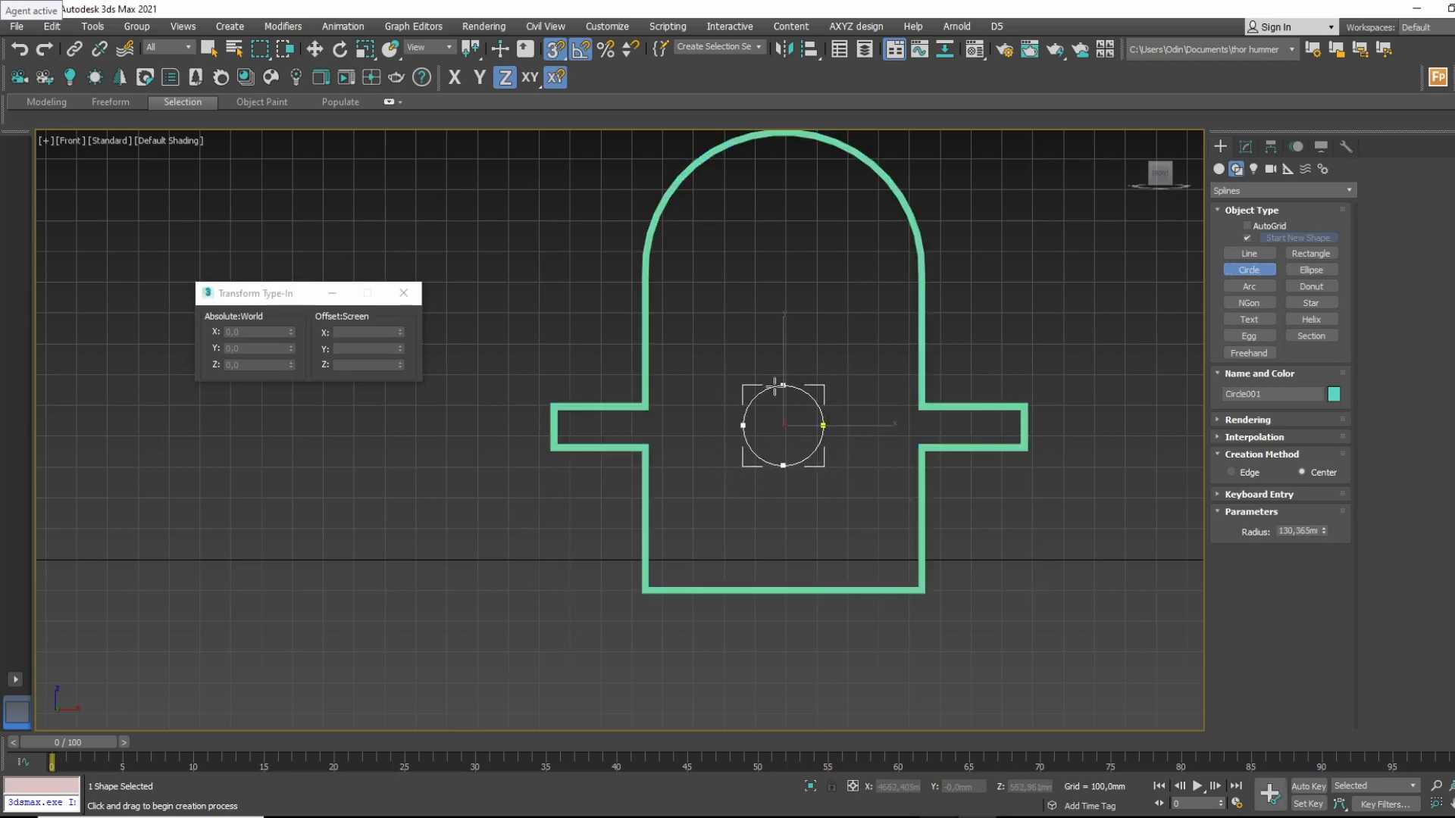
key(w)
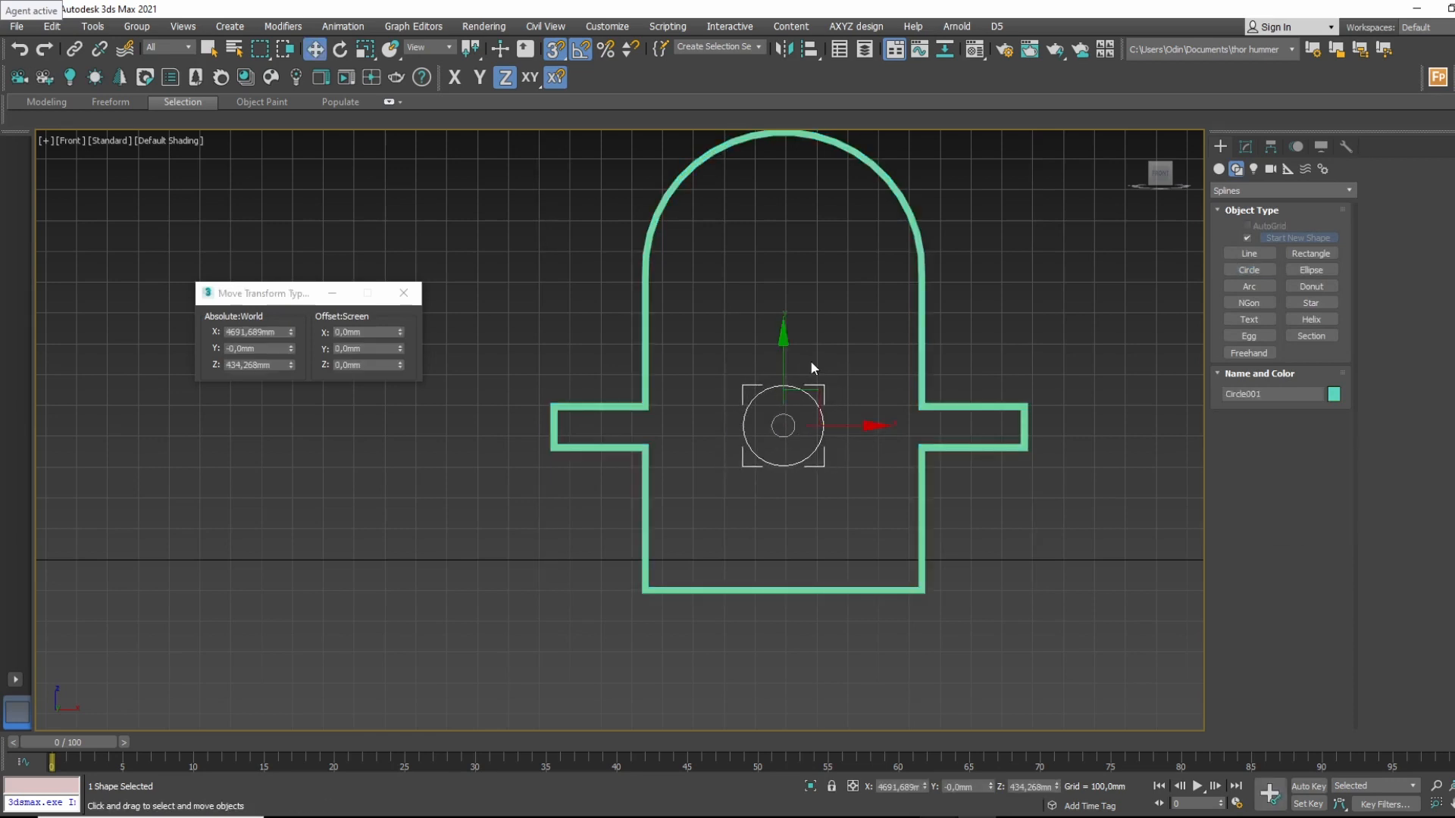
Attach the circle to the arch frame's Edit Spline shape and return to the Extrude modifier.
click(922, 334)
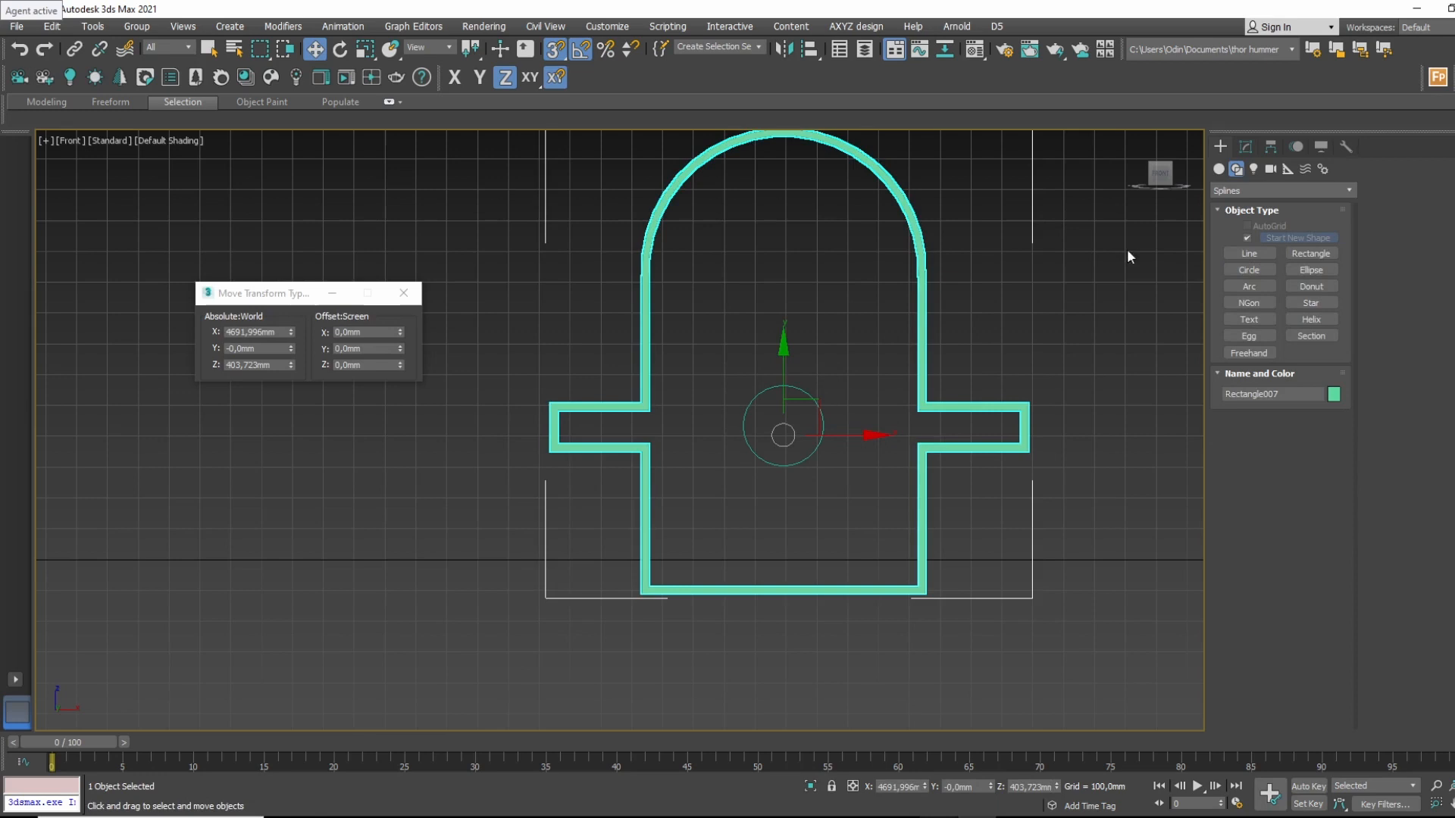
click(1245, 146)
click(1288, 221)
click(1292, 241)
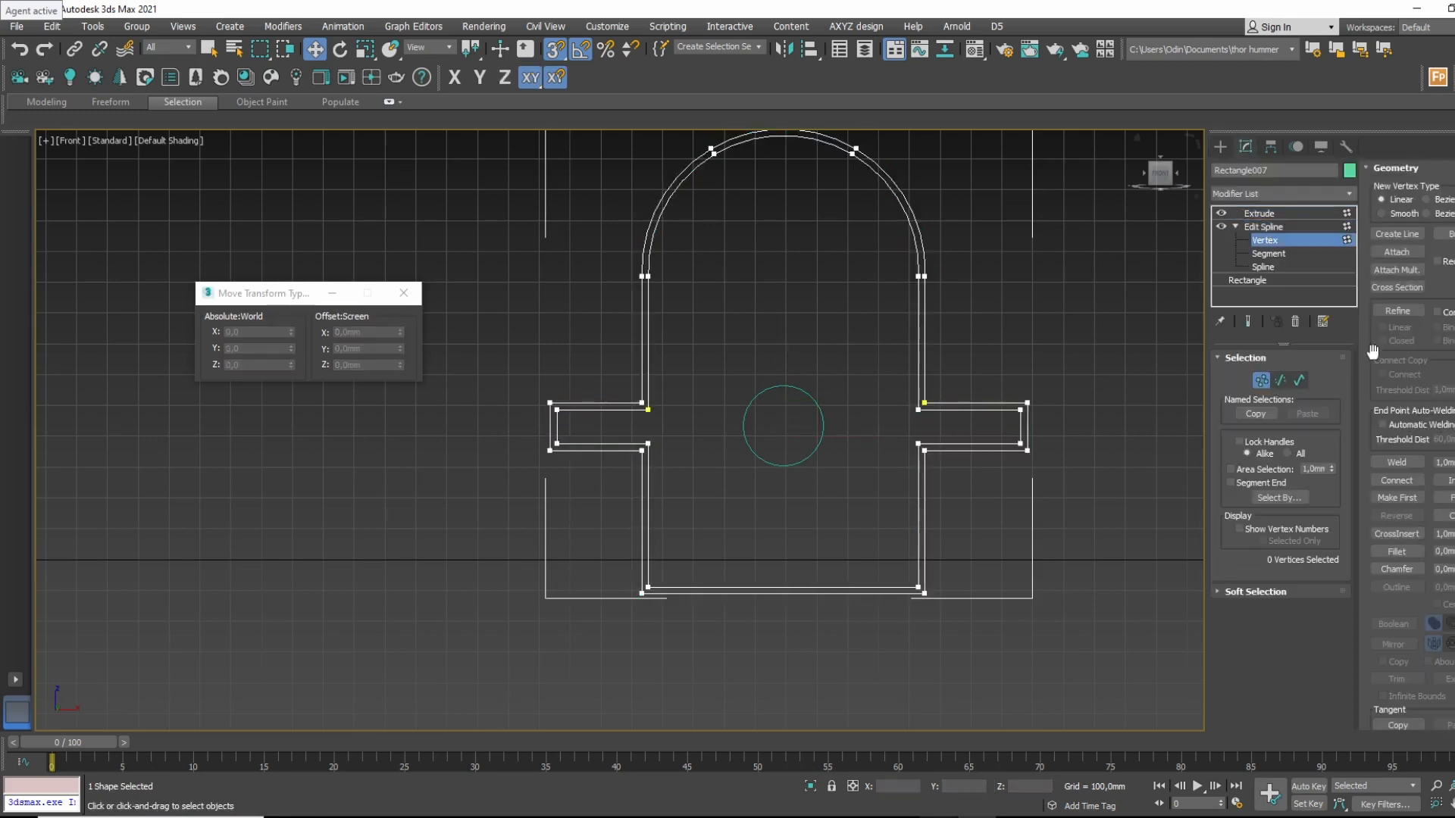
click(1397, 251)
click(822, 417)
click(1259, 231)
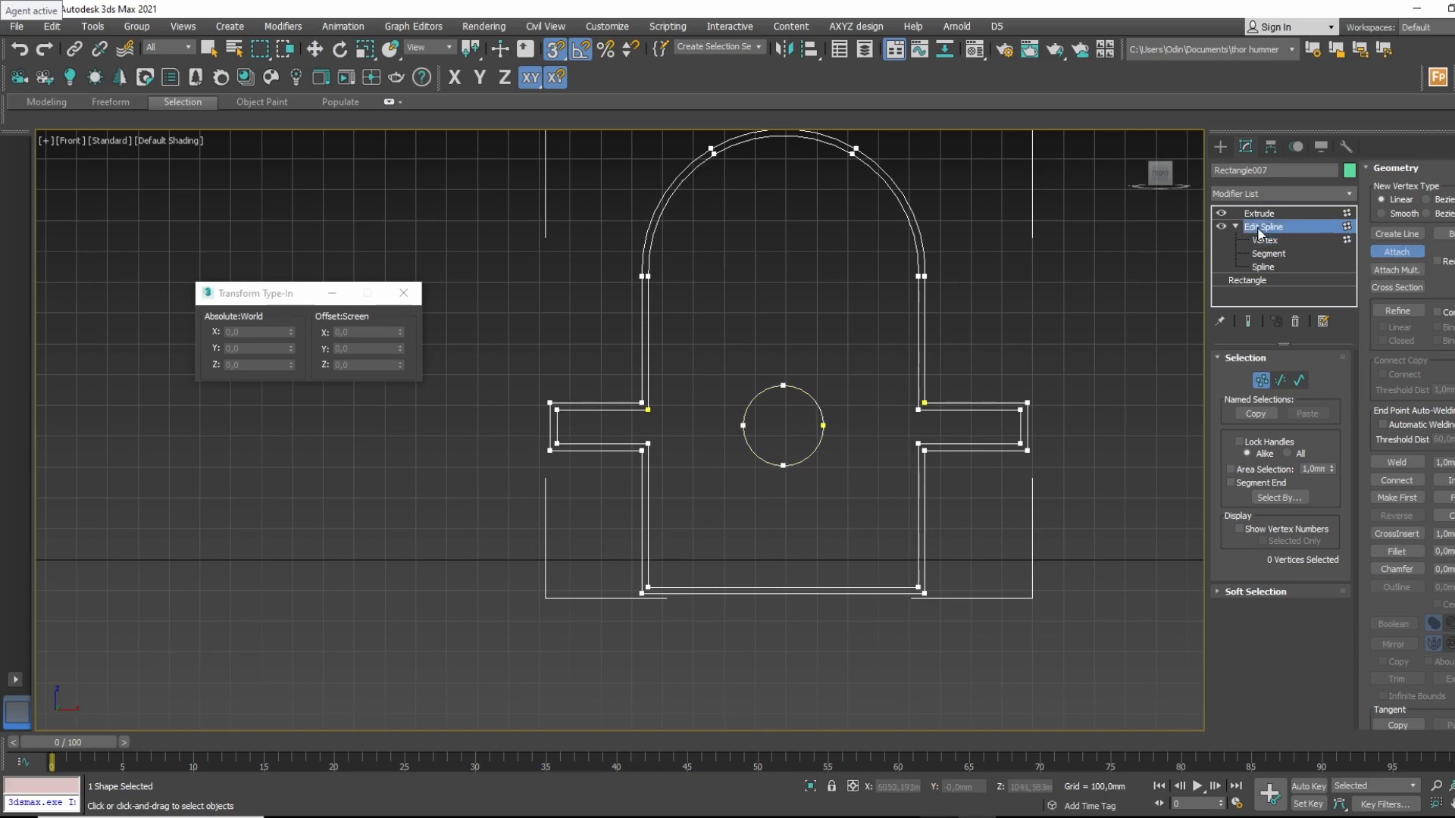
click(1258, 214)
key(w)
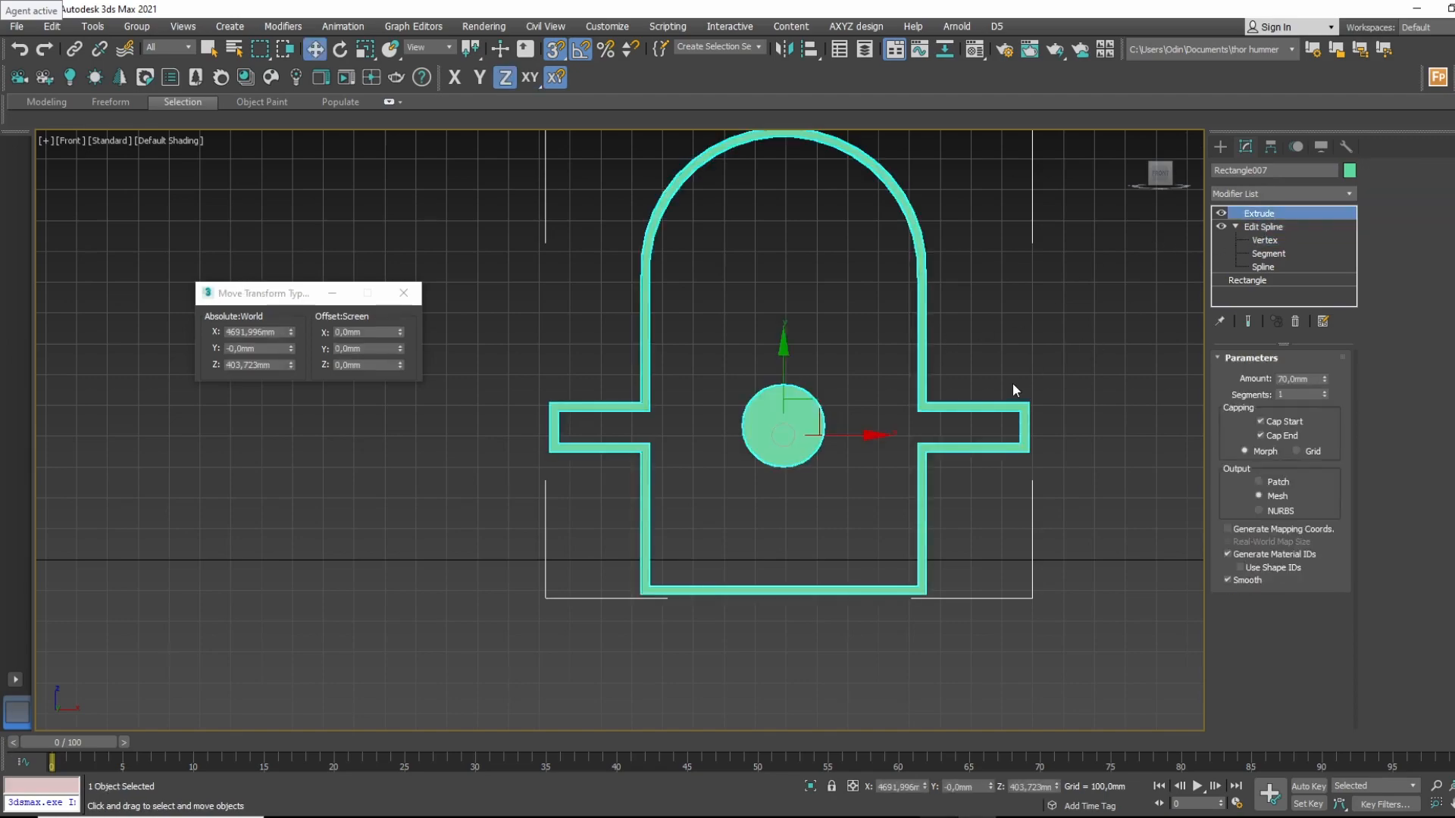
Deselect the frame and examine the extruded arch and central disc from an angled view and from the front.
click(1013, 383)
alt+middle_drag(1039, 352, 877, 513)
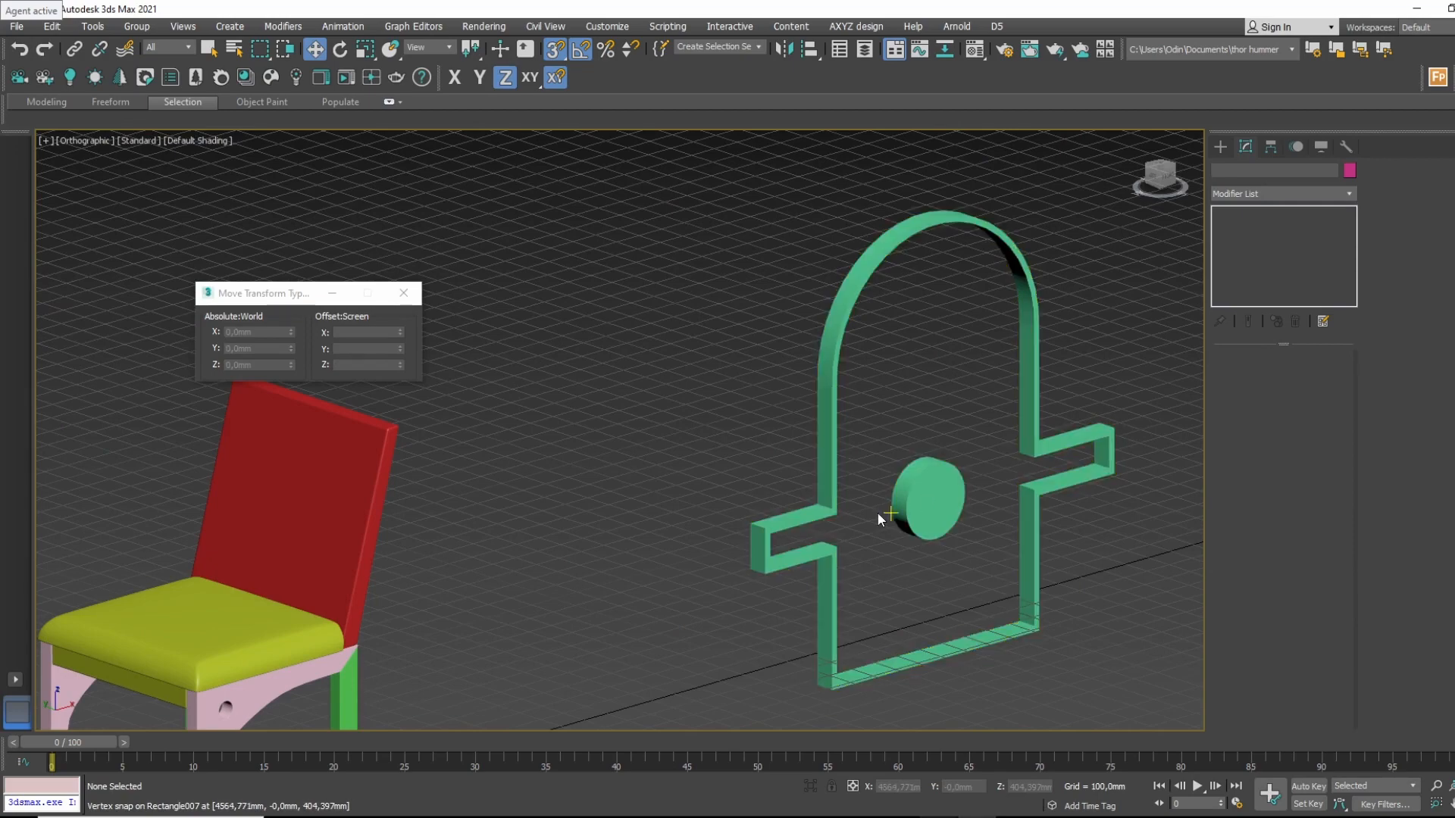
alt+middle_drag(877, 512, 893, 502)
key(f)
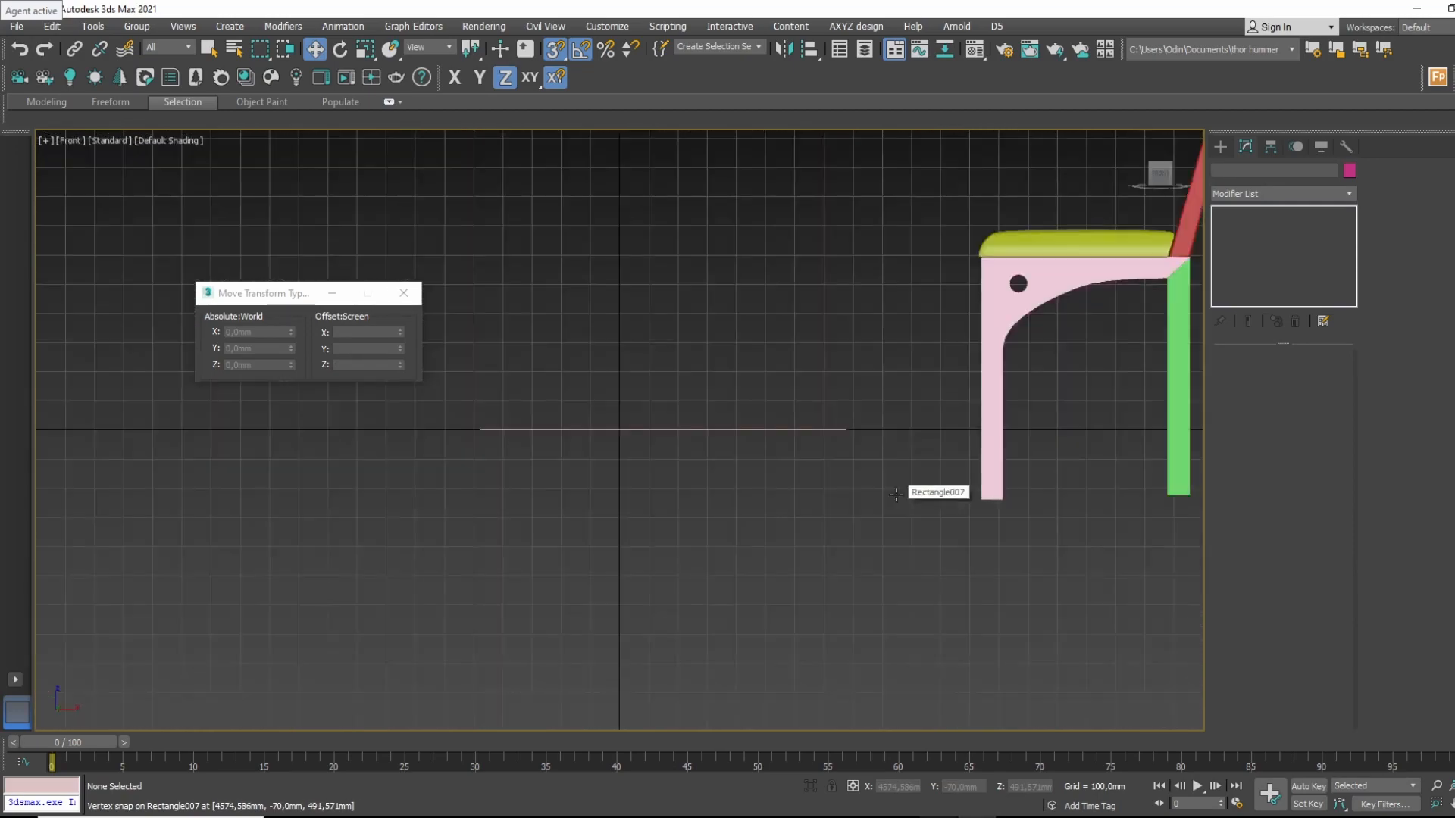
scroll(895, 494, down, 4)
middle_drag(1175, 424, 669, 490)
scroll(1000, 456, up, 5)
middle_drag(914, 476, 786, 477)
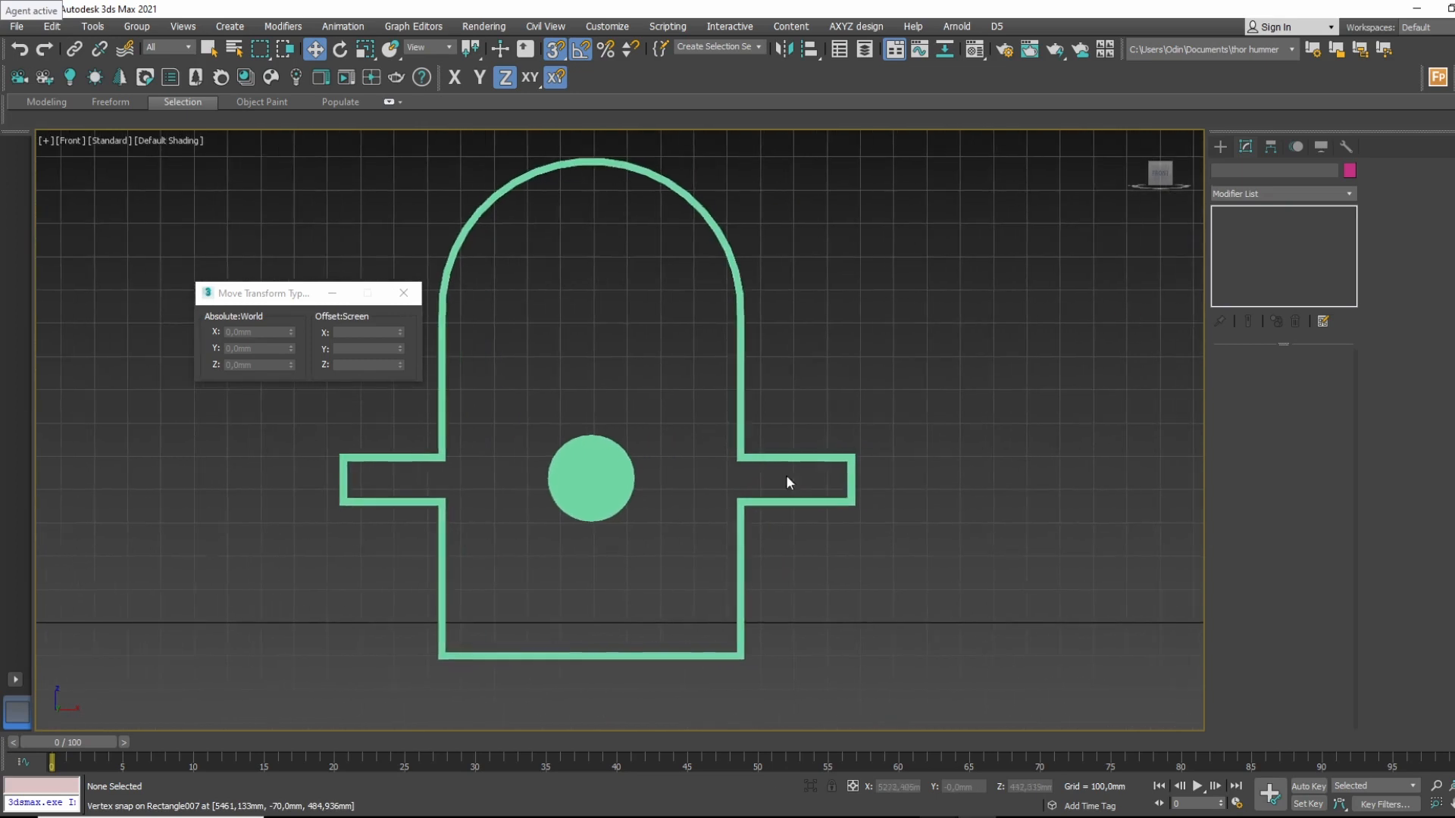
Close the Move Transform Type-In window and place a default "MAX Text" text spline beside the frame's right arm in the front view.
click(403, 293)
middle_drag(876, 389, 558, 409)
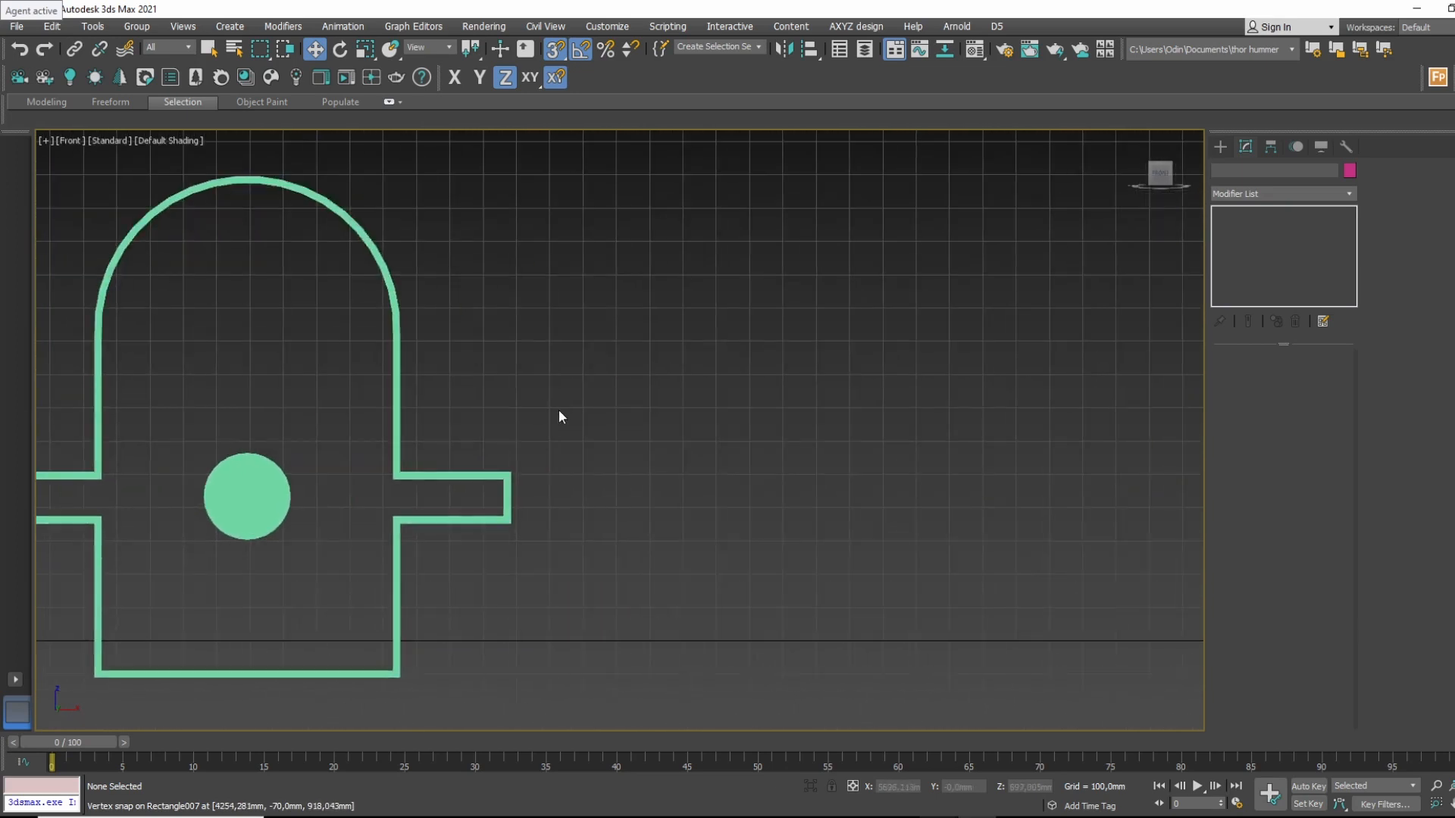
click(1228, 143)
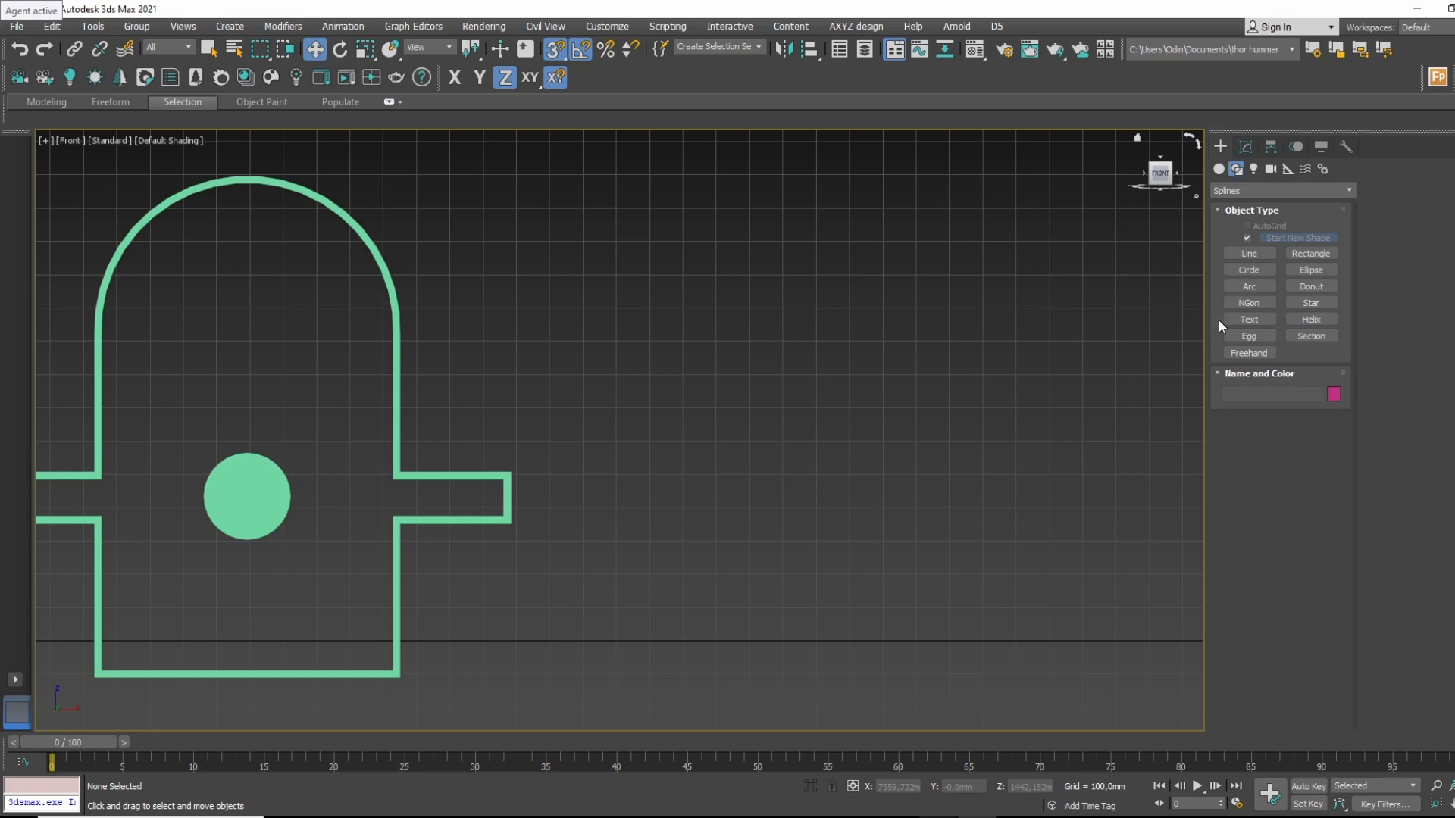
middle_drag(947, 383, 841, 413)
click(1262, 319)
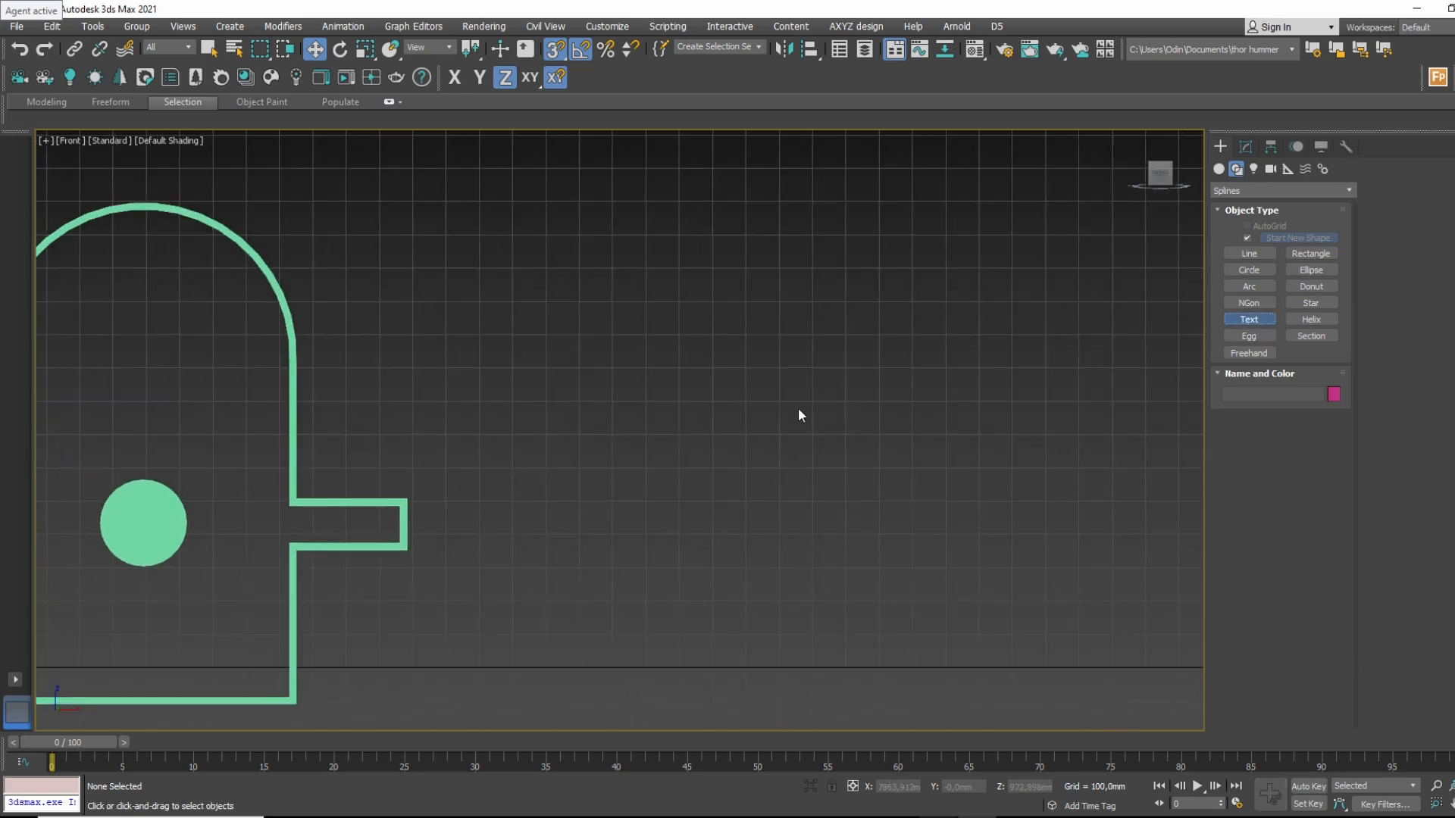
click(771, 404)
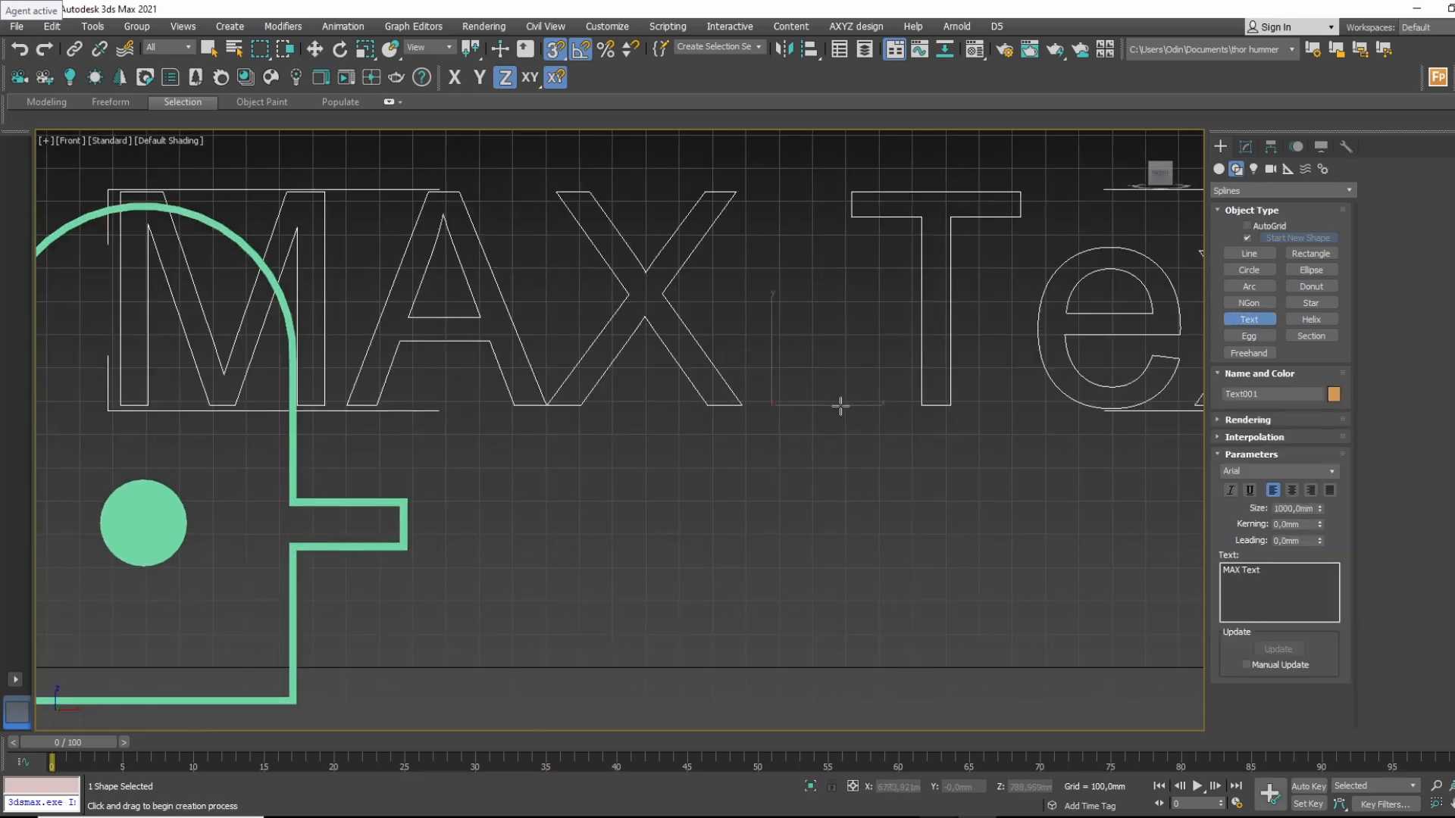
key(w)
middle_drag(876, 364, 760, 399)
drag(657, 439, 900, 555)
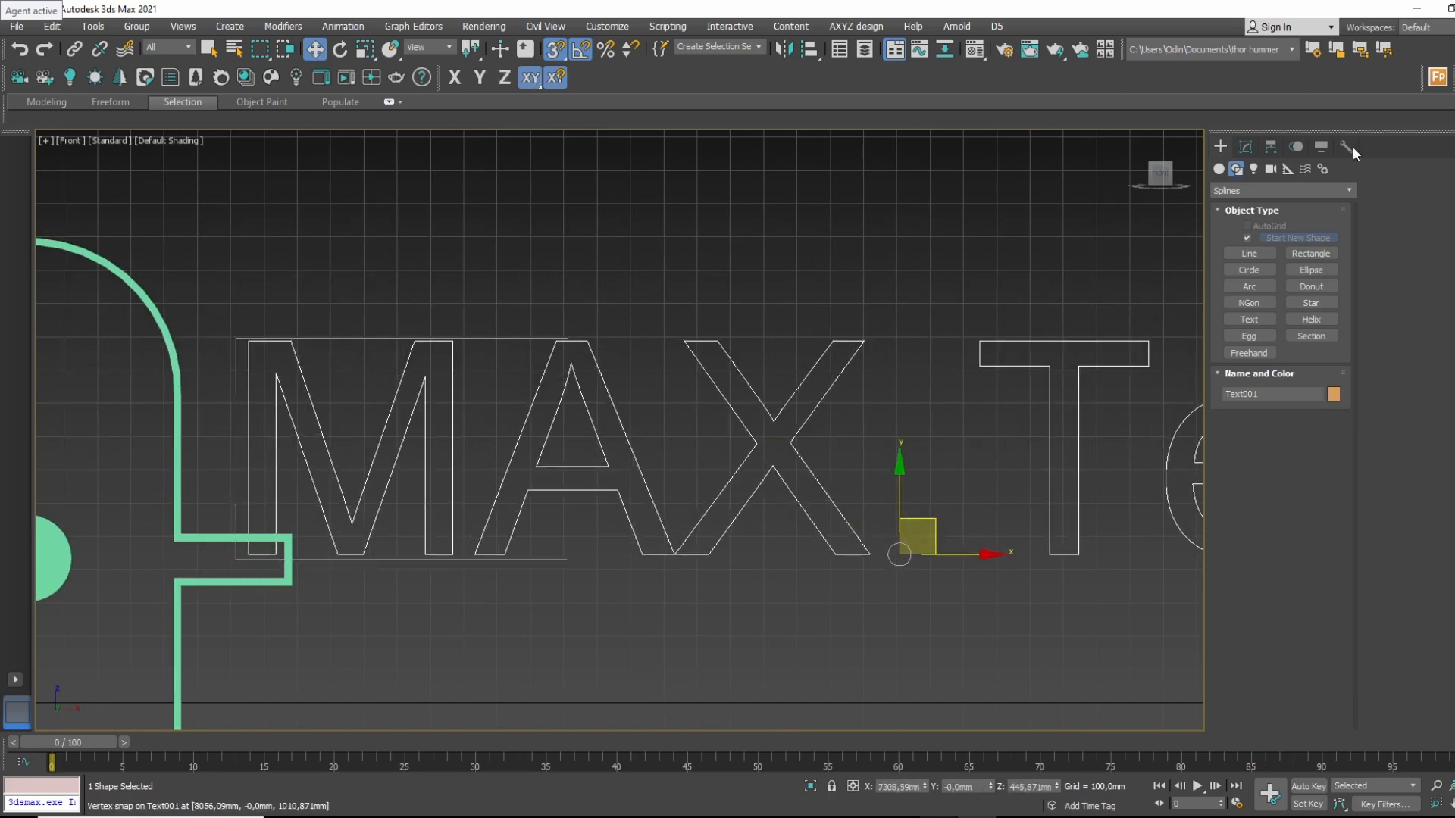
Apply an Extrude modifier with an amount of 70 mm to the text and view its thickness at an angle.
click(1245, 146)
click(1254, 189)
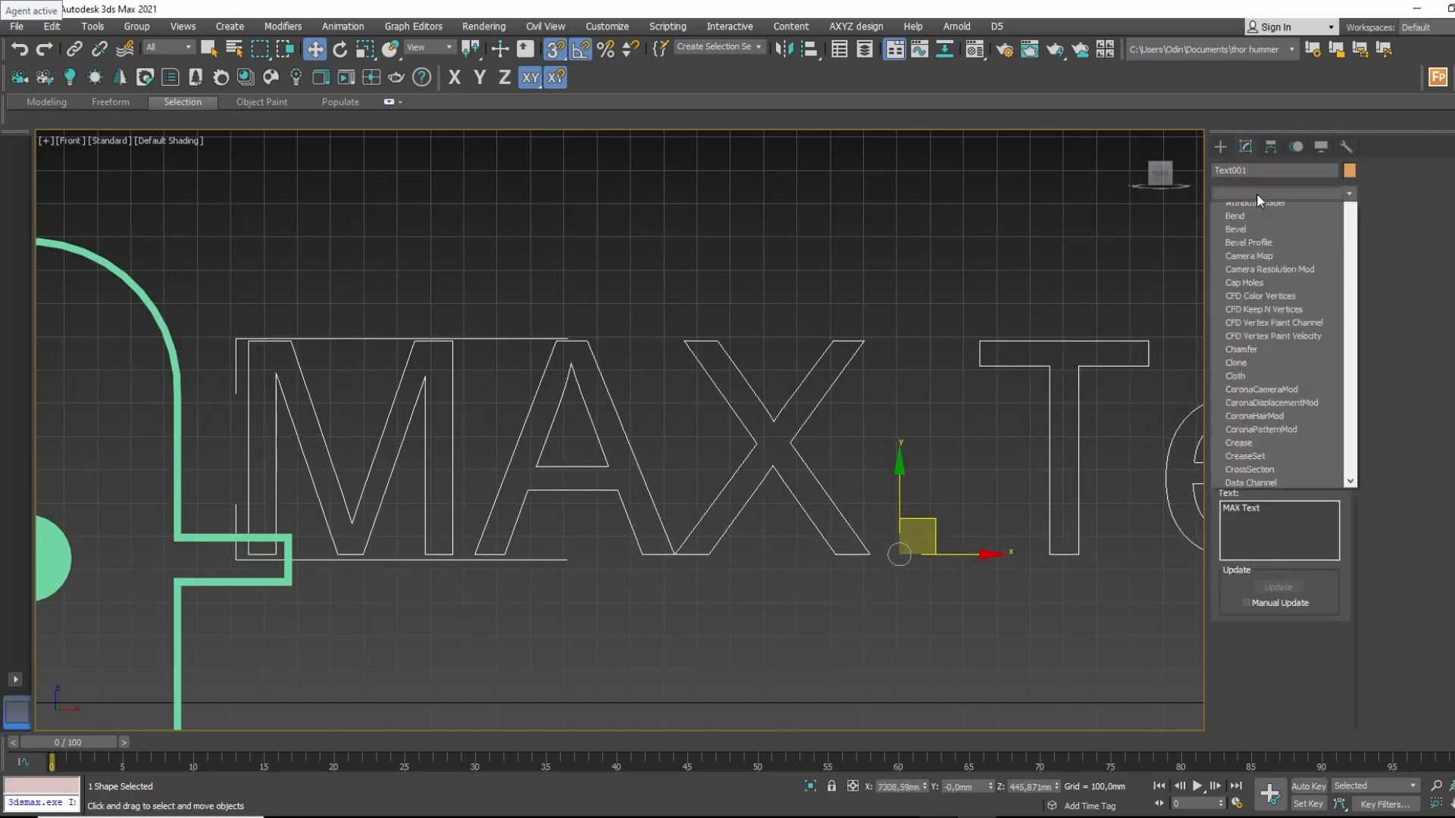
text(ex)
key(Return)
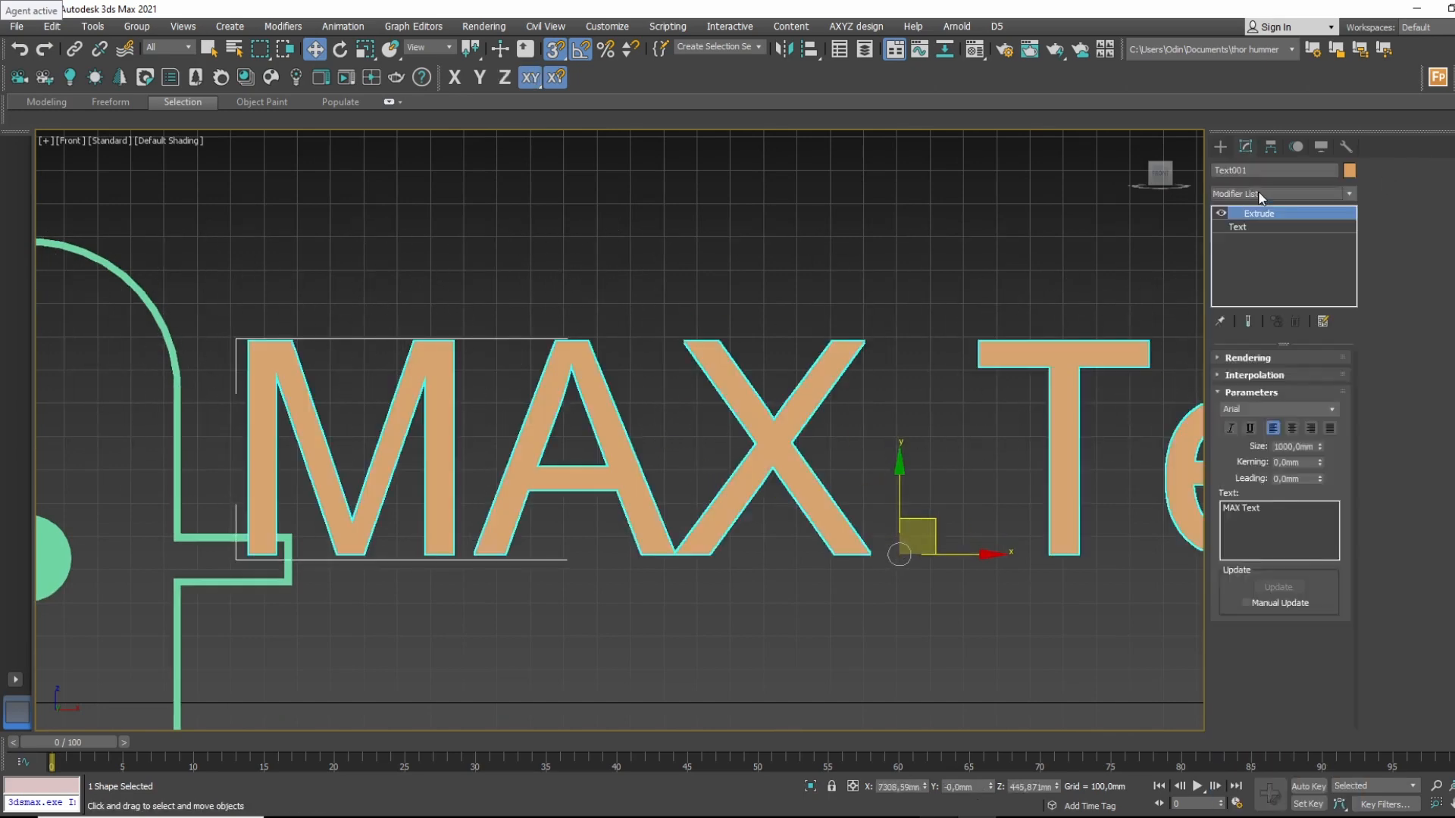
alt+middle_drag(621, 485, 719, 400)
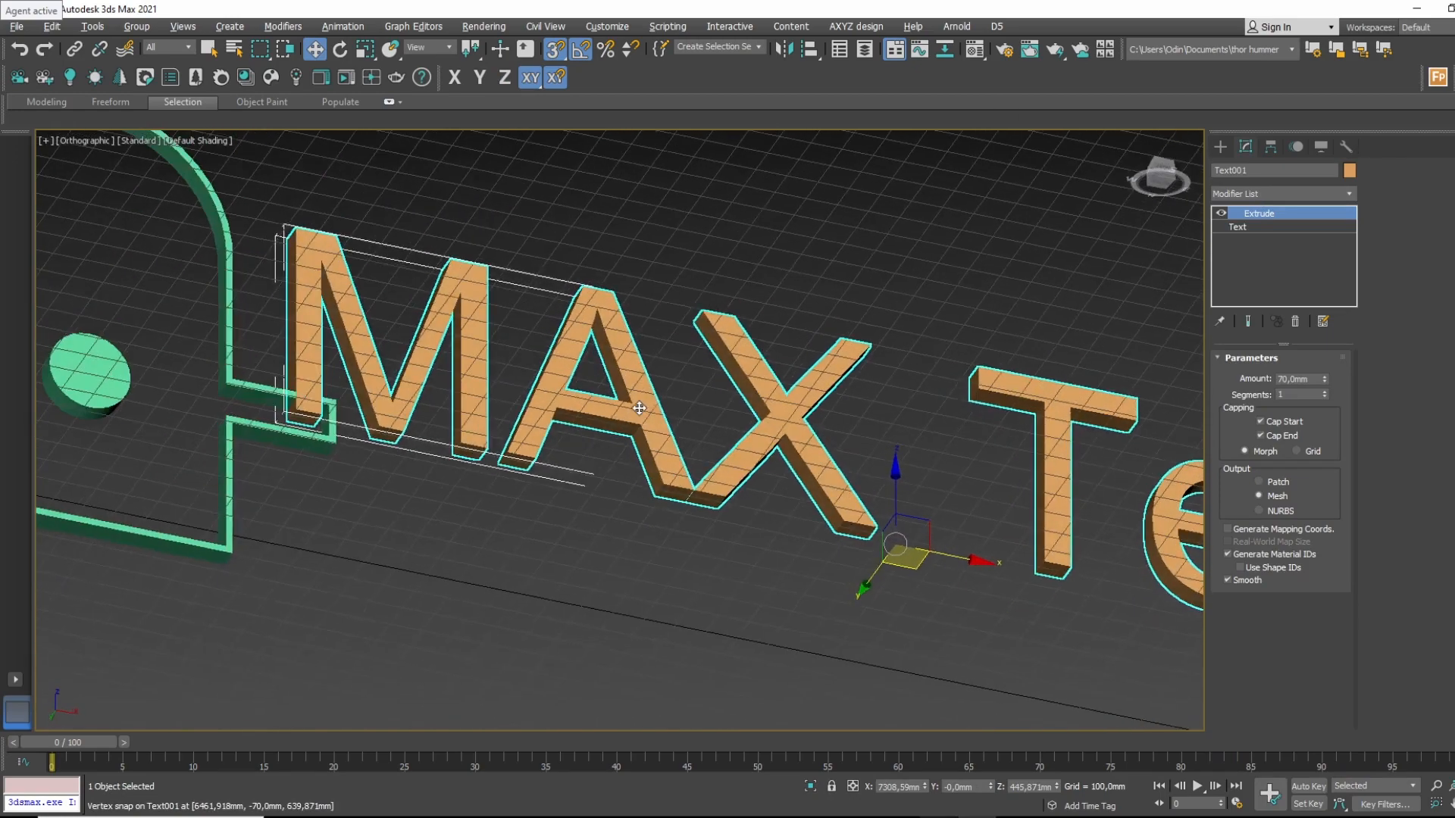
Return to the front view, turn off snapping and move the text up and right, clear of the frame's arm.
key(shift+z)
middle_drag(620, 435, 581, 404)
key(s)
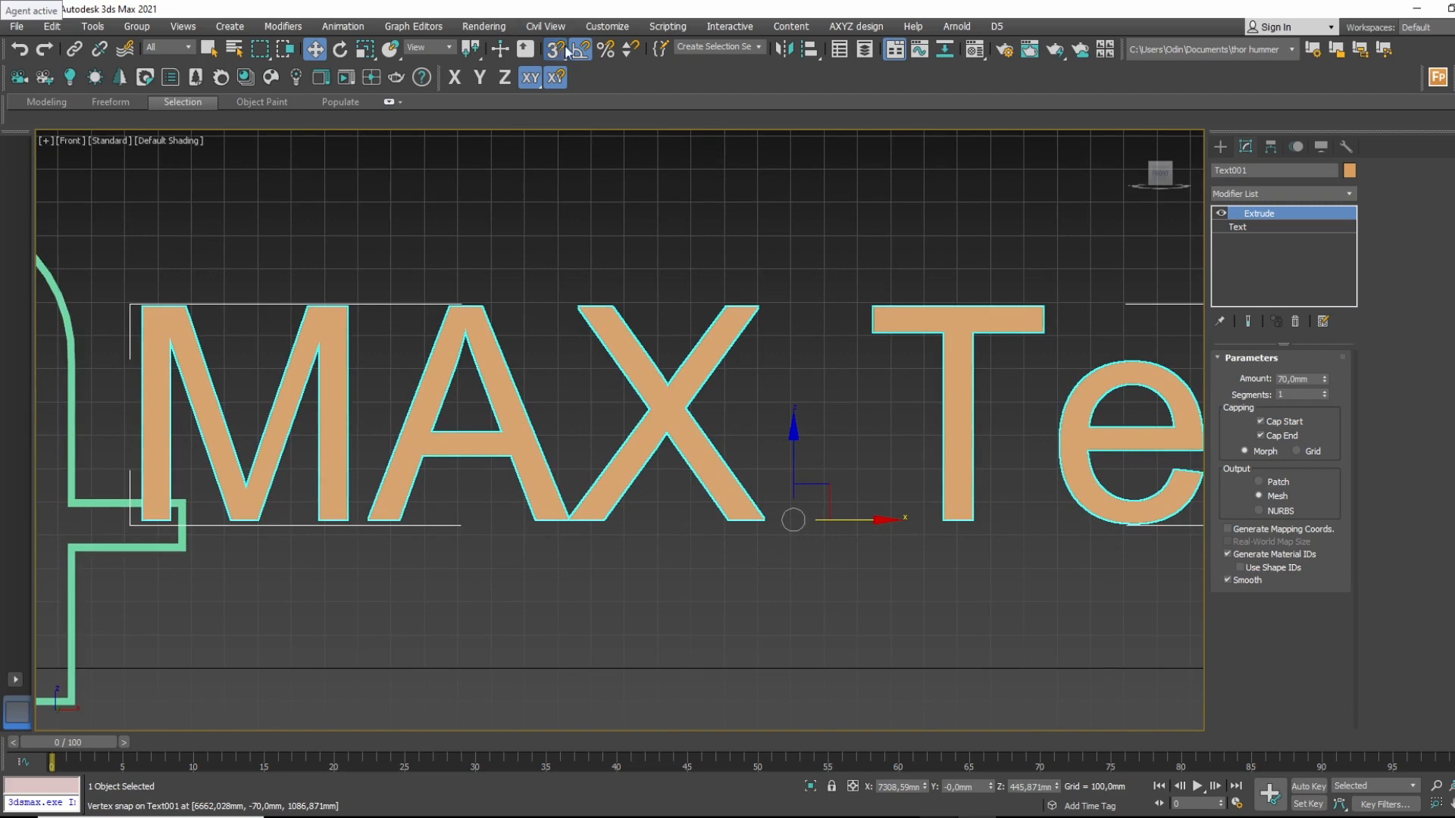
drag(822, 484, 884, 453)
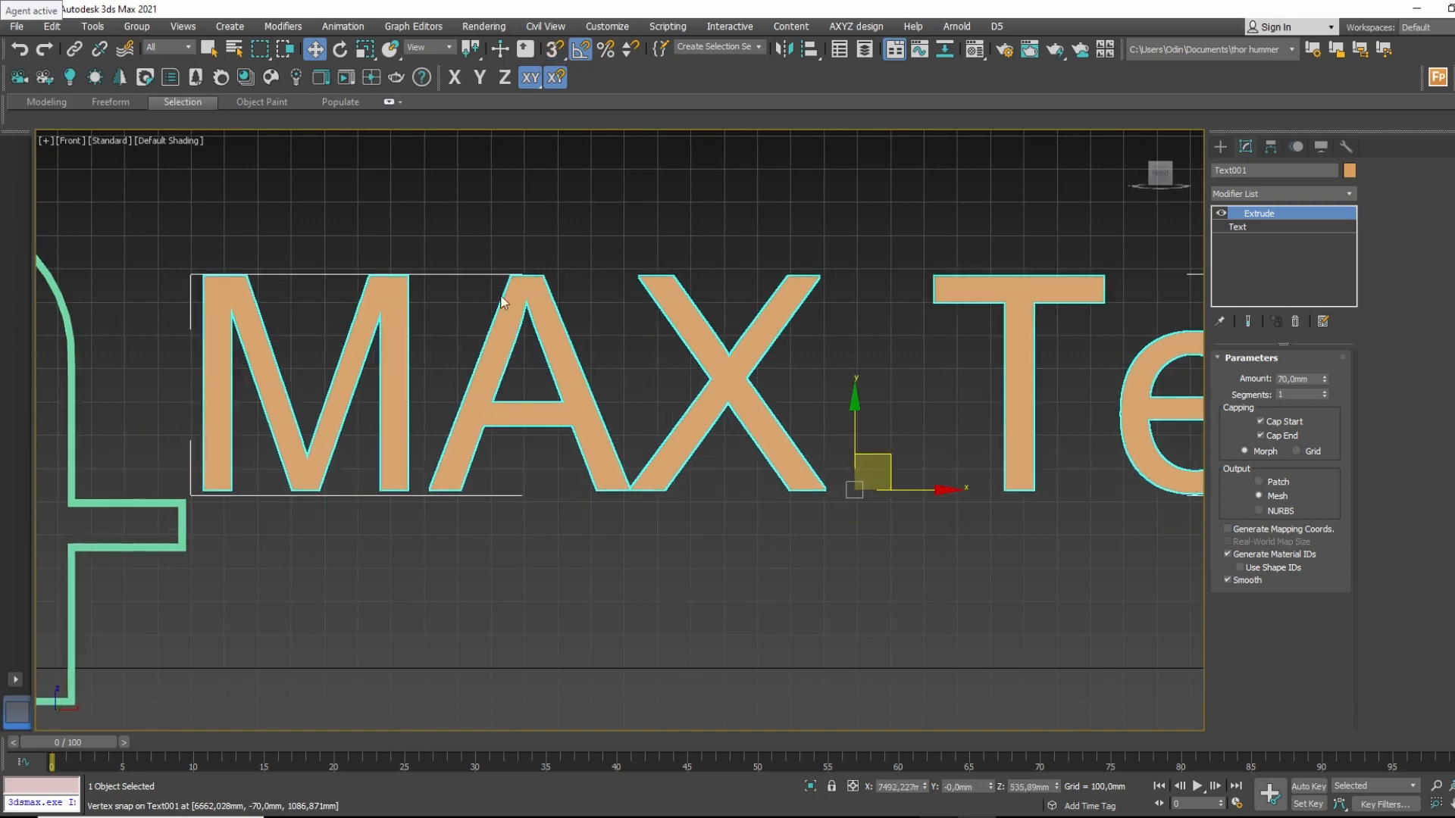
Insert an Edit Spline modifier between Text and Extrude and select all the letter splines at Spline level.
click(1256, 225)
click(1283, 194)
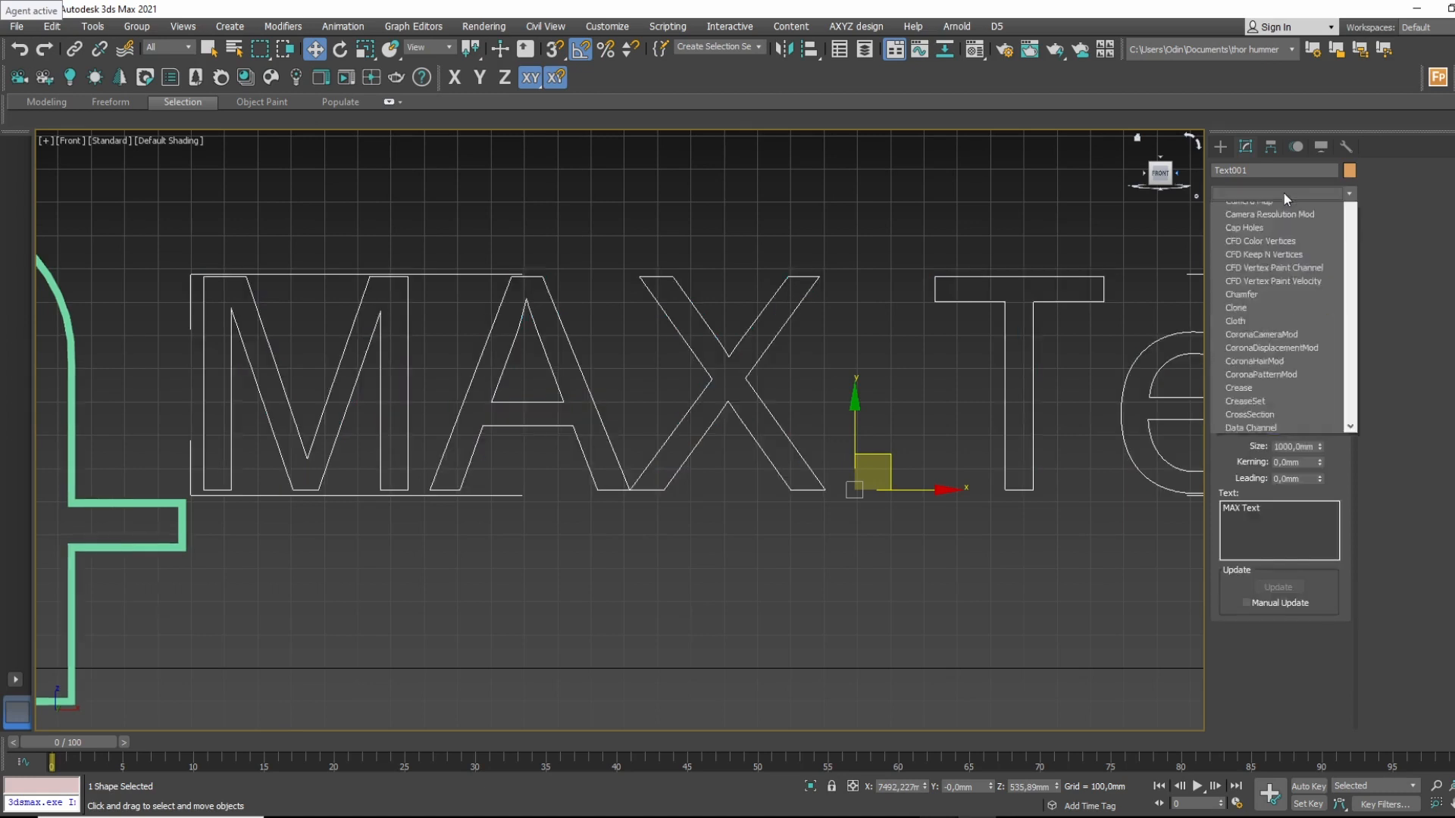
scroll(1298, 663, down, 10)
scroll(1265, 759, down, 2)
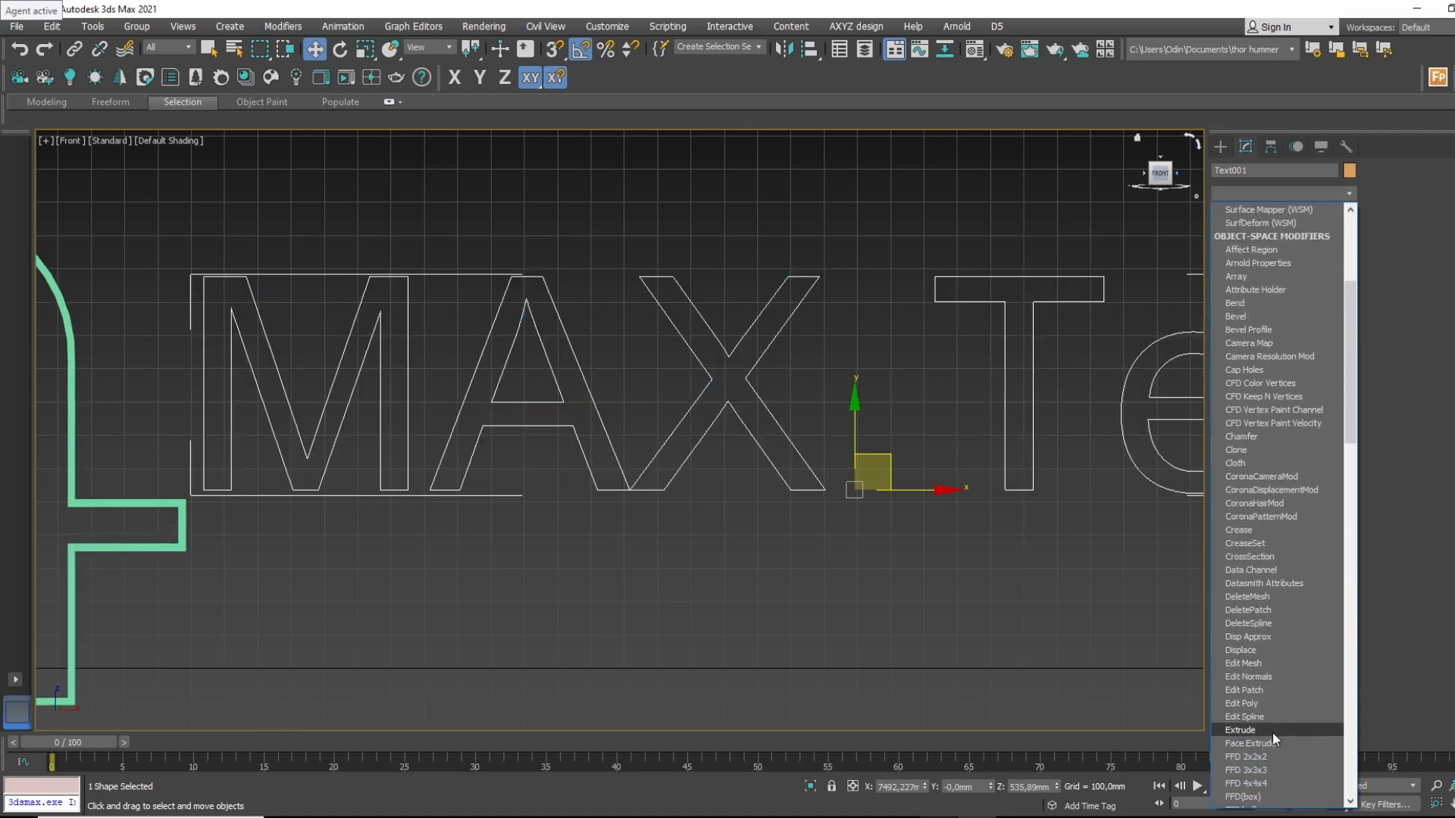
click(1276, 716)
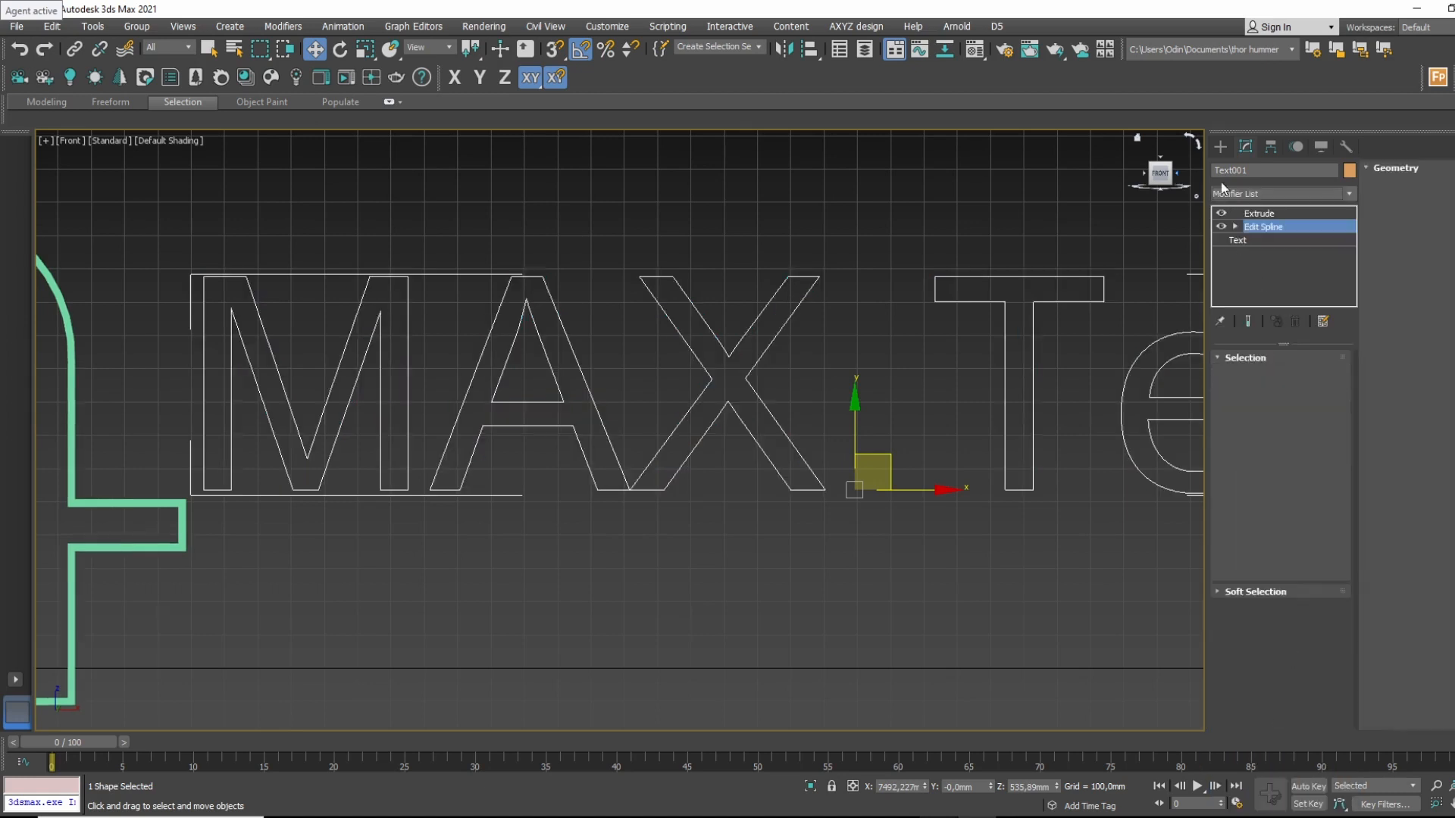
click(1236, 226)
click(1276, 267)
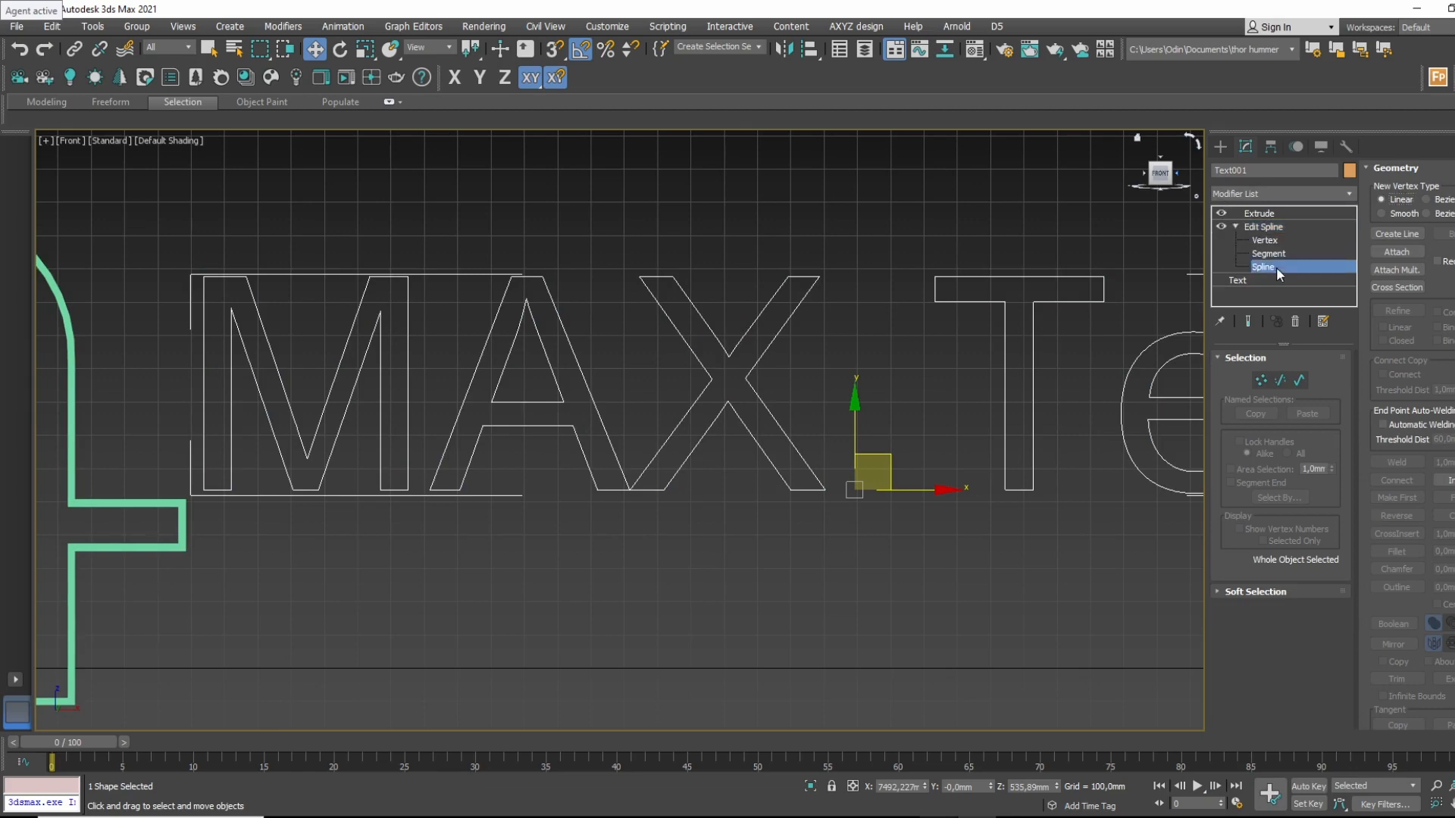
scroll(293, 261, down, 3)
key(ctrl+a)
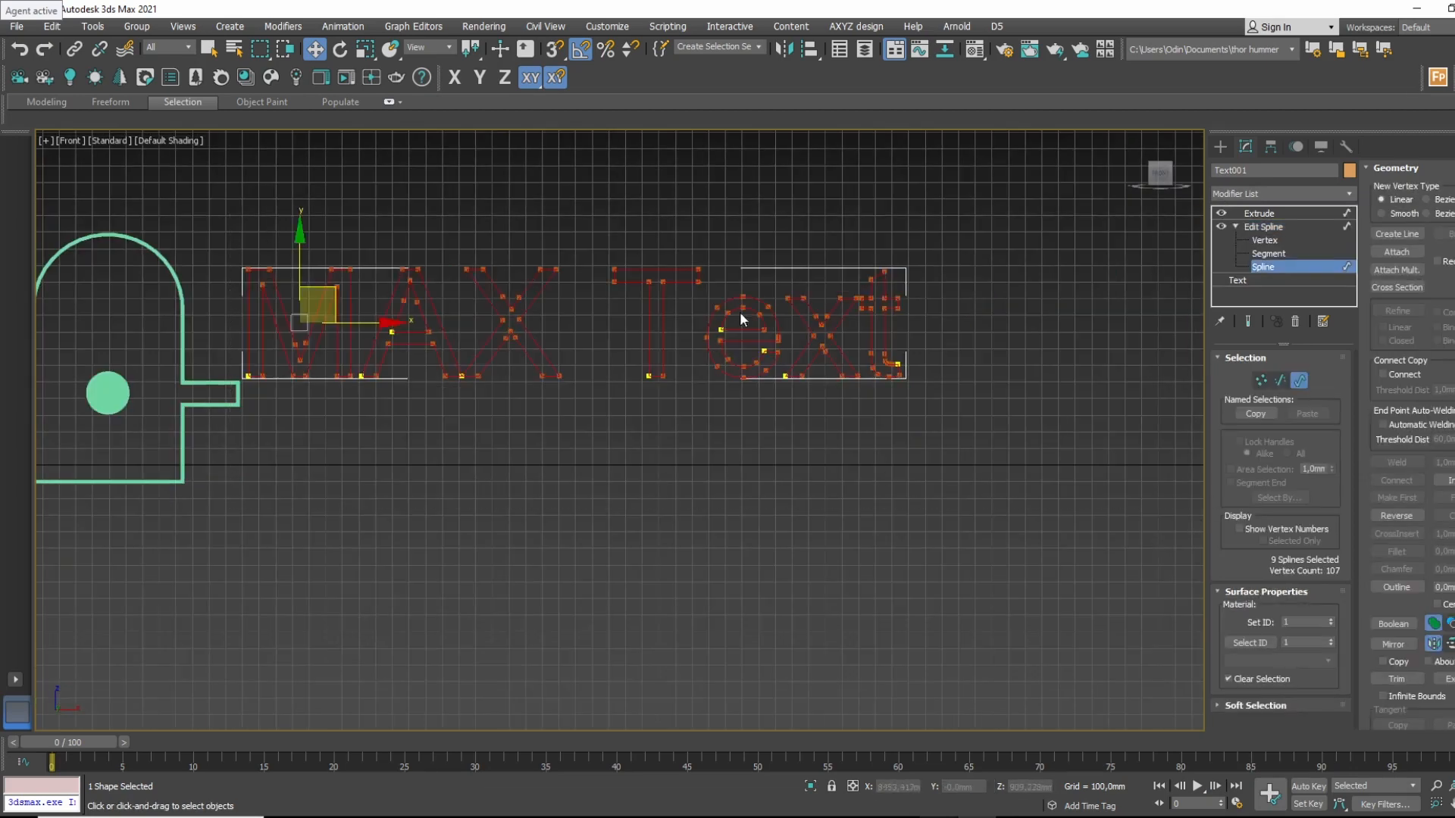
Try an outline of -15 mm on all the letter splines, examine the M's corners up close, and undo the outline.
scroll(887, 324, up, 5)
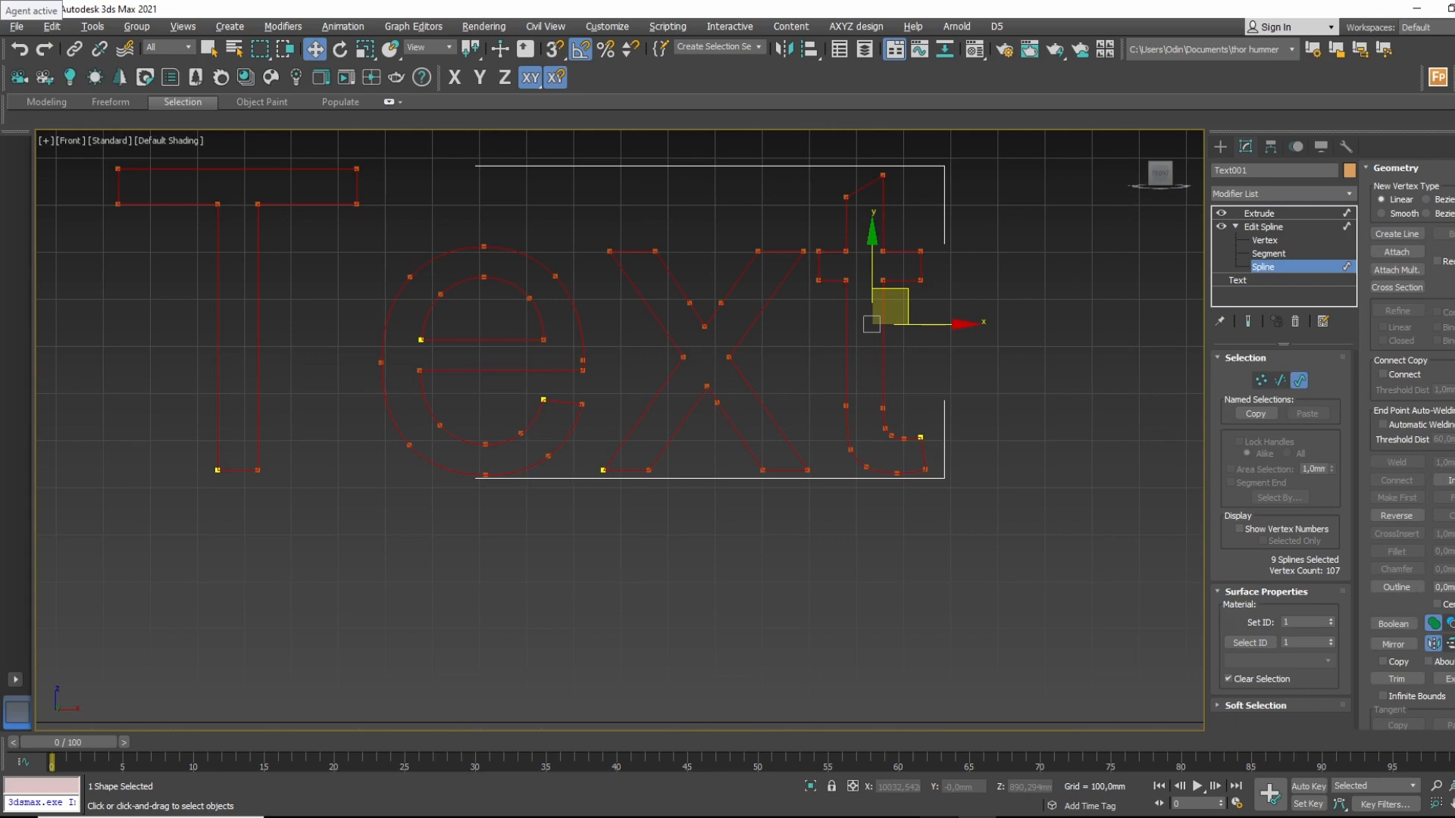
drag(1454, 588, 1454, 610)
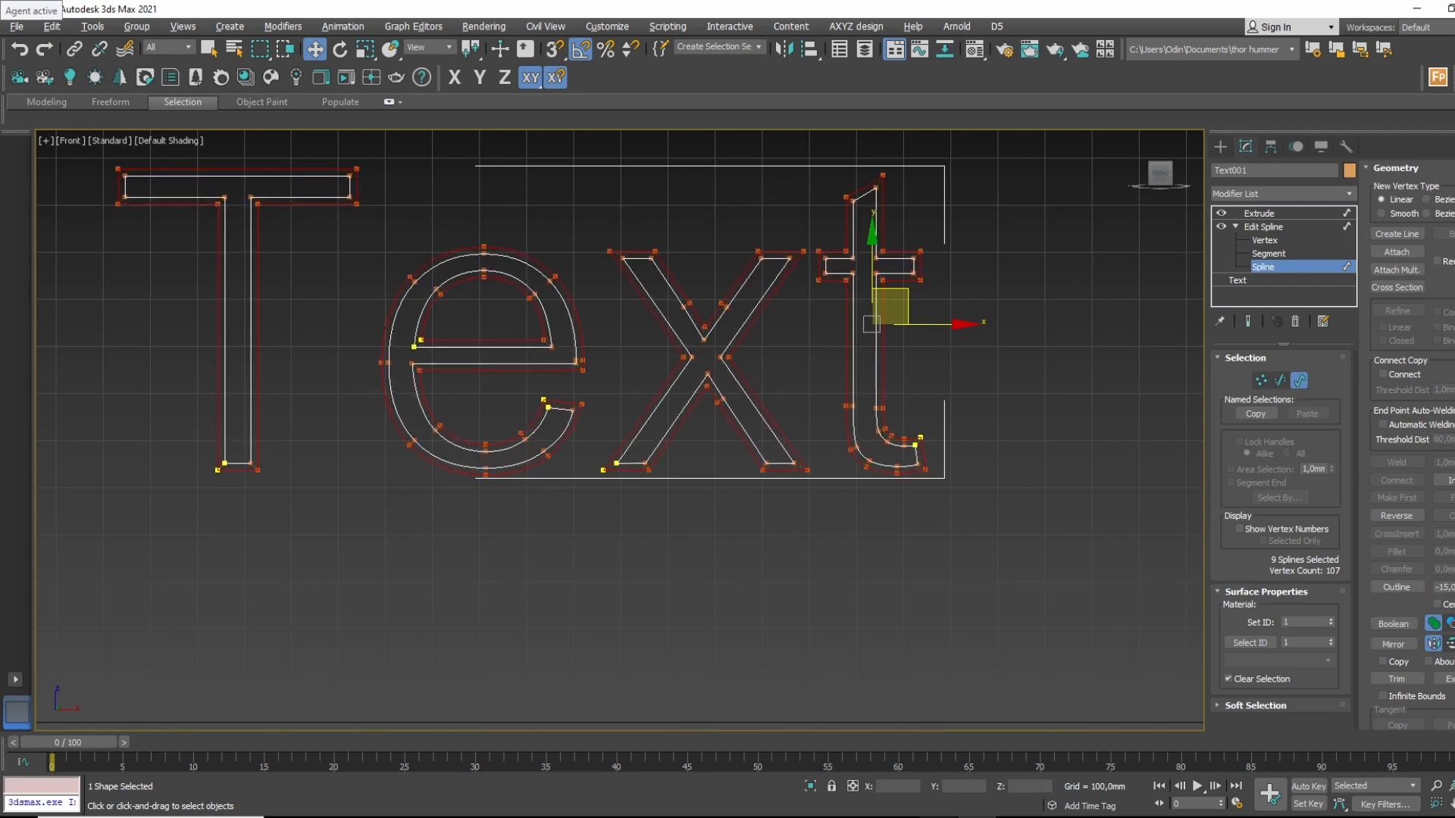
middle_drag(339, 418, 858, 435)
middle_drag(364, 326, 970, 366)
middle_drag(401, 345, 419, 348)
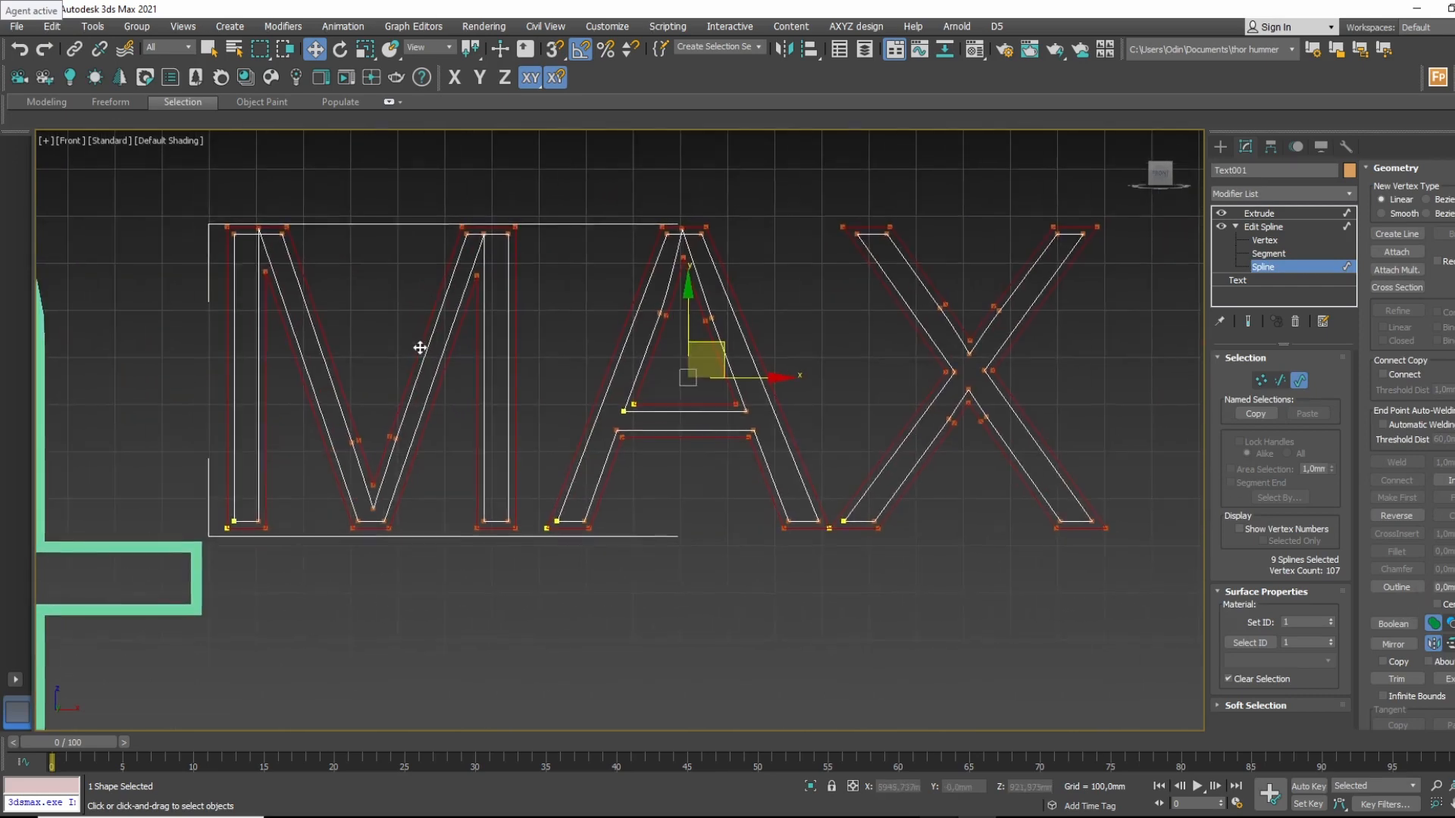
scroll(462, 261, up, 3)
scroll(485, 172, up, 2)
scroll(518, 190, up, 3)
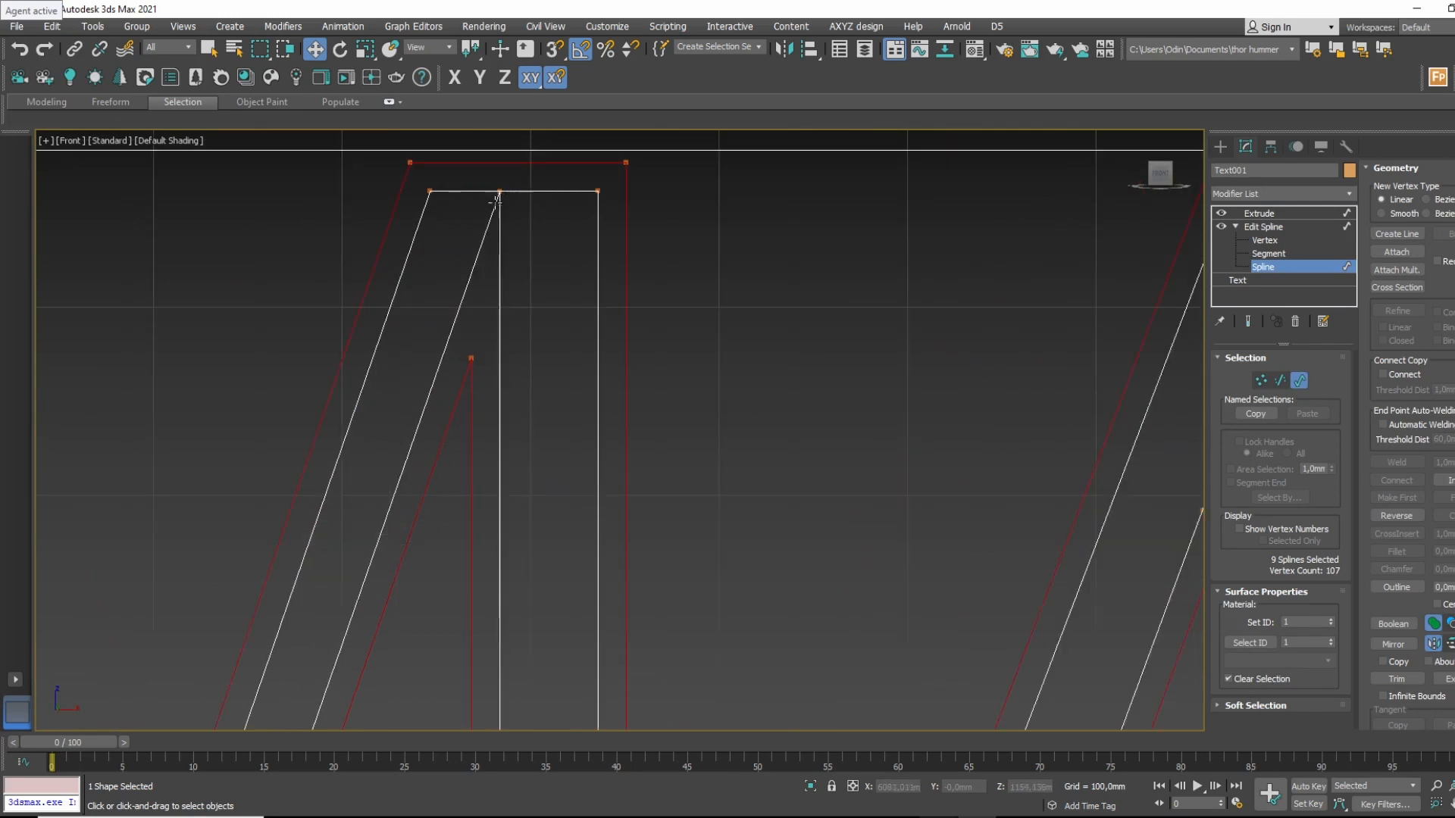
key(ctrl+z)
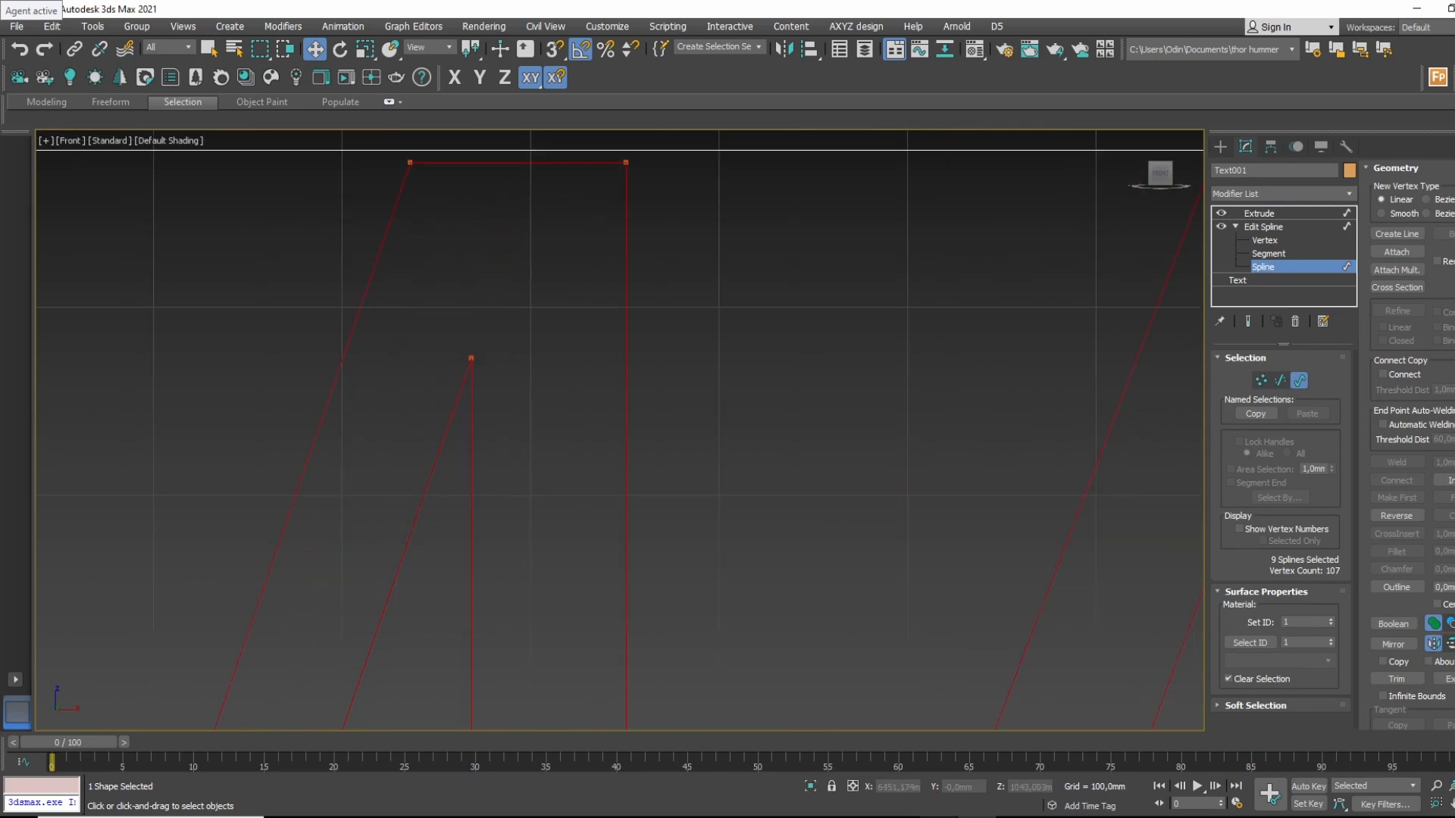
Outline all selected letter splines by about -13 mm and examine the resulting inner outlines of the M and A.
drag(1454, 587, 1454, 597)
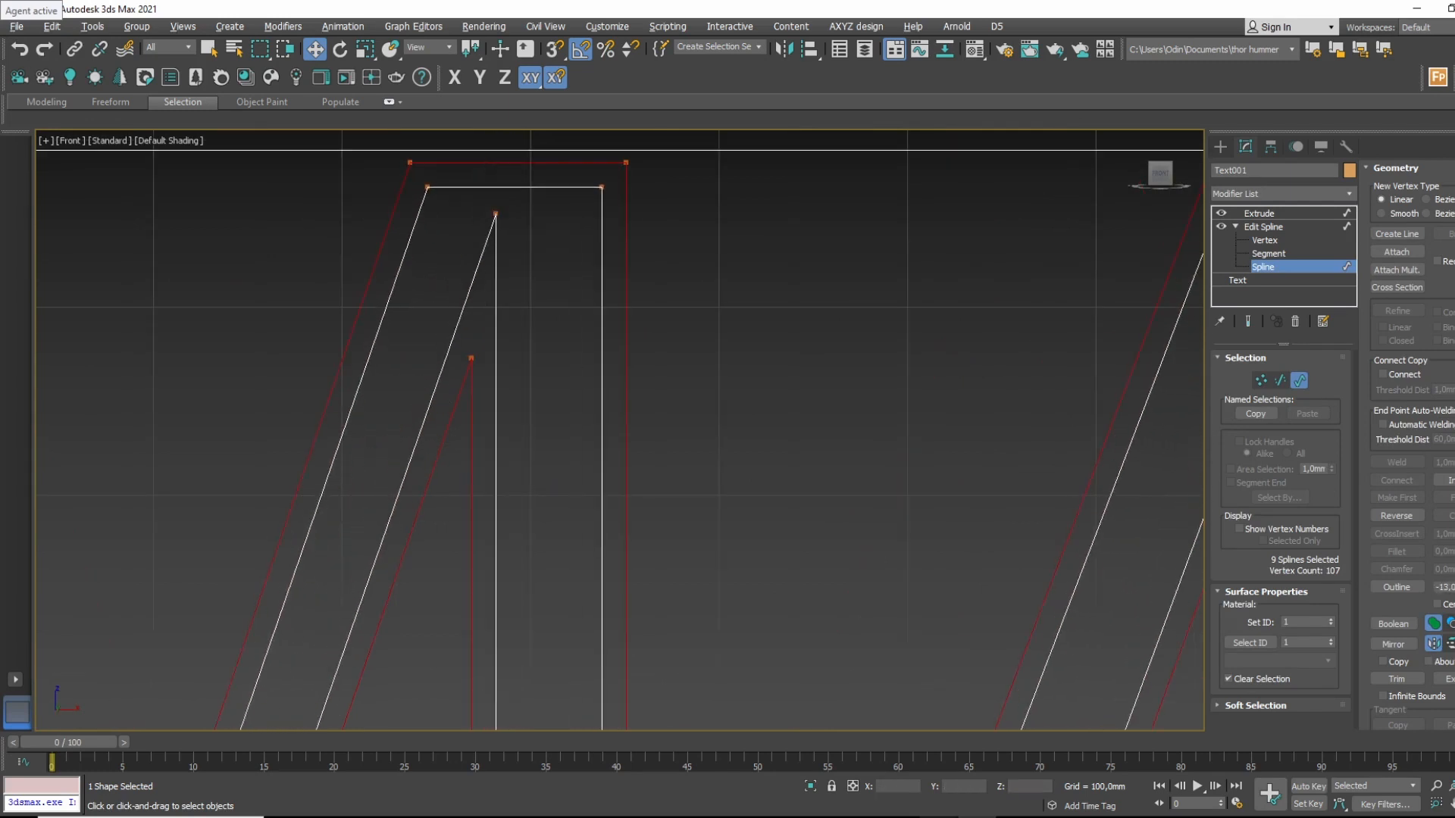
scroll(429, 245, down, 3)
scroll(442, 390, up, 2)
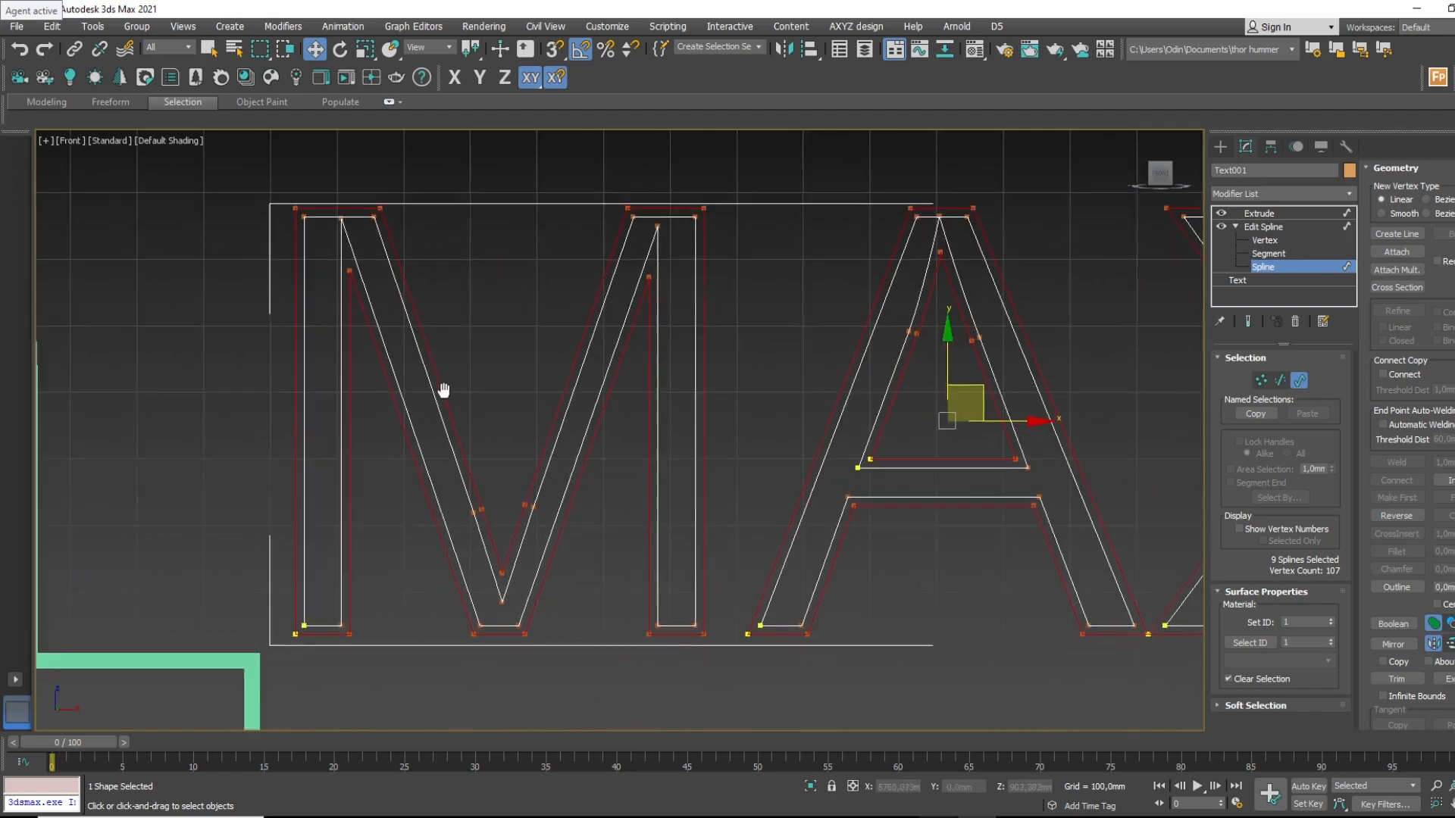
scroll(376, 273, up, 3)
At Vertex level, lower the inner-outline vertices near the M's two upper corners, and return to the Extrude result.
click(1264, 239)
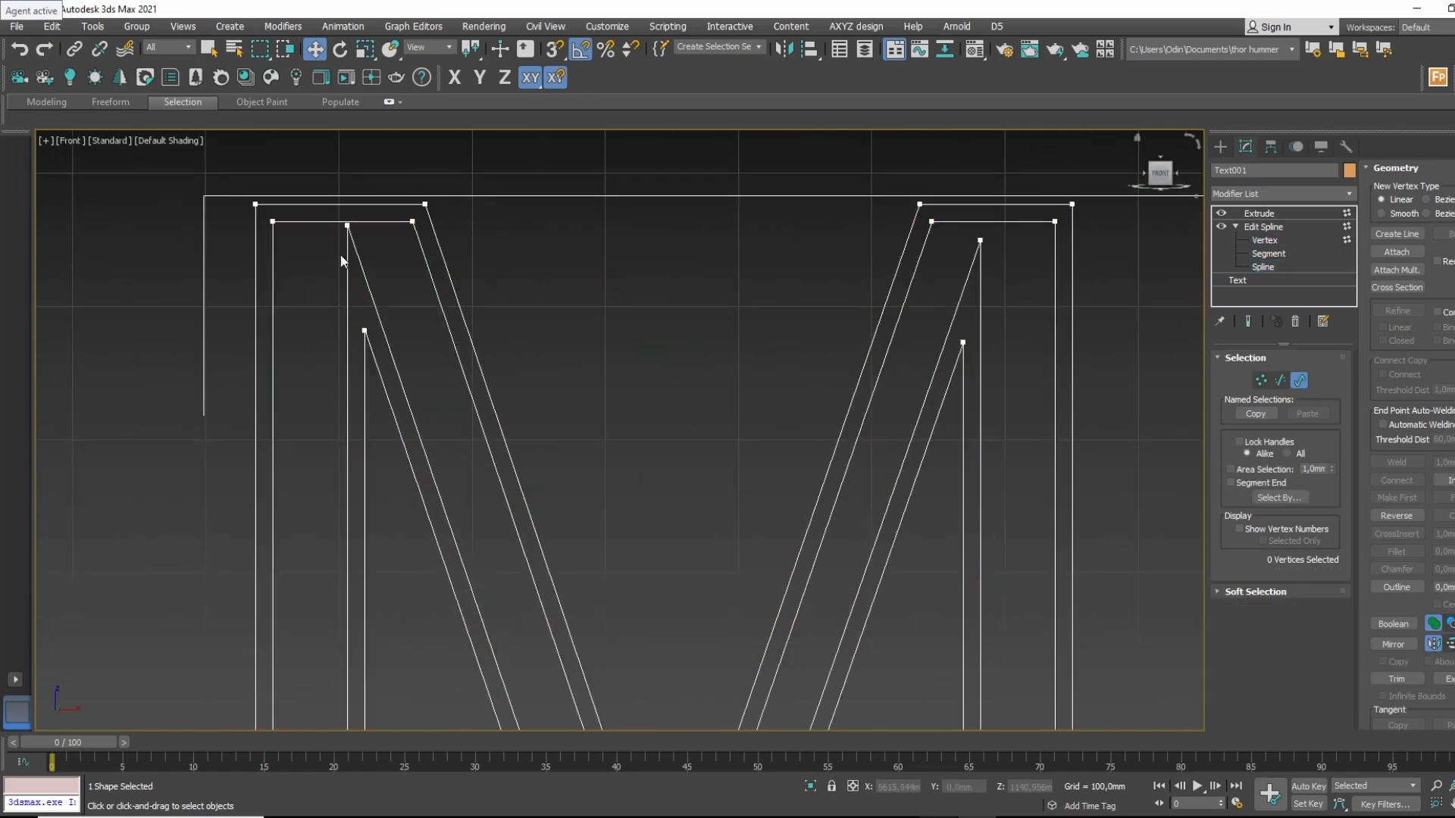
click(347, 224)
drag(347, 168, 394, 261)
click(980, 241)
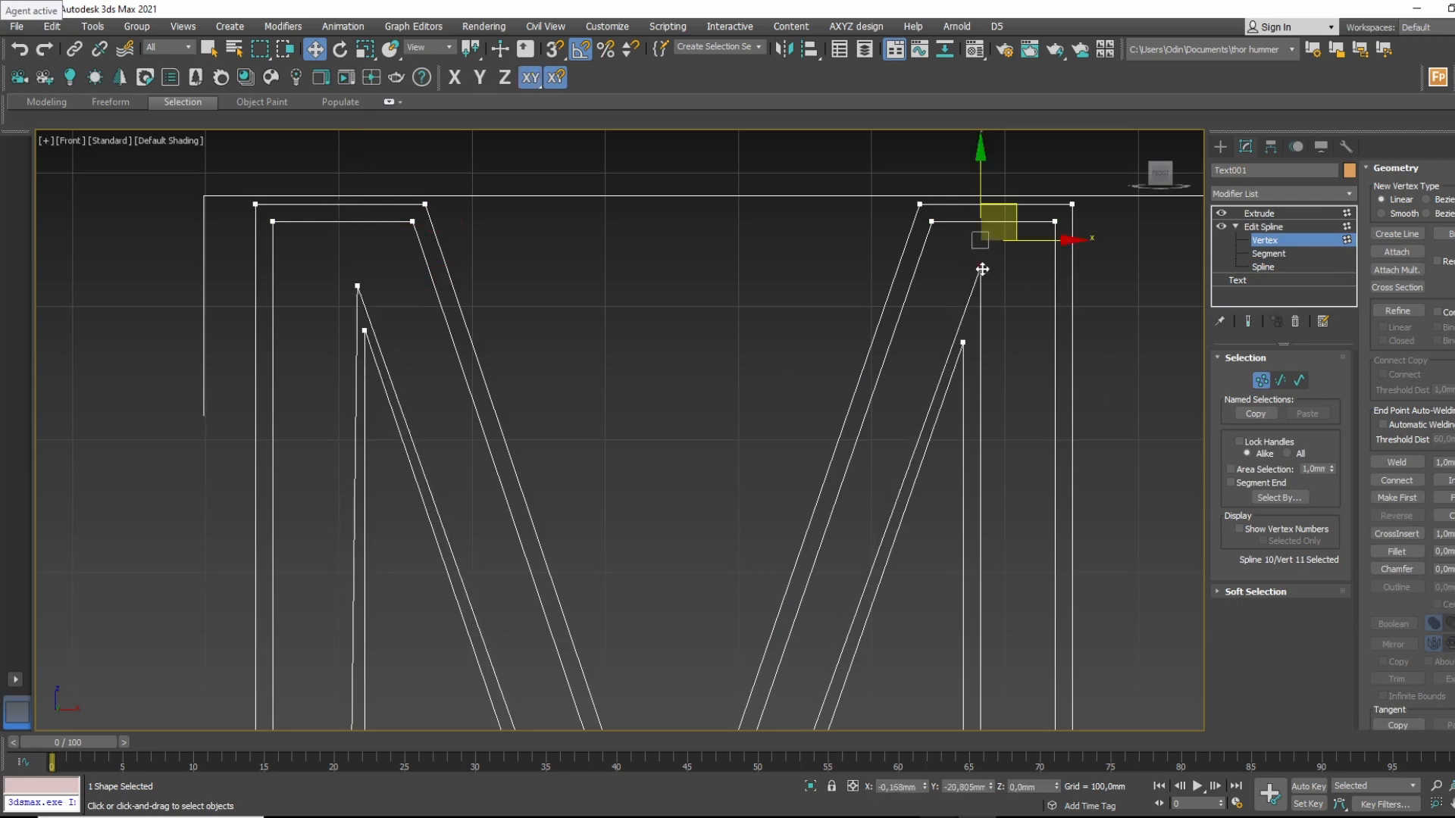
scroll(476, 326, down, 5)
middle_drag(475, 326, 434, 313)
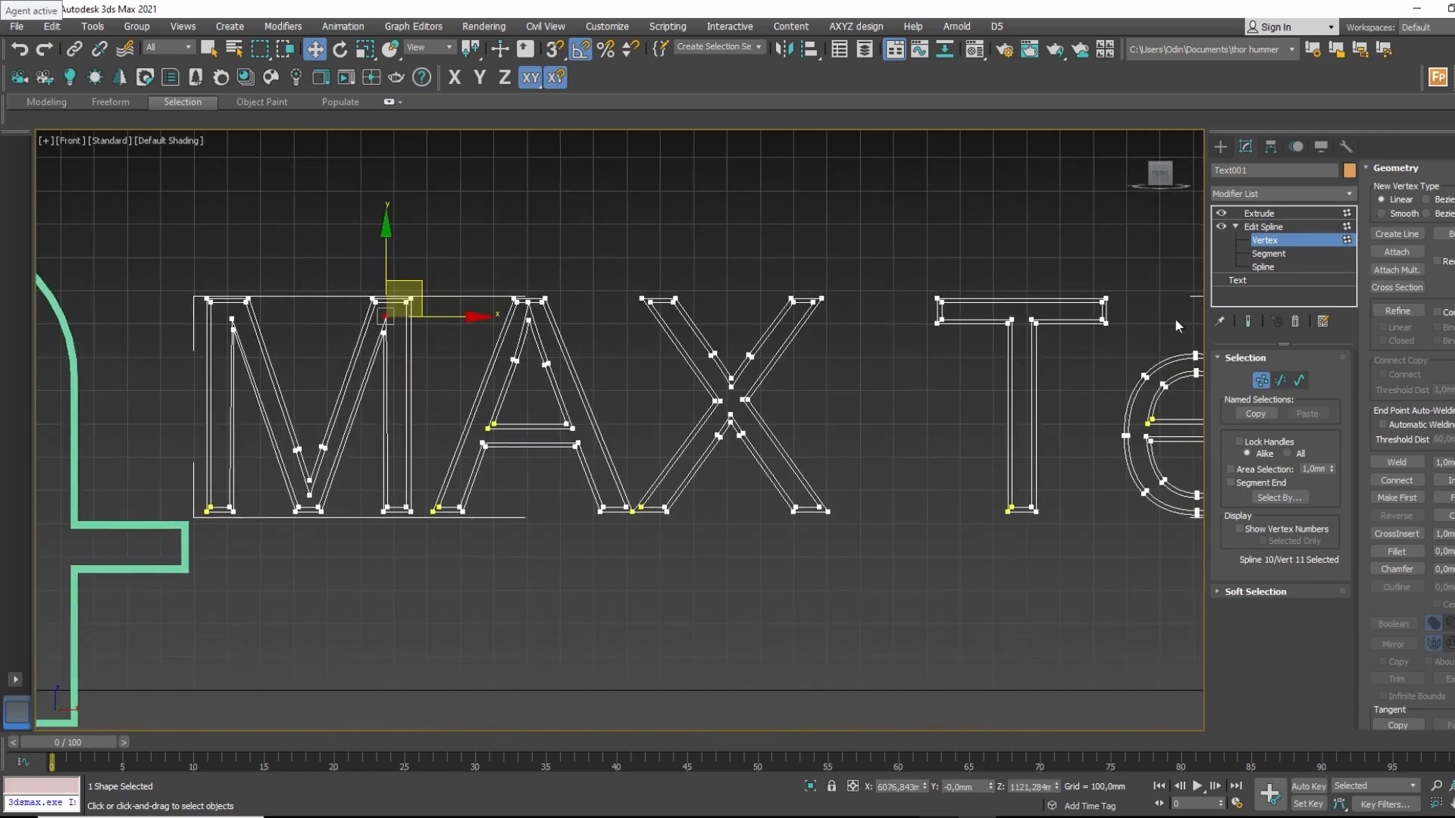
click(1255, 229)
click(1306, 210)
middle_drag(748, 438, 1087, 319)
key(f)
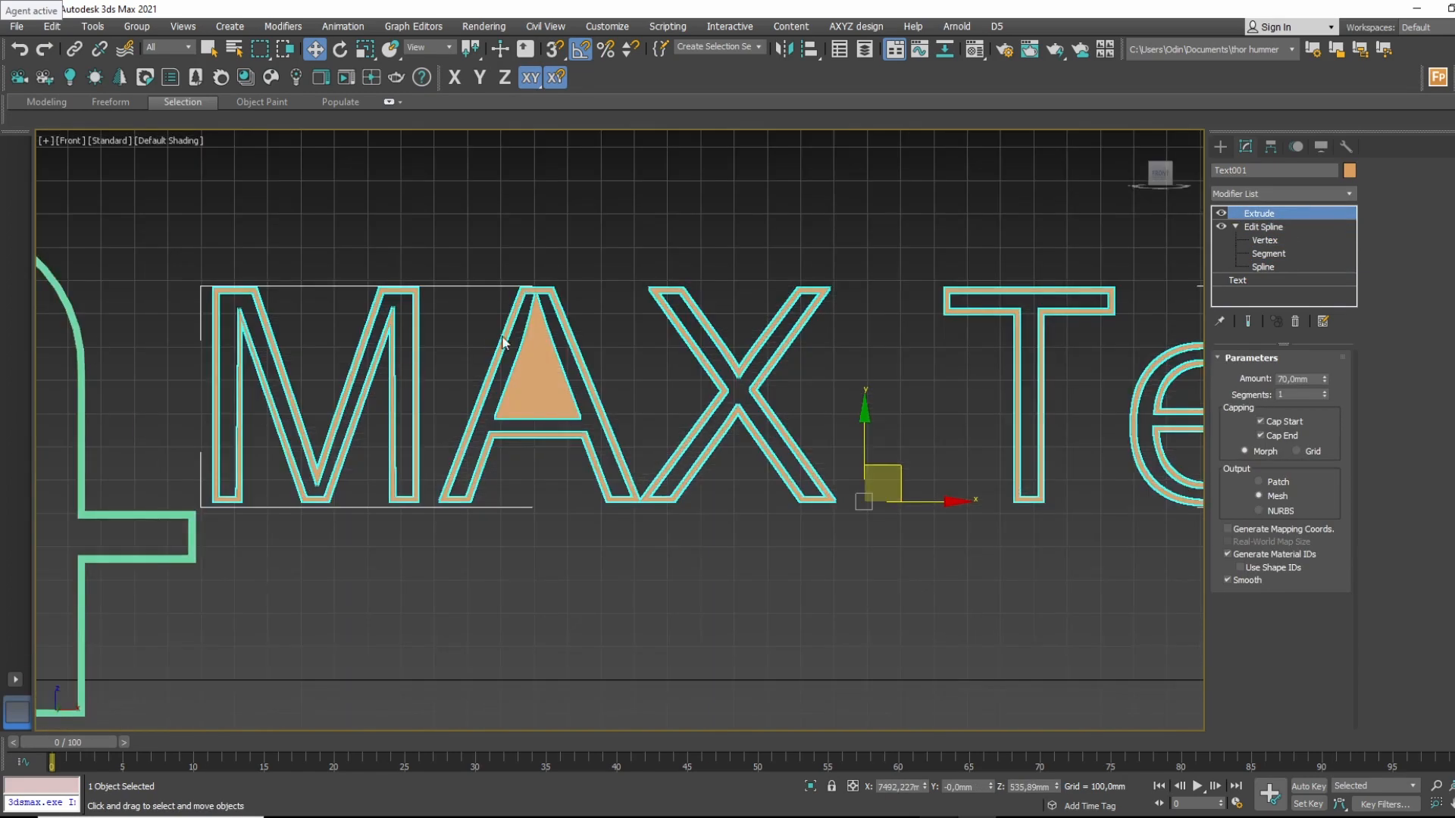
Lower the apex vertex of the A's larger counter outline slightly along Y, clear of the inner edge, and return to Extrude.
scroll(523, 318, up, 8)
click(1283, 242)
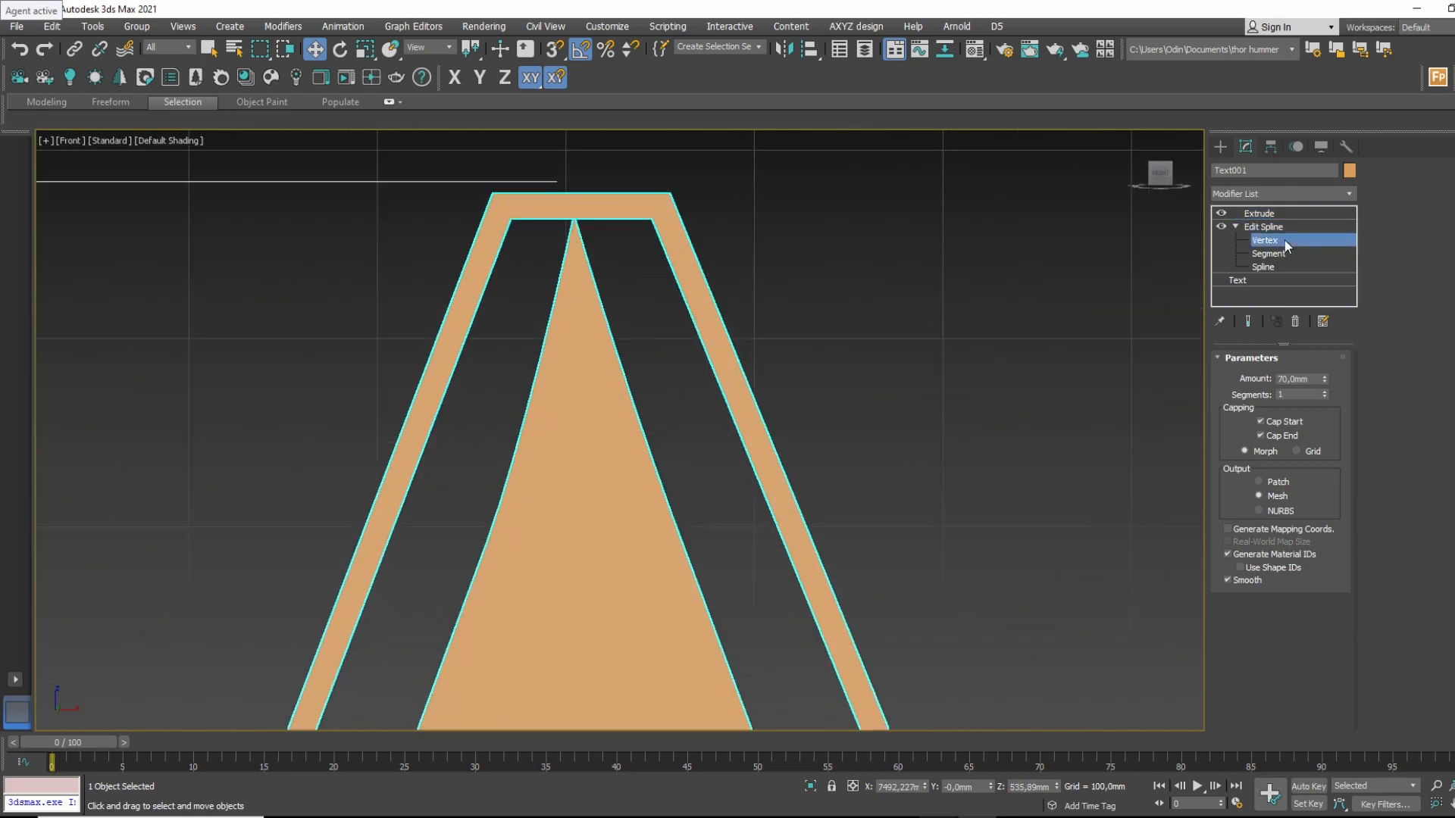
scroll(554, 217, up, 4)
drag(591, 226, 587, 230)
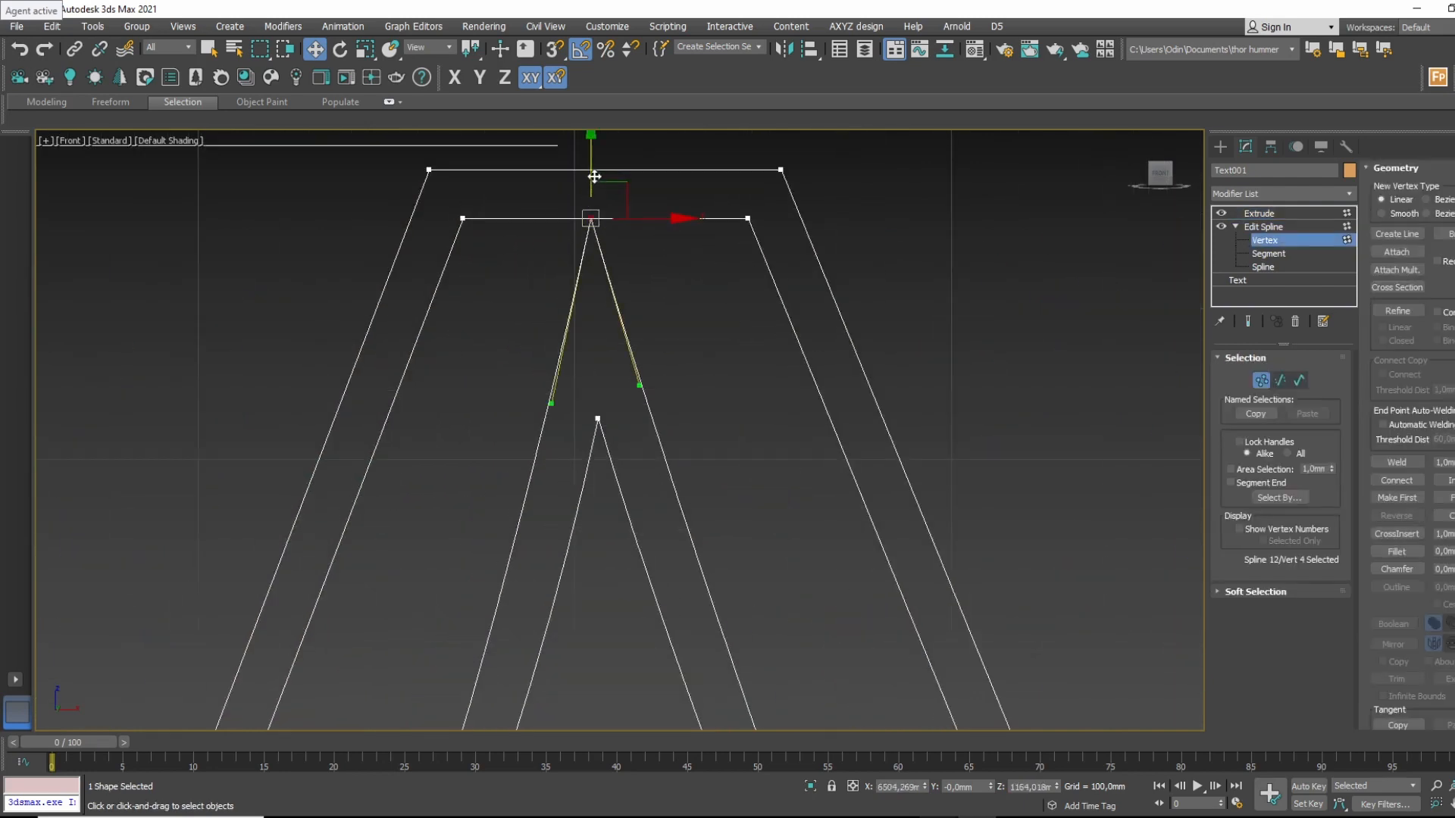
drag(592, 174, 589, 192)
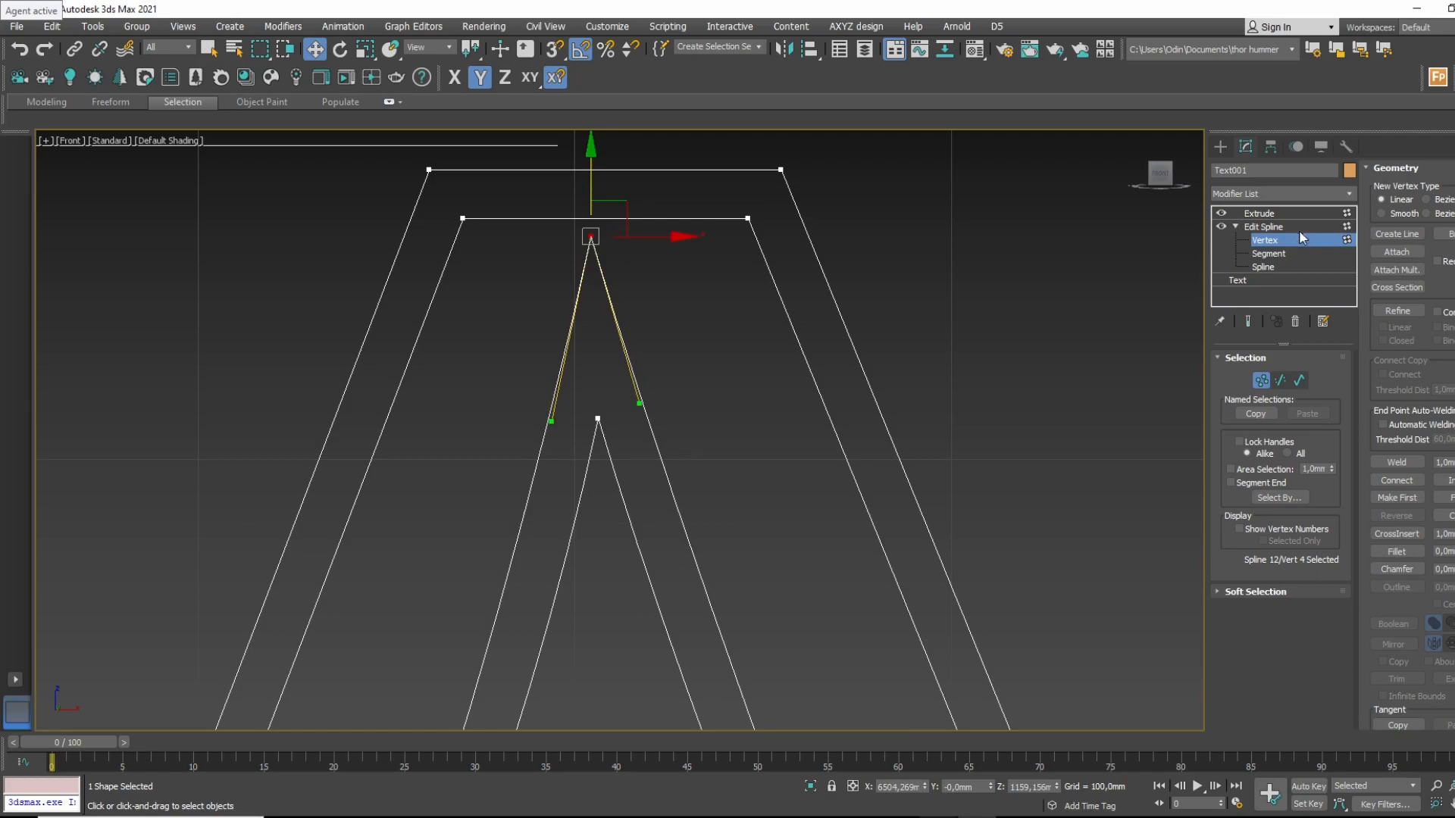
click(1299, 229)
click(1306, 213)
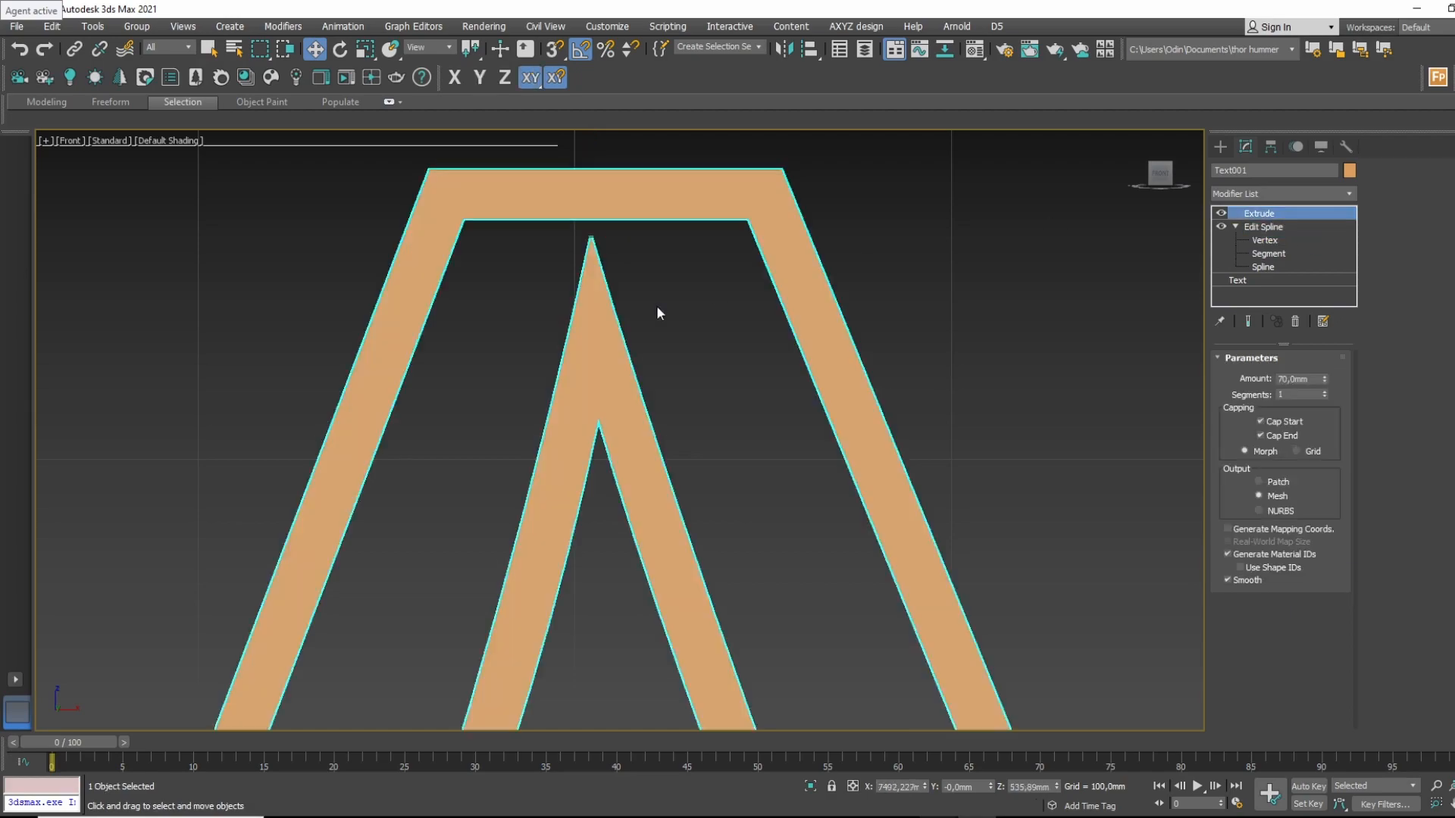
Switch to a perspective view and examine the outlined, extruded MAX letters at an angle.
scroll(656, 307, down, 10)
middle_drag(856, 413, 758, 406)
key(p)
scroll(454, 447, up, 4)
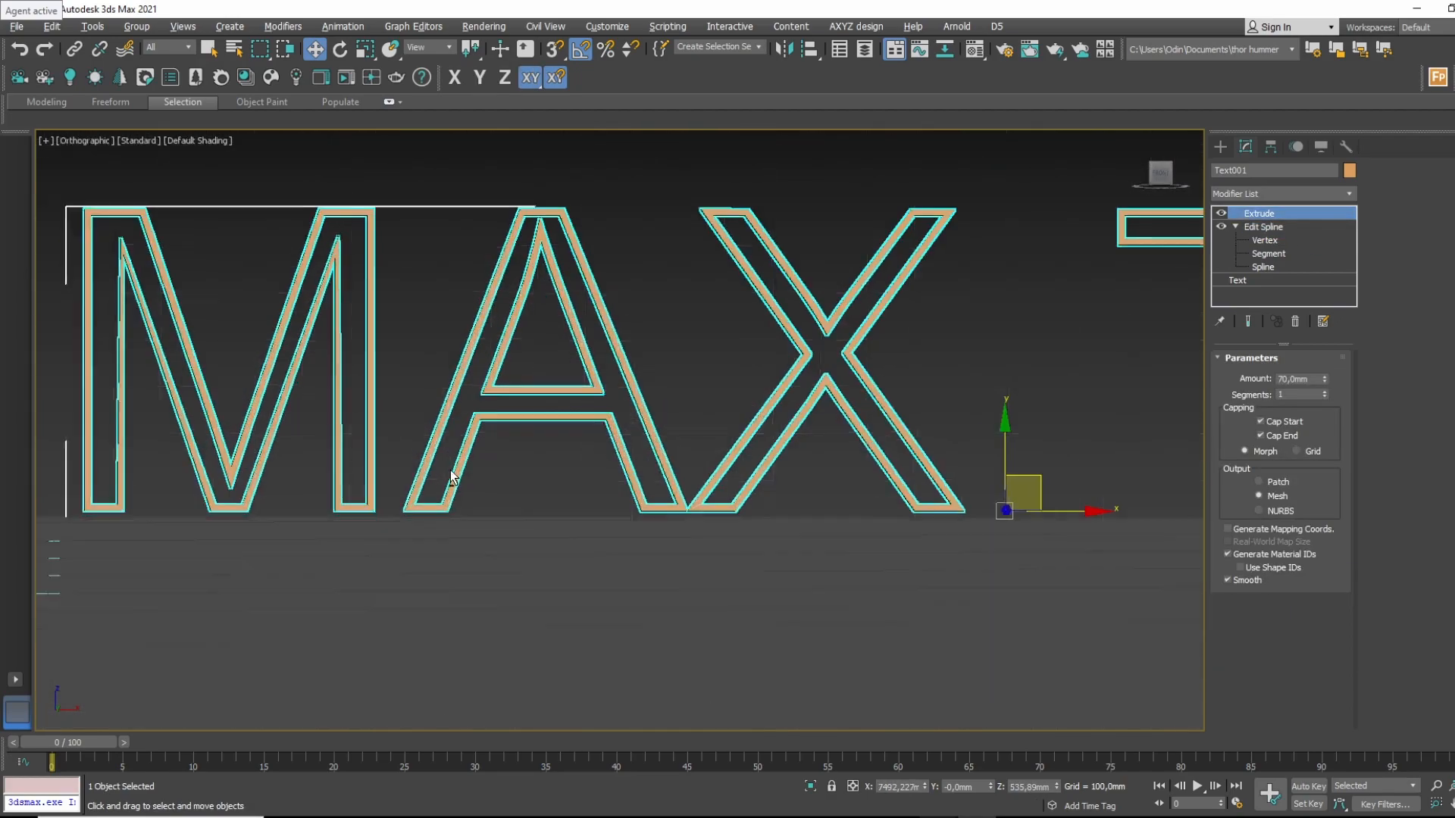
alt+middle_drag(452, 480, 484, 417)
middle_drag(716, 390, 682, 487)
scroll(745, 481, up, 3)
alt+middle_drag(853, 474, 844, 443)
Clone the extruded outline text in place as a separate copy.
right_click(863, 381)
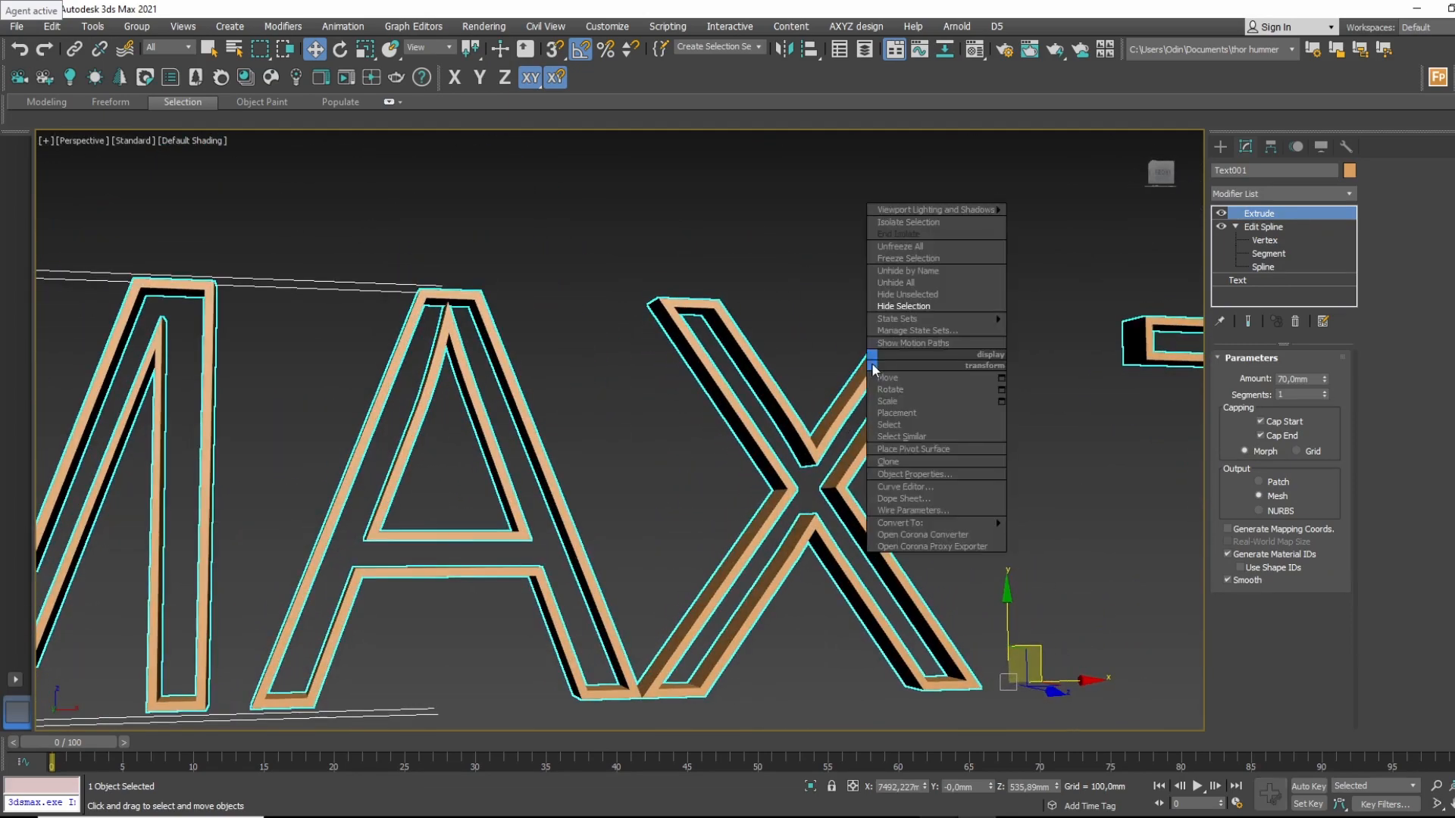
click(902, 463)
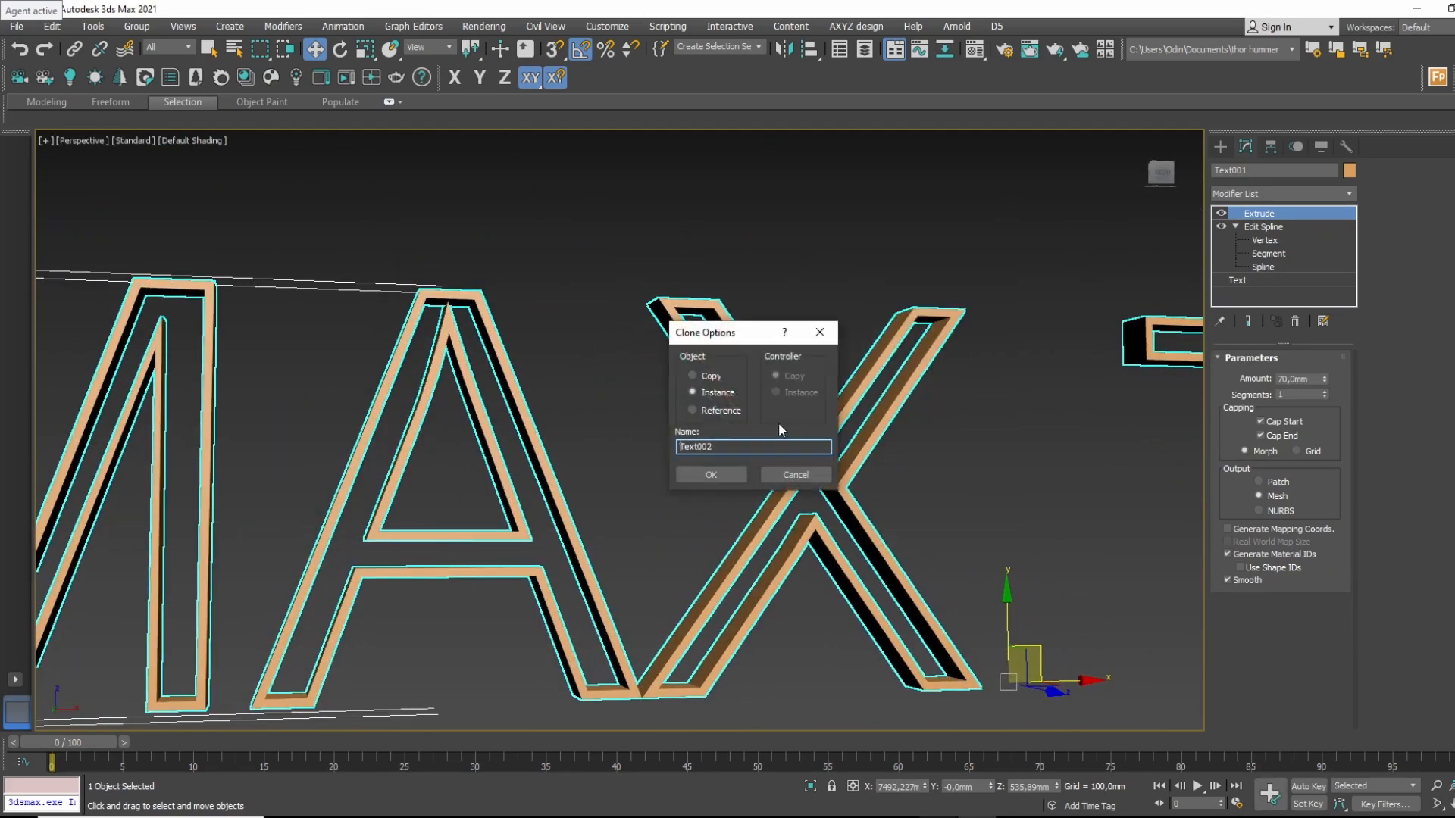
click(735, 475)
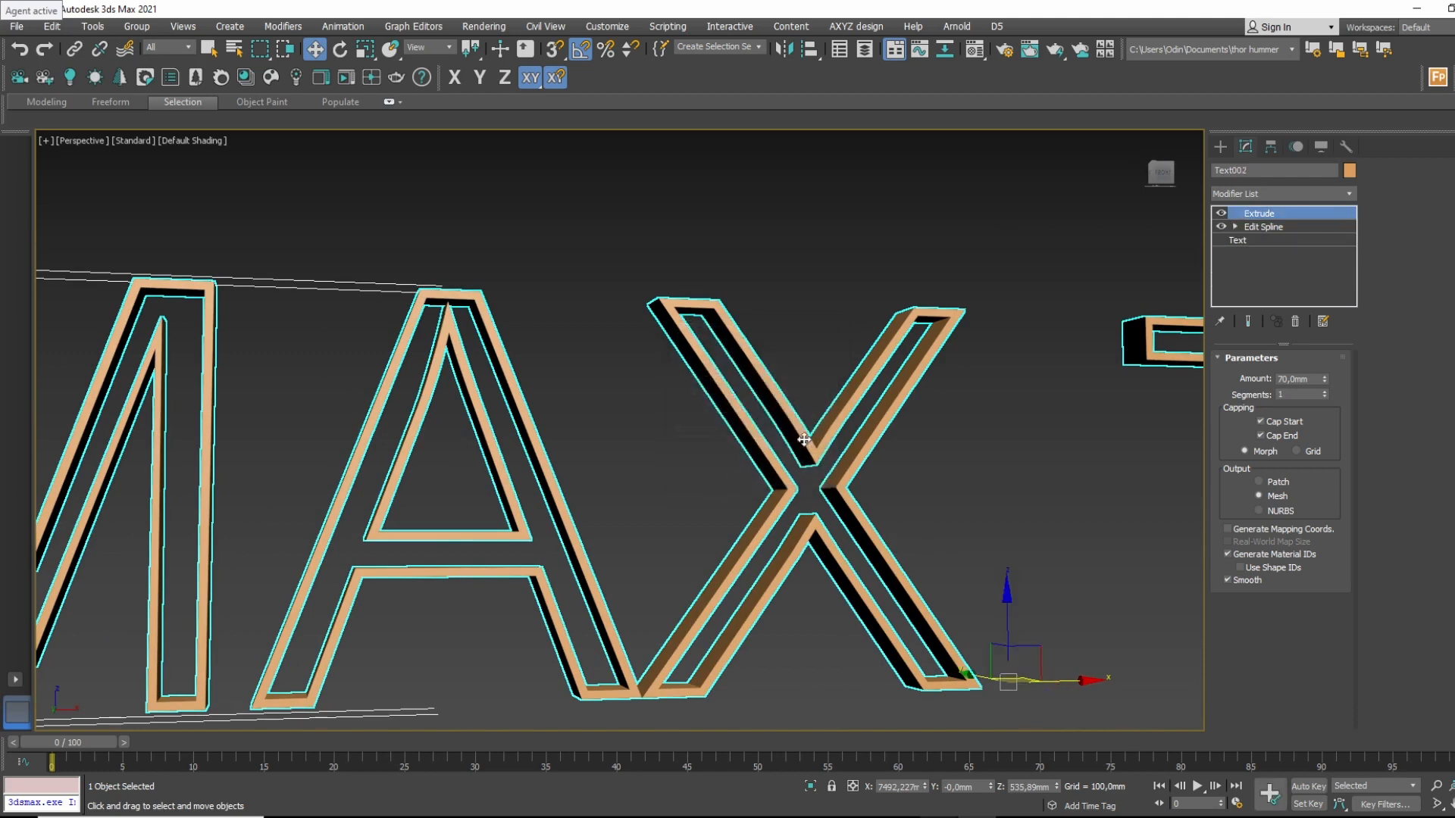
Disable the Extrude modifier on the copied text, hide the original text, and select the copy.
alt+middle_drag(802, 439, 790, 503)
click(1221, 212)
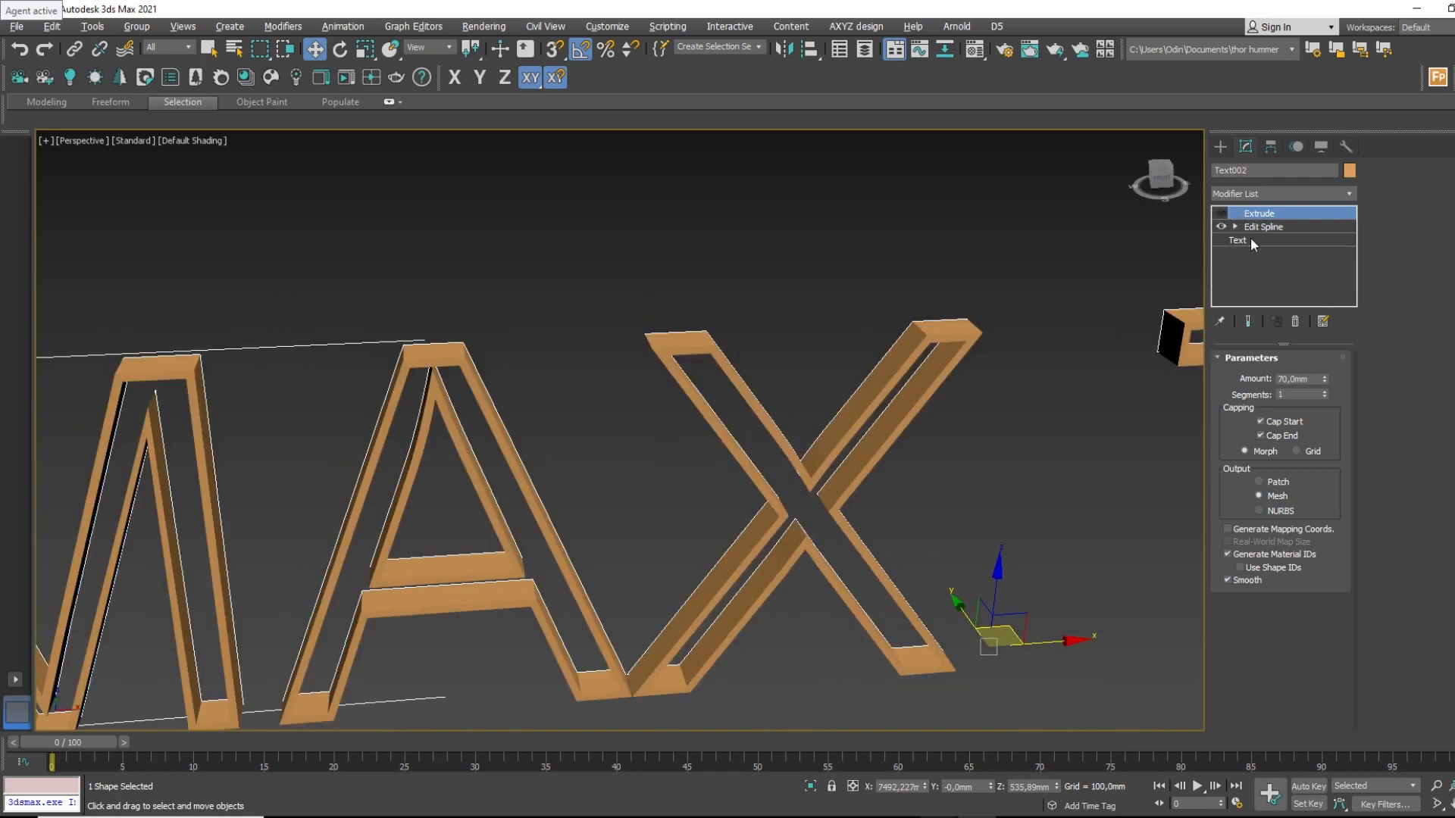
click(1235, 227)
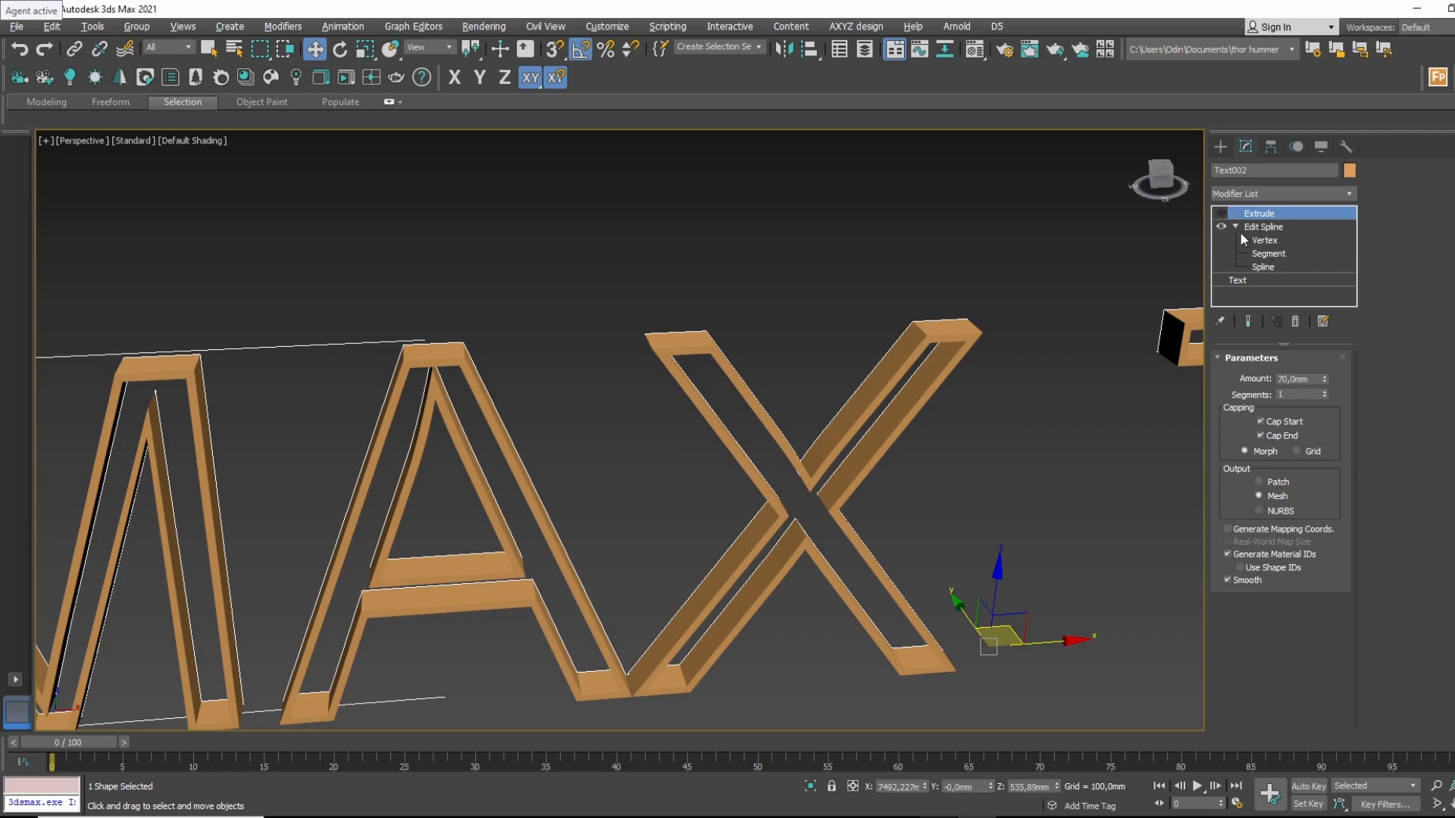
click(867, 397)
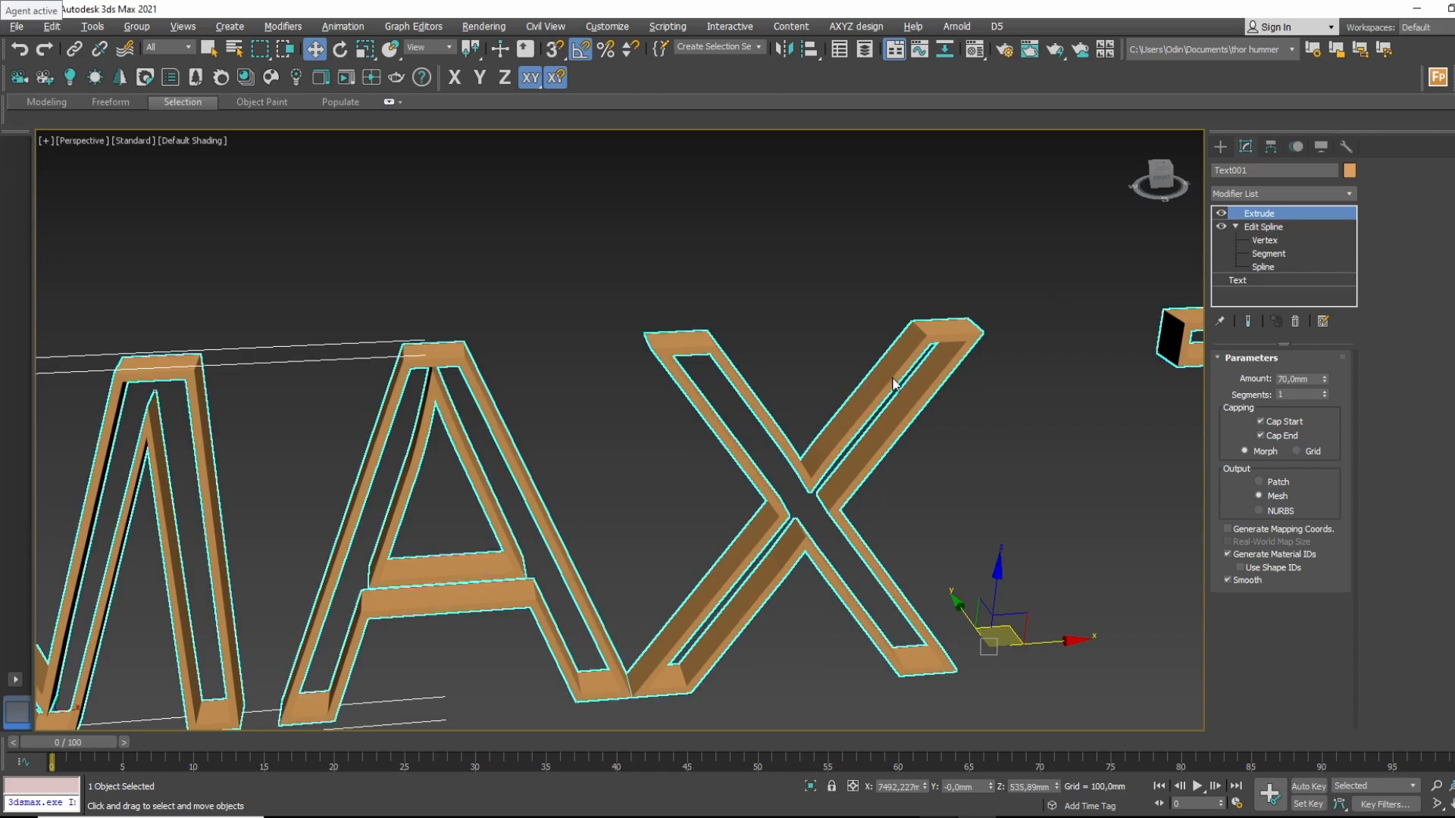
right_click(894, 385)
click(949, 325)
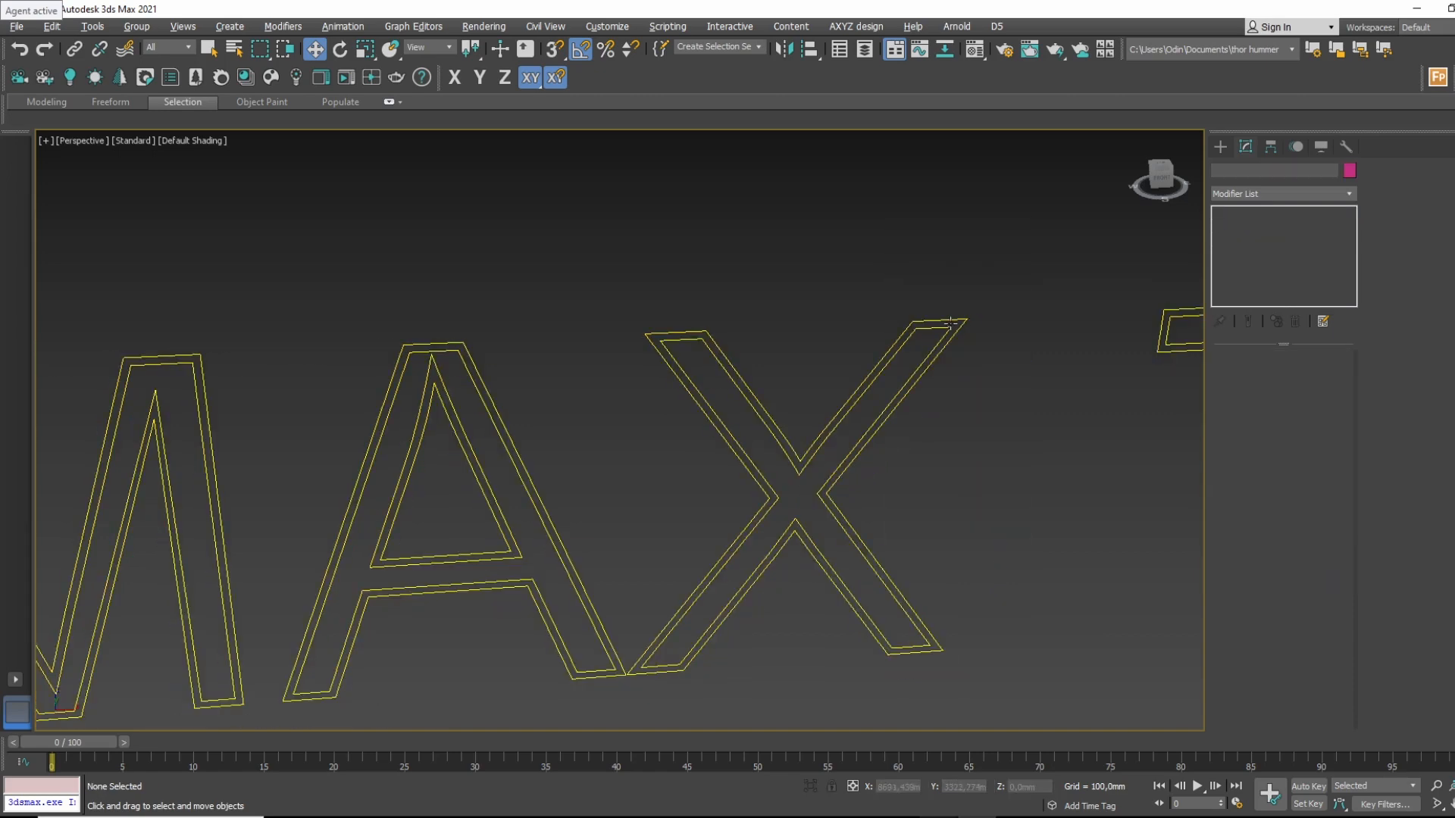
click(950, 324)
In the copy, select the outer splines of all letters plus the A's smaller counter spline in front view, and delete them.
click(1262, 267)
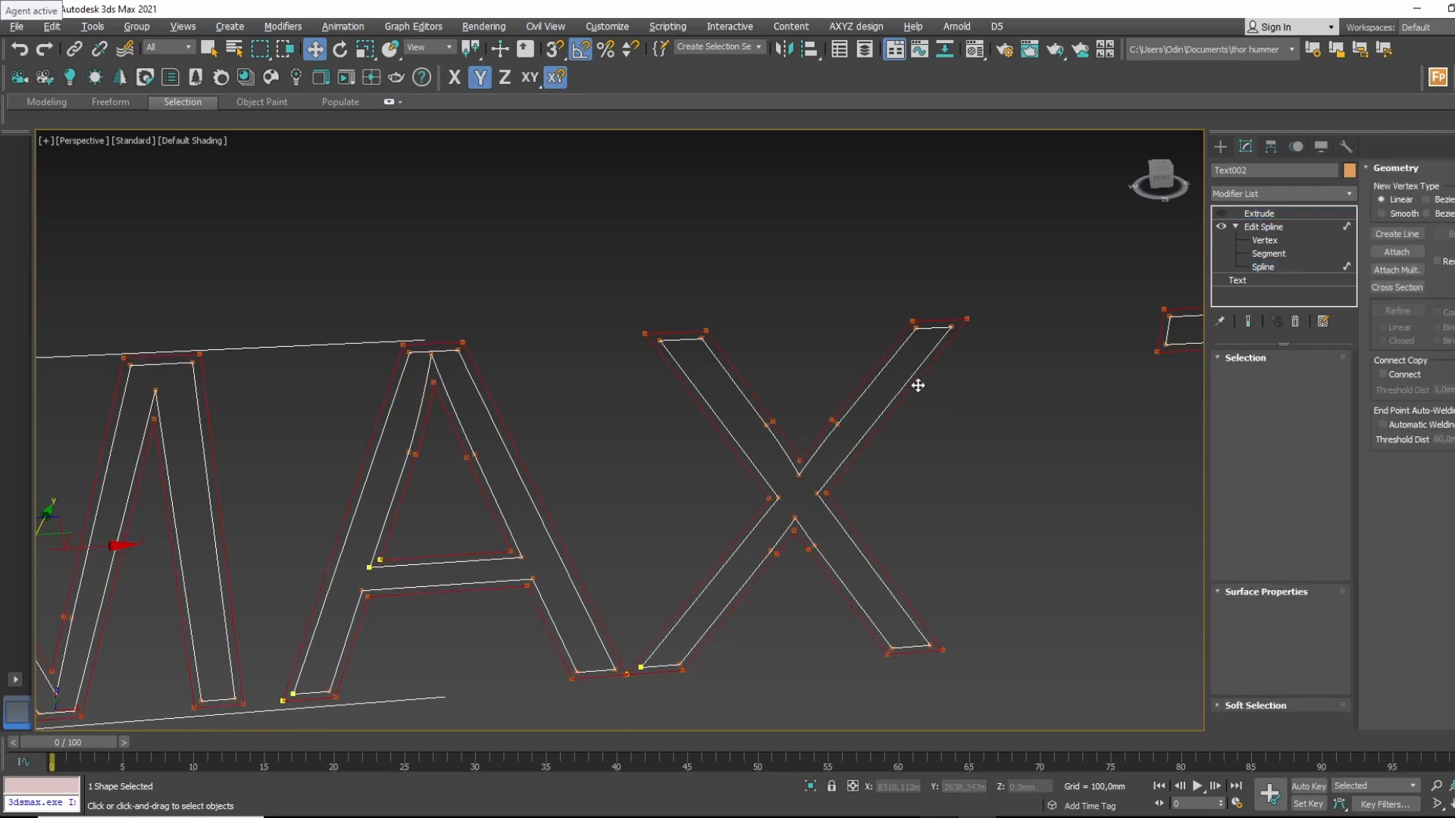
key(t)
key(f)
middle_drag(902, 383, 1144, 369)
scroll(457, 367, up, 5)
click(358, 361)
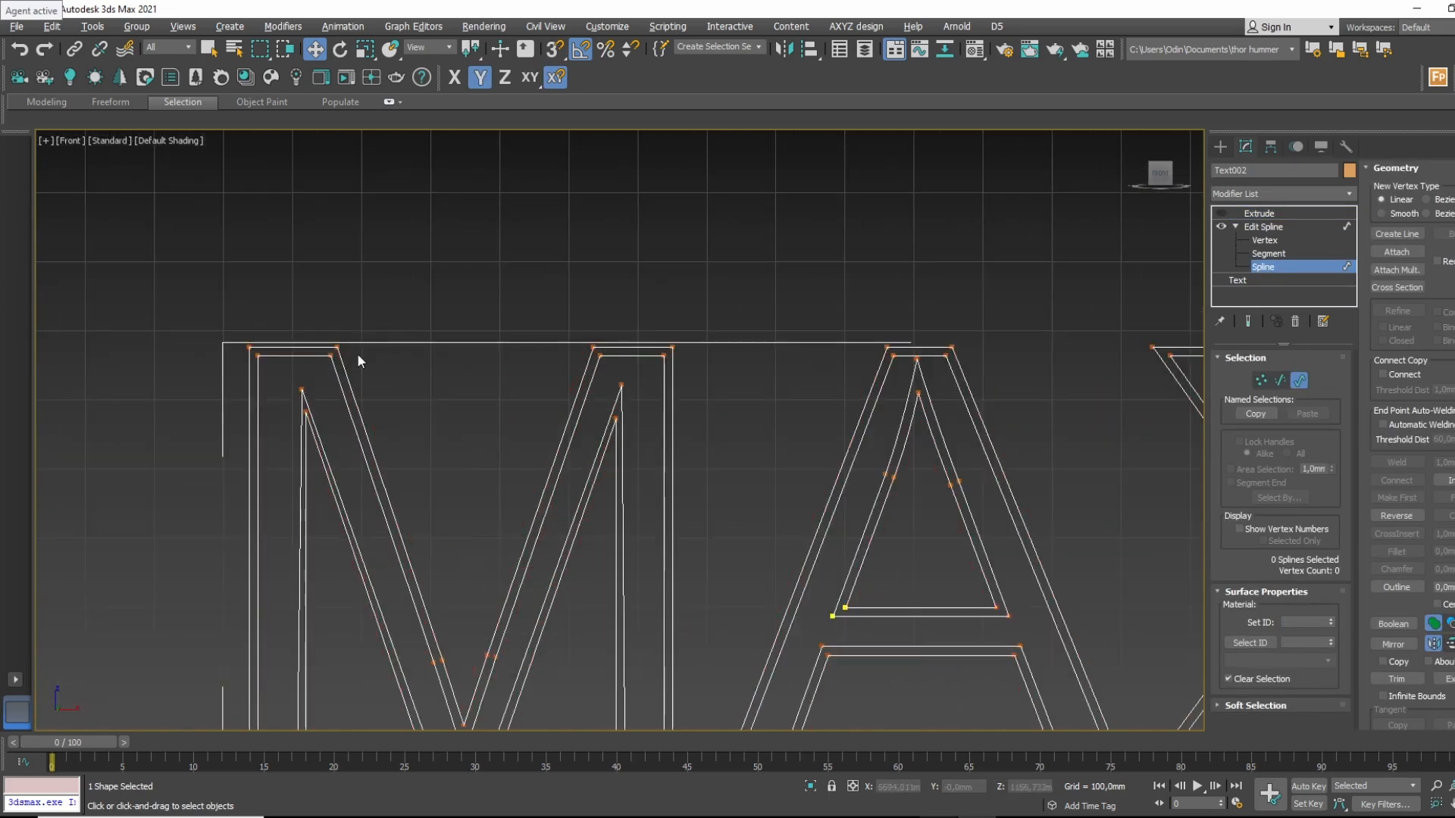
click(592, 351)
click(444, 372)
click(355, 395)
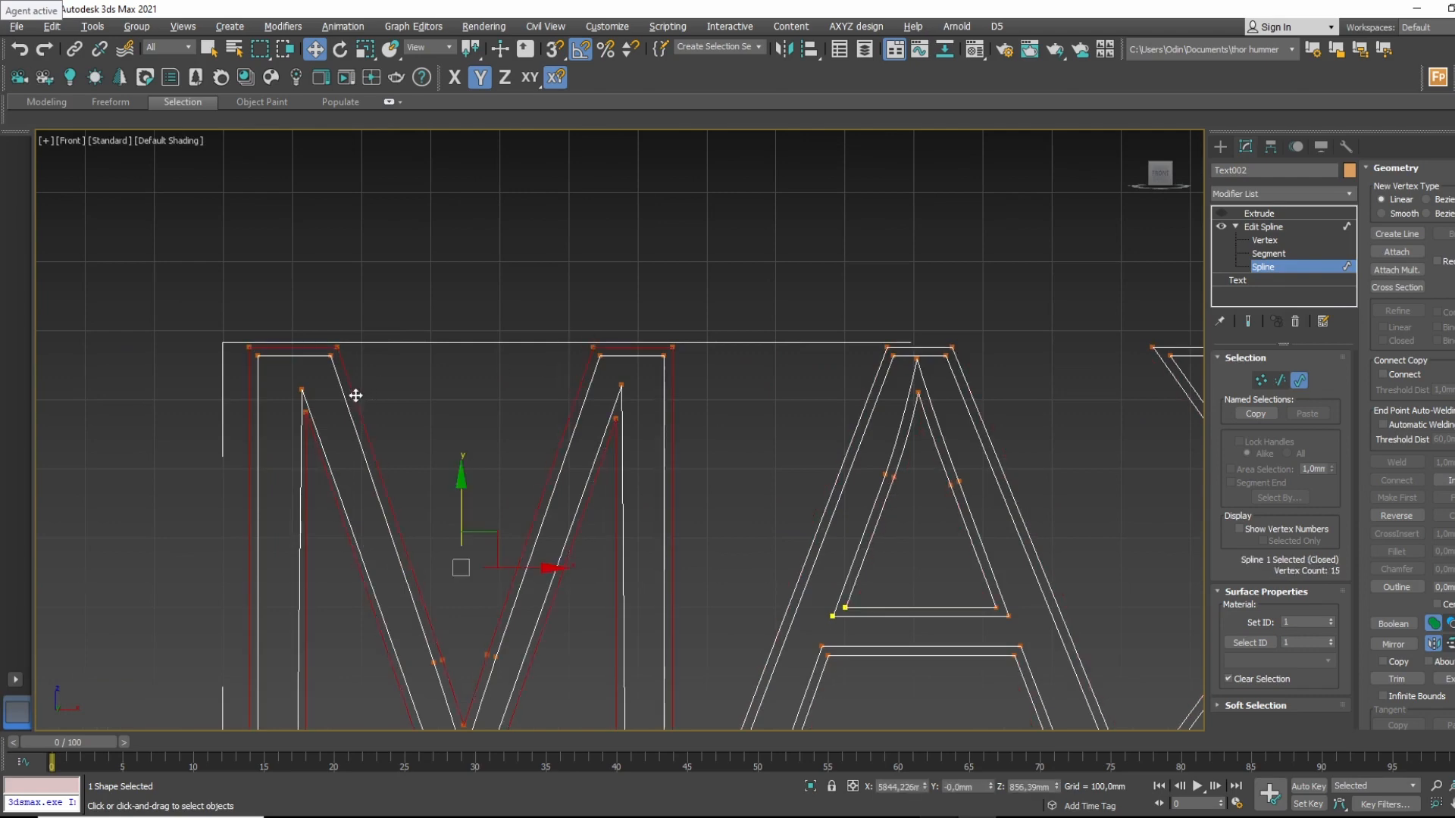
ctrl+click(966, 391)
middle_drag(1003, 379, 635, 345)
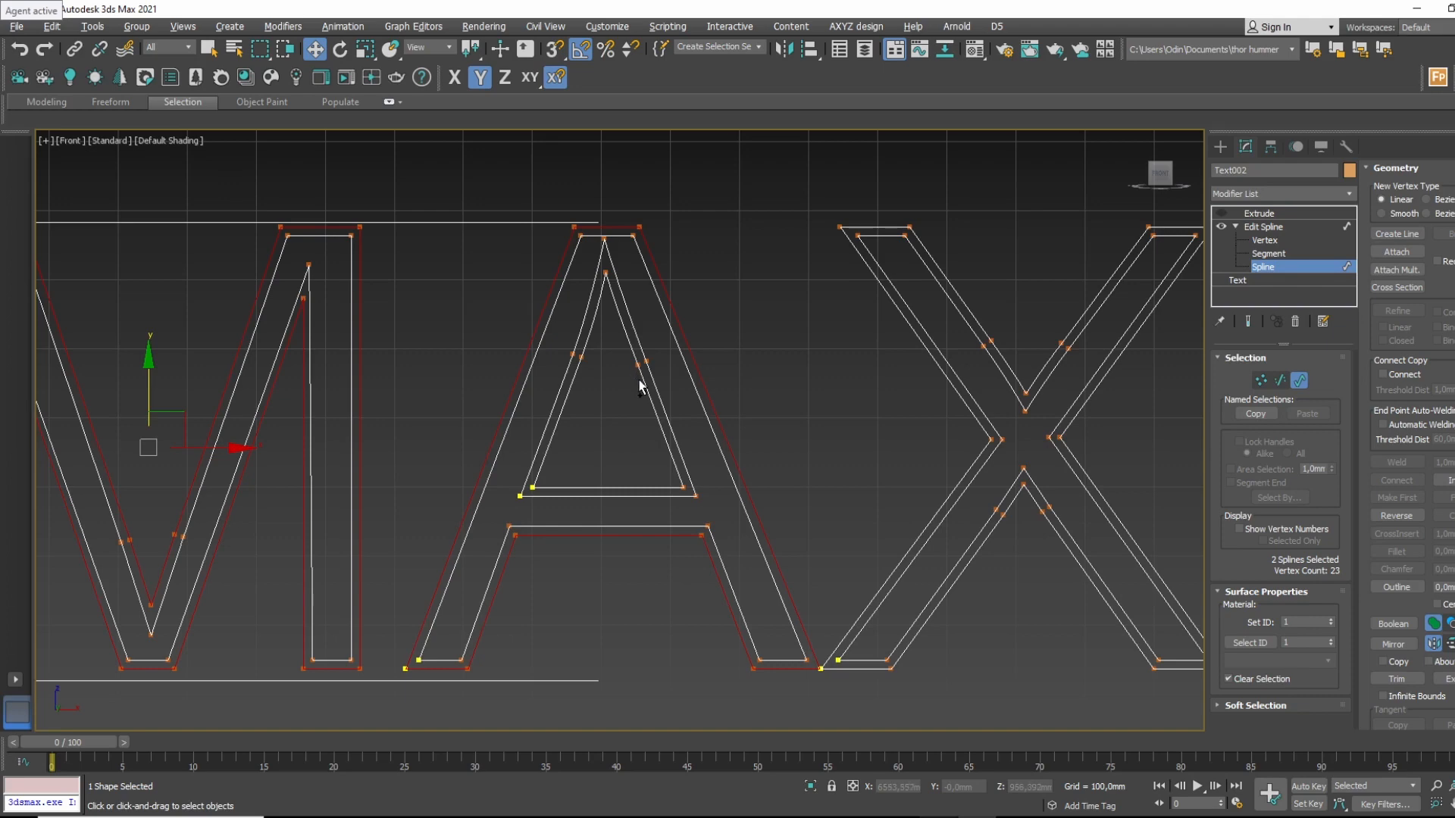
ctrl+click(641, 380)
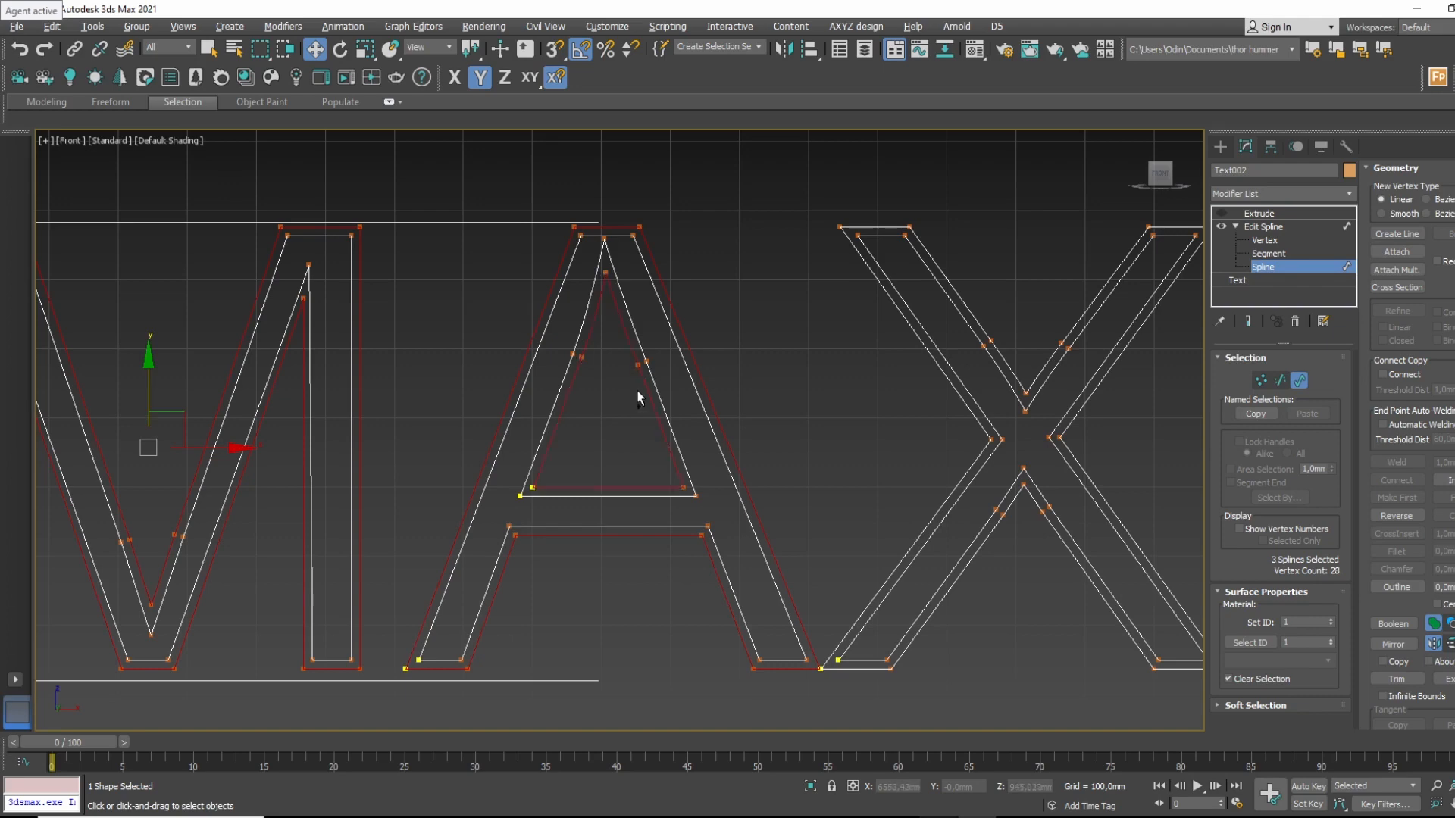
ctrl+click(1043, 344)
middle_drag(998, 347, 515, 347)
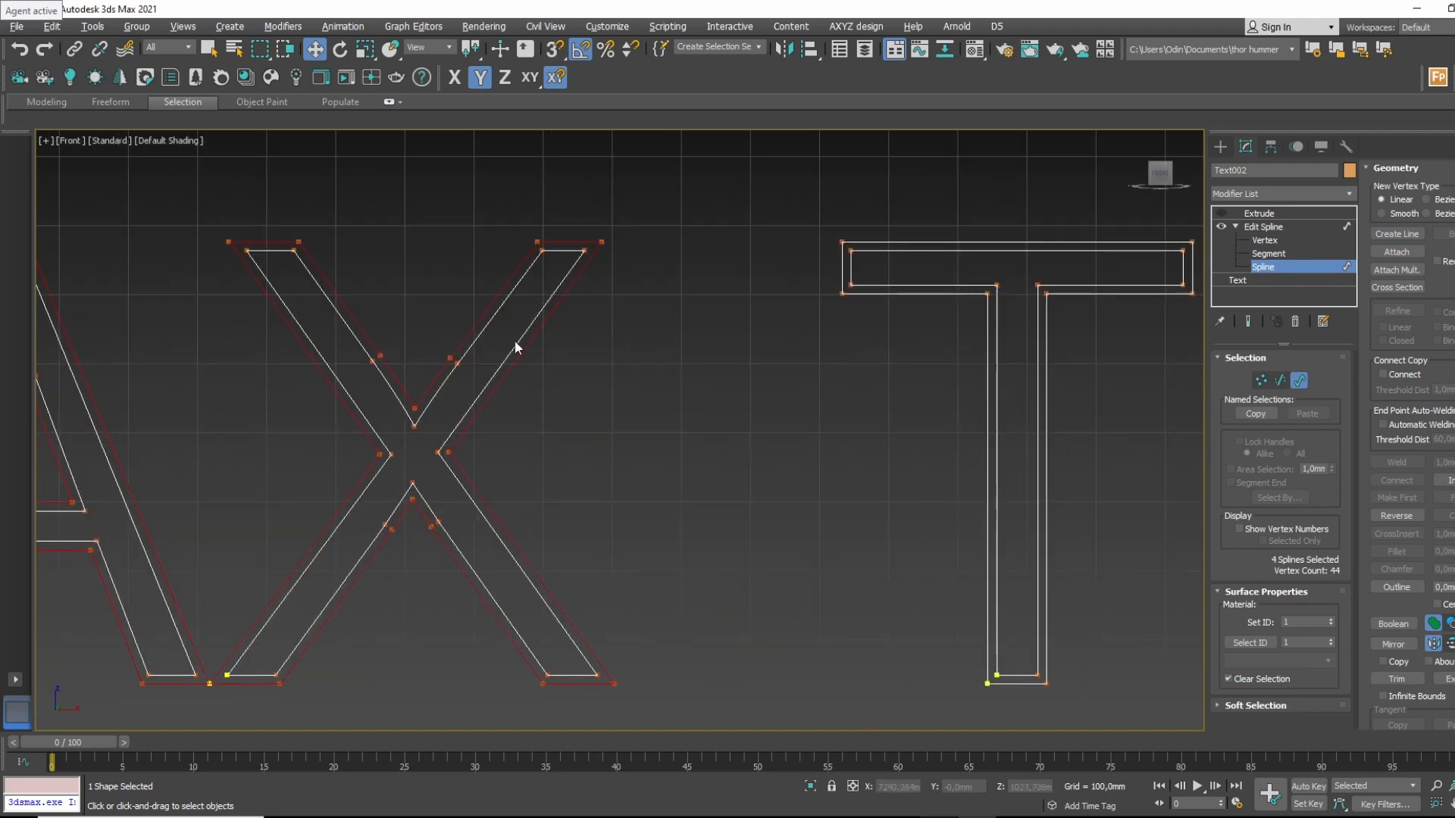
ctrl+click(909, 294)
middle_drag(905, 292, 417, 304)
ctrl+click(910, 350)
middle_drag(972, 353, 385, 315)
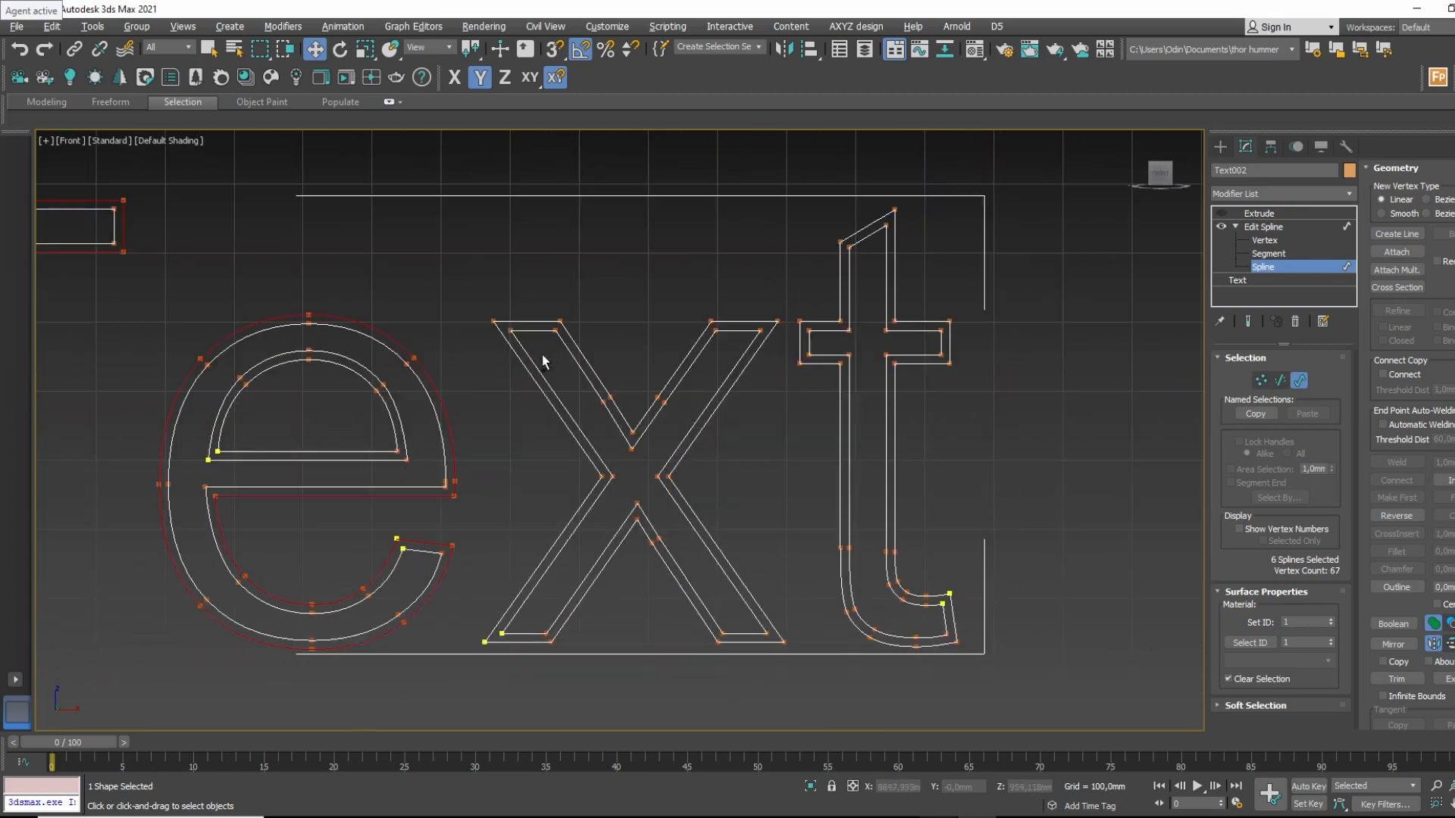
ctrl+click(523, 363)
middle_drag(797, 354, 860, 380)
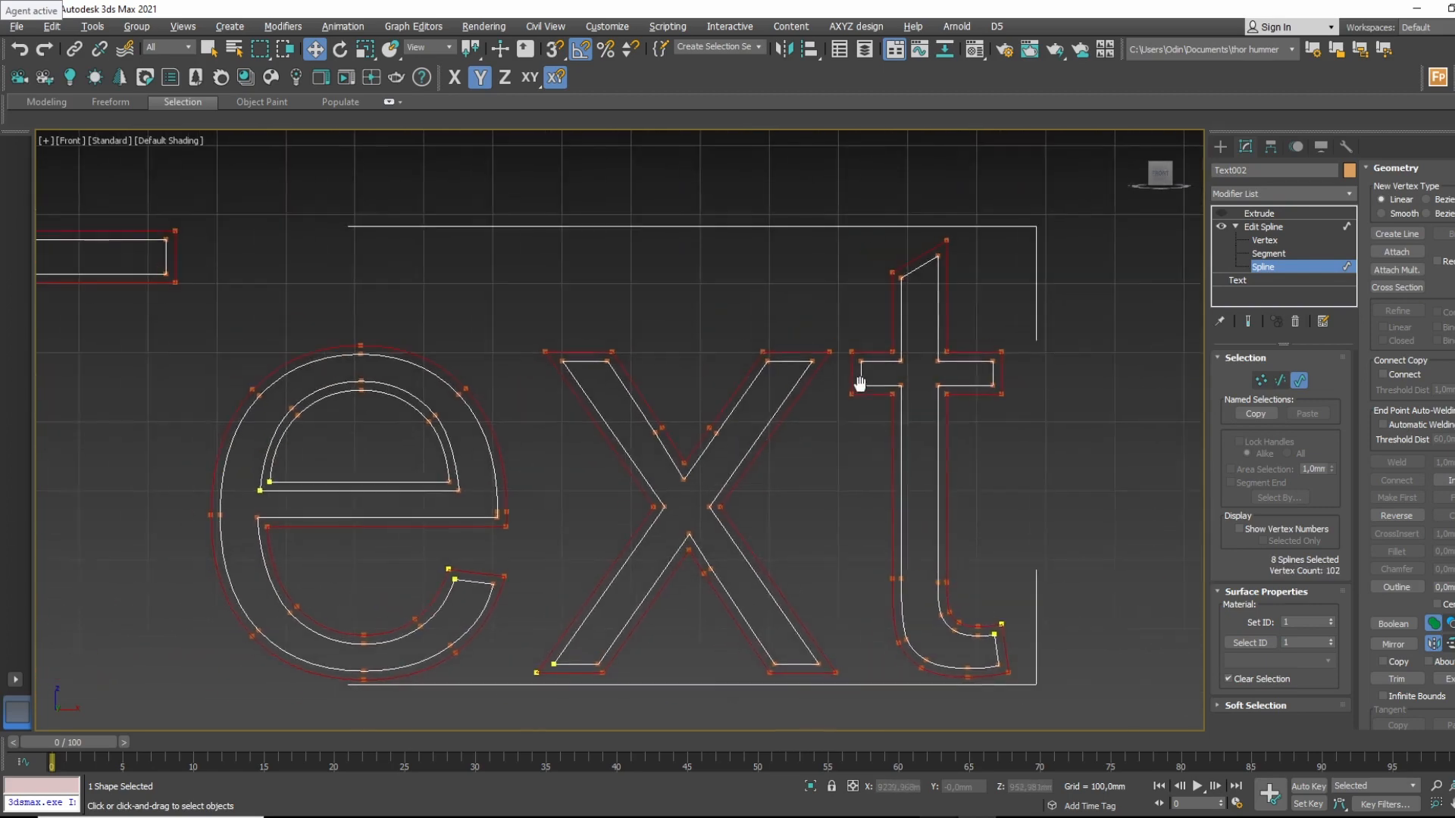
scroll(1003, 442, down, 4)
click(1003, 443)
Leave Spline level, re-enable the copy's Extrude modifier and view the solid letters at an angle.
click(1254, 227)
click(1259, 215)
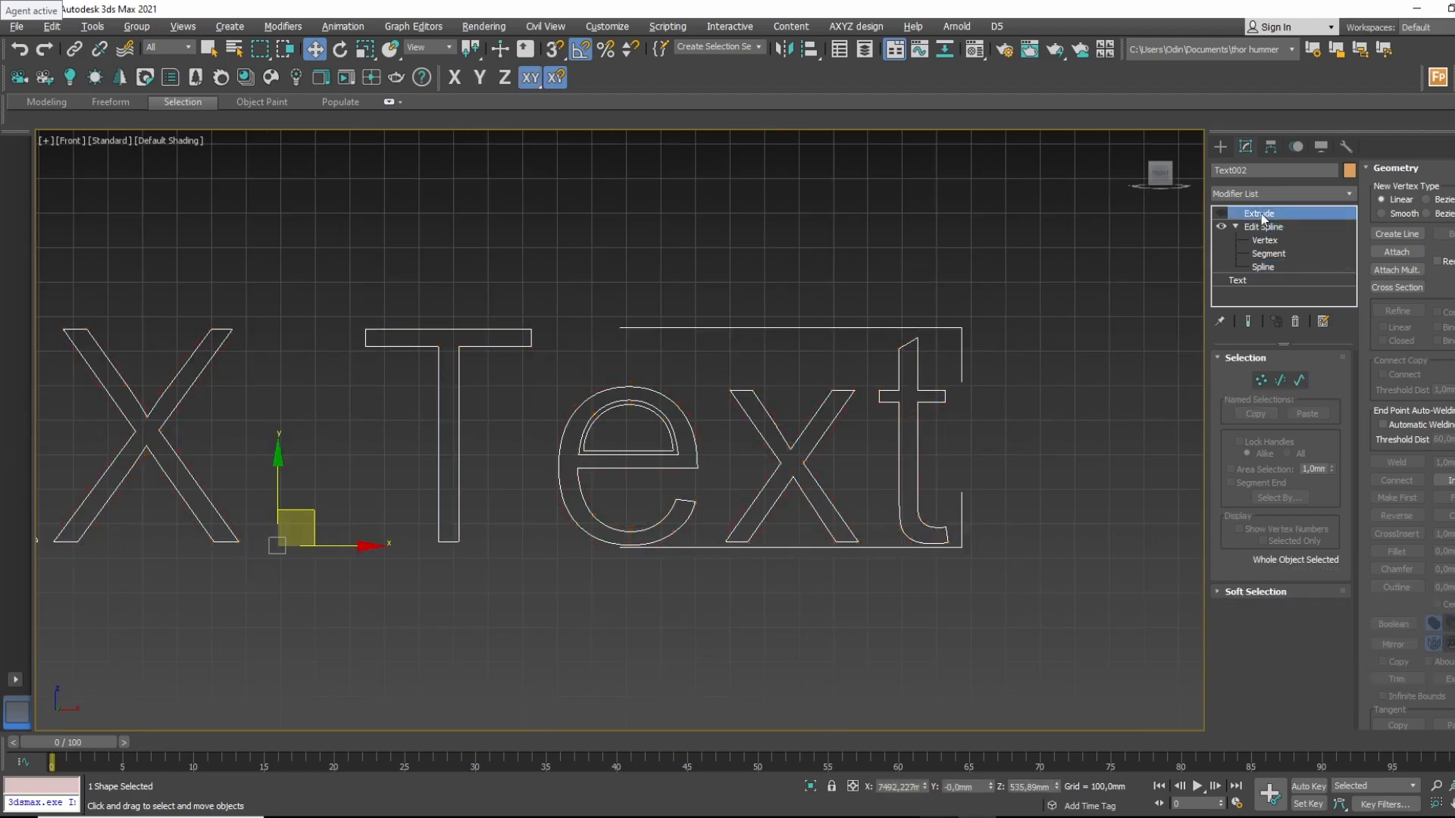
click(1221, 215)
alt+middle_drag(746, 443, 783, 468)
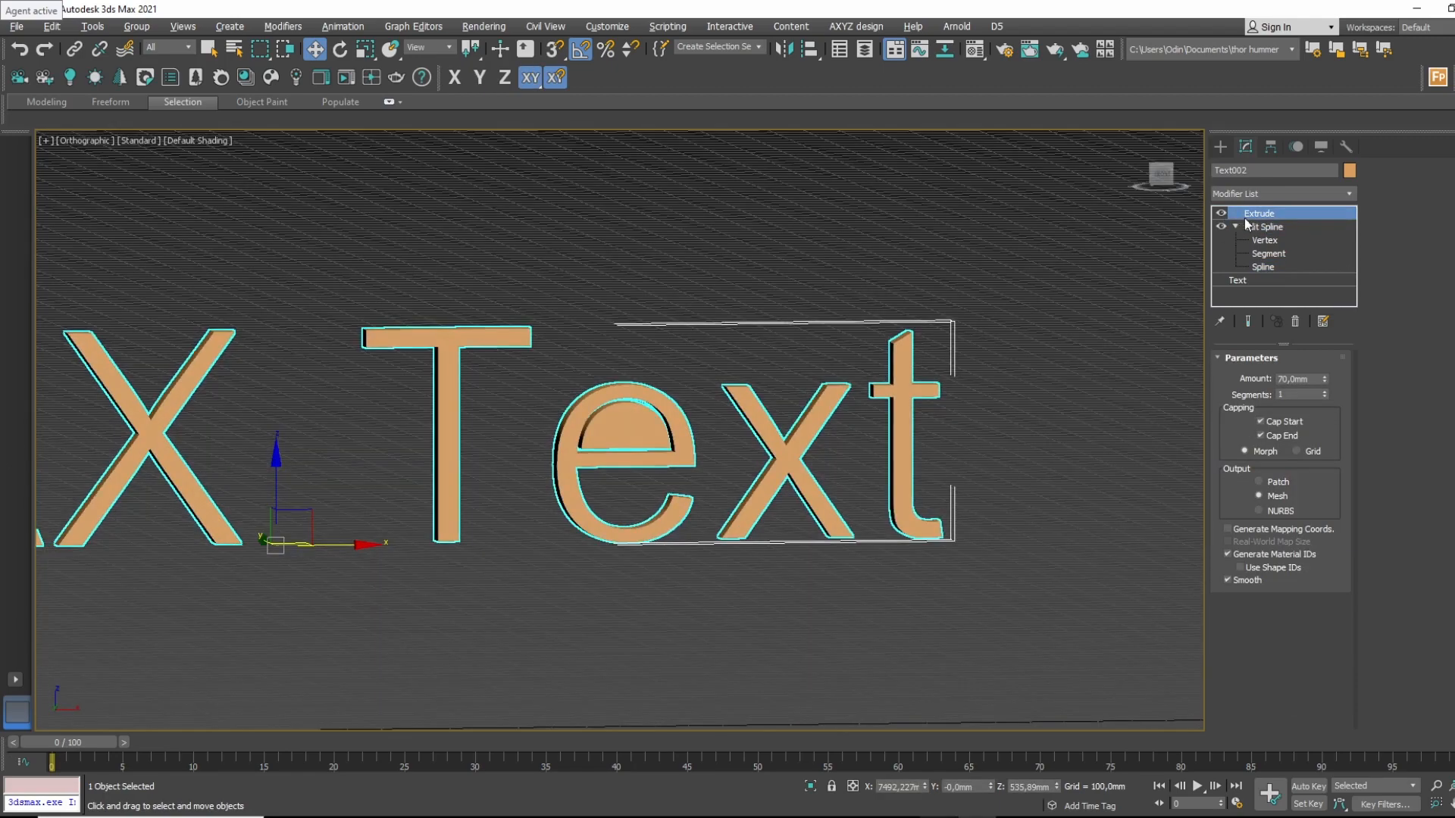
Delete the larger of the two nested counter splines inside the letter e, and return to the Extrude result.
click(1265, 241)
alt+middle_drag(977, 362, 885, 393)
scroll(482, 438, up, 3)
scroll(634, 462, up, 2)
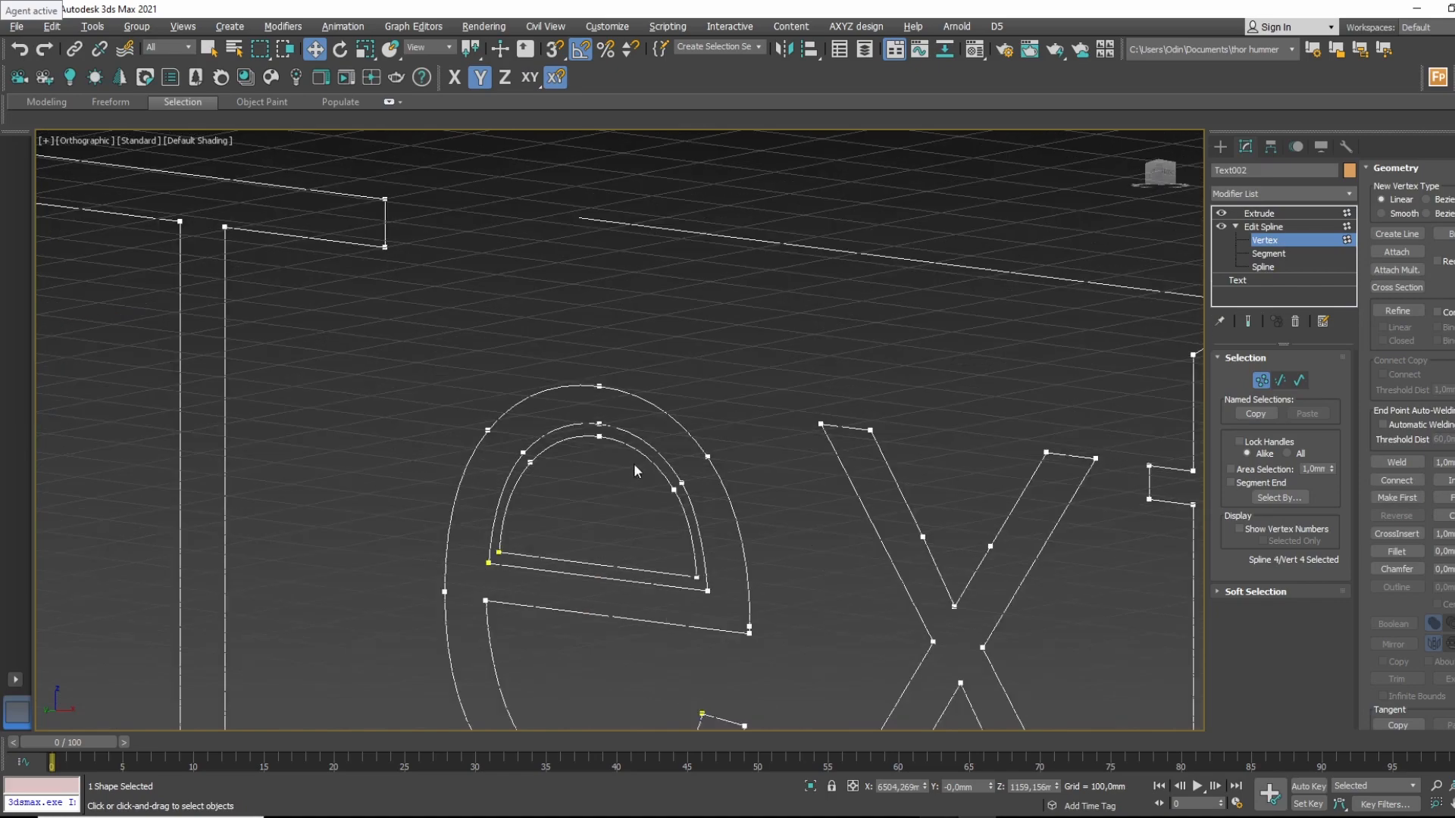
click(1263, 267)
click(671, 459)
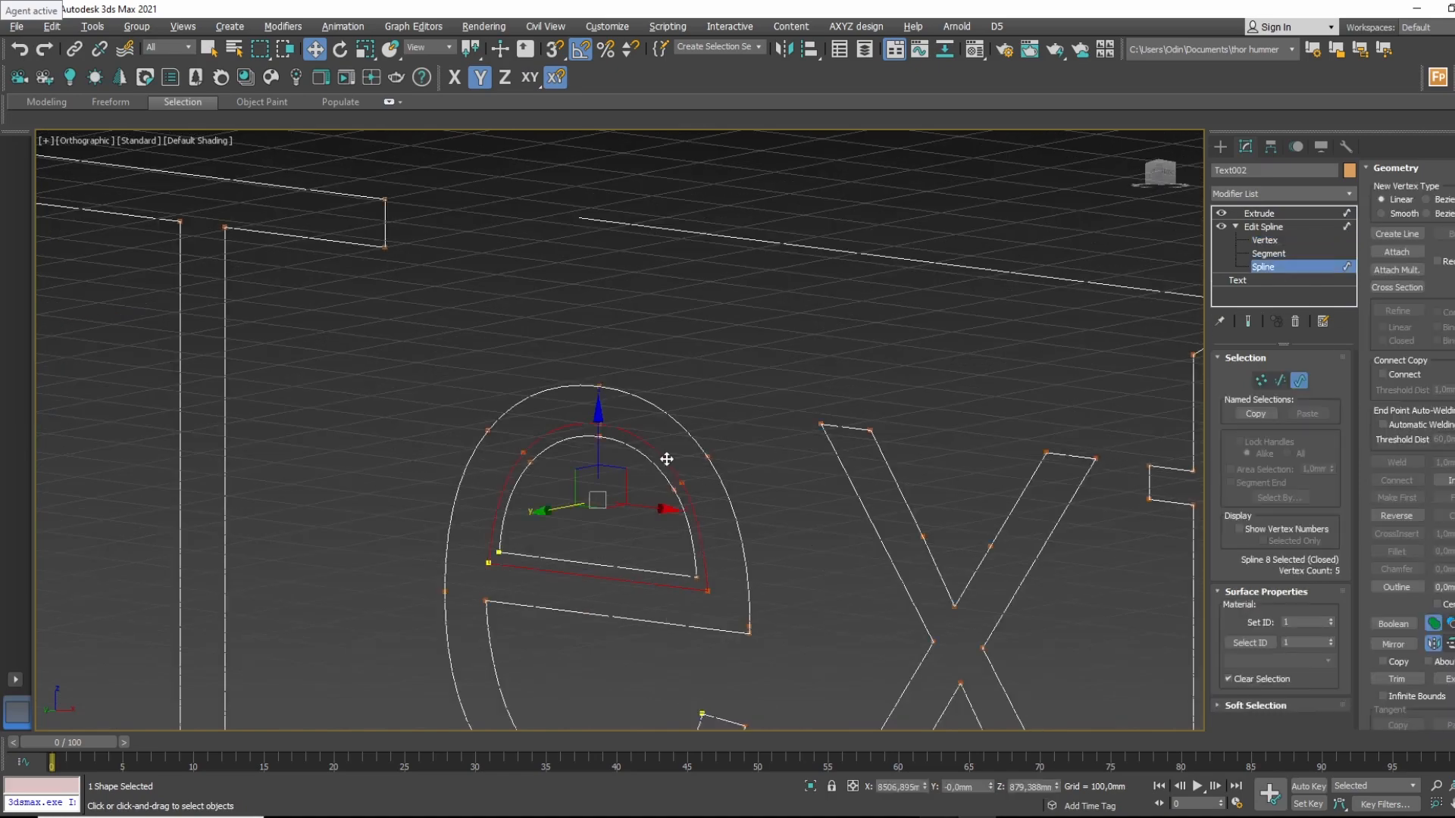
click(730, 422)
click(1258, 213)
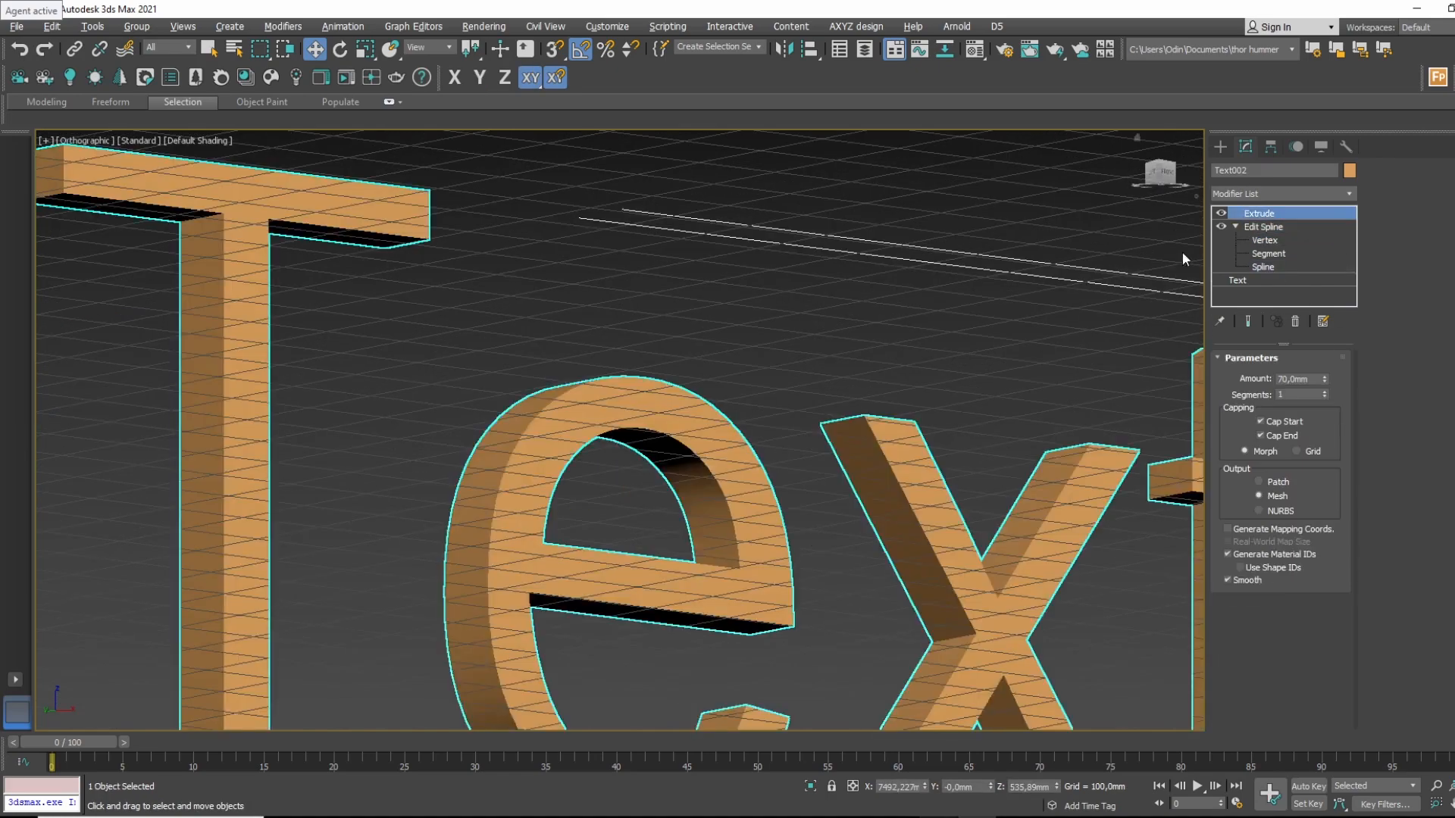
Unhide all objects and view the original outline text together with its solid copy in perspective.
scroll(678, 330, down, 5)
right_click(806, 515)
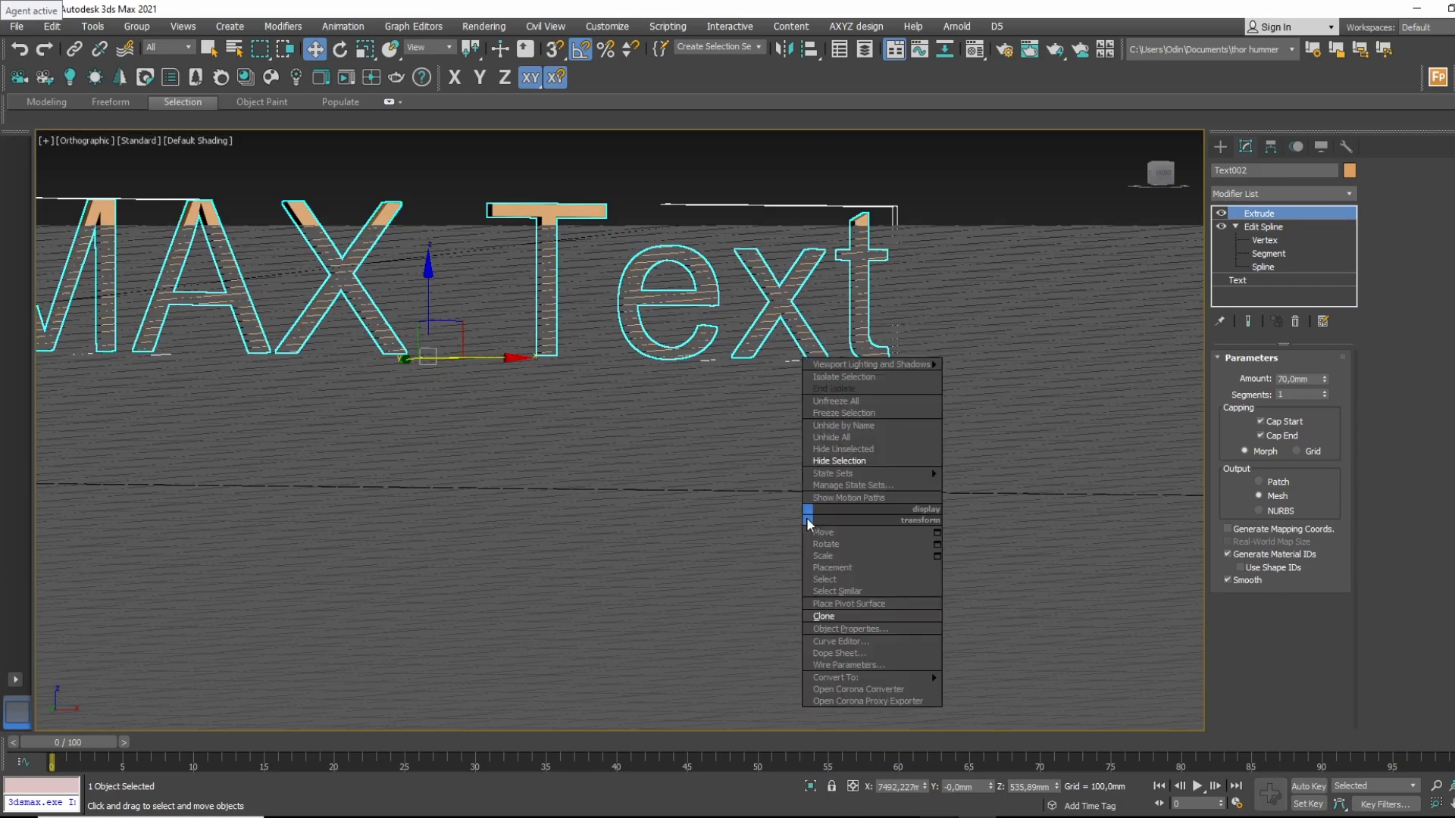
click(876, 447)
middle_drag(812, 387, 835, 435)
scroll(855, 402, up, 2)
key(p)
middle_drag(666, 298, 1180, 199)
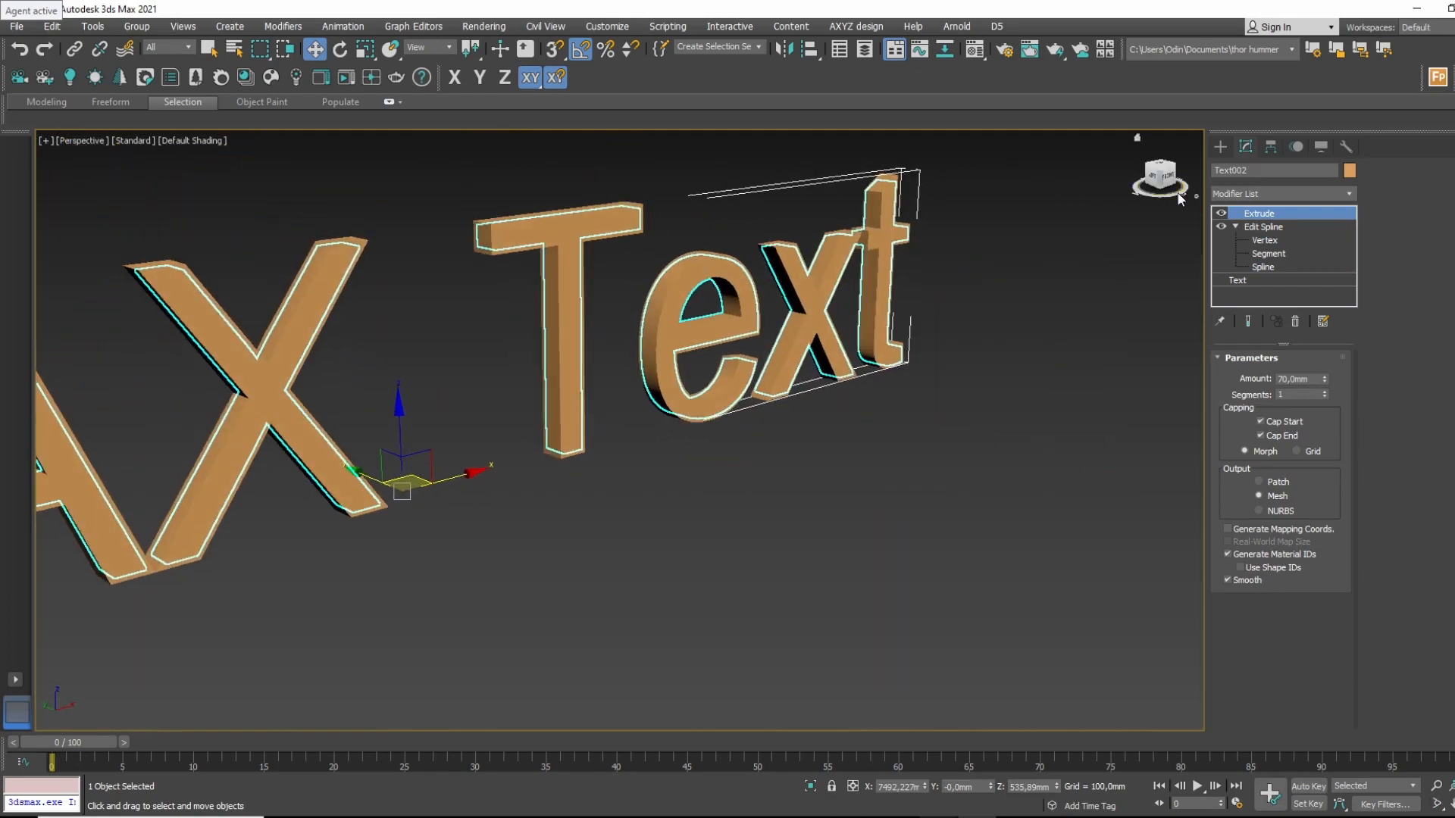
Change the solid copy's object color to dark blue and view the letters inside their frames.
click(1350, 171)
click(819, 405)
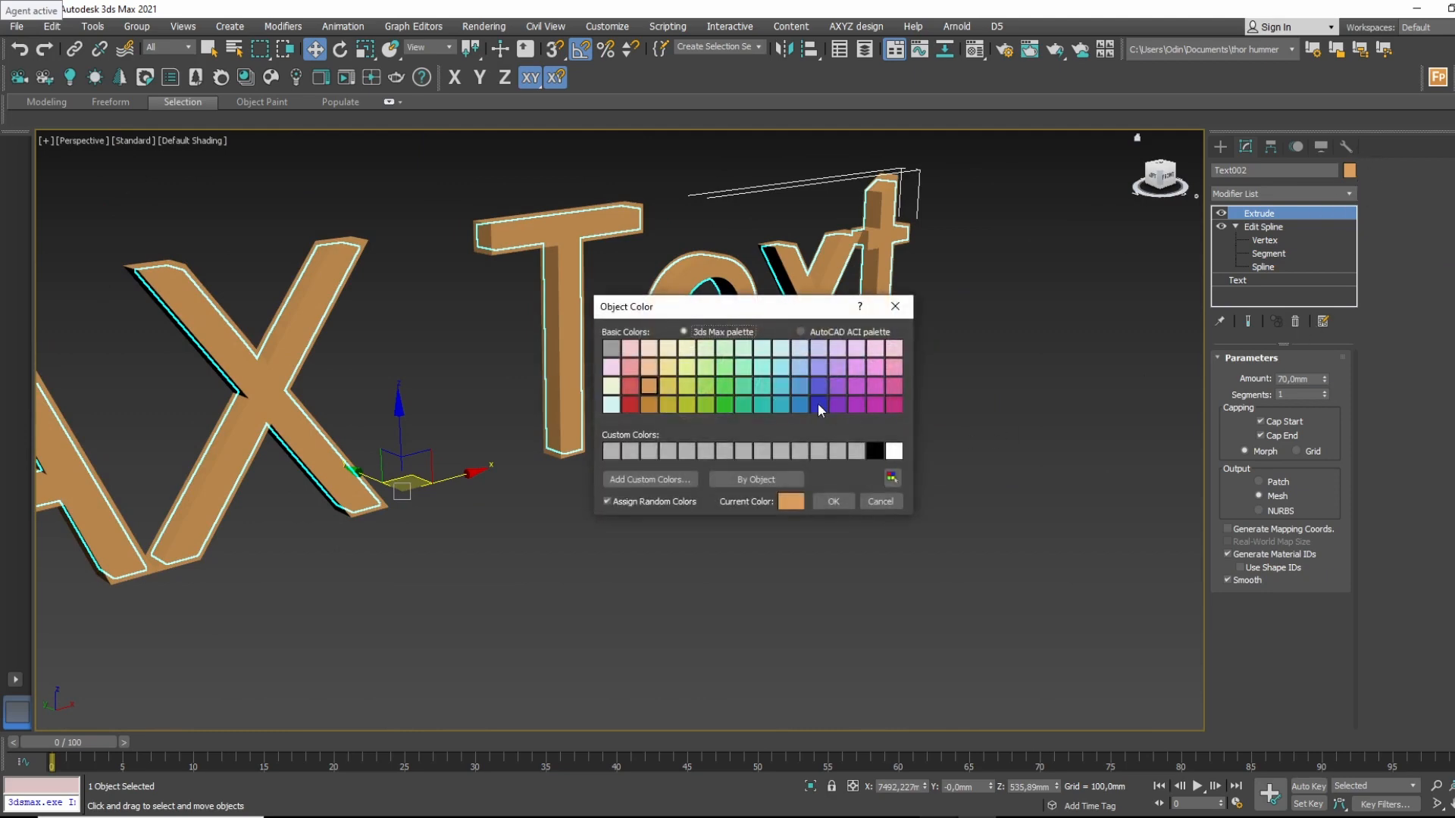
click(826, 499)
alt+middle_drag(825, 499, 591, 266)
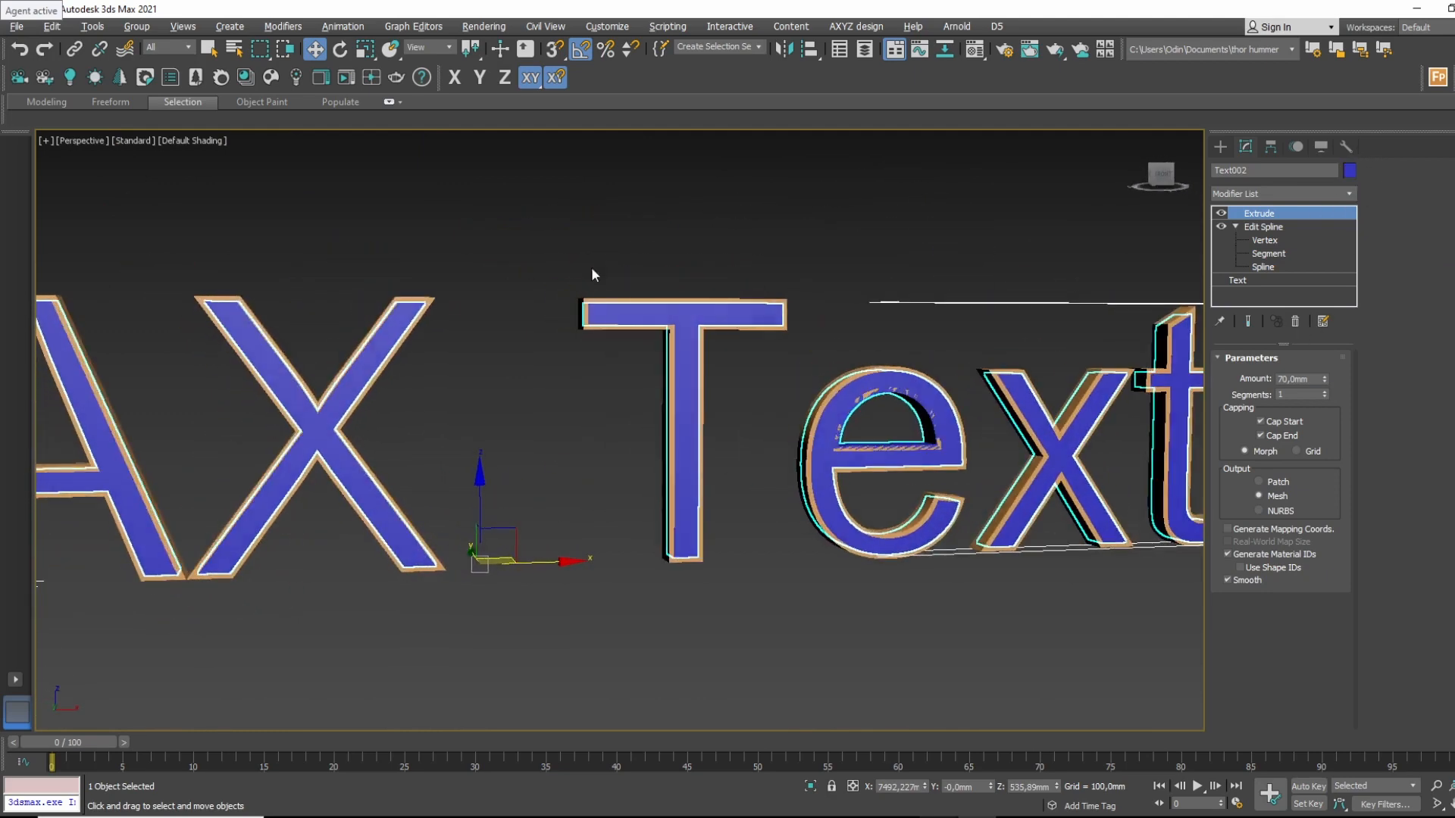
Deselect the text and examine the two-coloured letters from several angles and distances in the perspective view.
click(591, 267)
alt+middle_drag(649, 344, 844, 351)
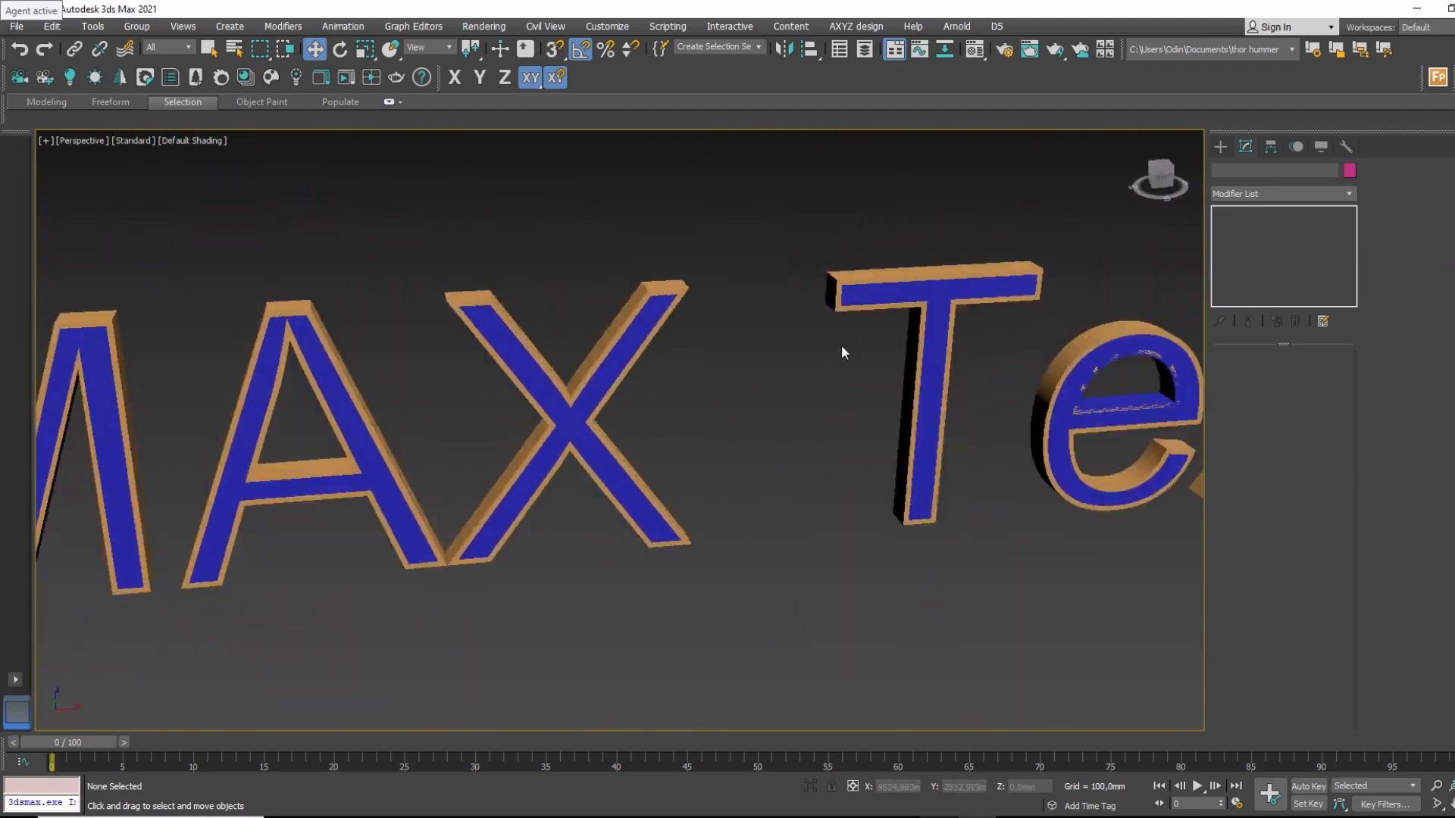
scroll(856, 354, down, 5)
scroll(671, 362, up, 10)
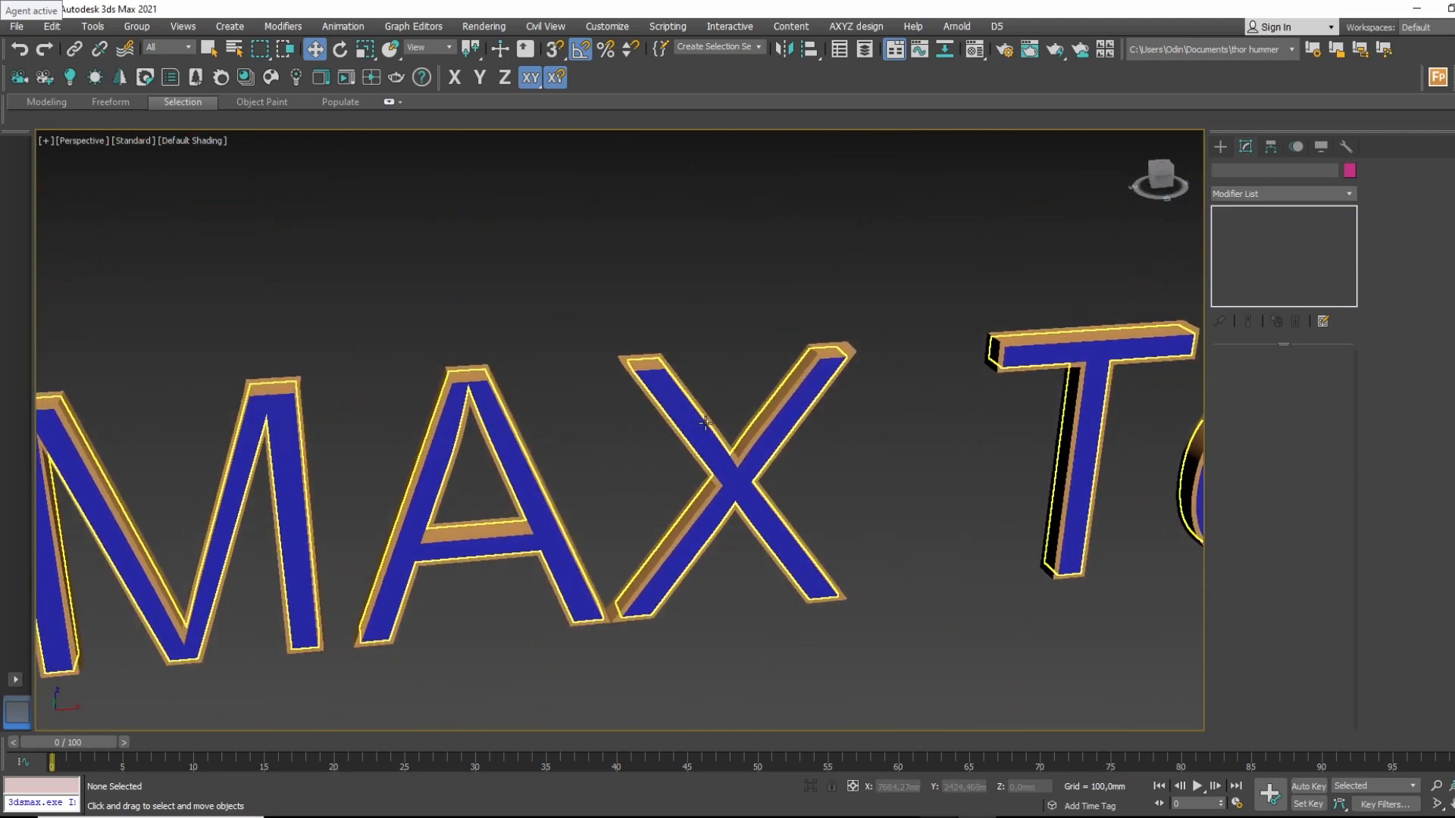
alt+middle_drag(758, 416, 749, 386)
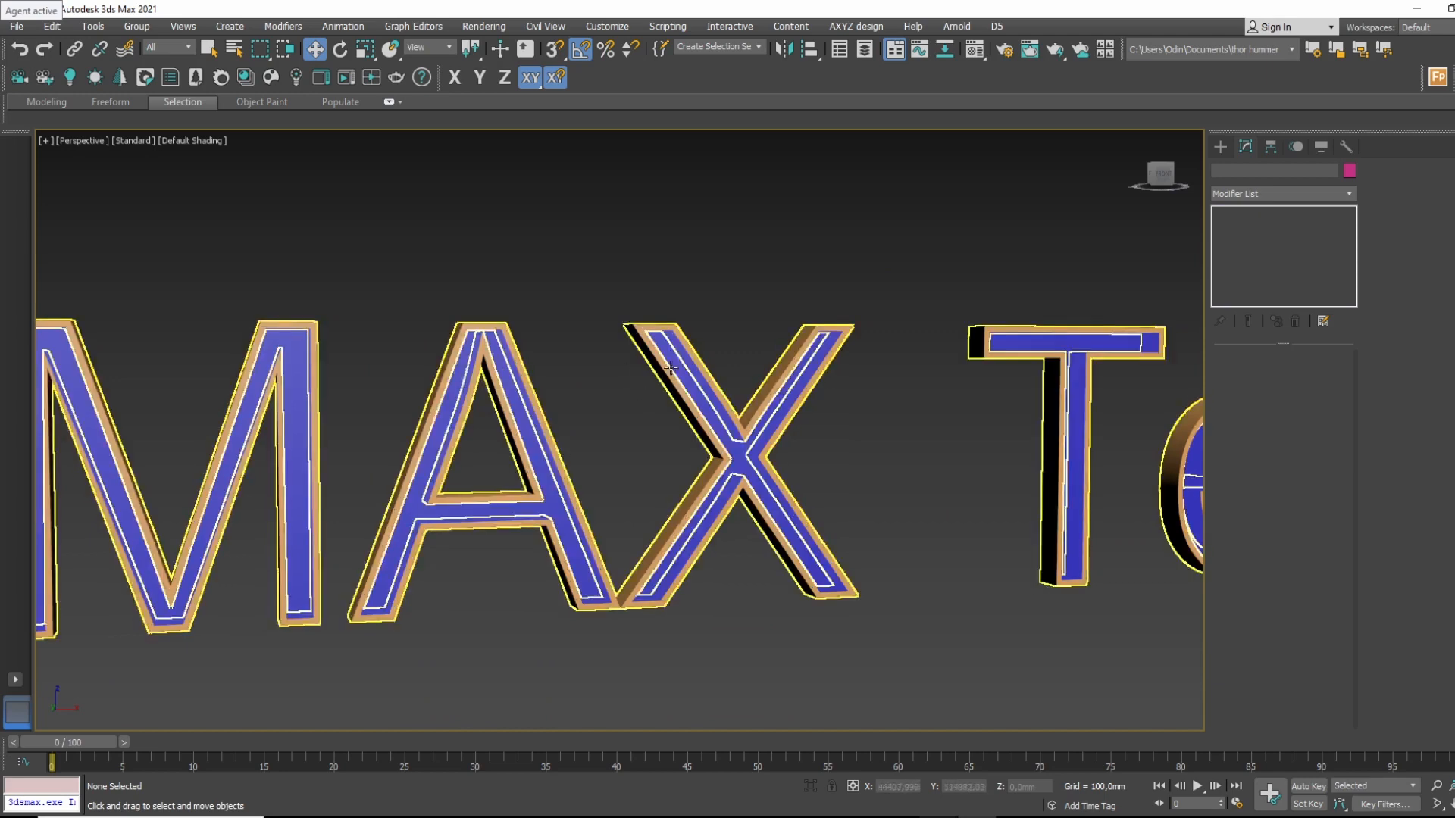
scroll(683, 364, down, 4)
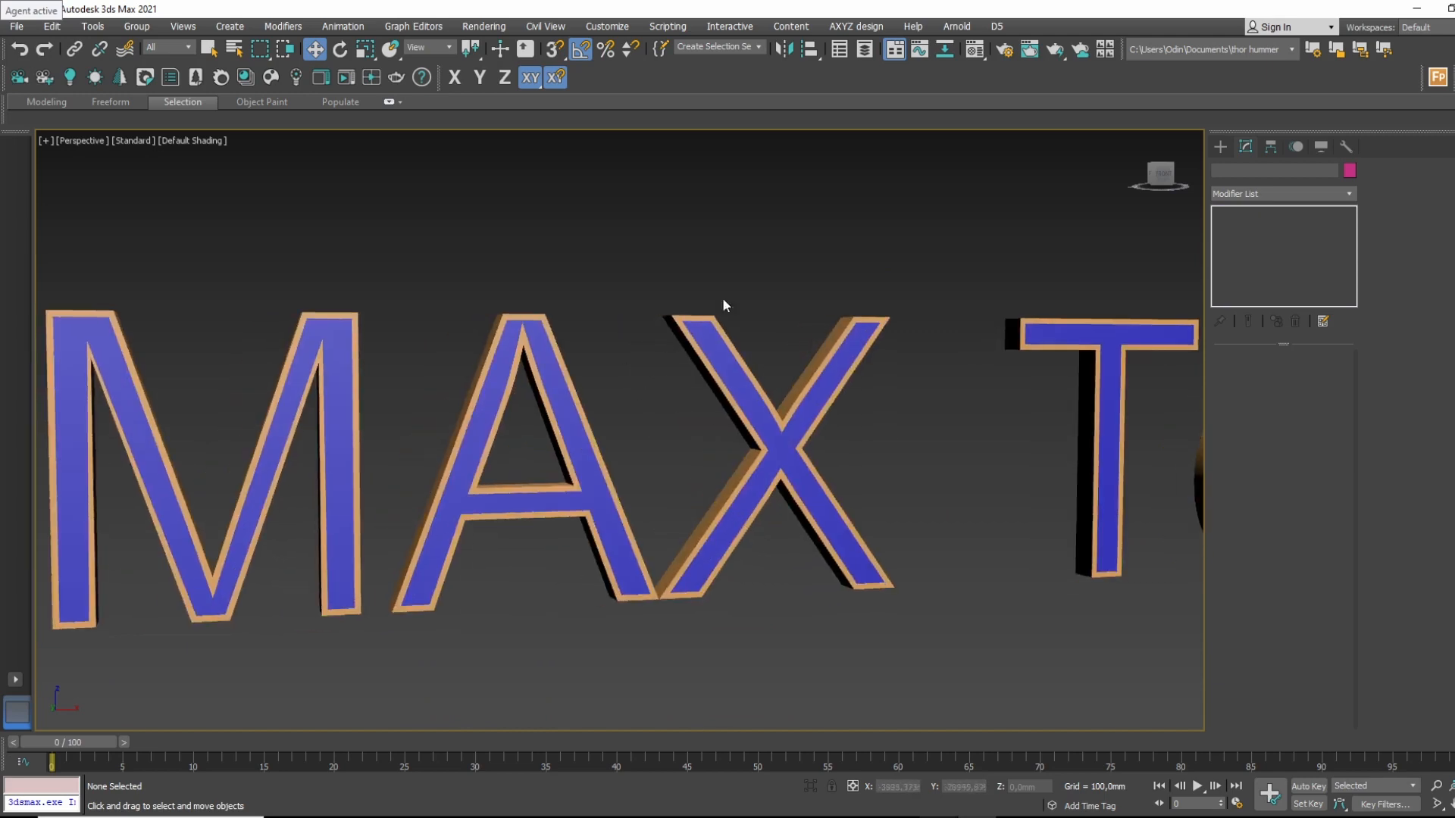
scroll(709, 348, down, 5)
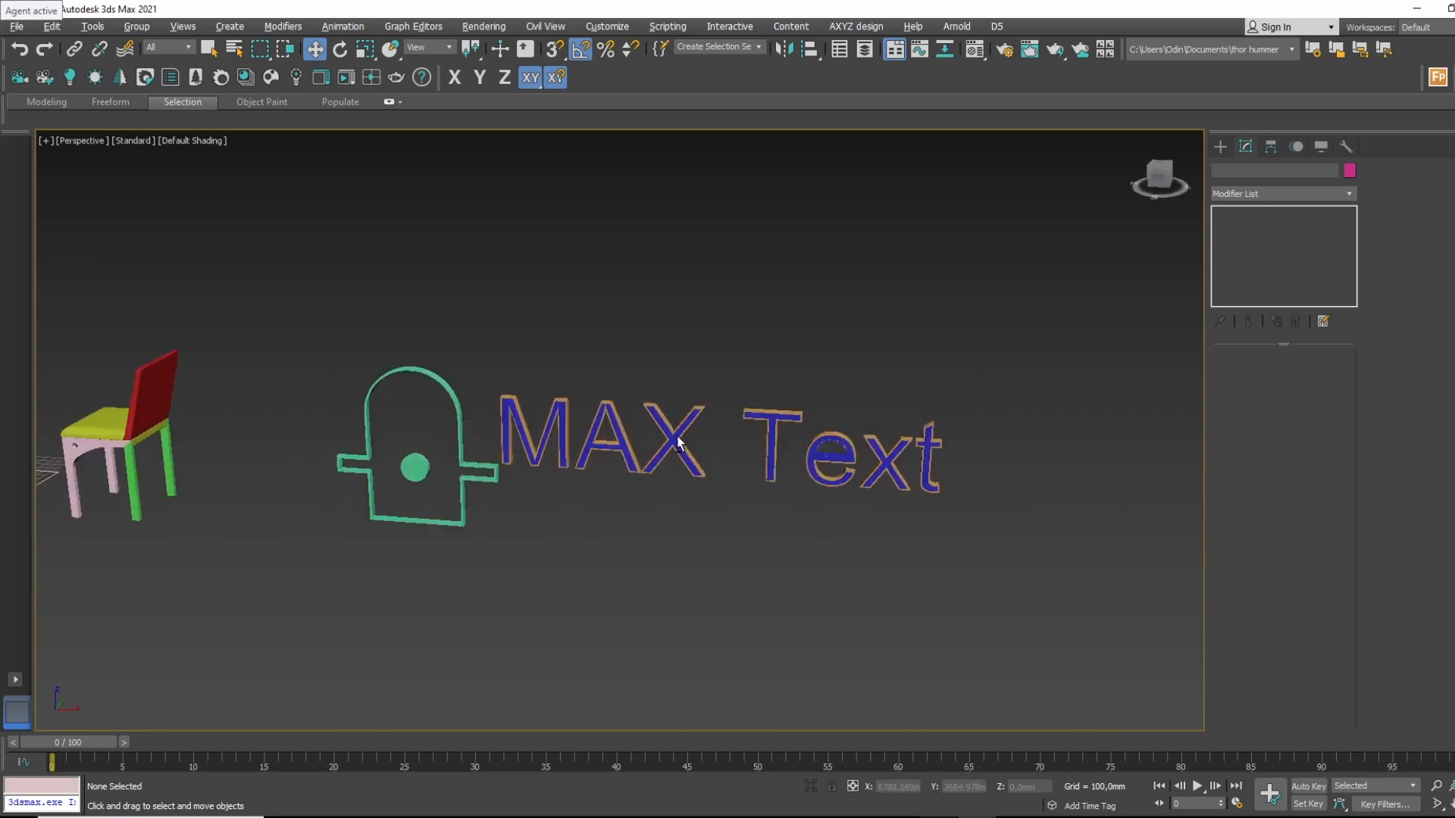
middle_drag(632, 390, 810, 447)
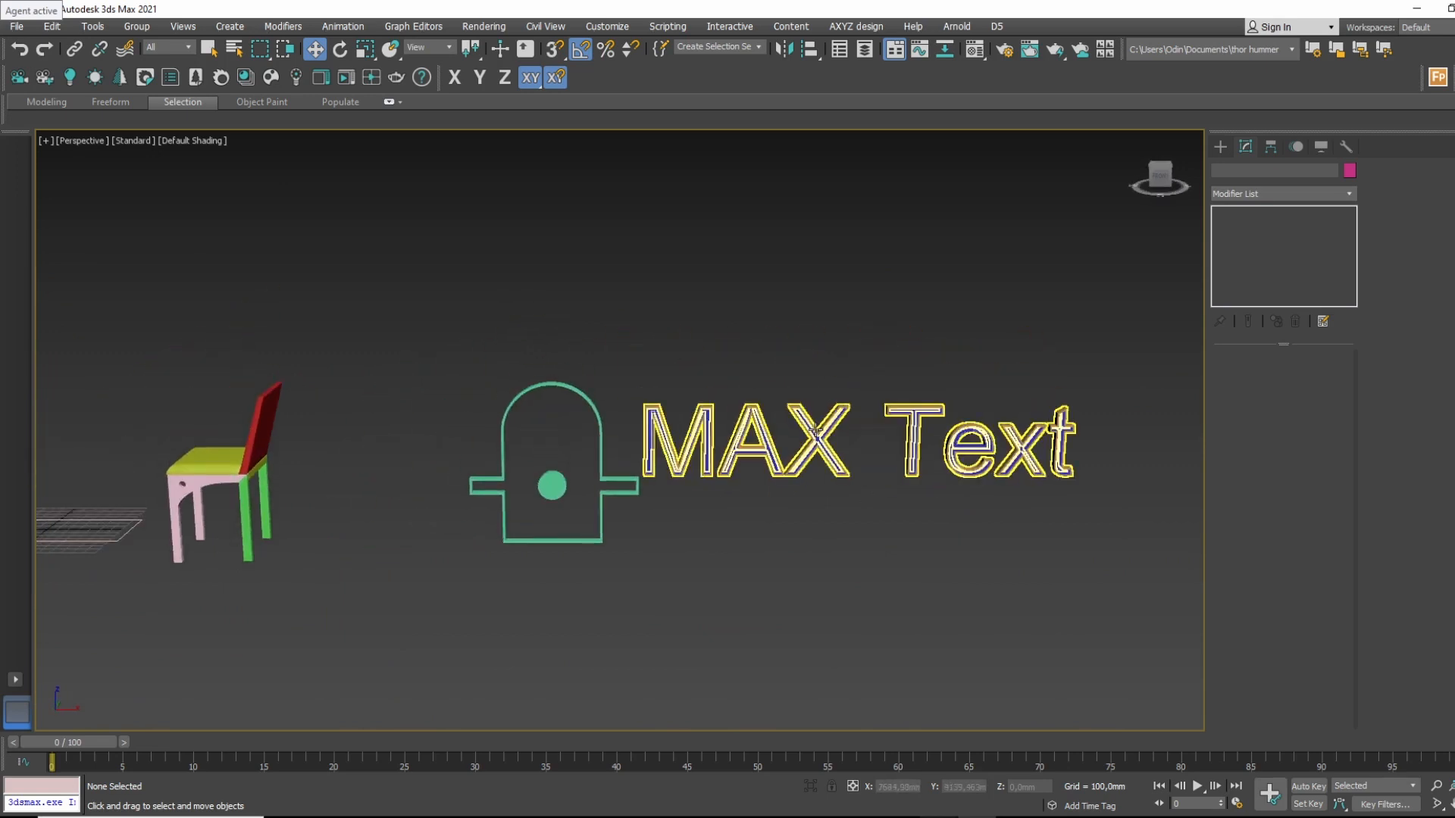
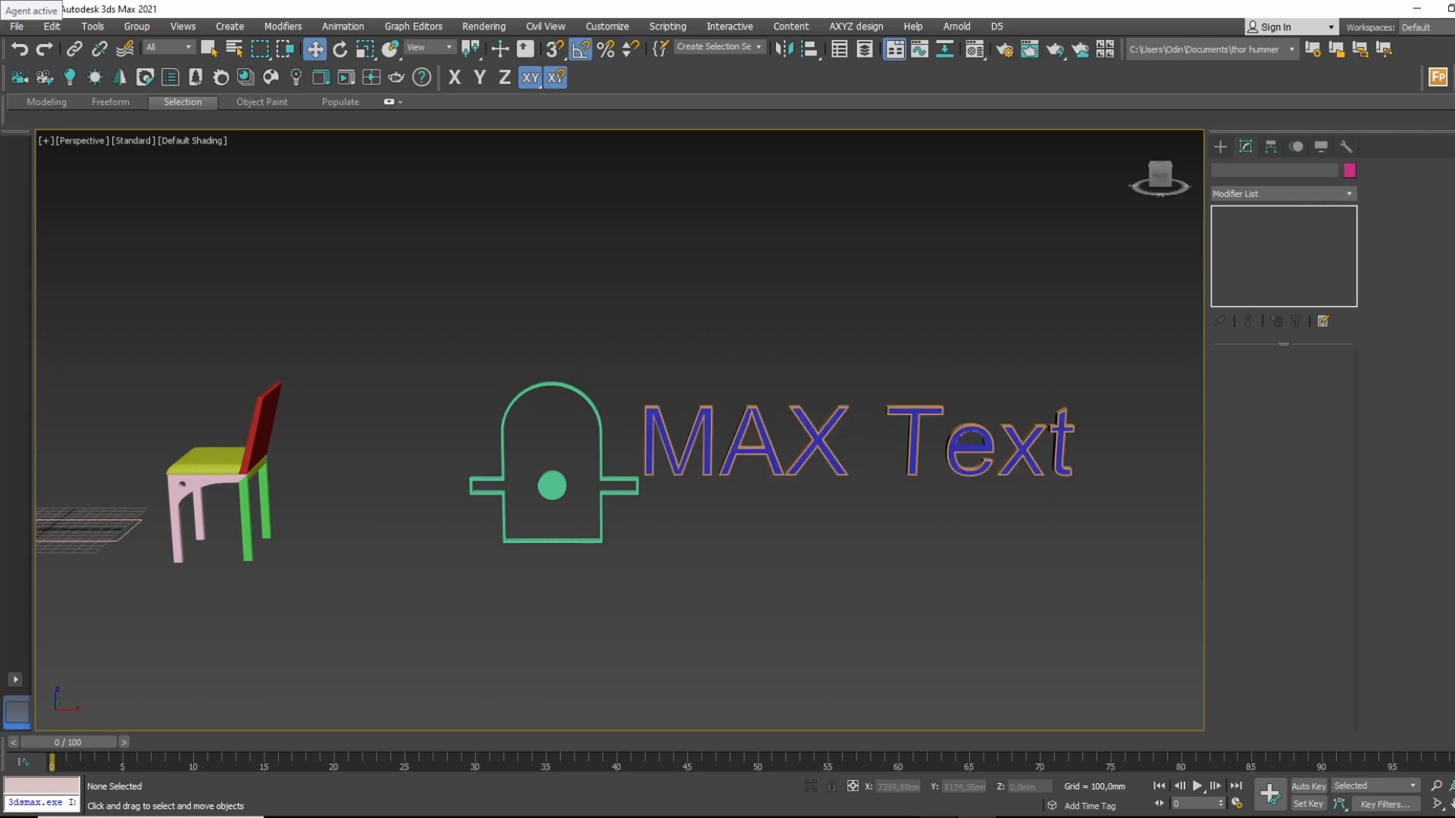
middle_drag(818, 491, 744, 480)
In the Front view, start a Line beyond the last letter, forming a goblet half-profile's flat base and sloping foot.
key(f)
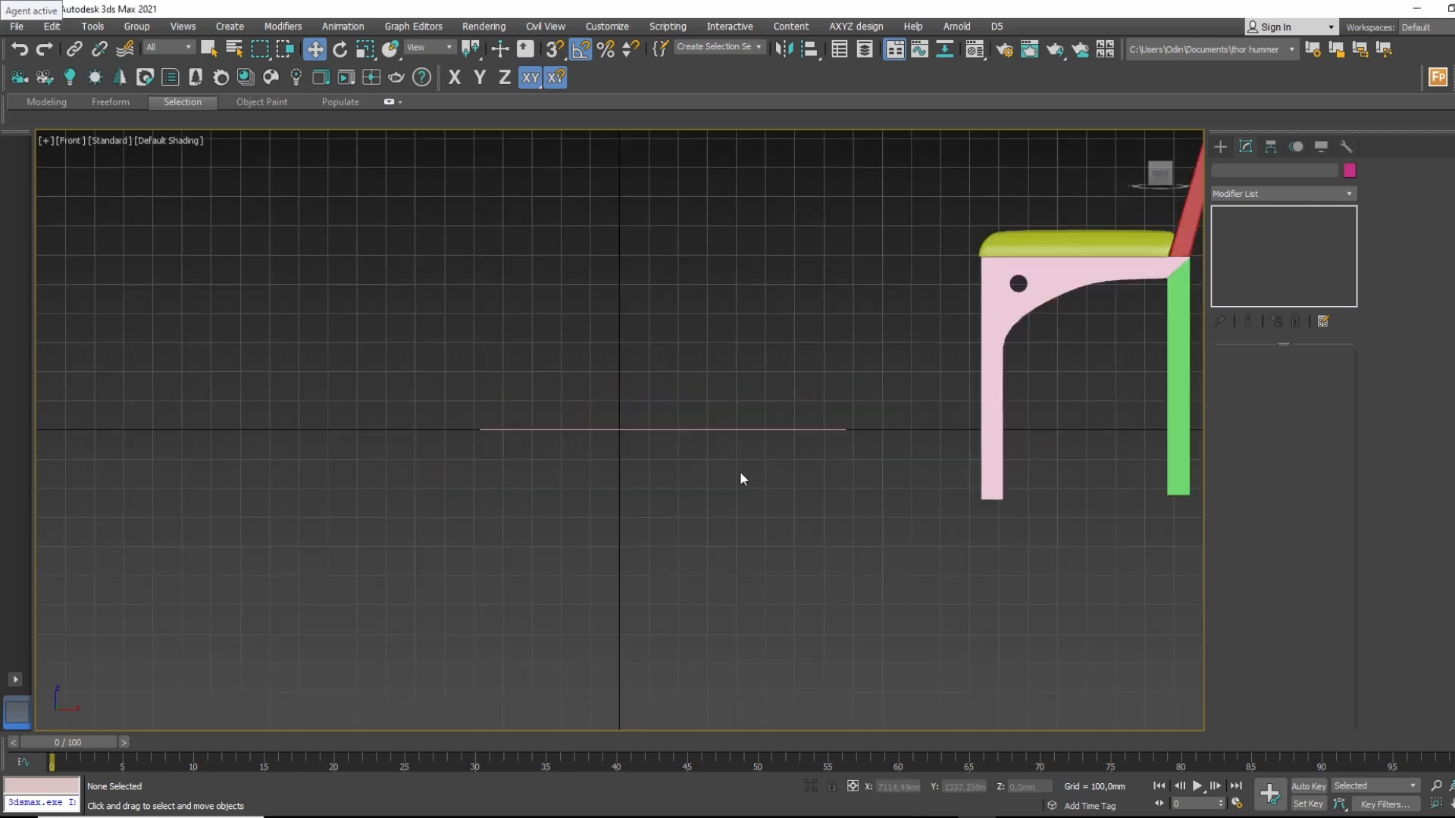
scroll(455, 416, down, 6)
scroll(876, 396, up, 8)
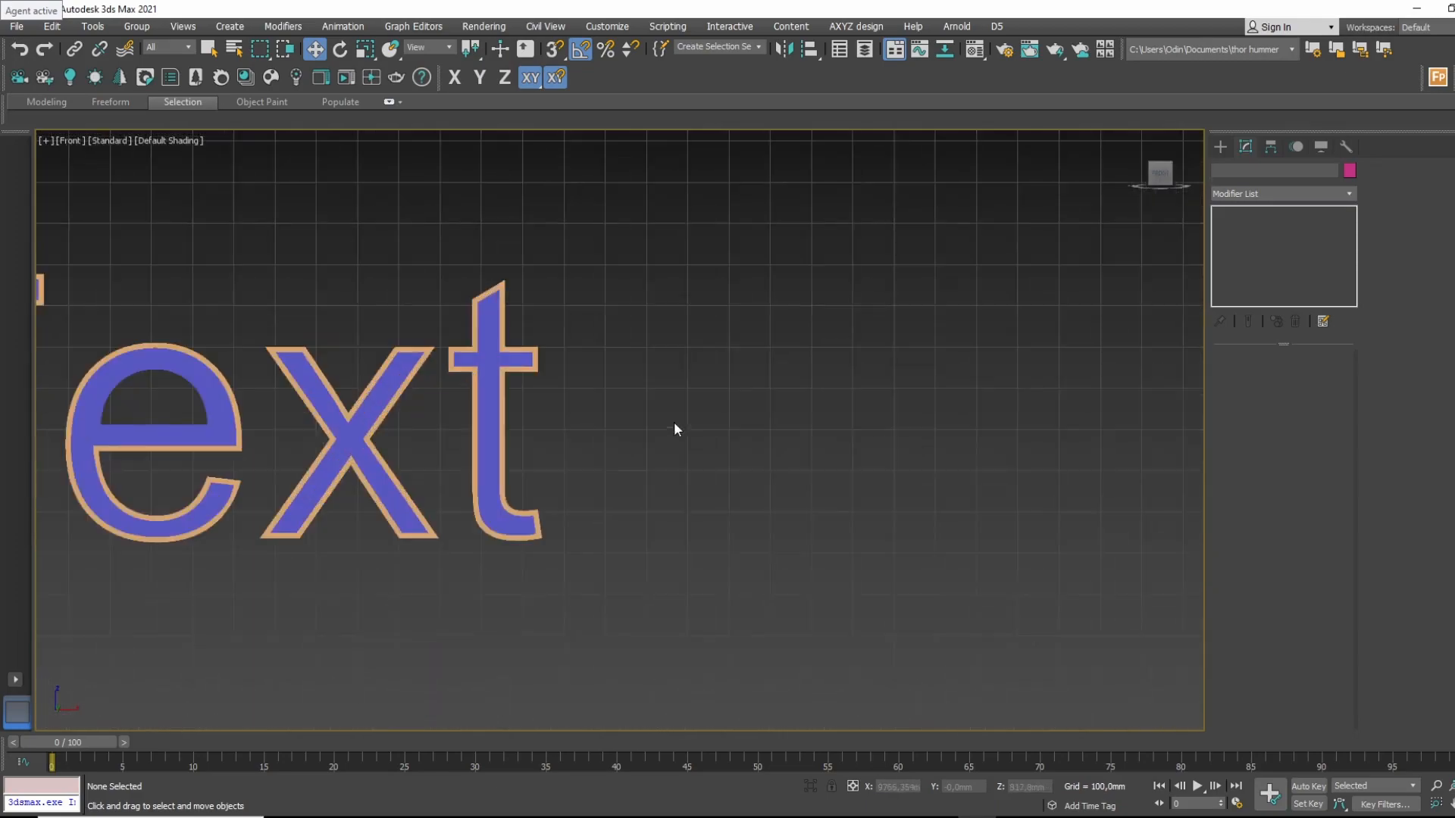
click(1220, 147)
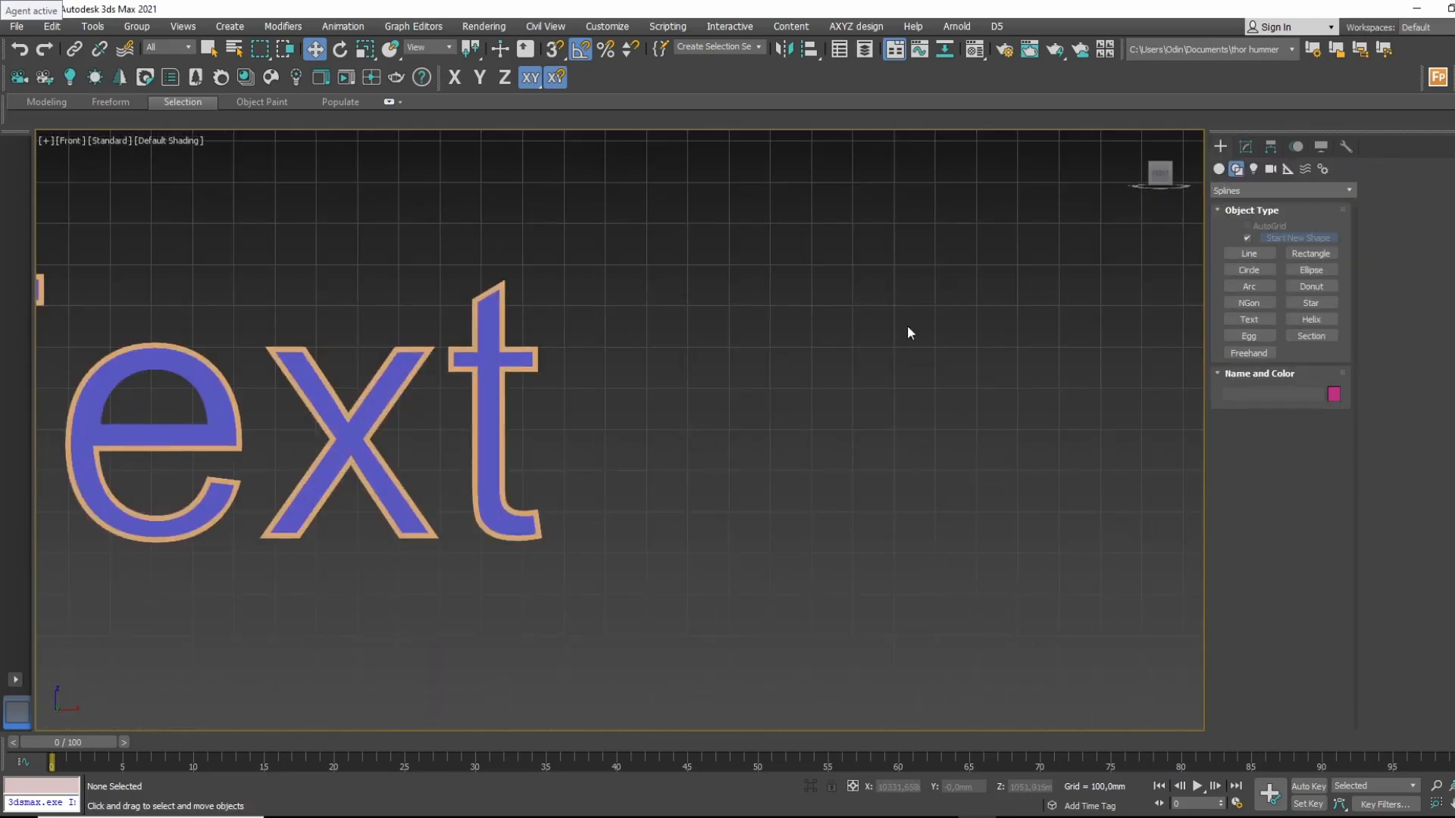
middle_drag(908, 326, 739, 454)
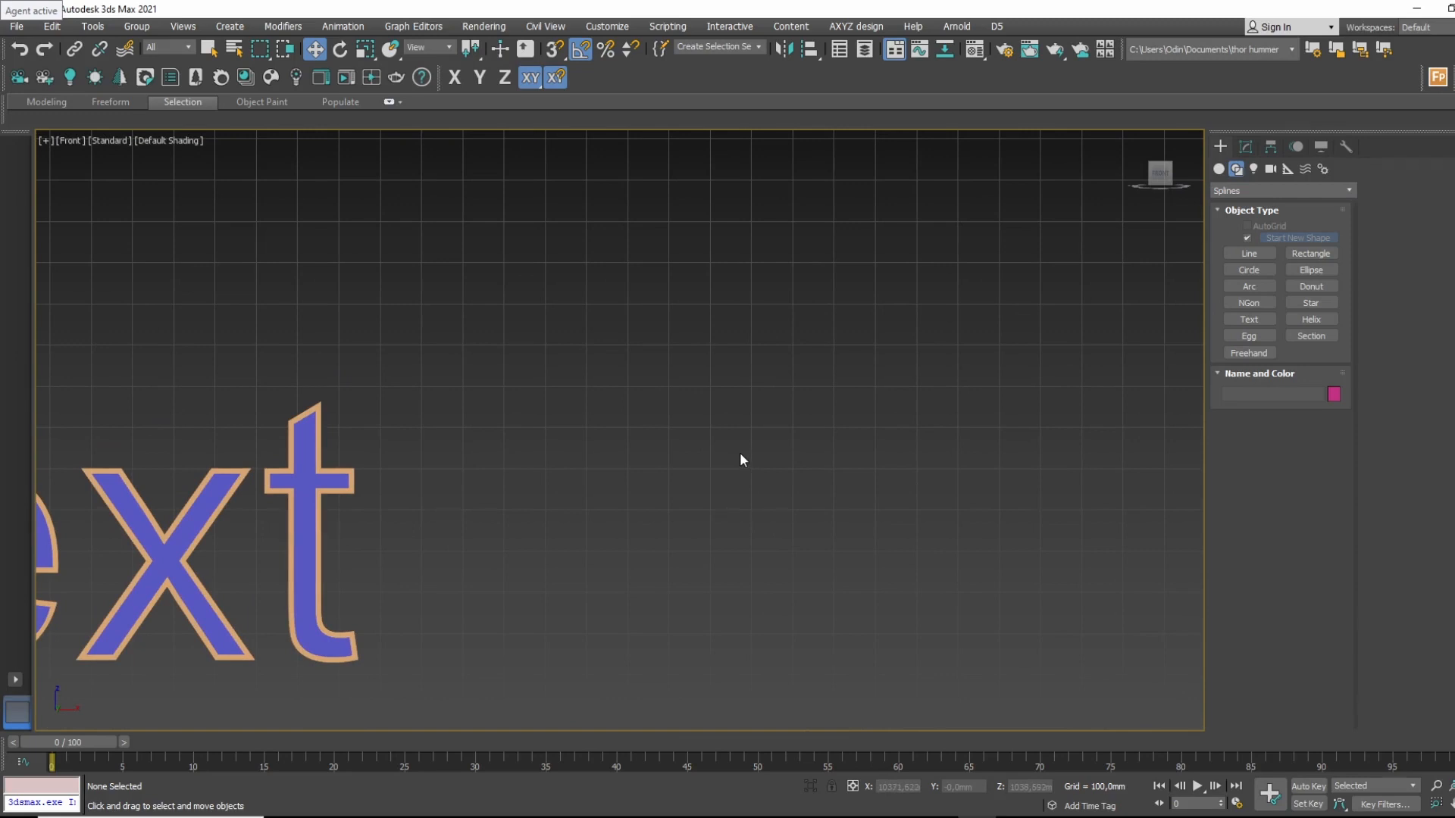
click(1273, 253)
middle_drag(693, 401, 634, 375)
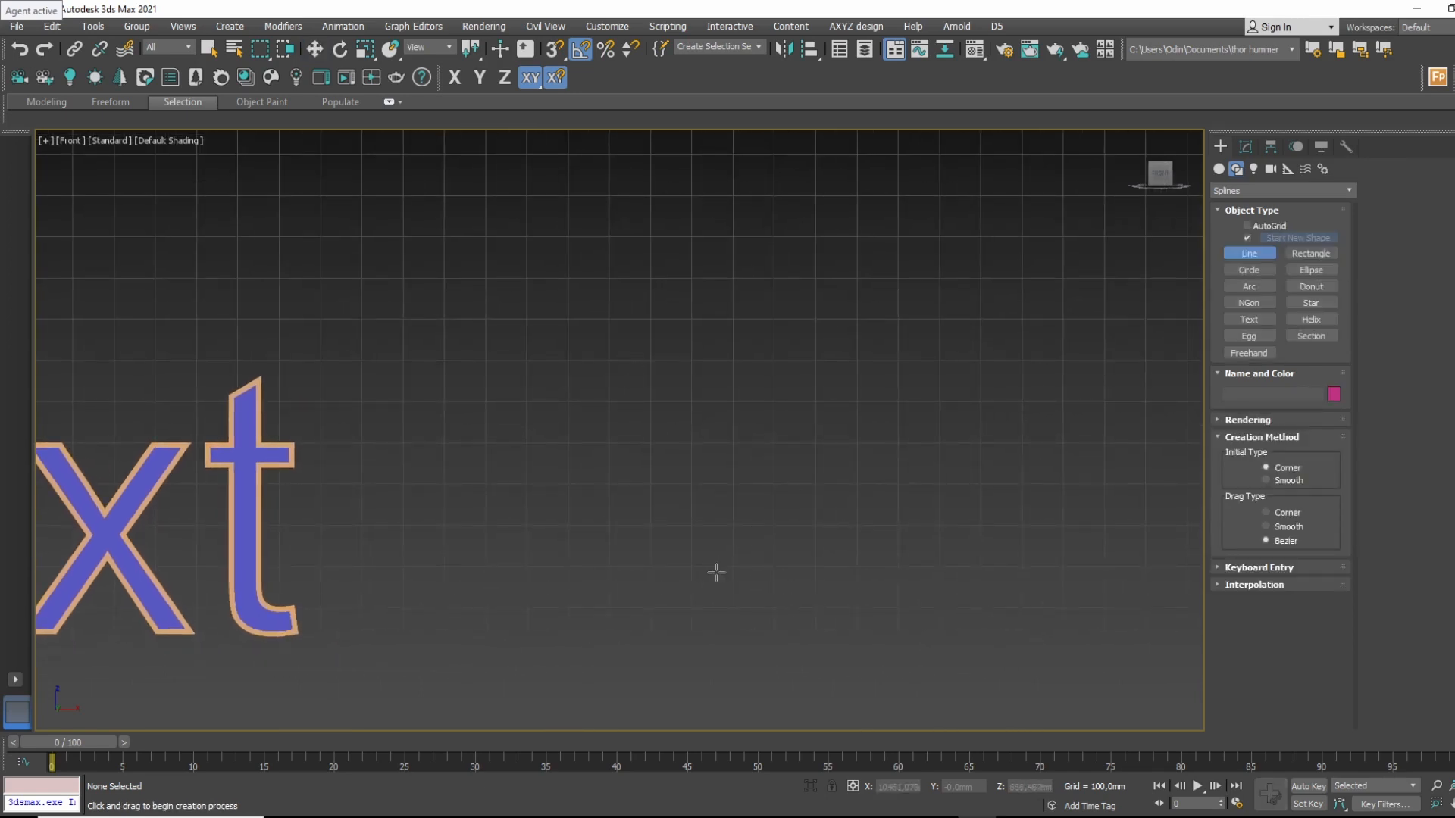
click(664, 611)
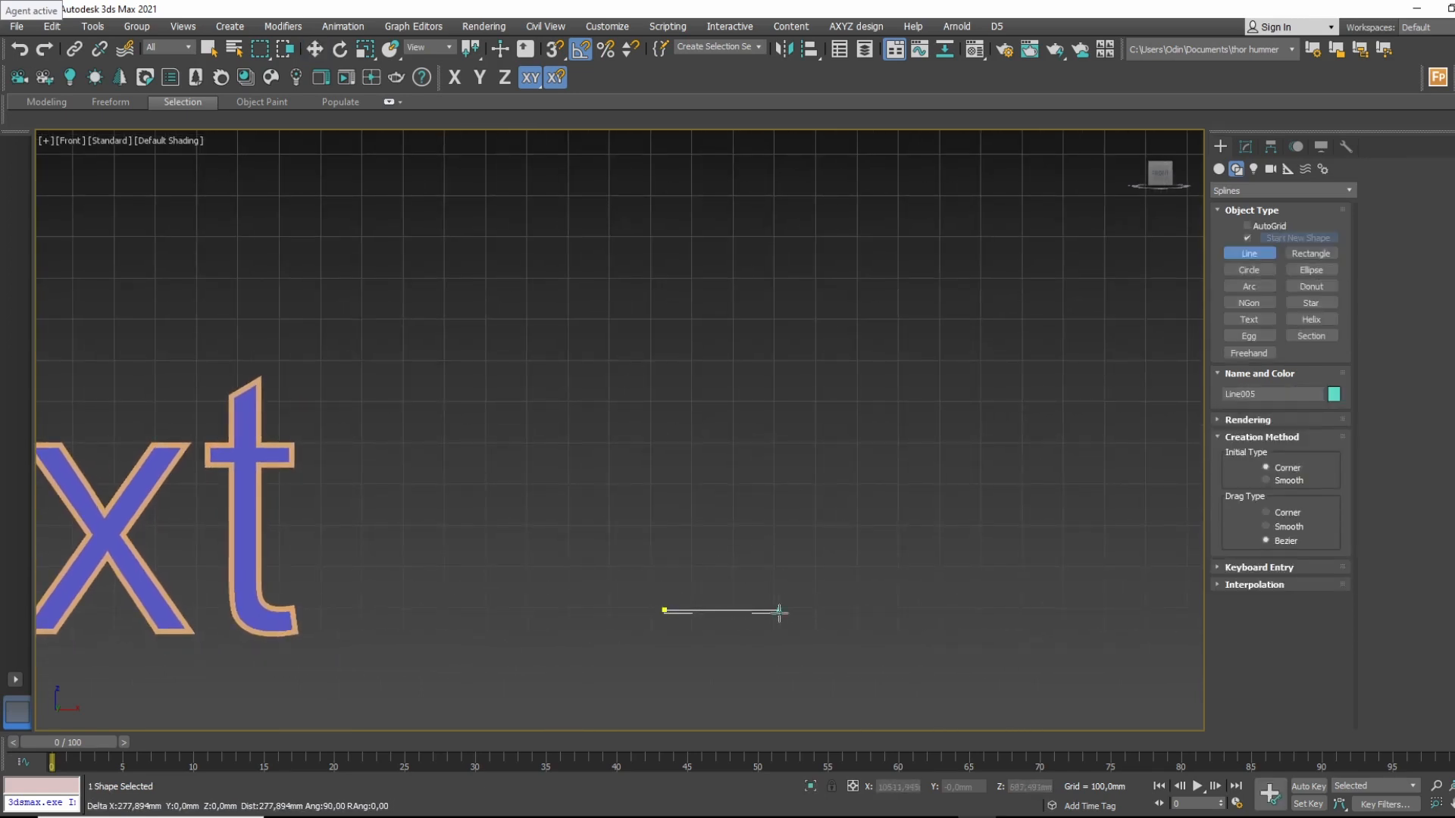
click(762, 609)
click(707, 597)
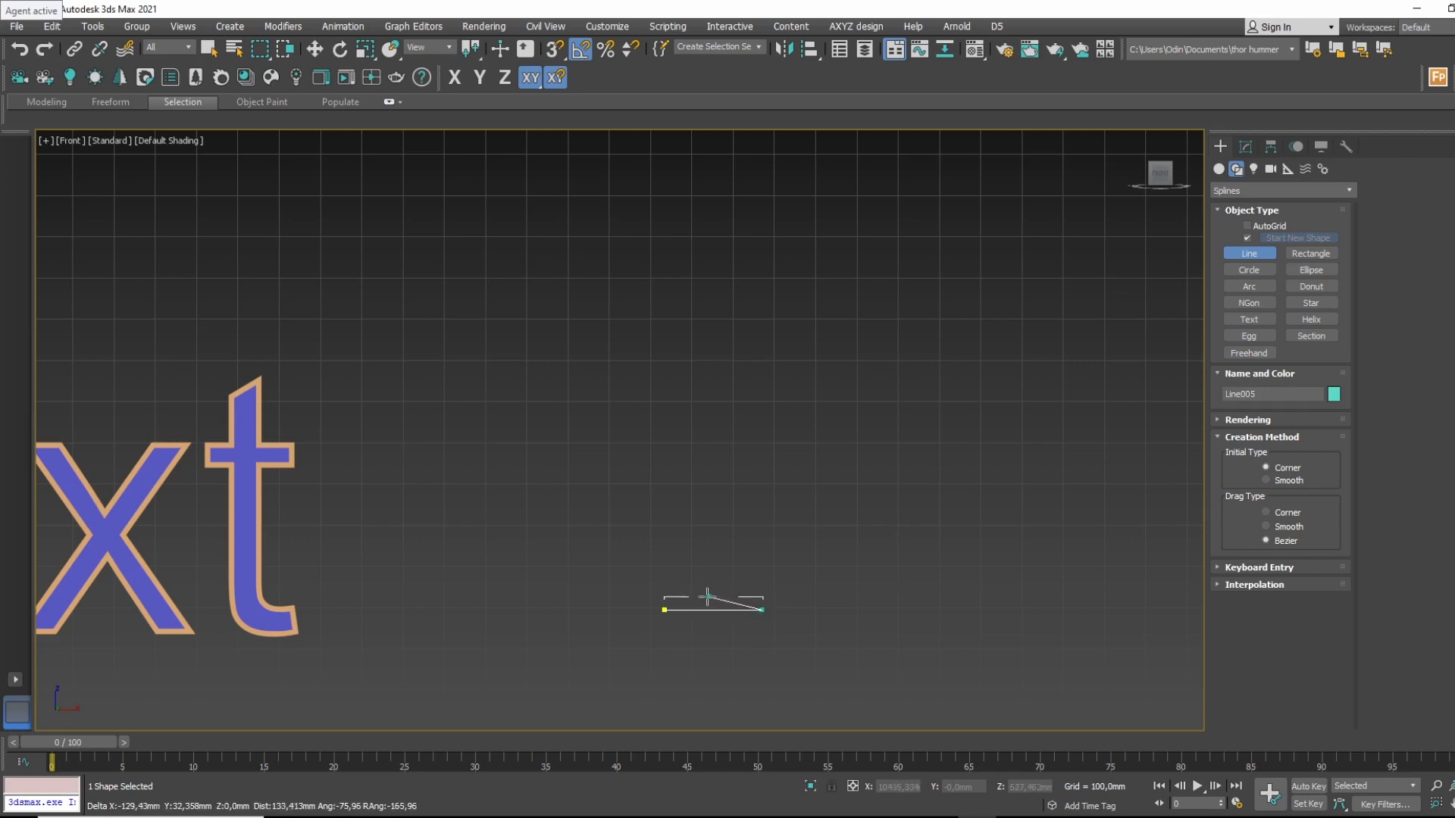
Continue the line up through a vertical stem and flared bowl to a slightly inward rim, and finish it as an open spline.
click(681, 557)
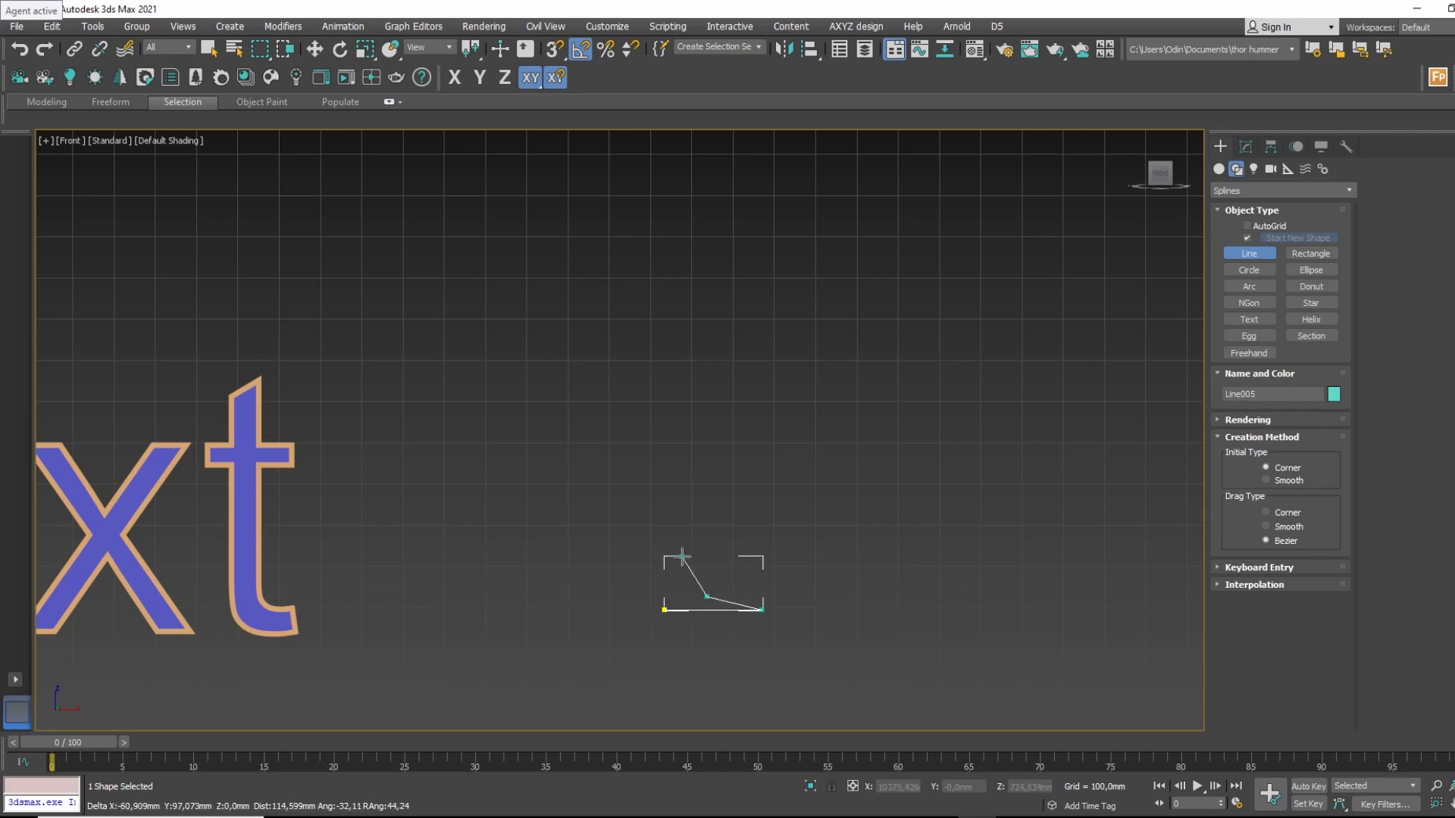
click(682, 480)
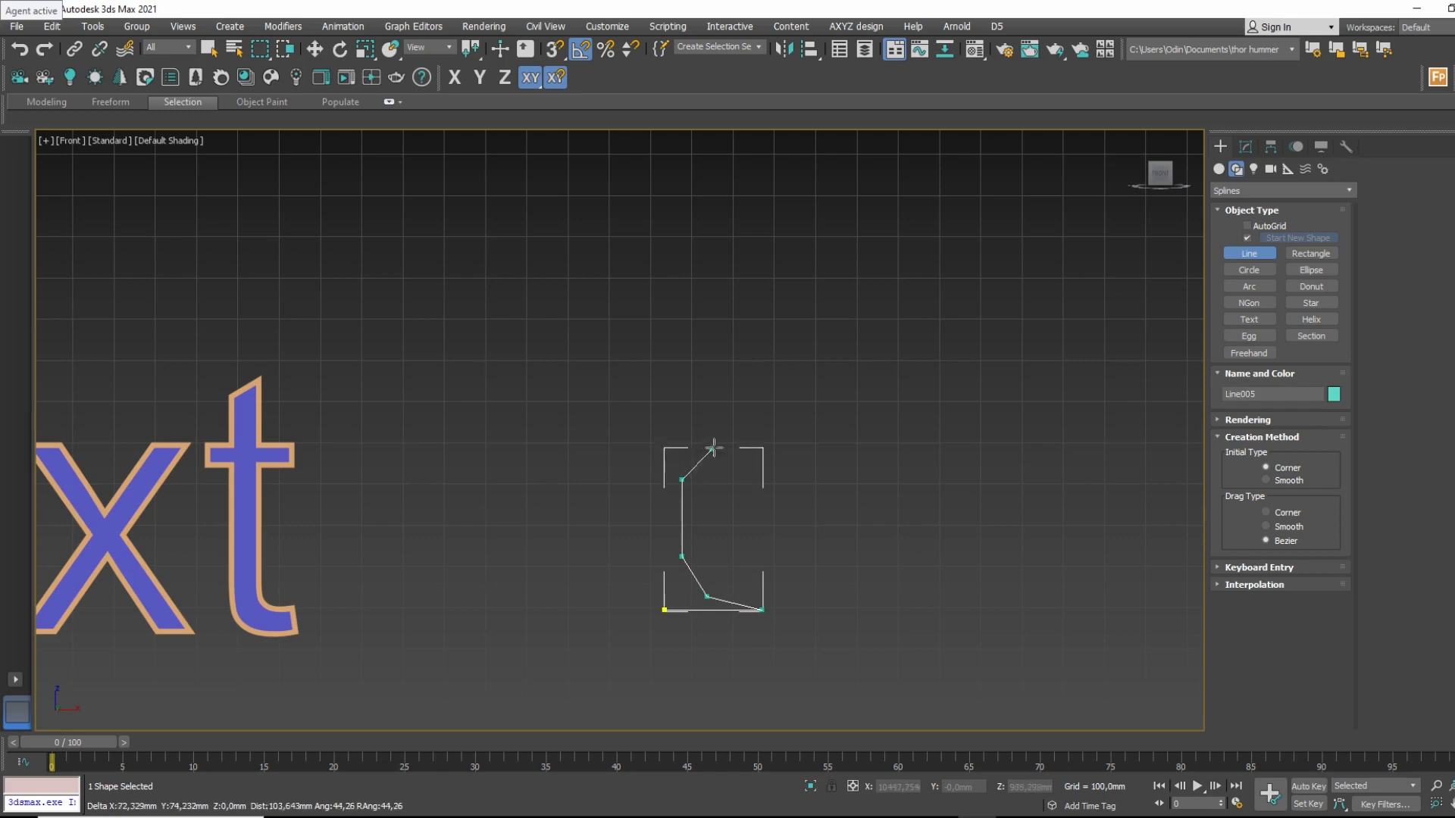
click(732, 436)
click(761, 385)
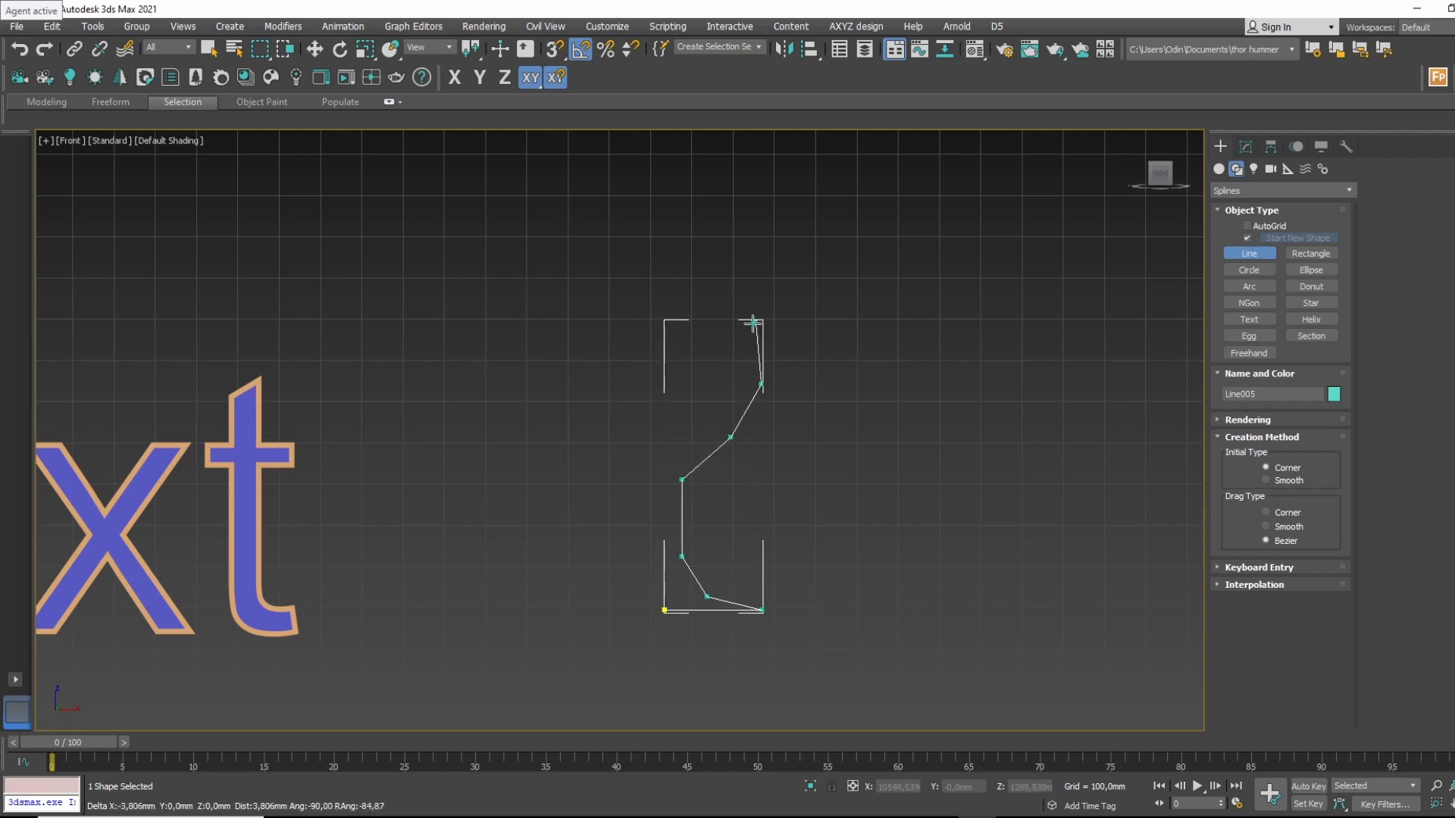
click(750, 324)
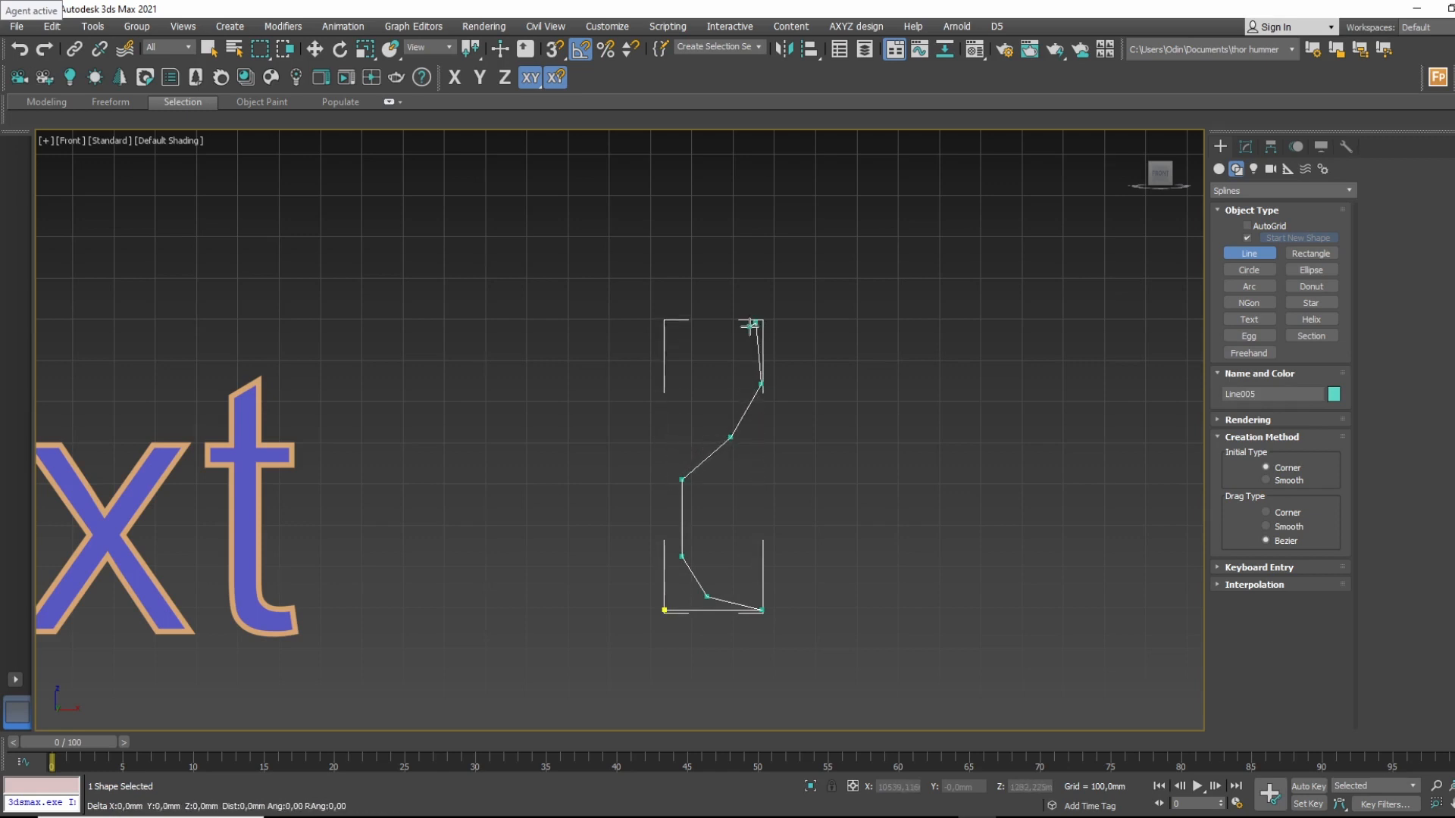
right_click(752, 367)
Delete the stray end vertex beside the rim of the goblet profile line.
scroll(769, 328, up, 5)
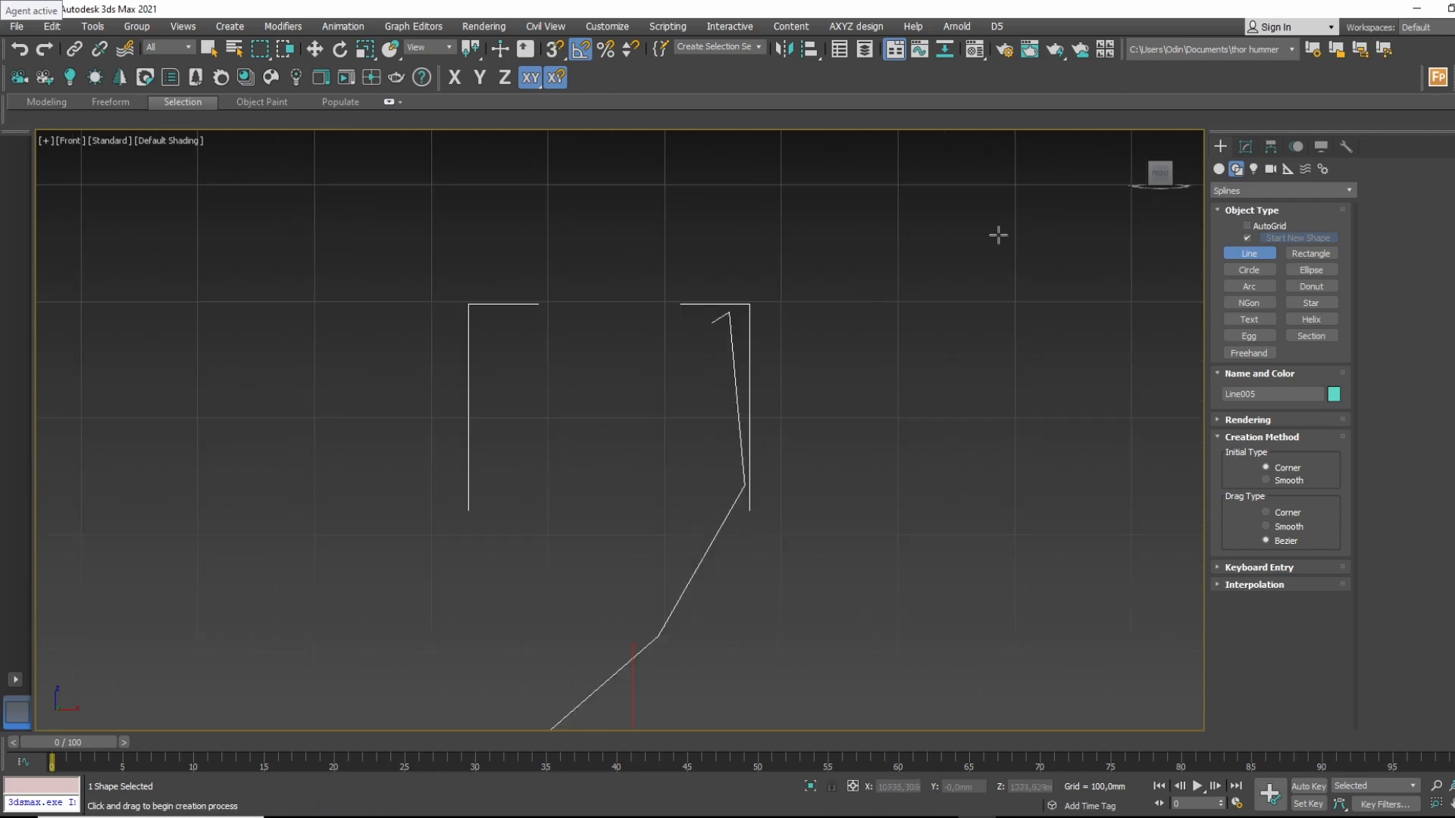
click(1245, 147)
click(1247, 213)
click(711, 322)
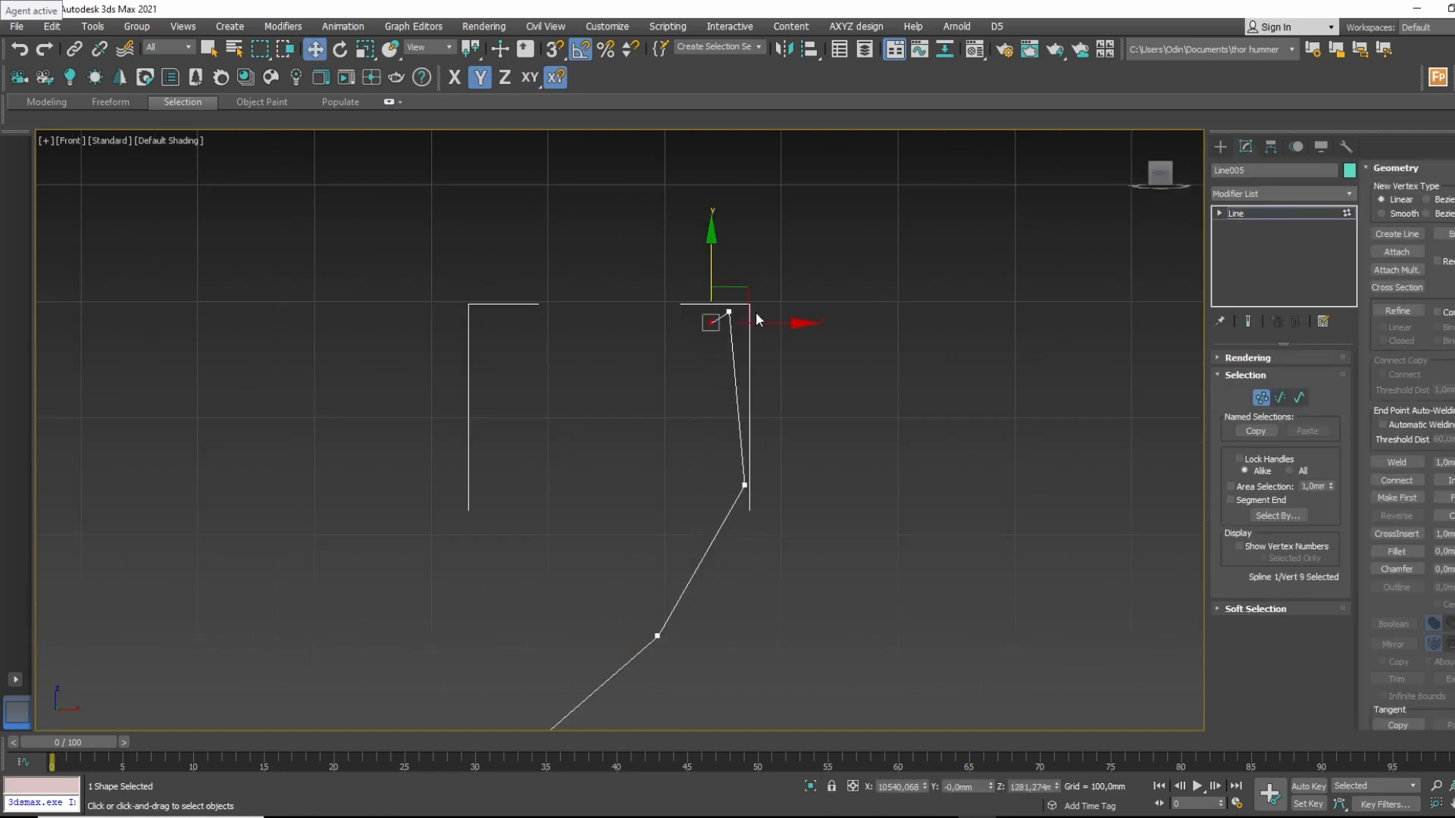
key(Delete)
middle_drag(756, 311, 762, 239)
scroll(762, 239, down, 4)
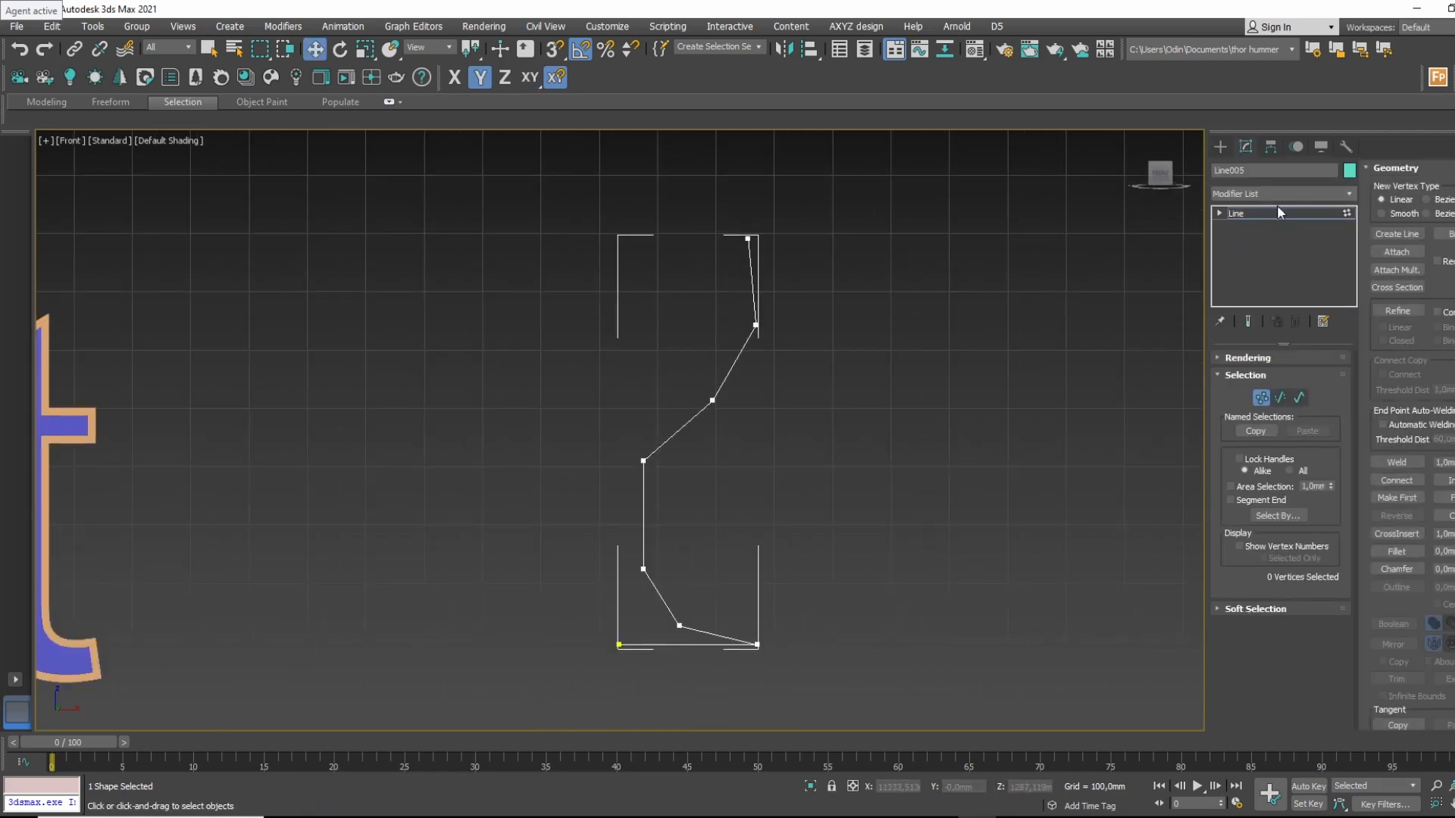
Apply a Lathe modifier to the profile line, align its axis to Min, and view the goblet at an angle.
click(1293, 193)
scroll(1252, 690, down, 5)
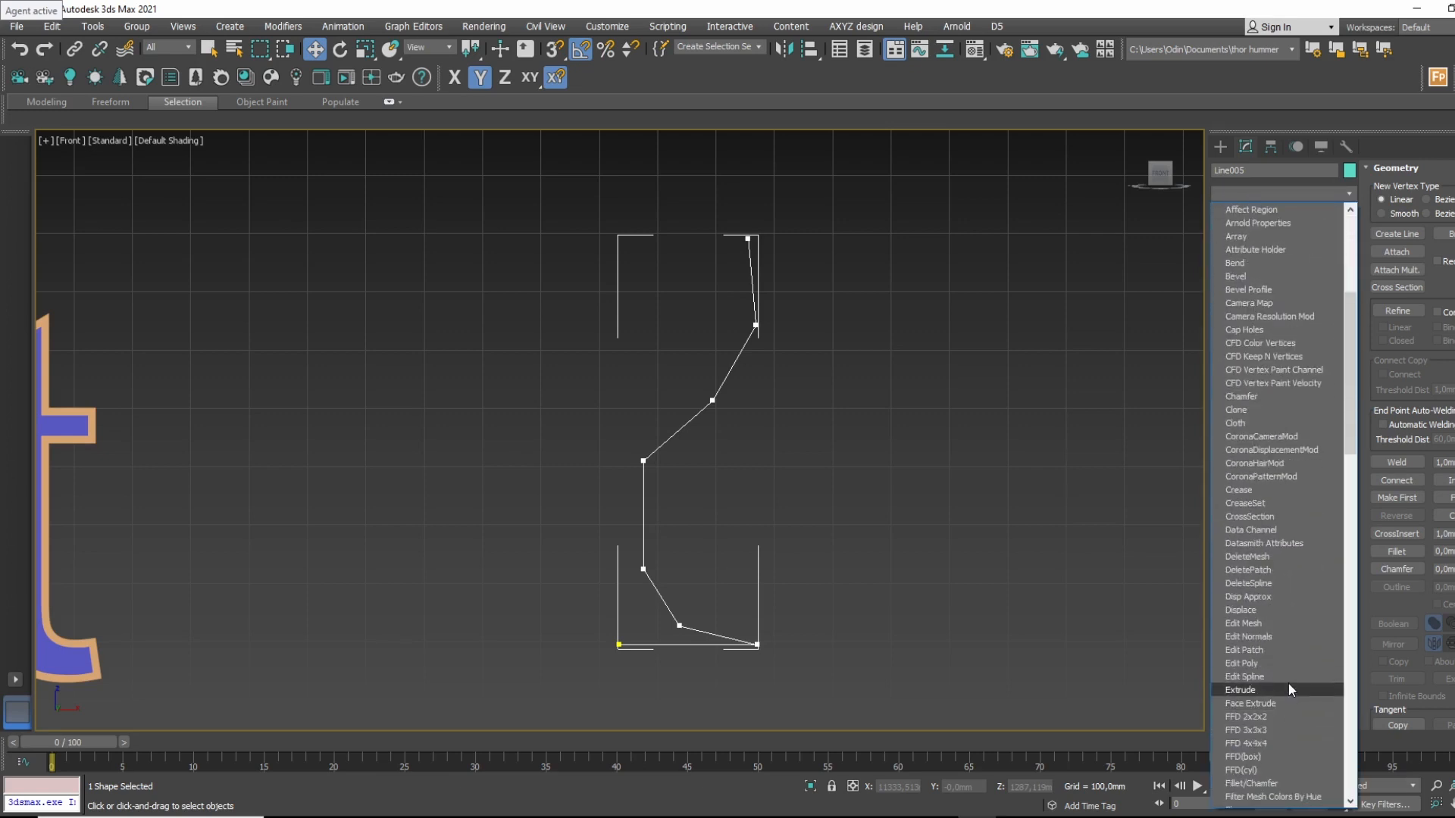
key(l)
key(Return)
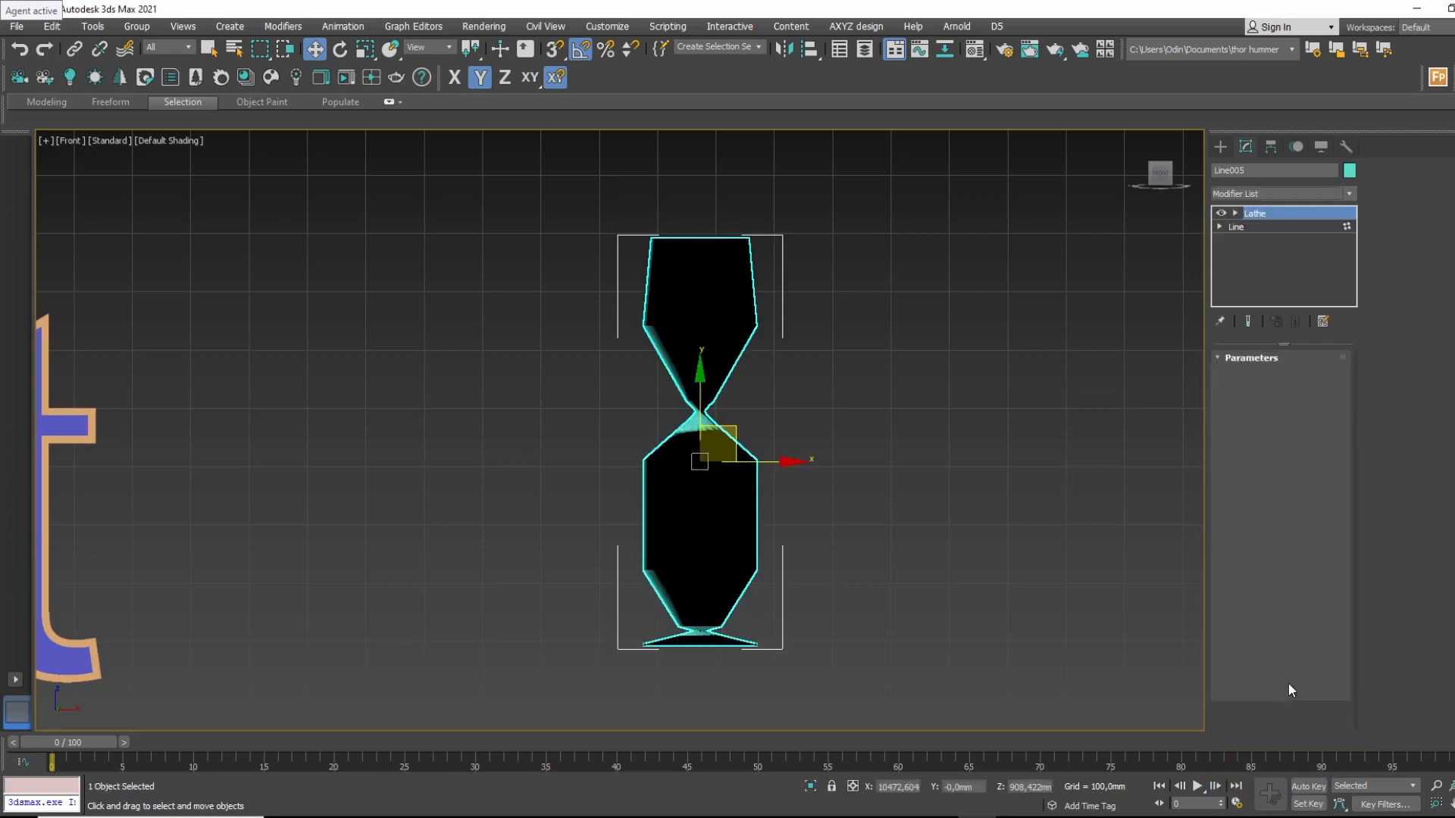
click(1317, 554)
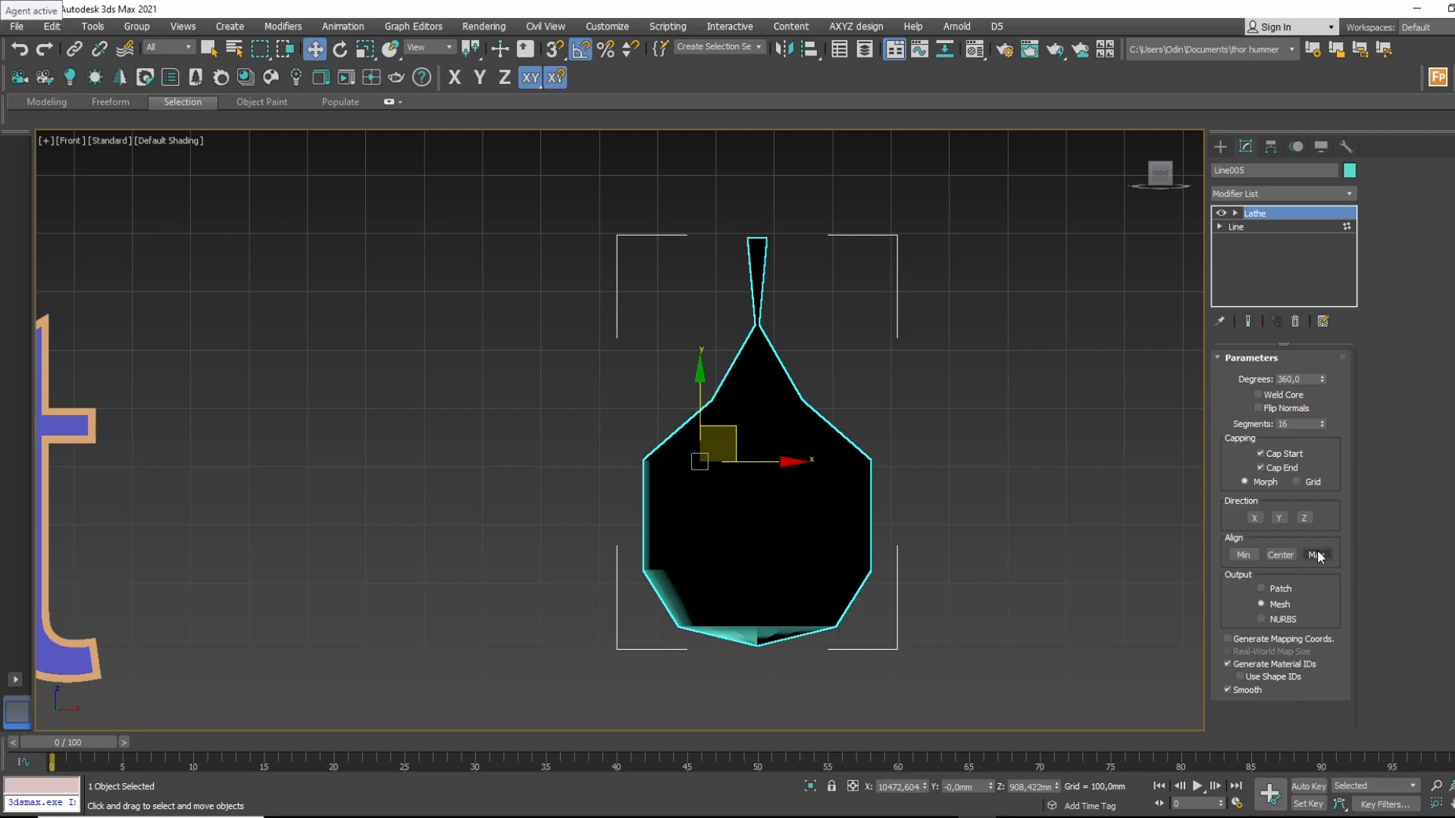
click(1243, 555)
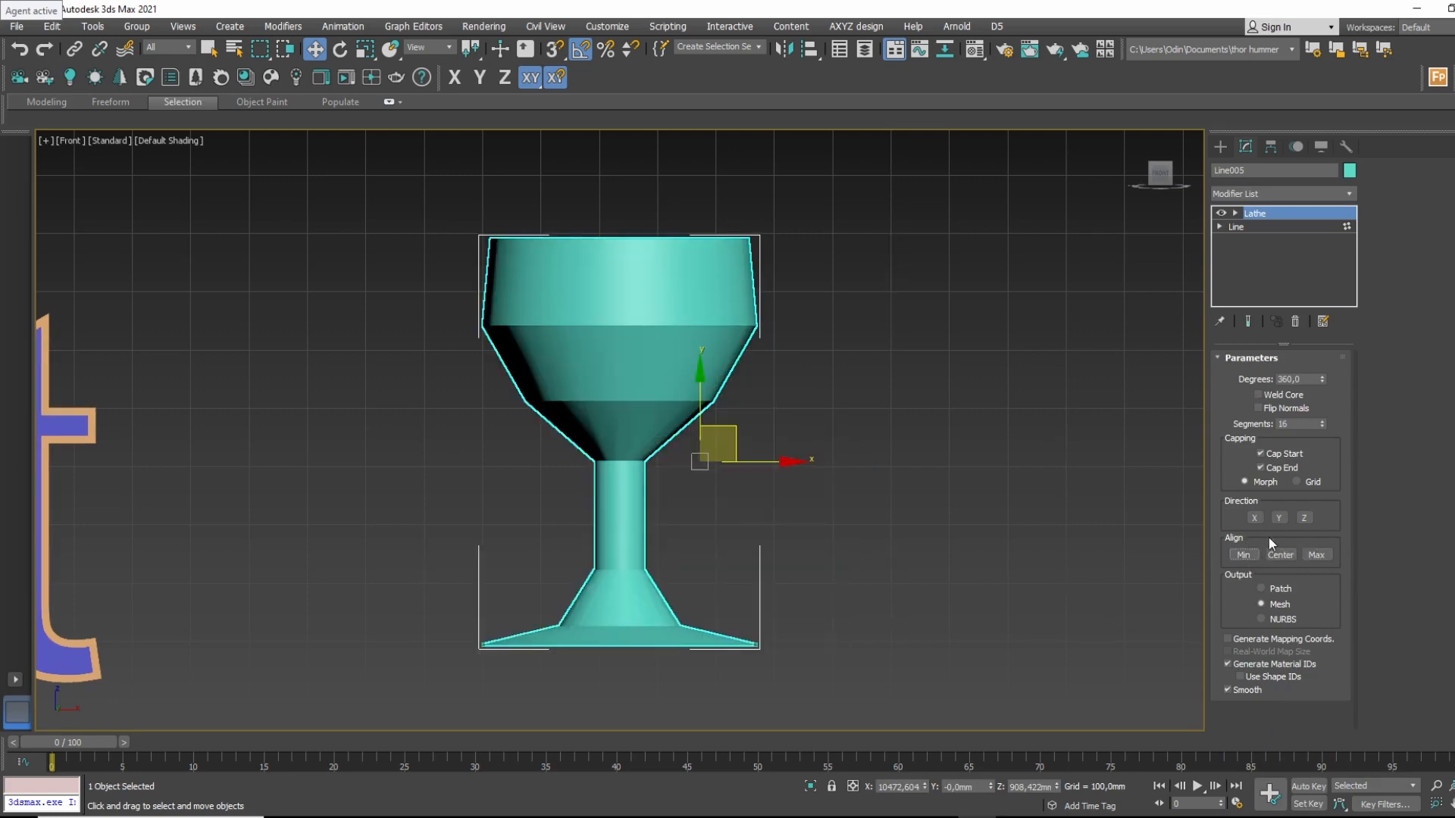
alt+middle_drag(907, 370, 870, 424)
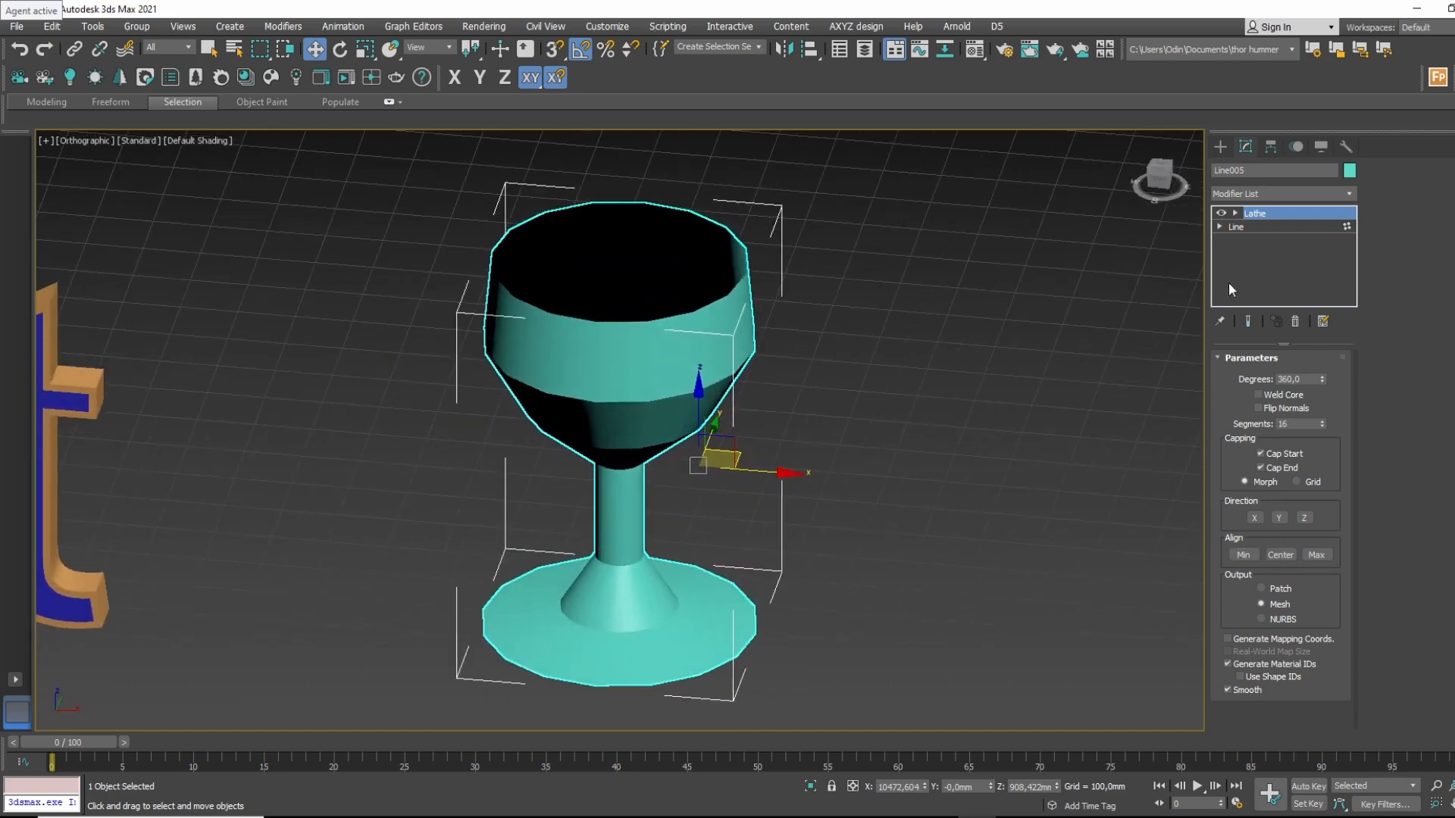
Return to the Vertex level of the base Line beneath Lathe, with the whole profile shown in the Front view.
click(1220, 226)
click(1264, 244)
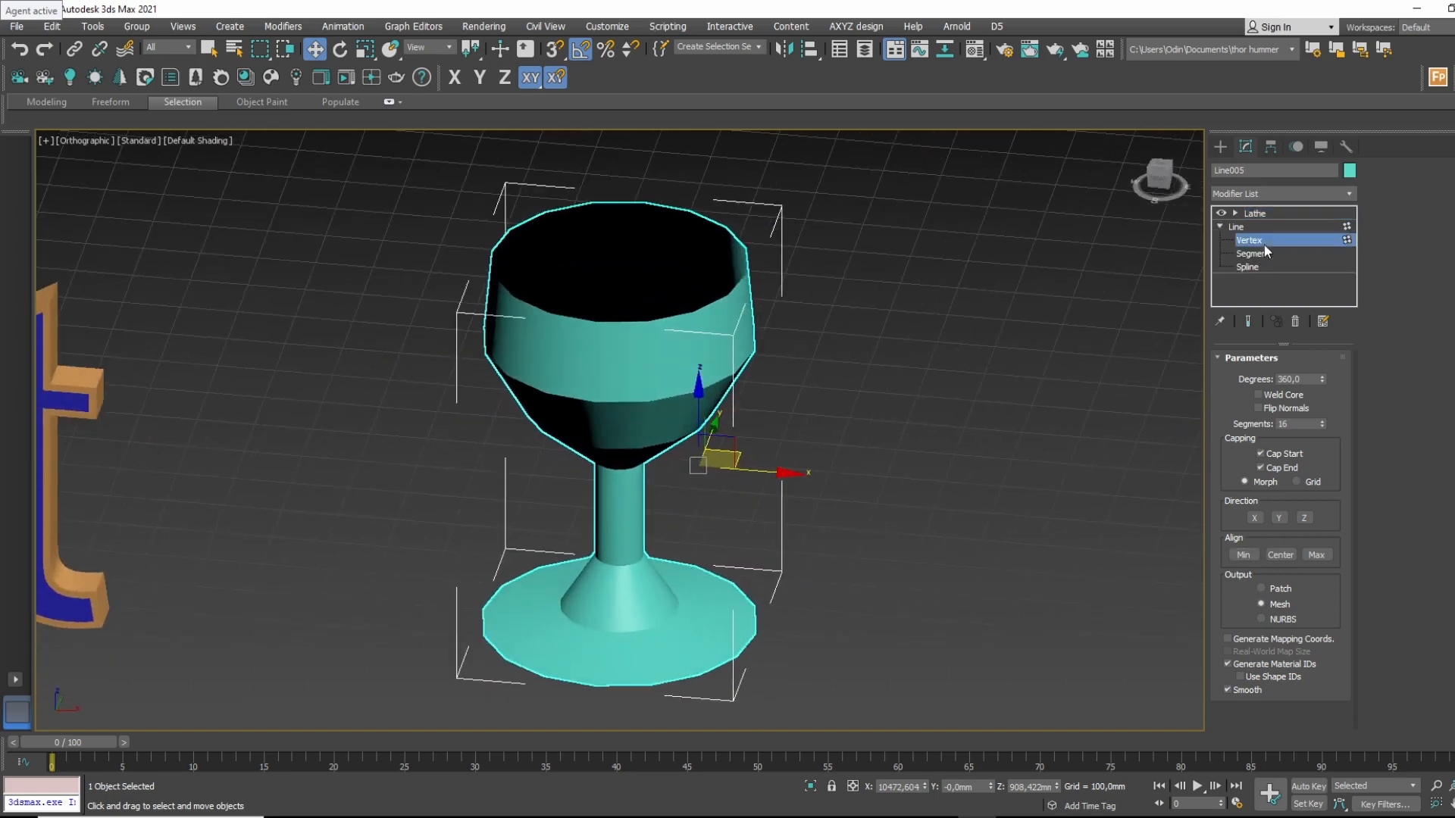
key(f)
scroll(530, 492, up, 4)
click(1251, 240)
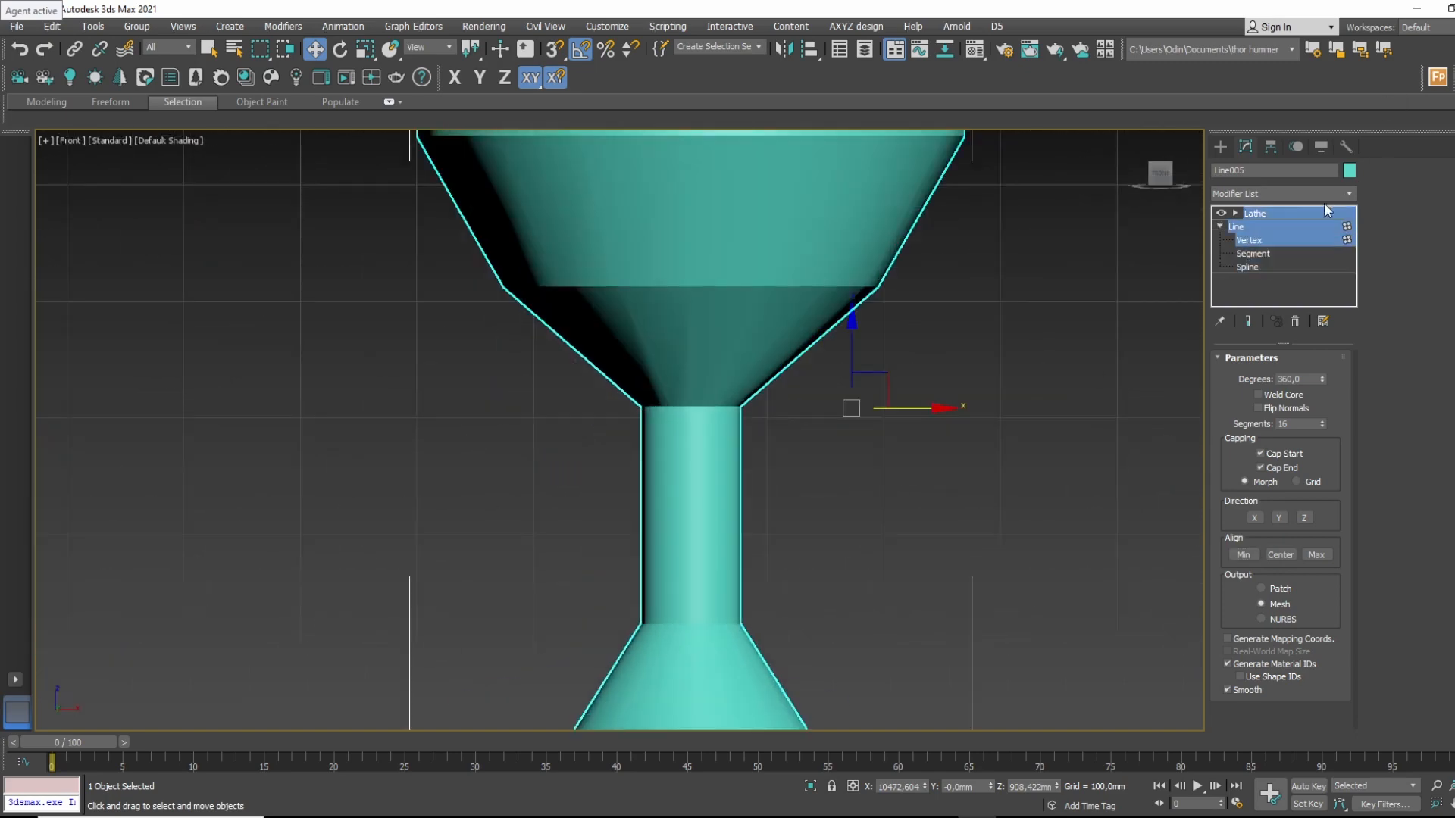
click(1266, 242)
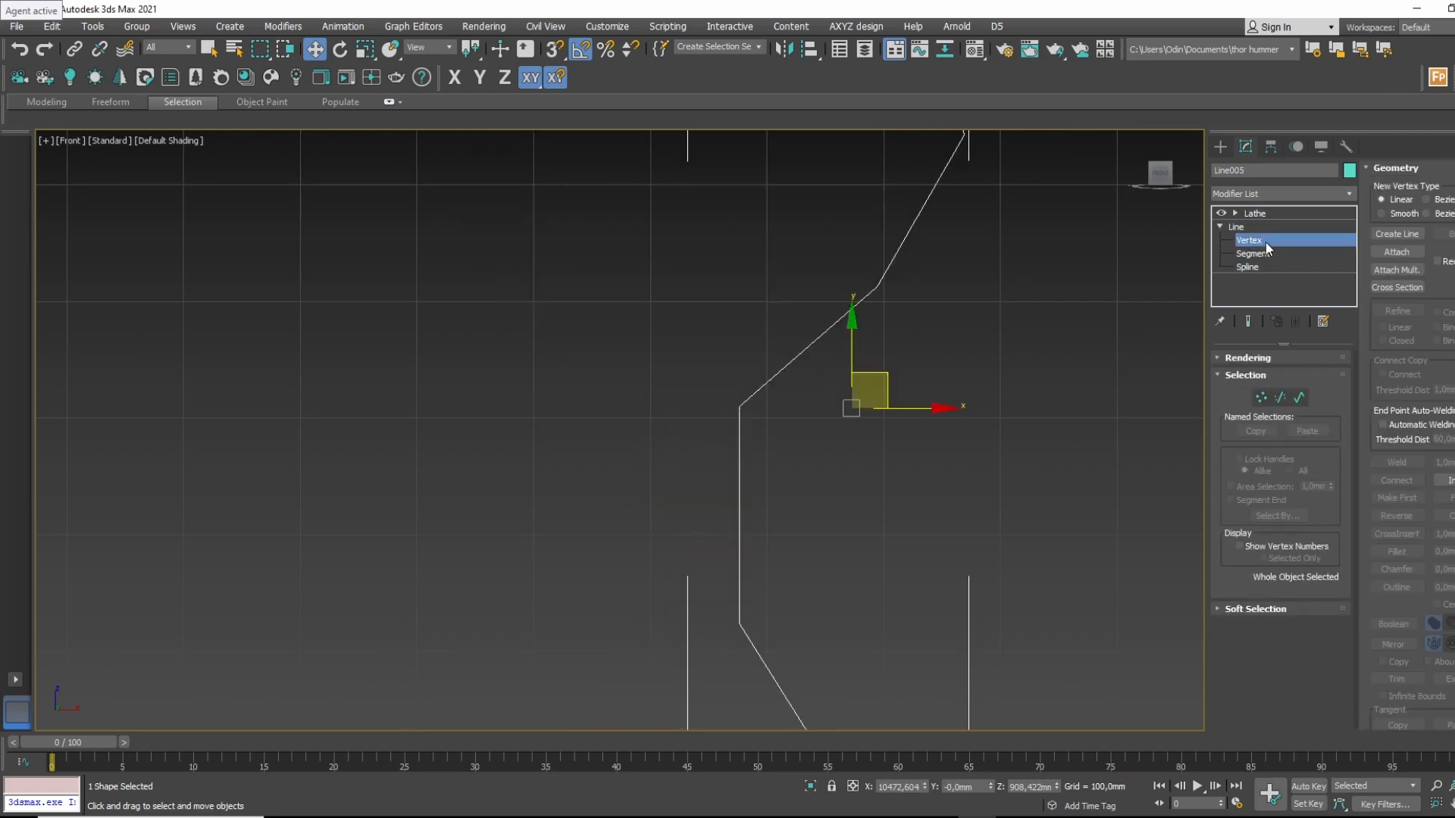
middle_drag(799, 568, 685, 413)
middle_drag(740, 302, 658, 411)
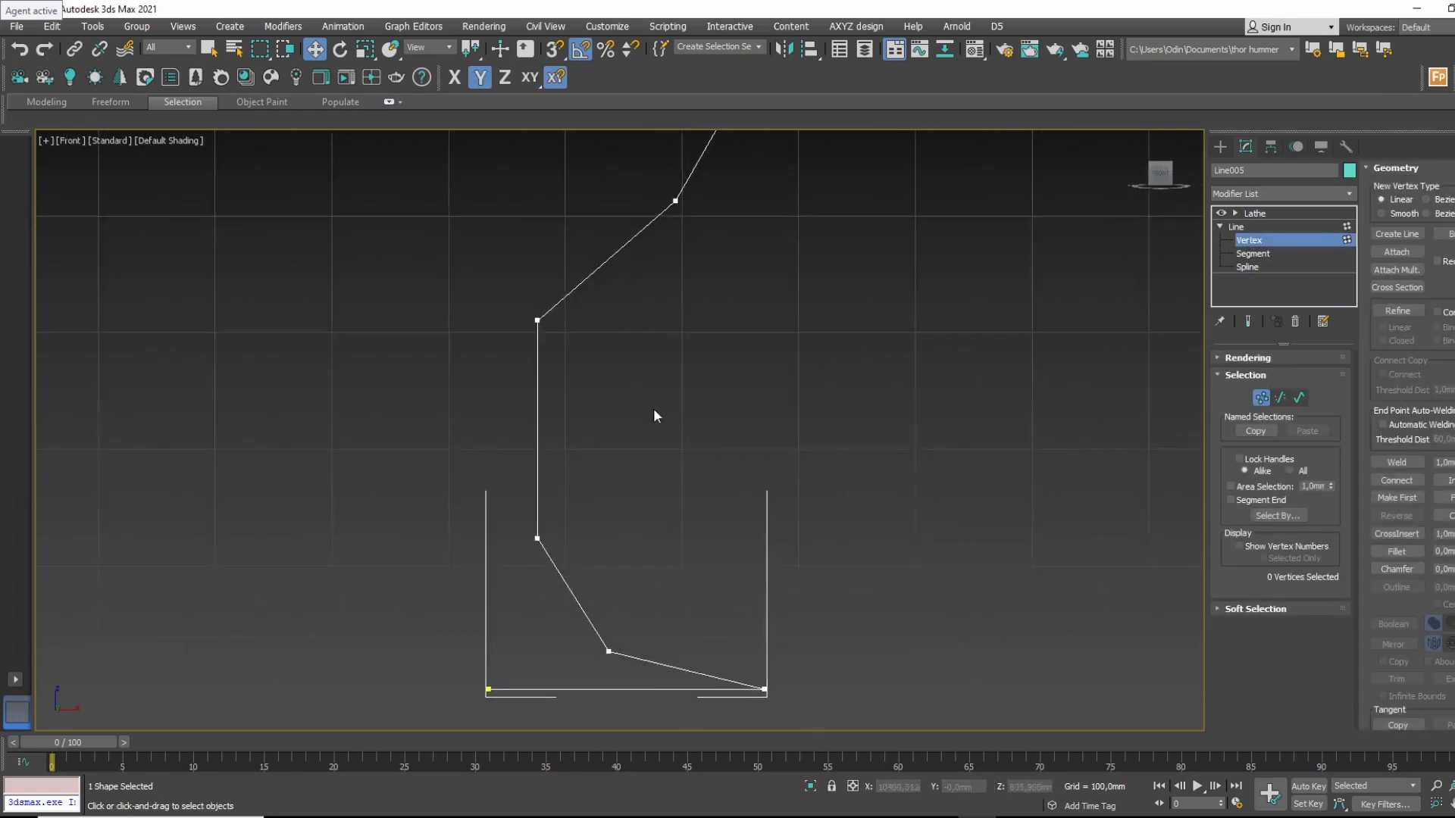
scroll(653, 409, down, 3)
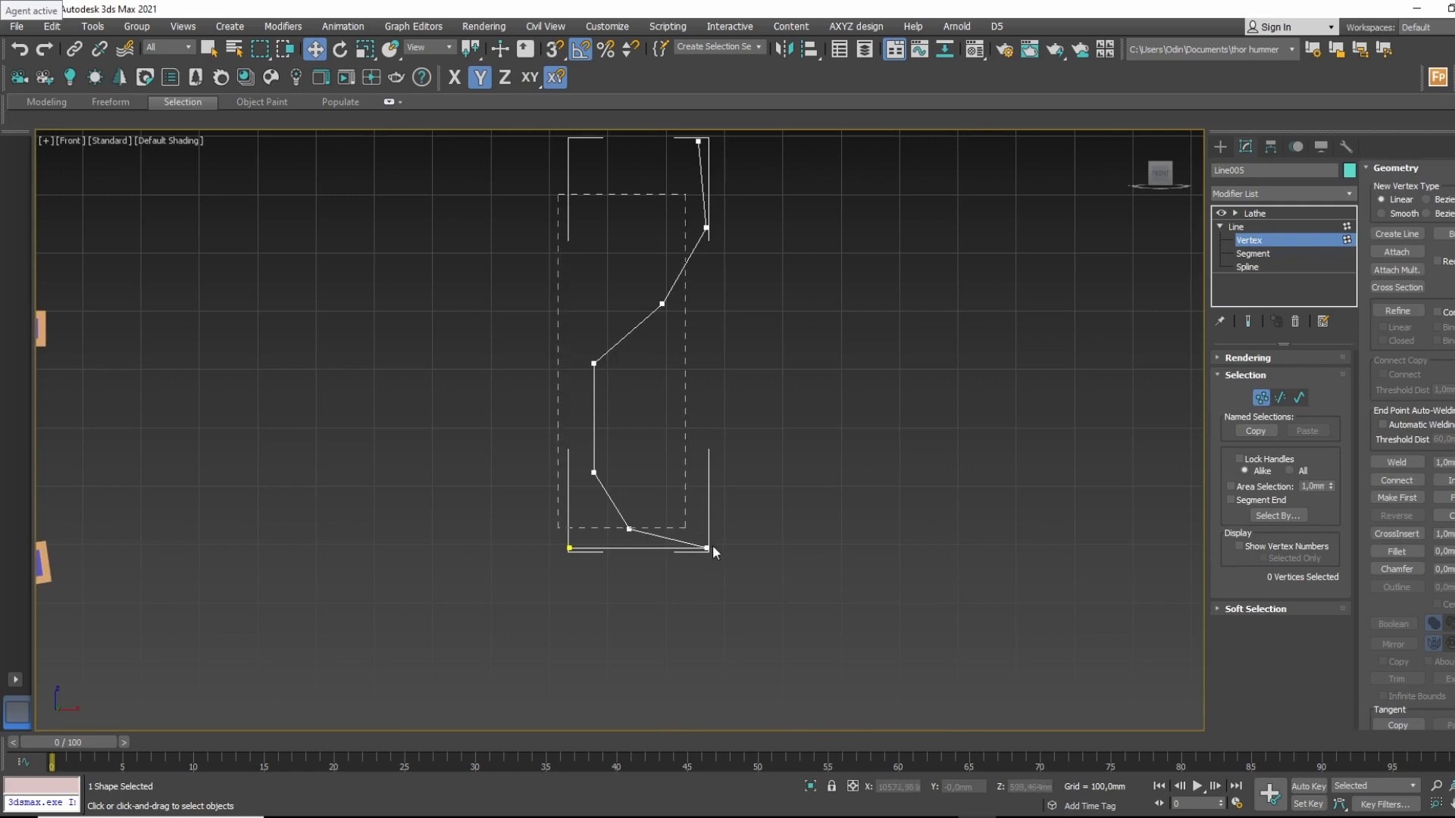
Convert the five intermediate vertices from the foot to the bowl's widest point to Bezier, leaving the base and rim vertices out.
drag(712, 544, 717, 539)
right_click(704, 123)
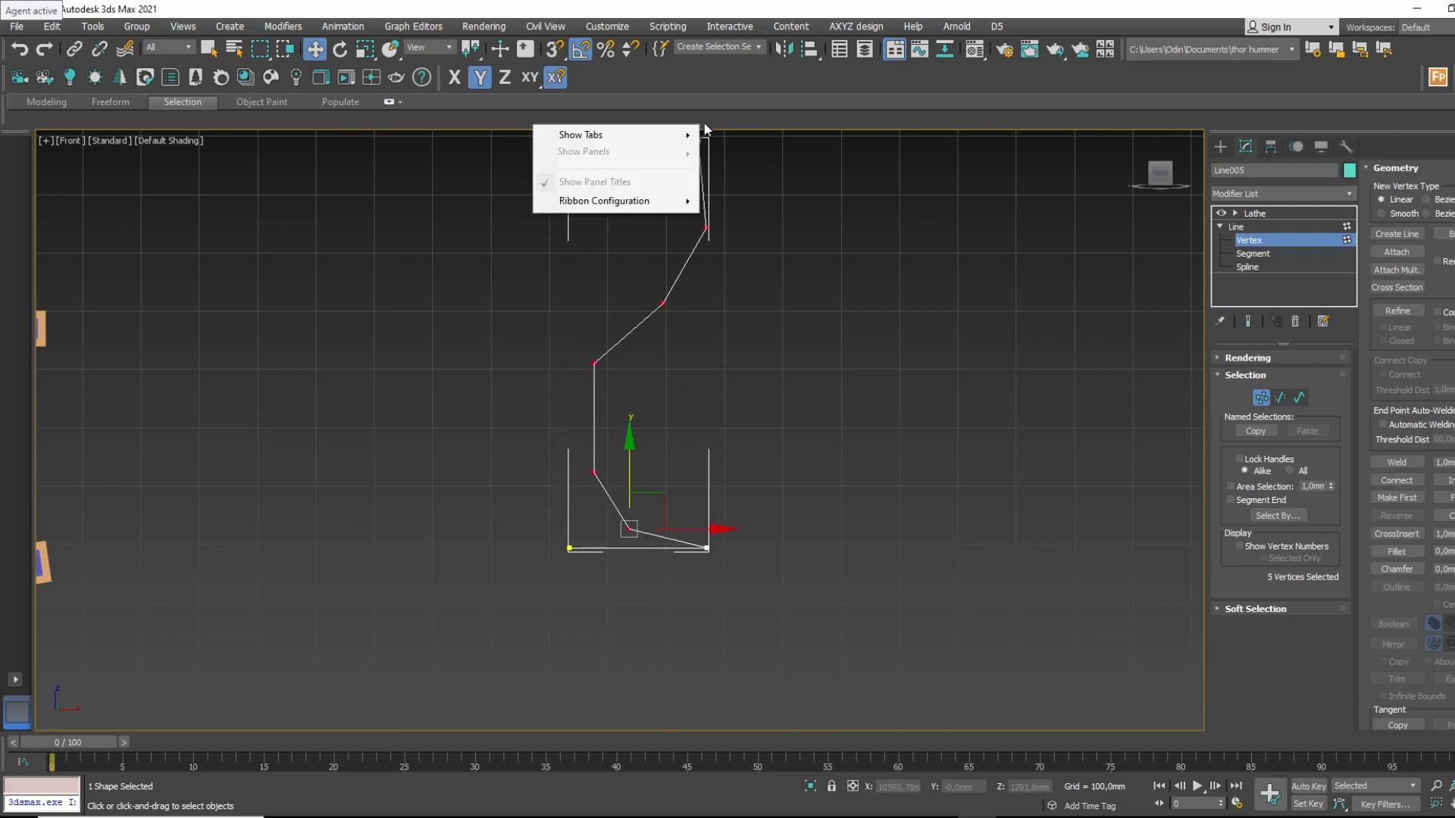
click(718, 219)
click(706, 228)
right_click(699, 227)
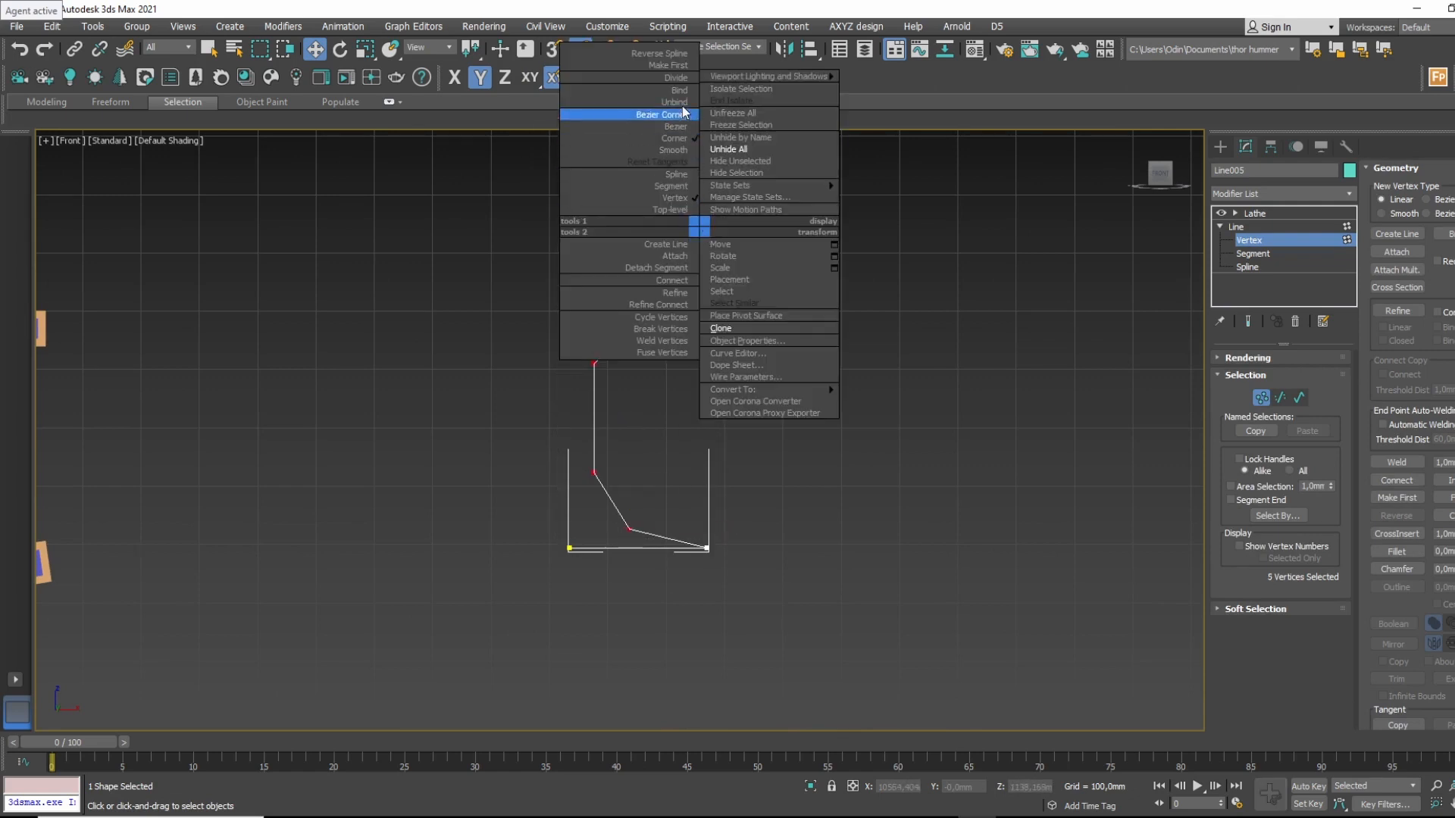
click(675, 126)
scroll(779, 266, up, 1)
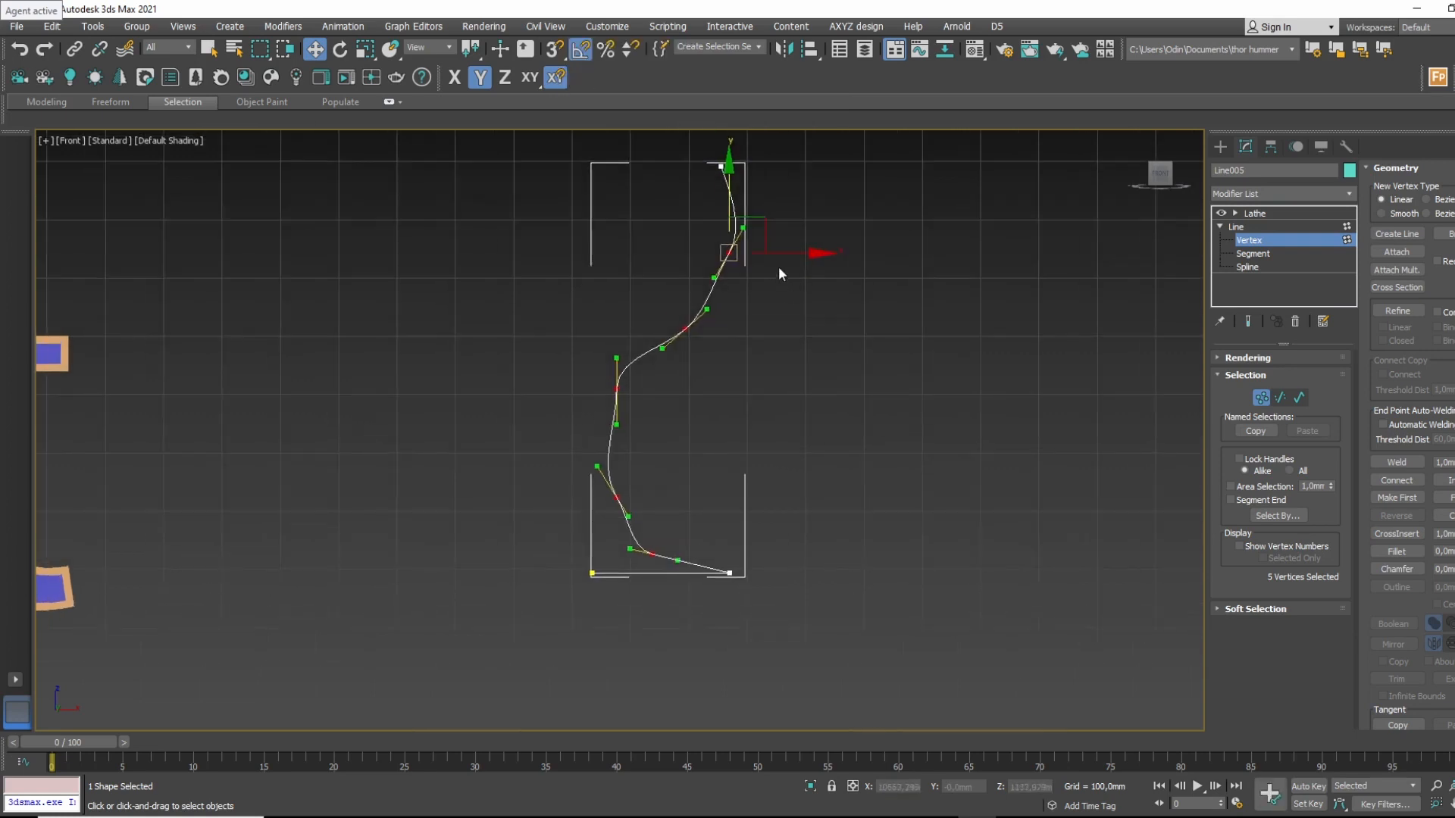
Select all vertices of the goblet profile and turn on the end-result display so the revolved goblet shows during vertex editing.
click(742, 284)
key(ctrl+a)
middle_drag(809, 245, 782, 294)
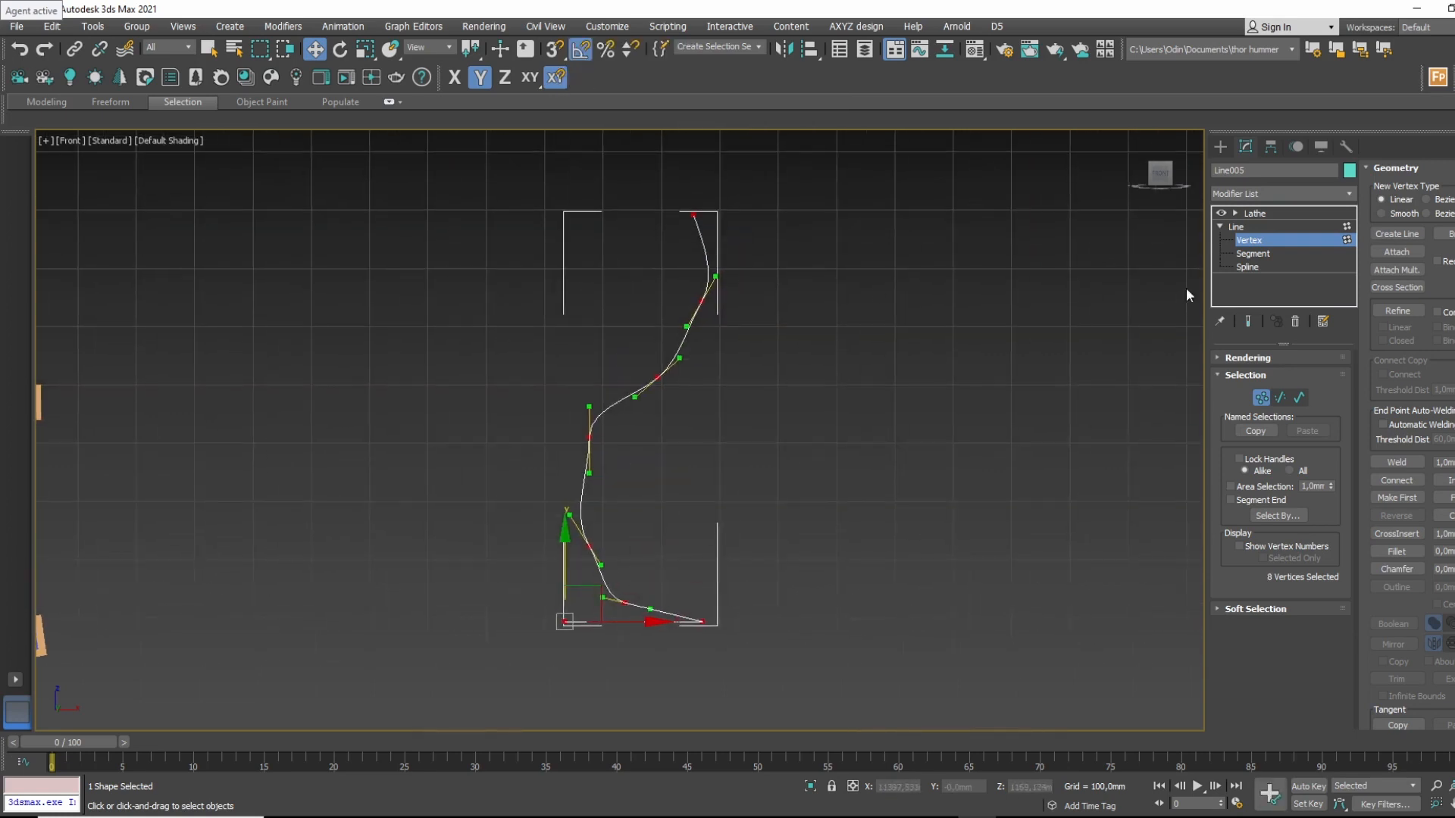
click(1249, 322)
scroll(705, 351, up, 4)
scroll(660, 387, down, 2)
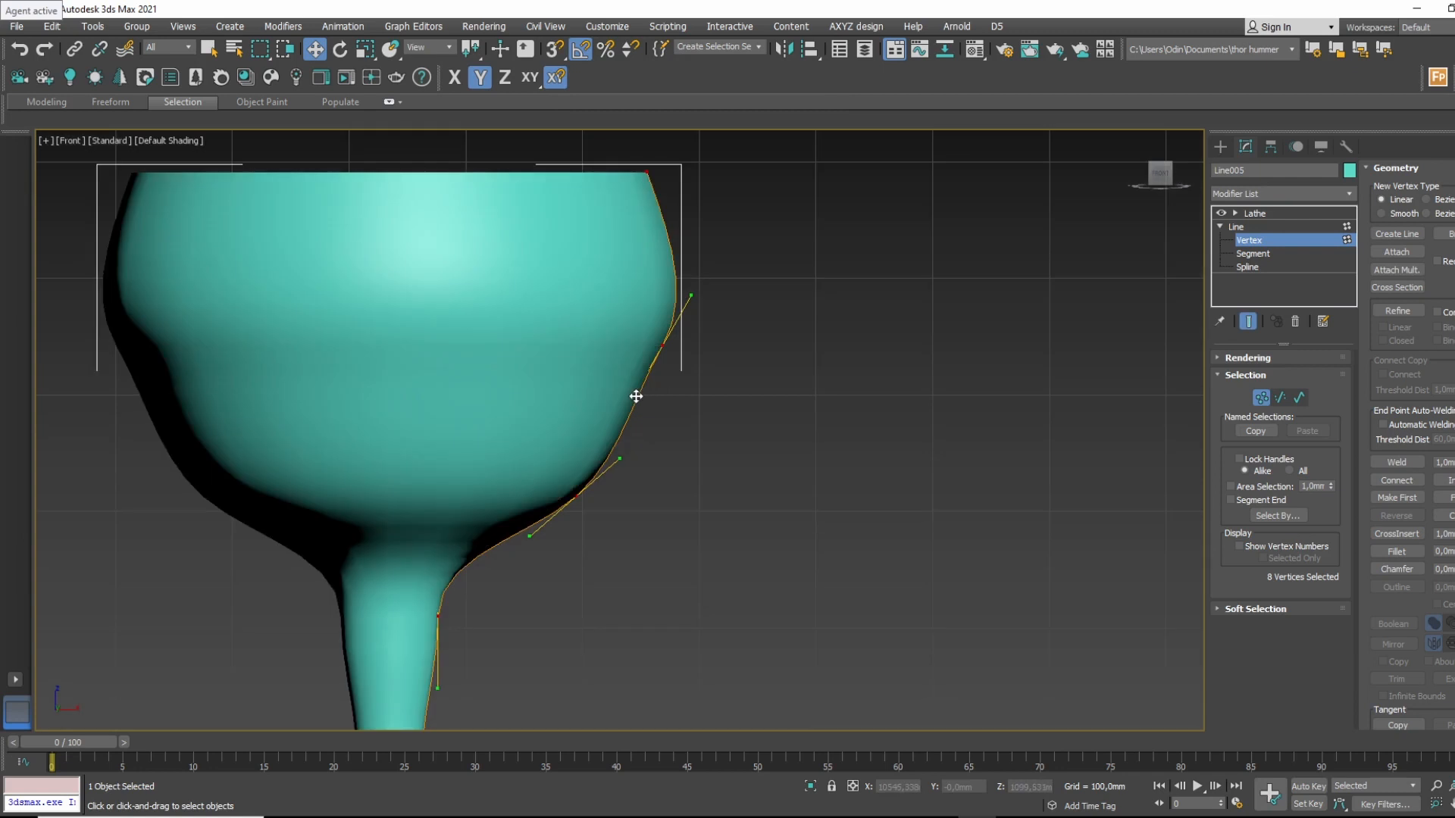
Adjust the upper Bezier handle of the vertex at the bowl's widest point to round the bowl's side.
drag(635, 396, 662, 395)
click(693, 317)
click(662, 342)
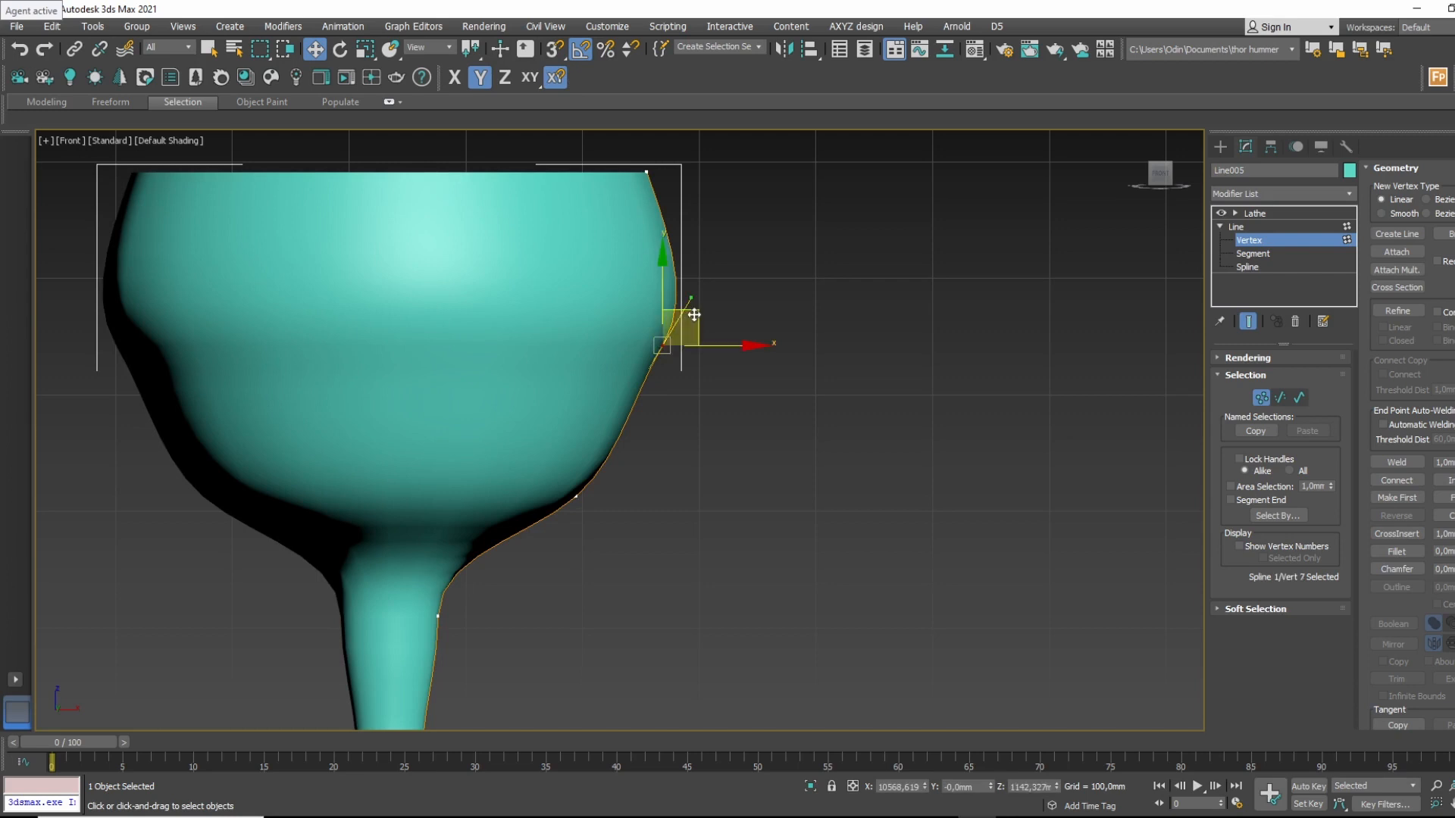
drag(695, 312, 671, 289)
Slim the stem by moving its upper vertex inward and lower vertex down, and pull the foot's intermediate vertex outward near the foot's edge.
middle_drag(620, 448, 641, 272)
click(457, 441)
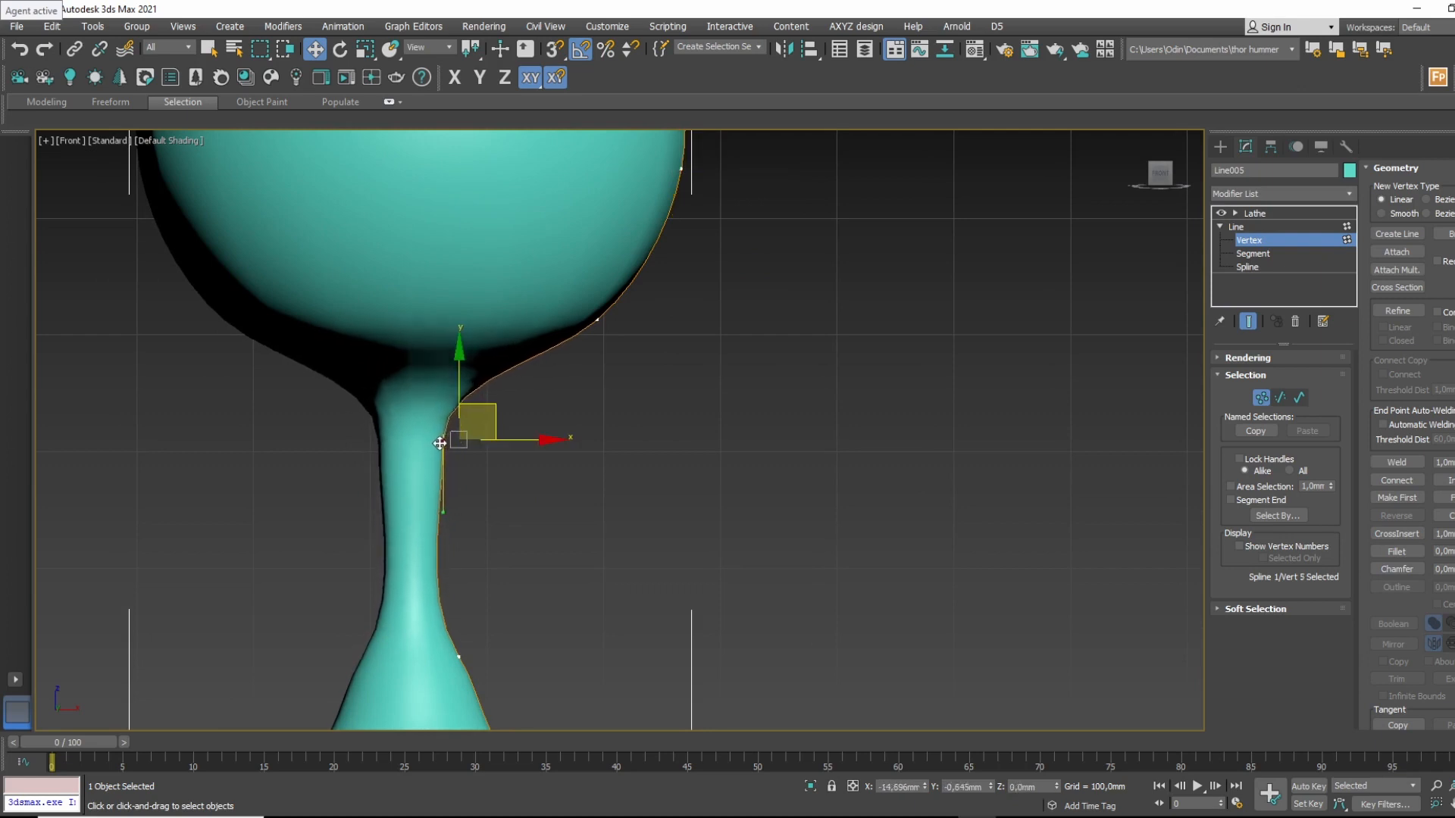
middle_drag(462, 584, 466, 390)
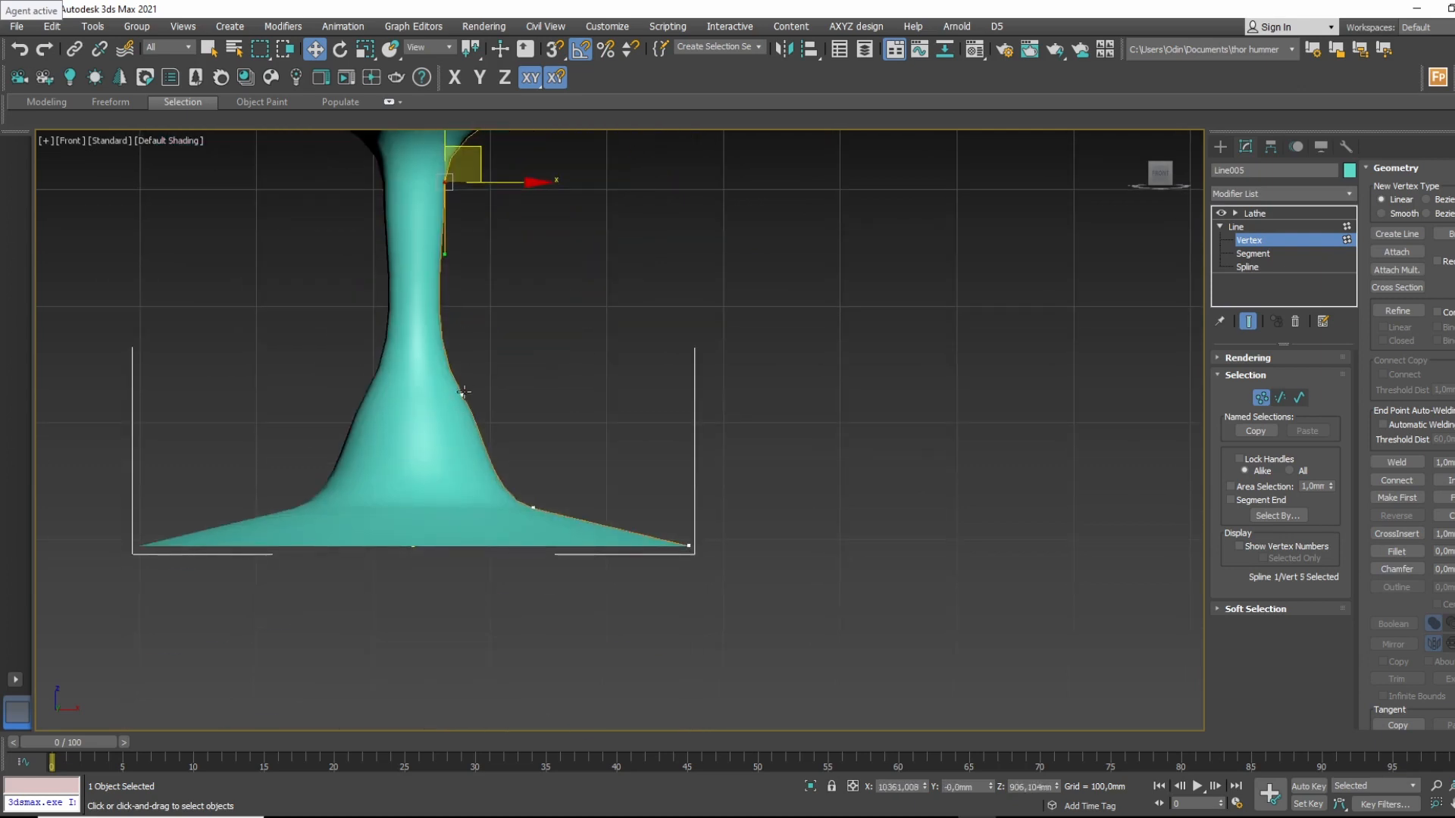
drag(463, 392, 454, 460)
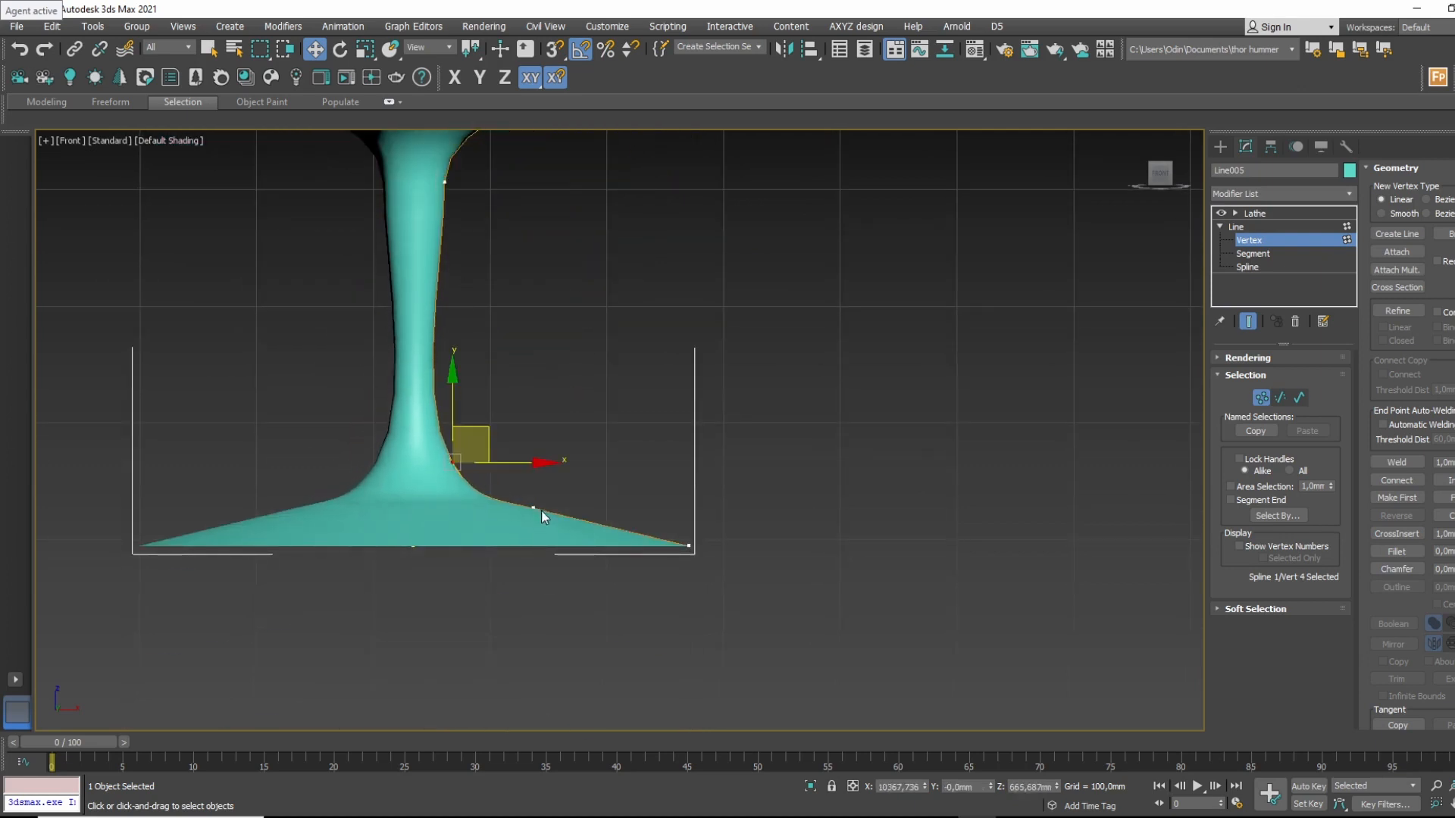
drag(535, 508, 647, 515)
middle_drag(675, 334, 649, 515)
scroll(569, 456, down, 2)
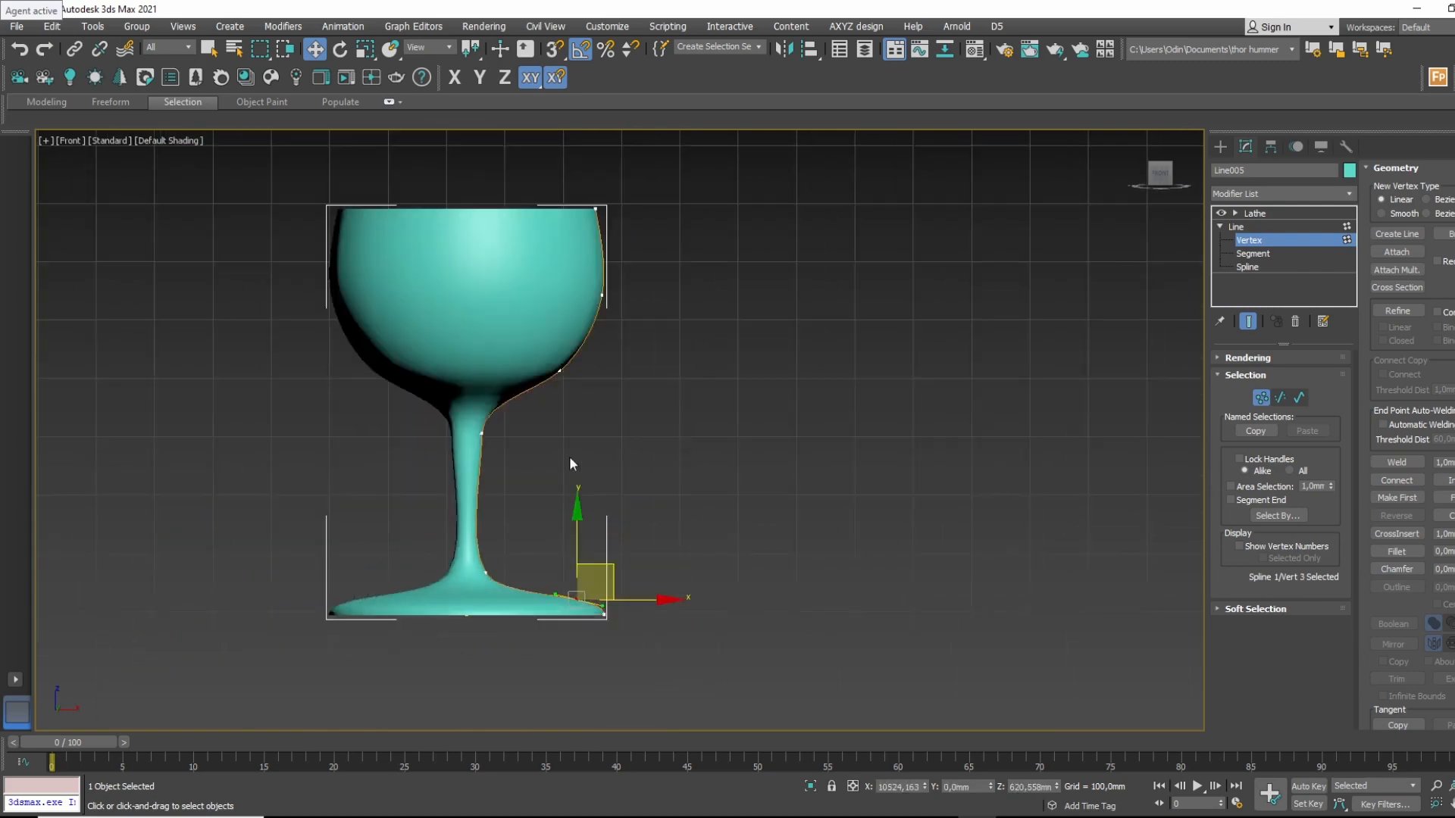
Return to the goblet's Lathe modifier in the Perspective view and set its segments to 91, checking the mesh with edged faces.
key(p)
alt+middle_drag(570, 456, 599, 431)
scroll(620, 393, up, 2)
middle_drag(641, 261, 712, 258)
click(1290, 225)
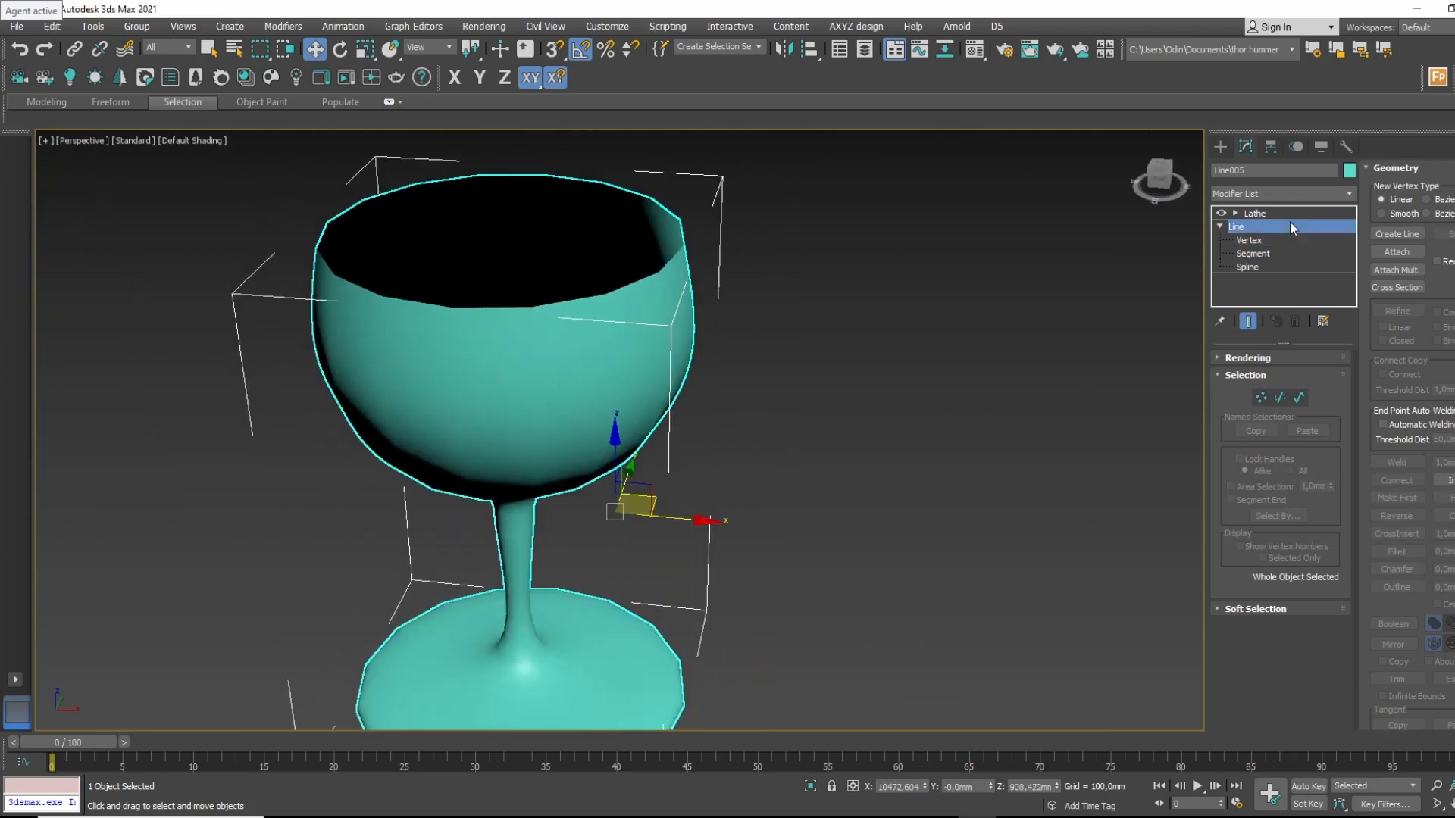
click(1294, 213)
middle_drag(779, 467, 779, 406)
key(F4)
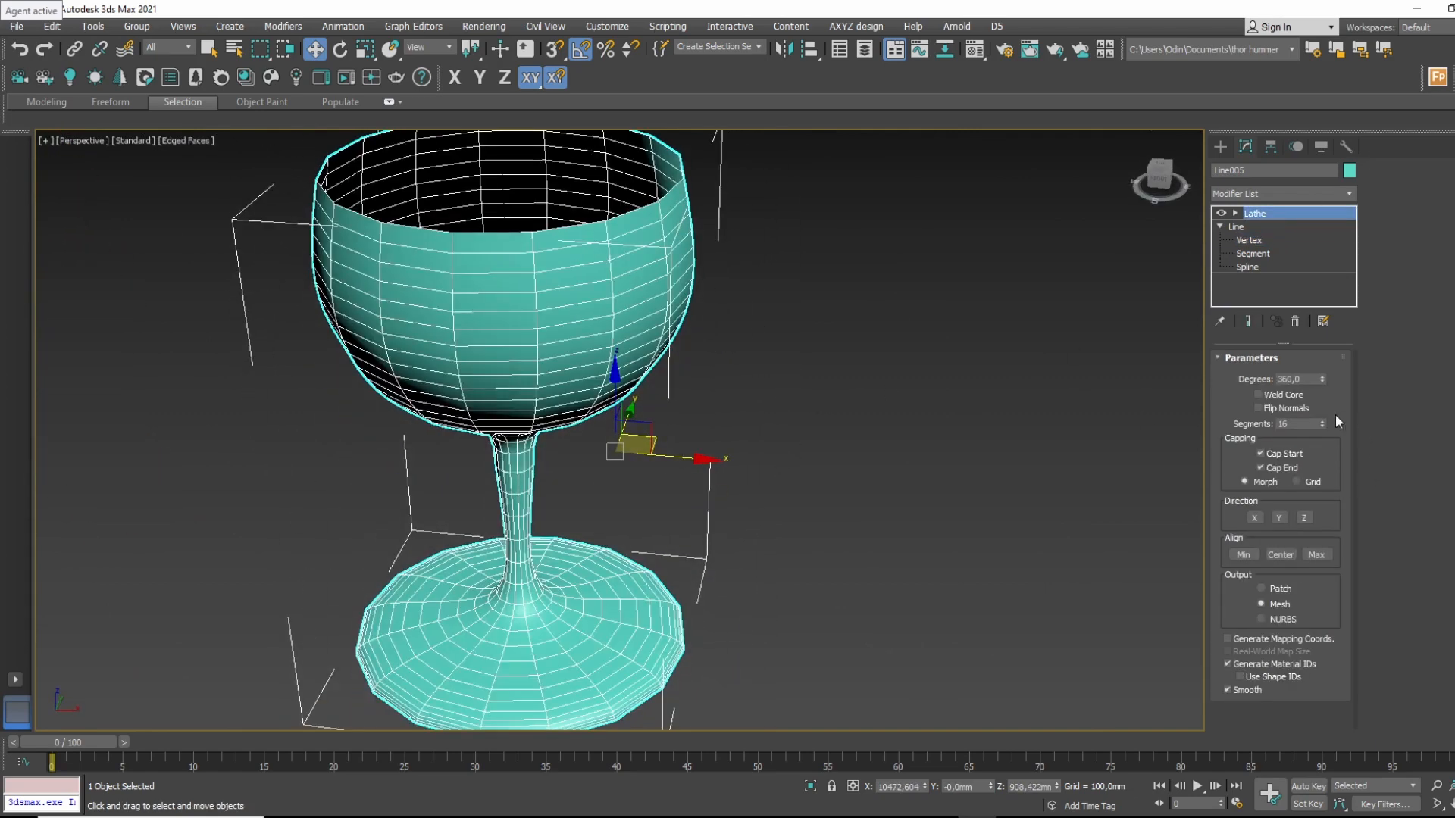
drag(1323, 425, 1338, 365)
alt+middle_drag(858, 367, 1104, 400)
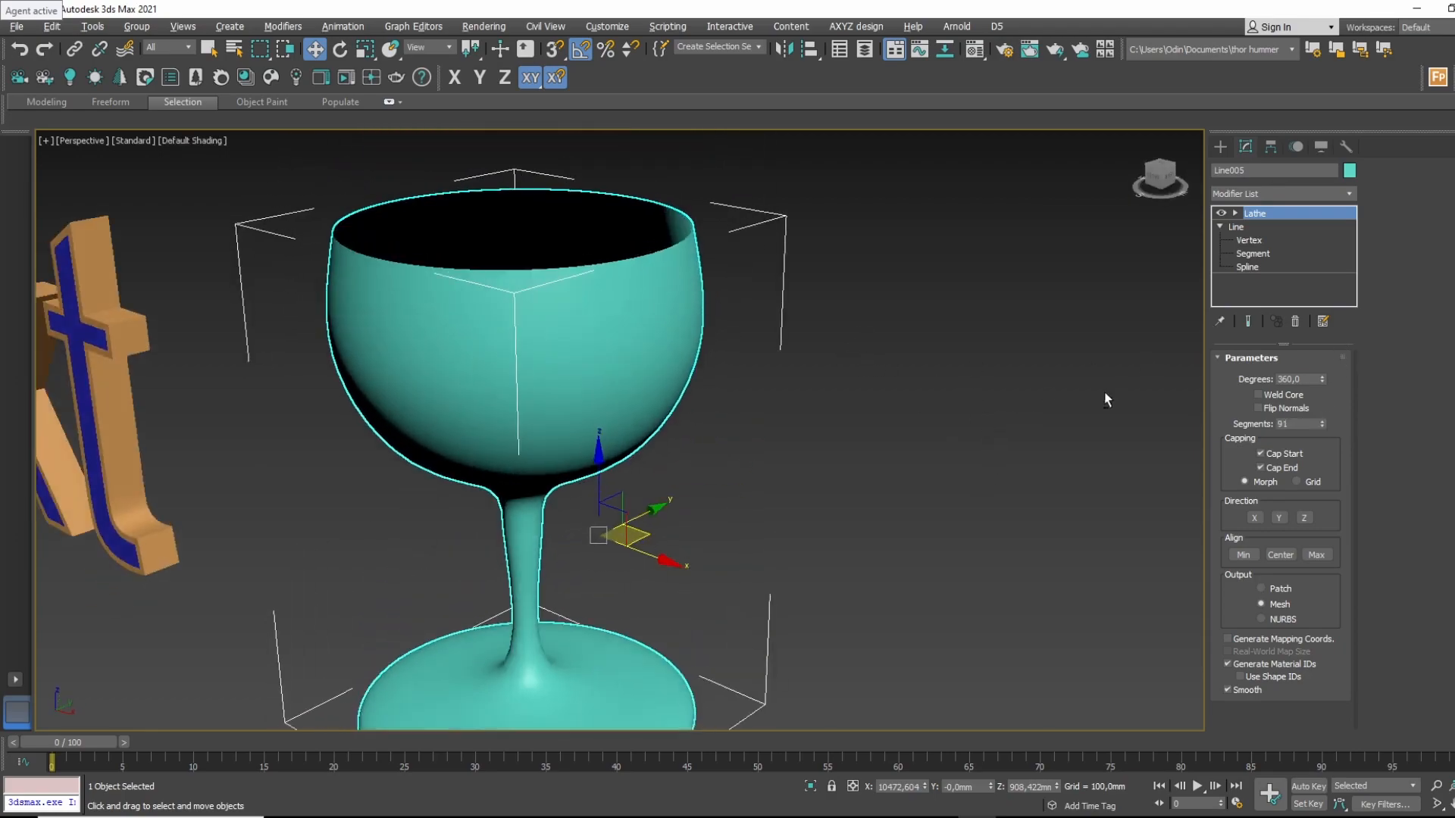
Apply a Shell modifier to the revolved goblet to give its wall thickness.
click(1340, 192)
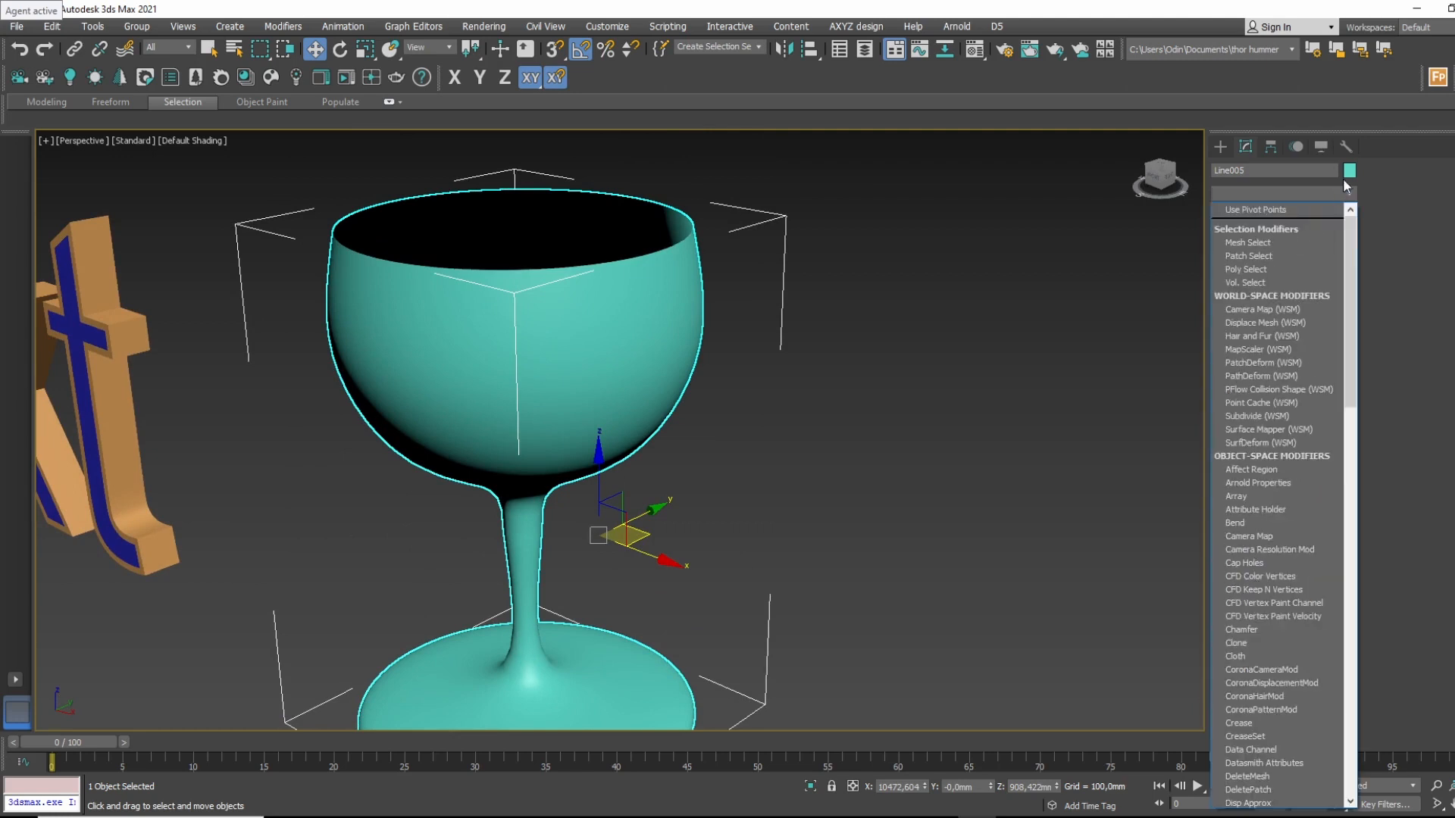
text(shell)
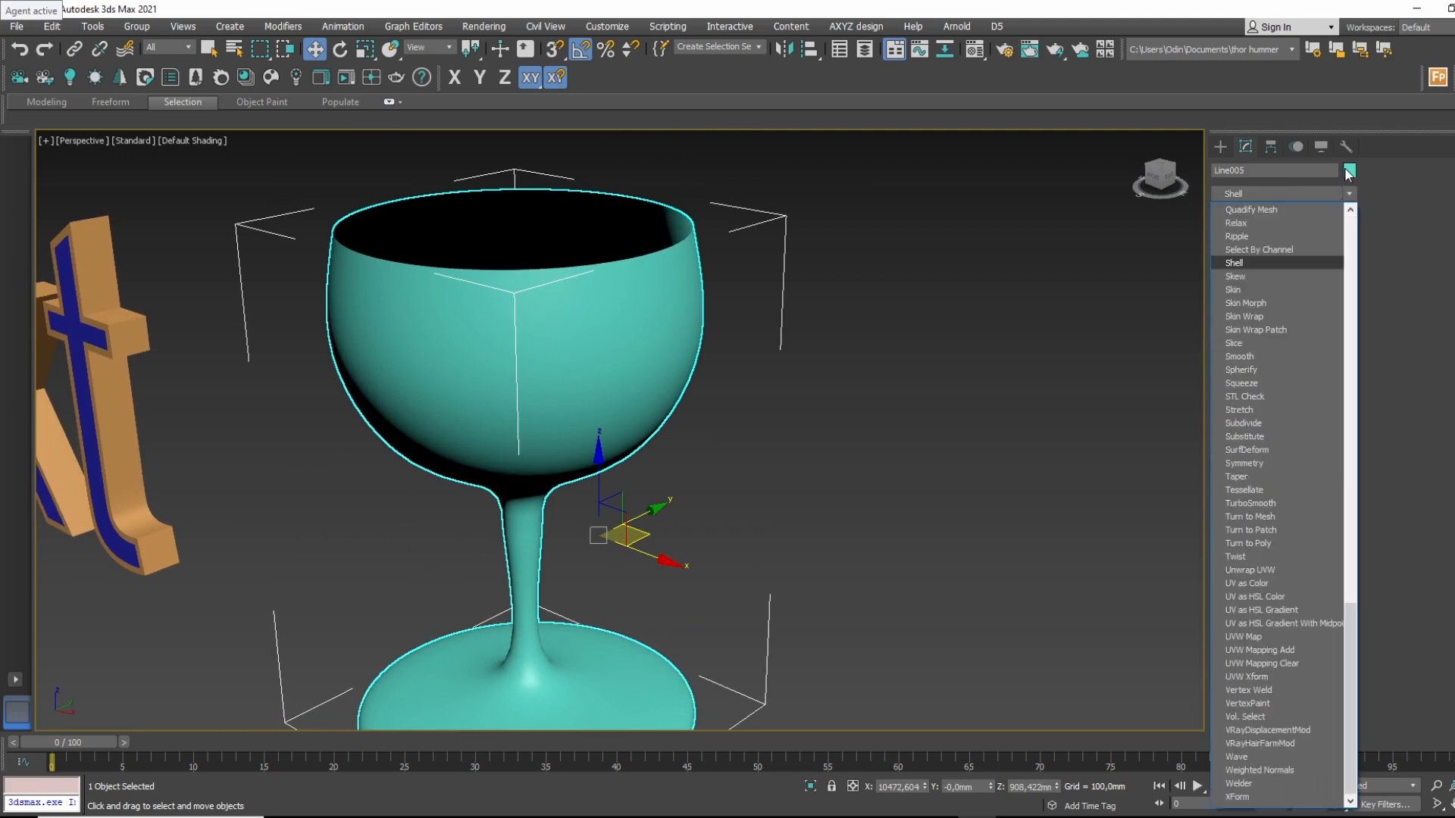
key(Return)
scroll(672, 237, up, 5)
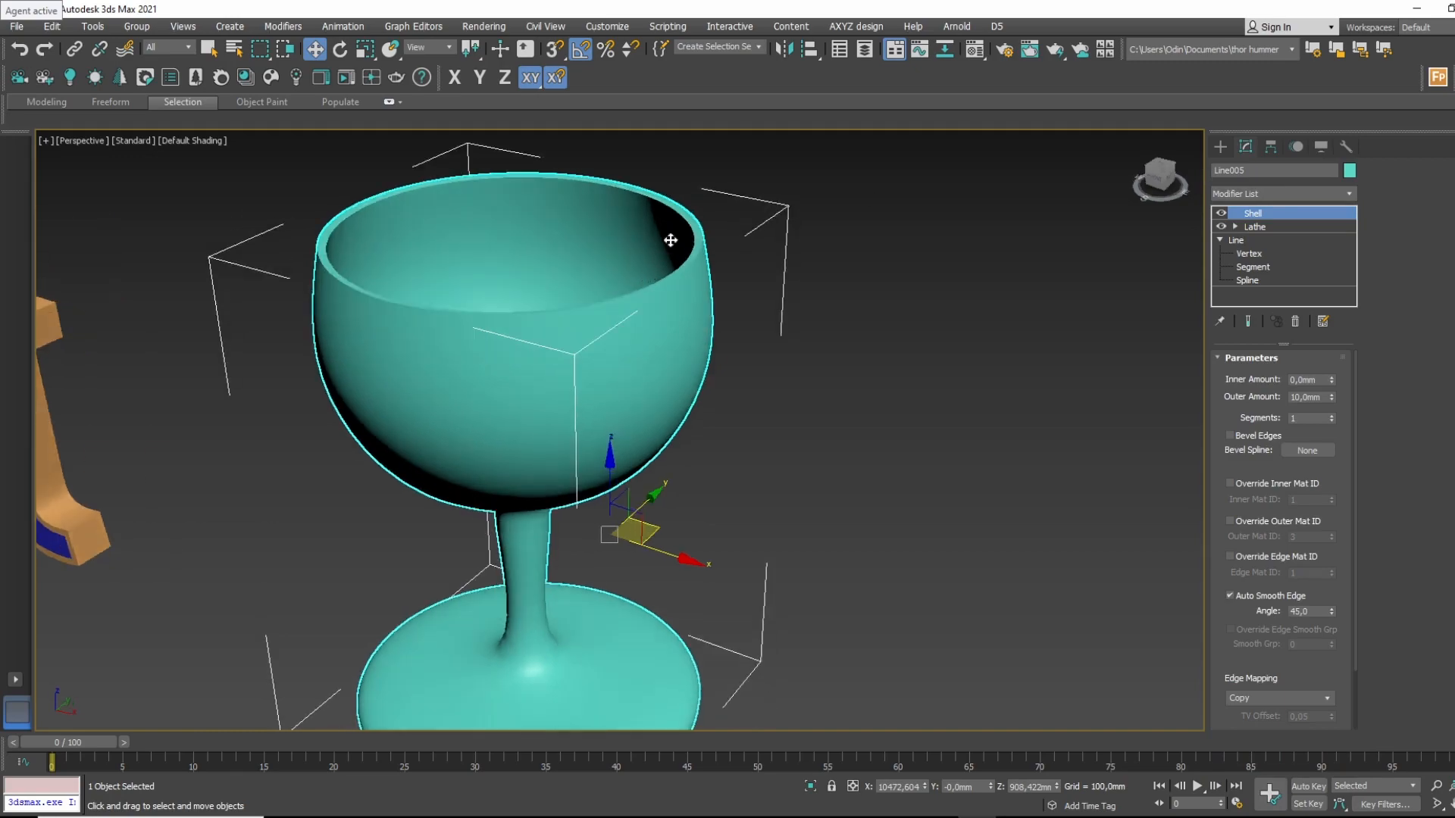
Set the goblet Shell's outer amount to 0 mm and inner amount to 9.2 mm, inspecting the wall with edged faces.
key(F4)
scroll(756, 256, down, 3)
middle_drag(776, 361, 811, 337)
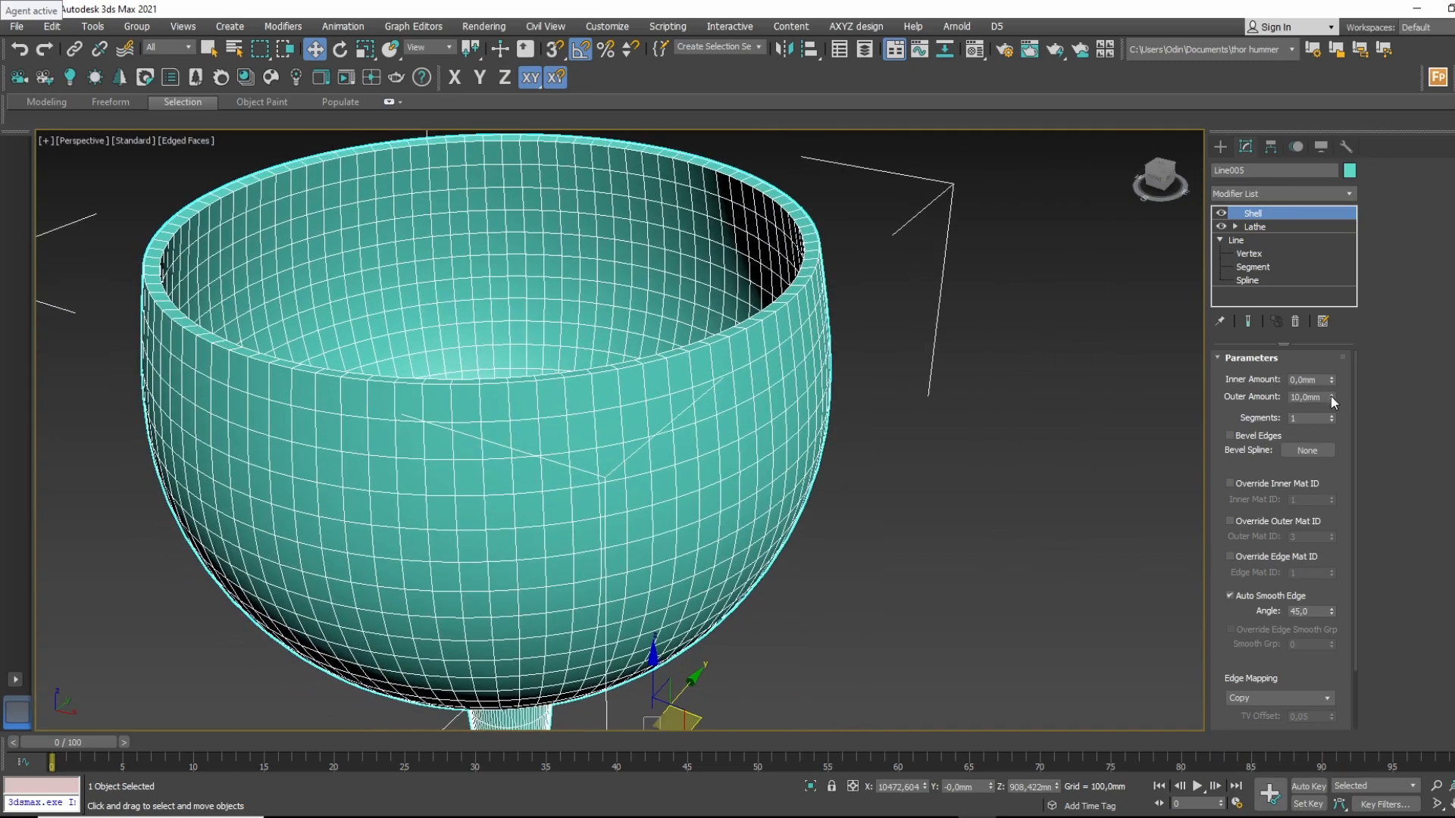
right_click(1331, 397)
drag(1331, 384, 1332, 353)
middle_drag(829, 717, 763, 365)
scroll(763, 367, down, 3)
alt+middle_drag(763, 480, 831, 460)
click(838, 326)
key(F4)
scroll(795, 462, down, 5)
middle_drag(838, 326, 840, 371)
click(721, 406)
Start a Line profile for a baluster beside the goblet in the Front view, with a straight base, a small zigzag groove and a straight section.
key(f)
scroll(790, 423, down, 5)
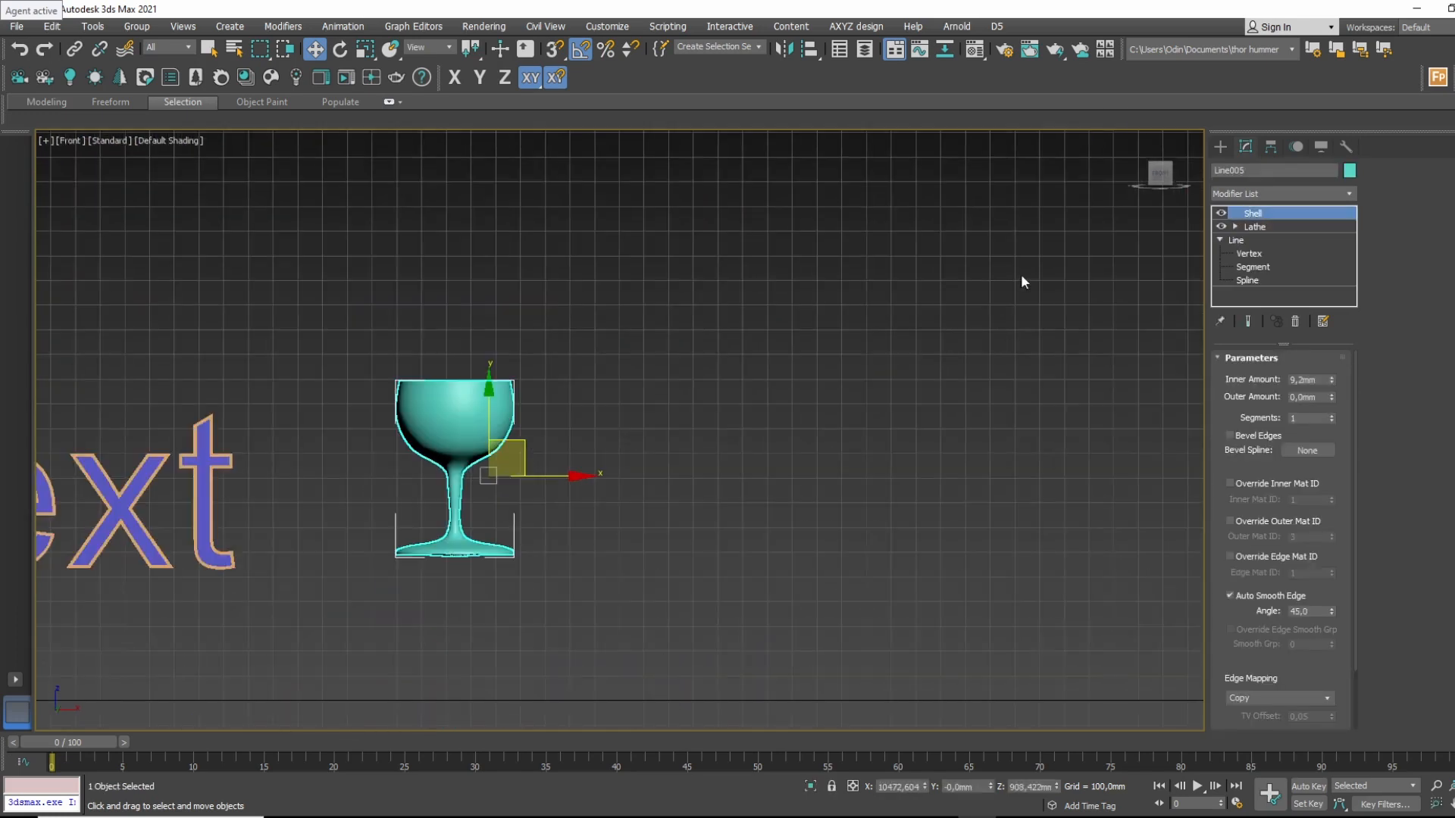
click(1220, 146)
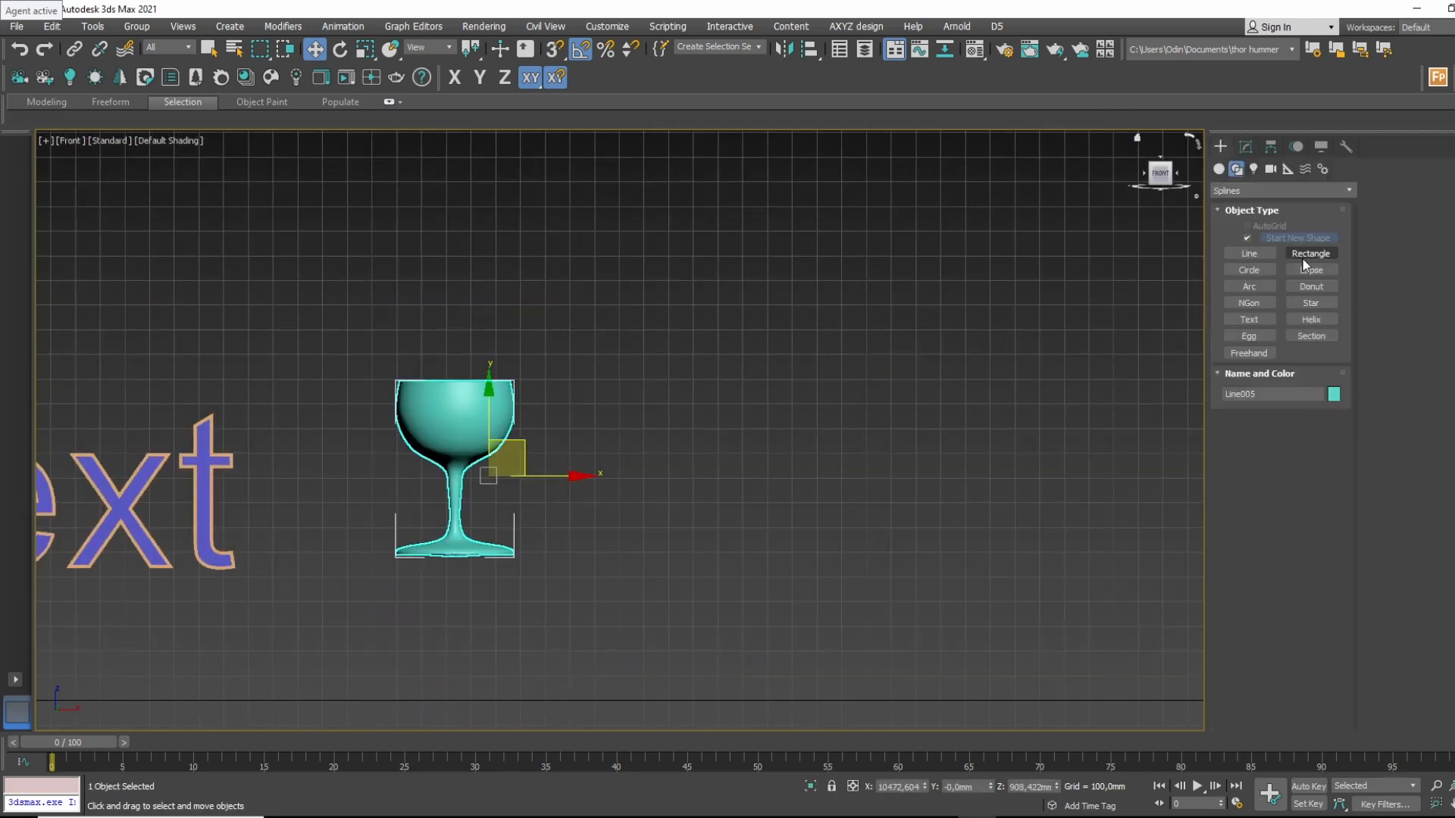
click(1249, 253)
scroll(530, 482, up, 2)
scroll(623, 591, up, 1)
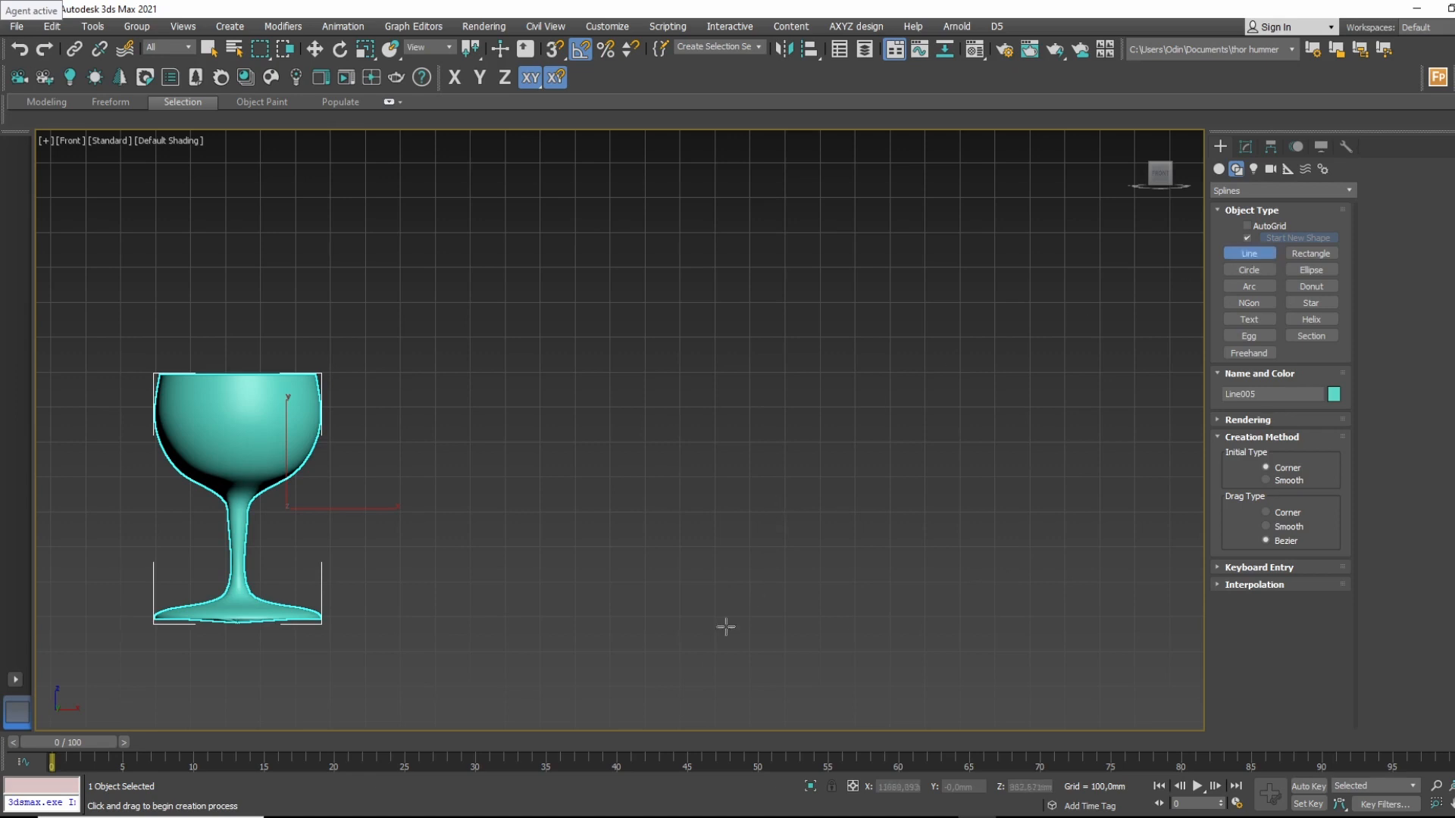
click(600, 625)
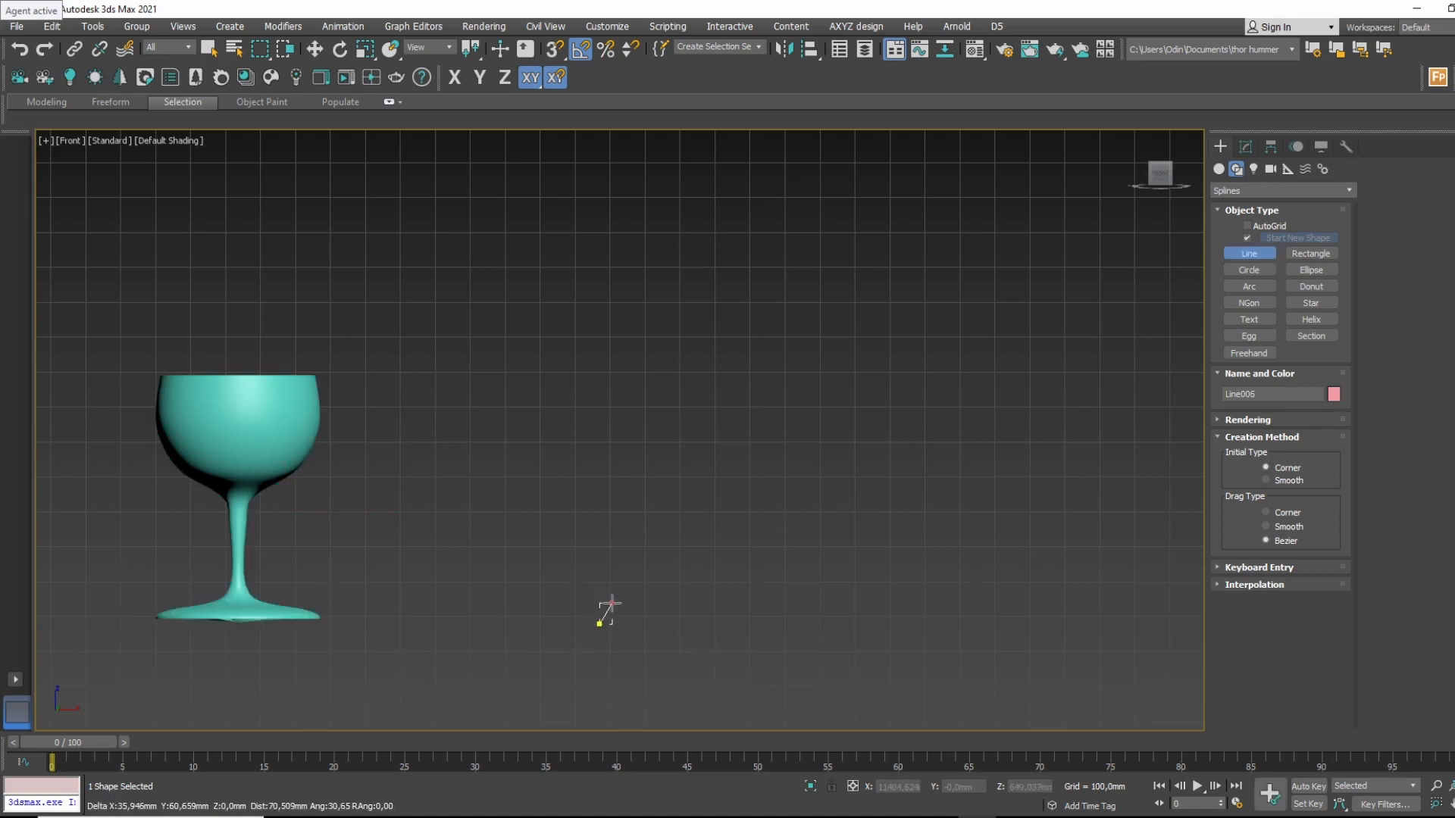
scroll(598, 569, up, 2)
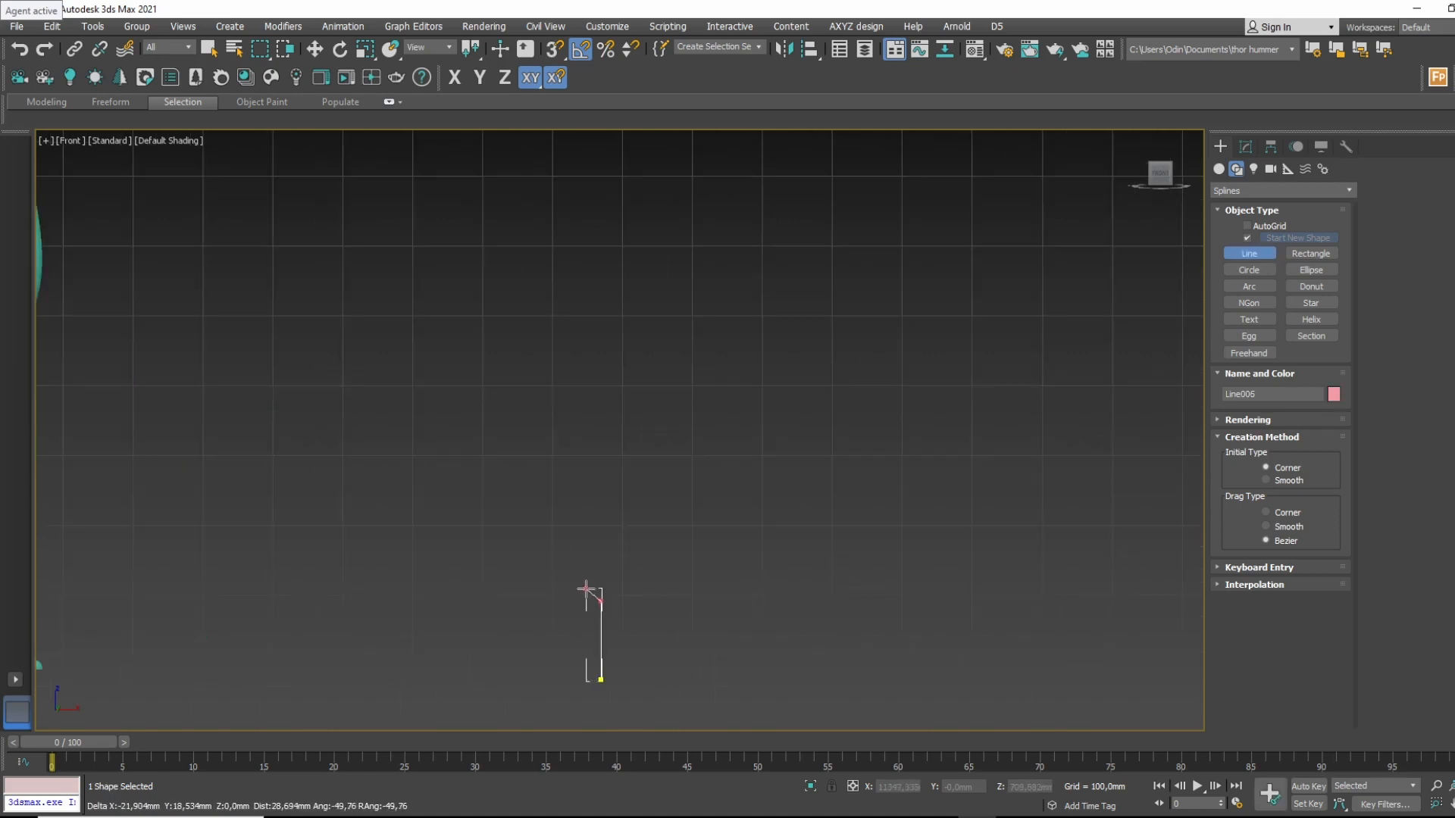
click(586, 588)
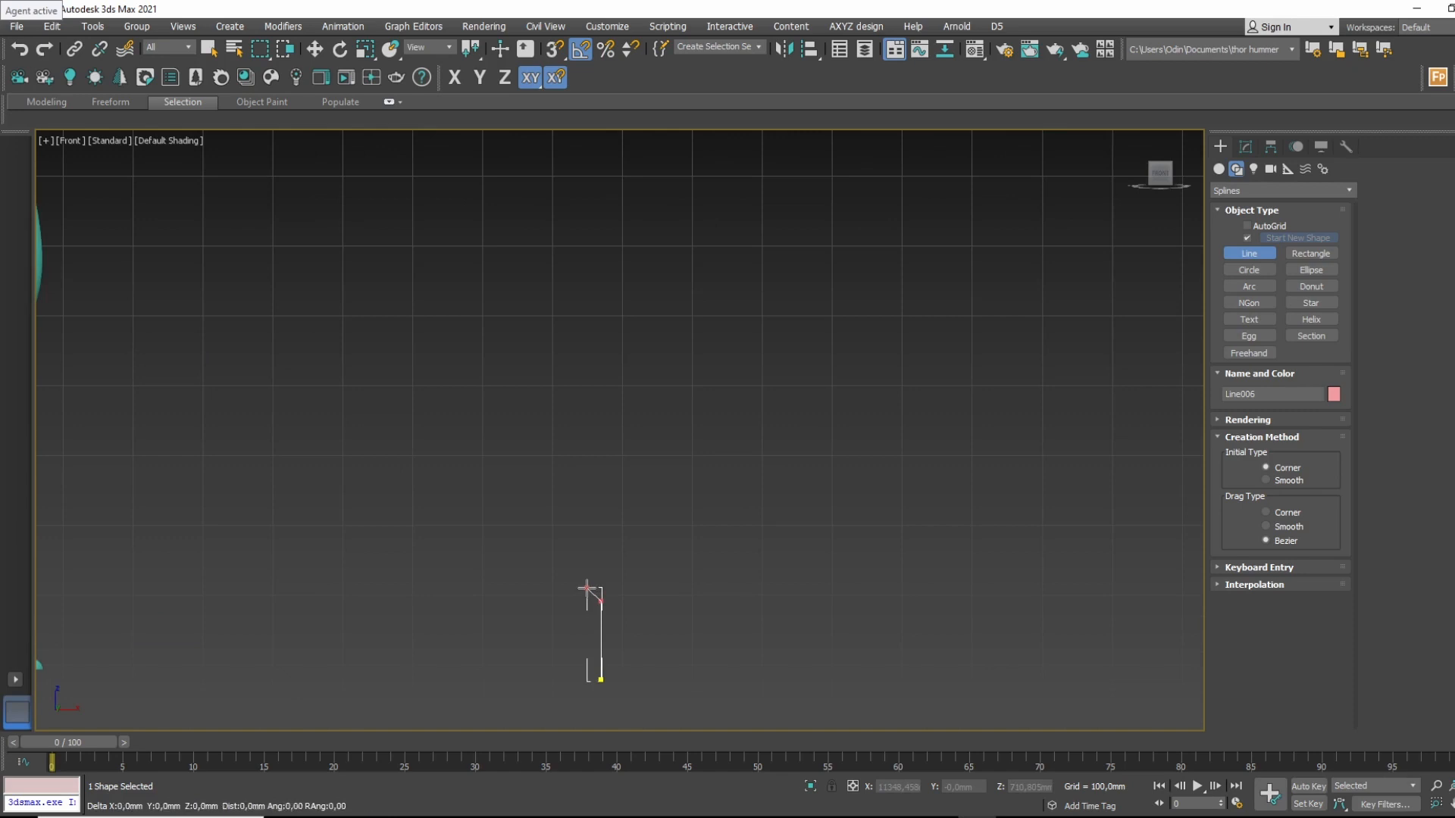
click(608, 547)
click(608, 468)
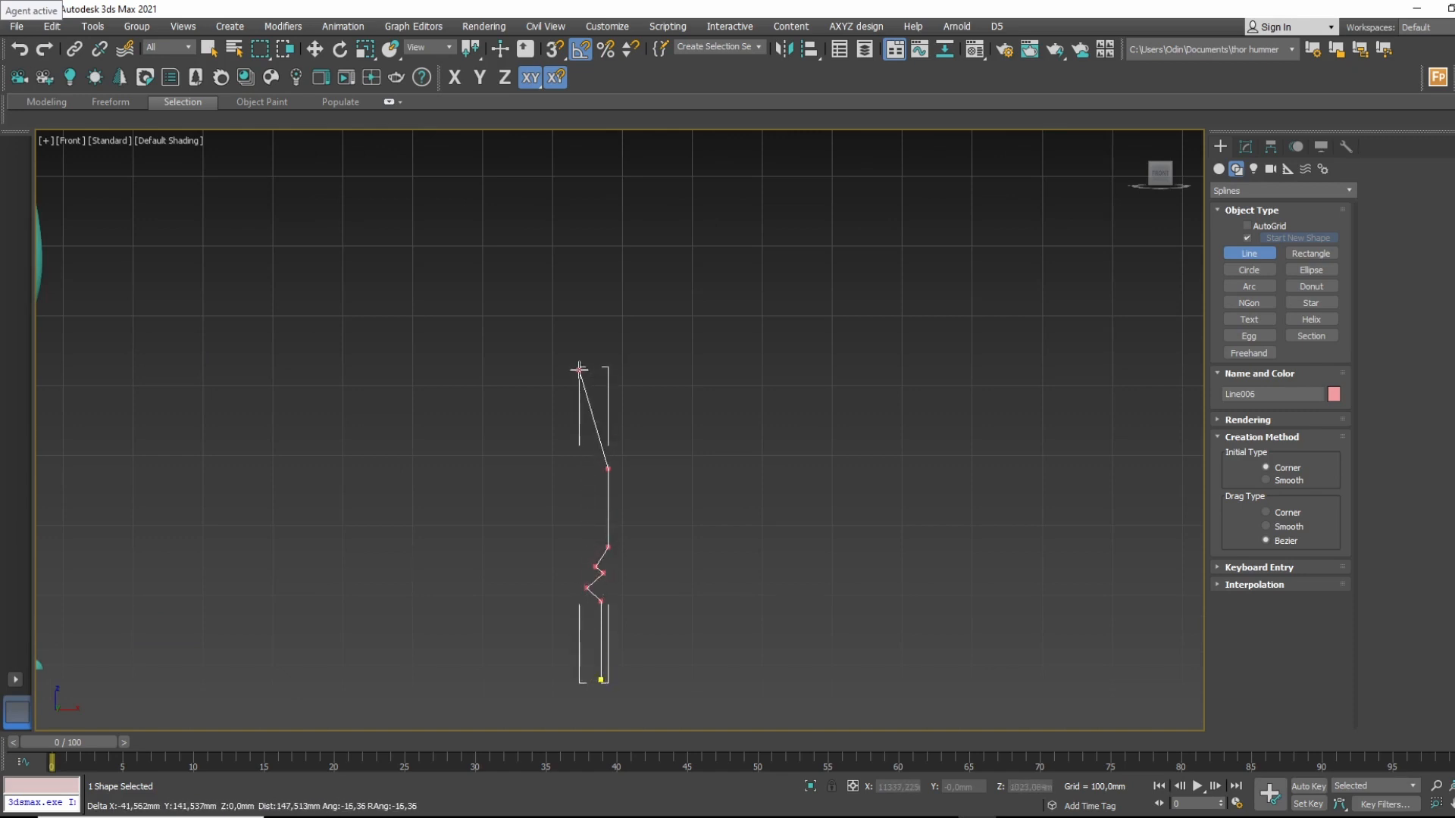
Continue the baluster profile upward through a curved waist and a small zigzag collar, and finish it with a horizontal top edge running inward.
click(574, 279)
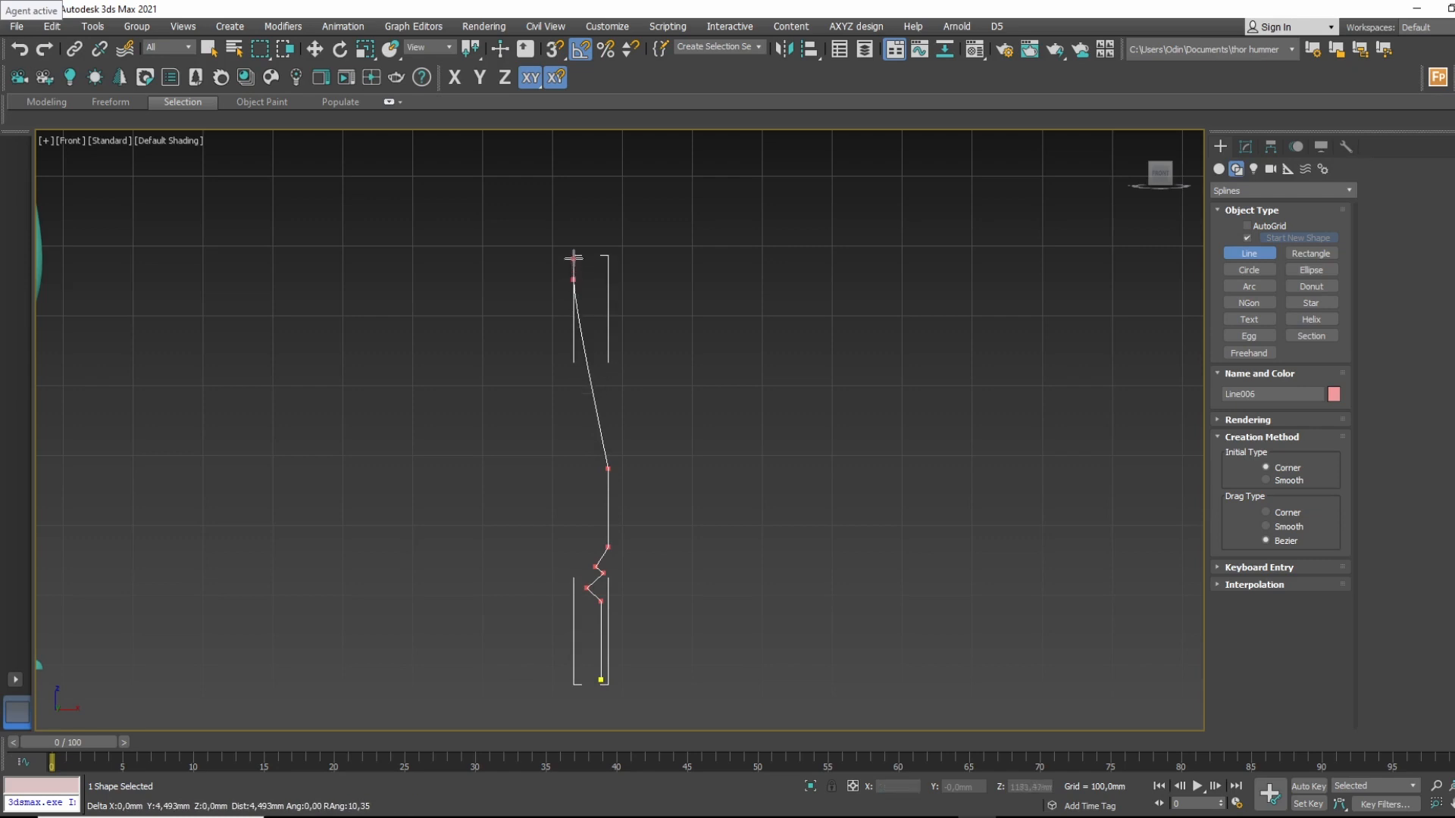
middle_drag(574, 234, 604, 350)
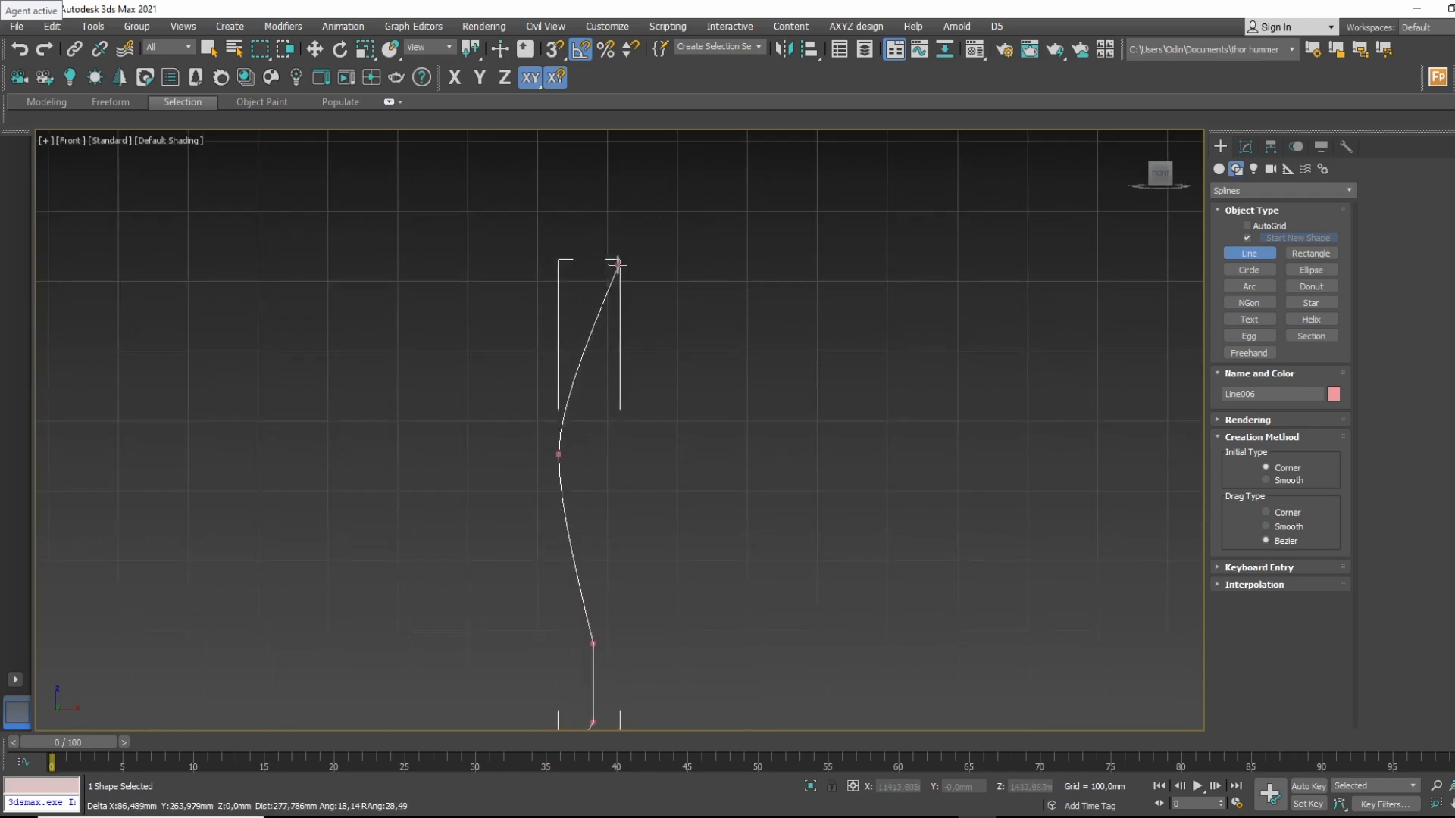
click(612, 214)
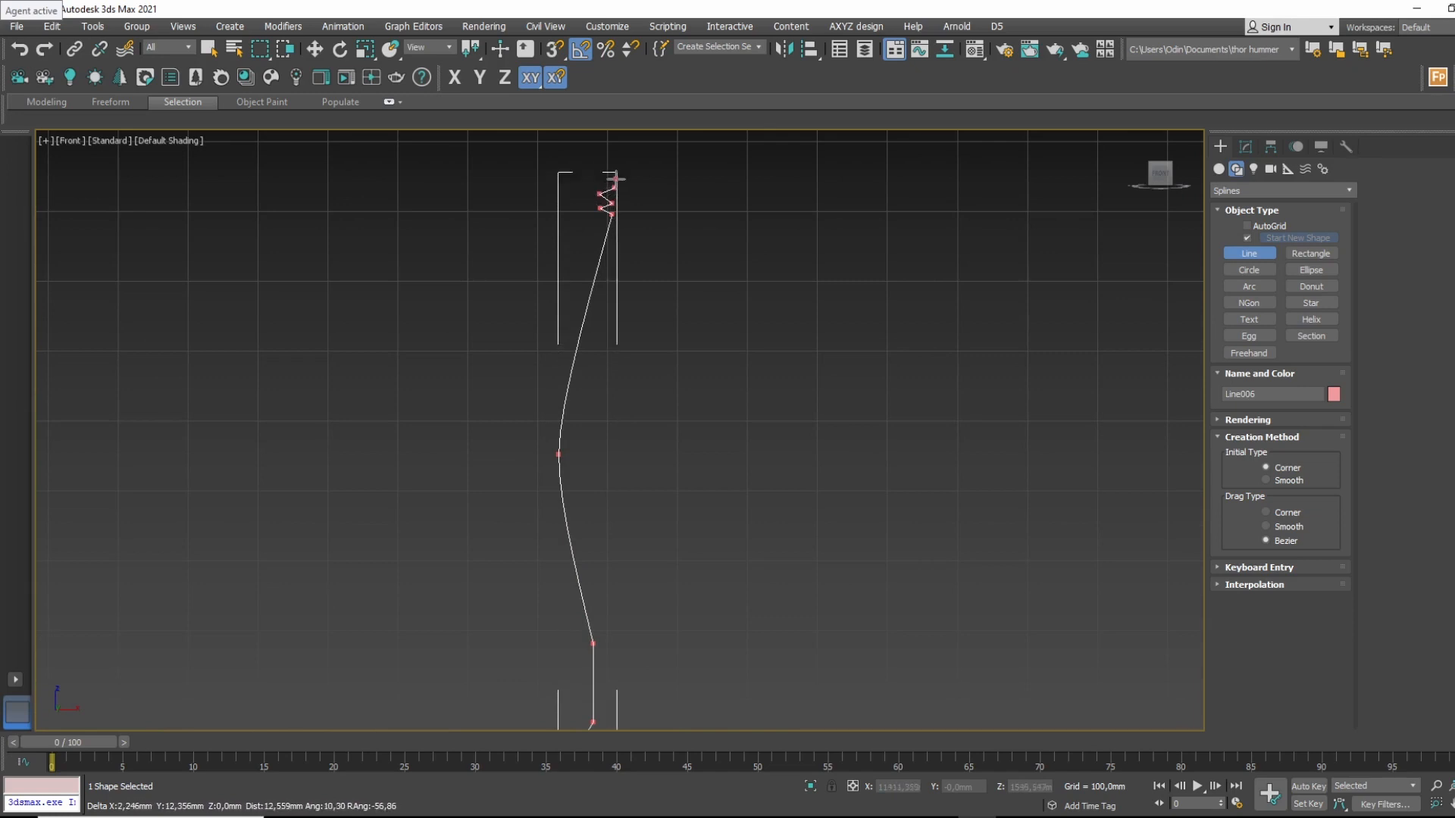
click(614, 187)
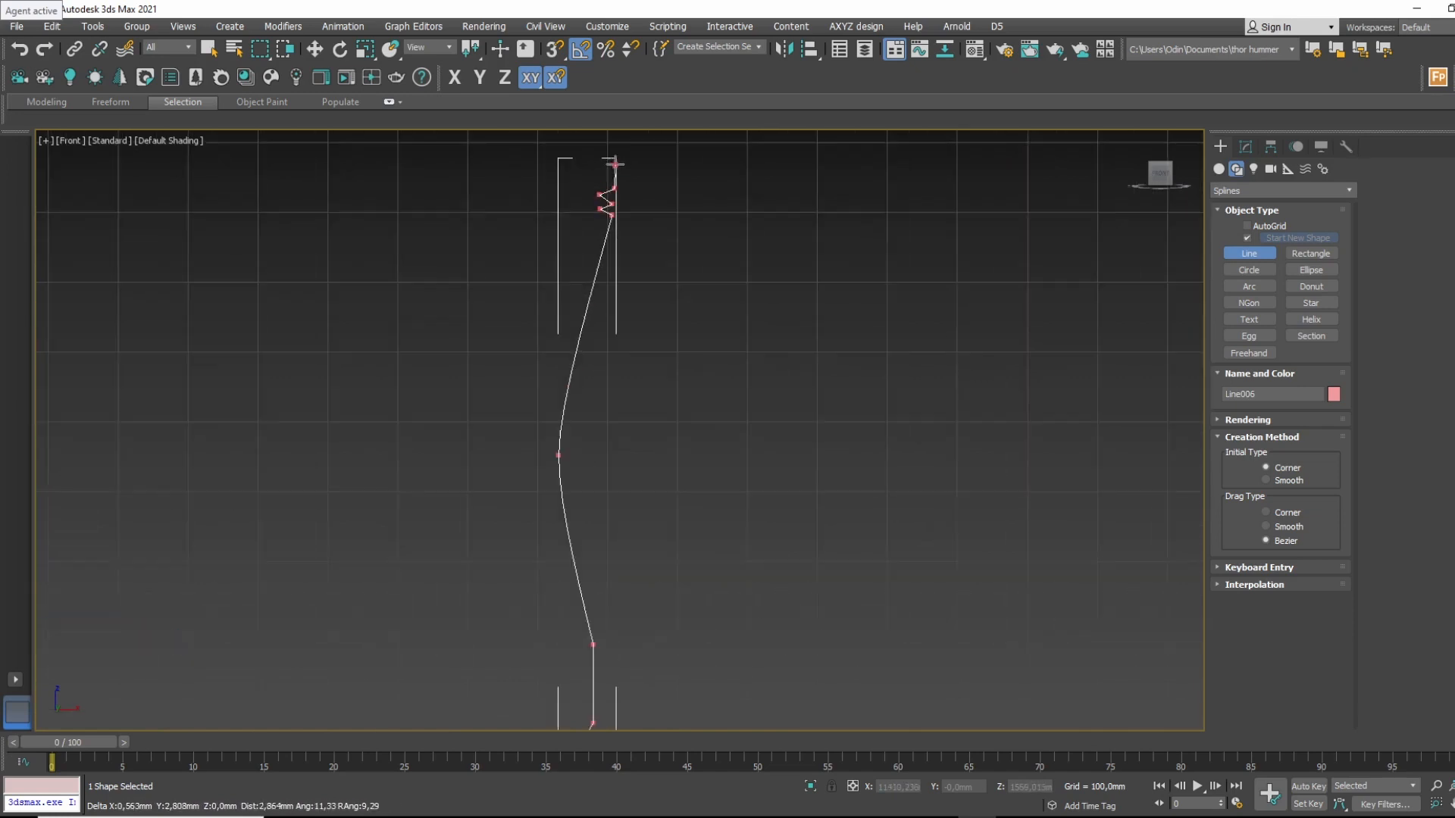
click(616, 164)
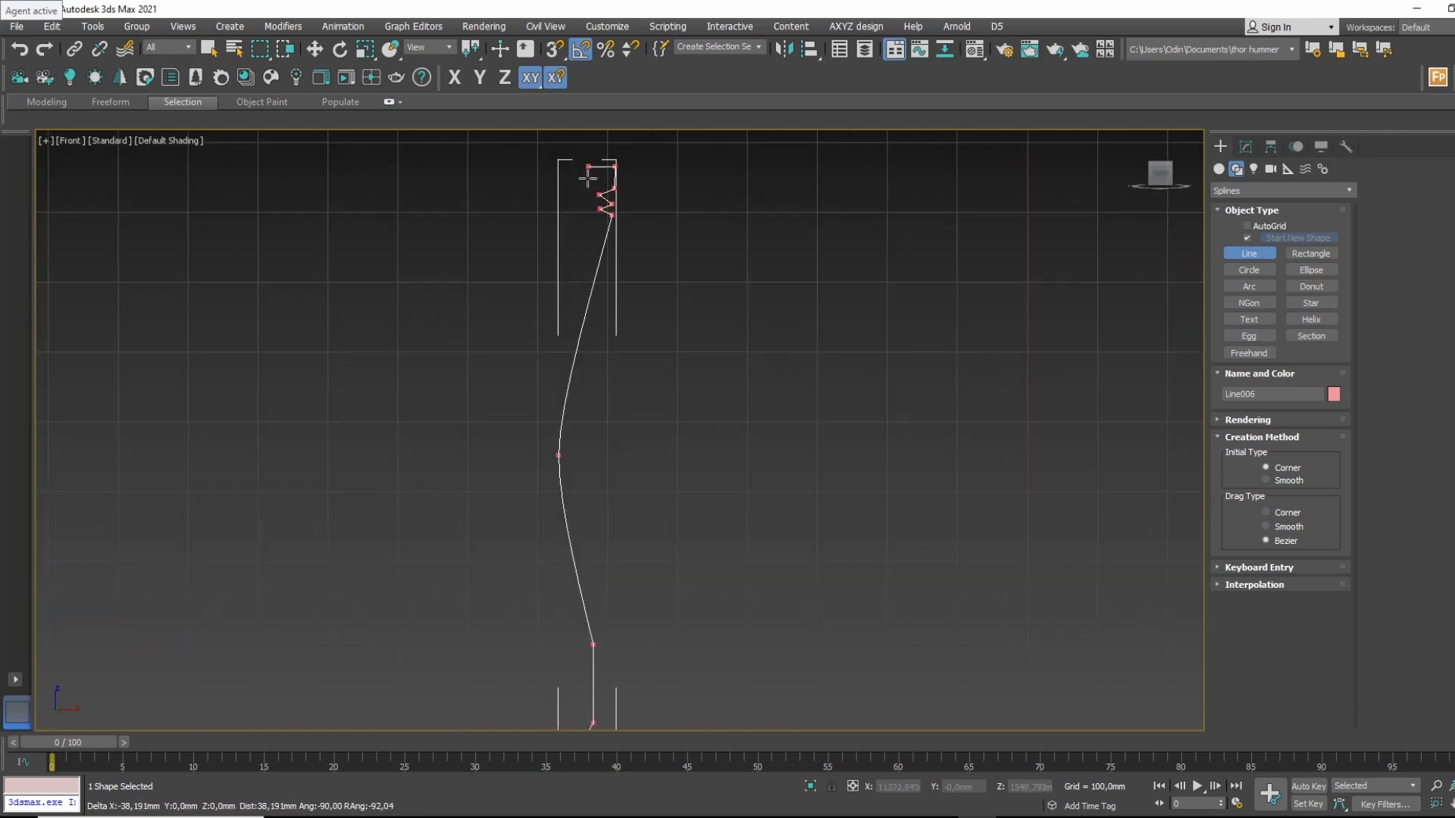
right_click(542, 162)
scroll(675, 532, down, 3)
key(w)
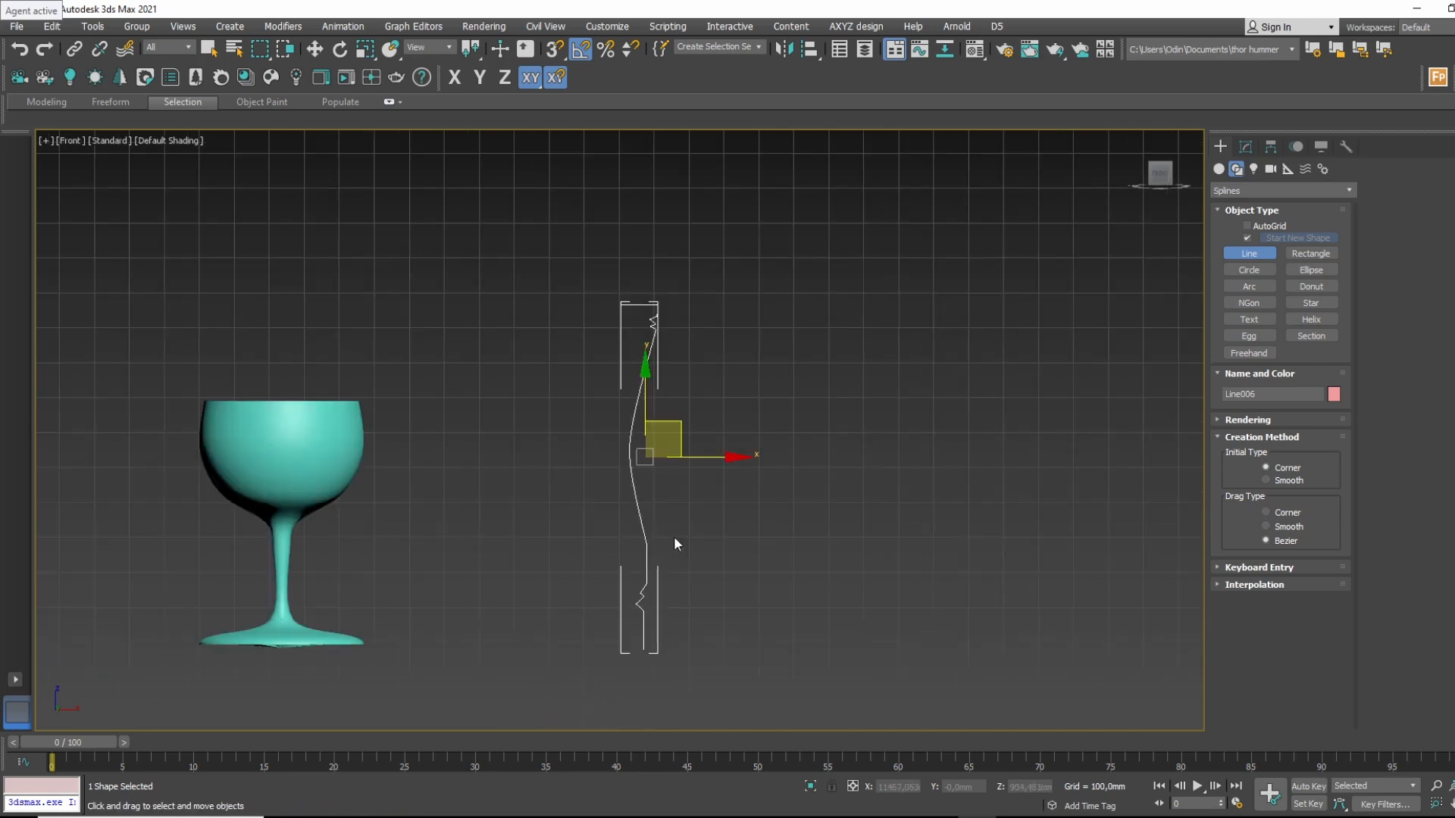
Apply a Lathe modifier to the baluster profile and align its axis to Min.
click(1245, 147)
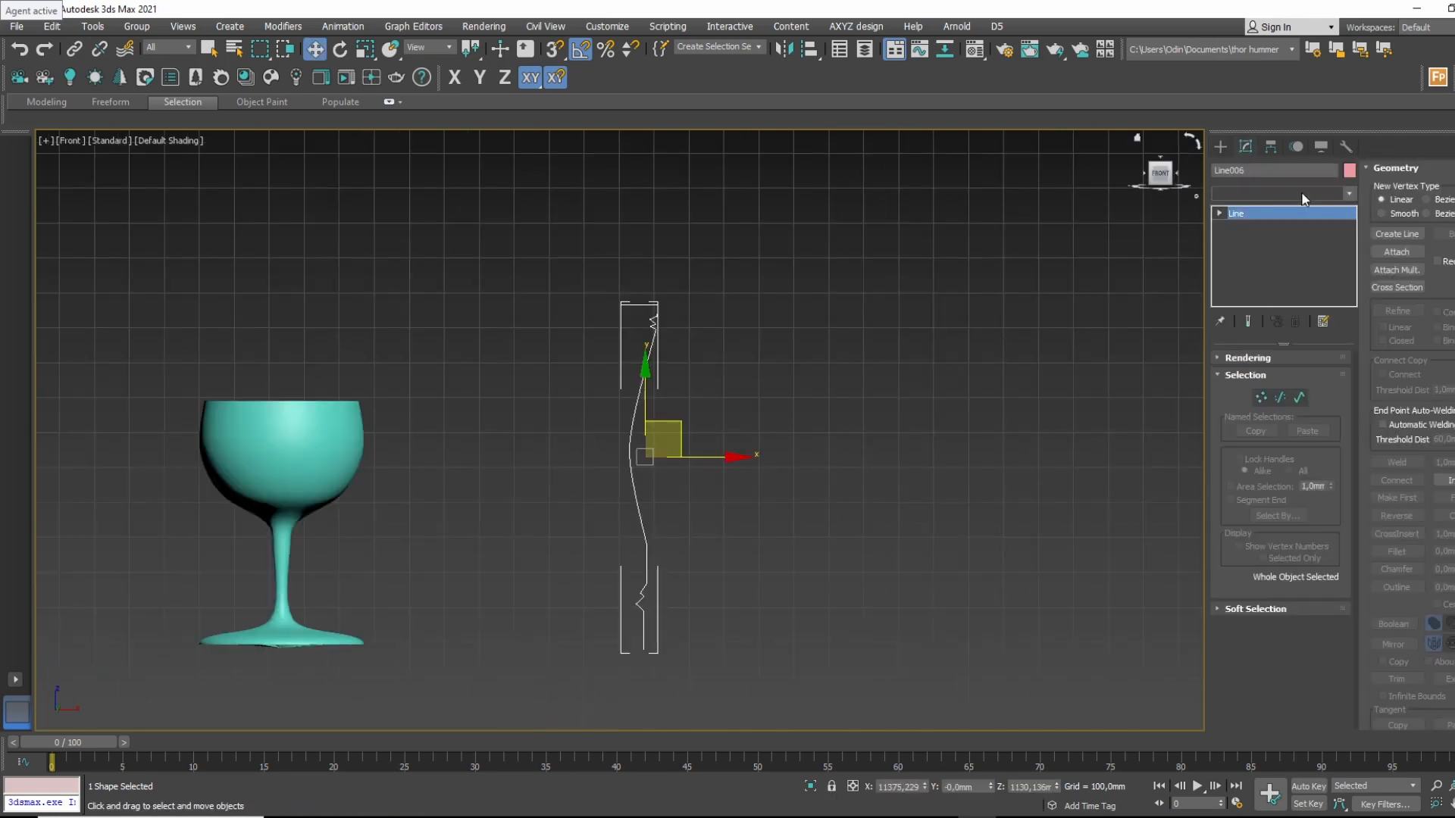
click(1274, 196)
text(la)
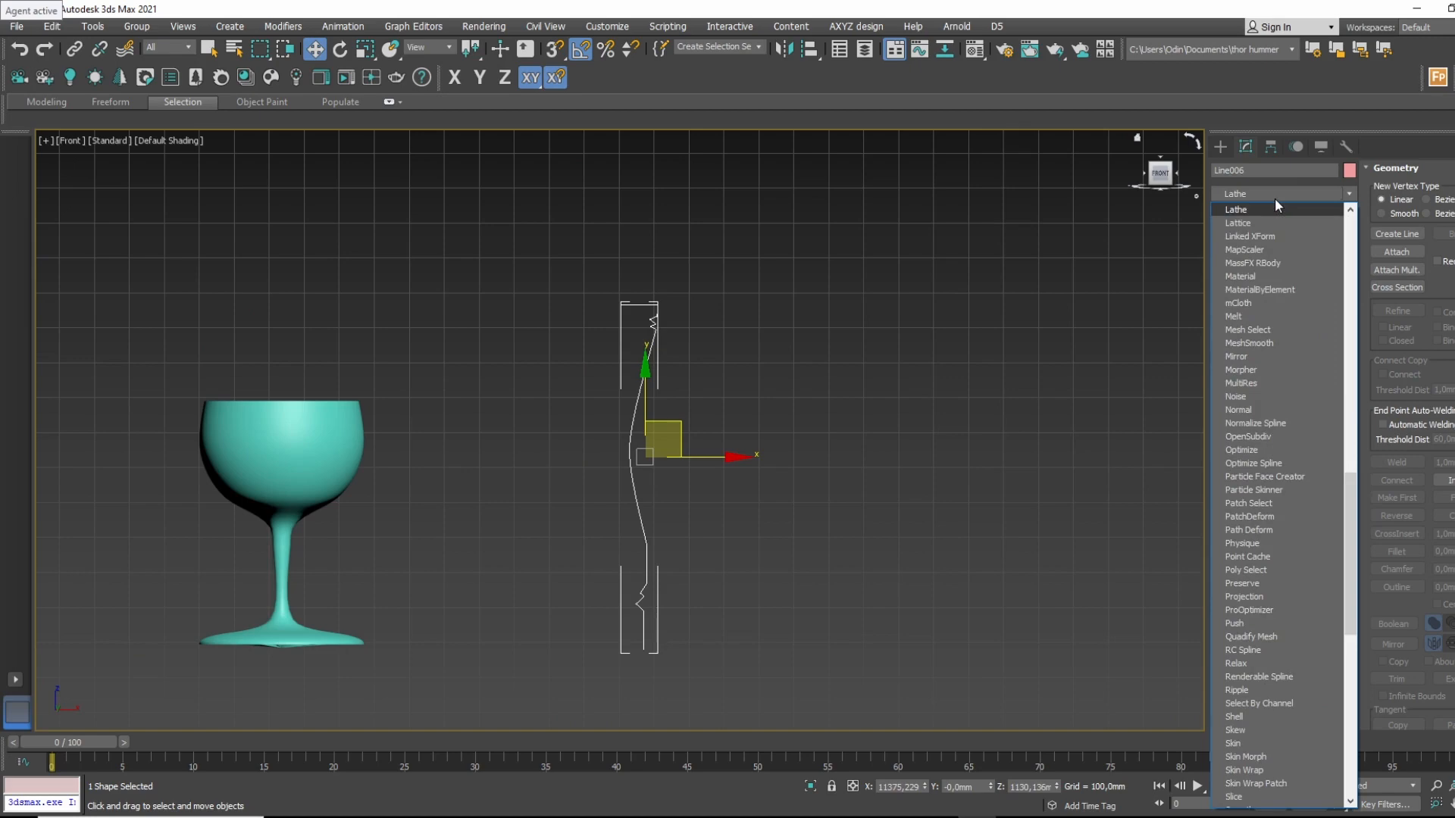
key(Return)
click(1245, 554)
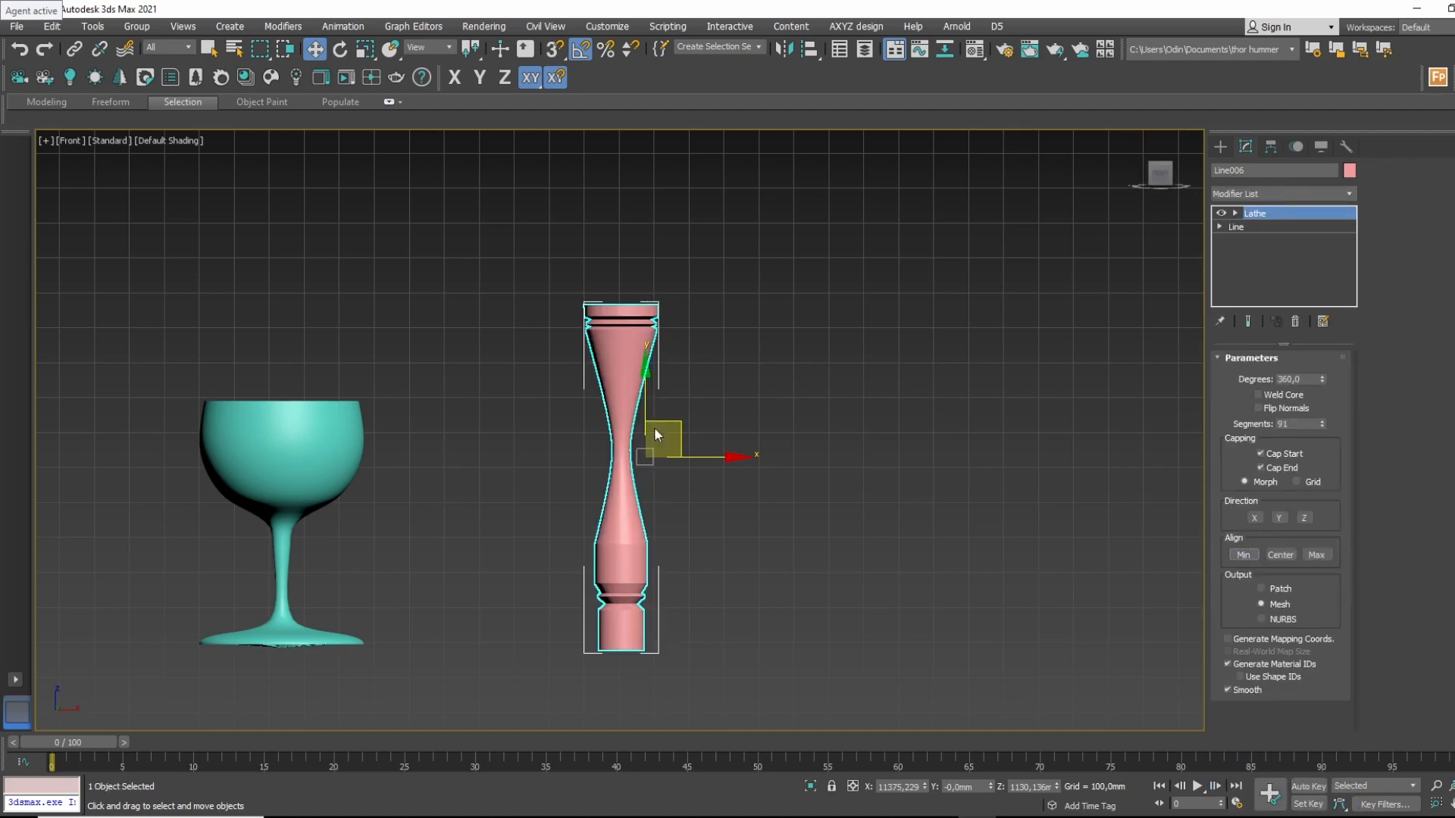
mouse_move(728, 454)
alt+middle_down()
mouse_move(744, 412)
mouse_move(733, 440)
alt+middle_up()
At the base Line's Vertex level, with the end result shown, move the six outer vertices of the baluster's top inward along X.
click(1157, 182)
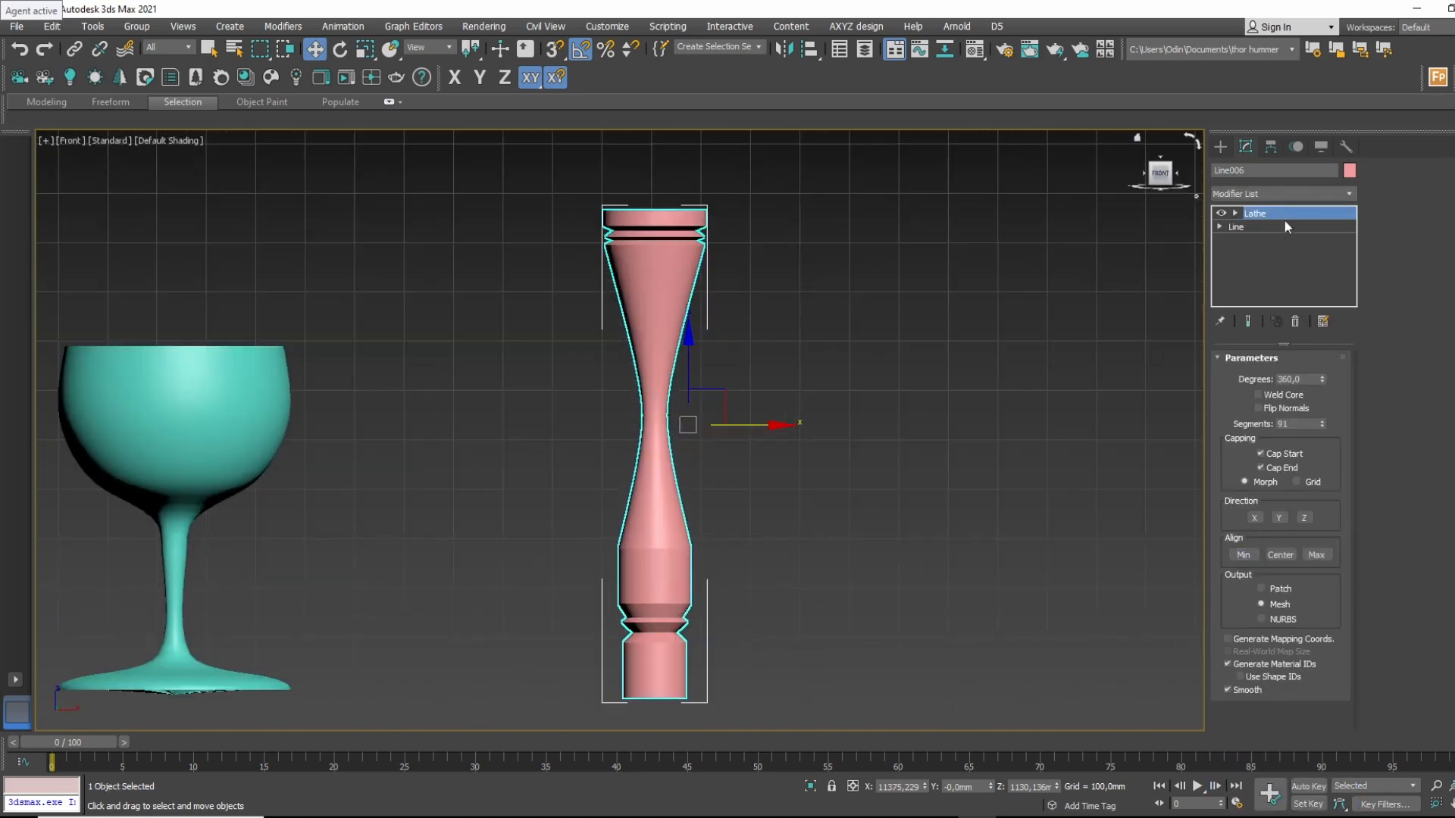
click(1248, 241)
scroll(785, 193, up, 2)
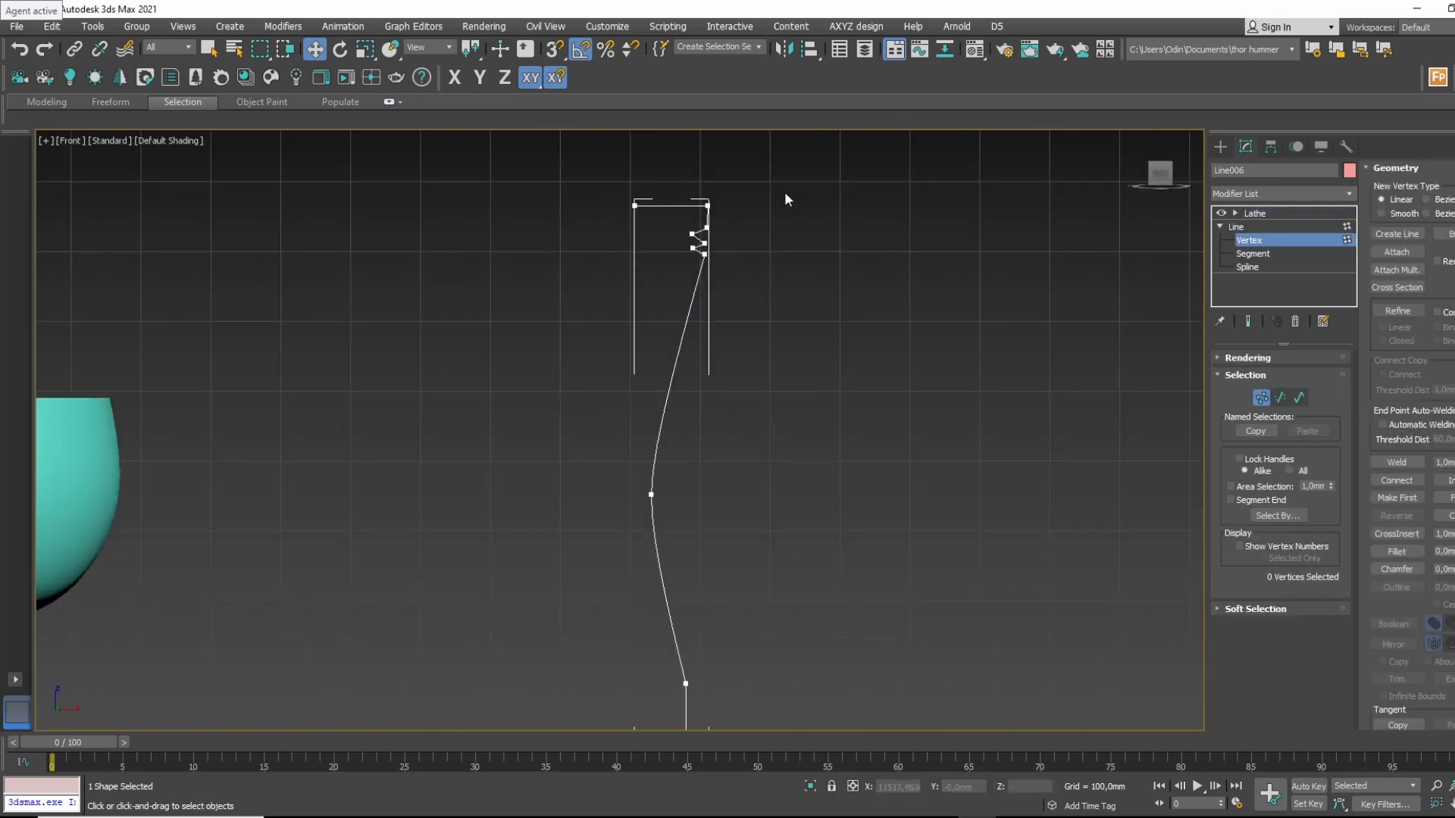
drag(679, 284, 678, 285)
click(1248, 321)
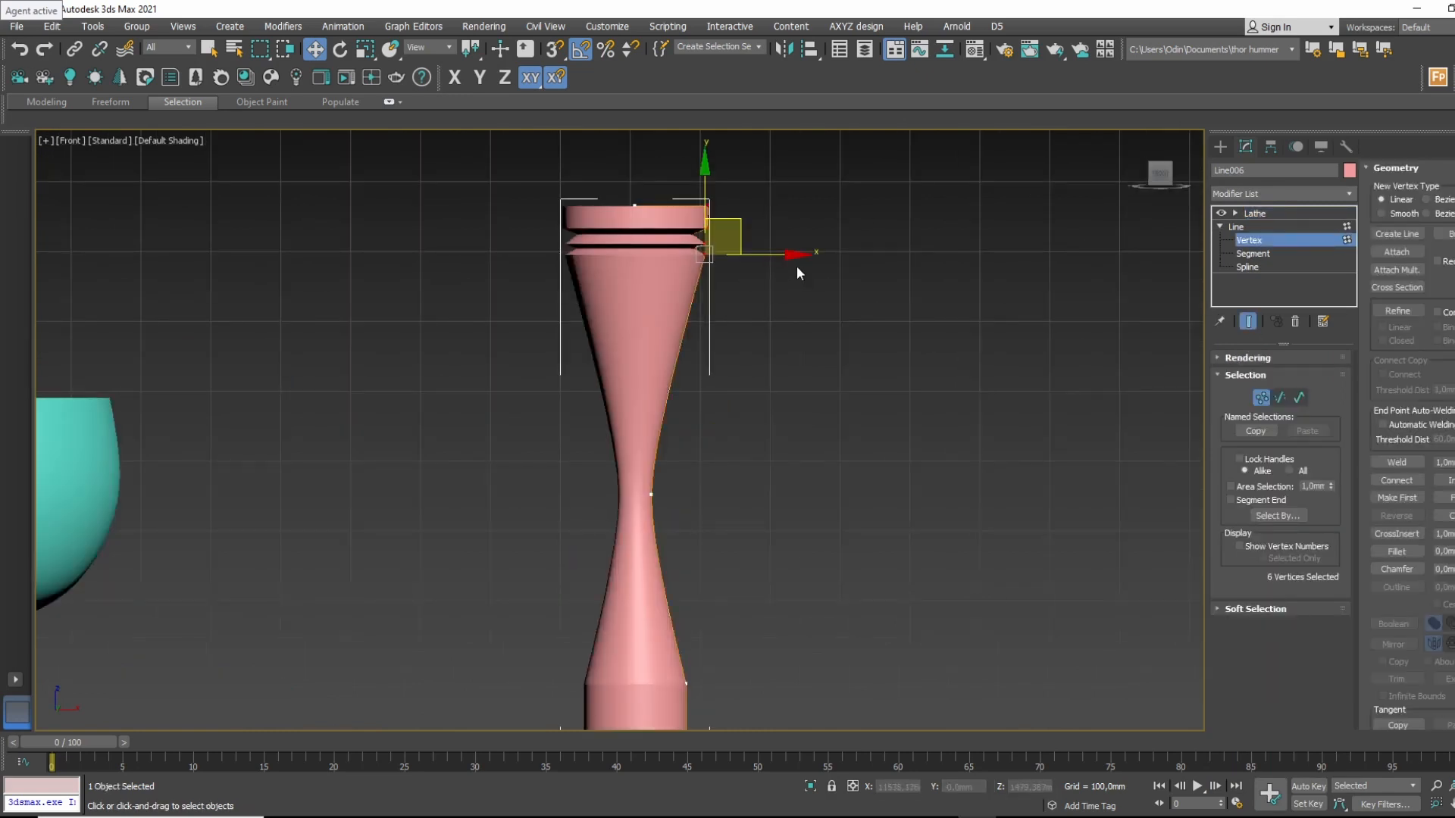
drag(775, 253, 687, 429)
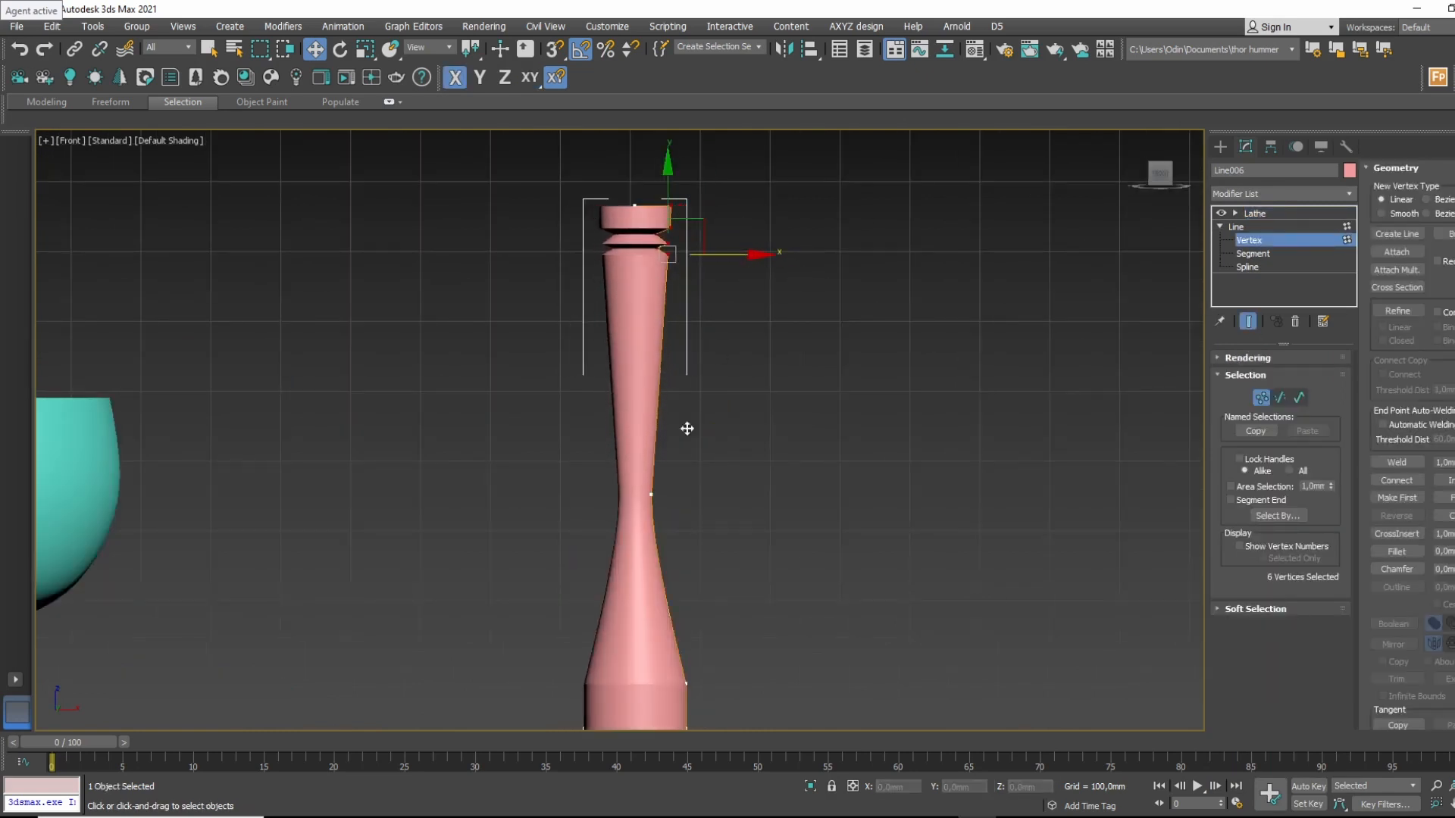
middle_drag(668, 435, 681, 356)
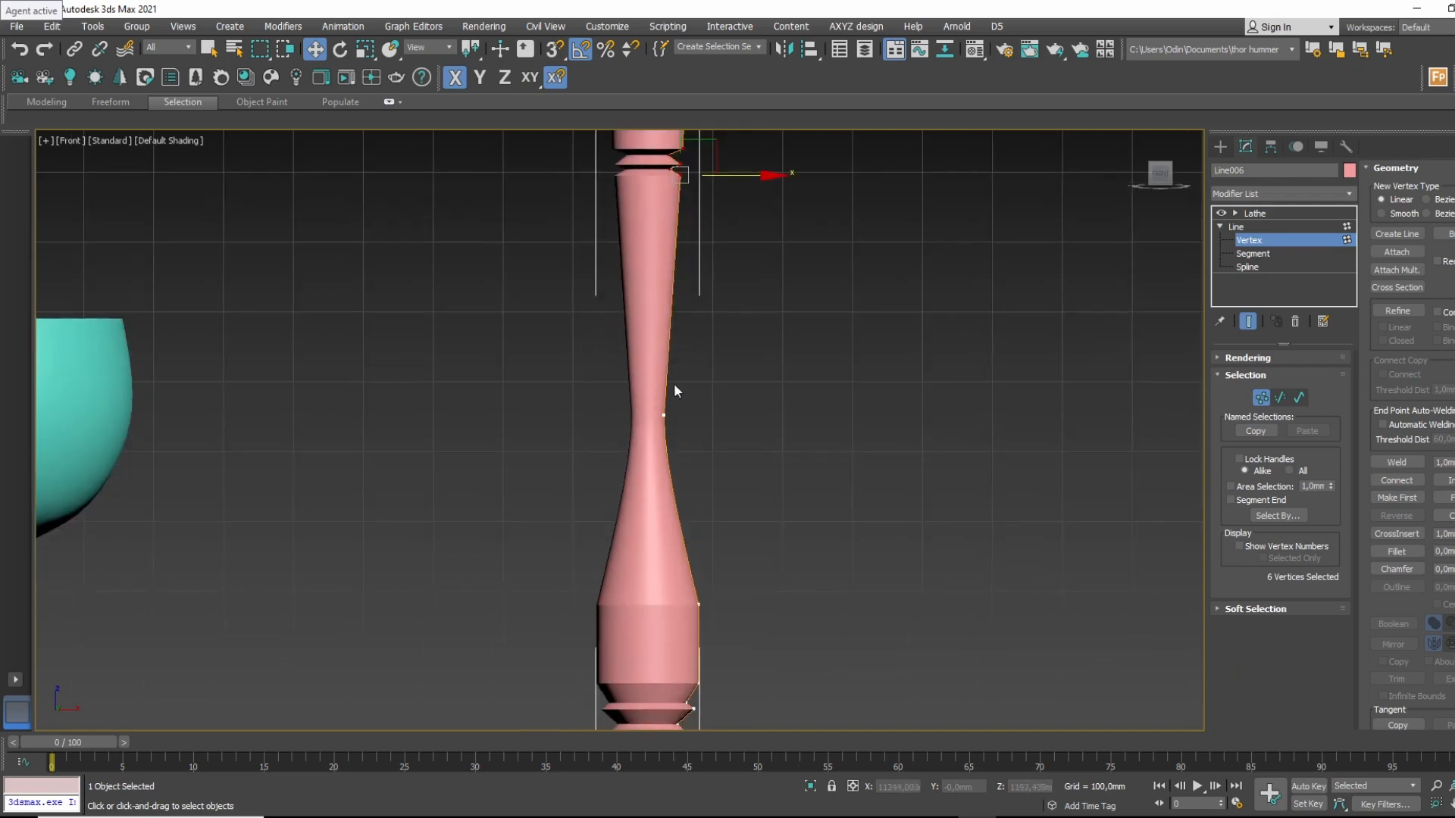
Move the profile vertex at the baluster's narrow waist outward along X to thicken the shaft.
click(665, 415)
drag(729, 413, 761, 413)
middle_drag(695, 178, 669, 278)
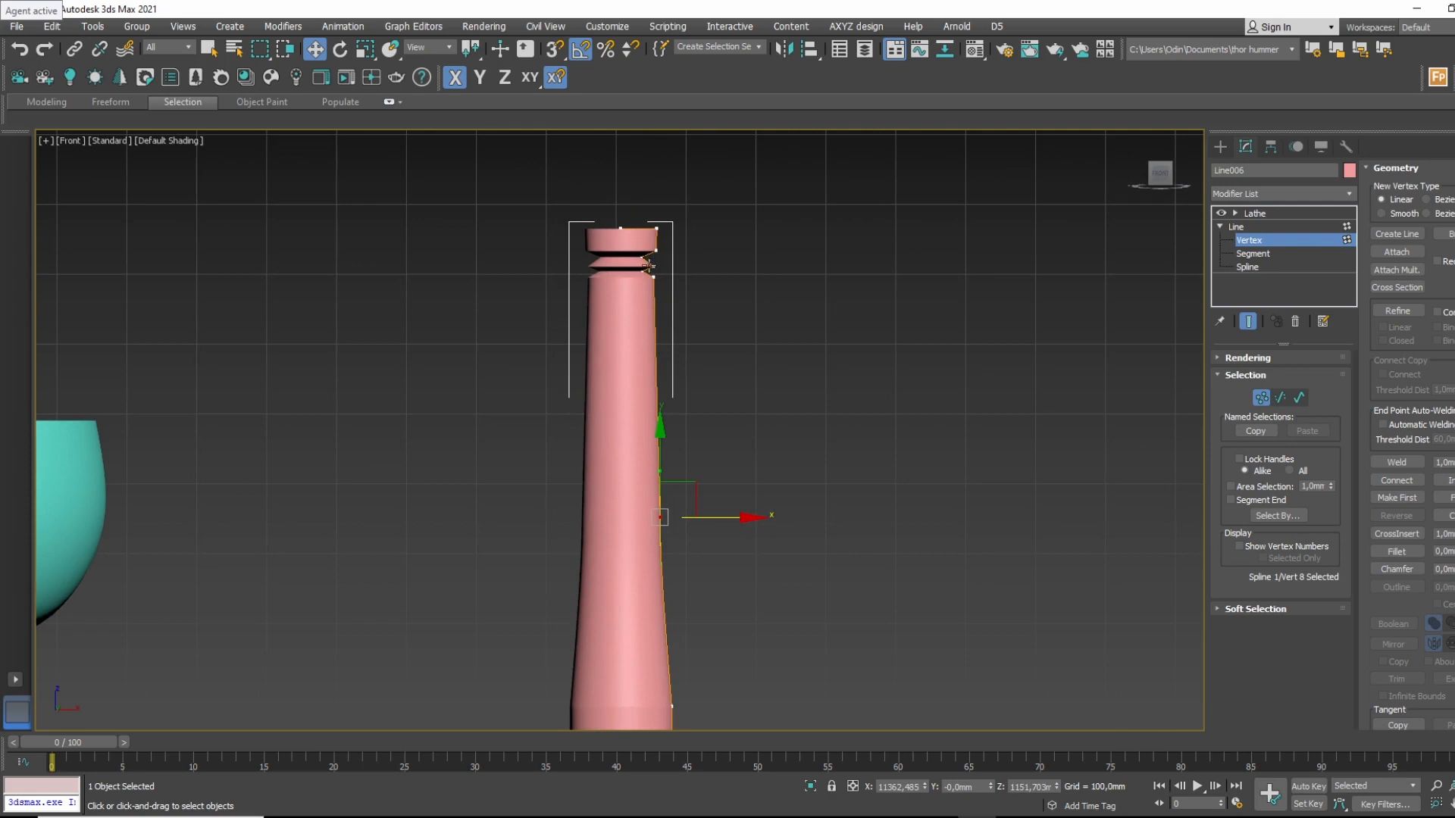
Raise the outer vertex of the upper collar's middle ring slightly along Y to center it between the two grooves.
scroll(649, 254, up, 5)
drag(620, 271, 707, 304)
click(648, 267)
click(659, 289)
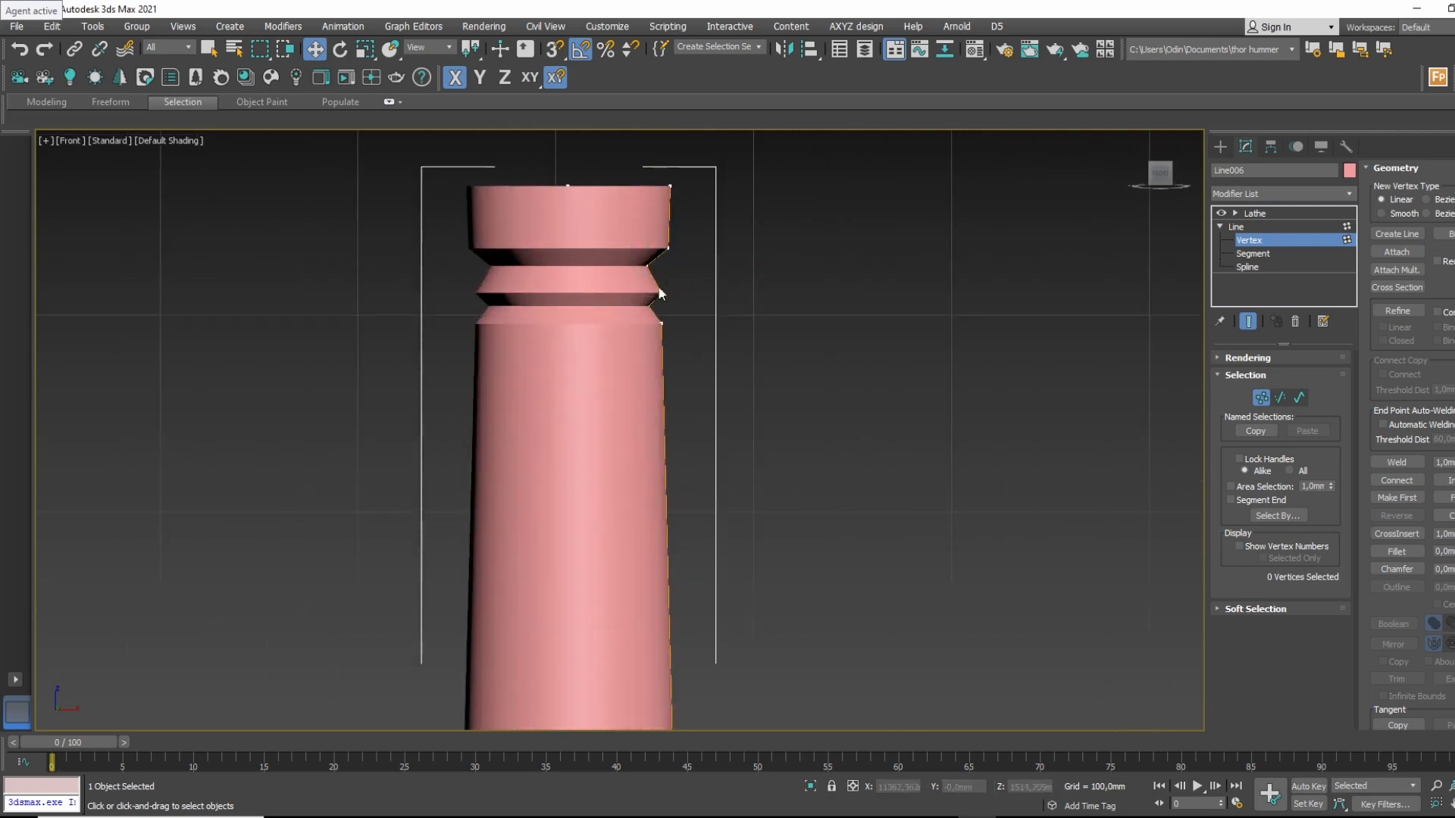
click(663, 291)
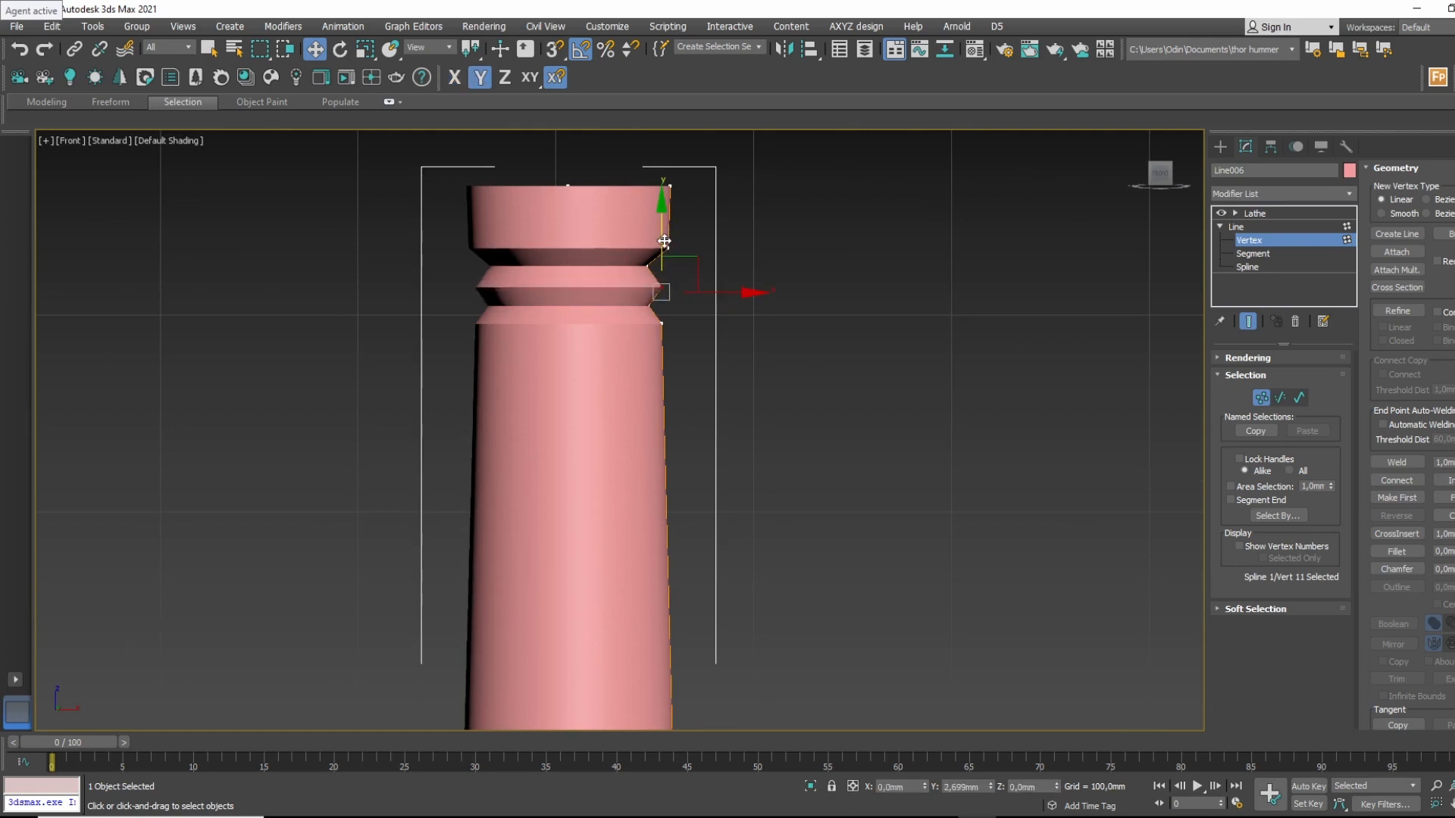
scroll(646, 260, up, 4)
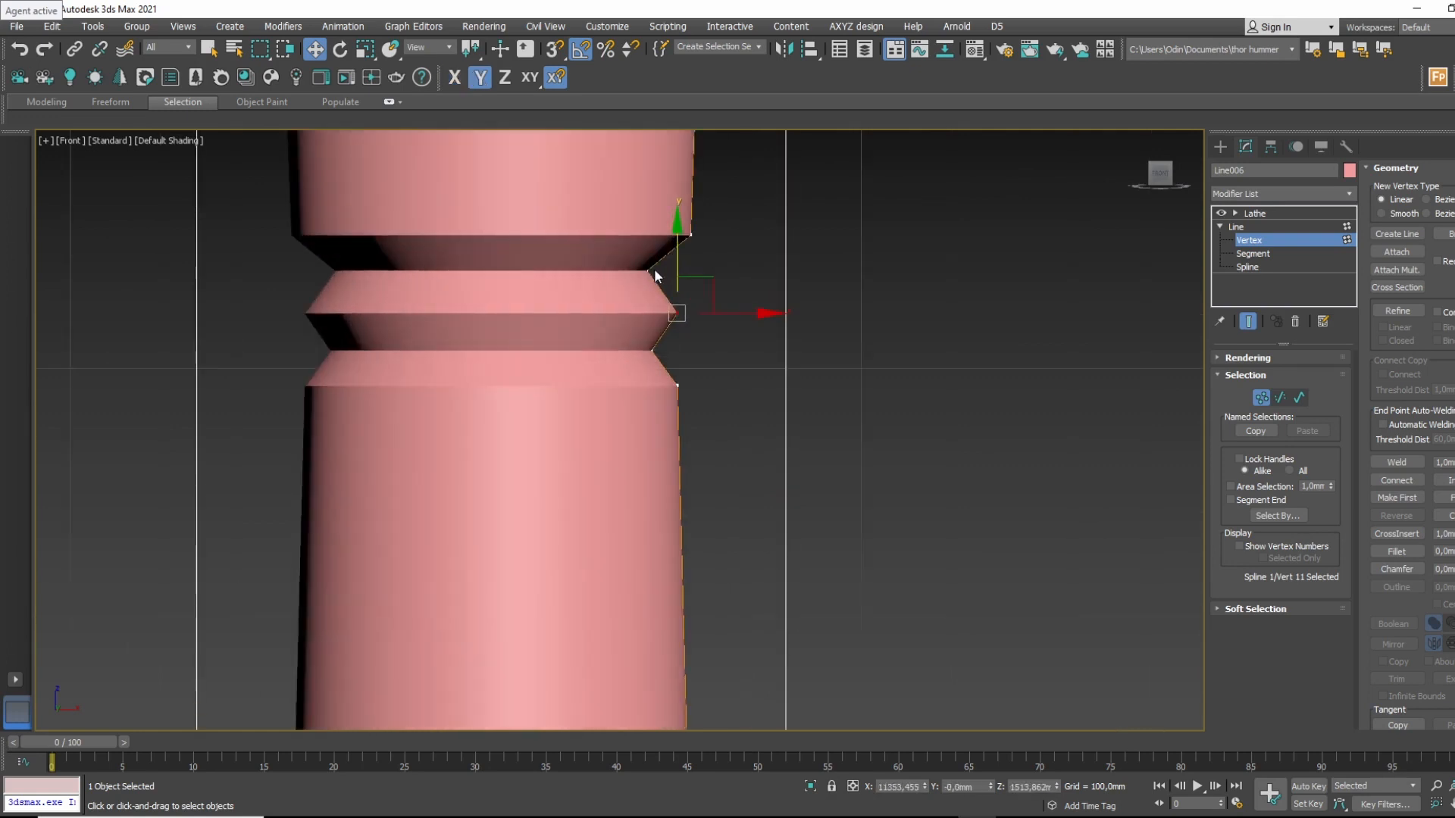
Move the vertex where the shaft meets the lower straight section inward along X.
scroll(671, 262, down, 5)
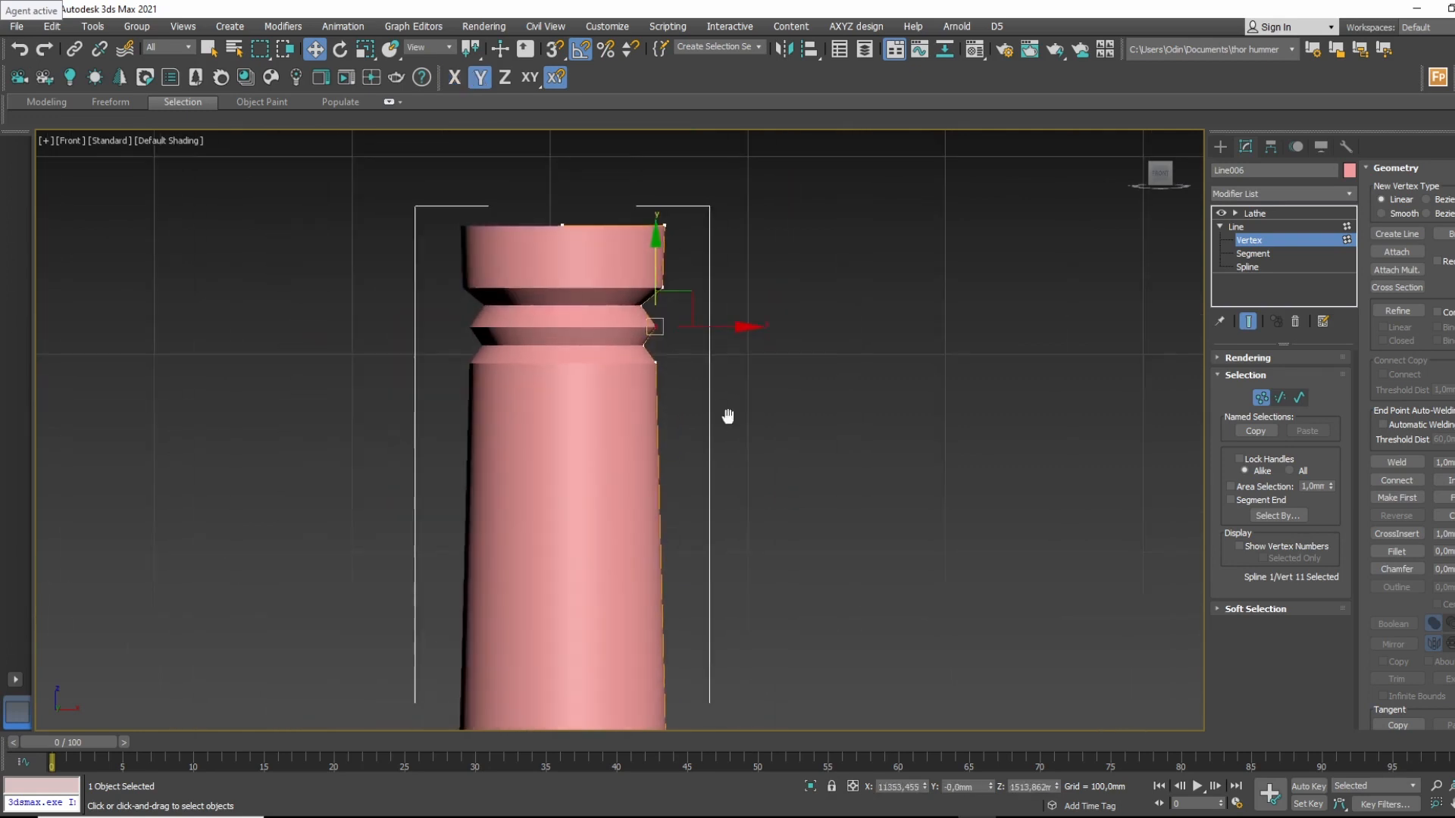
middle_drag(692, 288, 675, 260)
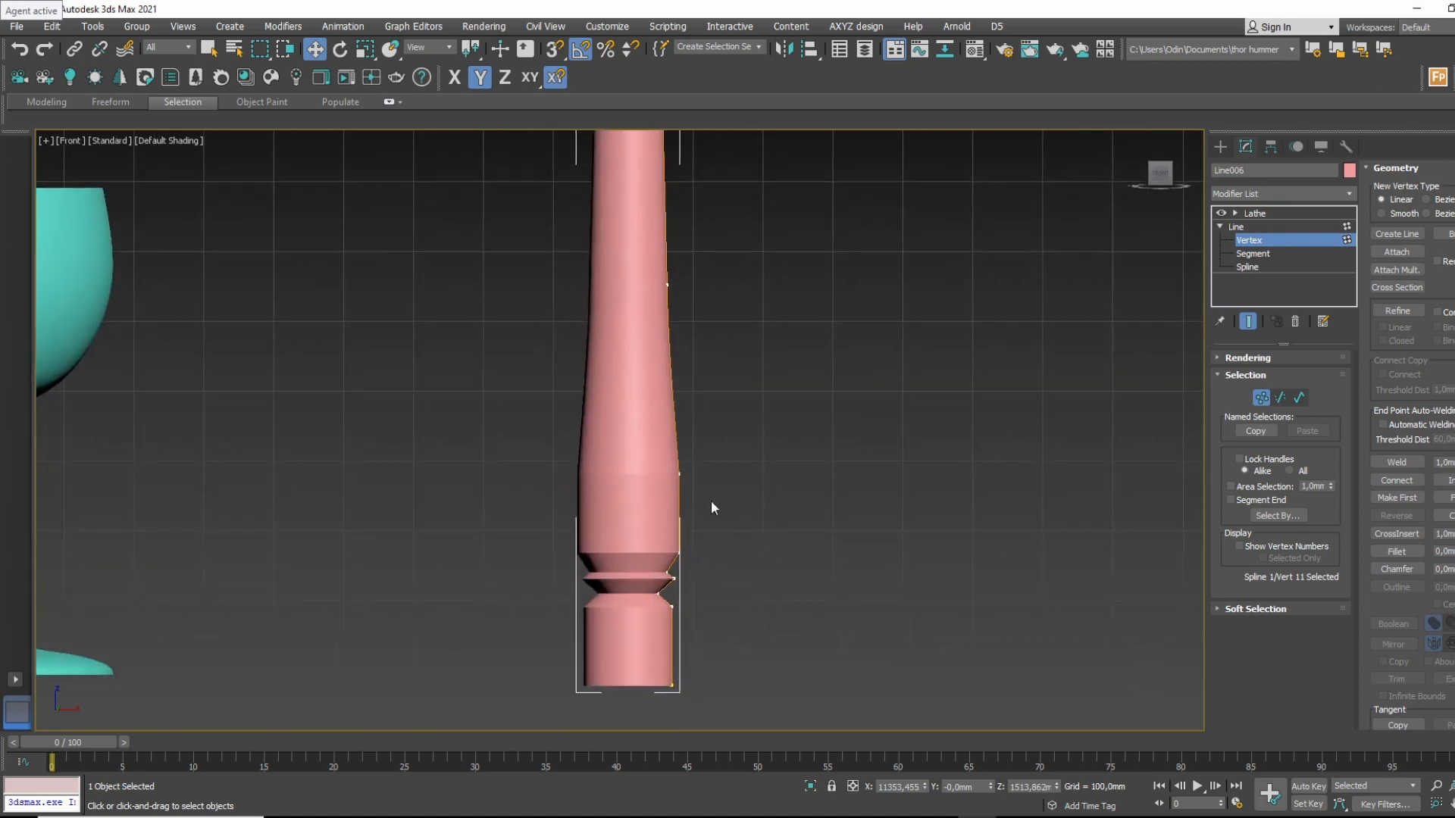
drag(735, 471, 720, 472)
Convert the outer vertex of the lower groove's ring and the widest vertex just above it to Smooth.
scroll(668, 573, up, 2)
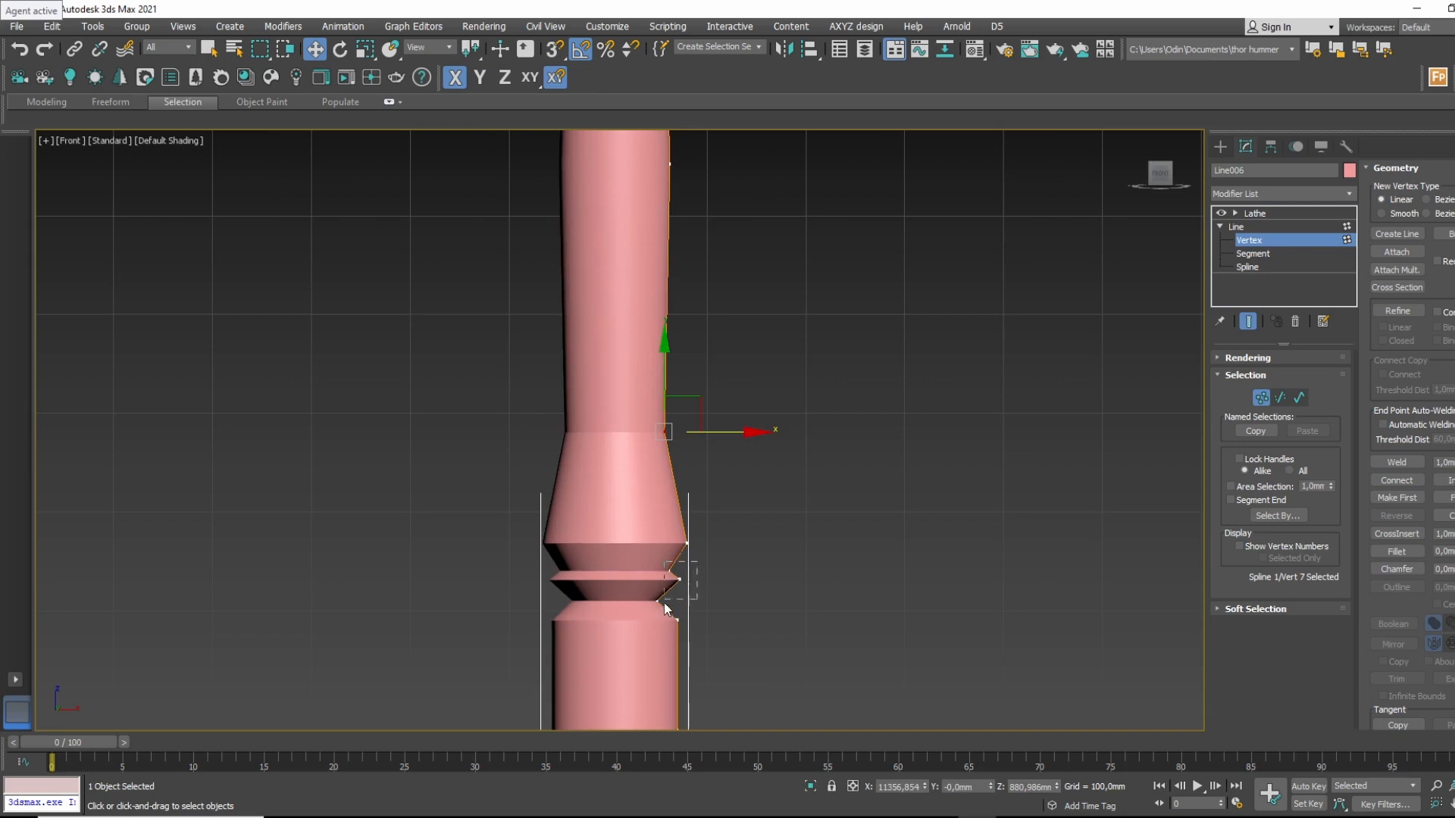
drag(686, 600, 688, 601)
ctrl+drag(689, 545, 689, 544)
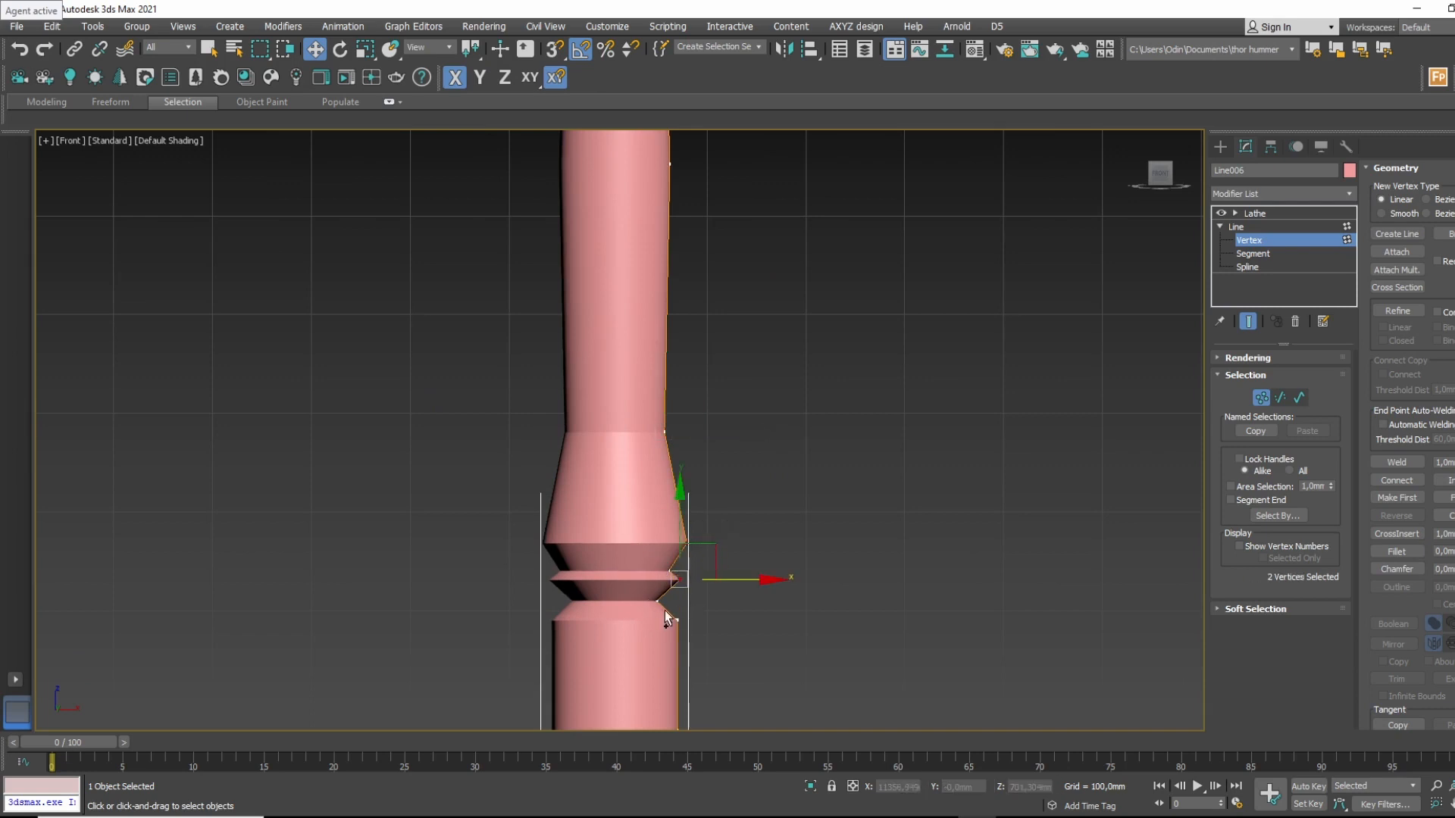
right_click(685, 563)
click(662, 484)
right_click(682, 547)
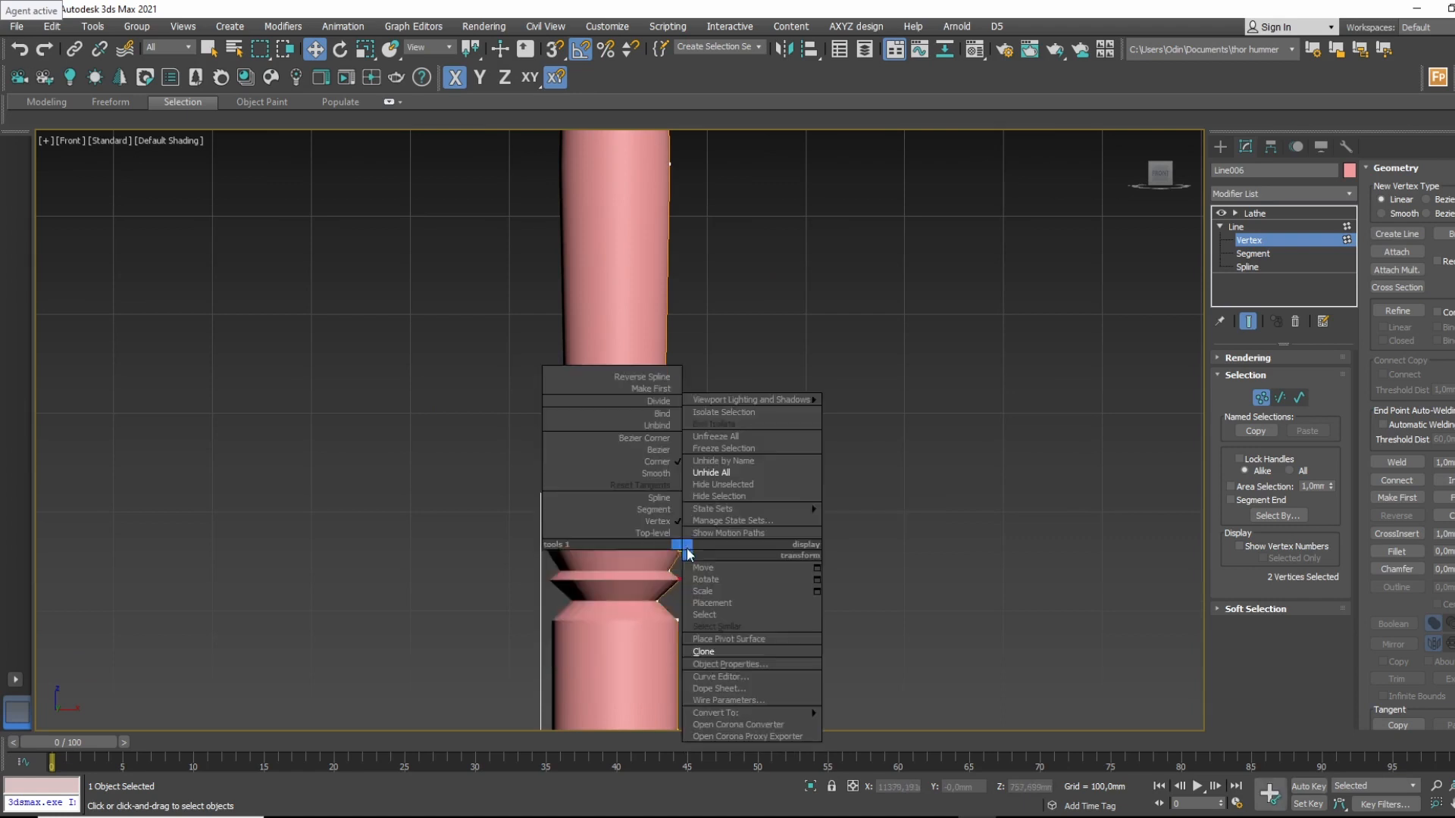
click(661, 485)
scroll(671, 557, up, 2)
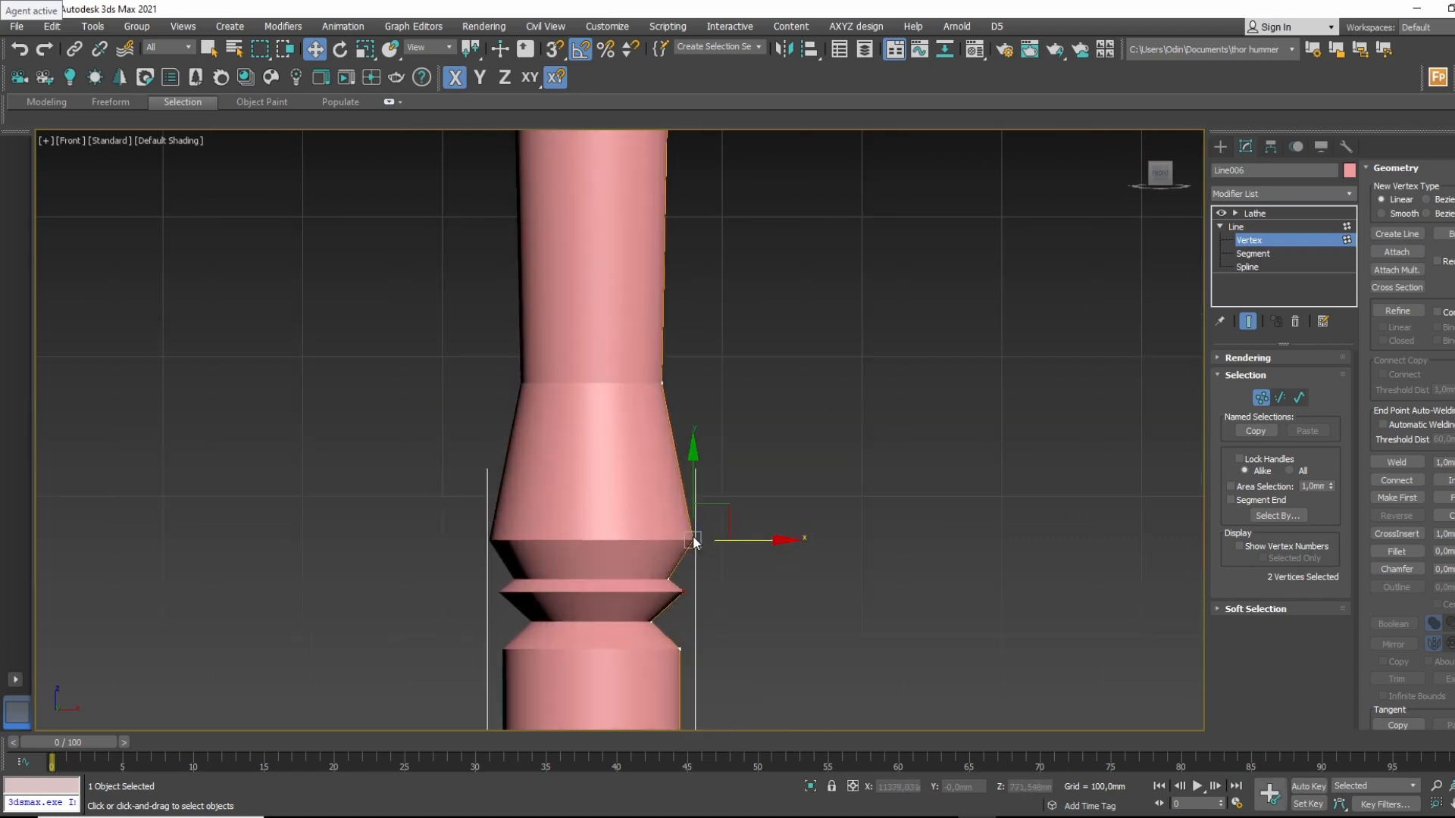
right_click(693, 535)
click(678, 459)
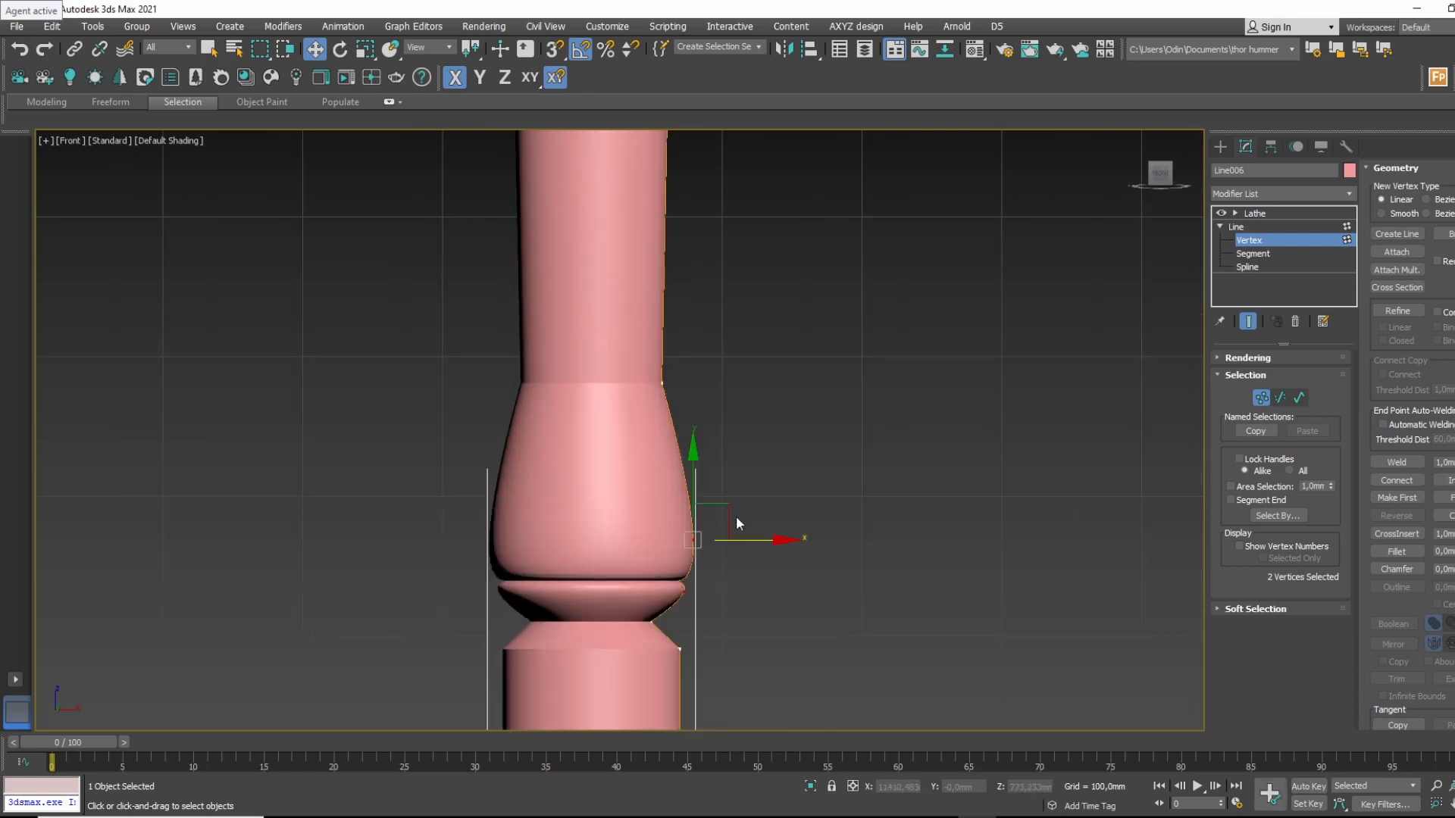
Move the widest vertex above the lower groove outward about 3.3 mm along X, and shift the ring's outer vertex slightly inward and down.
click(697, 540)
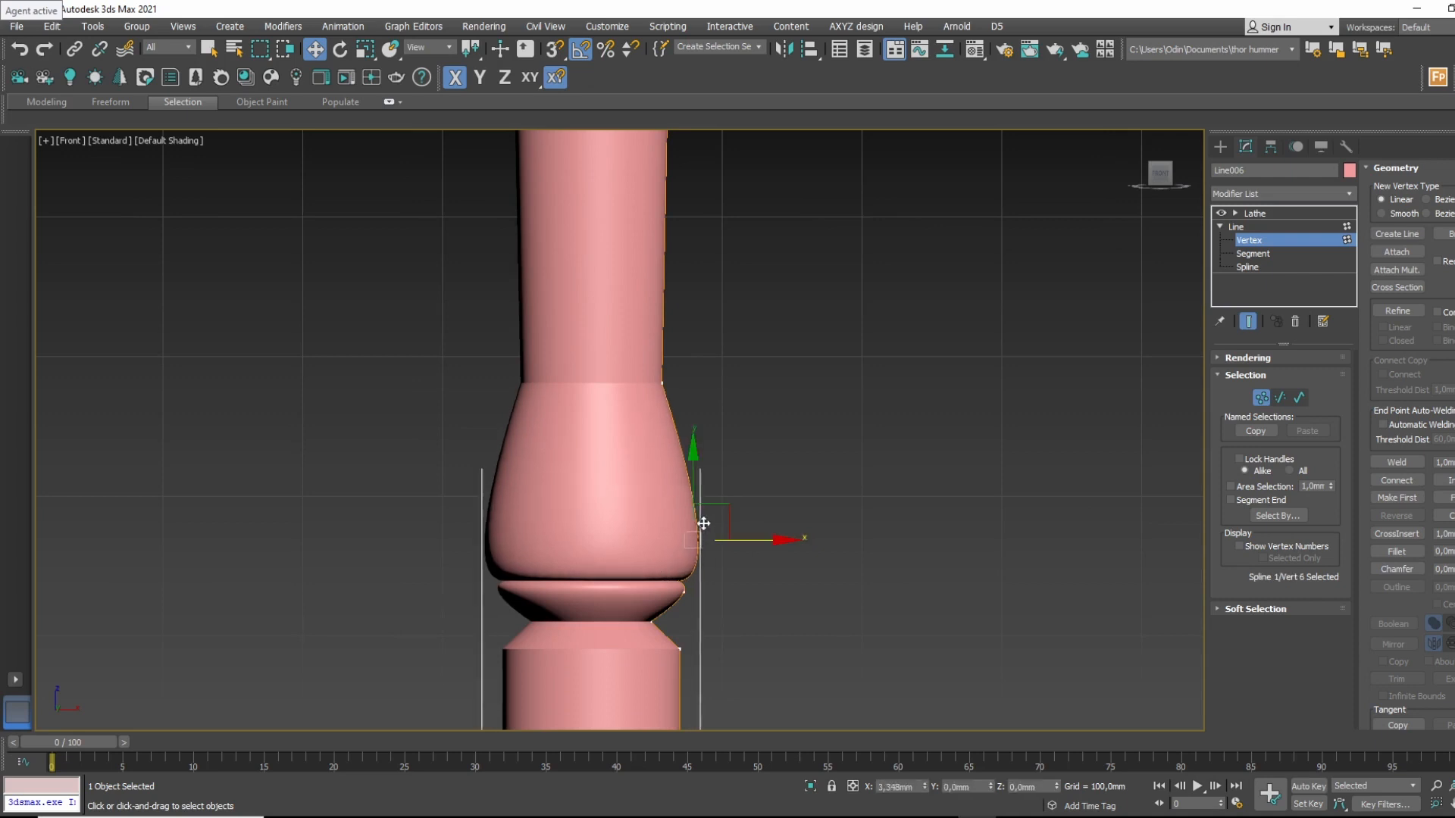
click(683, 594)
drag(724, 566, 666, 615)
Convert the two inner vertices of the lower groove to Smooth to soften the transitions around the ring.
click(650, 621)
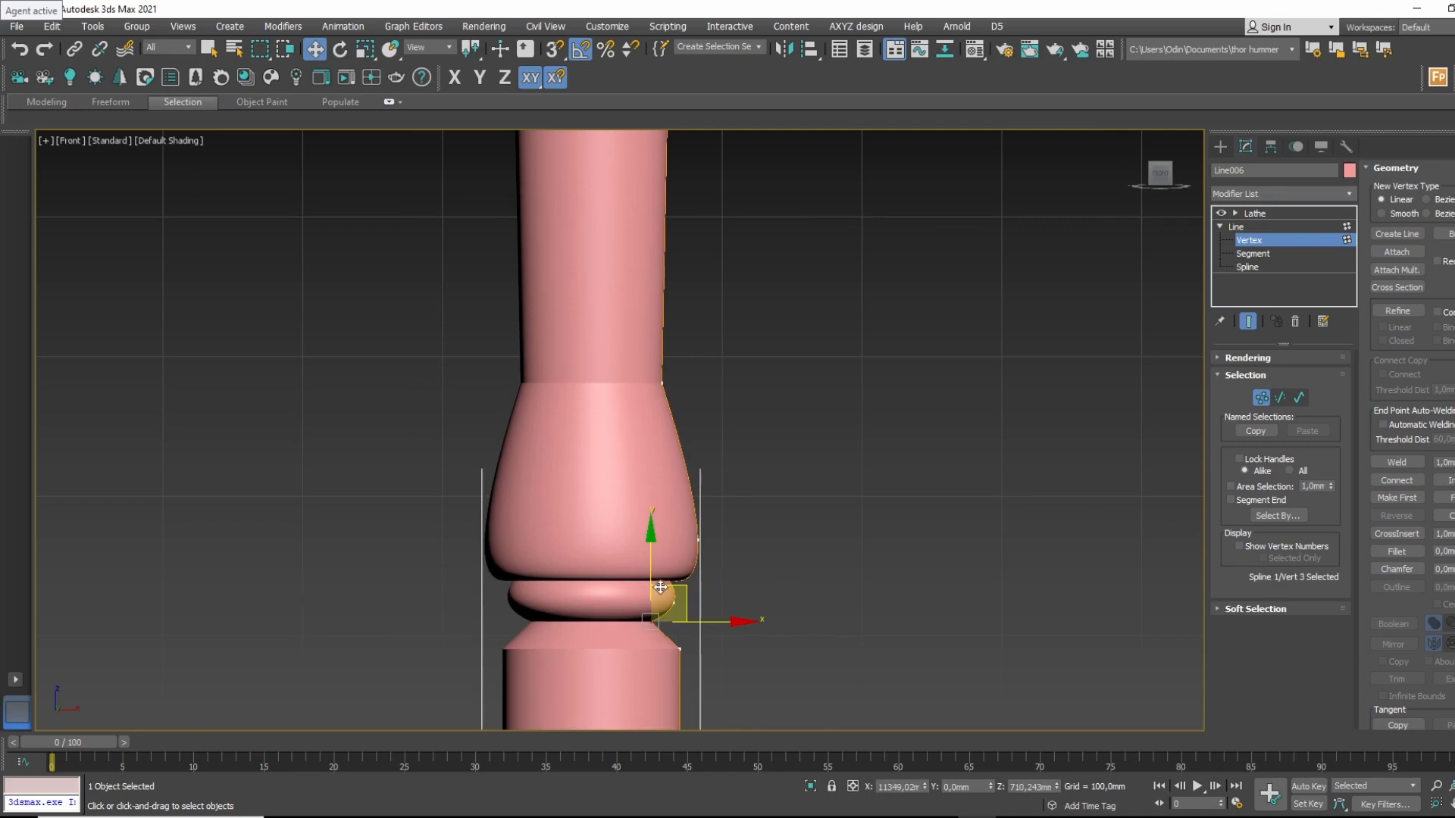
ctrl+click(661, 588)
scroll(661, 588, up, 5)
key(F3)
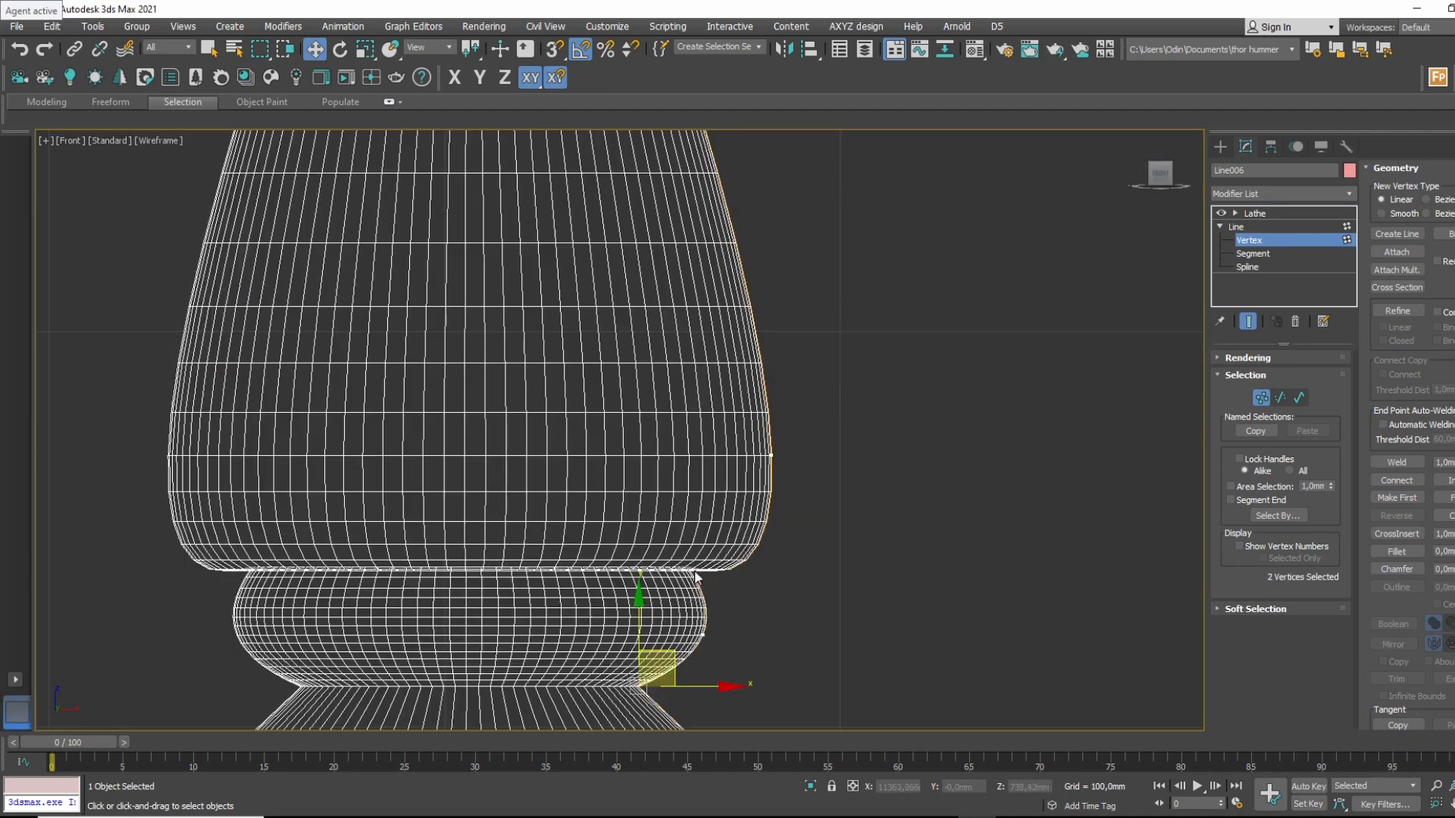
right_click(688, 566)
click(656, 490)
middle_drag(727, 549, 717, 497)
scroll(722, 523, down, 2)
key(F3)
drag(634, 559, 640, 573)
Convert the vertex at the base block's upper edge to Bezier Corner and adjust its upper handle to round the shoulder.
click(692, 614)
right_click(694, 616)
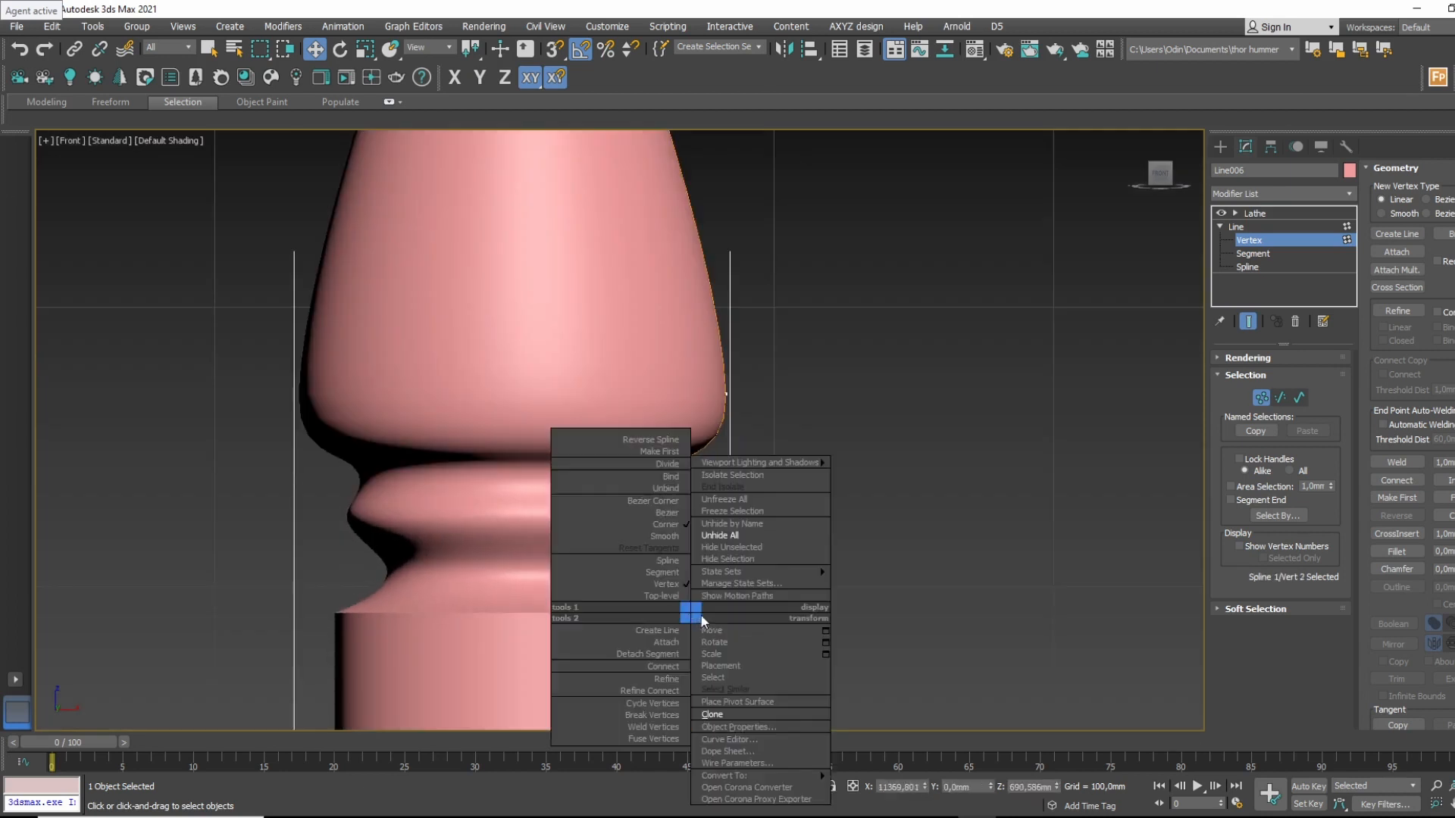
click(671, 502)
middle_drag(698, 641, 694, 552)
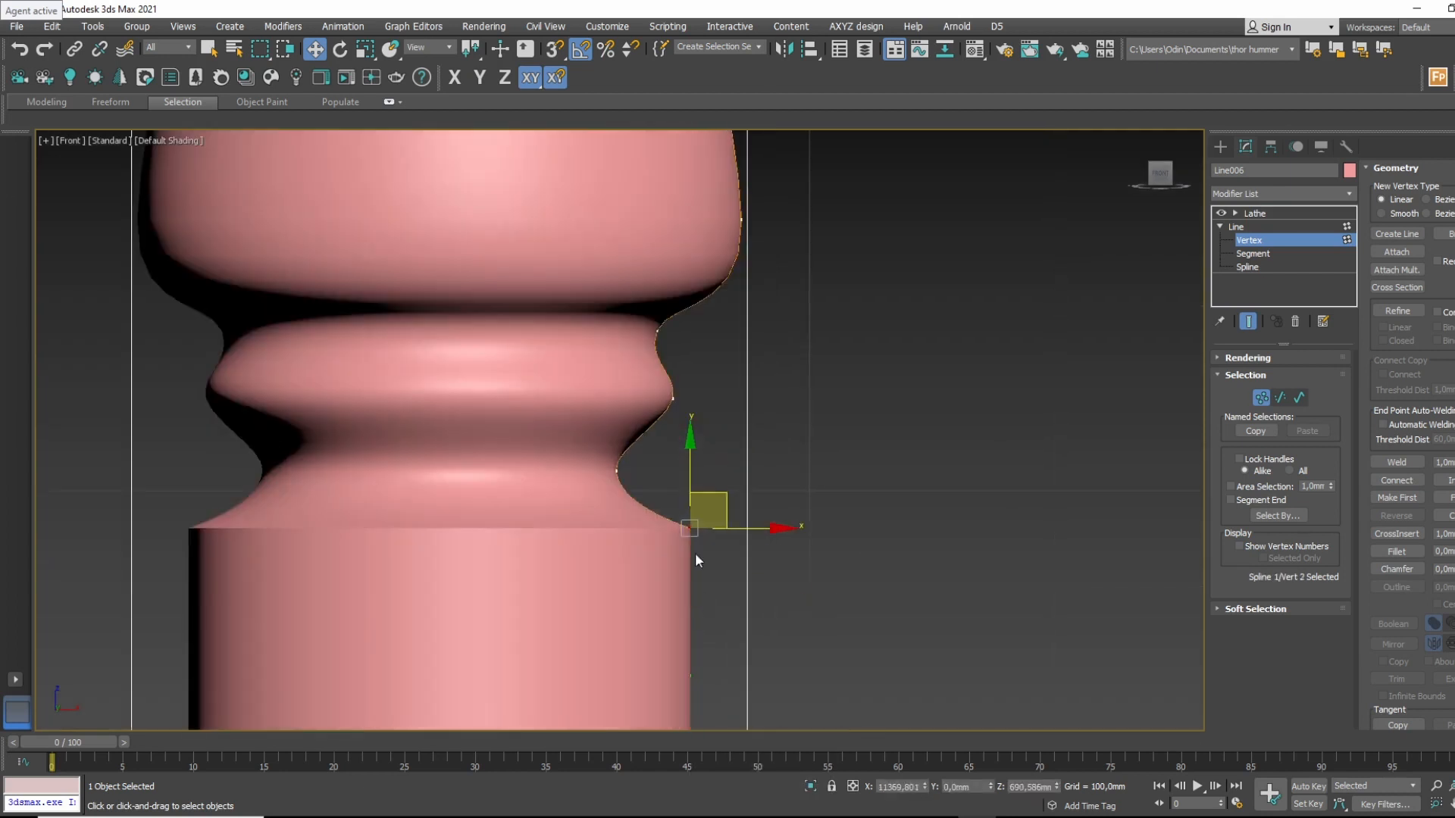
key(F3)
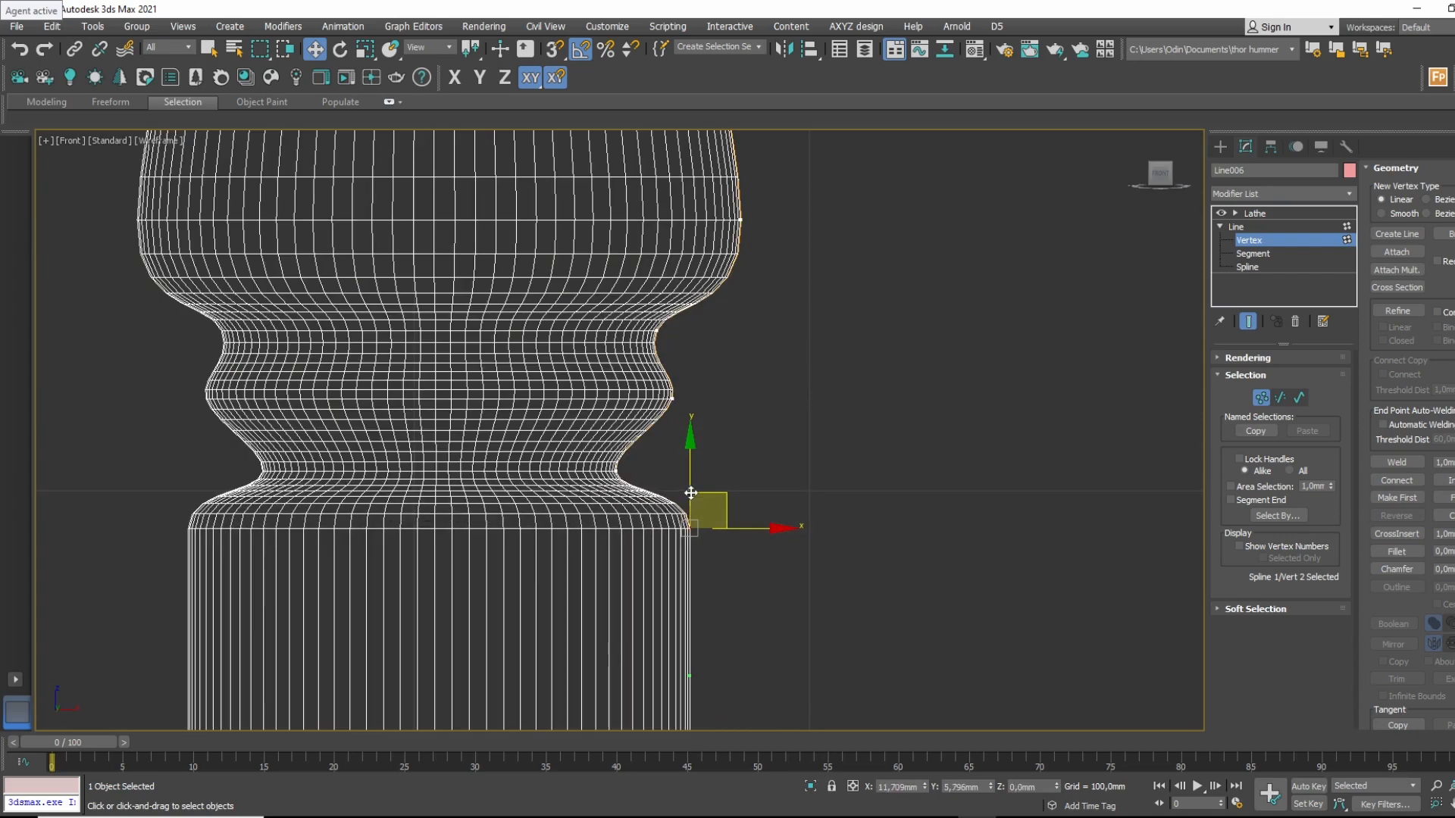
key(F3)
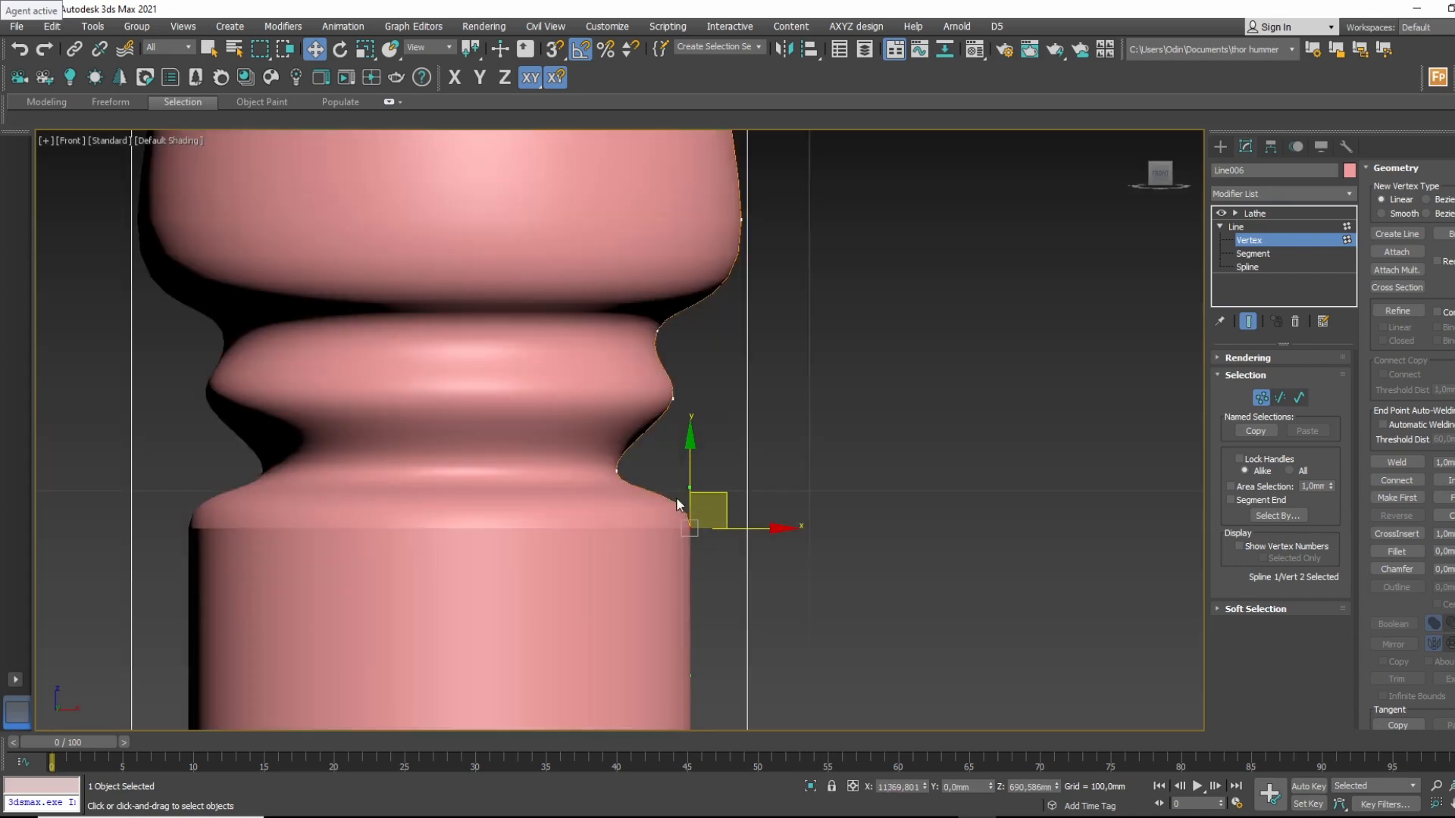
scroll(678, 493, up, 4)
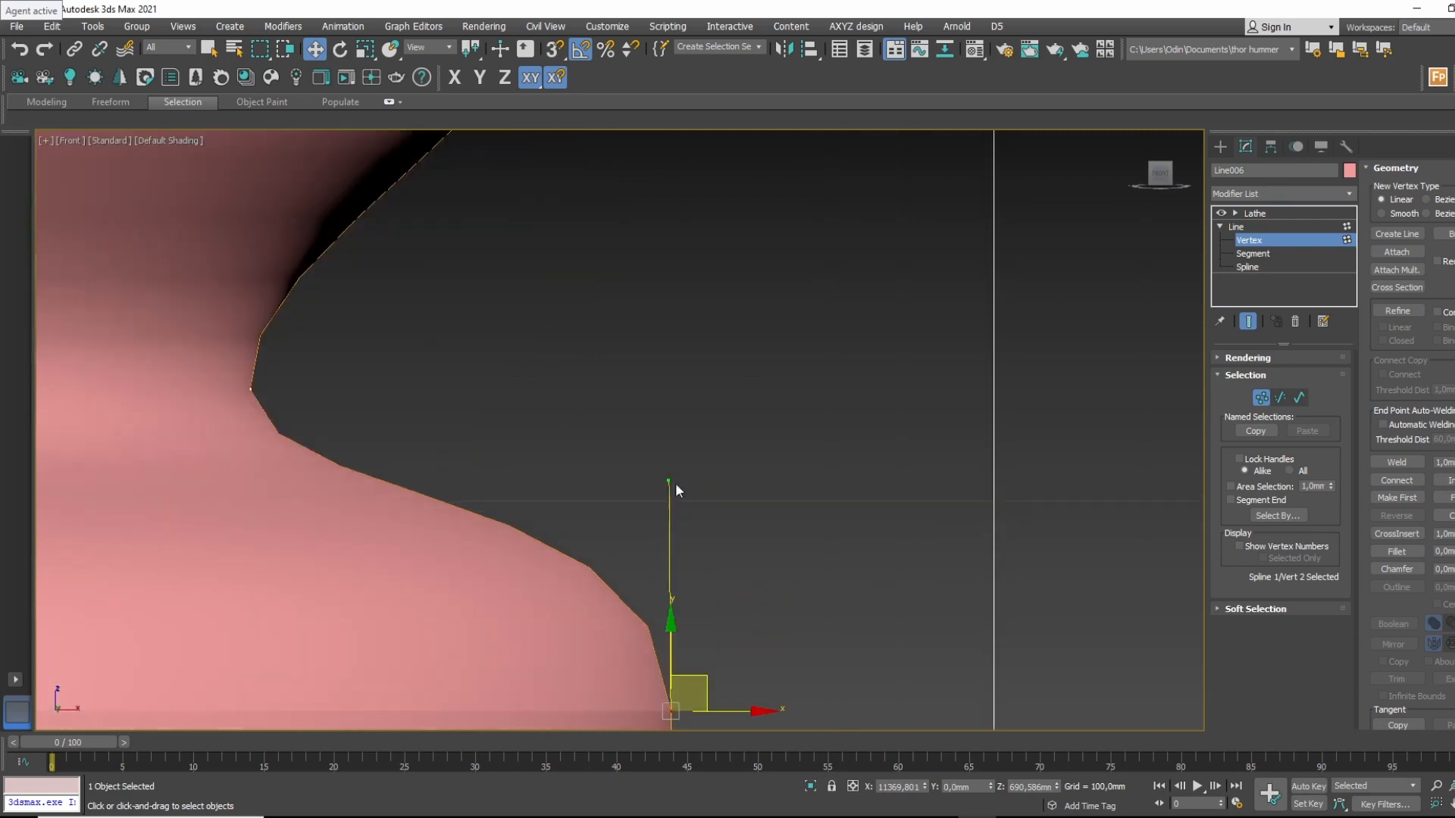
middle_drag(675, 484, 636, 407)
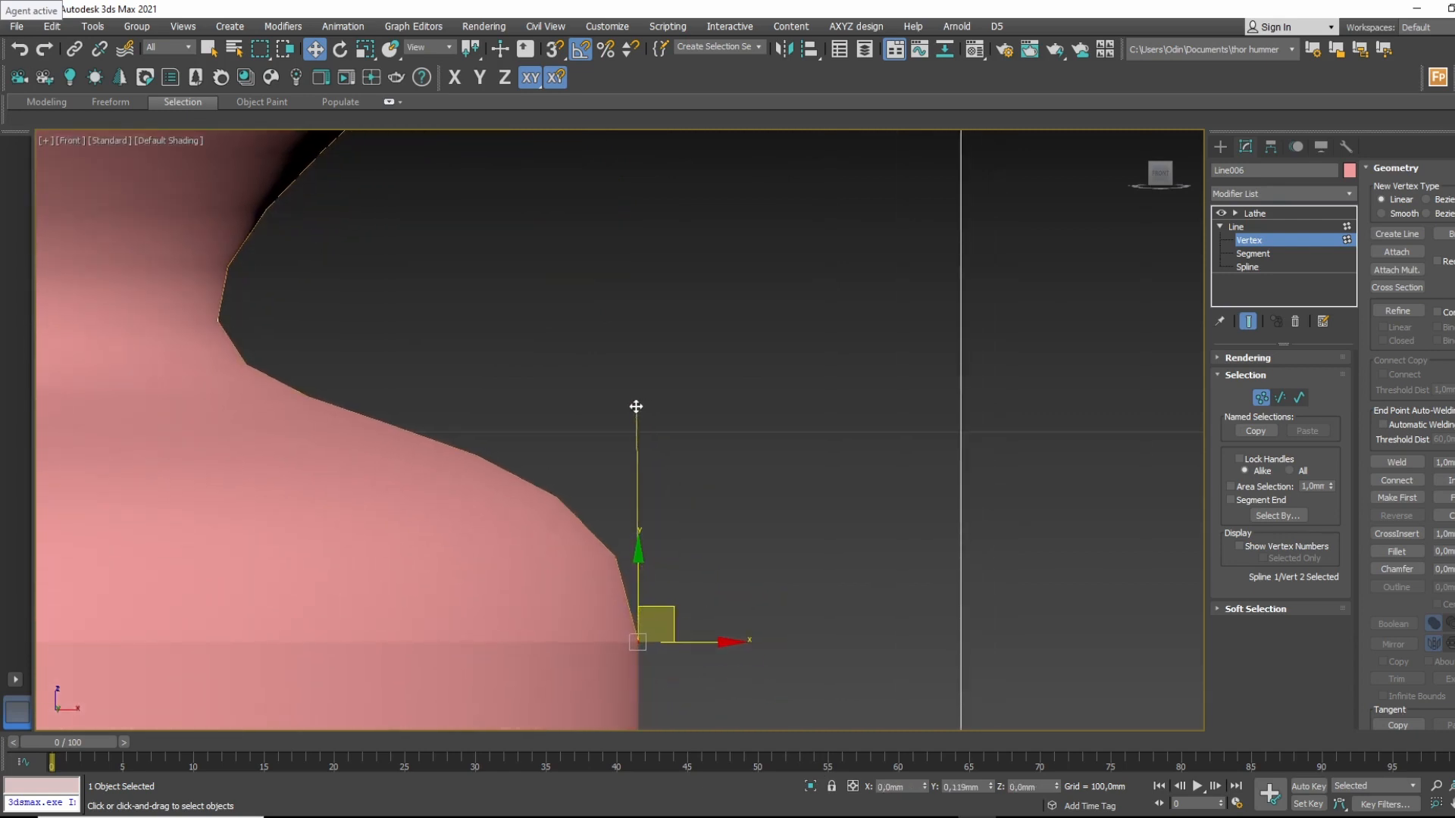
drag(635, 407, 701, 400)
scroll(702, 409, down, 5)
scroll(760, 513, down, 4)
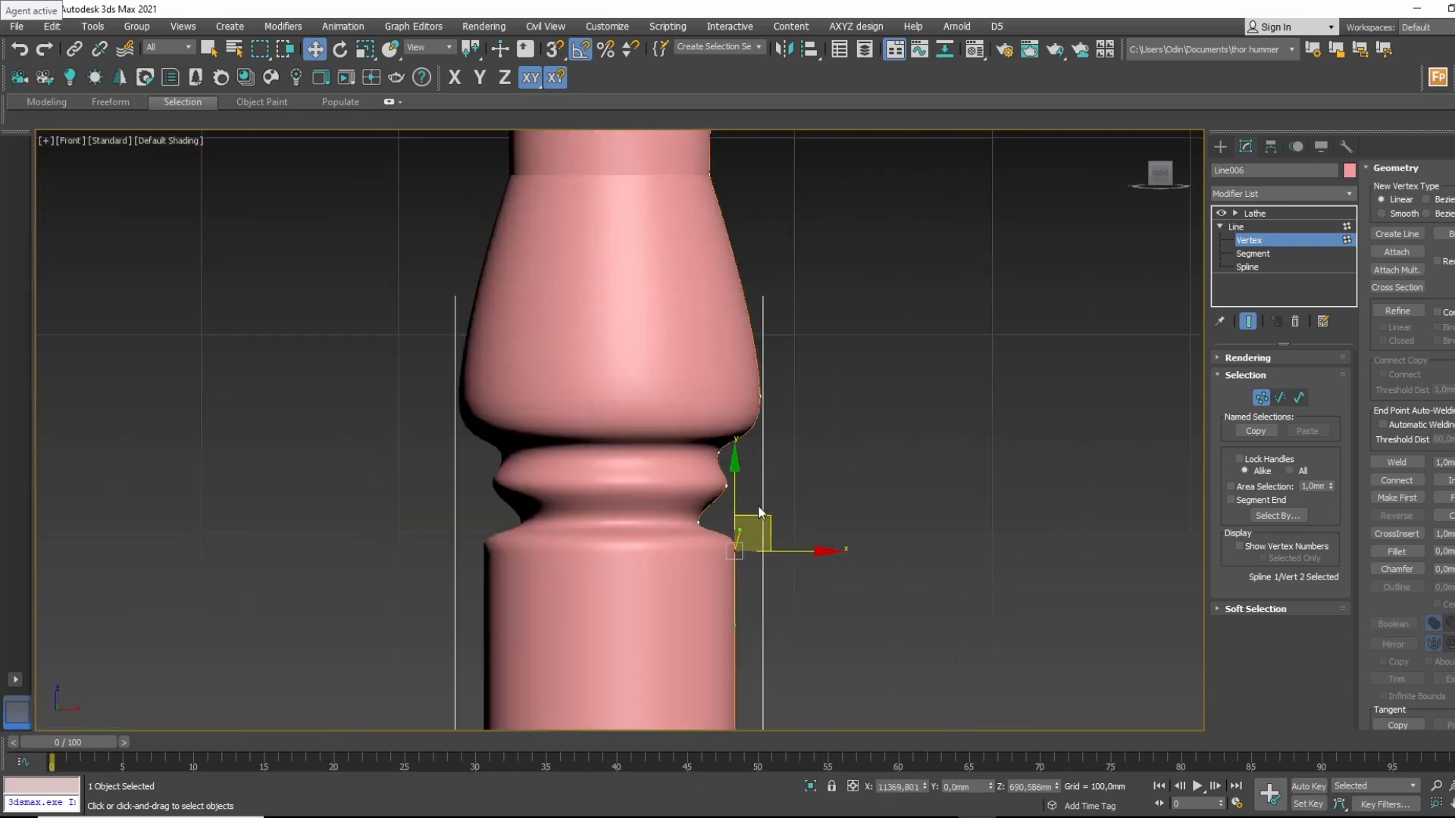
Convert the narrow neck vertex above the lower bulge to Smooth.
middle_drag(760, 513, 722, 660)
middle_drag(780, 321, 700, 580)
click(597, 589)
right_click(595, 590)
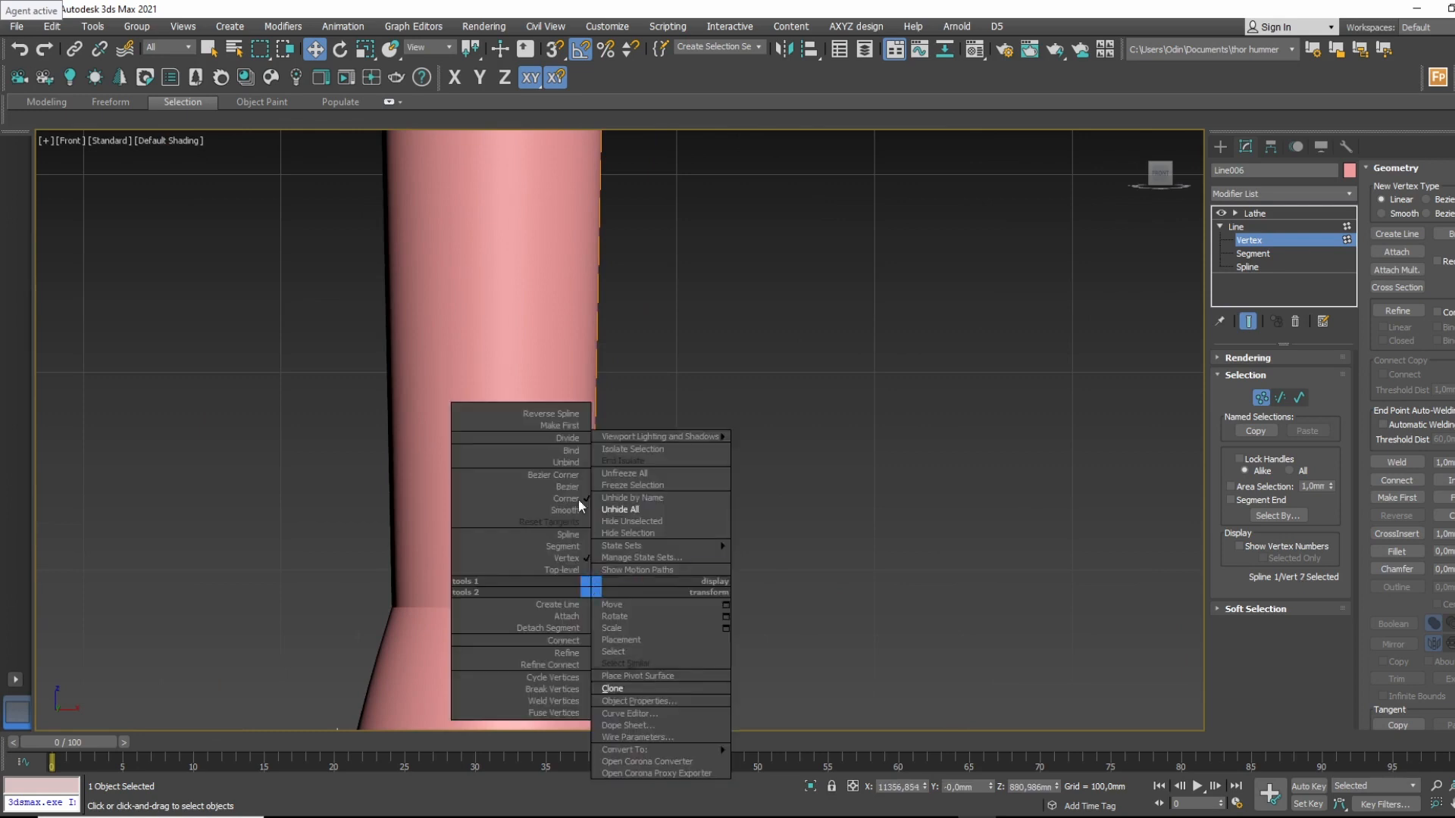
click(572, 512)
scroll(635, 312, down, 5)
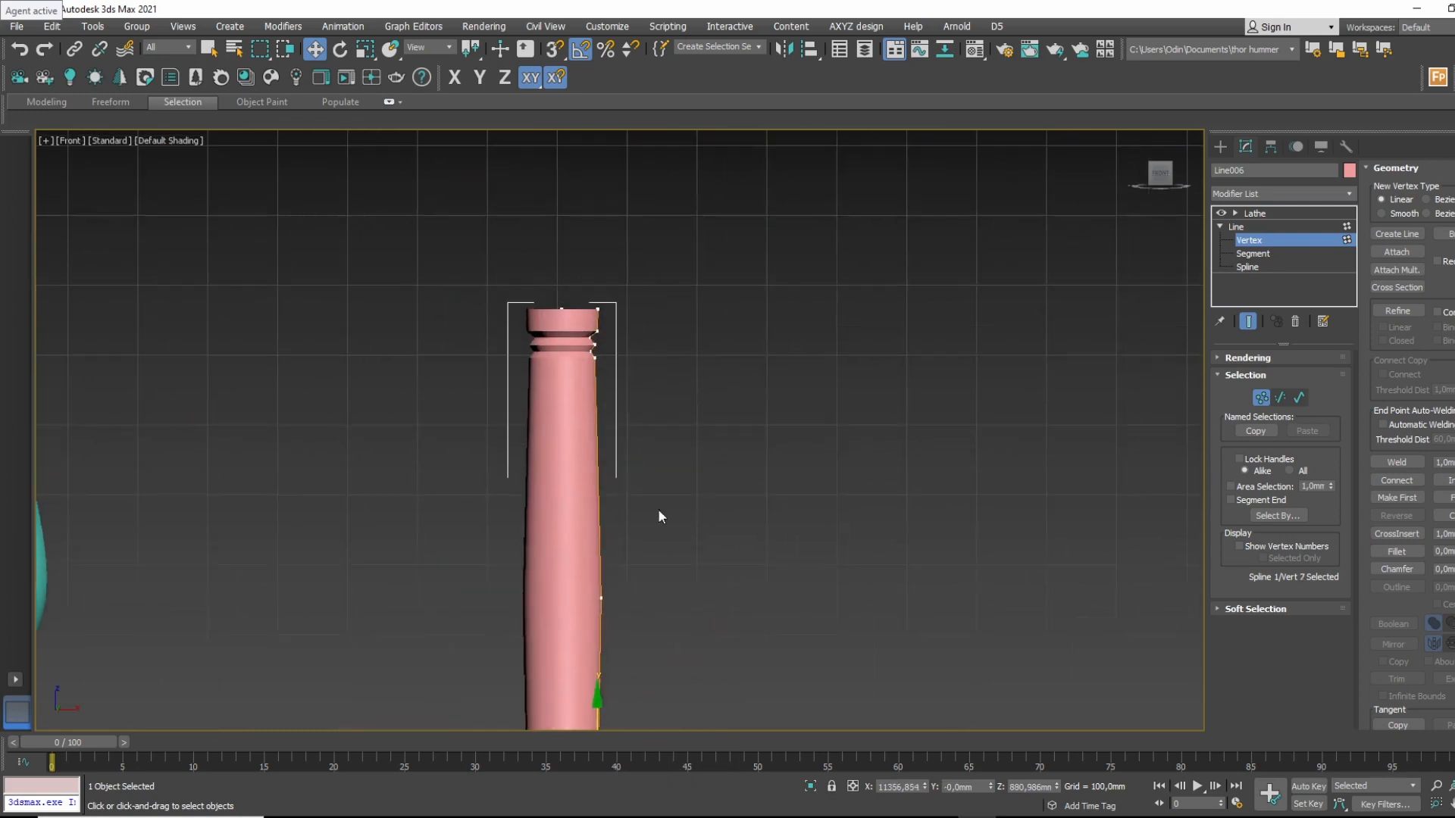
Move the shaft's middle vertex outward along X, lengthen its Bezier handles to form a long rounded belly, and leave Vertex level.
click(601, 598)
mouse_move(643, 598)
mouse_down()
mouse_move(617, 598)
mouse_move(670, 598)
mouse_up()
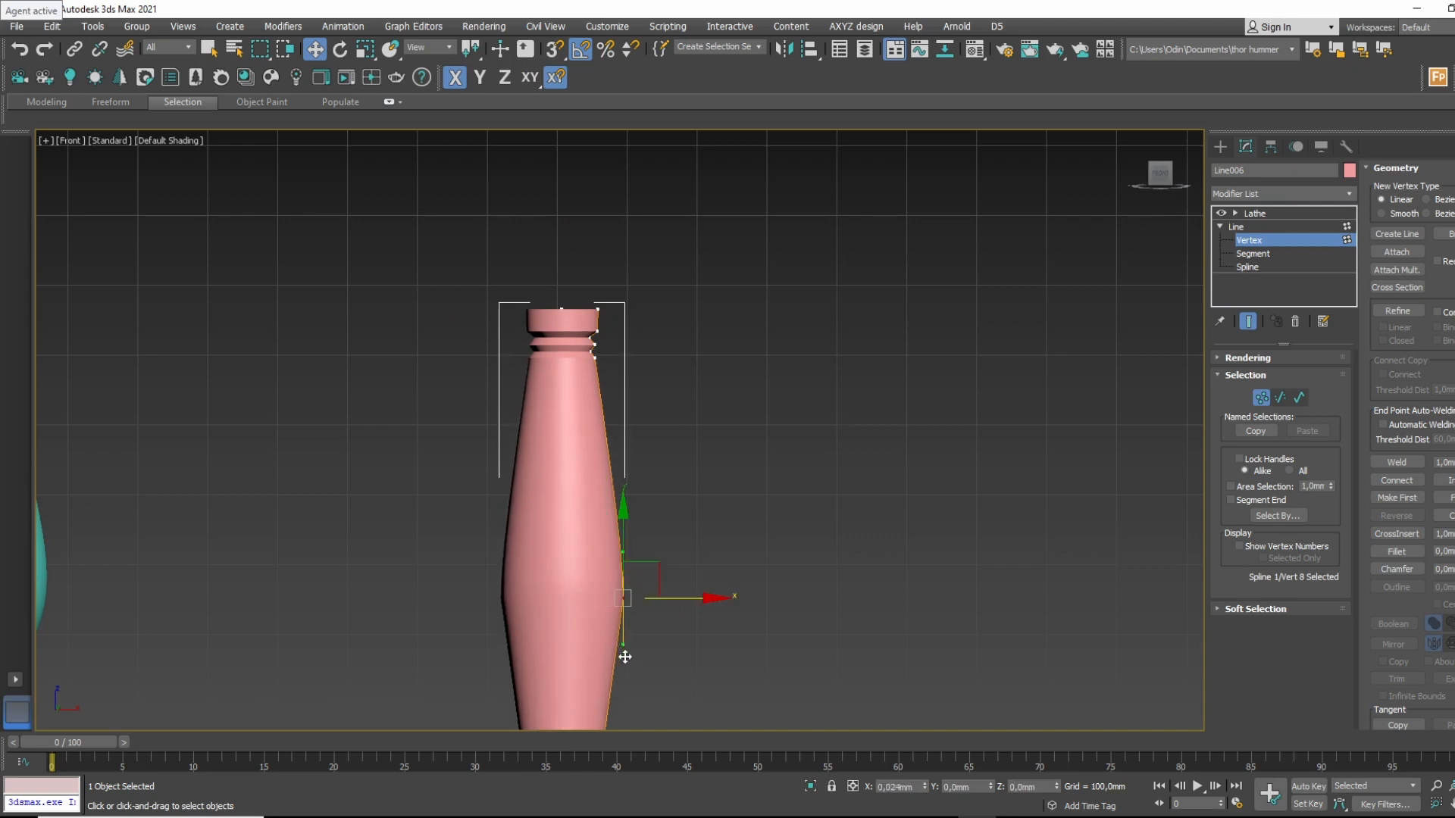
click(657, 575)
middle_drag(645, 653, 649, 406)
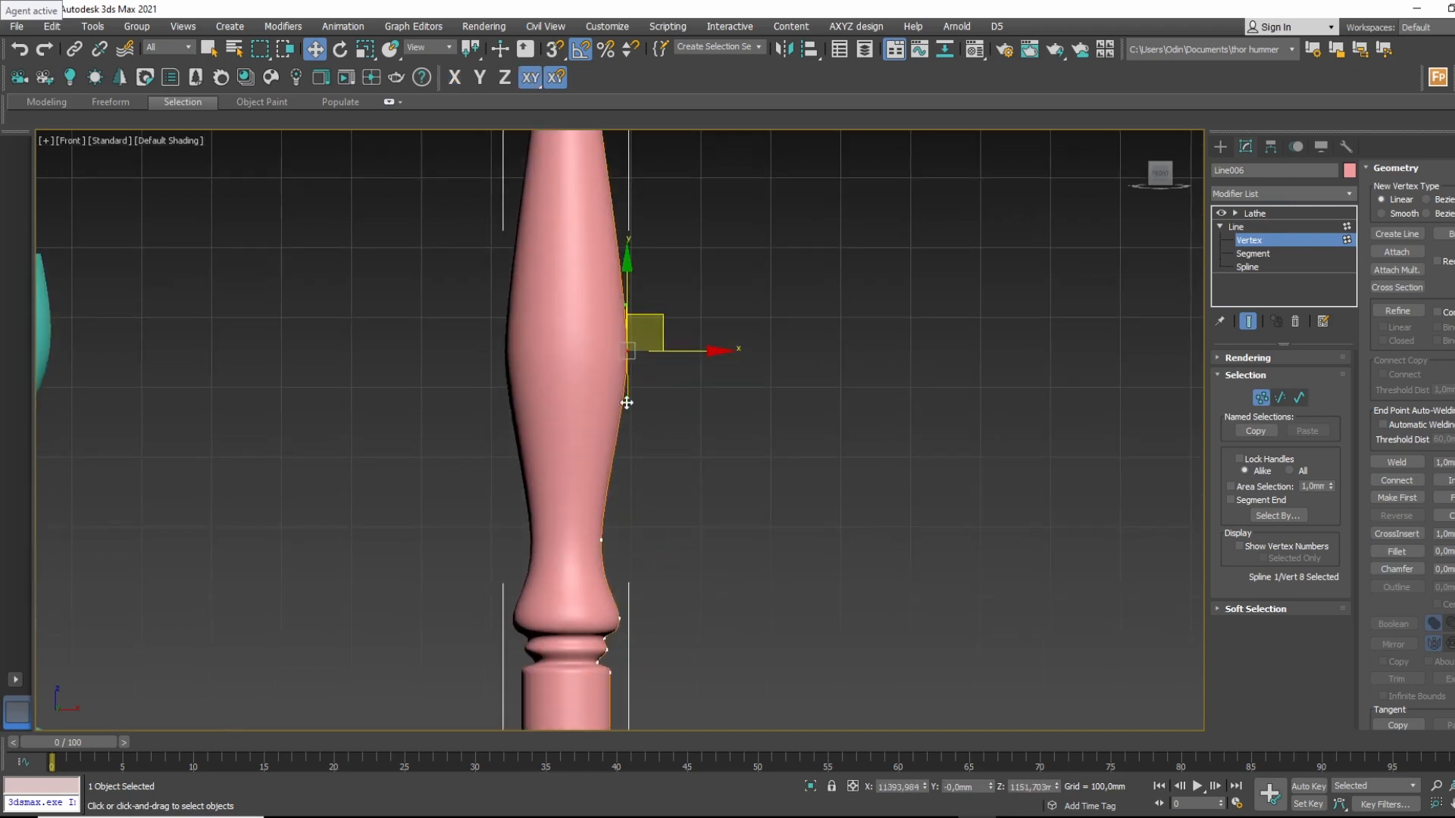
drag(626, 397, 625, 429)
scroll(609, 396, down, 4)
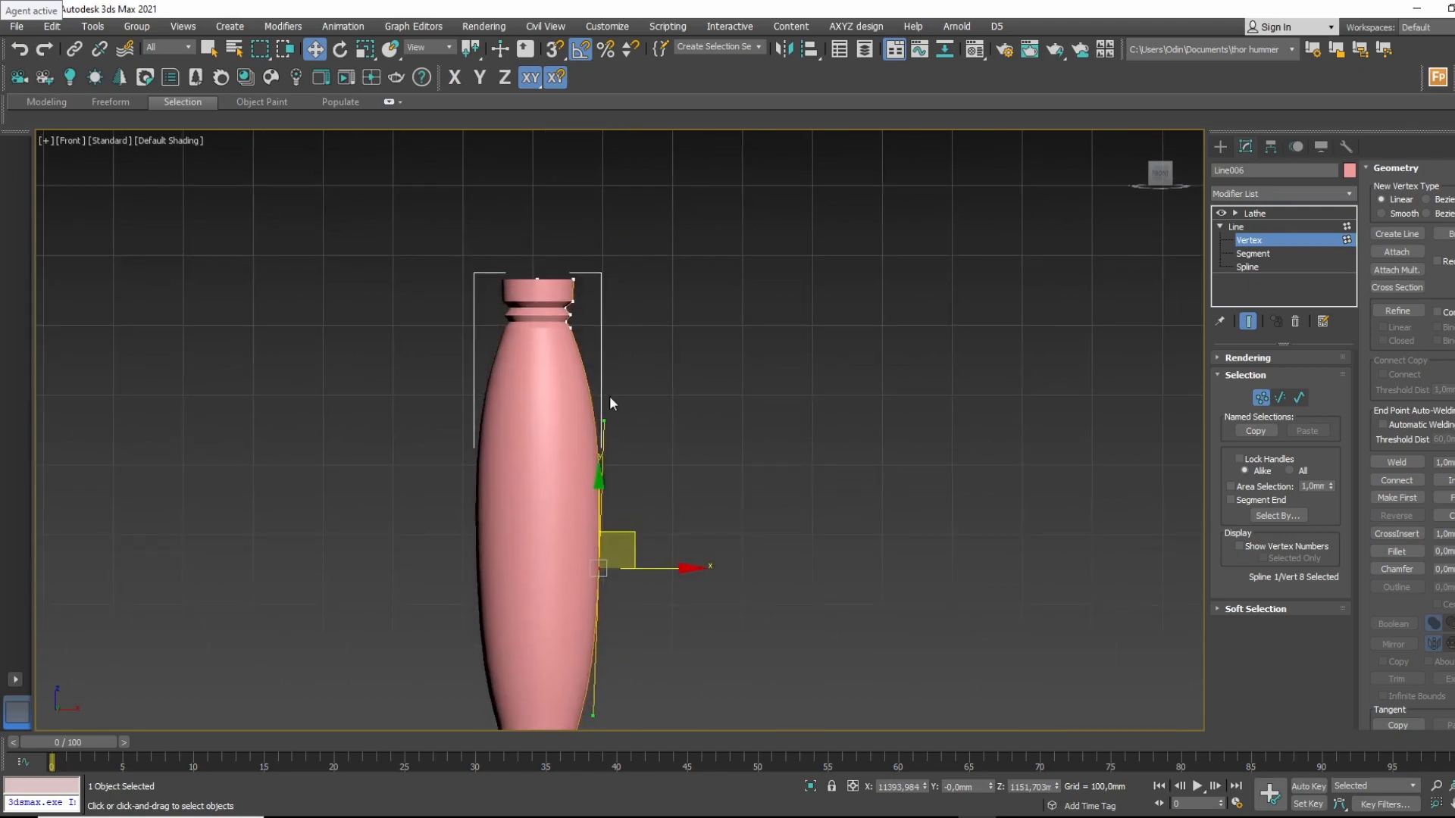
scroll(608, 390, down, 3)
click(1291, 229)
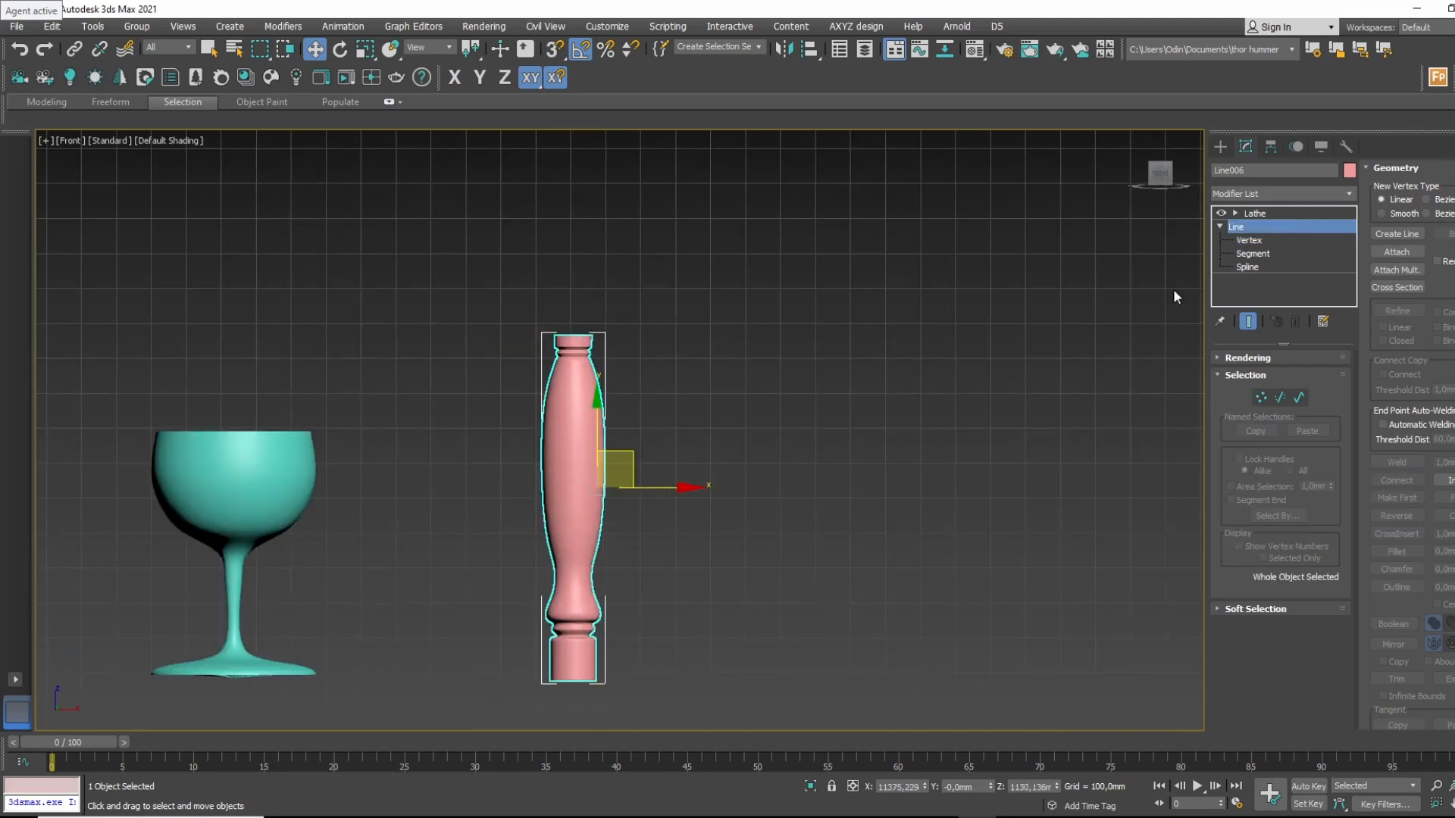
Enable Weld Core in the baluster's Lathe modifier to clean up the center of the top face.
alt+middle_drag(1173, 289, 742, 435)
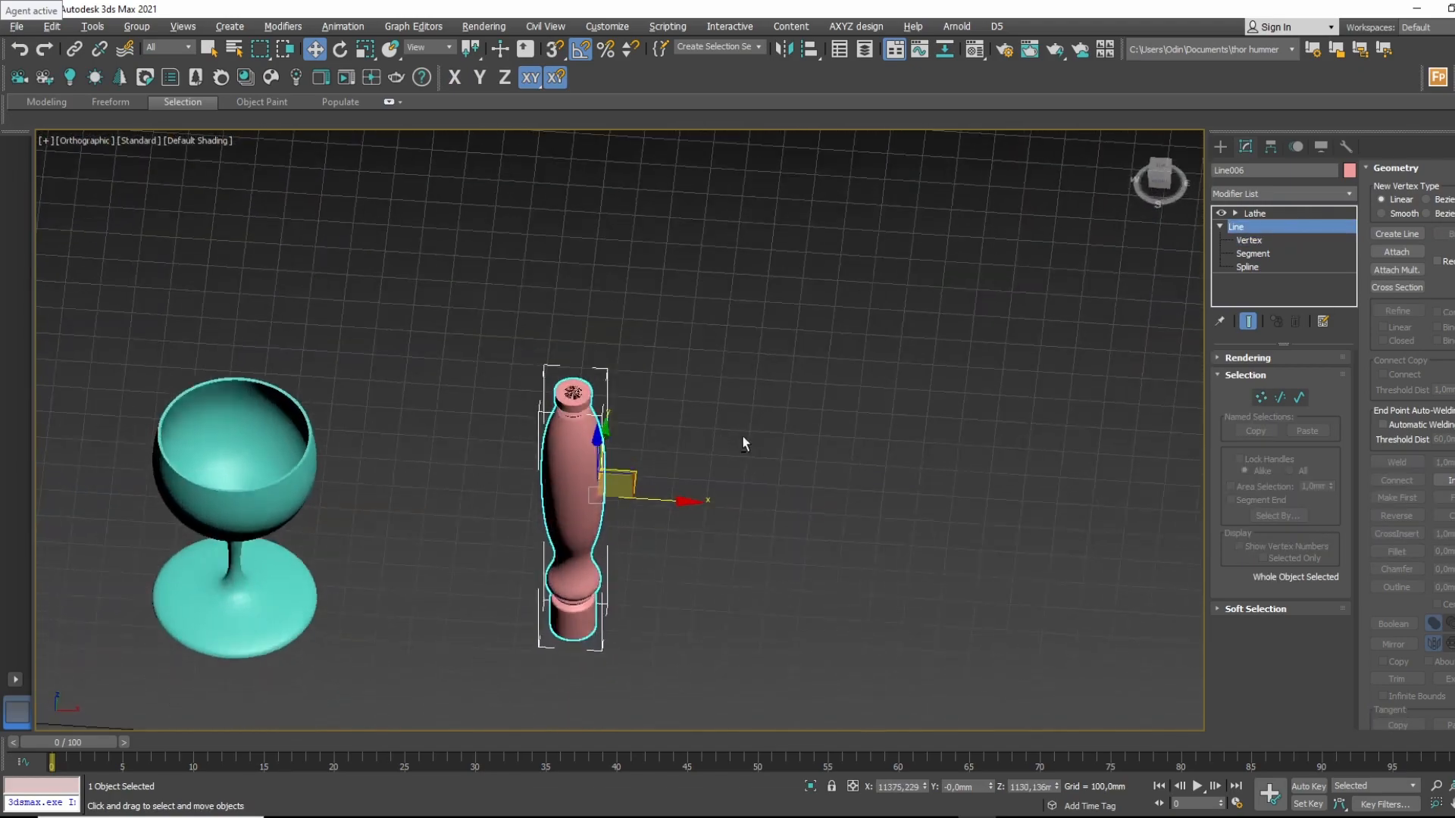
scroll(568, 381, up, 6)
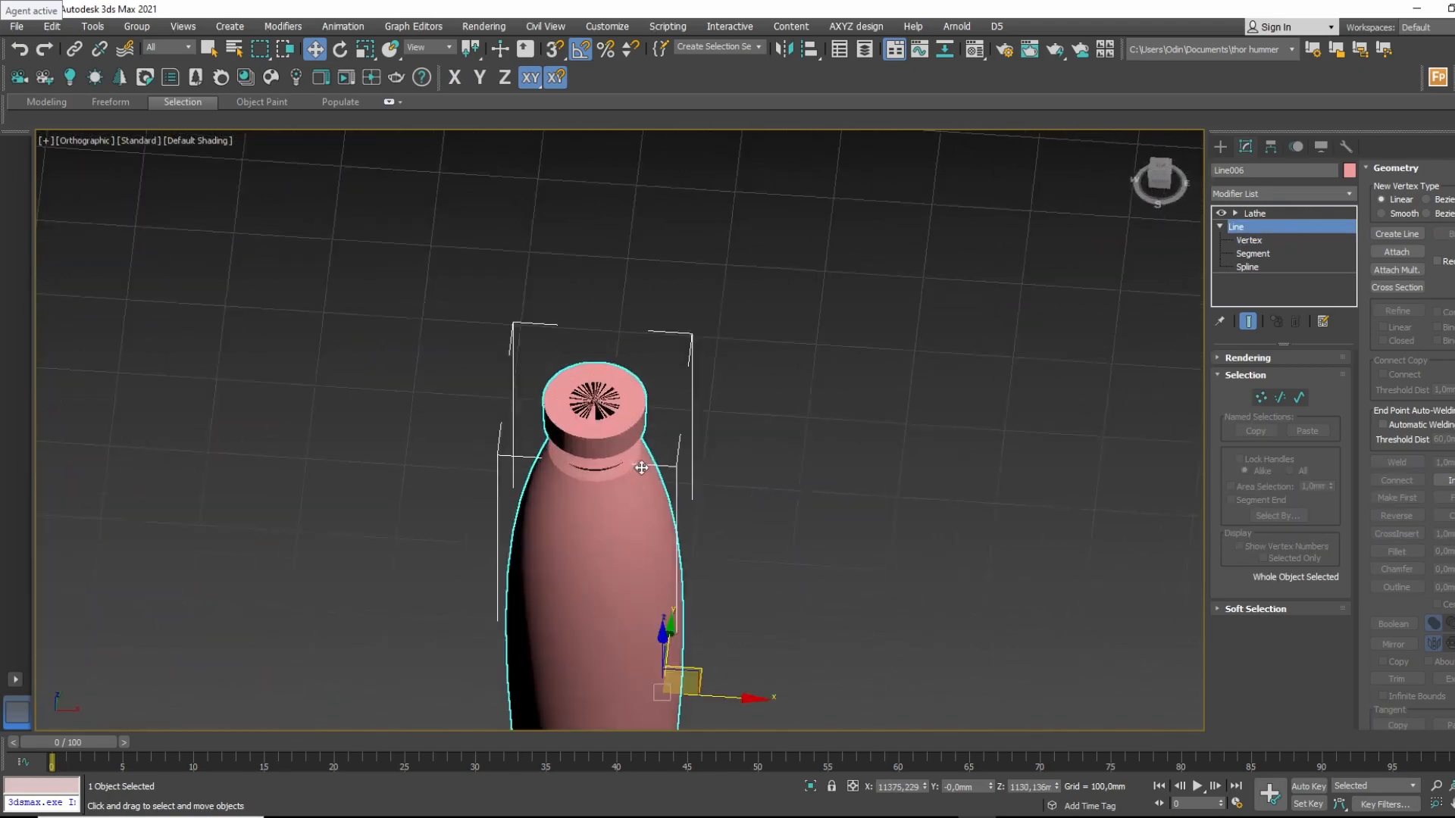
click(1284, 215)
click(1259, 395)
scroll(779, 324, down, 3)
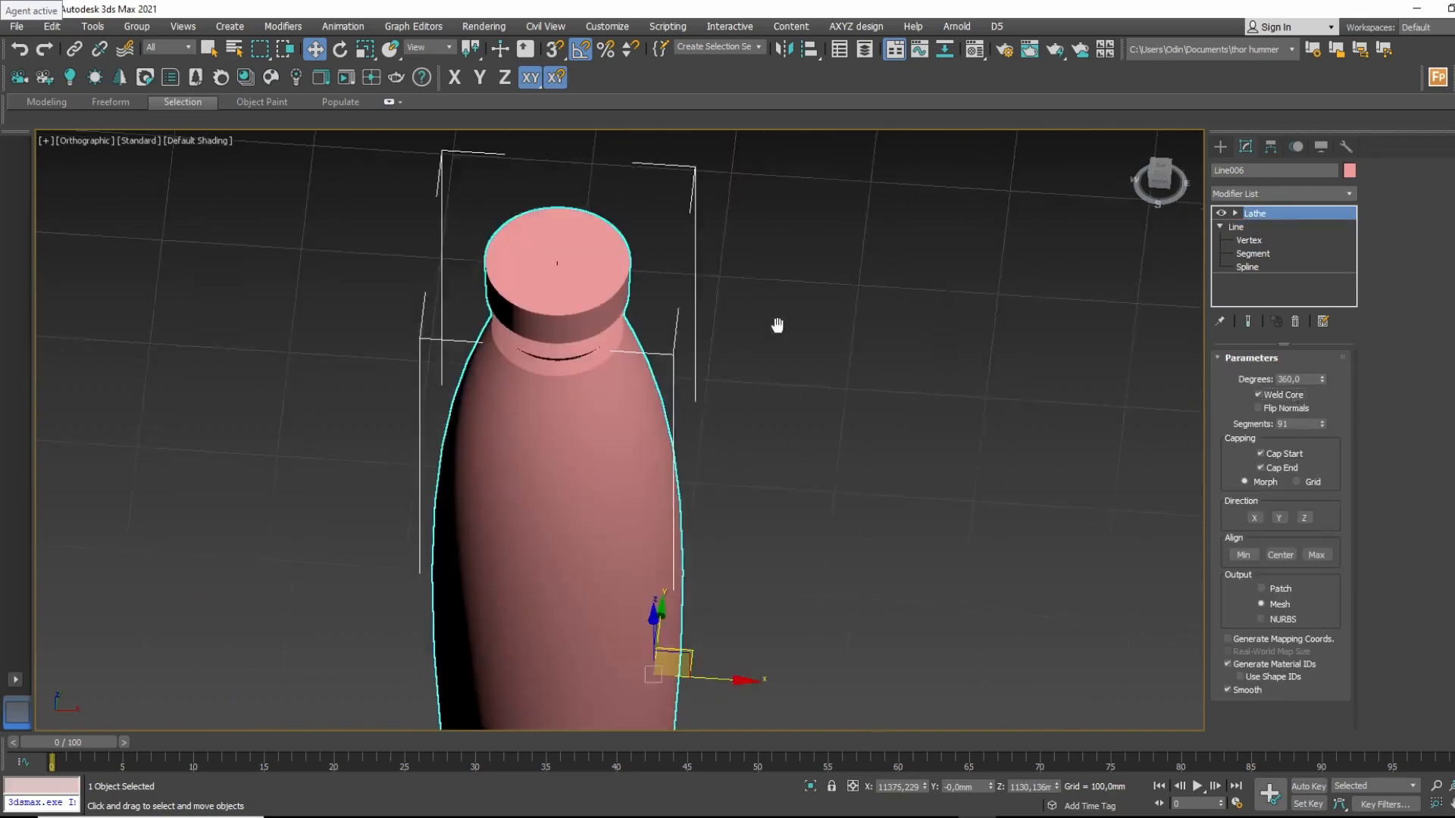
Examine the baluster's open bottom, go to the line's Vertex level in Front view, and hide the end result to expose the profile.
alt+middle_drag(779, 324, 659, 465)
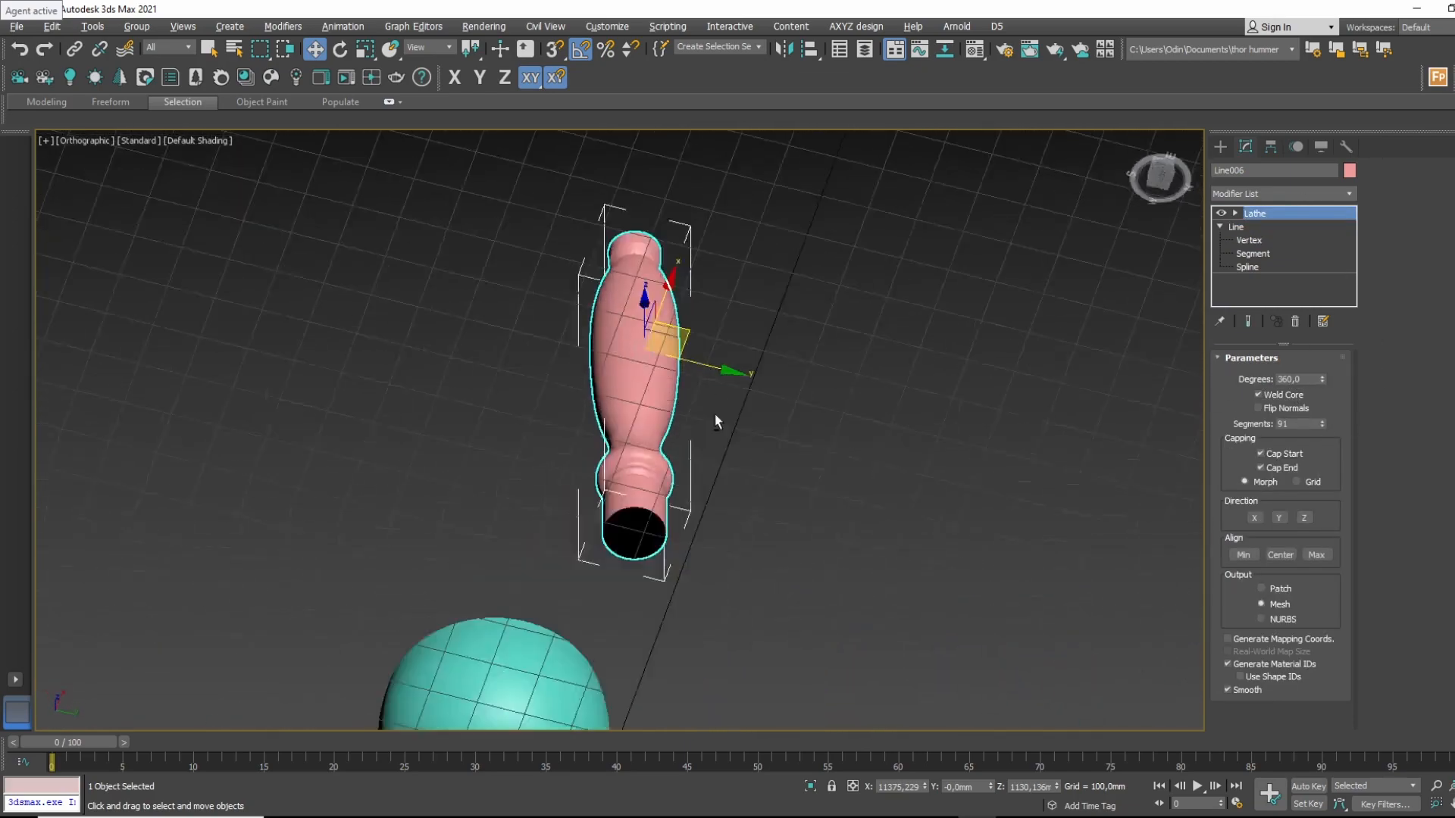
scroll(660, 464, up, 5)
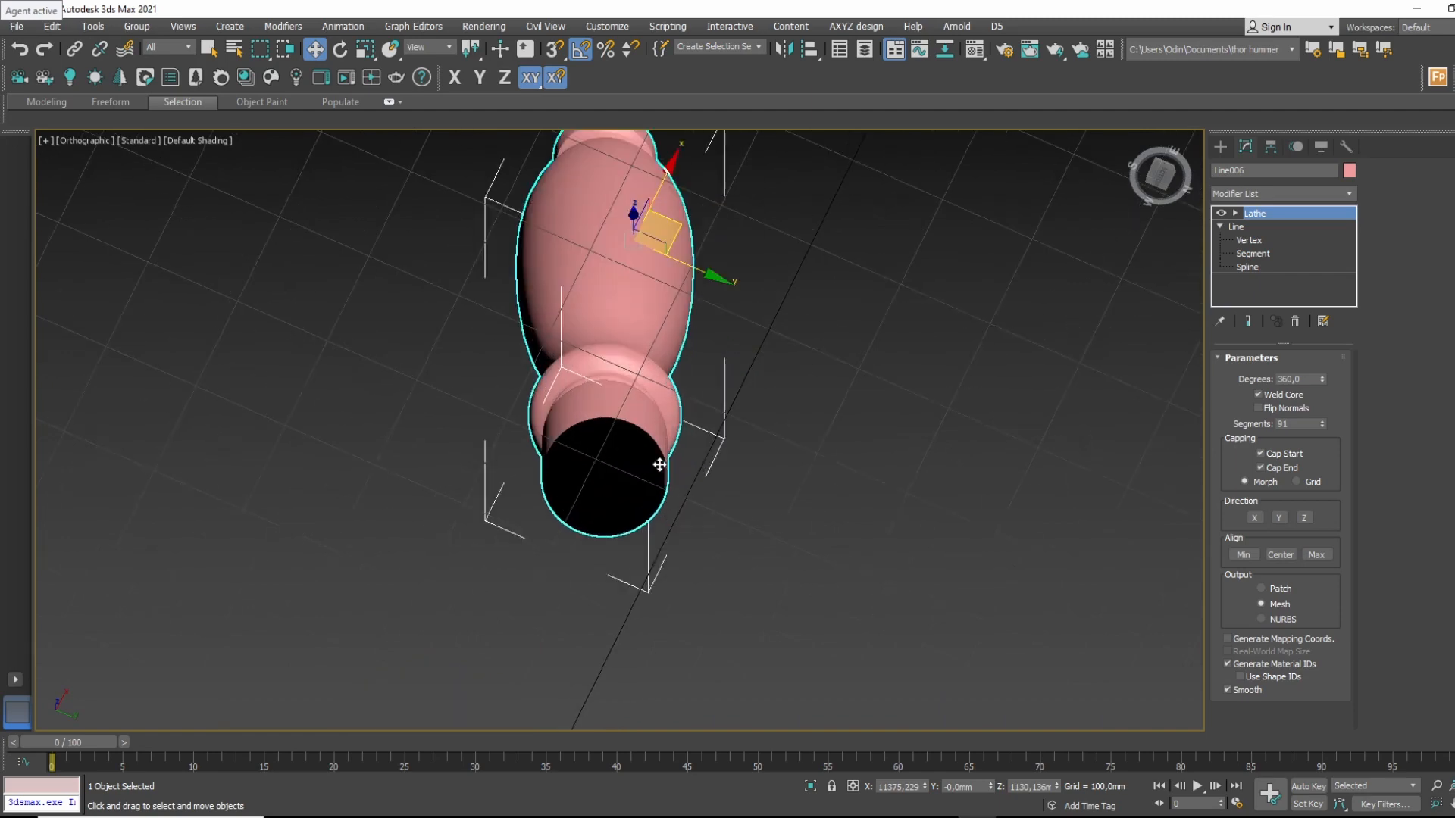
click(1266, 239)
middle_drag(739, 512, 779, 475)
key(f)
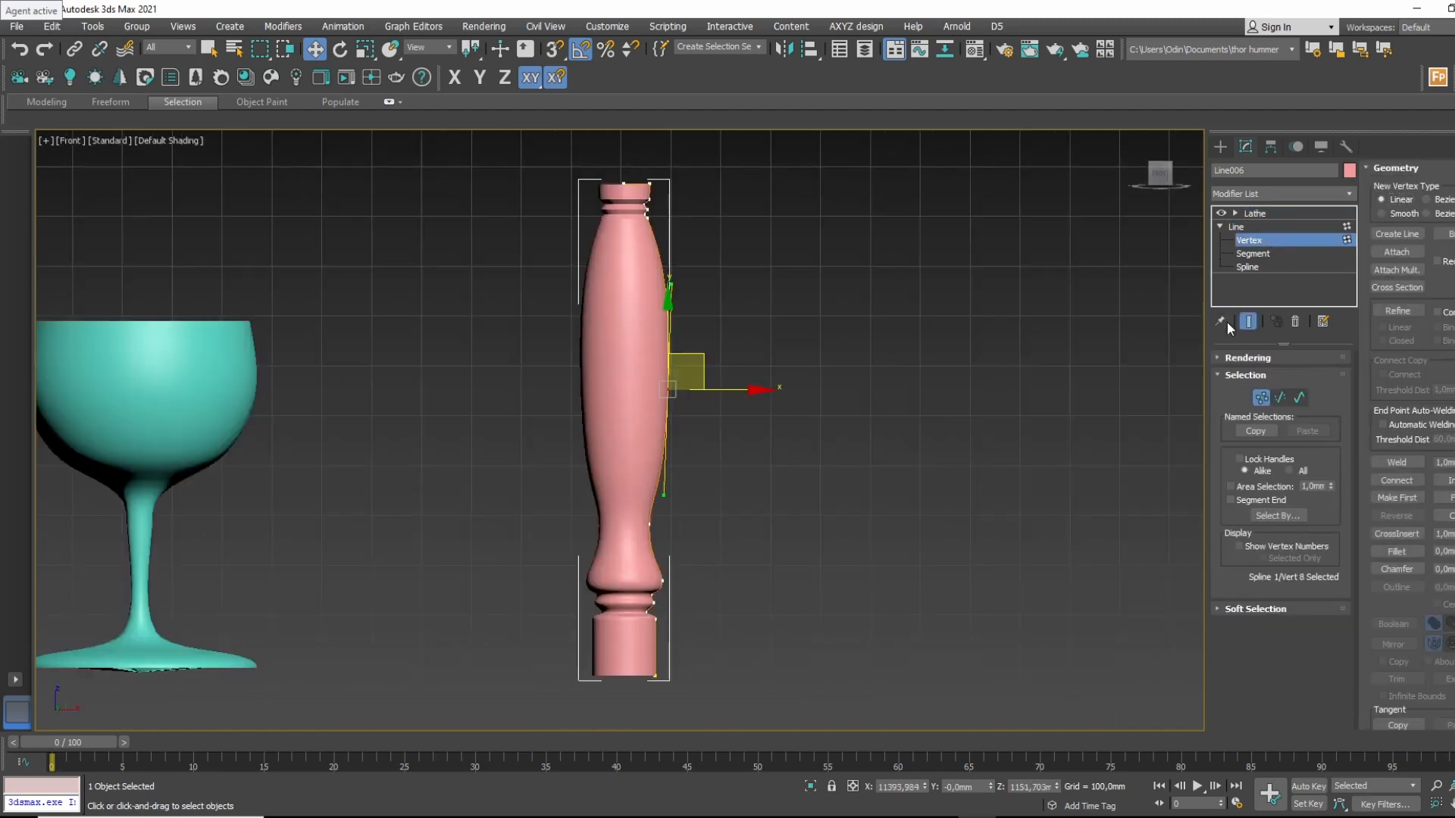
click(1246, 322)
scroll(666, 670, up, 3)
scroll(667, 671, down, 3)
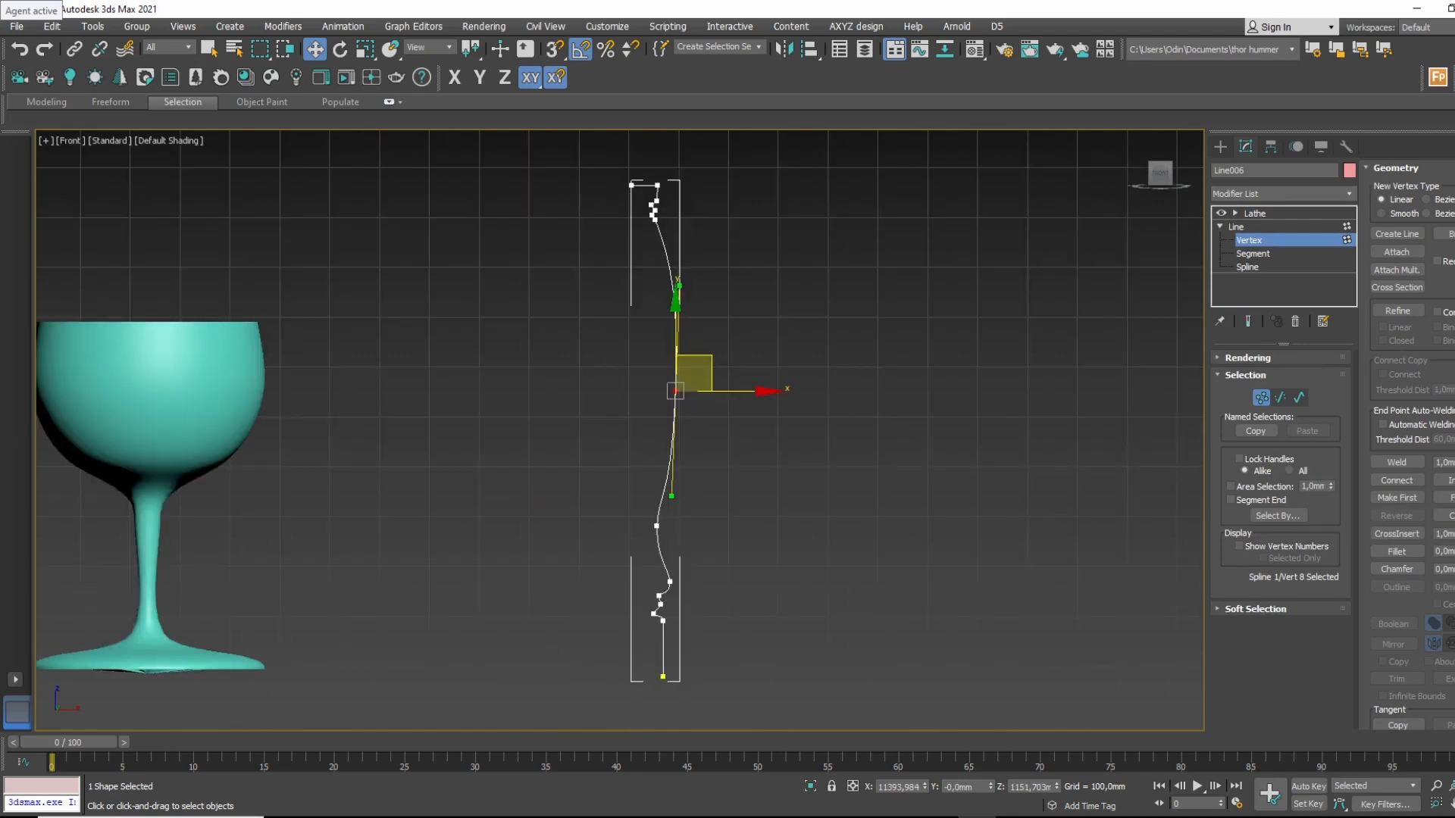
Add a horizontal line about 43 mm long from the profile's lowest vertex inward toward the axis, using Create Line with snapping.
click(1394, 234)
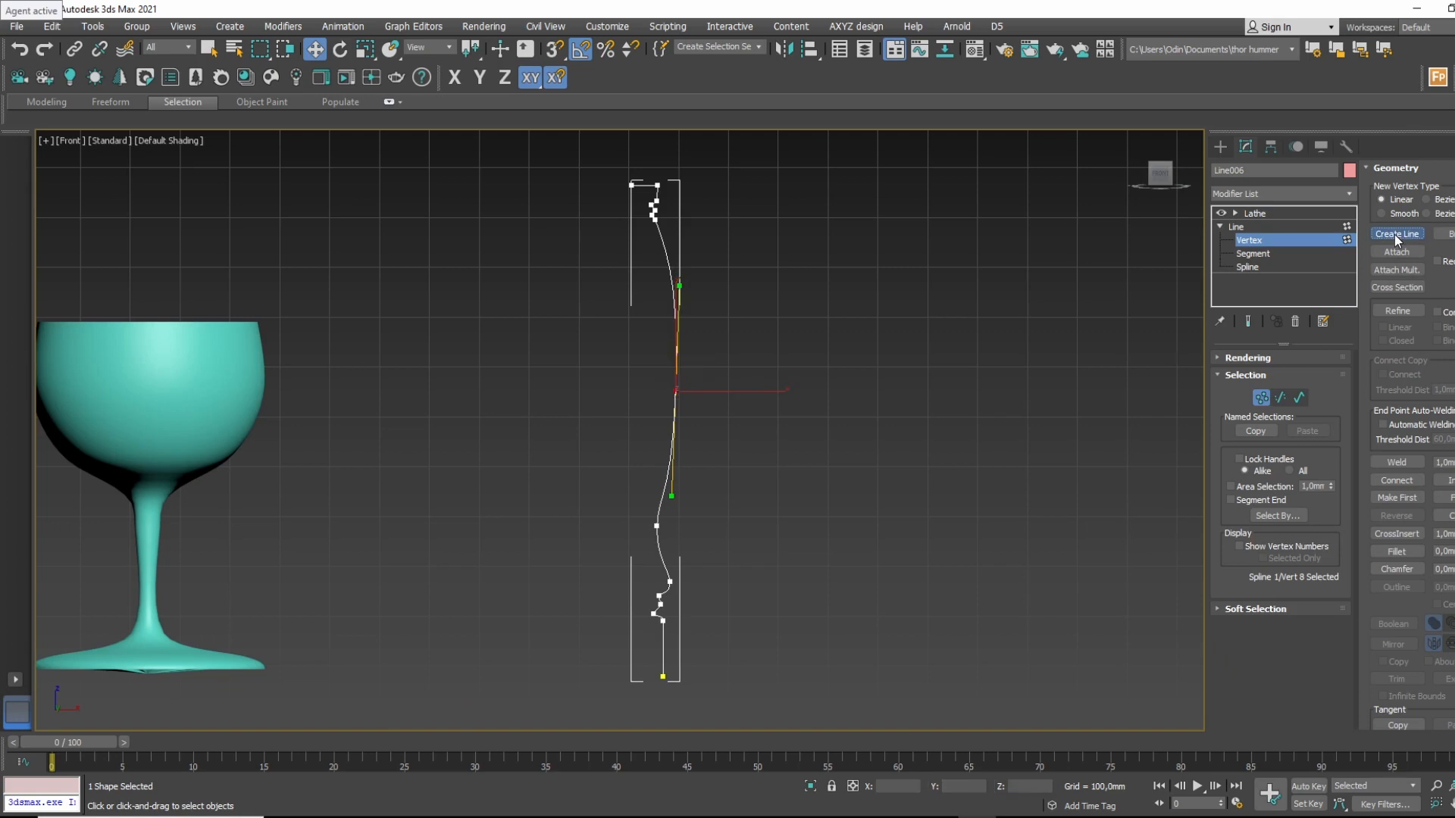
scroll(693, 701, up, 2)
click(551, 48)
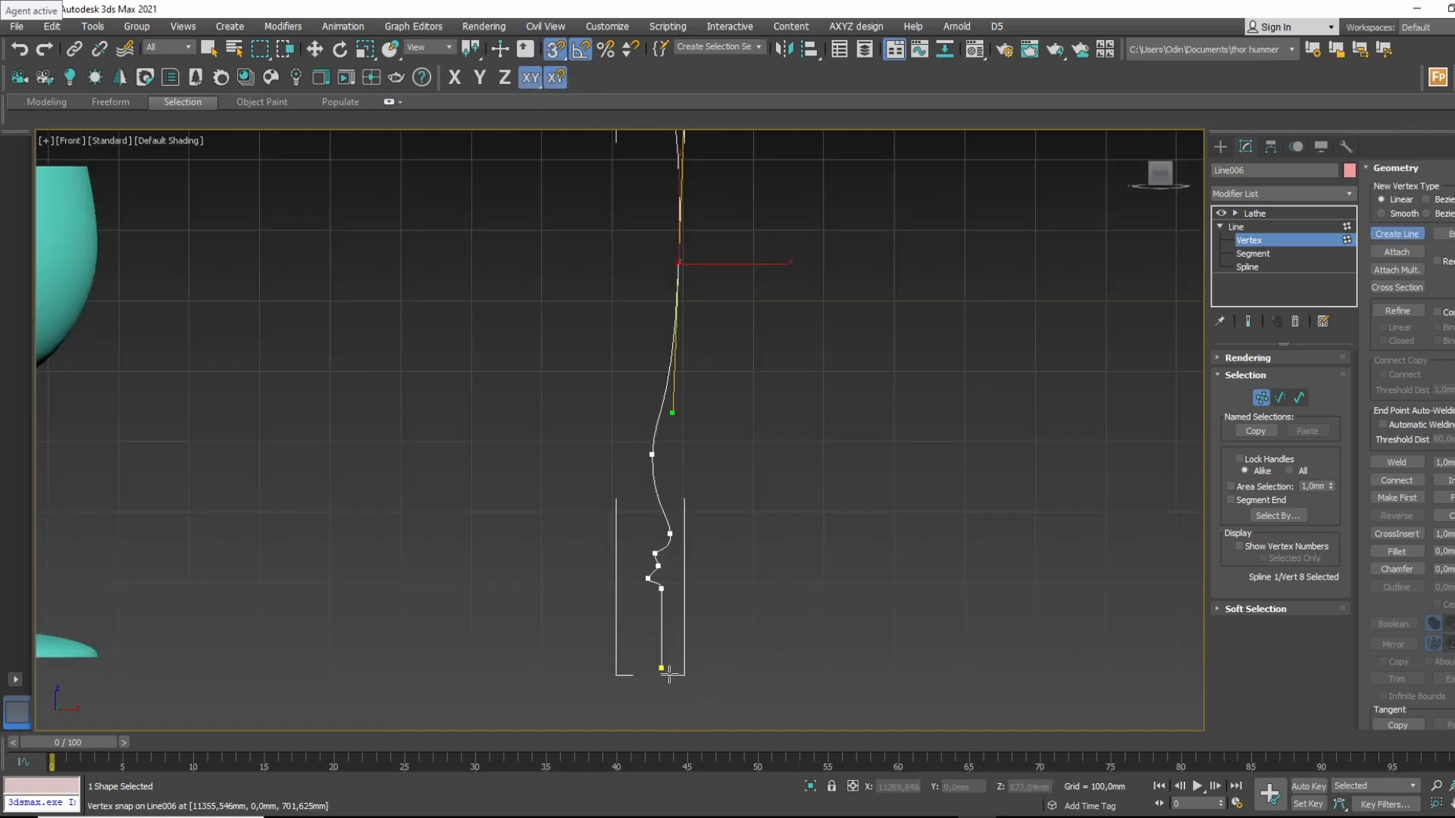
scroll(661, 671, up, 2)
click(661, 652)
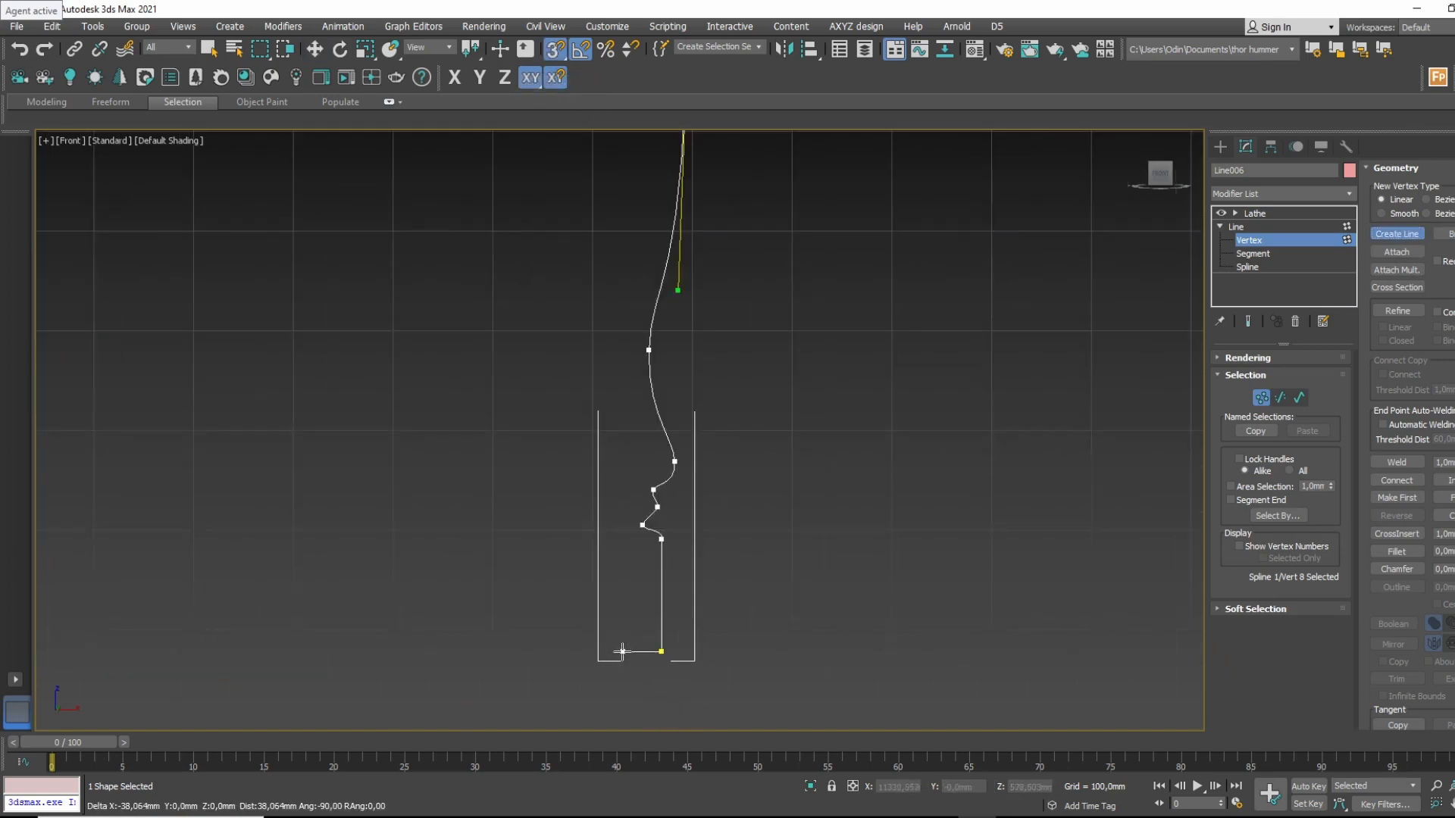
click(619, 651)
right_click(888, 507)
alt+middle_drag(795, 594, 747, 510)
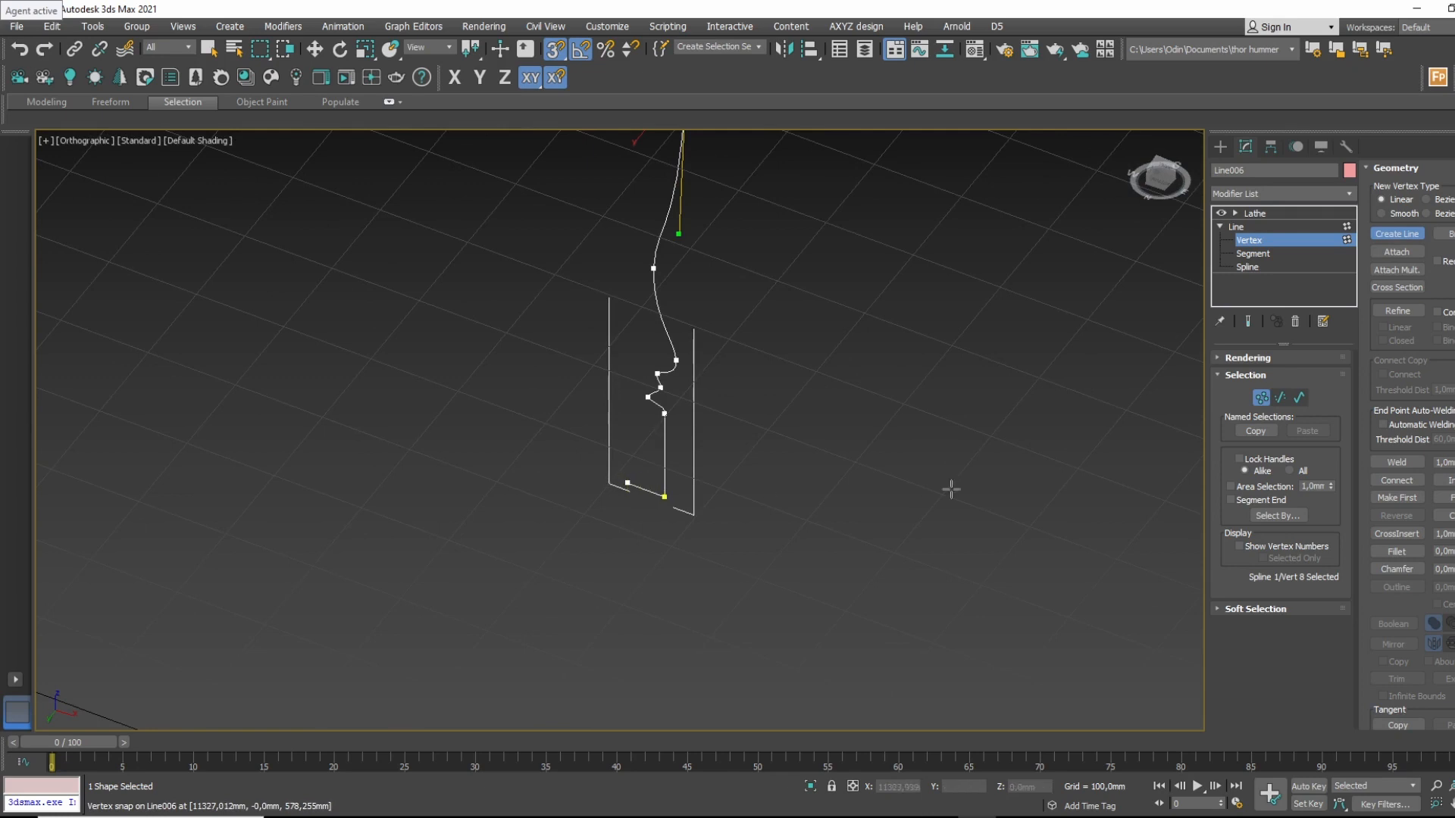
right_click(819, 516)
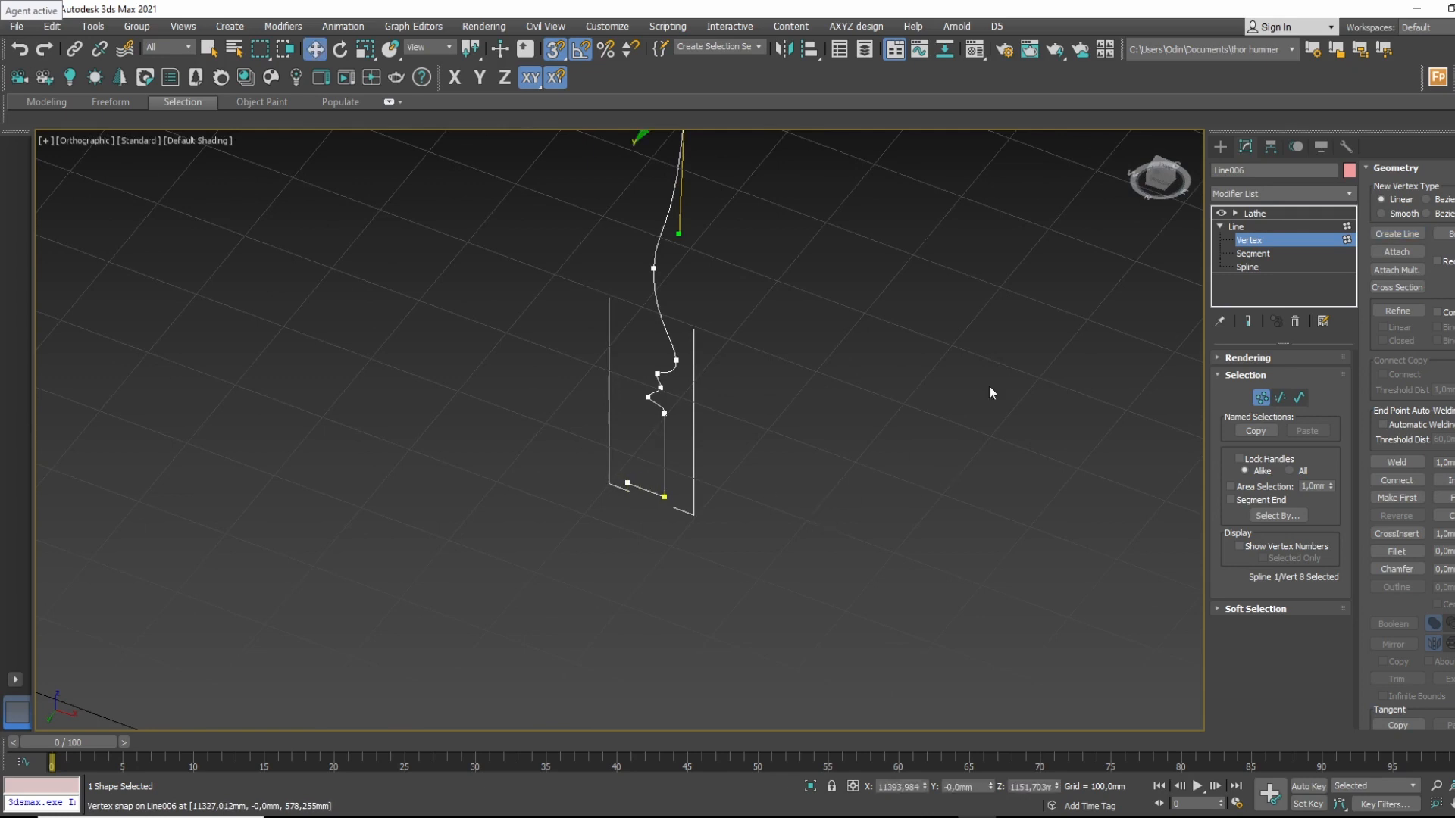
Check the lathed base, then weld the overlapping vertices where the new bottom line meets the profile.
click(1249, 226)
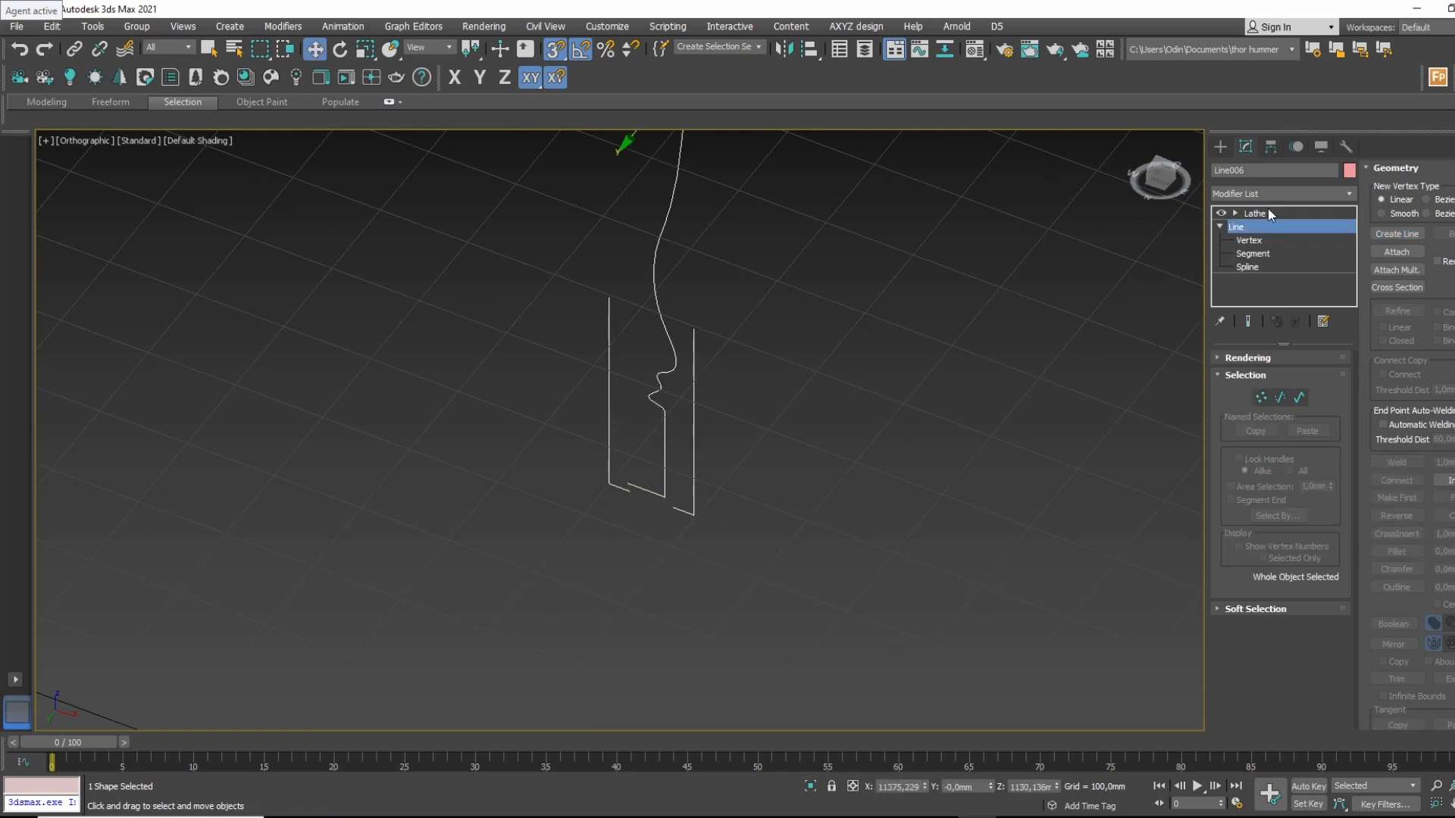
click(1267, 213)
middle_drag(751, 404, 686, 534)
alt+middle_drag(686, 534, 701, 447)
click(1275, 241)
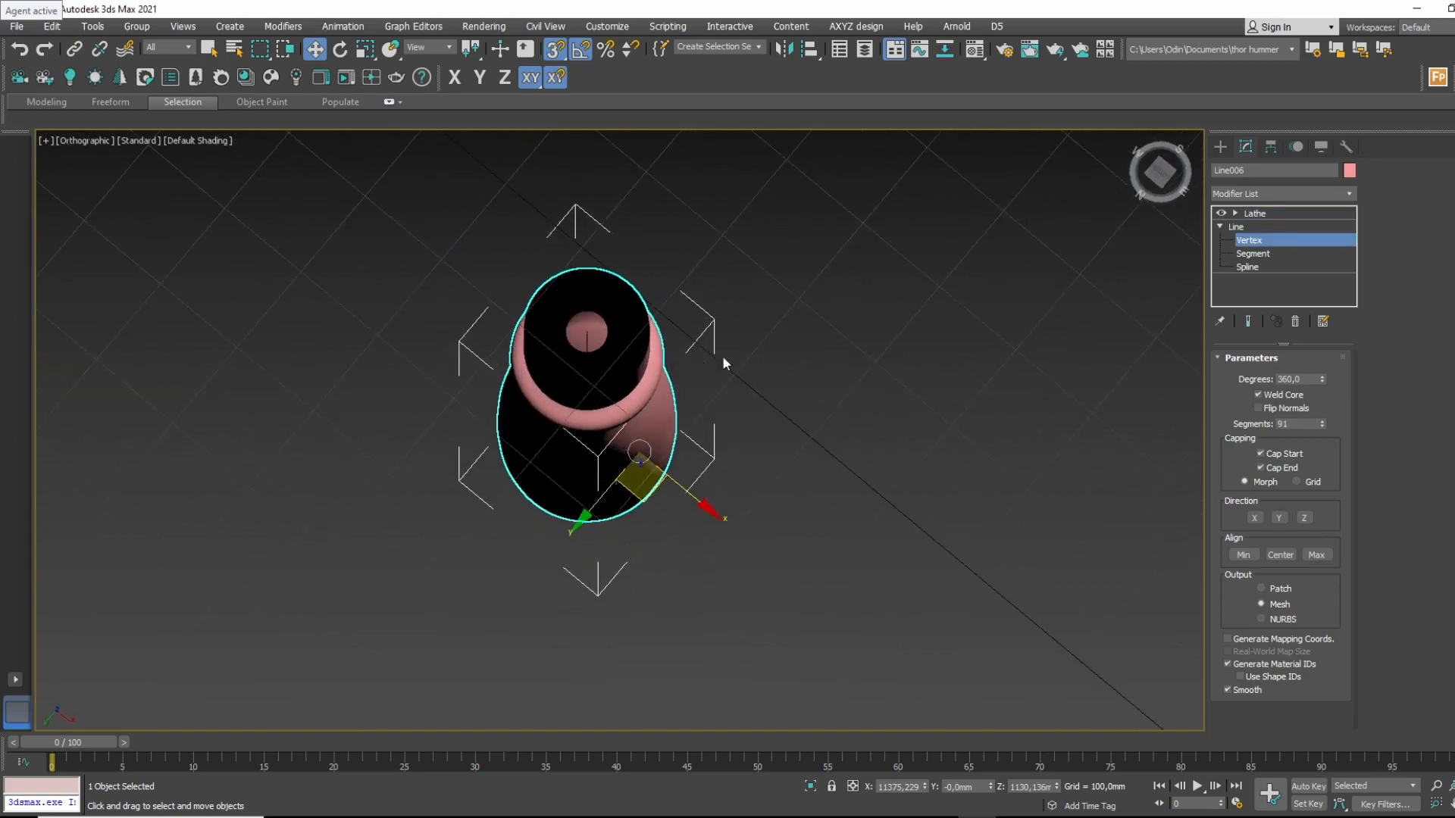
alt+middle_drag(633, 395, 691, 421)
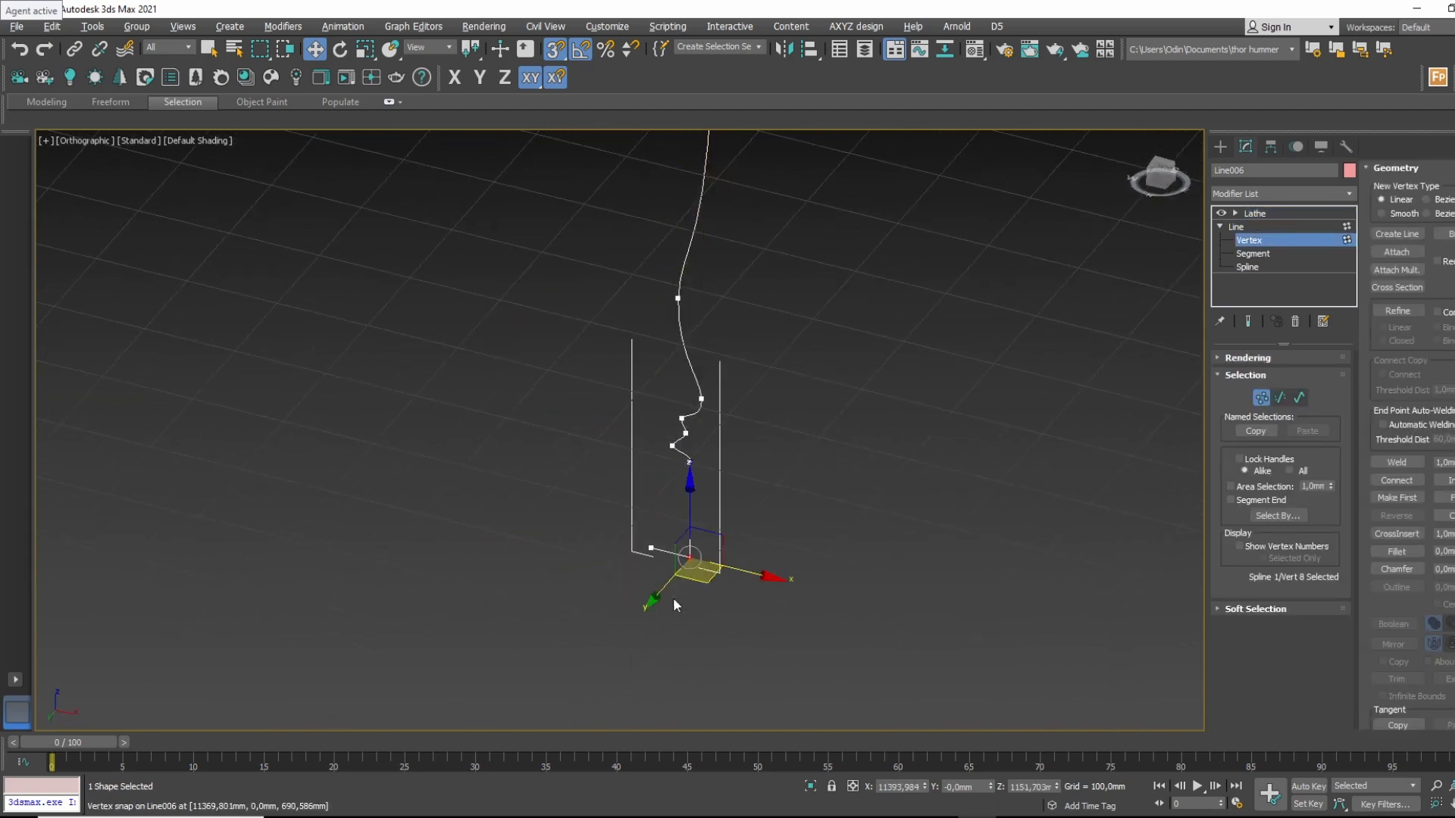
drag(673, 599, 711, 530)
click(1396, 462)
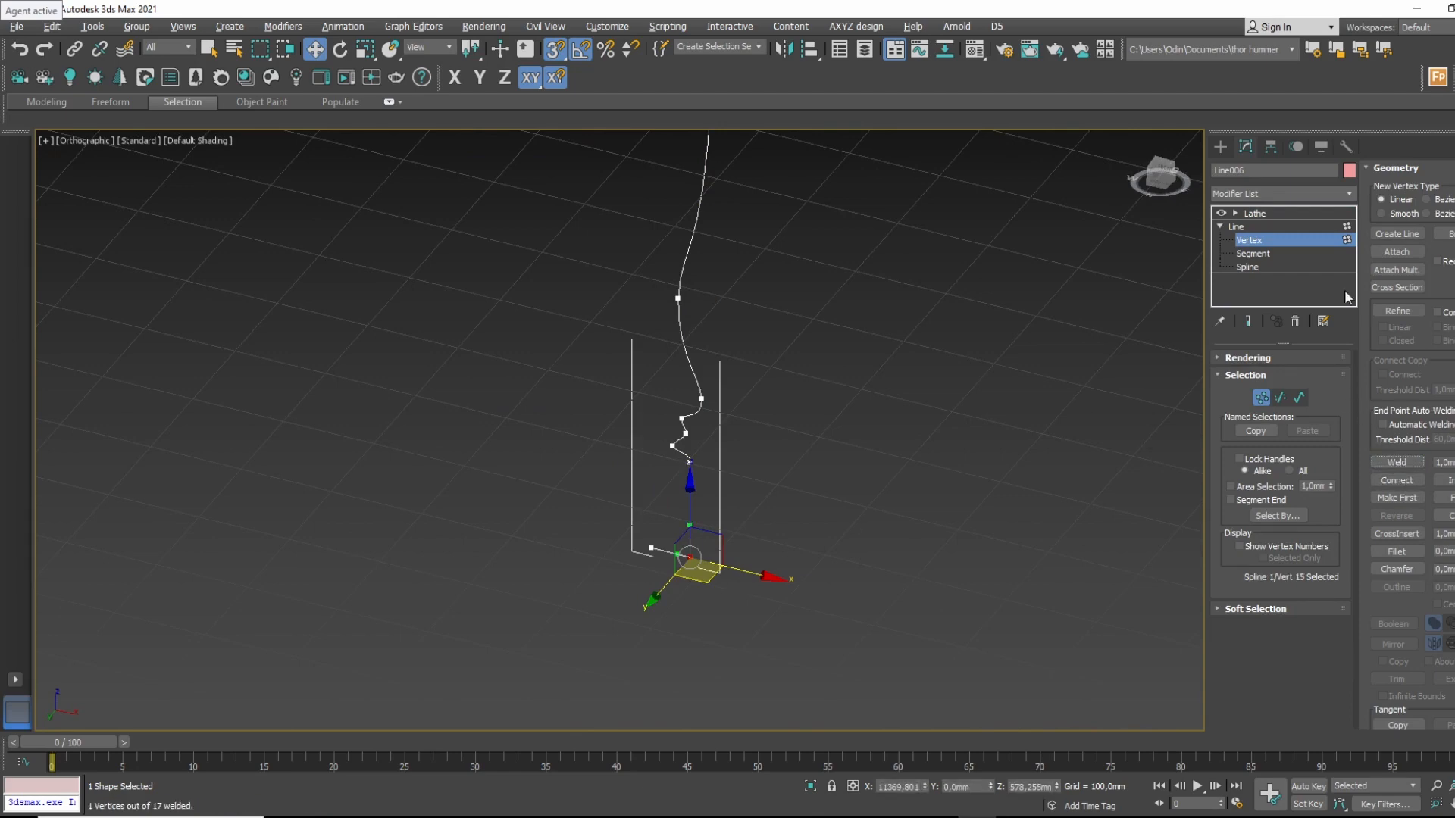
Return to the Lathe modifier and enable Flip Normals to correct the black surface in Perspective view.
click(1308, 227)
click(1306, 213)
middle_drag(859, 521, 867, 475)
scroll(864, 471, down, 3)
middle_drag(696, 311, 740, 390)
key(p)
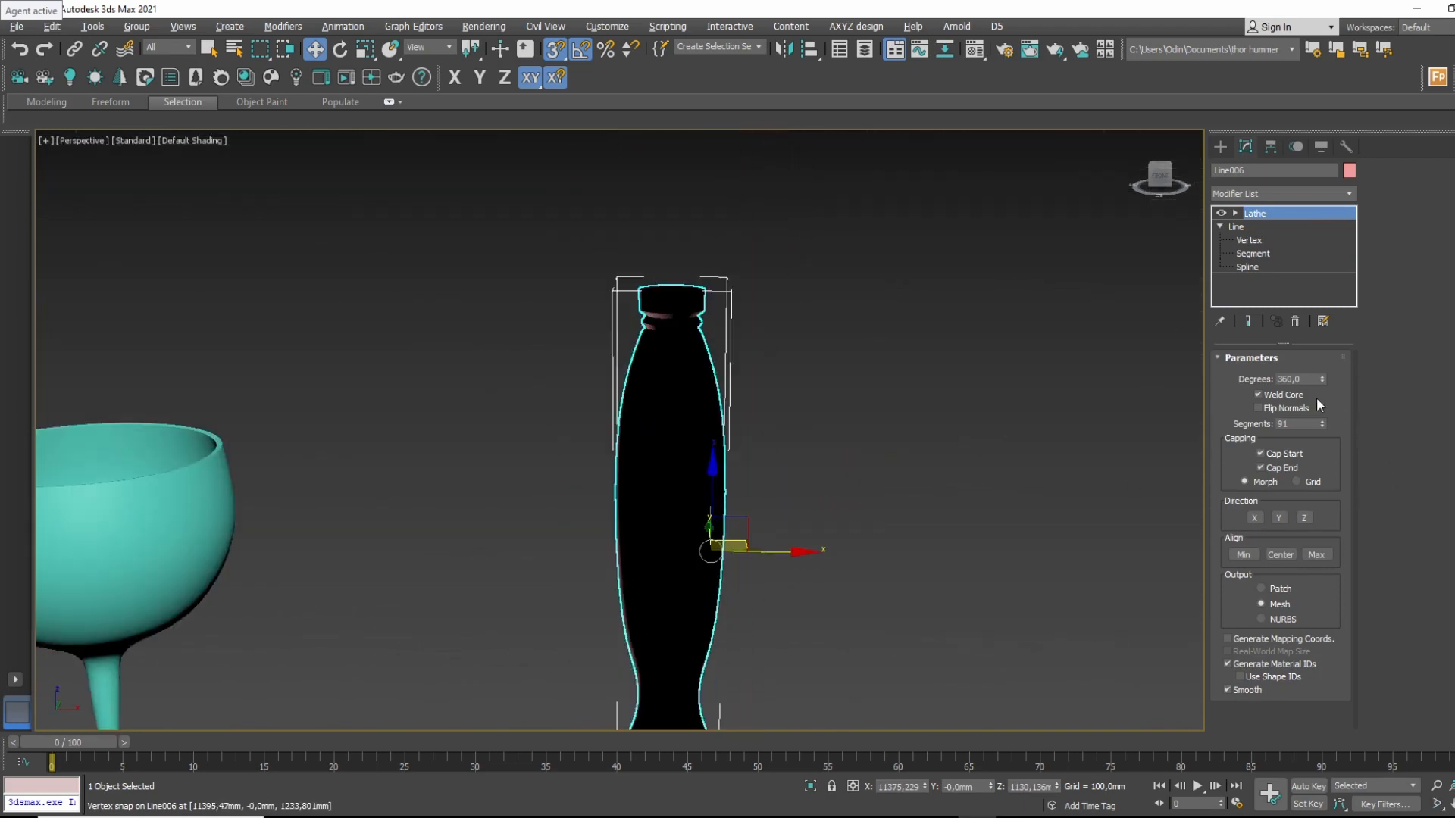
click(1298, 408)
alt+middle_drag(900, 474, 1051, 381)
Turn snapping off and move the bottom line's inner end vertex inward along X by about 22 mm with the end result shown.
click(1250, 241)
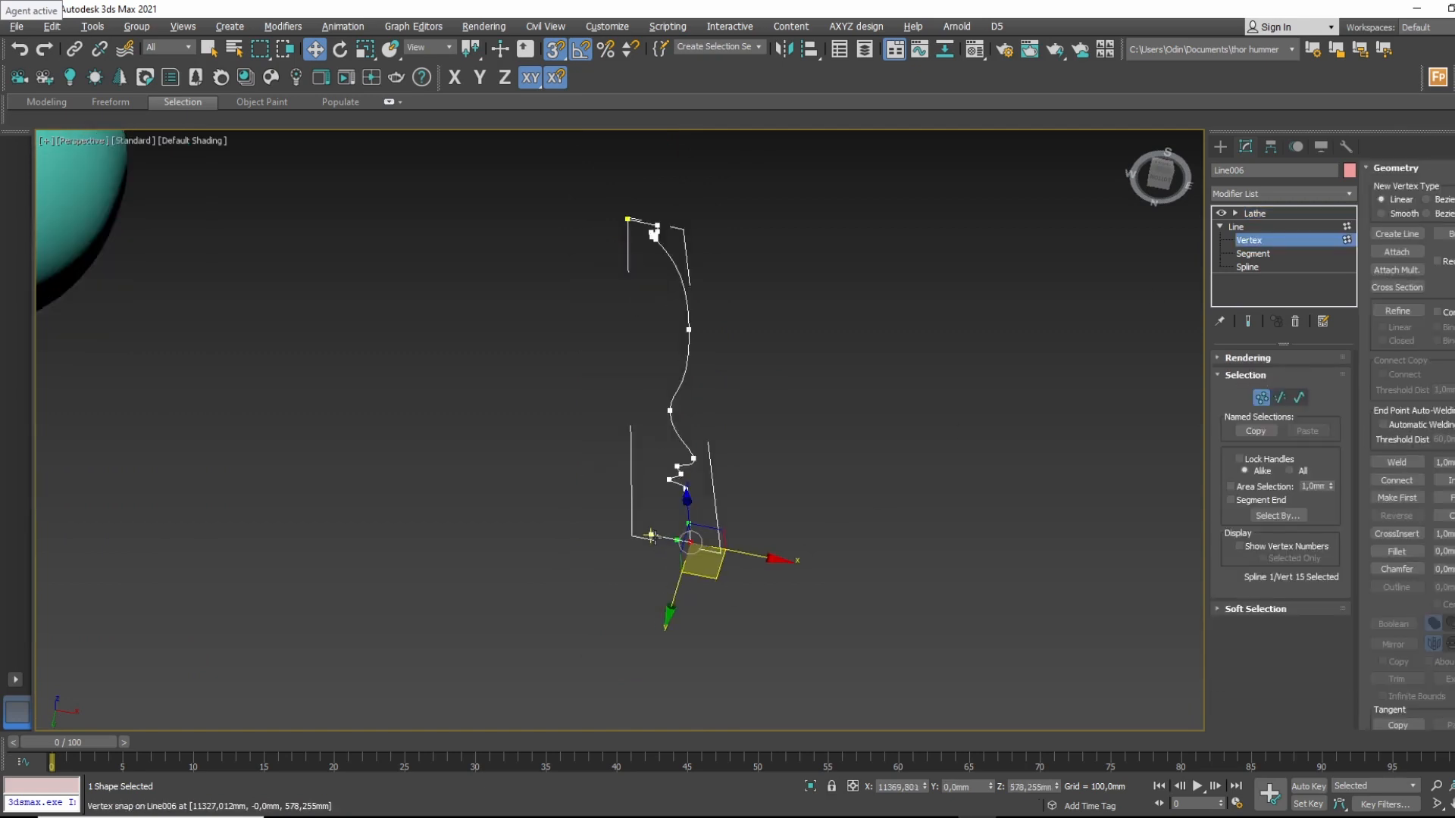
click(650, 535)
click(1250, 322)
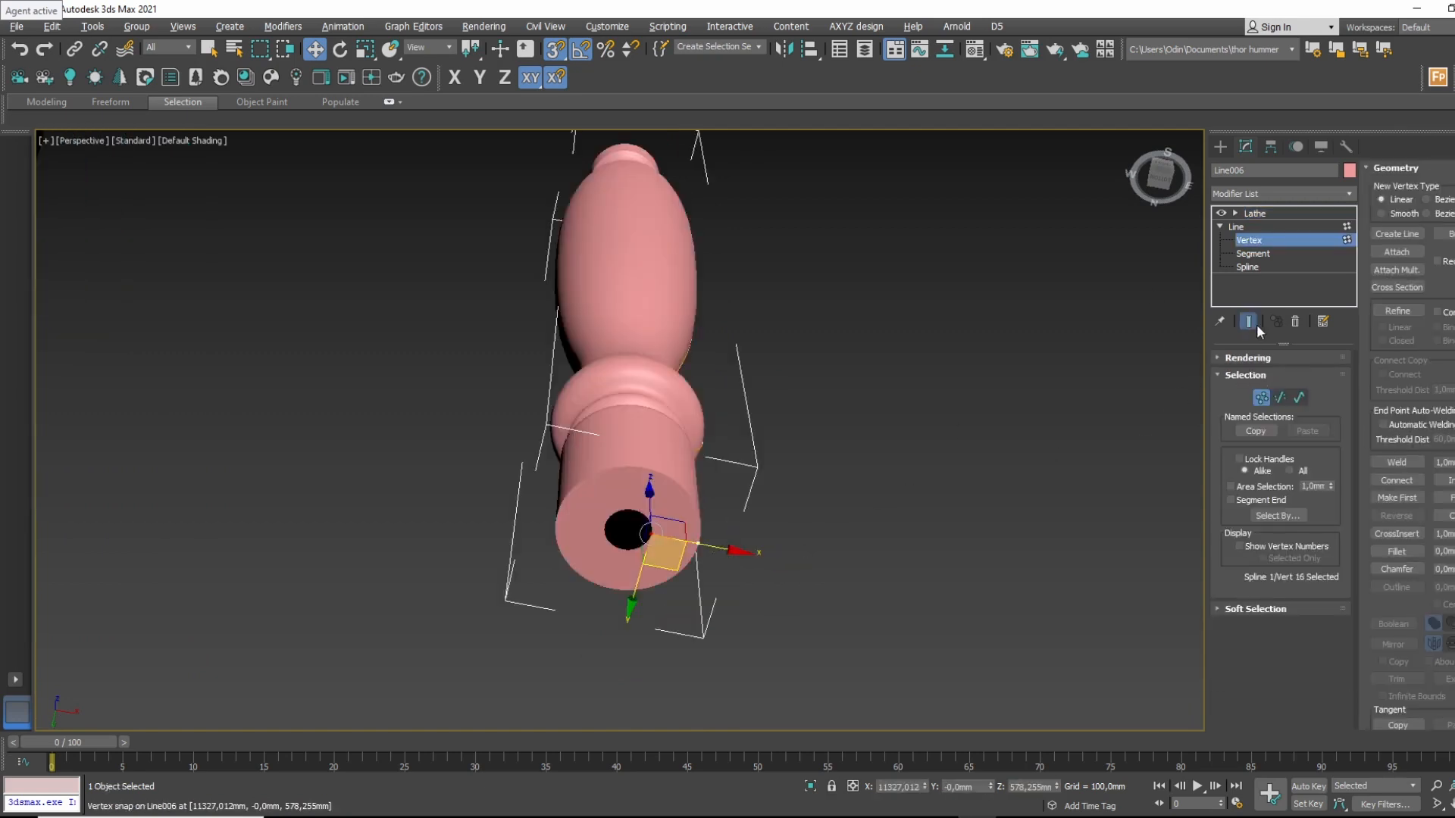
click(550, 55)
drag(713, 545, 688, 544)
alt+middle_drag(756, 470, 742, 500)
Disable Flip Normals in the Lathe, nudge the bottom line's inner end vertex again along X, and return to the Lathe level.
click(1273, 226)
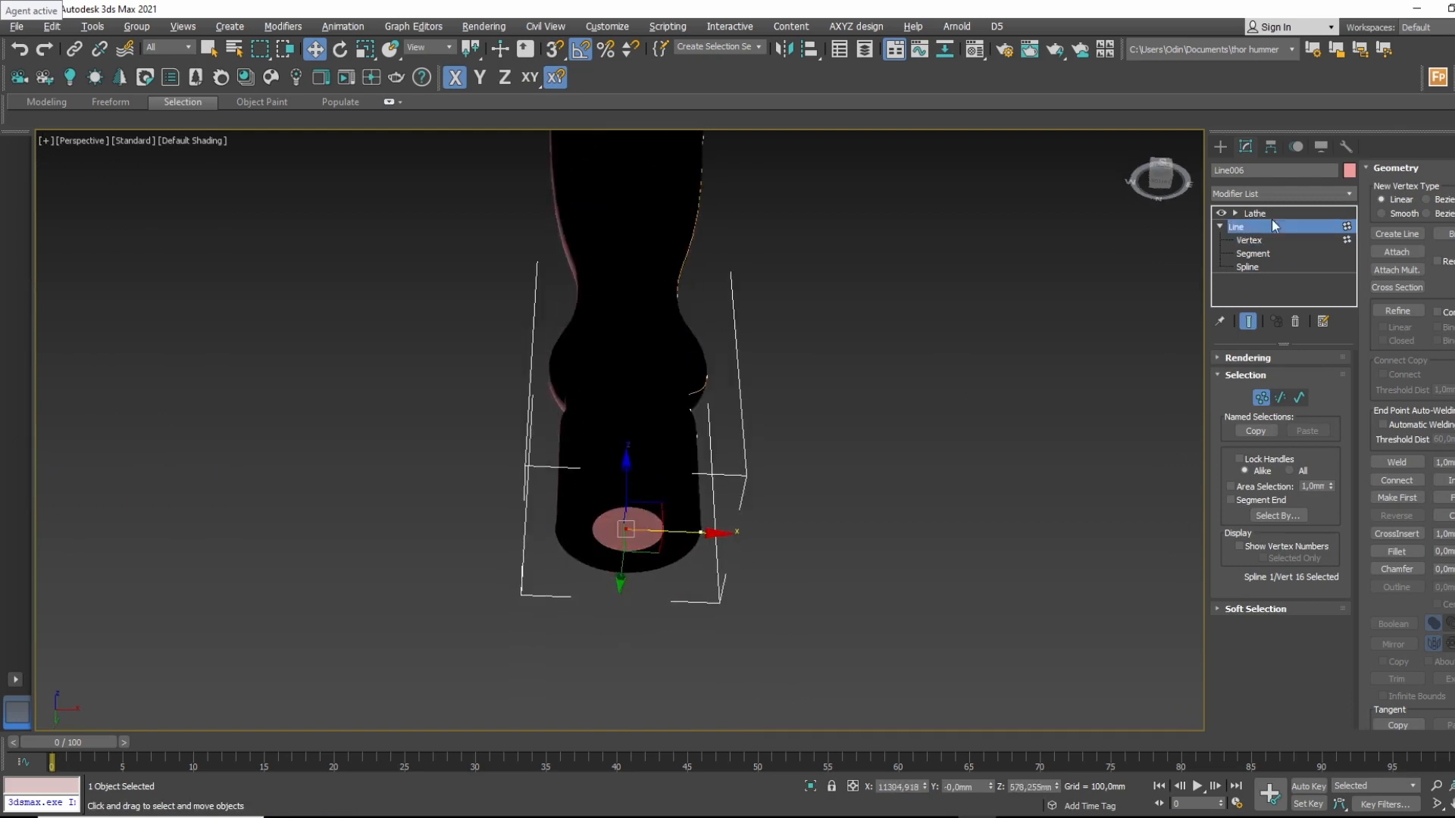
click(1270, 214)
mouse_move(704, 215)
middle_down()
mouse_move(708, 286)
mouse_move(714, 239)
middle_up()
click(1257, 241)
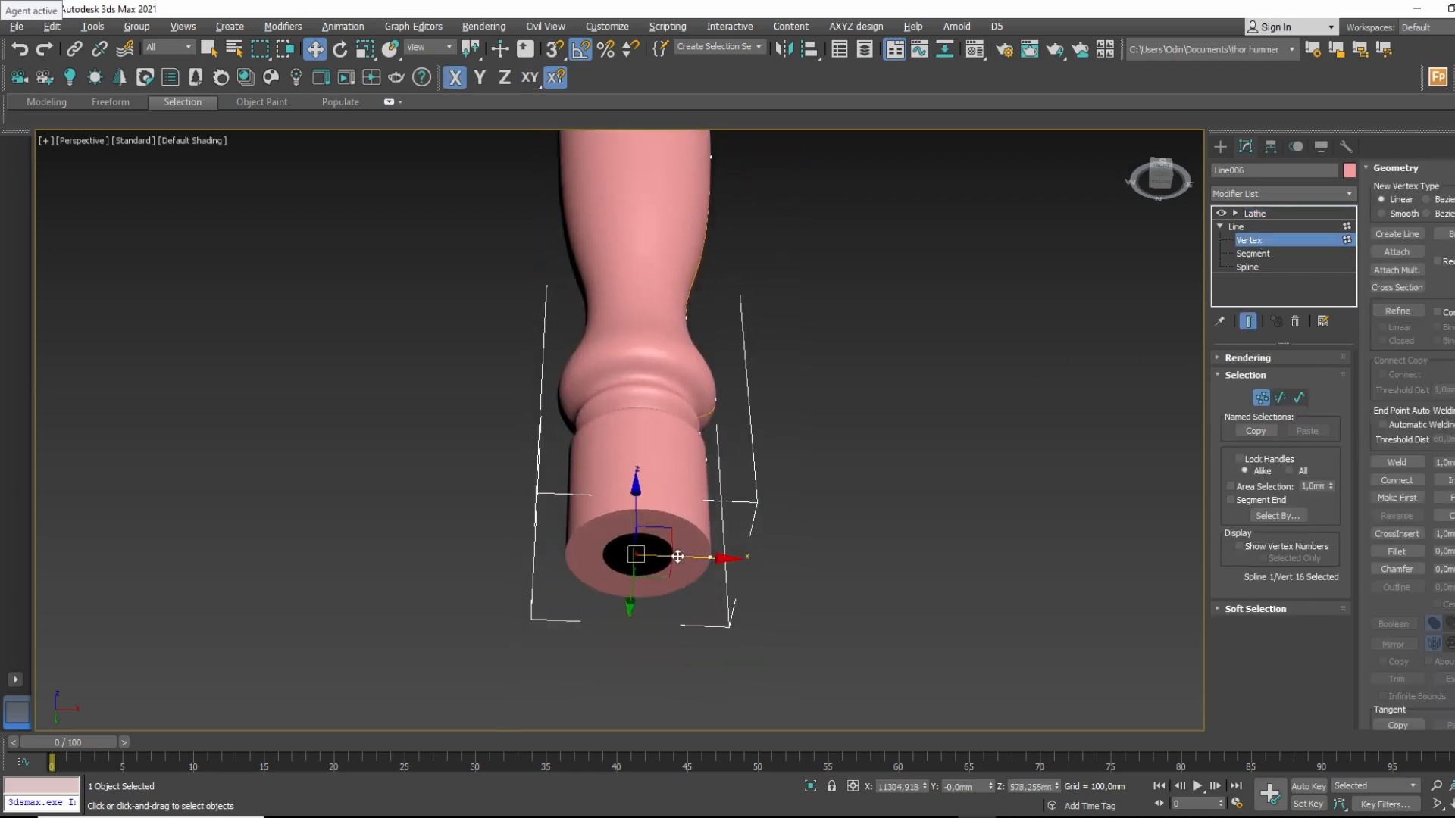
drag(685, 554, 686, 552)
click(1271, 226)
click(1279, 213)
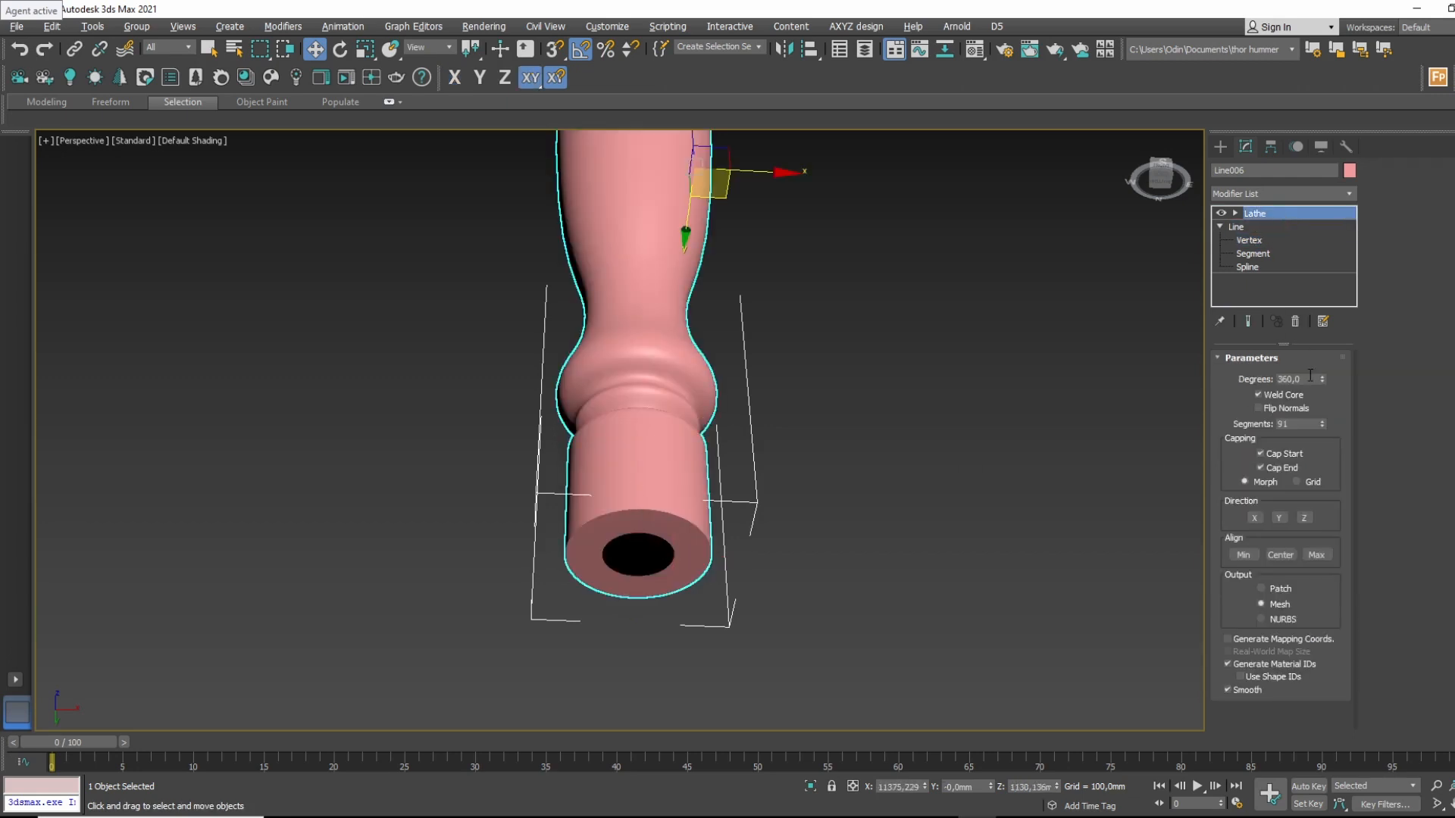
Test the Lathe with Flip Normals on and Weld Core off, restore both settings, and examine the baluster from all sides.
click(1258, 408)
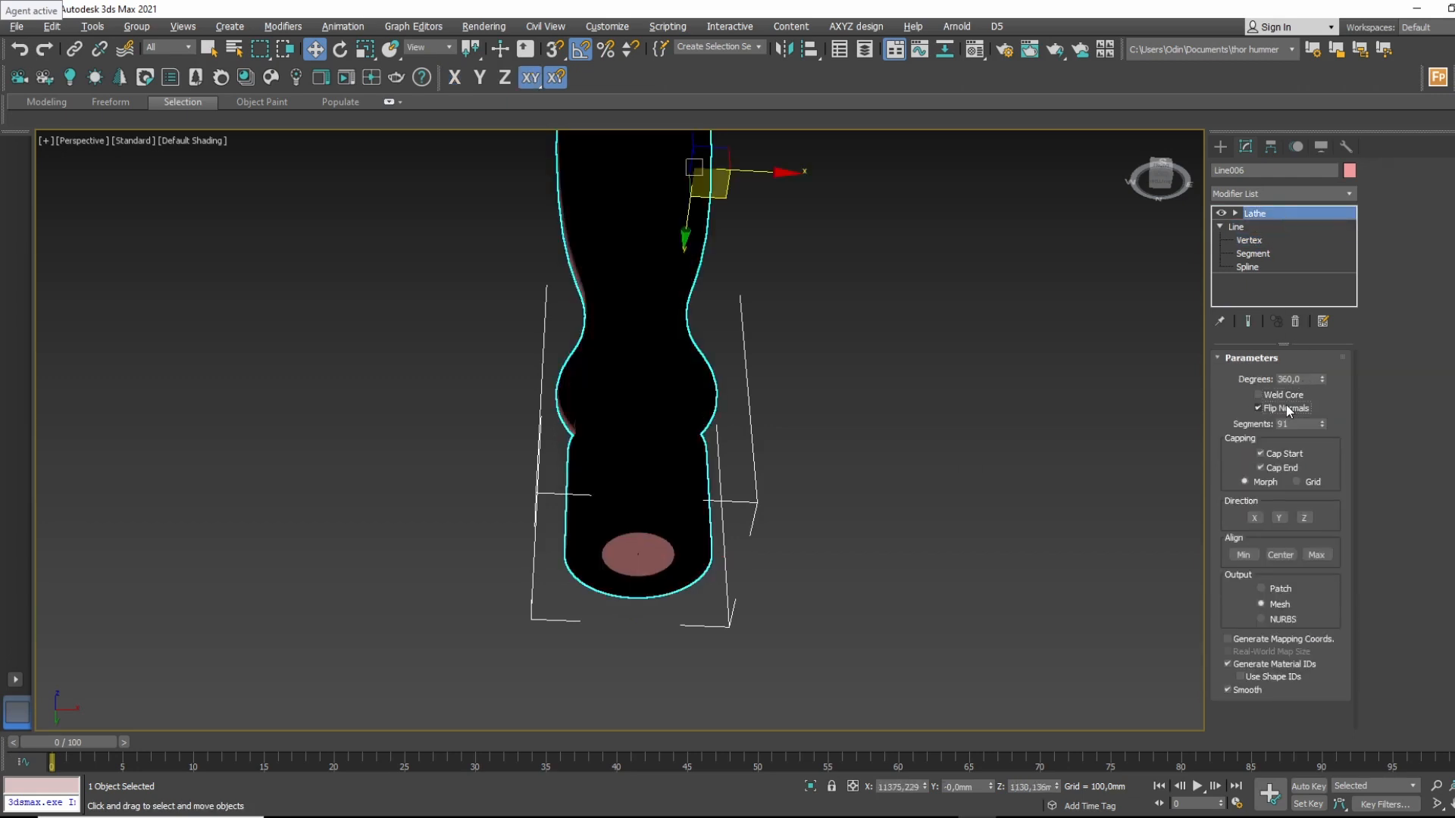
click(1286, 407)
alt+middle_drag(985, 424, 1126, 411)
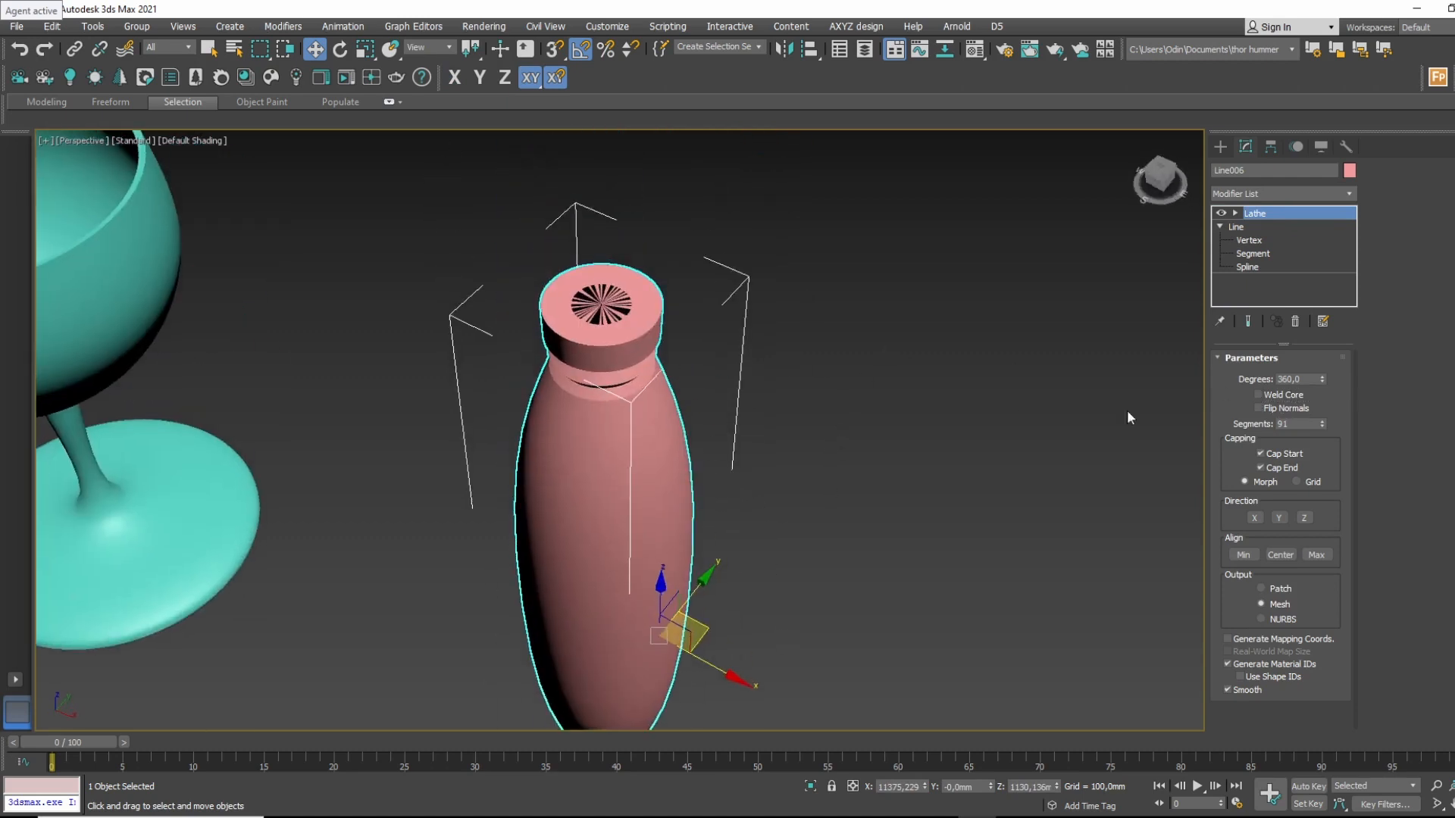
click(1282, 395)
alt+middle_drag(754, 493, 750, 474)
scroll(751, 477, down, 3)
alt+middle_drag(765, 568, 792, 376)
scroll(853, 500, down, 2)
alt+middle_drag(792, 377, 822, 356)
alt+middle_drag(829, 407, 657, 525)
scroll(686, 416, up, 3)
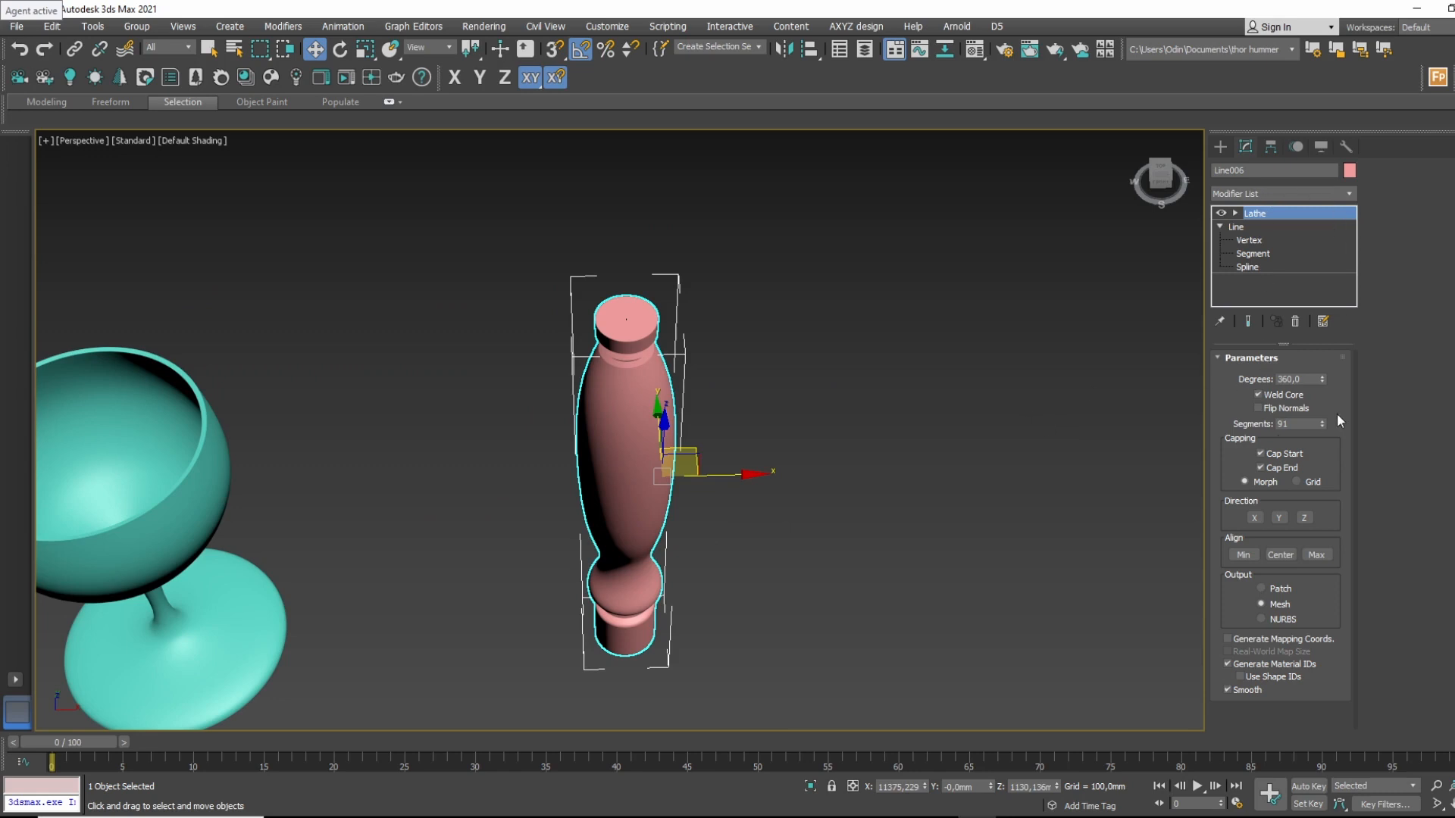
Set the Lathe segments to 4 for a square-section baluster, testing Flip Normals and leaving it off.
drag(1323, 424, 1316, 496)
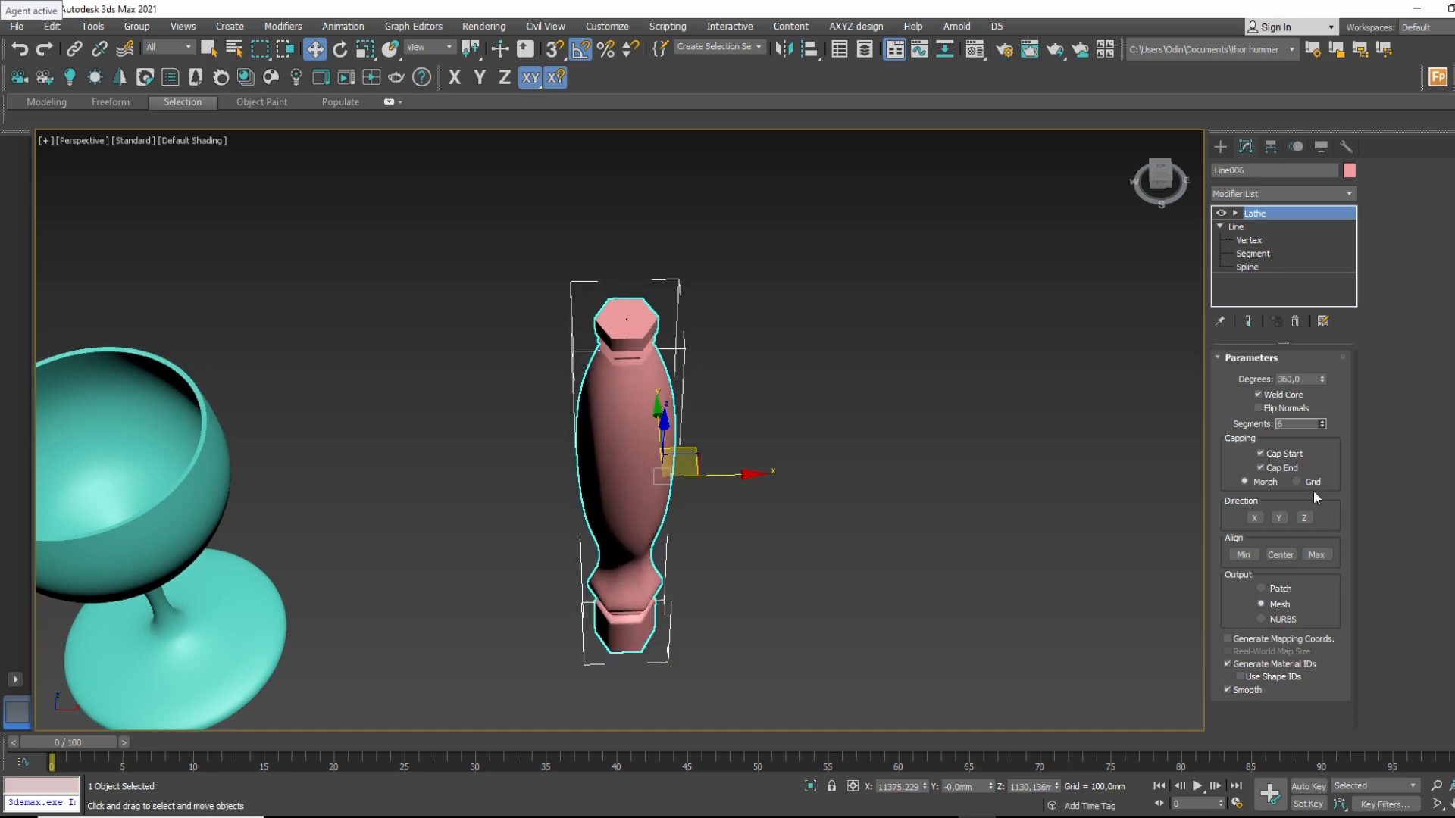
click(1323, 425)
click(1323, 425)
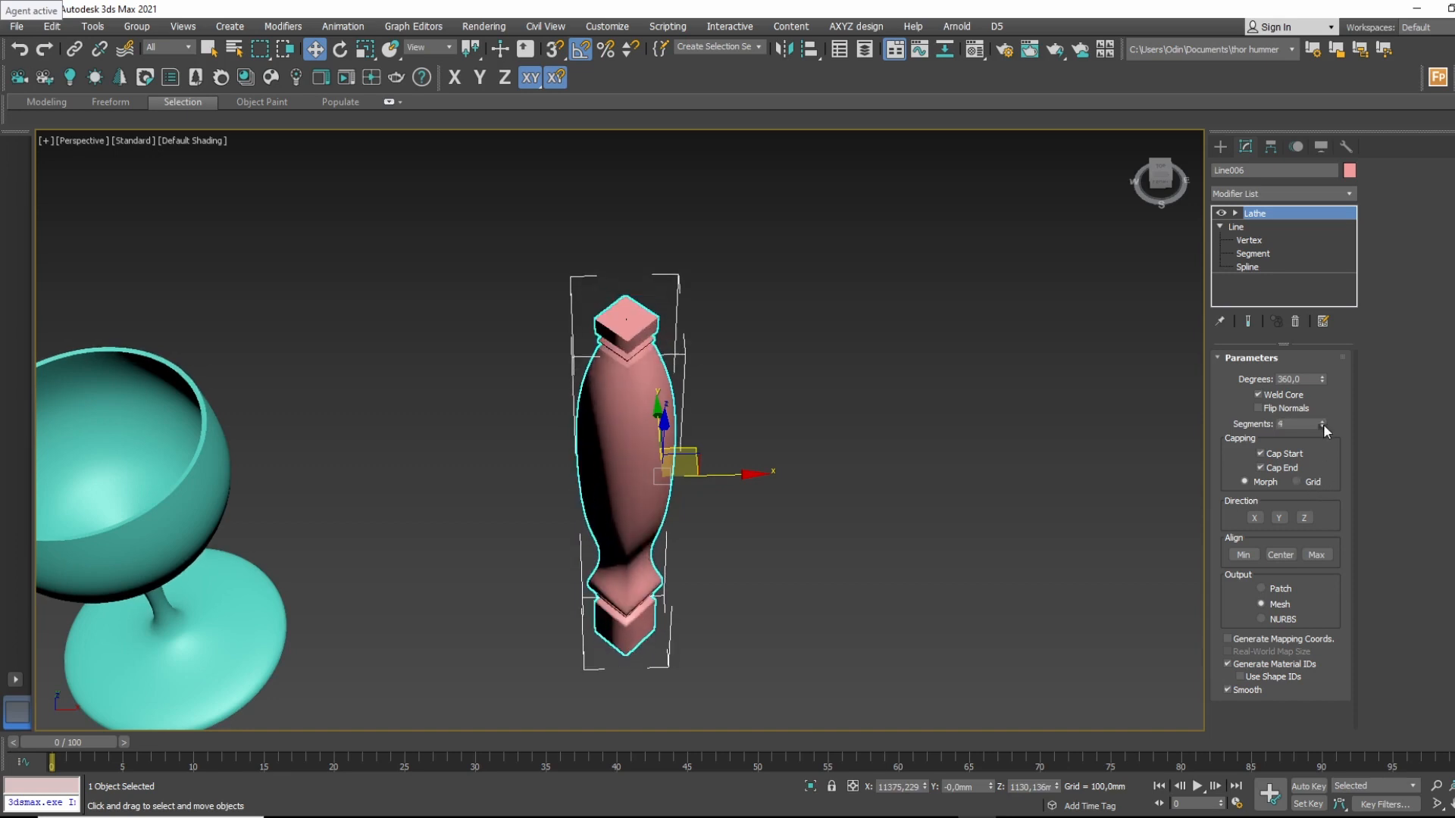
click(1280, 411)
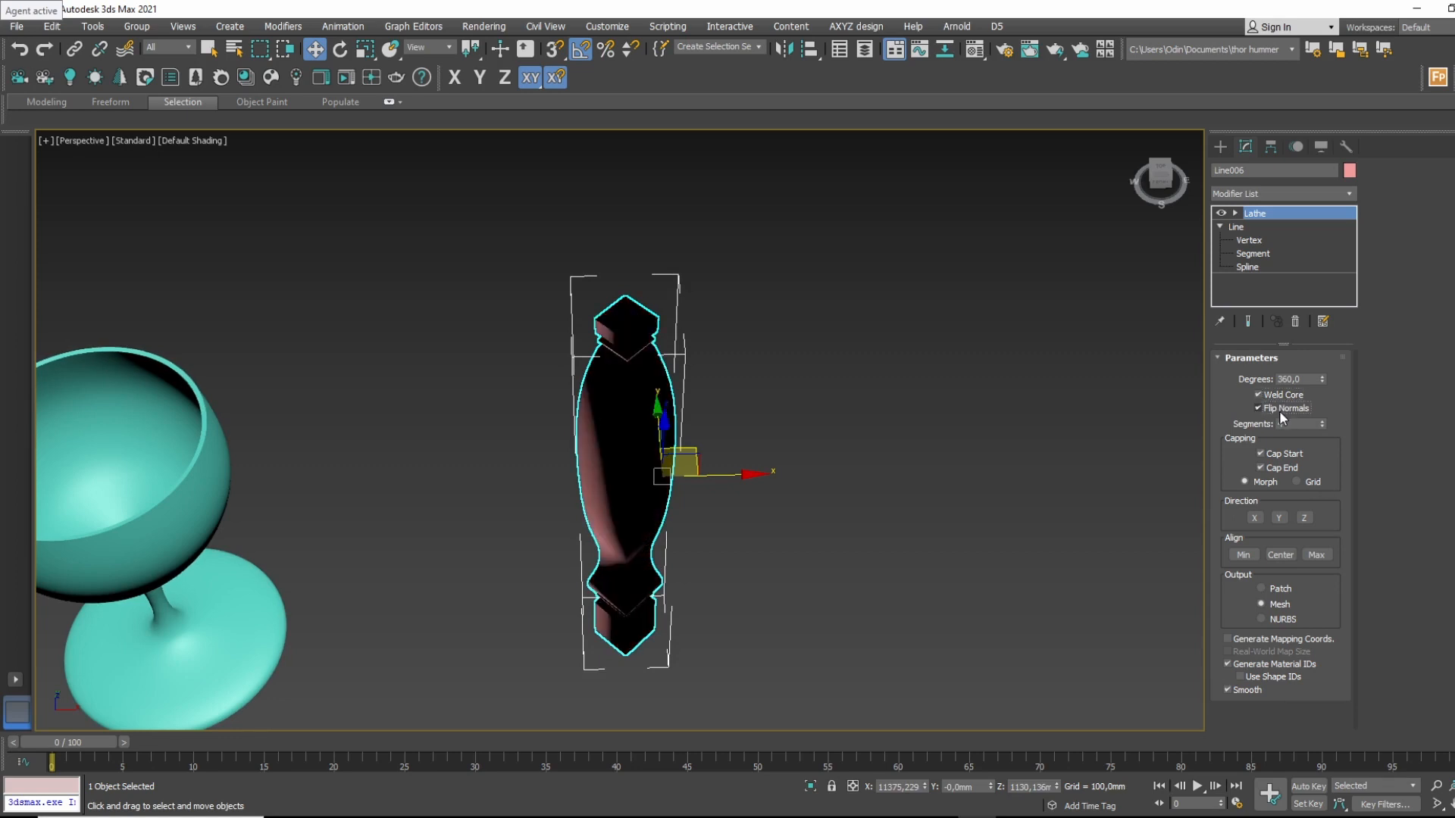
click(1279, 411)
mouse_move(826, 488)
alt+middle_down()
mouse_move(669, 471)
mouse_move(612, 493)
mouse_move(607, 545)
mouse_move(607, 407)
alt+middle_up()
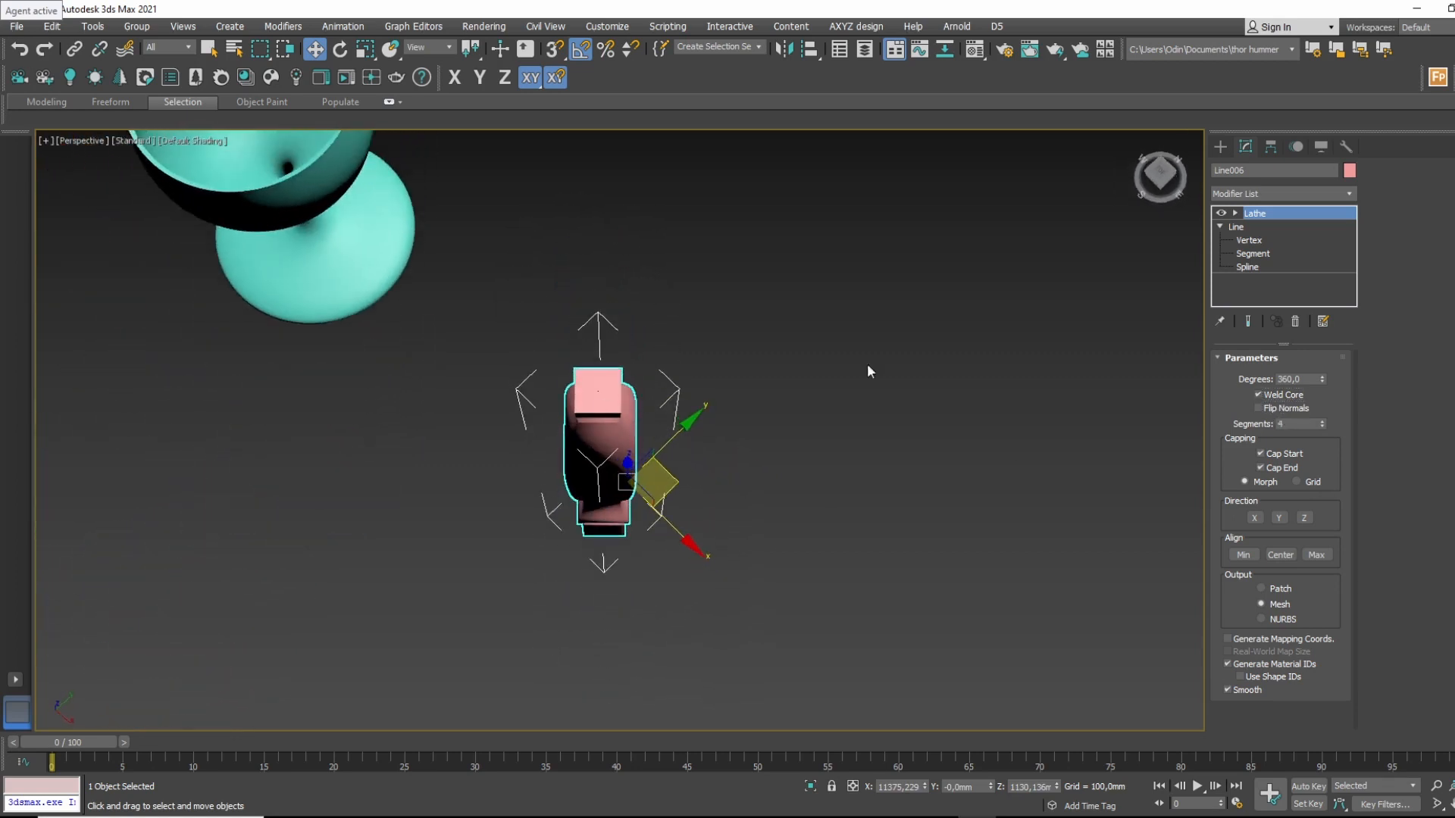
Add a Smooth modifier to the baluster and enable Auto Smooth to give the four sides crisp edges.
click(1327, 194)
drag(1348, 266, 1344, 644)
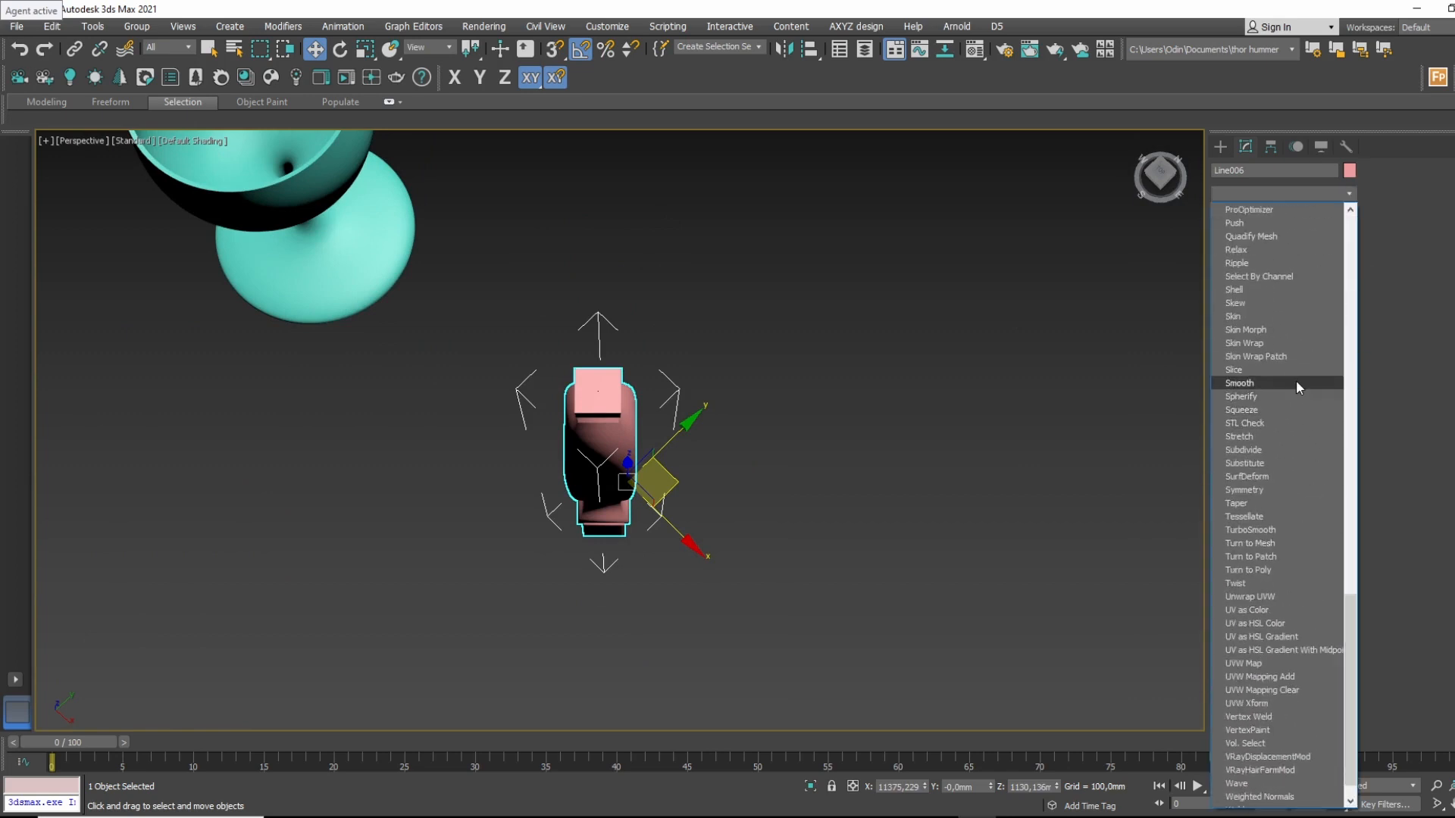
click(1295, 384)
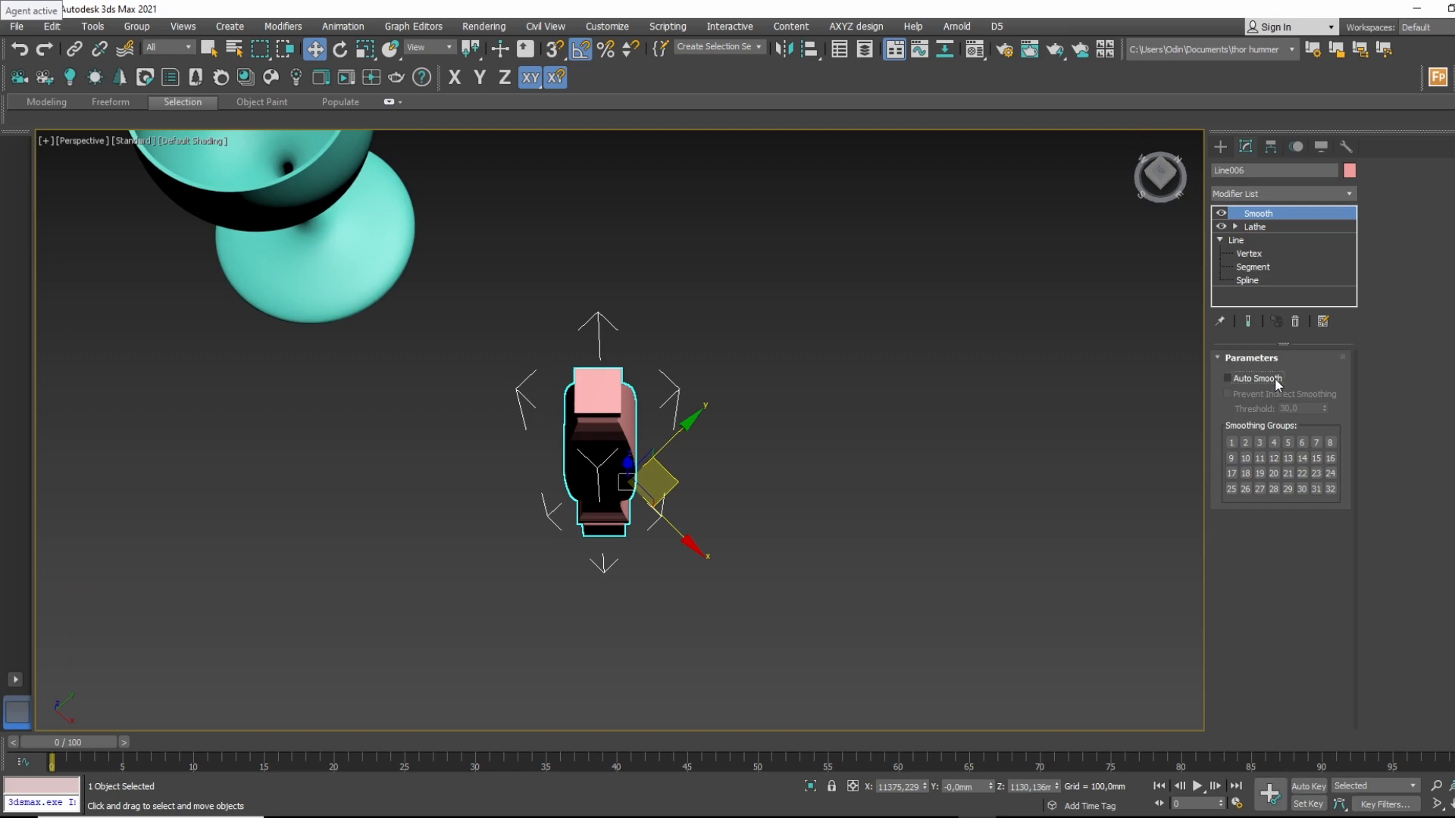
click(1277, 382)
alt+middle_drag(702, 470, 1046, 386)
scroll(594, 351, up, 5)
scroll(594, 351, up, 3)
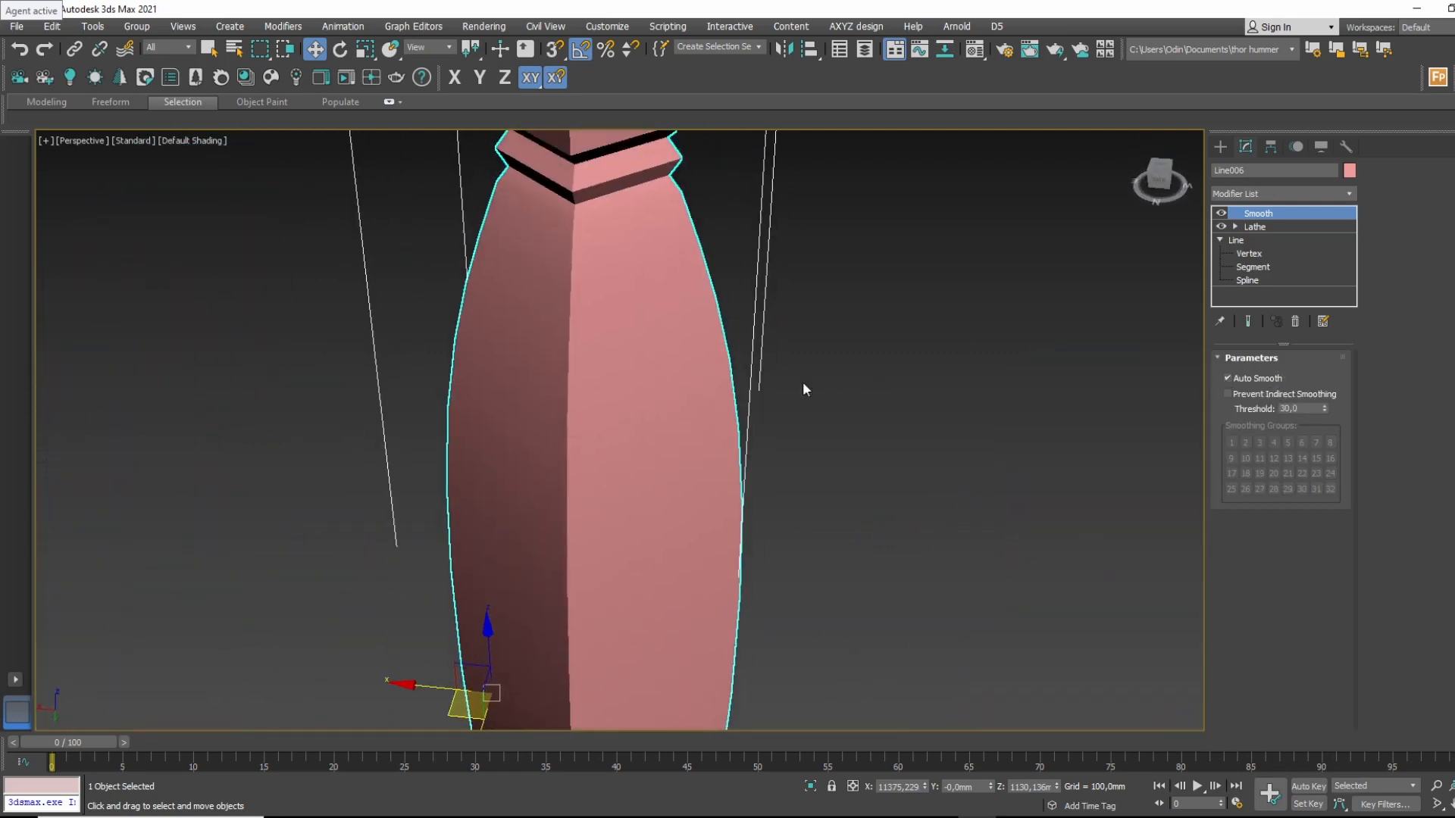
Add a Chamfer modifier to the baluster and reduce its amount to 2.29 mm for slightly rounded edges.
click(1280, 194)
text(ch)
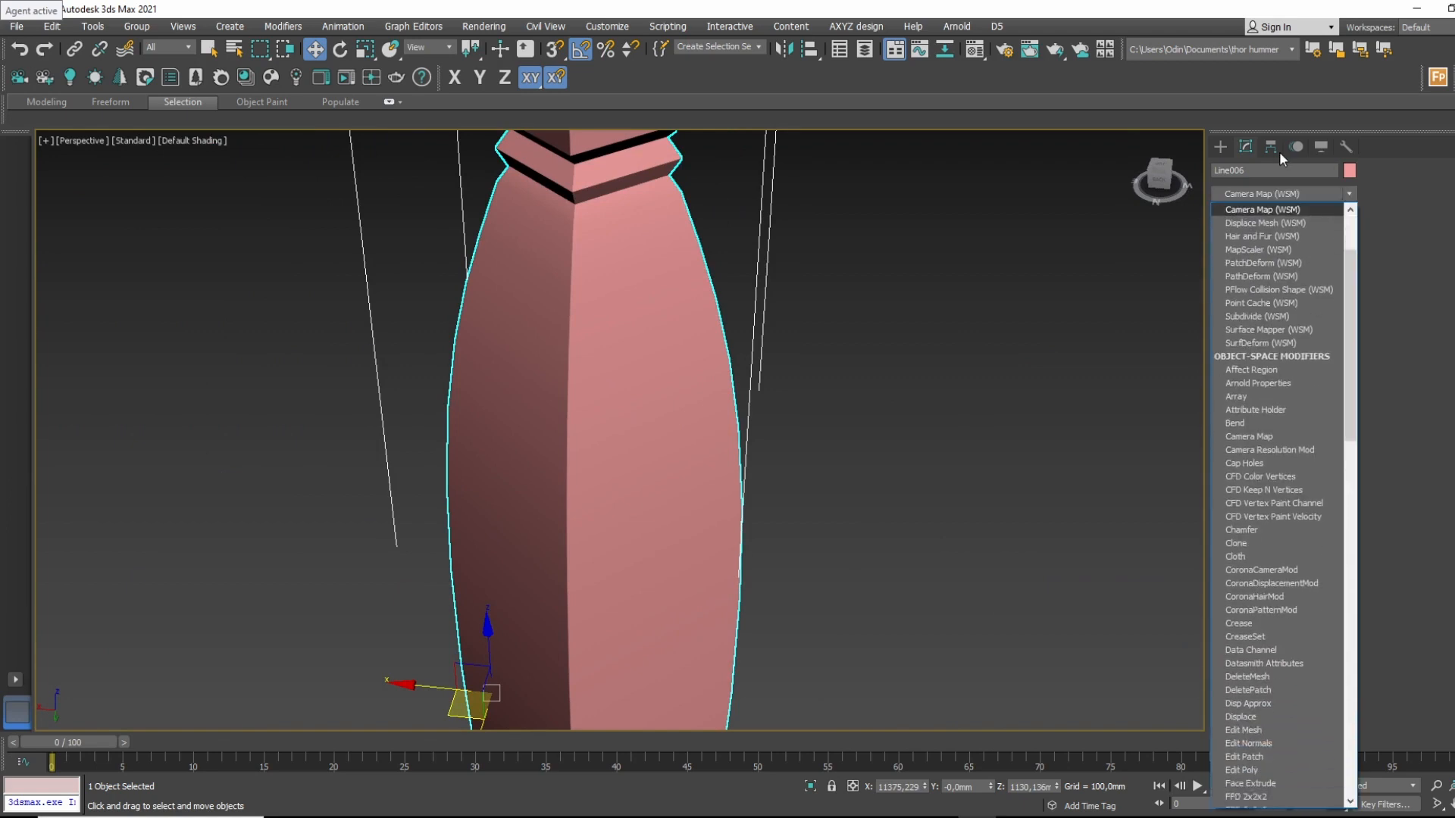
key(Return)
scroll(929, 407, down, 4)
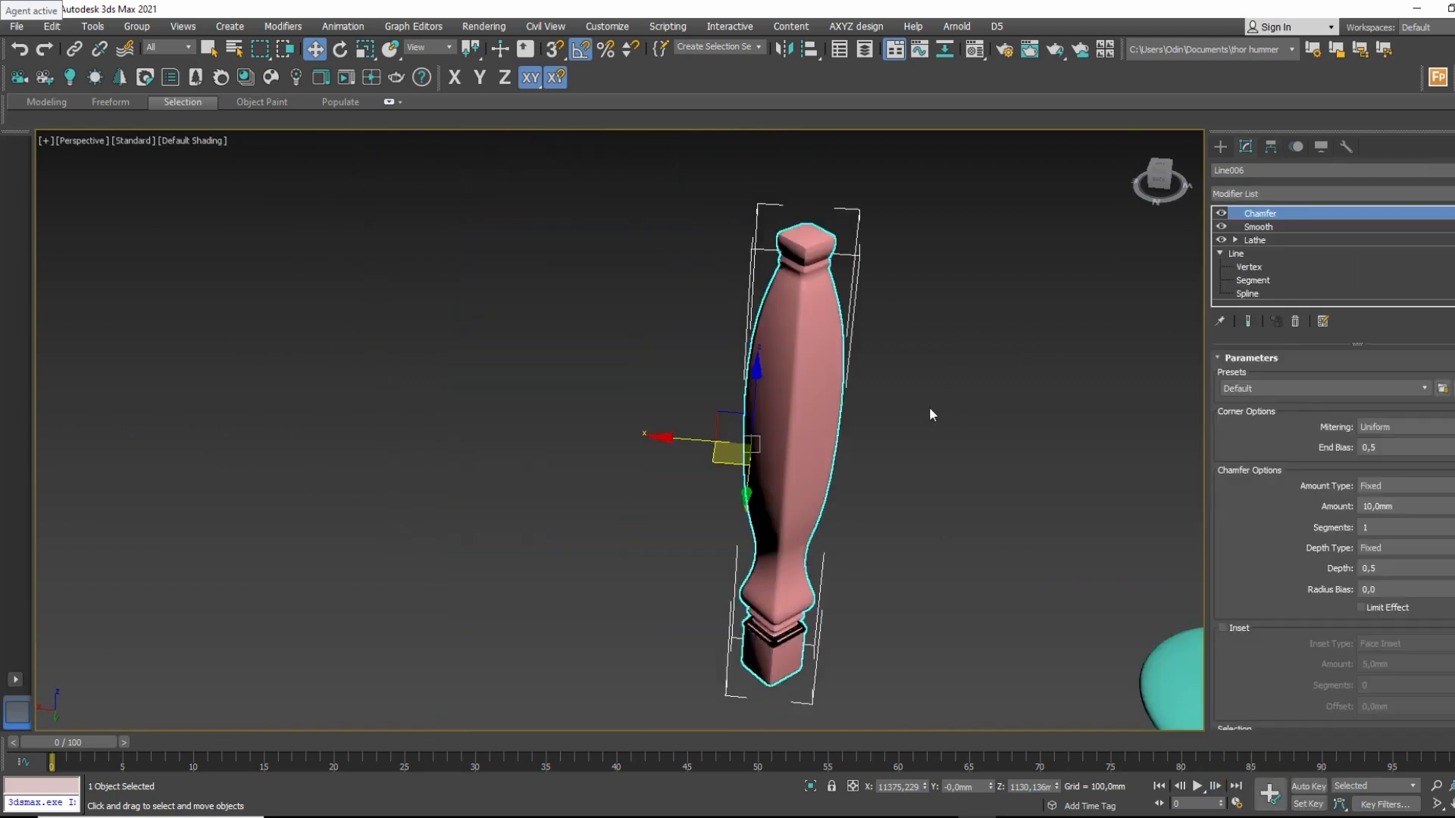
scroll(939, 406, up, 5)
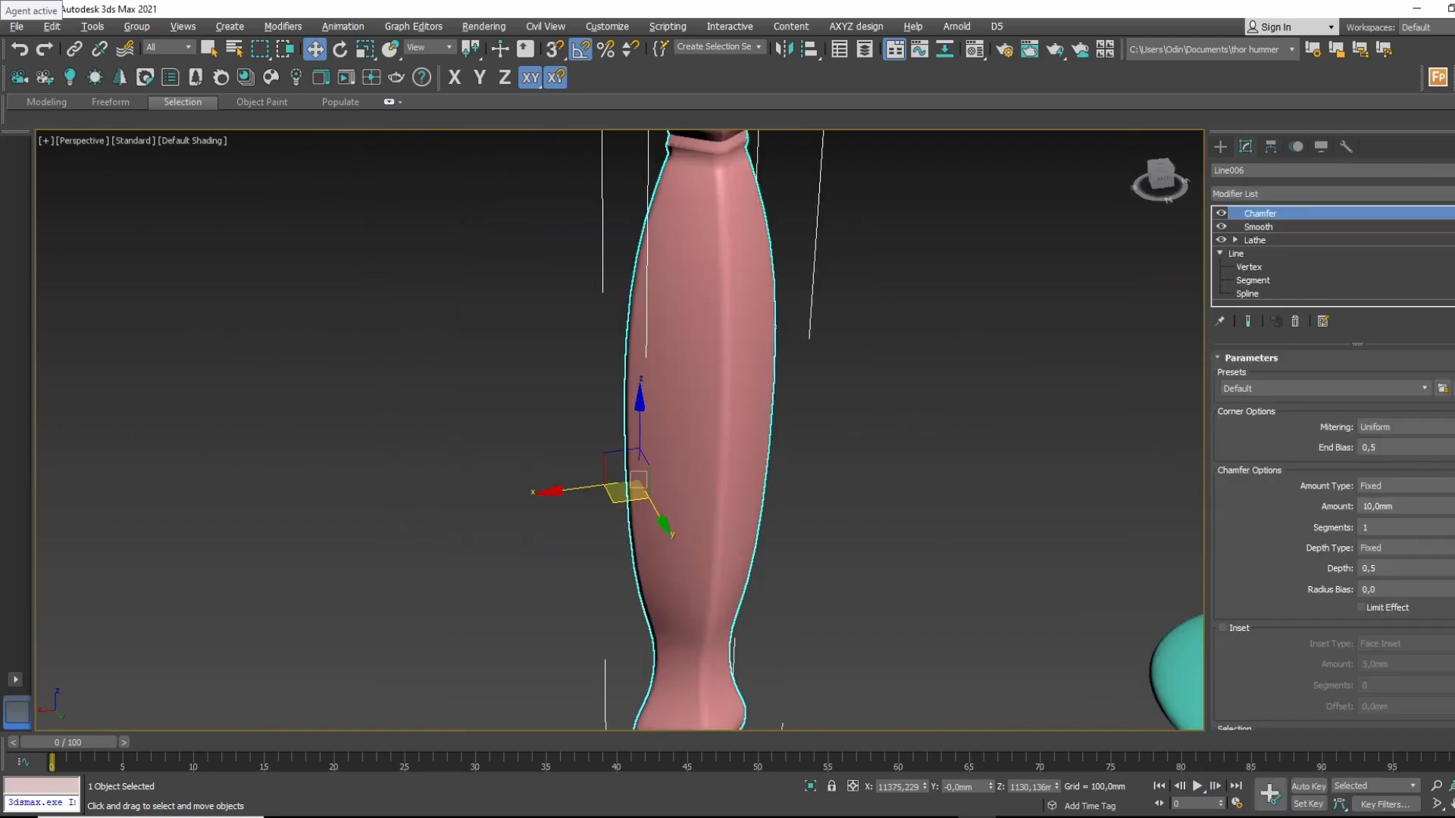
drag(1454, 507, 1454, 575)
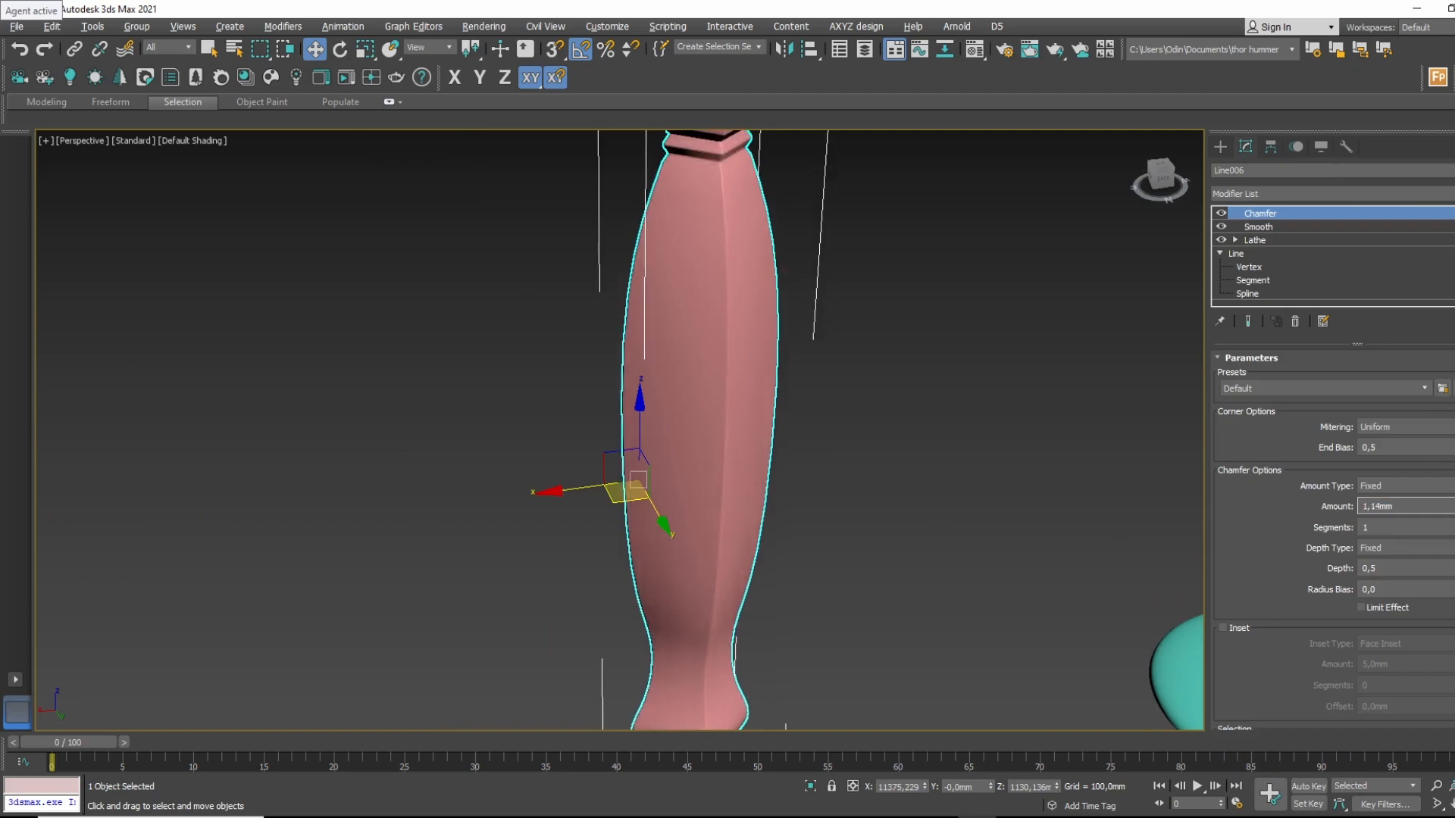
Rotate the baluster -45 degrees around Z in the Top view so its sides align with the grid.
alt+middle_drag(985, 341, 852, 497)
key(t)
key(z)
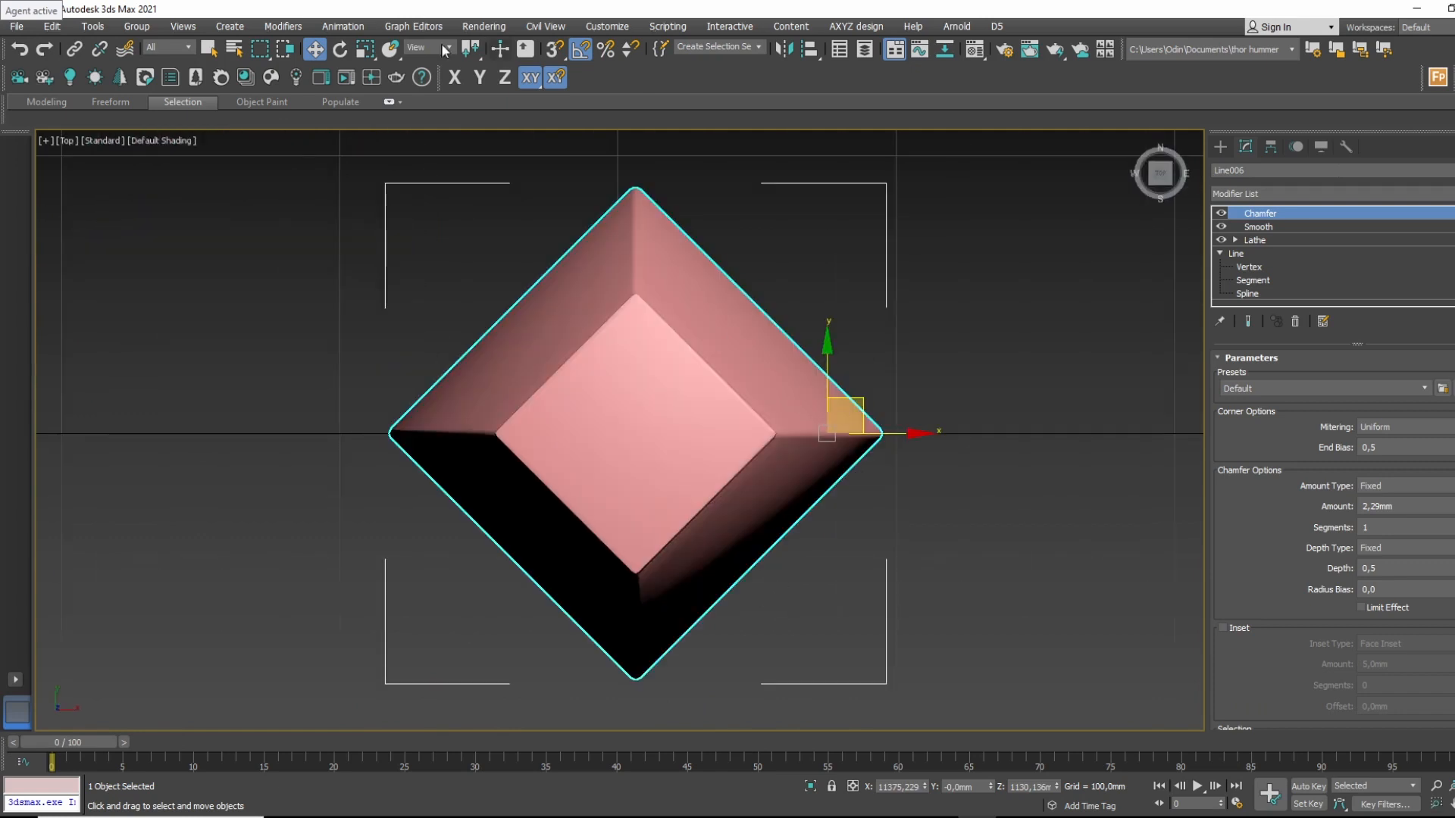
click(342, 51)
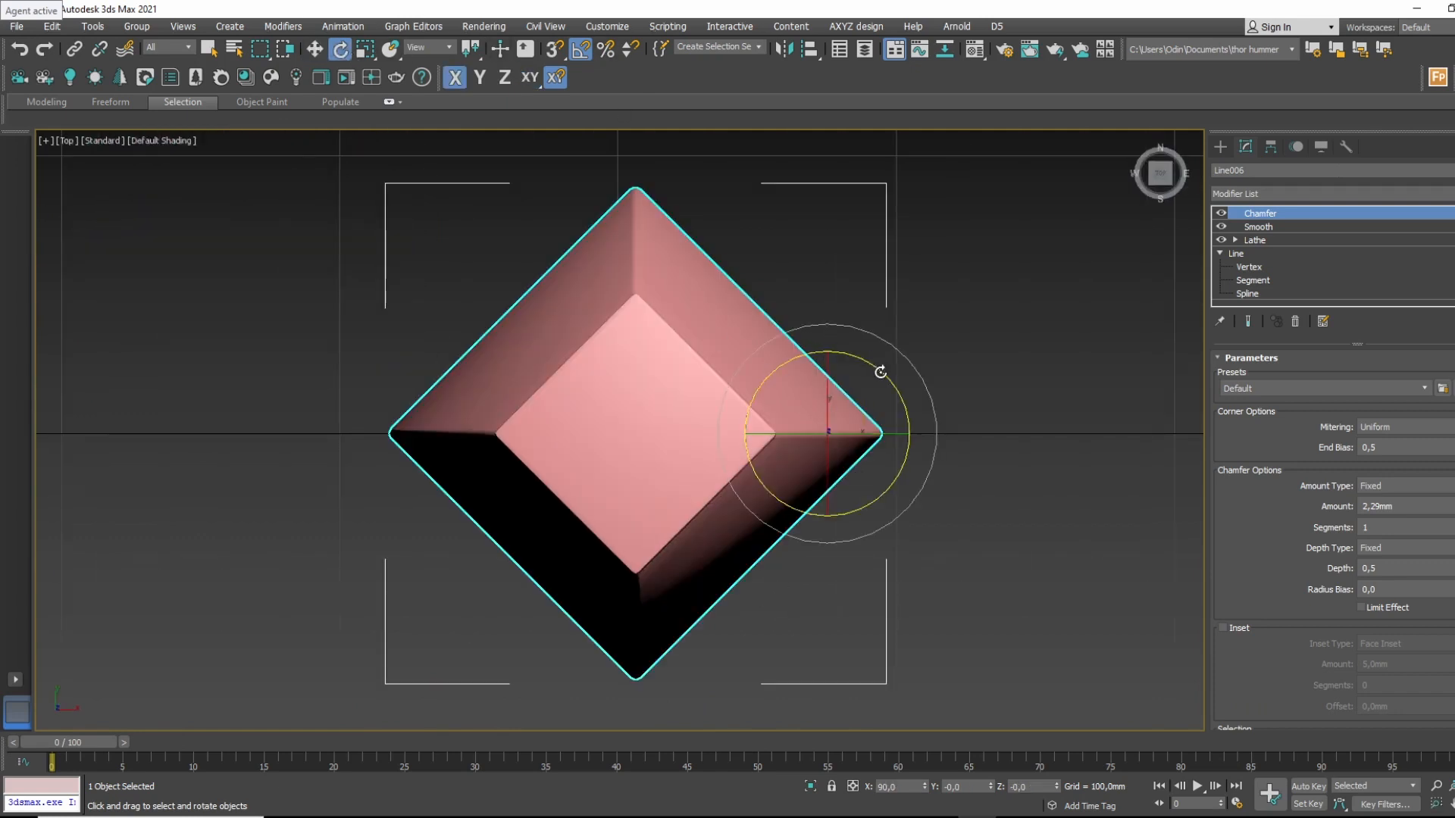
drag(880, 371, 927, 361)
key(ctrl+z)
key(ctrl+z)
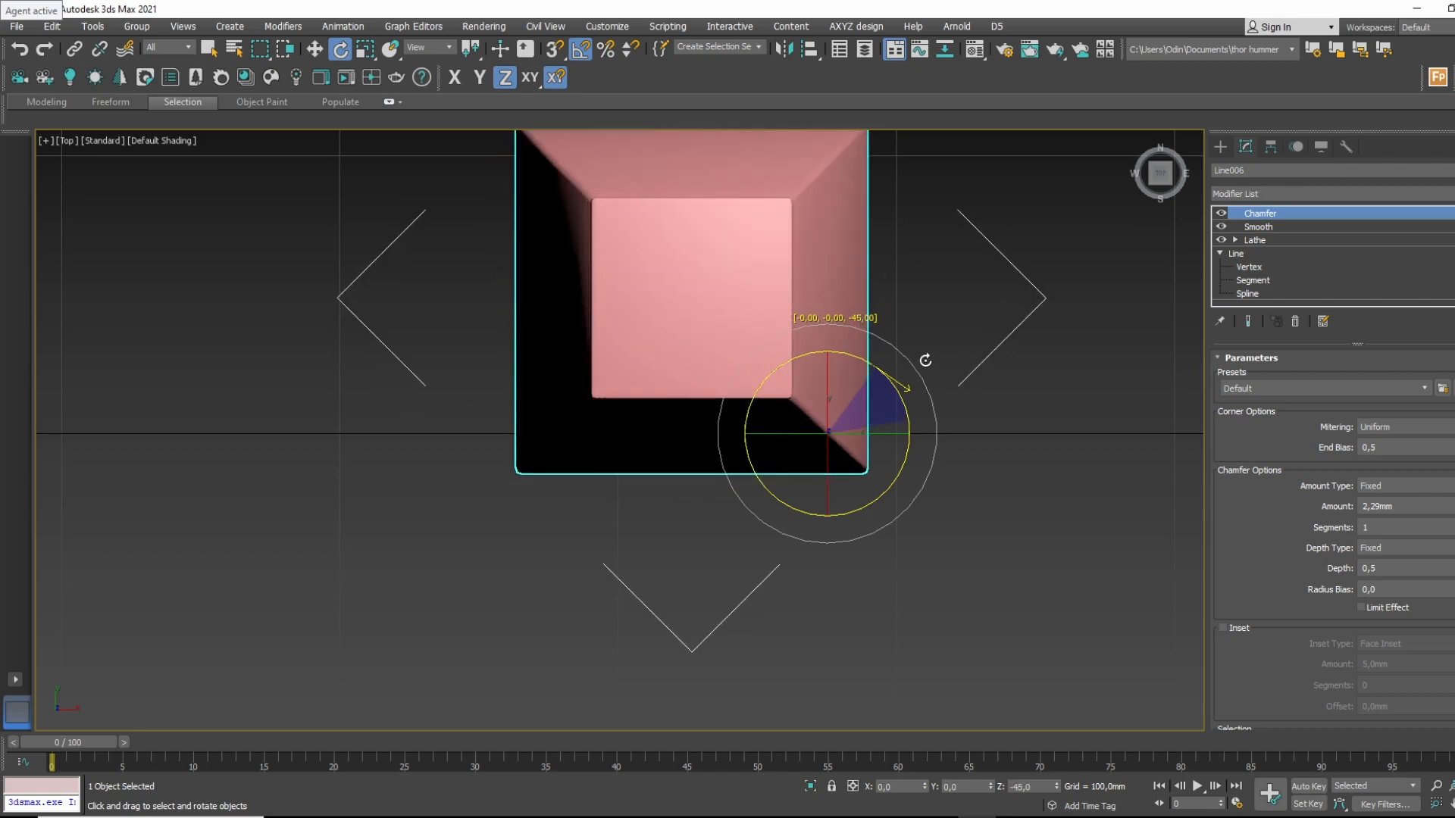
Examine the rotated square baluster from several angles, along with the goblet and text beside it.
middle_drag(900, 333, 829, 493)
alt+middle_drag(829, 493, 783, 413)
scroll(783, 414, down, 4)
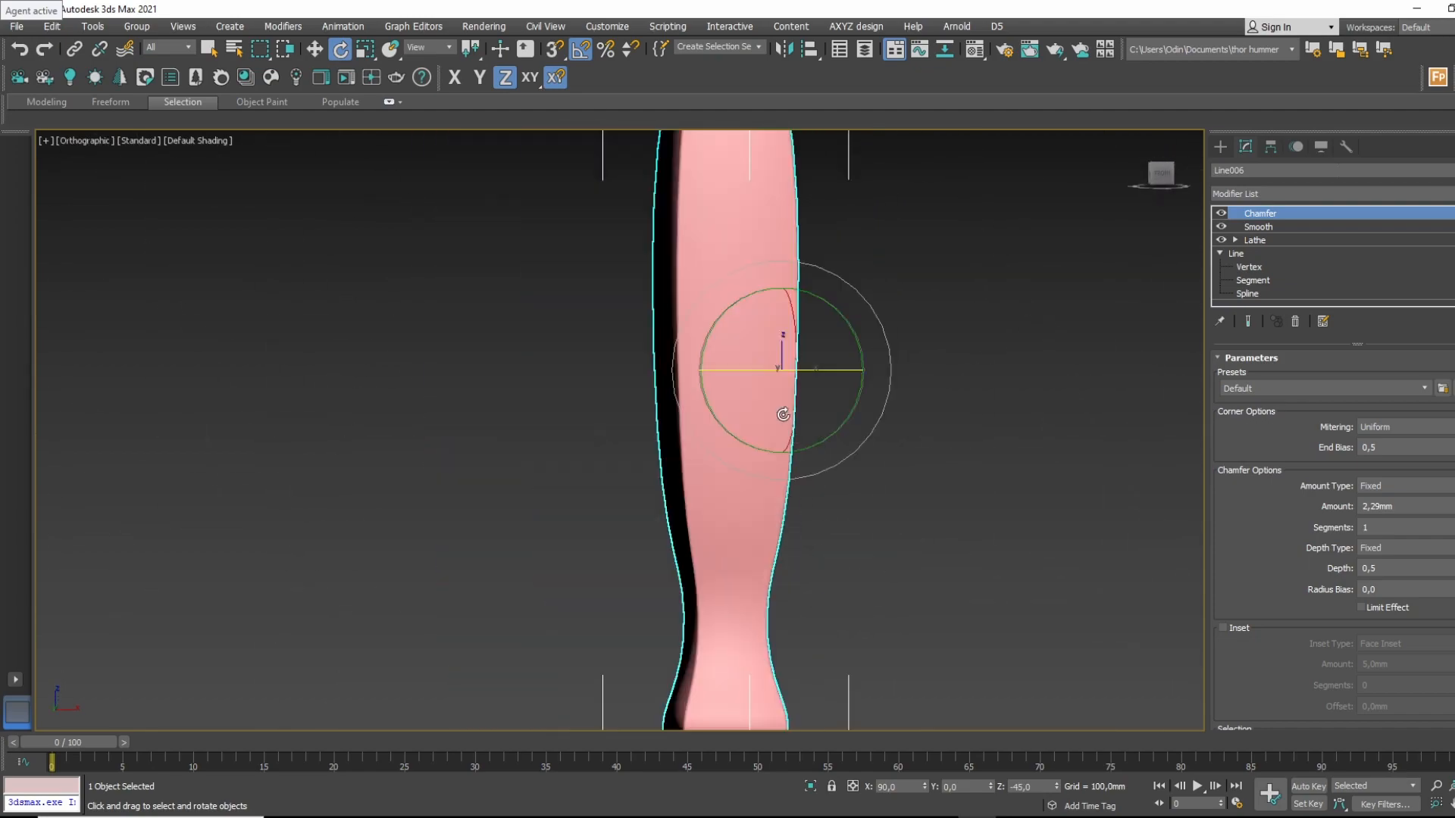
click(868, 502)
scroll(869, 503, down, 3)
click(828, 370)
alt+middle_drag(960, 408, 829, 351)
scroll(824, 348, down, 4)
alt+middle_drag(803, 303, 850, 338)
scroll(850, 338, up, 4)
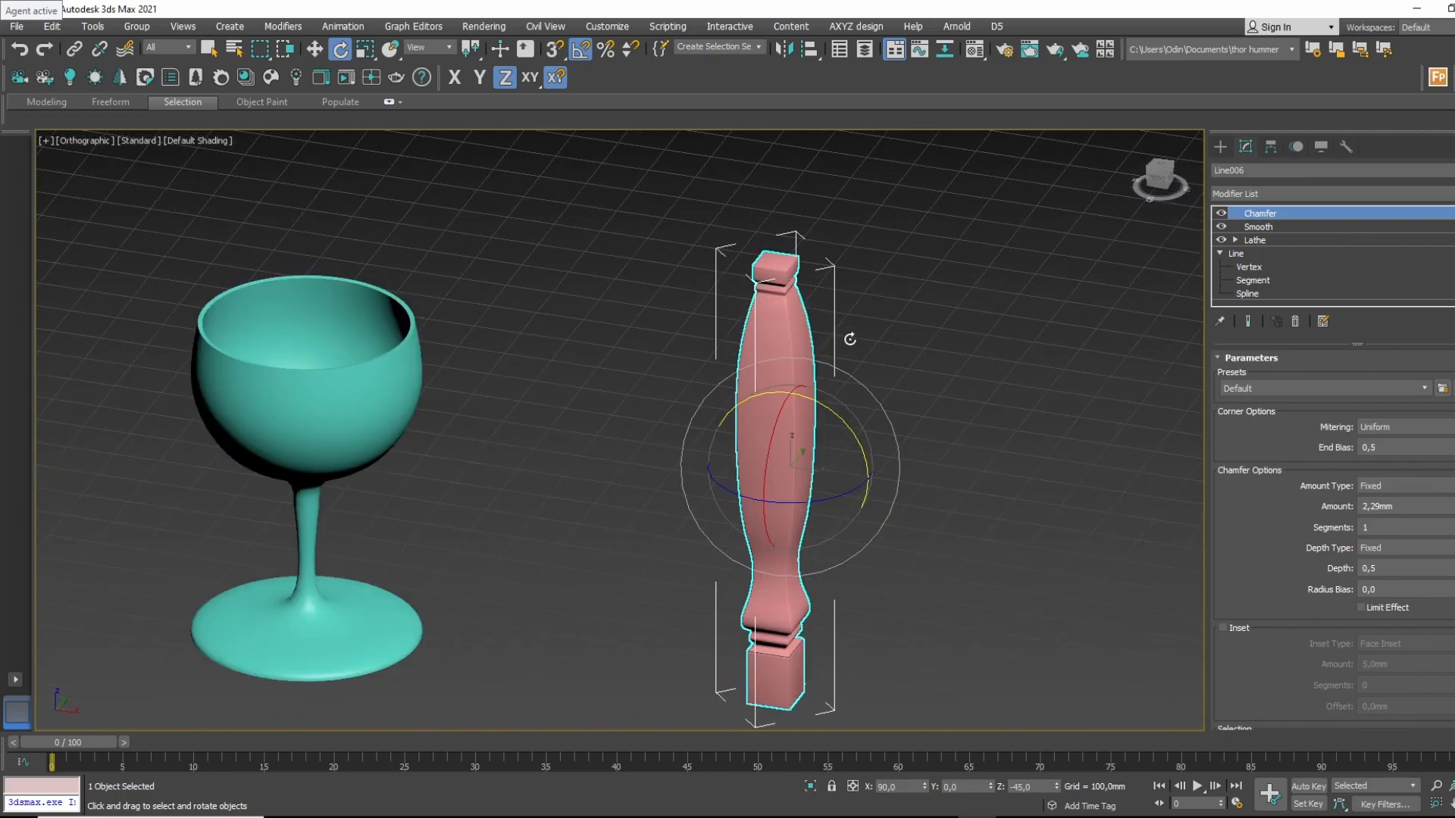
scroll(849, 338, down, 4)
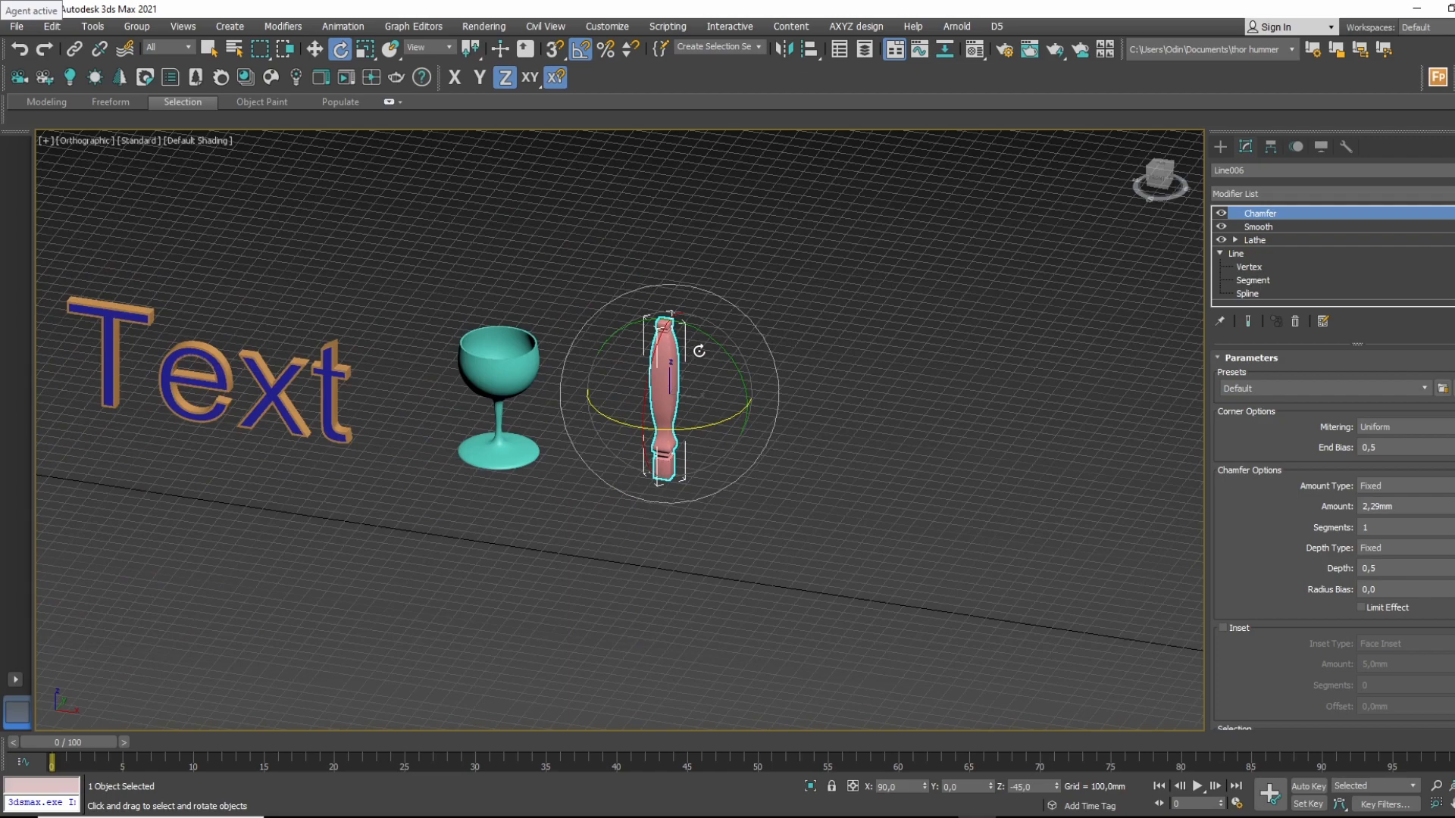
Draw the first three right-angled steps of a staircase profile with the Line tool in the Front view, beside the baluster.
key(f)
scroll(1060, 303, down, 4)
click(1220, 146)
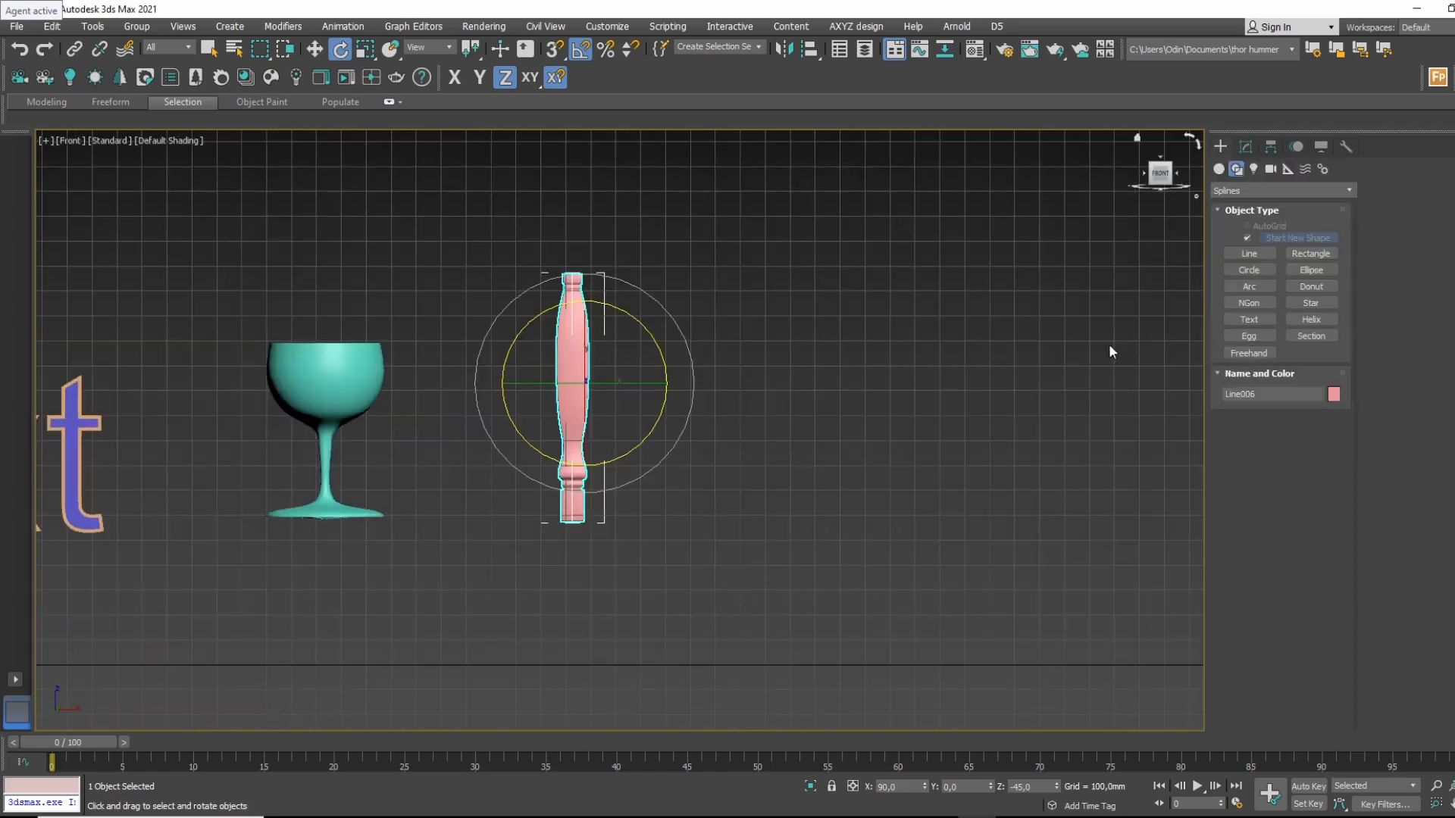
middle_drag(1110, 348, 901, 325)
click(1270, 253)
click(1024, 515)
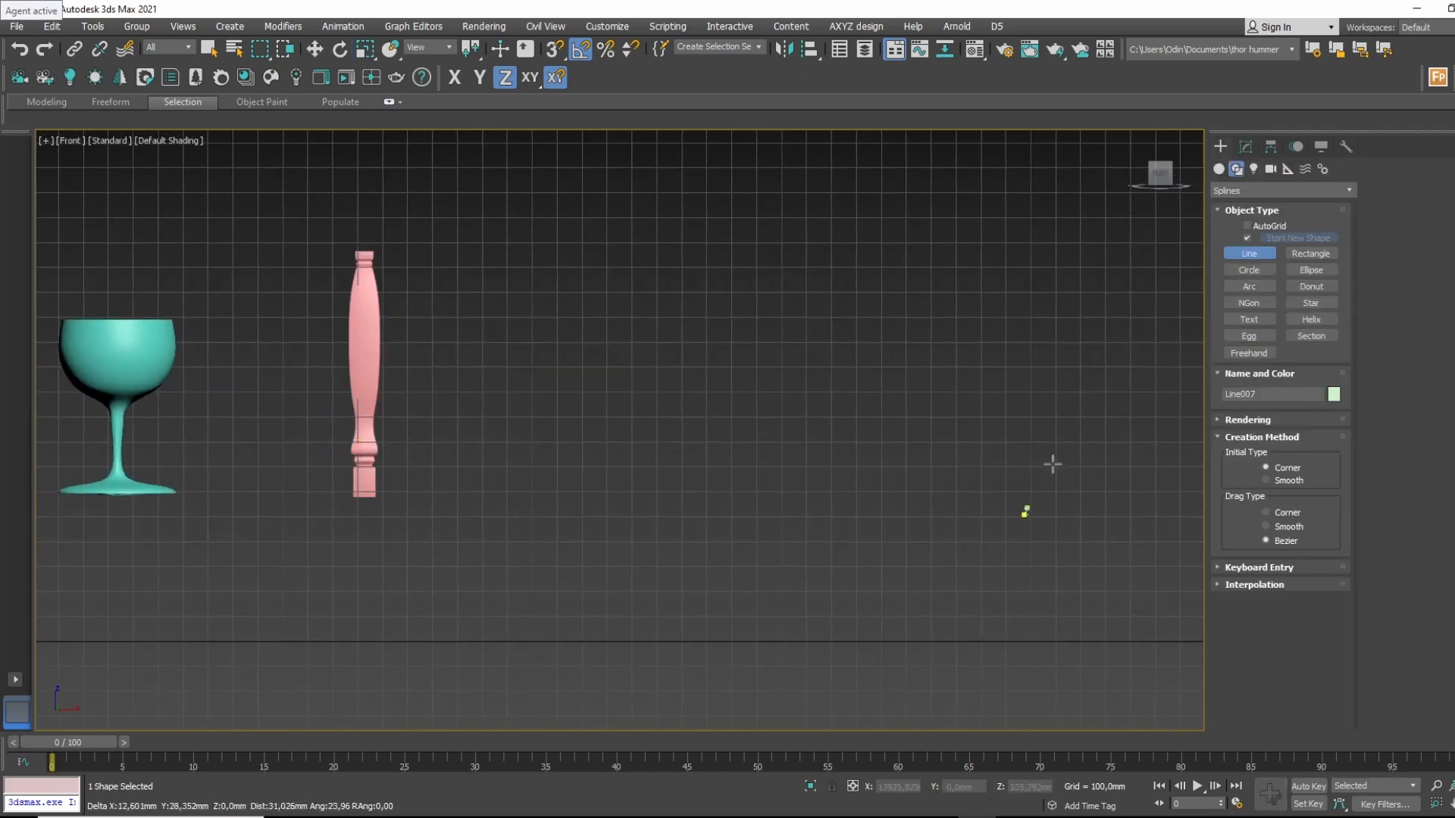
click(1024, 448)
click(925, 448)
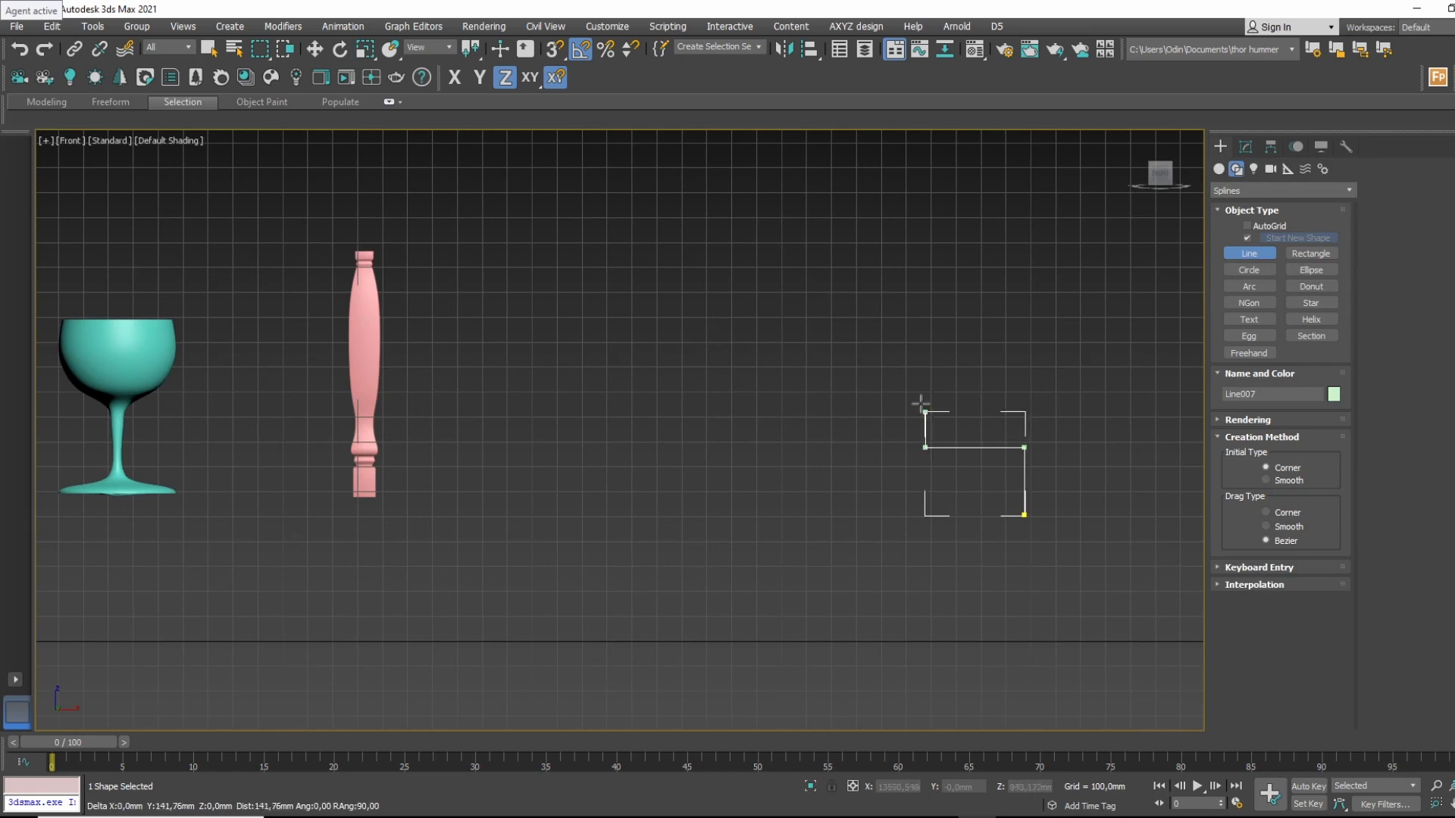
click(926, 362)
click(803, 362)
click(804, 250)
click(698, 251)
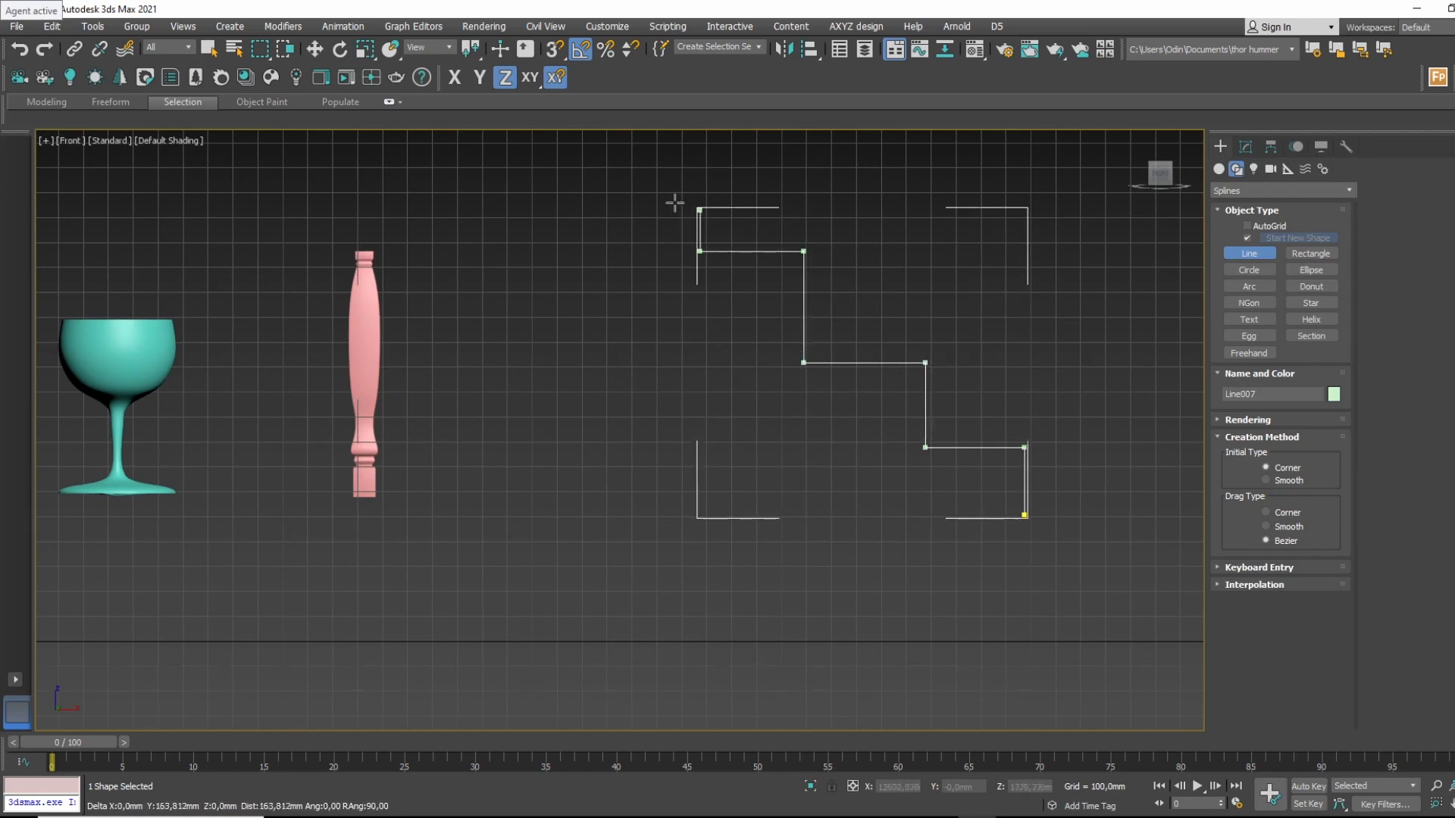
Add the top step, vertical back and base line to the staircase profile, and close the spline at its starting point.
middle_drag(674, 203, 706, 348)
click(718, 299)
click(589, 298)
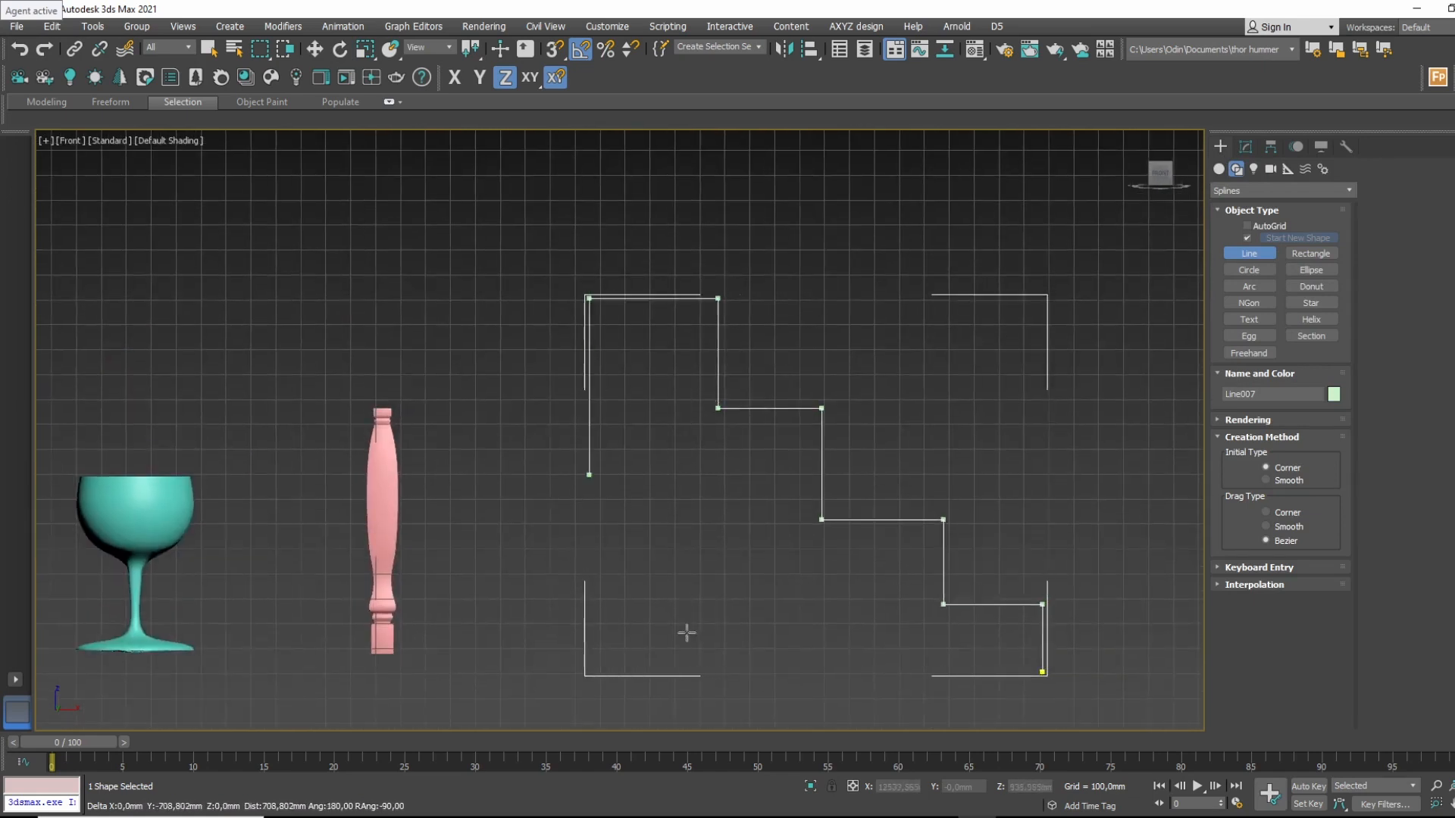
click(636, 670)
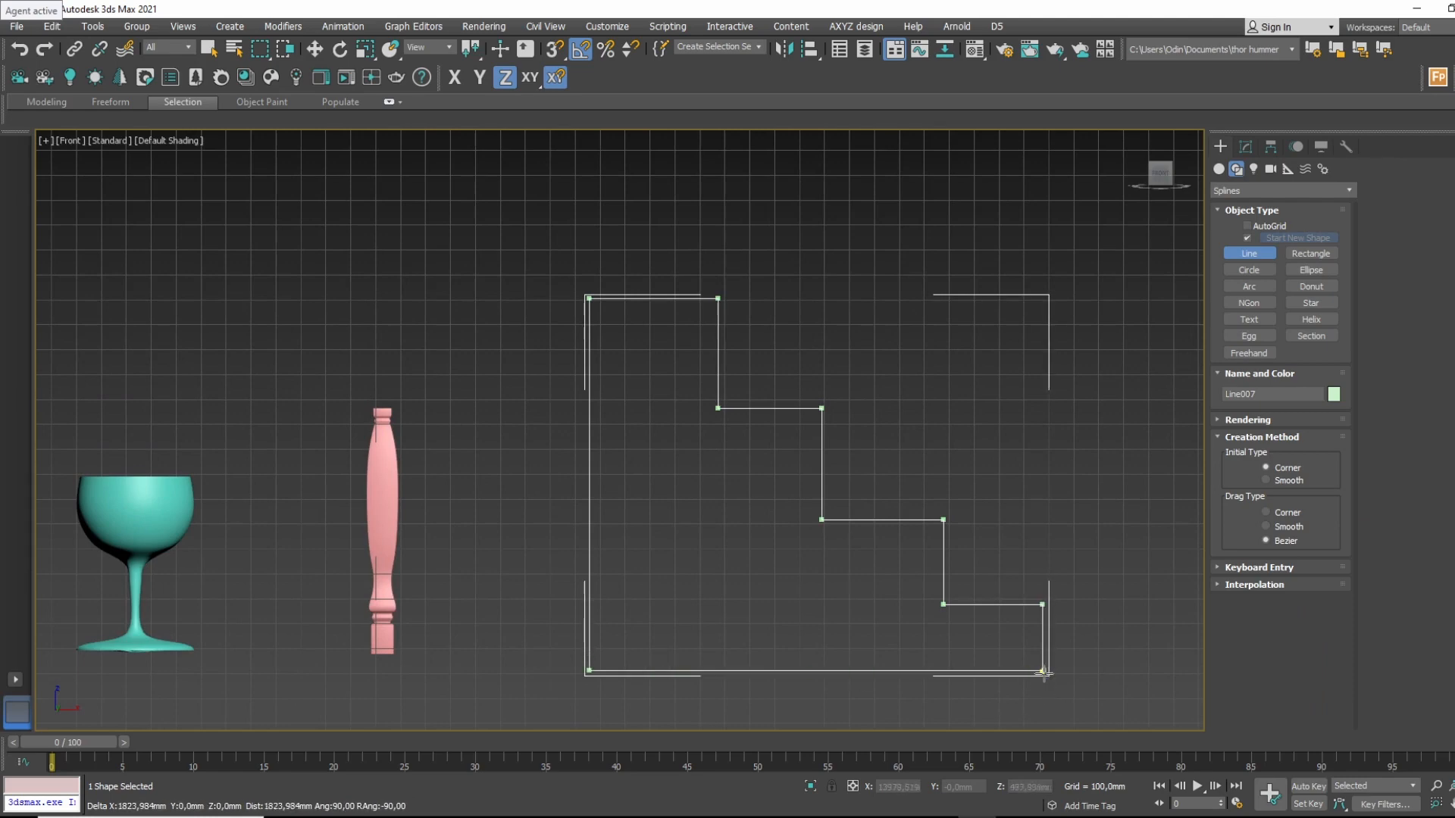
click(1043, 671)
click(738, 424)
key(e)
Add an Extrude modifier to the staircase profile with an amount of 2065 mm.
alt+middle_drag(902, 372, 951, 338)
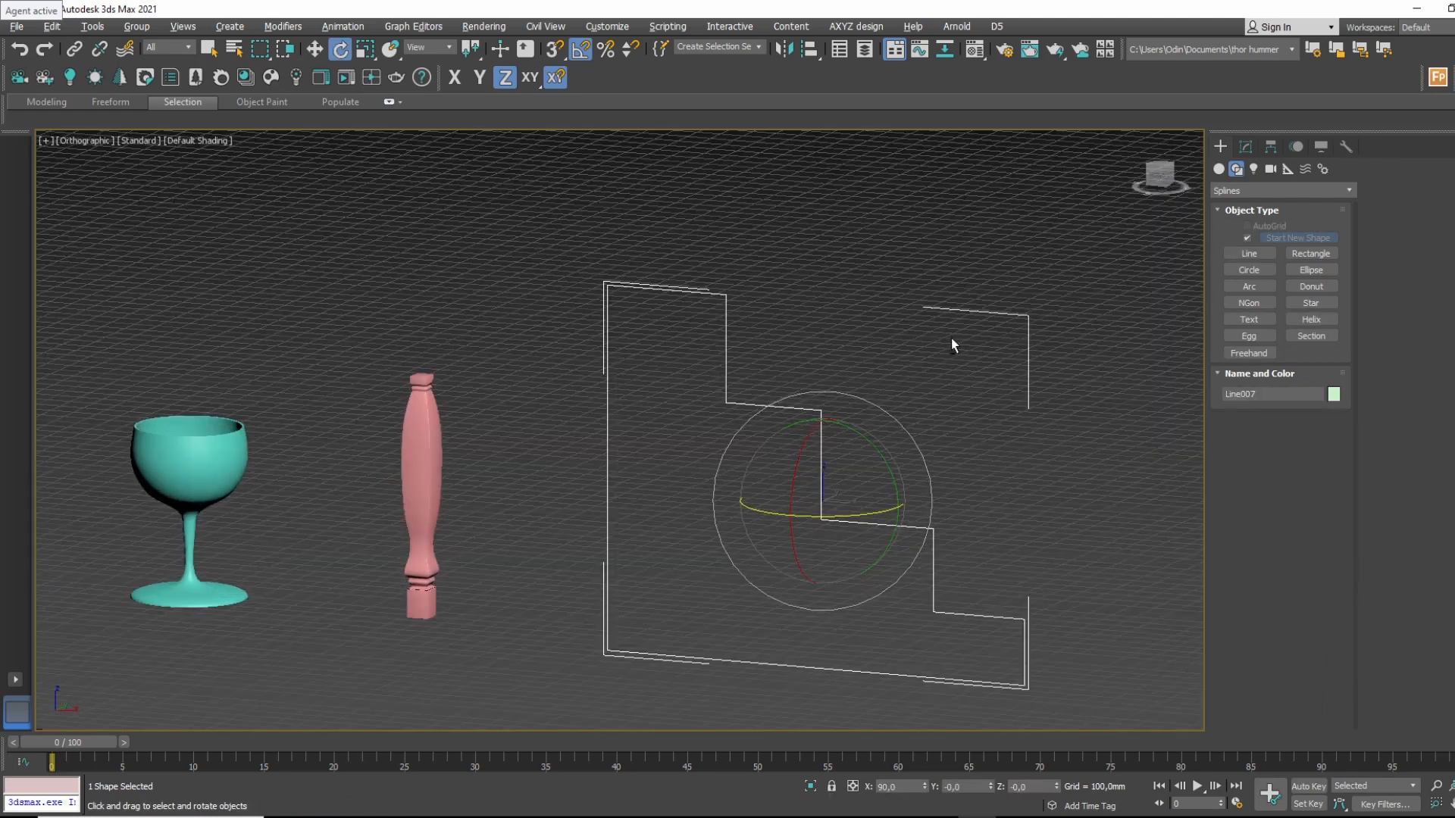
click(1269, 146)
click(1247, 144)
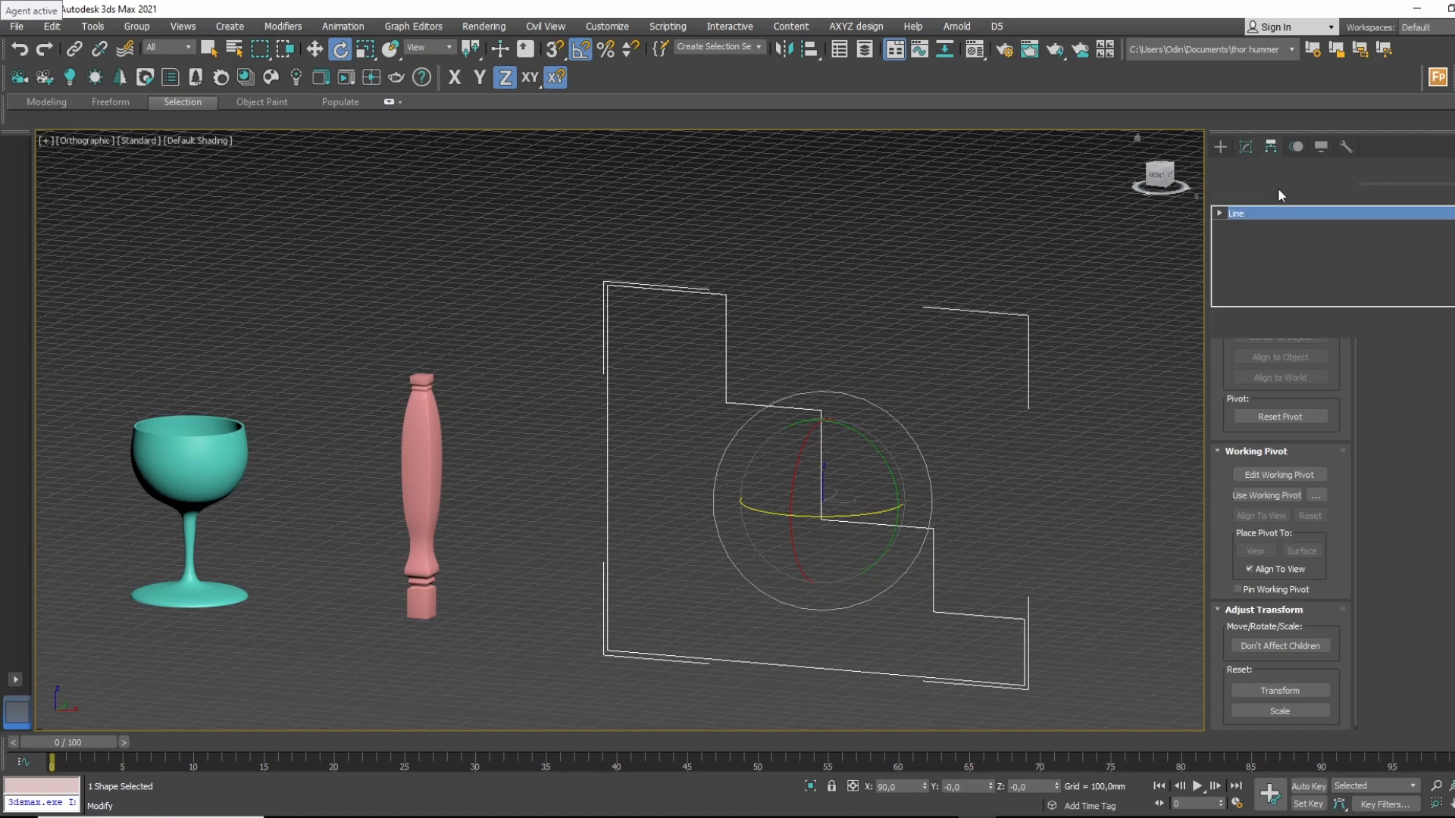
click(1279, 191)
text(ex)
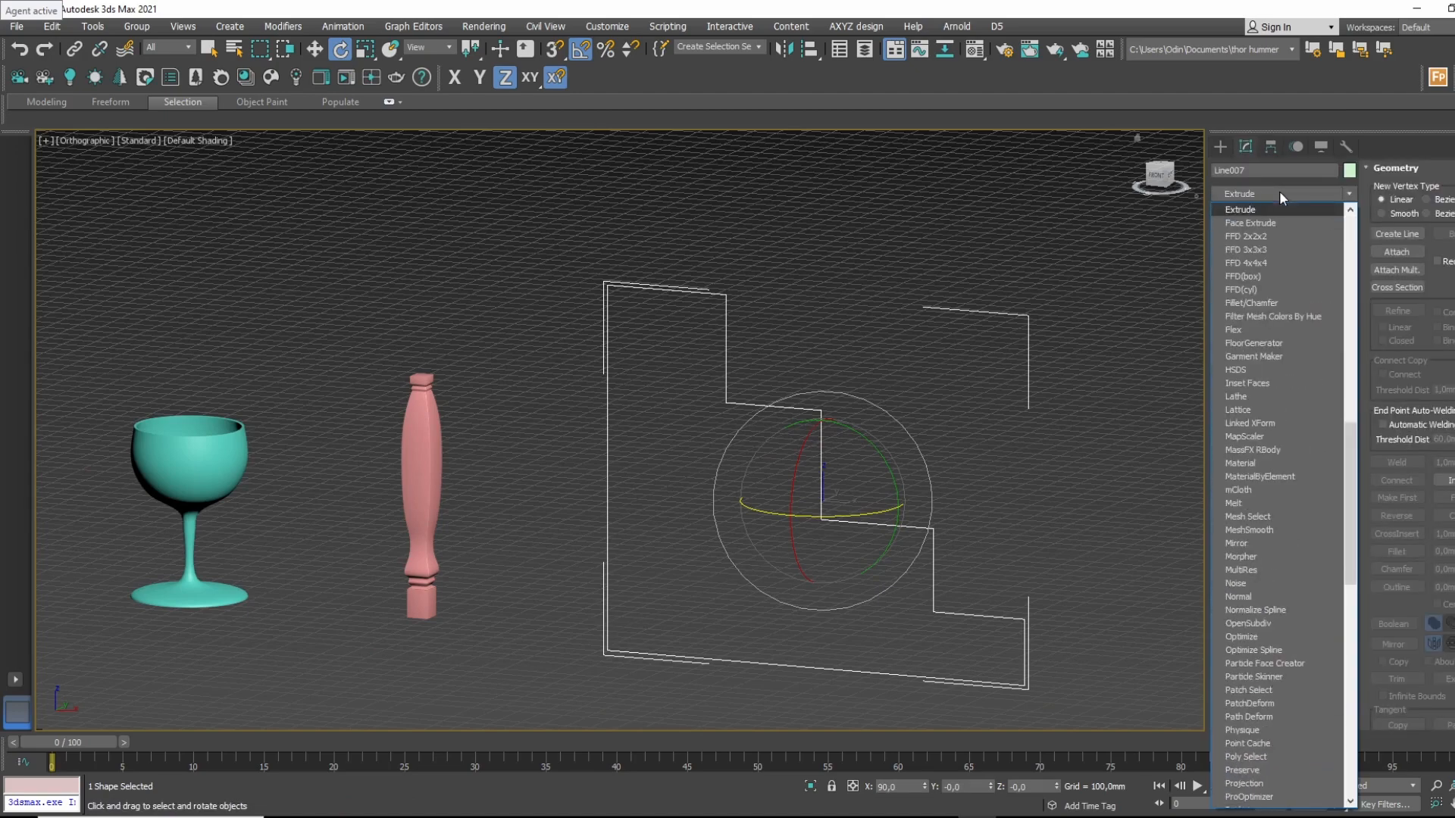
key(Return)
drag(1328, 388, 1322, 257)
middle_drag(976, 262, 952, 203)
key(p)
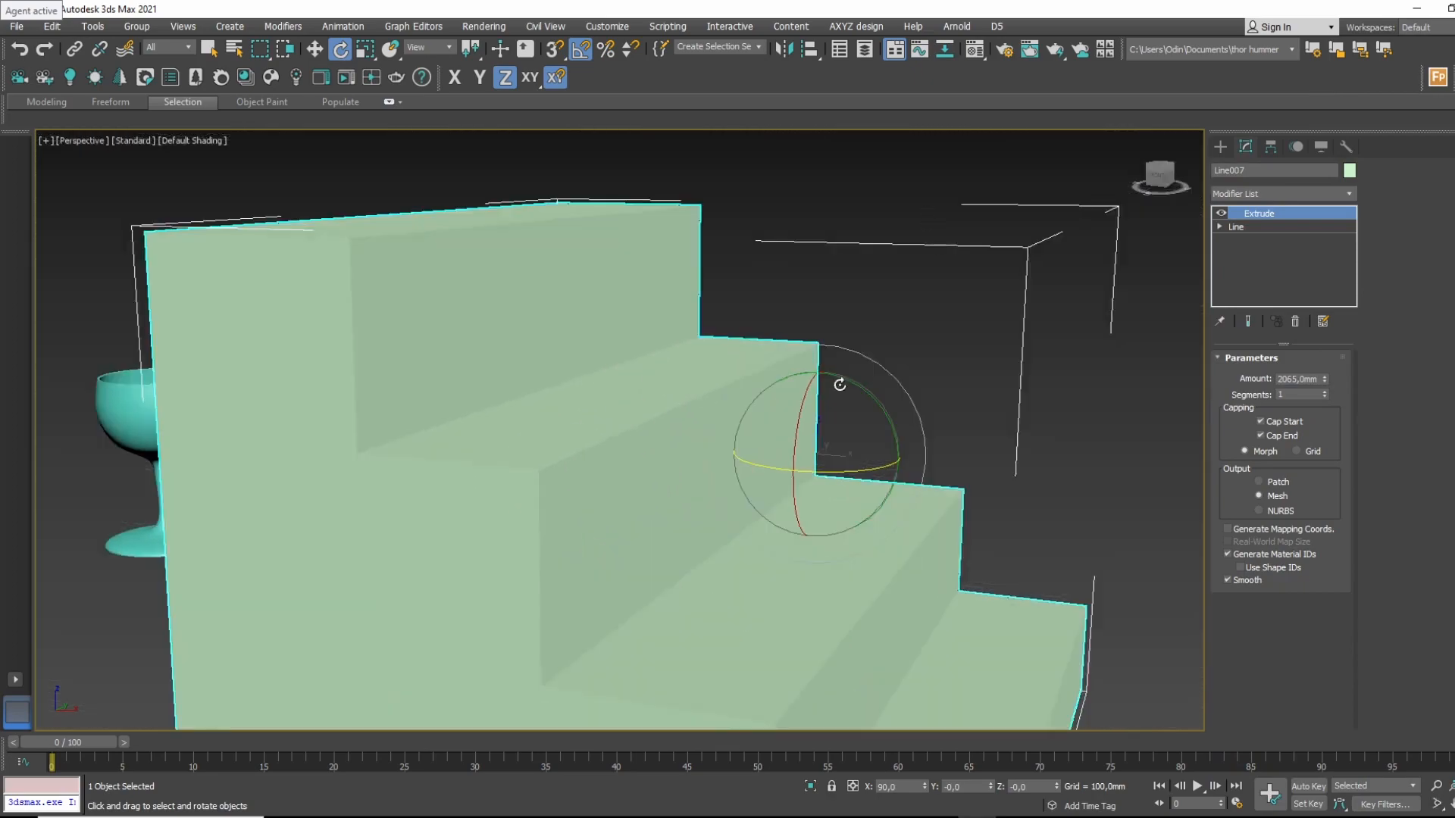
alt+middle_drag(838, 383, 1069, 349)
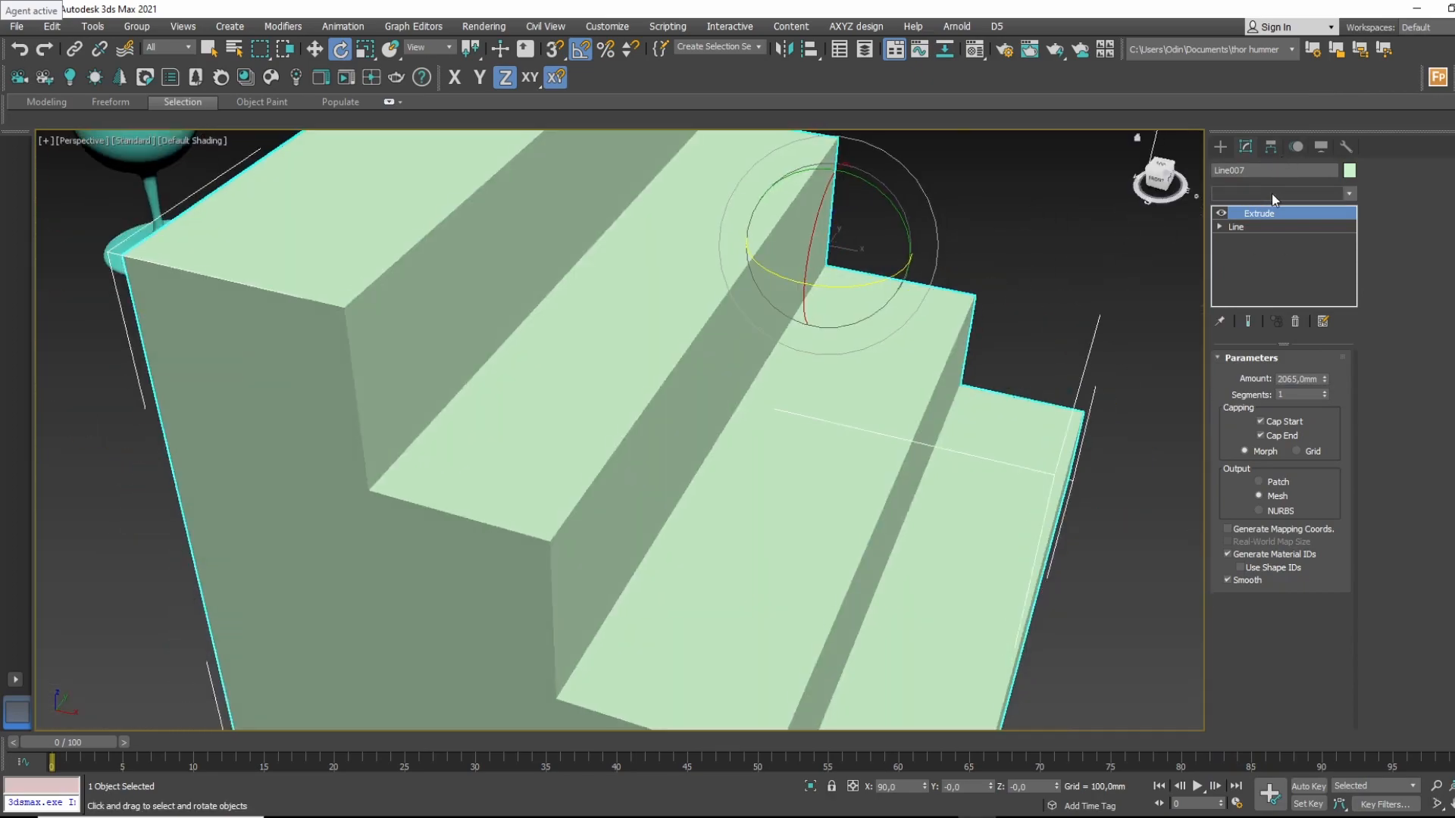
Select the staircase profile's eight vertices above the base line at the Line's Vertex level, in the Front view.
click(1271, 193)
click(1289, 190)
click(1230, 226)
key(l)
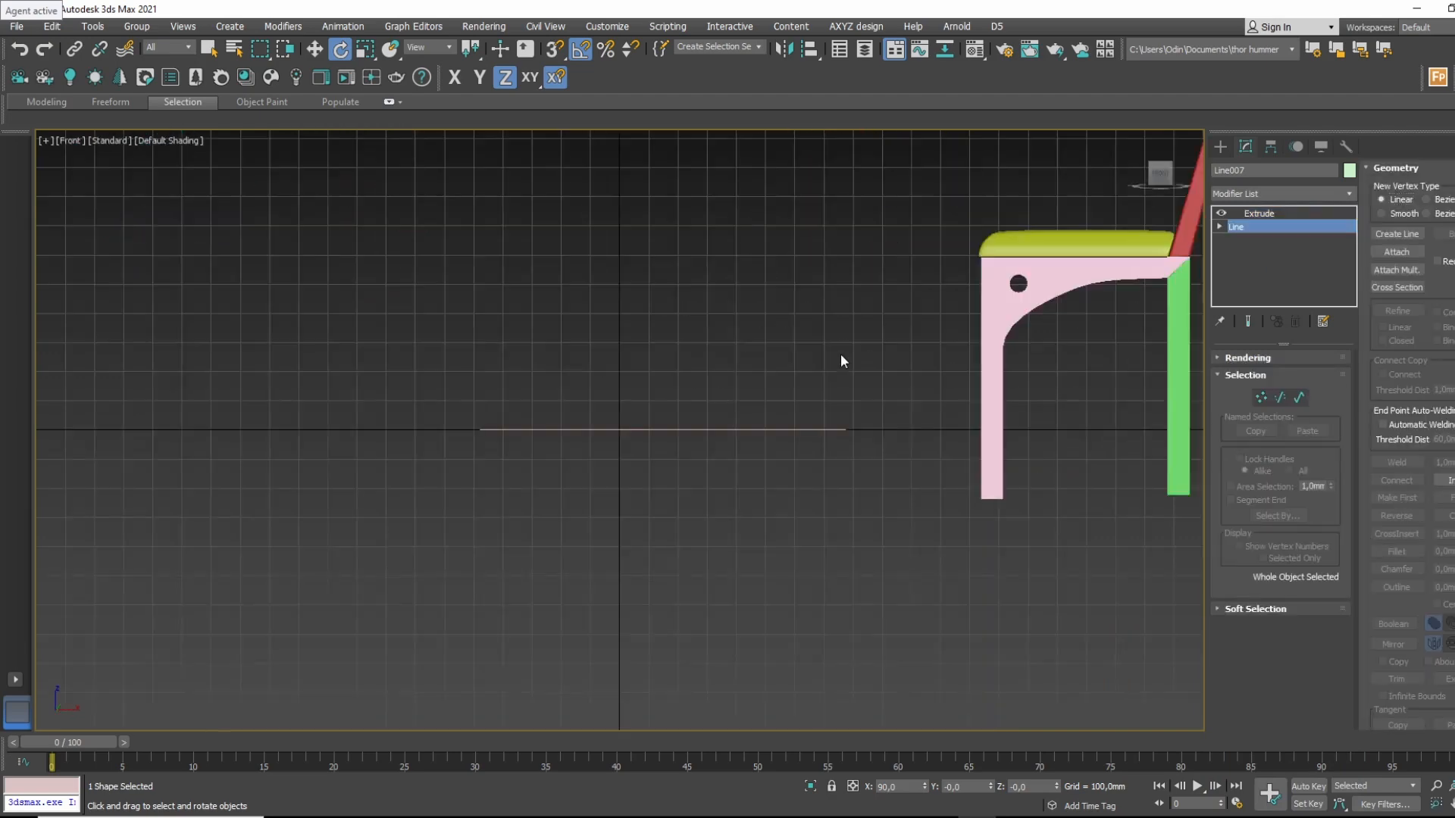
key(f)
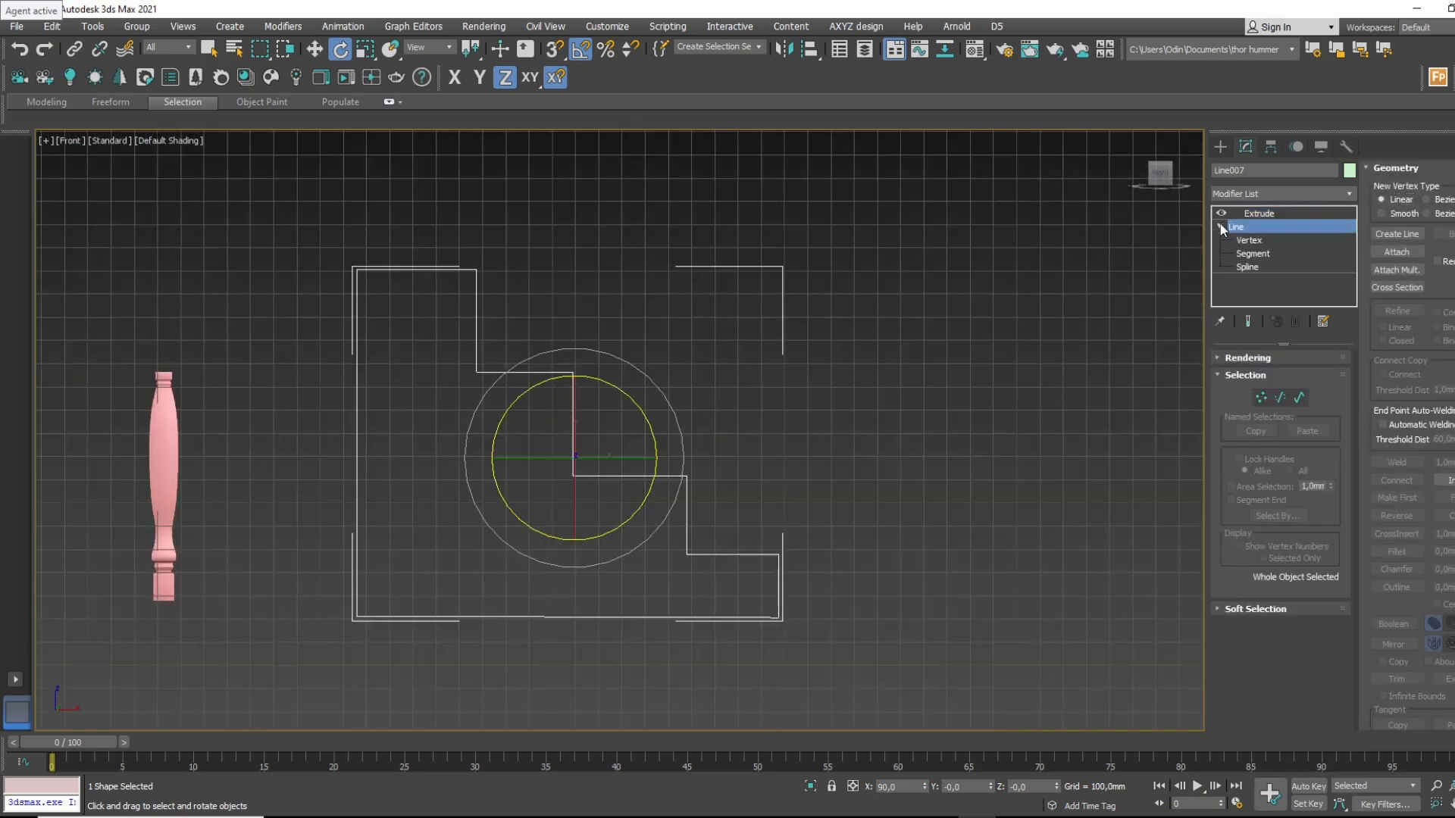
click(1245, 240)
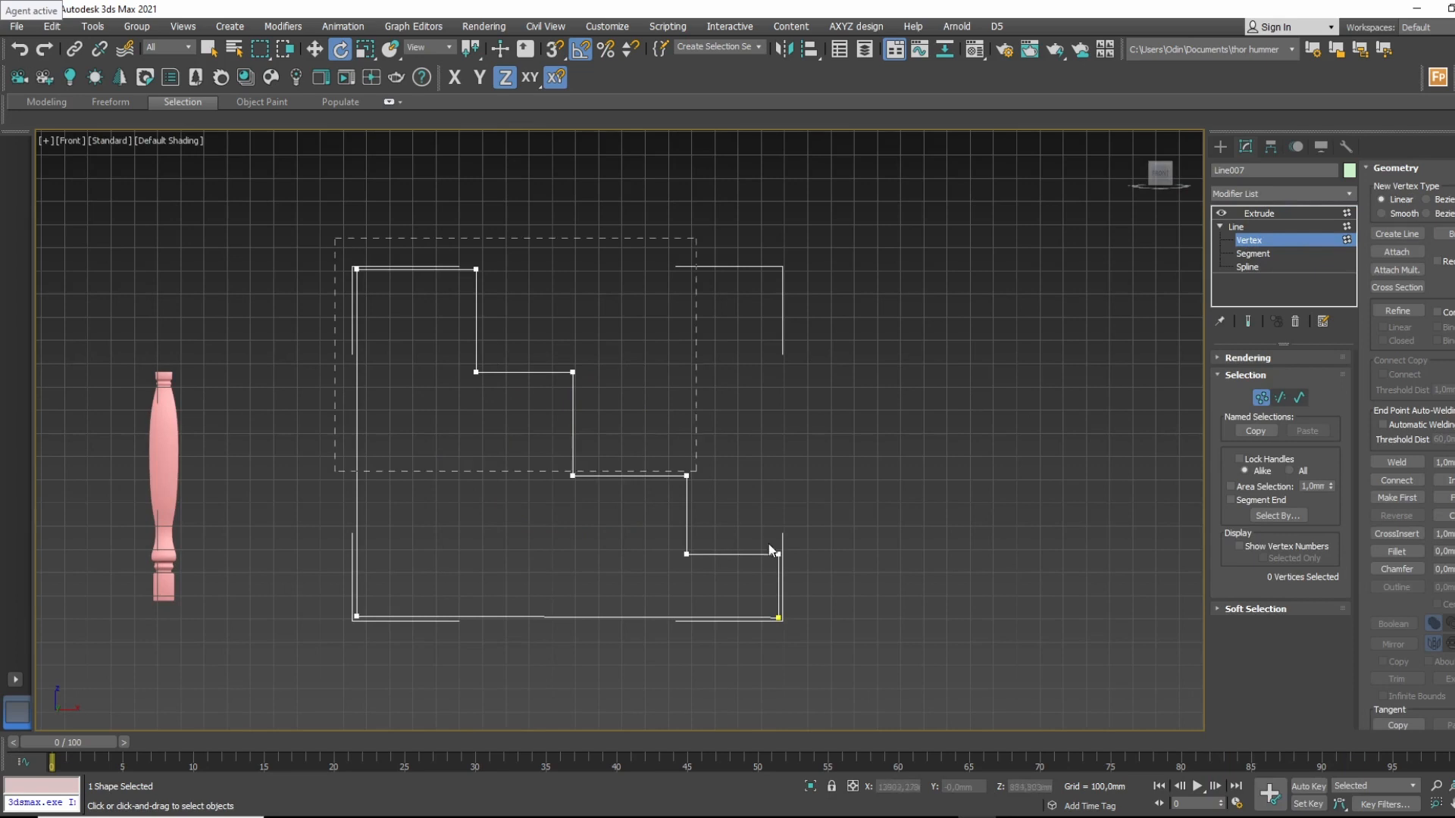
drag(799, 568, 799, 568)
scroll(798, 568, up, 4)
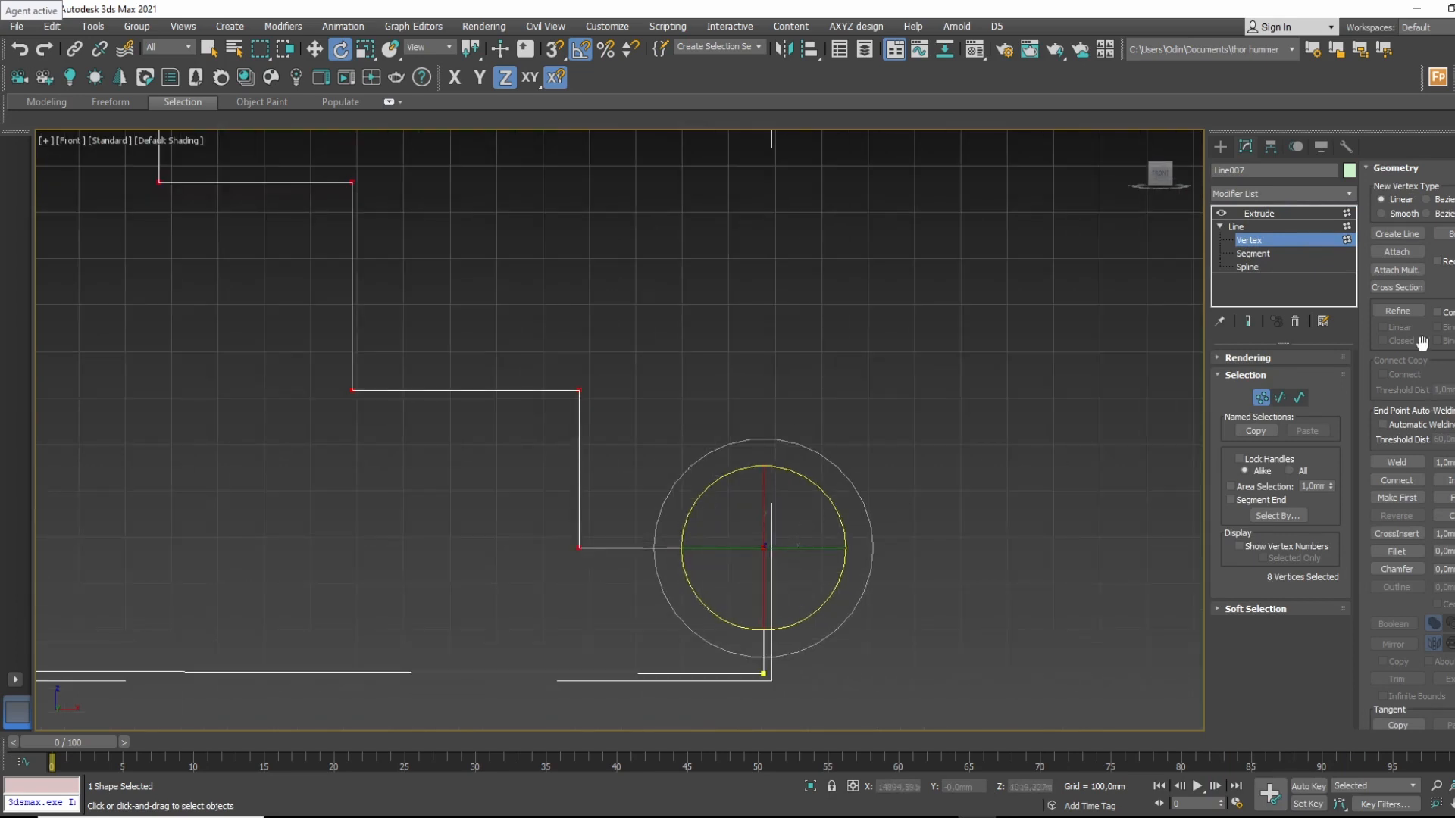
scroll(1421, 343, down, 3)
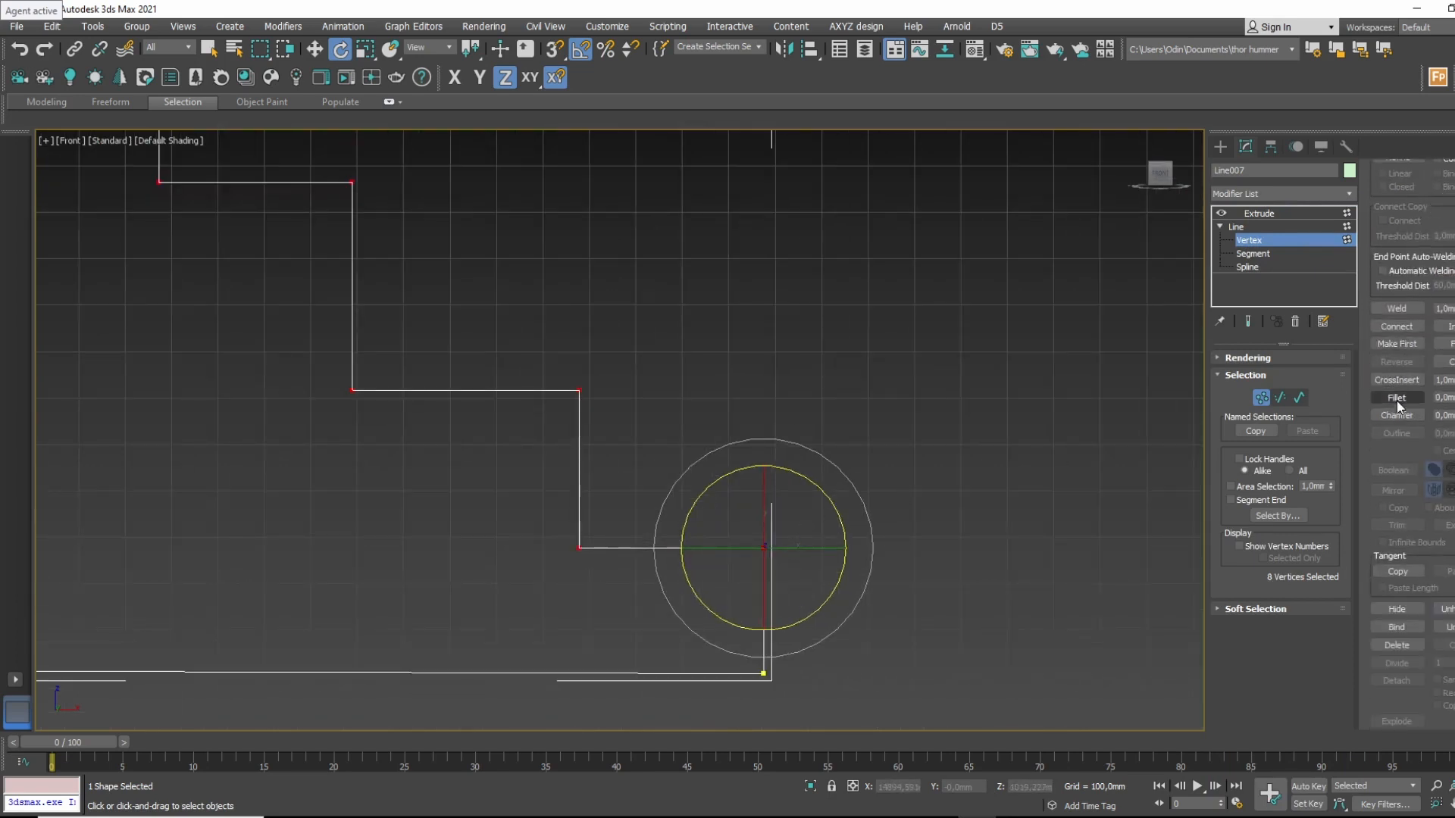
Try chamfering the selected corners of the staircase profile, and undo the chamfer.
click(1385, 415)
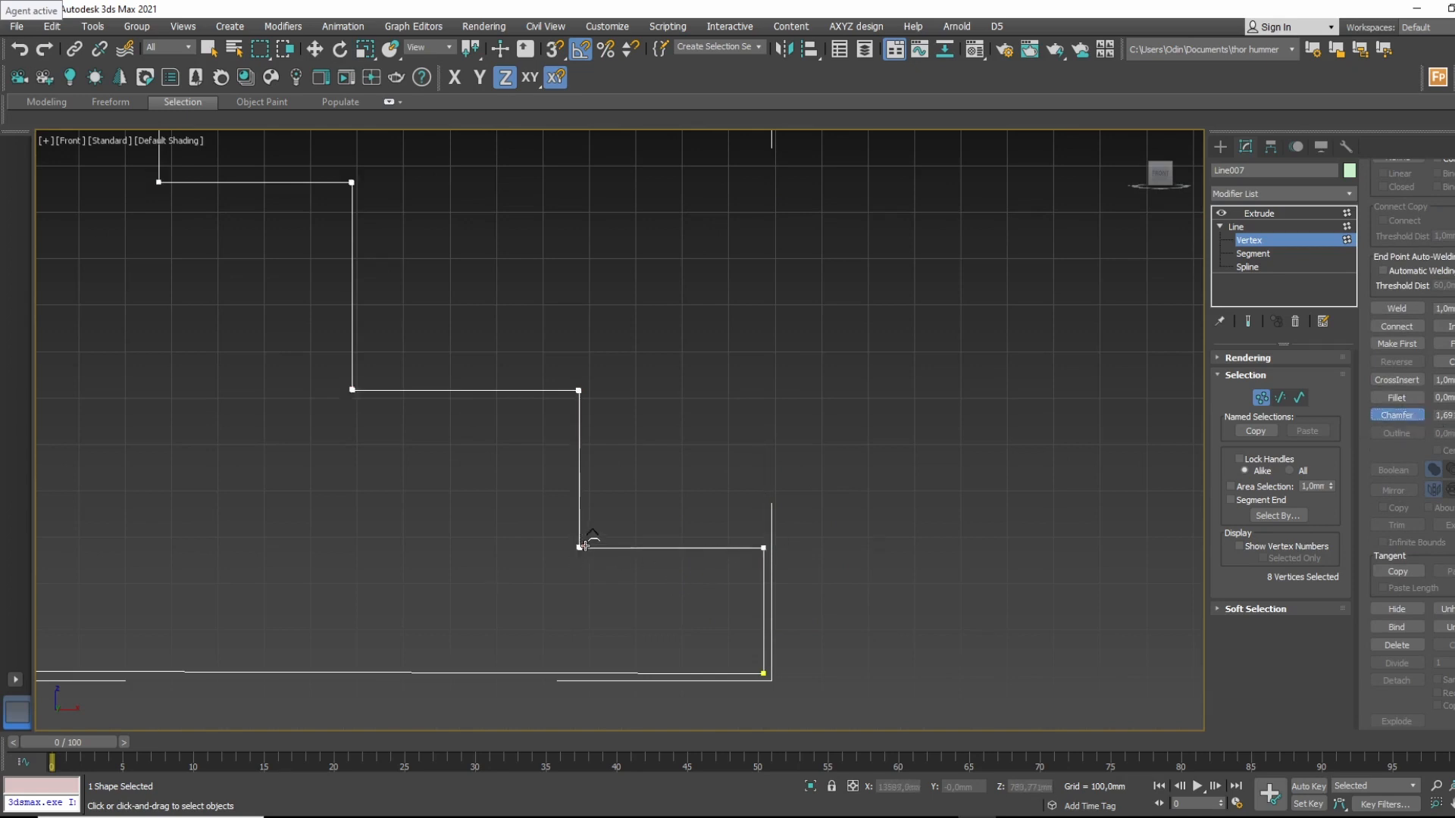
drag(583, 546, 598, 525)
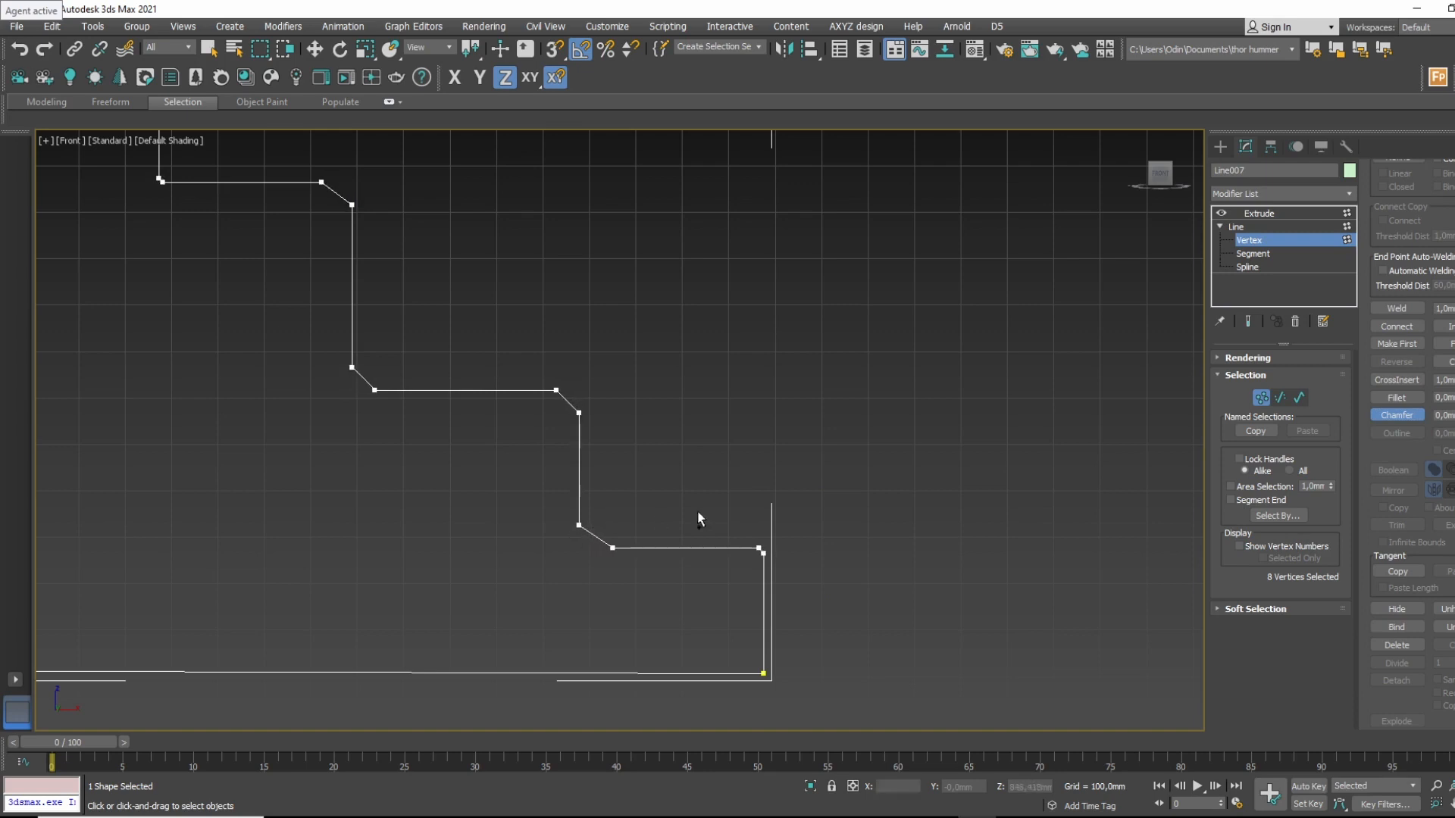
key(ctrl+z)
Fillet the selected corners of the staircase profile freehand and return to the Extrude level of the stack.
click(1402, 400)
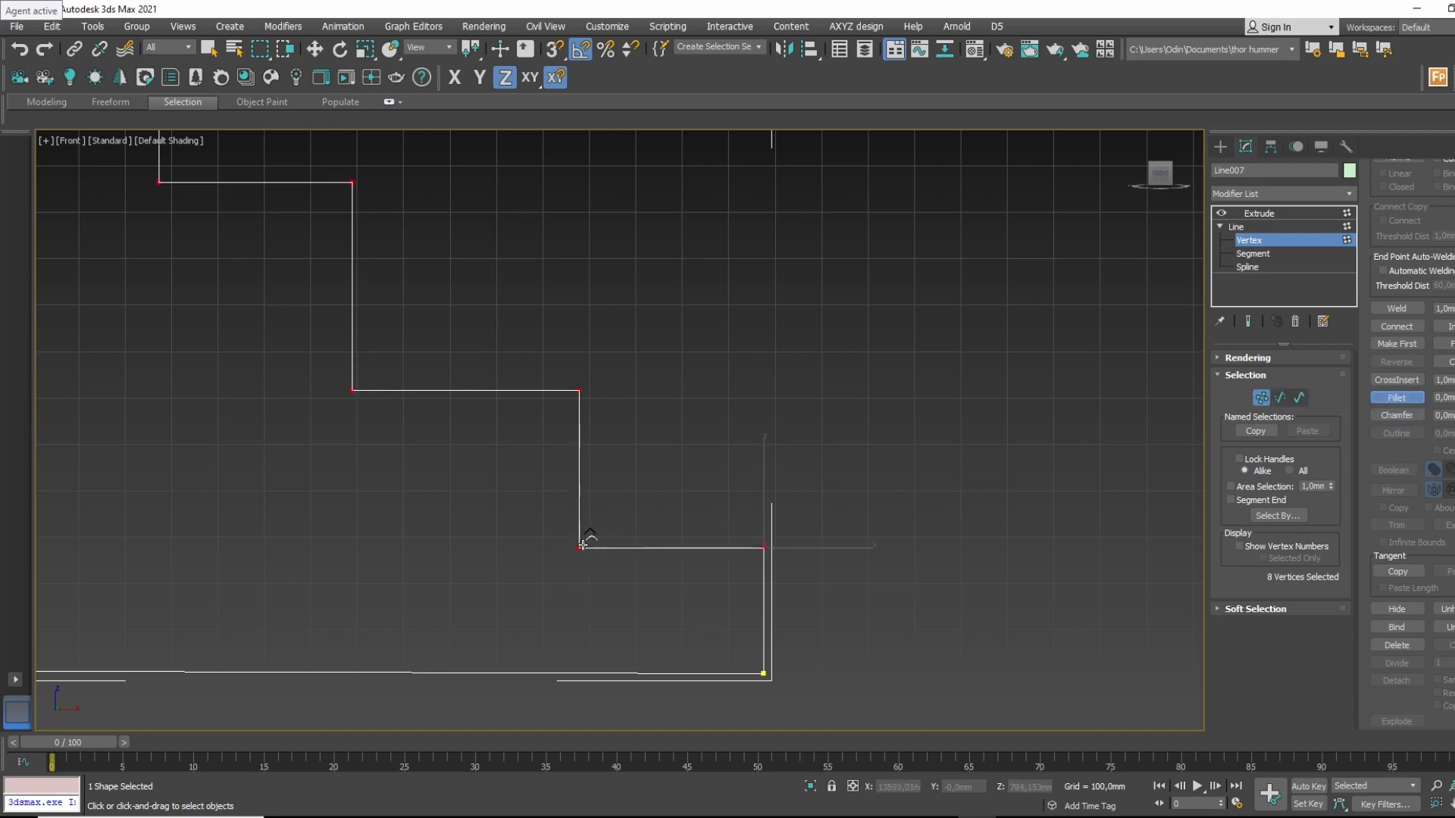
drag(582, 545, 609, 518)
key(w)
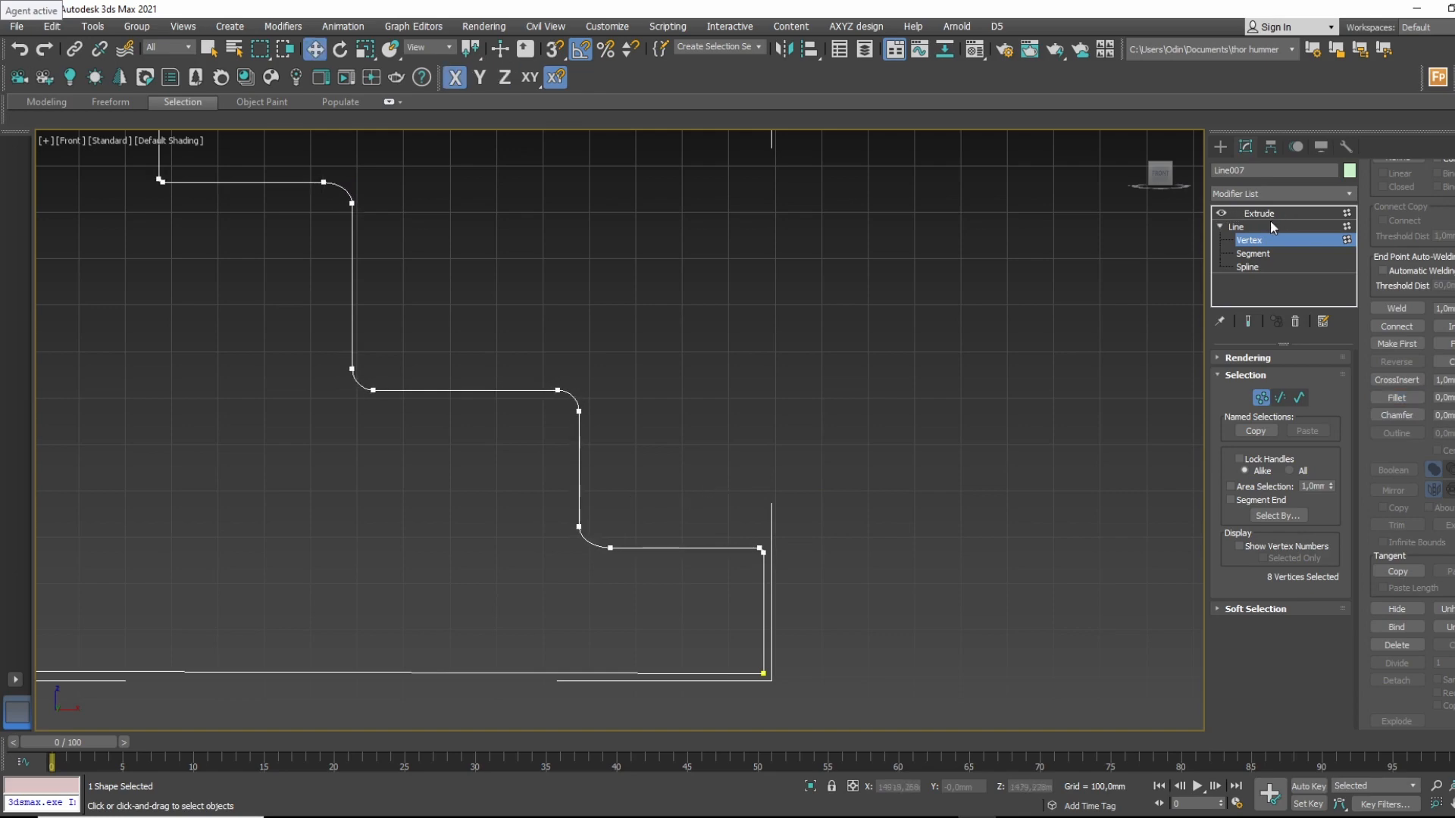
click(1270, 224)
click(1276, 215)
Inspect the extruded staircase's rounded steps in wireframe and shaded display from different angles.
middle_drag(908, 461, 966, 454)
key(F3)
alt+middle_drag(898, 376, 803, 383)
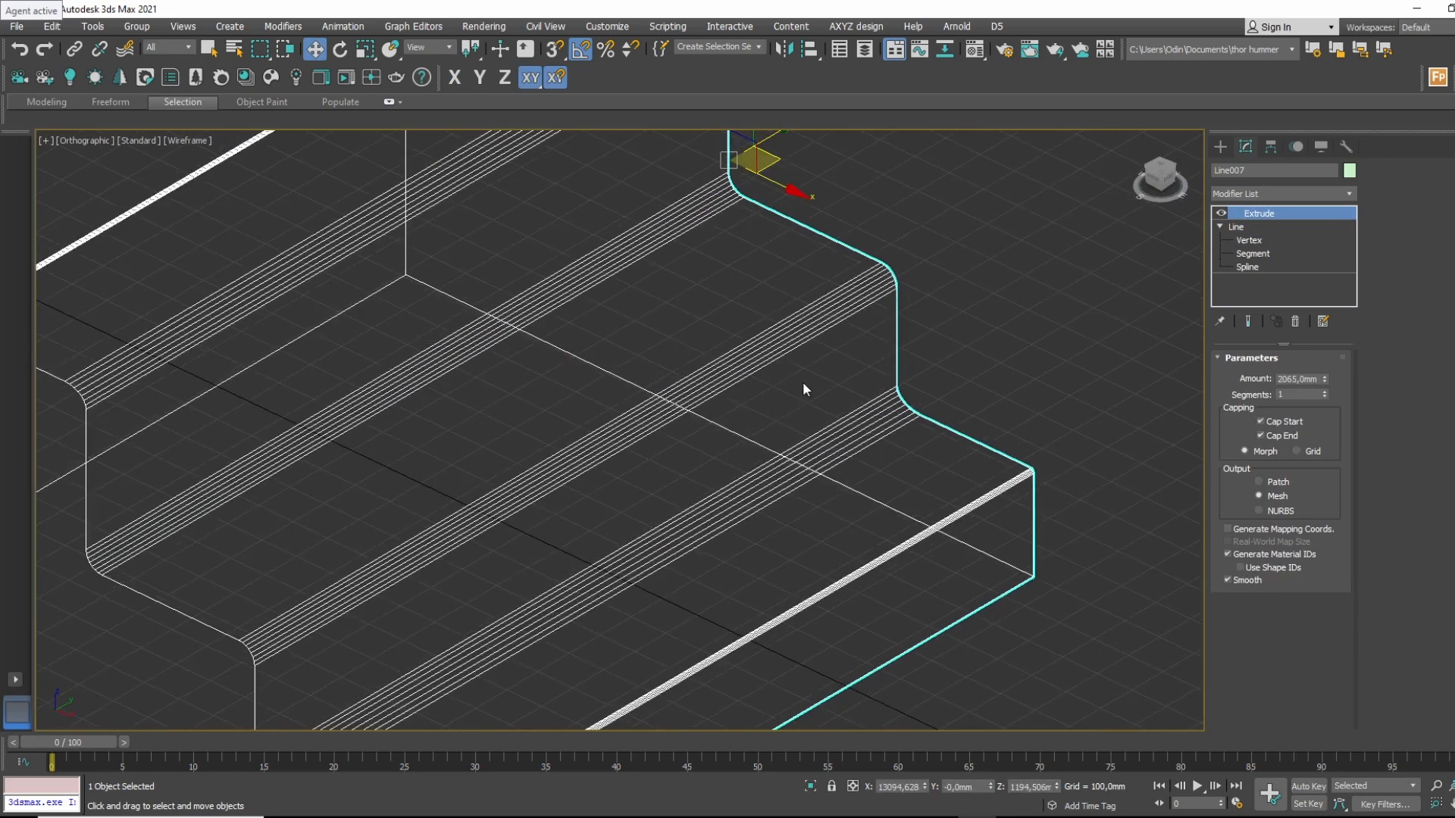
key(F3)
mouse_move(716, 405)
alt+middle_down()
mouse_move(725, 362)
mouse_move(470, 453)
alt+middle_up()
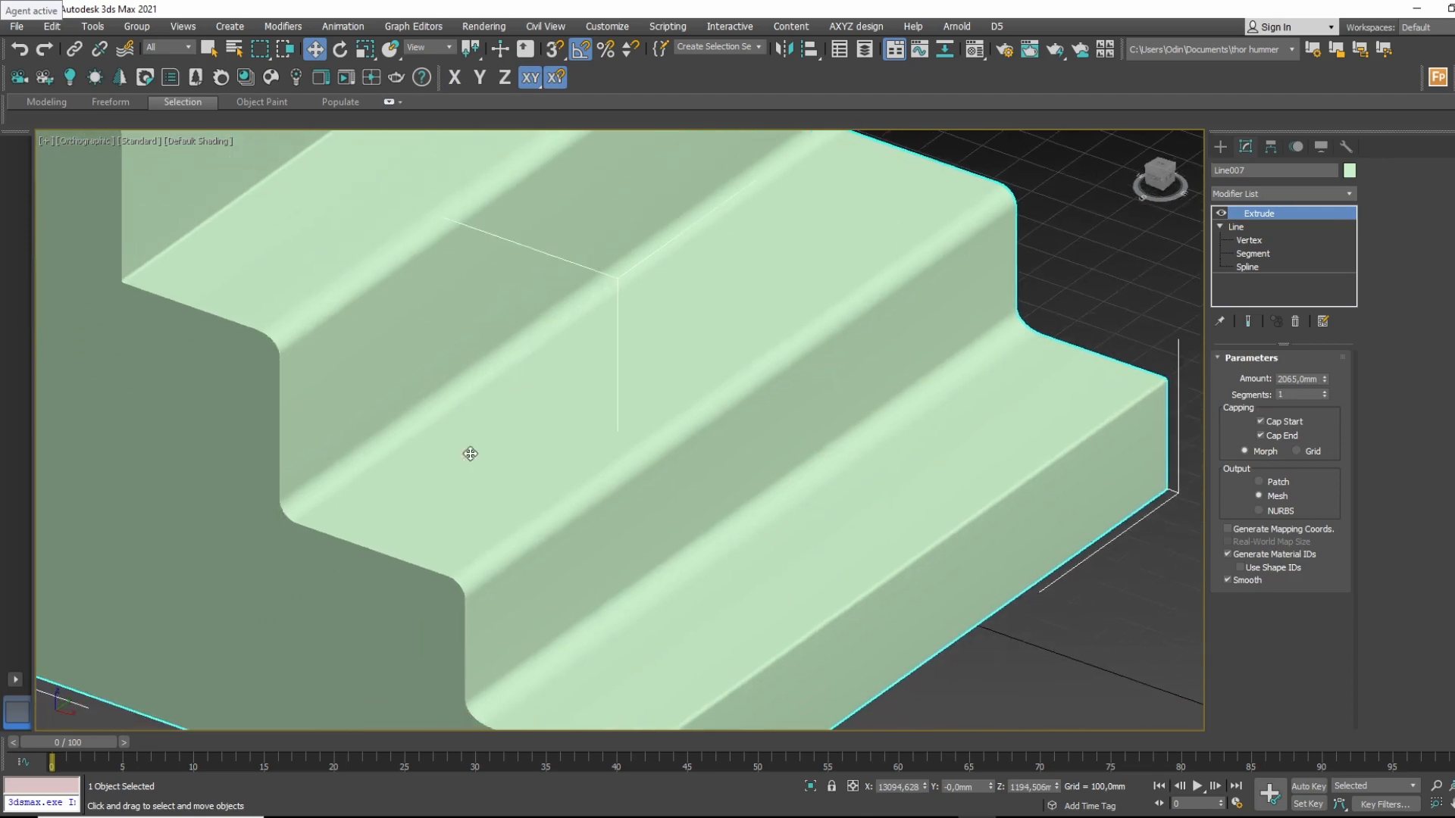
alt+middle_drag(657, 459, 768, 437)
scroll(740, 446, down, 5)
key(p)
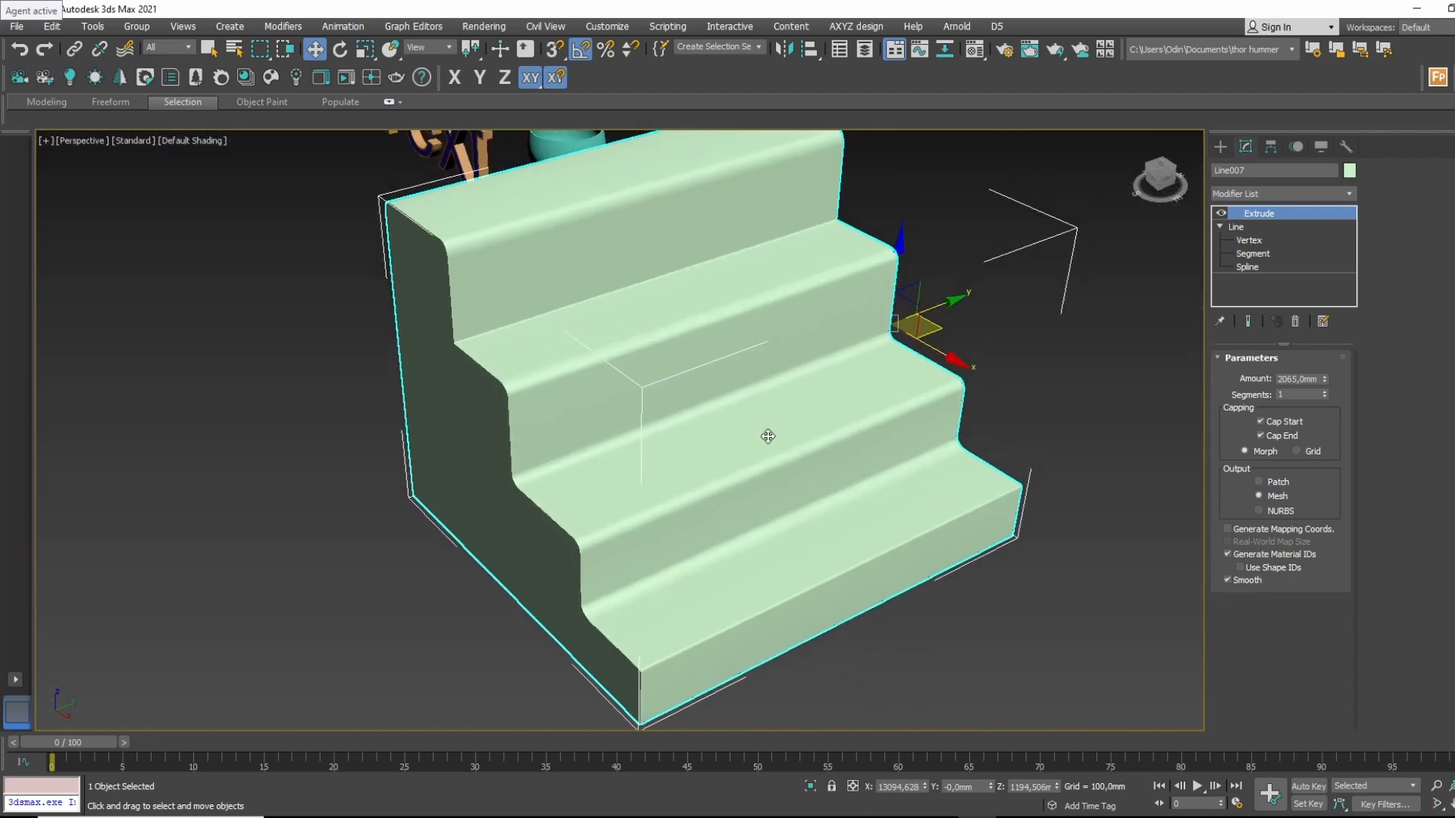
Add a Chamfer modifier to the staircase with an amount of 25.6 mm and 4 segments.
click(1299, 194)
key(c)
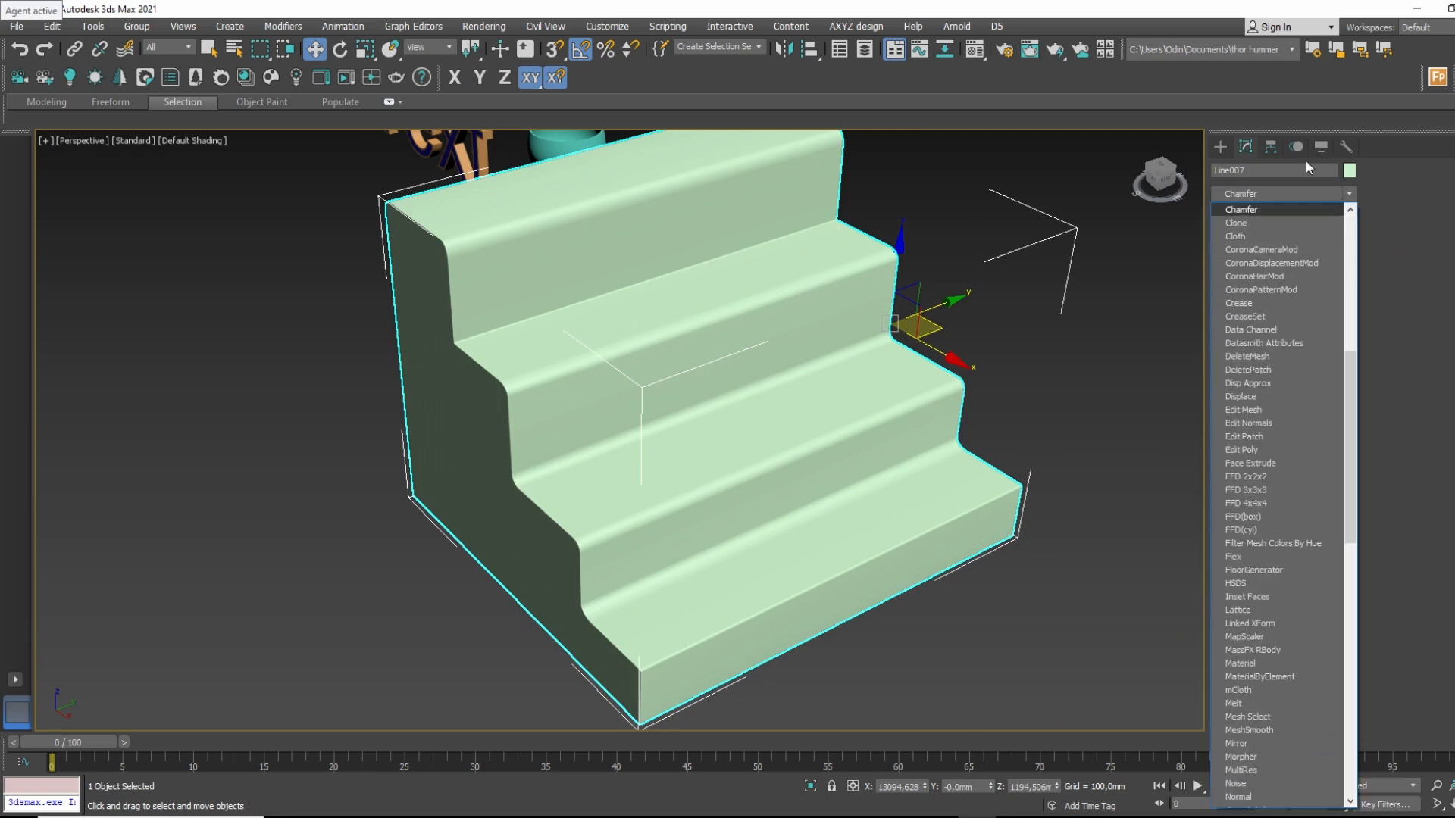
key(Return)
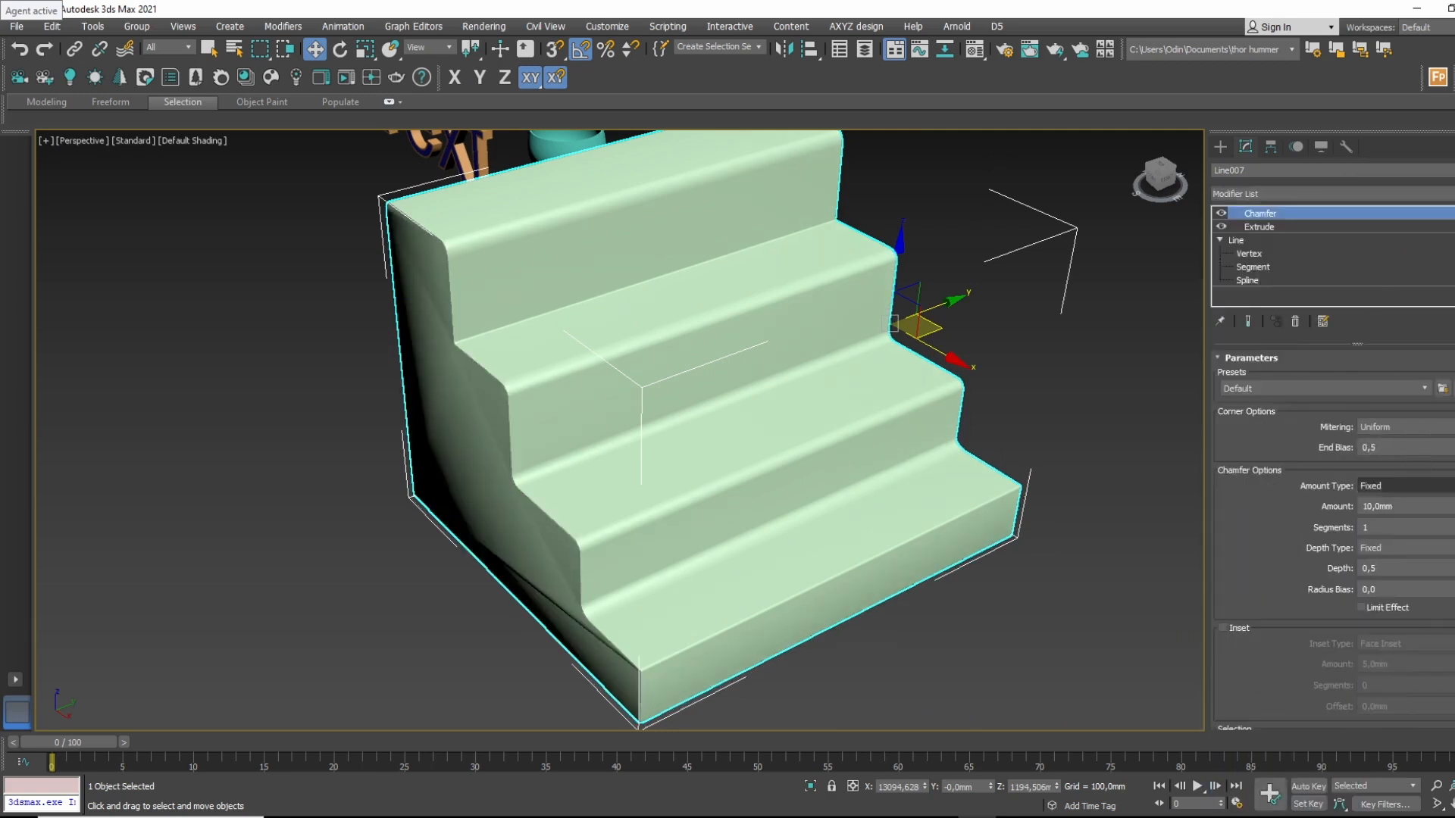
drag(1454, 506, 1451, 394)
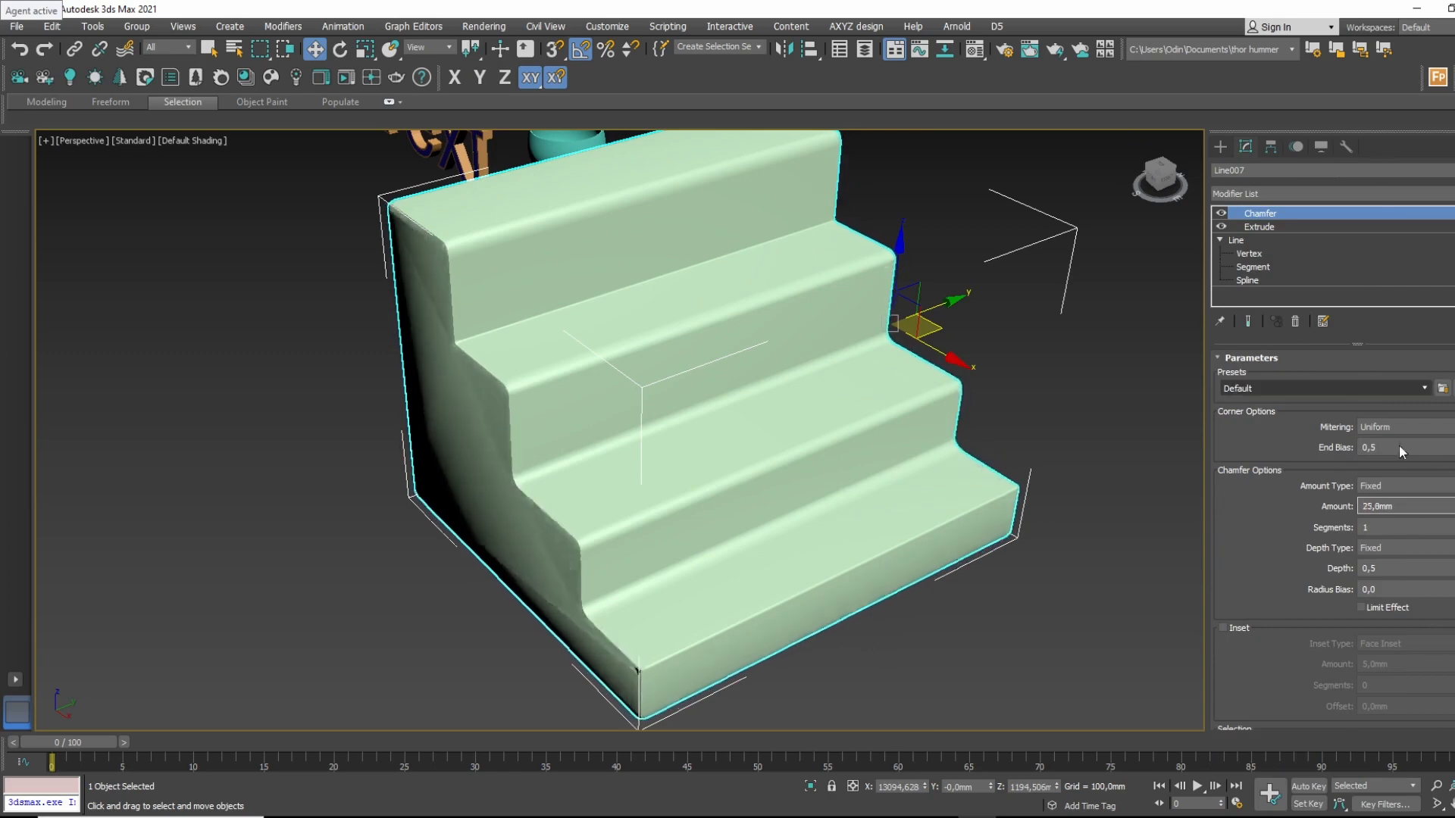
drag(1399, 447, 1449, 430)
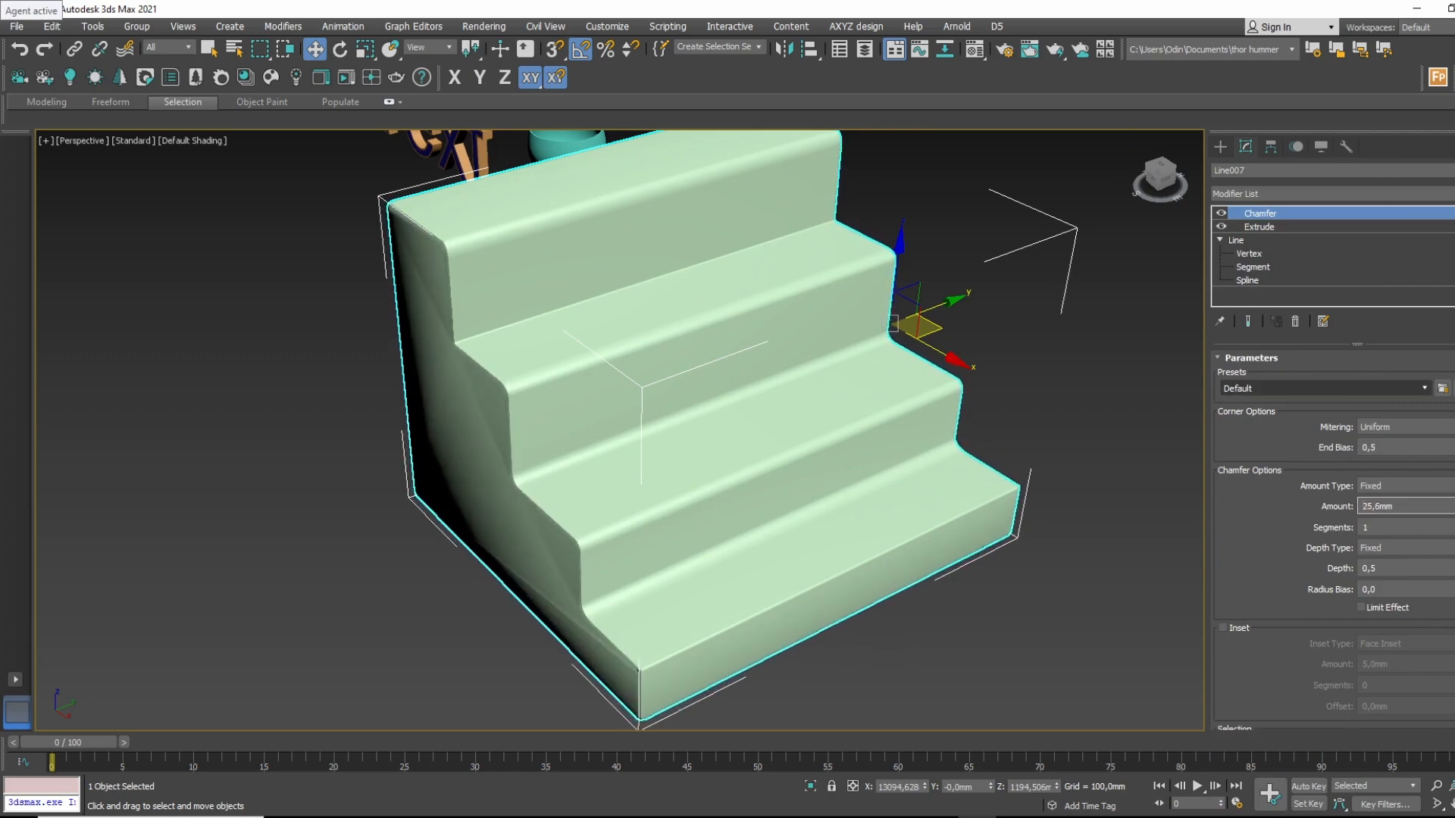
key(Tab)
alt+middle_drag(668, 503, 695, 491)
scroll(570, 416, up, 2)
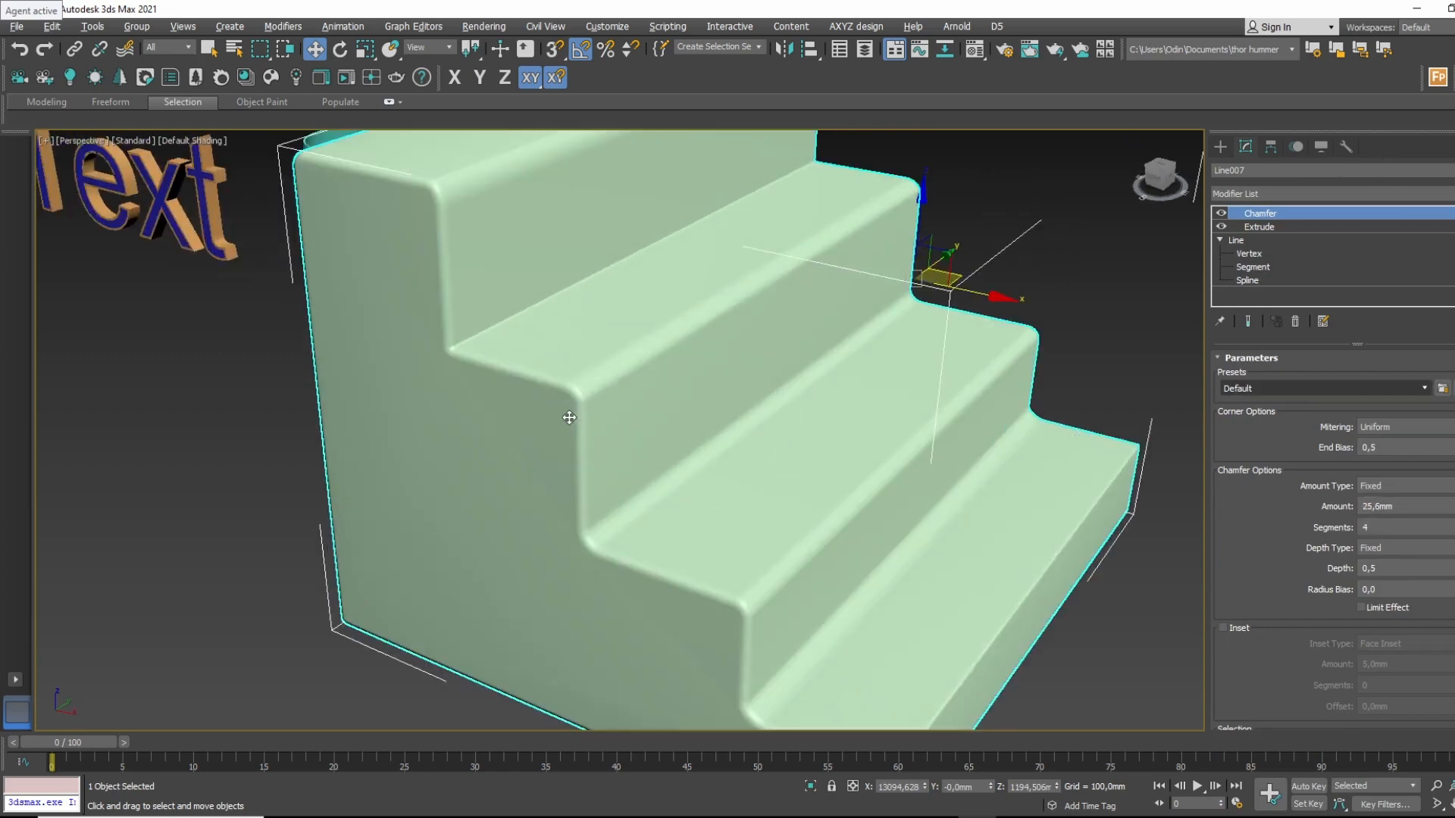
alt+middle_drag(546, 371, 547, 339)
alt+middle_drag(687, 543, 1132, 601)
scroll(557, 589, down, 3)
alt+middle_drag(639, 464, 1201, 477)
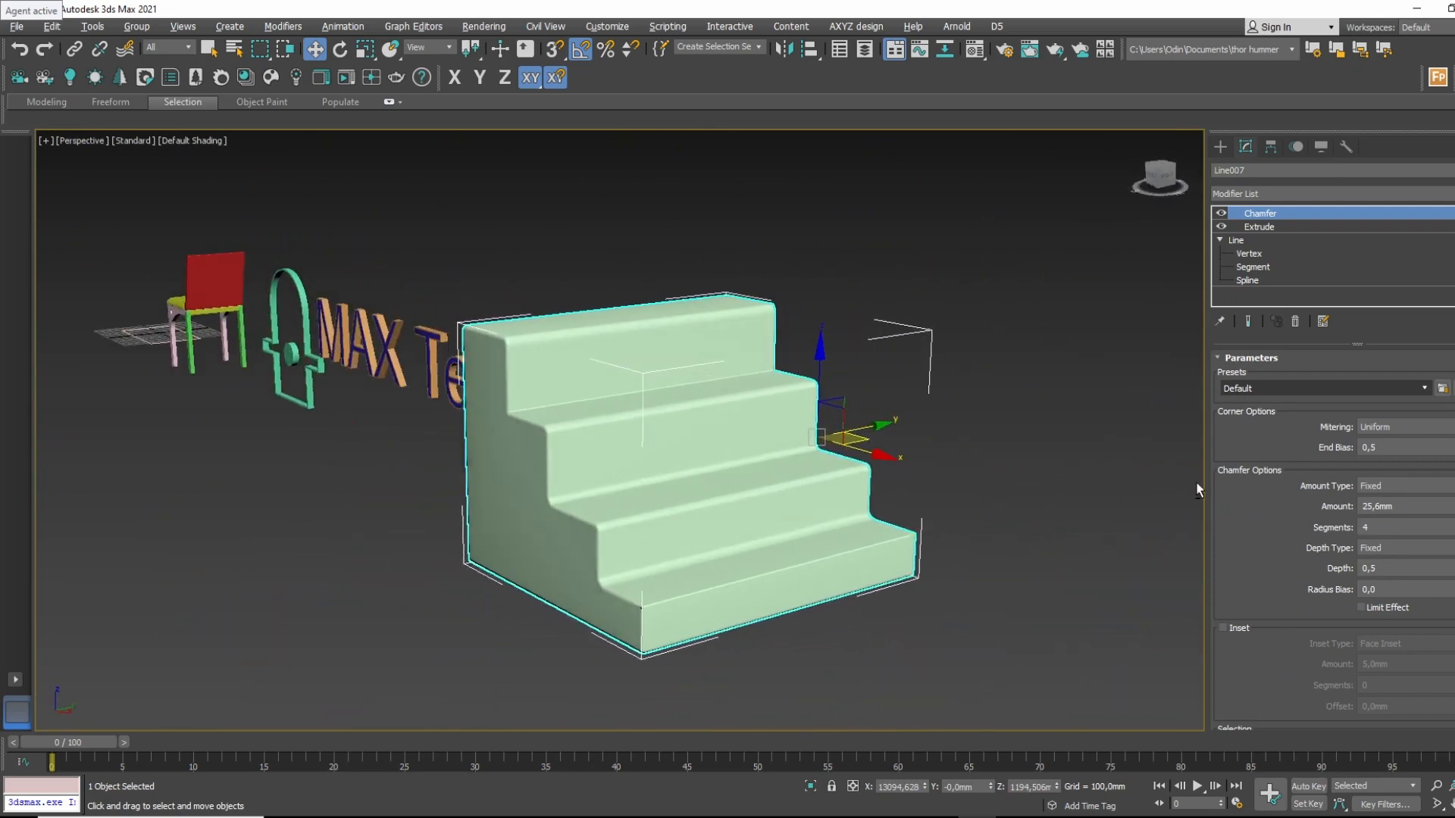
Switch to the Top view framed on the staircase and bring up the spline shape tools.
click(935, 633)
alt+middle_drag(935, 634, 995, 620)
scroll(942, 471, down, 6)
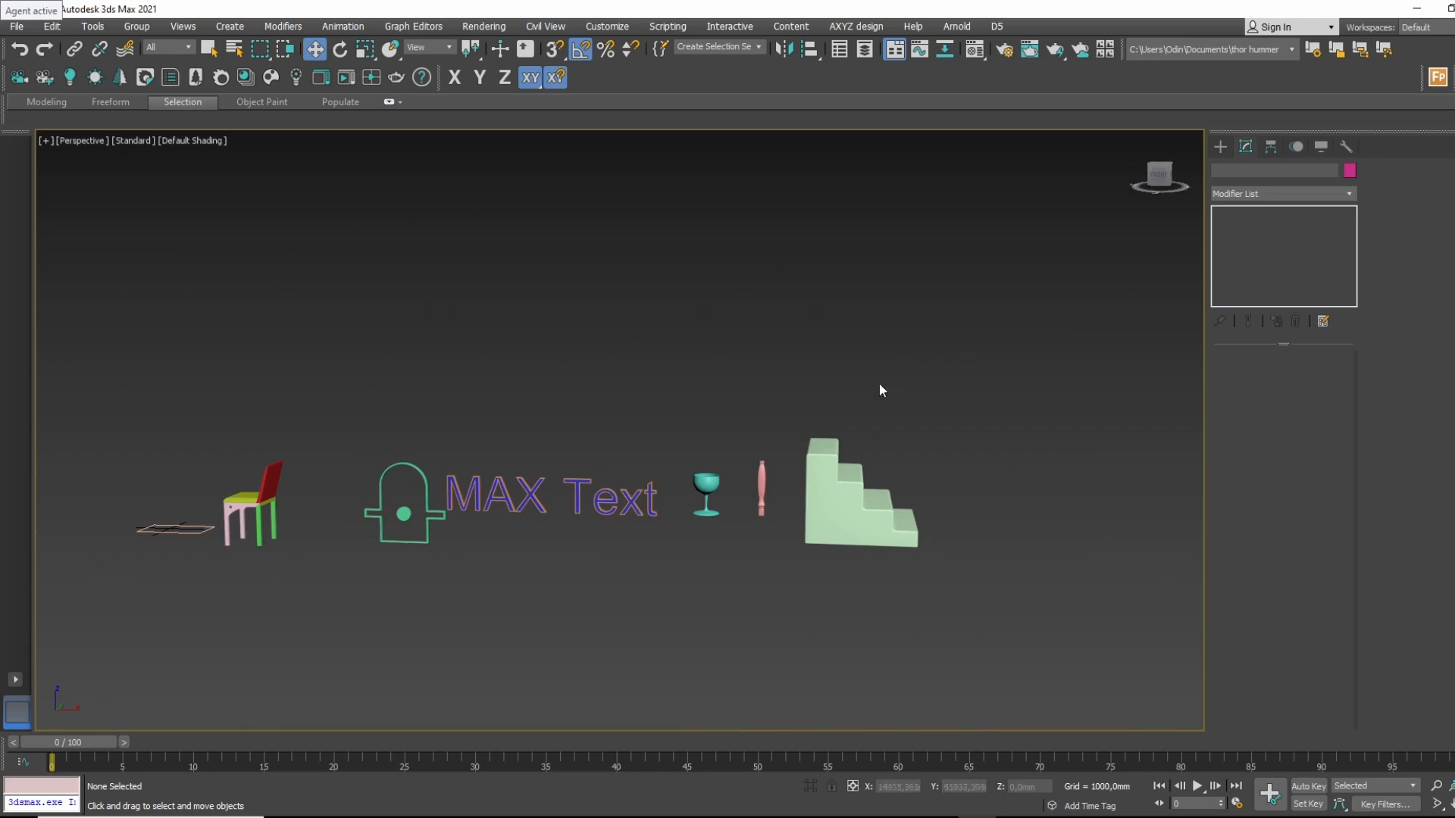
middle_drag(939, 520, 850, 483)
click(706, 457)
key(t)
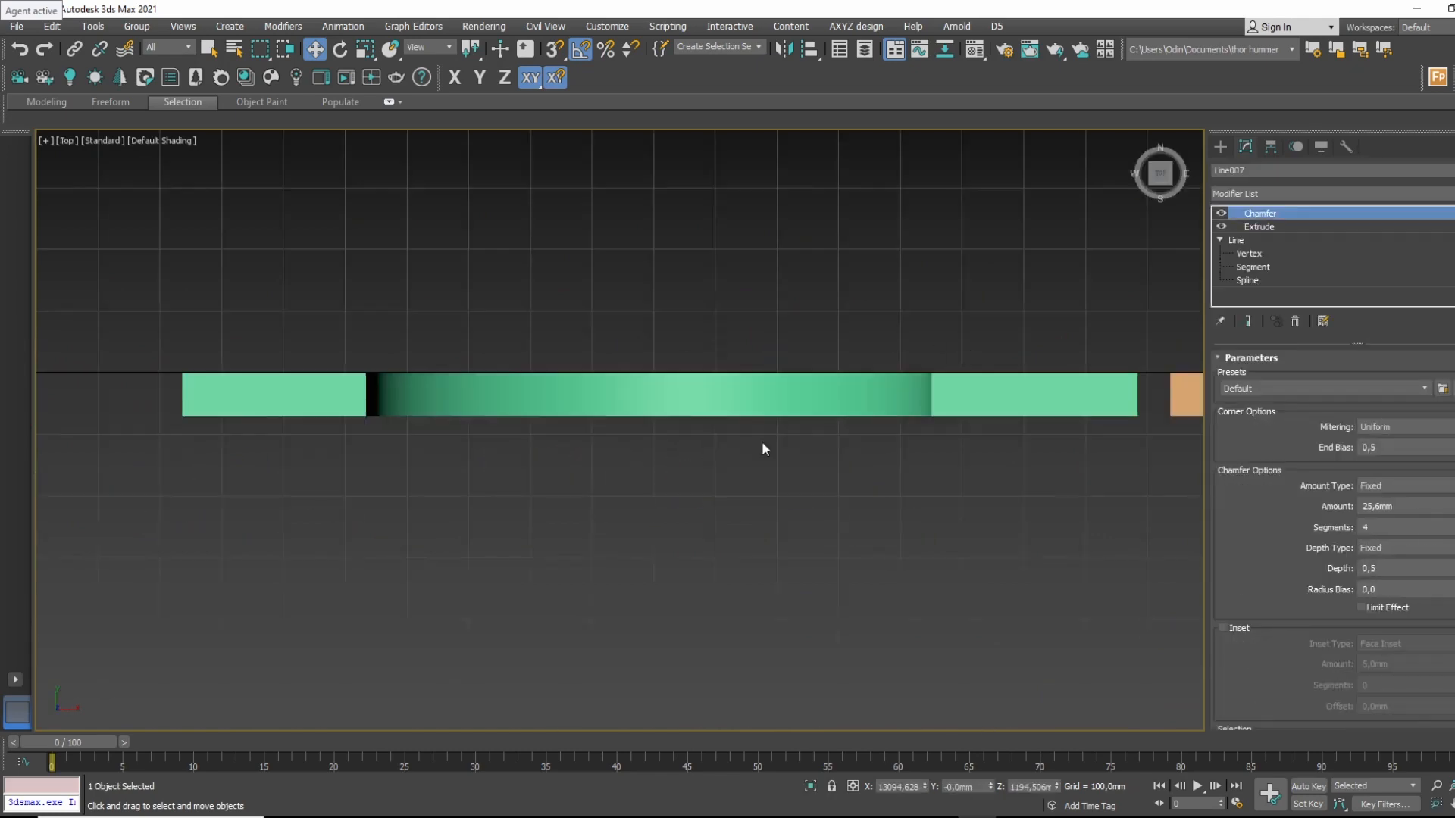
key(z)
click(1220, 146)
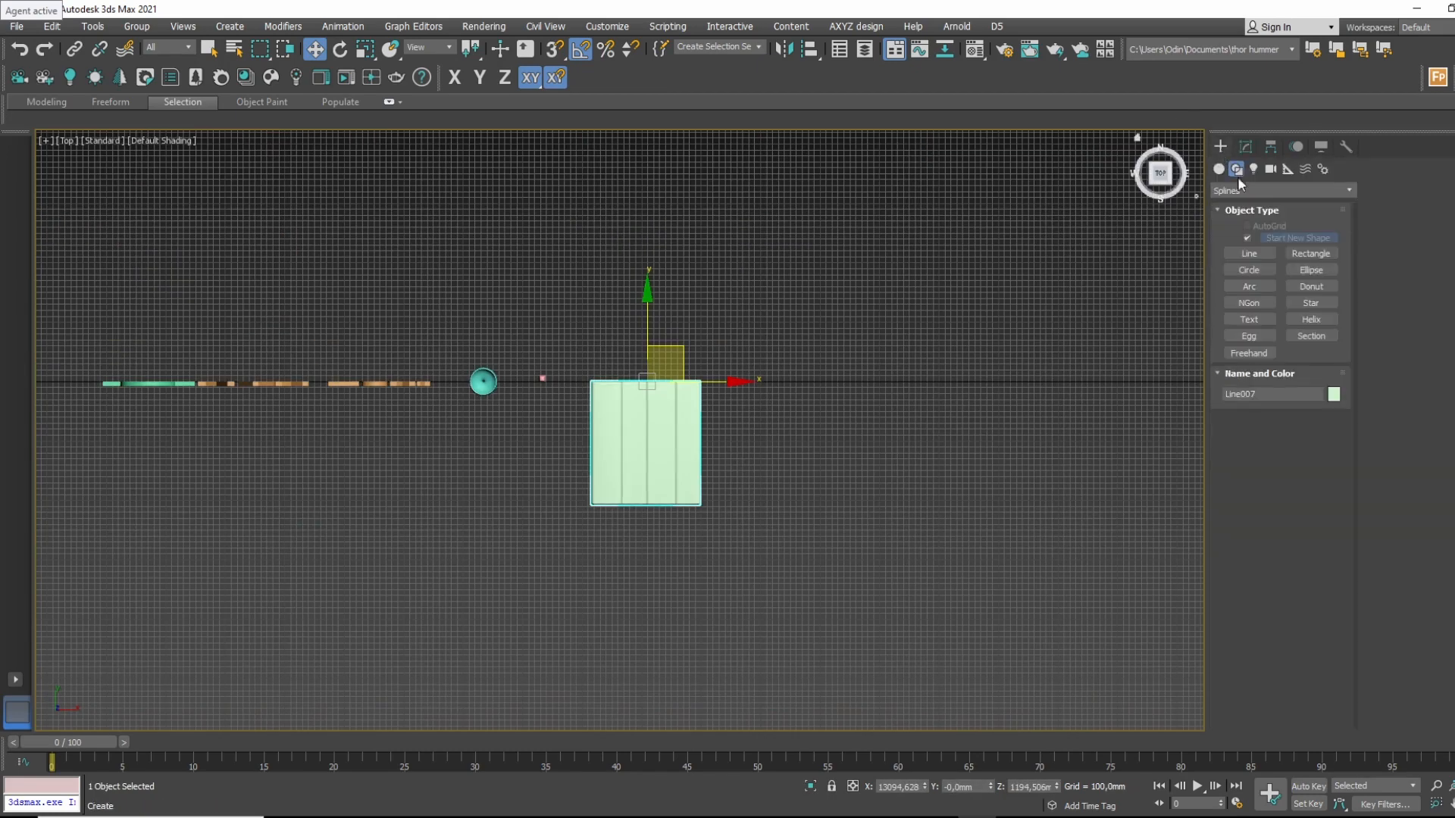
click(1310, 253)
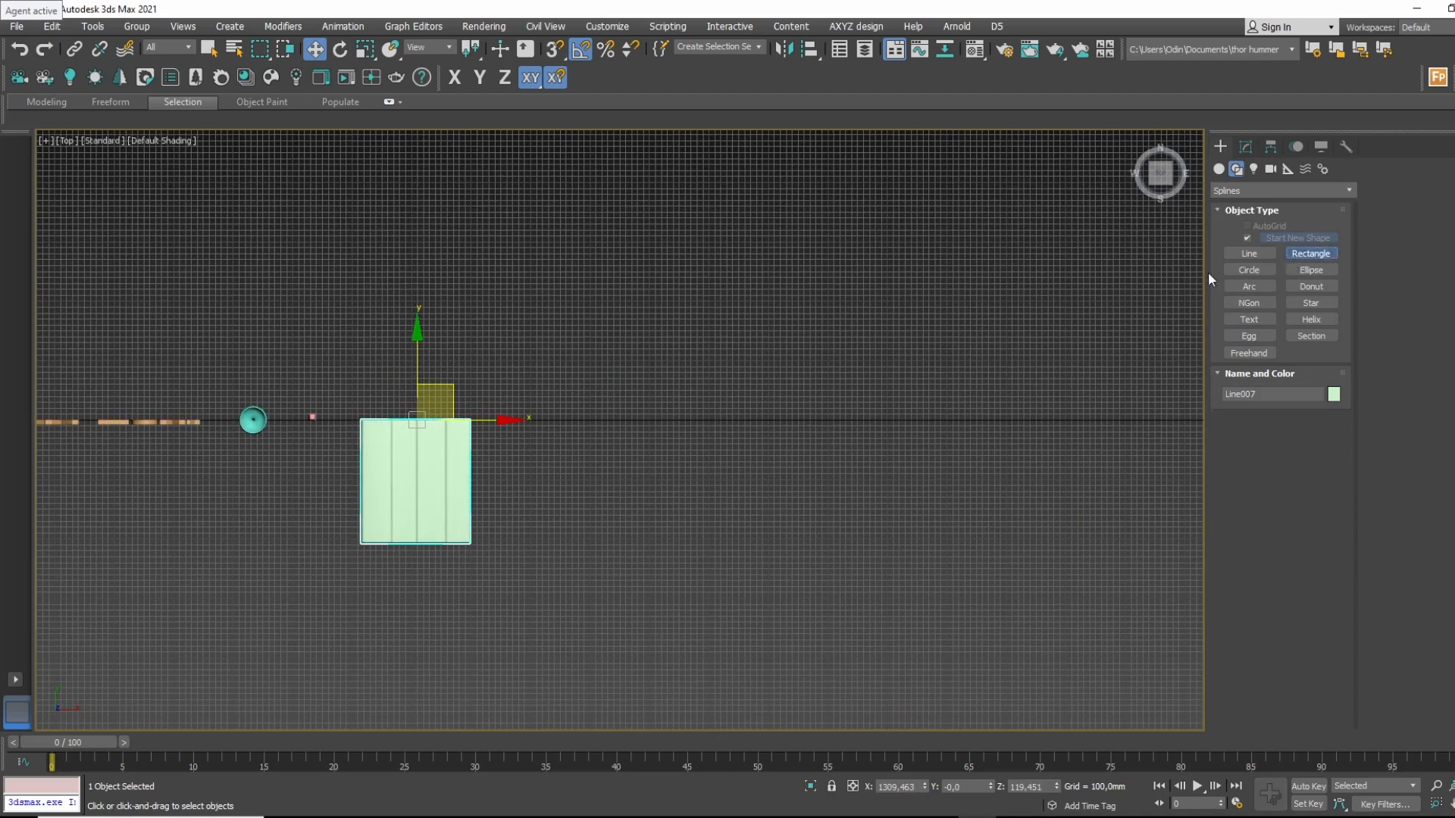
middle_drag(901, 290, 454, 369)
drag(501, 337, 737, 347)
right_click(936, 387)
key(Delete)
Draw a closed eight-corner floor plan with the Line tool beside the staircase, notched on its right side and about 10.7 m along its left side.
click(1249, 253)
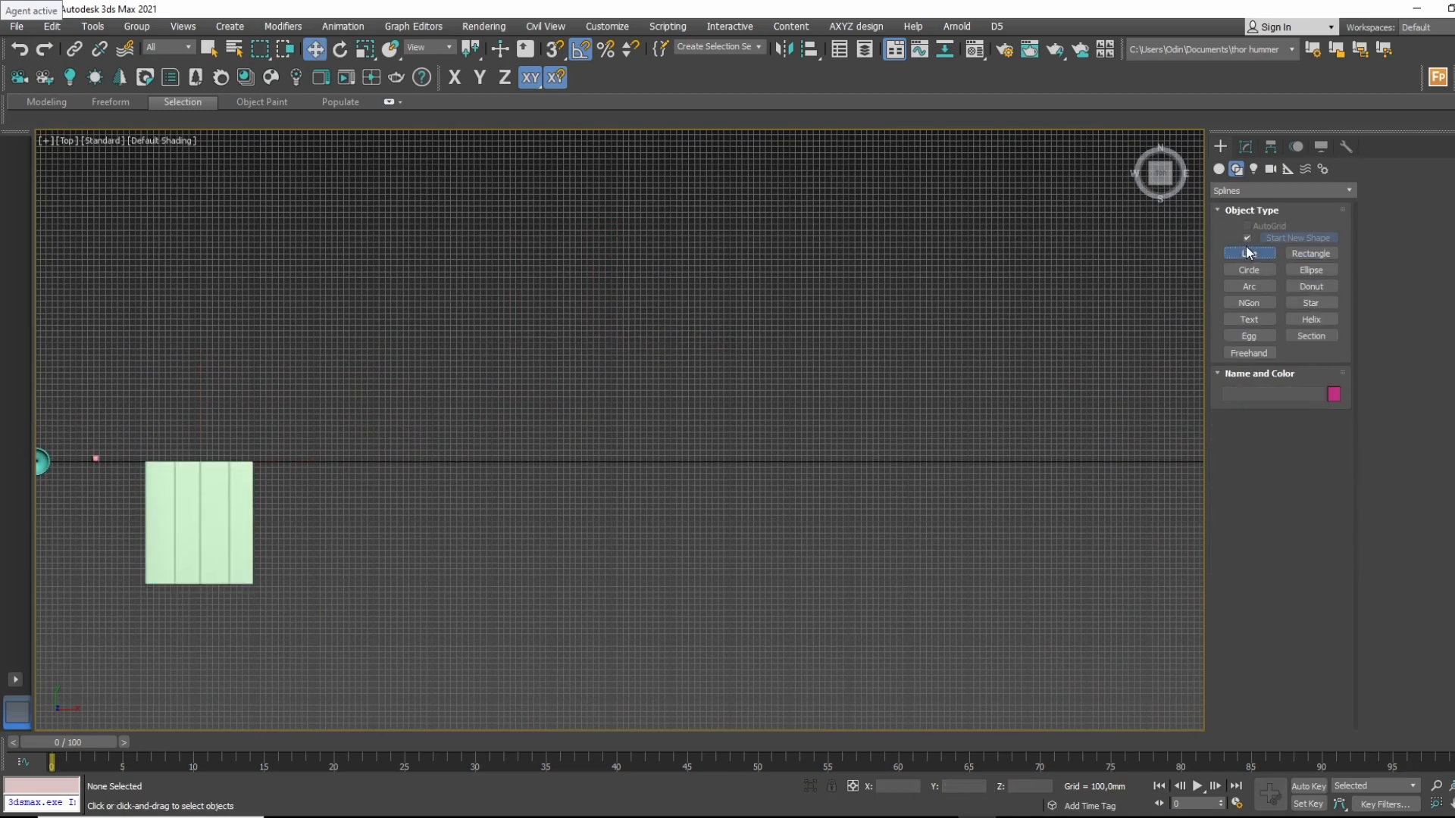
click(543, 218)
click(1052, 219)
click(1053, 380)
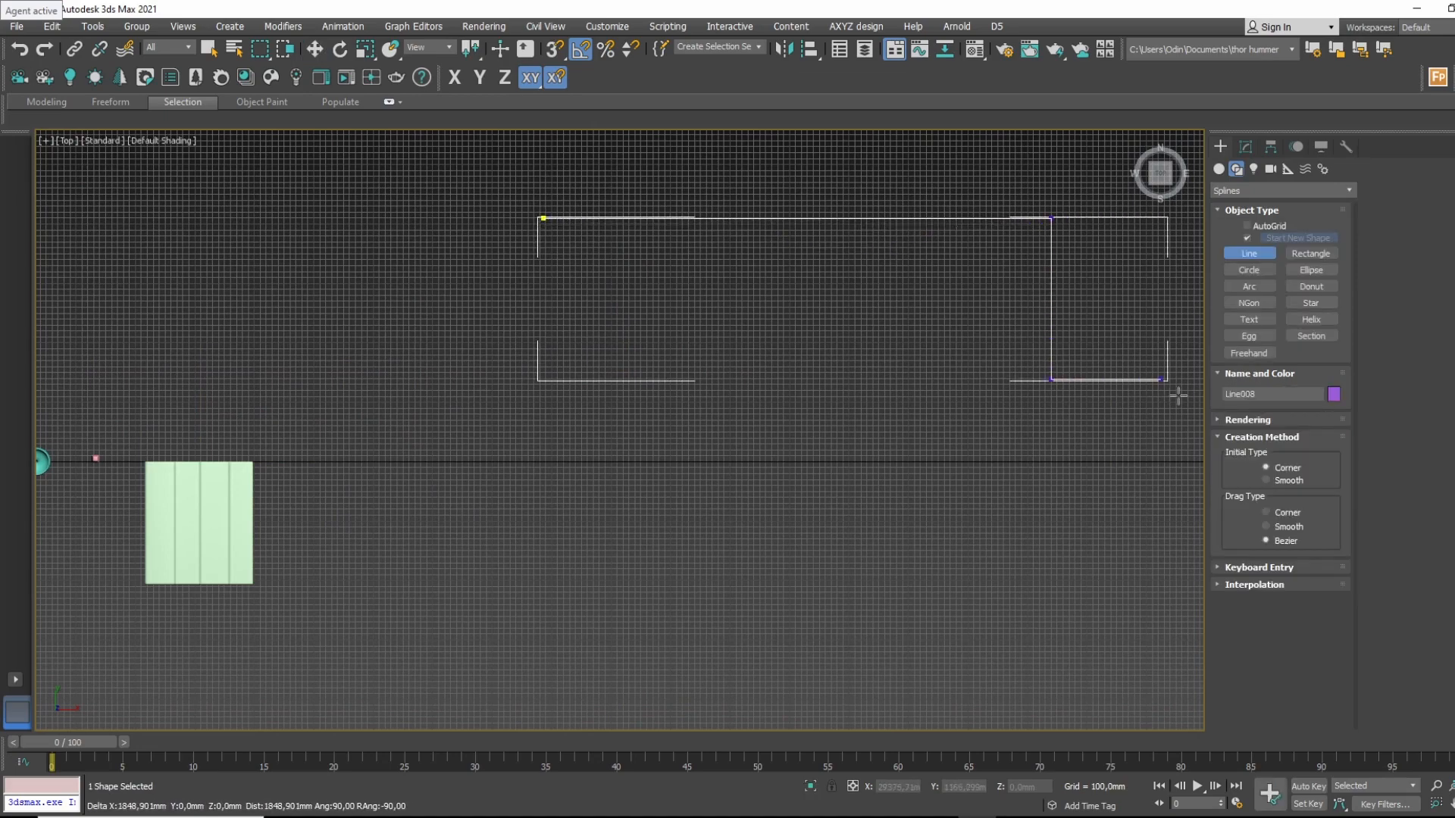
click(951, 382)
click(952, 503)
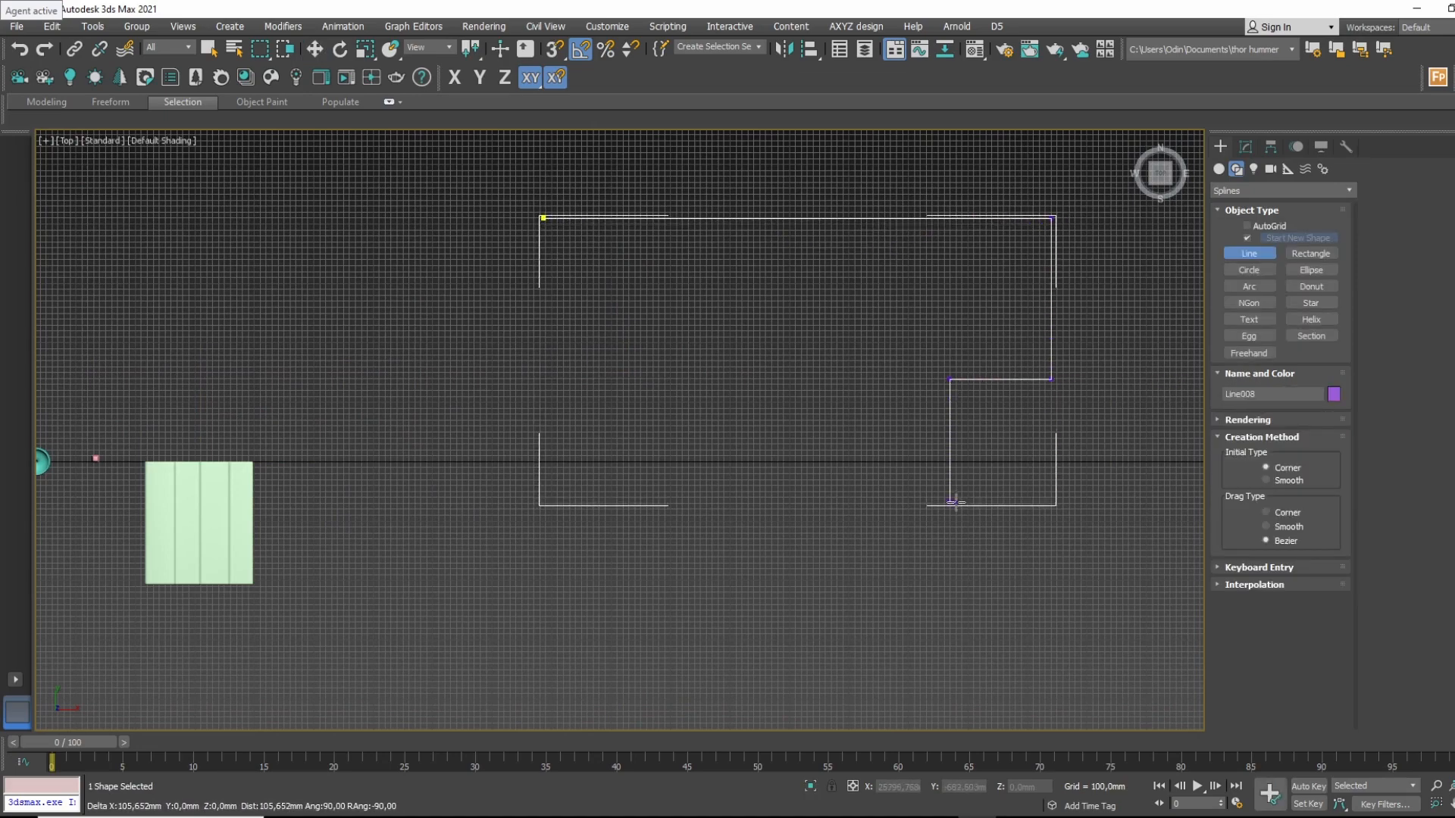
scroll(953, 496, down, 3)
click(1128, 499)
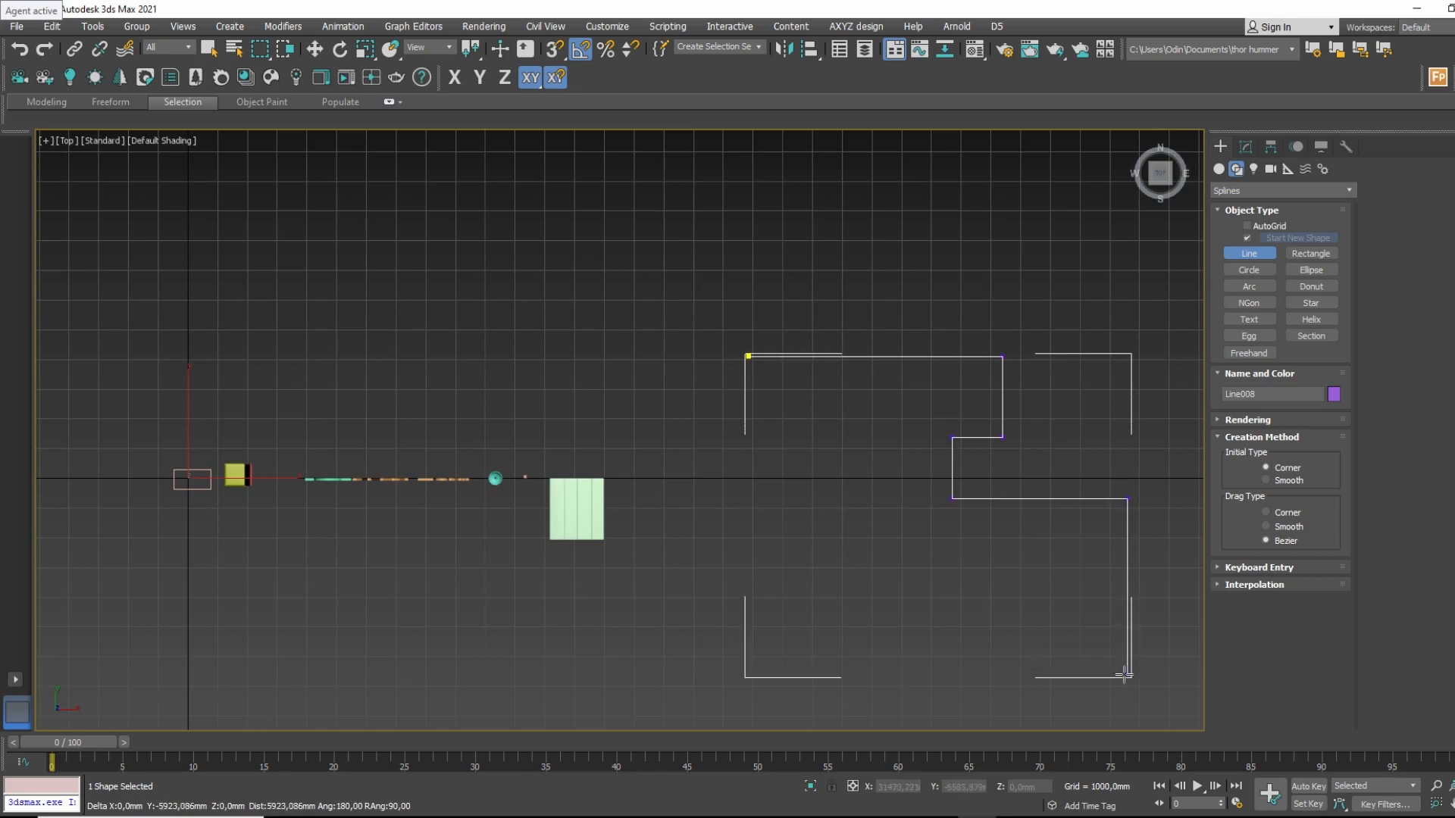
click(1128, 674)
click(753, 674)
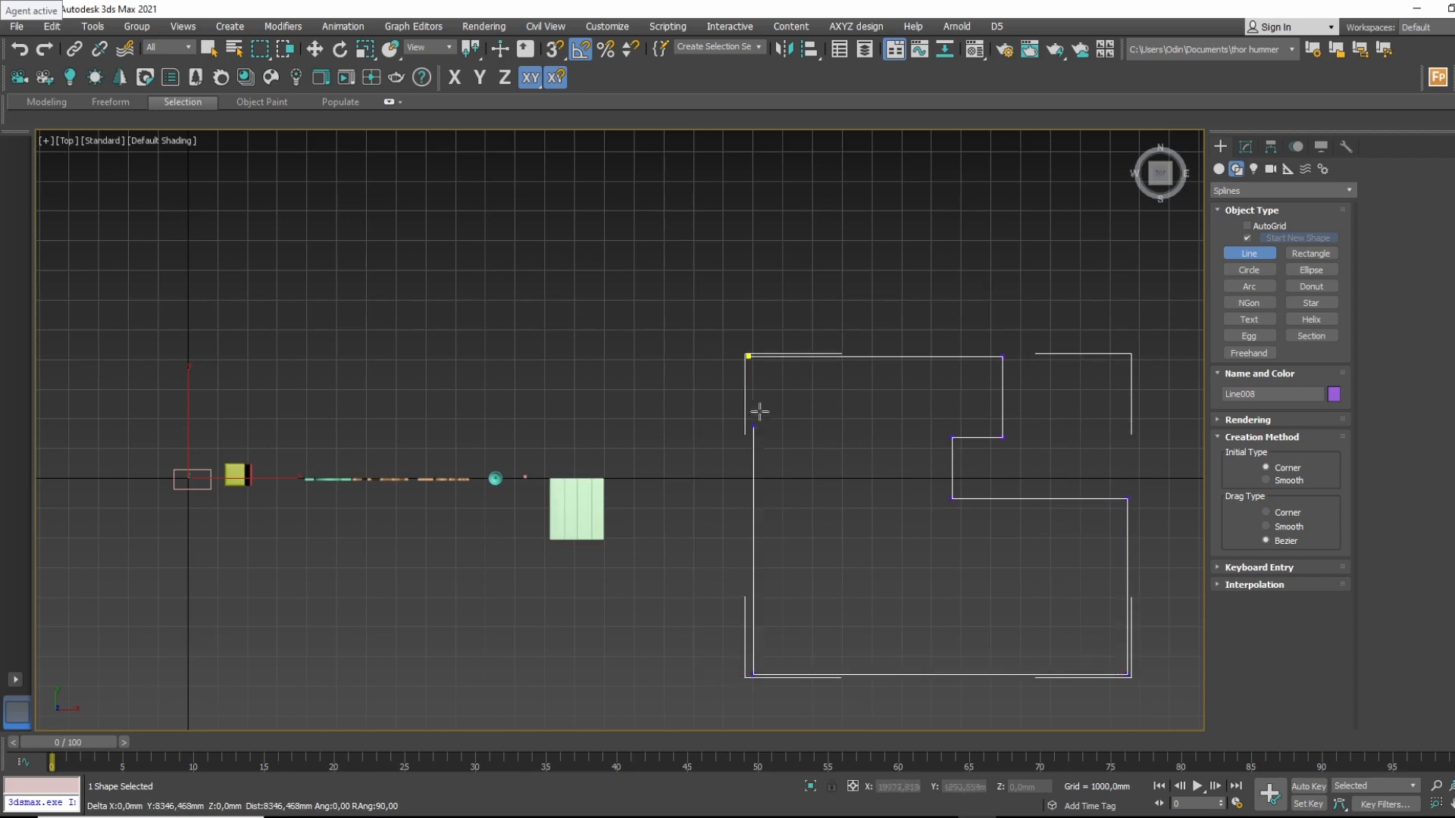
click(749, 356)
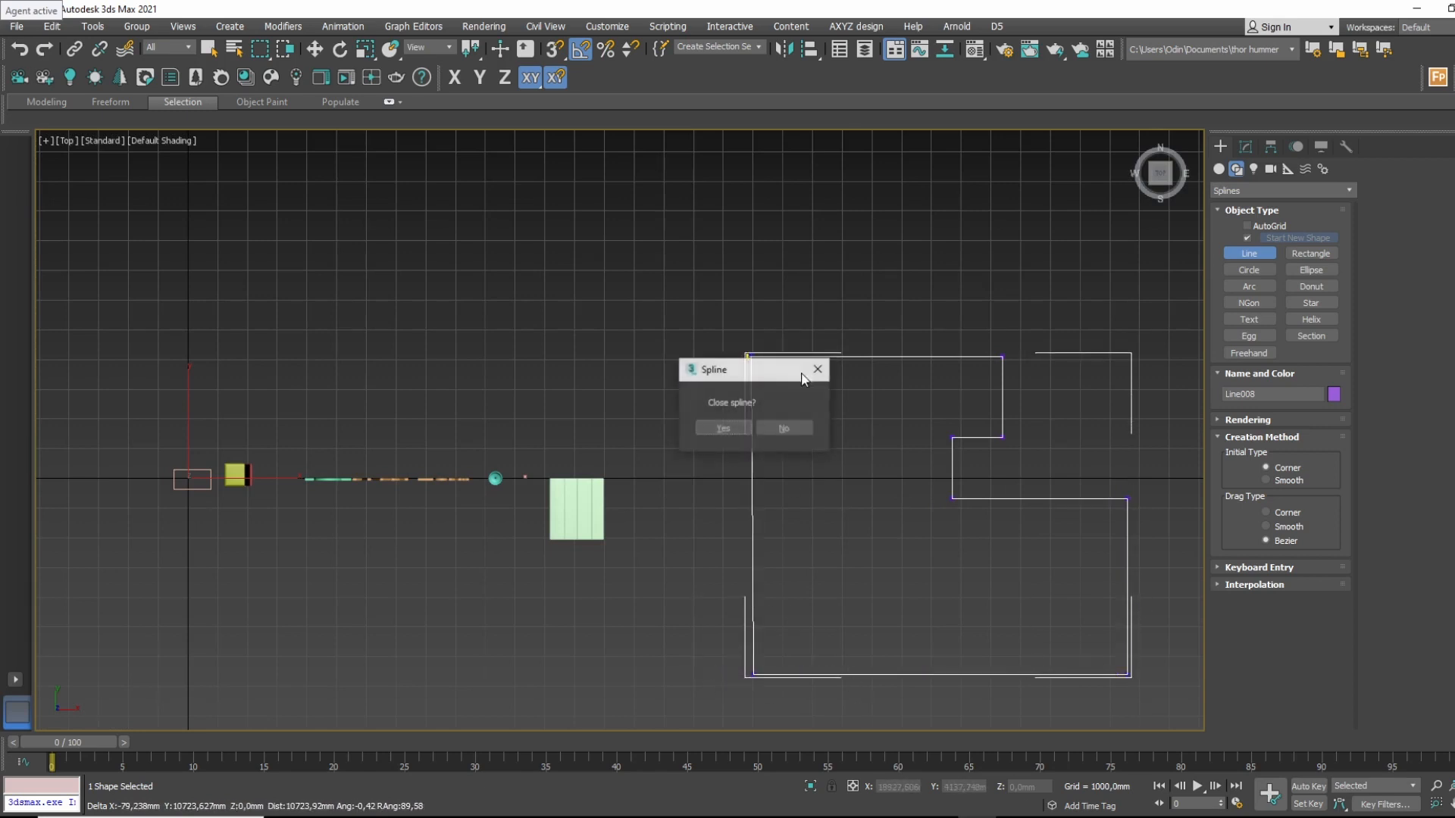
click(724, 427)
key(w)
Outline the floor plan spline inward freehand to form a thin wall thickness.
middle_drag(1003, 405, 814, 292)
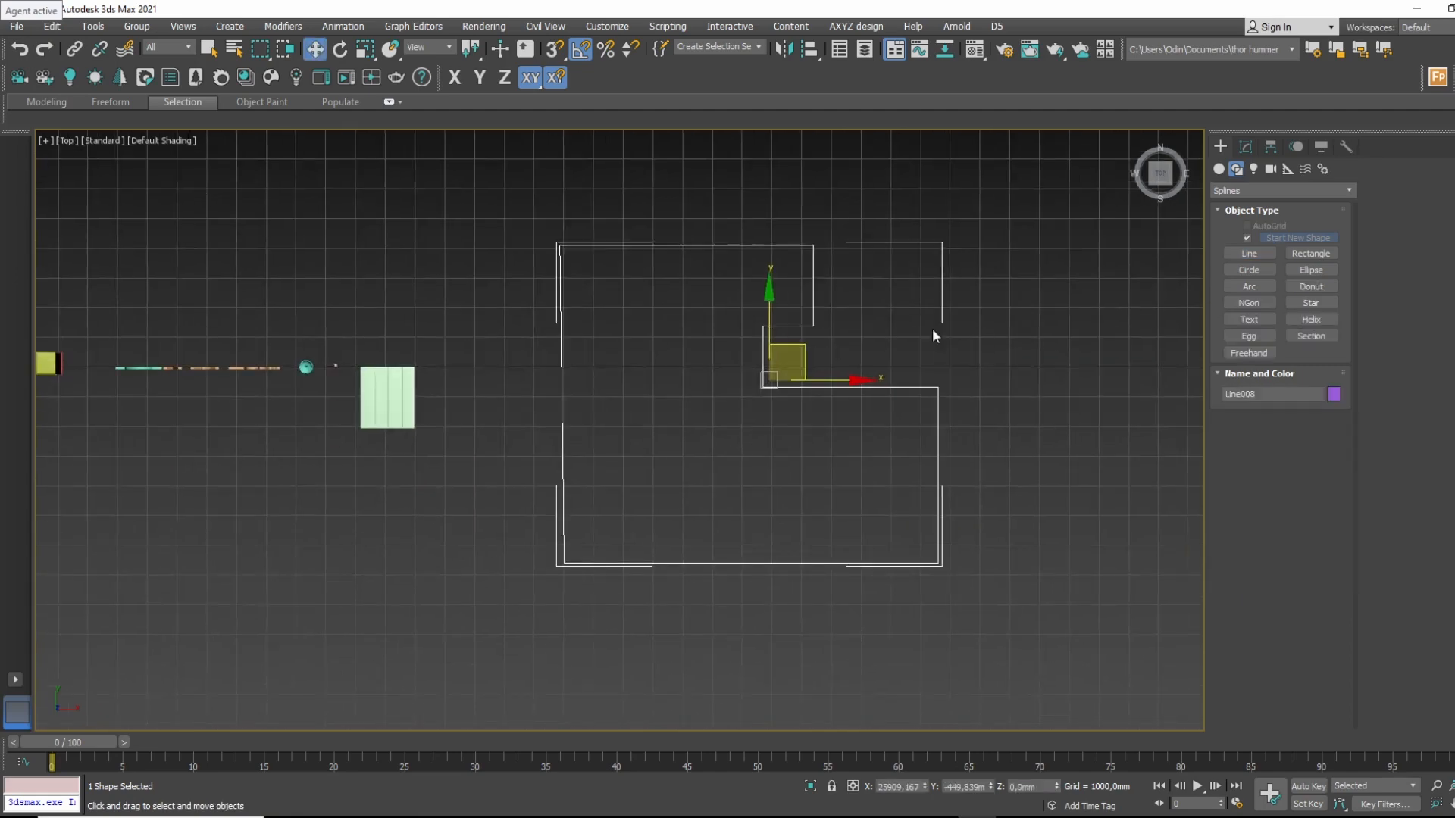
scroll(934, 330, up, 2)
middle_drag(933, 331, 868, 373)
click(1245, 146)
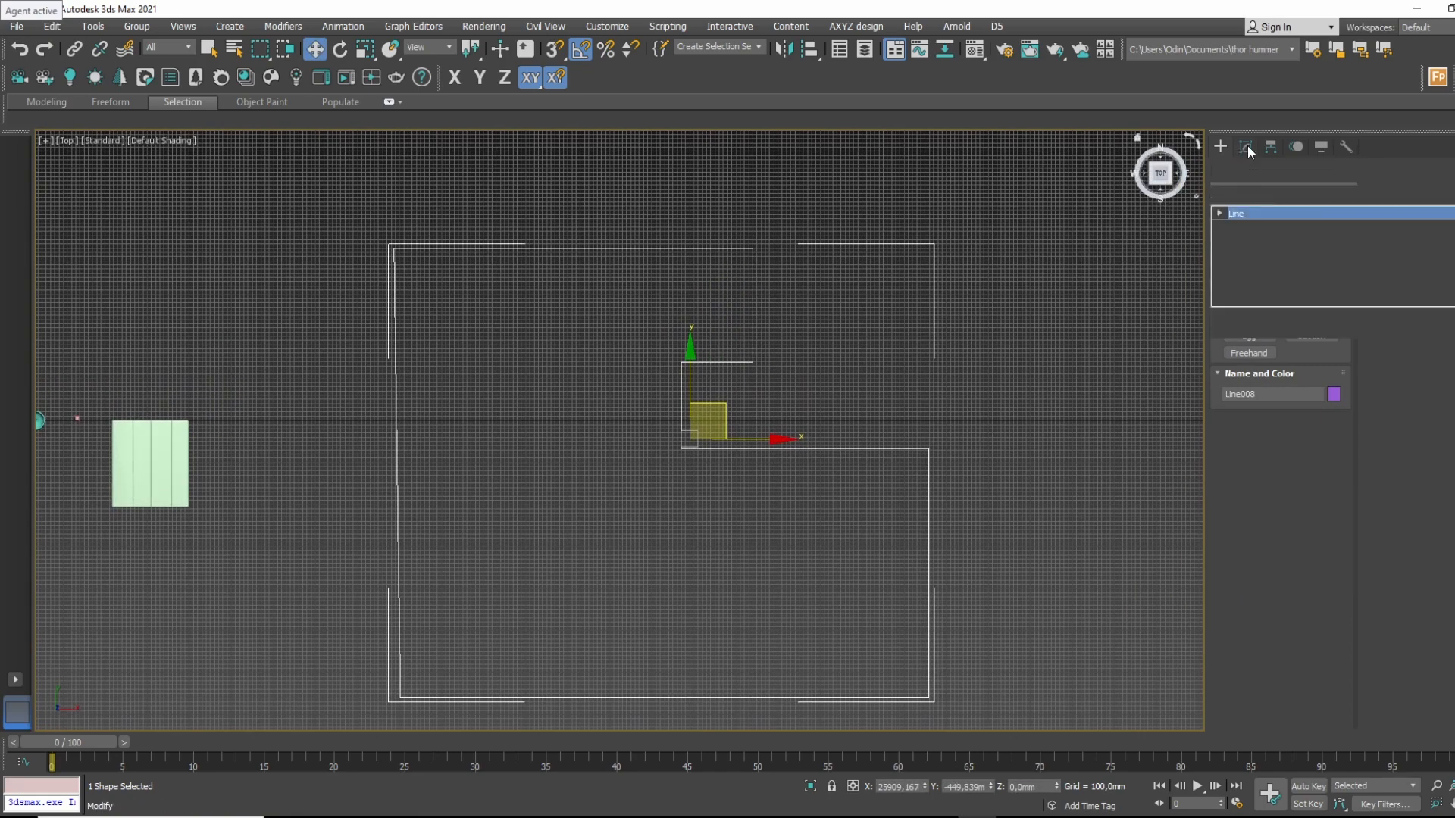
click(1220, 213)
click(1246, 254)
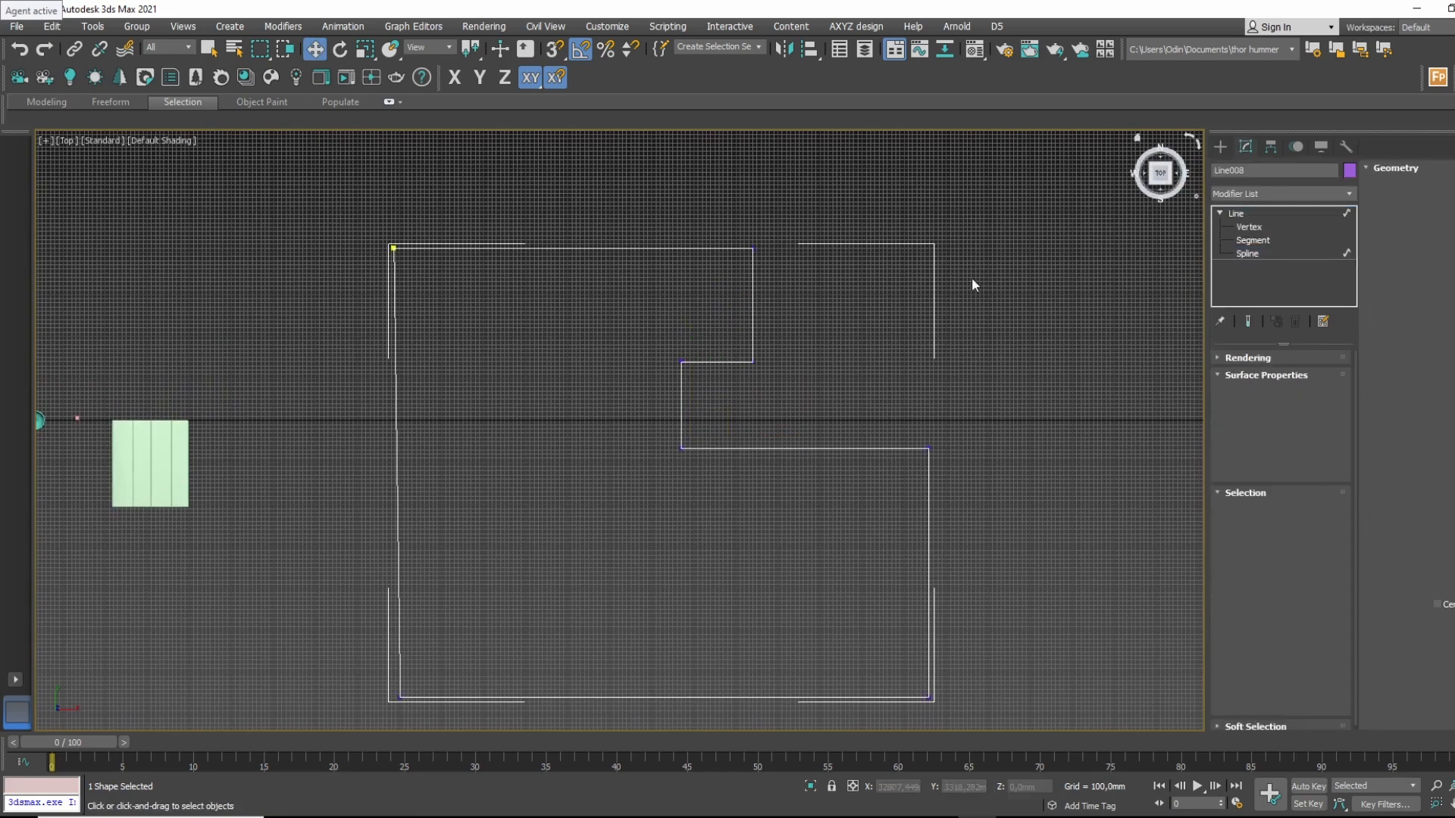
click(755, 284)
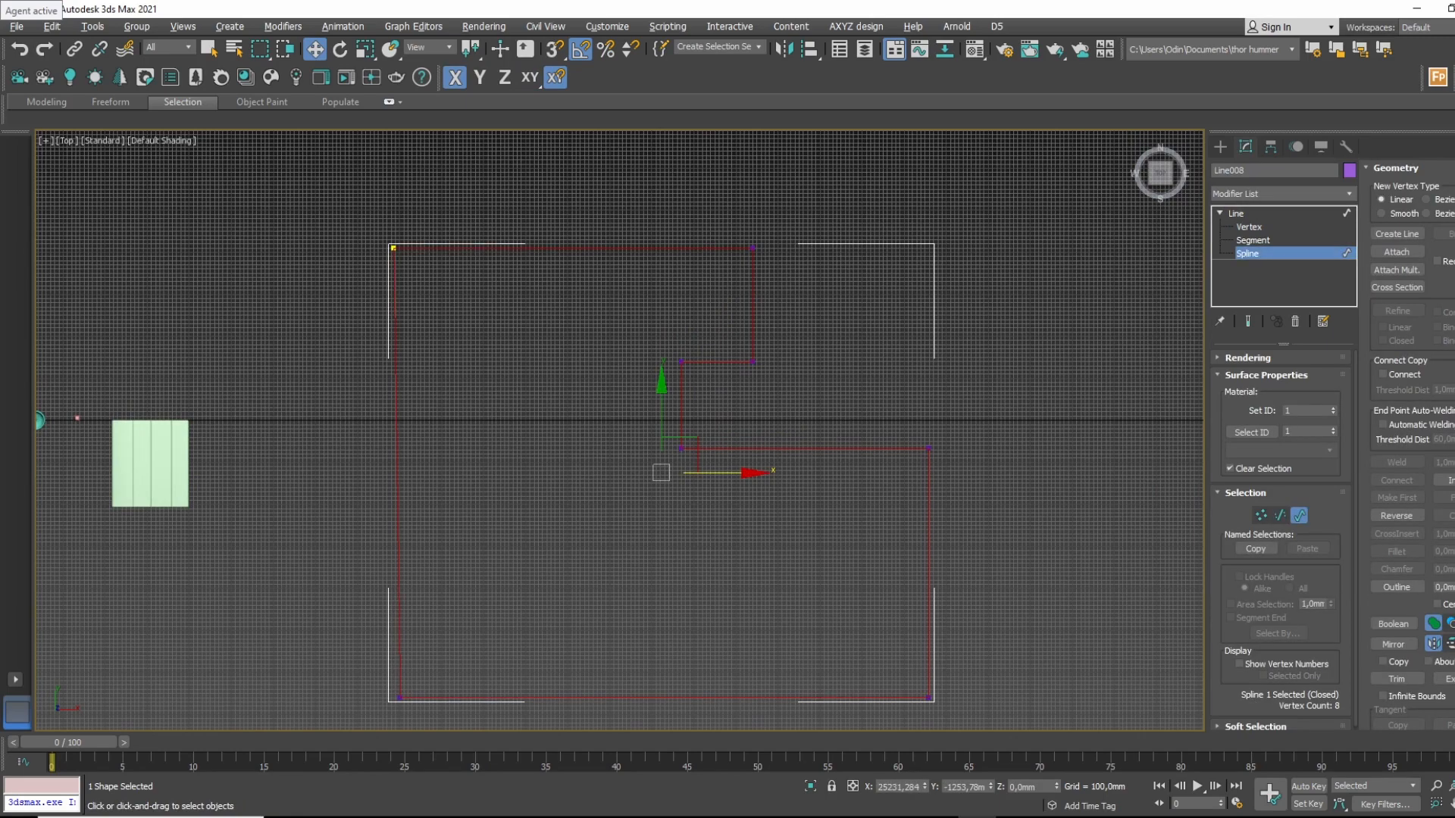
drag(1454, 587, 1451, 536)
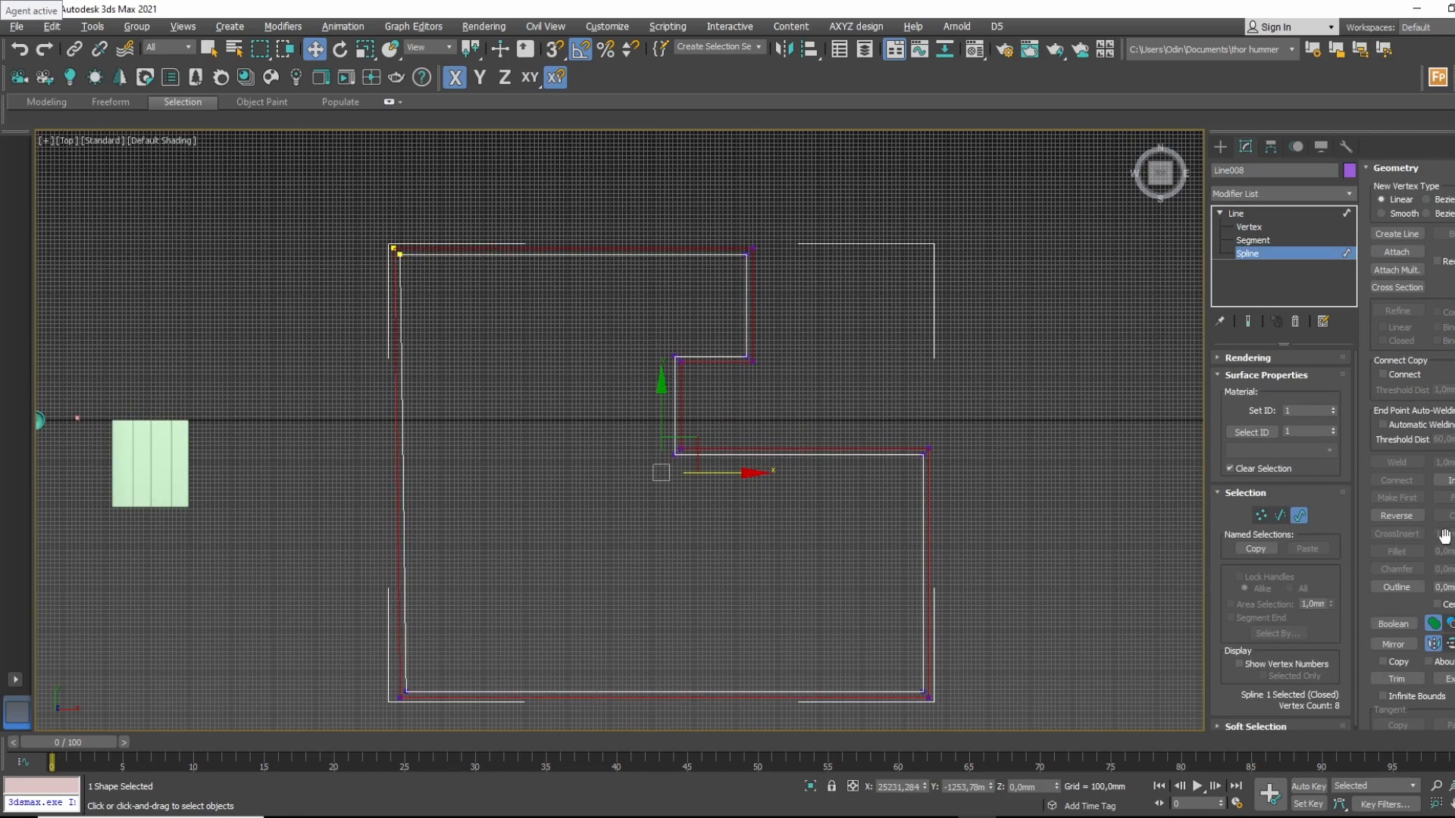
Return to the Line's object level and apply an Extrude modifier to the double wall outline.
click(1293, 212)
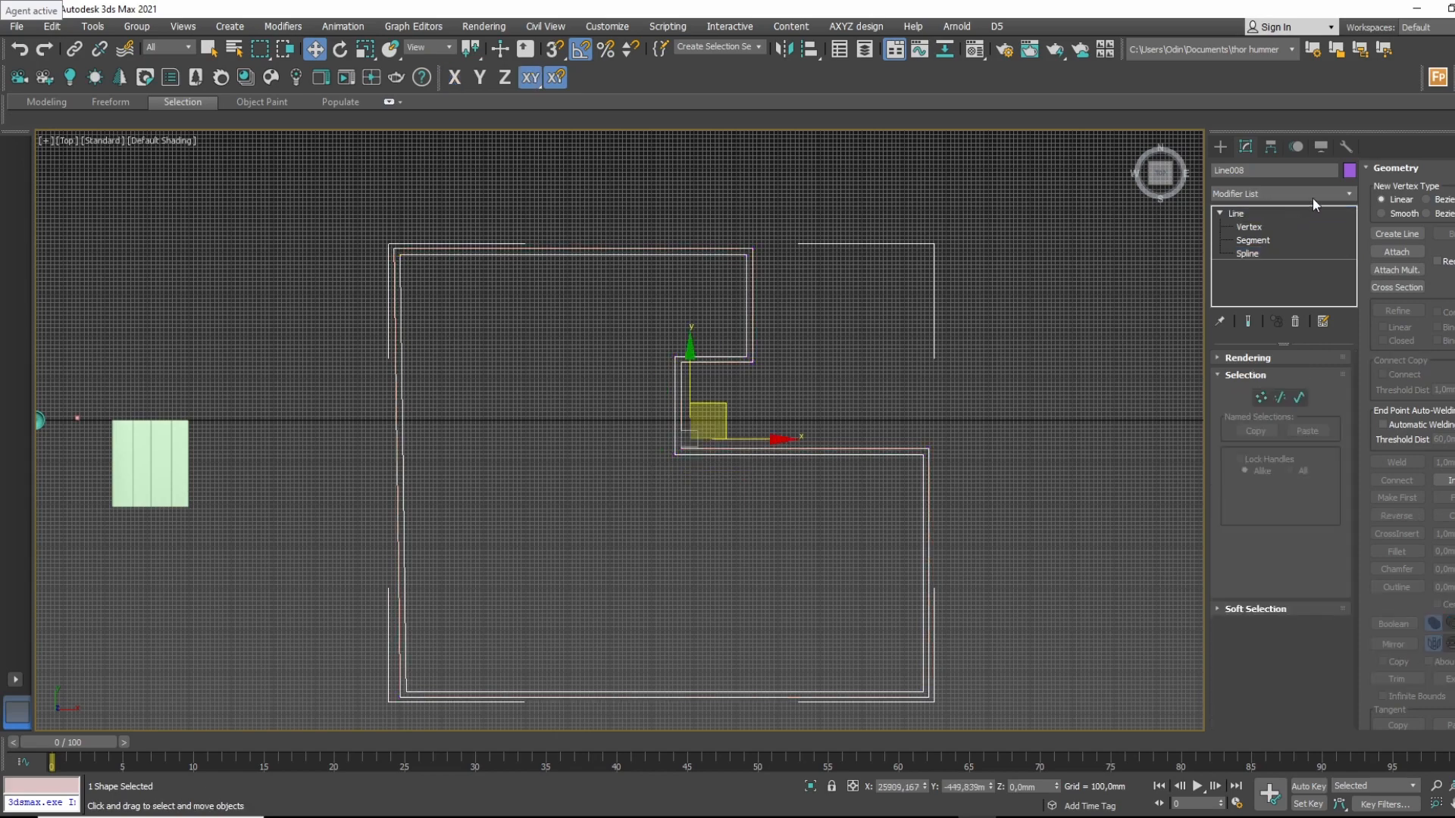
click(1316, 194)
click(1251, 156)
key(e)
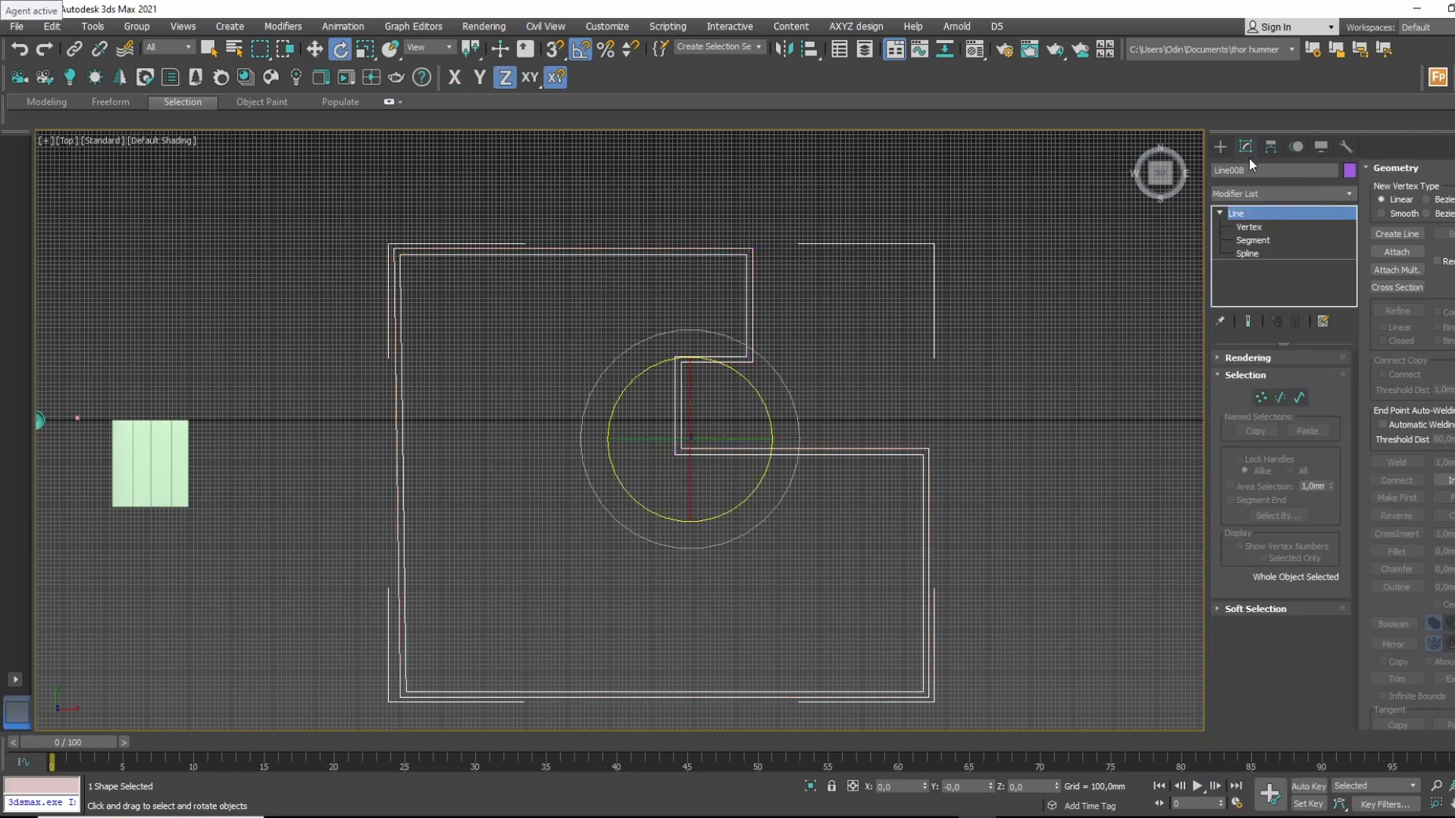
key(x)
click(1307, 194)
click(1308, 195)
key(e)
key(x)
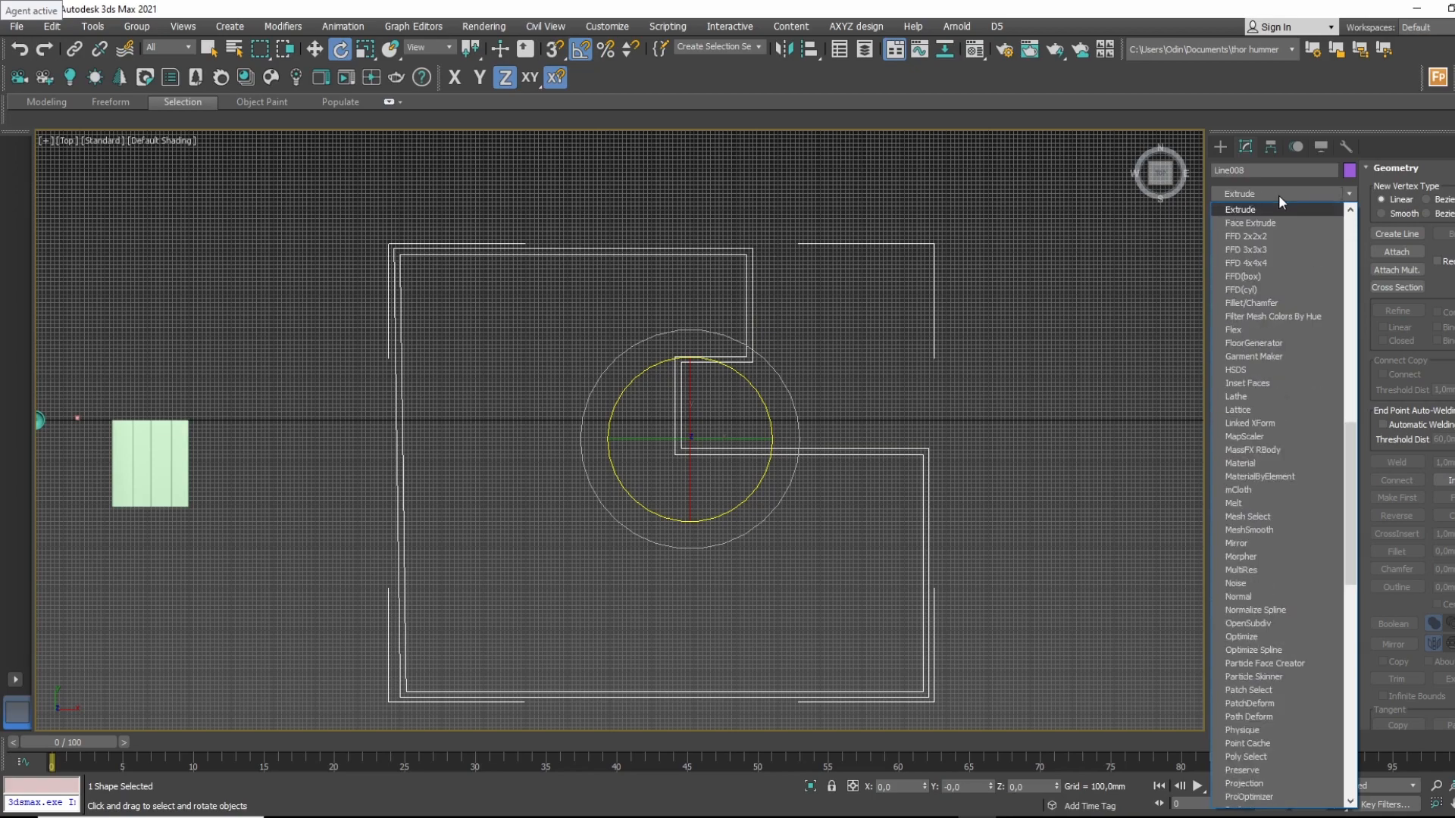
key(Return)
alt+middle_drag(756, 355, 599, 515)
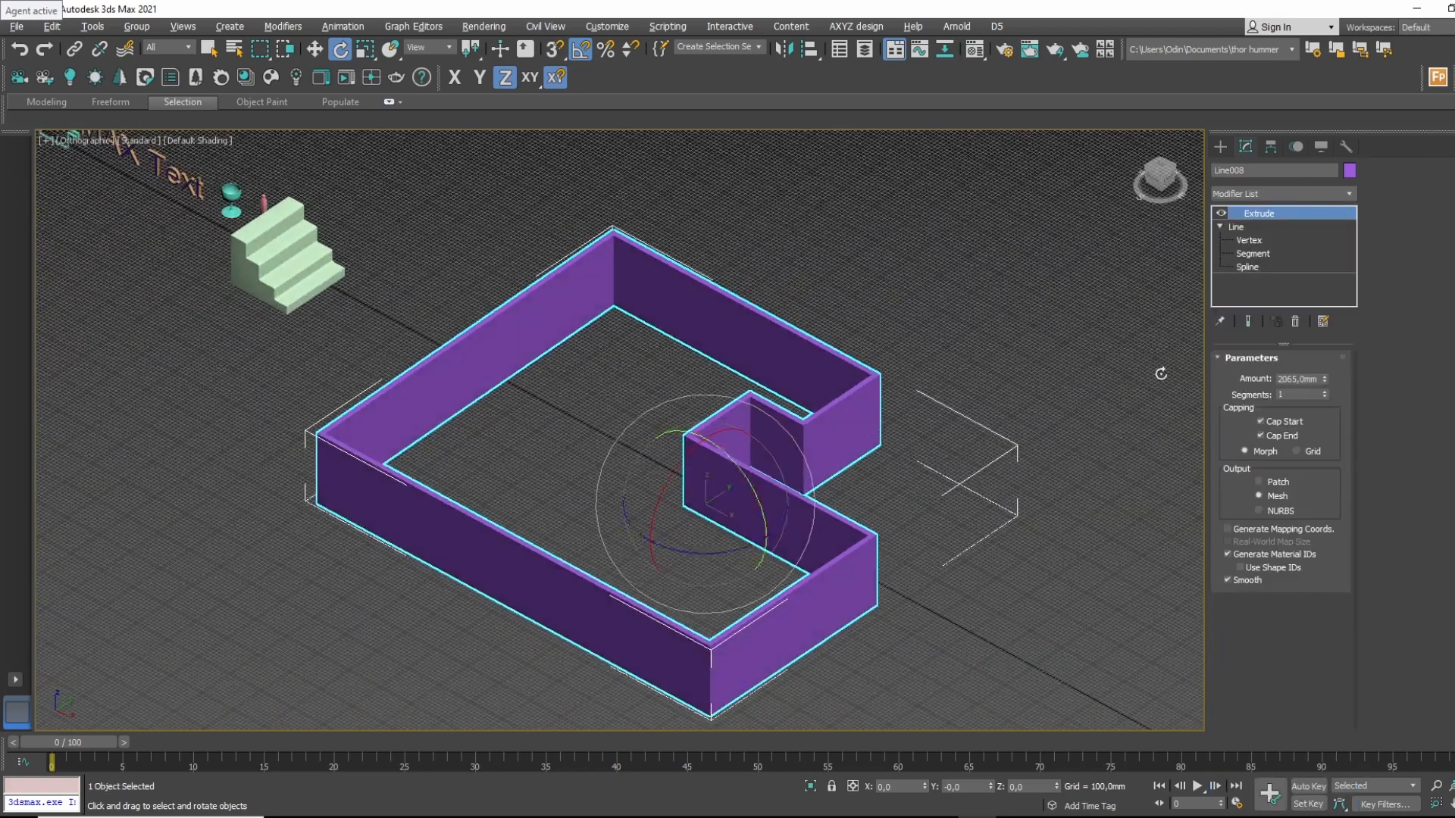
Raise the walls' Extrude amount freehand to about 3095 mm or slightly more, working in the Perspective view.
drag(1324, 379, 1284, 219)
middle_drag(621, 451, 734, 389)
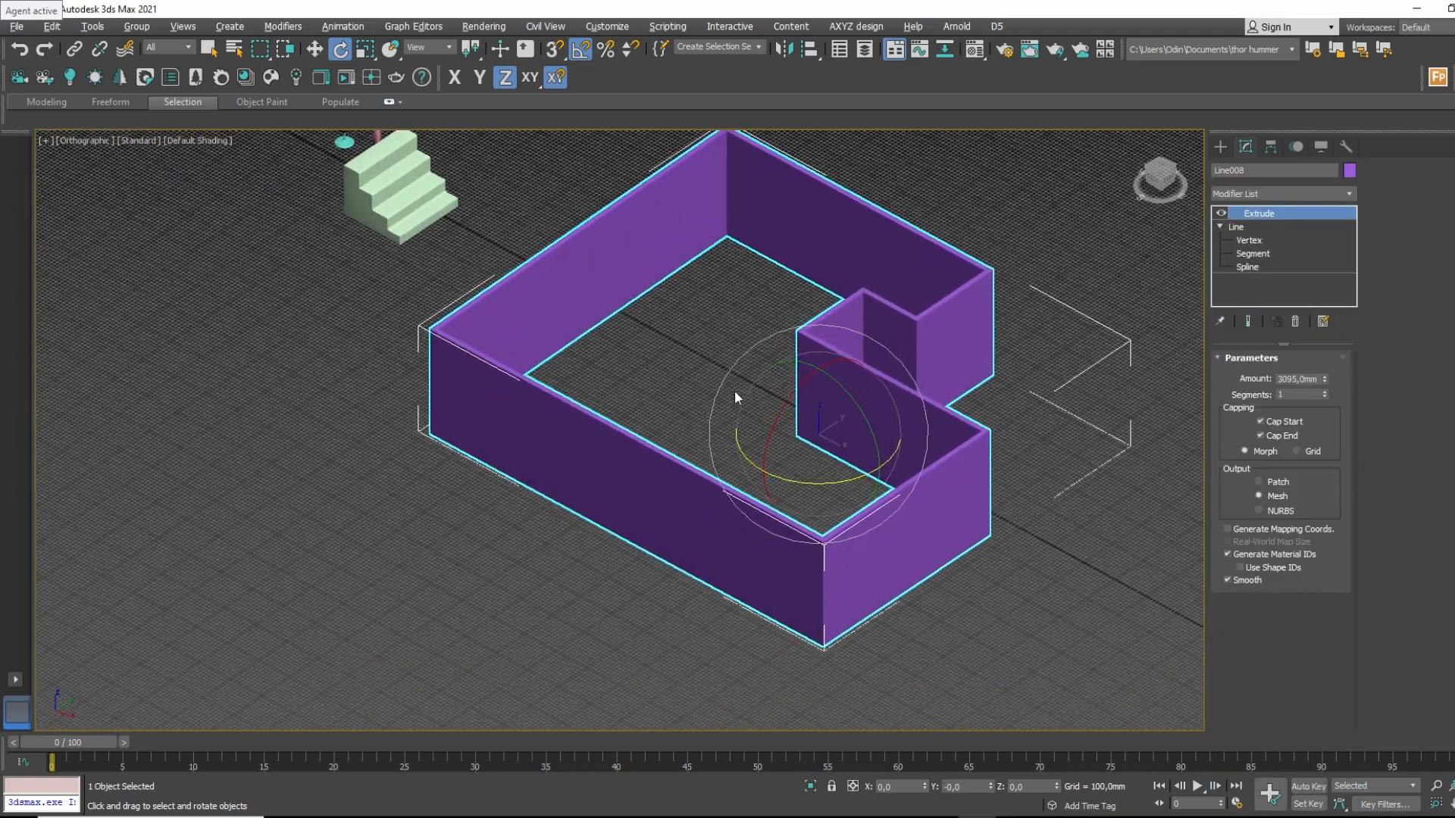
key(p)
alt+middle_drag(916, 424, 871, 455)
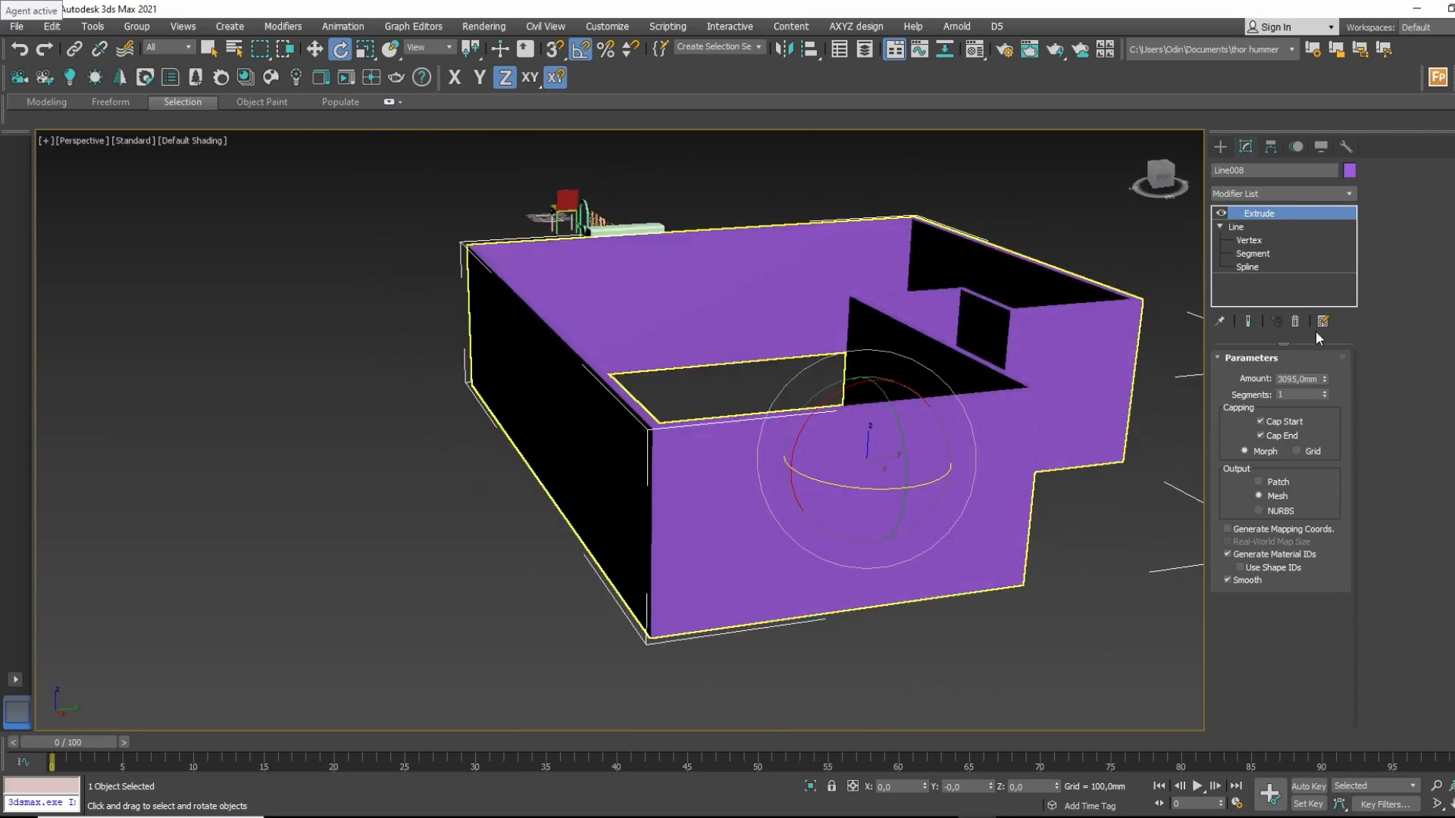
drag(1329, 379, 1329, 350)
alt+middle_drag(811, 364, 764, 369)
click(808, 582)
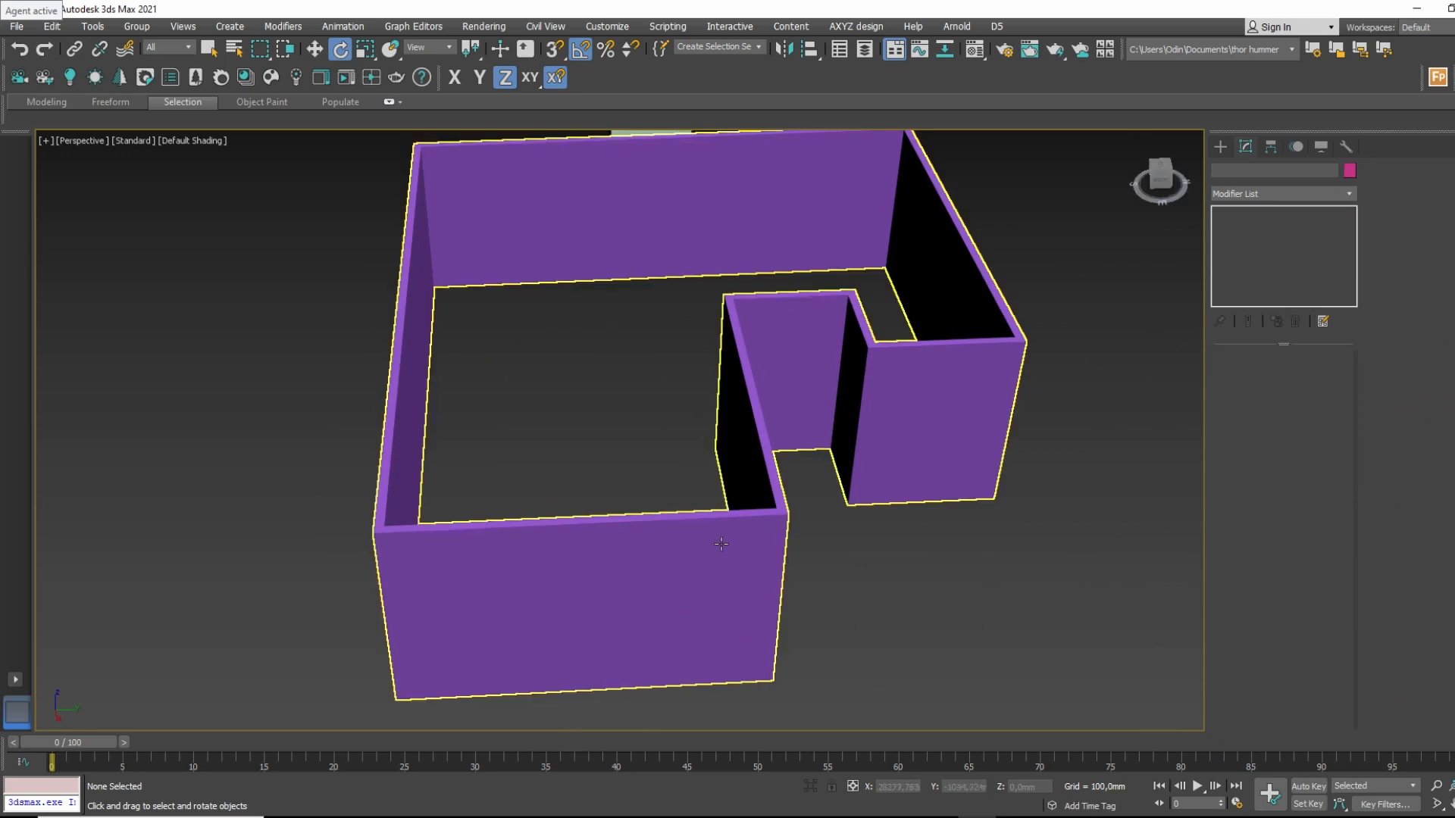
click(966, 371)
click(1277, 191)
key(e)
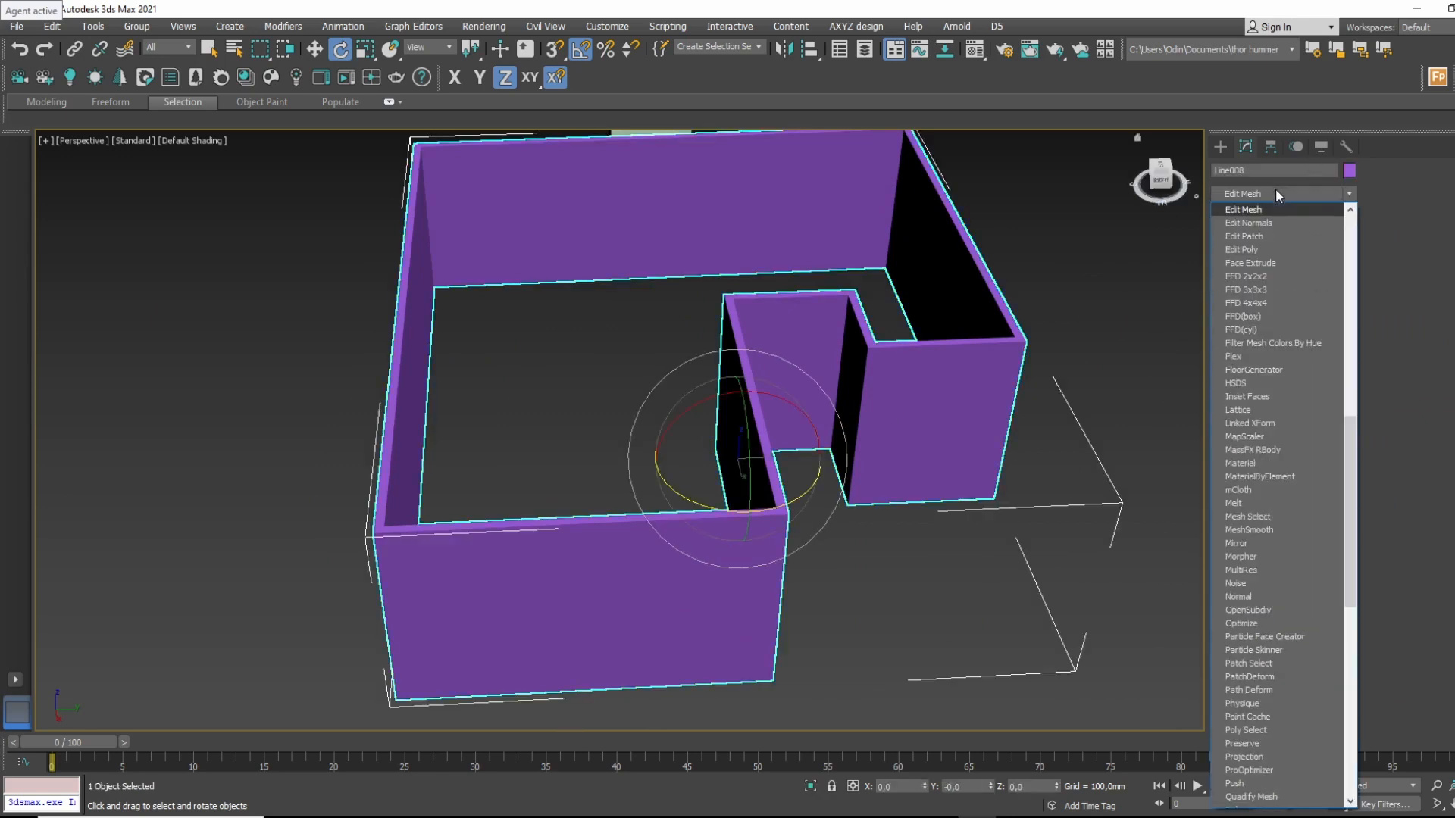
key(Return)
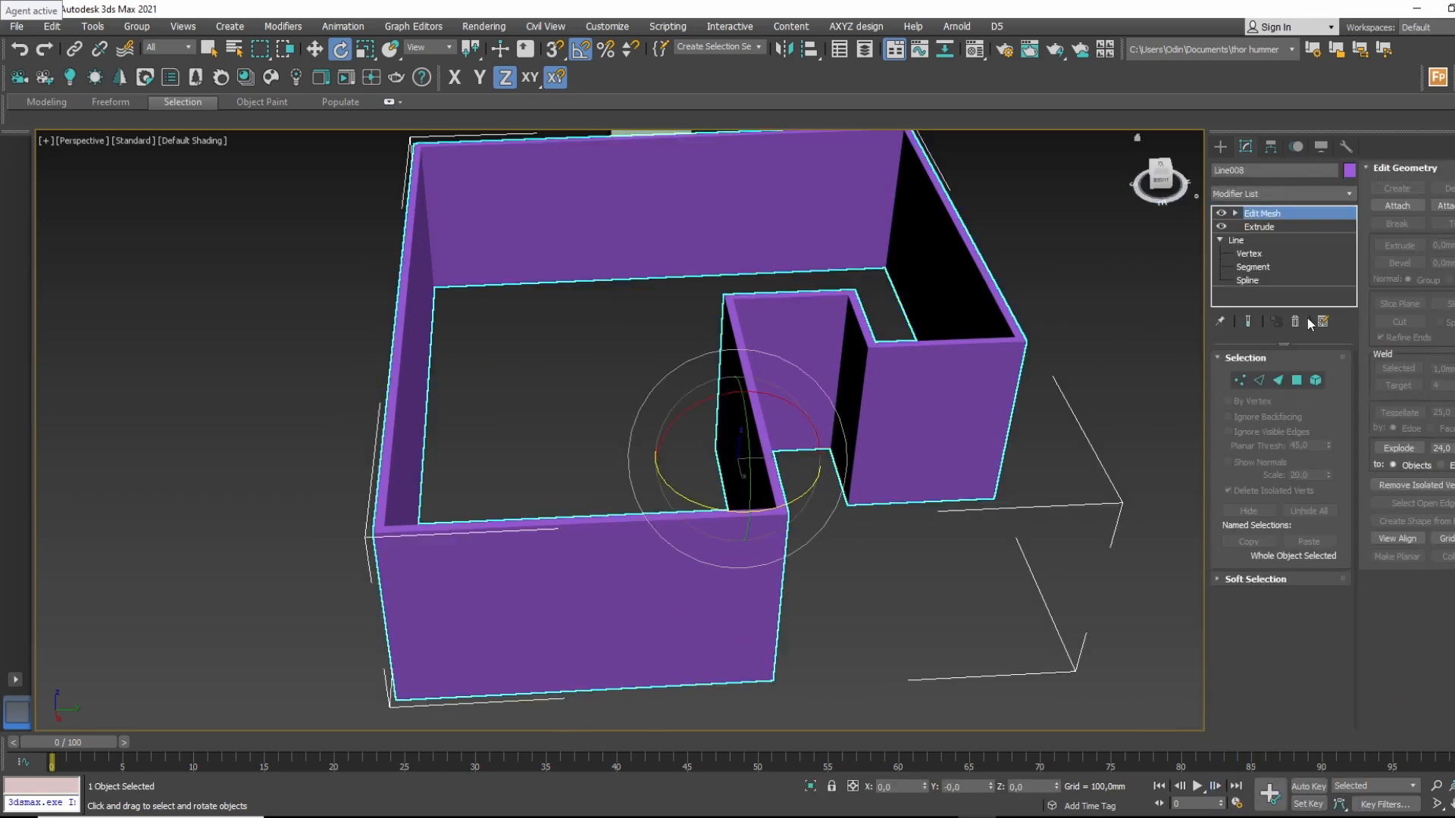
click(1296, 321)
Add an Edit Poly modifier above the walls' Extrude and enter its Edge level.
click(1295, 193)
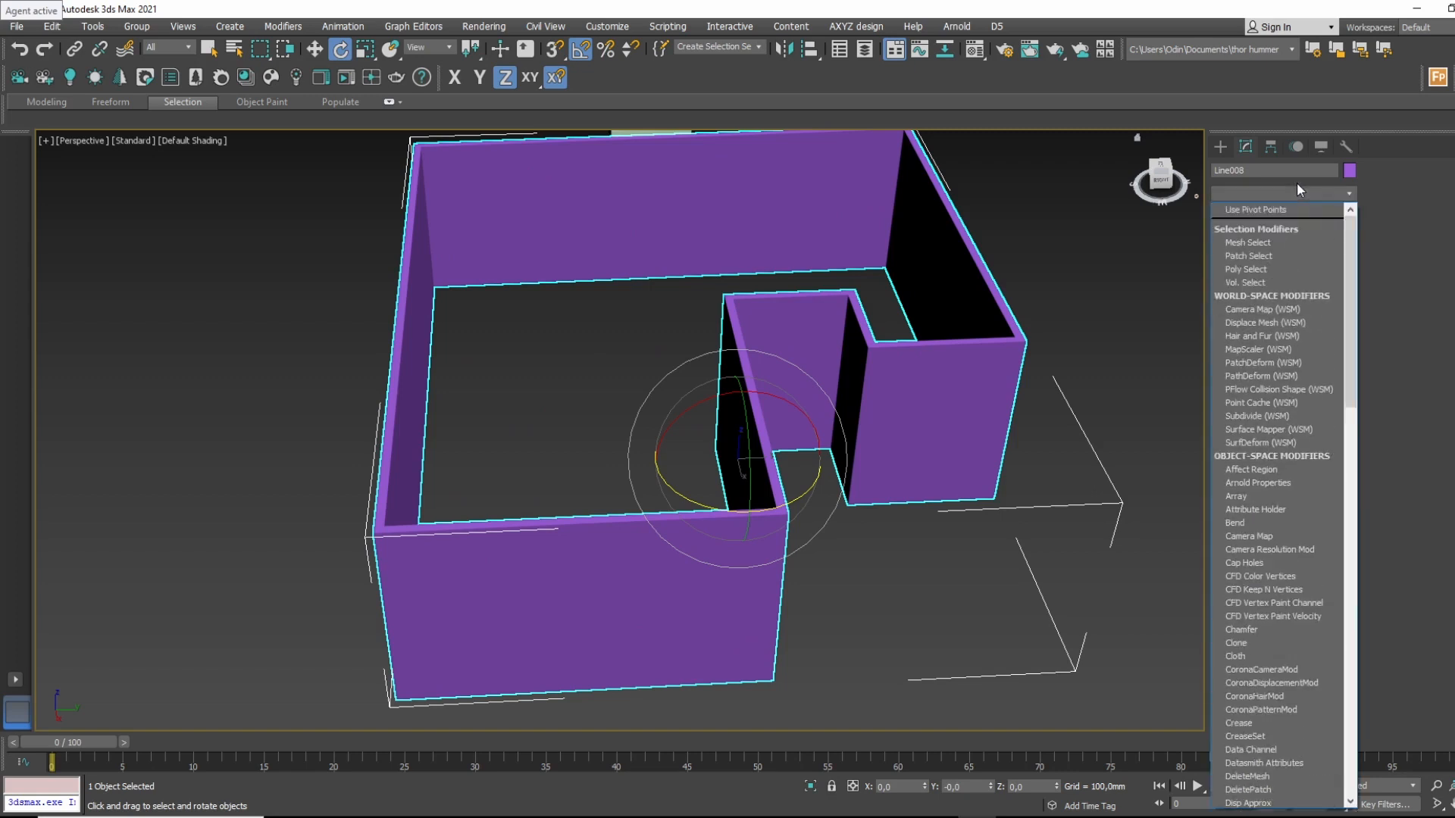
key(e)
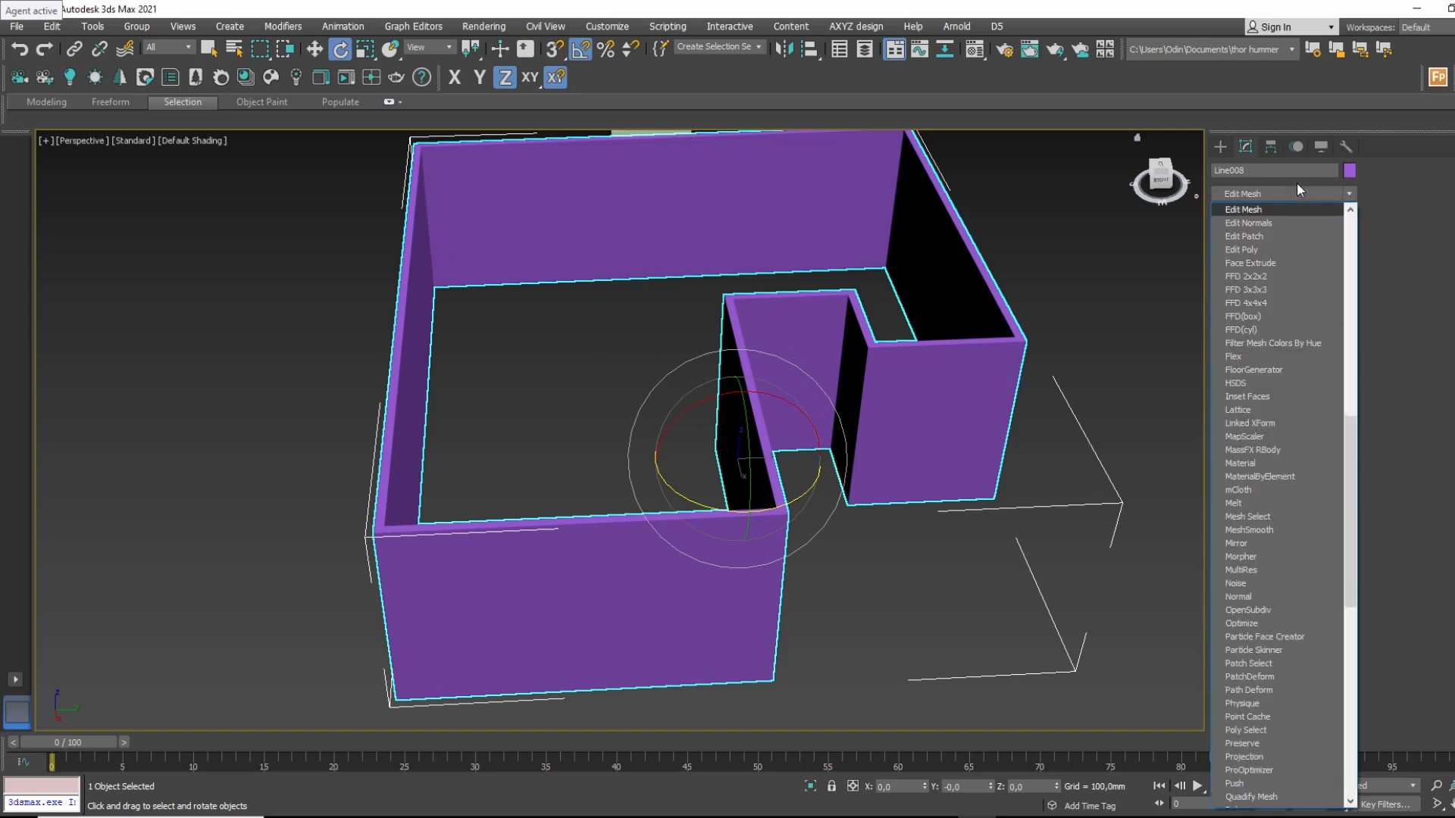
key(Down)
key(Down)
key(Down)
key(Return)
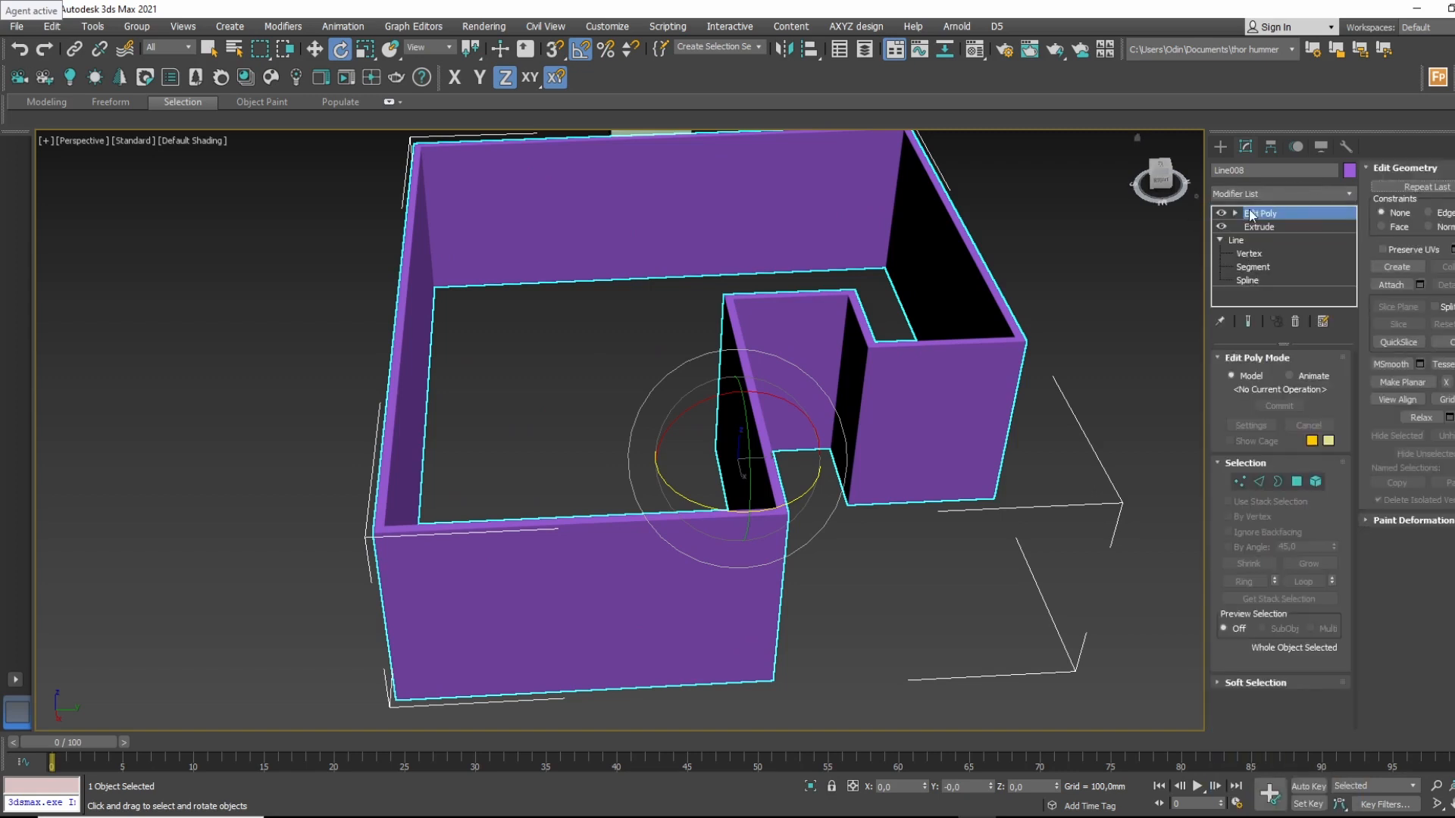
click(1235, 213)
click(1262, 239)
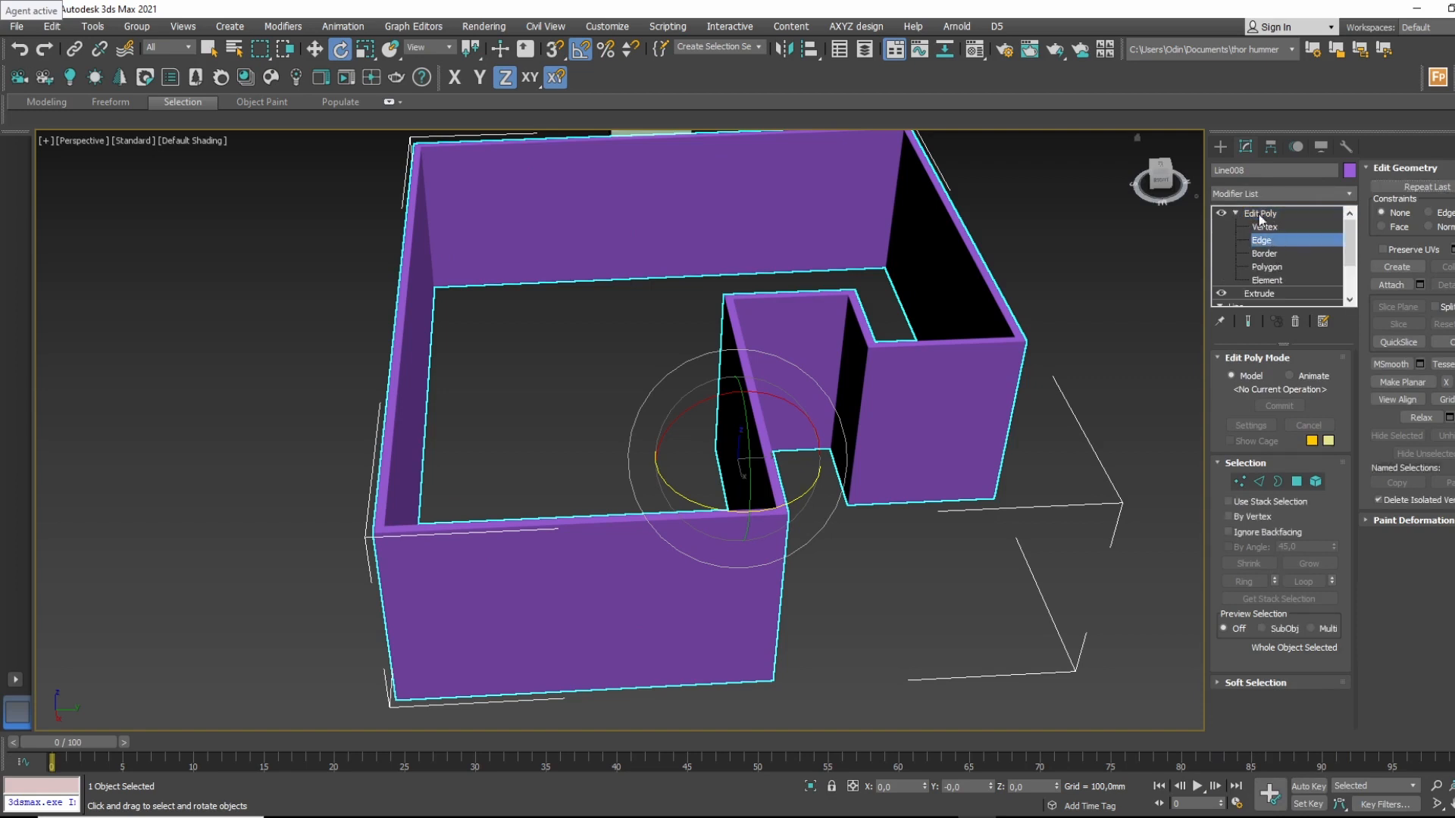
Connect the upper and lower horizontal edges of the front wall with 2 segments and a pinch of 10.
alt+middle_drag(440, 545, 608, 584)
drag(609, 584, 606, 698)
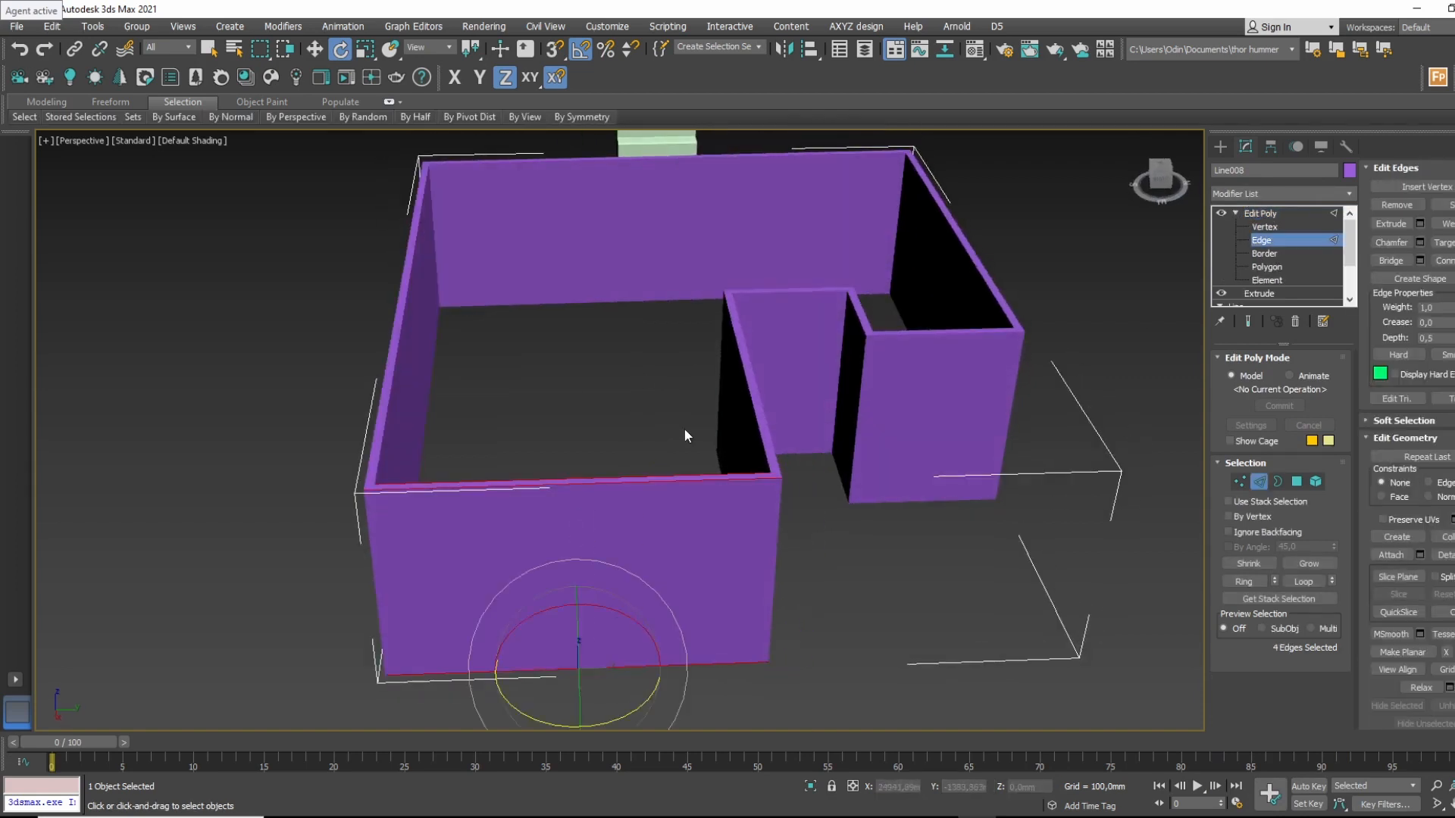
middle_drag(676, 486, 683, 423)
right_click(682, 419)
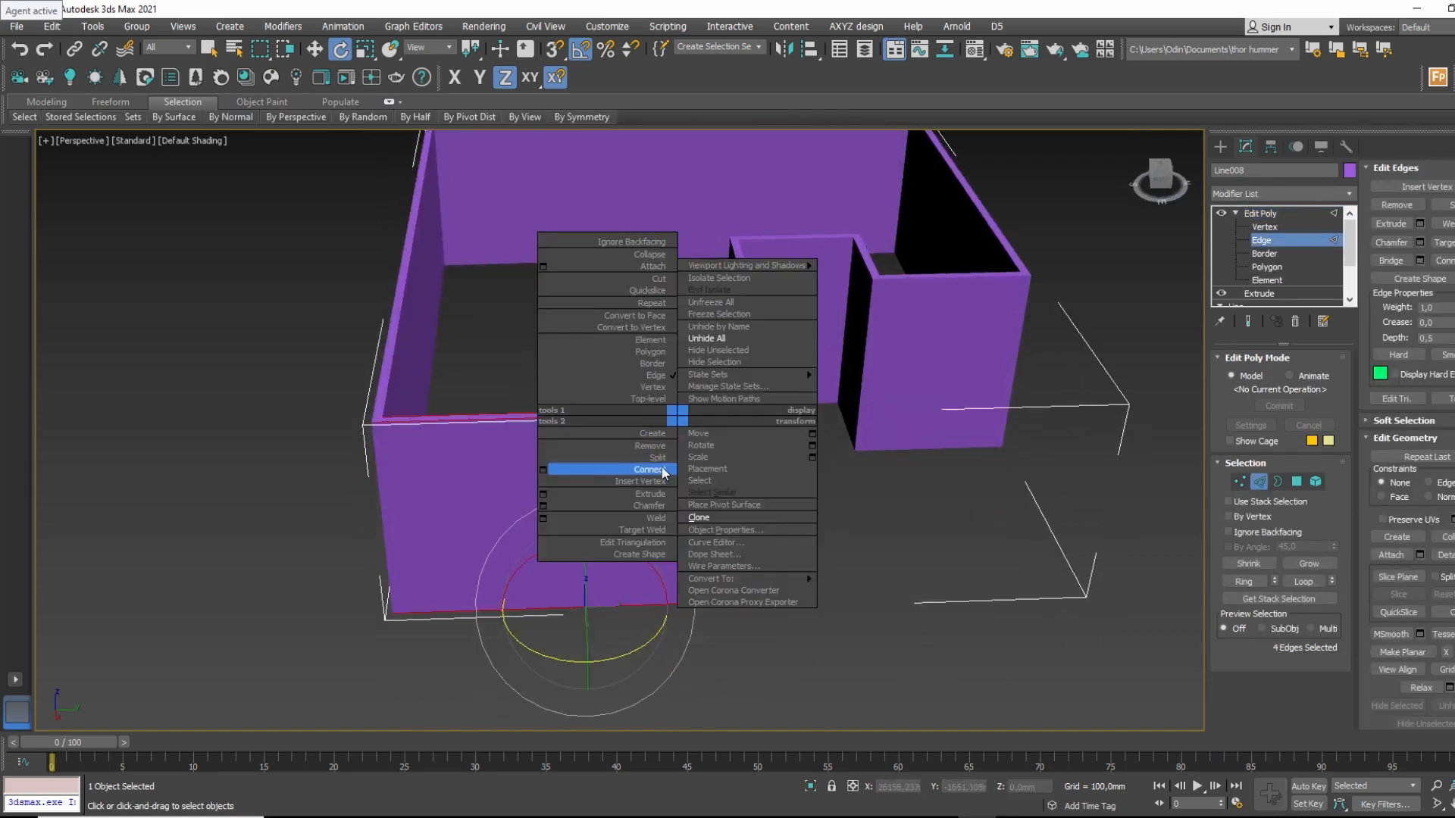
click(553, 471)
drag(632, 440, 635, 435)
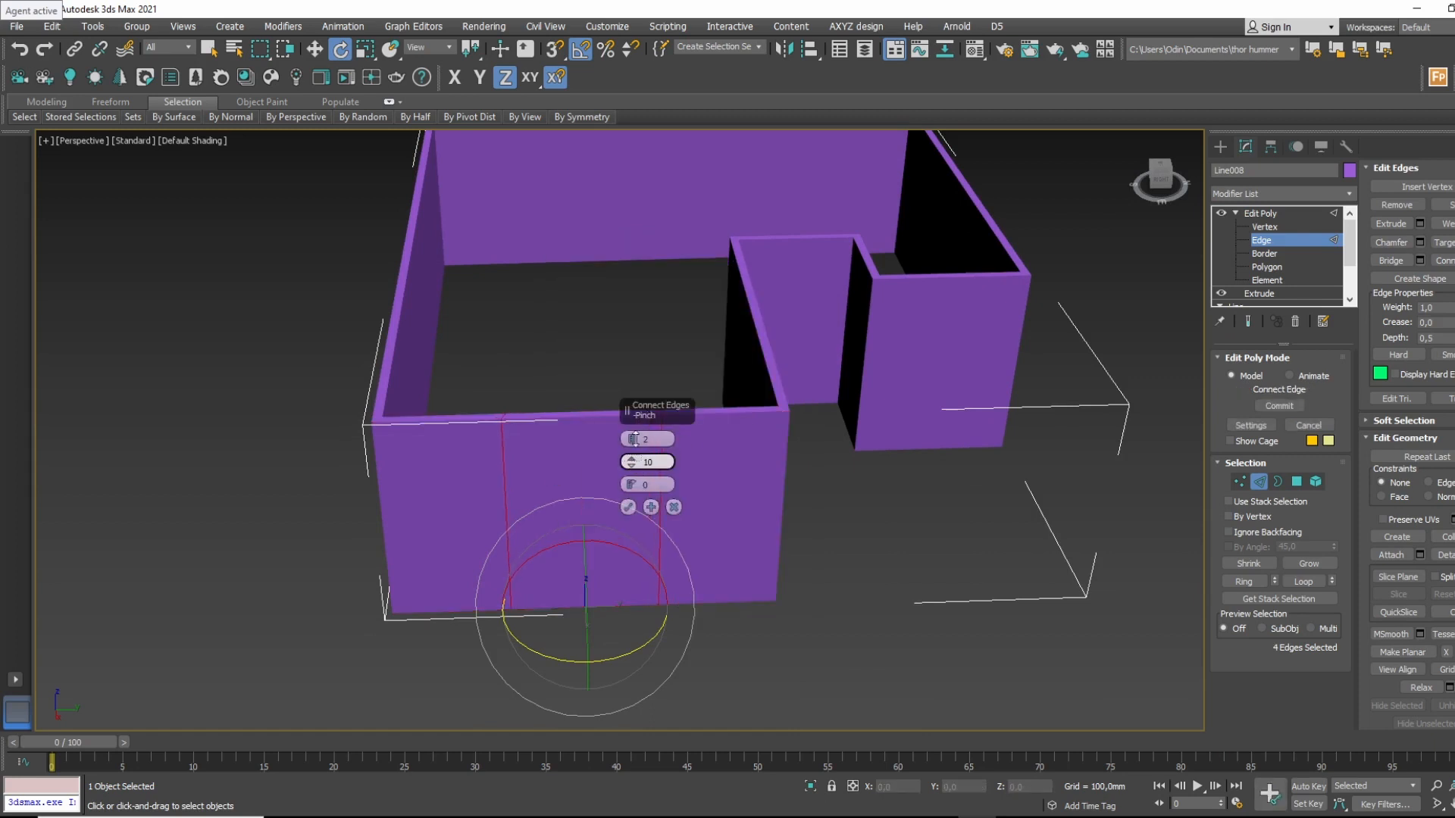
click(628, 507)
Select all the vertical edges around the walls at Edge level.
middle_drag(703, 533, 751, 460)
scroll(806, 468, down, 3)
alt+middle_drag(868, 484, 847, 486)
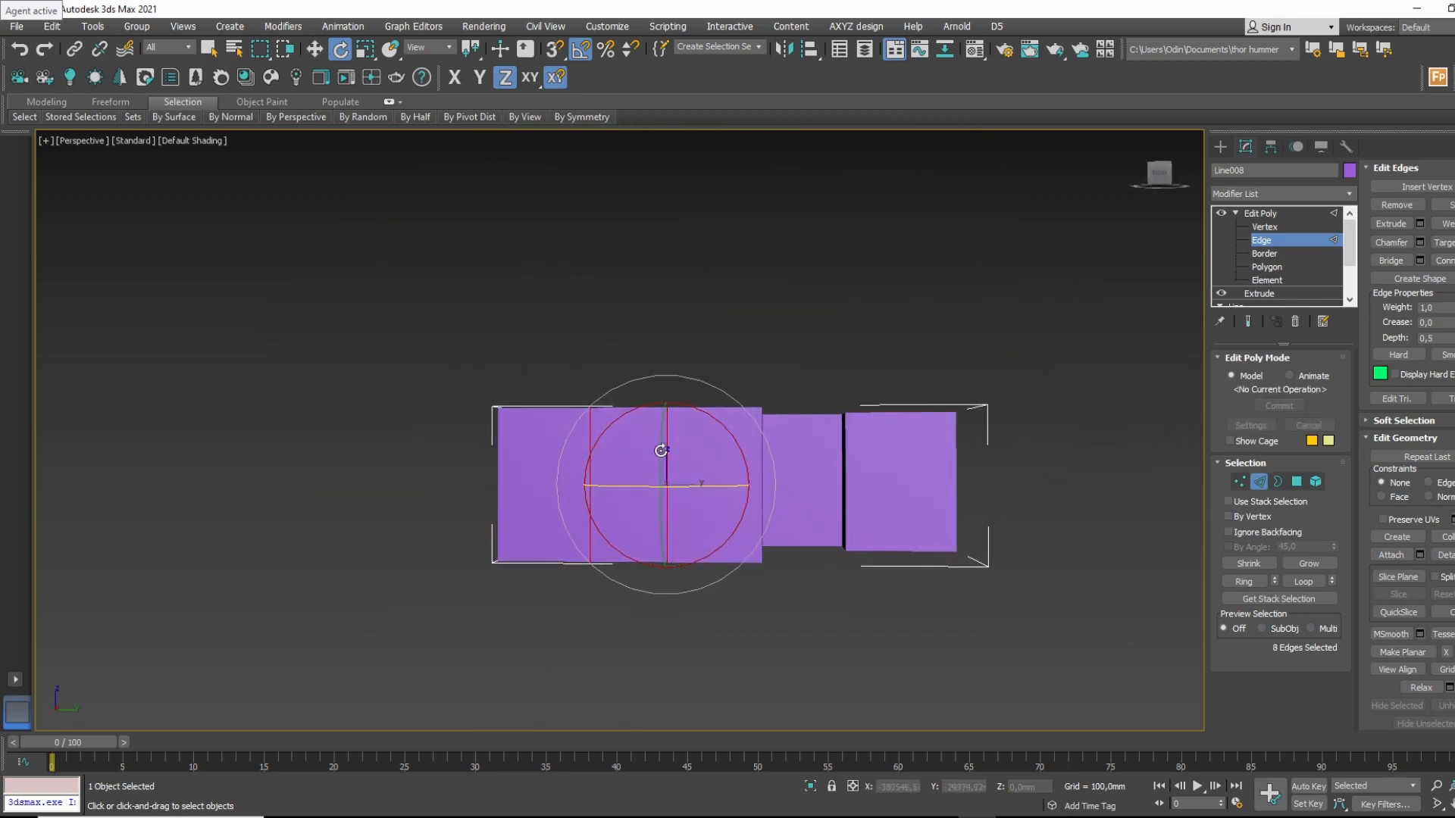
click(391, 467)
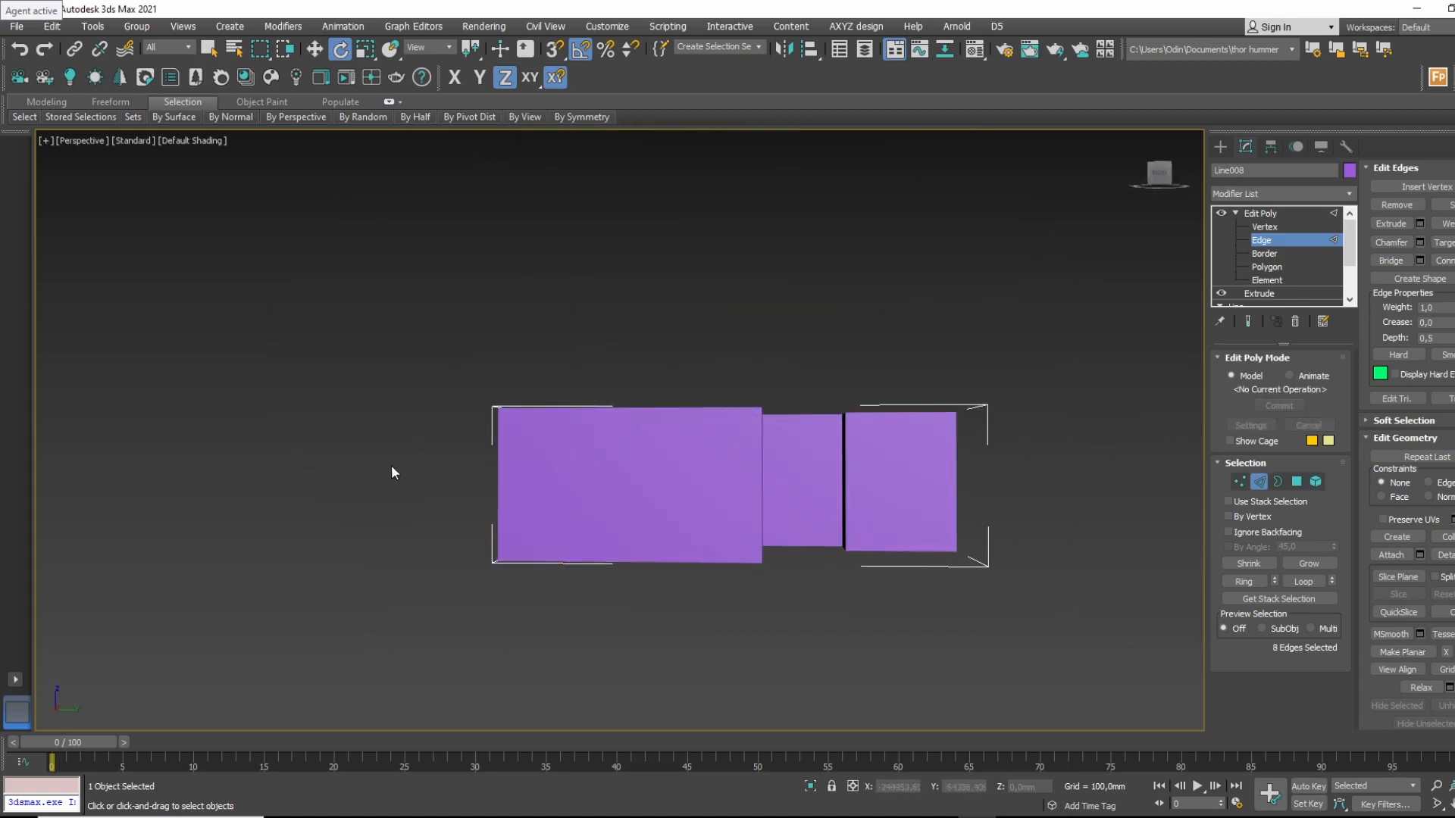
double_click(511, 483)
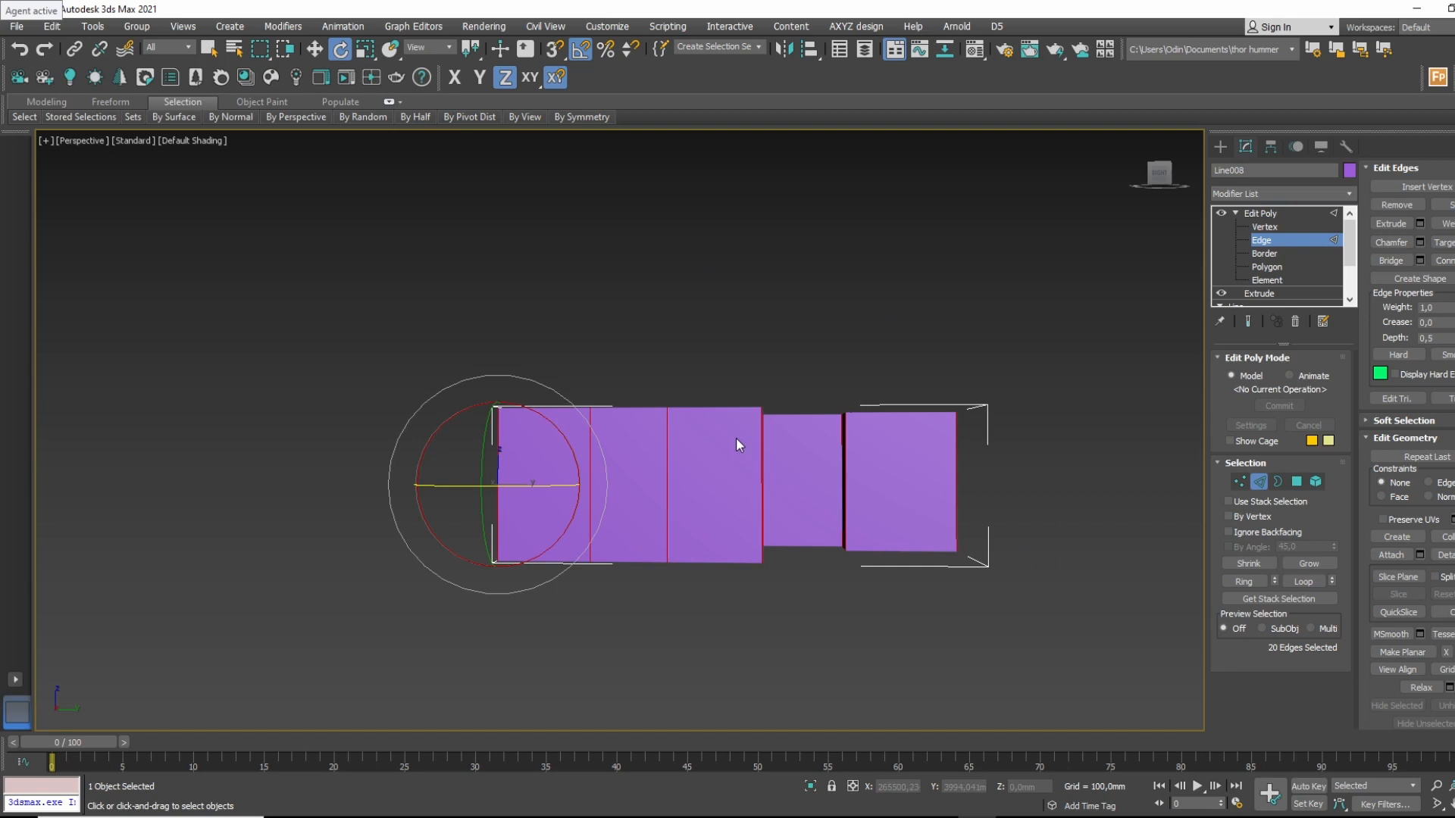
mouse_move(735, 438)
alt+middle_down()
mouse_move(746, 469)
mouse_move(713, 455)
alt+middle_up()
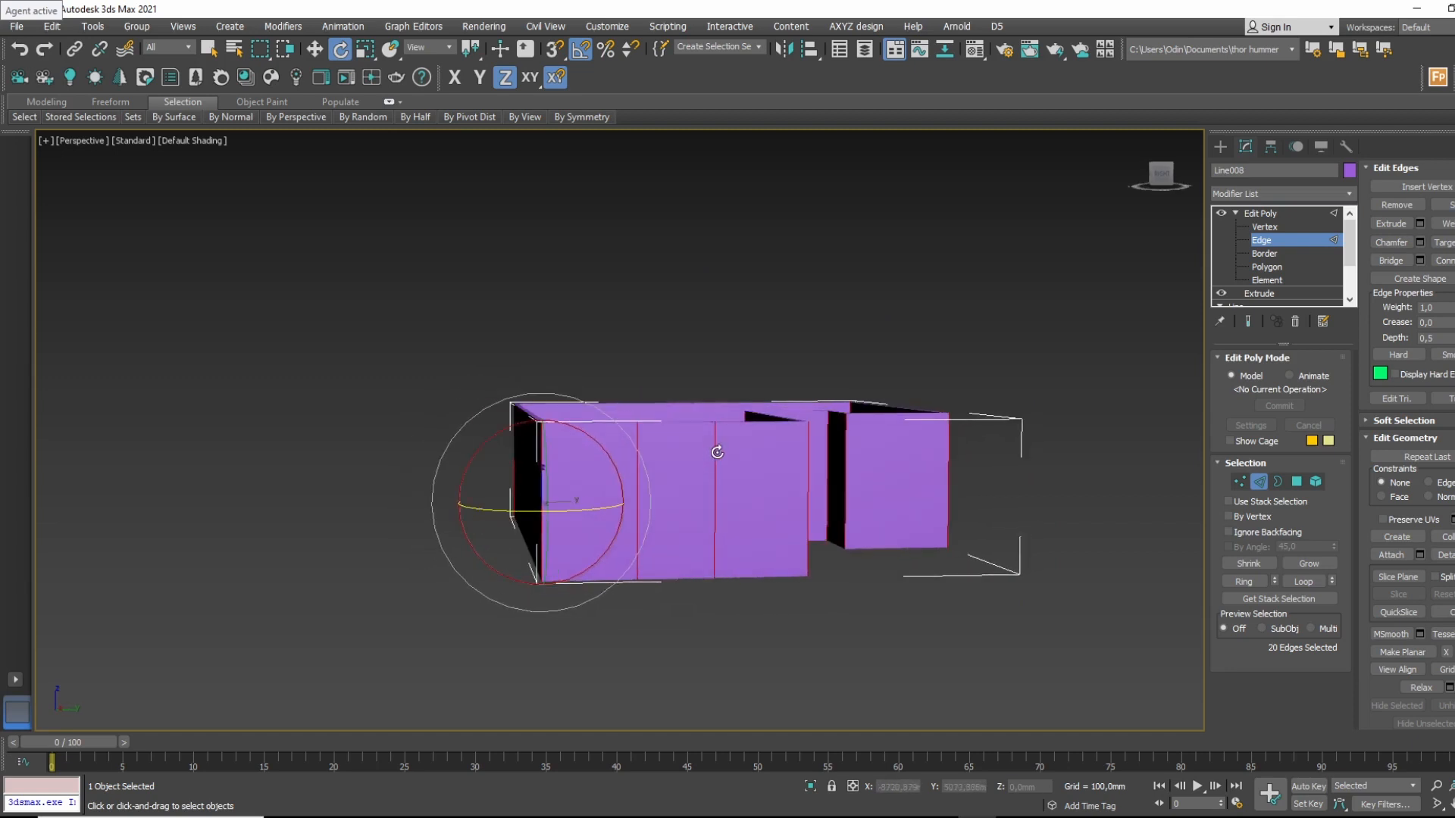
right_click(694, 446)
click(687, 482)
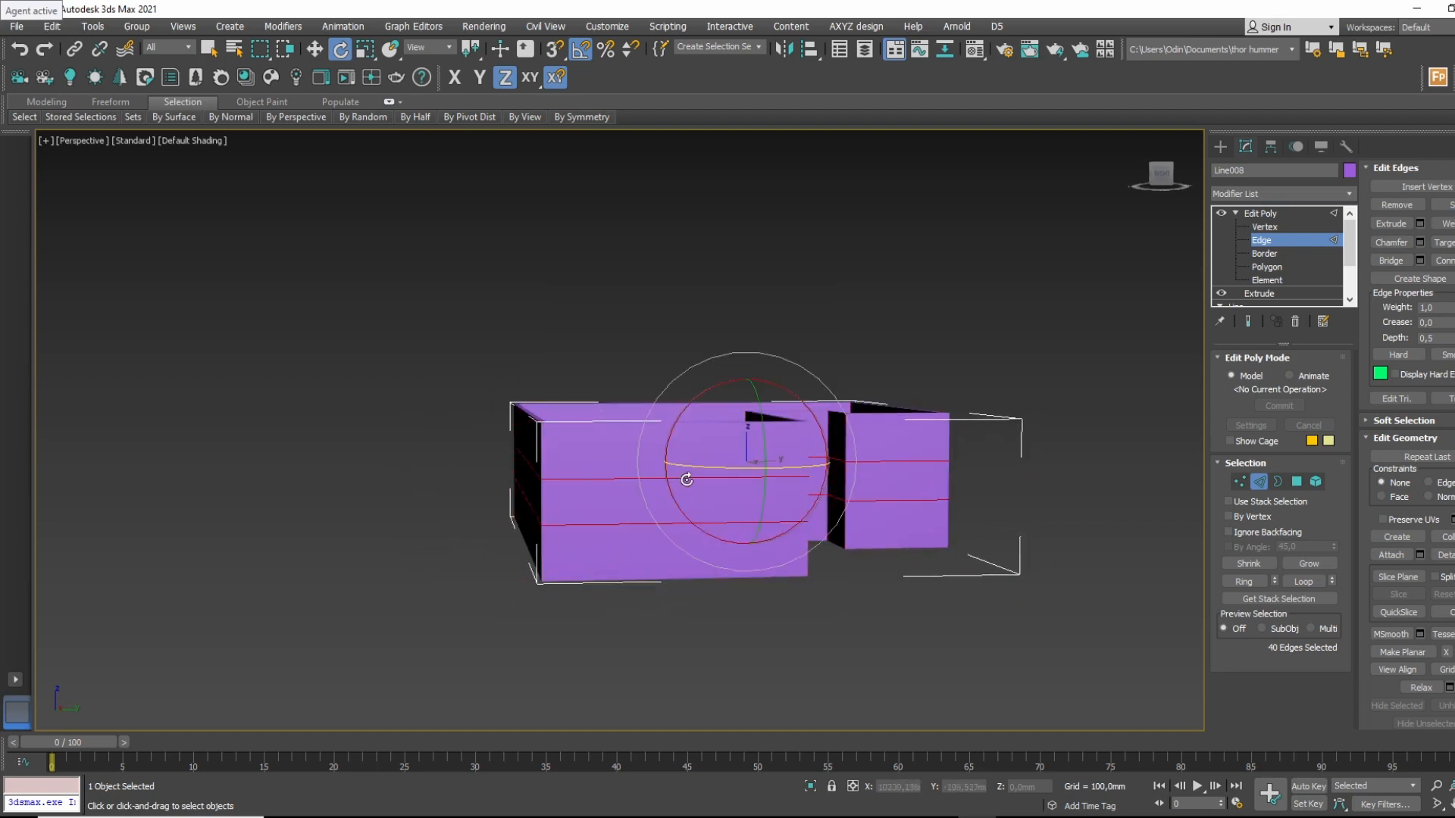
key(ctrl+z)
Connect the walls' vertical edges with 1 segment and raise the new horizontal loop to the head height of the openings.
right_click(673, 472)
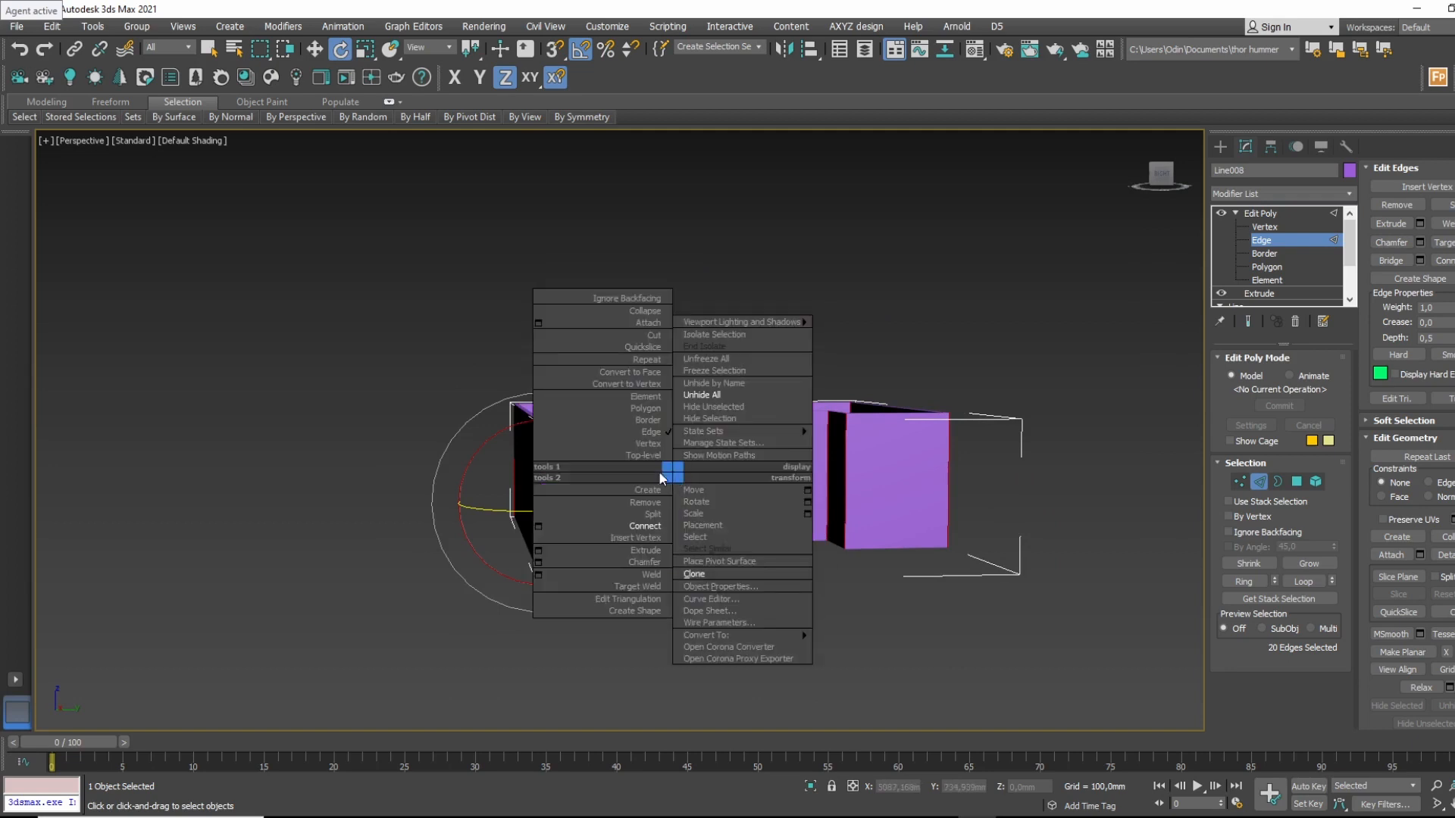
click(539, 535)
drag(633, 463, 635, 465)
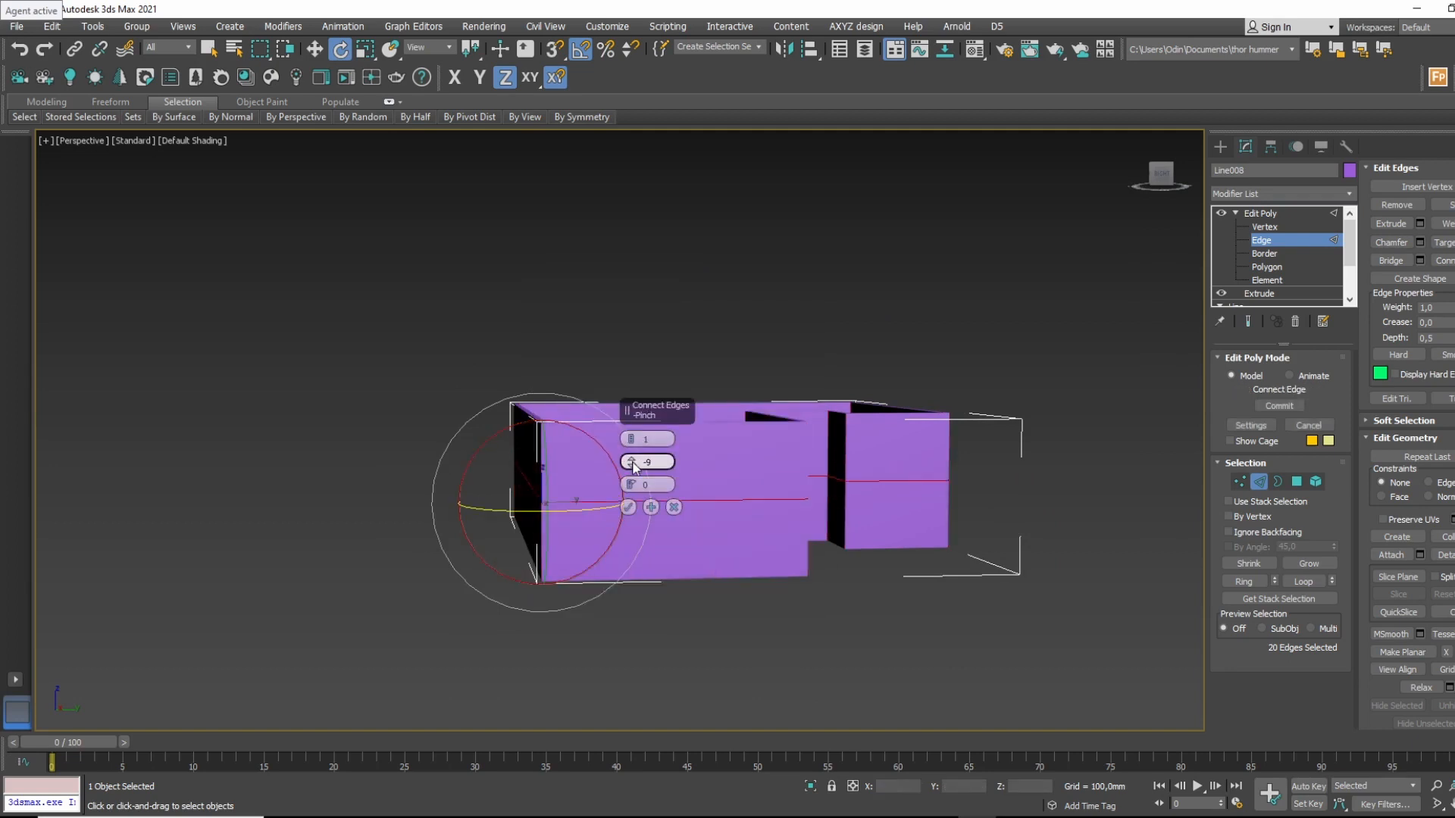
click(630, 507)
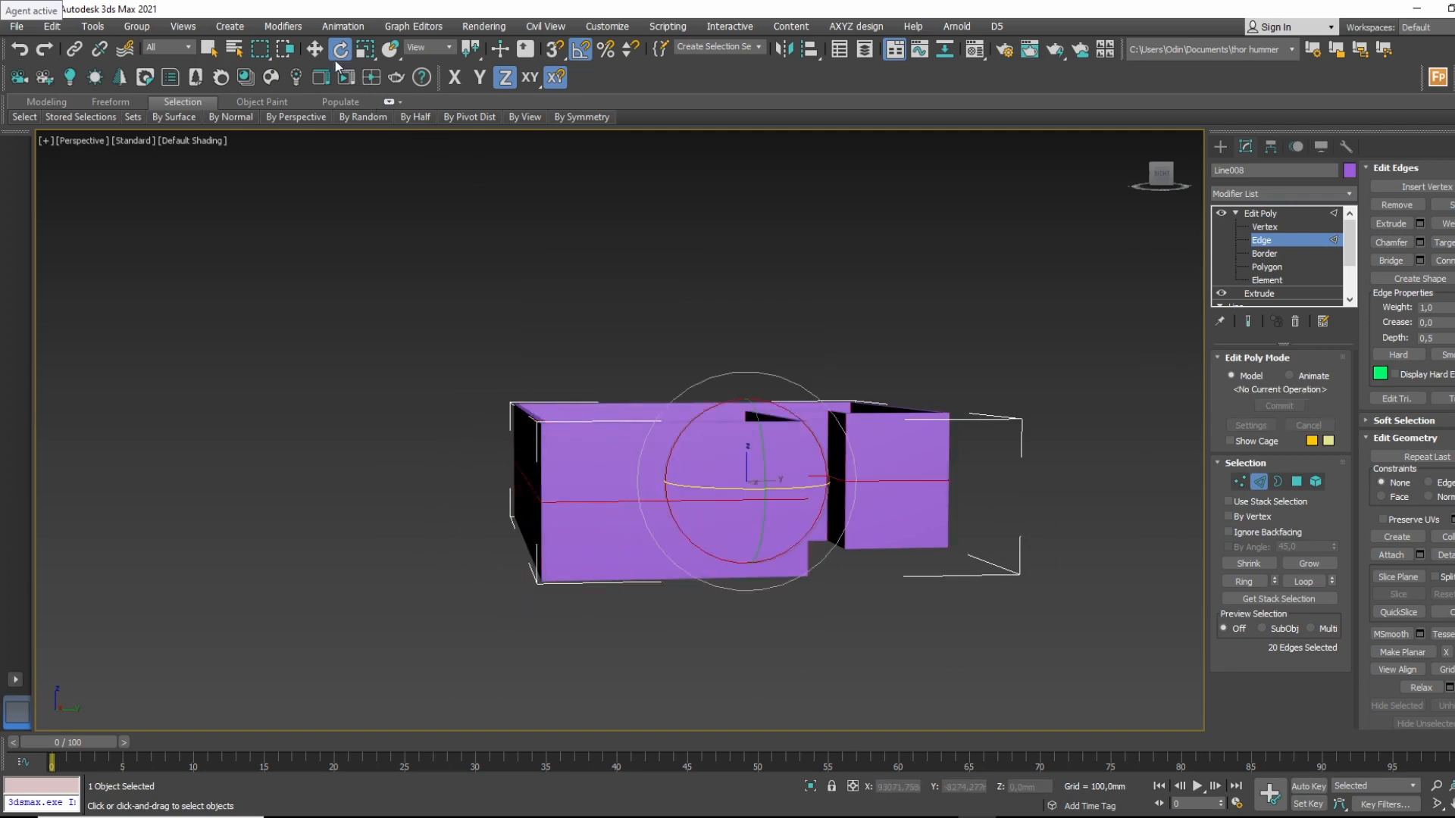
click(314, 48)
mouse_move(749, 423)
mouse_down()
mouse_move(747, 387)
mouse_move(746, 402)
mouse_up()
With edged faces shown, connect the vertical edges below the raised loop and lower the new loop to window sill height.
key(F4)
alt+middle_drag(914, 472, 870, 464)
alt+middle_drag(1020, 461, 1047, 462)
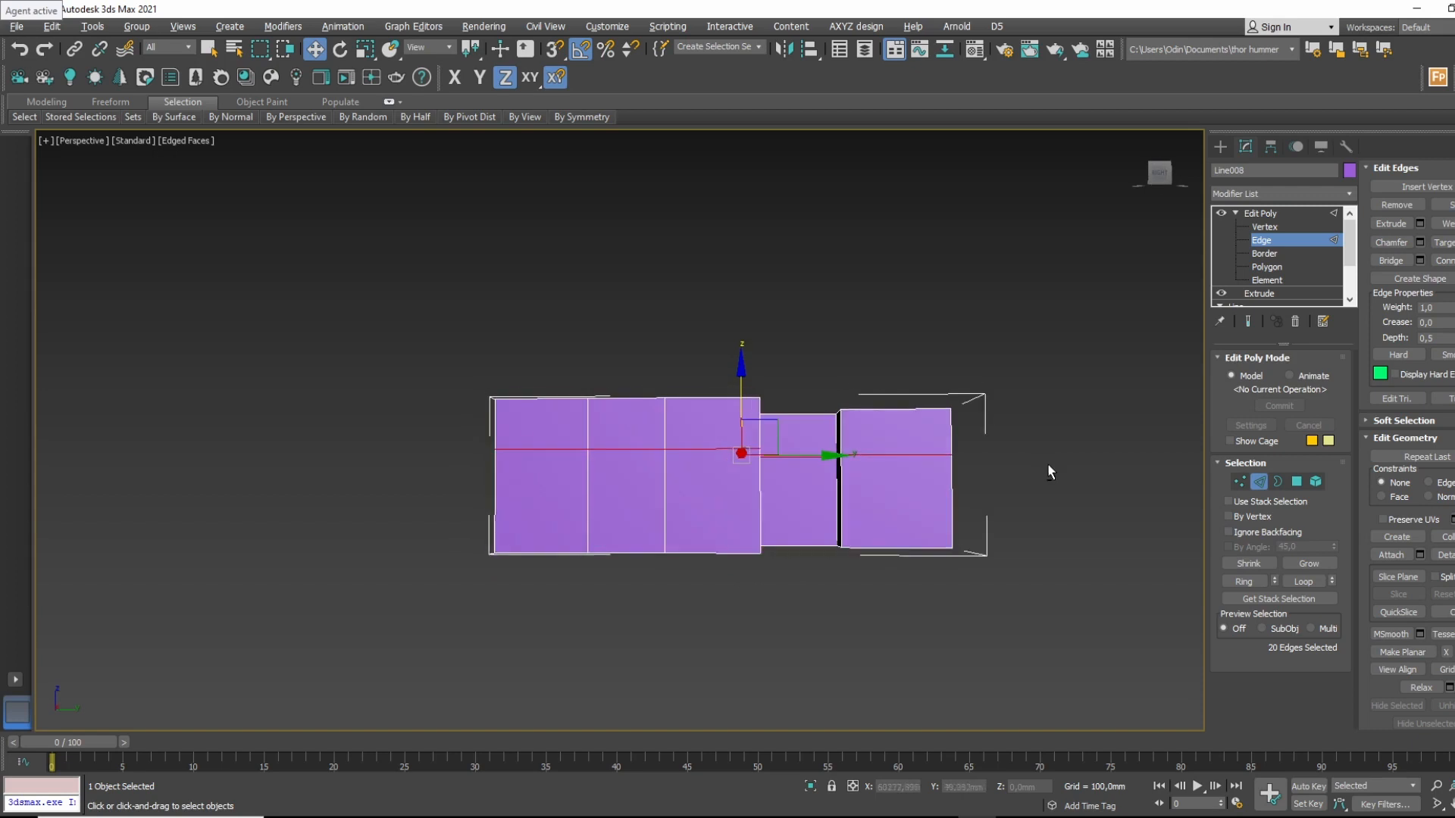
drag(432, 528, 420, 508)
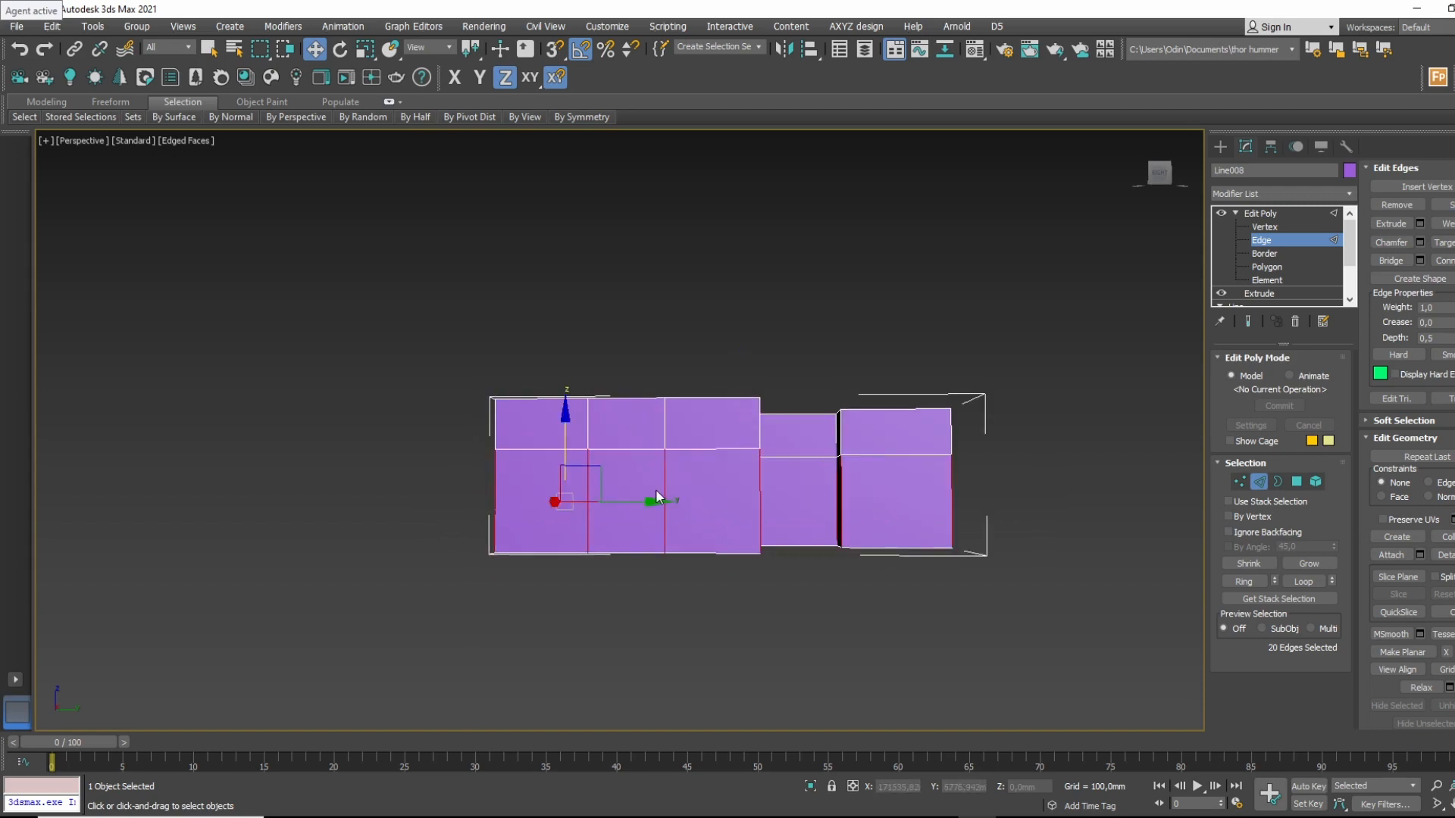
right_click(653, 490)
click(620, 537)
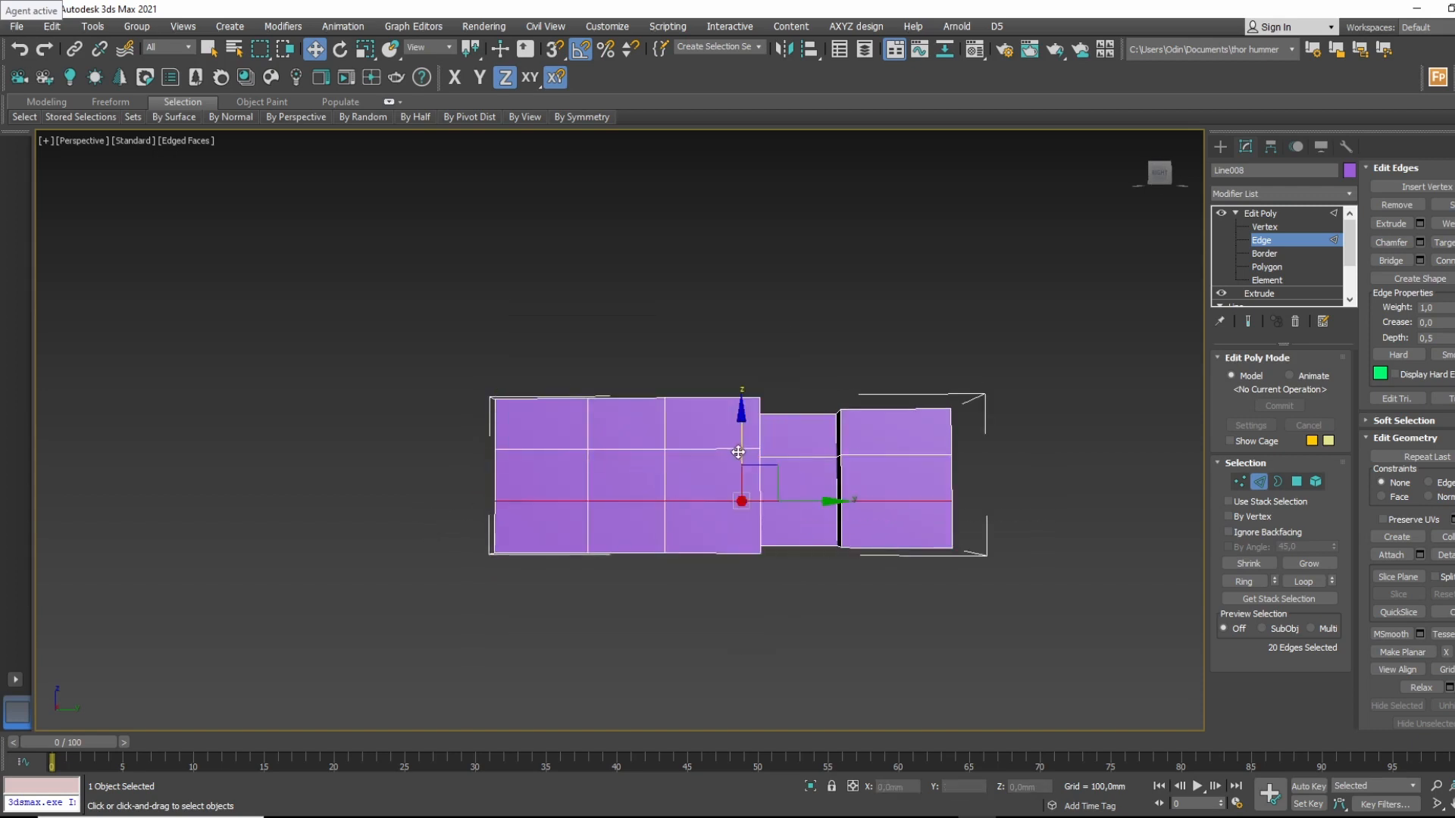
drag(738, 452, 738, 468)
Connect the horizontal edges of the short recessed front wall with 2 segments and a pinch of 24.
alt+middle_drag(888, 404, 933, 493)
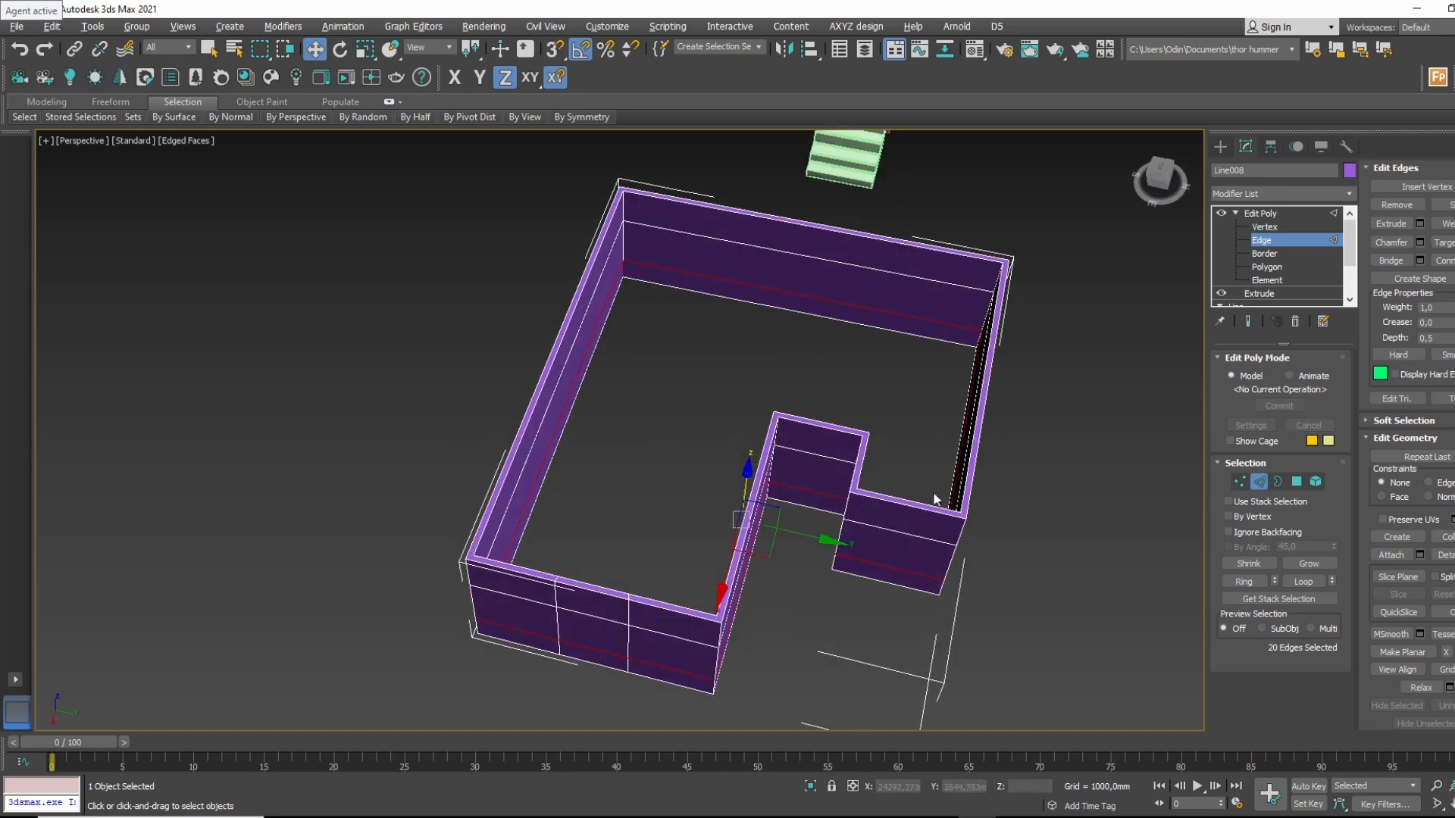
drag(911, 605, 911, 611)
alt+middle_drag(904, 557, 808, 544)
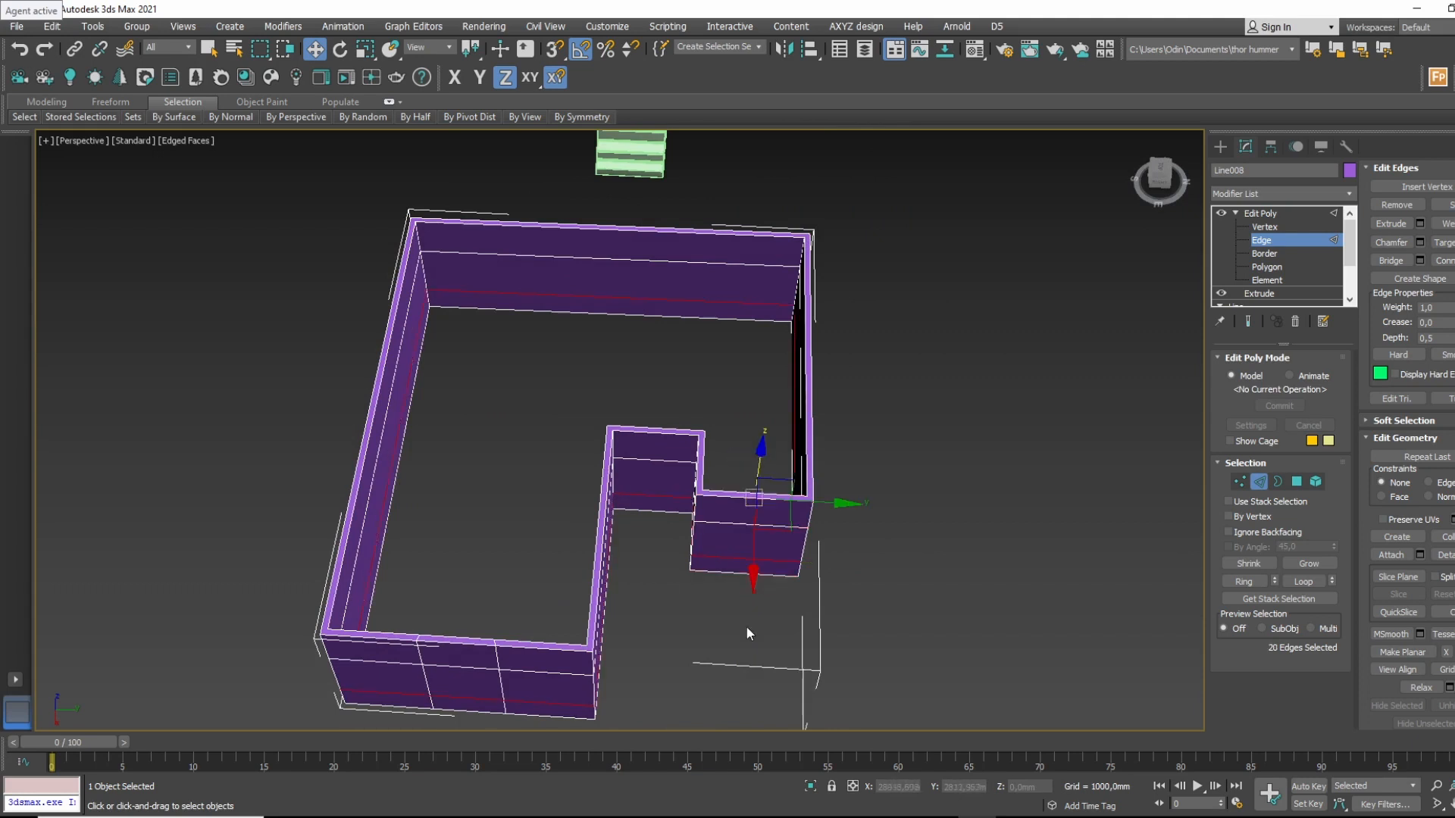
right_click(755, 519)
click(619, 570)
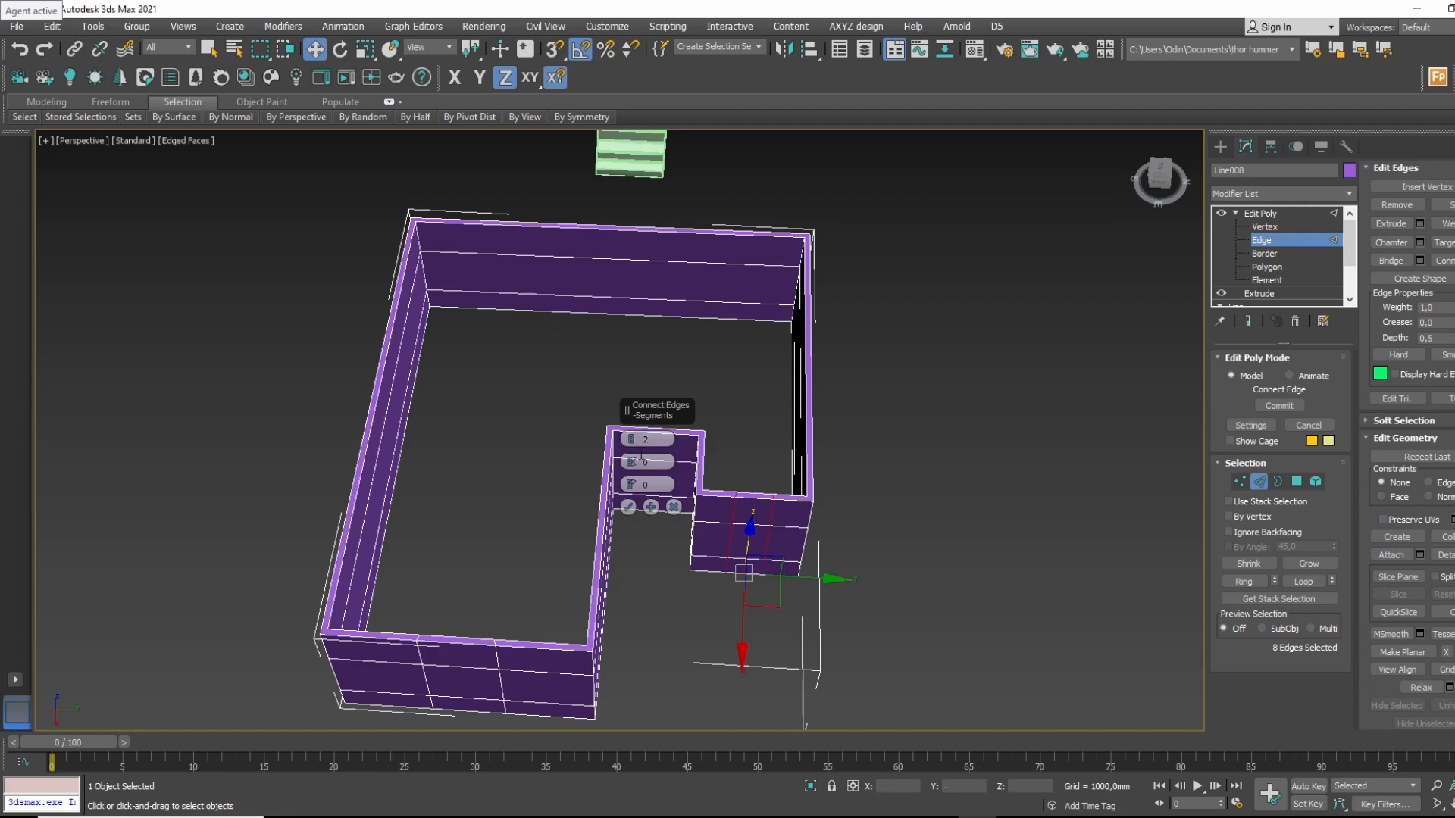
drag(632, 462, 628, 399)
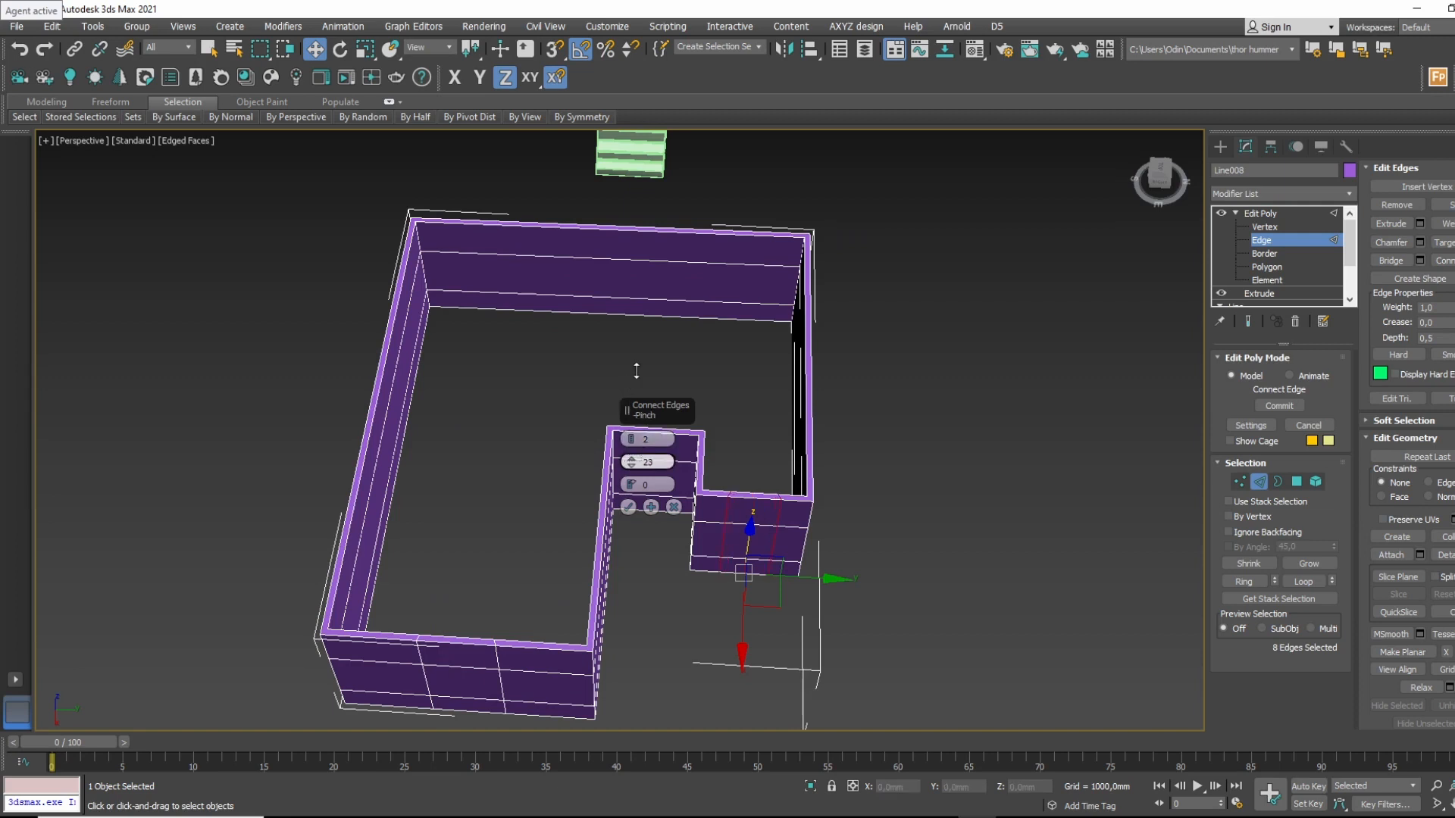
click(628, 506)
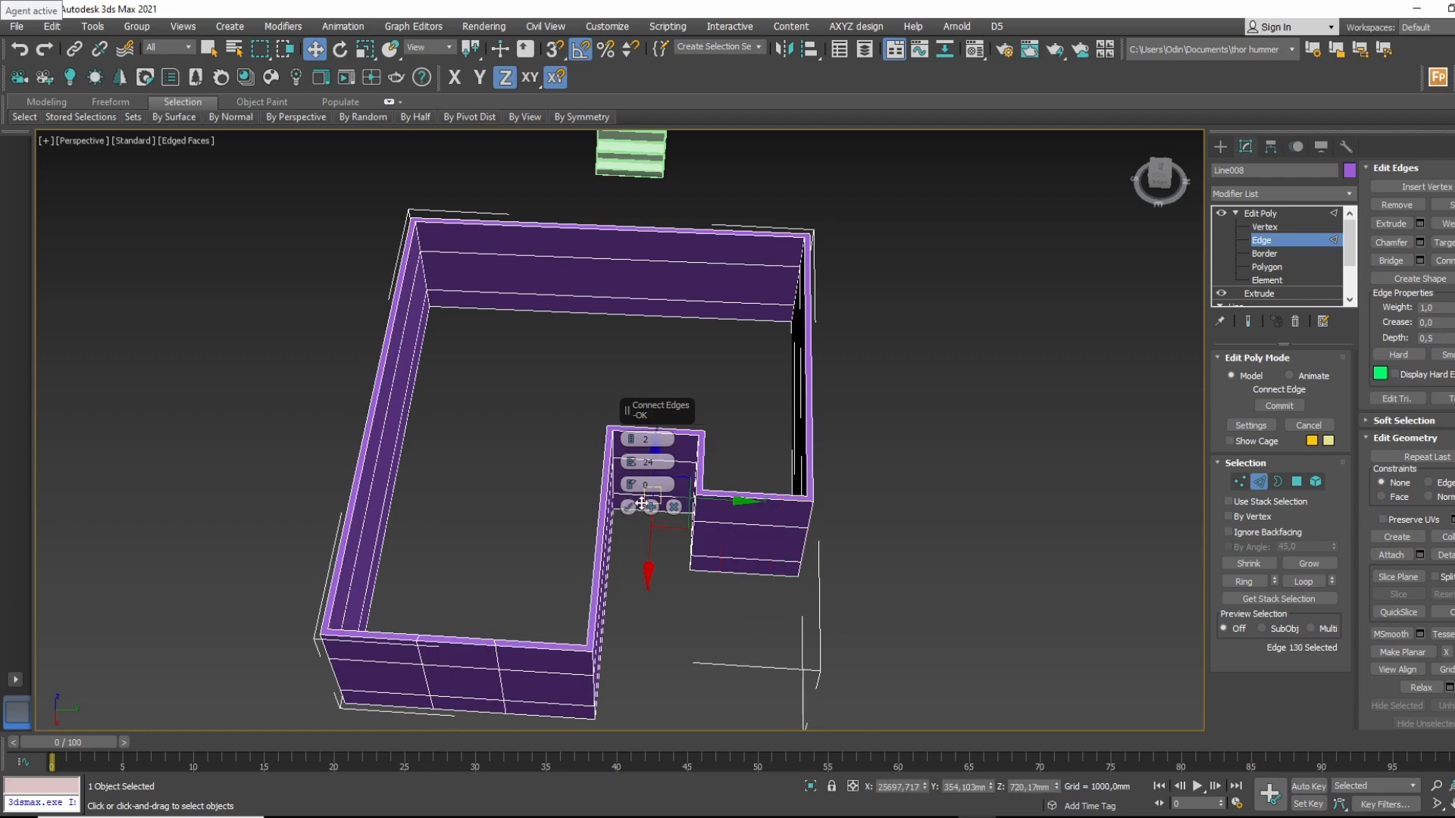
Bridge the central outer and inner polygons of the short front wall to cut a window opening.
key(4)
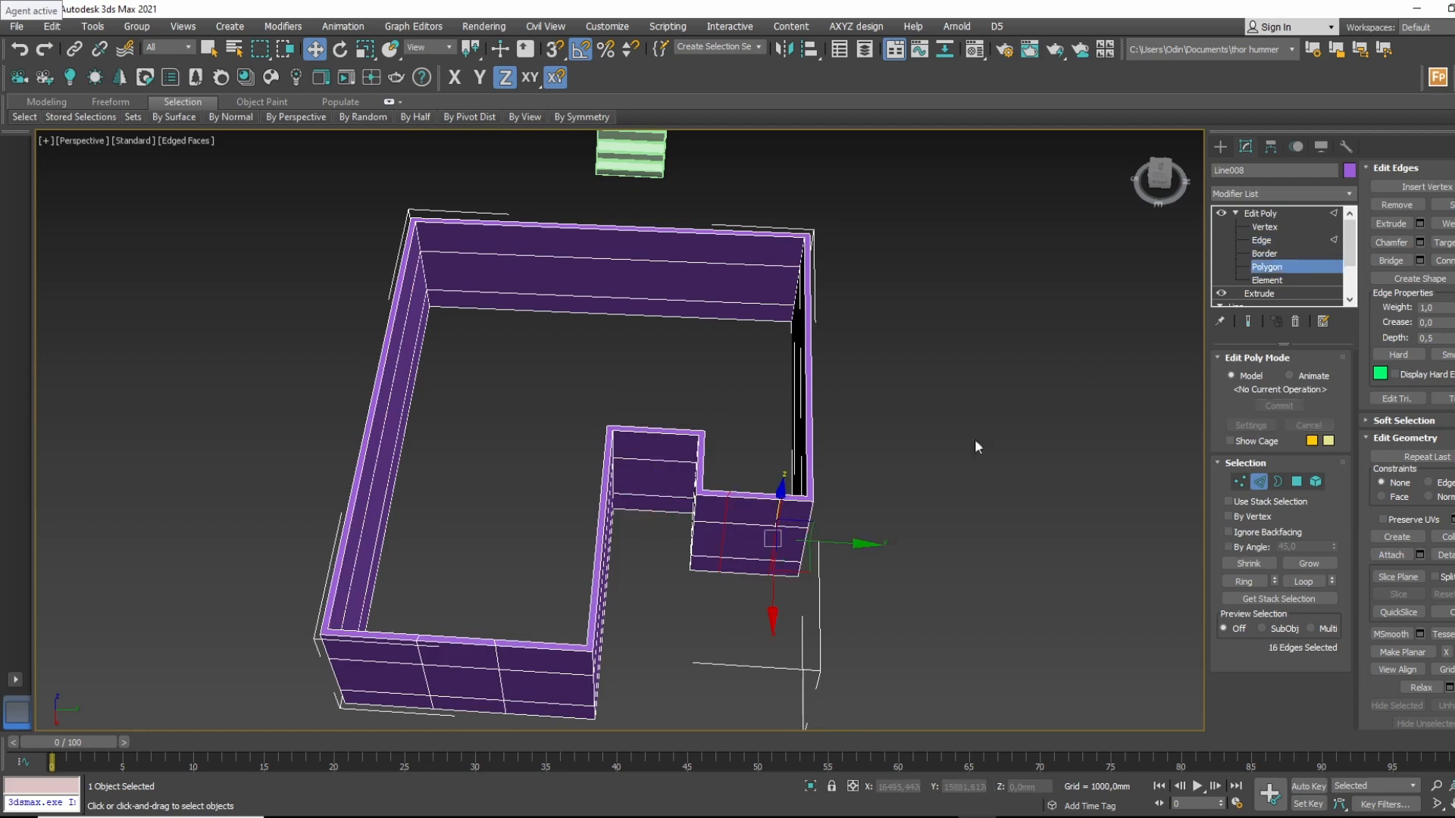
click(750, 530)
alt+middle_drag(750, 530, 737, 548)
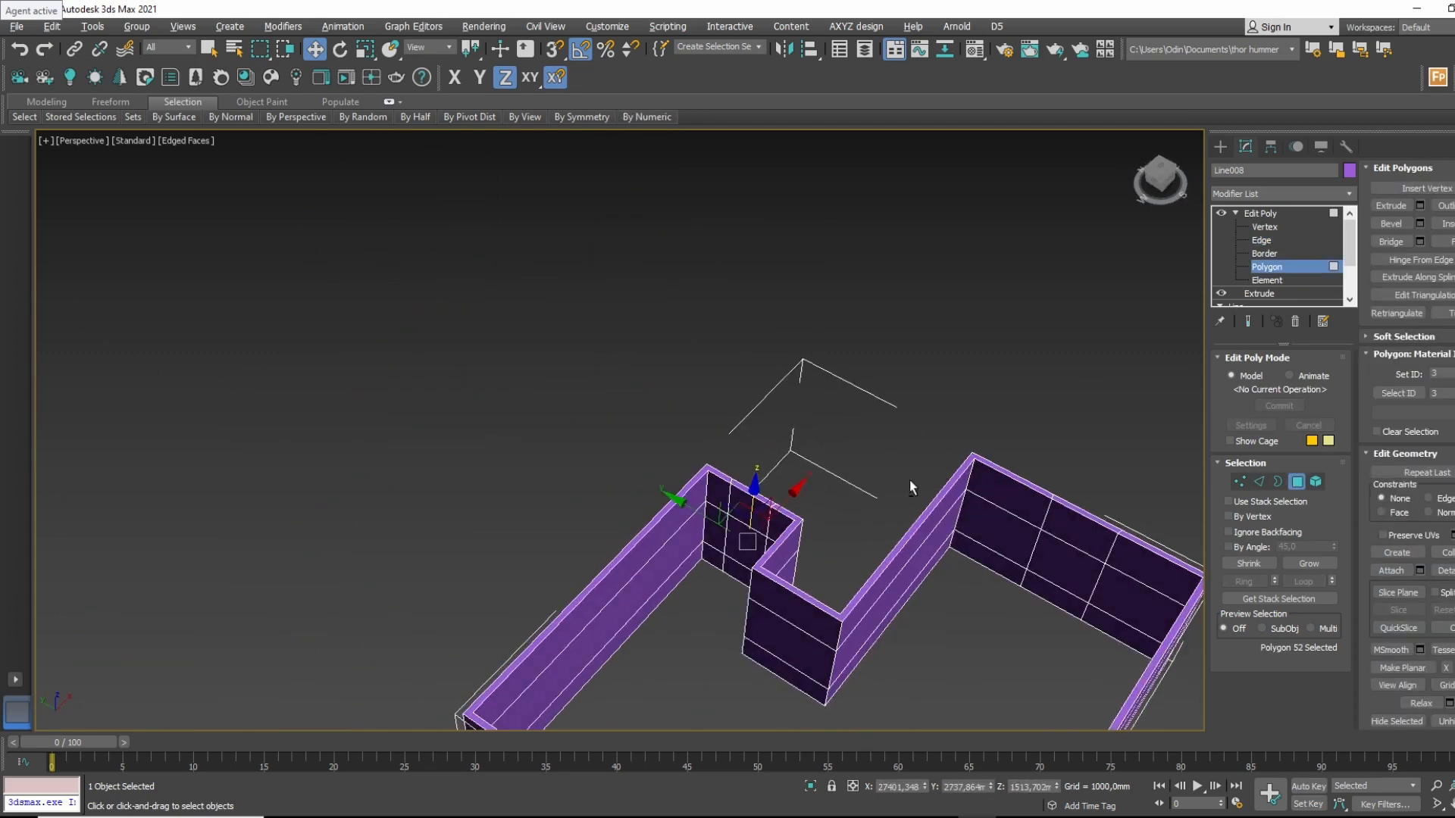
ctrl+click(738, 545)
middle_drag(880, 521, 567, 387)
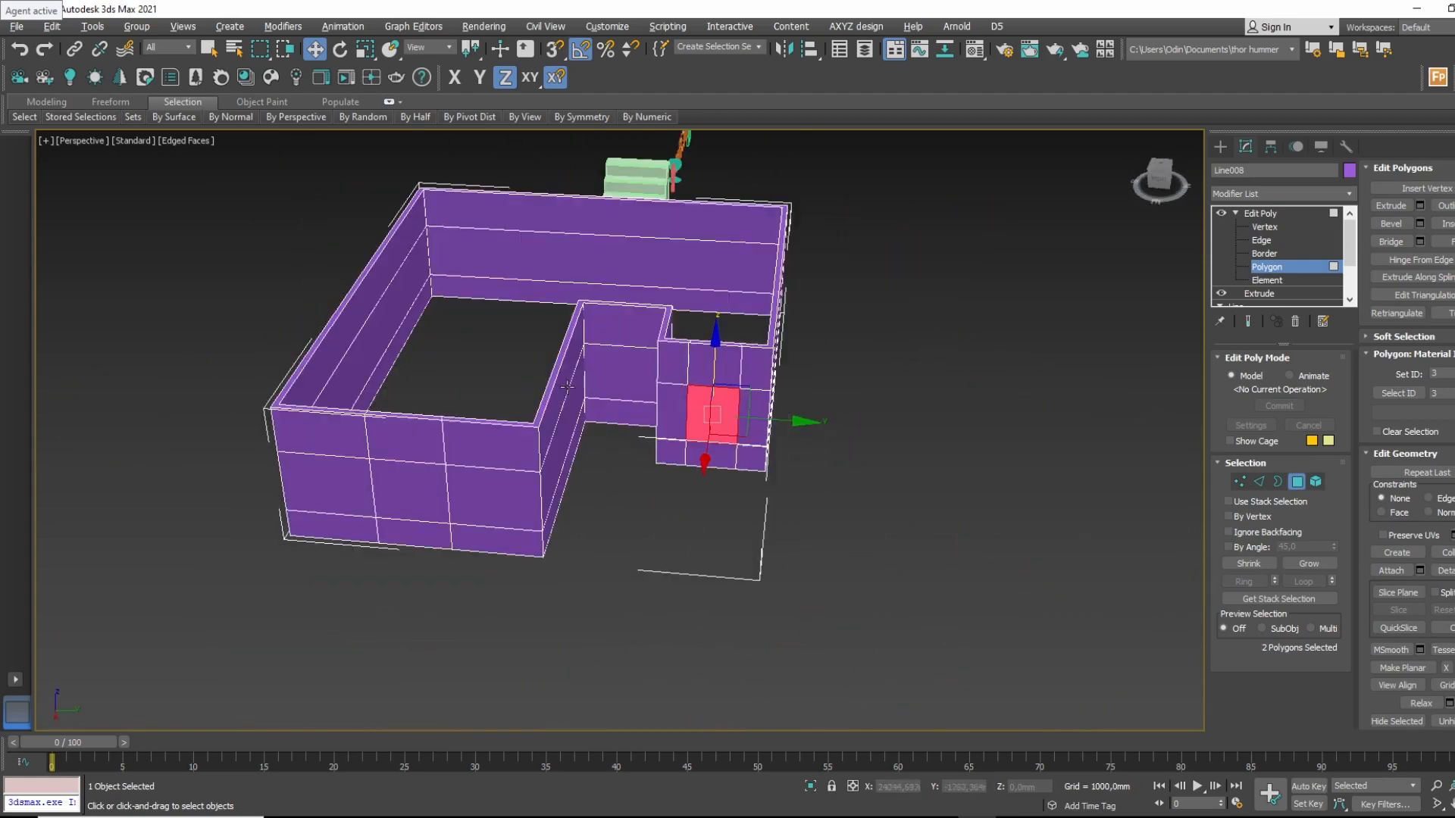
scroll(734, 371, up, 4)
alt+middle_drag(716, 446, 856, 394)
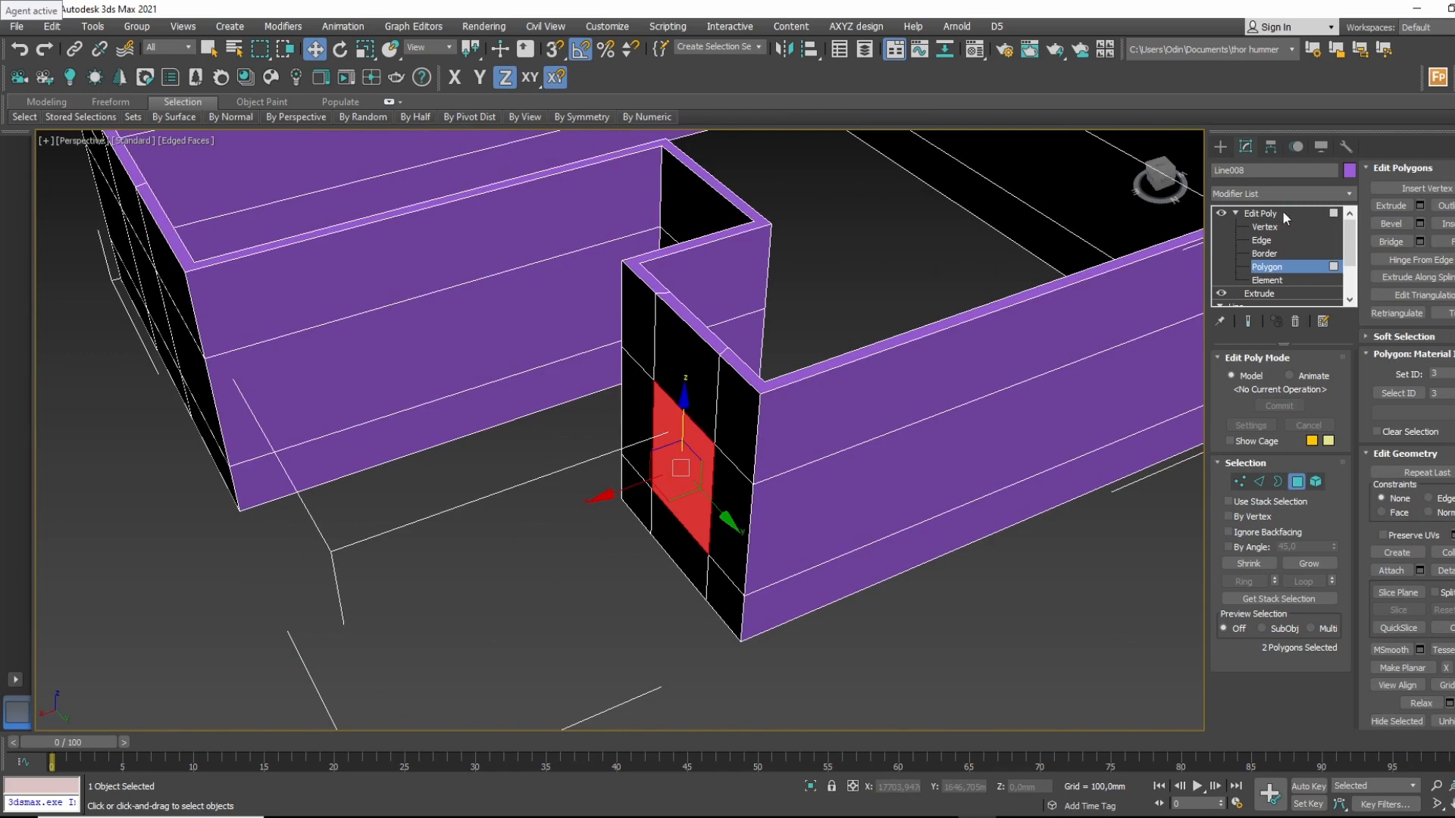
click(1390, 246)
Bridge the two lower middle polygons on each side of the wider front wall to cut a door opening.
alt+middle_drag(788, 523, 985, 473)
click(1003, 554)
middle_drag(769, 565, 956, 415)
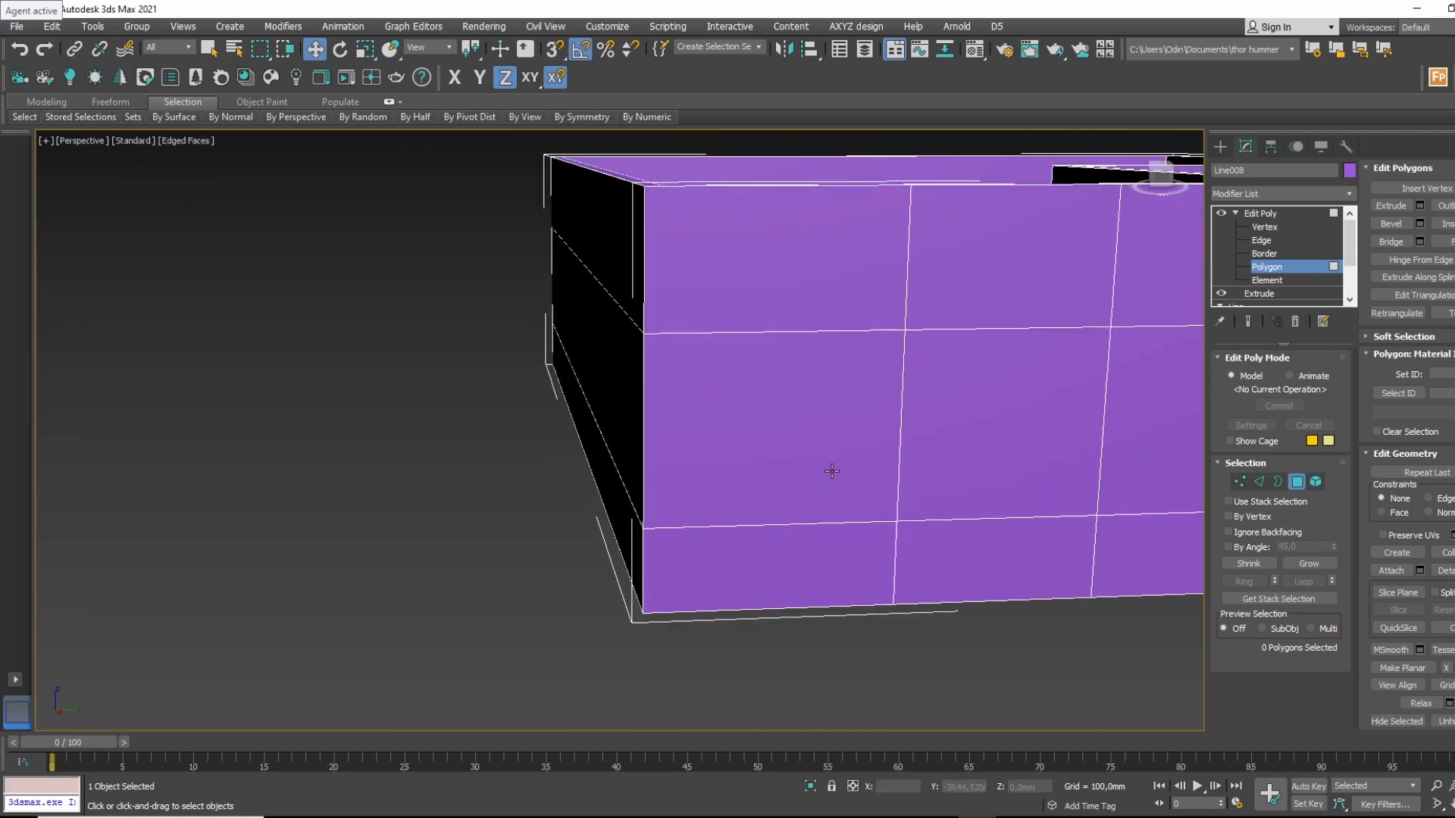
click(985, 415)
ctrl+click(998, 554)
alt+middle_drag(998, 555, 1026, 502)
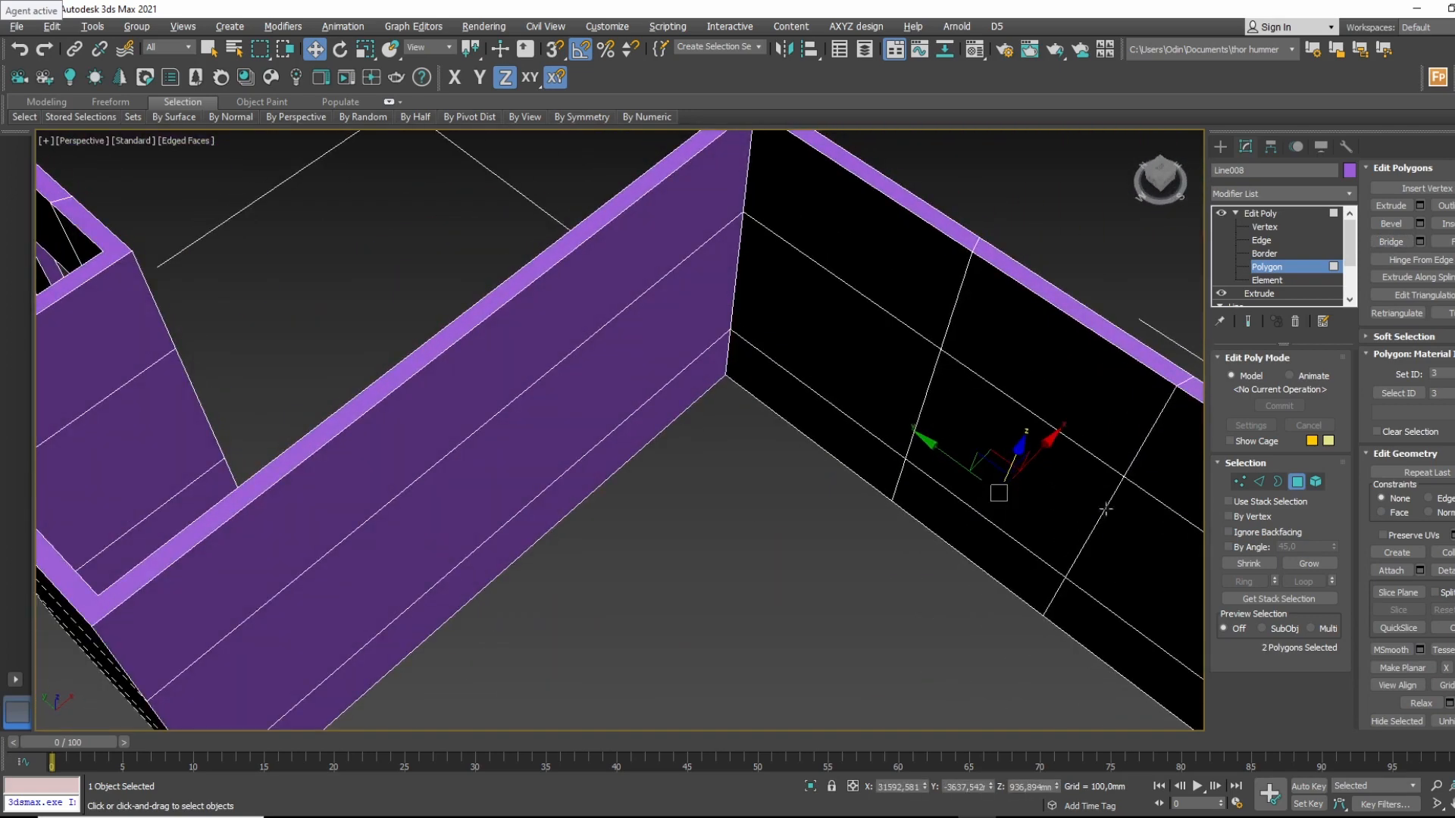
ctrl+click(1027, 502)
ctrl+click(997, 563)
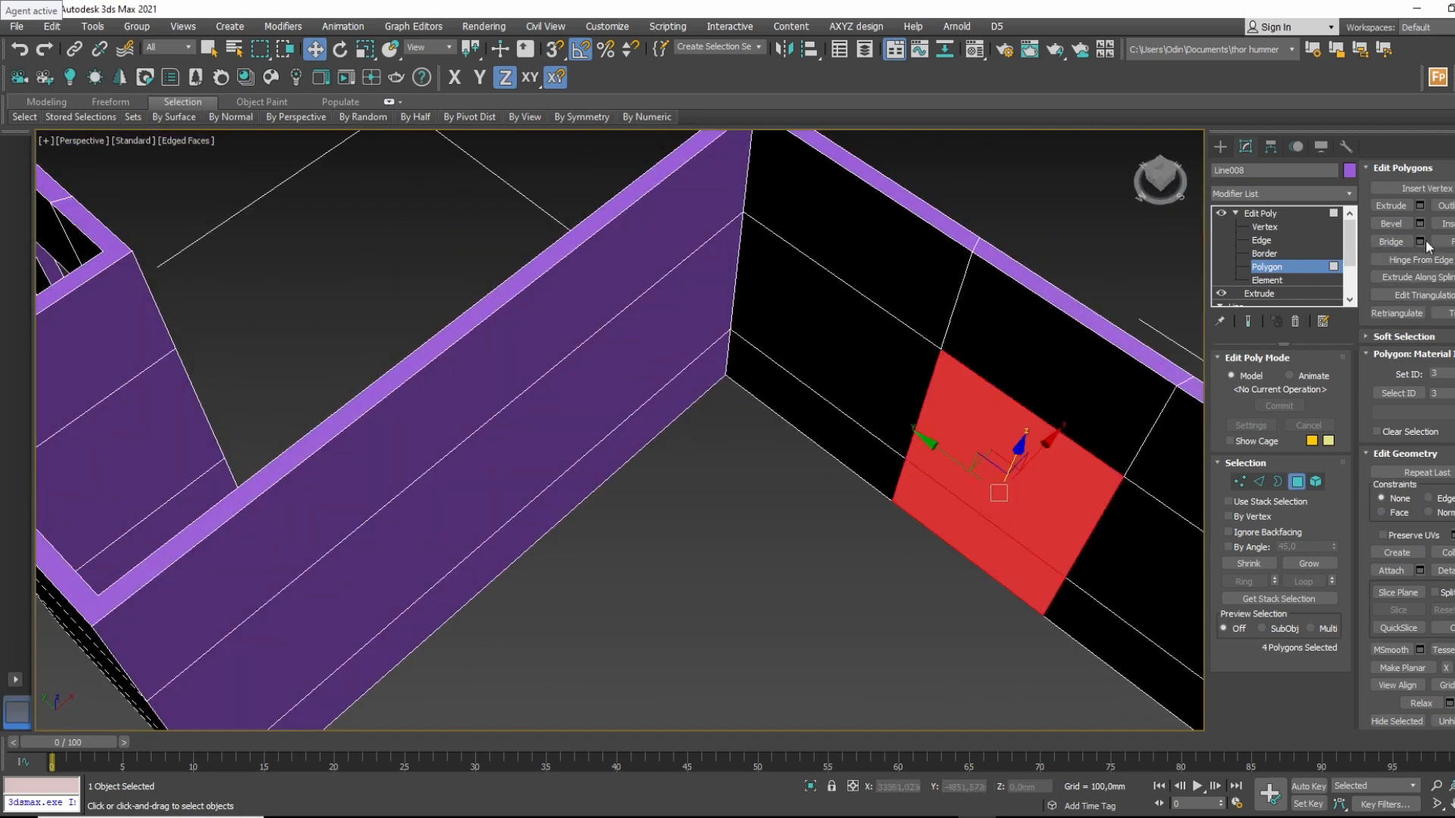
click(1390, 243)
Show the door opening's wall in a wireframe Top view and enter the Edit Poly Vertex level.
alt+middle_drag(1014, 402, 676, 332)
middle_drag(774, 450, 454, 523)
alt+middle_drag(478, 261, 538, 352)
scroll(518, 476, up, 5)
scroll(518, 476, down, 3)
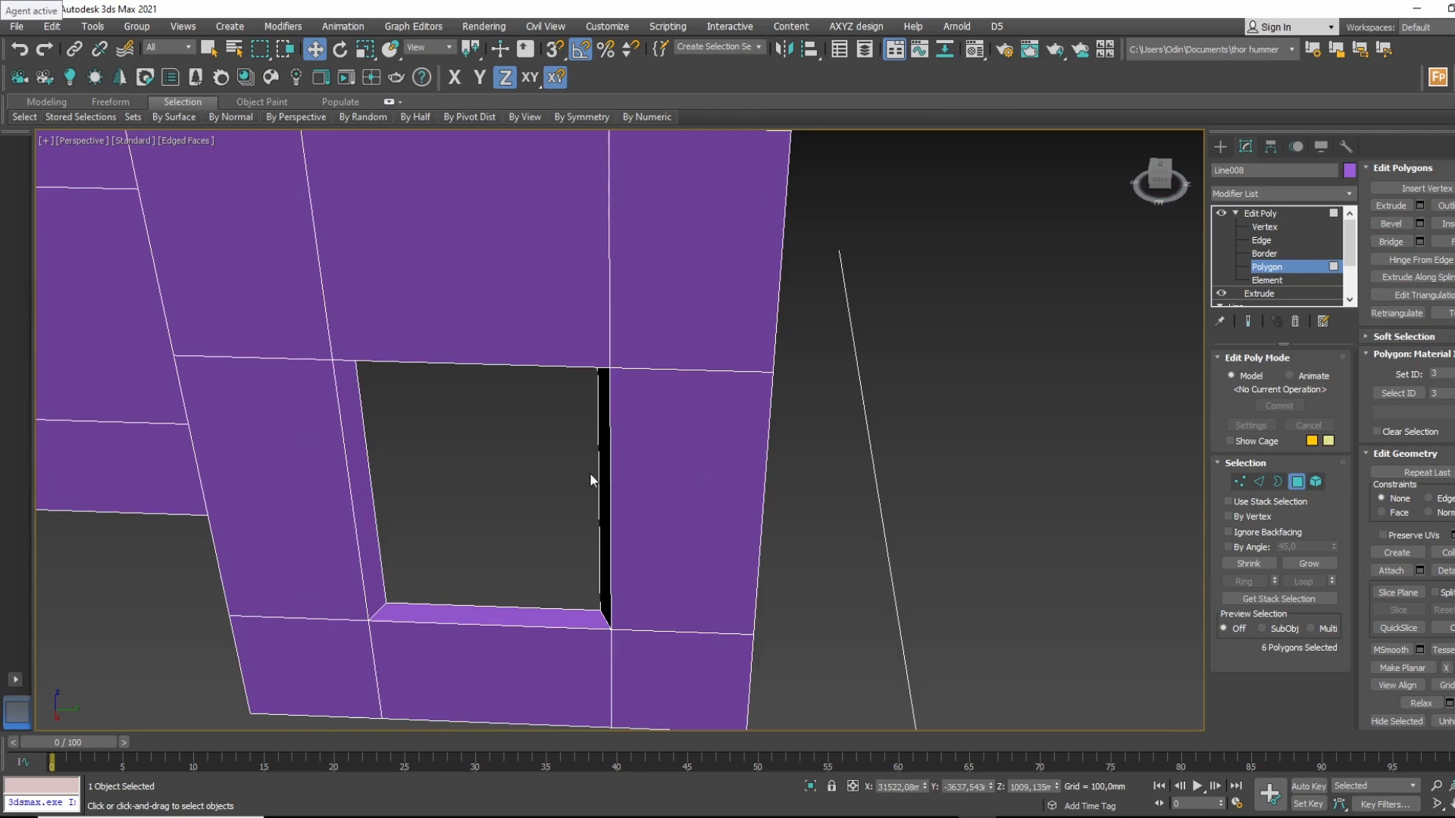
middle_drag(557, 432, 618, 427)
key(t)
key(z)
middle_drag(694, 402, 674, 497)
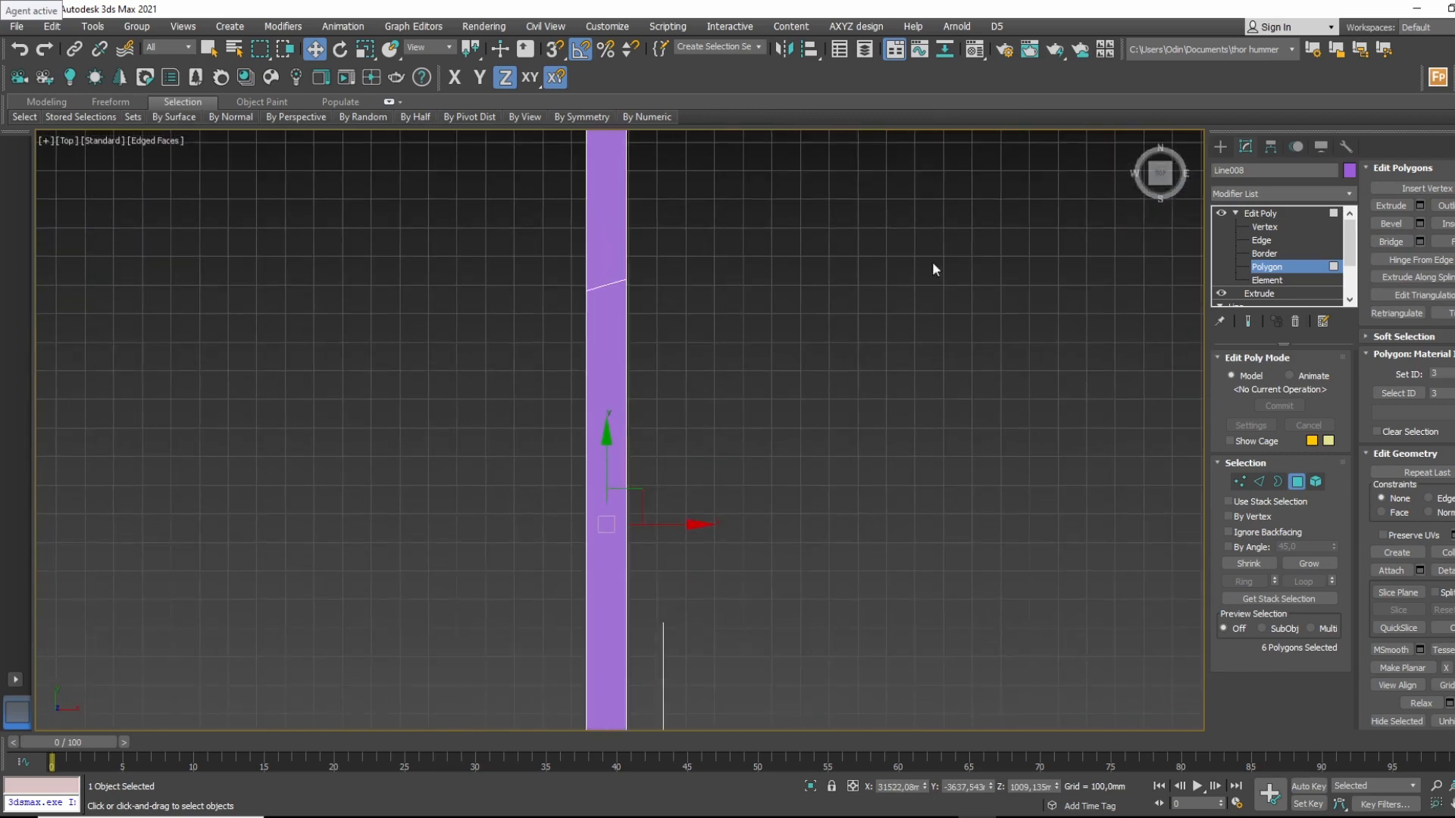
click(1271, 228)
key(F3)
Move the inner vertices at both sides of the door opening along Y, level with the outer ones.
drag(530, 243, 589, 340)
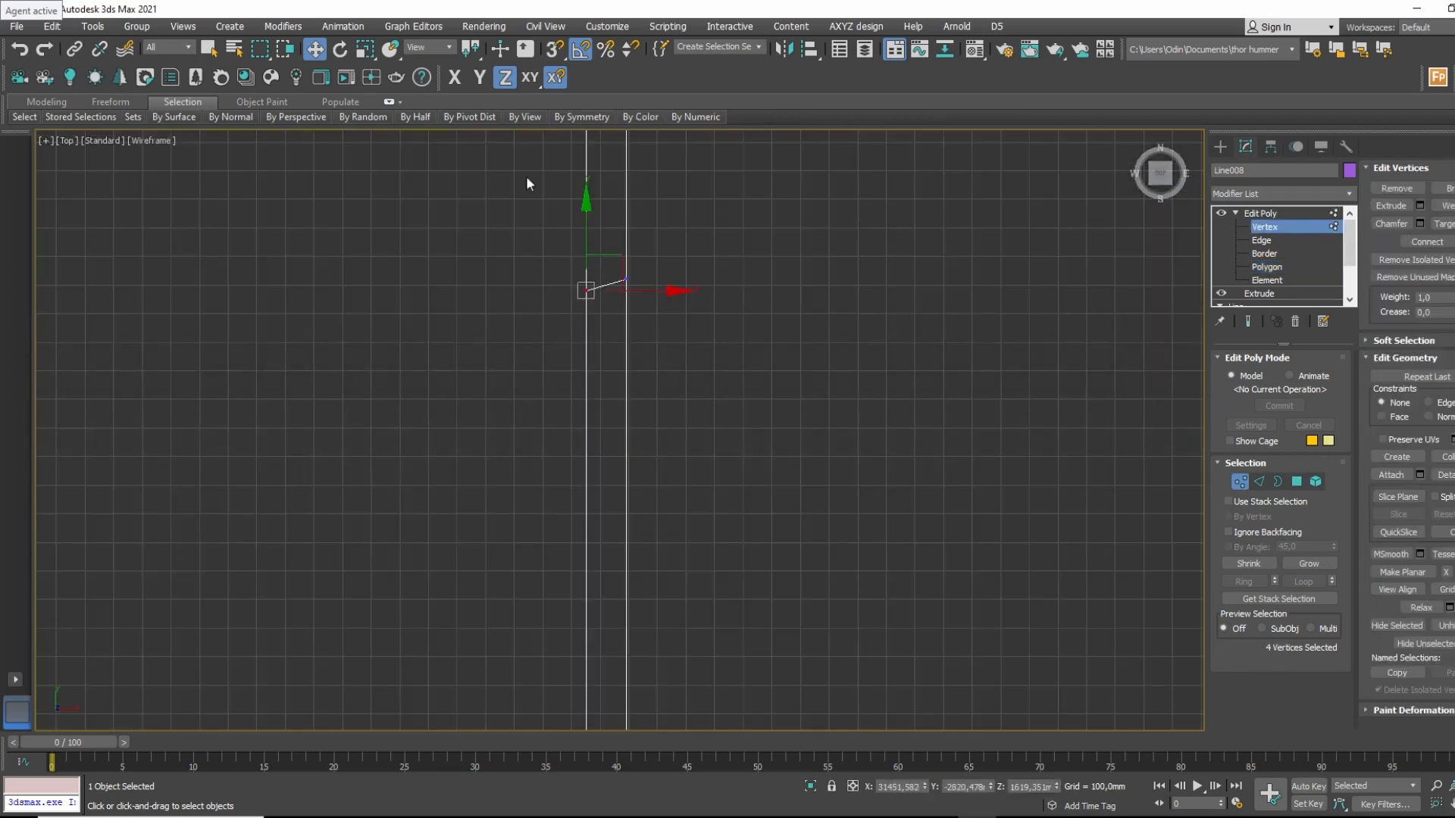
drag(588, 234, 596, 225)
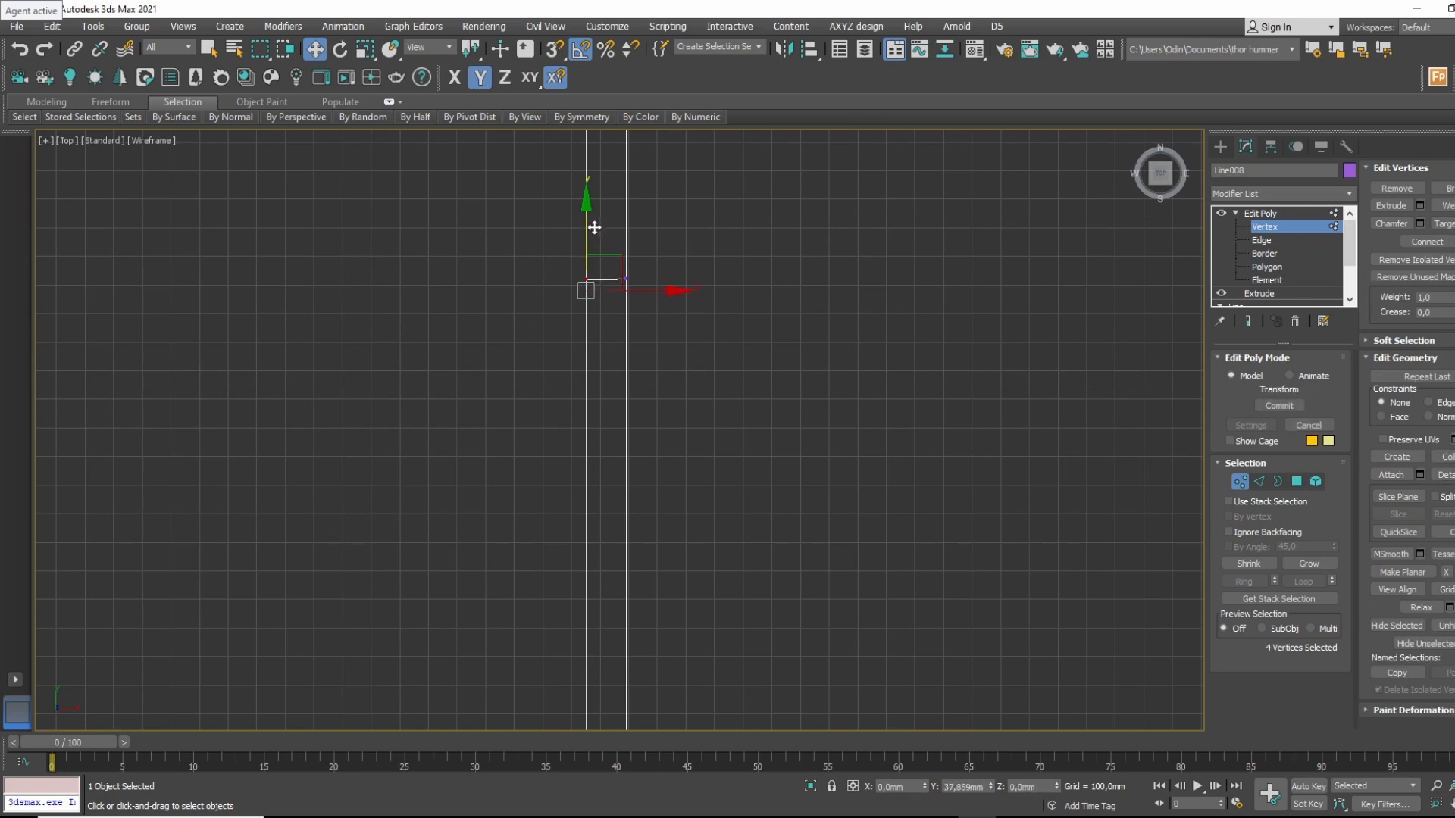
drag(601, 227, 601, 227)
middle_drag(598, 697, 604, 450)
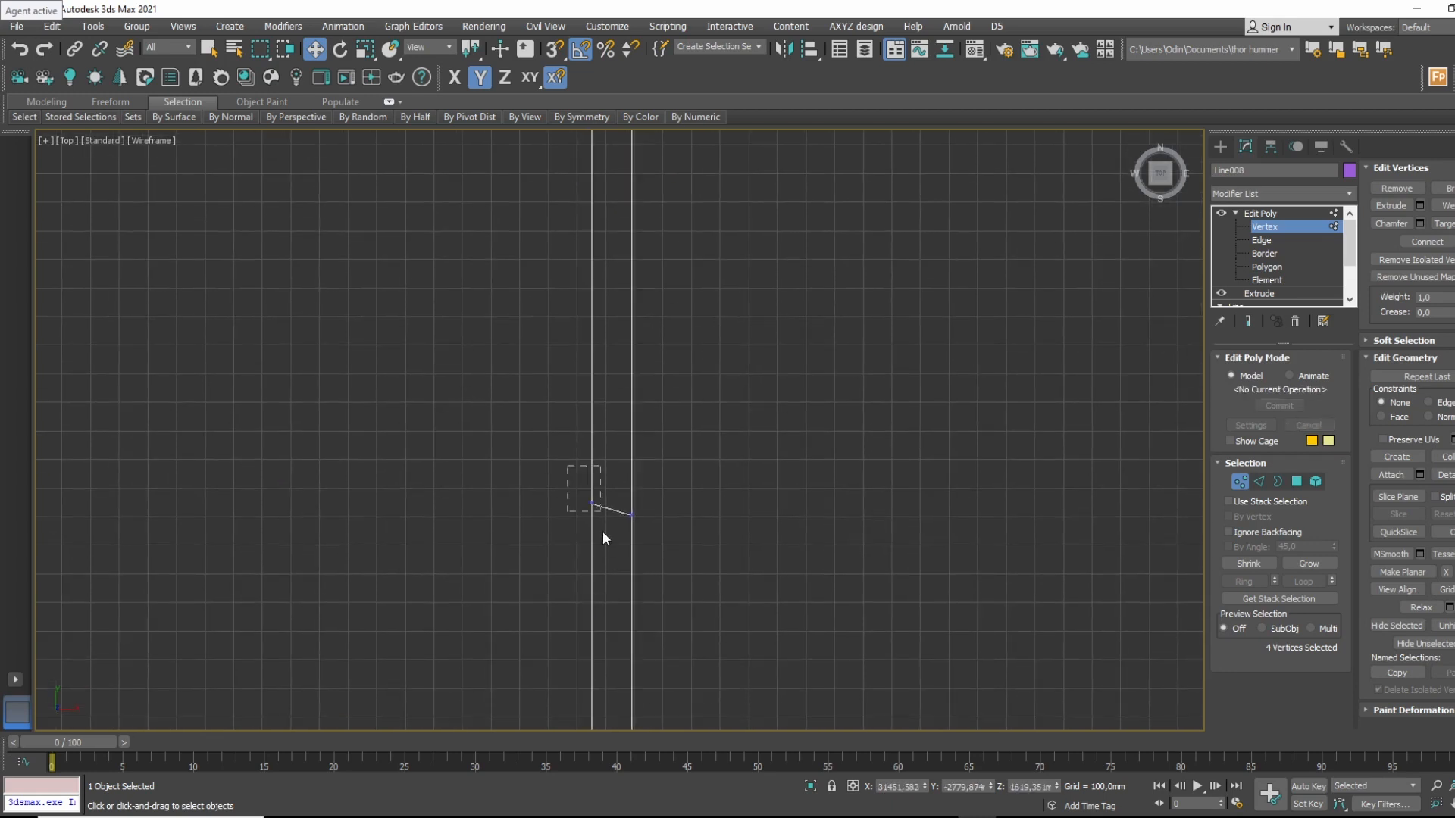
drag(604, 534, 604, 534)
drag(589, 457, 579, 470)
middle_drag(627, 603, 611, 369)
Straighten both sides of the window opening by moving its inner vertices along Y in line with the outer ones.
scroll(611, 369, down, 3)
middle_drag(702, 530, 808, 450)
middle_drag(356, 469, 1030, 496)
scroll(638, 426, down, 3)
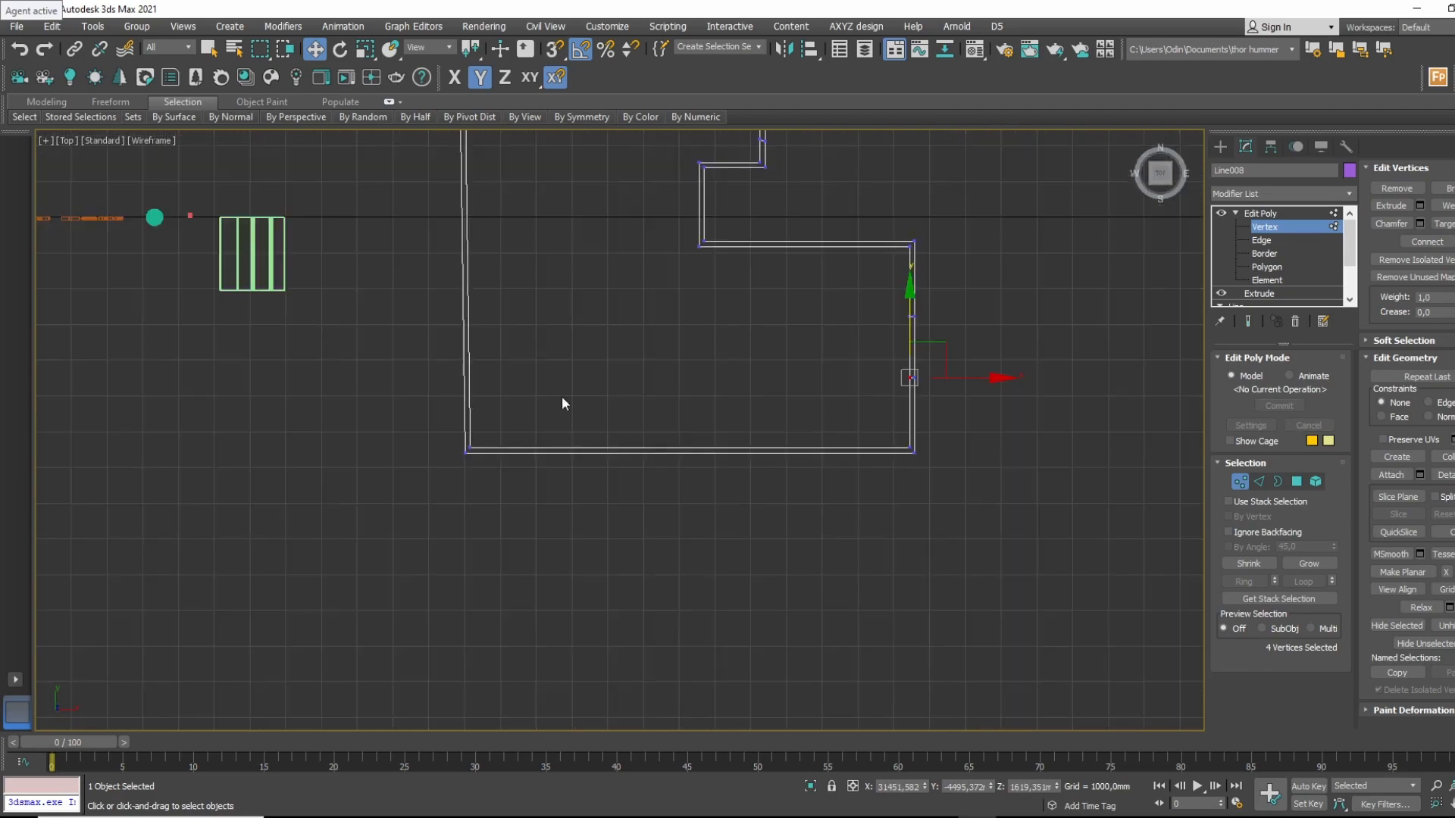
middle_drag(561, 396, 718, 603)
scroll(947, 431, up, 3)
middle_drag(941, 203, 808, 418)
scroll(767, 353, up, 3)
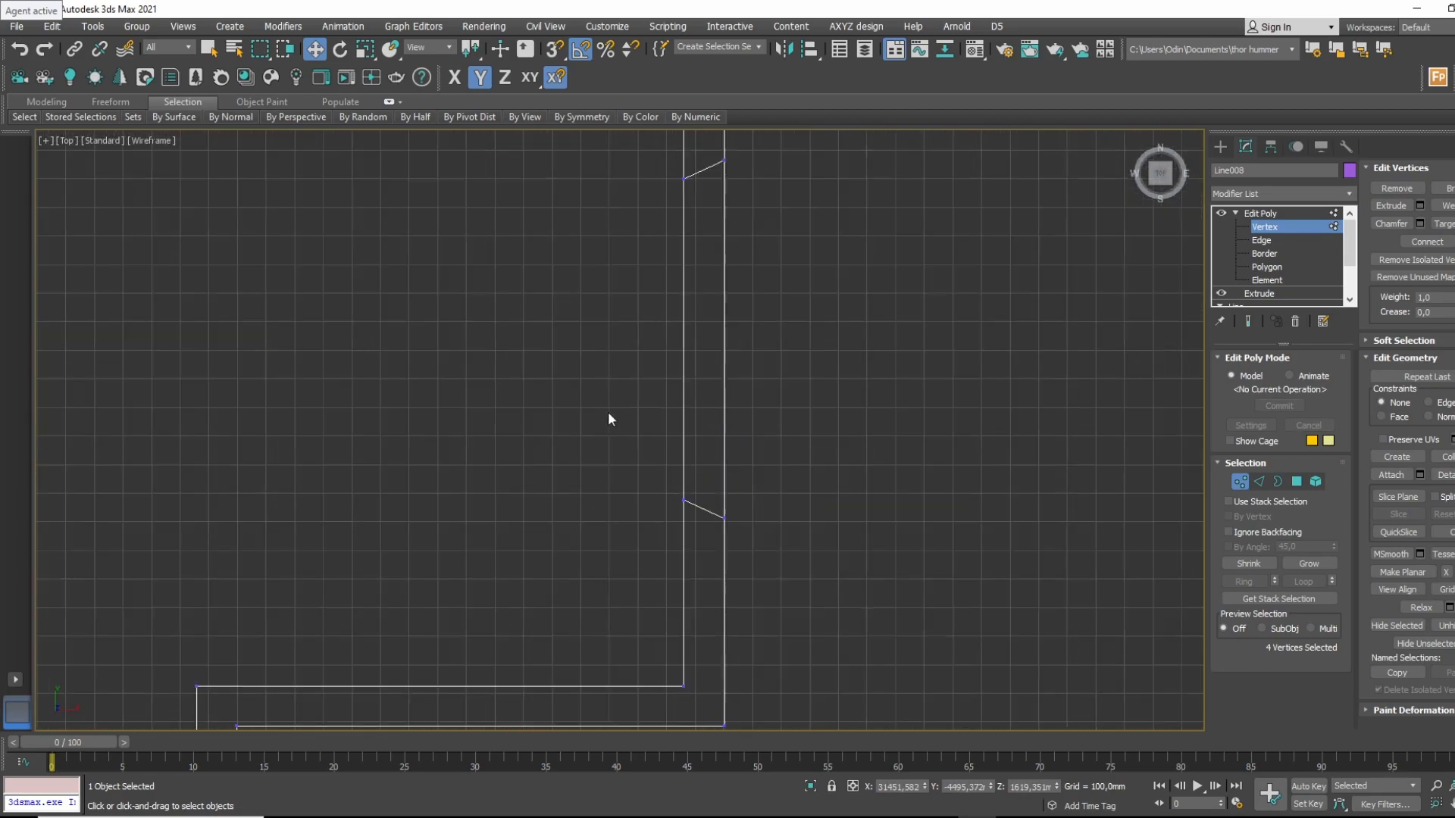
drag(695, 547, 696, 547)
drag(672, 452, 678, 462)
middle_drag(703, 374, 679, 507)
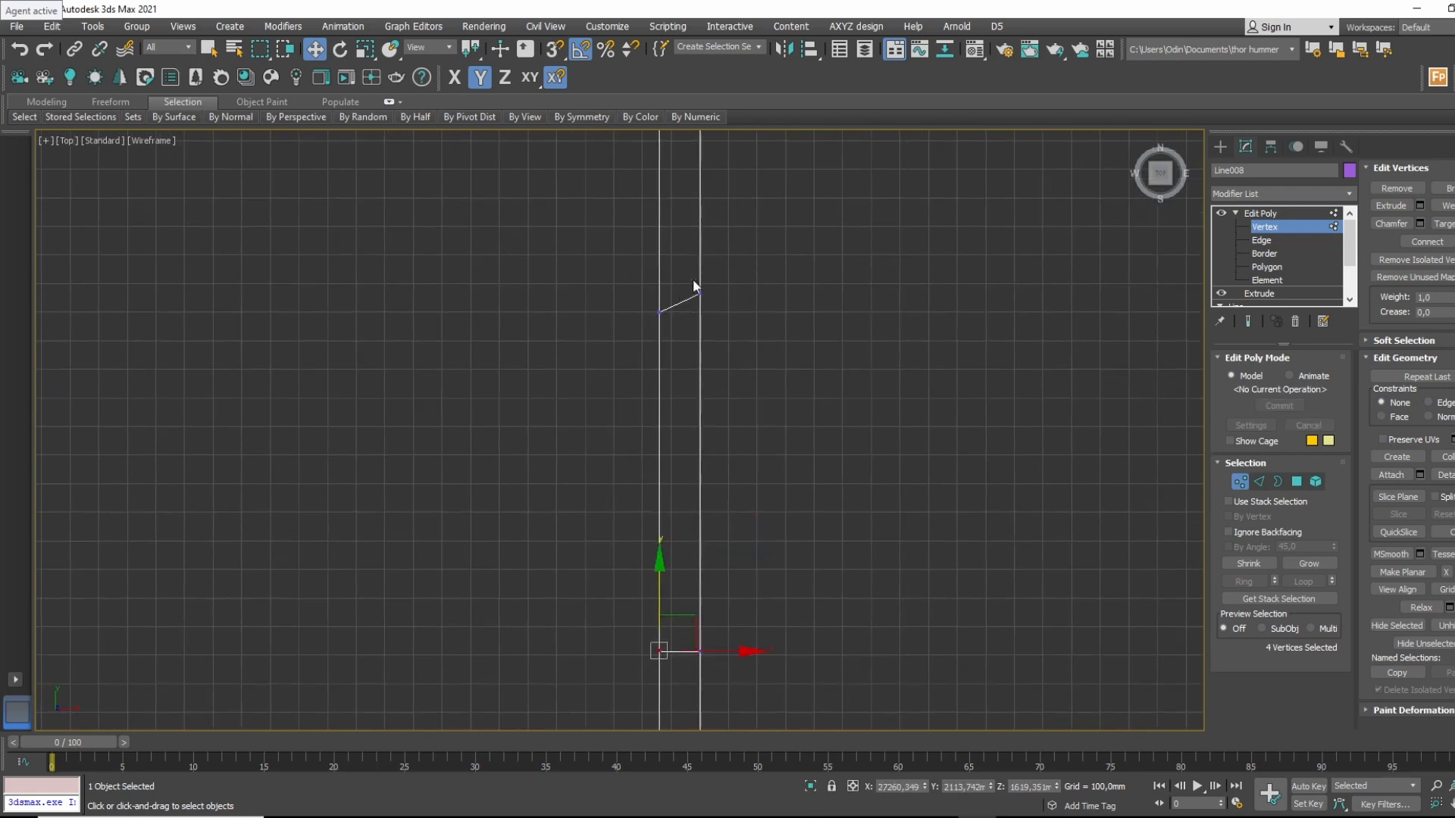
drag(693, 281, 638, 337)
drag(661, 272, 684, 256)
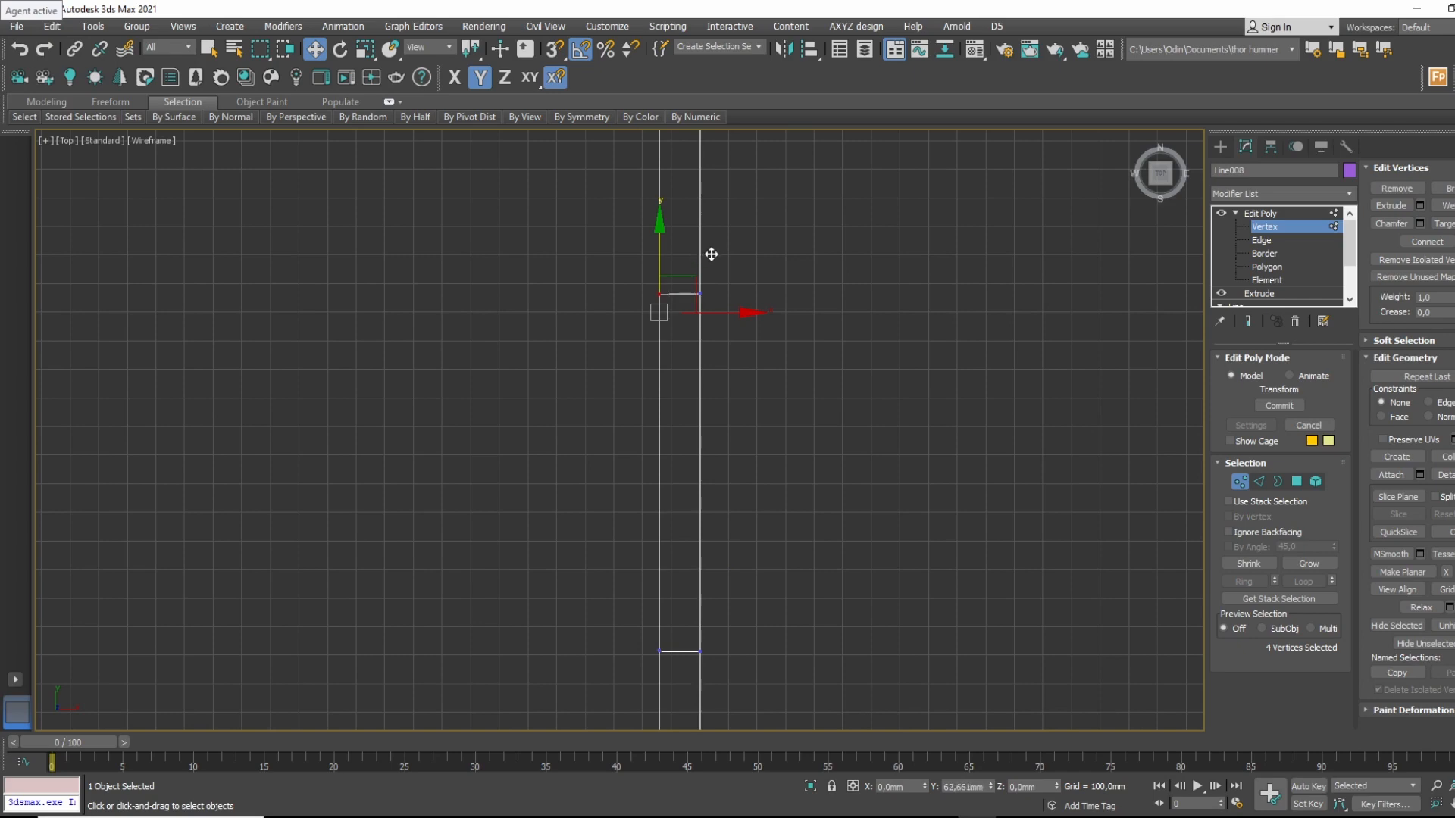
drag(719, 254, 720, 253)
Return to the shaded Perspective view and leave Vertex level for the Edit Poly object level.
middle_drag(750, 319, 902, 367)
scroll(902, 367, down, 3)
key(o)
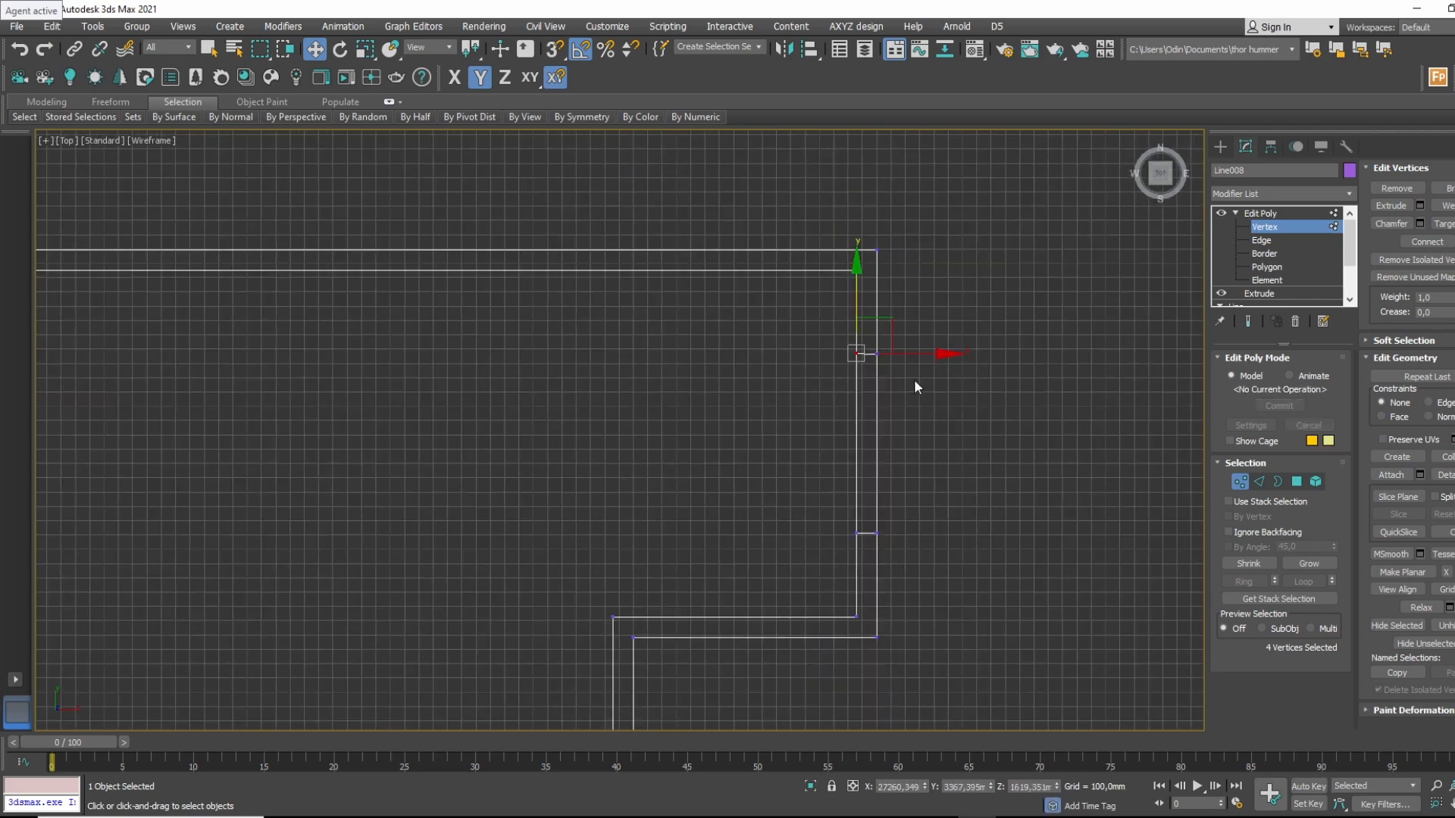
key(p)
mouse_move(908, 453)
middle_down()
mouse_move(821, 513)
mouse_move(666, 391)
middle_up()
scroll(666, 391, down, 4)
key(F3)
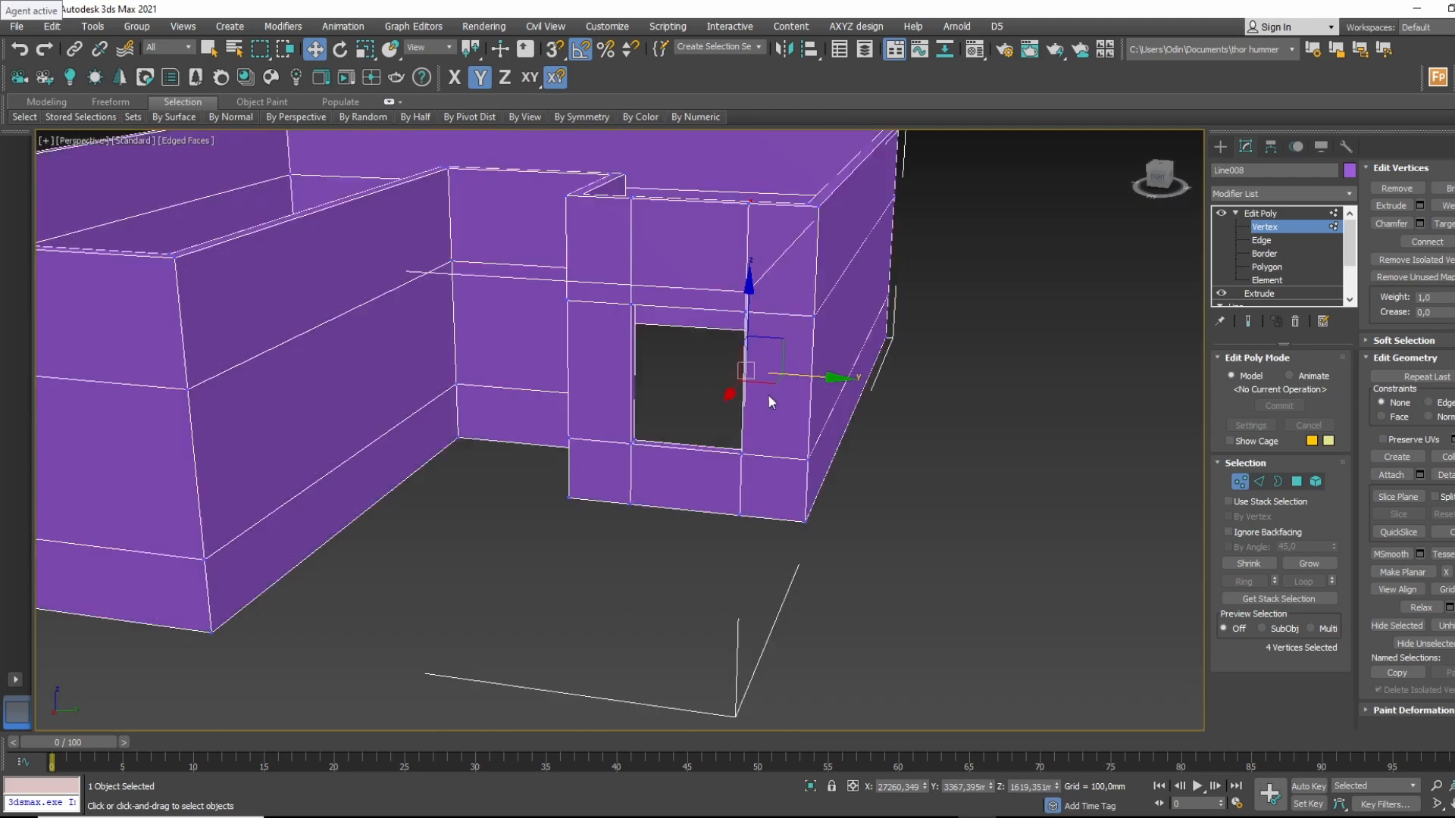
middle_drag(768, 396, 895, 455)
click(1283, 213)
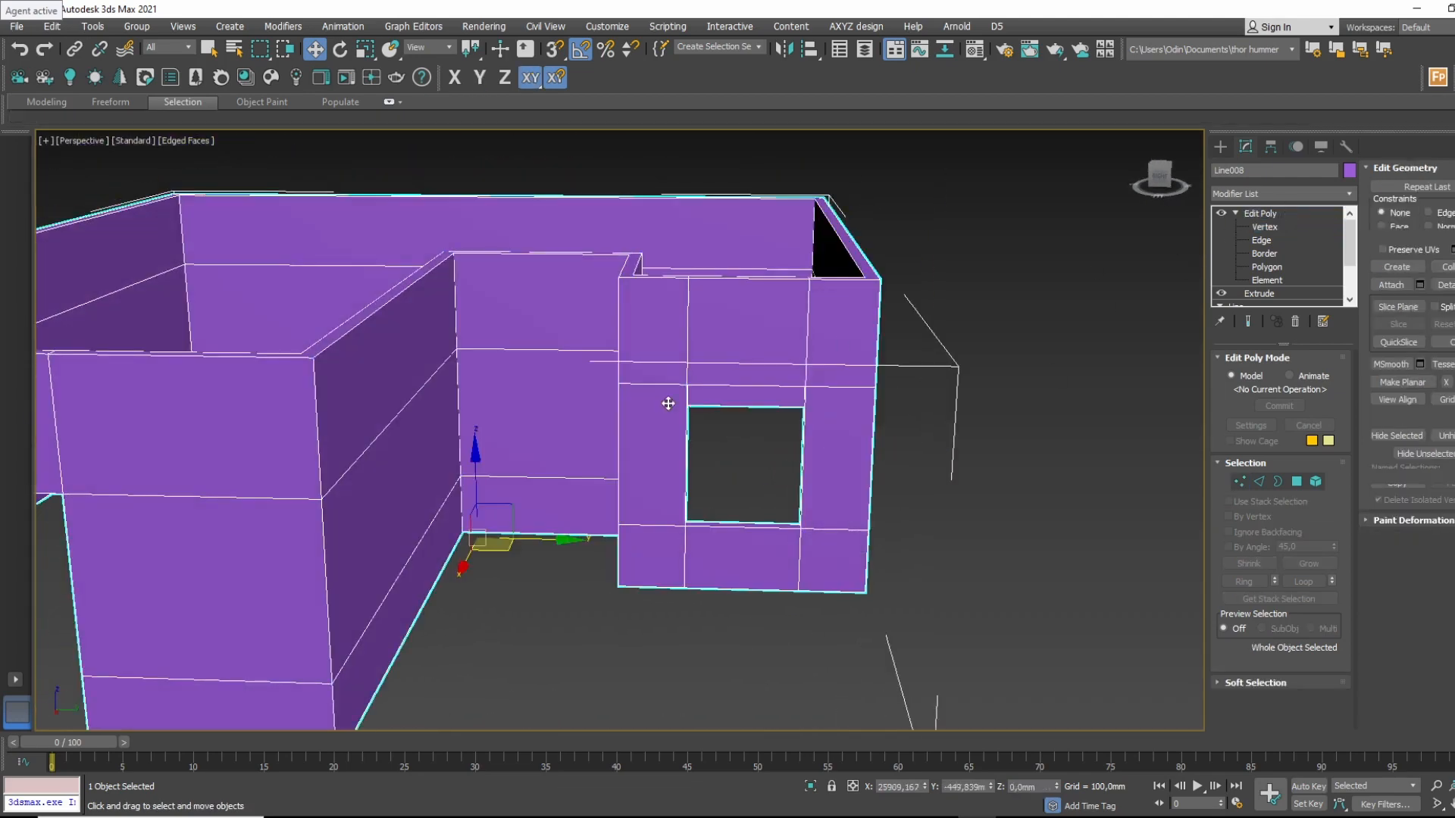
Delete the threshold polygon along the bottom of the door opening at the Edit Poly Polygon level.
alt+middle_drag(666, 403, 765, 557)
click(981, 523)
scroll(913, 458, down, 2)
drag(643, 671, 643, 579)
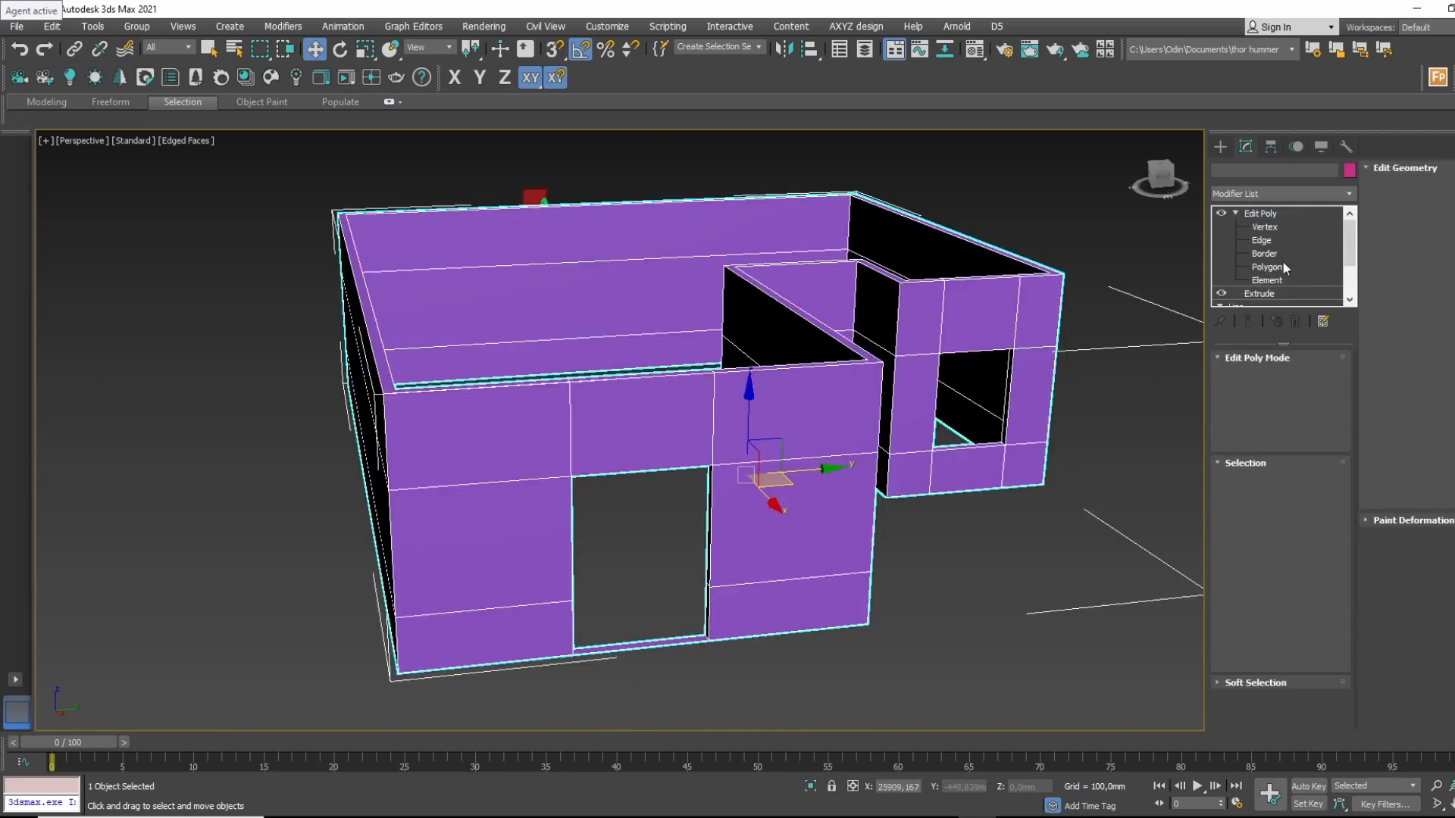
click(1282, 265)
click(644, 650)
key(Delete)
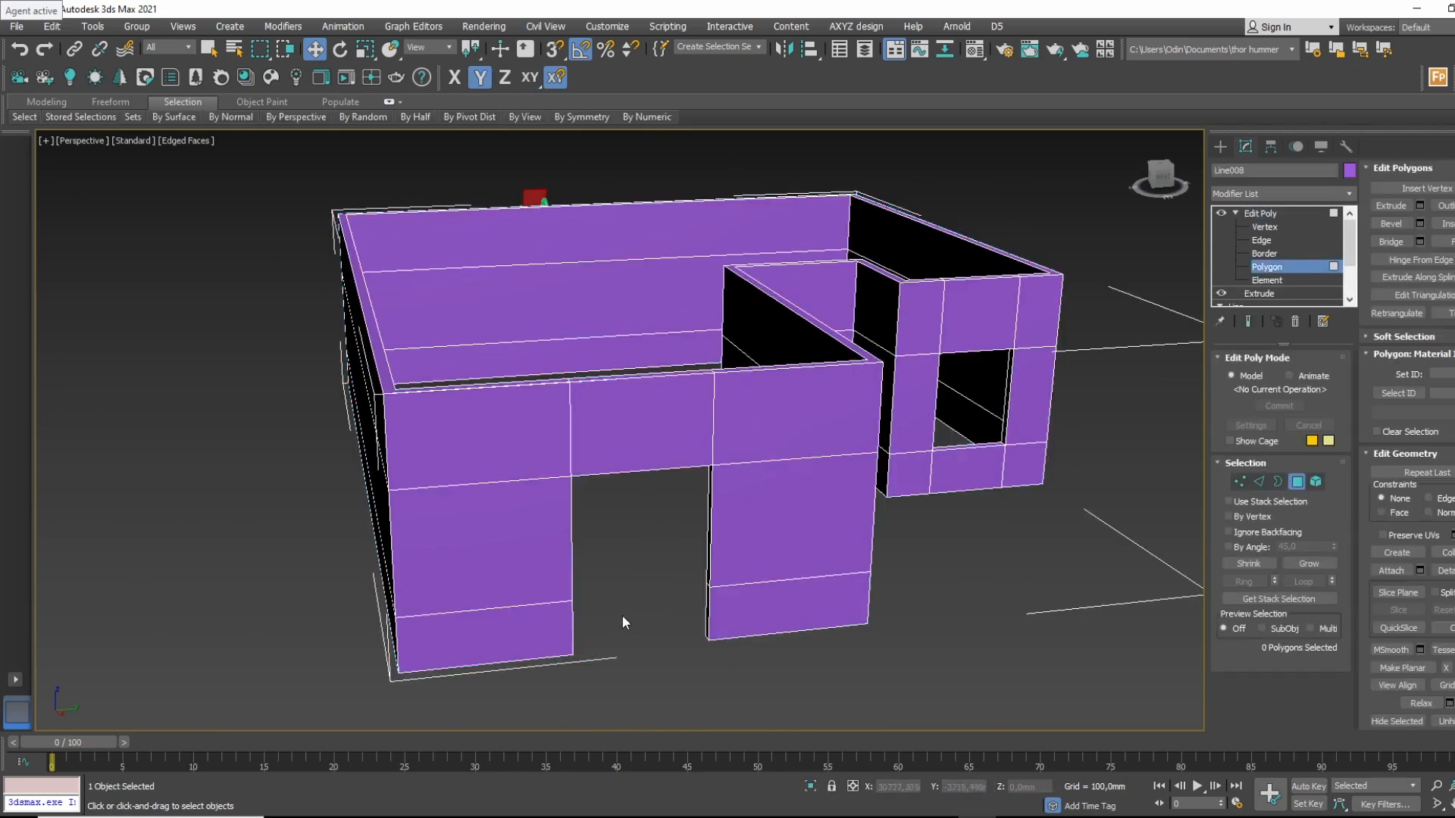
Examine the walls with their door and window openings from several sides in default shading and leave the Polygon level.
alt+middle_drag(622, 615, 396, 517)
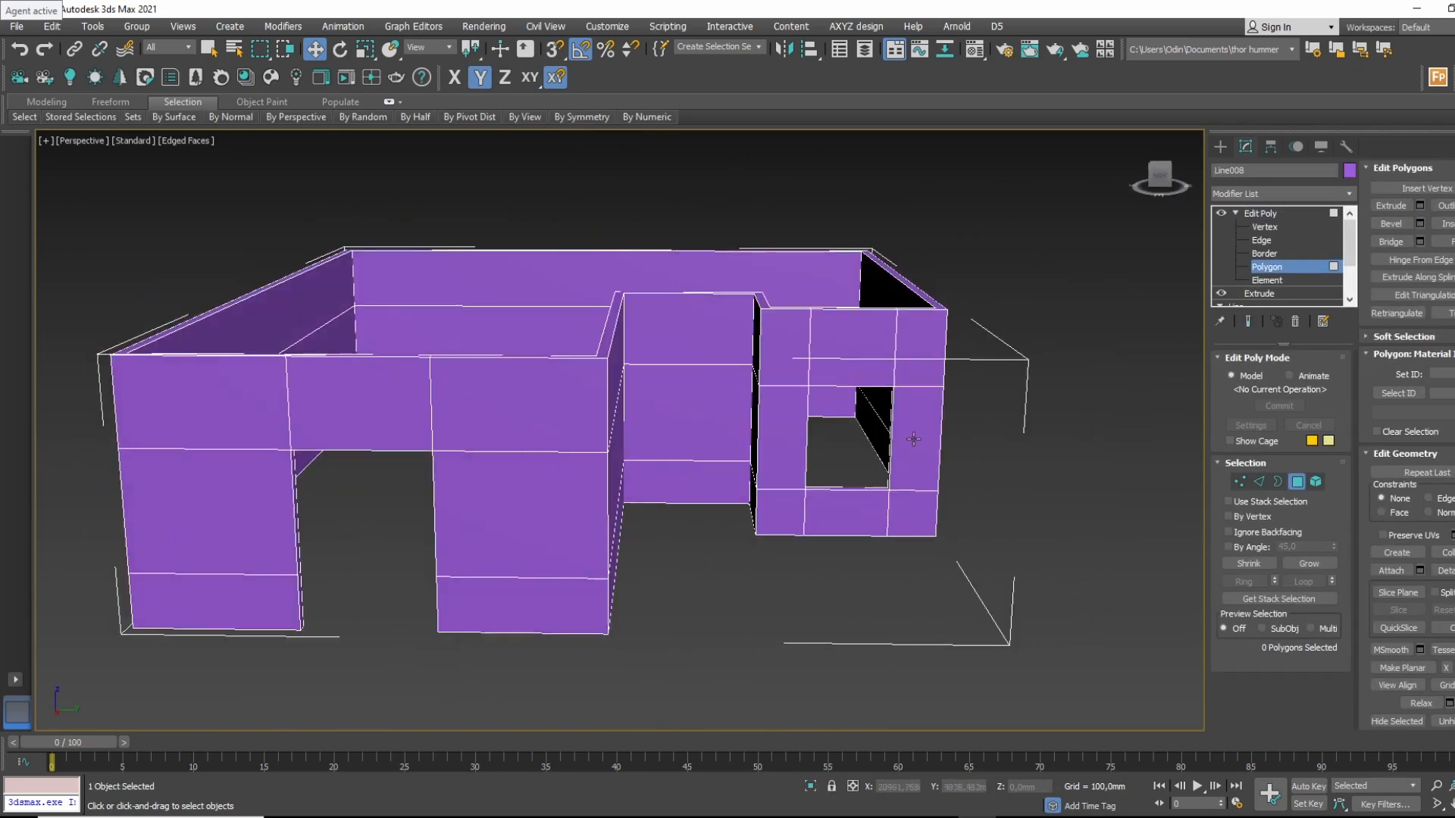
scroll(769, 477, up, 6)
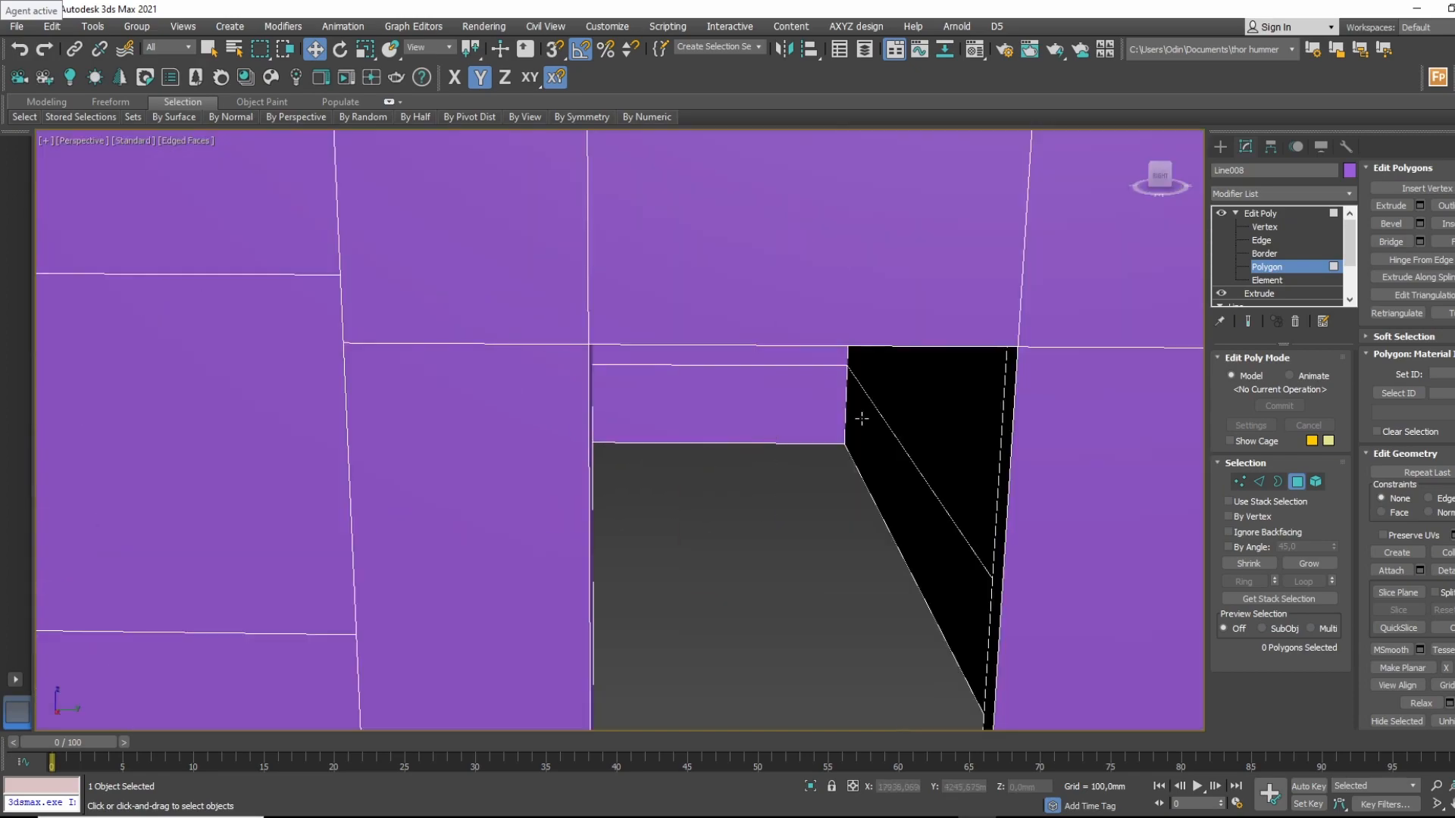
middle_drag(851, 403, 814, 434)
key(f)
key(z)
scroll(807, 400, down, 5)
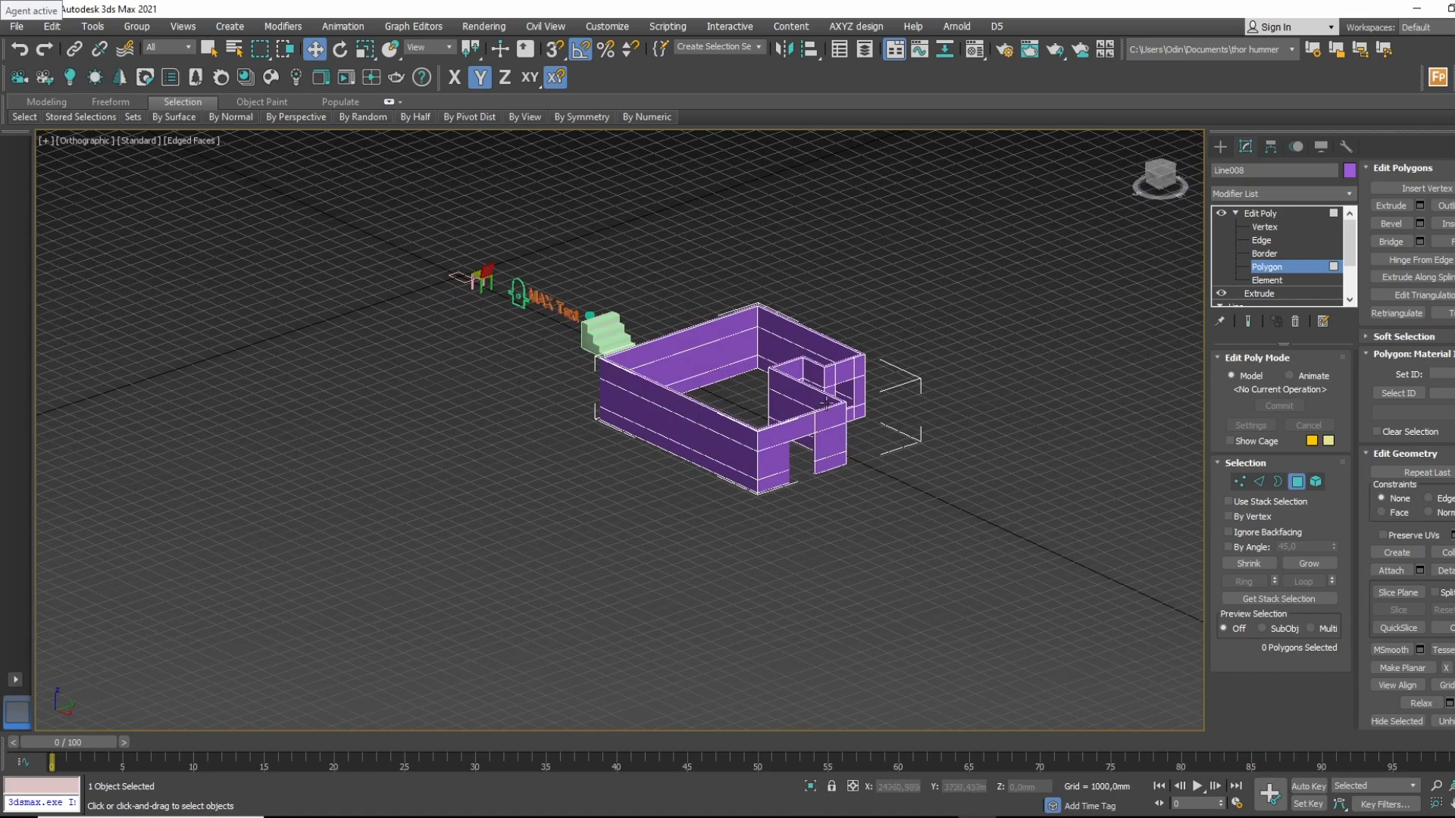
click(103, 141)
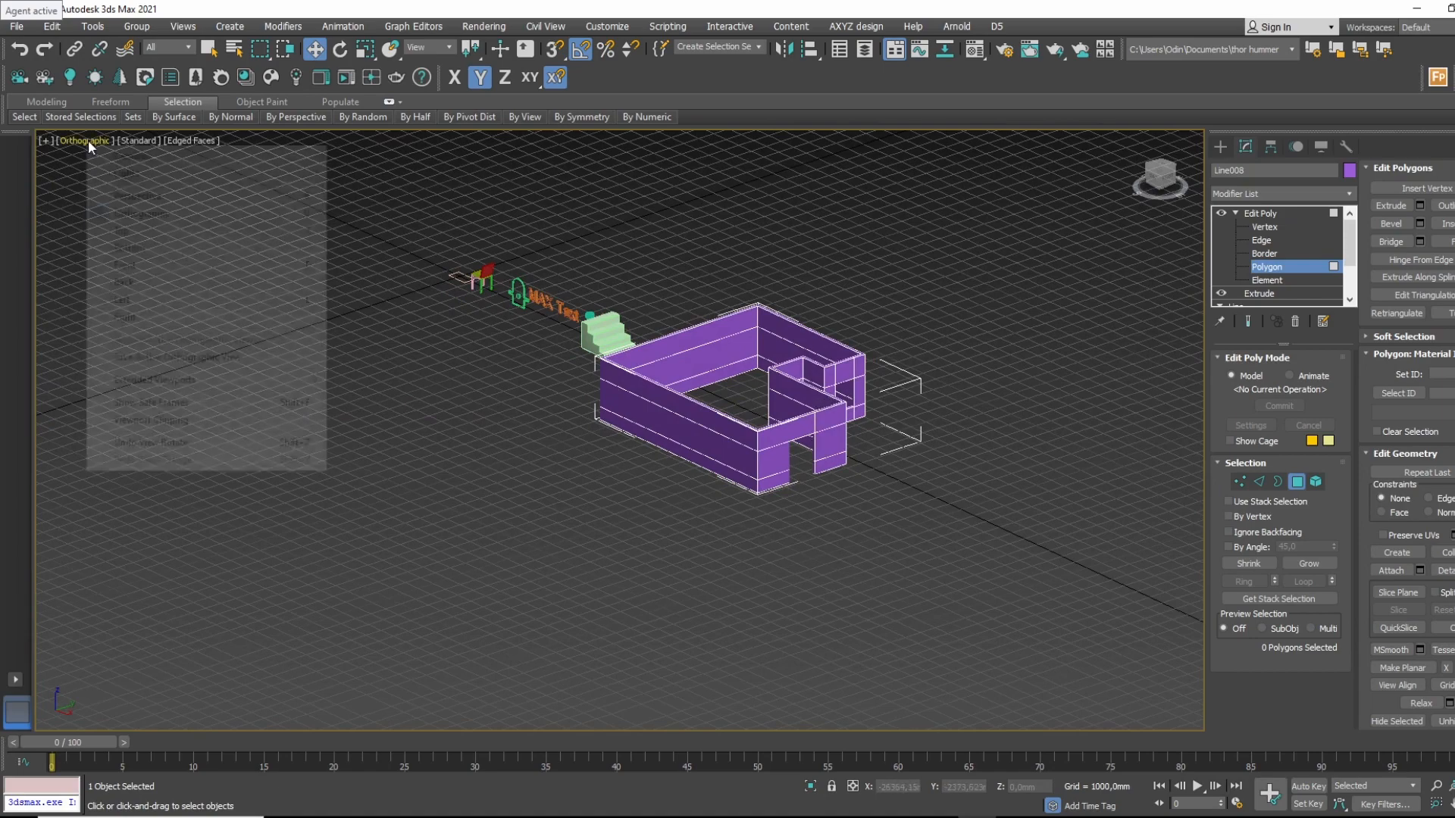
click(168, 301)
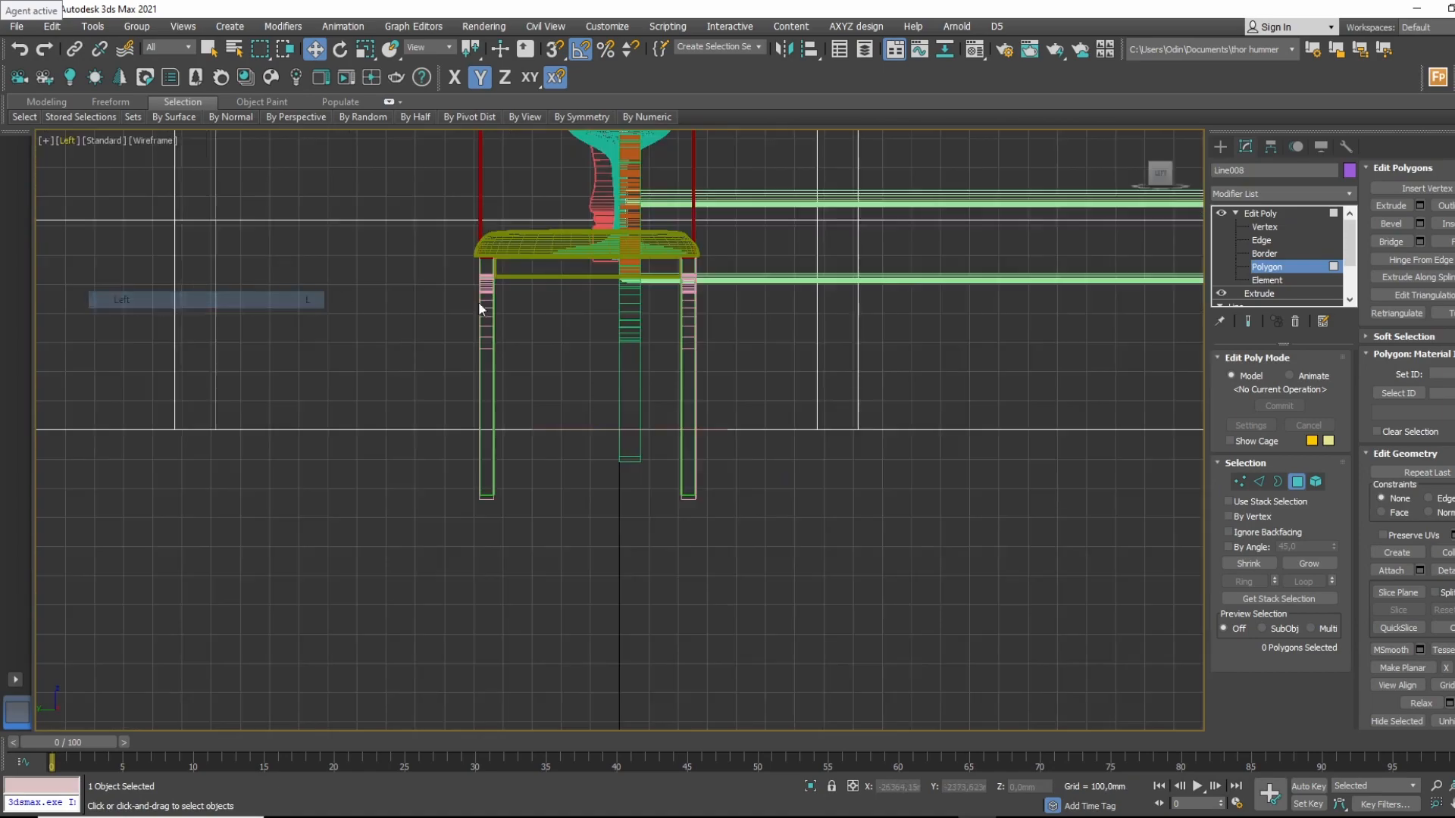
scroll(479, 301, down, 8)
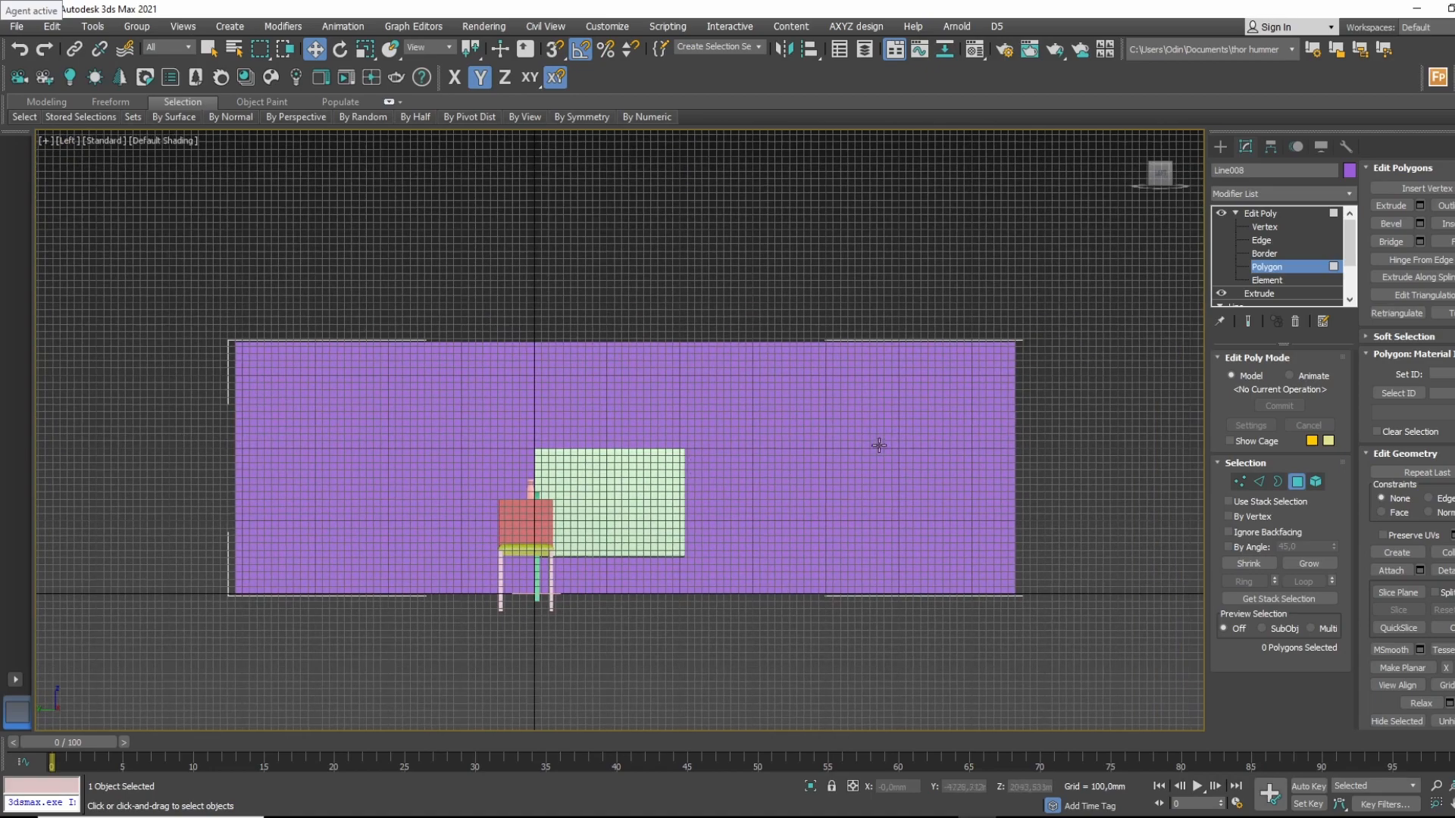
alt+middle_drag(877, 442, 833, 475)
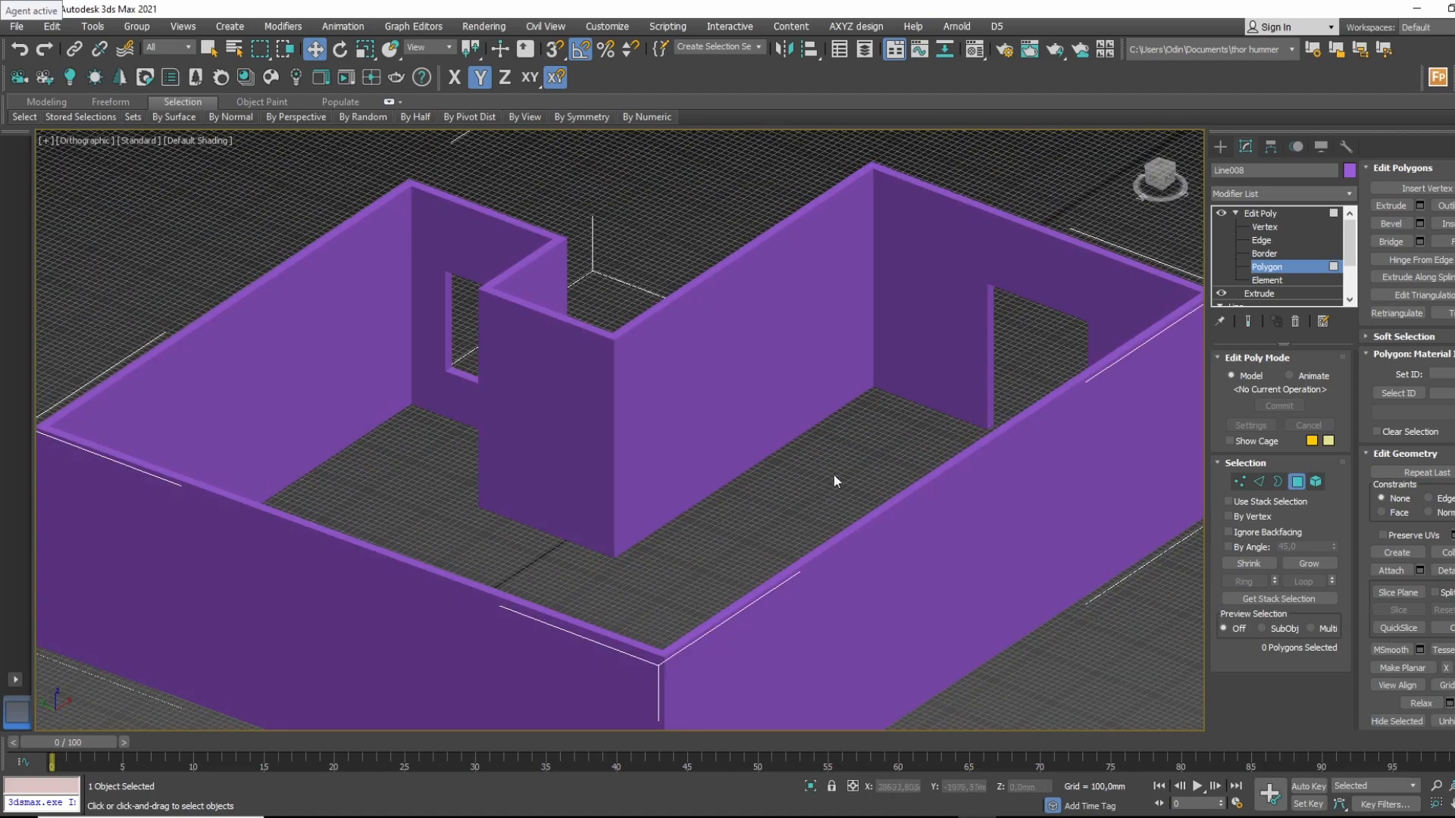
click(1297, 214)
alt+middle_drag(1069, 307, 826, 362)
alt+middle_drag(826, 516, 988, 367)
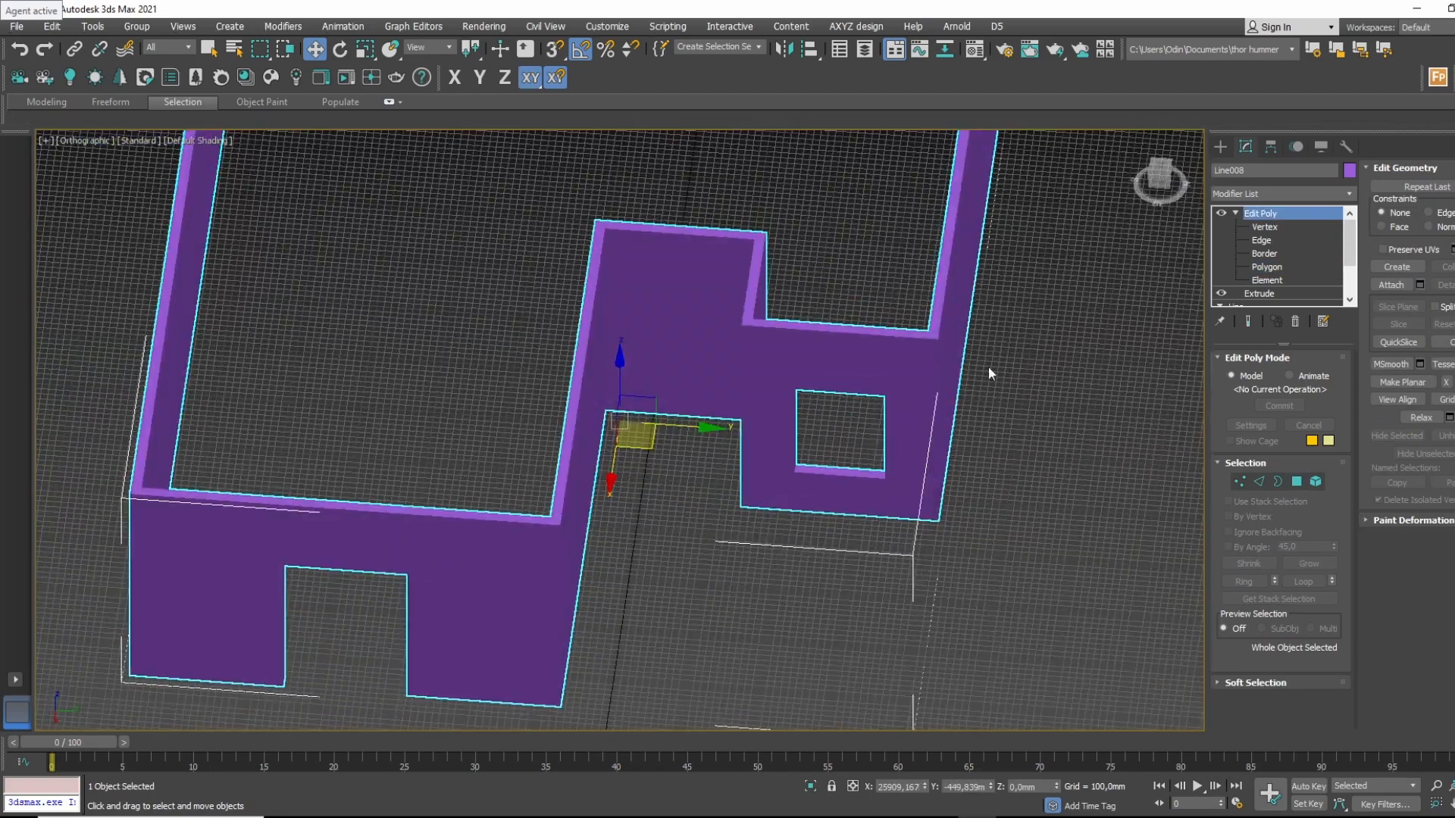
Start the Box primitive for the window opening and turn on 3D snapping with only Vertex as the snap target.
scroll(1111, 335, up, 4)
click(1227, 144)
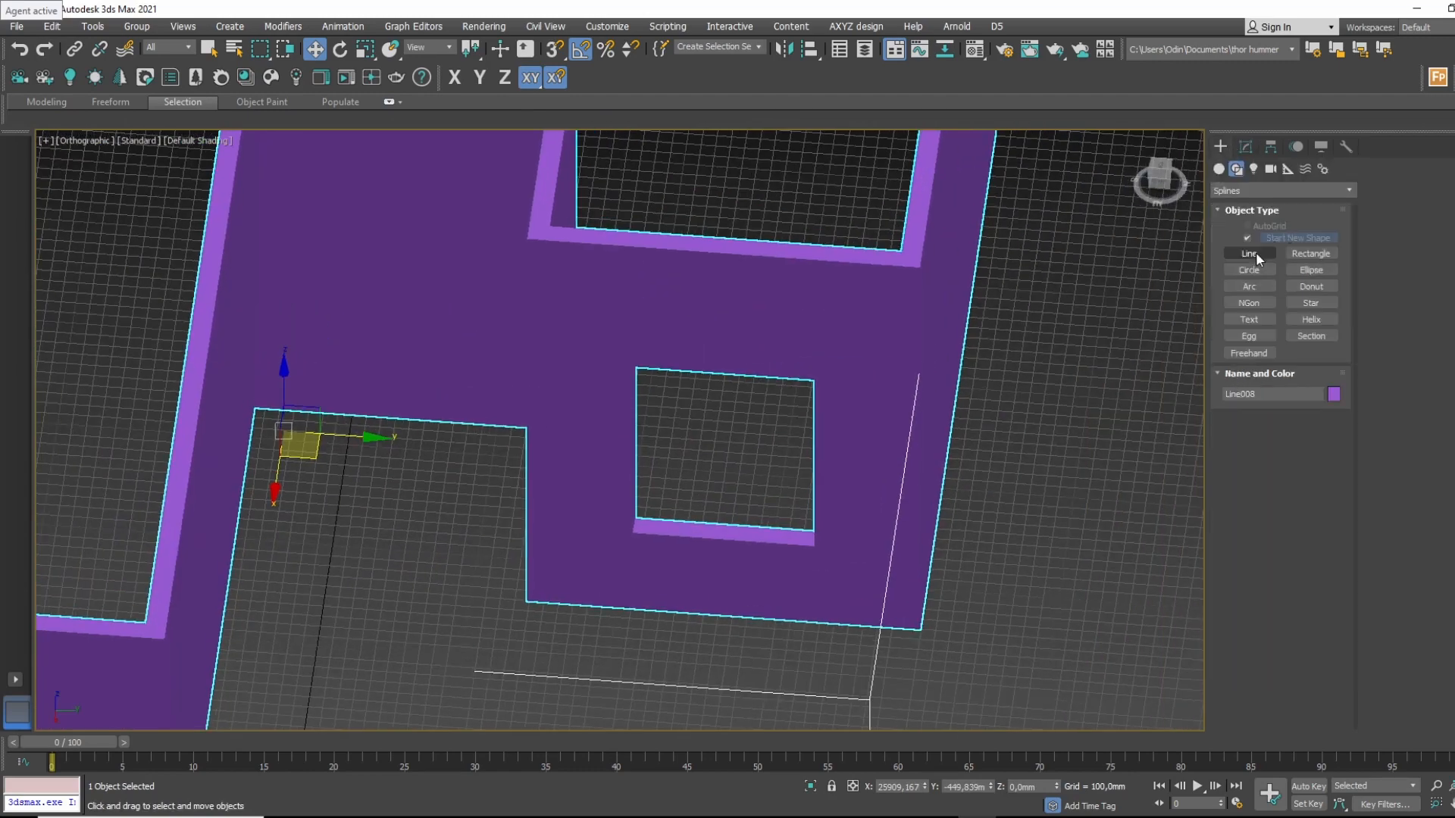
click(1219, 170)
click(1248, 240)
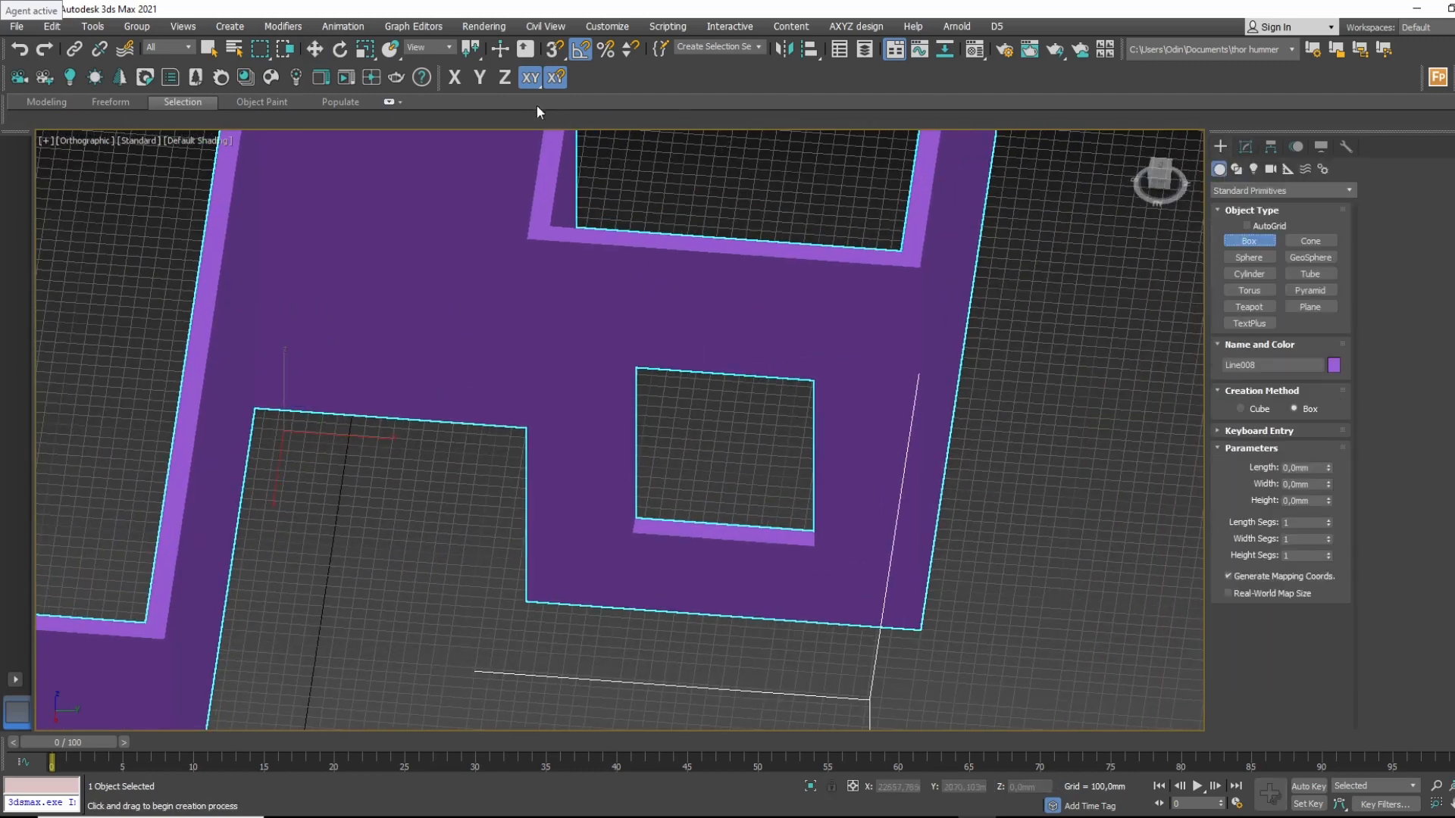
click(551, 52)
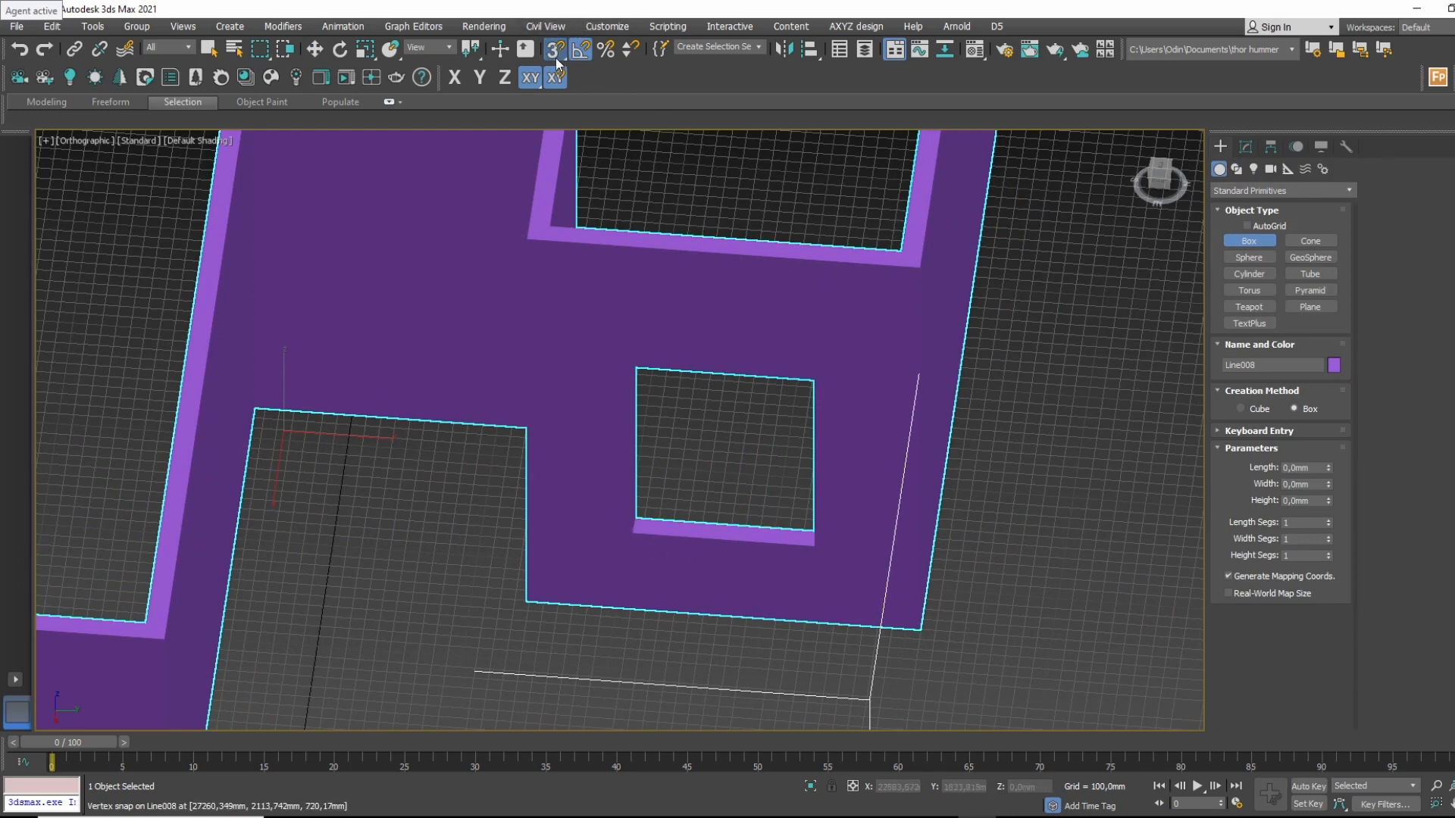
right_click(556, 58)
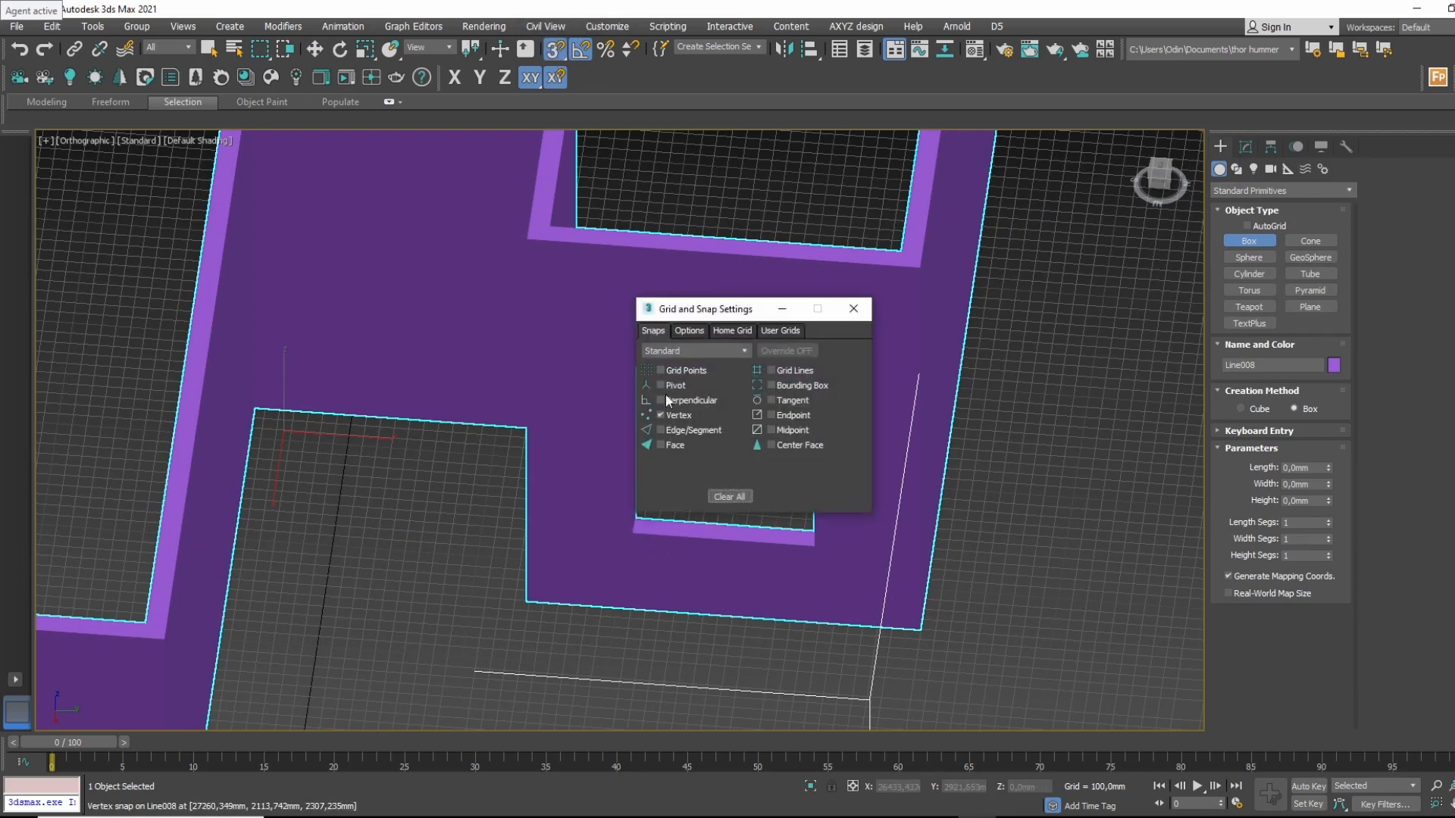
click(853, 308)
drag(626, 529, 812, 527)
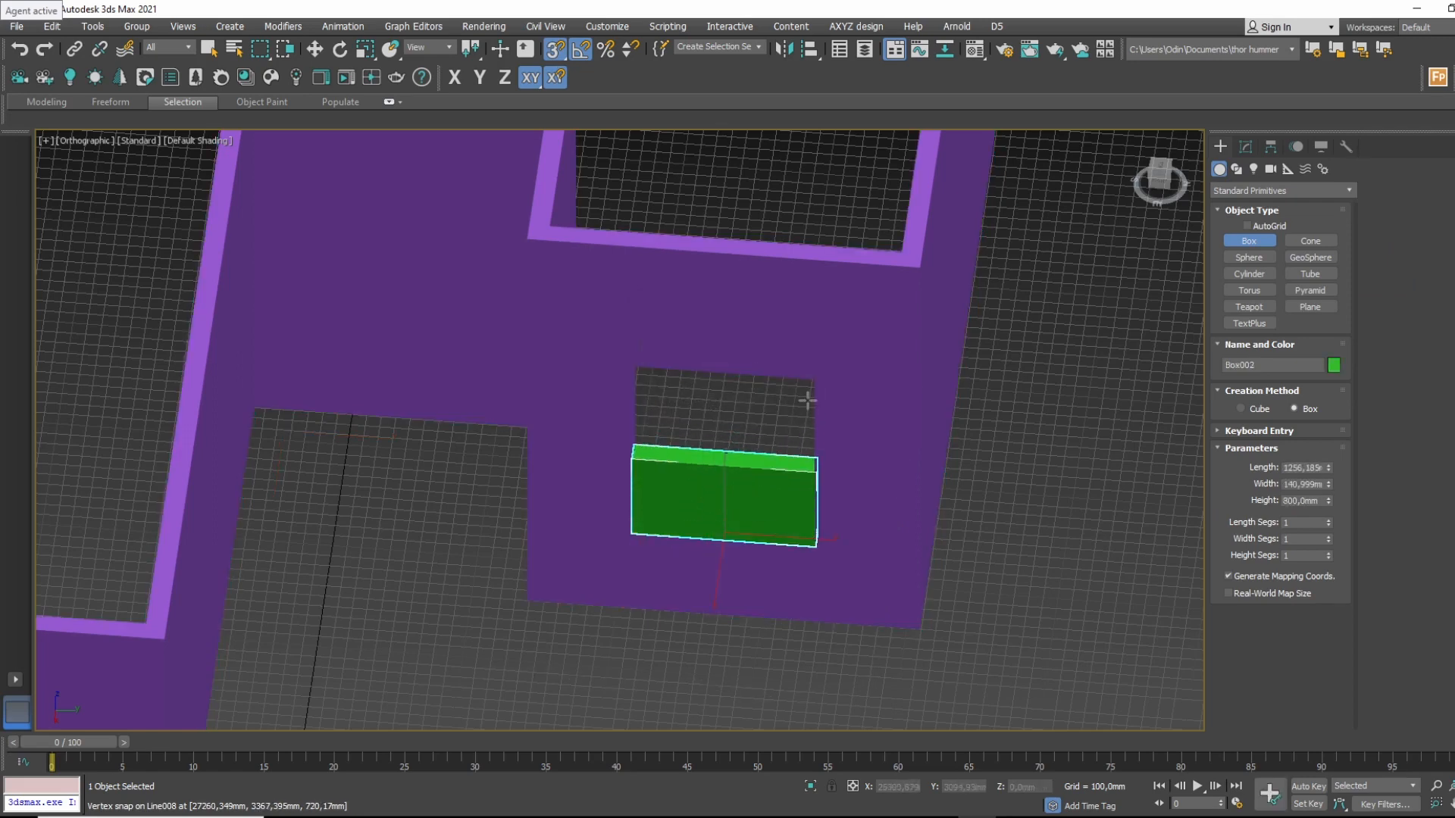
click(803, 364)
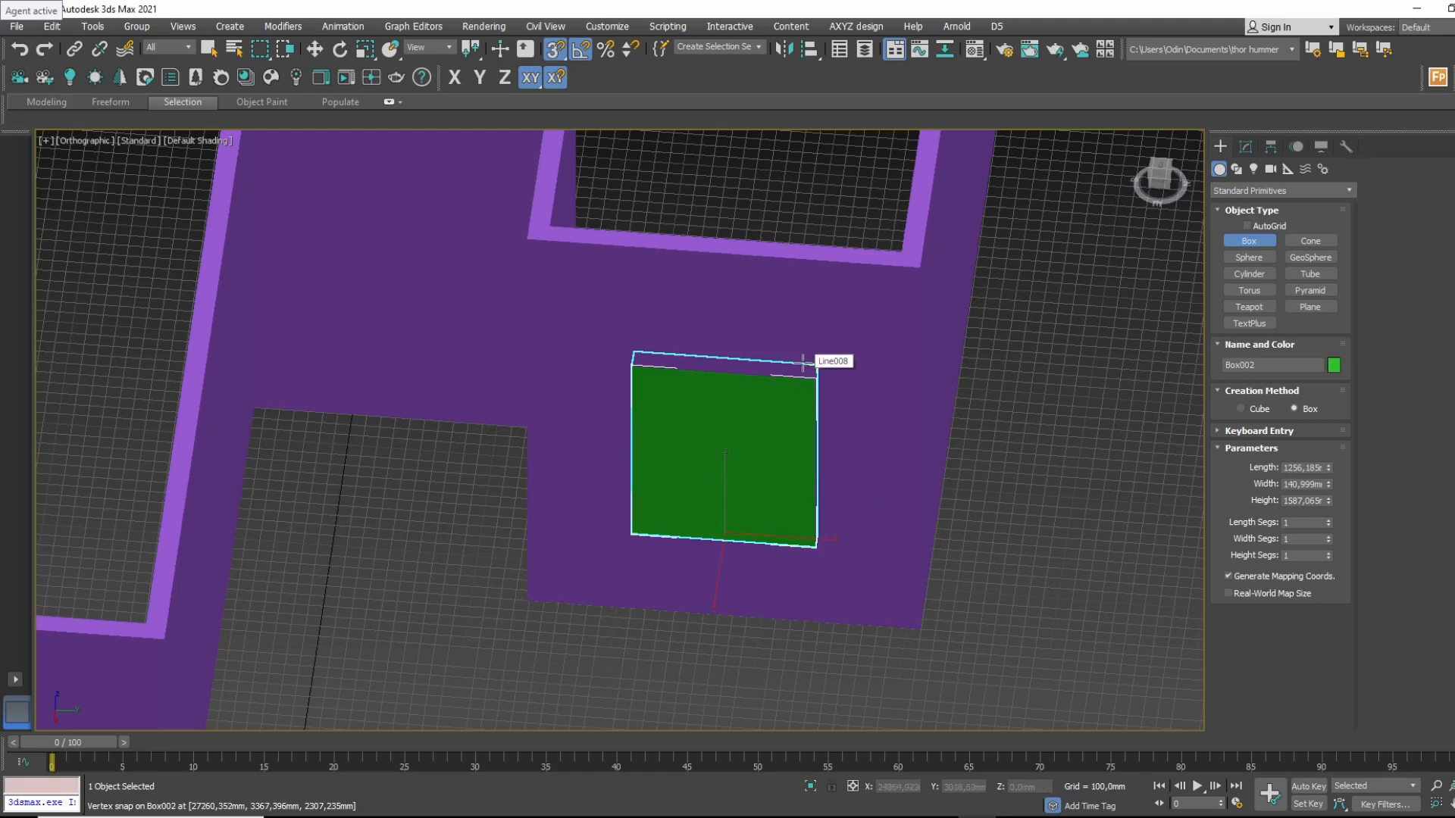
key(w)
alt+middle_drag(796, 458, 832, 455)
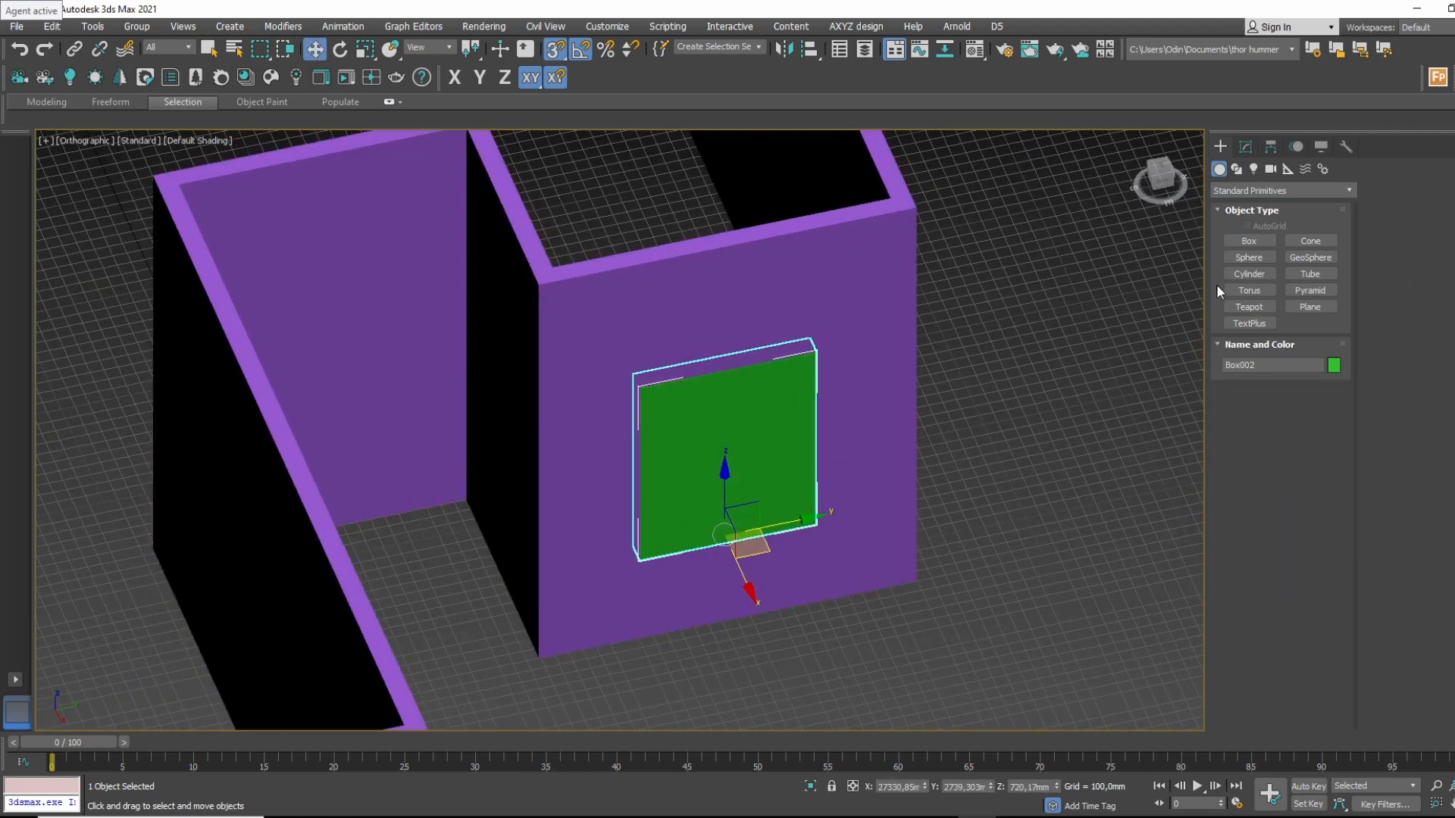
key(Delete)
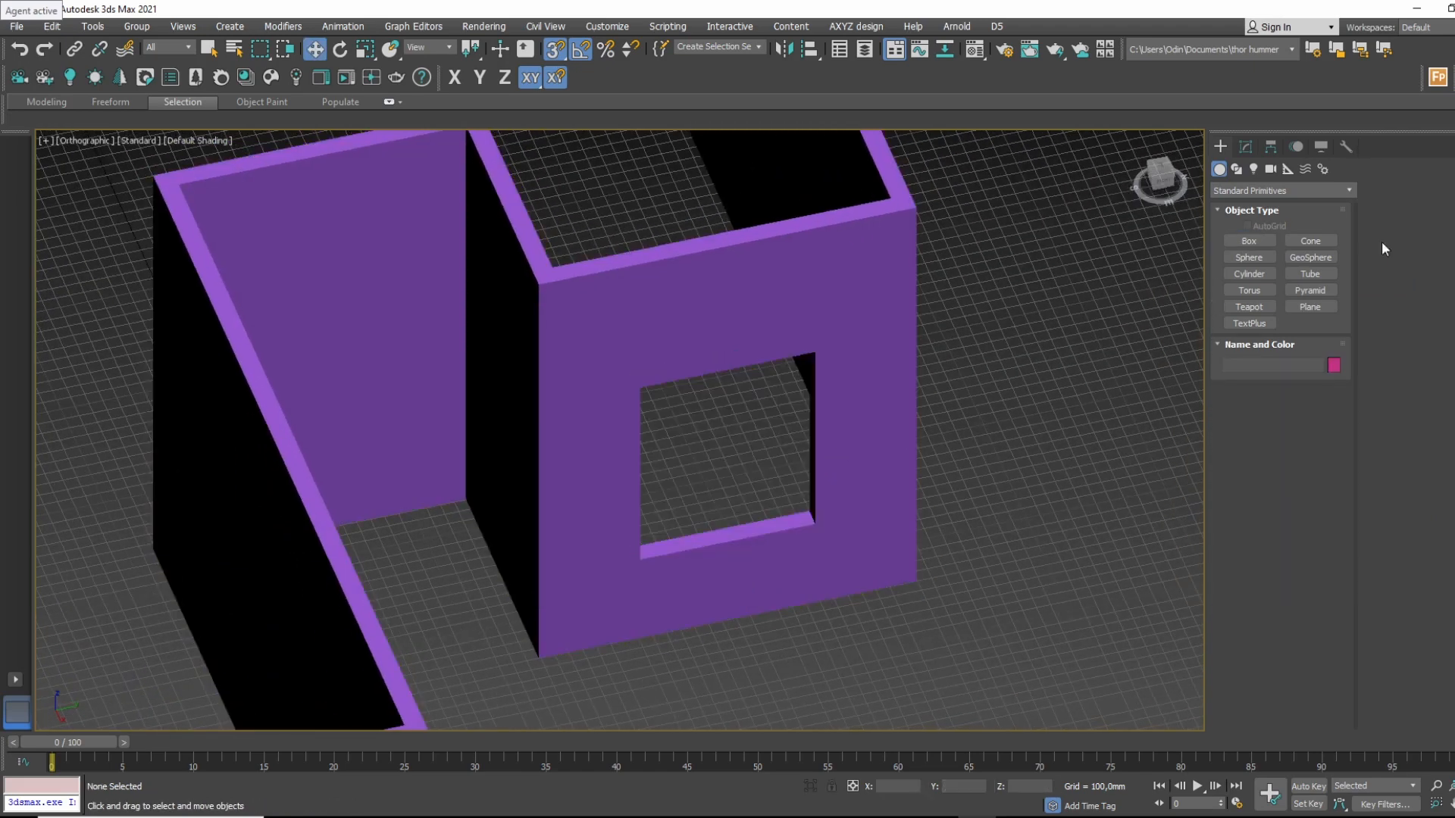
Draw a box filling the window opening, snapped to its corner vertices, about 1256 mm long, 141 mm wide and 1587 mm high.
click(1267, 238)
drag(638, 559, 797, 506)
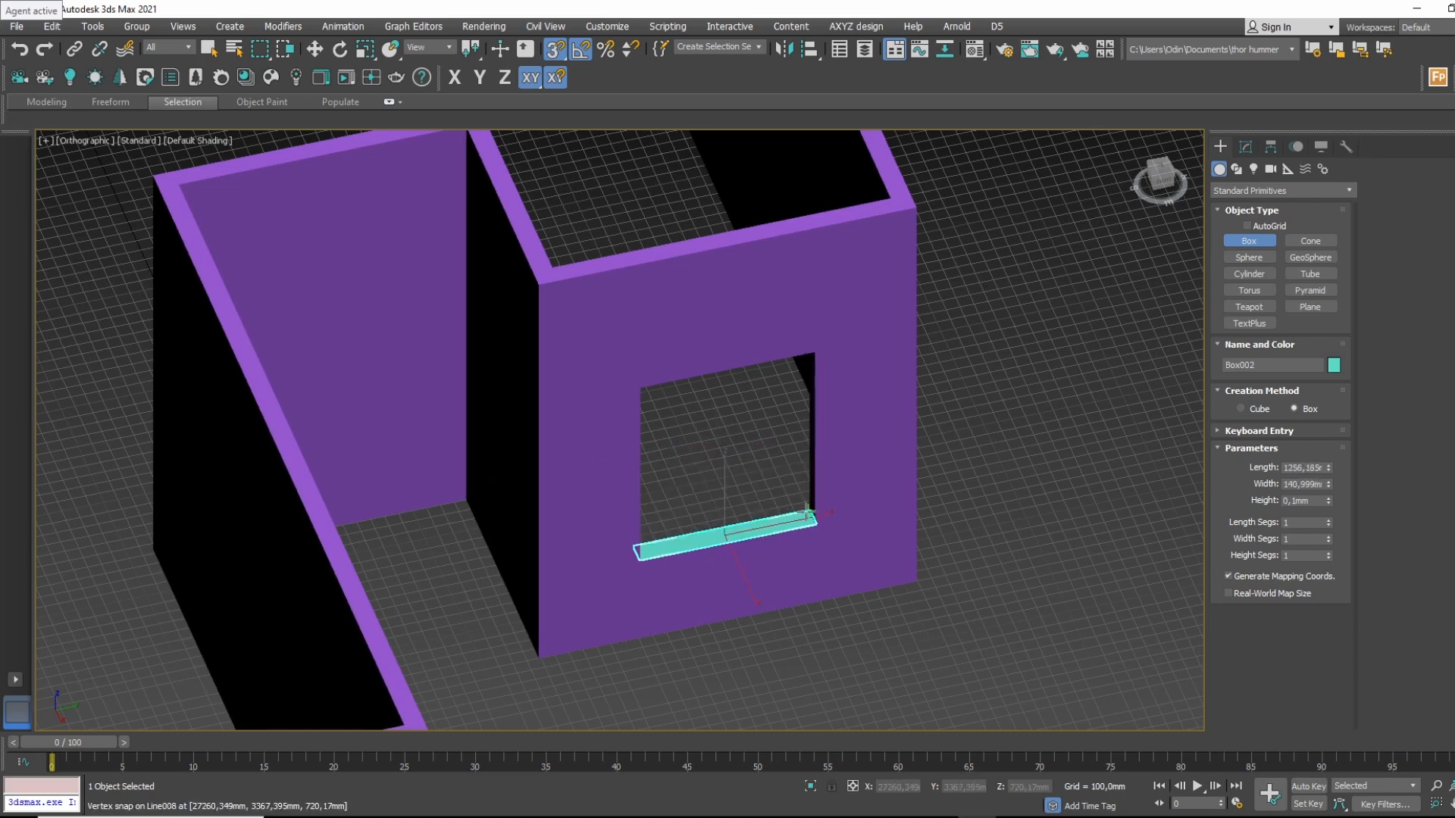
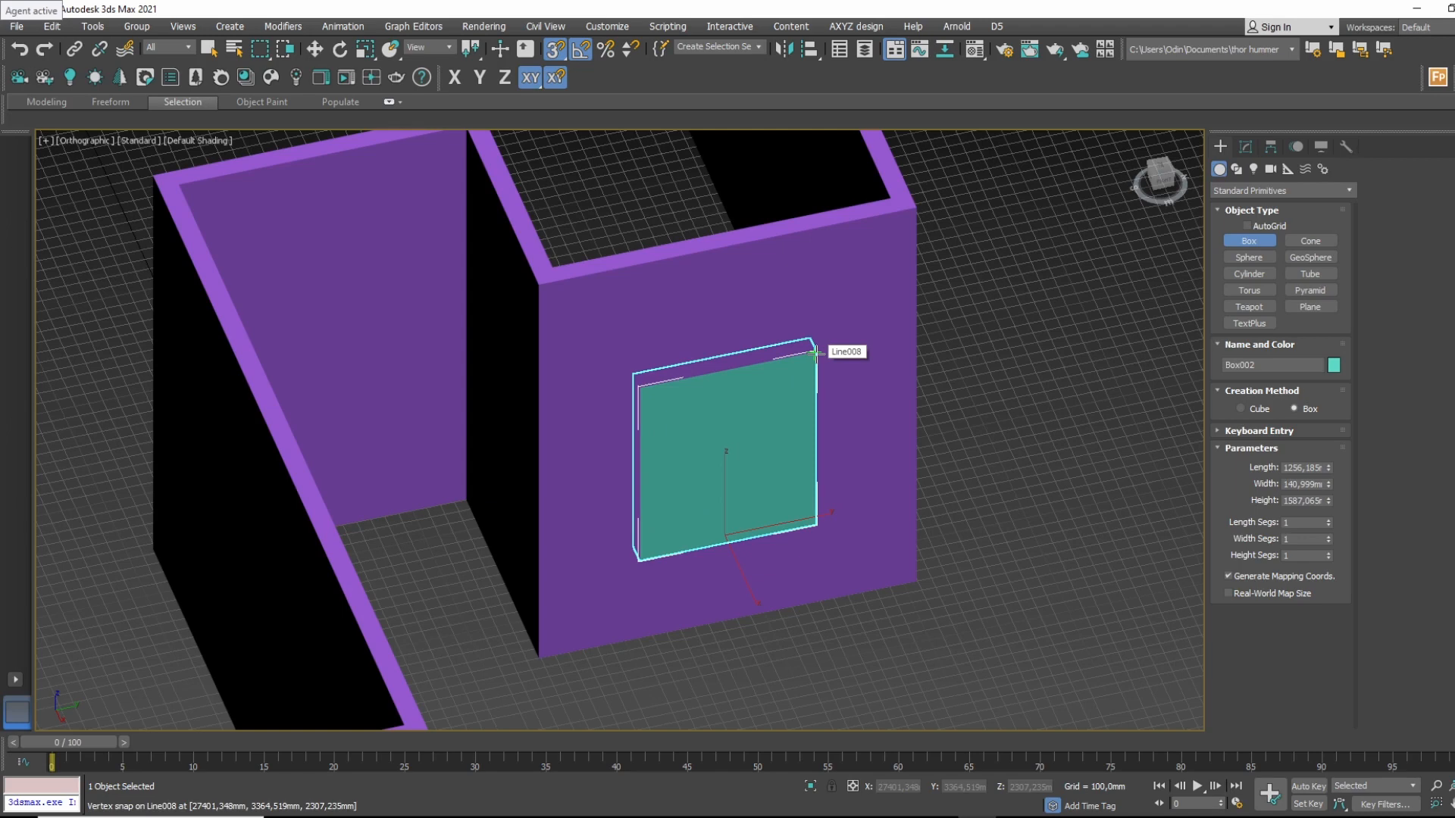
click(816, 353)
key(w)
Enlarge the window box in the Perspective view to about 1349 mm length, 168 mm width and 1639 mm height.
alt+middle_drag(877, 461, 822, 446)
scroll(834, 441, up, 3)
key(p)
alt+middle_drag(792, 500, 727, 455)
scroll(638, 435, up, 5)
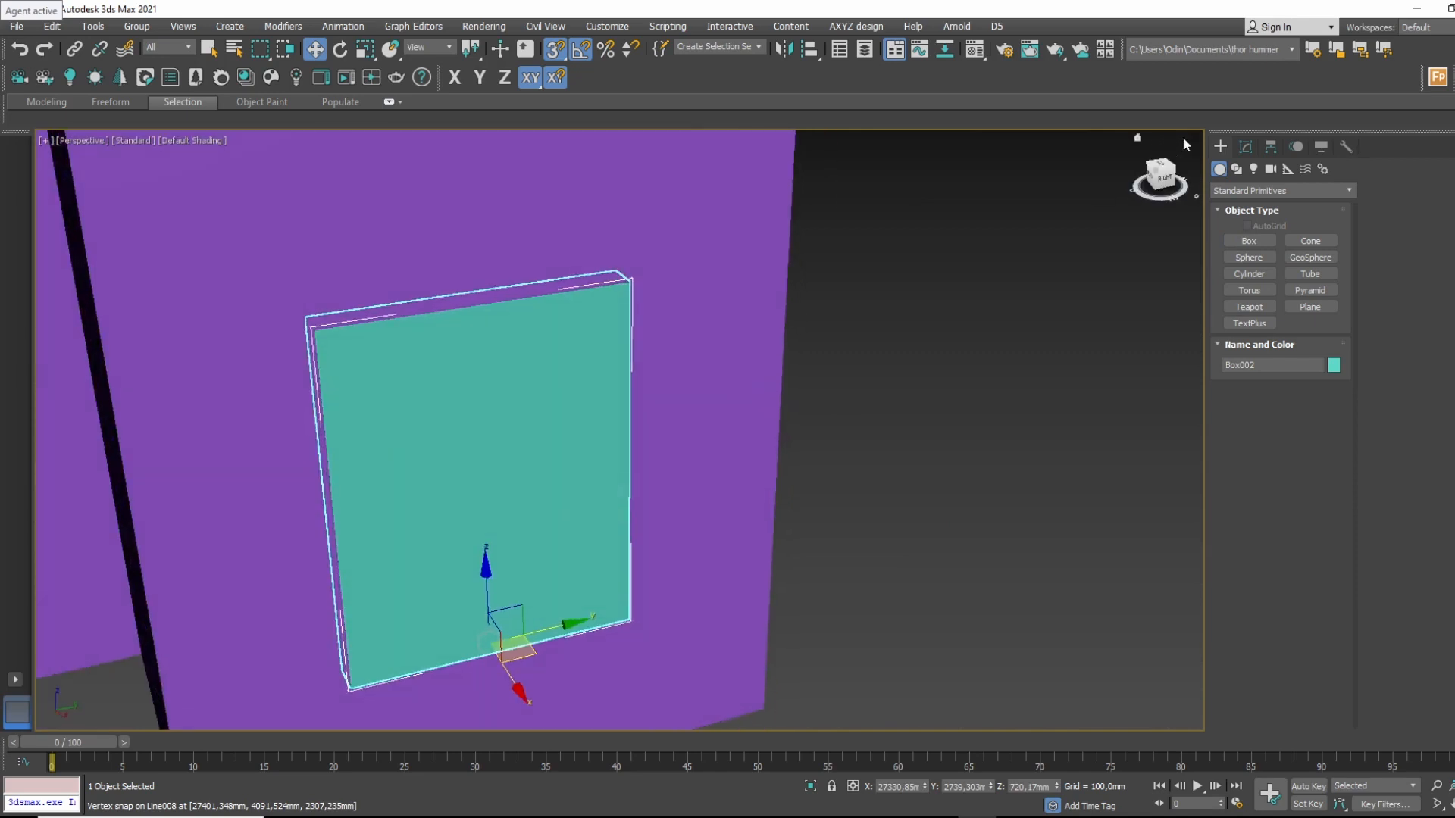
click(1246, 145)
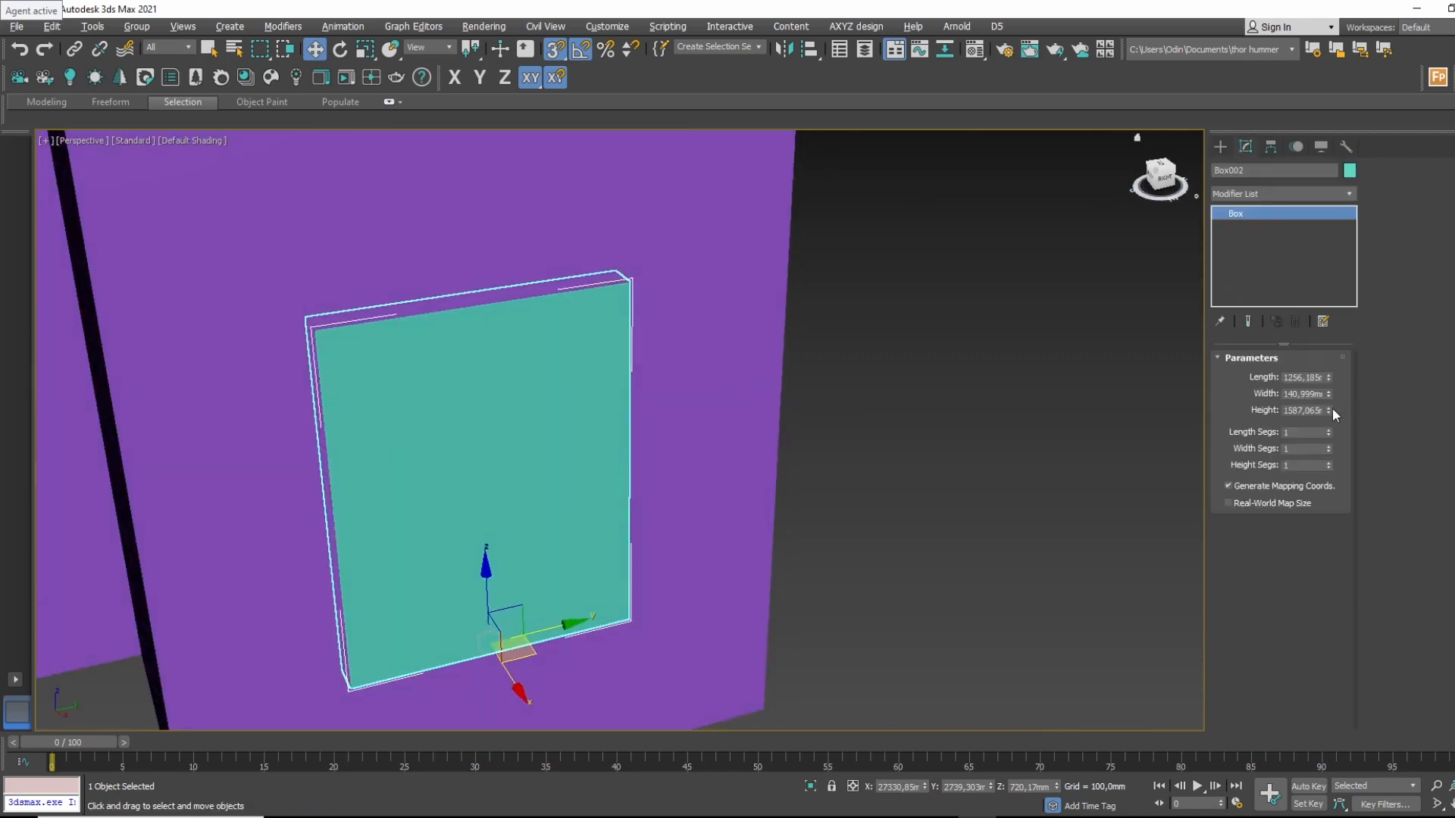
drag(1331, 365, 1302, 246)
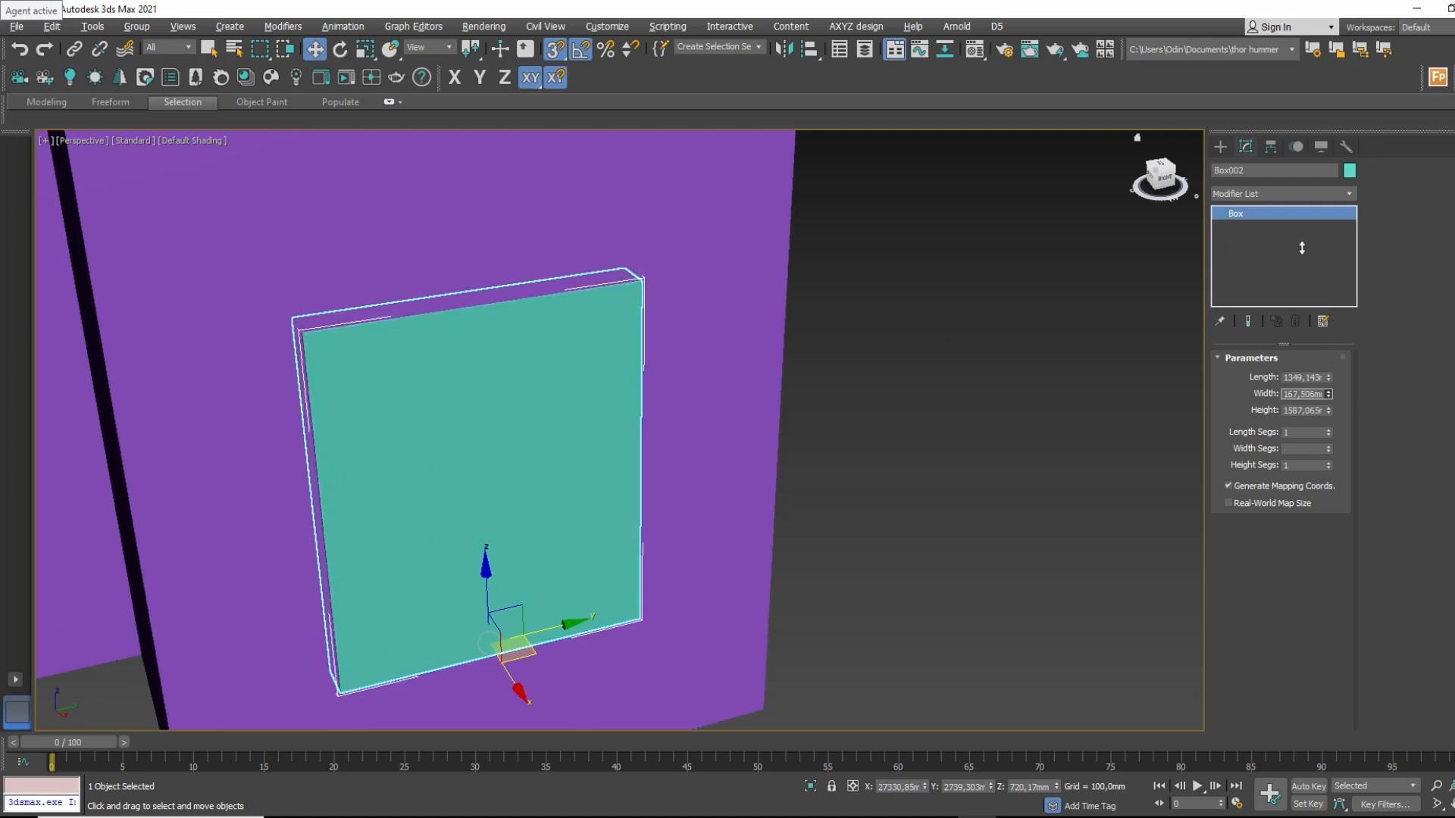
drag(1328, 414, 1326, 383)
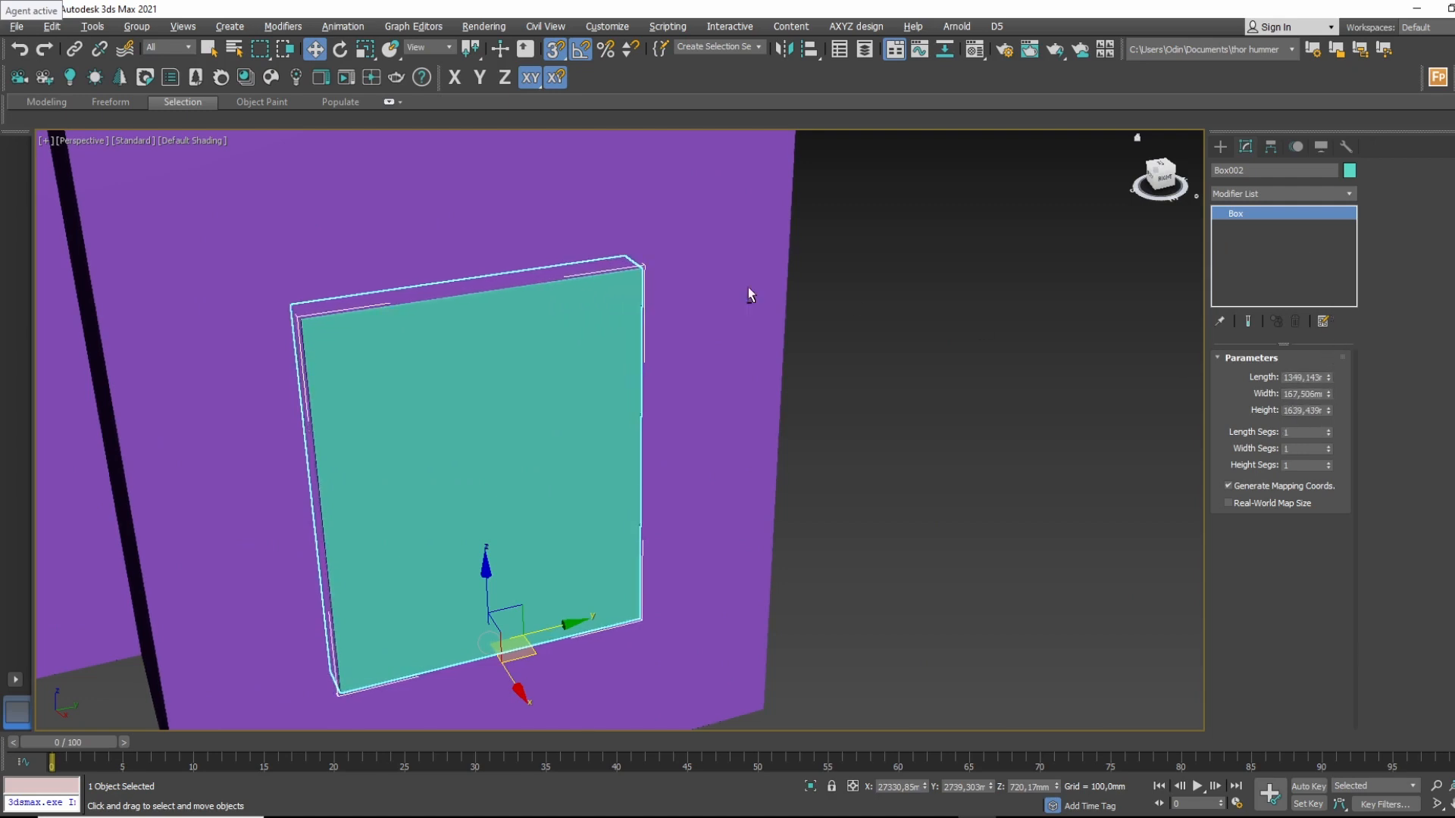
Turn off 3D snapping and shift the window box slightly along X to adjust how it sits in the wall.
alt+middle_drag(748, 288, 792, 312)
key(s)
alt+middle_drag(583, 199, 559, 296)
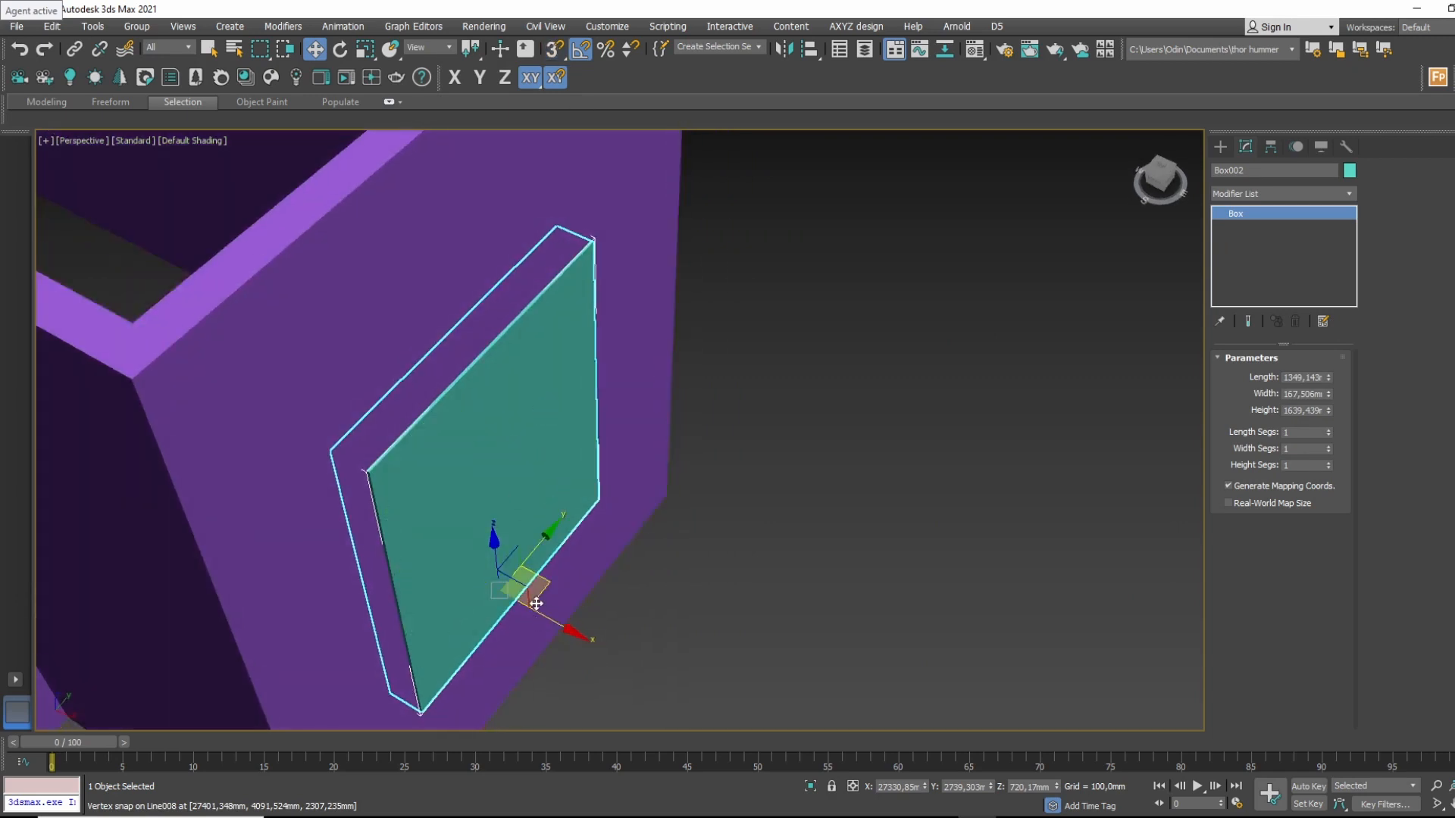
drag(551, 619, 555, 621)
alt+middle_drag(555, 620, 439, 491)
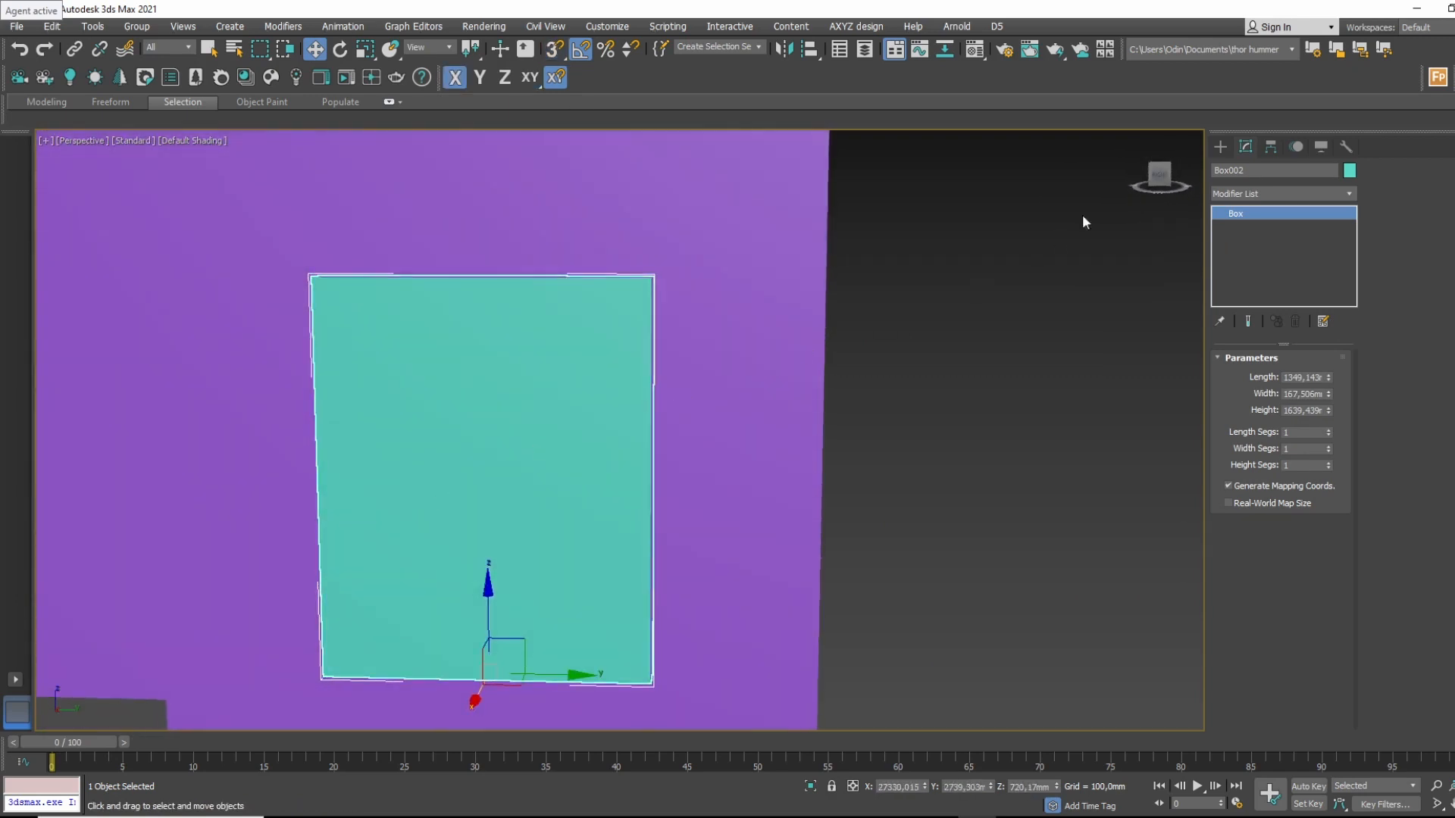
Add an Edit Poly modifier to the window box and expand its sub-object levels.
click(1335, 193)
scroll(1288, 682, down, 3)
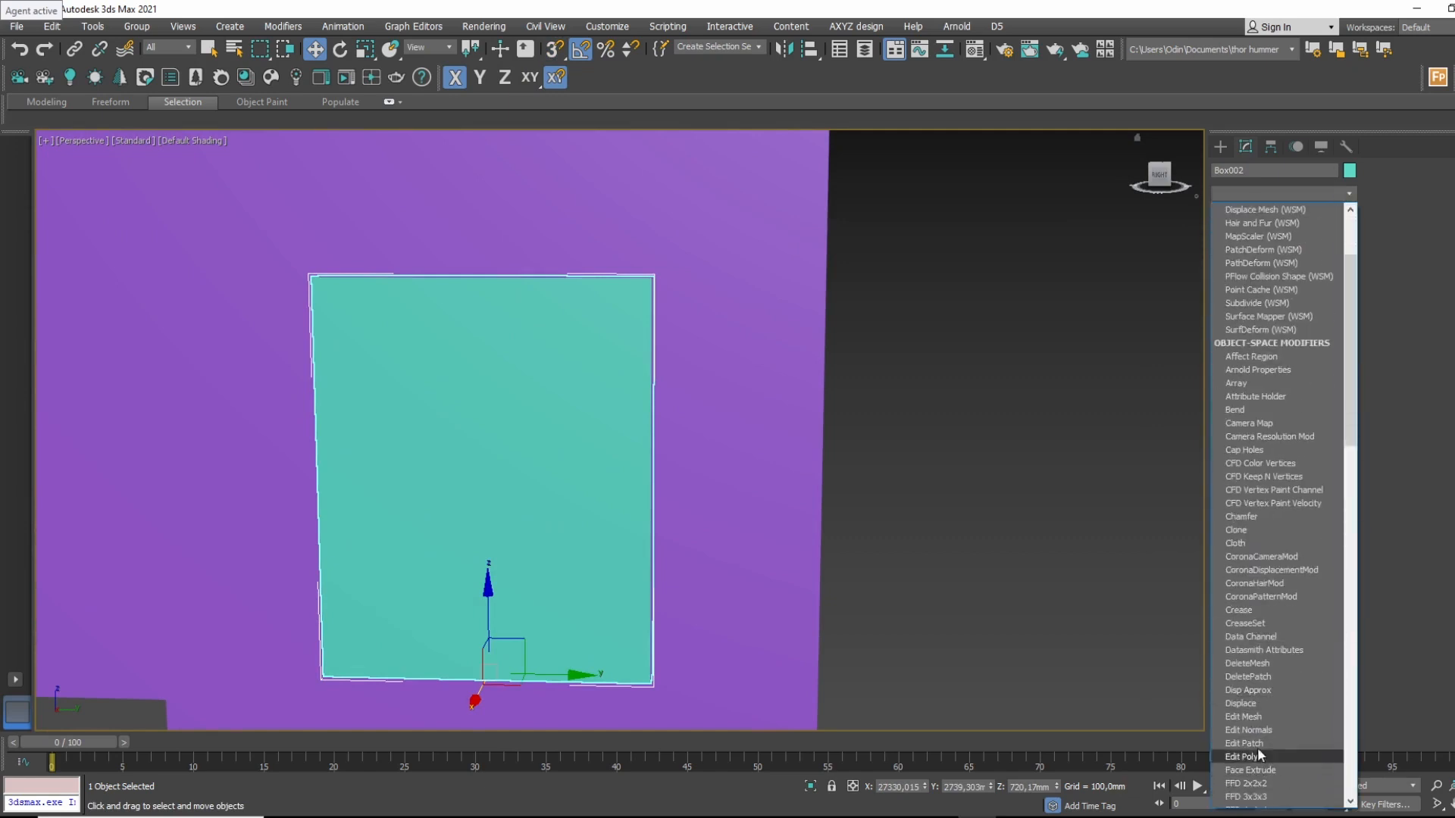
click(1258, 760)
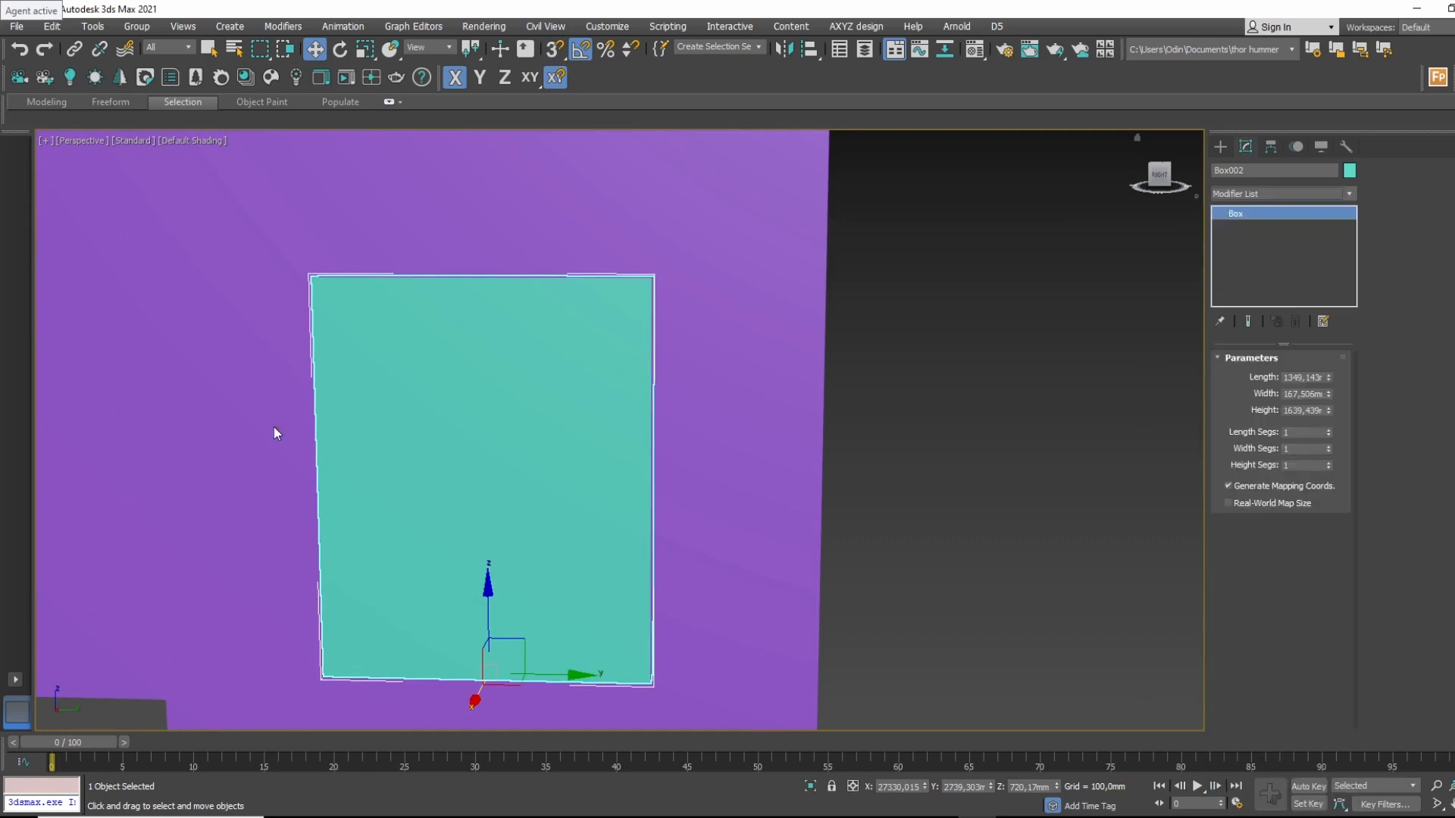
click(1235, 213)
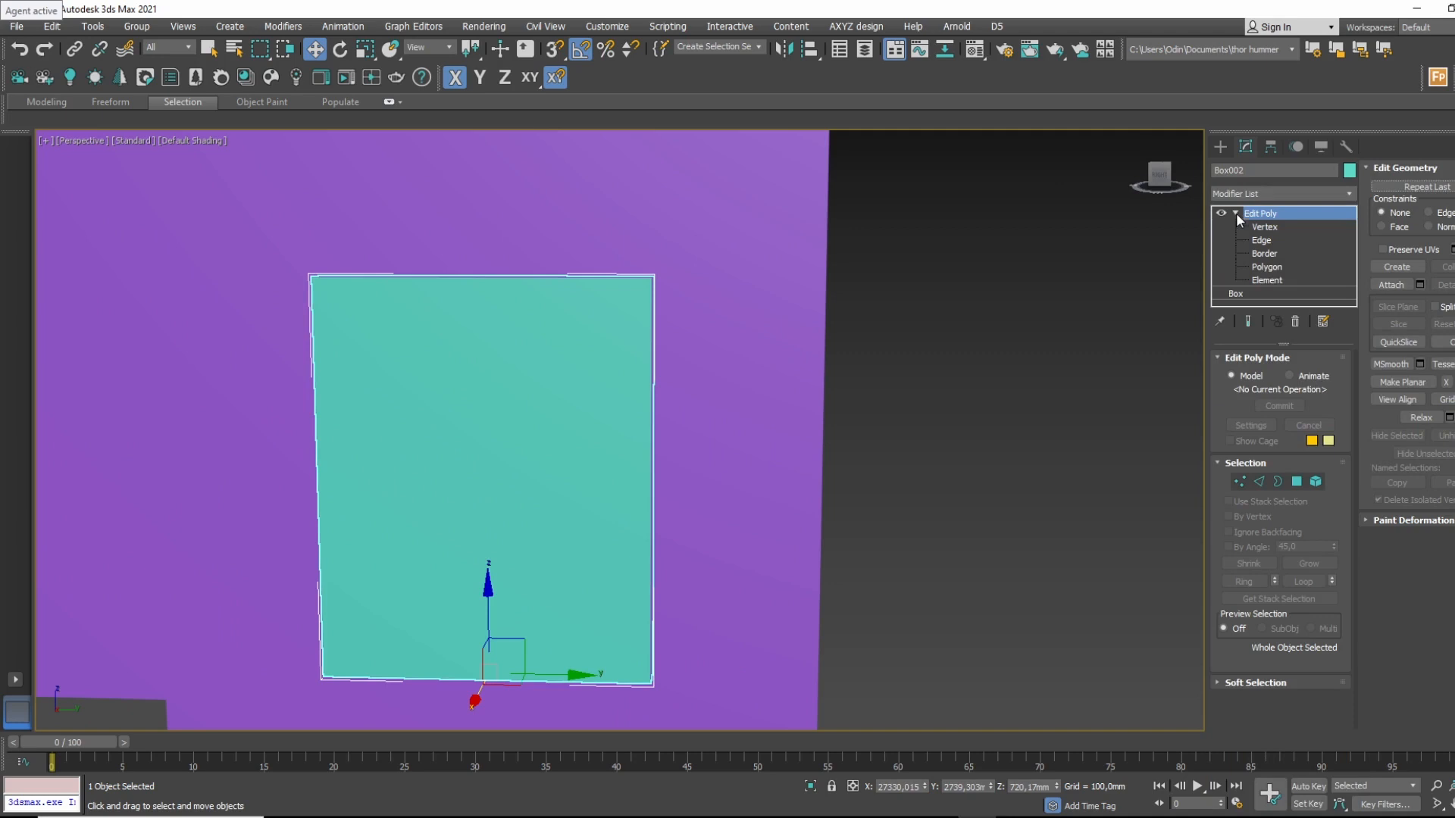
Select the box's front and back polygons and inset them evenly to leave a narrow window frame border.
click(1266, 266)
click(471, 488)
alt+middle_drag(472, 488, 760, 515)
ctrl+click(461, 479)
alt+middle_drag(673, 452, 482, 395)
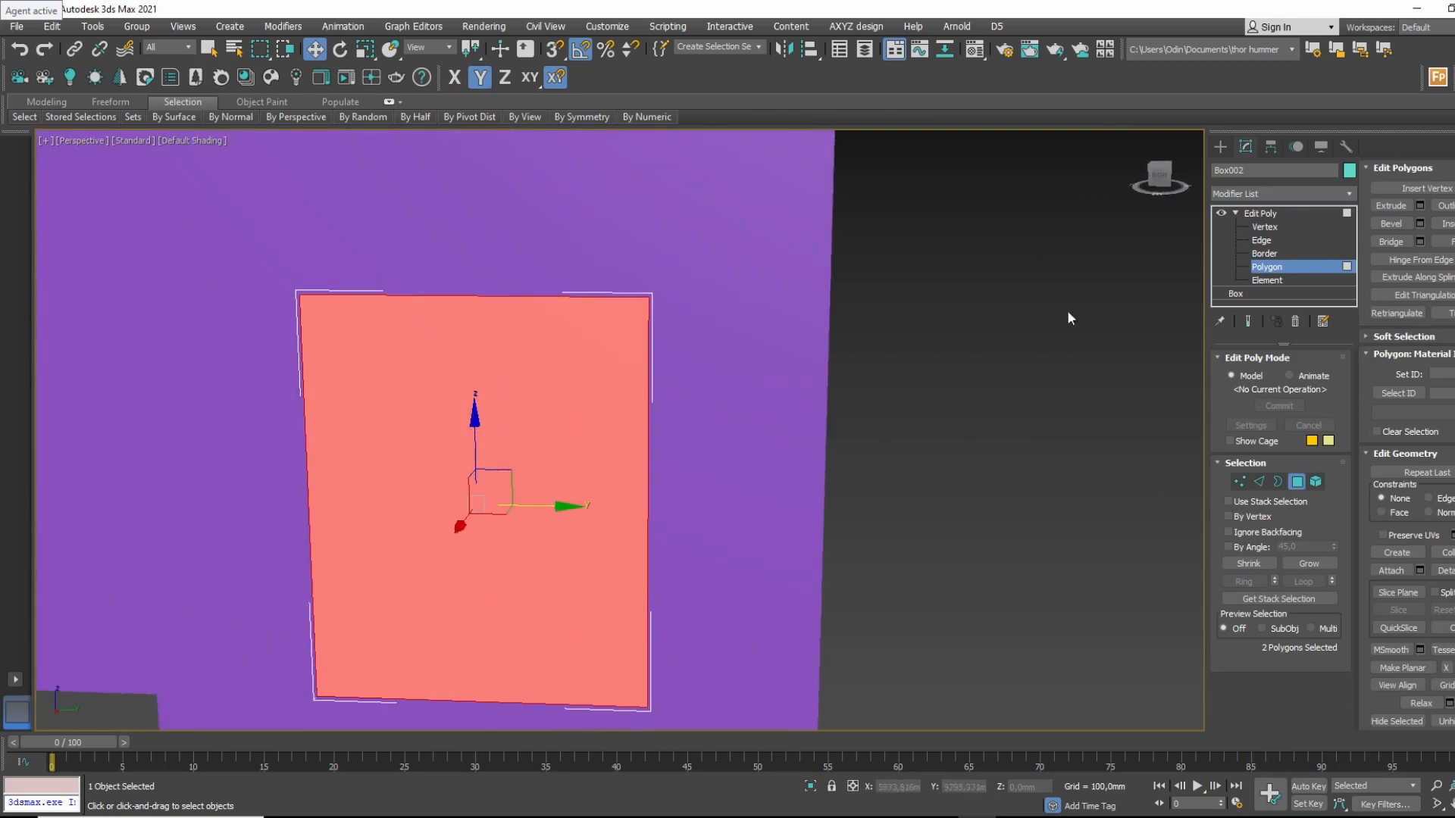
click(1442, 227)
drag(442, 390, 416, 457)
alt+middle_drag(558, 439, 828, 323)
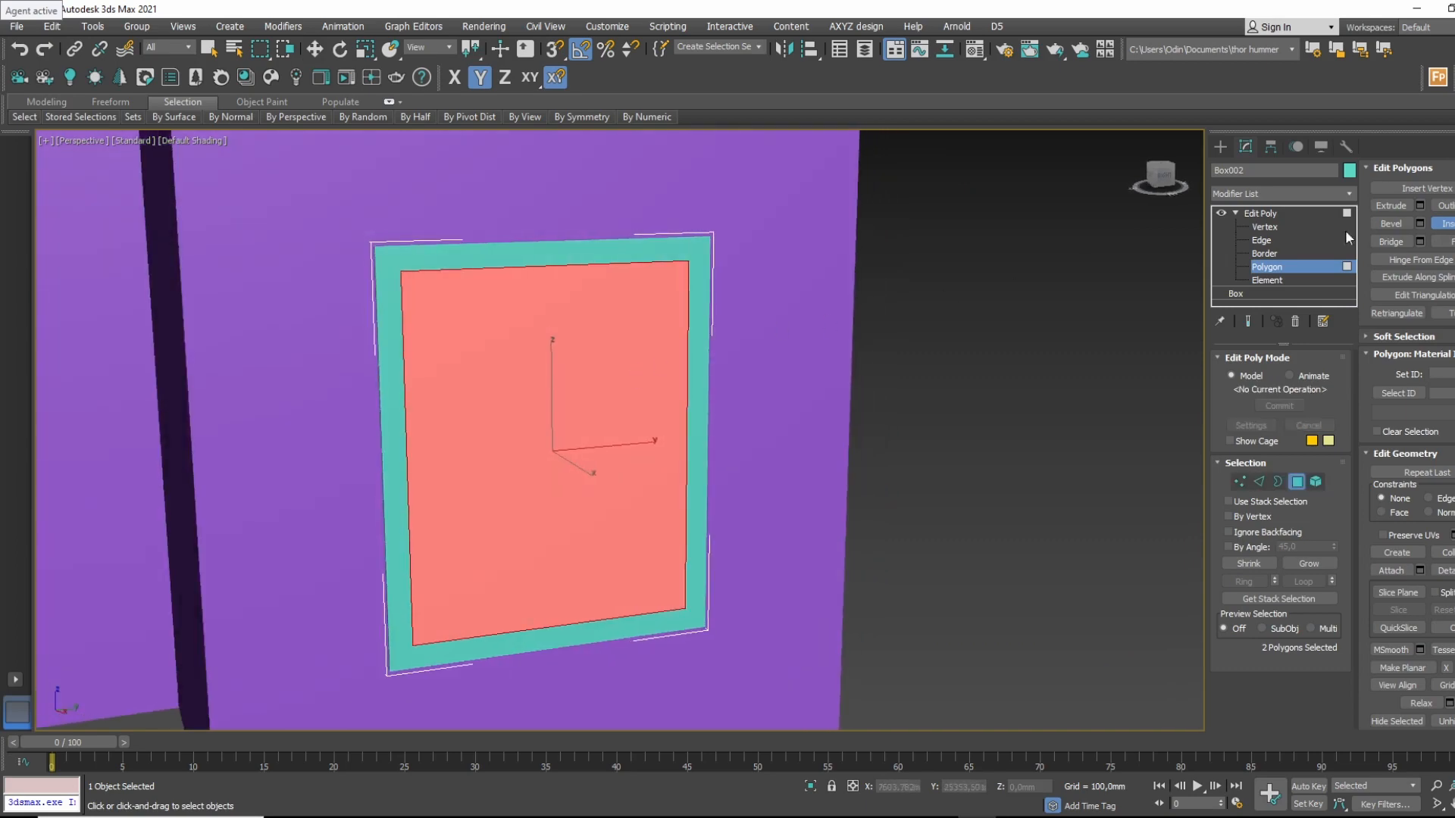
key(w)
Bridge the two inset polygons to open the frame through the box, and return to the Edit Poly object level.
alt+middle_drag(721, 394, 765, 394)
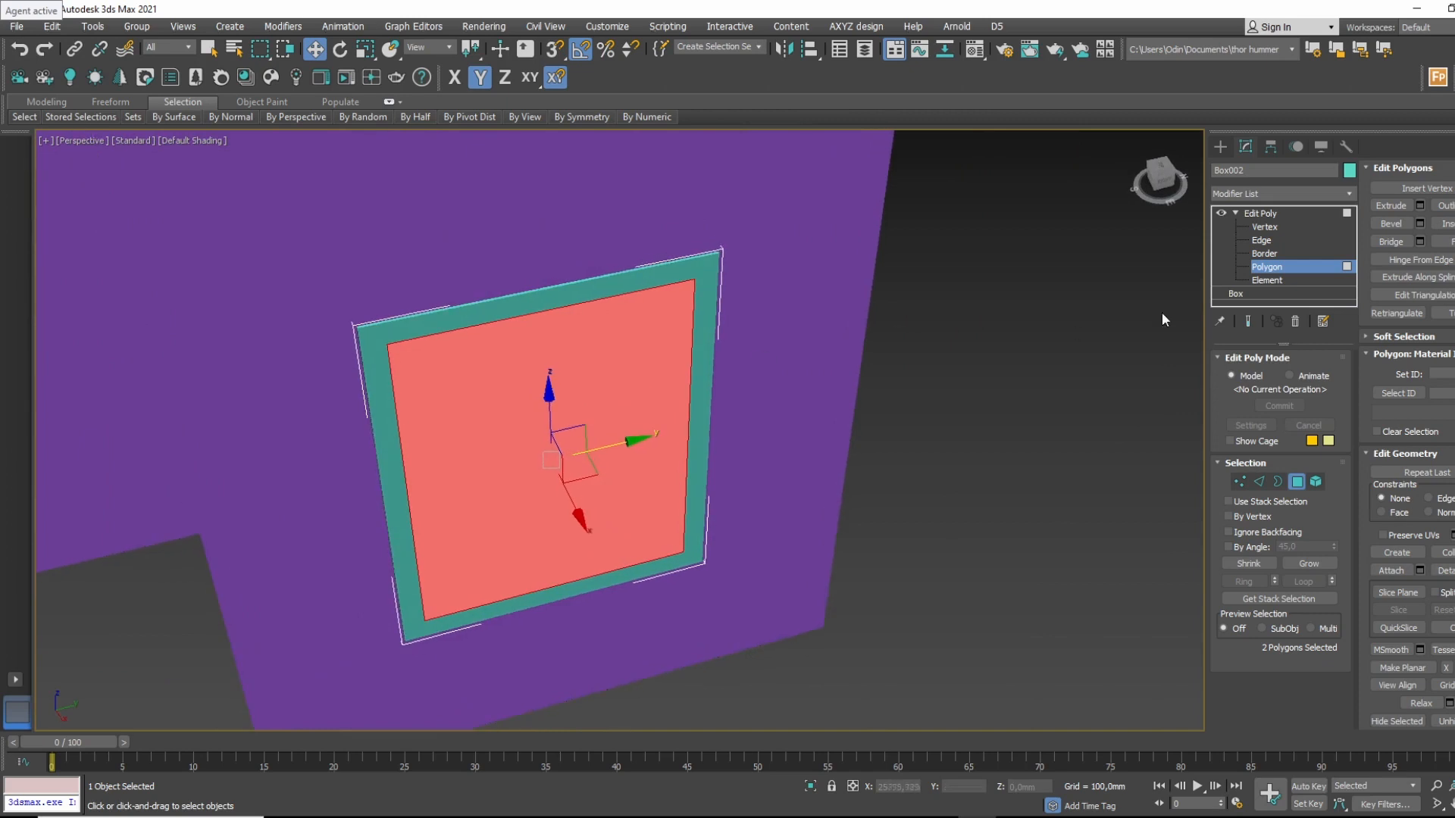
click(1399, 245)
alt+middle_drag(625, 365, 589, 314)
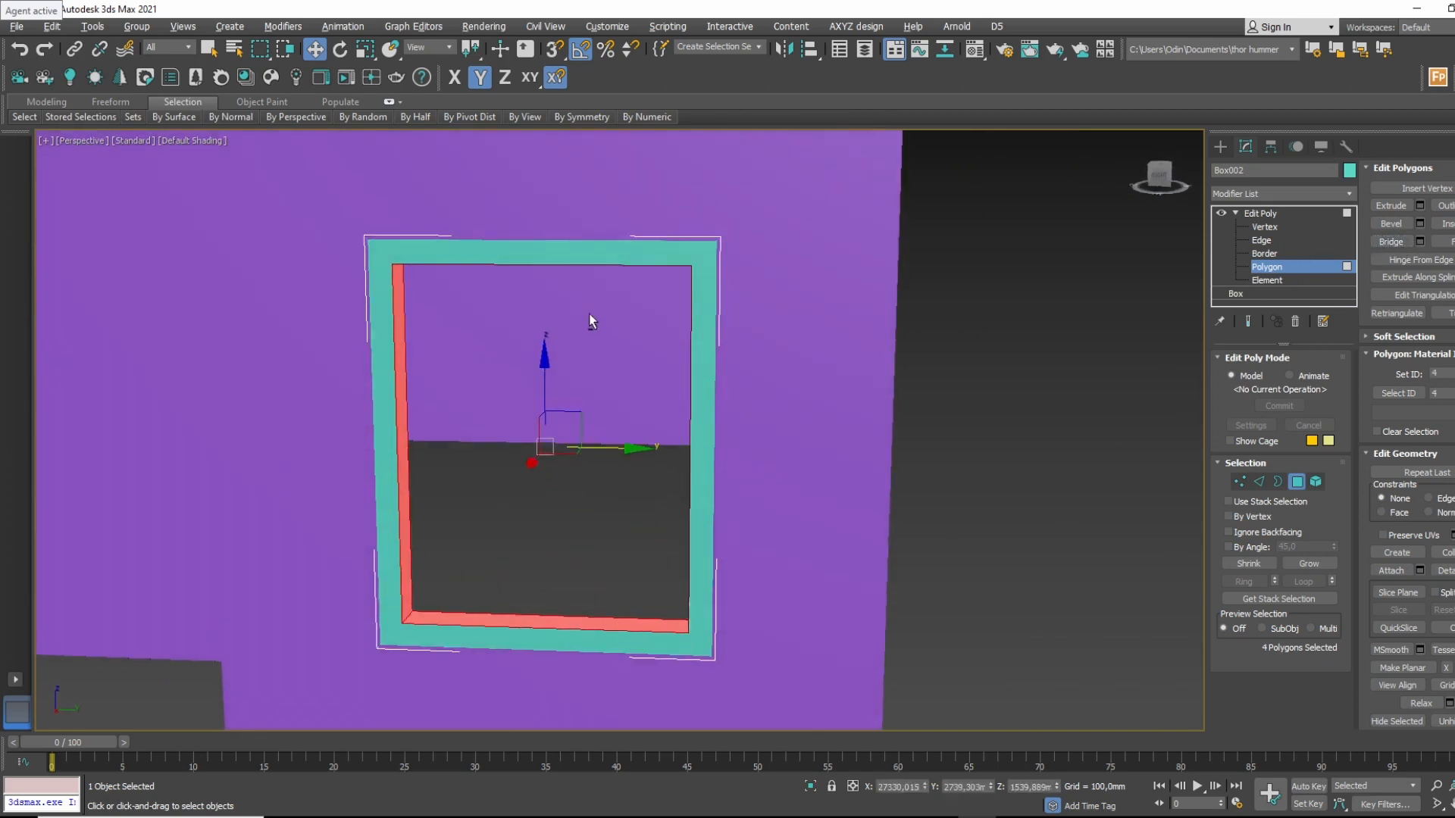
click(1318, 214)
mouse_move(818, 253)
alt+middle_down()
mouse_move(727, 291)
mouse_move(591, 295)
mouse_move(685, 298)
mouse_move(608, 319)
alt+middle_up()
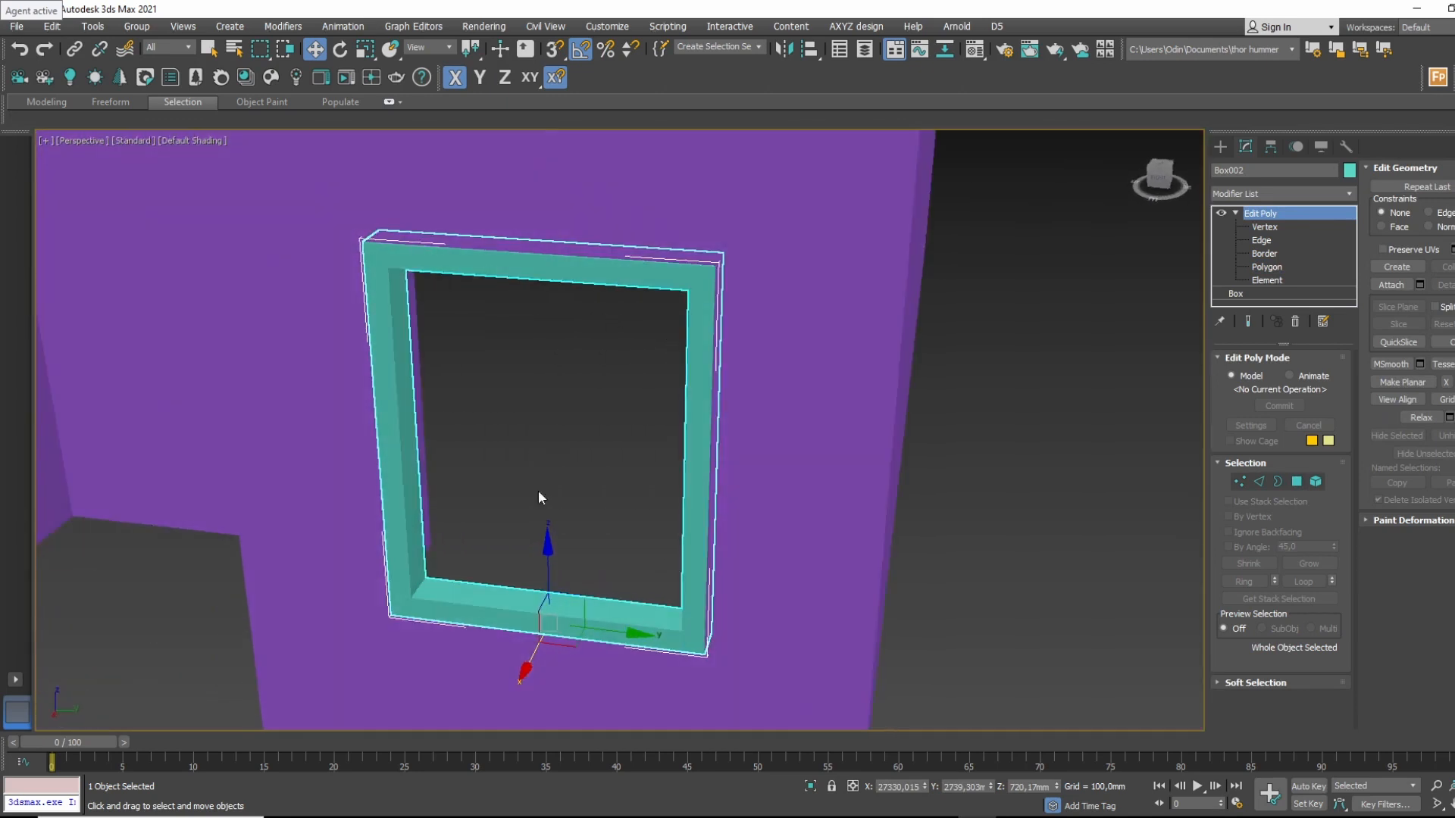
right_click(511, 617)
click(526, 720)
click(713, 475)
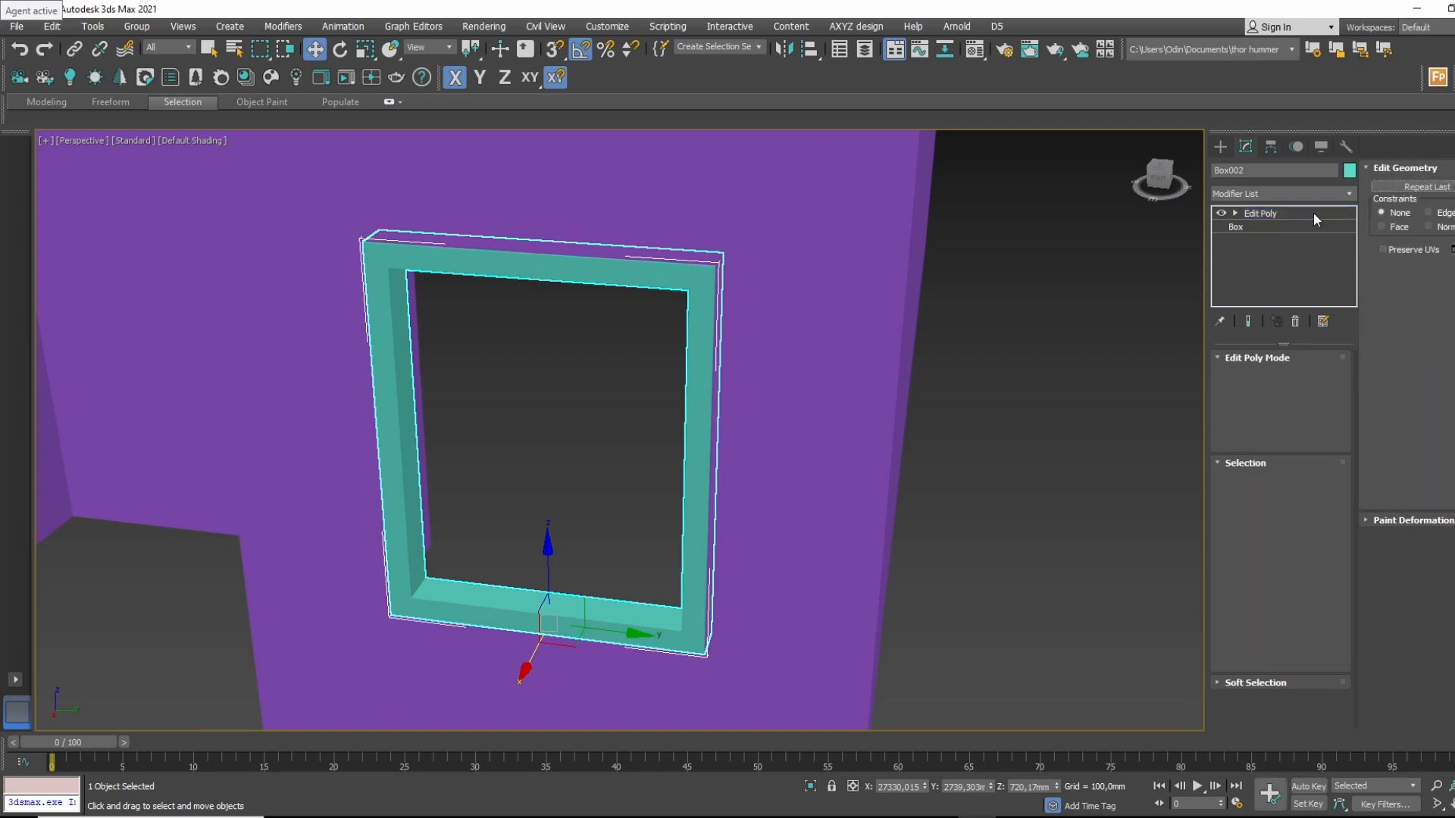
Duplicate the window frame and move the copy's vertices on both vertical sides inward along Y, inside the original frame.
key(1)
alt+middle_drag(552, 385, 513, 215)
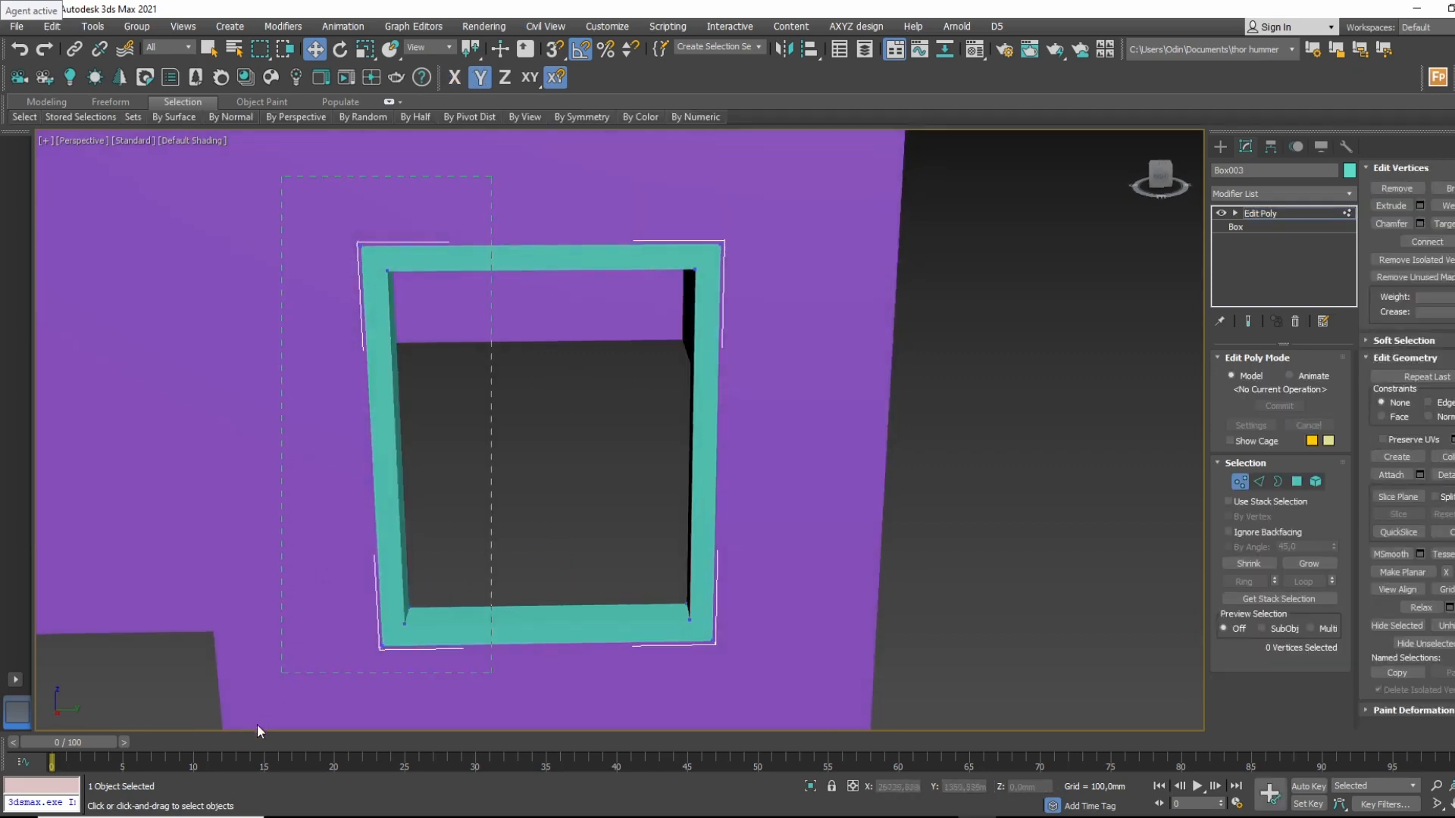
drag(257, 725, 260, 721)
drag(449, 448, 469, 436)
drag(902, 699, 598, 193)
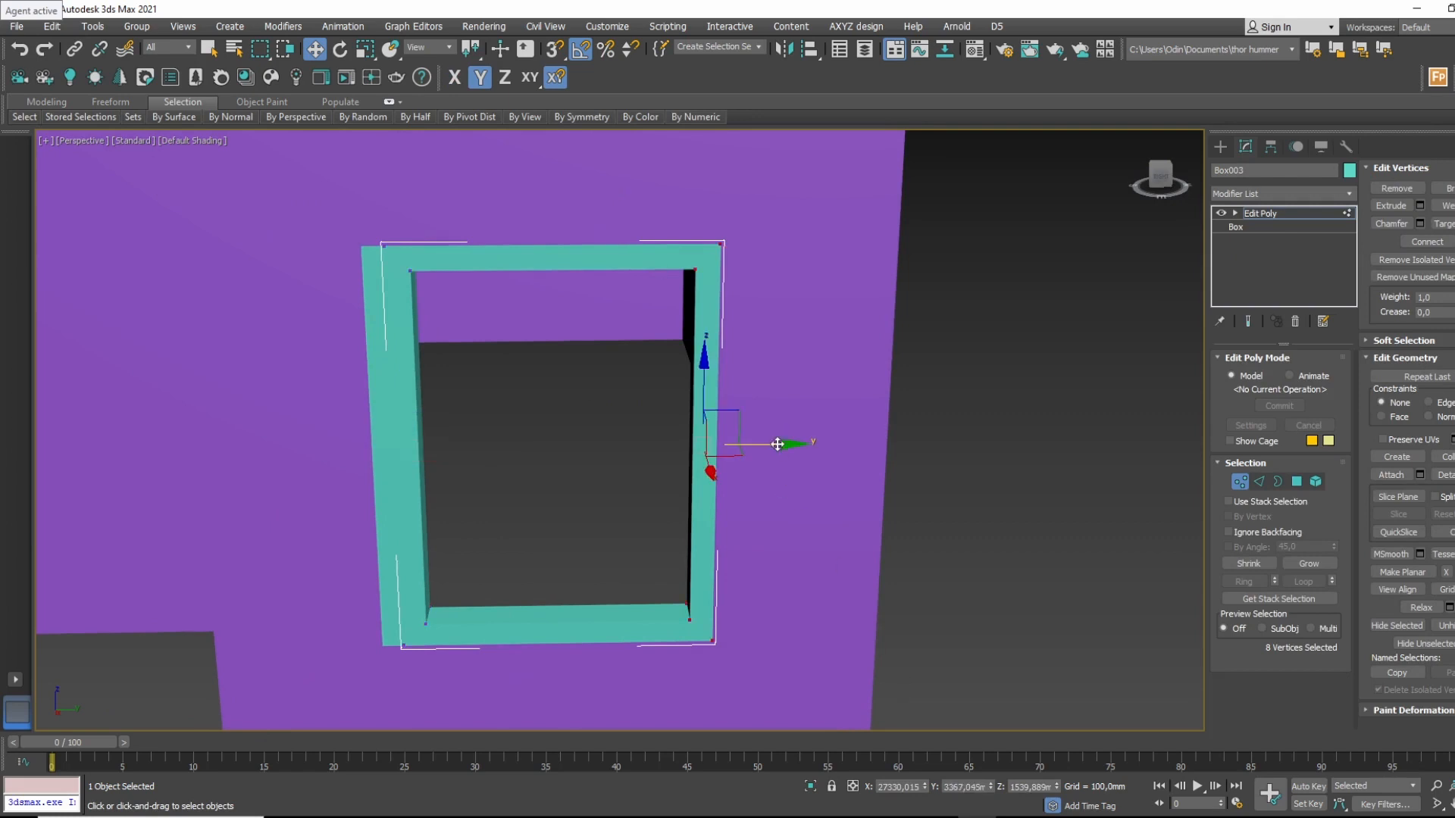
drag(777, 444, 755, 448)
Select the copied frame's top vertices and lower them along Z to sit inside the outer frame.
alt+middle_drag(677, 446, 706, 453)
drag(747, 352, 795, 333)
click(343, 186)
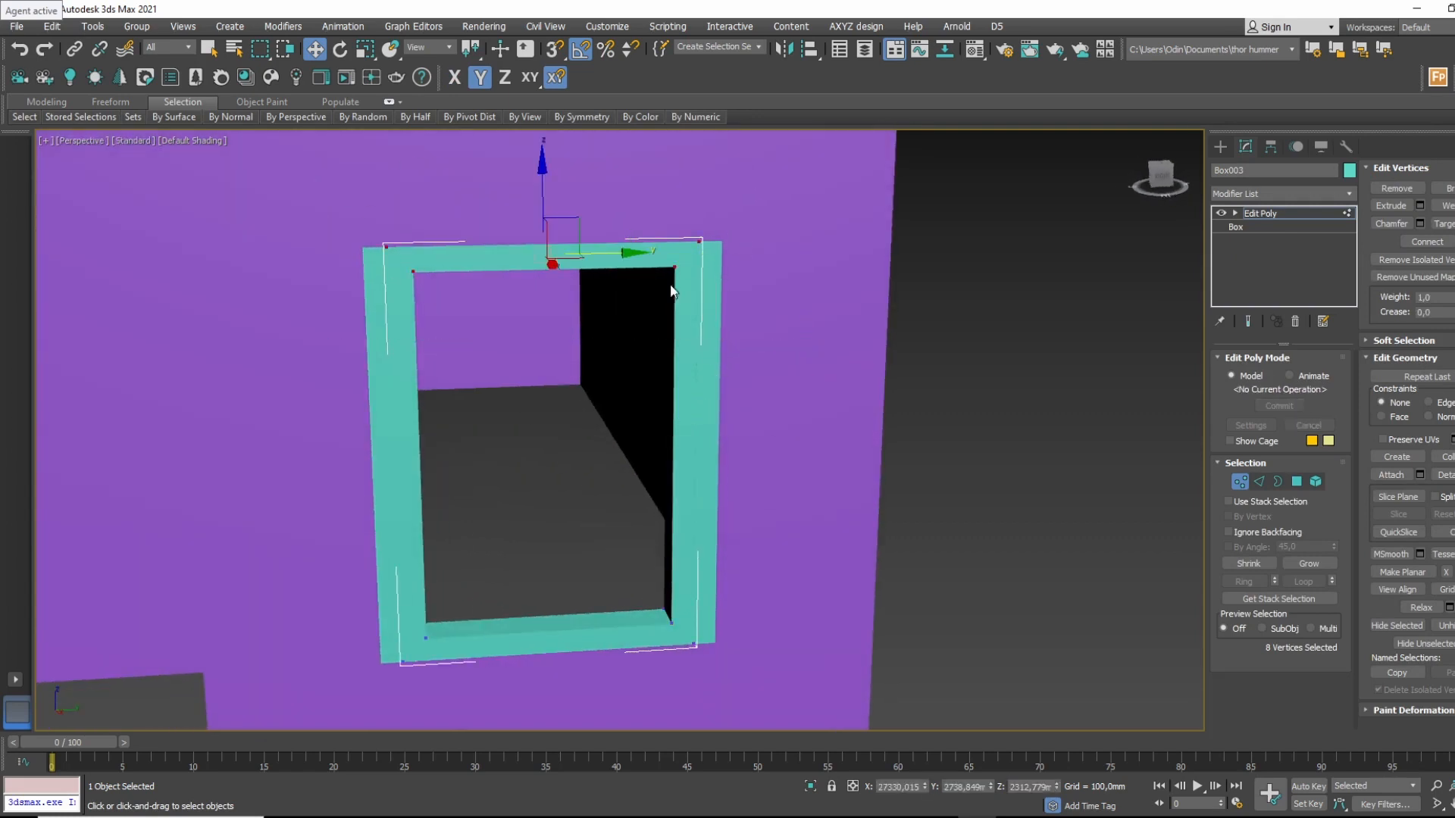
alt+middle_drag(532, 200, 539, 185)
drag(542, 187, 555, 215)
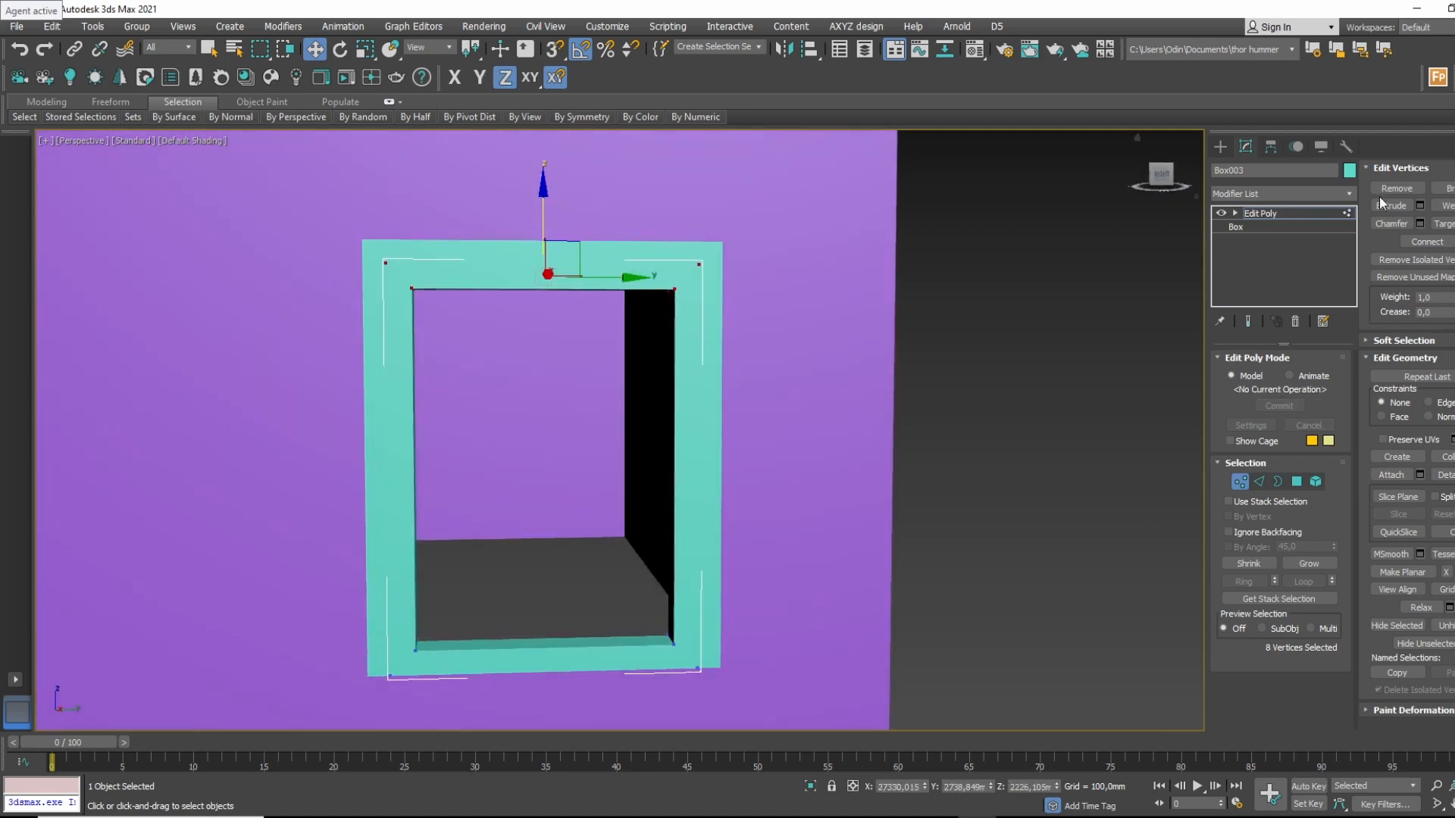
Recolour the inner frame purple and raise its bottom vertices along Z to sit inside the outer frame.
click(1350, 171)
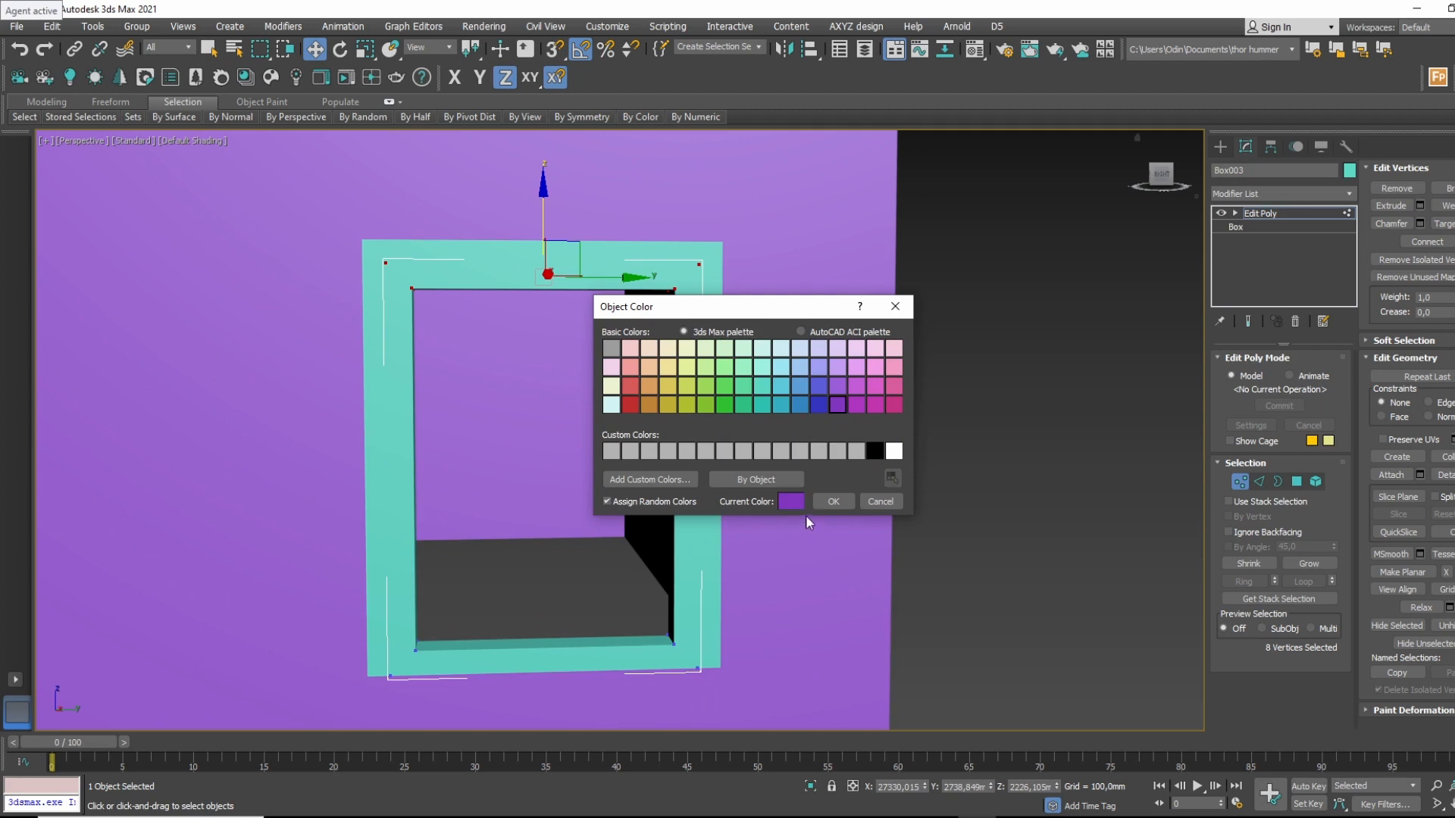
click(832, 502)
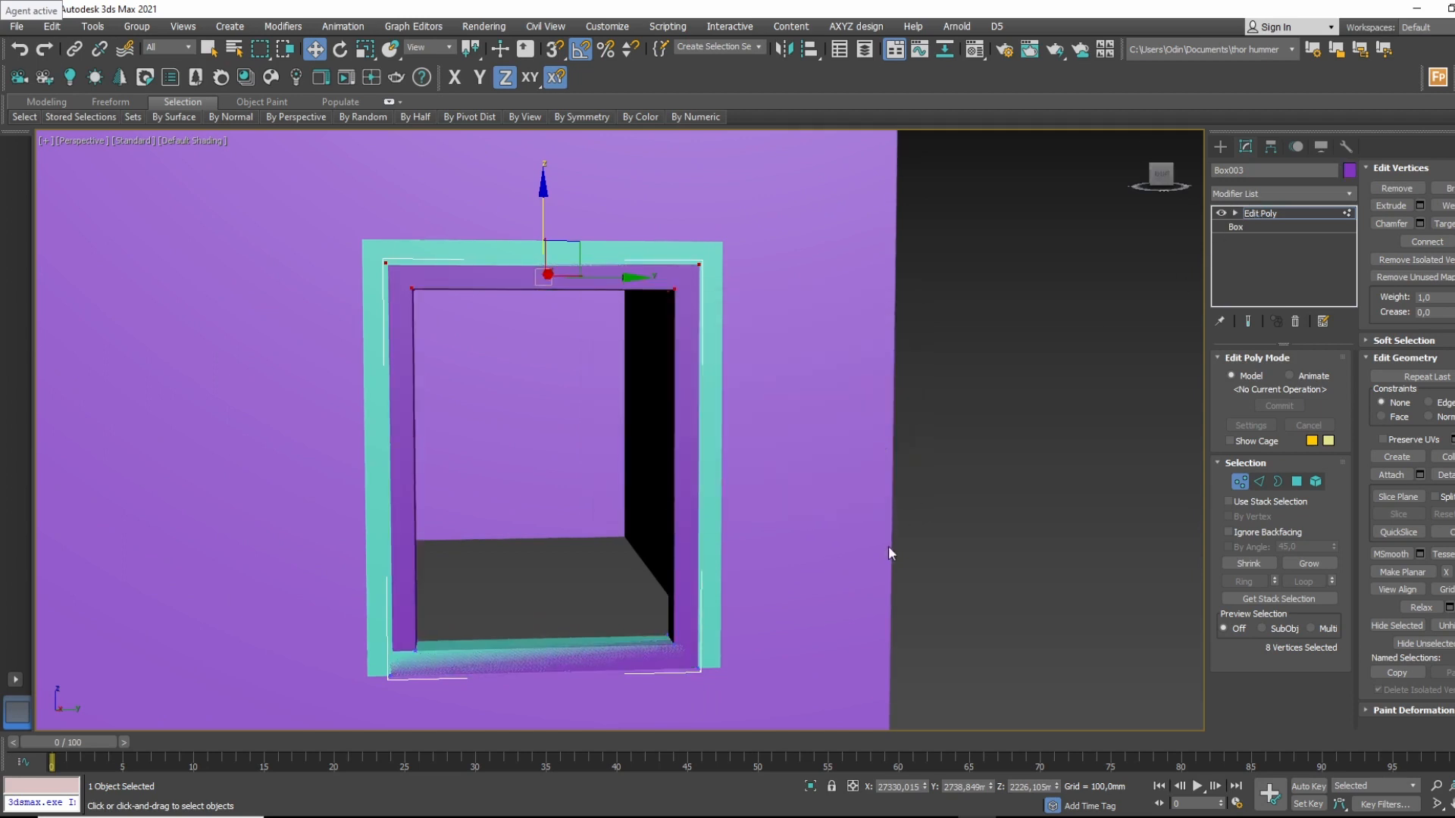
drag(888, 547, 317, 740)
drag(534, 610, 570, 576)
alt+middle_drag(571, 576, 676, 534)
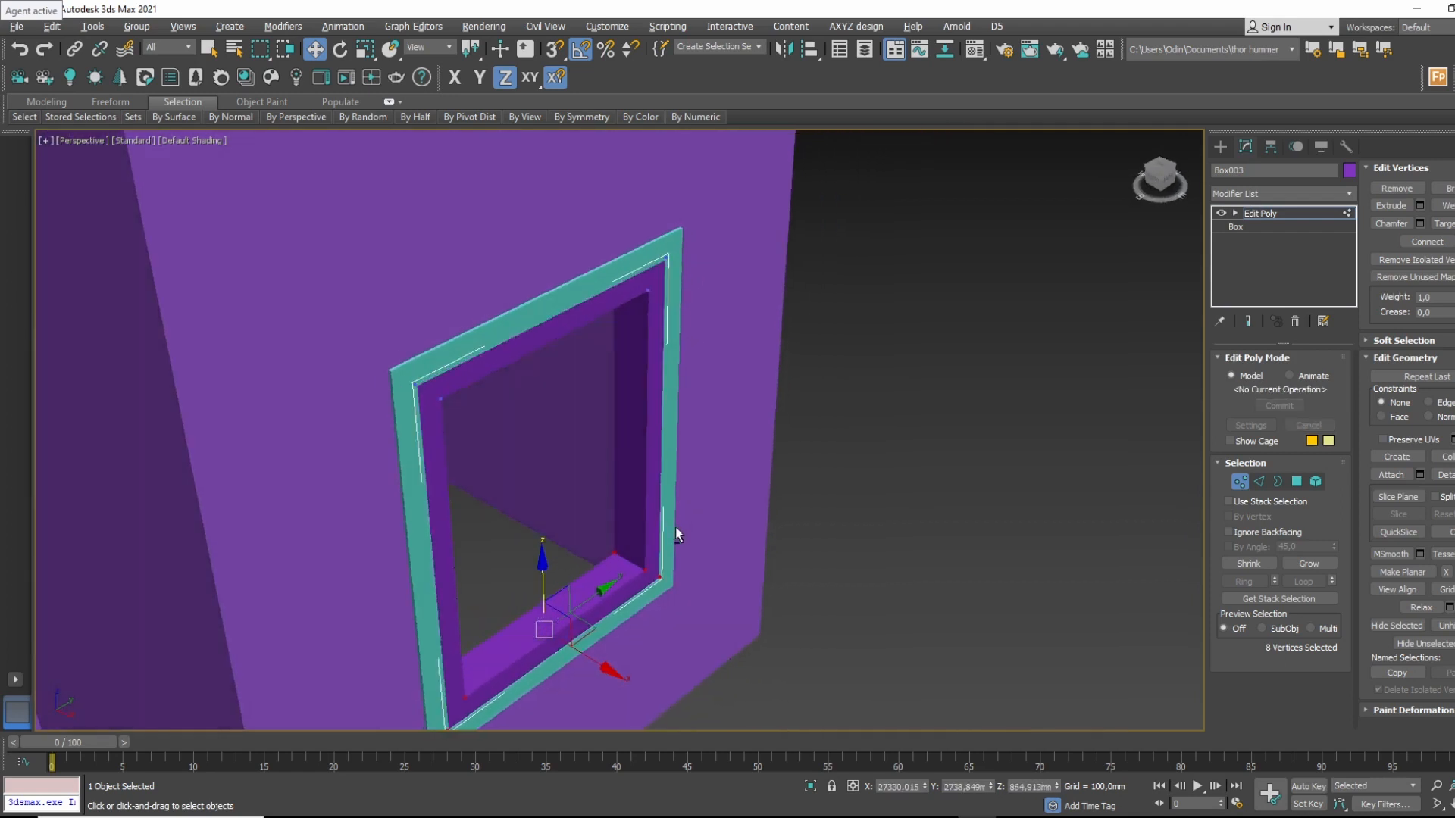
In a wireframe top view, move the inner frame's front and back vertices inward along X to make it thinner than the outer frame.
key(t)
key(z)
key(F3)
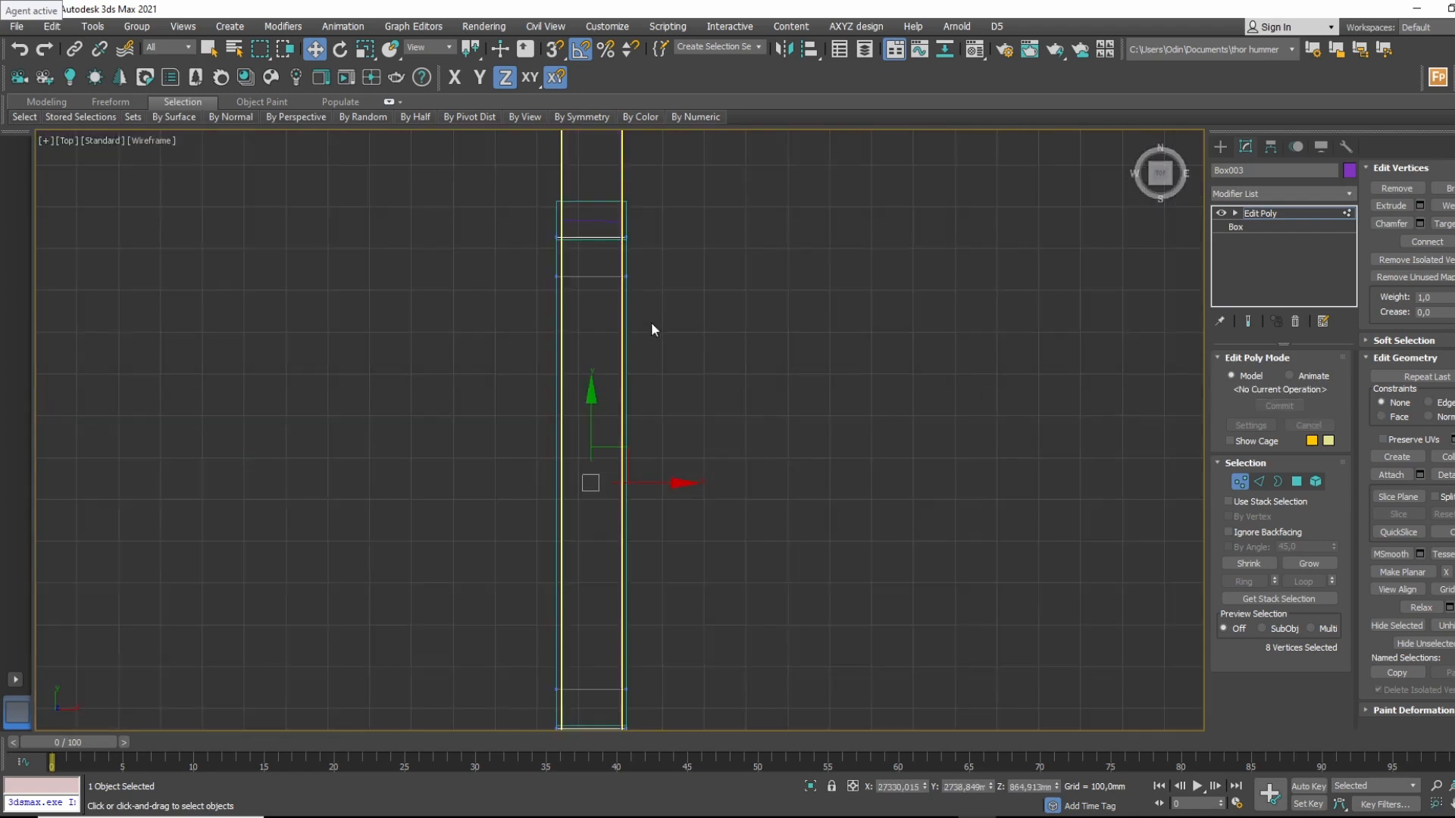
drag(626, 291, 612, 309)
middle_drag(625, 404, 595, 328)
ctrl+drag(626, 552, 574, 733)
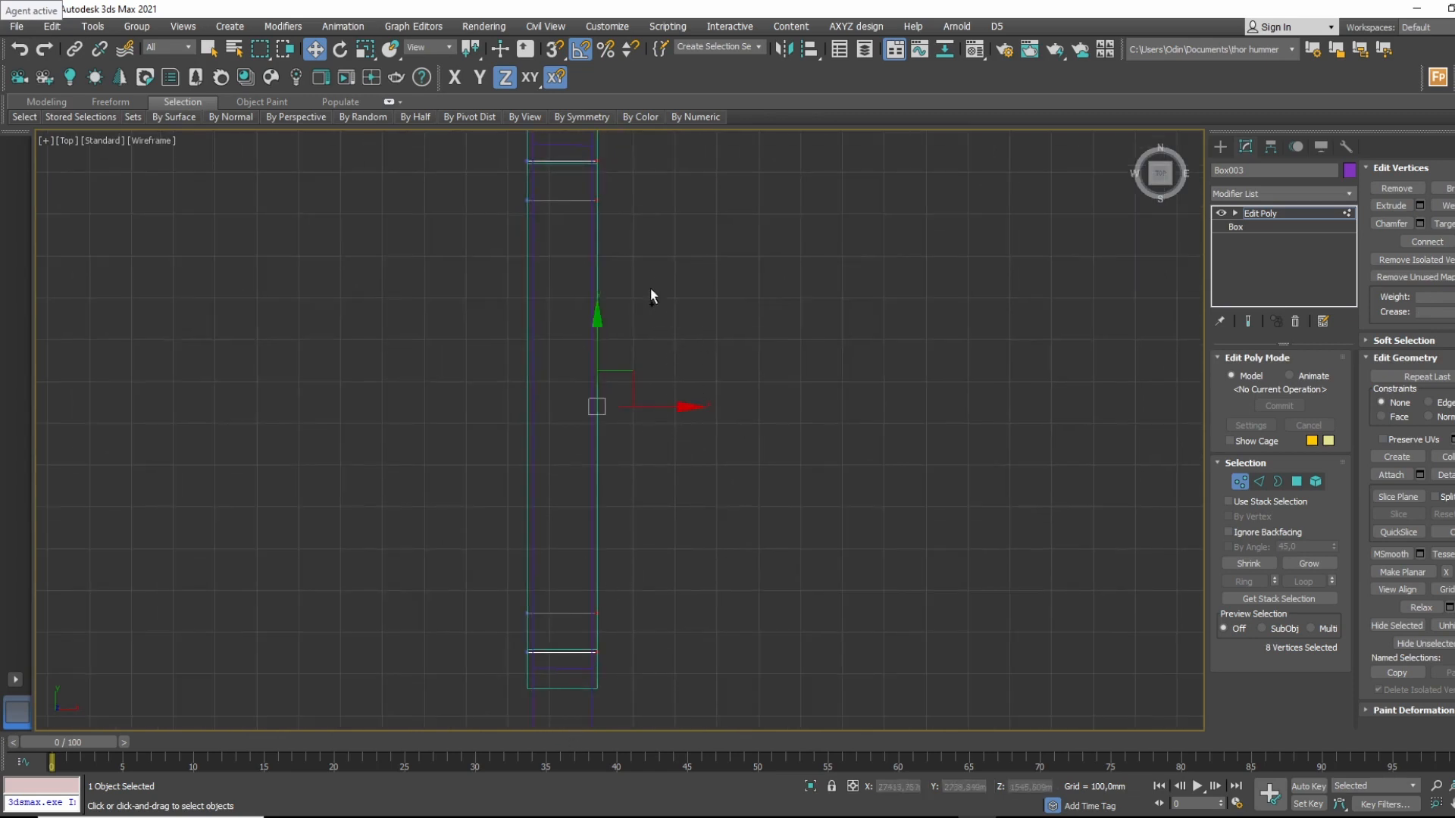
drag(652, 407, 635, 406)
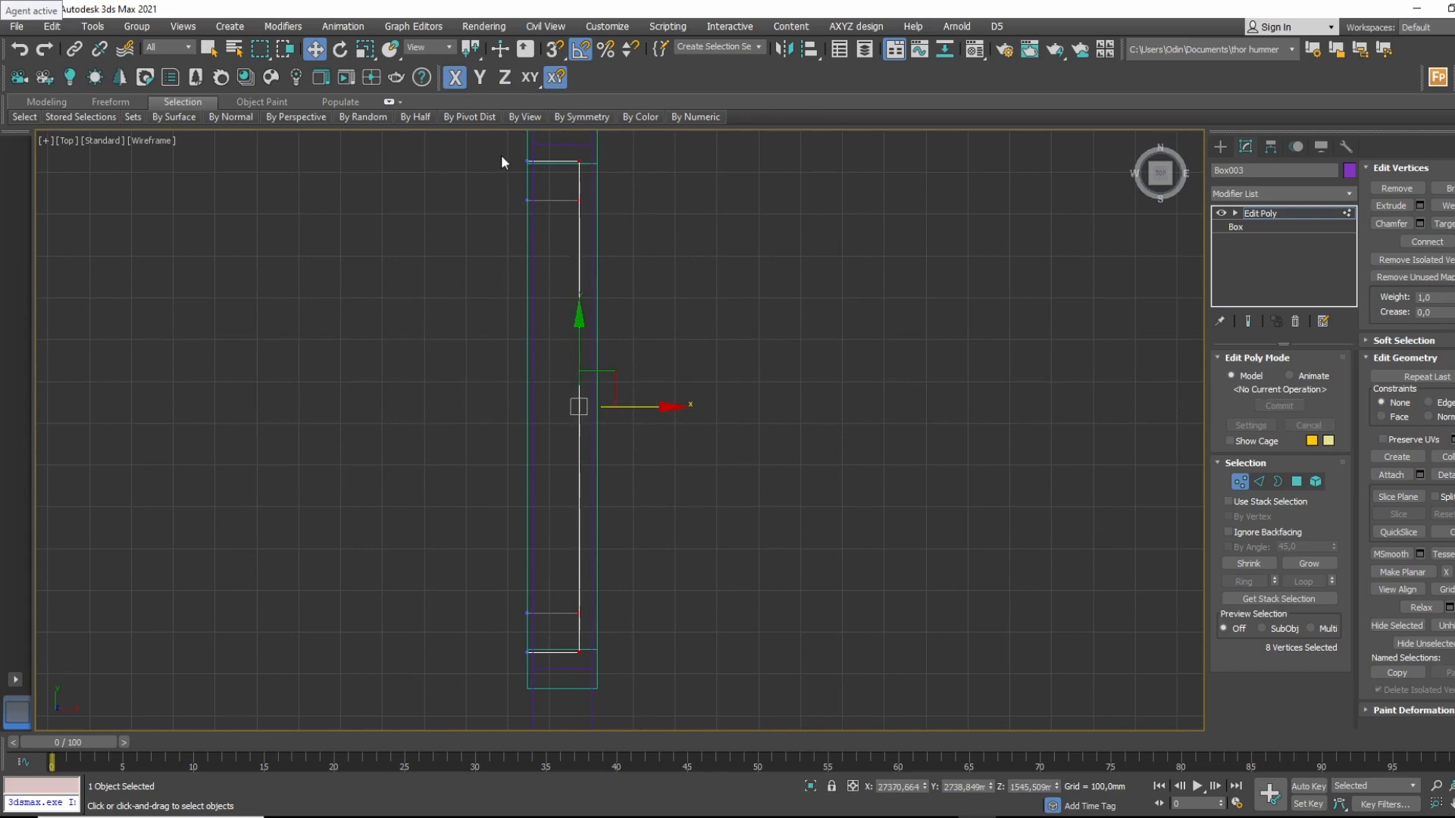
drag(505, 669, 552, 670)
drag(603, 410, 620, 410)
Return to a shaded perspective view, check the nested window frames, and leave vertex editing on the inner frame.
key(p)
alt+middle_drag(641, 469, 586, 410)
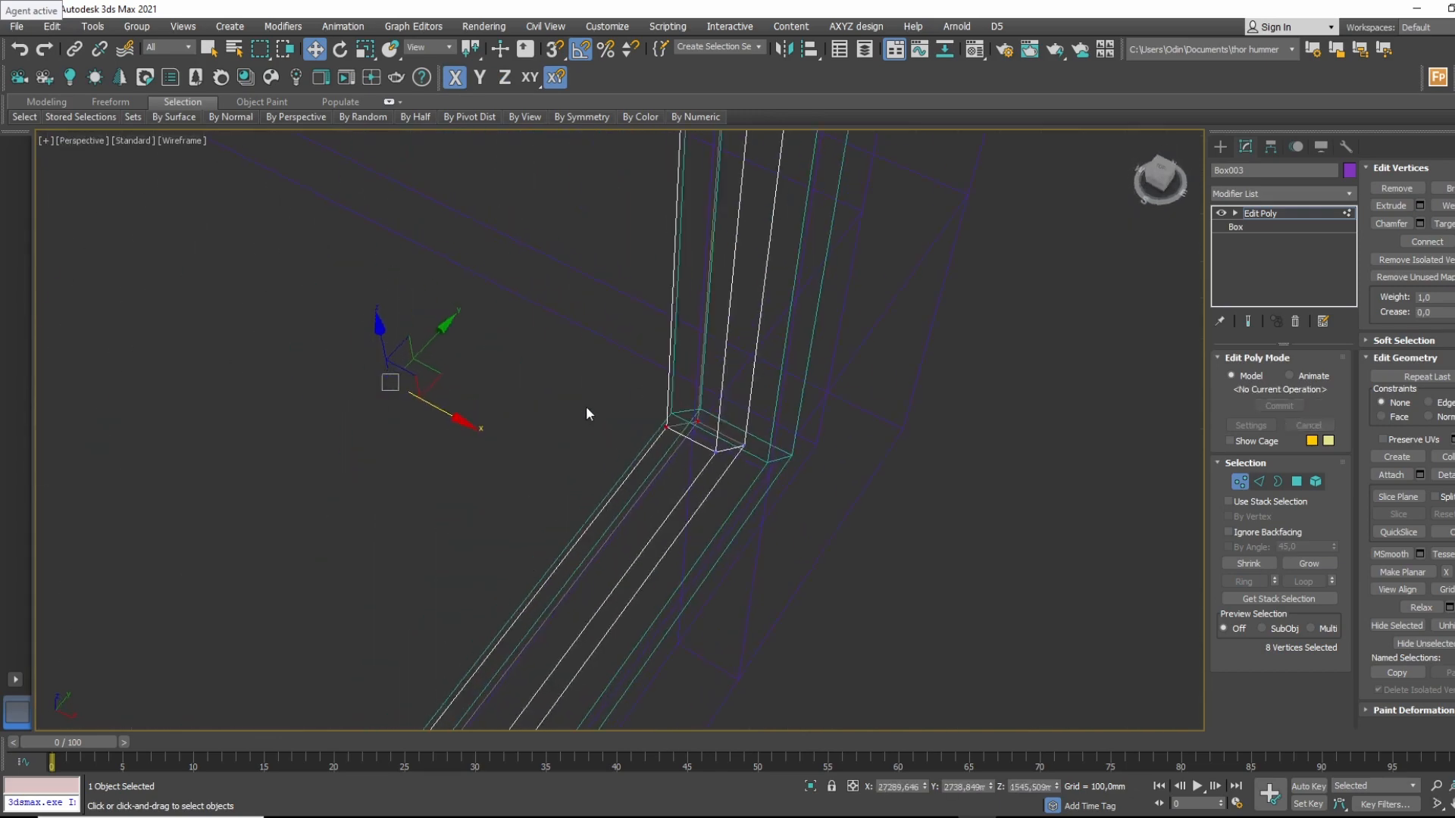
key(F3)
alt+middle_drag(714, 508, 720, 458)
scroll(724, 539, down, 3)
scroll(710, 599, down, 5)
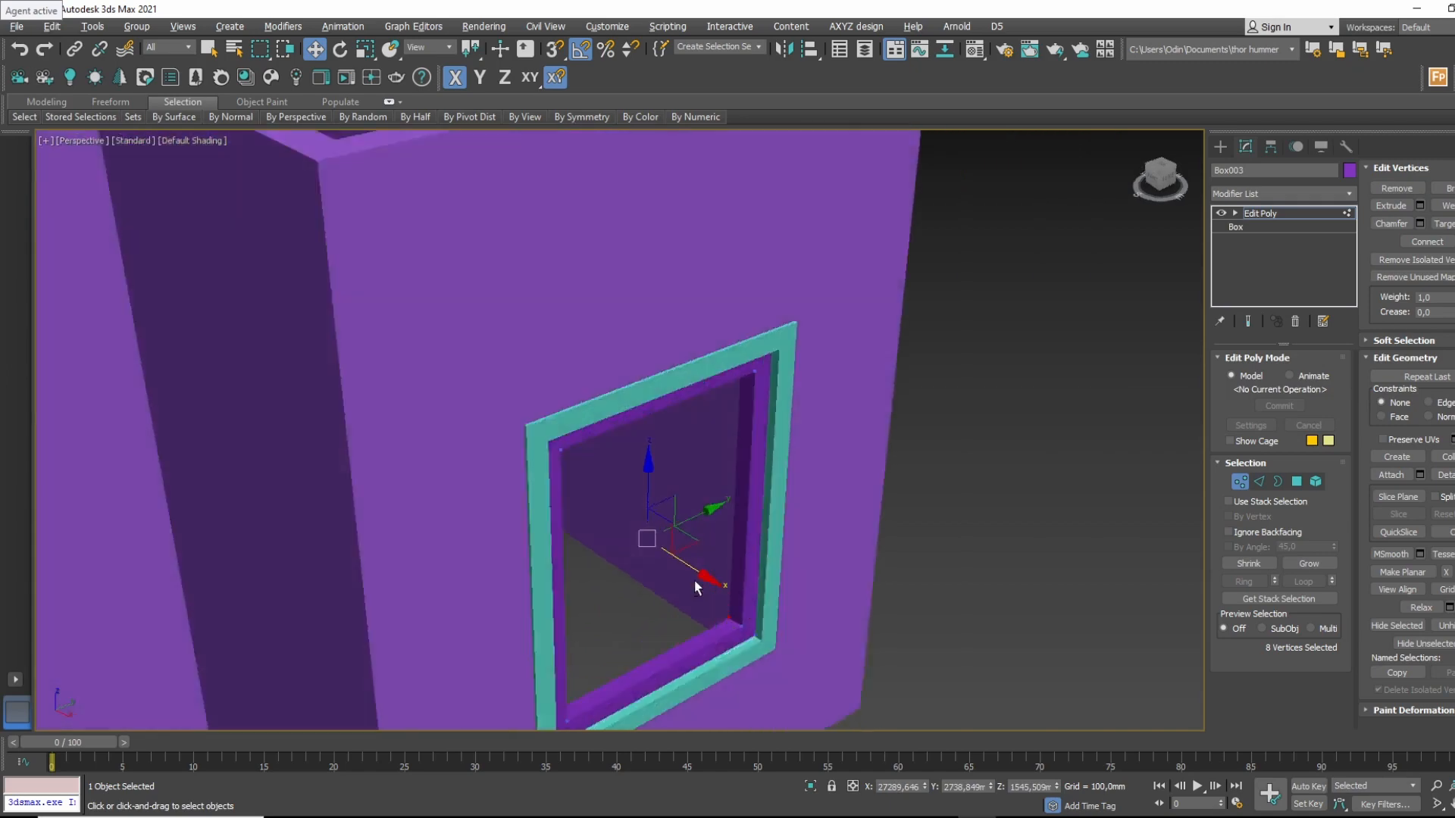
scroll(699, 535, up, 4)
alt+middle_drag(698, 588, 682, 478)
click(1307, 218)
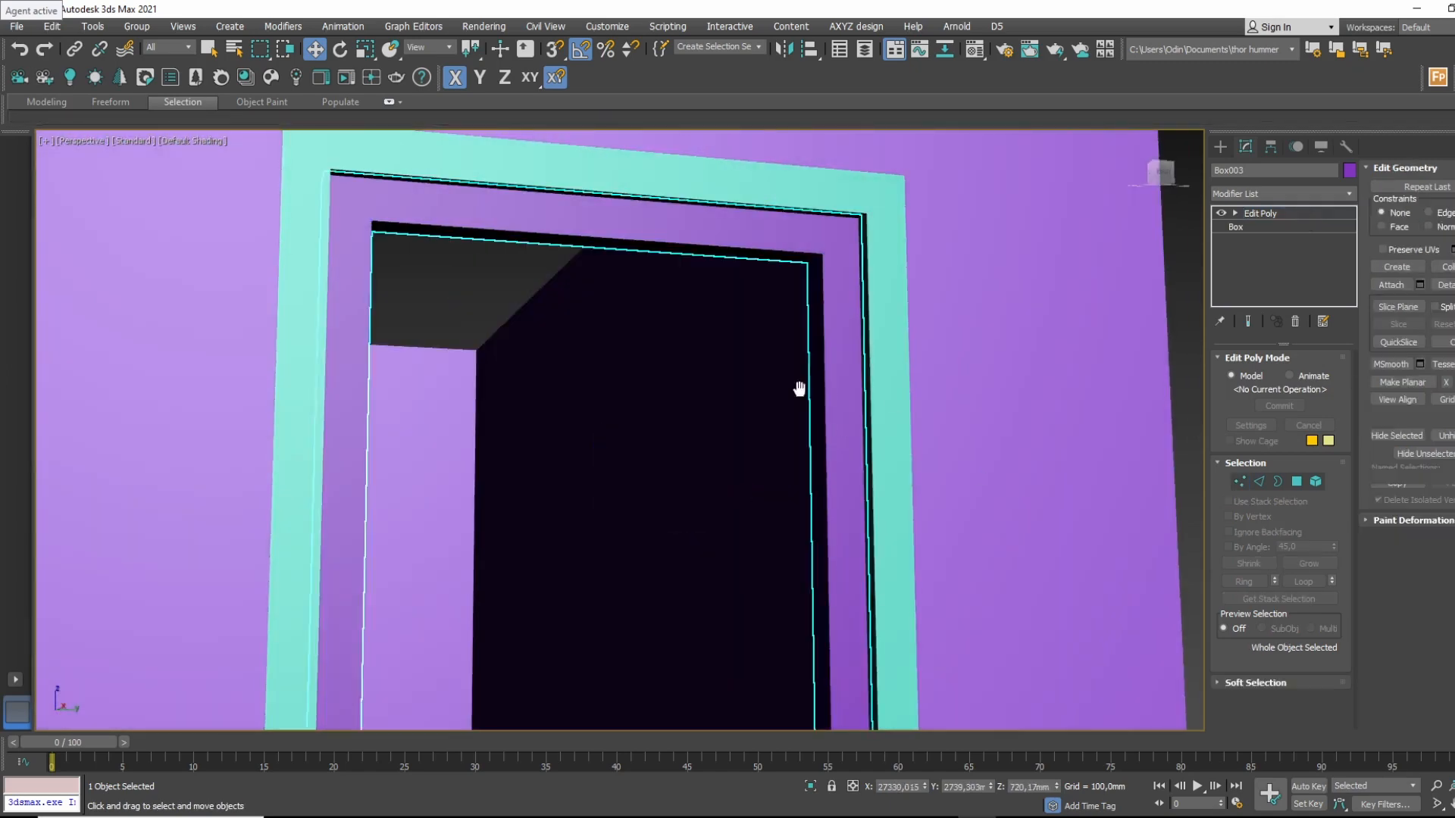
Reselect the inner window frame and examine how the finished window sits in the room's wall.
scroll(799, 389, down, 5)
alt+middle_drag(799, 390, 1157, 372)
click(1150, 373)
middle_drag(822, 436, 752, 486)
click(509, 289)
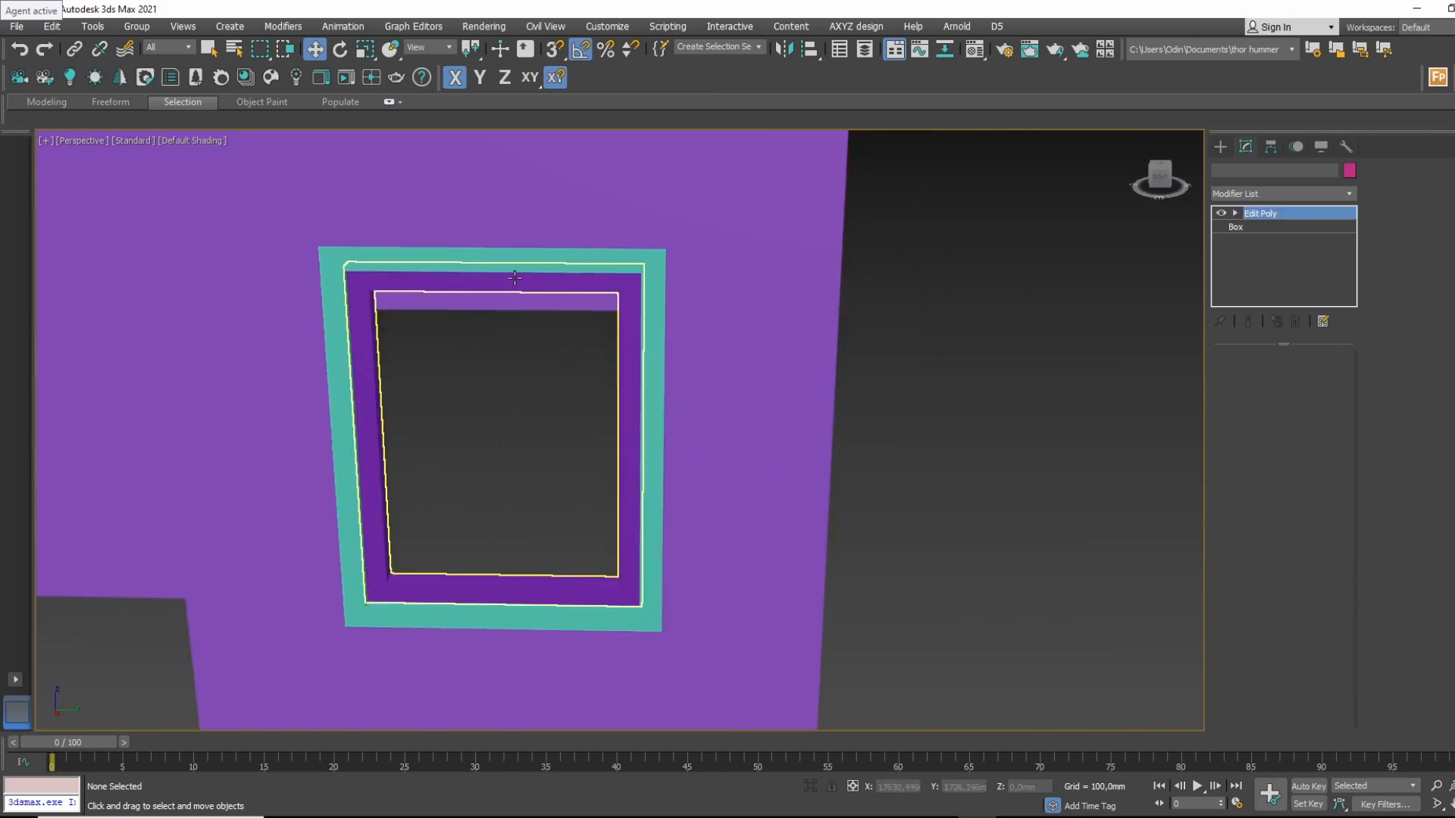
alt+middle_drag(427, 416, 715, 460)
scroll(620, 443, down, 8)
scroll(770, 477, down, 6)
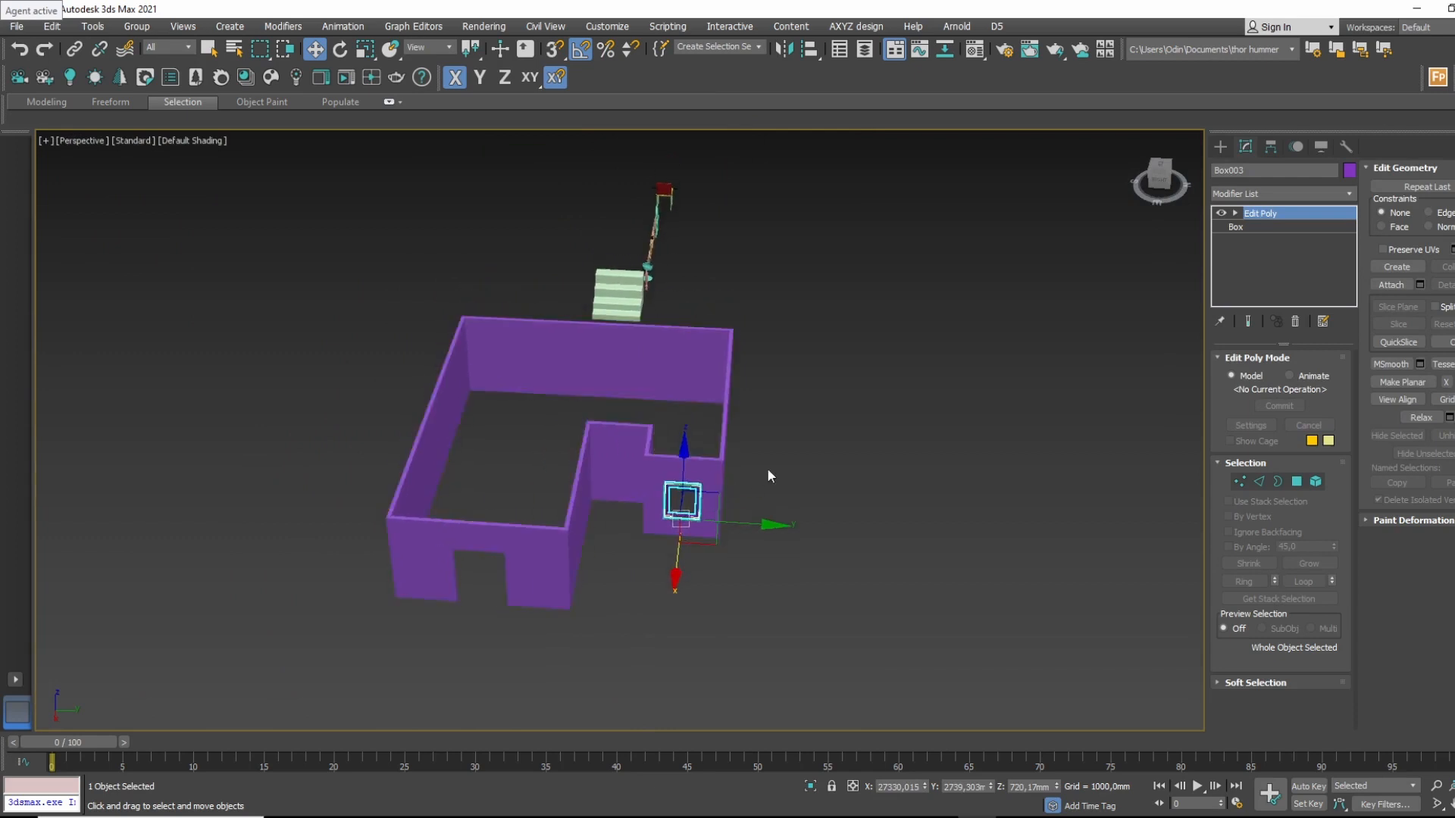
scroll(760, 351, up, 8)
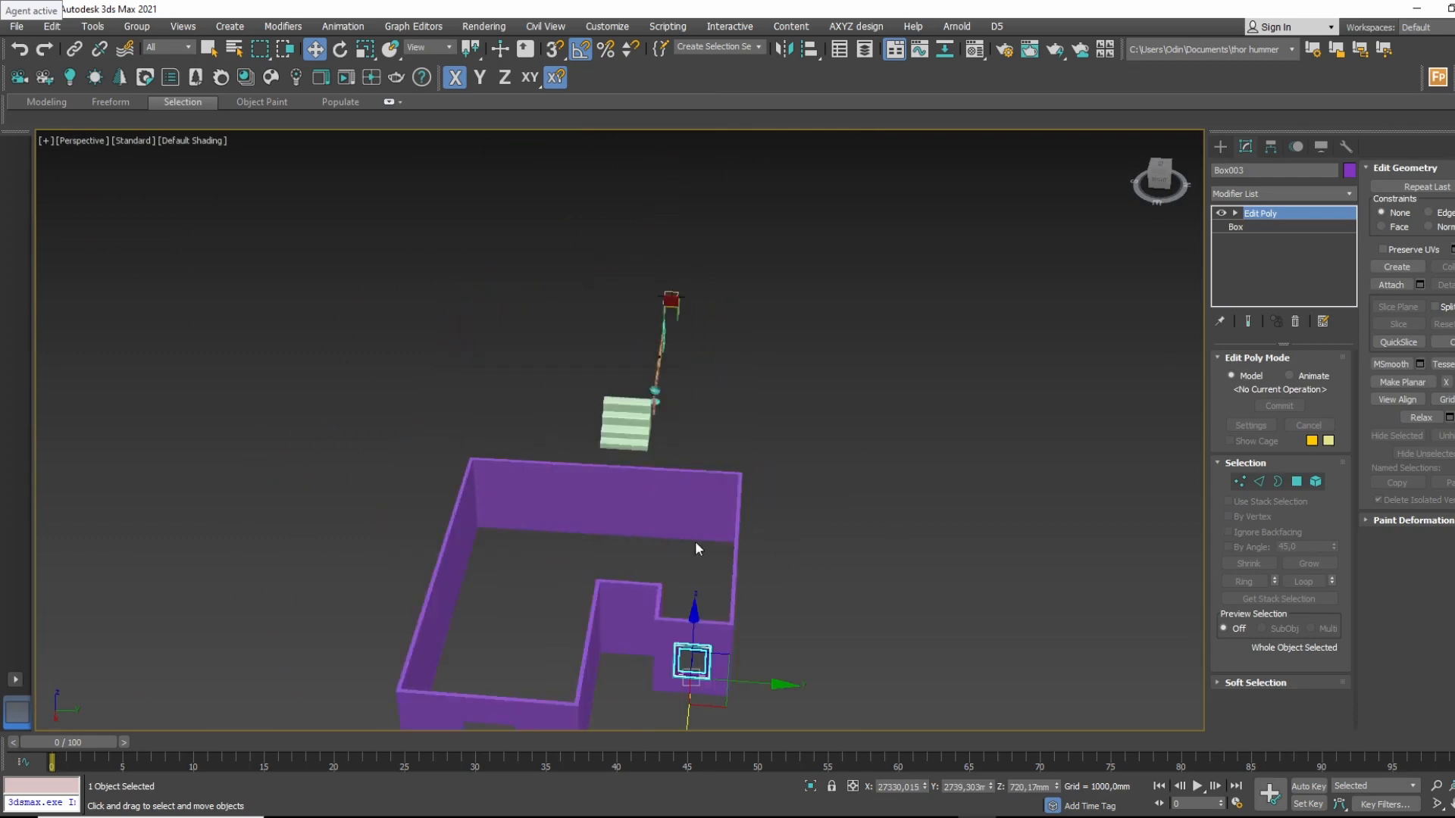
alt+middle_drag(697, 547, 719, 424)
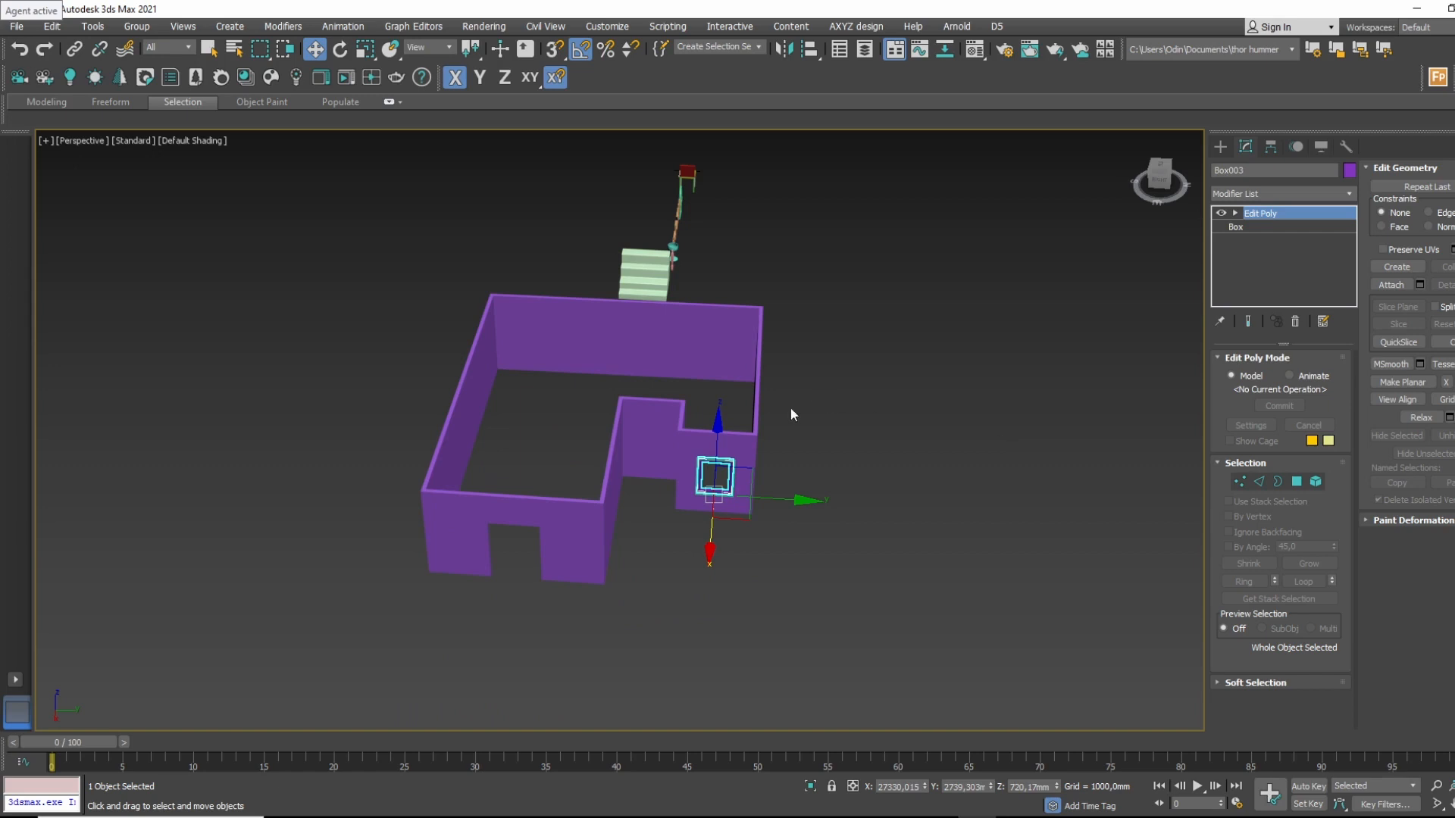
middle_drag(779, 410, 664, 452)
scroll(619, 544, up, 5)
middle_drag(640, 540, 587, 522)
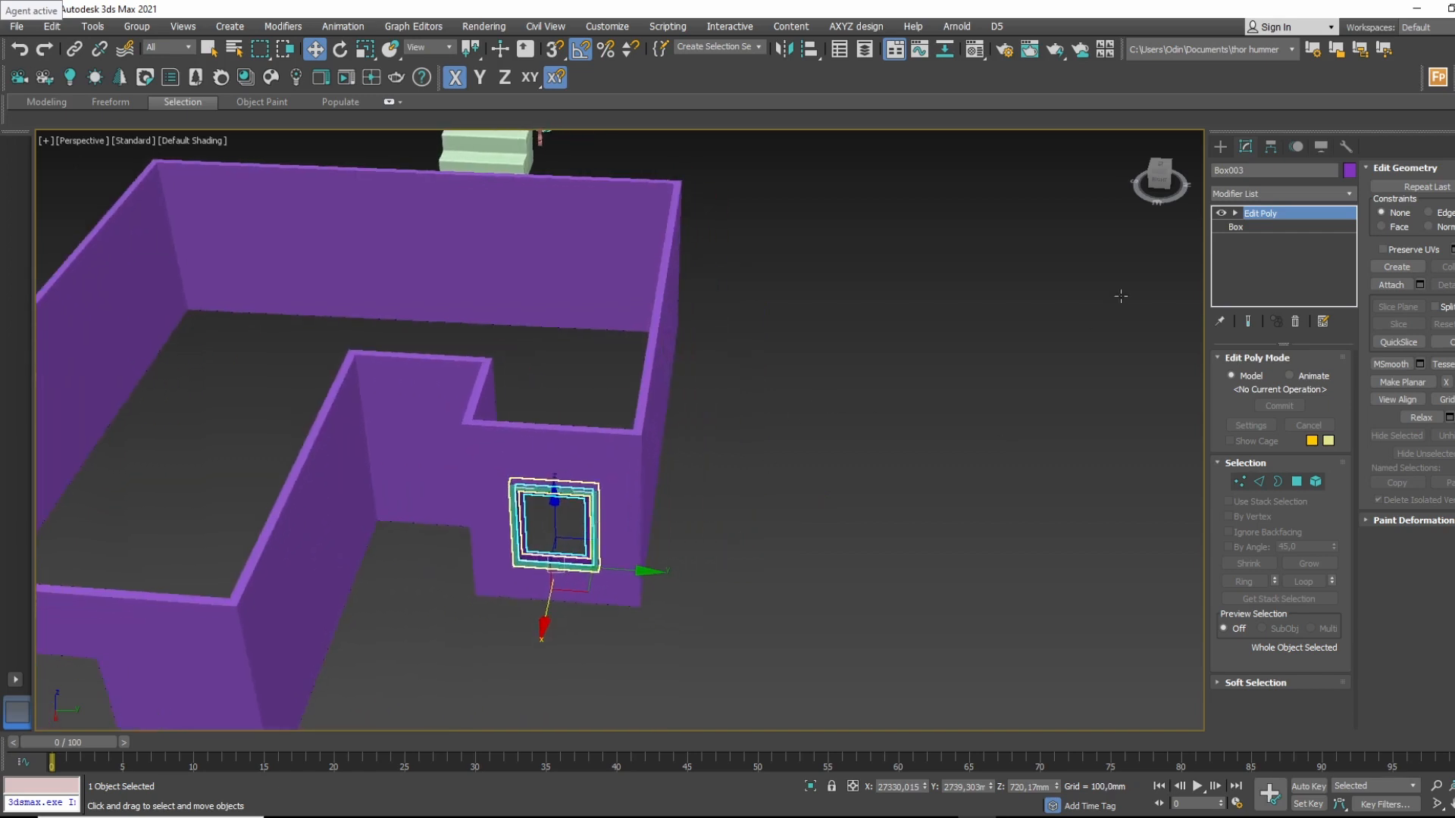
Show the room walls and neighbouring models in the front view and open the spline shape creation tools.
click(1221, 147)
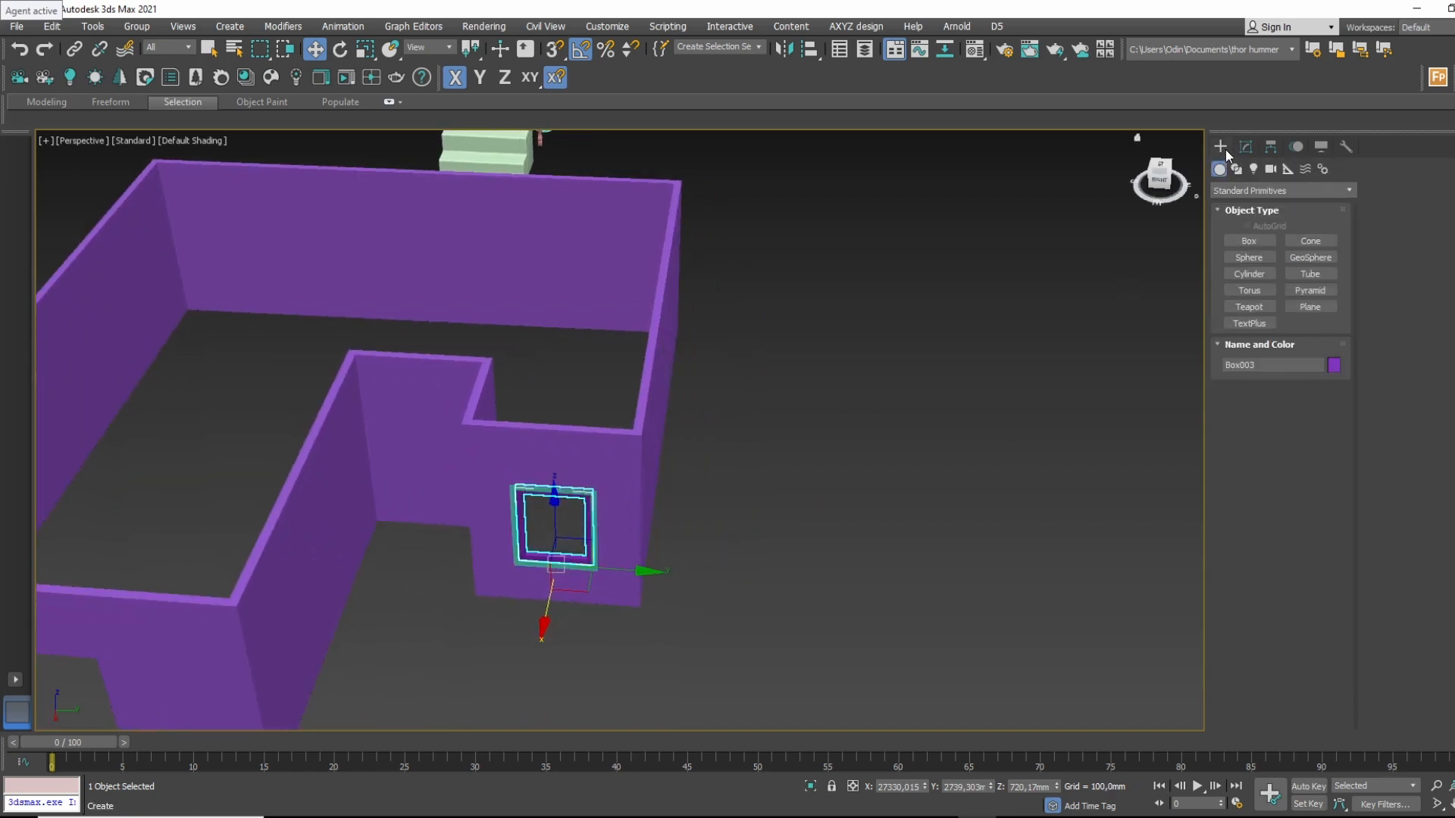
scroll(704, 471, down, 5)
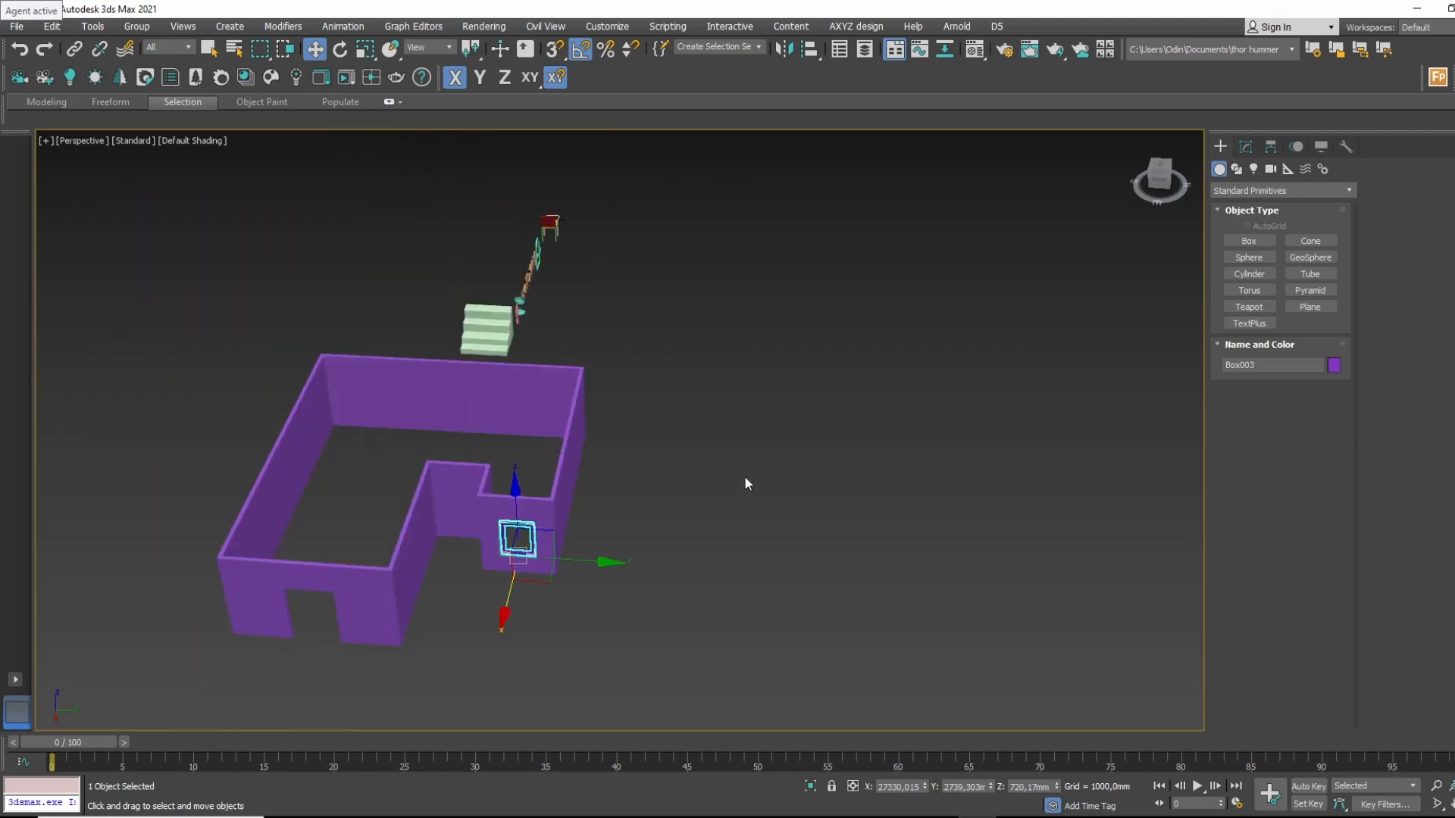
key(f)
key(z)
middle_drag(756, 549, 570, 567)
scroll(565, 493, down, 12)
scroll(604, 434, up, 5)
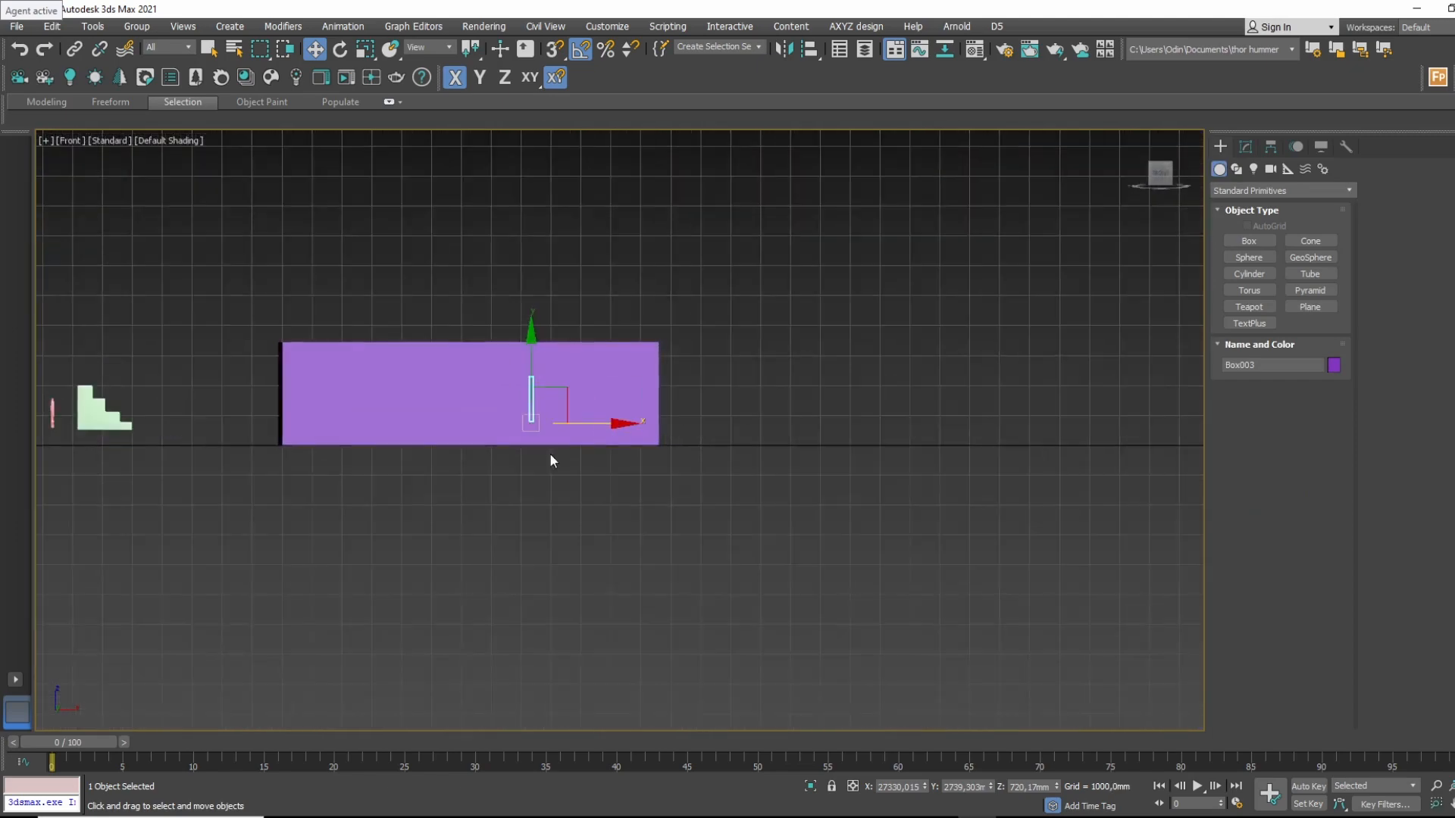
middle_drag(549, 453, 819, 492)
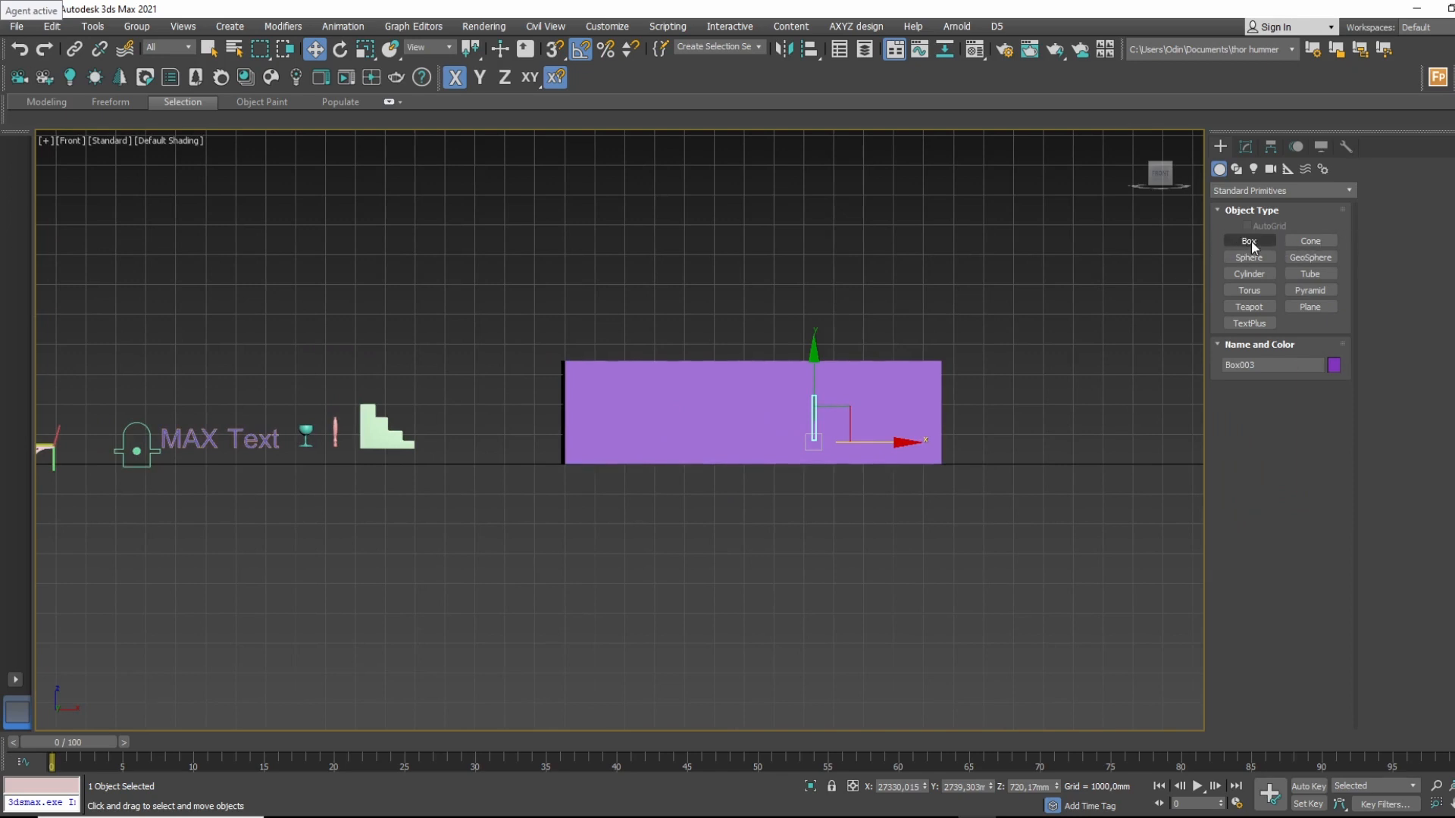
click(1237, 168)
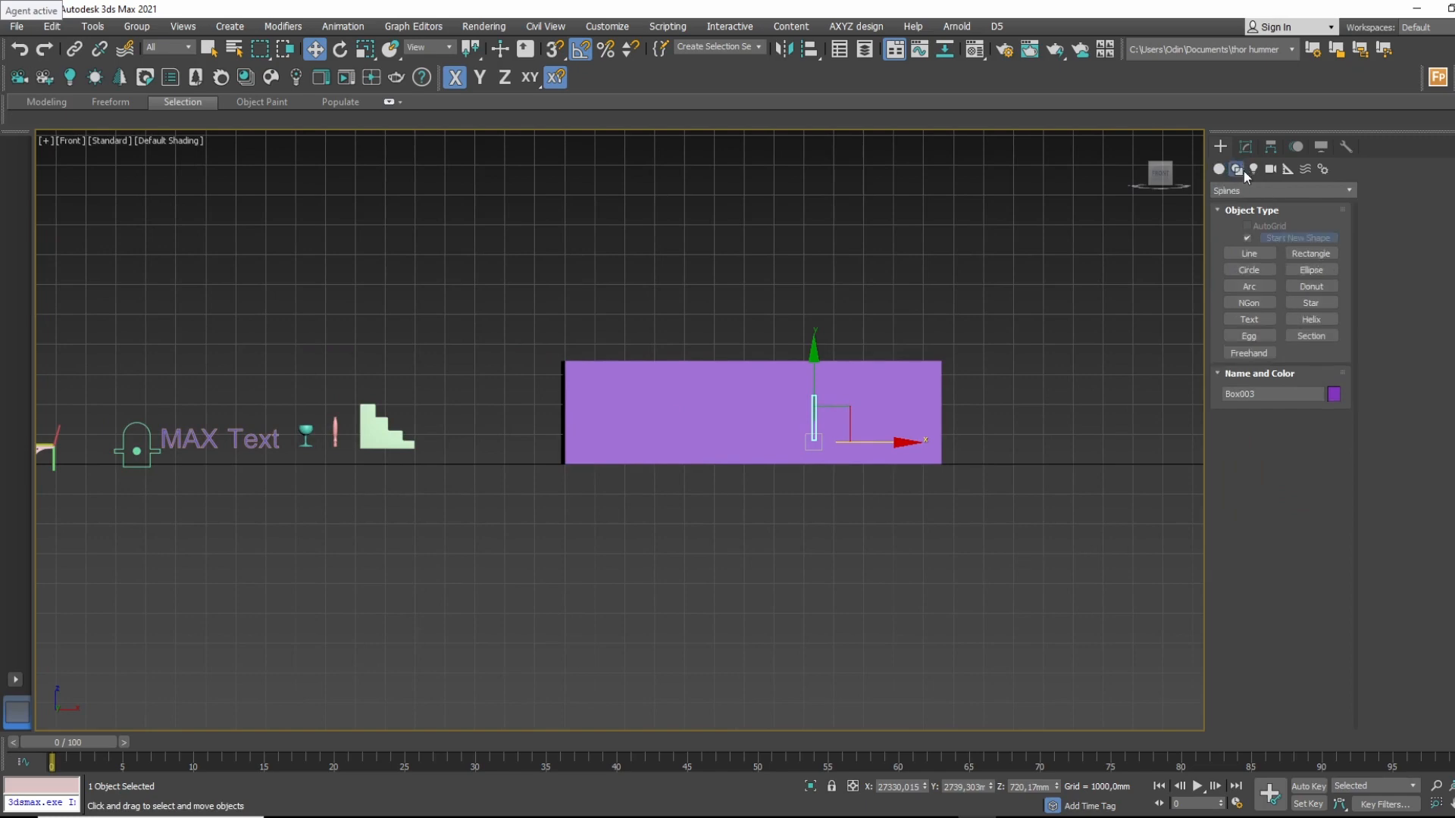
Draw a cane-shaped line on the ground line beside the purple box, with a vertical stem, a curved top rising about 353 mm and a short downturned end.
middle_drag(821, 482, 425, 558)
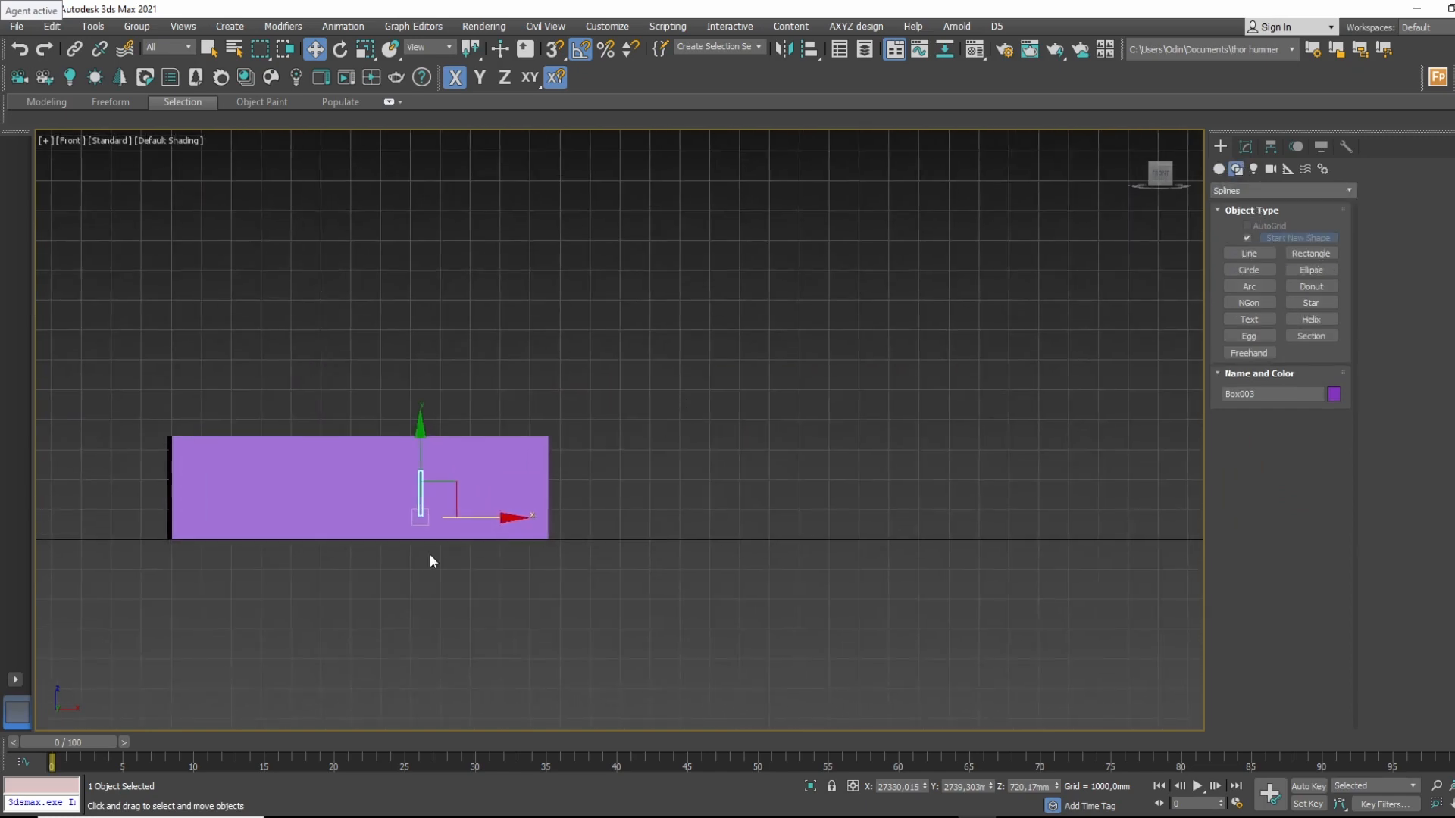
middle_drag(659, 541, 517, 533)
scroll(517, 533, up, 3)
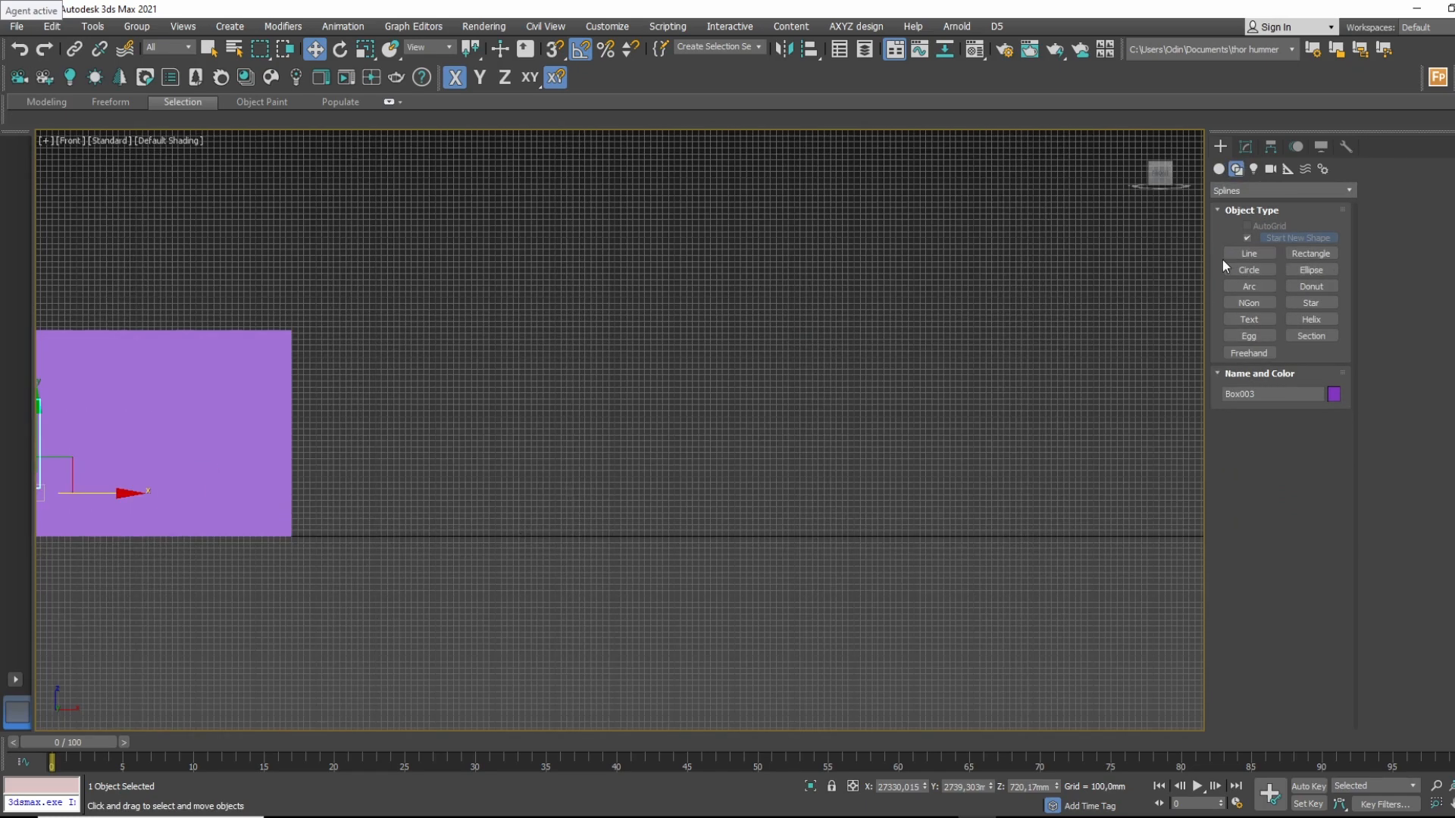
click(1262, 256)
scroll(568, 528, up, 5)
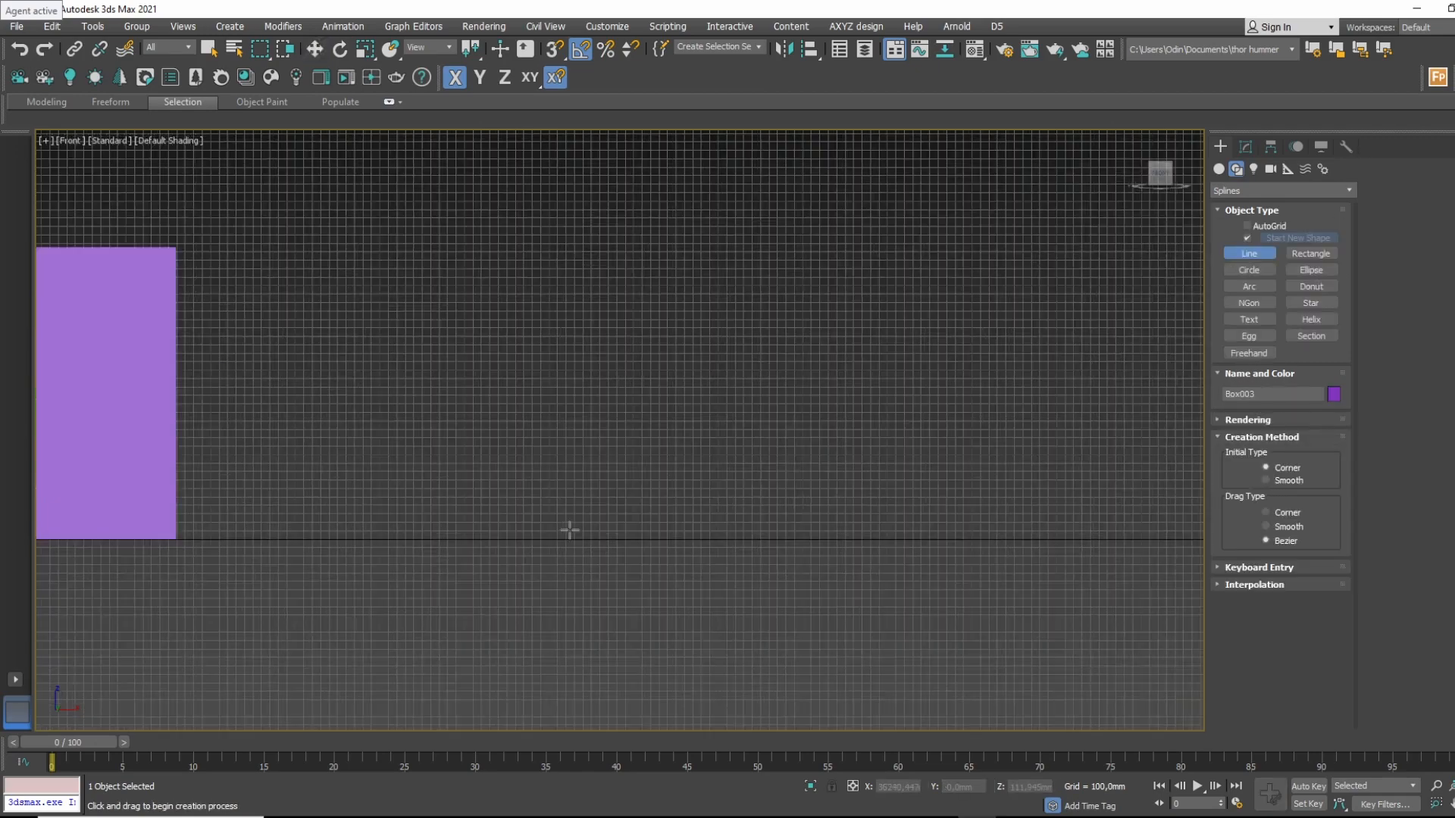
middle_drag(566, 528, 519, 580)
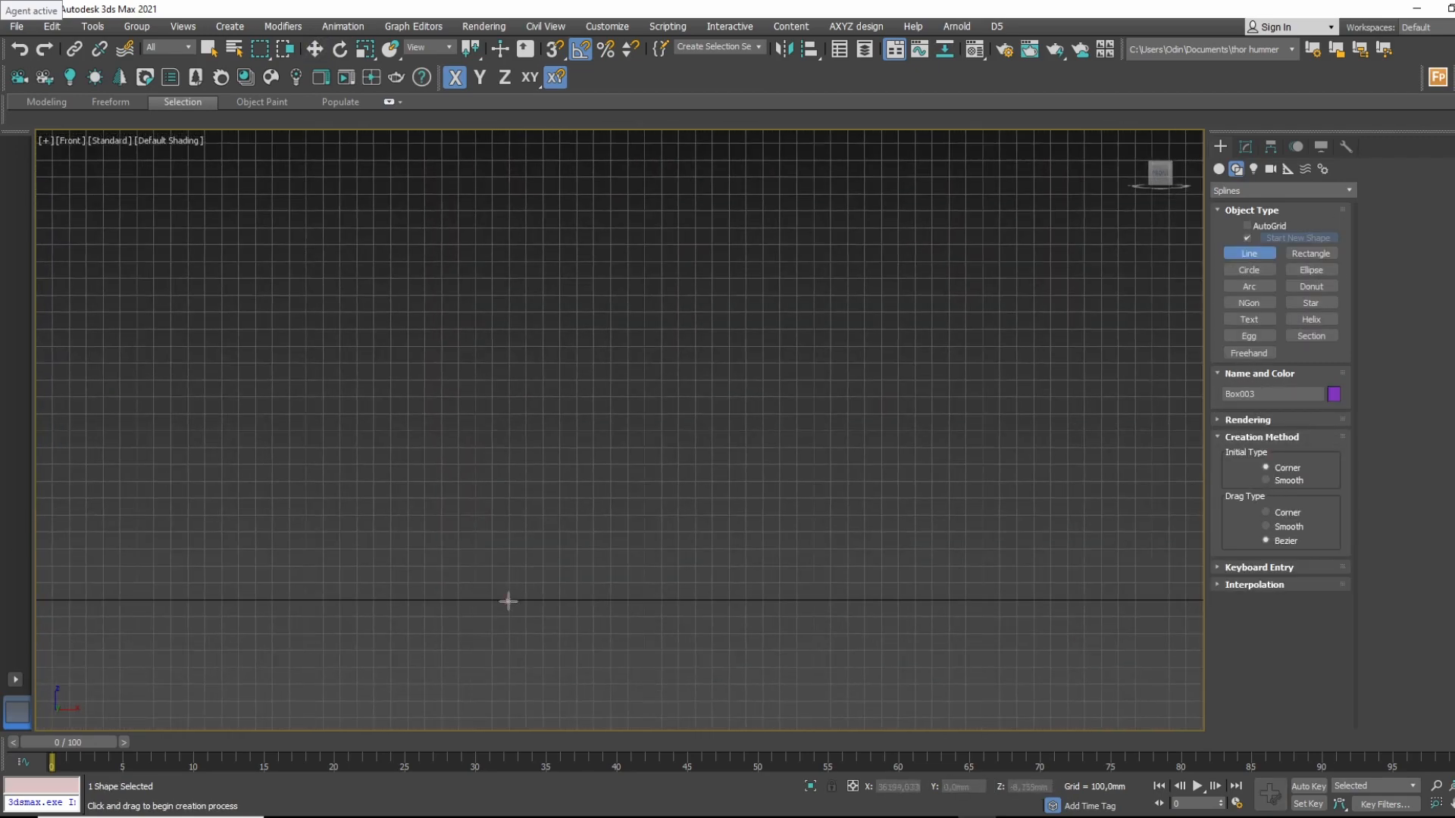
click(507, 601)
click(508, 403)
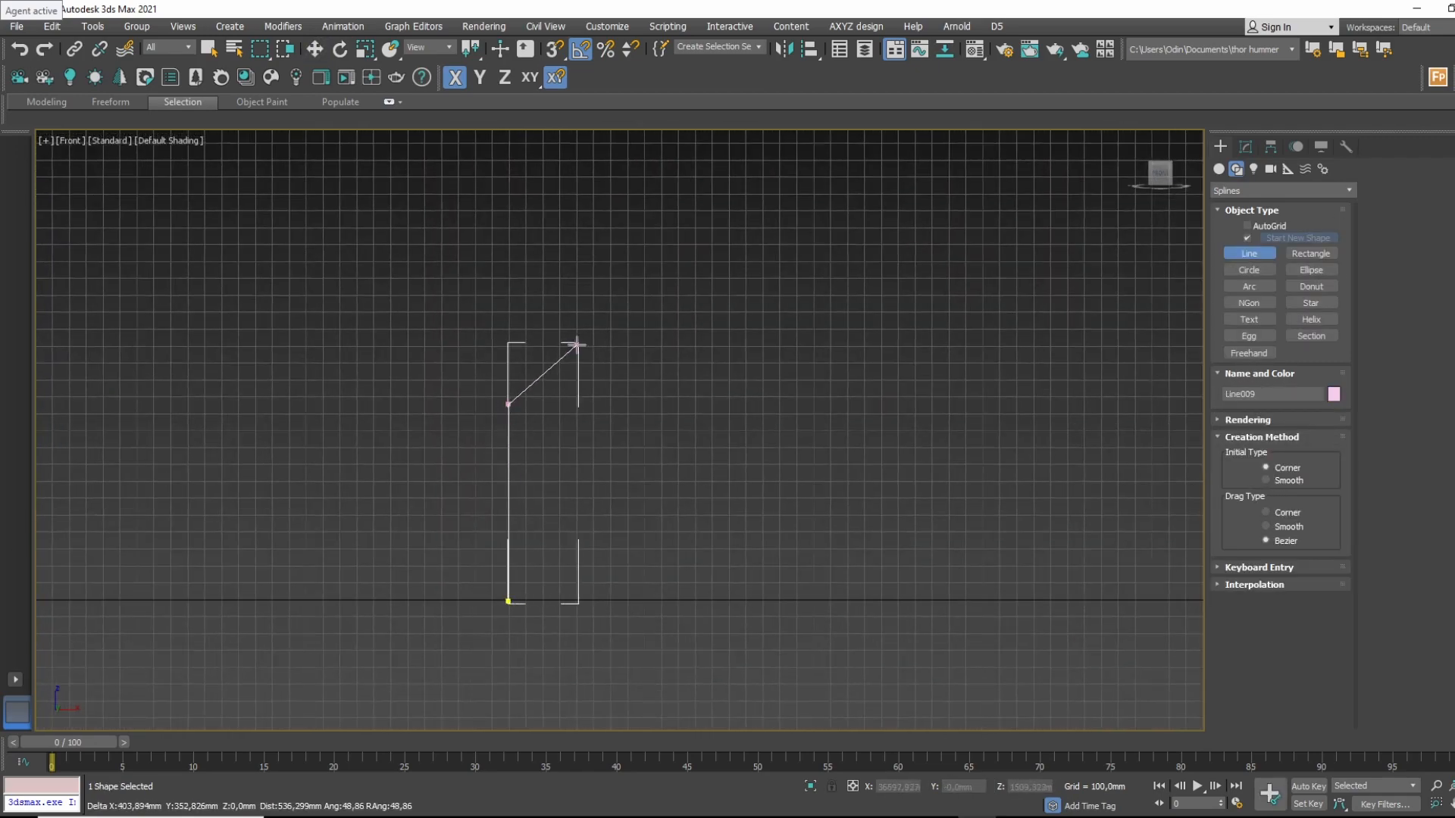
drag(576, 344, 646, 341)
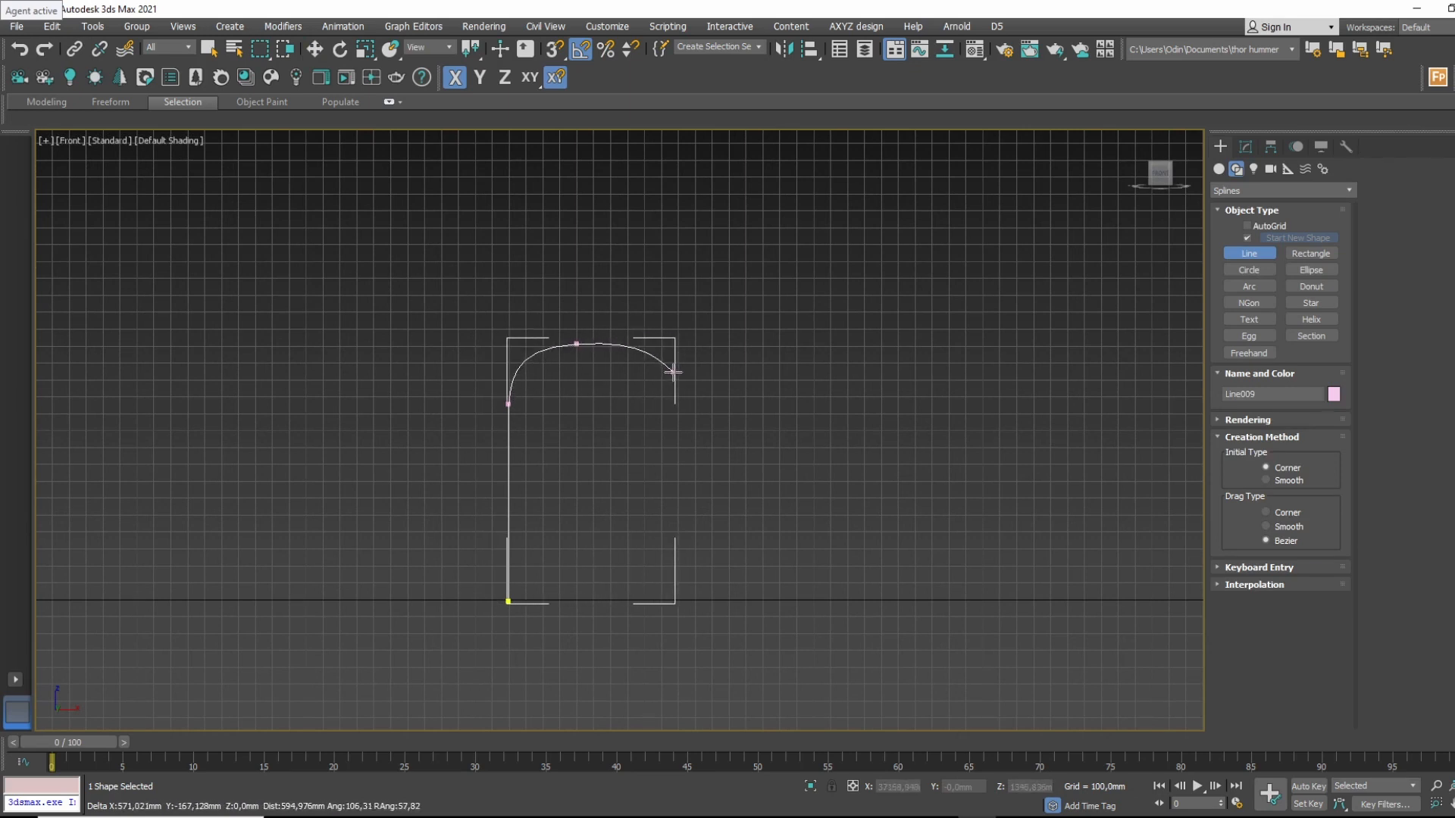
click(673, 372)
click(680, 397)
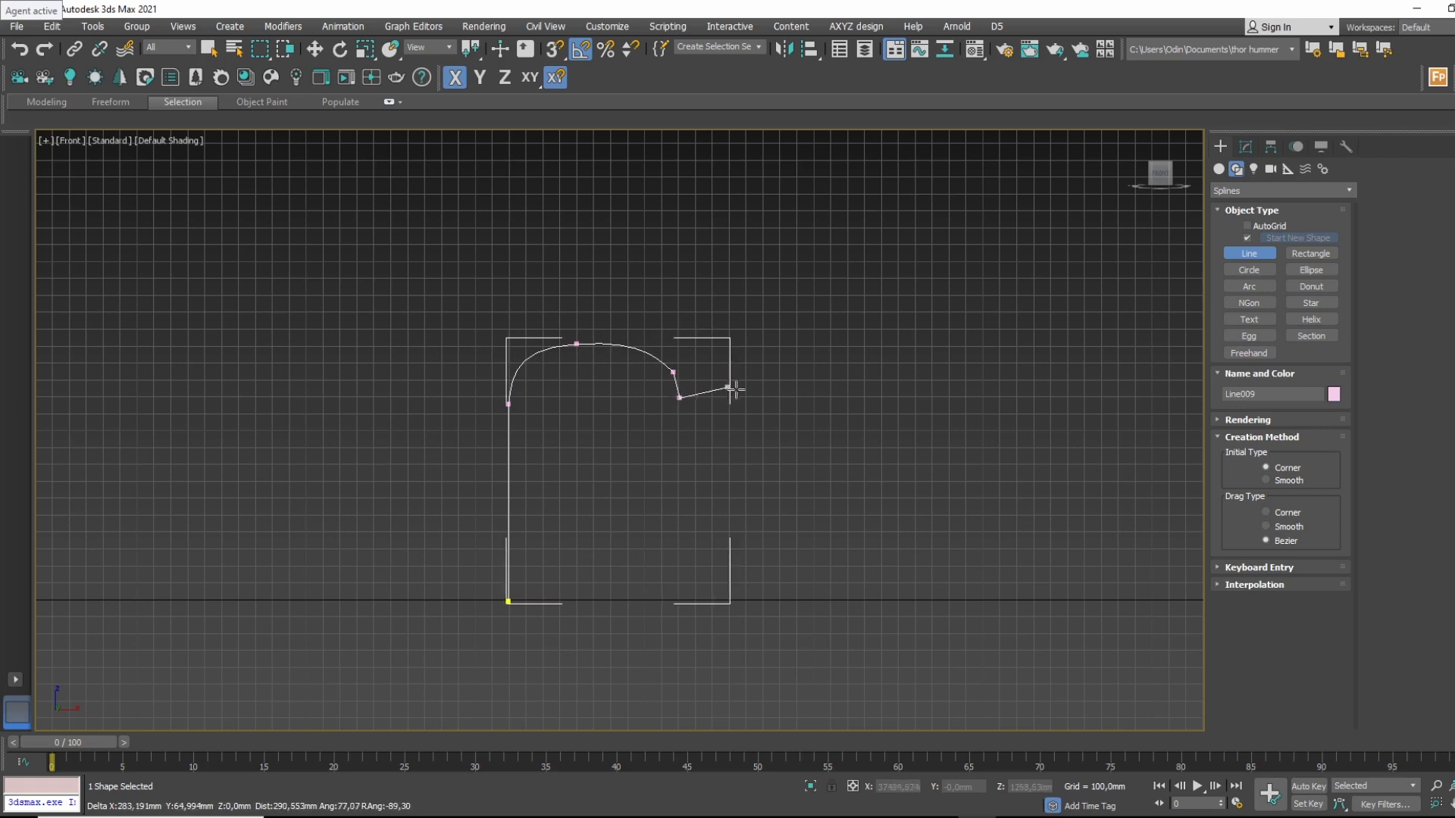
right_click(734, 388)
Edit the new line at vertex level and select the vertex just above its downturned end.
click(1245, 146)
key(w)
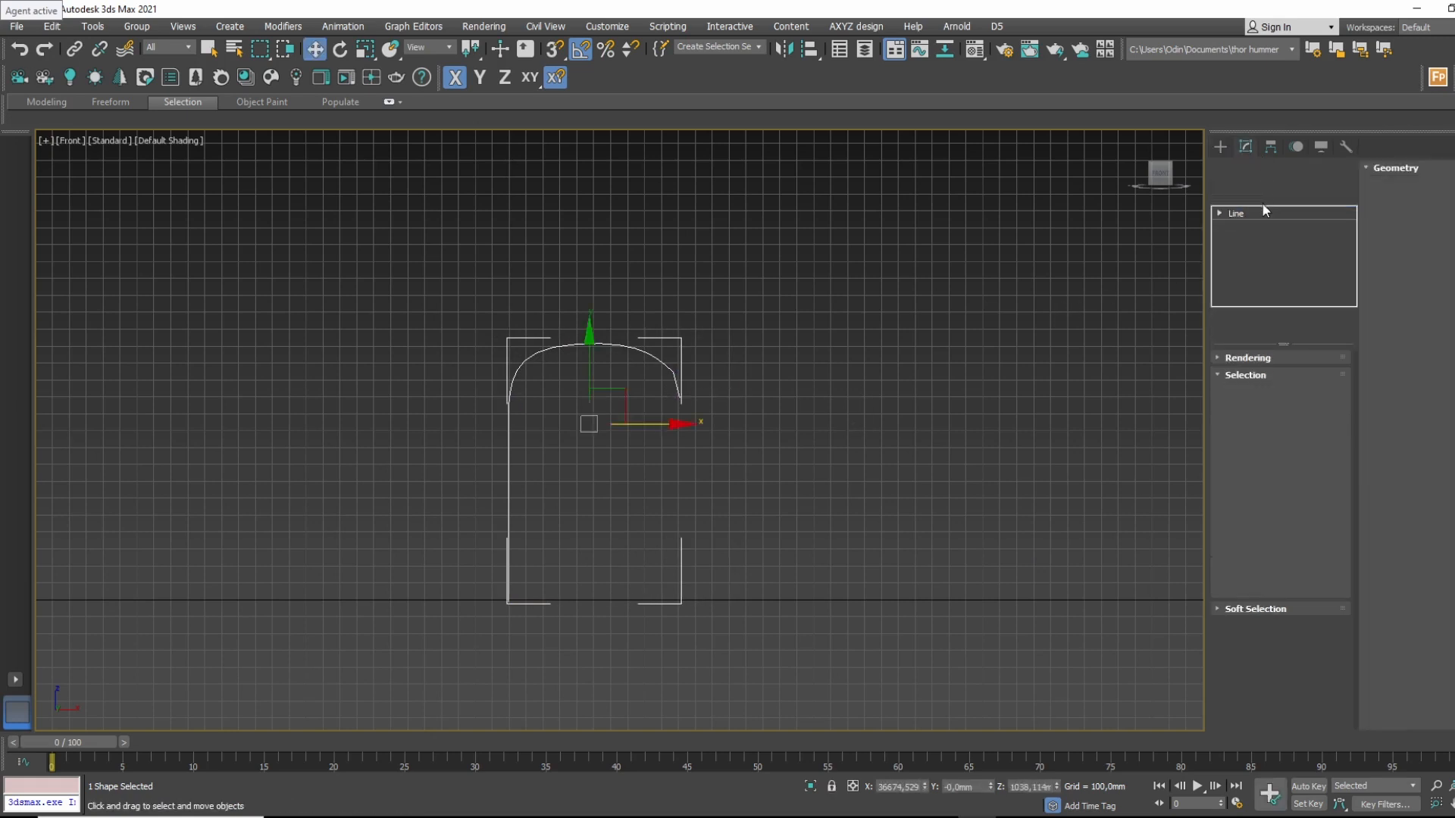
key(1)
scroll(664, 362, up, 4)
click(689, 379)
Try the Smooth vertex type on the selected vertex, and undo the change.
right_click(682, 380)
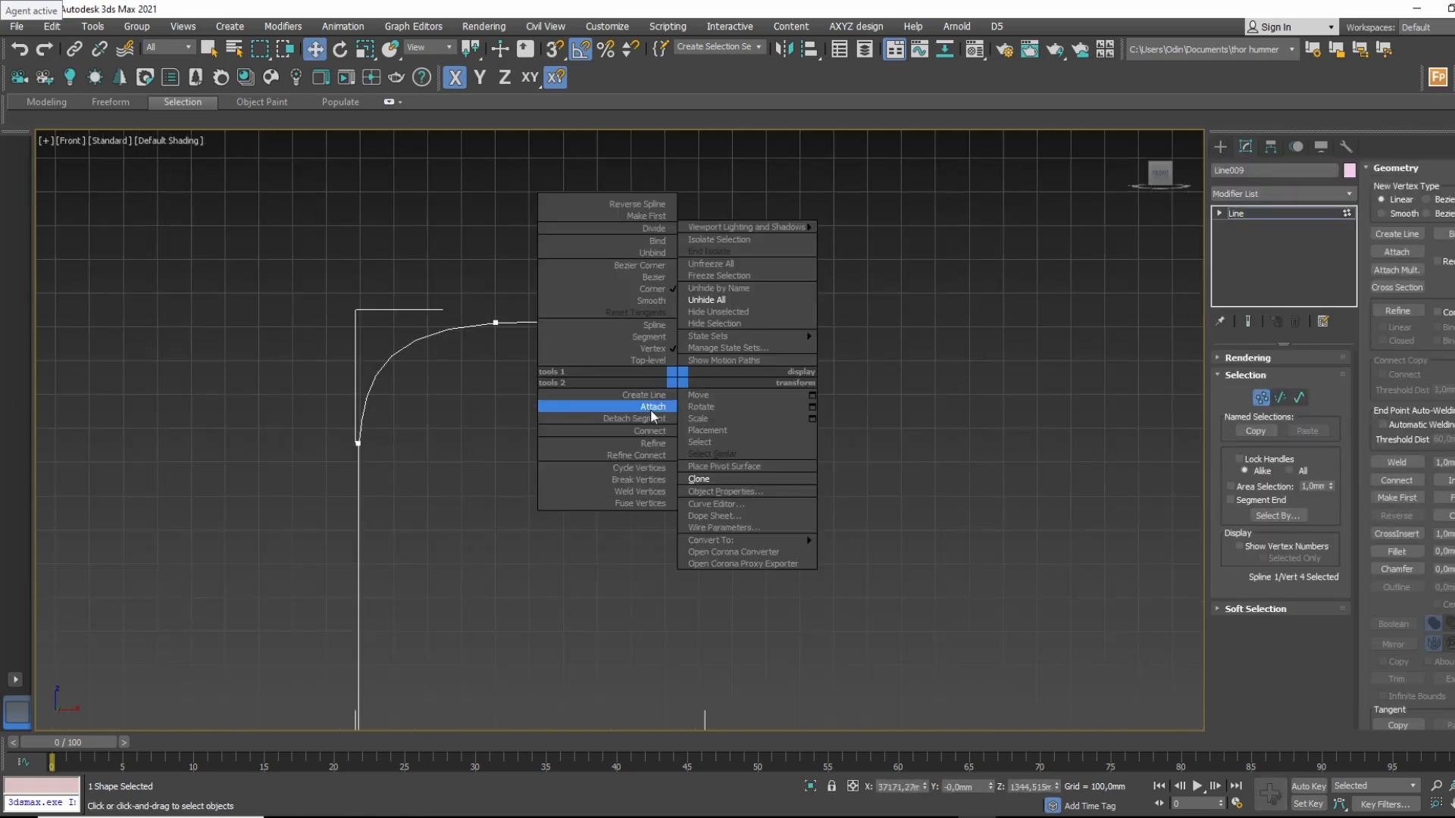
click(658, 301)
drag(723, 357, 691, 328)
key(ctrl+z)
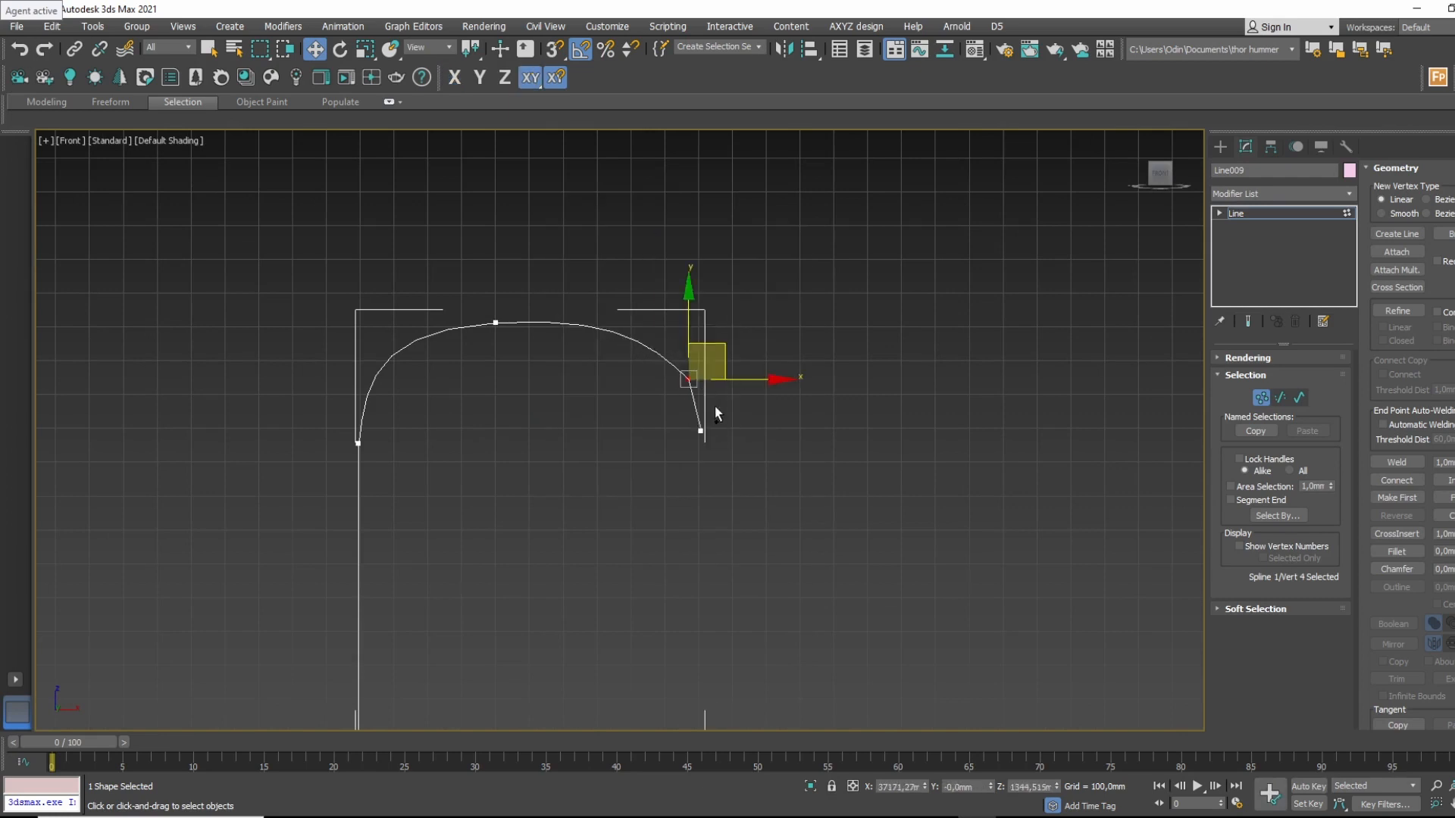
Convert the selected vertex to Bezier Corner and pull its lower tangent handle outward to round the bend, then finish vertex editing.
right_click(695, 370)
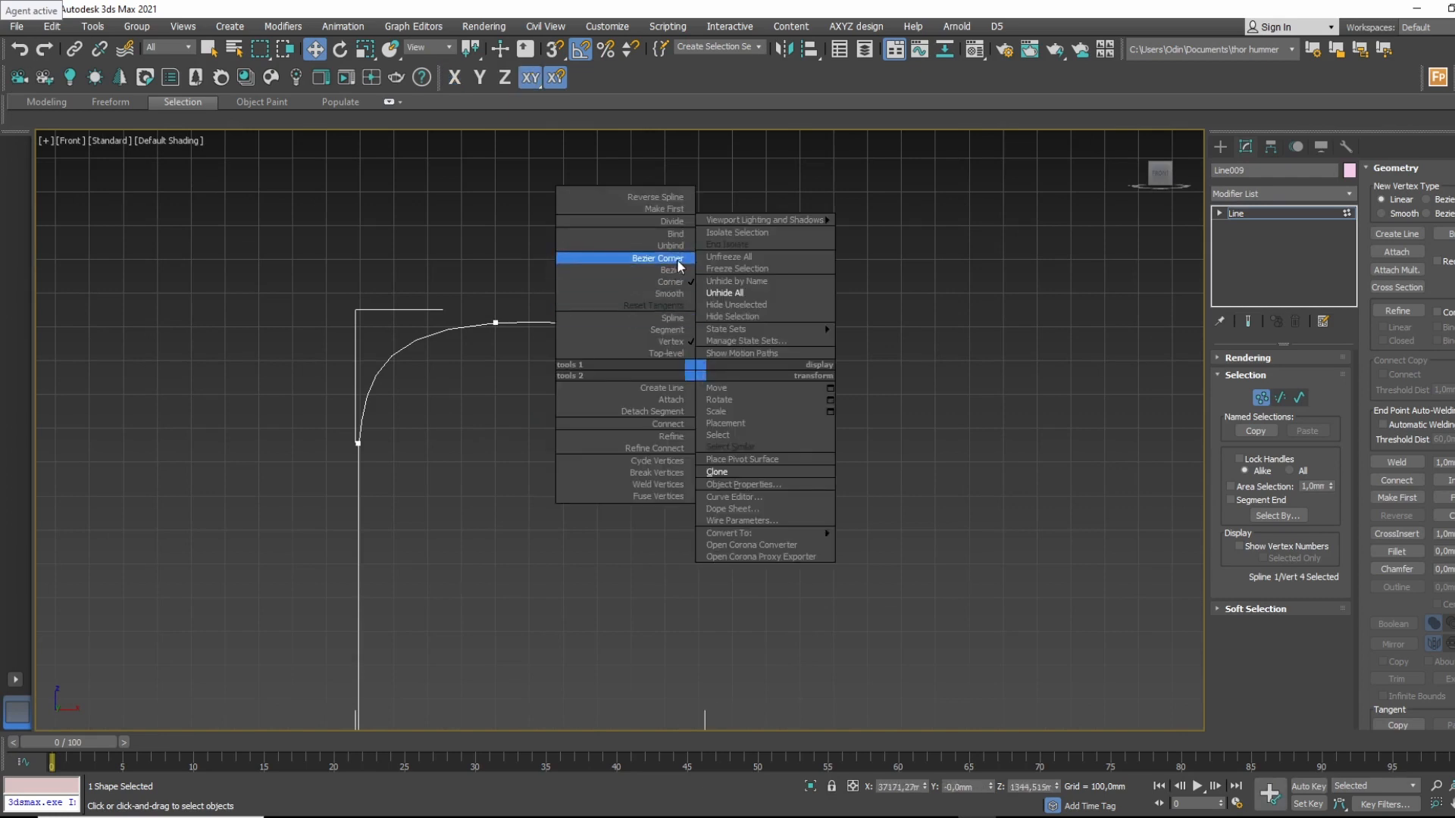
click(657, 259)
scroll(721, 397, up, 2)
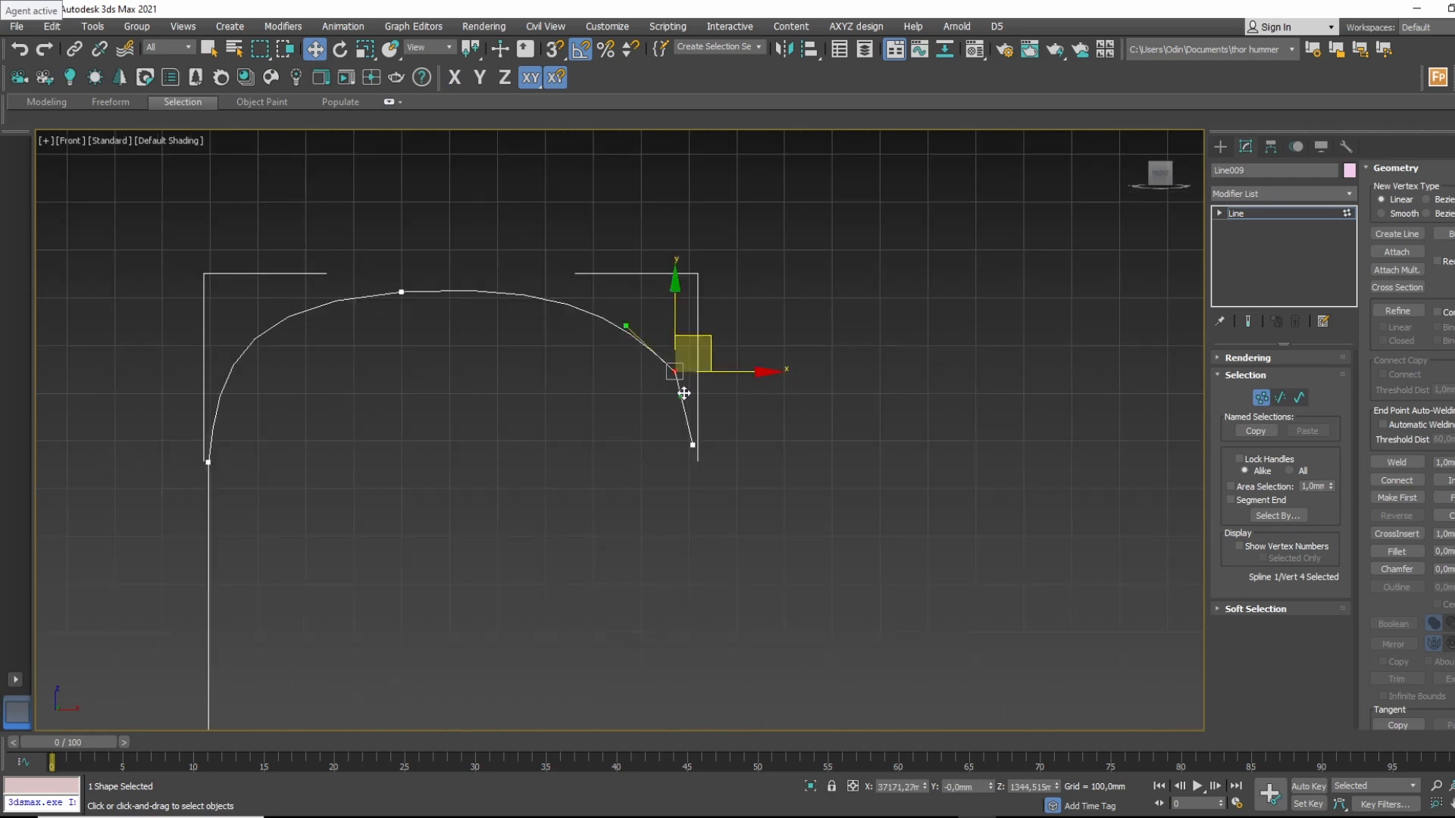
drag(684, 393, 696, 391)
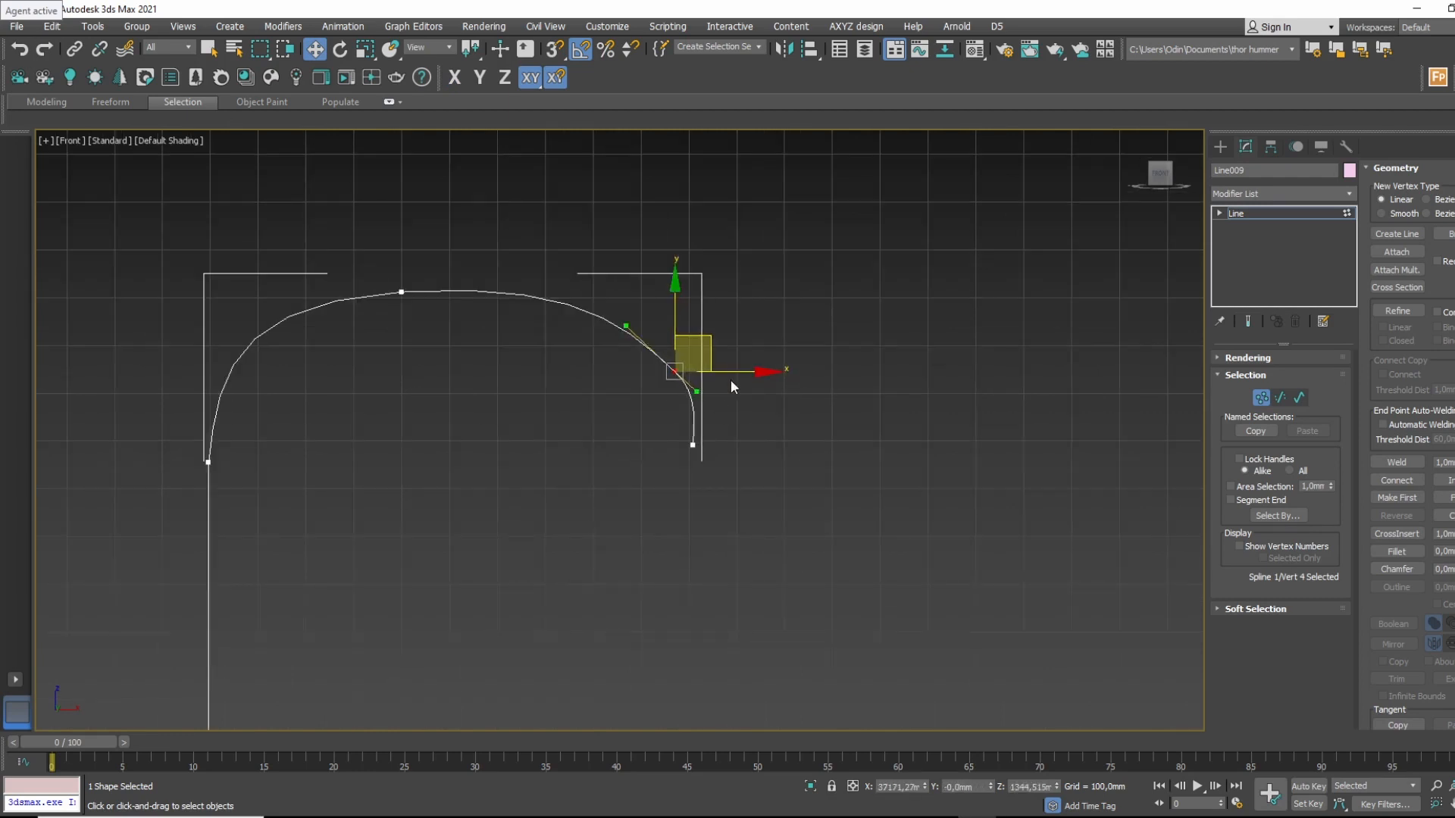
middle_drag(817, 361, 843, 336)
click(1262, 221)
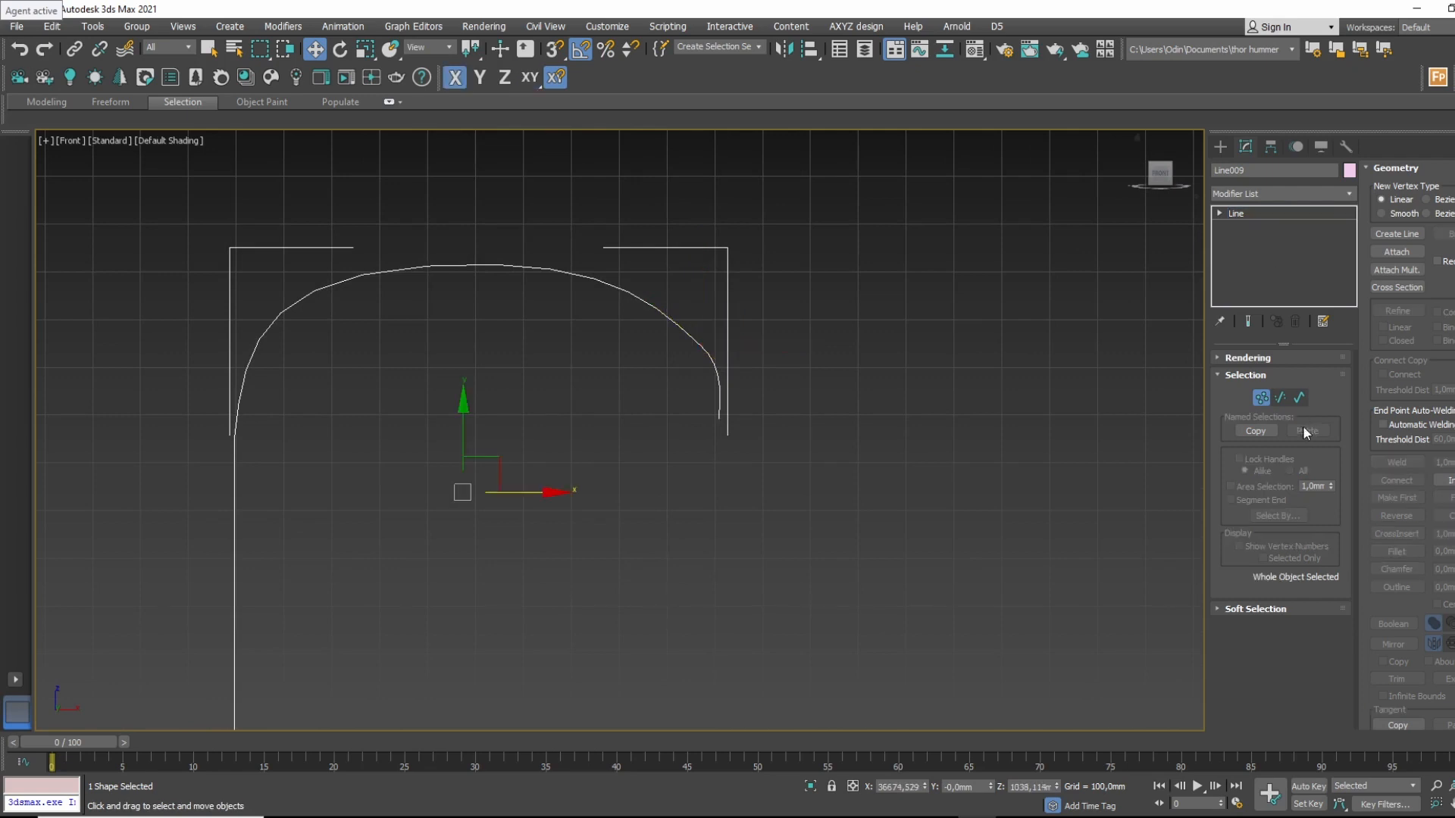
Make the line a solid tube in both renderer and viewport with a radial thickness of 155 mm, and show it in perspective.
click(1248, 357)
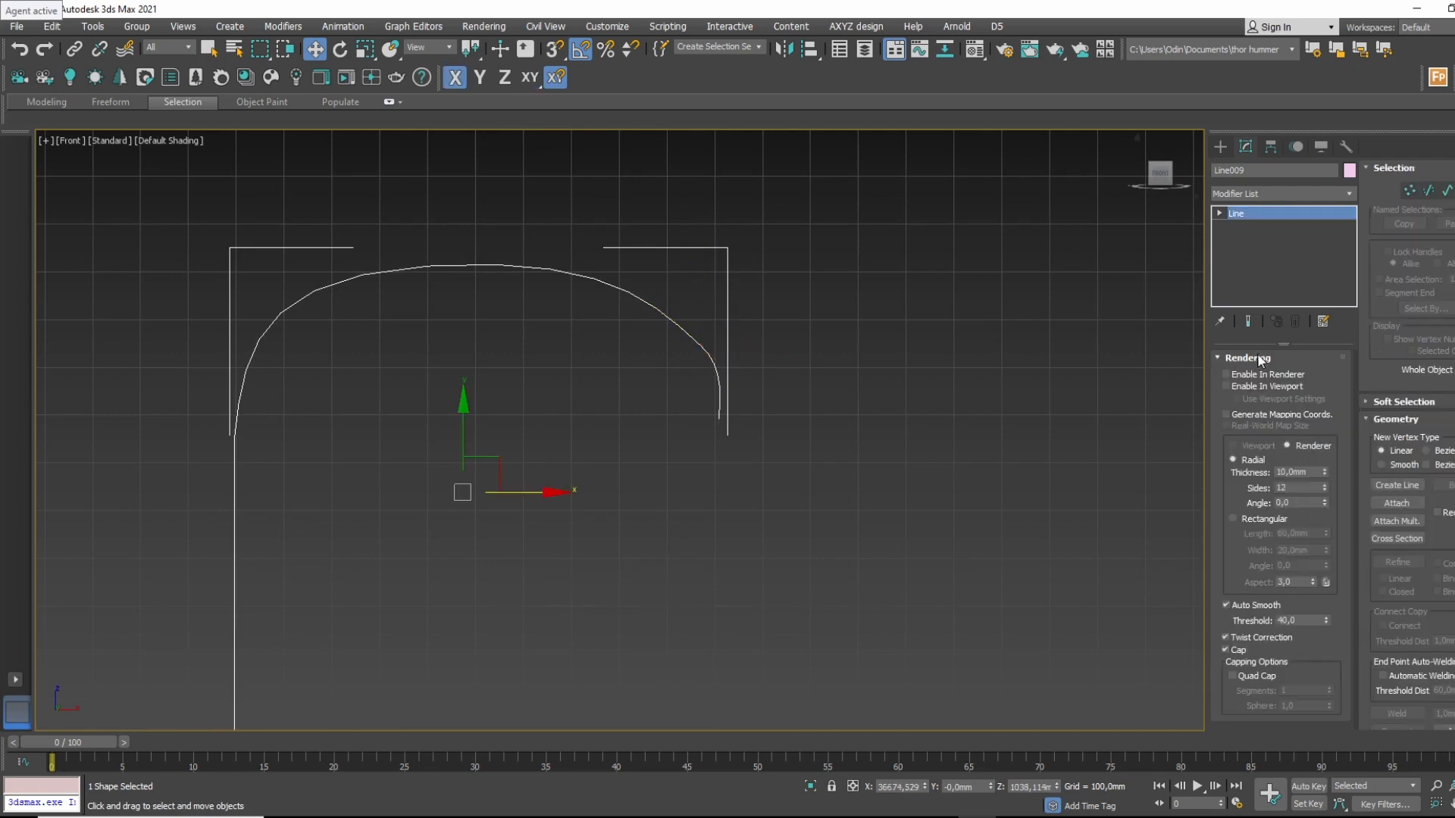
click(1226, 386)
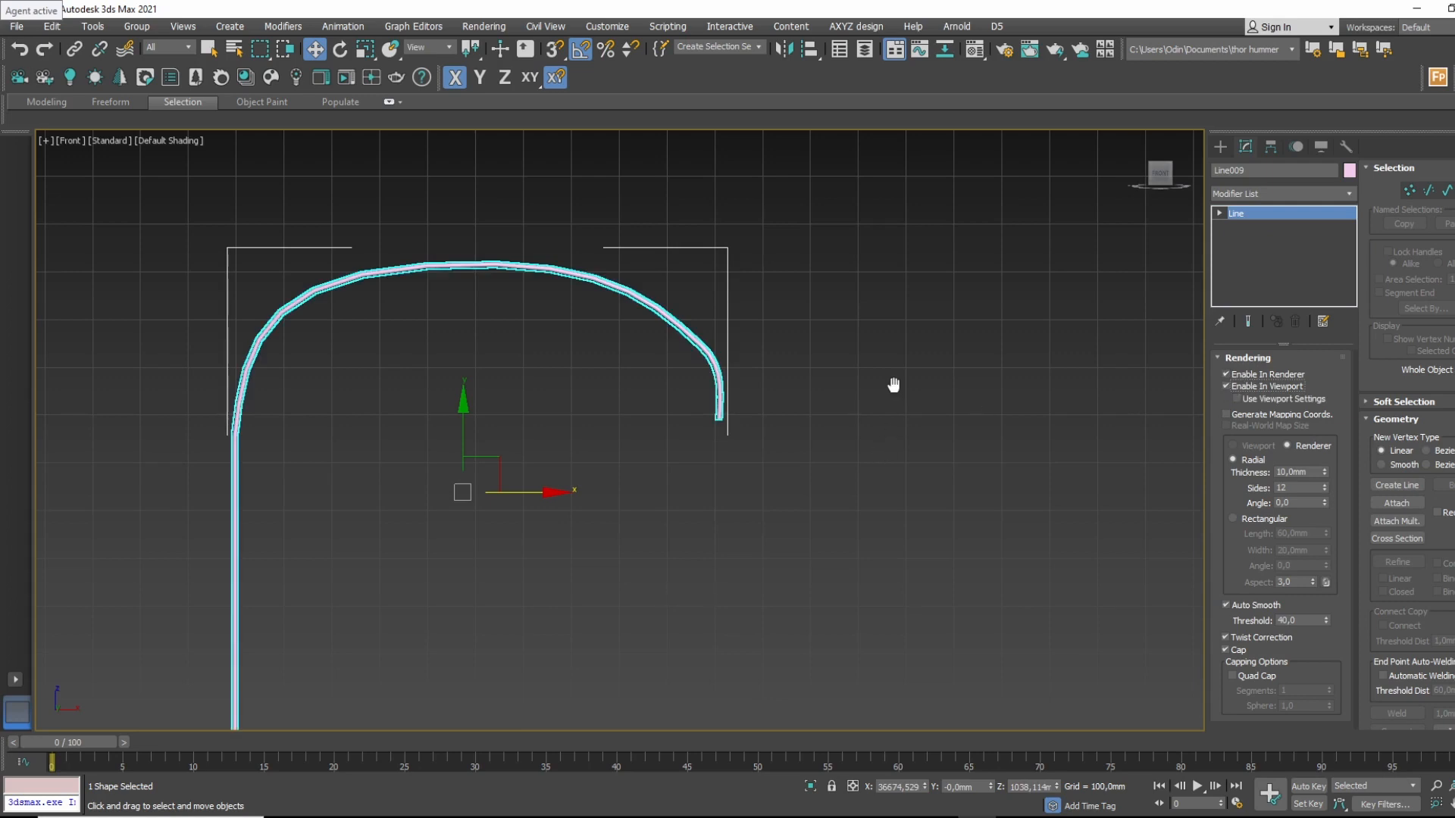
middle_drag(802, 385, 825, 296)
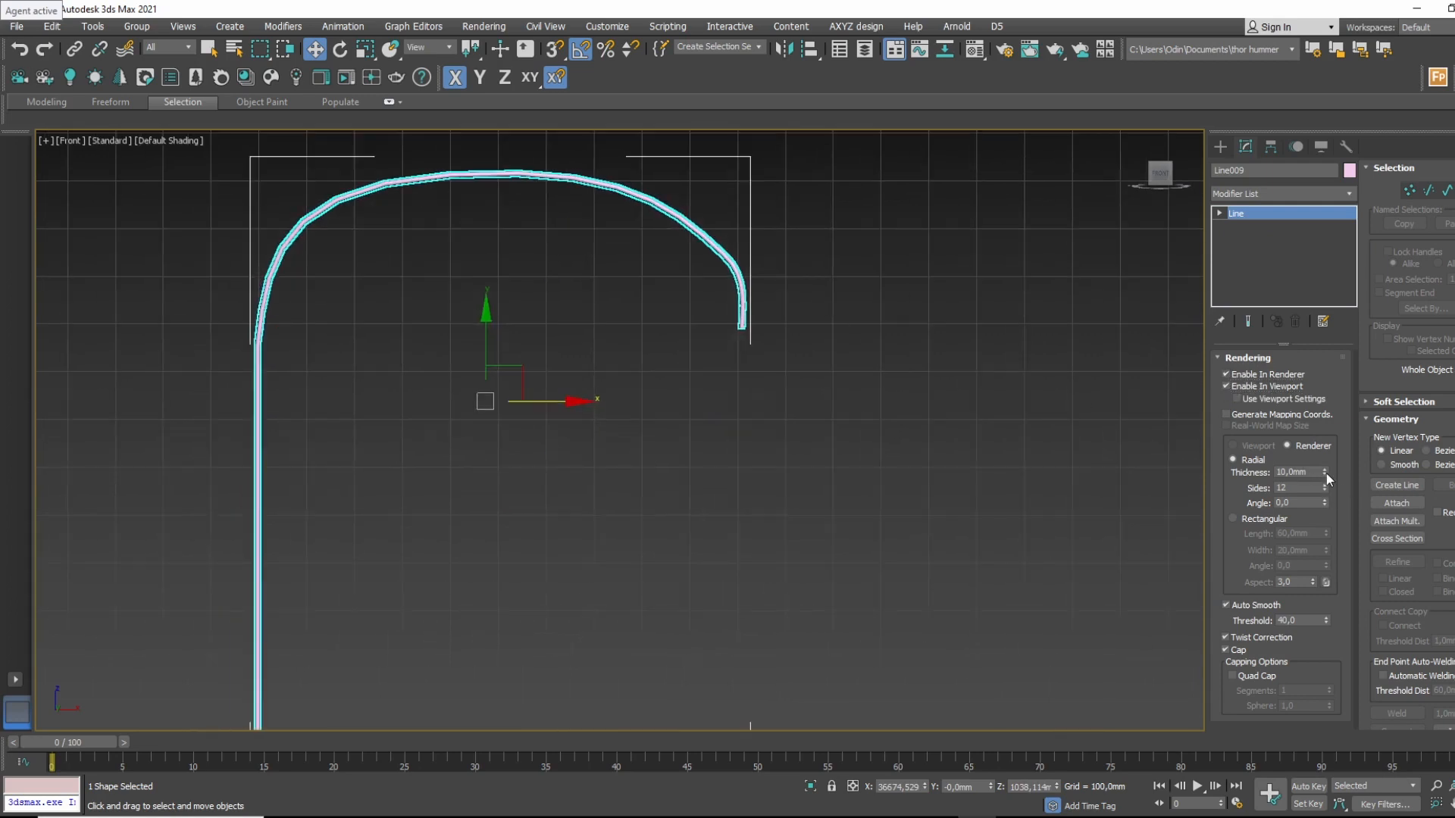
drag(1325, 472, 1229, 476)
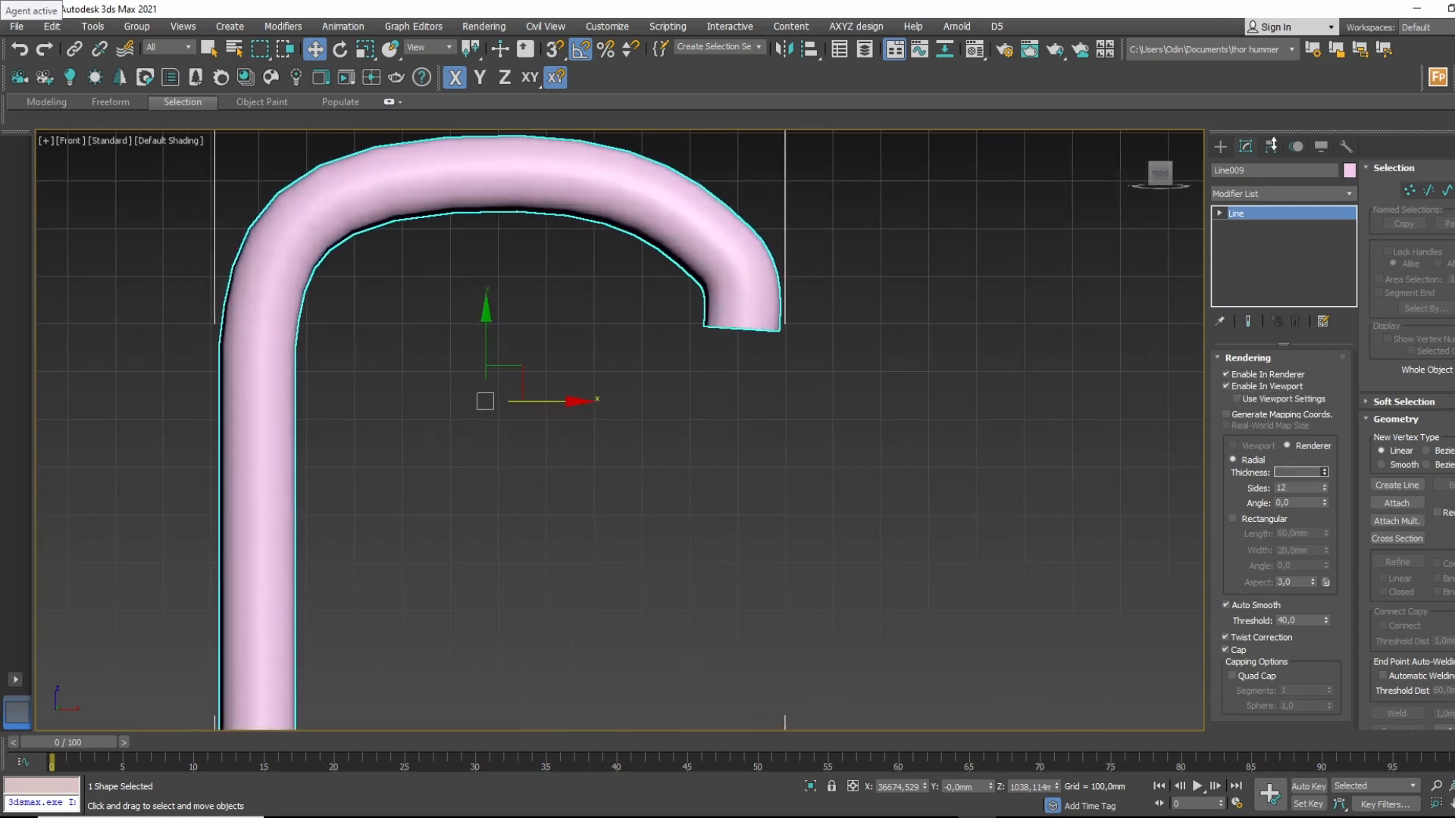
alt+middle_drag(769, 362, 731, 361)
key(p)
scroll(682, 410, down, 4)
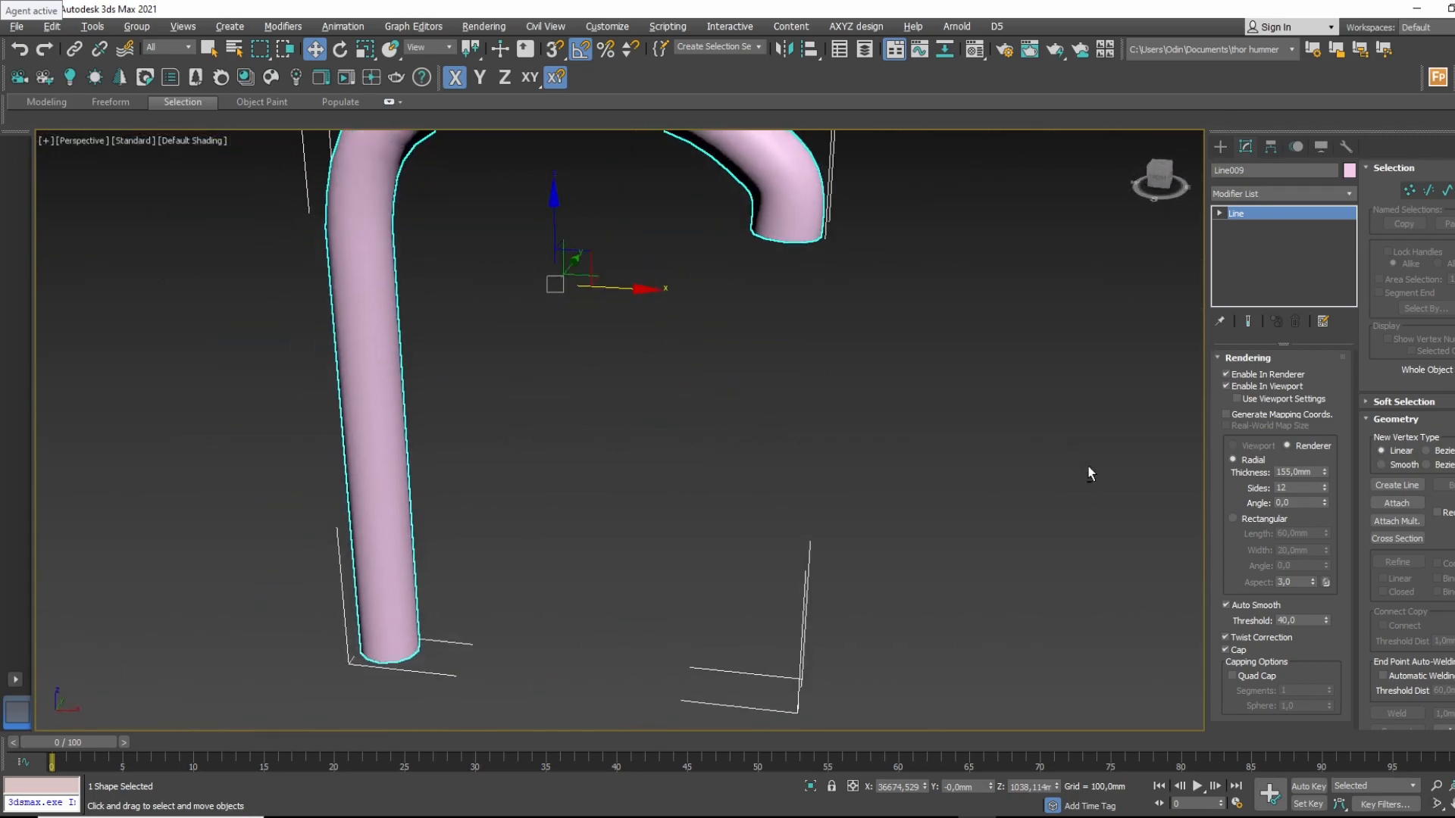
Select the vertex at the tube's downturned end and nudge it slightly outward along X.
alt+middle_drag(1088, 470, 1037, 431)
click(1248, 218)
key(1)
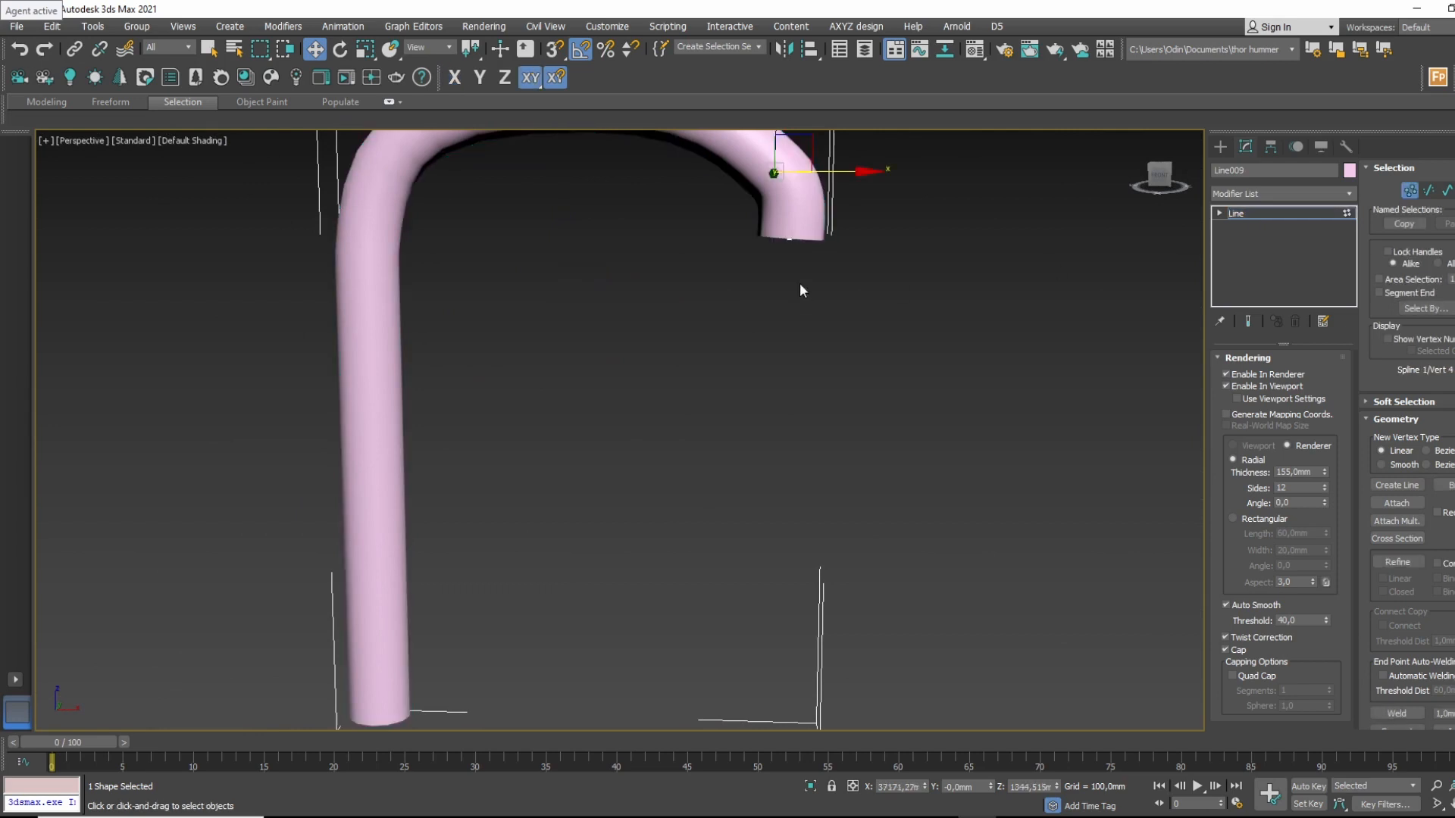
drag(784, 262, 783, 263)
alt+middle_drag(824, 249, 842, 243)
drag(853, 237, 857, 236)
scroll(850, 302, down, 3)
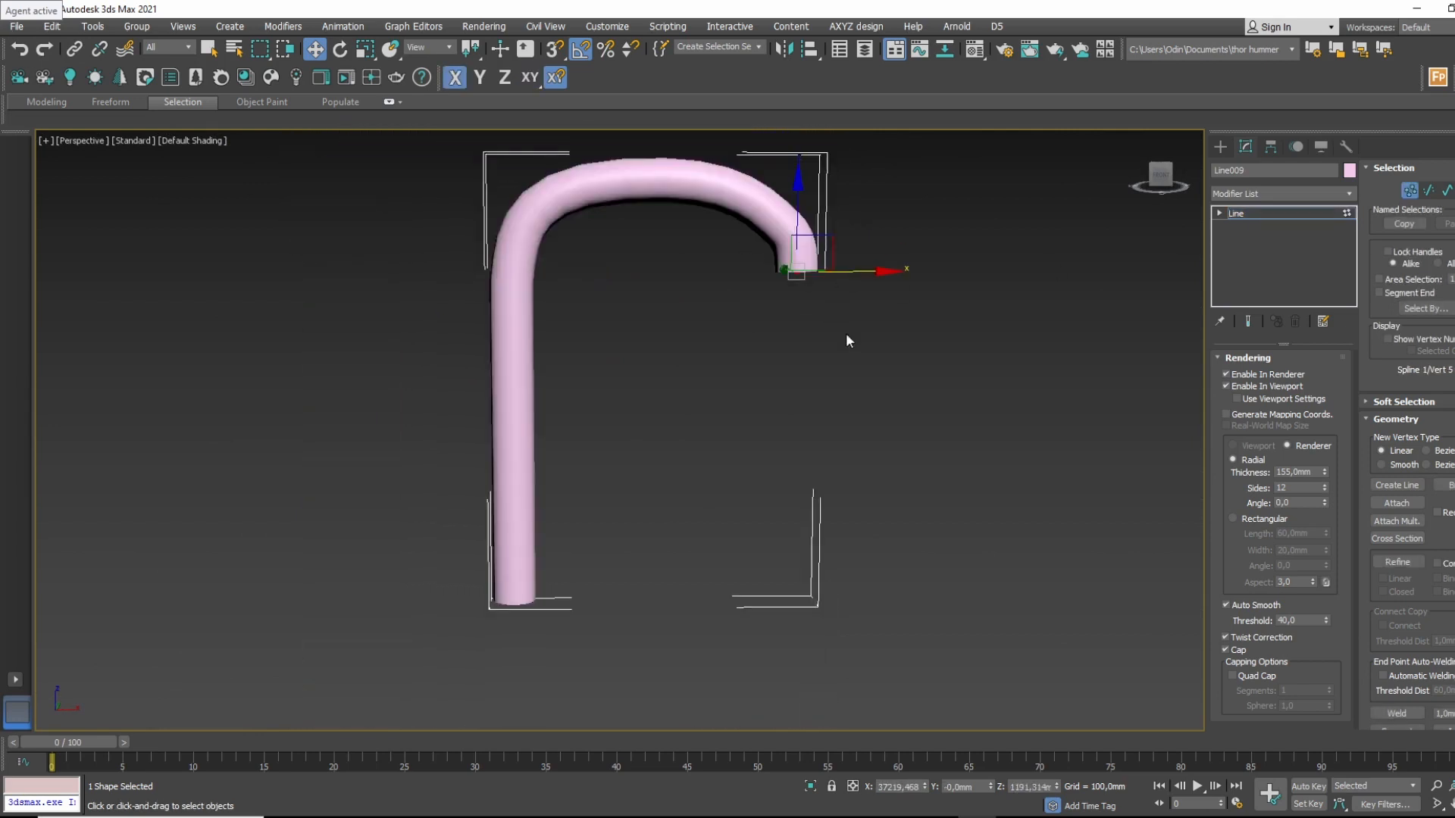
Increase the tube's radial sides to 28, checking the mesh with edged faces.
mouse_move(846, 333)
alt+middle_down()
mouse_move(725, 385)
mouse_move(847, 344)
mouse_move(865, 366)
mouse_move(866, 257)
mouse_move(835, 323)
mouse_move(1018, 331)
alt+middle_up()
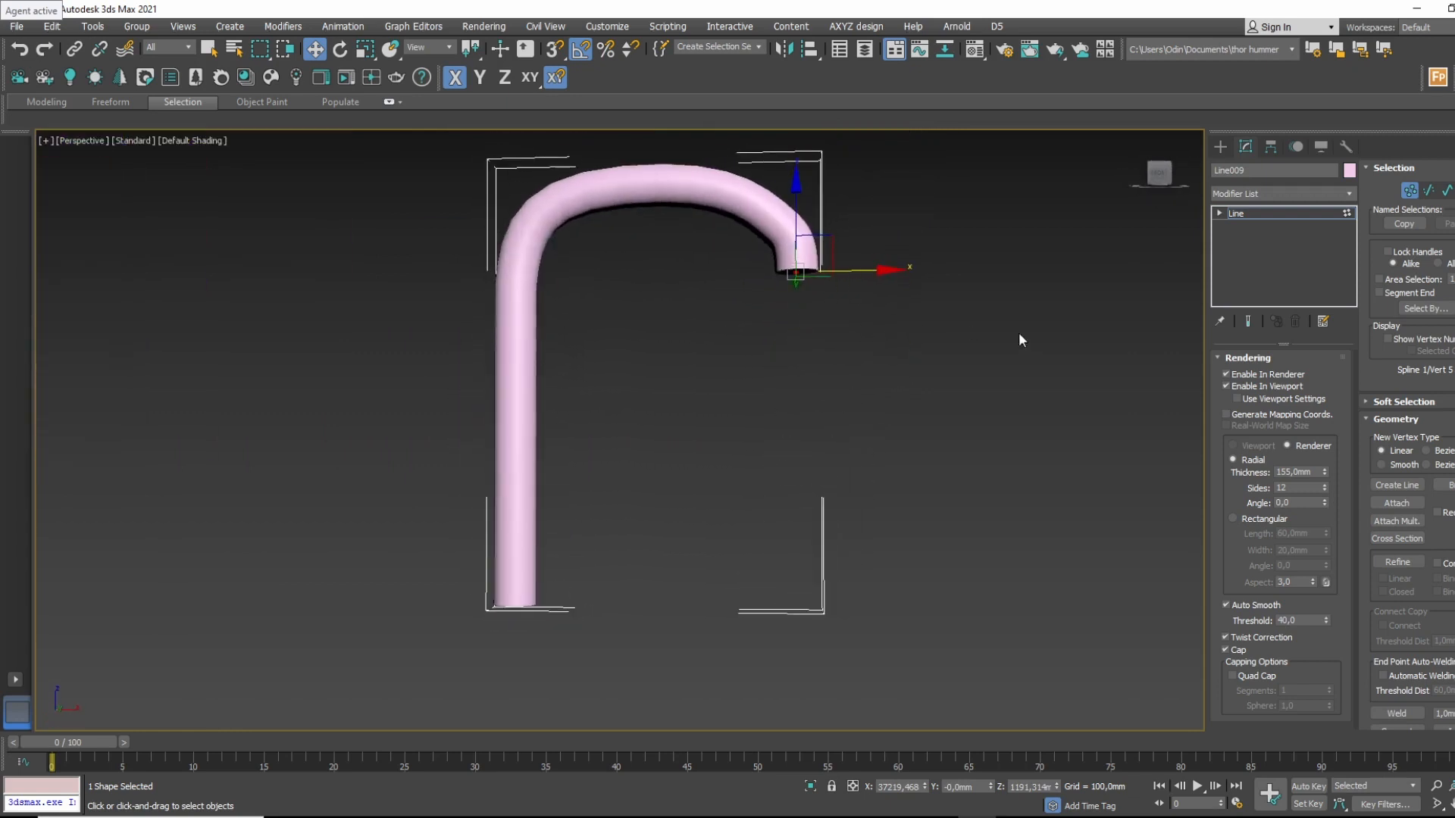
scroll(1051, 324, up, 5)
key(F4)
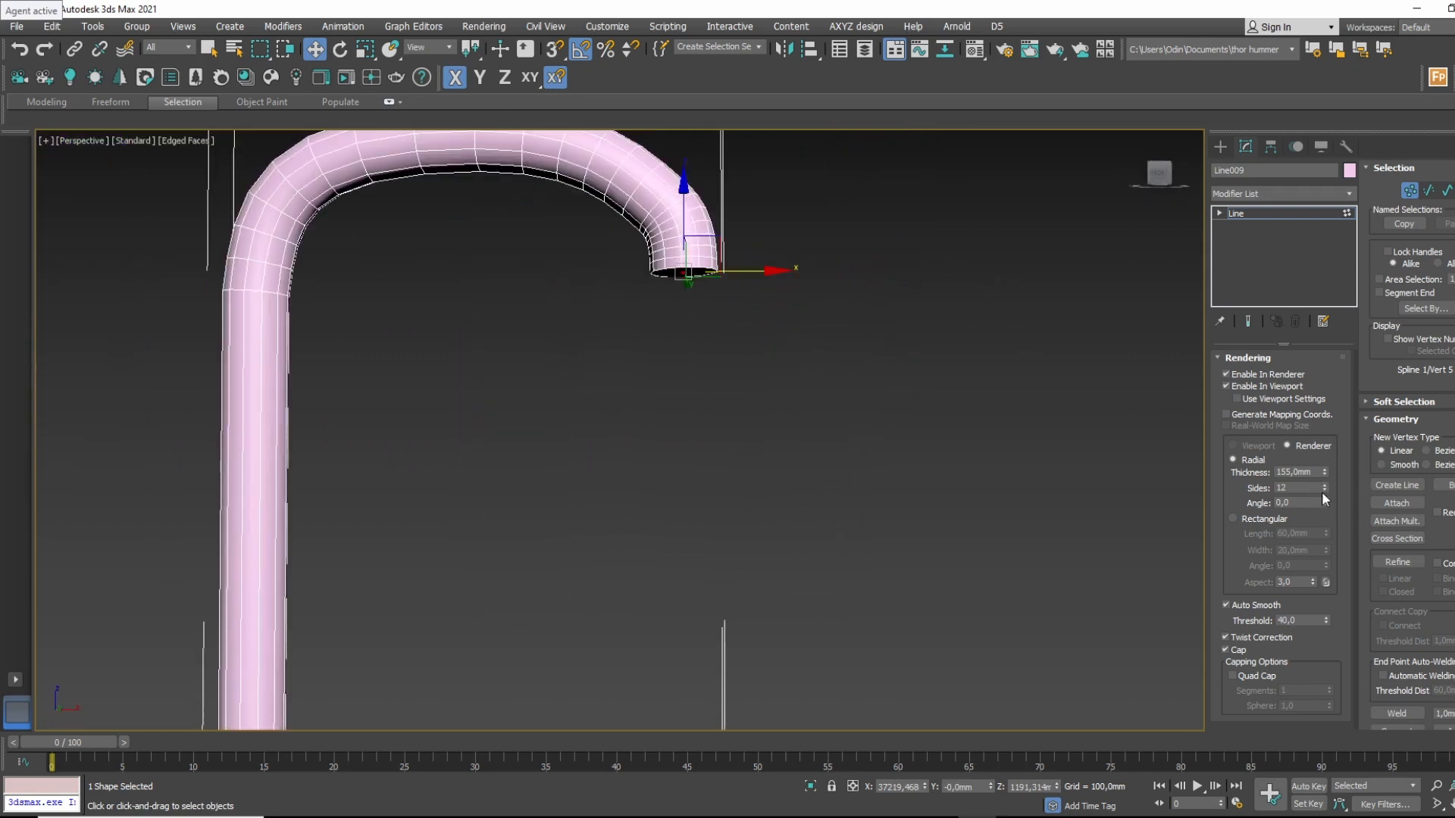
drag(1323, 489, 1322, 482)
key(F4)
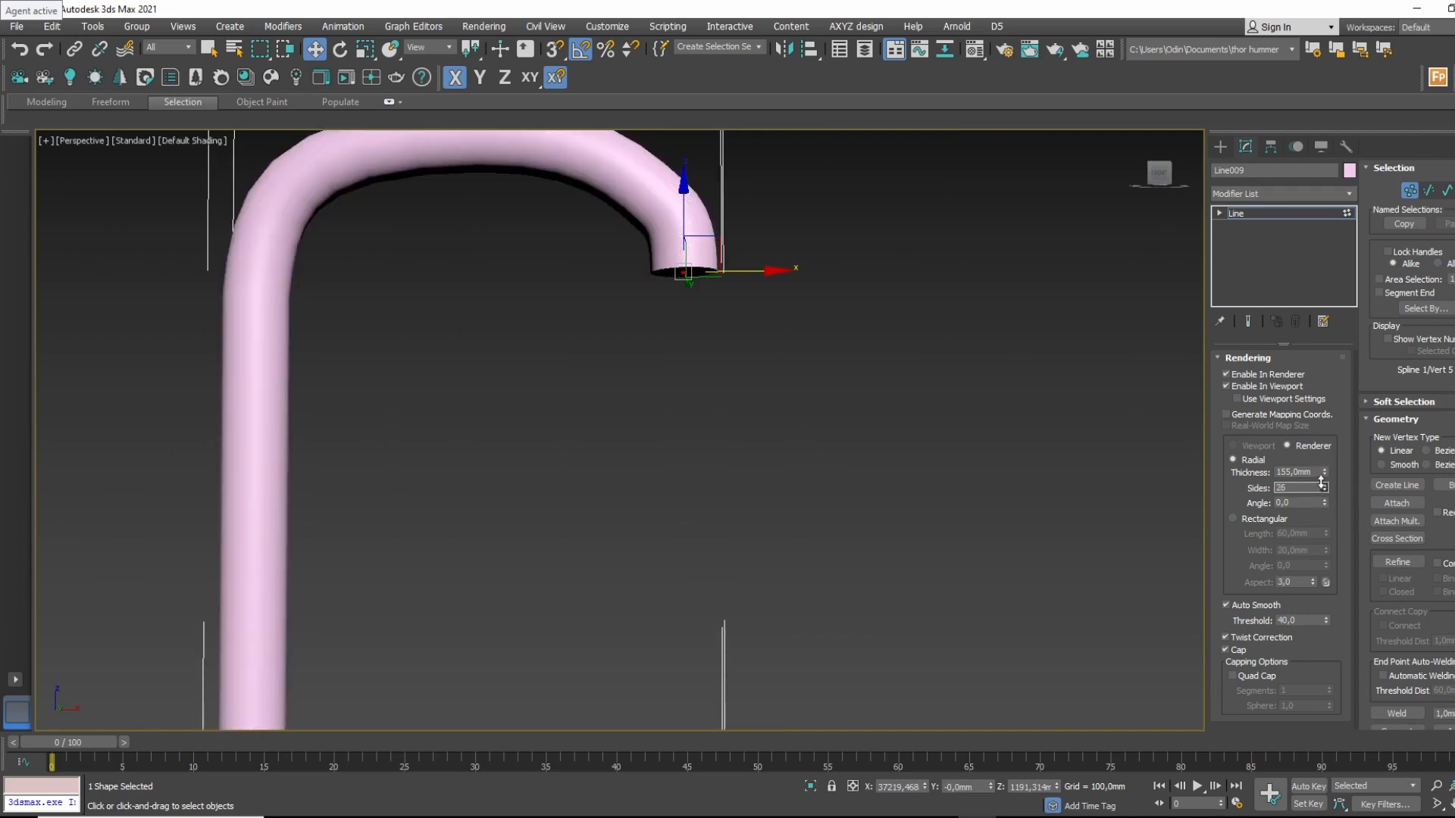
Examine the segmentation of the tube's bends up close, with edged faces on and off.
alt+middle_drag(1002, 402, 1176, 229)
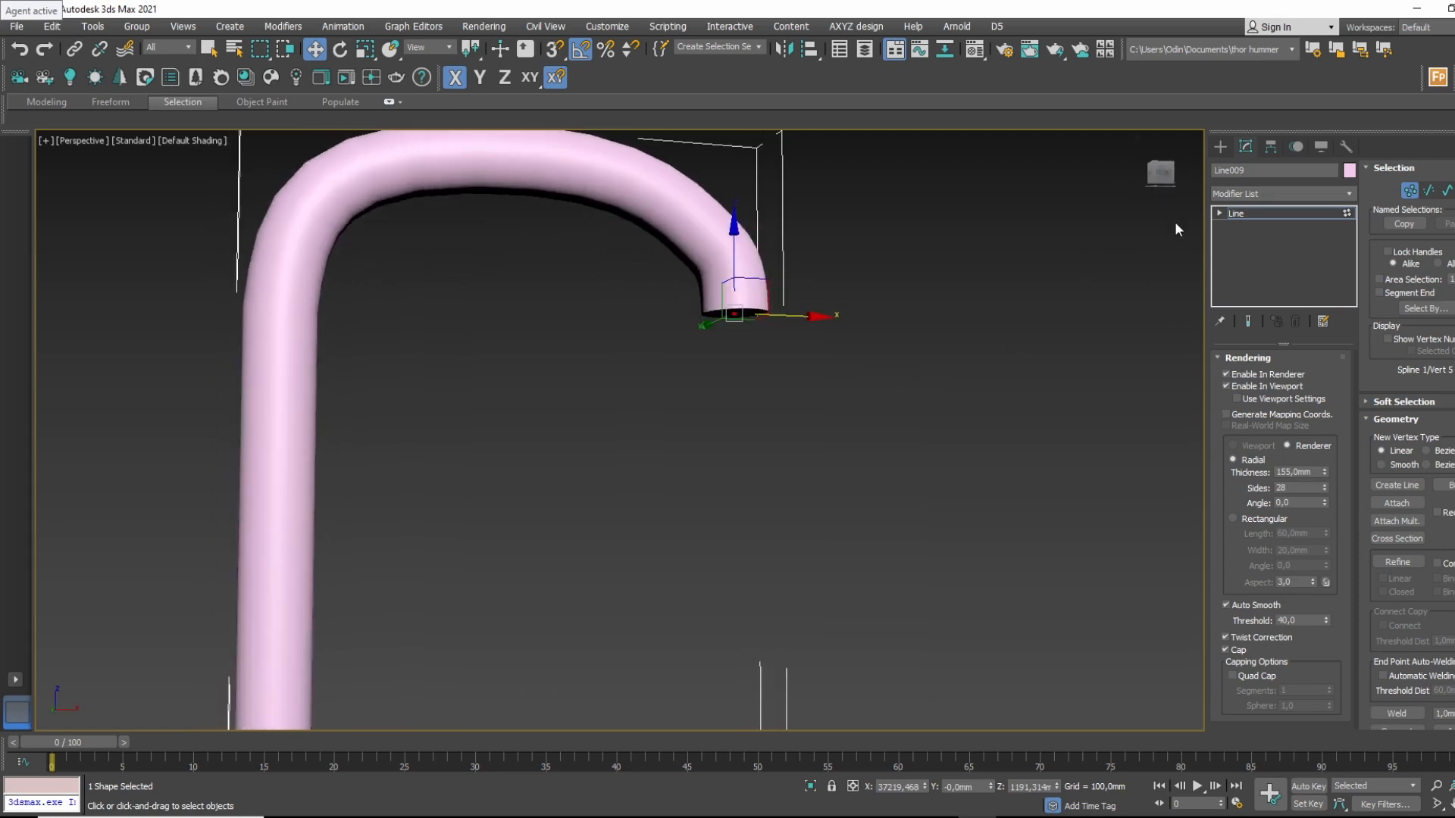
click(1218, 214)
click(1219, 214)
alt+middle_drag(983, 423, 473, 288)
key(F4)
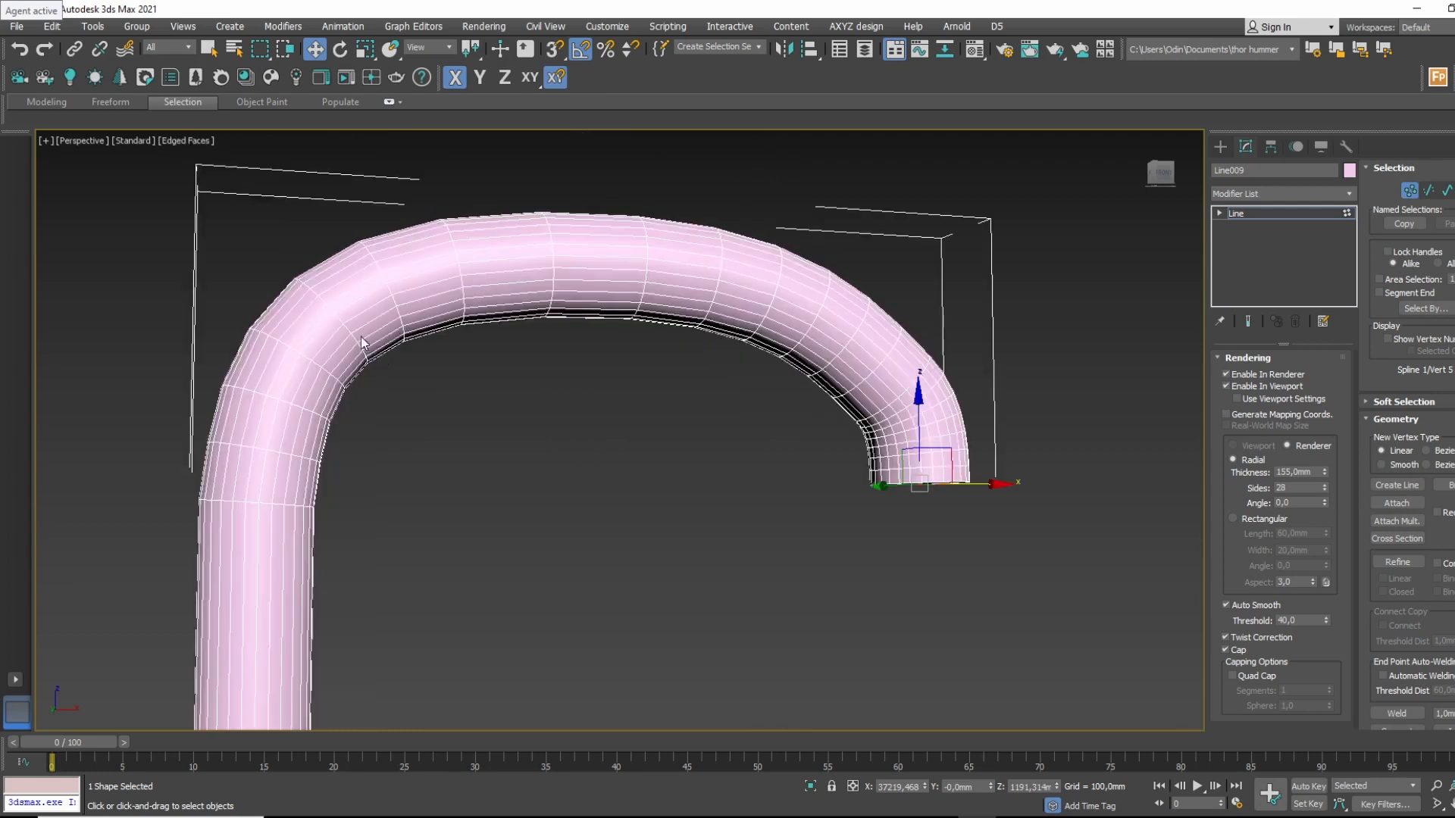
key(F4)
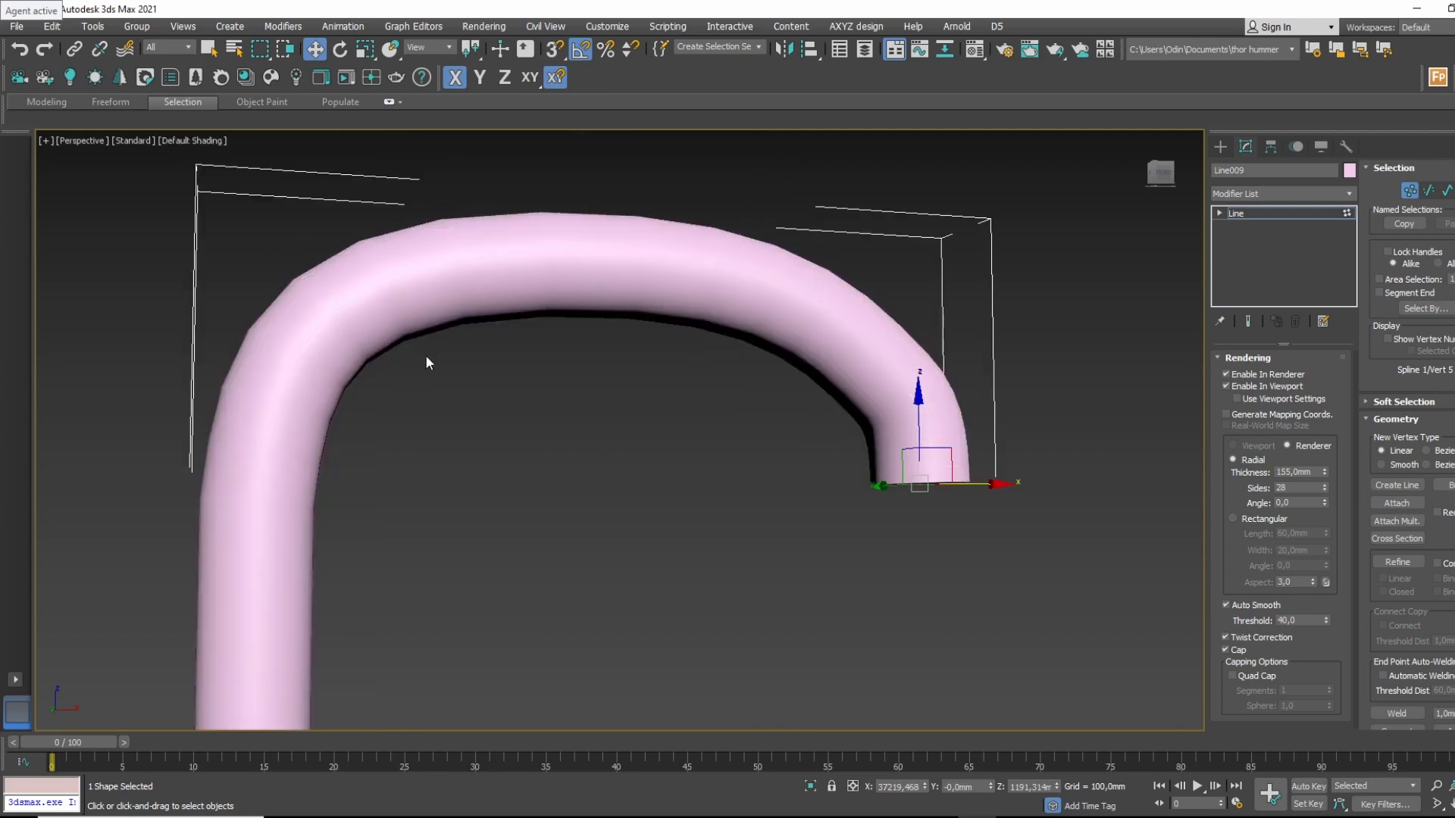
alt+middle_drag(425, 357, 389, 389)
scroll(482, 342, up, 4)
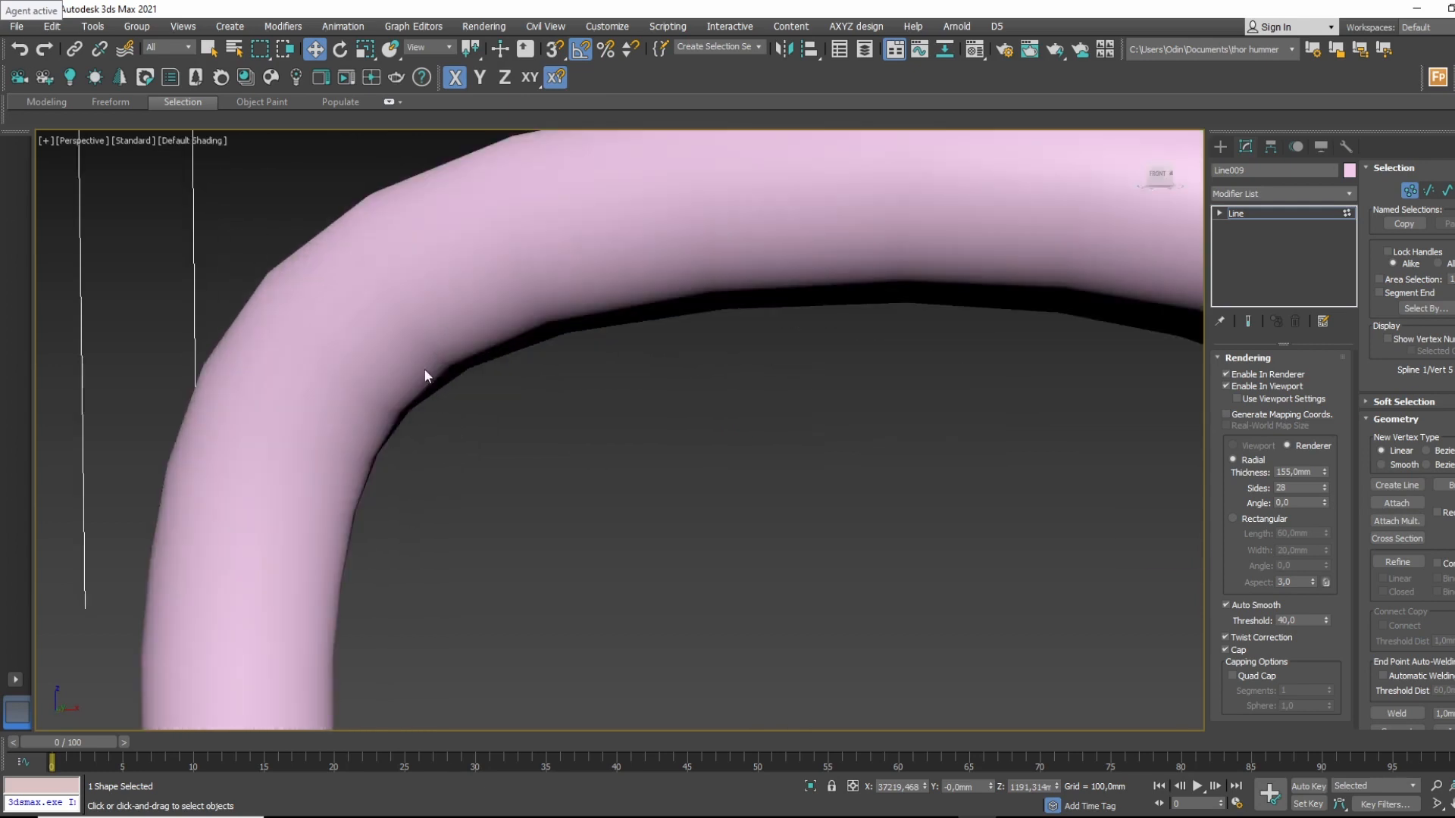
key(F4)
key(F4)
Leave vertex editing and set the line's interpolation steps to 22 to smooth the bends, checking the result with edged faces.
click(1245, 357)
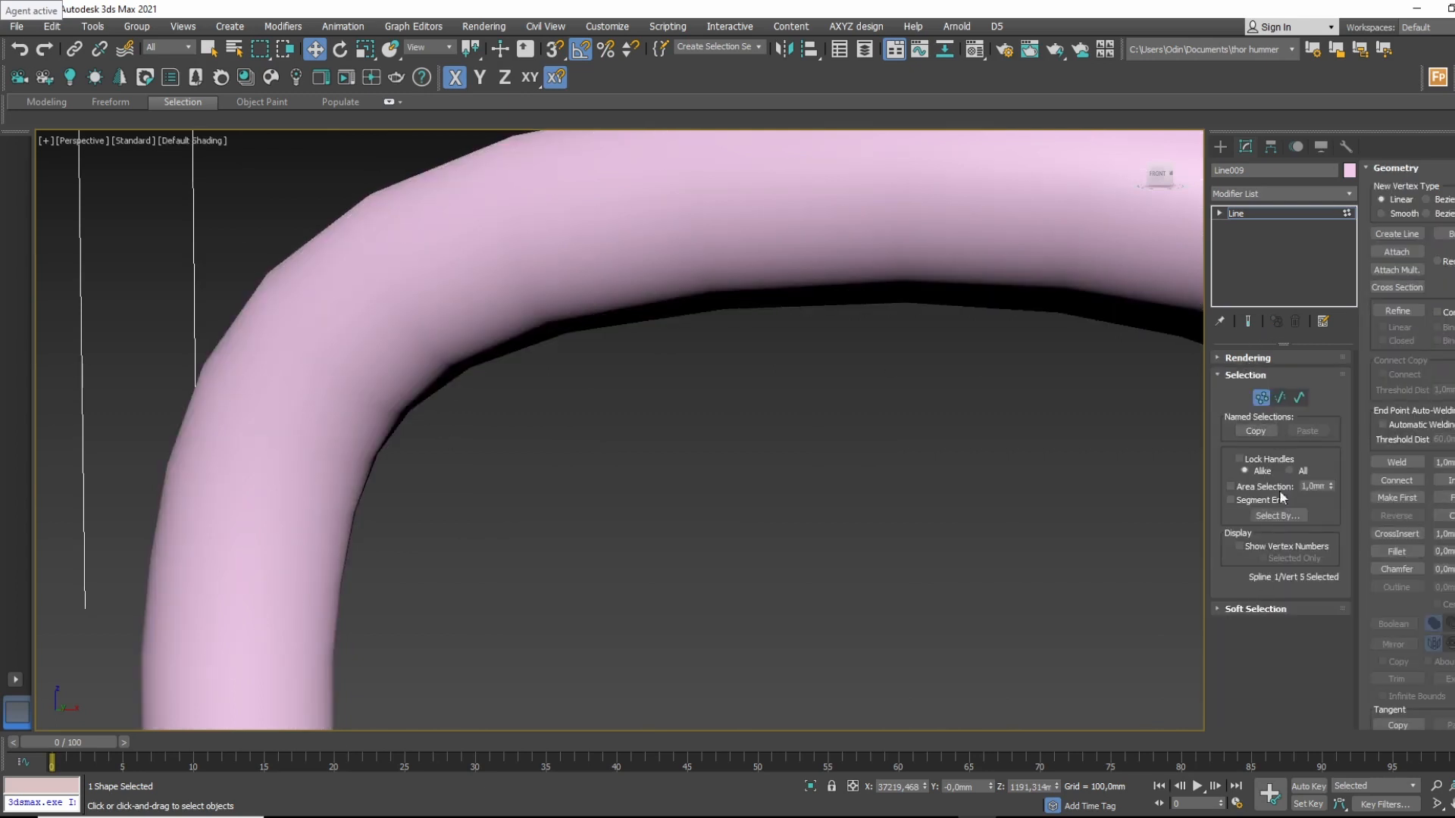
click(1318, 212)
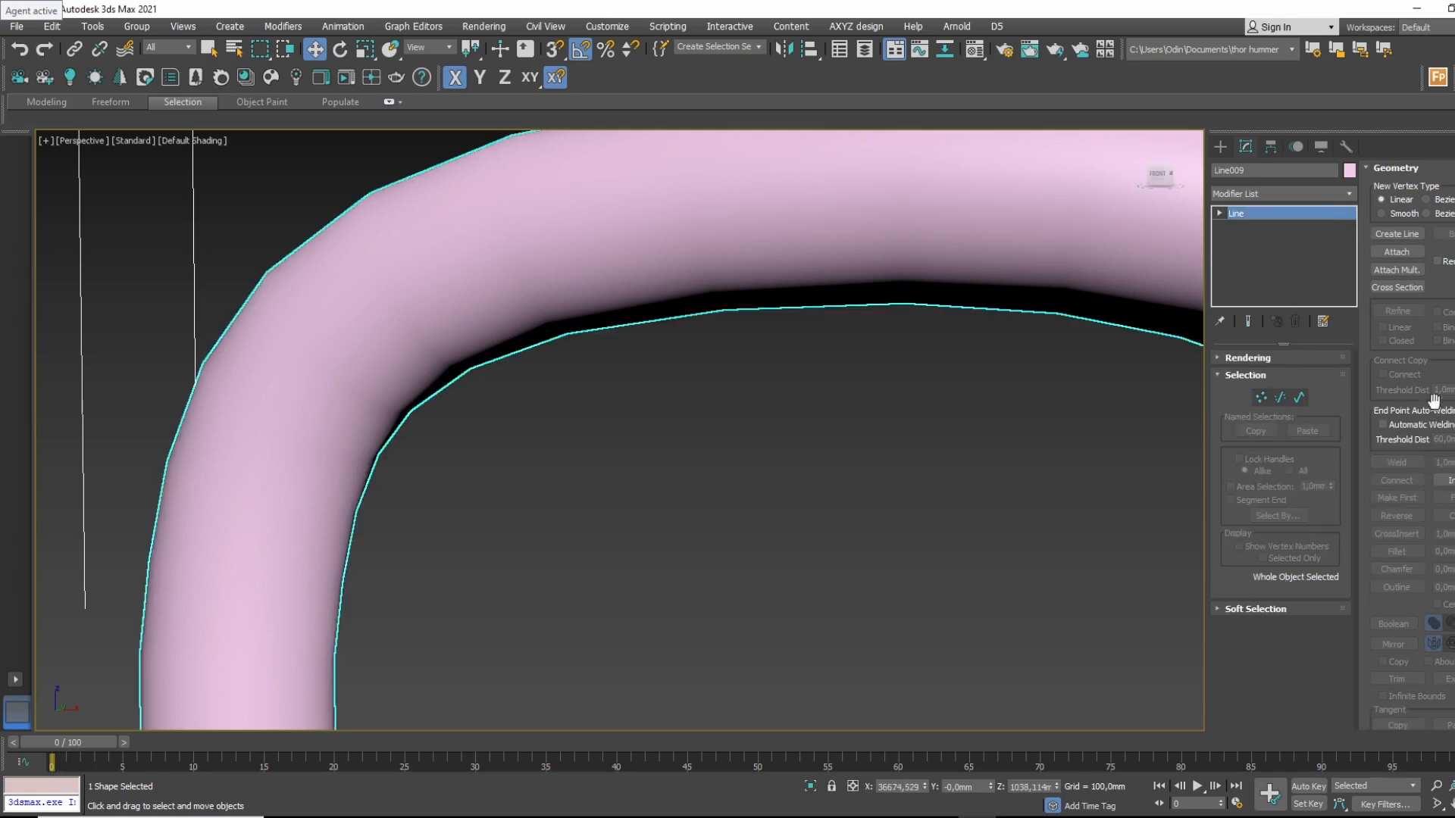
scroll(1435, 402, down, 5)
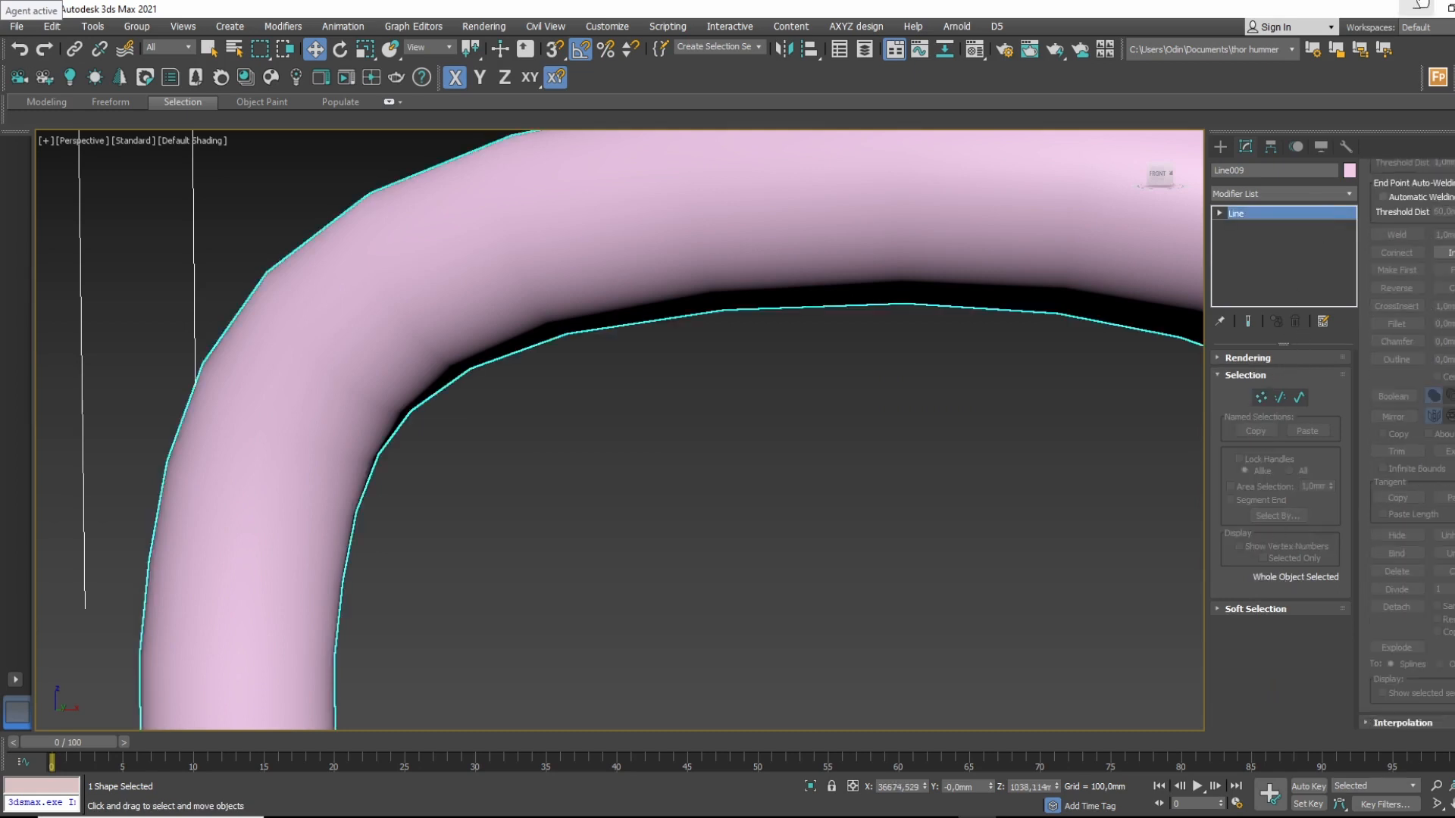
click(1392, 722)
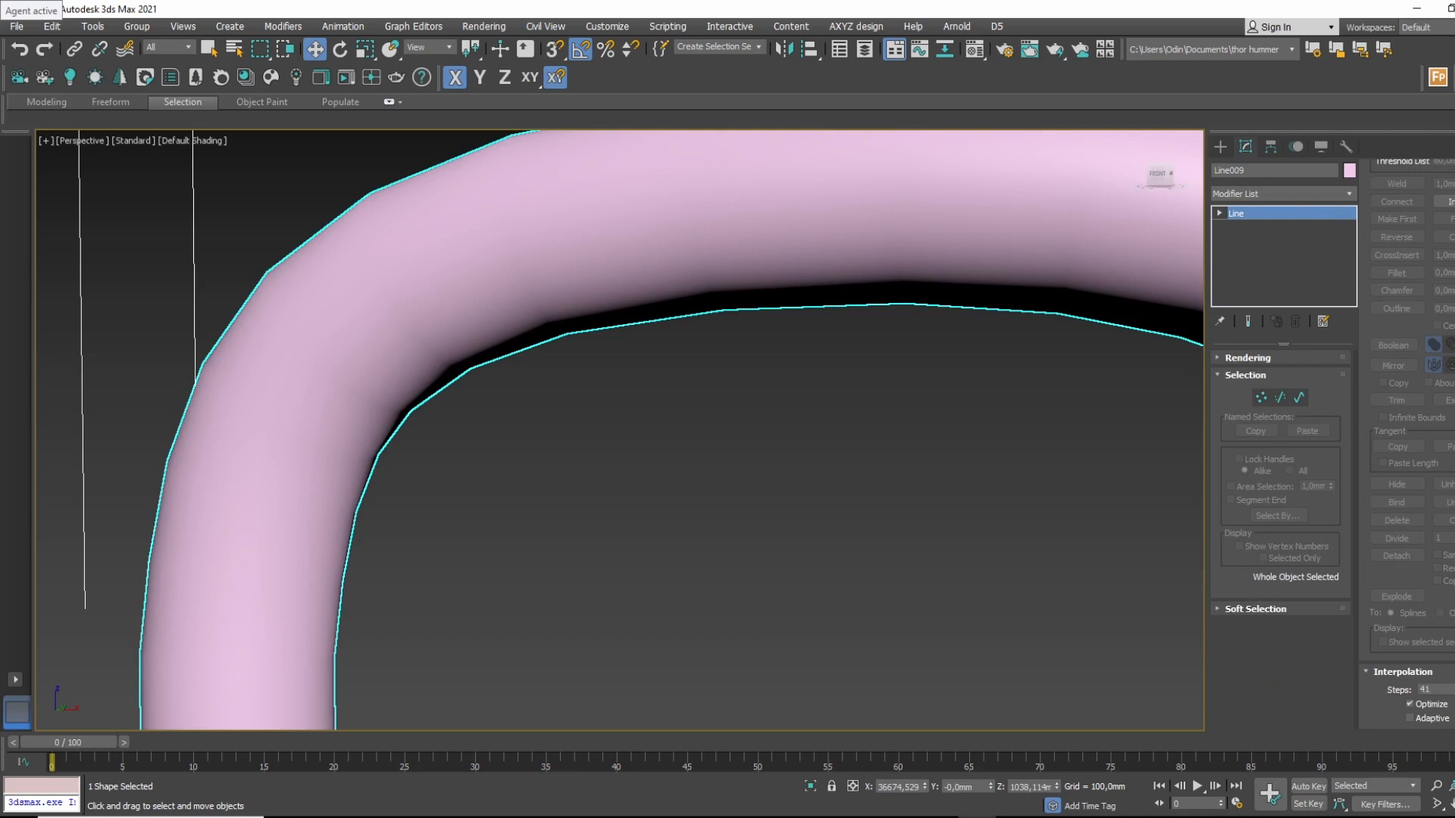
text(41)
key(Return)
drag(1454, 689, 1453, 710)
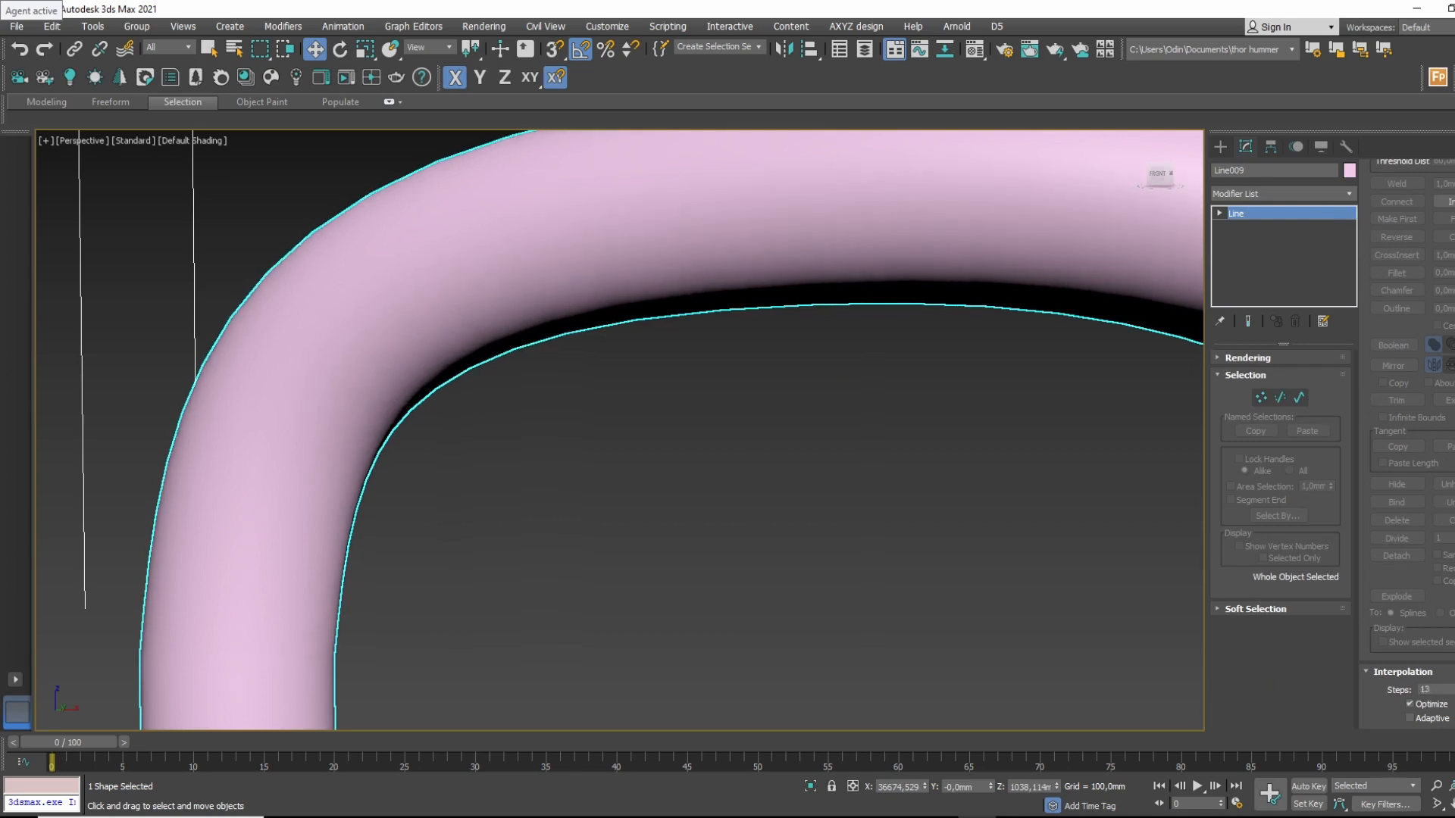
key(F4)
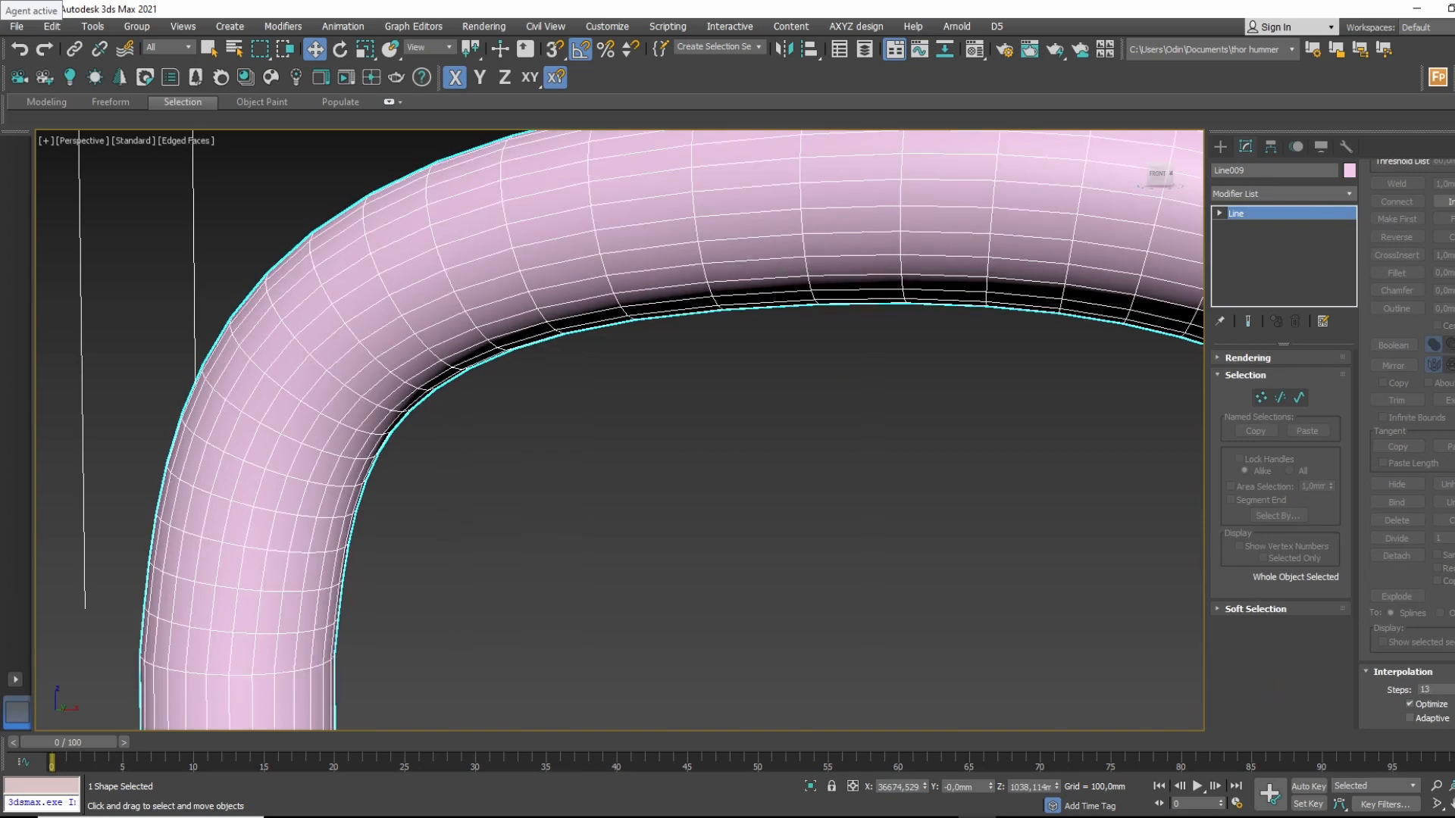
drag(1453, 689, 1453, 684)
key(F4)
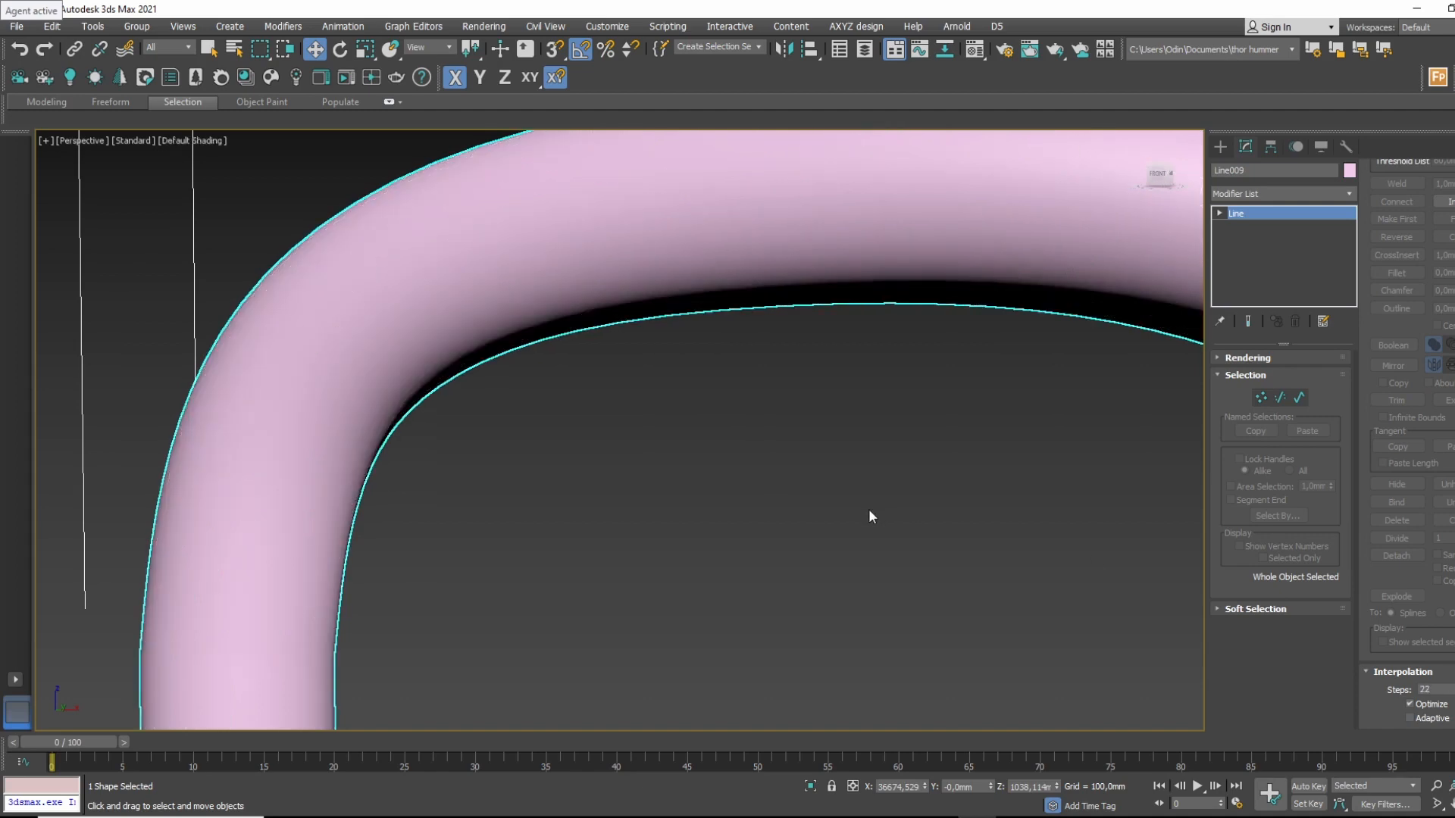
In vertex editing, raise the downturned bend's vertex about 22 mm and lift the vertex at the arch's top slightly along Z.
scroll(869, 516, down, 8)
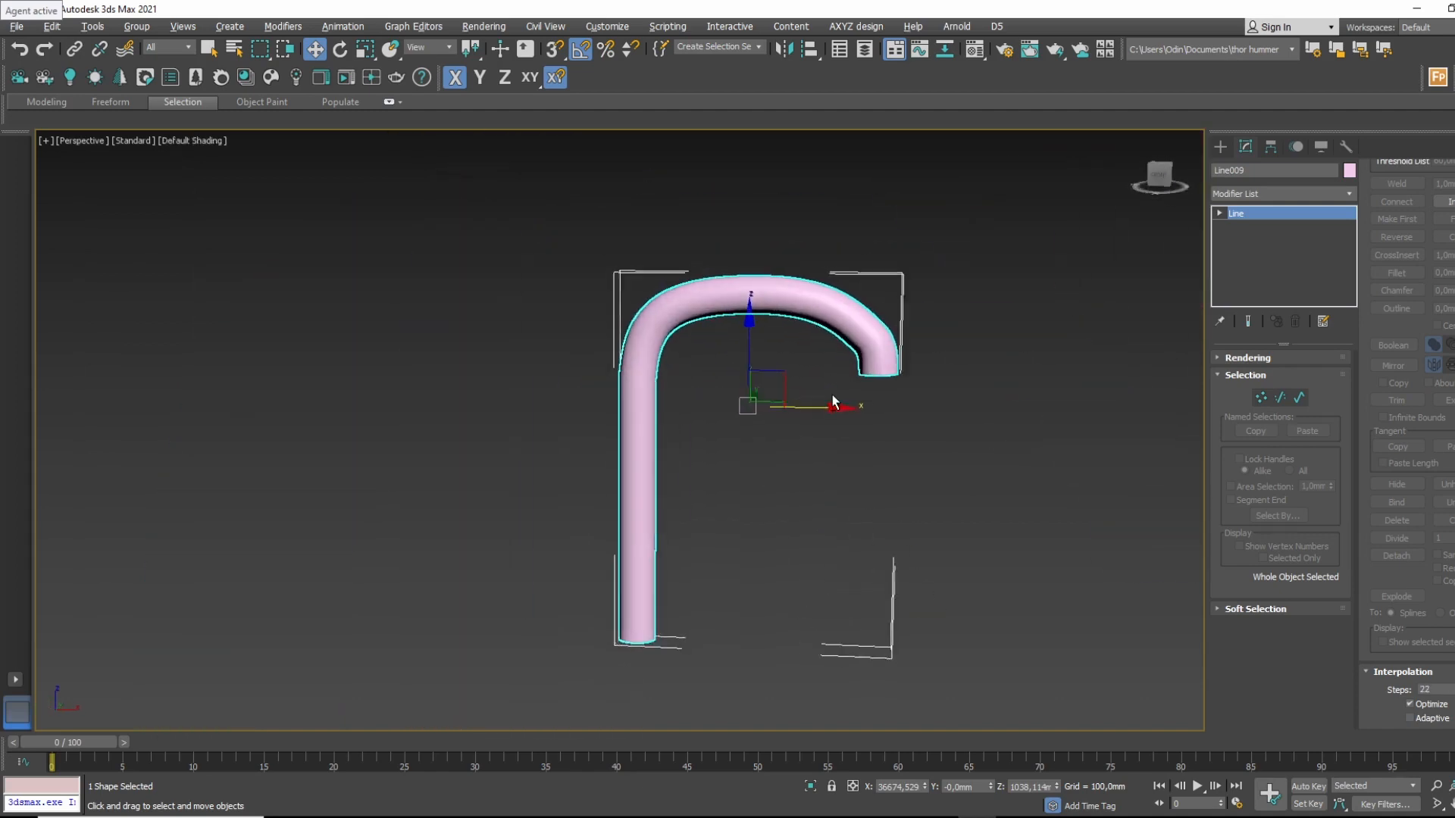
scroll(909, 345, up, 4)
click(1218, 214)
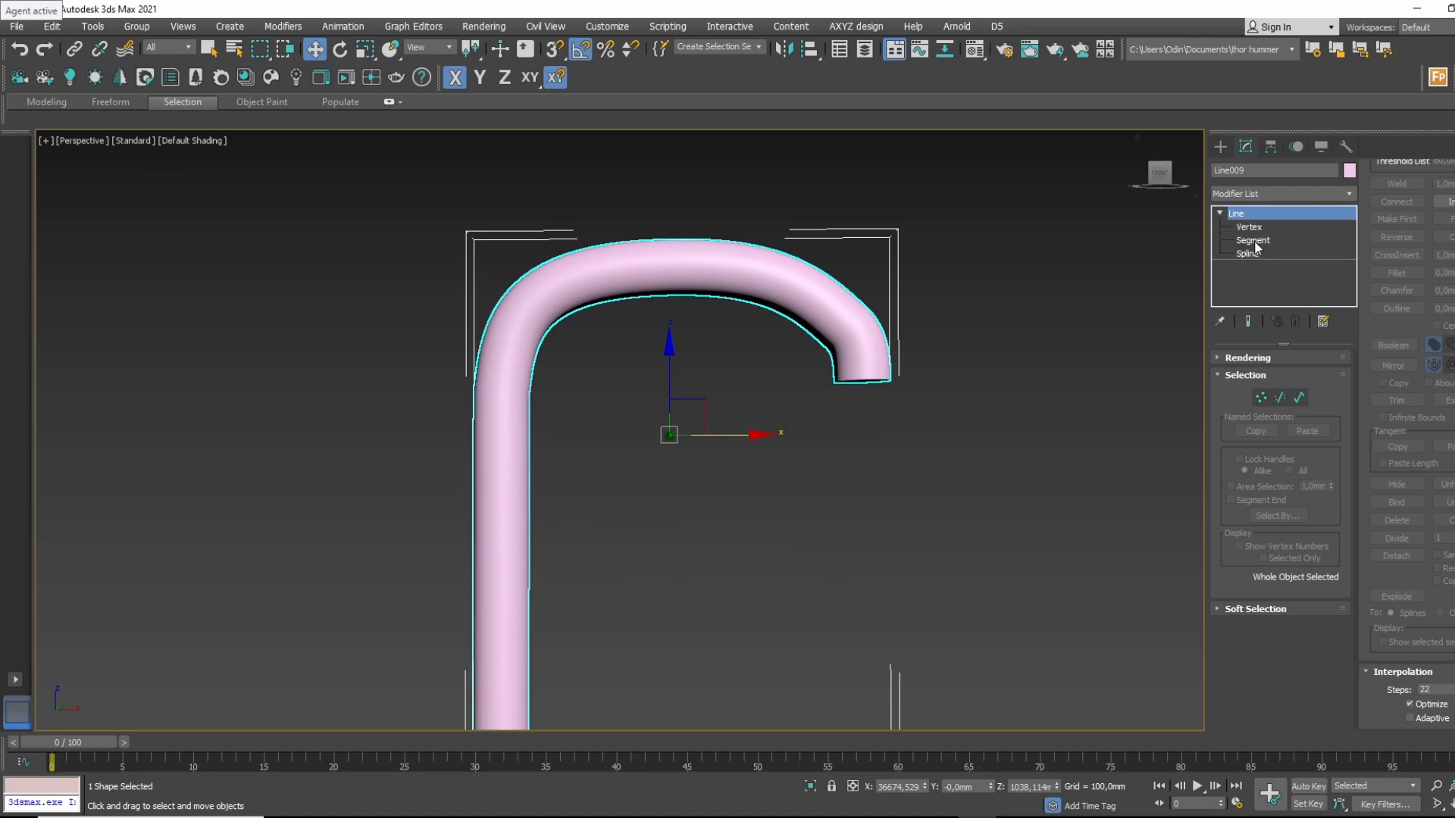
click(1249, 227)
drag(866, 344, 835, 351)
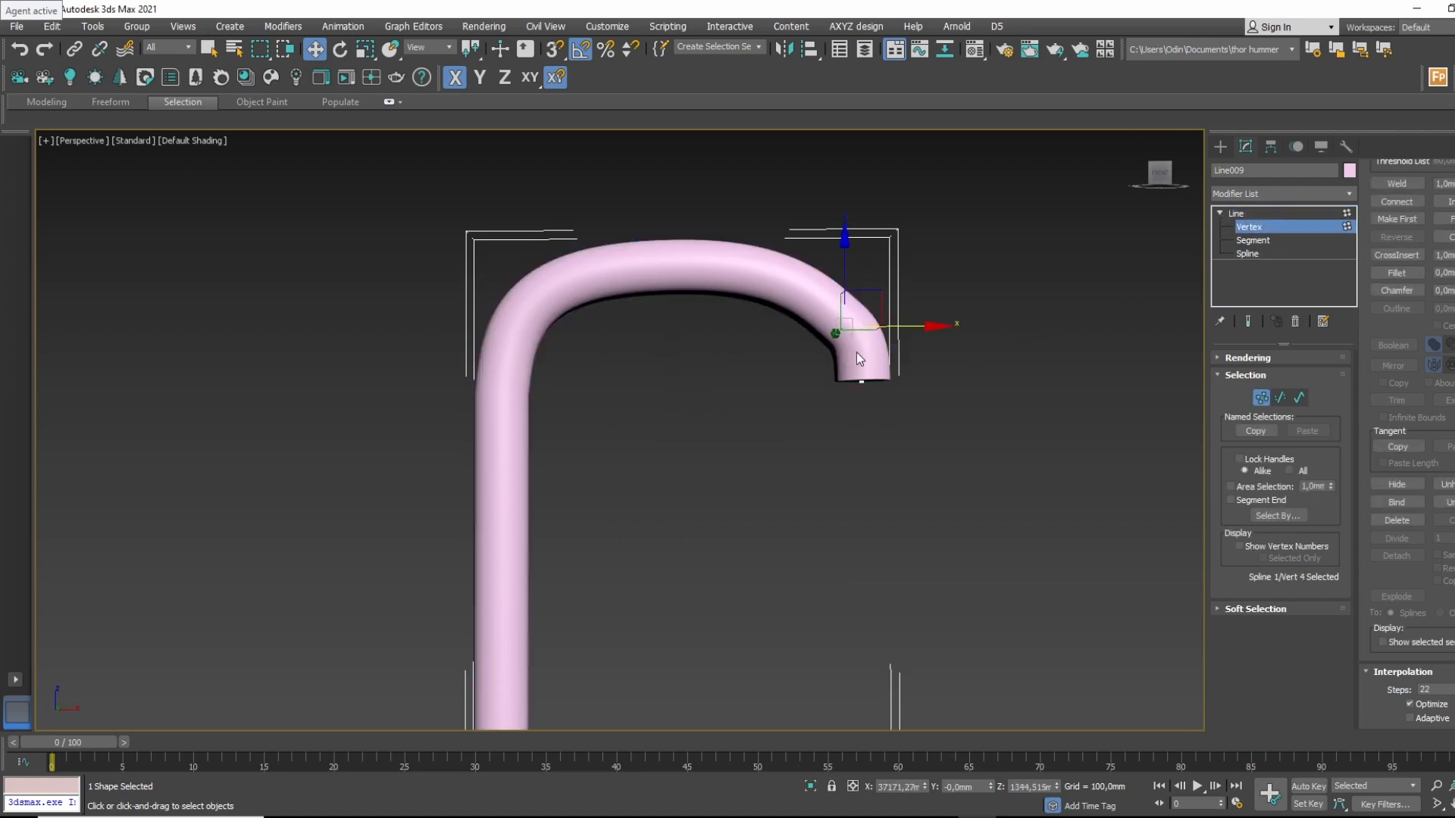
mouse_move(874, 294)
mouse_down()
mouse_move(870, 269)
mouse_move(861, 286)
mouse_up()
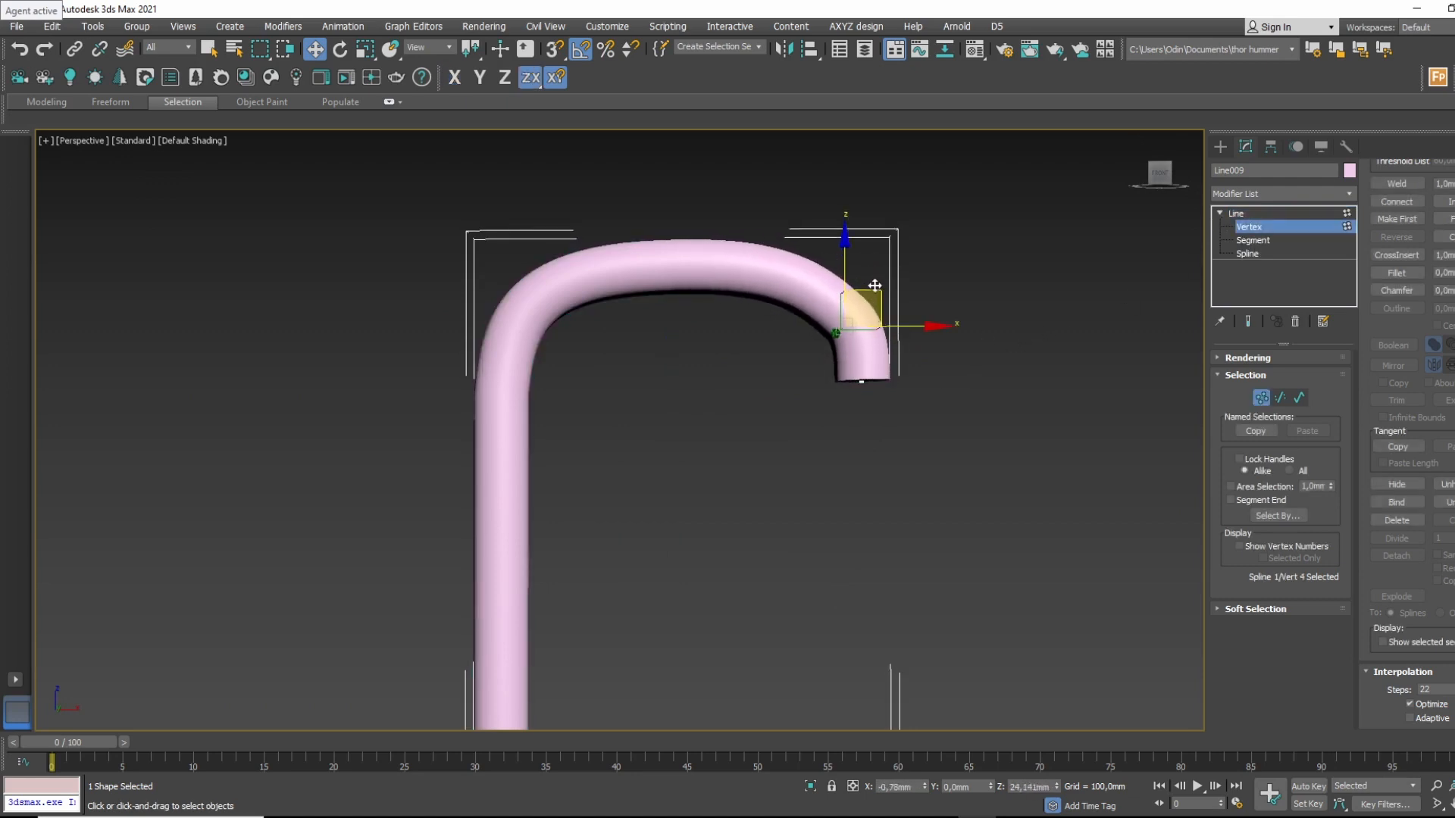
click(644, 282)
drag(644, 216, 644, 194)
Move the downturned bend's vertex about 12 mm along X and 50 mm up, round its curve with the Bezier handle, and leave vertex editing.
drag(856, 325, 811, 353)
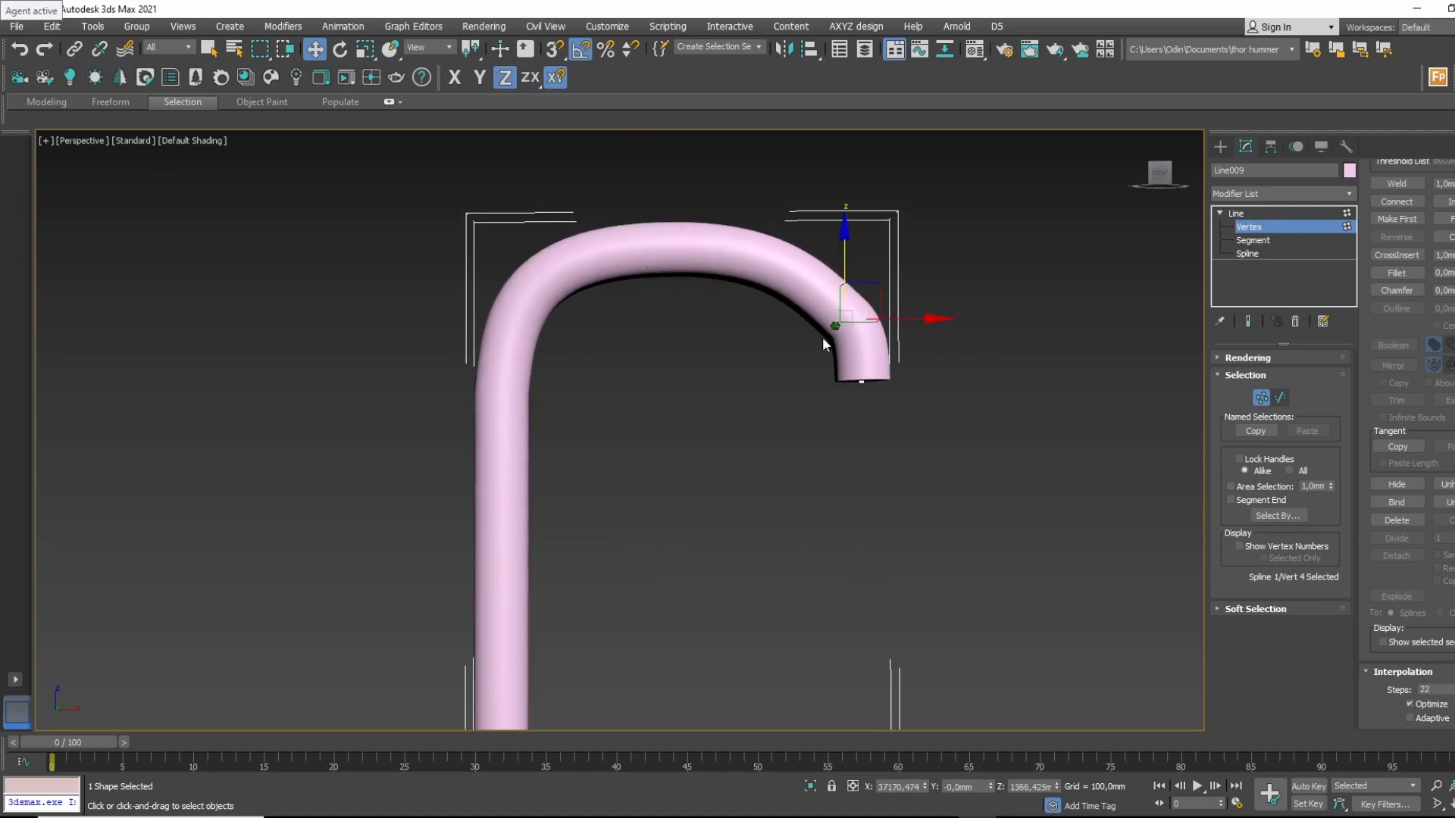
alt+middle_drag(828, 342, 848, 337)
scroll(885, 317, up, 5)
key(F3)
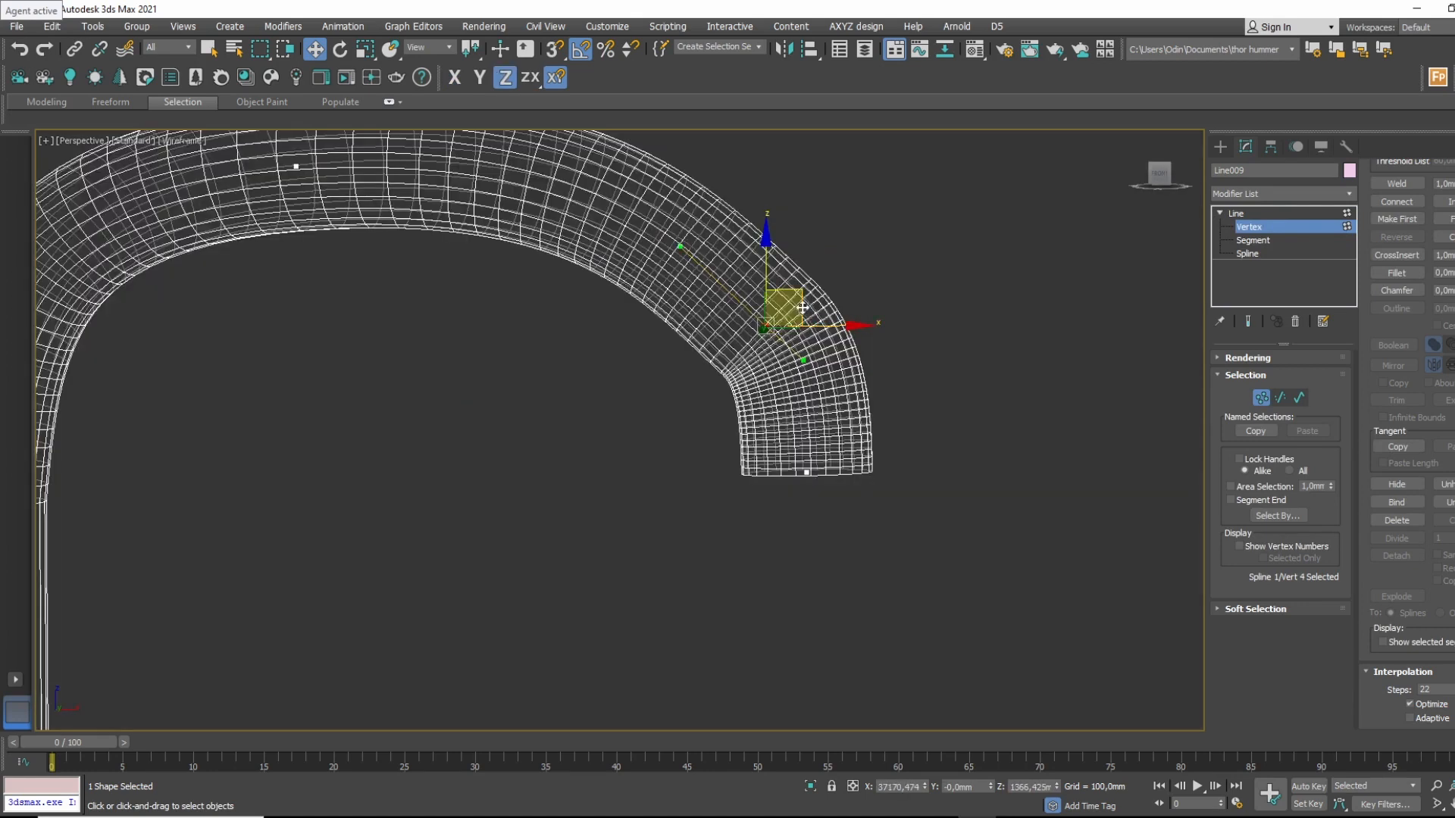
drag(801, 308, 811, 266)
middle_drag(734, 313, 724, 371)
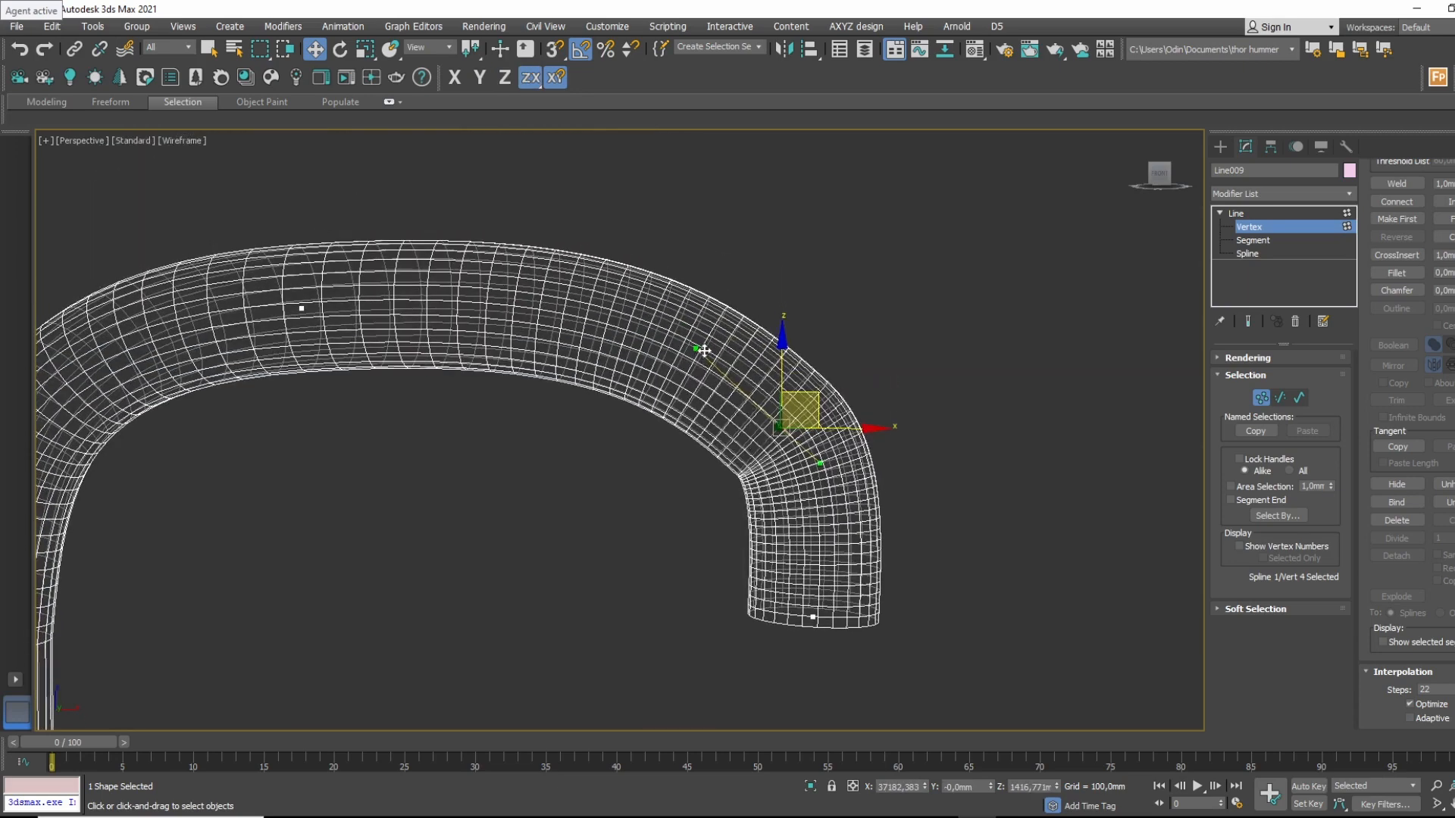
mouse_move(704, 350)
mouse_down()
mouse_move(712, 339)
mouse_move(701, 342)
mouse_up()
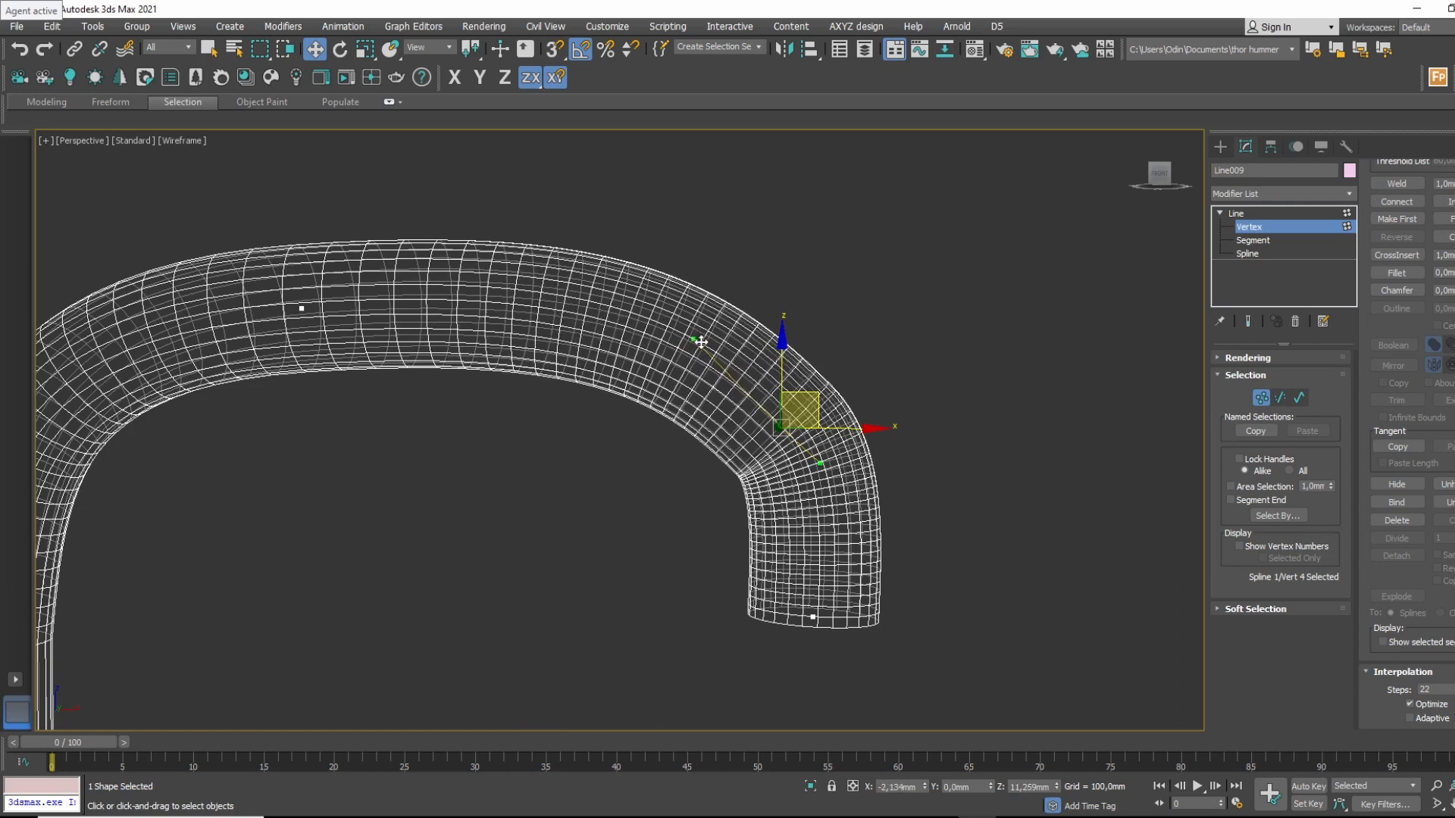
key(F3)
scroll(834, 470, down, 6)
mouse_move(812, 419)
alt+middle_down()
mouse_move(743, 491)
mouse_move(825, 436)
alt+middle_up()
click(1332, 215)
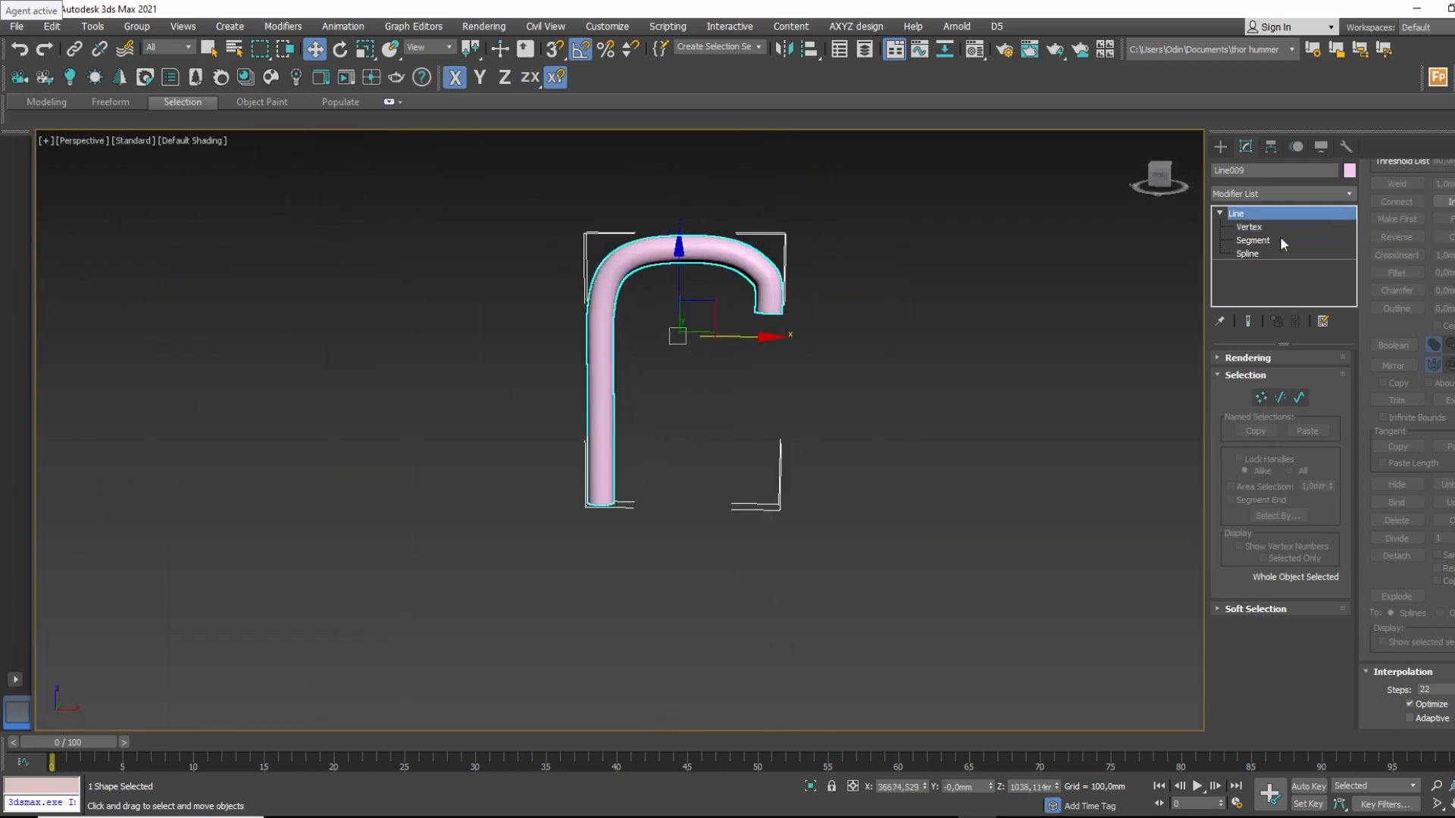
Add an Edit Poly modifier to the pipe and select the cap polygon at its downturned end.
alt+middle_drag(799, 326, 785, 279)
scroll(785, 280, up, 5)
click(1278, 193)
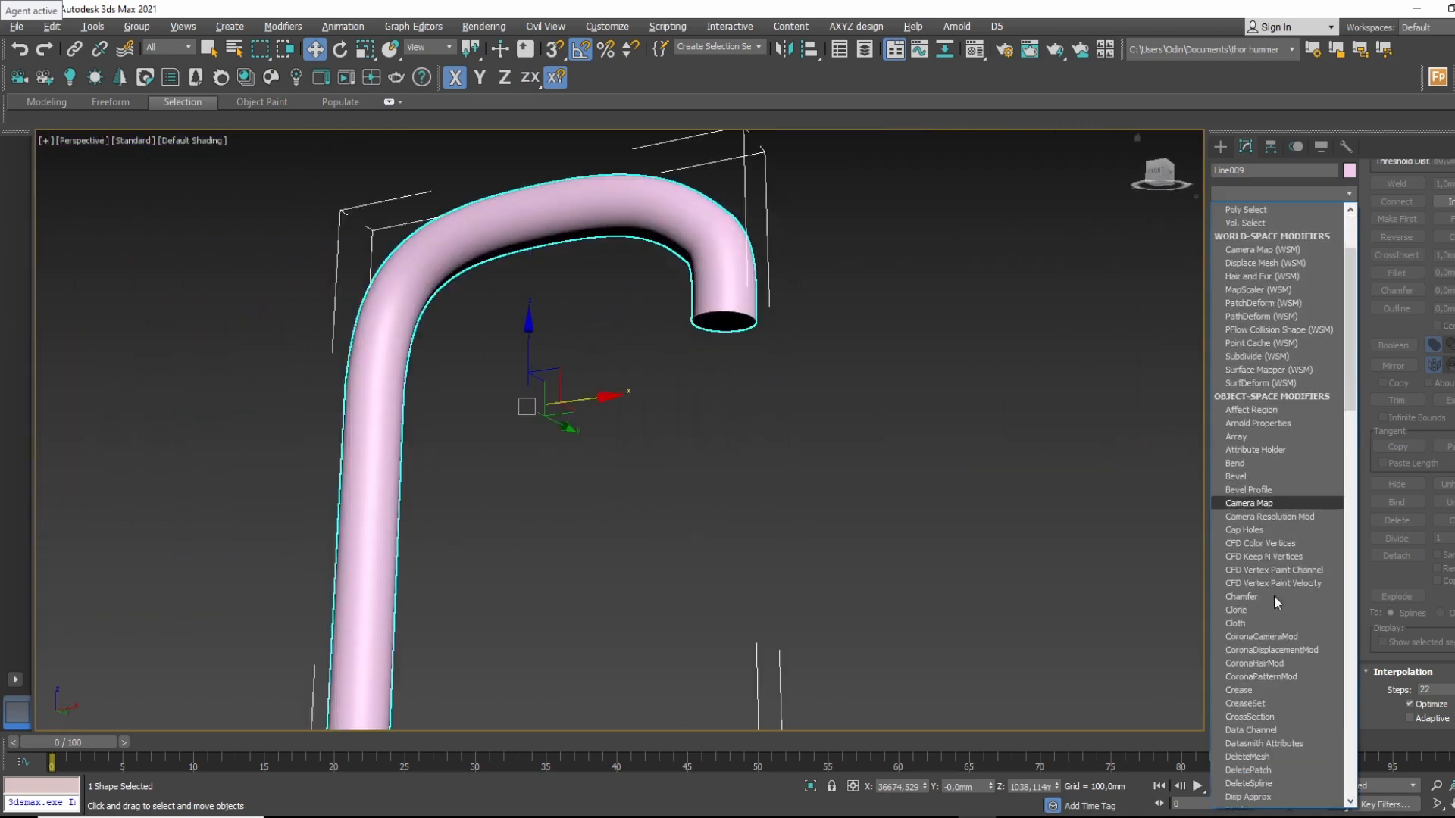
click(1266, 779)
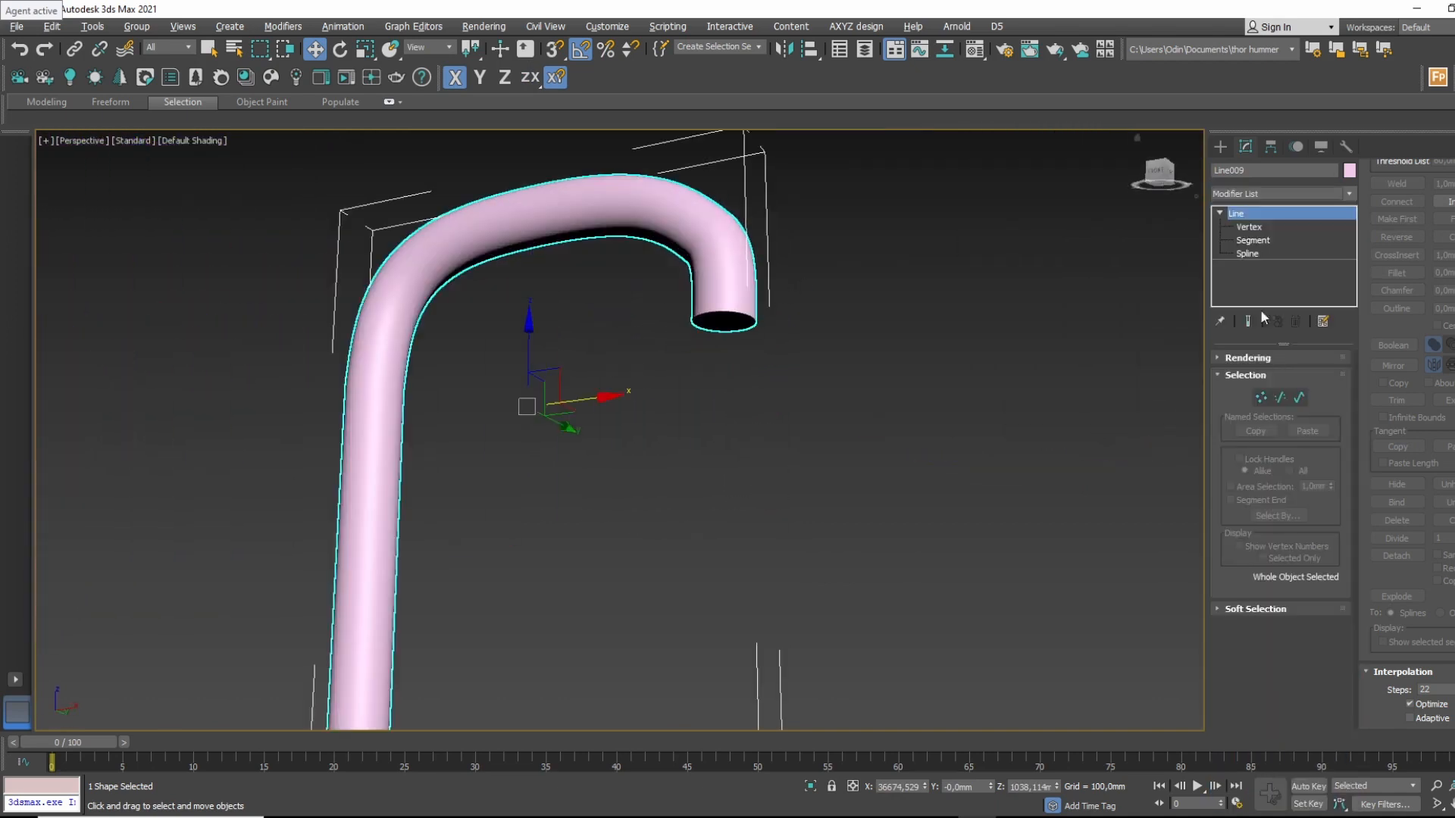
click(1234, 213)
click(1266, 279)
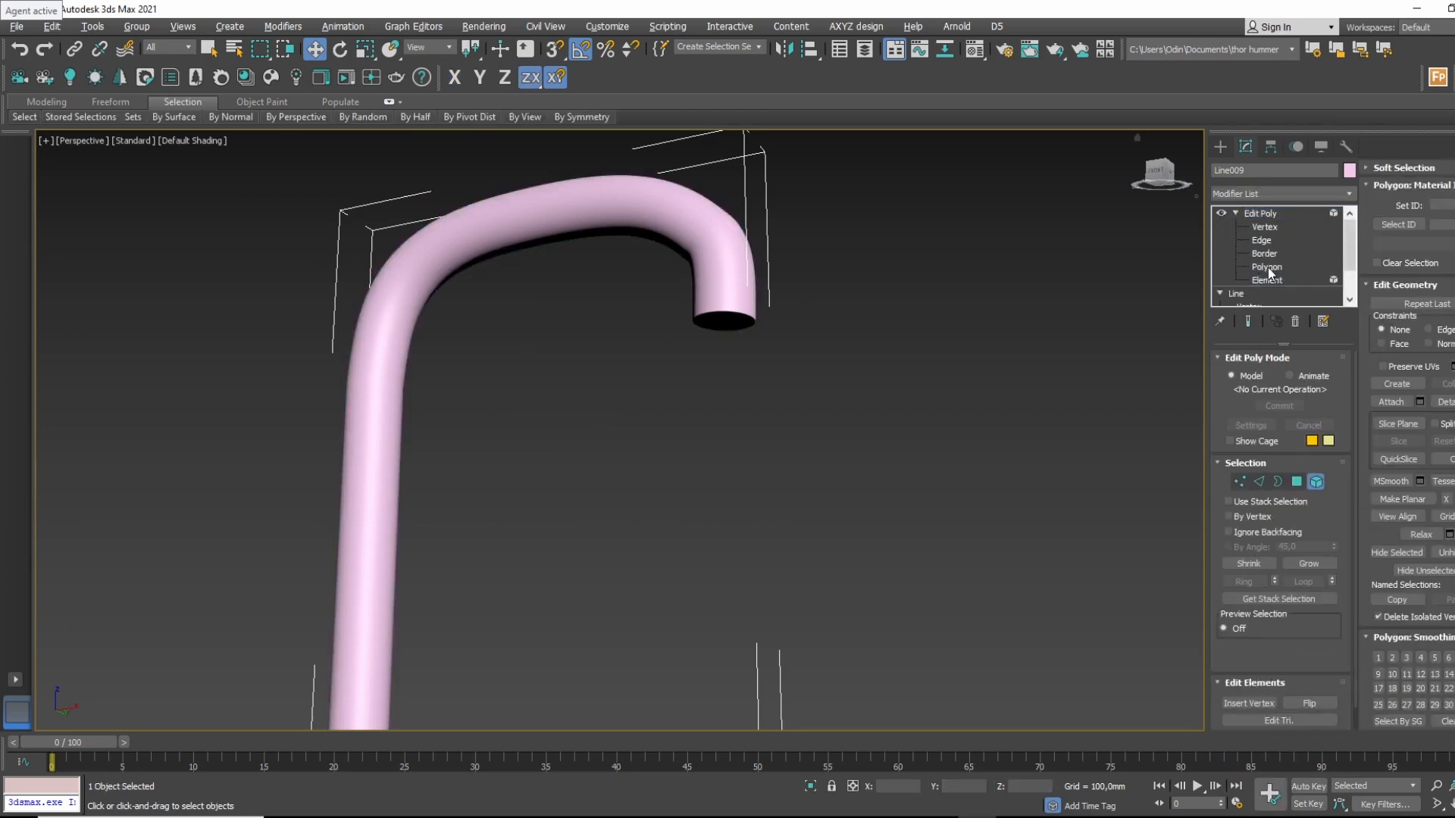
click(1266, 267)
click(719, 326)
alt+middle_drag(718, 326, 925, 300)
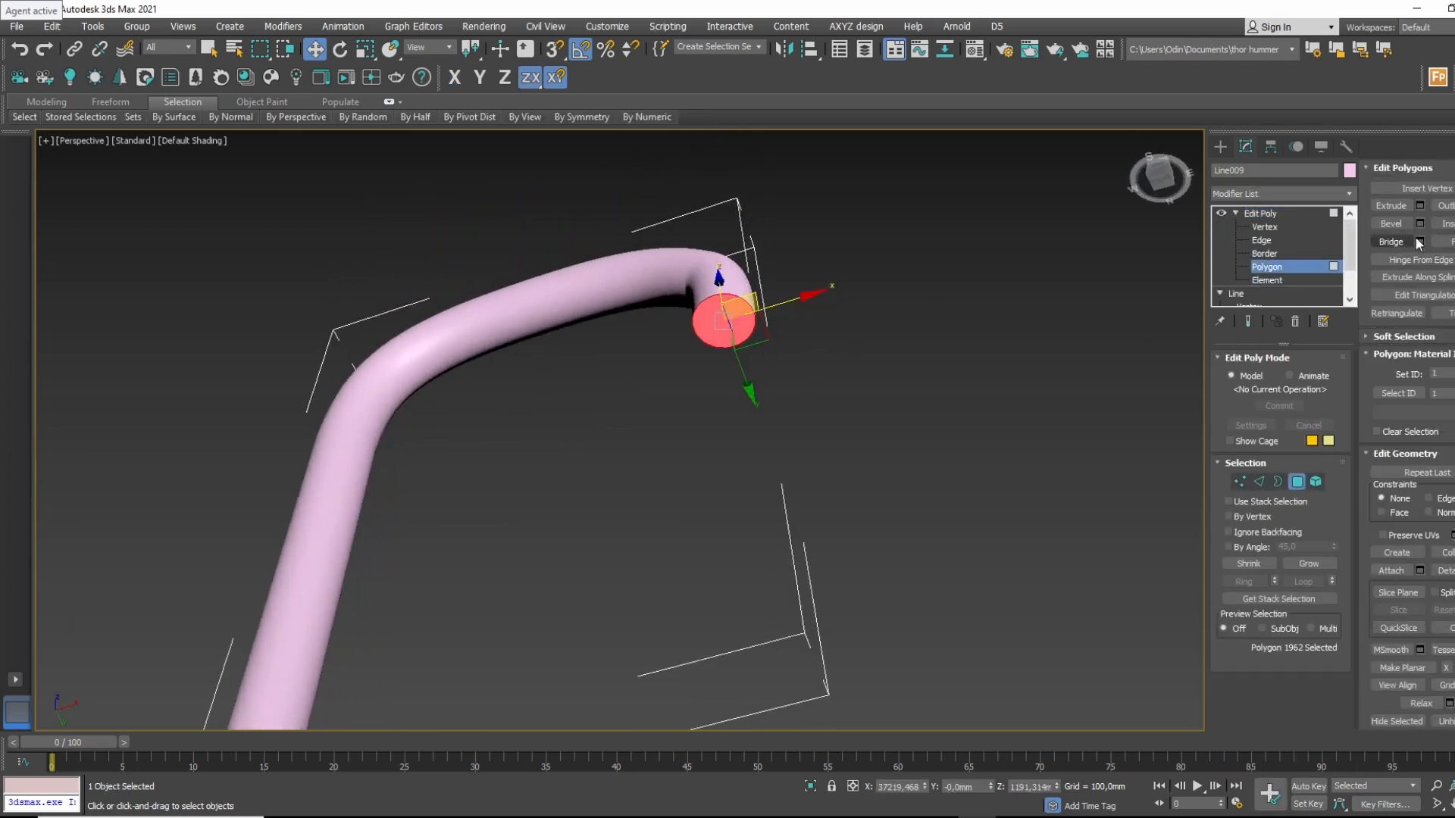
Inset the selected end cap to leave a thin rim around the pipe's opening.
click(1445, 224)
drag(722, 340, 721, 331)
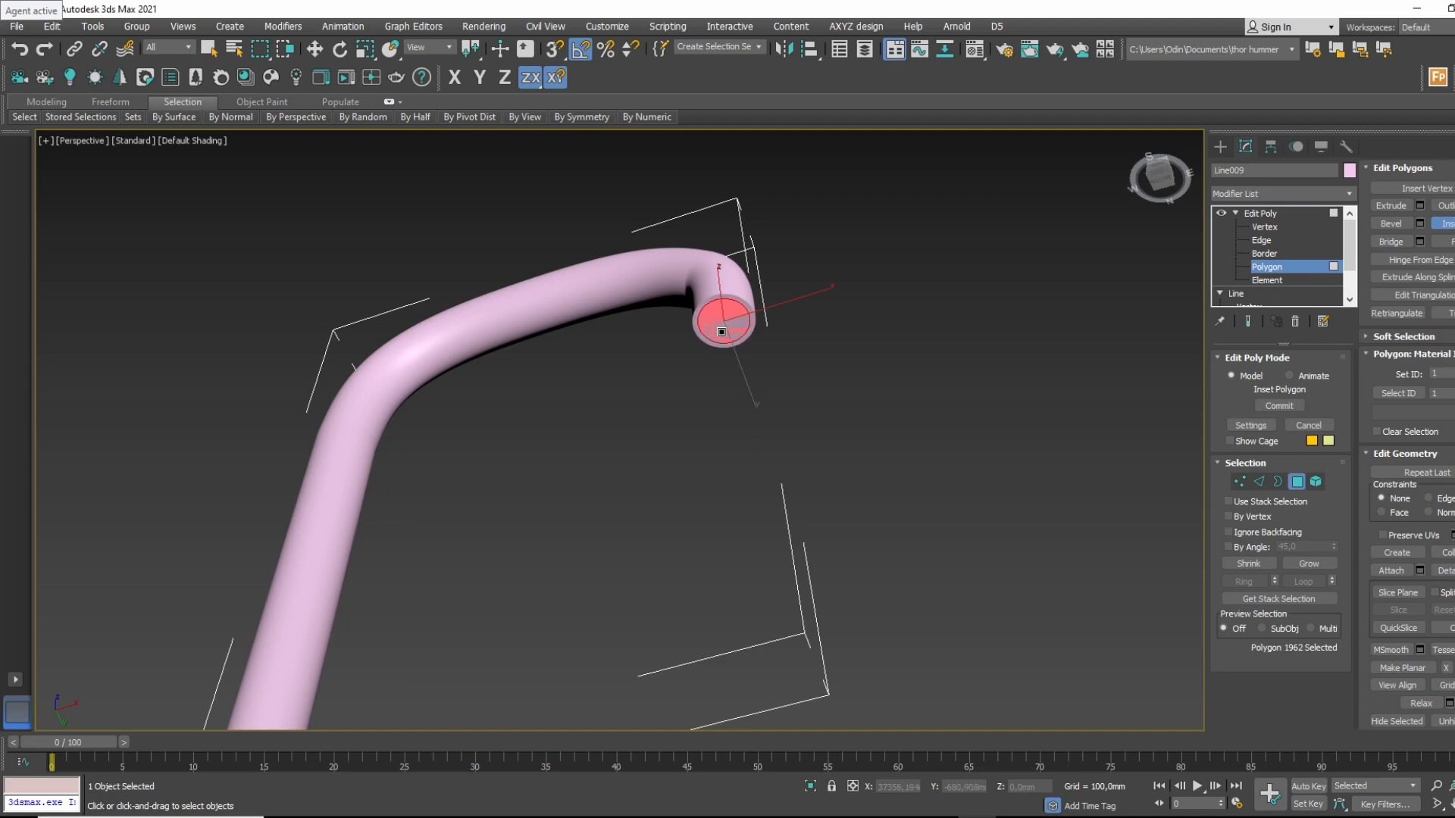
right_click(721, 331)
scroll(748, 307, up, 5)
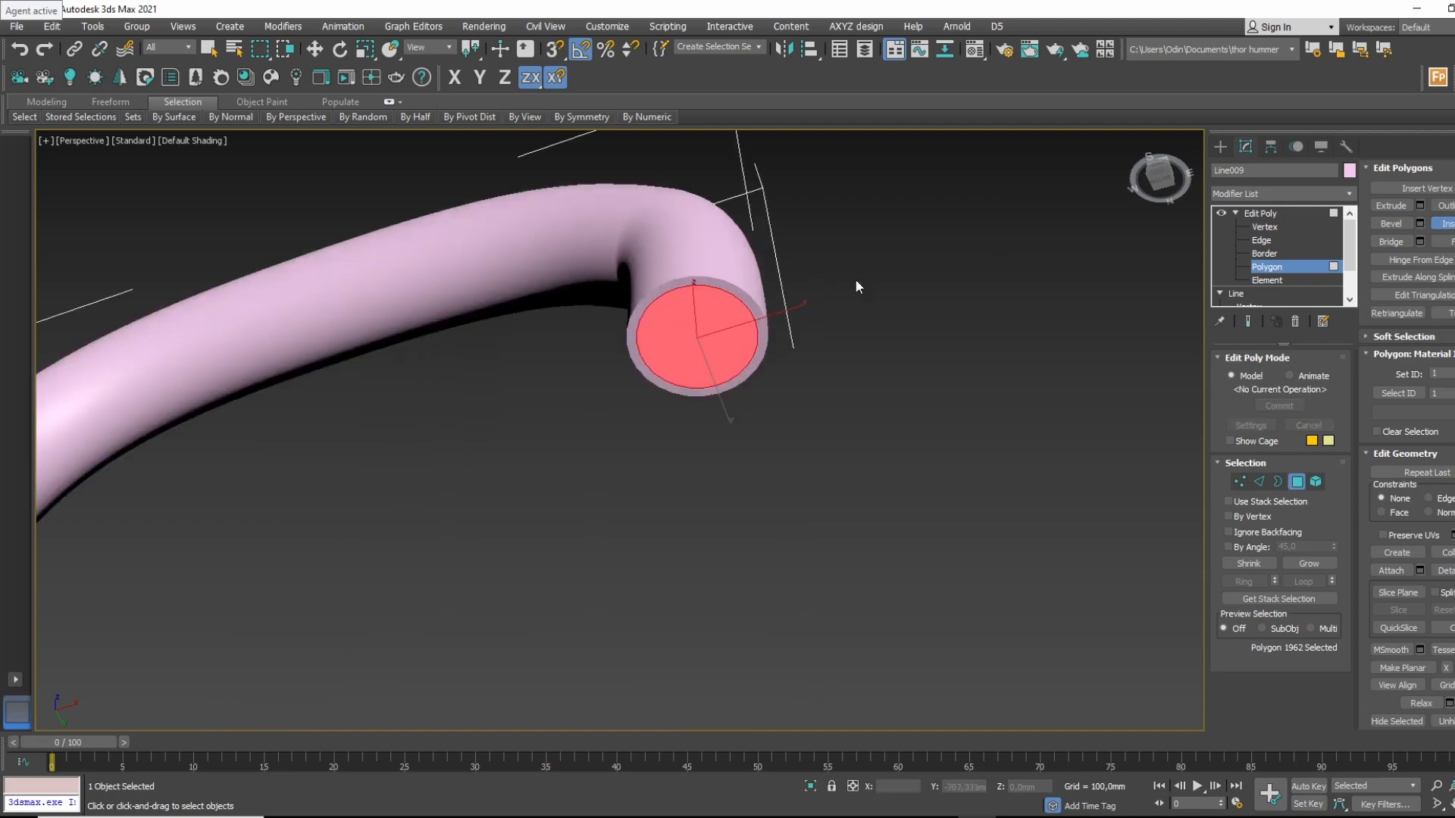
Extrude the inset cap about 87 mm into the pipe to hollow the end, and leave polygon editing.
click(1395, 208)
drag(716, 329, 678, 390)
alt+middle_drag(747, 301, 778, 366)
key(w)
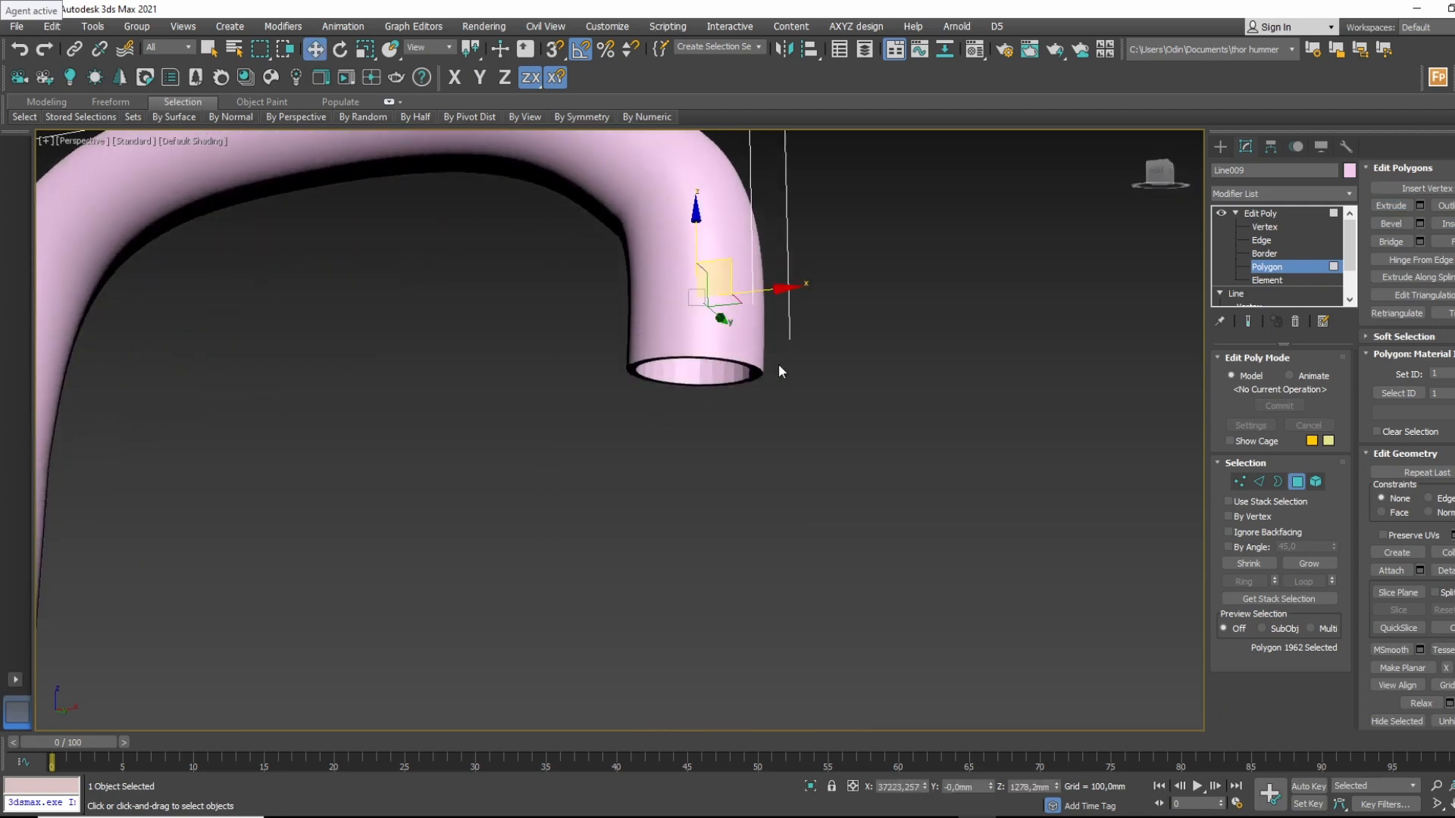
click(1252, 216)
Add a Chamfer modifier to the pipe with an amount of 5 mm and 3 segments.
alt+middle_drag(1012, 347, 998, 287)
click(1264, 195)
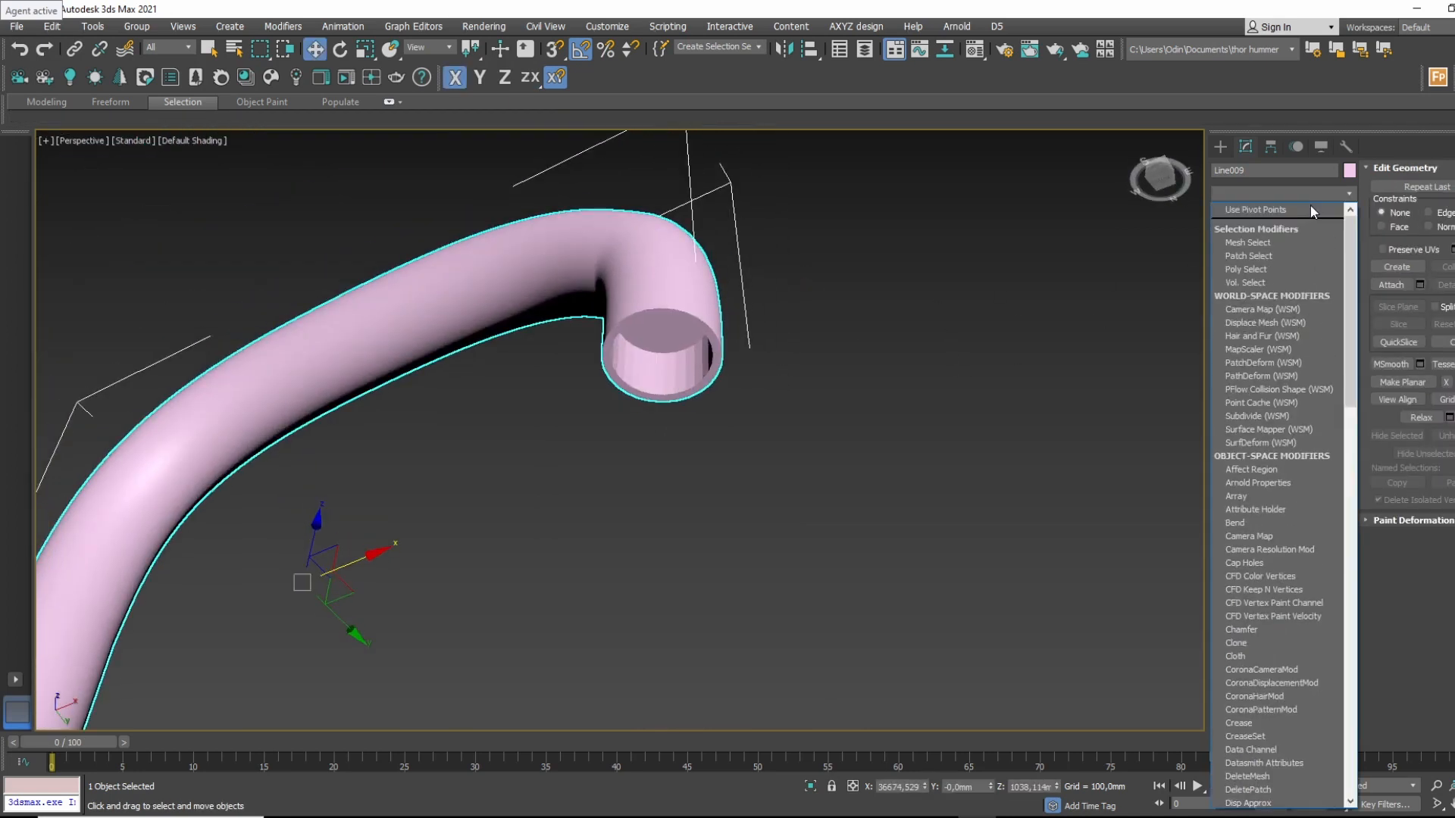
scroll(1311, 206, down, 10)
click(1311, 206)
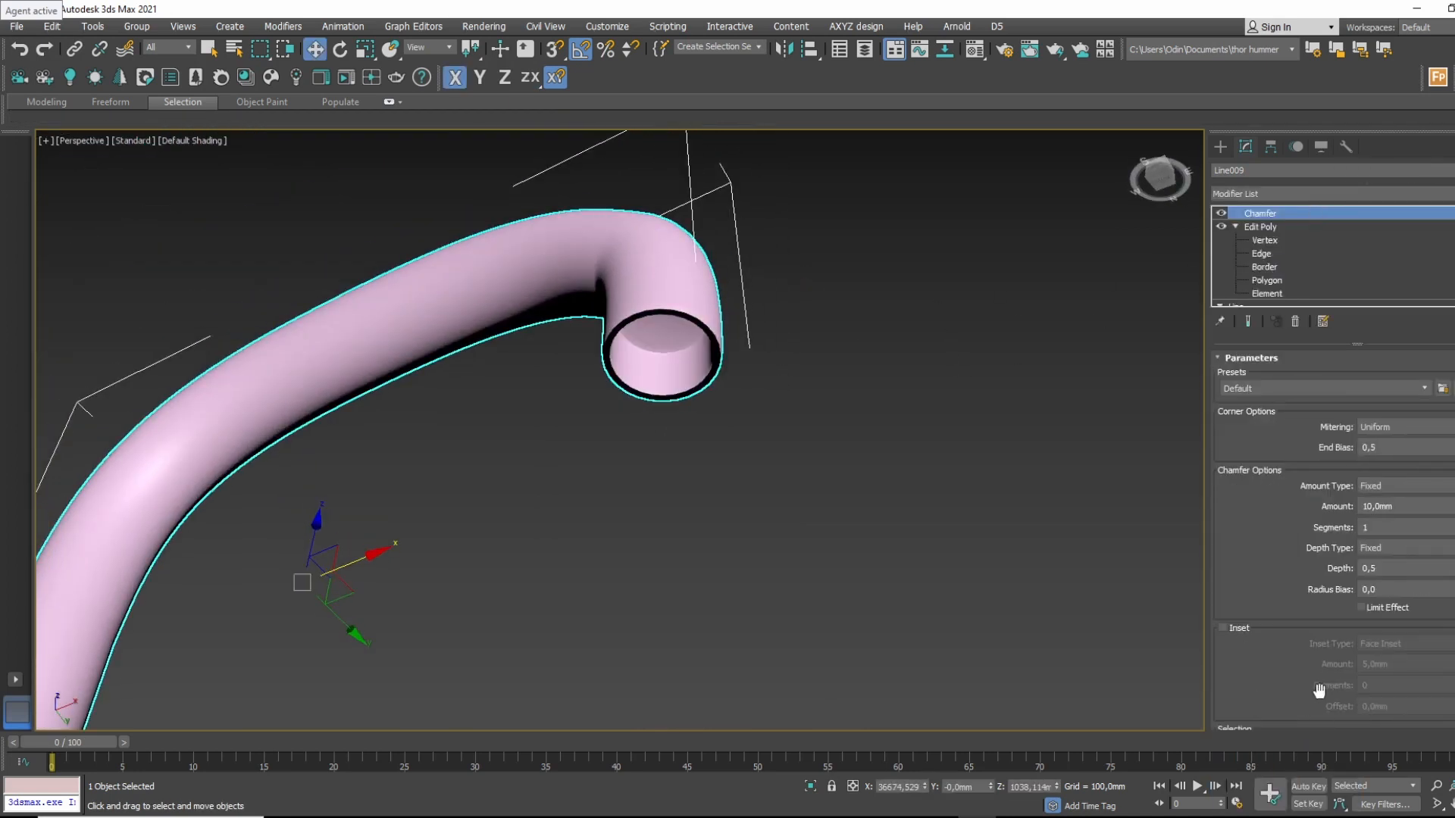
drag(1453, 507, 1453, 514)
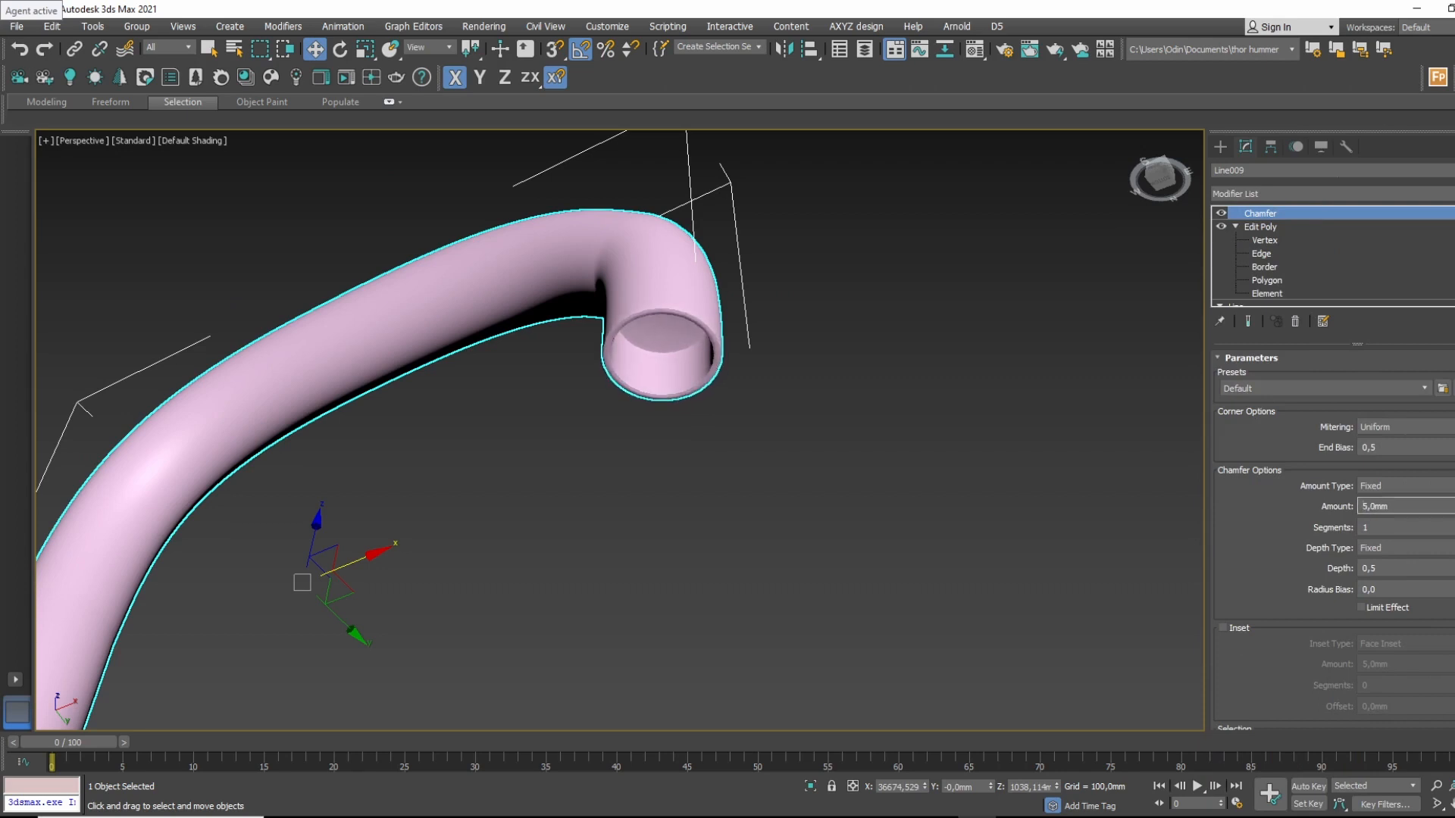
double_click(1453, 525)
alt+middle_drag(964, 376, 751, 413)
In the top view, draw a six-sided NGon with a radius of about 84 mm beside the pipe's upright.
scroll(953, 398, down, 3)
scroll(925, 445, down, 3)
scroll(857, 432, down, 3)
scroll(751, 413, up, 5)
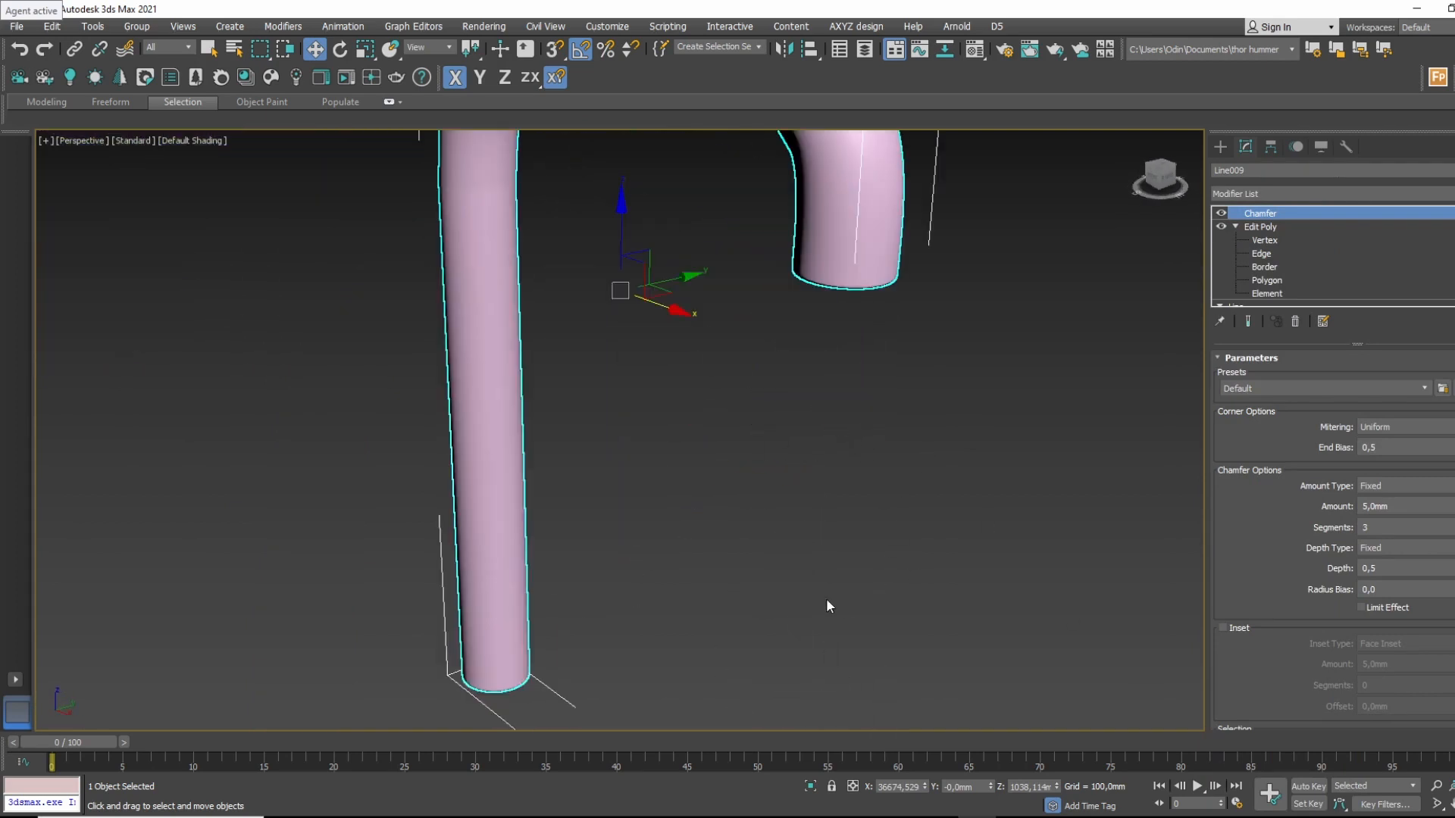
alt+middle_drag(828, 603, 785, 523)
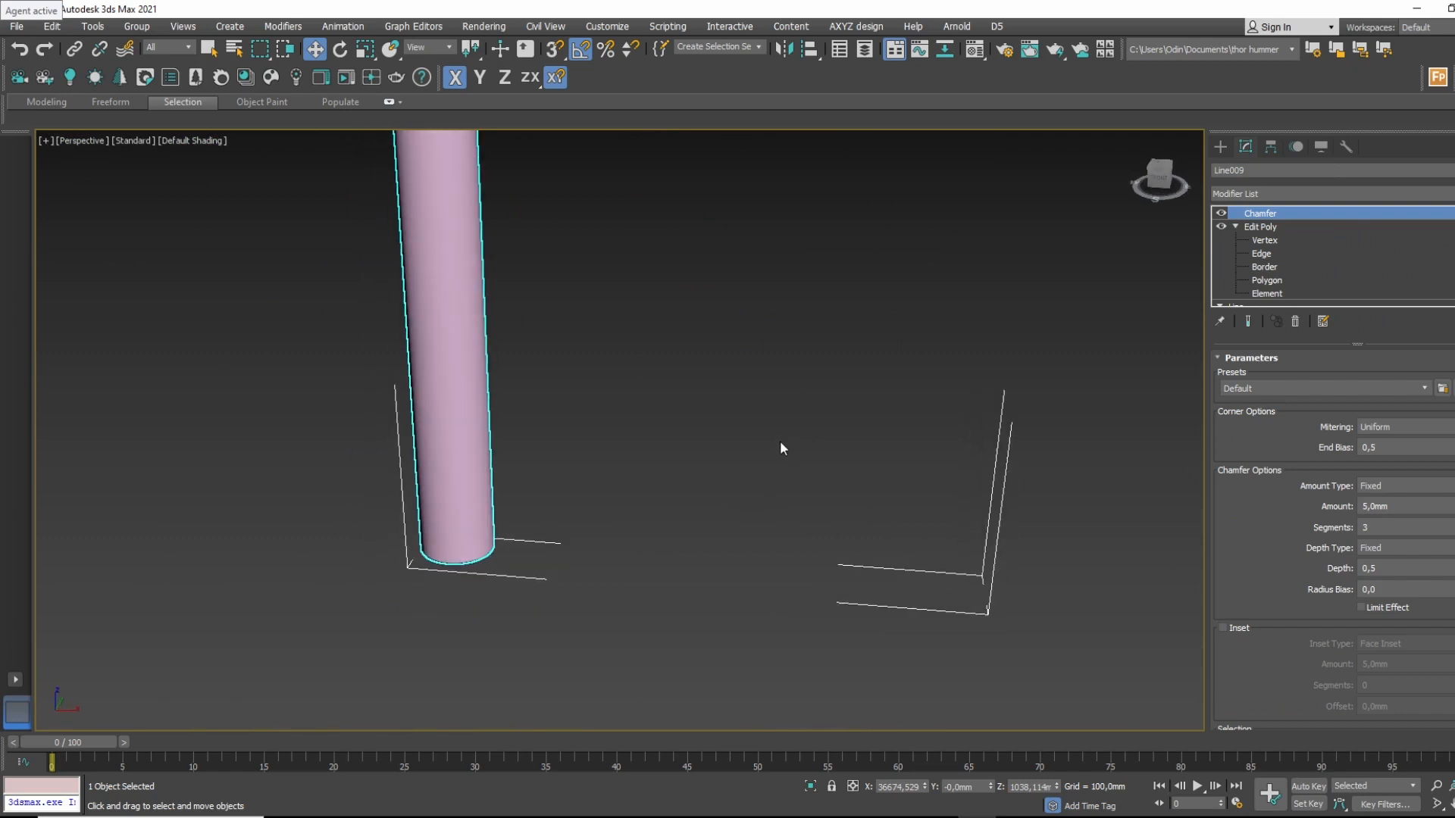
click(1219, 146)
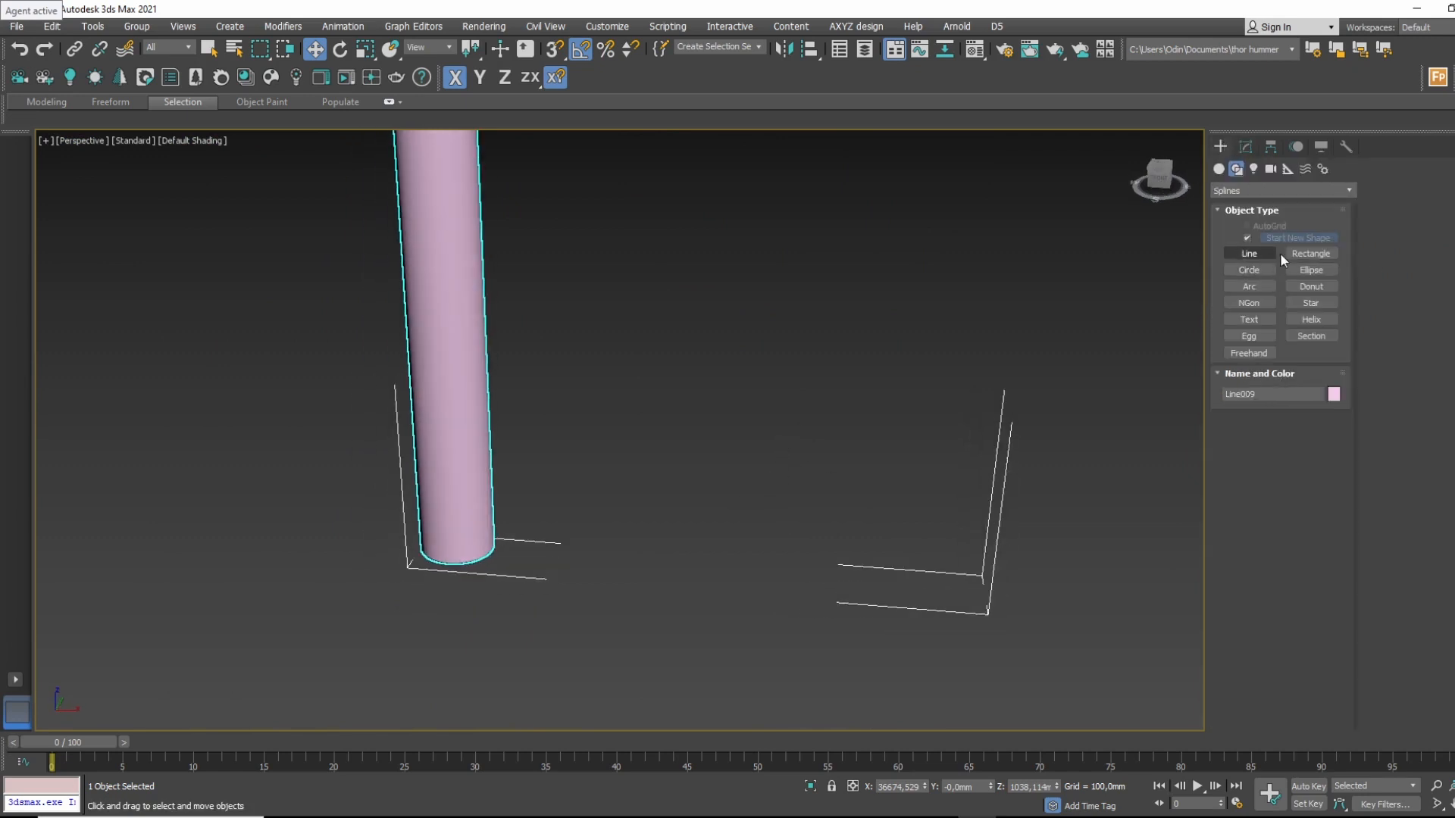
middle_drag(777, 352, 803, 410)
scroll(802, 409, down, 4)
key(f)
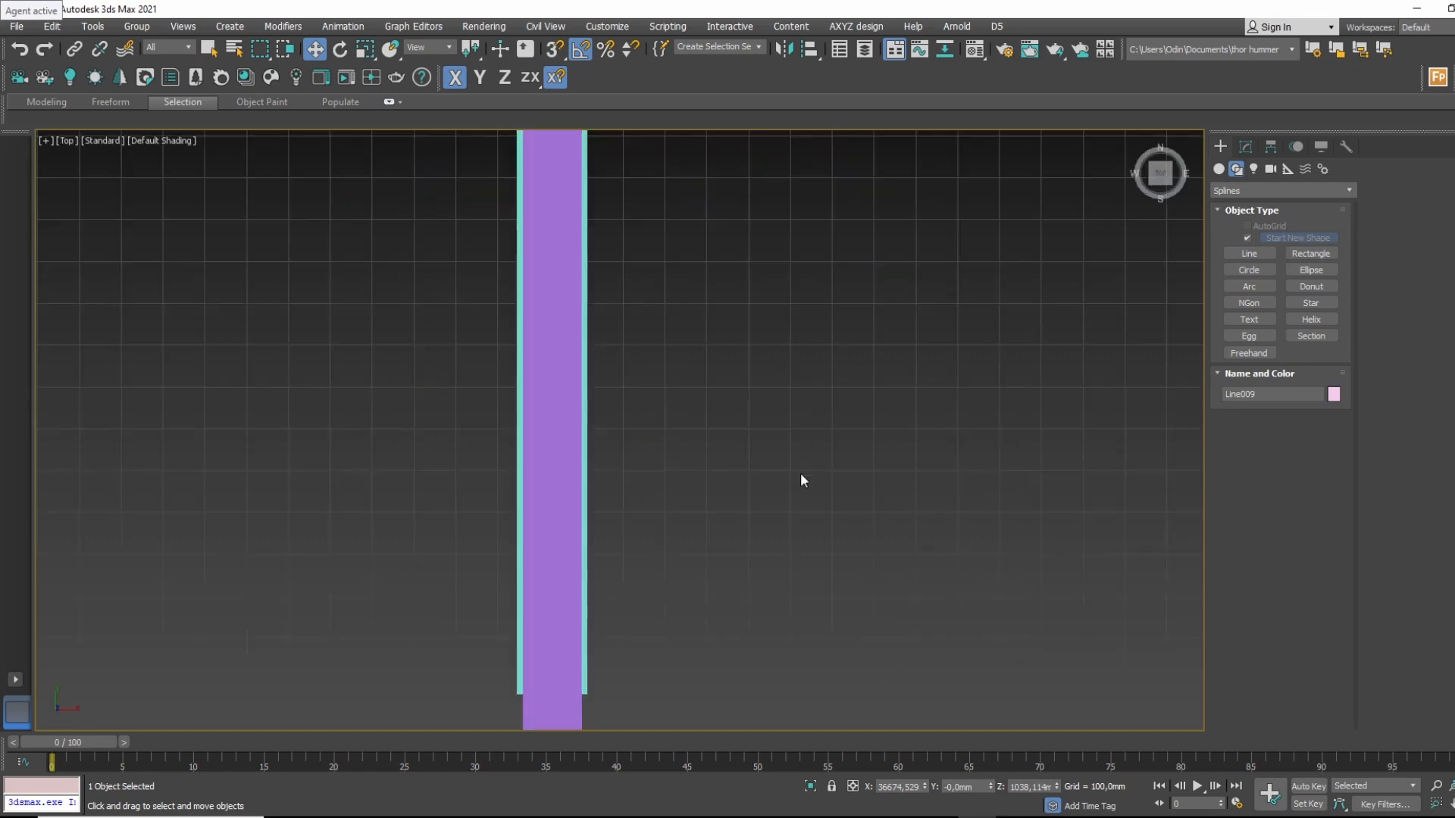
key(t)
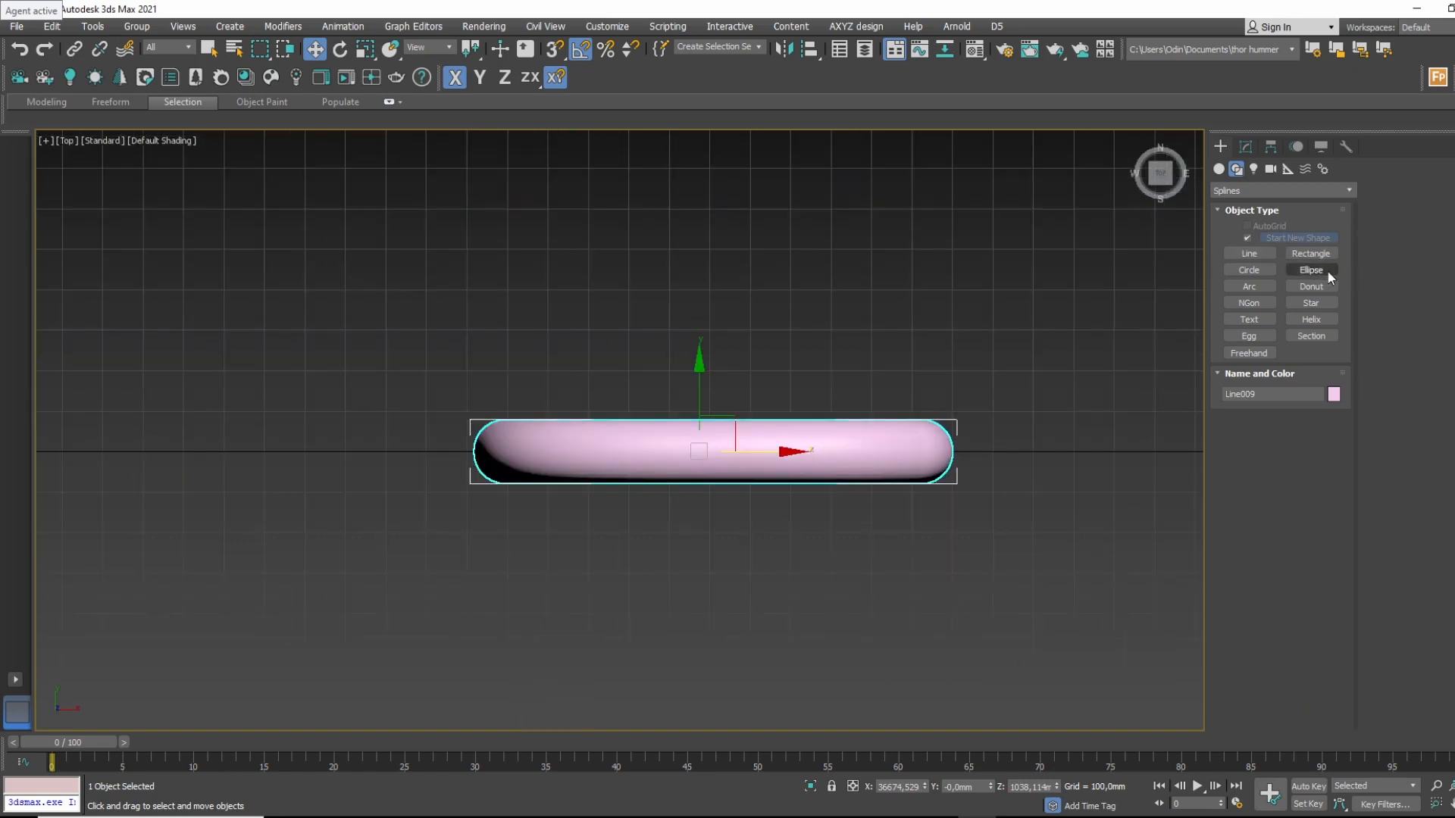
click(1255, 303)
drag(502, 346, 501, 314)
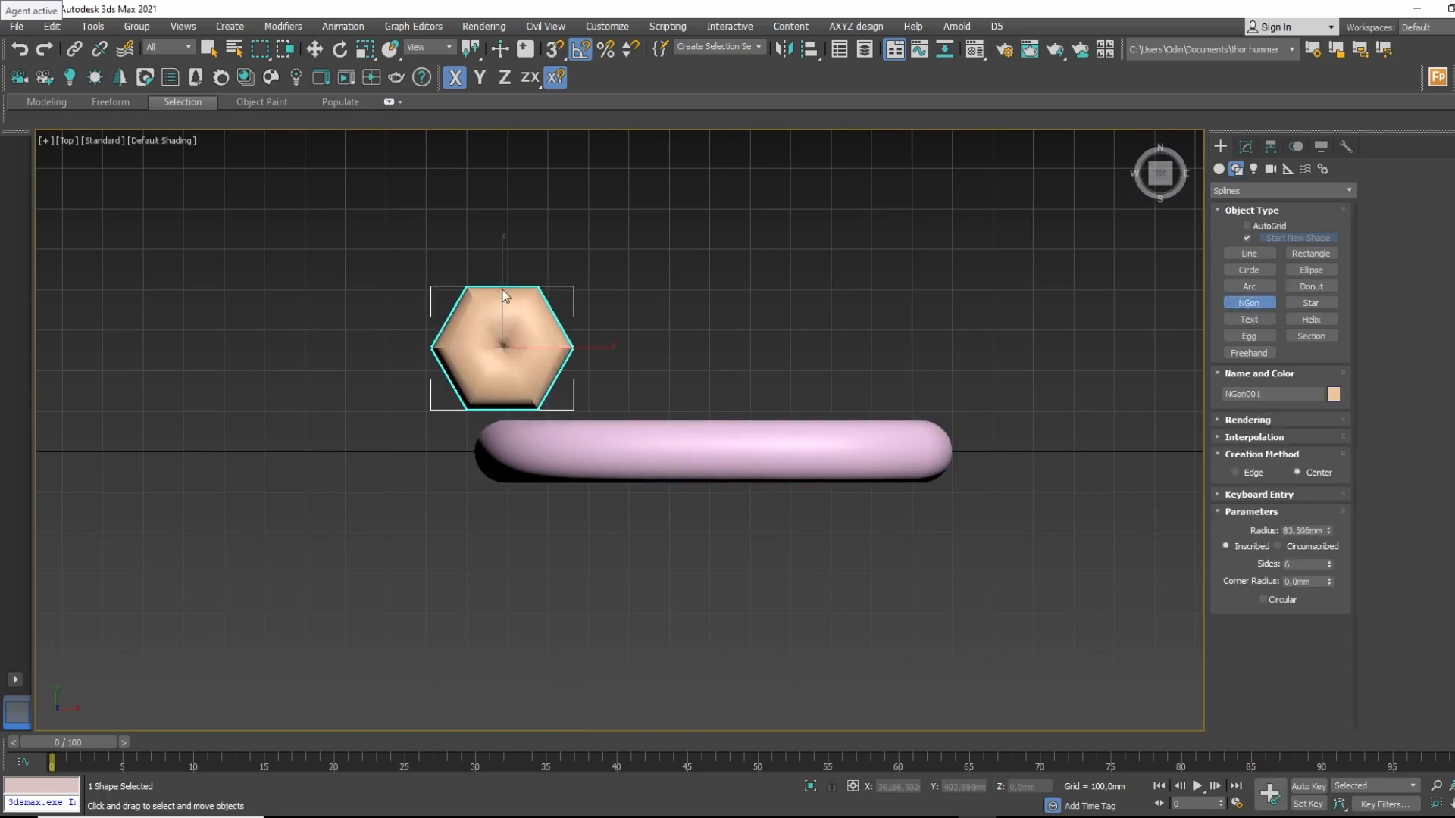
right_click(504, 295)
Disable the hexagon's renderable thickness in both the renderer and the viewport.
click(1249, 149)
click(1244, 356)
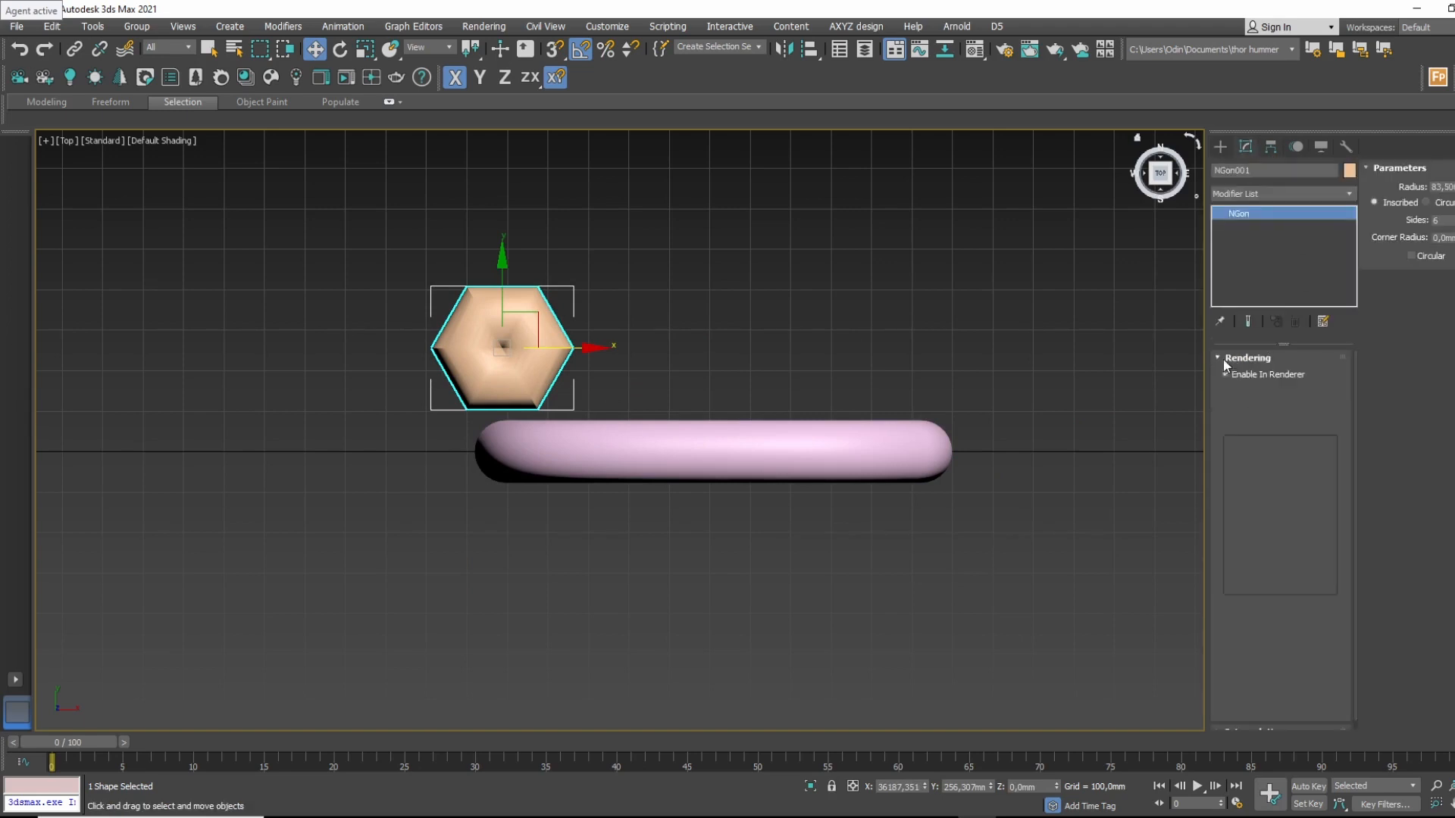
click(1226, 386)
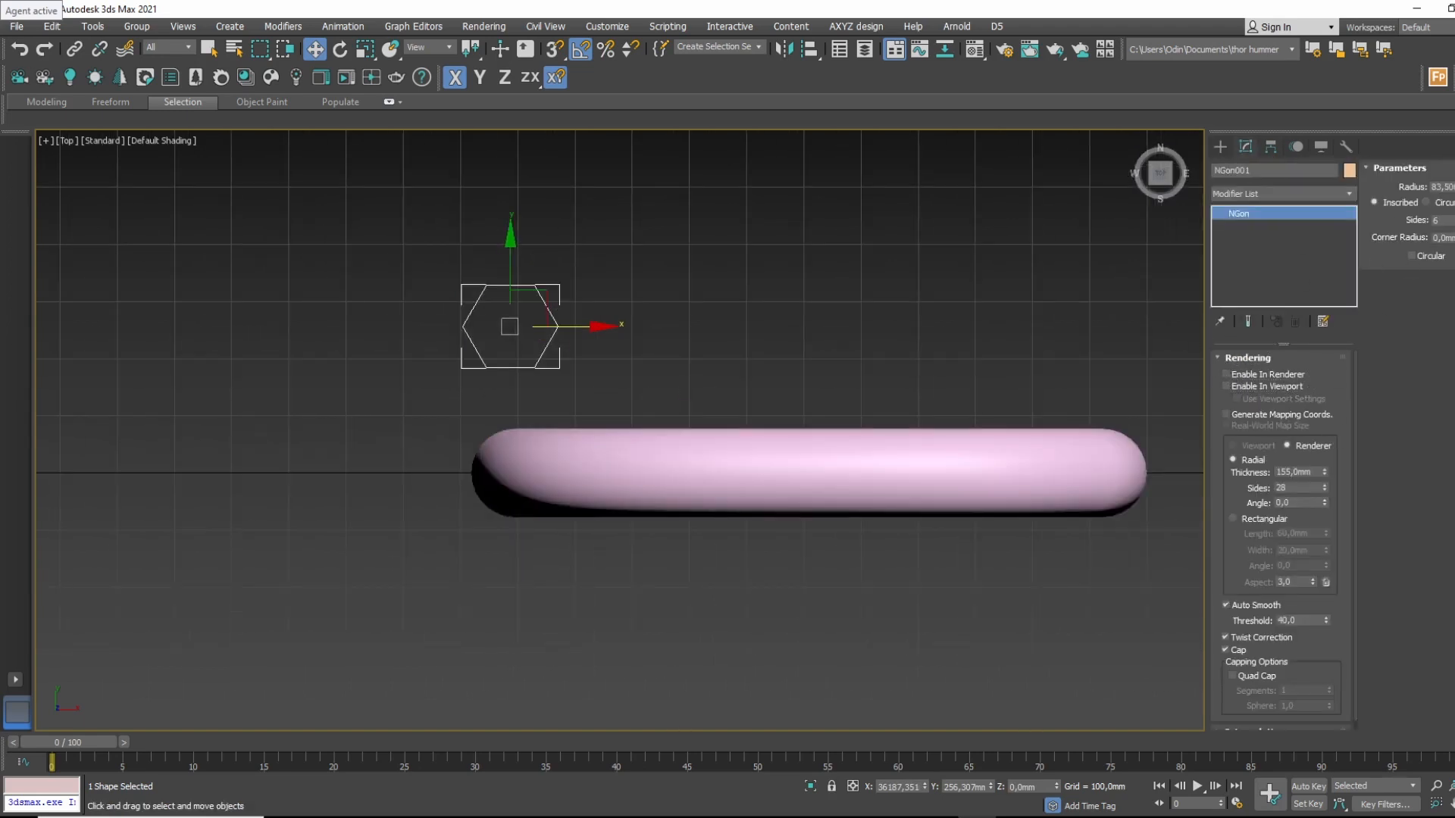
Enlarge the hexagon's radius to about 142.7 mm and shift it about 40 mm along X.
drag(1454, 187, 1453, 140)
middle_drag(647, 352, 702, 350)
drag(644, 324, 667, 324)
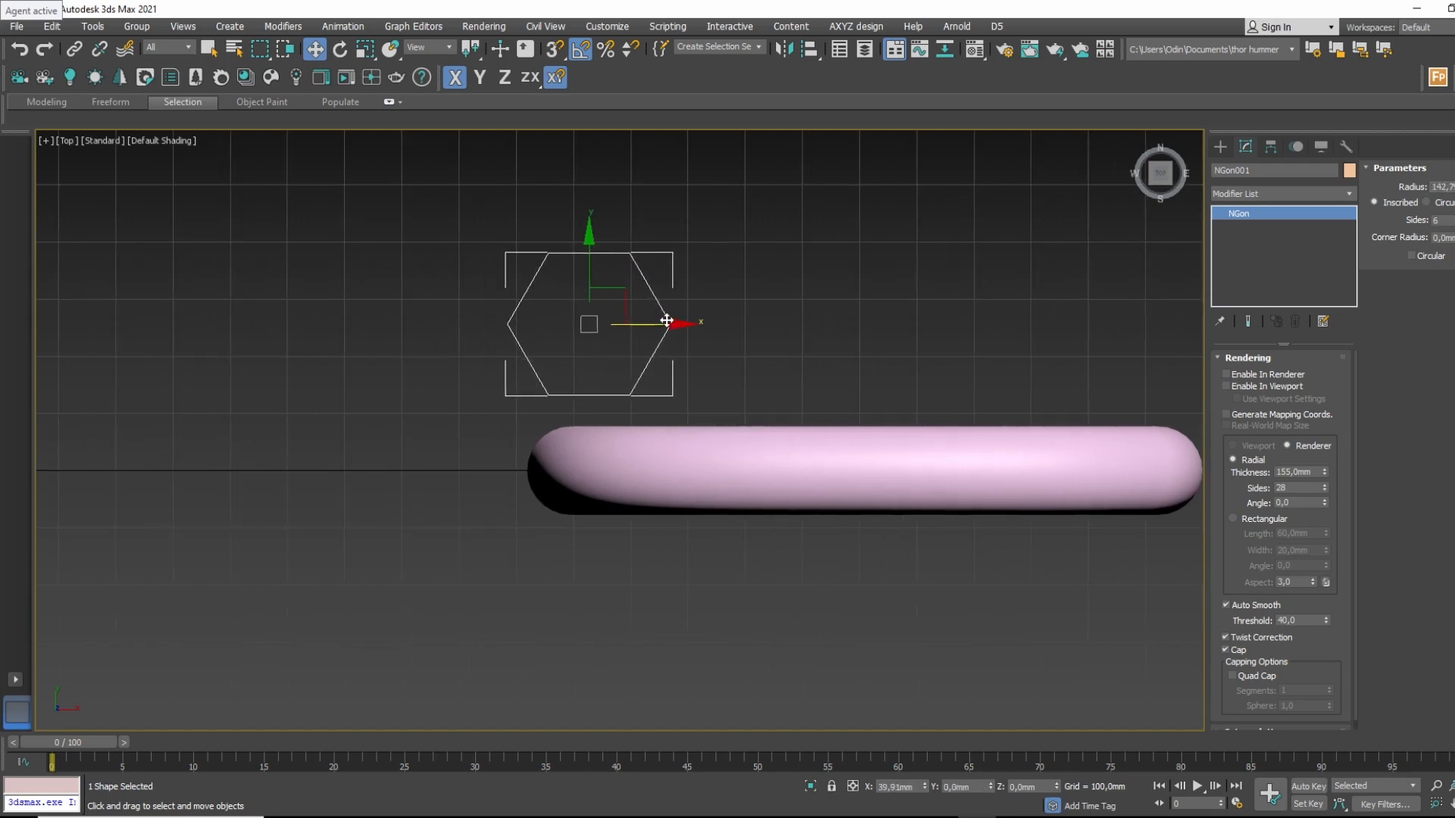
Extrude the hexagon 51 mm and raise the block about 159 mm along Z.
click(1213, 191)
scroll(1213, 190, down, 1)
text(ex)
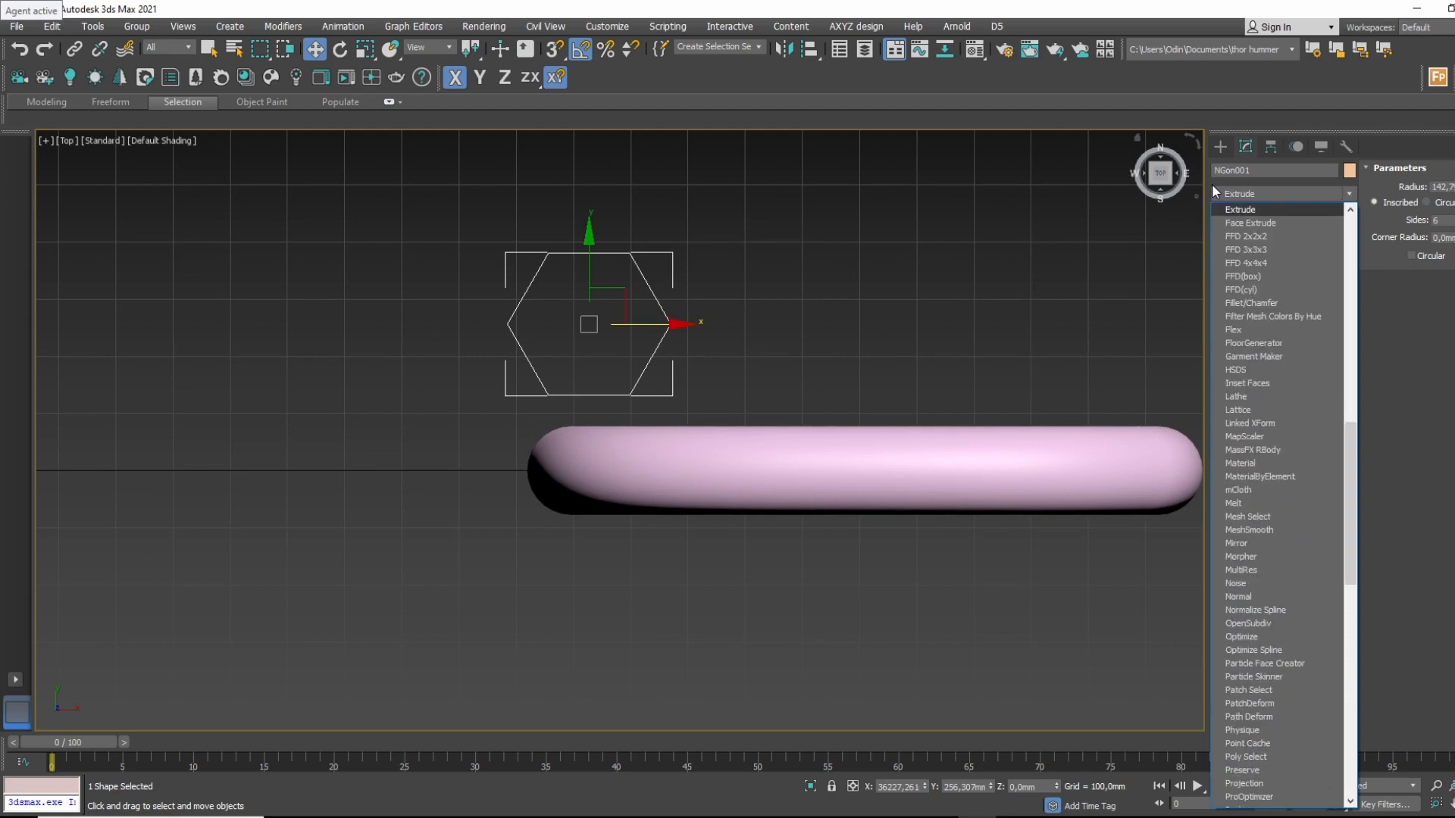
key(Return)
alt+middle_drag(387, 408, 457, 380)
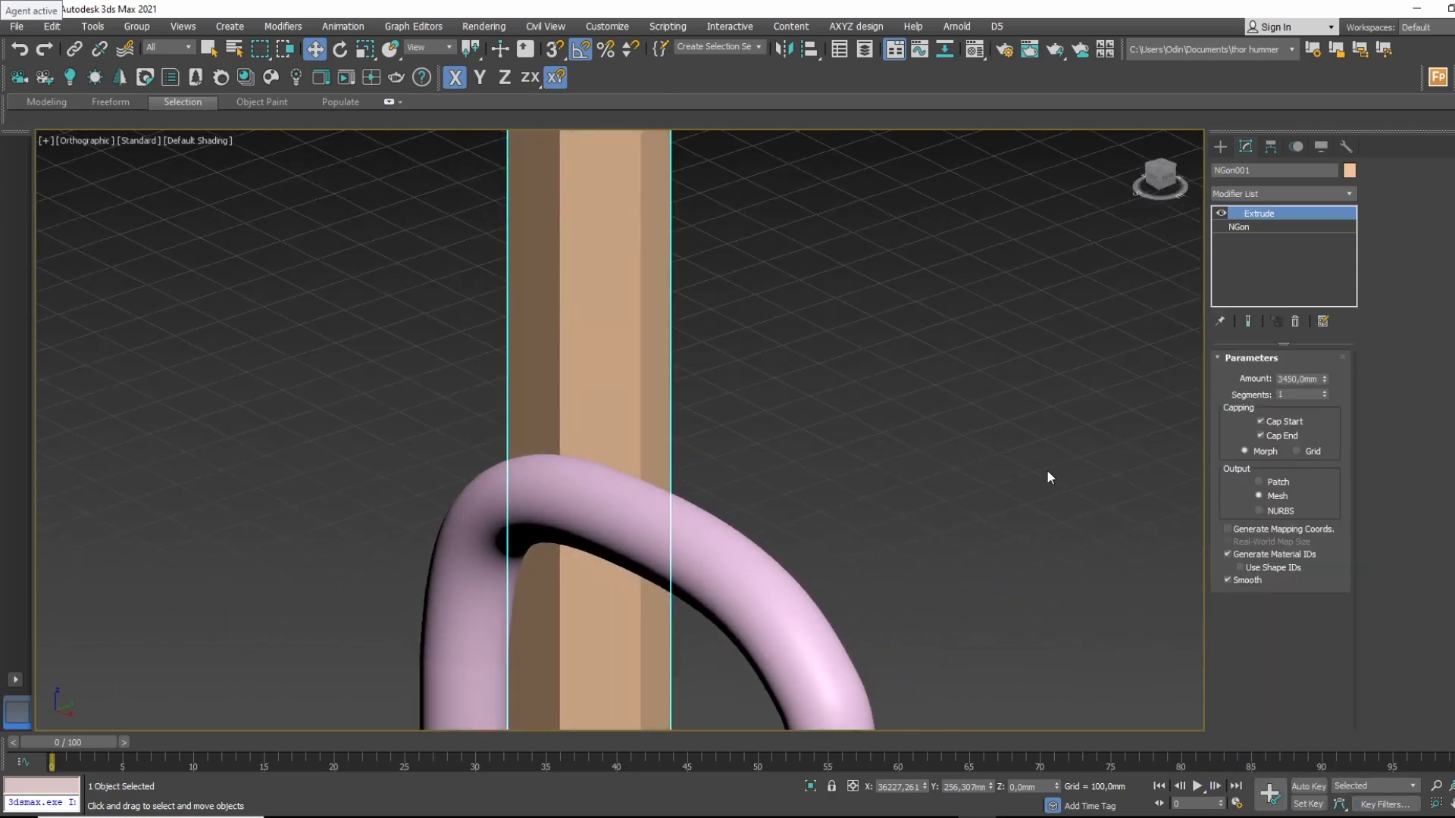
right_click(1325, 379)
key(z)
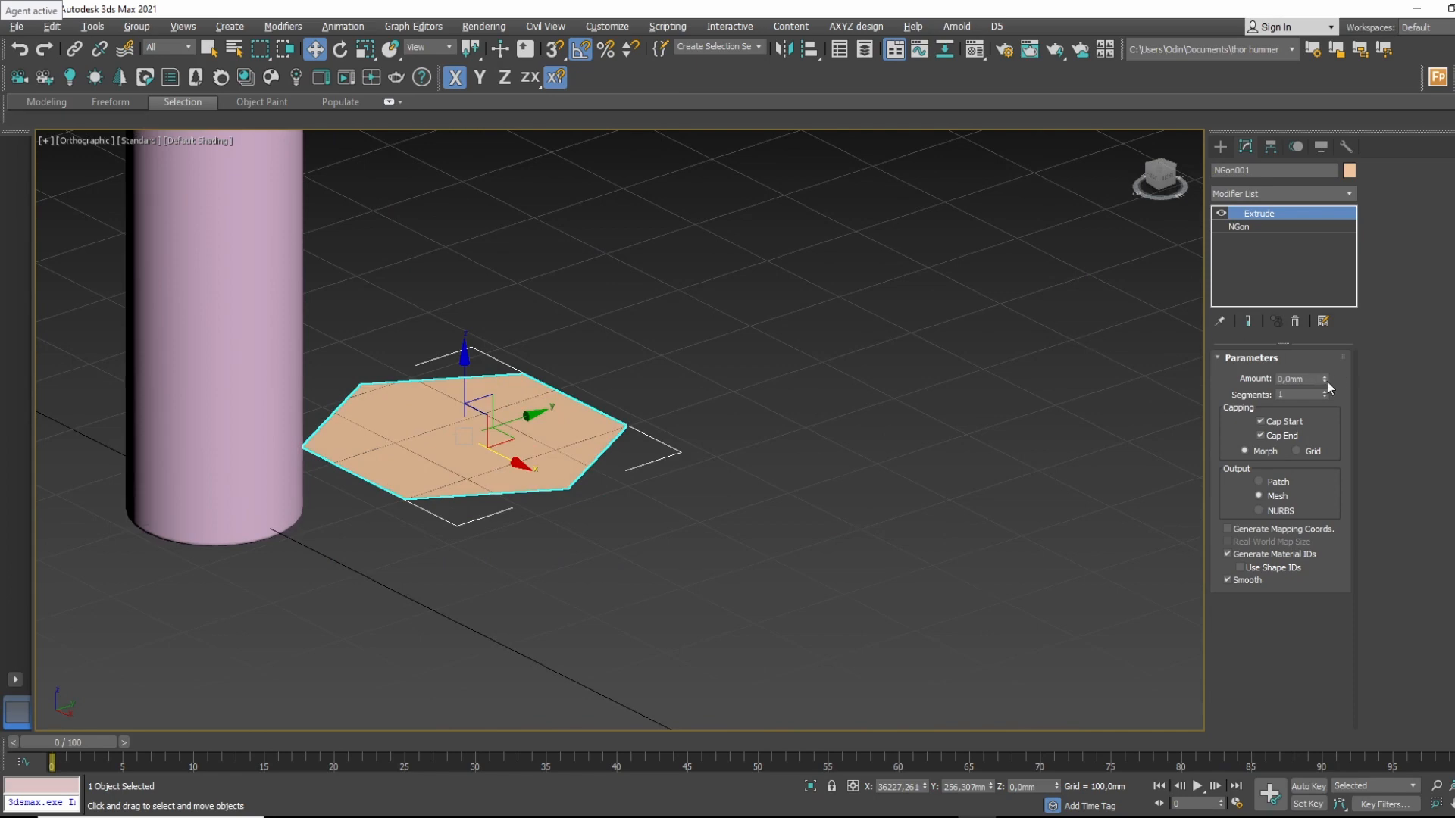
drag(1326, 380, 1343, 300)
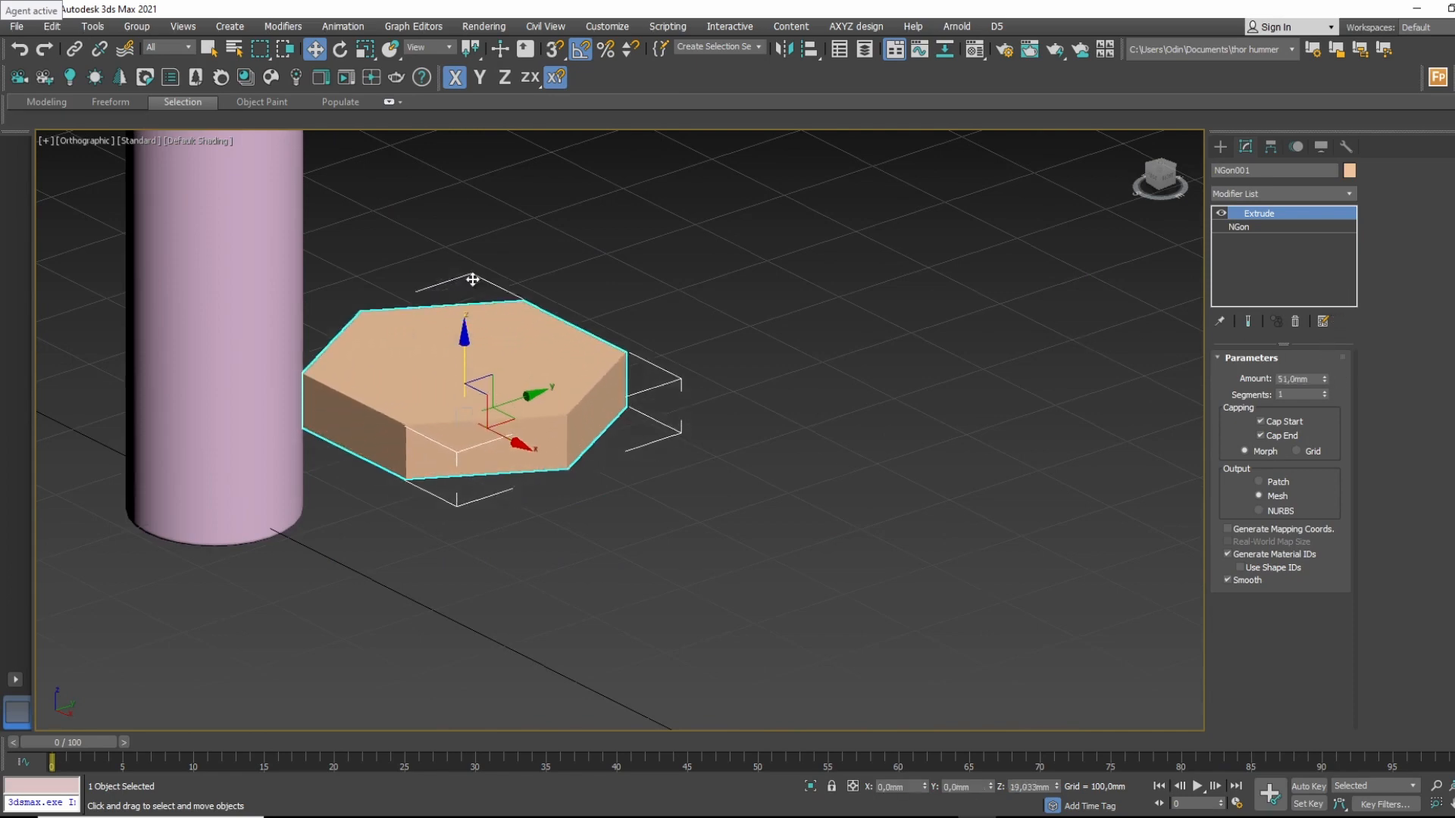
drag(464, 334, 466, 190)
Add a Chamfer modifier to the hexagonal block with a 10 mm amount and 5 segments.
alt+middle_drag(592, 325, 660, 353)
middle_drag(797, 308, 840, 326)
key(p)
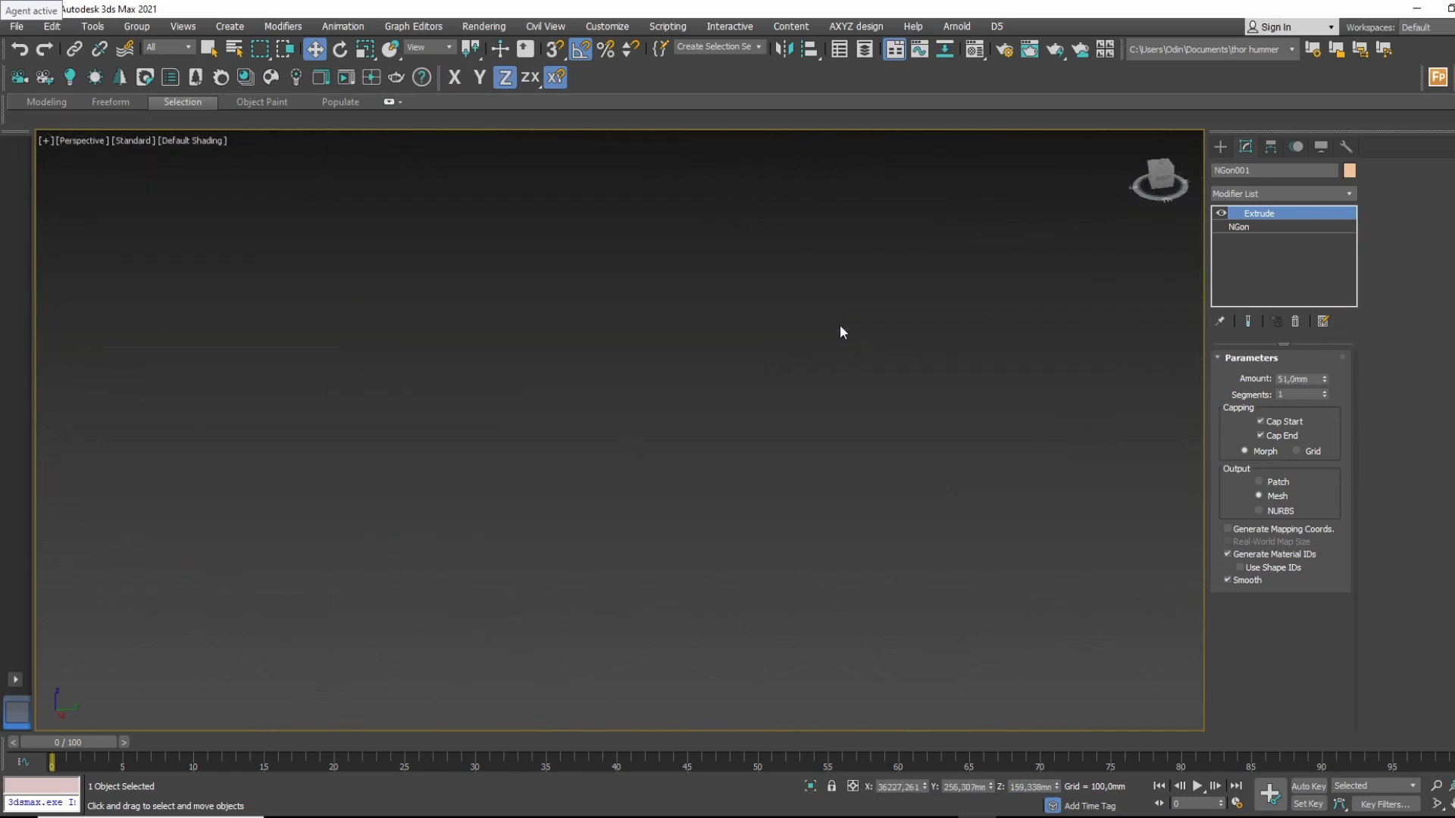
key(z)
scroll(771, 331, down, 8)
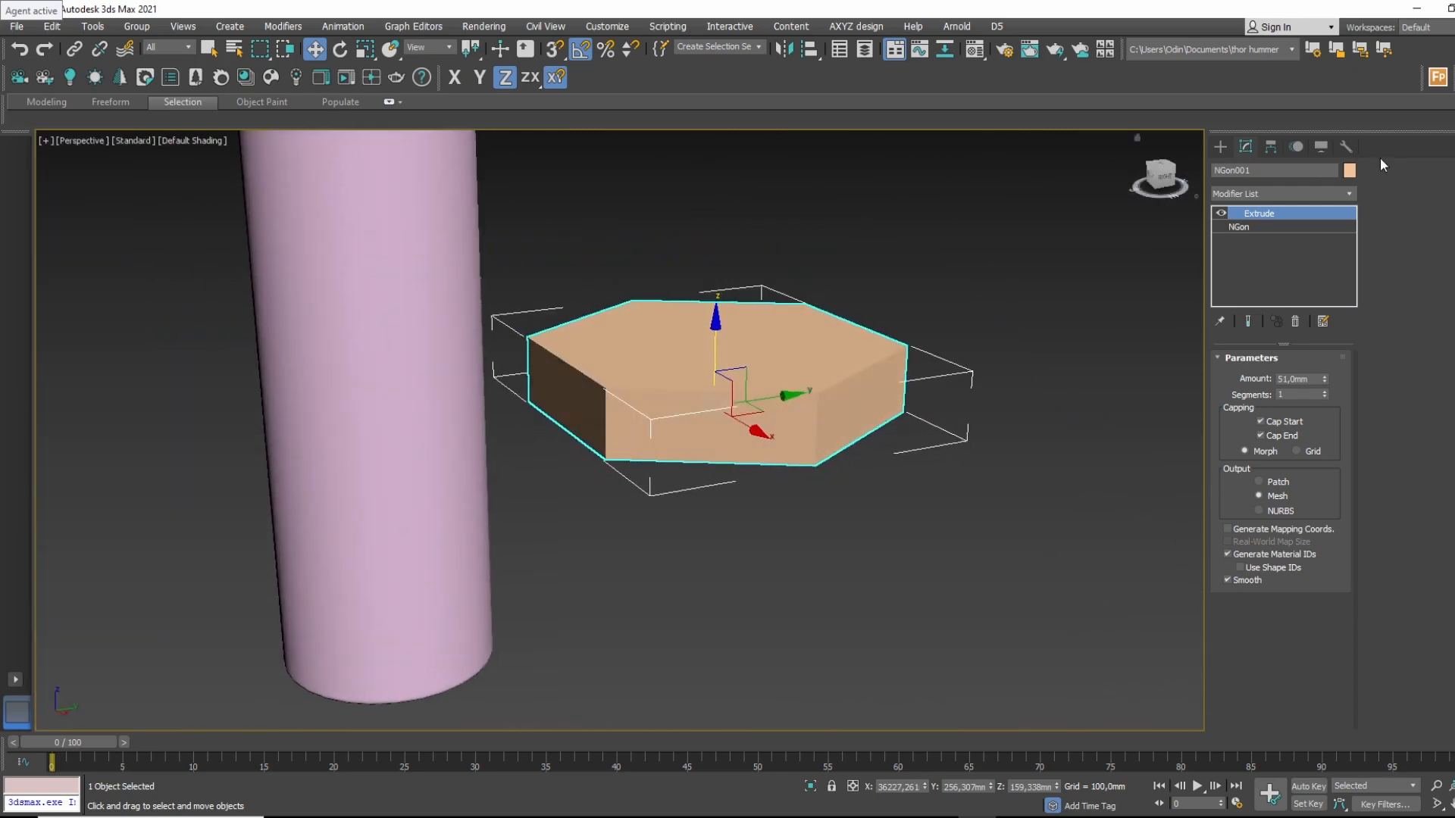
click(1350, 193)
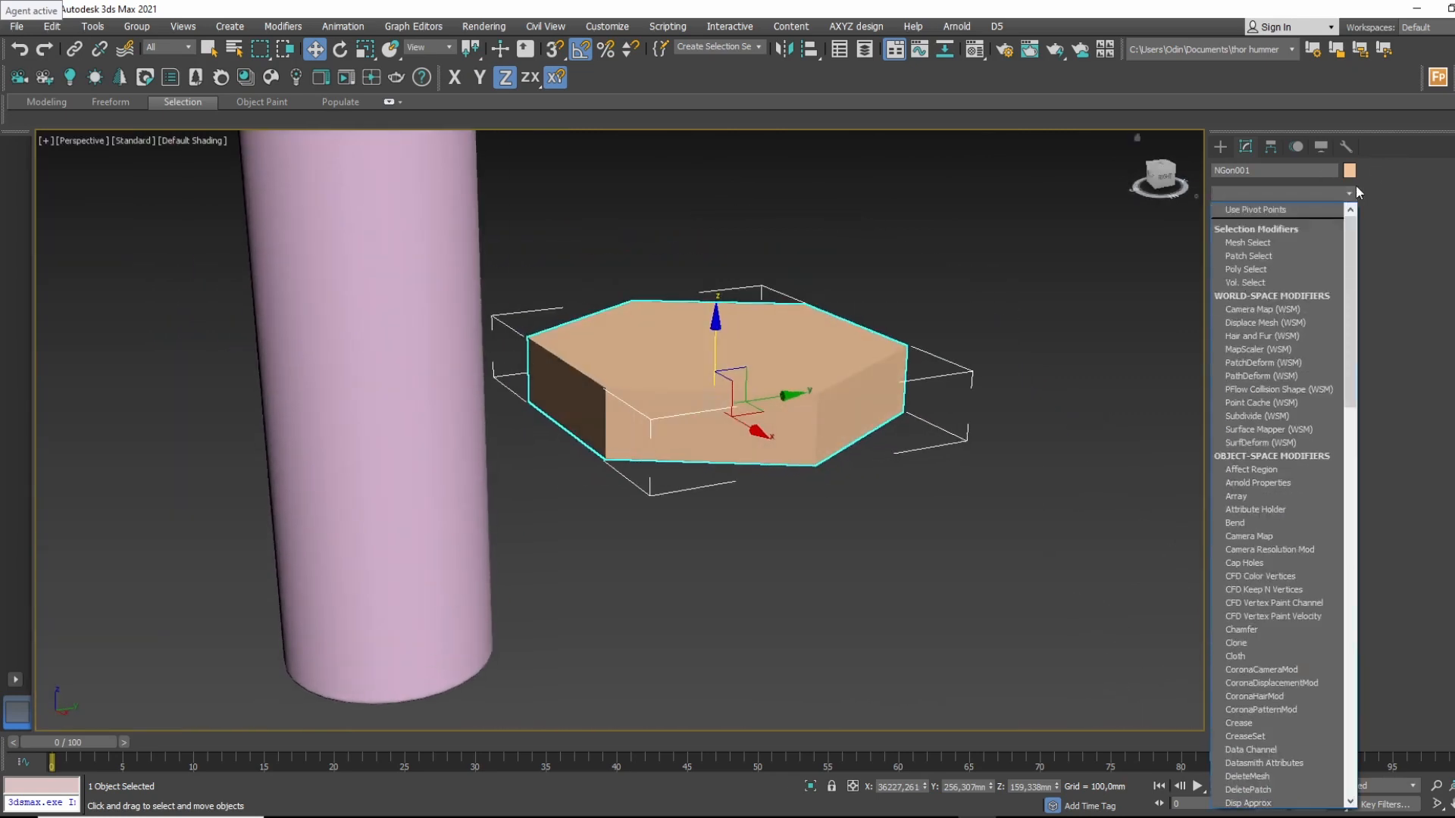
text(ch)
key(Return)
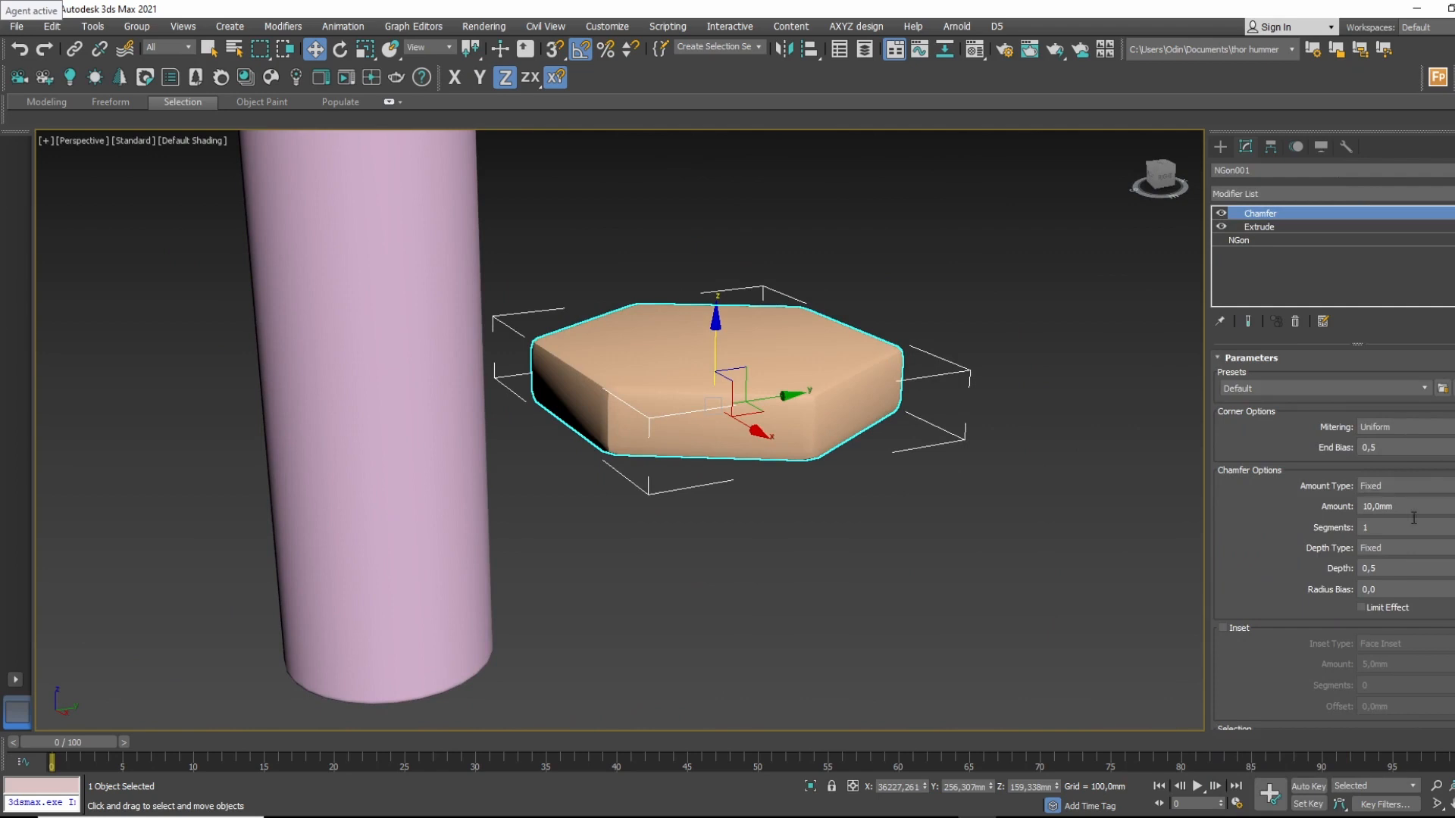
click(1454, 524)
click(1453, 524)
click(1453, 524)
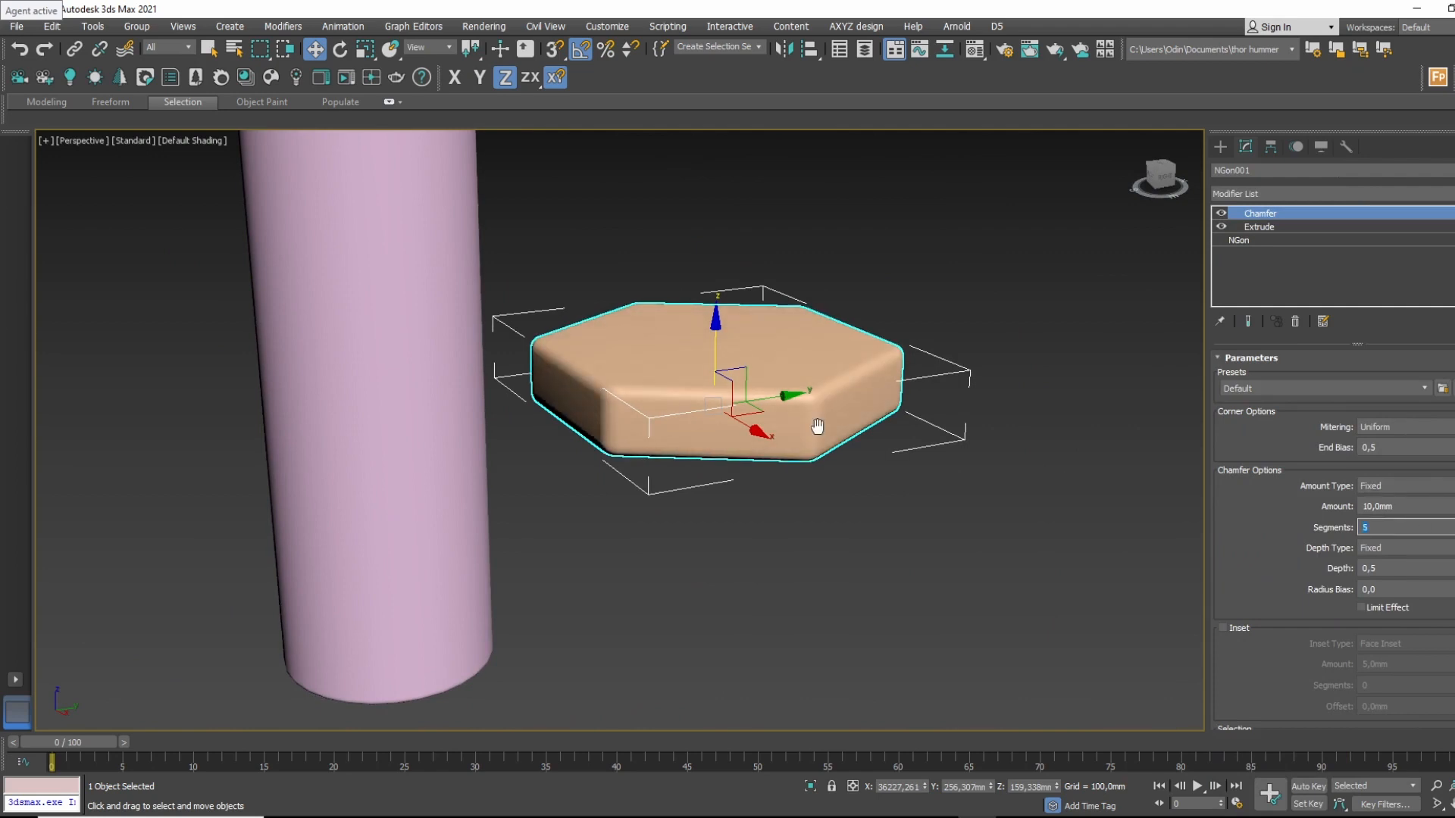
Clone the chamfered hexagonal block as one instance on the opposite side of the pipe along Y.
scroll(735, 360, down, 4)
mouse_move(817, 426)
middle_down()
mouse_move(774, 366)
mouse_move(724, 373)
middle_up()
mouse_move(763, 354)
shift+mouse_down()
mouse_move(399, 349)
mouse_move(411, 349)
shift+mouse_up()
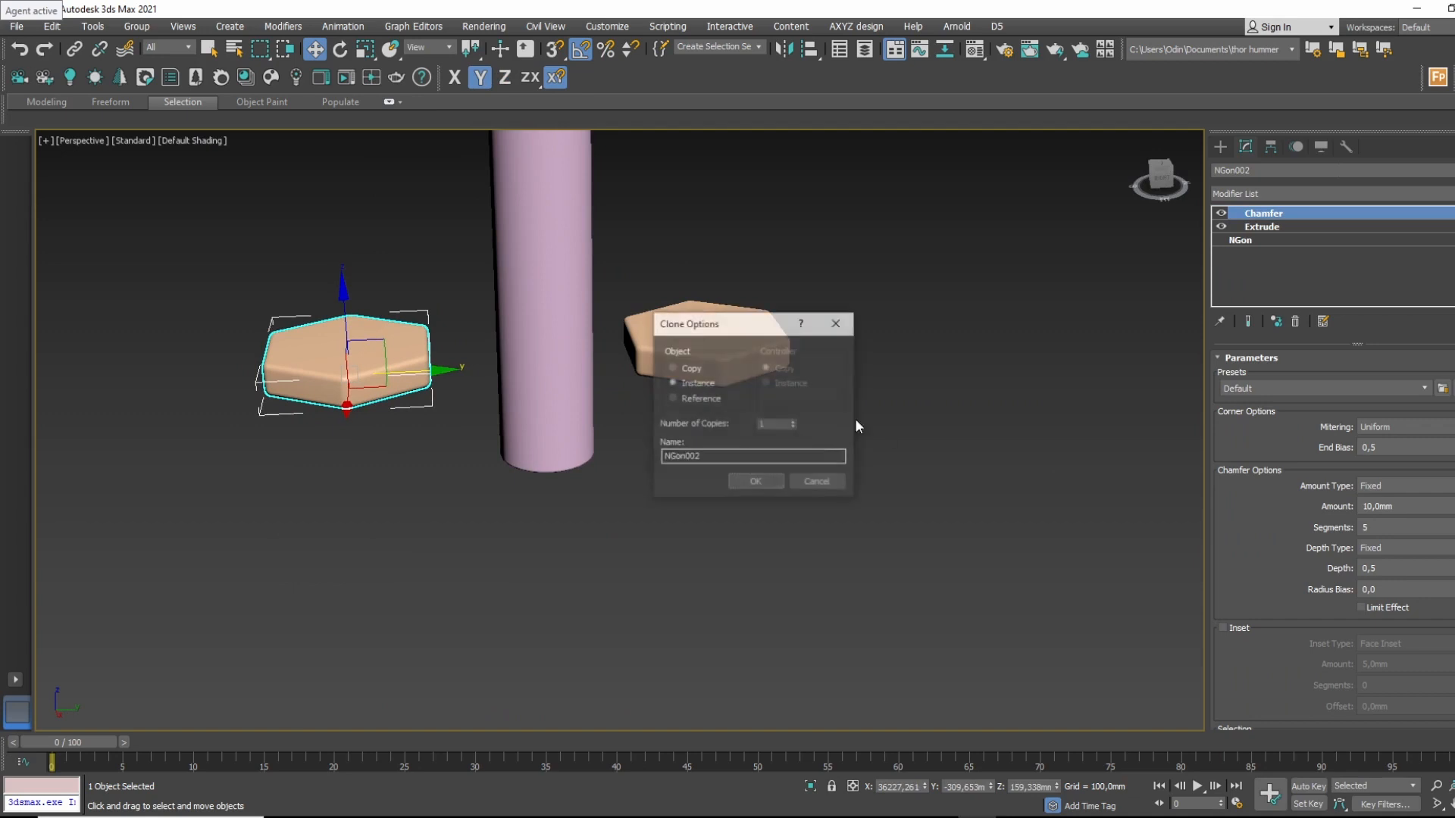
click(755, 484)
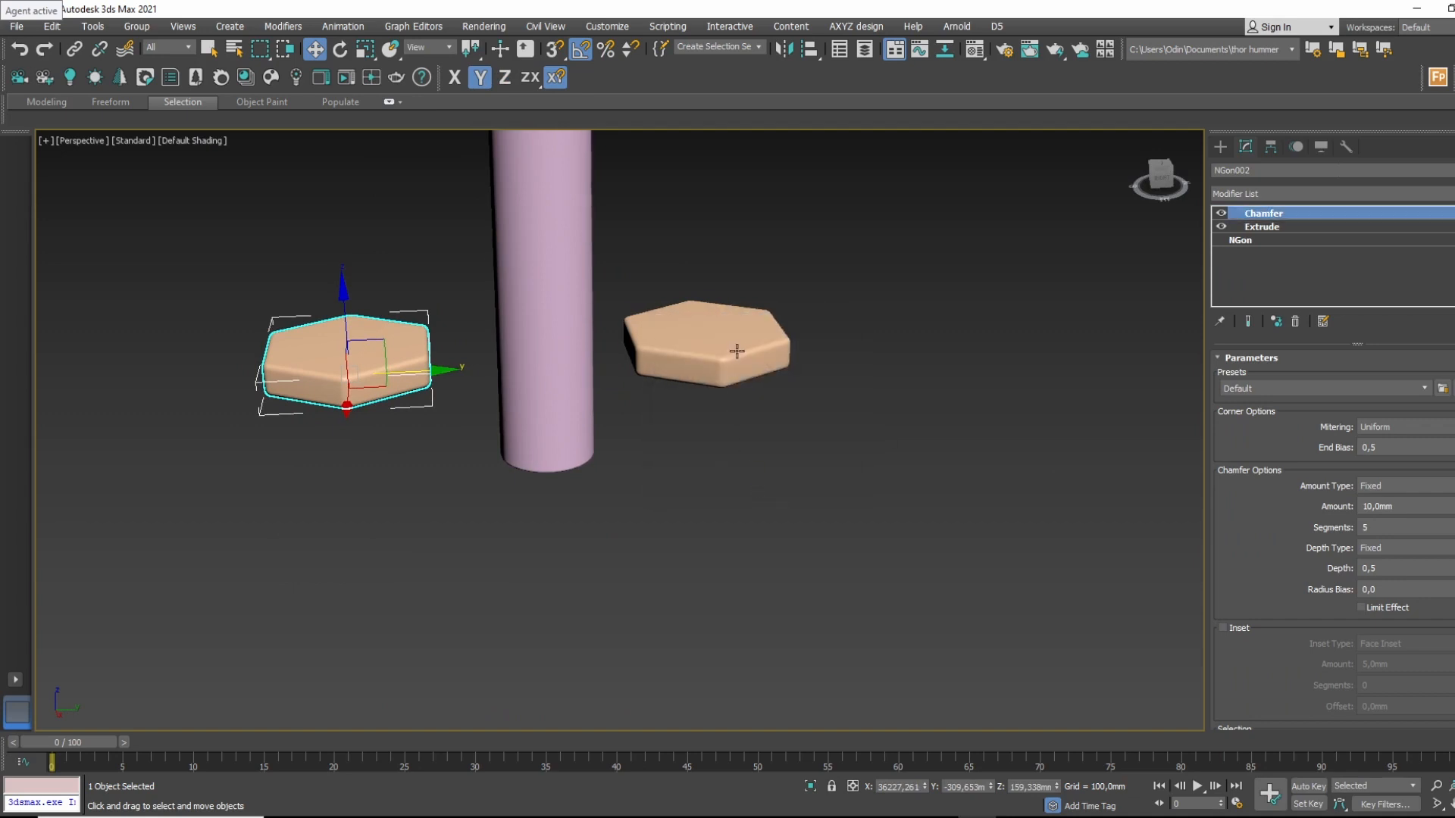
Spread the two hexagonal blocks farther from the pipe along Y, placing the original at about Y 344.8 mm.
click(803, 351)
drag(804, 352, 817, 351)
mouse_move(688, 353)
alt+middle_down()
mouse_move(769, 355)
mouse_move(705, 355)
alt+middle_up()
middle_drag(549, 394, 596, 445)
alt+middle_drag(480, 447, 502, 437)
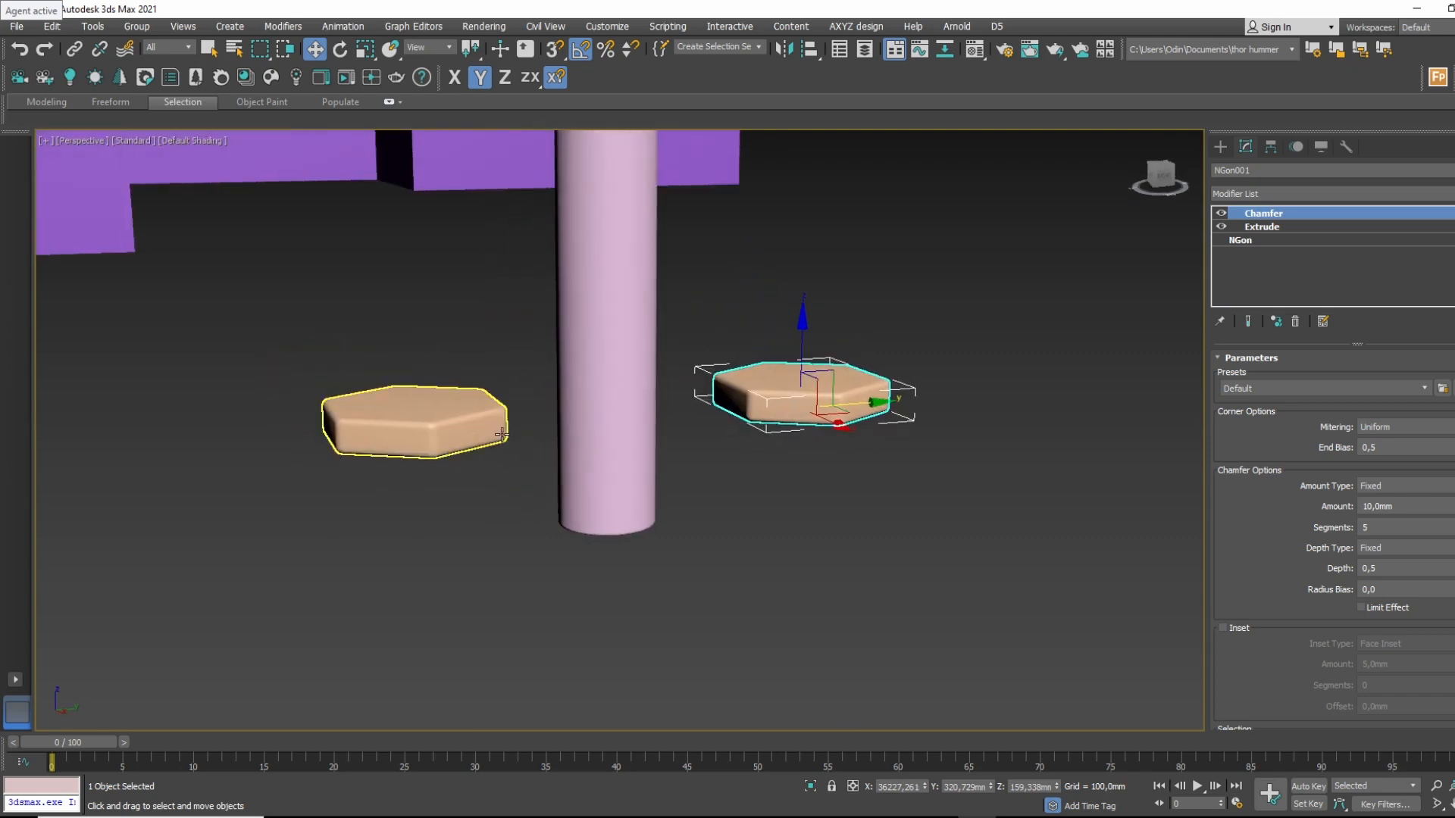
scroll(502, 437, down, 3)
click(495, 434)
drag(520, 430, 497, 432)
click(726, 406)
alt+middle_drag(726, 406, 718, 422)
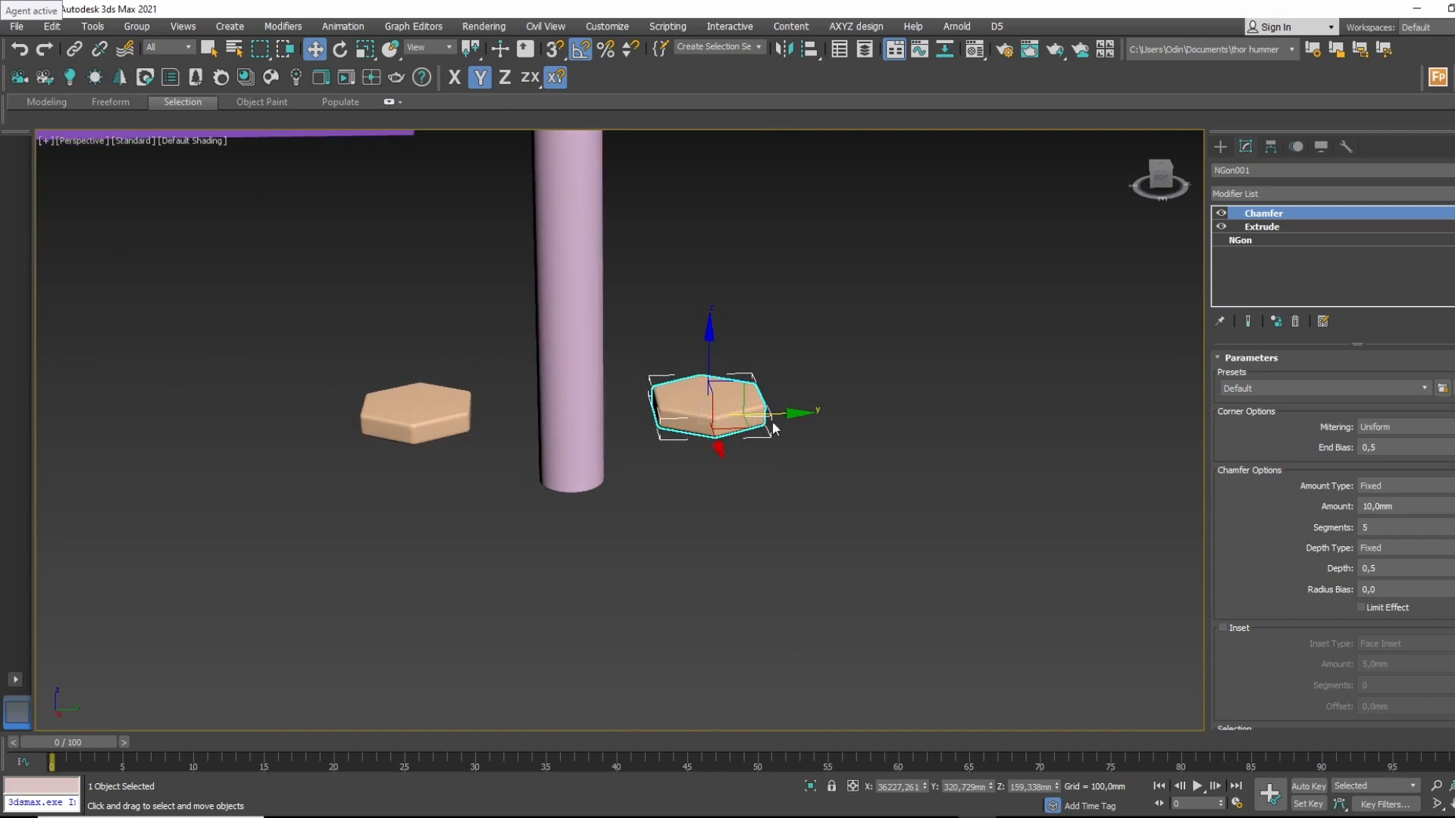
drag(788, 414, 798, 414)
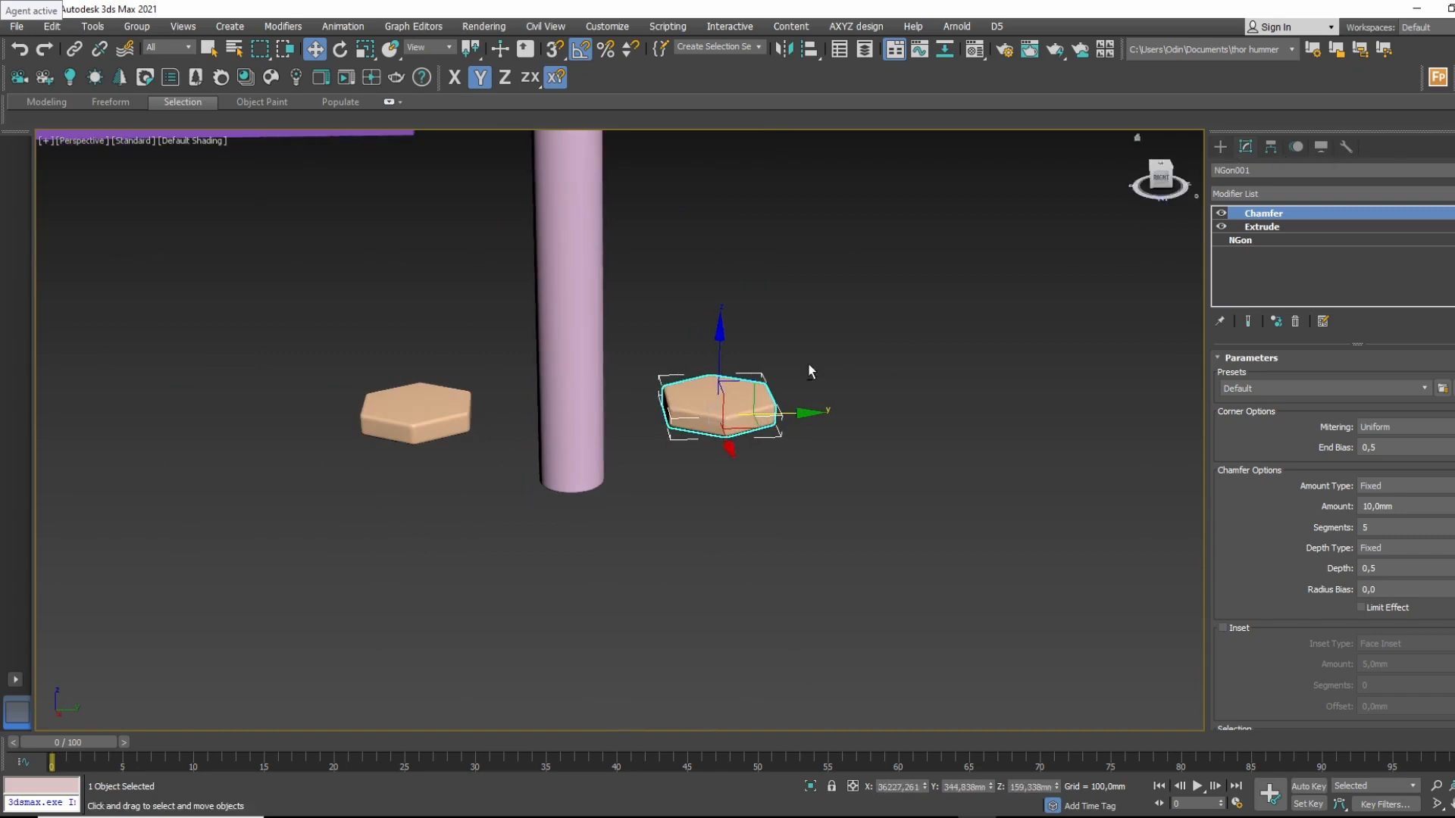
In the top view, draw a circle centred within the original hexagon and just inside its edges.
alt+middle_drag(808, 362, 811, 371)
click(1220, 147)
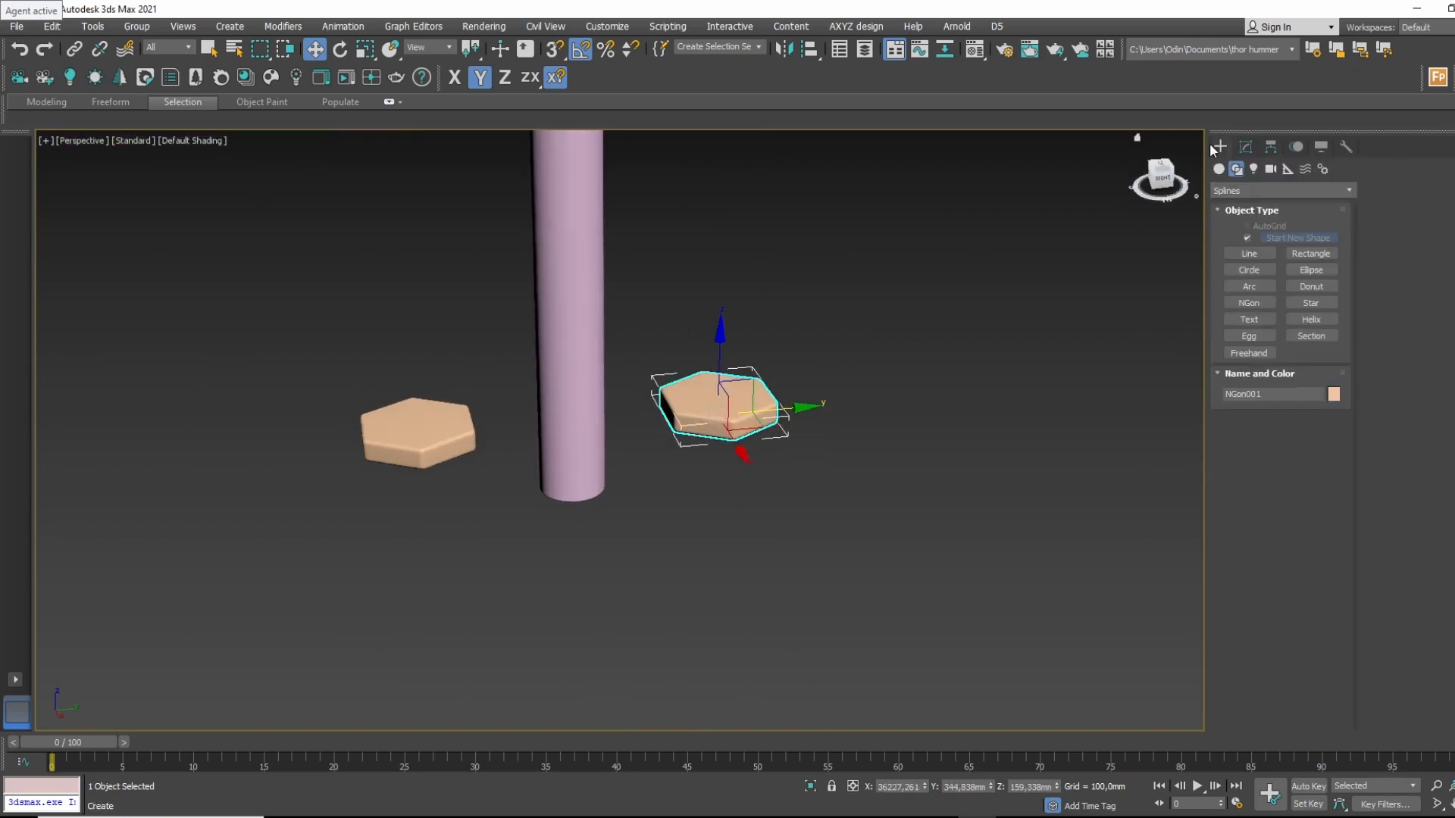
click(1258, 270)
key(t)
key(z)
key(F3)
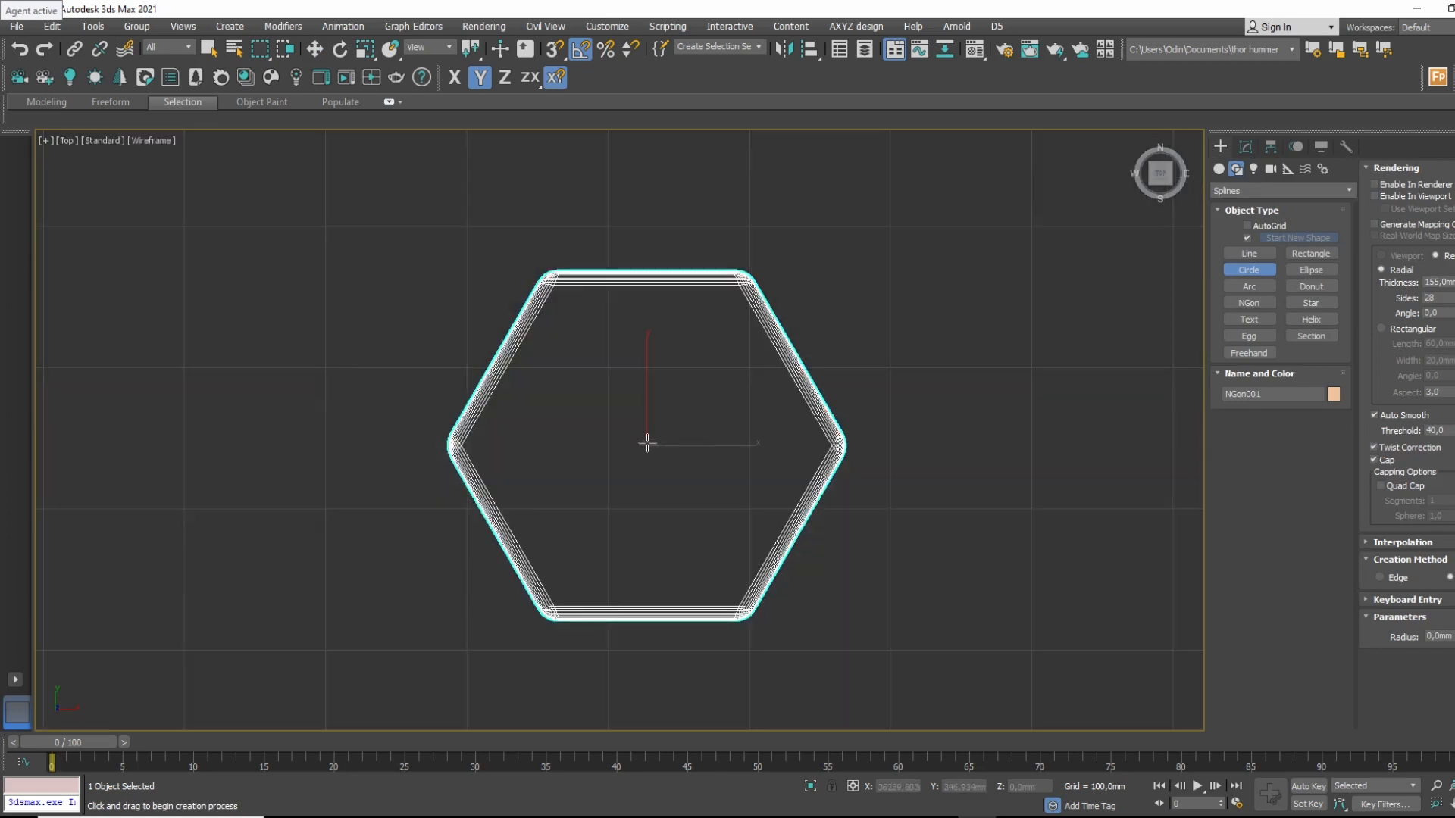
drag(647, 443, 647, 294)
right_click(910, 174)
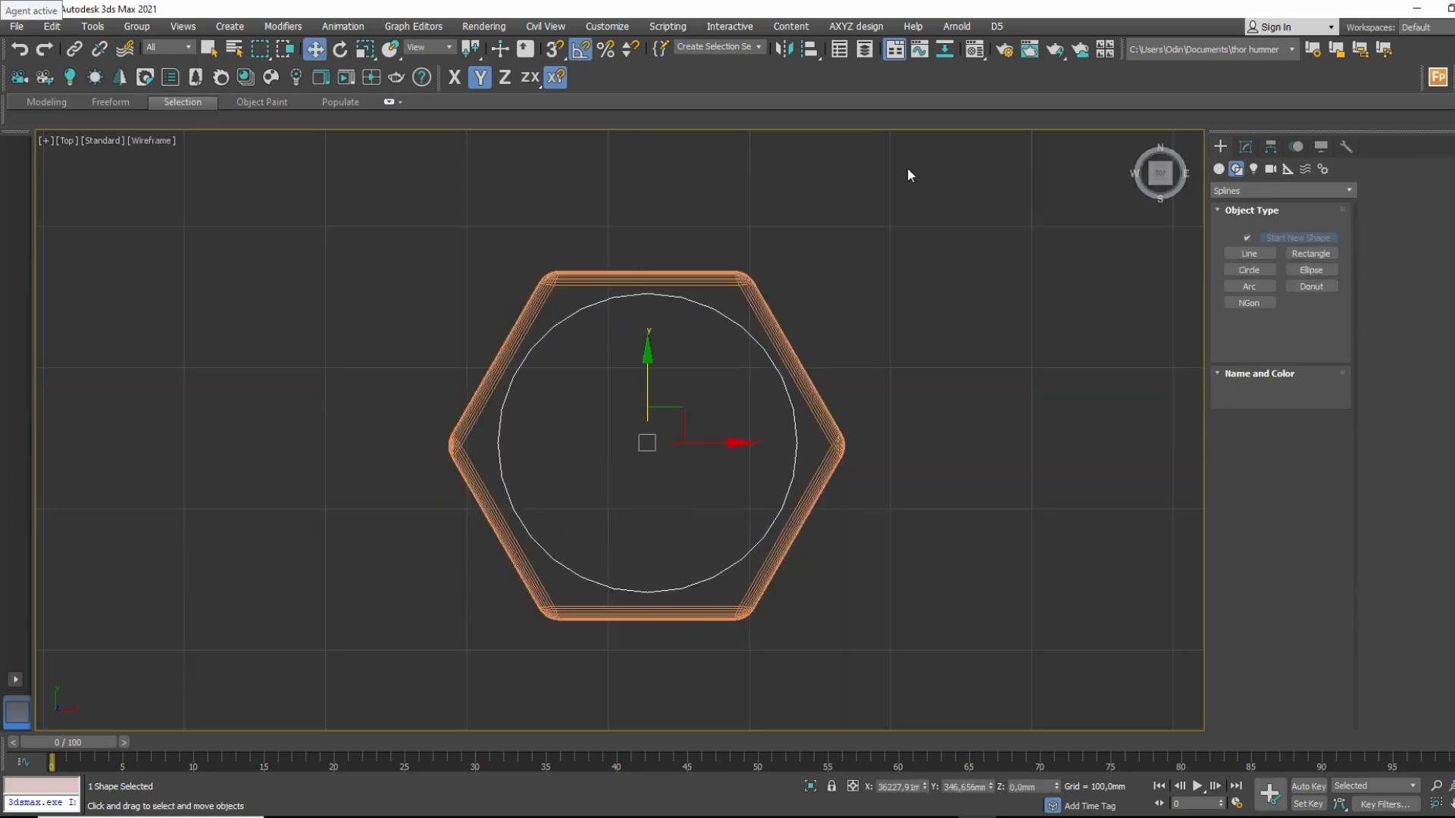
Extrude the circle 191 mm upward into a cylindrical base beneath the original hexagonal block.
click(1245, 146)
click(1273, 195)
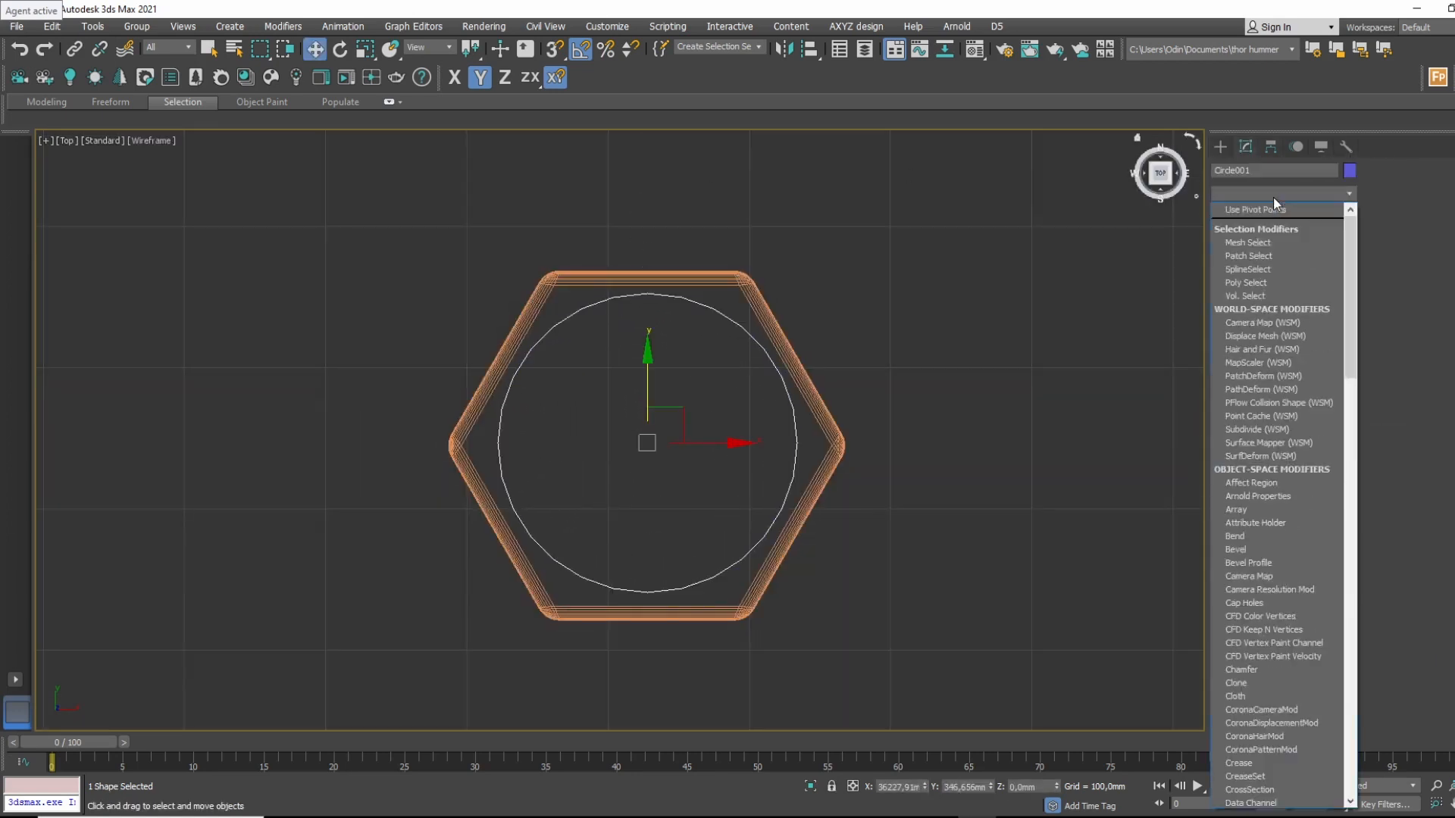
text(ex)
key(Return)
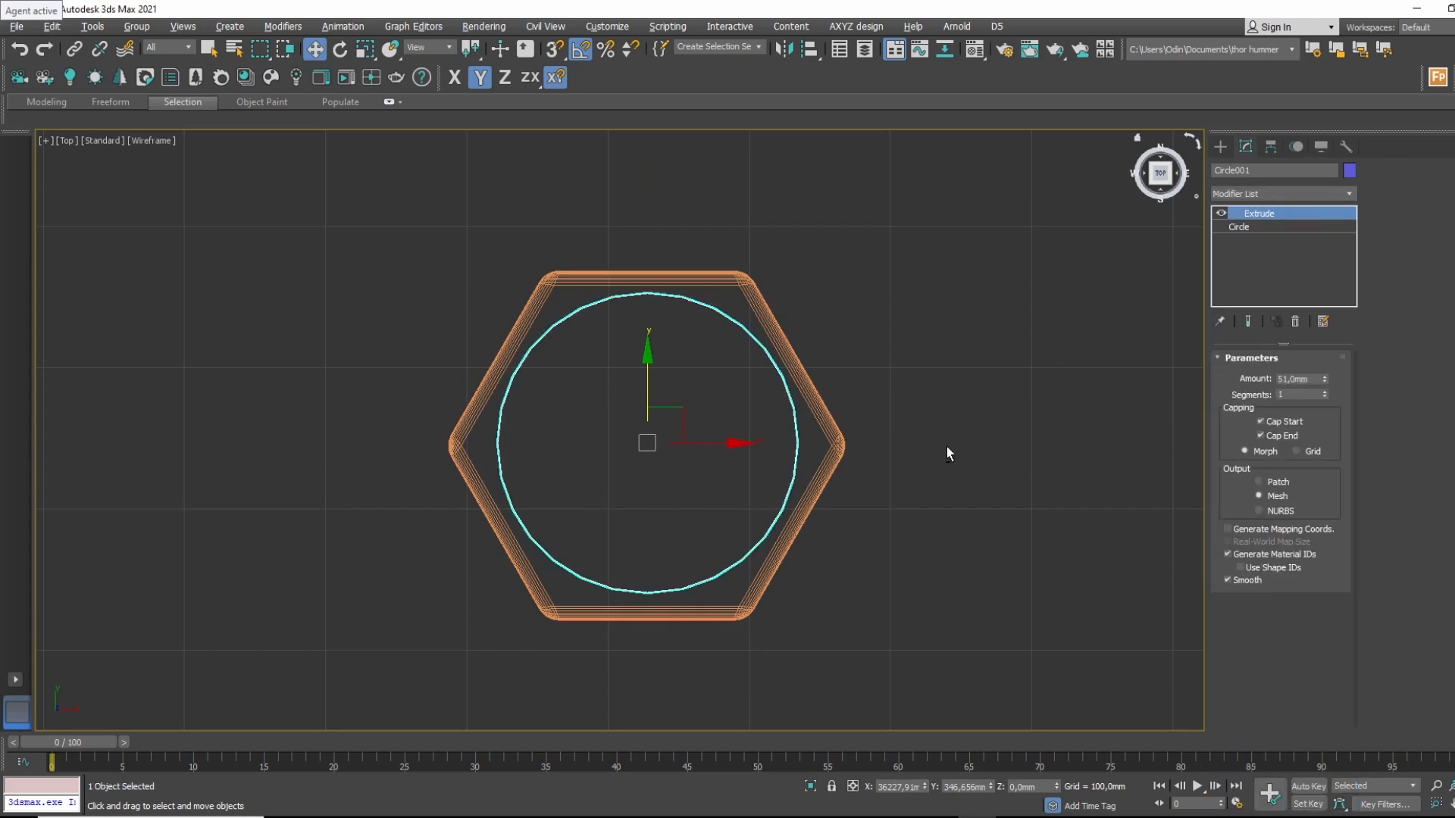
alt+middle_drag(947, 453, 730, 365)
key(F3)
drag(1326, 379, 1280, 356)
key(p)
scroll(864, 377, down, 1)
scroll(695, 383, up, 2)
scroll(731, 392, down, 5)
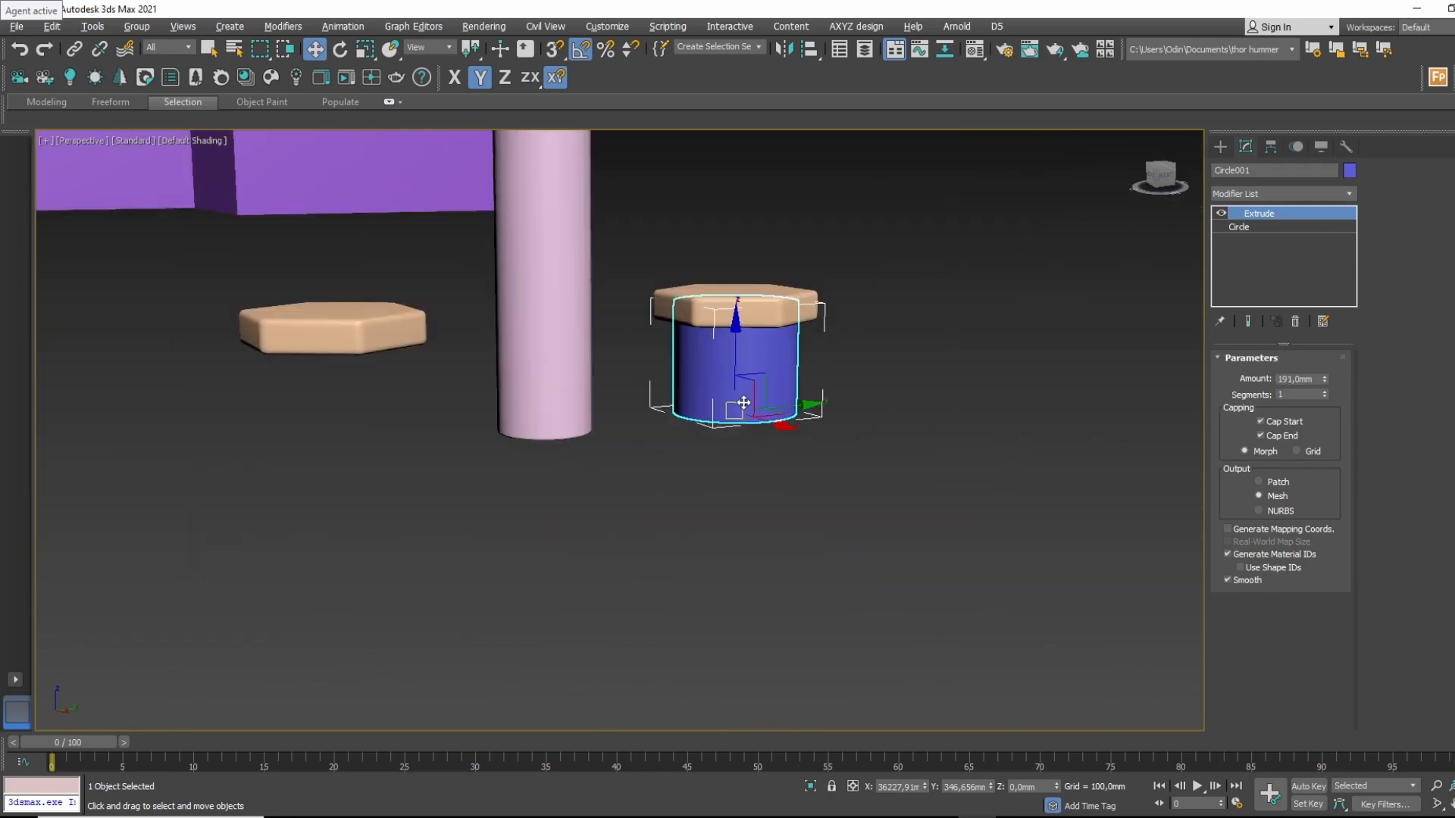
Create a cylinder about 98.5 mm in radius and 94.2 mm high, centred under the copied hexagonal block.
mouse_move(743, 403)
alt+middle_down()
mouse_move(701, 422)
mouse_move(718, 416)
alt+middle_up()
middle_drag(584, 465, 701, 451)
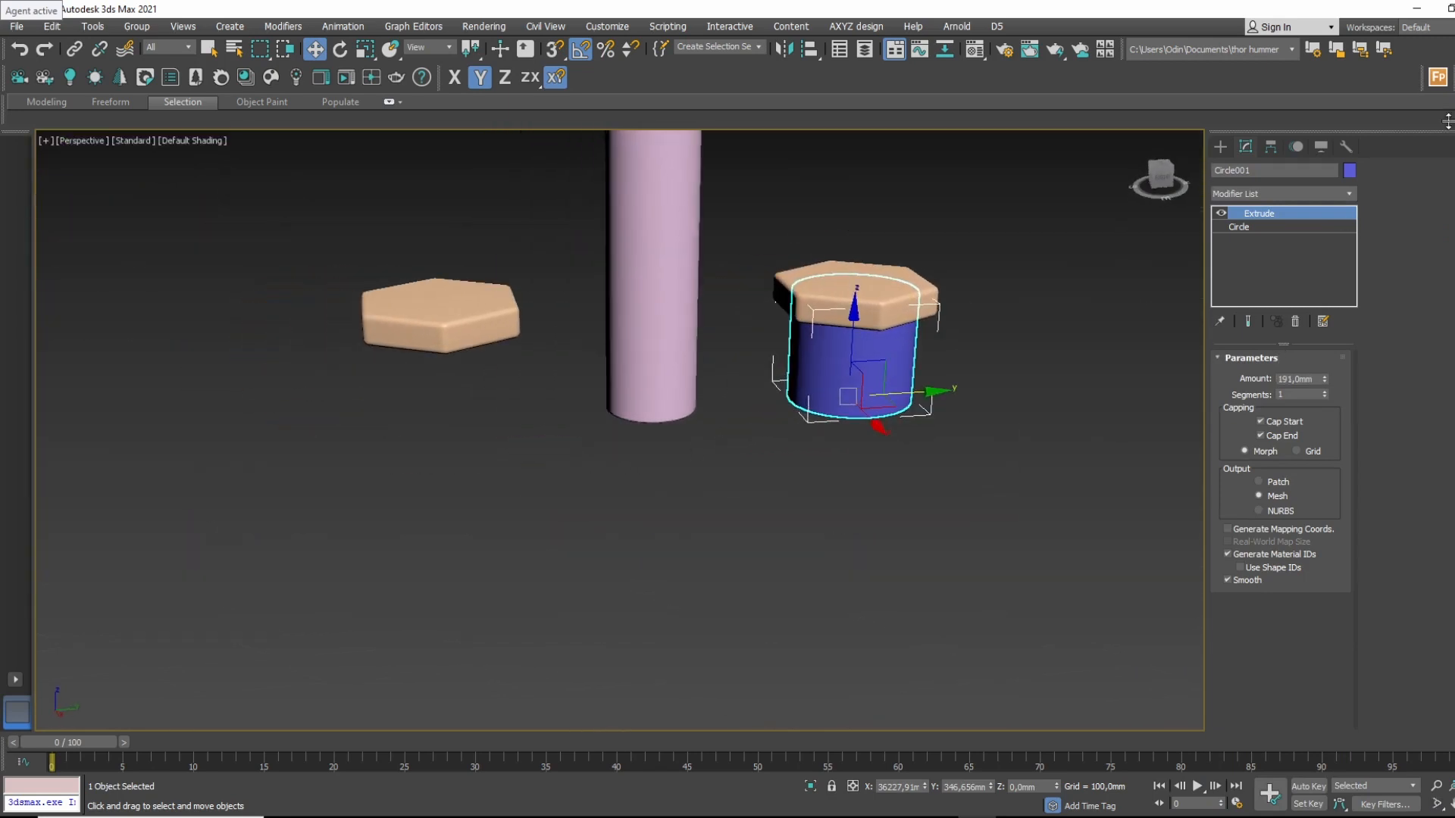
click(1220, 146)
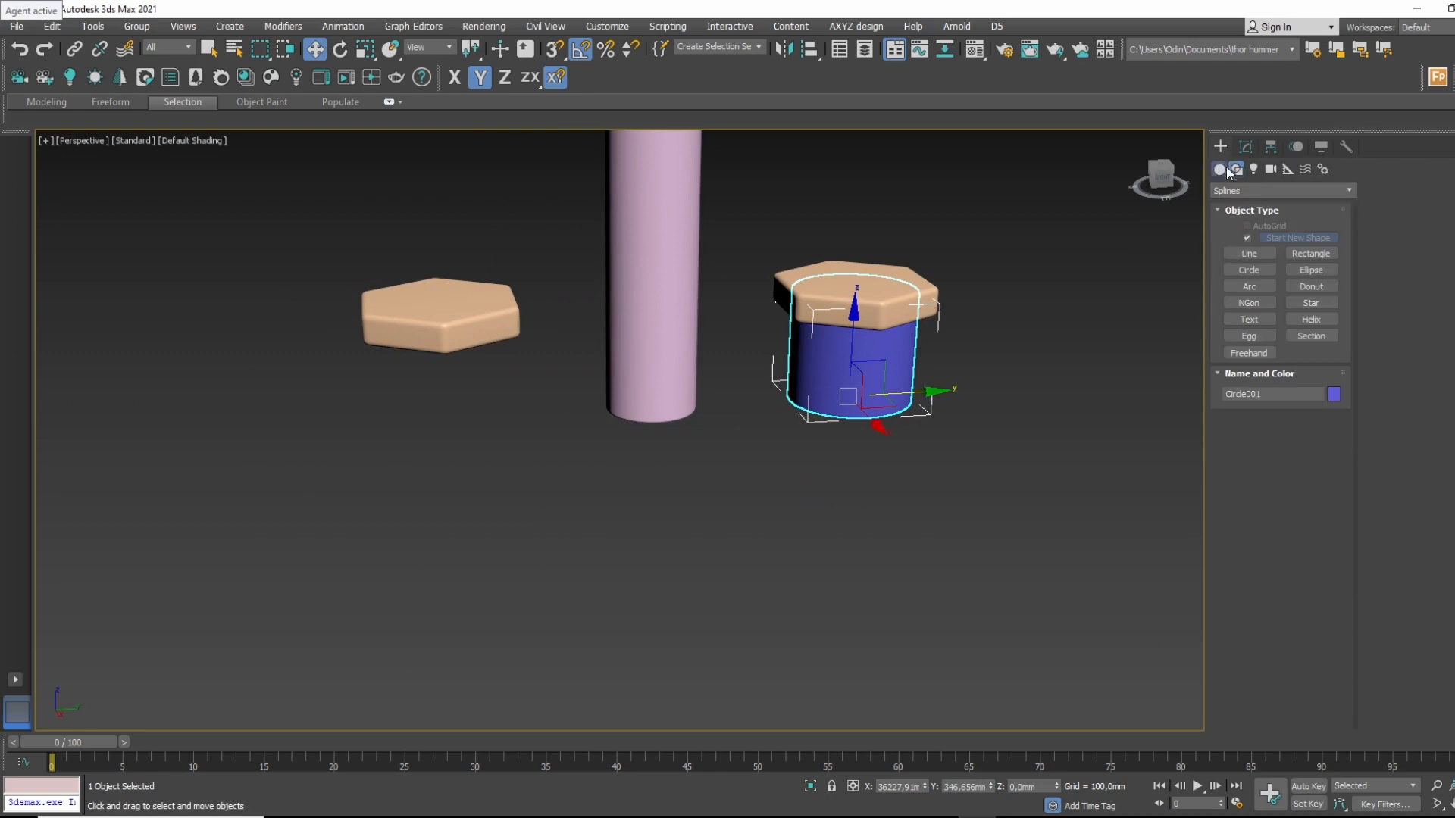
click(1221, 170)
click(1252, 275)
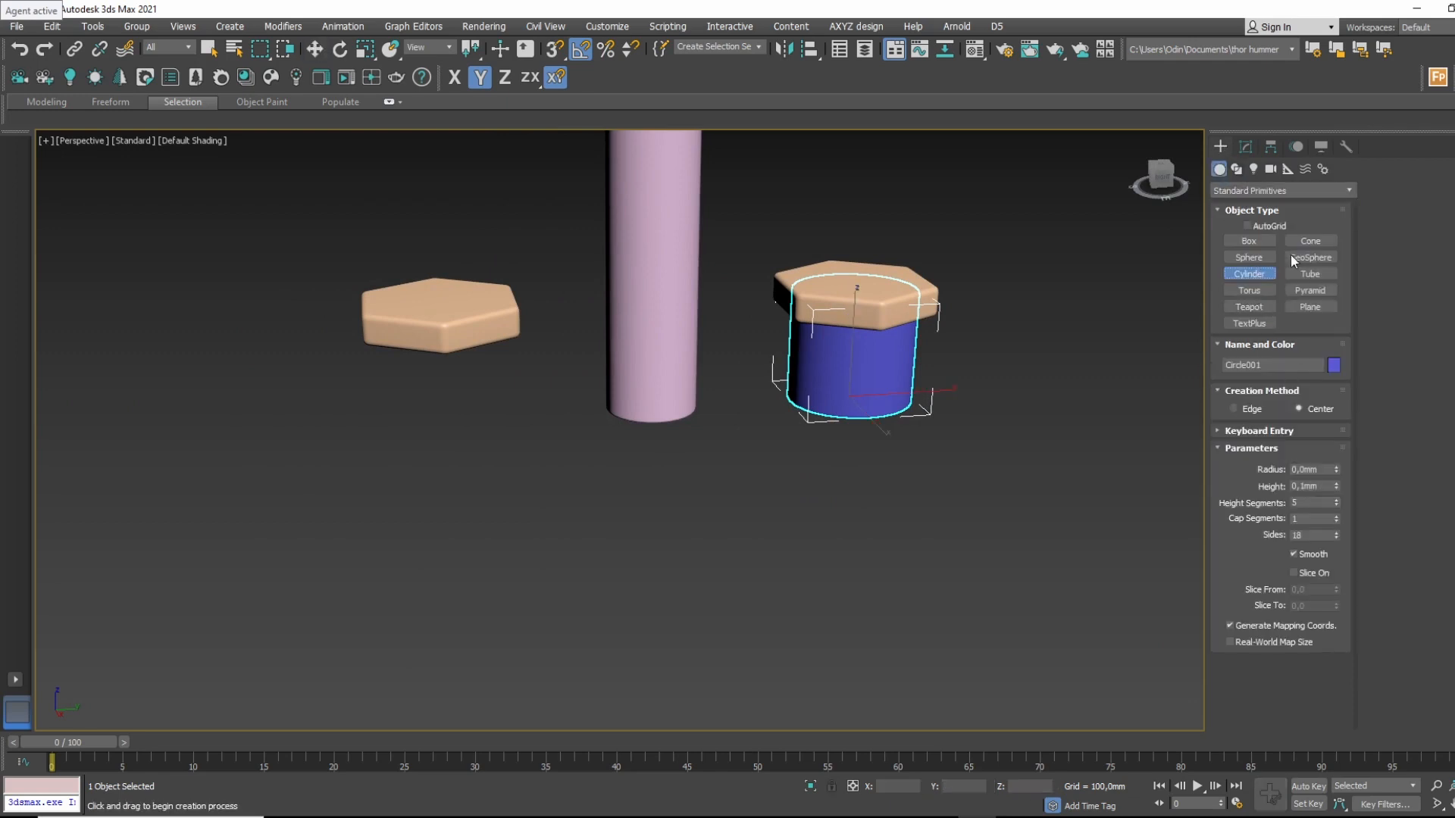
alt+middle_drag(619, 425, 665, 288)
key(t)
scroll(565, 422, down, 5)
scroll(633, 423, up, 2)
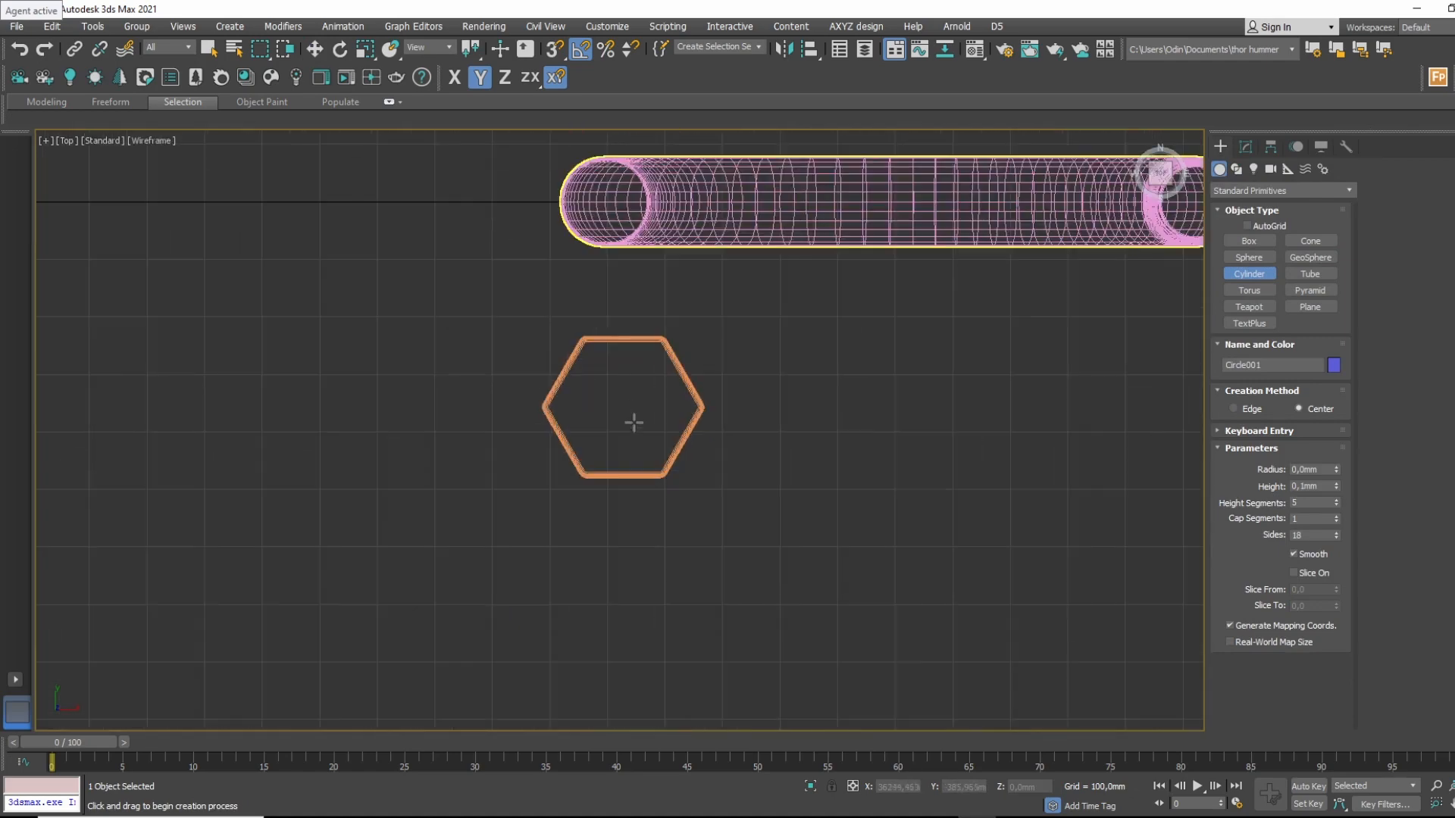
drag(623, 407, 632, 348)
alt+middle_drag(657, 294, 902, 379)
Raise the new cylinder's height to about 176.1 mm so it reaches into the copied hexagonal block.
click(1245, 146)
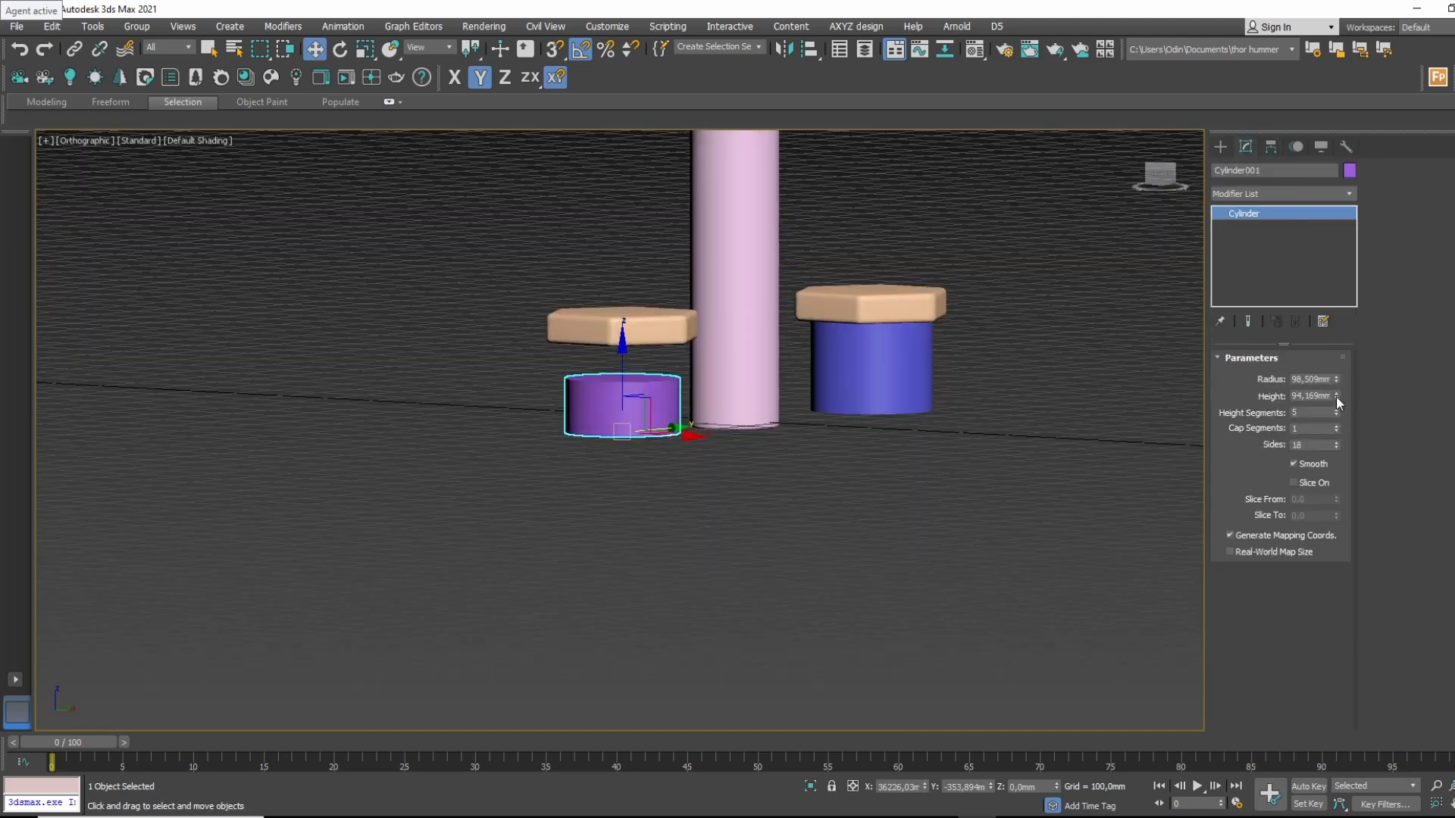
drag(1337, 398, 1340, 329)
alt+middle_drag(966, 413, 902, 406)
middle_drag(901, 406, 739, 469)
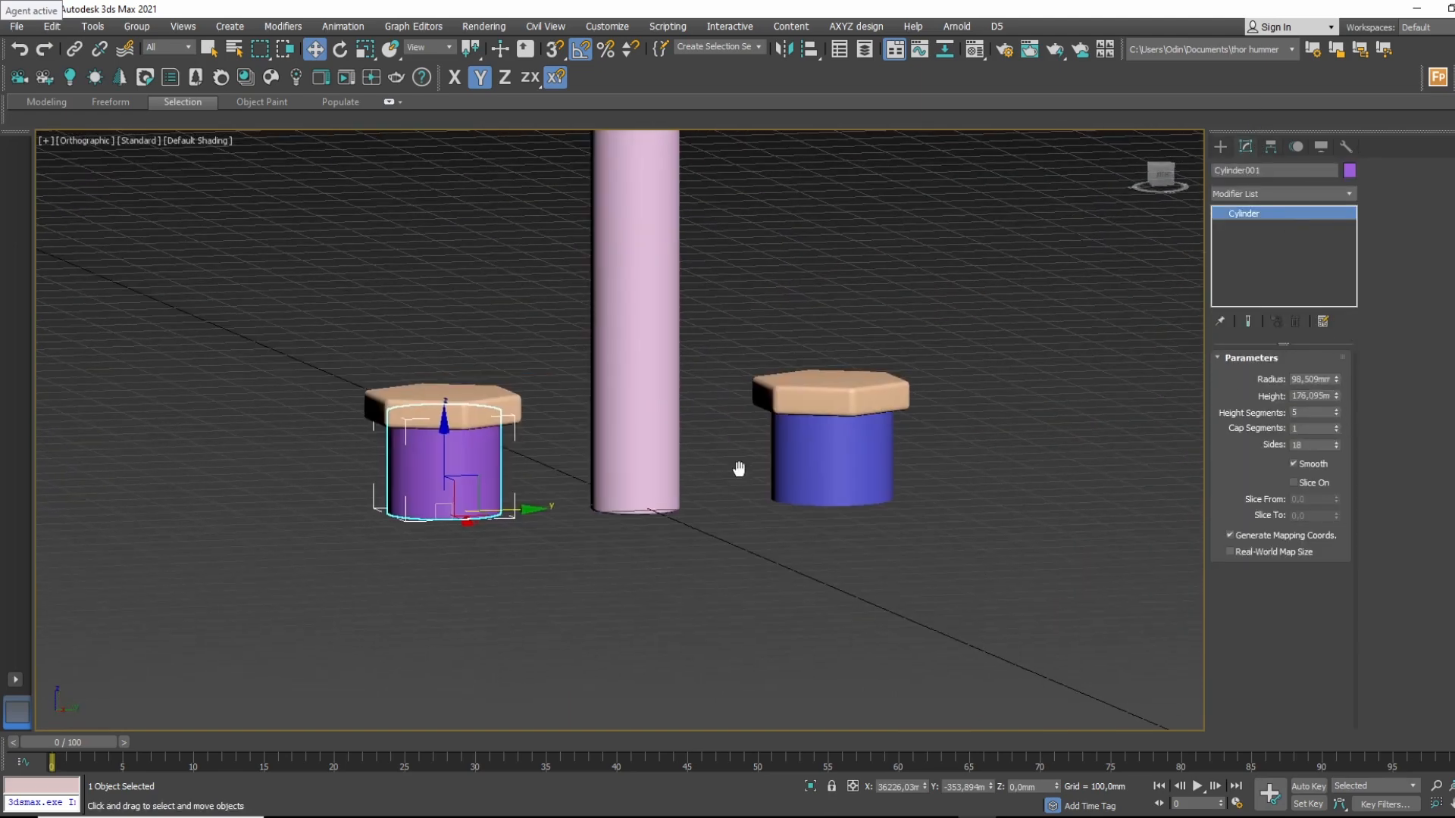
key(p)
scroll(767, 458, up, 3)
In the front view, draw an open five-point profile line from the base plane, sloping inward, stepping outward under the hexagon and ending near its centre.
click(719, 506)
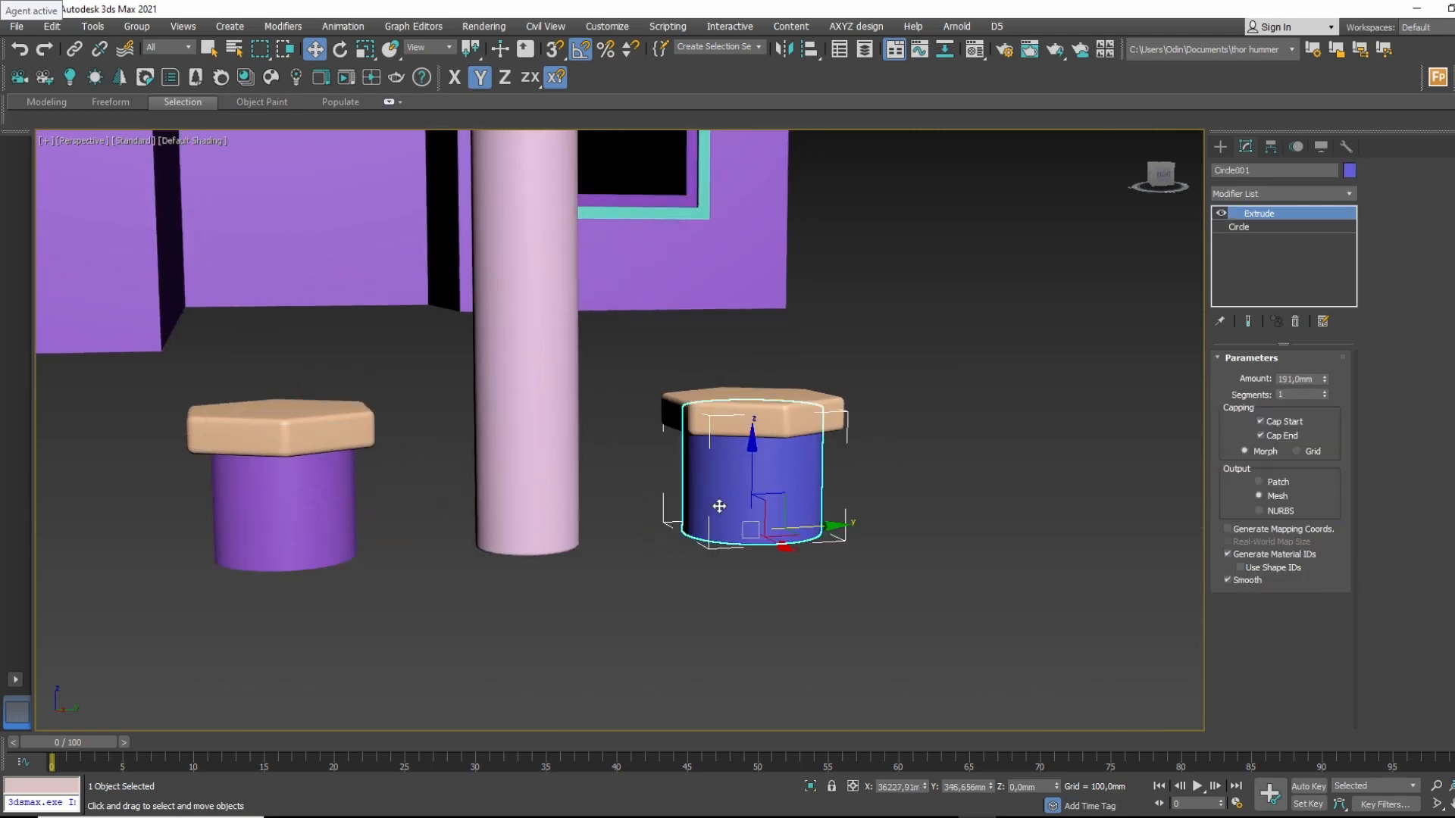
key(f)
key(z)
scroll(708, 441, down, 5)
scroll(699, 465, up, 4)
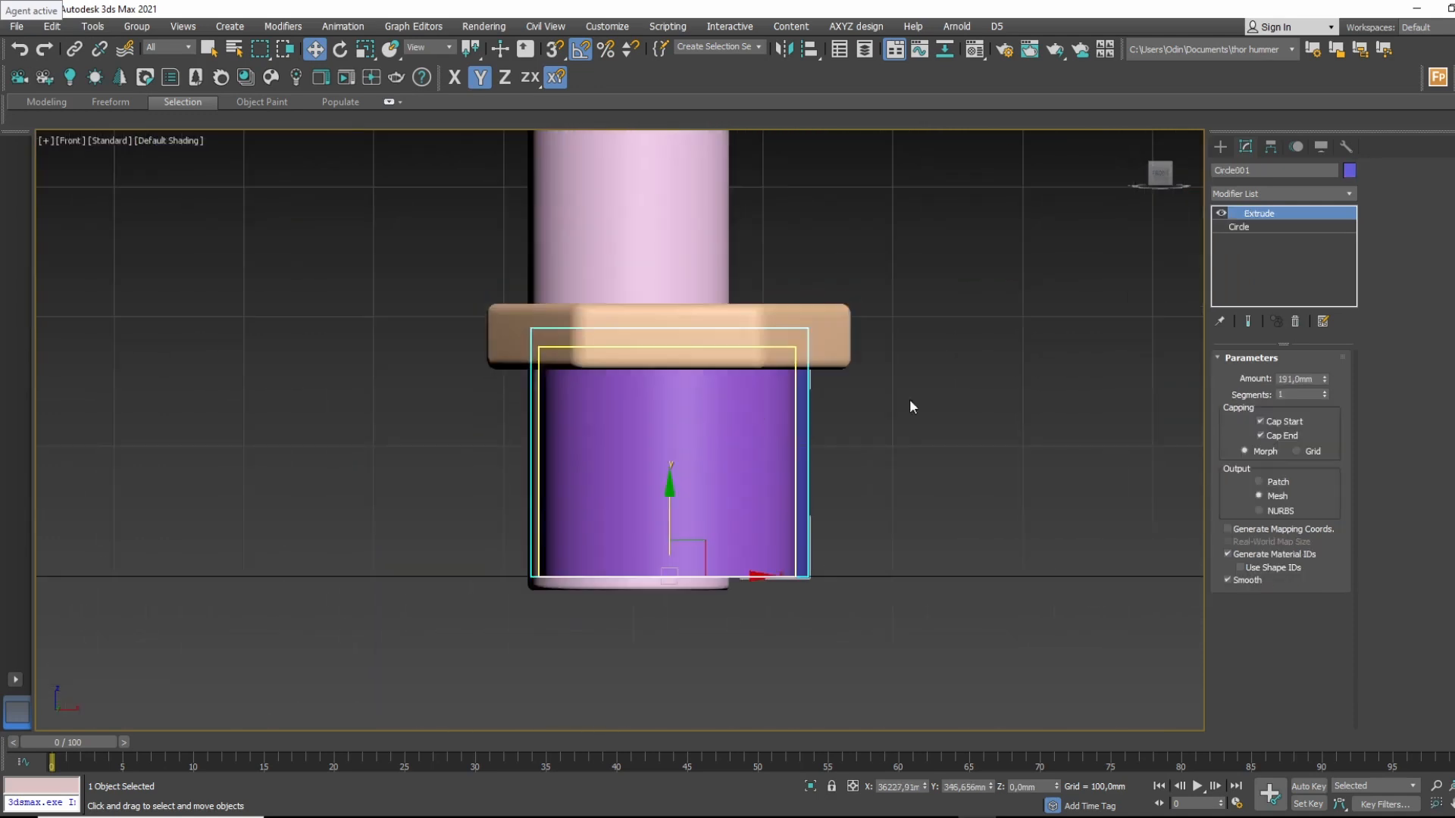
key(F3)
click(1220, 147)
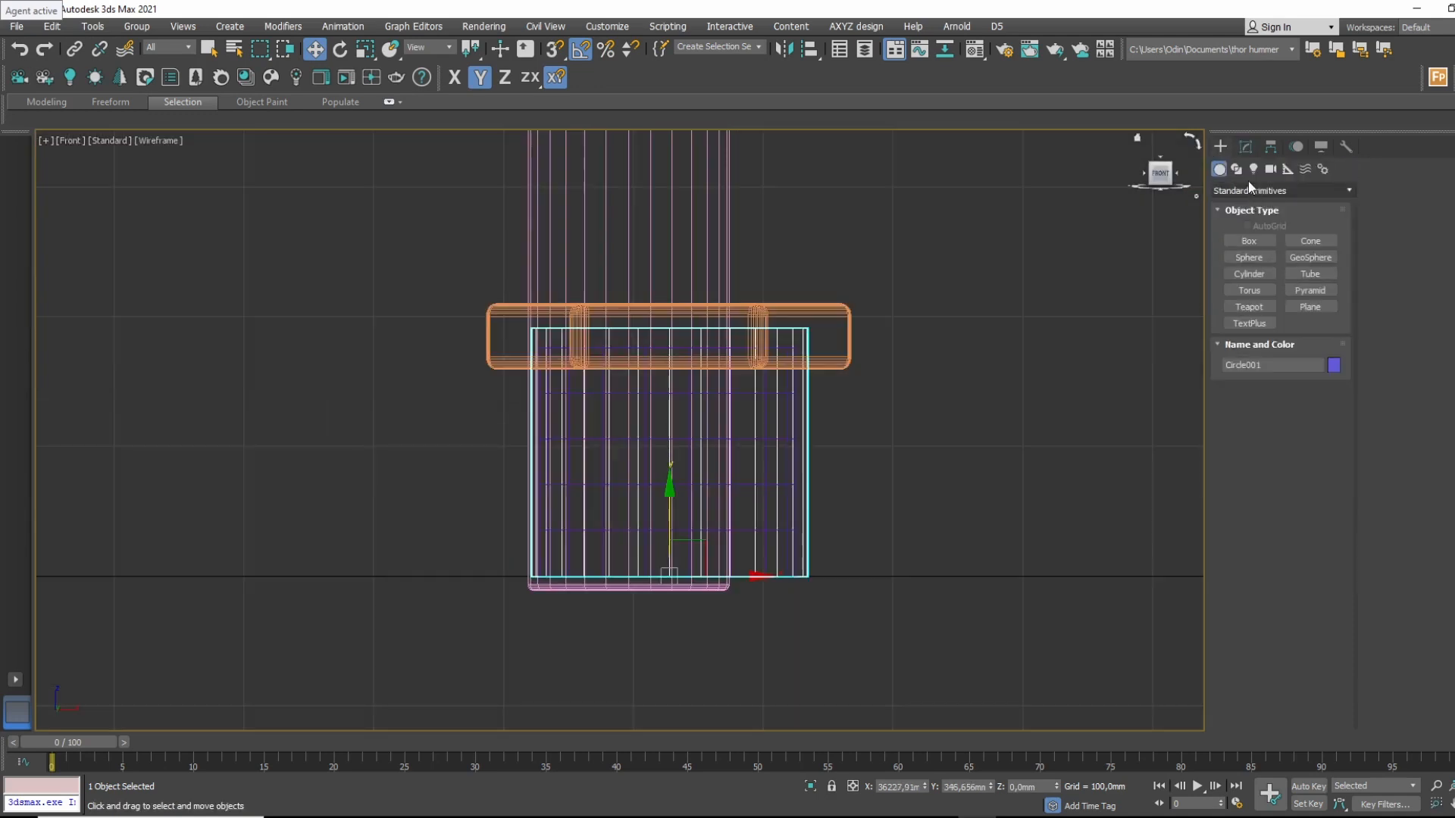
click(1235, 169)
click(1266, 253)
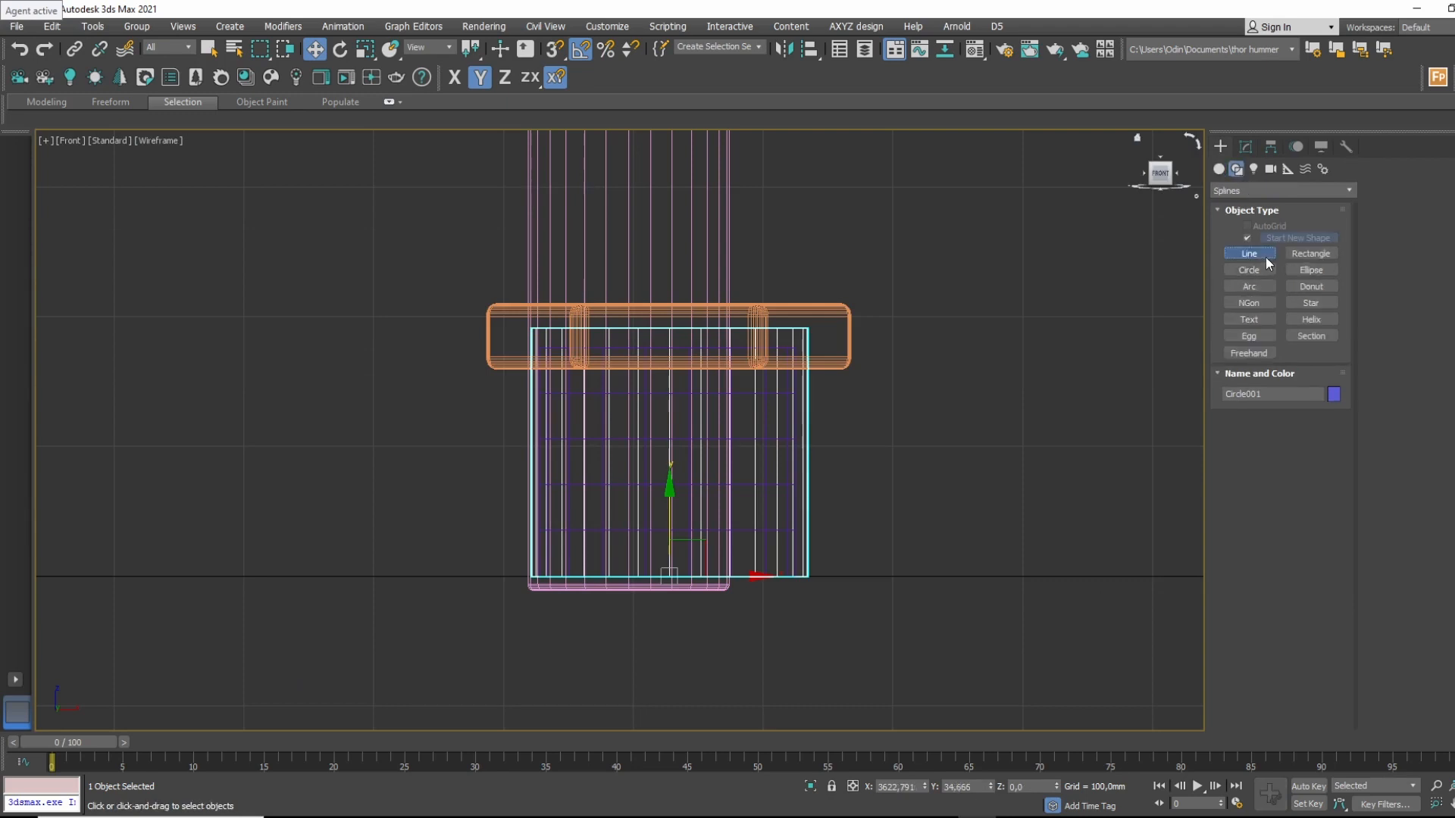
click(843, 577)
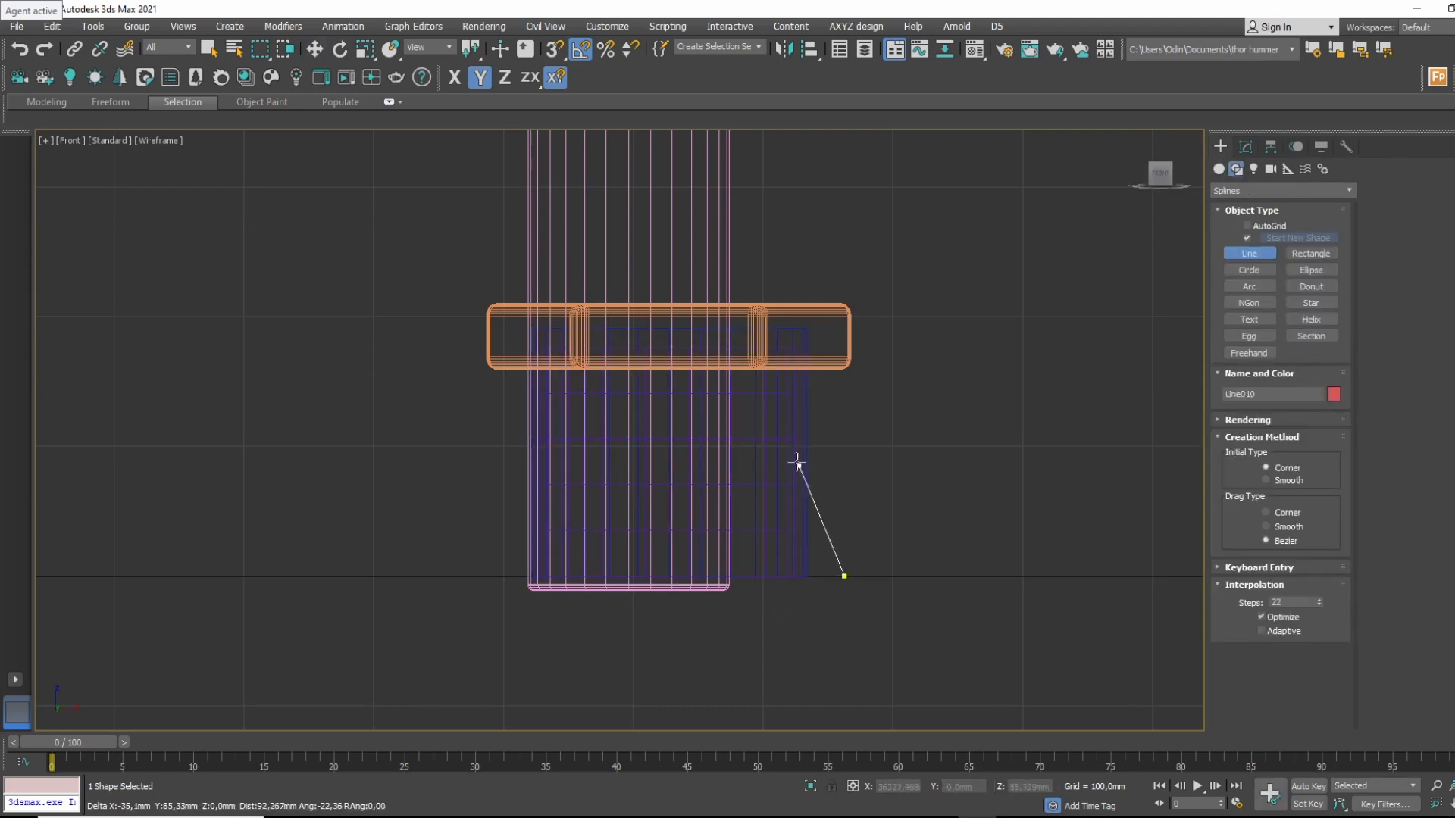
click(786, 415)
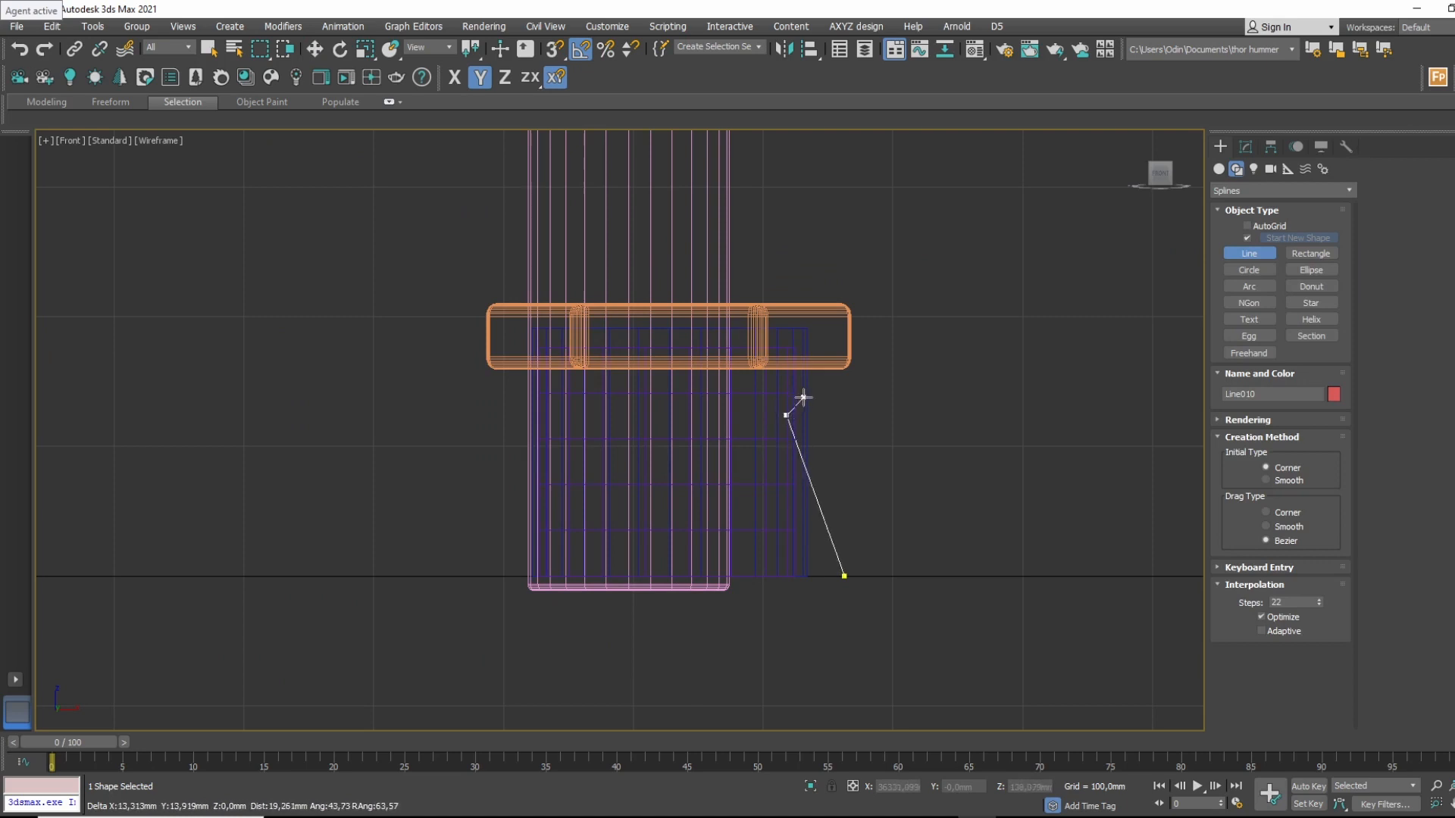
click(803, 397)
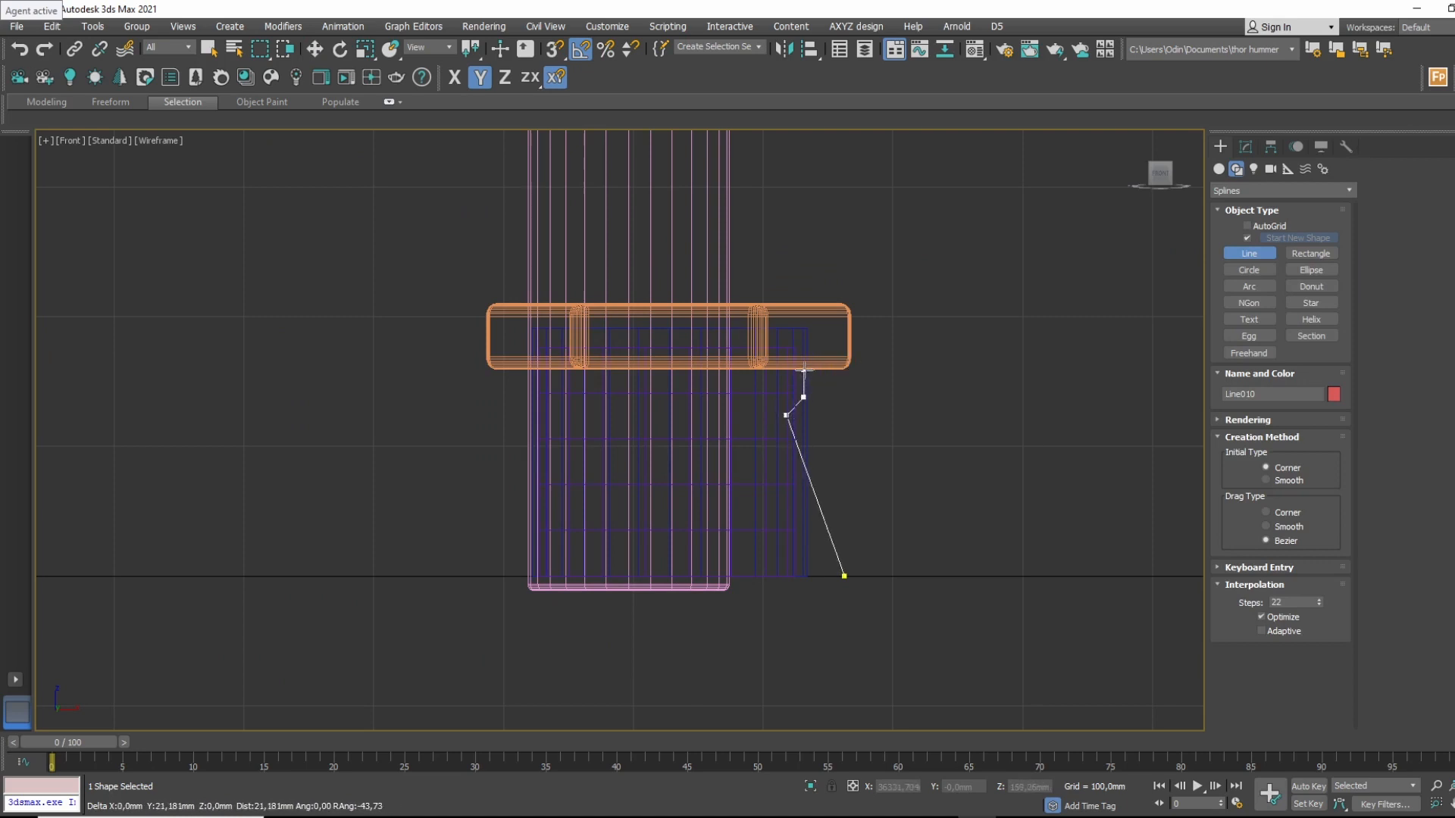
click(803, 370)
click(673, 371)
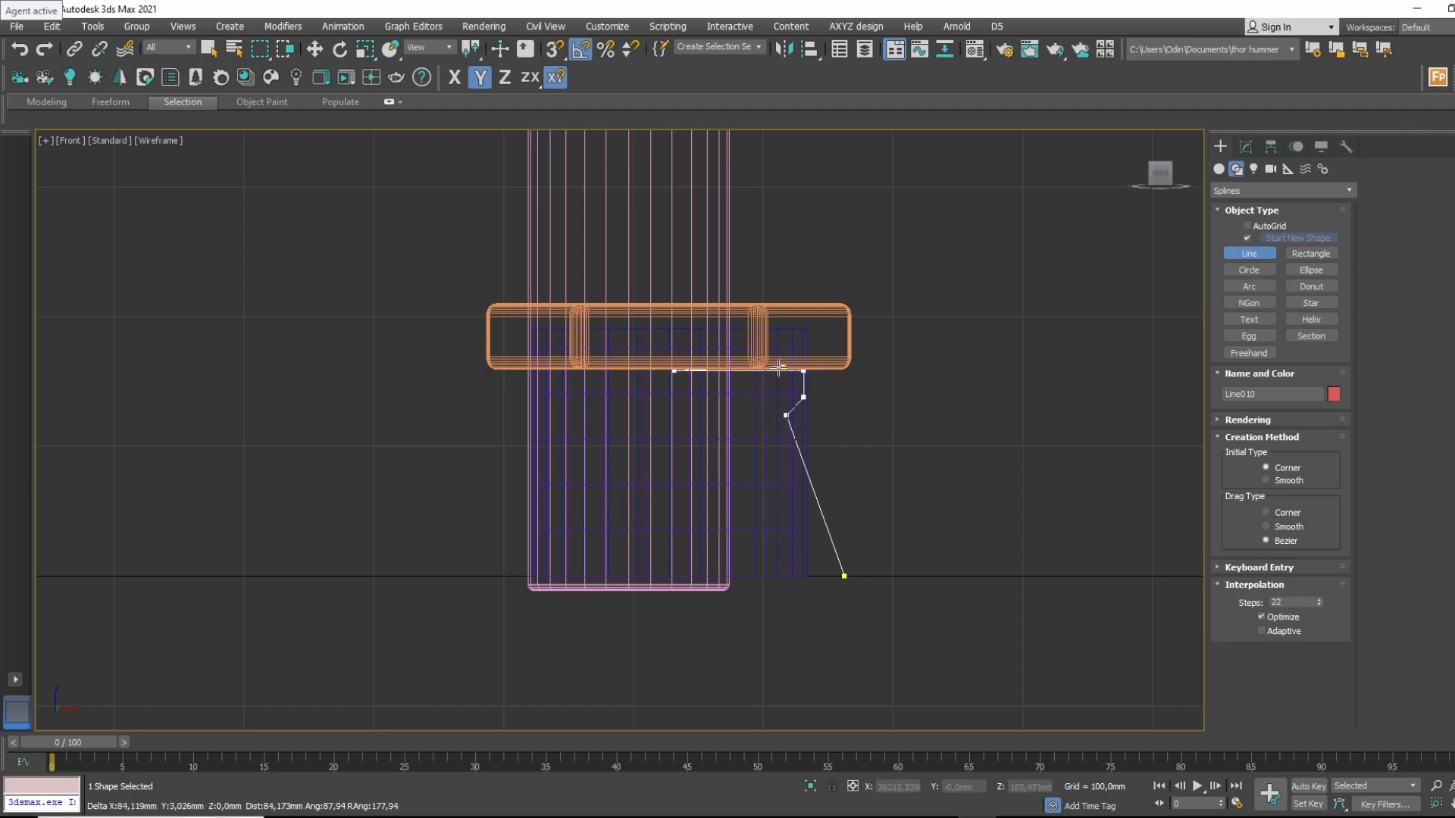
right_click(939, 338)
key(w)
key(F3)
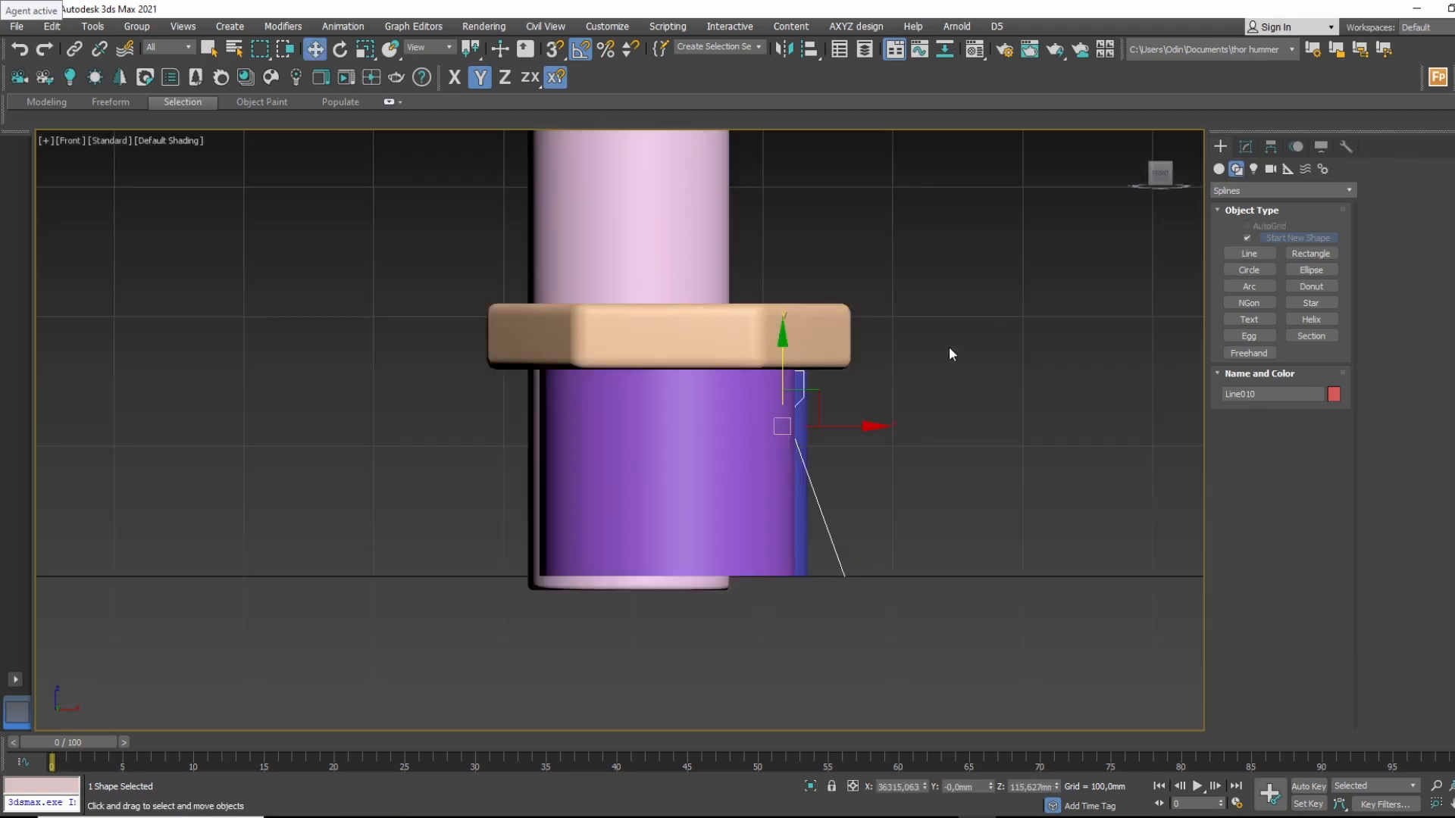
click(1244, 147)
key(t)
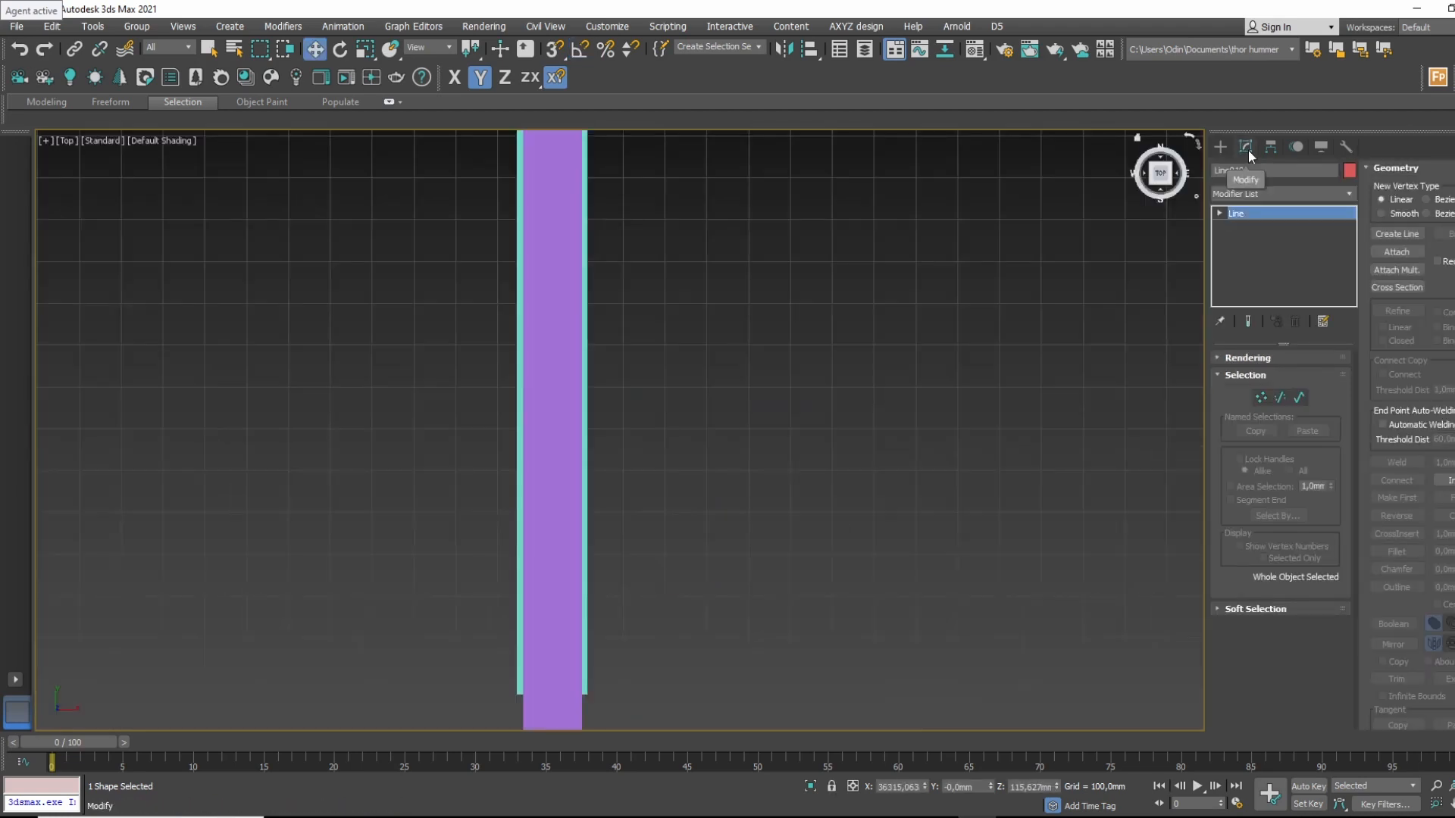
key(h)
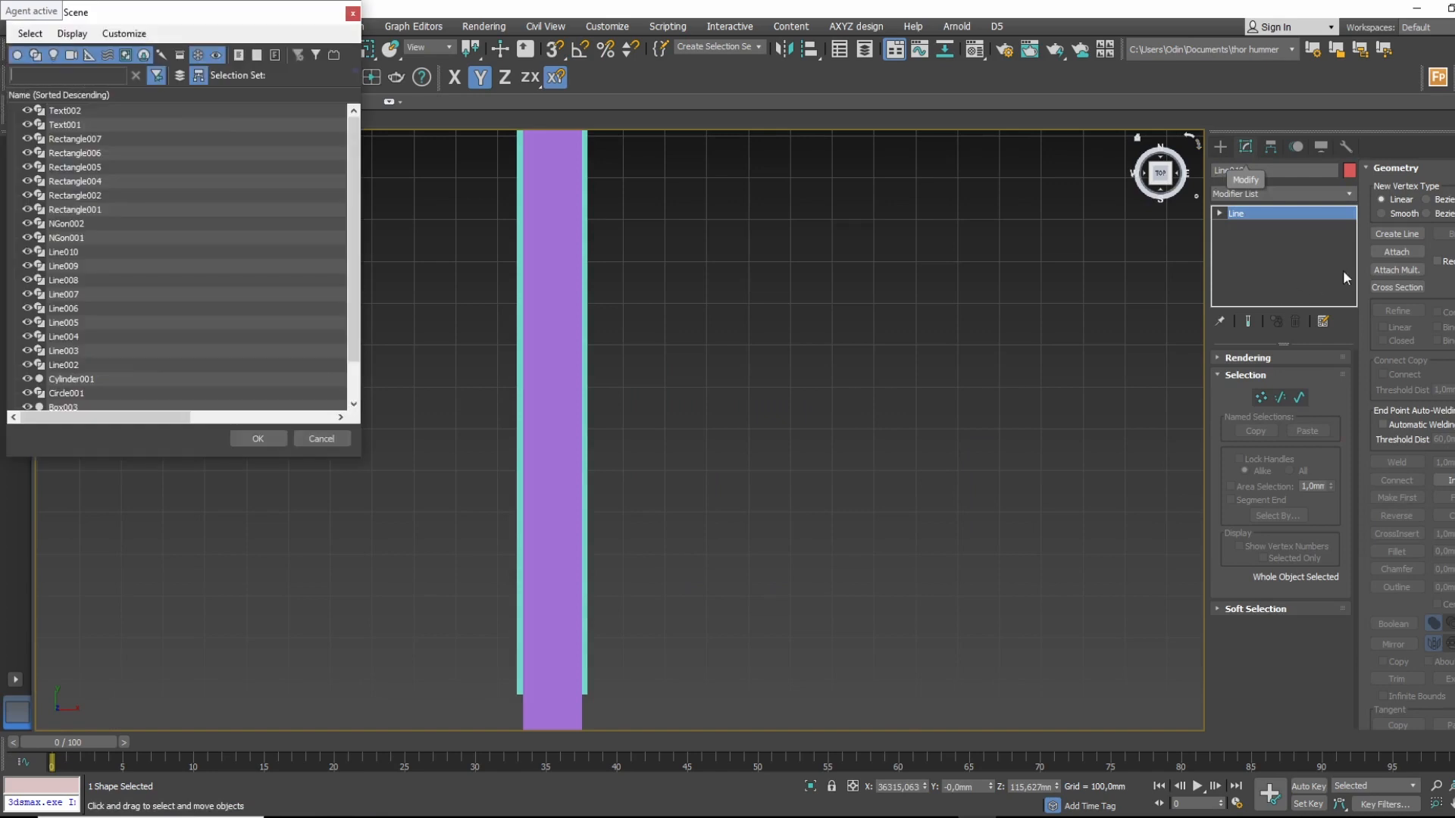
click(350, 10)
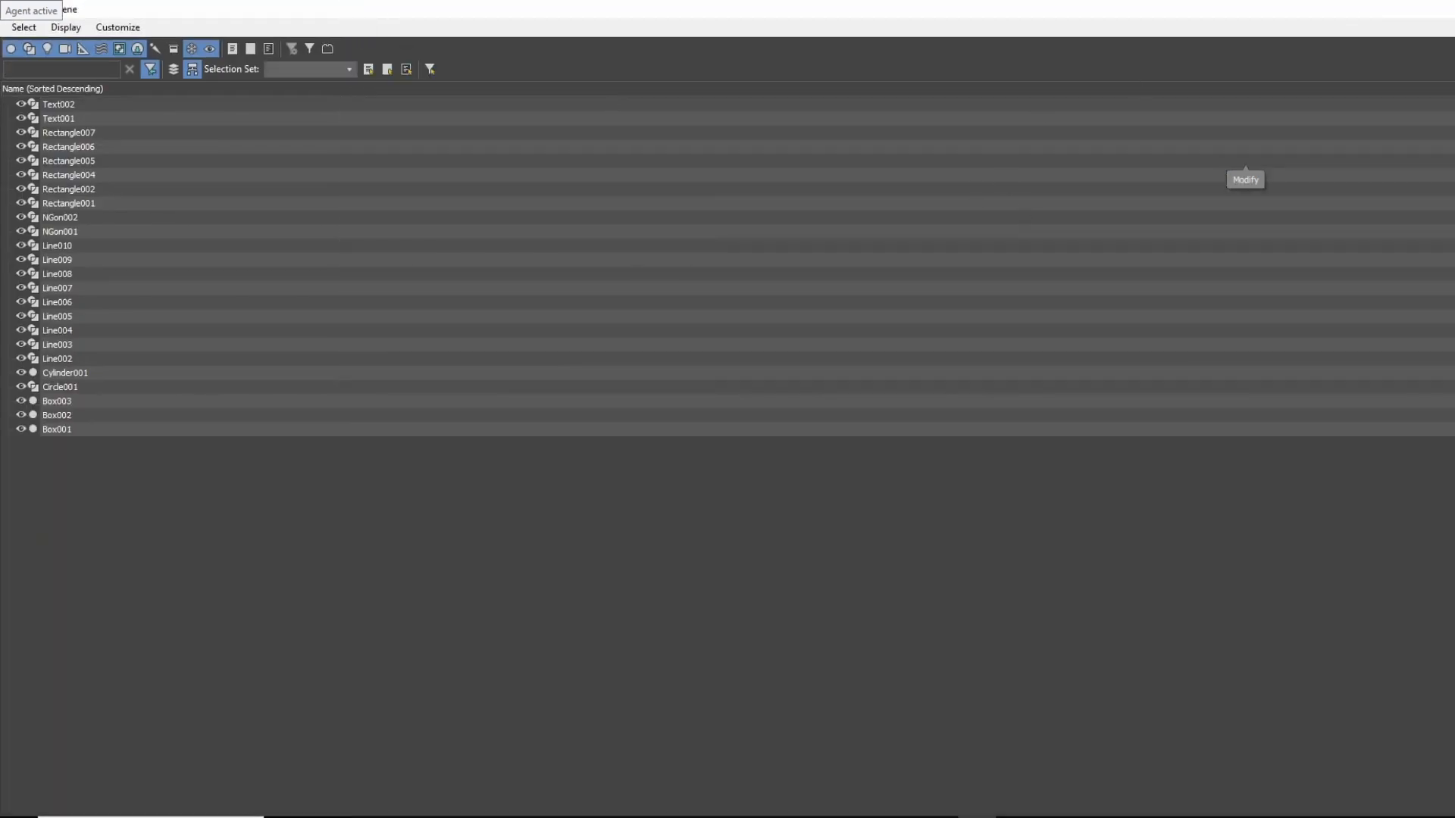
click(1454, 9)
Apply a Lathe modifier to the profile line, align its axis to Min, and raise the segments to 49.
click(1320, 195)
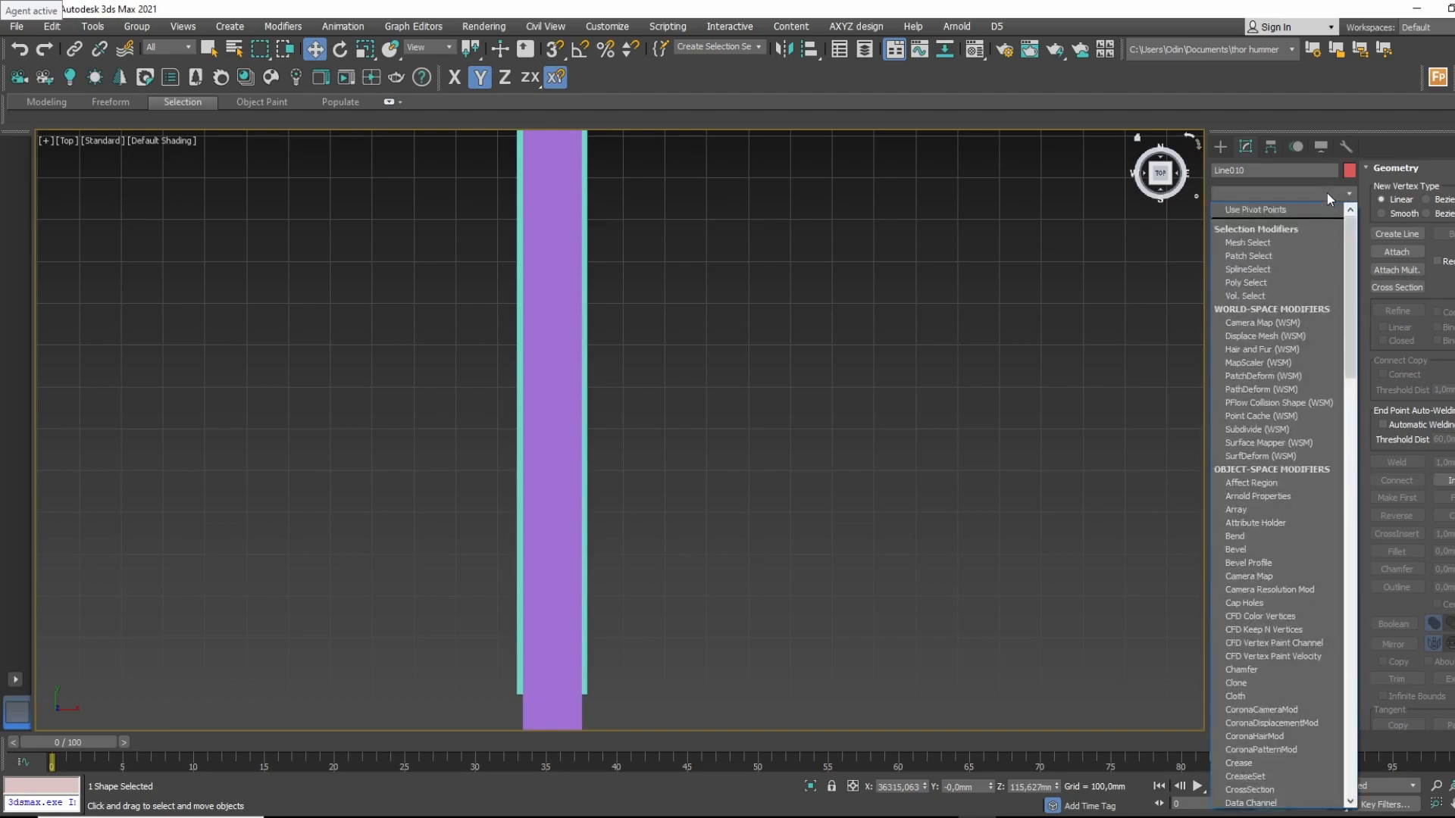
key(l)
key(Return)
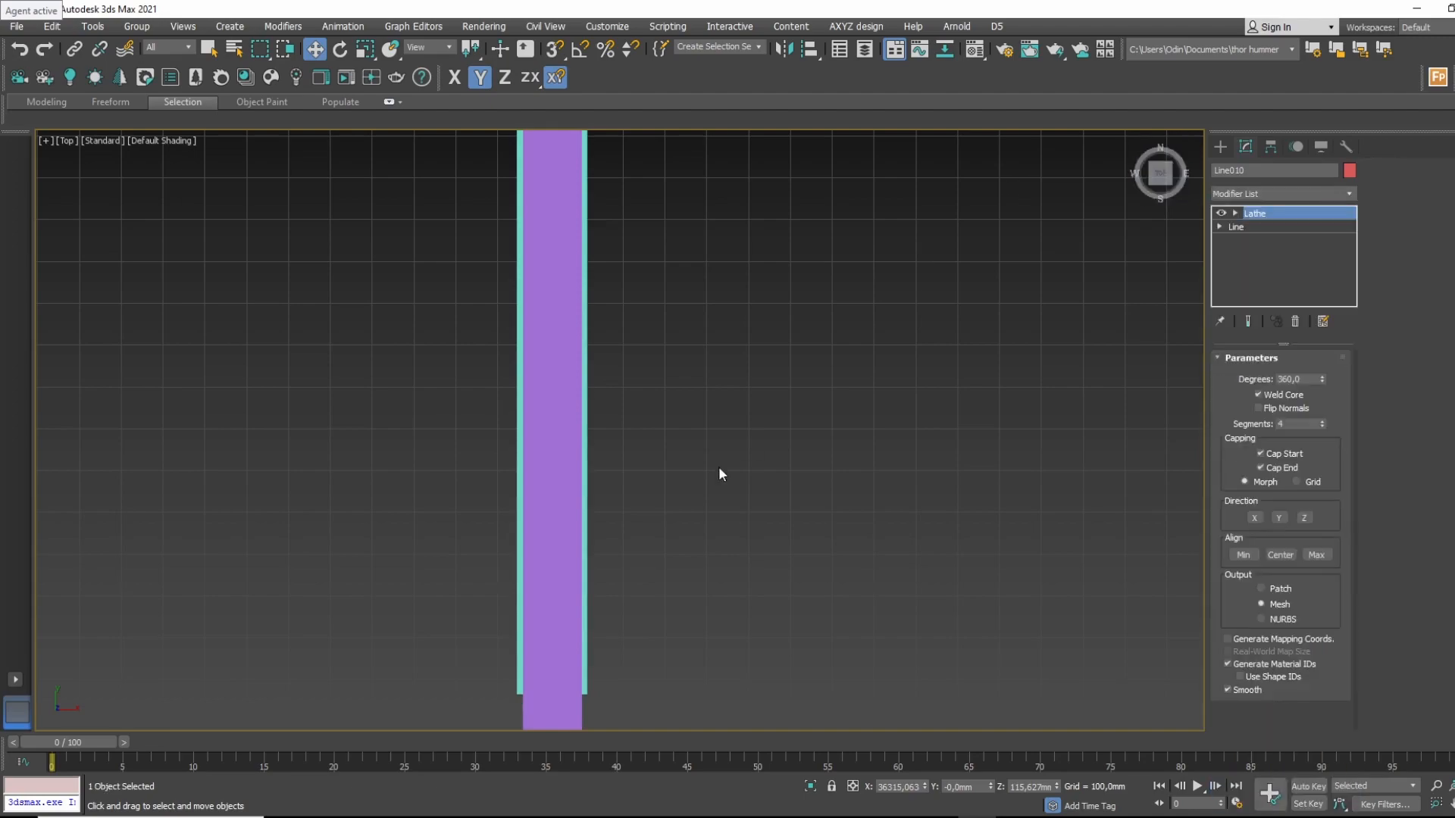
scroll(735, 451, down, 2)
alt+middle_drag(734, 519, 632, 451)
scroll(757, 485, up, 3)
middle_drag(1166, 570, 757, 477)
scroll(727, 471, up, 9)
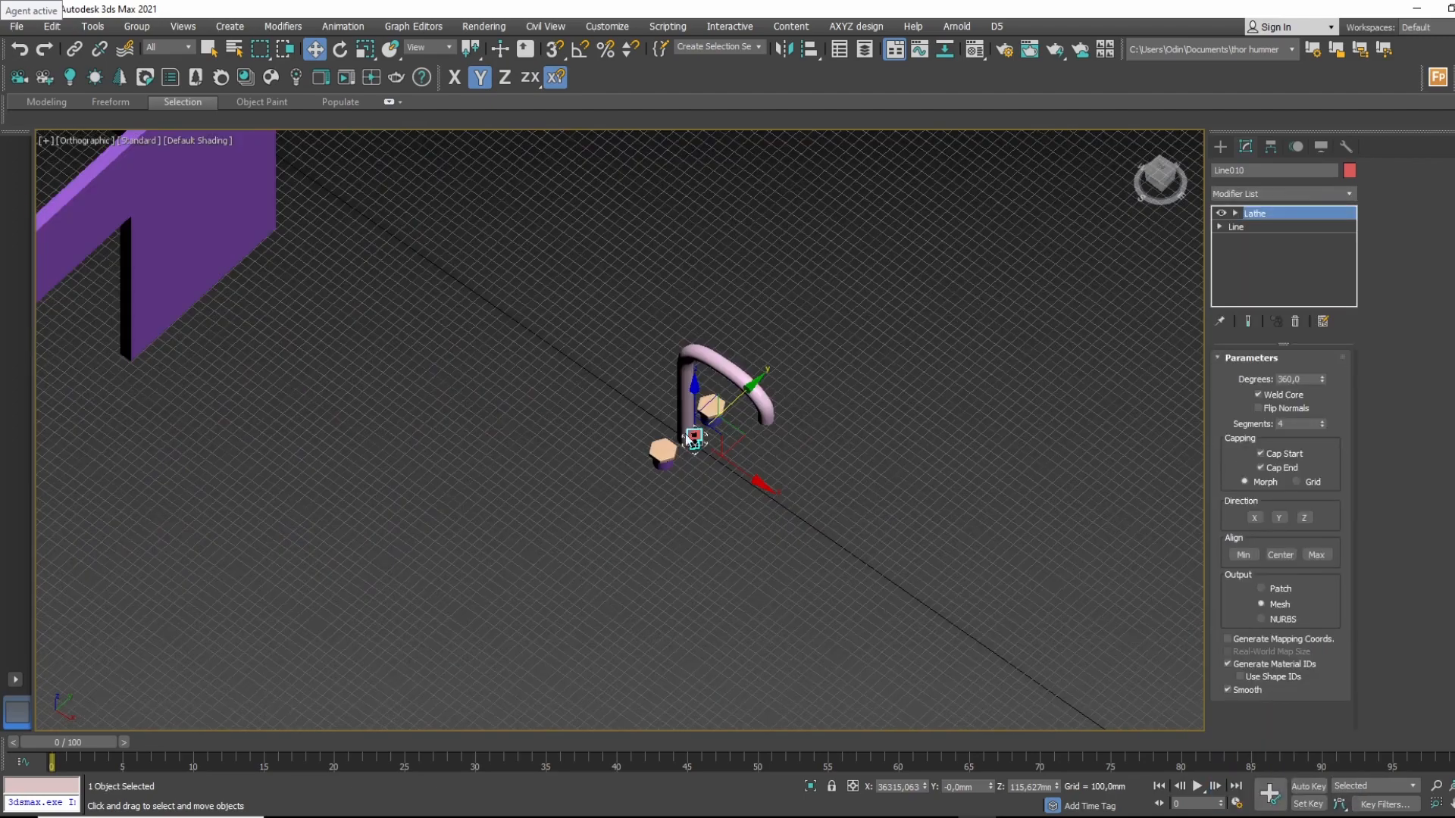
scroll(811, 474, up, 5)
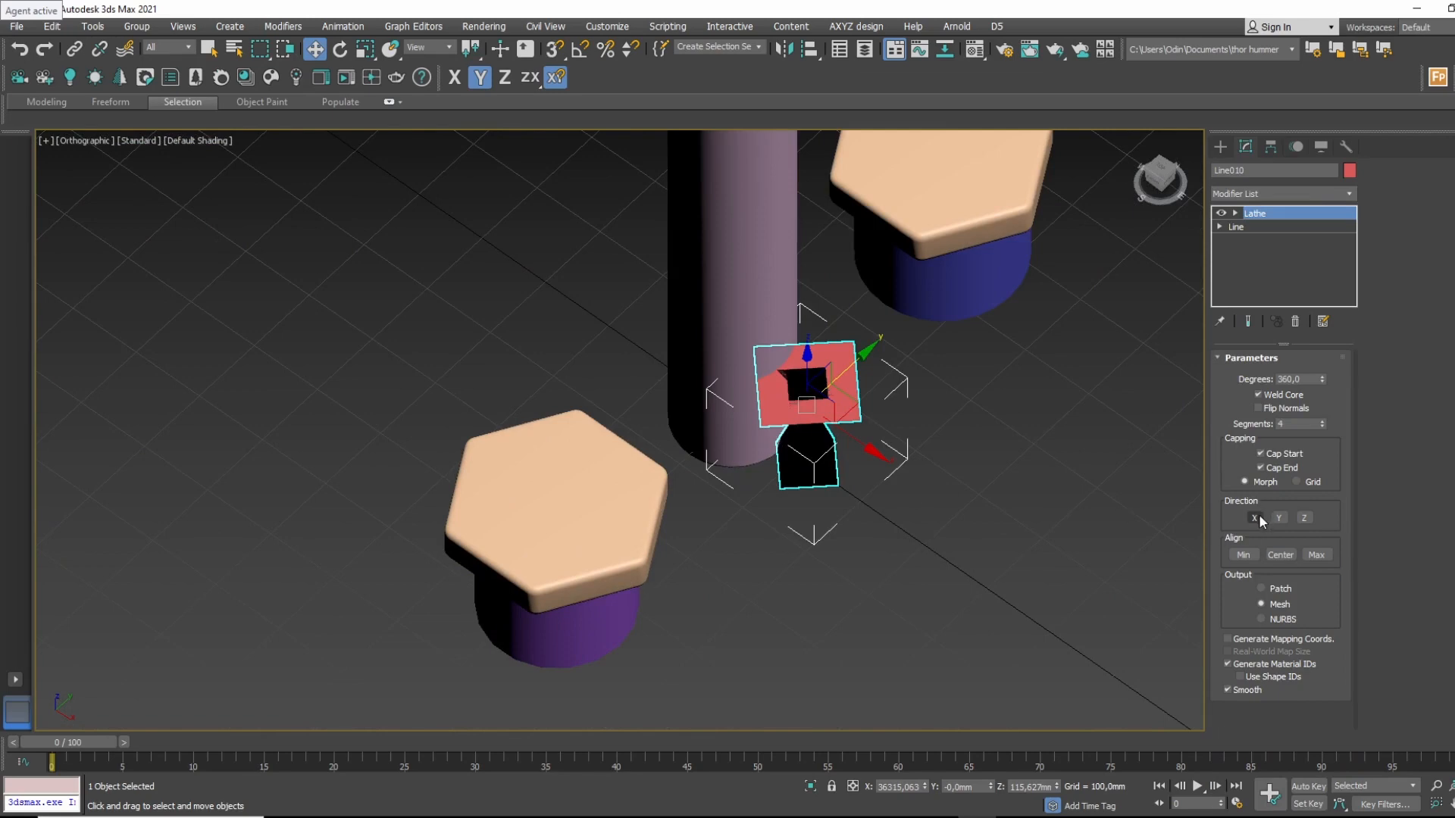
click(1239, 555)
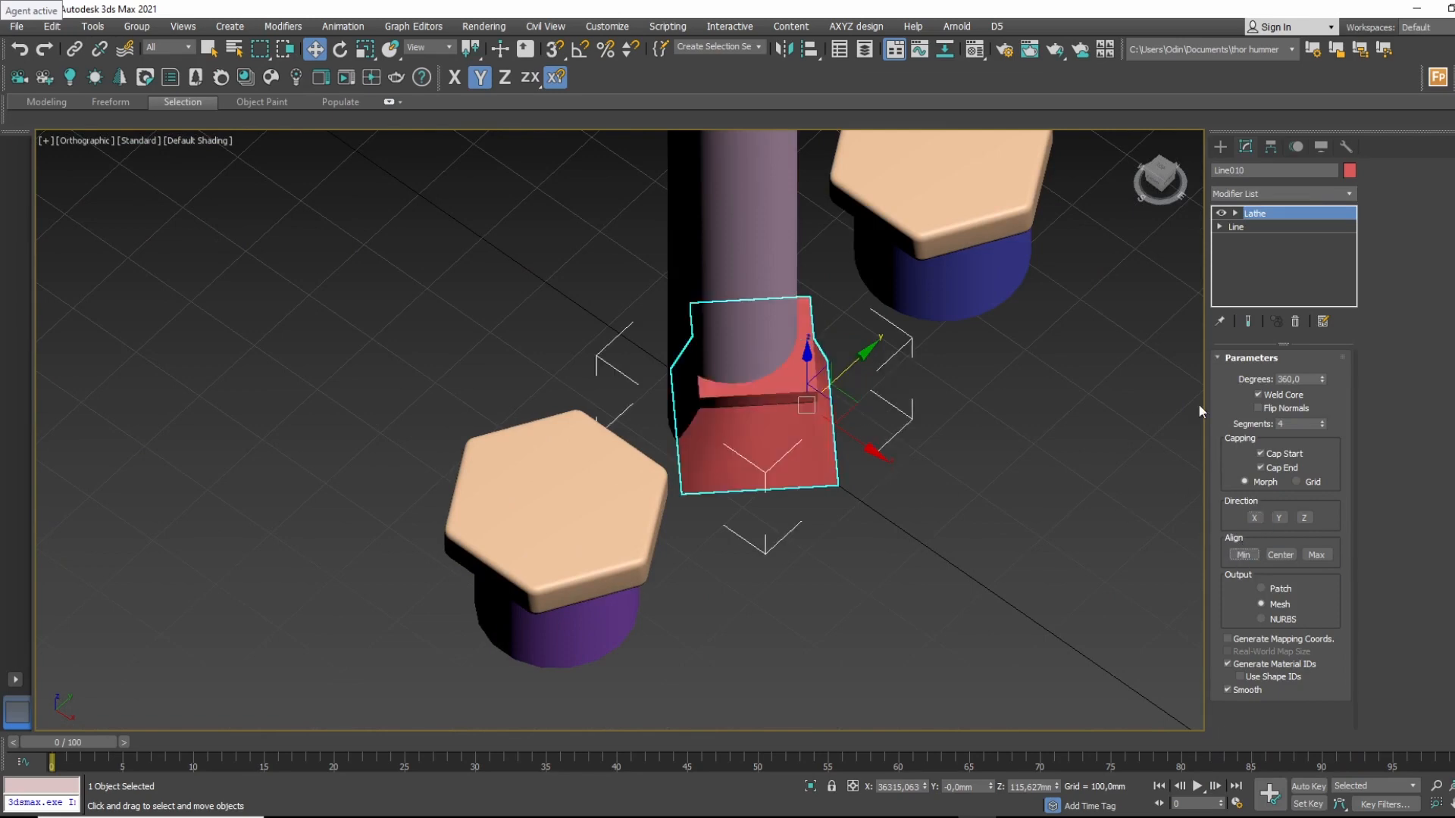
drag(1322, 424, 1327, 394)
alt+middle_drag(979, 408, 850, 388)
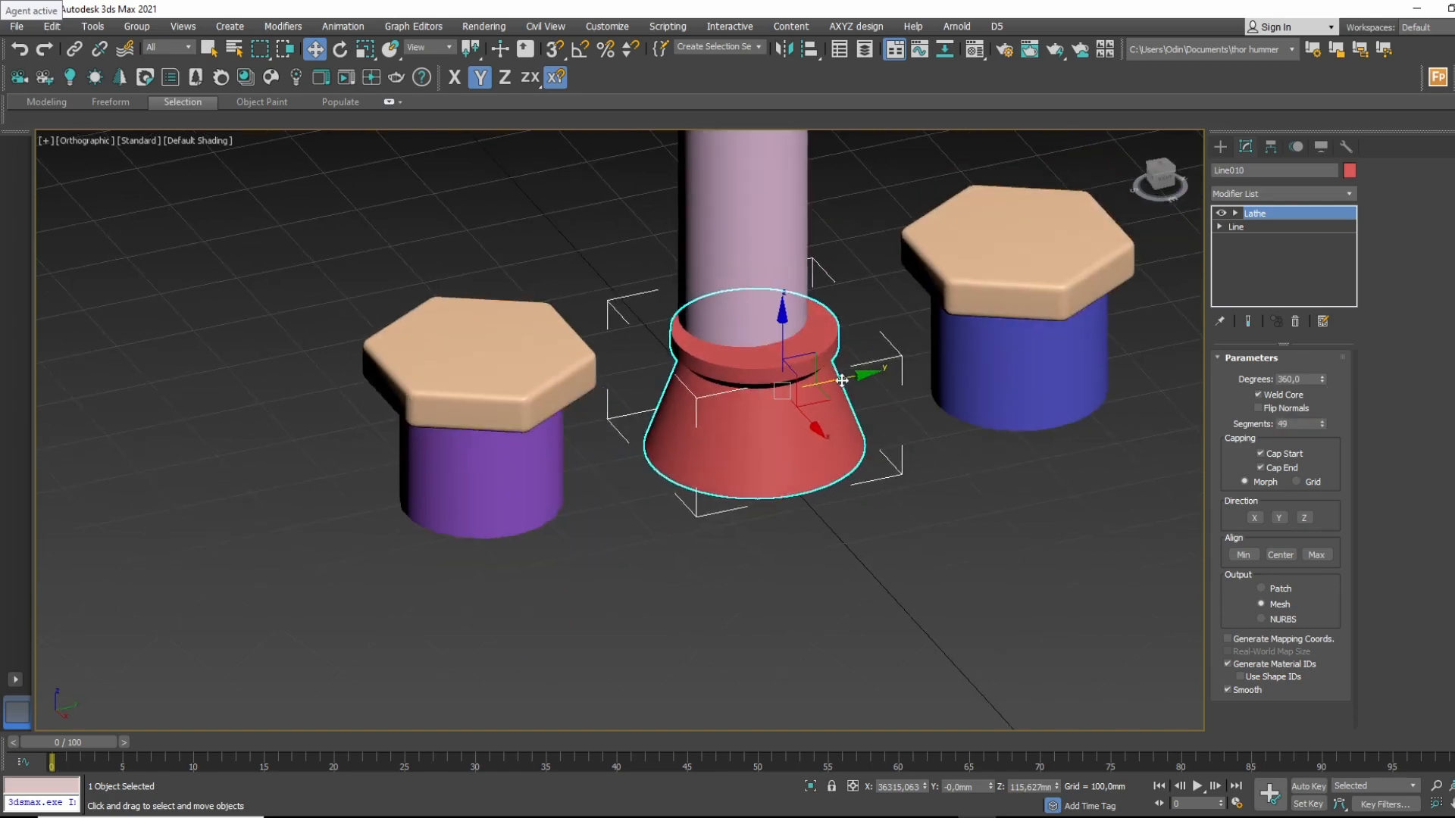
Move the lathed base along Y until it sits under the original hexagonal block, and delete the purple cylinder there.
drag(841, 381, 579, 425)
click(533, 485)
key(Delete)
click(532, 481)
alt+middle_drag(578, 425, 539, 429)
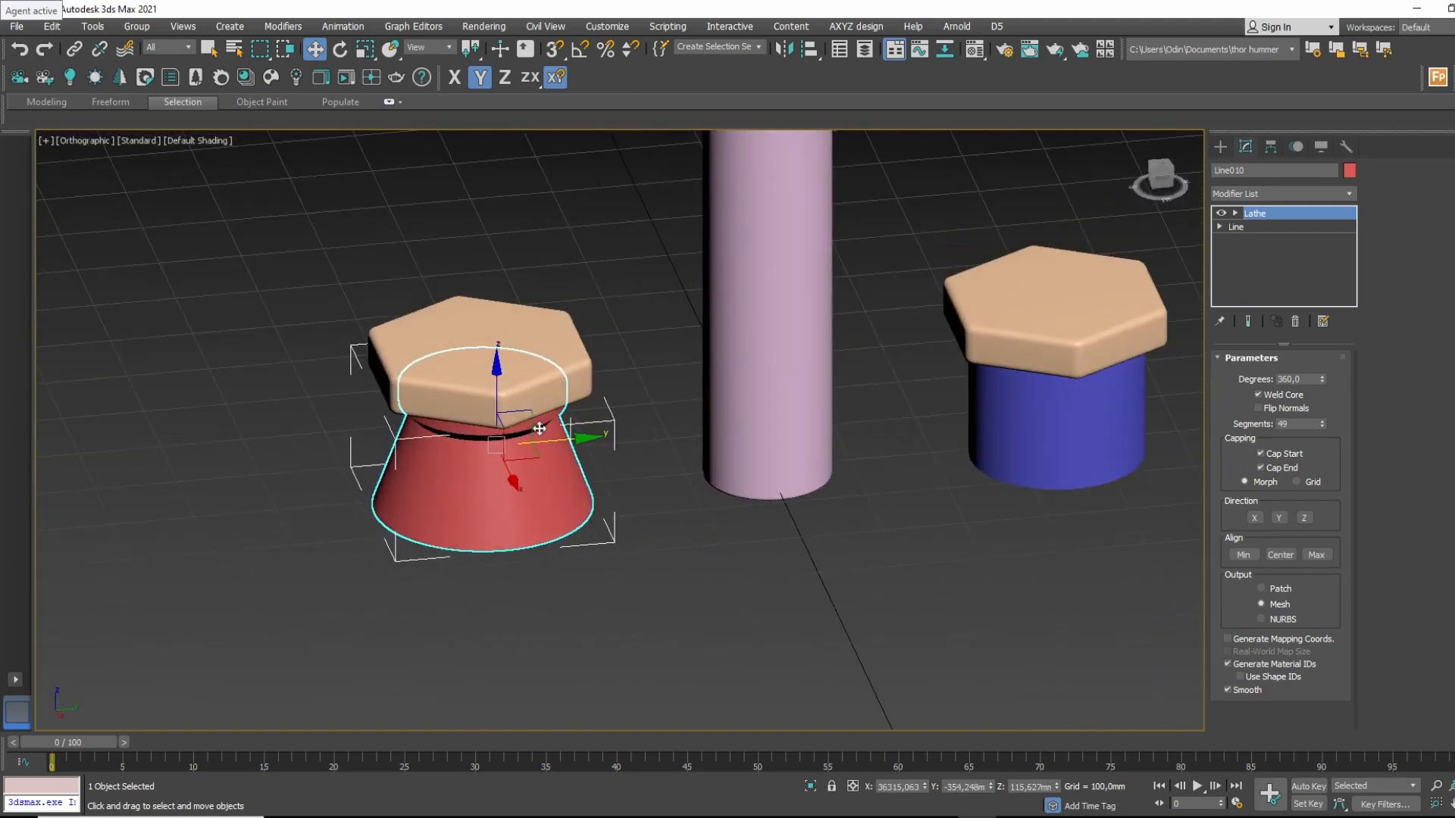
drag(571, 438, 562, 438)
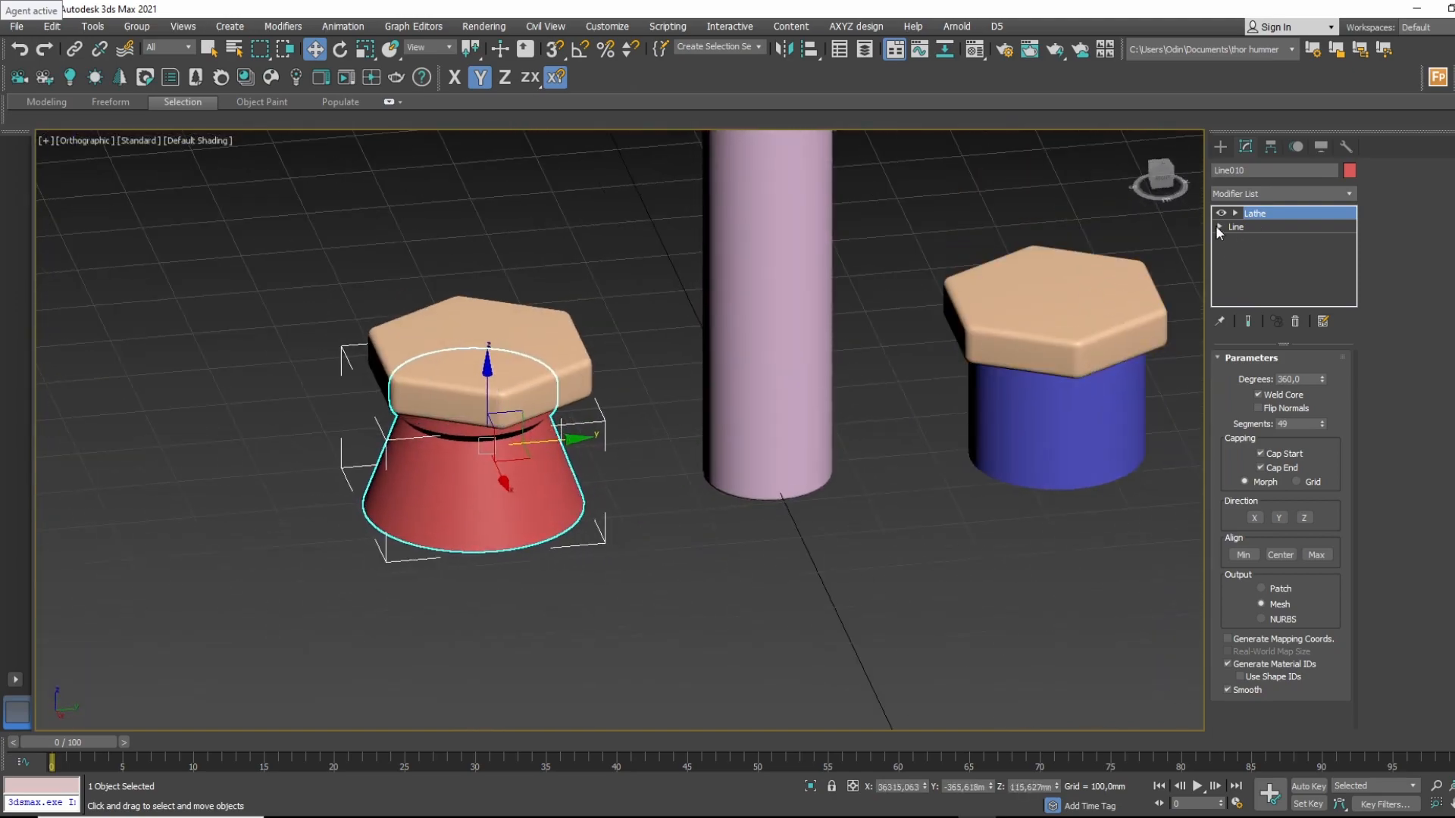
Fillet the vertices of the lathed base's profile line with the end result shown, and return to the Lathe level.
click(1219, 227)
click(1248, 240)
alt+middle_drag(545, 474, 606, 452)
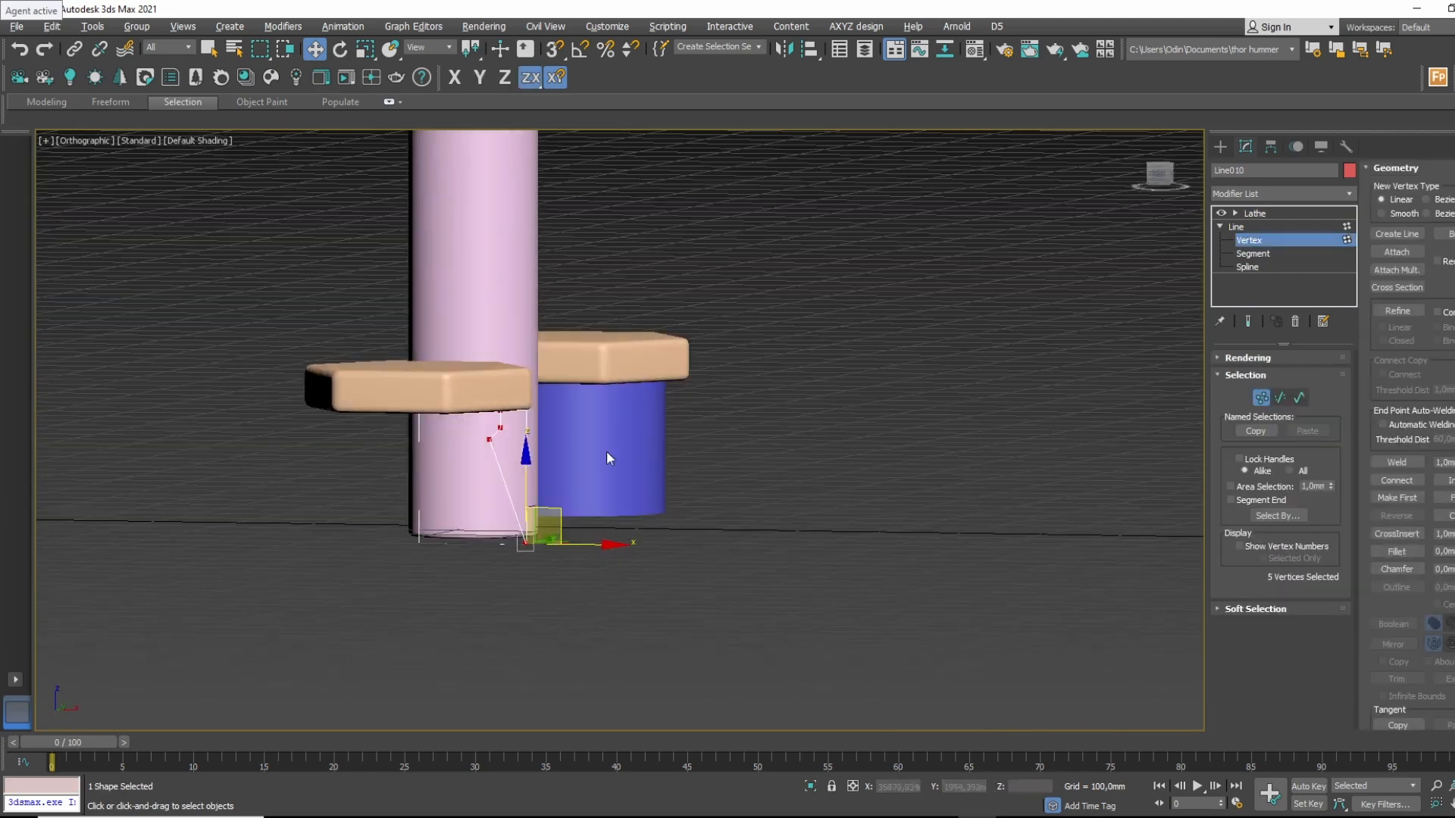
scroll(606, 452, up, 4)
click(1396, 552)
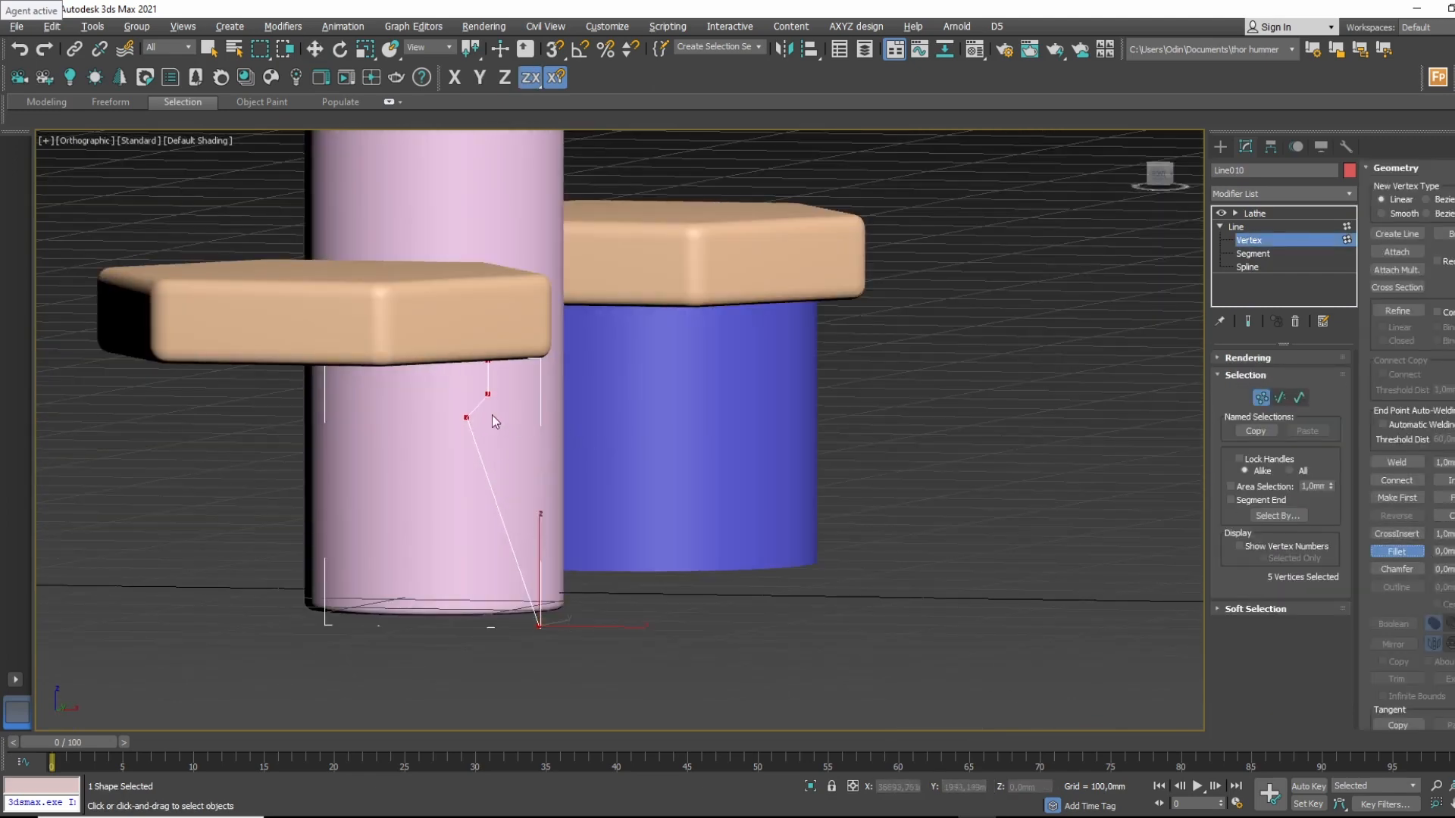
click(1248, 322)
drag(471, 421, 588, 448)
key(w)
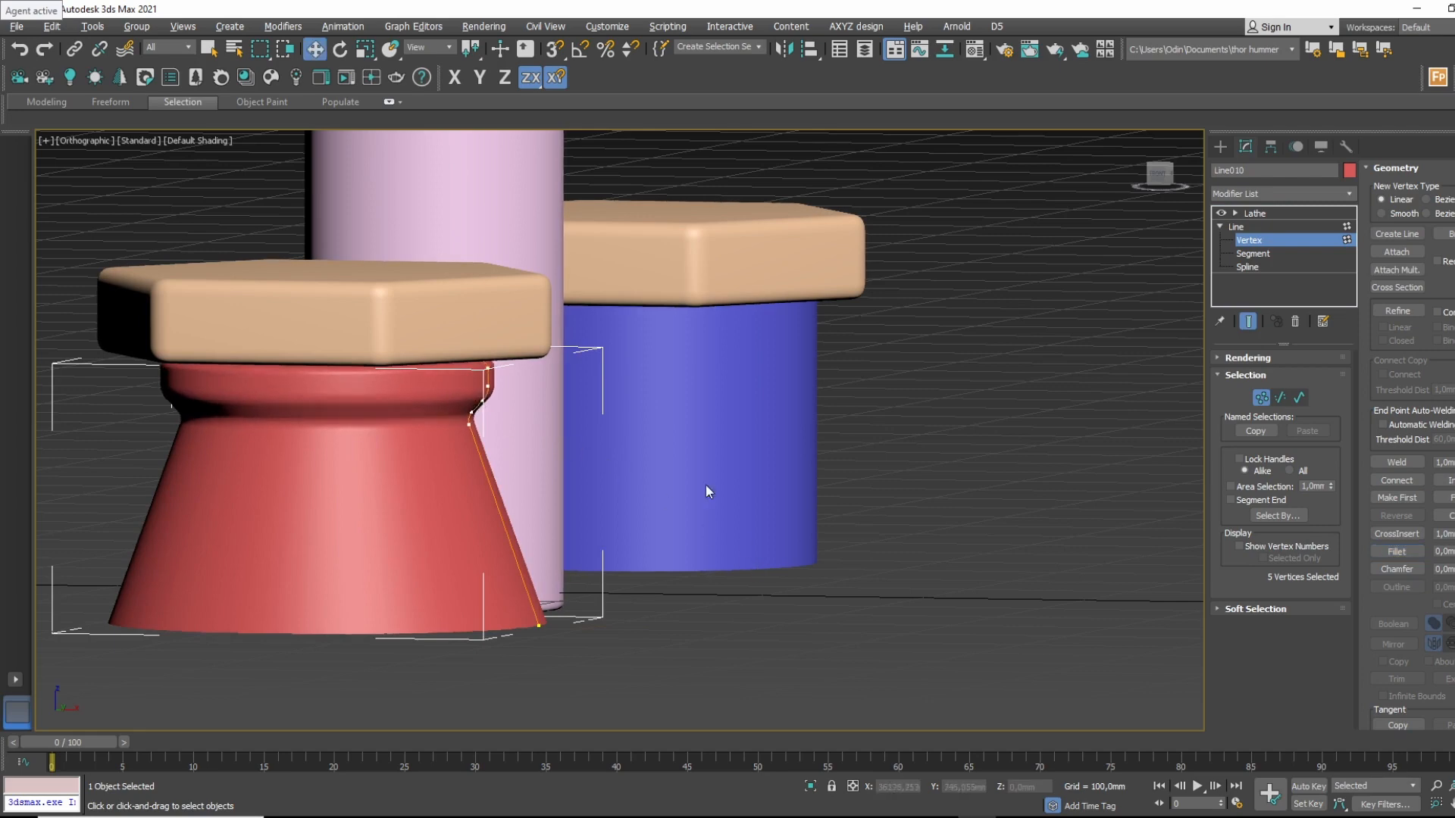
alt+middle_drag(706, 485, 629, 475)
key(p)
key(g)
scroll(634, 463, up, 2)
scroll(659, 467, down, 5)
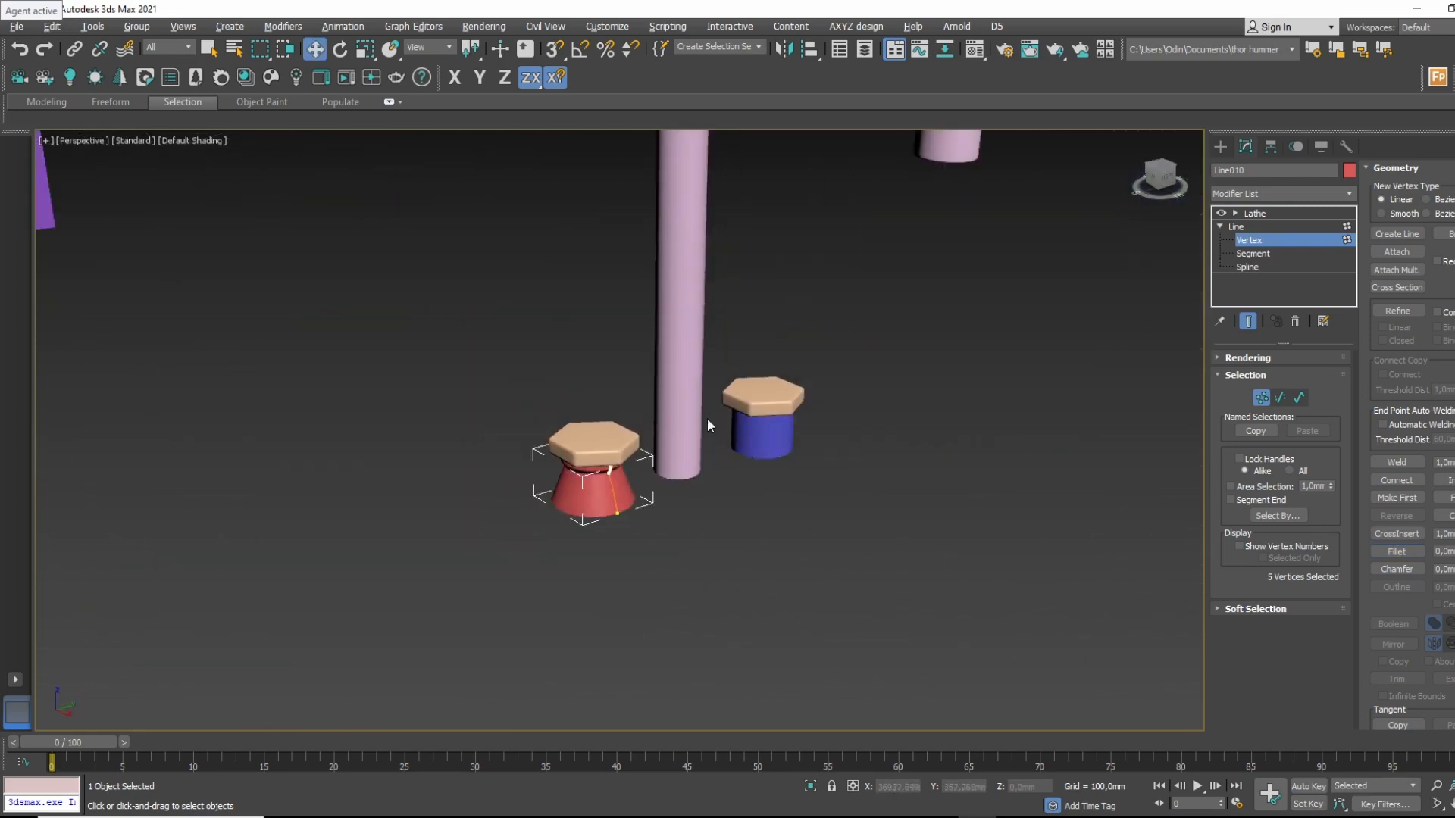
click(1273, 234)
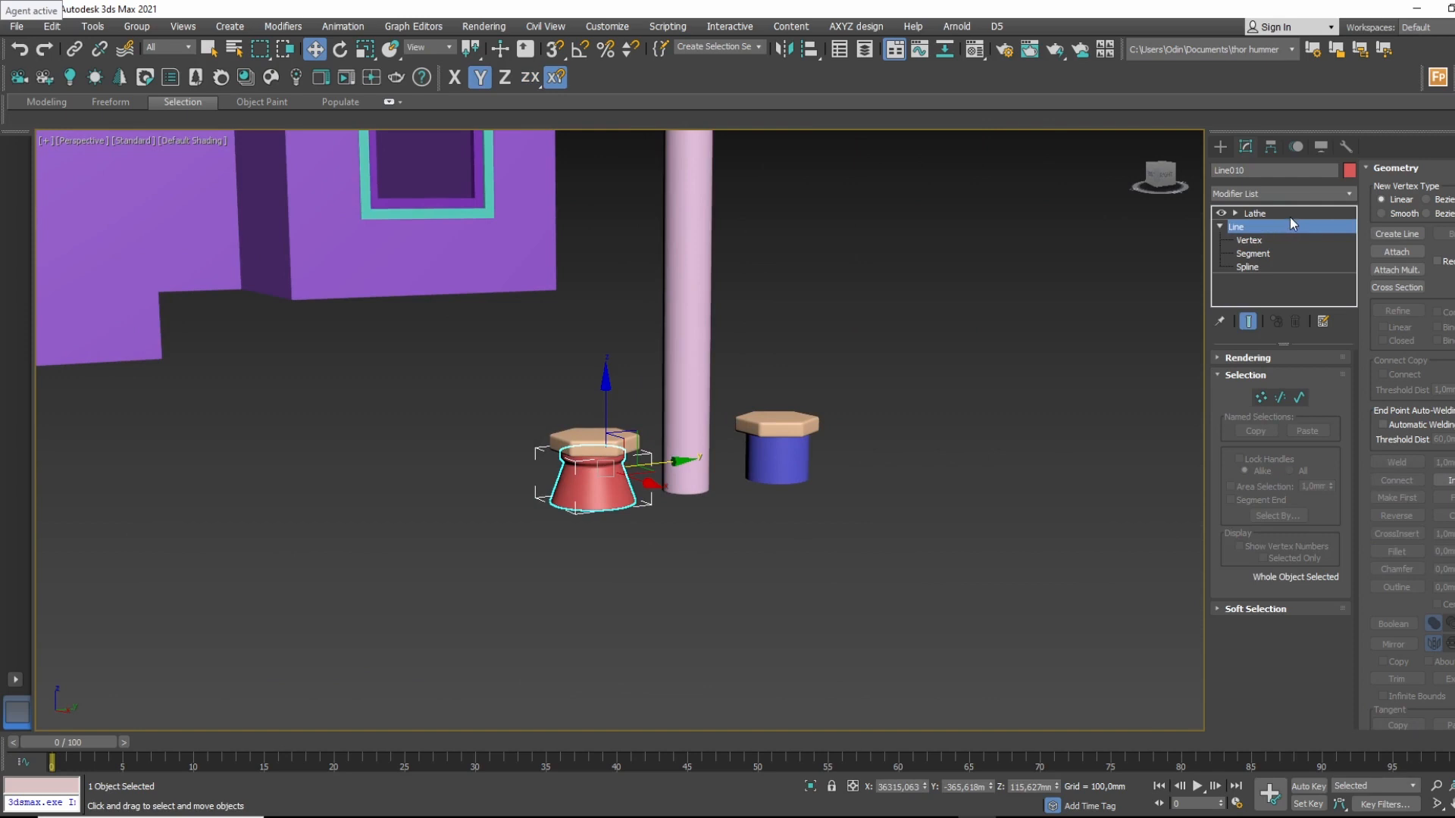
click(1289, 215)
In the top view, create a box about 6128 mm long, 3984 mm wide and 1328 mm high in the open area below the pipe.
middle_drag(1074, 357, 894, 496)
scroll(850, 479, down, 5)
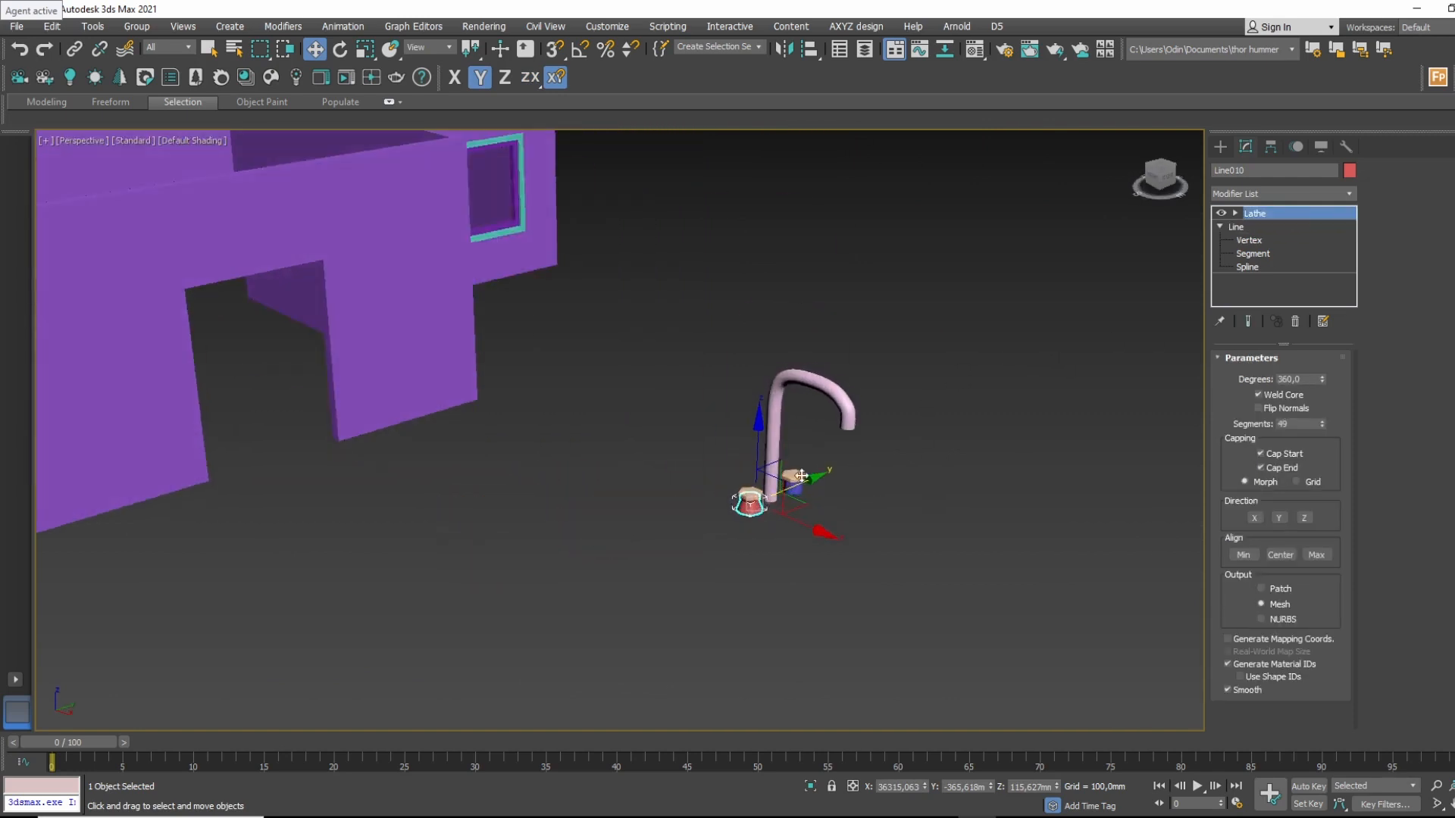
scroll(763, 456, down, 6)
middle_drag(763, 452, 835, 468)
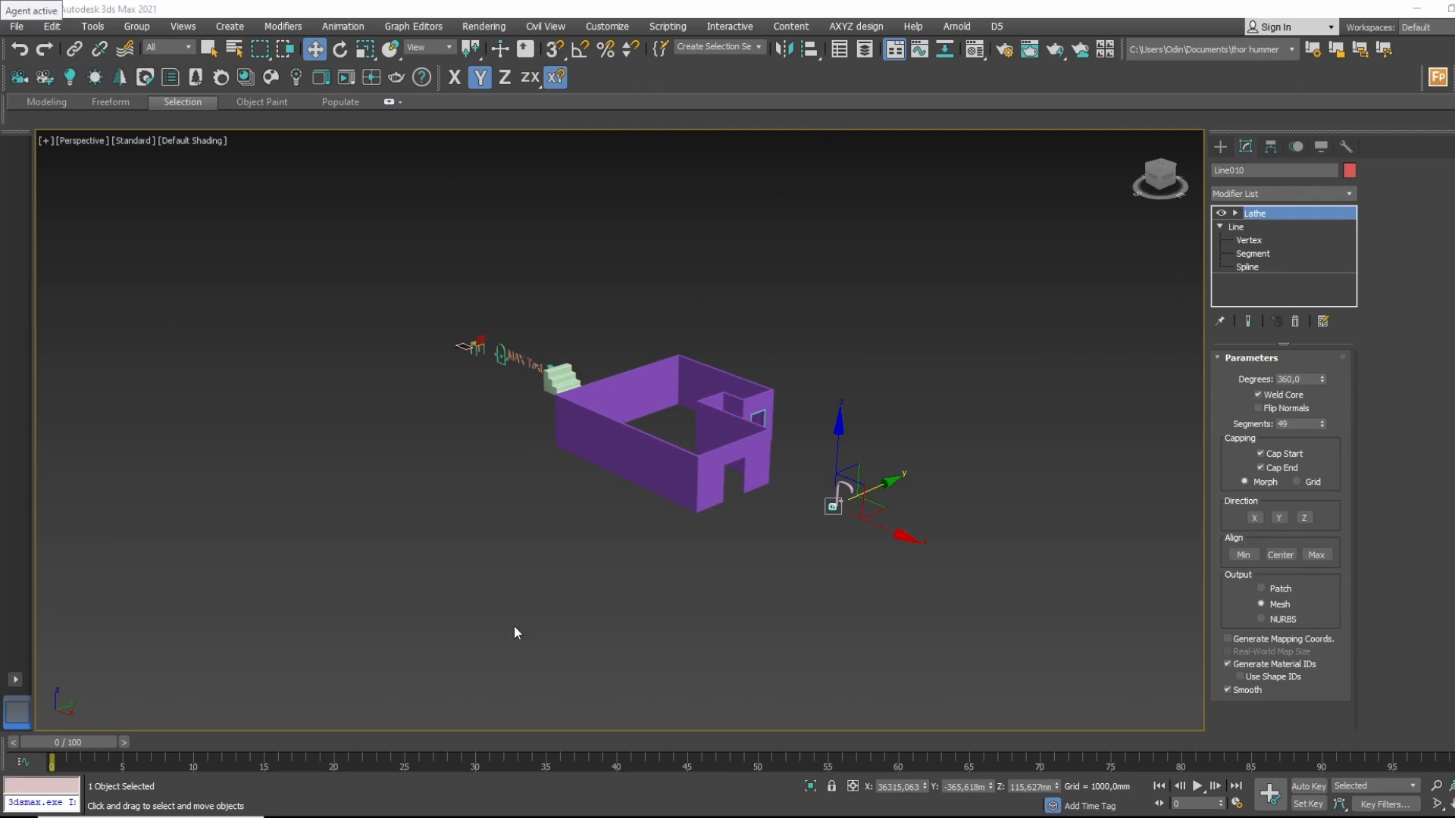
scroll(838, 422, down, 2)
key(t)
key(z)
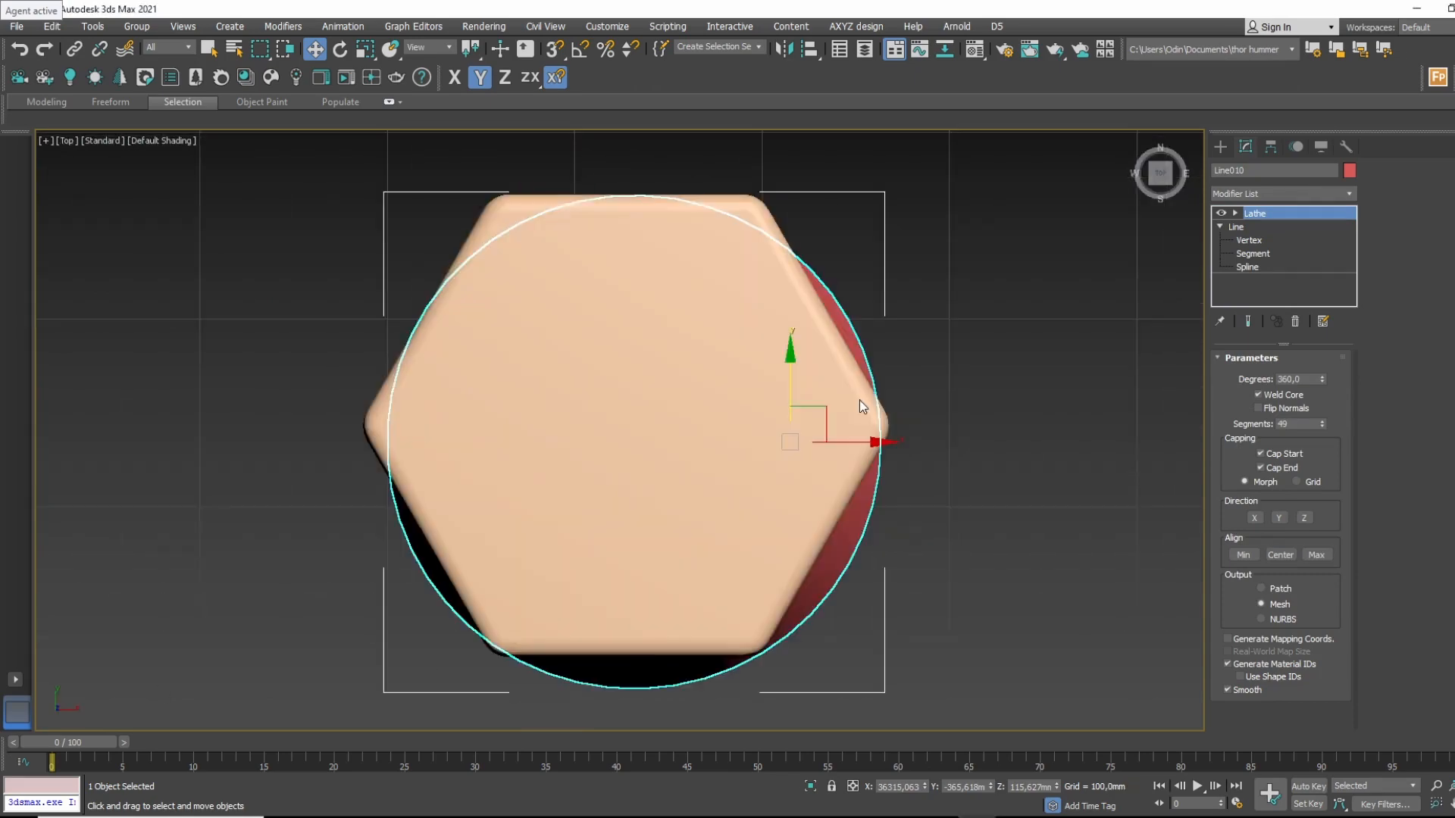
scroll(788, 439, down, 12)
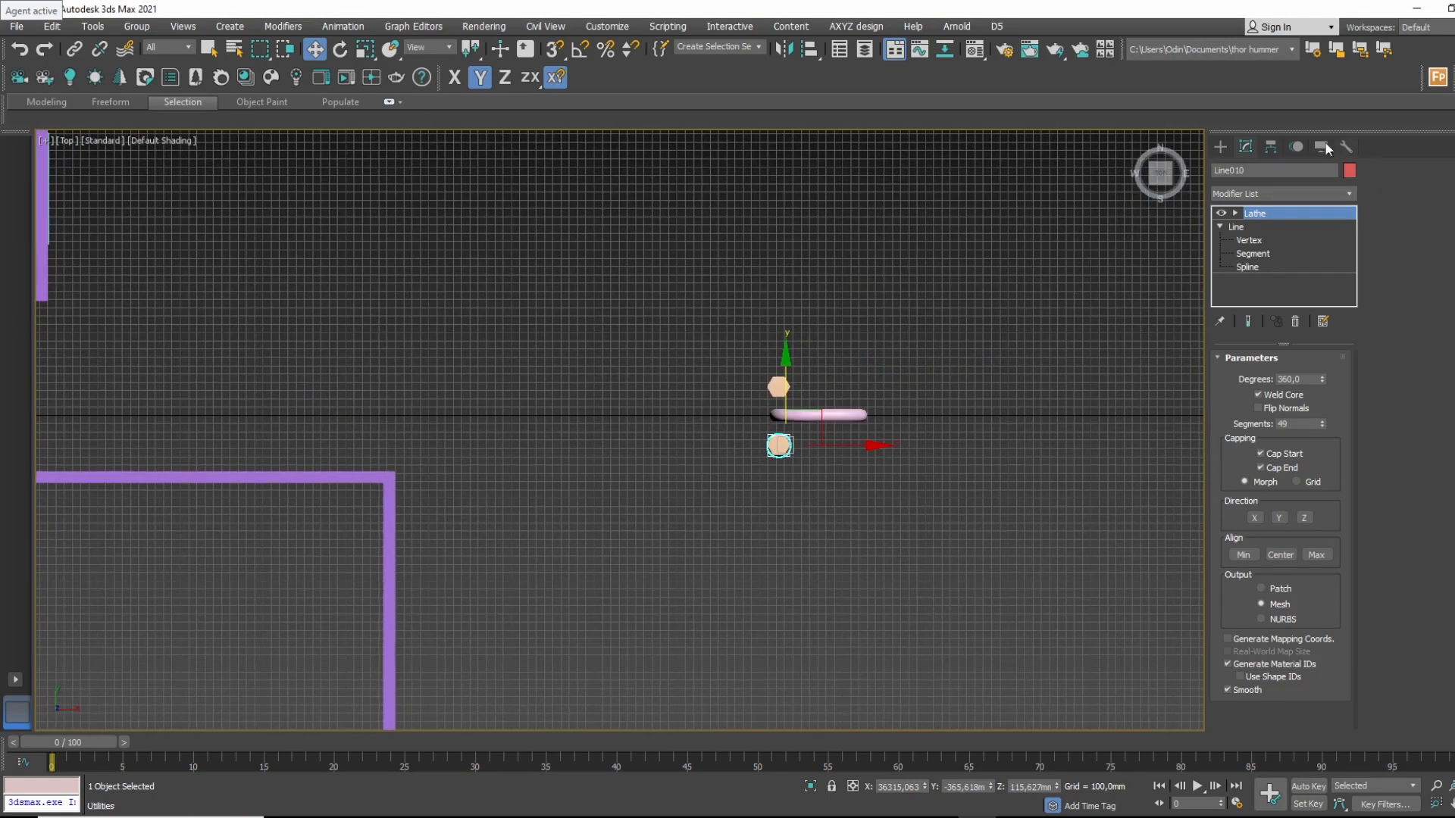
click(1220, 146)
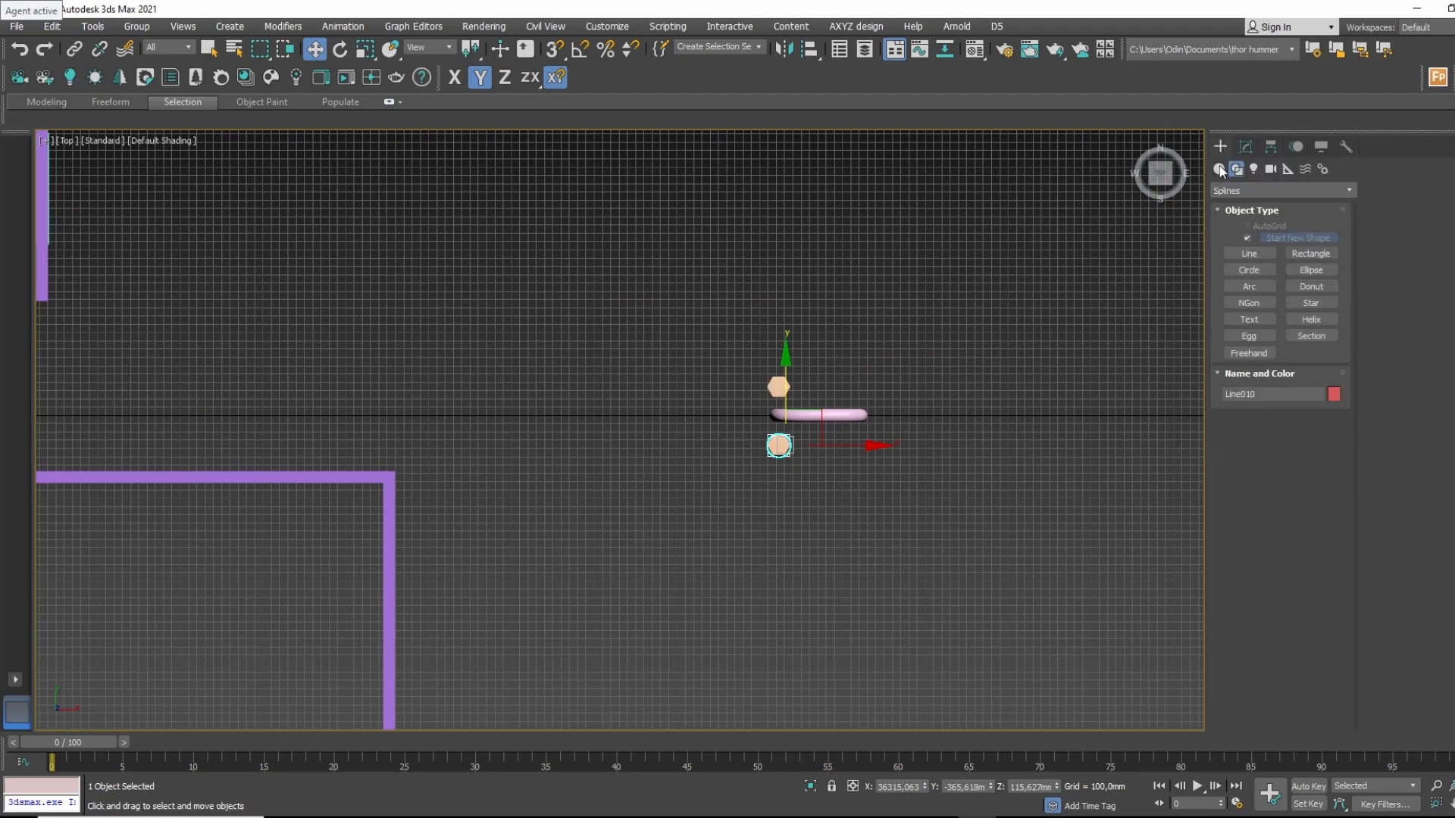
click(1220, 169)
click(1249, 241)
middle_drag(720, 445, 656, 112)
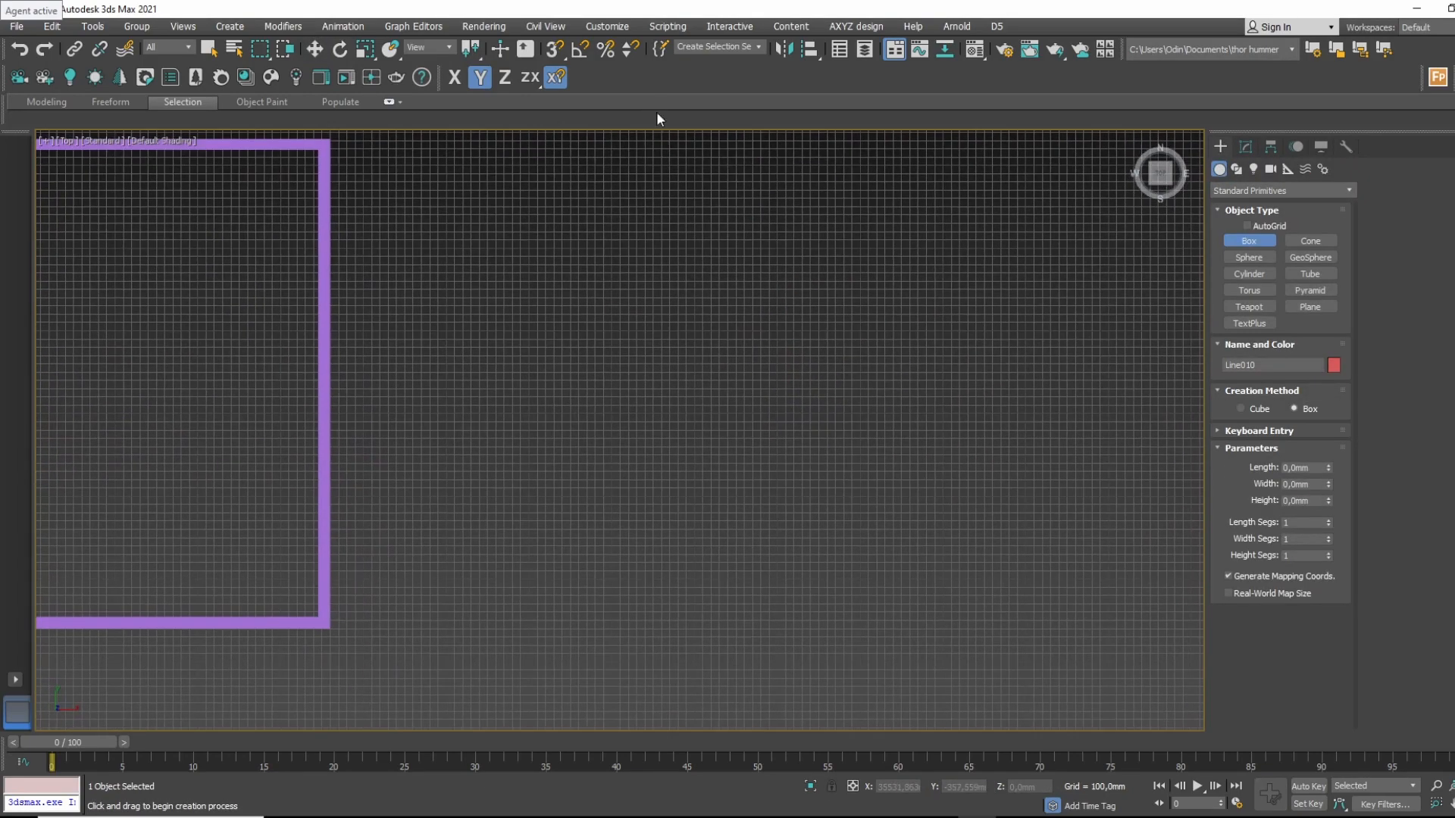
scroll(549, 303, down, 3)
drag(547, 282, 716, 538)
click(716, 534)
key(w)
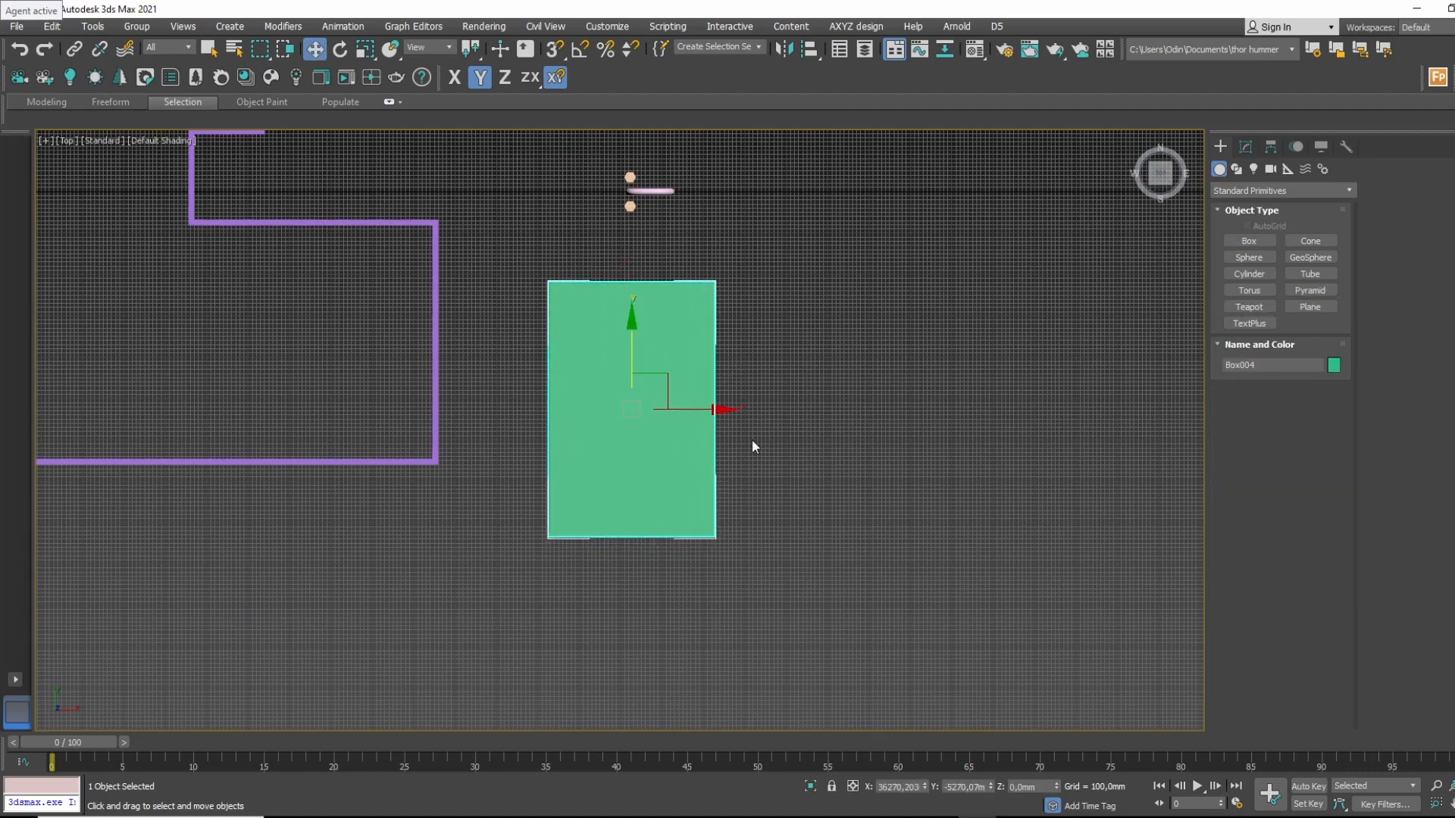
Add an Edit Poly modifier to the new box and select the edges crossing its lengthwise centreline at both ends.
key(p)
middle_drag(785, 416, 813, 416)
alt+middle_drag(813, 416, 807, 367)
key(shift+z)
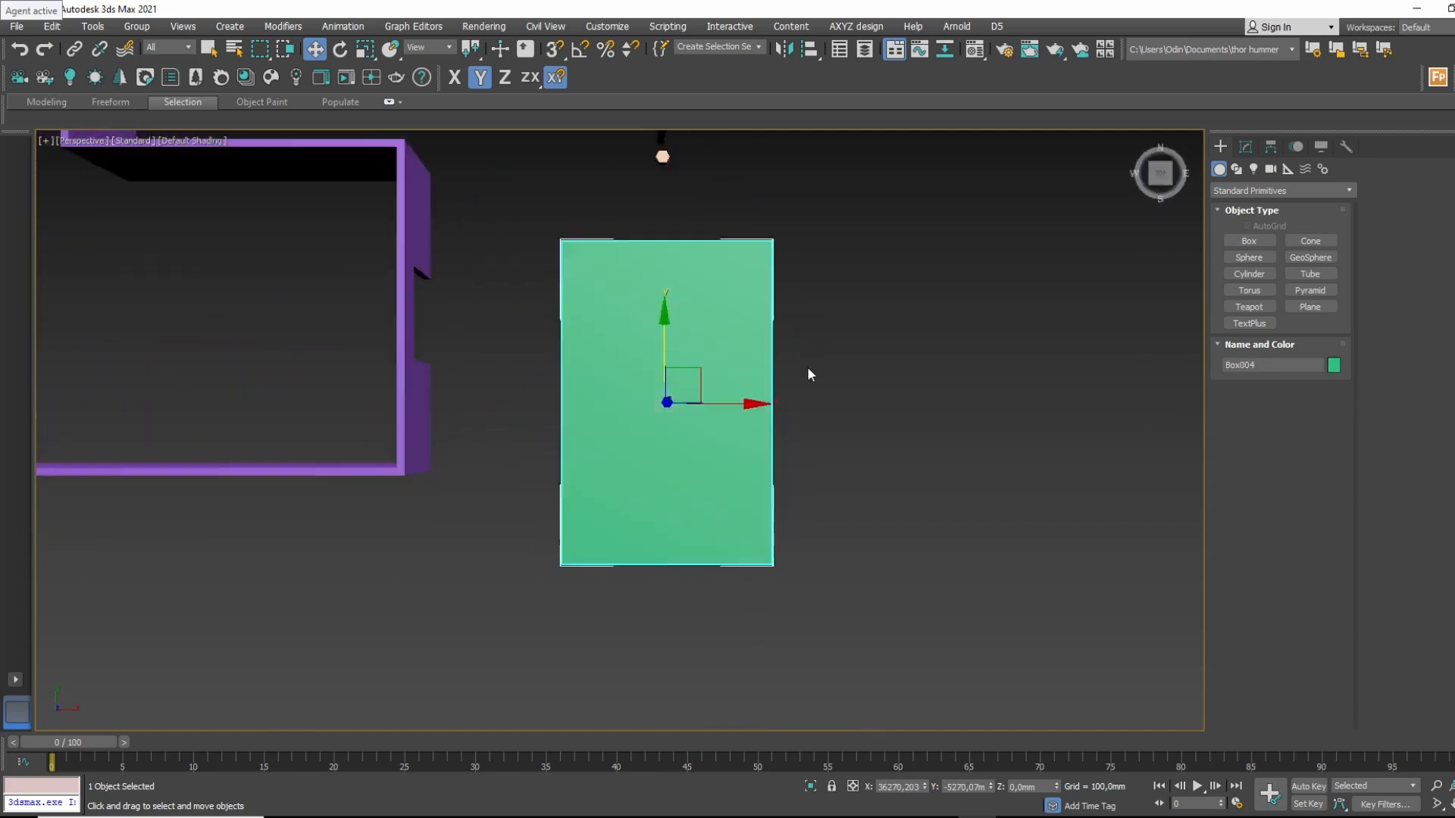
scroll(724, 400, up, 3)
middle_drag(1025, 315, 1013, 357)
scroll(1013, 357, down, 3)
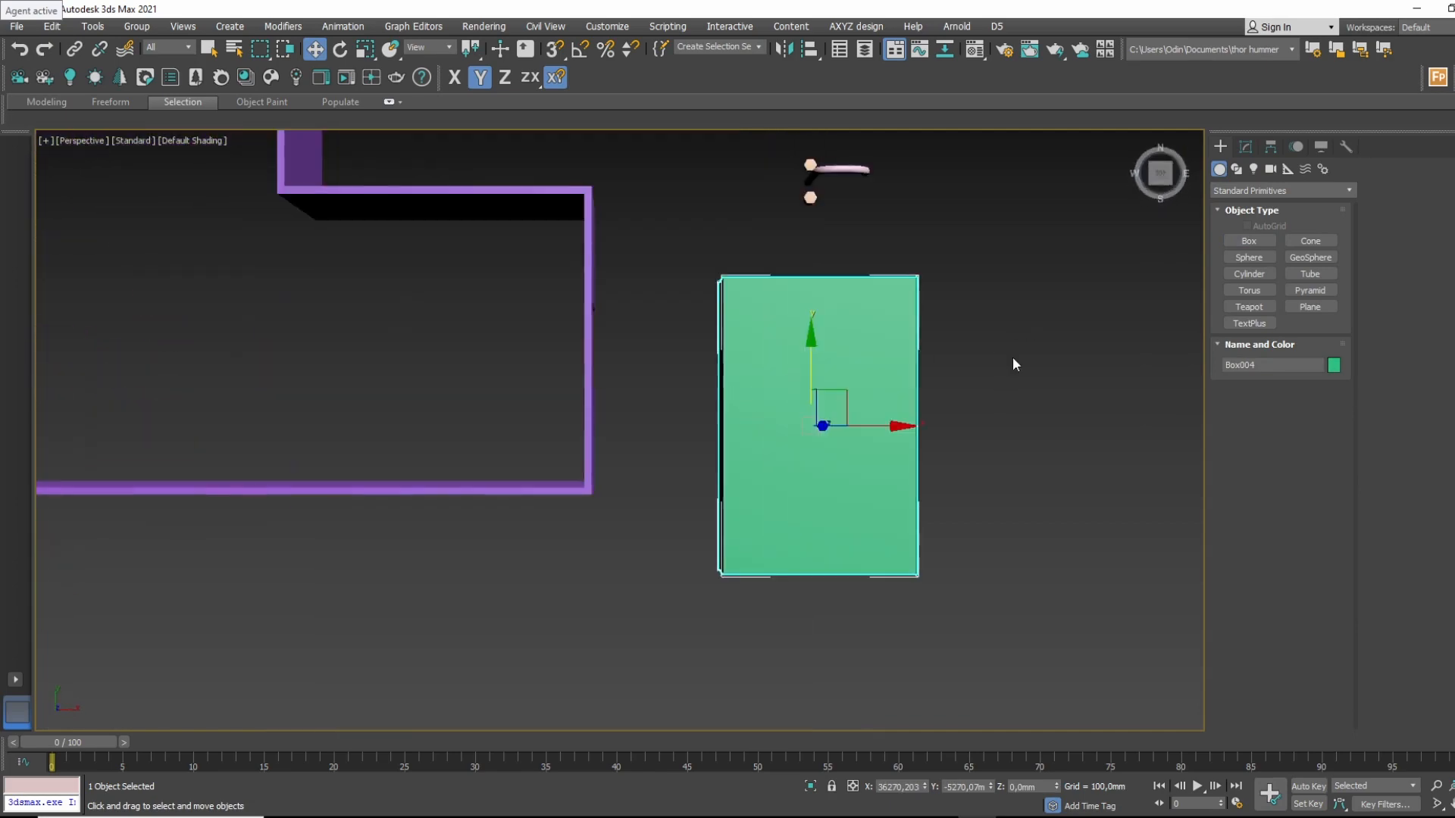
click(1253, 151)
mouse_move(844, 445)
middle_down()
mouse_move(803, 450)
mouse_move(831, 465)
middle_up()
key(t)
key(F4)
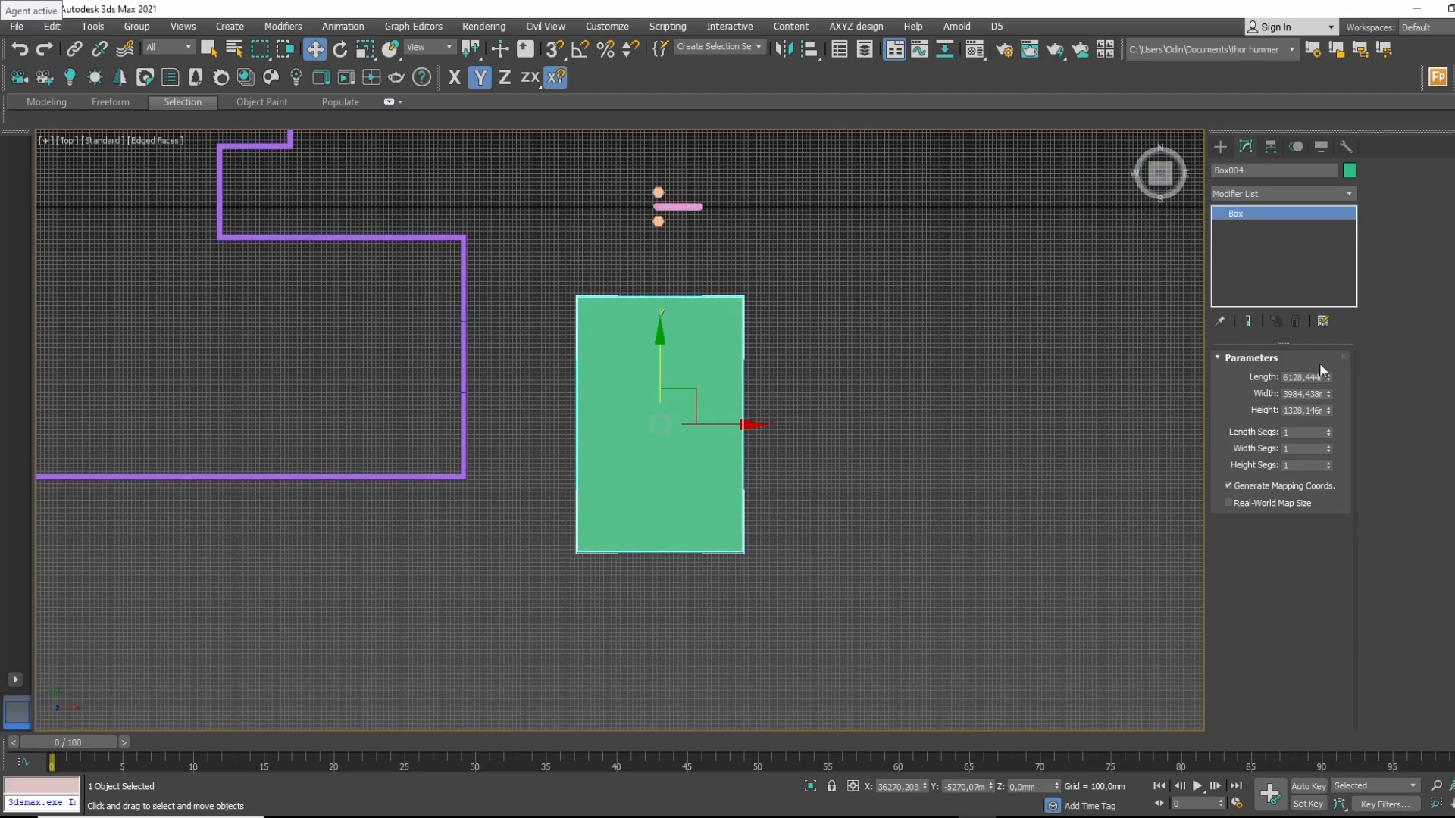
key(F4)
click(1290, 194)
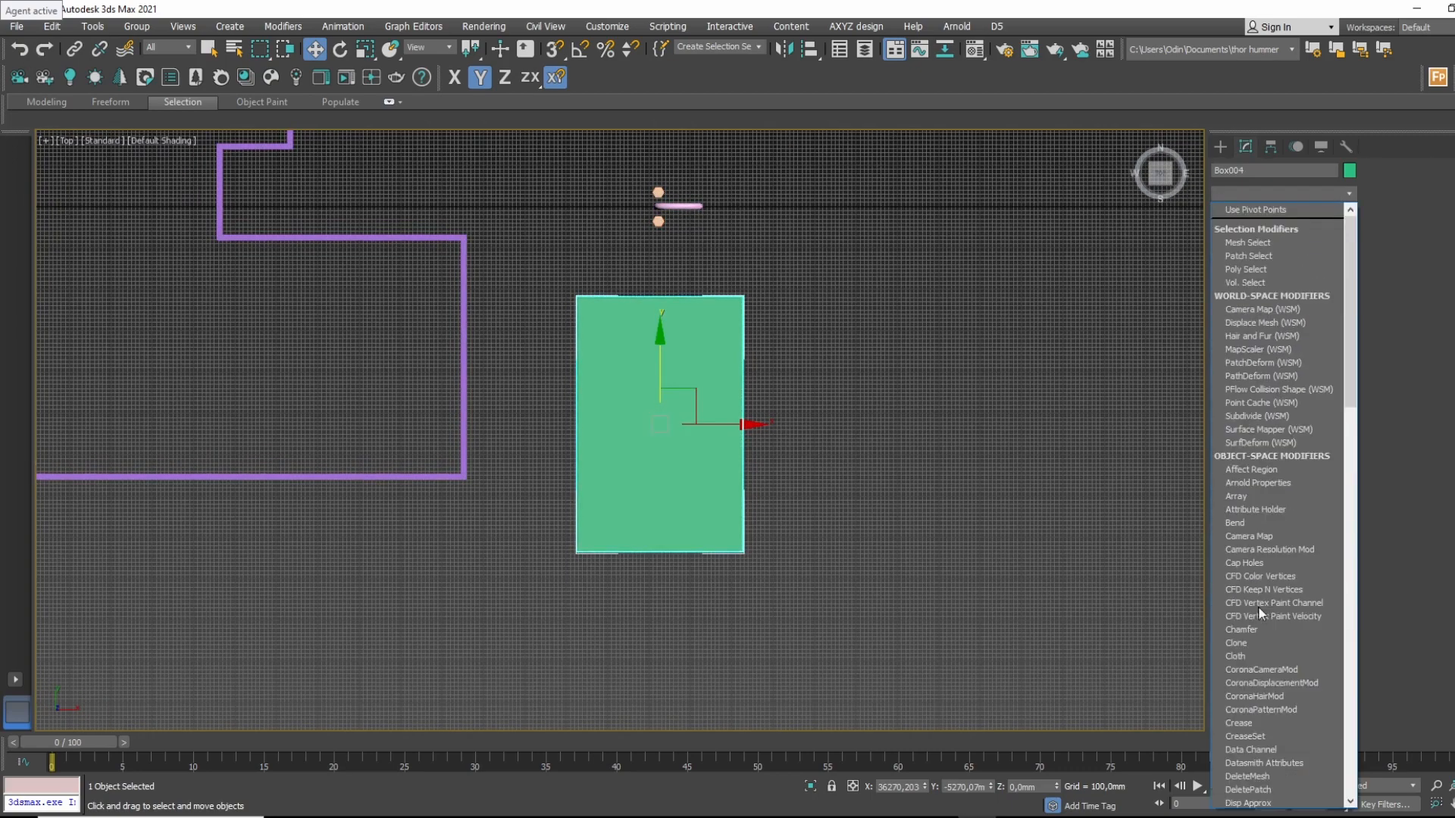
scroll(1258, 609, down, 2)
click(1254, 798)
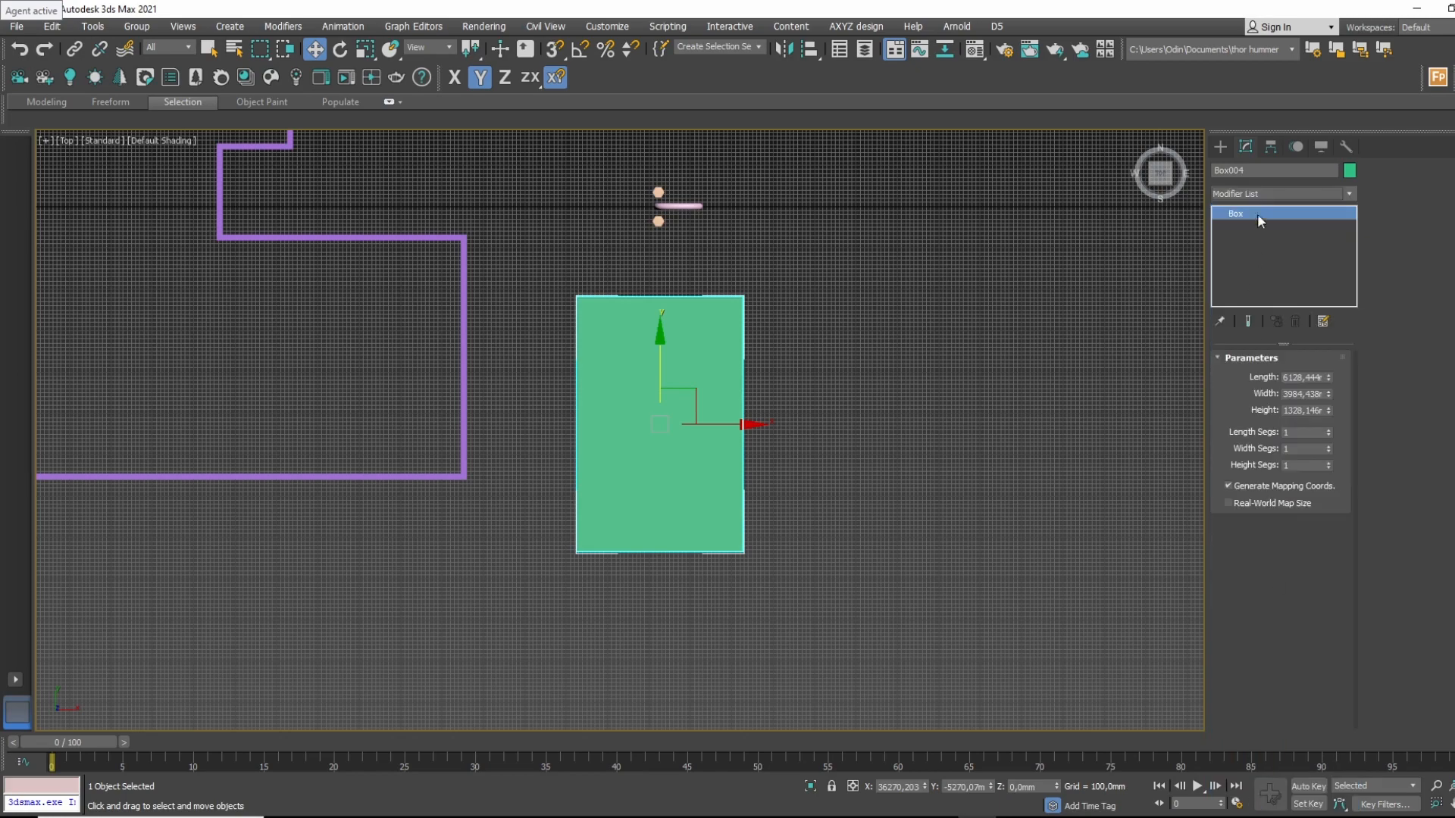
click(1236, 213)
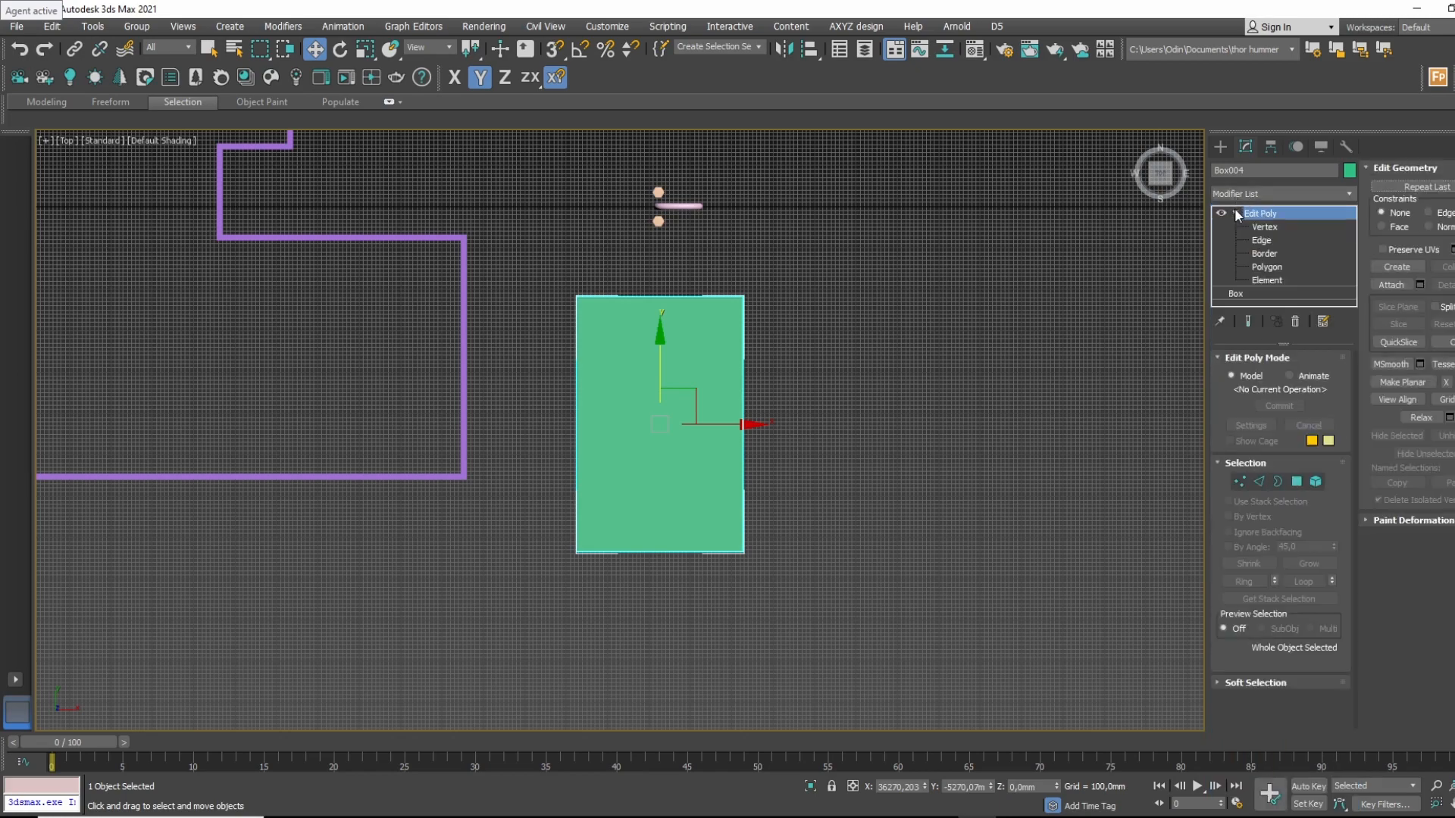
click(1264, 242)
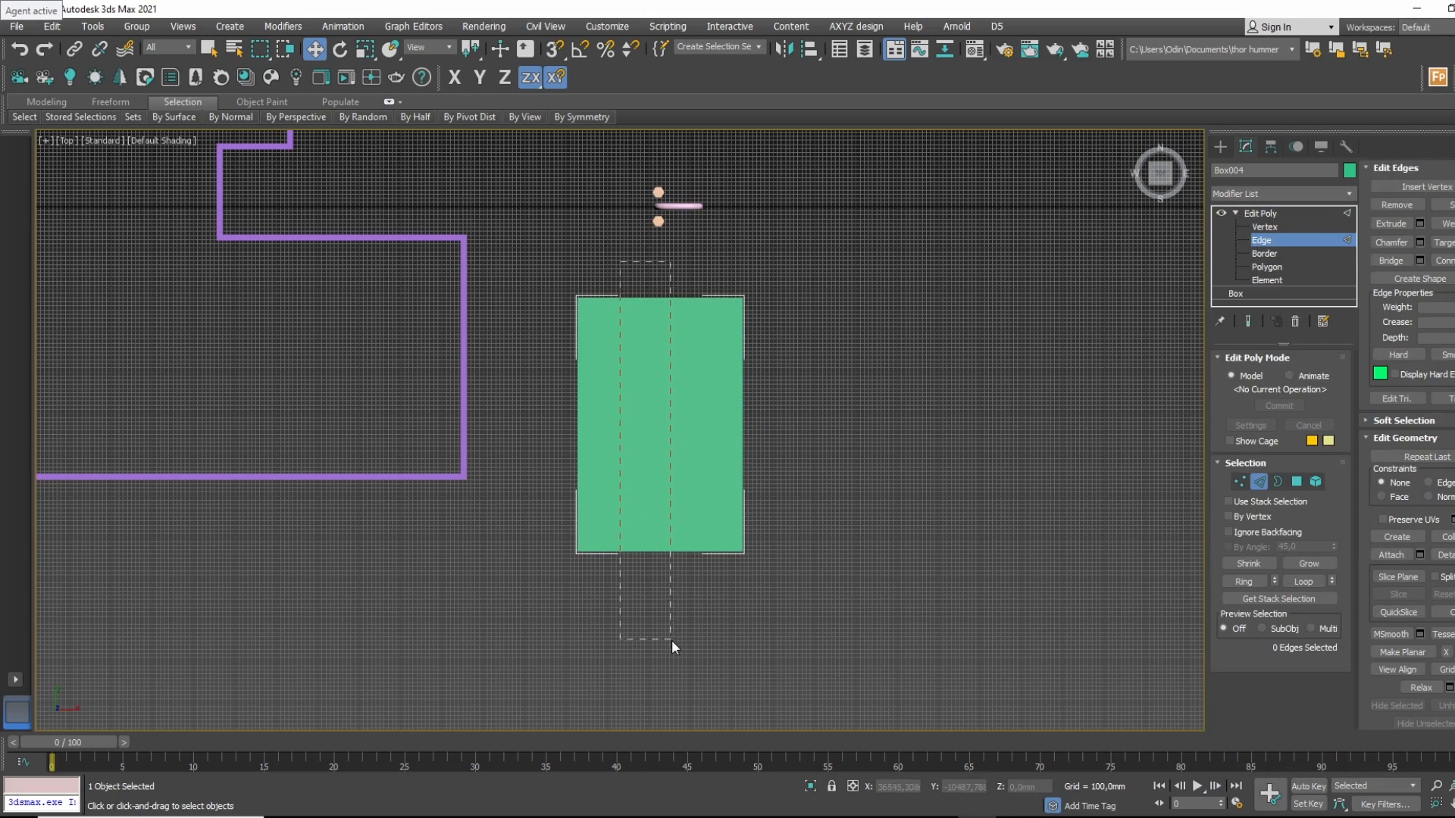
drag(672, 639, 671, 640)
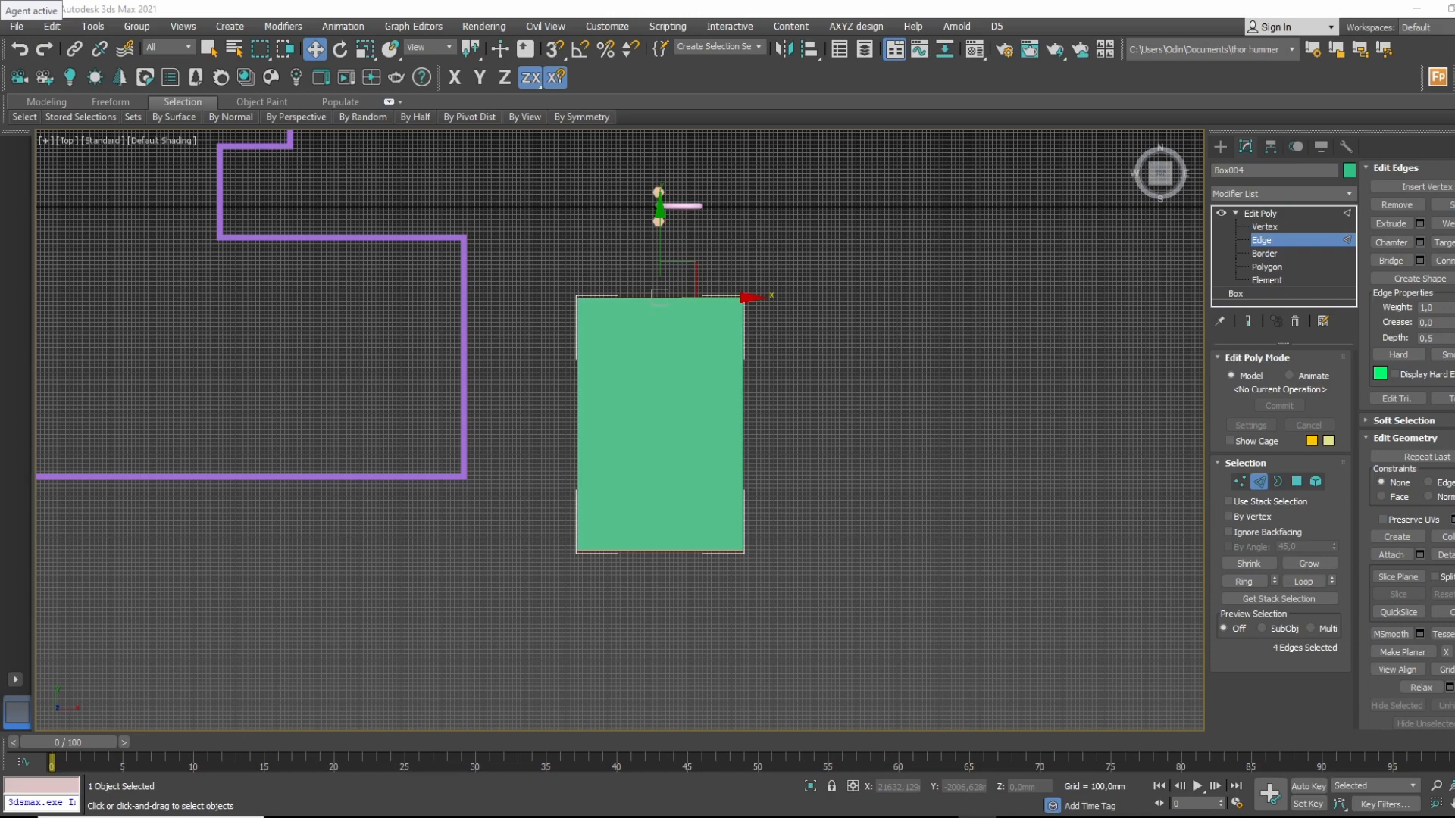
Switch to the browser and examine the body outline and proportions in the Brazilian Caipira guitar photo.
drag(993, 19, 1004, 2)
scroll(778, 569, up, 4)
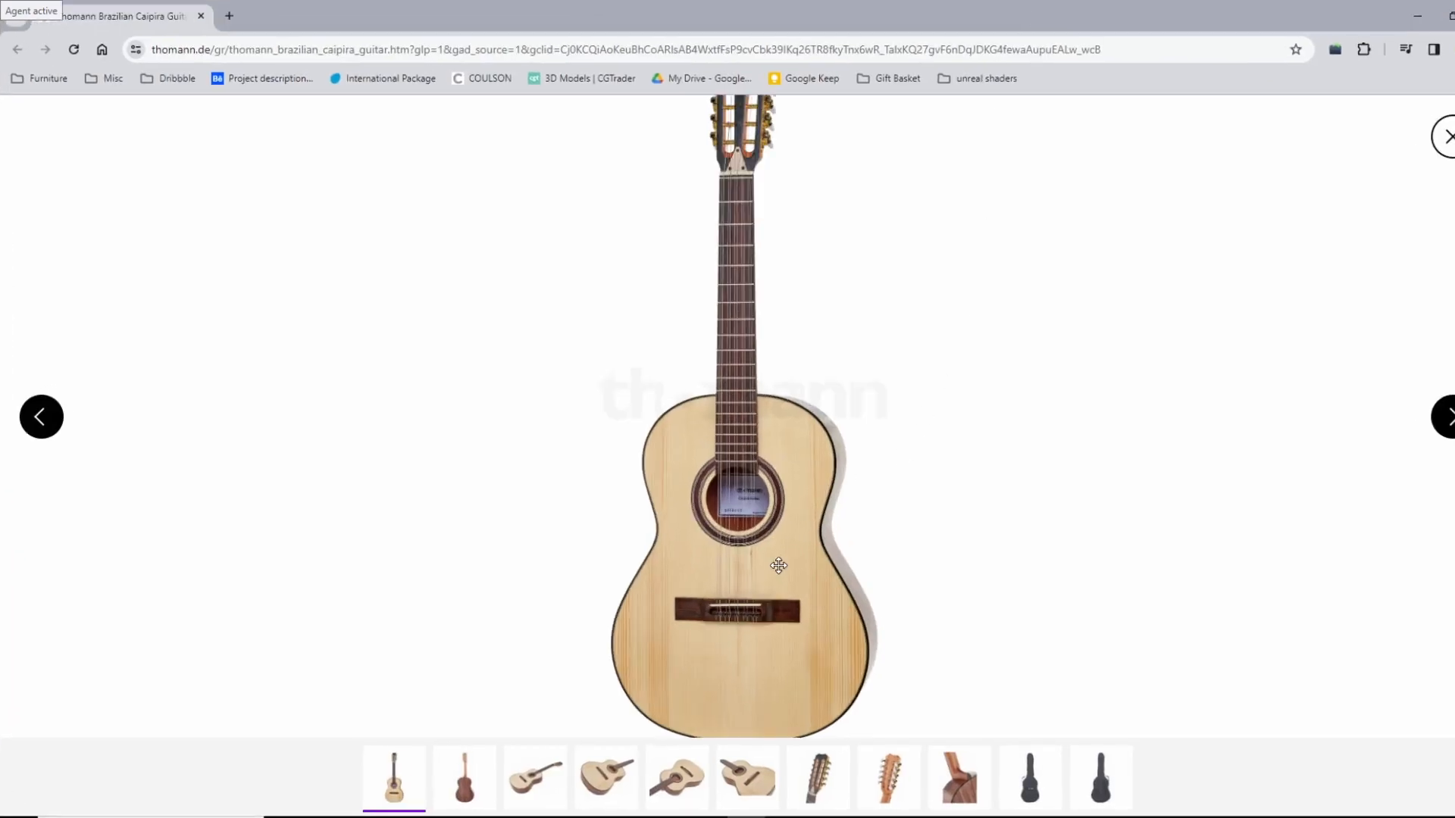
scroll(777, 585, up, 1)
scroll(778, 584, down, 5)
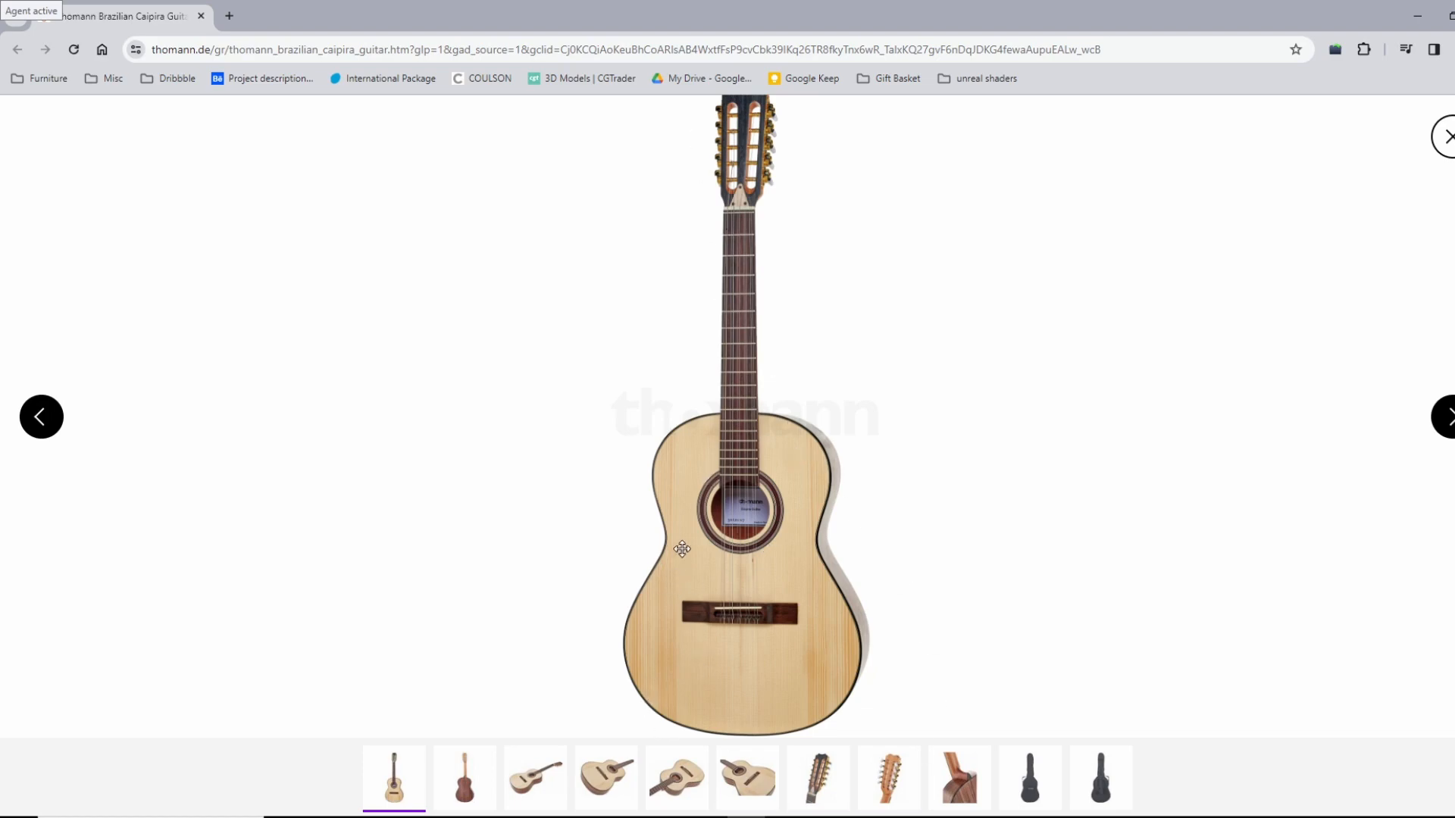
drag(825, 18, 0, 424)
Switch back to 3ds Max and connect the selected edges with a lengthwise edge loop down the box's middle.
scroll(664, 348, up, 2)
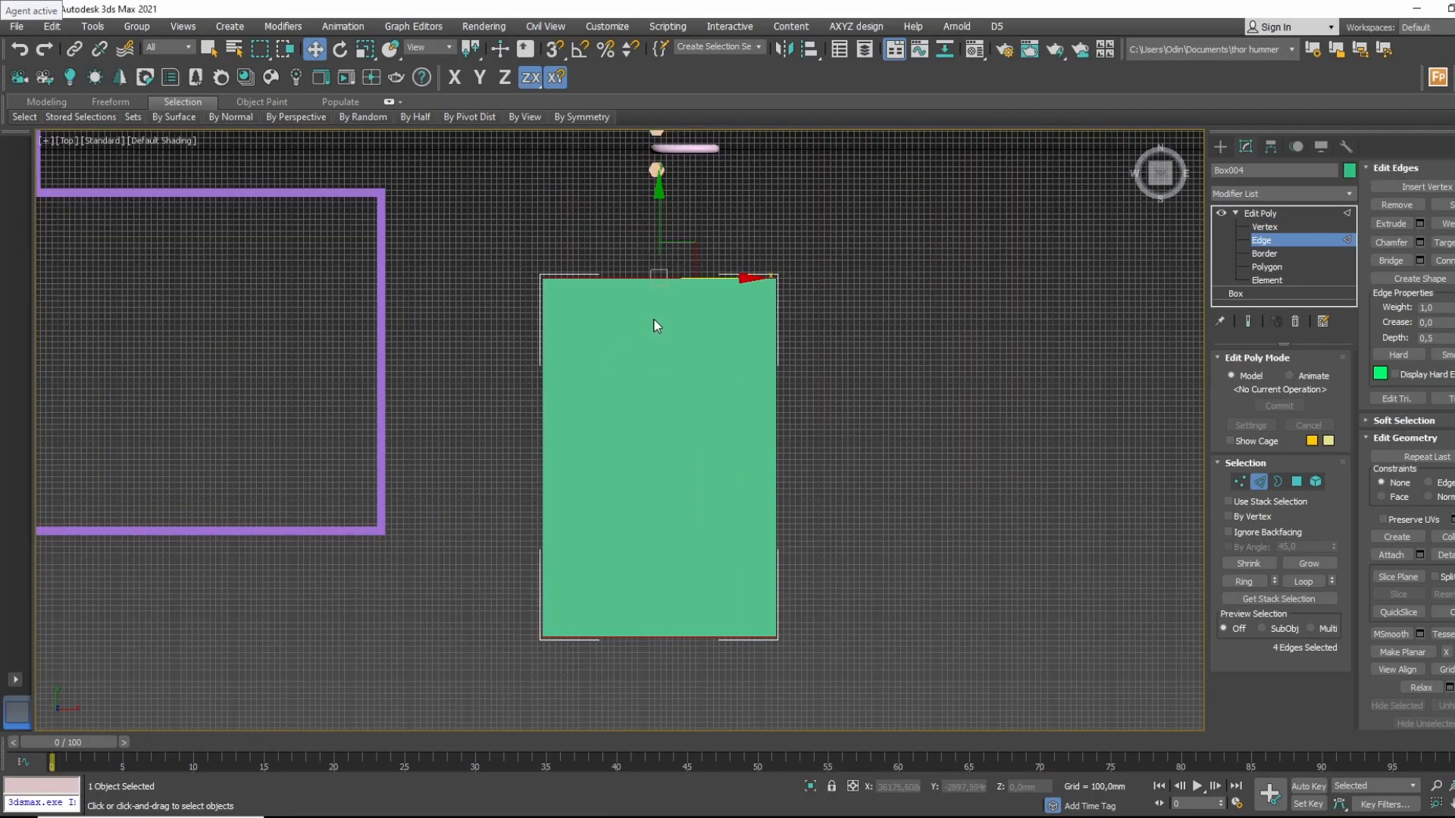
right_click(653, 320)
click(635, 374)
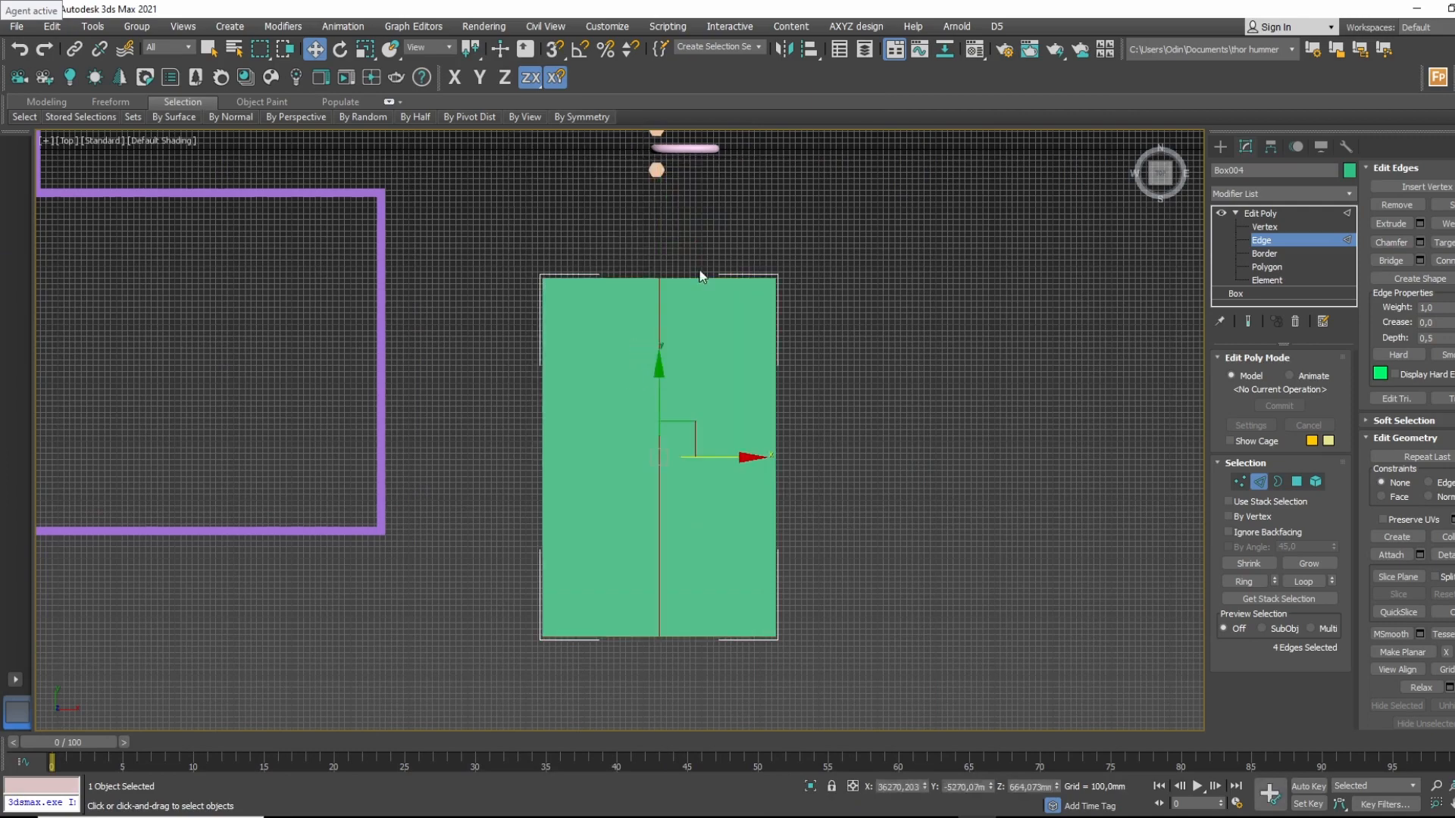
Connect the lengthwise edges with one crosswise loop and shift it along Y to about -4786 mm, with edged faces displayed.
drag(494, 435, 818, 463)
right_click(766, 457)
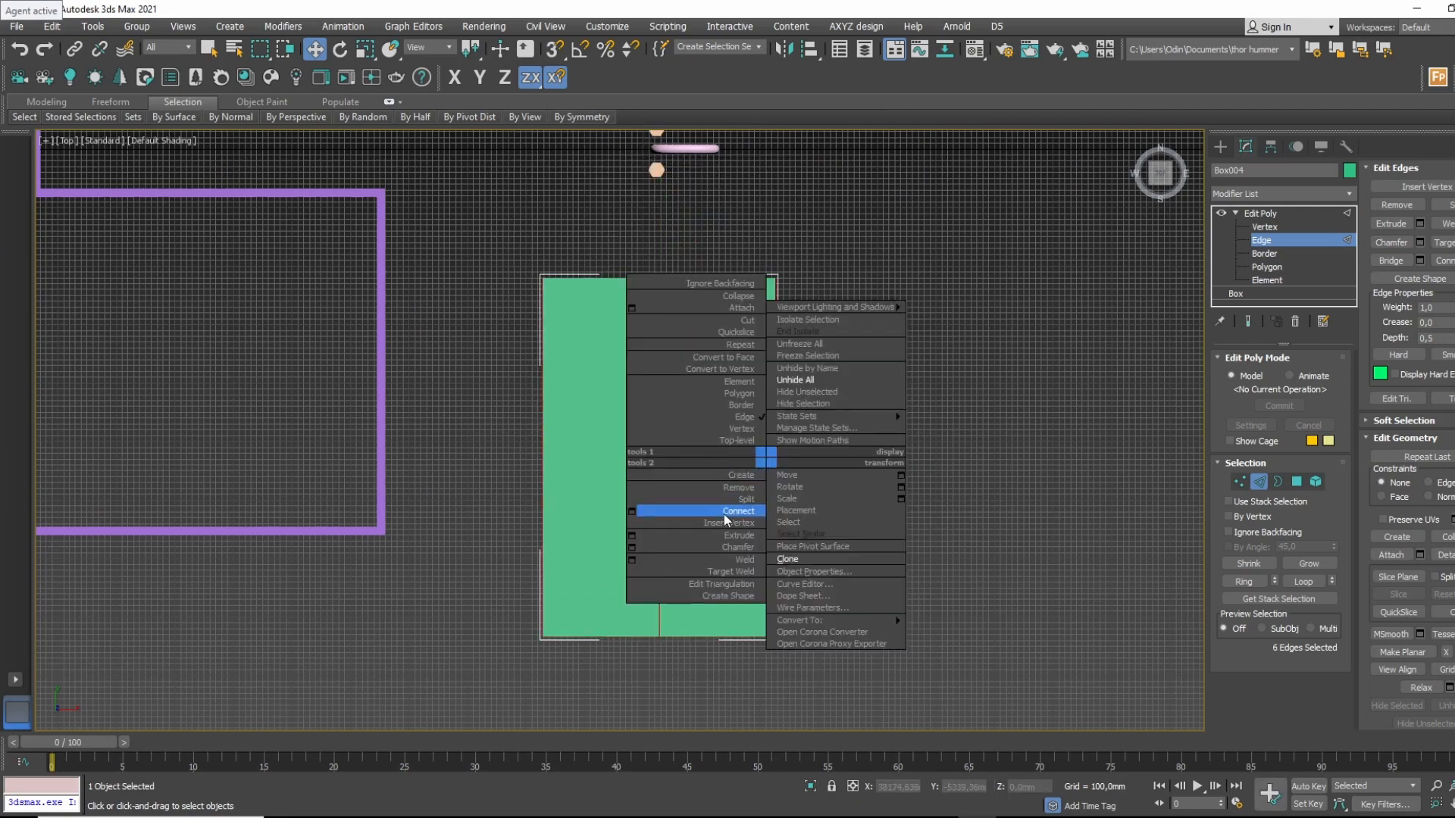
click(739, 511)
drag(667, 403, 676, 373)
key(F5)
key(F4)
key(ctrl+z)
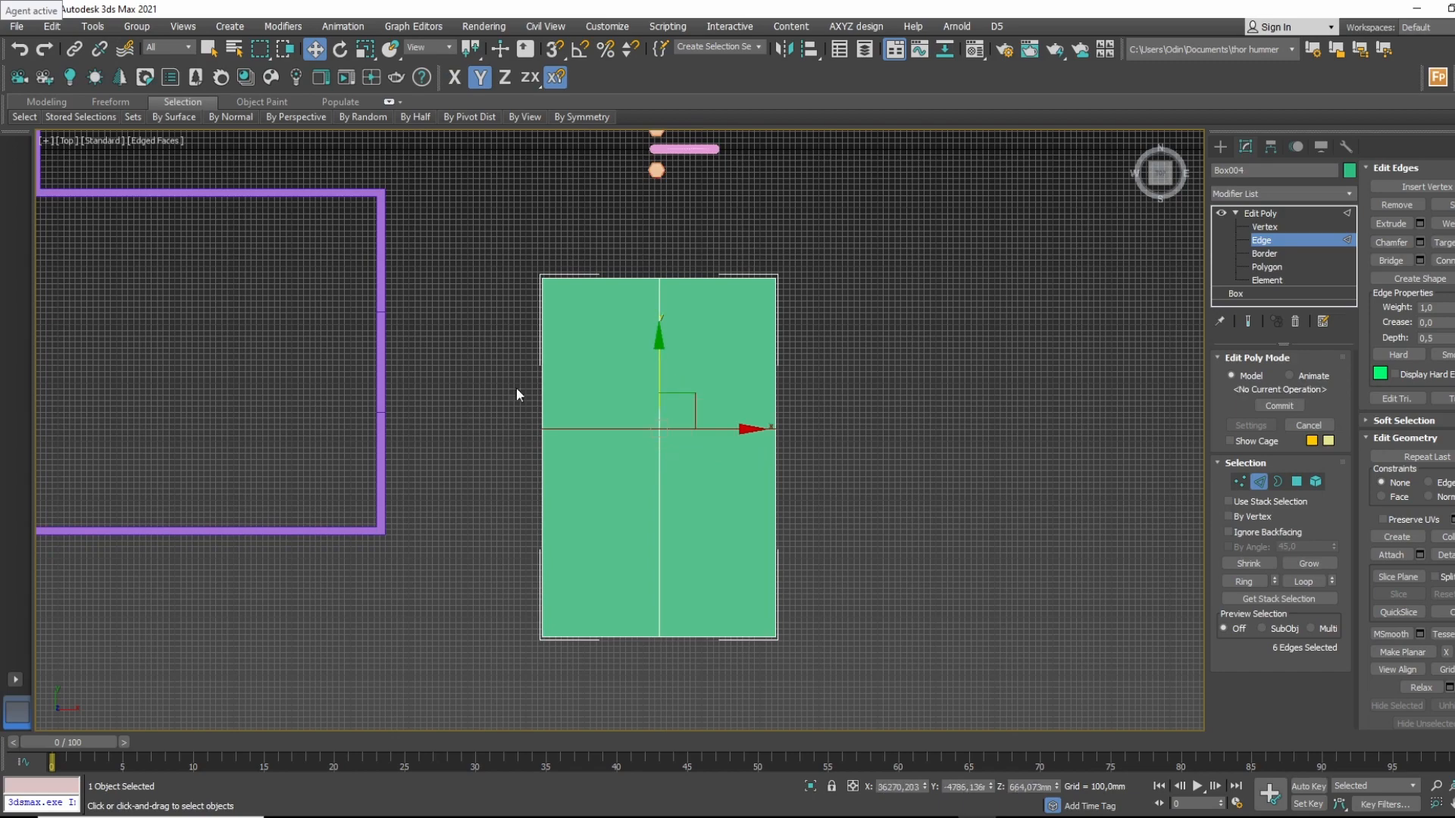
scroll(674, 347, up, 2)
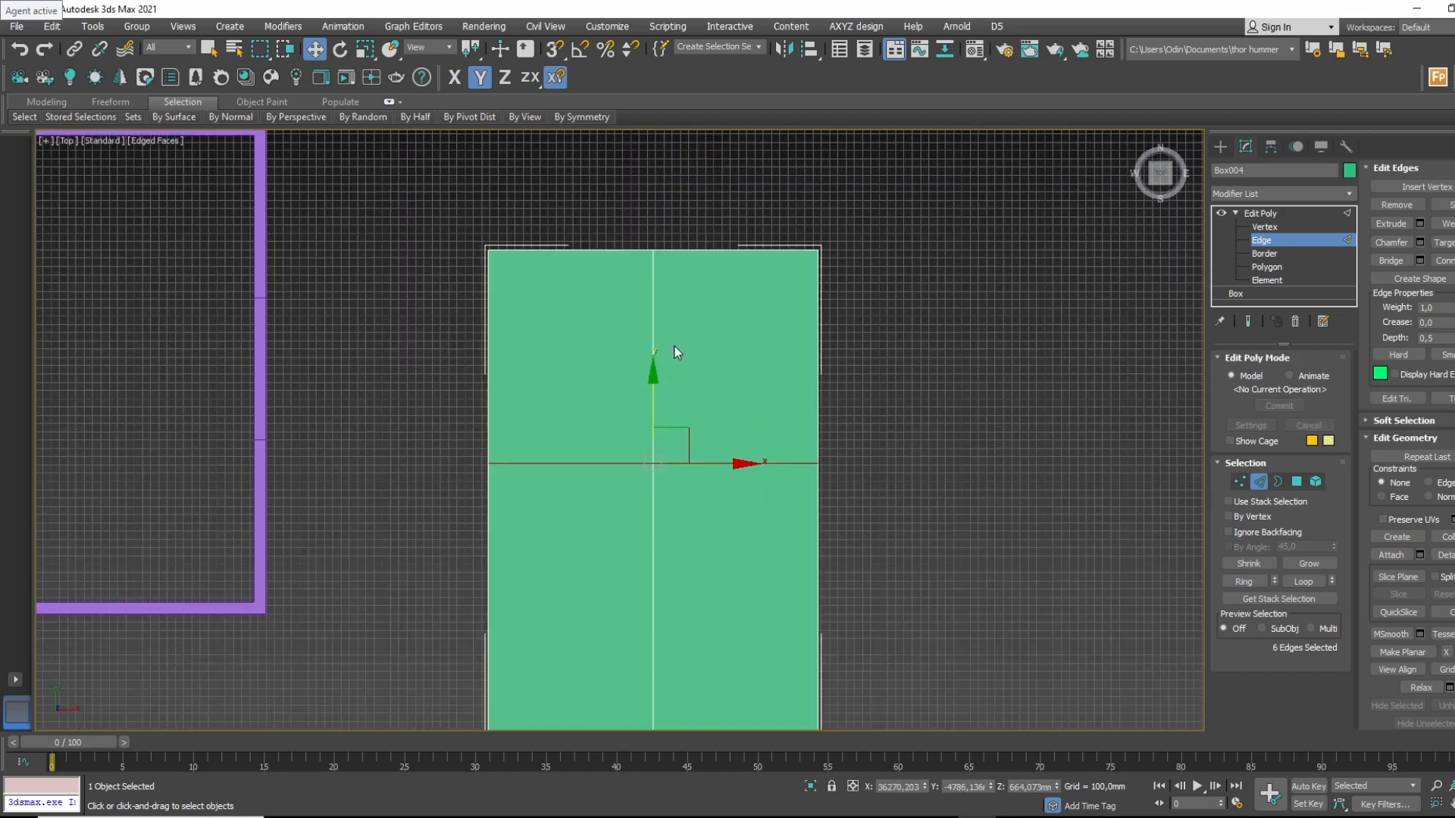
Move the two upper corner vertices of the guitar body inward and down to about X 37957, Y -2616 and X 34620, Y -2587 mm.
scroll(677, 353, up, 2)
scroll(677, 354, down, 2)
click(1321, 228)
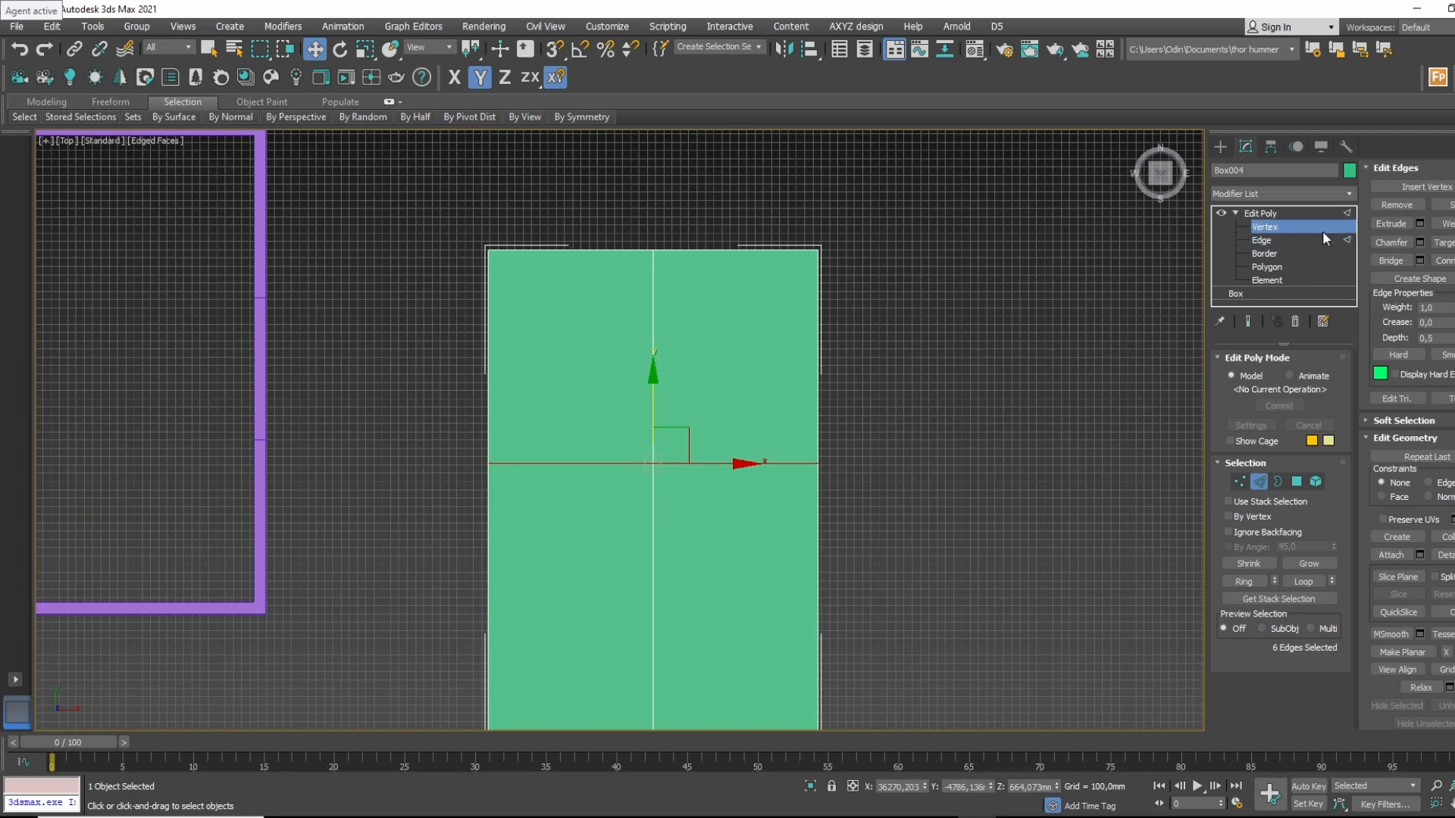
click(819, 248)
drag(825, 239, 800, 273)
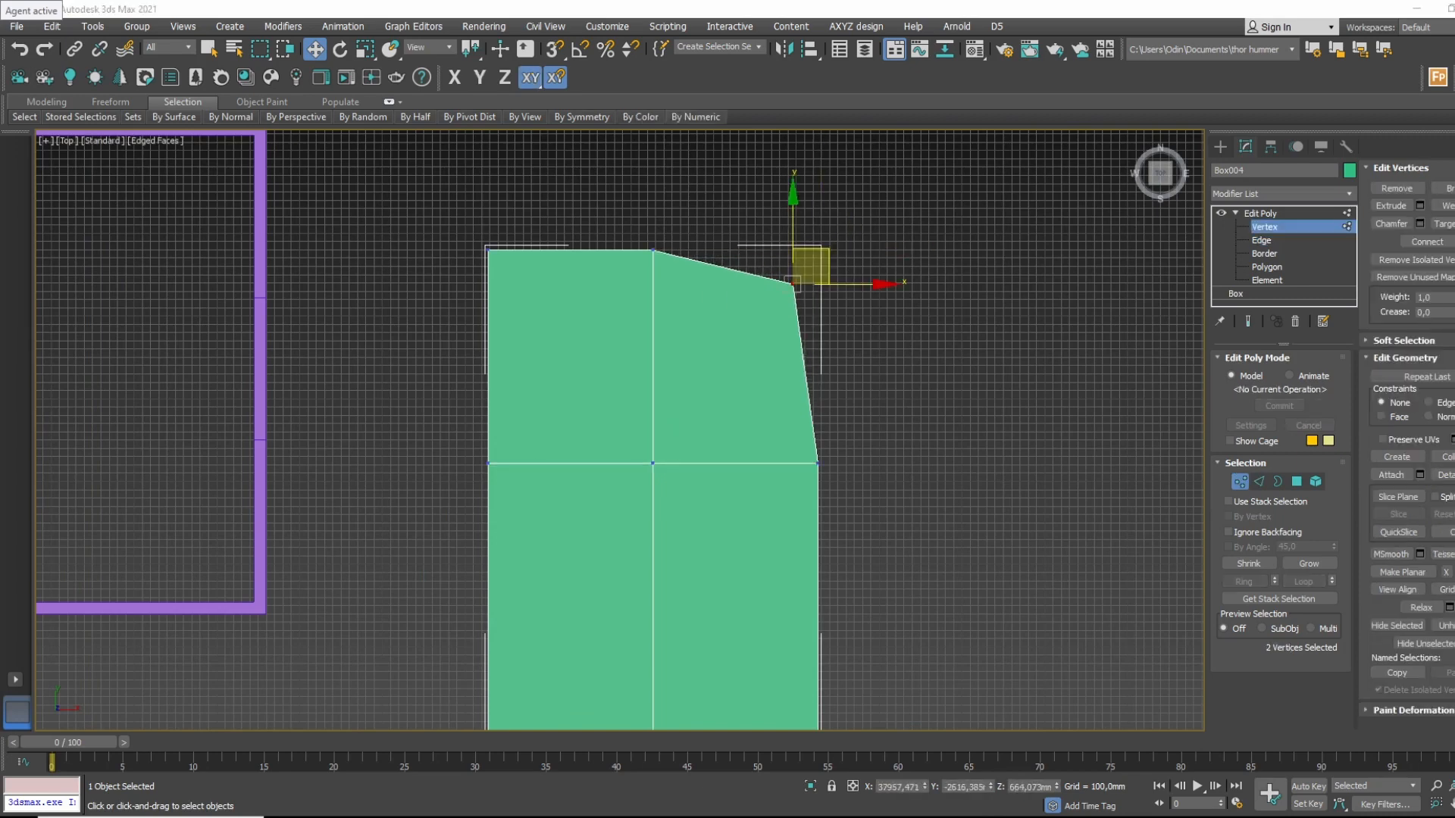
click(491, 249)
drag(515, 221, 544, 253)
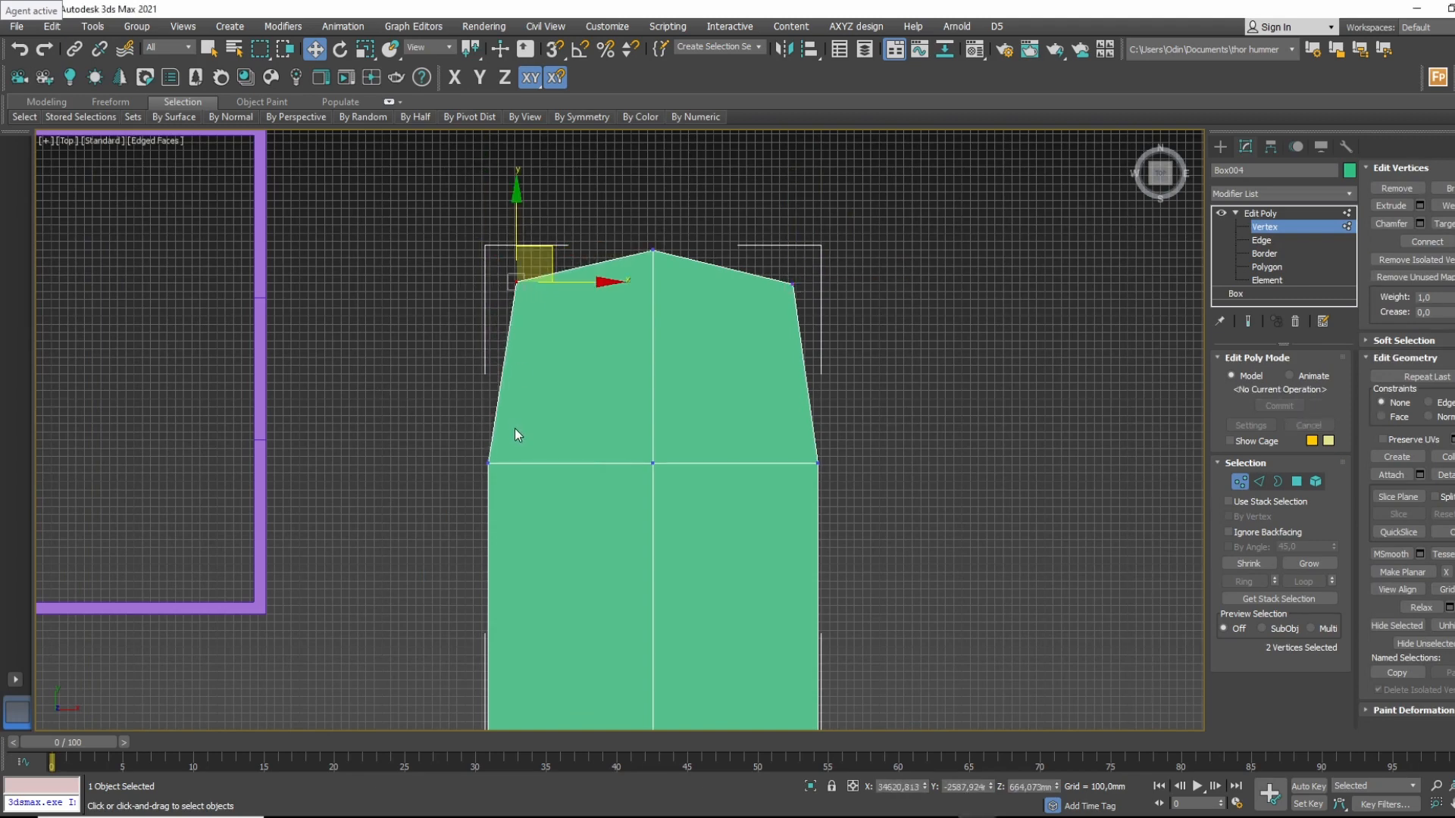
Pull the outer vertices of the middle crosswise loop inward along X to form the waist, with the right one at about 37578 mm.
click(489, 462)
drag(543, 464, 614, 470)
click(818, 463)
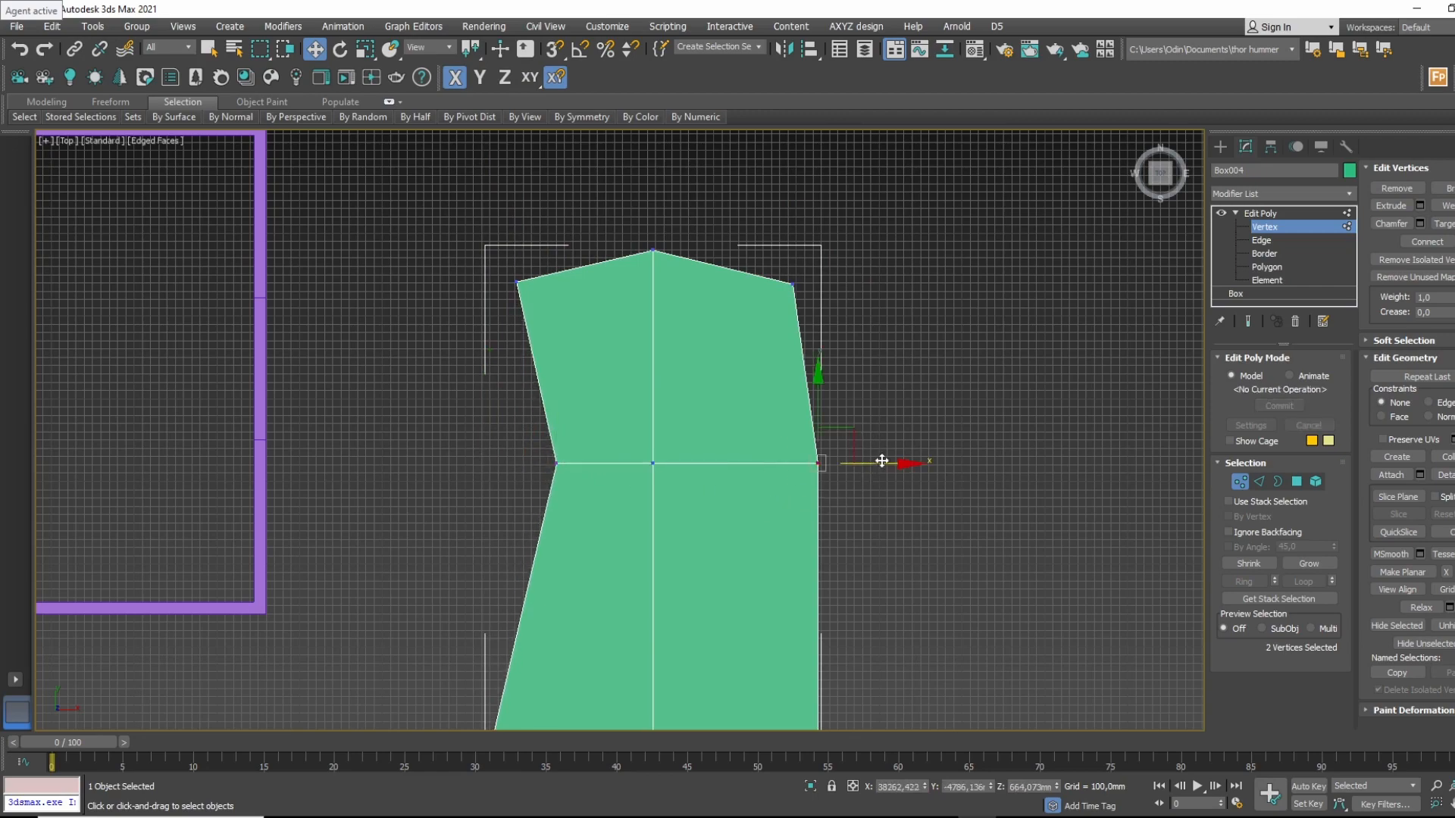
drag(881, 462, 824, 463)
Lower the centre vertices of the body's lower end to form a point, then raise that whole end along Y to about -7635 mm.
middle_drag(830, 699, 818, 508)
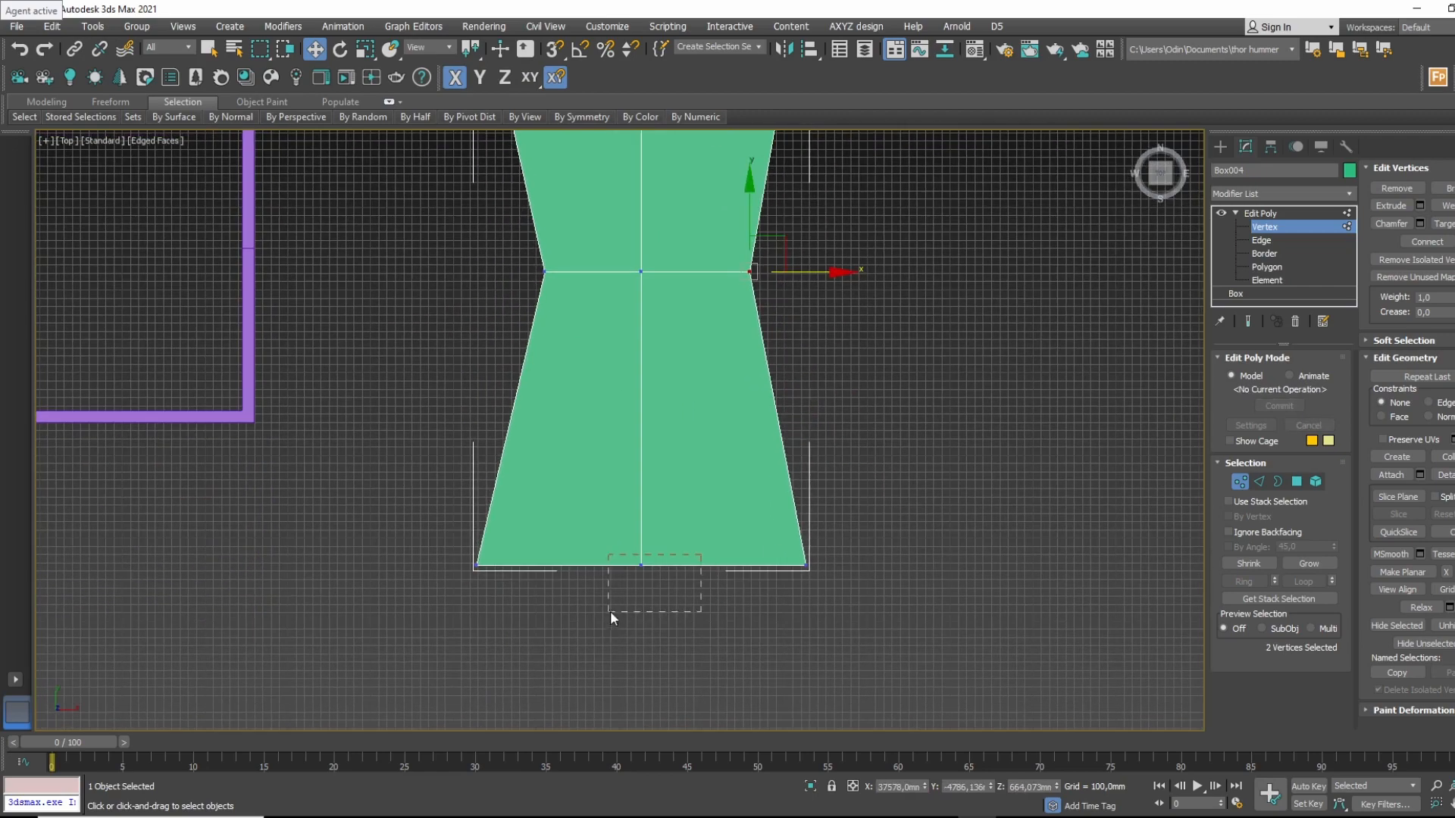
drag(610, 610, 610, 610)
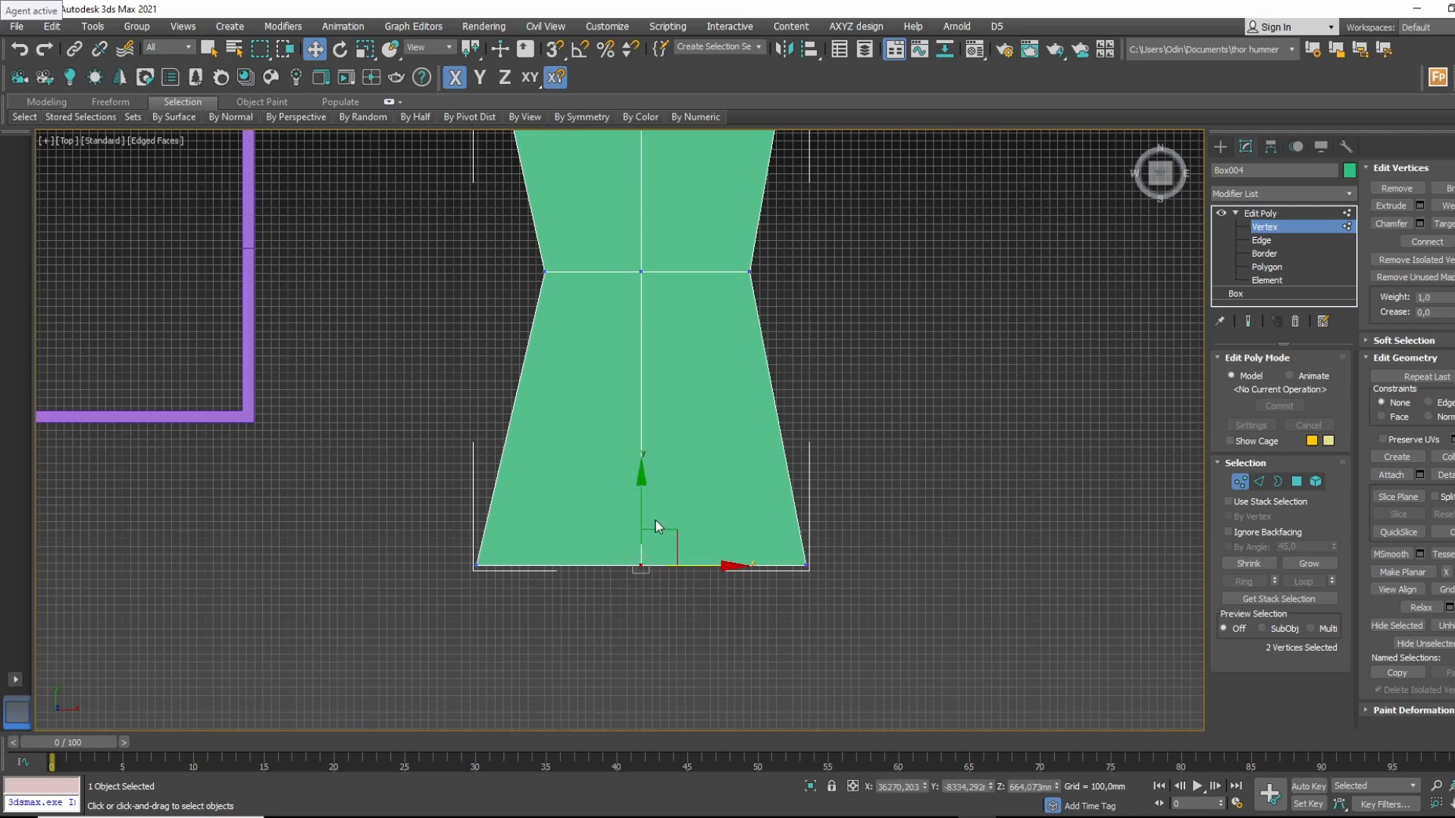
drag(656, 526, 656, 581)
click(462, 513)
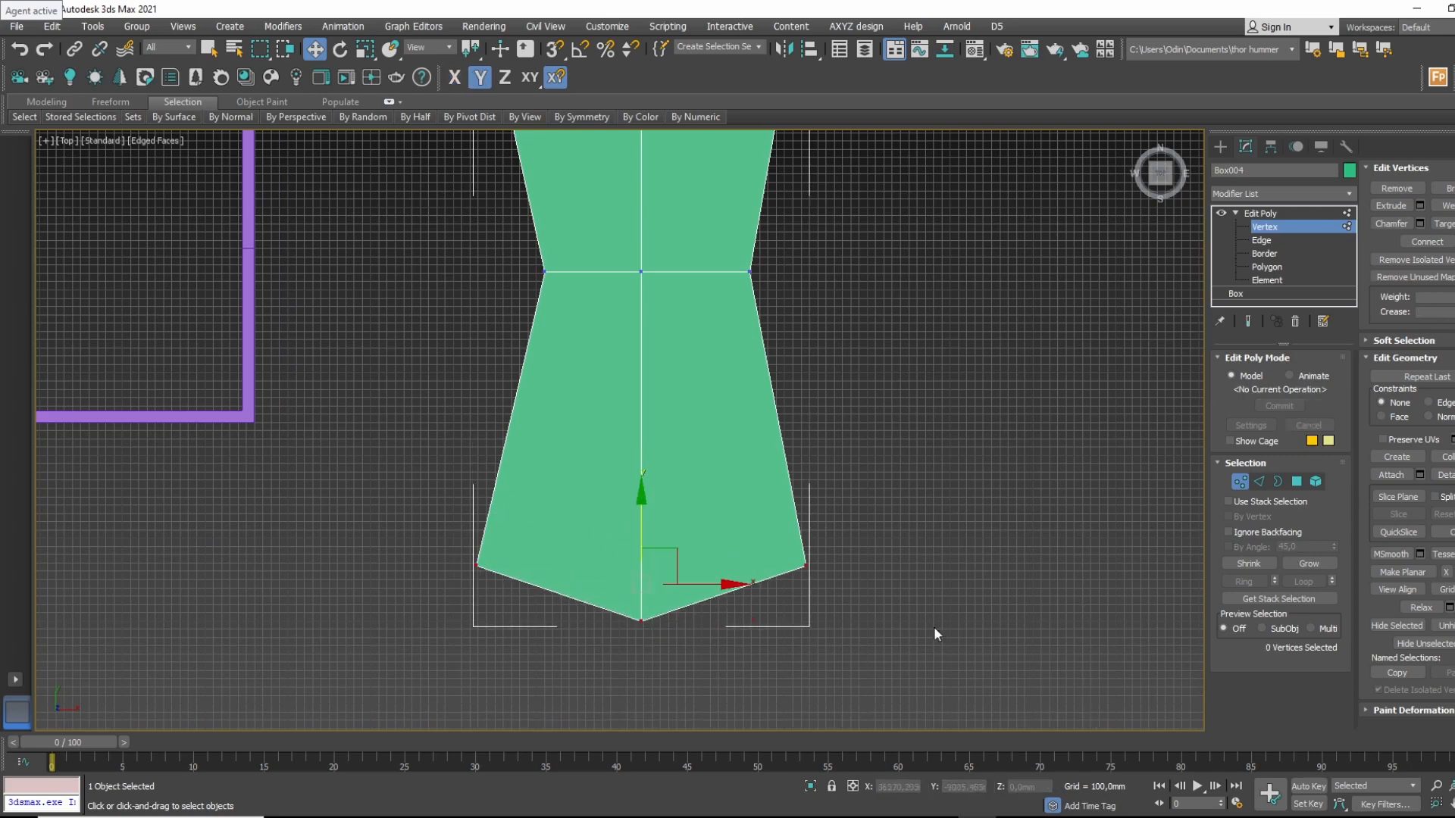
drag(643, 525, 642, 448)
middle_drag(673, 306, 702, 421)
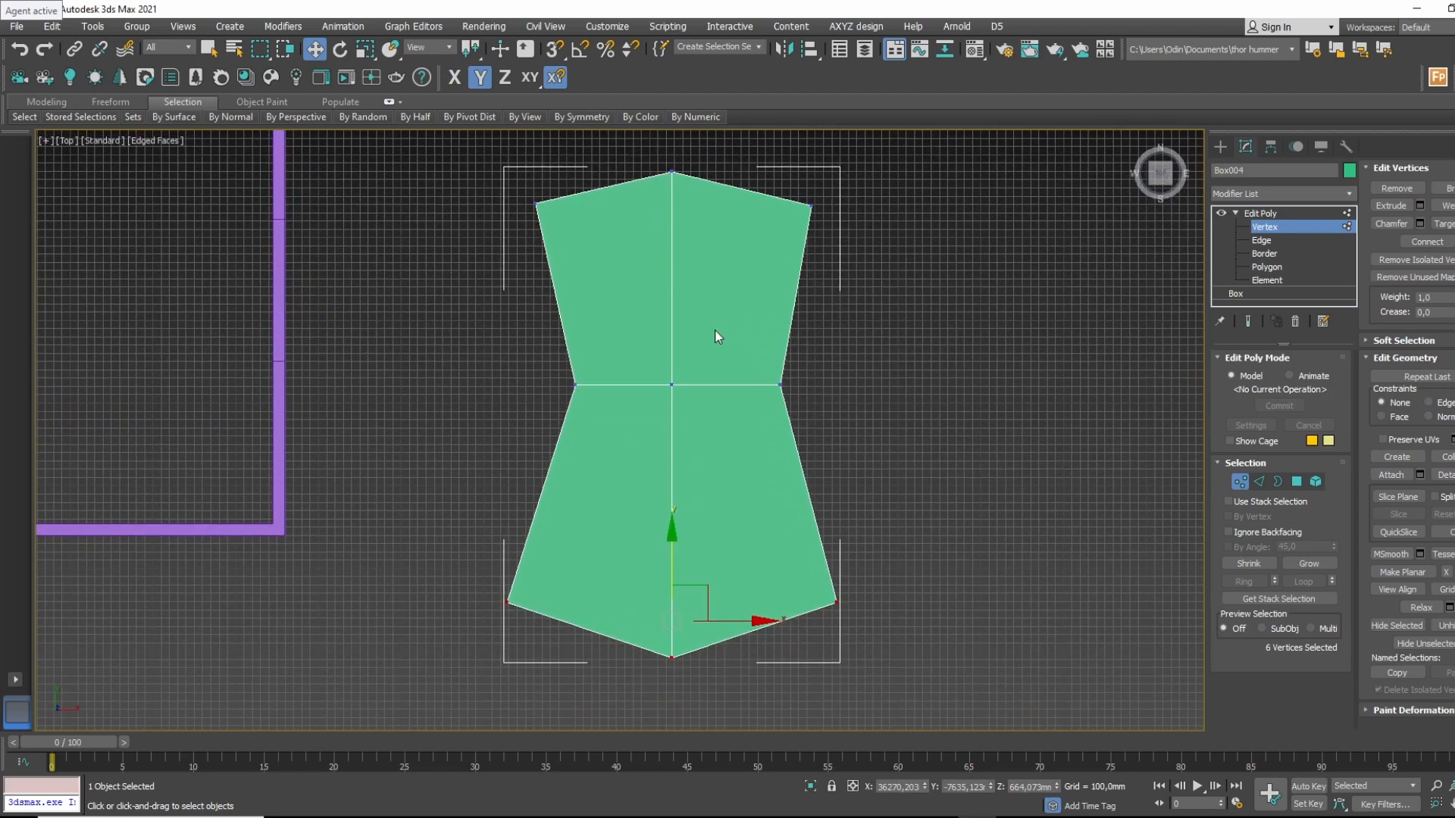
middle_drag(741, 279, 754, 310)
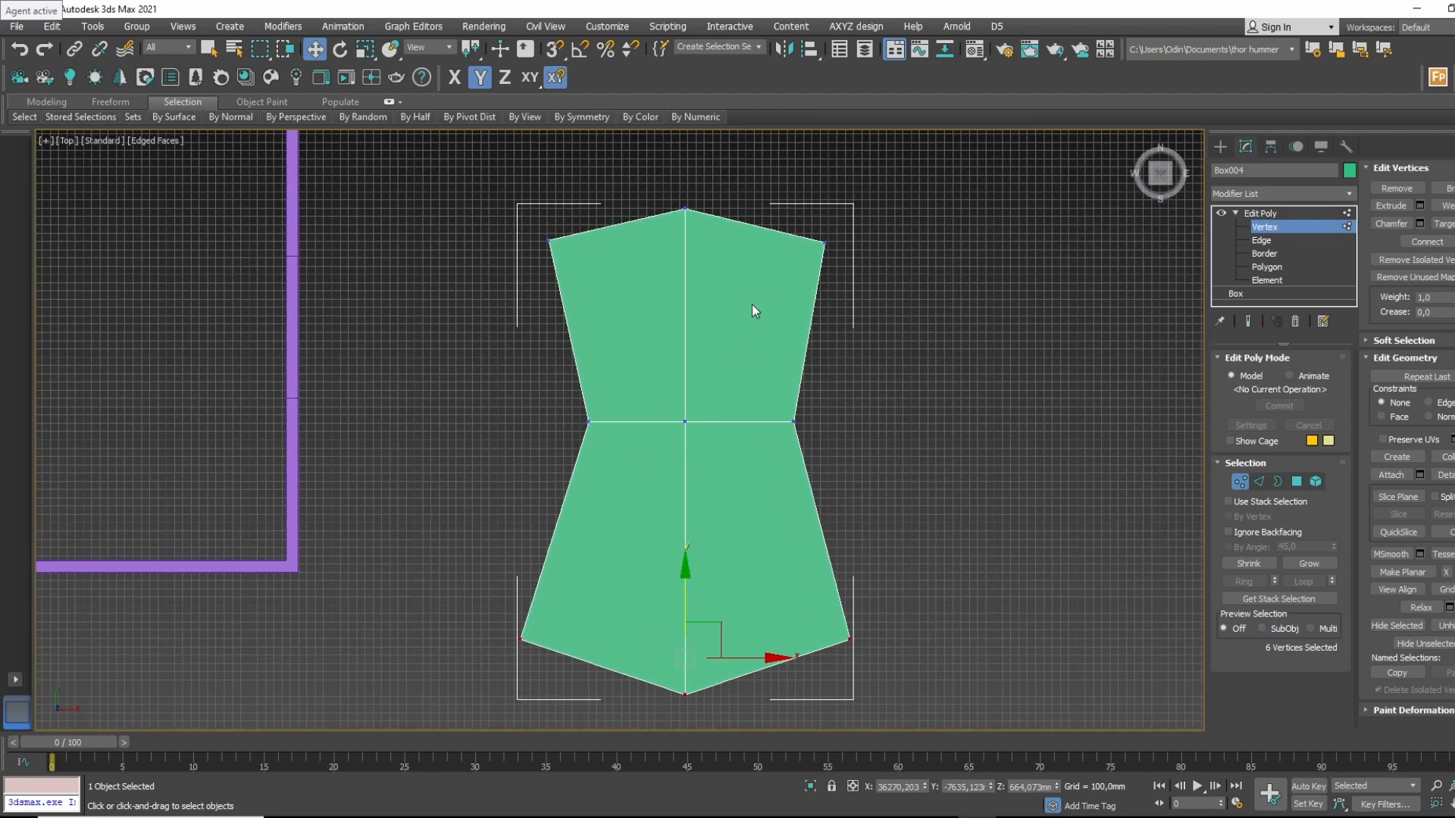
Connect the lengthwise edges above the waist with a new crosswise loop and shift it toward the upper end.
click(1316, 239)
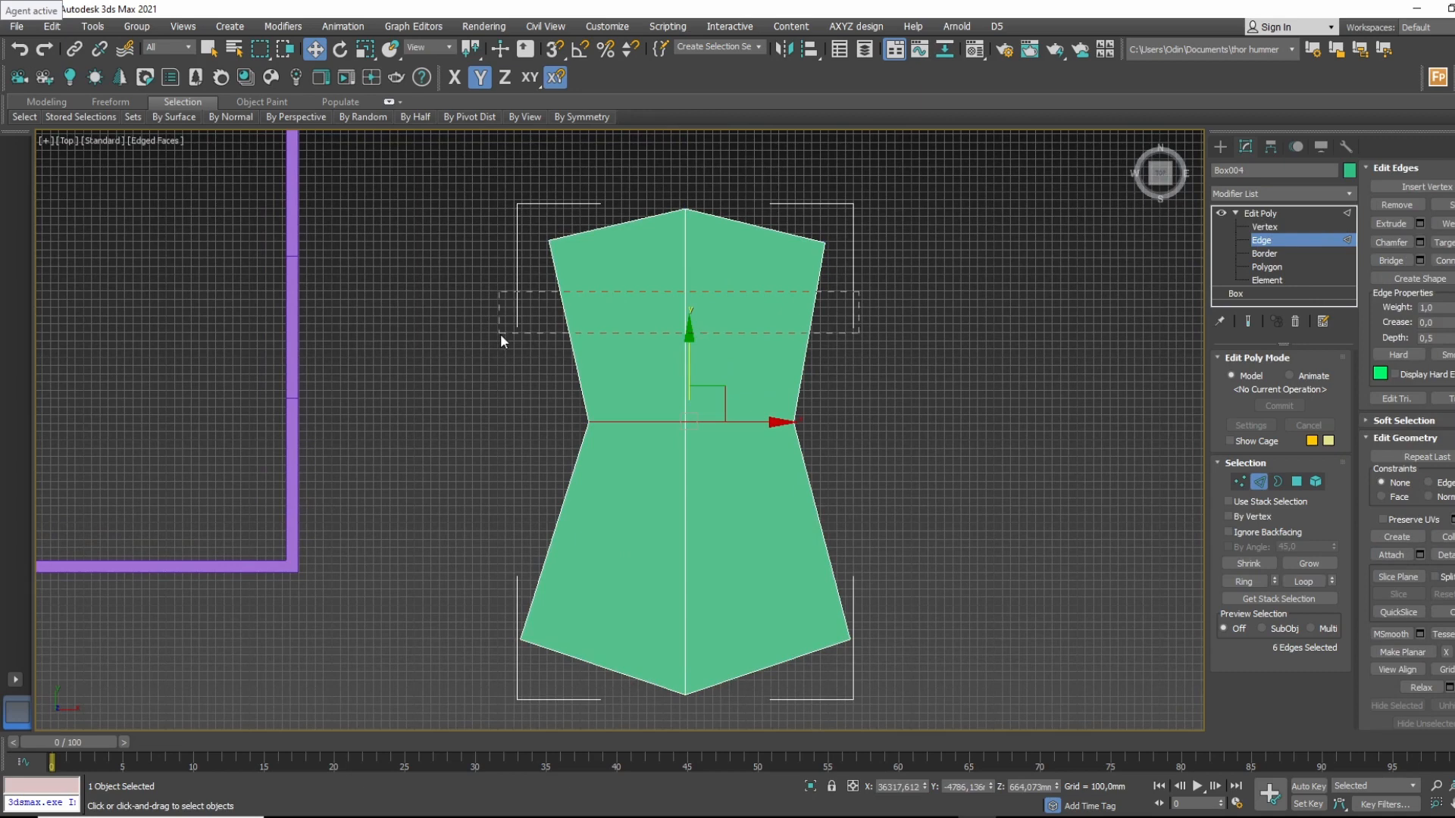
drag(500, 333, 500, 333)
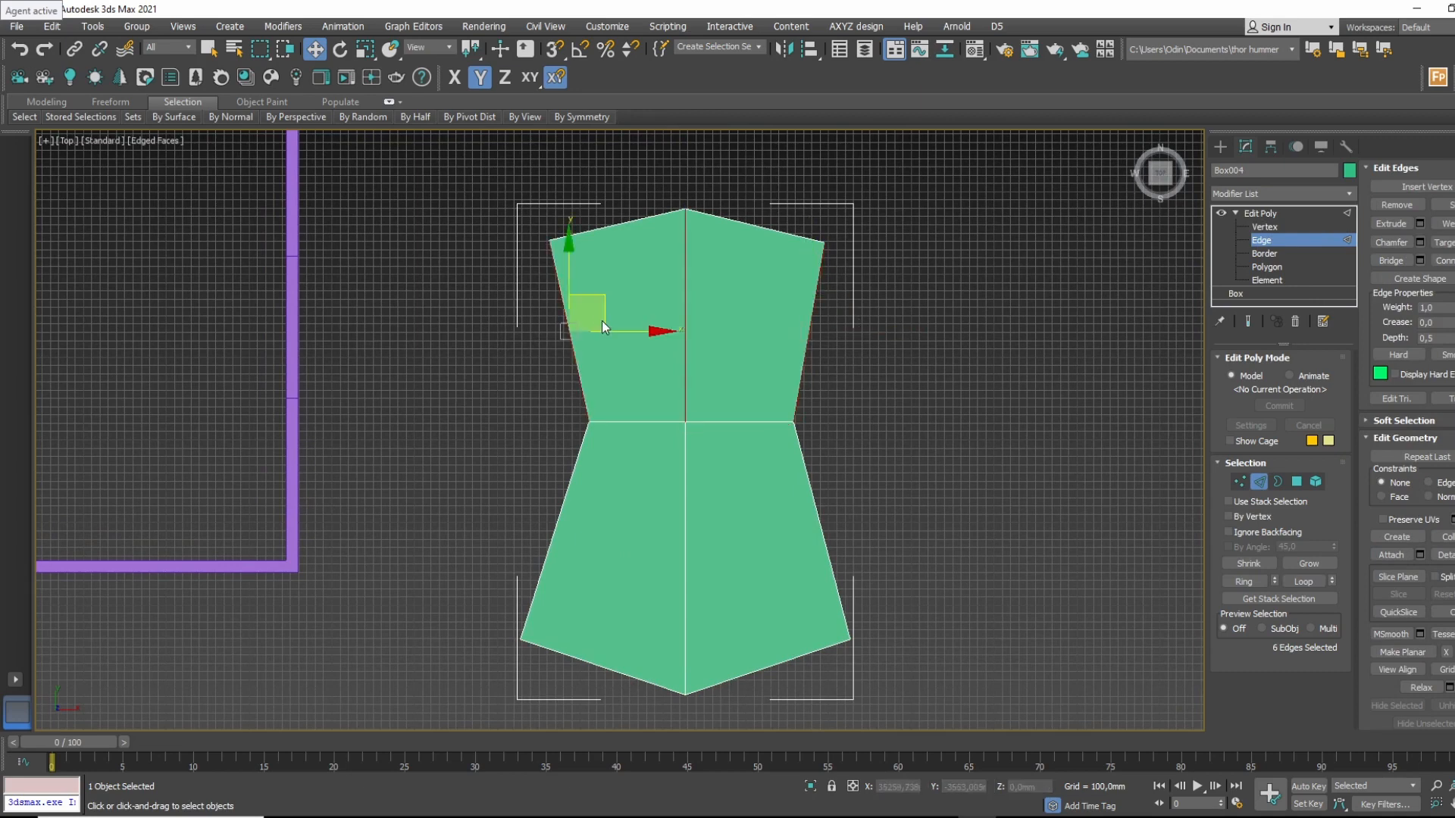
right_click(600, 320)
click(583, 370)
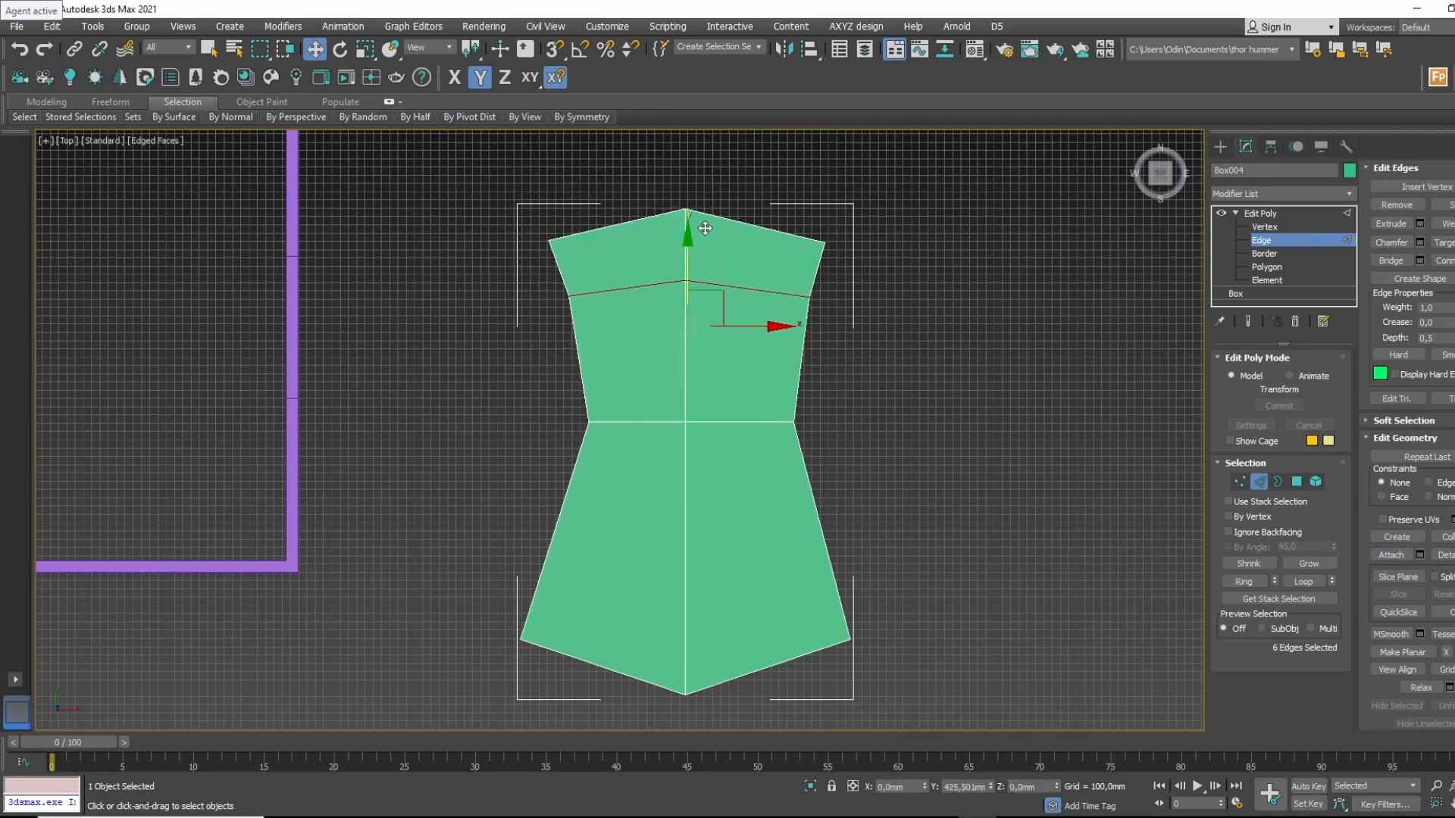
drag(692, 262, 692, 225)
Spread the upper loop's outer vertices outward and down to about X 38022 and 34474 mm, and lower its centre vertices to about Y -3480 mm.
click(1293, 224)
drag(852, 281, 819, 299)
drag(804, 307, 865, 296)
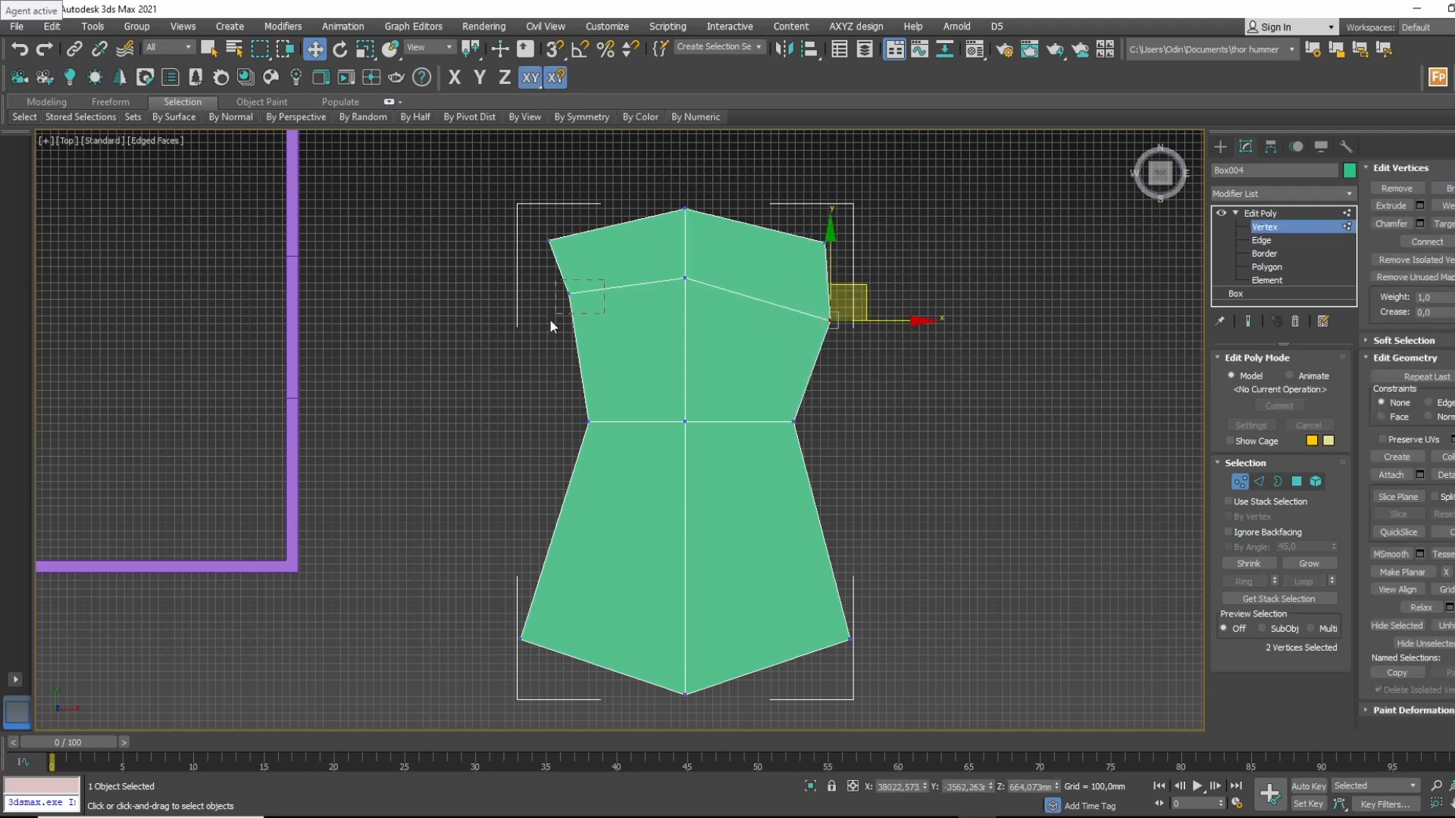
drag(550, 320, 549, 322)
drag(603, 274, 571, 299)
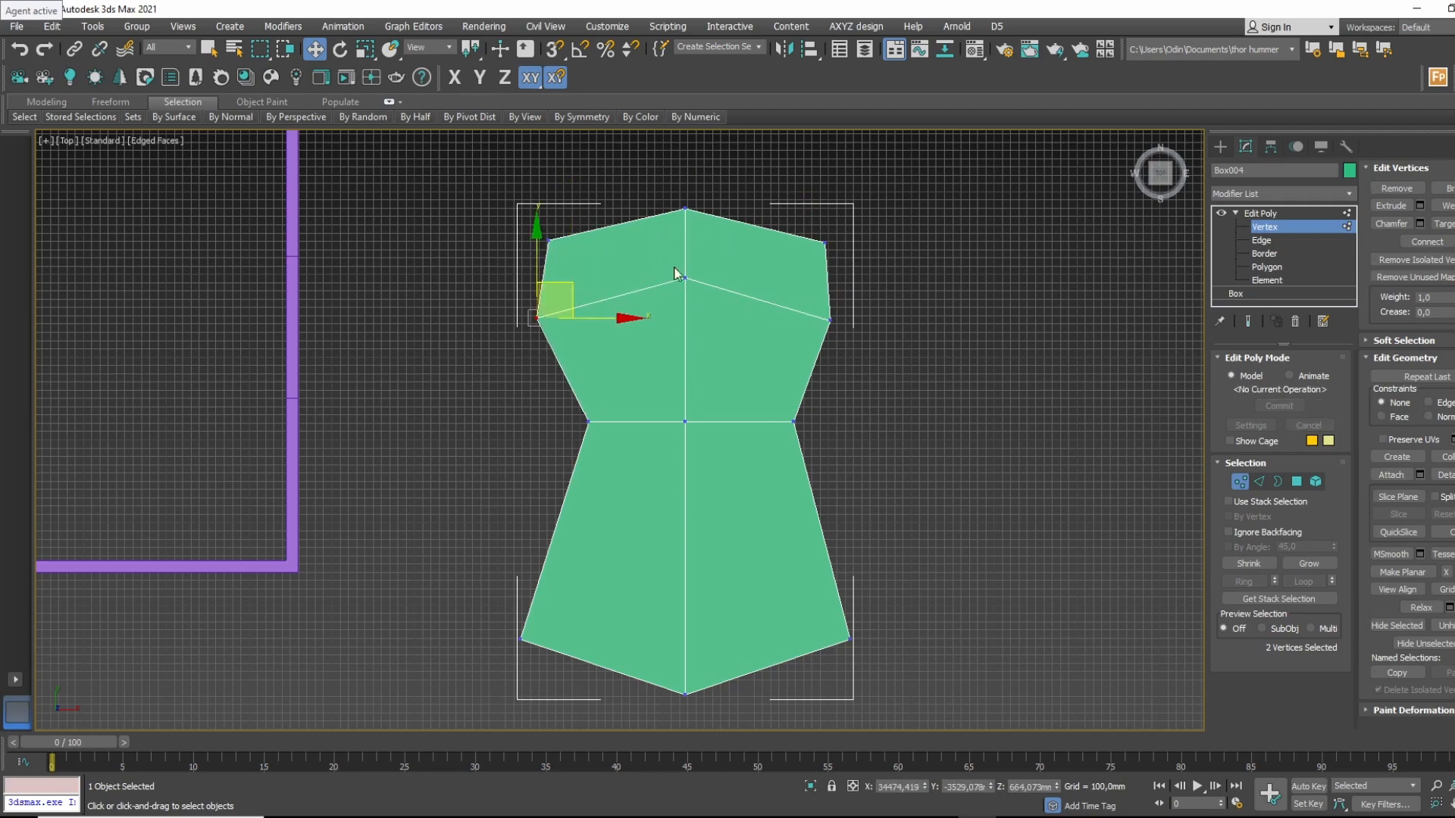
drag(705, 260, 661, 294)
drag(685, 238, 681, 274)
middle_drag(993, 251, 973, 226)
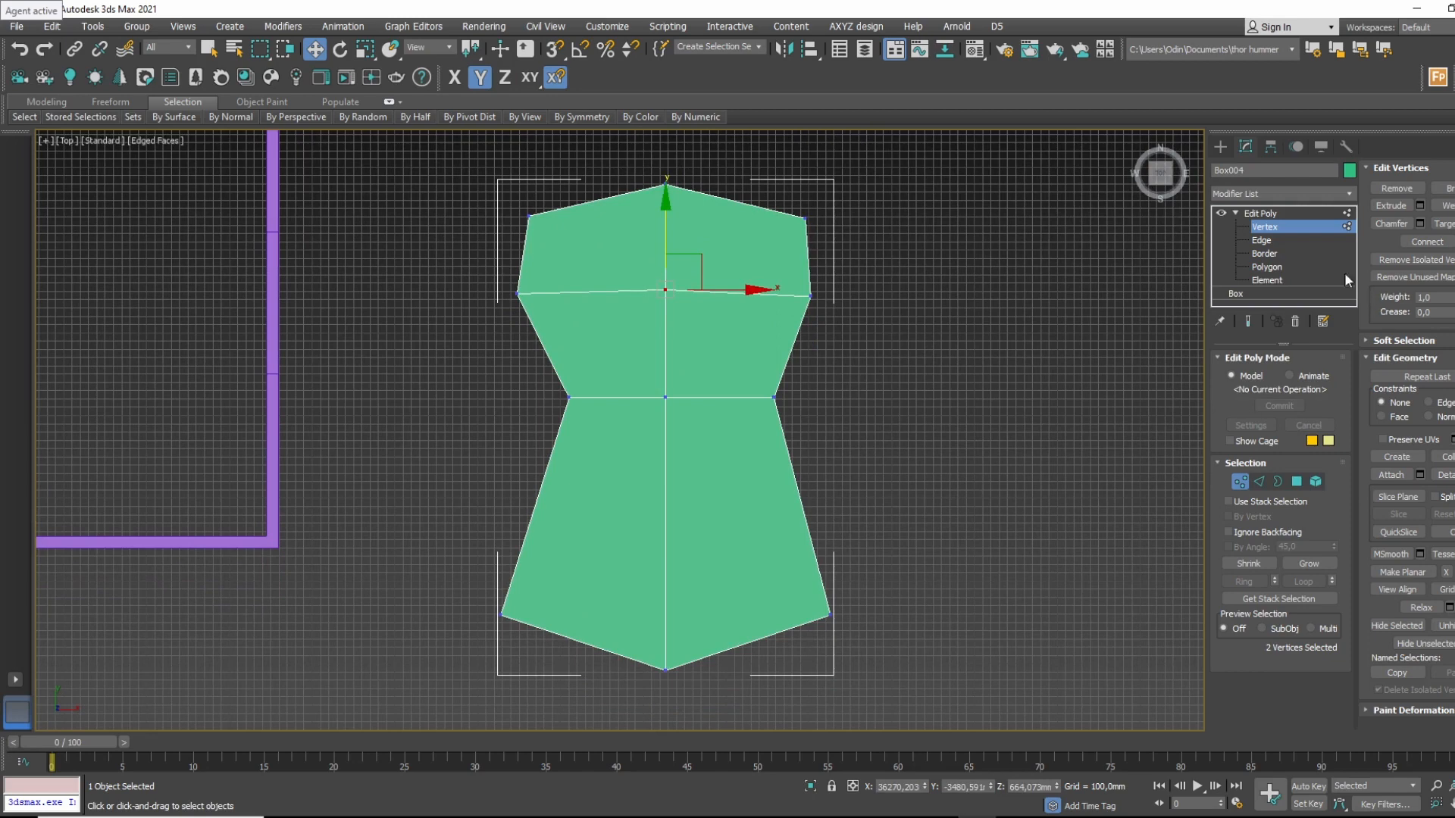
Connect the lengthwise edges below the waist with a crosswise loop and lower it along Y to about -6977 mm.
click(1298, 243)
drag(481, 529, 482, 529)
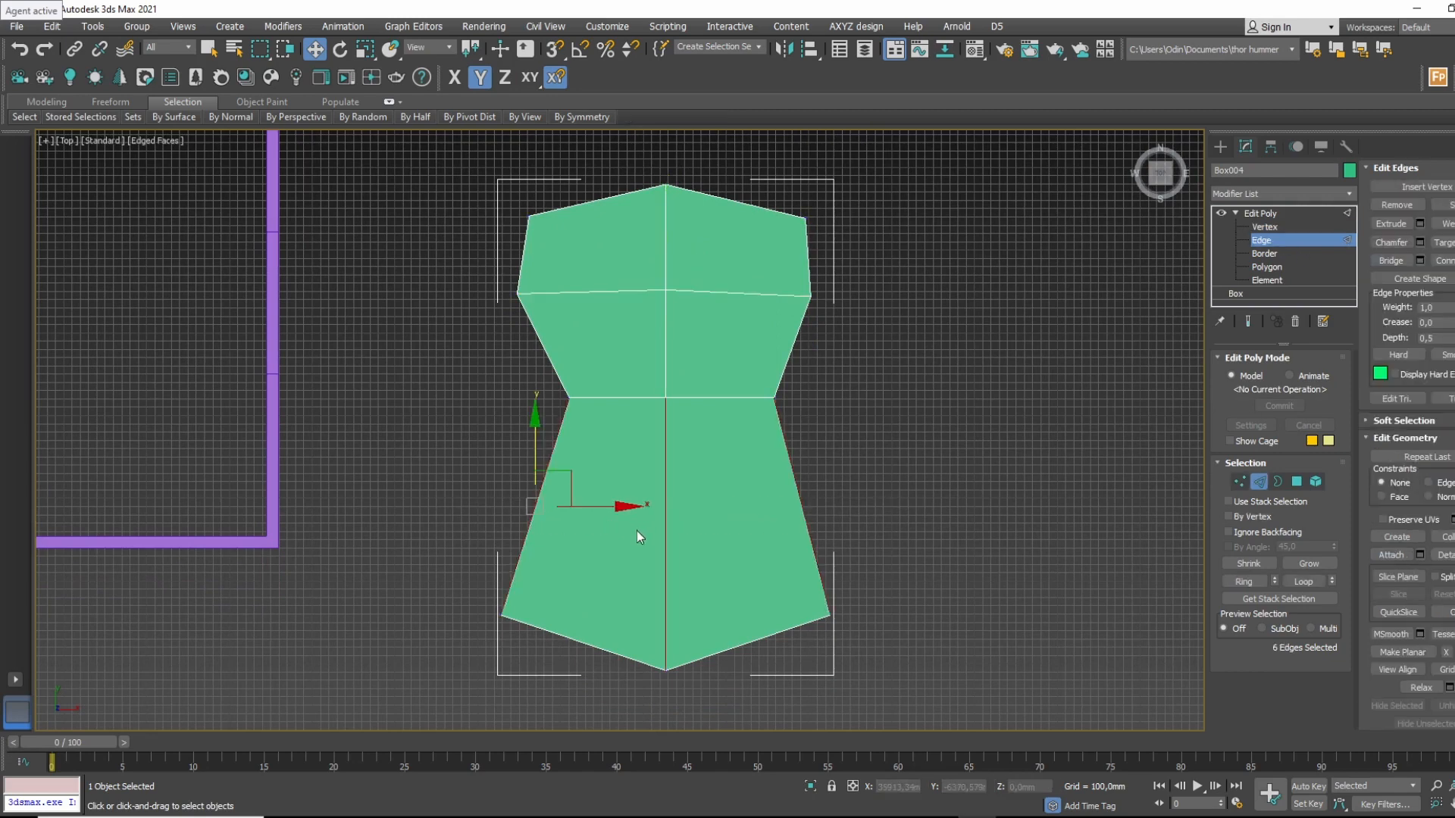
right_click(643, 530)
click(603, 605)
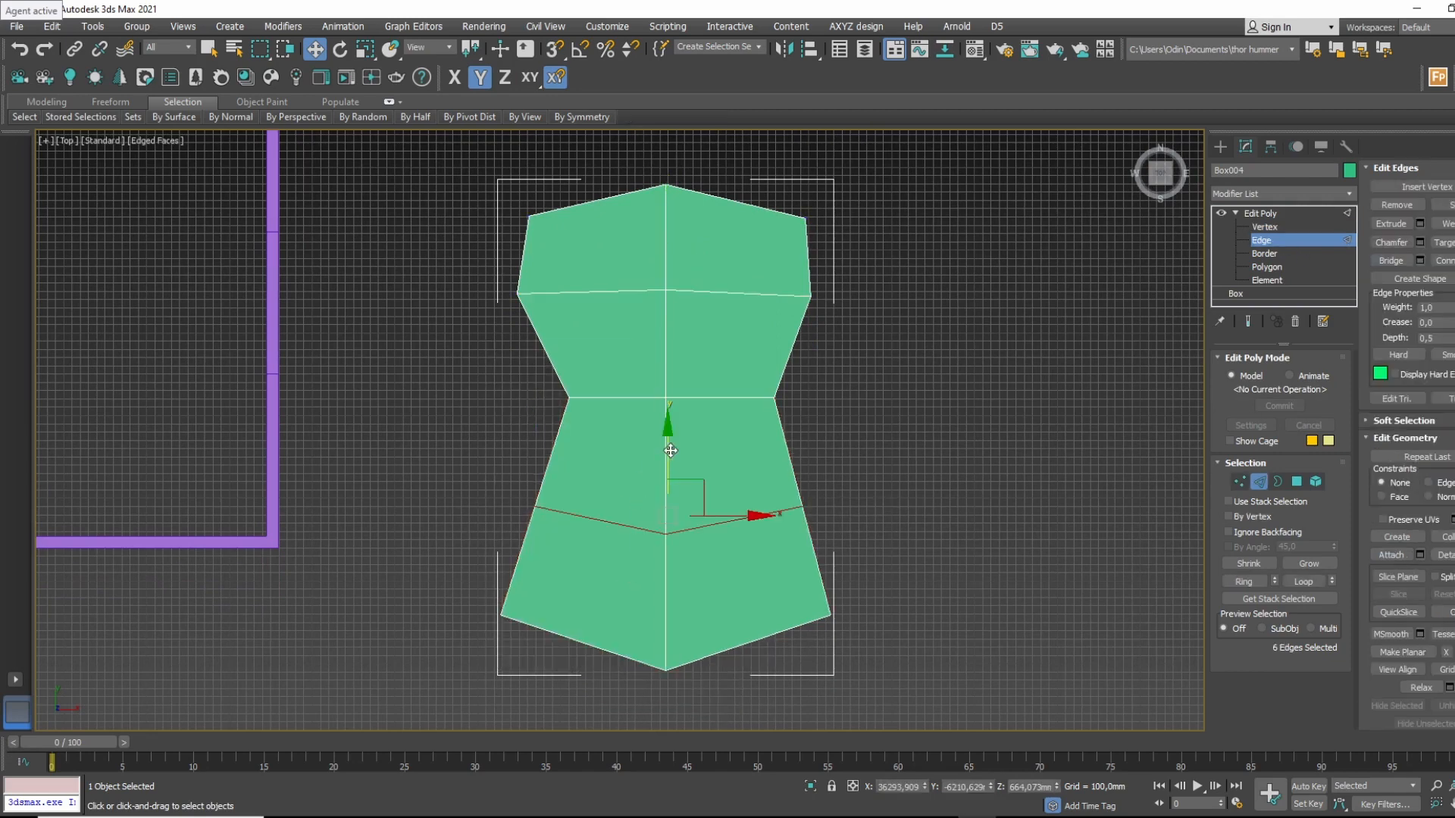
drag(671, 450, 670, 513)
Spread the lower loop's outer vertices outward, lower its centre vertices, and shift the lower right side vertices to about X 38449, Y -7324 mm.
click(1264, 227)
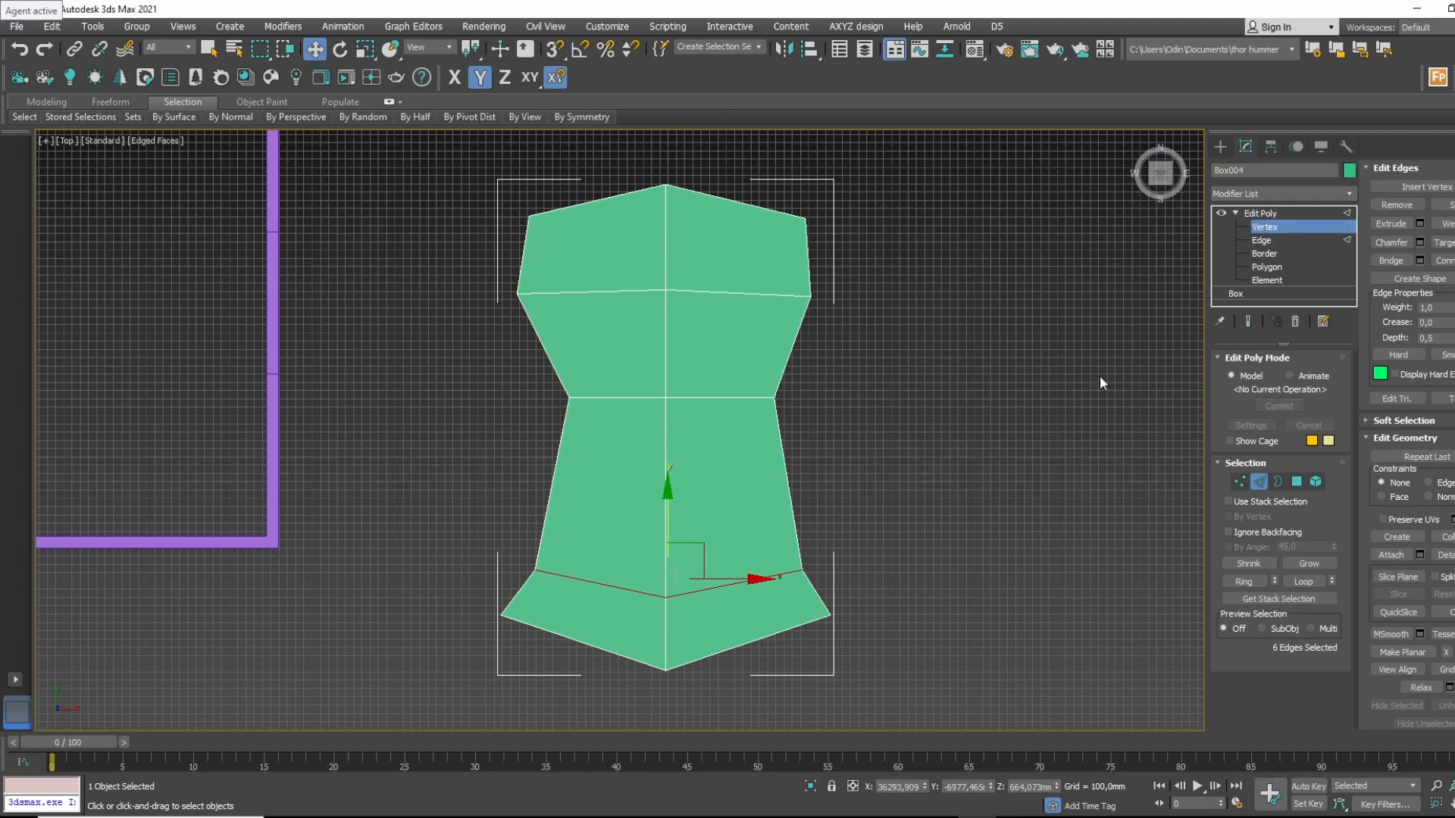
drag(785, 585, 866, 518)
drag(554, 570, 523, 582)
drag(806, 594, 627, 685)
drag(665, 575, 664, 618)
drag(866, 517, 797, 637)
drag(861, 550, 879, 574)
middle_drag(666, 381, 666, 422)
middle_drag(631, 568, 643, 450)
scroll(656, 428, down, 2)
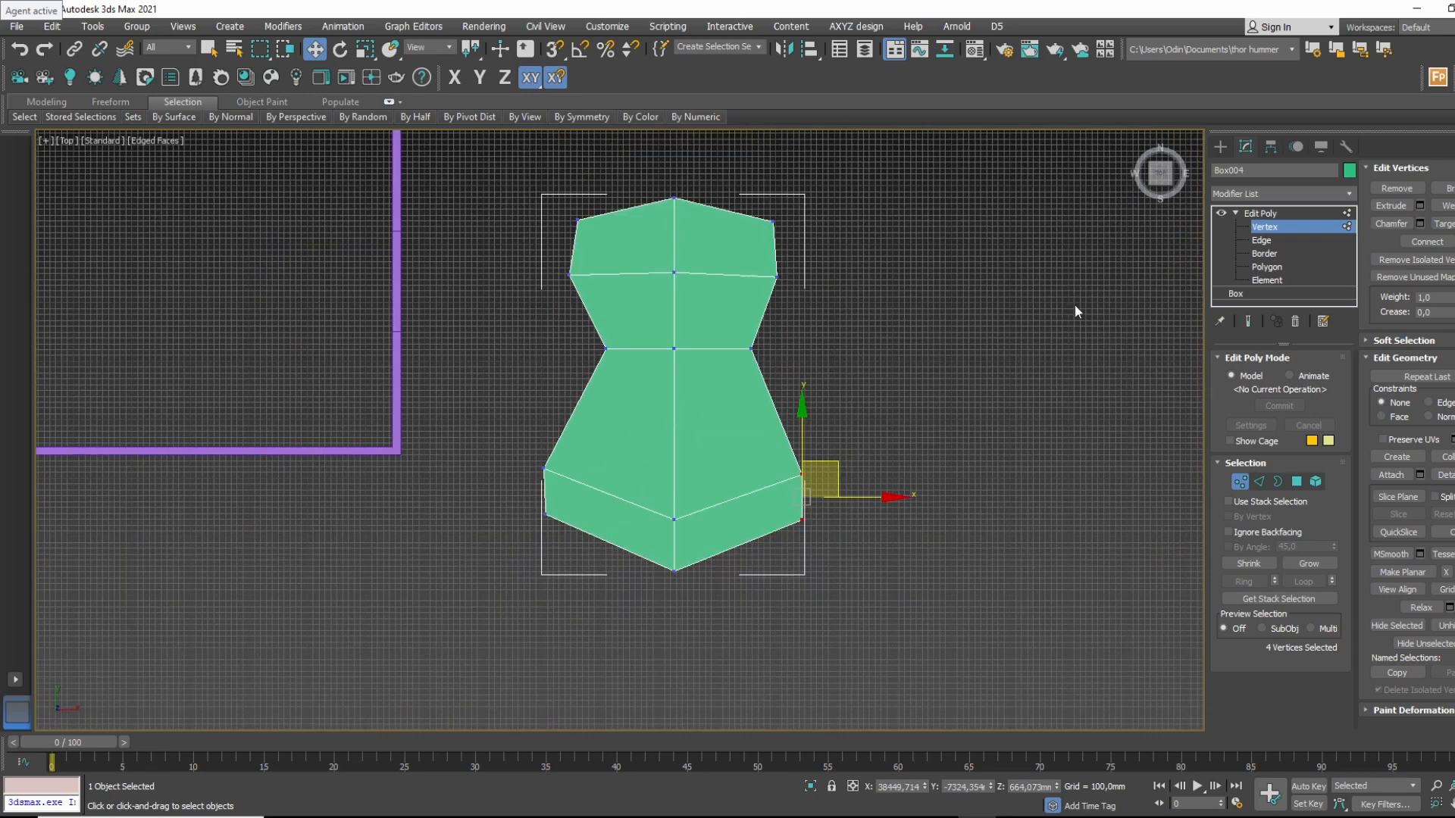
Connect the crosswise edges of the body's left half with one lengthwise edge loop.
click(1260, 240)
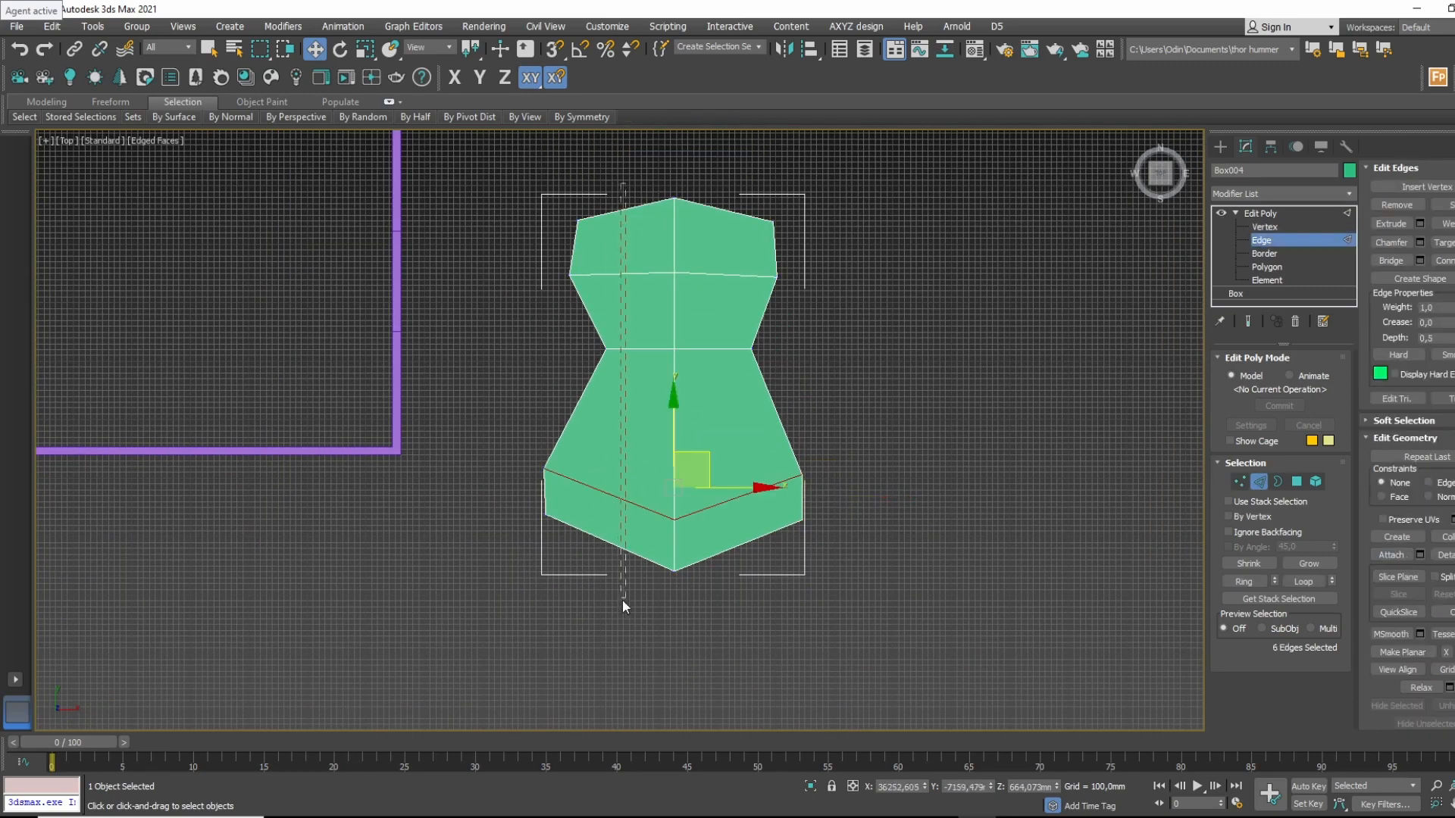
drag(623, 607, 626, 602)
right_click(625, 530)
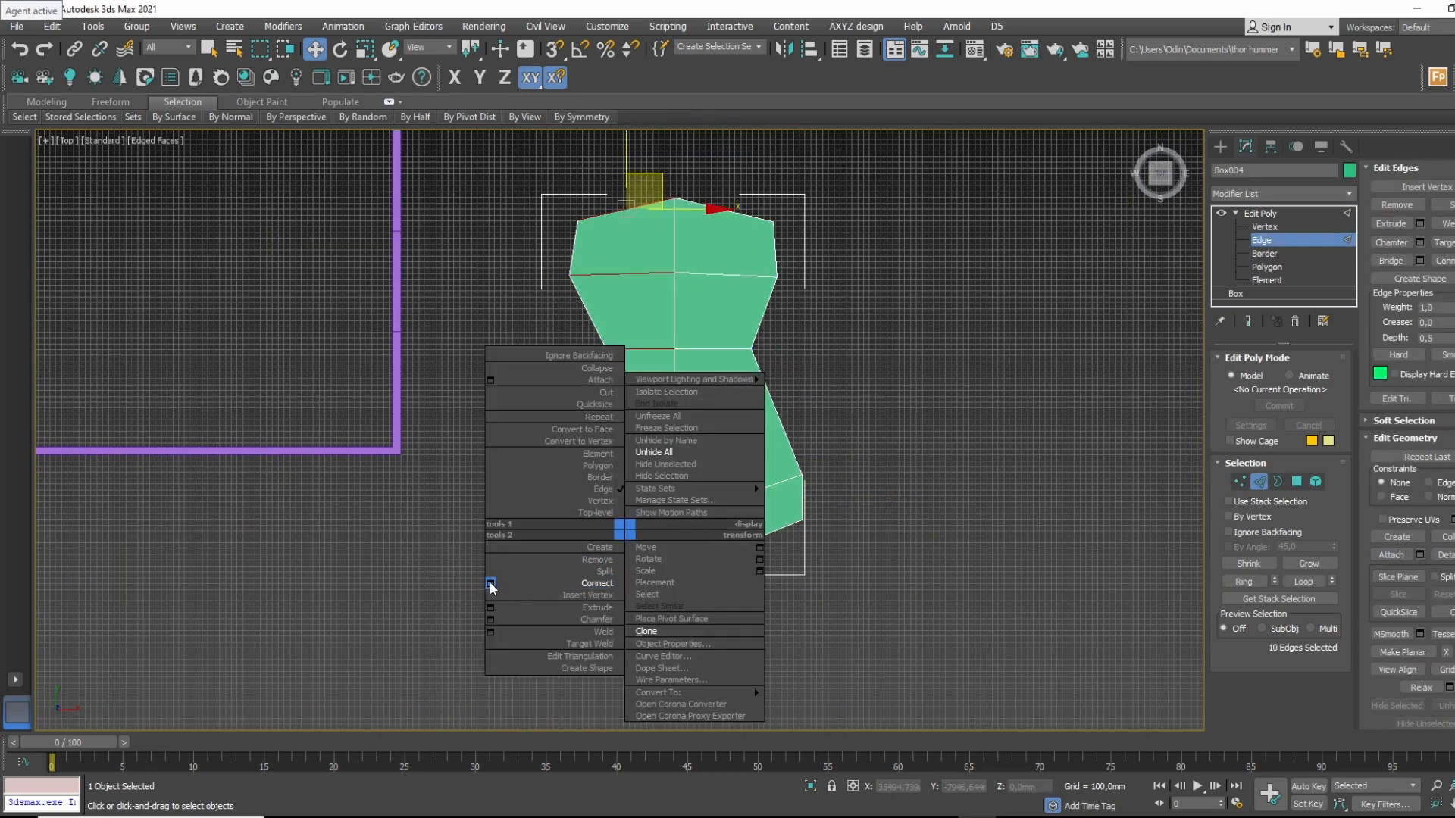
click(489, 582)
drag(631, 484, 642, 564)
click(629, 508)
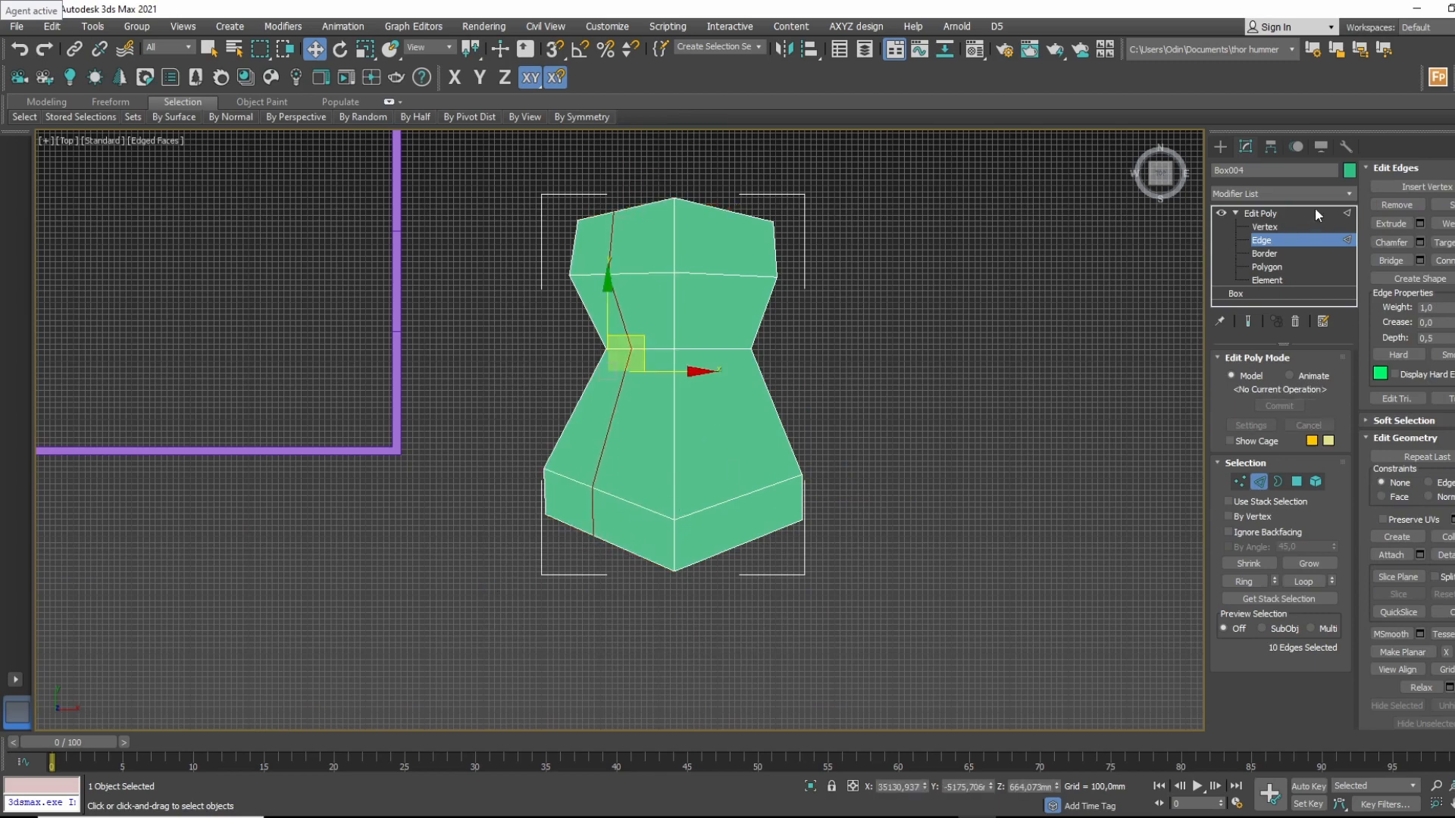
Round the left half by raising the new loop's uppermost vertices and lowering its four lower vertices to about Y -7927 mm.
click(1262, 225)
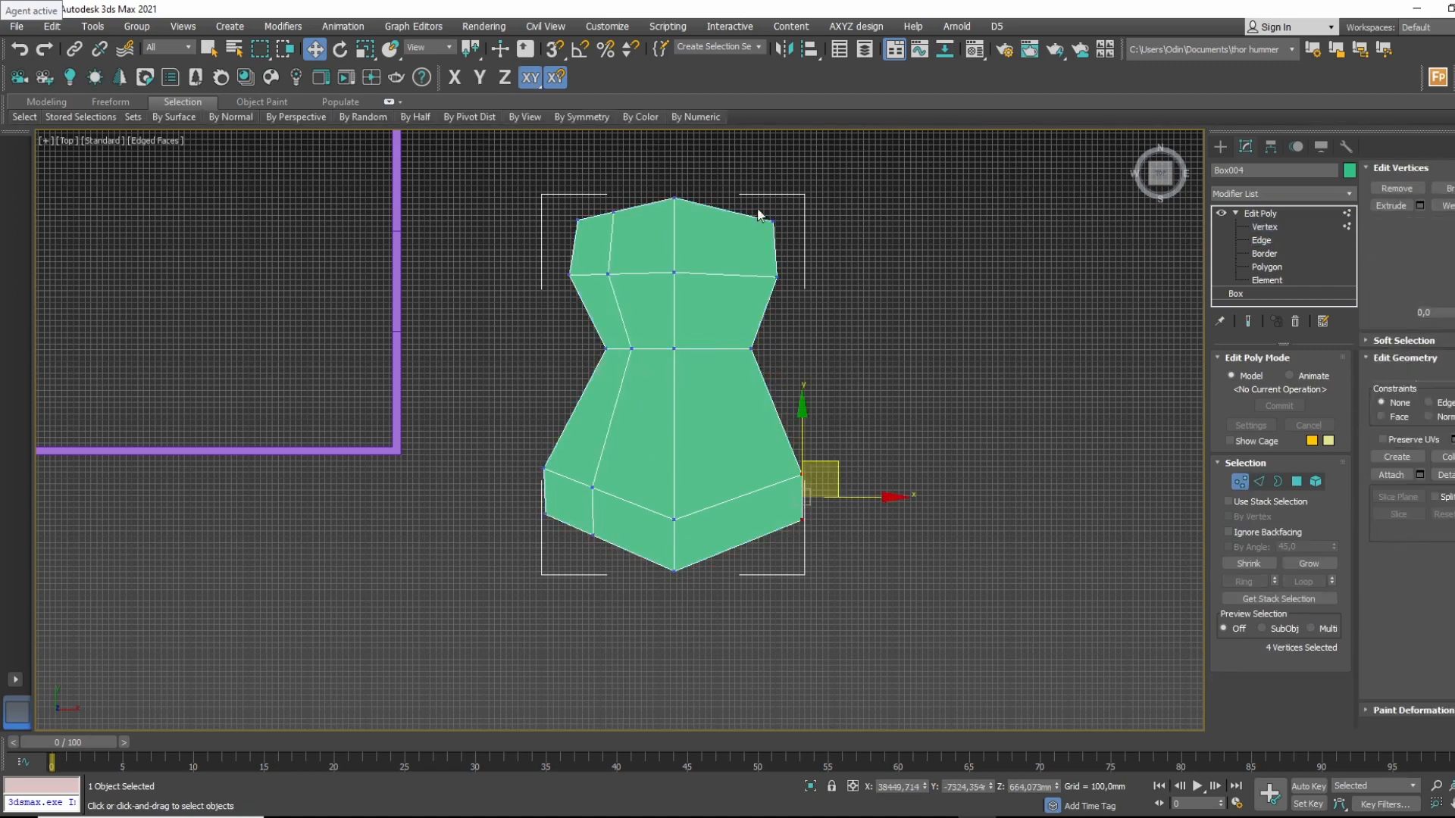
drag(636, 198, 600, 227)
drag(613, 167, 627, 157)
drag(576, 556, 576, 556)
drag(592, 451, 589, 471)
Connect the crosswise edges of the body's right half with a matching lengthwise edge loop.
click(1258, 240)
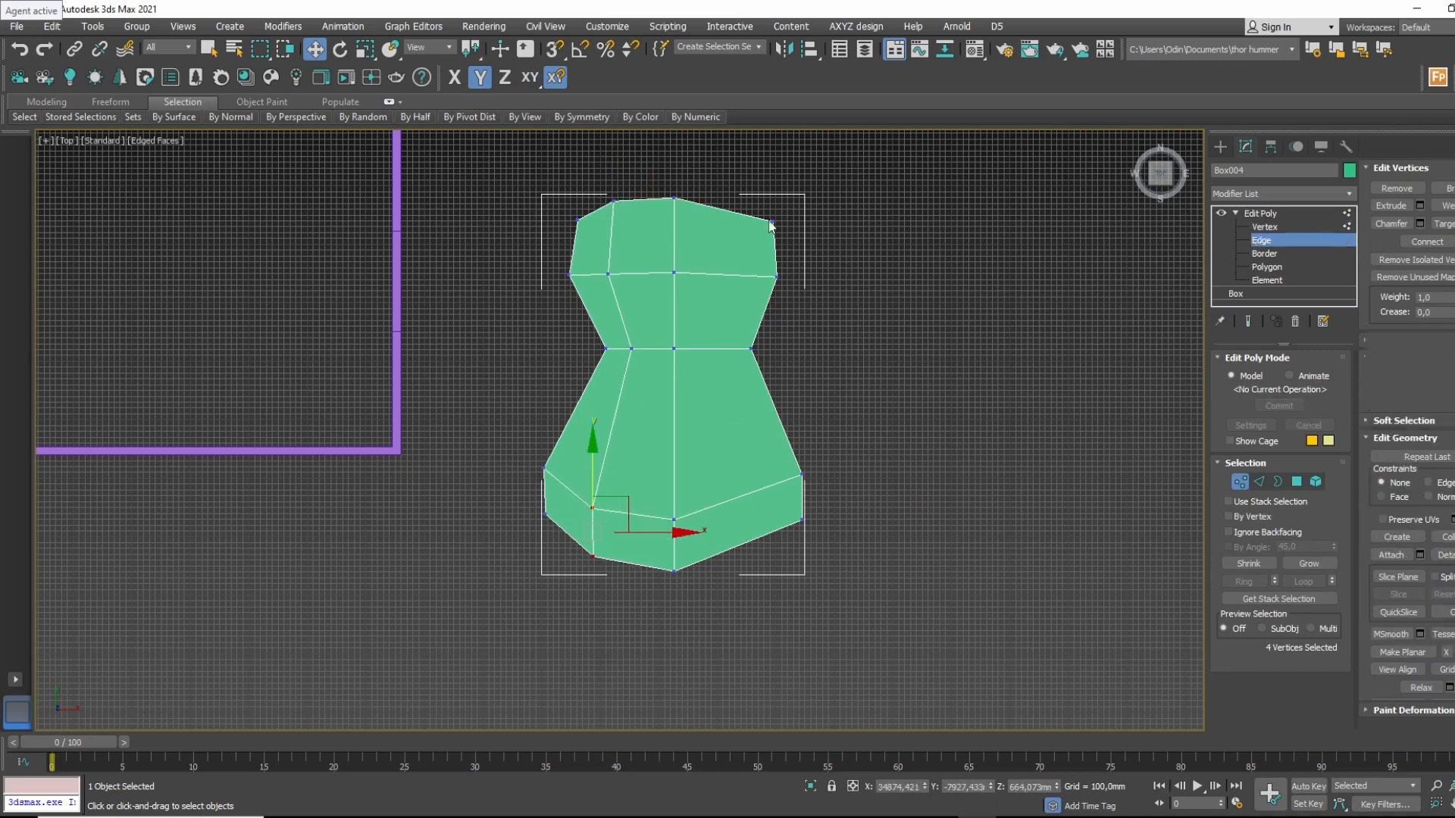
drag(720, 575, 721, 575)
right_click(721, 526)
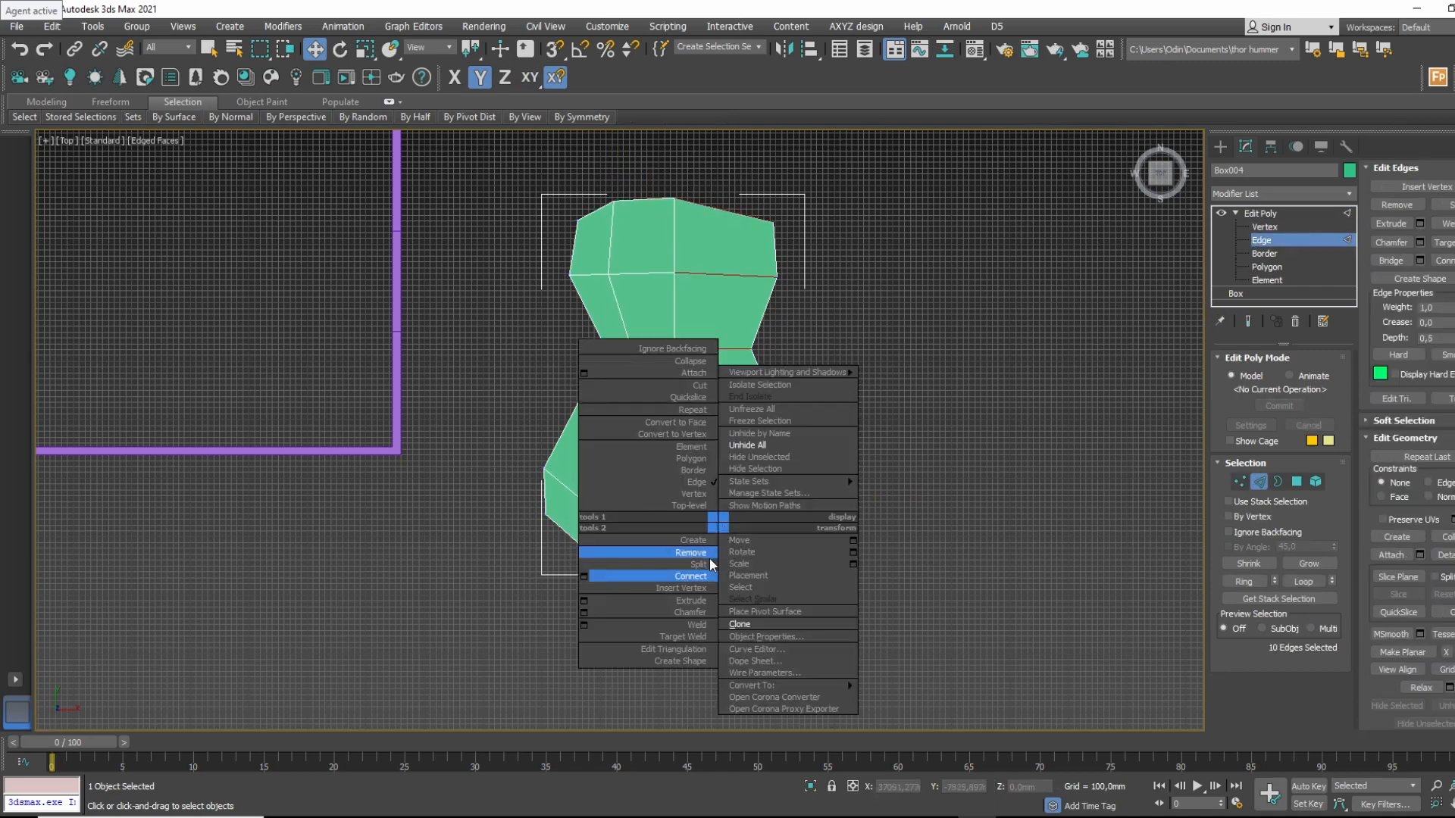
click(695, 577)
Round the right half by raising the new loop's upper vertices and lowering its four lower vertices to about Y -7869 mm.
click(1263, 227)
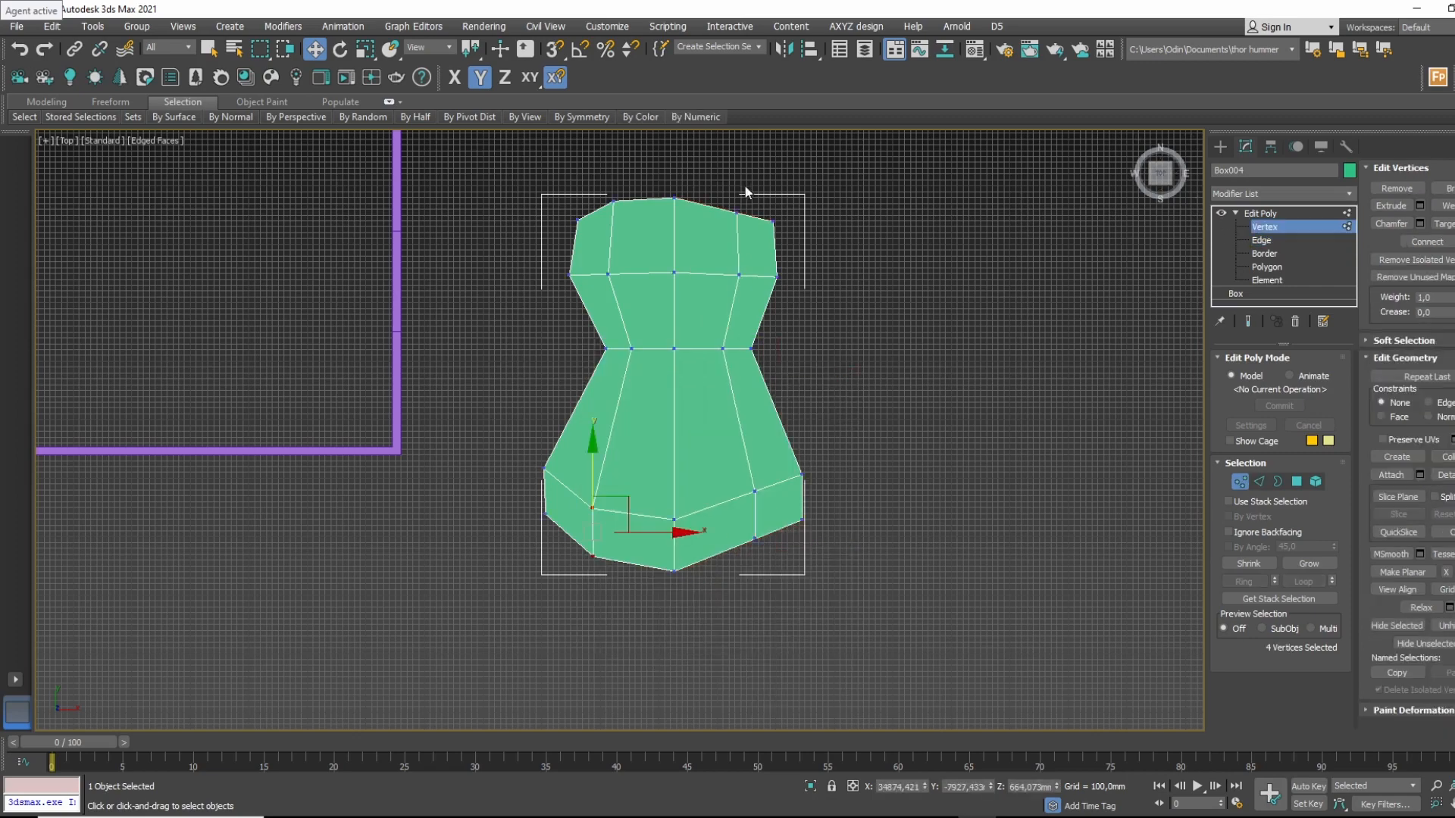
drag(723, 291, 740, 173)
drag(775, 488, 738, 564)
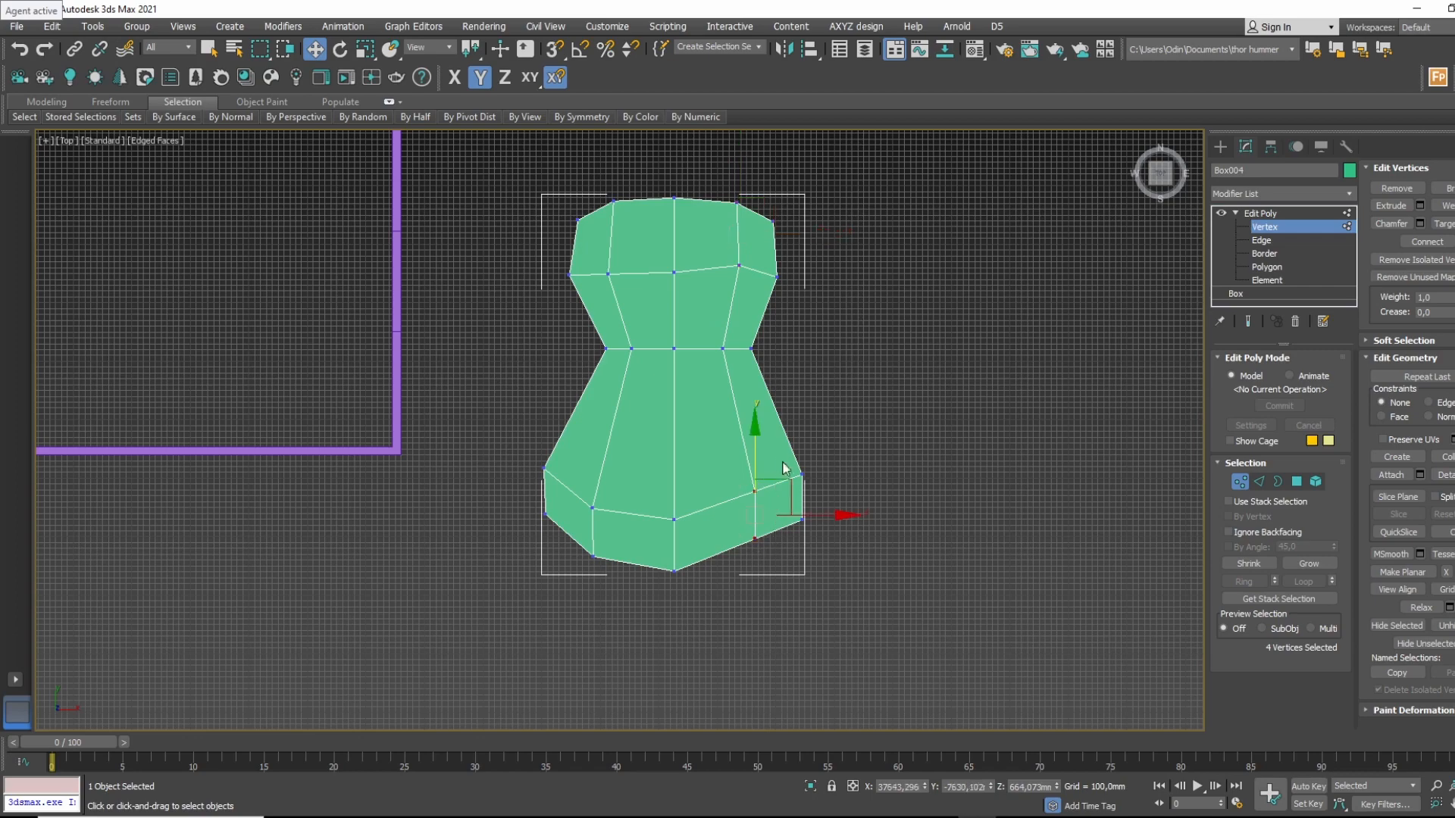
drag(751, 432, 749, 446)
middle_drag(748, 445, 776, 457)
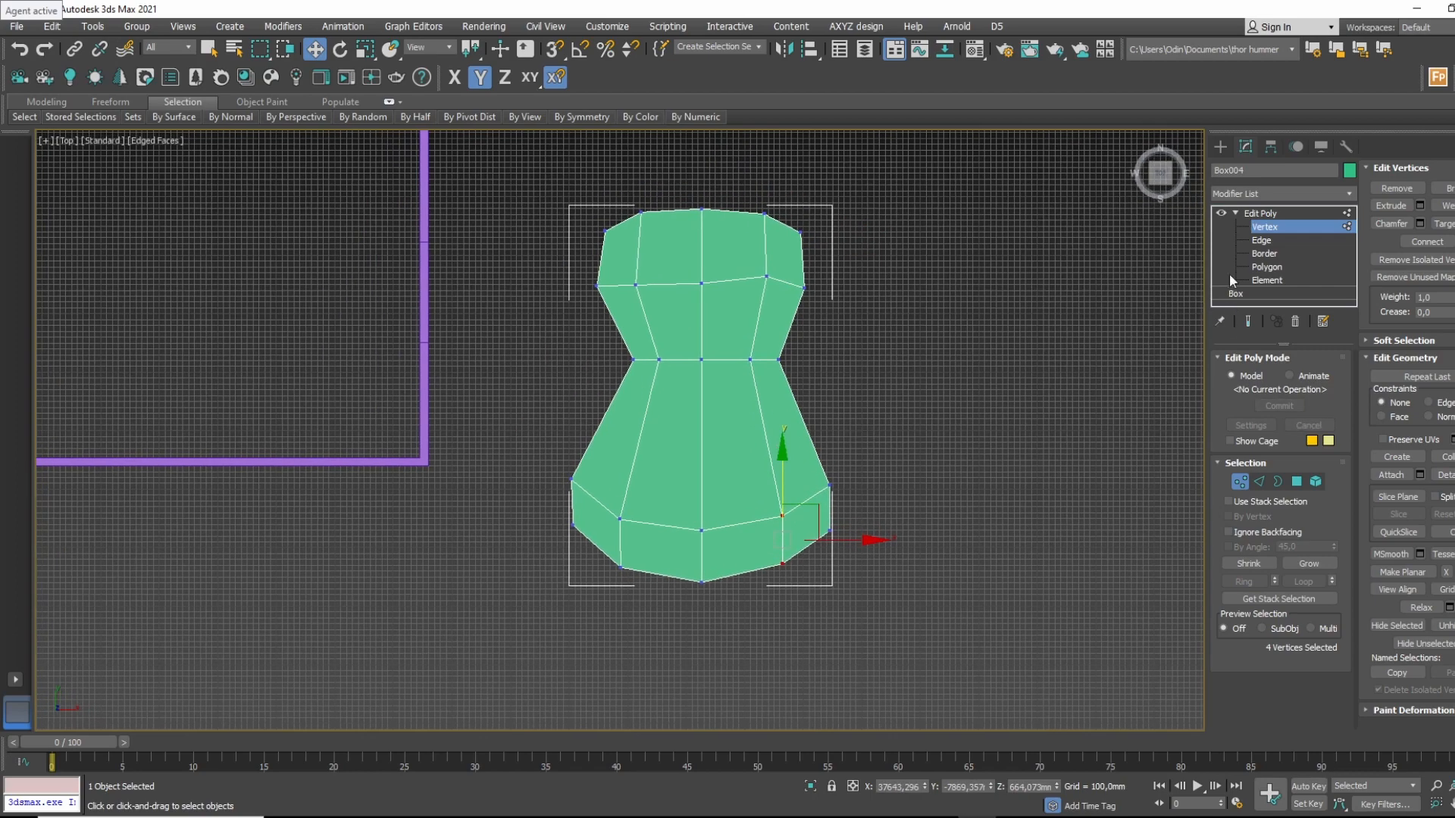
Connect the lengthwise edges between the waist and the lower loop with another crosswise edge loop.
click(1248, 240)
drag(525, 410, 833, 395)
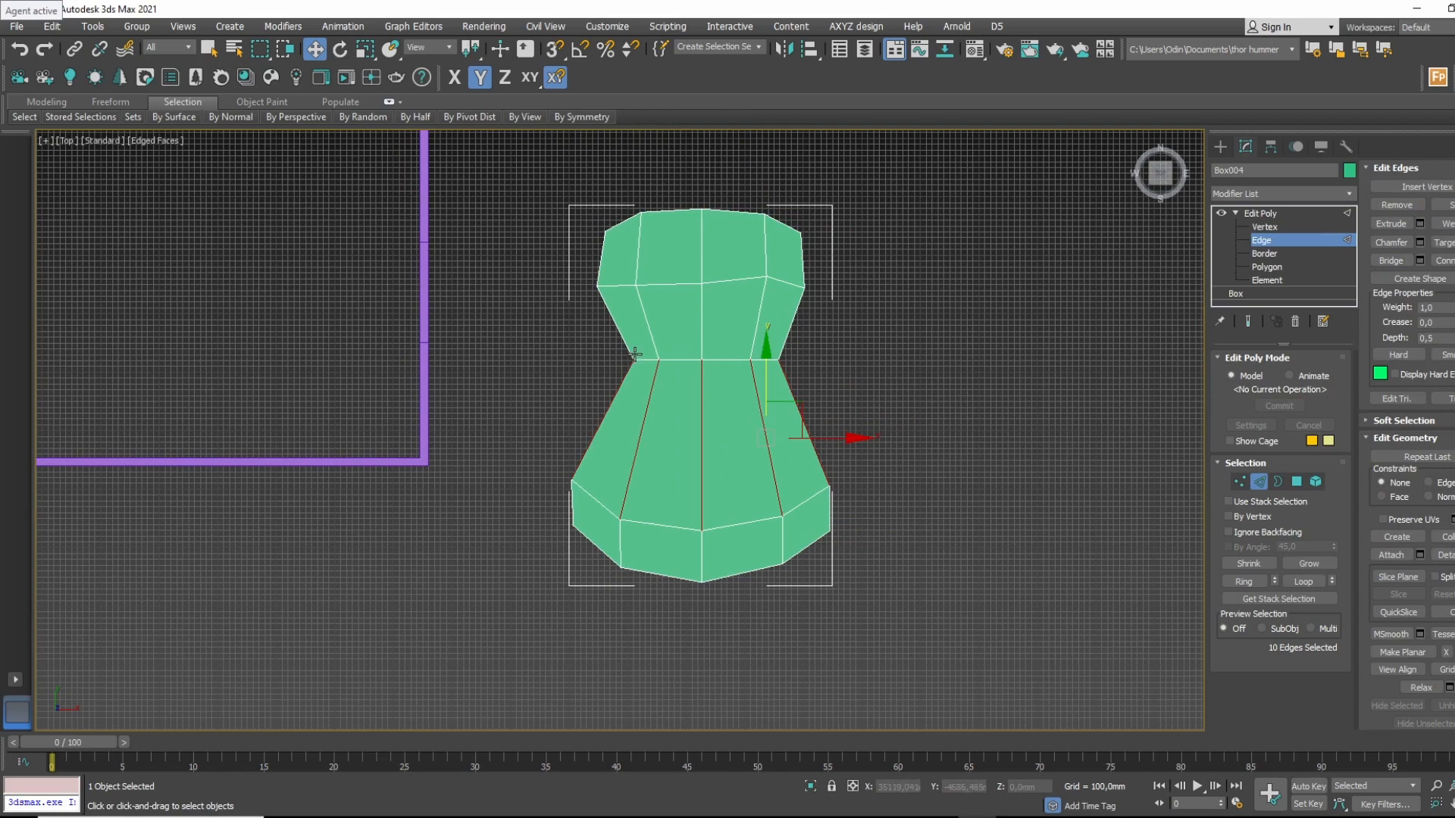
scroll(634, 354, up, 2)
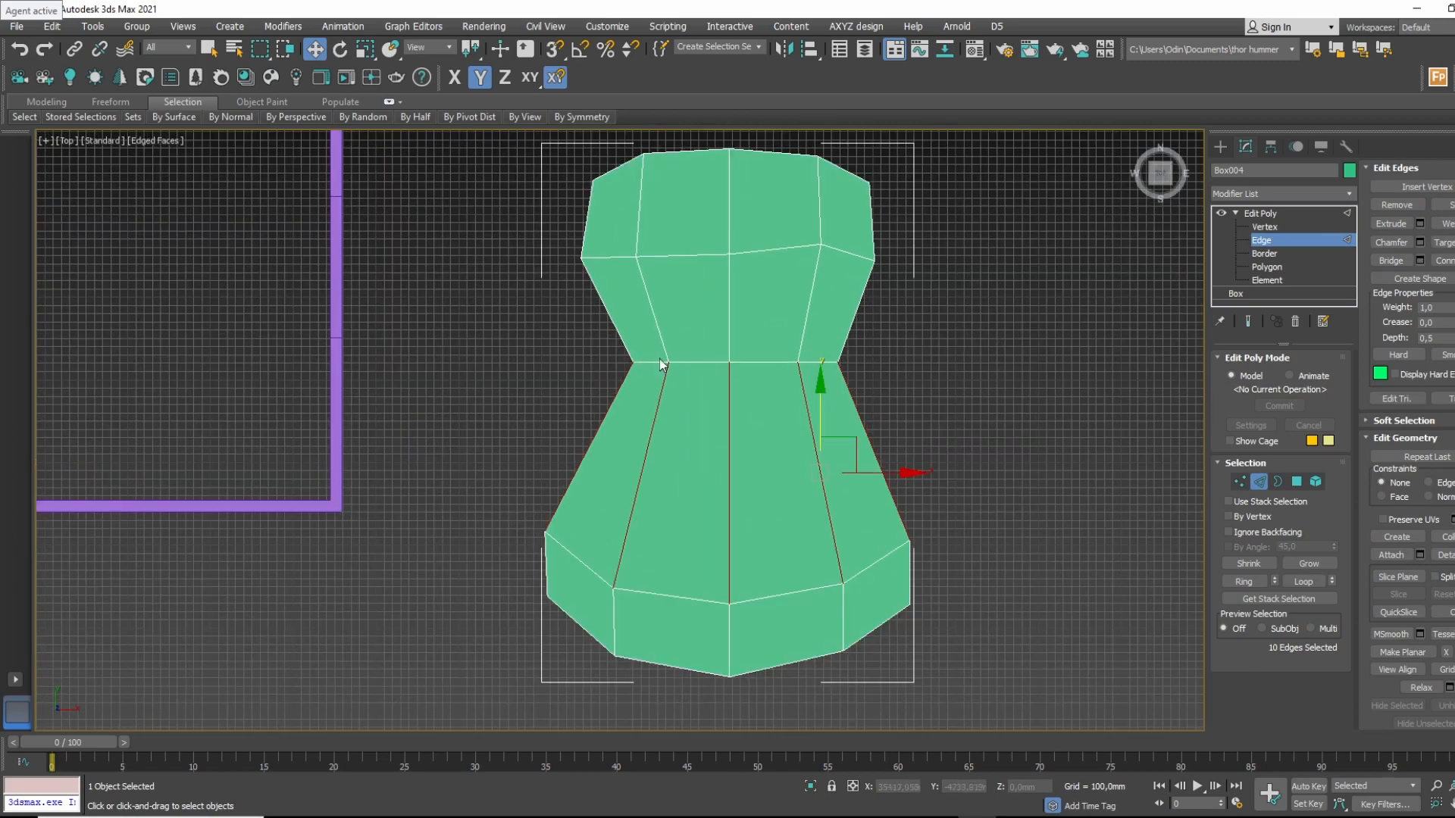
mouse_move(673, 349)
middle_down()
mouse_move(646, 374)
mouse_move(656, 364)
middle_up()
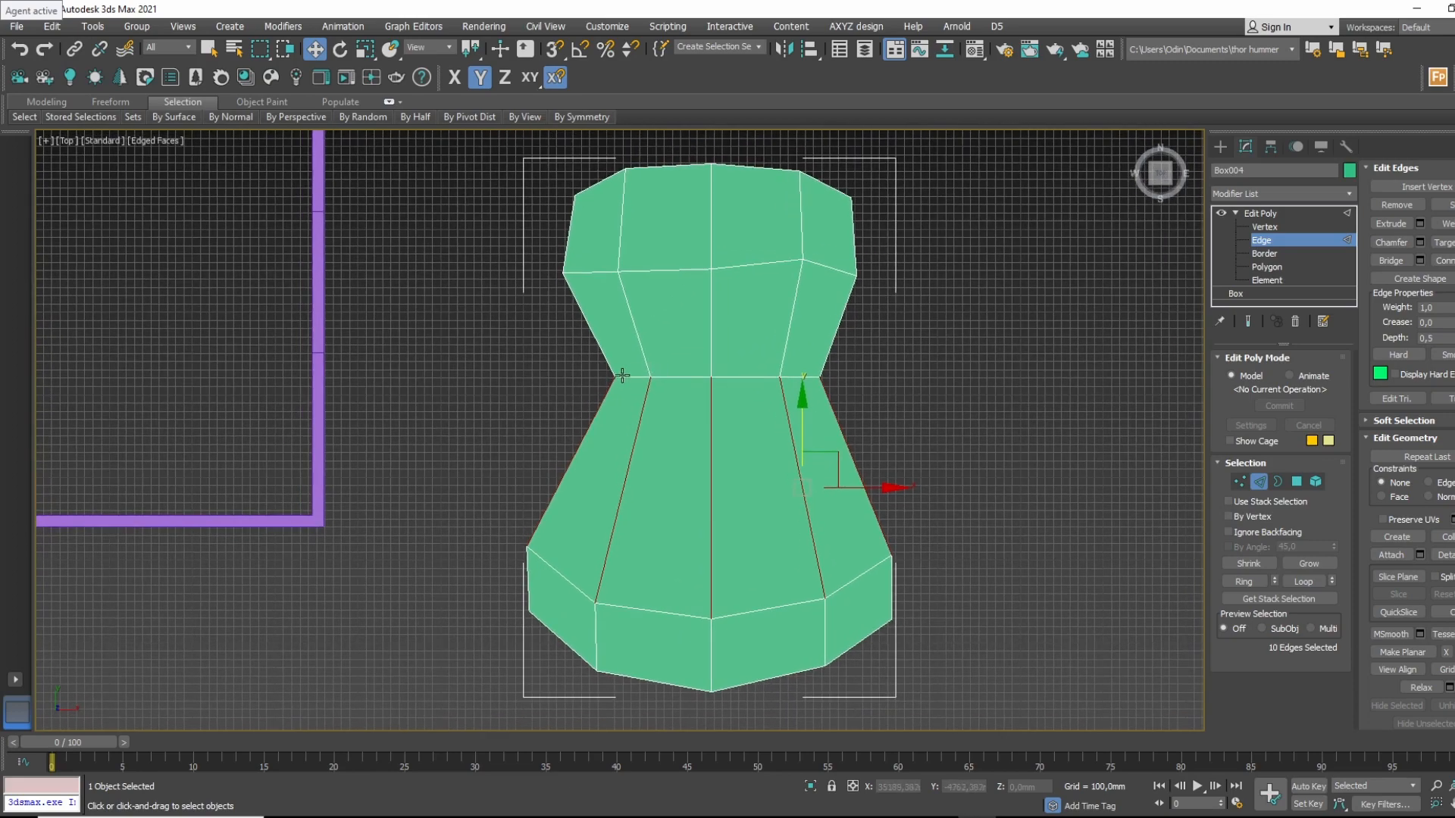
right_click(607, 464)
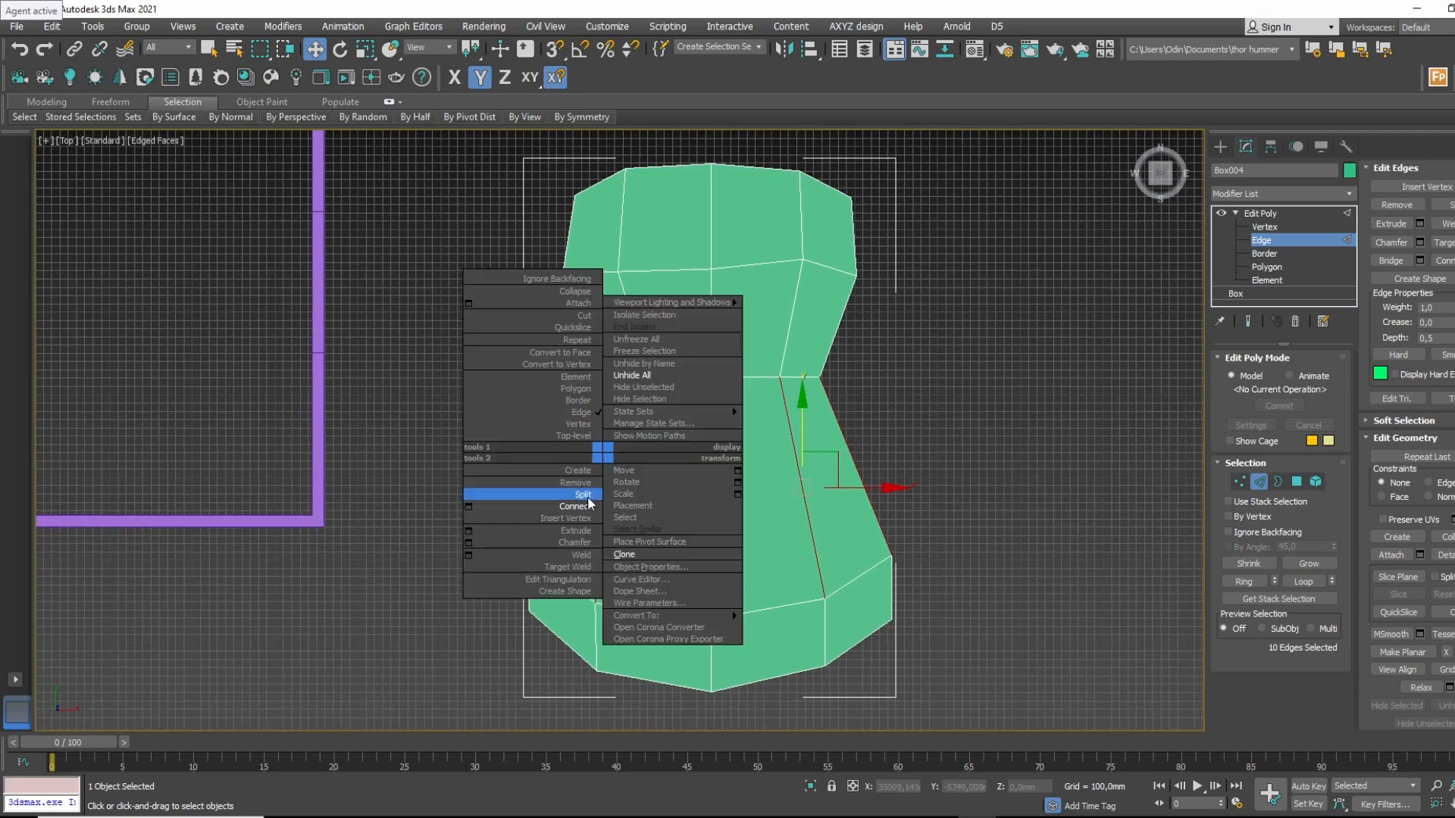
click(587, 510)
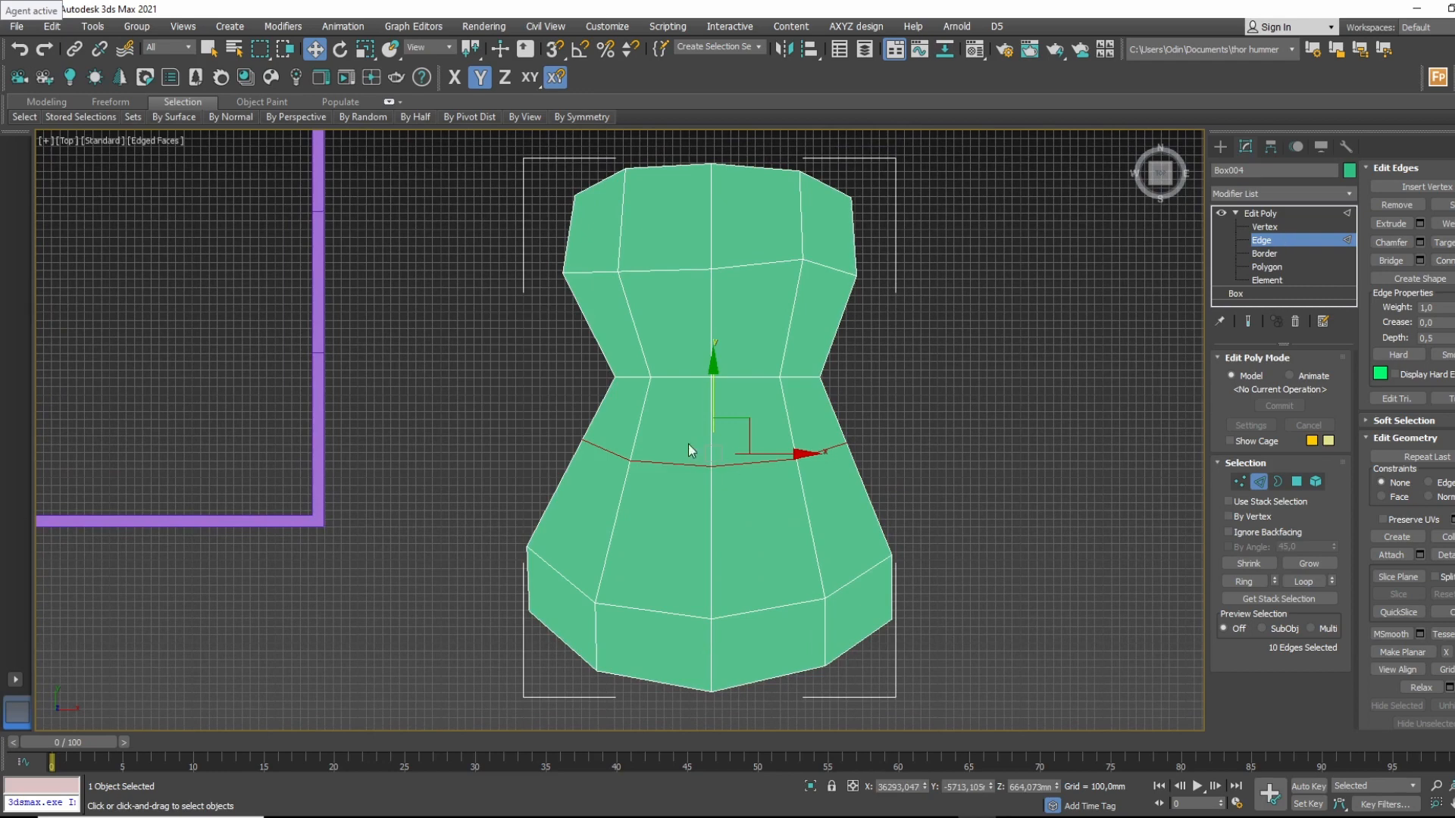
drag(708, 406, 703, 447)
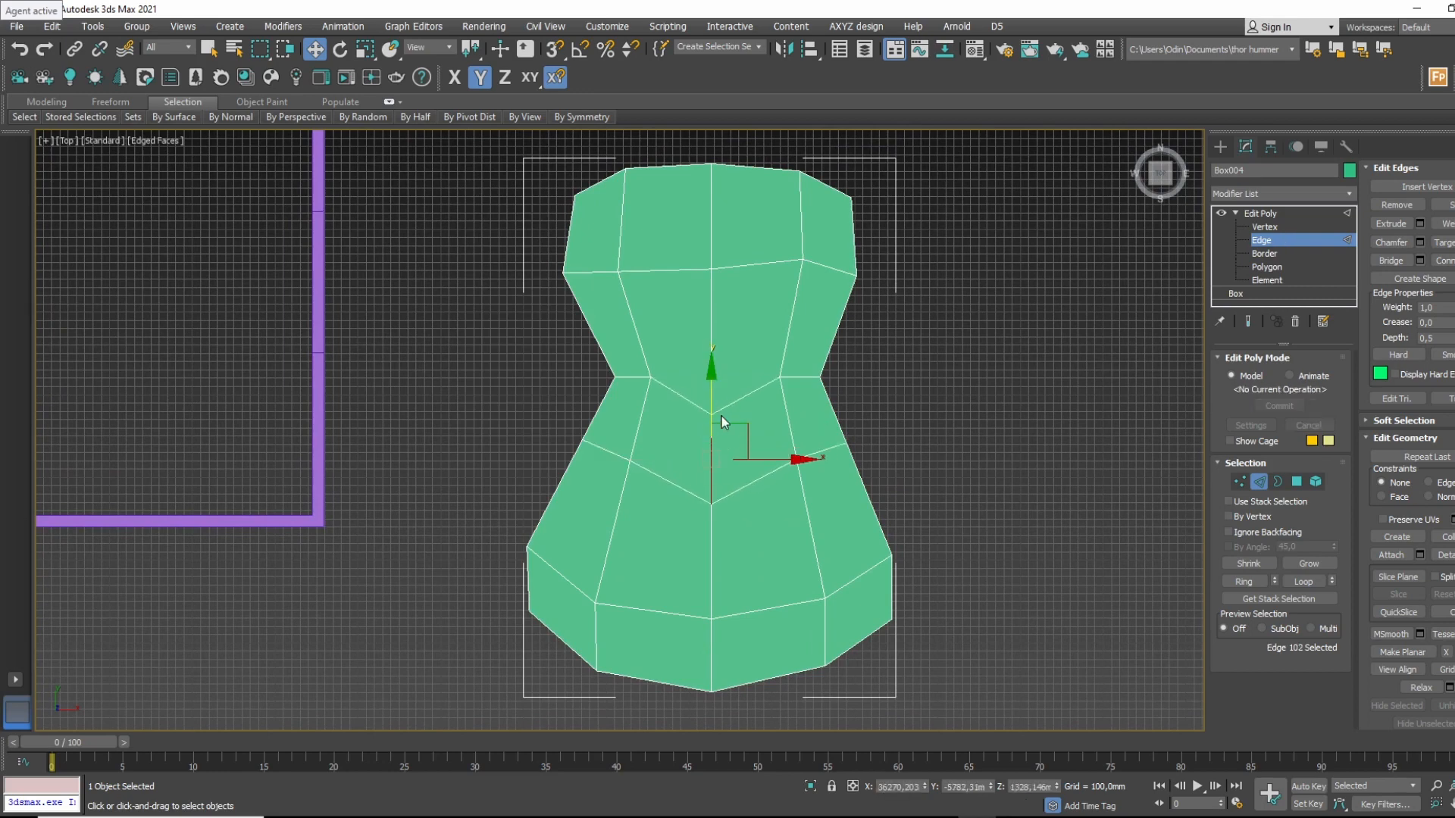
key(ctrl+z)
key(ctrl+z)
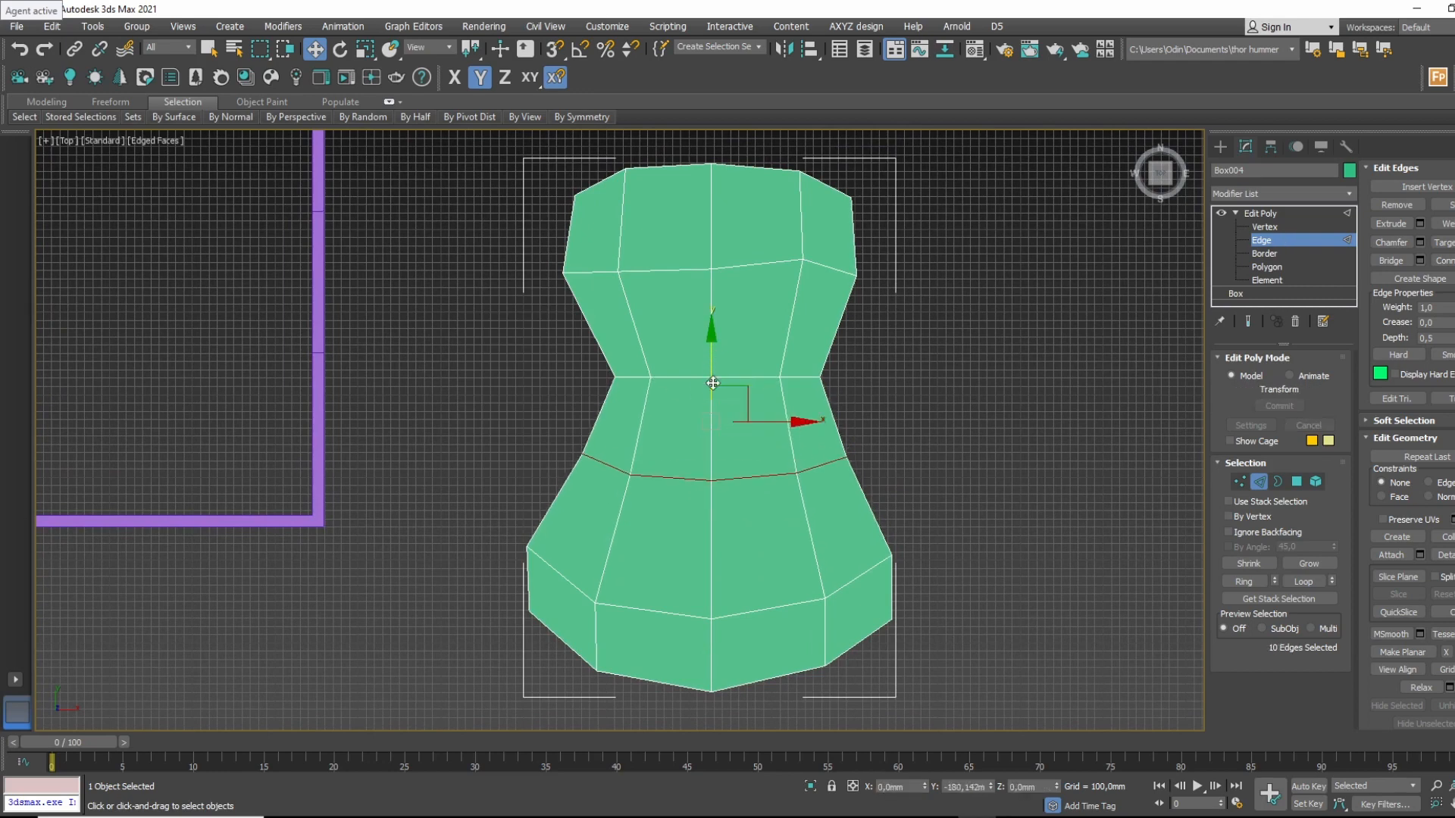
Lower the new crosswise loop below the waist and move its left and right vertices outward and slightly up to widen the body.
drag(712, 383, 712, 403)
click(1280, 226)
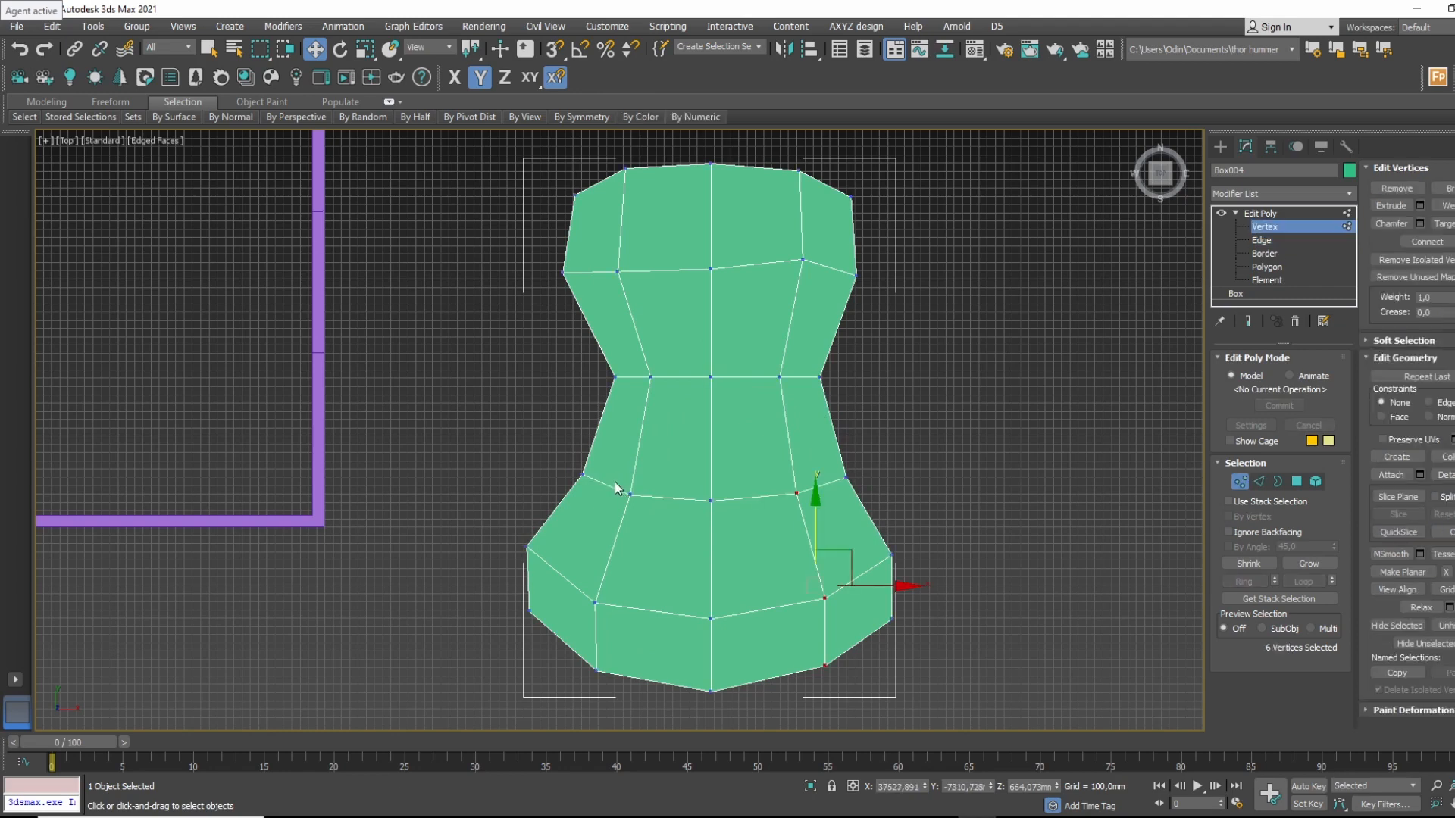
drag(564, 525, 563, 525)
drag(628, 465, 593, 452)
drag(748, 438, 884, 458)
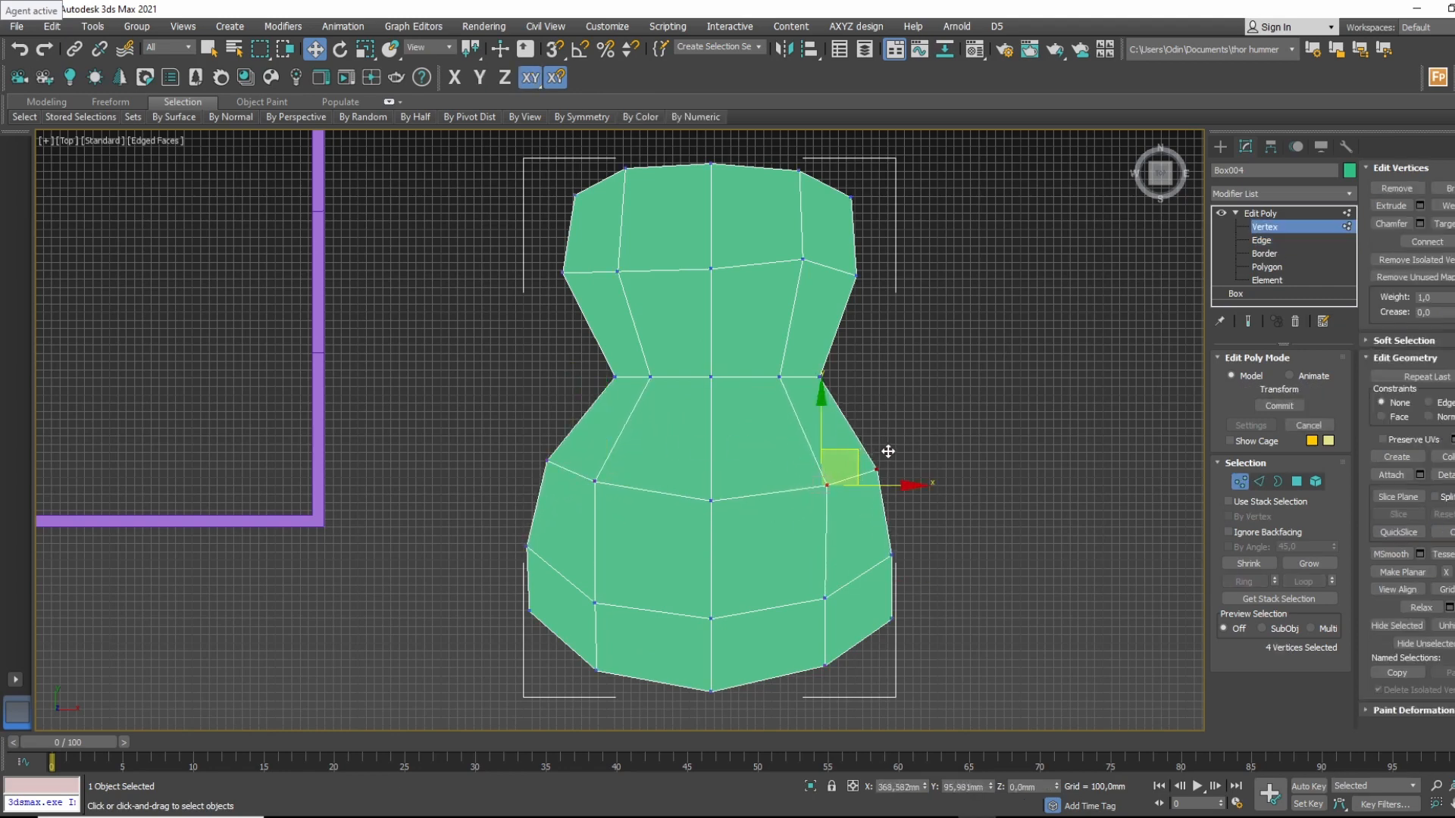
Connect the lengthwise edges just above the waist with a crosswise edge loop and scale that loop wider along X.
middle_drag(743, 354, 753, 409)
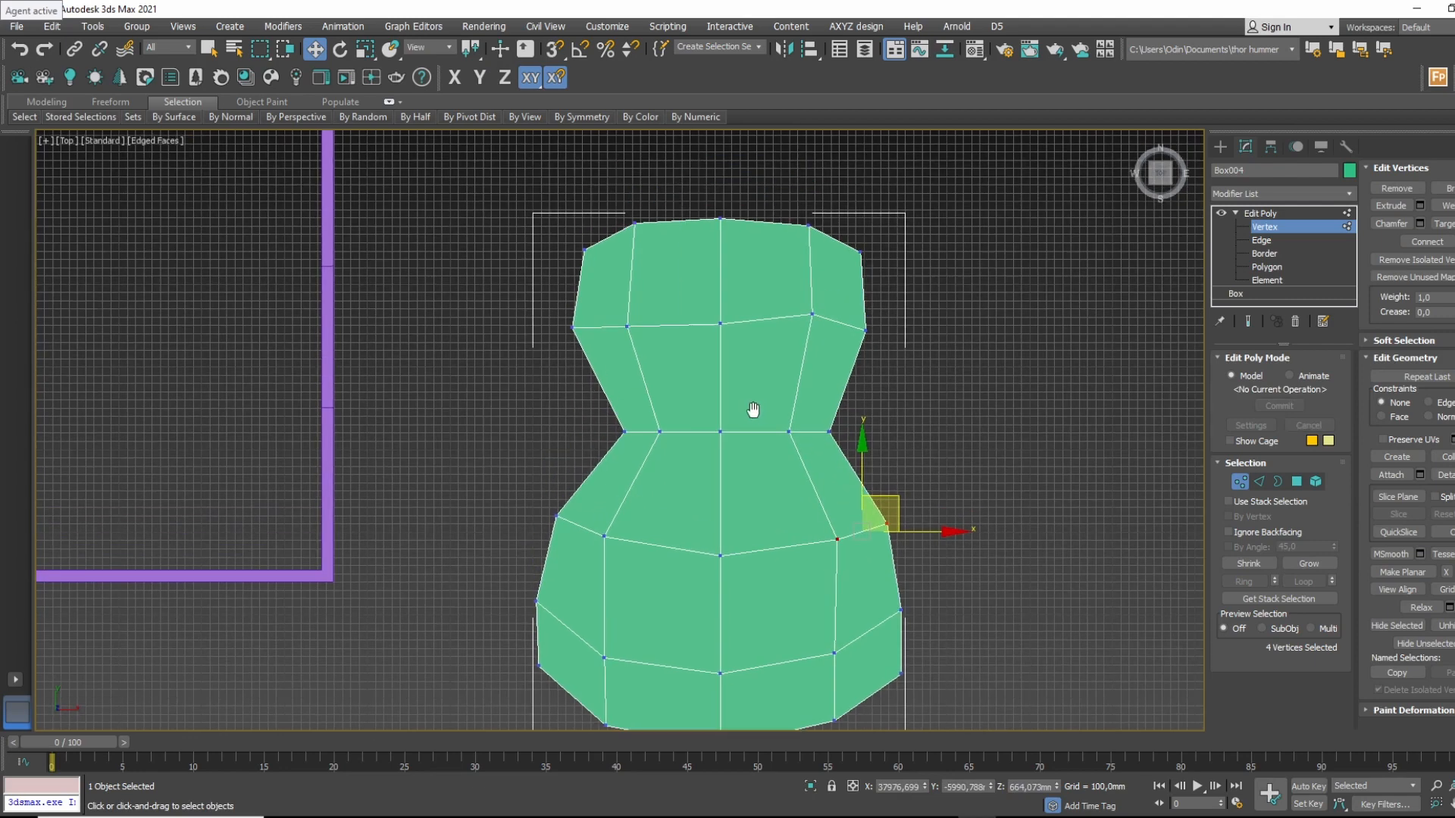
click(1289, 240)
drag(926, 378, 564, 385)
right_click(631, 363)
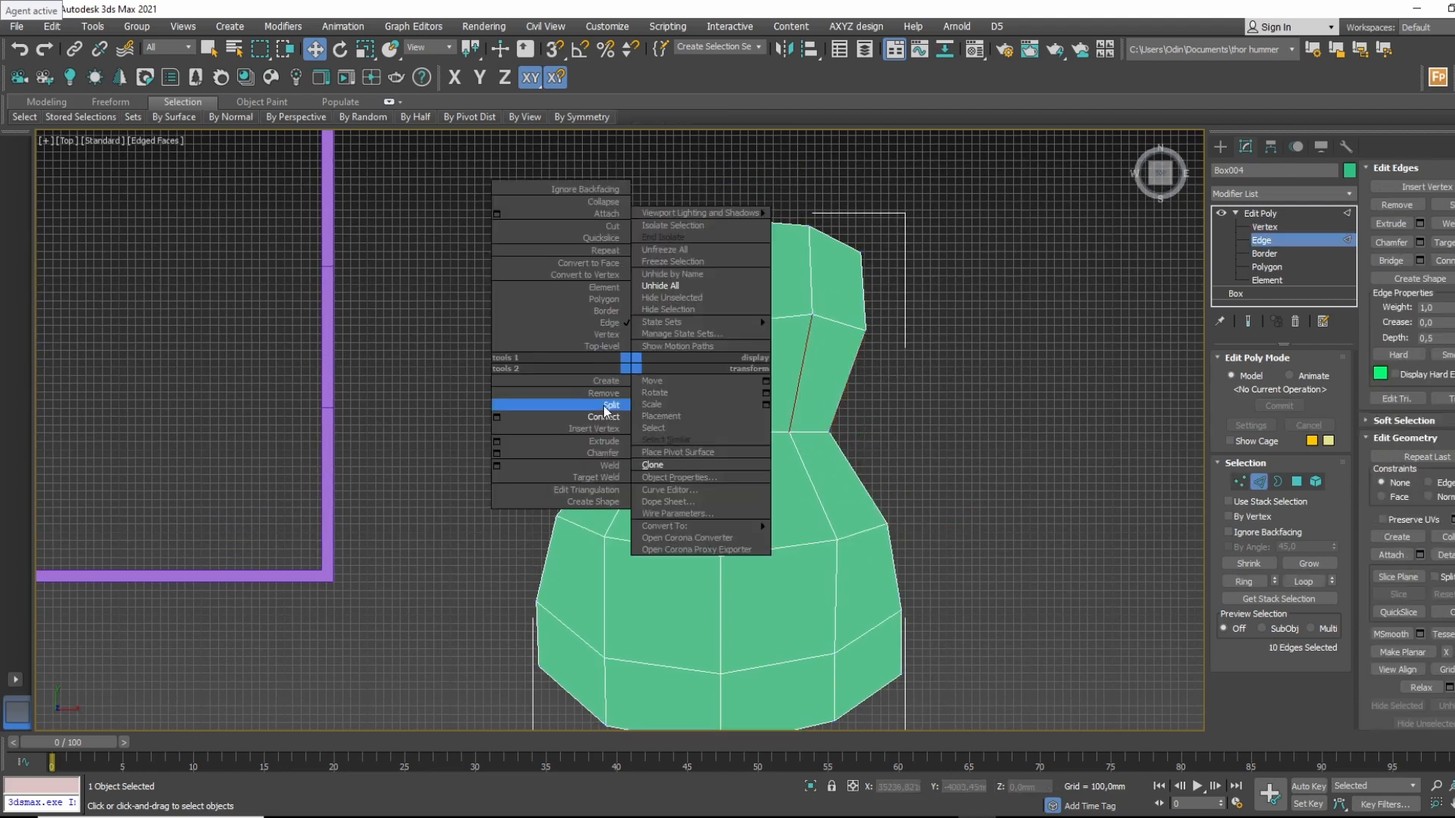
click(604, 407)
click(364, 50)
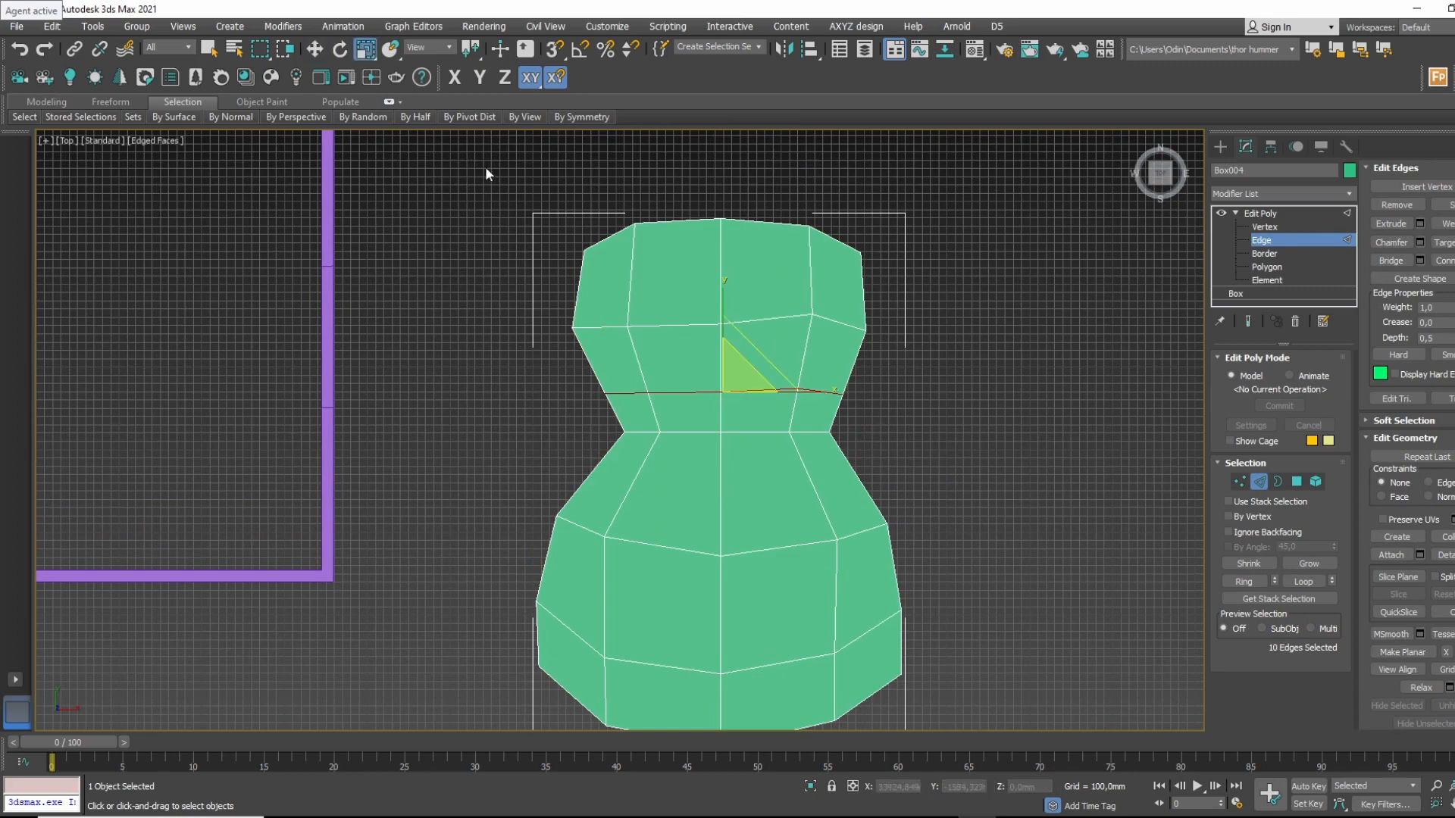
drag(816, 392, 825, 386)
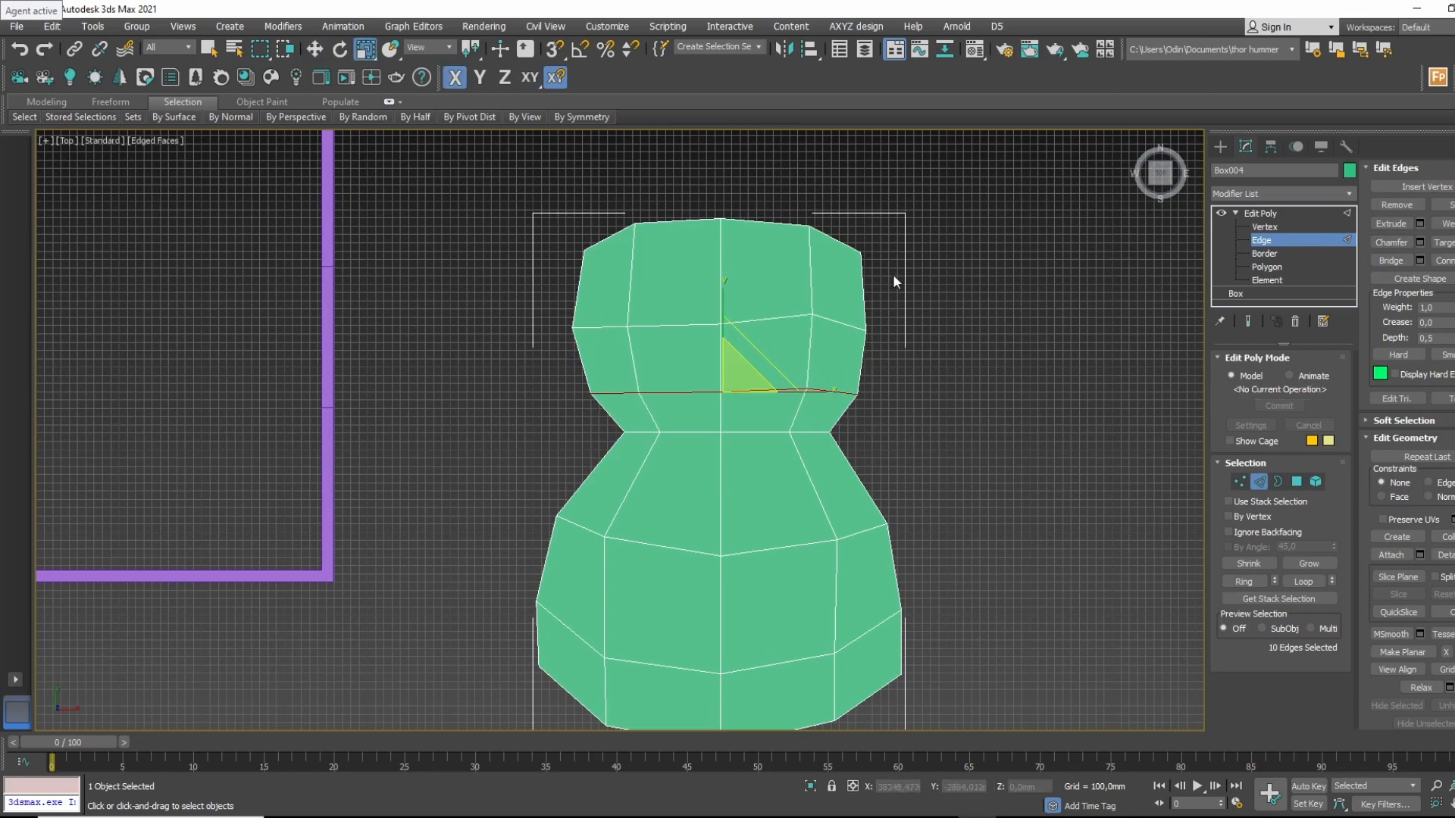
click(892, 274)
Apply a TurboSmooth modifier with 2 iterations to the whole body and hide the edged-faces display.
scroll(939, 360, down, 3)
alt+middle_drag(903, 456, 879, 483)
key(t)
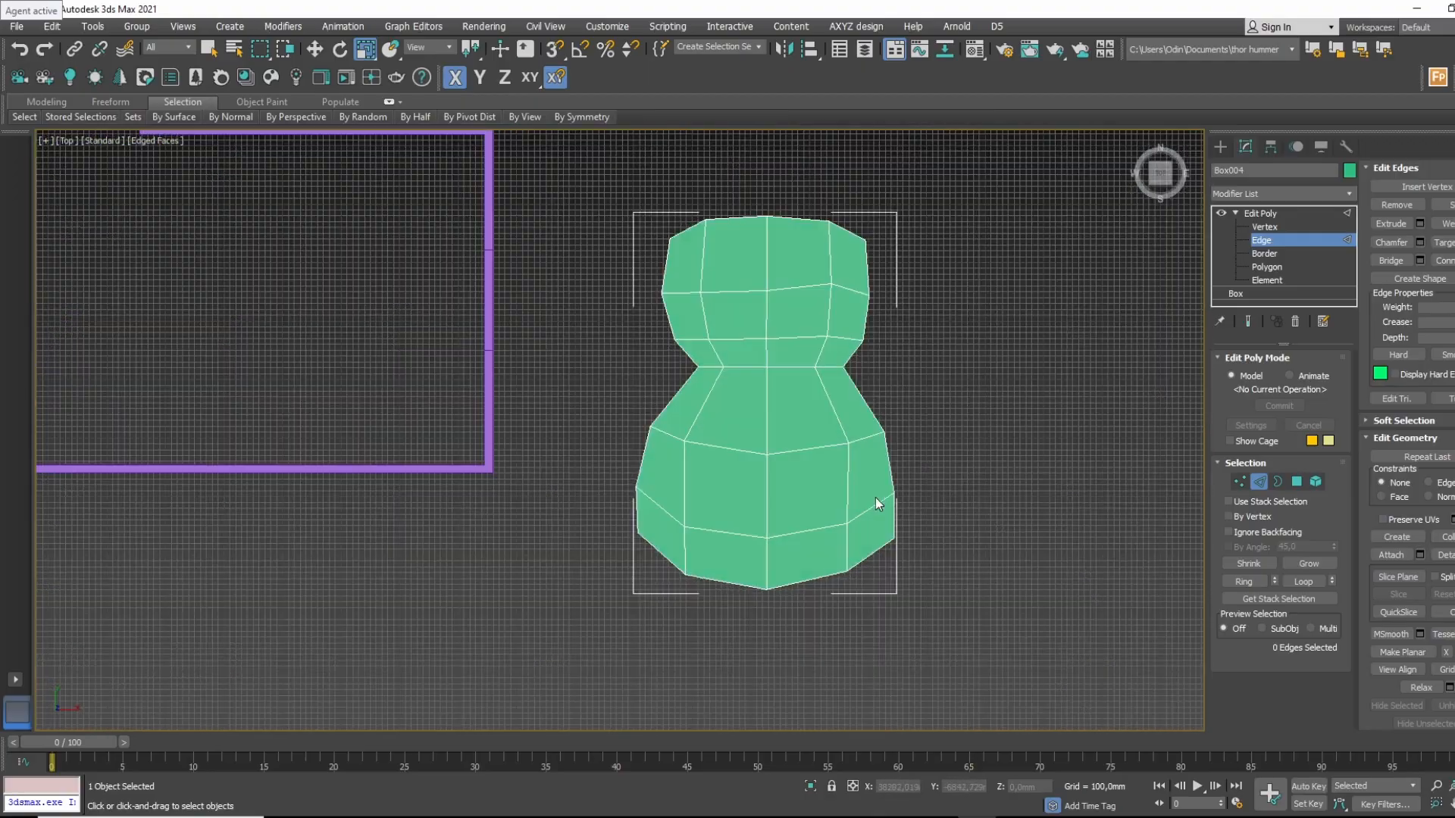
scroll(876, 497, up, 2)
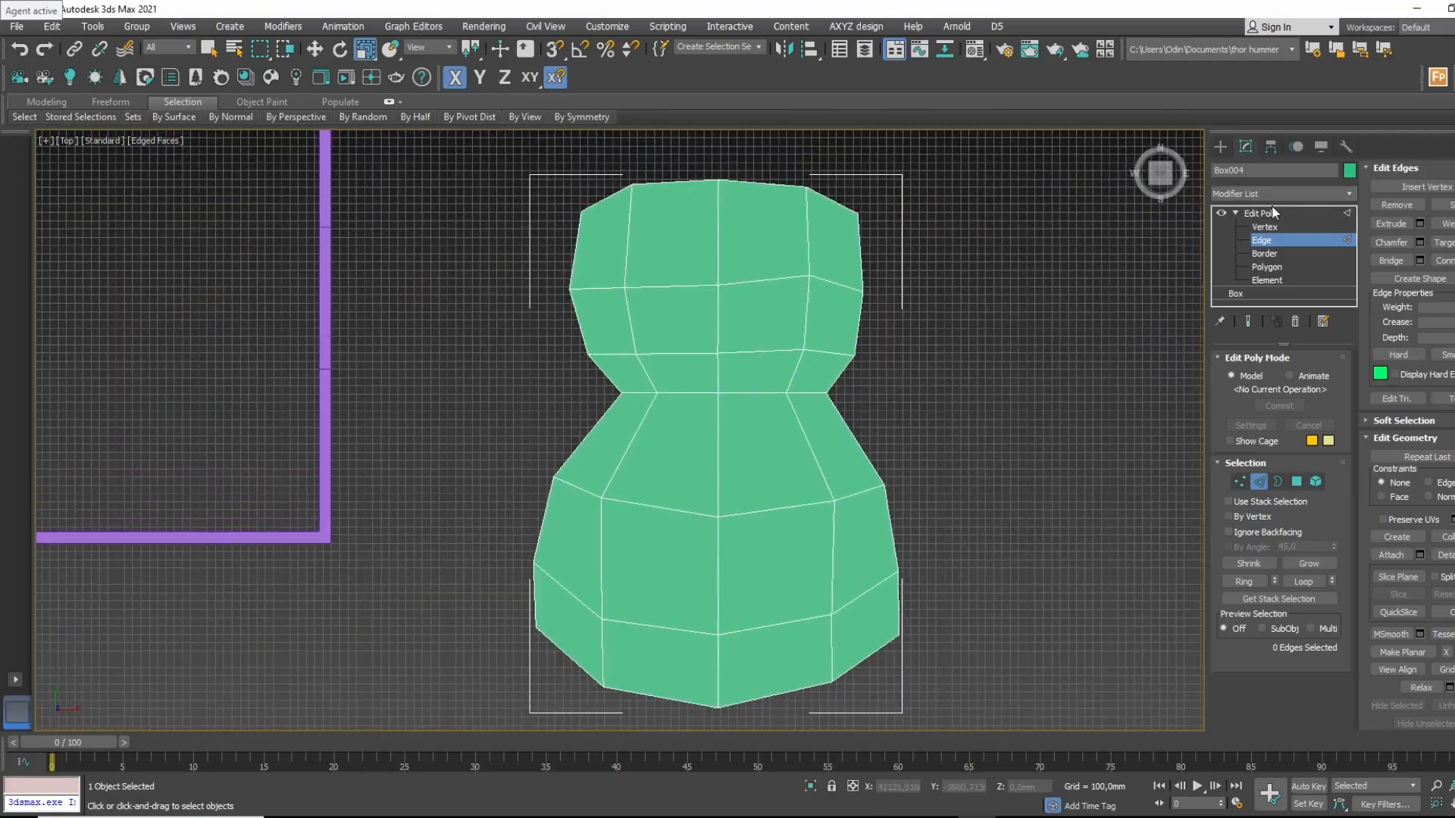
click(1270, 210)
alt+middle_drag(854, 430, 842, 347)
click(1306, 197)
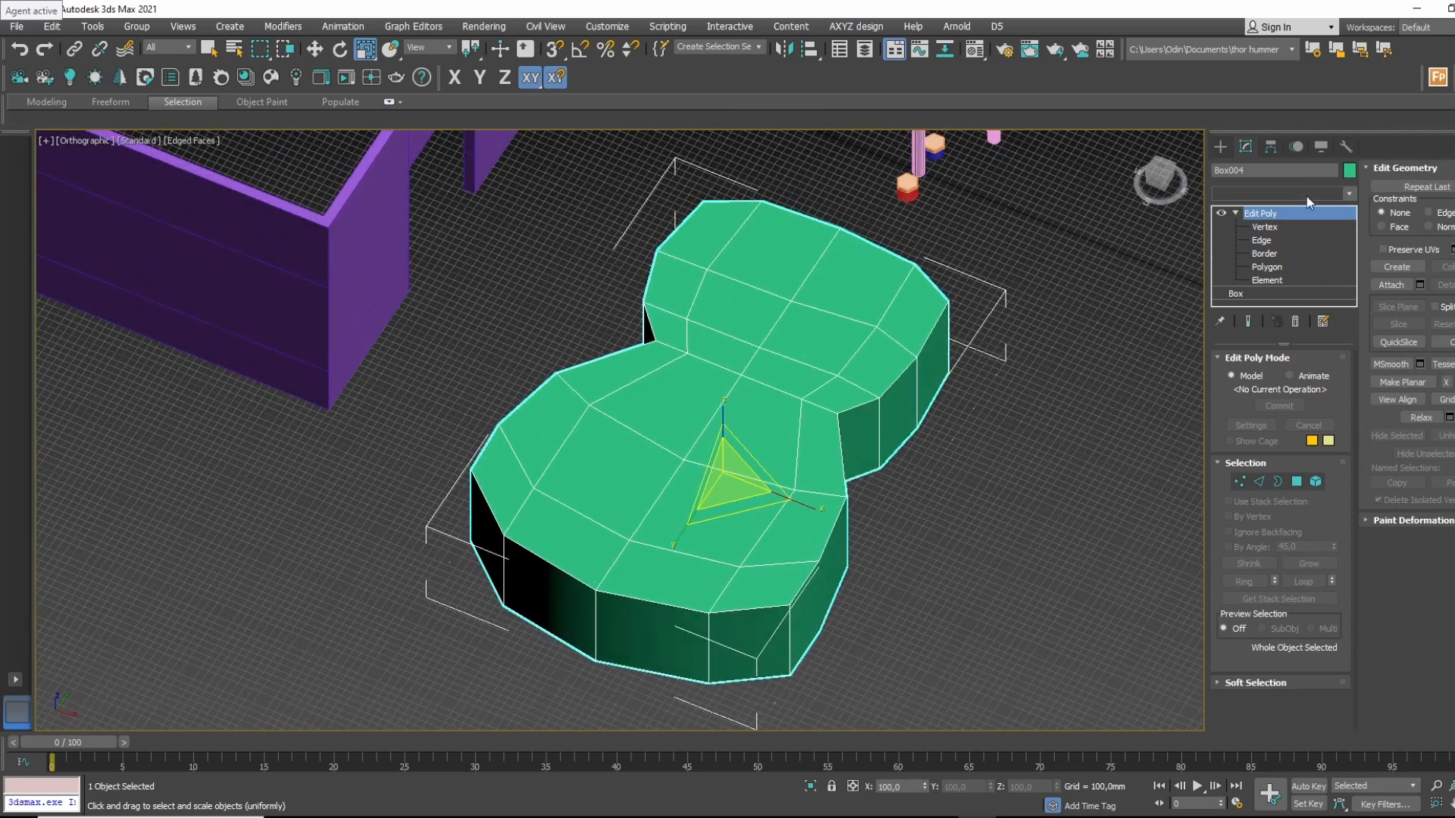
text(tu)
key(Return)
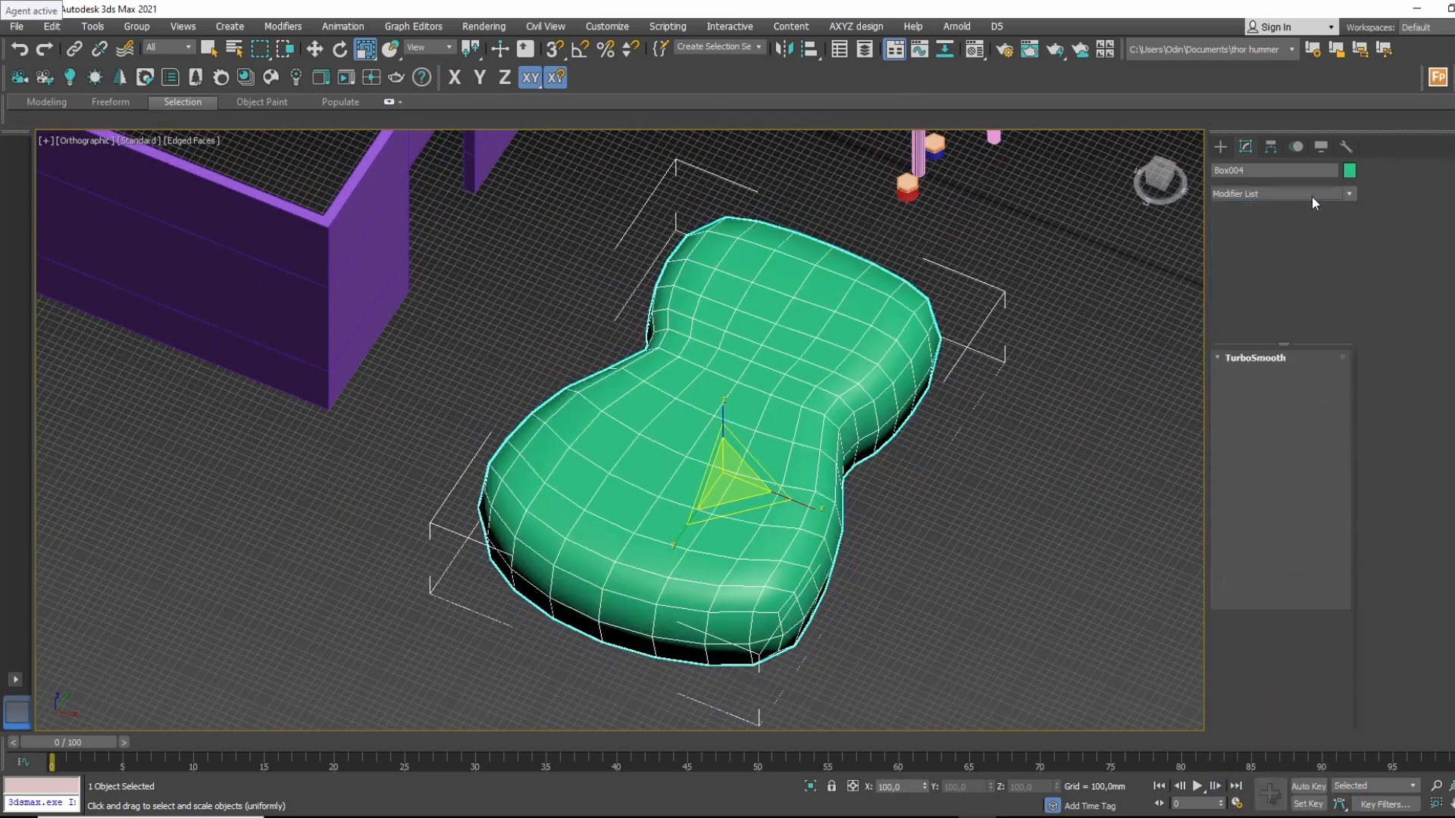
key(F4)
alt+middle_drag(893, 547, 916, 538)
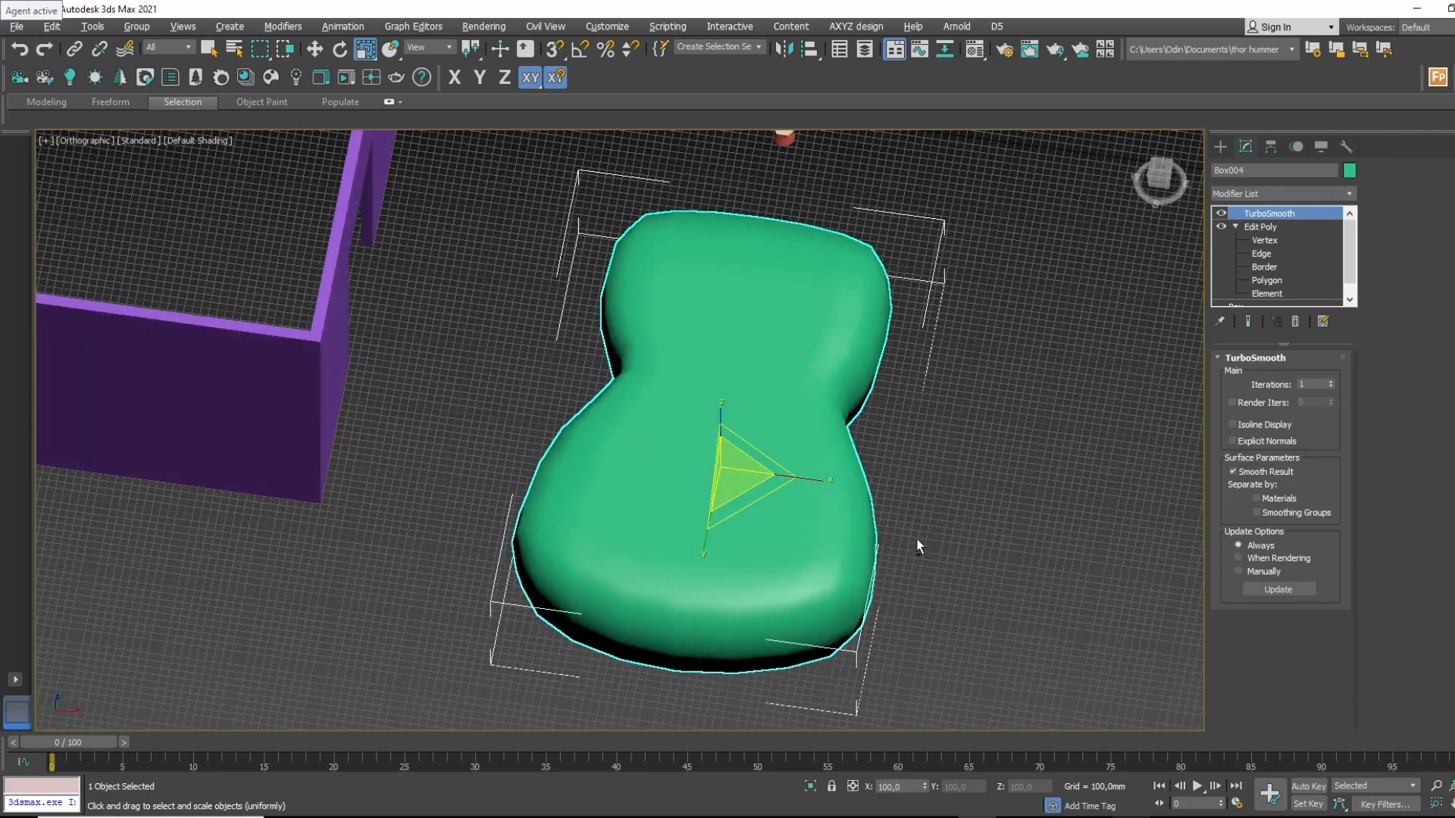
click(1331, 381)
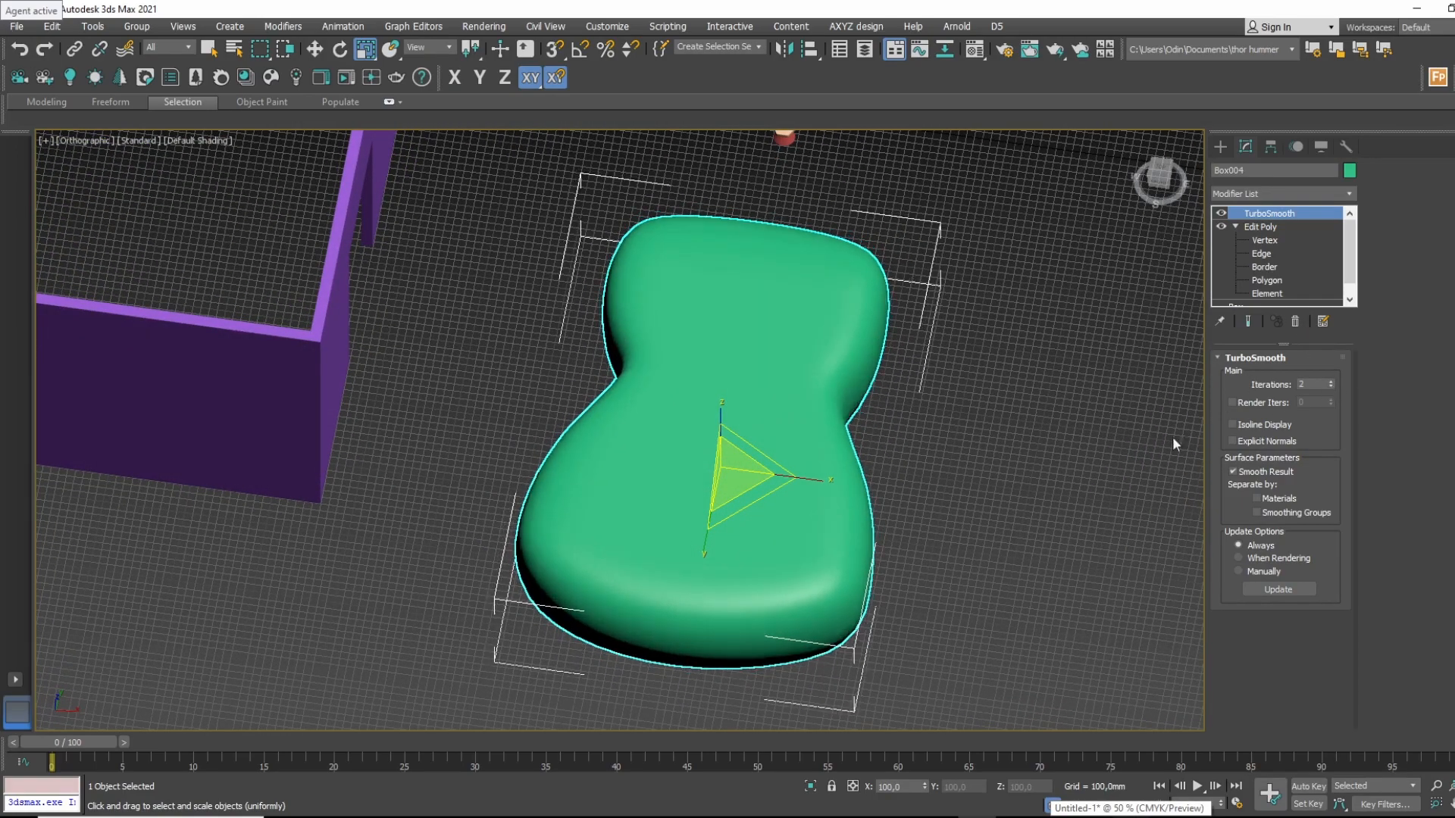
Isolate the body and return to its Edit Poly level with the end-result display off and edged faces shown in the front view.
alt+middle_drag(1172, 437, 957, 427)
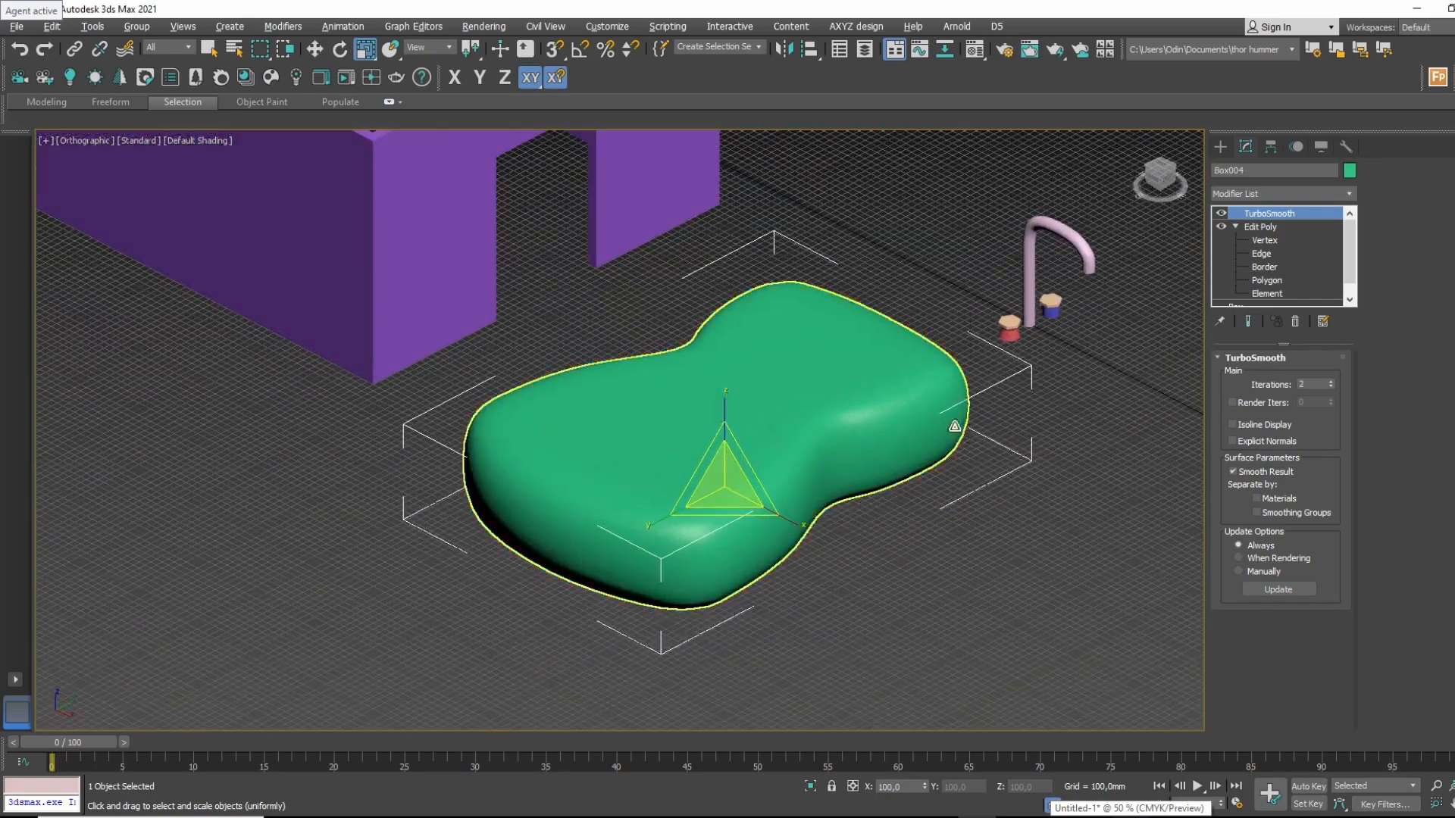
right_click(810, 421)
click(890, 278)
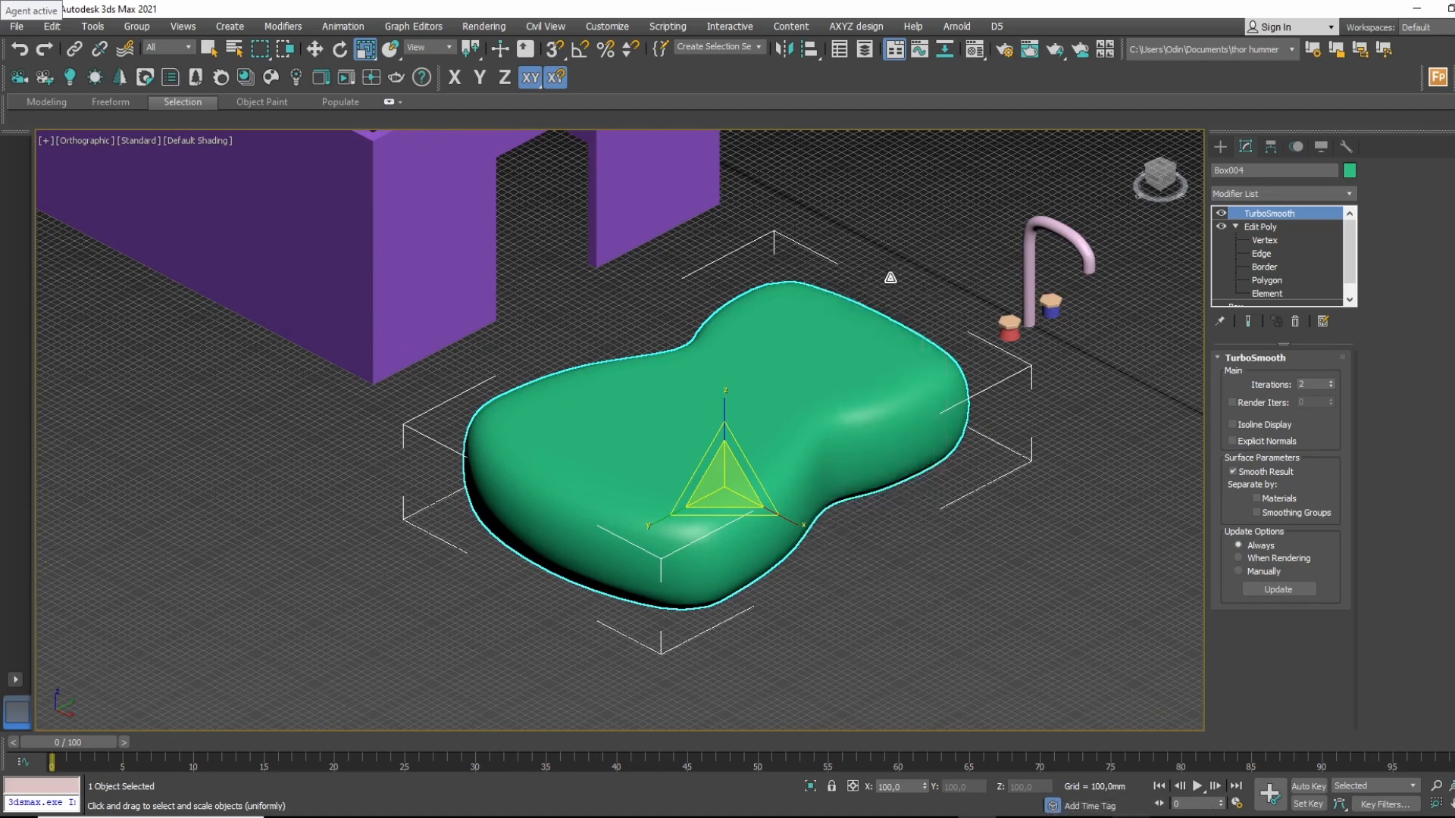
key(f)
key(F3)
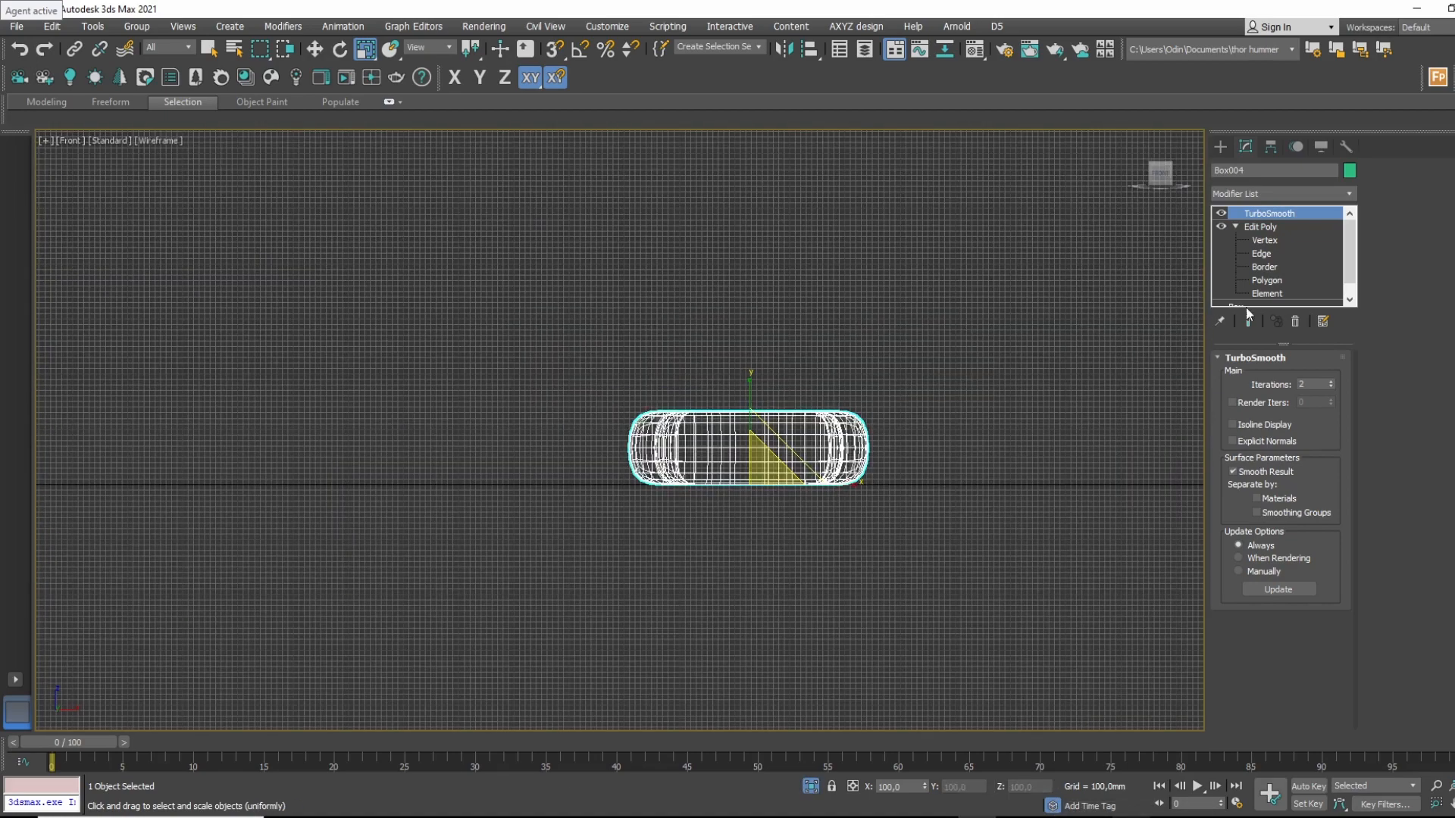
click(1247, 322)
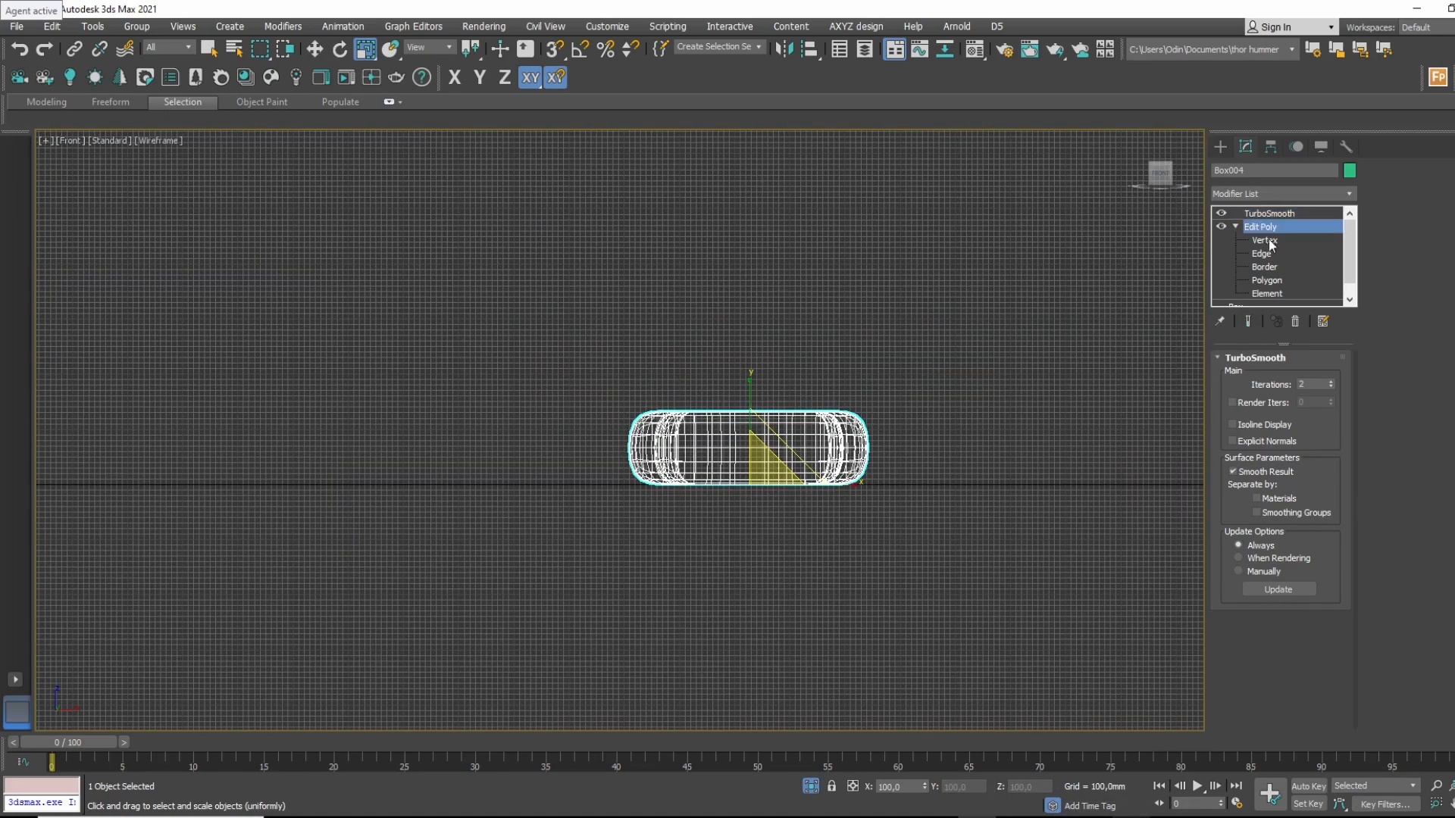
click(1261, 227)
key(F3)
key(F4)
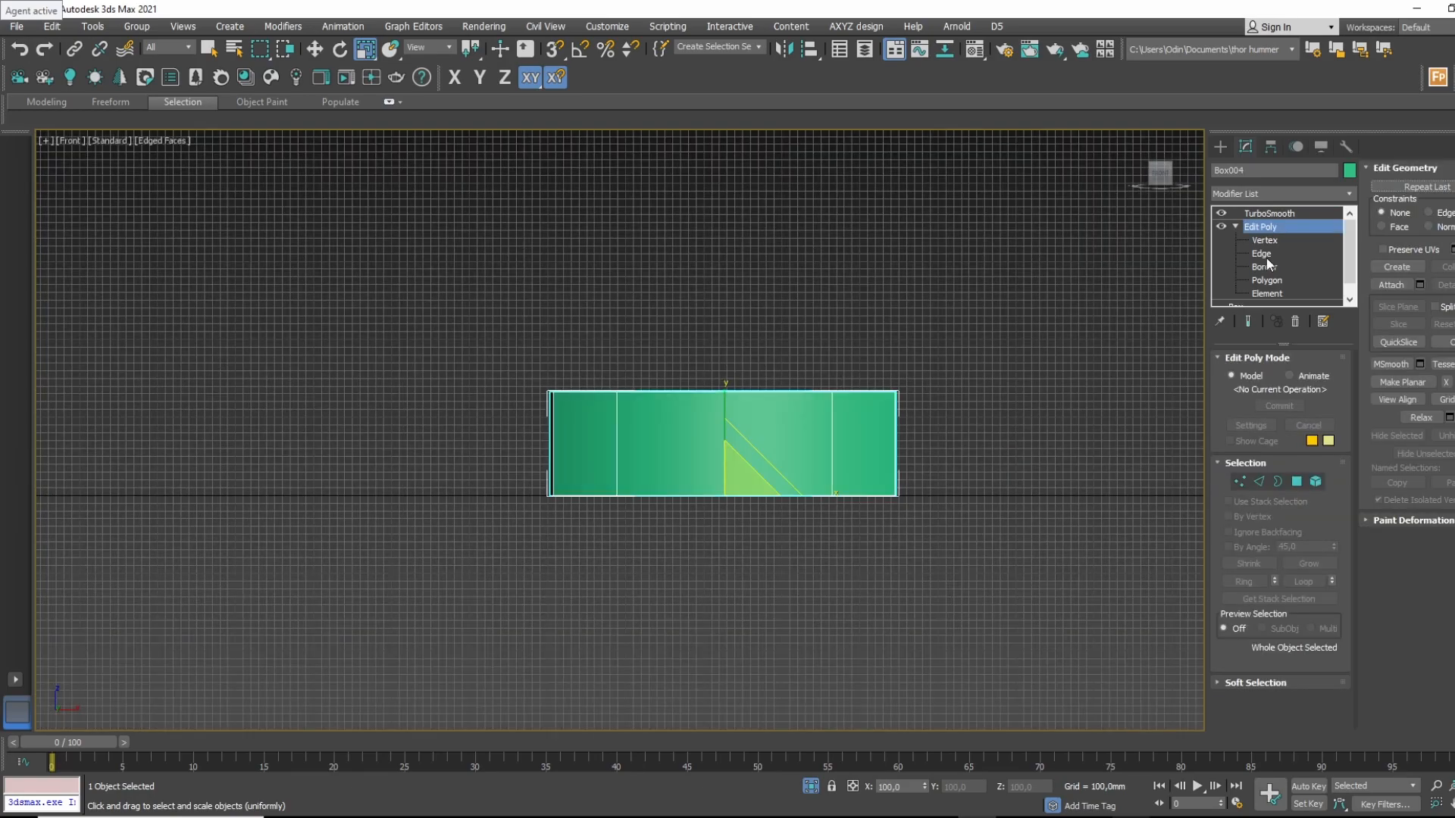
Connect the ring of vertical side edges with 2 segments, pinch 84 and slide 0 to add support loops near both rims.
click(1275, 258)
alt+middle_drag(993, 436, 801, 457)
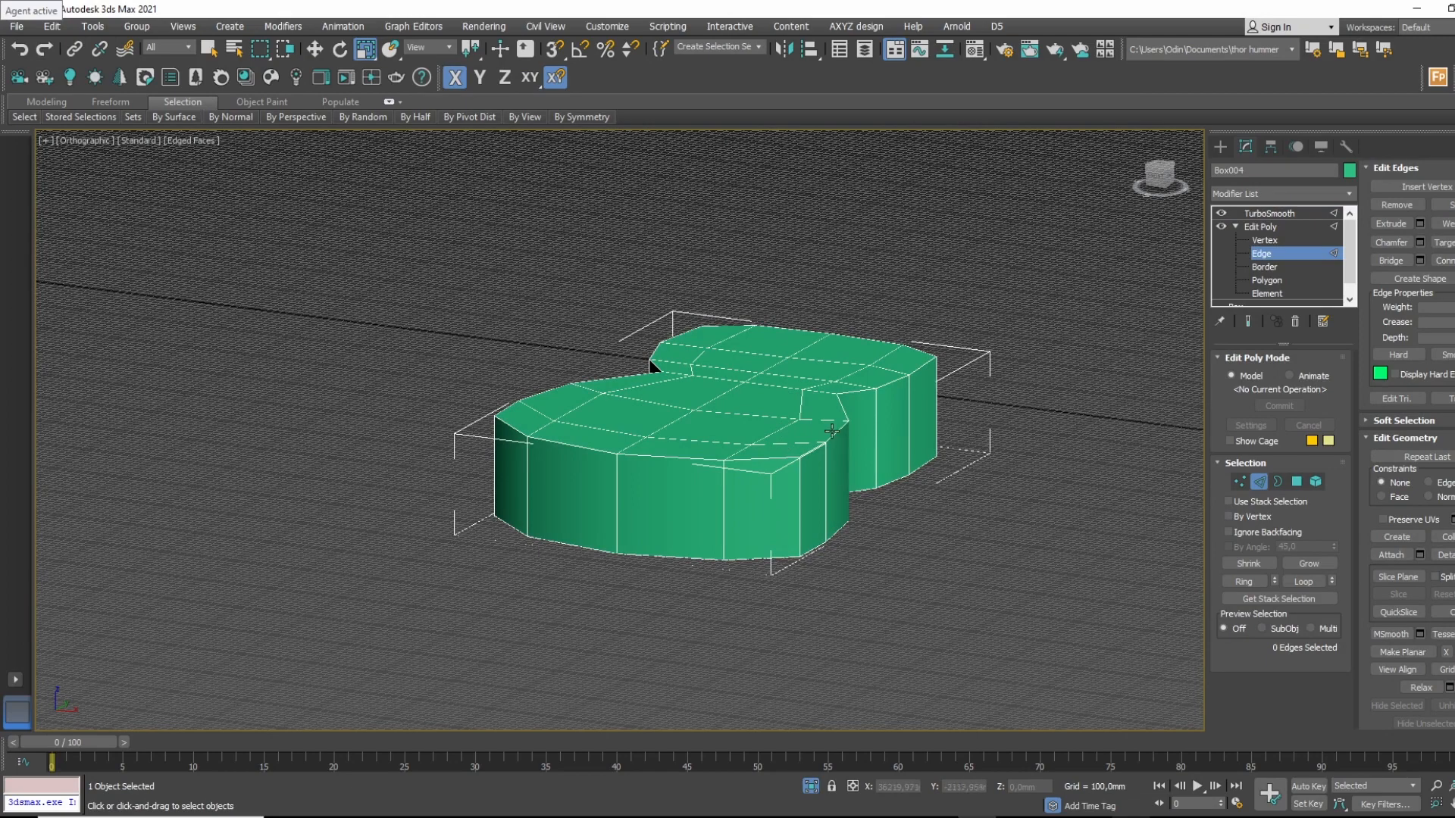
click(802, 511)
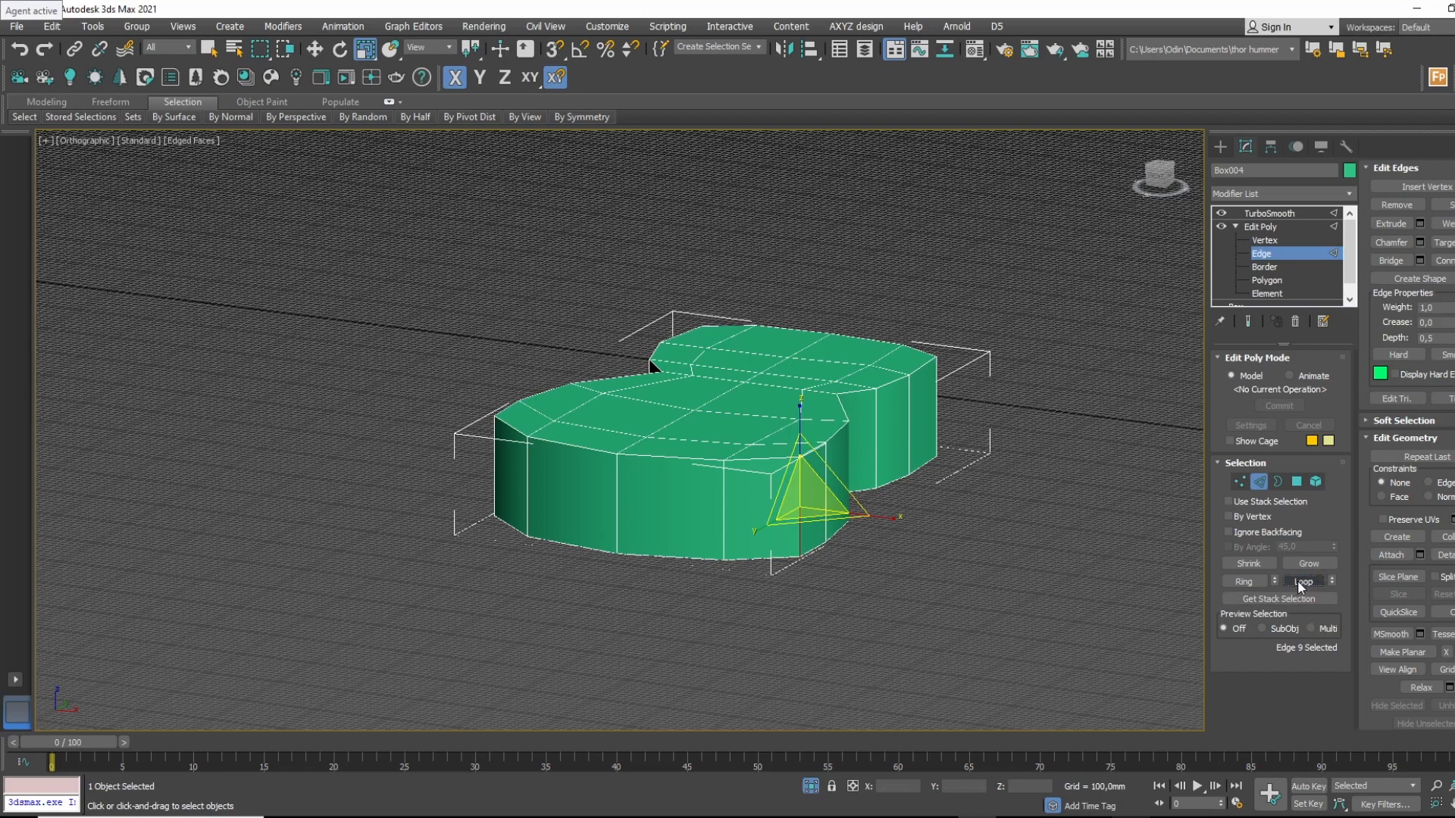
click(1247, 582)
right_click(709, 464)
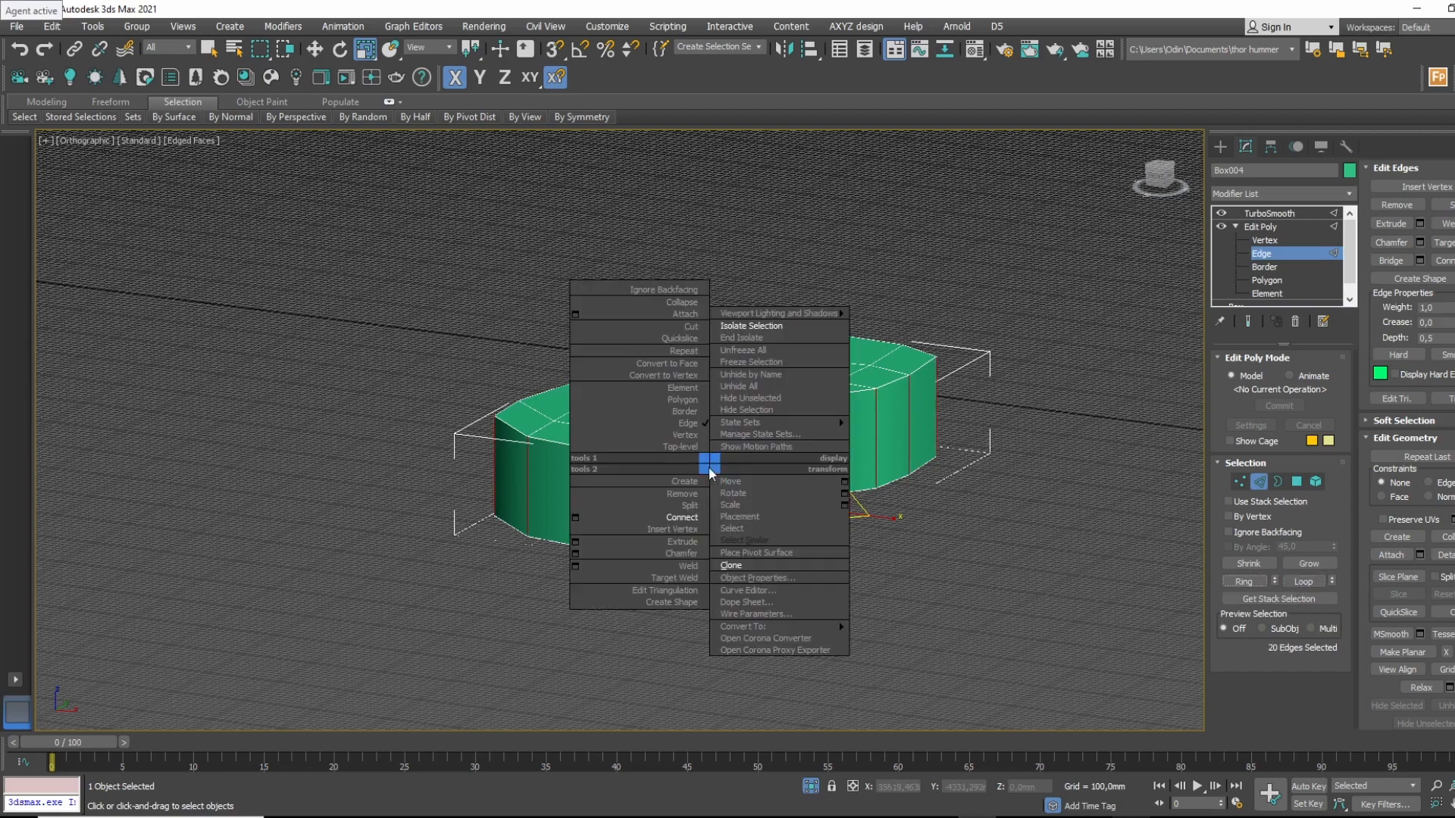
click(576, 518)
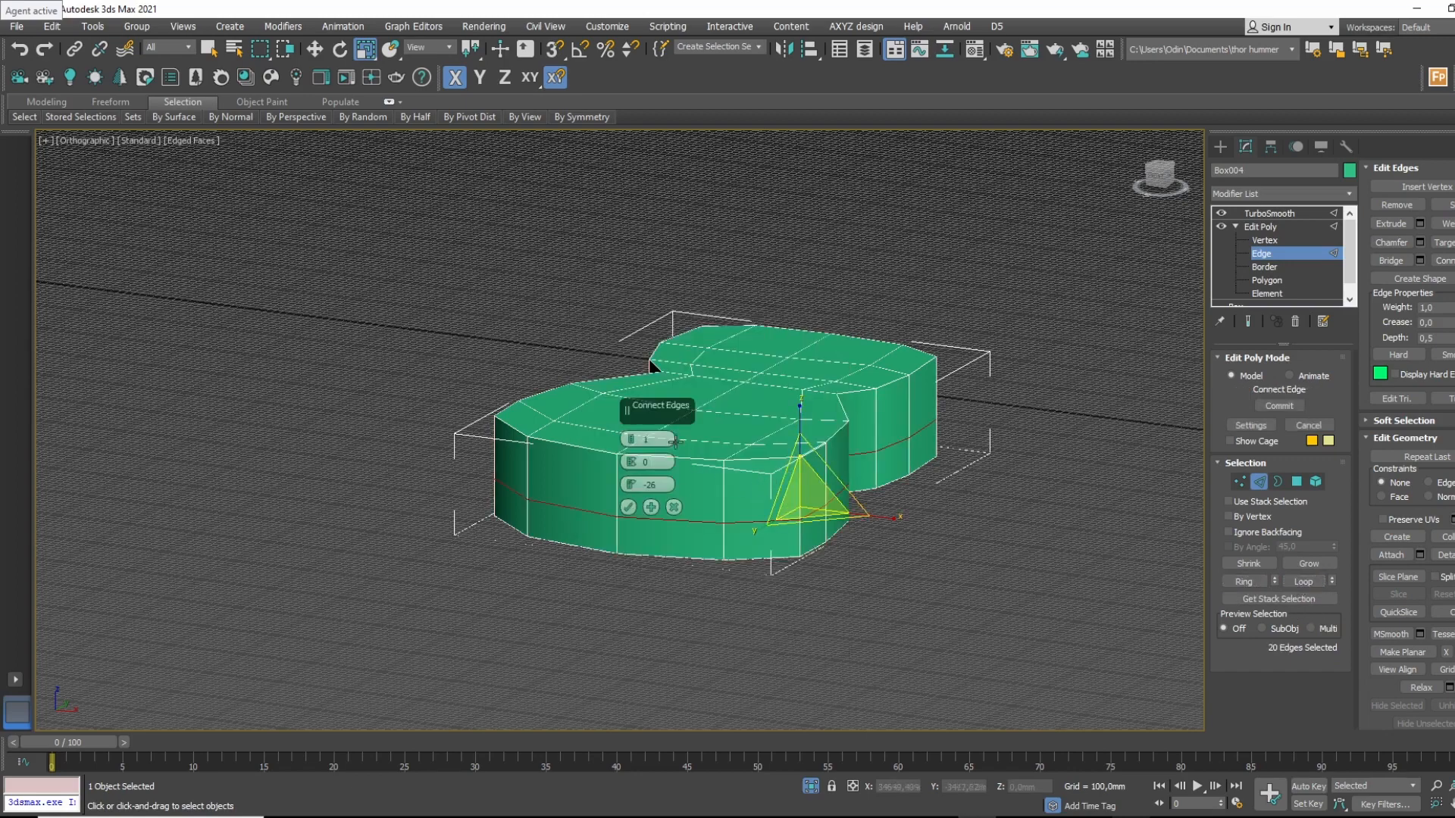
click(633, 437)
right_click(632, 485)
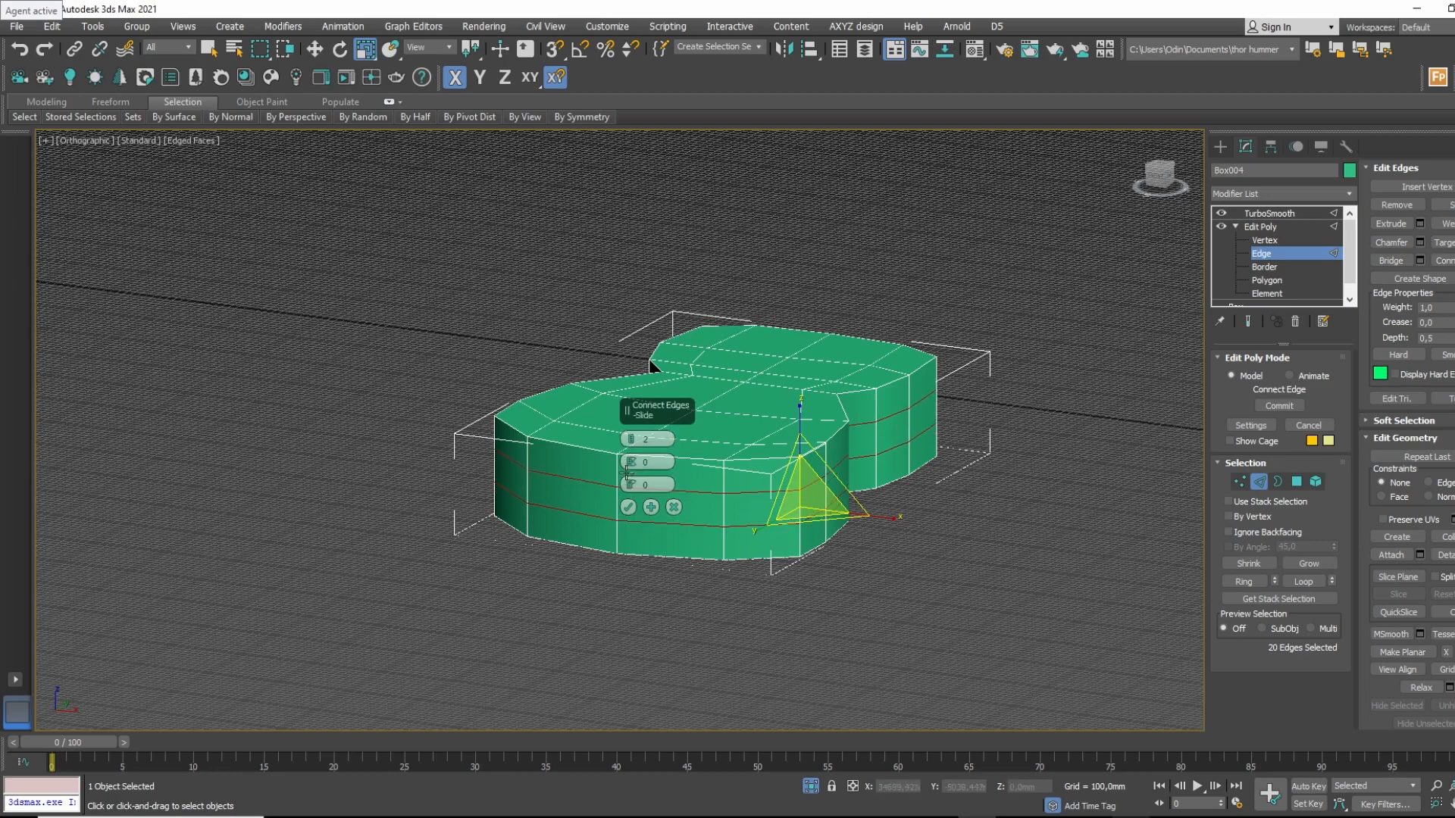
drag(632, 462, 627, 210)
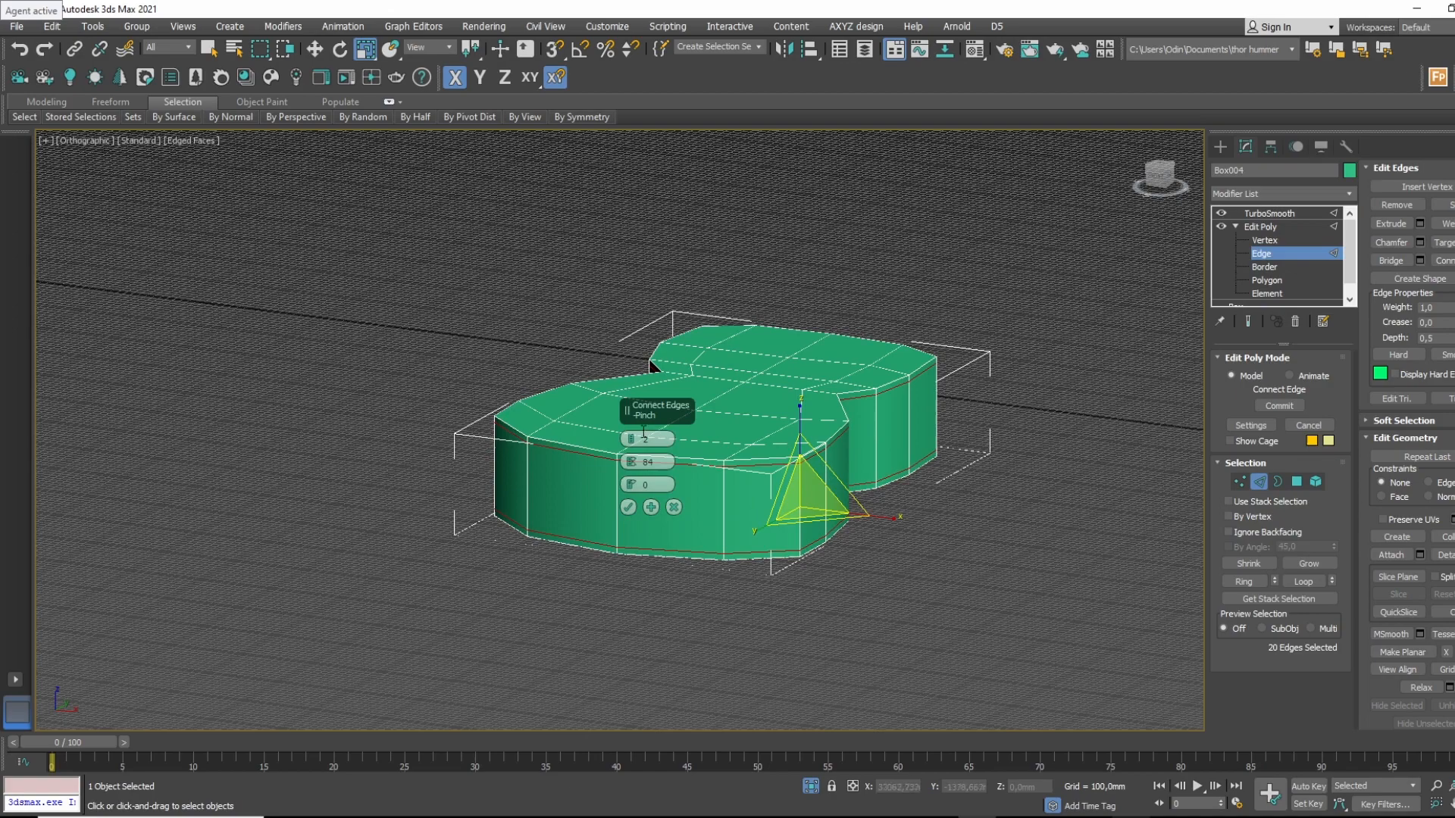
click(629, 508)
Return to the TurboSmooth level and examine the smoothed body's rims and outline in the perspective view.
click(1296, 227)
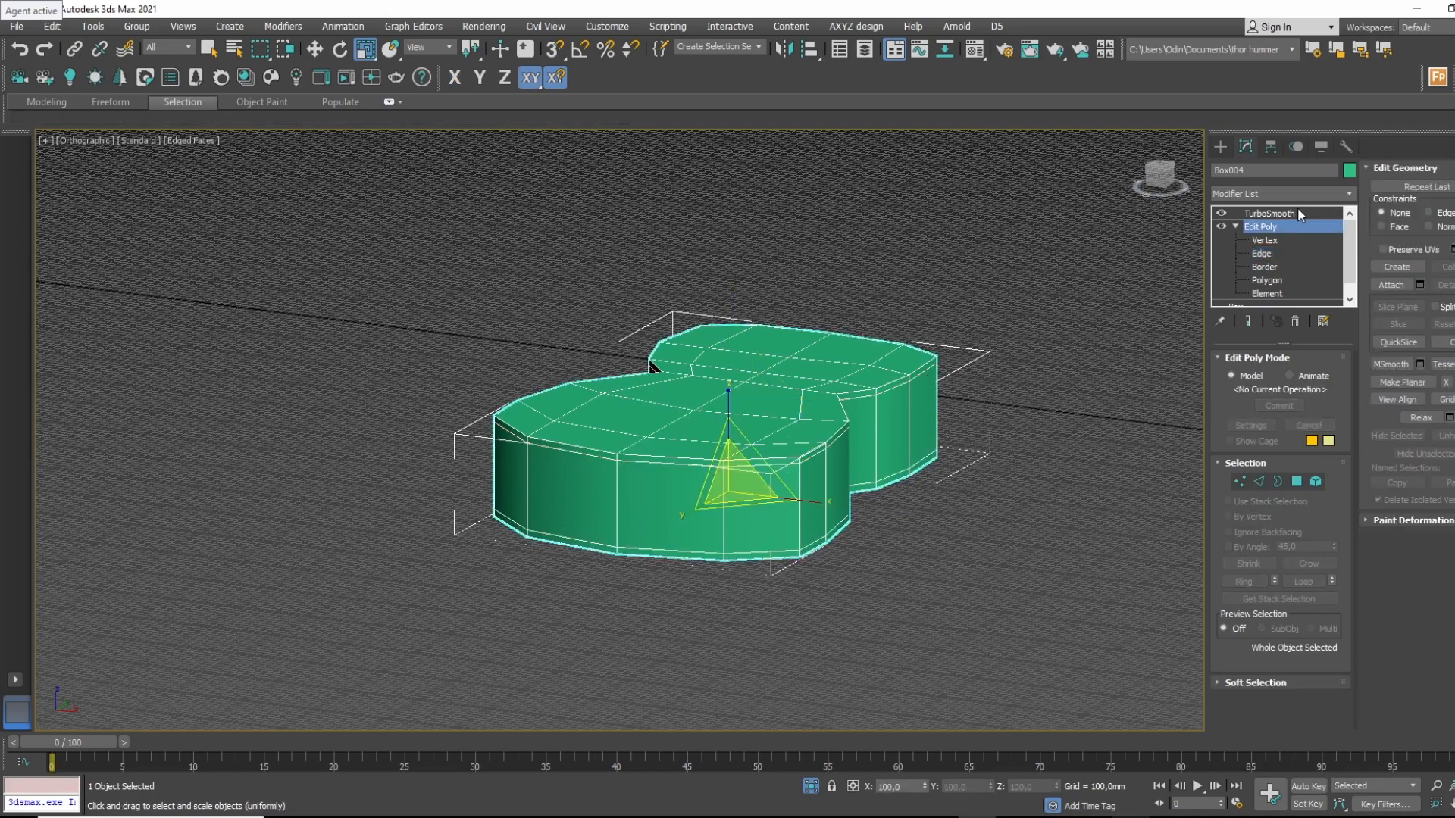
click(1270, 213)
alt+middle_drag(979, 367, 910, 531)
key(F4)
key(F4)
key(F4)
key(p)
scroll(873, 462, down, 5)
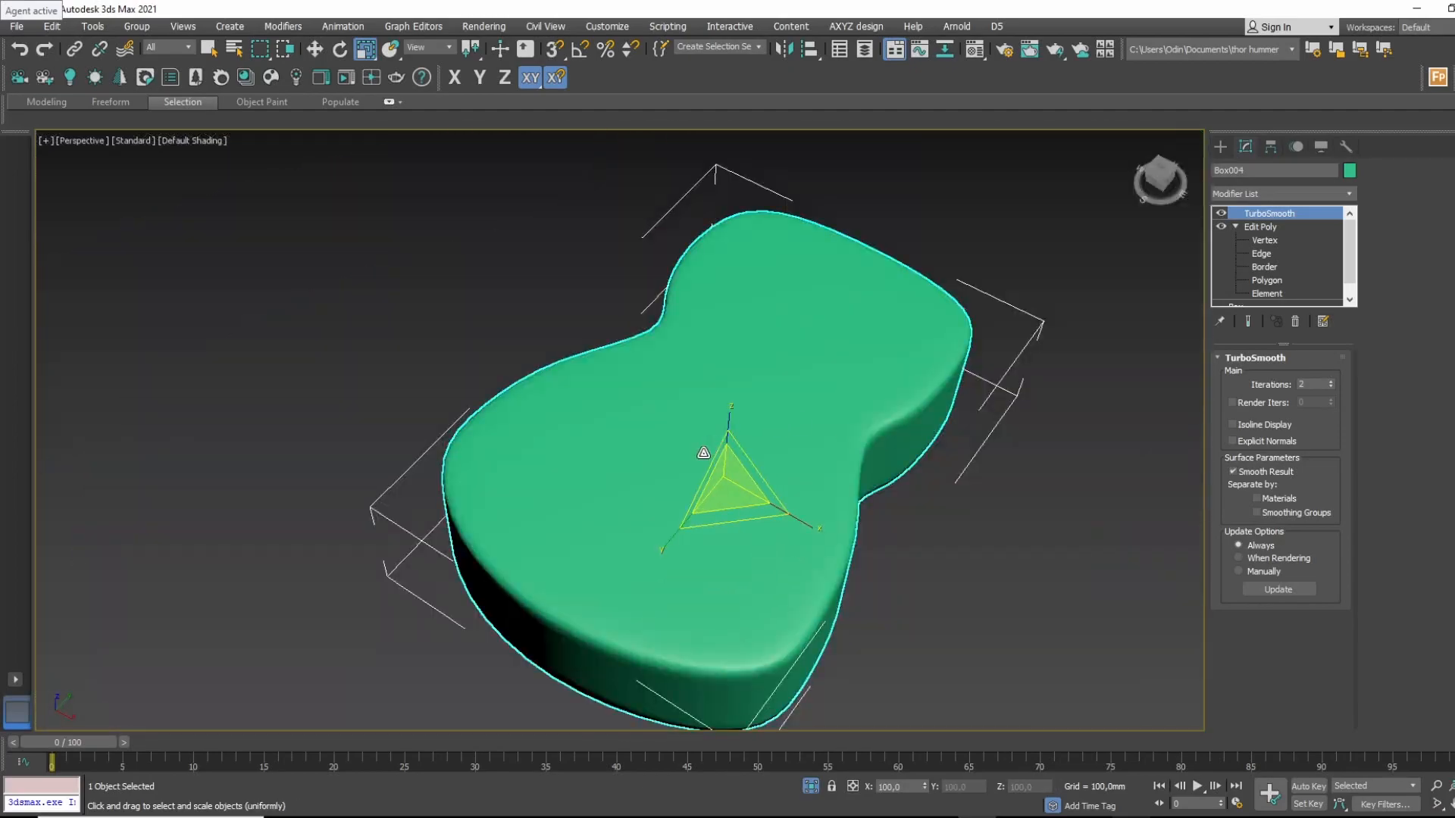
alt+middle_drag(705, 452, 777, 395)
scroll(741, 332, up, 3)
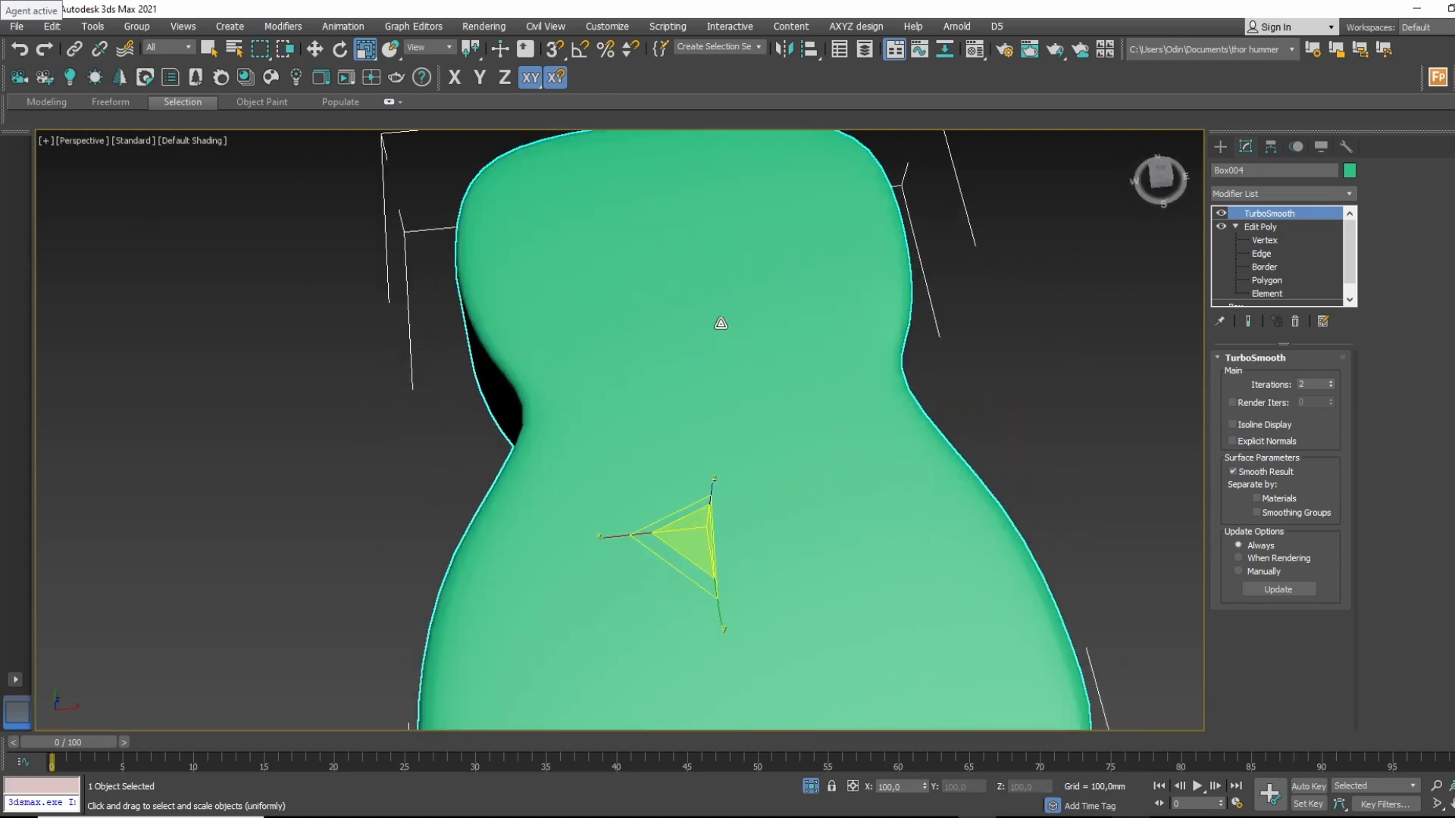
In the top view, lower the right inner vertex pair of the upper bout's crosswise loop to level it with its neighbours.
scroll(682, 356, down, 2)
key(t)
key(a)
scroll(682, 368, up, 4)
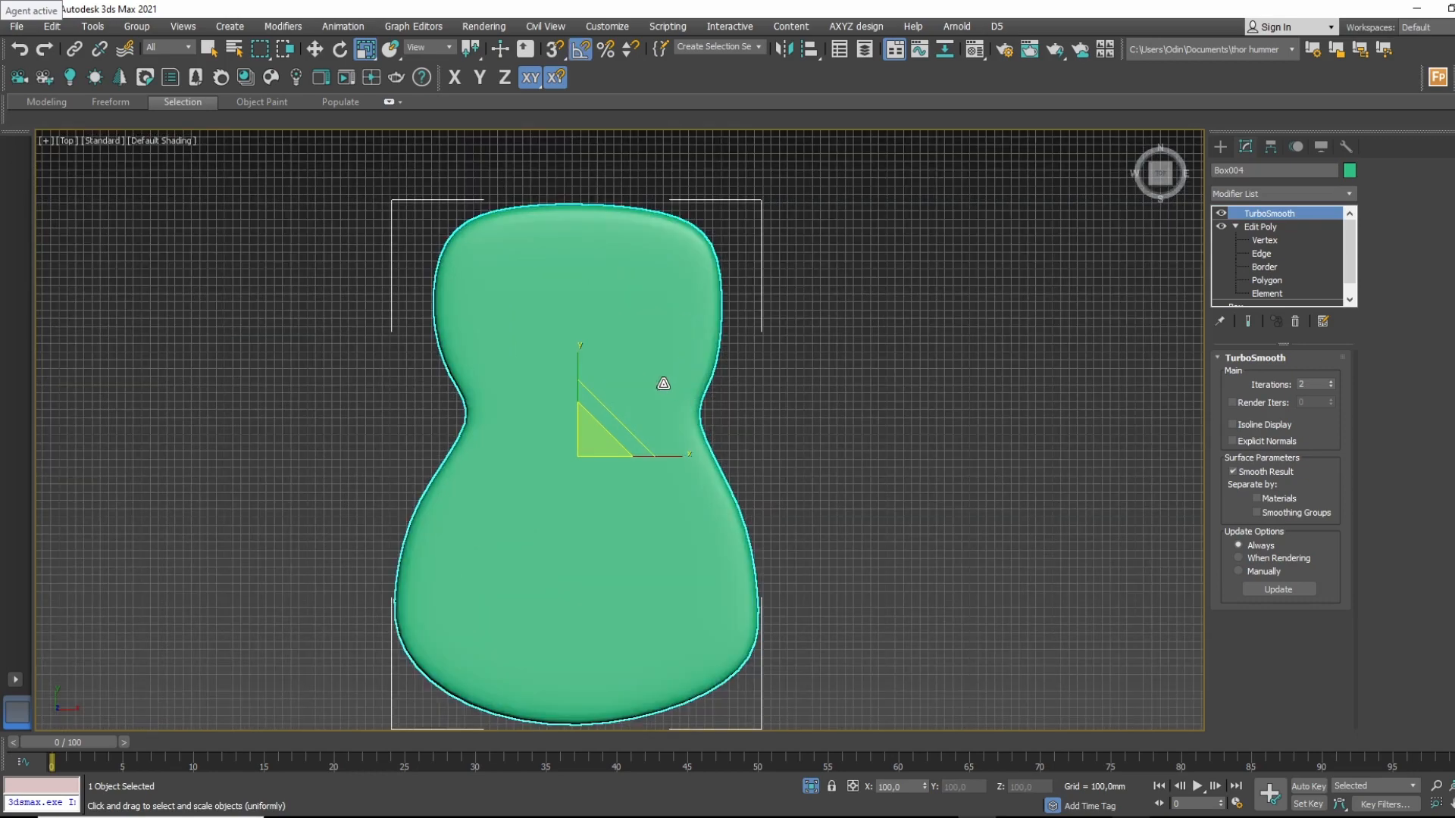
key(F4)
click(1279, 239)
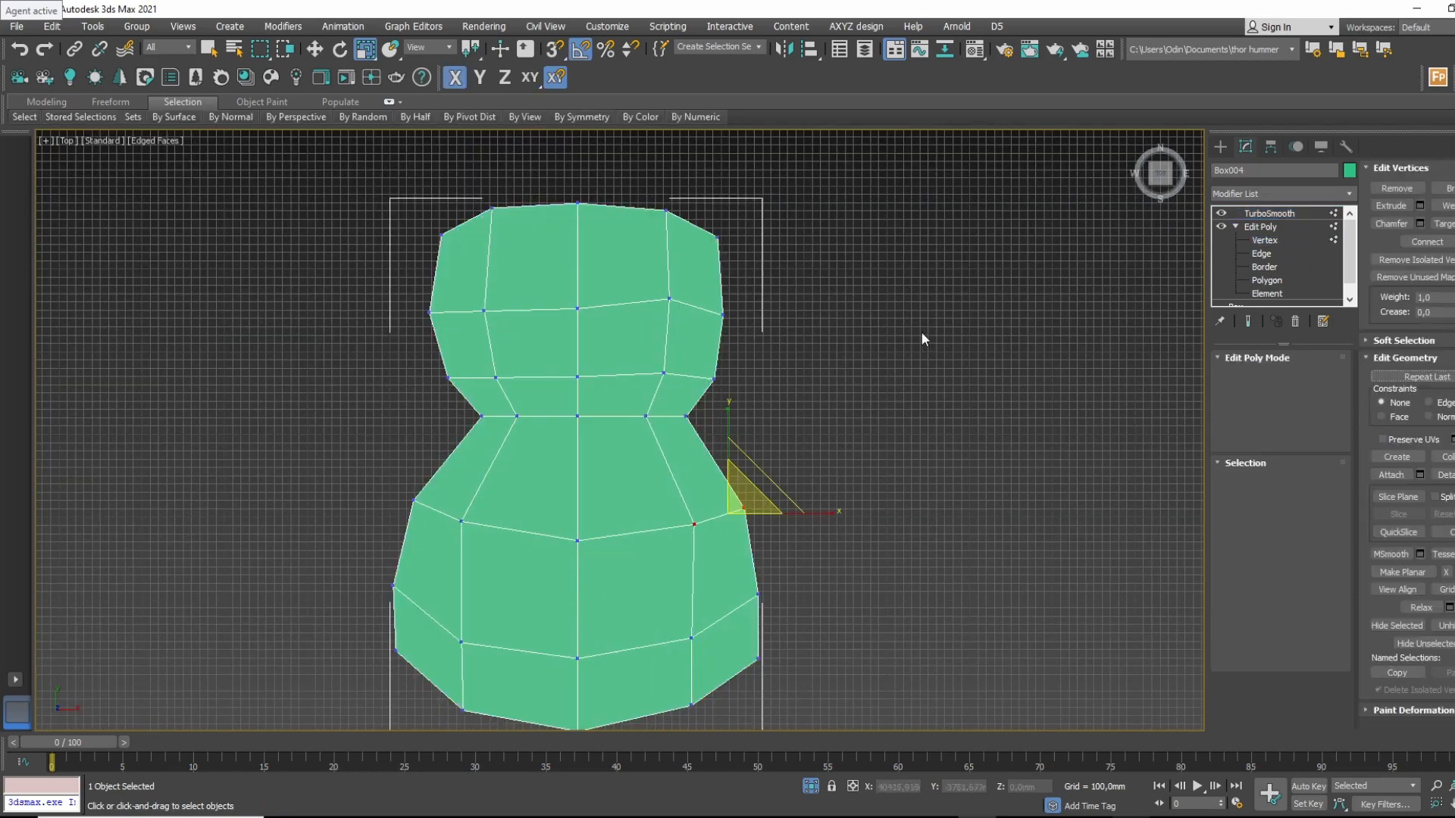
middle_drag(722, 365, 746, 360)
drag(703, 278, 680, 307)
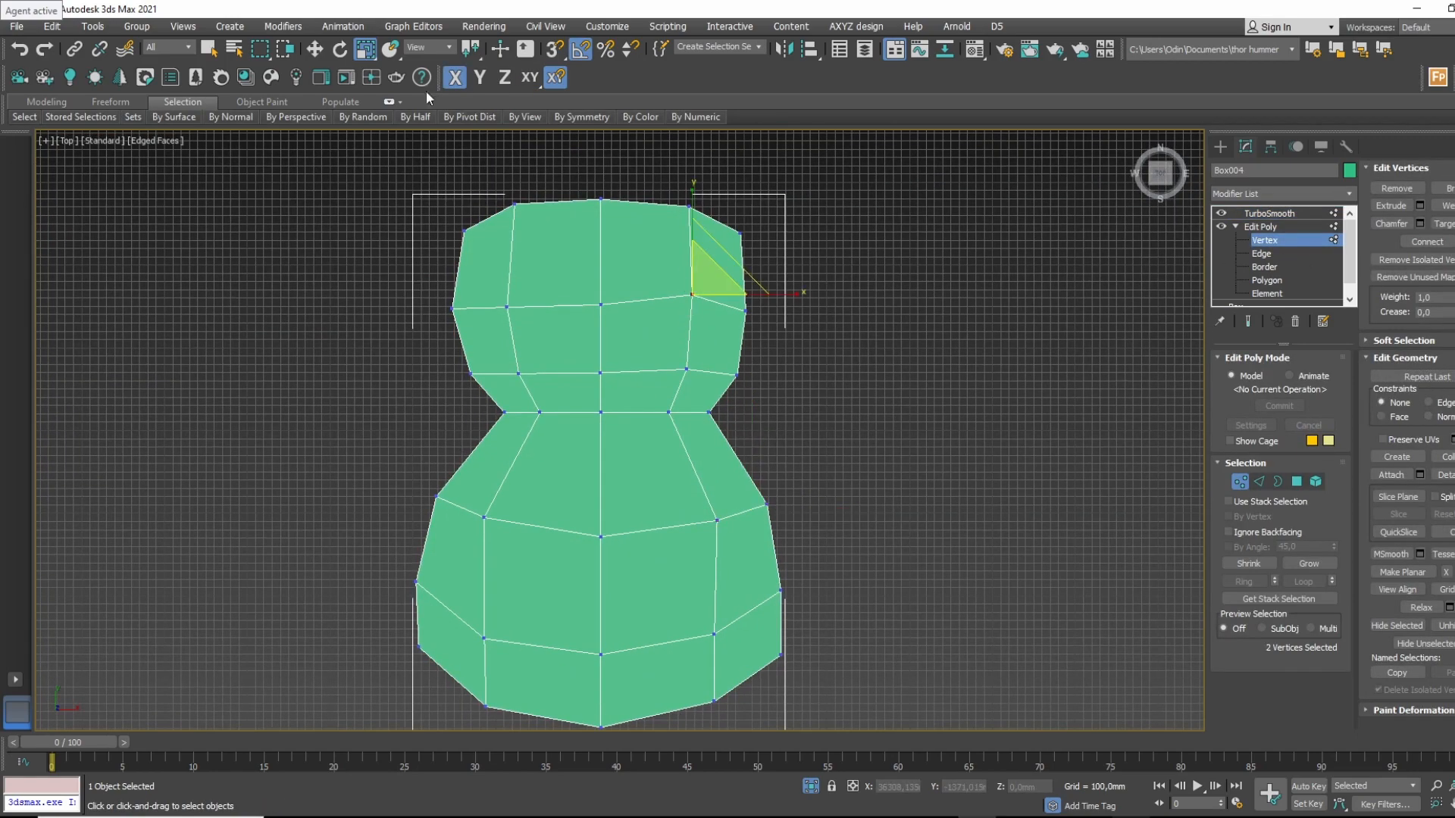
click(312, 50)
drag(688, 226, 688, 236)
Nudge the centre vertex pair of the loop just above the waist slightly down along Y and return to the TurboSmooth level.
drag(595, 381, 598, 371)
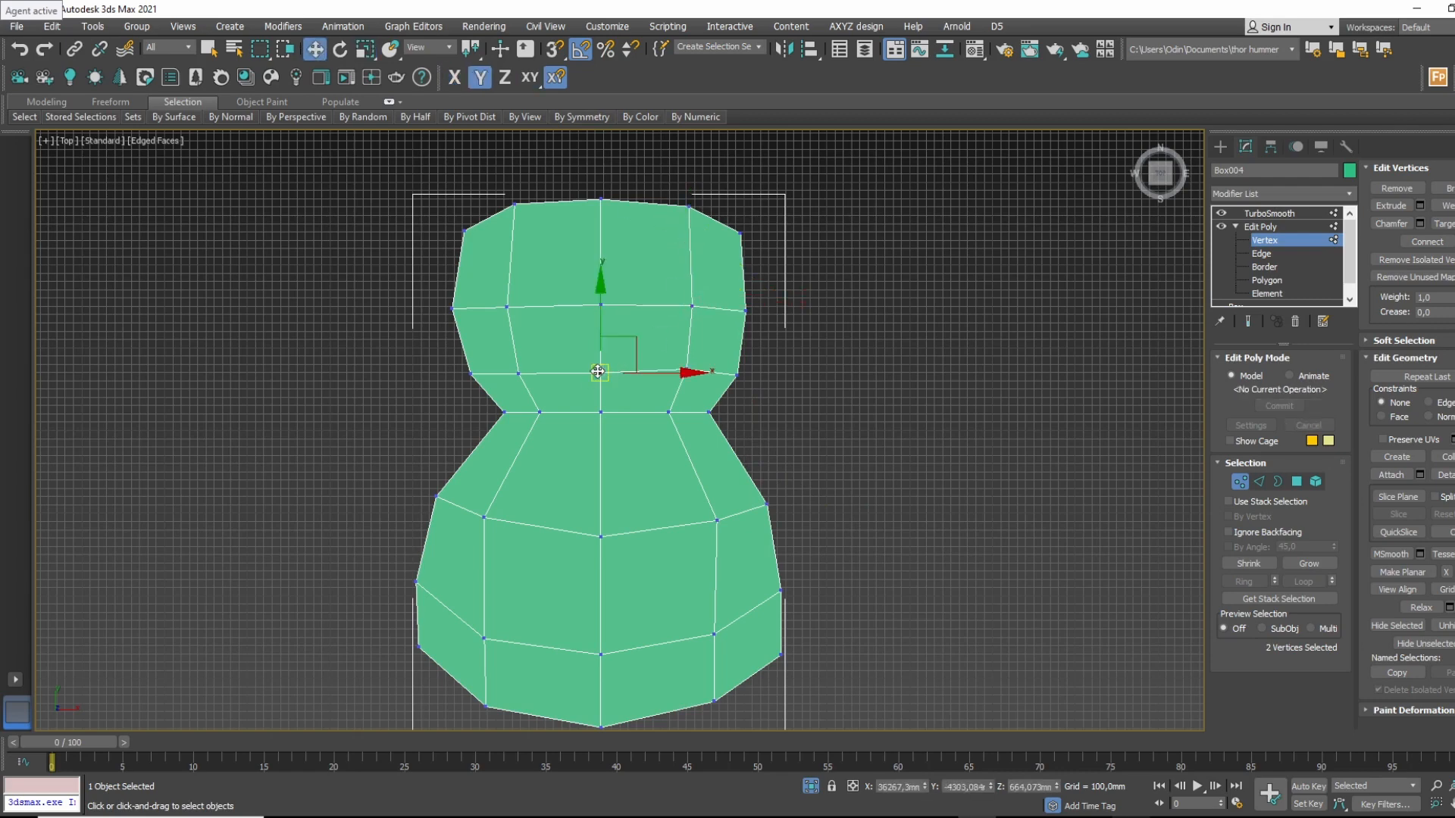
drag(603, 321, 603, 322)
middle_drag(644, 361, 673, 349)
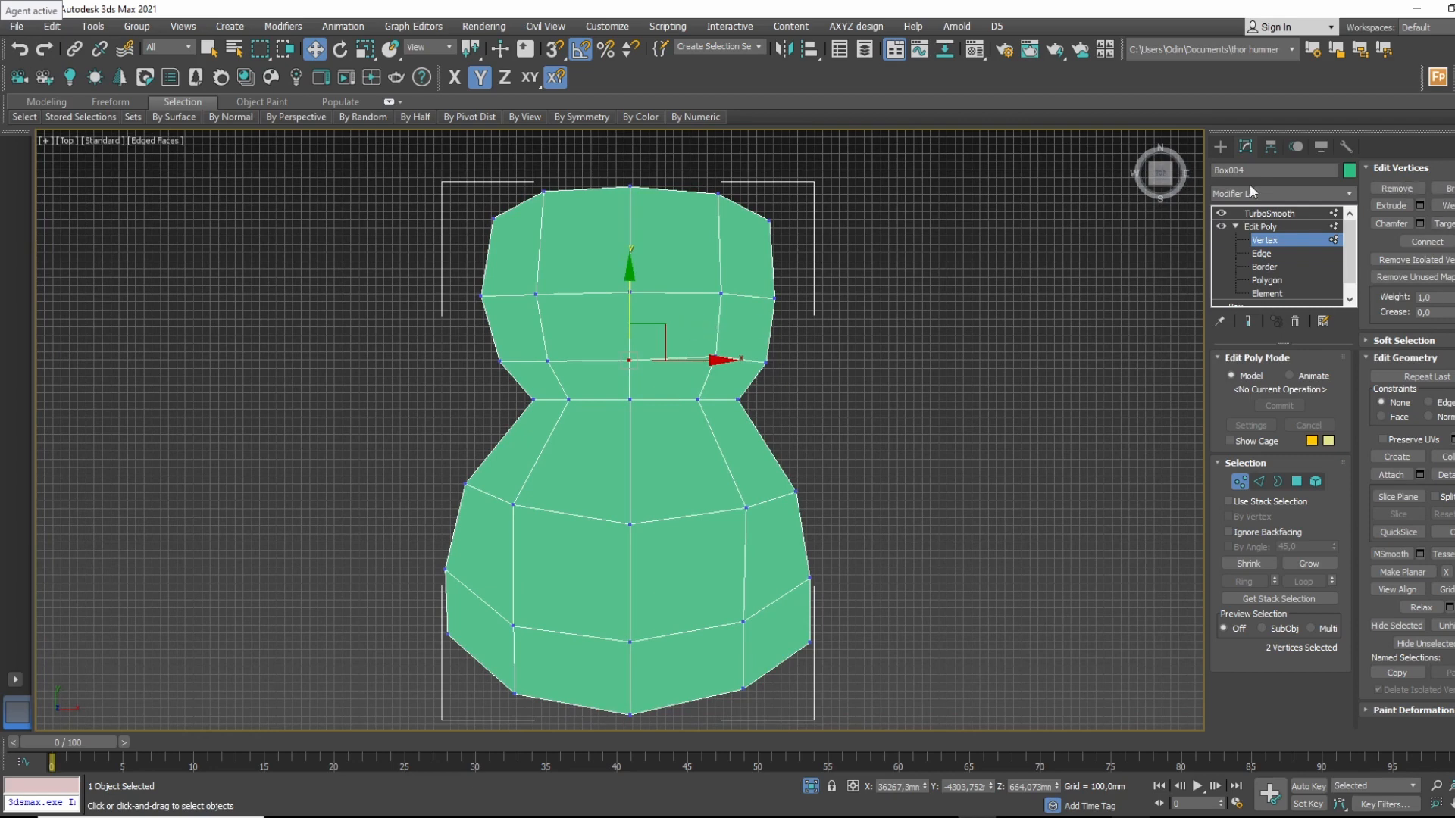
click(1275, 227)
click(1269, 213)
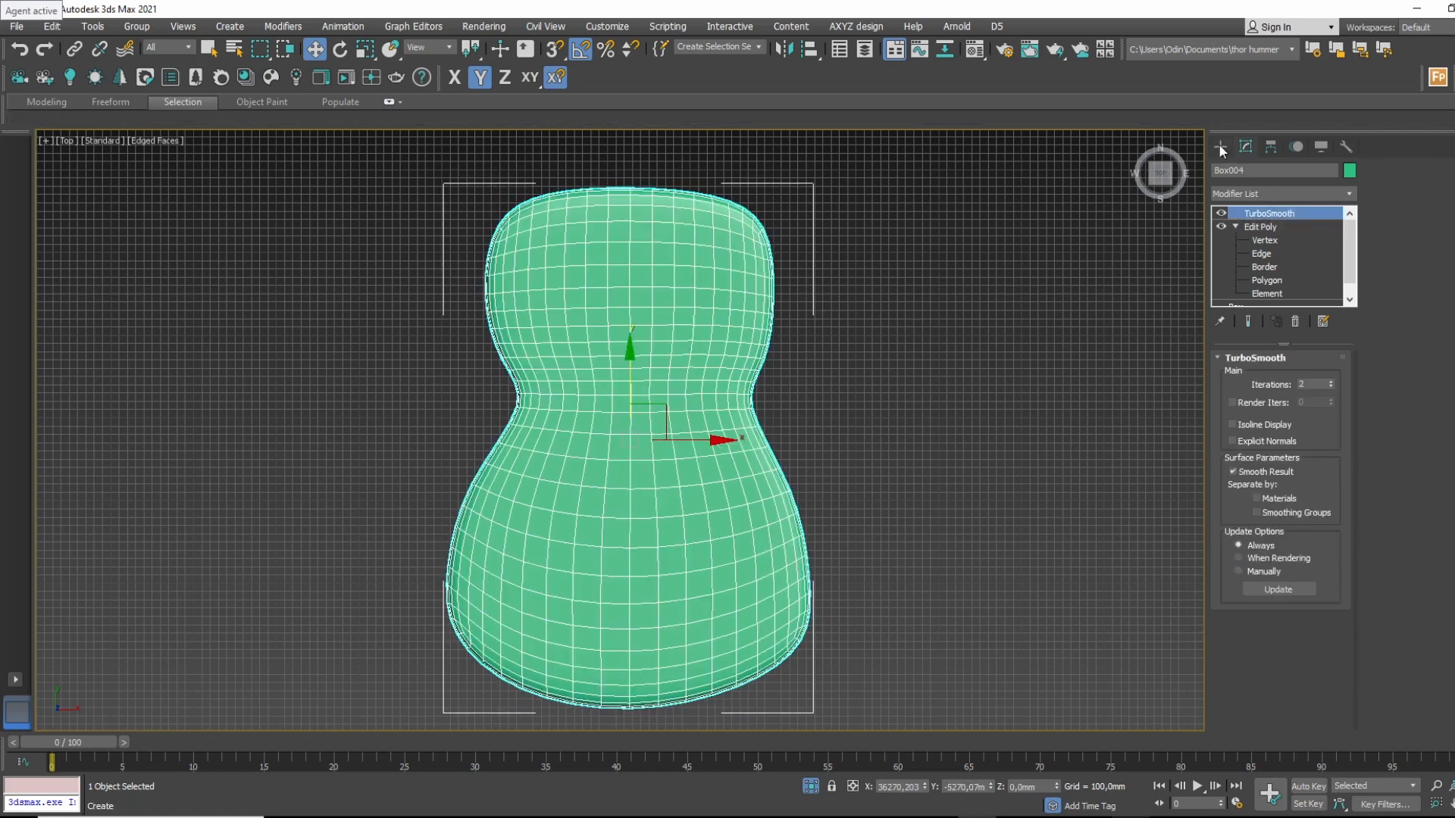
Draw a six-sided NGon spline from its centre on the body's midline just above the waist.
click(1221, 148)
click(1236, 169)
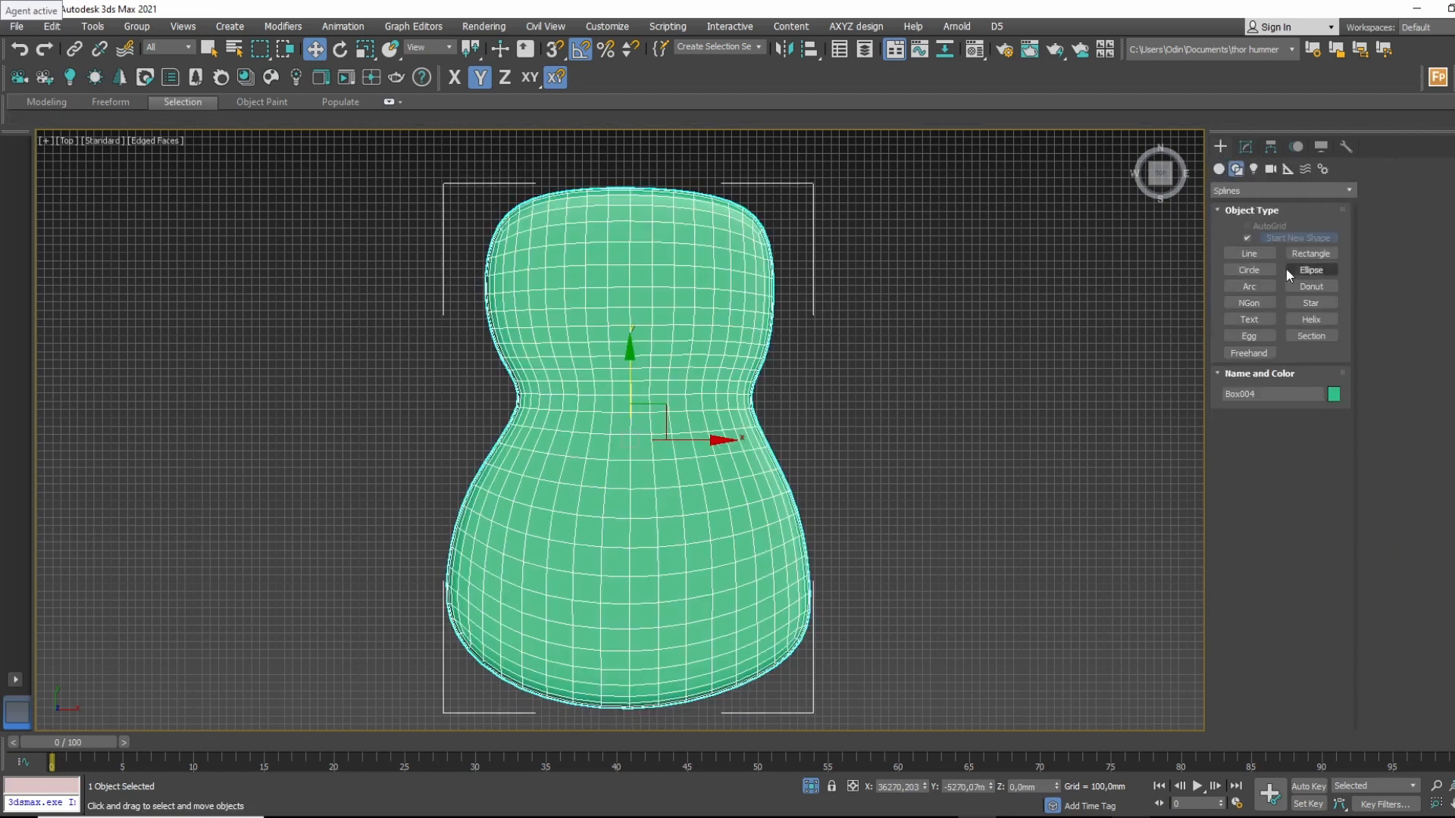
click(1257, 303)
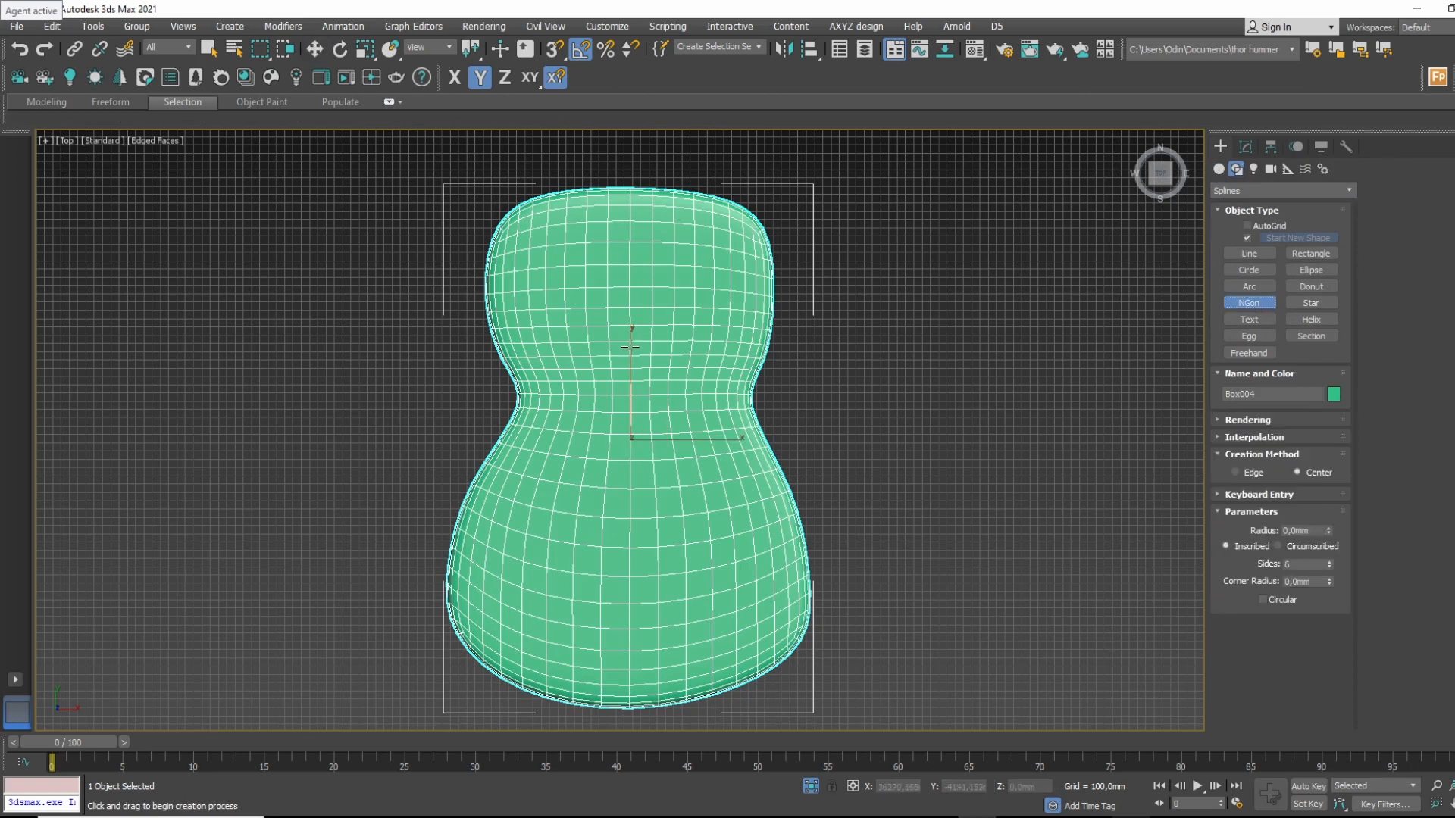
drag(631, 345, 659, 296)
key(F3)
key(w)
click(674, 279)
key(F3)
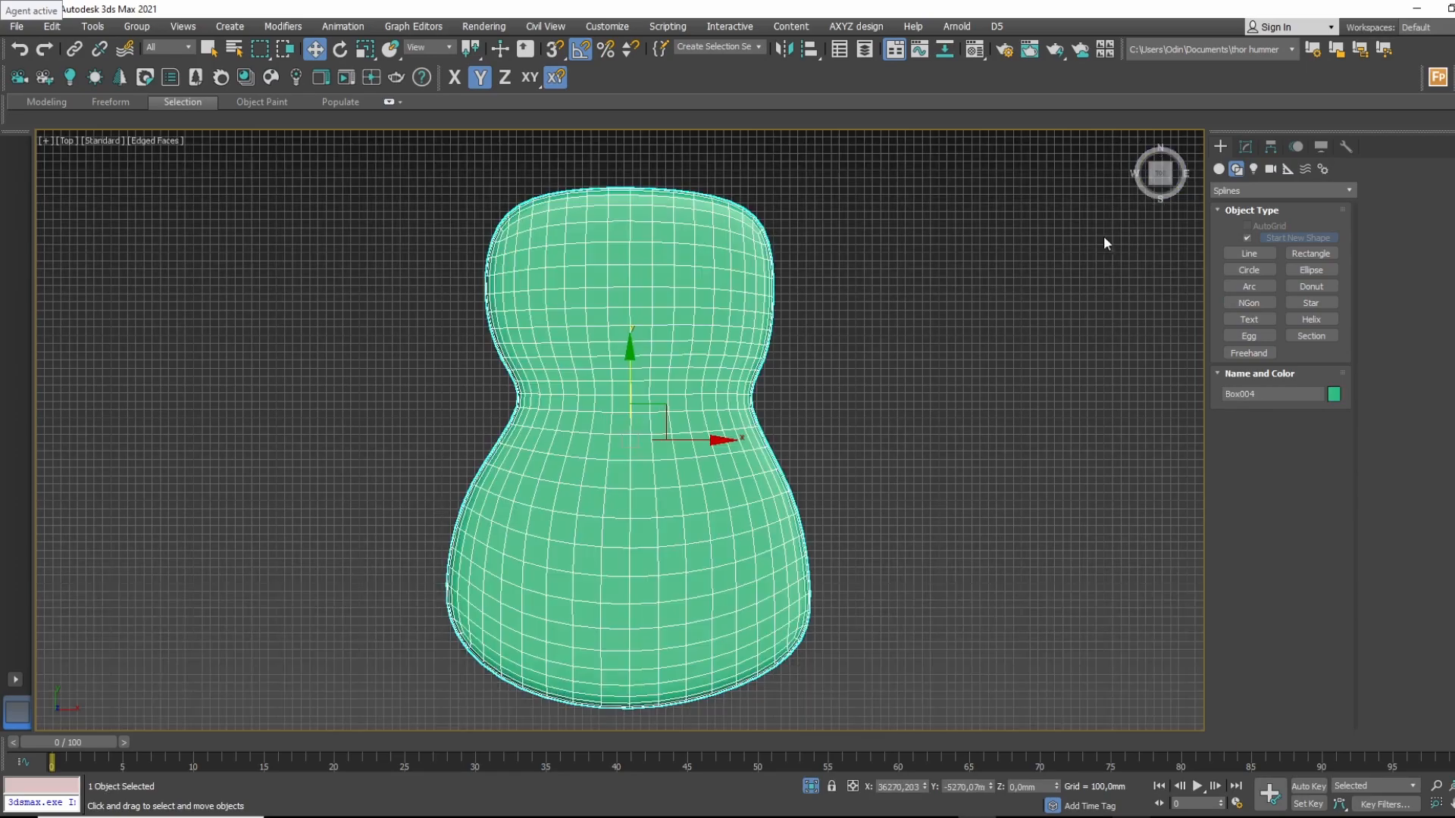
Show the body as wireframe in the top view and go down to its Edit Poly level.
alt+middle_drag(1104, 242, 632, 391)
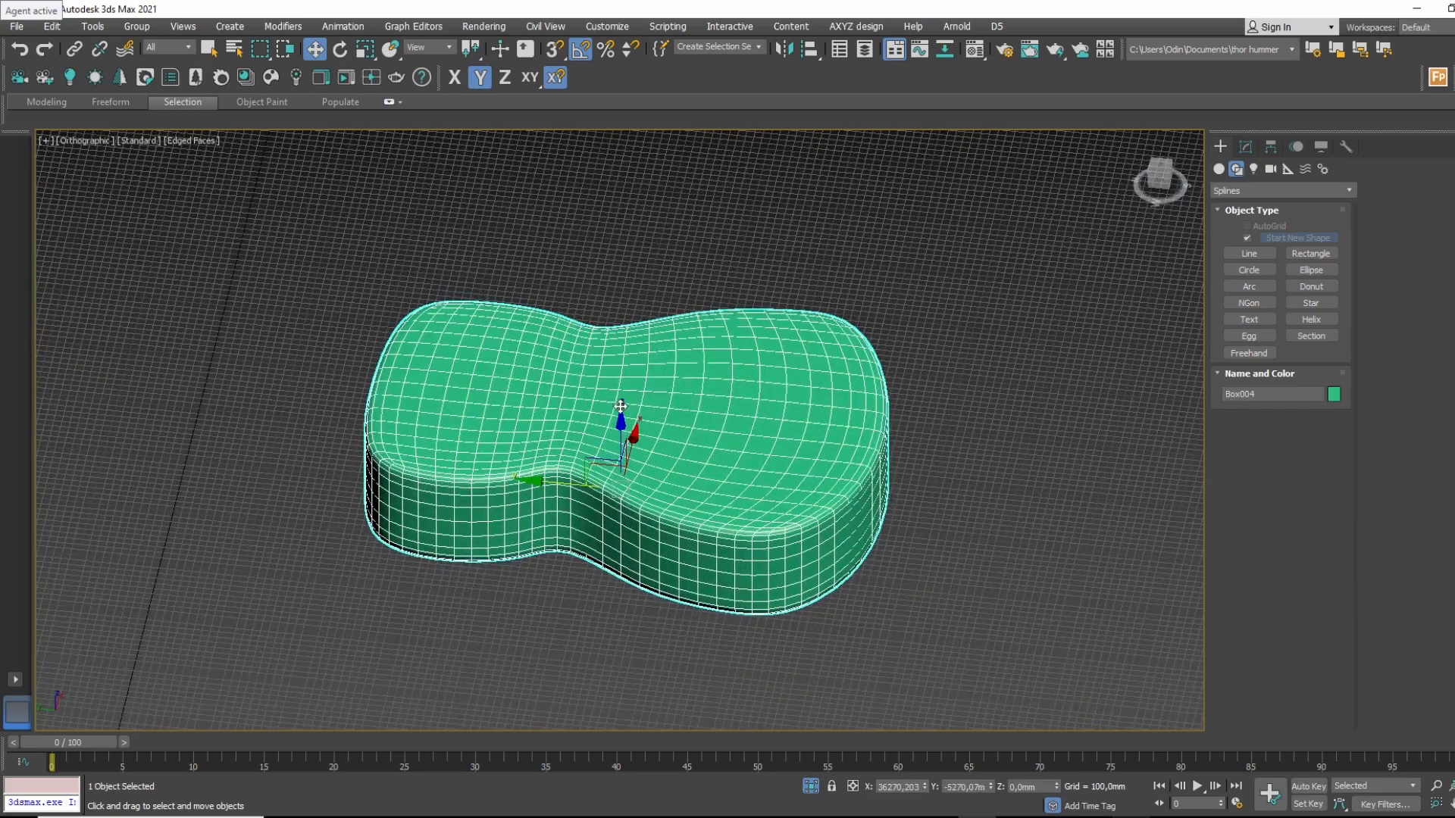
key(t)
key(F4)
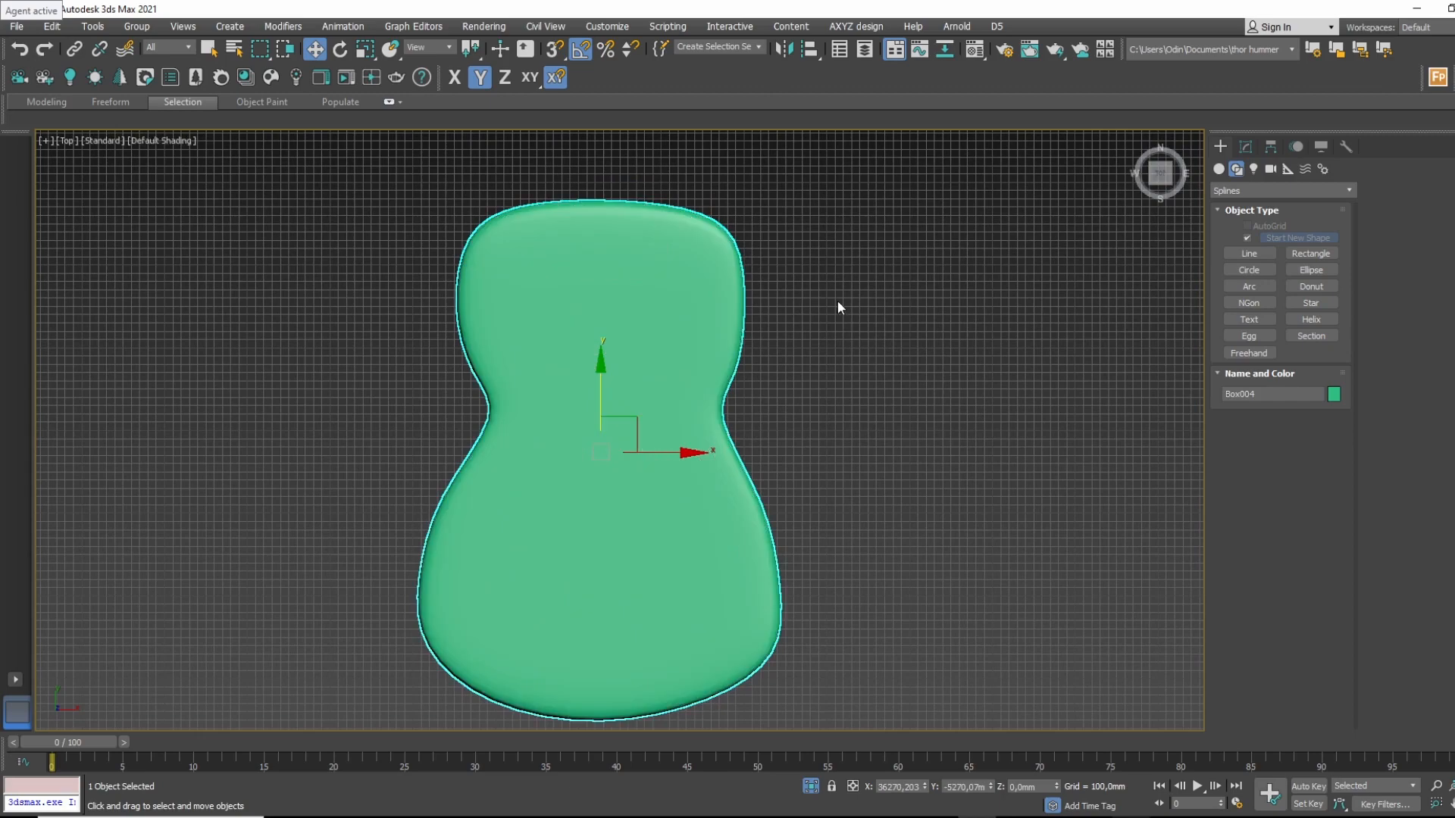
key(F3)
click(1245, 146)
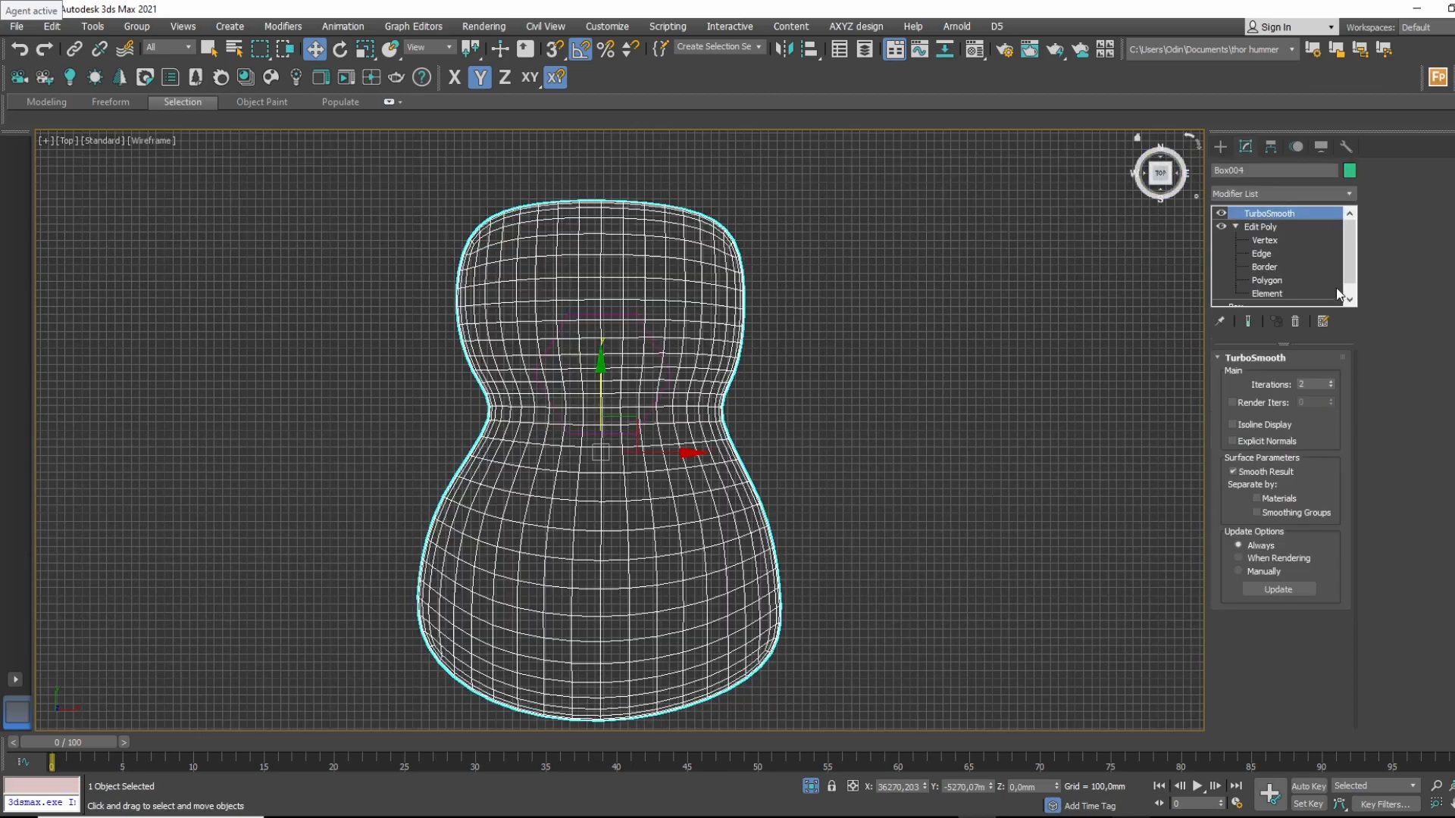
click(1288, 226)
scroll(609, 372, up, 3)
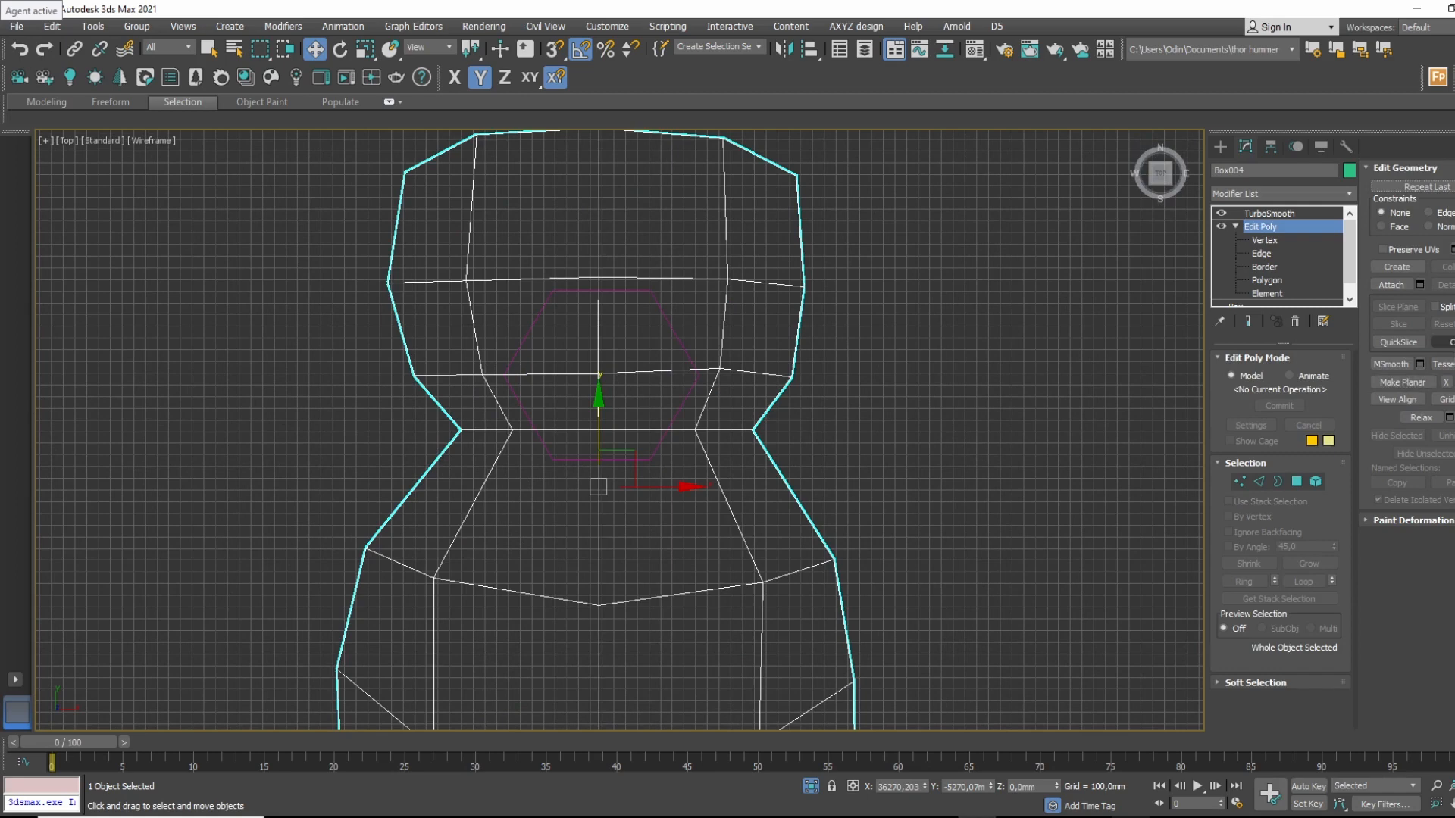
With snapping on, use Cut to trace the six-sided NGon's outline into the body's top face, corner by corner until the hexagon closes.
click(1444, 342)
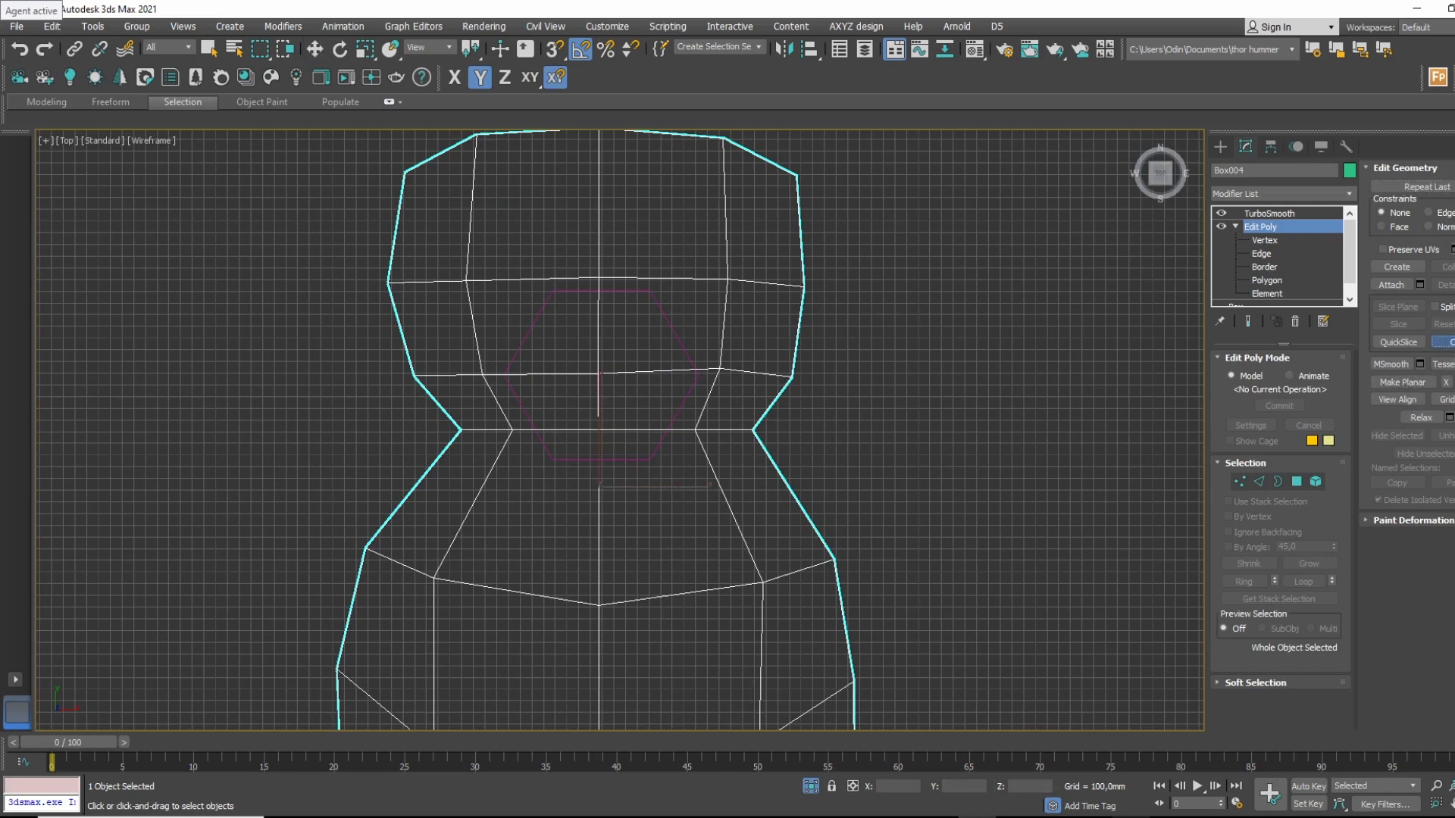
click(557, 50)
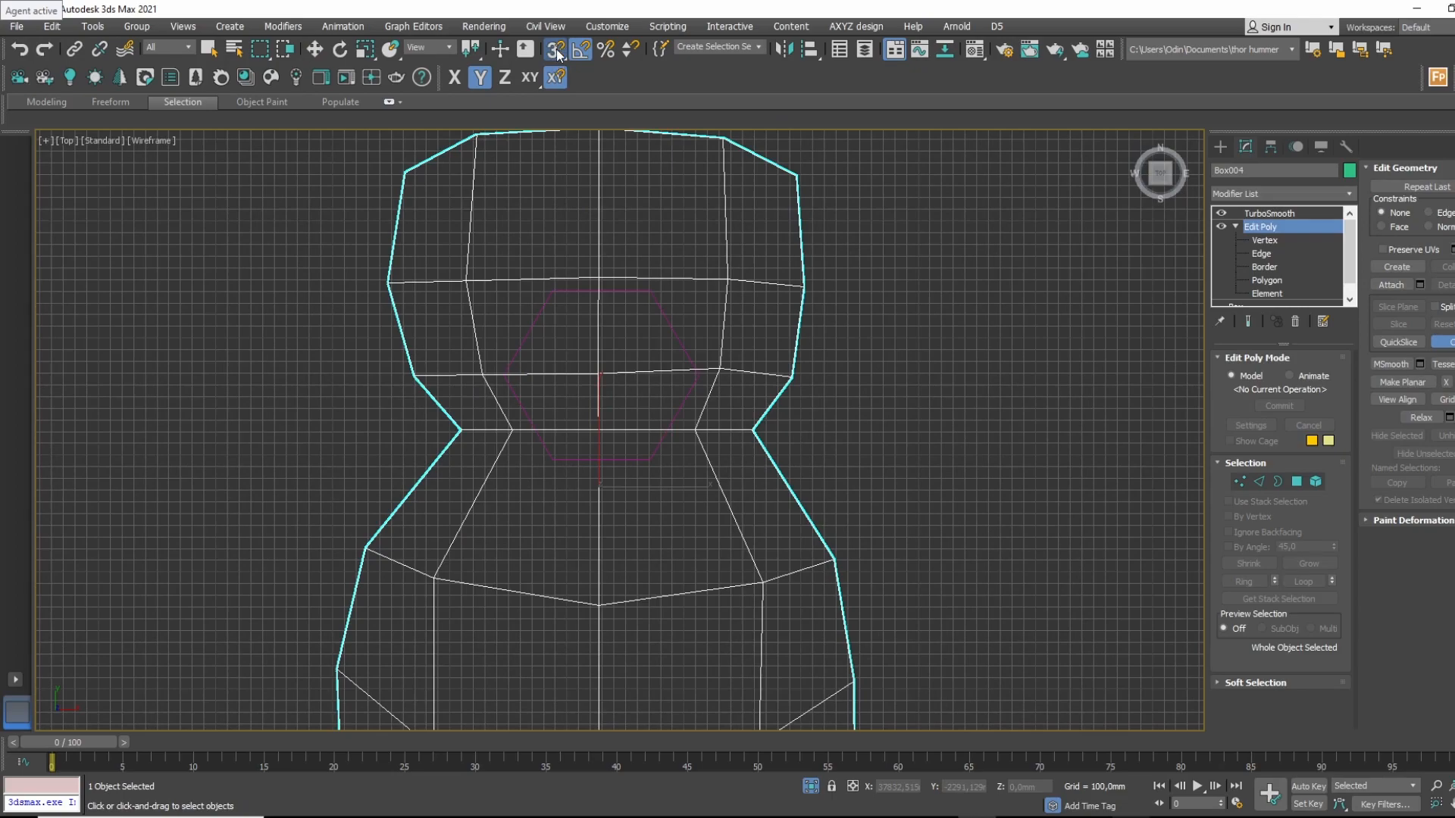
alt+middle_drag(653, 291, 512, 524)
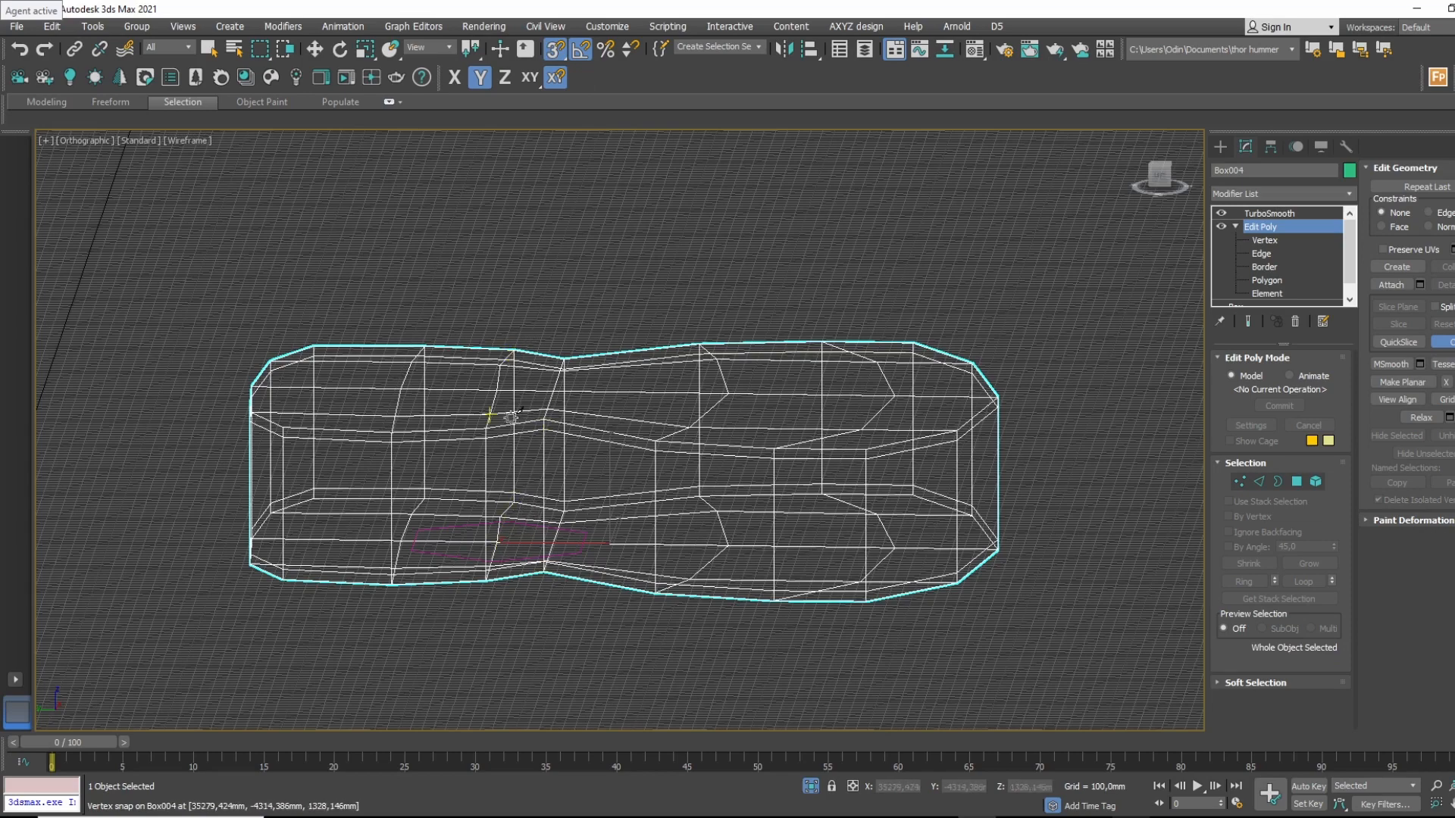
key(t)
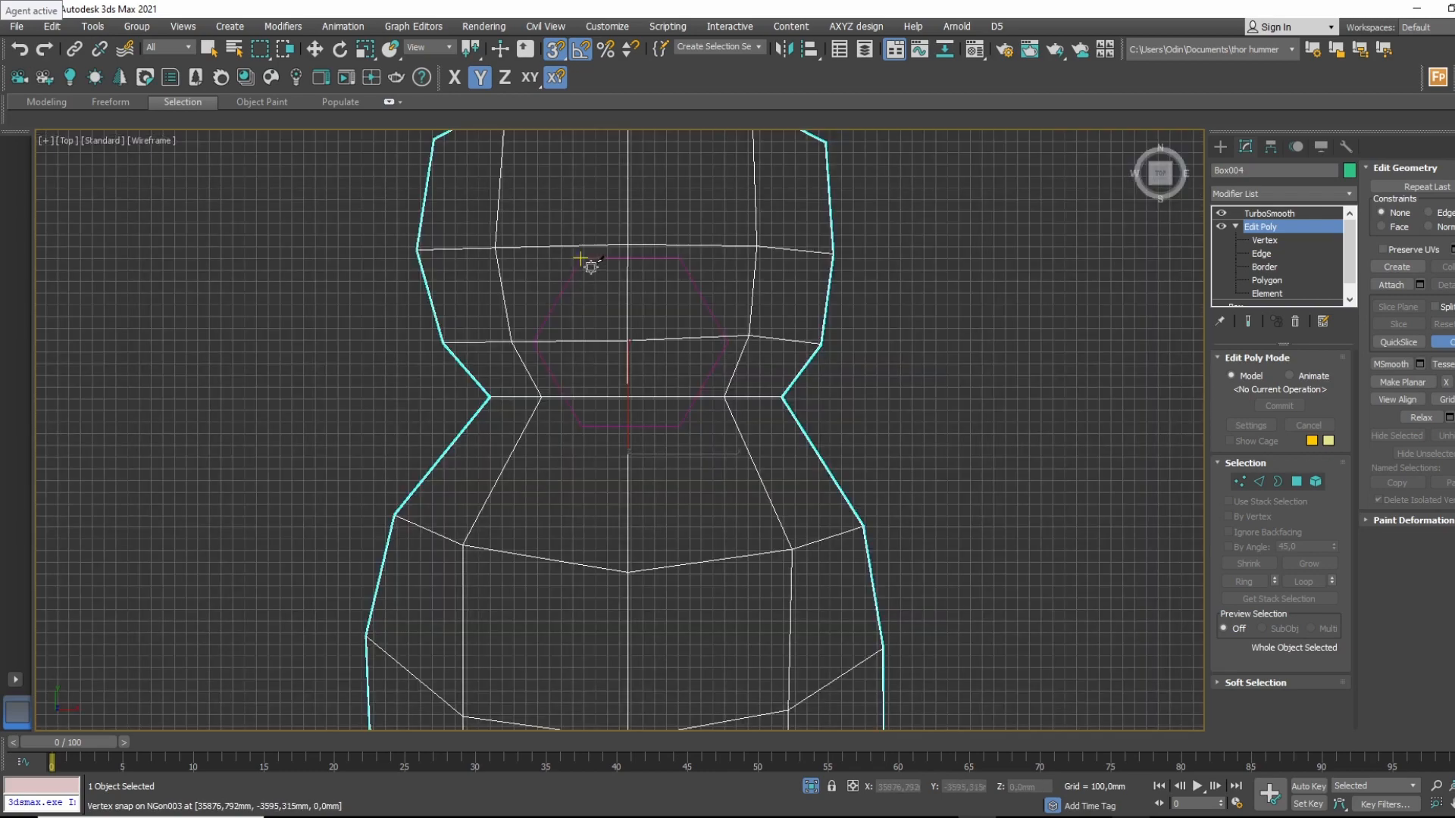
middle_drag(588, 260, 556, 293)
click(547, 288)
click(646, 287)
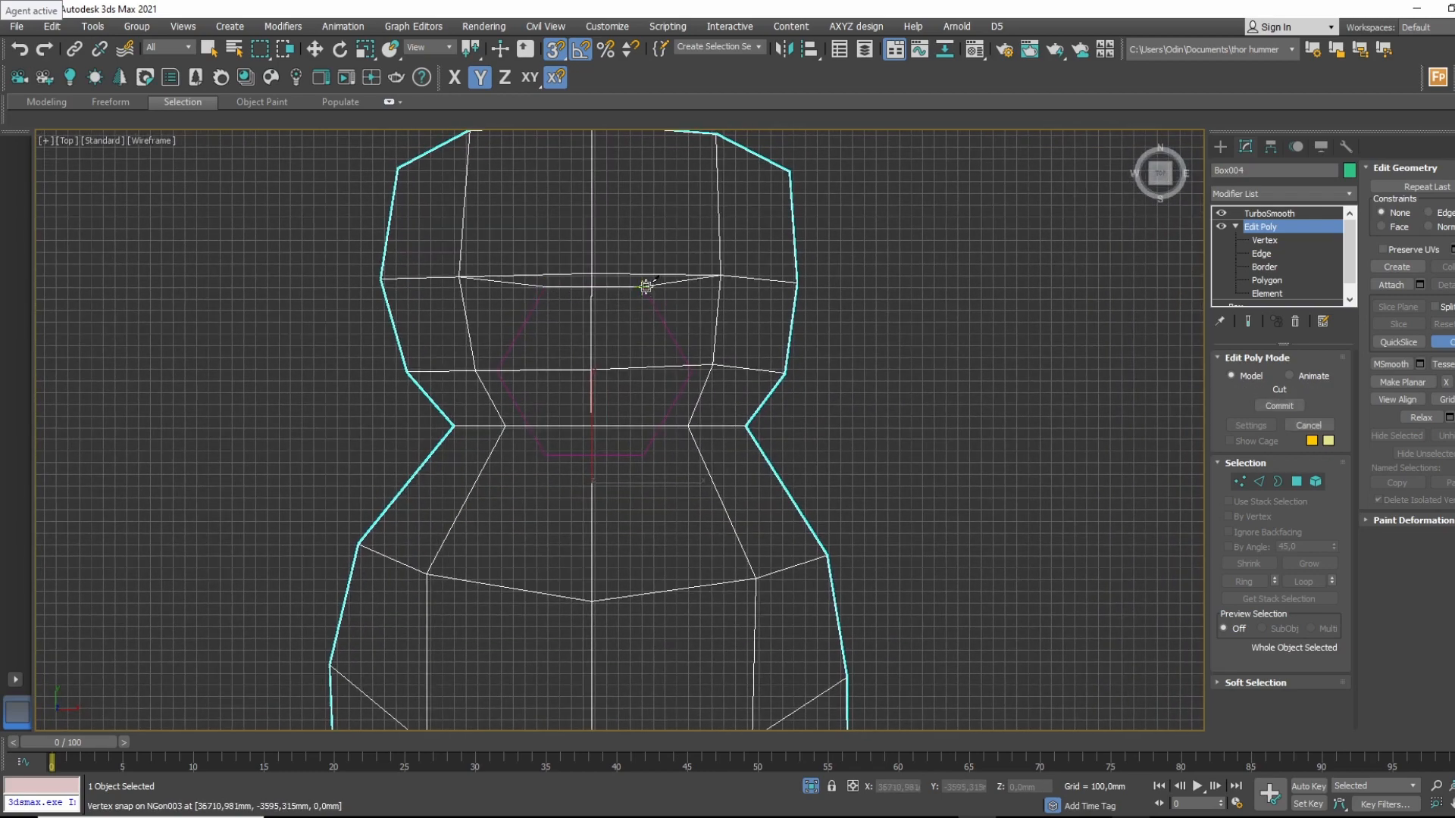
click(694, 369)
click(645, 455)
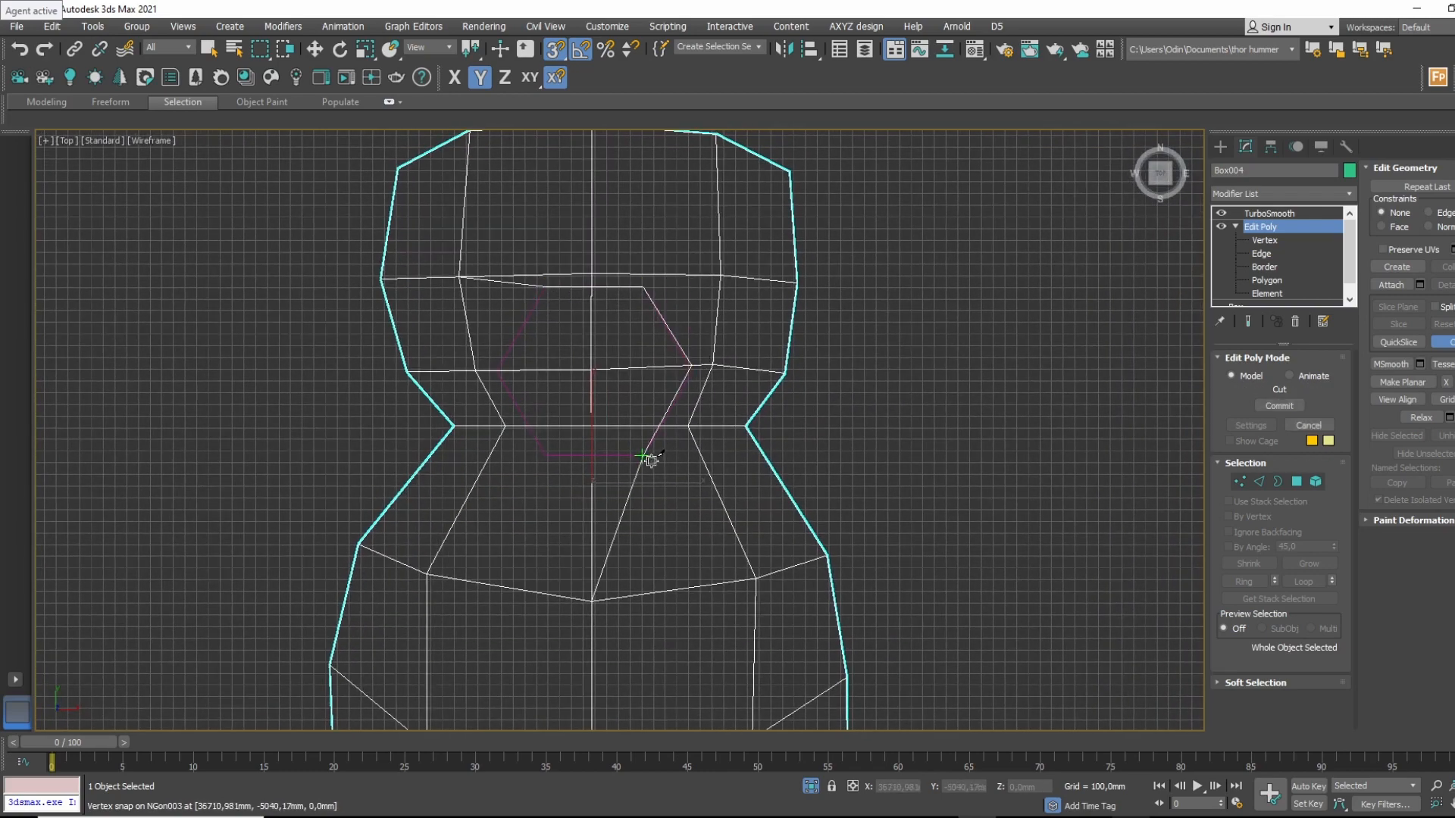
click(547, 457)
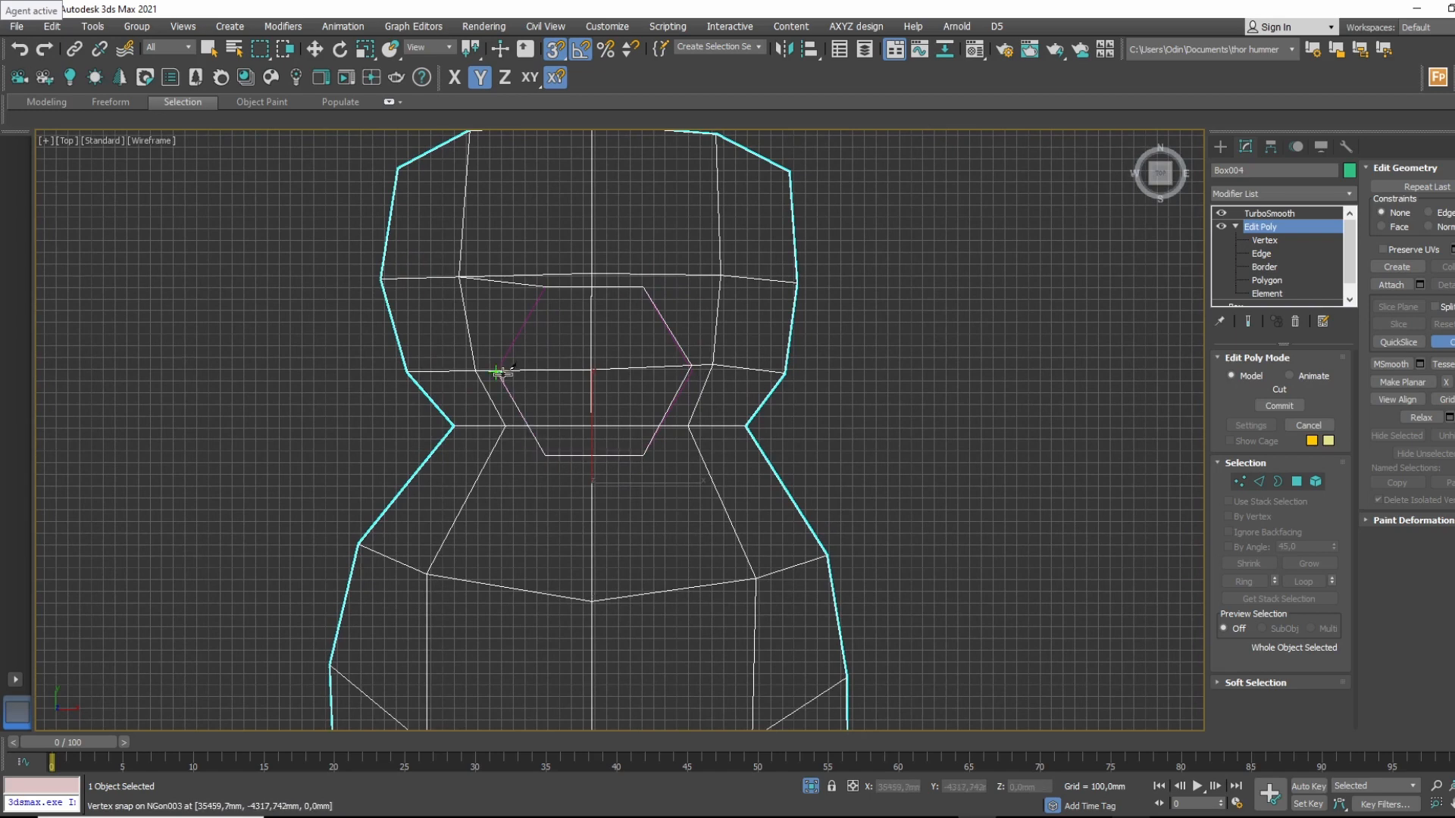
click(497, 370)
click(545, 288)
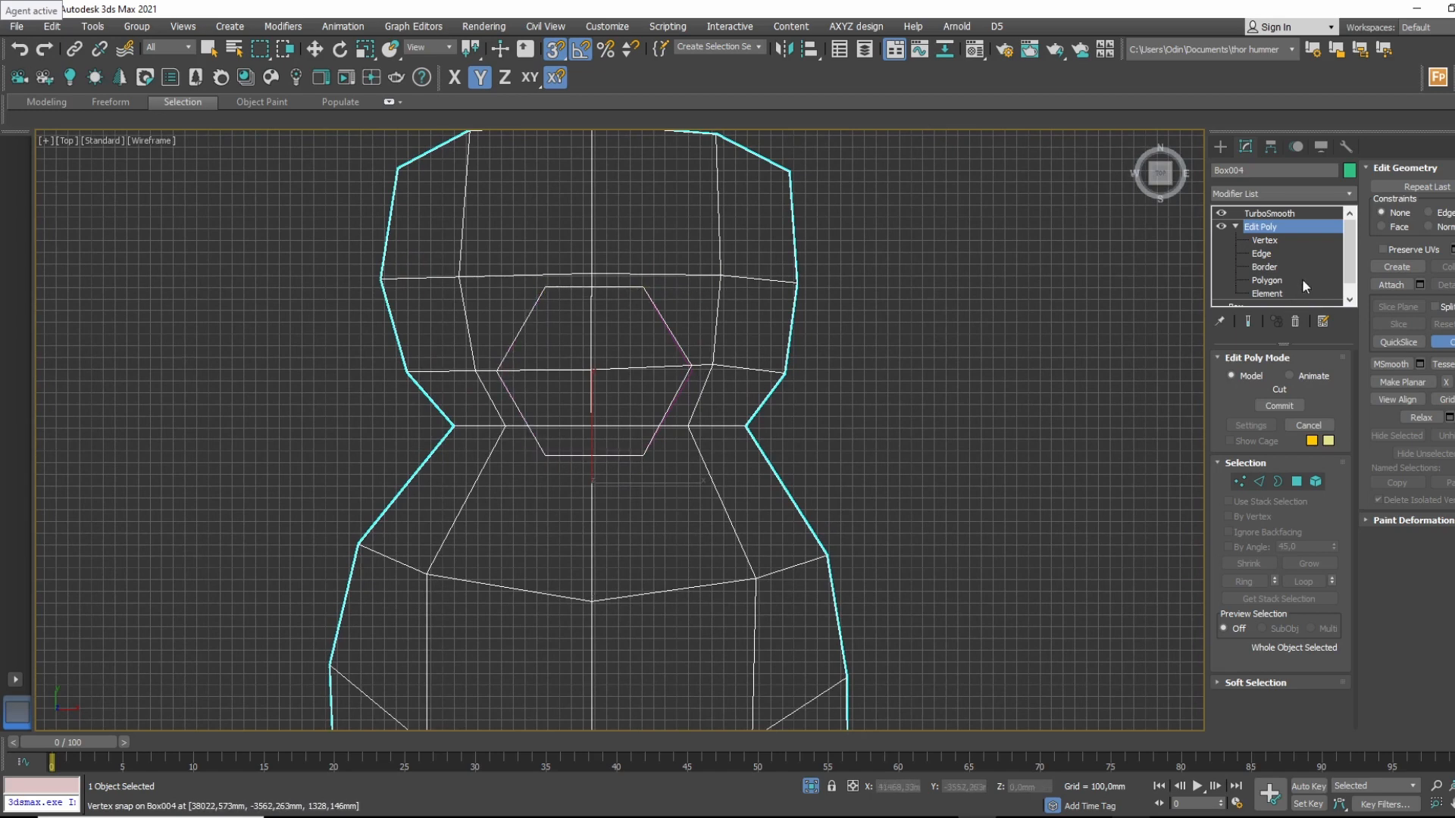
Return from the Polygon level to TurboSmooth, display the body shaded without wireframe, and reselect it.
click(1281, 280)
key(w)
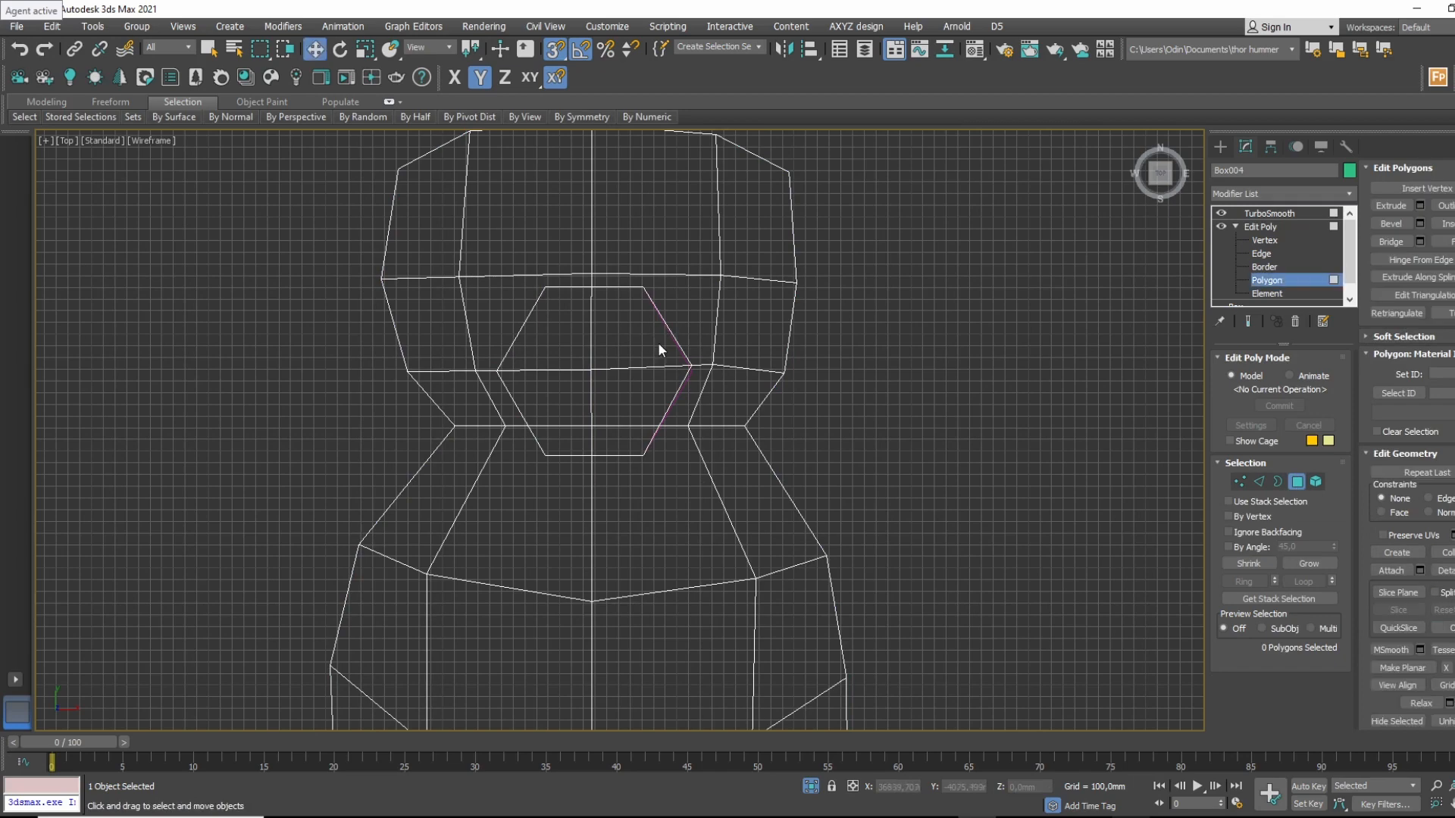
key(4)
click(629, 369)
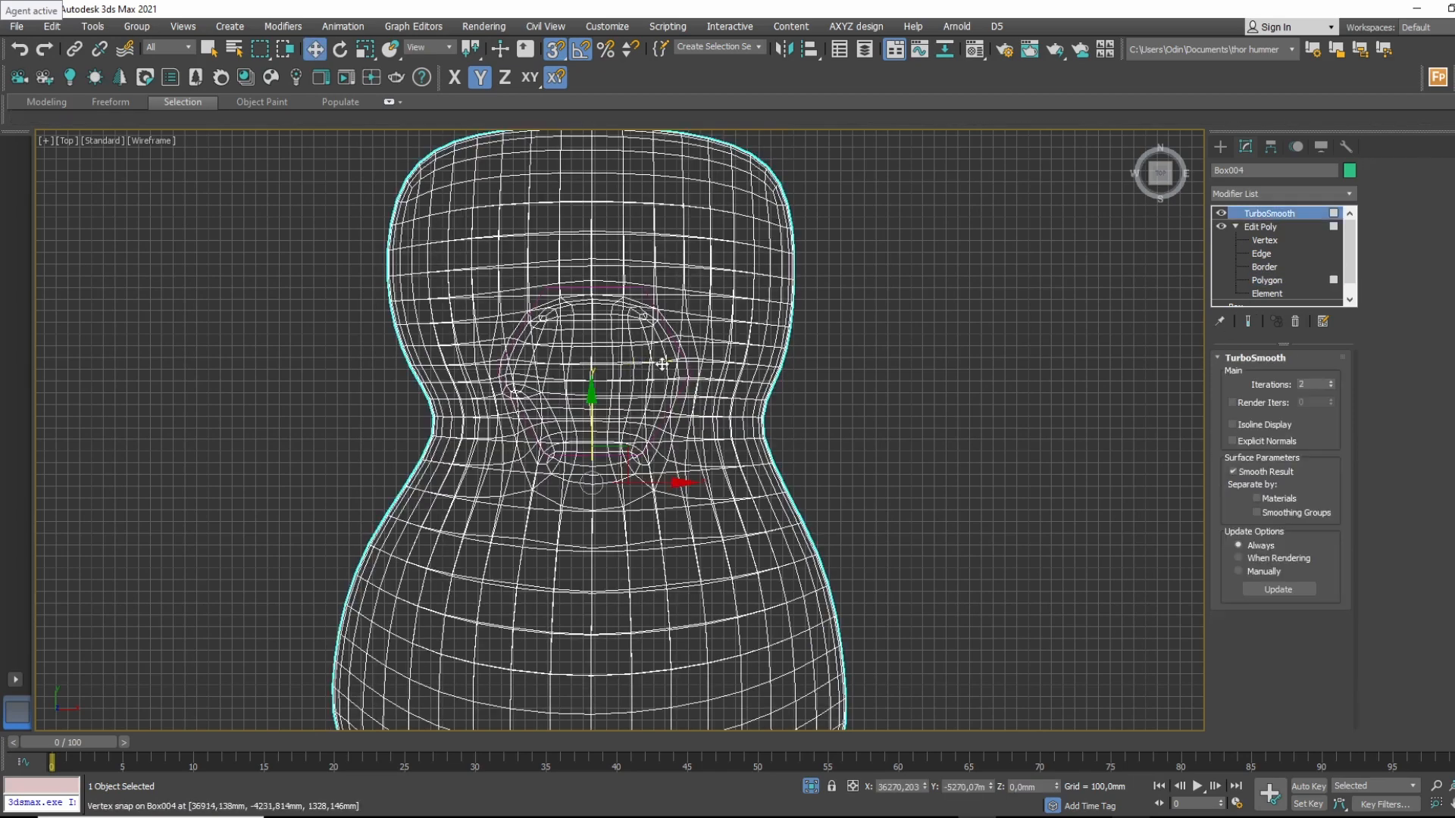
key(F3)
click(956, 356)
click(718, 331)
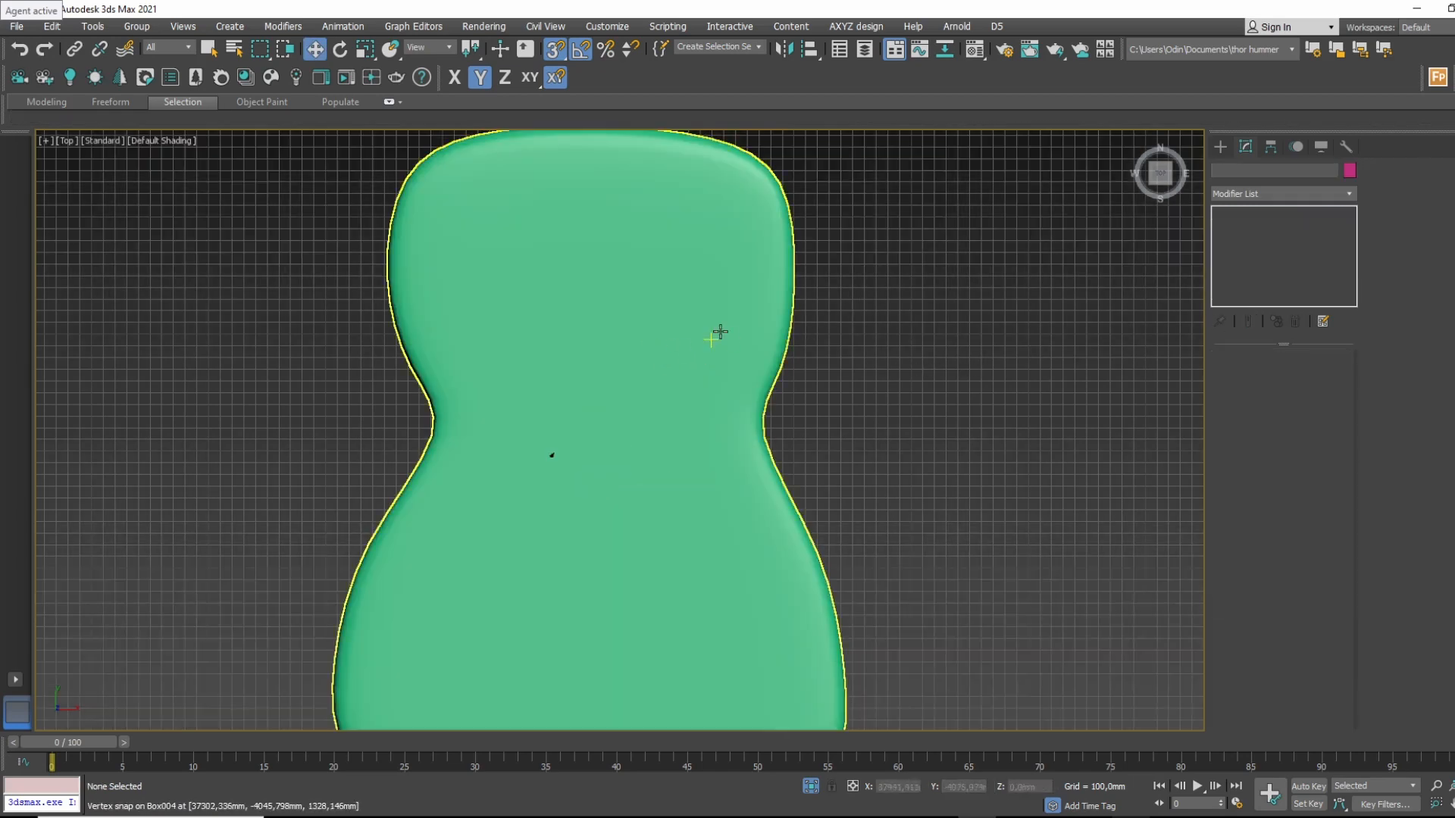
Display edged faces and delete the six polygons inside the cut hexagon to open the sound hole.
click(1267, 280)
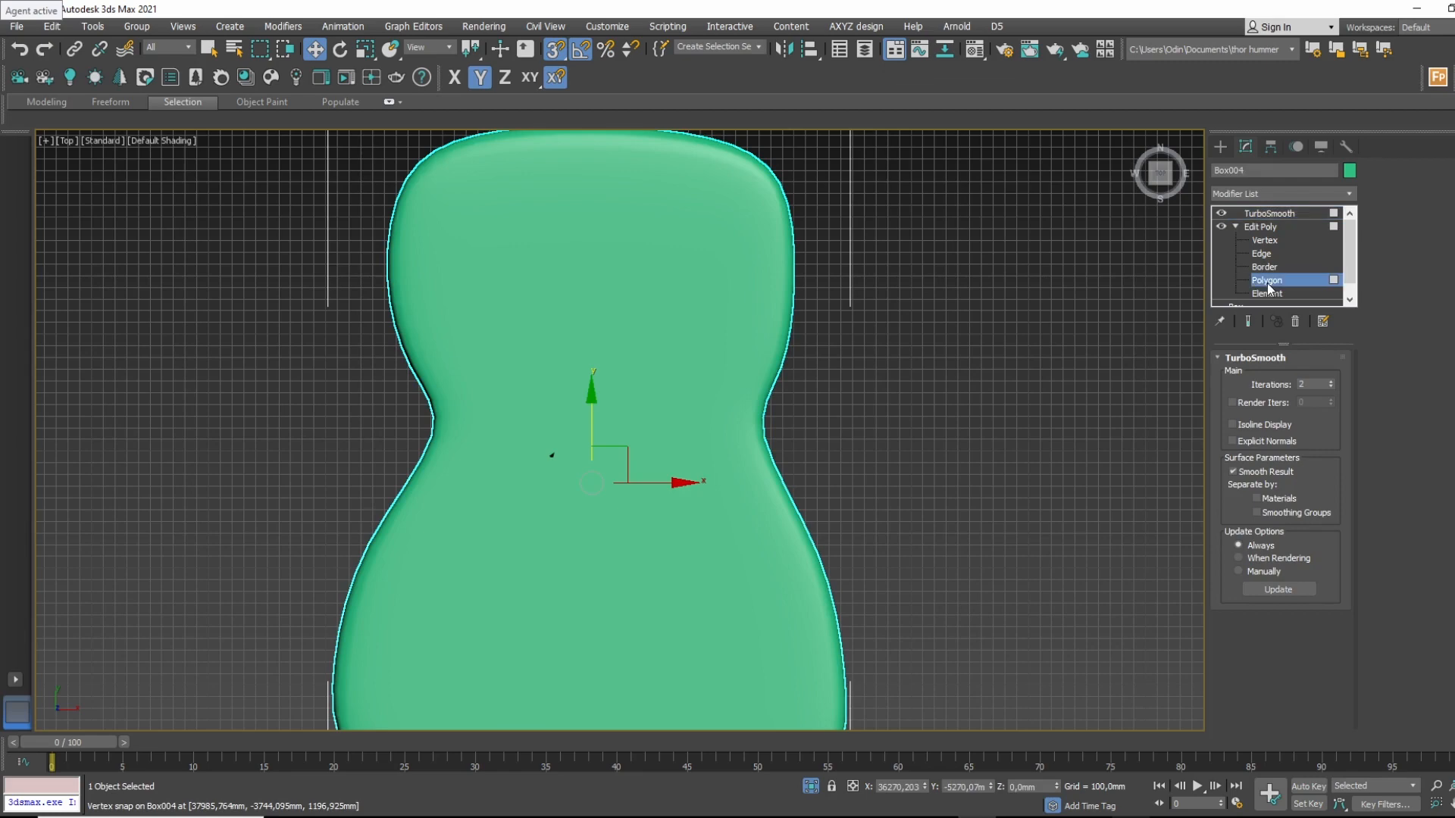
click(614, 373)
ctrl+click(606, 349)
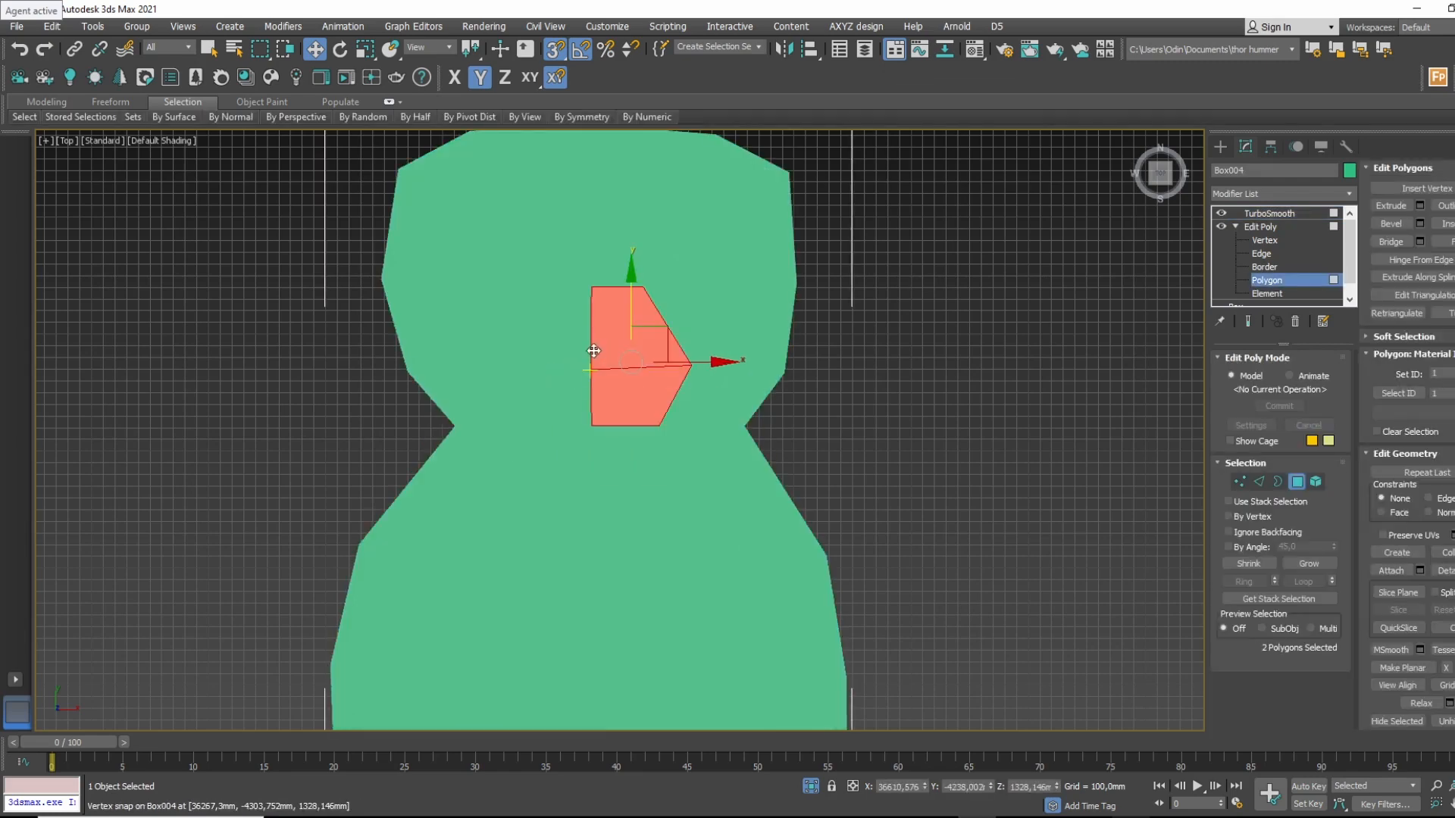
key(F4)
ctrl+click(579, 353)
ctrl+click(573, 379)
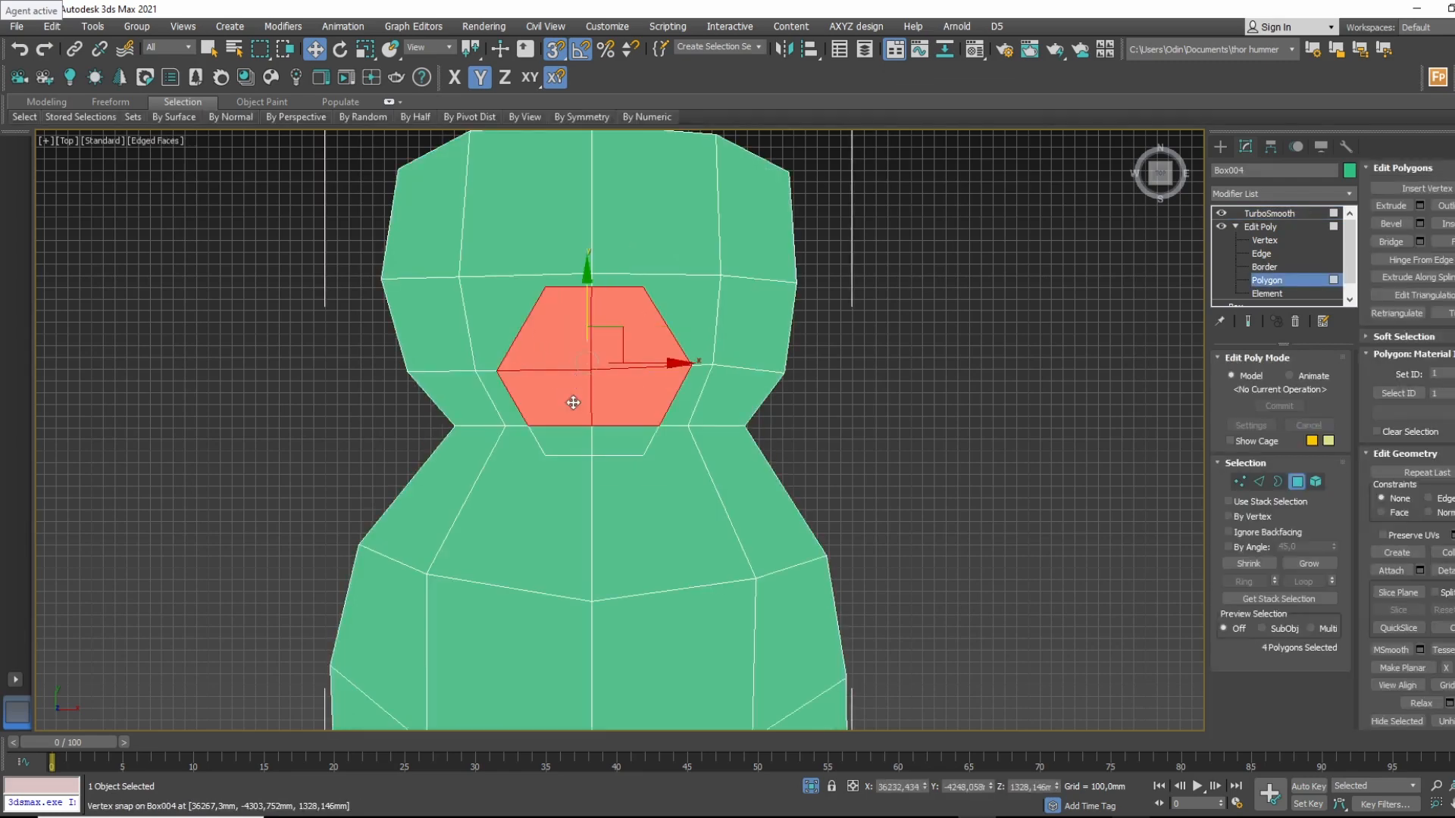
ctrl+click(572, 436)
ctrl+click(613, 444)
key(Delete)
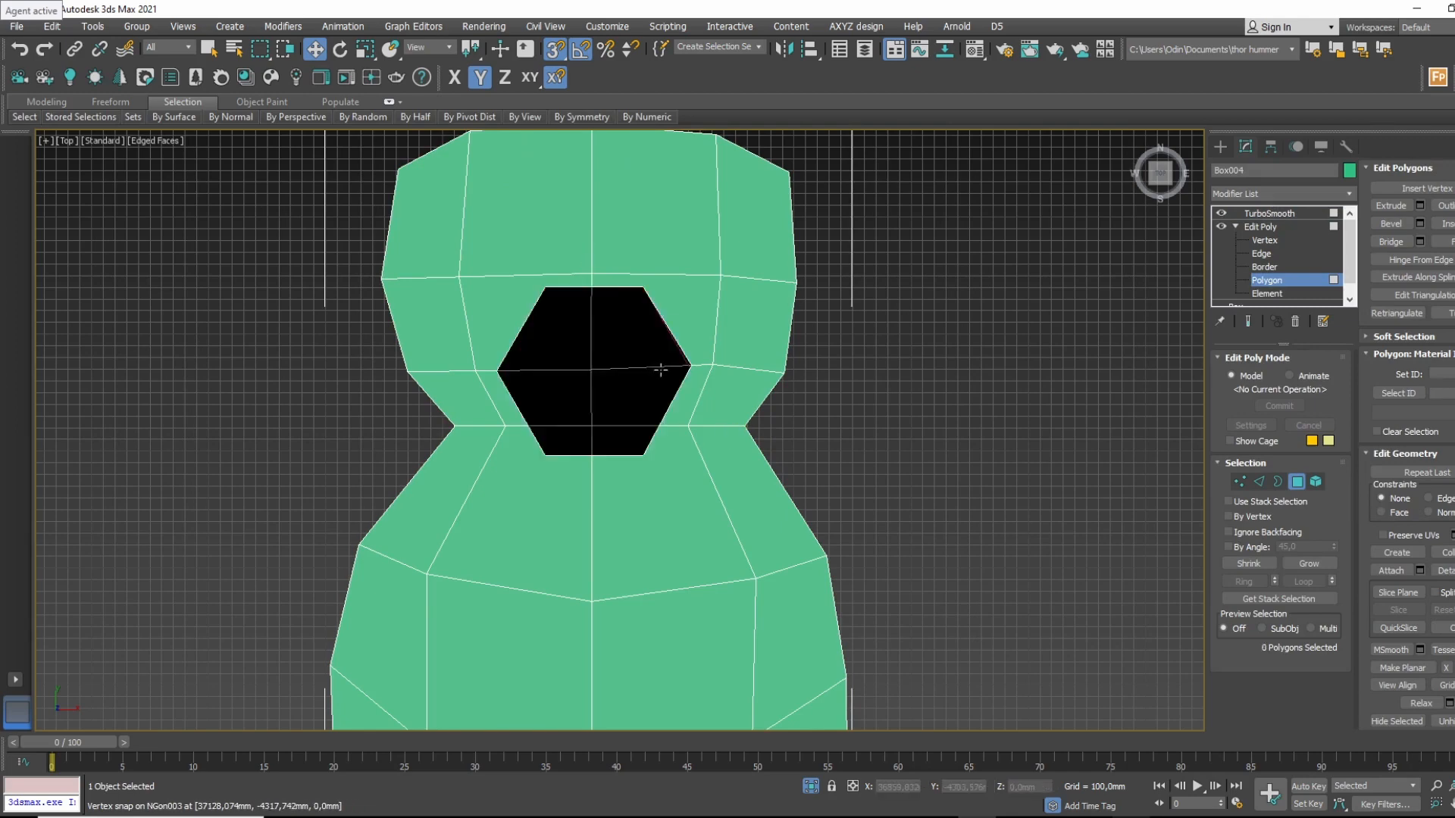
Return to the TurboSmooth level and examine the sound hole's rim with and without edges, from an angle and from the top.
middle_drag(662, 367, 753, 394)
click(1294, 225)
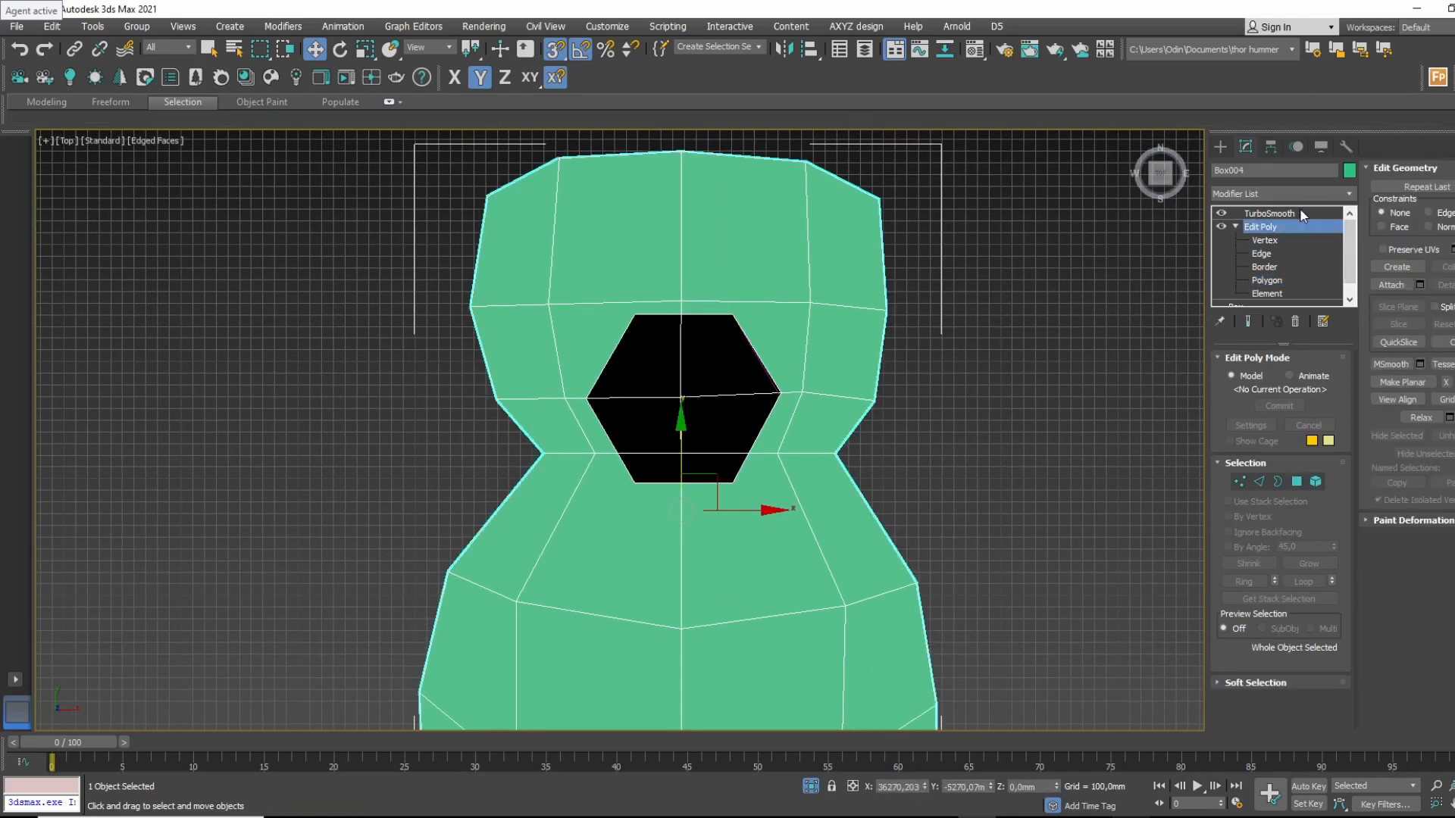
click(1295, 214)
middle_drag(1020, 328, 1041, 316)
key(F4)
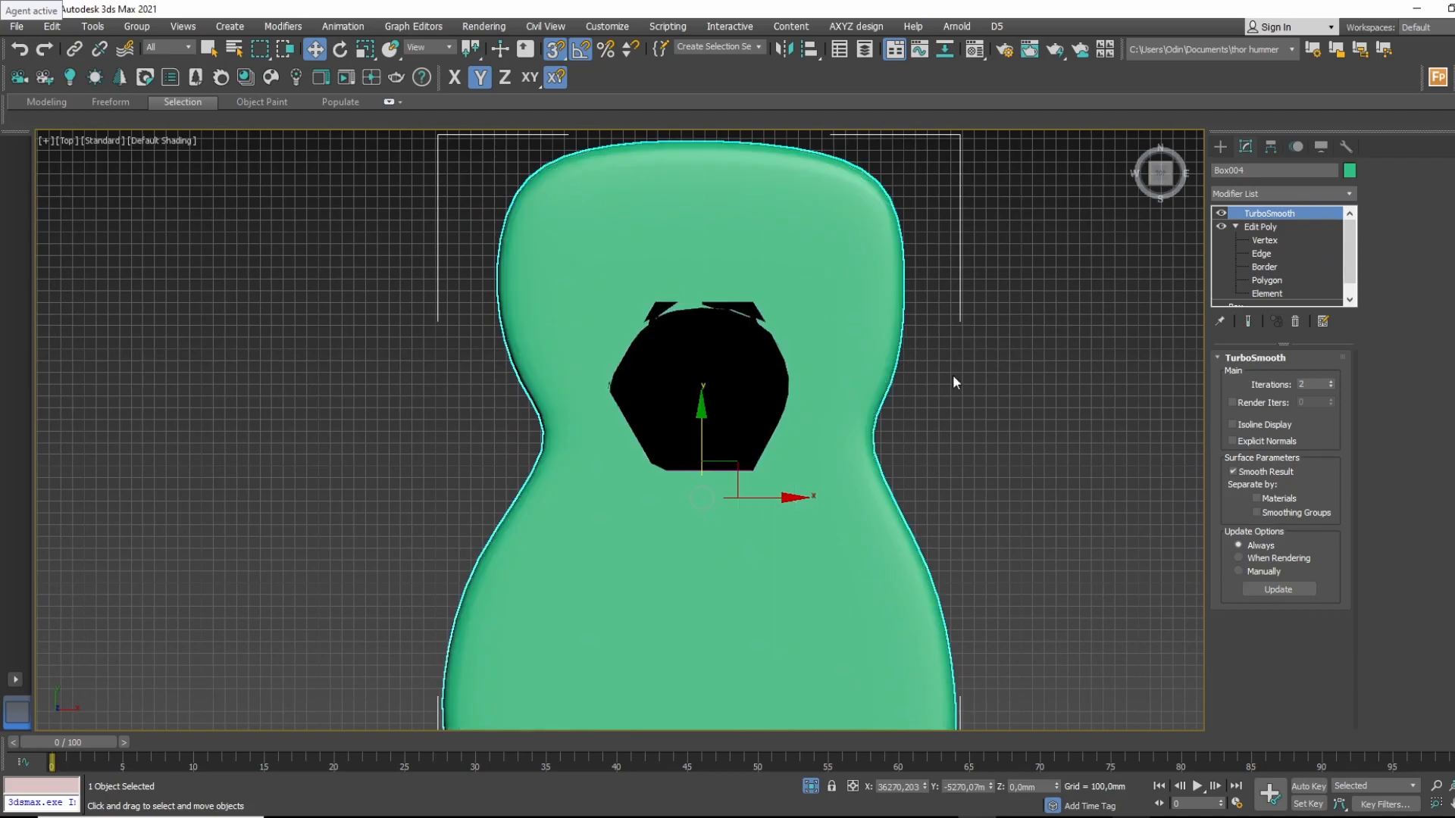
mouse_move(952, 375)
alt+middle_down()
mouse_move(1020, 303)
mouse_move(1005, 303)
alt+middle_up()
scroll(598, 355, up, 1)
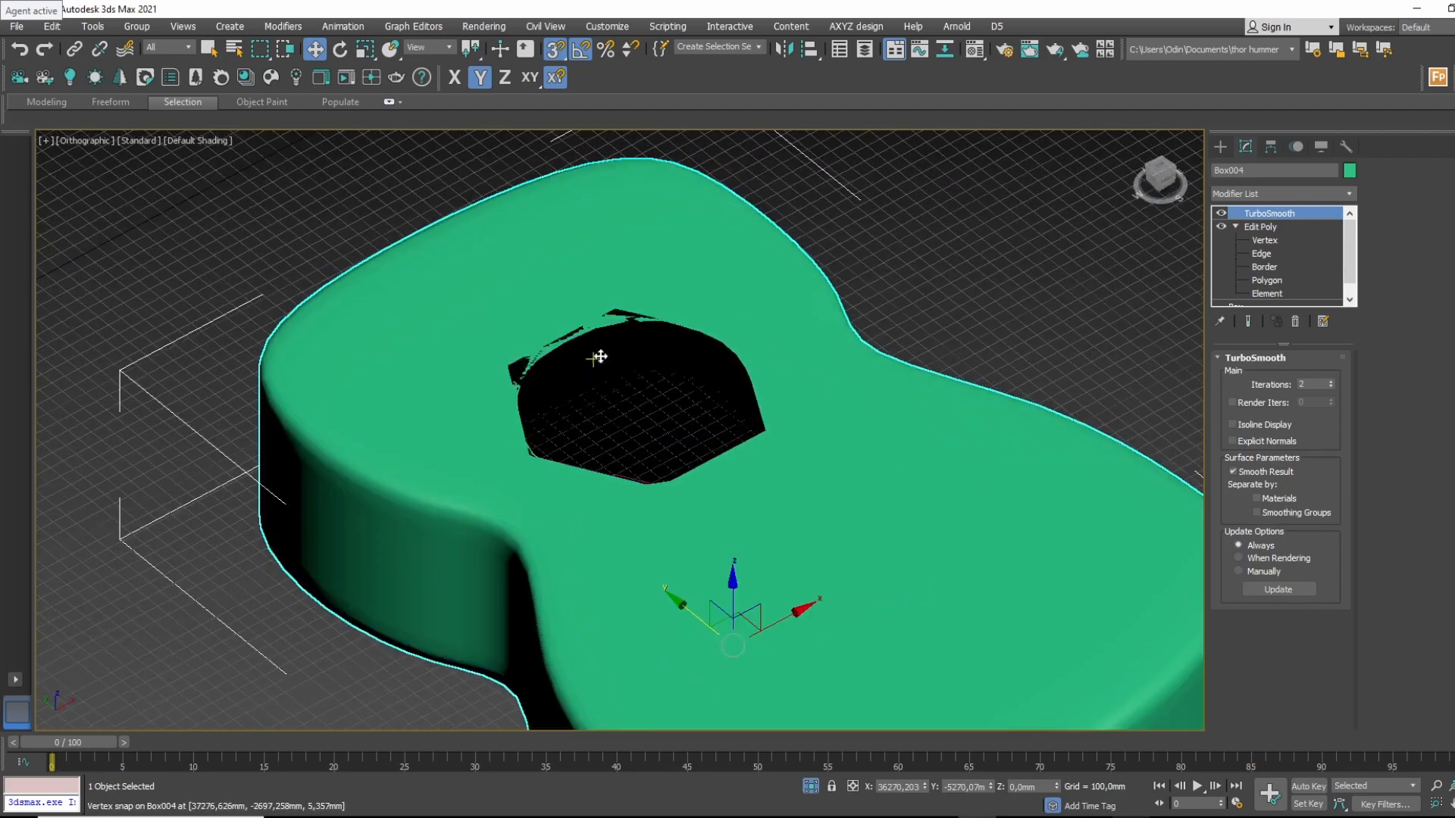
scroll(598, 355, down, 1)
key(t)
scroll(838, 425, up, 3)
key(F4)
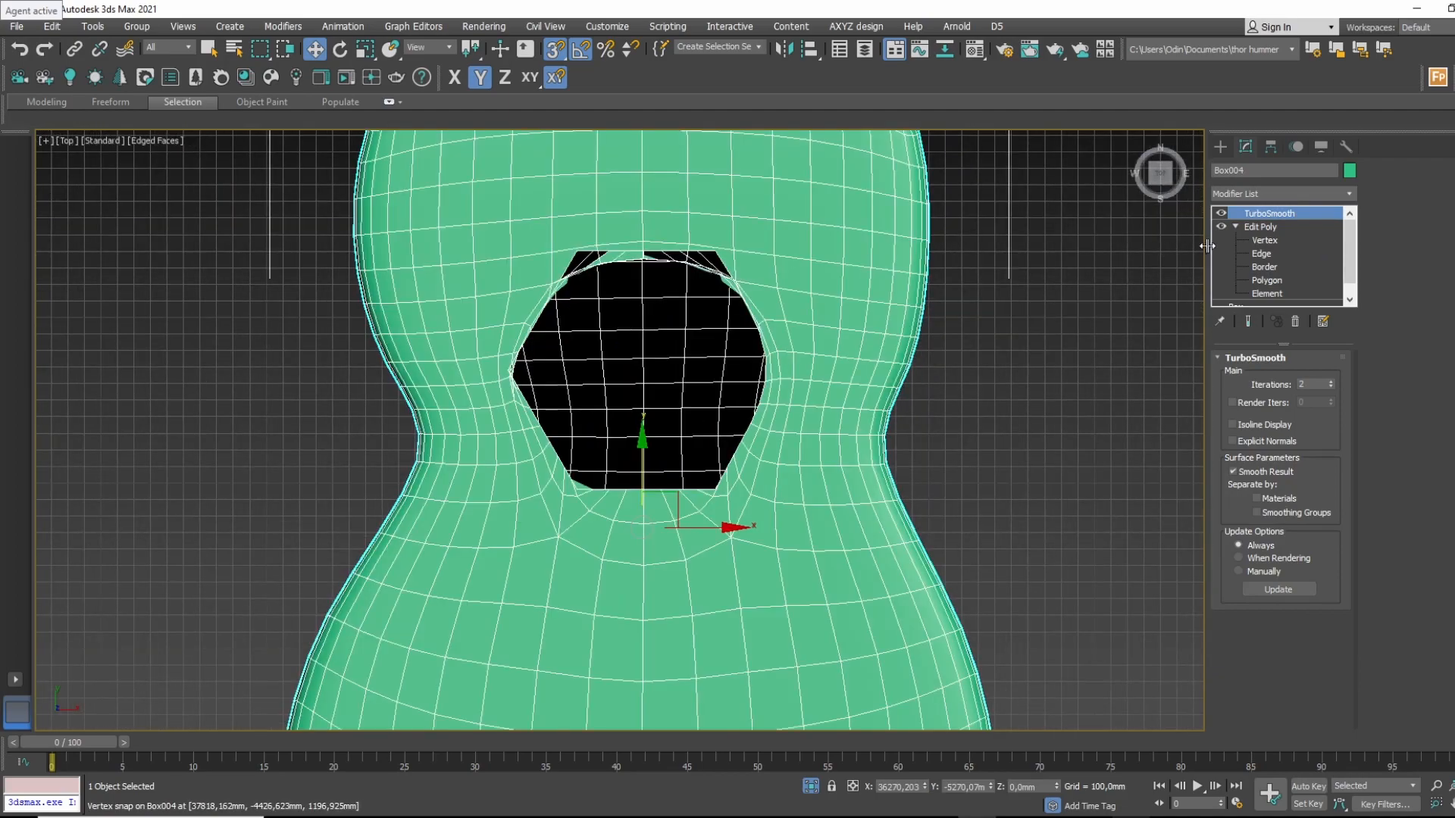
At the Edit Poly level, cut edges joining the hexagonal hole's two right corners to the nearest inner vertices of the upper and lower bouts.
click(1290, 230)
scroll(704, 351, up, 2)
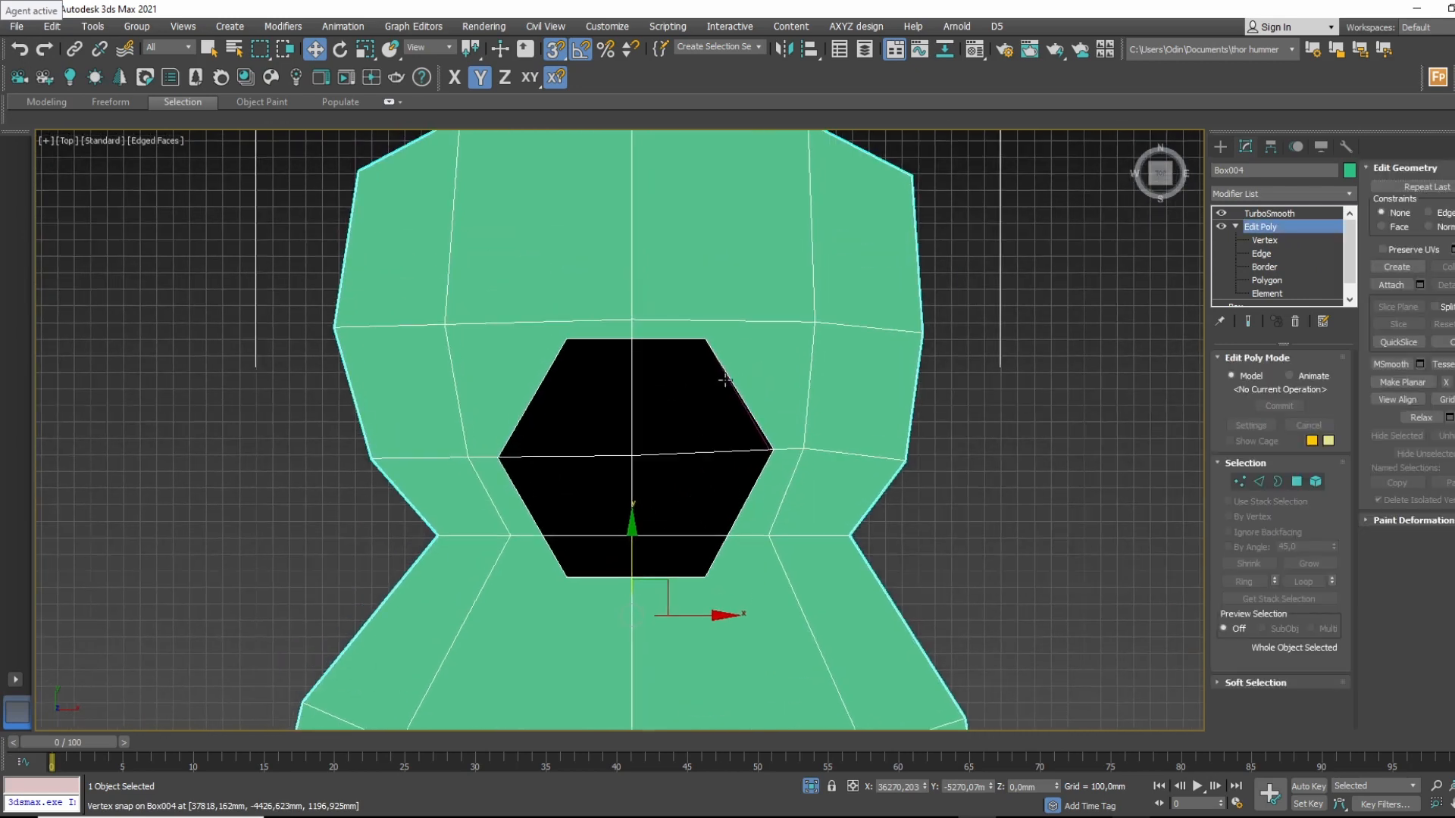
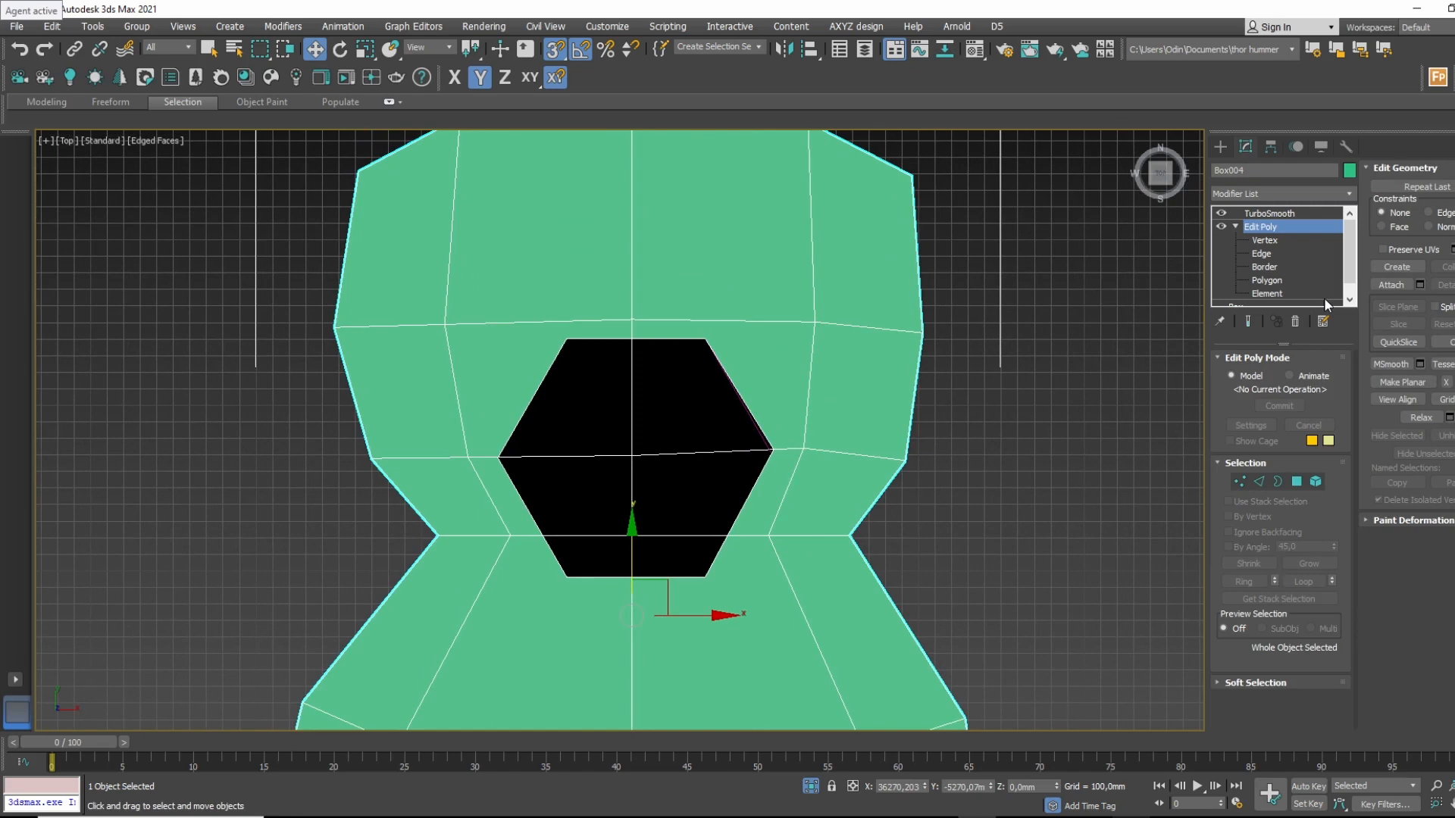
middle_drag(557, 243, 565, 353)
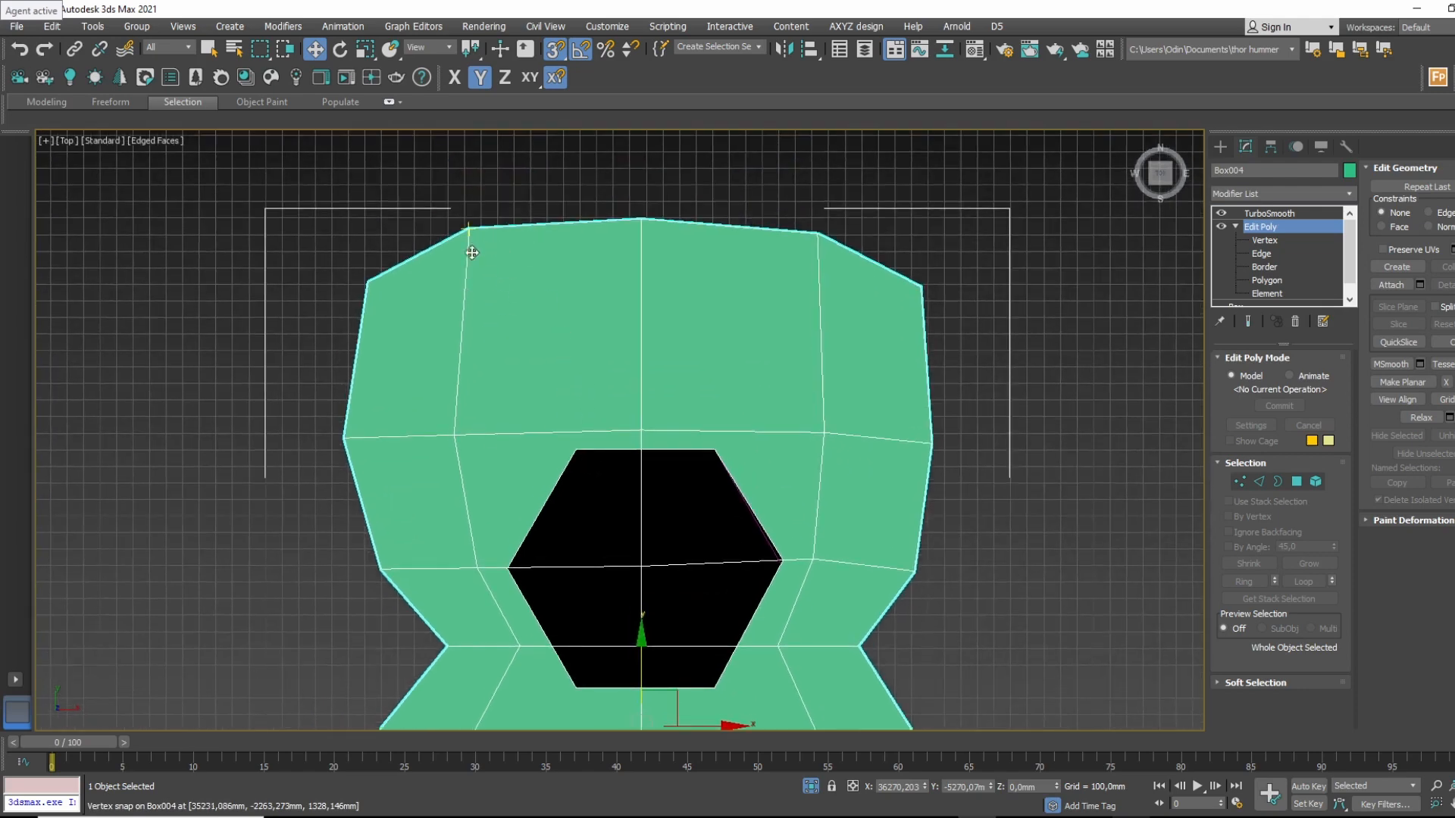
middle_drag(529, 440, 538, 224)
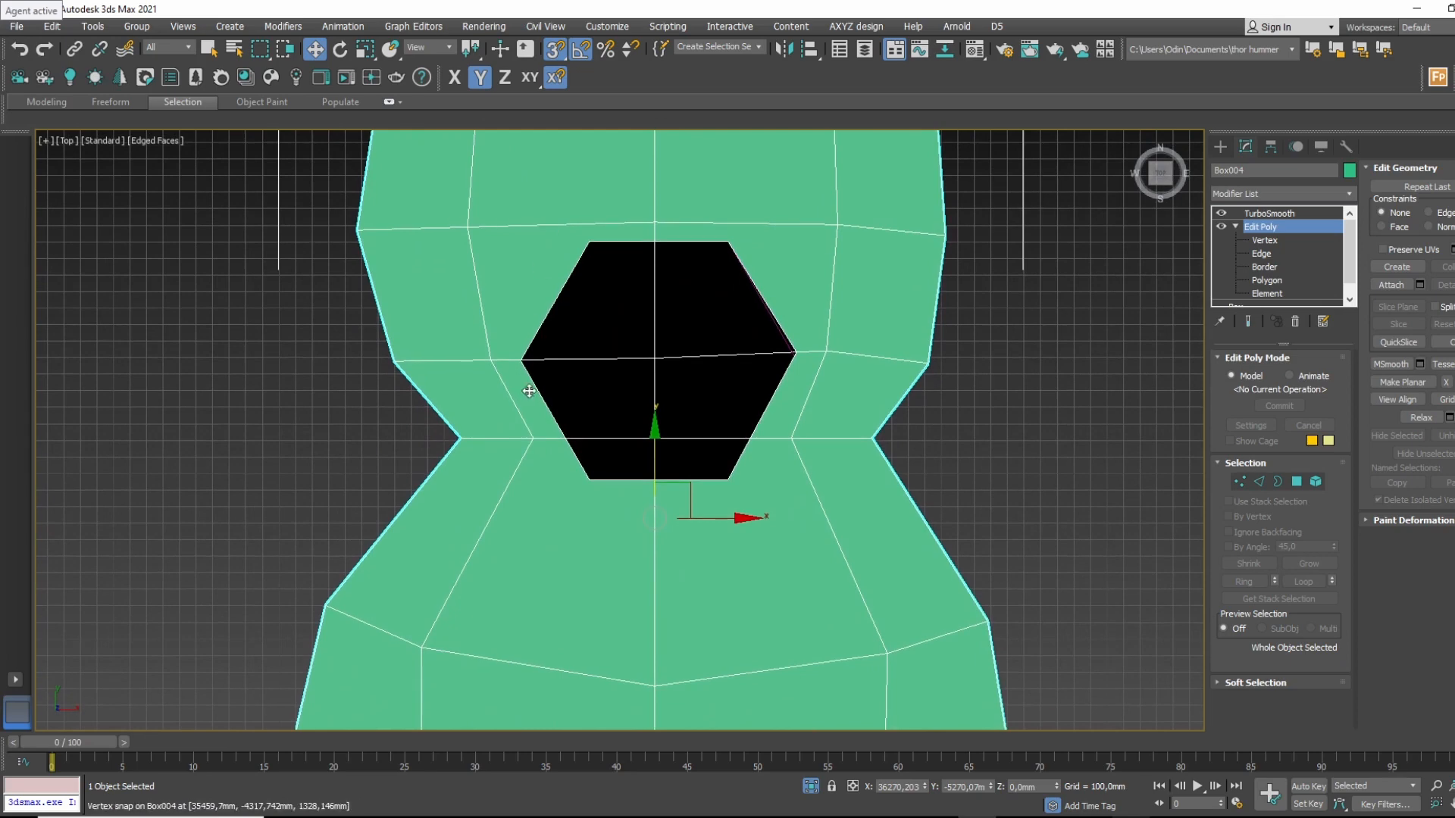
middle_drag(571, 365, 559, 480)
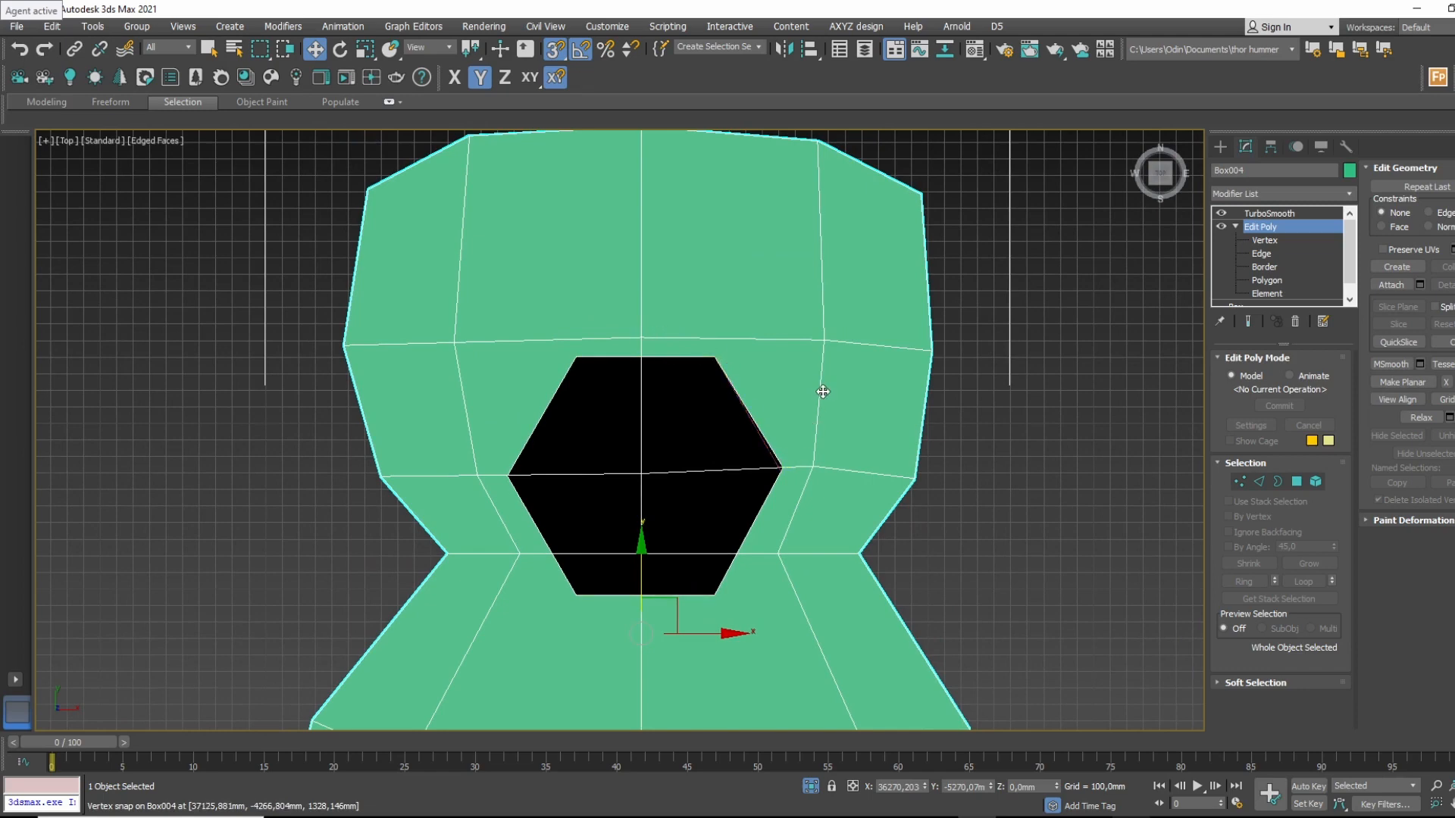
click(1446, 342)
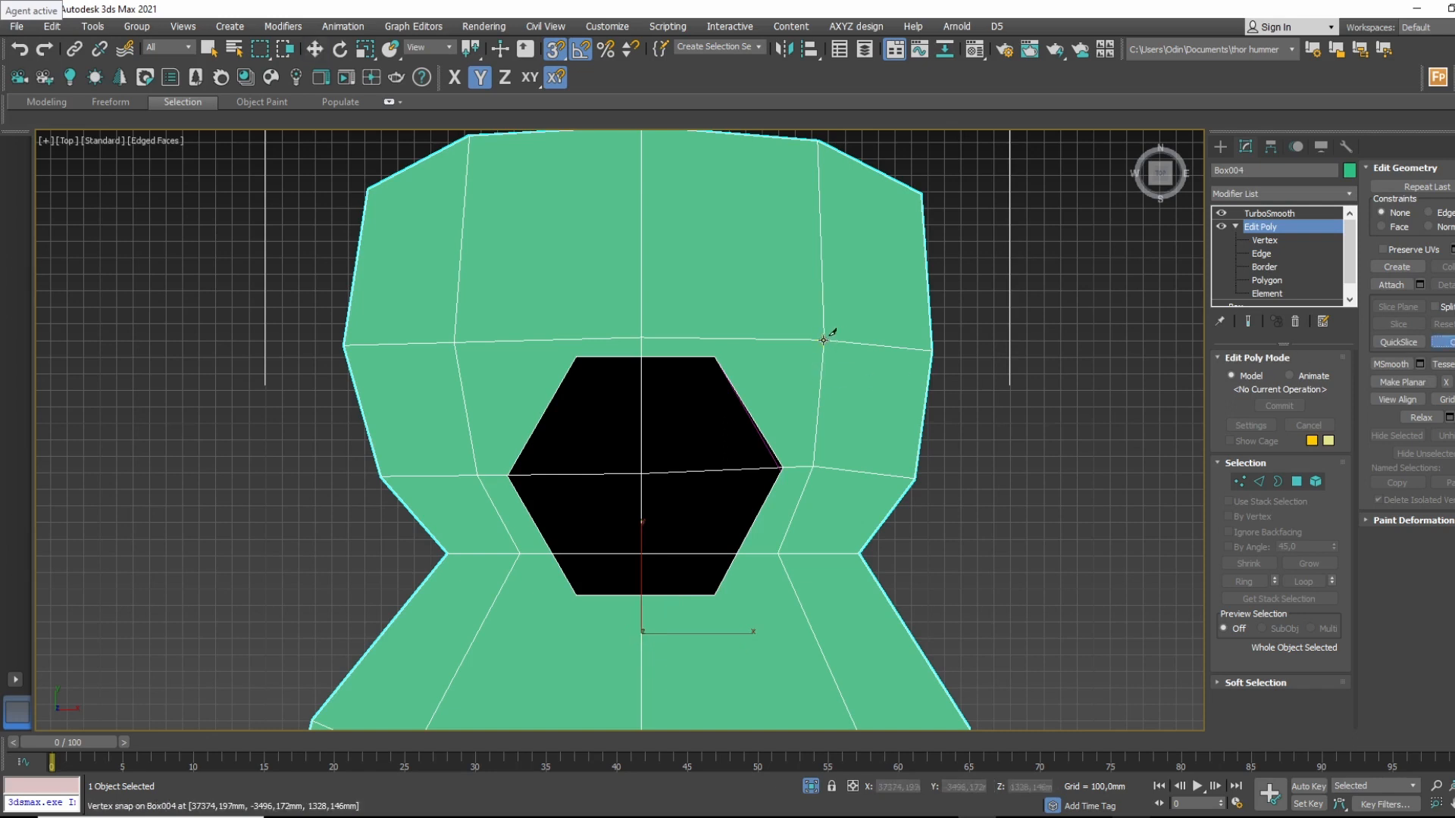
click(716, 357)
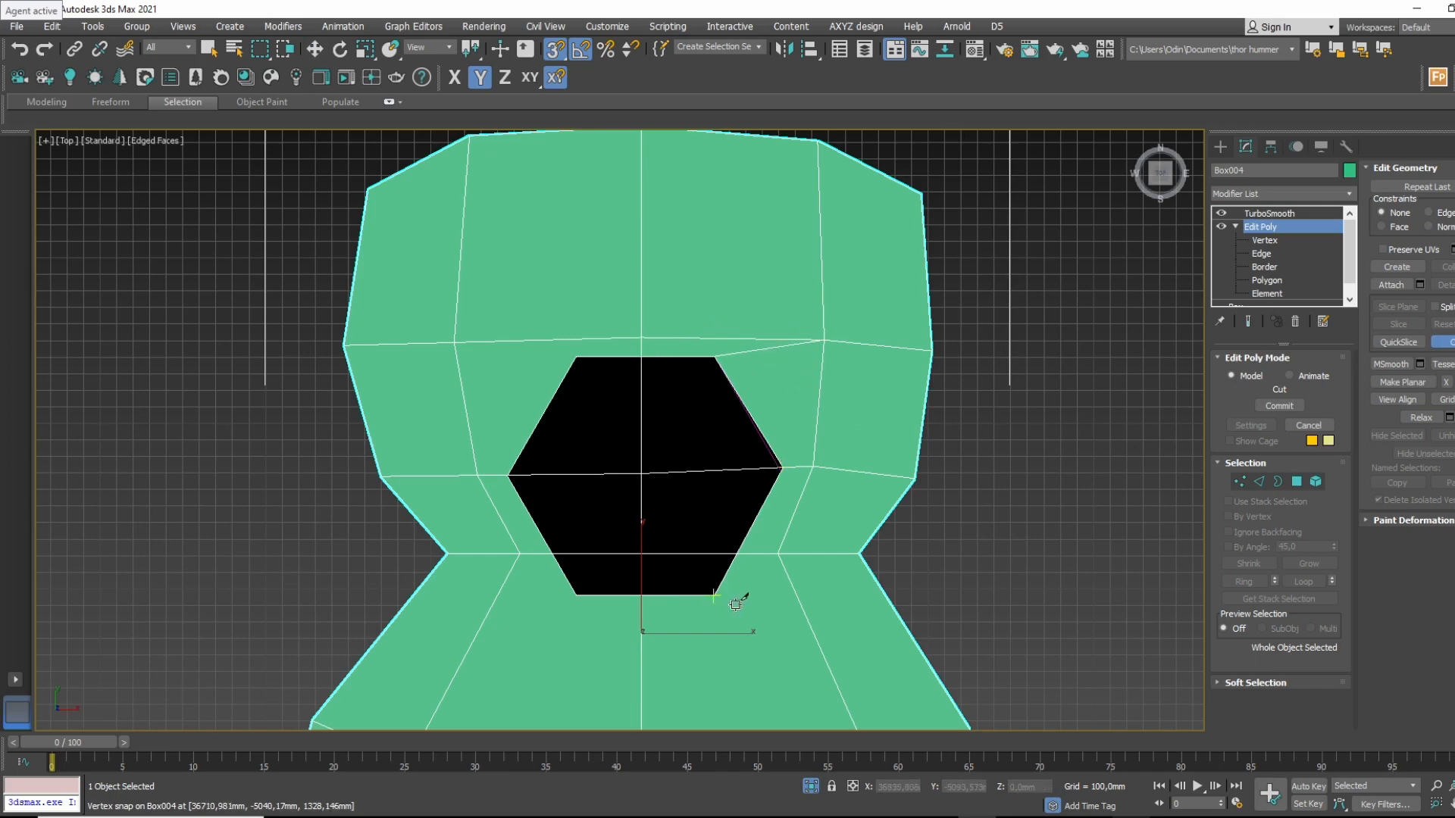
middle_drag(741, 594, 713, 361)
click(694, 369)
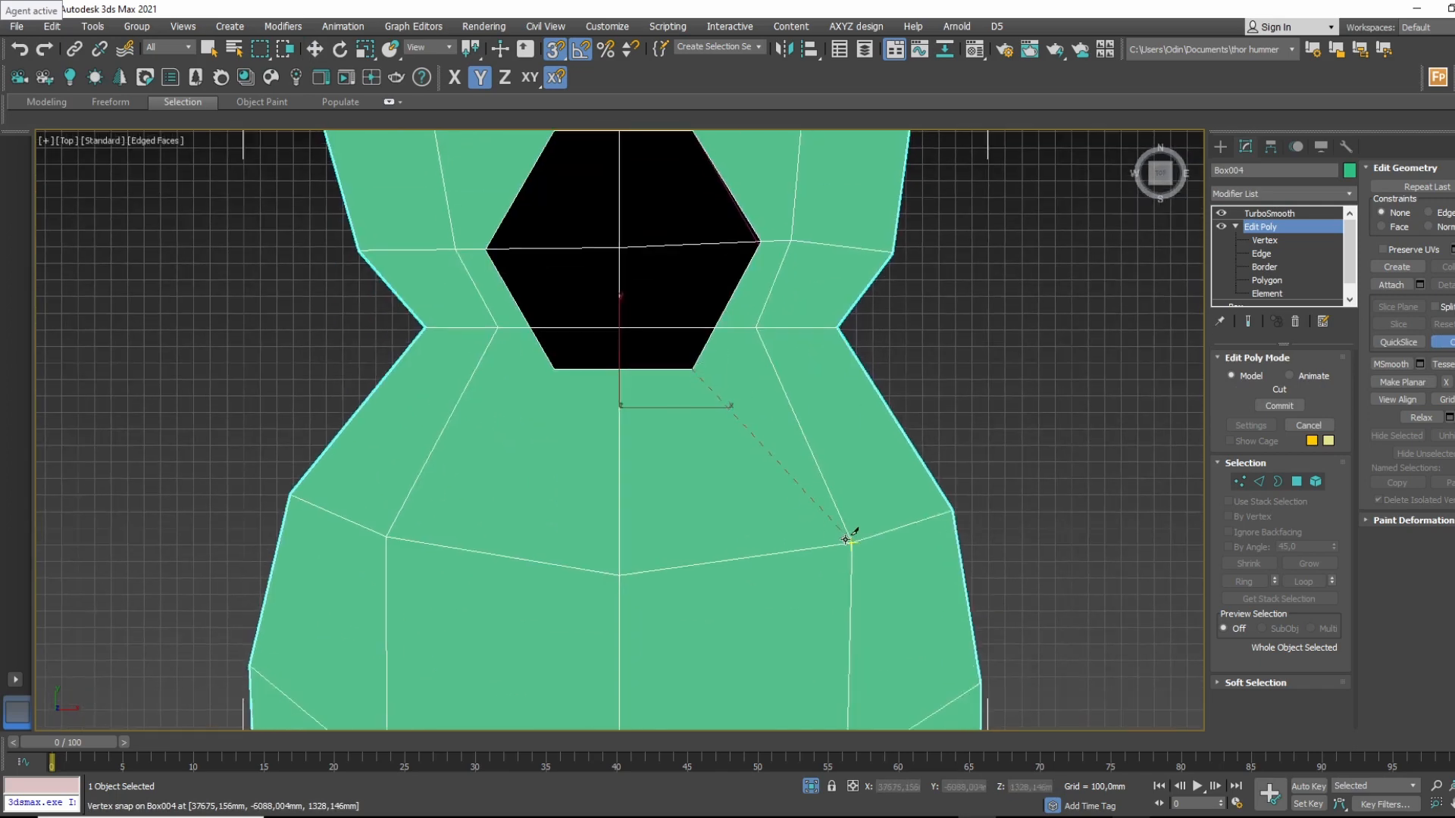
click(852, 542)
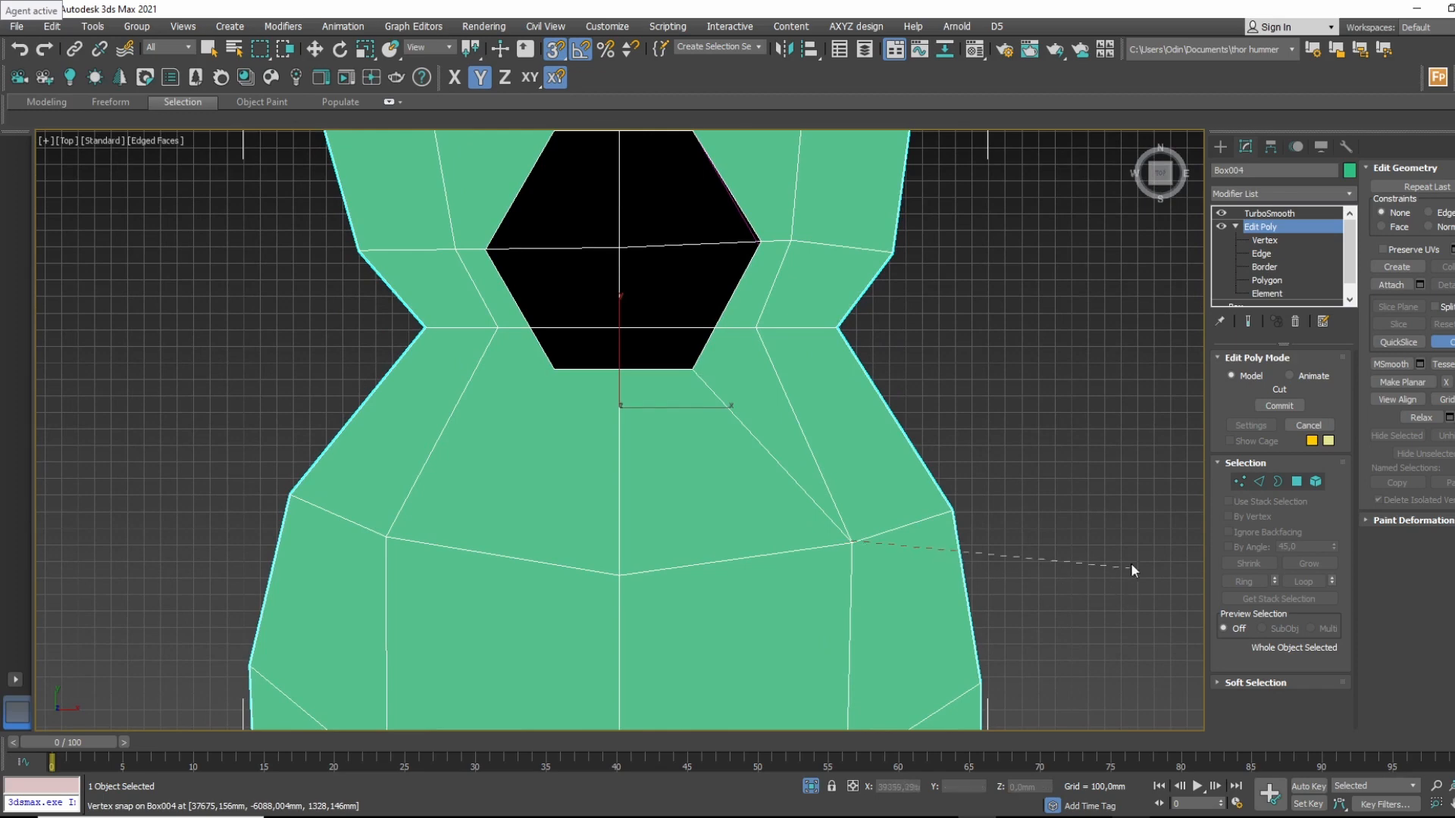
Cut matching edges from the hole's lower left and upper left corners to the nearest inner vertices of the lower and upper bouts.
click(553, 369)
click(388, 537)
middle_drag(520, 366, 627, 452)
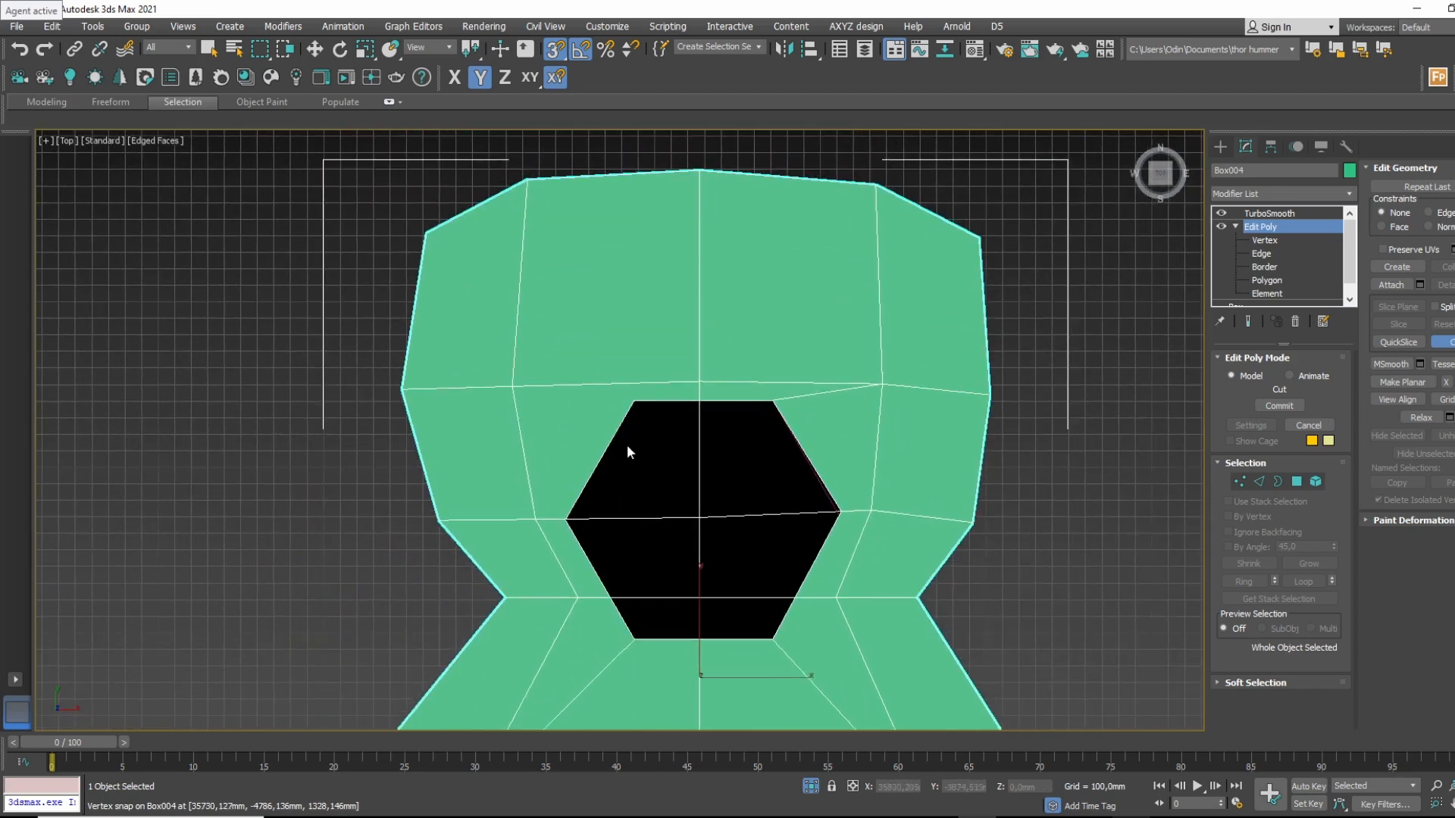
click(632, 395)
click(512, 390)
Check the smoothed hole's rim at the TurboSmooth level and switch to the Vertex level of the Edit Poly.
click(1298, 213)
middle_drag(870, 373, 856, 303)
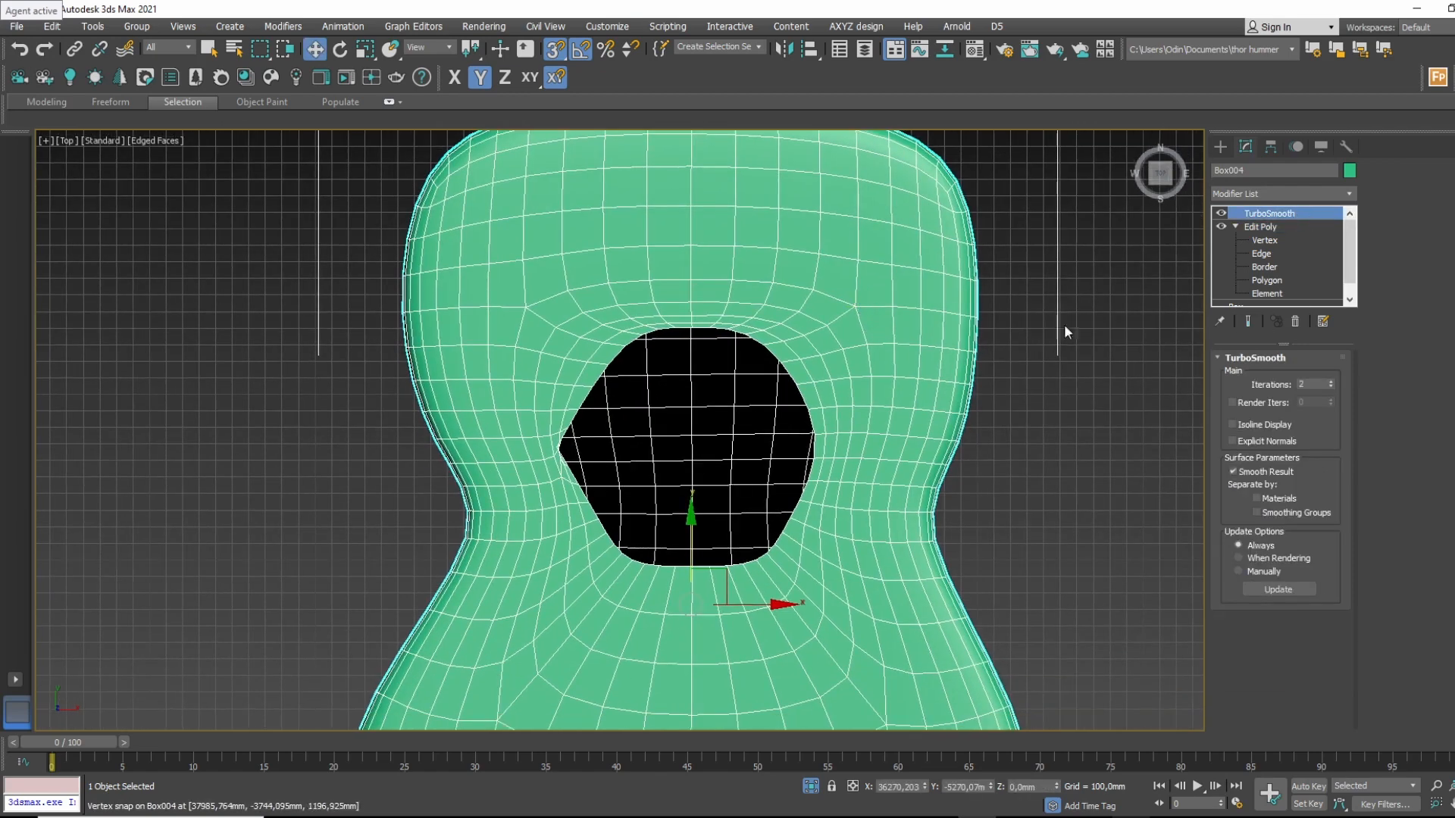
click(1279, 239)
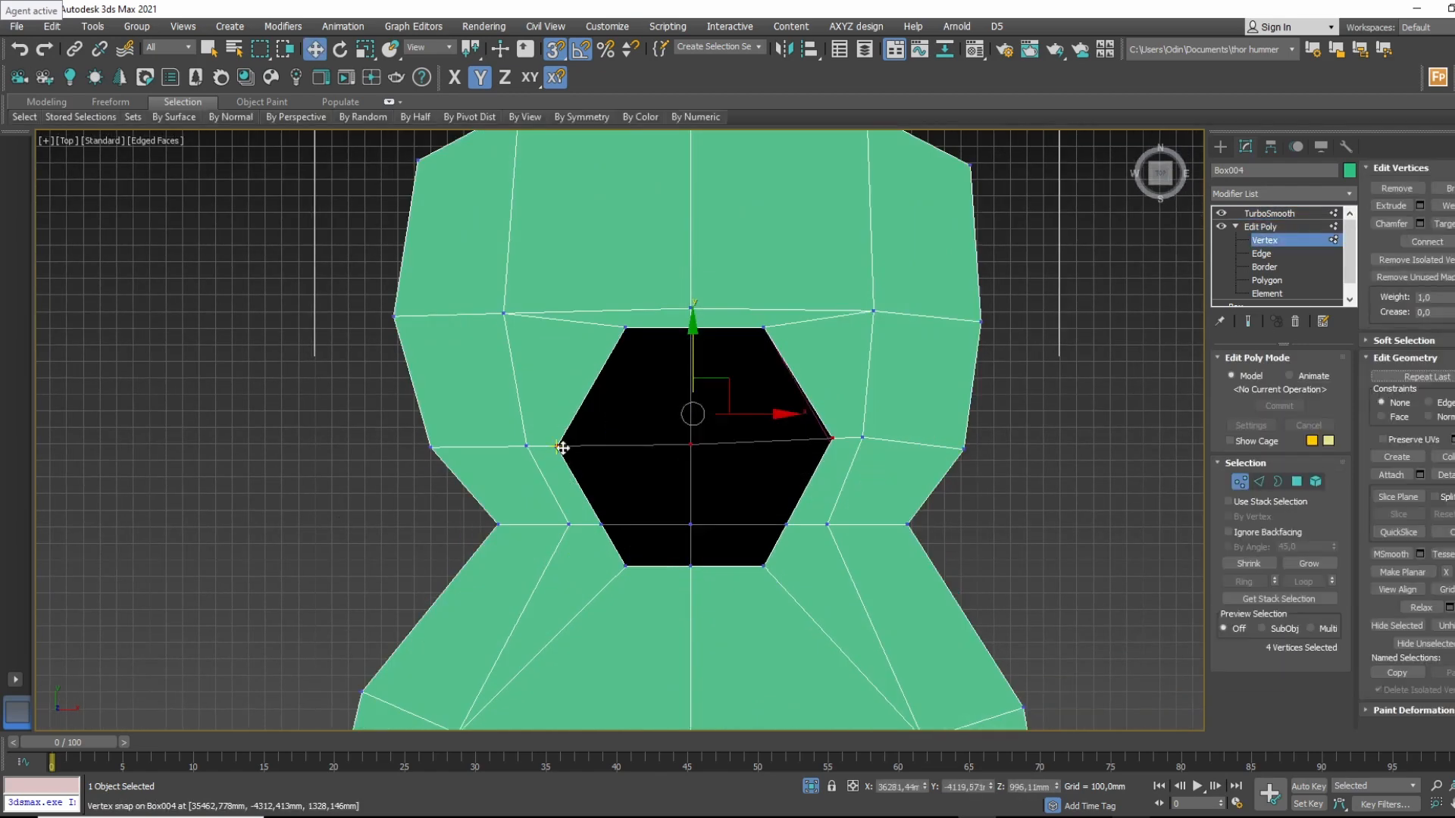
Target-weld the duplicate vertex at the sound hole's left corner onto the corner vertex just below it.
scroll(602, 433, up, 5)
click(602, 433)
scroll(557, 444, up, 5)
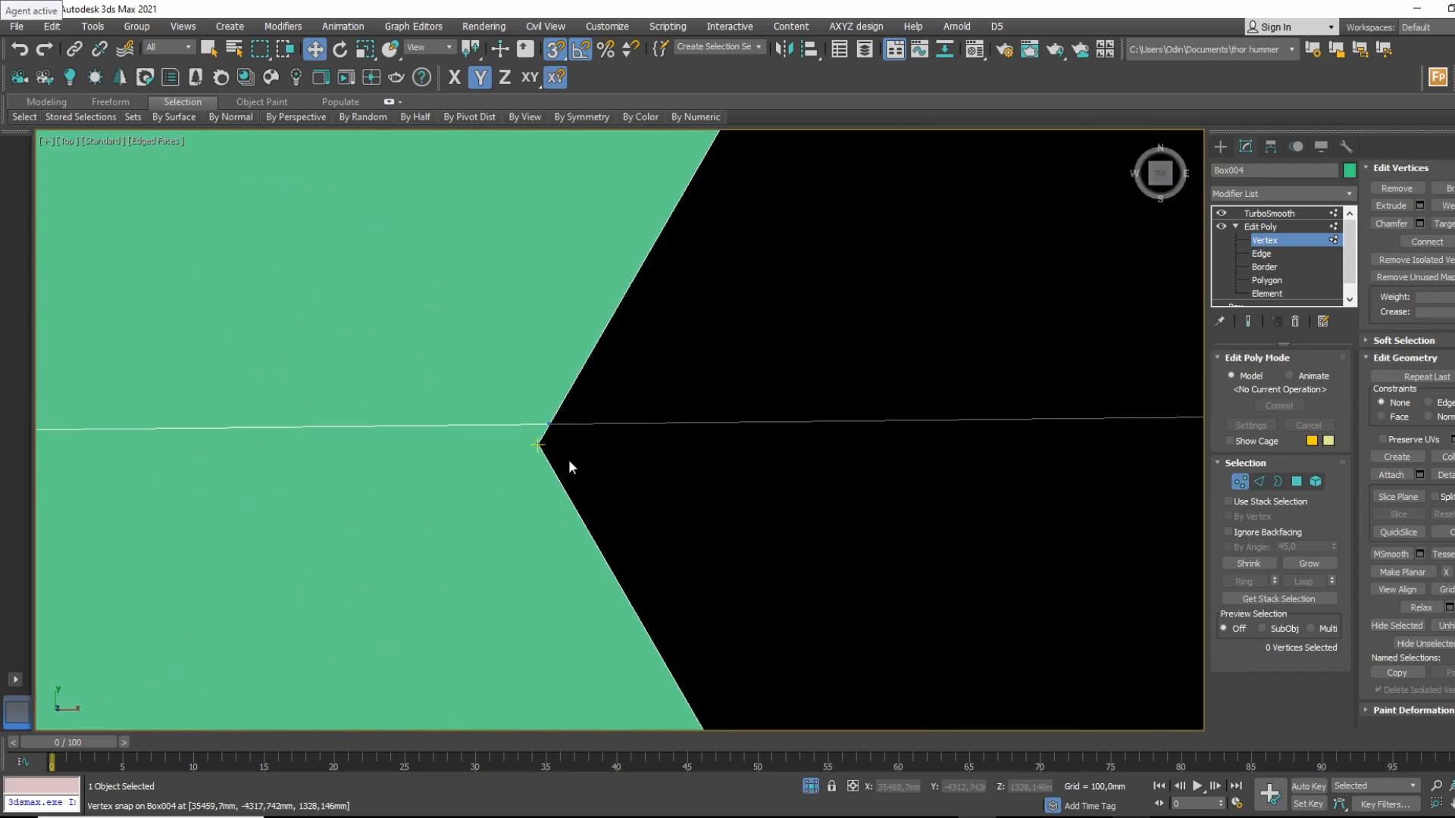
click(548, 422)
drag(567, 408, 525, 378)
key(ctrl+z)
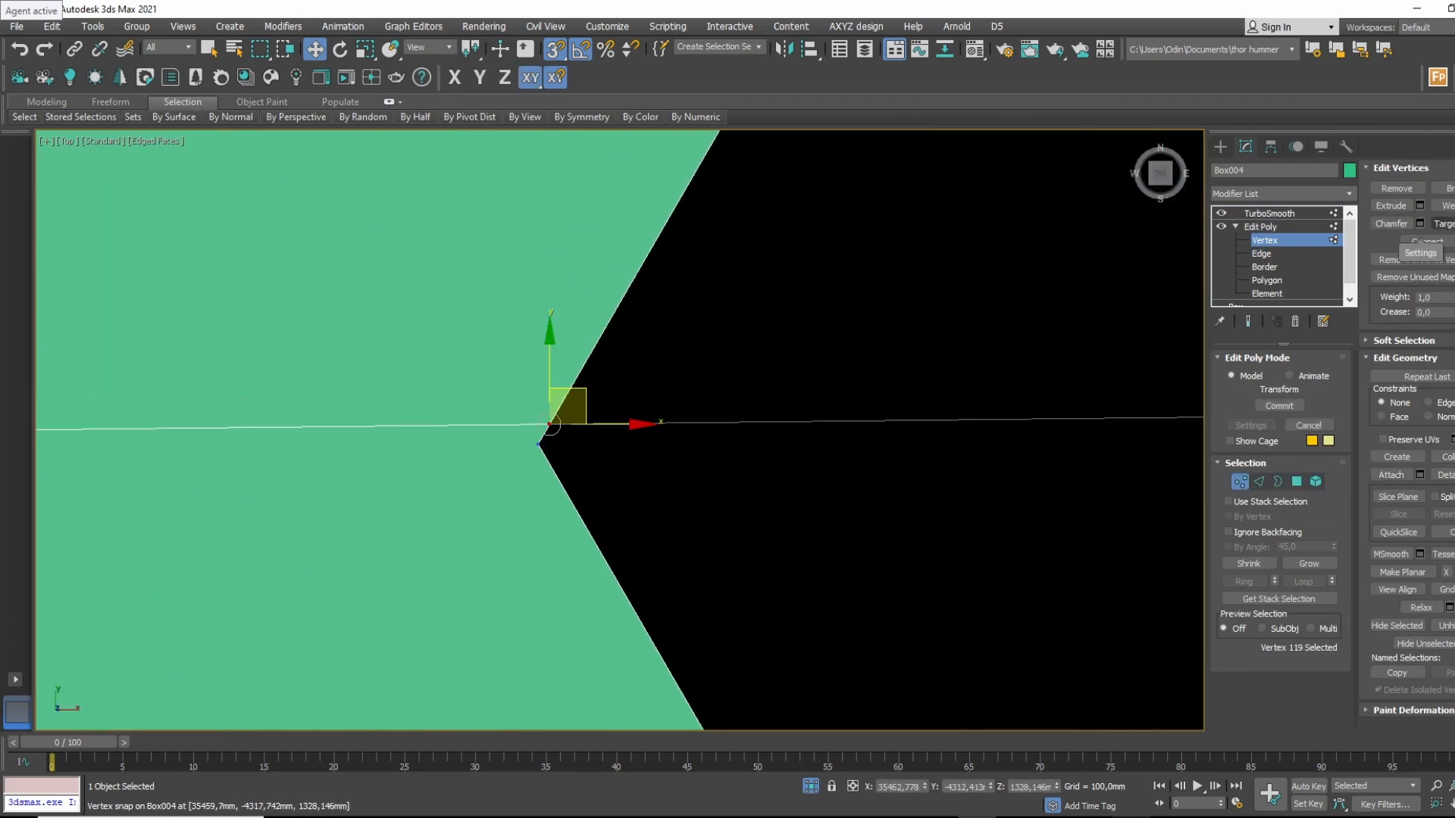
click(1445, 224)
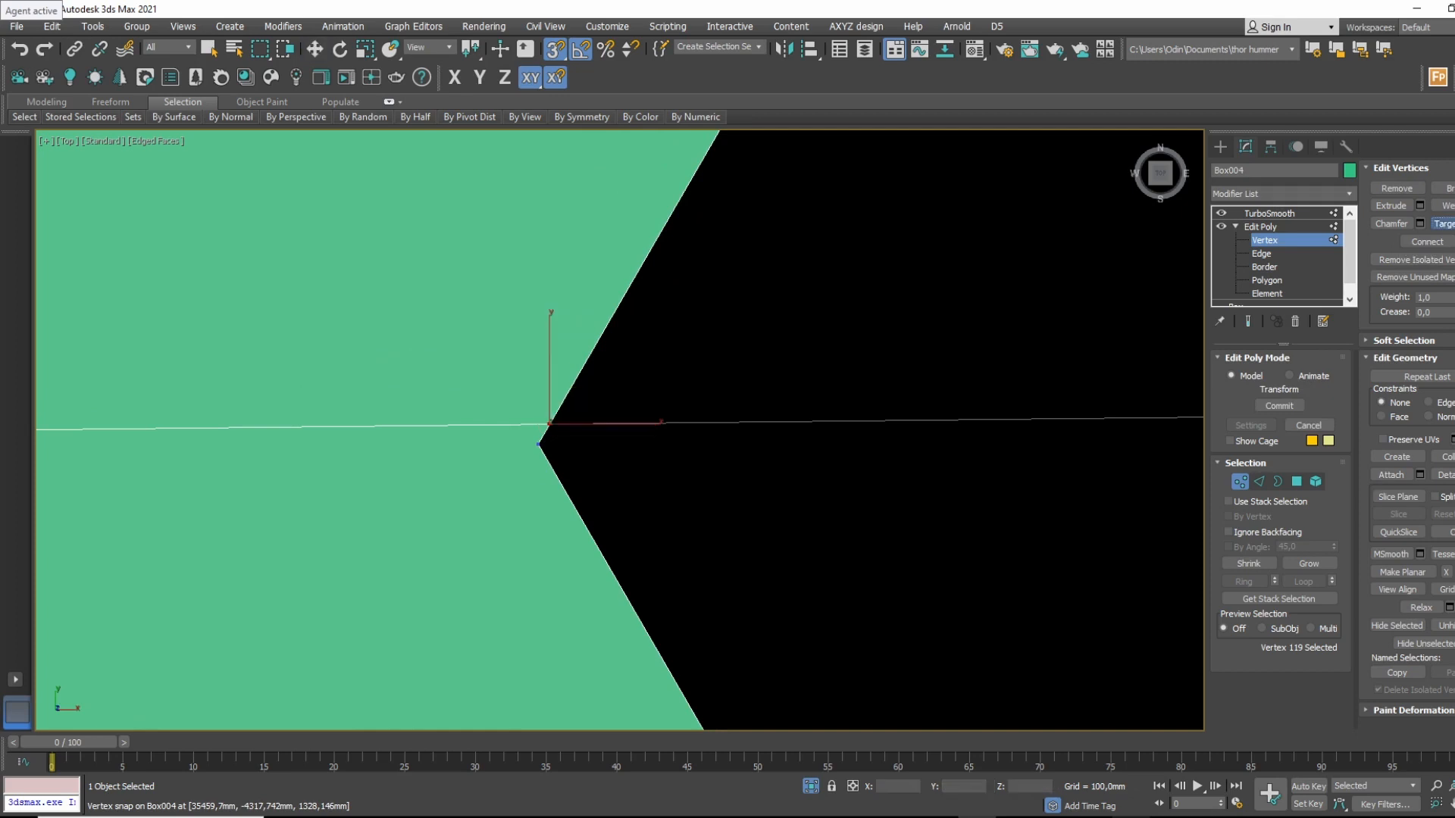
click(539, 441)
key(w)
scroll(765, 413, down, 13)
middle_drag(856, 385, 472, 389)
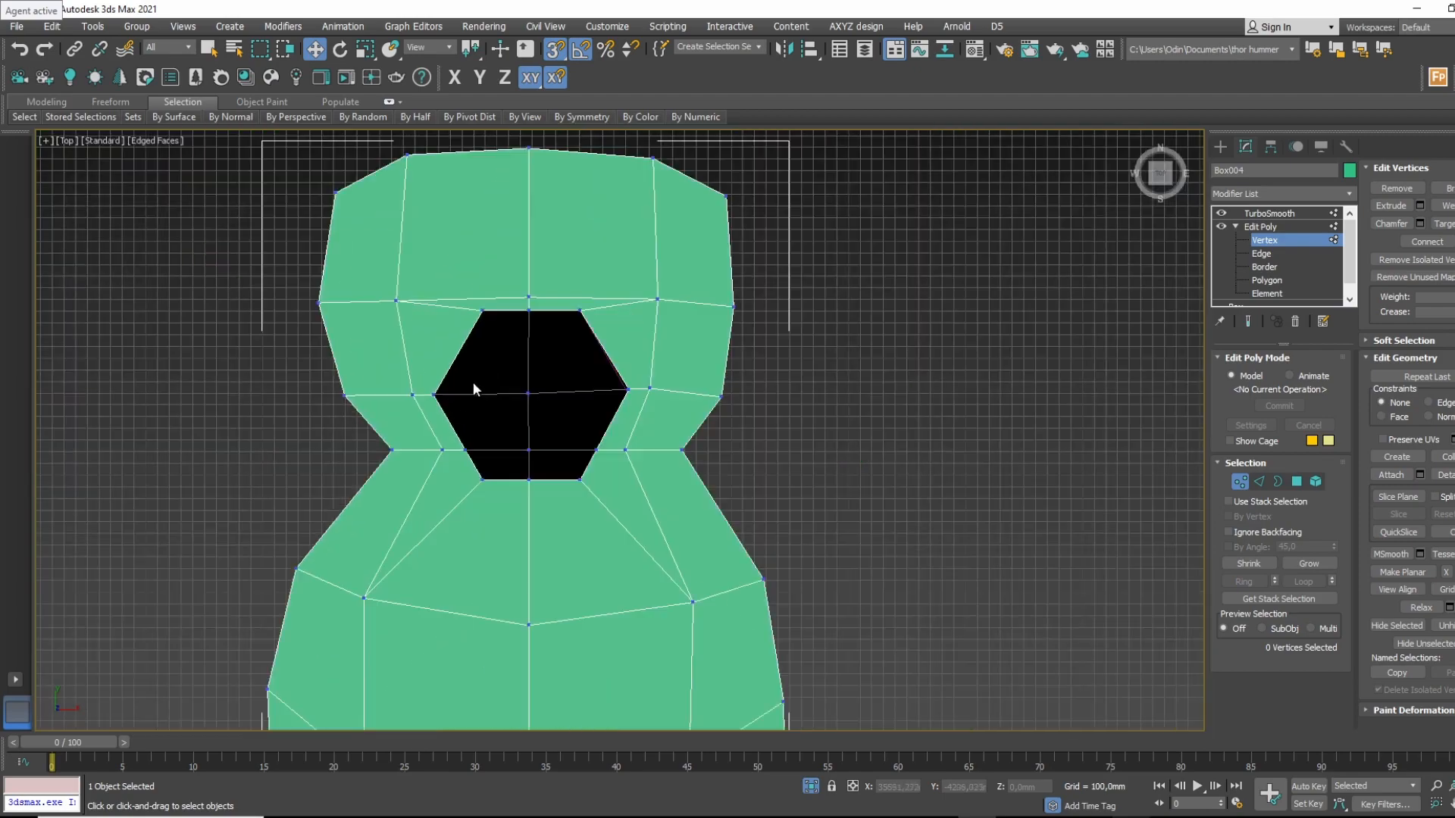
Examine the smoothed sound hole at the TurboSmooth level and return to the top view.
click(1301, 207)
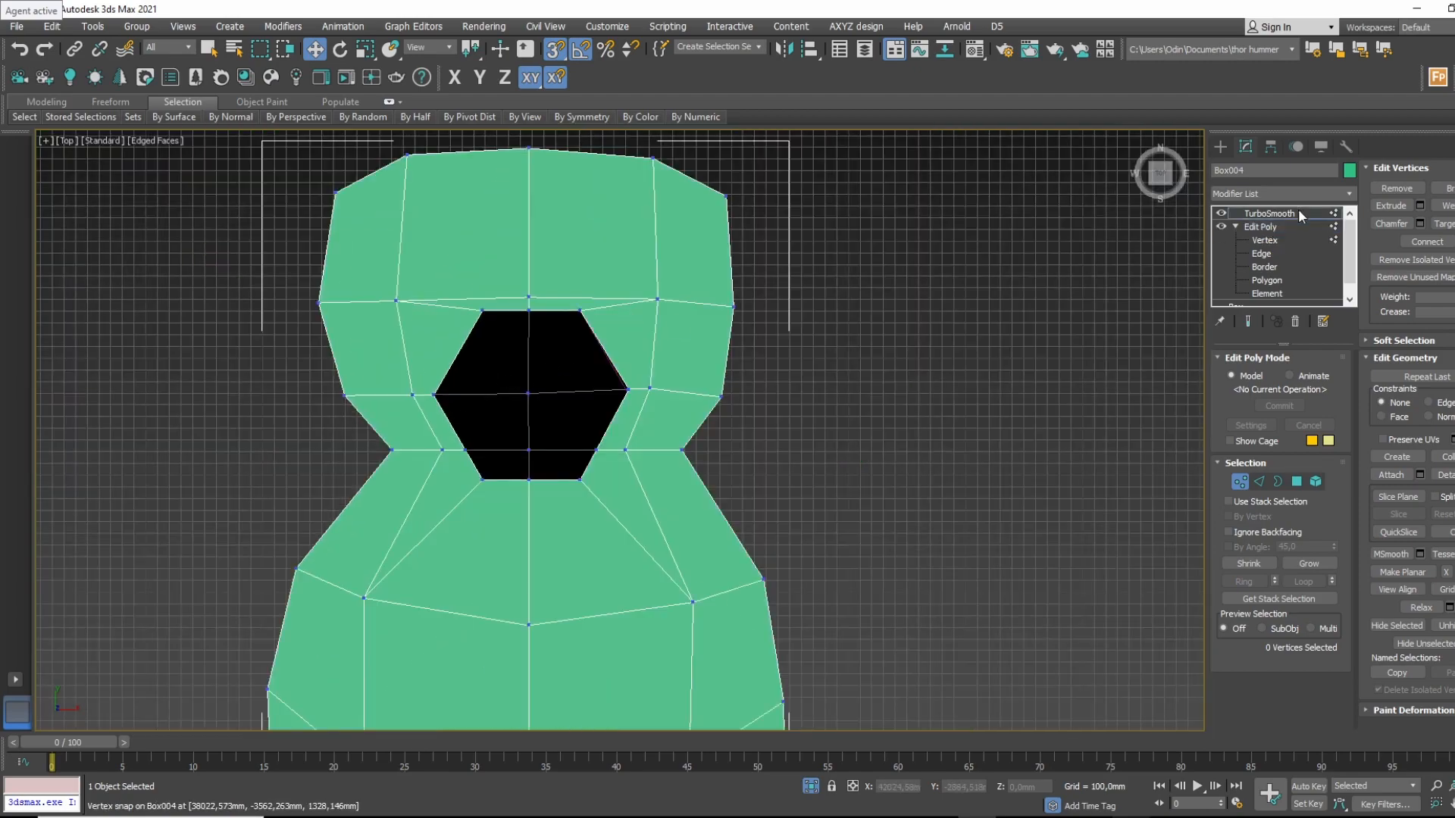
middle_drag(893, 327, 942, 321)
scroll(743, 402, up, 5)
scroll(1117, 432, down, 7)
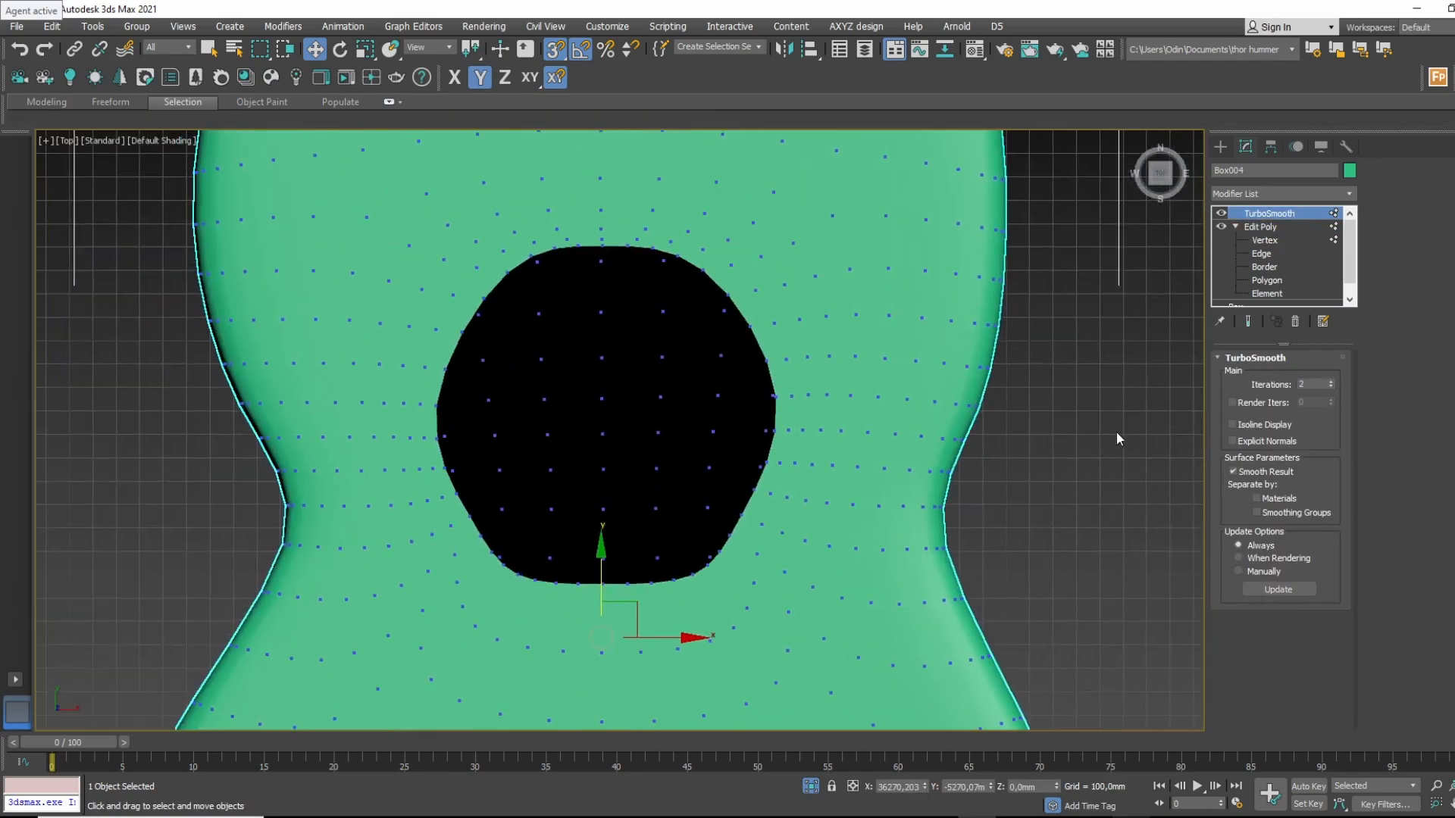
alt+middle_drag(1026, 487, 1037, 470)
key(t)
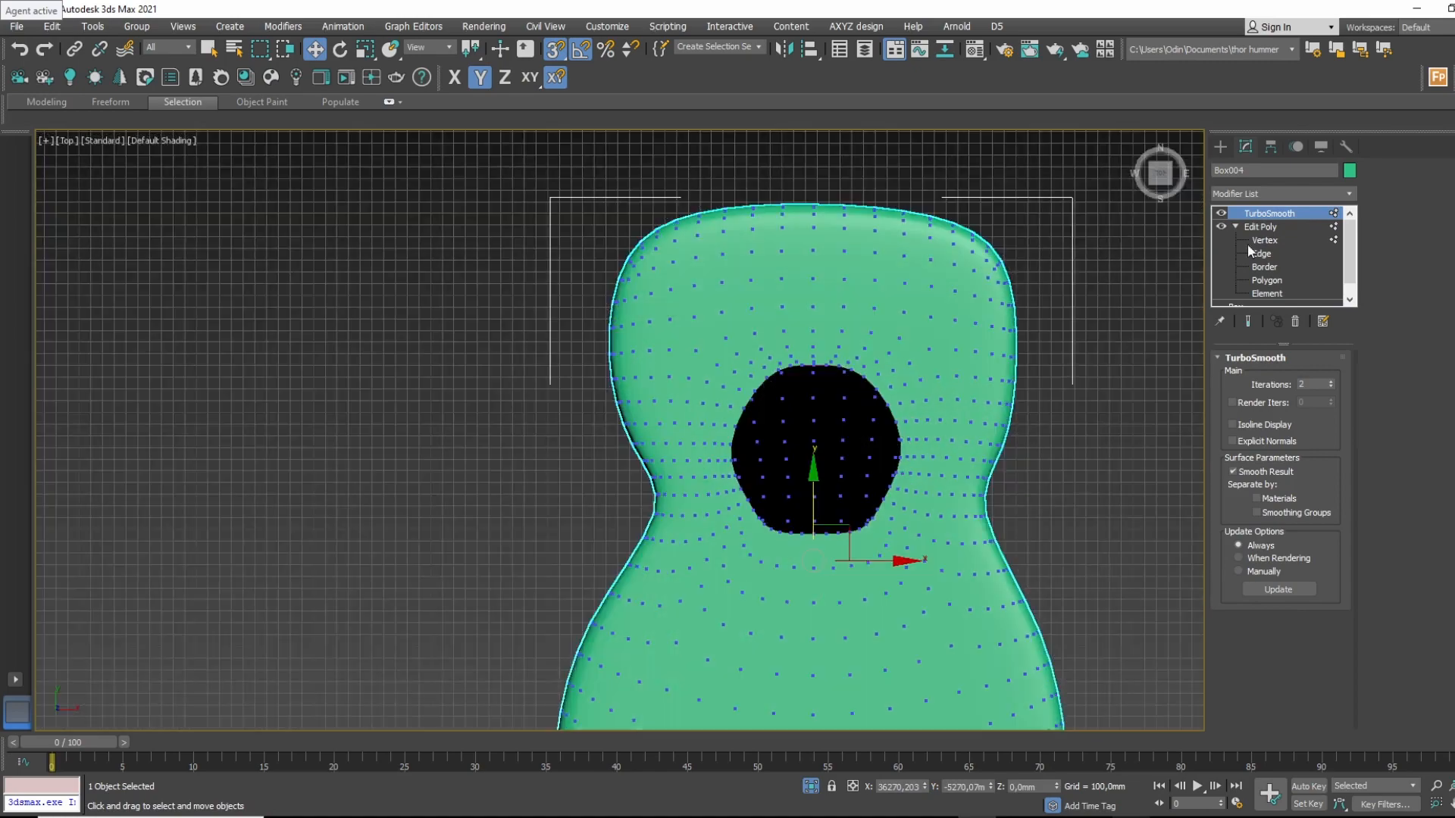
With edged faces shown, try removing the short waist edges between the sound hole's sides and the nearest inner vertices.
click(1289, 236)
scroll(921, 447, up, 5)
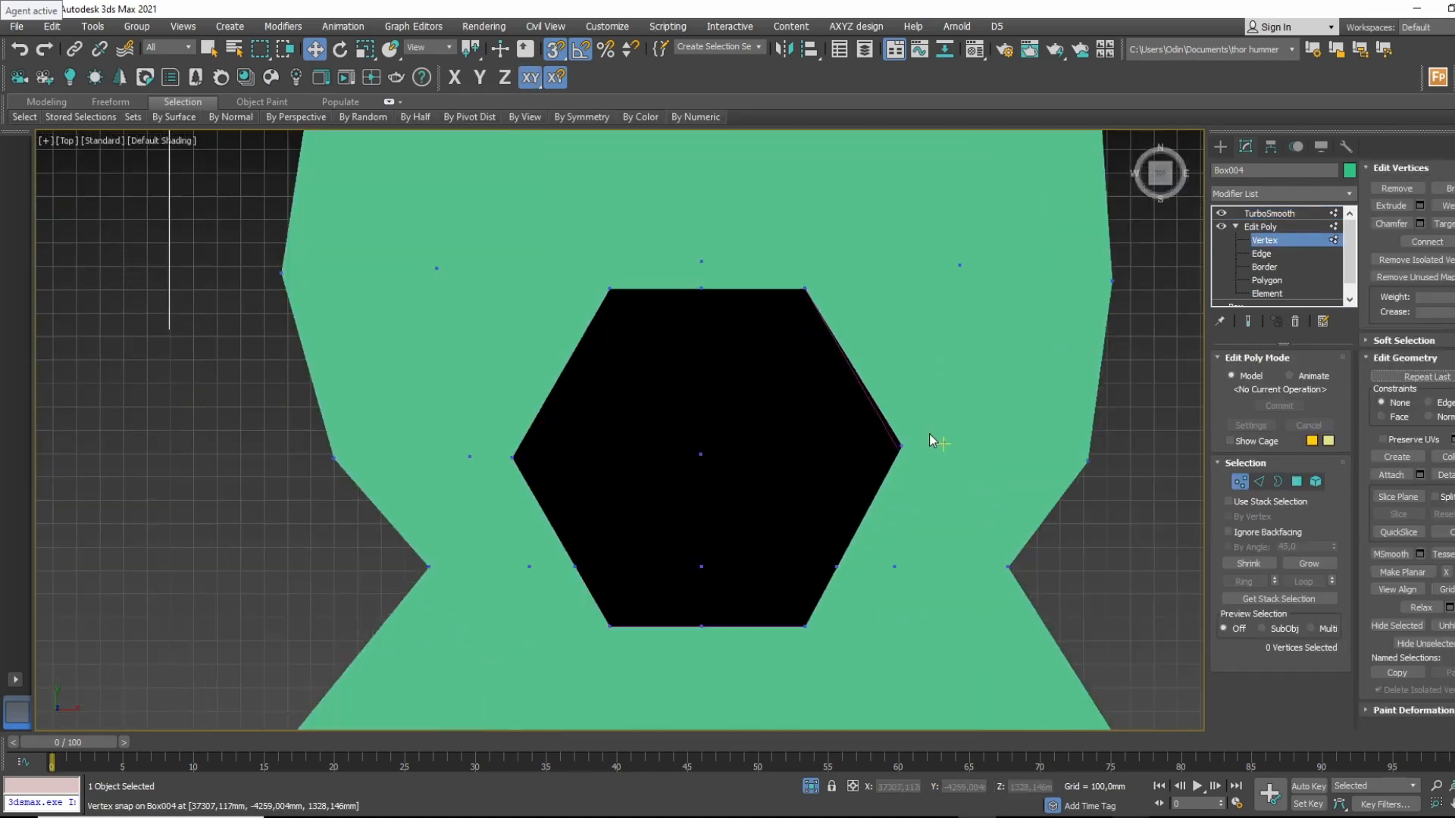
key(F4)
middle_drag(811, 530, 780, 422)
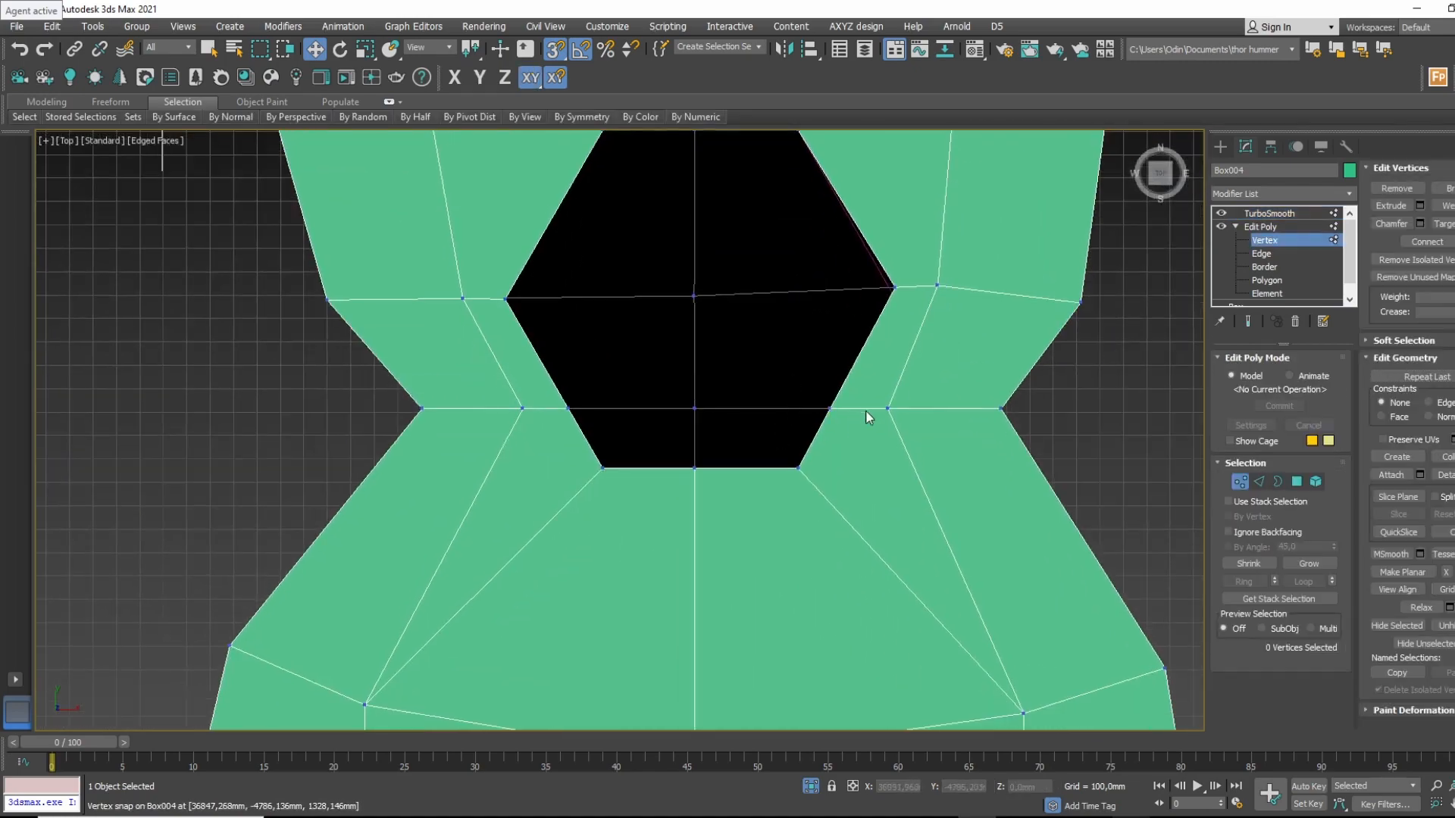
middle_drag(1054, 361, 985, 499)
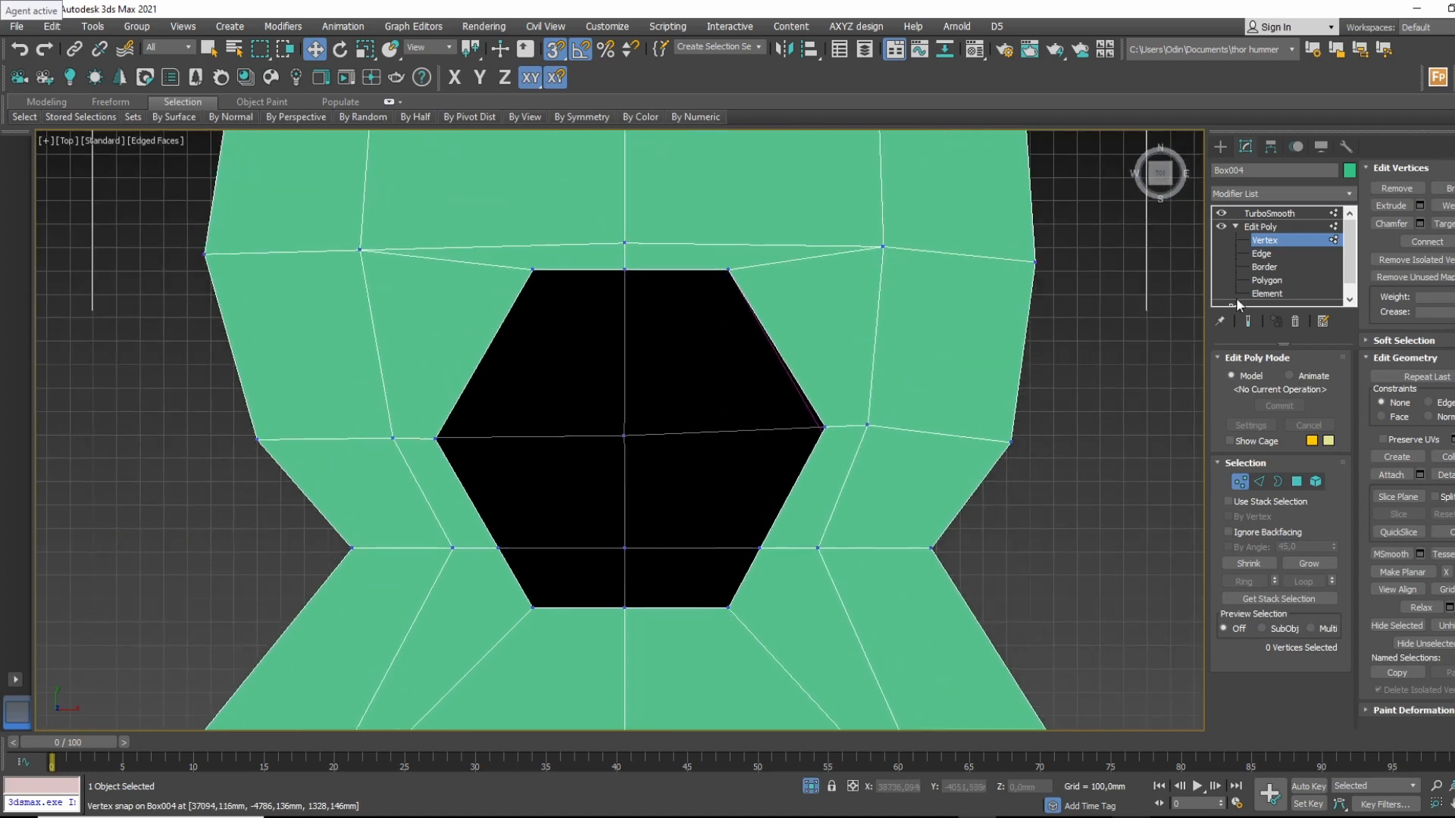
click(1261, 253)
click(788, 547)
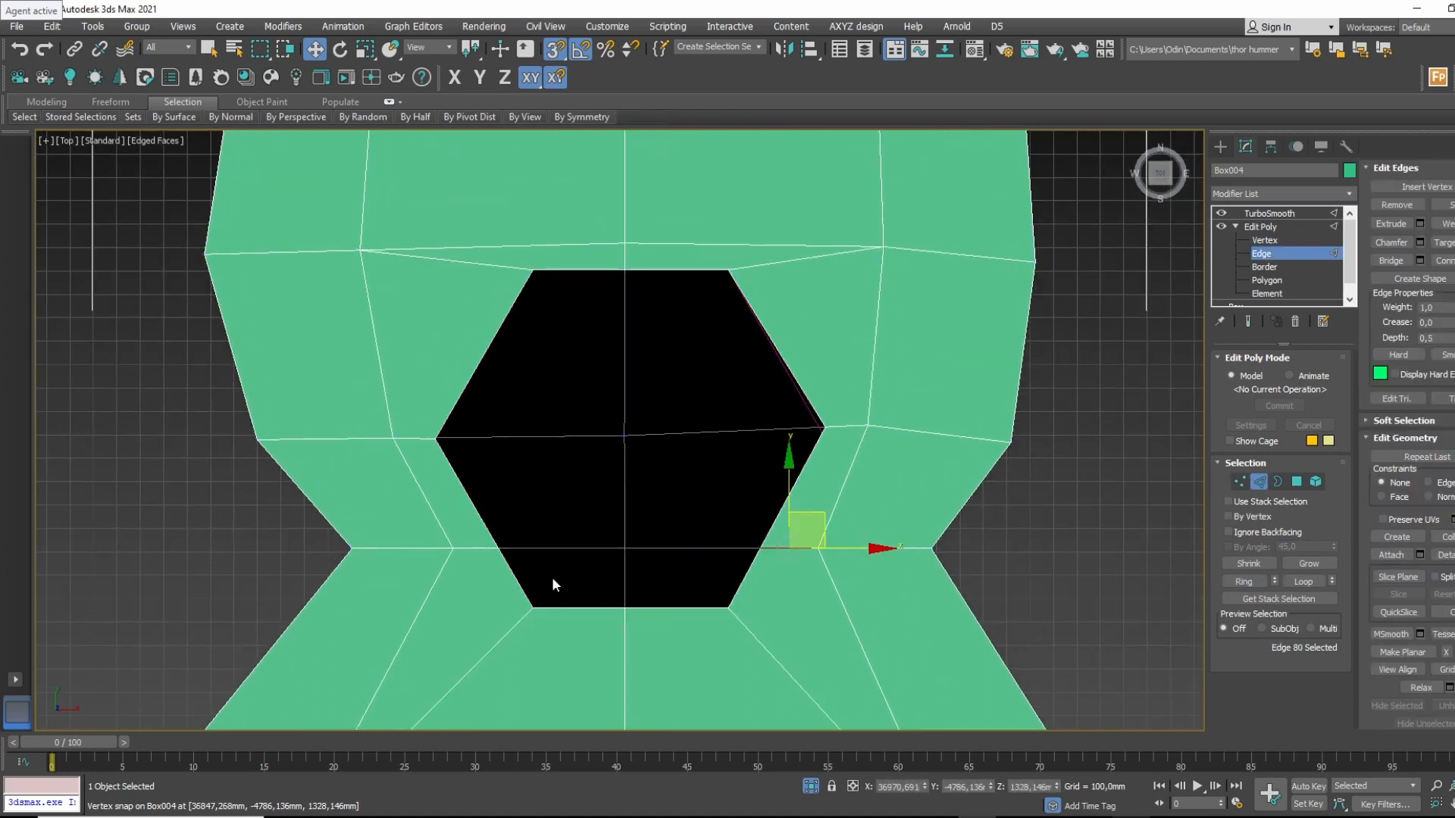
key(BackSpace)
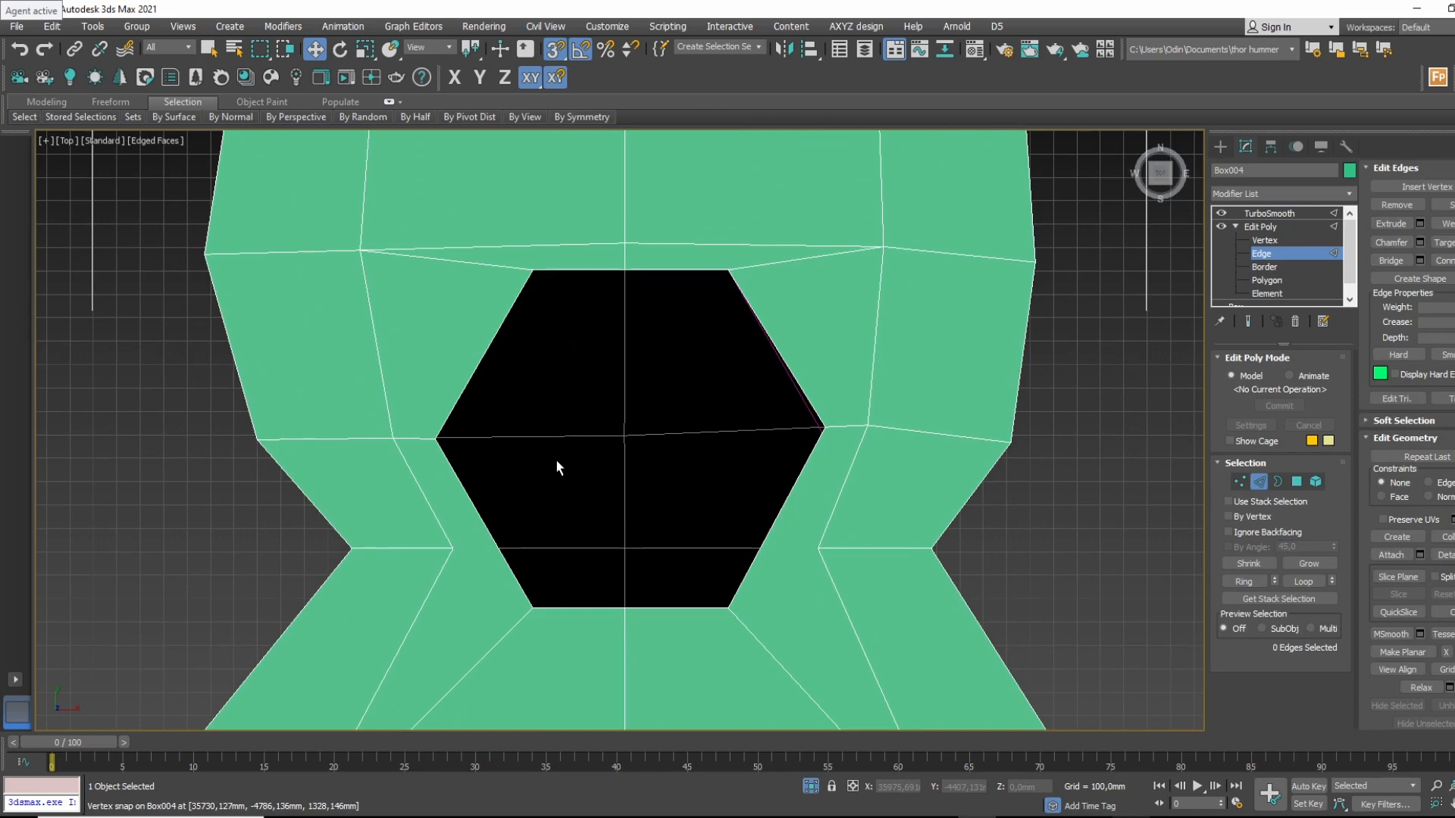
Check the hole's smoothed shape at the TurboSmooth level and undo the waist edge removal.
middle_drag(381, 534, 396, 345)
middle_drag(529, 326, 573, 313)
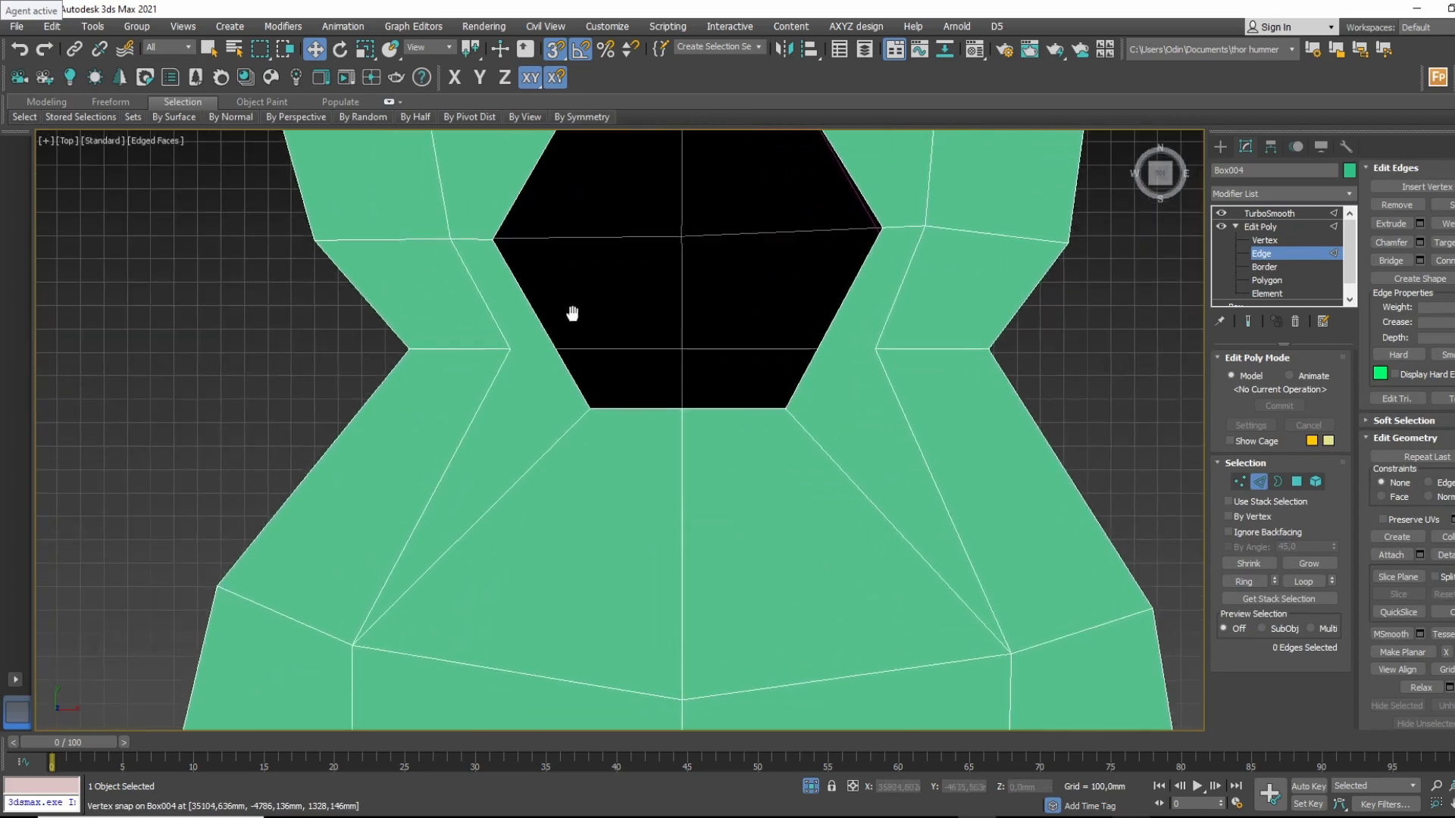
click(1294, 227)
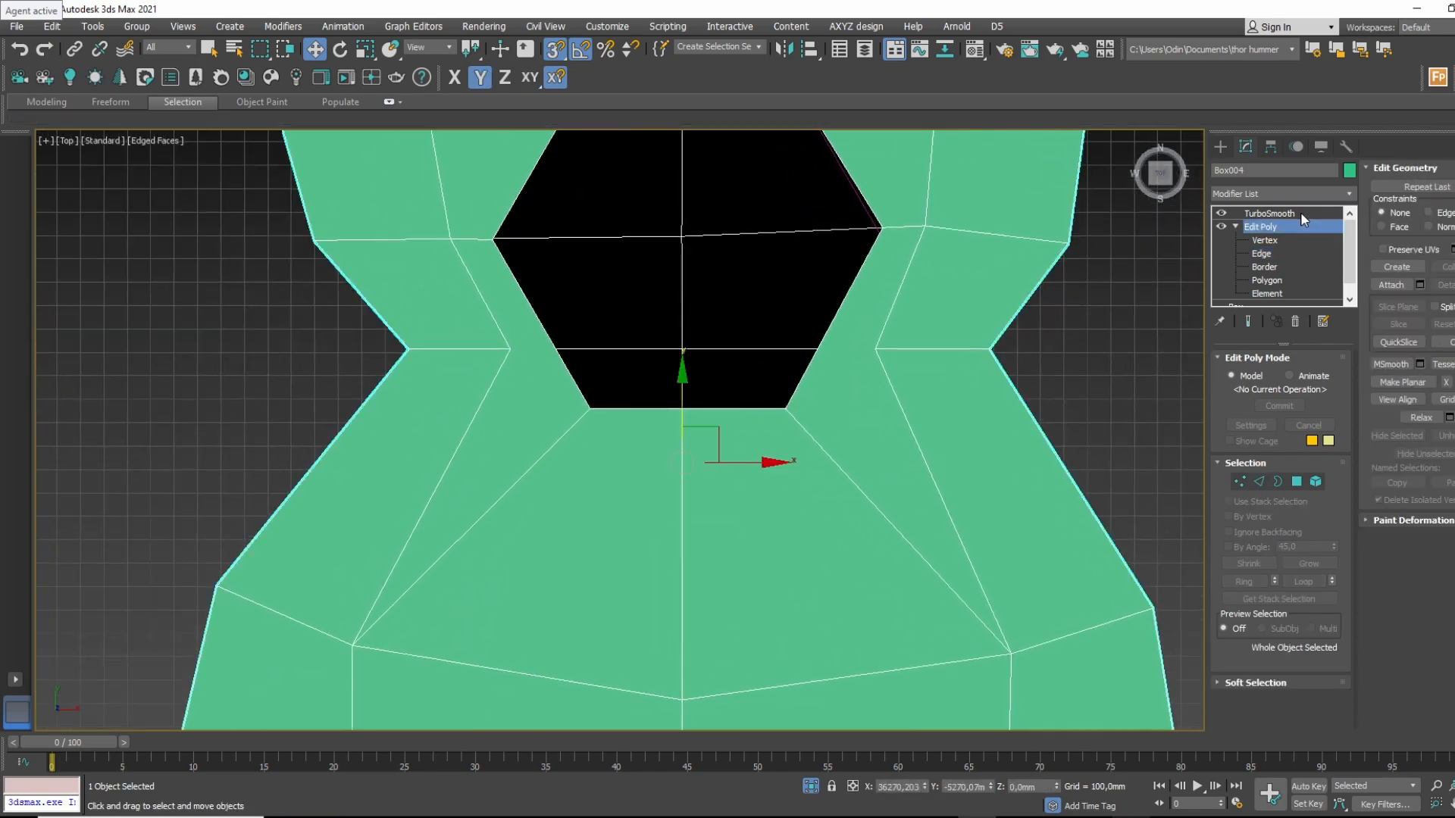
click(1299, 215)
middle_drag(902, 333, 887, 389)
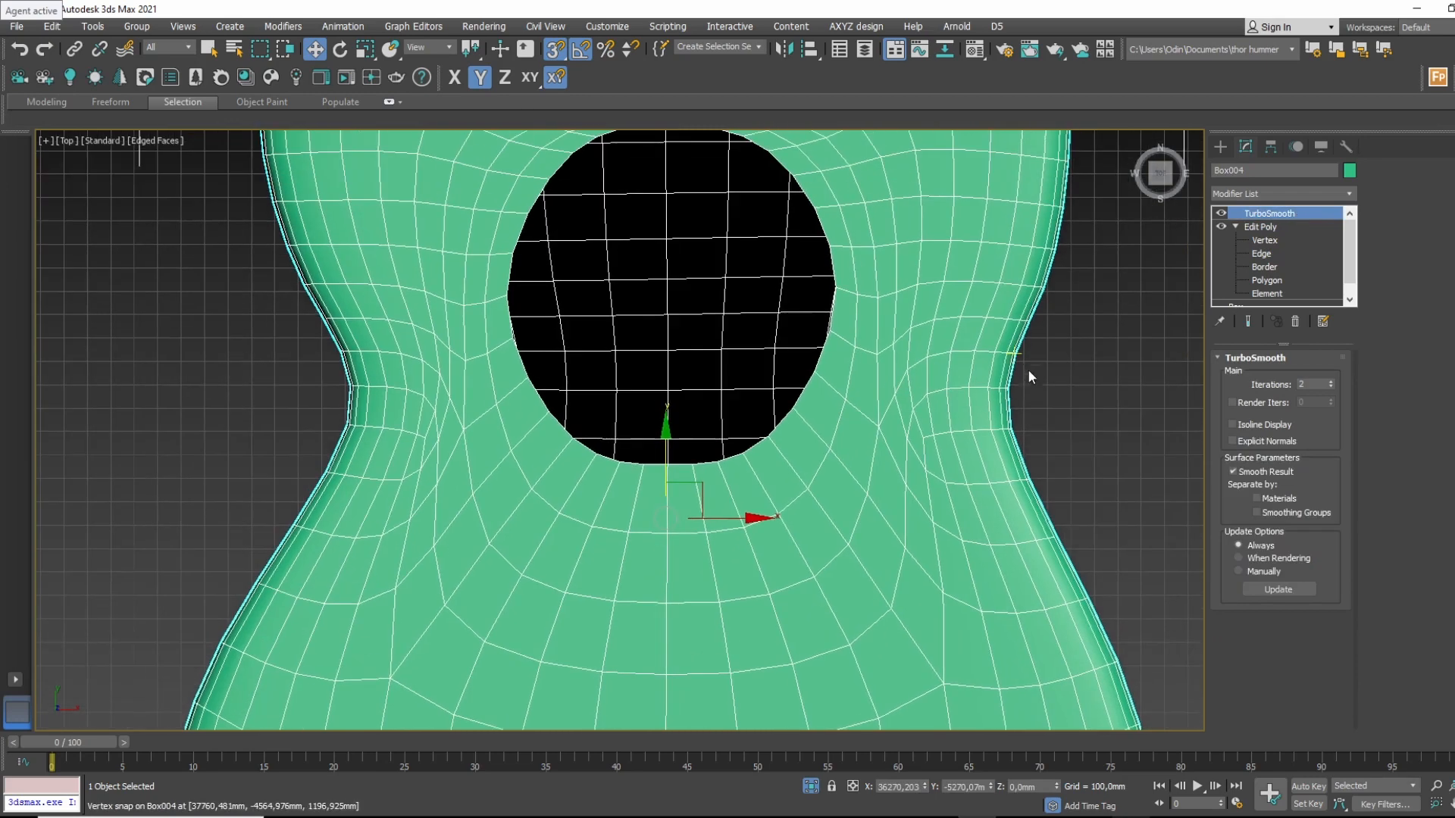
key(ctrl+z)
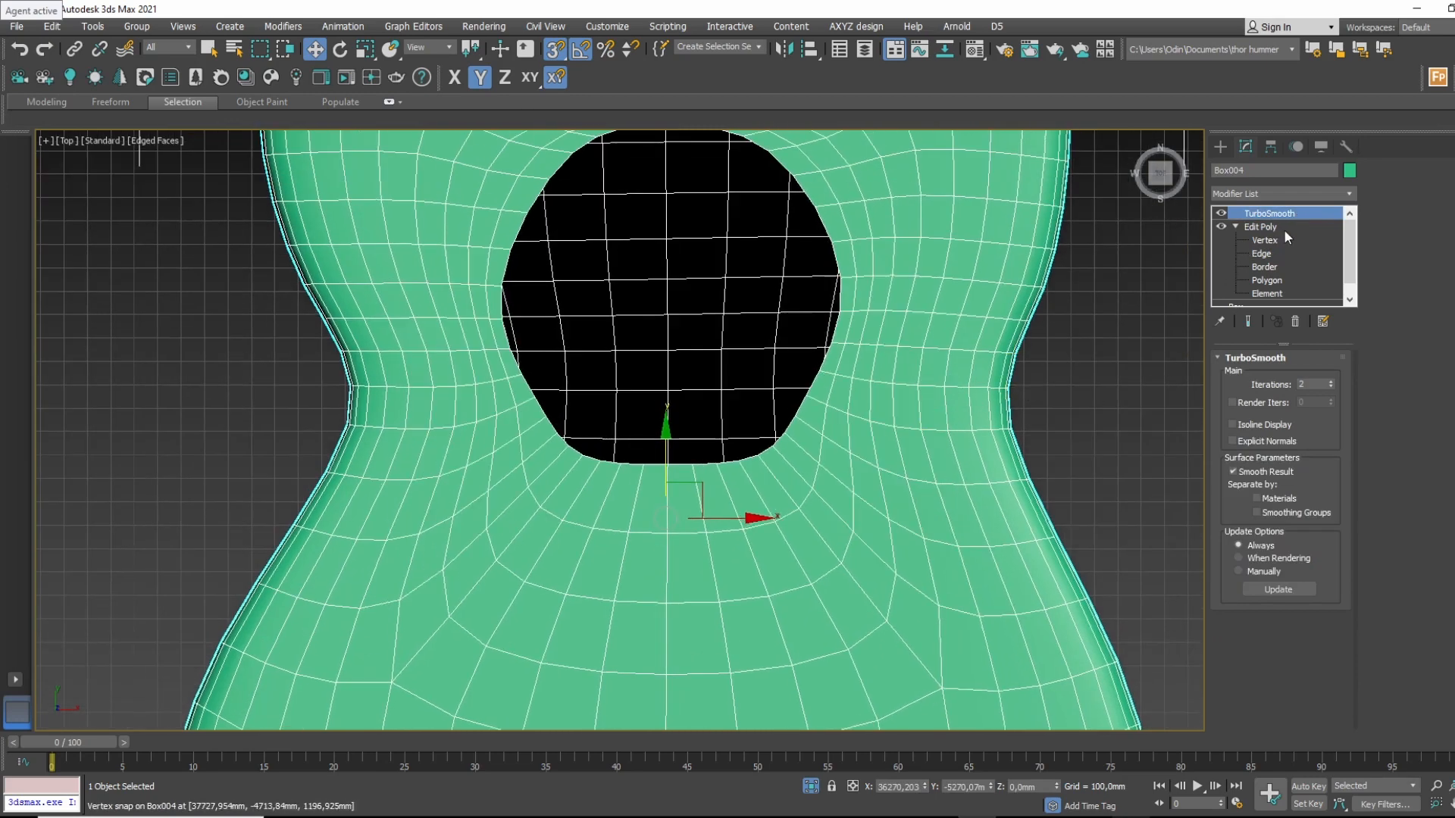
With the end result shown and snapping off, move the hole's bottom middle vertex about 100 mm down along Y.
click(1285, 228)
middle_drag(514, 300, 491, 403)
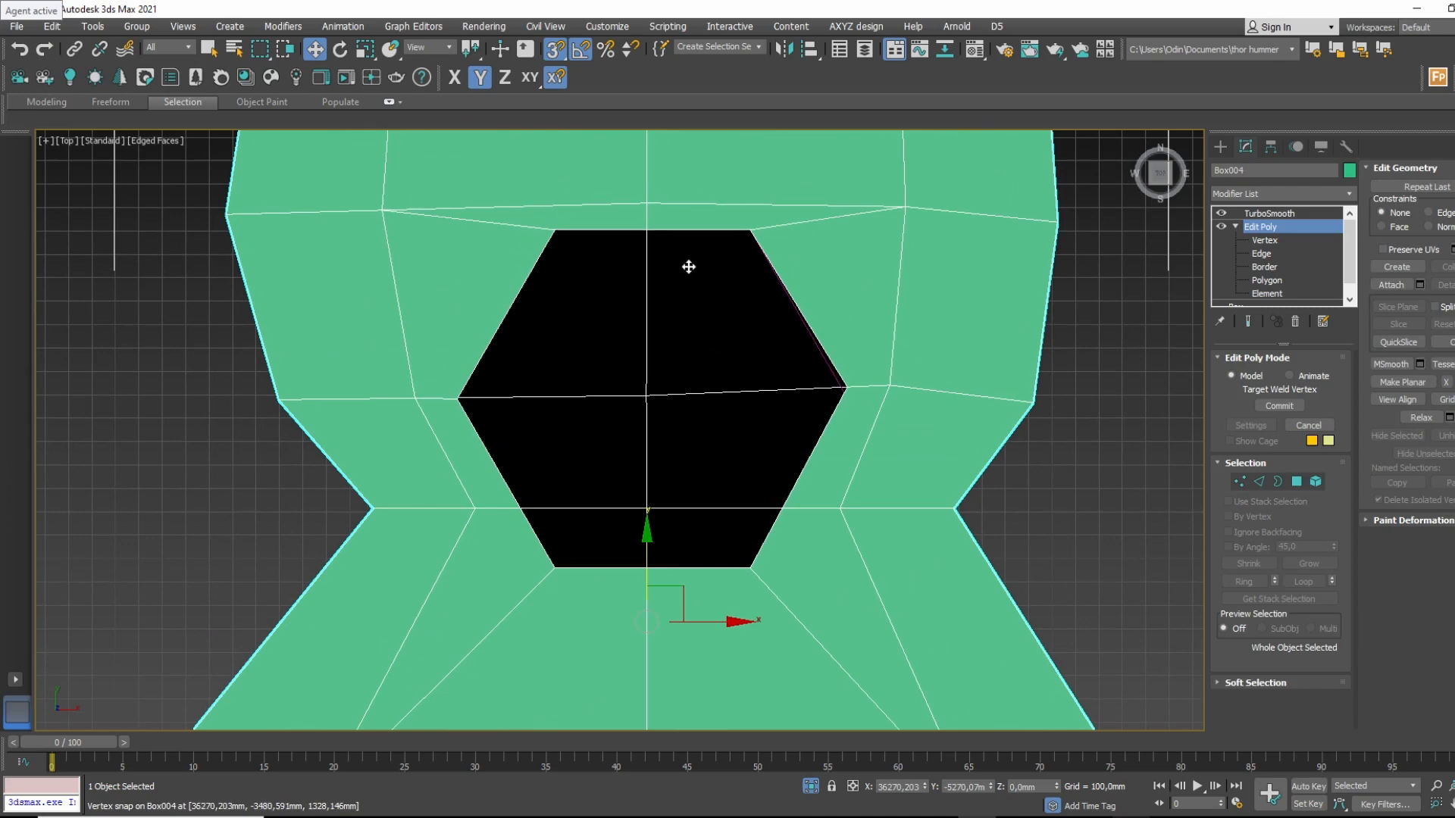
scroll(653, 345, down, 3)
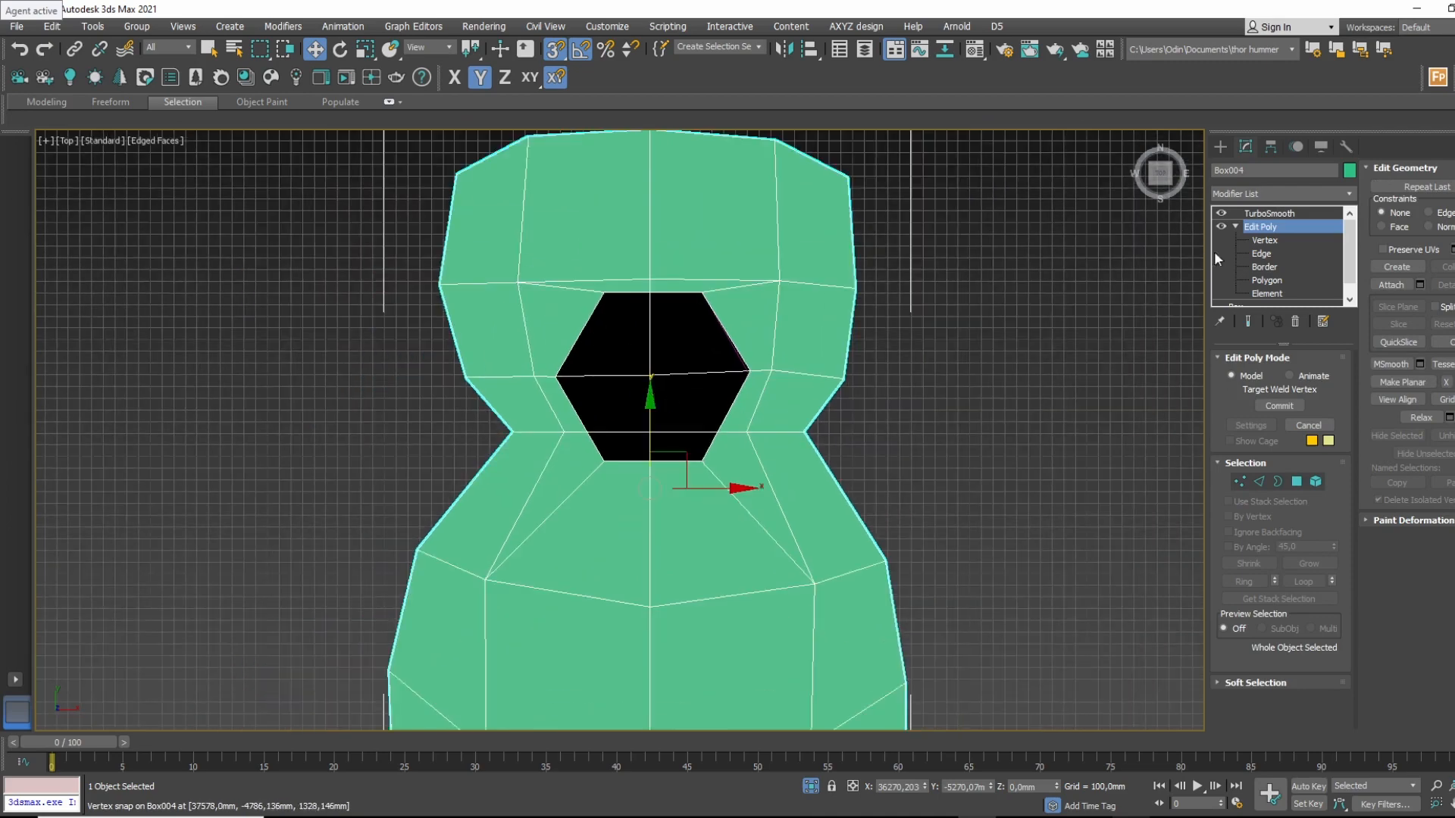
click(1250, 241)
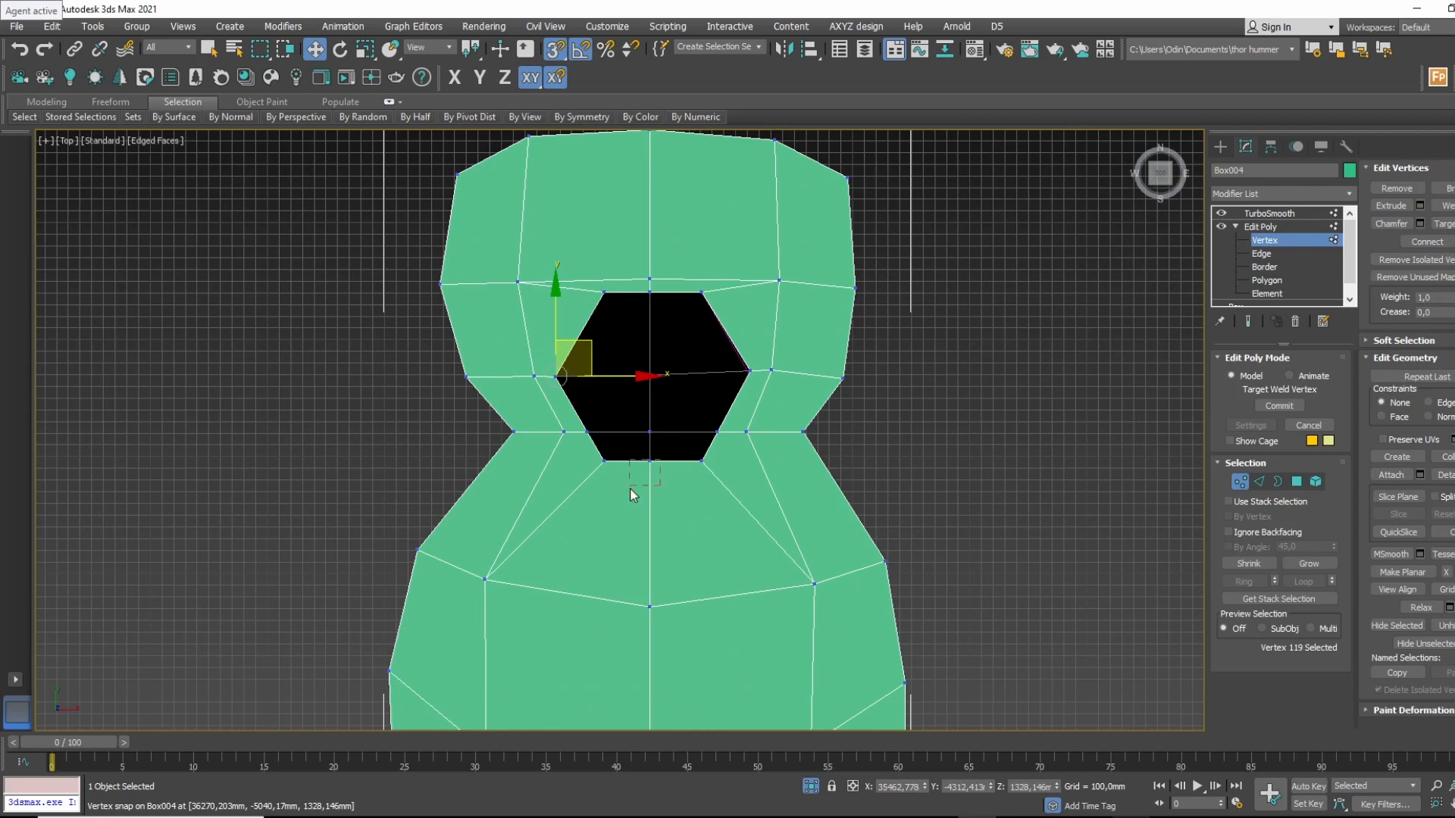
drag(660, 460, 630, 488)
click(1248, 321)
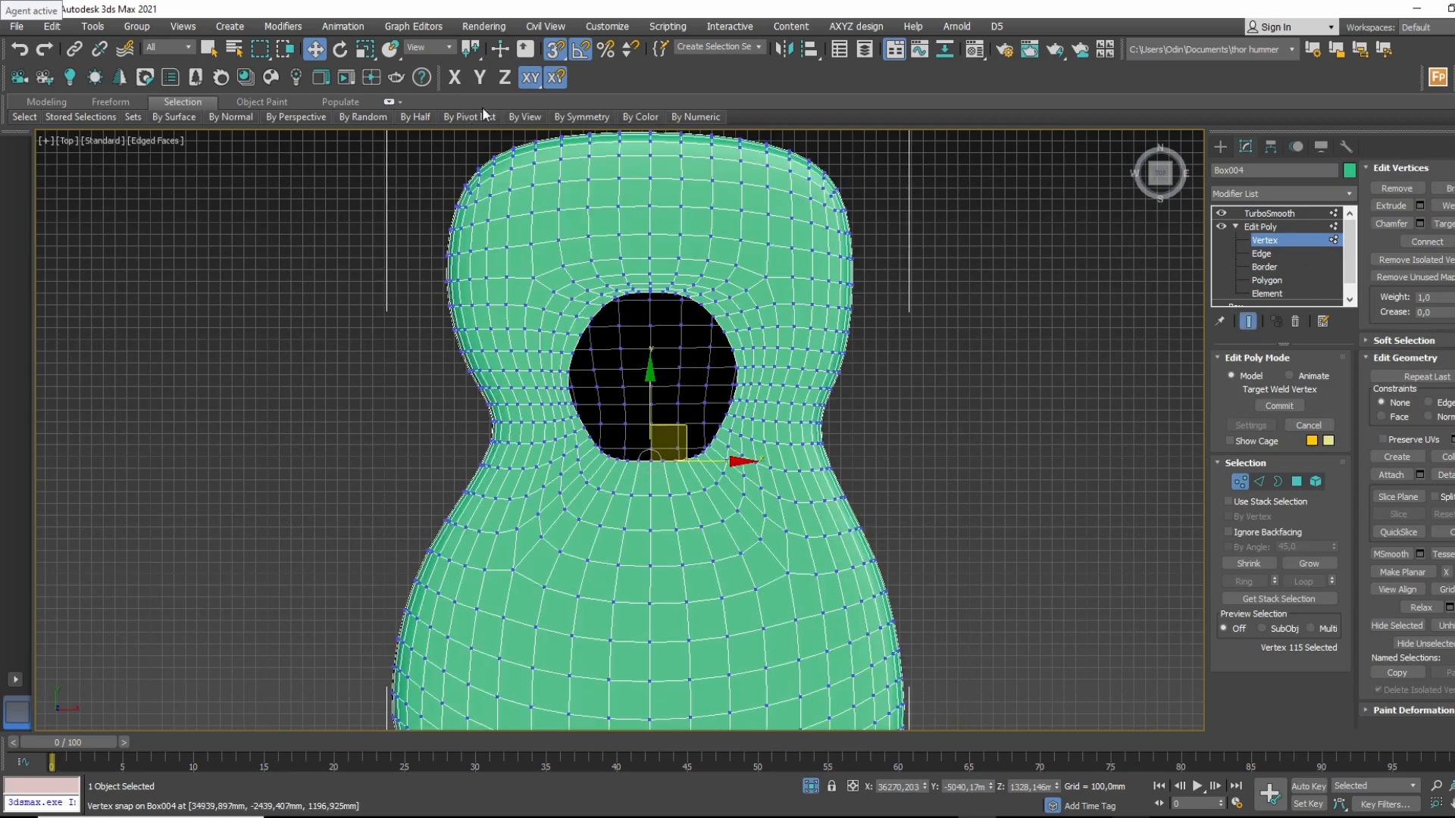
click(555, 48)
drag(650, 394, 651, 406)
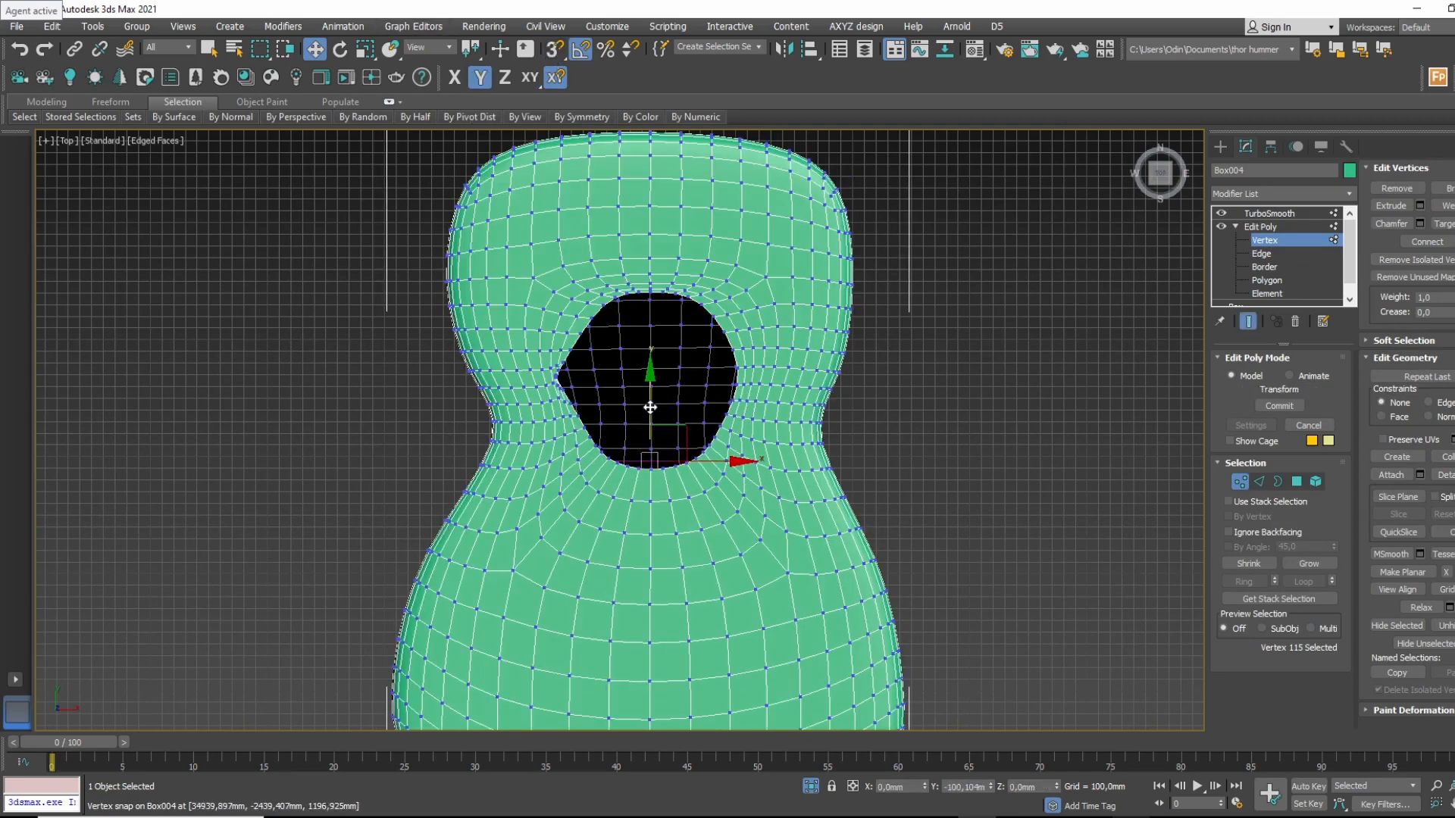
Select the vertices at the hole's top middle and move them about 117 mm up along Y with the end result shown.
click(1248, 321)
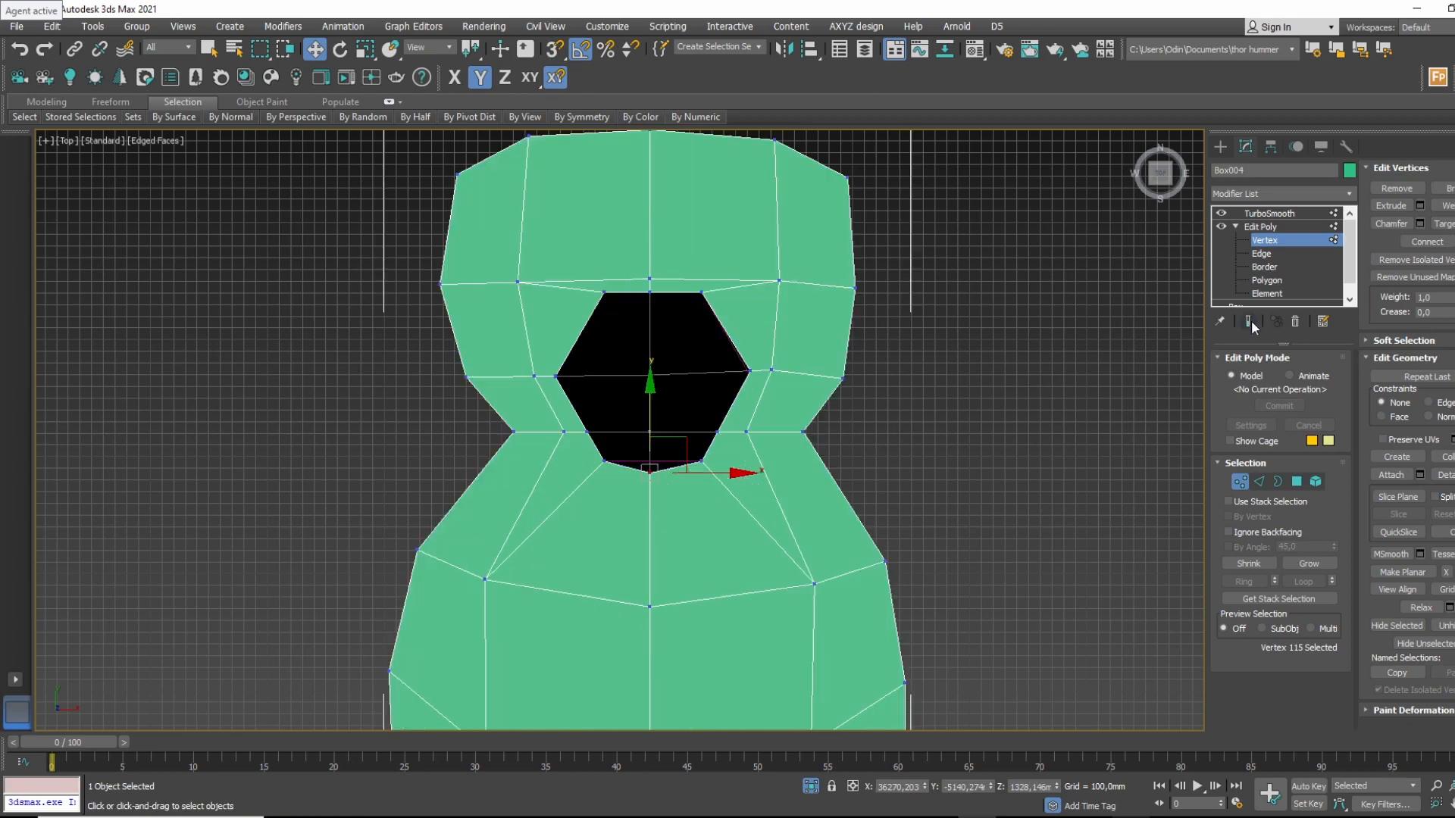
scroll(640, 295, up, 3)
drag(666, 296, 651, 256)
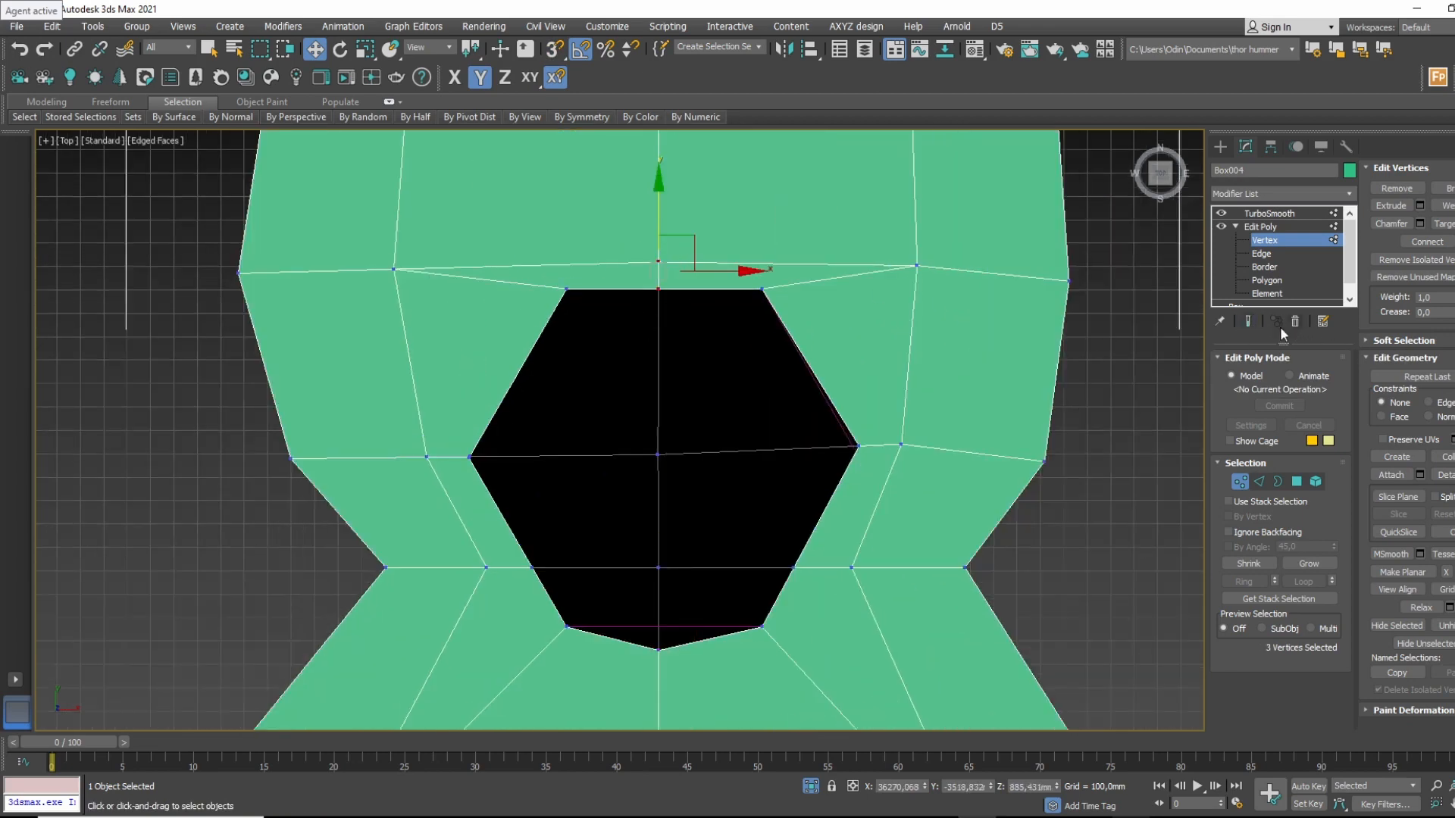
click(1246, 321)
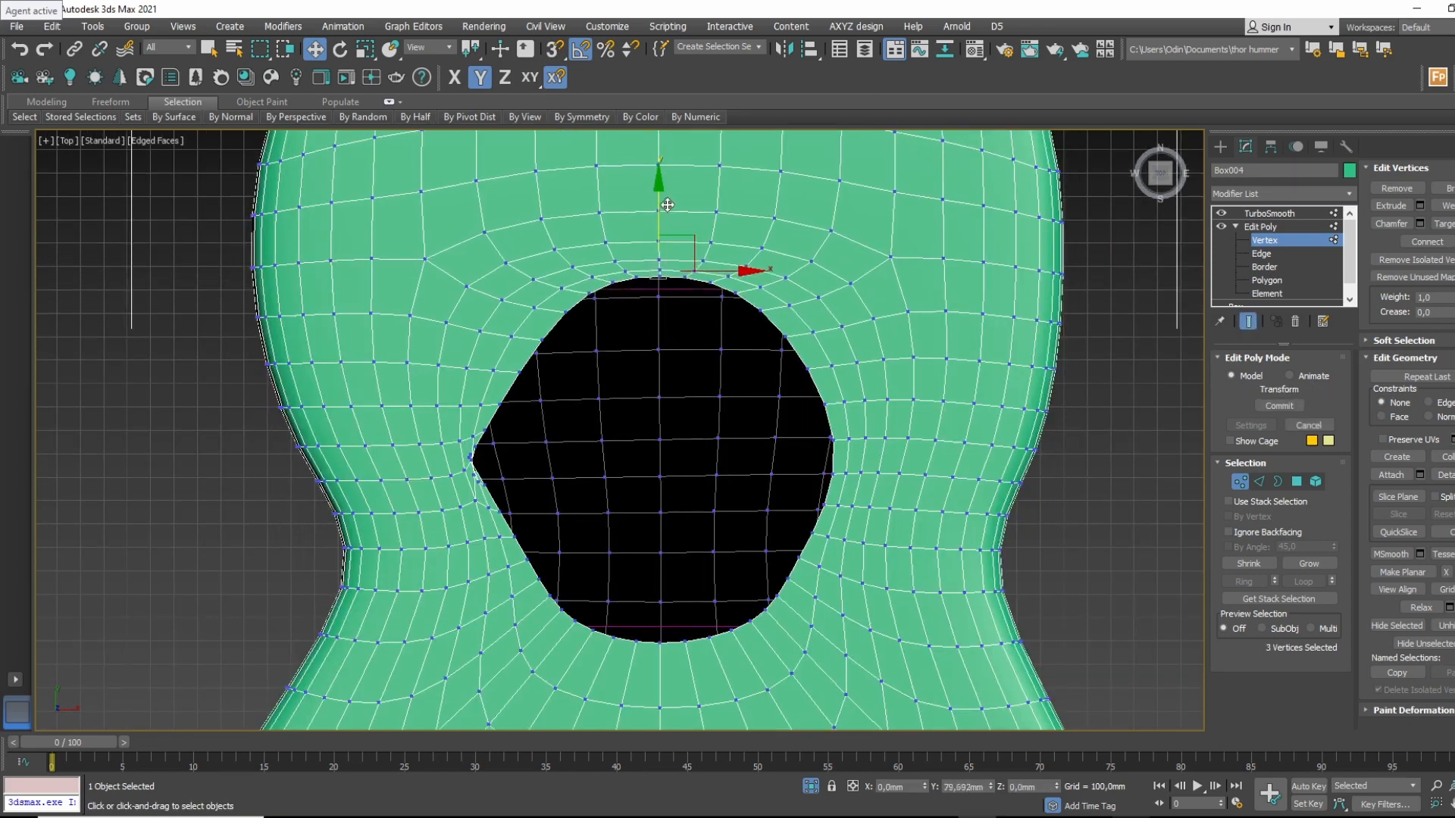
drag(659, 223, 659, 197)
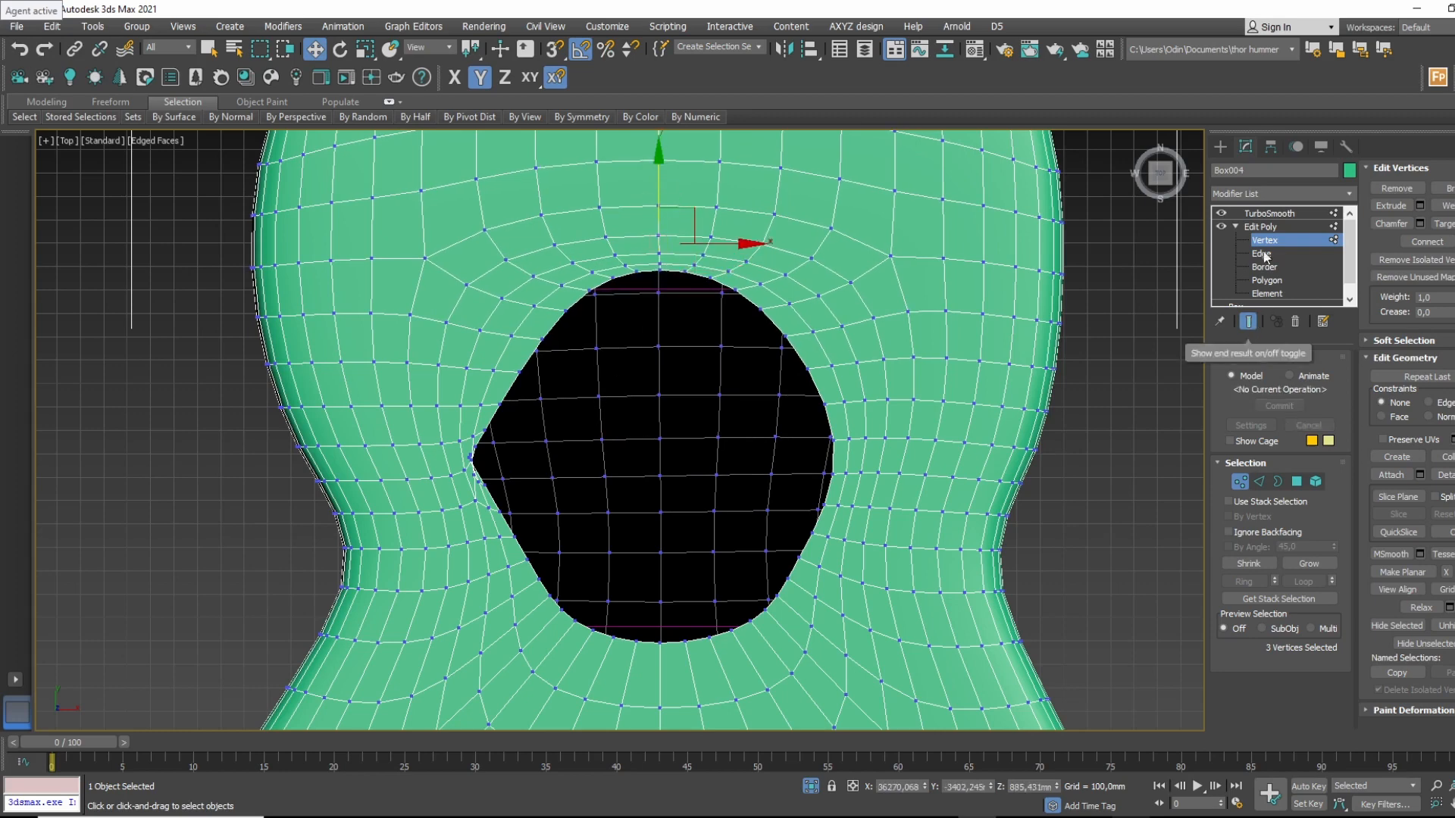
Hide the end result and target-weld the stray vertex at the hole's left corner to its adjacent corner vertex.
click(1248, 322)
scroll(478, 465, up, 6)
scroll(454, 454, up, 3)
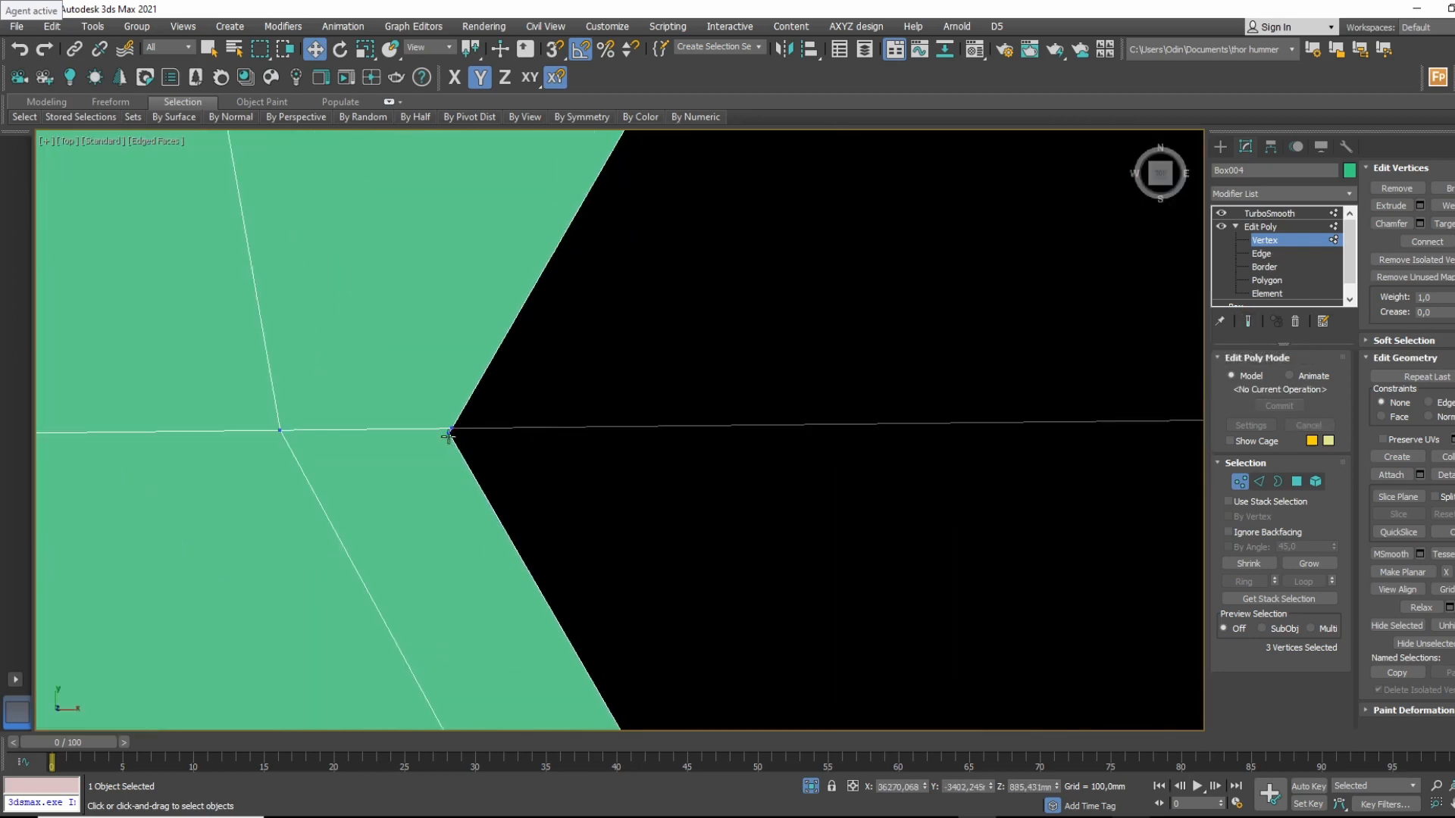
click(453, 428)
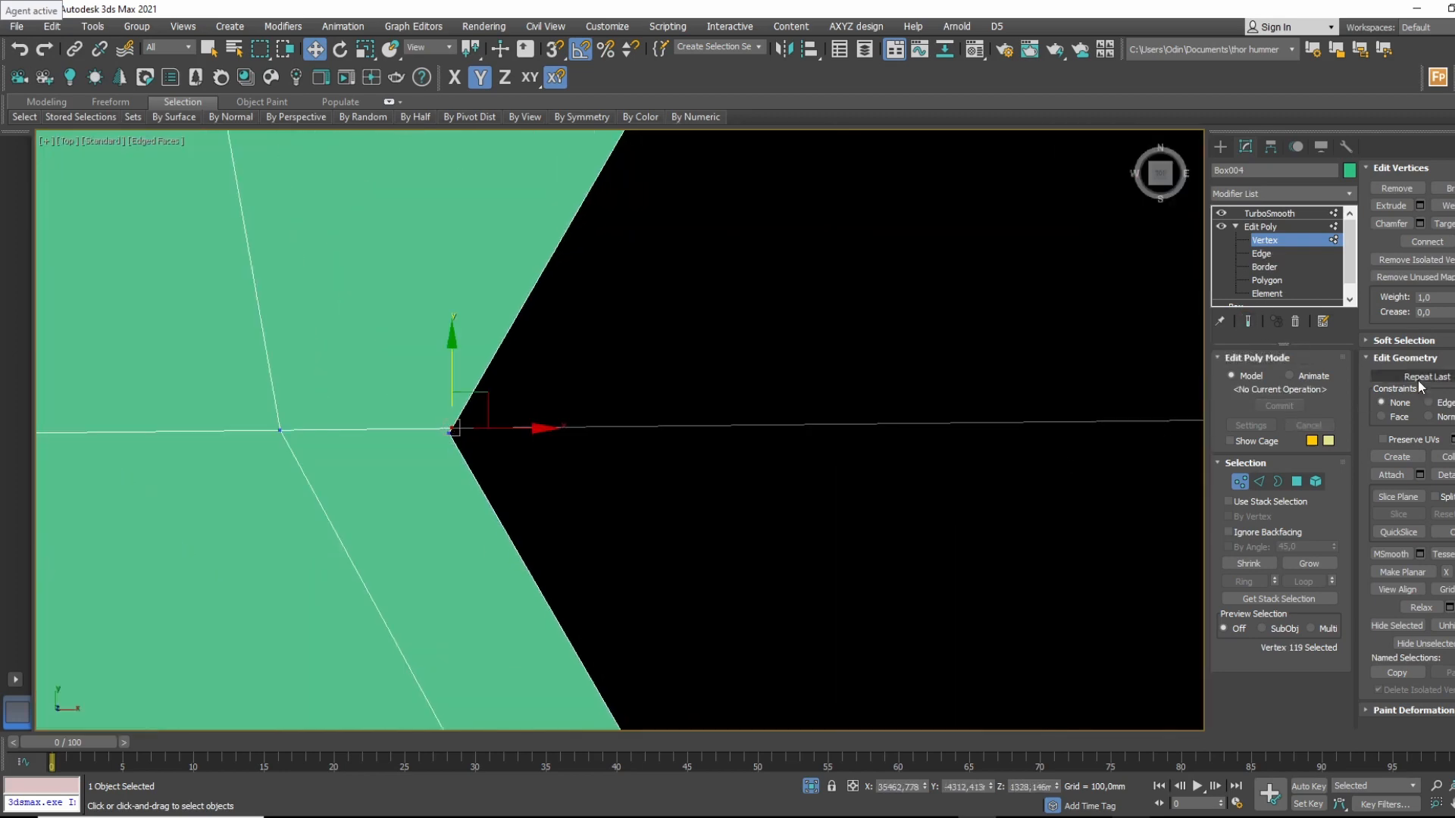
click(1442, 224)
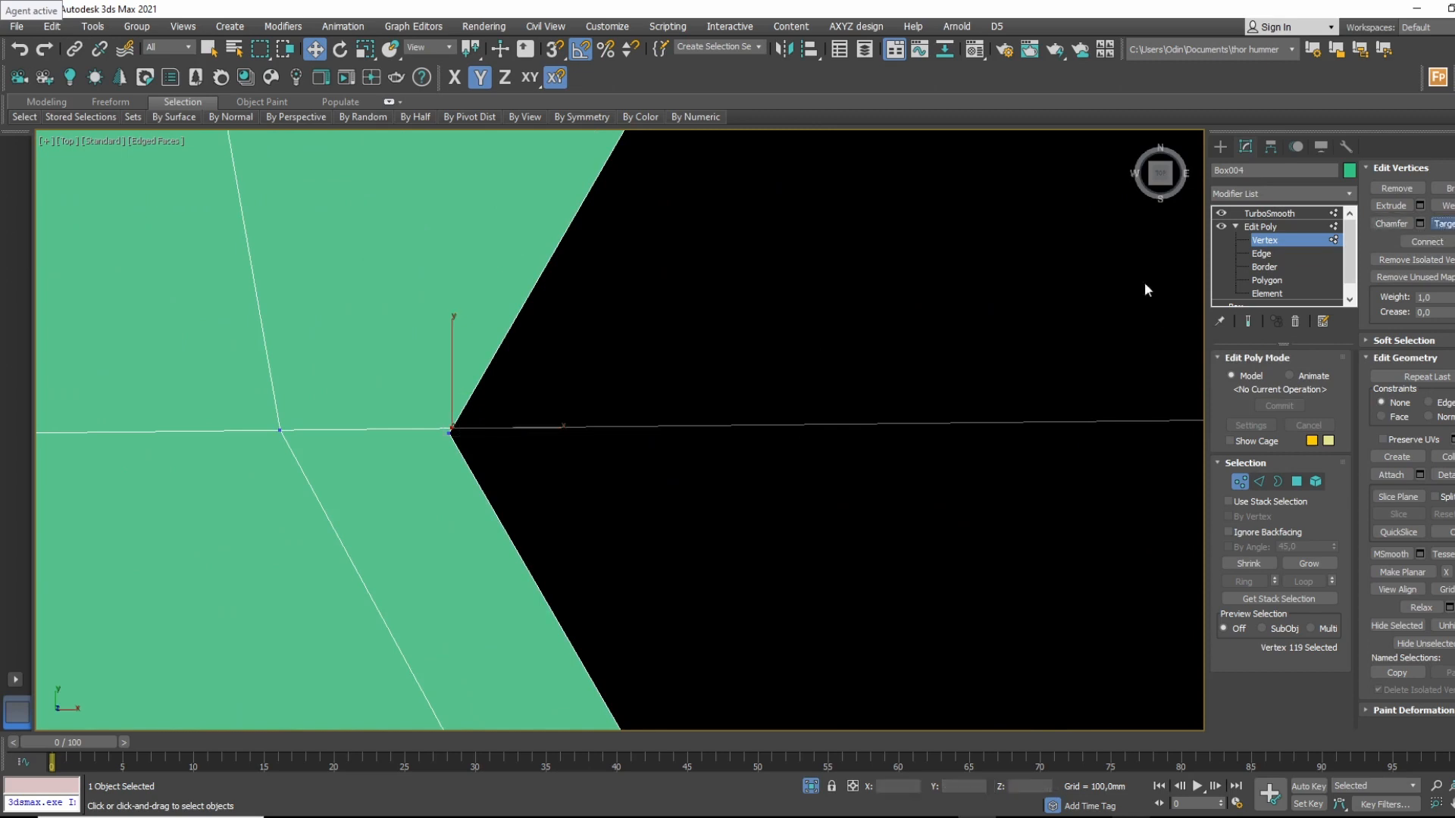
click(450, 435)
key(w)
middle_drag(841, 398, 571, 362)
scroll(571, 362, down, 5)
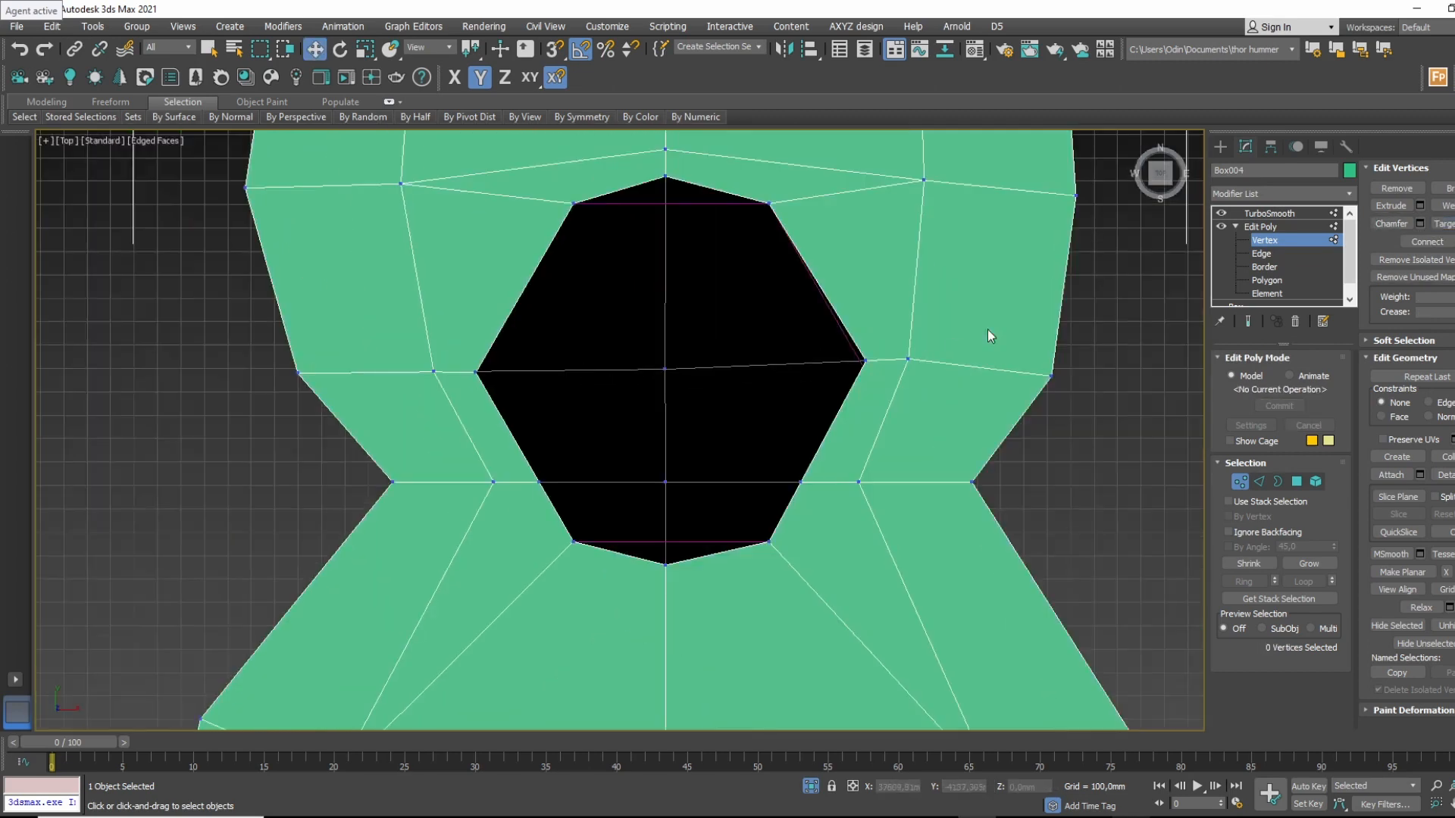
Return to the TurboSmooth level and examine the rounded sound hole without edges in perspective and from the top.
click(1276, 224)
click(1287, 215)
scroll(974, 325, up, 1)
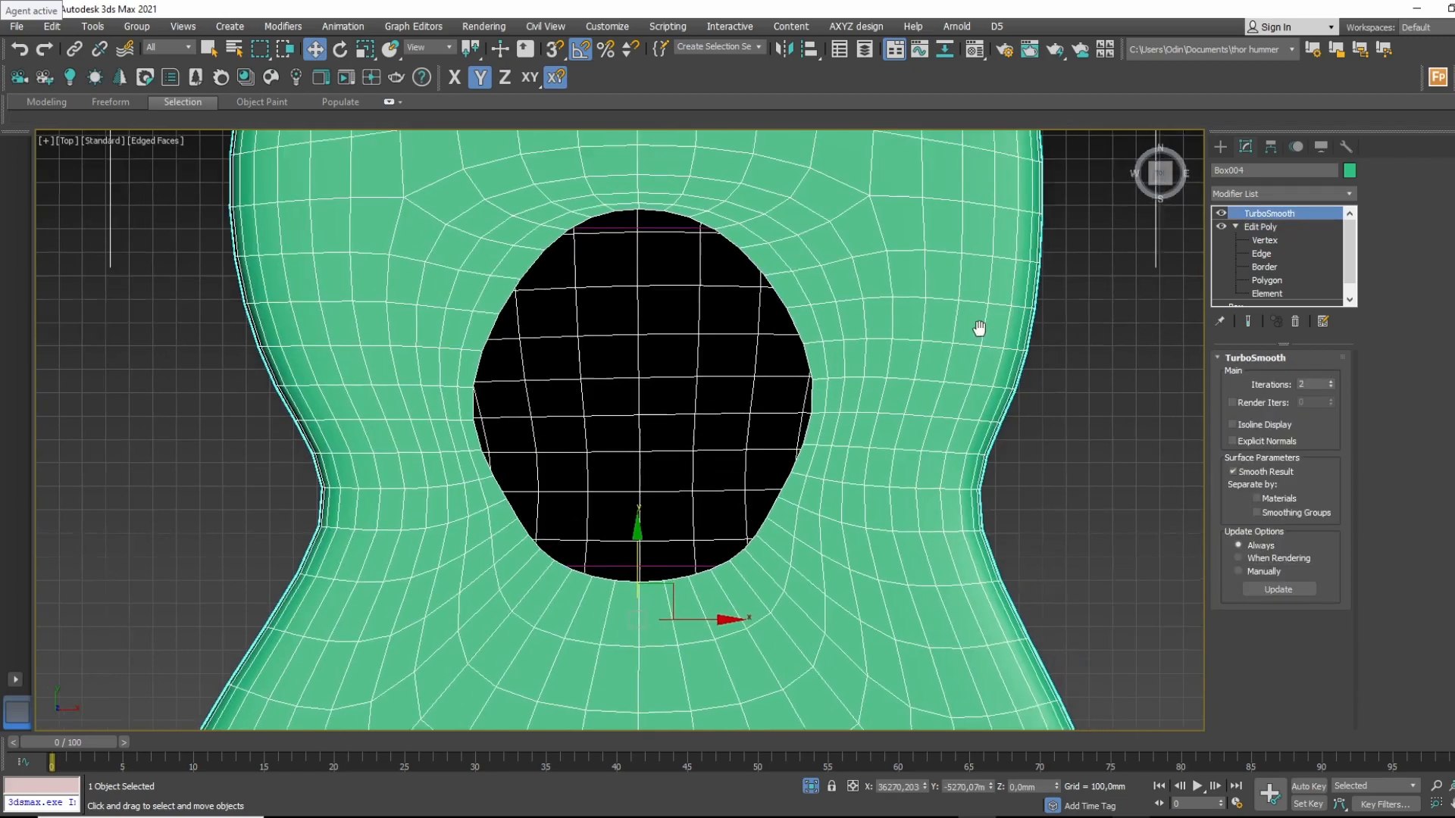
scroll(990, 394, down, 4)
key(F4)
alt+middle_drag(894, 475, 957, 357)
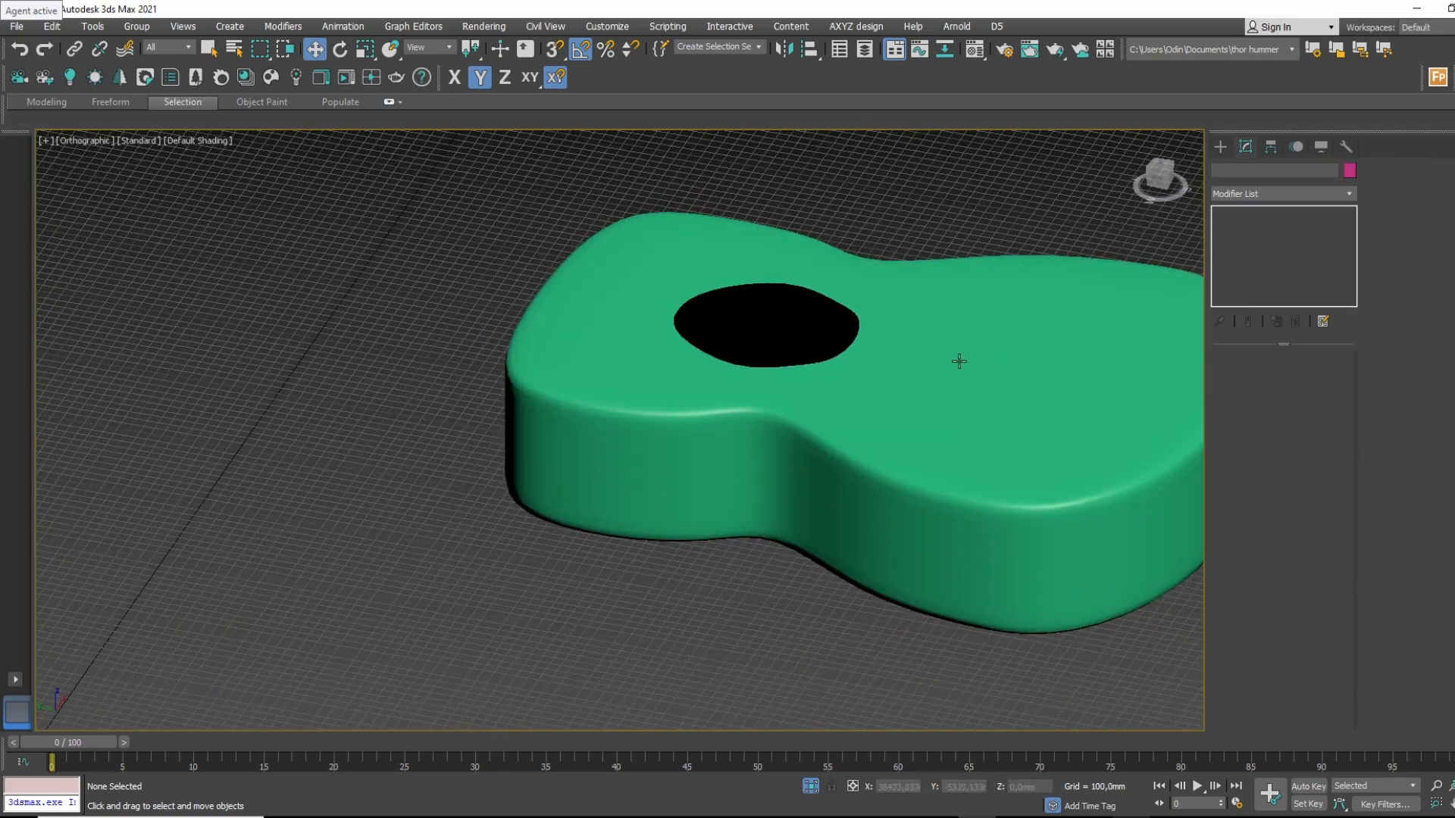
key(p)
scroll(938, 362, down, 6)
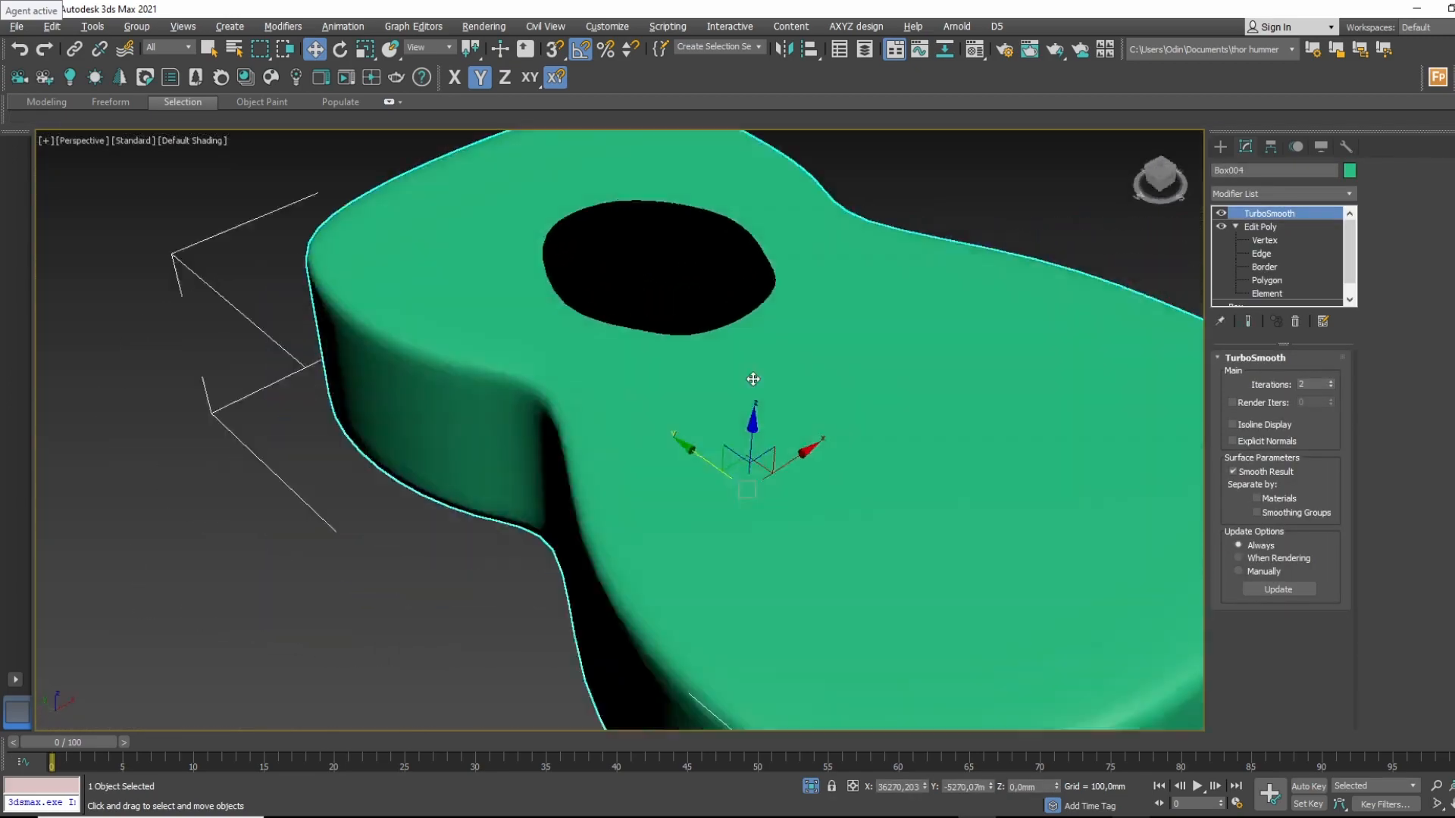
alt+middle_drag(938, 362, 902, 366)
scroll(902, 366, up, 6)
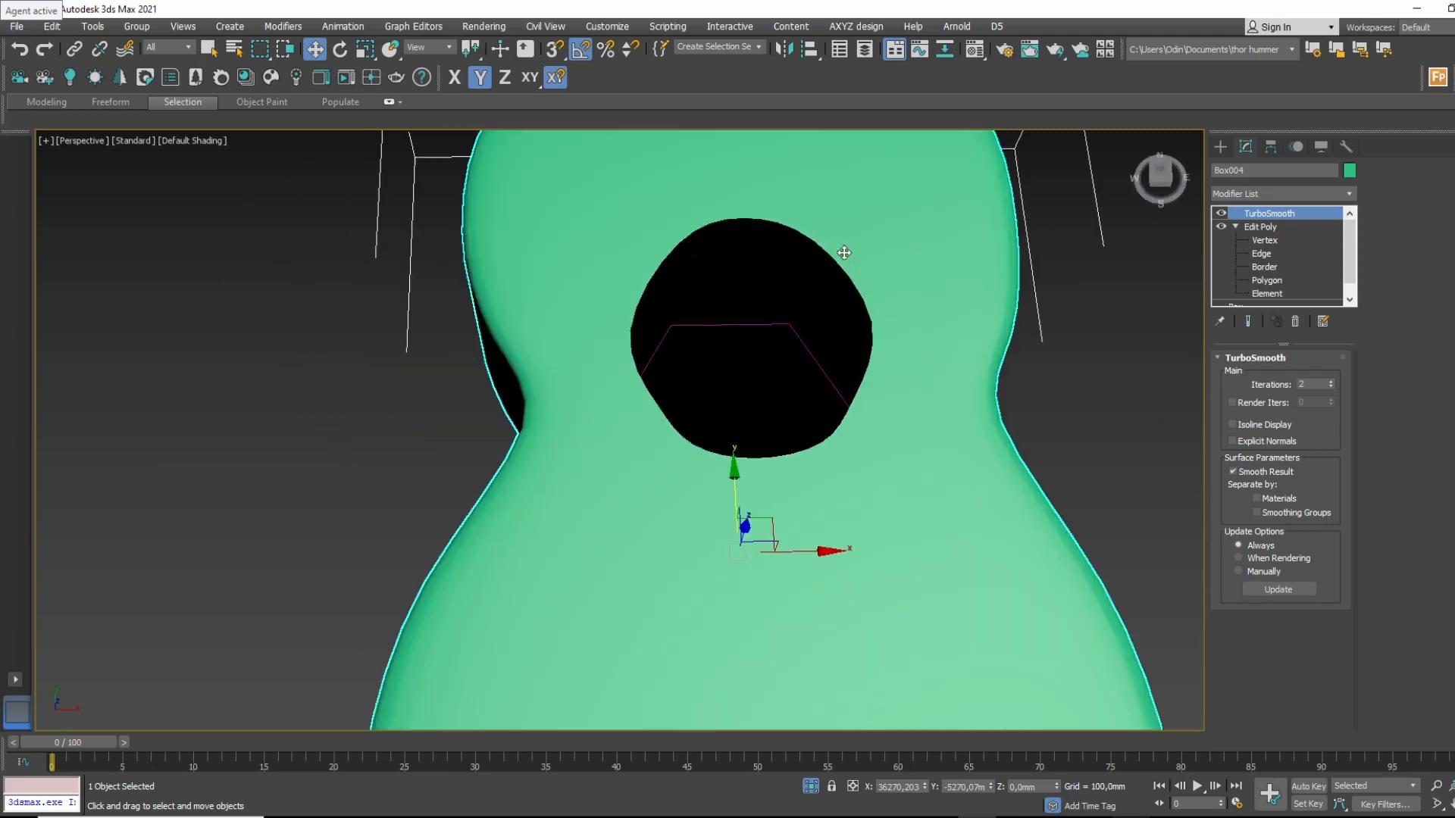
scroll(702, 366, down, 6)
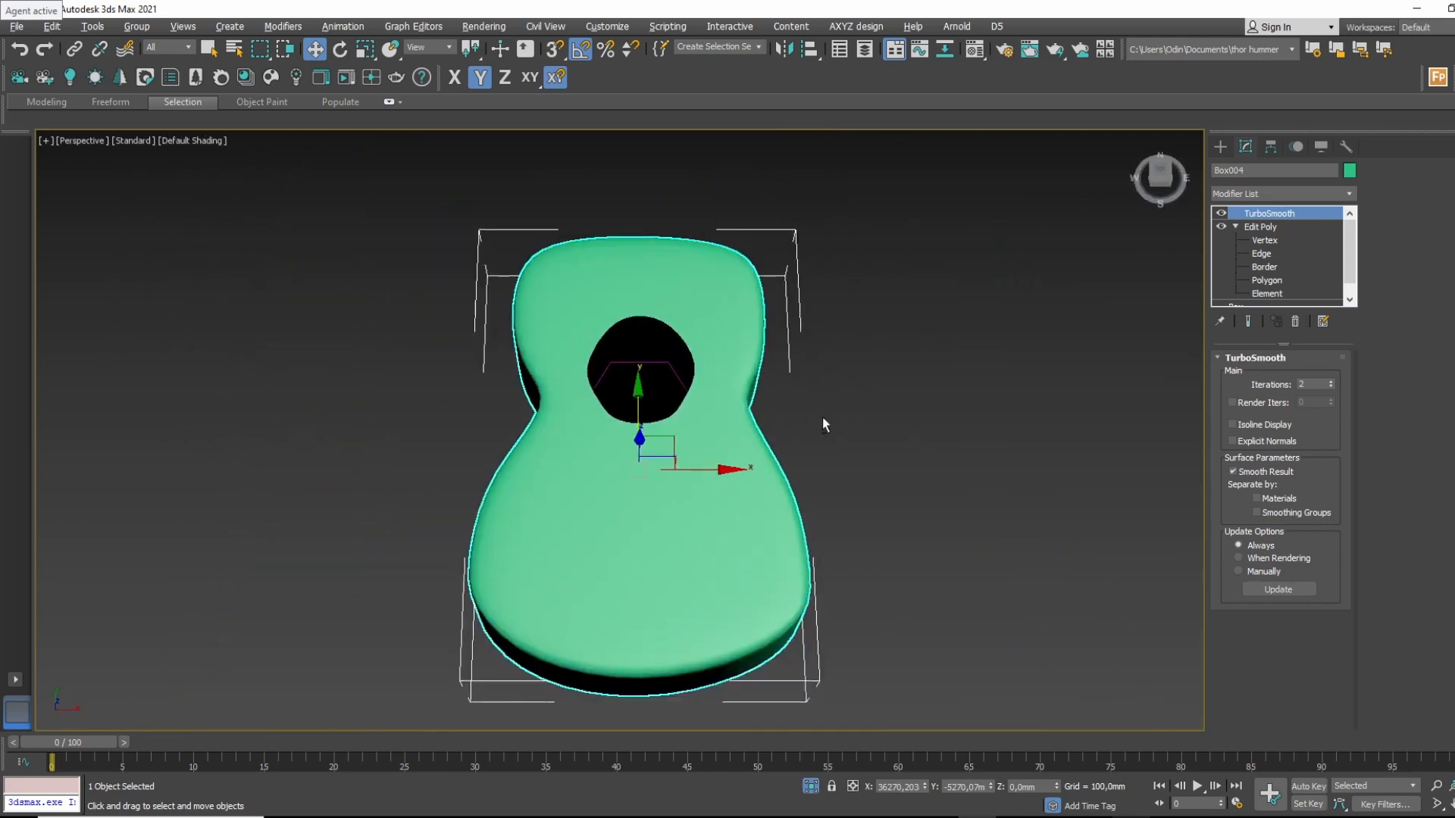
alt+middle_drag(822, 417, 788, 364)
key(t)
scroll(699, 373, up, 4)
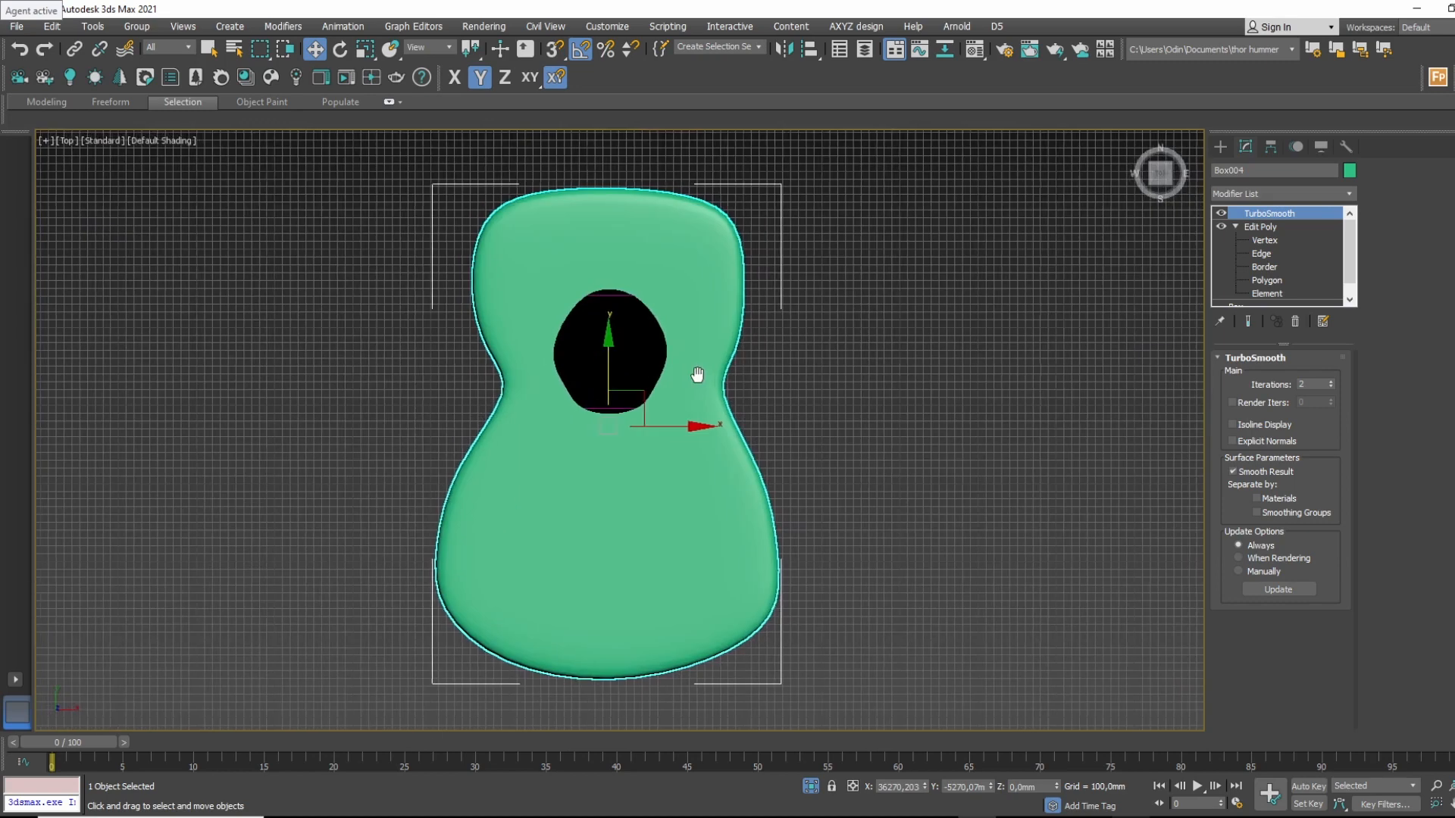
Start a new Line spline in the empty area beside the guitar body.
click(1220, 146)
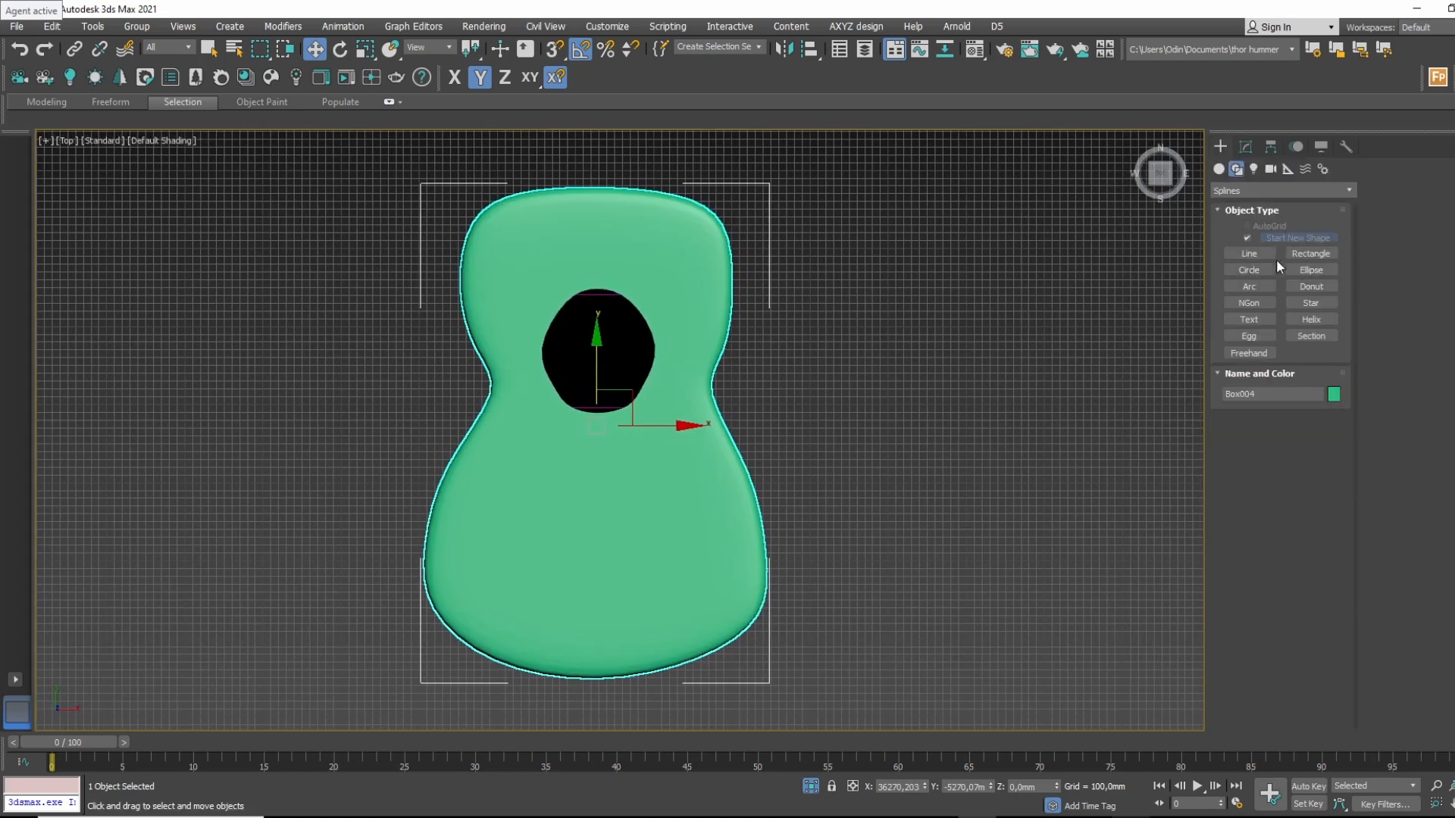
click(1249, 256)
middle_drag(910, 204, 765, 212)
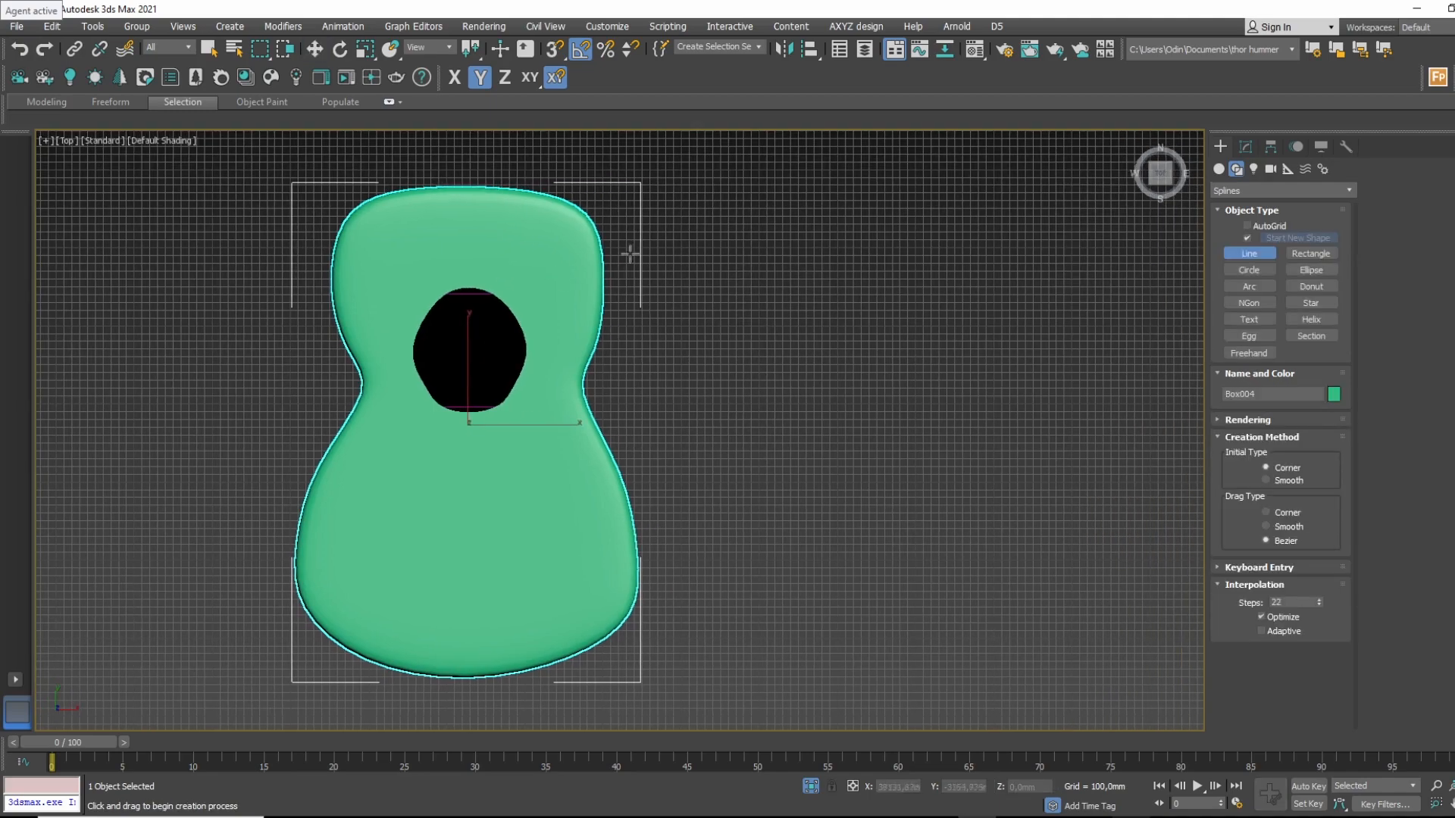
middle_drag(854, 223, 732, 238)
click(747, 206)
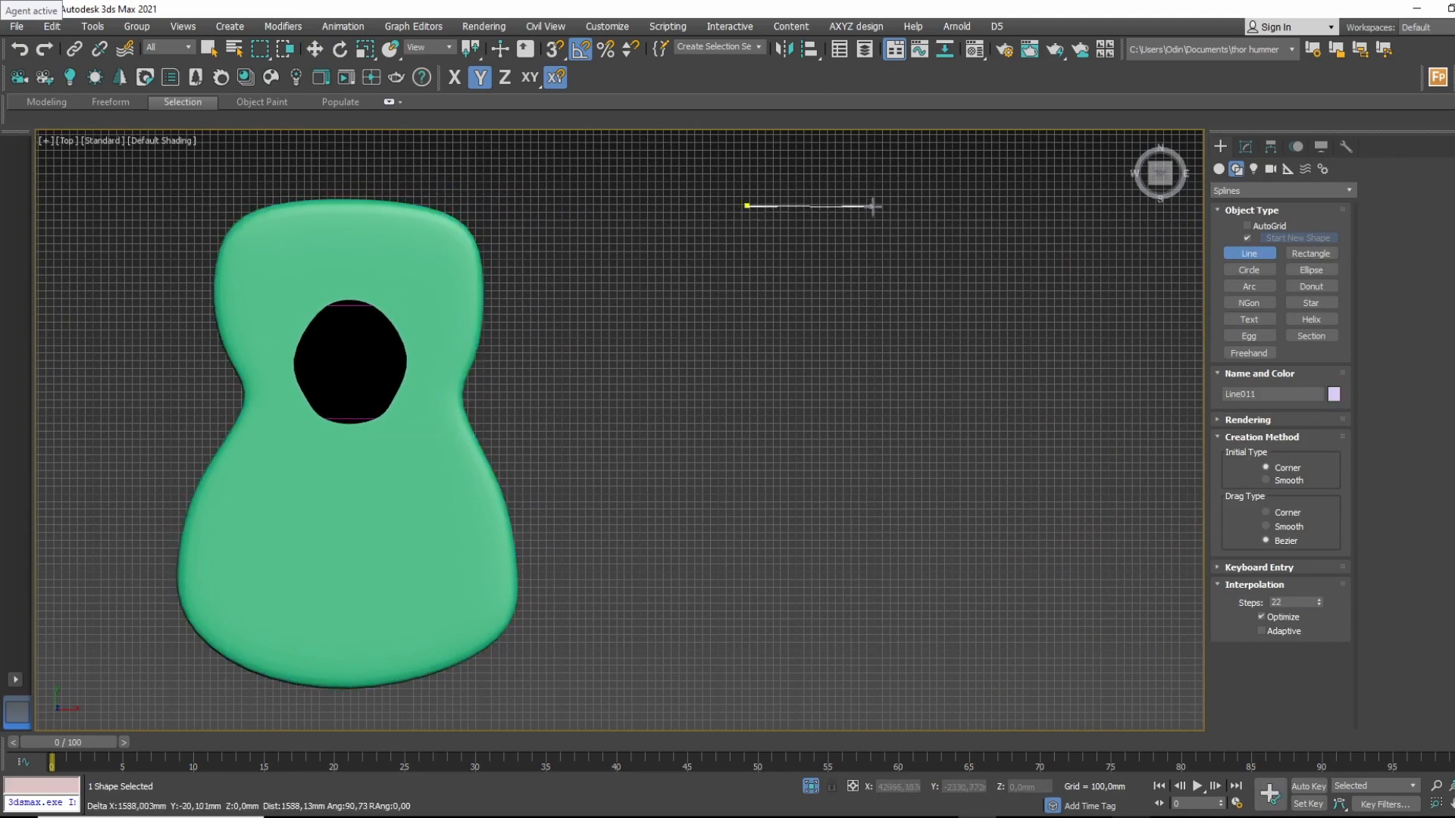
drag(857, 187, 891, 186)
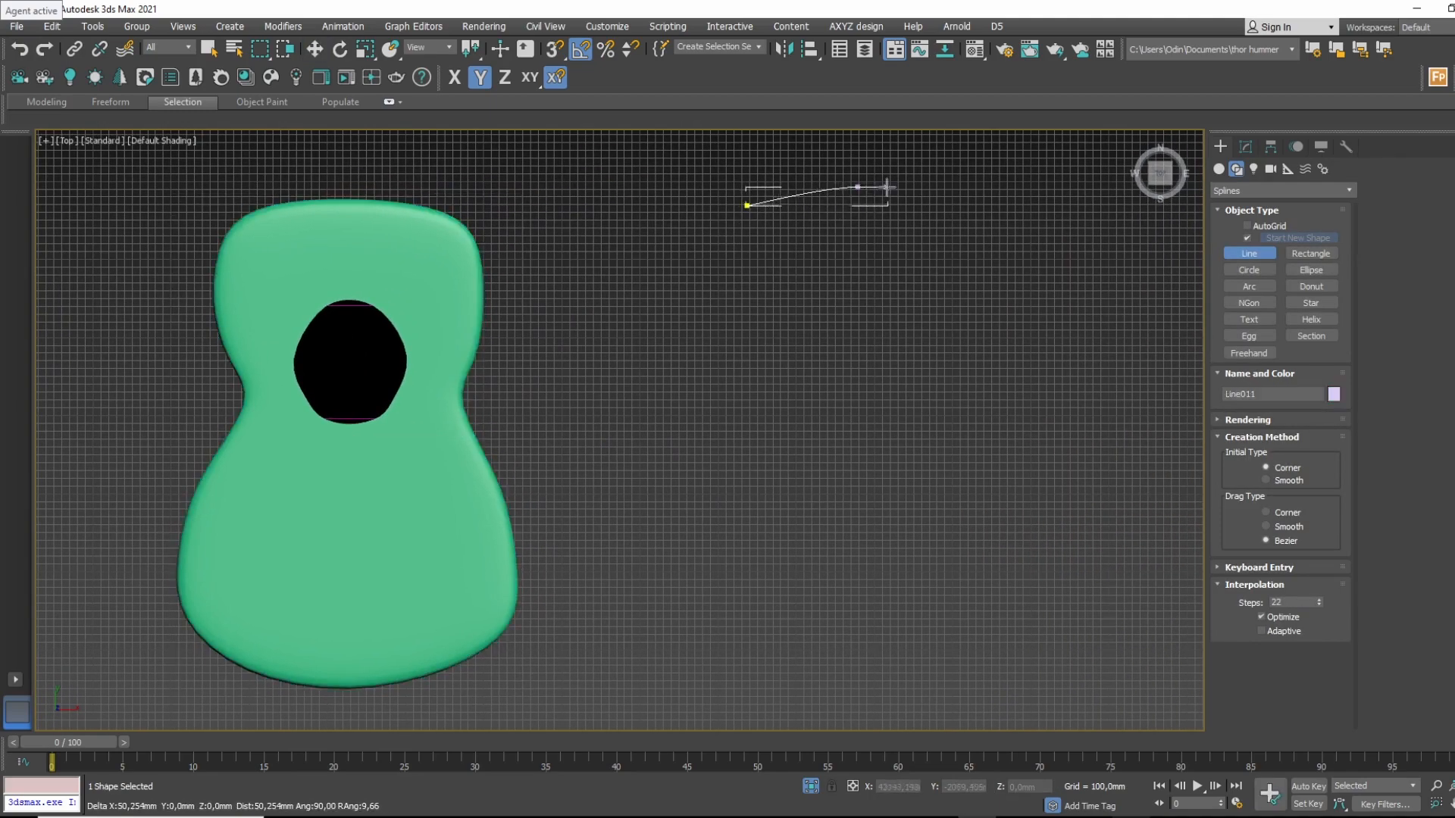
click(946, 207)
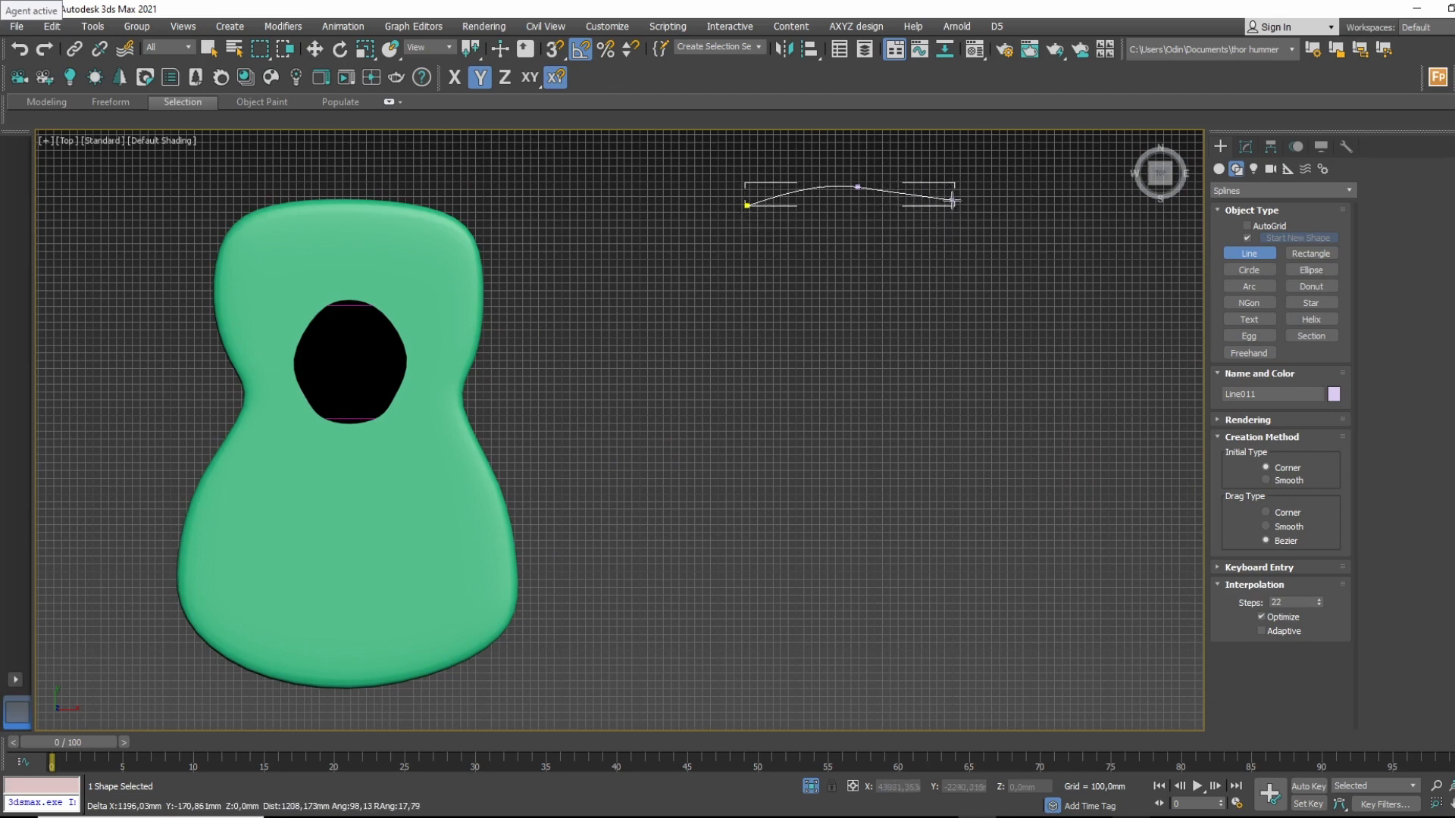
right_click(925, 348)
key(Delete)
Draw a closed eight-vertex spline with straight segments beside the green body, outlining a waisted guitar shape.
middle_drag(805, 204, 733, 222)
click(721, 231)
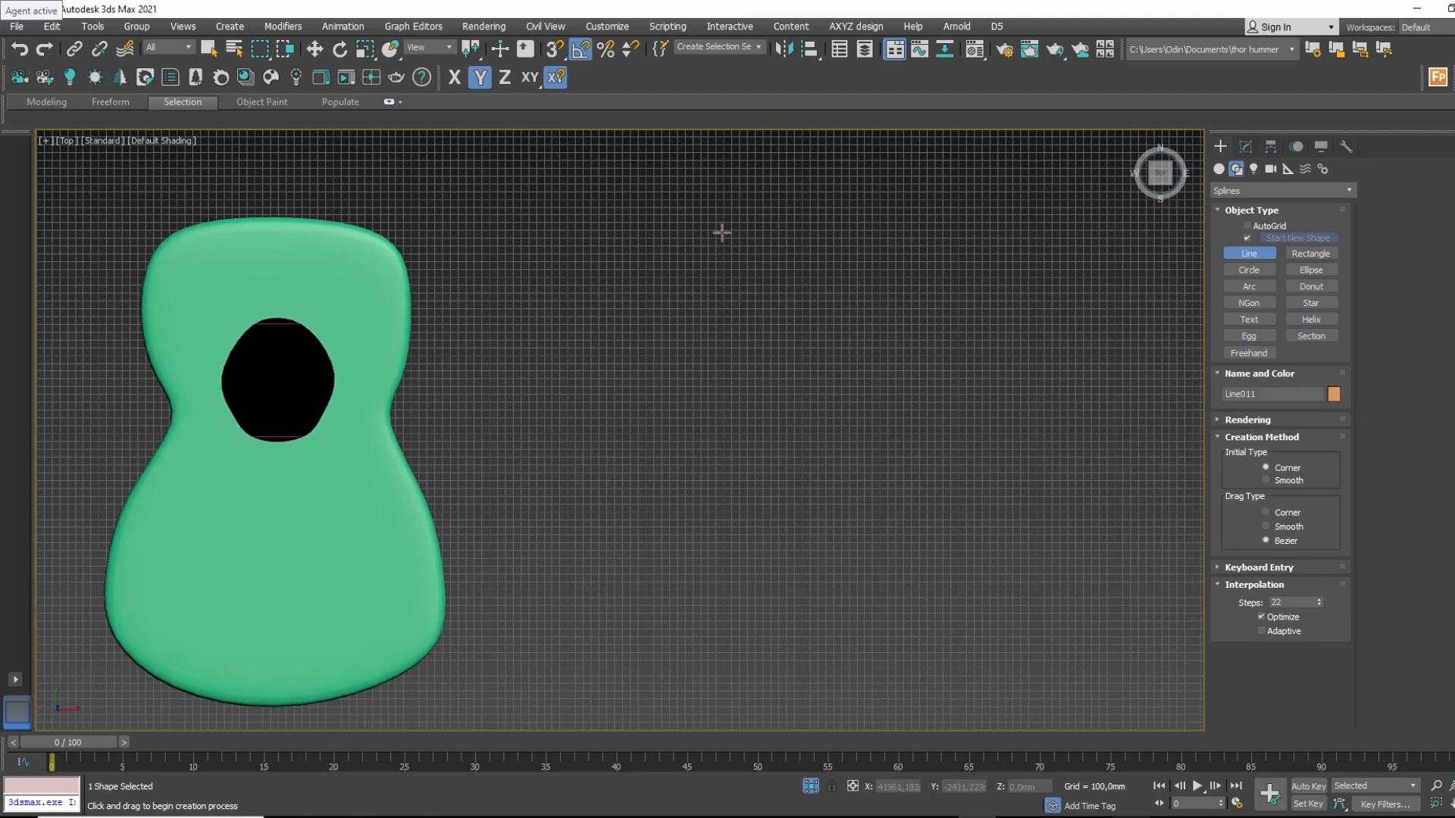
click(821, 199)
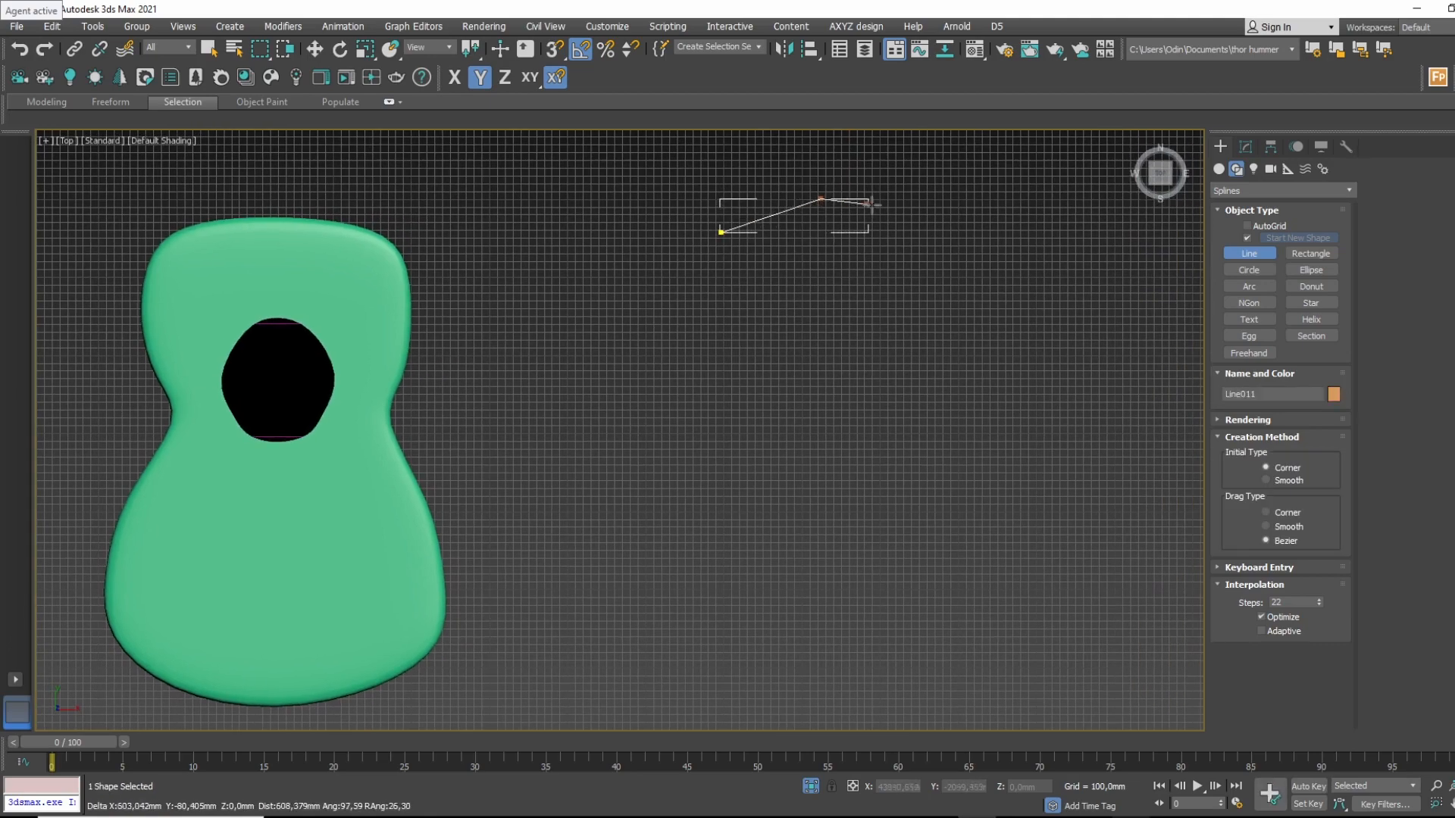
click(938, 231)
click(888, 381)
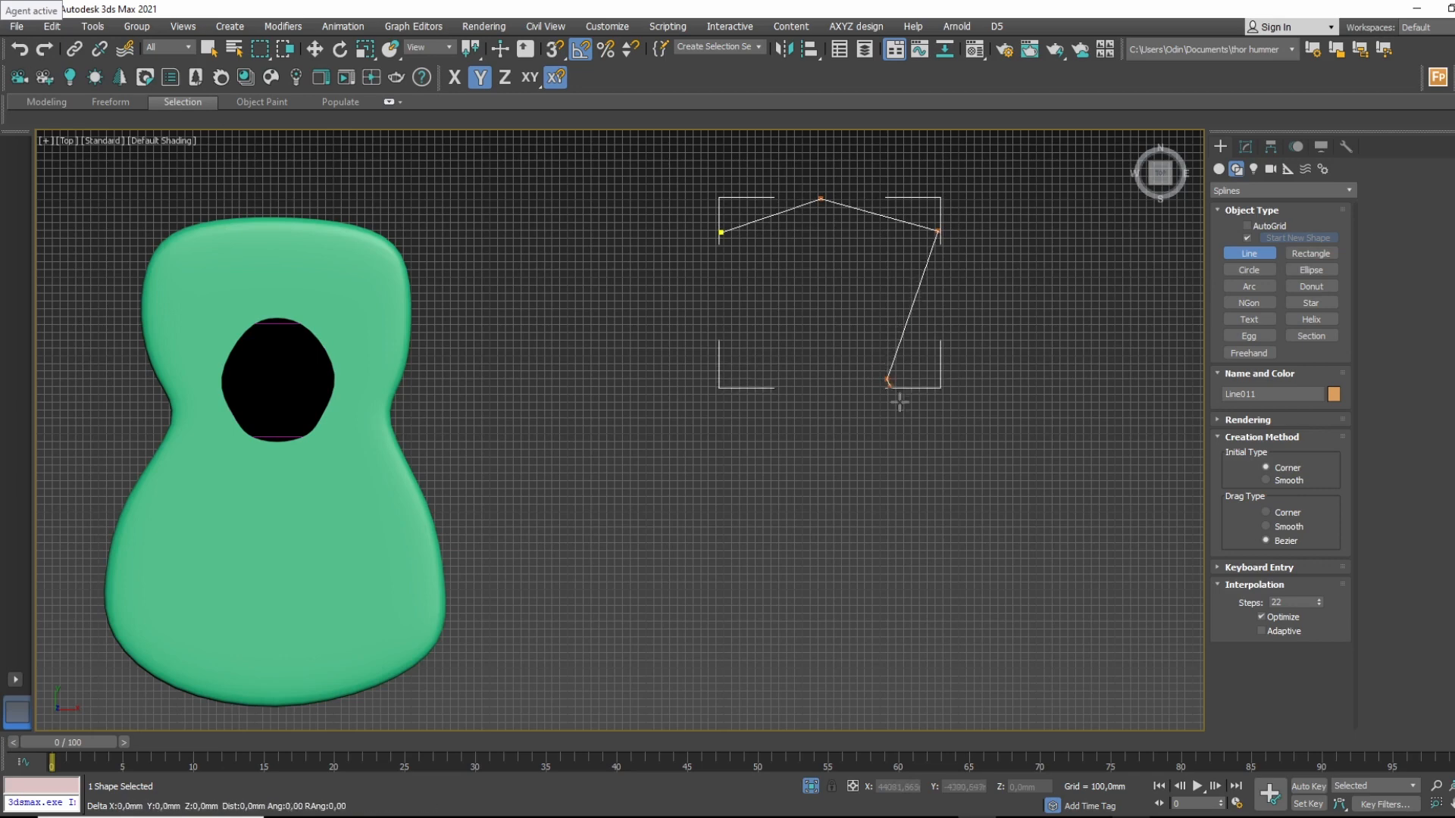
click(999, 559)
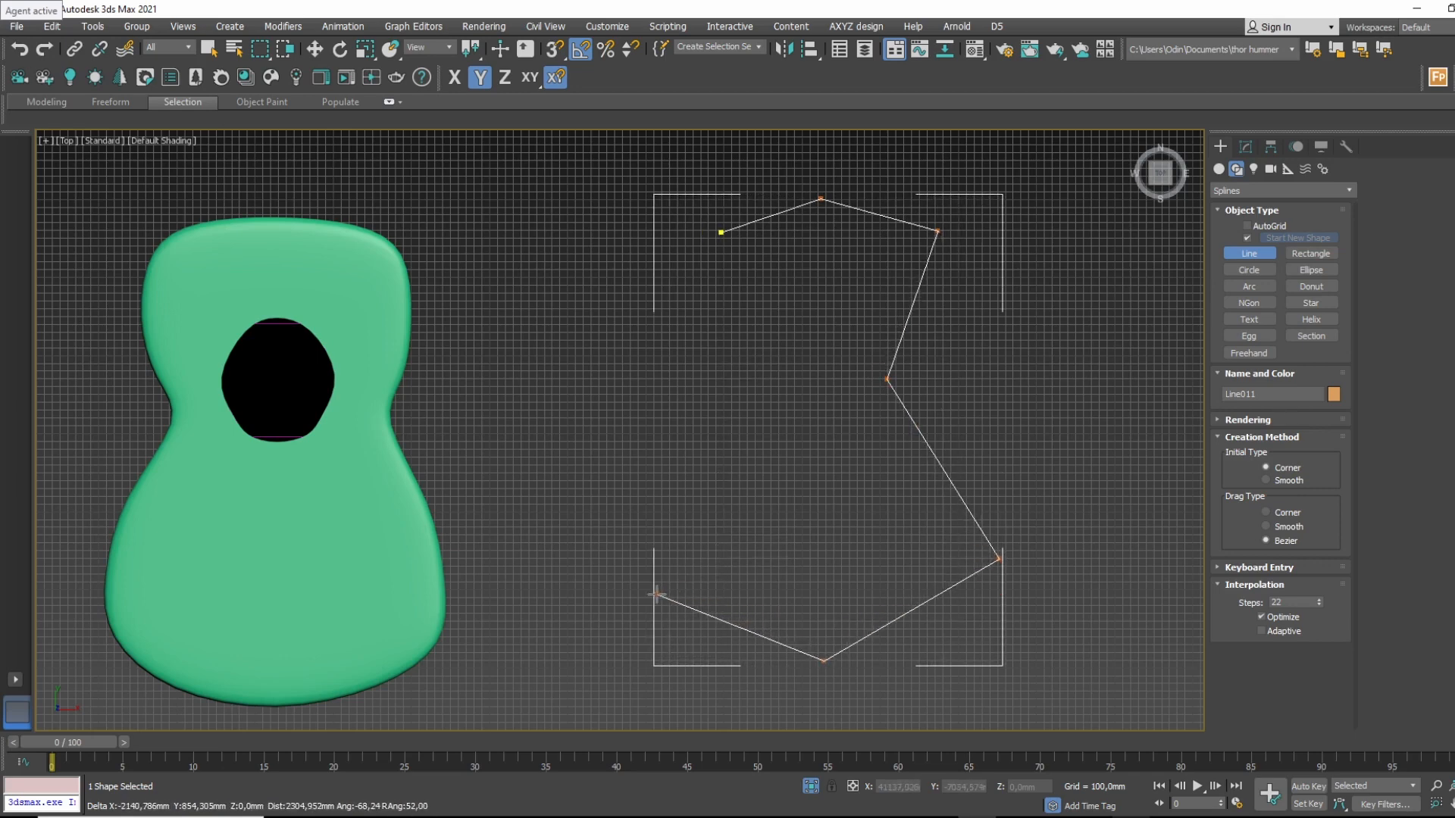
click(658, 593)
click(752, 376)
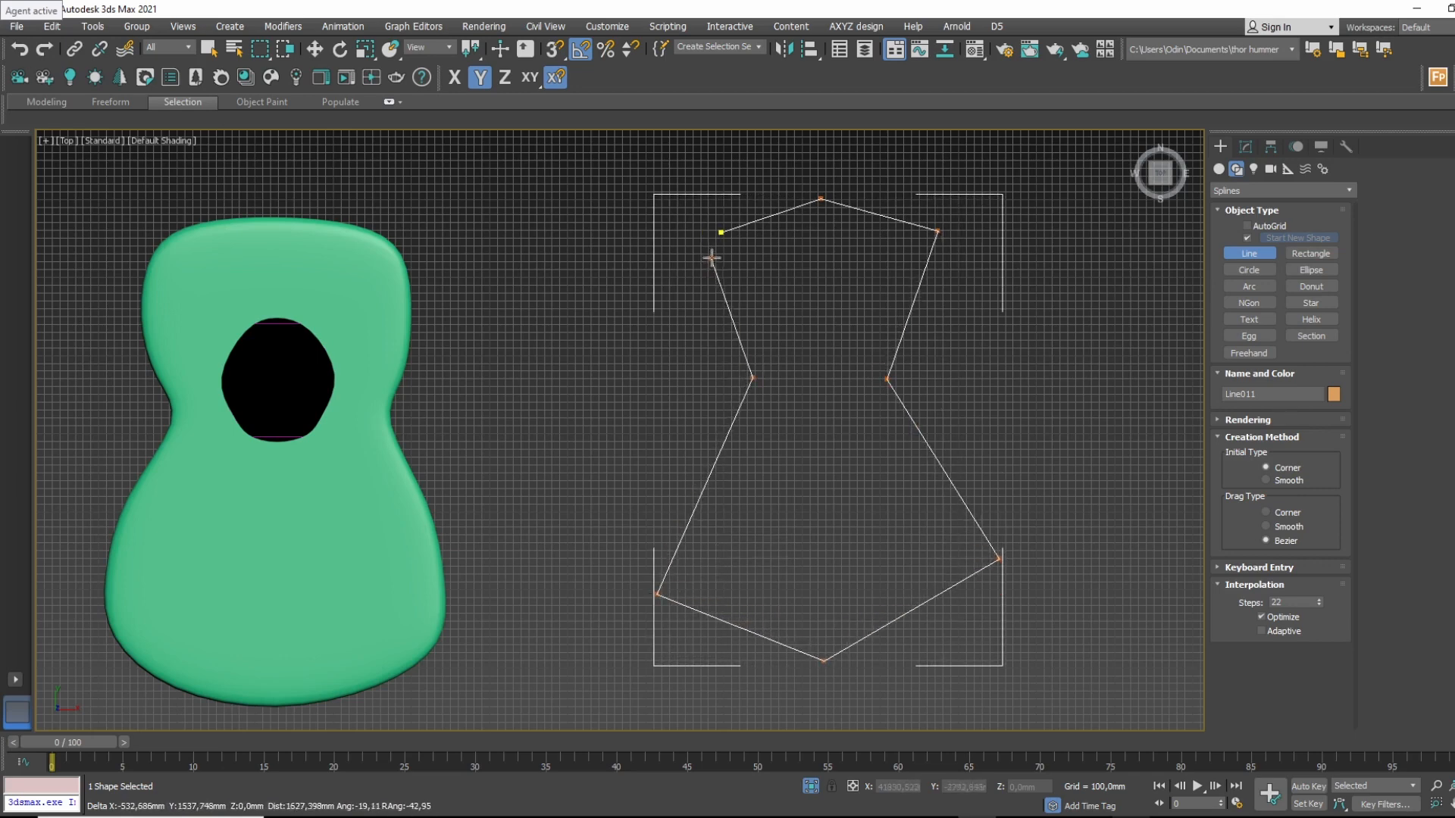
click(721, 232)
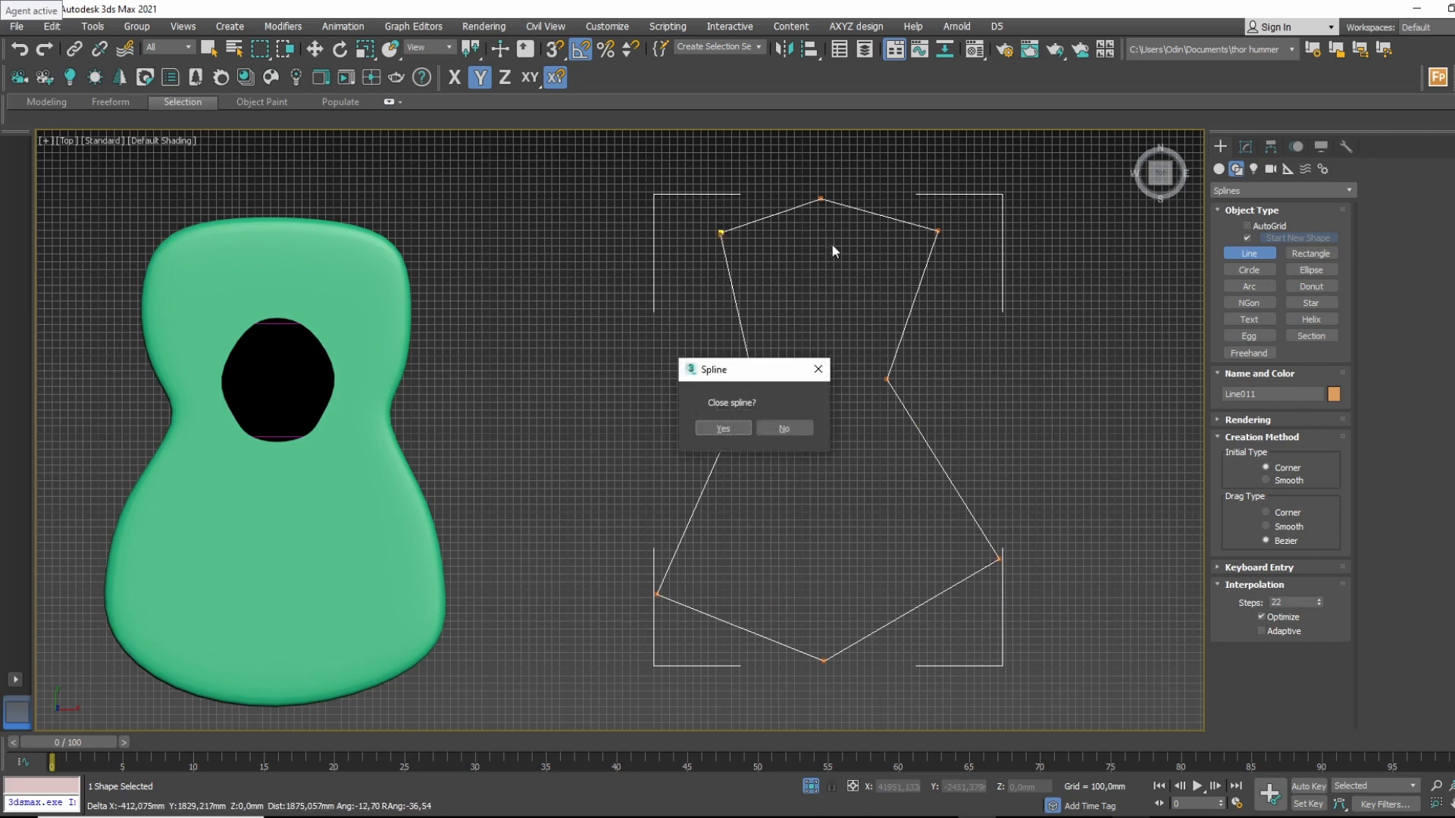
click(723, 429)
At vertex level, move the outline's upper-left corner vertex outward about 320 mm along X.
click(1245, 147)
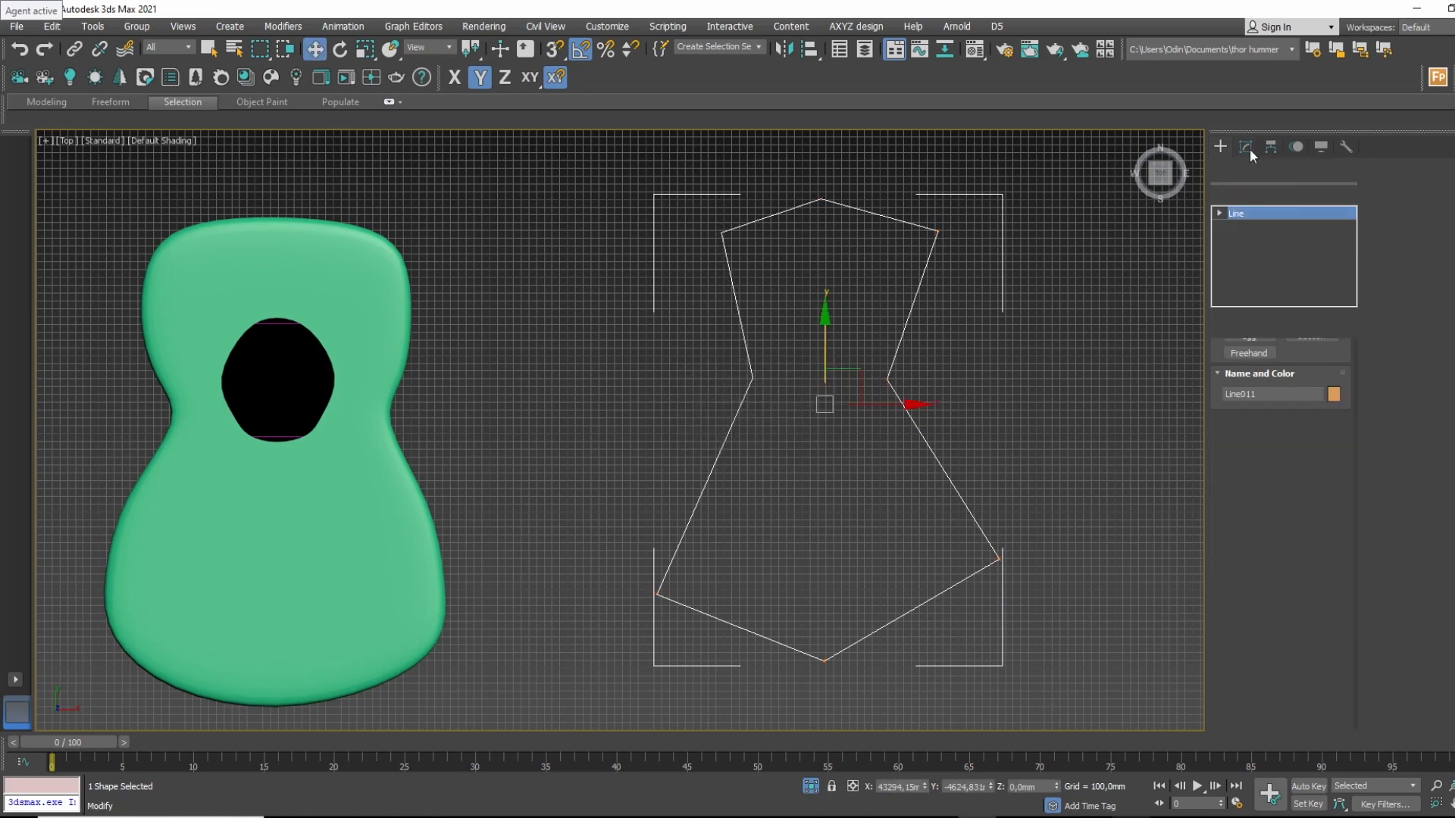
key(1)
click(723, 233)
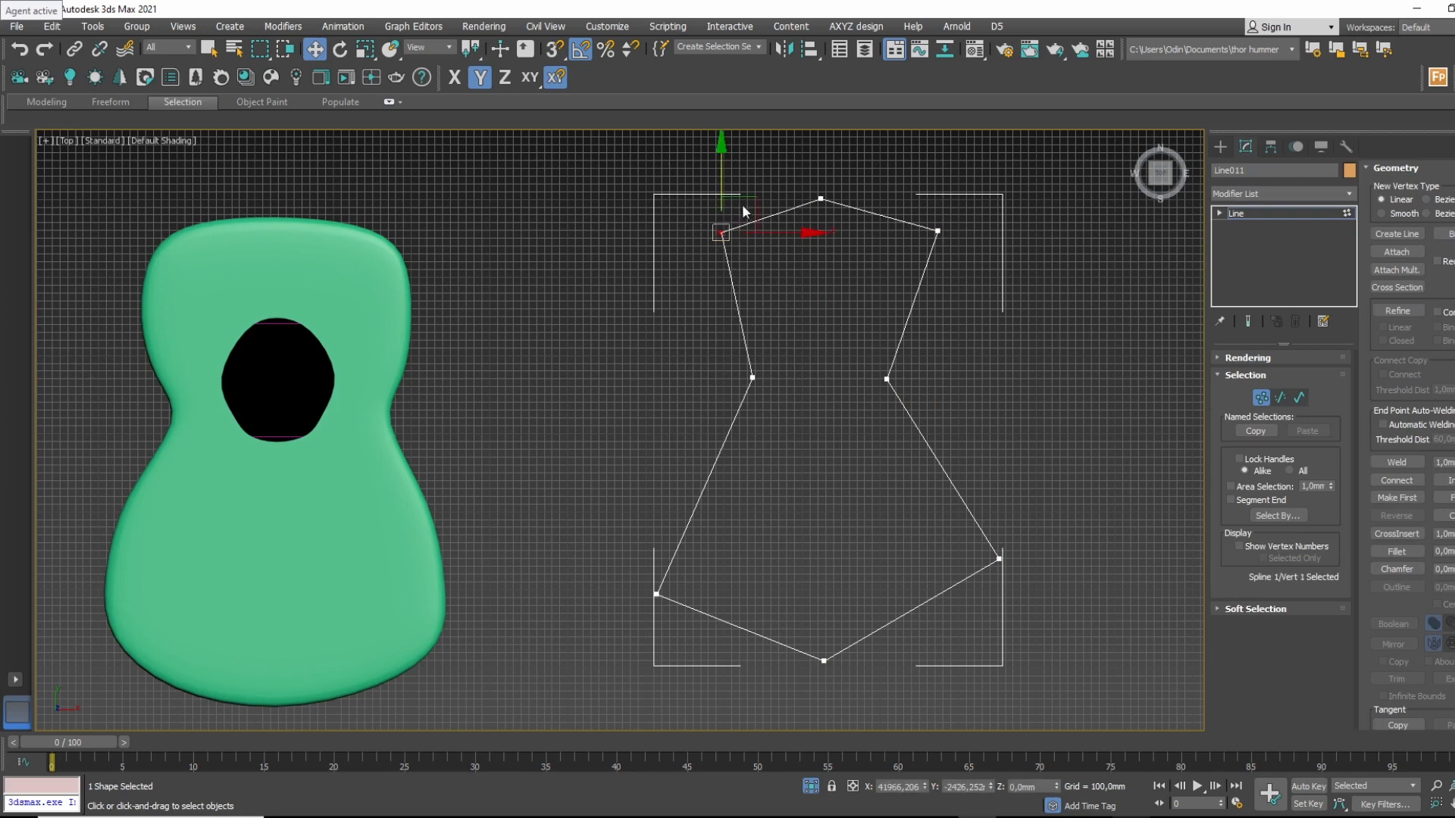
drag(738, 201, 728, 202)
middle_drag(925, 343, 913, 337)
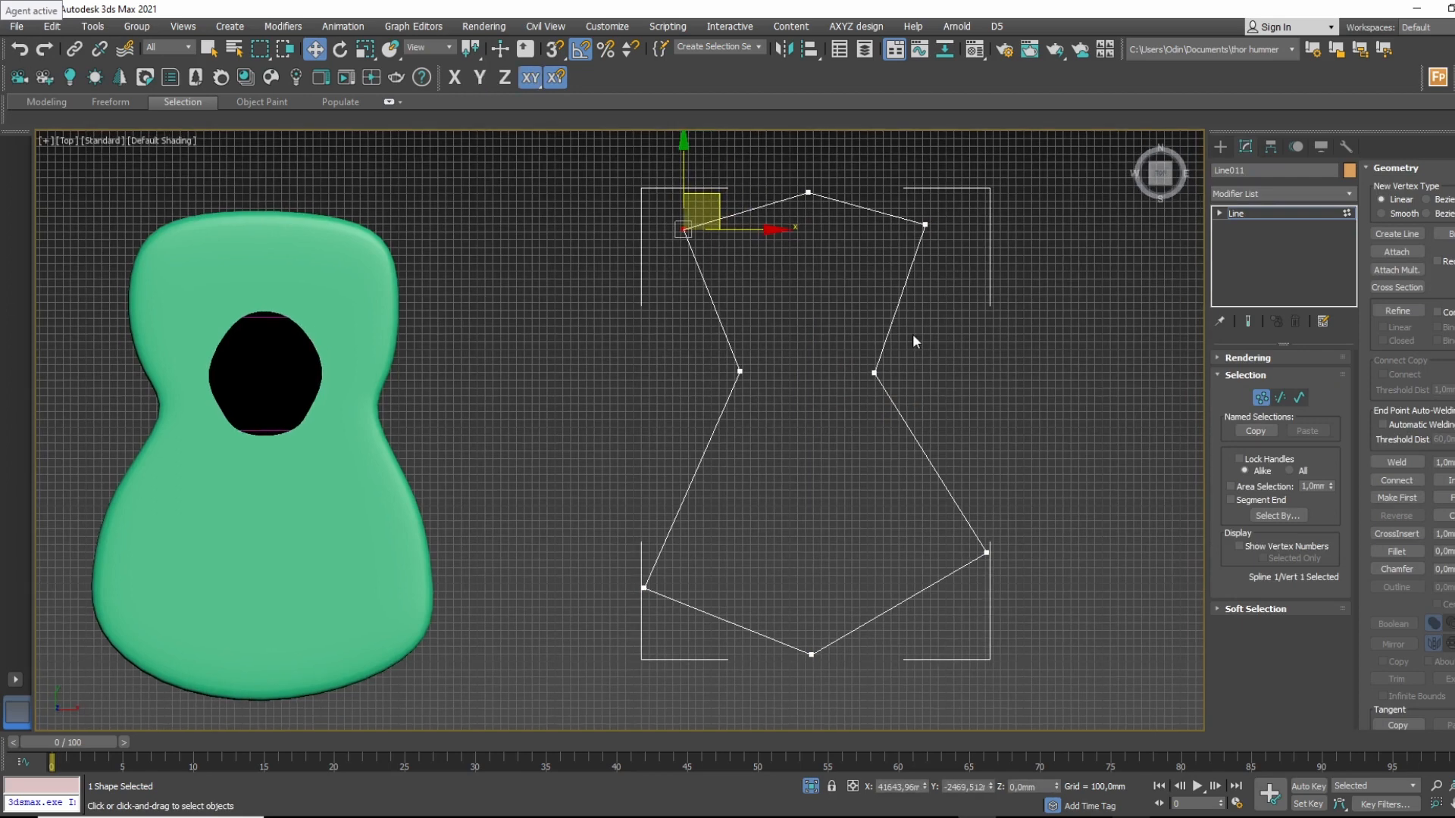
Convert the two waist vertices of the outline to Smooth and move each slightly outward along X.
click(908, 338)
drag(909, 342, 865, 386)
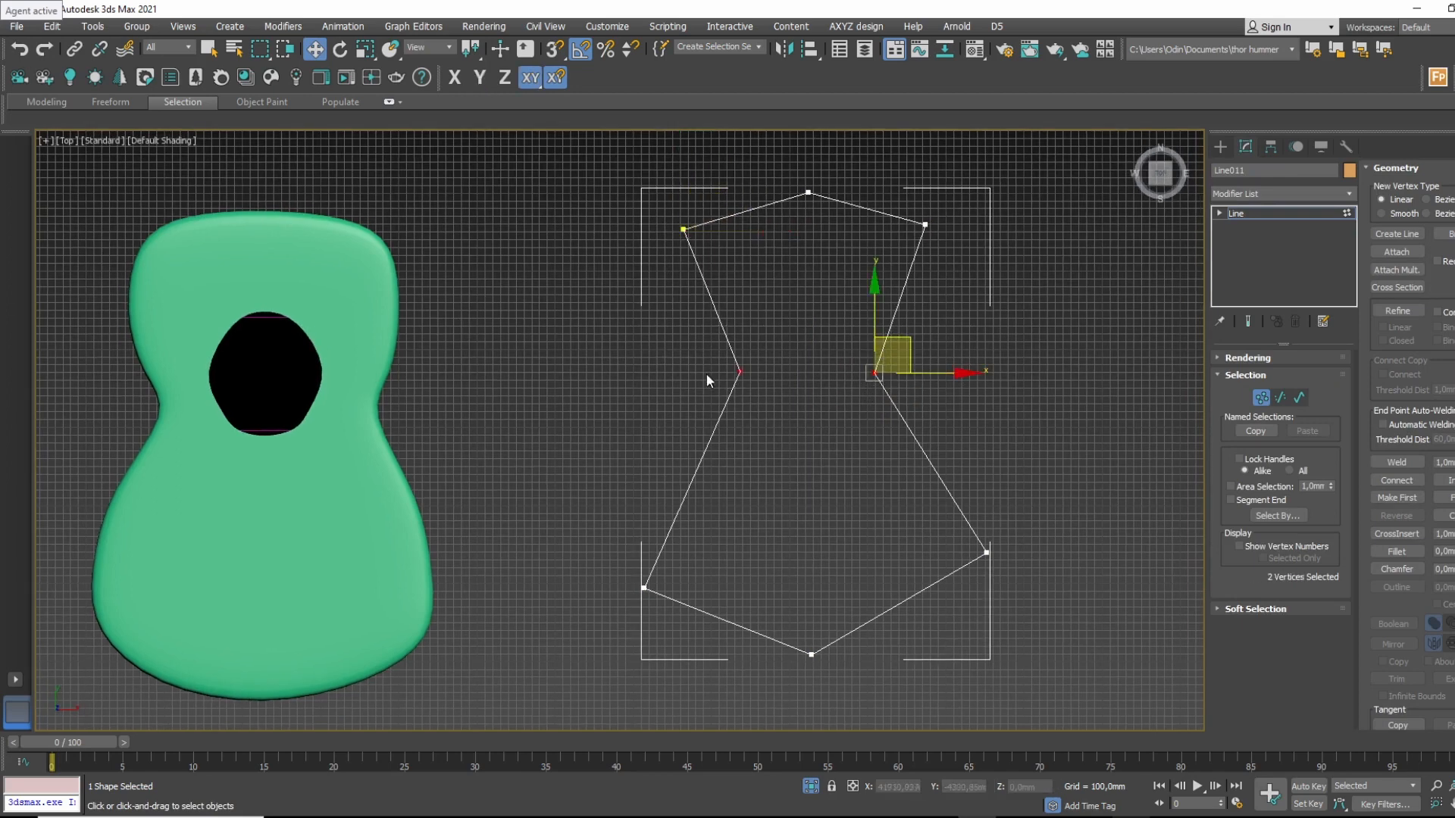
ctrl+drag(706, 374, 761, 356)
right_click(779, 351)
click(735, 271)
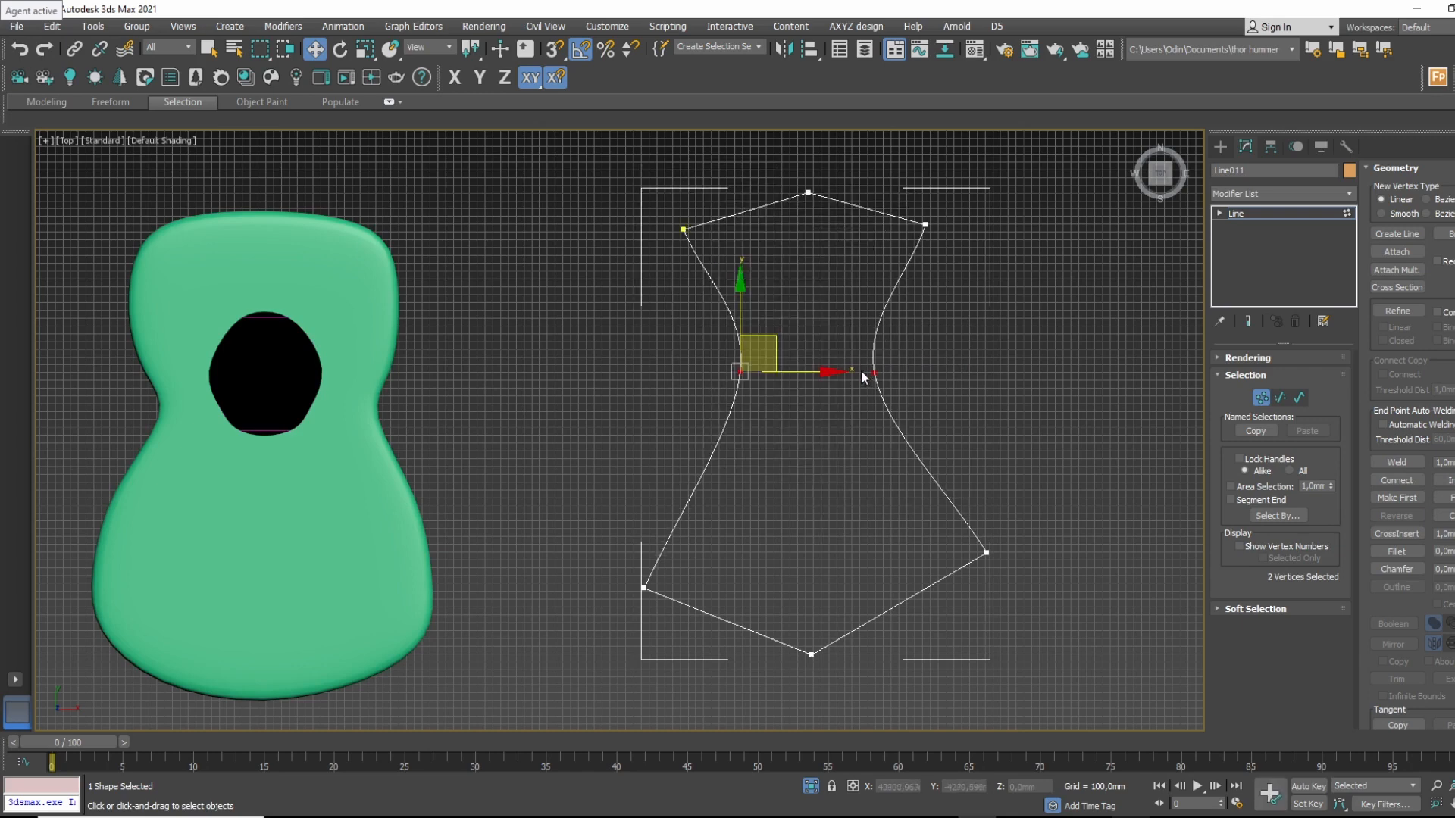
click(791, 360)
drag(741, 372, 733, 373)
mouse_move(917, 358)
mouse_down()
mouse_move(874, 379)
mouse_move(920, 373)
mouse_up()
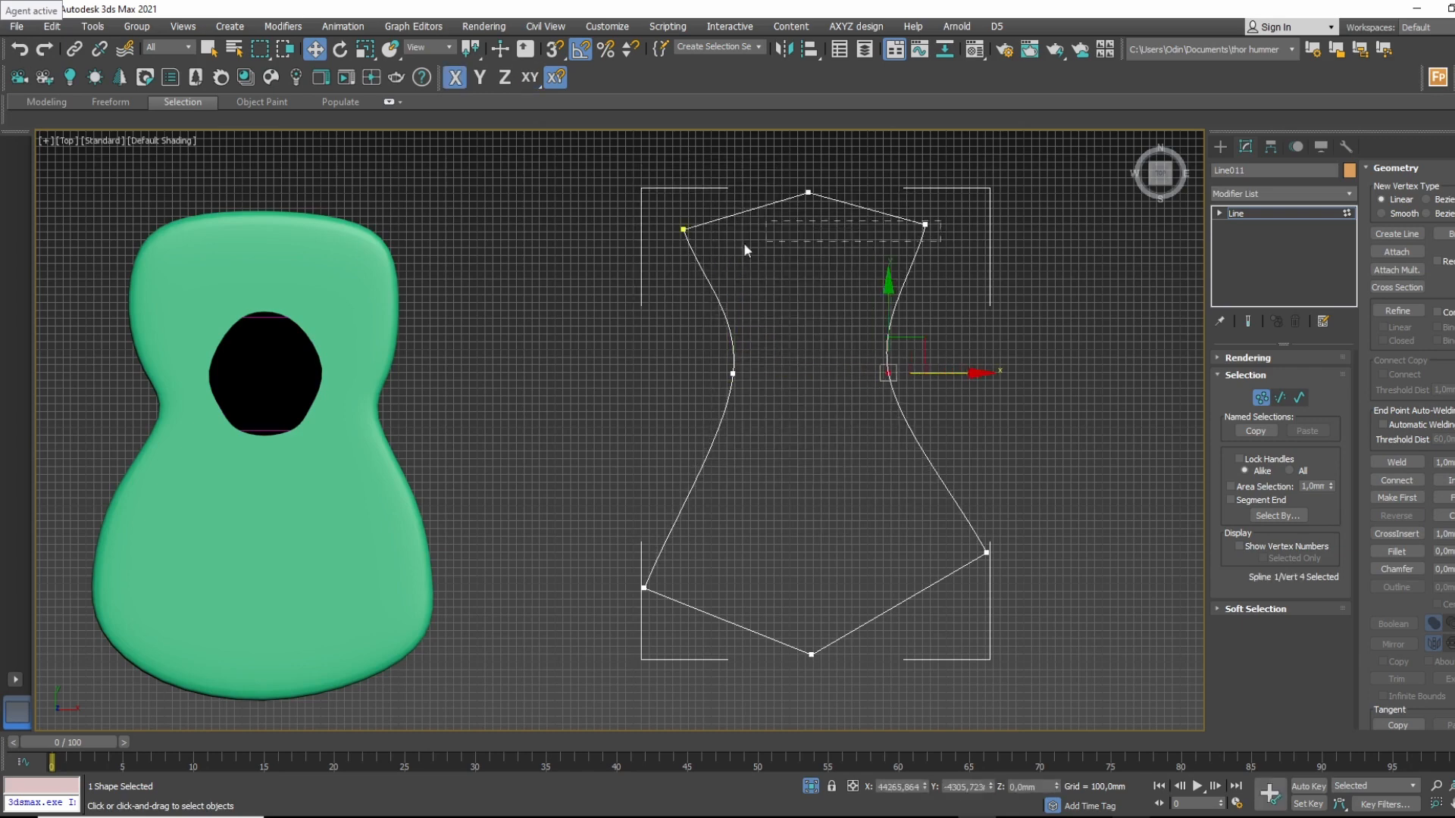
Convert the two upper corner vertices to Bezier, steepen their handles into rounded shoulders, and raise the top middle vertex slightly.
drag(744, 243, 716, 225)
right_click(716, 225)
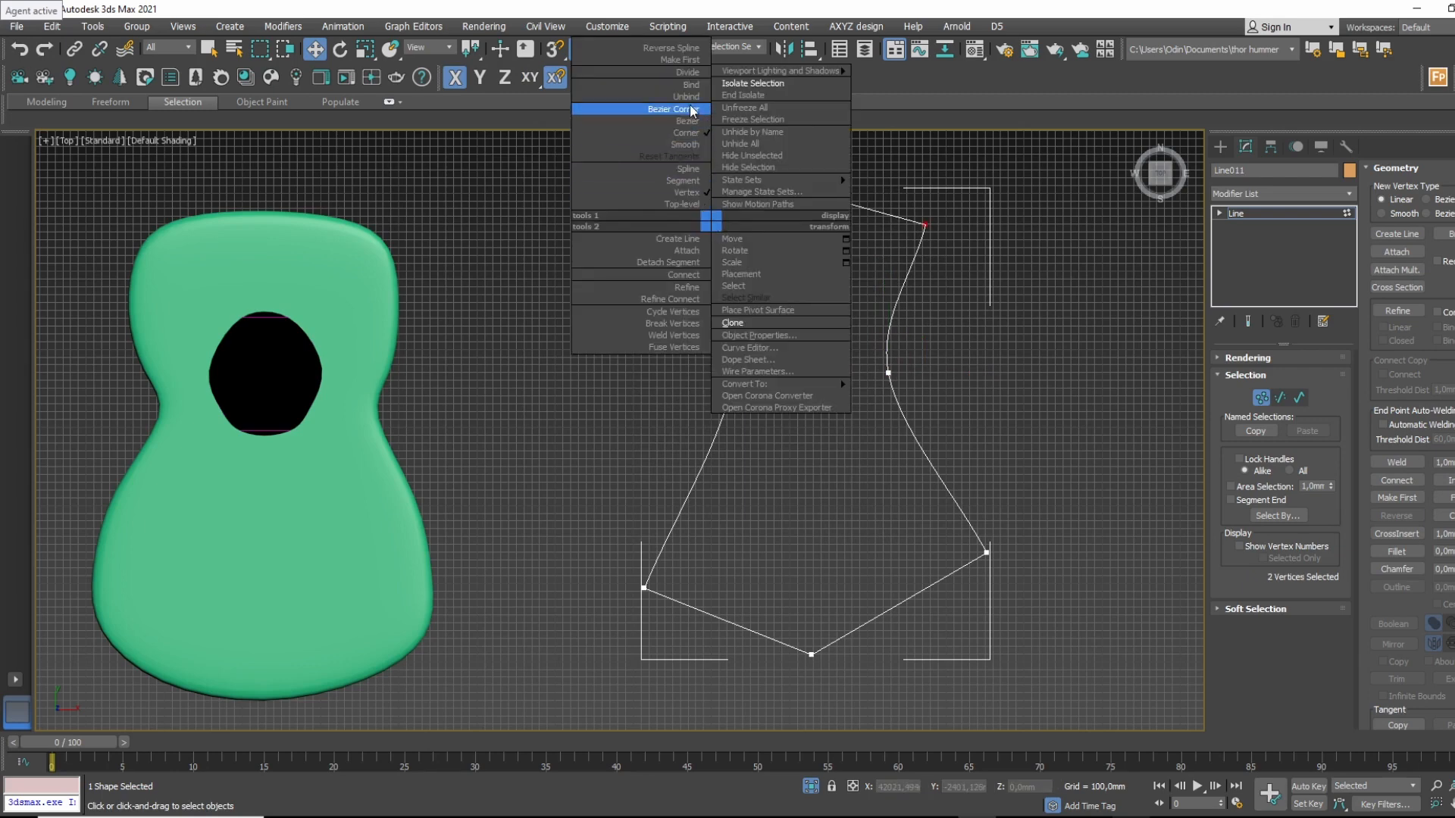
click(688, 122)
drag(702, 277, 660, 278)
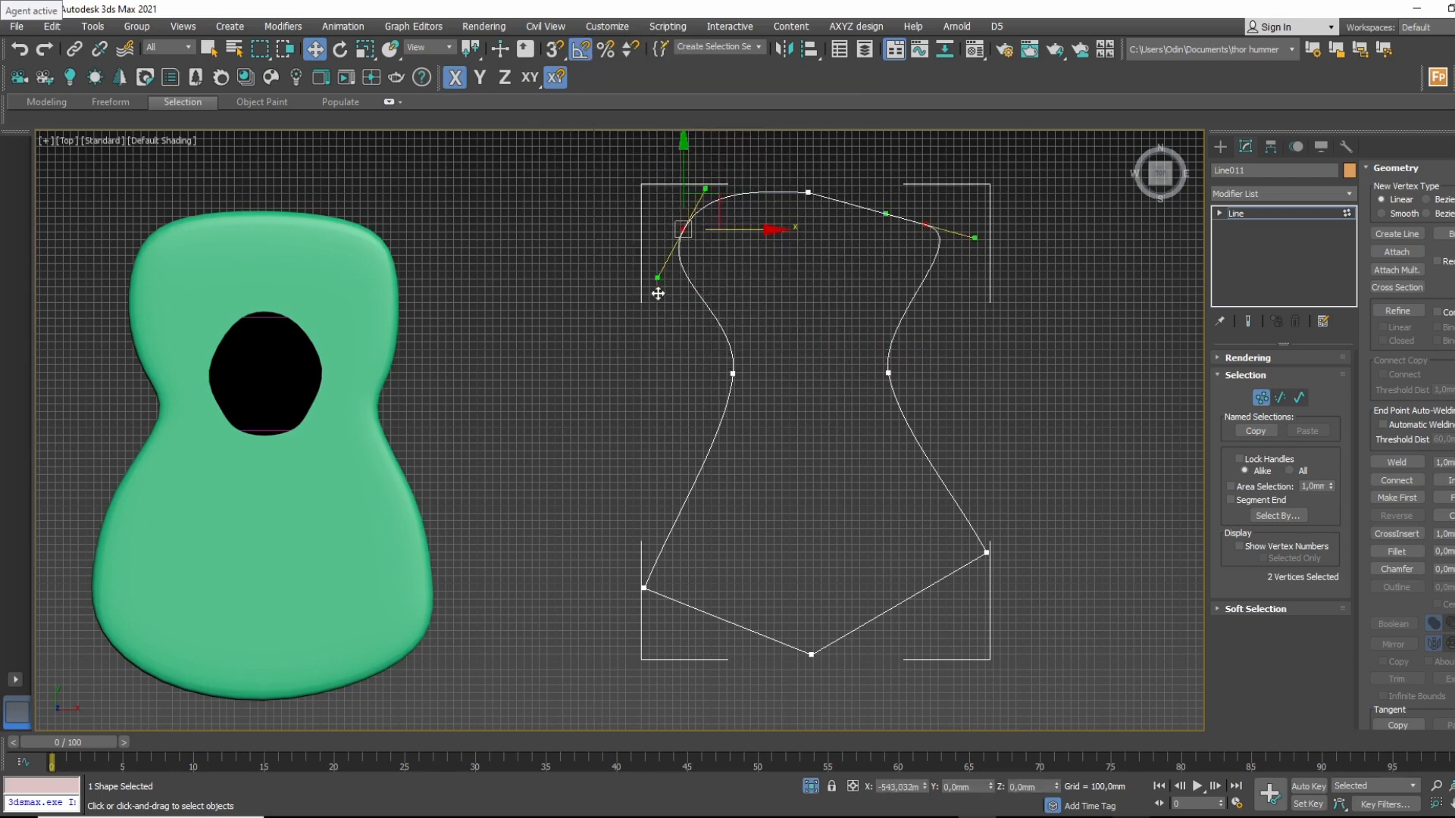
click(929, 224)
drag(975, 239, 948, 279)
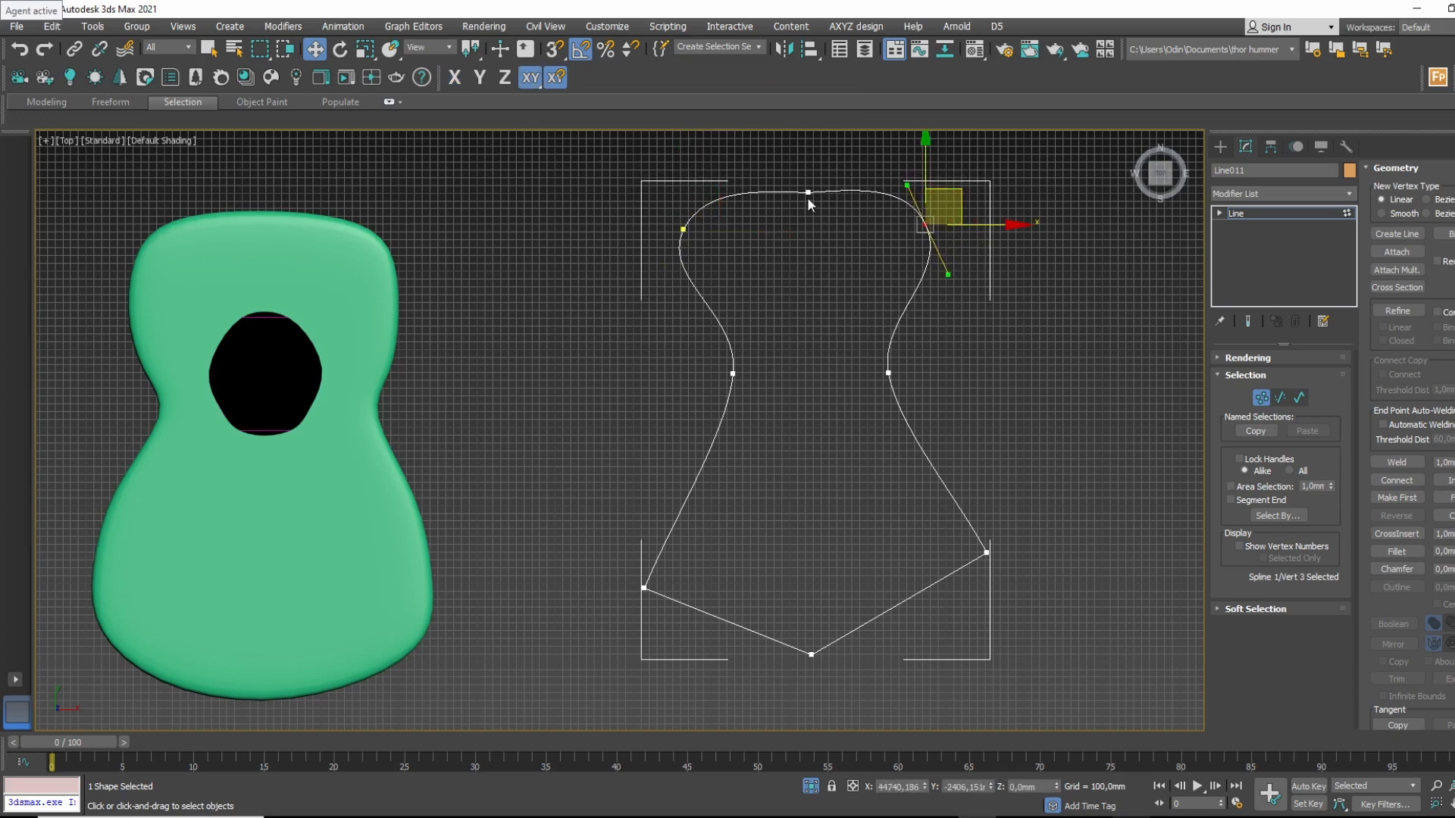
drag(807, 195, 804, 178)
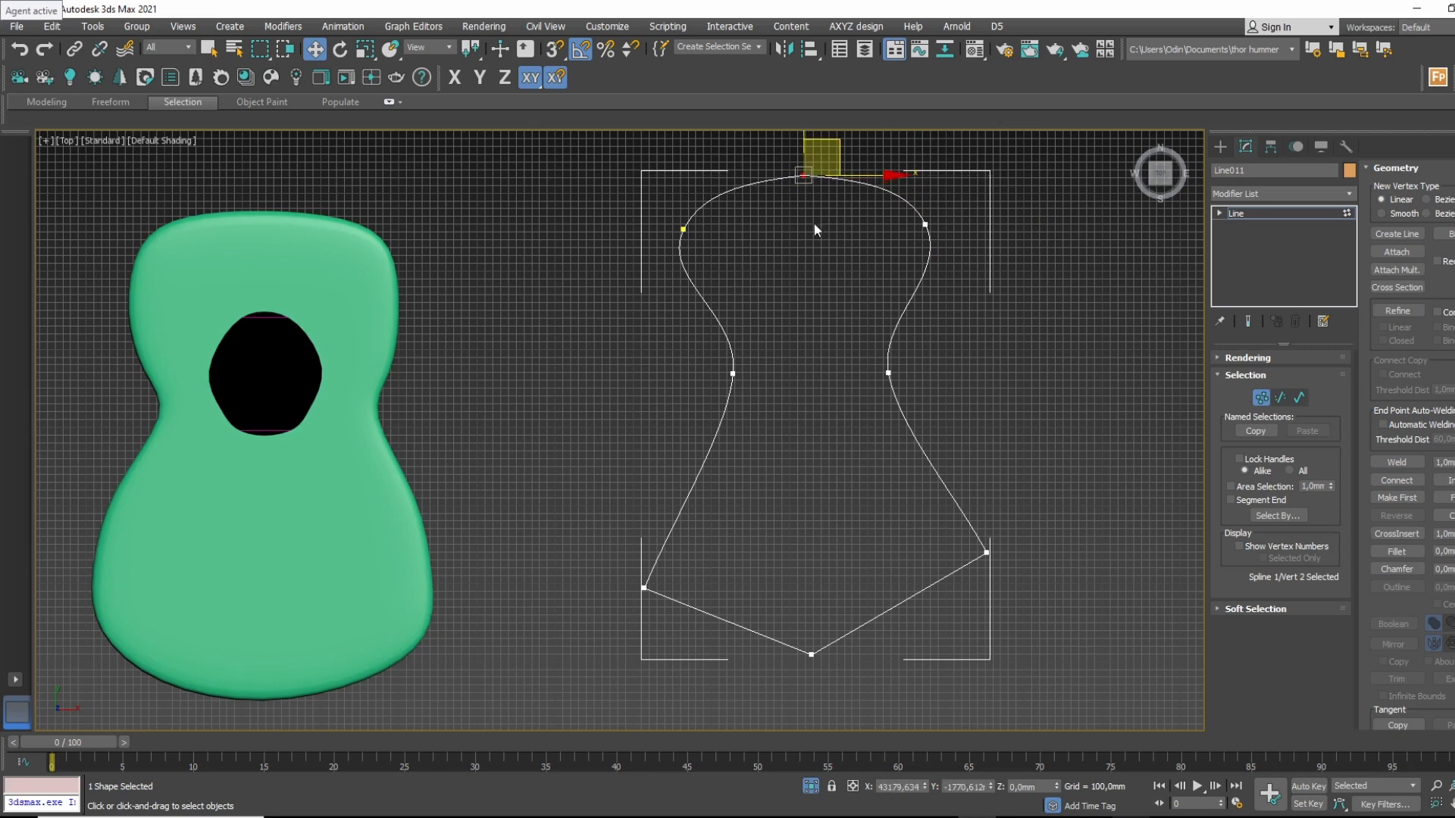
Convert the three bottom vertices to Bezier and steepen the lower-left vertex's handles to round that side.
click(644, 588)
drag(615, 484, 1019, 682)
right_click(909, 582)
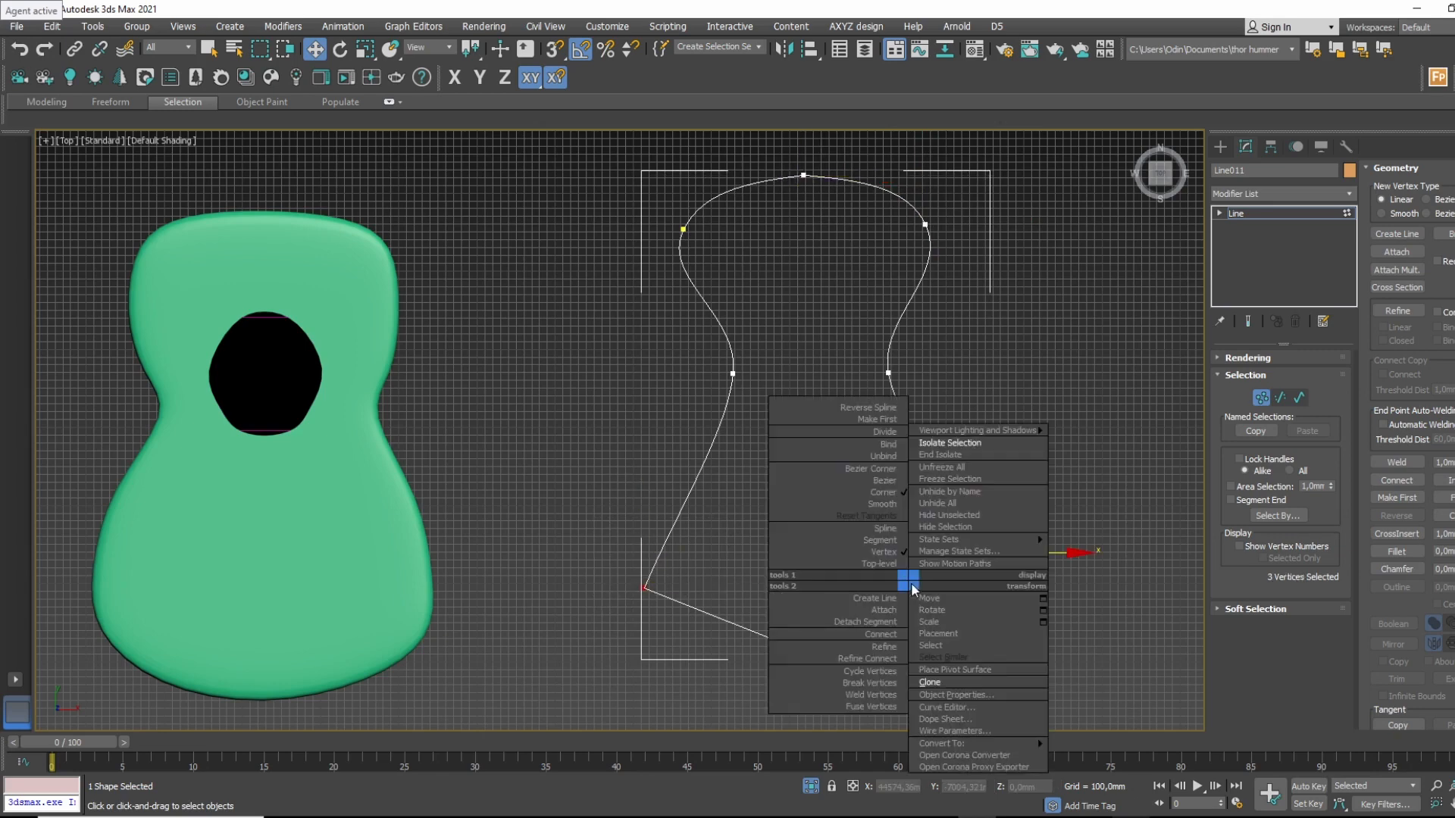
click(884, 482)
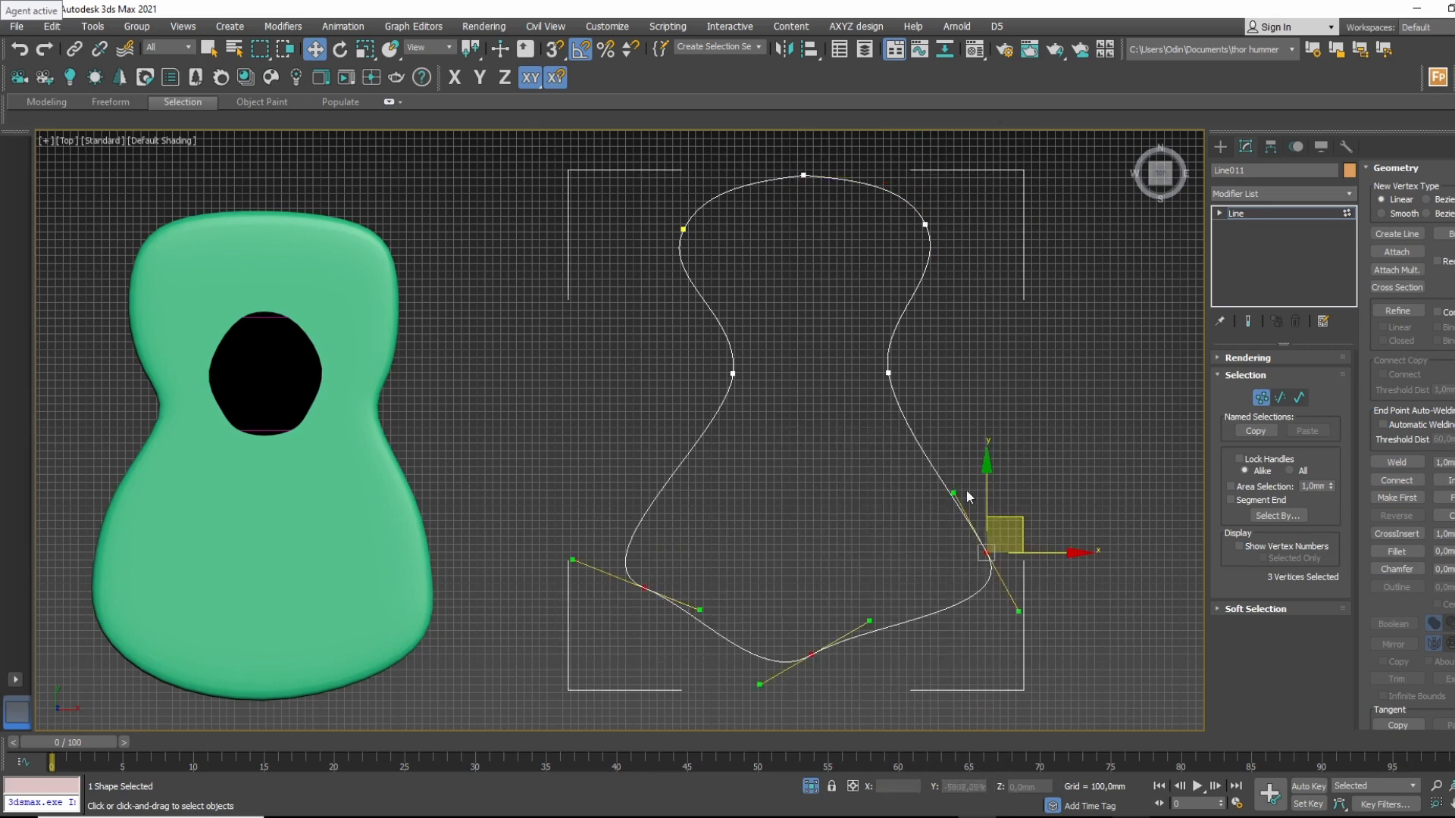
click(644, 588)
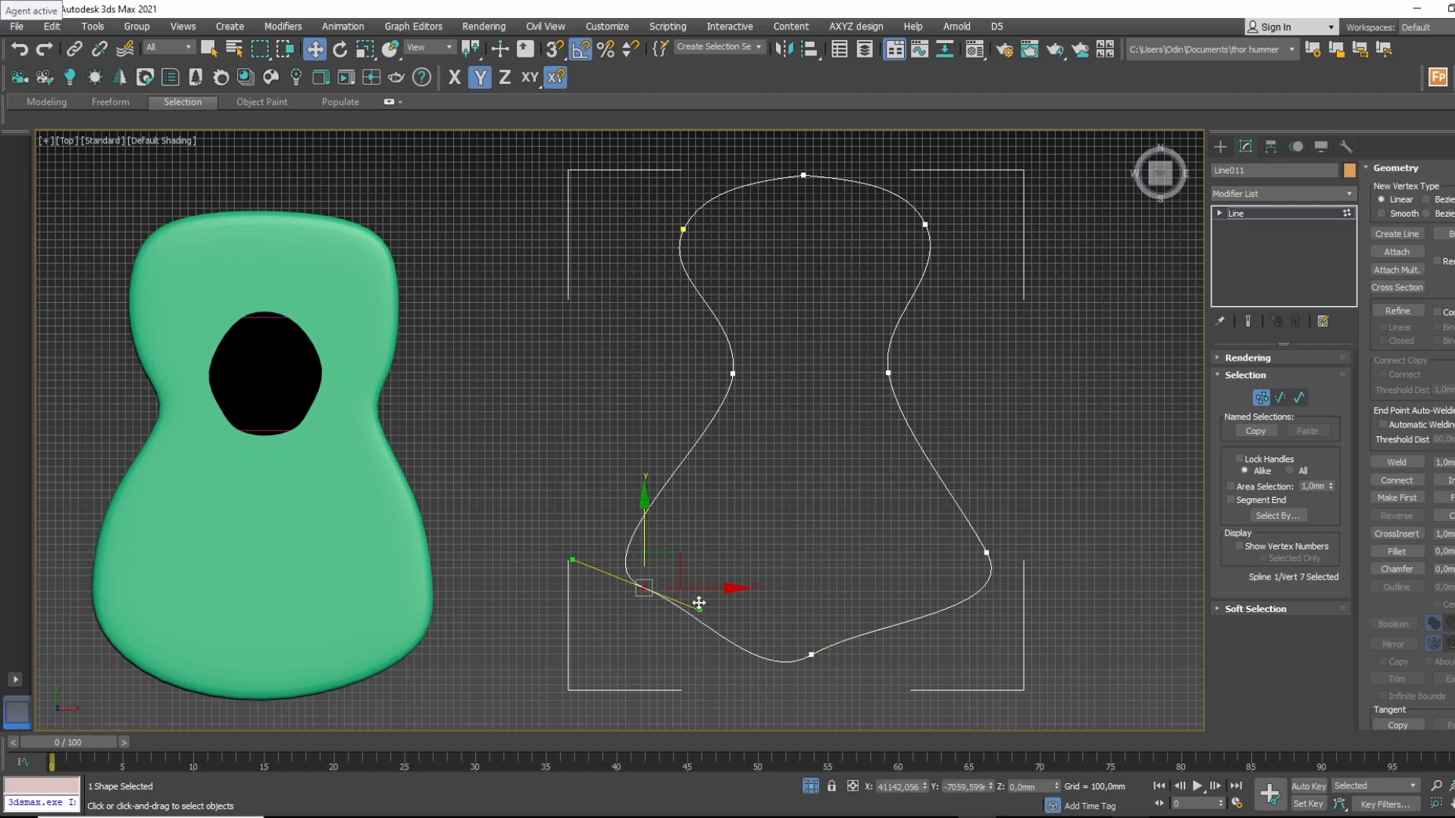
key(F8)
drag(700, 611, 675, 675)
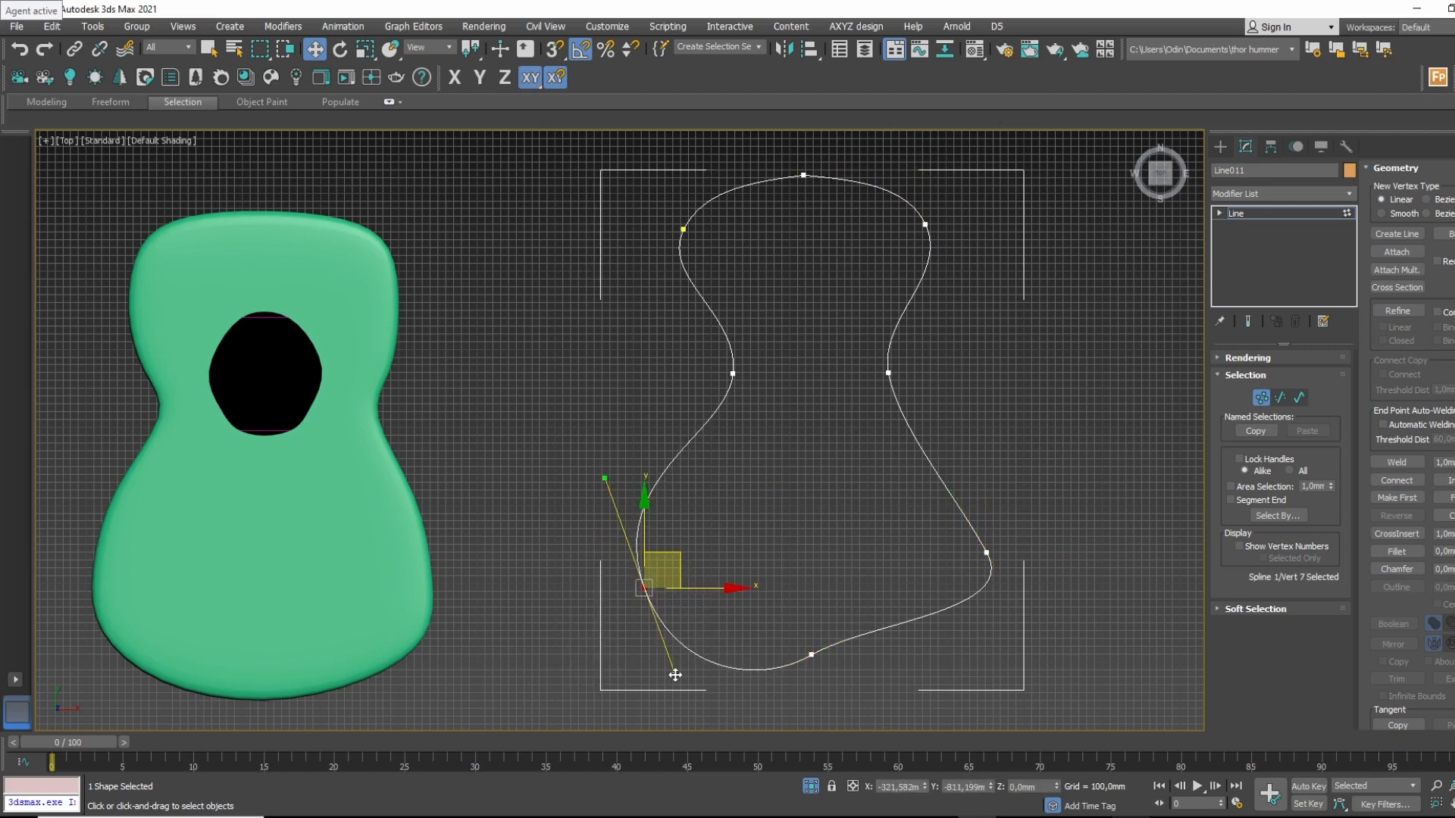
Lower the bottom middle vertex with level handles, then steepen the lower-right vertex's handles and move it slightly down.
click(815, 651)
drag(835, 630, 884, 690)
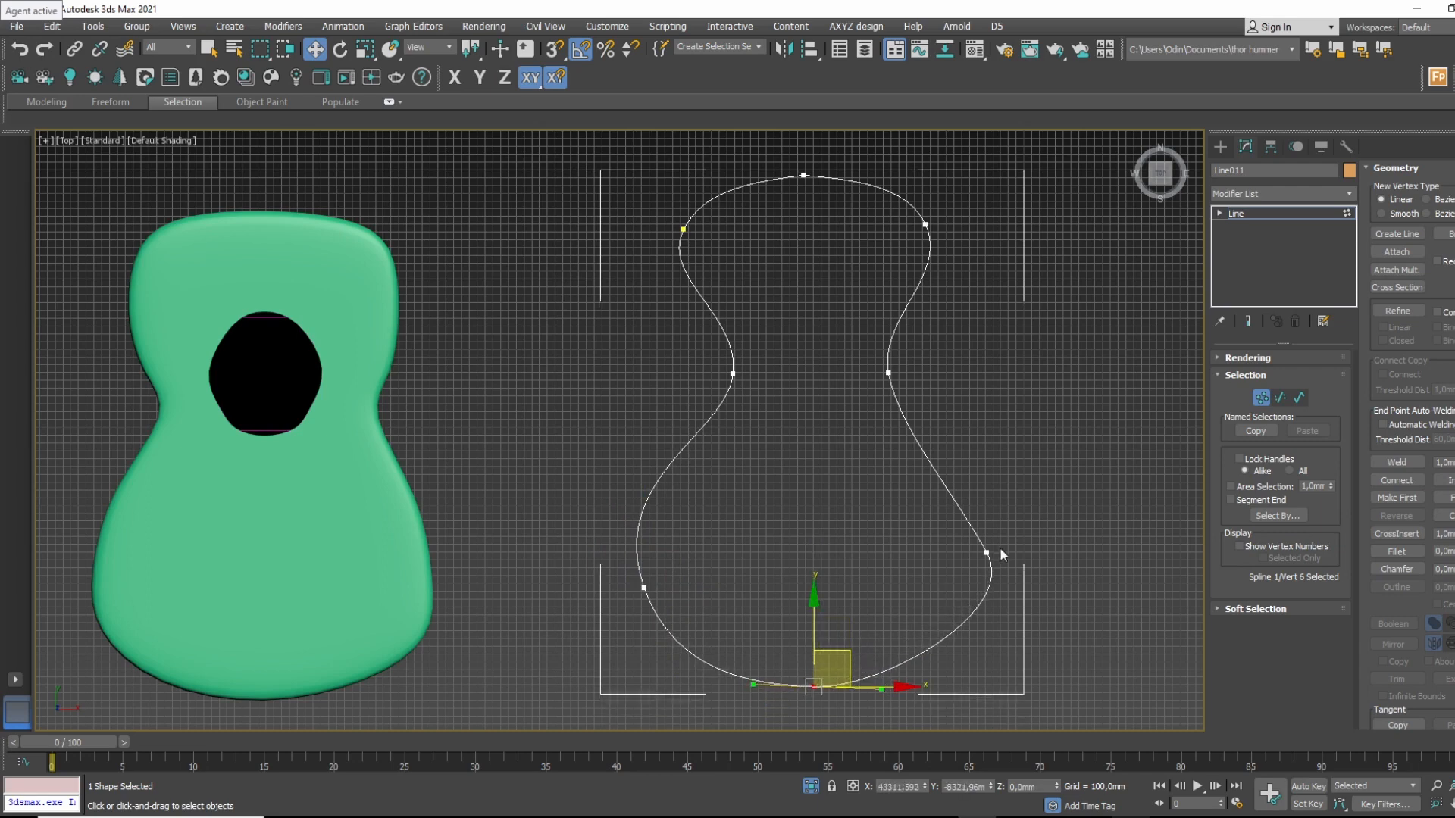
click(989, 554)
drag(1026, 606, 987, 621)
mouse_move(984, 503)
mouse_down()
mouse_move(987, 542)
mouse_move(987, 525)
mouse_up()
Widen the waist by moving the right waist vertex about 220 mm outward along X and the left one outward similarly.
click(889, 372)
mouse_move(906, 380)
mouse_down()
mouse_move(960, 379)
mouse_move(921, 379)
mouse_up()
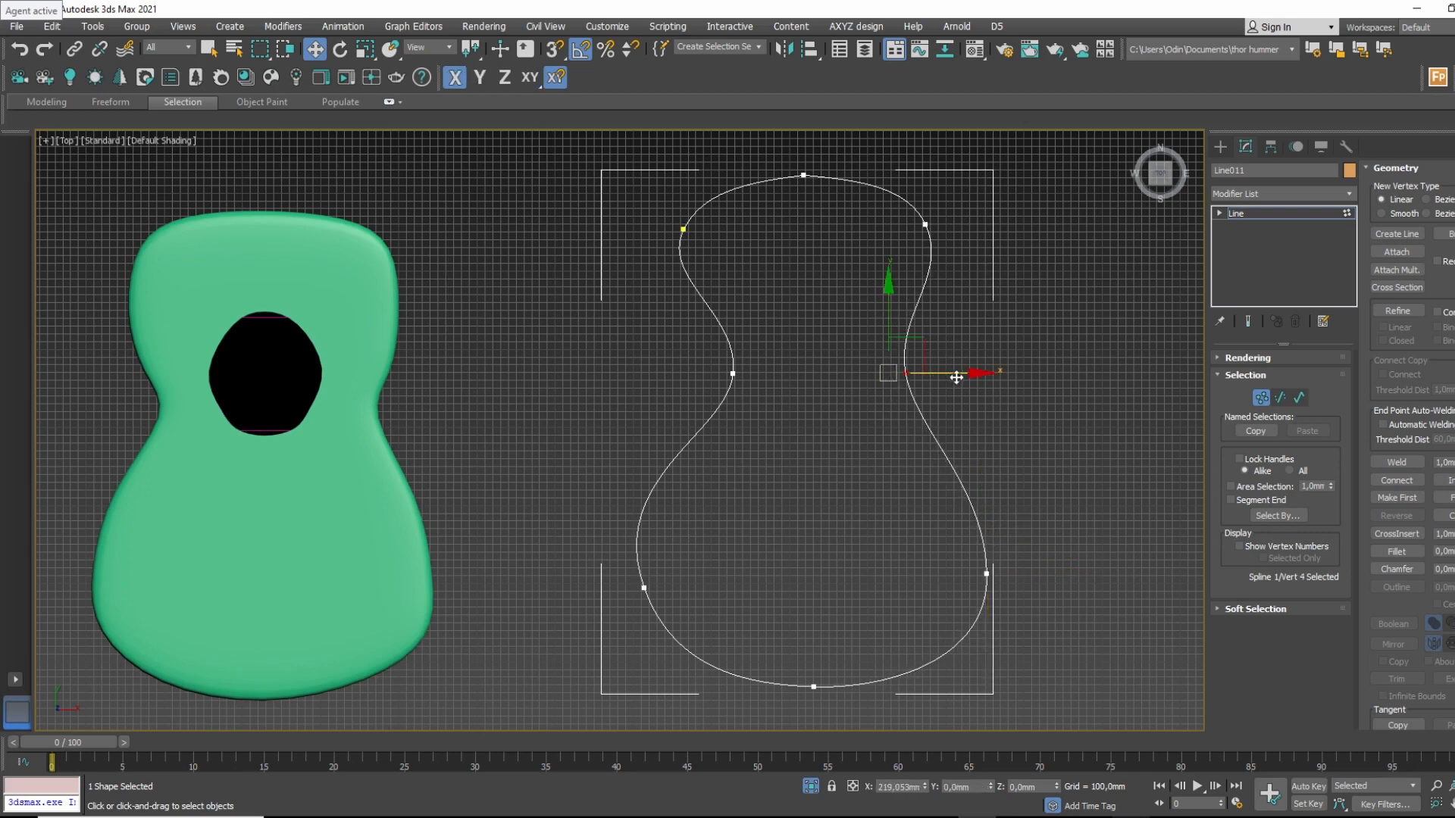
mouse_move(777, 369)
mouse_down()
mouse_move(747, 400)
mouse_move(732, 391)
mouse_move(776, 380)
mouse_up()
Leave vertex level and add an Extrude modifier to the outline with an amount of 22.5 mm.
middle_drag(894, 408, 985, 254)
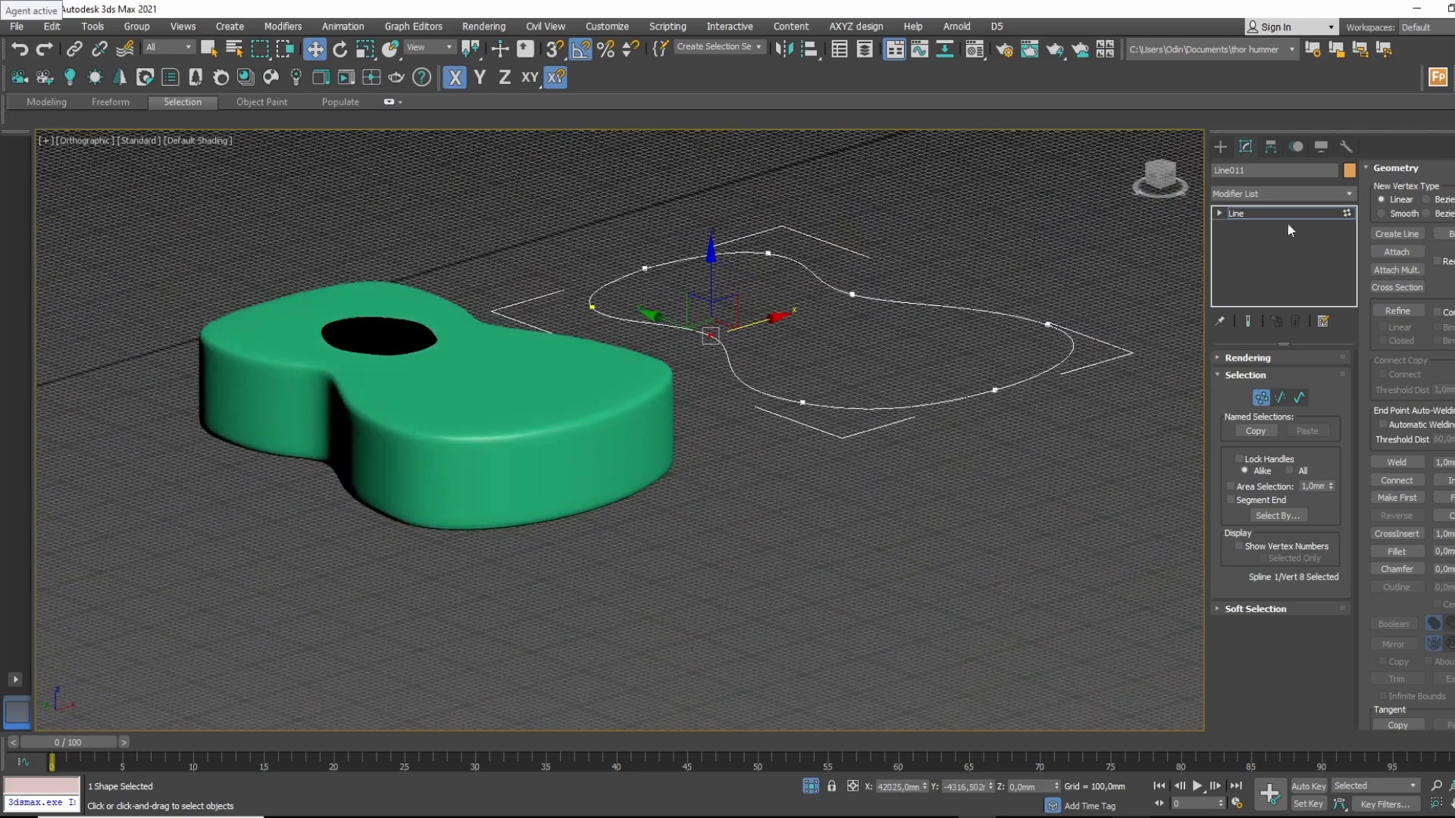
click(1320, 207)
click(1330, 195)
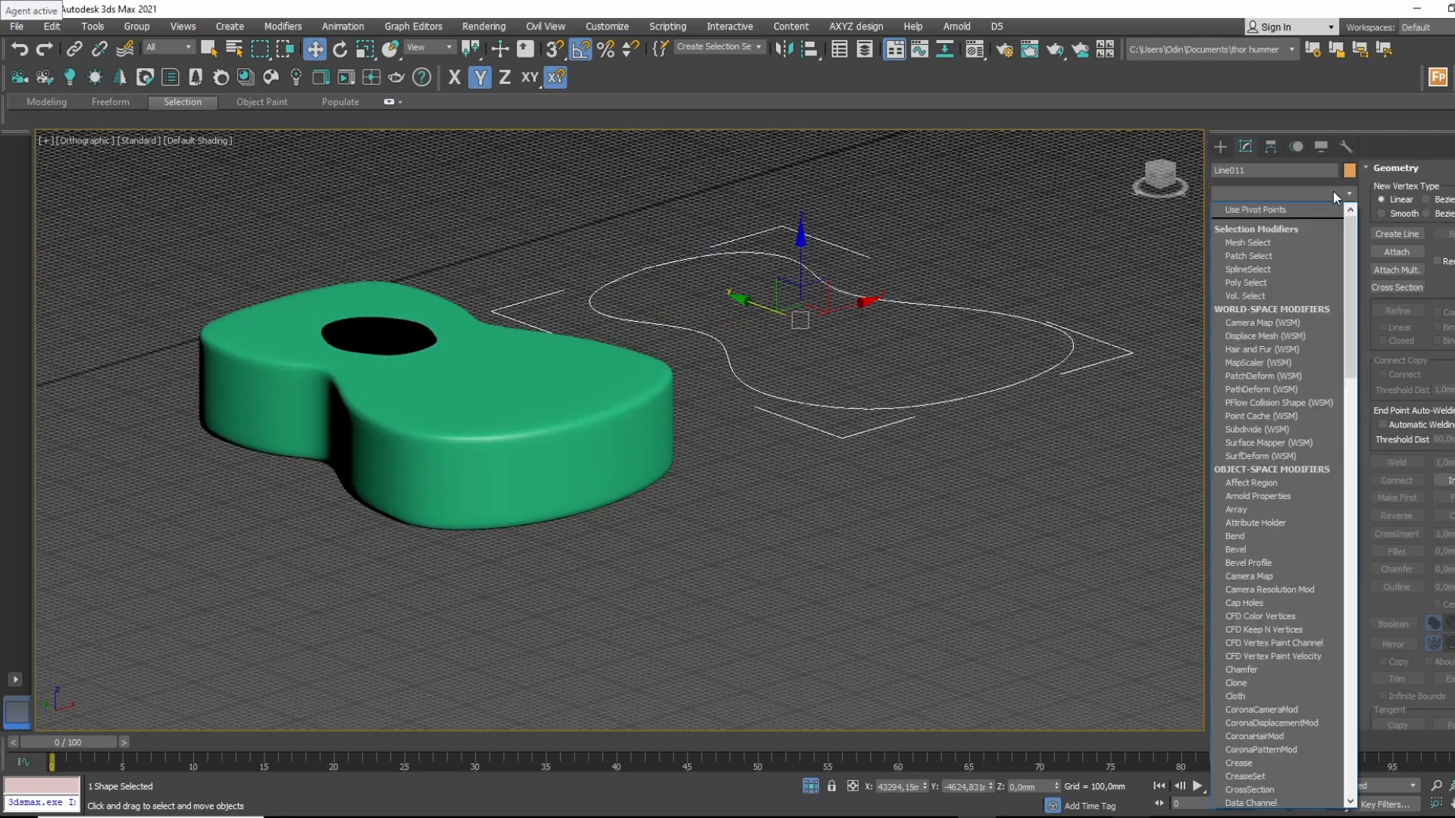
text(ex)
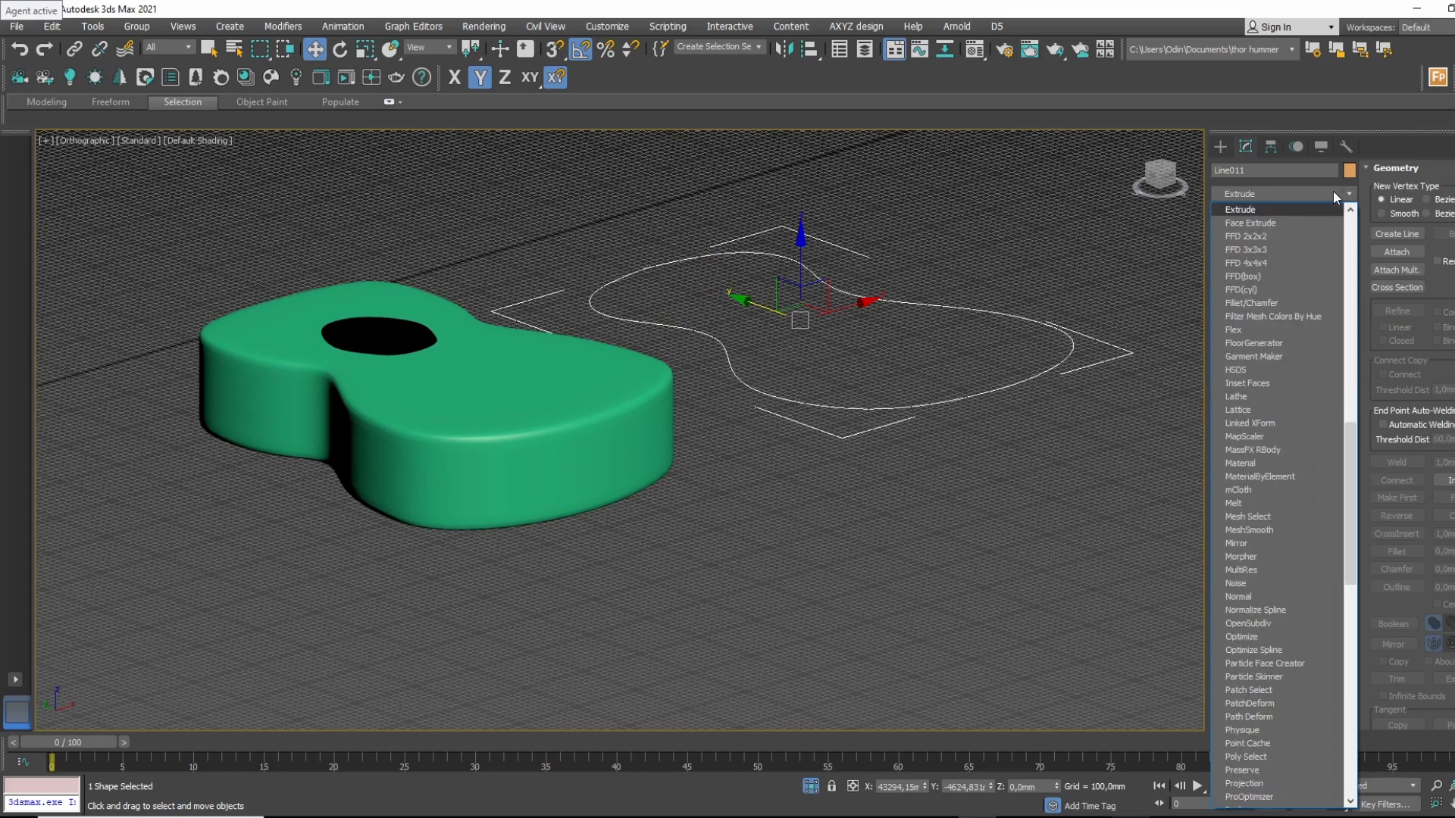
key(Return)
scroll(737, 347, up, 4)
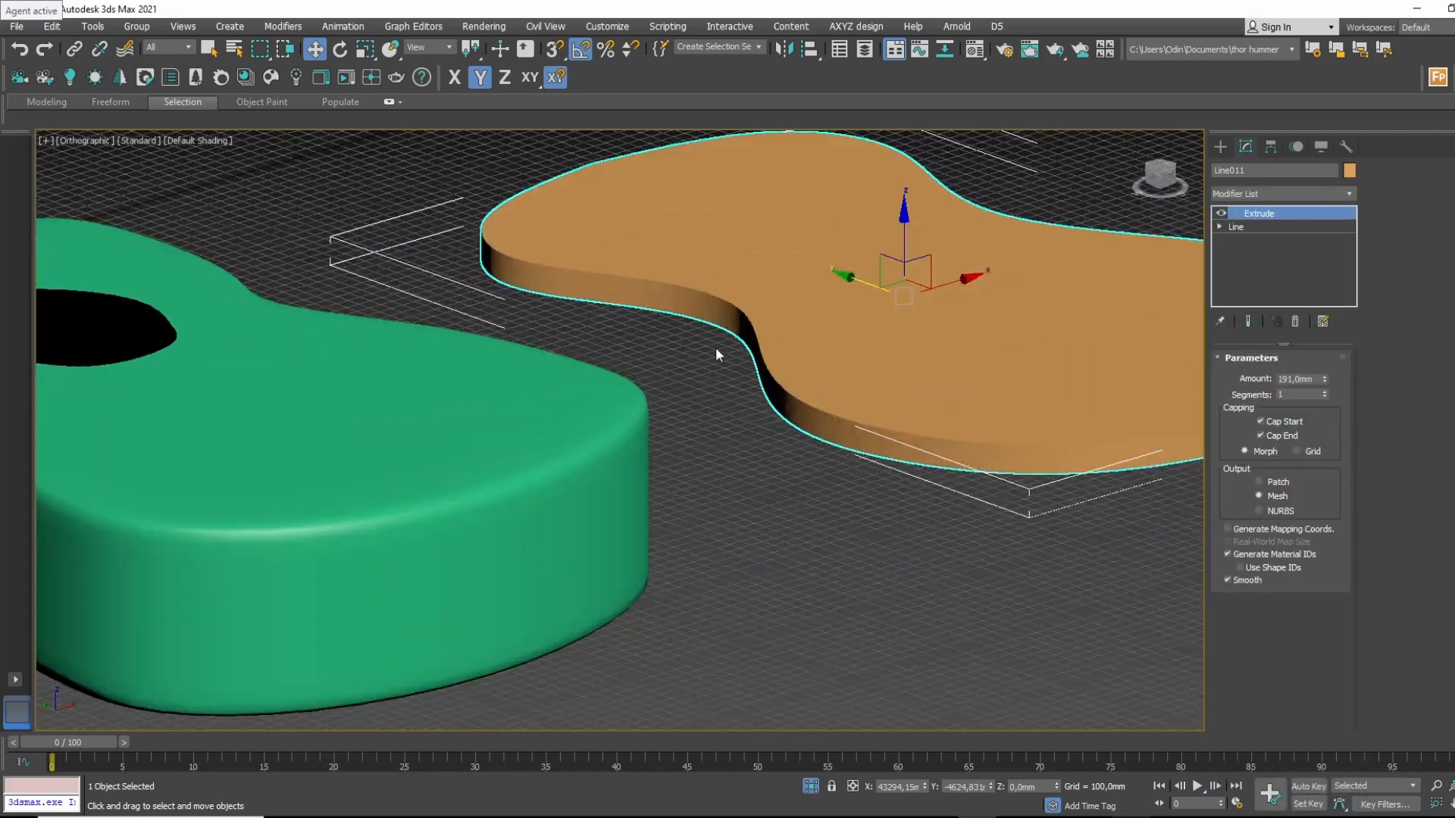
middle_drag(838, 433, 654, 450)
drag(1323, 378, 1314, 643)
In perspective, clone the extruded plate about 1131 mm straight up along Z as an independent Copy.
middle_drag(566, 323, 535, 381)
key(p)
scroll(549, 357, down, 3)
scroll(533, 373, up, 2)
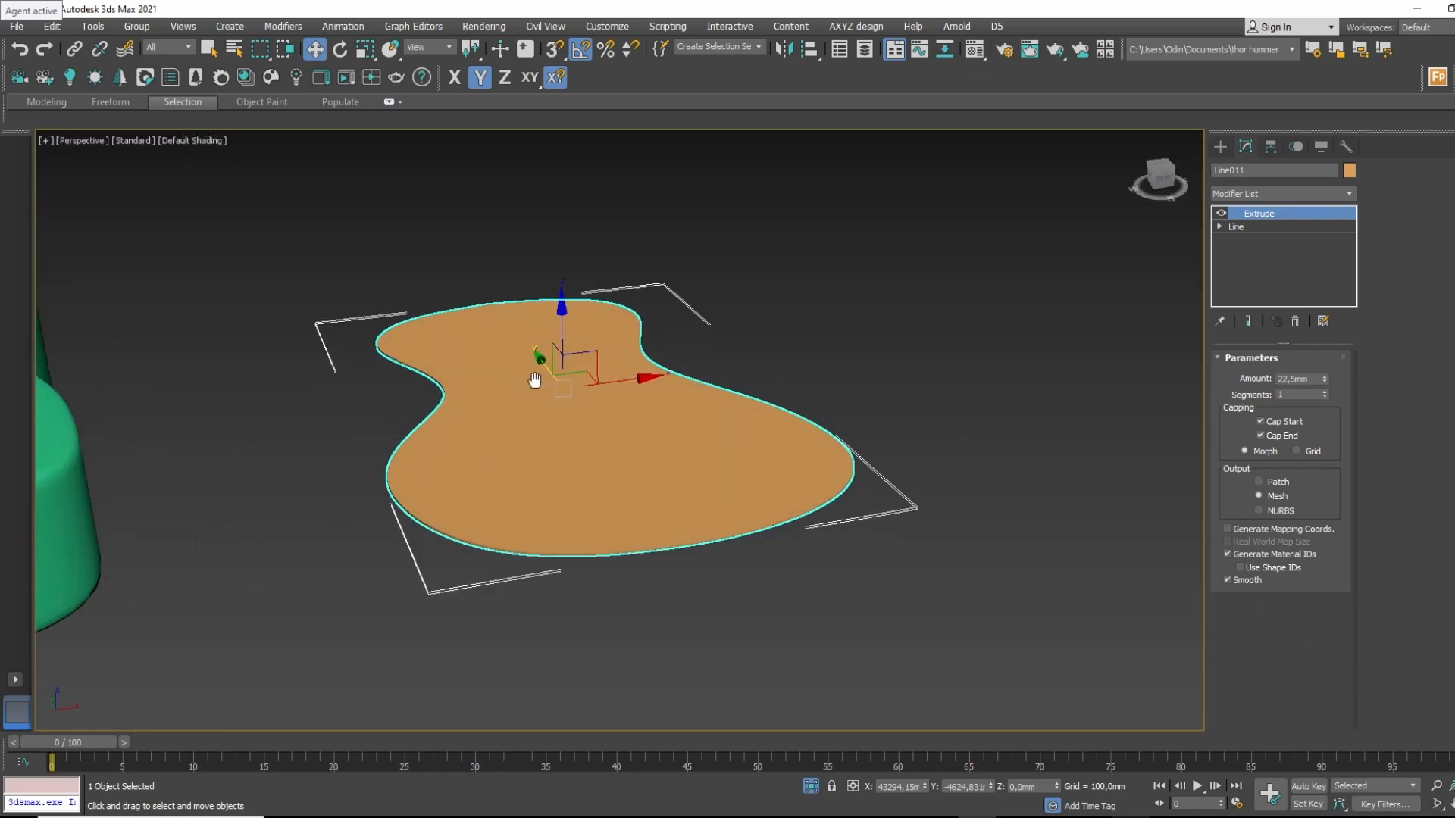
shift+drag(565, 331, 566, 233)
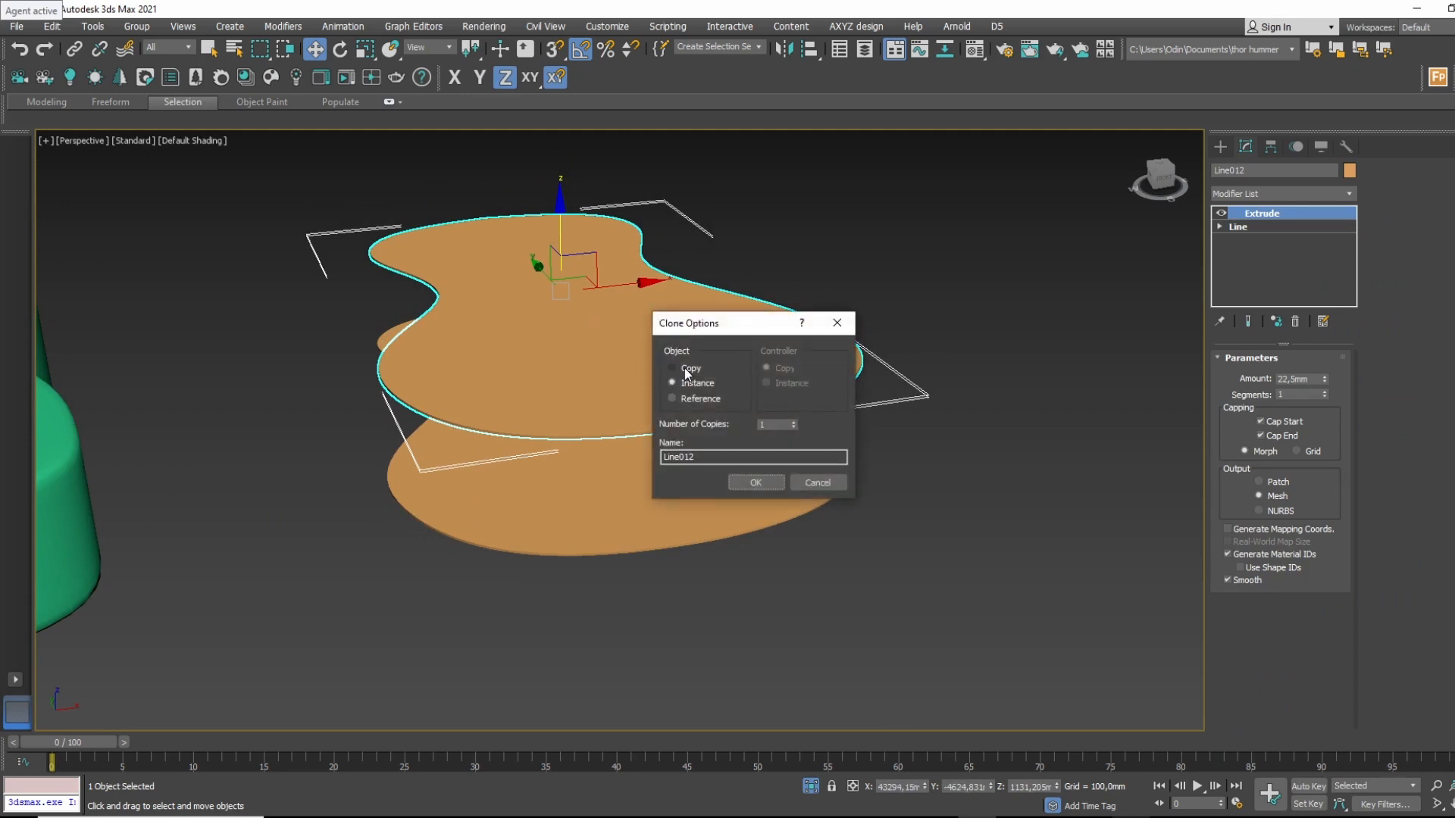
click(686, 368)
click(755, 483)
Lower the copied plate along Z to a height of about 670 mm and switch to the top view.
alt+middle_drag(832, 371, 862, 426)
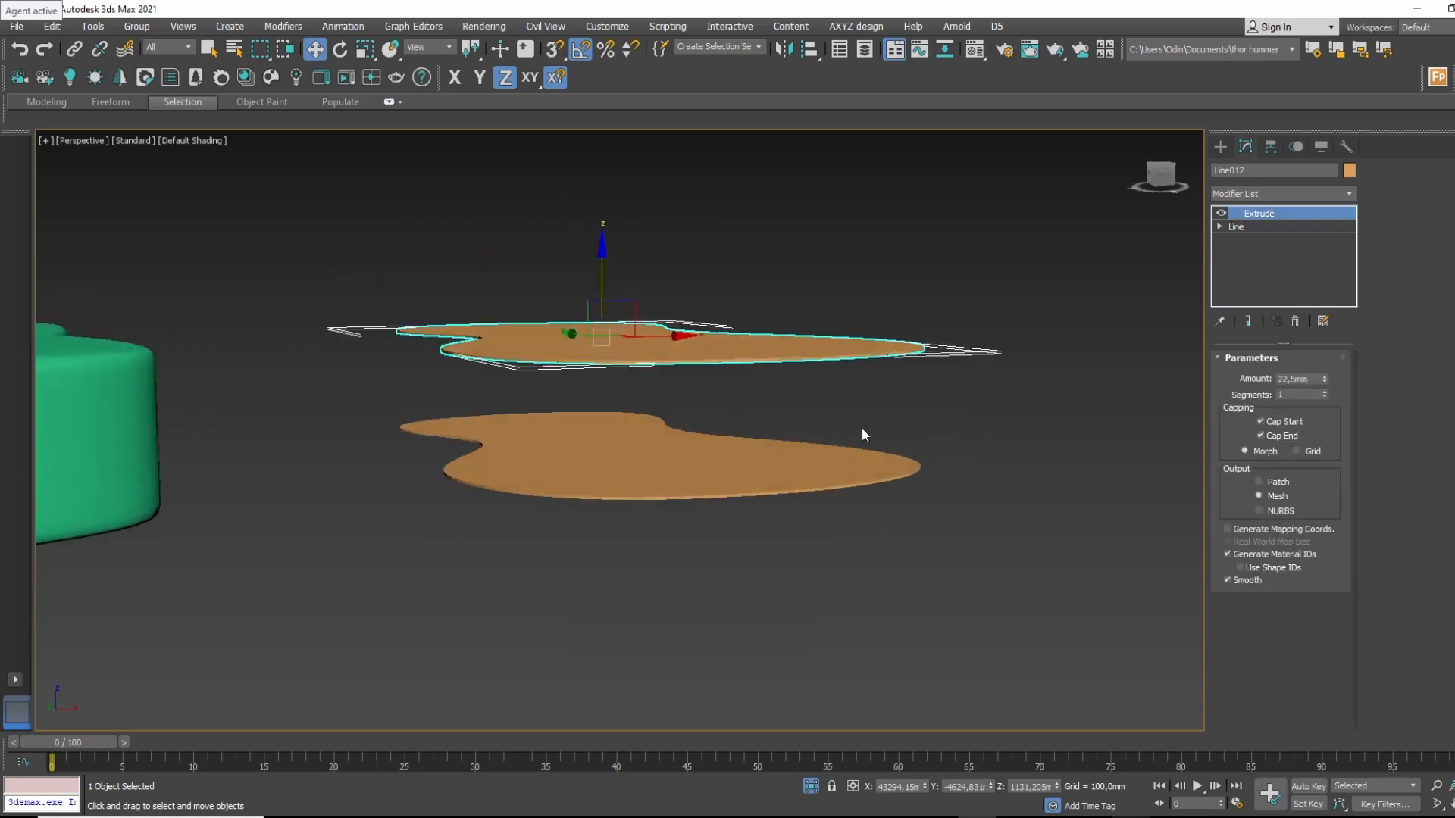
drag(599, 273, 598, 317)
alt+middle_drag(599, 316, 632, 364)
key(t)
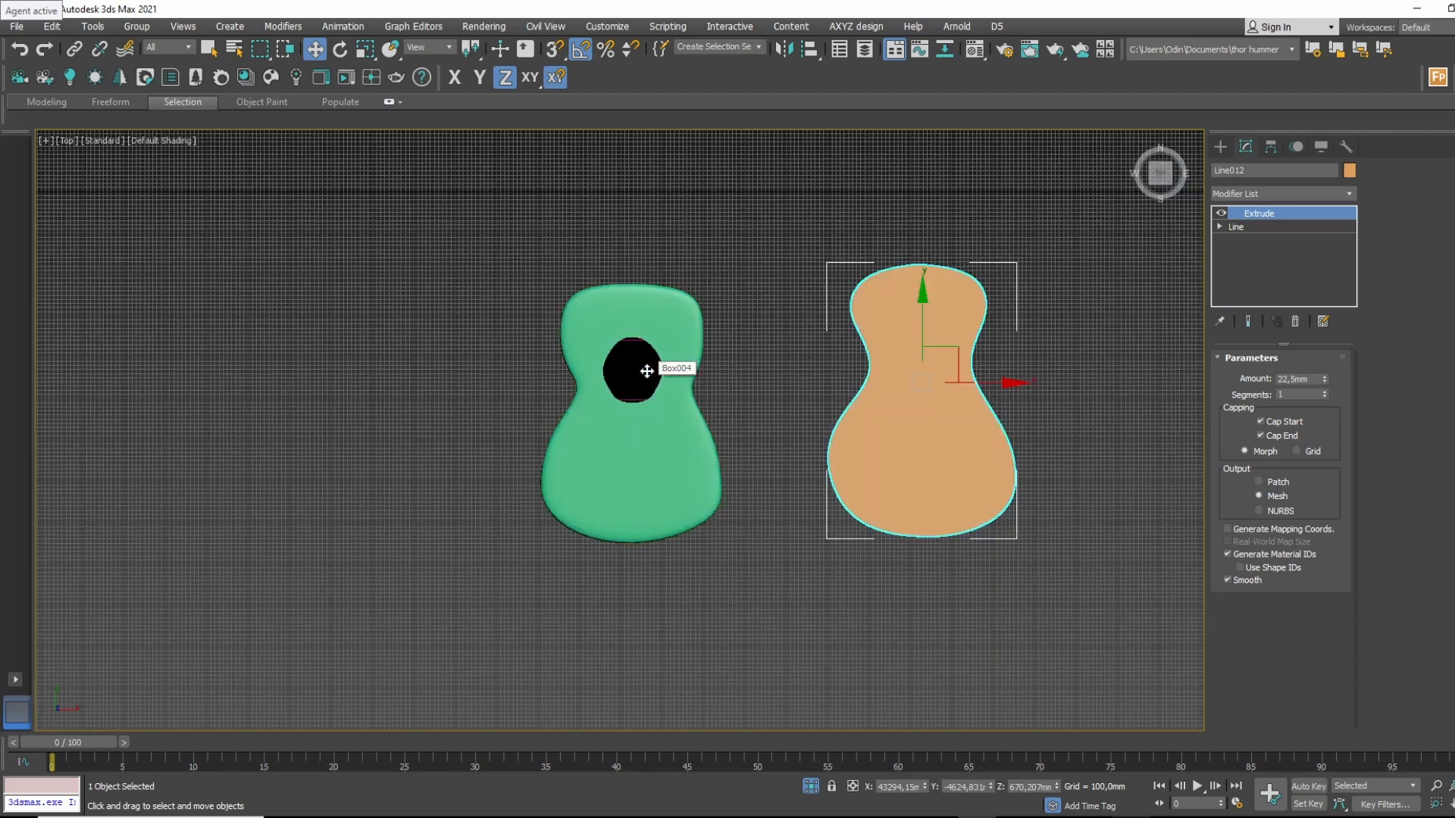
In the top view, draw a circle spline for the sound hole inside the upper part of the new body outline.
key(z)
click(1221, 147)
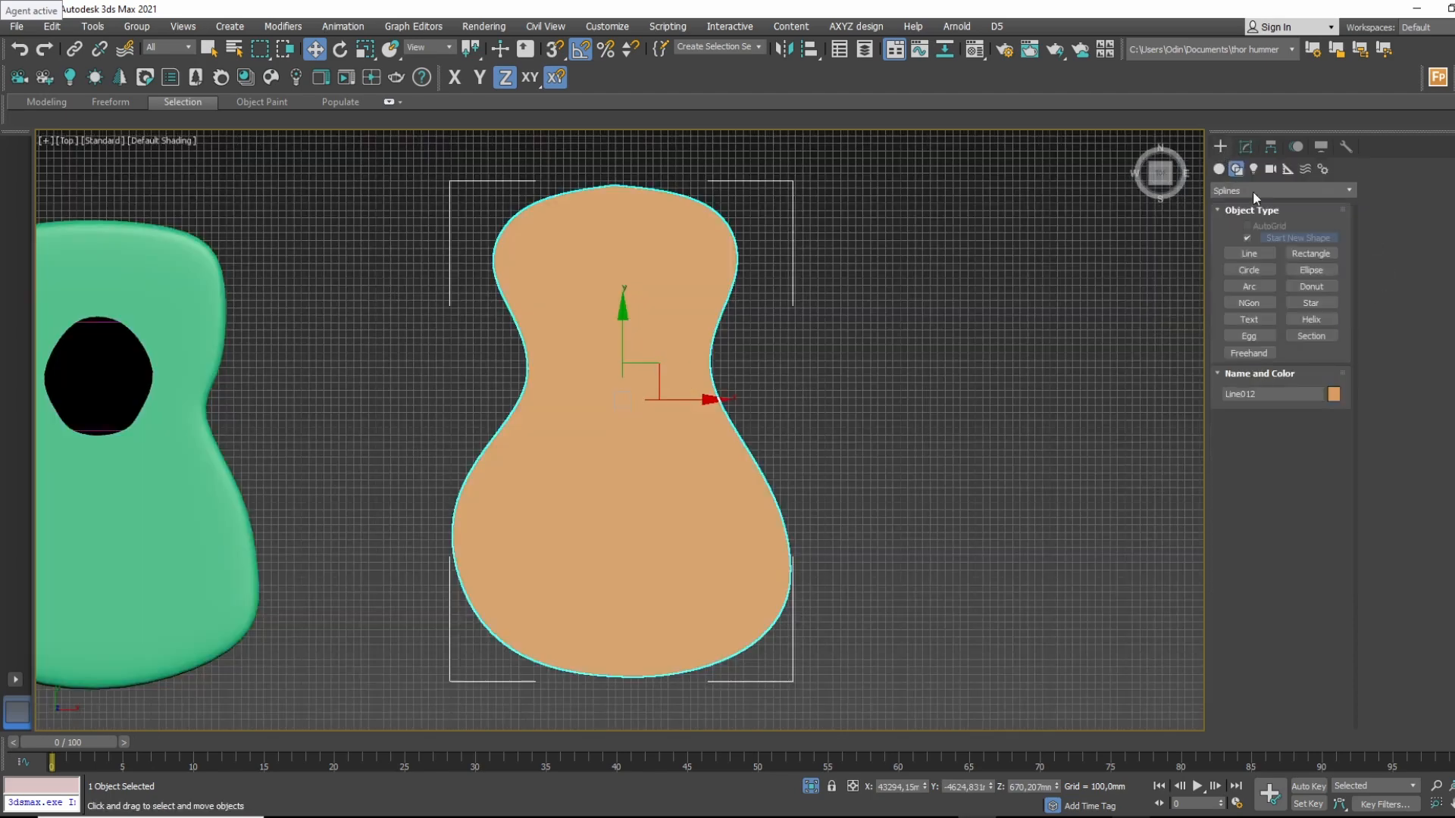
click(1263, 270)
middle_drag(238, 332, 475, 353)
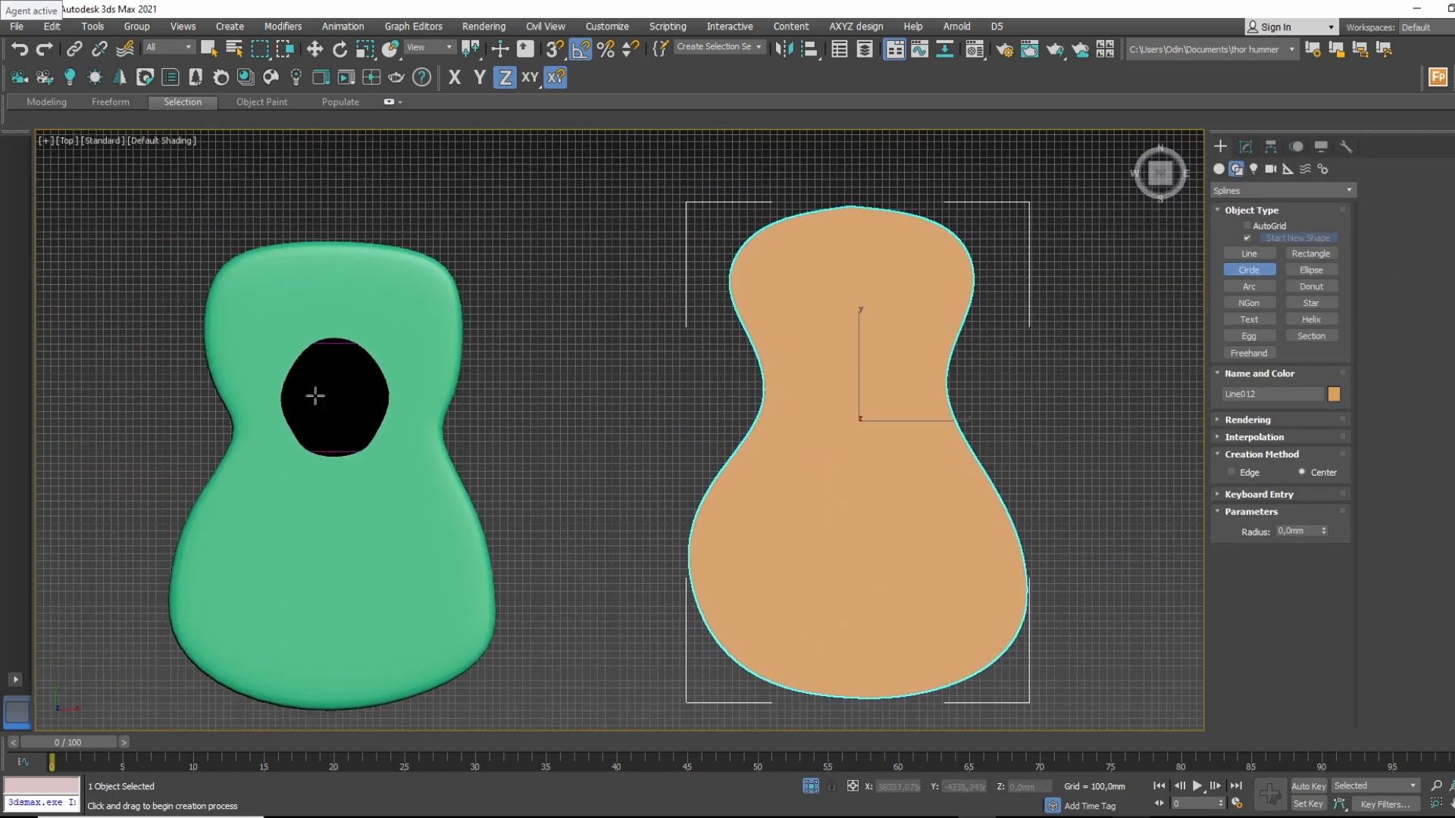
click(1246, 147)
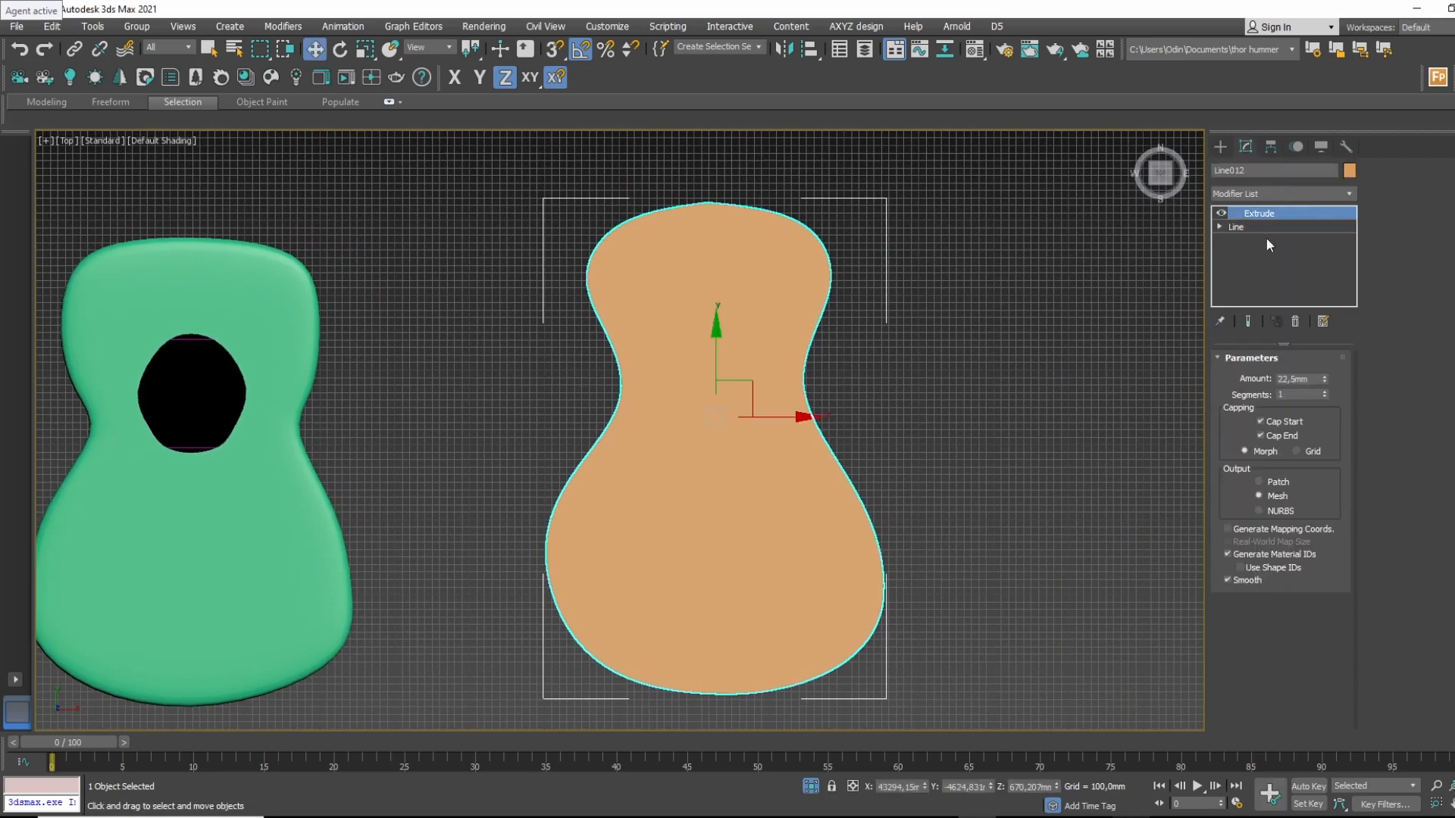
click(1244, 226)
key(F3)
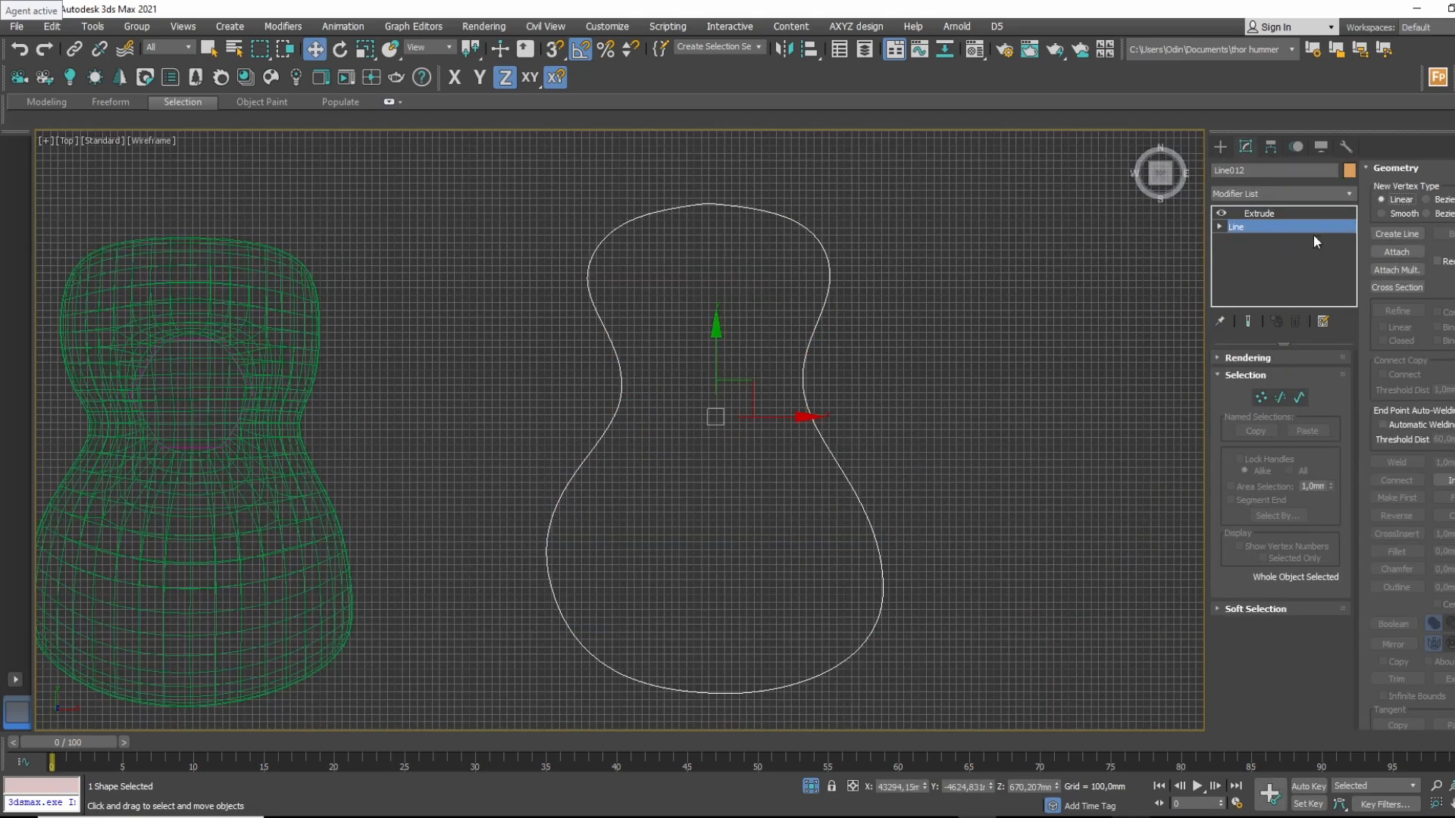
click(1220, 146)
click(1273, 269)
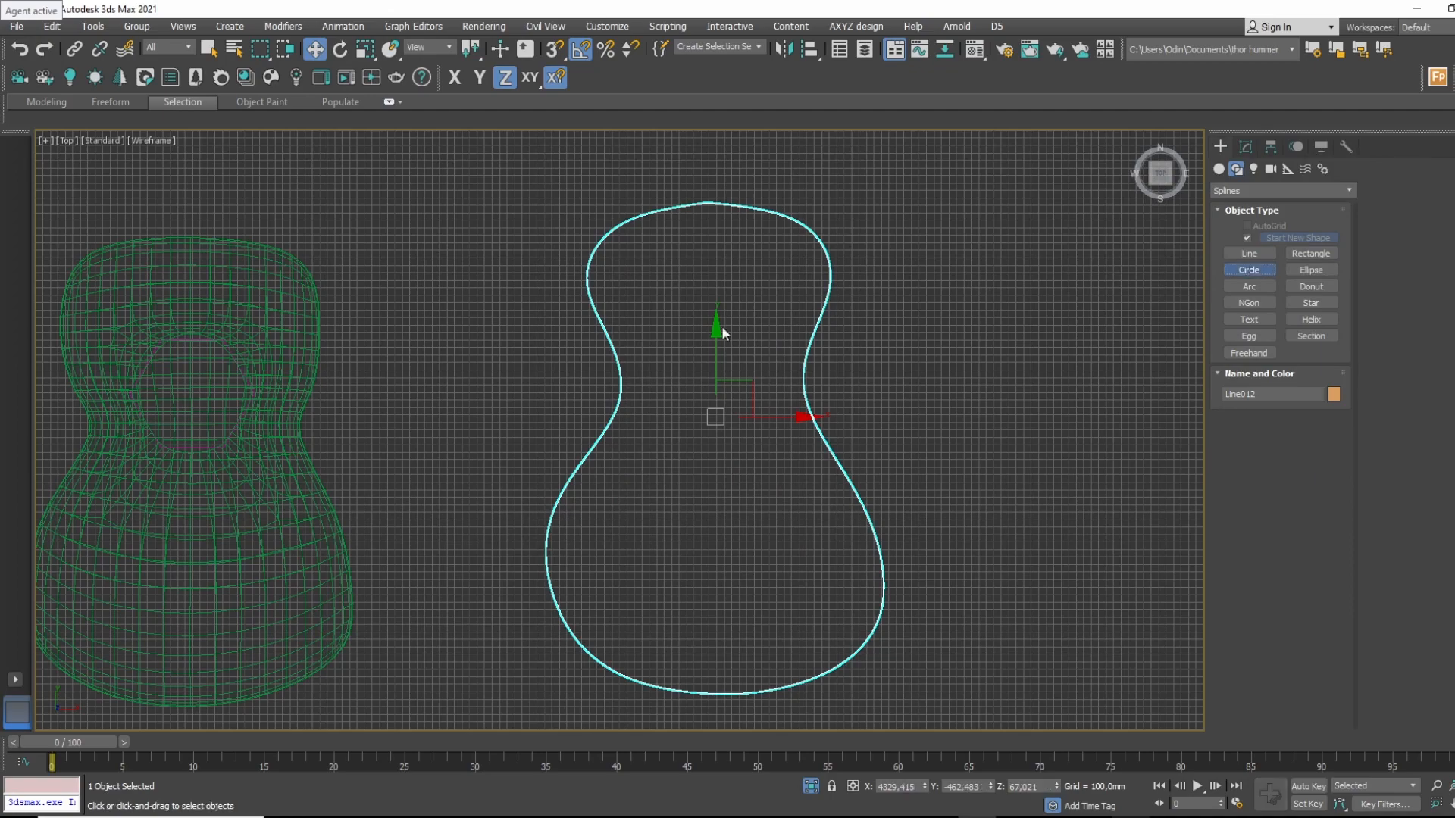
drag(713, 384, 738, 333)
key(w)
Align the circle to the top plate in Z position only, using Center for both objects.
mouse_move(738, 333)
alt+middle_down()
mouse_move(828, 322)
mouse_move(760, 351)
alt+middle_up()
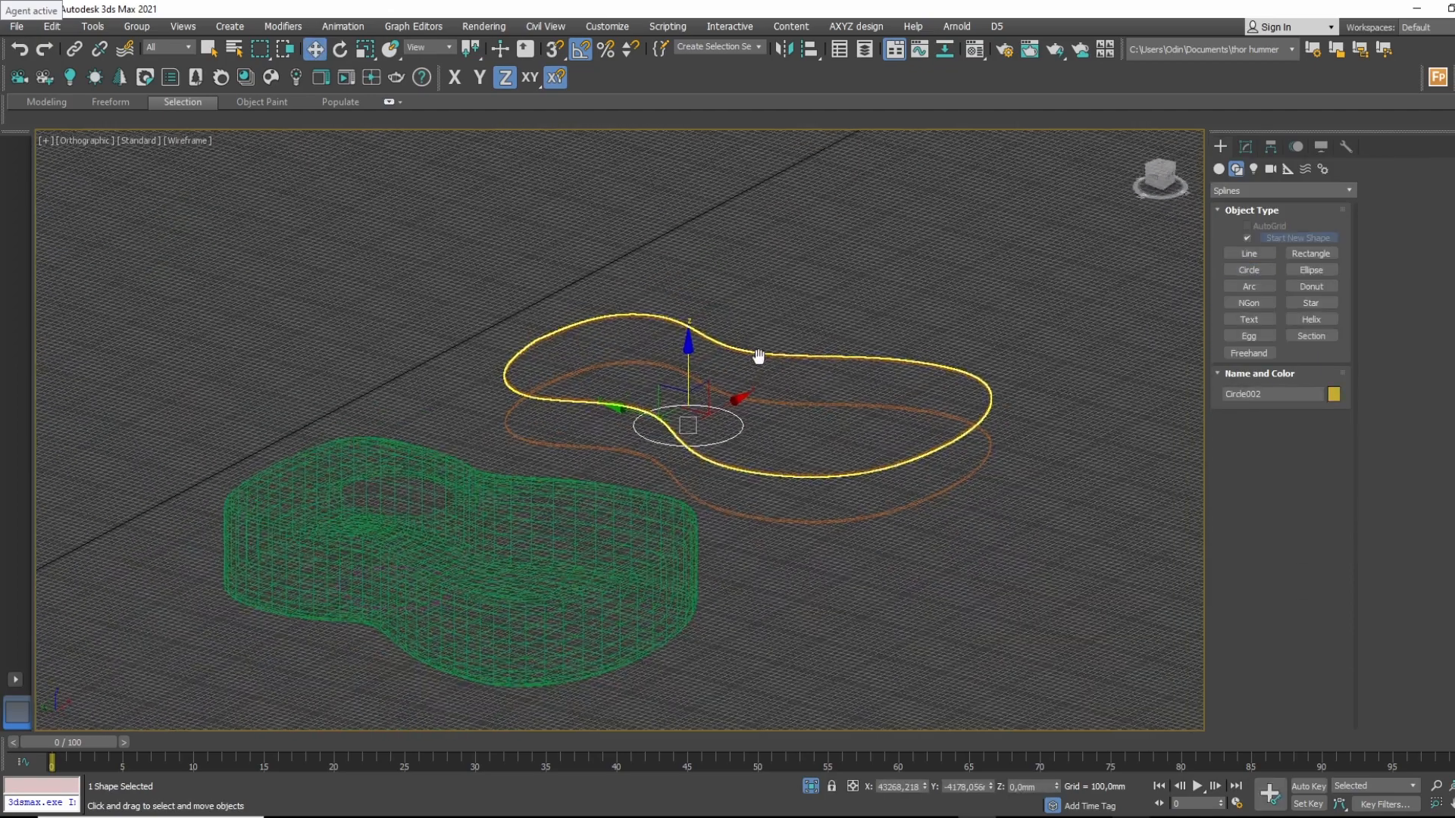
click(809, 50)
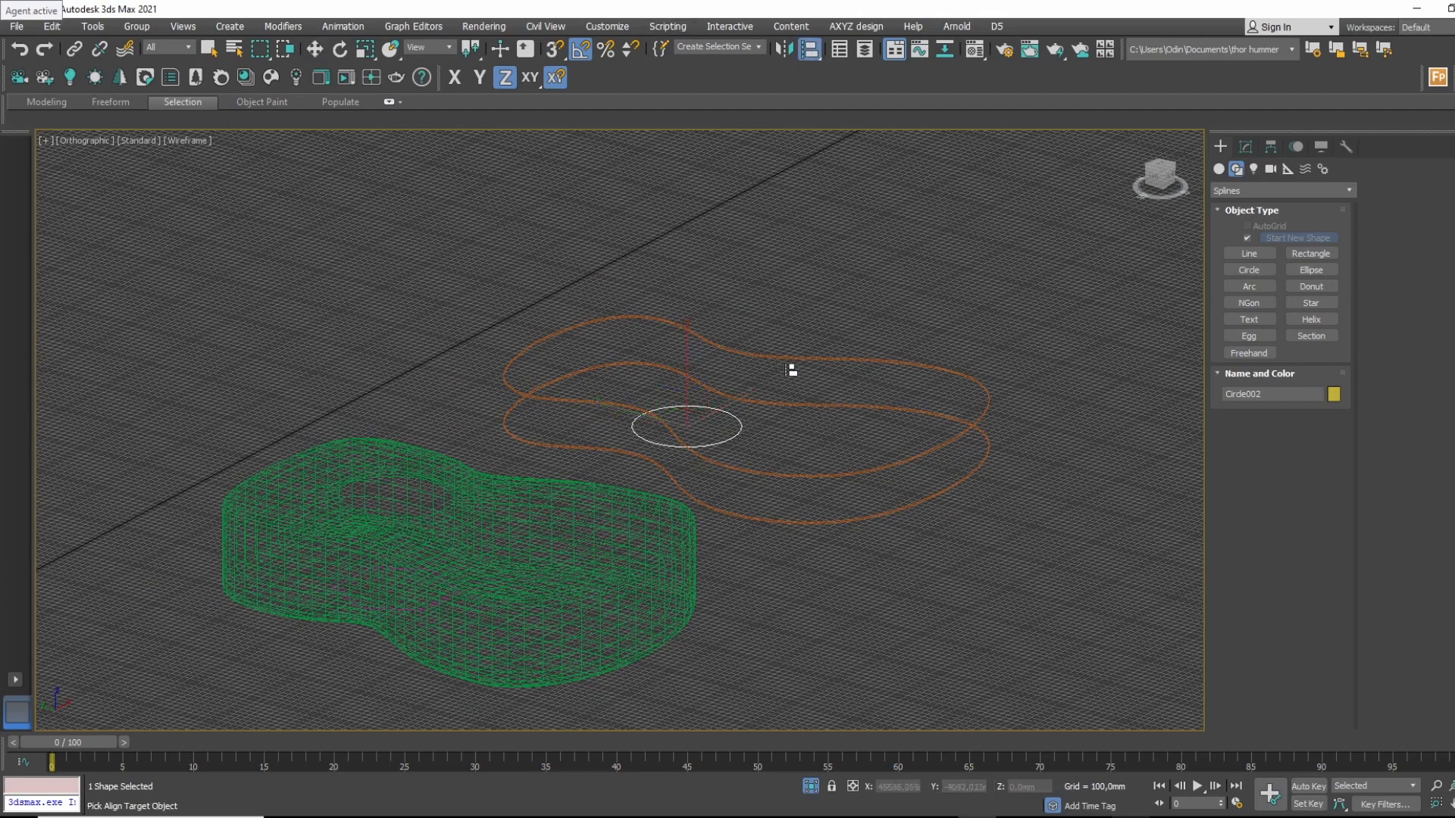
click(794, 363)
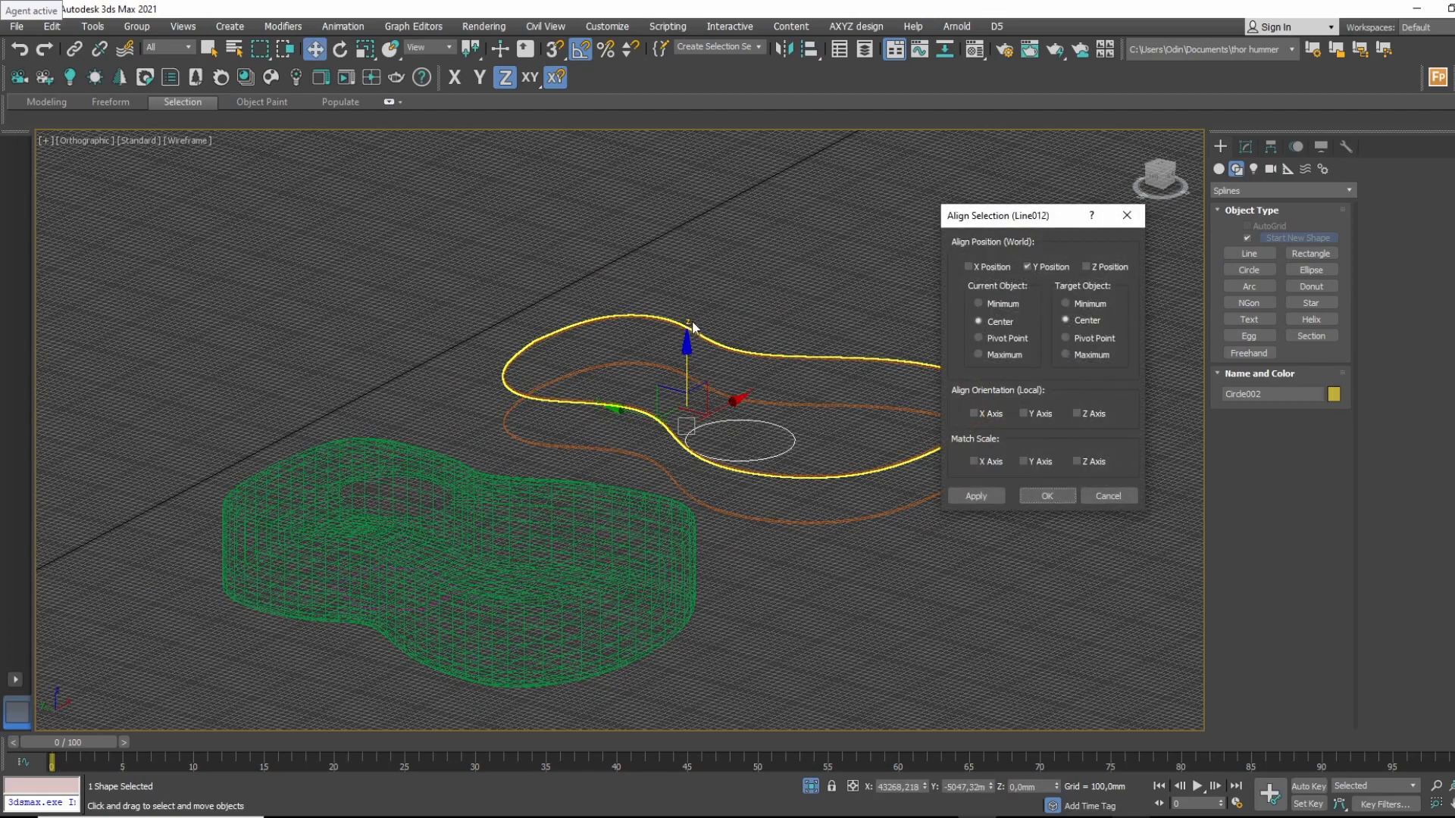
click(1084, 266)
click(1057, 268)
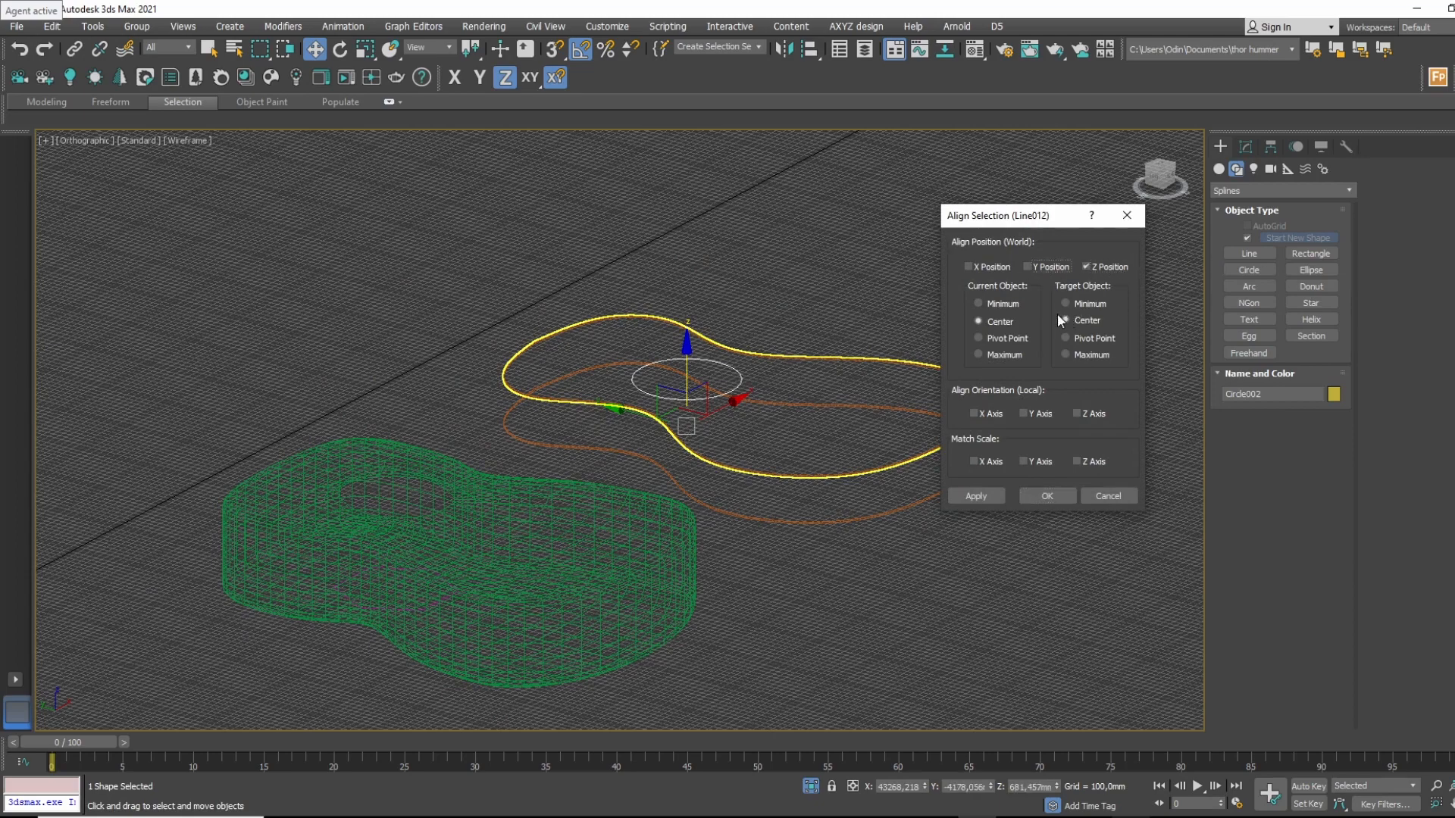
click(1047, 495)
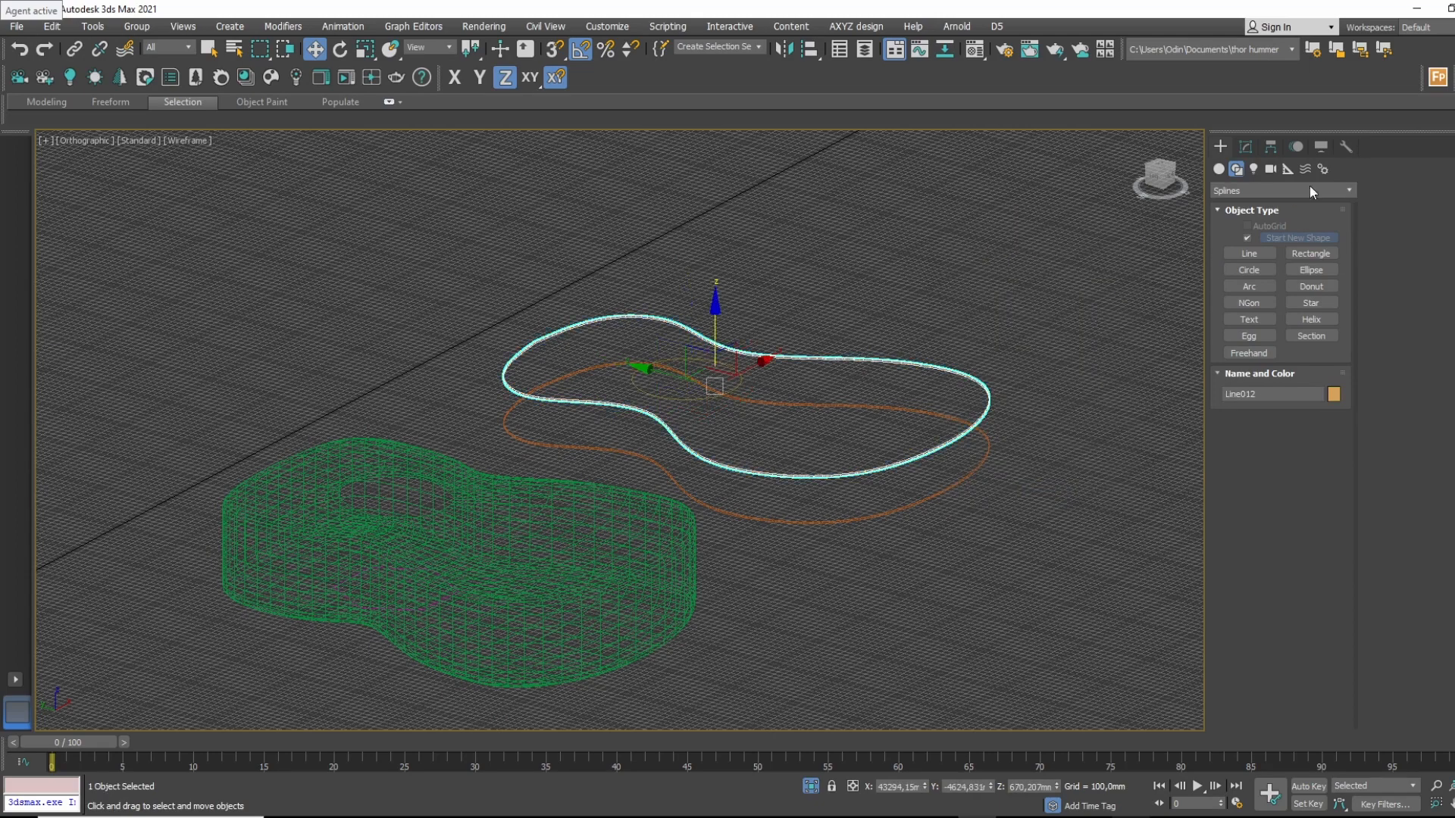
Attach the circle to the top plate's base line and return to its Extrude level in shaded display.
click(1245, 146)
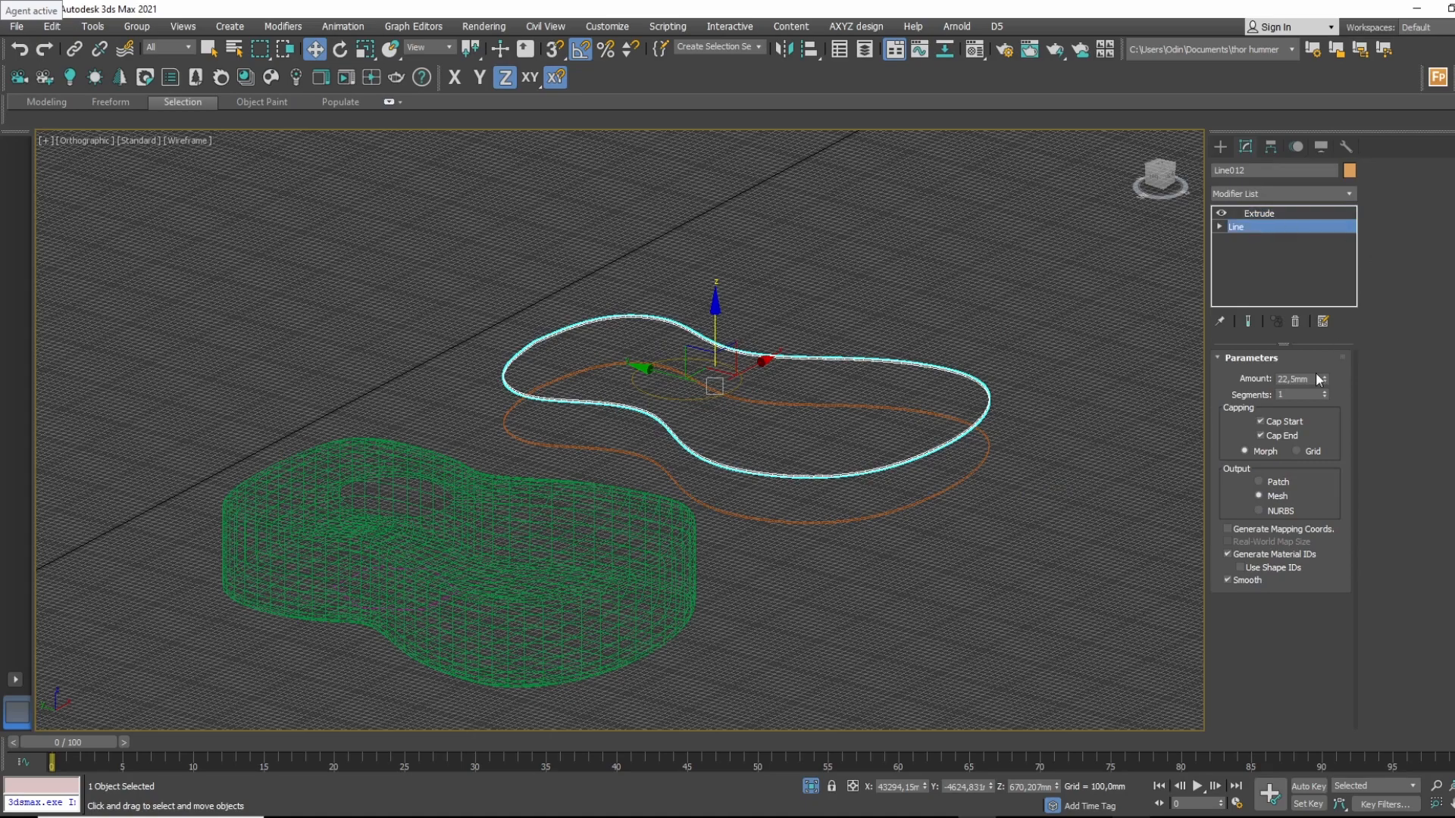
click(1398, 253)
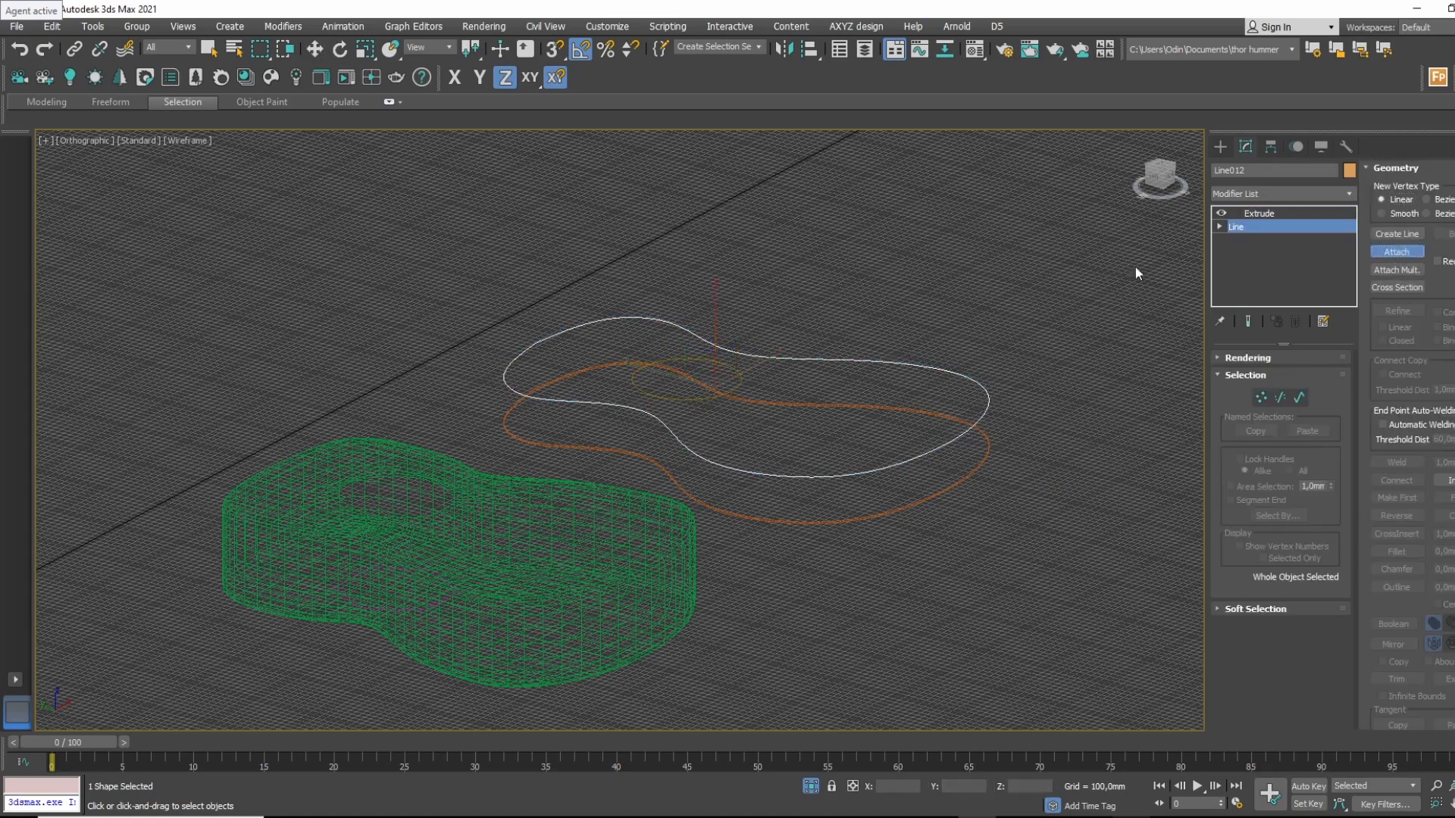
right_click(976, 272)
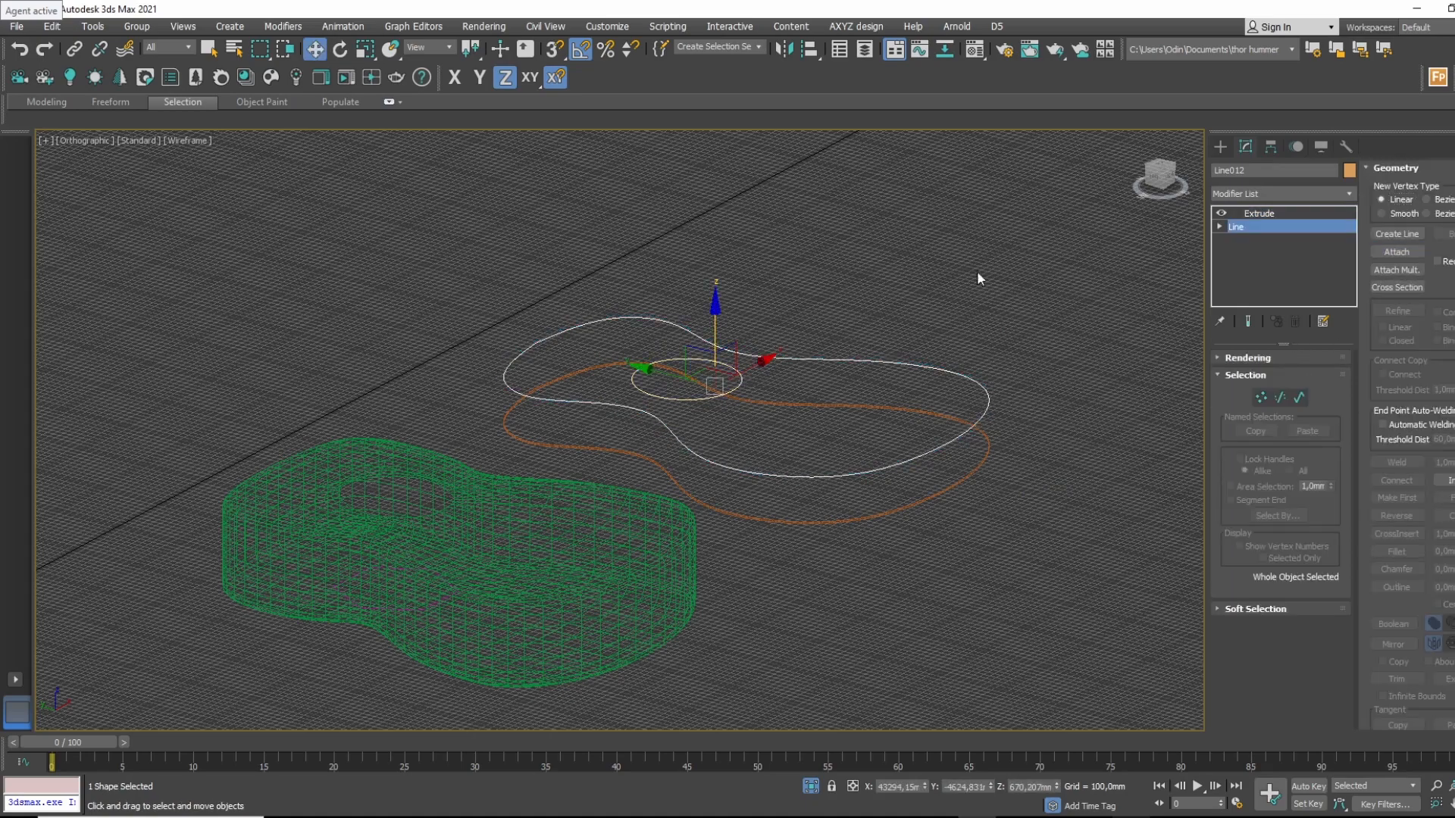
click(1306, 213)
mouse_move(822, 244)
alt+middle_down()
mouse_move(802, 268)
mouse_move(1055, 286)
mouse_move(861, 347)
mouse_move(867, 321)
mouse_move(912, 396)
mouse_move(956, 379)
mouse_move(856, 474)
mouse_move(869, 428)
mouse_move(773, 520)
alt+middle_up()
key(F3)
Select the bottom plate in perspective and clone it in place as a Copy.
click(1055, 284)
click(856, 473)
key(p)
scroll(858, 485, up, 4)
click(771, 542)
right_click(771, 543)
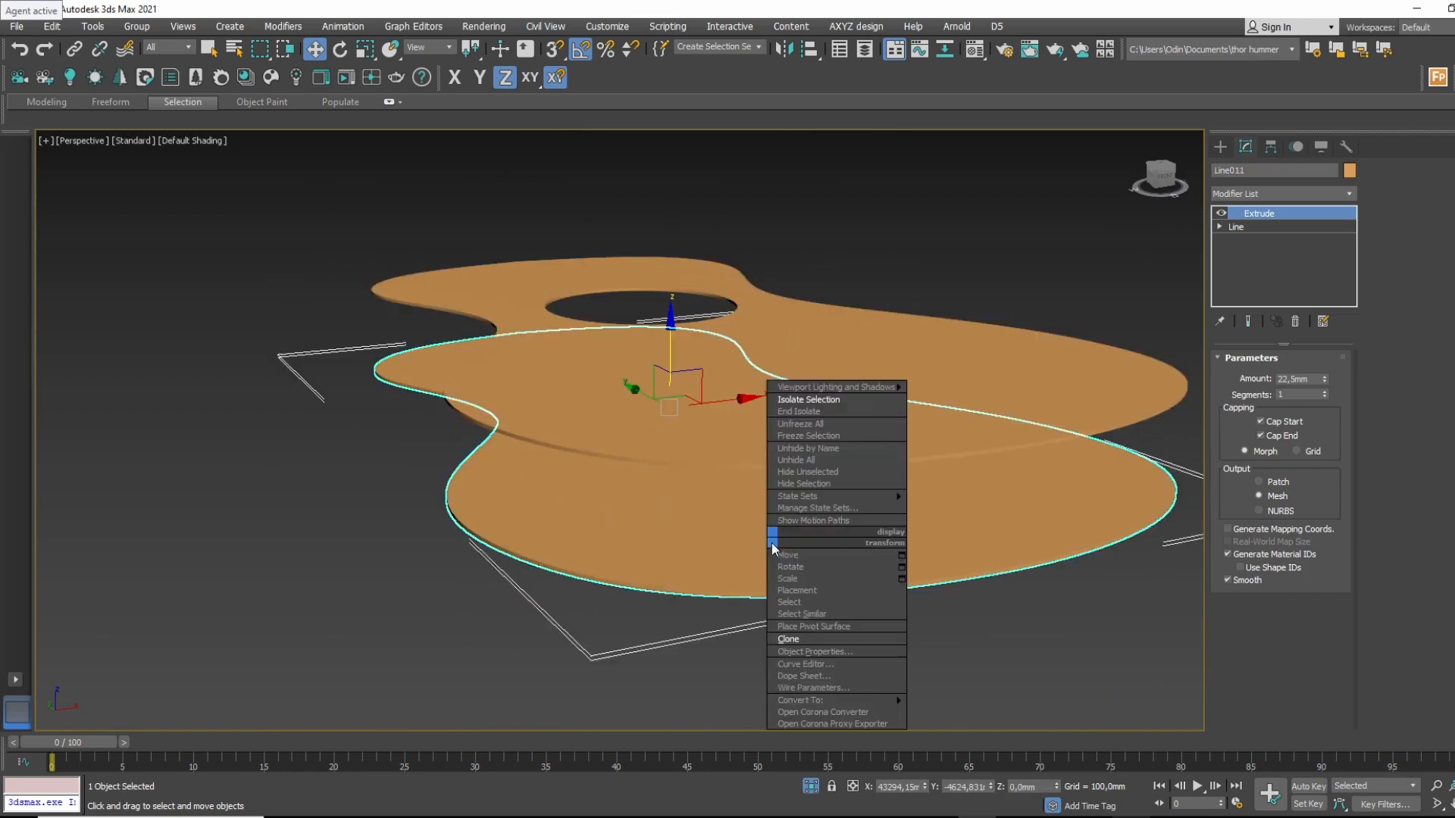
click(788, 639)
click(729, 474)
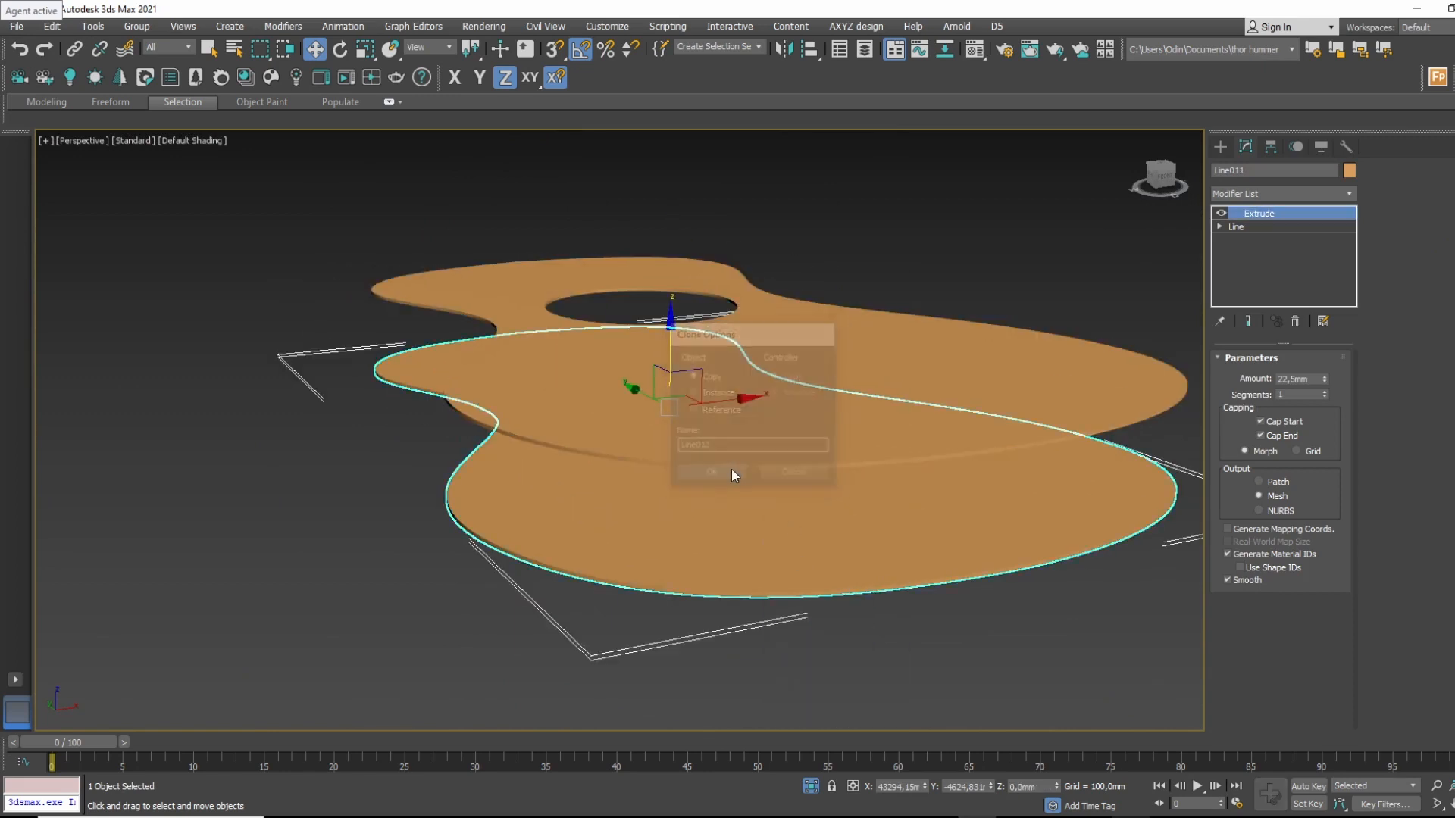
Outline the cloned plate's closed body spline by about -62 mm to form a thin double contour.
mouse_move(778, 417)
alt+middle_down()
mouse_move(774, 318)
mouse_move(771, 337)
mouse_move(793, 321)
mouse_move(768, 323)
alt+middle_up()
middle_drag(739, 580, 809, 450)
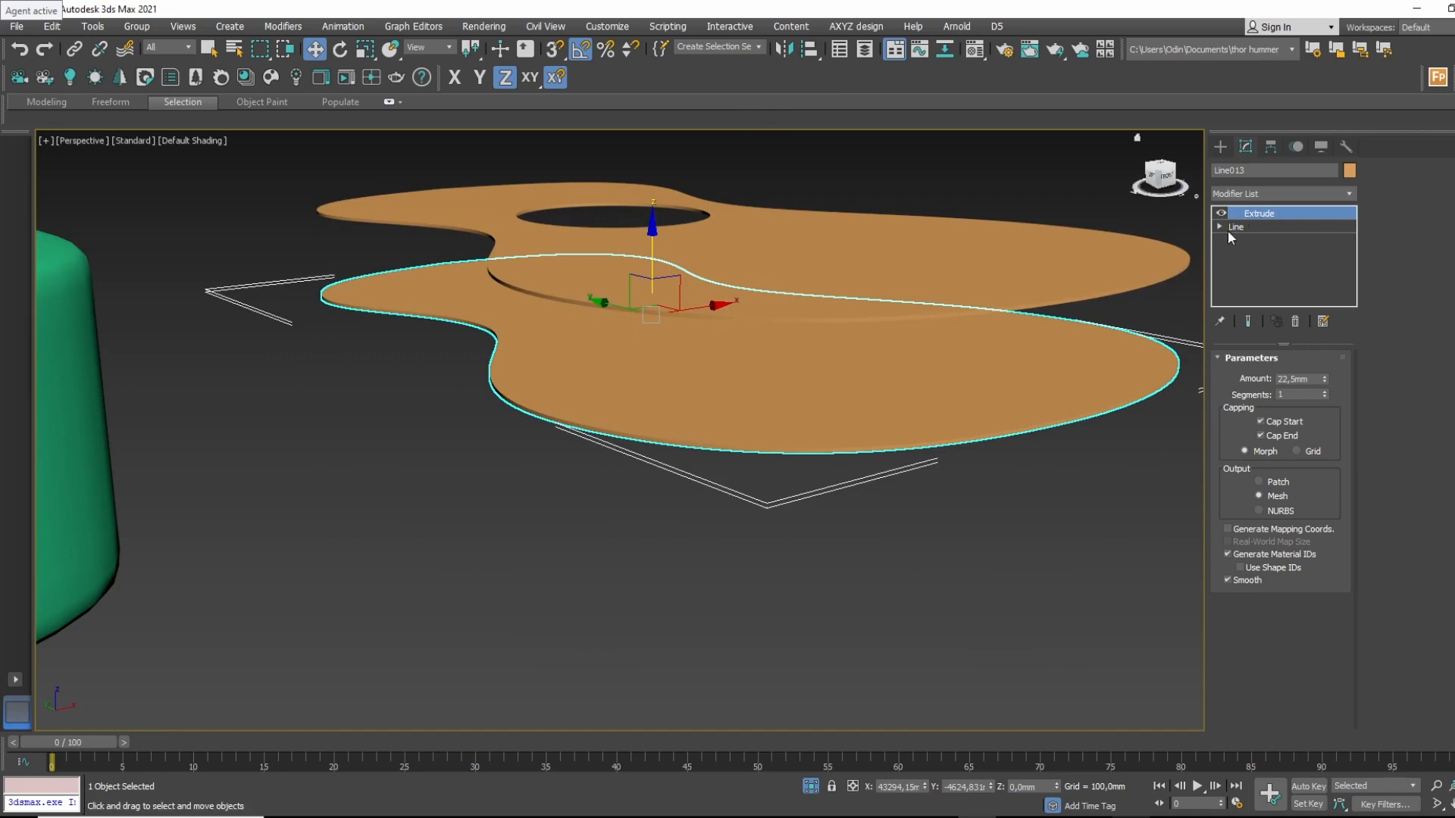
click(1247, 267)
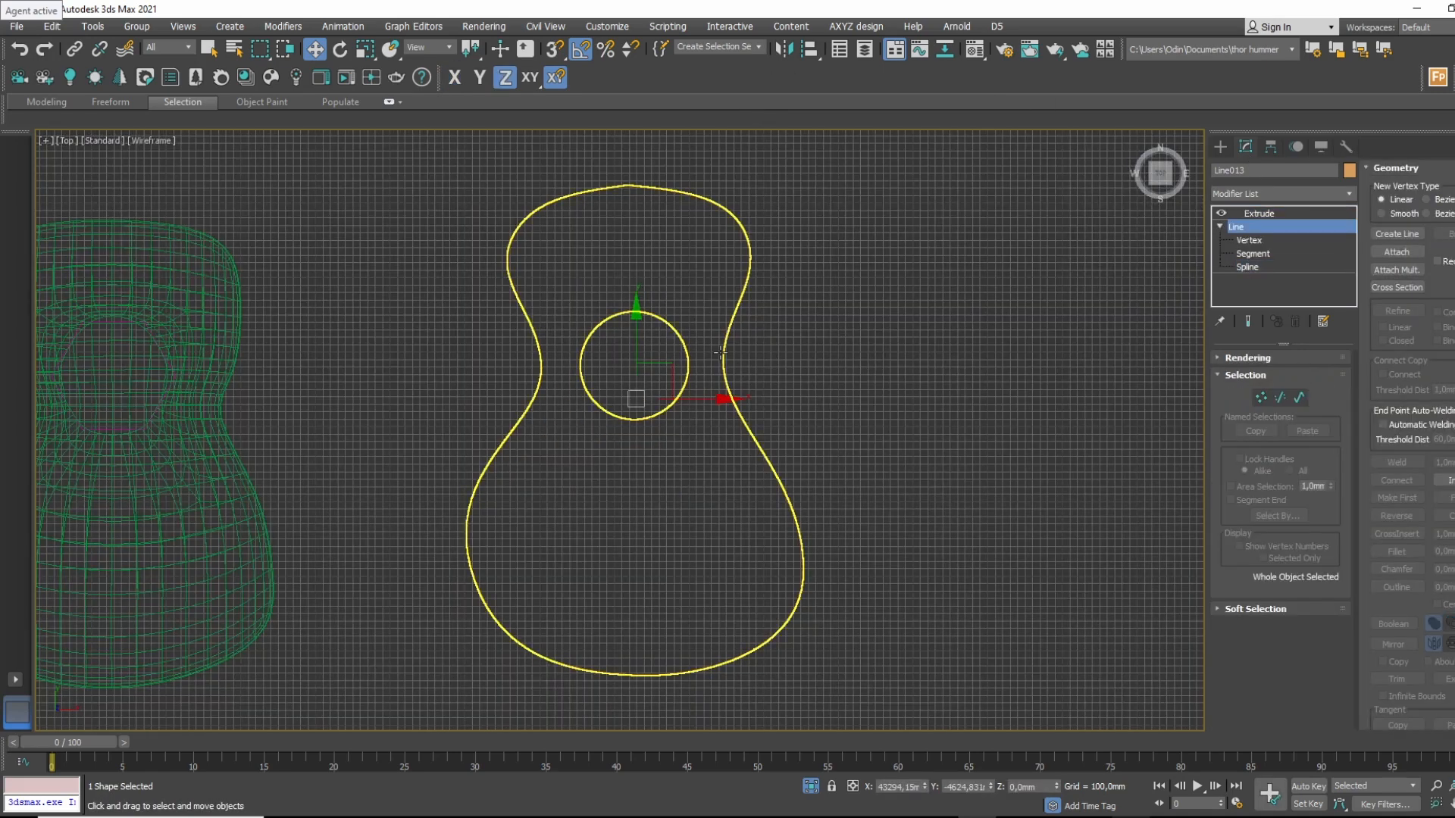
click(1279, 266)
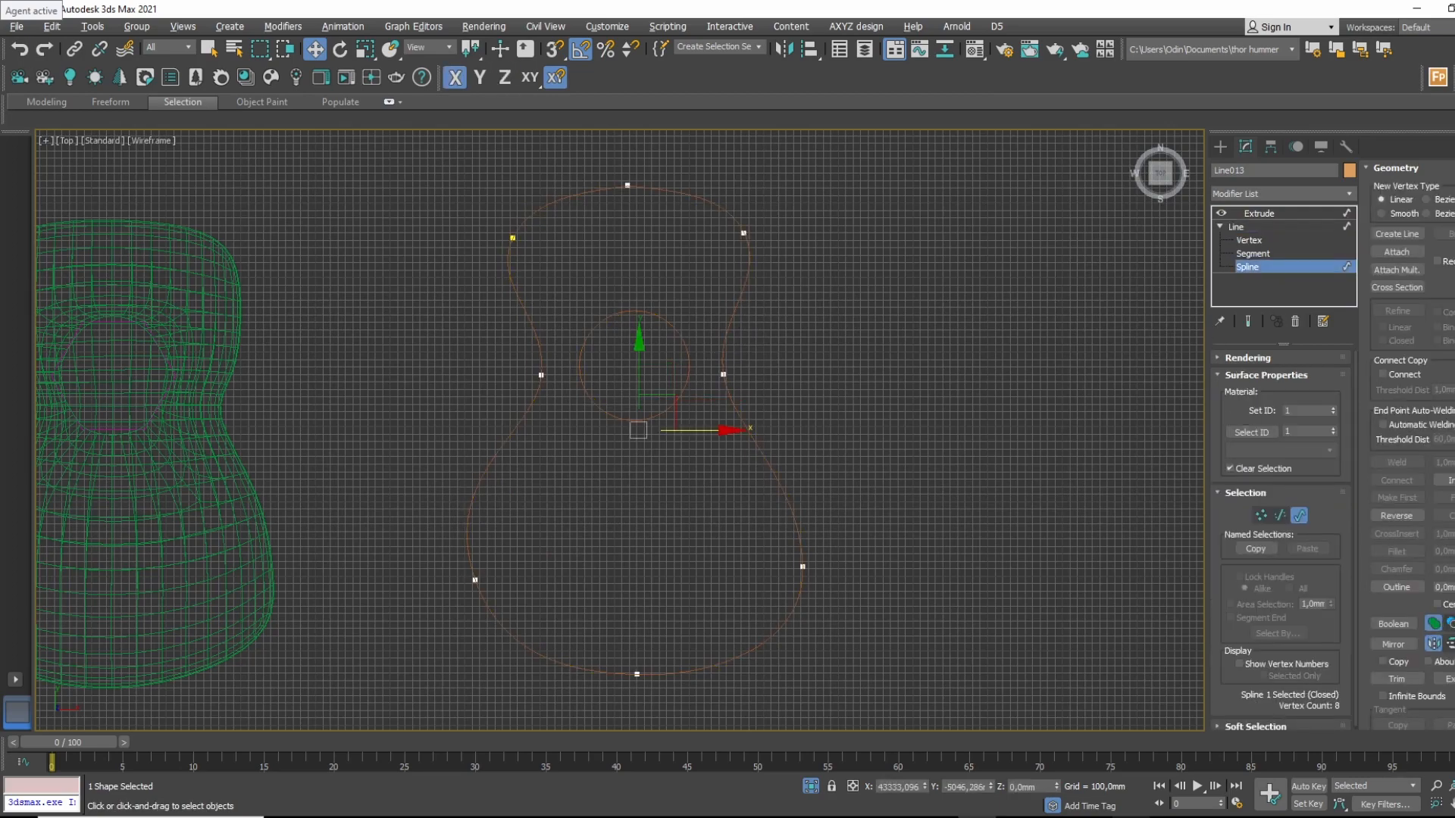
drag(1453, 589, 1454, 636)
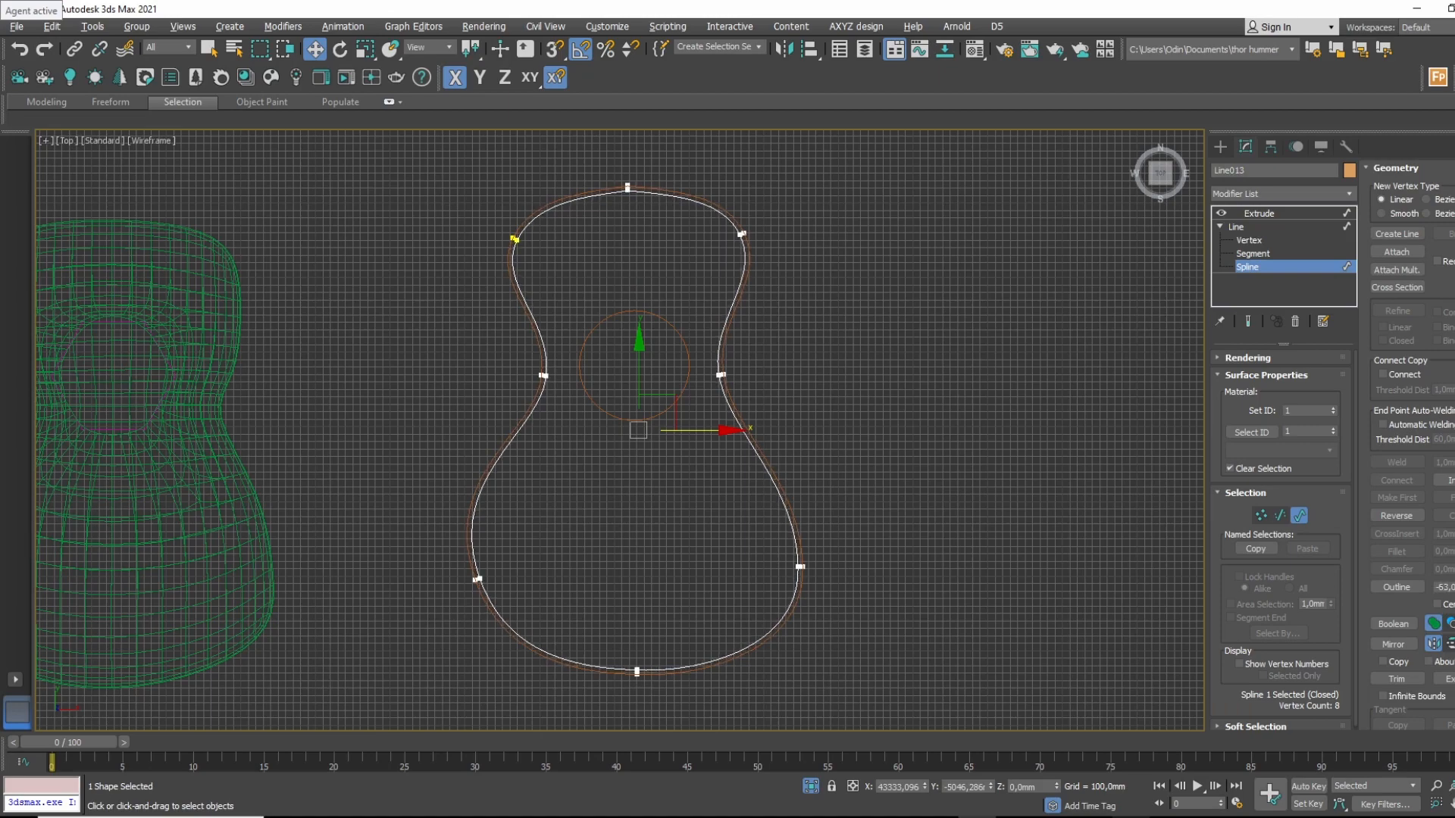
click(1299, 228)
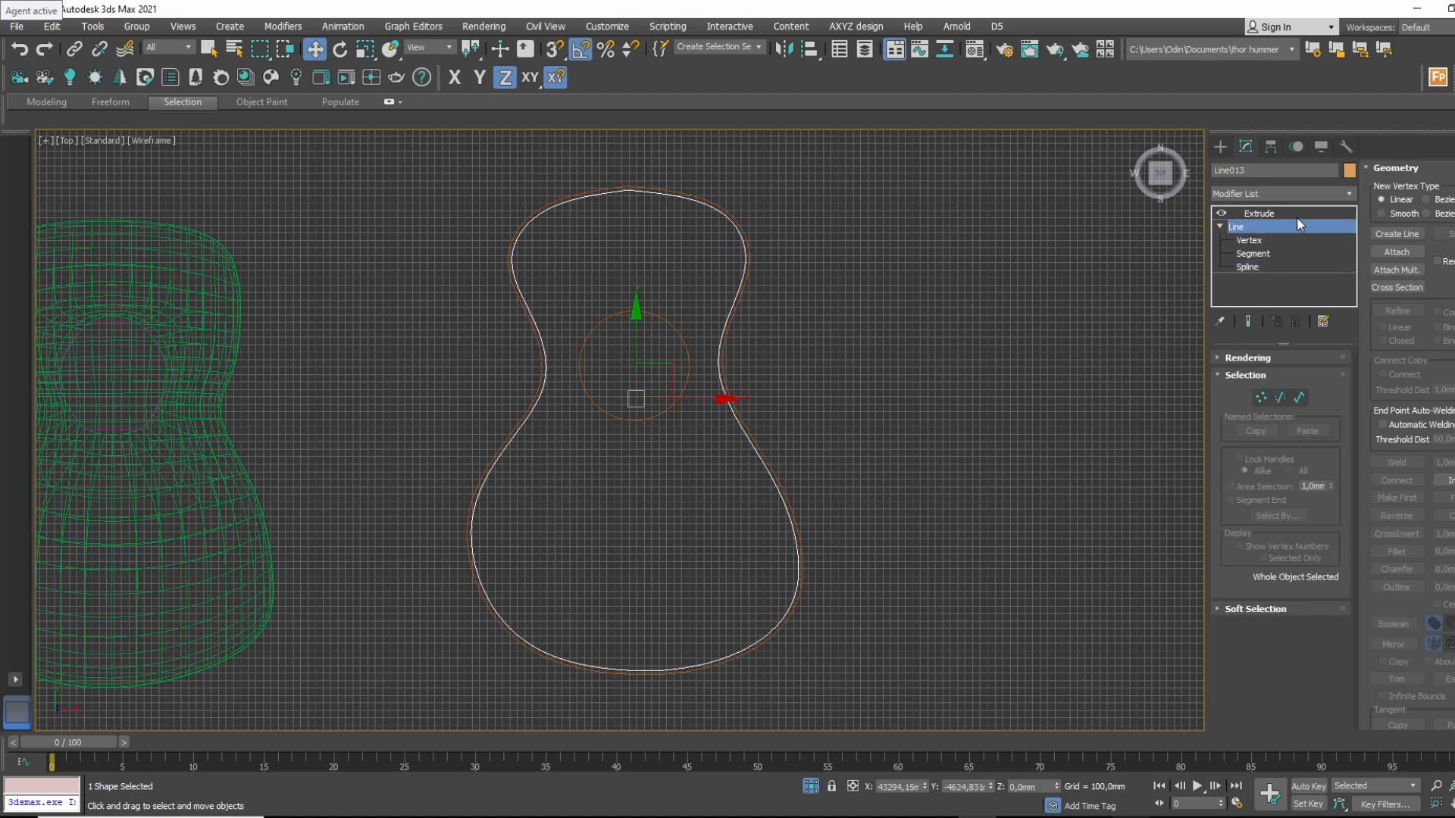
drag(721, 399, 991, 343)
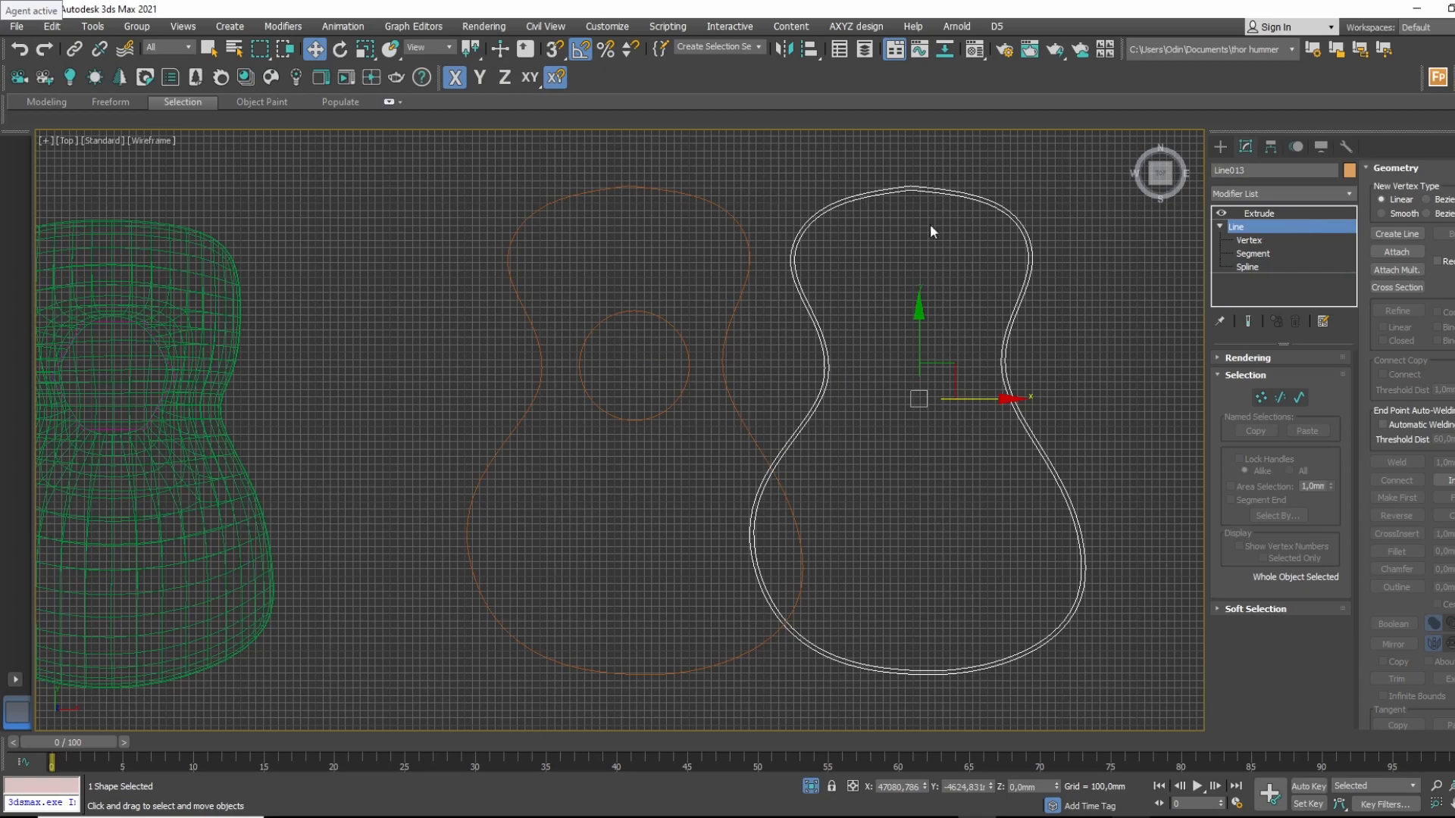
Set the Extrude amount of the double-contour copy to 598.5 mm to form the body's side wall.
click(1306, 213)
key(F3)
mouse_move(861, 416)
alt+middle_down()
mouse_move(884, 325)
mouse_move(805, 503)
alt+middle_up()
scroll(805, 503, up, 4)
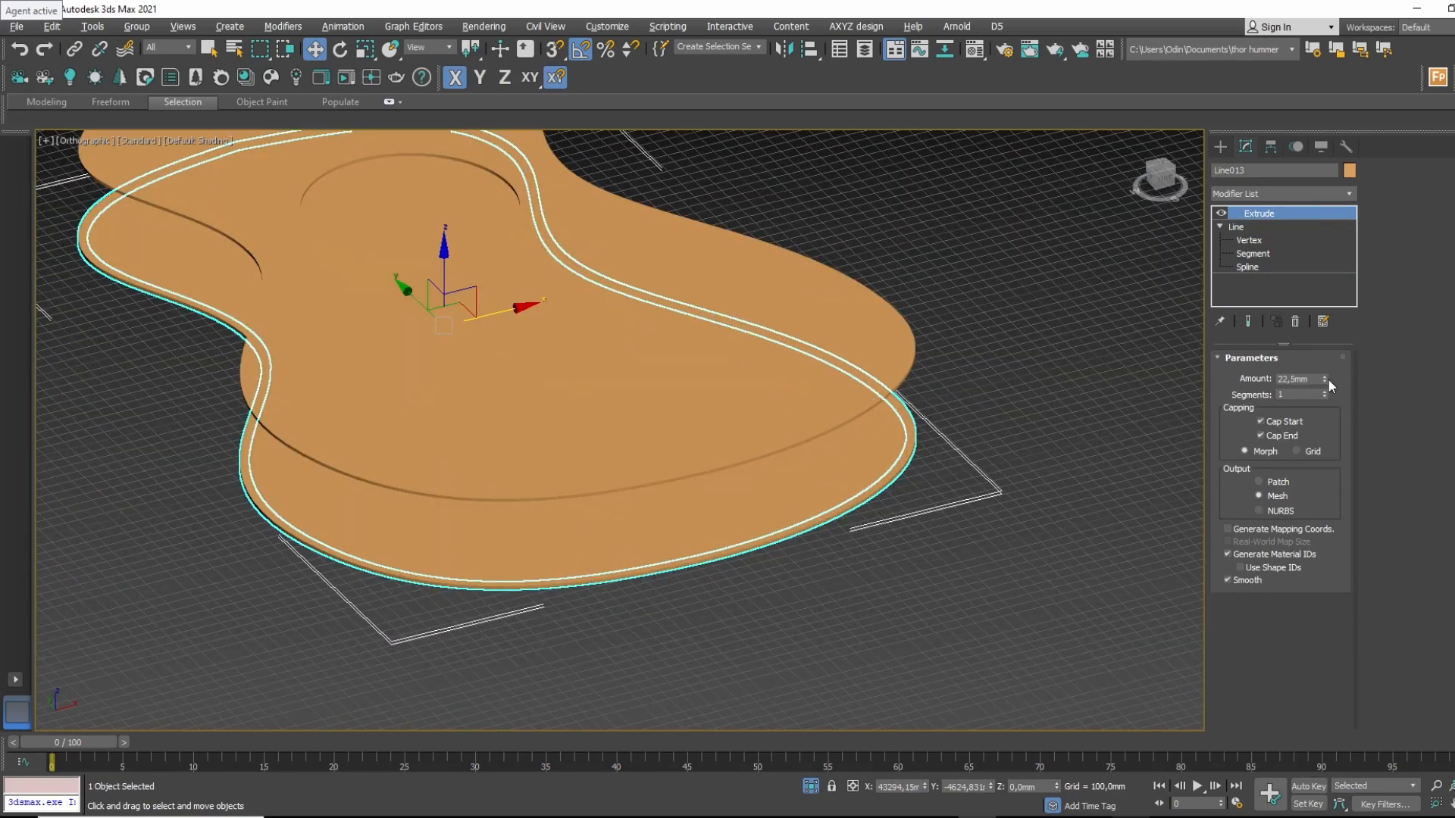
drag(1325, 379, 1032, 276)
Raise the side wall slightly along Z and set the bottom plate's Extrude amount to 8 mm.
alt+middle_drag(741, 544, 737, 425)
key(p)
scroll(776, 382, up, 3)
scroll(777, 381, down, 3)
middle_drag(378, 332, 539, 383)
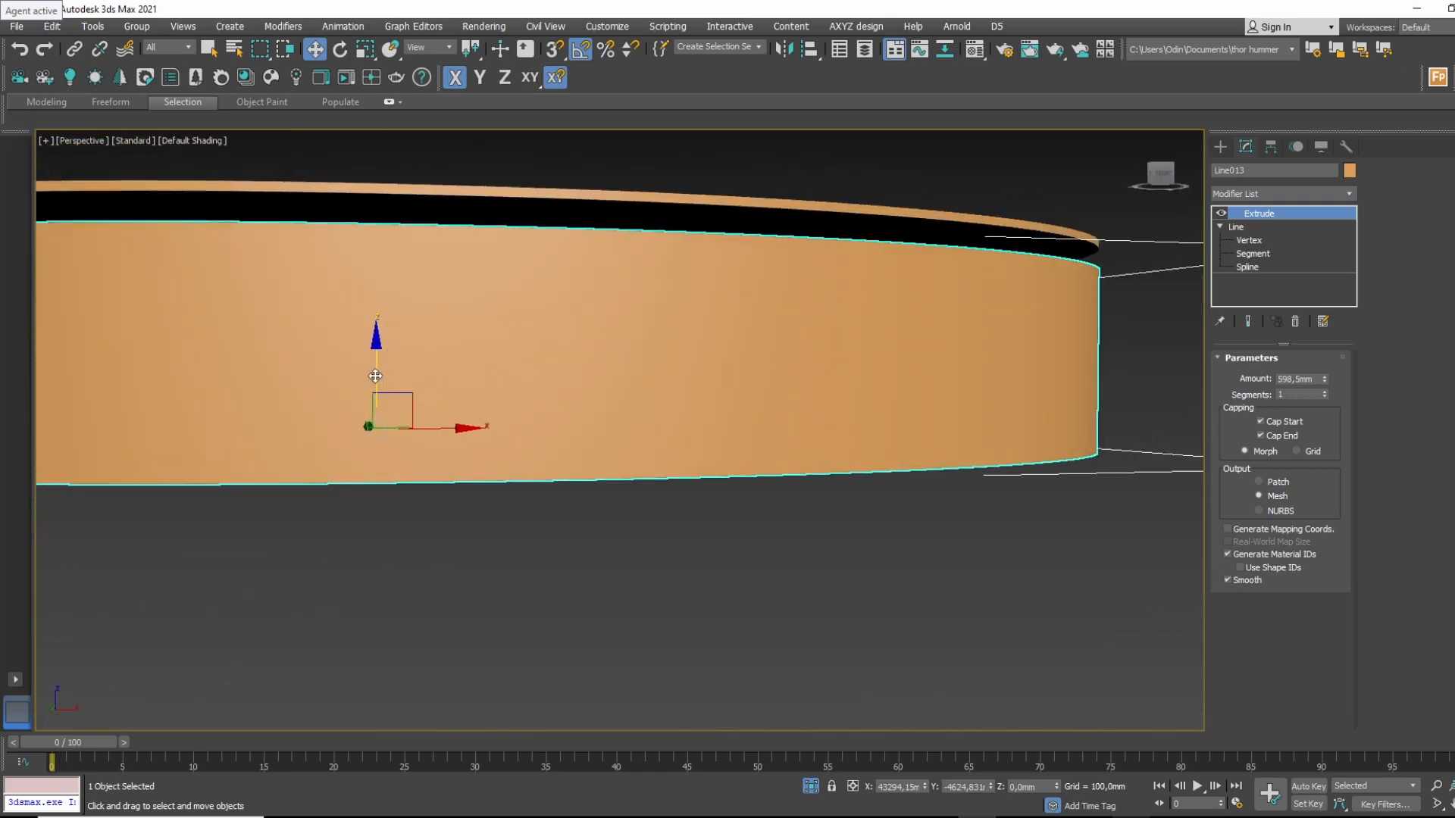
mouse_move(375, 376)
mouse_down()
mouse_move(380, 341)
mouse_move(354, 356)
mouse_up()
click(466, 473)
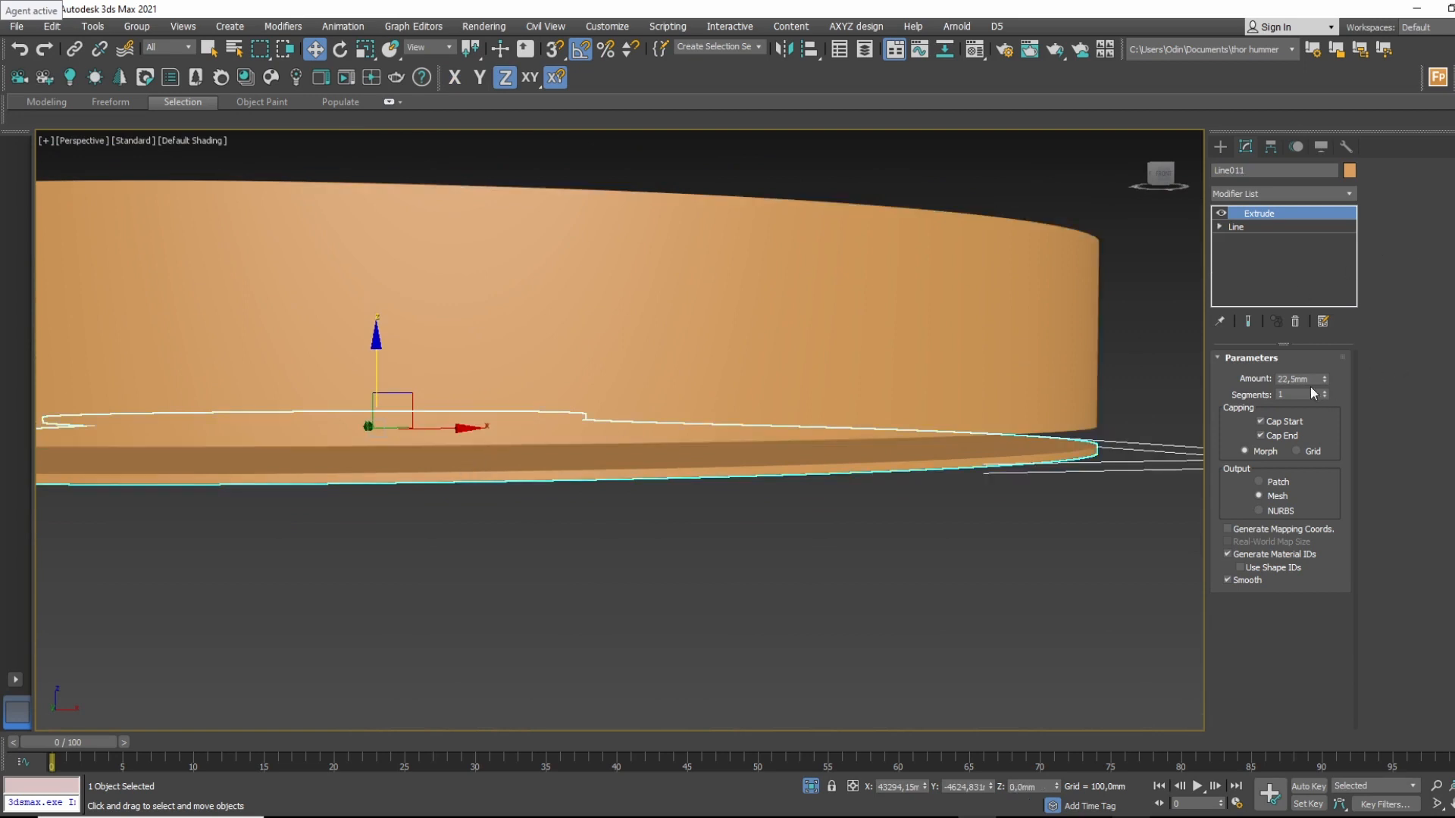
drag(1325, 379, 1326, 400)
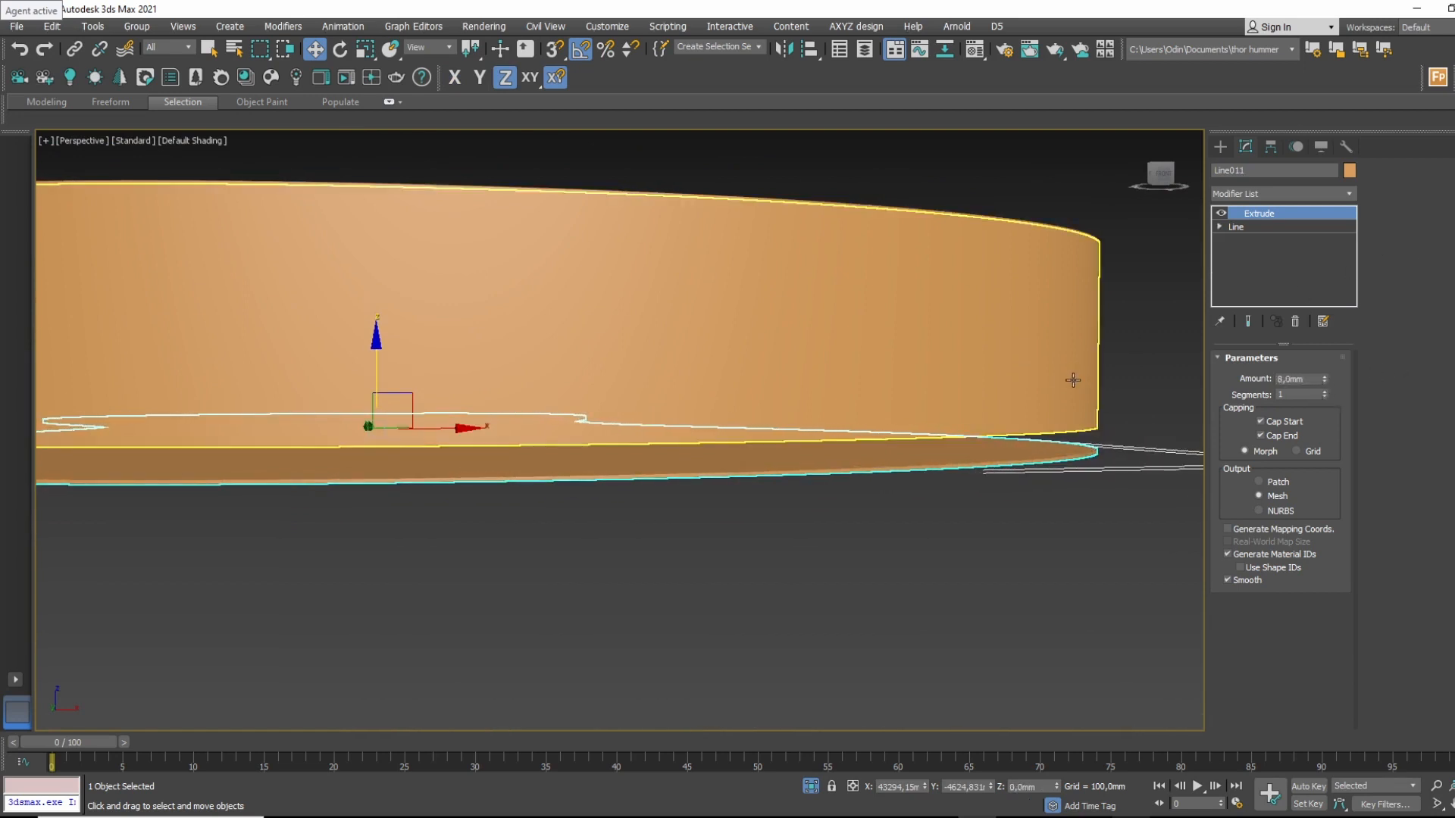
Align the side wall to the bottom plate in Z position, matching its Minimum to the plate's Maximum.
click(1007, 347)
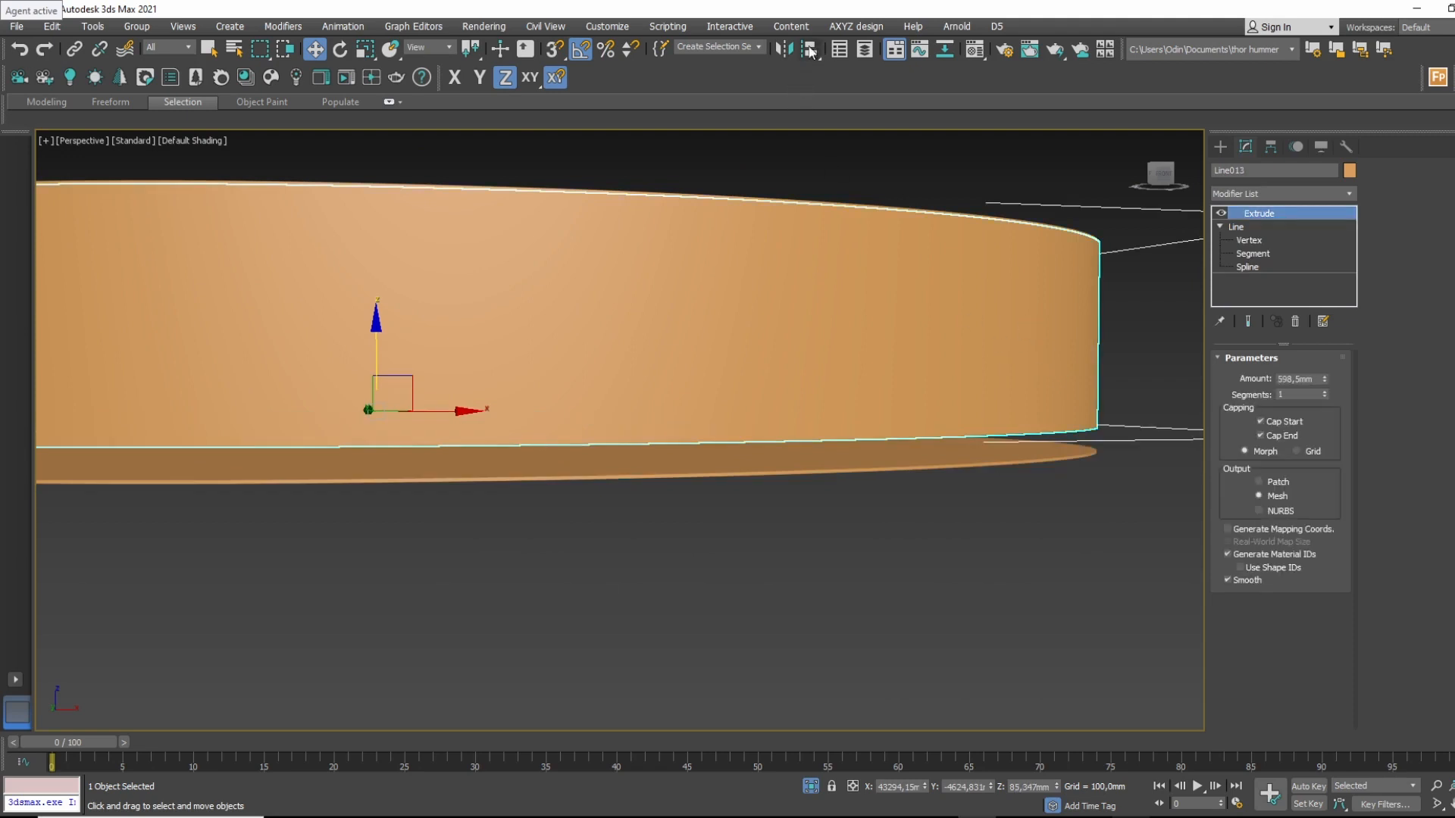
click(809, 51)
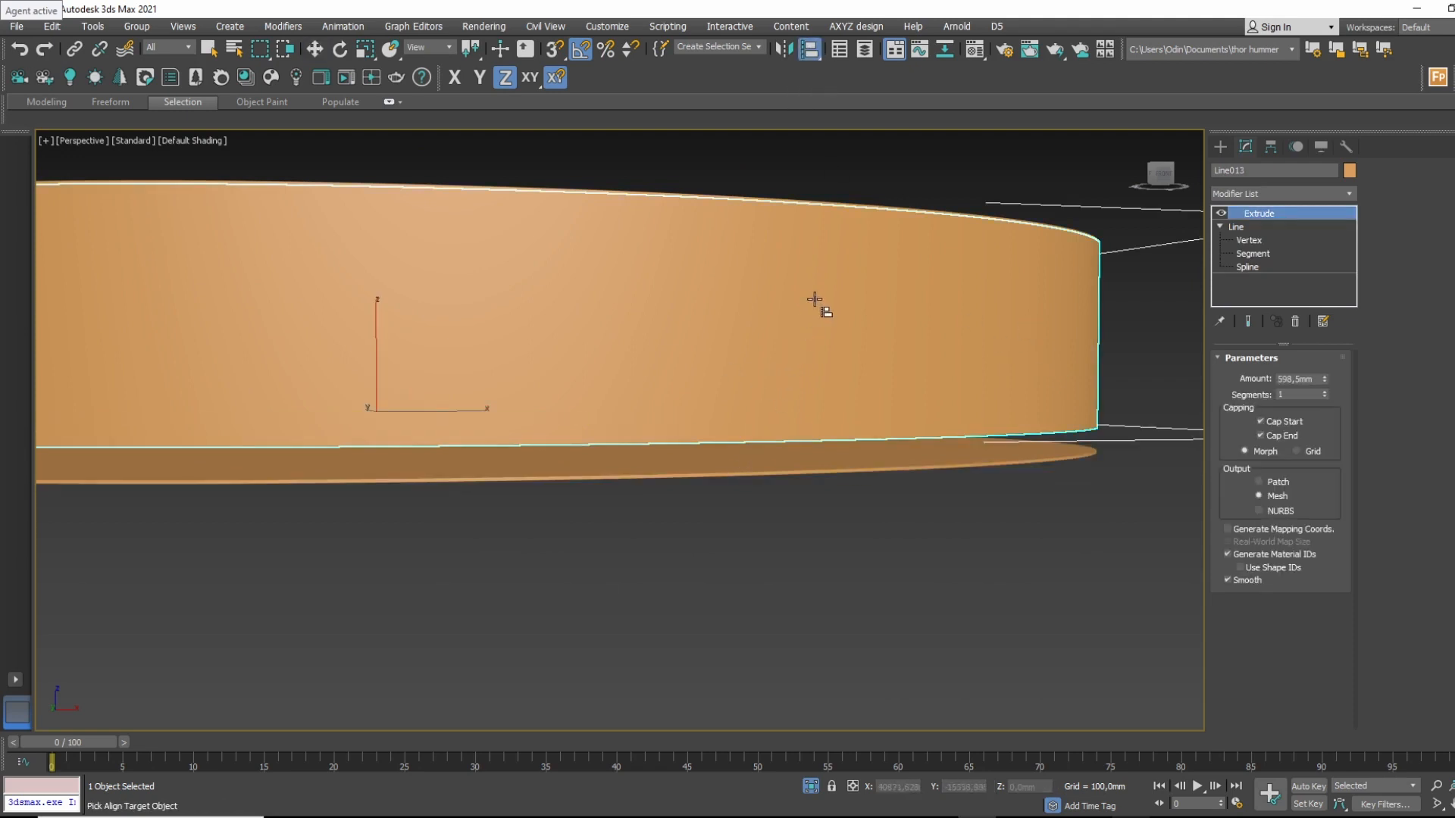
click(788, 476)
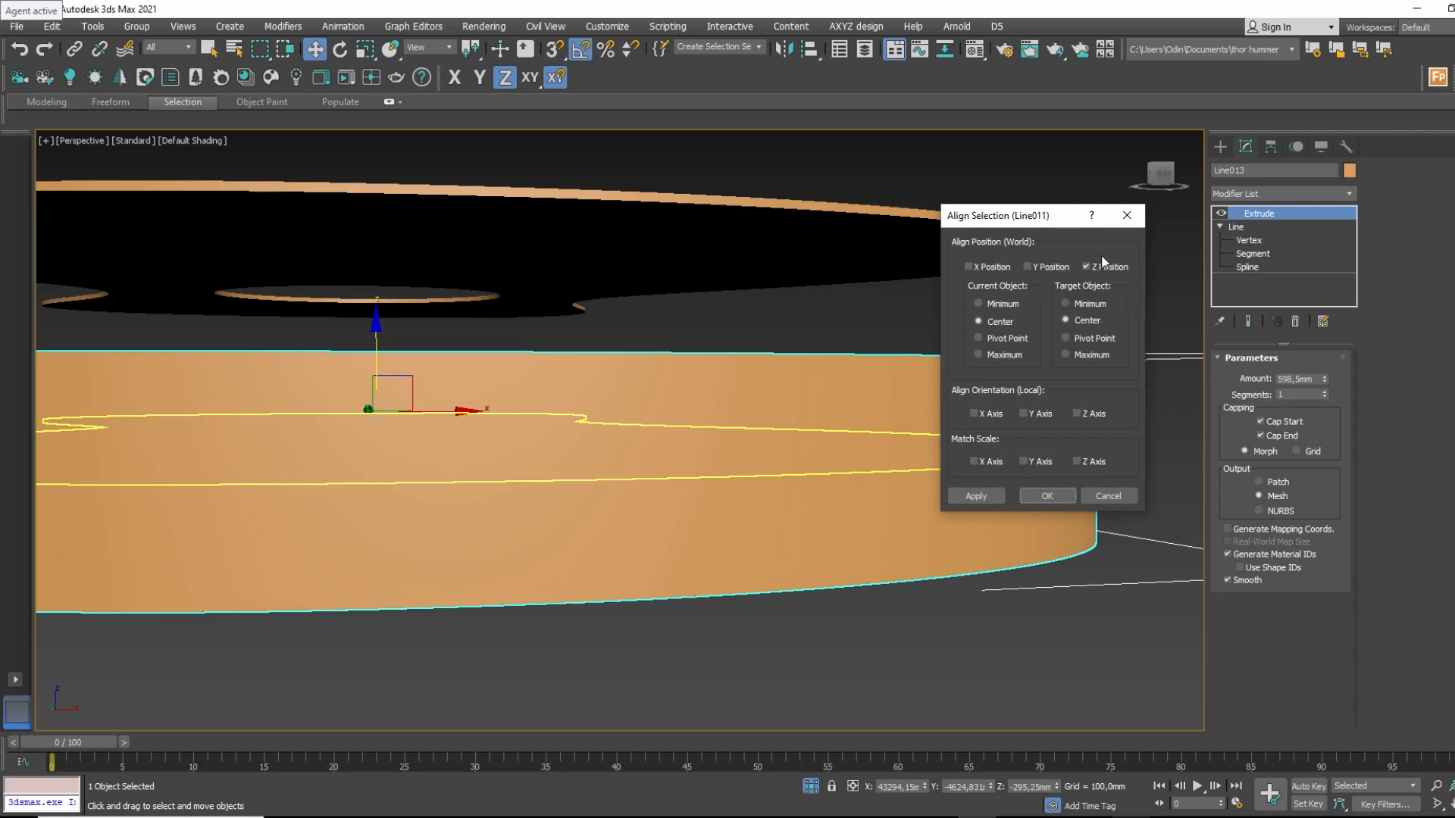
click(979, 304)
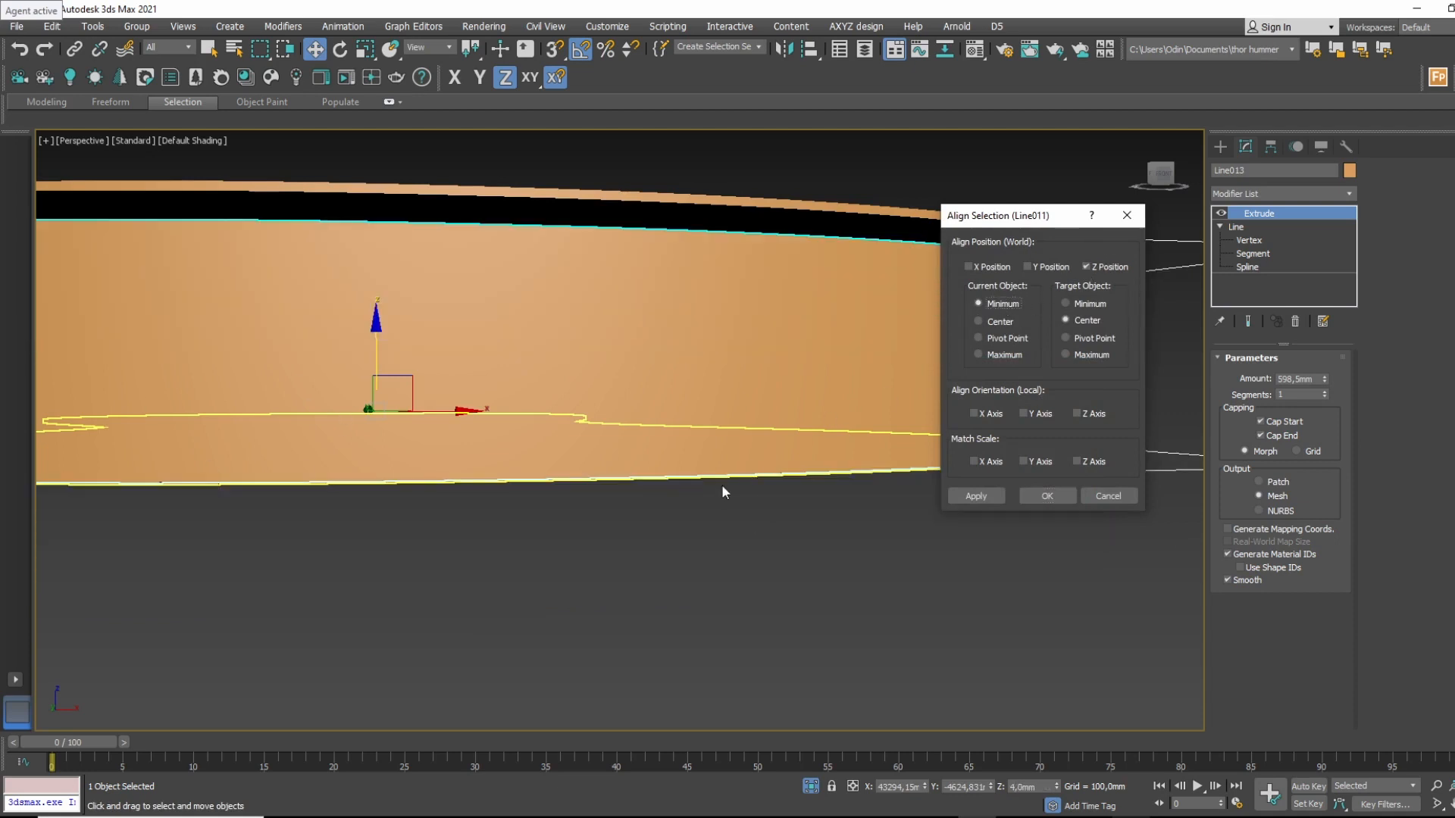
click(1097, 355)
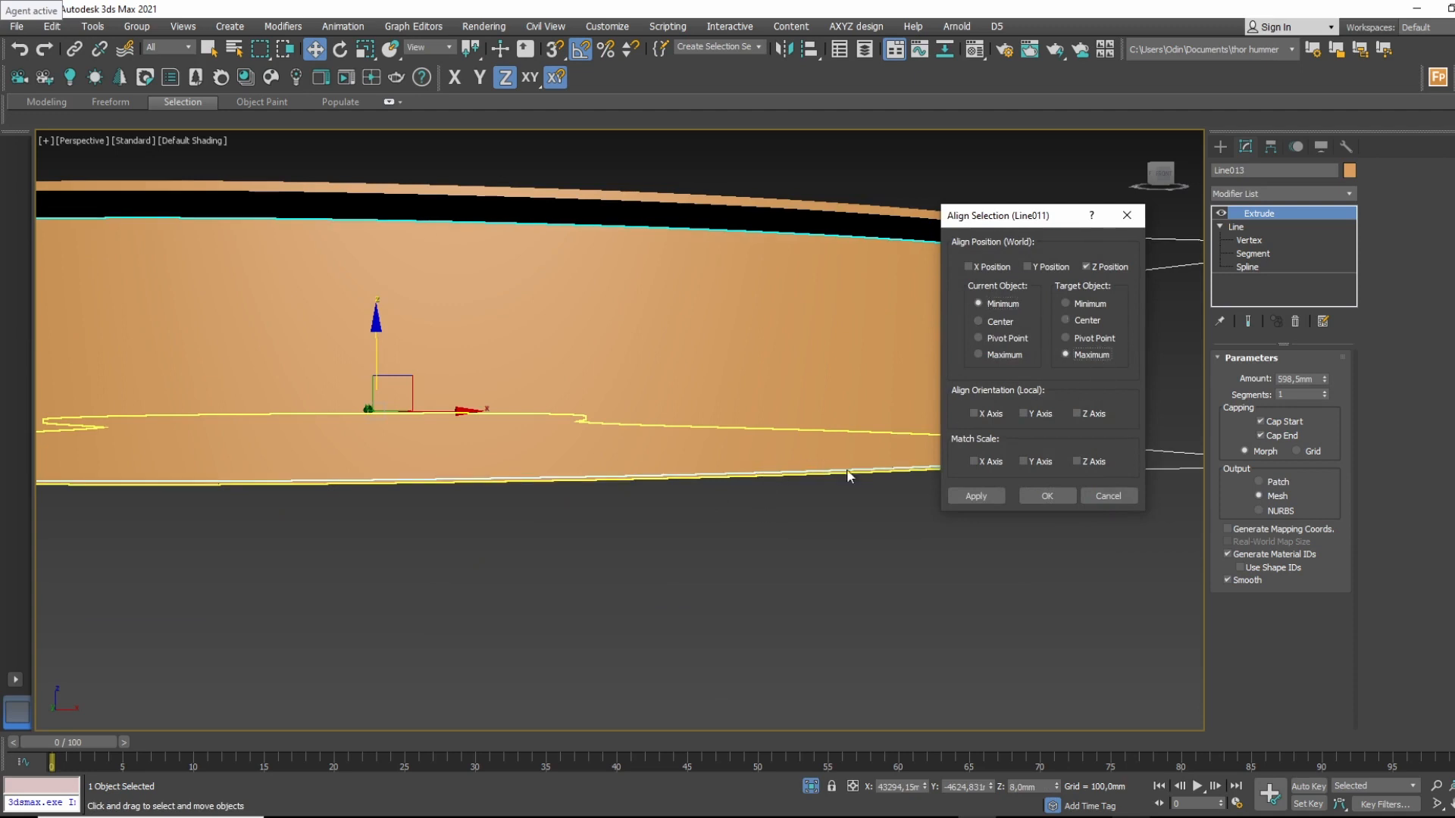
click(1060, 497)
click(1002, 509)
click(980, 450)
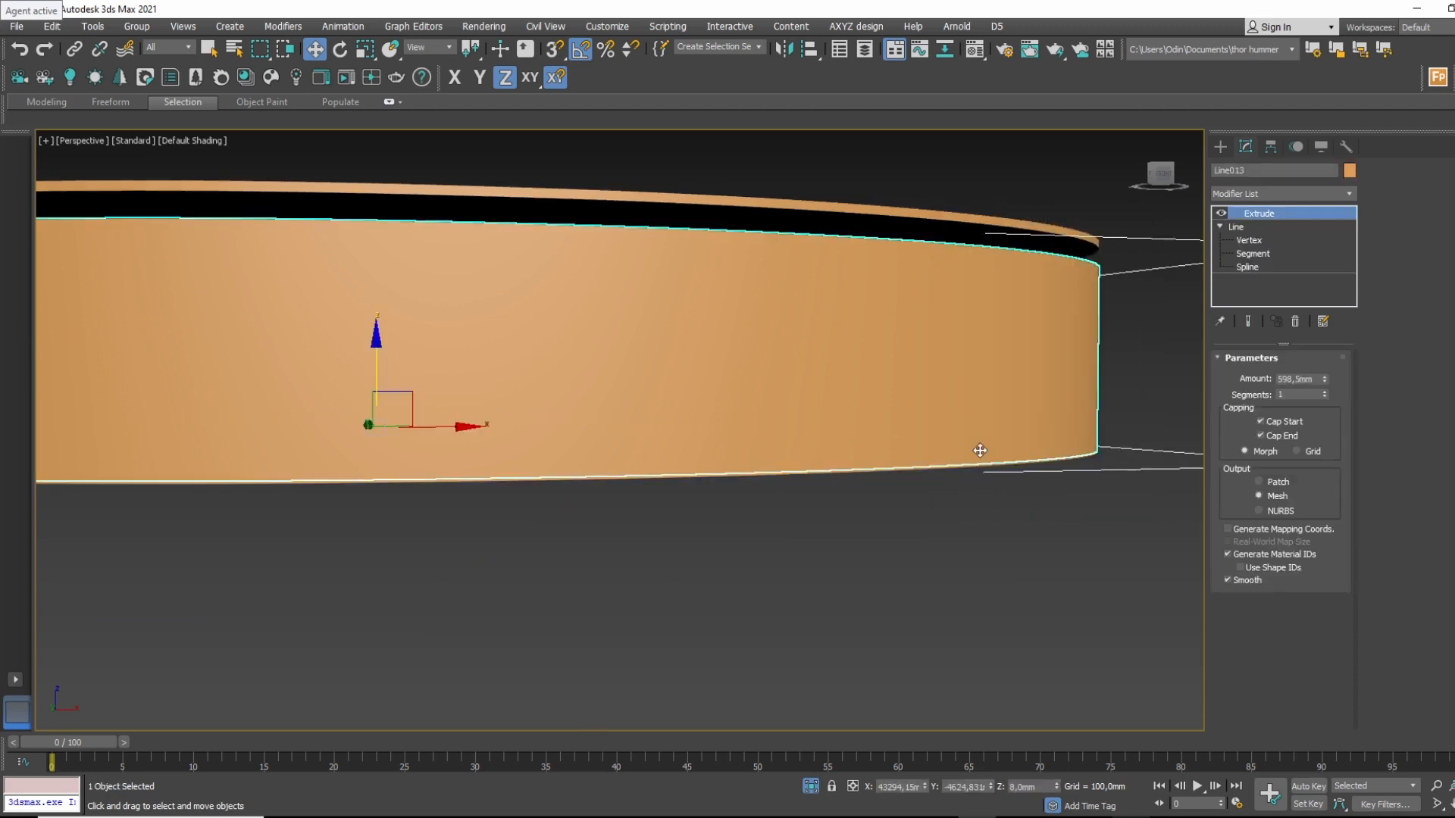
Examine the joint between the side wall and the bottom plate in a wireframe front view and in shaded orbit.
key(f)
scroll(1053, 515, up, 3)
scroll(1135, 555, up, 5)
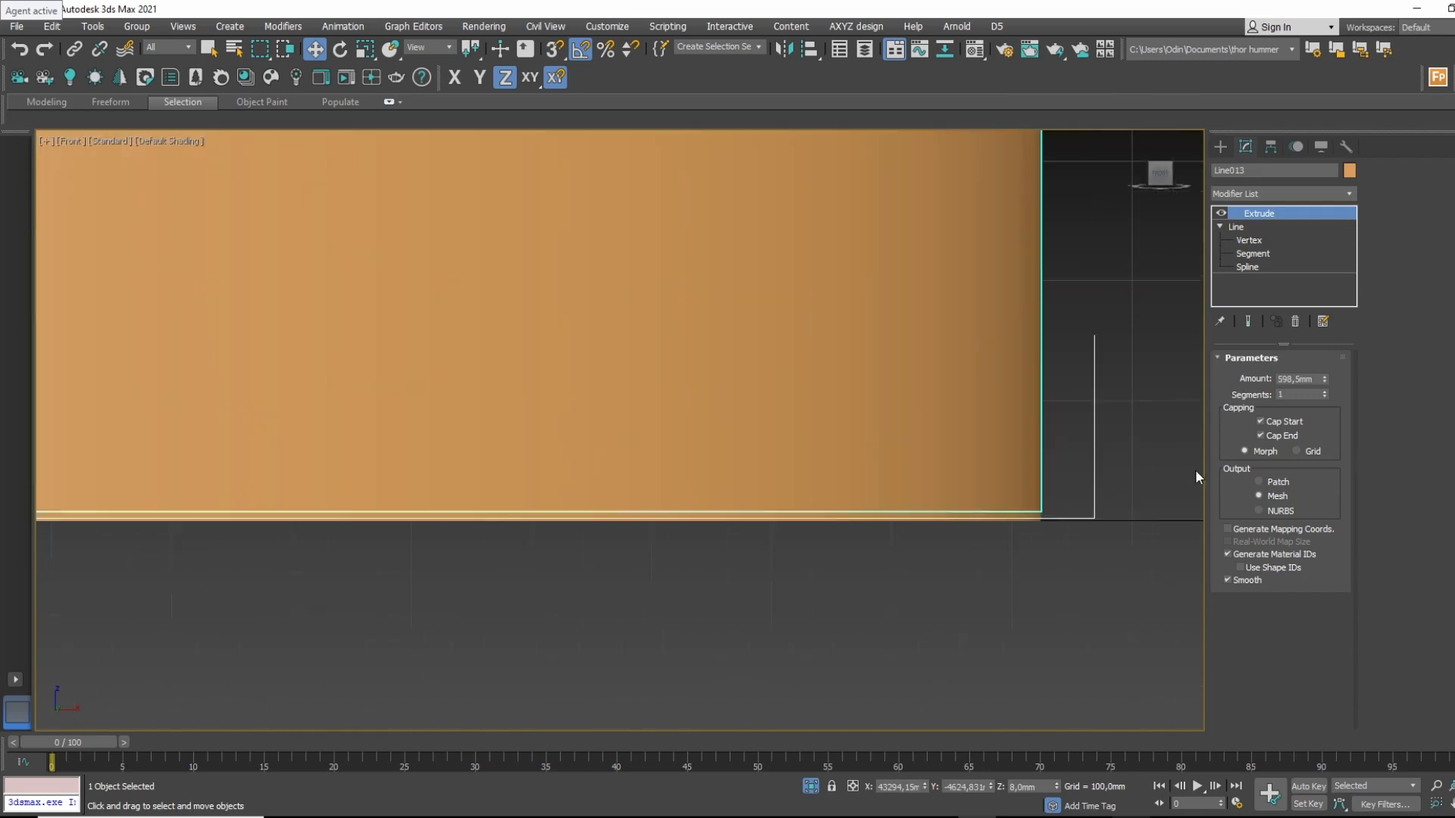
key(F3)
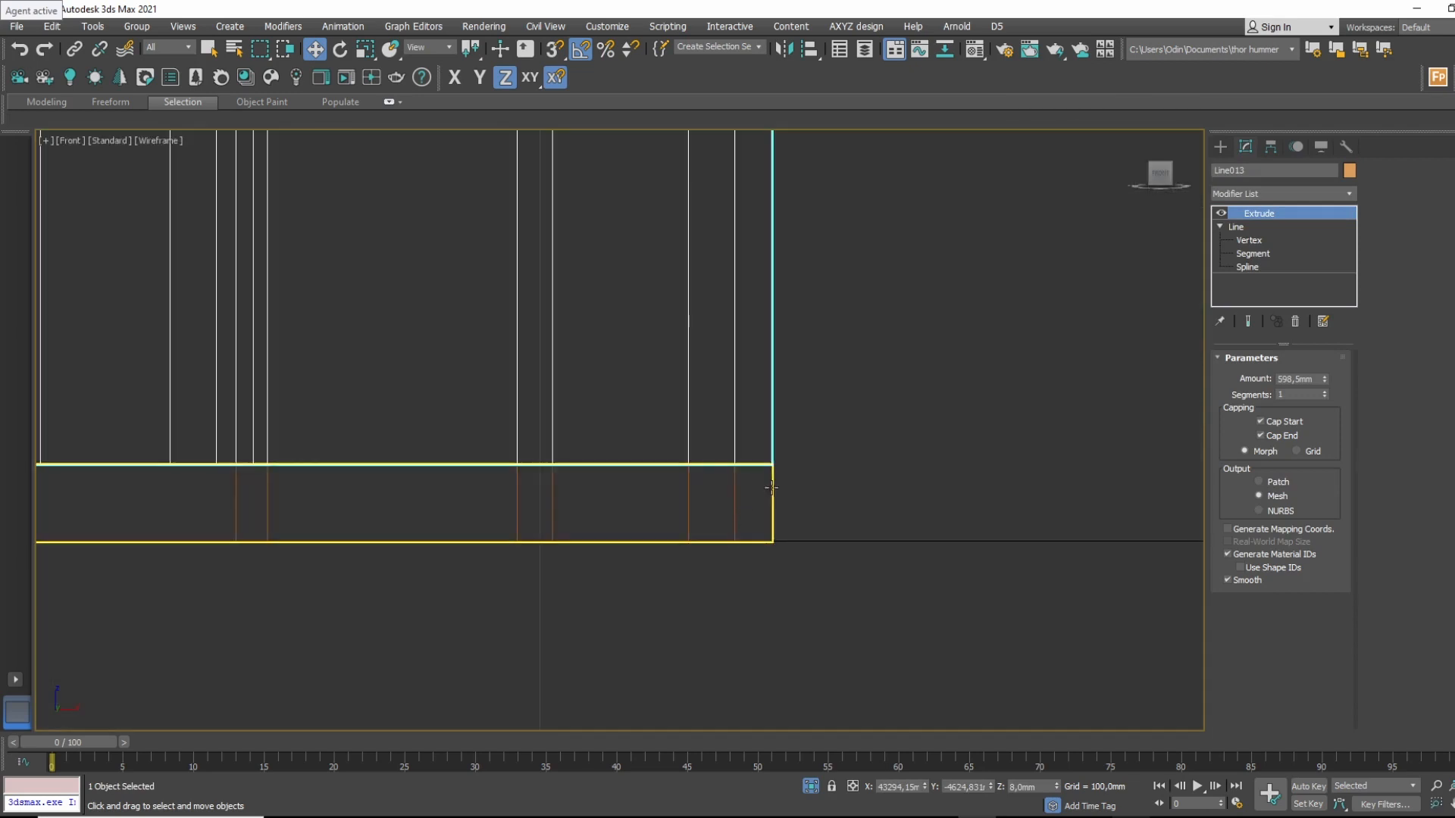
click(773, 486)
click(773, 450)
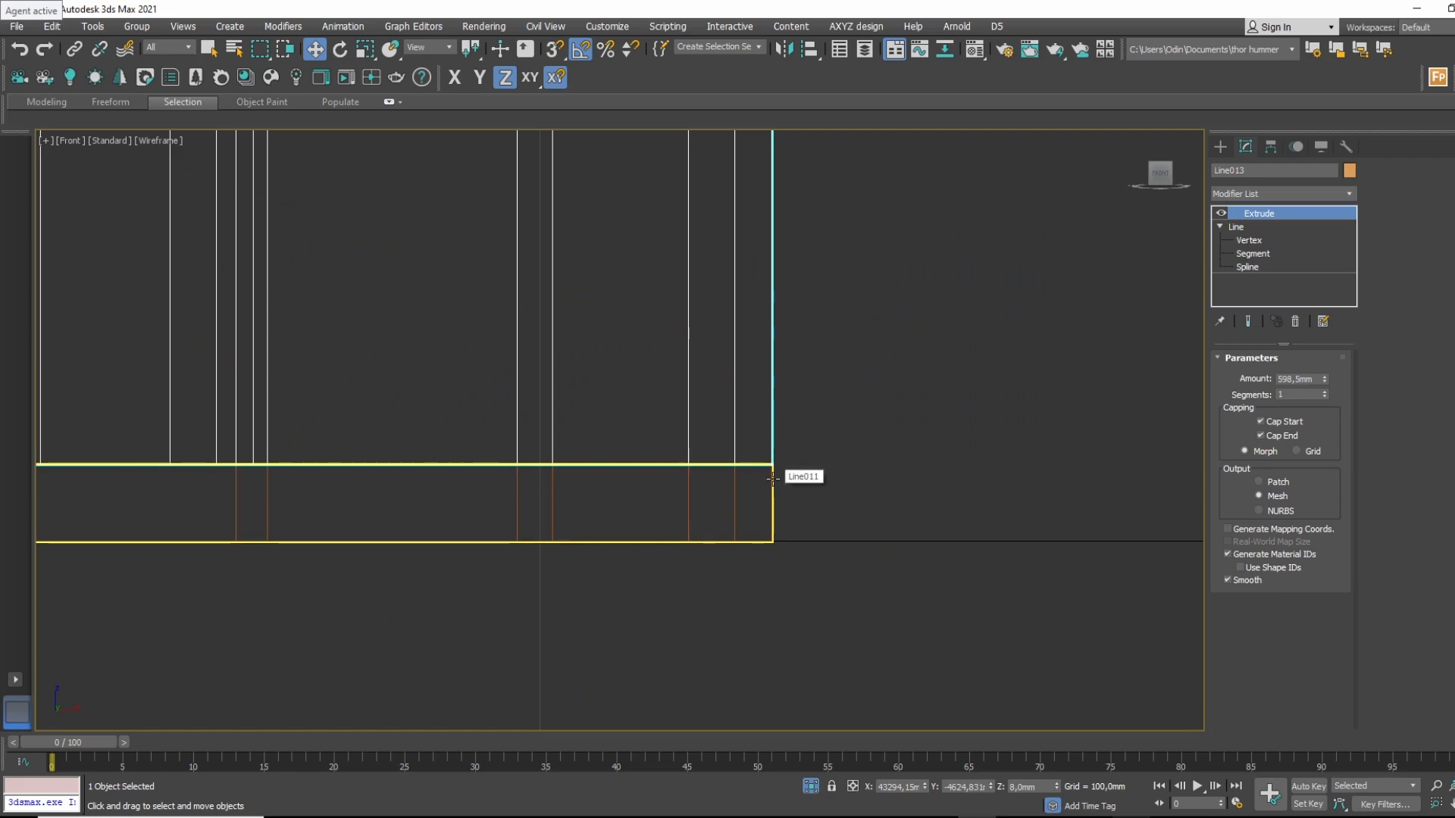
key(F3)
mouse_move(776, 487)
alt+middle_down()
mouse_move(907, 488)
mouse_move(884, 471)
mouse_move(908, 417)
alt+middle_up()
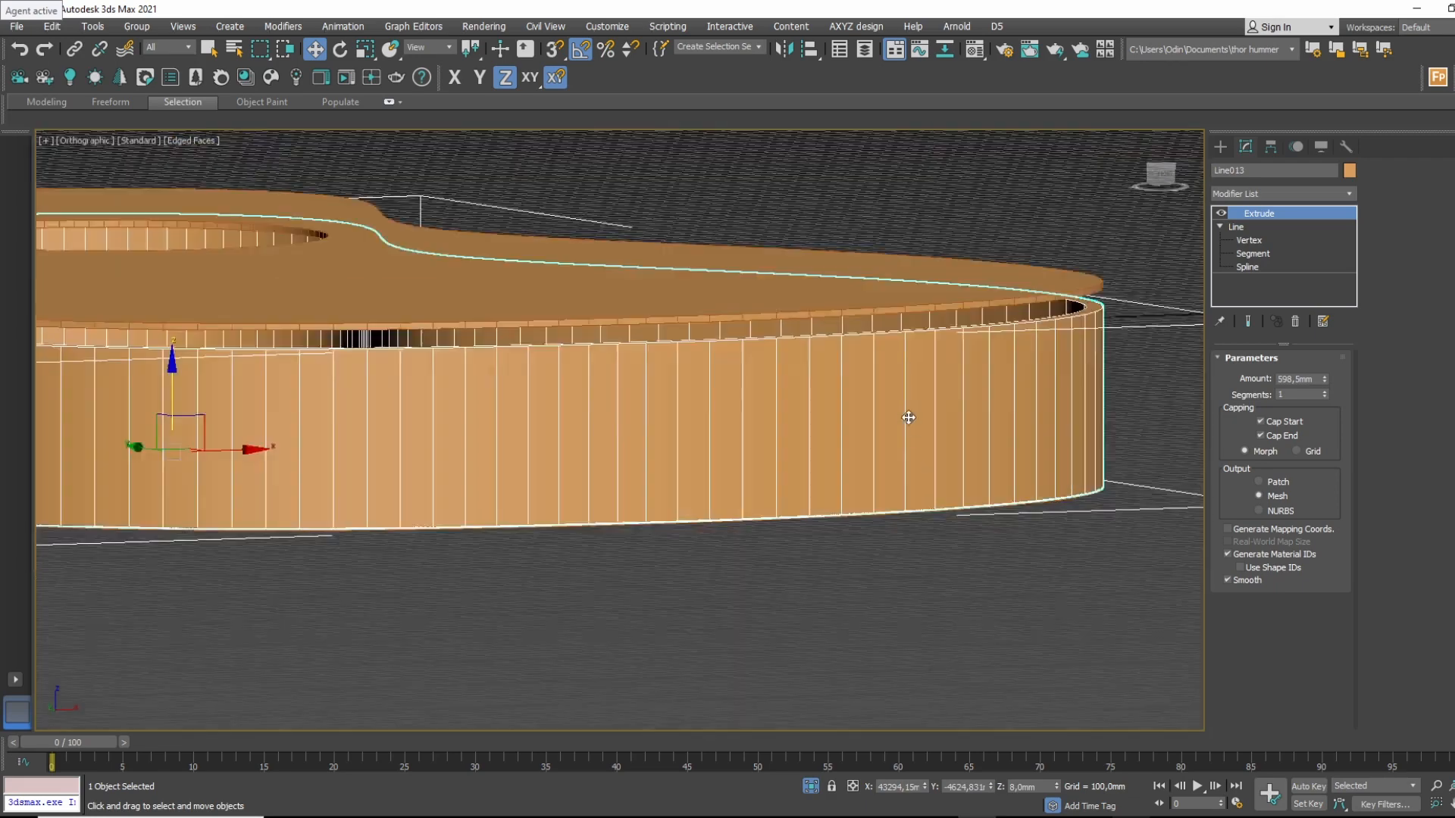
Set the Extrude amount of the top plate with the sound hole to 13 mm.
scroll(909, 419, down, 3)
key(p)
scroll(913, 426, down, 4)
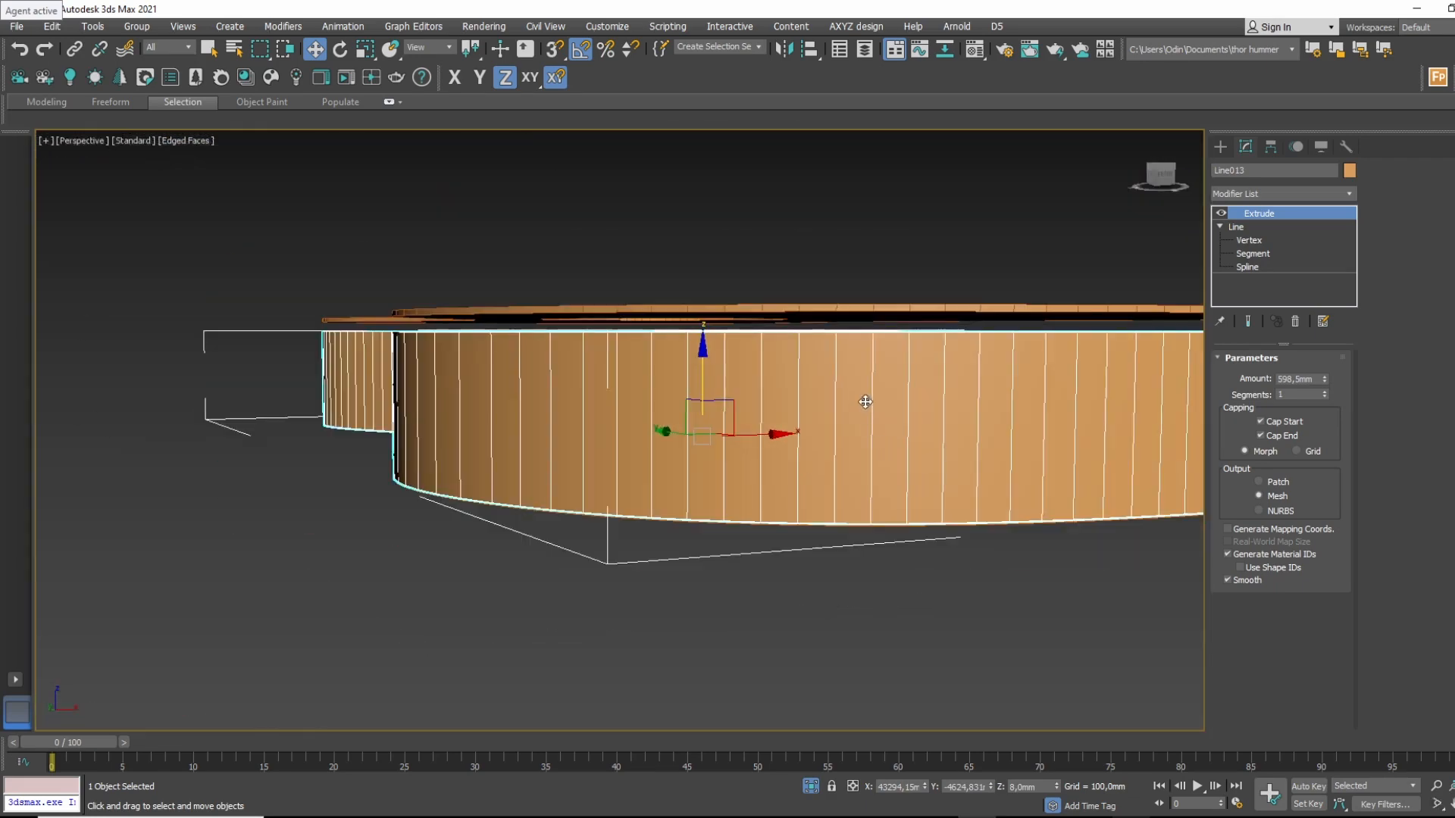
click(766, 305)
alt+middle_drag(764, 303, 880, 285)
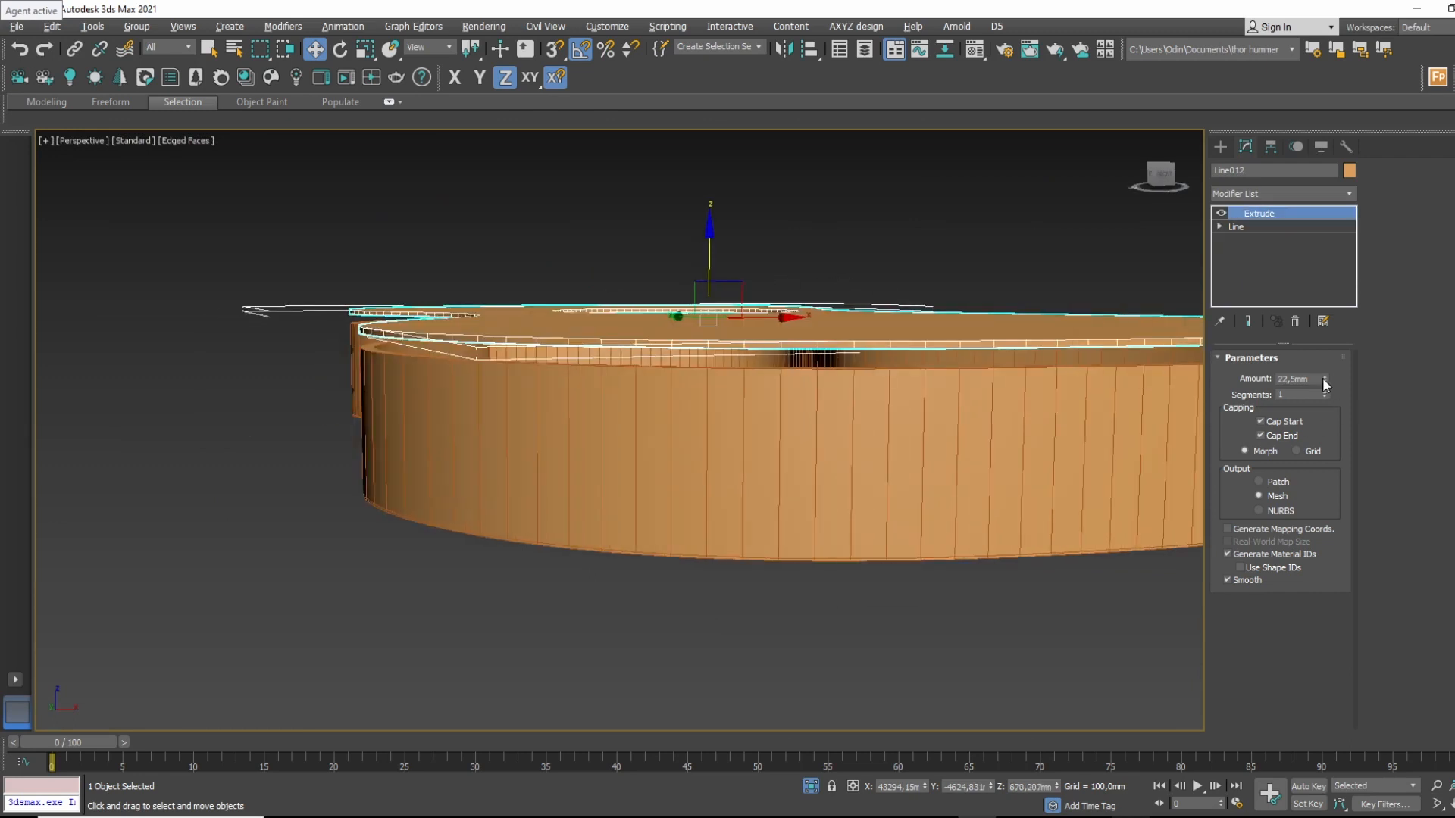
drag(1325, 384, 1325, 403)
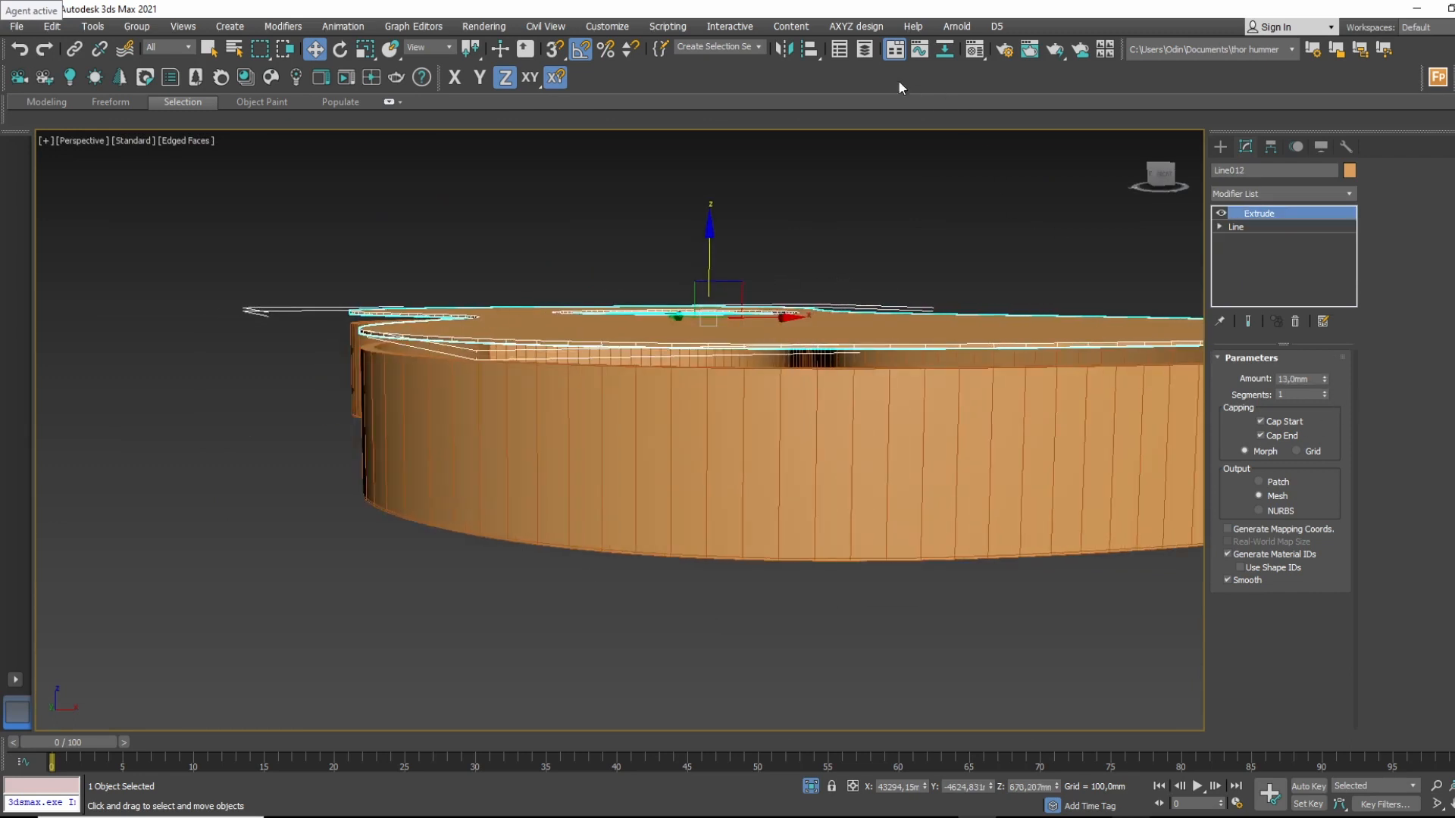
Align the top plate to the side wall in Z position, matching its Minimum to the wall's Maximum.
click(809, 49)
click(796, 403)
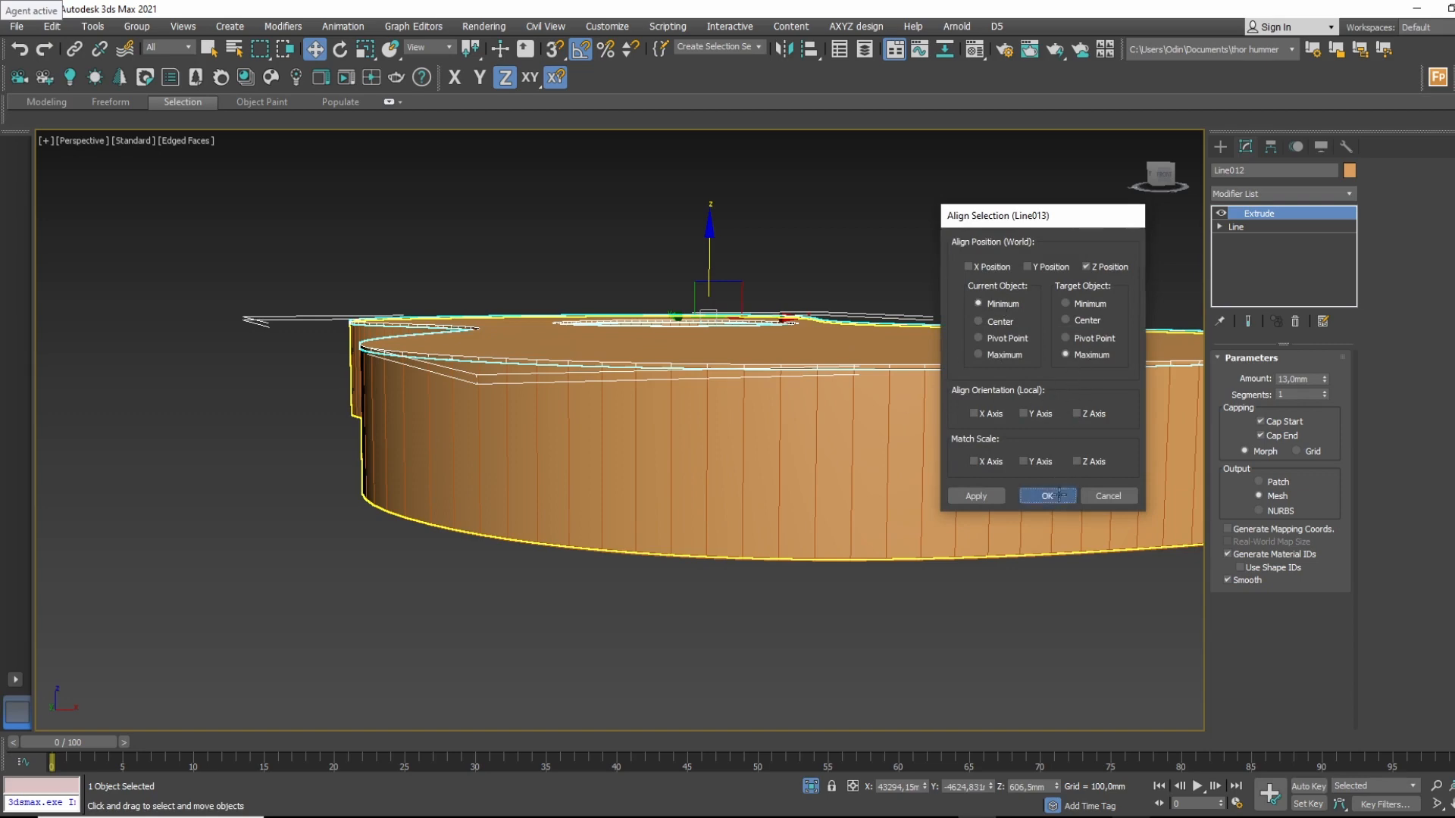
click(1047, 496)
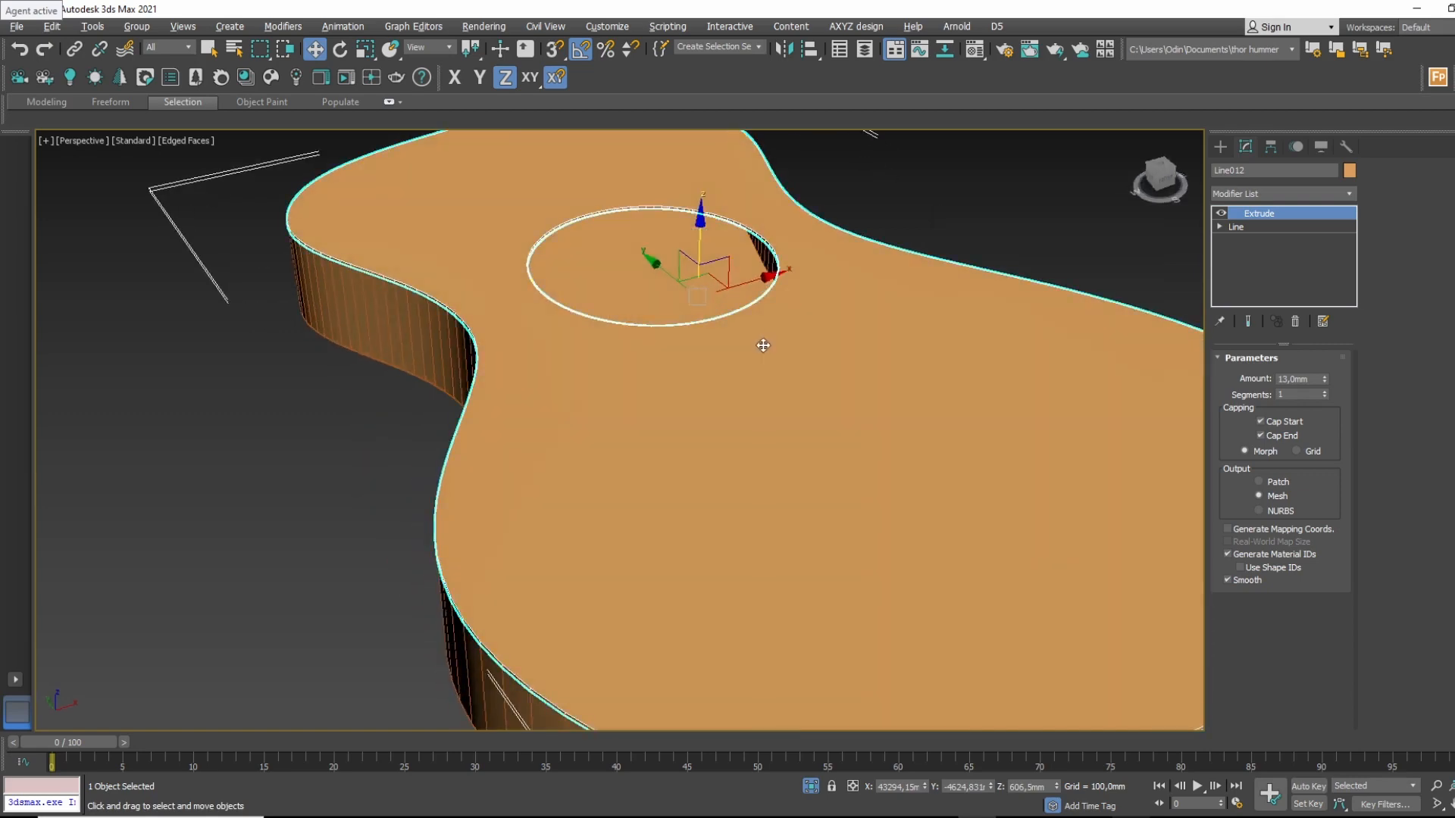
Turn off the edged-faces display and change the top plate's object color to purple.
scroll(758, 345, down, 3)
click(954, 248)
scroll(957, 318, up, 5)
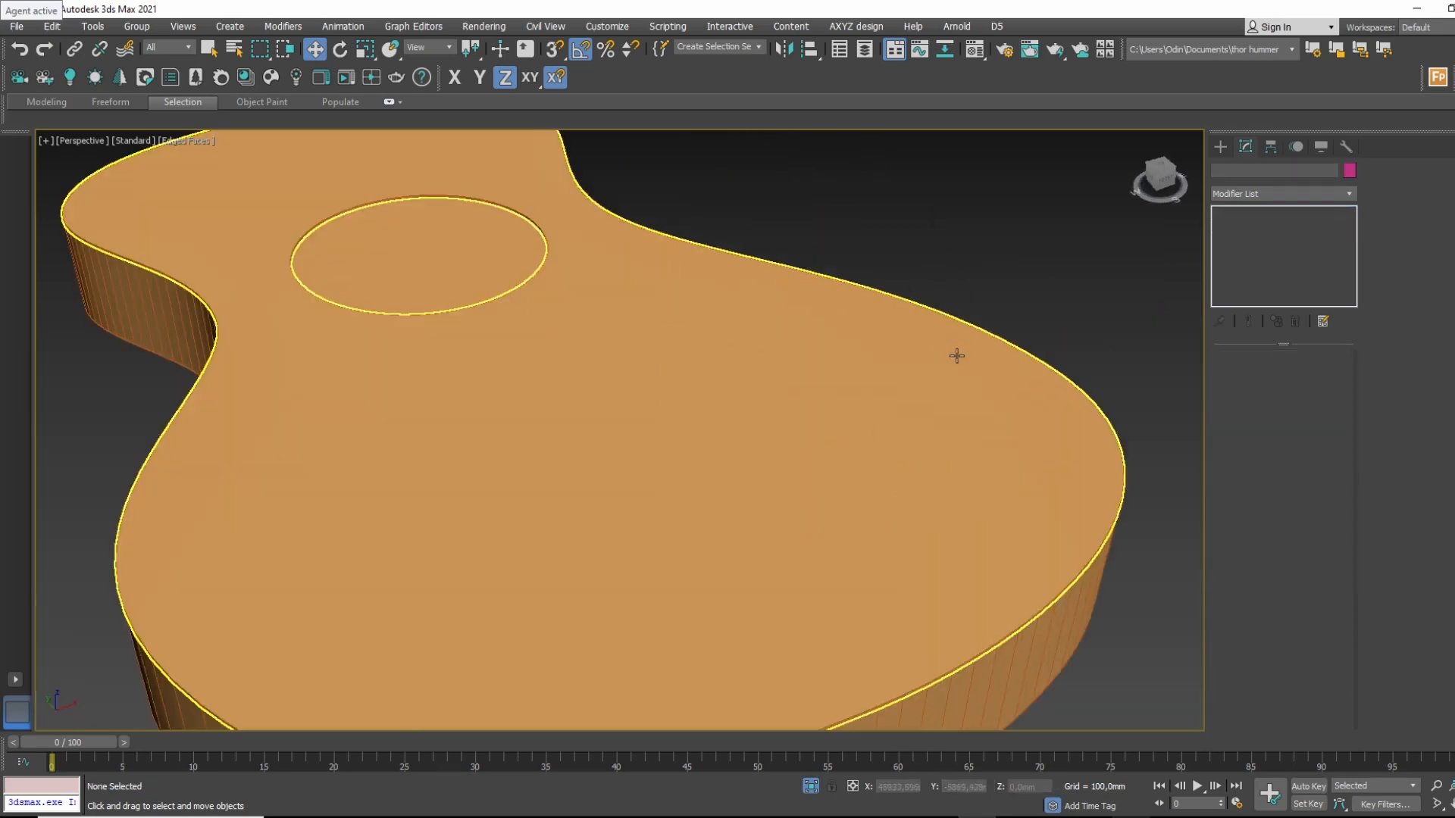
key(F5)
scroll(864, 334, down, 5)
click(861, 324)
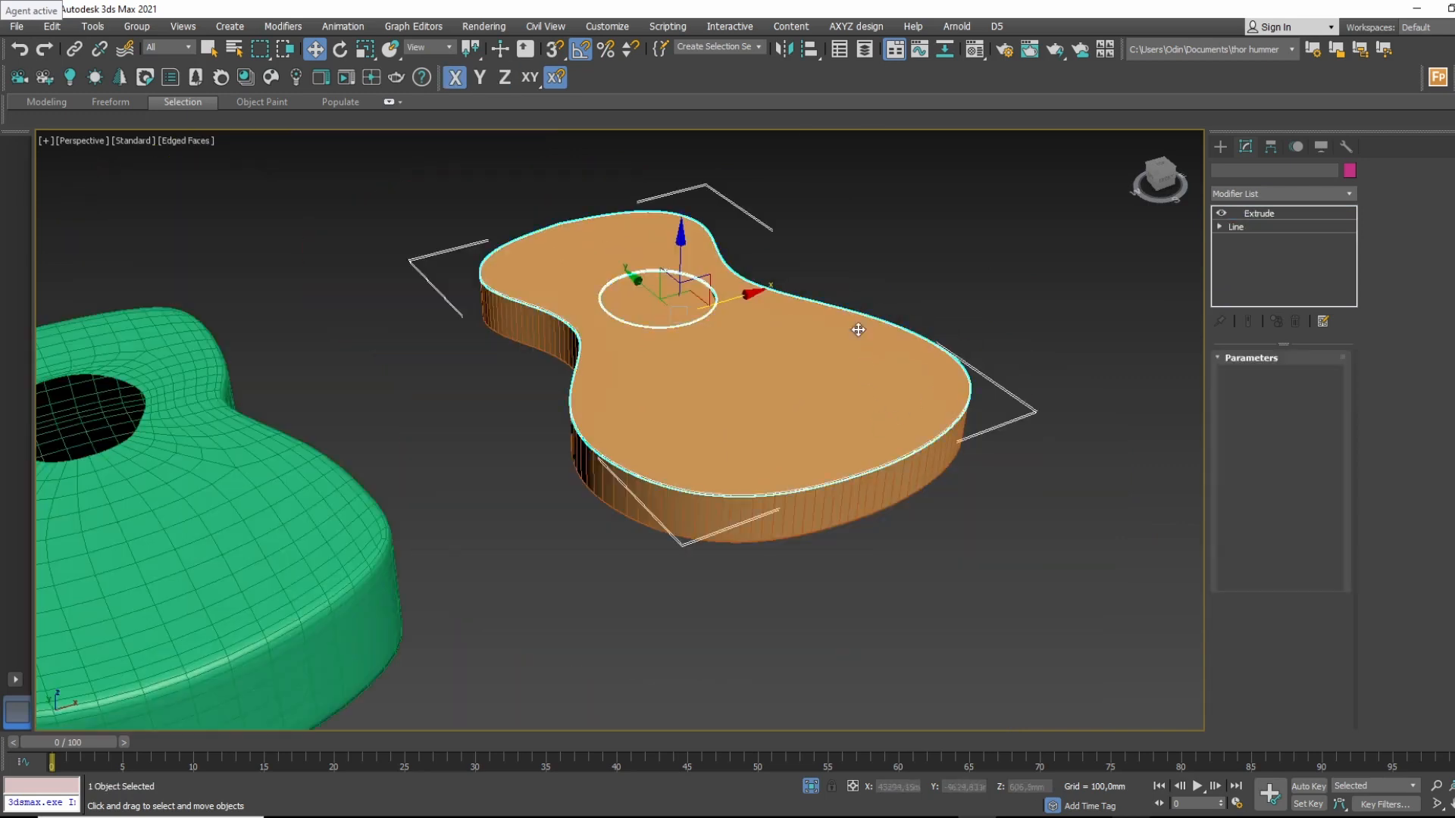
key(F4)
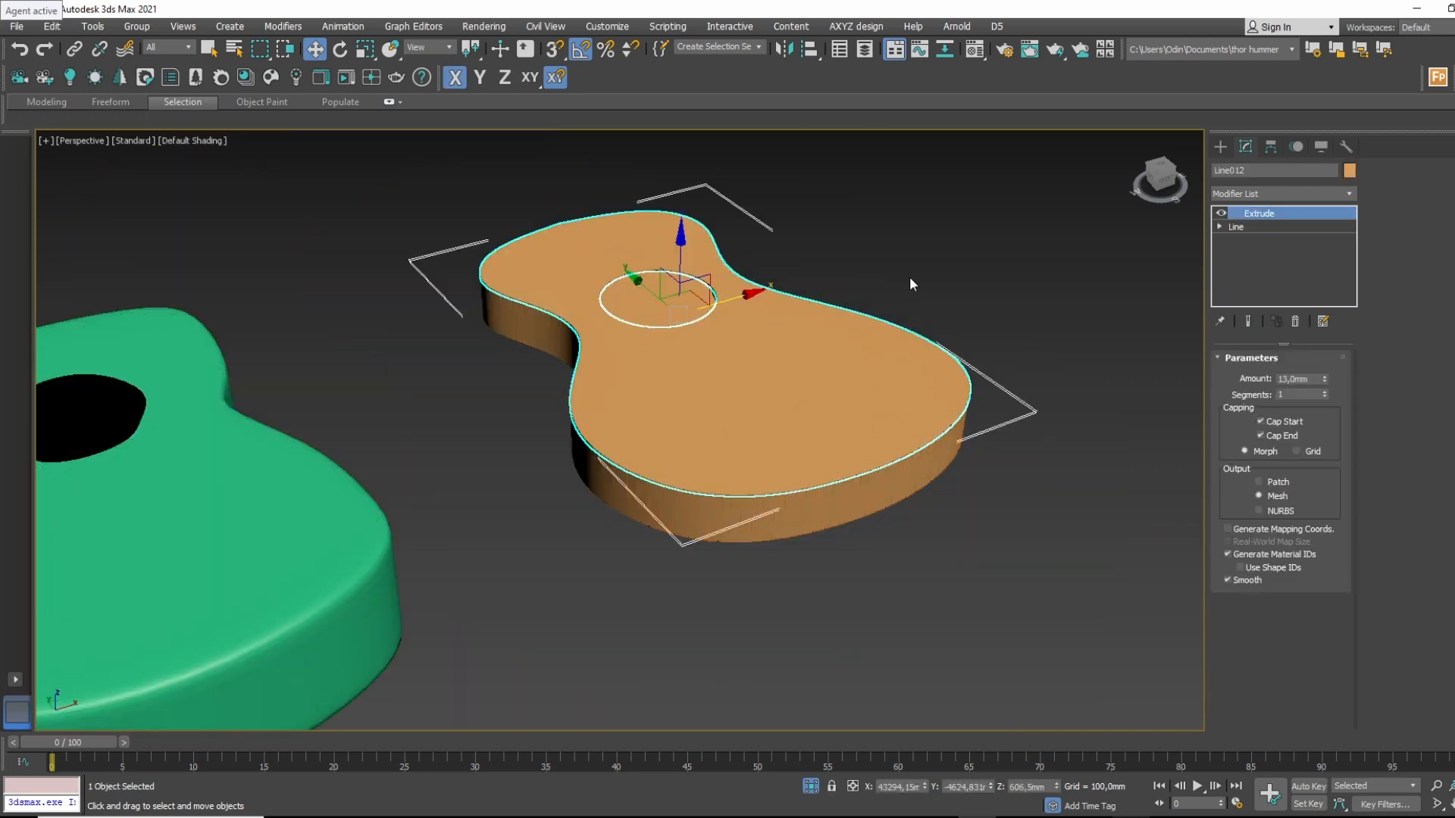
click(1349, 171)
click(837, 405)
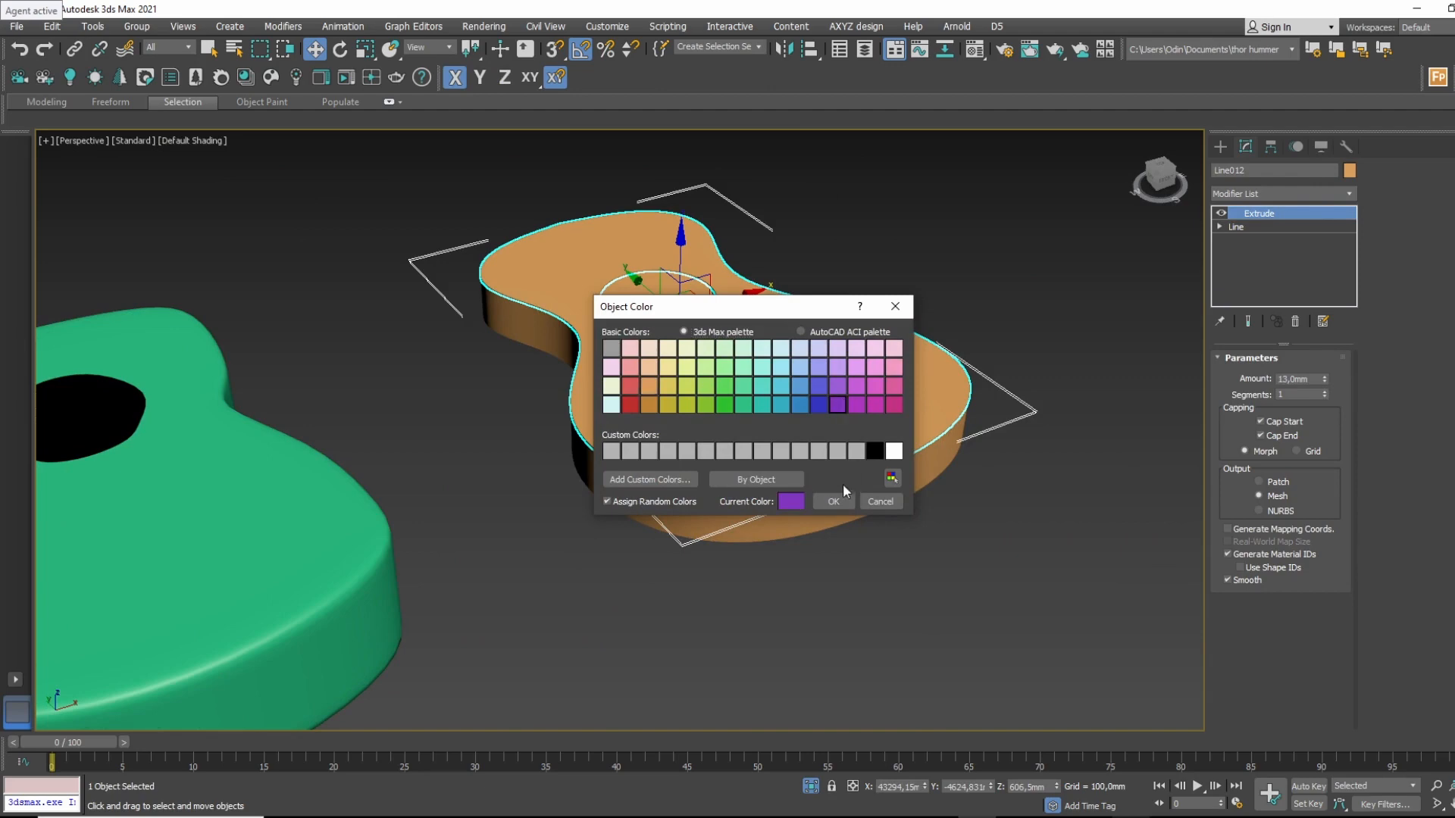
click(834, 502)
Examine the new body's sound hole and plate edges and compare them with the rounded green body.
alt+middle_drag(866, 292, 1055, 276)
scroll(700, 374, up, 10)
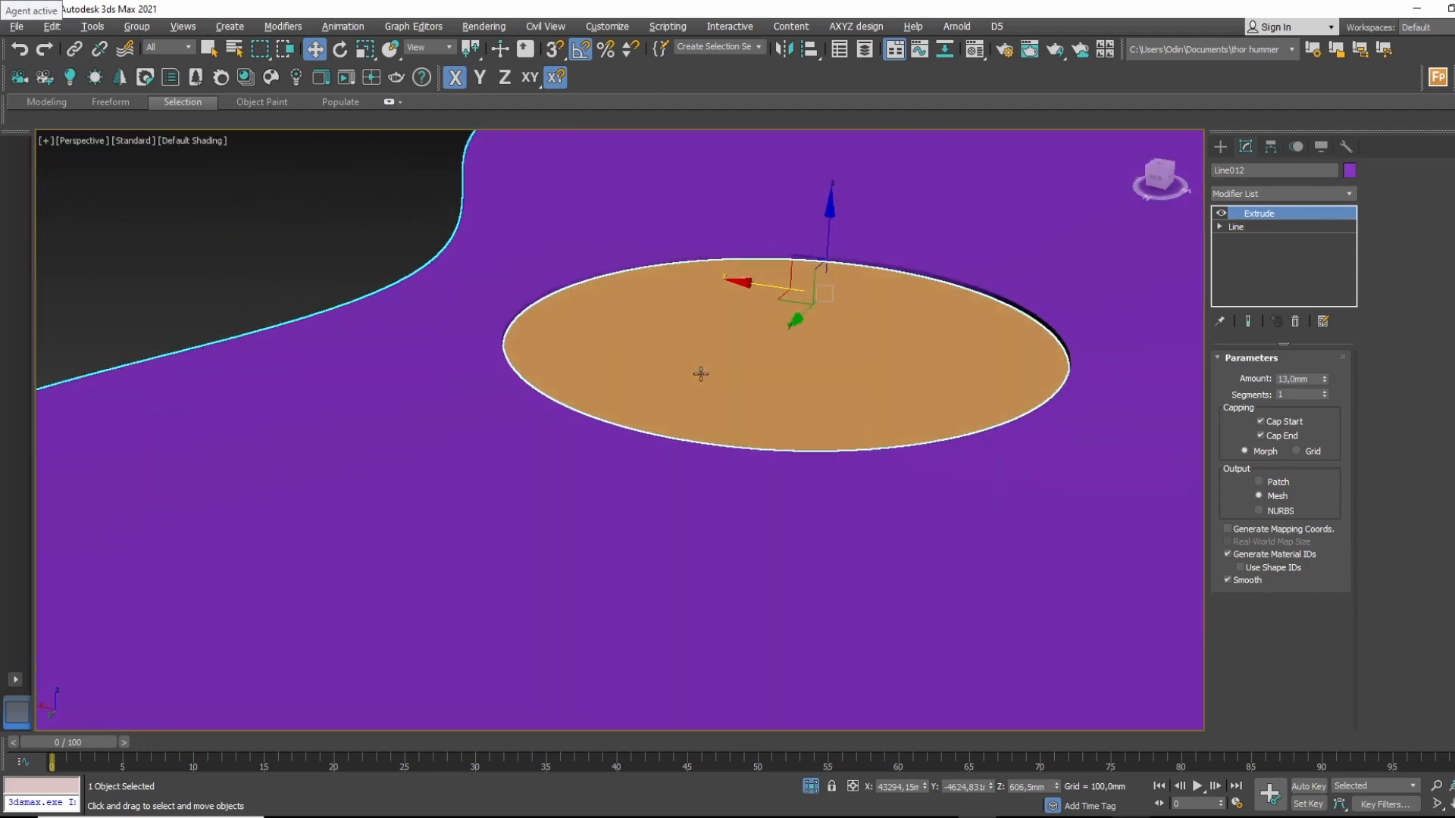
scroll(700, 373, down, 10)
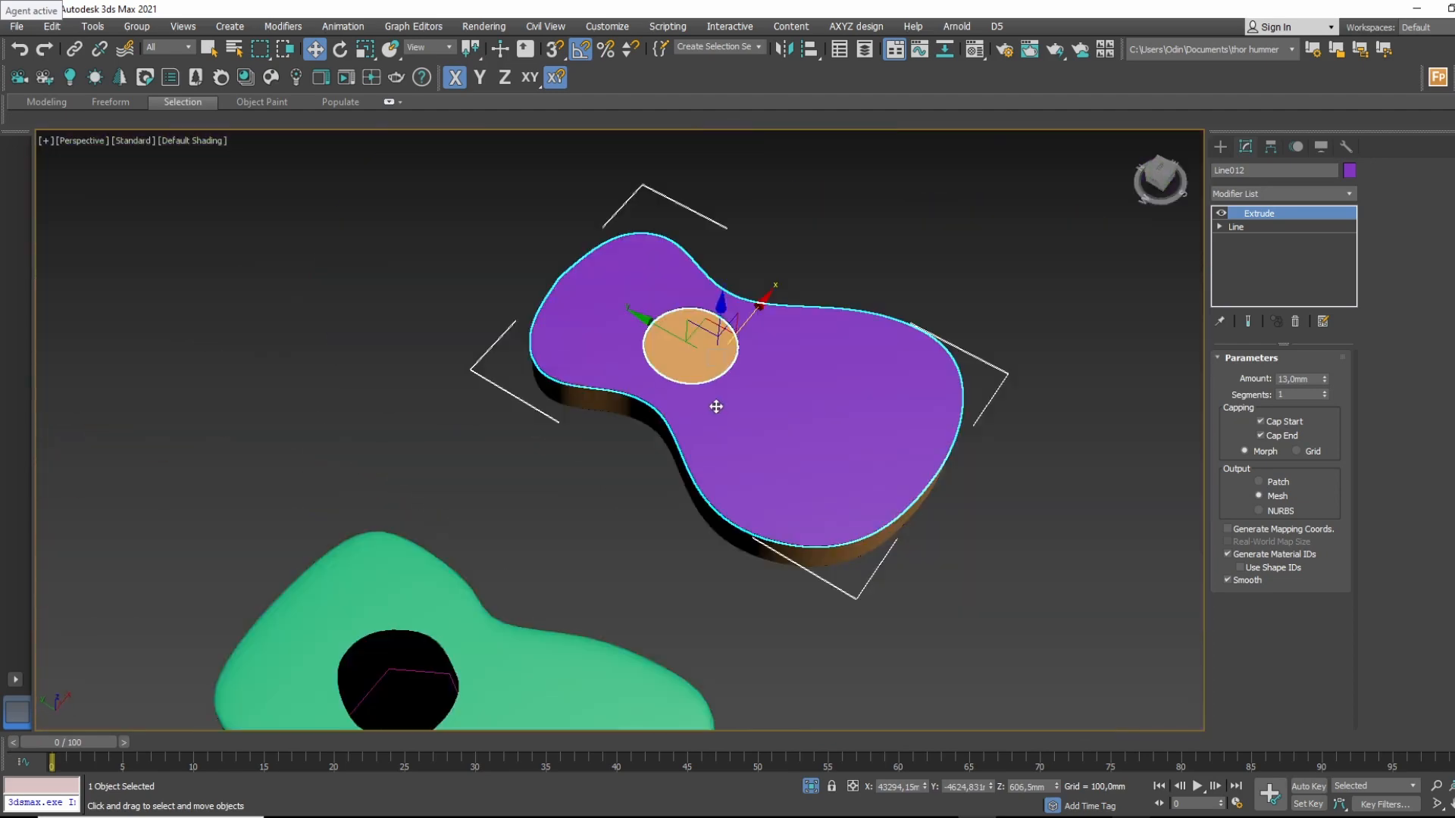
alt+middle_drag(1022, 360, 947, 282)
scroll(663, 500, up, 3)
click(665, 517)
middle_drag(632, 486, 759, 513)
scroll(753, 448, up, 3)
middle_drag(364, 464, 516, 507)
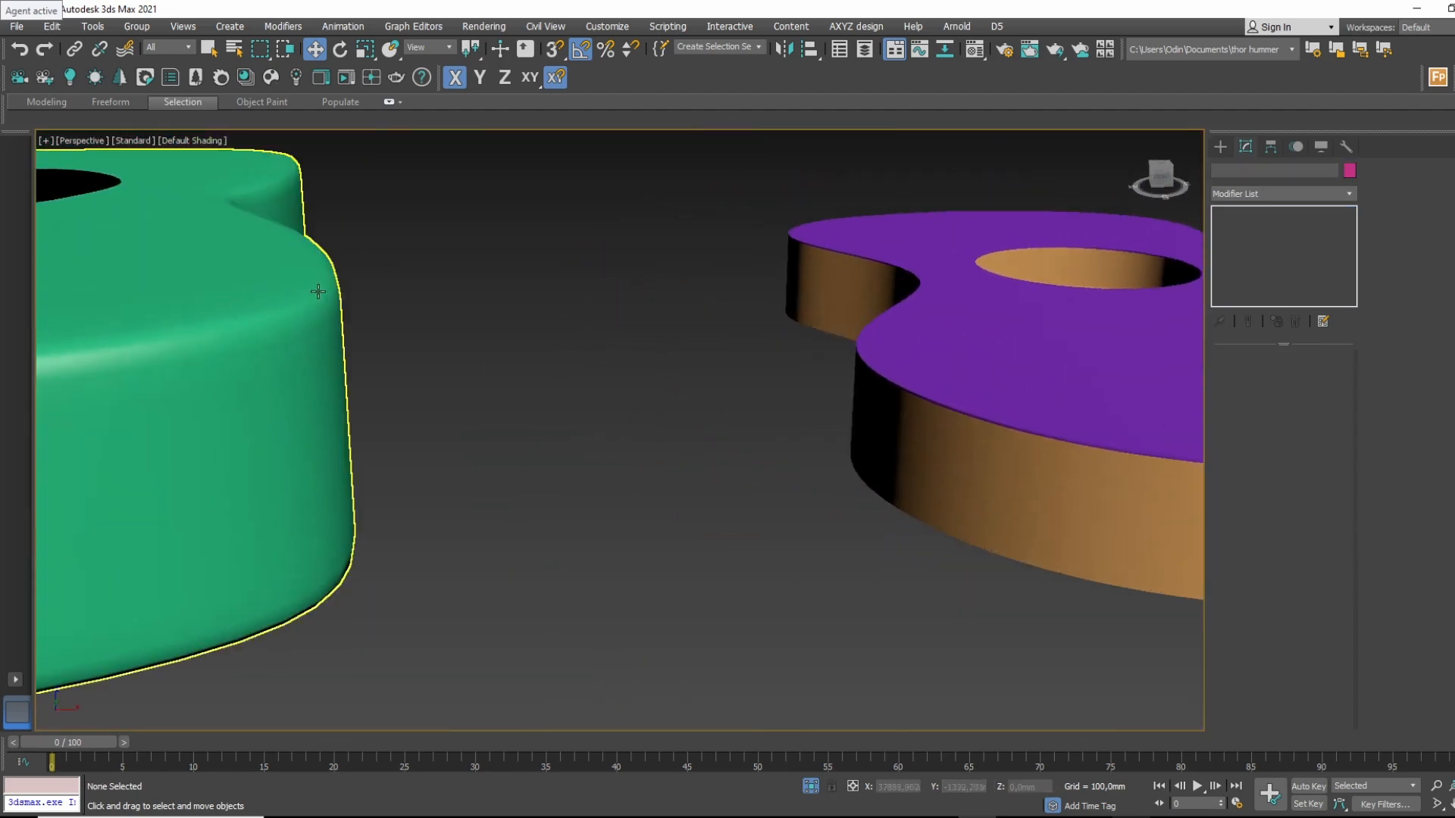
Raise the purple top plate along Z to about 1023 mm, clear of the side wall.
middle_drag(1088, 411, 813, 356)
scroll(868, 406, down, 3)
click(916, 400)
drag(672, 281, 673, 236)
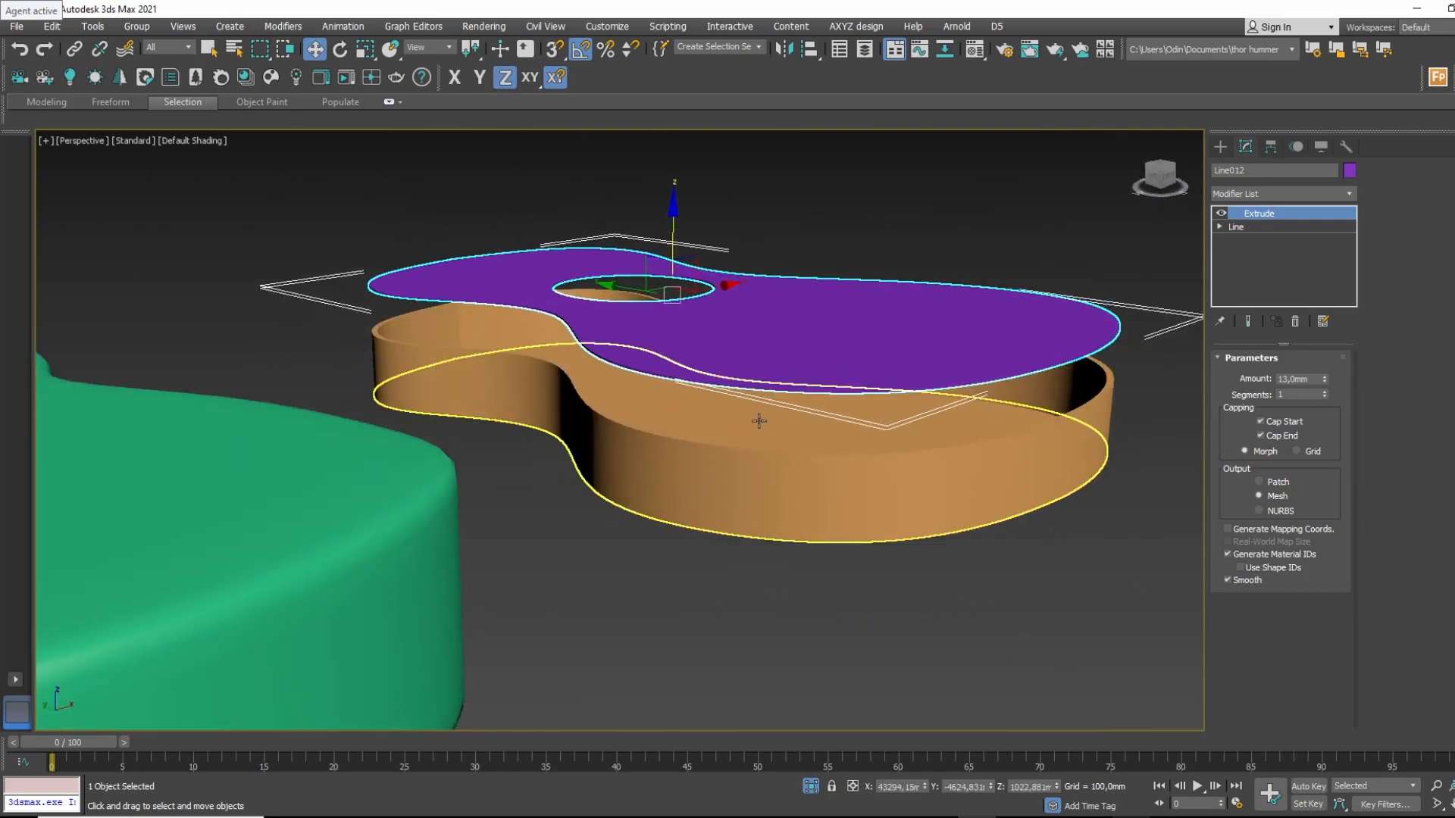
click(760, 420)
drag(1325, 379, 1133, 727)
key(ctrl+z)
Increase the side wall's Extrude amount to make the body deeper.
click(992, 464)
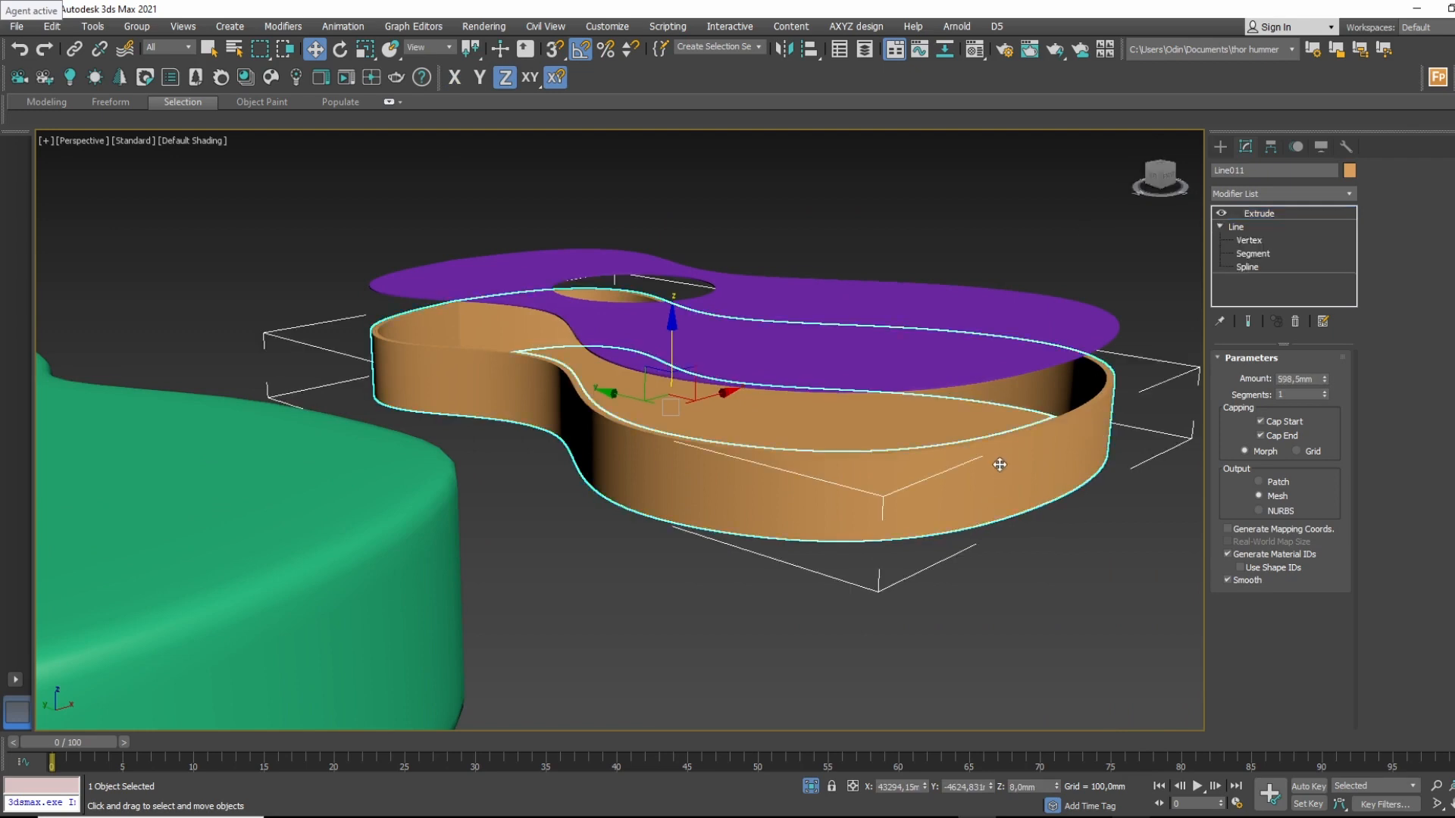
drag(1328, 380, 1264, 523)
alt+middle_drag(883, 448, 685, 454)
click(1099, 485)
Hide the purple top plate and show the open body in the Top view with edged faces.
click(685, 456)
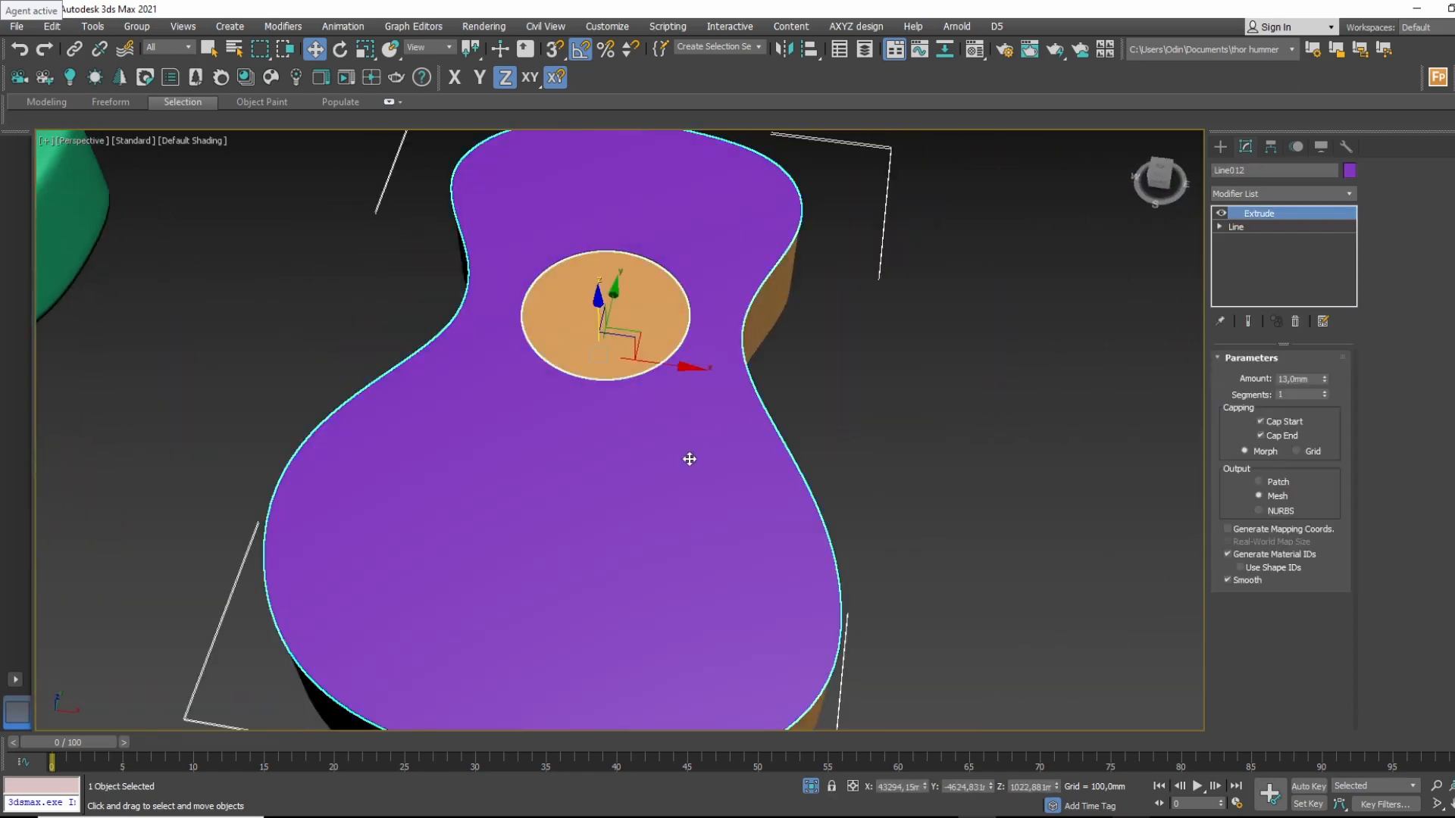
right_click(688, 458)
click(753, 400)
middle_drag(767, 410, 814, 450)
key(t)
scroll(848, 439, up, 5)
key(F4)
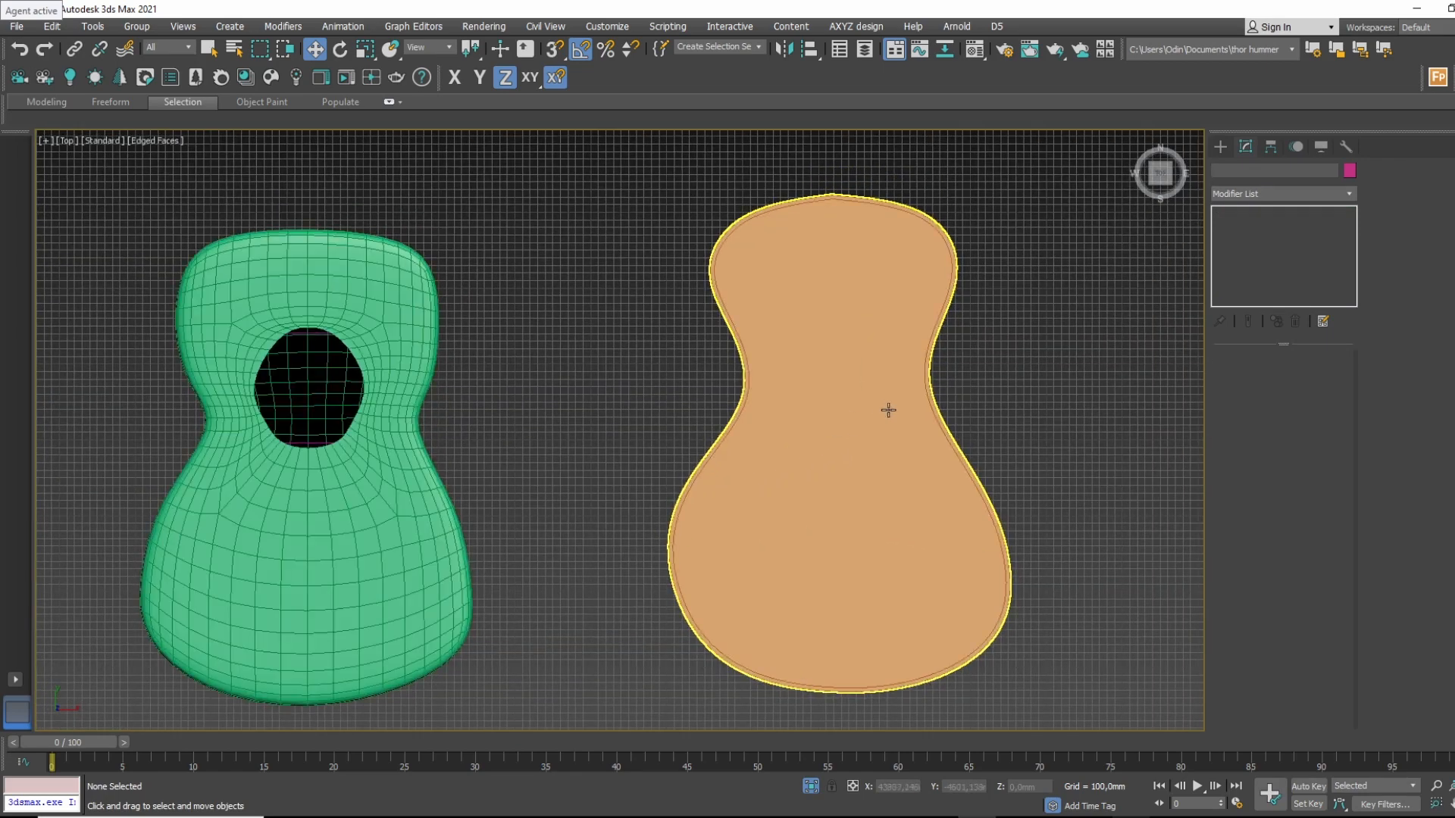
click(1219, 146)
click(1305, 260)
scroll(805, 377, up, 4)
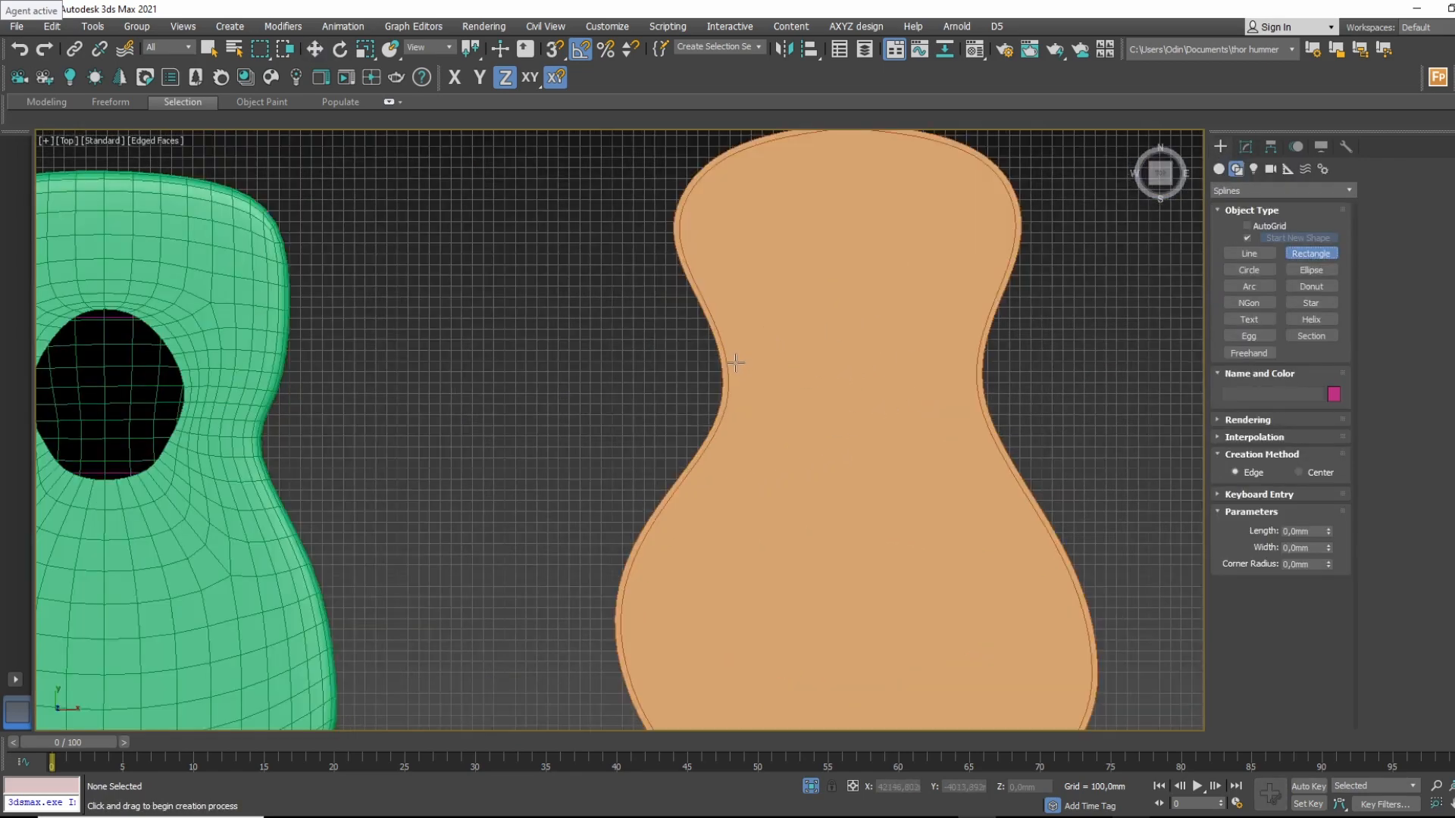
drag(726, 374, 1077, 392)
key(w)
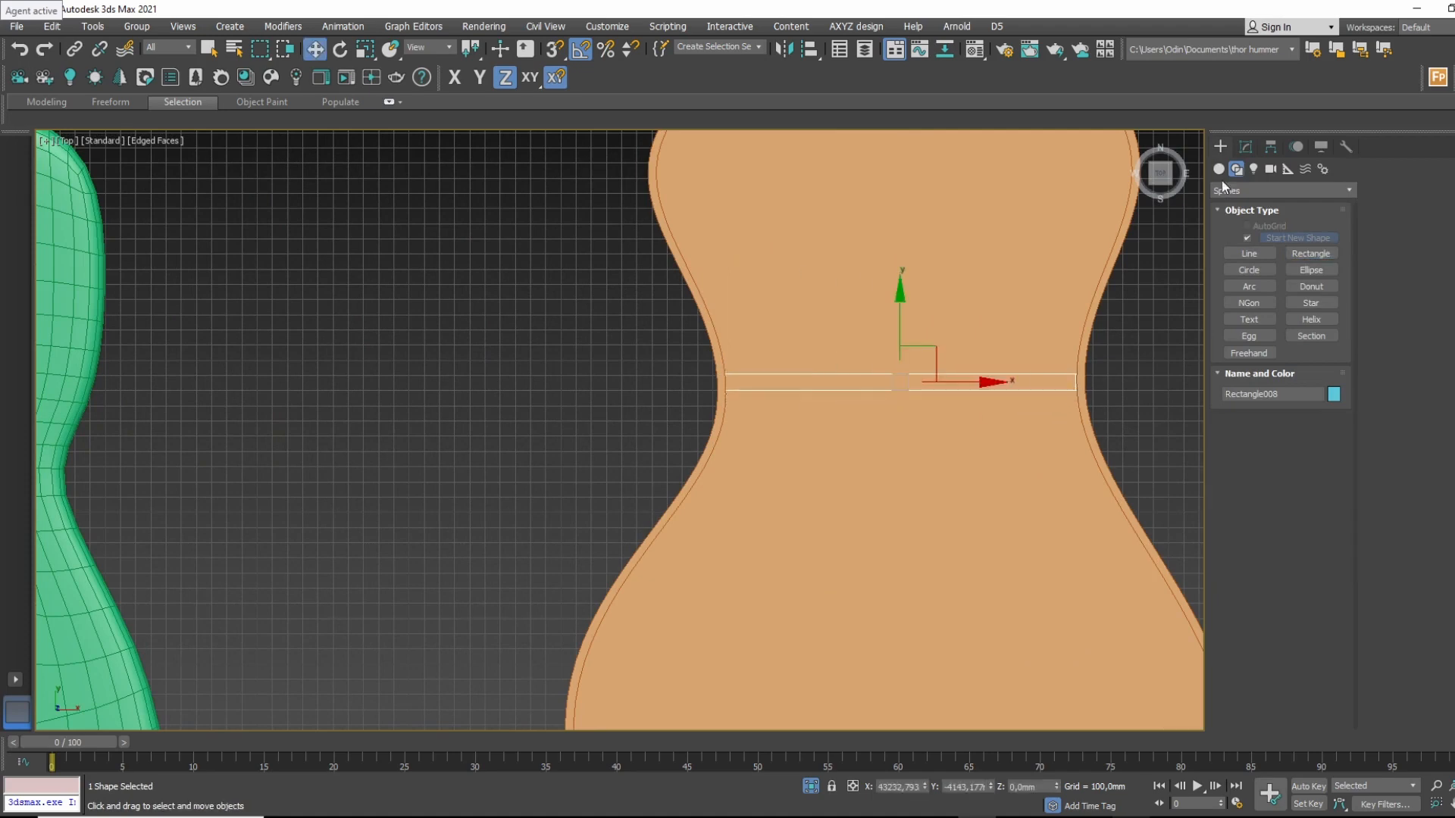
key(Delete)
Create a thin box brace across the body's waist, about 41 mm long, 2337 mm wide and 310 mm high.
click(1219, 169)
click(1248, 241)
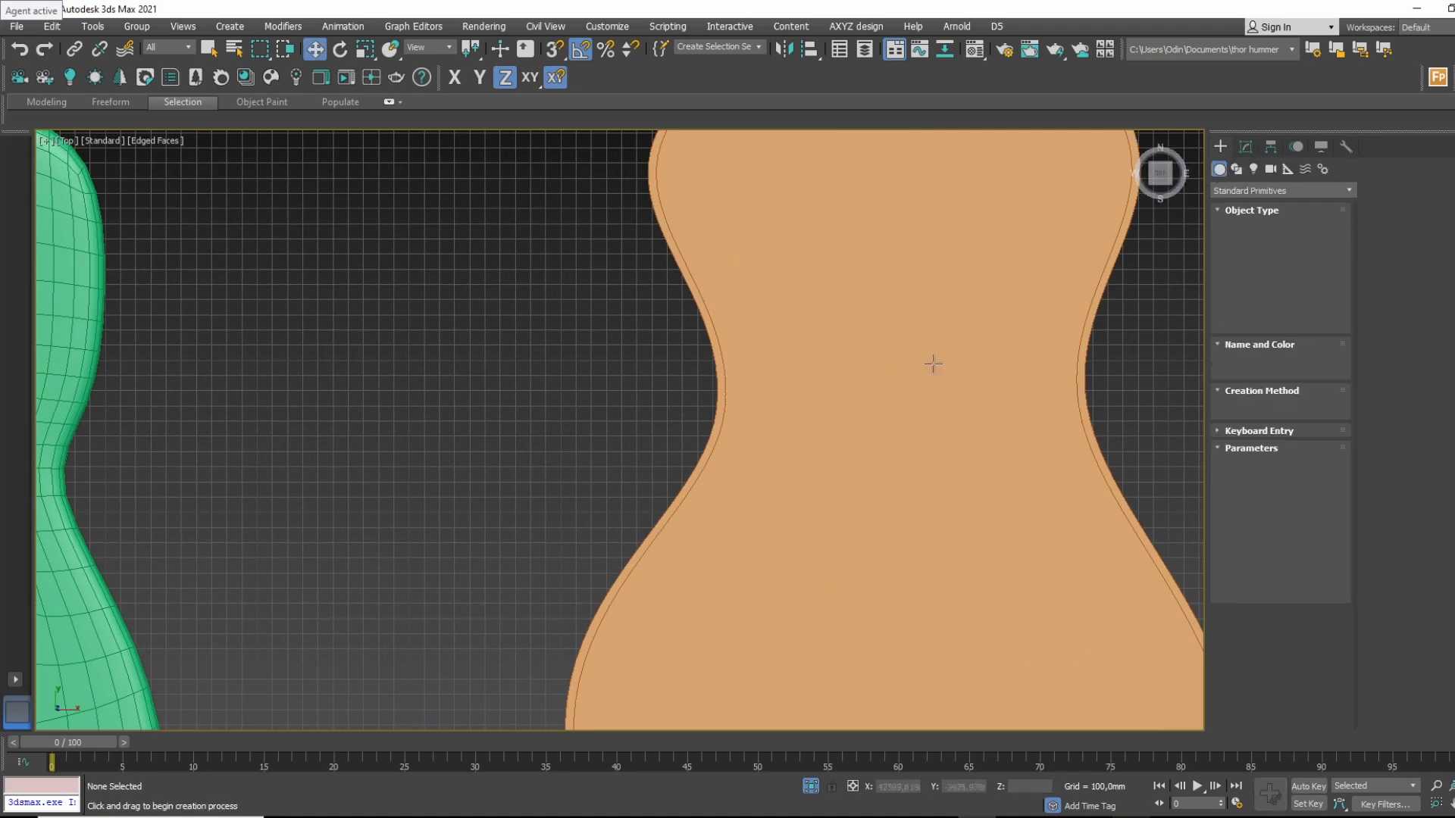
drag(724, 374, 1078, 372)
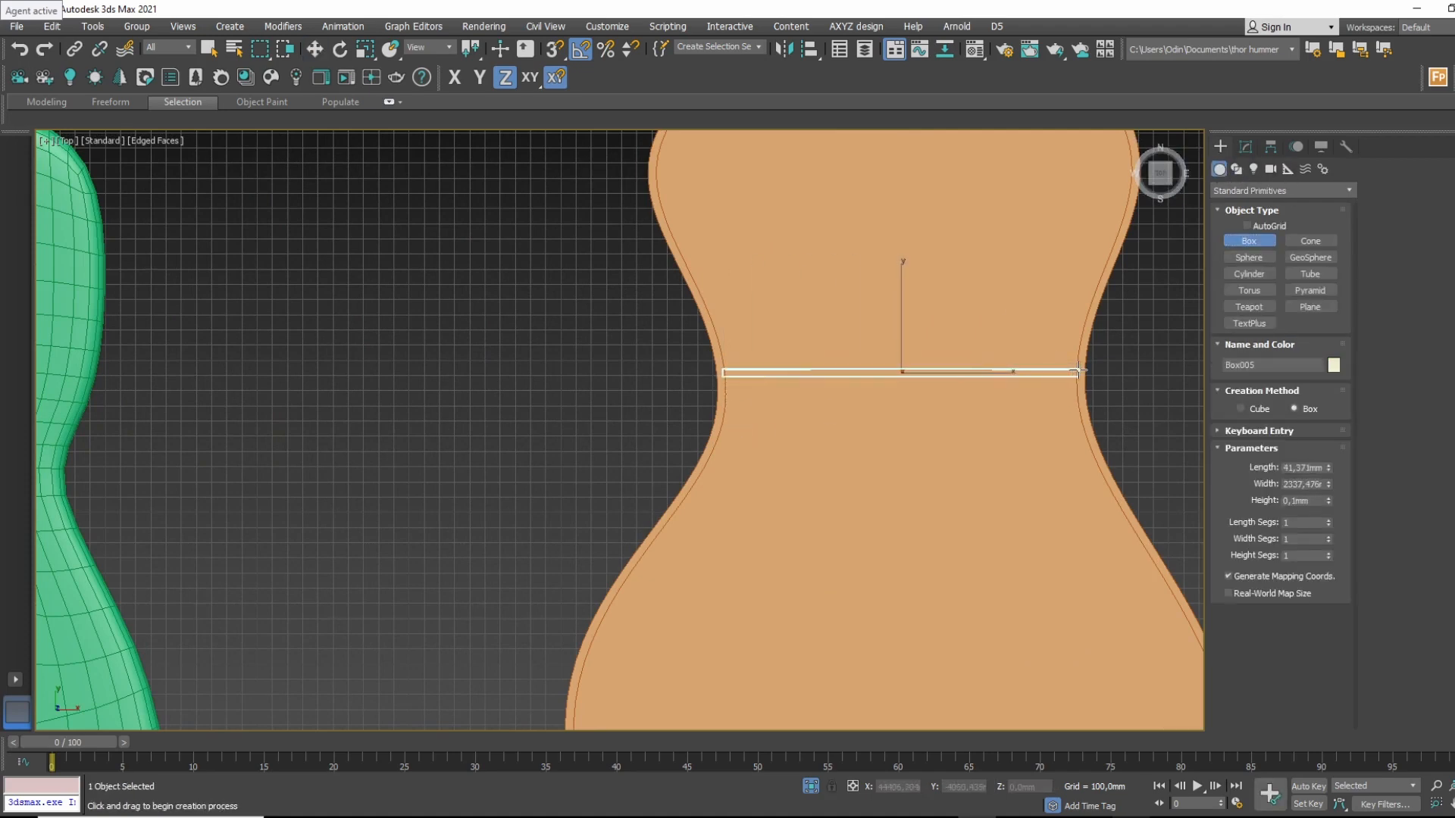
click(1064, 326)
key(w)
alt+middle_drag(989, 463, 1048, 376)
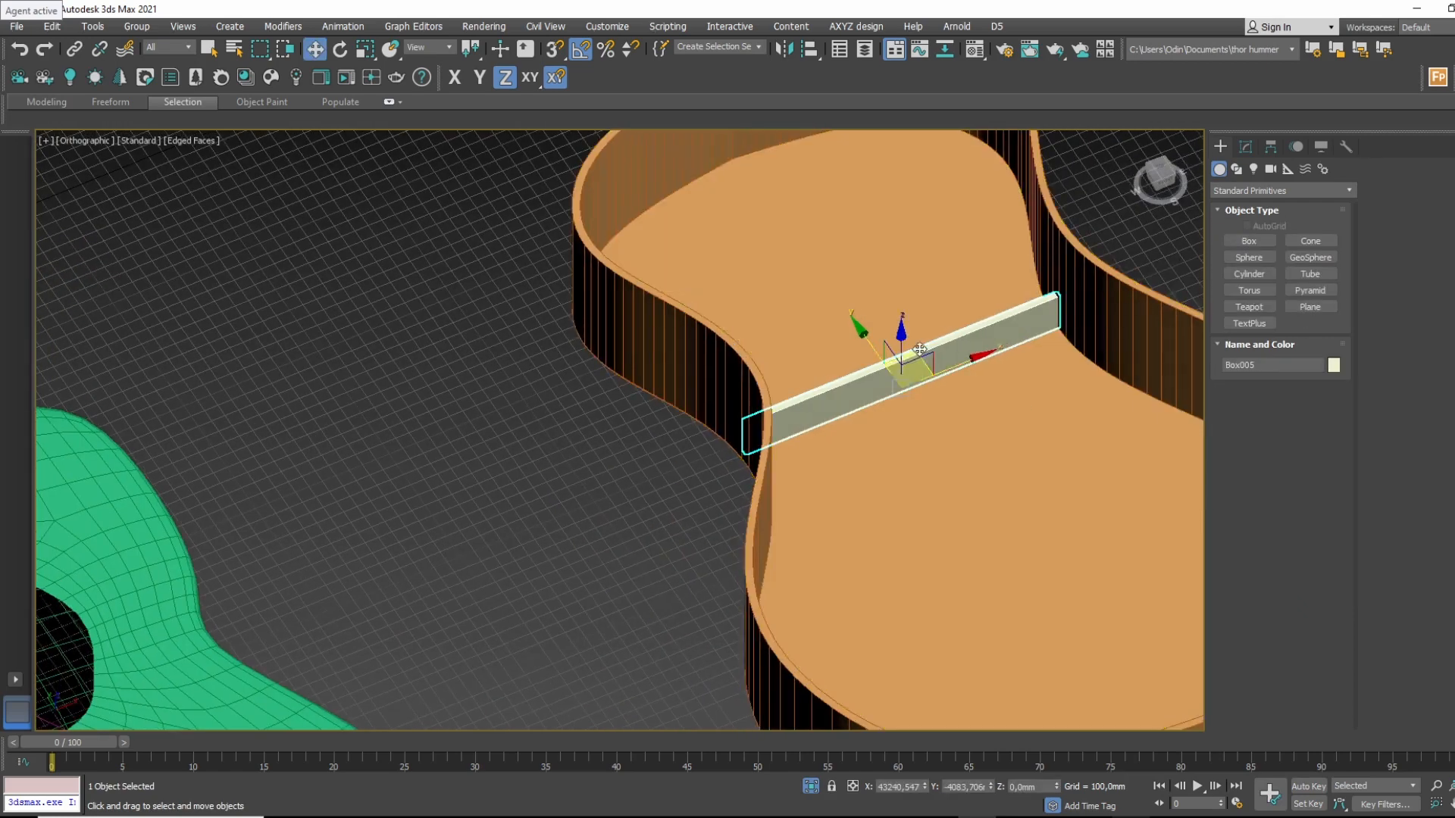
Copy the waist brace along Y into the upper bout and widen the copy to about 2969 mm.
mouse_move(906, 354)
shift+mouse_down()
mouse_move(813, 219)
mouse_move(823, 231)
shift+mouse_up()
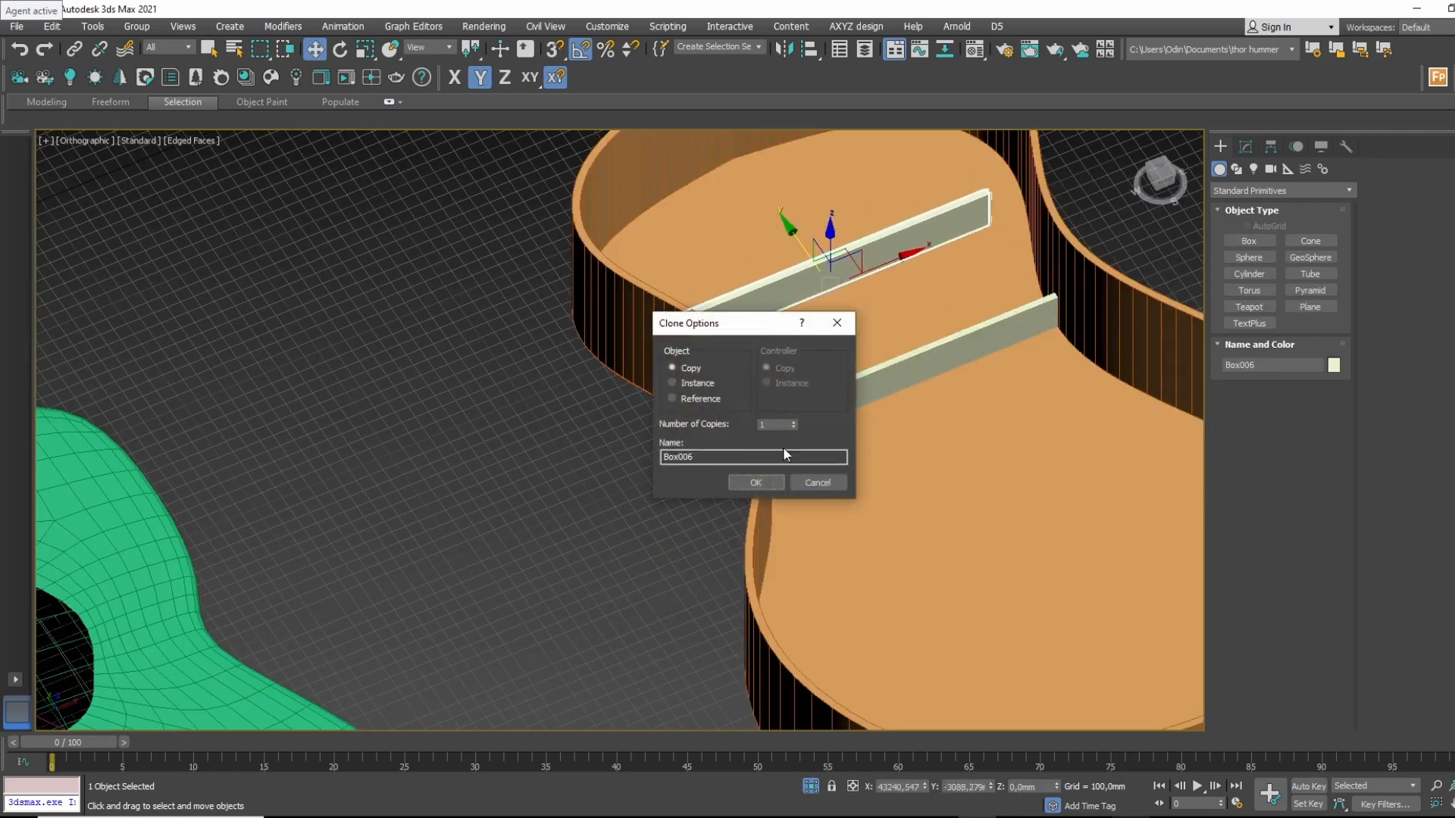
click(750, 480)
click(1245, 147)
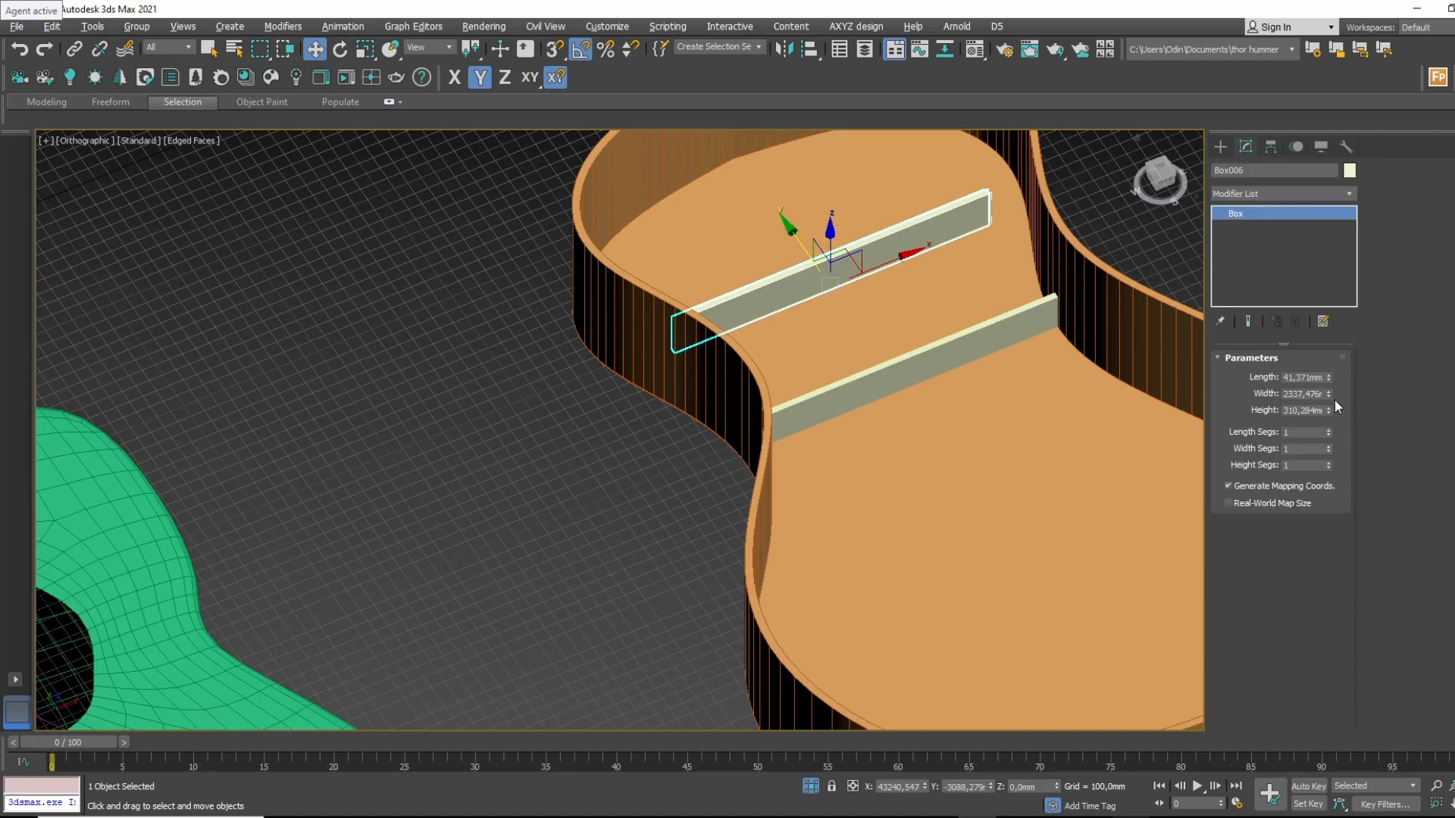
drag(1329, 394, 1351, 180)
Copy the widened brace farther along Y toward the upper end of the body.
mouse_move(793, 346)
alt+middle_down()
mouse_move(802, 357)
mouse_move(830, 252)
alt+middle_up()
shift+drag(830, 252, 729, 229)
click(739, 486)
alt+middle_drag(1061, 436, 826, 341)
scroll(826, 341, down, 3)
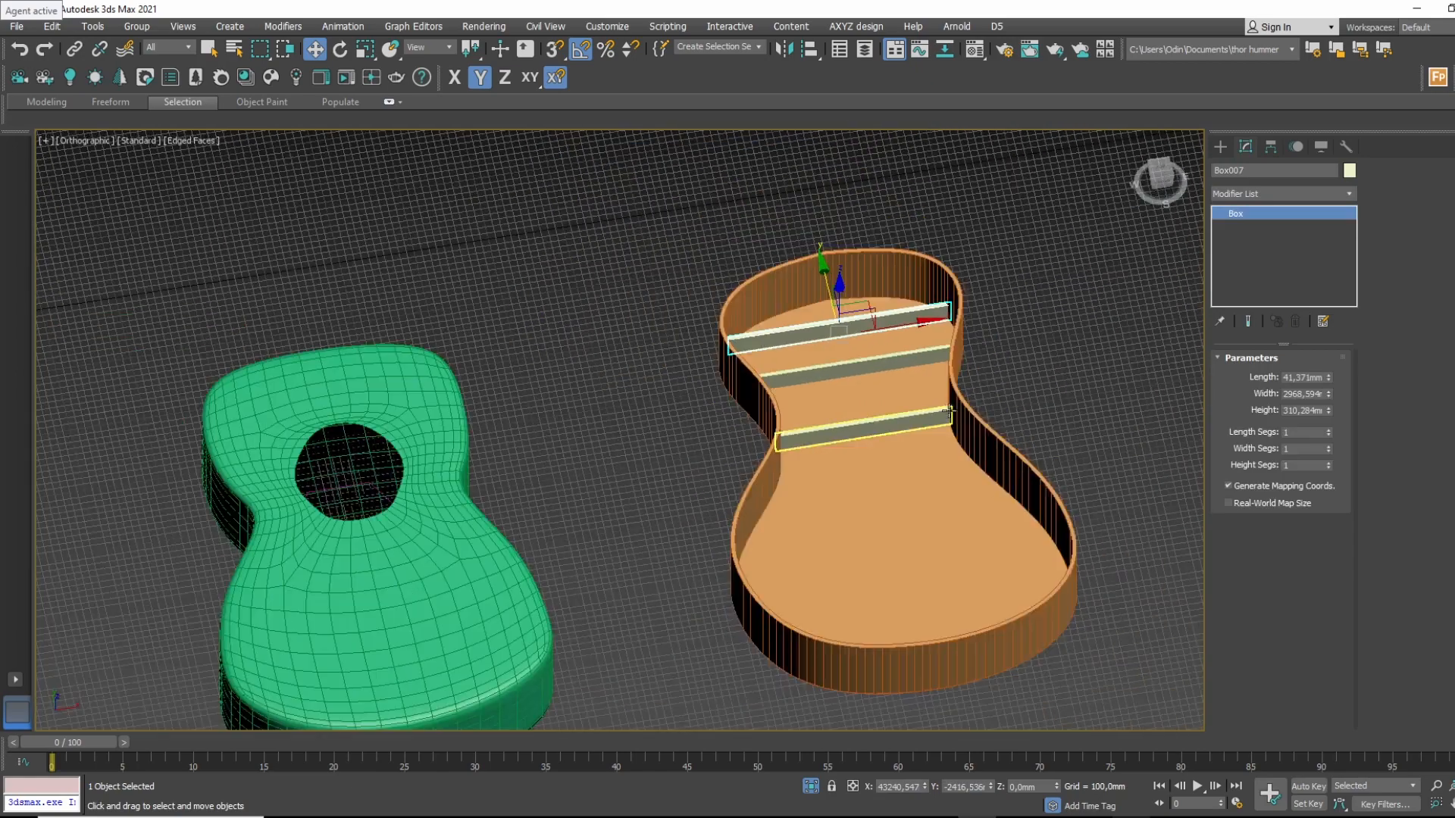
Make a copy of the uppermost brace rotated -90 degrees about Z so it runs lengthwise.
click(340, 50)
mouse_move(897, 383)
shift+mouse_down()
mouse_move(773, 410)
mouse_move(826, 440)
shift+mouse_up()
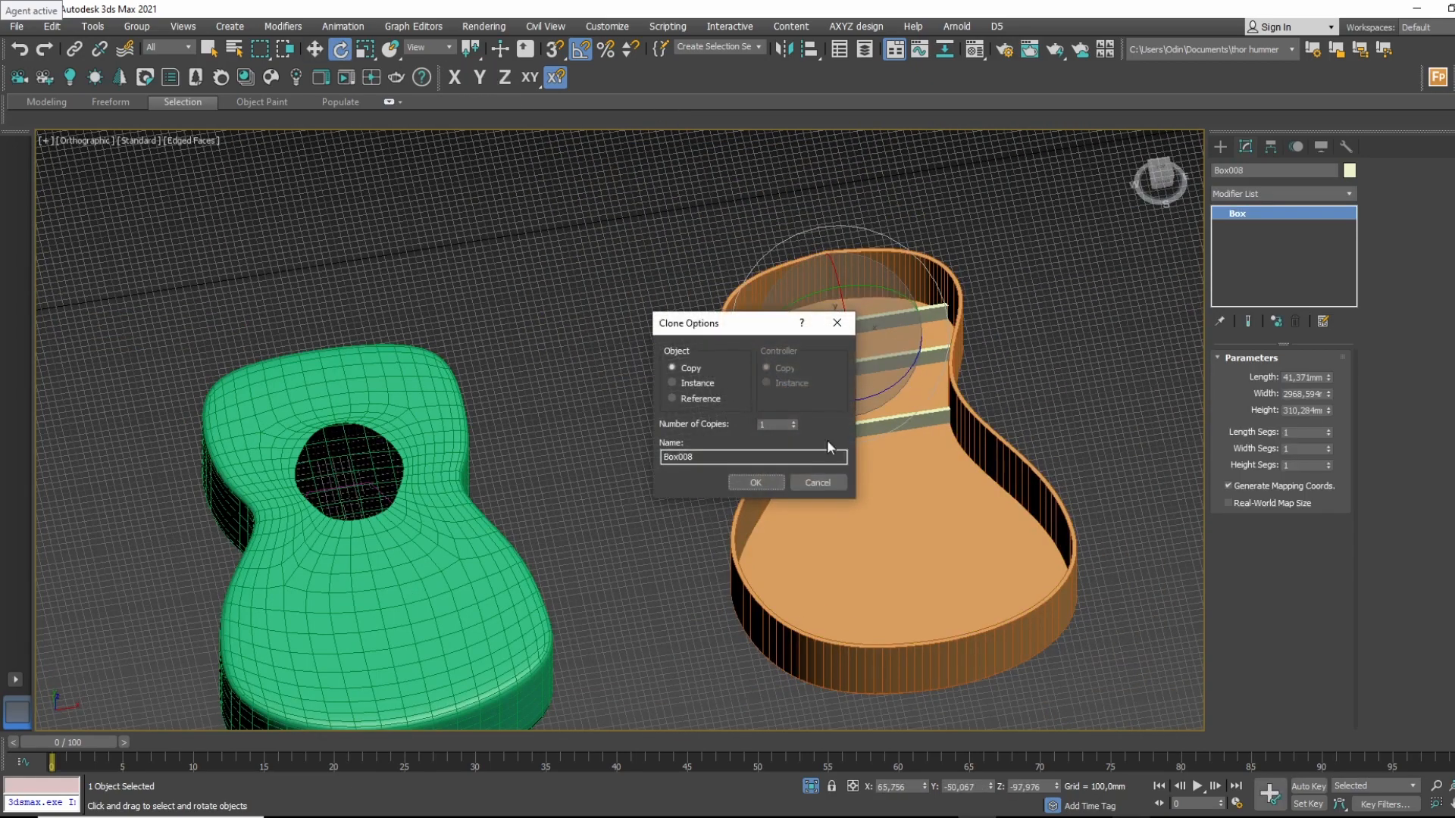
click(811, 480)
shift+drag(894, 383, 824, 404)
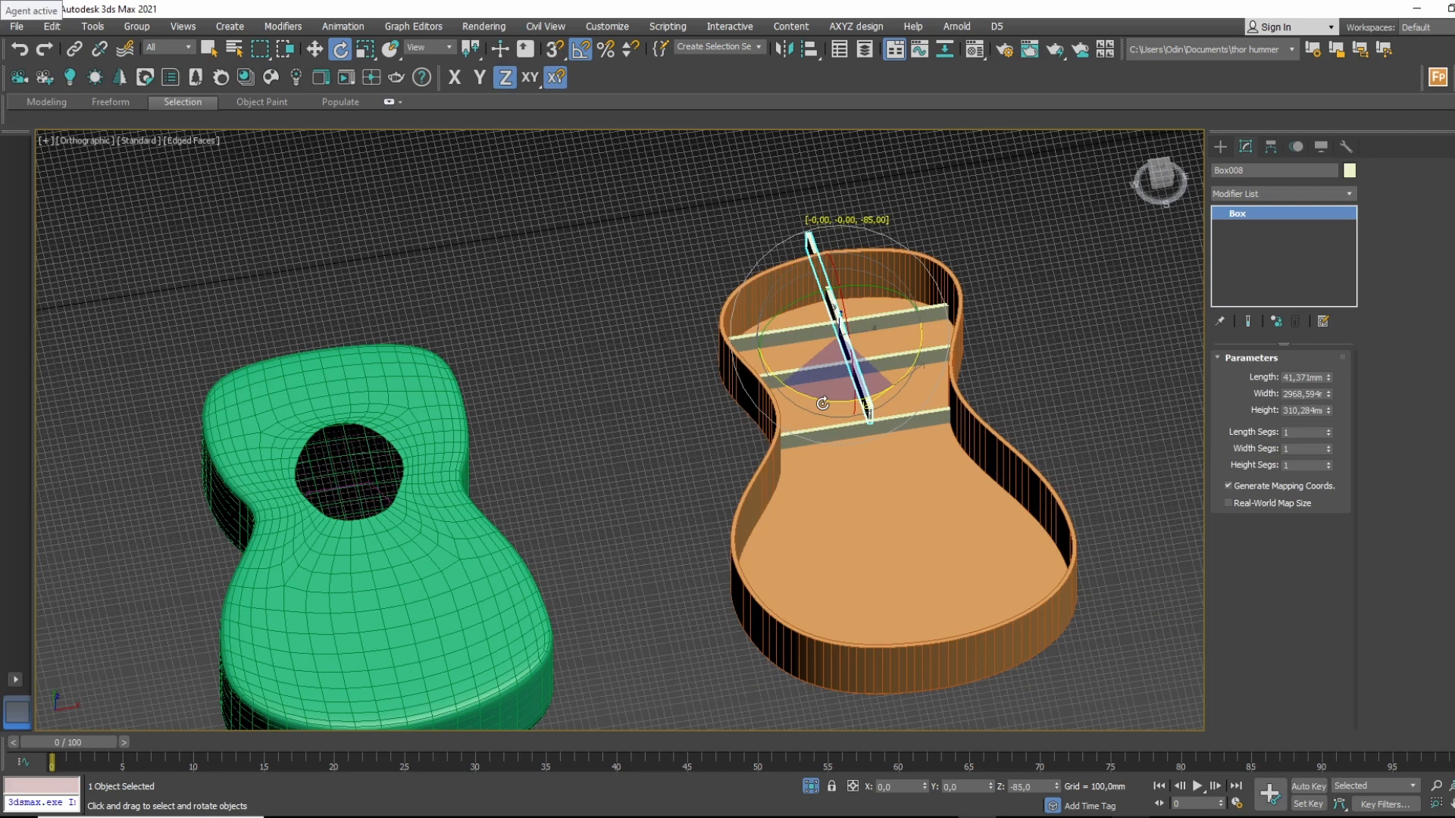
shift+drag(823, 404, 802, 384)
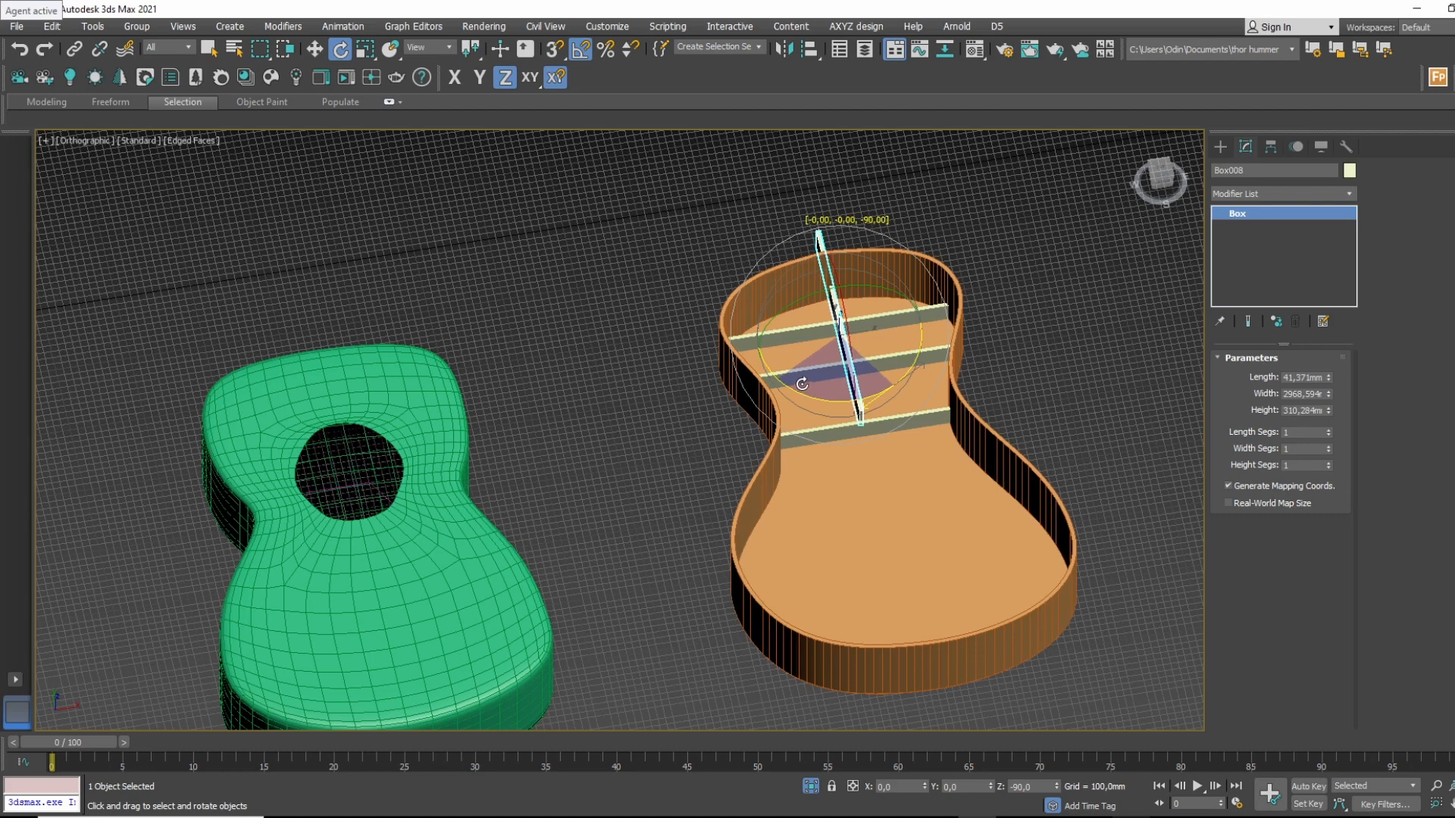
shift+drag(801, 384, 803, 383)
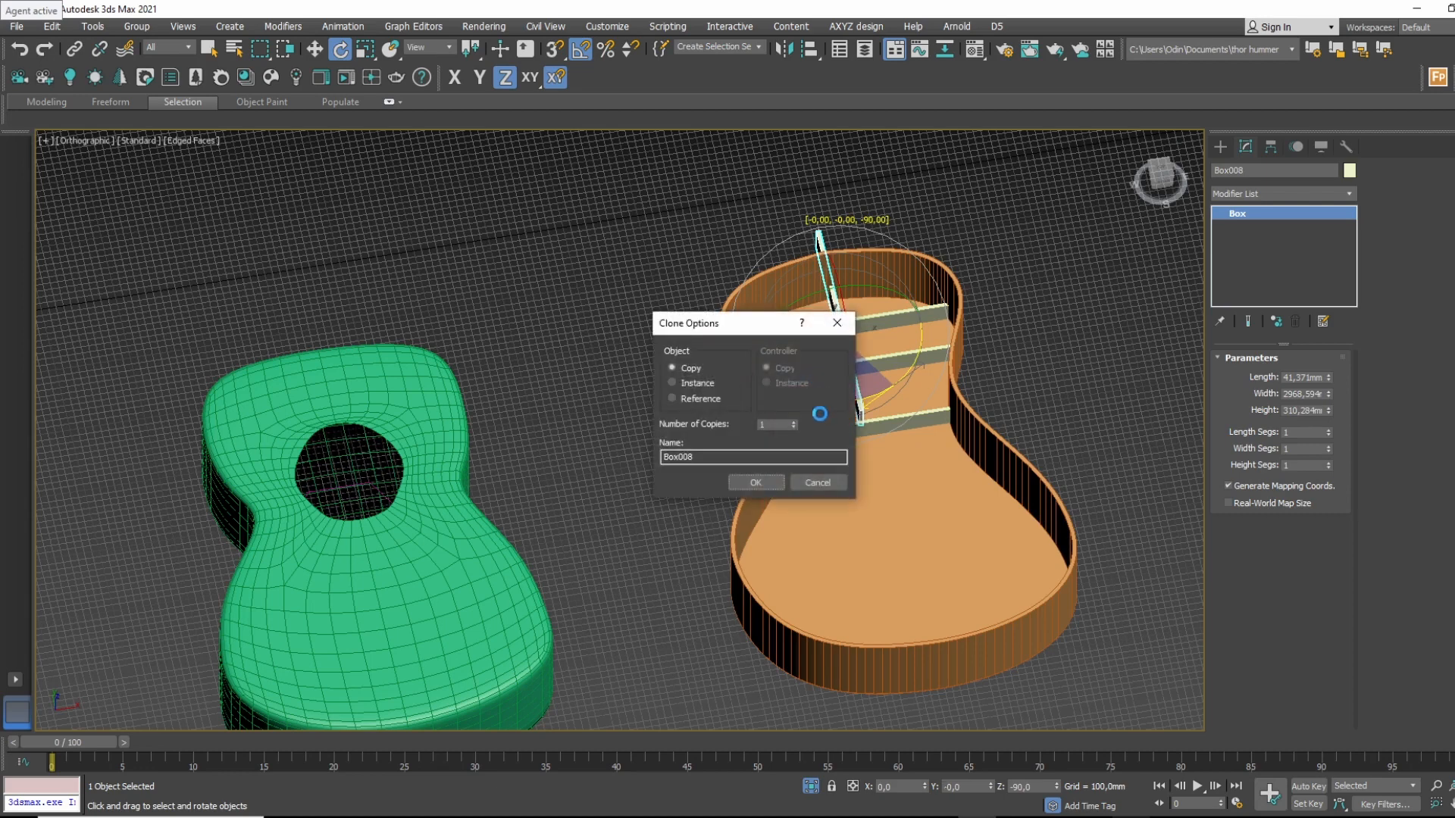
click(756, 484)
scroll(906, 327, up, 8)
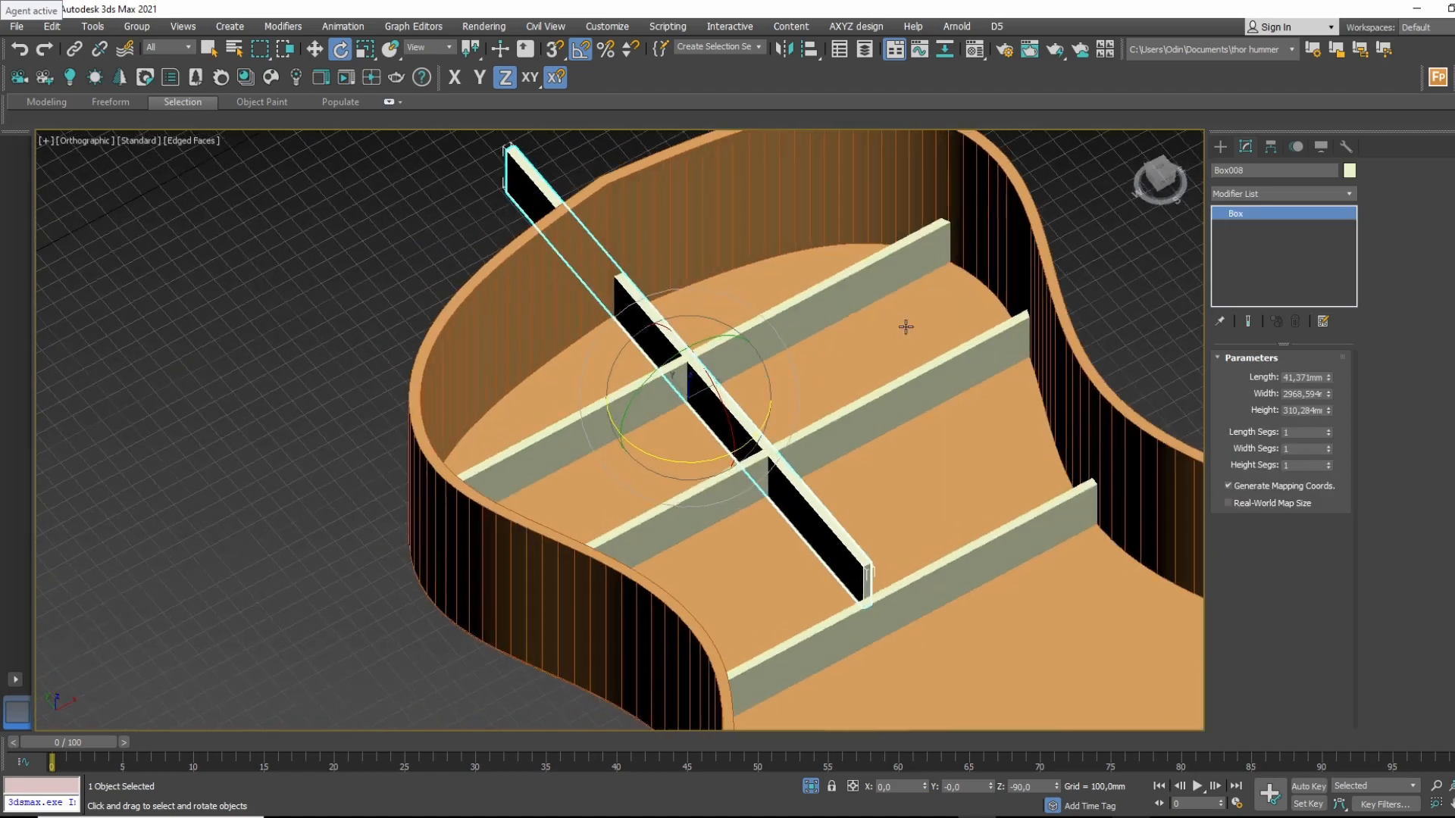
Copy the uppermost cross brace along Y to below the waist, at Y about -4961 mm.
click(841, 286)
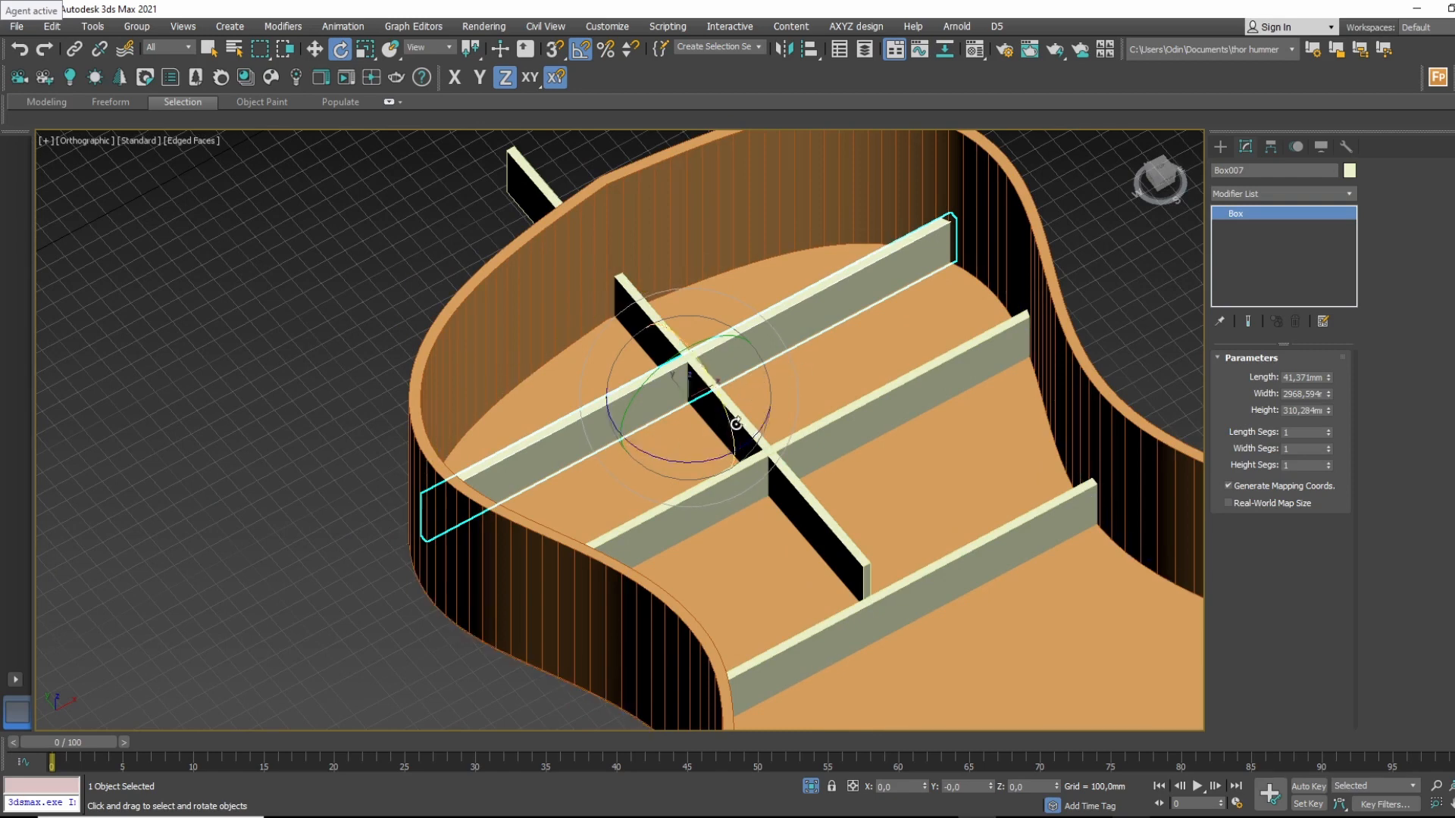
click(317, 52)
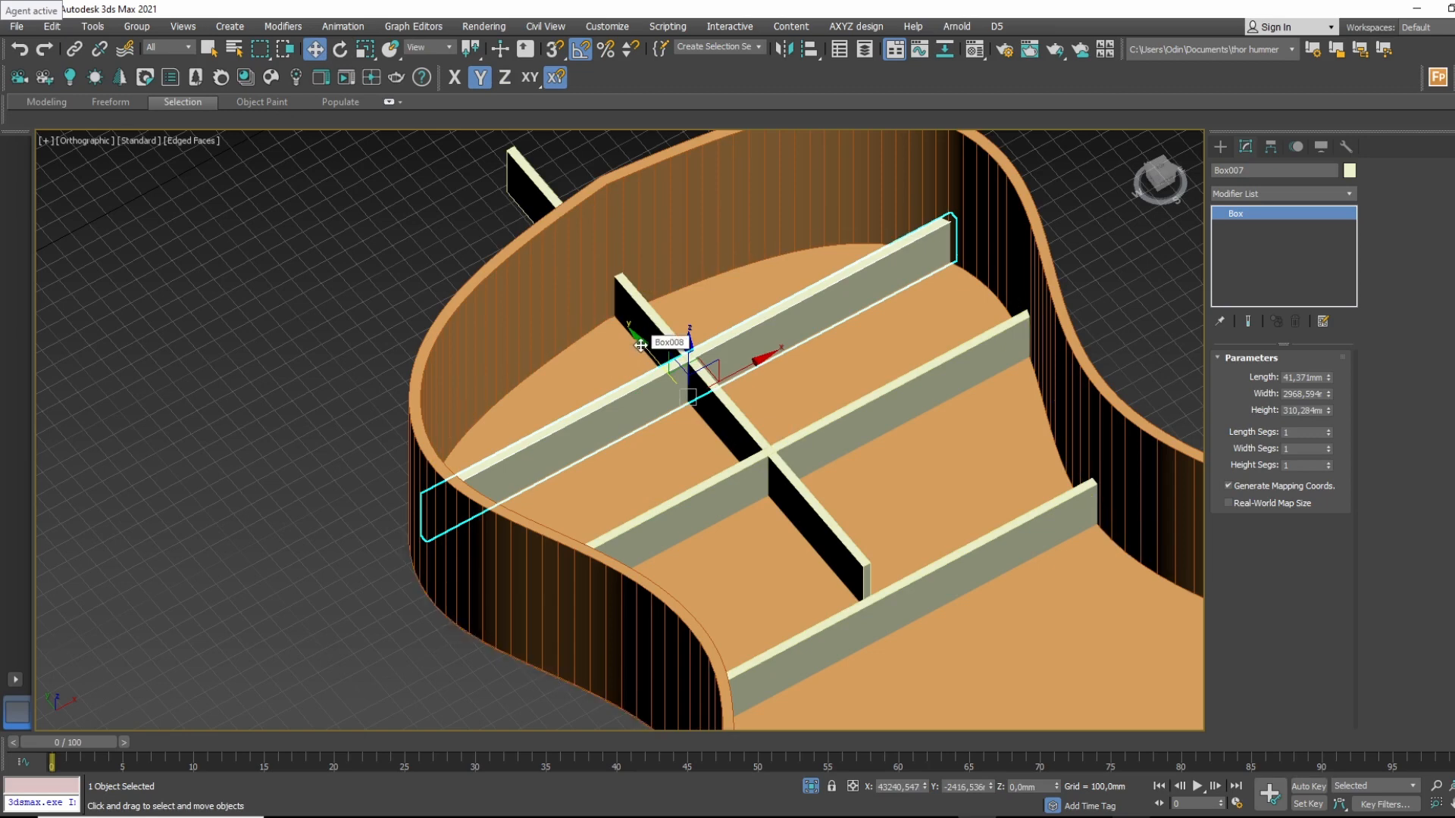
shift+drag(641, 346, 951, 696)
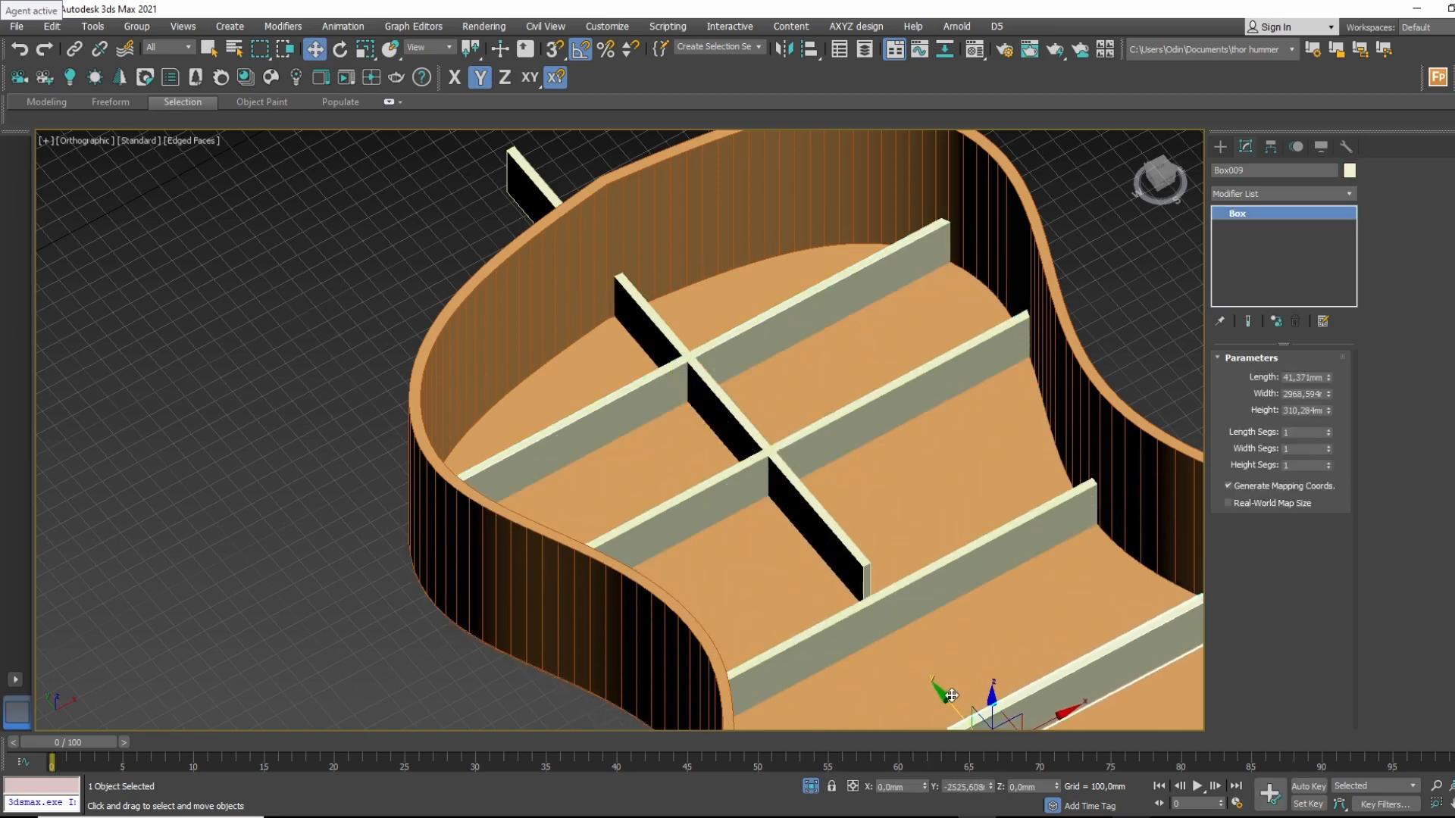
click(774, 481)
mouse_move(851, 529)
middle_down()
mouse_move(682, 363)
mouse_move(770, 376)
mouse_move(760, 461)
mouse_move(802, 461)
mouse_move(799, 552)
middle_up()
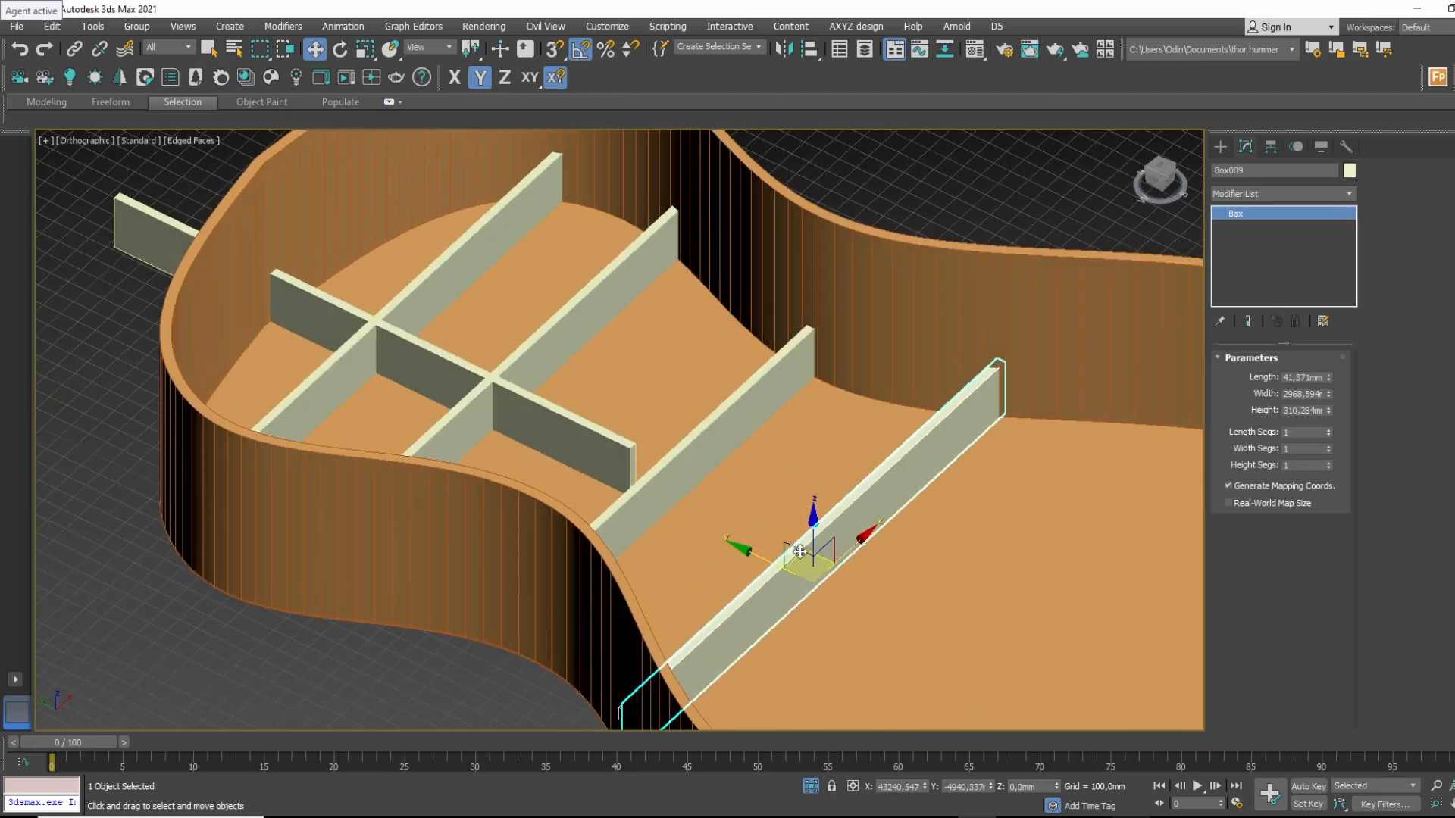
drag(770, 564, 775, 566)
middle_drag(799, 474, 760, 486)
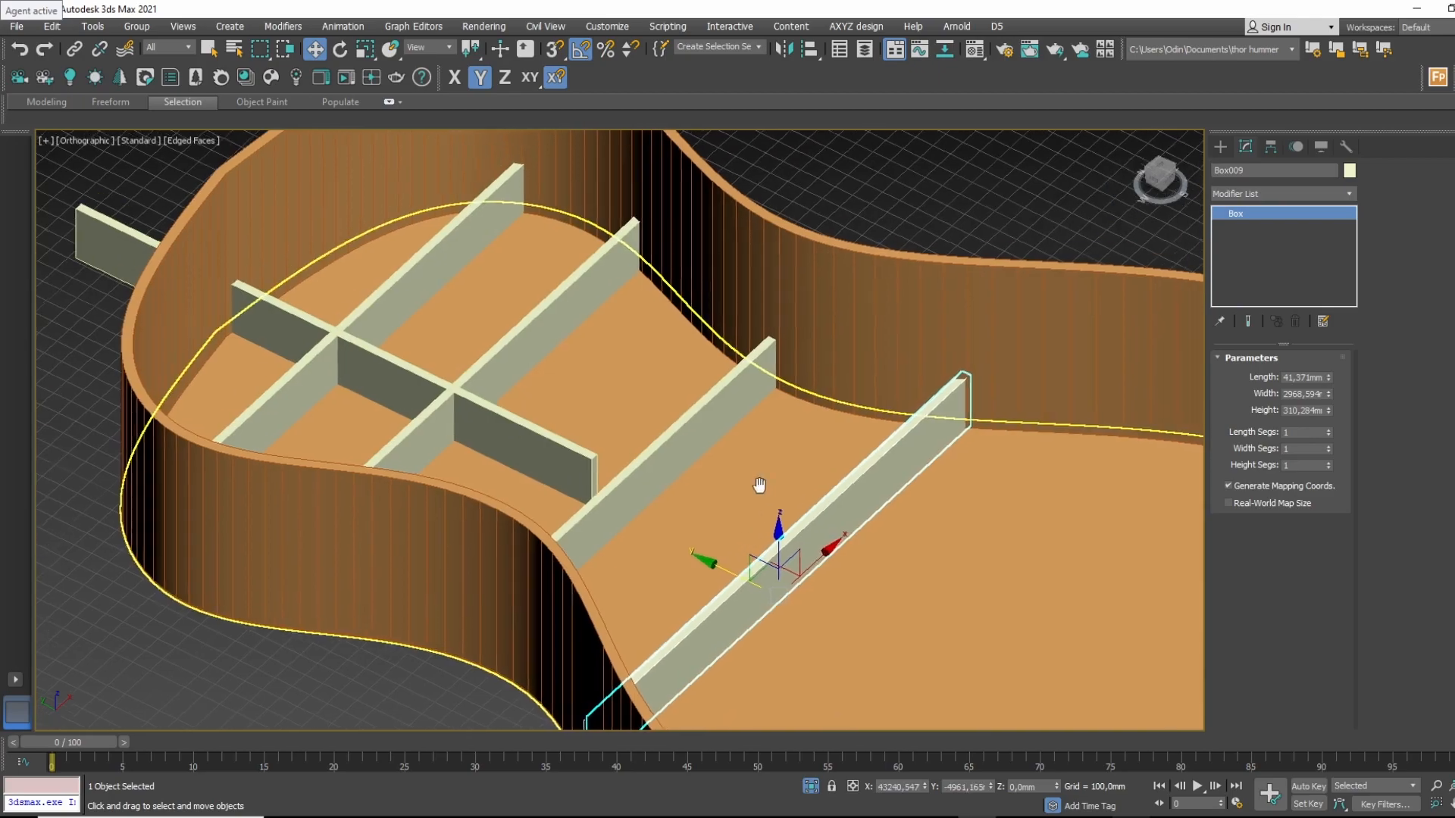
Move the lengthwise brace along Y to about -3265 mm so it crosses the upper braces inside the body.
scroll(760, 485, down, 5)
click(513, 418)
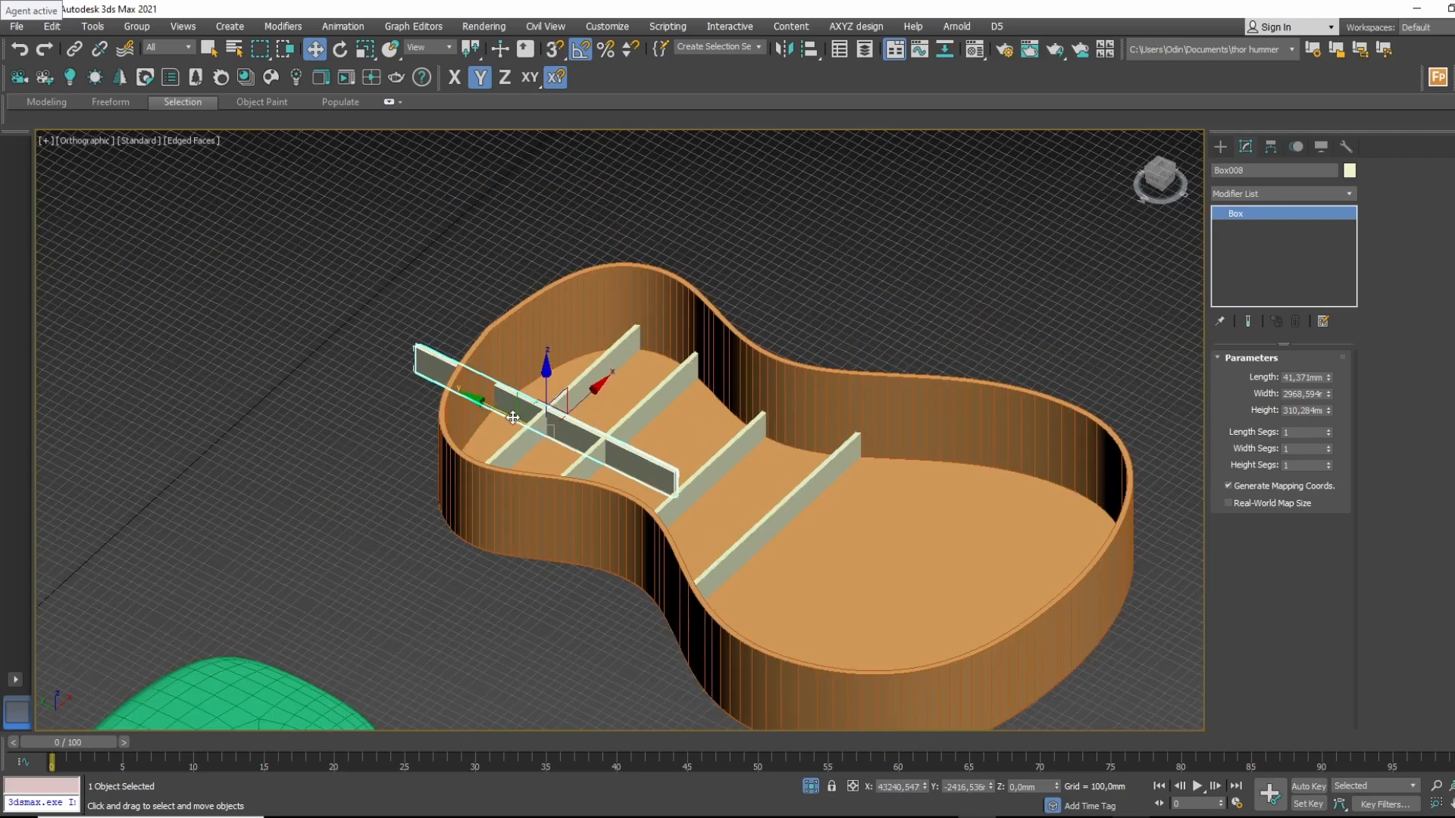
drag(513, 417, 594, 433)
mouse_move(595, 433)
alt+middle_down()
mouse_move(572, 461)
mouse_move(642, 397)
mouse_move(602, 460)
alt+middle_up()
click(1026, 372)
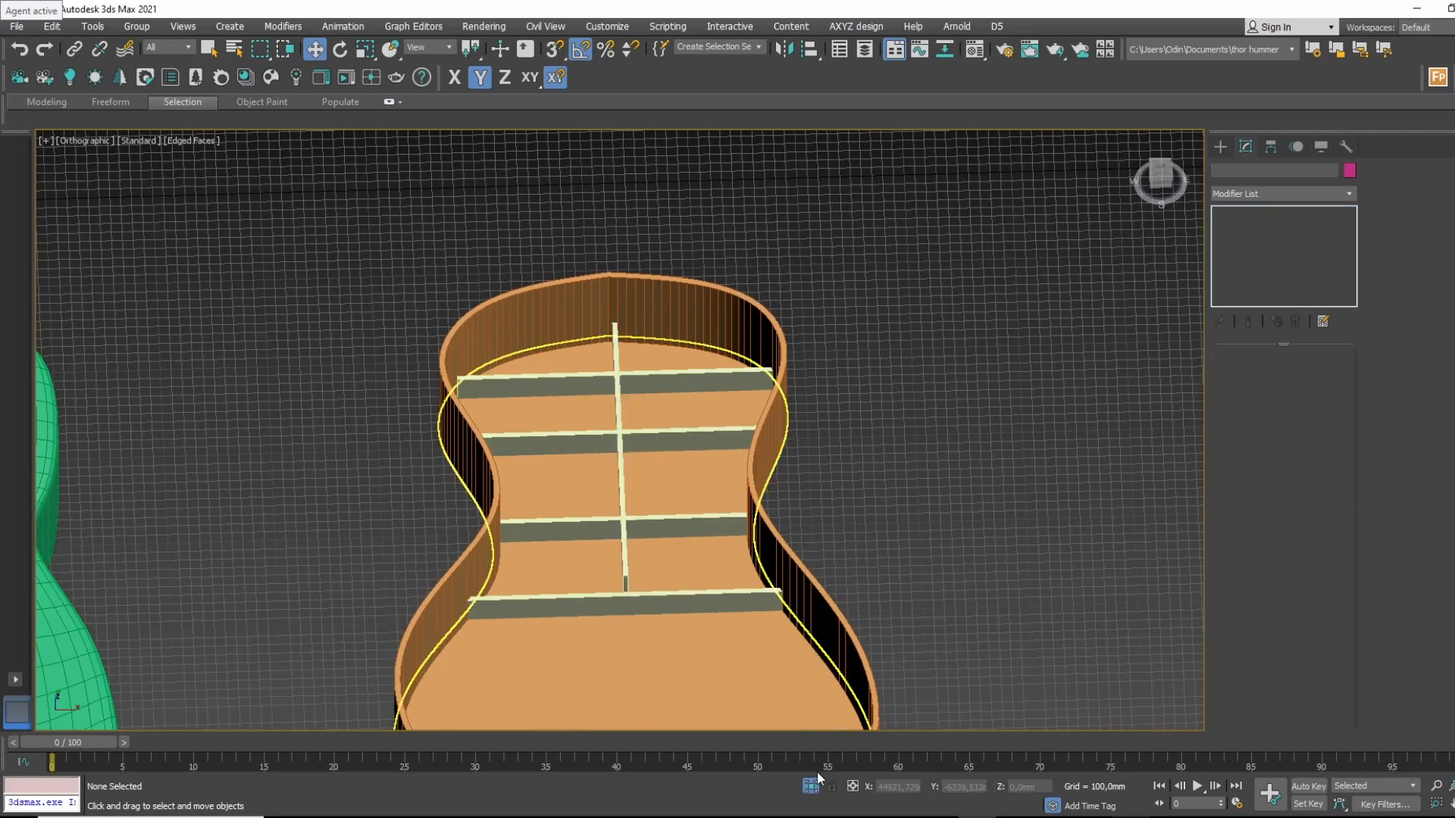
Exit isolation so the rest of the scene is displayed beside the braced body.
click(814, 783)
alt+middle_drag(745, 529, 807, 587)
middle_drag(807, 587, 644, 428)
right_click(852, 430)
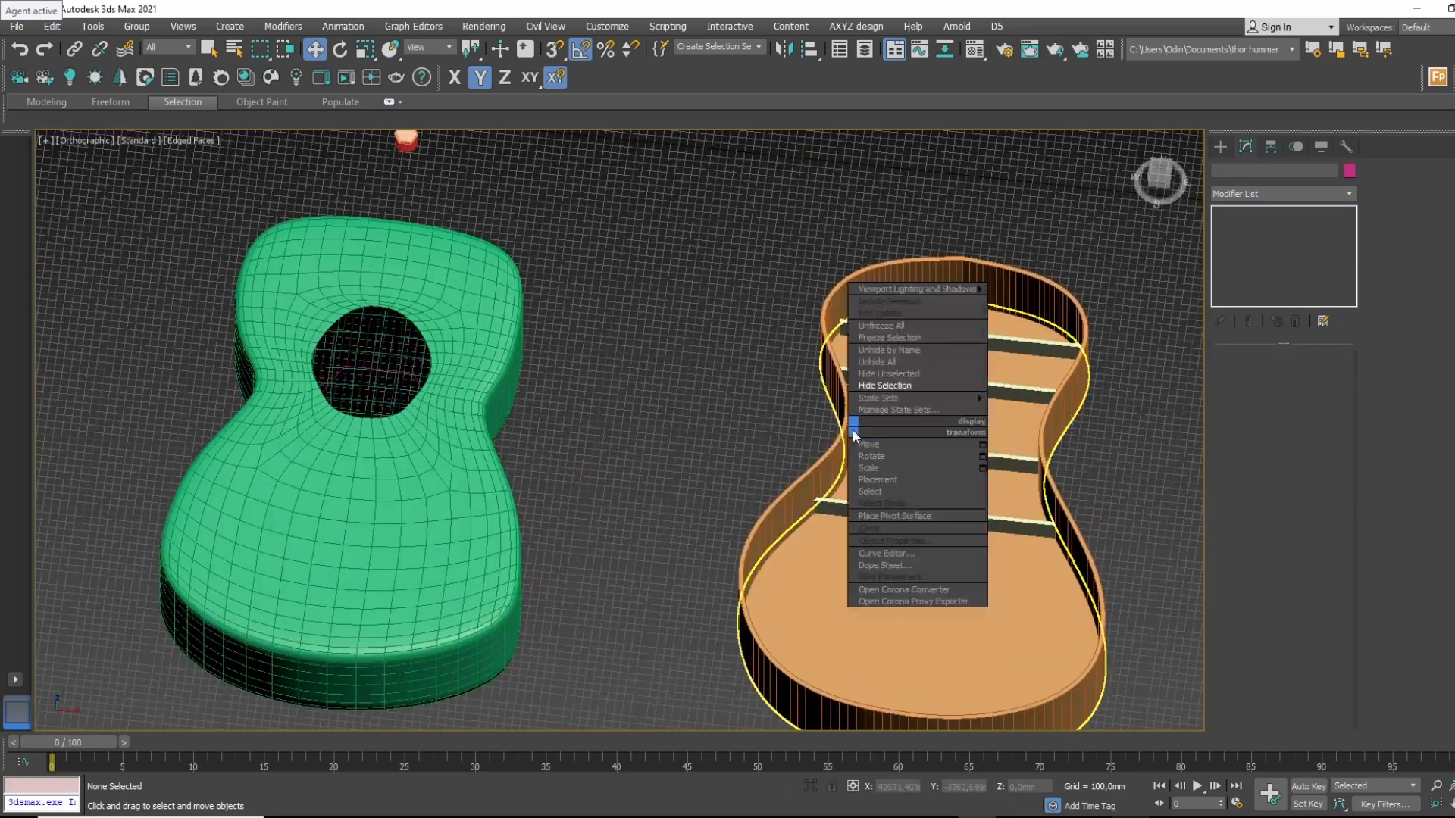
click(914, 351)
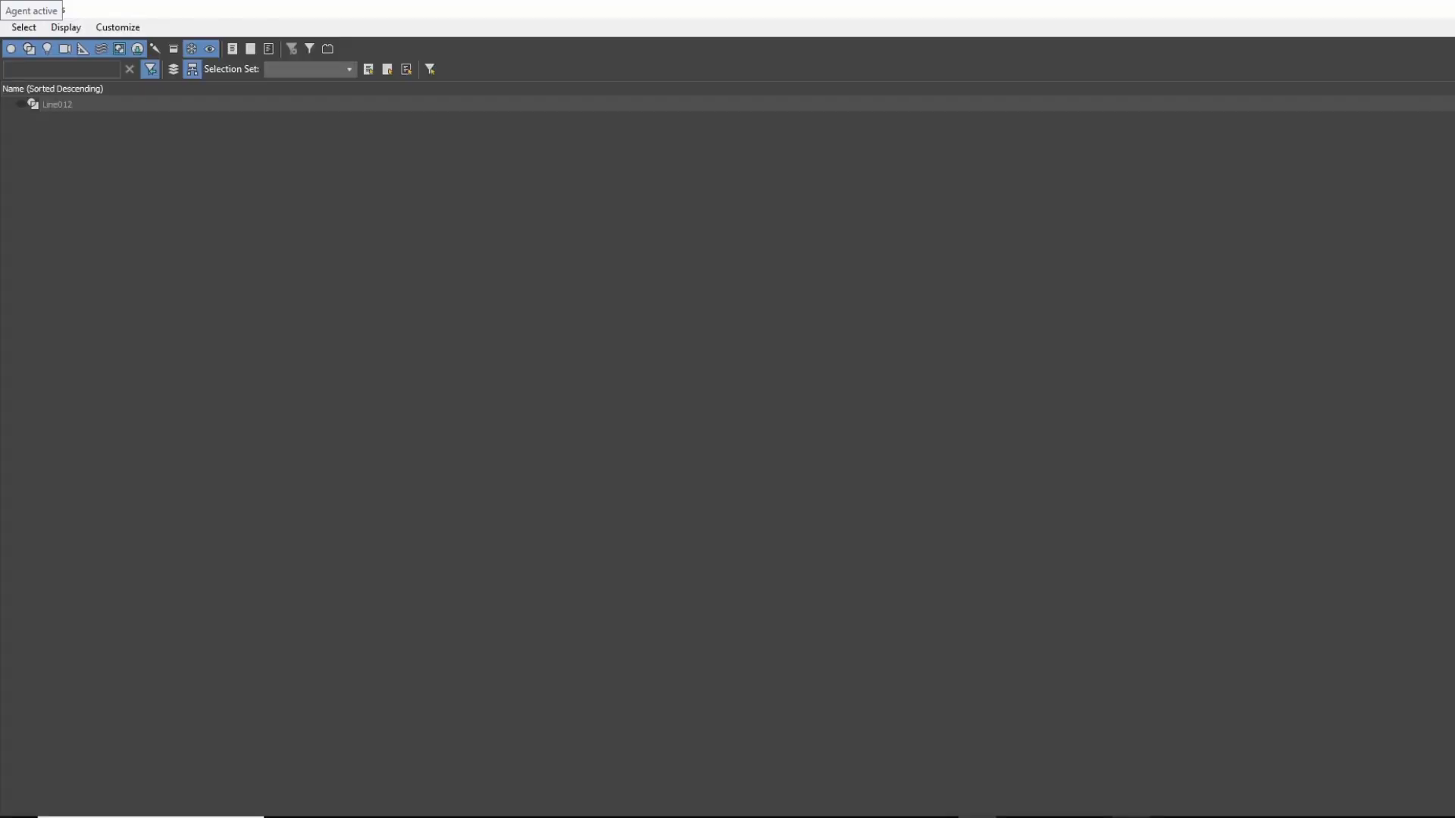
key(Escape)
Unhide all hidden objects to bring back the top plate of the braced body.
right_click(1135, 322)
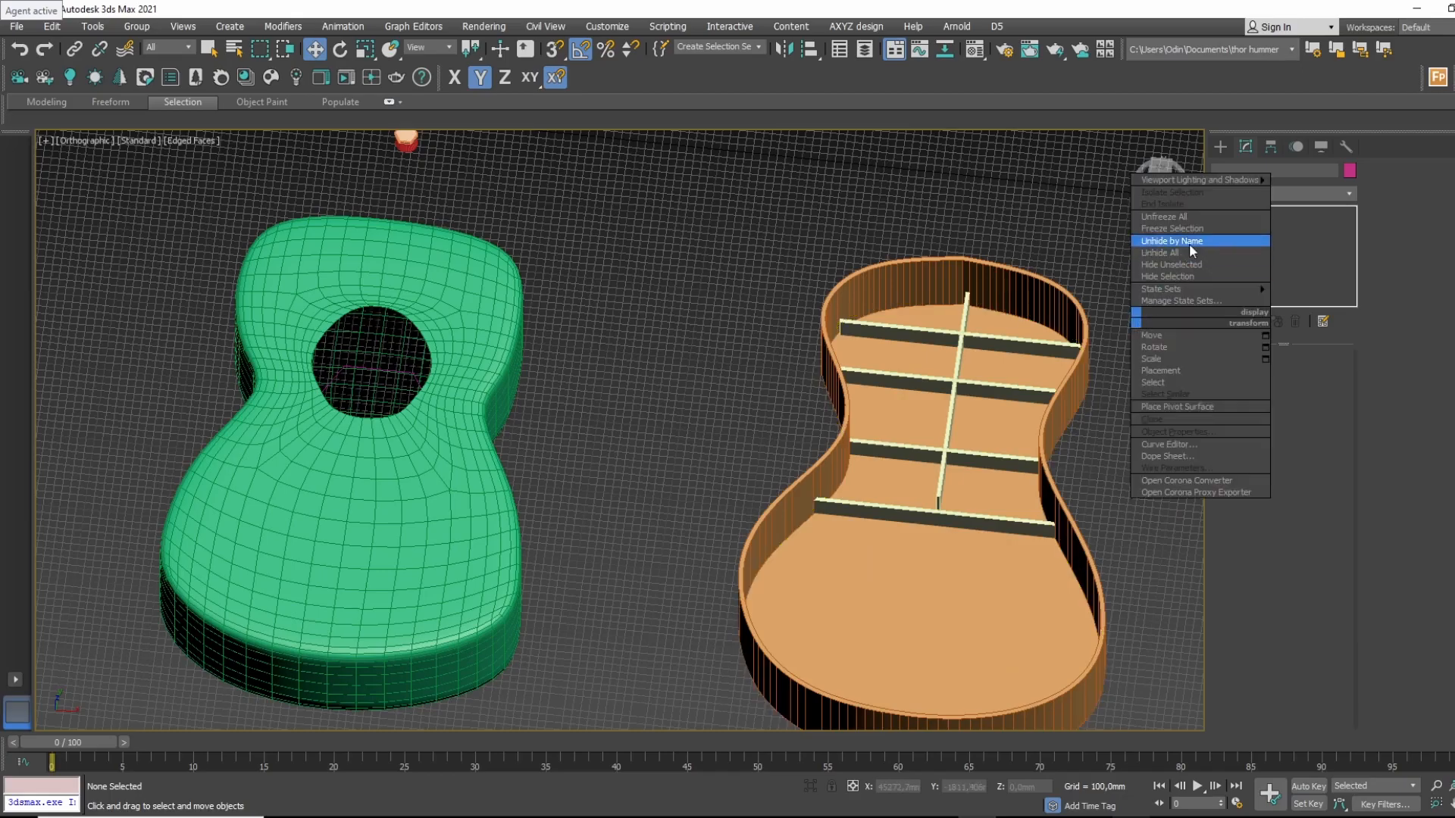
click(1183, 251)
Examine the lengthwise brace through the sound hole and the closed body from several angles in a perspective view.
mouse_move(864, 394)
alt+middle_down()
mouse_move(783, 363)
mouse_move(839, 402)
alt+middle_up()
scroll(909, 433, up, 5)
click(925, 432)
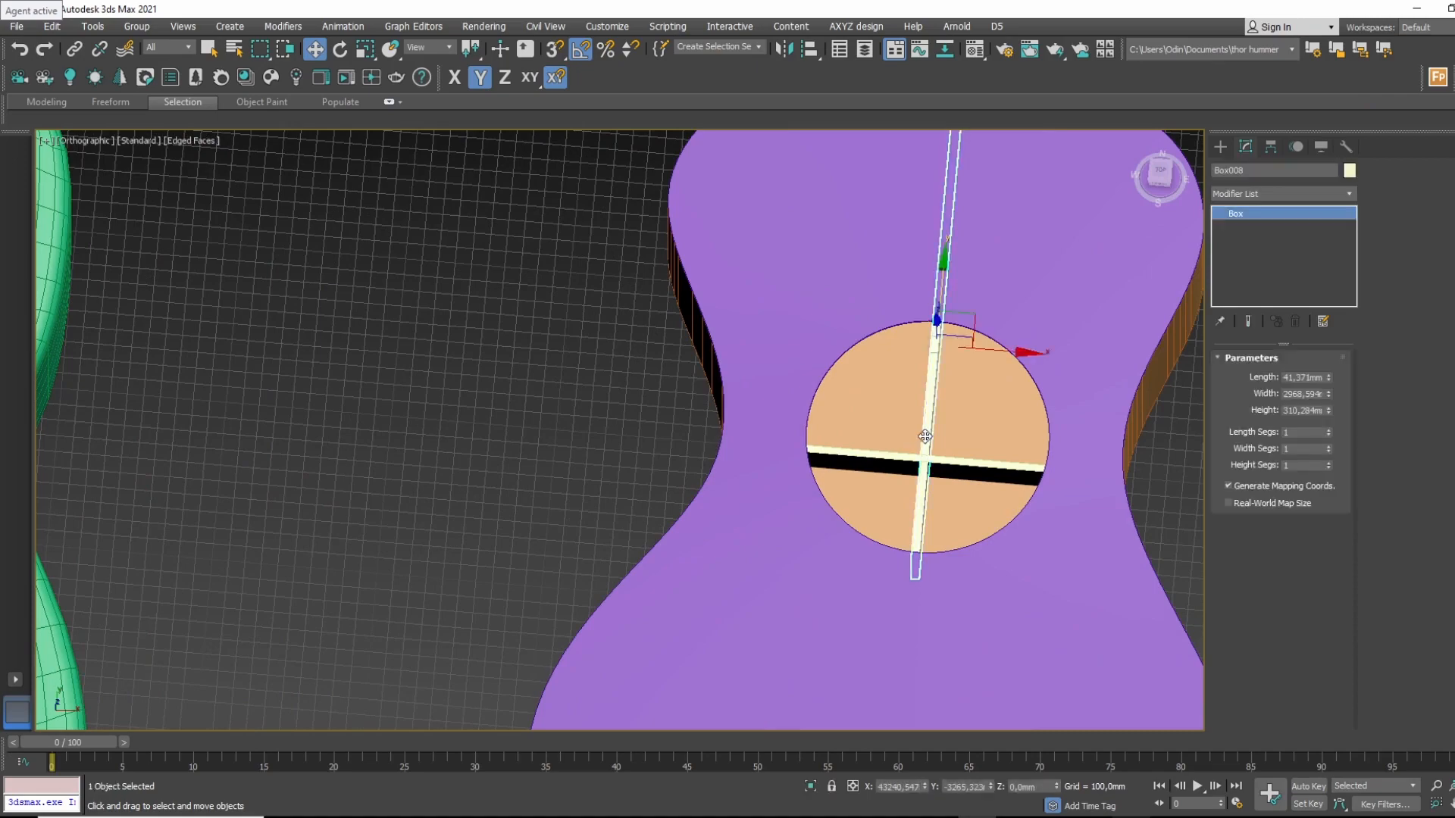
alt+middle_drag(965, 465, 740, 475)
key(p)
scroll(742, 474, down, 6)
alt+middle_drag(930, 585, 863, 558)
mouse_move(879, 410)
alt+middle_down()
mouse_move(844, 473)
mouse_move(841, 432)
mouse_move(863, 406)
alt+middle_up()
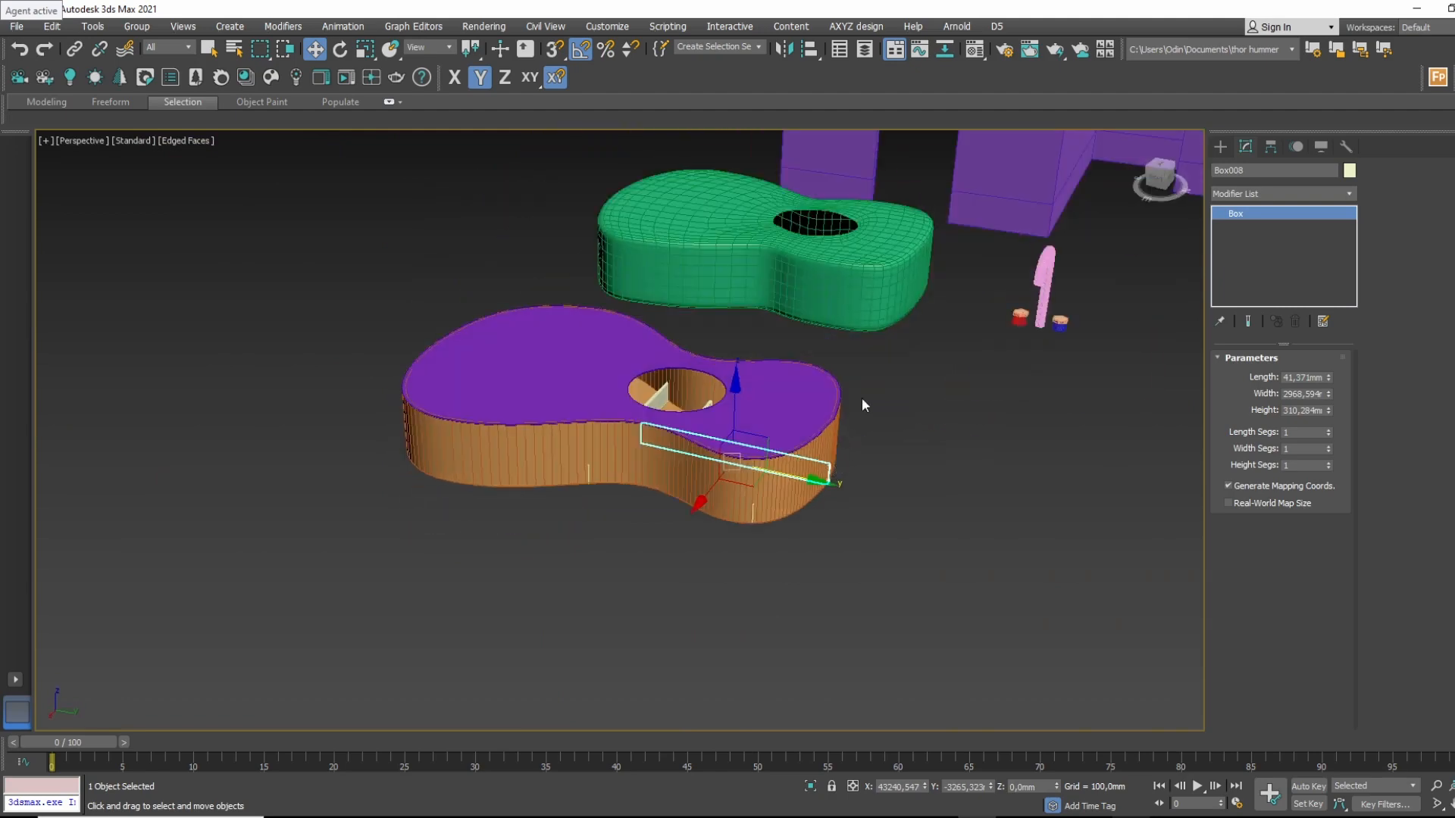
middle_drag(838, 469, 979, 453)
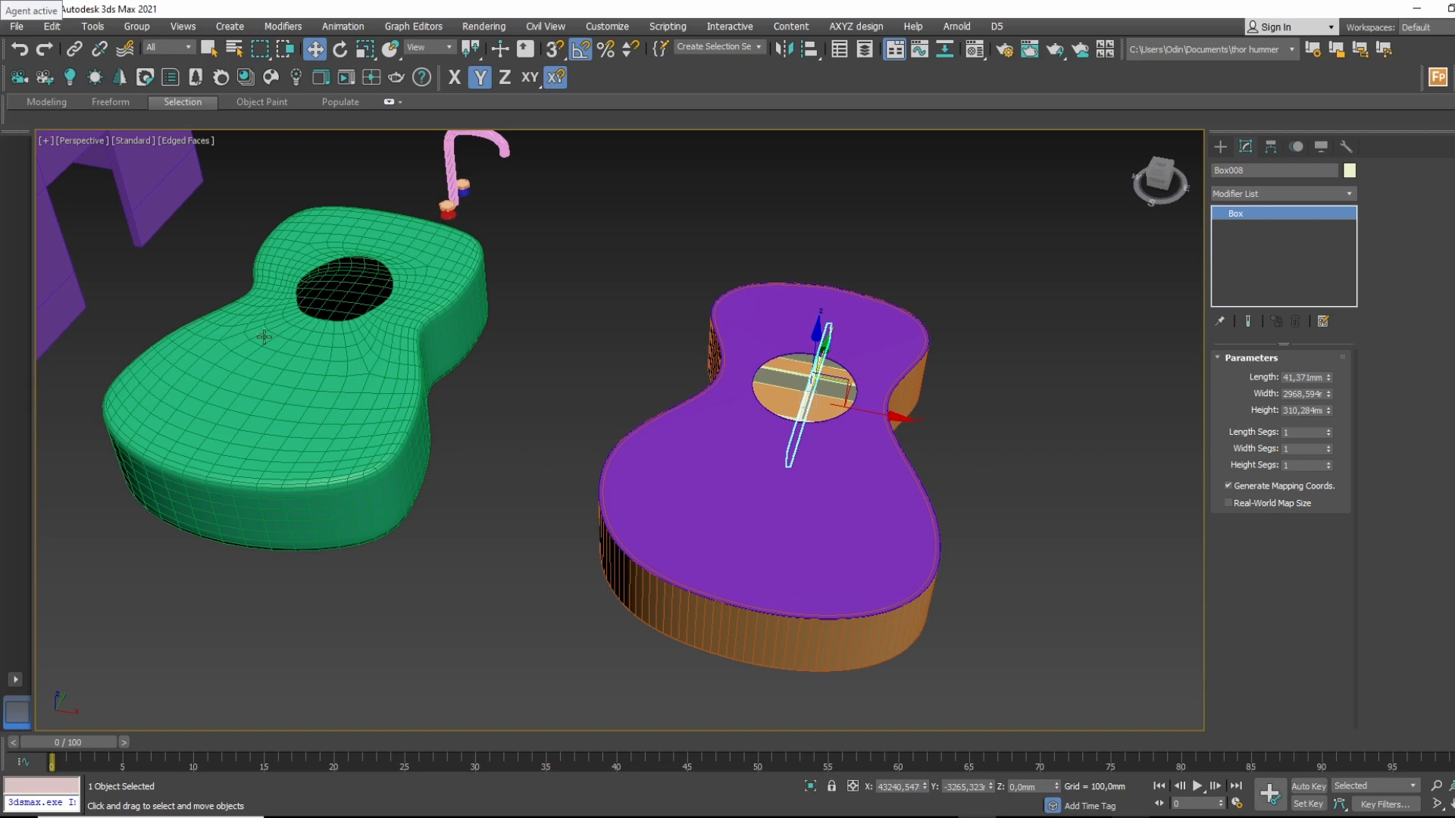
Compare the extruded body's top plate and sound hole with the TurboSmooth mesh of the green guitar body.
middle_drag(720, 567, 646, 548)
scroll(668, 513, up, 5)
middle_drag(745, 470, 857, 450)
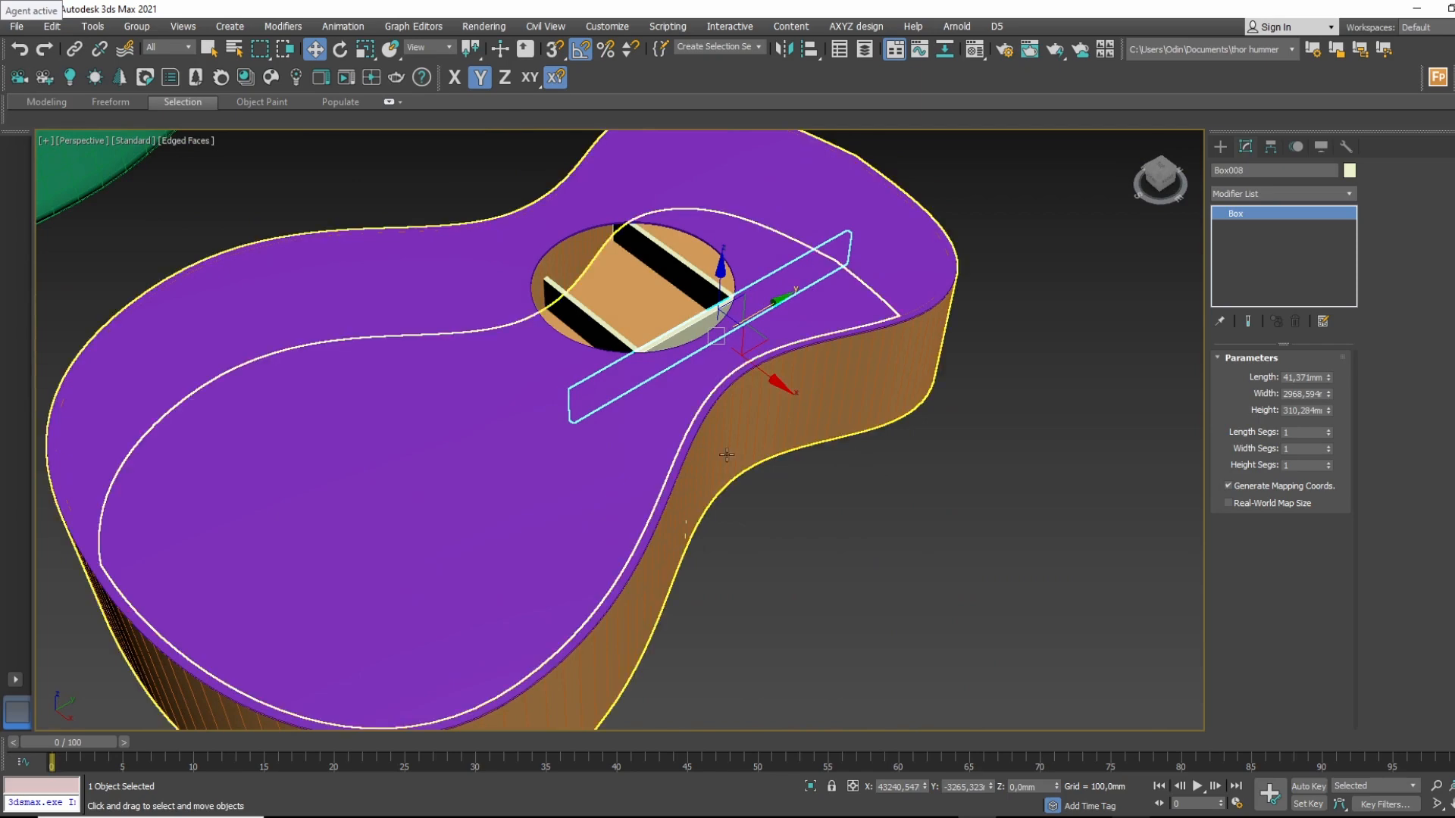
click(714, 389)
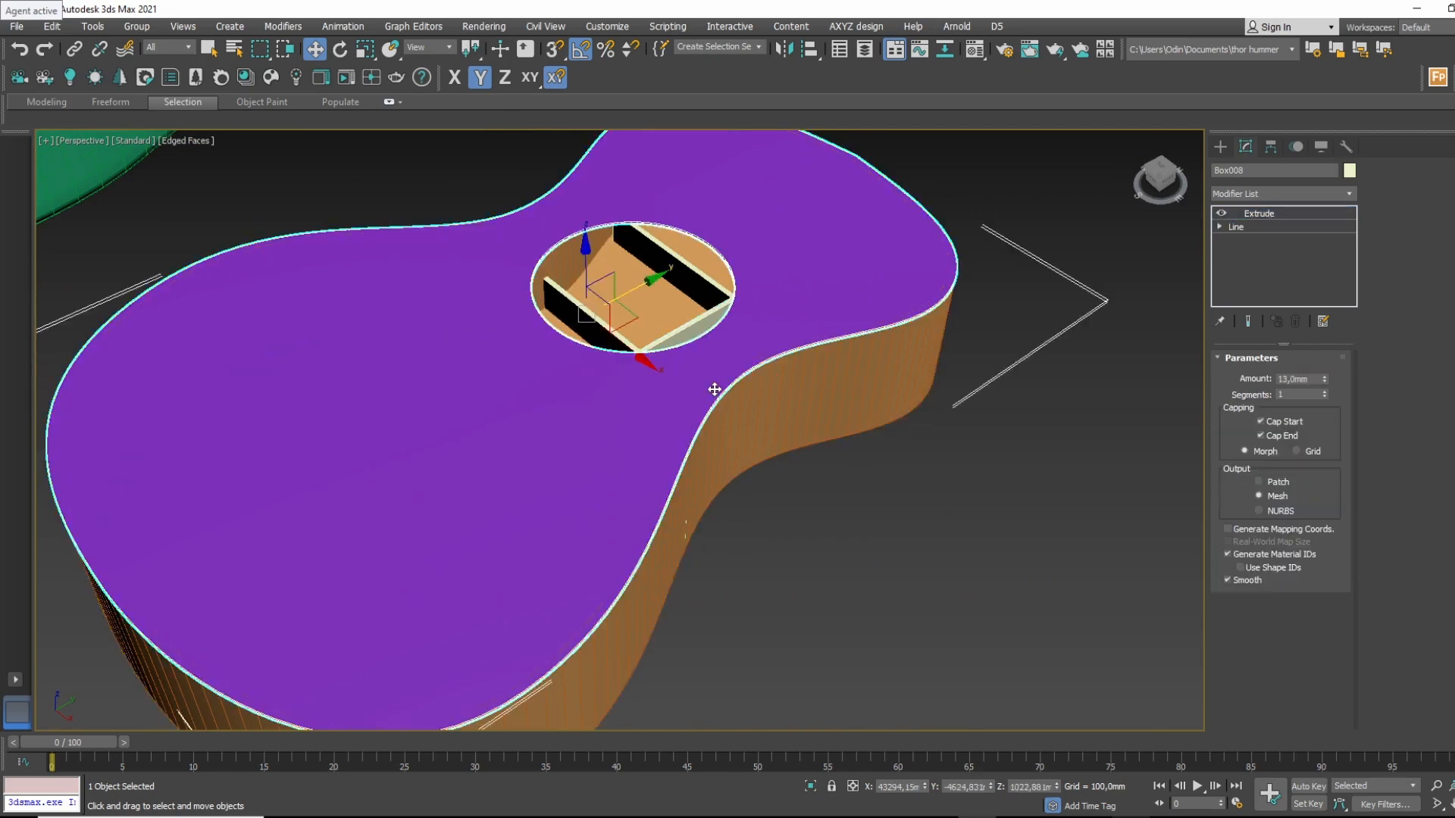
middle_drag(742, 417, 952, 536)
click(942, 582)
scroll(955, 531, down, 5)
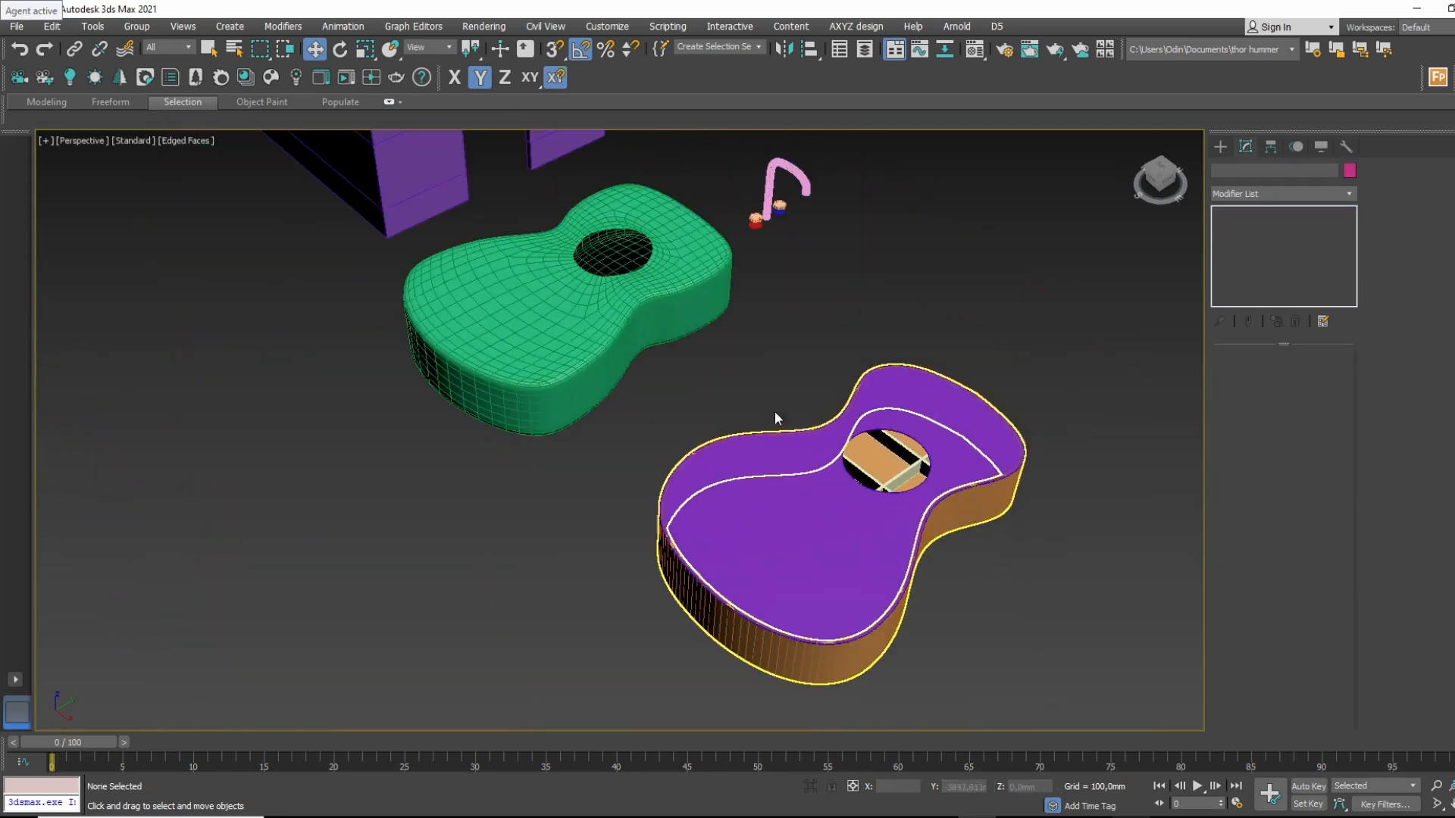
click(606, 353)
scroll(636, 300, up, 4)
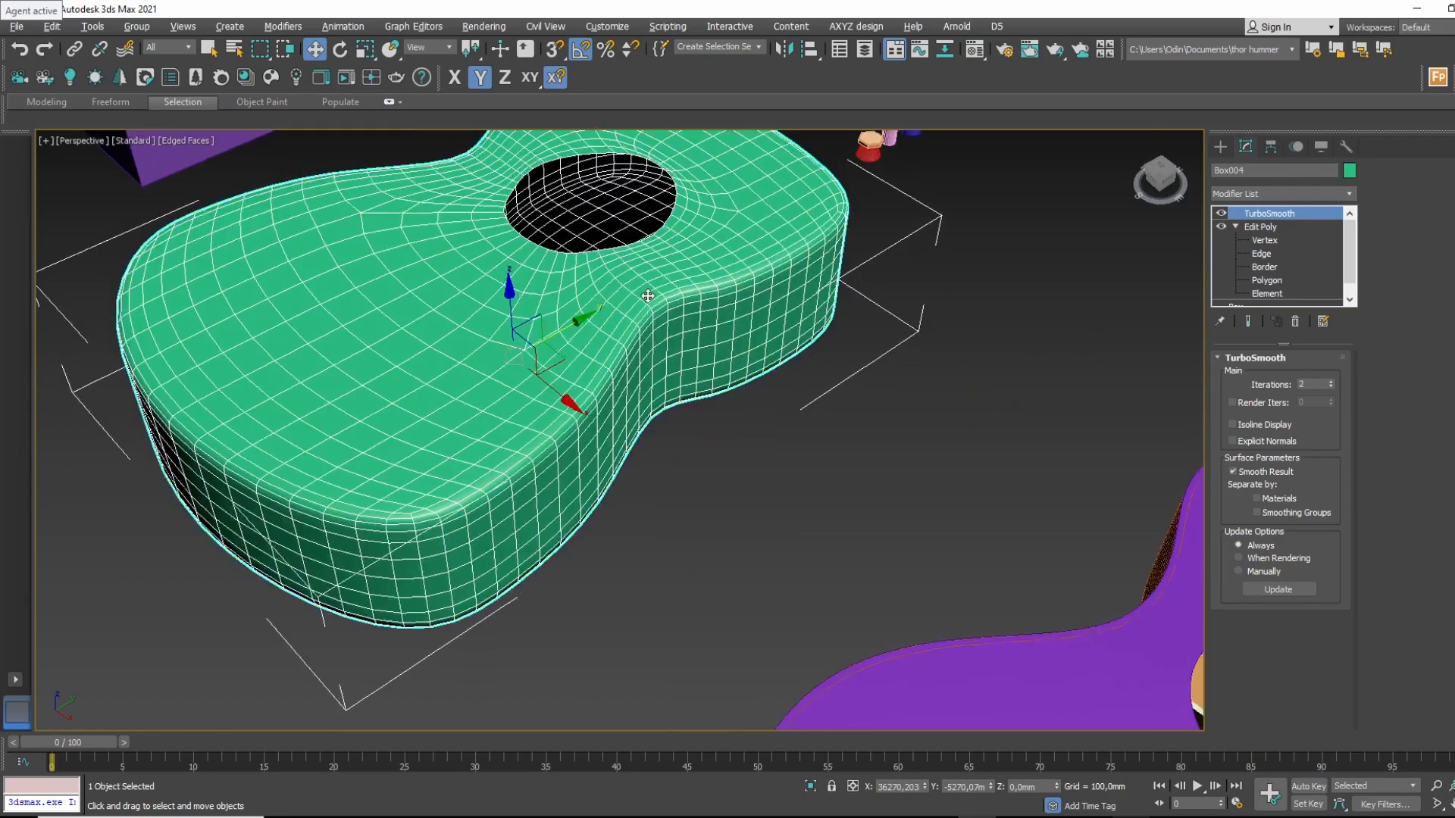
alt+middle_drag(647, 296, 784, 430)
scroll(773, 358, down, 5)
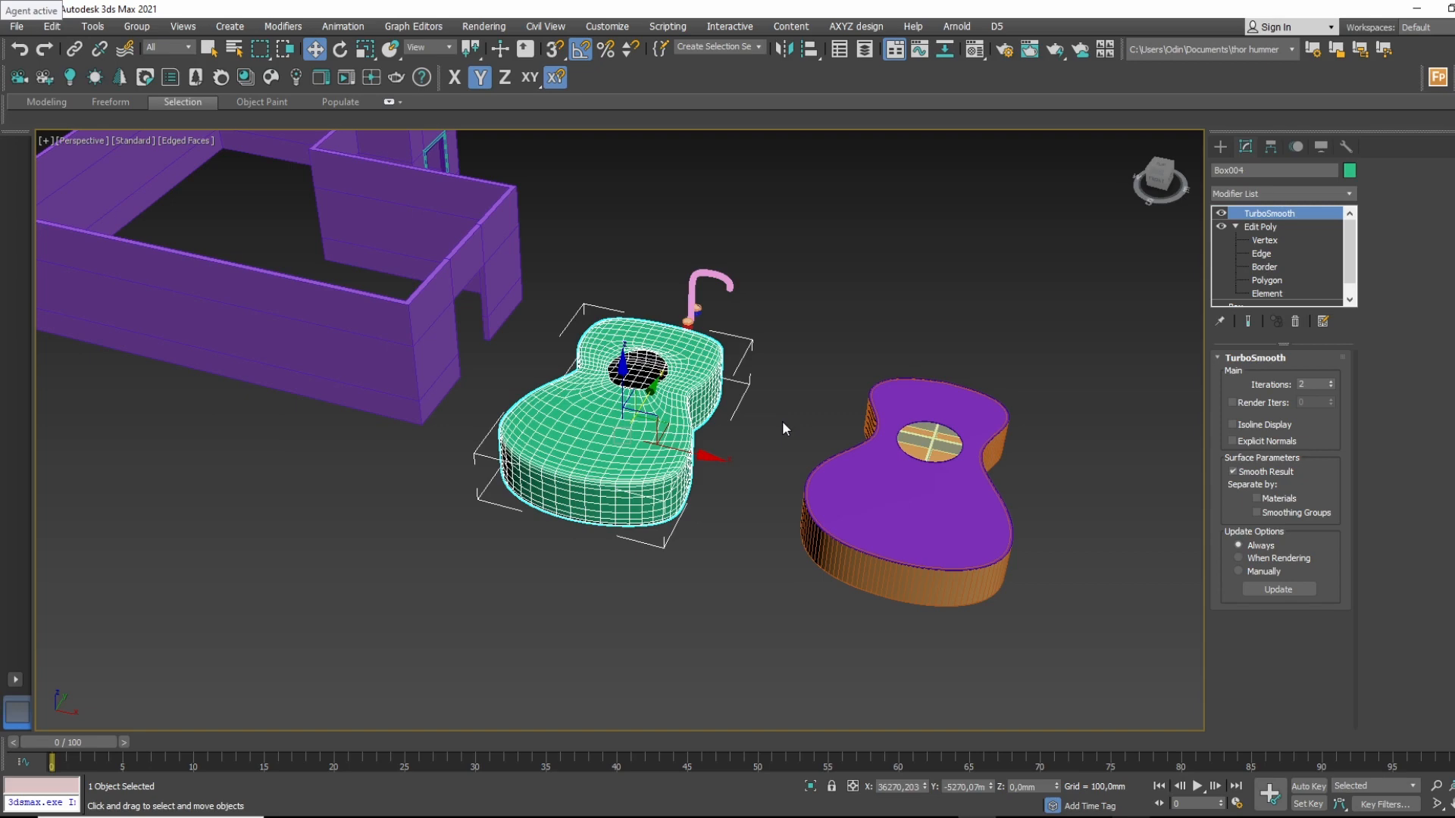
Examine the chair model, selecting its pink front leg panel with the round hole and viewing it from several sides.
middle_drag(564, 399, 1061, 523)
middle_drag(471, 351, 655, 430)
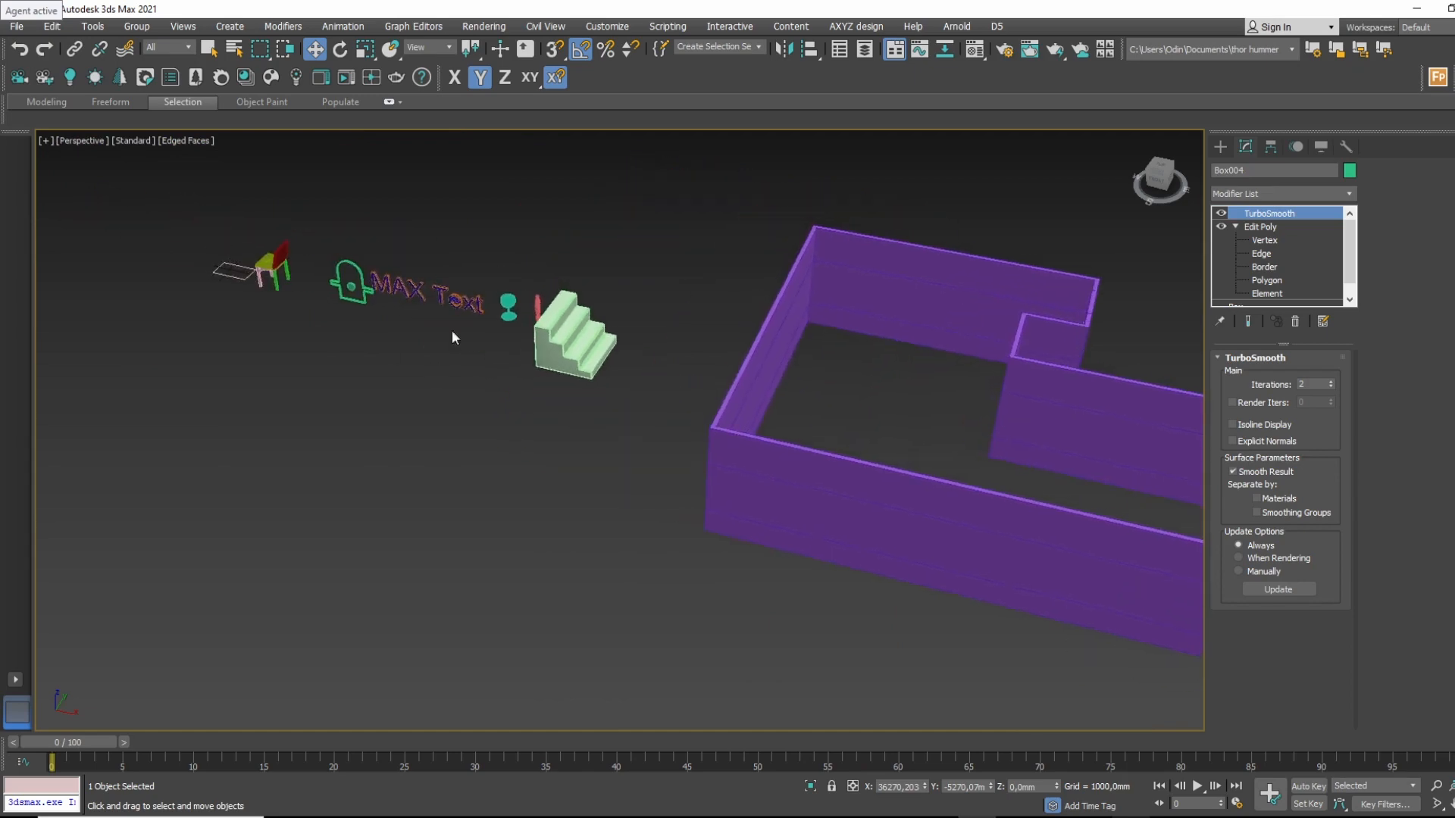
scroll(318, 273, up, 10)
middle_drag(144, 326, 780, 434)
click(489, 371)
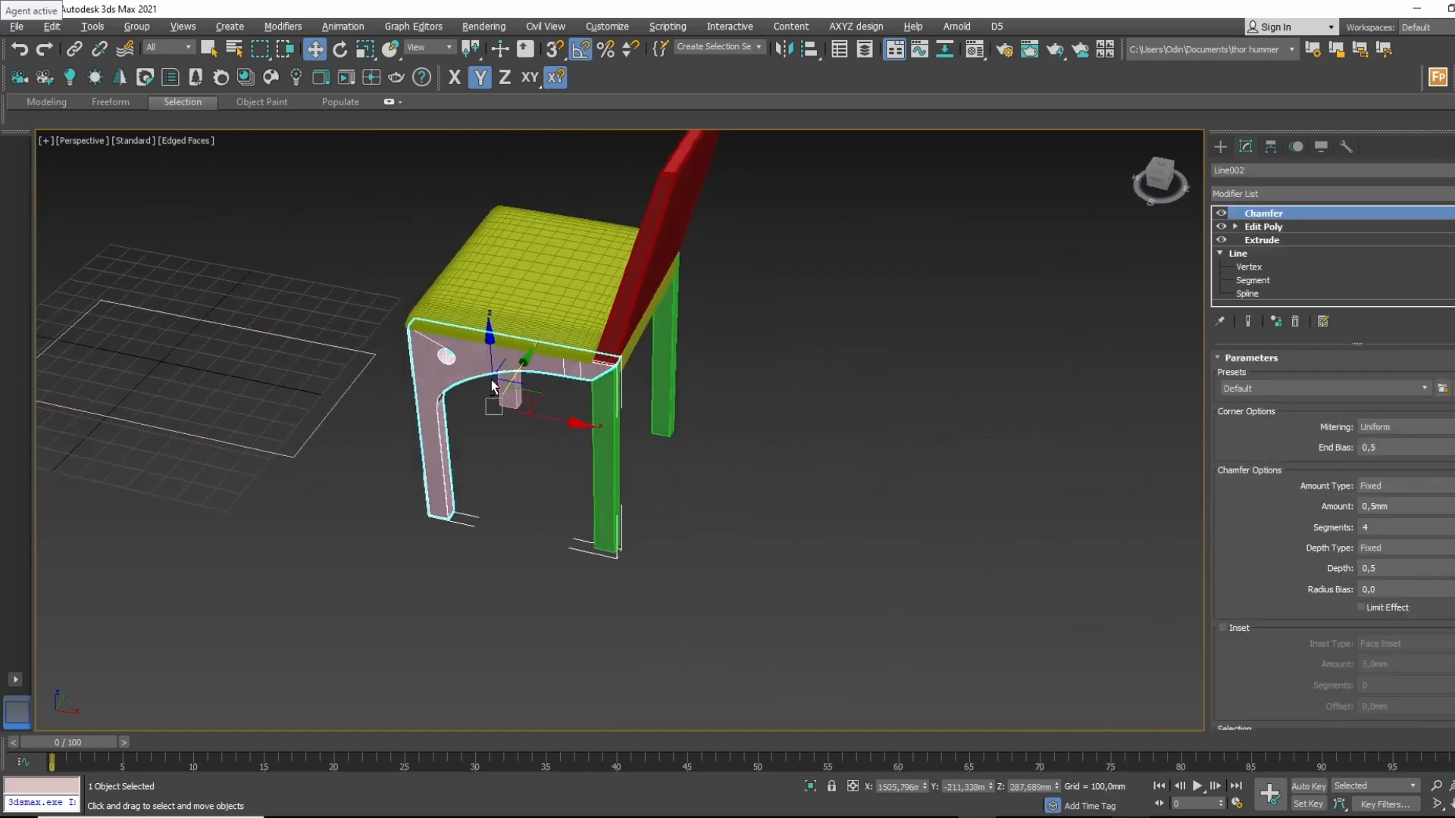
alt+middle_drag(492, 387, 485, 379)
scroll(469, 341, up, 5)
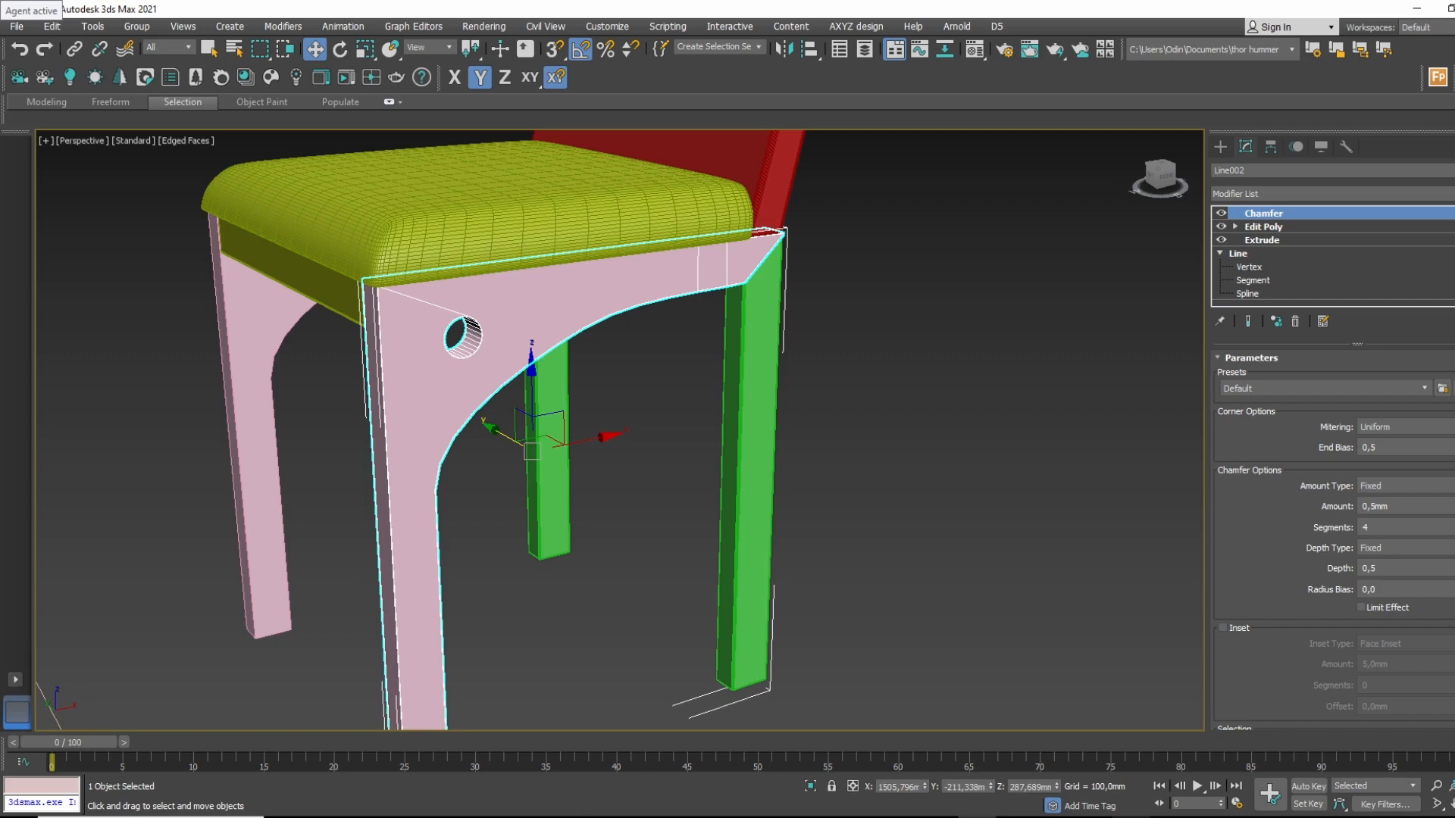
middle_drag(926, 556, 972, 523)
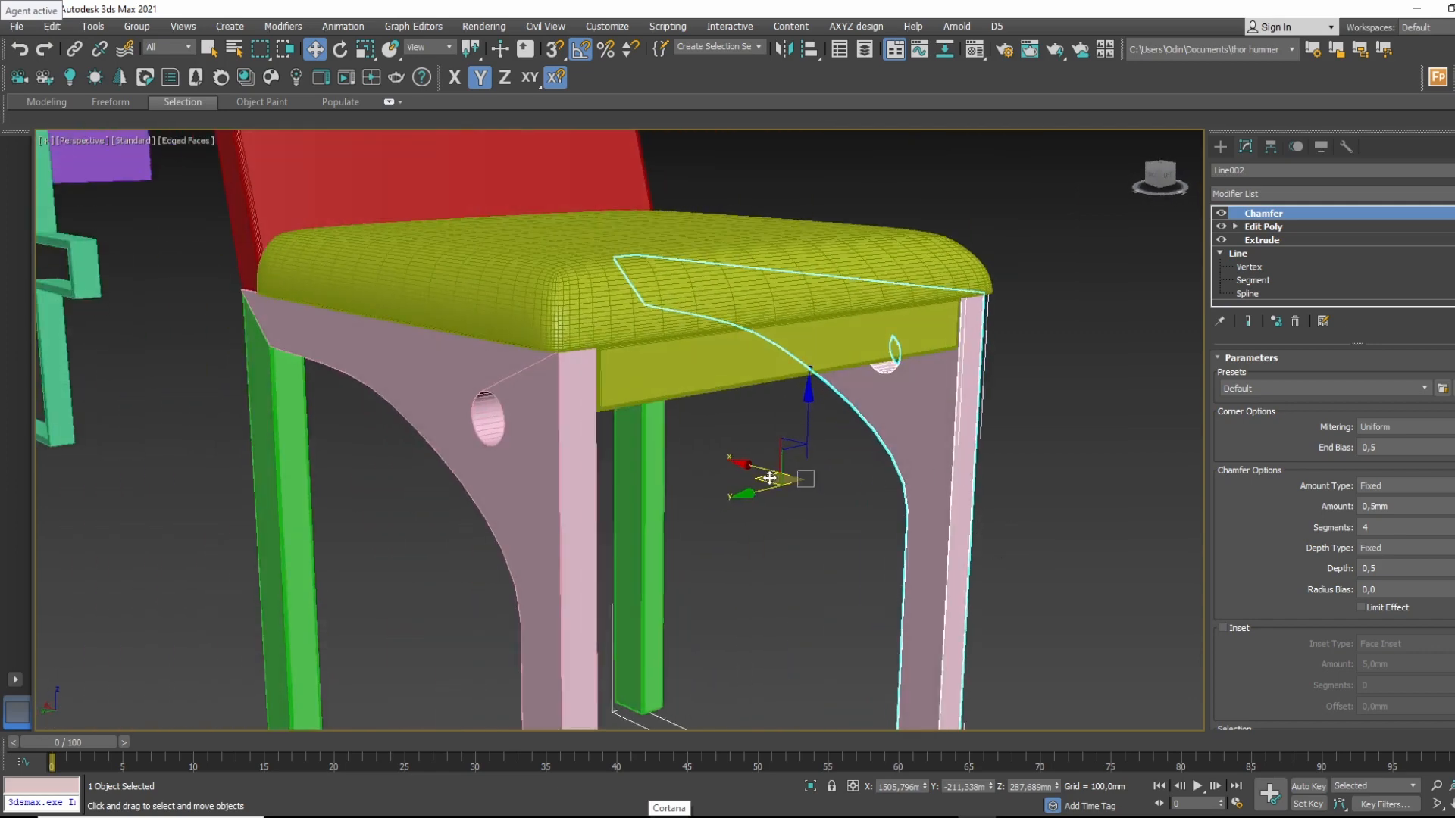